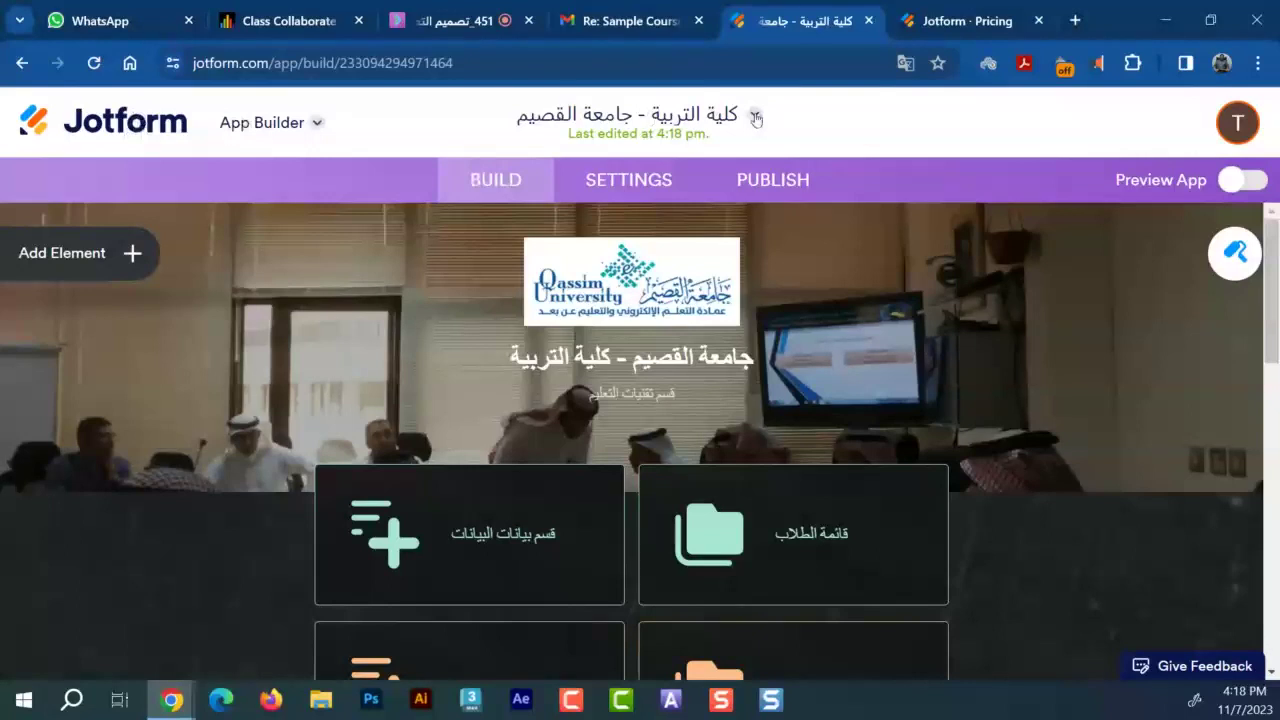
Look through the list of other apps that can be opened and return to the current app
{"action": "left_click", "coordinate": [756, 118]}
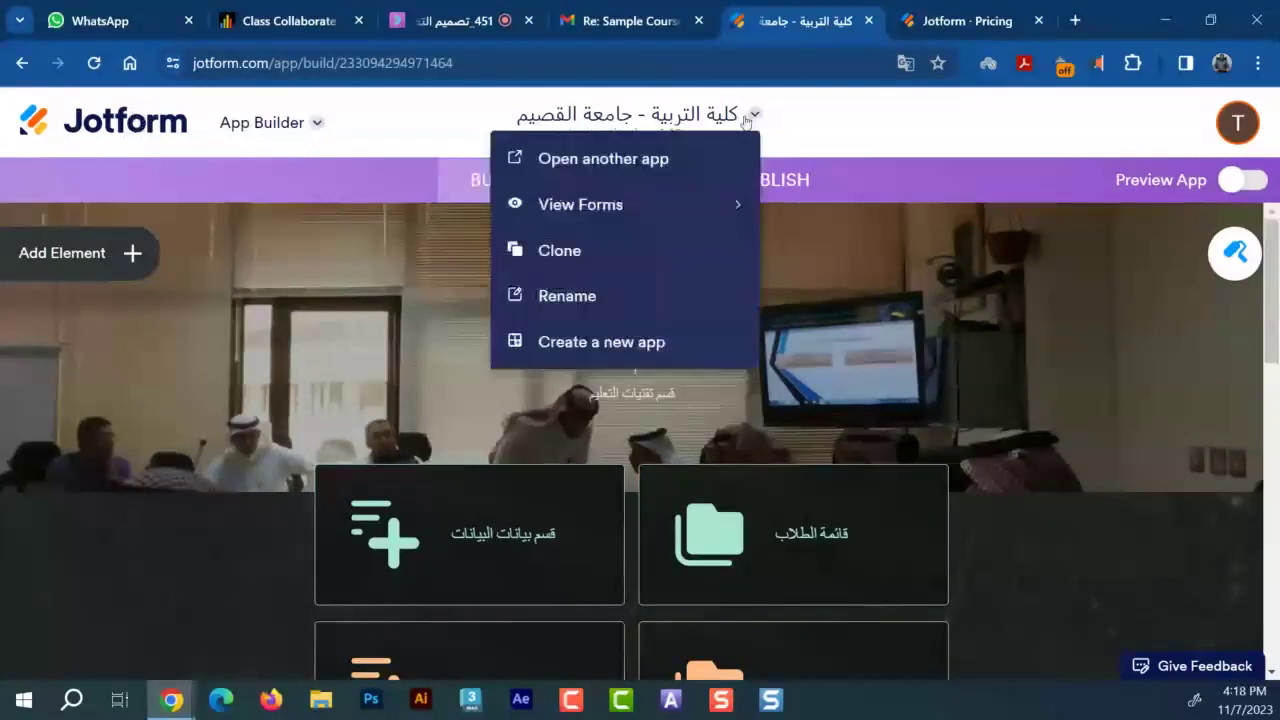
{"action": "left_click", "coordinate": [632, 160]}
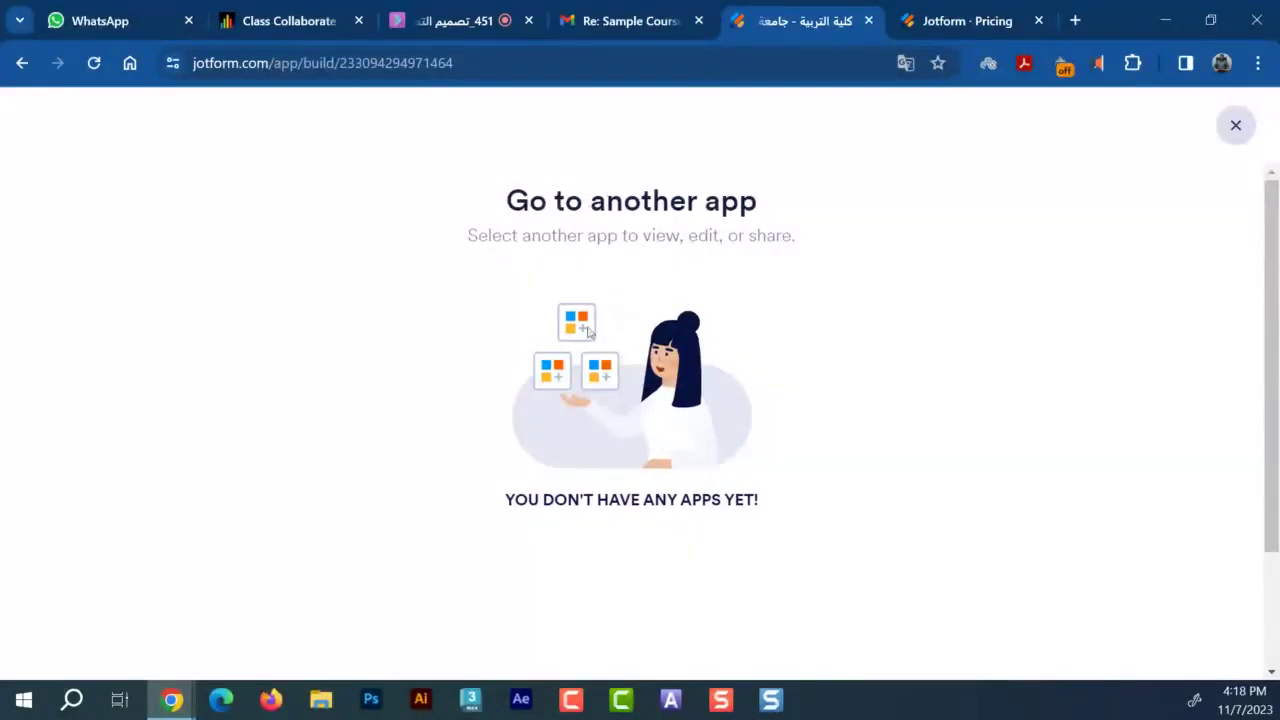
{"action": "left_click", "coordinate": [1236, 125]}
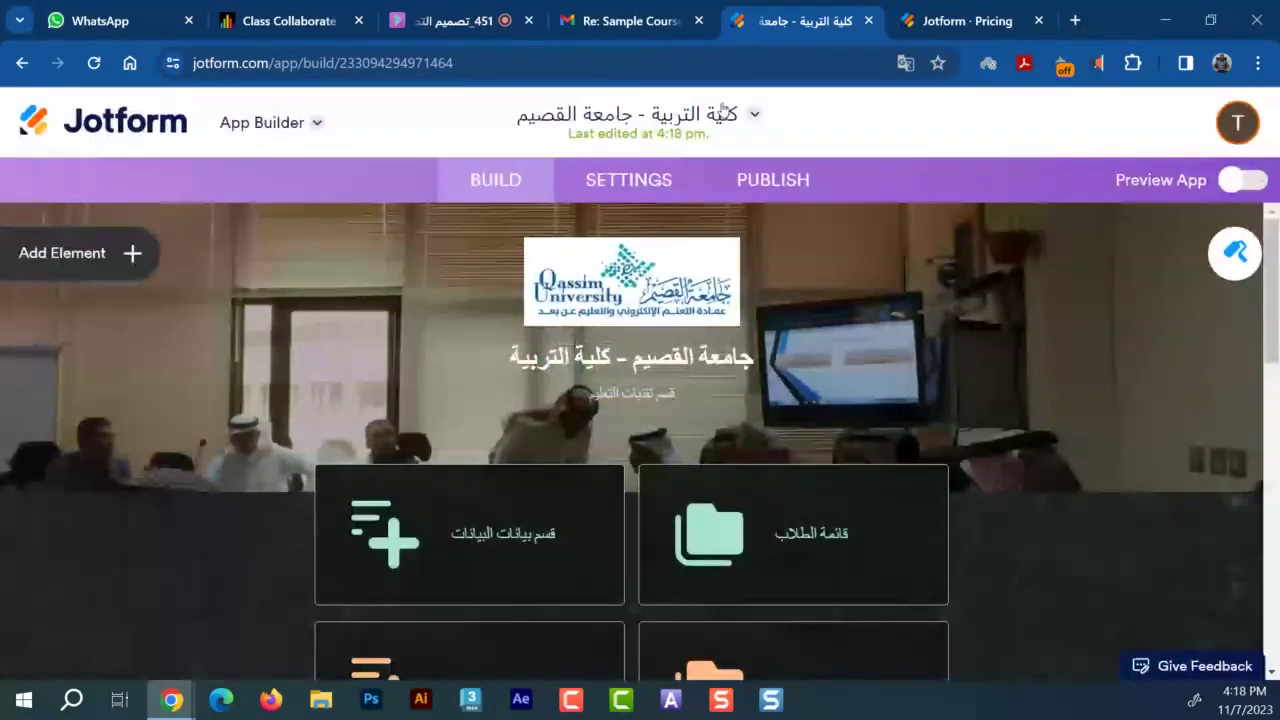
{"action": "left_click", "coordinate": [755, 115]}
{"action": "left_click", "coordinate": [766, 120]}
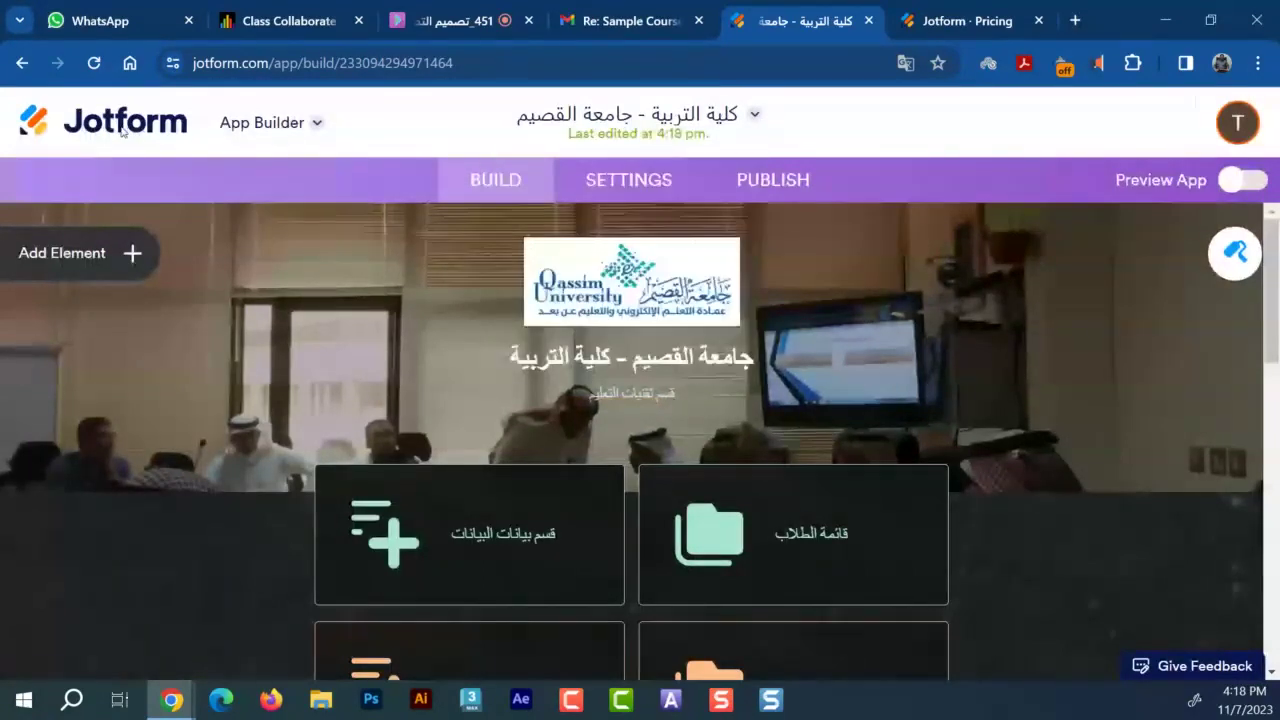
Leave the app builder and go to the My Apps page
{"action": "left_click", "coordinate": [122, 130]}
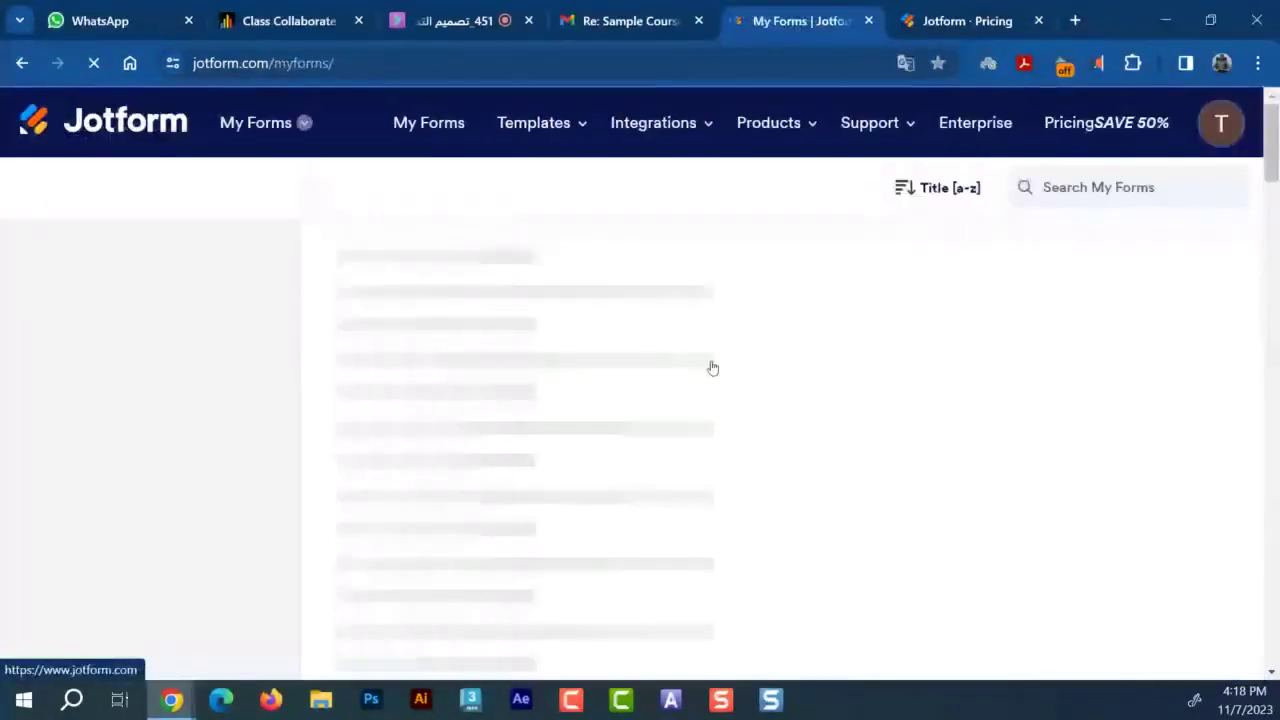
{"action": "left_click", "coordinate": [306, 121]}
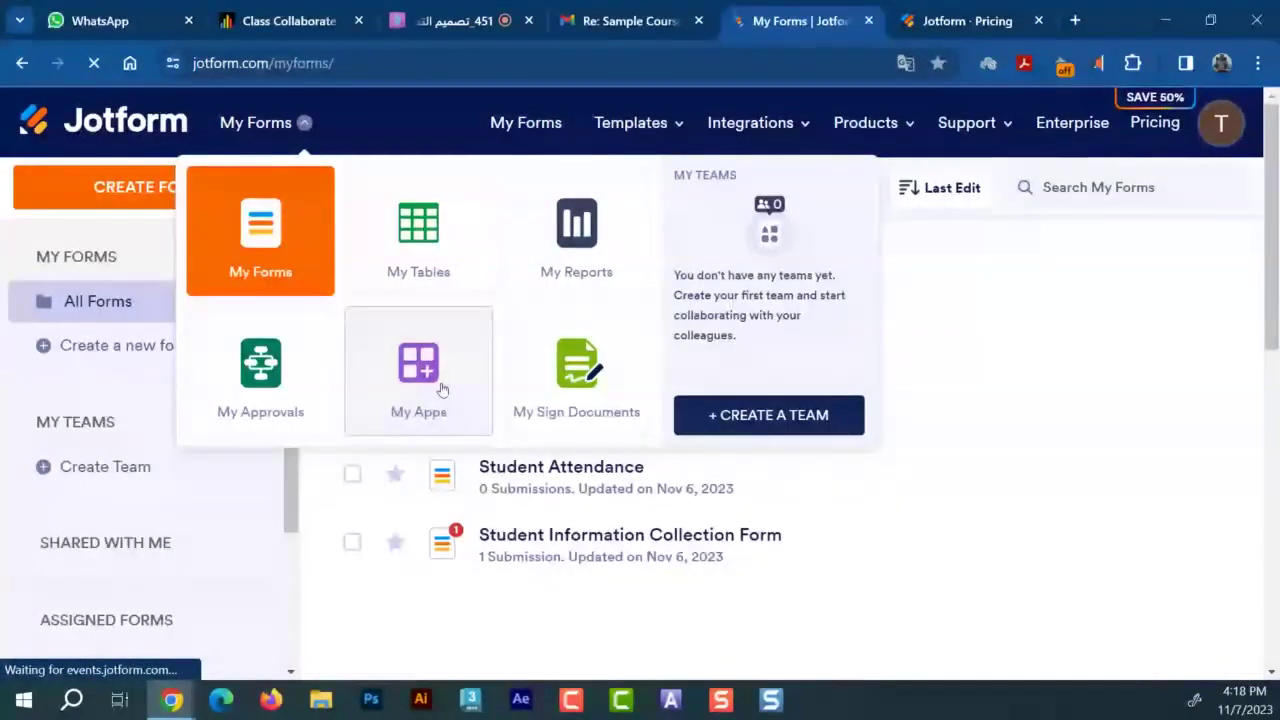
{"action": "left_click", "coordinate": [443, 389]}
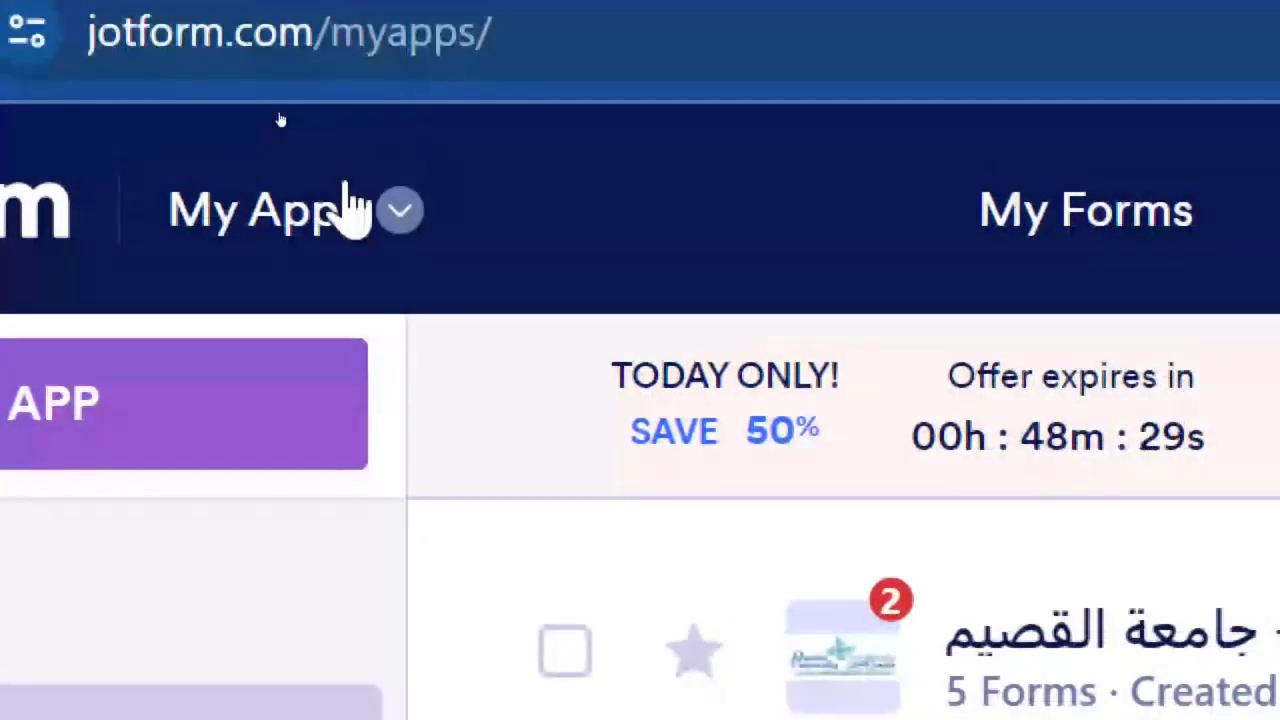
{"action": "left_click", "coordinate": [408, 212]}
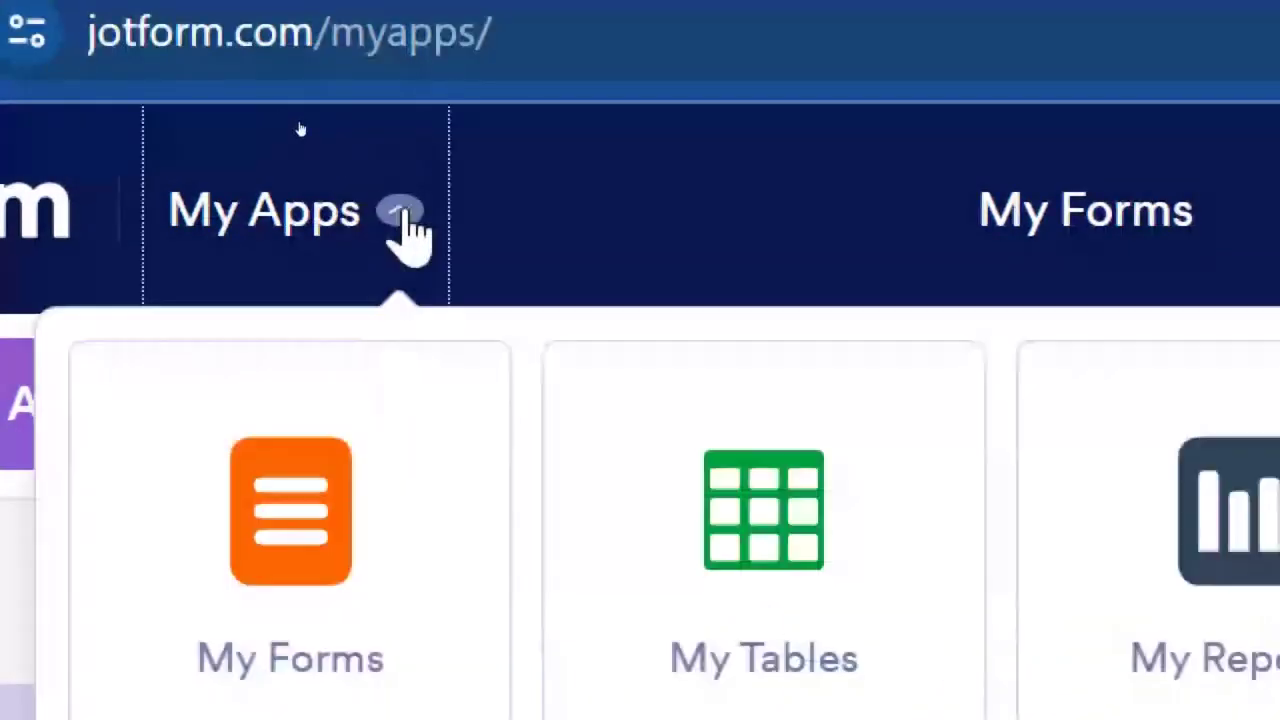
{"action": "scroll", "coordinate": [970, 470], "scroll_direction": "down", "scroll_amount": 5}
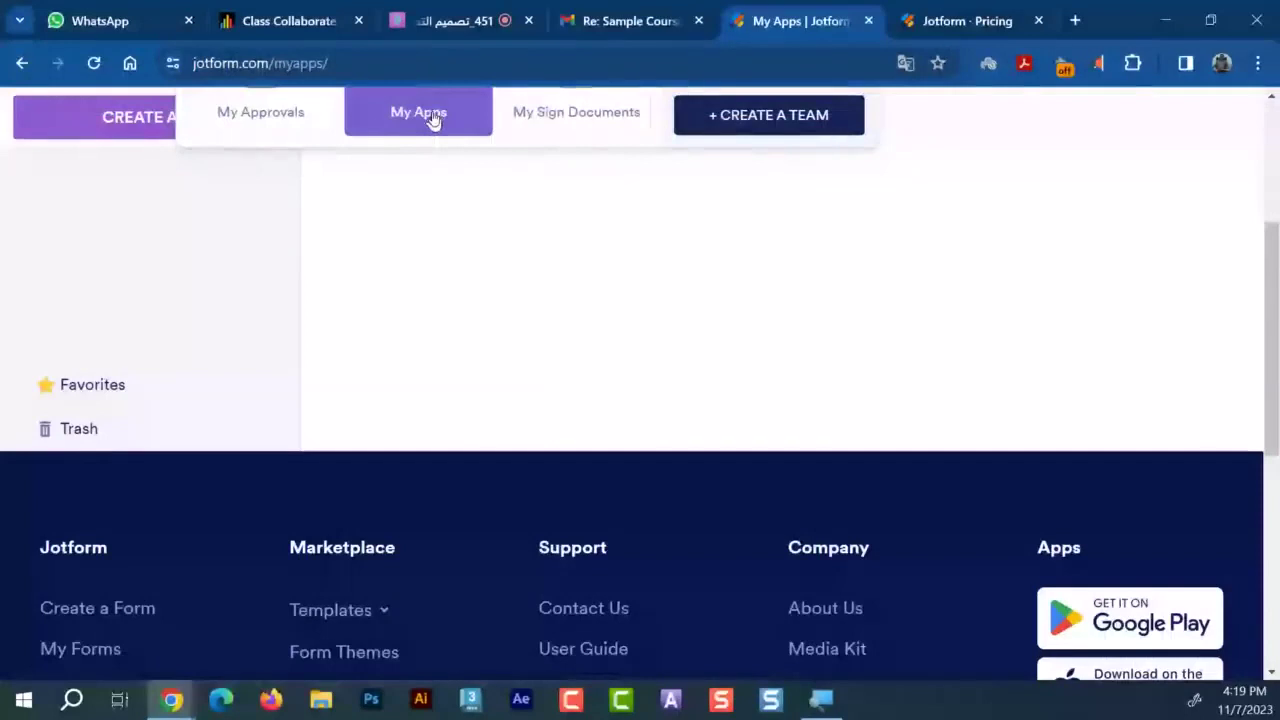
{"action": "scroll", "coordinate": [1058, 442], "scroll_direction": "up", "scroll_amount": 5}
{"action": "scroll", "coordinate": [996, 366], "scroll_direction": "up", "scroll_amount": 1}
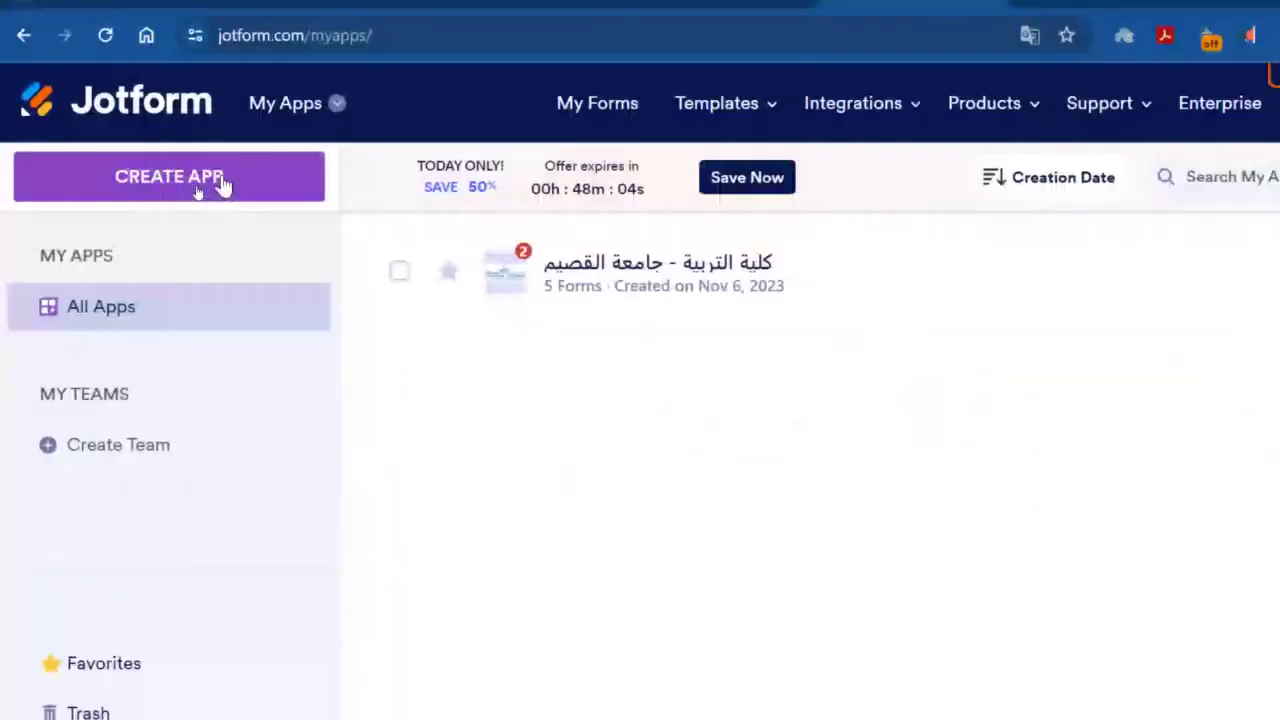
Start creating an app by cloning the existing app "كلية التربية - جامعة القصيم"
{"action": "left_click", "coordinate": [222, 186]}
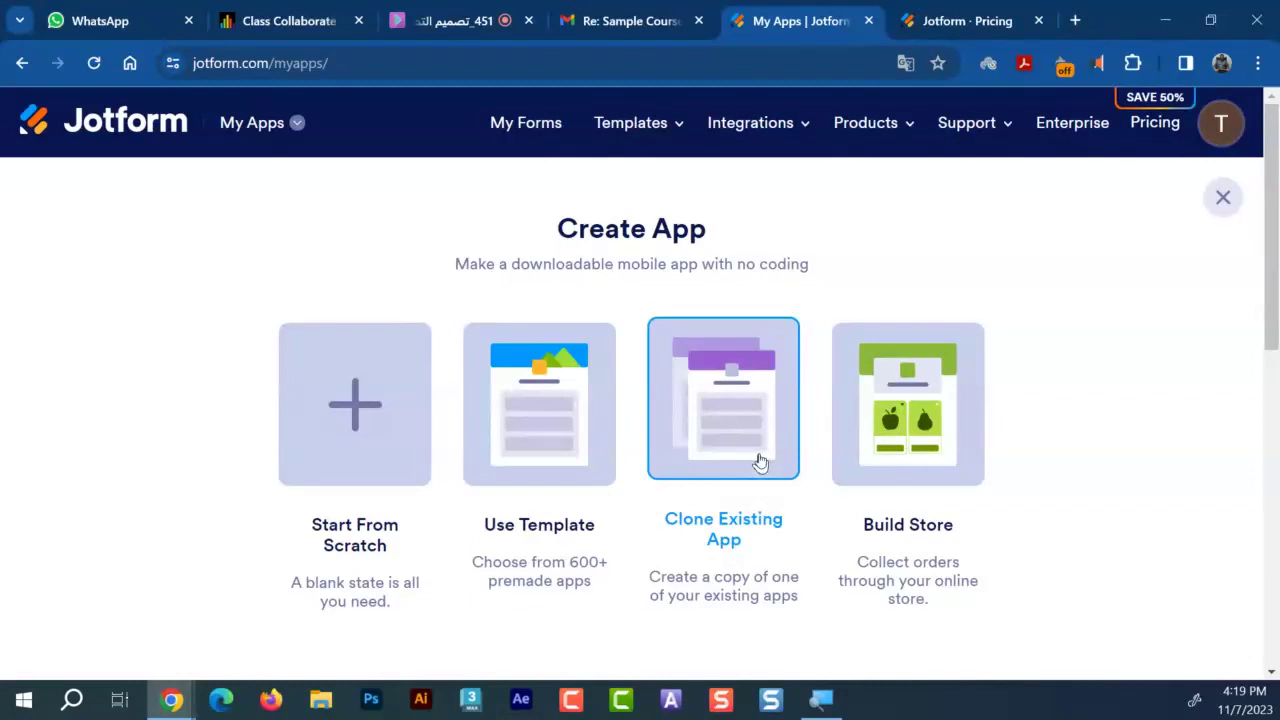
{"action": "left_click", "coordinate": [743, 517]}
{"action": "left_click", "coordinate": [651, 495]}
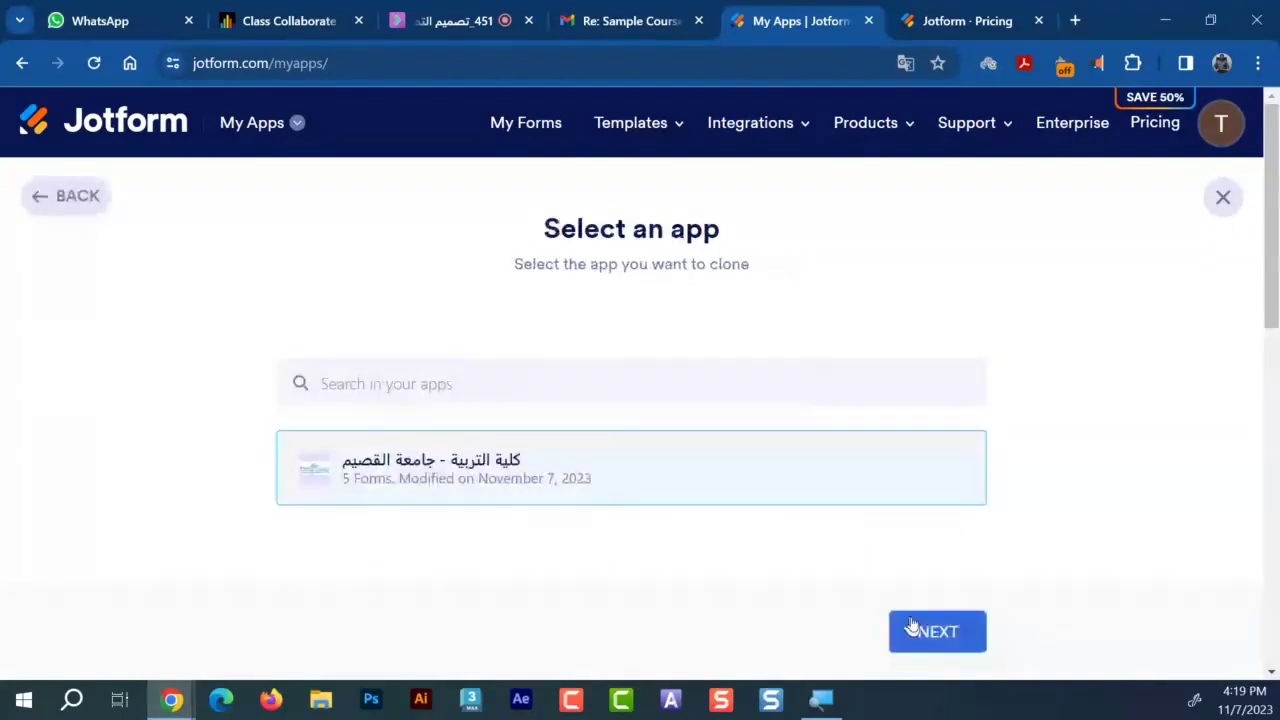
{"action": "left_click", "coordinate": [912, 627]}
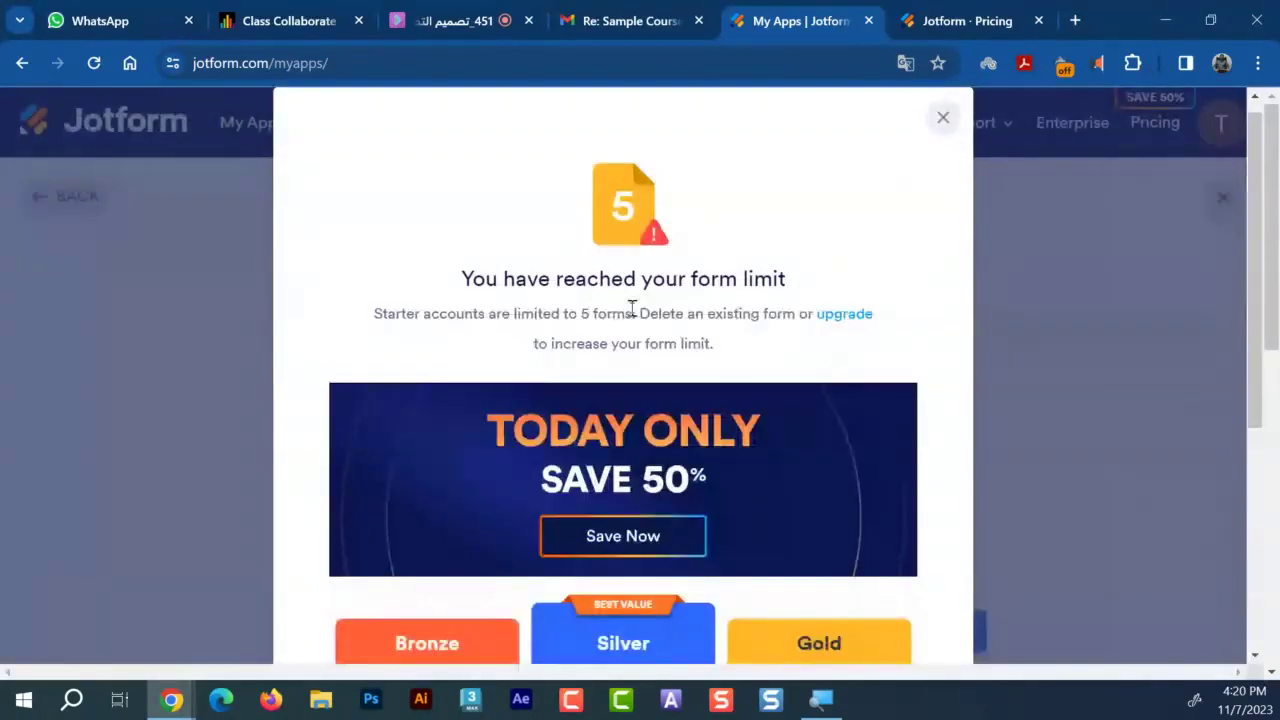
Examine the form limit notice and the Bronze, Silver and Gold upgrade plans
{"action": "left_click_drag", "start_coordinate": [697, 279], "coordinate": [787, 280]}
{"action": "double_click", "coordinate": [622, 207]}
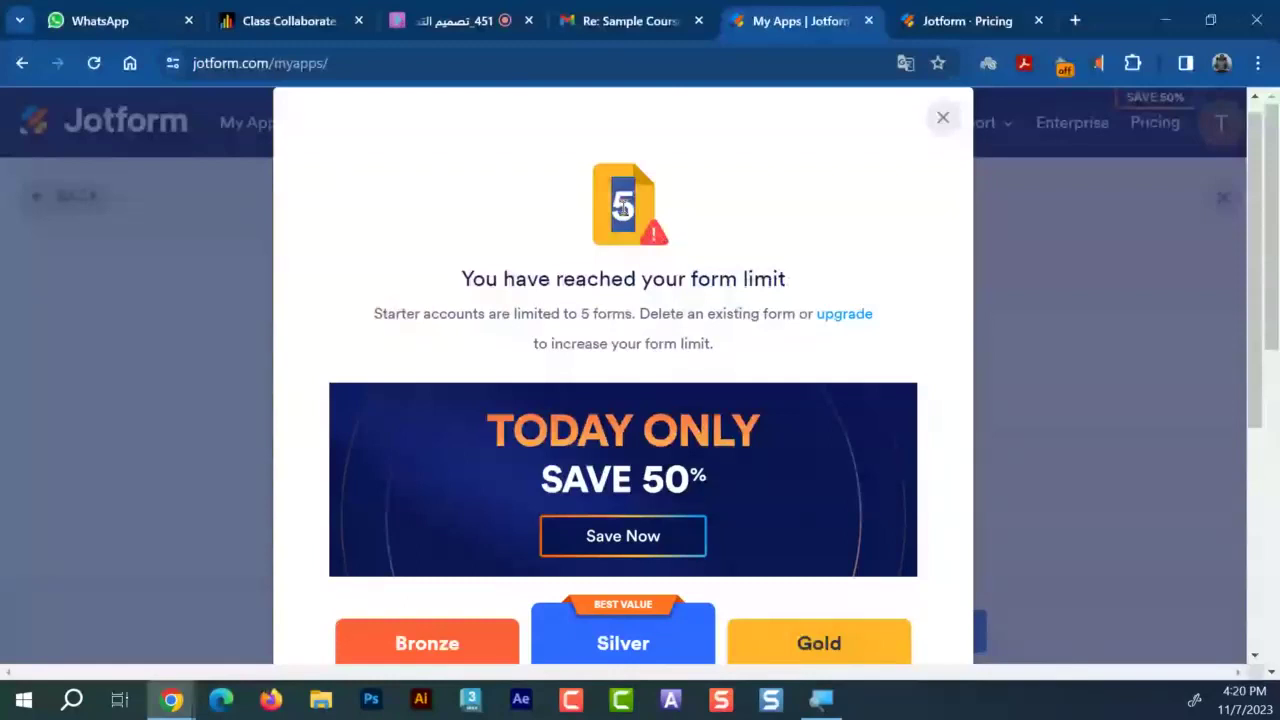
{"action": "scroll", "coordinate": [622, 207], "scroll_direction": "down", "scroll_amount": 2}
{"action": "scroll", "coordinate": [620, 232], "scroll_direction": "up", "scroll_amount": 2}
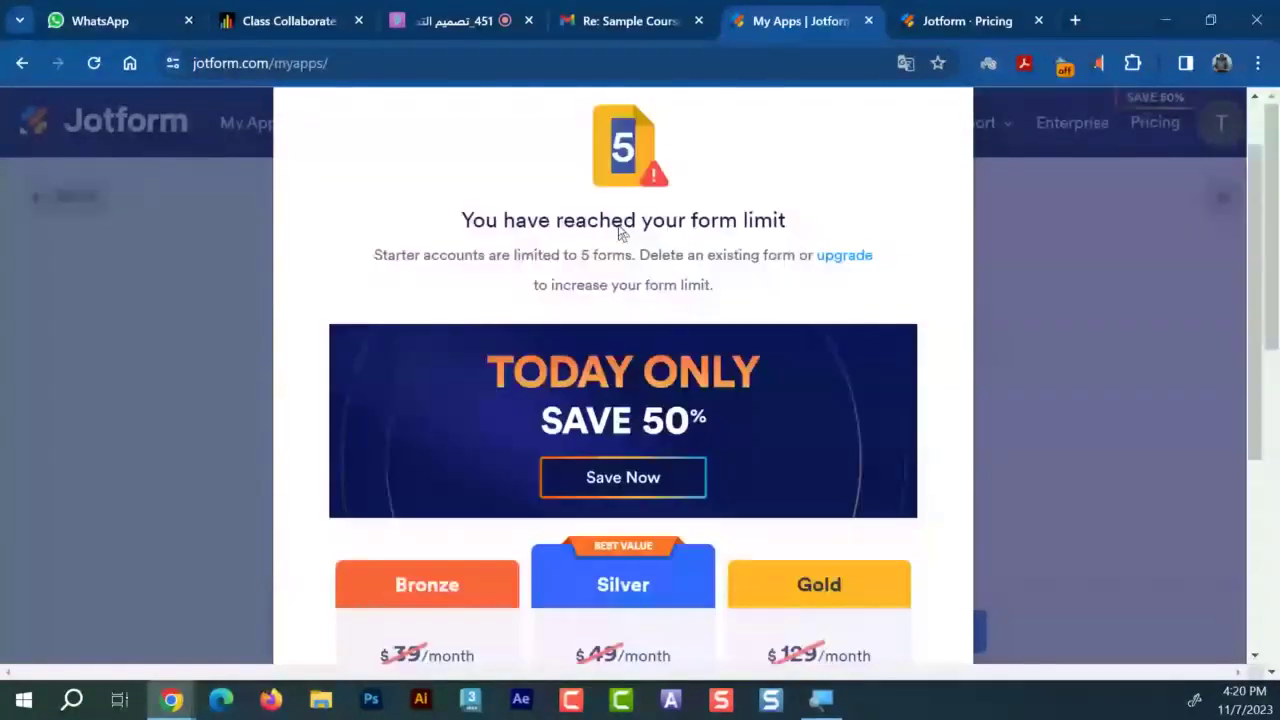
{"action": "scroll", "coordinate": [612, 276], "scroll_direction": "up", "scroll_amount": 1}
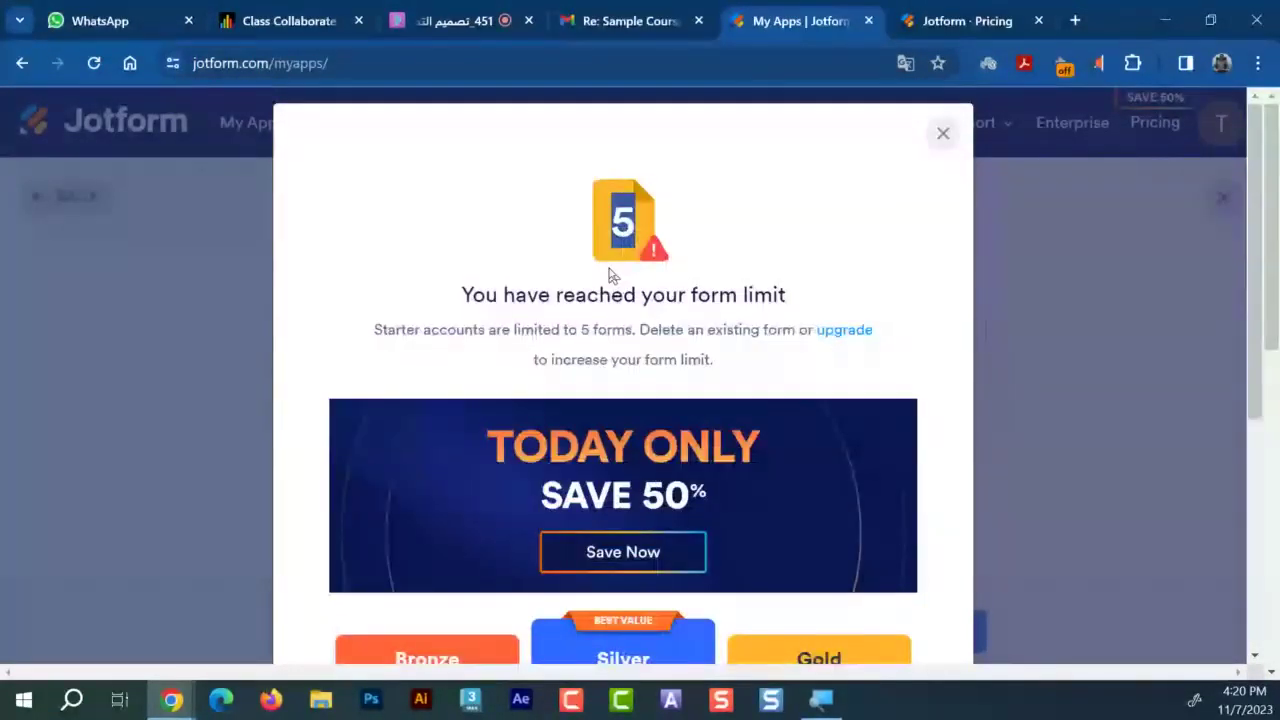
{"action": "scroll", "coordinate": [612, 276], "scroll_direction": "down", "scroll_amount": 2}
{"action": "scroll", "coordinate": [612, 276], "scroll_direction": "down", "scroll_amount": 2}
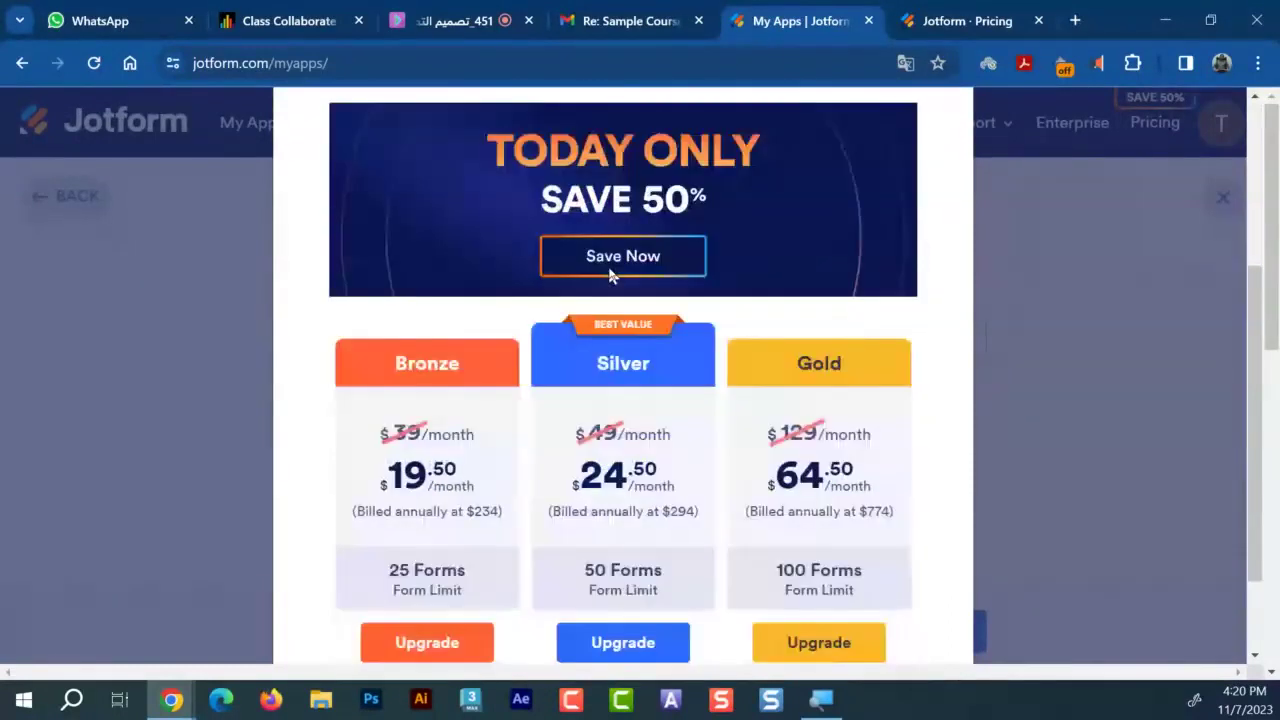
{"action": "scroll", "coordinate": [612, 276], "scroll_direction": "up", "scroll_amount": 4}
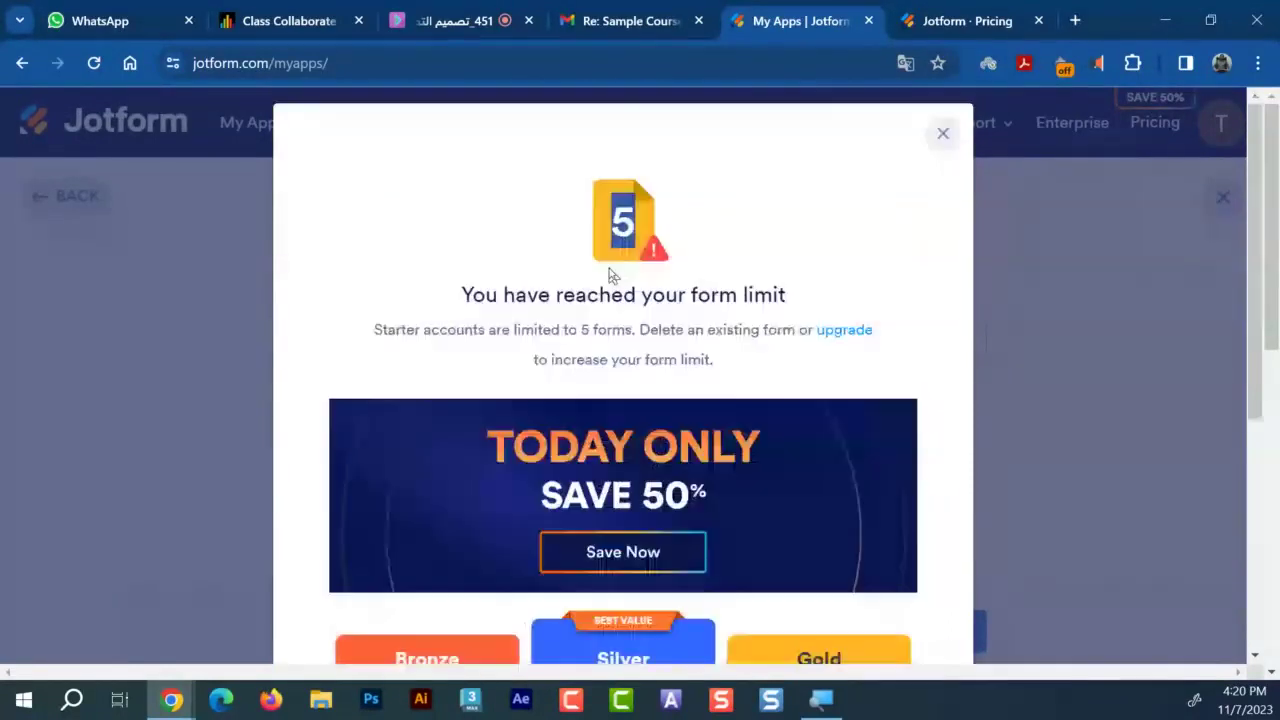
Dismiss the form limit notice and clone the app with the "Clone app and keep existing forms" option
{"action": "left_click", "coordinate": [943, 136]}
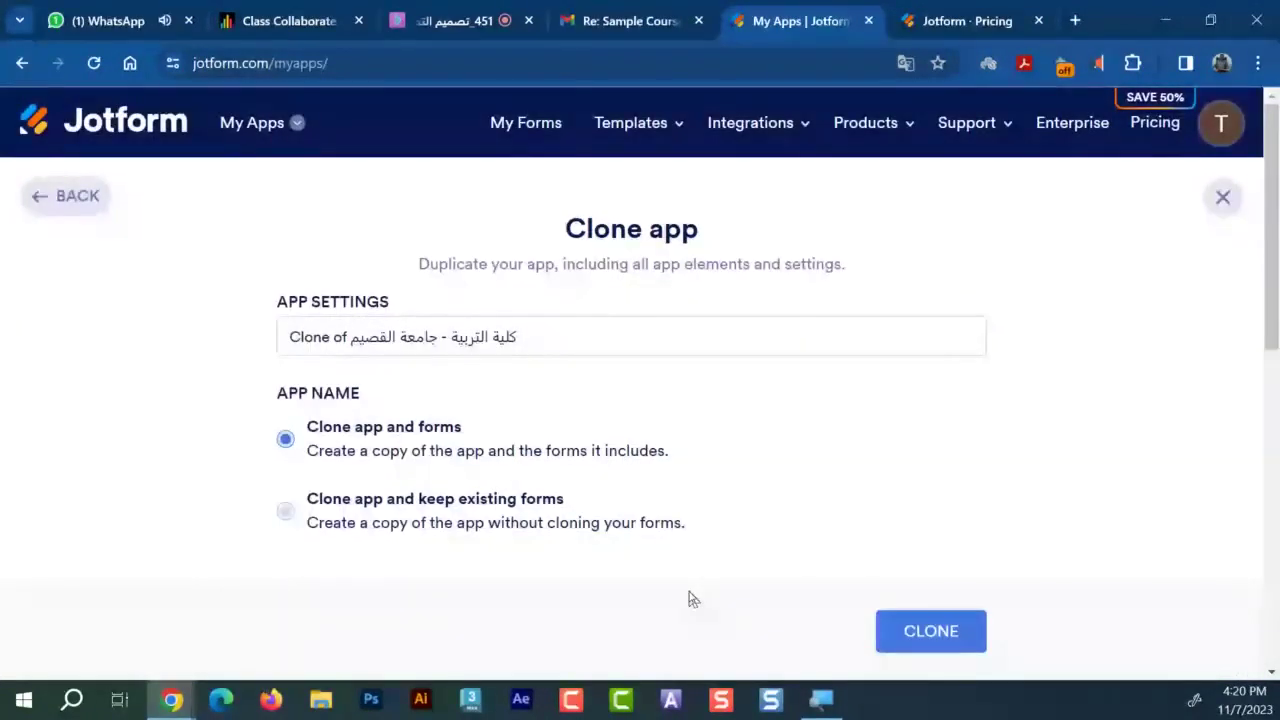
{"action": "left_click", "coordinate": [307, 513]}
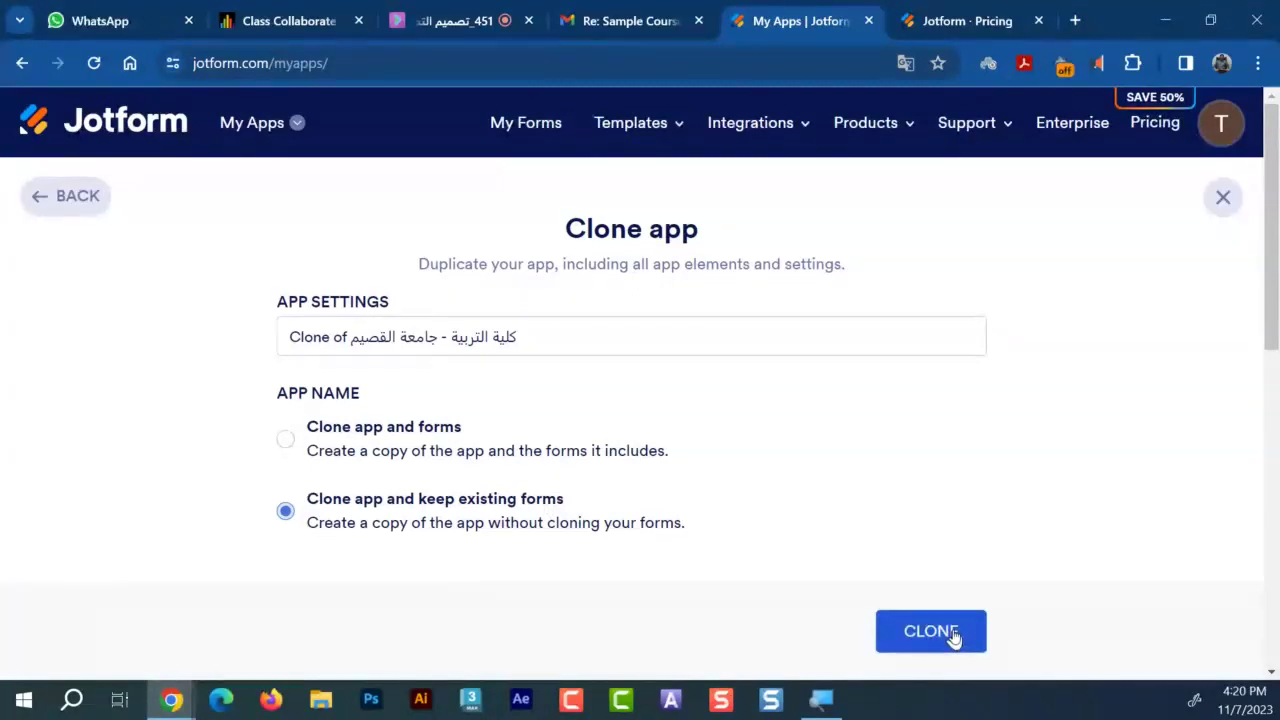
Switch to the Blackboard Collaborate session to check attendees and chat, and view the Jotform pricing plans
{"action": "left_click", "coordinate": [476, 12]}
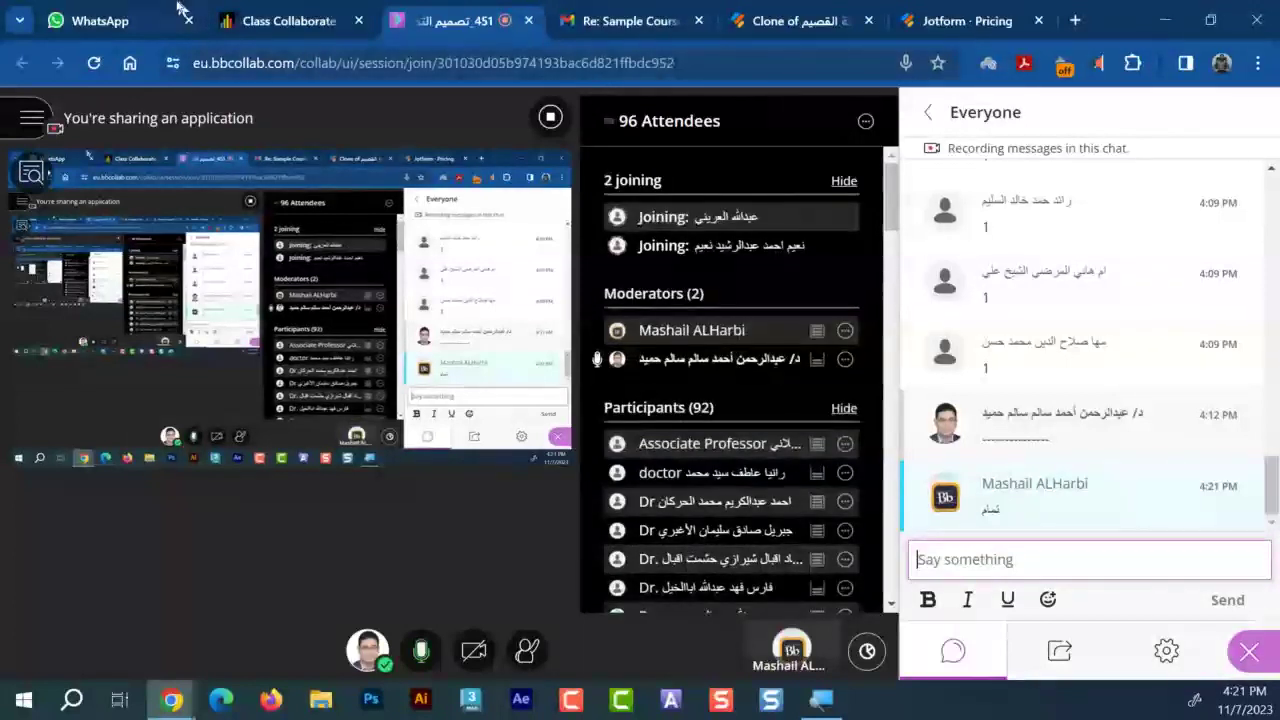
{"action": "mouse_move", "coordinate": [110, 8]}
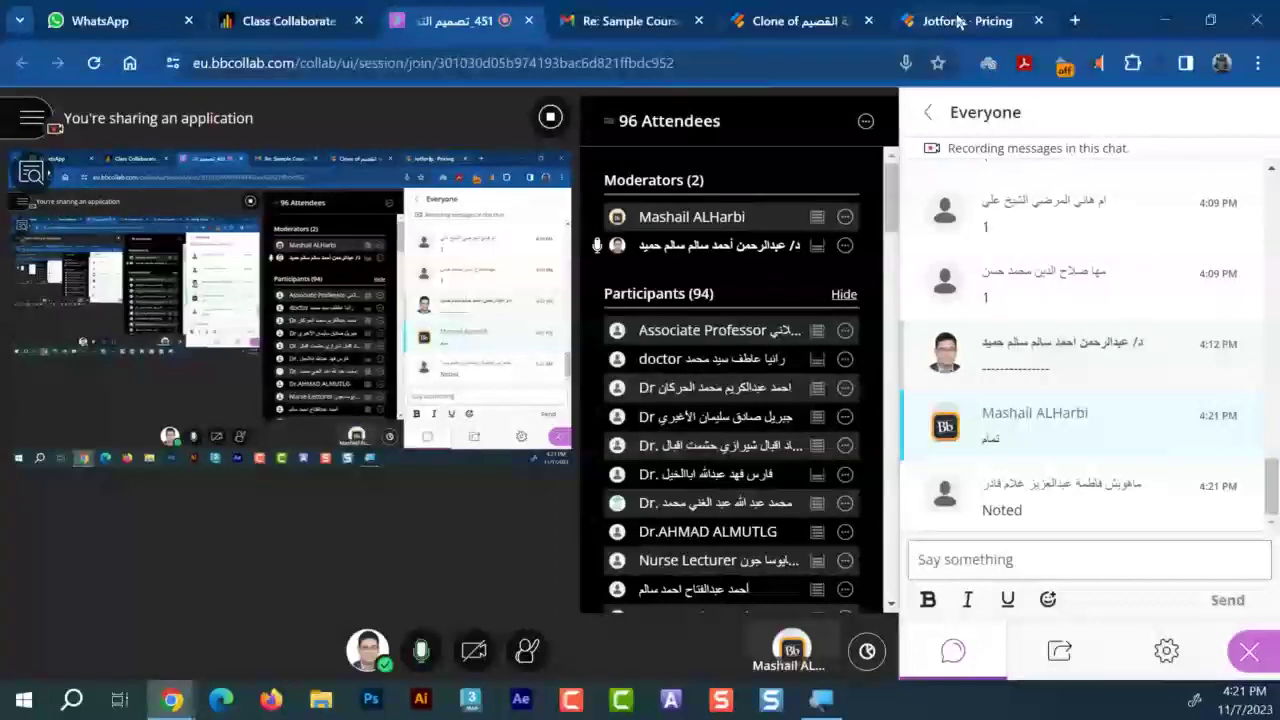
{"action": "mouse_move", "coordinate": [958, 21]}
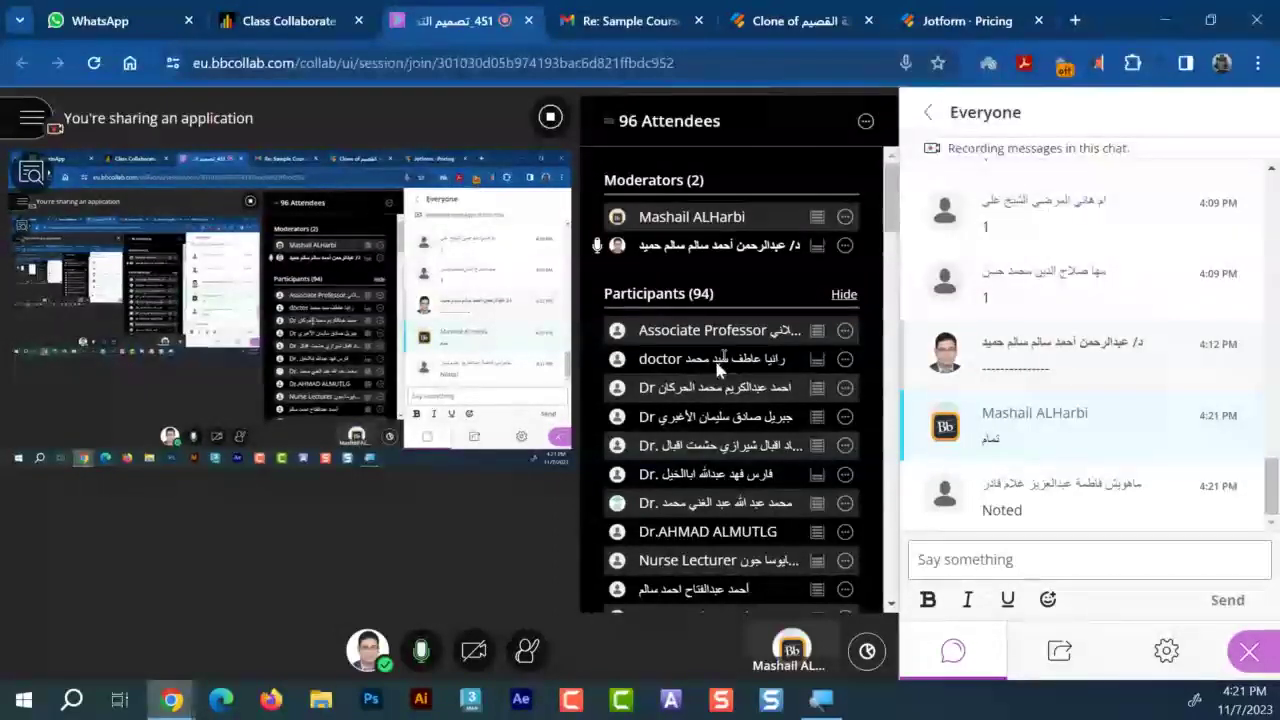
{"action": "left_click", "coordinate": [958, 21]}
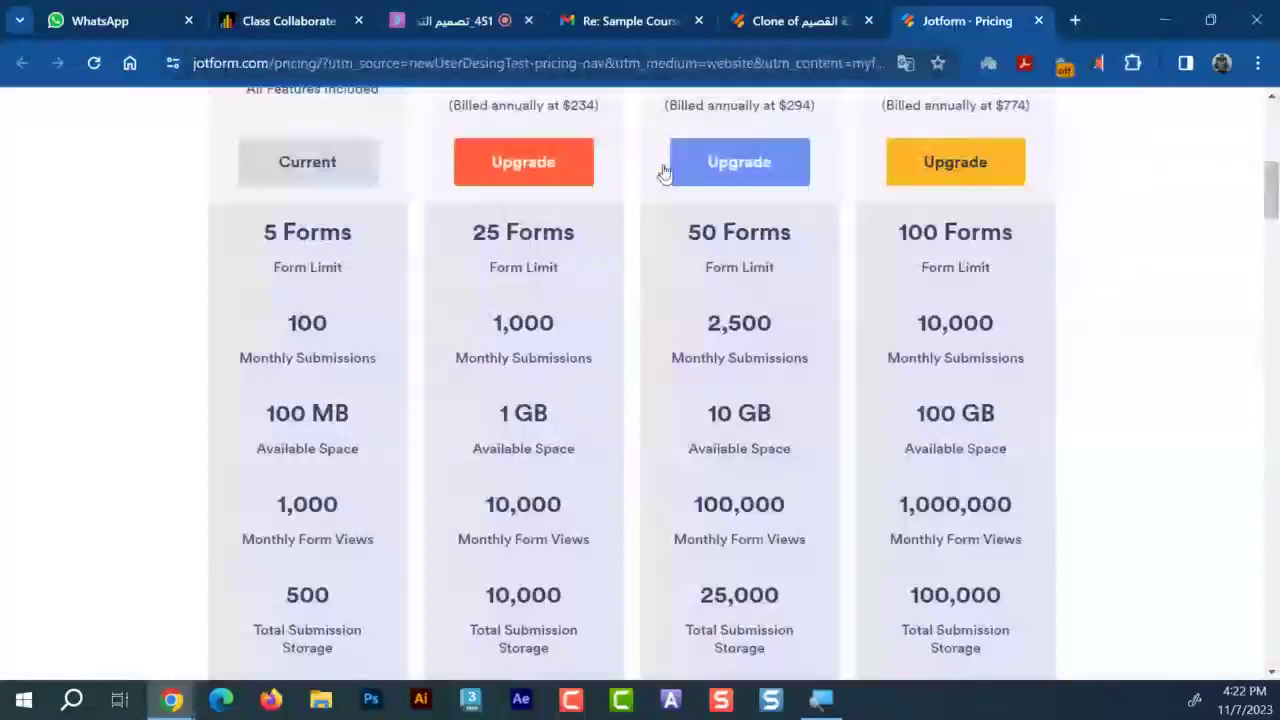
Return to the cloned app in the Jotform App Builder, look over its elements and open its settings
{"action": "key", "text": "ctrl+Page_Up"}
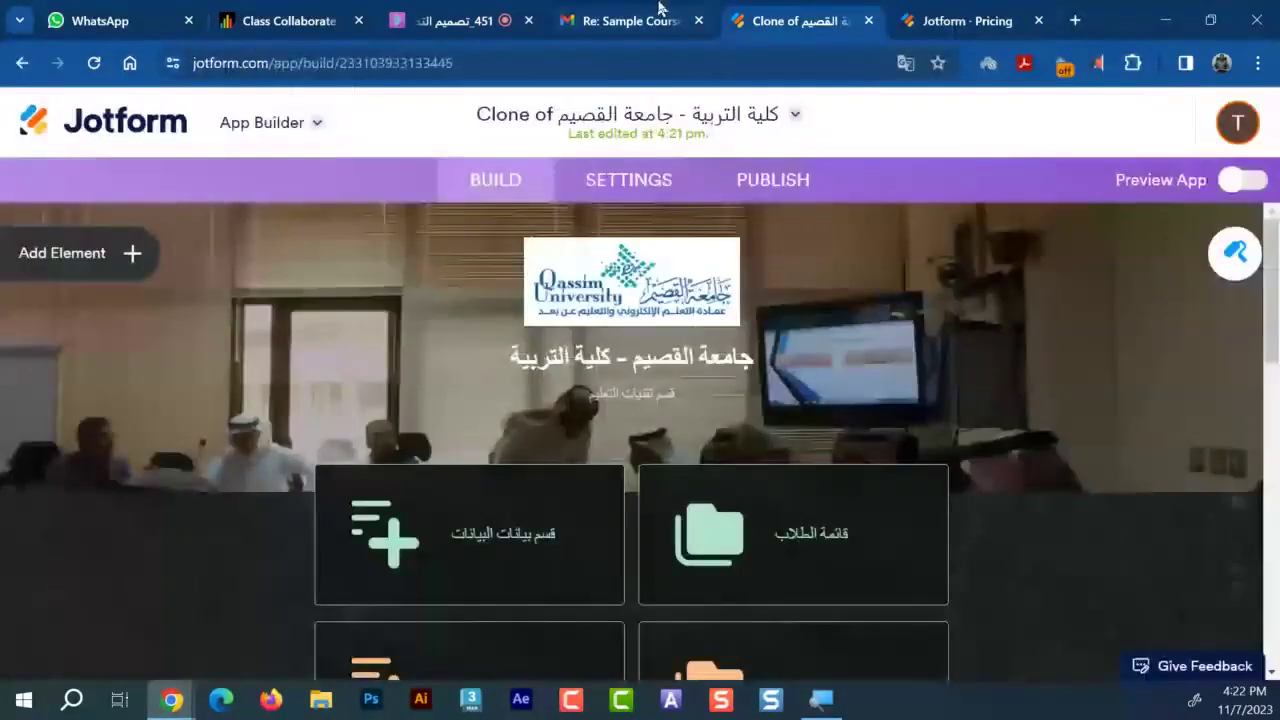
{"action": "left_click", "coordinate": [658, 8]}
{"action": "key", "text": "ctrl+Tab"}
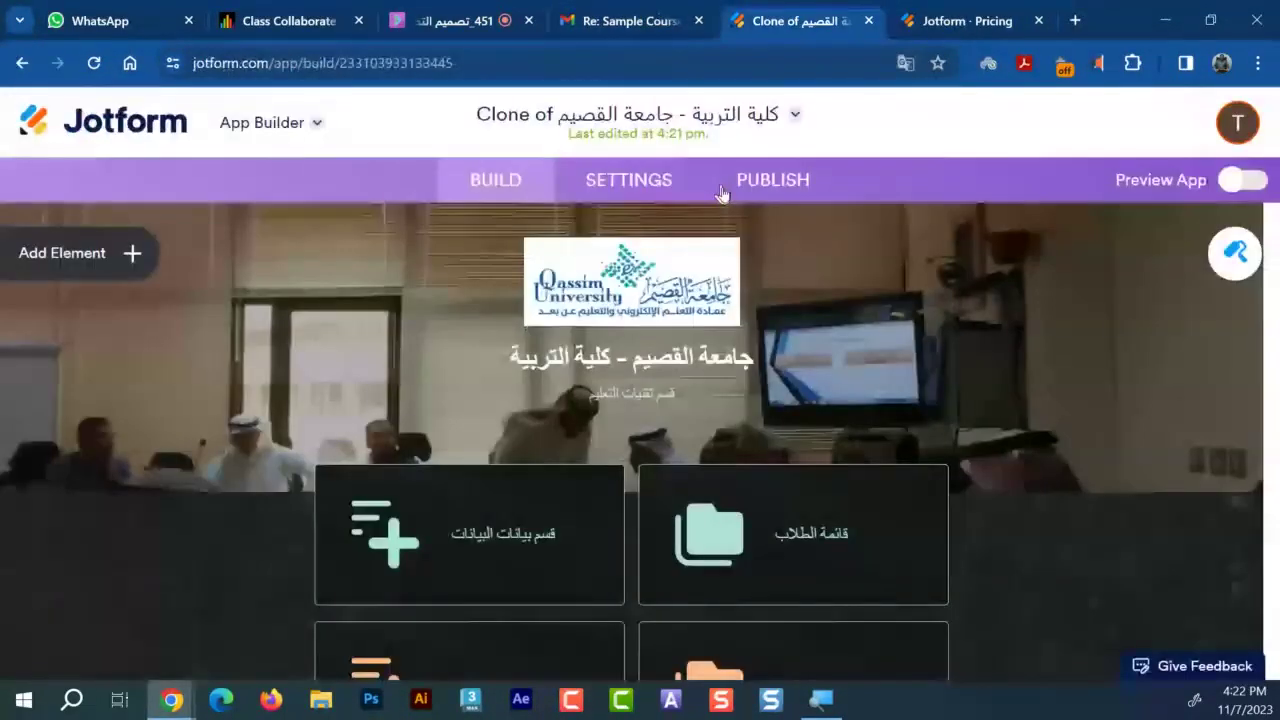
{"action": "scroll", "coordinate": [814, 323], "scroll_direction": "down", "scroll_amount": 4}
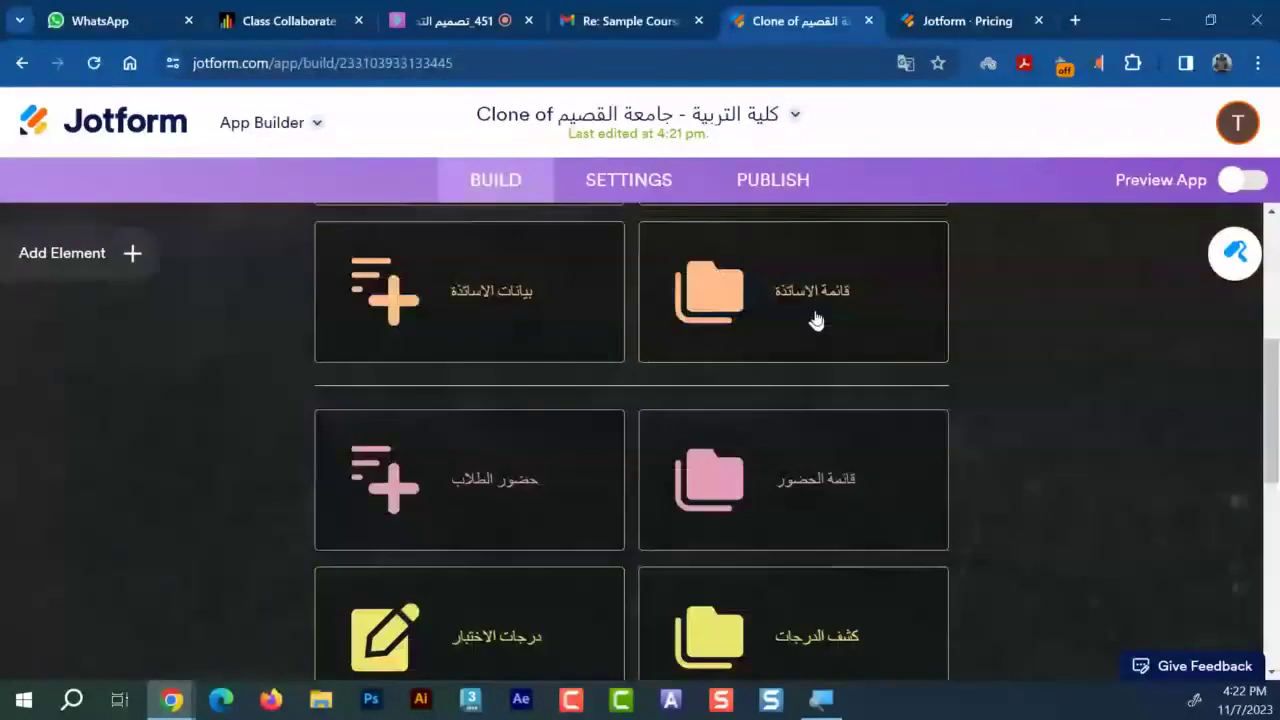
{"action": "left_click", "coordinate": [634, 180]}
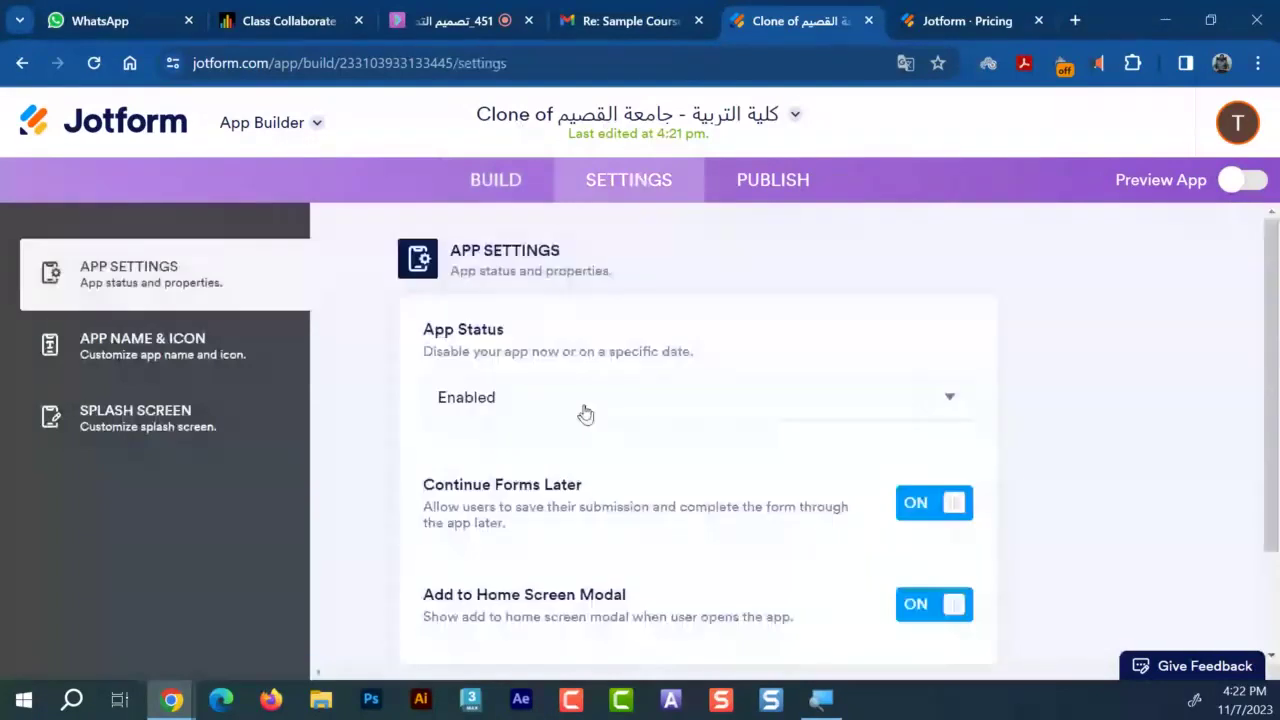
Review the full list of usage limits for the Jotform account and close it
{"action": "left_click", "coordinate": [1238, 122]}
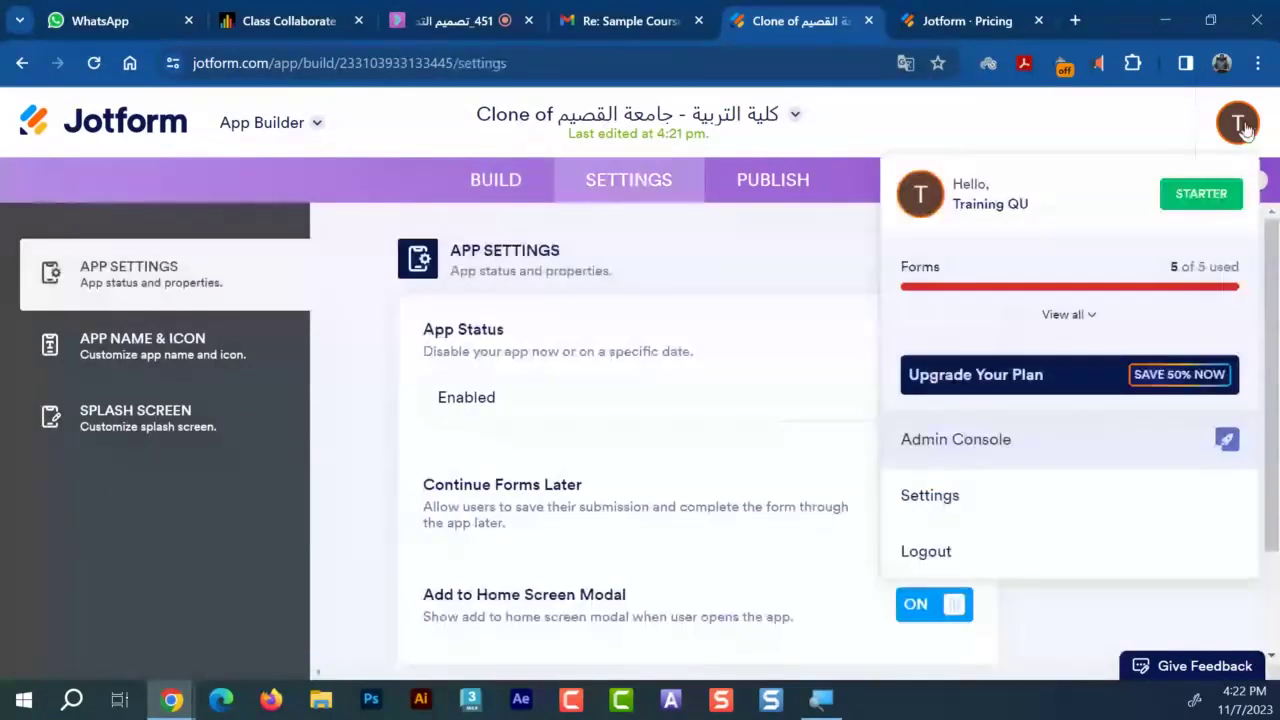
{"action": "left_click", "coordinate": [1040, 334]}
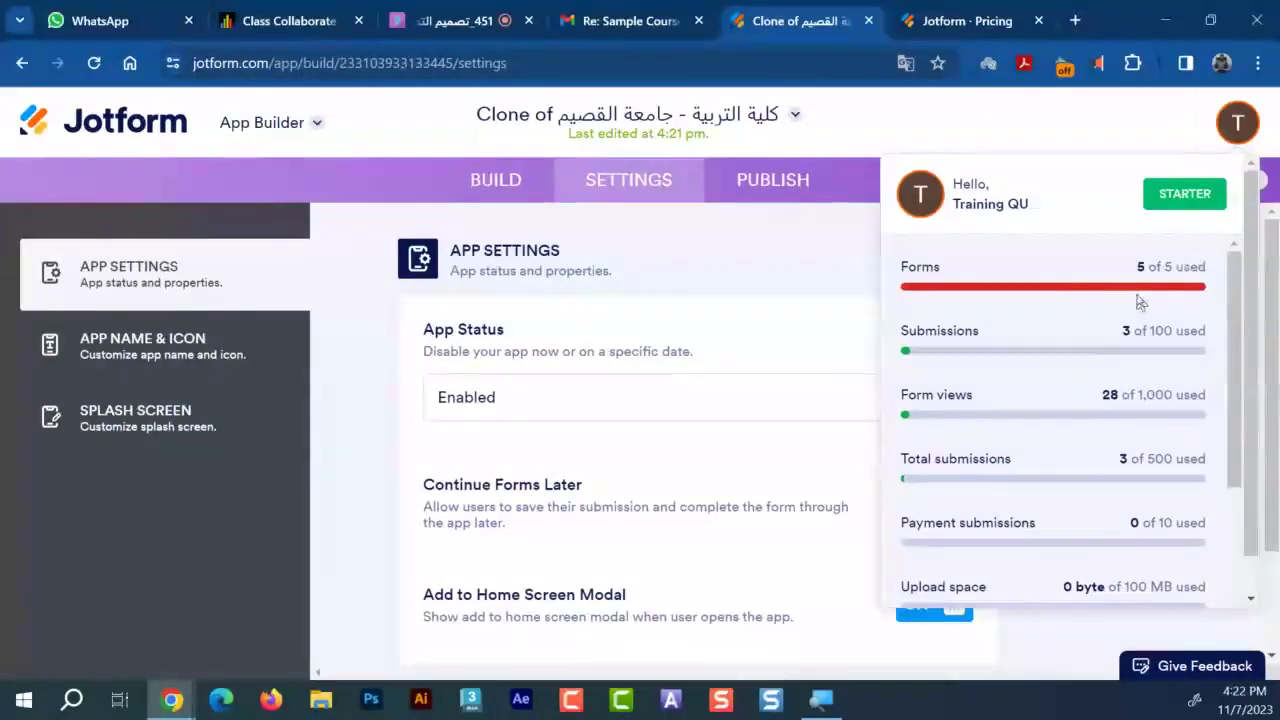
{"action": "left_click_drag", "start_coordinate": [1140, 285], "coordinate": [1138, 273]}
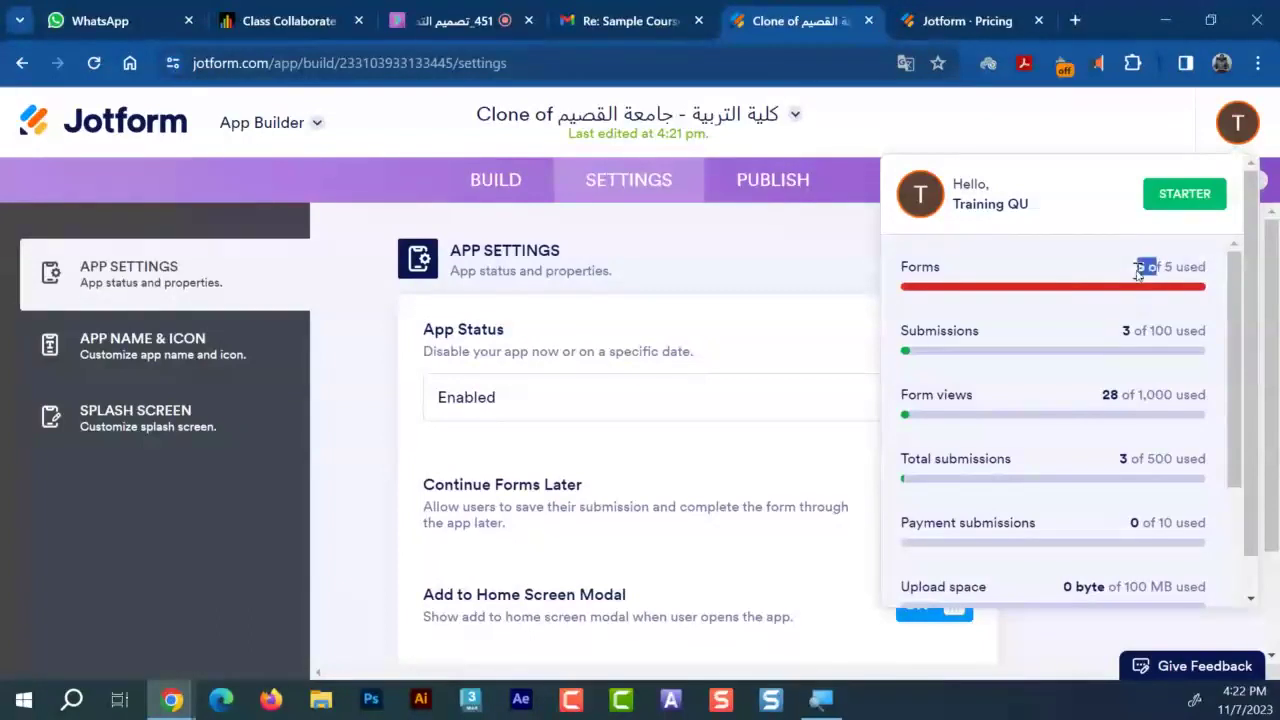
{"action": "scroll", "coordinate": [1141, 345], "scroll_direction": "down", "scroll_amount": 2}
{"action": "scroll", "coordinate": [1141, 345], "scroll_direction": "up", "scroll_amount": 2}
{"action": "left_click", "coordinate": [828, 260]}
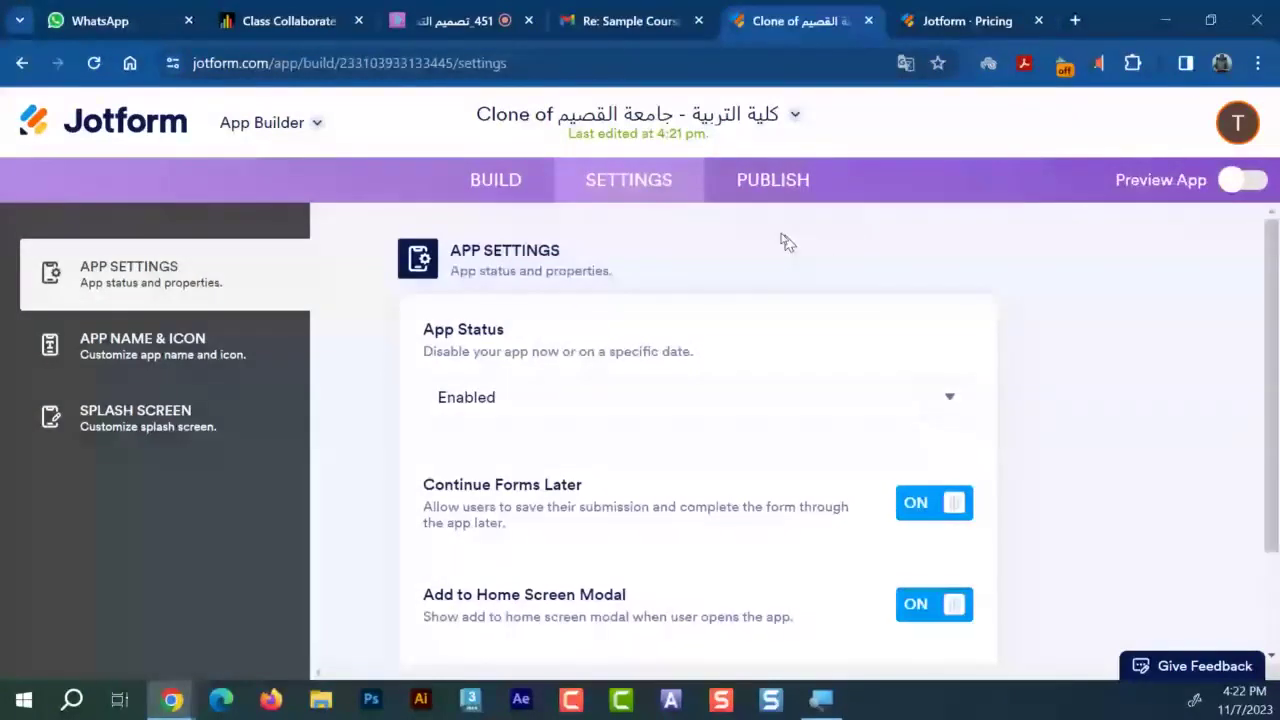
Remove the "Clone of" prefix from the cloned app's name, leaving "كلية التربية - جامعة القصيم"
{"action": "left_click", "coordinate": [295, 350]}
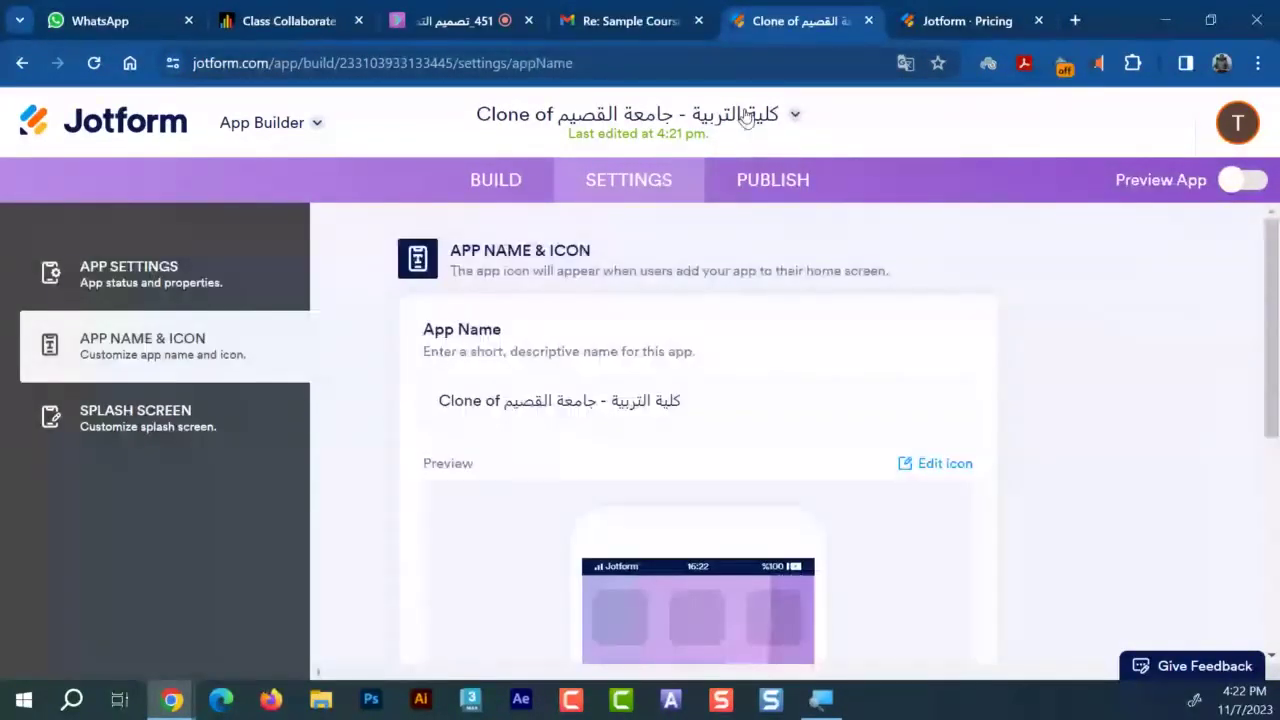
{"action": "left_click_drag", "start_coordinate": [508, 402], "coordinate": [429, 403]}
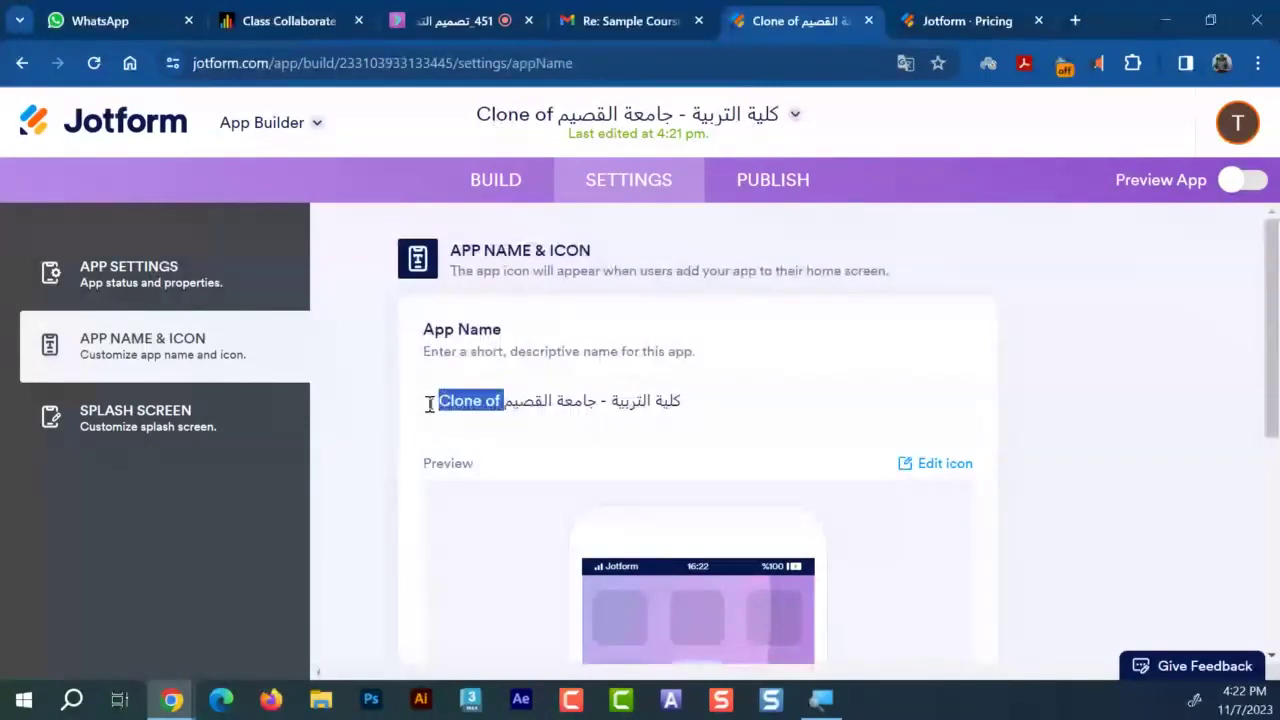
{"action": "key", "text": "BackSpace"}
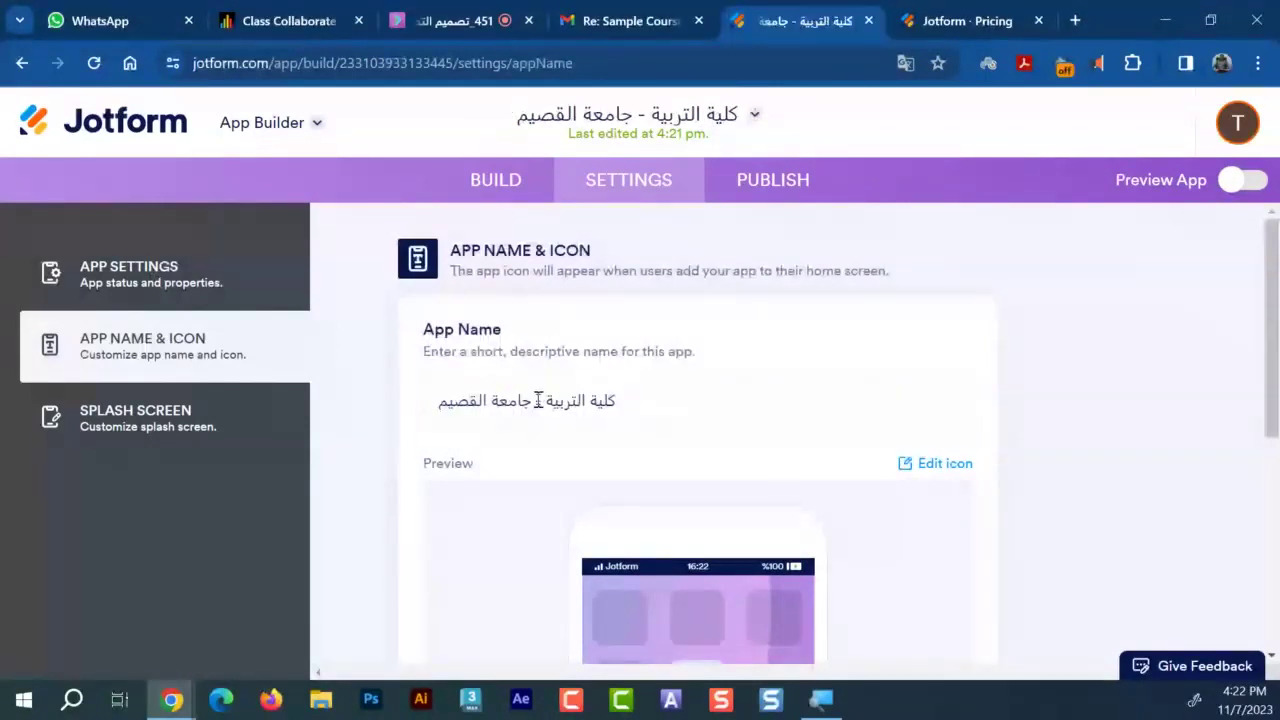
Shorten the cloned app's name to "جامعة القصيم" by removing the college part before the university name
{"action": "left_click_drag", "start_coordinate": [537, 400], "coordinate": [692, 404]}
{"action": "key", "text": "BackSpace"}
{"action": "key", "text": "BackSpace"}
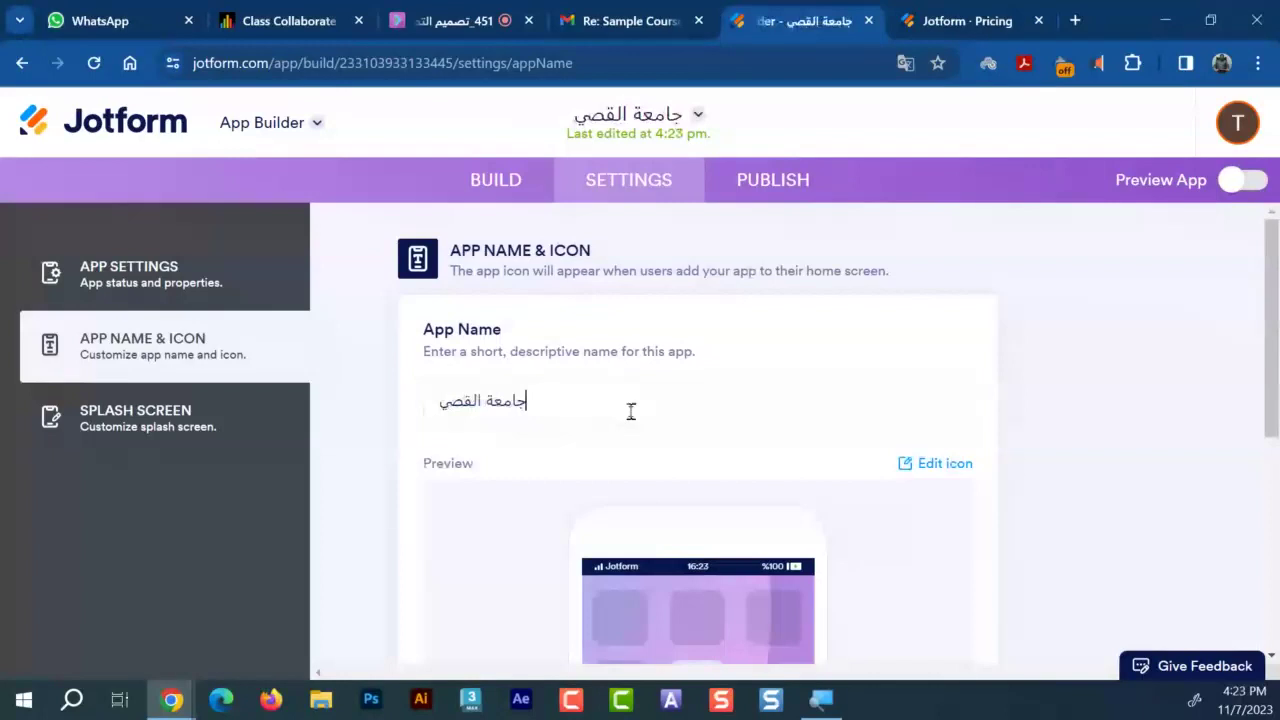
{"action": "type", "text": "م"}
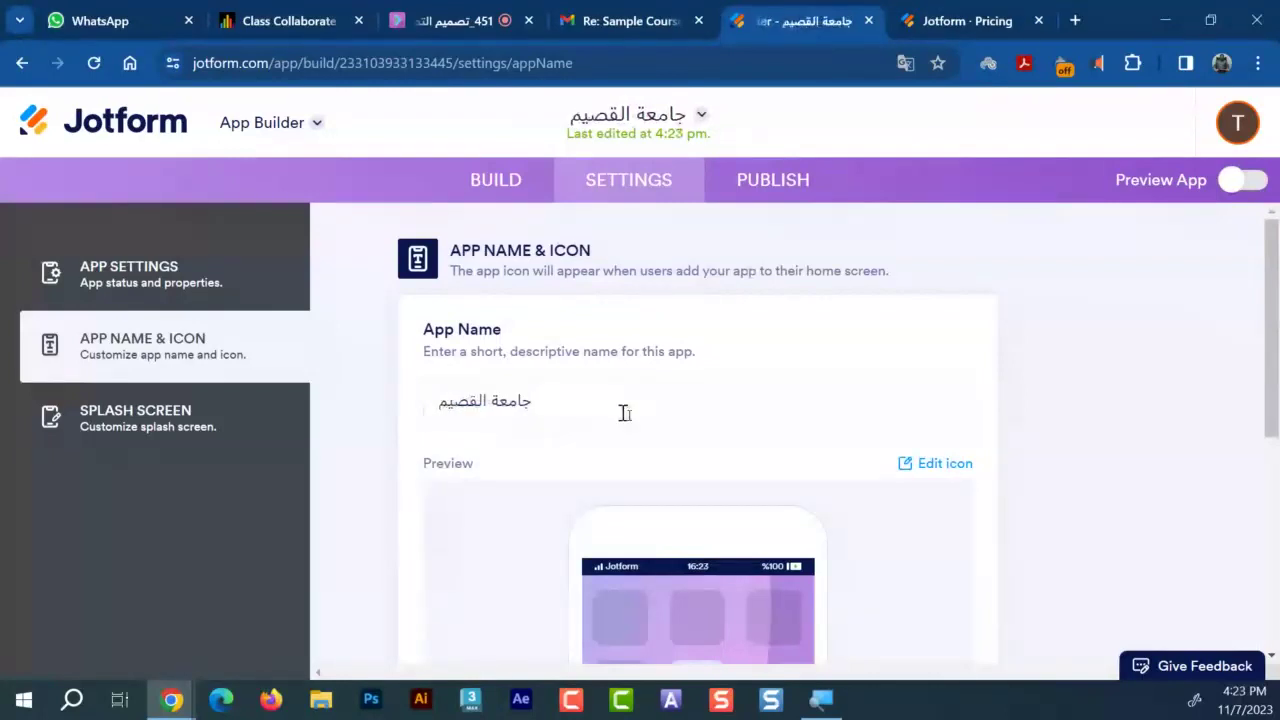
{"action": "scroll", "coordinate": [686, 406], "scroll_direction": "down", "scroll_amount": 1}
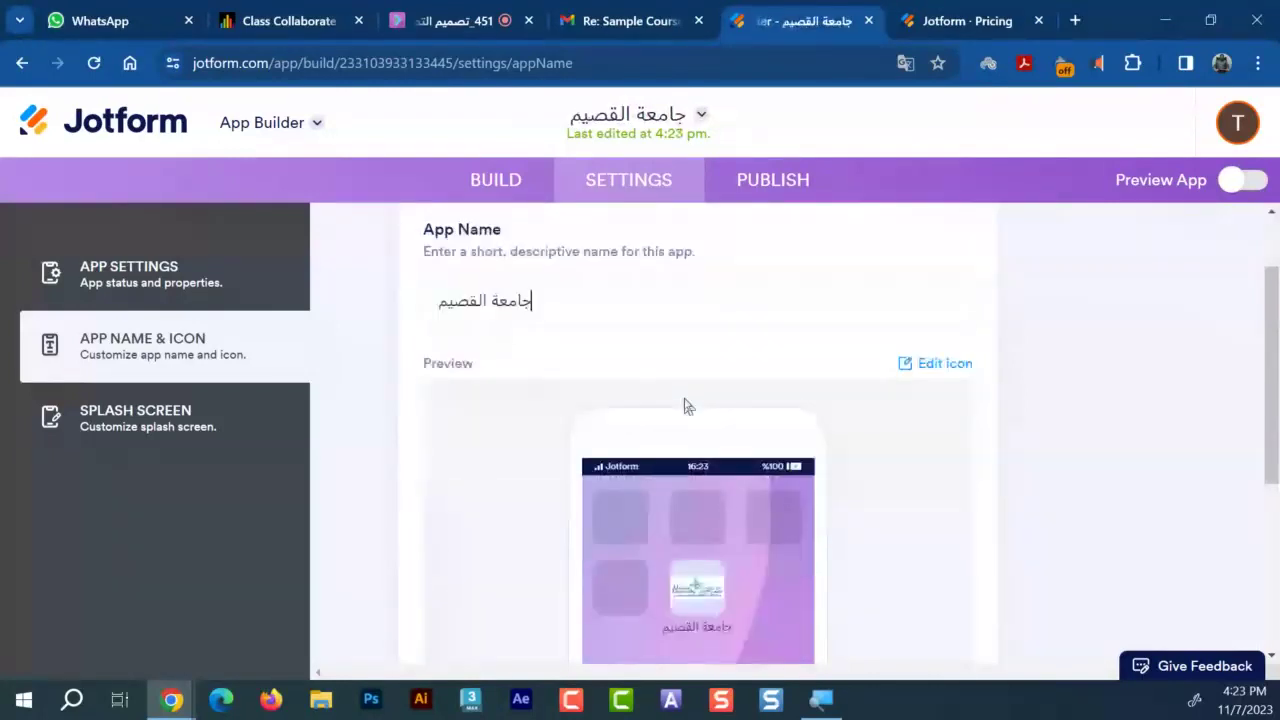
Look over the app's splash screen preview and return to building the app's page
{"action": "left_click", "coordinate": [162, 427]}
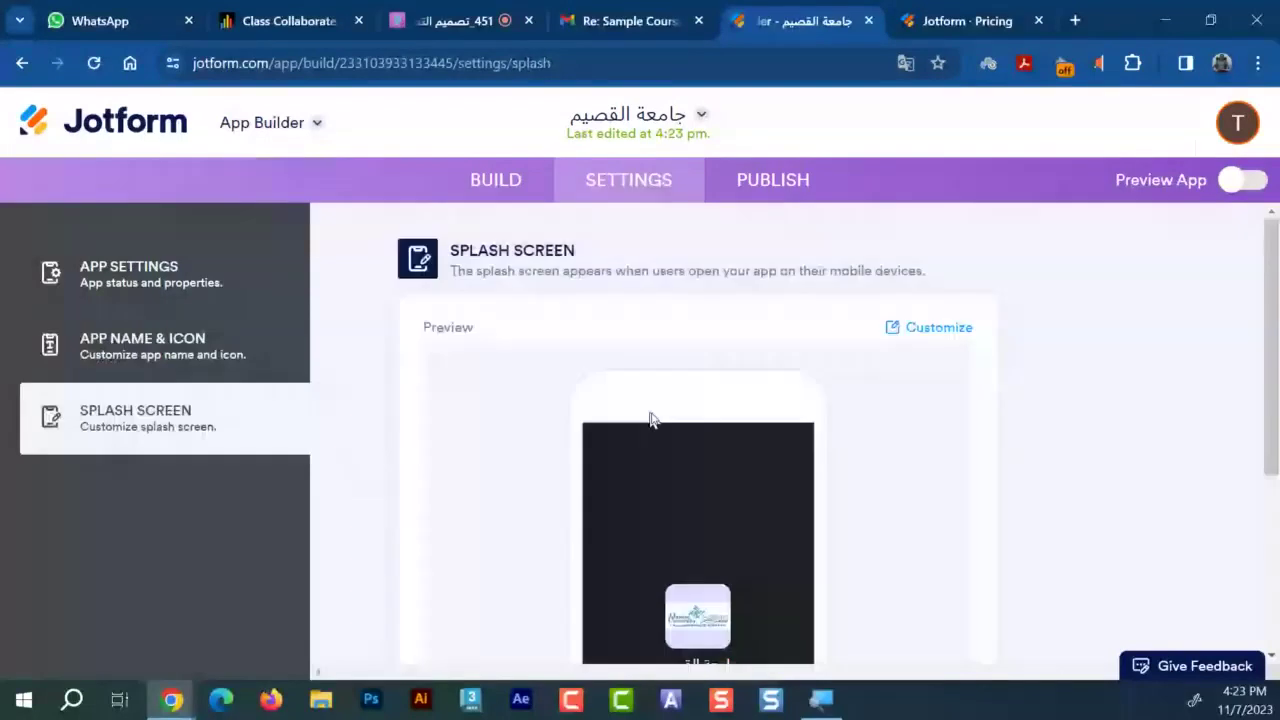
{"action": "scroll", "coordinate": [650, 420], "scroll_direction": "down", "scroll_amount": 3}
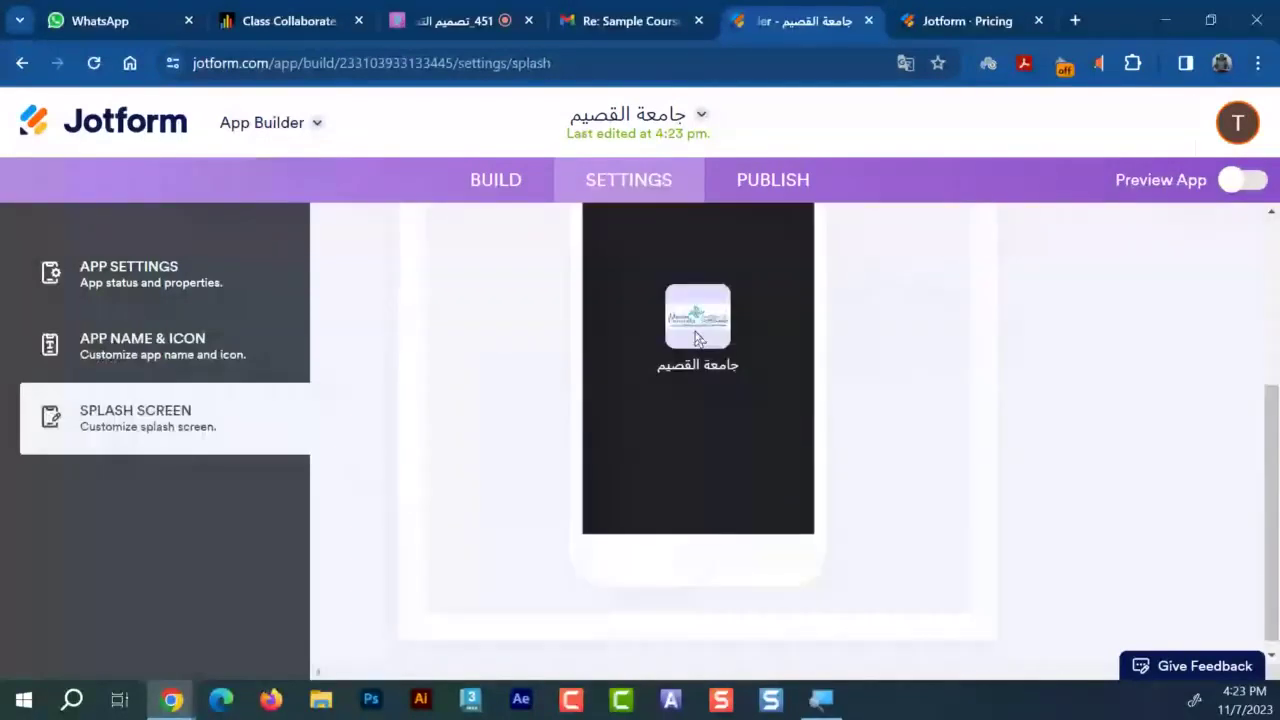
{"action": "scroll", "coordinate": [698, 360], "scroll_direction": "up", "scroll_amount": 2}
{"action": "scroll", "coordinate": [698, 392], "scroll_direction": "up", "scroll_amount": 1}
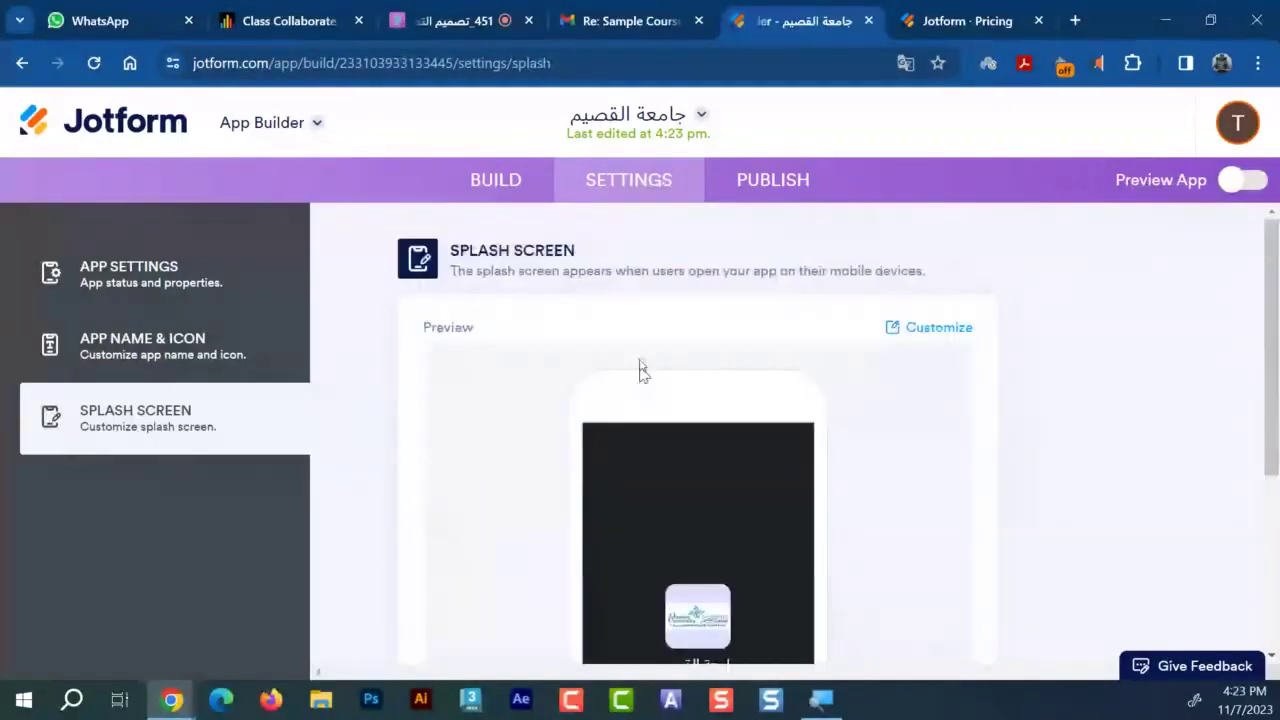
{"action": "left_click", "coordinate": [520, 185]}
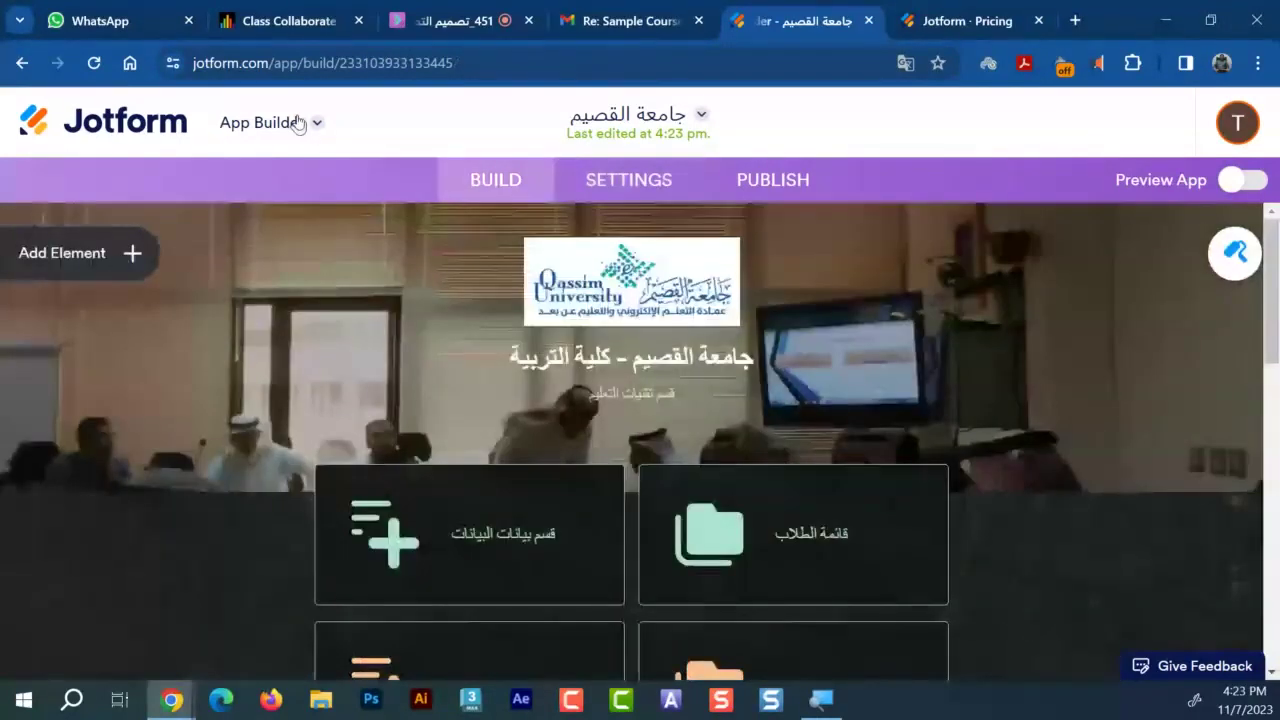
Leave the cloned app, go to My Apps and create a new app with the Build Store option
{"action": "left_click", "coordinate": [312, 125]}
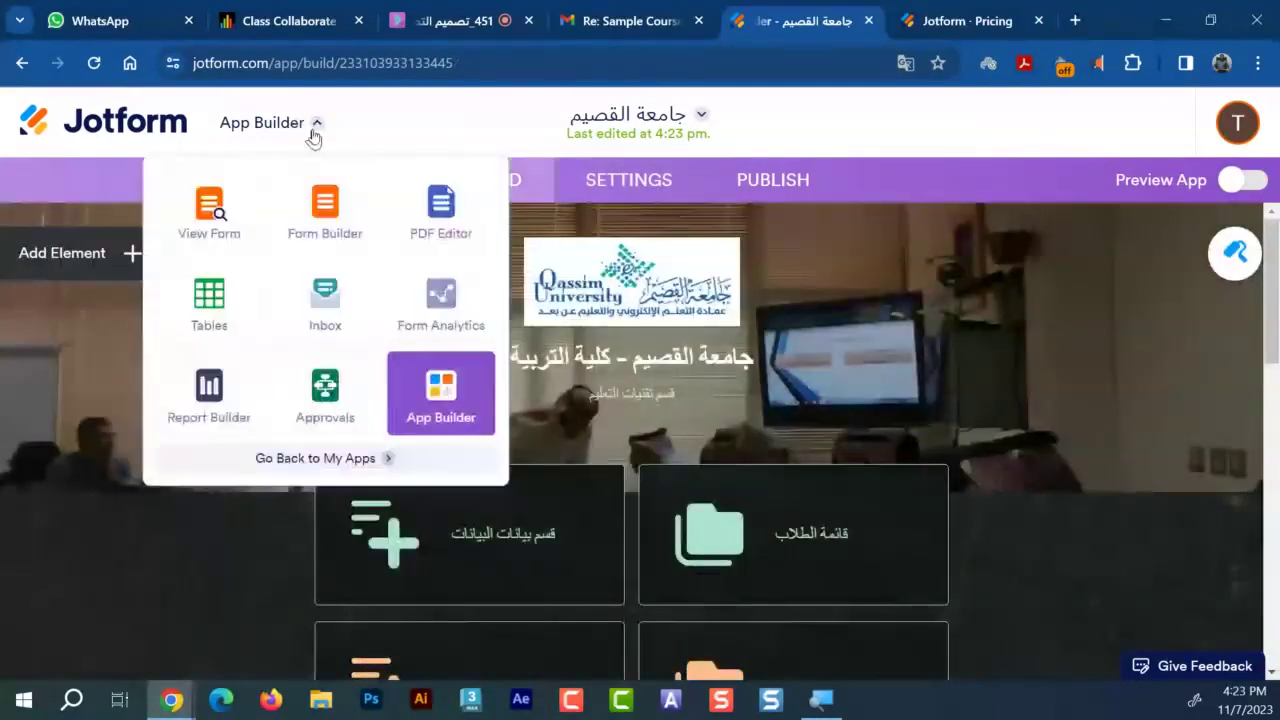
{"action": "left_click", "coordinate": [218, 216]}
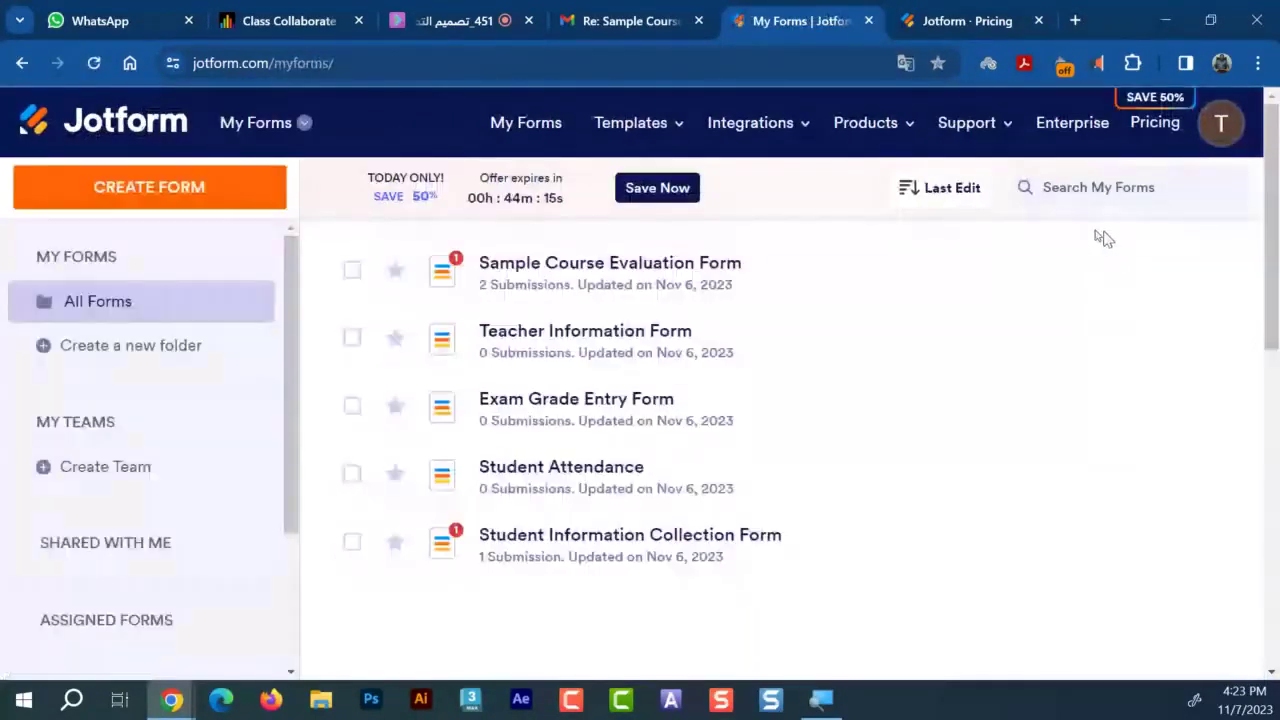
{"action": "left_click", "coordinate": [252, 148]}
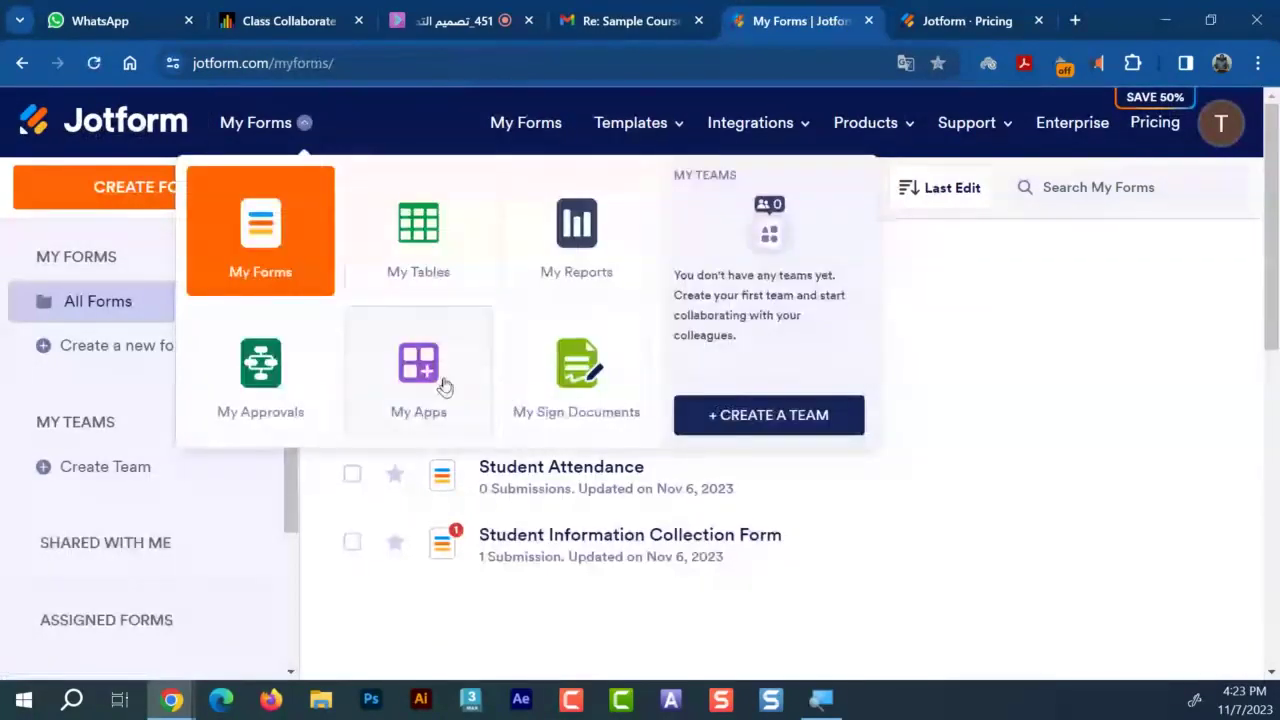
{"action": "left_click", "coordinate": [444, 387]}
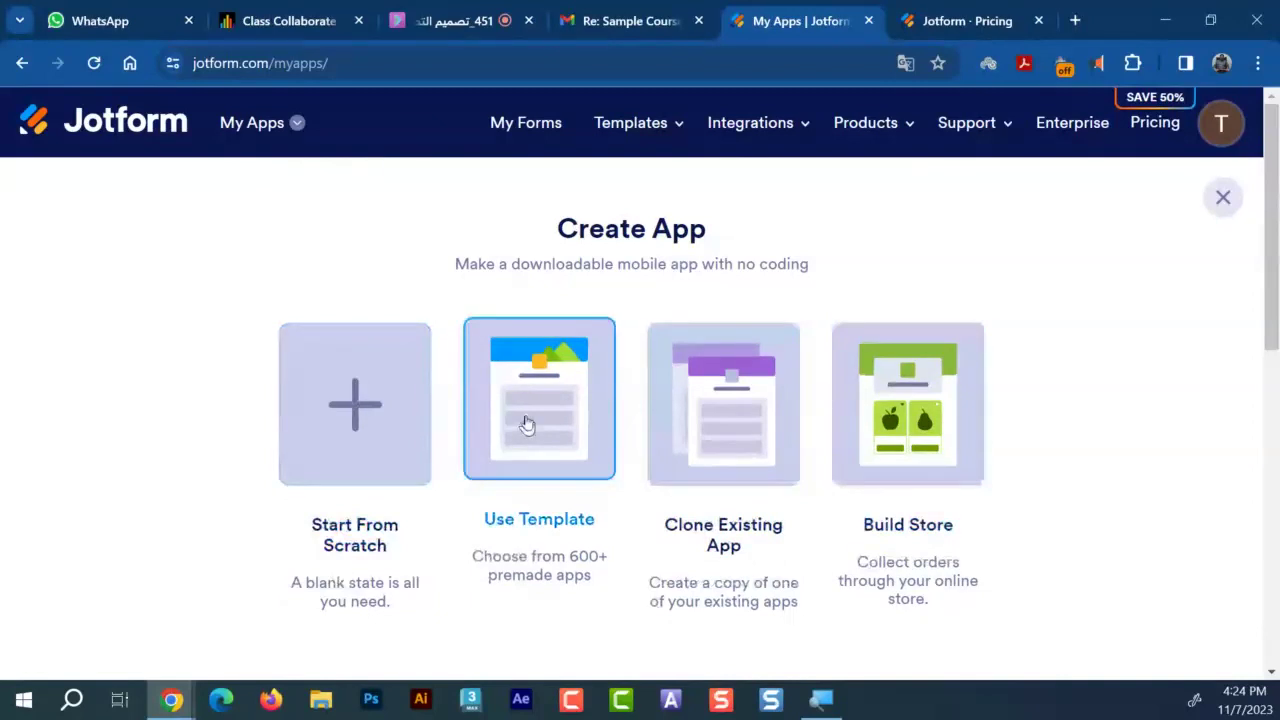
{"action": "left_click", "coordinate": [920, 453]}
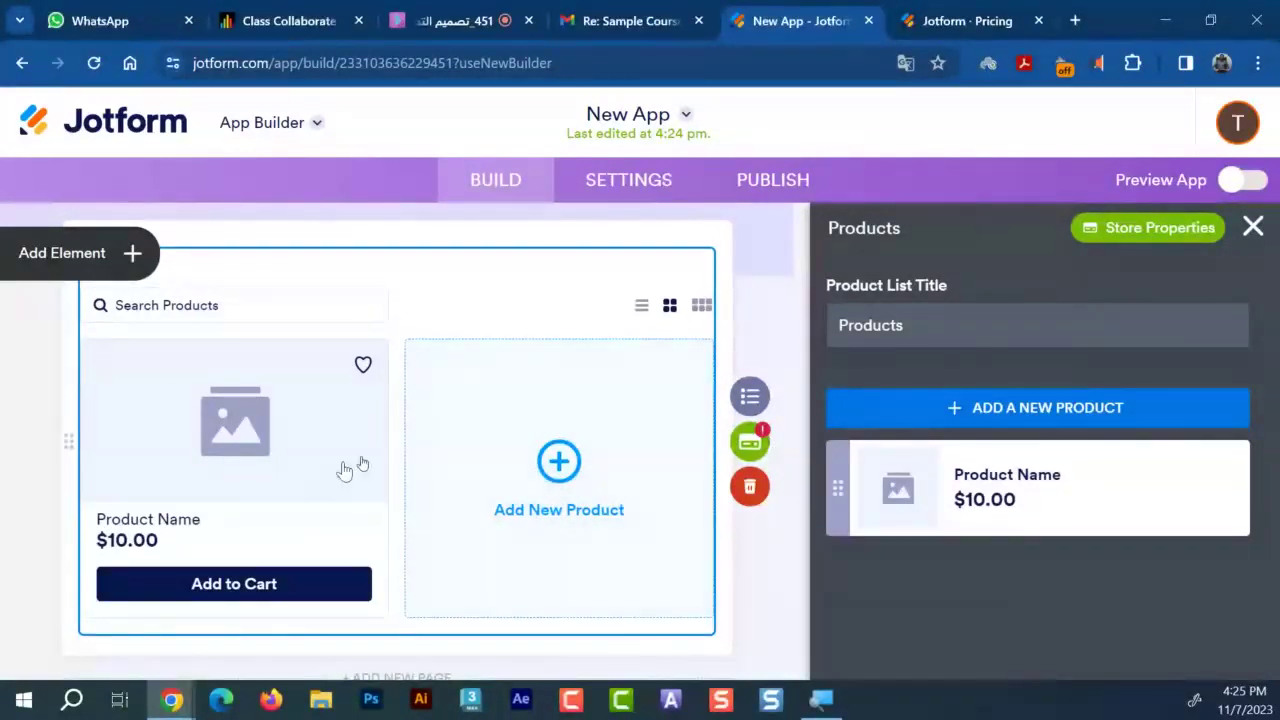
Look over the new store page and name its first product "زجاجة حليب"
{"action": "scroll", "coordinate": [420, 420], "scroll_direction": "down", "scroll_amount": 1}
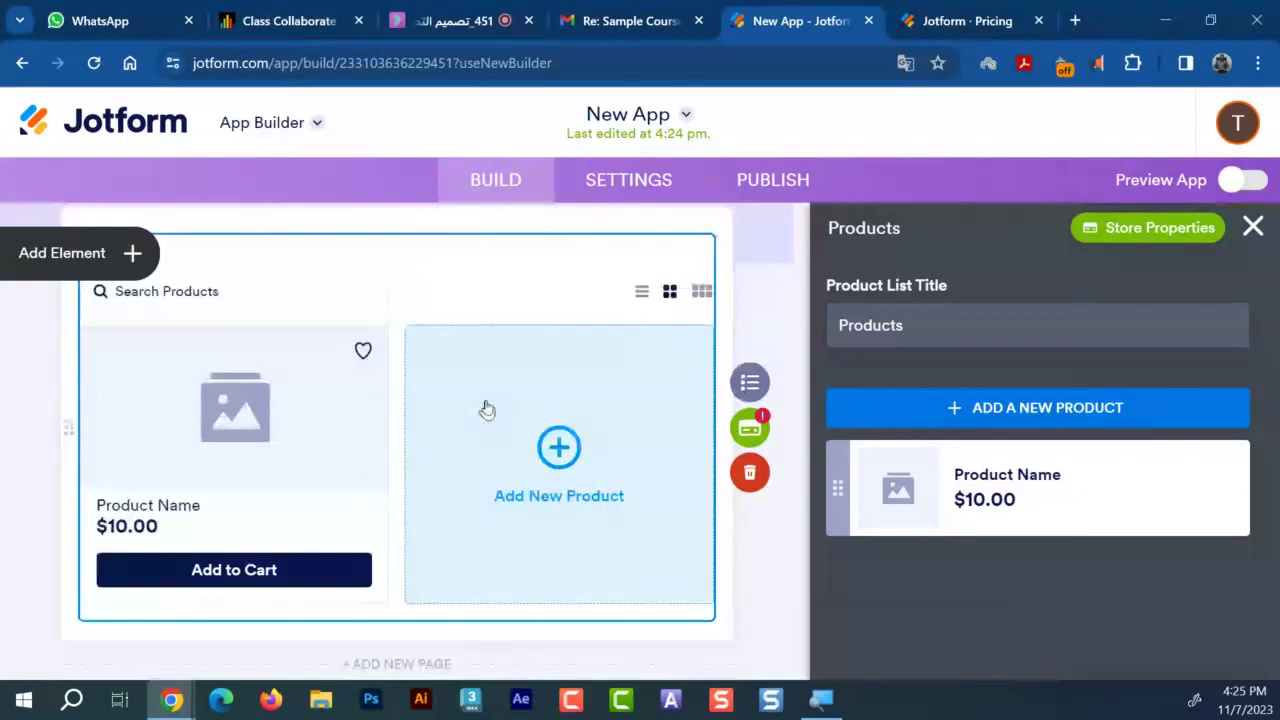
{"action": "scroll", "coordinate": [486, 409], "scroll_direction": "down", "scroll_amount": 3}
{"action": "scroll", "coordinate": [486, 409], "scroll_direction": "up", "scroll_amount": 3}
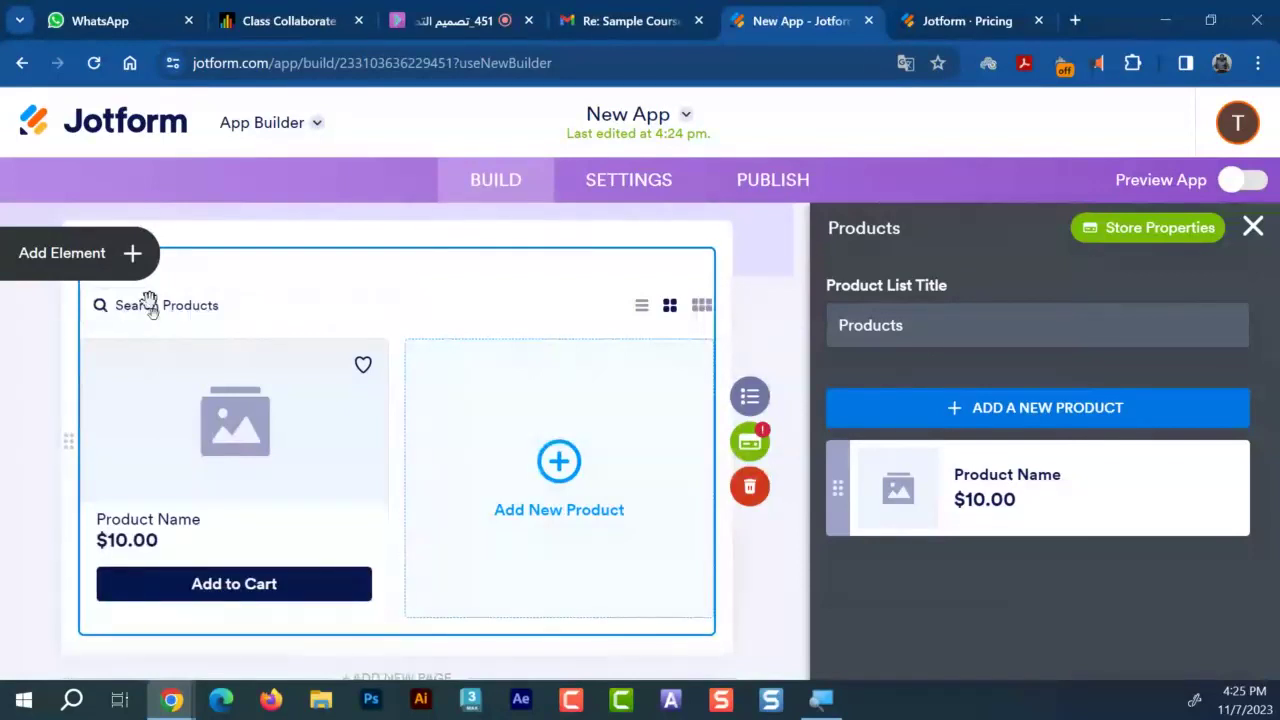
{"action": "left_click", "coordinate": [185, 430]}
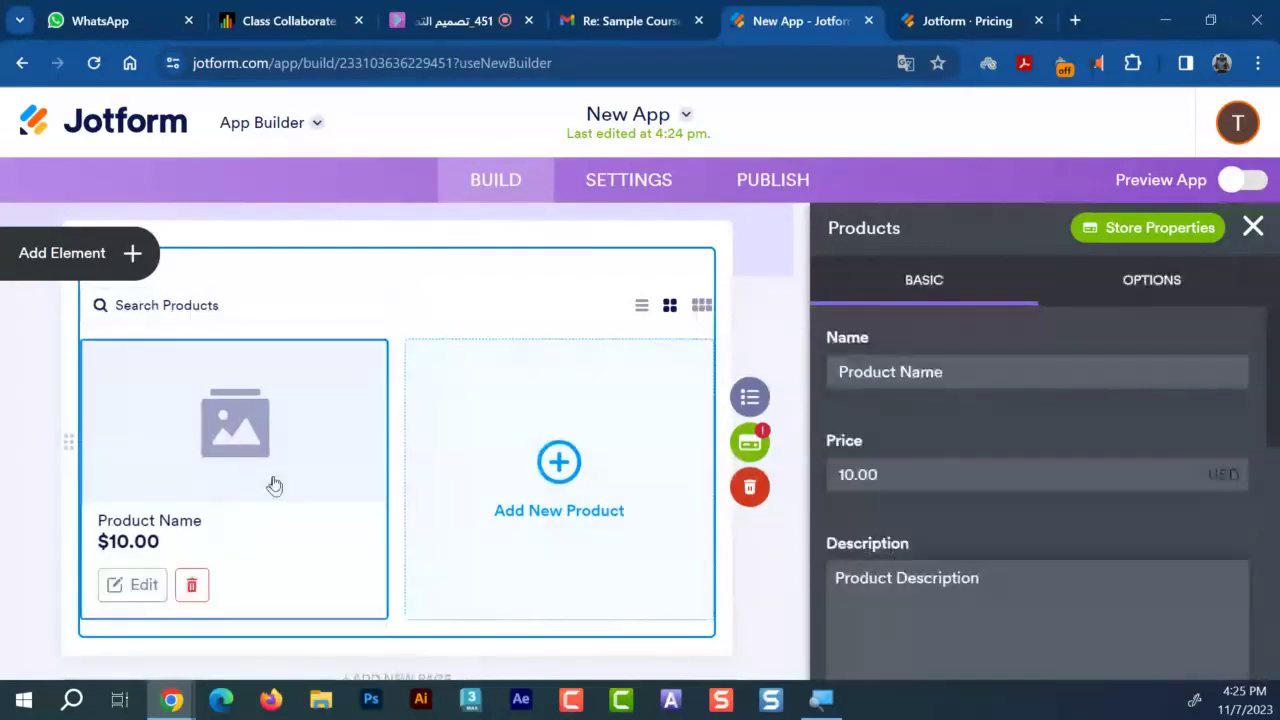
{"action": "left_click", "coordinate": [997, 363]}
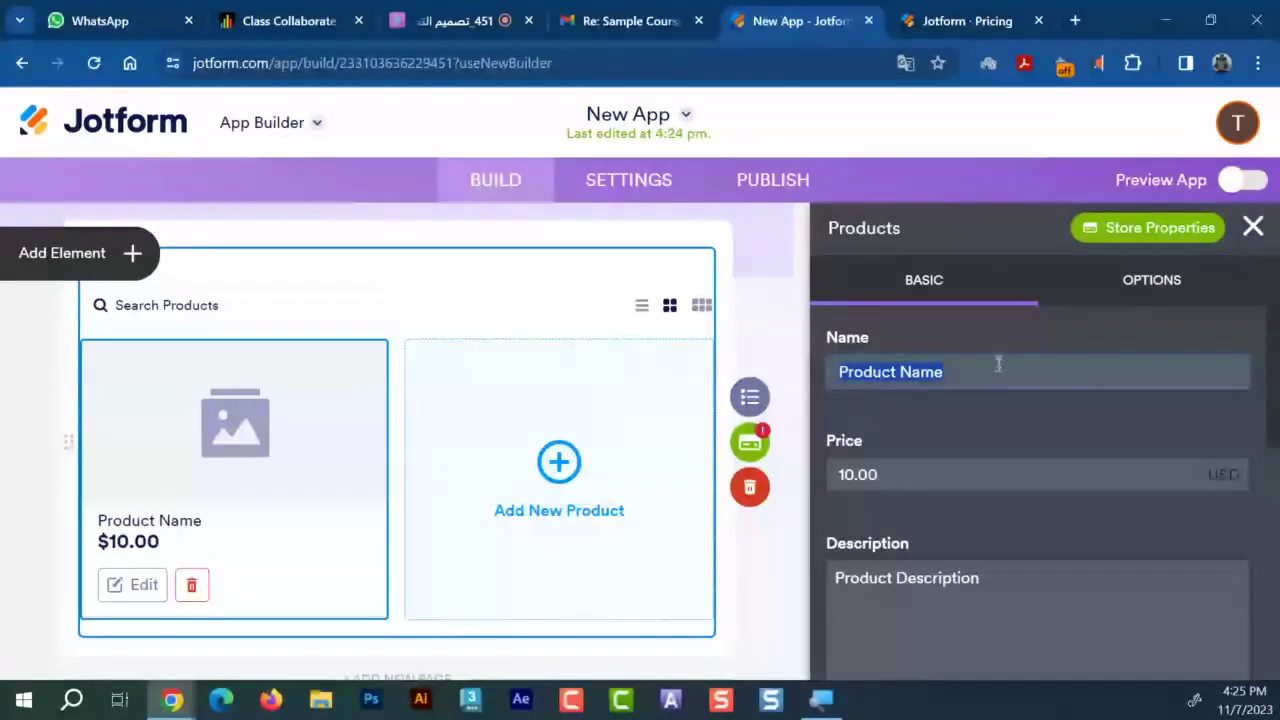
{"action": "type", "text": "زجاج"}
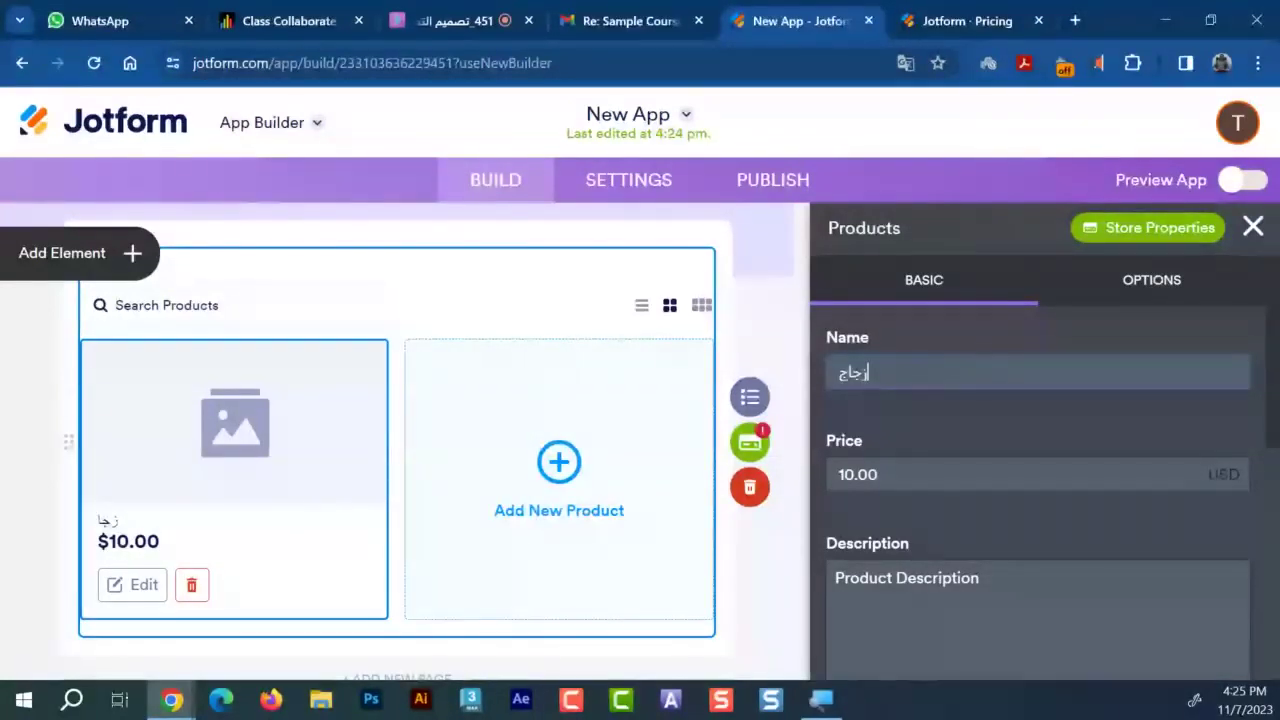
{"action": "type", "text": "ة حليب"}
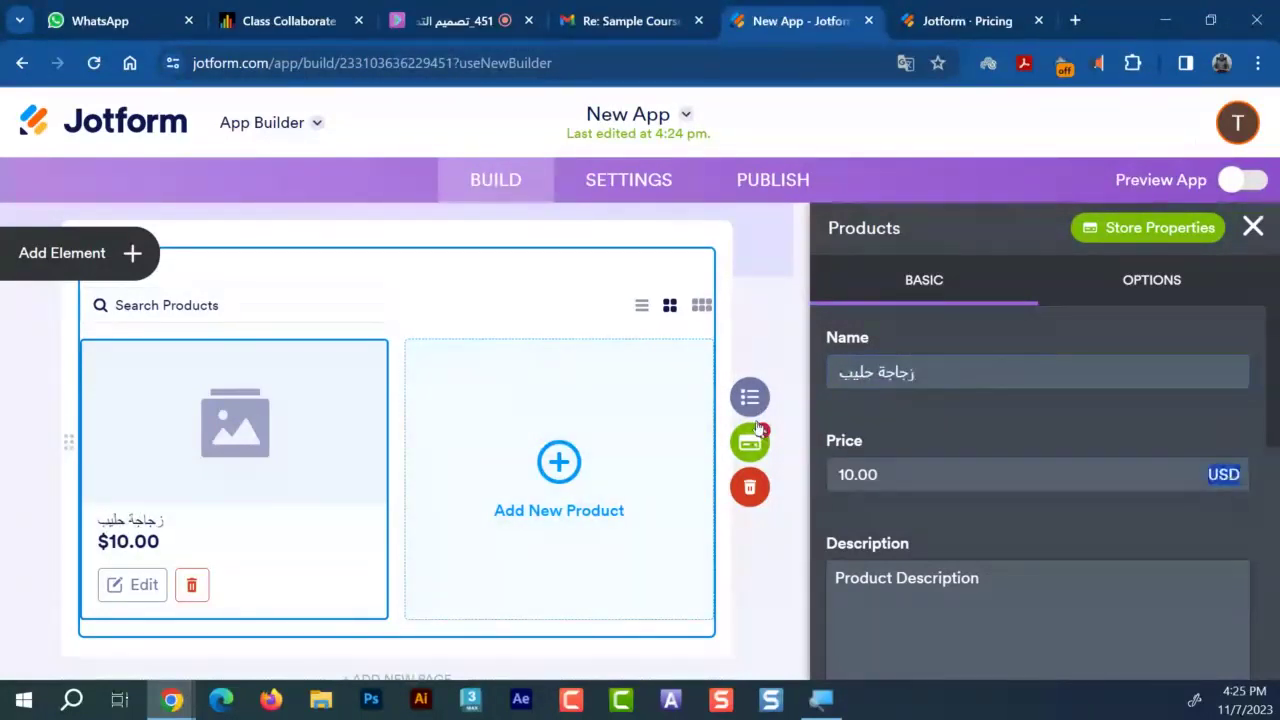
Set the price of the product "زجاجة حليب" to 2
{"action": "double_click", "coordinate": [1240, 477]}
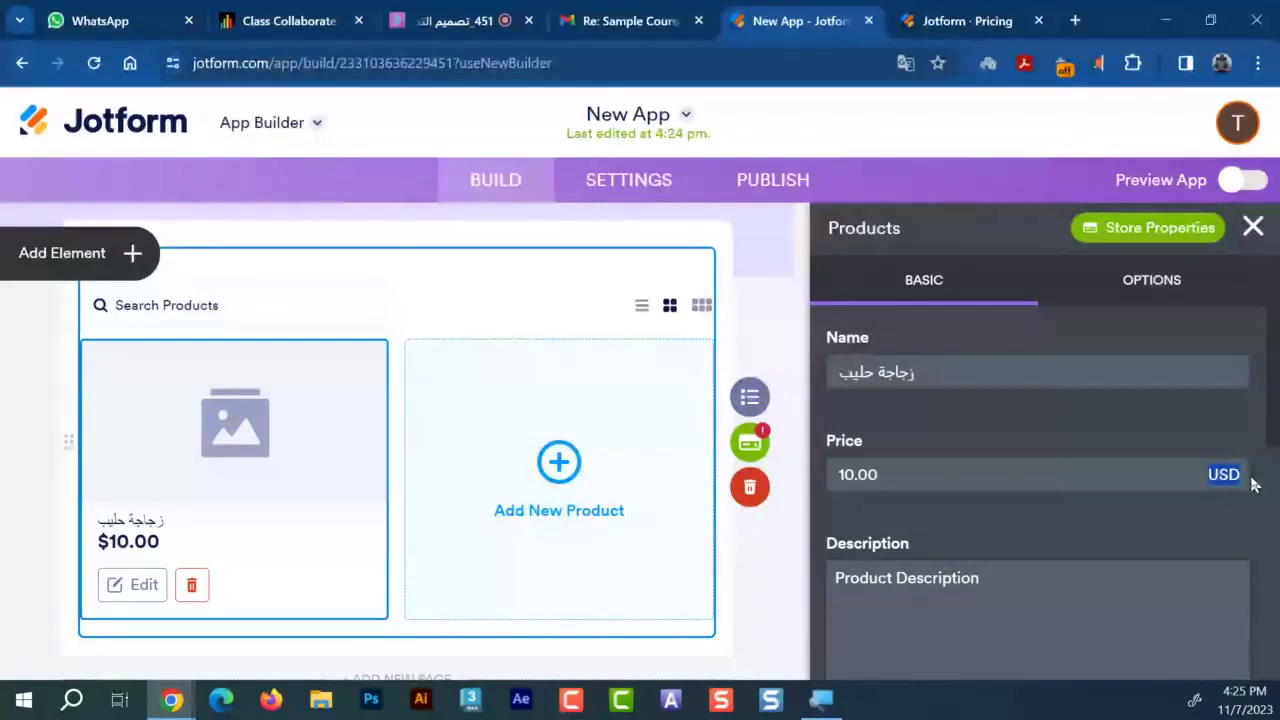
{"action": "double_click", "coordinate": [897, 474]}
{"action": "type", "text": "2"}
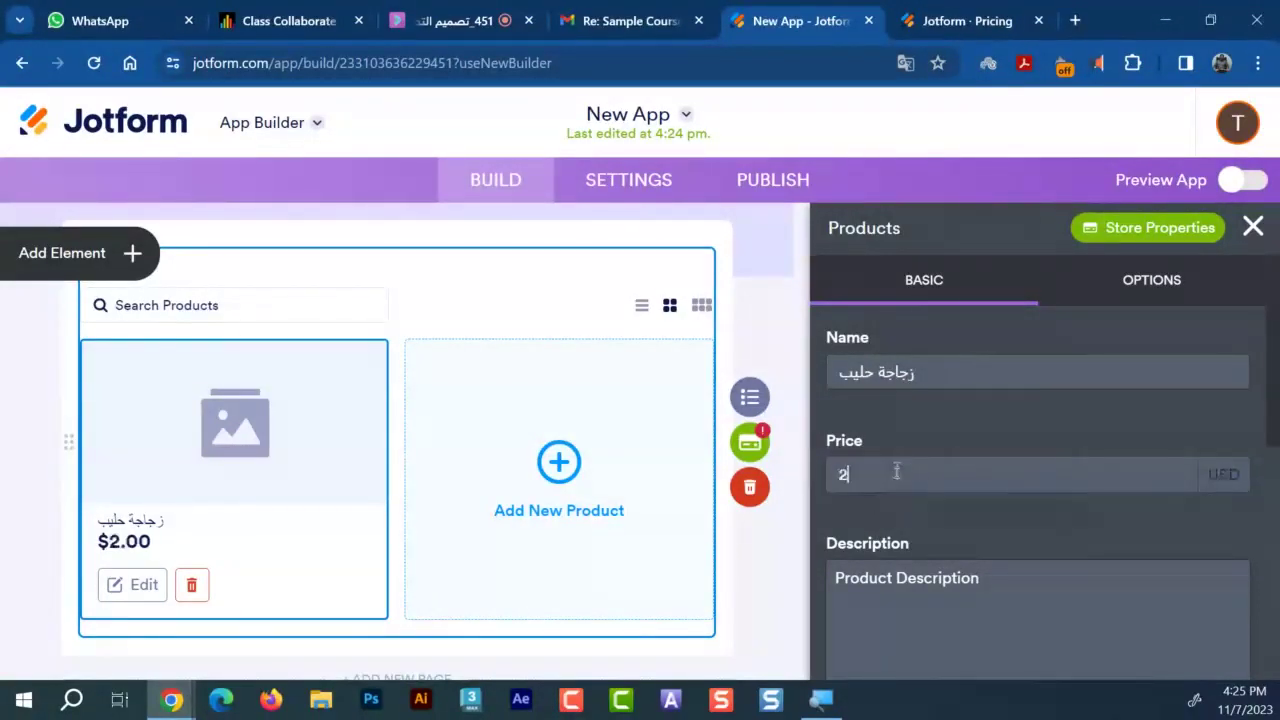
Replace the product's placeholder description with "منتج عالى المستوى وصحي"
{"action": "scroll", "coordinate": [950, 450], "scroll_direction": "down", "scroll_amount": 2}
{"action": "left_click", "coordinate": [888, 406]}
{"action": "triple_click", "coordinate": [892, 387]}
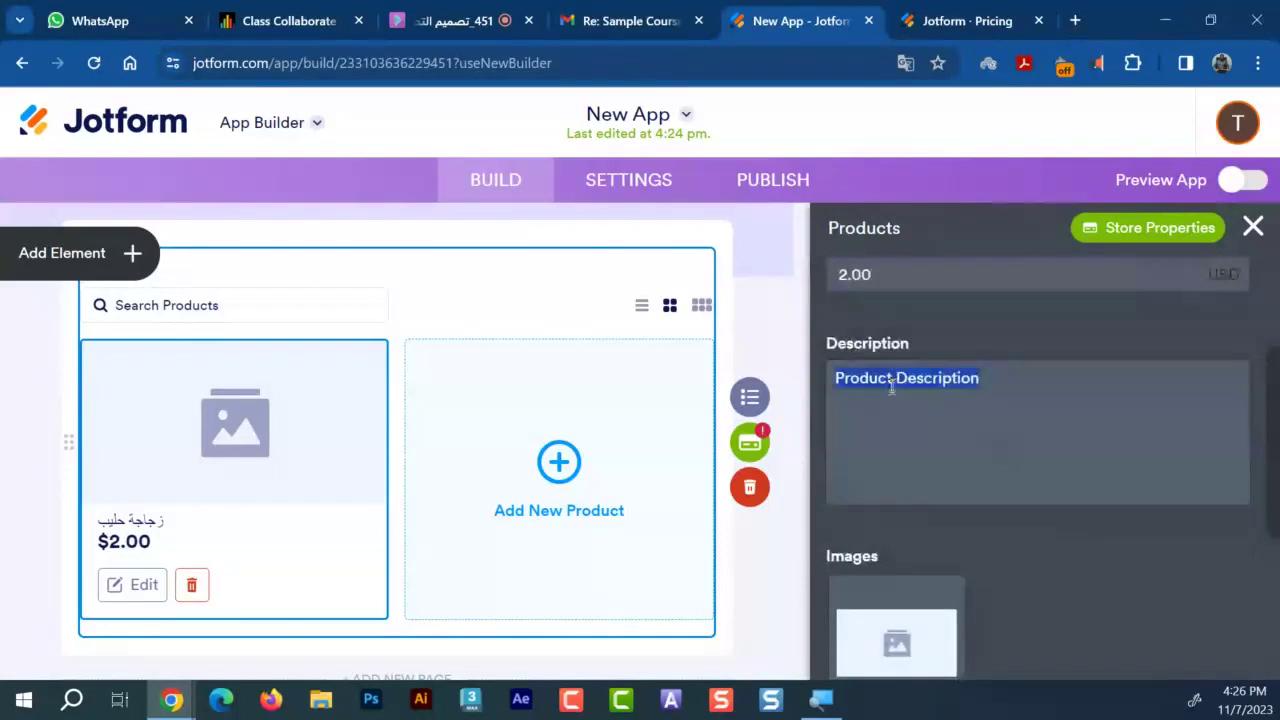
{"action": "type", "text": "lkj"}
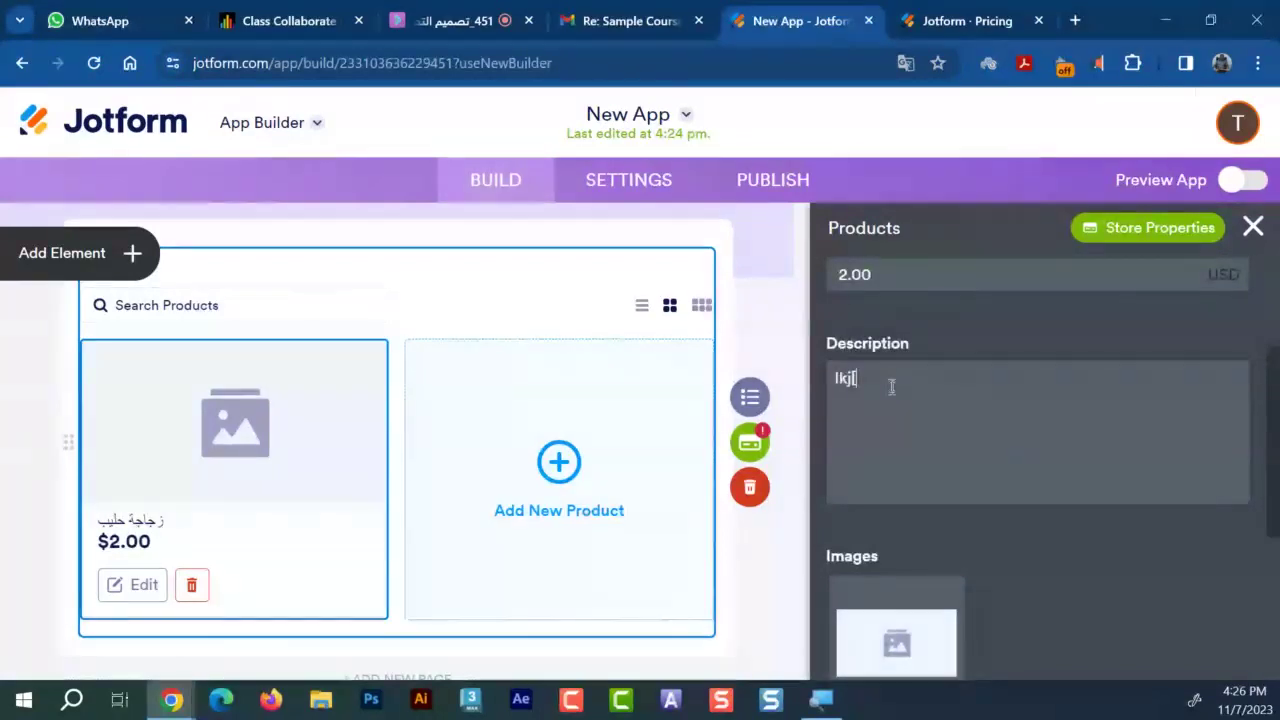
{"action": "key", "text": "BackSpace"}
{"action": "key", "text": "BackSpace"}
{"action": "key", "text": "BackSpace"}
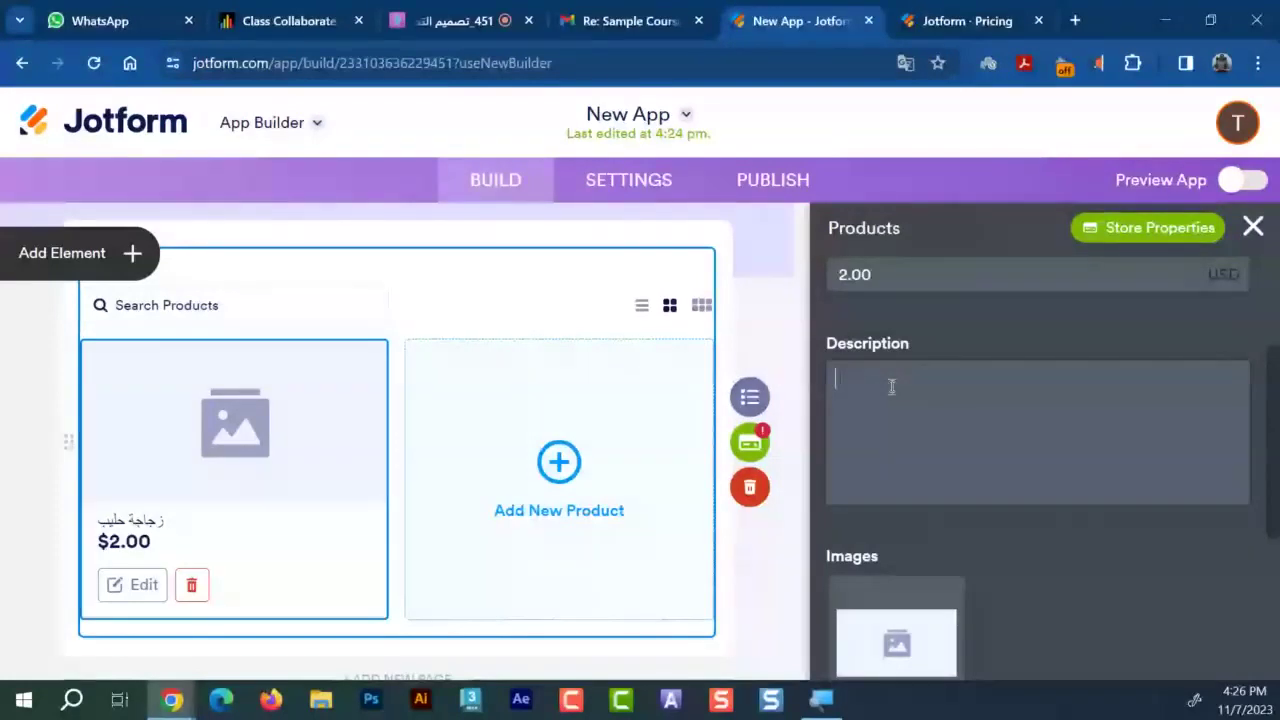
{"action": "type", "text": "منت"}
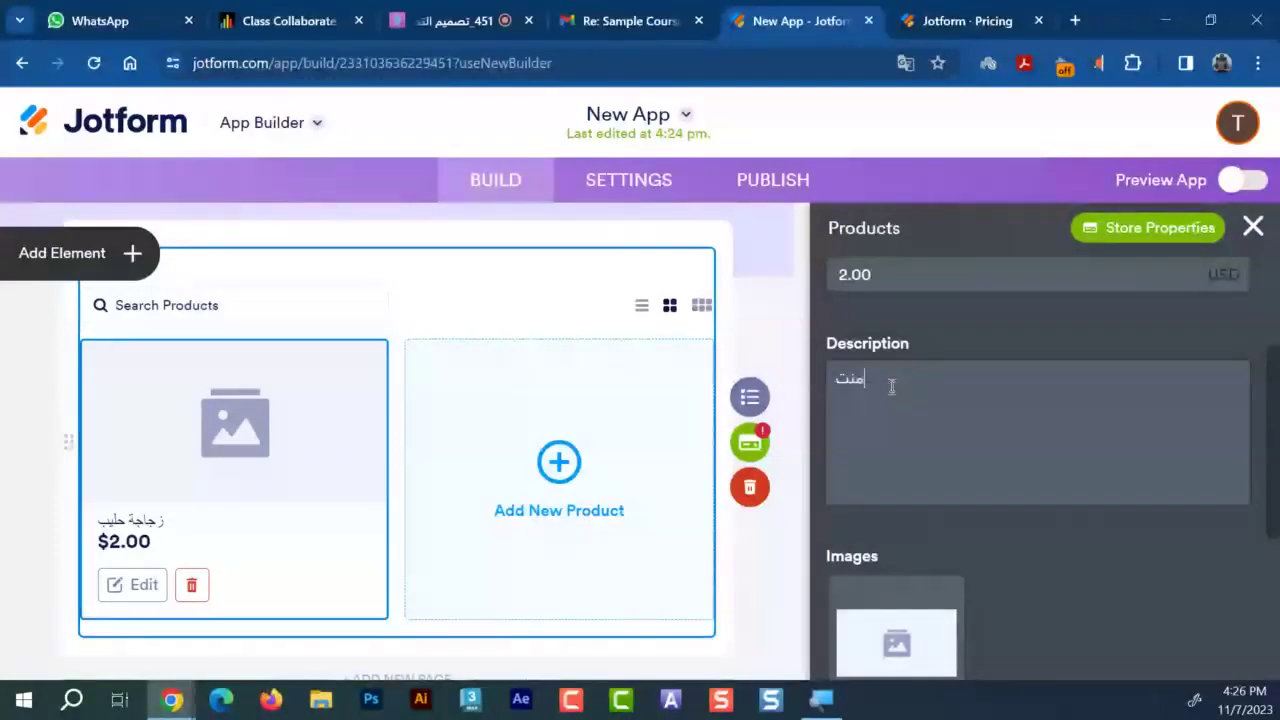
{"action": "type", "text": "ج عالى ال"}
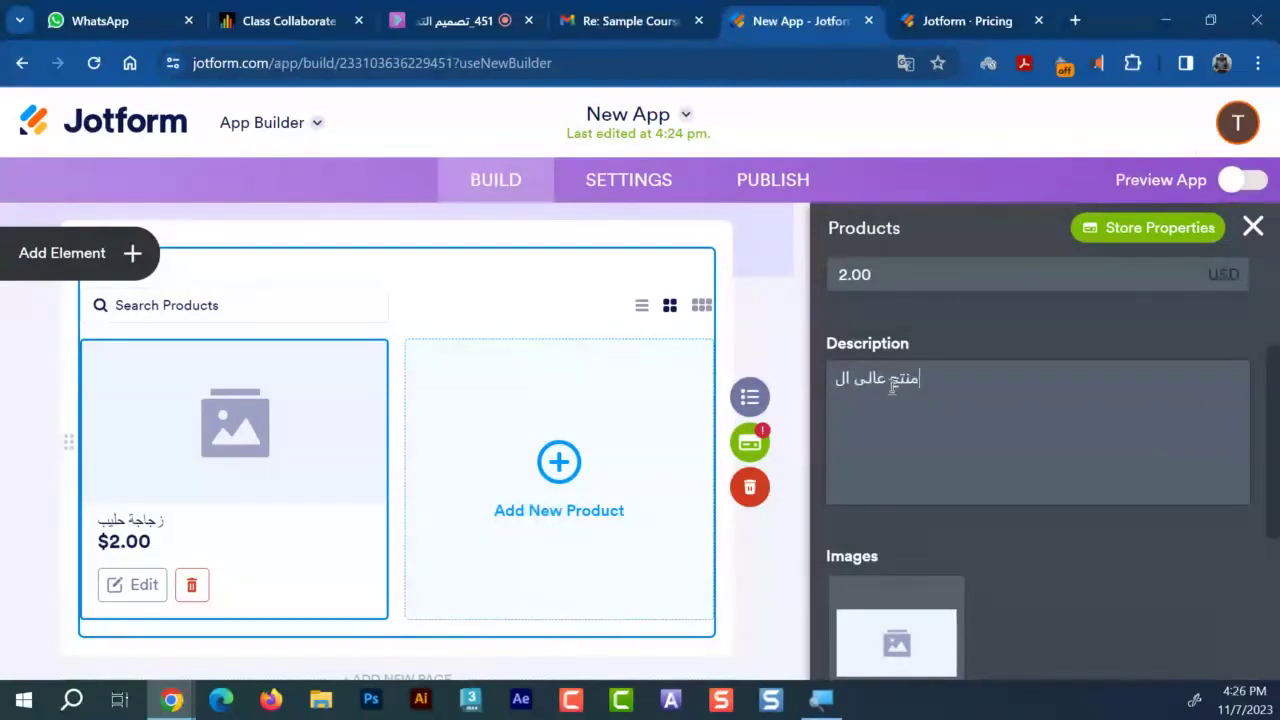
{"action": "type", "text": "مستوى وصح"}
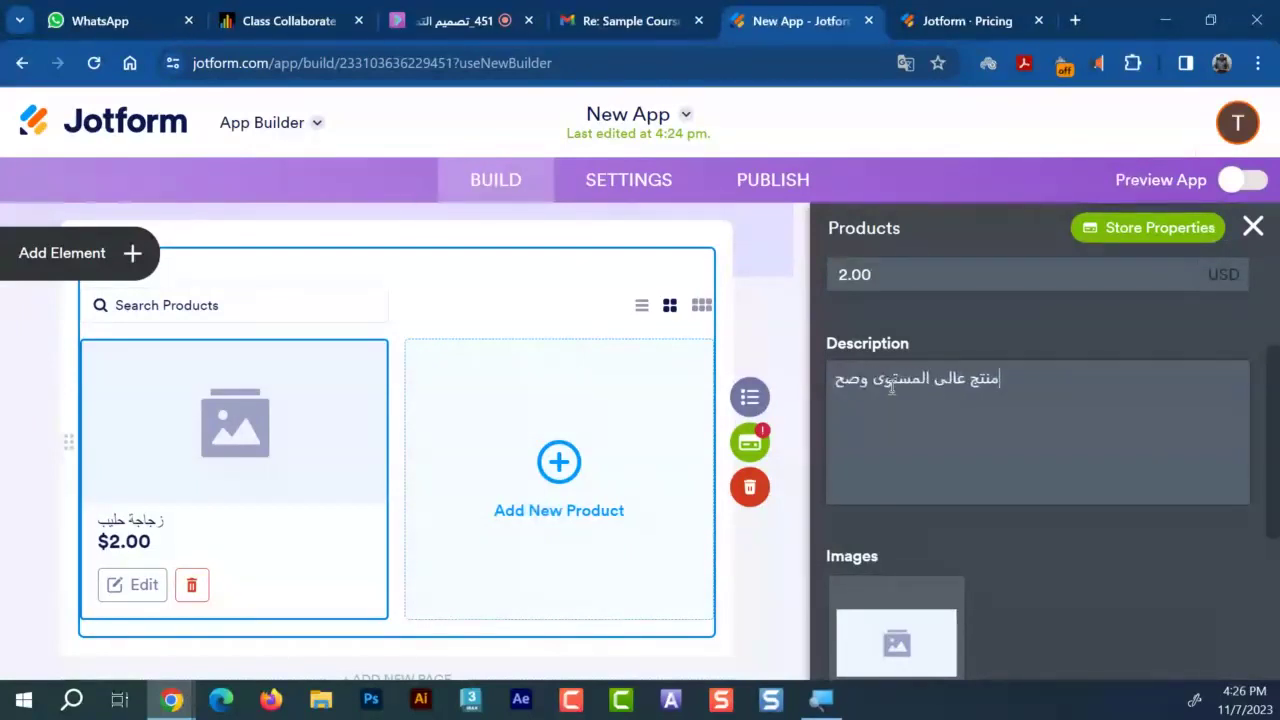
{"action": "type", "text": "ي"}
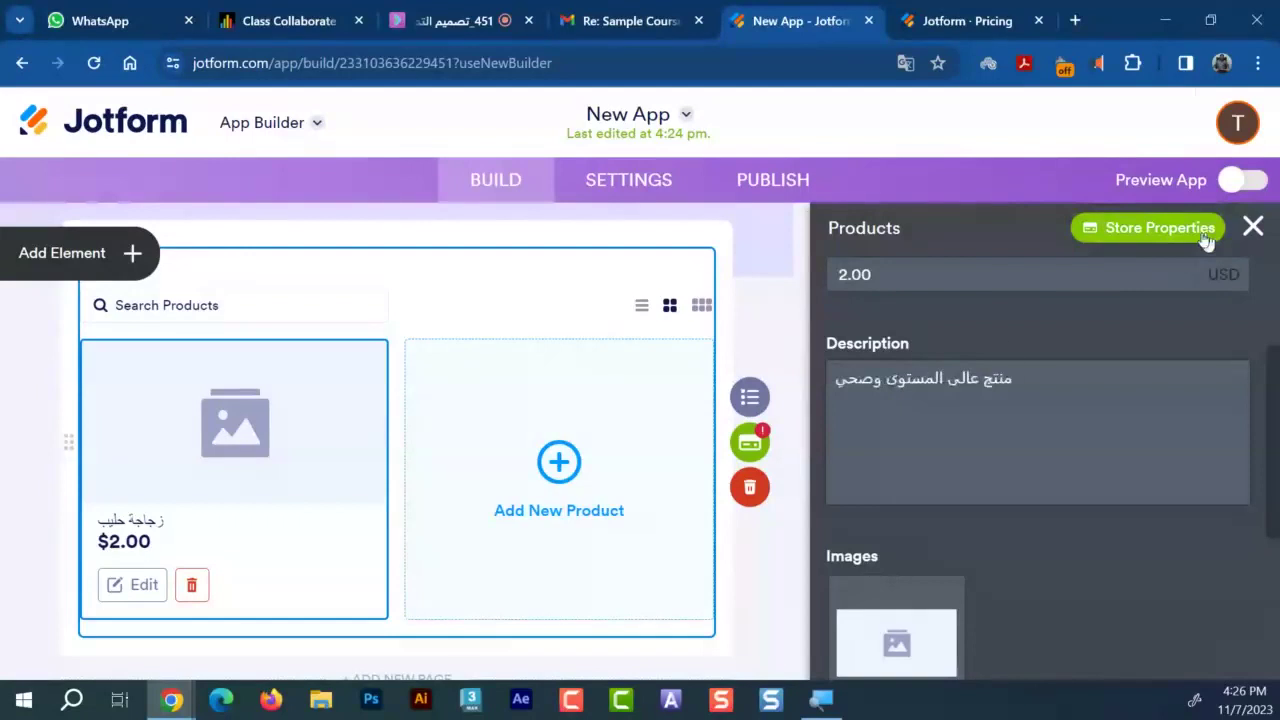
Check the product's image options and search Google Images in a new browser tab for "زجاجة حليب"
{"action": "scroll", "coordinate": [1008, 409], "scroll_direction": "down", "scroll_amount": 1}
{"action": "scroll", "coordinate": [1008, 409], "scroll_direction": "down", "scroll_amount": 3}
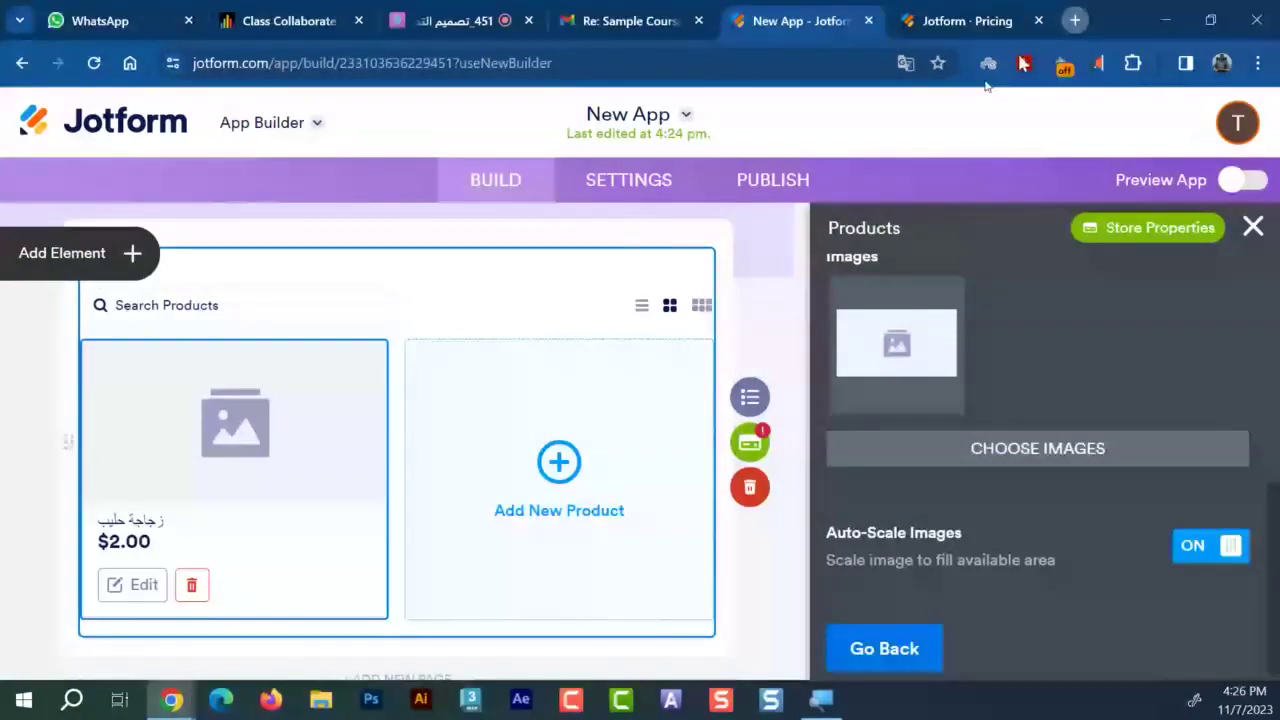
{"action": "key", "text": "ctrl+t"}
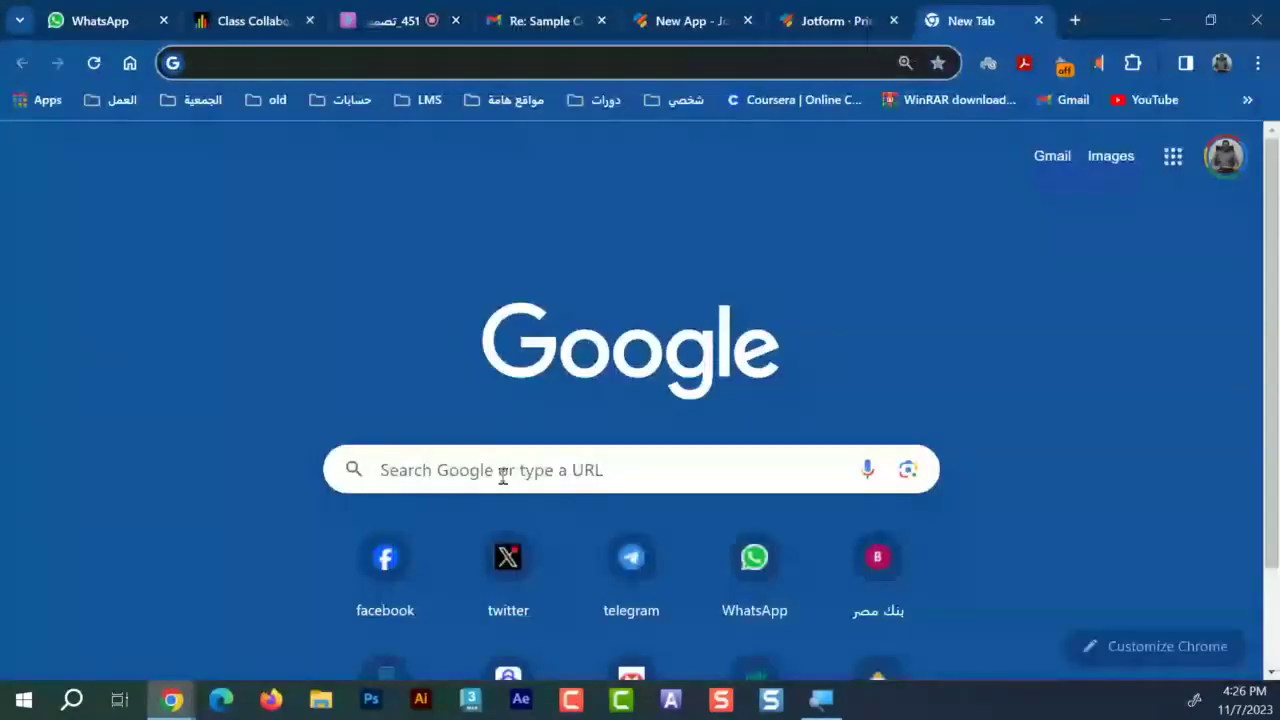
{"action": "left_click", "coordinate": [503, 477]}
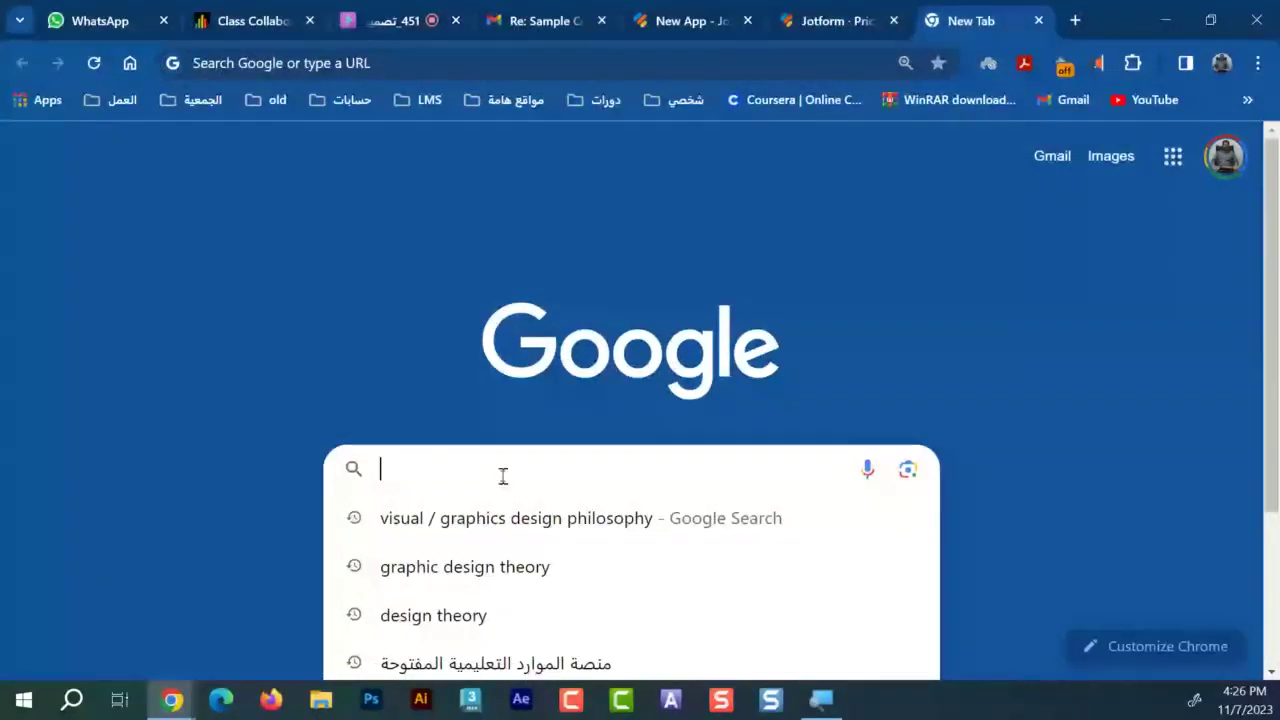
{"action": "type", "text": "زج"}
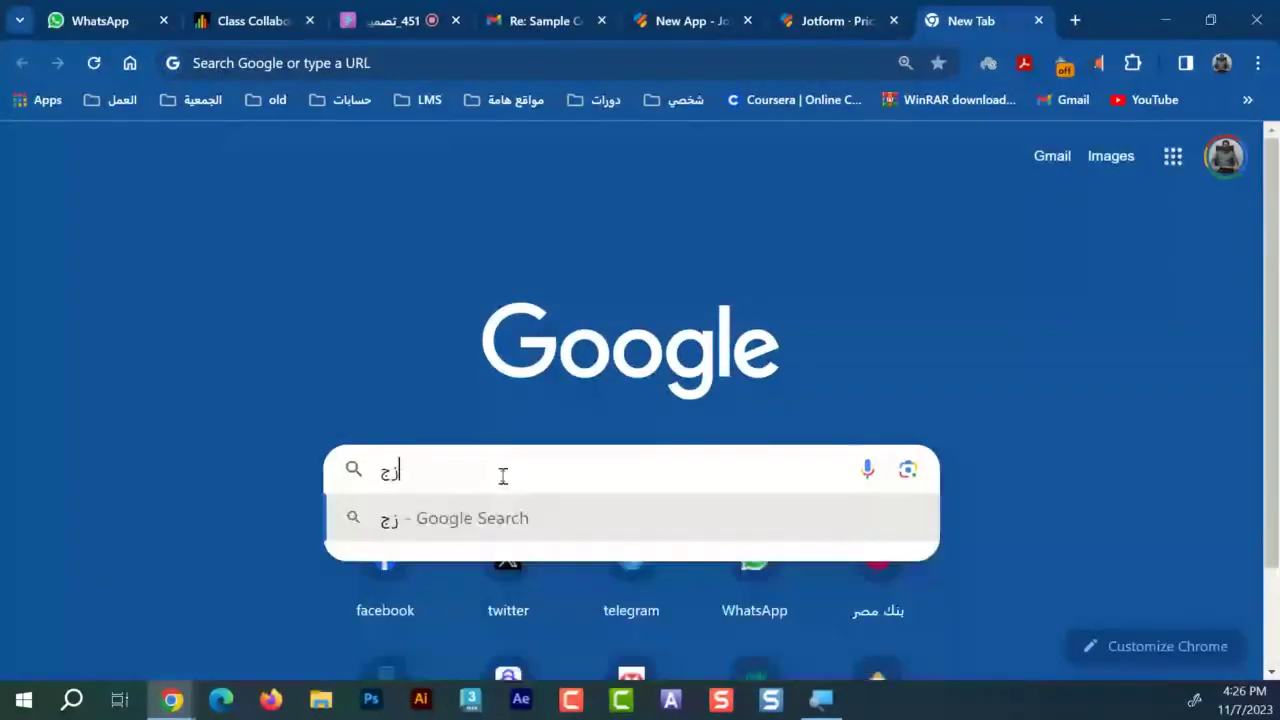
{"action": "type", "text": "اجة حليب"}
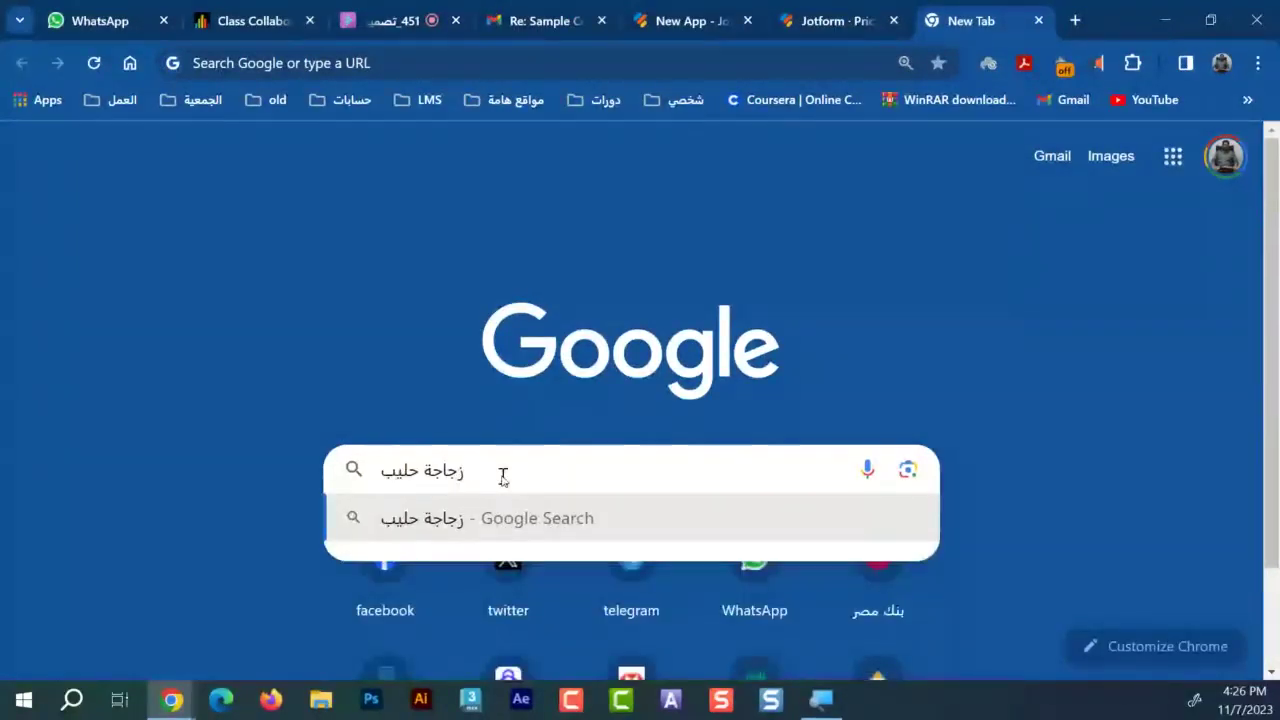
{"action": "key", "text": "Return"}
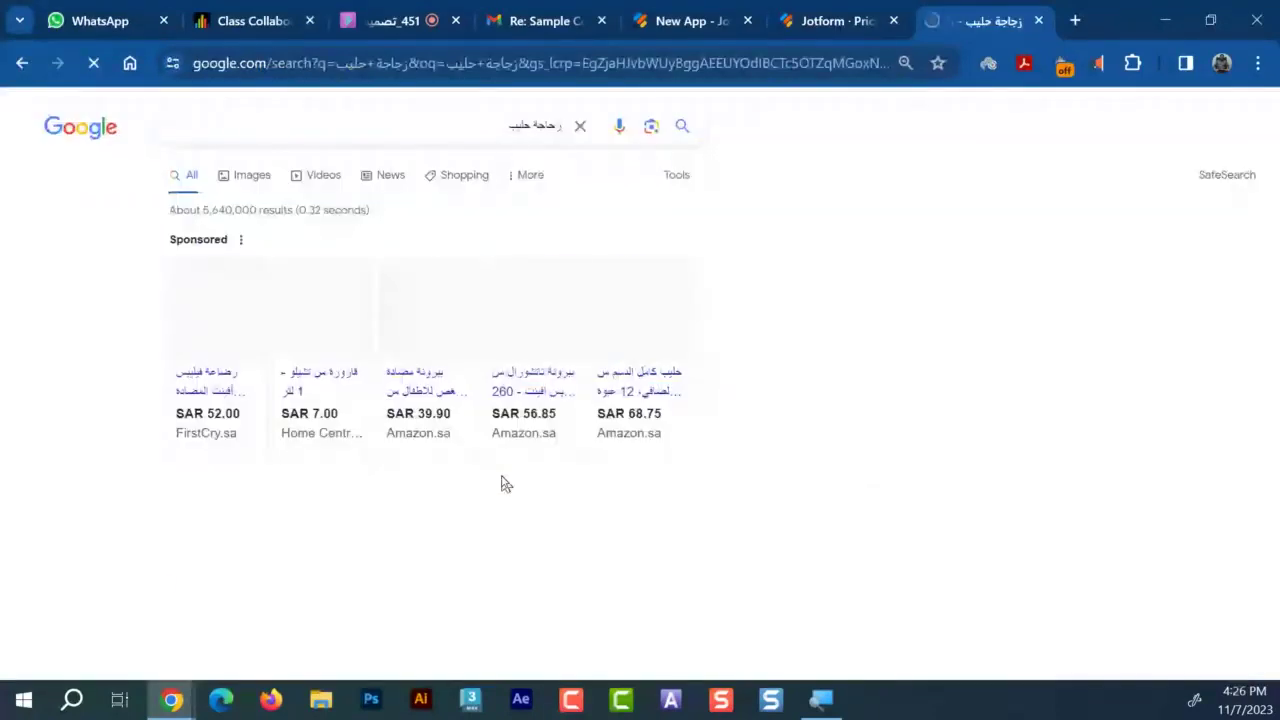
{"action": "scroll", "coordinate": [170, 350], "scroll_direction": "down", "scroll_amount": 2}
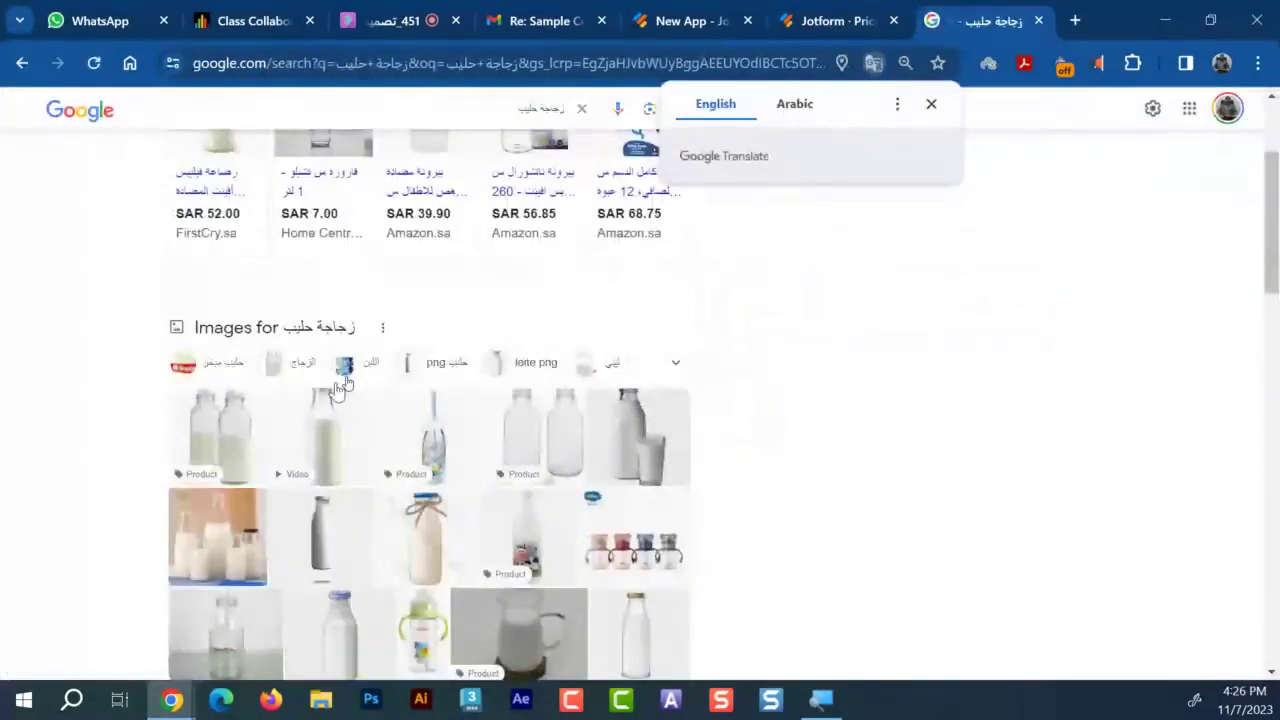
{"action": "scroll", "coordinate": [340, 388], "scroll_direction": "up", "scroll_amount": 3}
{"action": "left_click", "coordinate": [253, 178]}
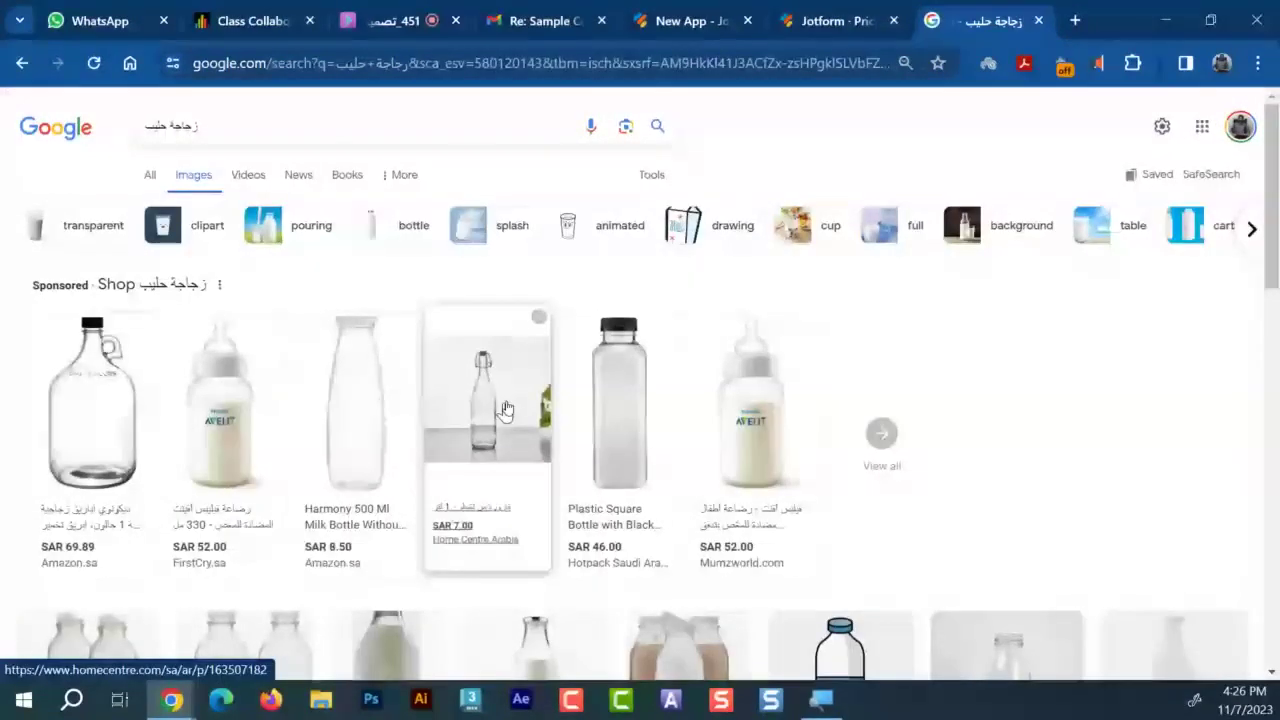
Browse the milk bottle image results and preview the Amazon.sa picture of two milk-filled glass bottles
{"action": "scroll", "coordinate": [330, 432], "scroll_direction": "down", "scroll_amount": 1}
{"action": "scroll", "coordinate": [330, 432], "scroll_direction": "down", "scroll_amount": 2}
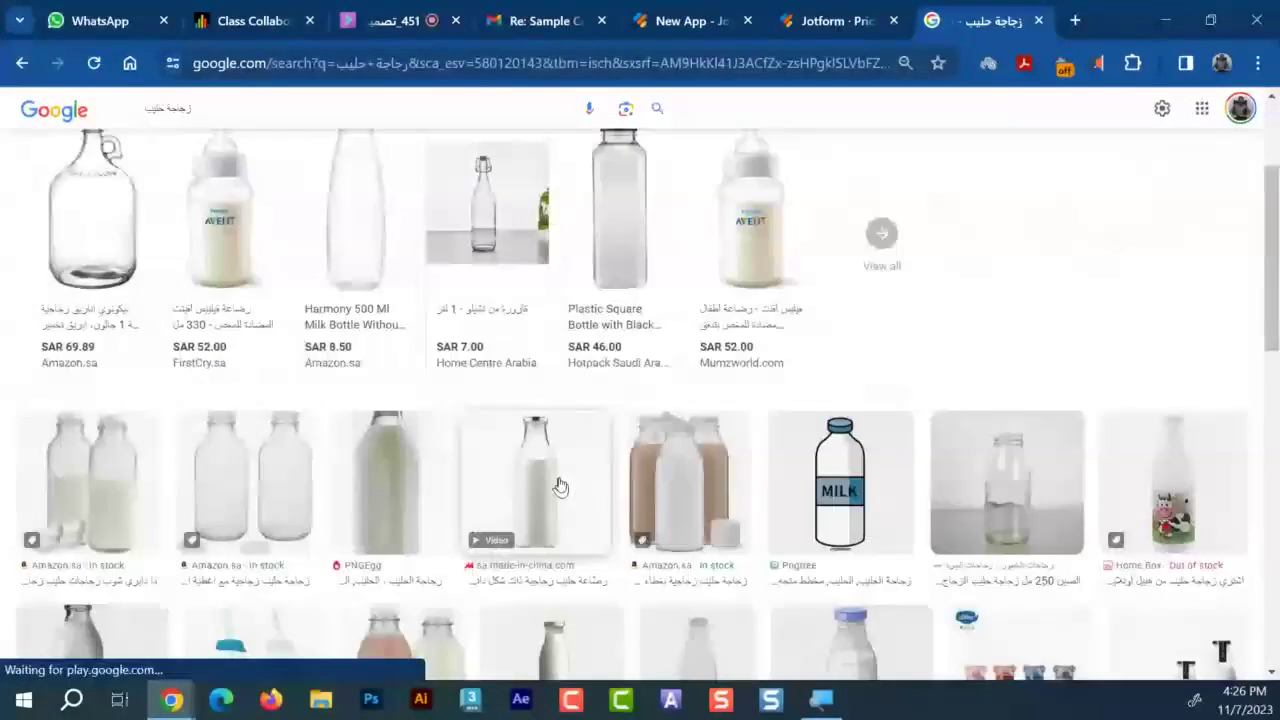
{"action": "scroll", "coordinate": [78, 393], "scroll_direction": "down", "scroll_amount": 1}
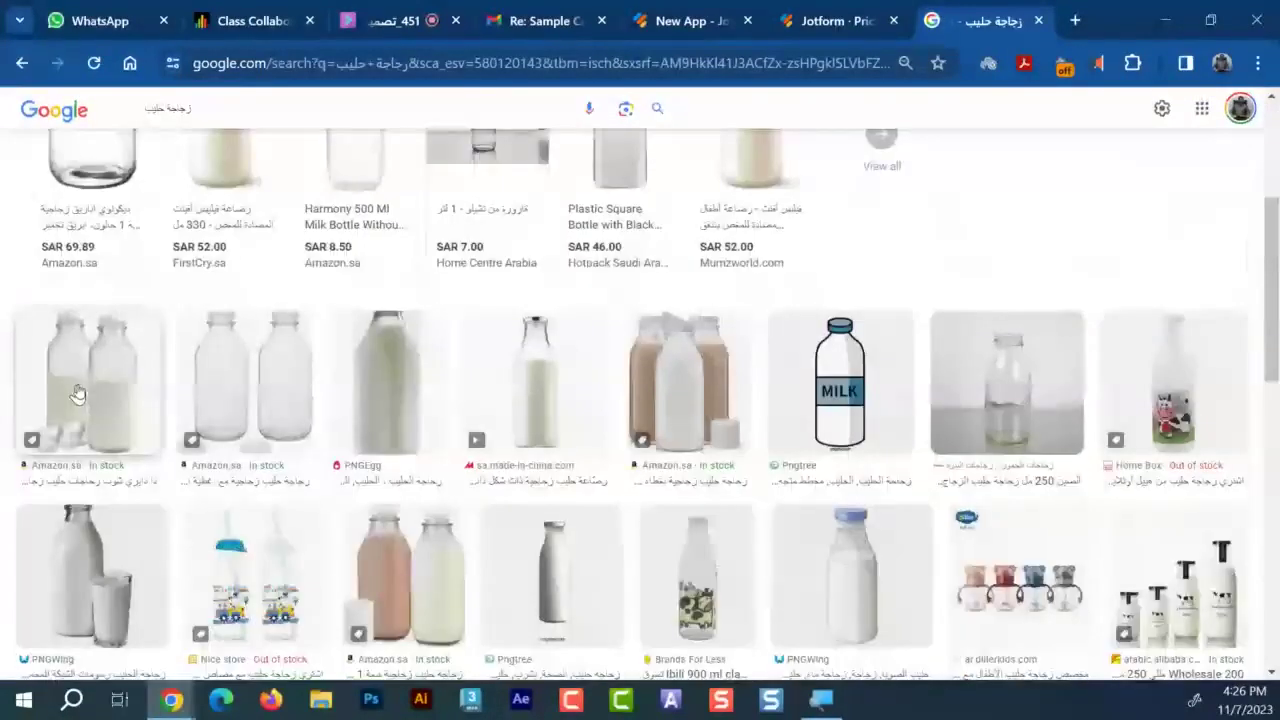
{"action": "scroll", "coordinate": [78, 393], "scroll_direction": "down", "scroll_amount": 2}
{"action": "scroll", "coordinate": [320, 384], "scroll_direction": "down", "scroll_amount": 1}
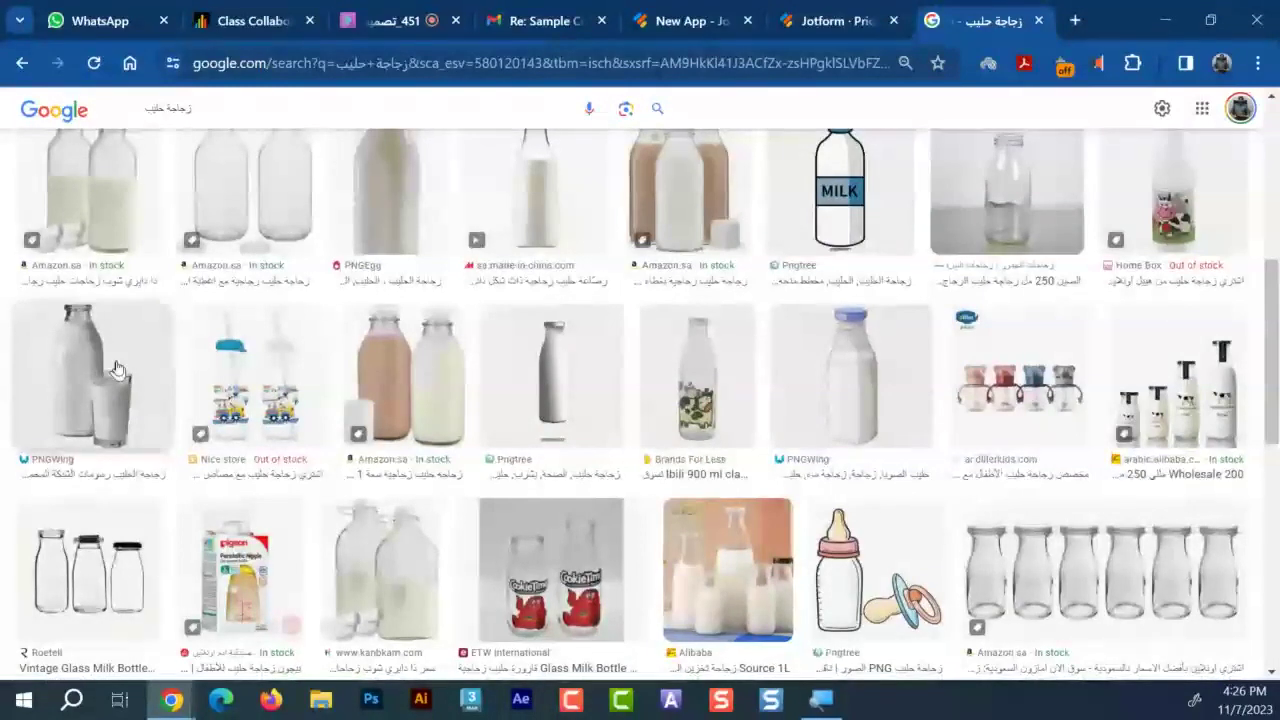
{"action": "scroll", "coordinate": [115, 370], "scroll_direction": "up", "scroll_amount": 2}
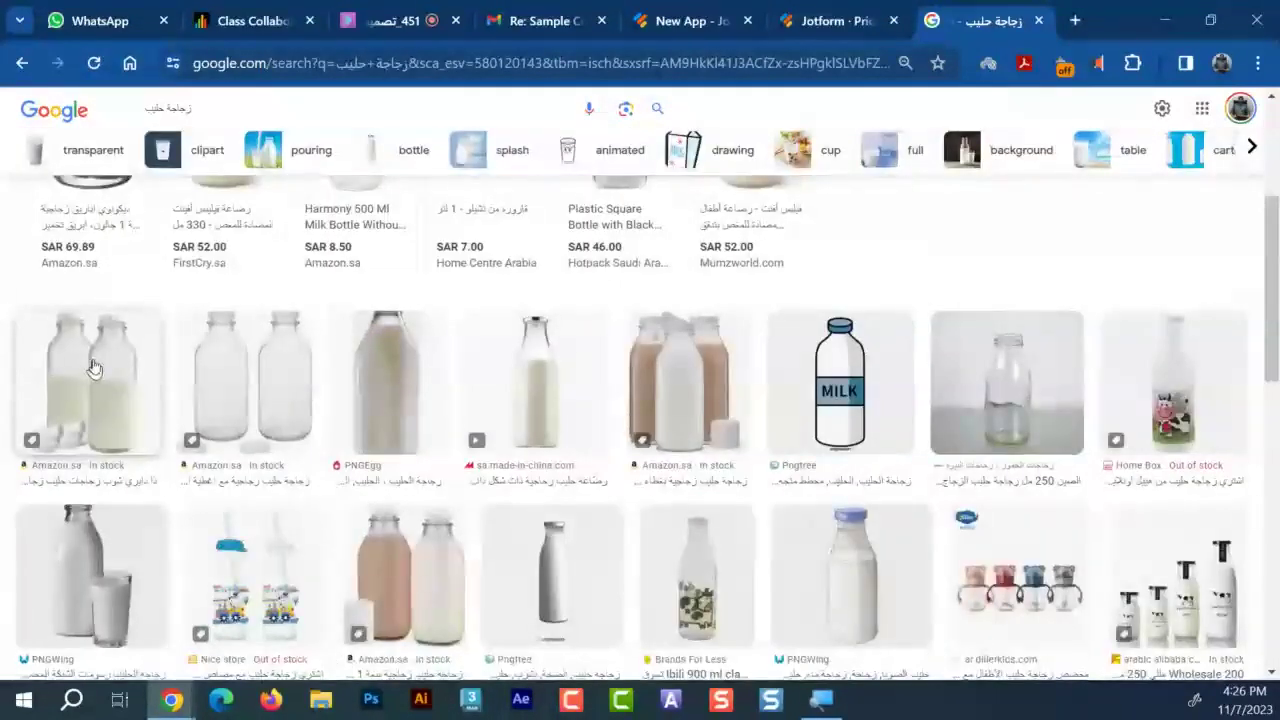
{"action": "left_click", "coordinate": [93, 368]}
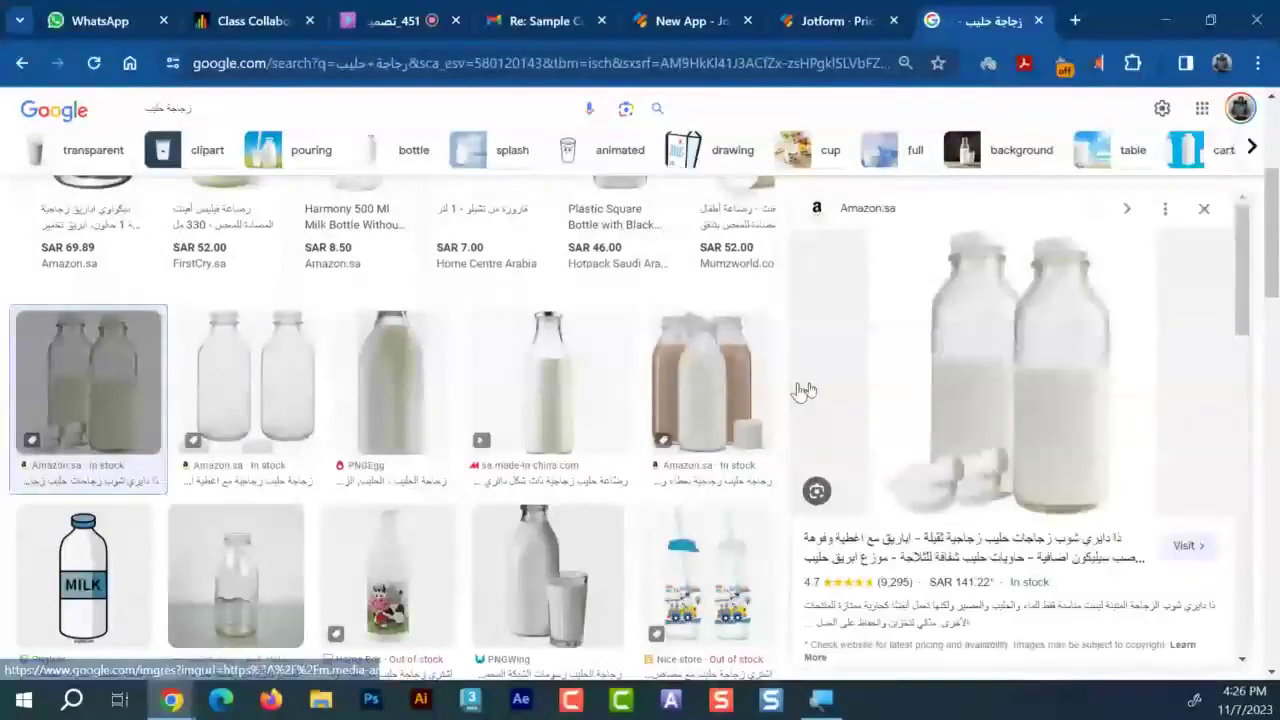
Save the related Amazon.sa image of a single milk bottle with a gold cap to the Desktop as JPEG file 61SX+-MJY7L
{"action": "scroll", "coordinate": [806, 390], "scroll_direction": "down", "scroll_amount": 3}
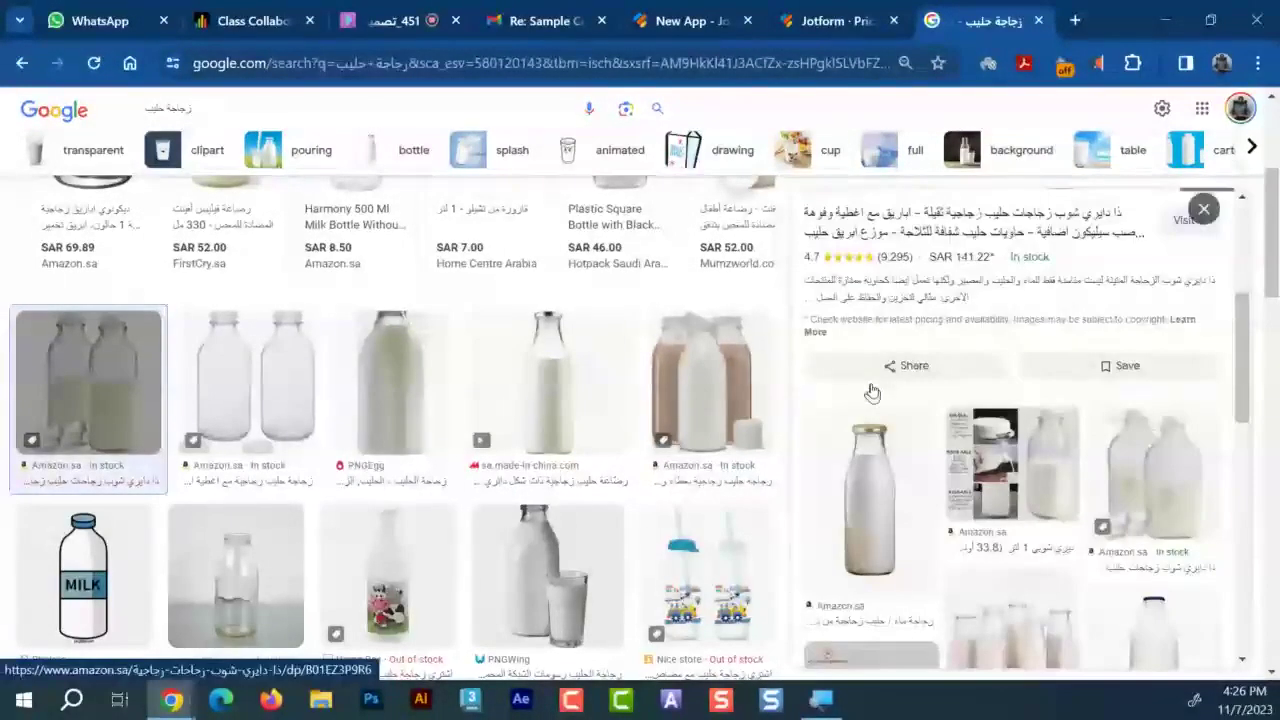
{"action": "scroll", "coordinate": [872, 392], "scroll_direction": "down", "scroll_amount": 1}
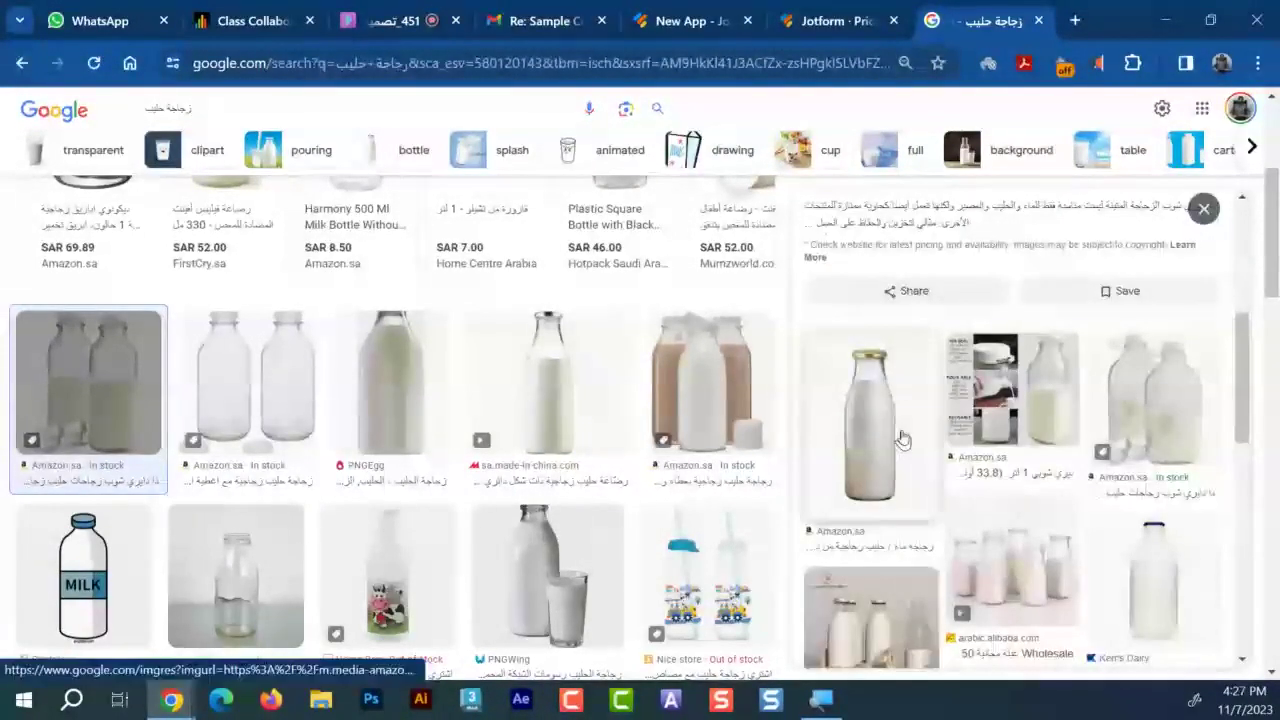
{"action": "left_click", "coordinate": [893, 435]}
{"action": "right_click", "coordinate": [983, 355]}
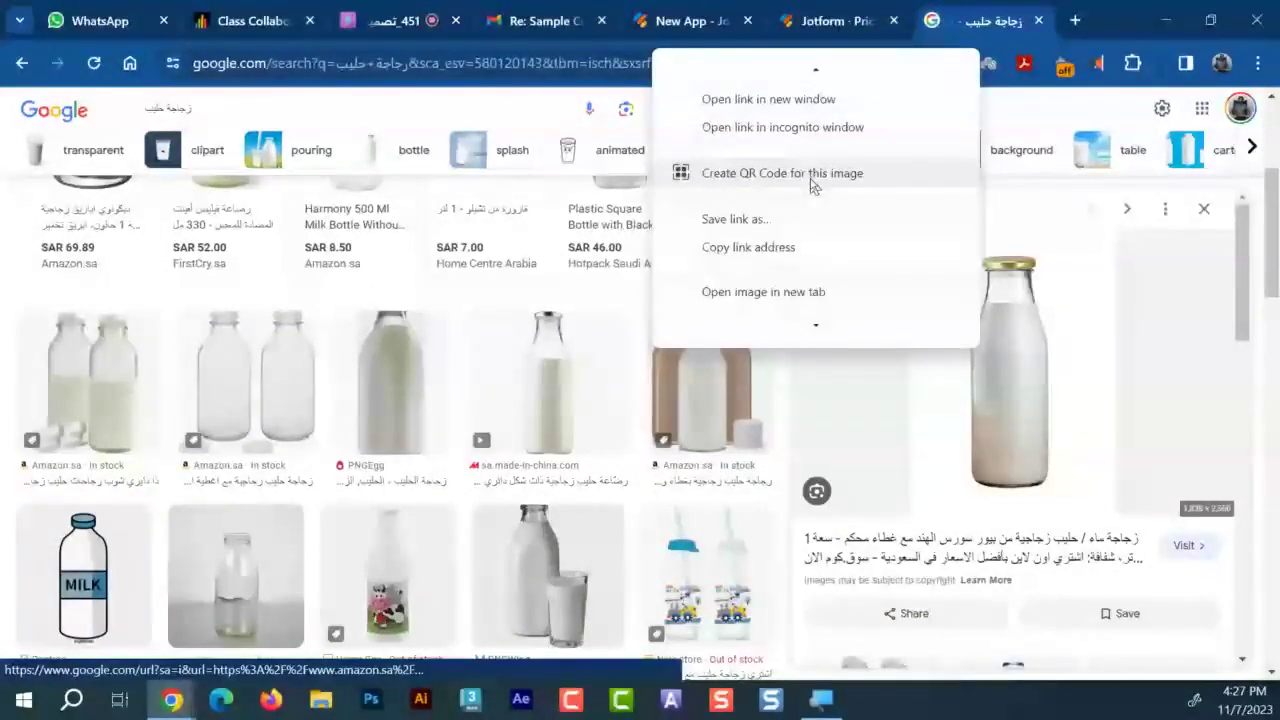
{"action": "left_click", "coordinate": [791, 250]}
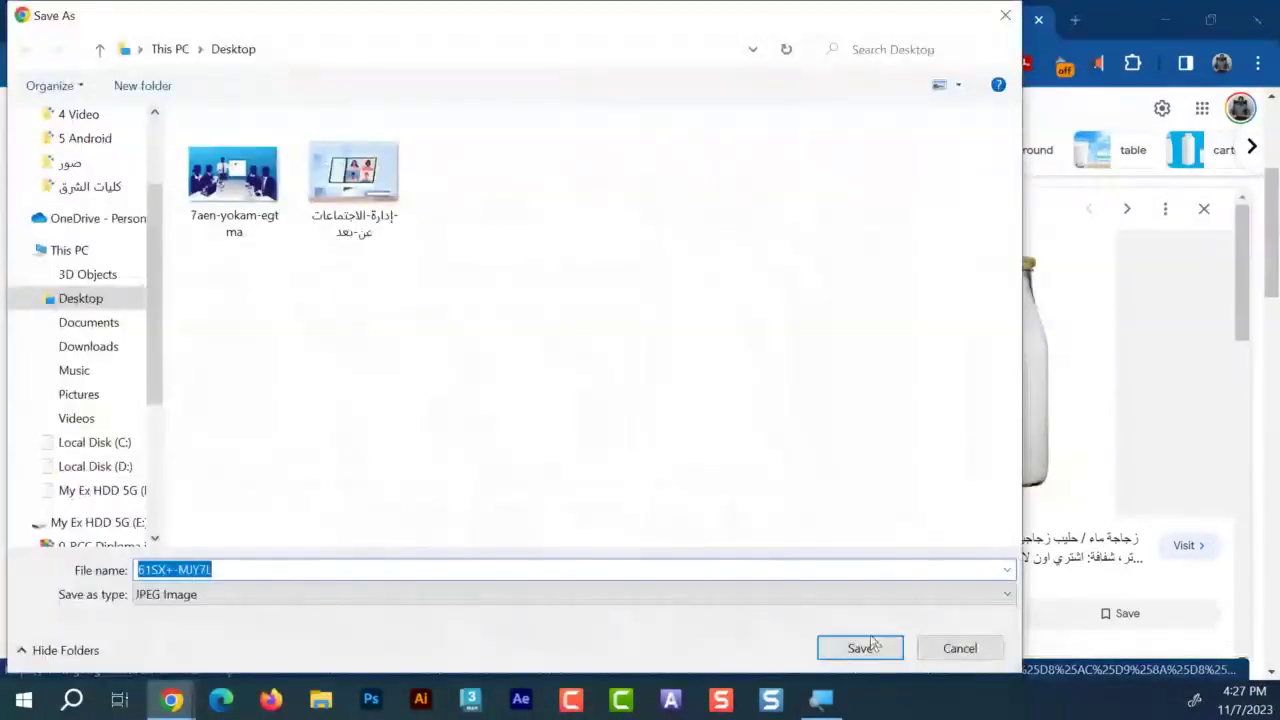
{"action": "left_click", "coordinate": [862, 647]}
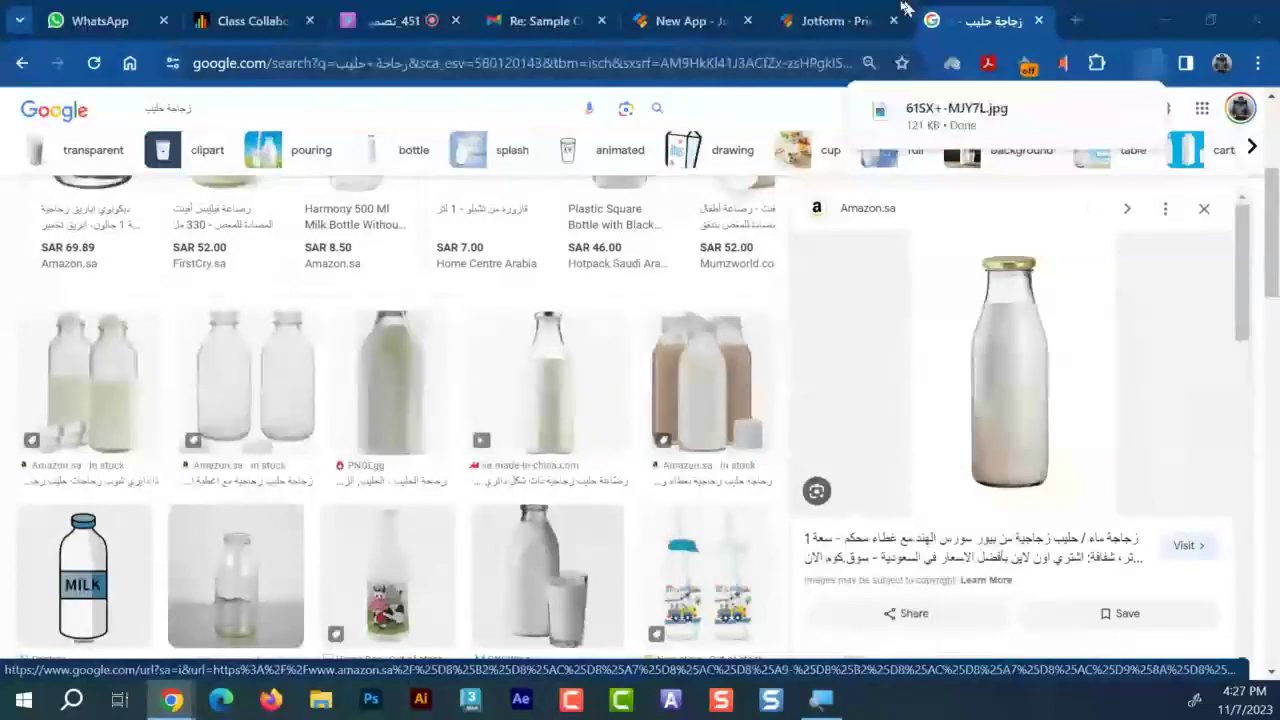
Return to the New App builder and start a file upload for the product's image
{"action": "left_click", "coordinate": [840, 20]}
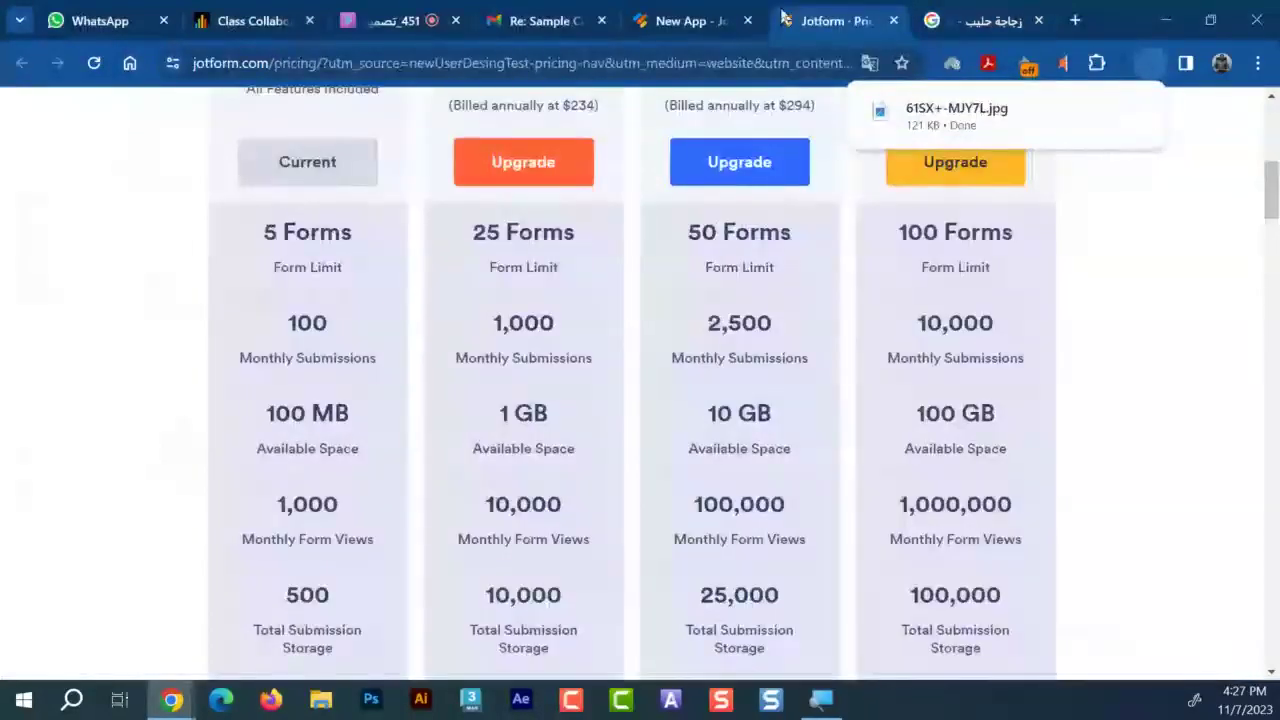
{"action": "left_click", "coordinate": [690, 20]}
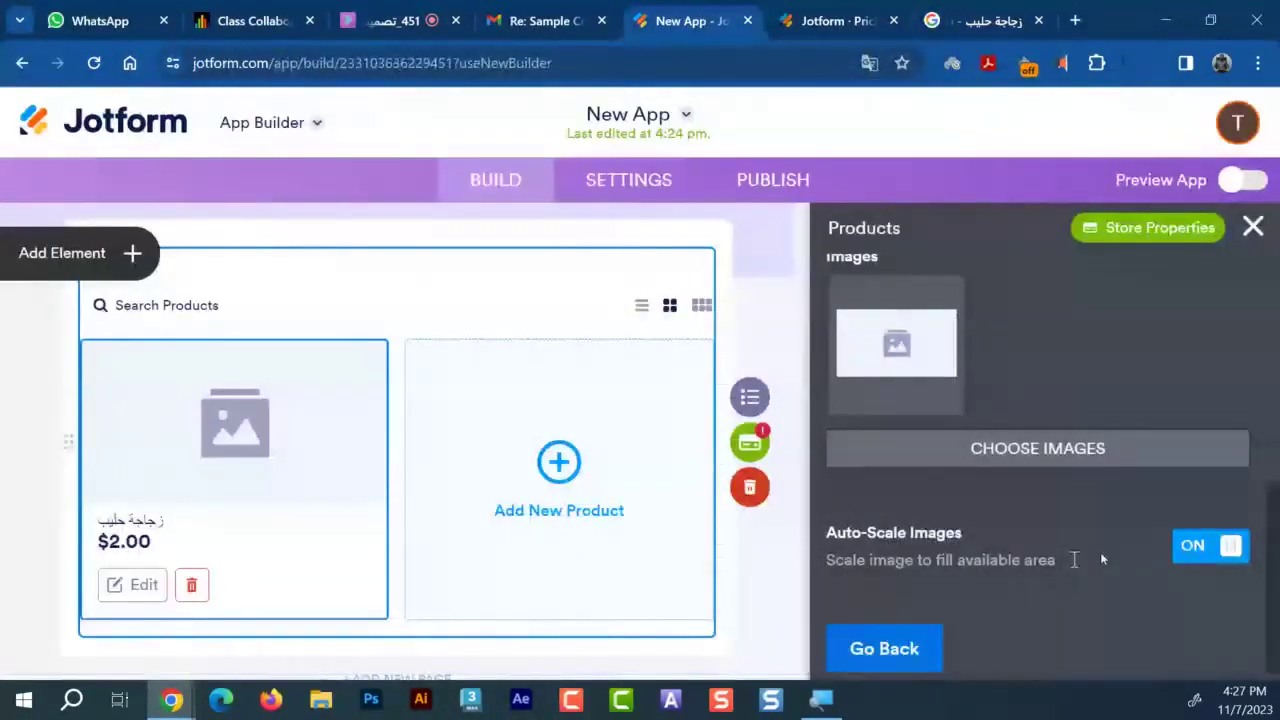
{"action": "mouse_move", "coordinate": [943, 373]}
{"action": "left_click", "coordinate": [1020, 450]}
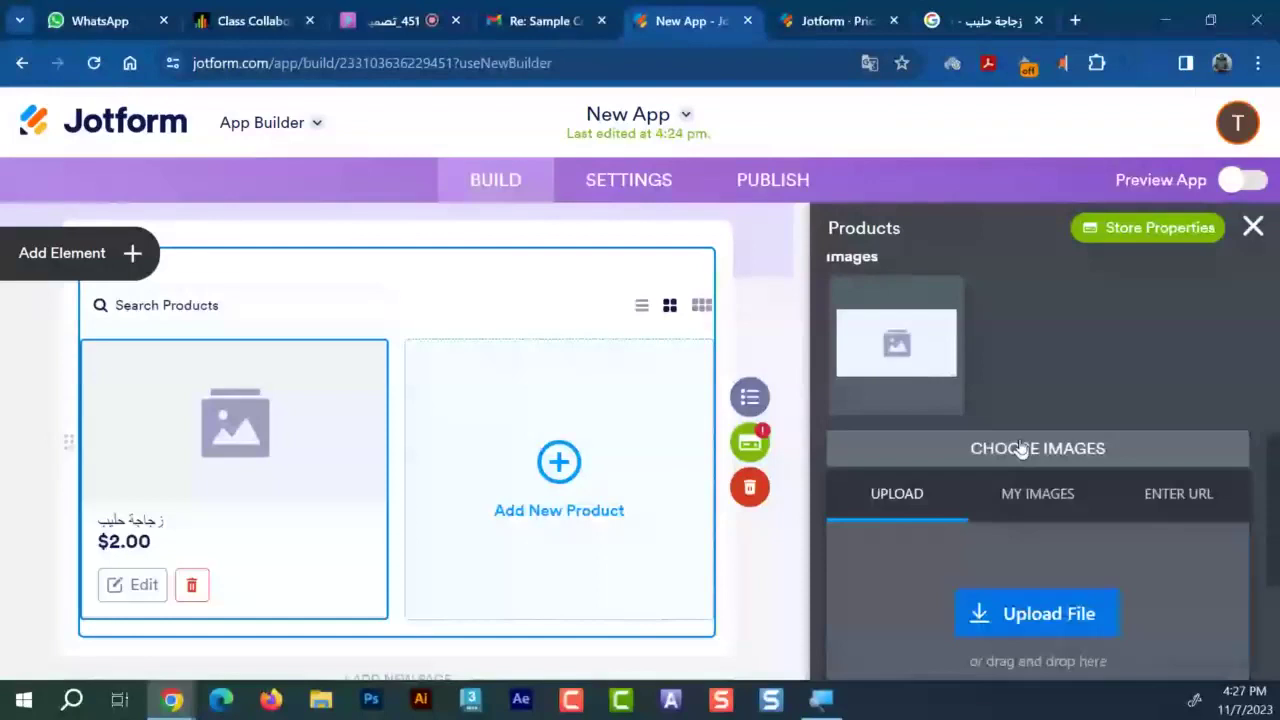
{"action": "scroll", "coordinate": [1040, 425], "scroll_direction": "down", "scroll_amount": 2}
{"action": "left_click", "coordinate": [1050, 413]}
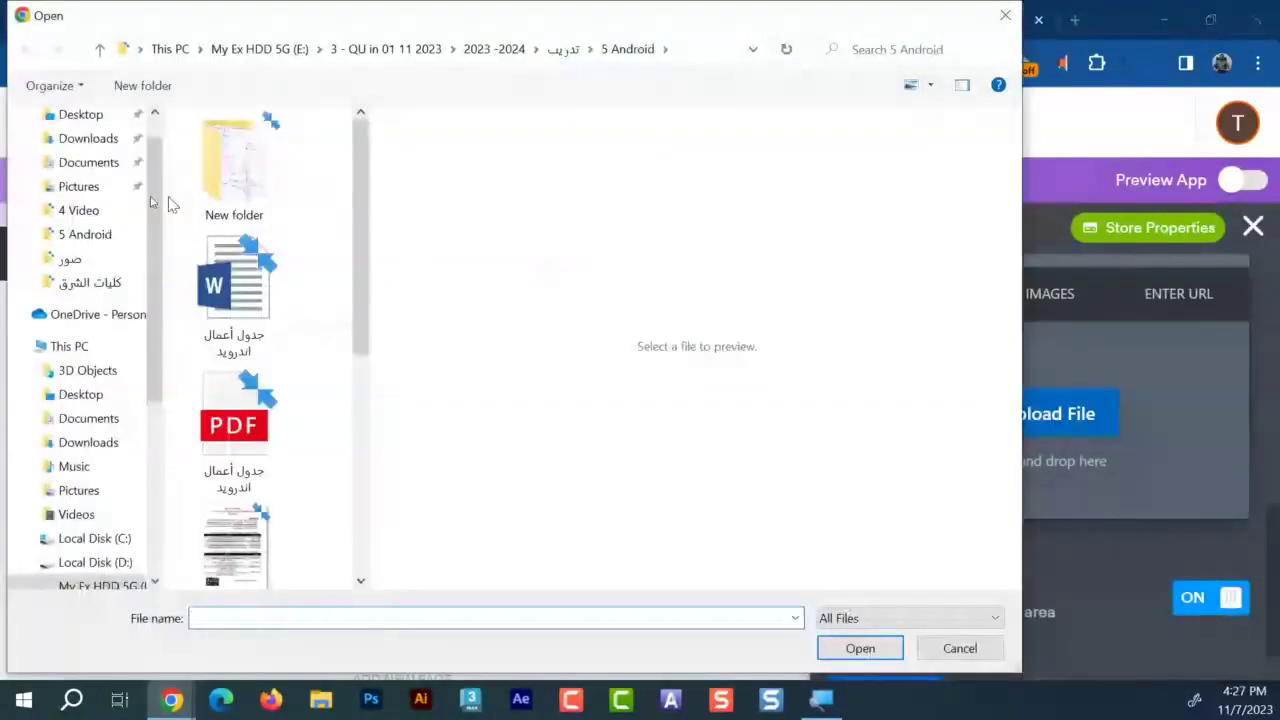
Upload the bottle picture 61SX+-MJY7L from the Desktop as the image of the product "زجاجة حليب"
{"action": "scroll", "coordinate": [100, 180], "scroll_direction": "up", "scroll_amount": 1}
{"action": "left_click", "coordinate": [91, 156]}
{"action": "scroll", "coordinate": [292, 295], "scroll_direction": "down", "scroll_amount": 5}
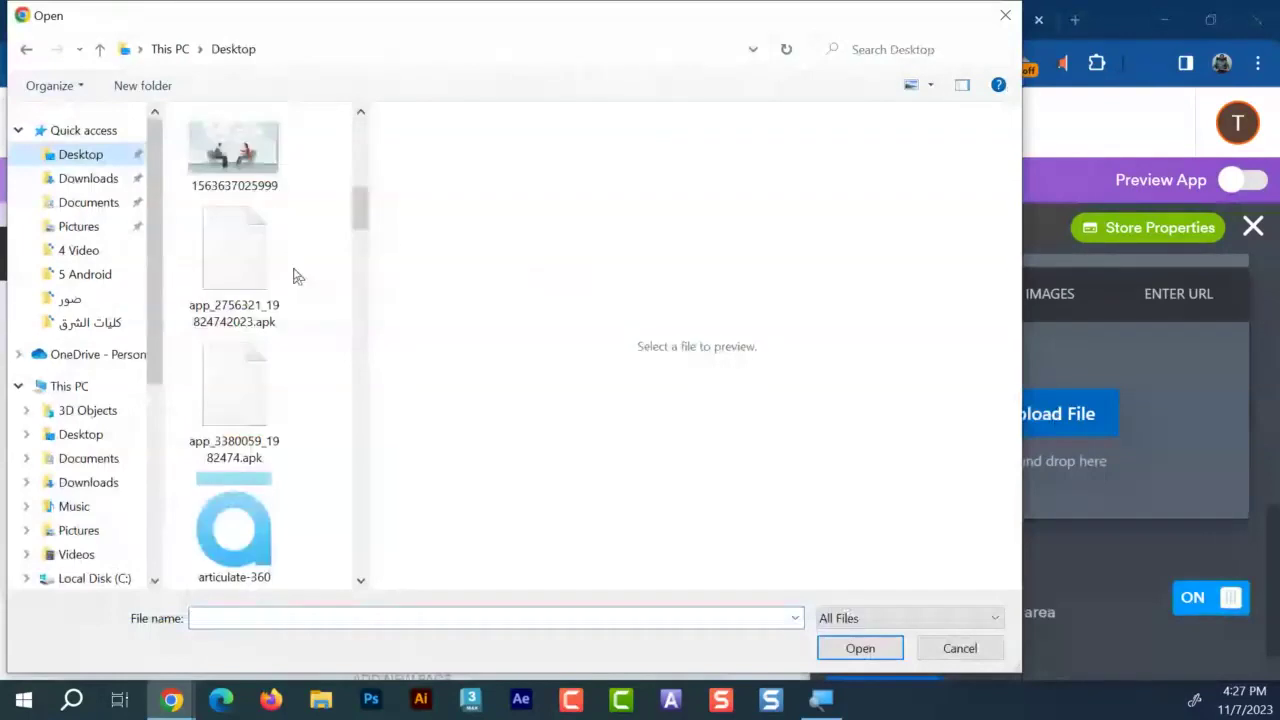
{"action": "scroll", "coordinate": [297, 276], "scroll_direction": "down", "scroll_amount": 10}
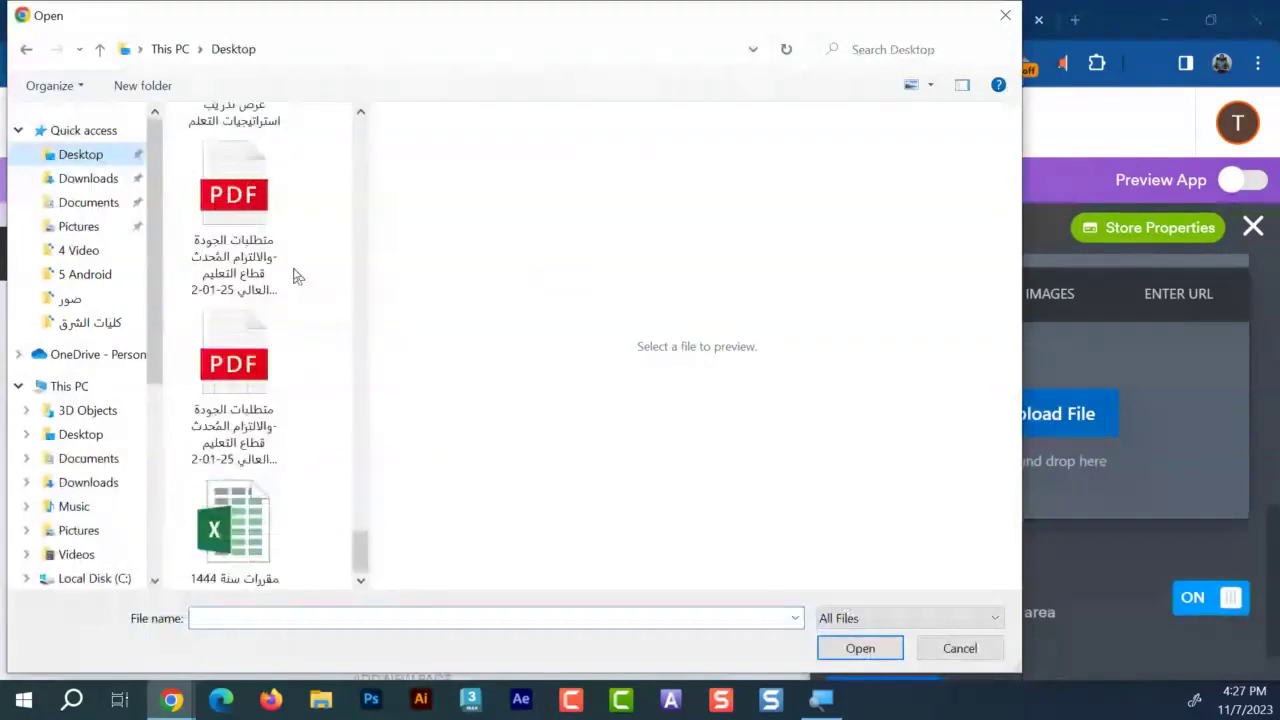
{"action": "scroll", "coordinate": [297, 276], "scroll_direction": "up", "scroll_amount": 5}
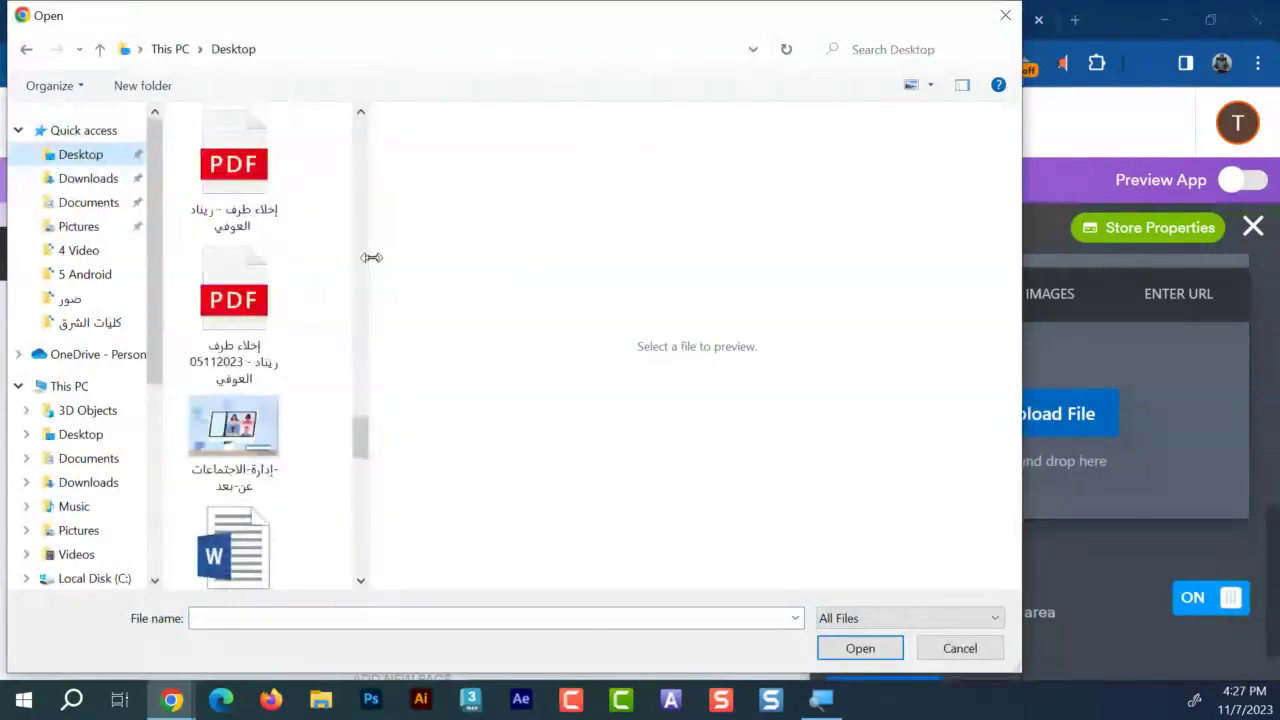
{"action": "left_click_drag", "start_coordinate": [371, 257], "coordinate": [862, 298]}
{"action": "scroll", "coordinate": [500, 335], "scroll_direction": "up", "scroll_amount": 10}
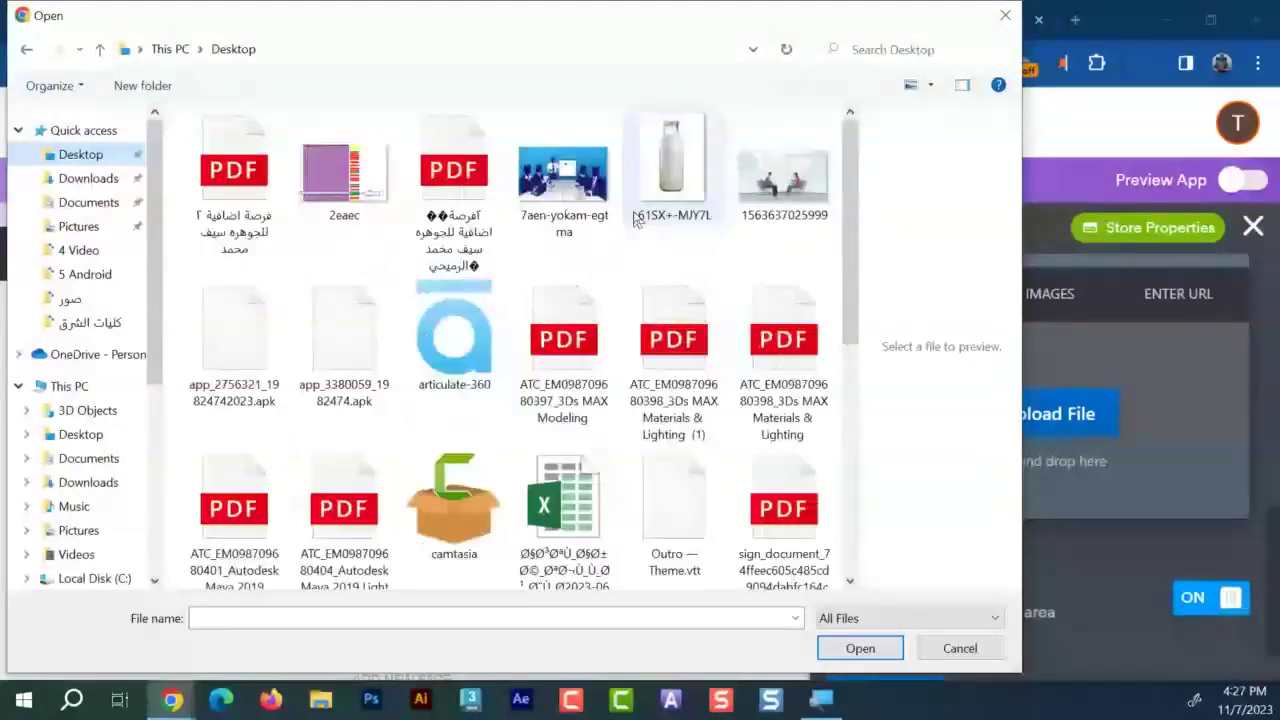
{"action": "left_click", "coordinate": [673, 165]}
{"action": "double_click", "coordinate": [673, 165]}
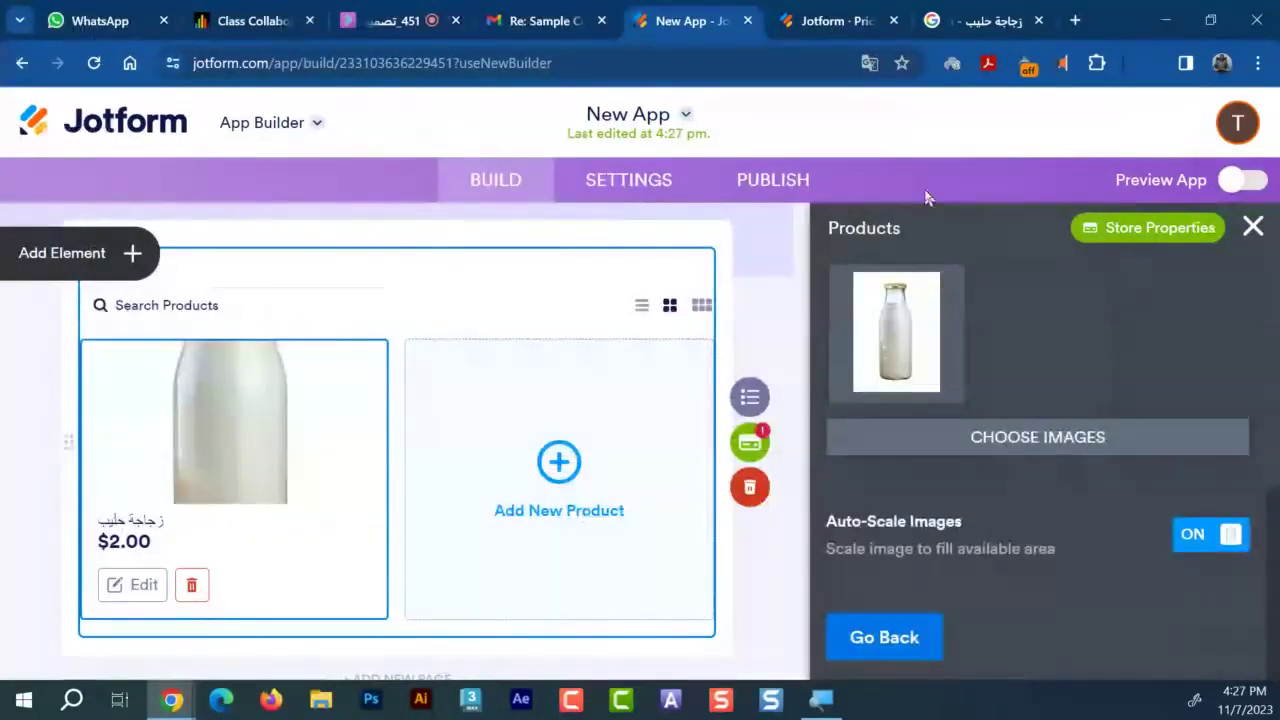
Preview the store app in the phone layout and examine its header, shopping cart, product card and footer
{"action": "left_click", "coordinate": [1250, 182]}
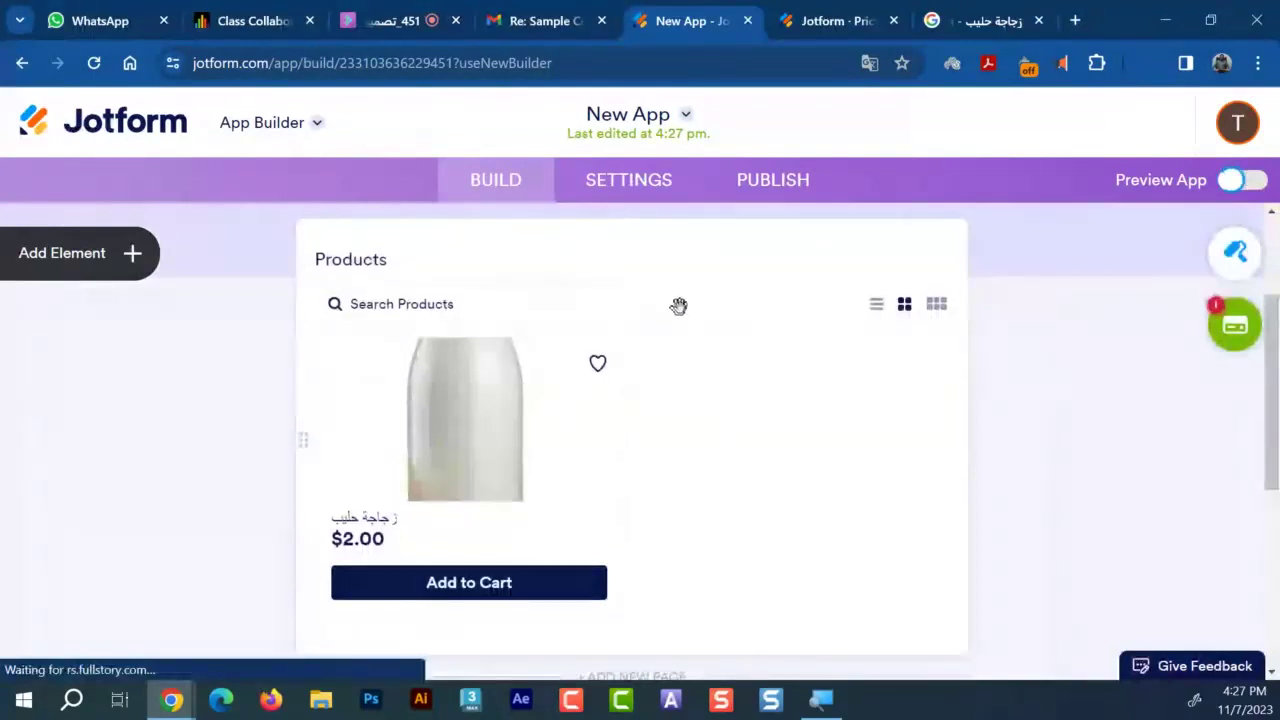
{"action": "scroll", "coordinate": [863, 343], "scroll_direction": "down", "scroll_amount": 3}
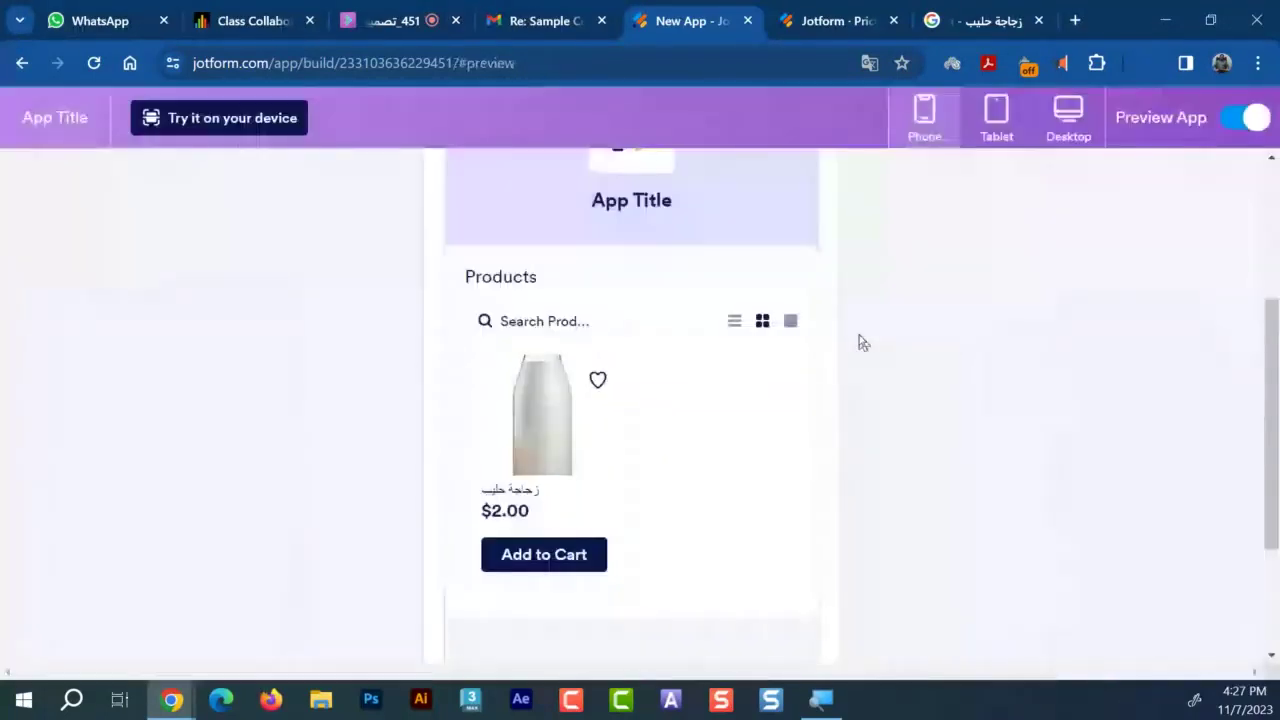
{"action": "scroll", "coordinate": [583, 494], "scroll_direction": "up", "scroll_amount": 3}
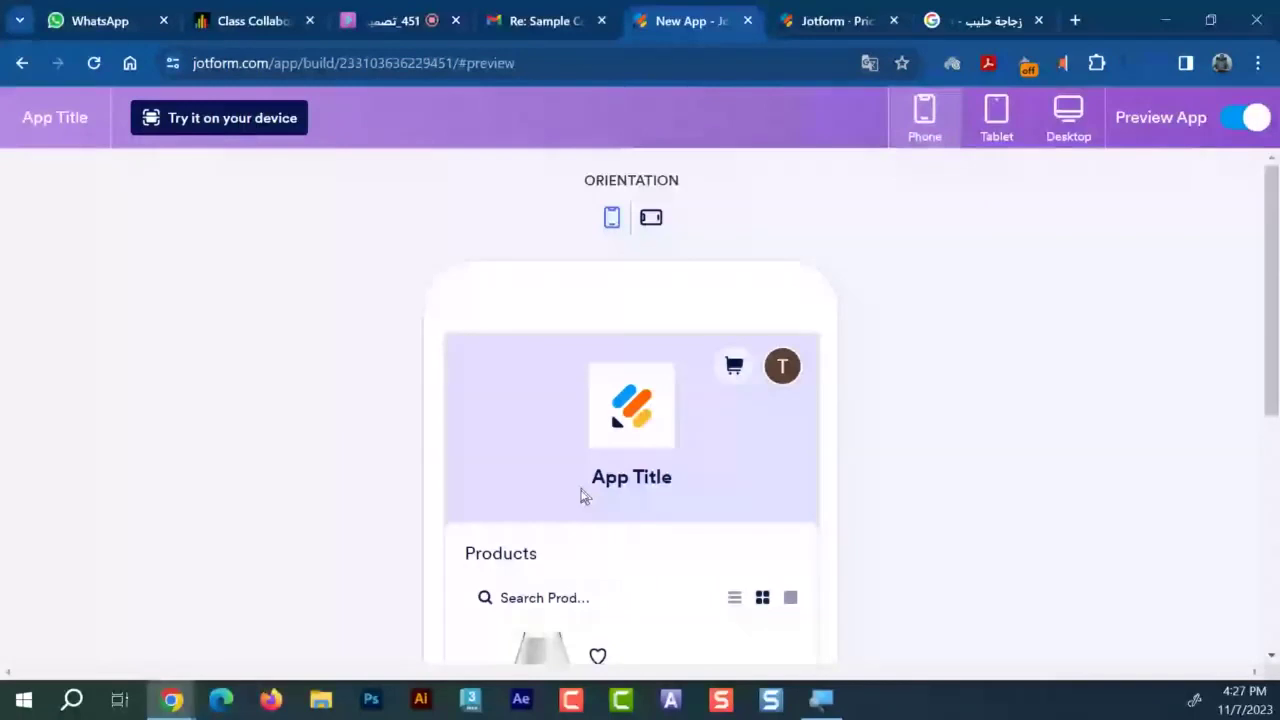
{"action": "scroll", "coordinate": [624, 420], "scroll_direction": "down", "scroll_amount": 2}
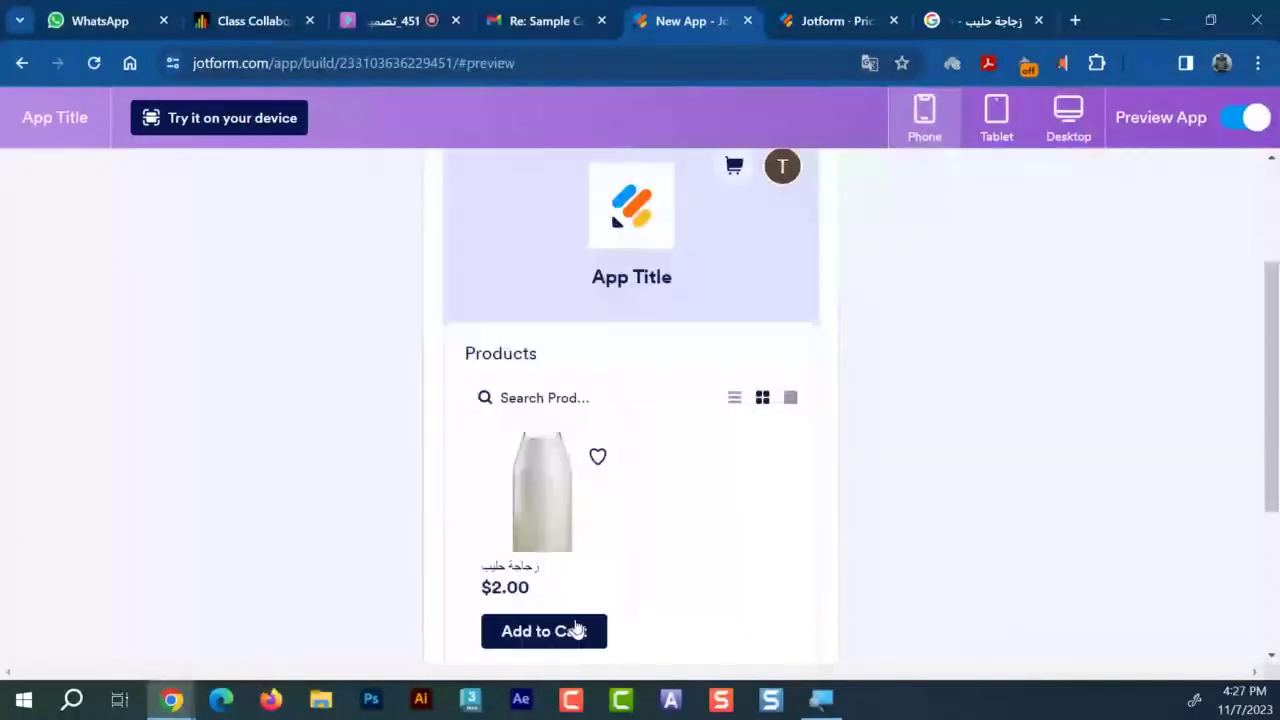
{"action": "scroll", "coordinate": [601, 537], "scroll_direction": "down", "scroll_amount": 2}
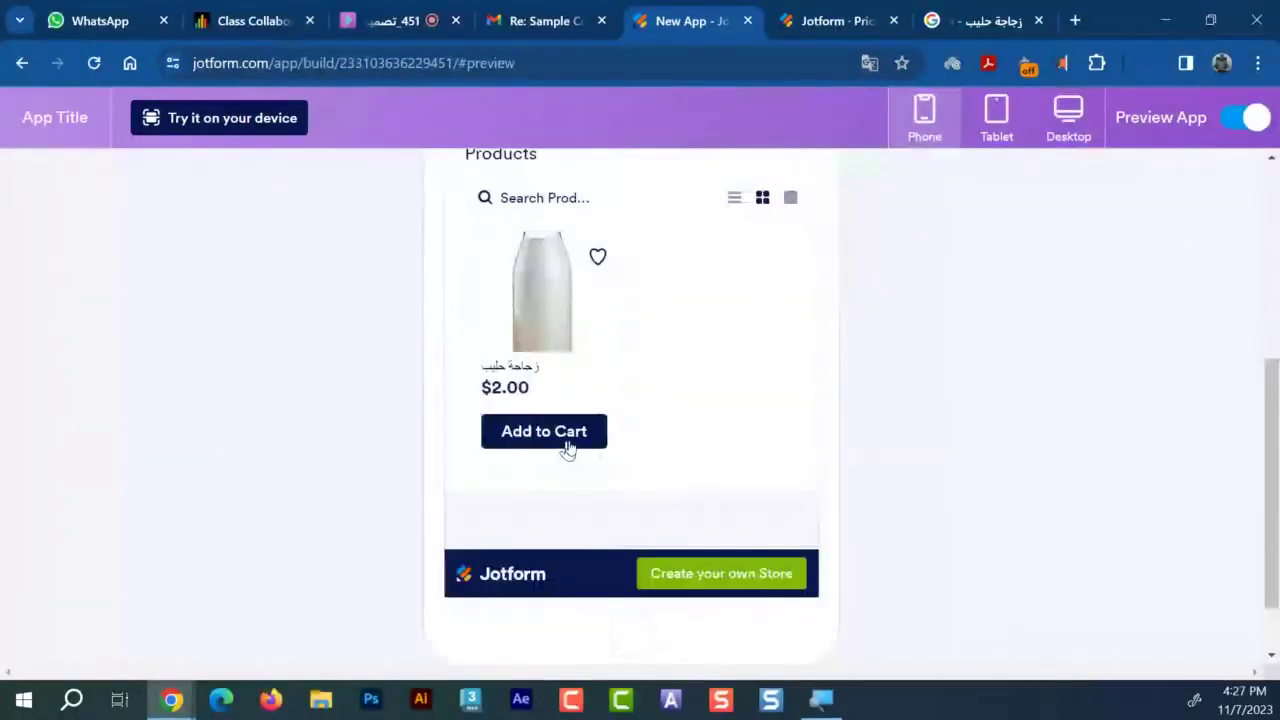
{"action": "scroll", "coordinate": [574, 437], "scroll_direction": "down", "scroll_amount": 1}
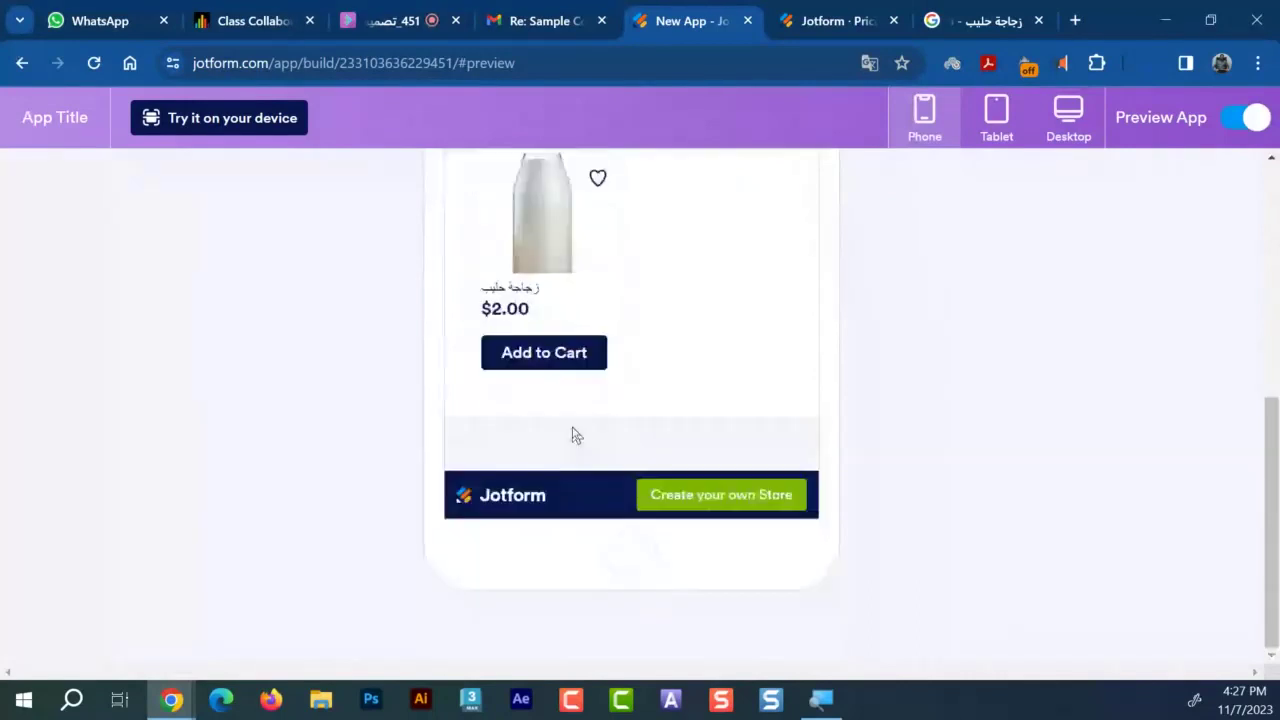
{"action": "scroll", "coordinate": [575, 436], "scroll_direction": "up", "scroll_amount": 4}
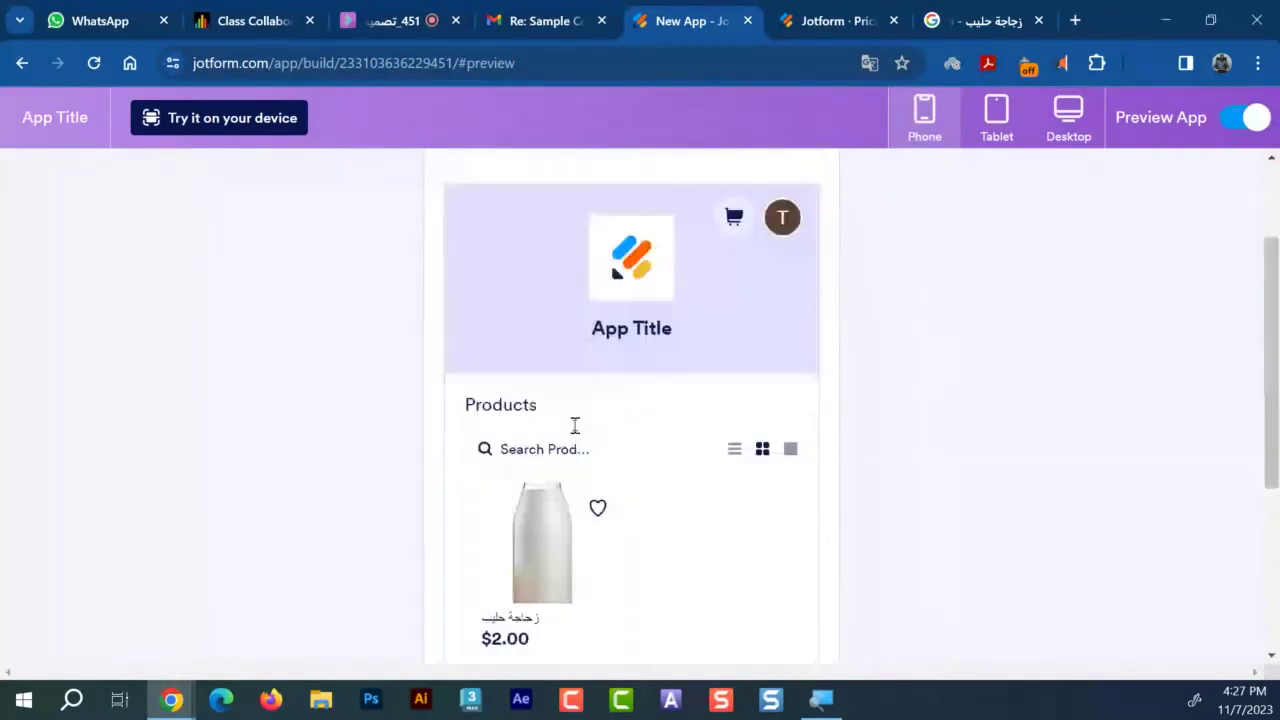
{"action": "scroll", "coordinate": [575, 426], "scroll_direction": "up", "scroll_amount": 2}
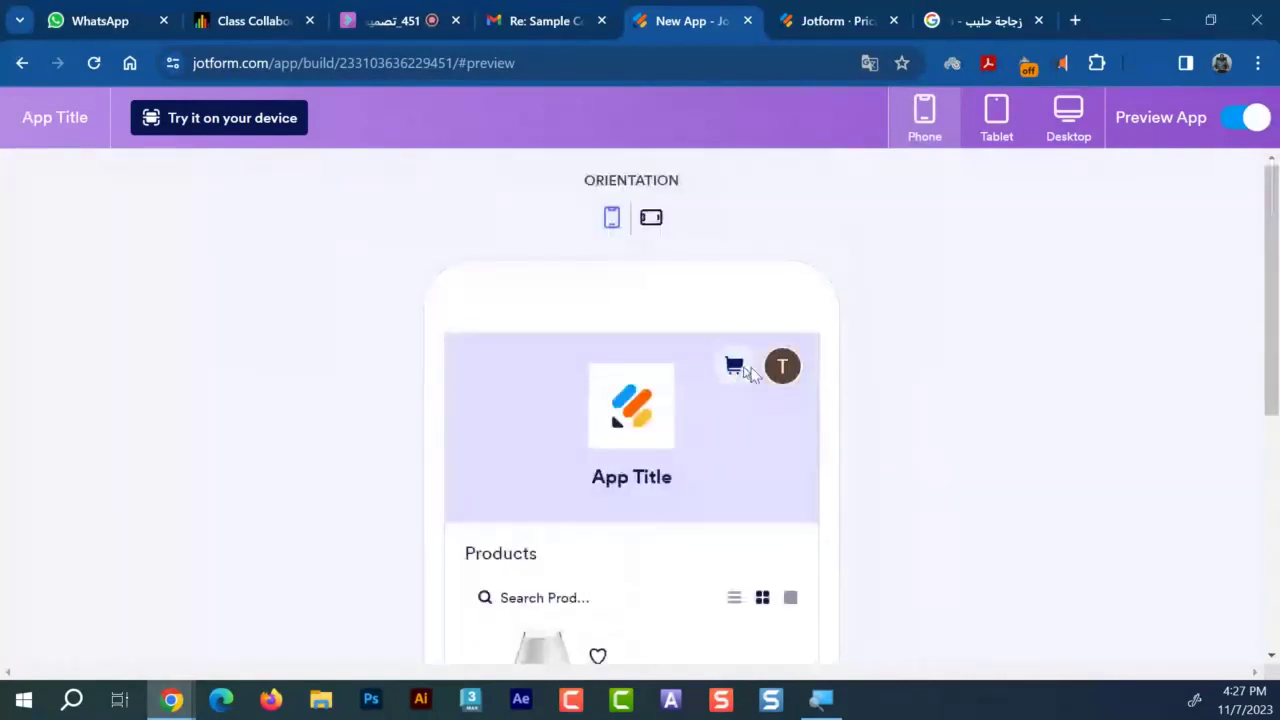
{"action": "scroll", "coordinate": [621, 432], "scroll_direction": "down", "scroll_amount": 5}
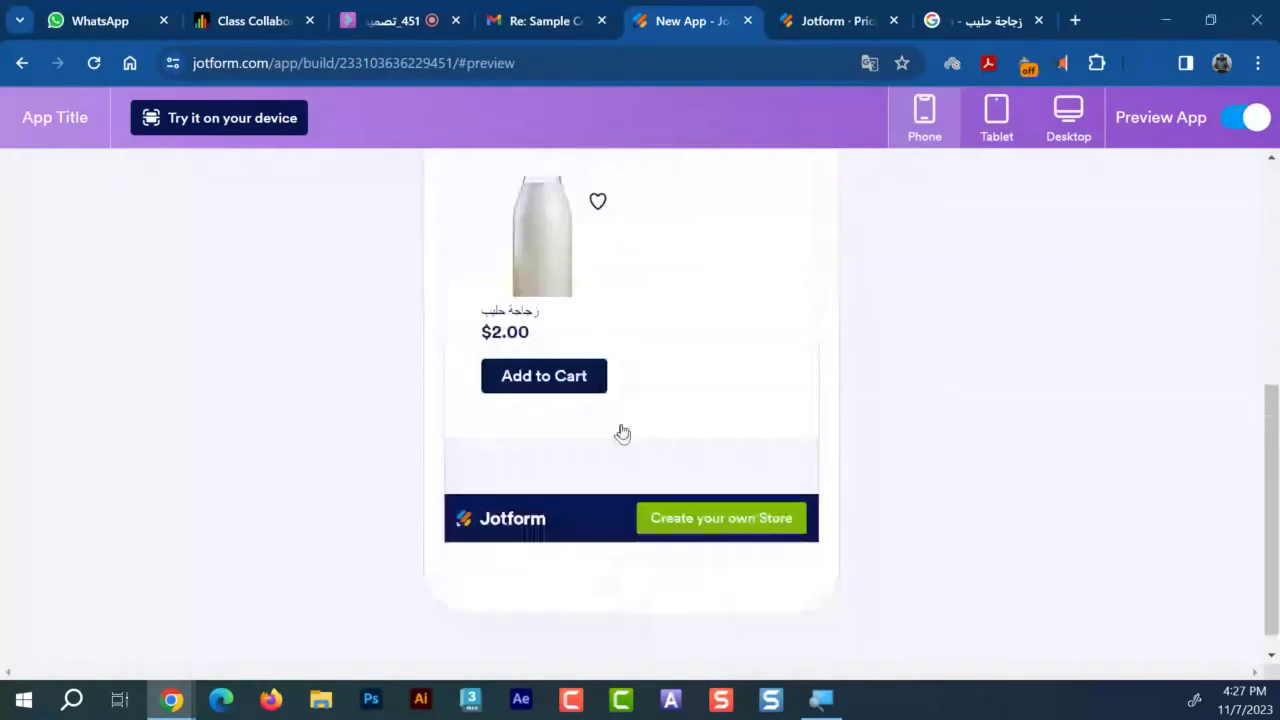
{"action": "scroll", "coordinate": [621, 432], "scroll_direction": "up", "scroll_amount": 5}
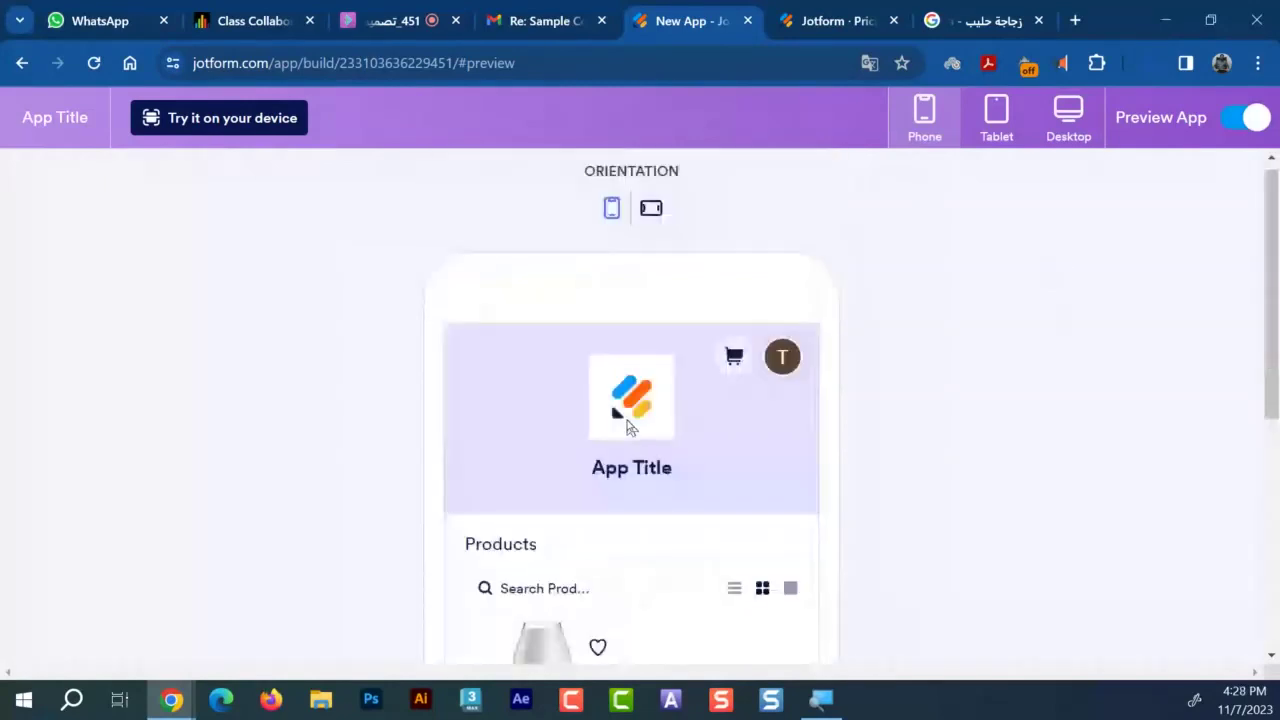
Compare the limits and monthly prices of the free and paid plans on the Jotform pricing page, including payment submissions
{"action": "left_click", "coordinate": [818, 8]}
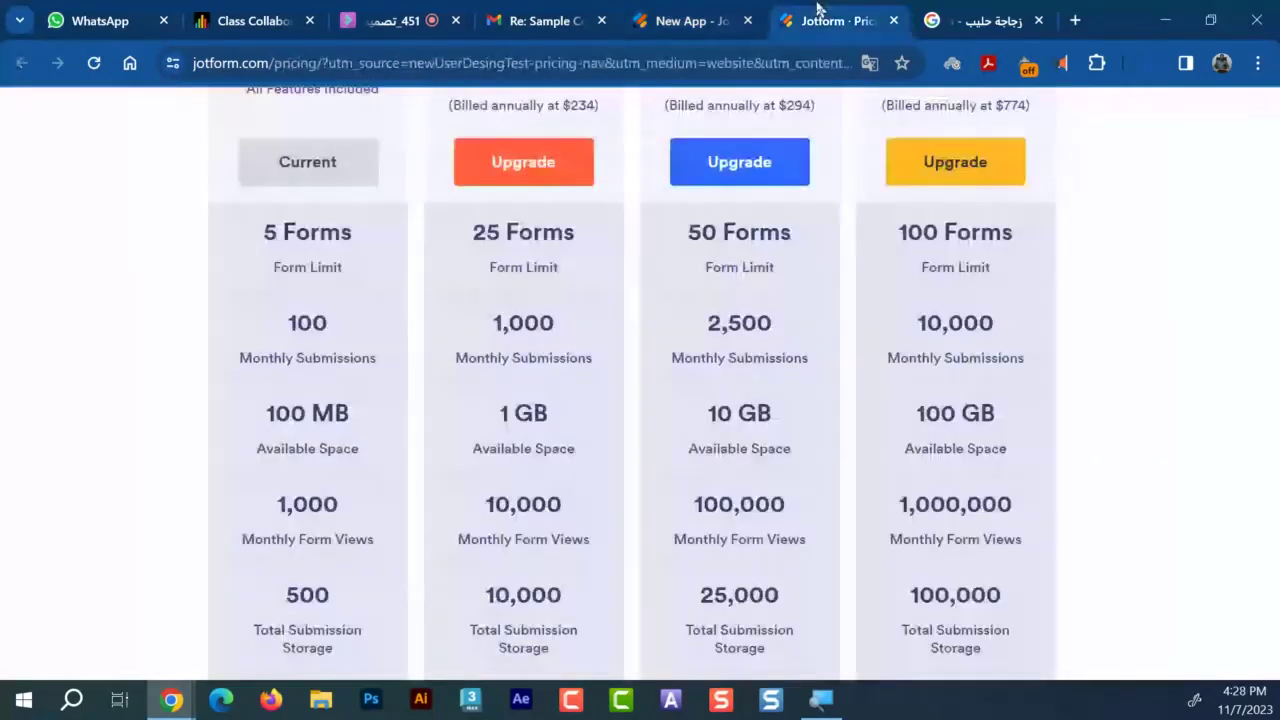
{"action": "scroll", "coordinate": [433, 397], "scroll_direction": "down", "scroll_amount": 1}
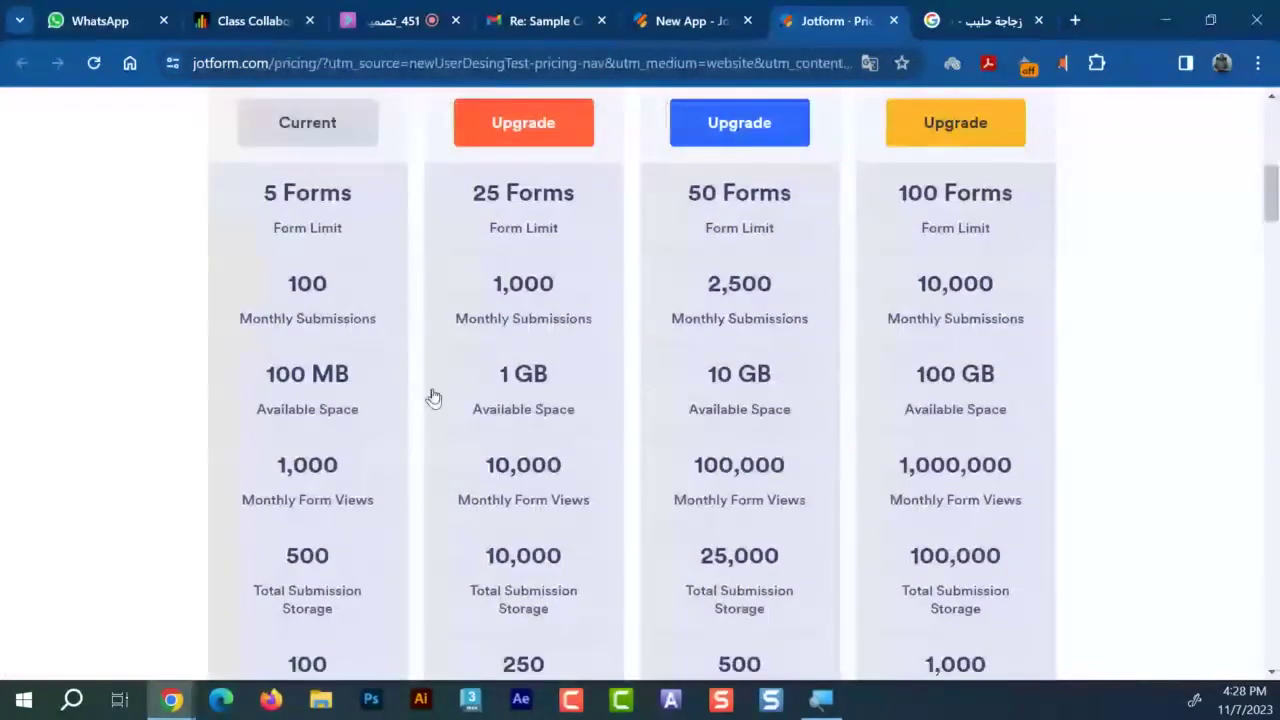
{"action": "scroll", "coordinate": [433, 397], "scroll_direction": "down", "scroll_amount": 3}
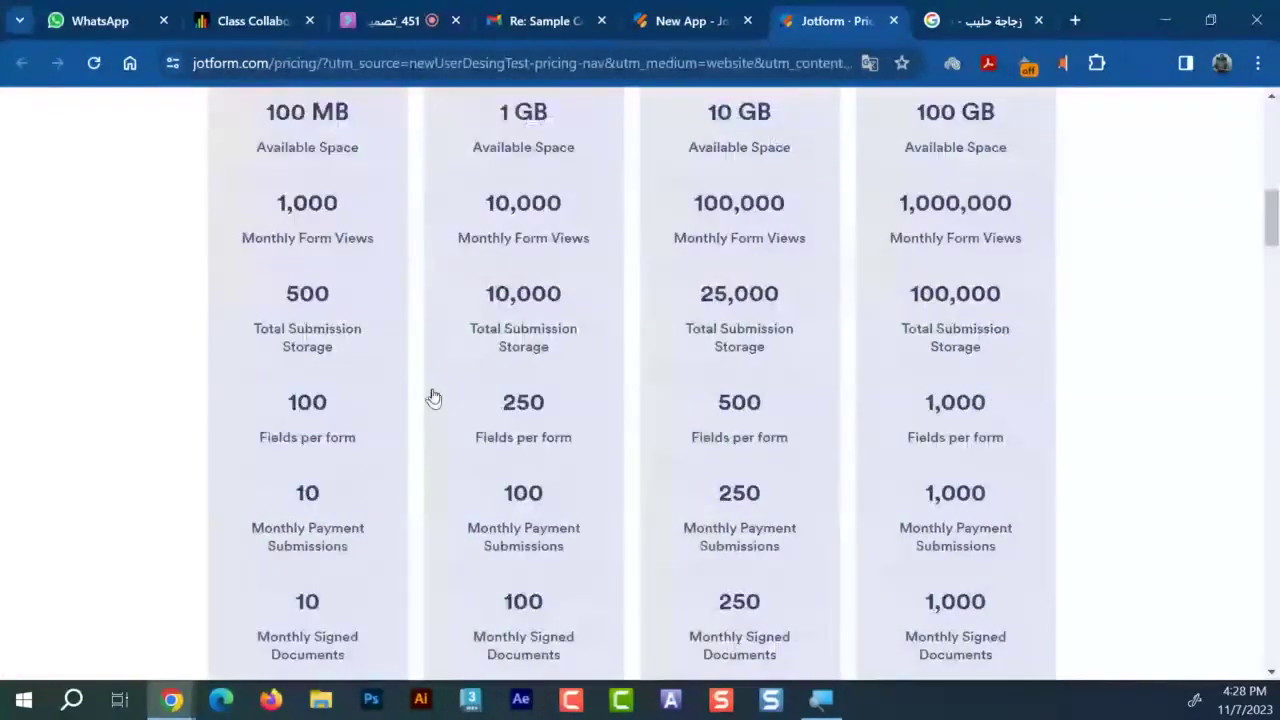
{"action": "scroll", "coordinate": [433, 397], "scroll_direction": "down", "scroll_amount": 2}
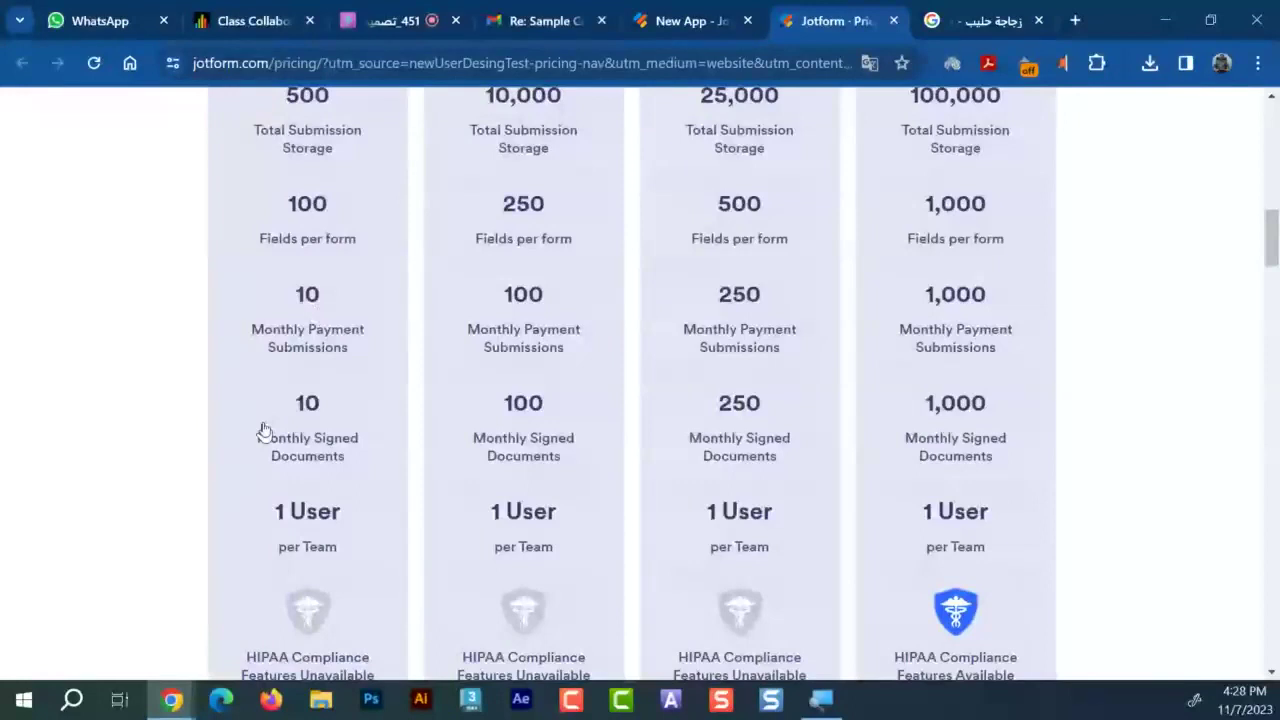
{"action": "scroll", "coordinate": [280, 400], "scroll_direction": "up", "scroll_amount": 2}
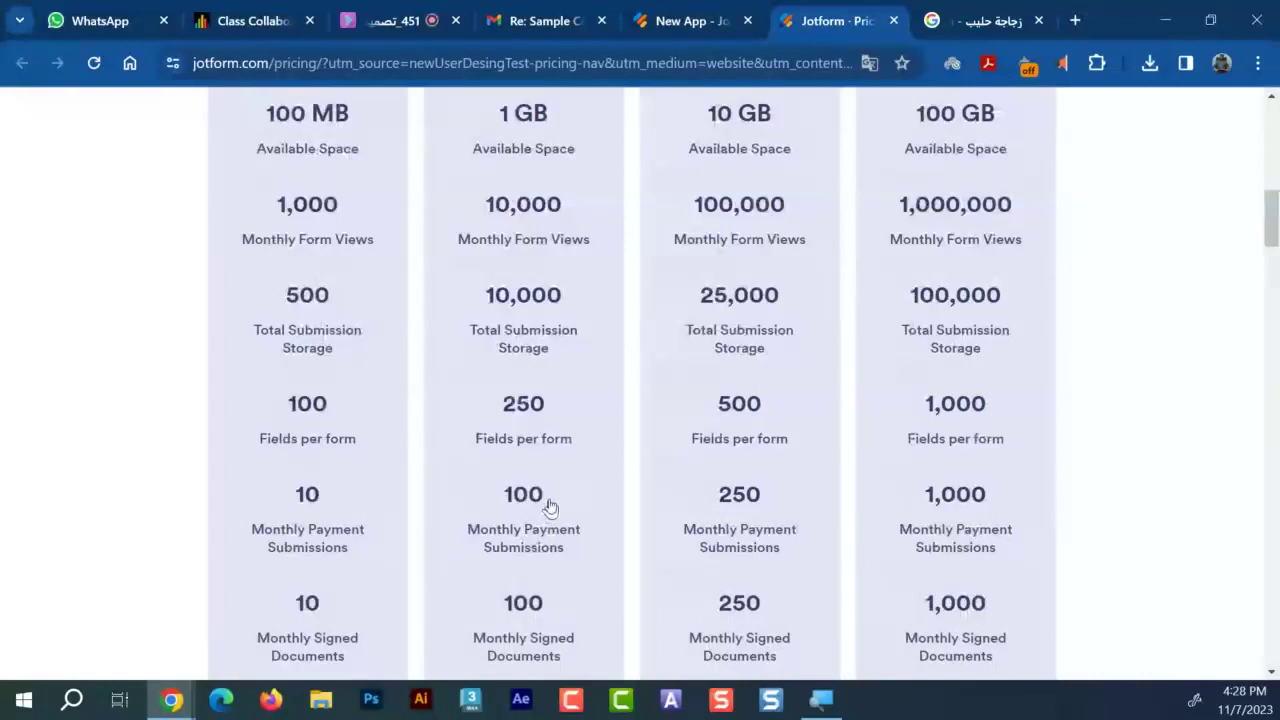
{"action": "scroll", "coordinate": [556, 505], "scroll_direction": "up", "scroll_amount": 1}
{"action": "scroll", "coordinate": [562, 502], "scroll_direction": "up", "scroll_amount": 3}
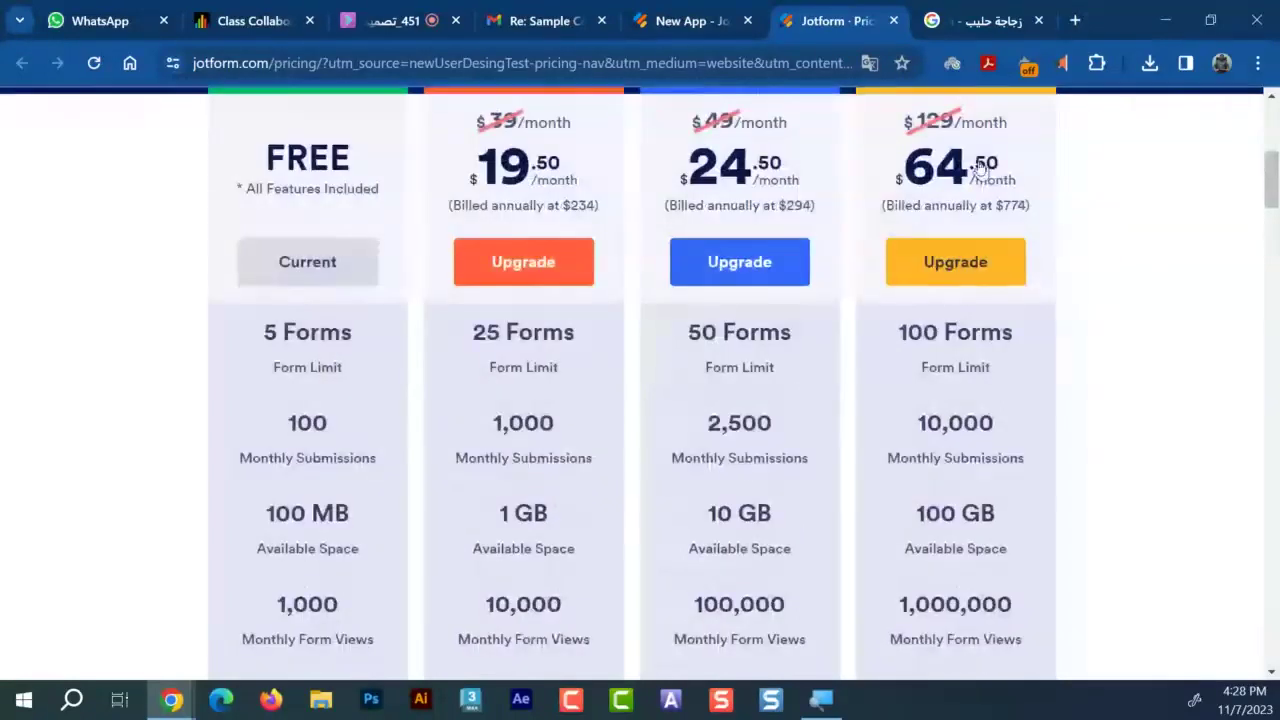
Examine the remaining plan limits on the pricing page, including signed documents, team users and branding, and read the discount footnote
{"action": "scroll", "coordinate": [943, 306], "scroll_direction": "down", "scroll_amount": 6}
{"action": "scroll", "coordinate": [947, 325], "scroll_direction": "down", "scroll_amount": 2}
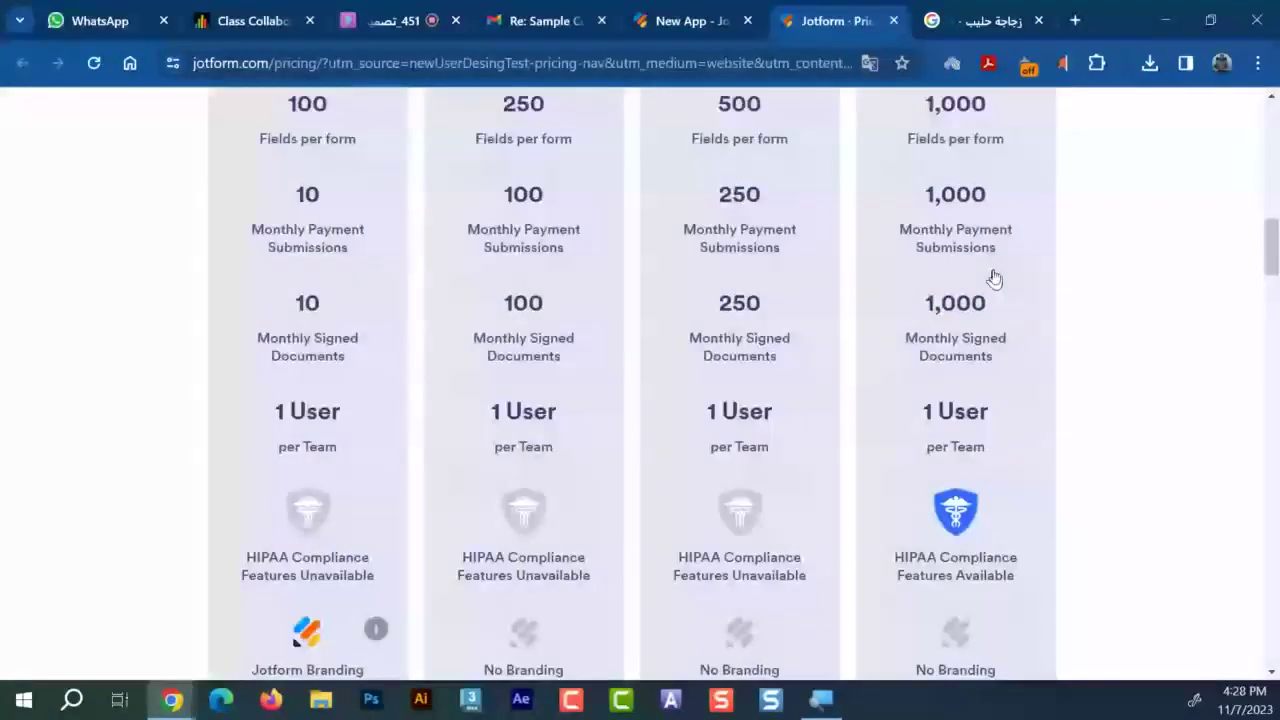
{"action": "scroll", "coordinate": [1036, 337], "scroll_direction": "down", "scroll_amount": 5}
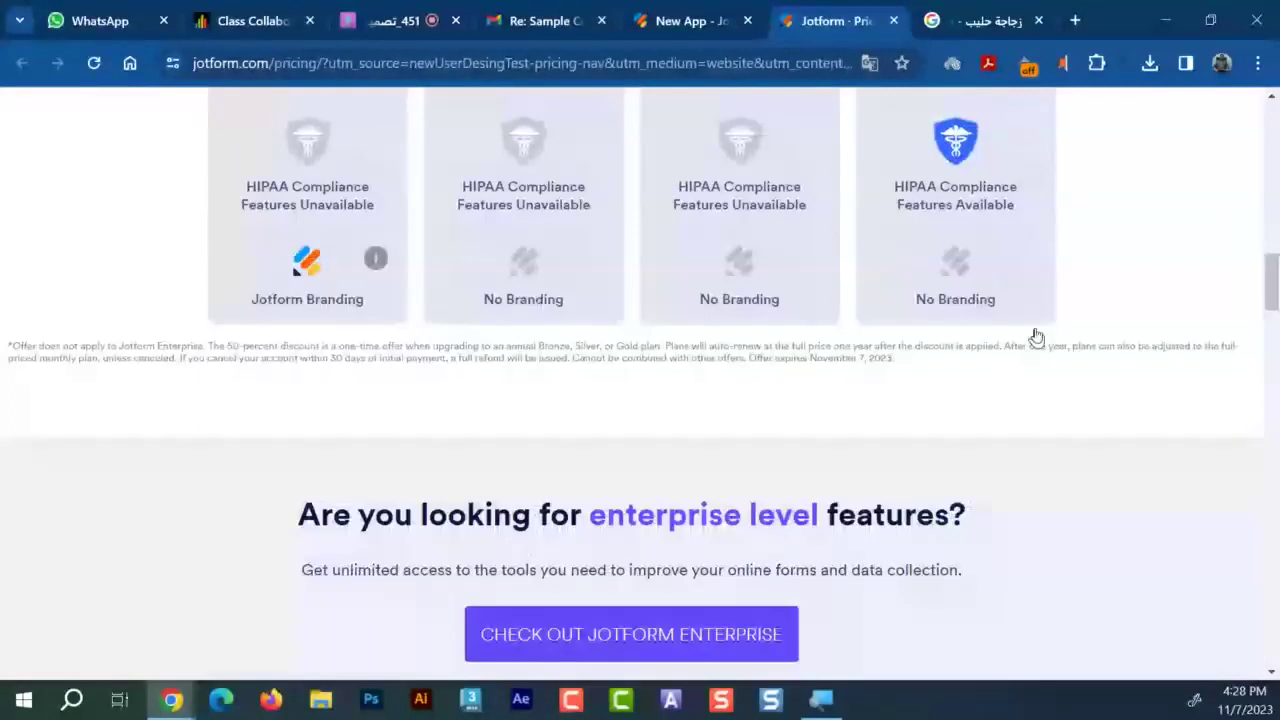
{"action": "scroll", "coordinate": [1036, 337], "scroll_direction": "up", "scroll_amount": 3}
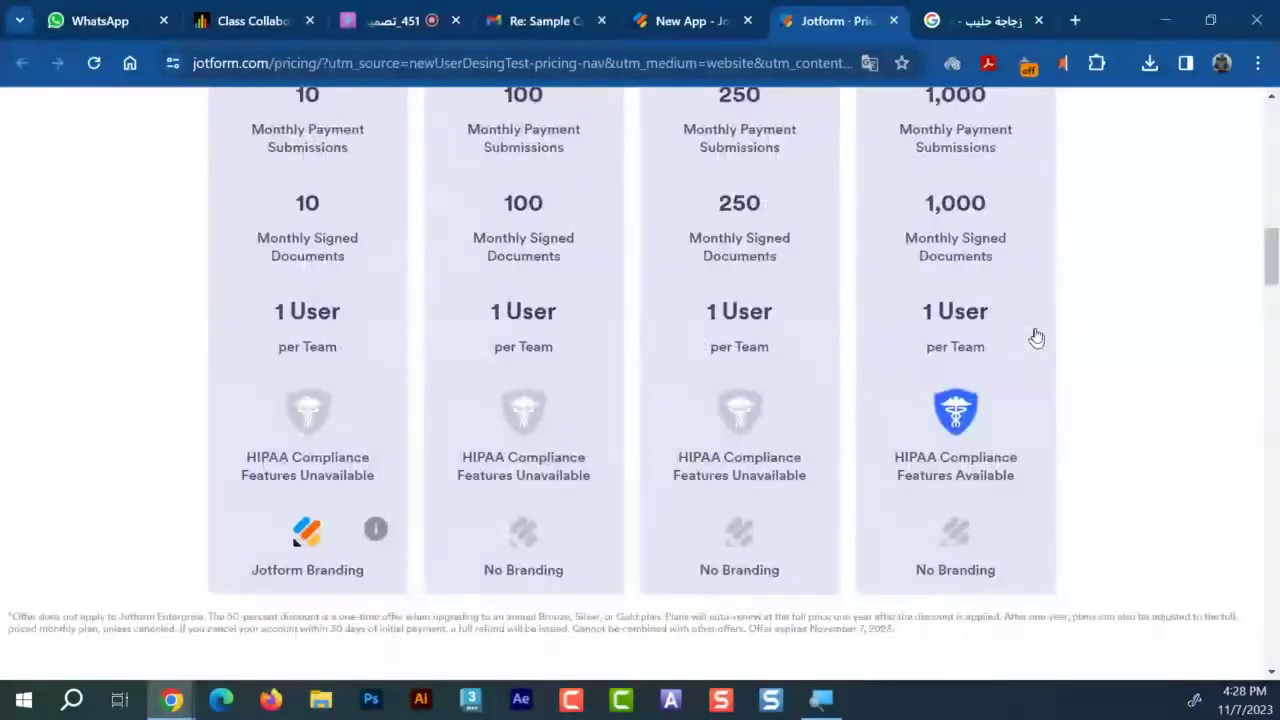
{"action": "scroll", "coordinate": [1036, 337], "scroll_direction": "up", "scroll_amount": 1}
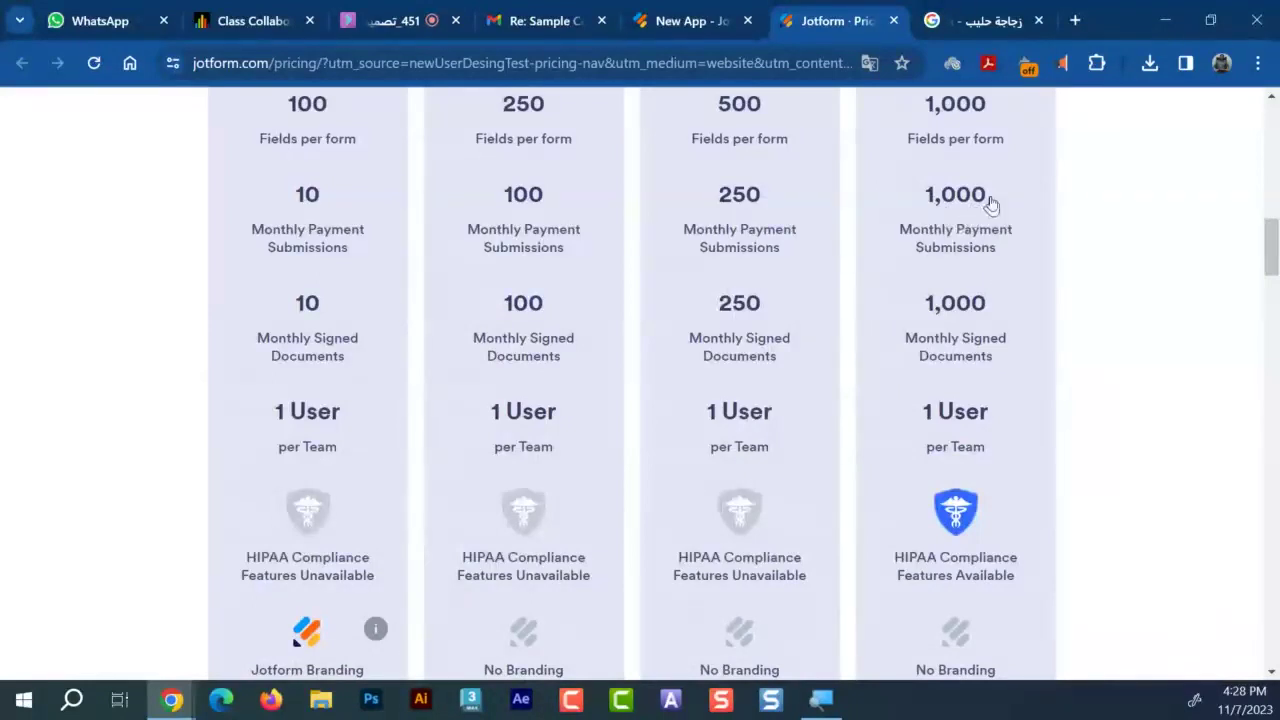
{"action": "scroll", "coordinate": [990, 204], "scroll_direction": "down", "scroll_amount": 4}
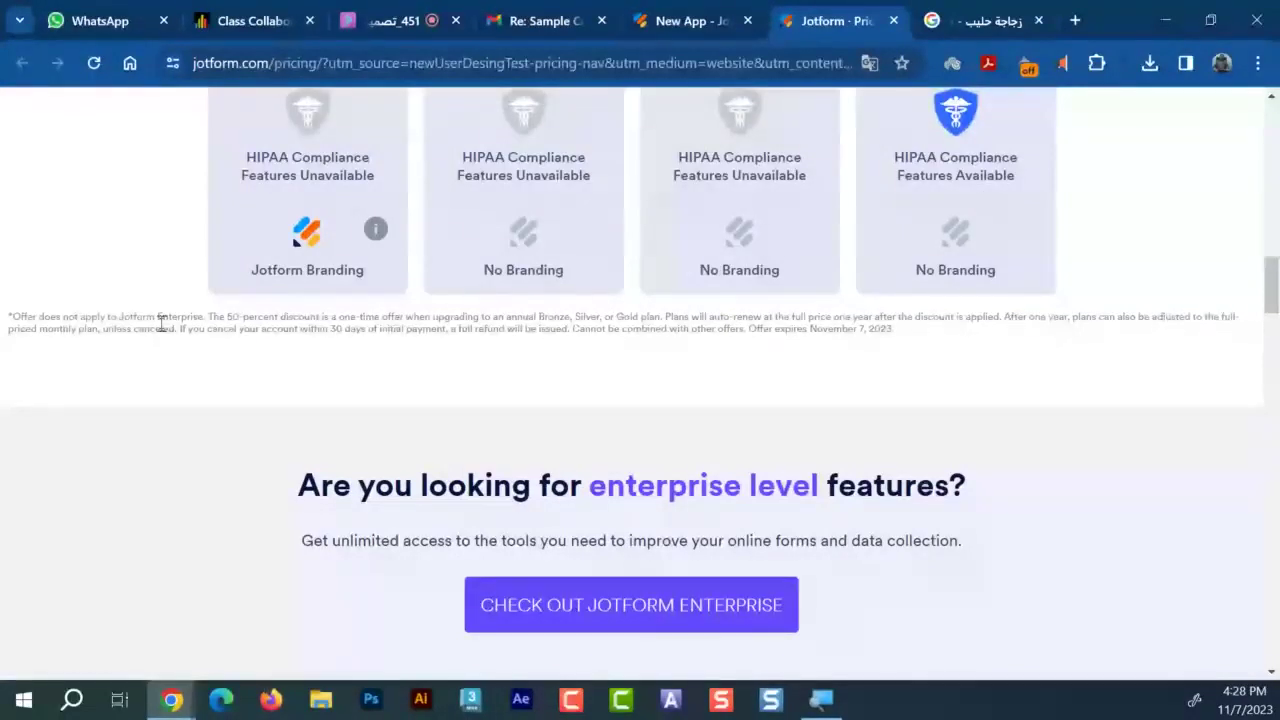
{"action": "left_click_drag", "start_coordinate": [268, 323], "coordinate": [227, 318]}
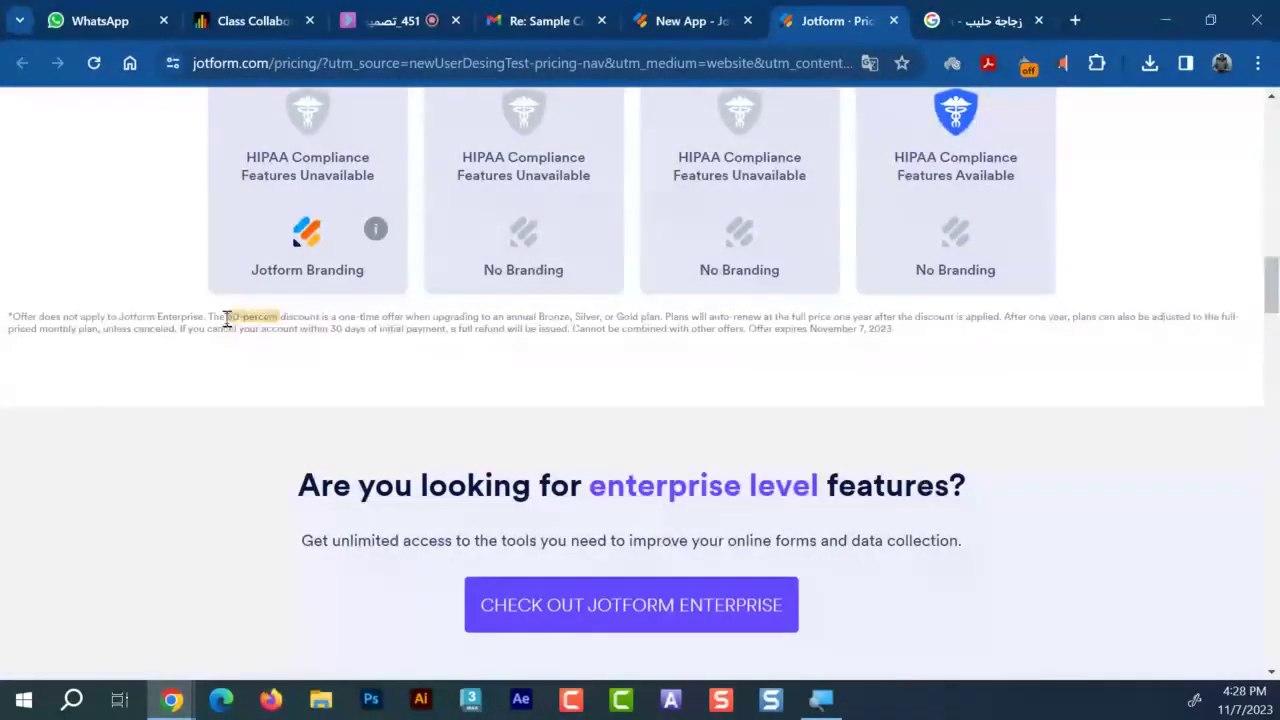
{"action": "triple_click", "coordinate": [227, 318]}
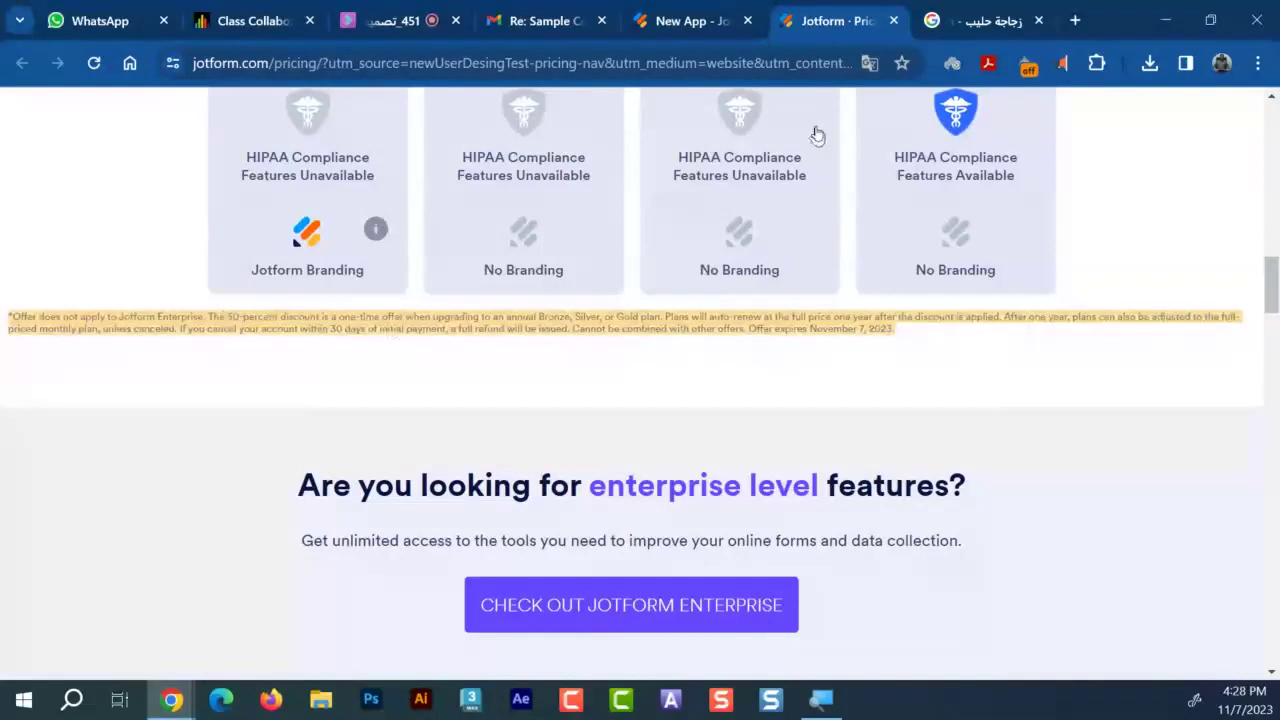
Translate the pricing page into Arabic, read the discount footnote and plan limits, and restore the page to English
{"action": "left_click", "coordinate": [869, 63]}
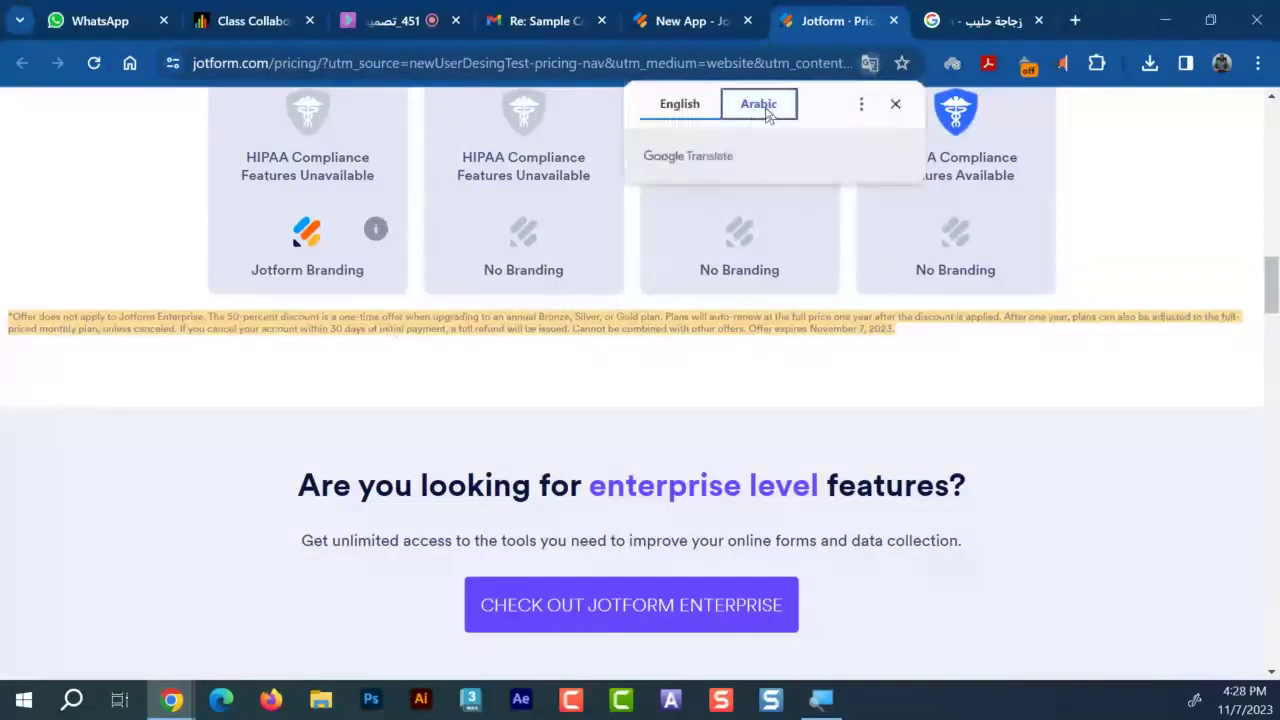
{"action": "left_click", "coordinate": [767, 113]}
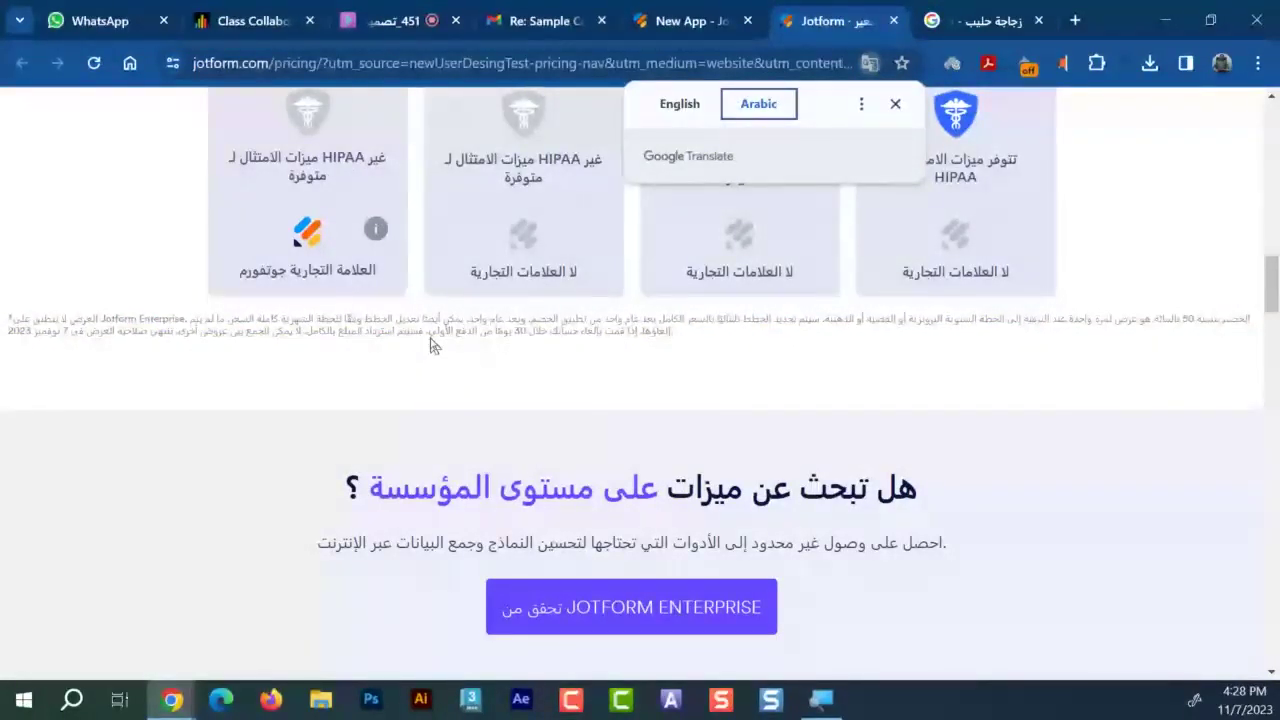
{"action": "scroll", "coordinate": [450, 372], "scroll_direction": "up", "scroll_amount": 2}
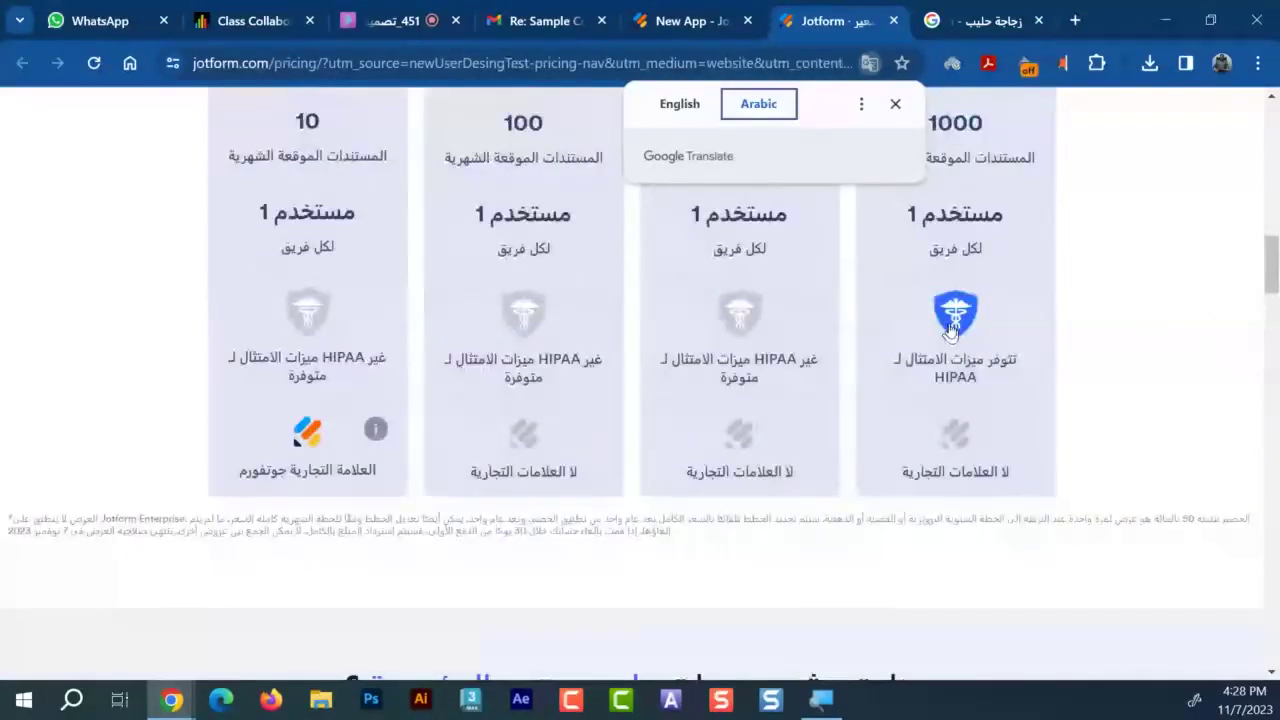
{"action": "scroll", "coordinate": [950, 330], "scroll_direction": "up", "scroll_amount": 2}
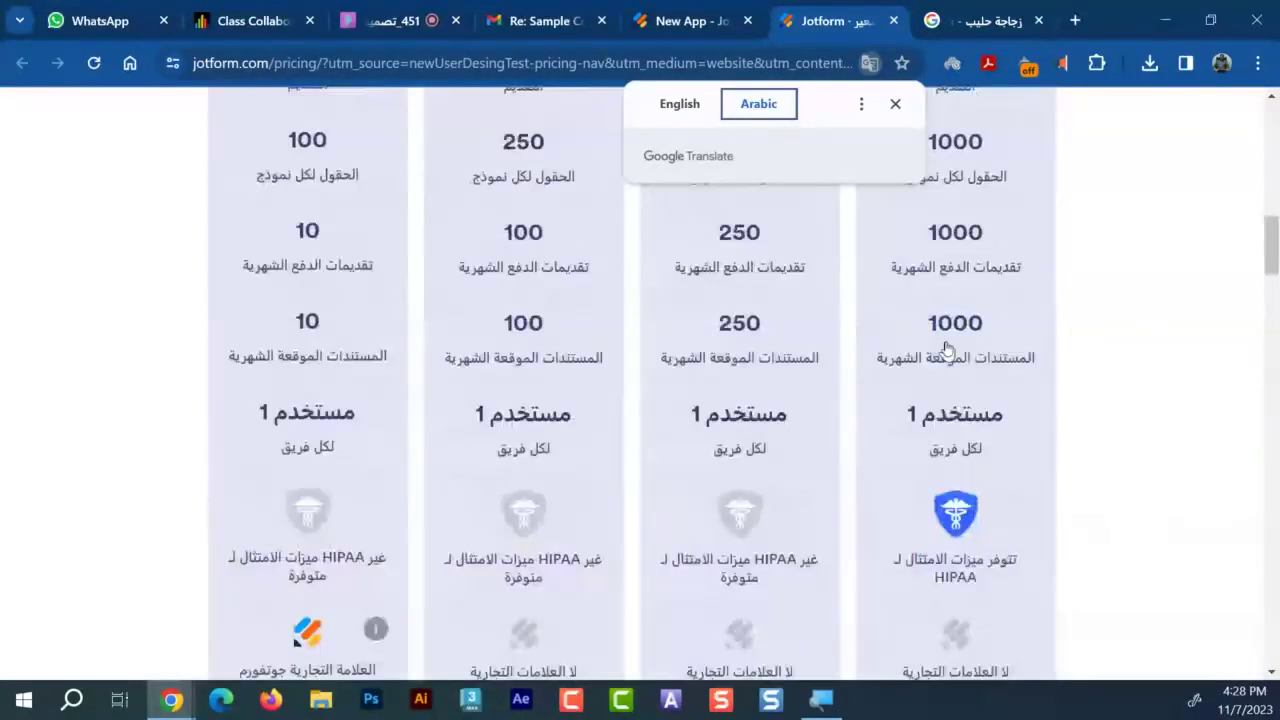
{"action": "scroll", "coordinate": [947, 348], "scroll_direction": "up", "scroll_amount": 1}
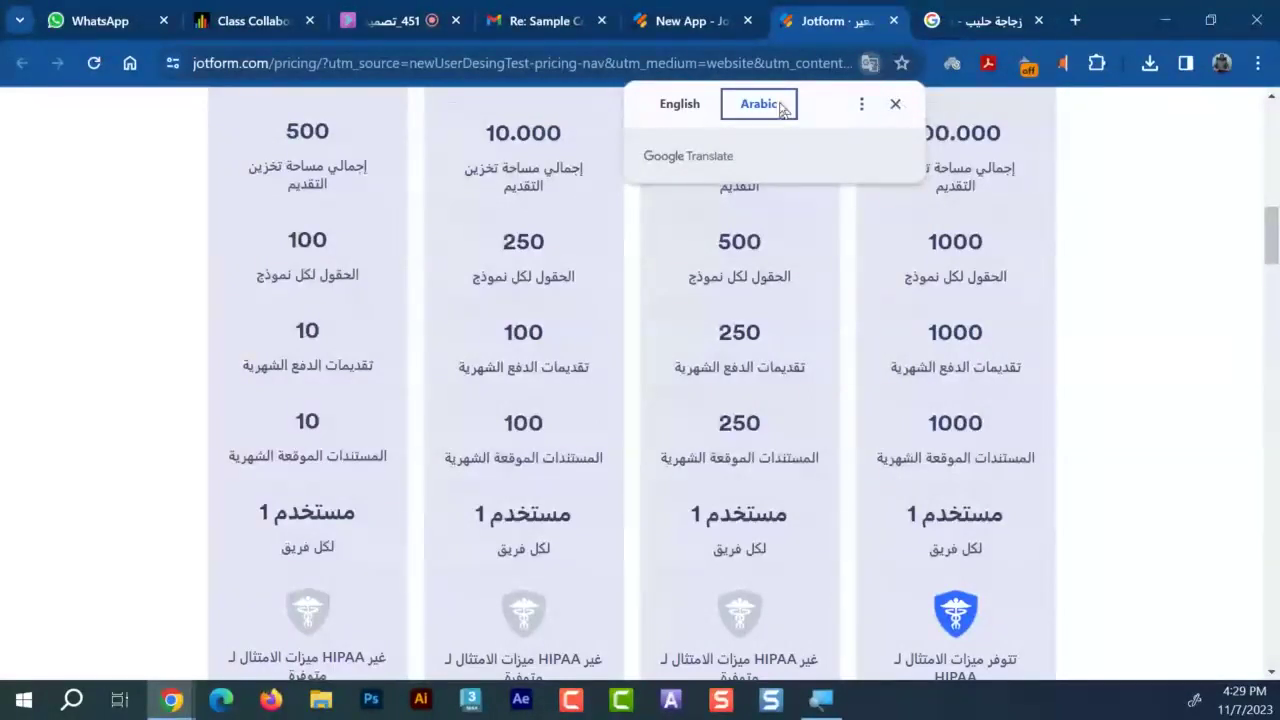
{"action": "left_click", "coordinate": [679, 103]}
Return to the New App builder and leave the app preview
{"action": "left_click", "coordinate": [690, 20]}
{"action": "scroll", "coordinate": [575, 347], "scroll_direction": "down", "scroll_amount": 1}
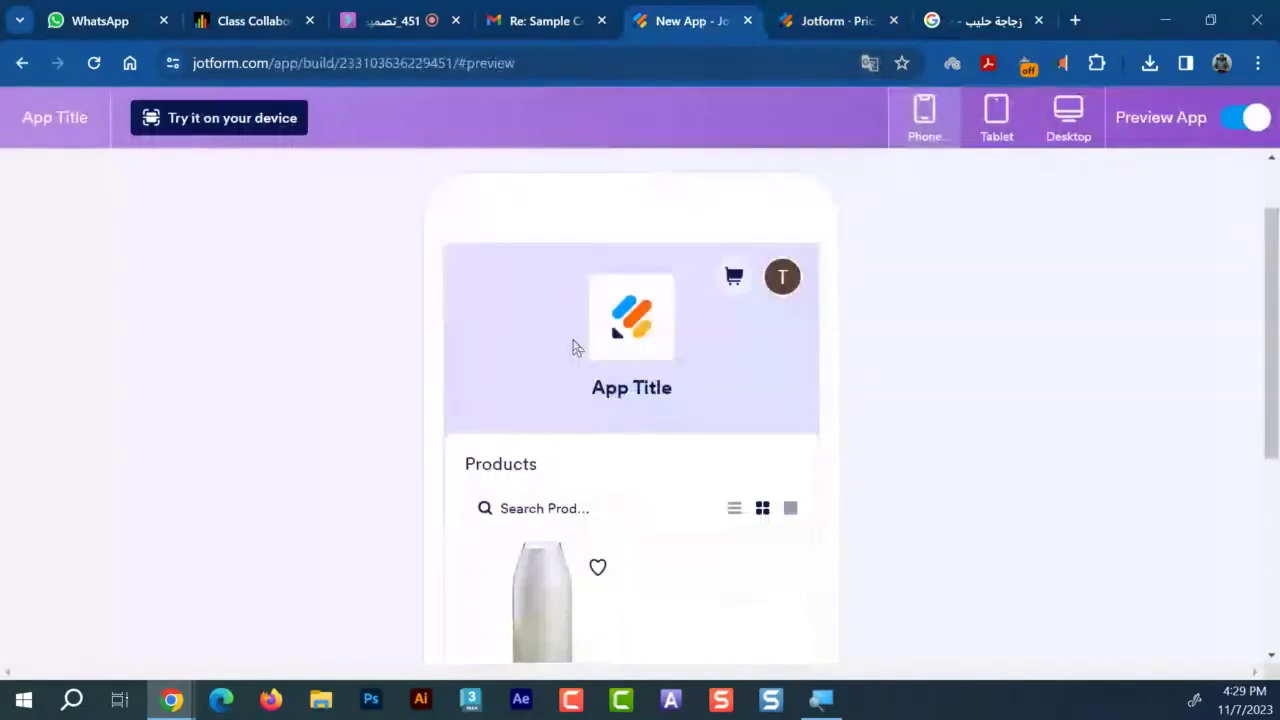
{"action": "scroll", "coordinate": [575, 347], "scroll_direction": "up", "scroll_amount": 2}
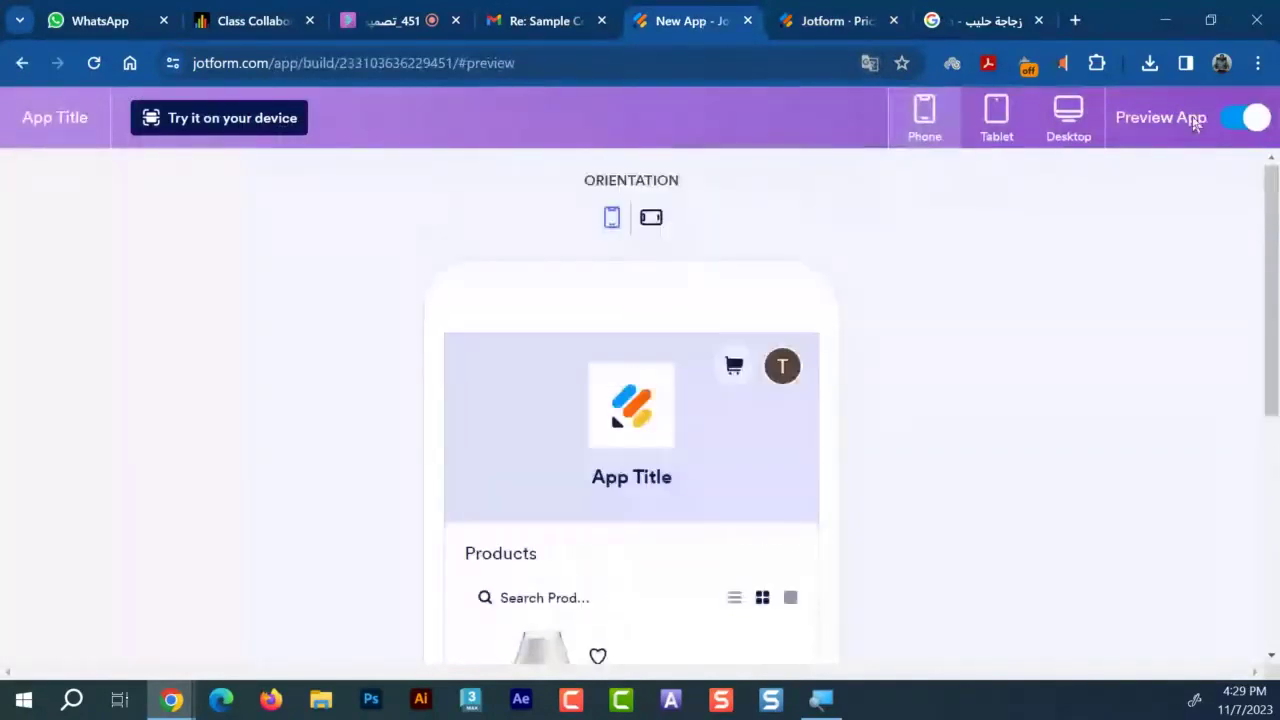
{"action": "left_click", "coordinate": [1230, 120]}
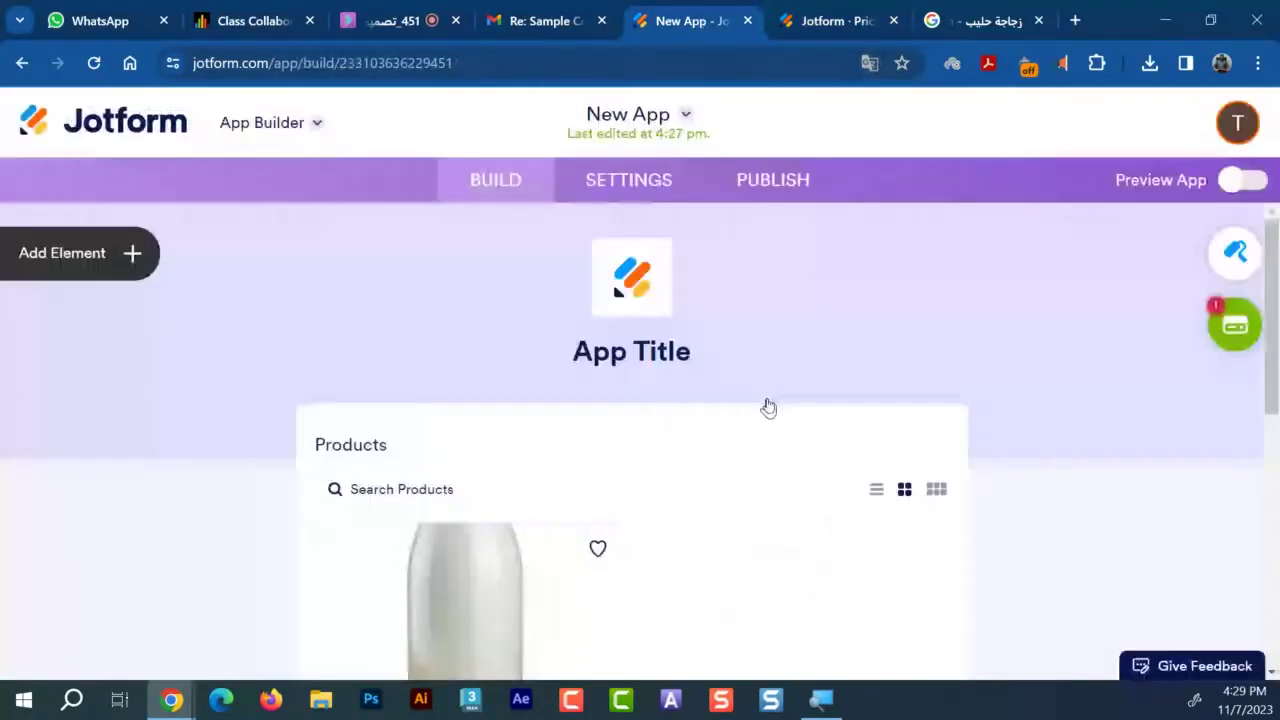
Add three new products to the Products list after the milk bottle
{"action": "scroll", "coordinate": [768, 407], "scroll_direction": "down", "scroll_amount": 3}
{"action": "scroll", "coordinate": [768, 407], "scroll_direction": "up", "scroll_amount": 3}
{"action": "scroll", "coordinate": [768, 407], "scroll_direction": "down", "scroll_amount": 4}
{"action": "scroll", "coordinate": [486, 270], "scroll_direction": "up", "scroll_amount": 1}
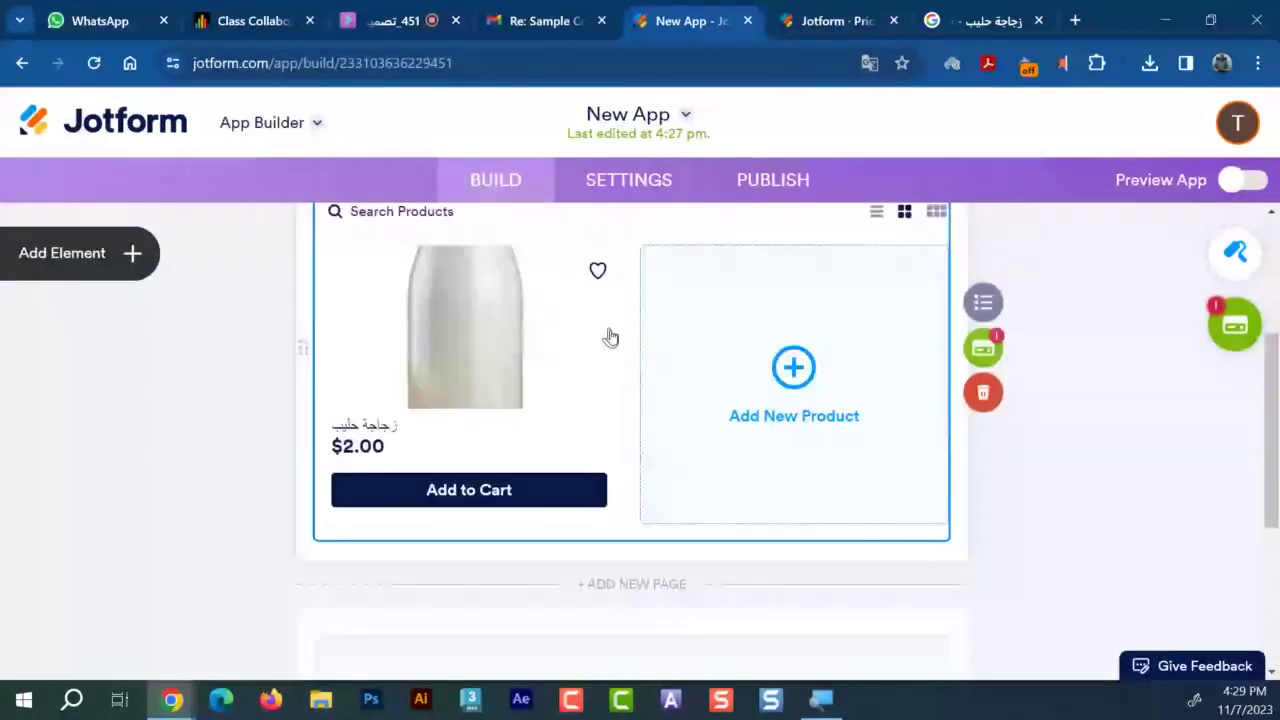
{"action": "scroll", "coordinate": [610, 337], "scroll_direction": "up", "scroll_amount": 1}
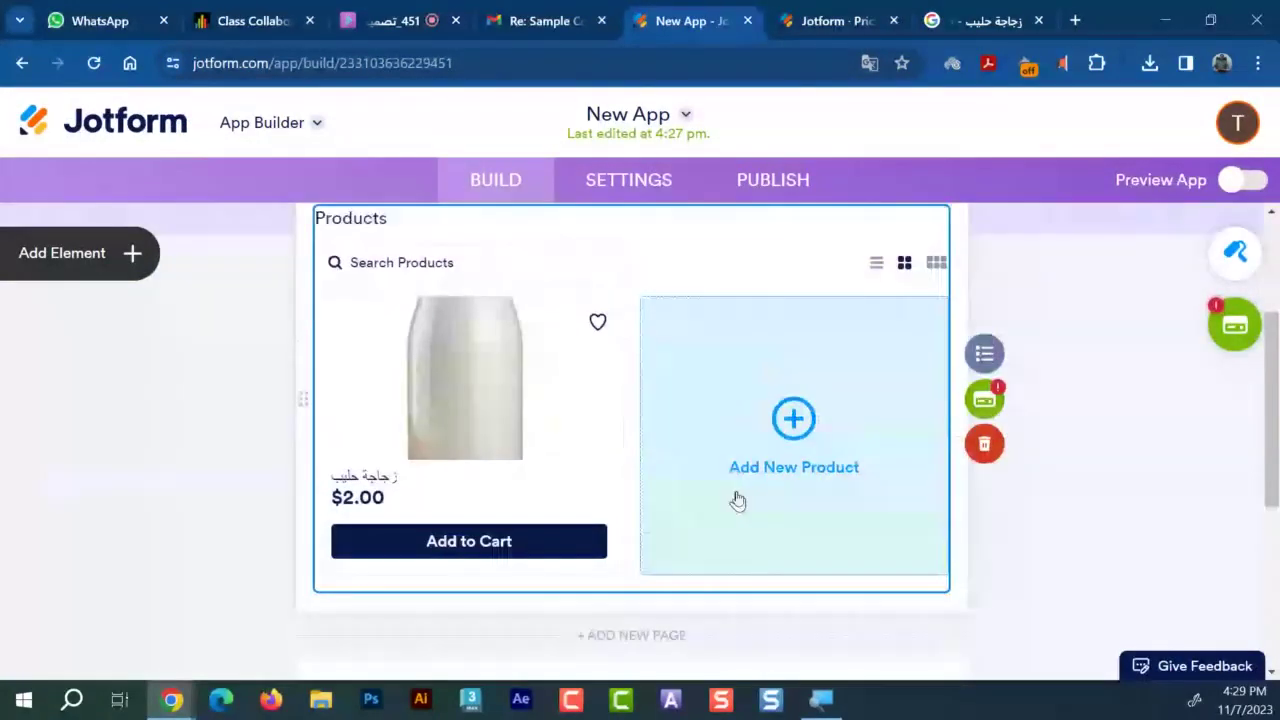
{"action": "left_click", "coordinate": [794, 420]}
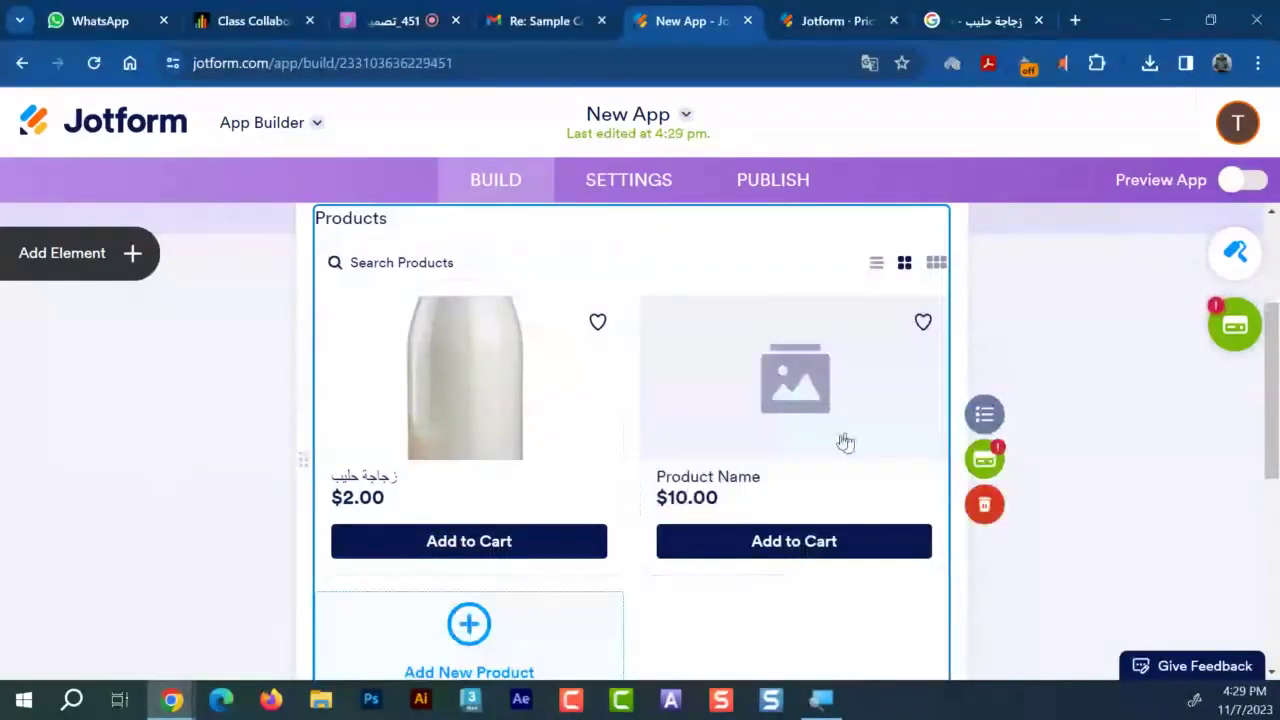
{"action": "scroll", "coordinate": [845, 442], "scroll_direction": "down", "scroll_amount": 2}
{"action": "scroll", "coordinate": [580, 483], "scroll_direction": "down", "scroll_amount": 1}
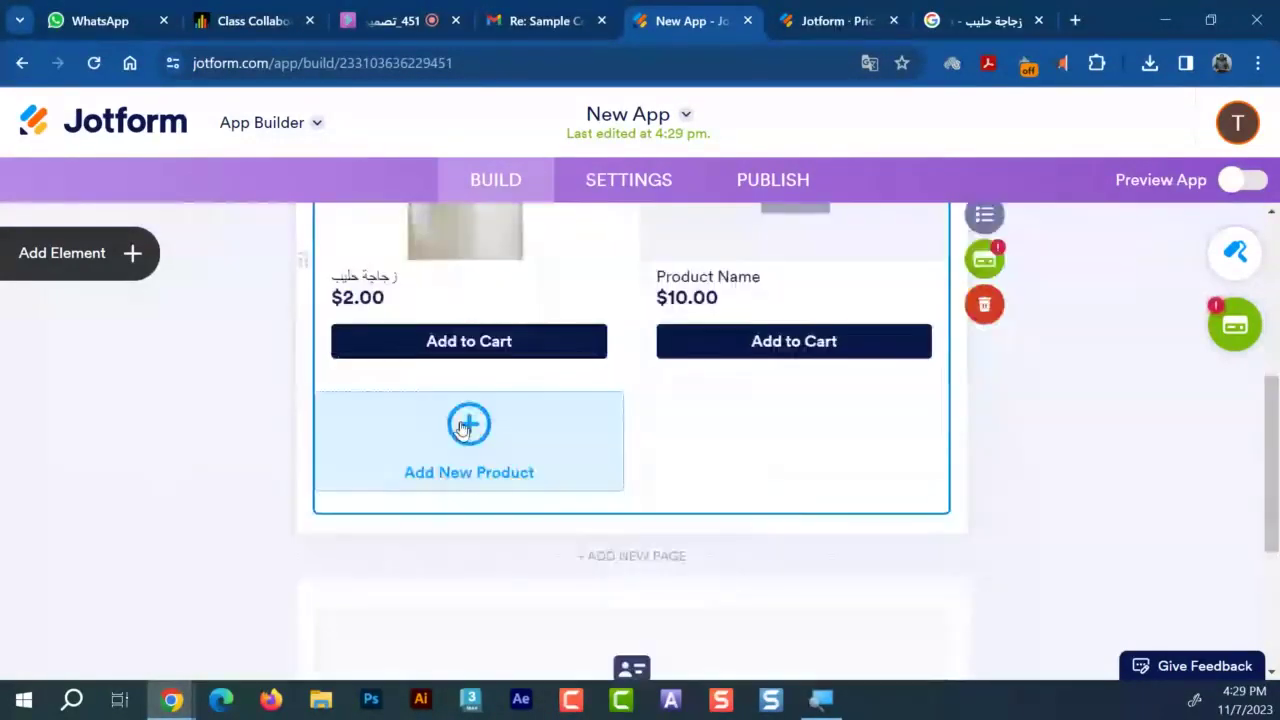
{"action": "left_click", "coordinate": [462, 428]}
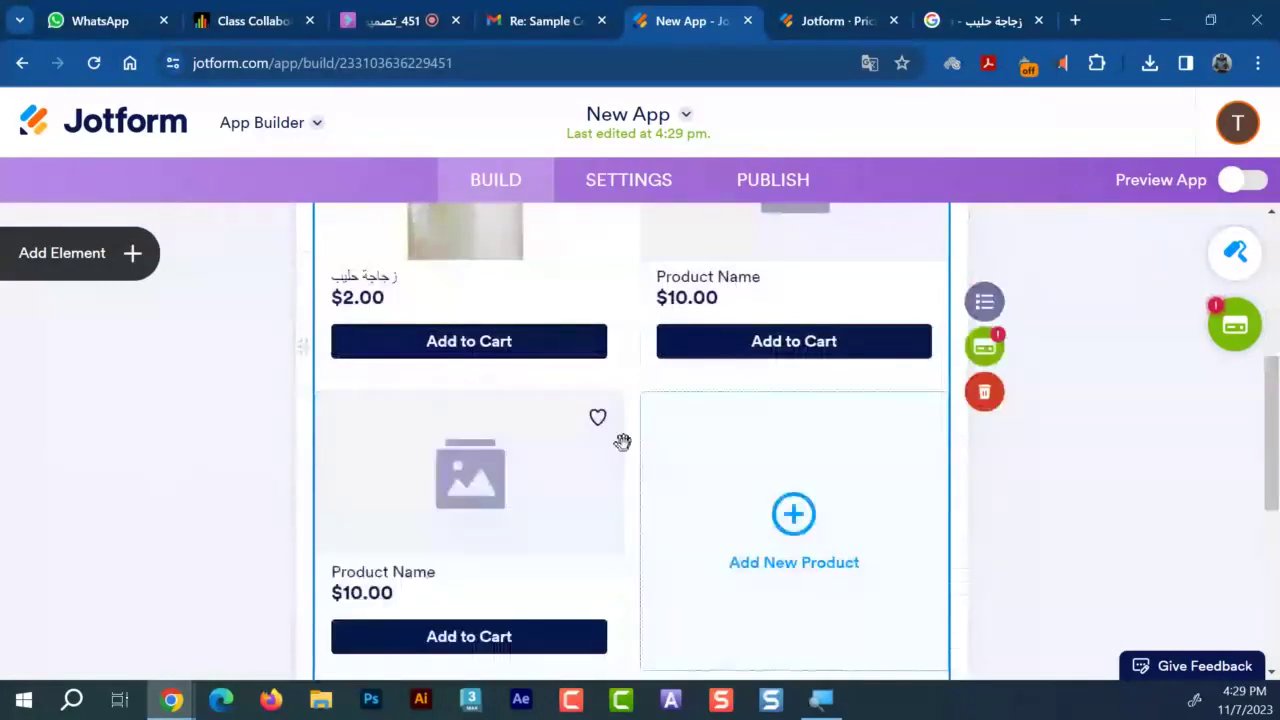
{"action": "left_click", "coordinate": [793, 515]}
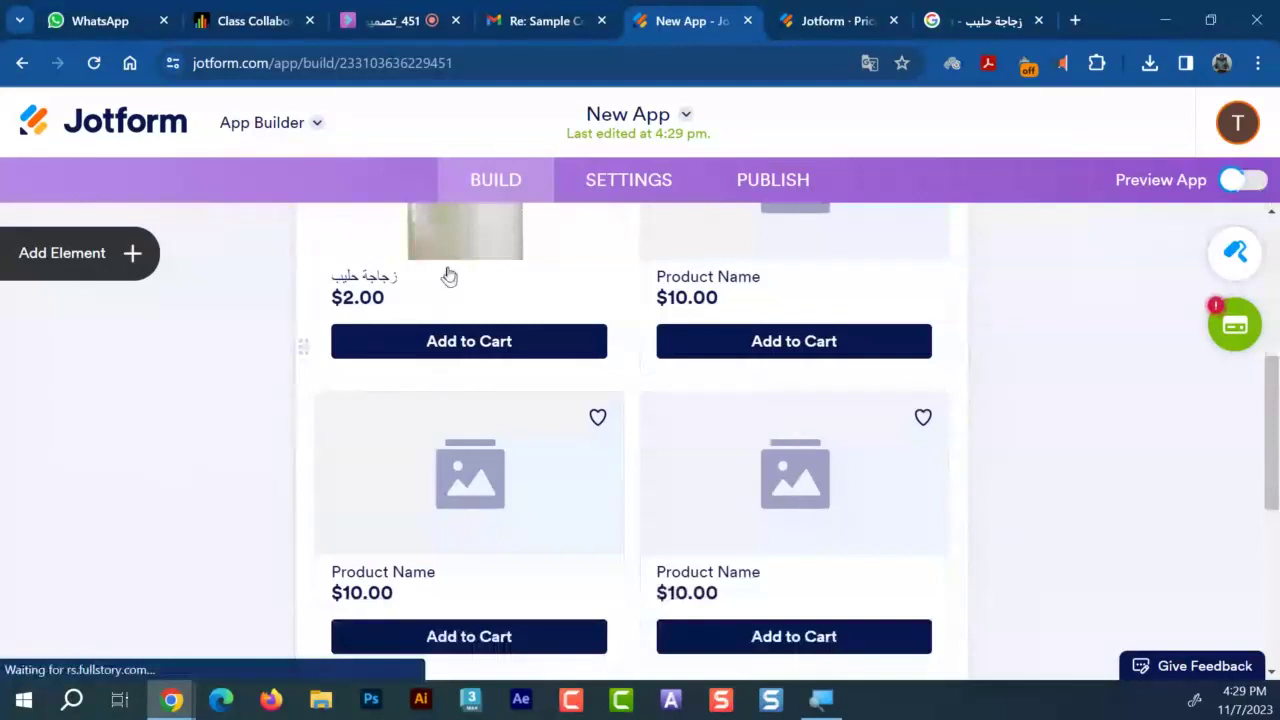
Preview the added products in the phone layout and return to the builder
{"action": "scroll", "coordinate": [752, 296], "scroll_direction": "down", "scroll_amount": 5}
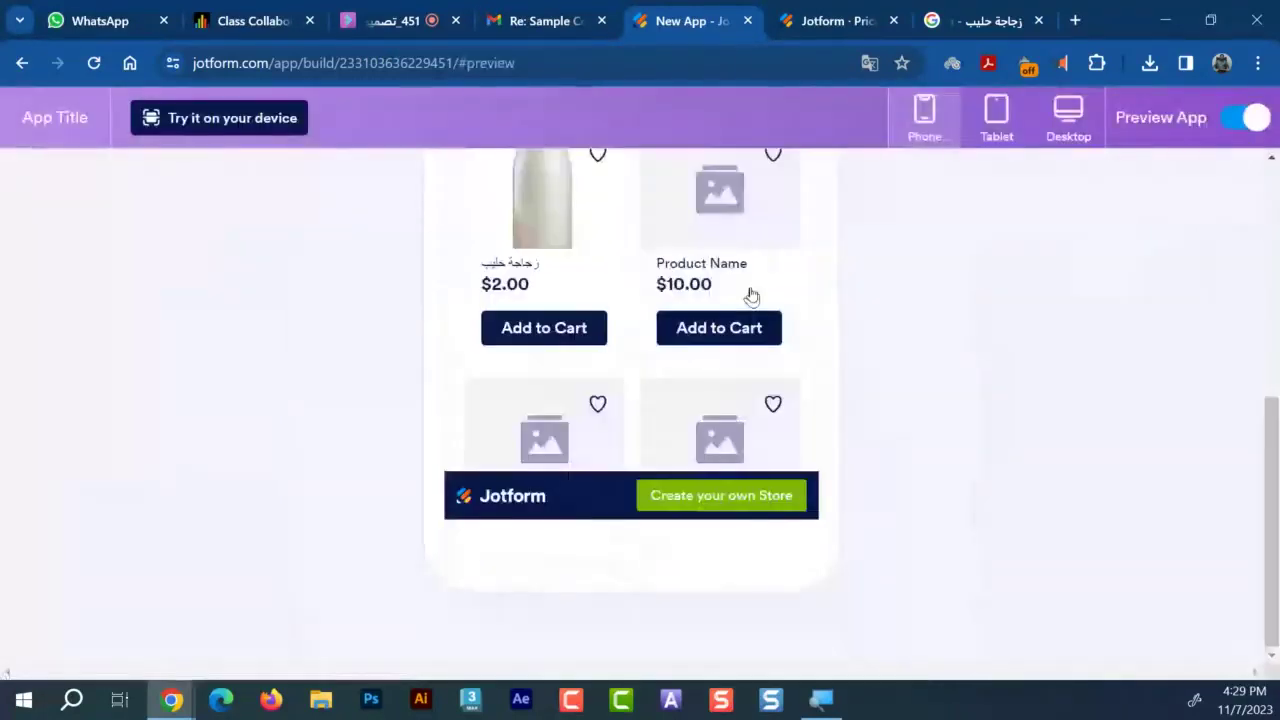
{"action": "scroll", "coordinate": [752, 296], "scroll_direction": "down", "scroll_amount": 1}
{"action": "scroll", "coordinate": [752, 296], "scroll_direction": "down", "scroll_amount": 1}
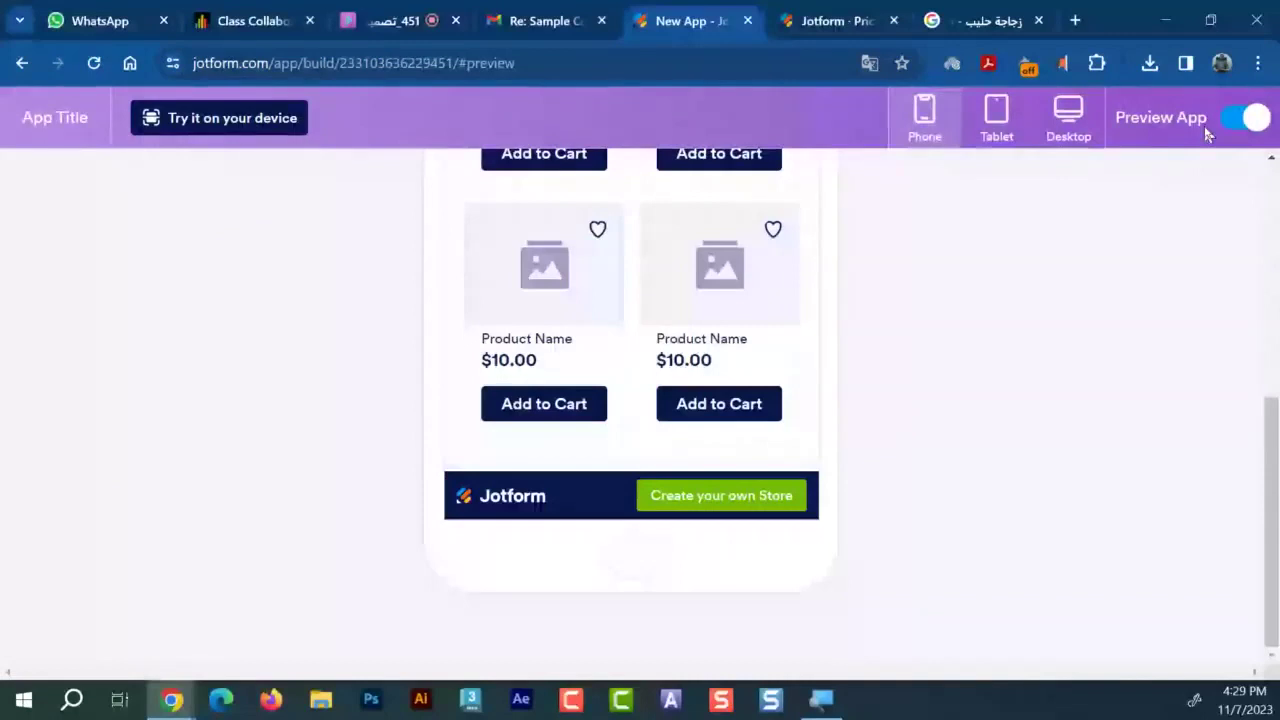
{"action": "left_click", "coordinate": [1245, 117]}
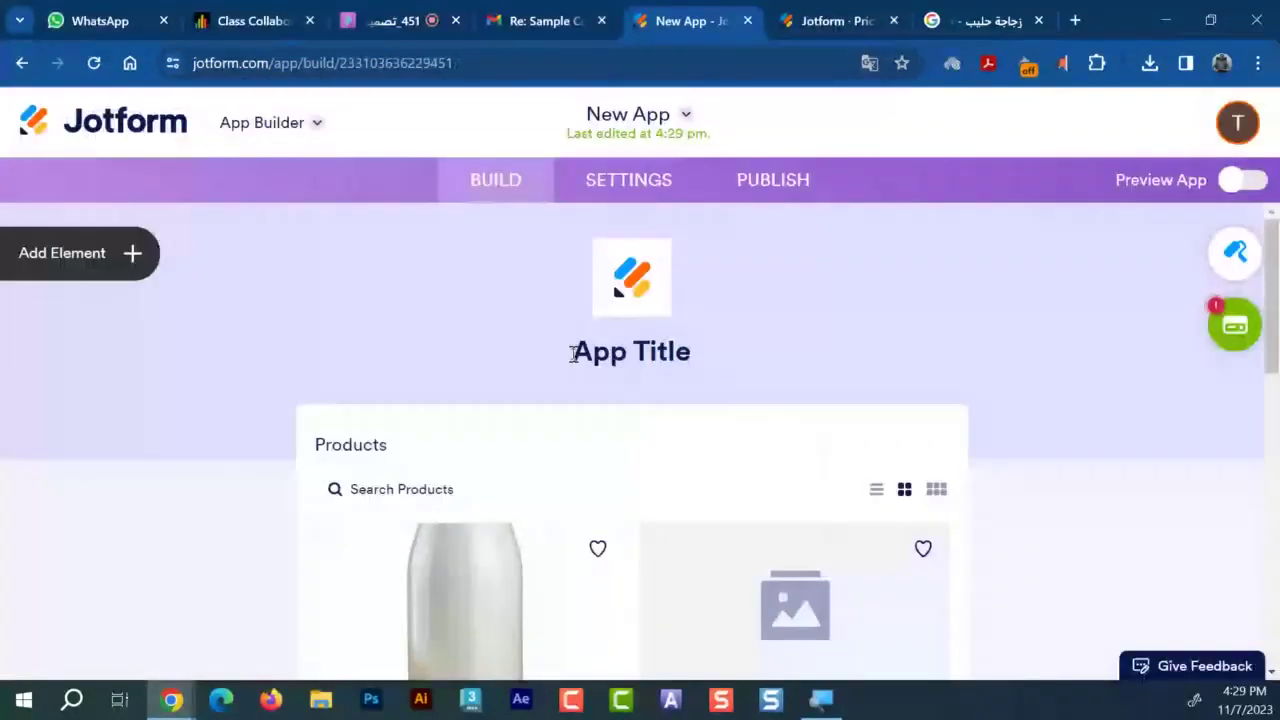
Examine the app page from its title through the product list to the Contact Information Page
{"action": "scroll", "coordinate": [710, 314], "scroll_direction": "down", "scroll_amount": 1}
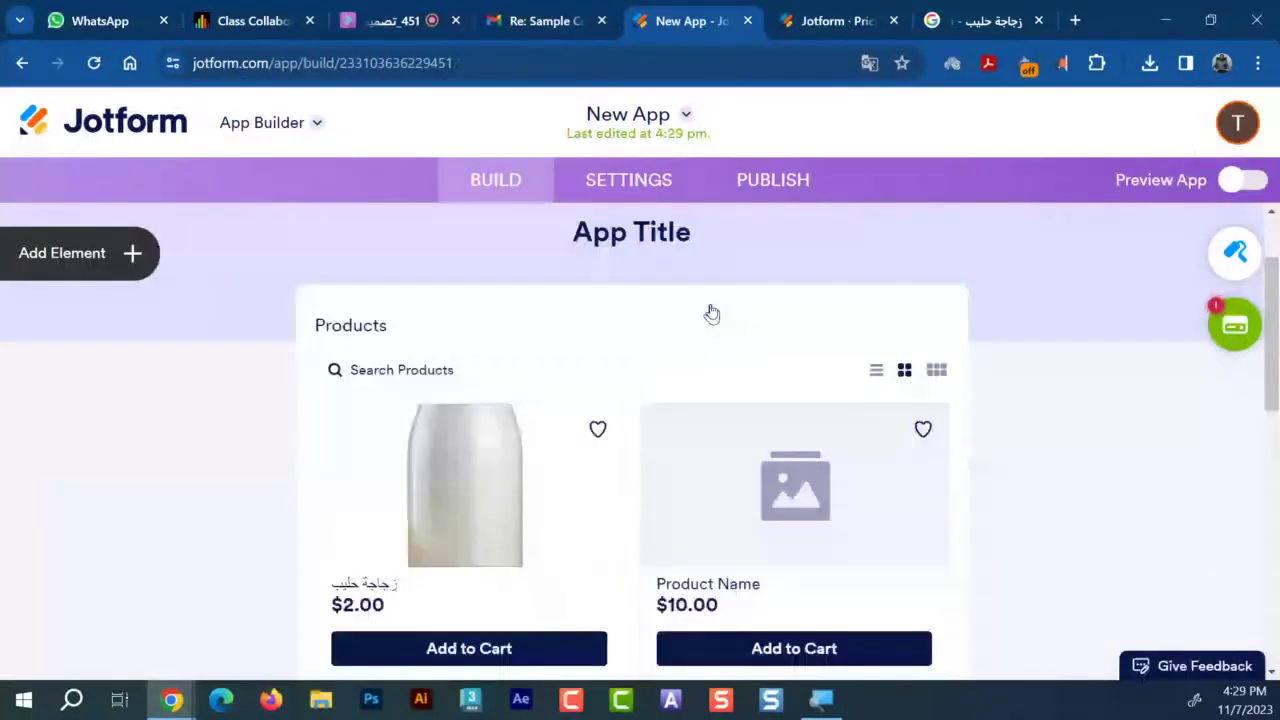
{"action": "scroll", "coordinate": [306, 358], "scroll_direction": "up", "scroll_amount": 1}
{"action": "scroll", "coordinate": [509, 470], "scroll_direction": "down", "scroll_amount": 1}
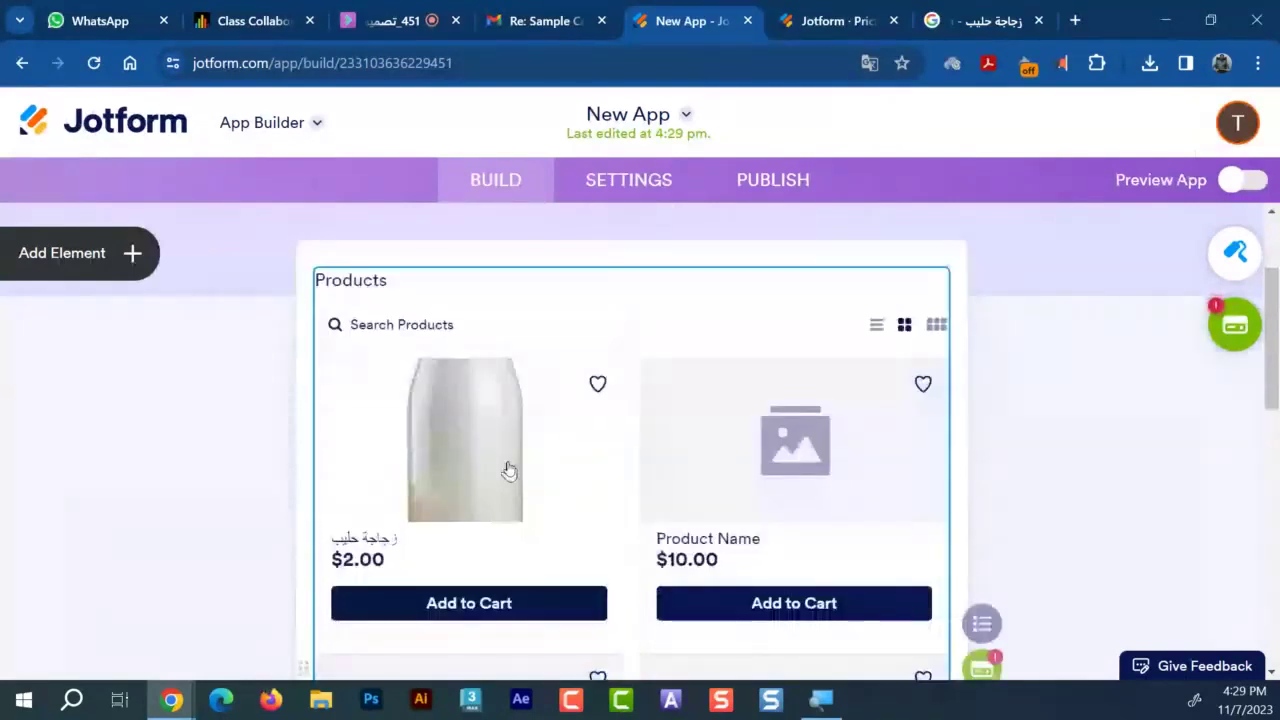
{"action": "scroll", "coordinate": [480, 440], "scroll_direction": "down", "scroll_amount": 1}
{"action": "scroll", "coordinate": [451, 417], "scroll_direction": "up", "scroll_amount": 3}
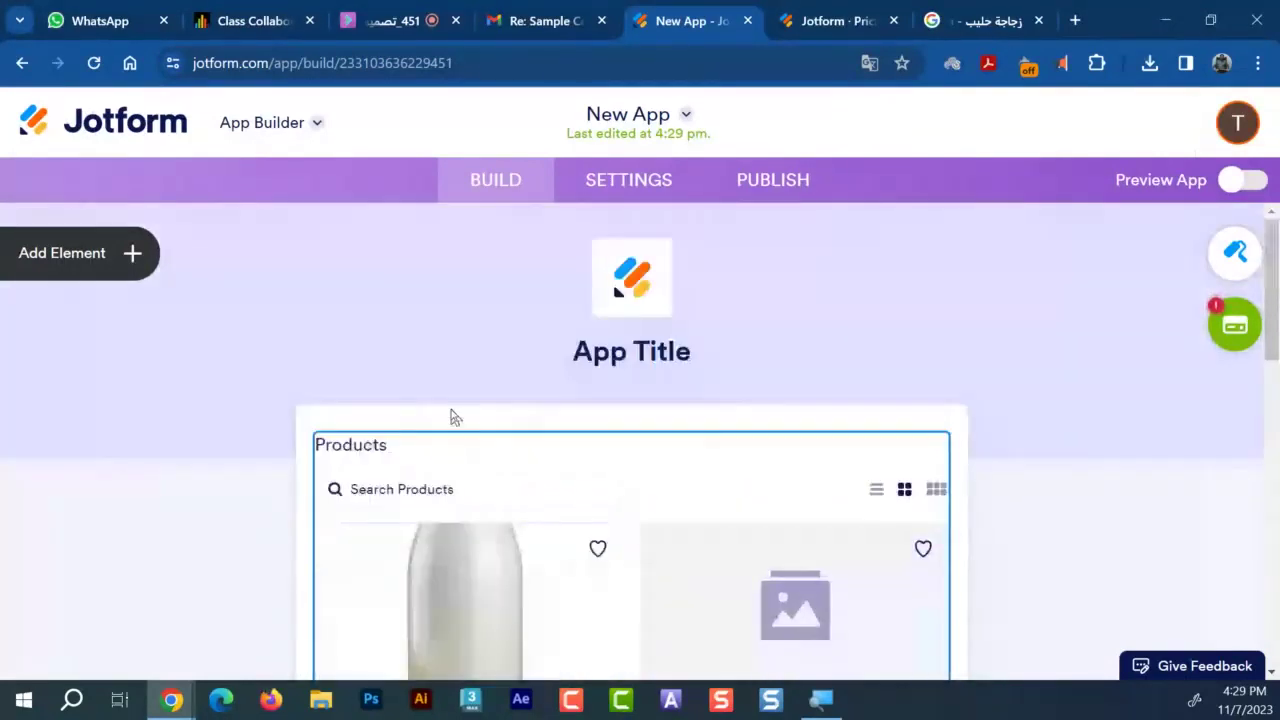
{"action": "scroll", "coordinate": [451, 417], "scroll_direction": "down", "scroll_amount": 5}
{"action": "scroll", "coordinate": [456, 415], "scroll_direction": "down", "scroll_amount": 2}
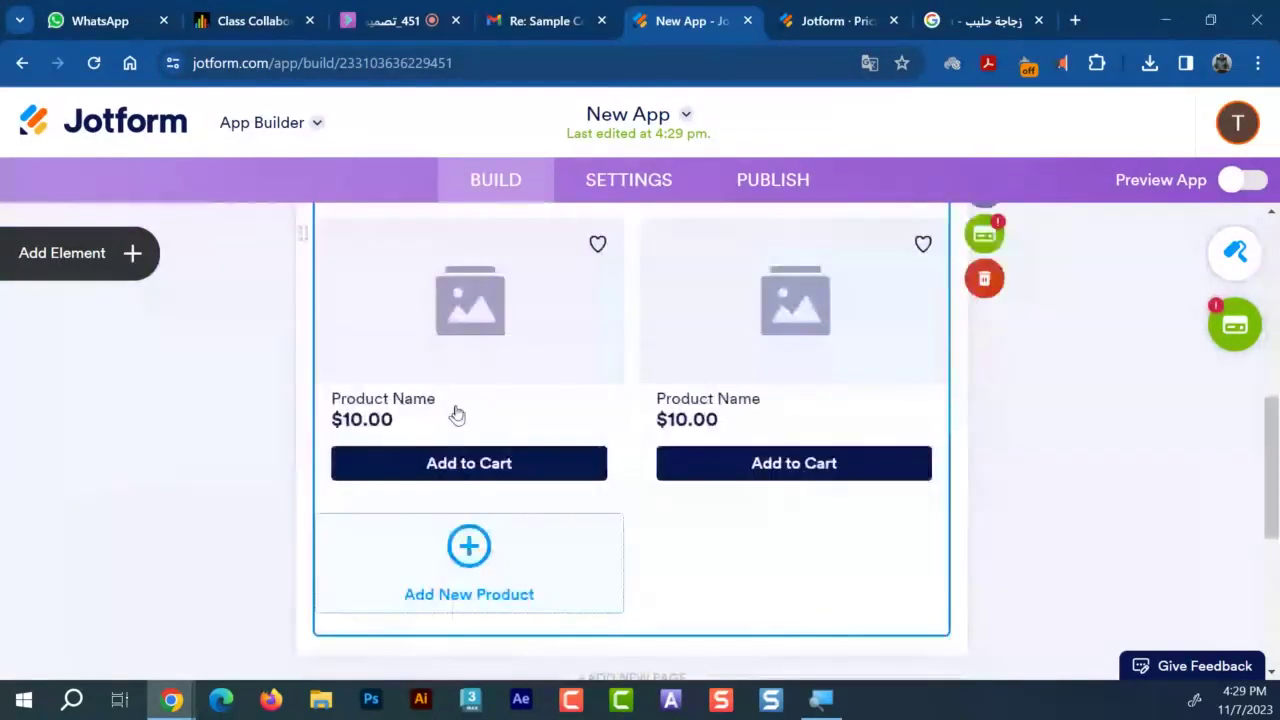
{"action": "scroll", "coordinate": [456, 415], "scroll_direction": "down", "scroll_amount": 4}
Open the App Elements list and browse its basic elements, payment elements and featured widgets
{"action": "left_click", "coordinate": [69, 252]}
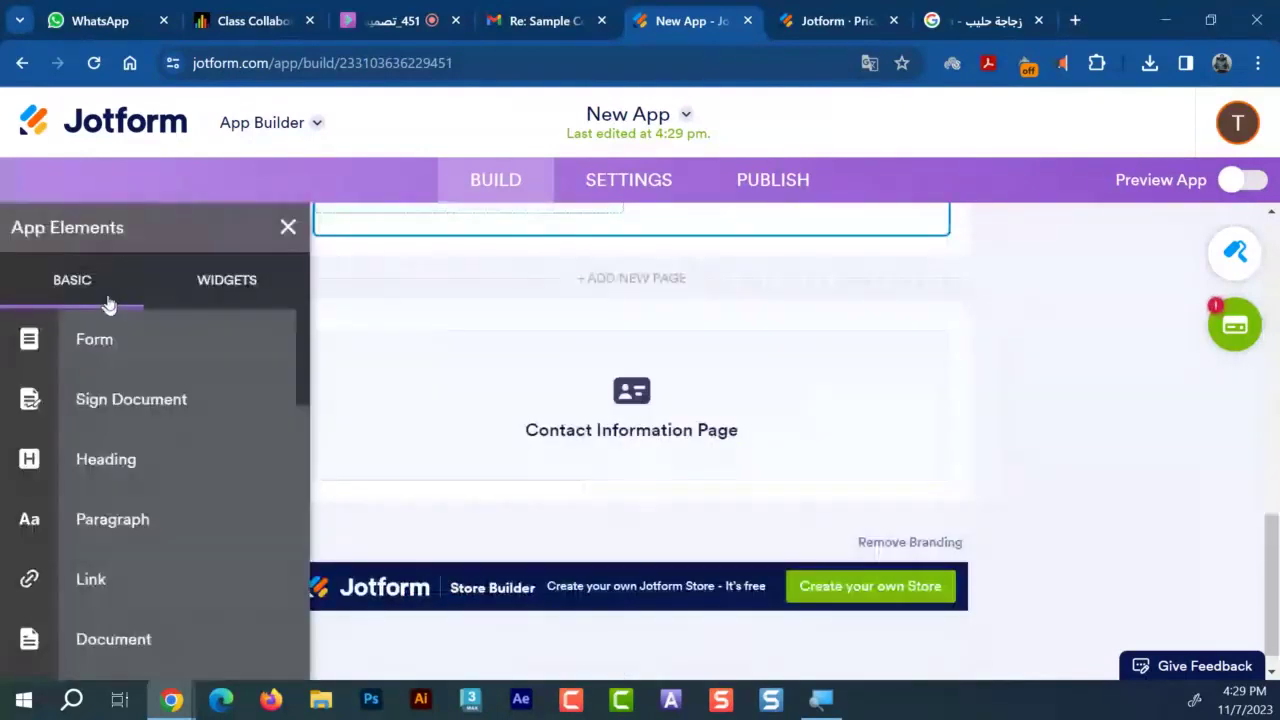
{"action": "scroll", "coordinate": [200, 423], "scroll_direction": "down", "scroll_amount": 2}
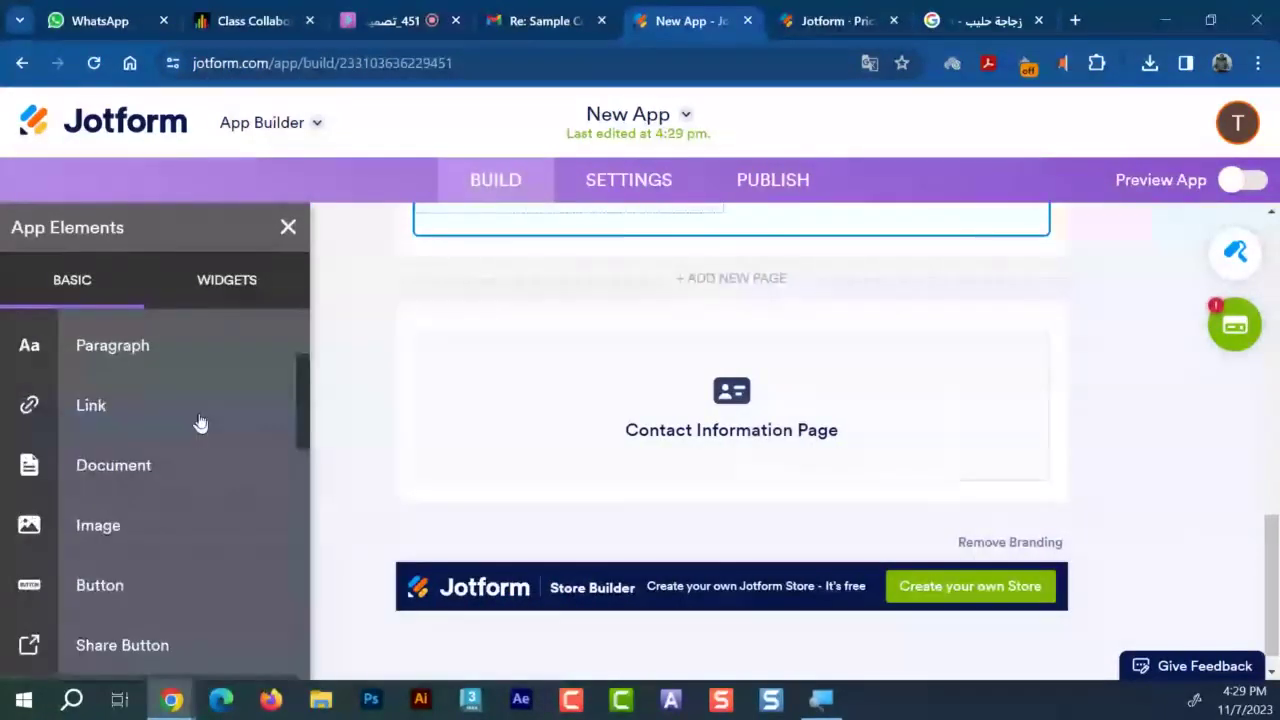
{"action": "scroll", "coordinate": [200, 423], "scroll_direction": "down", "scroll_amount": 2}
{"action": "scroll", "coordinate": [200, 423], "scroll_direction": "down", "scroll_amount": 1}
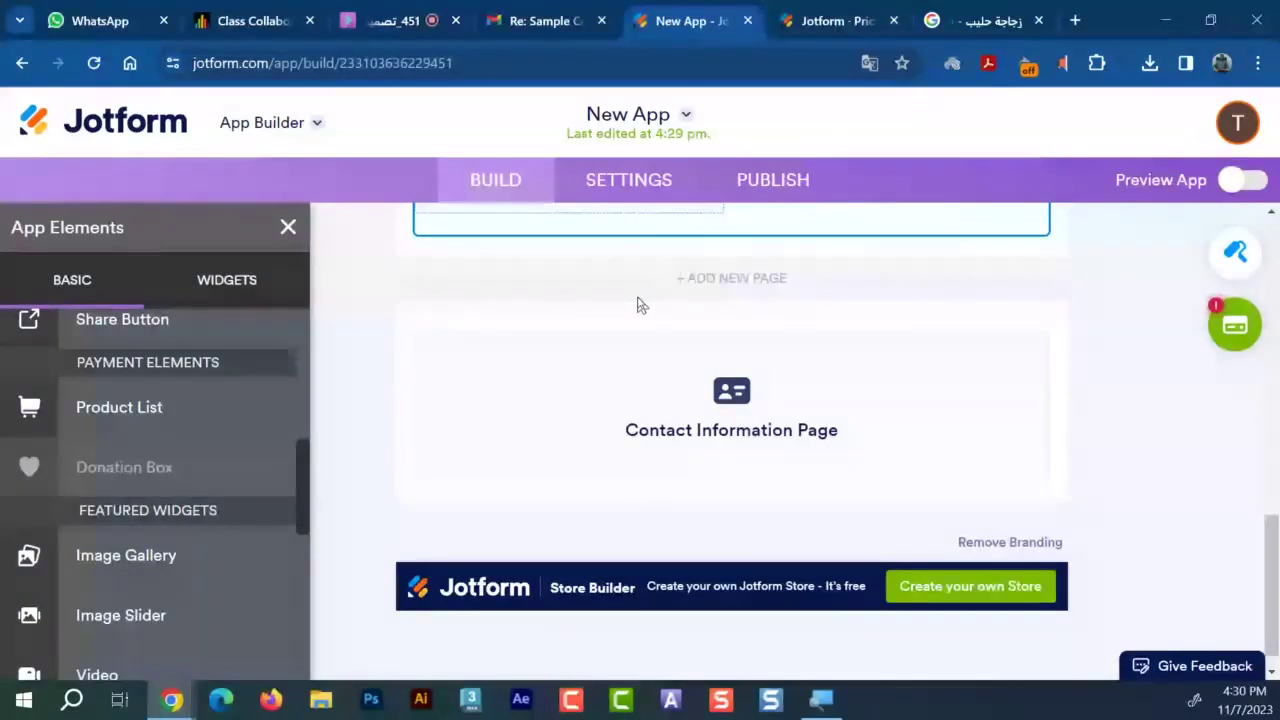
Switch from the app builder to the Jotform pricing page and go from there to the My Forms page
{"action": "scroll", "coordinate": [619, 307], "scroll_direction": "up", "scroll_amount": 4}
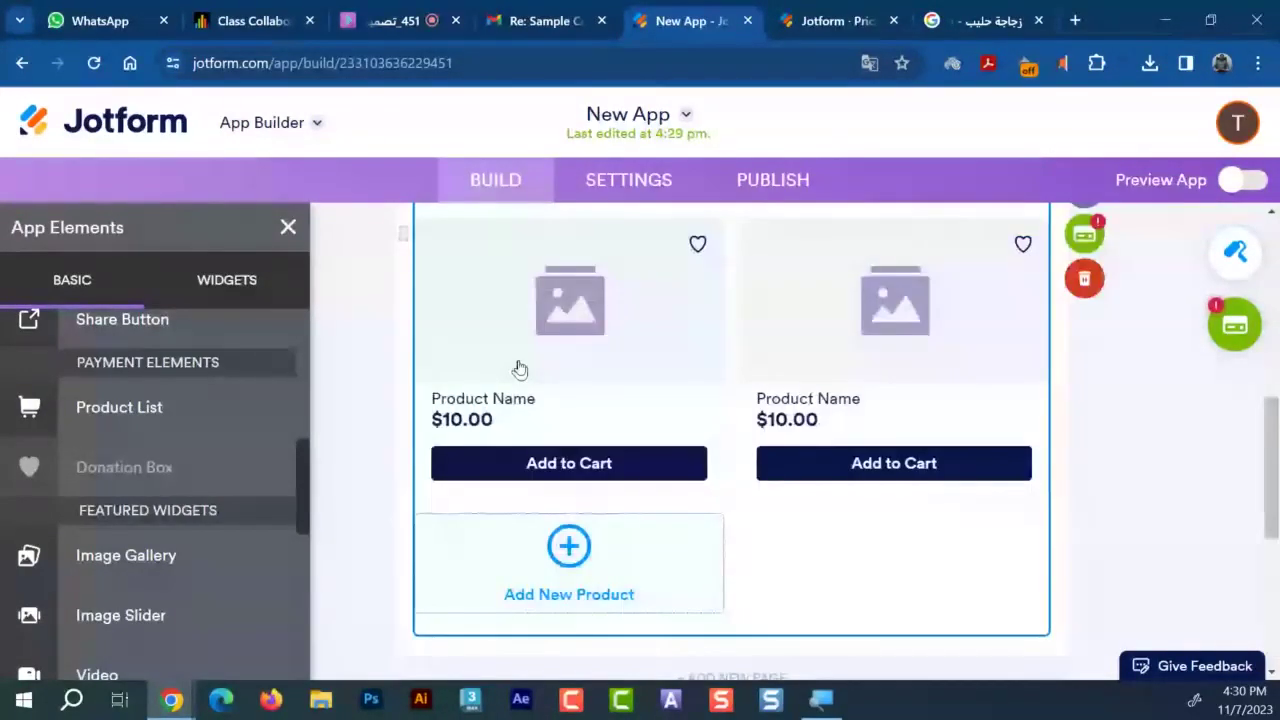
{"action": "scroll", "coordinate": [600, 300], "scroll_direction": "up", "scroll_amount": 2}
{"action": "key", "text": "ctrl+Tab"}
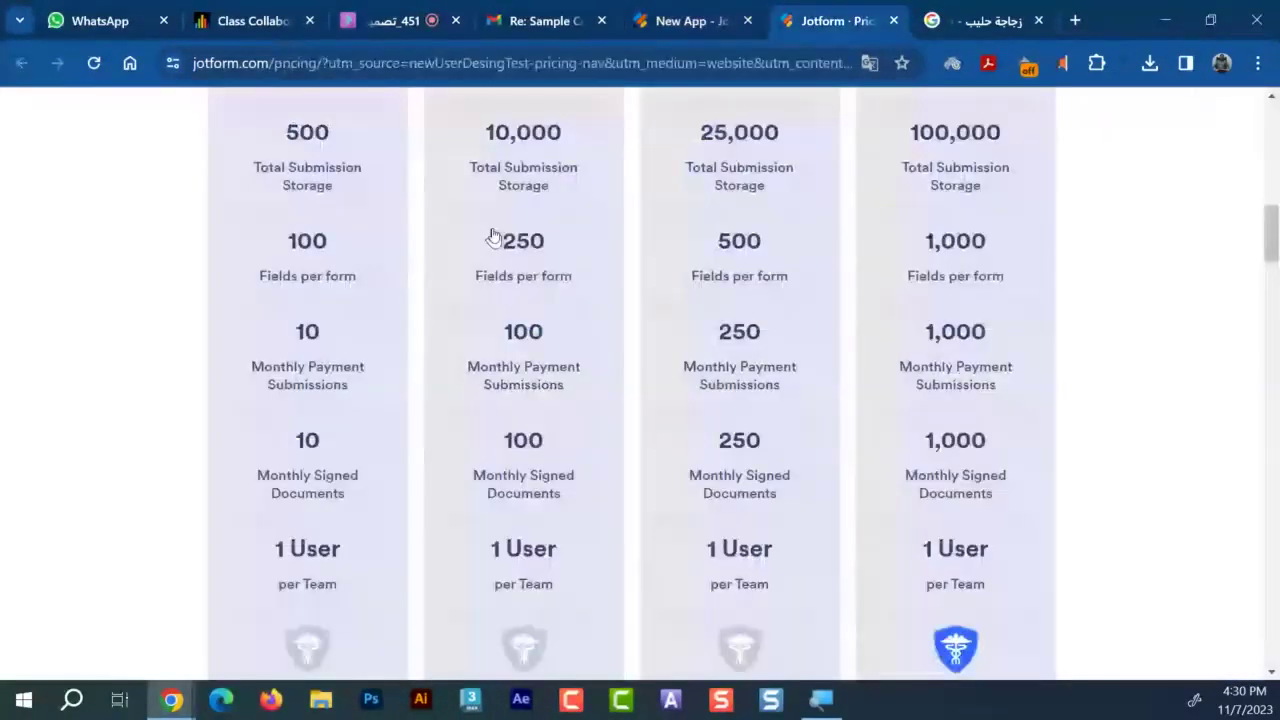
{"action": "scroll", "coordinate": [330, 180], "scroll_direction": "up", "scroll_amount": 10}
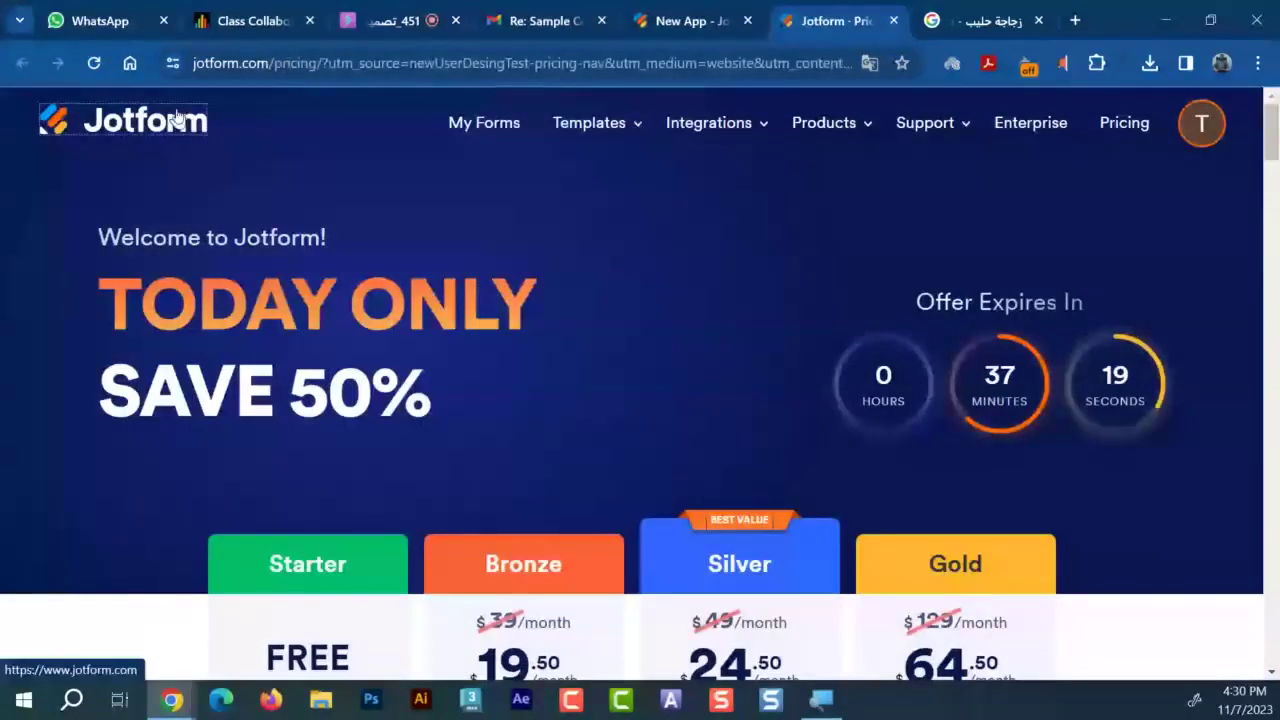
{"action": "left_click", "coordinate": [175, 117]}
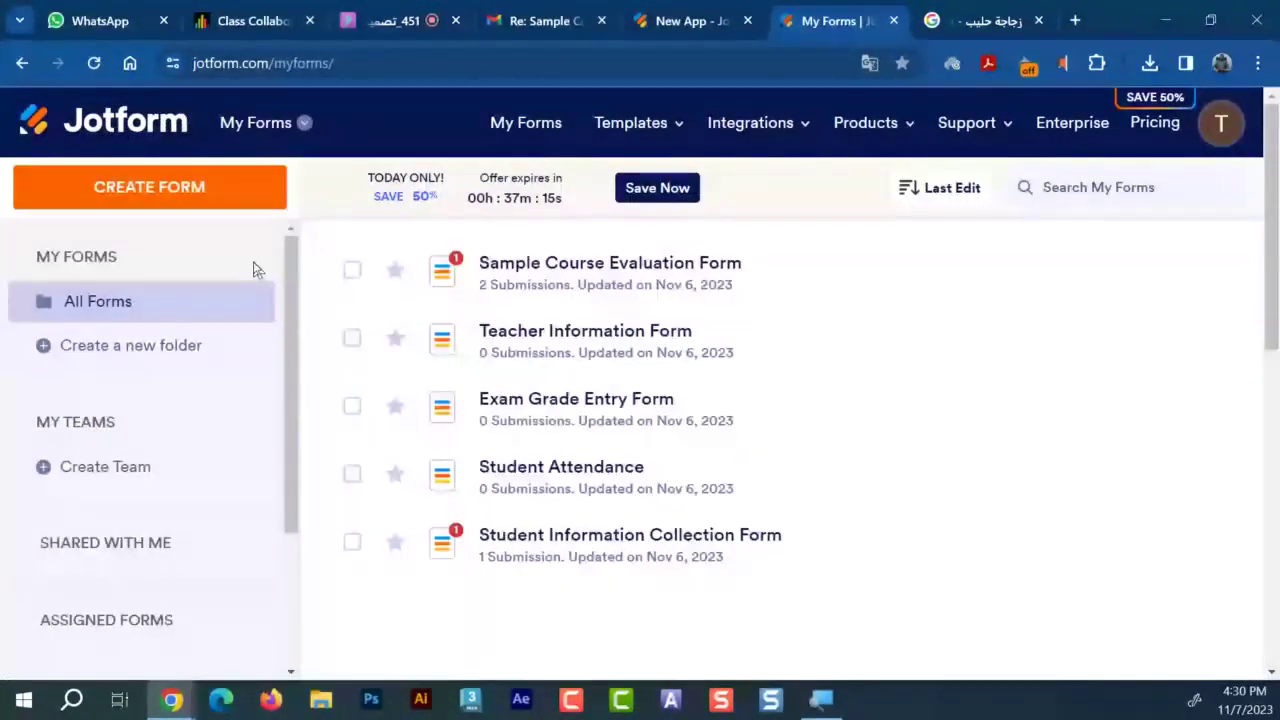
Go to My Apps and open the app "كلية التربية - جامعة القصيم" for editing
{"action": "left_click", "coordinate": [303, 125]}
{"action": "left_click", "coordinate": [434, 380]}
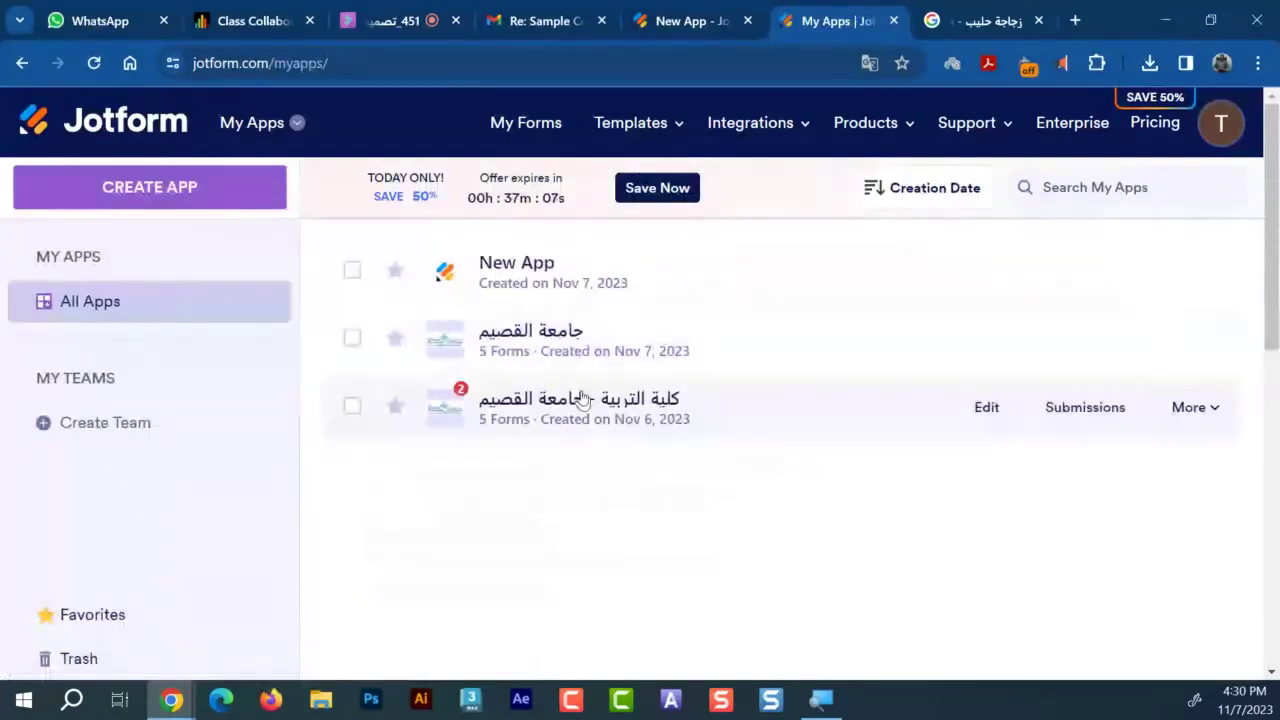
{"action": "left_click", "coordinate": [987, 407]}
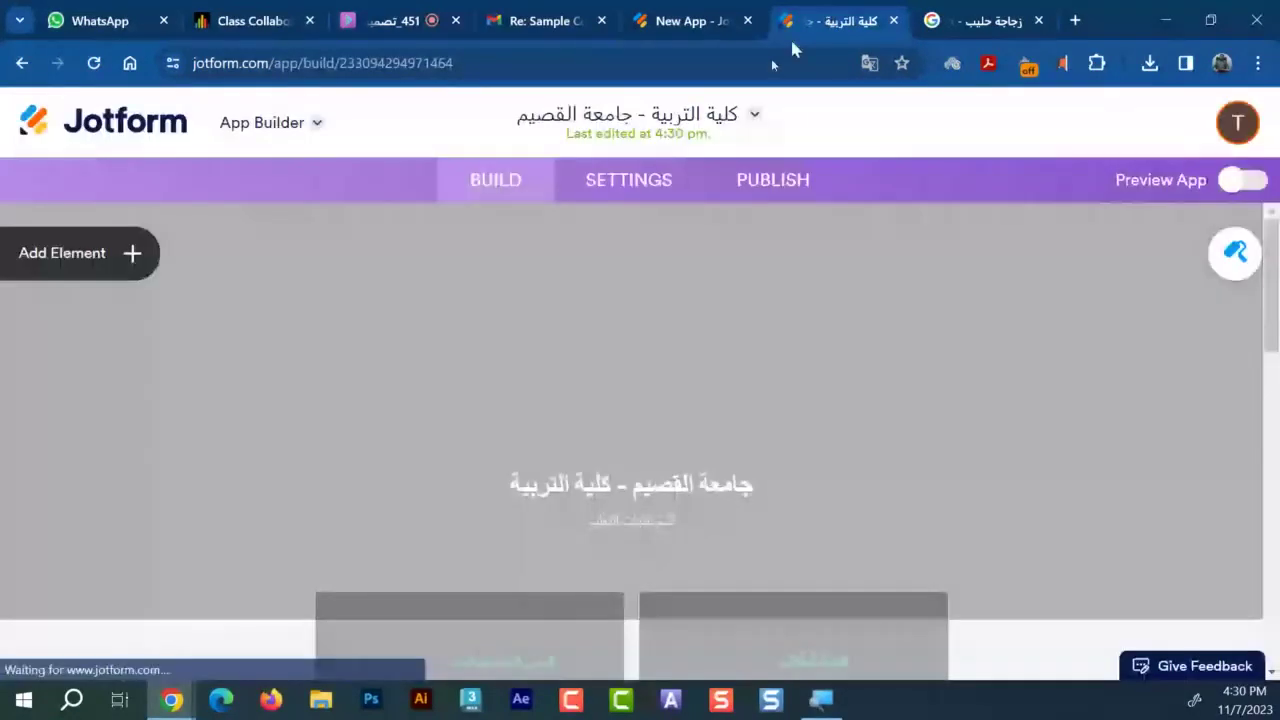
Add a new page below the social media icons at the end of the app
{"action": "scroll", "coordinate": [537, 425], "scroll_direction": "down", "scroll_amount": 3}
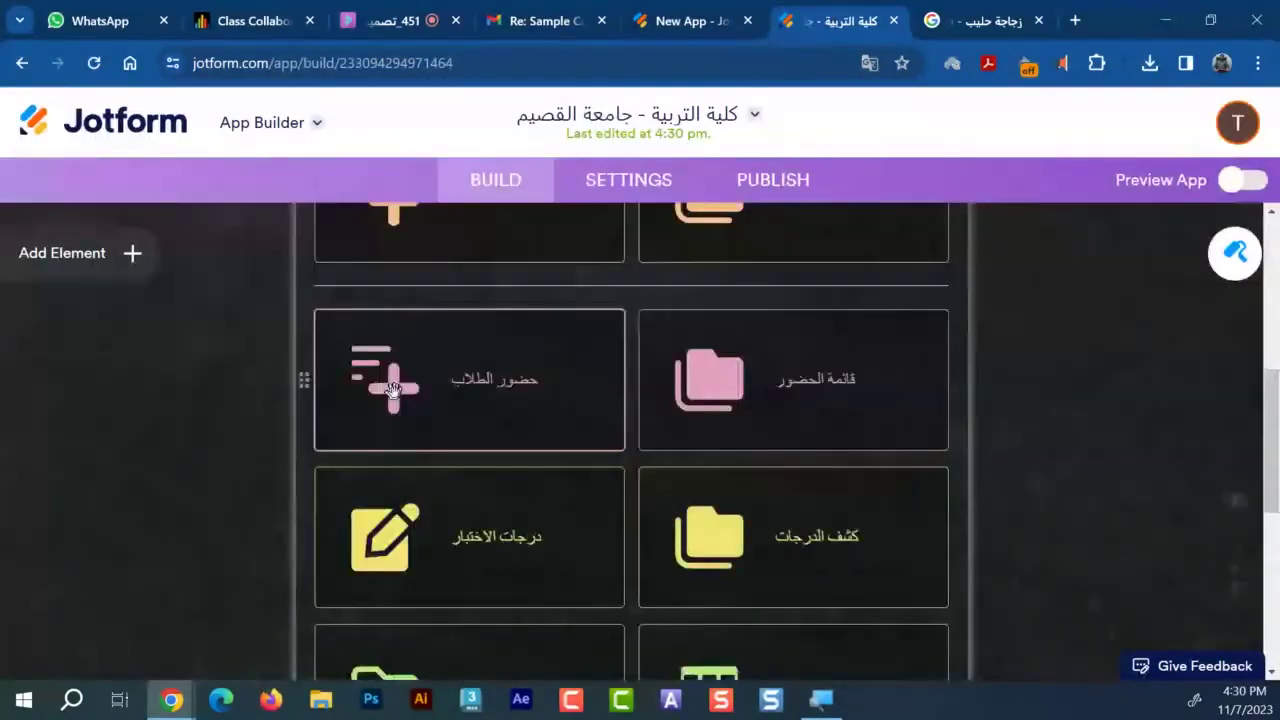
{"action": "scroll", "coordinate": [393, 390], "scroll_direction": "down", "scroll_amount": 5}
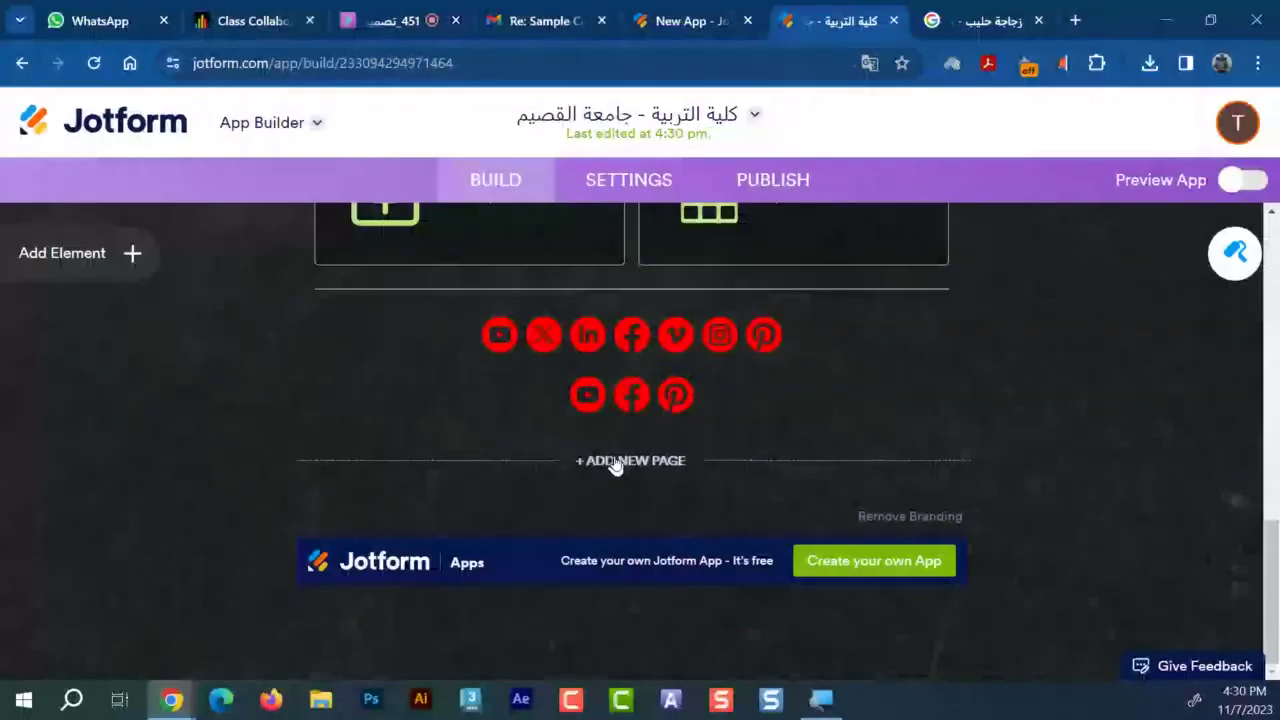
{"action": "left_click", "coordinate": [620, 466]}
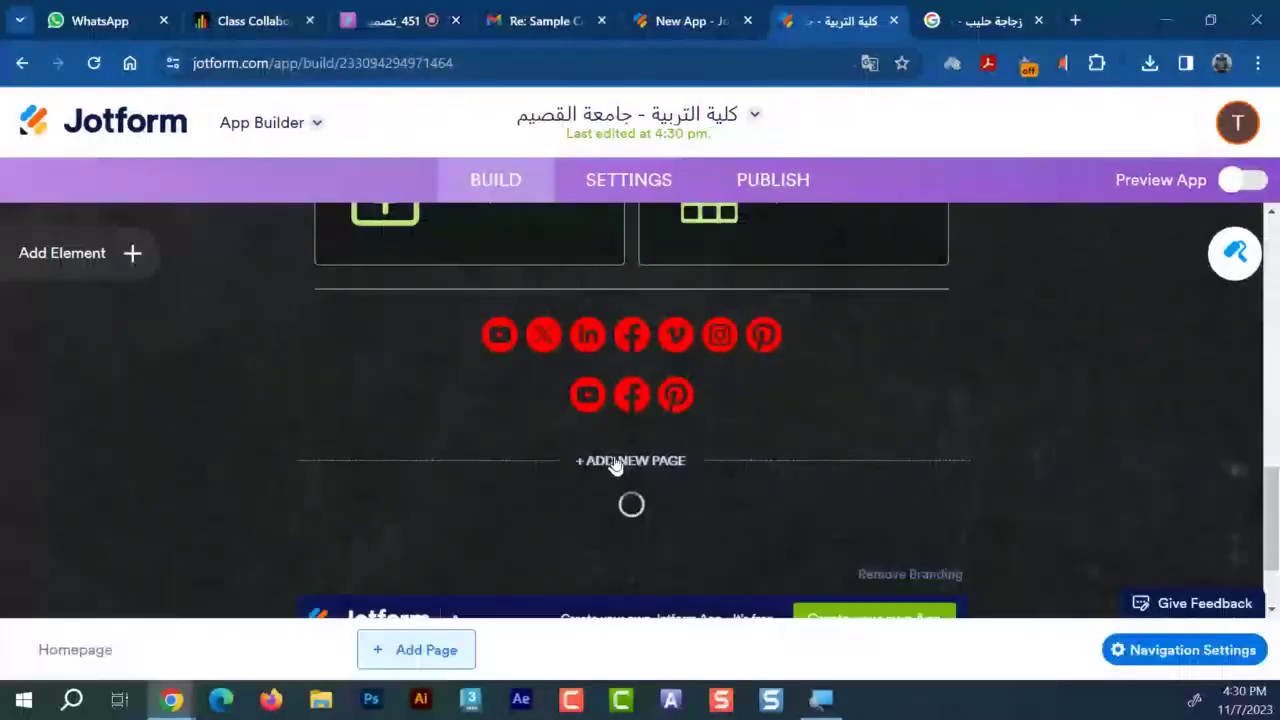
{"action": "scroll", "coordinate": [600, 490], "scroll_direction": "down", "scroll_amount": 1}
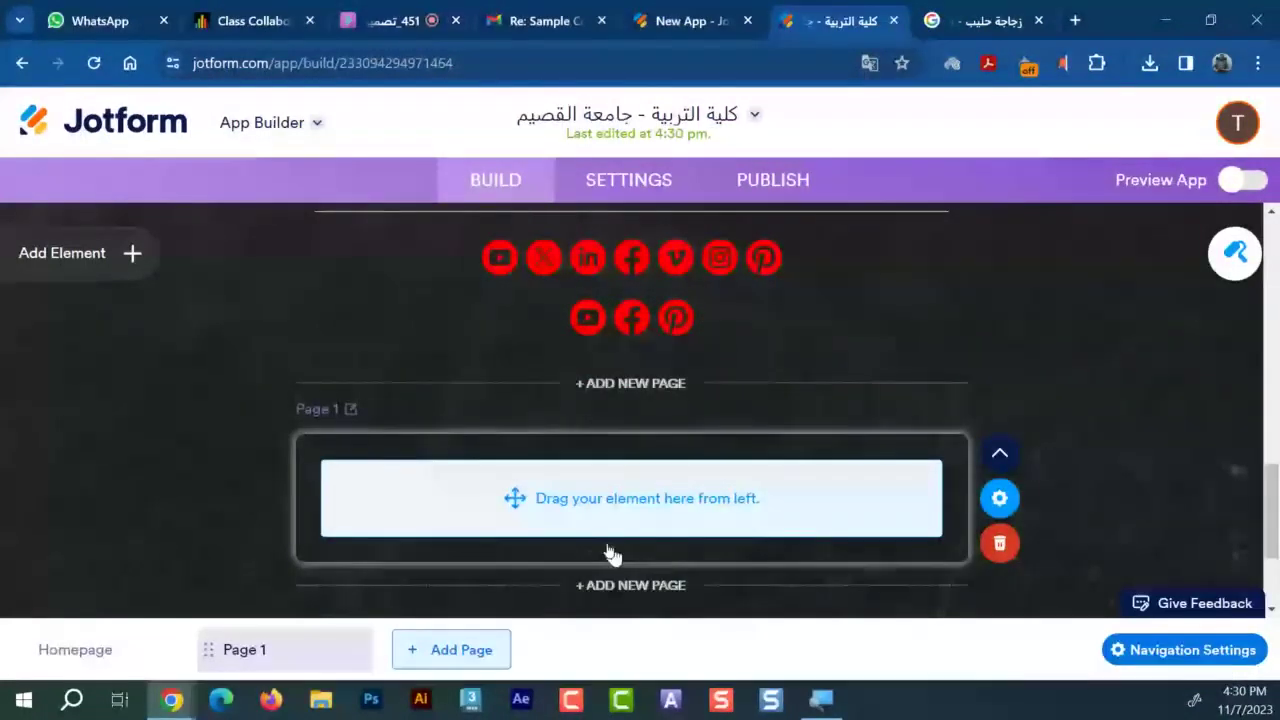
Examine the payment elements available for this app and check the Donation Box in the New App builder, returning to the college app
{"action": "left_click", "coordinate": [70, 258]}
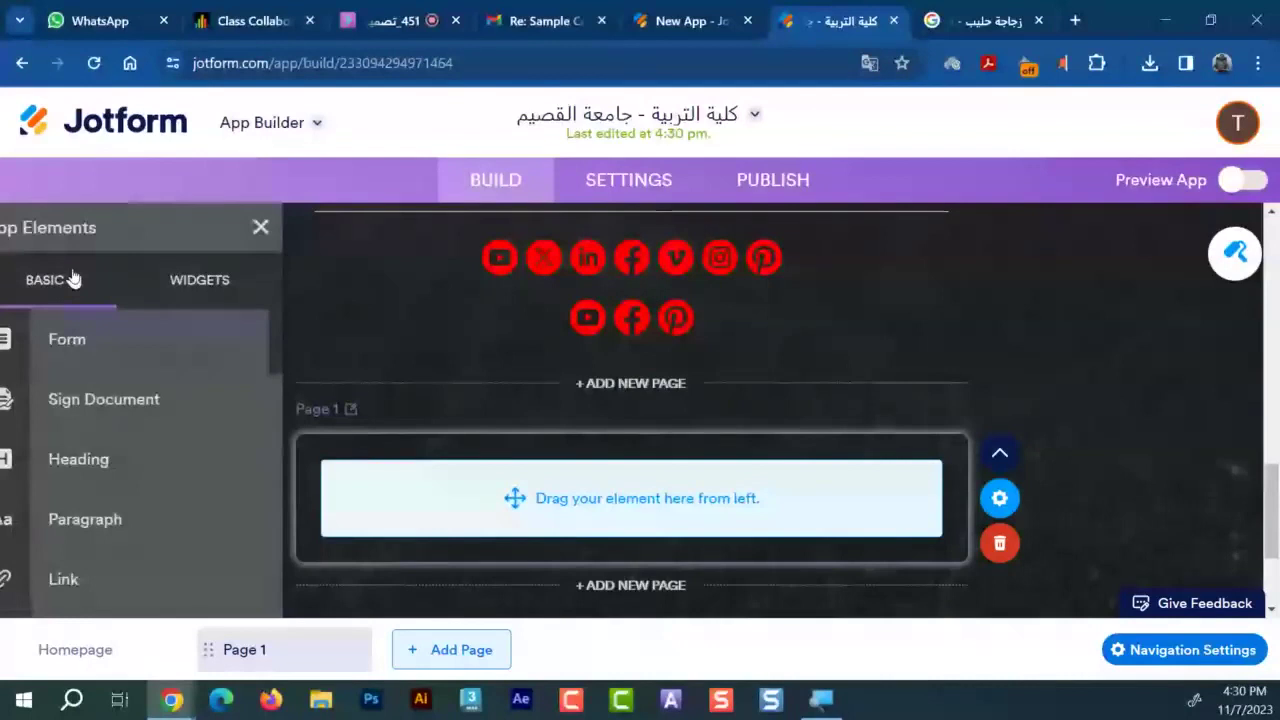
{"action": "scroll", "coordinate": [109, 337], "scroll_direction": "down", "scroll_amount": 3}
{"action": "scroll", "coordinate": [109, 337], "scroll_direction": "down", "scroll_amount": 2}
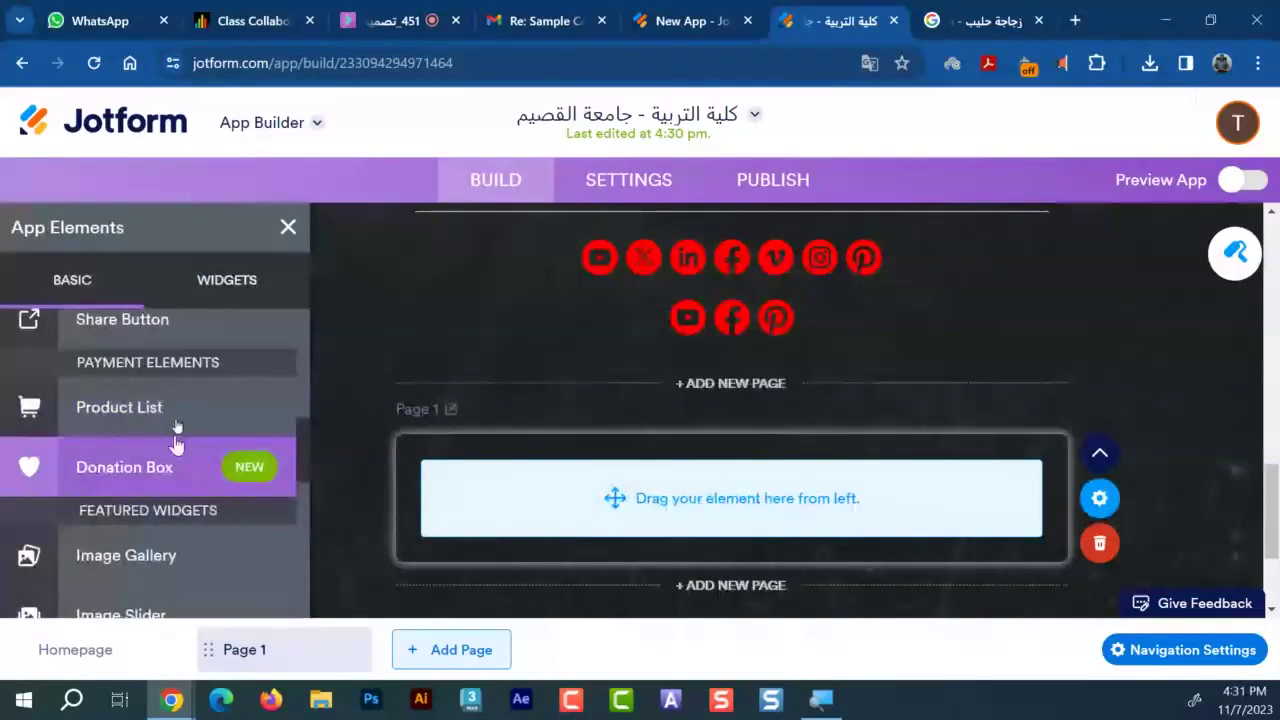
{"action": "left_click", "coordinate": [692, 18]}
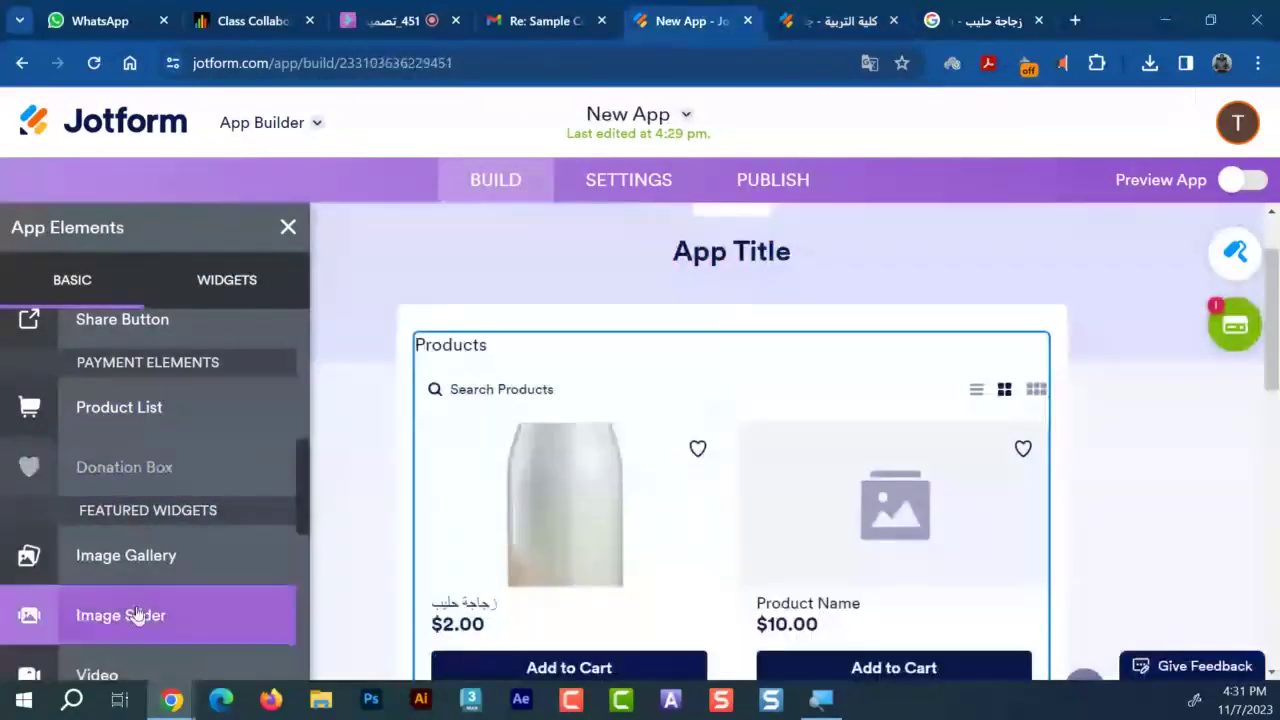
{"action": "mouse_move", "coordinate": [78, 469]}
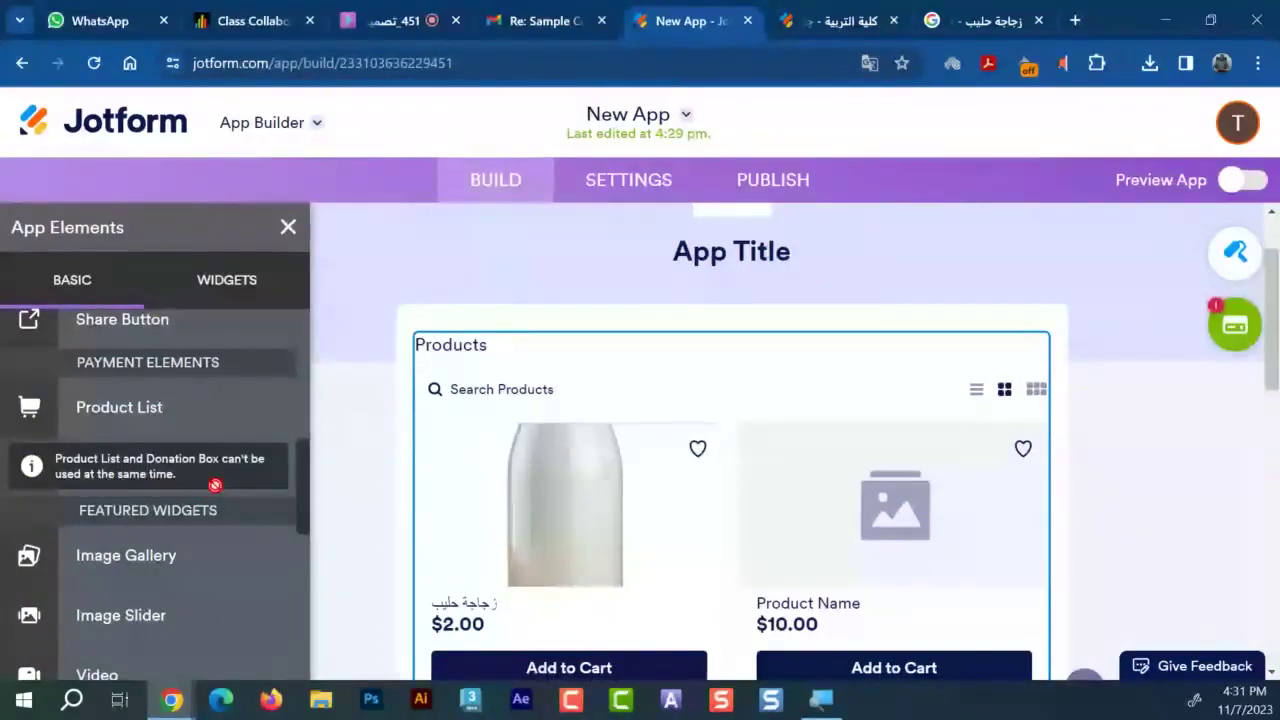
{"action": "left_click", "coordinate": [848, 8]}
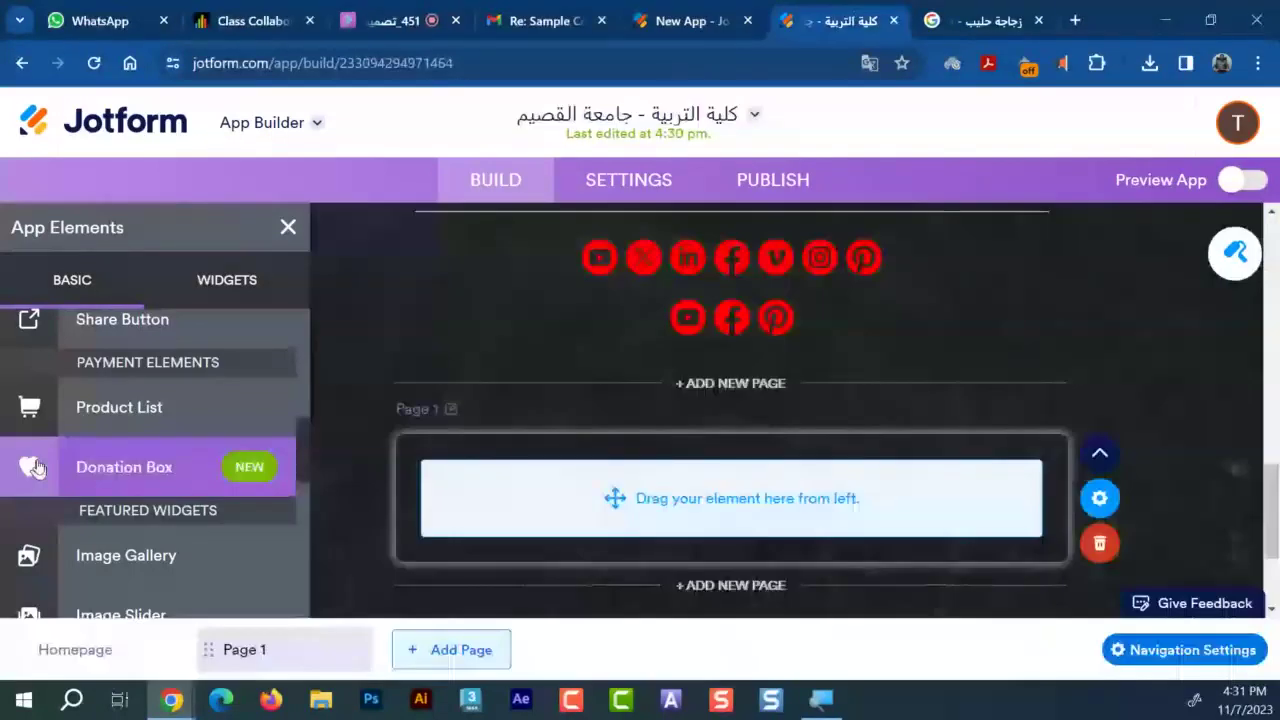
Add a Donation Box to Page 1 and review its layout and general properties
{"action": "left_click_drag", "start_coordinate": [35, 468], "coordinate": [549, 485]}
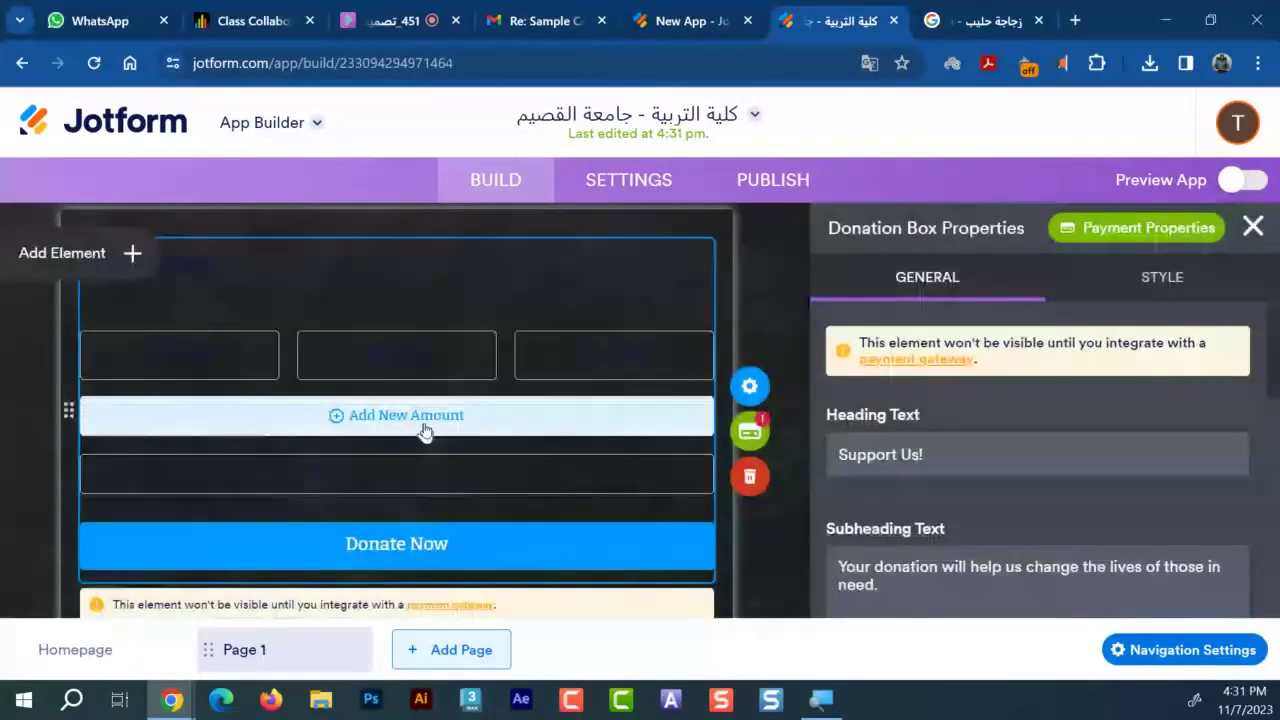
{"action": "scroll", "coordinate": [448, 459], "scroll_direction": "up", "scroll_amount": 1}
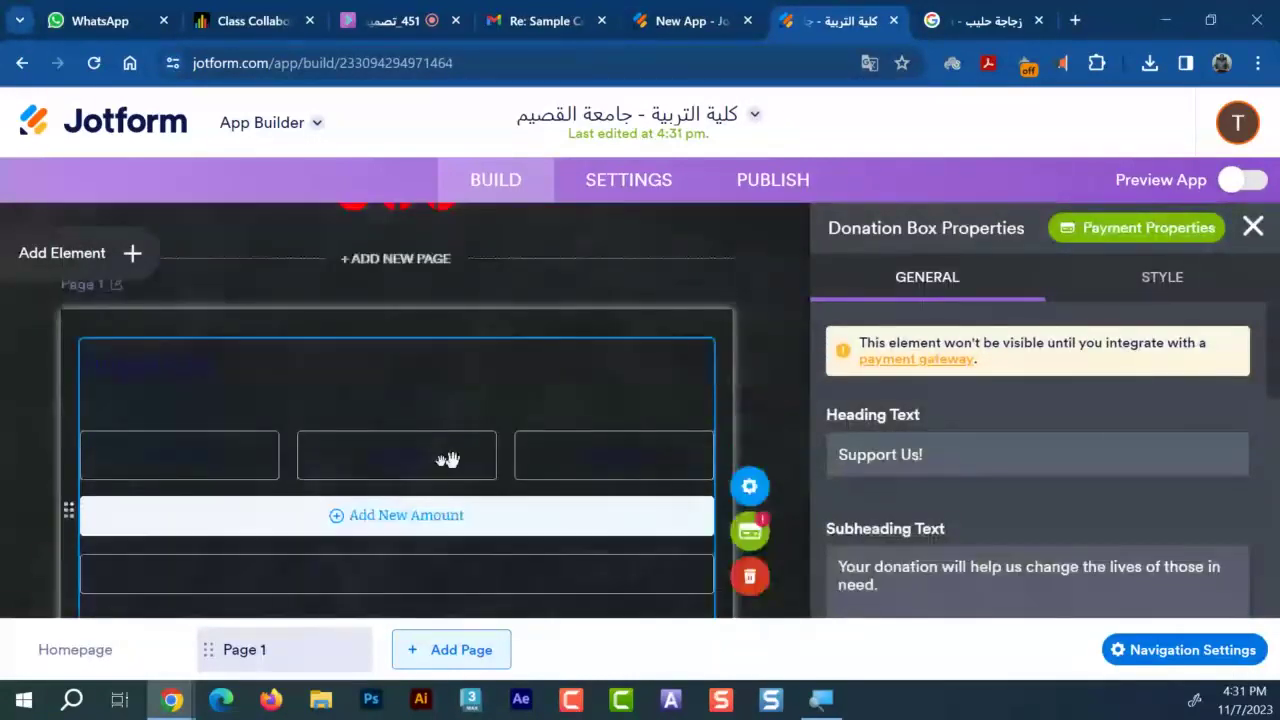
{"action": "scroll", "coordinate": [266, 371], "scroll_direction": "down", "scroll_amount": 2}
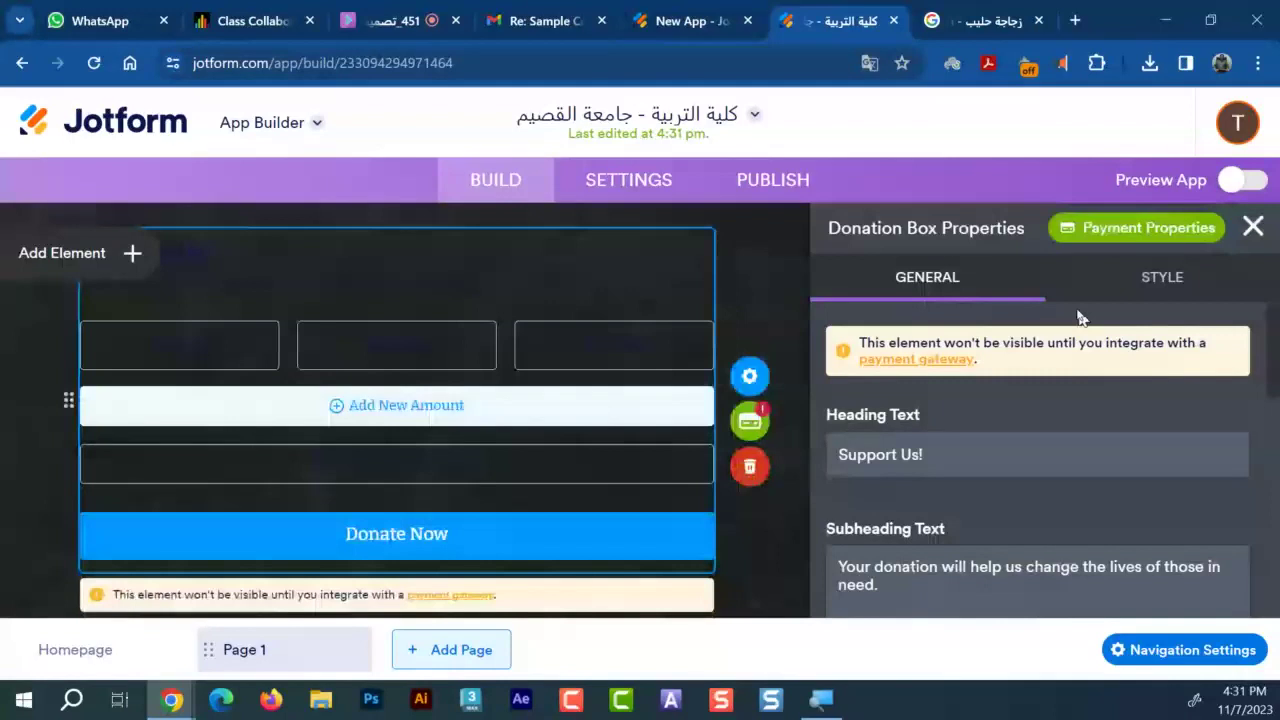
{"action": "scroll", "coordinate": [1023, 400], "scroll_direction": "down", "scroll_amount": 3}
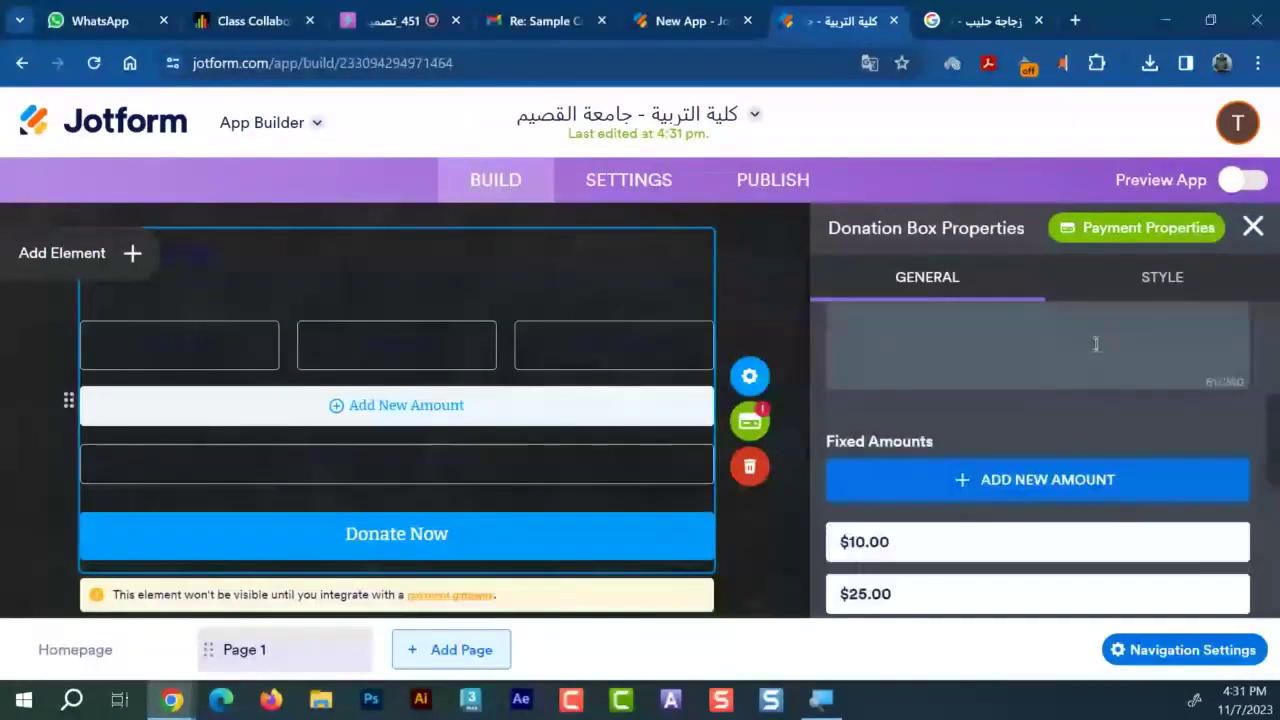
Apply the light lavender color style to the Donation Box's Donate Now button
{"action": "left_click", "coordinate": [1162, 277]}
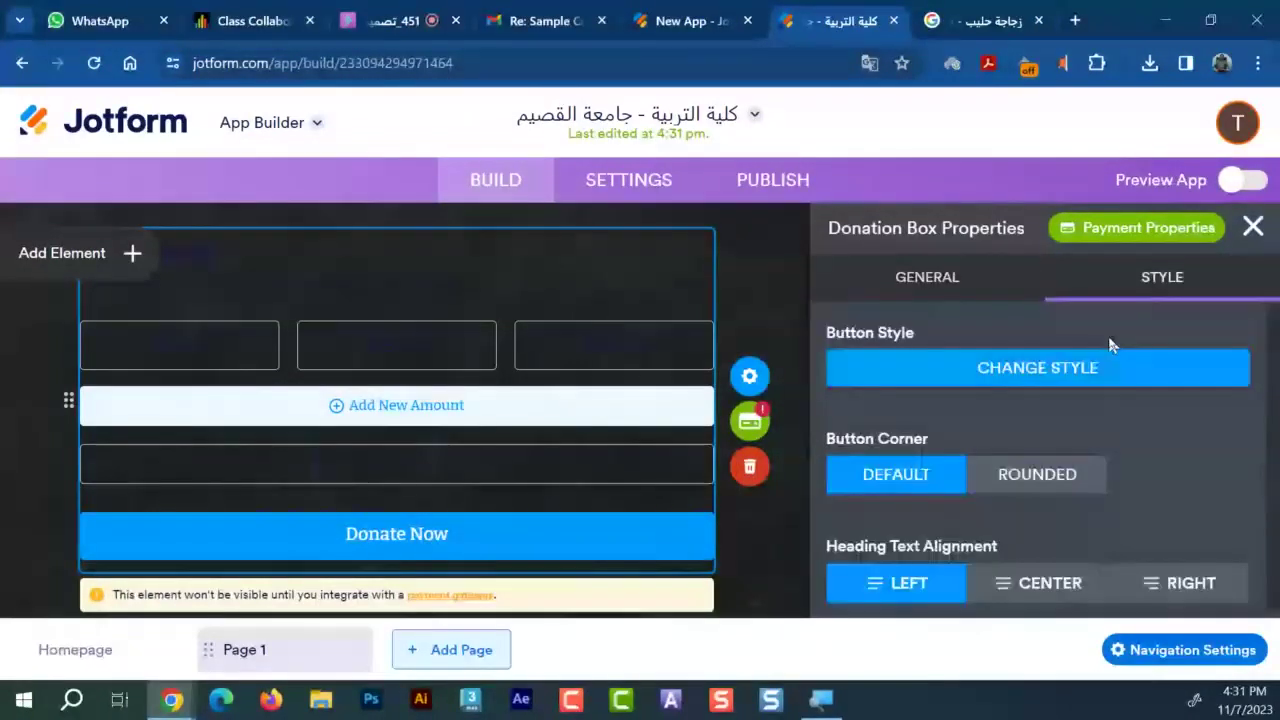
{"action": "left_click", "coordinate": [1019, 384]}
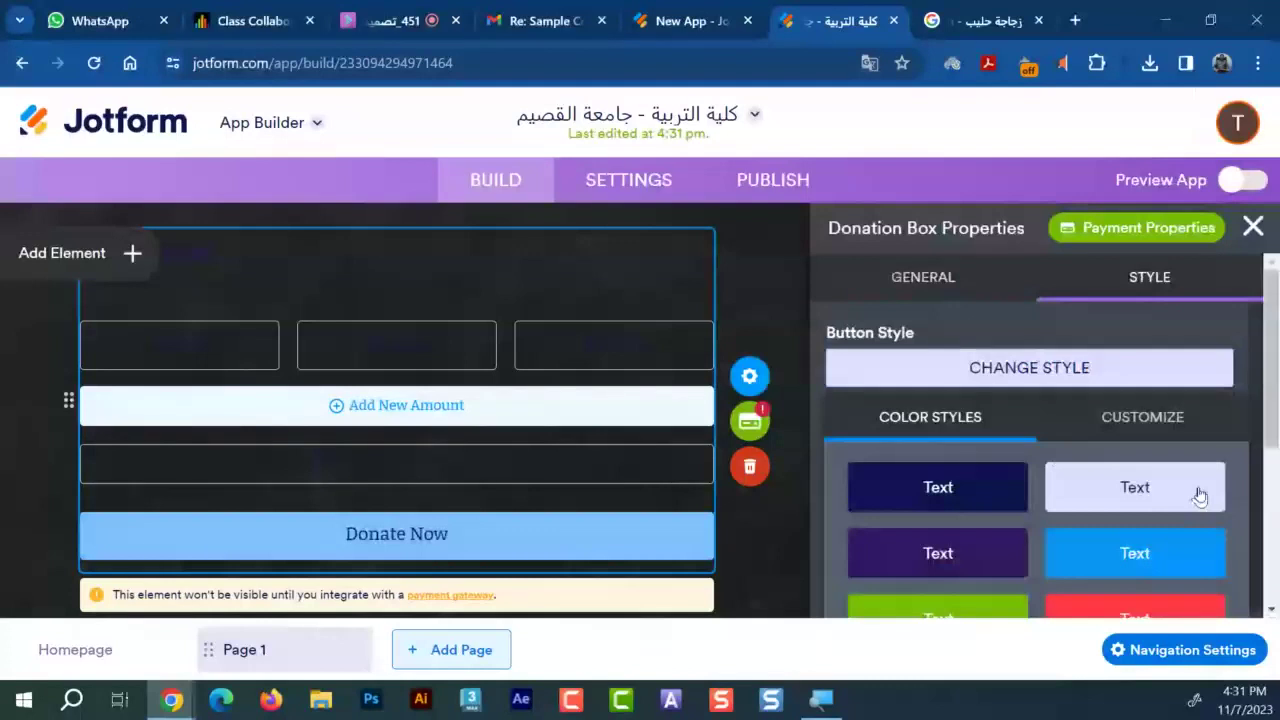
{"action": "left_click", "coordinate": [1091, 321]}
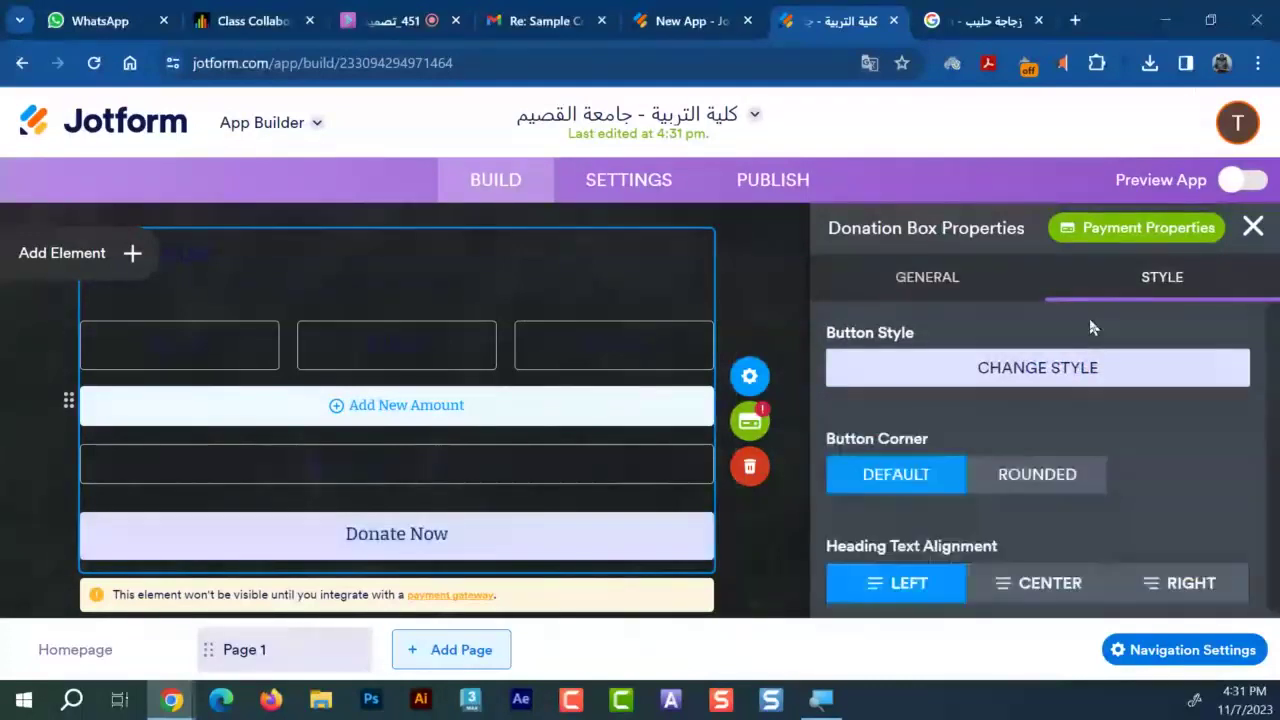
{"action": "left_click", "coordinate": [1070, 367]}
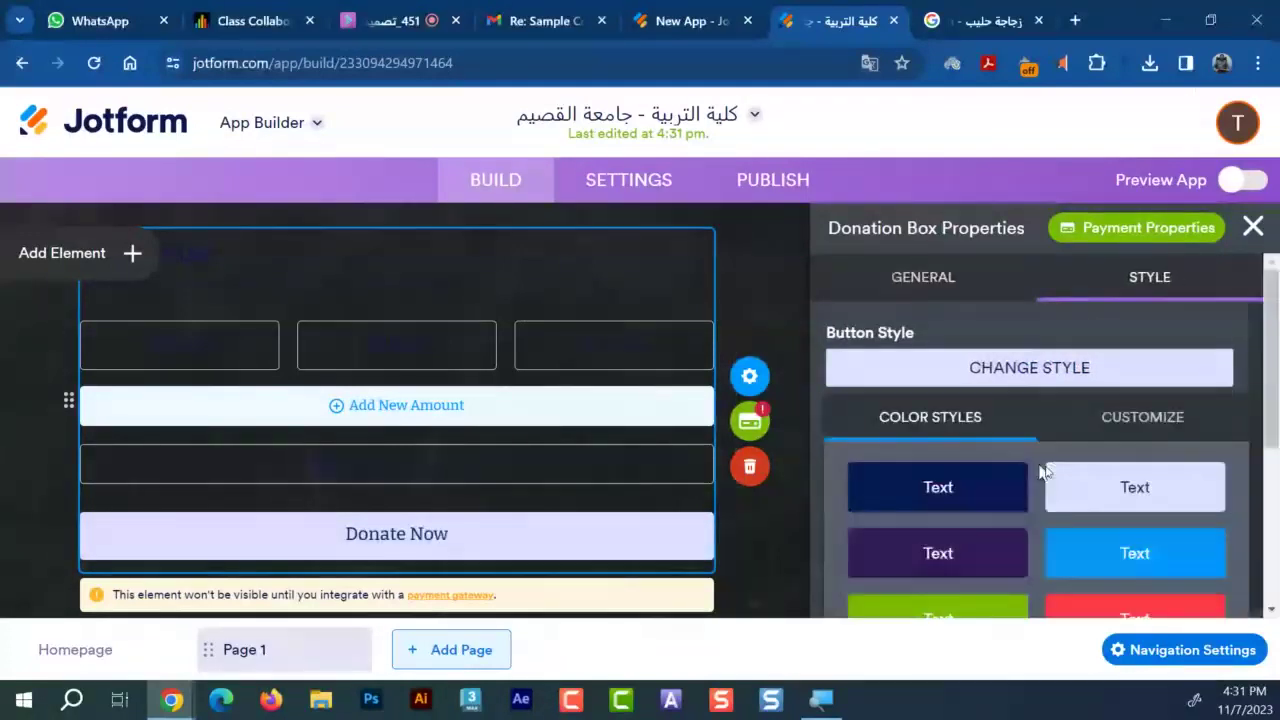
{"action": "left_click", "coordinate": [494, 341]}
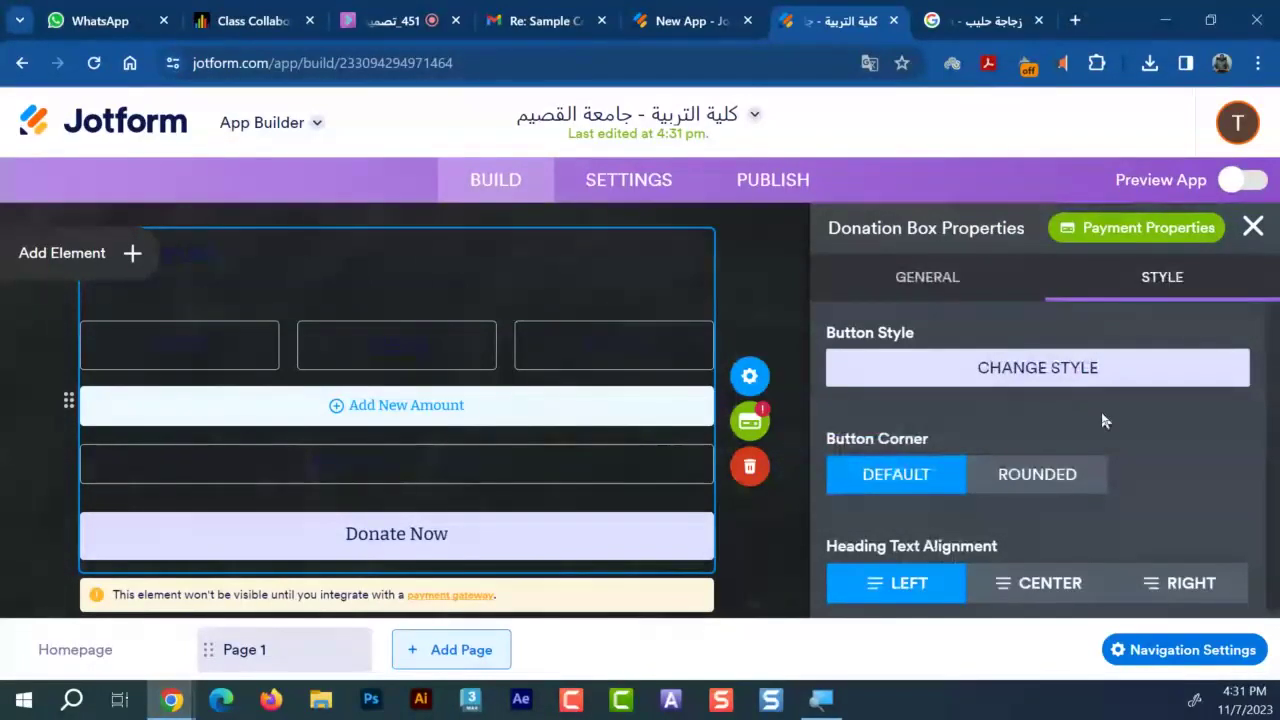
Customize the Donate Now button with font color #ffffff and background color #0000ff
{"action": "left_click", "coordinate": [1023, 366]}
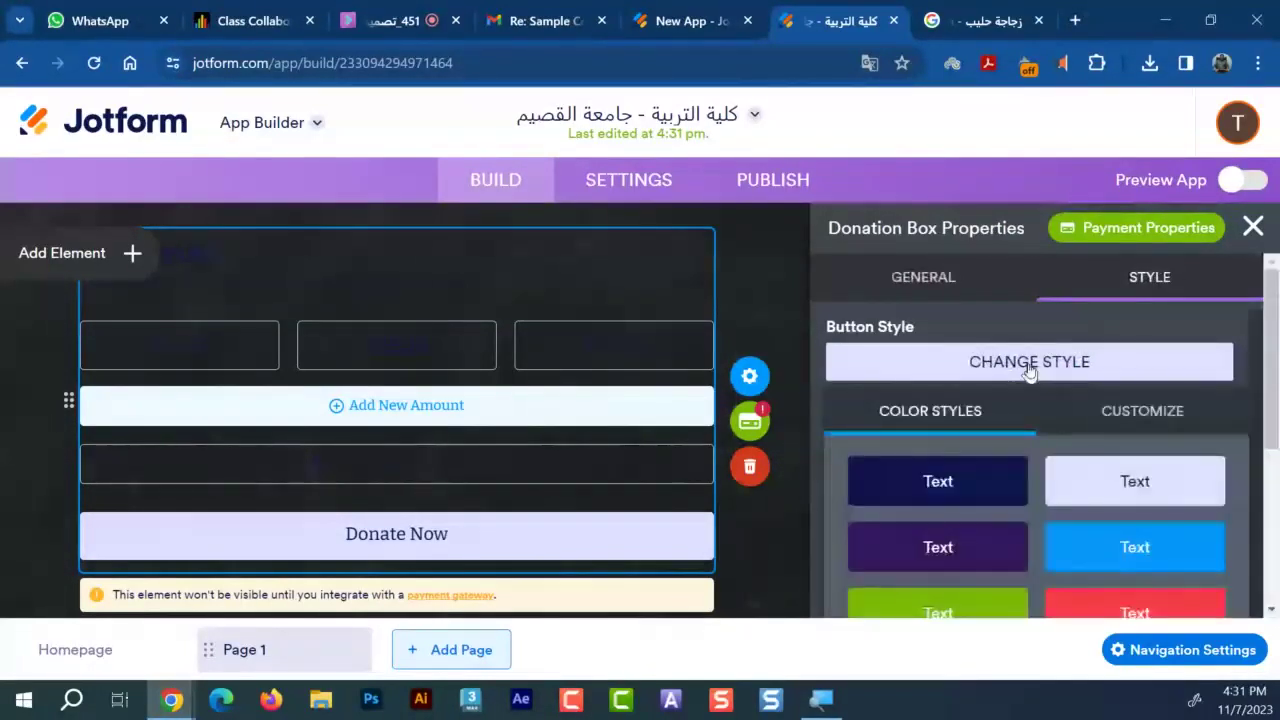
{"action": "left_click", "coordinate": [1147, 418]}
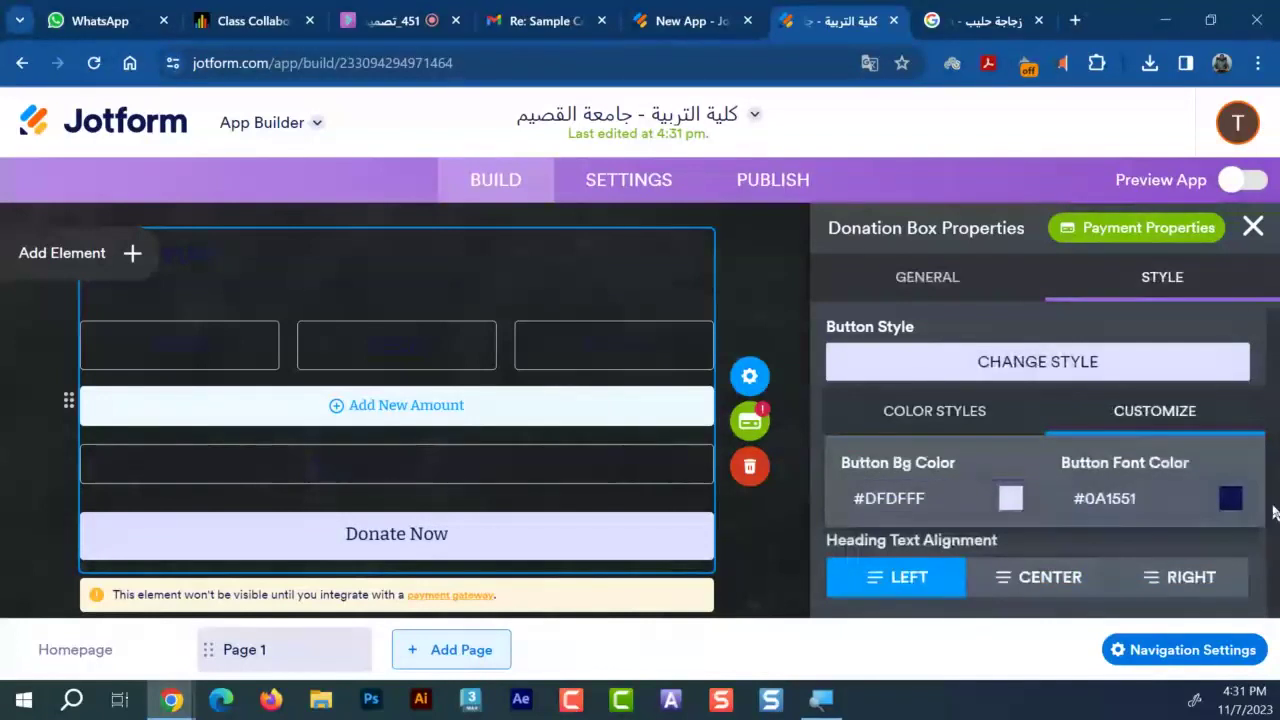
{"action": "left_click", "coordinate": [1230, 498]}
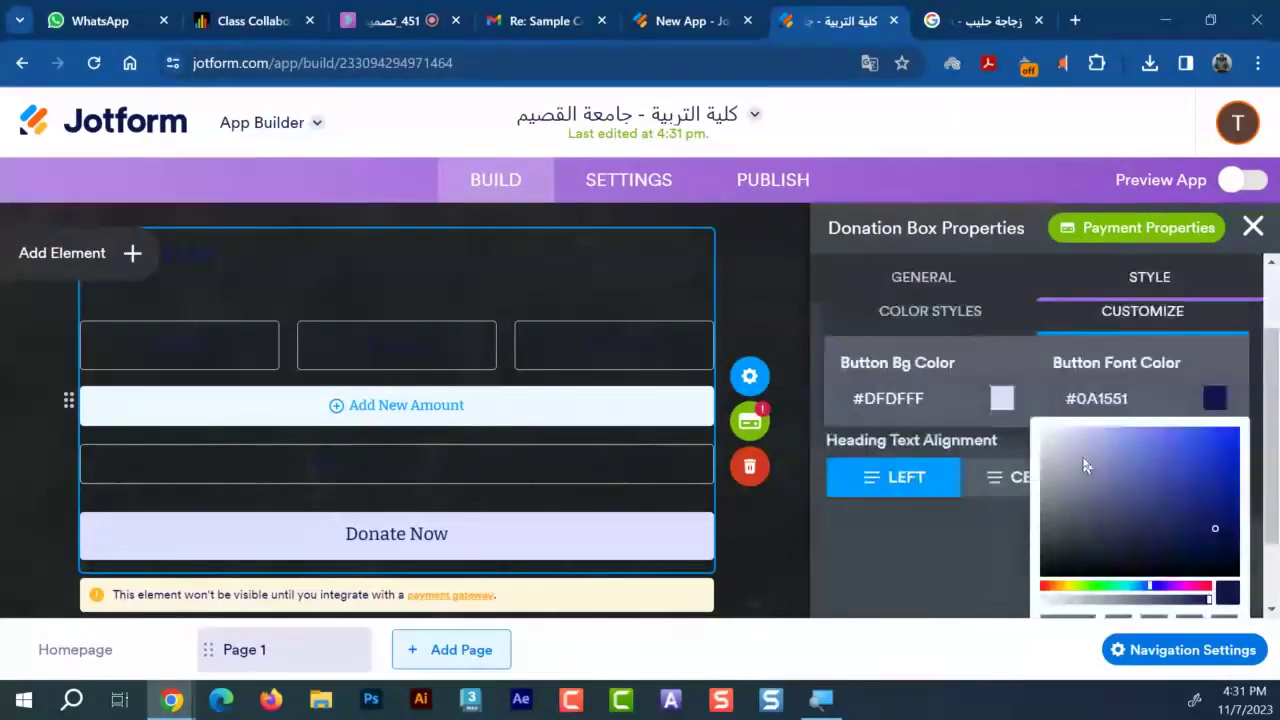
{"action": "left_click_drag", "start_coordinate": [1087, 465], "coordinate": [1050, 526]}
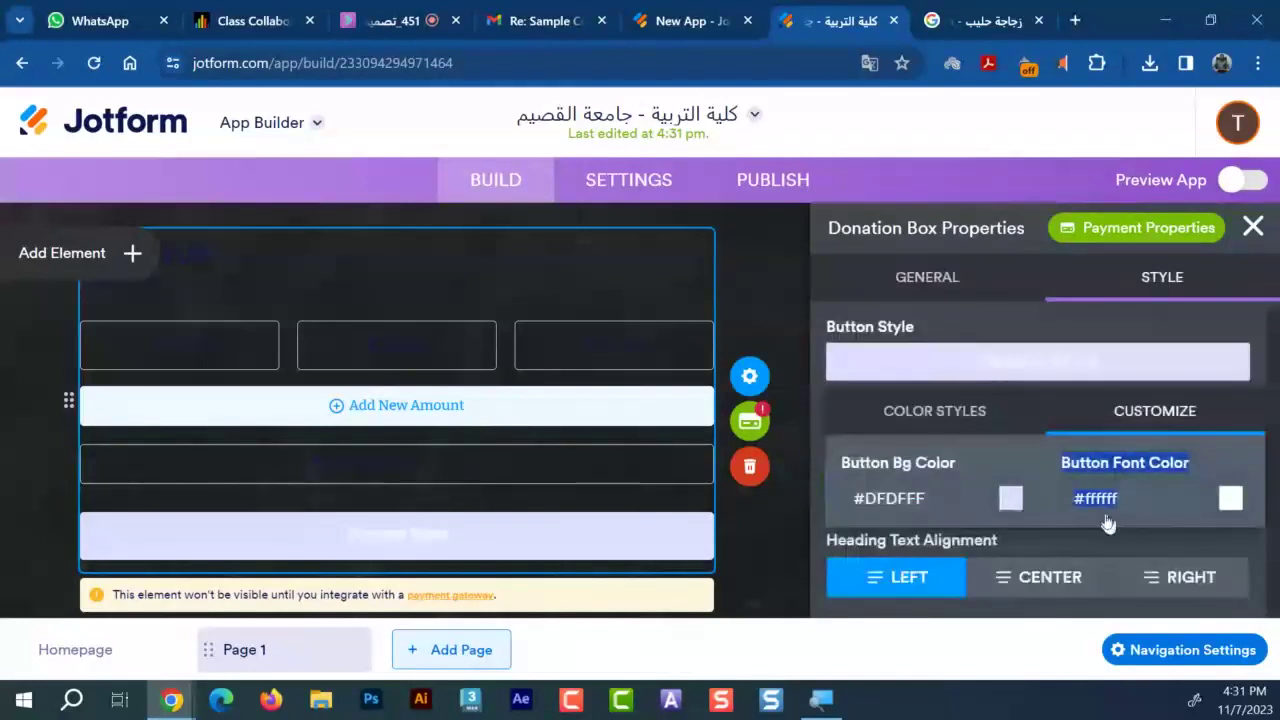
{"action": "left_click", "coordinate": [1011, 500]}
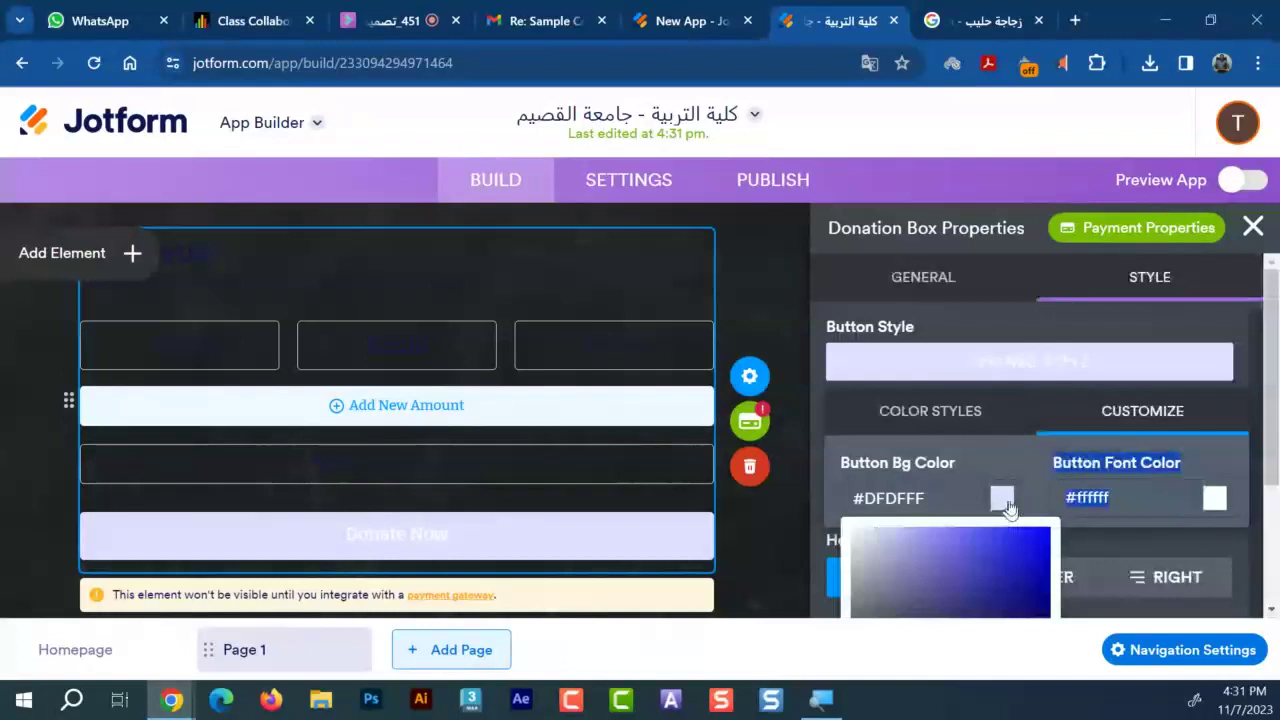
{"action": "left_click", "coordinate": [1004, 559]}
{"action": "left_click", "coordinate": [1031, 532]}
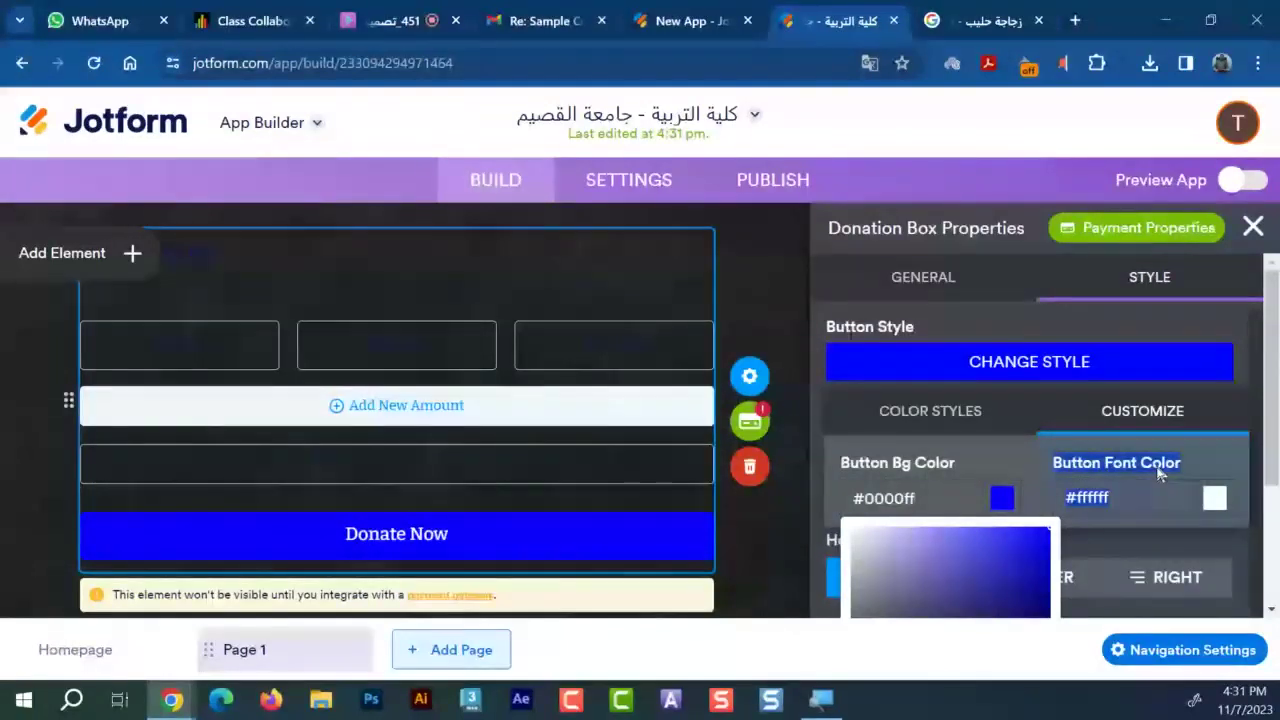
{"action": "left_click", "coordinate": [1225, 500]}
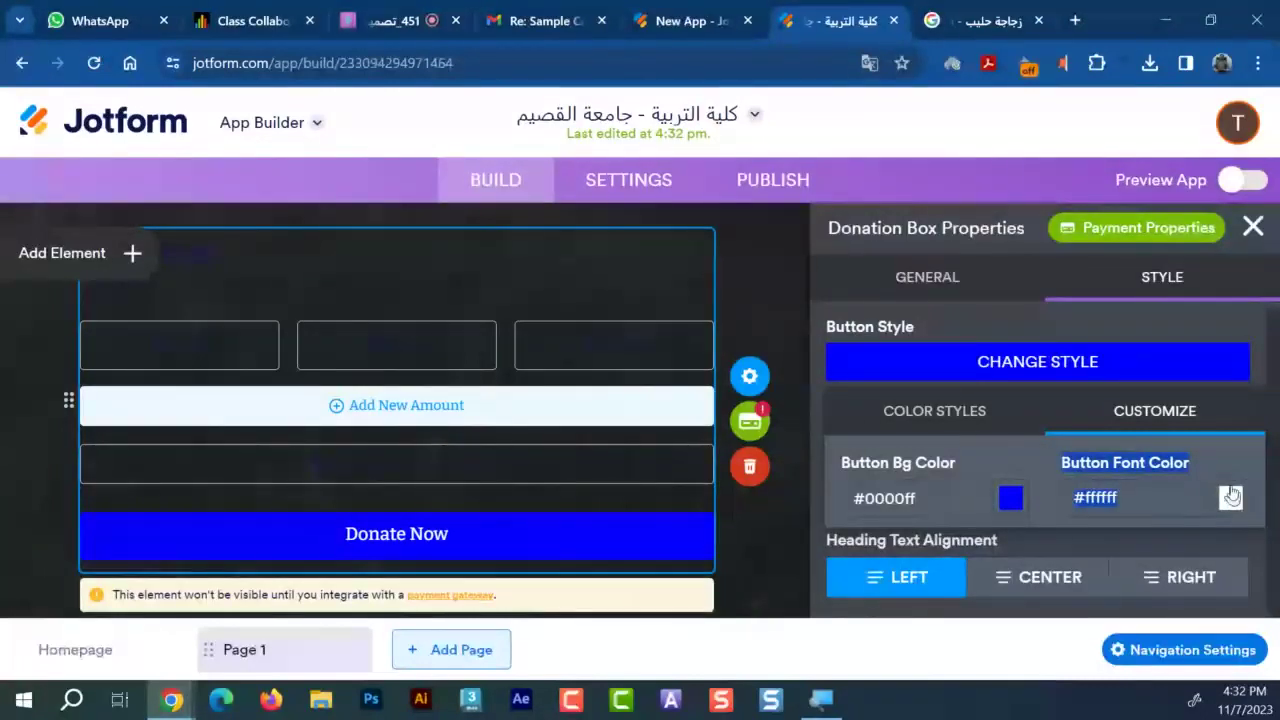
Try the center and right alignments for the Donation Box heading text and set it back to left
{"action": "left_click", "coordinate": [1052, 578]}
{"action": "left_click", "coordinate": [1171, 580]}
{"action": "left_click", "coordinate": [872, 584]}
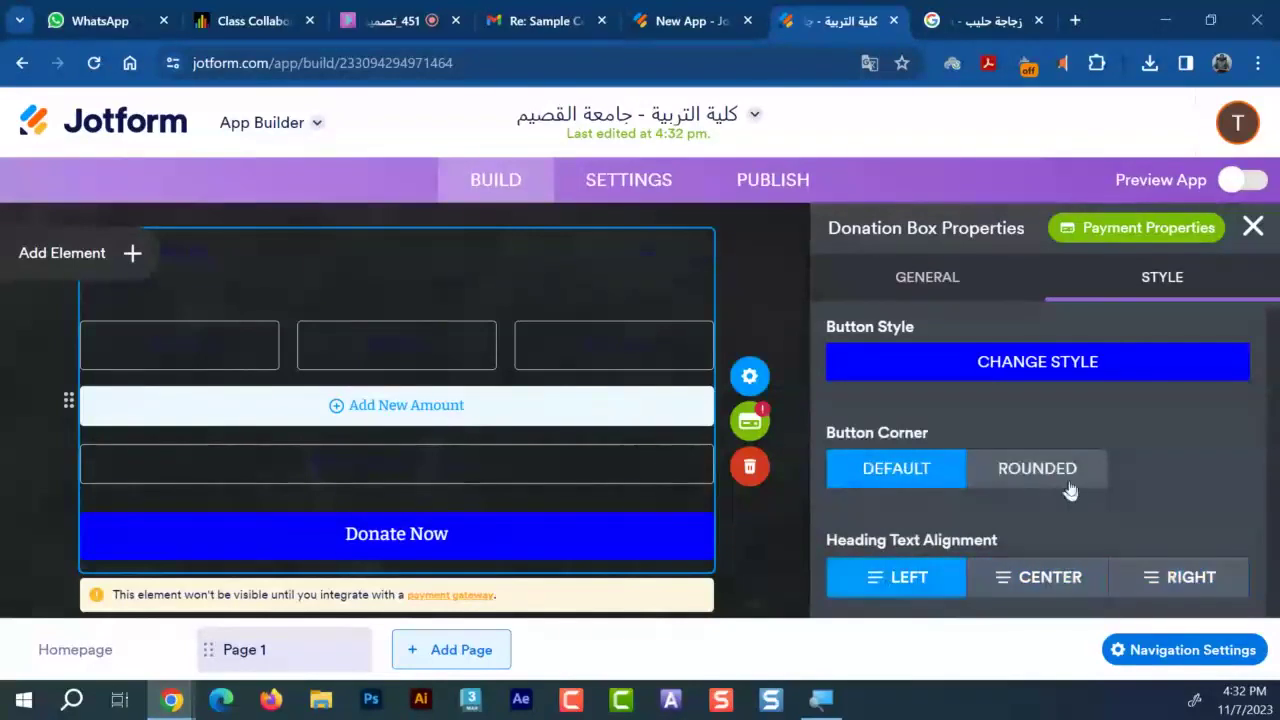
Apply the red preset color style to the Donate Now button and review the Donation Box on Page 1
{"action": "scroll", "coordinate": [1070, 490], "scroll_direction": "up", "scroll_amount": 1}
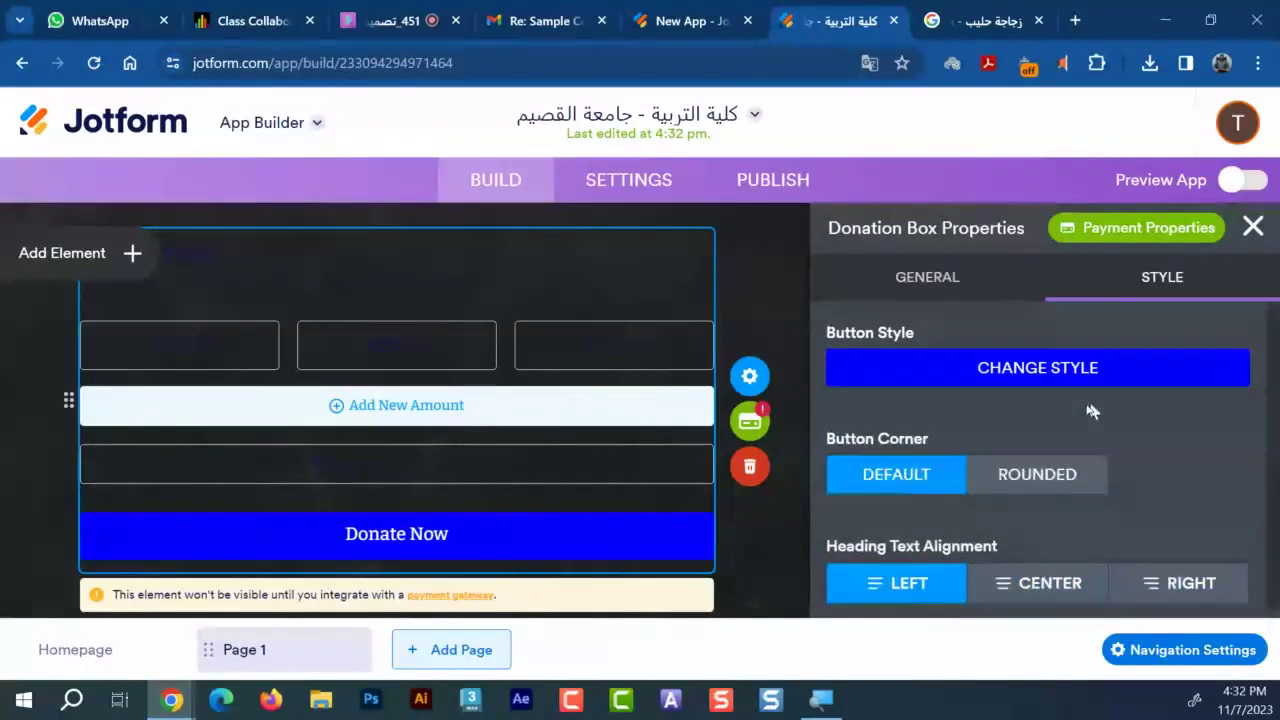
{"action": "left_click", "coordinate": [1106, 369]}
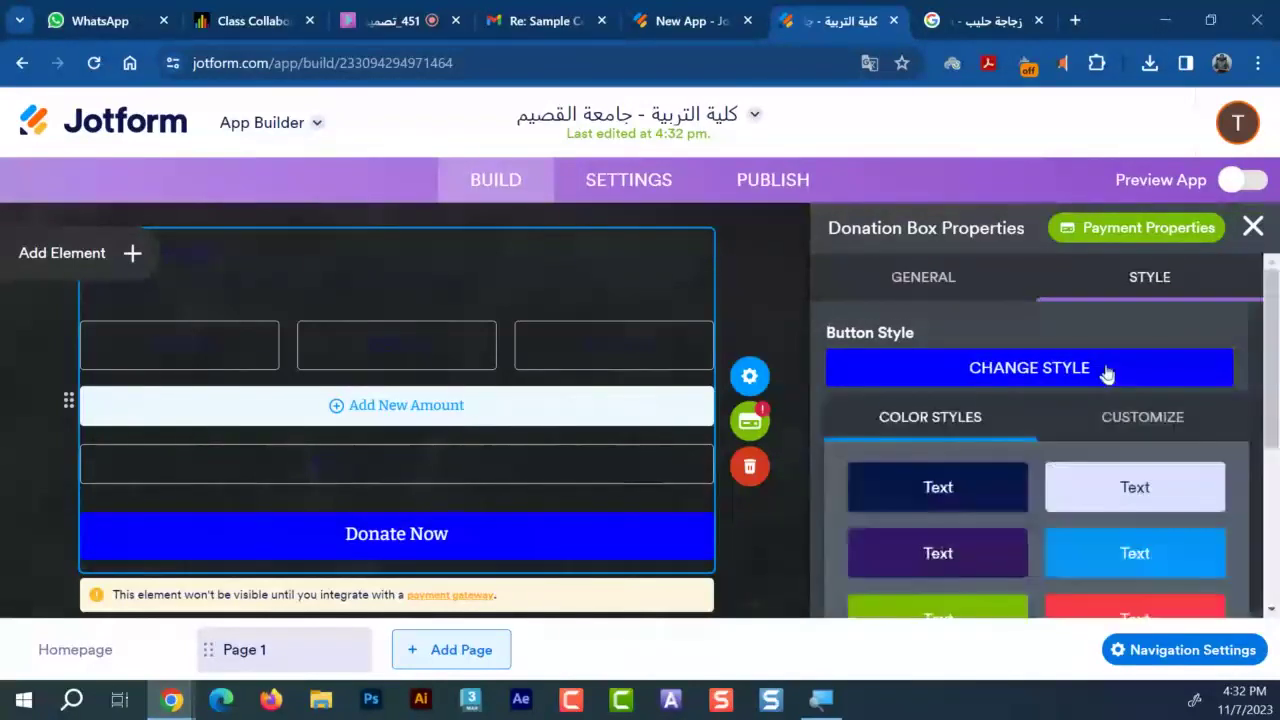
{"action": "left_click", "coordinate": [1142, 411]}
{"action": "left_click", "coordinate": [980, 409]}
{"action": "scroll", "coordinate": [1104, 416], "scroll_direction": "down", "scroll_amount": 3}
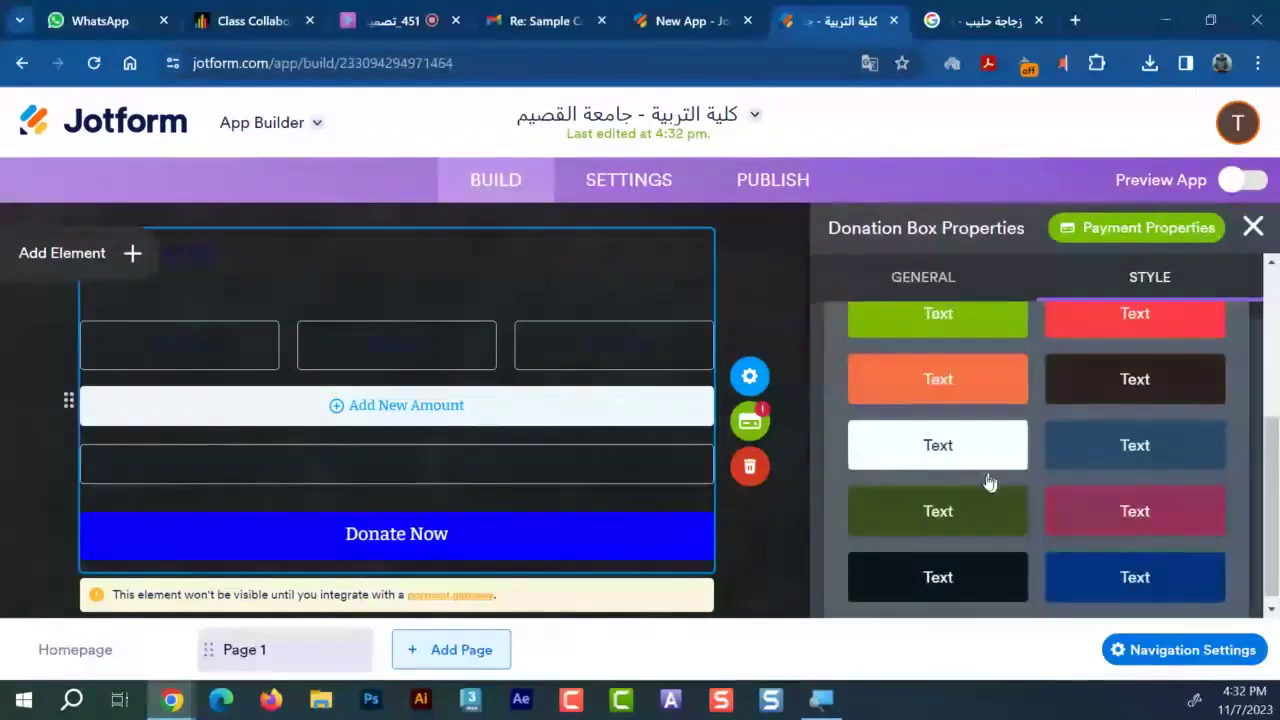
{"action": "scroll", "coordinate": [1060, 430], "scroll_direction": "up", "scroll_amount": 1}
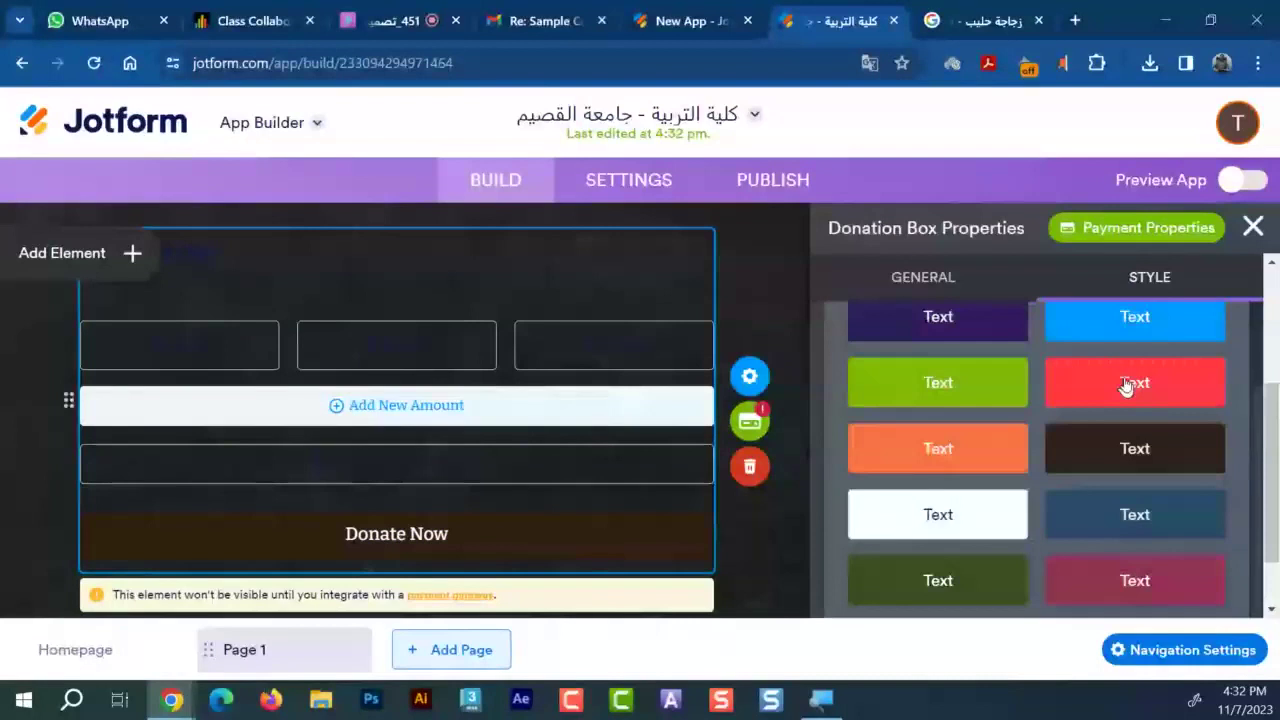
{"action": "left_click", "coordinate": [1130, 400]}
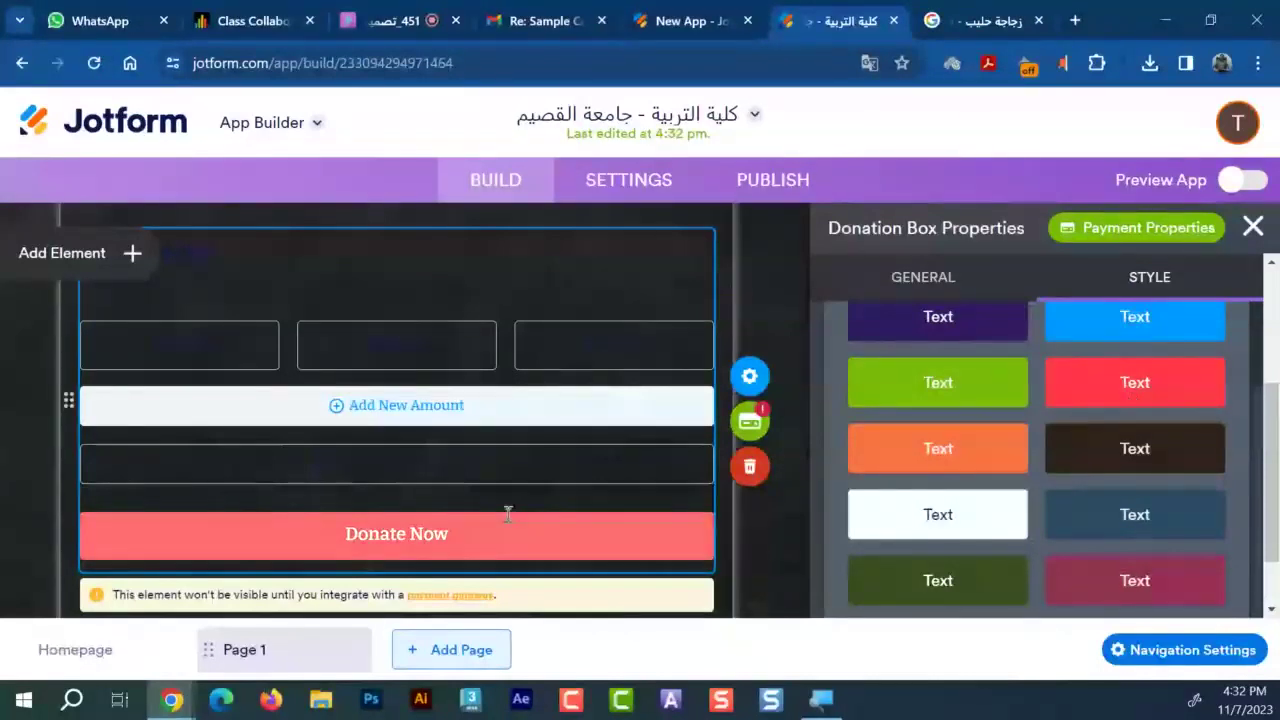
{"action": "scroll", "coordinate": [508, 512], "scroll_direction": "up", "scroll_amount": 1}
{"action": "scroll", "coordinate": [508, 520], "scroll_direction": "down", "scroll_amount": 1}
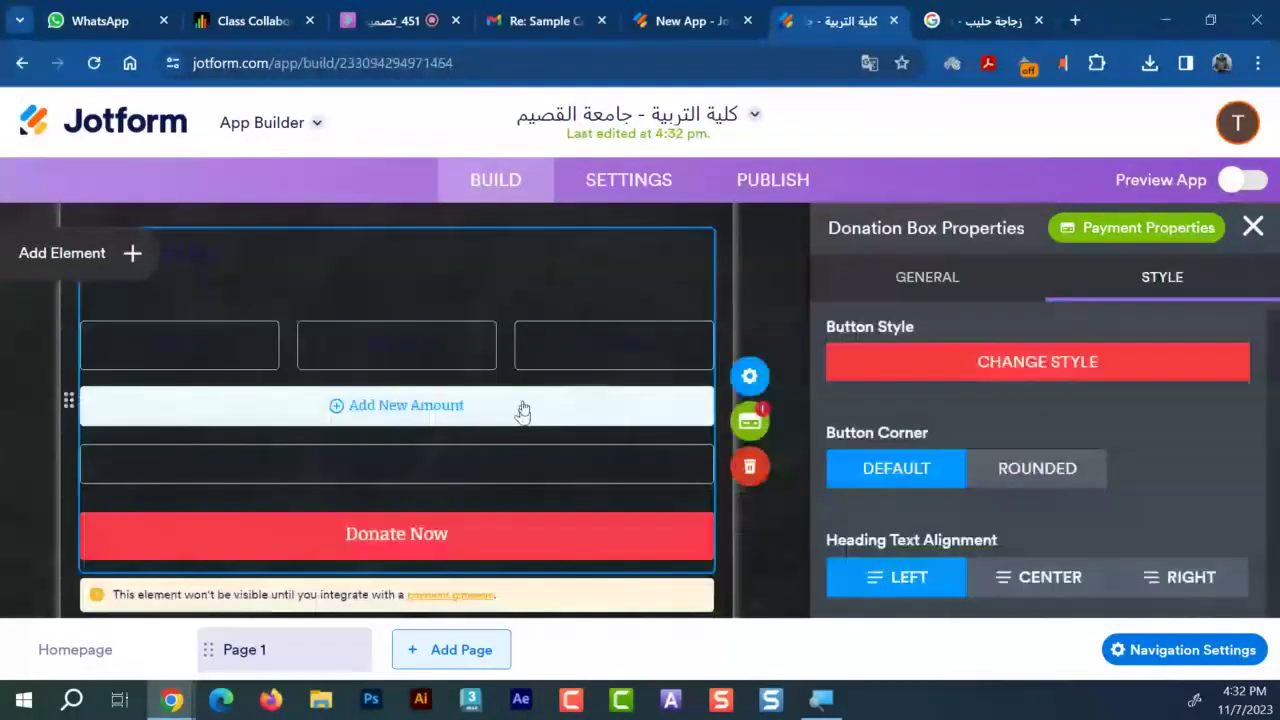
{"action": "scroll", "coordinate": [460, 405], "scroll_direction": "up", "scroll_amount": 2}
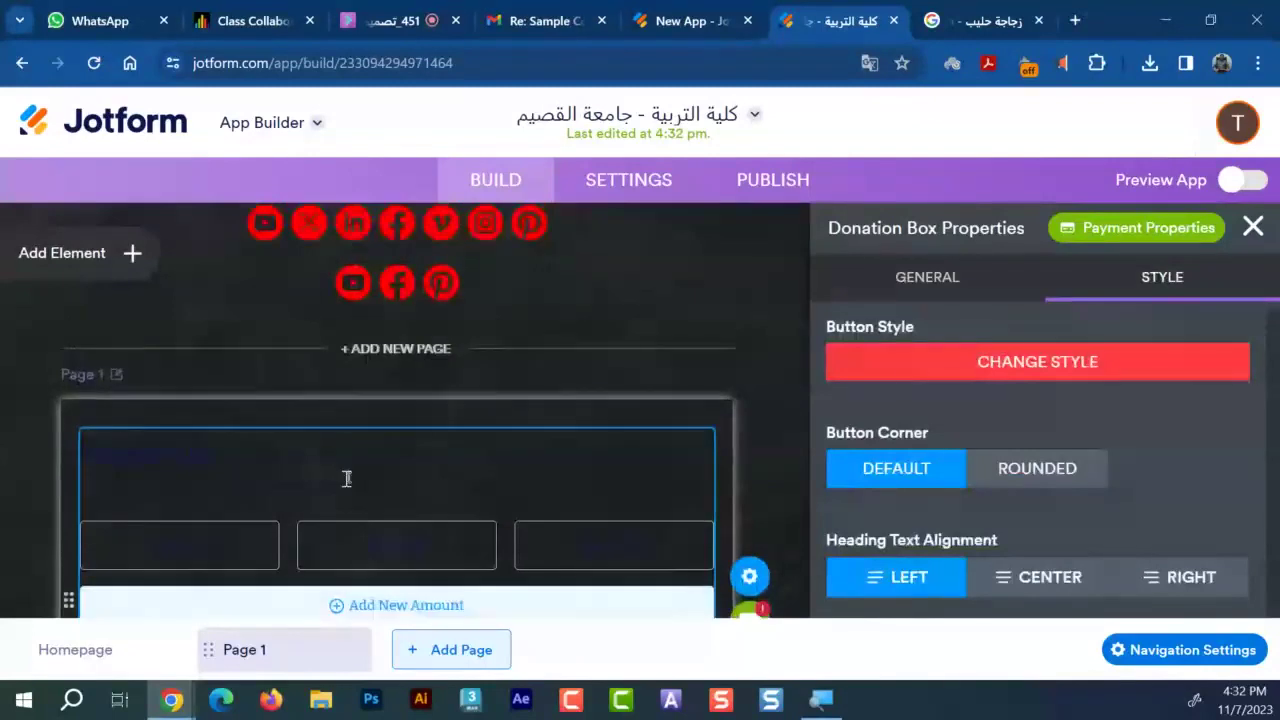
Change the Donation Box heading on Page 1 to "Support123 Us!" and close its properties
{"action": "scroll", "coordinate": [347, 478], "scroll_direction": "down", "scroll_amount": 2}
{"action": "scroll", "coordinate": [137, 477], "scroll_direction": "up", "scroll_amount": 2}
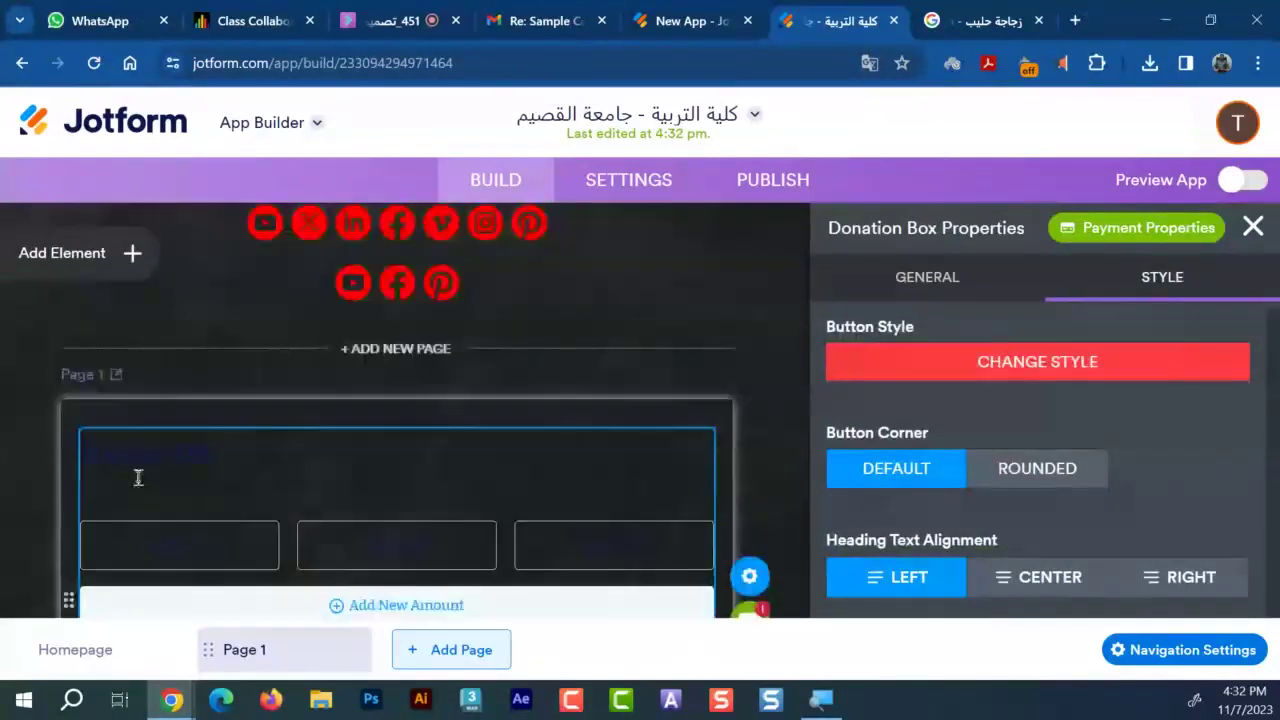
{"action": "triple_click", "coordinate": [138, 477]}
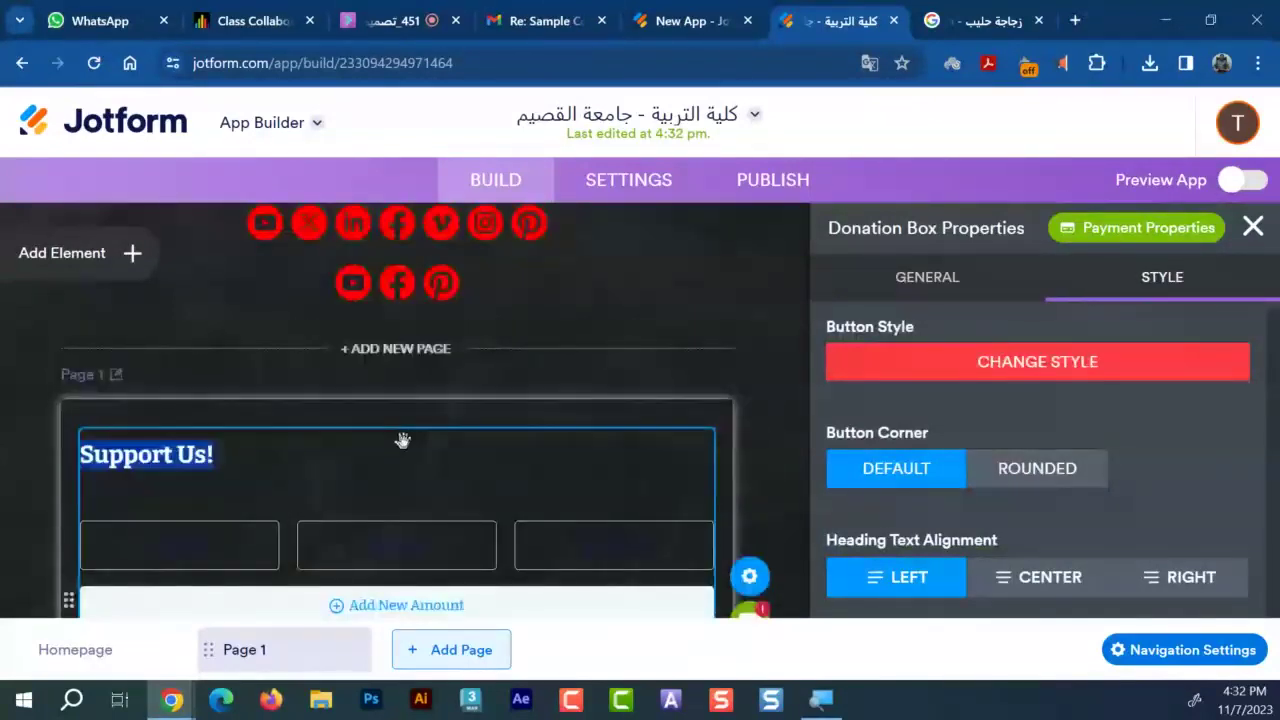
{"action": "left_click", "coordinate": [173, 450]}
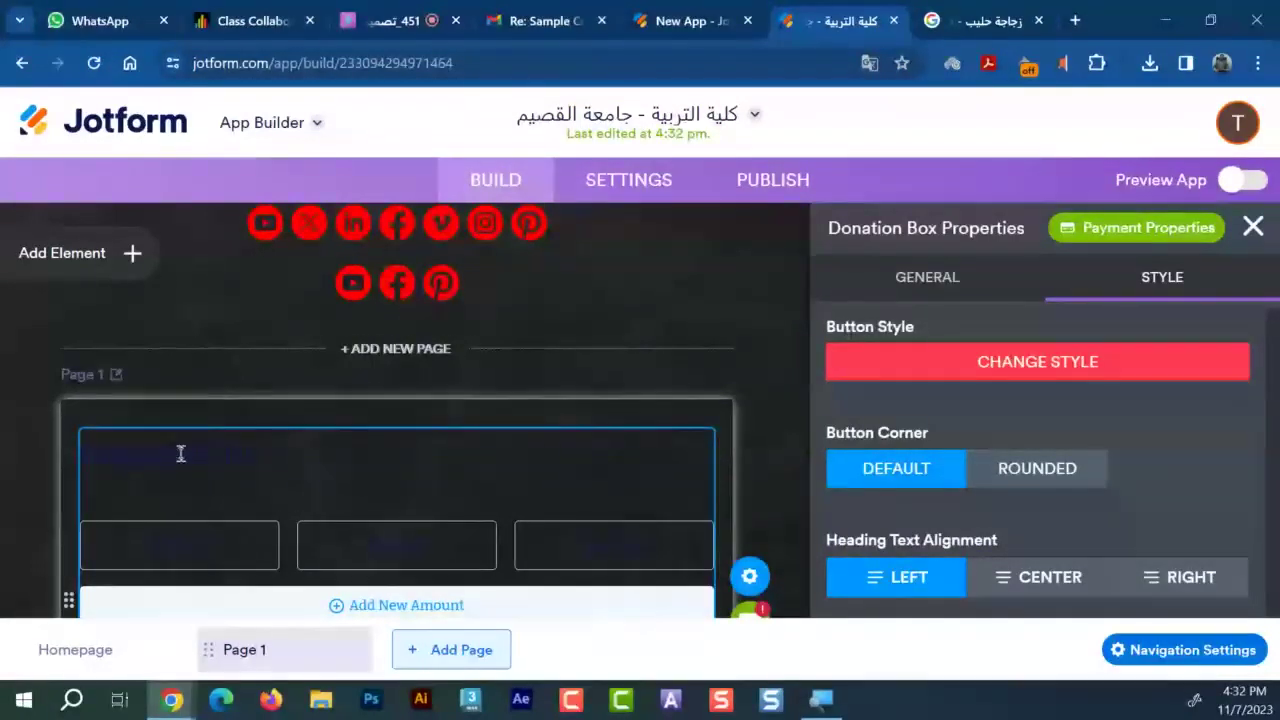
{"action": "scroll", "coordinate": [180, 452], "scroll_direction": "down", "scroll_amount": 3}
{"action": "scroll", "coordinate": [230, 425], "scroll_direction": "up", "scroll_amount": 2}
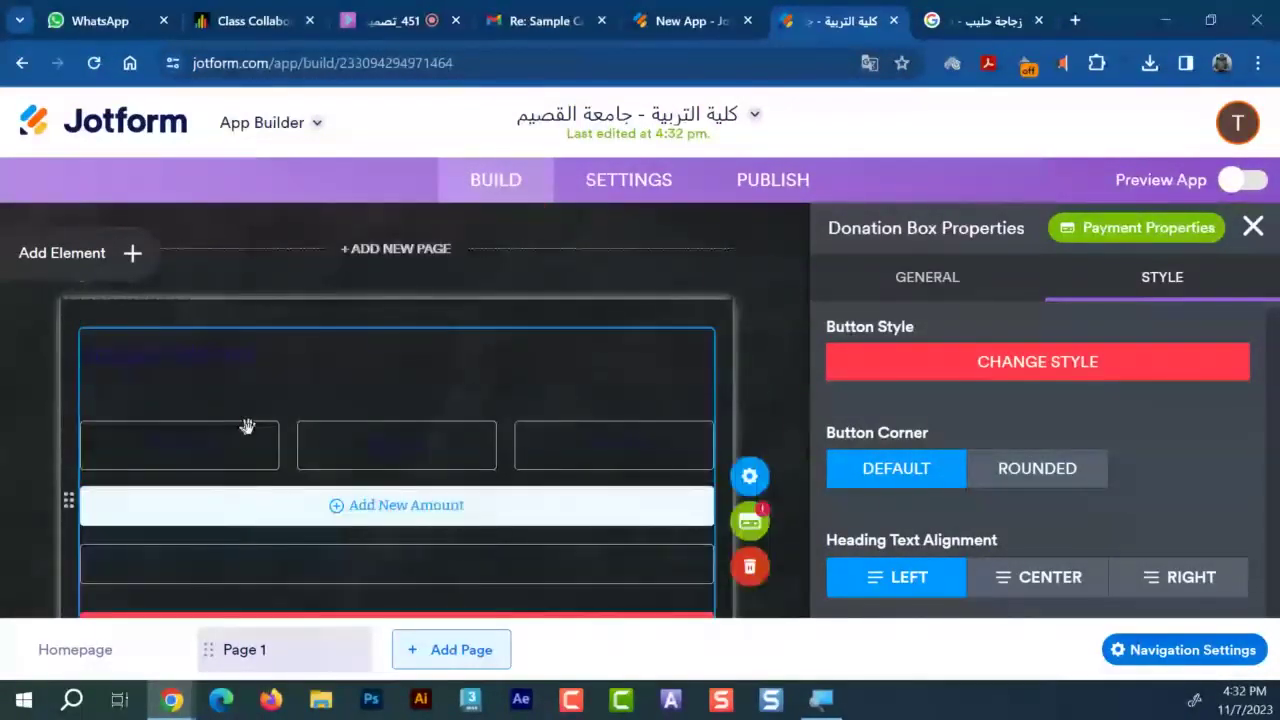
{"action": "scroll", "coordinate": [247, 427], "scroll_direction": "down", "scroll_amount": 1}
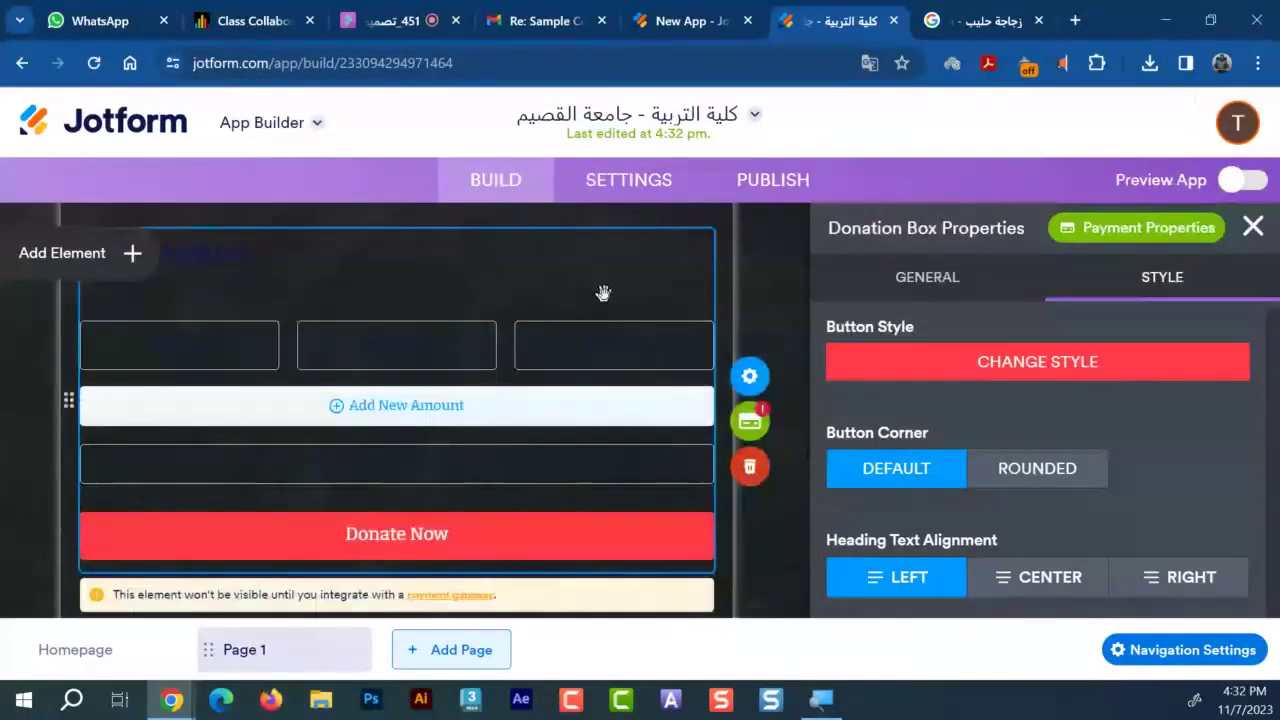
{"action": "scroll", "coordinate": [492, 317], "scroll_direction": "up", "scroll_amount": 4}
{"action": "scroll", "coordinate": [492, 317], "scroll_direction": "up", "scroll_amount": 5}
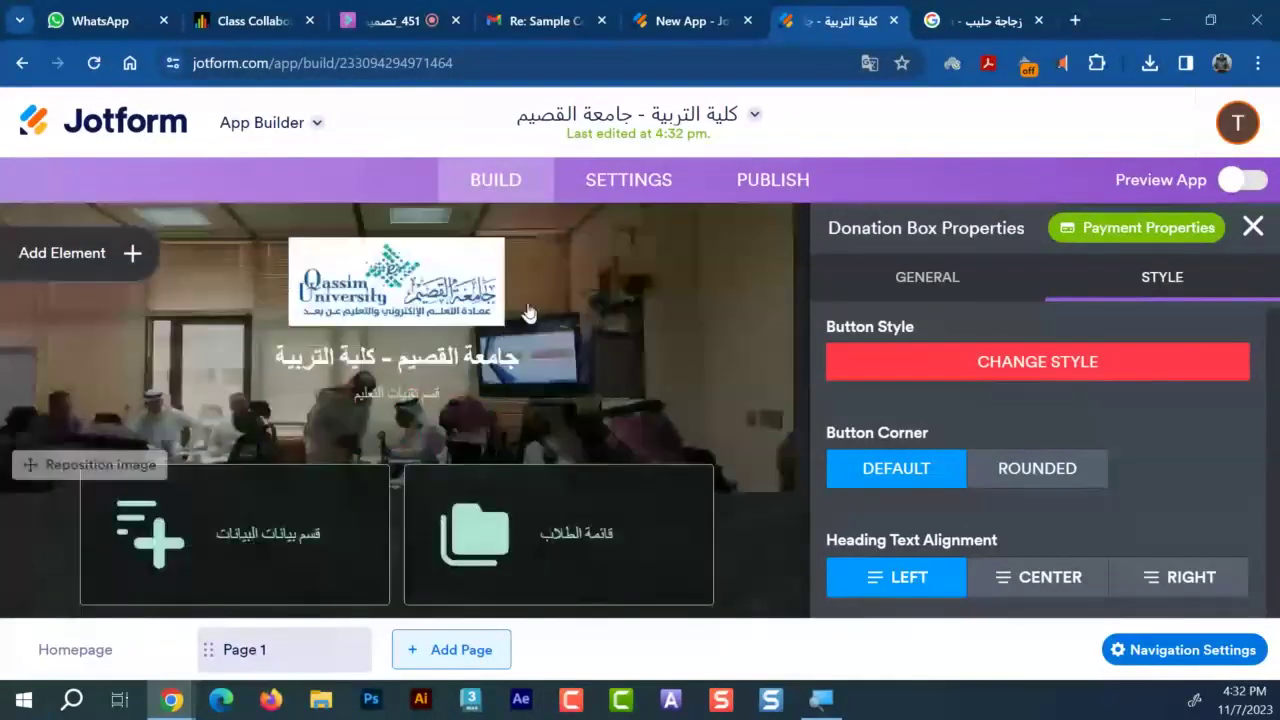
{"action": "left_click", "coordinate": [760, 500]}
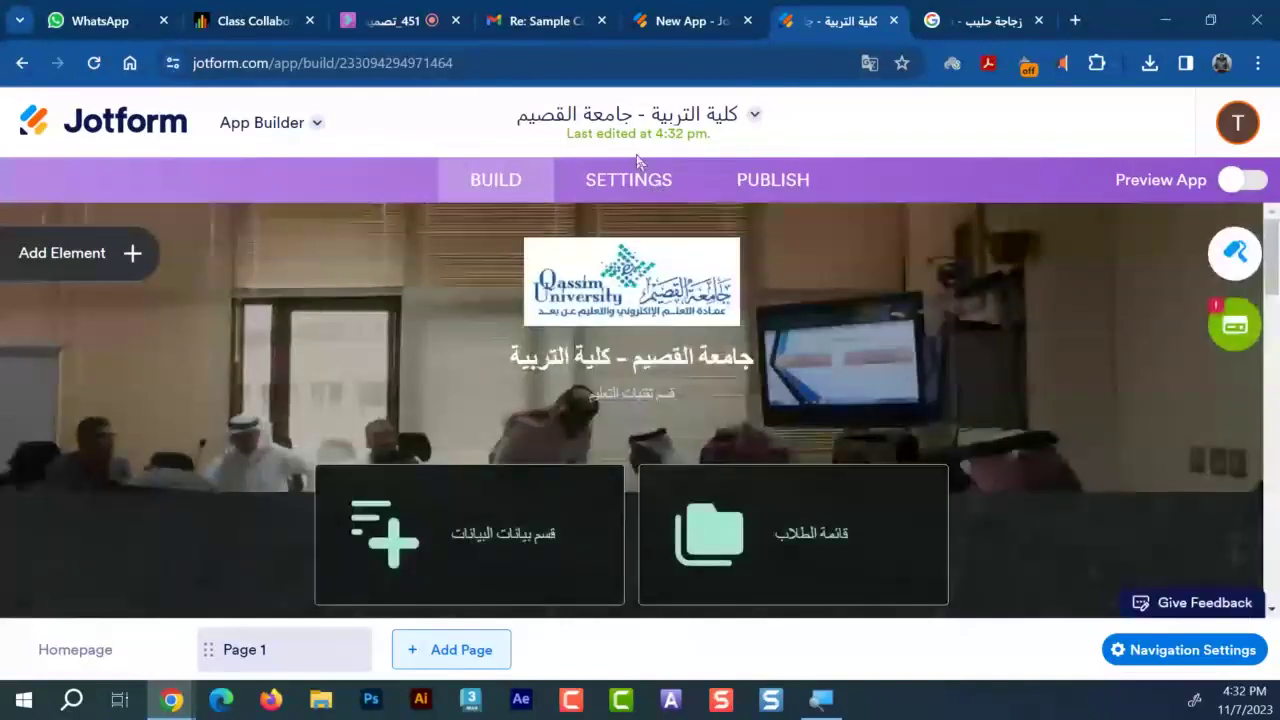
Review the app's settings pages: App Settings, App Name & Icon, and Splash Screen
{"action": "left_click", "coordinate": [630, 178]}
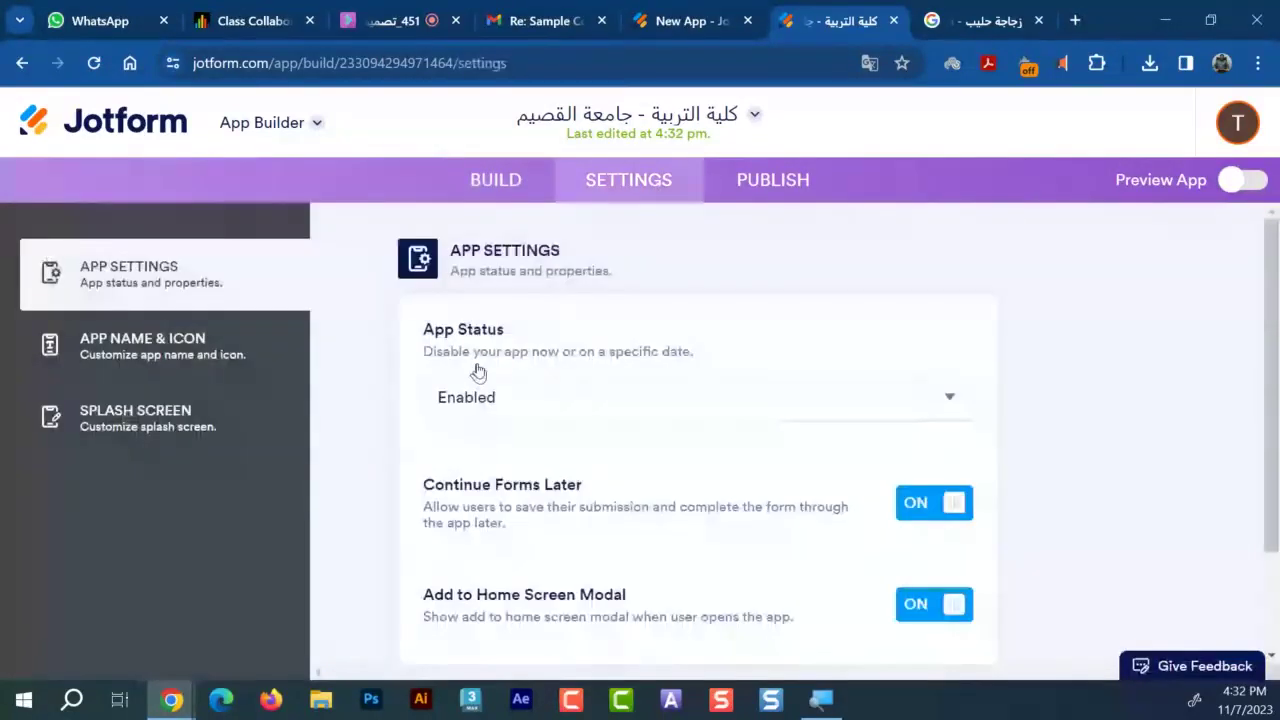
{"action": "scroll", "coordinate": [608, 531], "scroll_direction": "down", "scroll_amount": 2}
{"action": "left_click", "coordinate": [226, 378]}
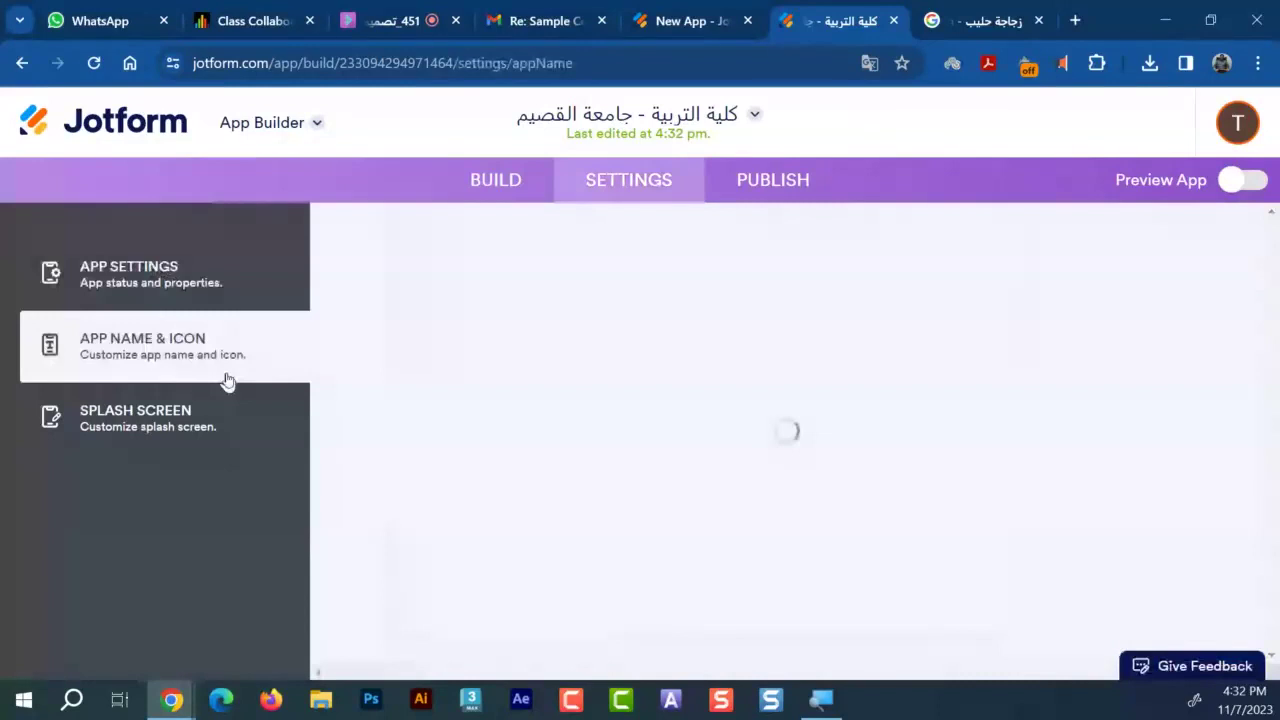
{"action": "scroll", "coordinate": [737, 420], "scroll_direction": "down", "scroll_amount": 4}
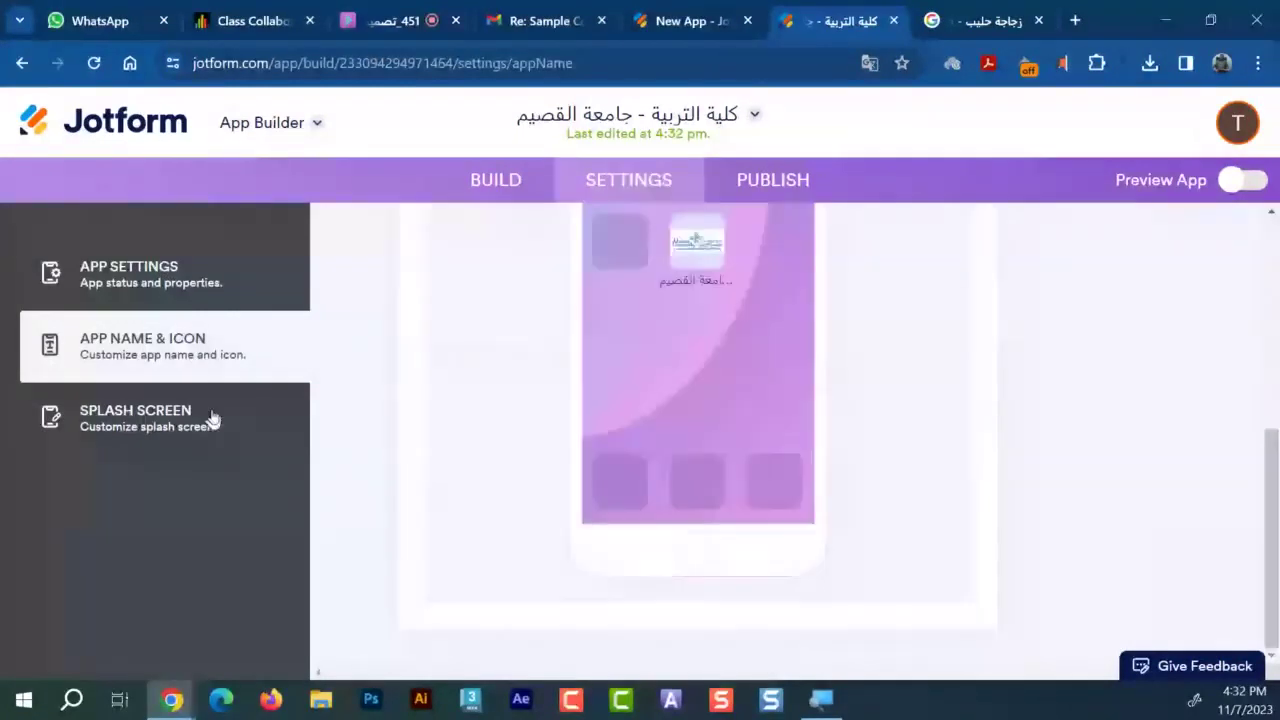
{"action": "left_click", "coordinate": [212, 419]}
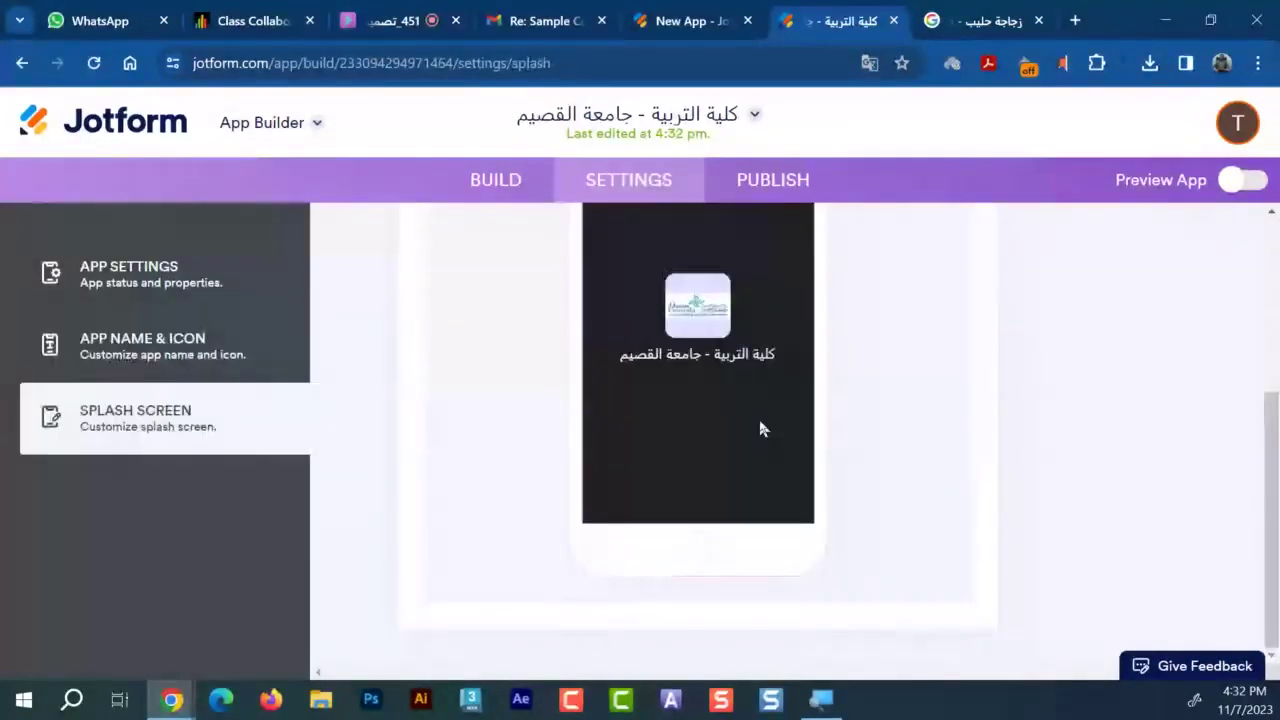
{"action": "scroll", "coordinate": [760, 428], "scroll_direction": "up", "scroll_amount": 3}
{"action": "left_click", "coordinate": [186, 272]}
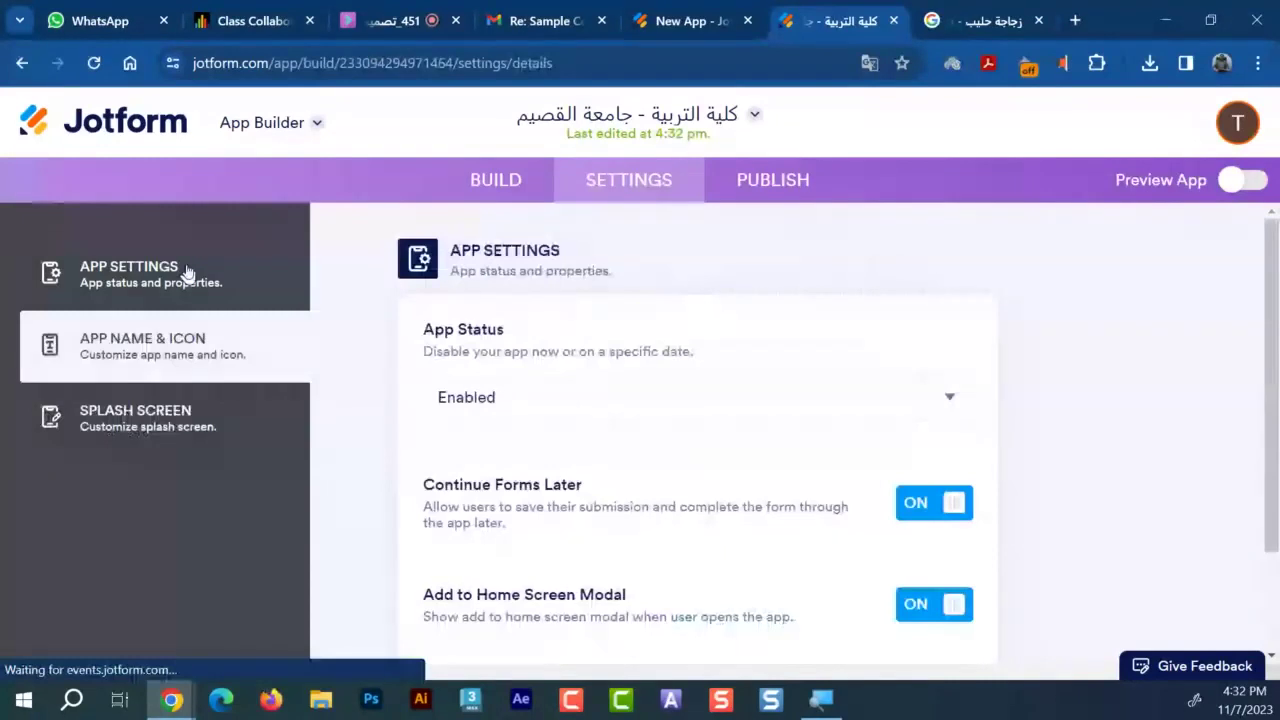
{"action": "scroll", "coordinate": [793, 423], "scroll_direction": "down", "scroll_amount": 1}
{"action": "scroll", "coordinate": [793, 423], "scroll_direction": "down", "scroll_amount": 1}
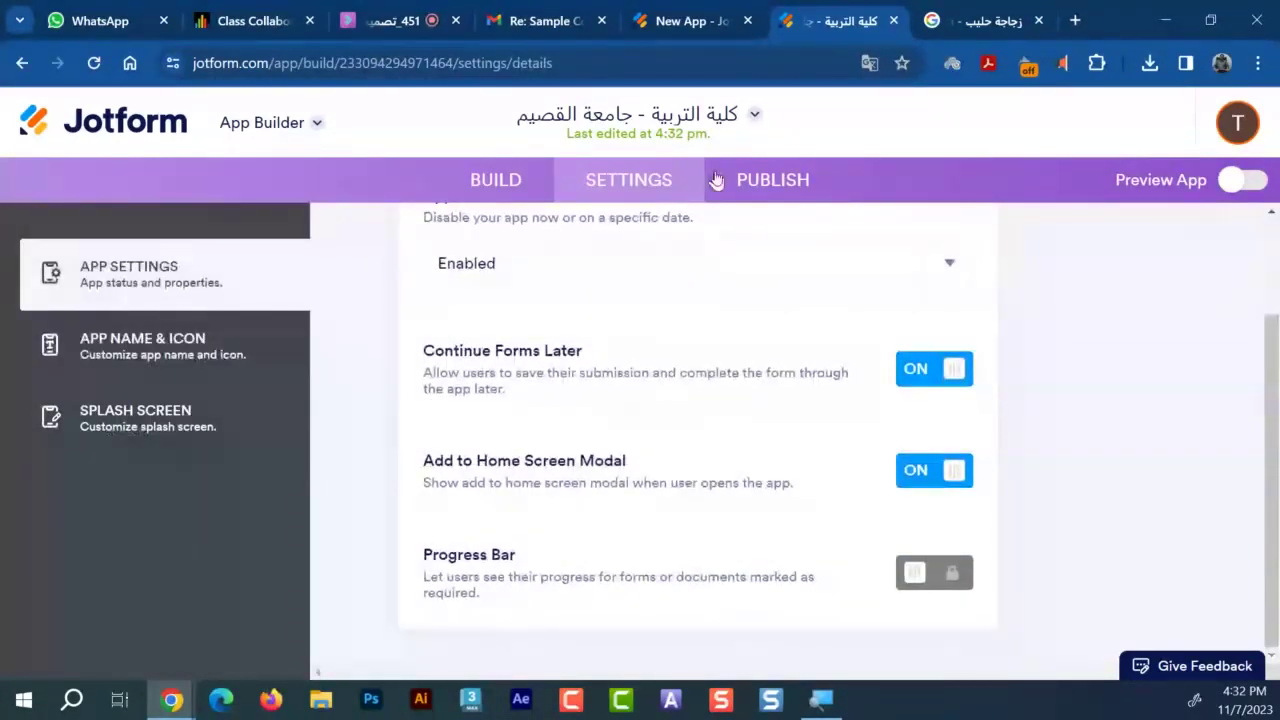
Return to building the app and give the Donation Box on Page 1 rounded button corners and a centered heading
{"action": "left_click", "coordinate": [496, 179]}
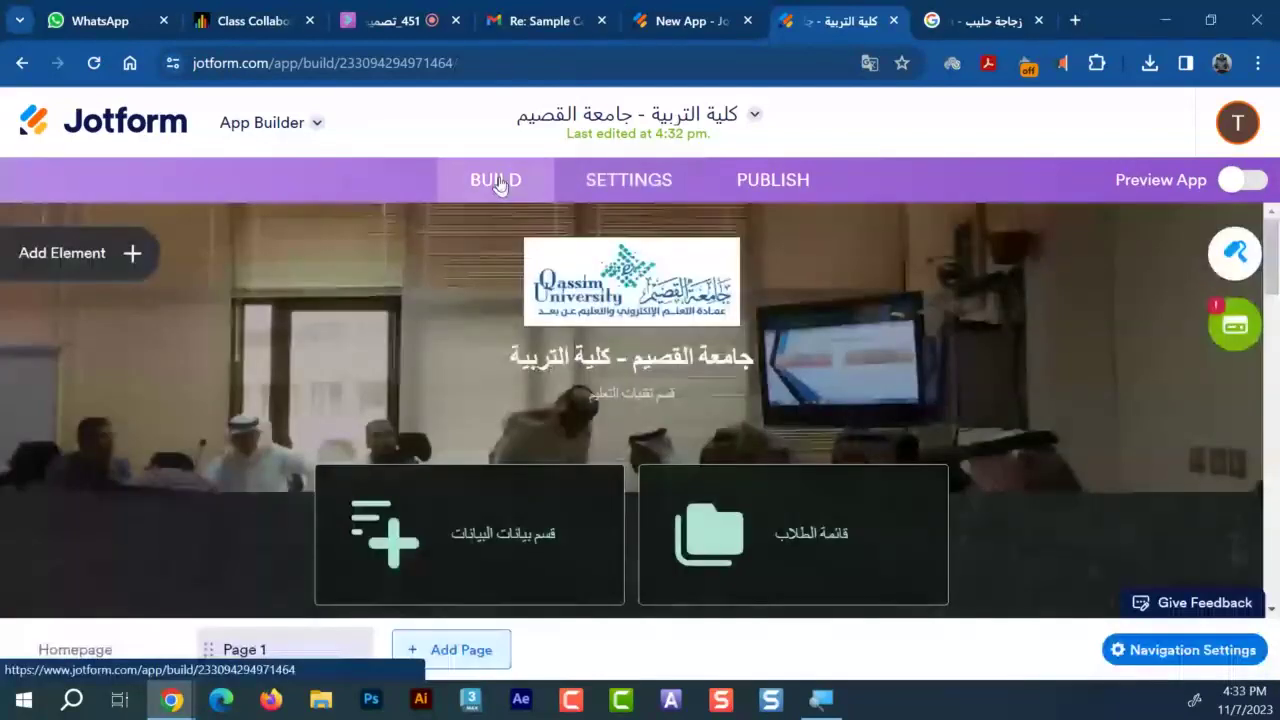
{"action": "scroll", "coordinate": [835, 445], "scroll_direction": "down", "scroll_amount": 1}
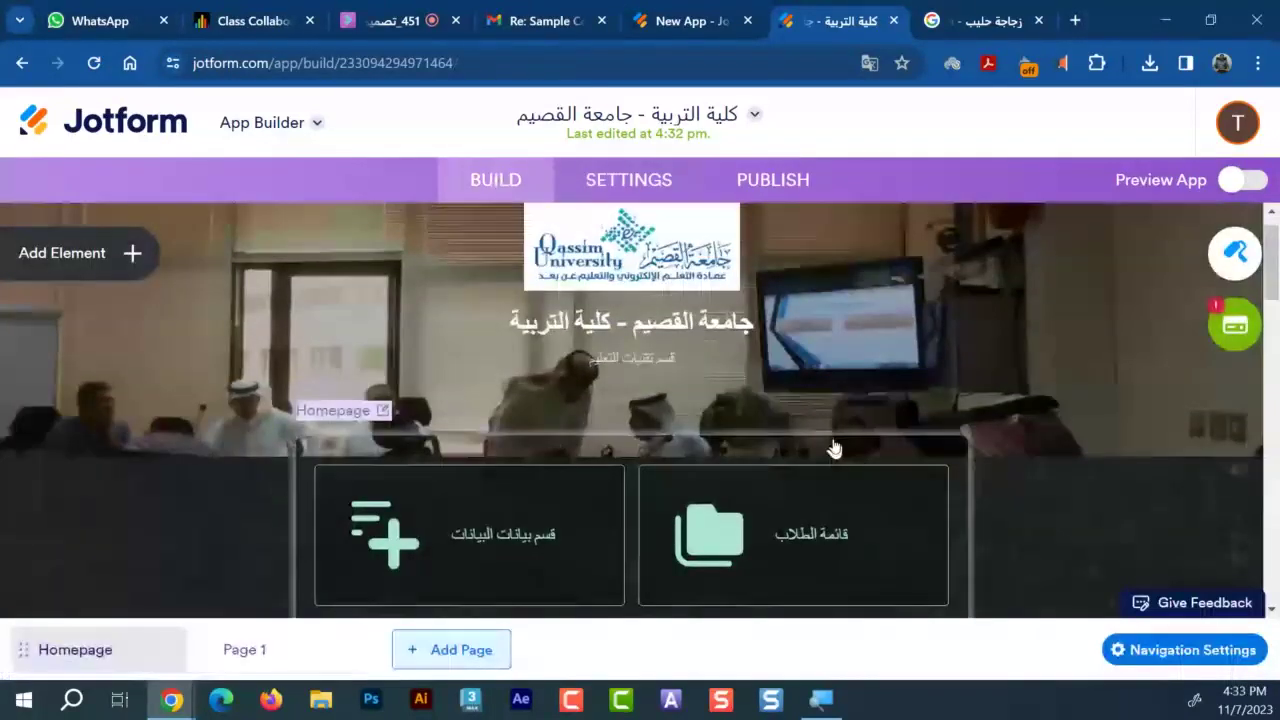
{"action": "scroll", "coordinate": [832, 465], "scroll_direction": "down", "scroll_amount": 3}
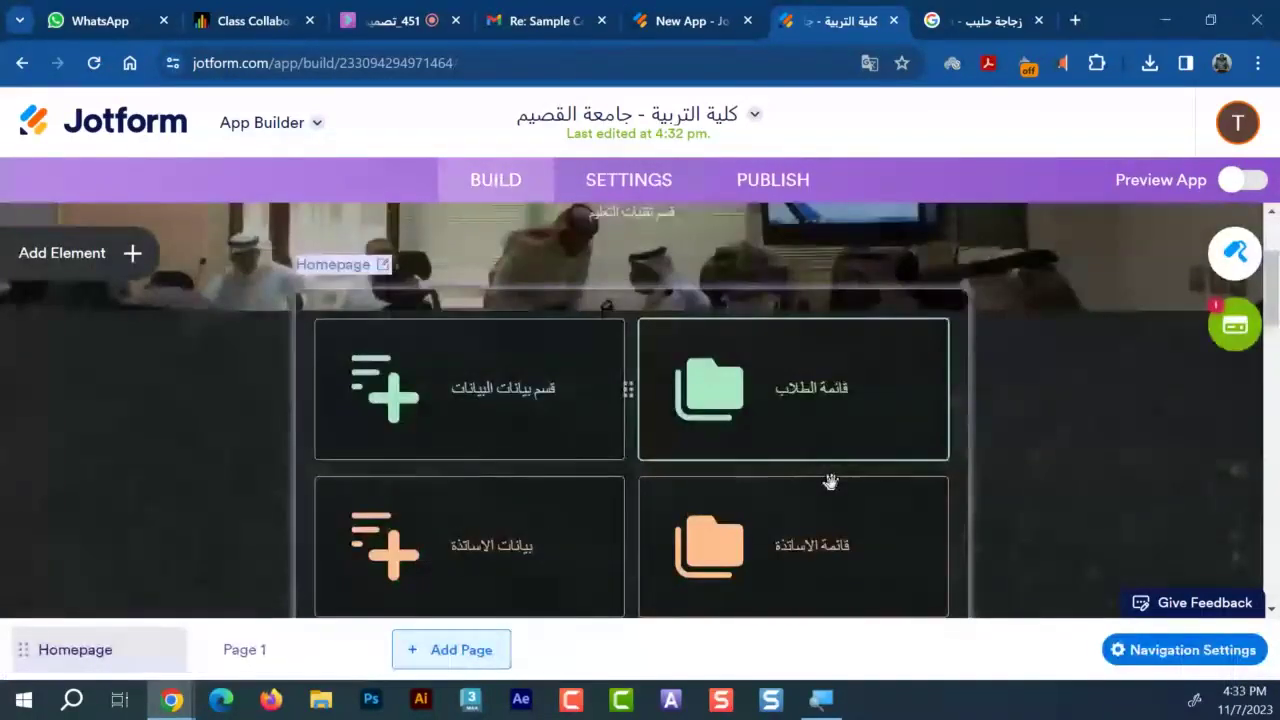
{"action": "scroll", "coordinate": [830, 482], "scroll_direction": "down", "scroll_amount": 5}
{"action": "scroll", "coordinate": [830, 482], "scroll_direction": "down", "scroll_amount": 3}
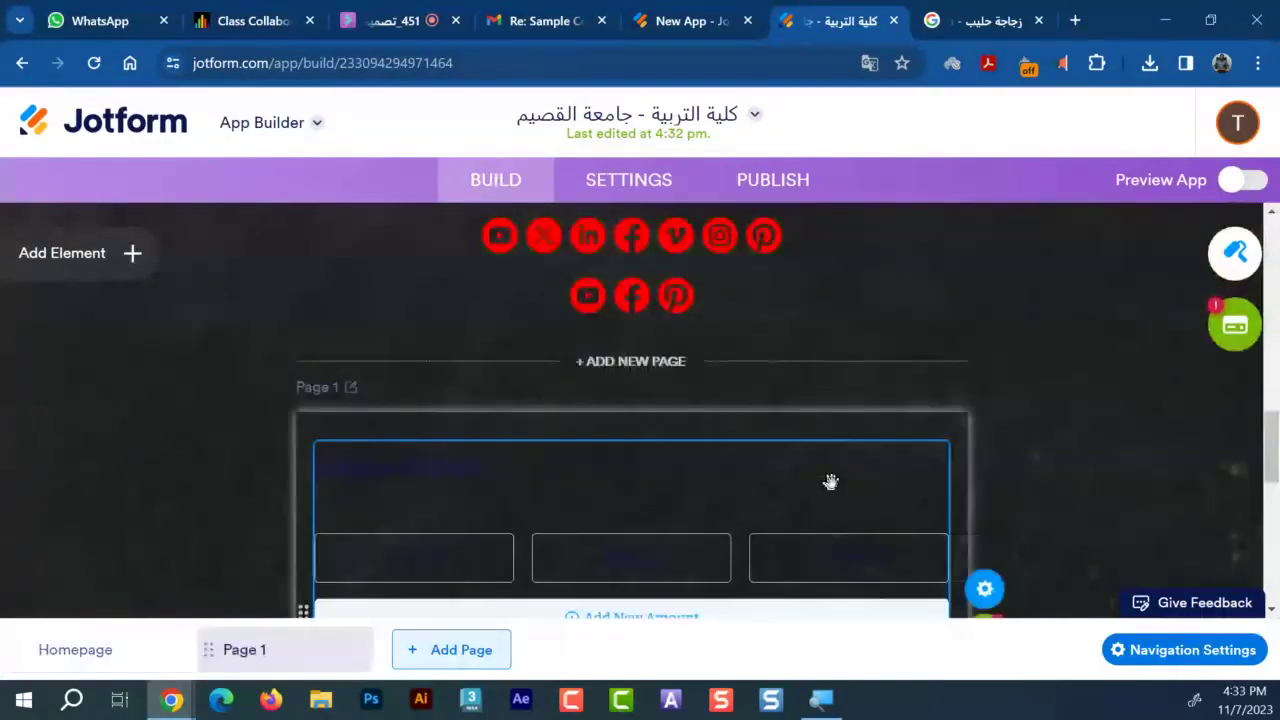
{"action": "scroll", "coordinate": [830, 482], "scroll_direction": "down", "scroll_amount": 2}
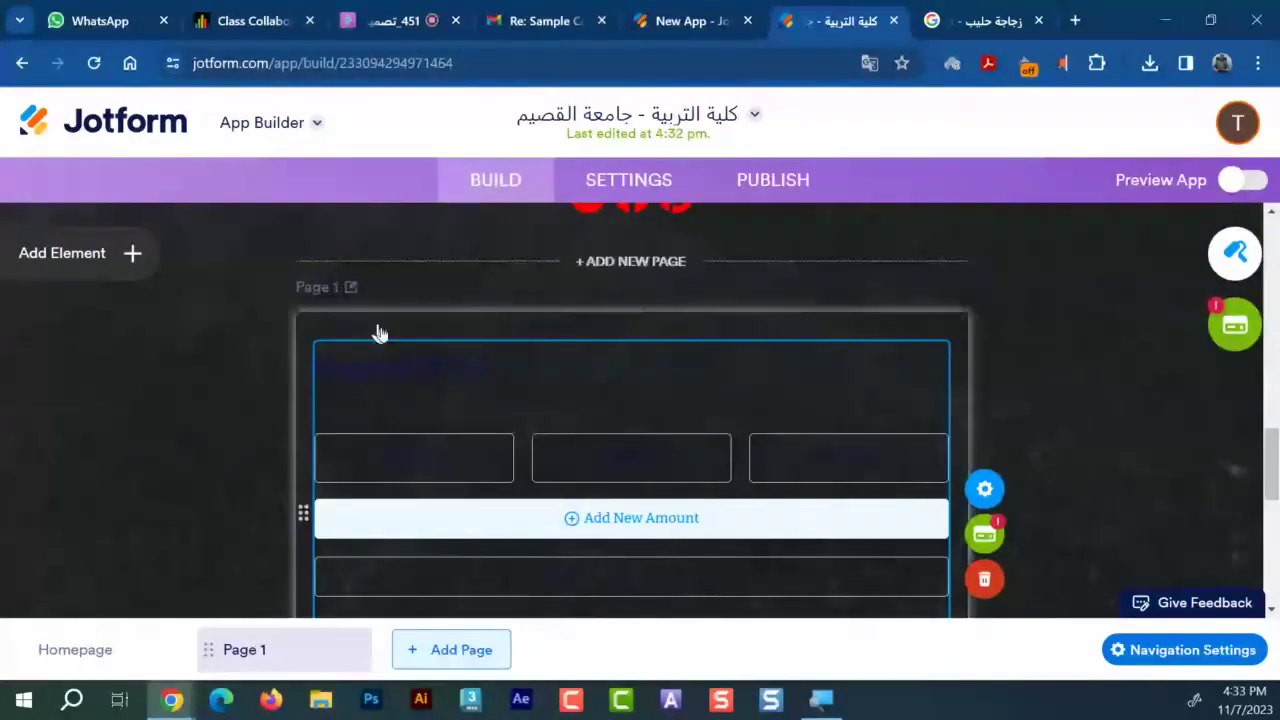
{"action": "left_click", "coordinate": [987, 493]}
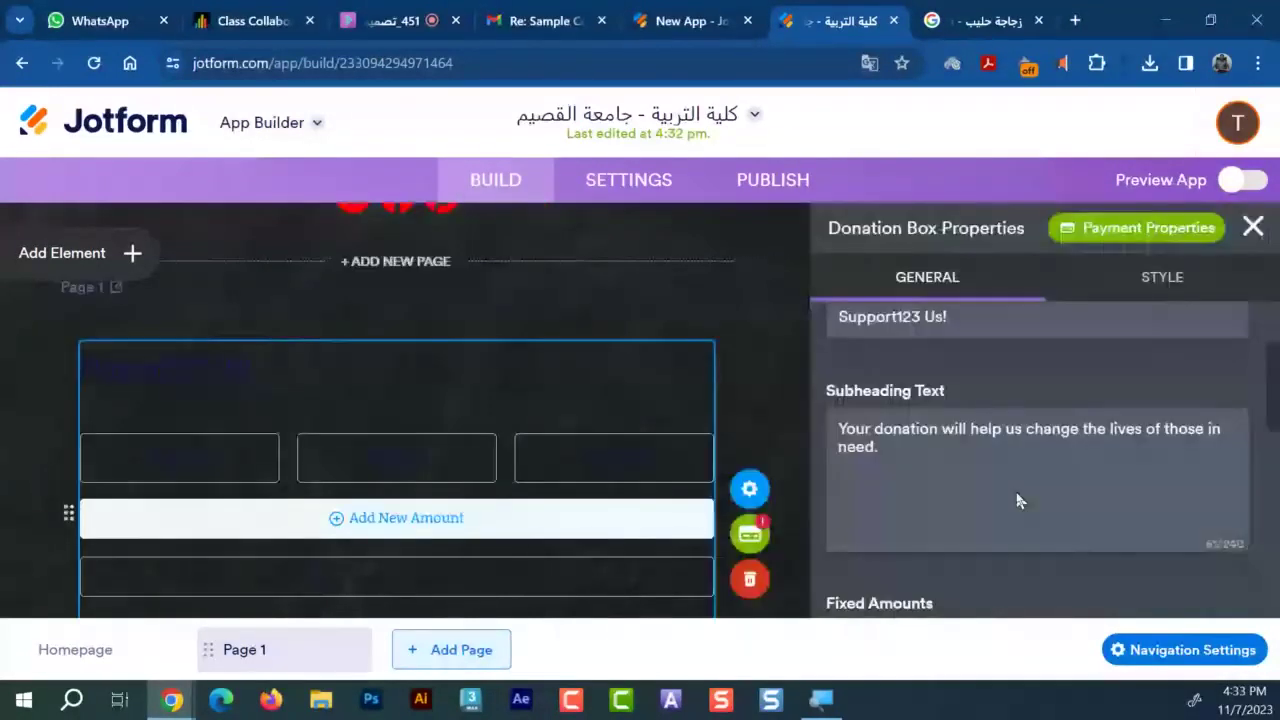
{"action": "scroll", "coordinate": [1018, 500], "scroll_direction": "up", "scroll_amount": 2}
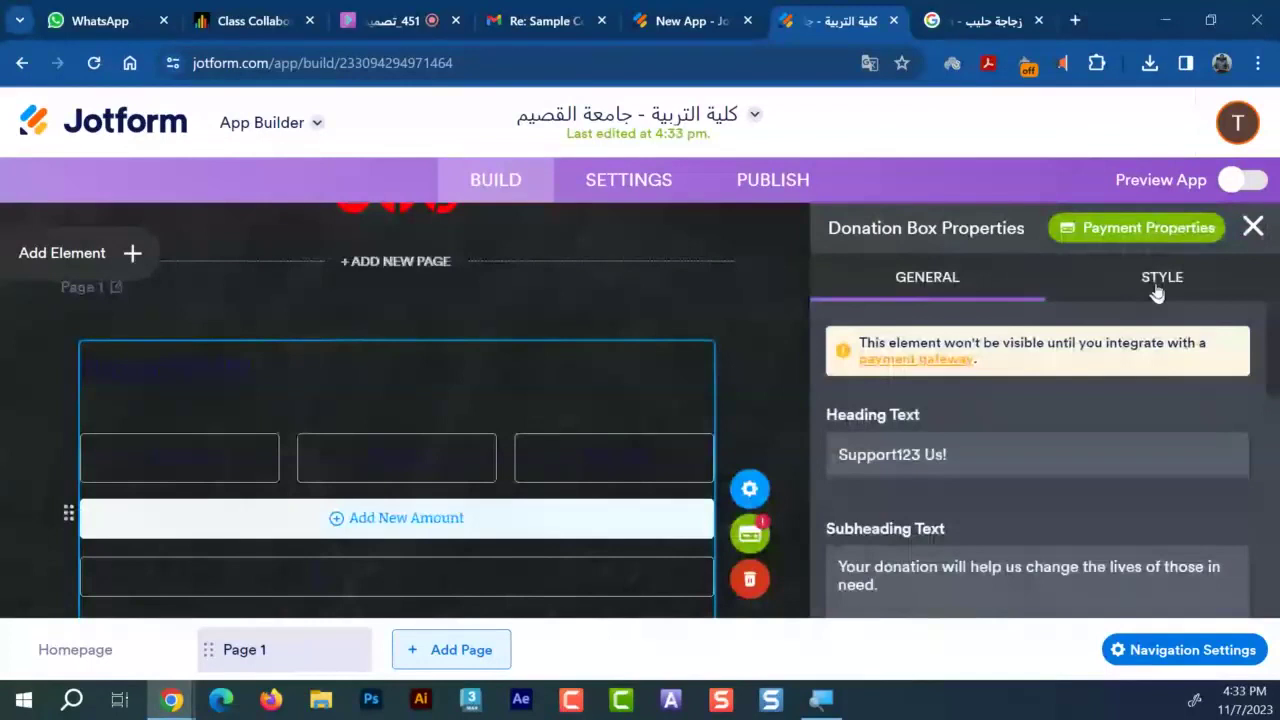
{"action": "left_click", "coordinate": [1157, 290]}
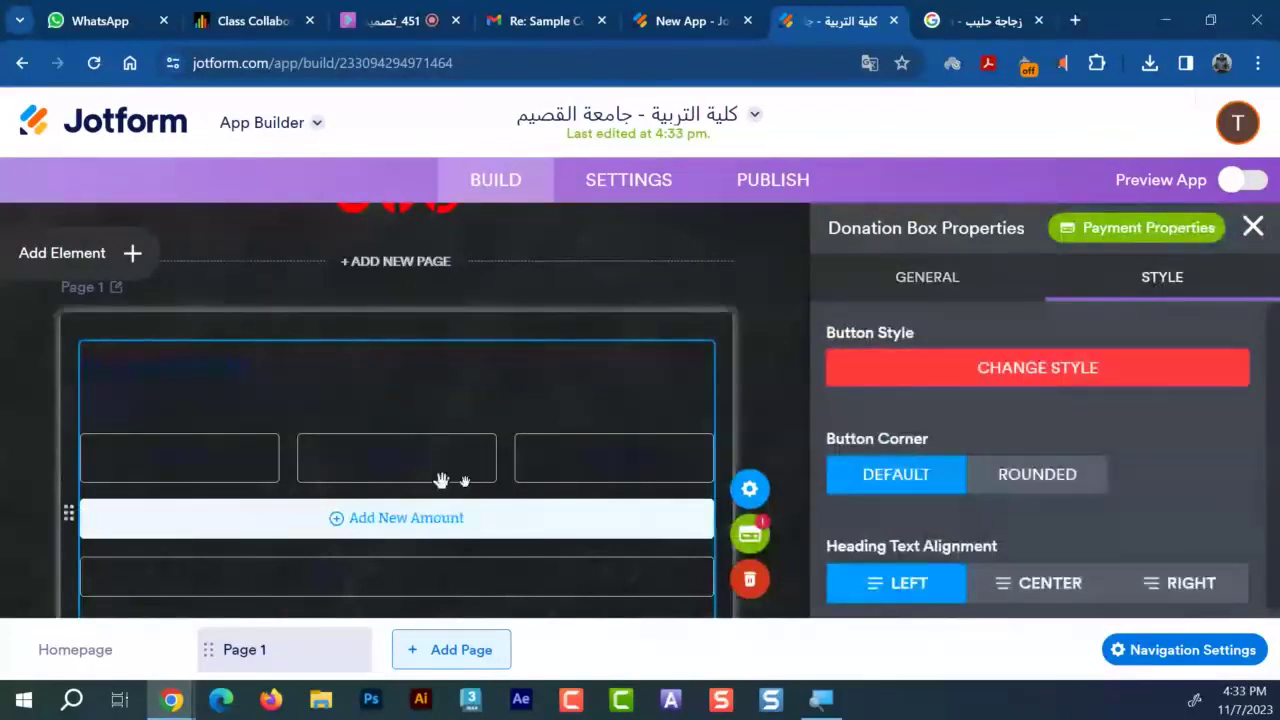
{"action": "left_click", "coordinate": [1040, 474]}
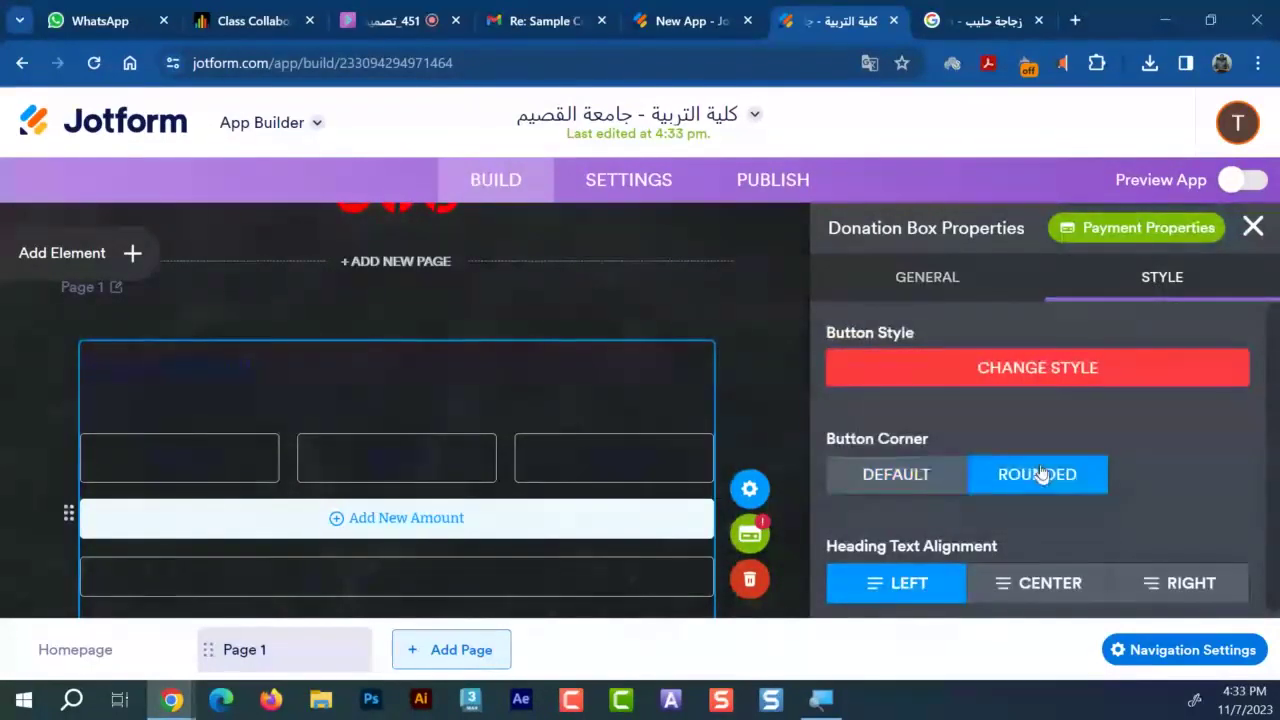
{"action": "scroll", "coordinate": [1180, 508], "scroll_direction": "down", "scroll_amount": 1}
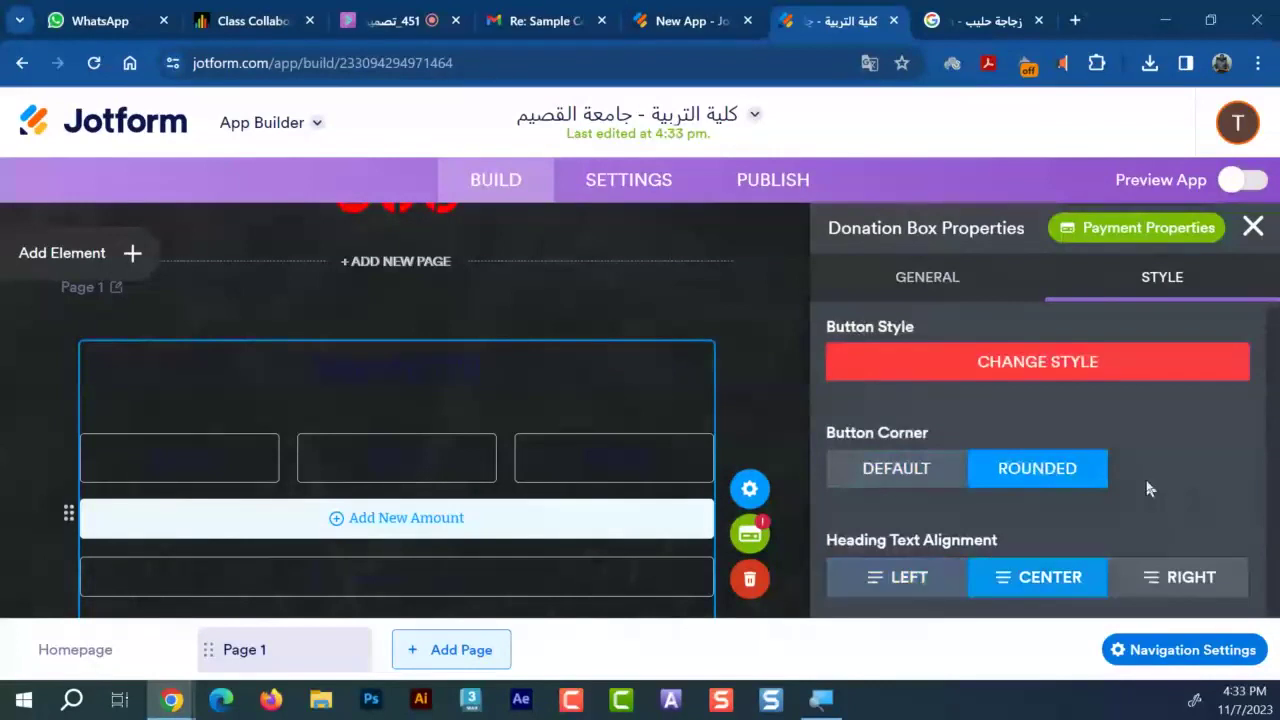
{"action": "scroll", "coordinate": [1144, 475], "scroll_direction": "up", "scroll_amount": 1}
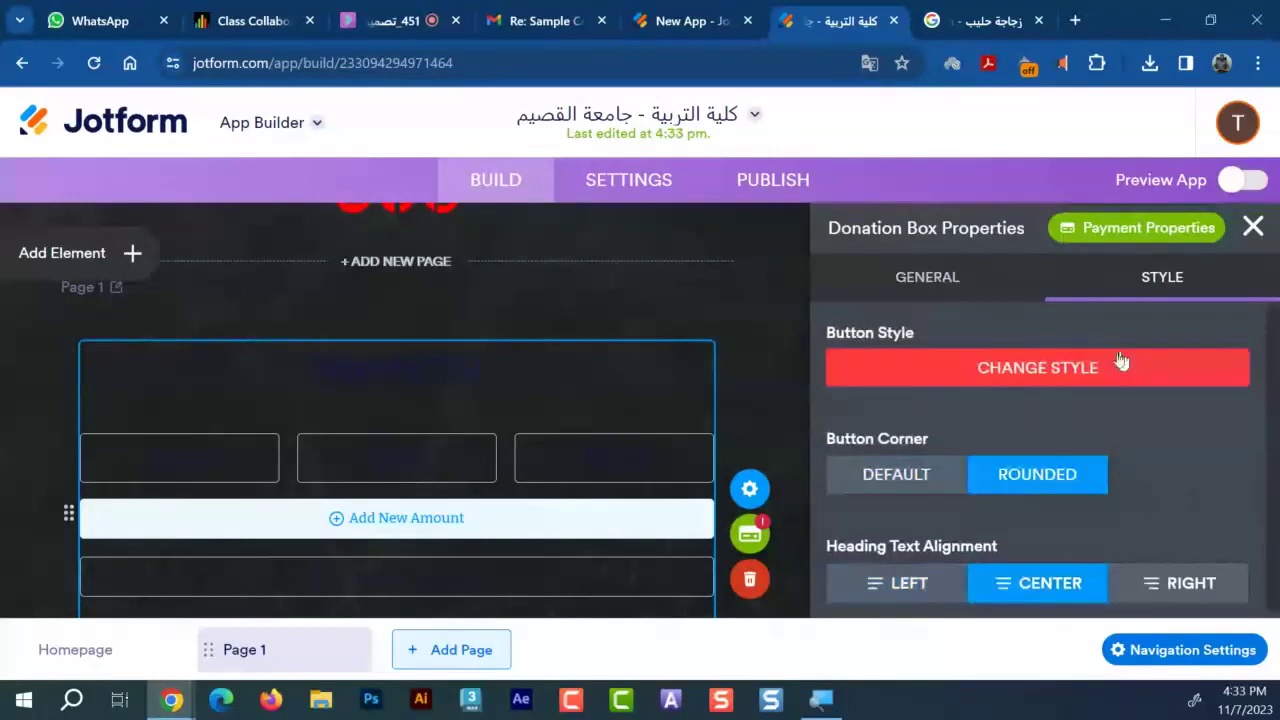
Examine the Donate Now button's custom background and font color options and the Donation Box's appearance on Page 1
{"action": "left_click", "coordinate": [1120, 364]}
{"action": "scroll", "coordinate": [1128, 426], "scroll_direction": "down", "scroll_amount": 1}
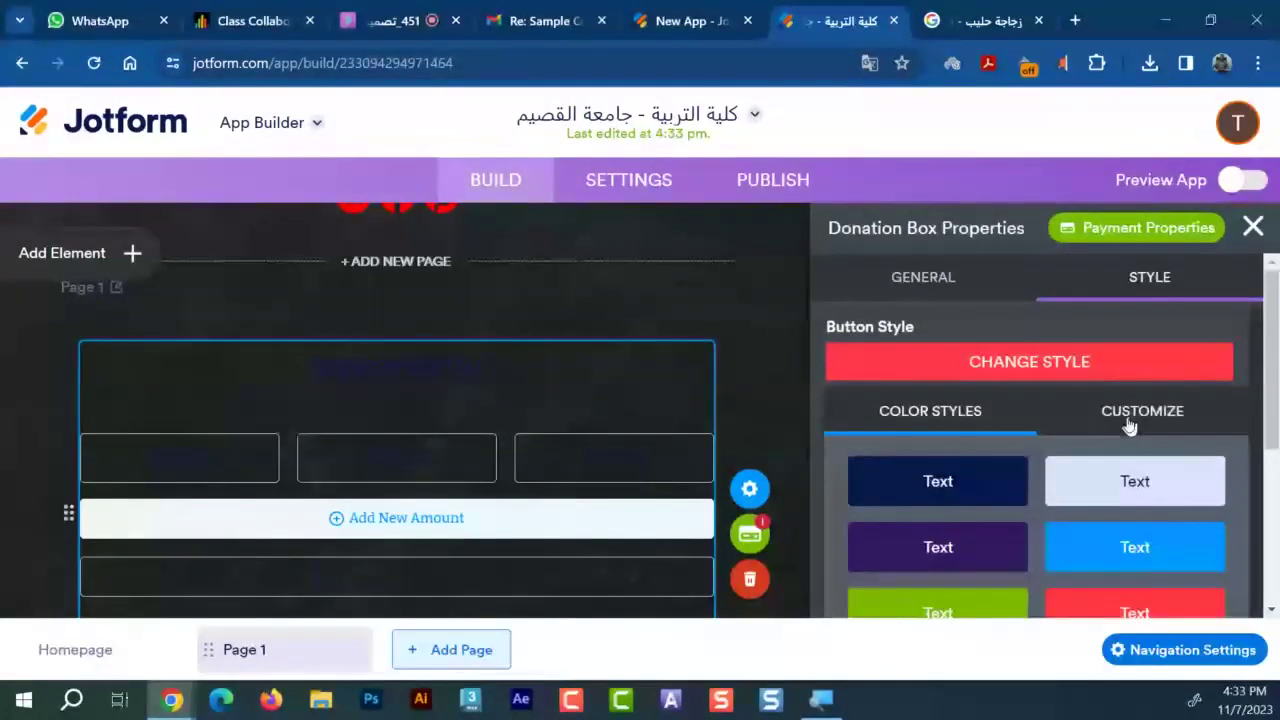
{"action": "left_click", "coordinate": [1058, 420]}
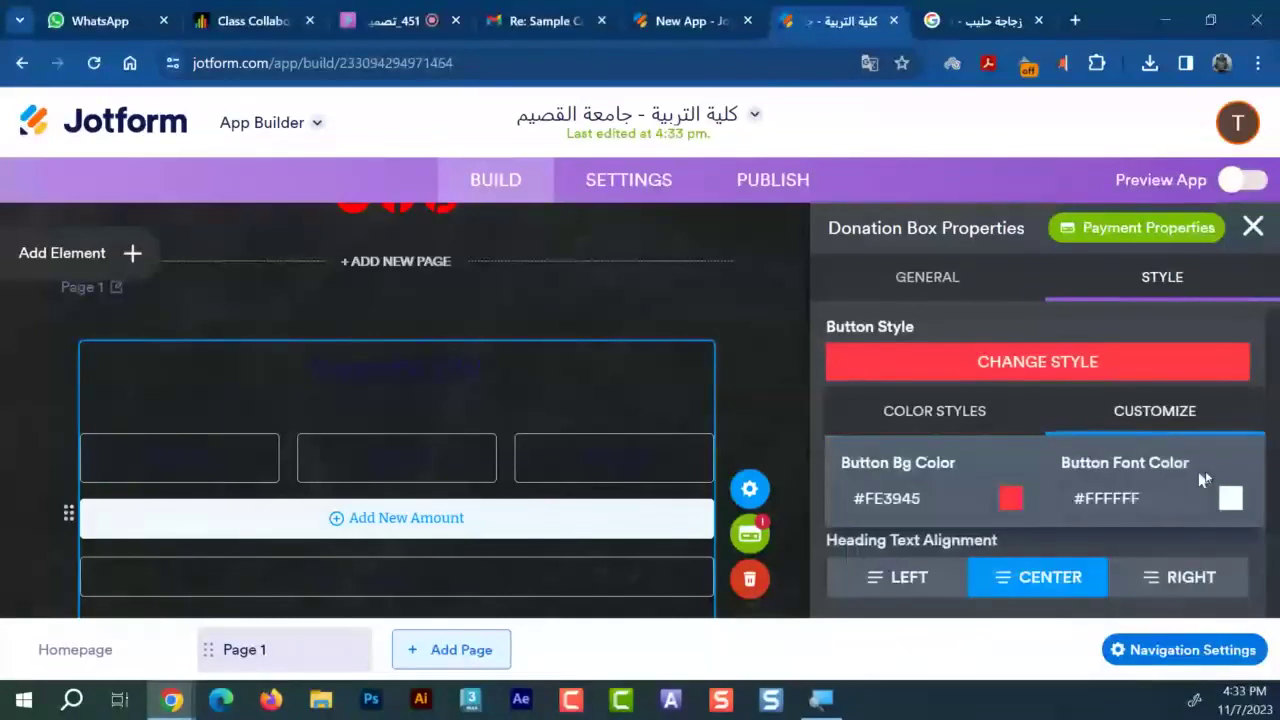
{"action": "scroll", "coordinate": [574, 506], "scroll_direction": "down", "scroll_amount": 4}
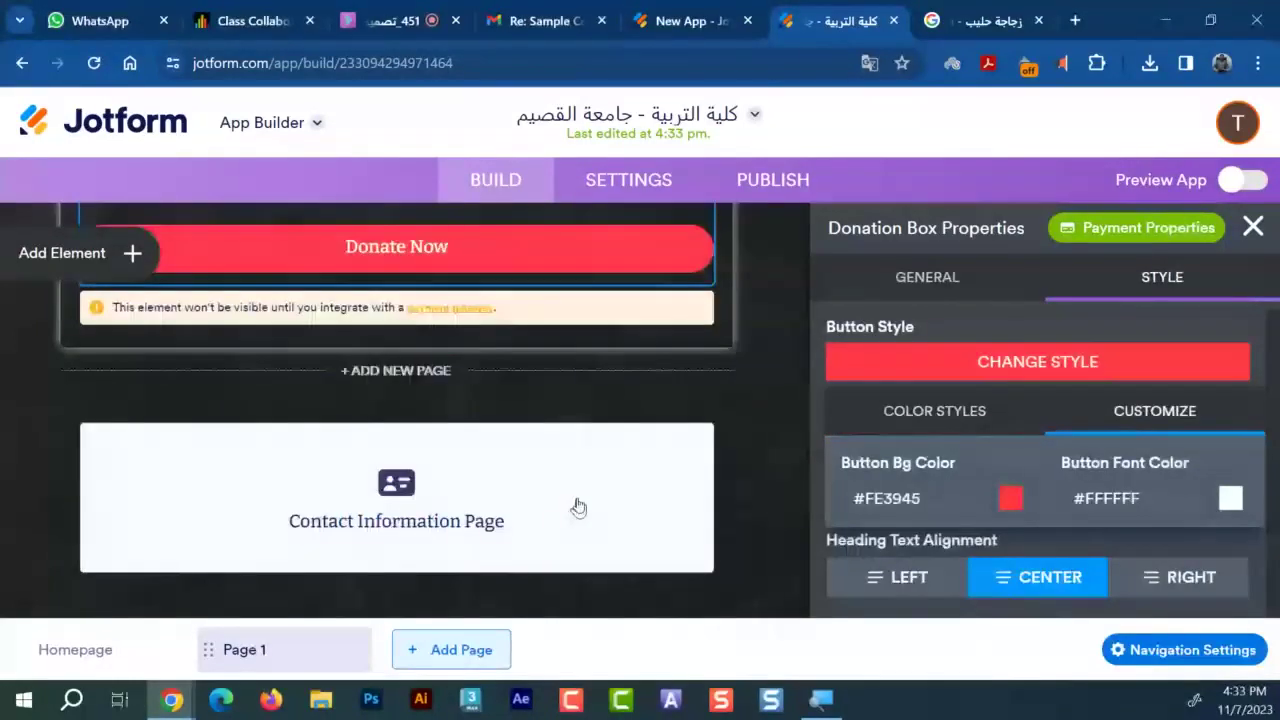
{"action": "scroll", "coordinate": [574, 506], "scroll_direction": "up", "scroll_amount": 2}
{"action": "scroll", "coordinate": [491, 586], "scroll_direction": "up", "scroll_amount": 2}
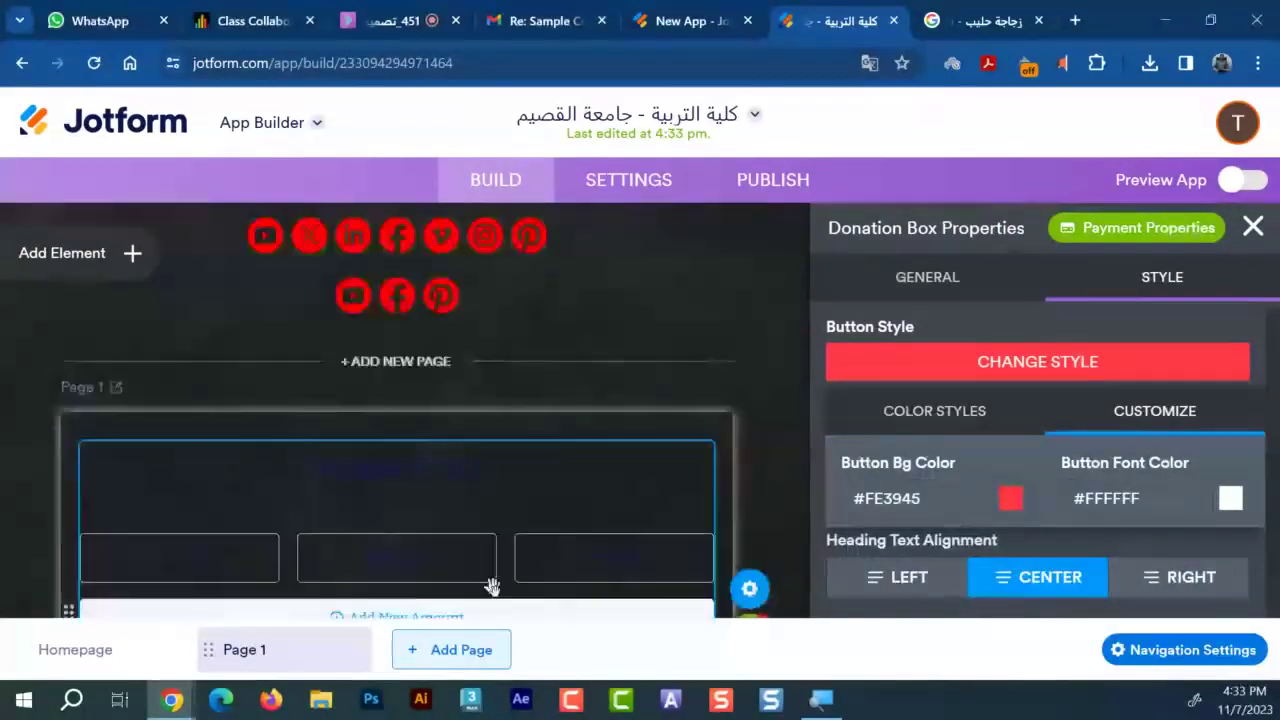
{"action": "scroll", "coordinate": [491, 586], "scroll_direction": "down", "scroll_amount": 2}
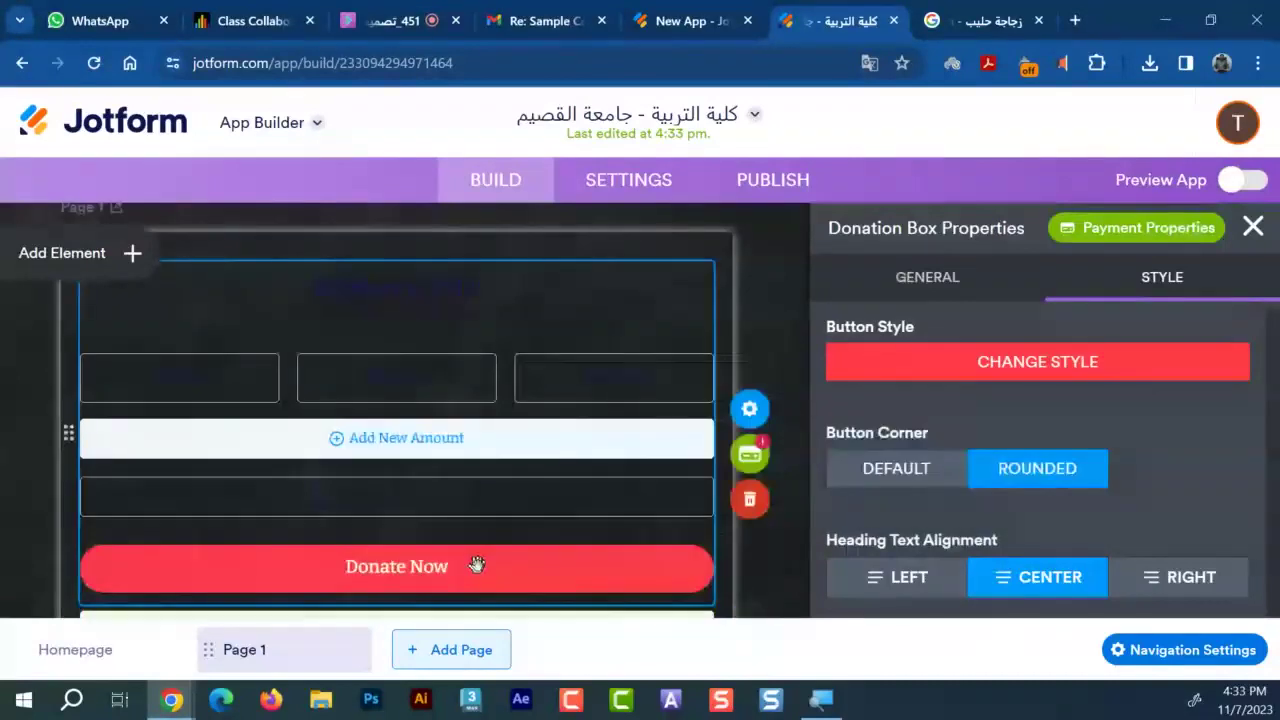
{"action": "scroll", "coordinate": [477, 566], "scroll_direction": "down", "scroll_amount": 1}
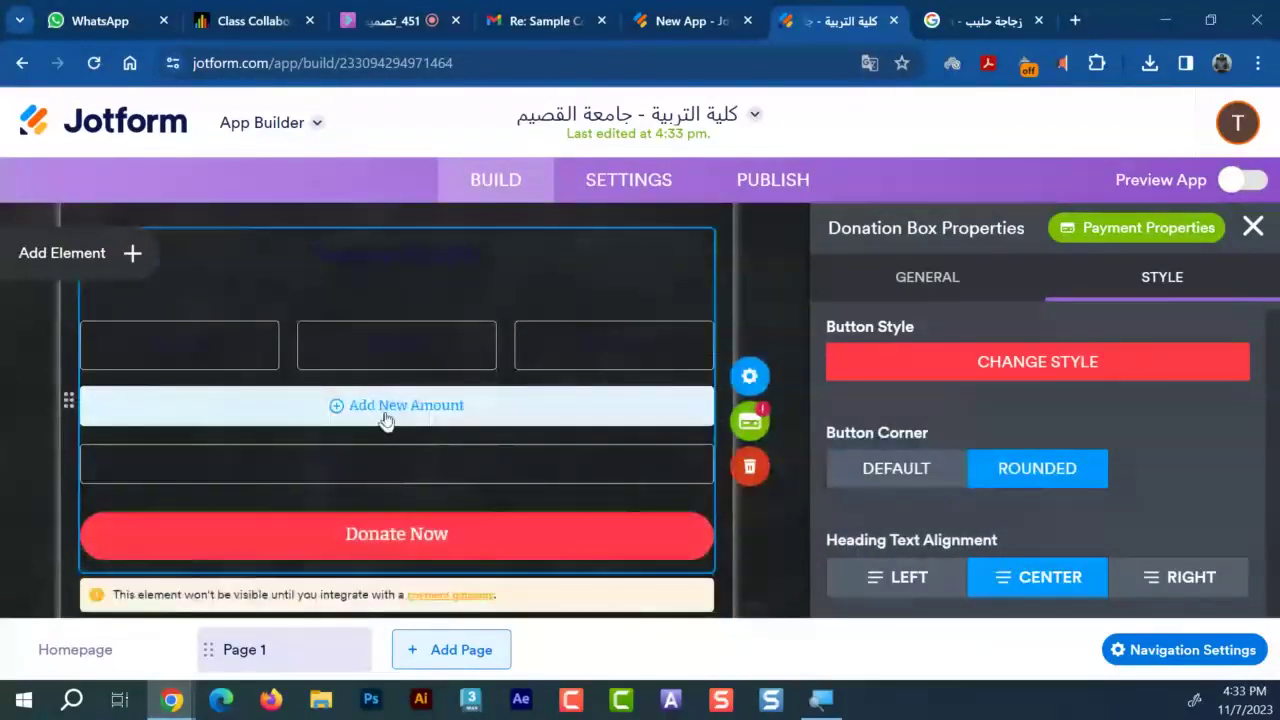
Delete the Donation Box's $10.00 and $25.00 fixed amounts and add a blank entry for a new amount
{"action": "left_click", "coordinate": [910, 274]}
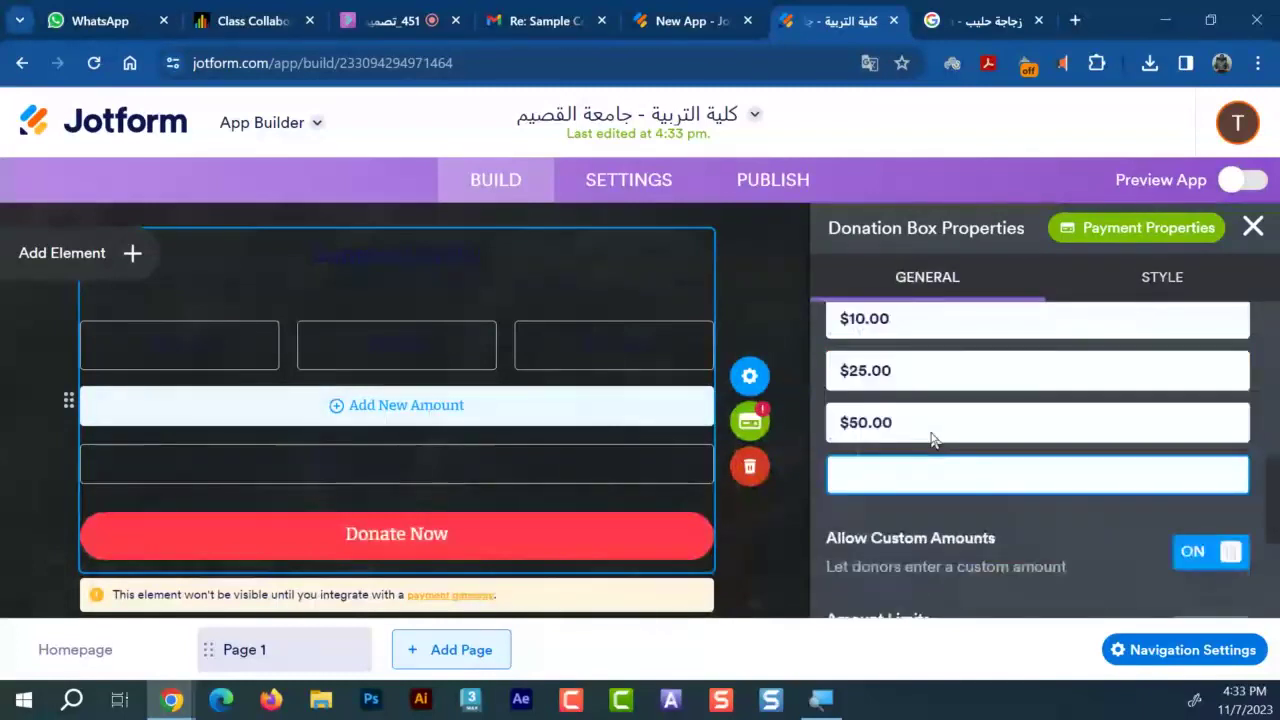
{"action": "scroll", "coordinate": [912, 504], "scroll_direction": "up", "scroll_amount": 2}
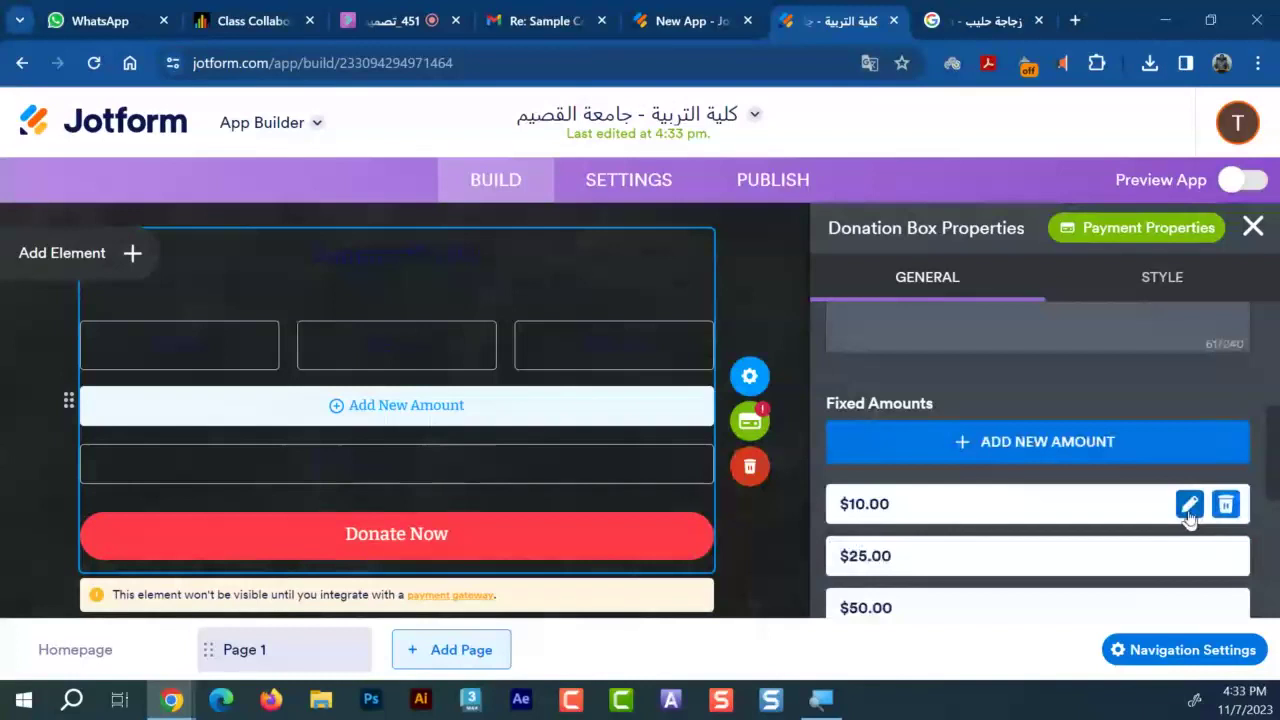
{"action": "left_click", "coordinate": [1224, 504]}
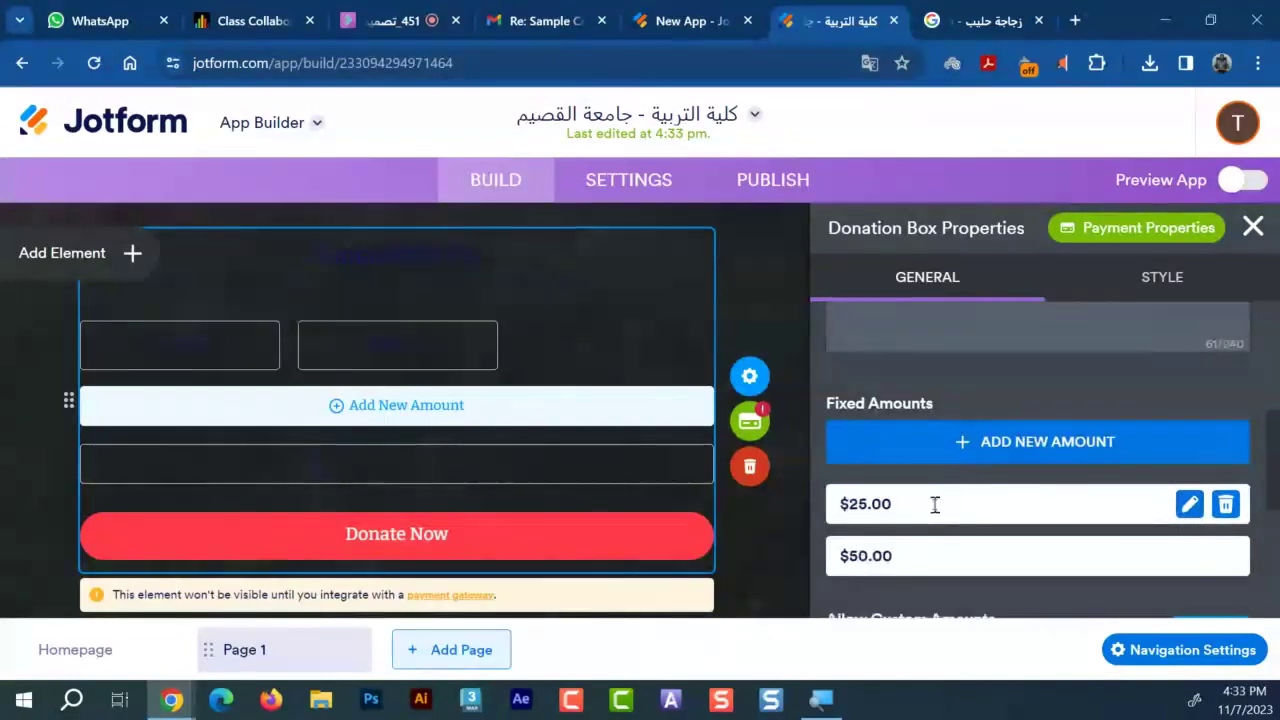
{"action": "left_click", "coordinate": [997, 453]}
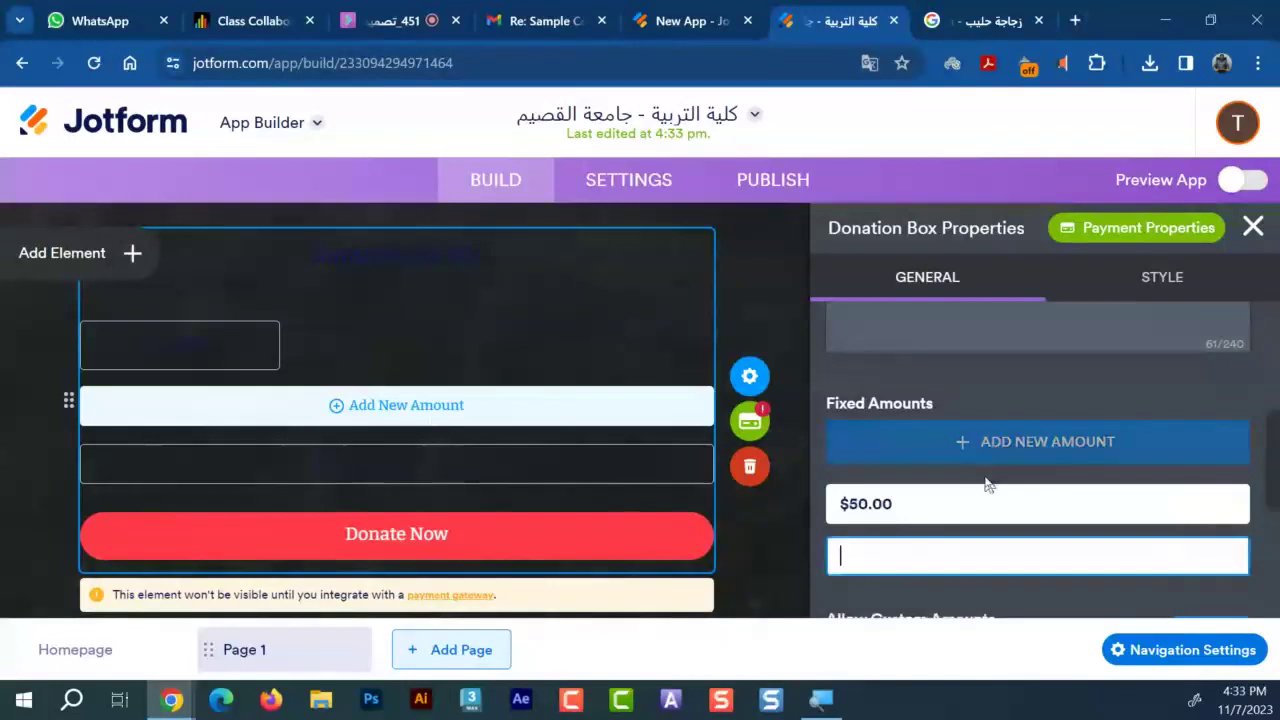
{"action": "scroll", "coordinate": [988, 489], "scroll_direction": "up", "scroll_amount": 2}
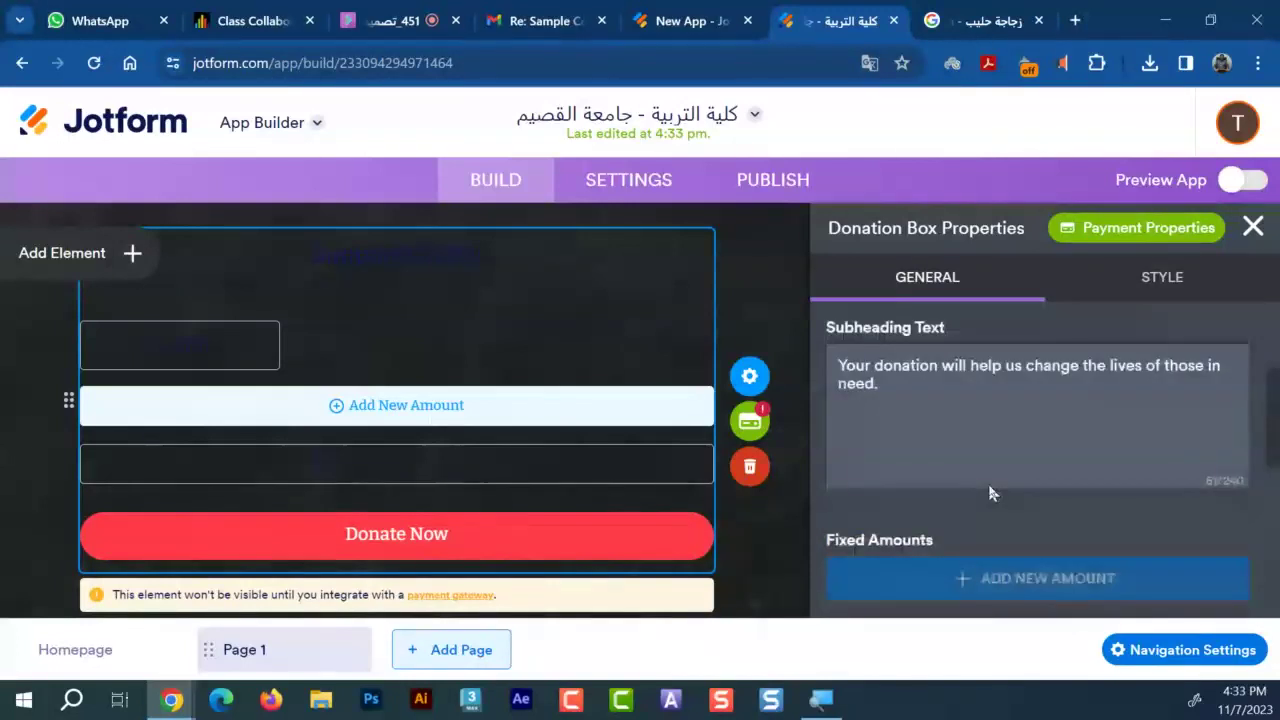
Delete the Donation Box's $50.00 fixed amount and leave the blank new amount unfilled
{"action": "scroll", "coordinate": [988, 493], "scroll_direction": "down", "scroll_amount": 2}
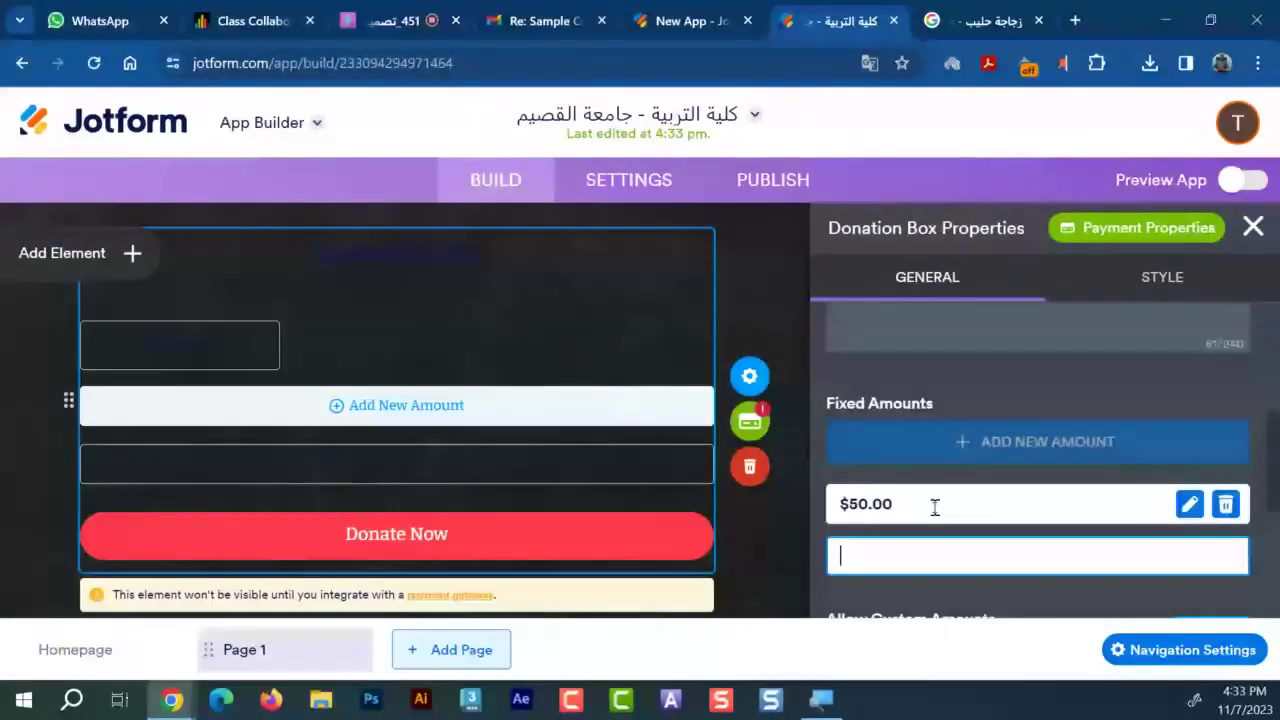
{"action": "triple_click", "coordinate": [953, 503]}
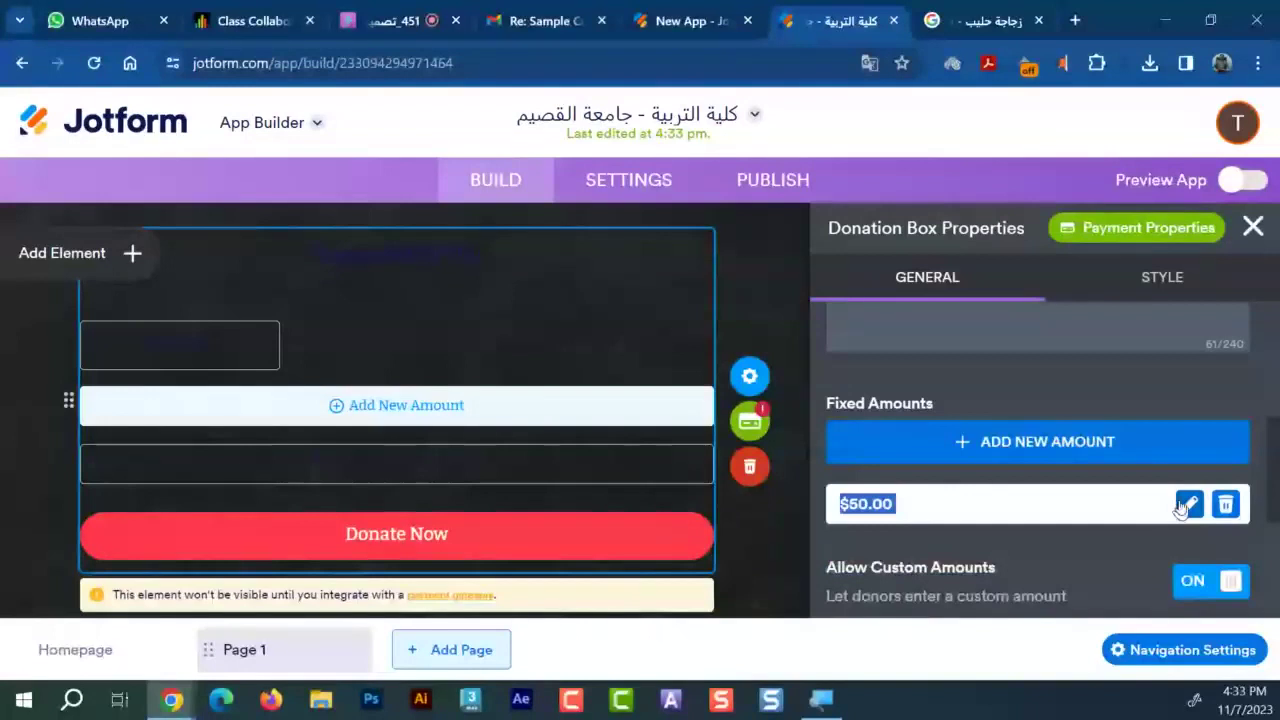
{"action": "left_click", "coordinate": [1226, 504]}
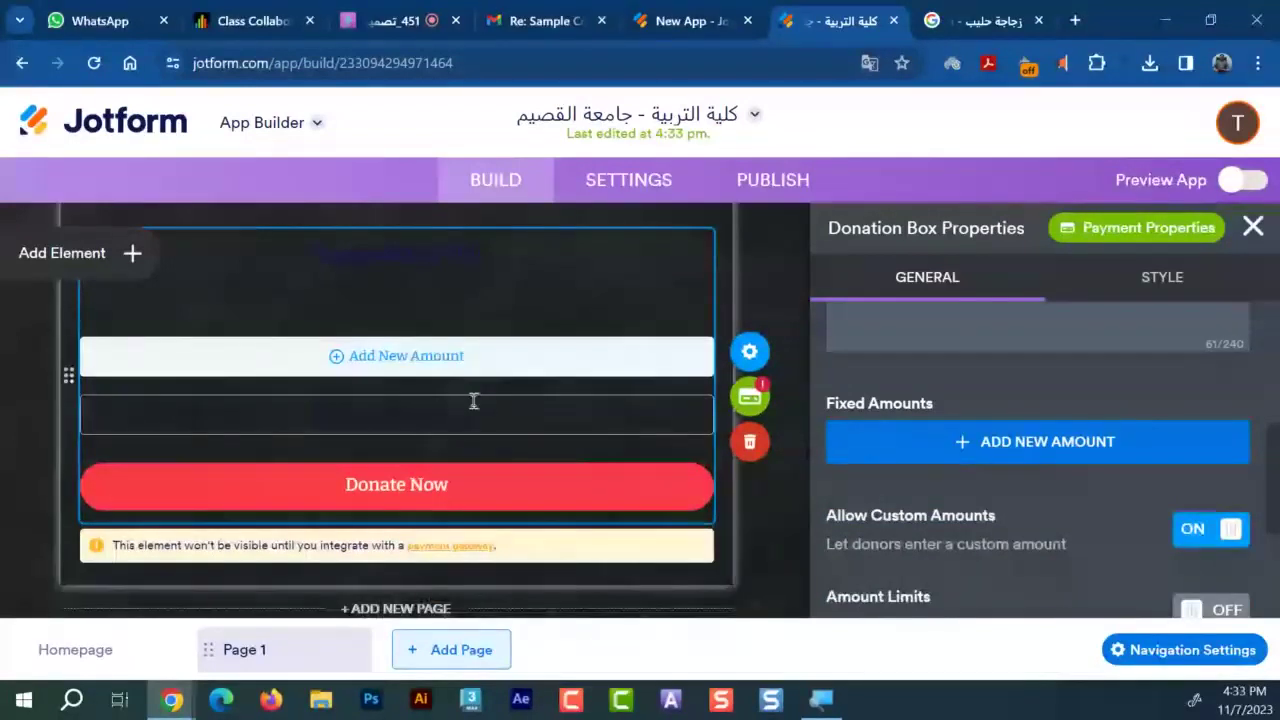
Examine the payment gateways offered for the Donation Box's payment integration, then close the gateway list without choosing one
{"action": "scroll", "coordinate": [930, 515], "scroll_direction": "up", "scroll_amount": 5}
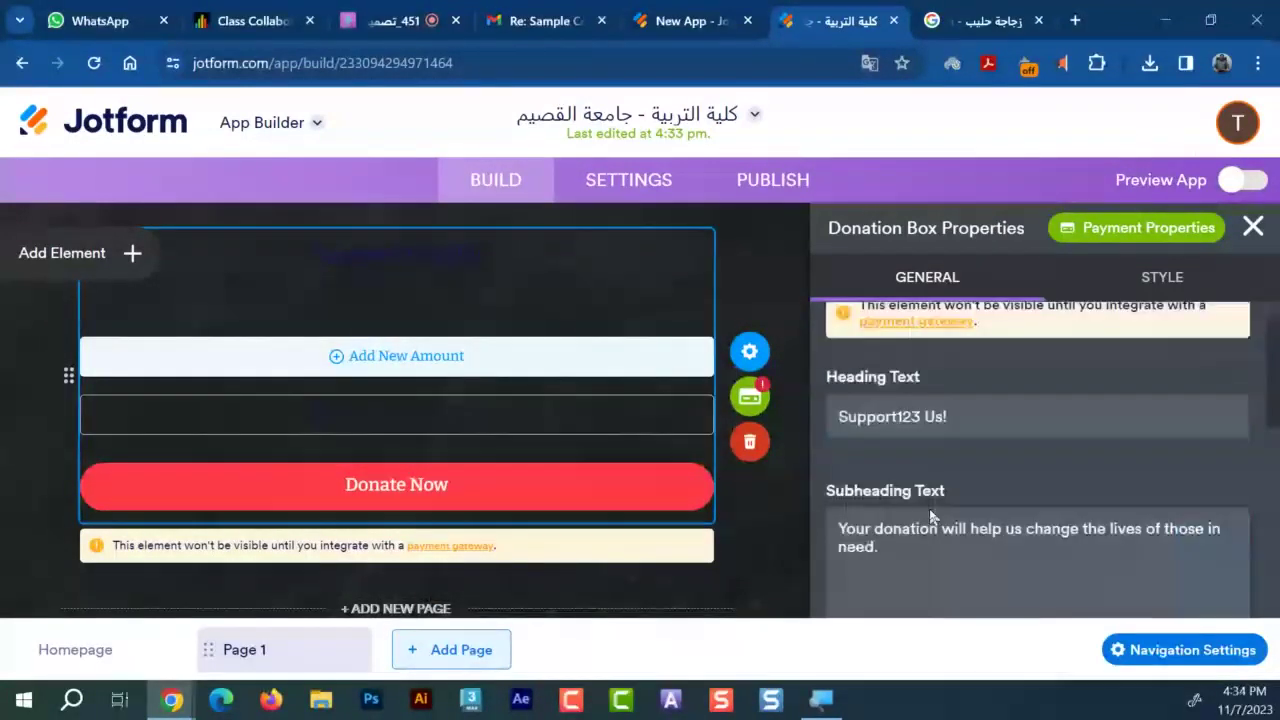
{"action": "scroll", "coordinate": [930, 515], "scroll_direction": "up", "scroll_amount": 1}
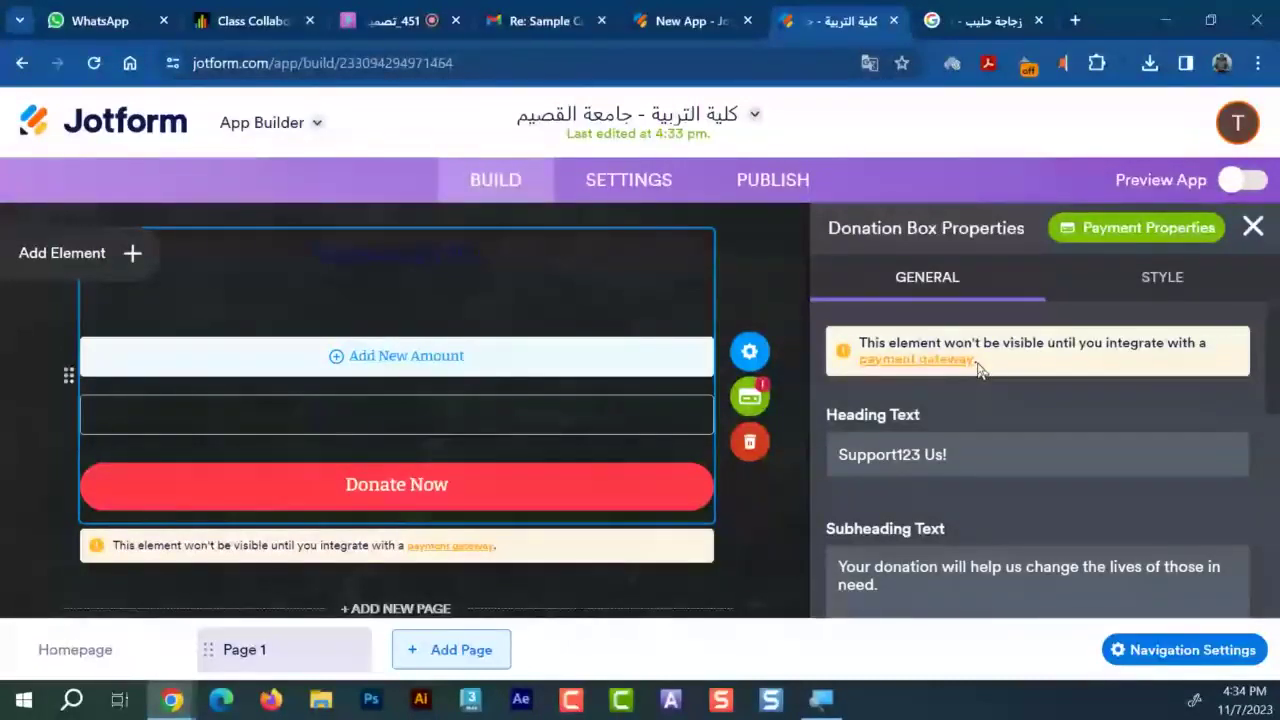
{"action": "left_click", "coordinate": [750, 398]}
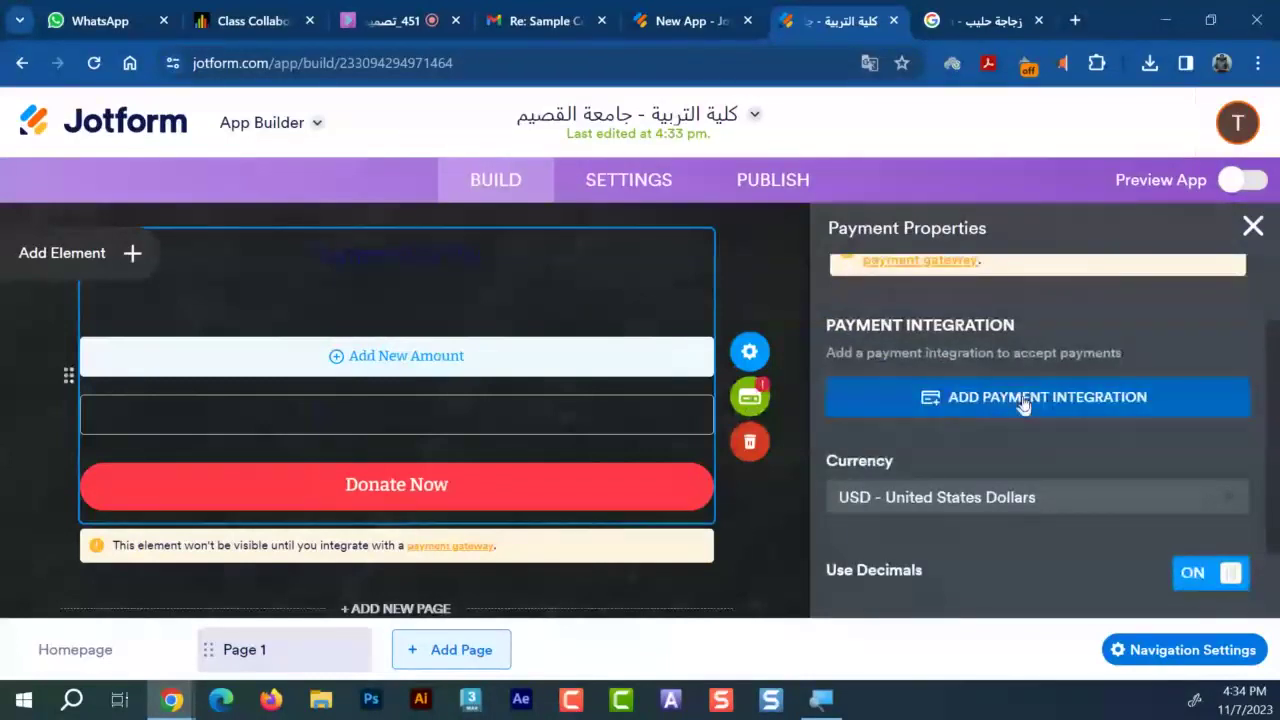
{"action": "left_click", "coordinate": [1023, 400]}
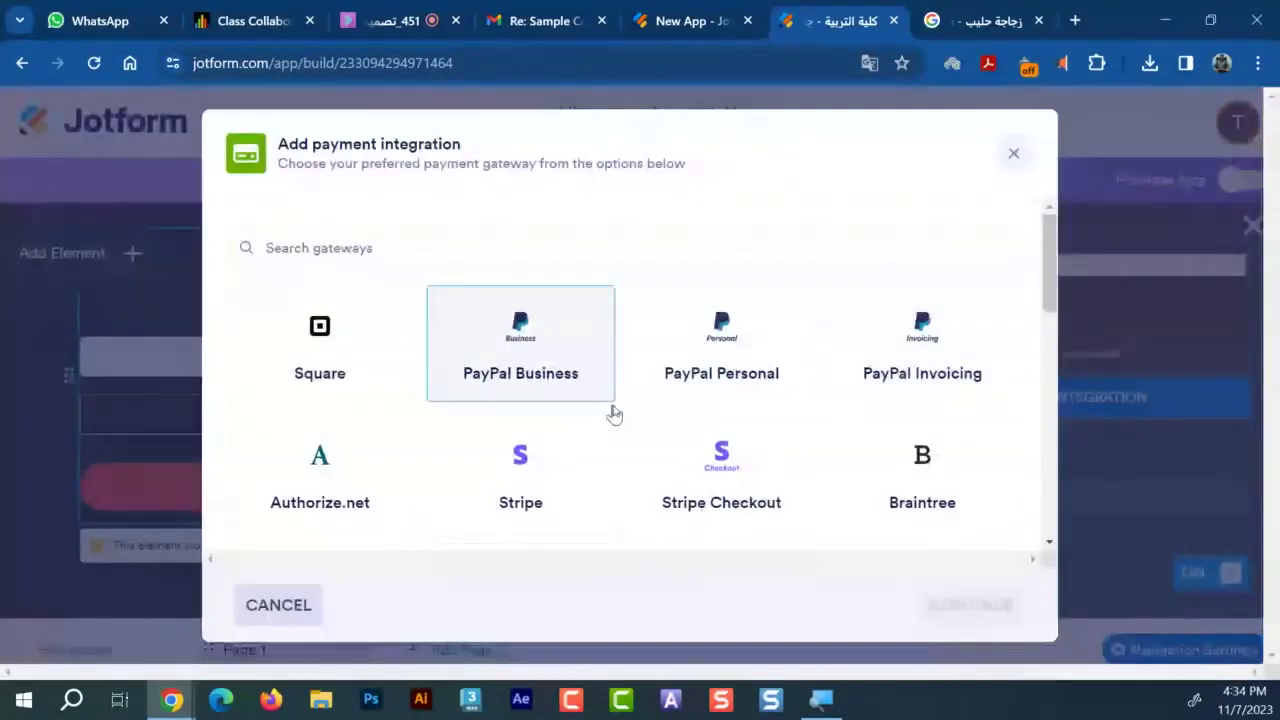
{"action": "scroll", "coordinate": [650, 405], "scroll_direction": "down", "scroll_amount": 1}
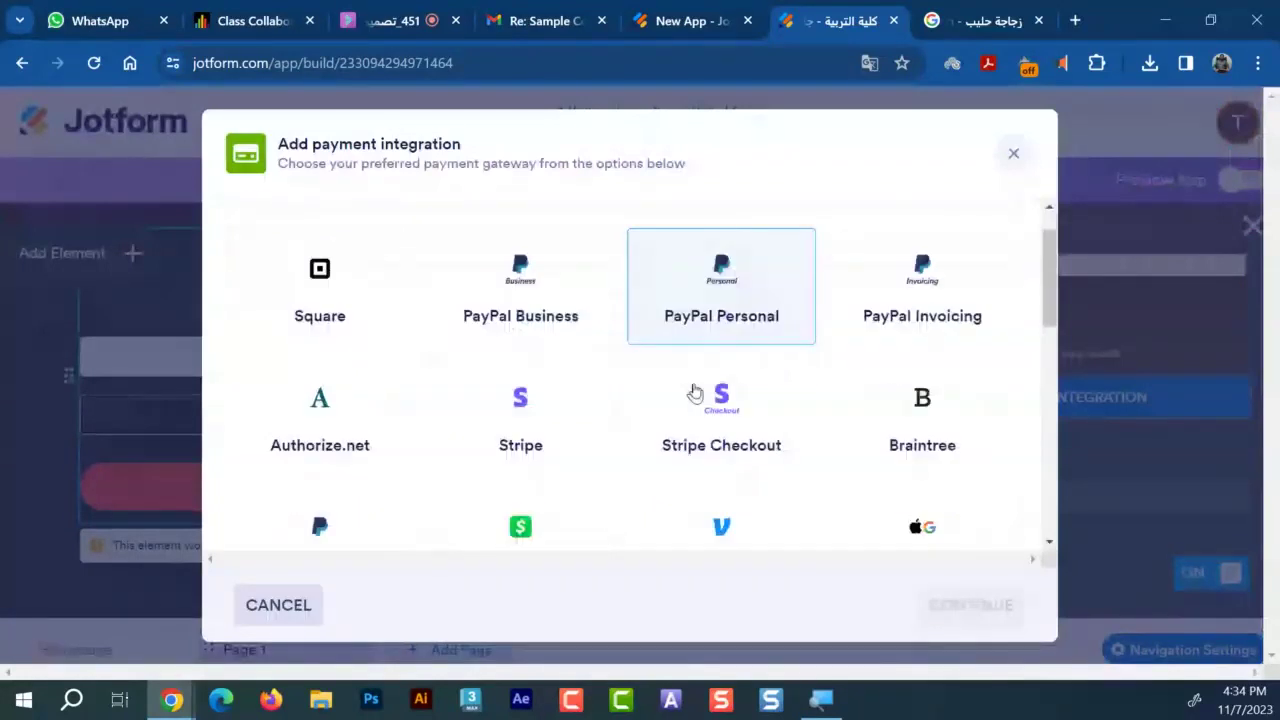
{"action": "scroll", "coordinate": [695, 392], "scroll_direction": "down", "scroll_amount": 4}
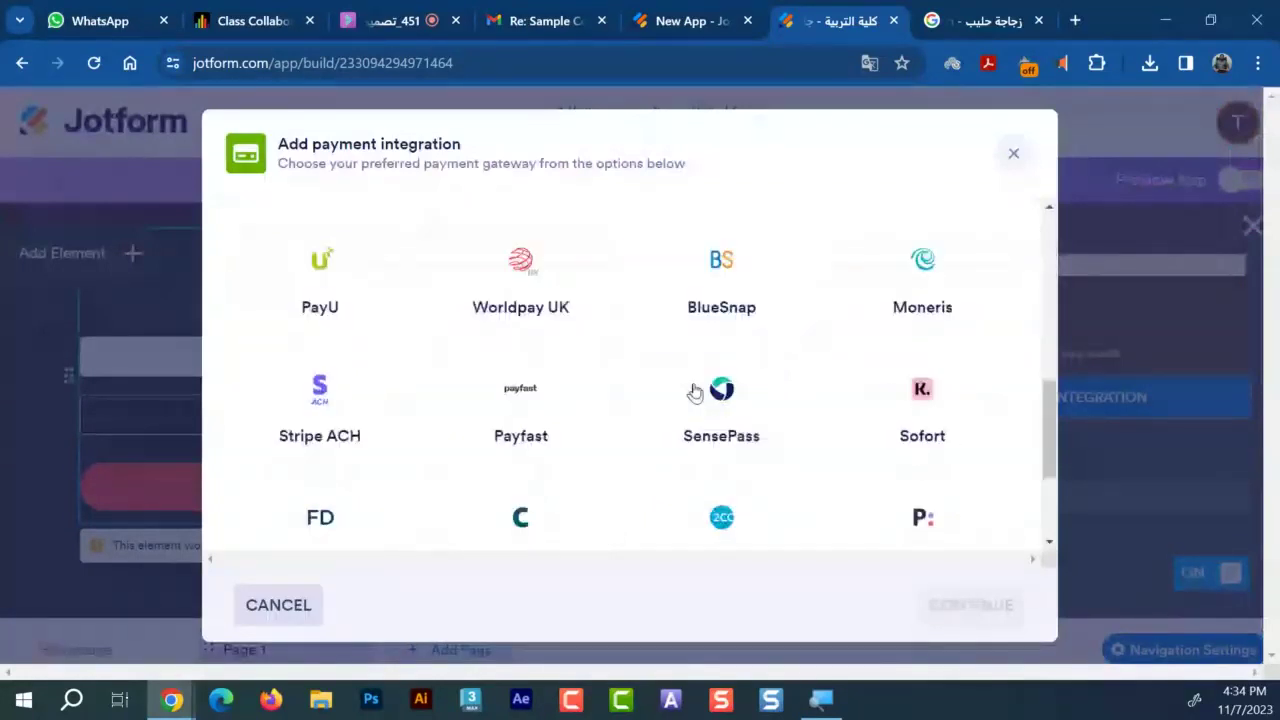
{"action": "scroll", "coordinate": [695, 392], "scroll_direction": "up", "scroll_amount": 3}
{"action": "scroll", "coordinate": [695, 392], "scroll_direction": "up", "scroll_amount": 5}
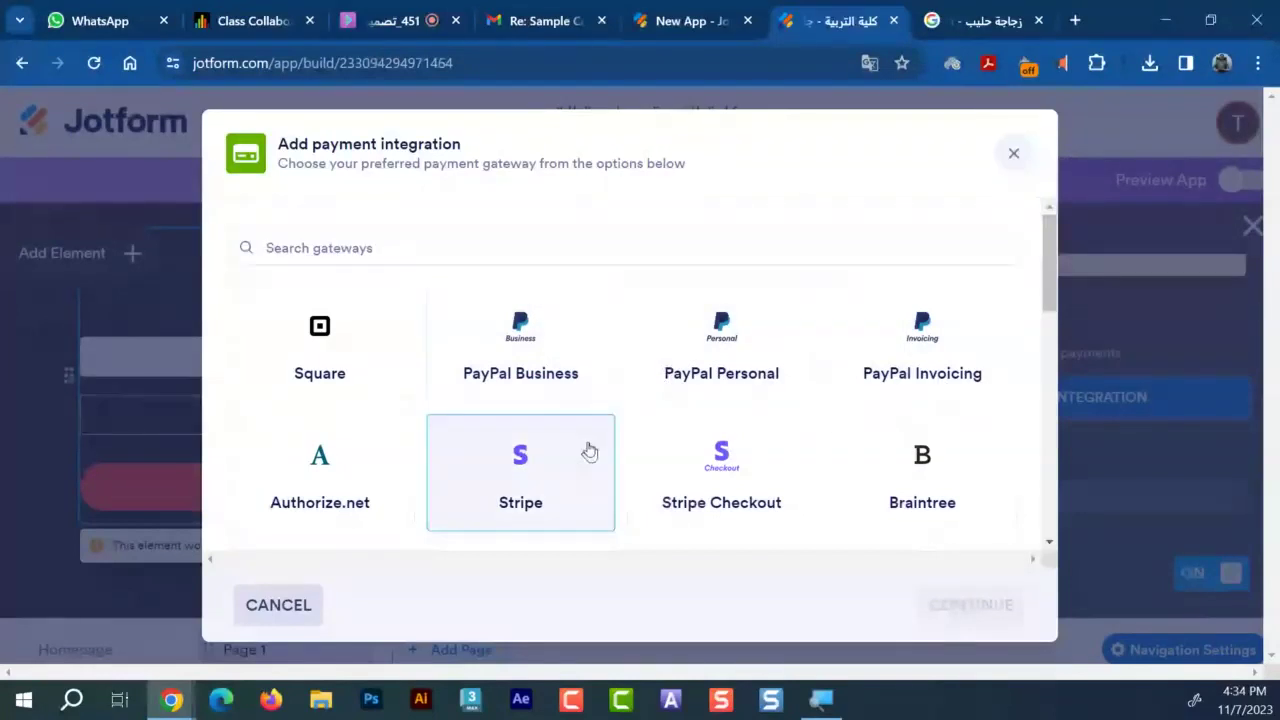
{"action": "scroll", "coordinate": [490, 408], "scroll_direction": "down", "scroll_amount": 2}
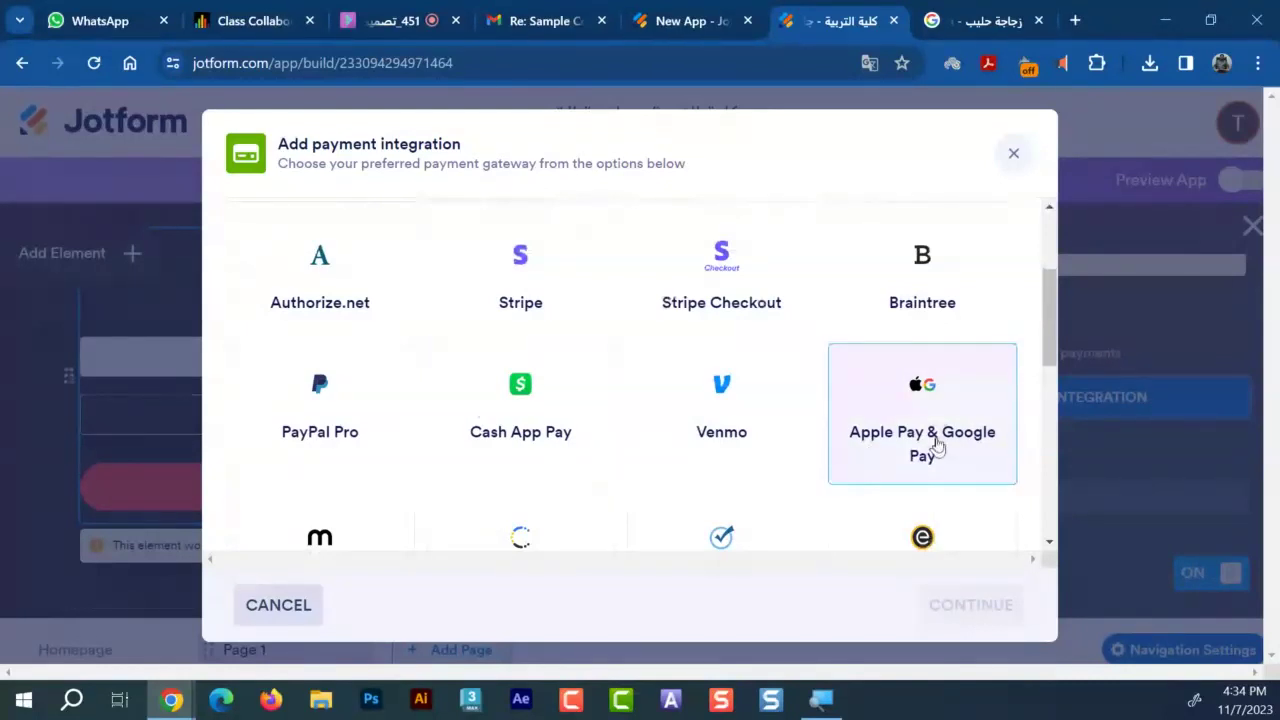
{"action": "scroll", "coordinate": [899, 421], "scroll_direction": "down", "scroll_amount": 1}
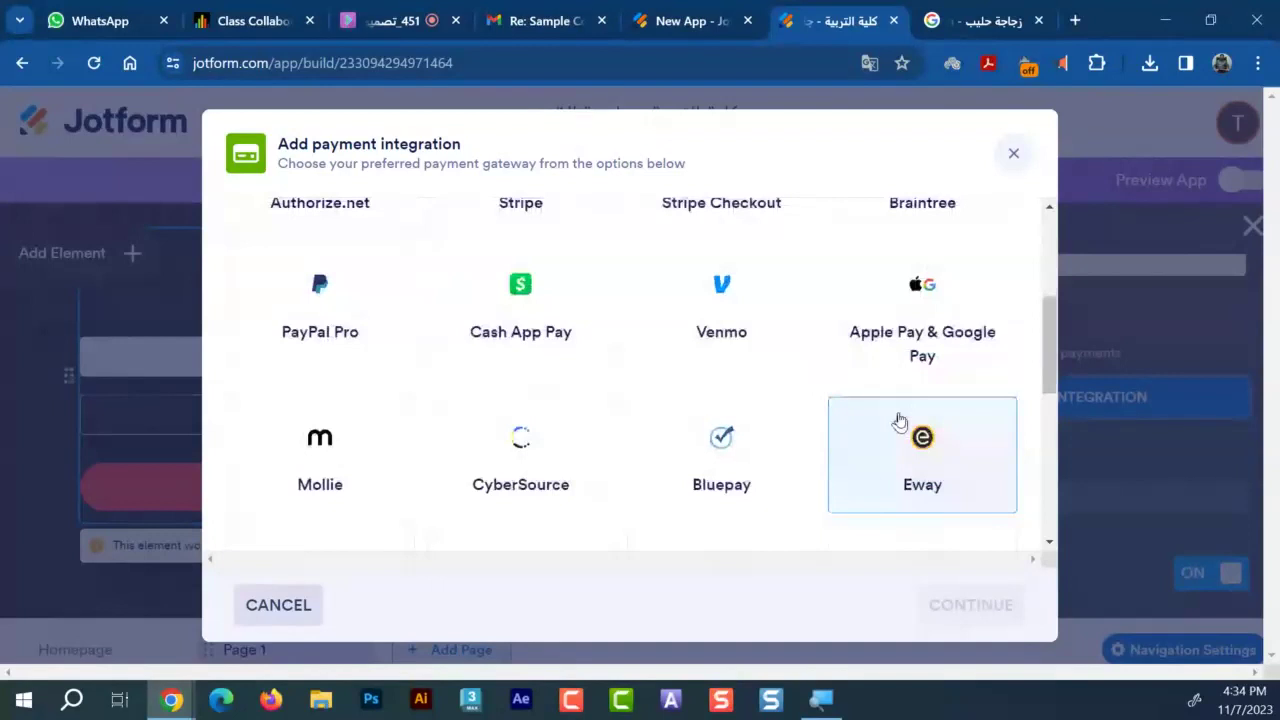
{"action": "scroll", "coordinate": [899, 421], "scroll_direction": "down", "scroll_amount": 1}
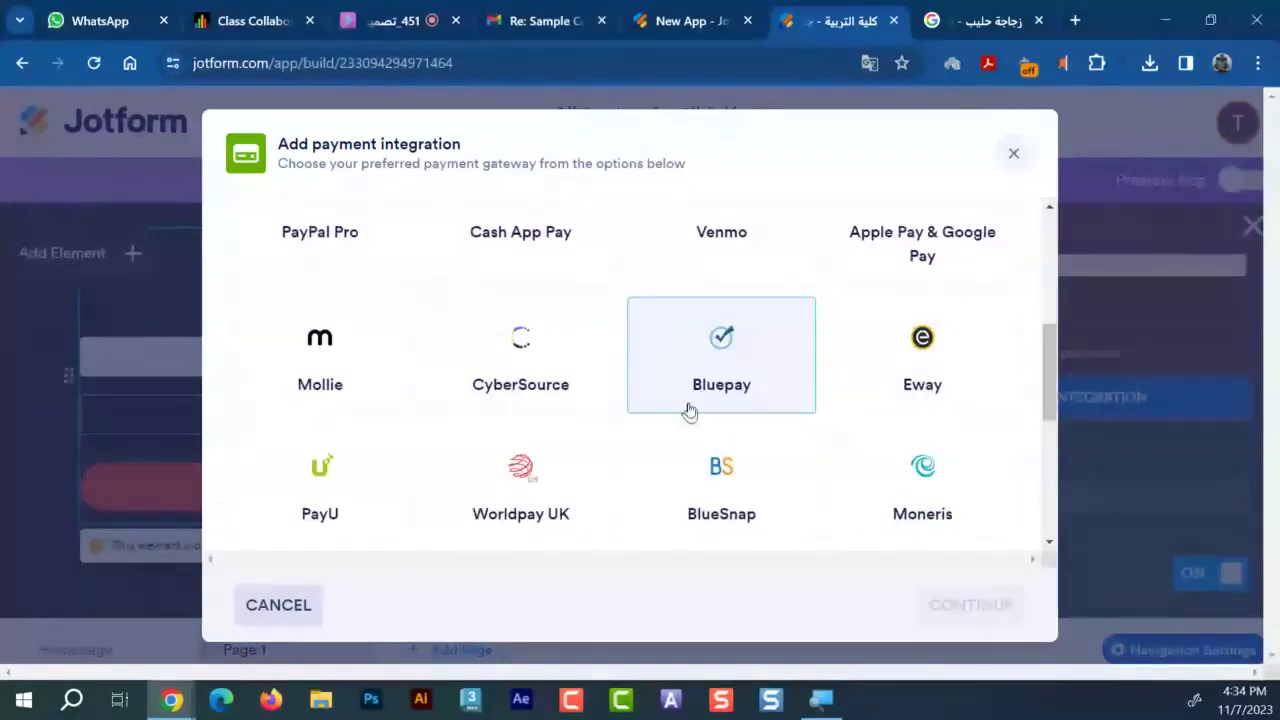
{"action": "scroll", "coordinate": [890, 385], "scroll_direction": "down", "scroll_amount": 1}
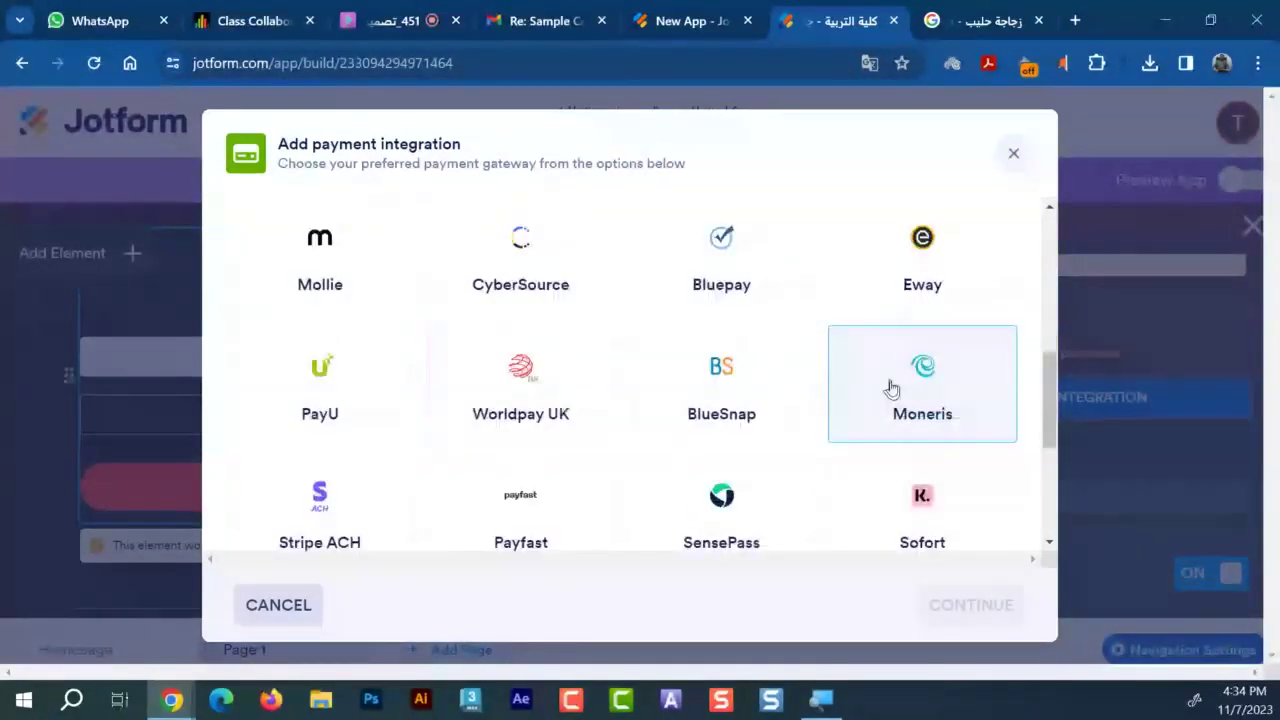
{"action": "scroll", "coordinate": [892, 388], "scroll_direction": "down", "scroll_amount": 1}
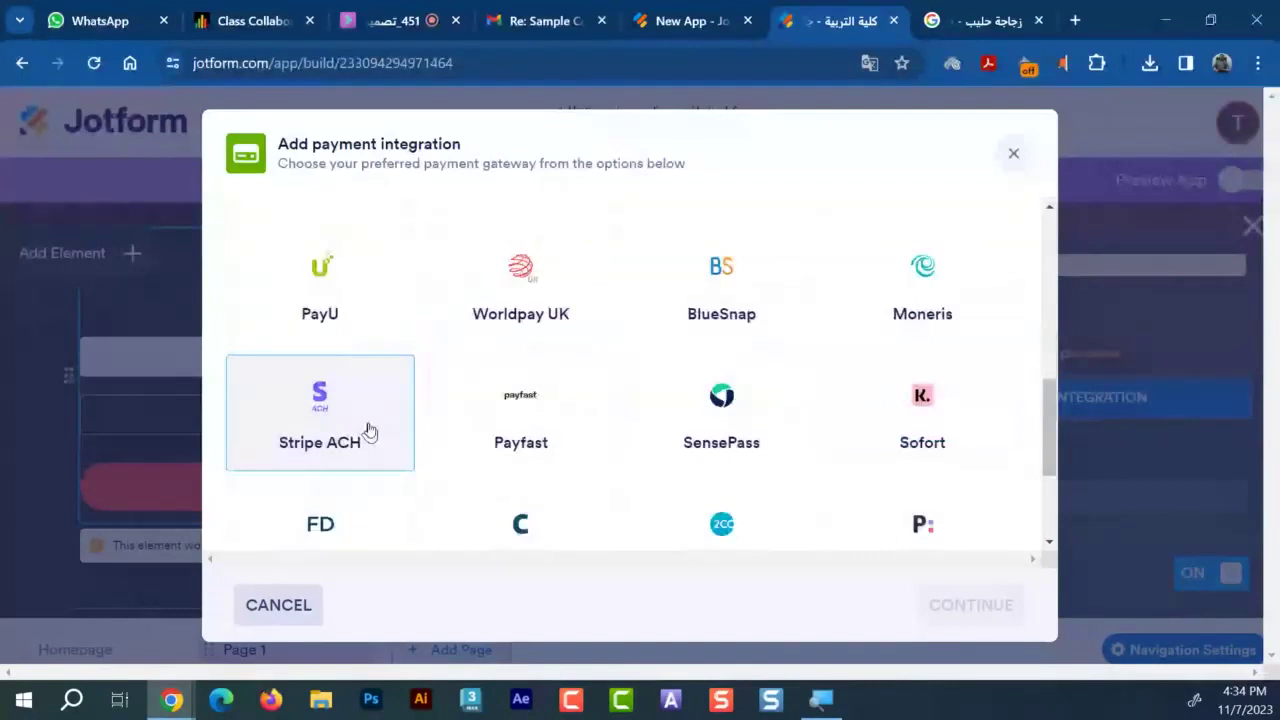
{"action": "scroll", "coordinate": [340, 310], "scroll_direction": "down", "scroll_amount": 2}
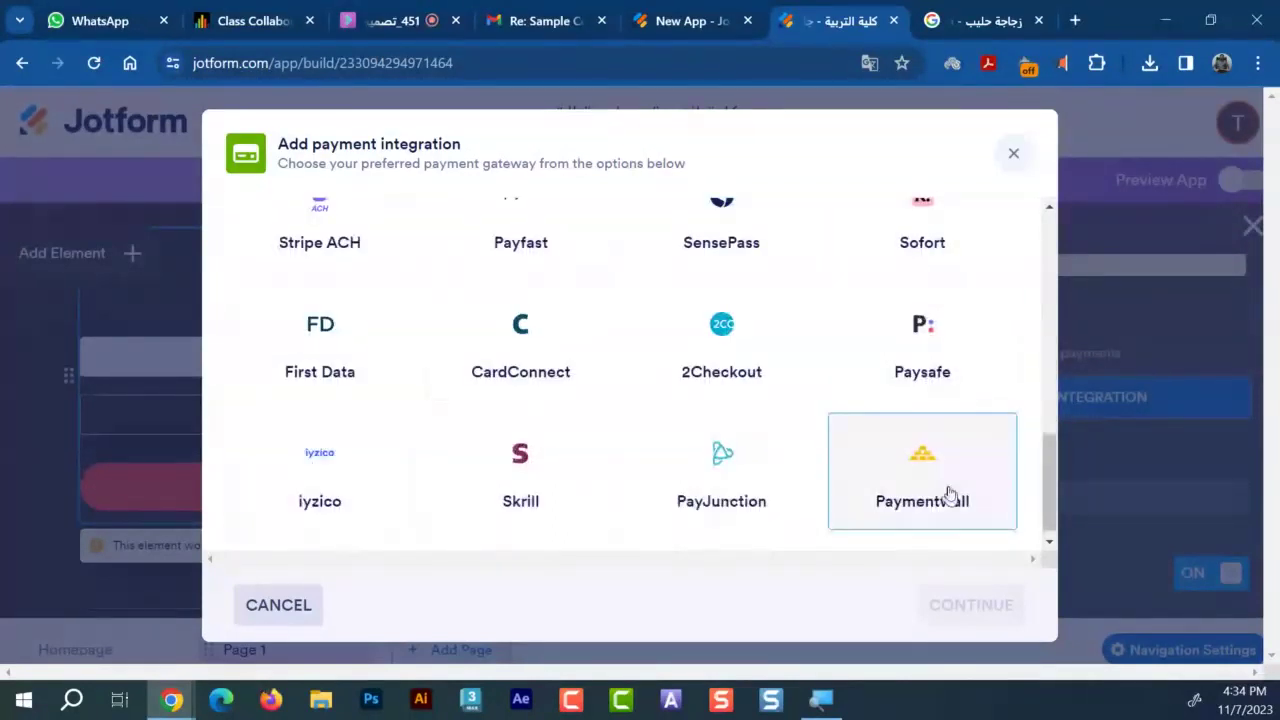
{"action": "scroll", "coordinate": [864, 366], "scroll_direction": "down", "scroll_amount": 1}
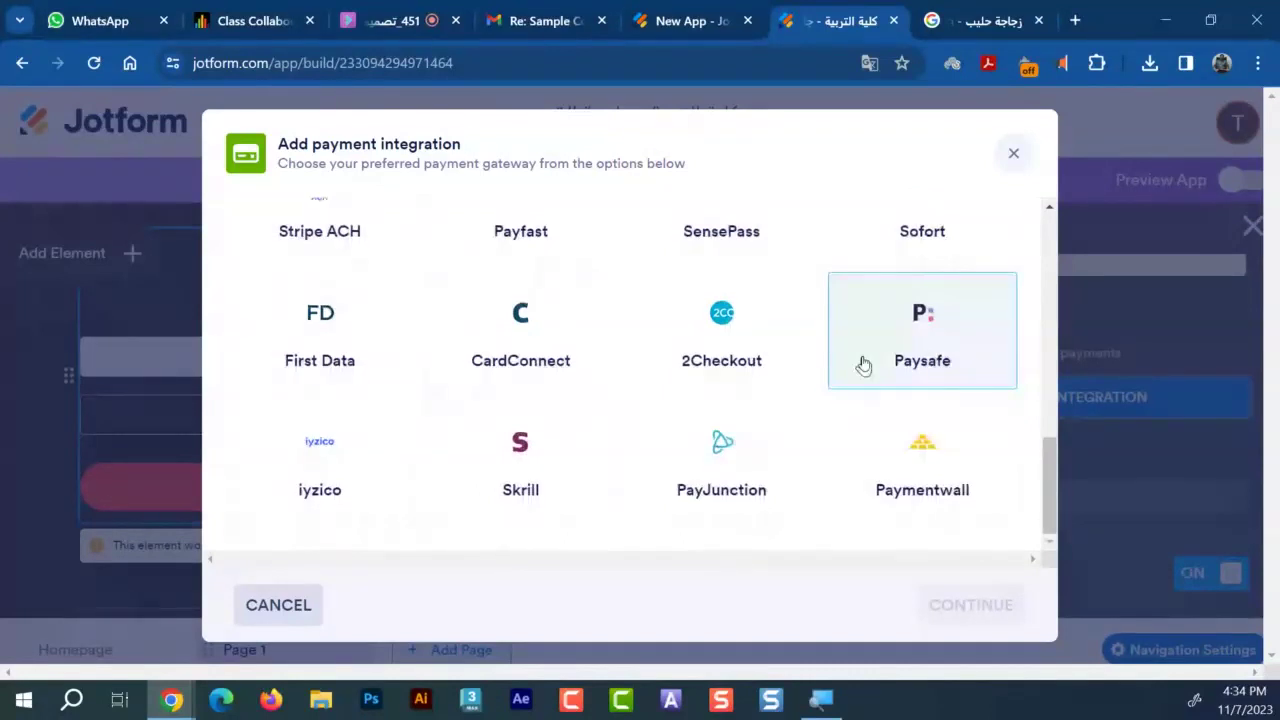
{"action": "scroll", "coordinate": [864, 366], "scroll_direction": "up", "scroll_amount": 2}
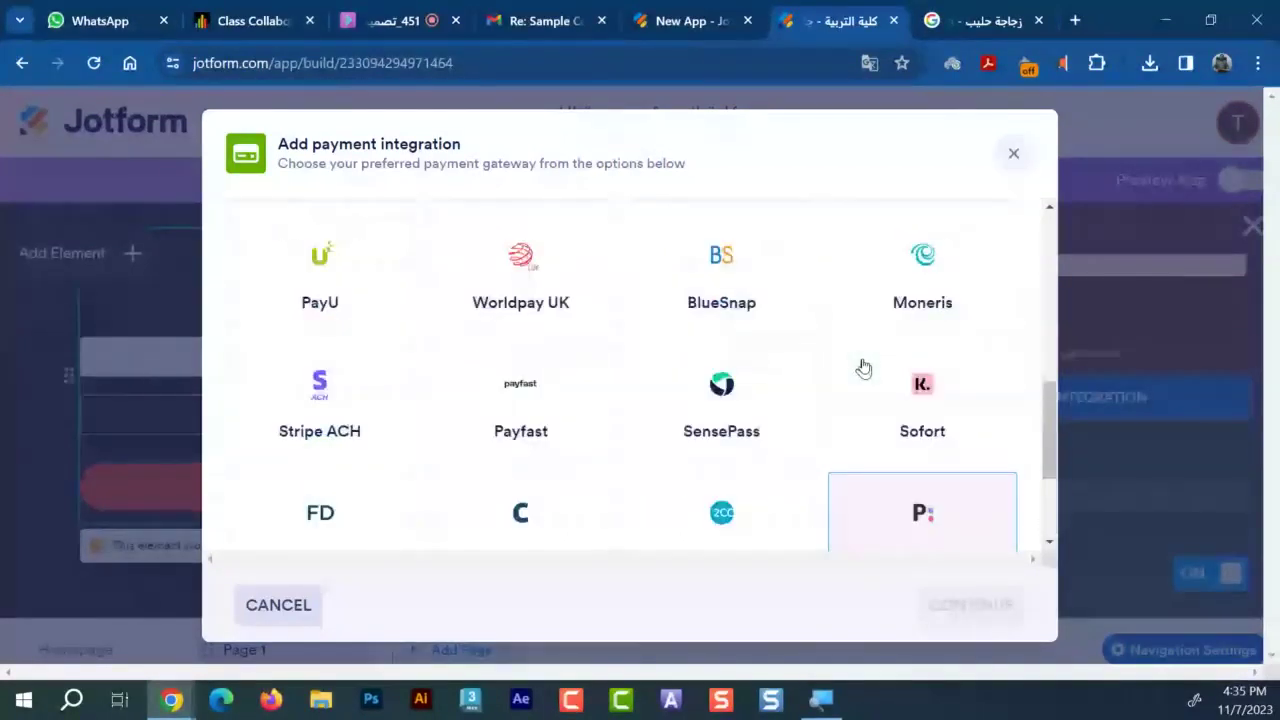
{"action": "scroll", "coordinate": [862, 367], "scroll_direction": "up", "scroll_amount": 5}
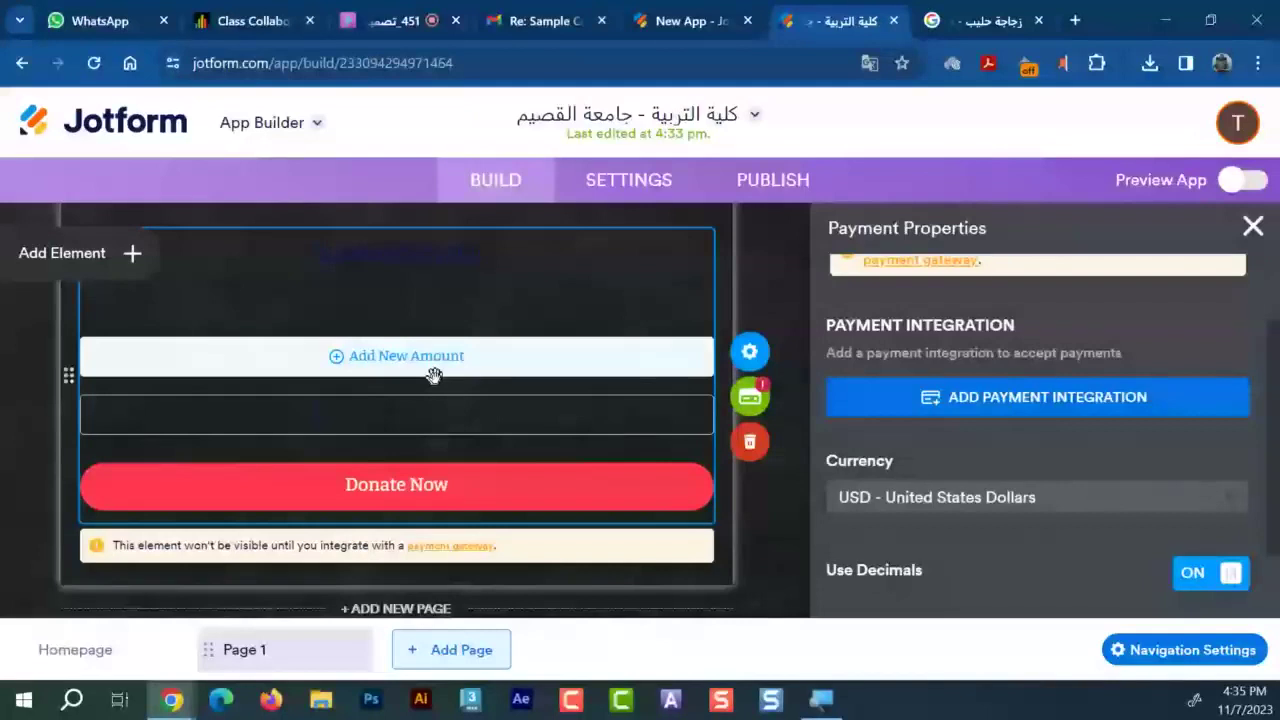
Switch to the New App builder and open the payment properties of its Products list
{"action": "scroll", "coordinate": [433, 375], "scroll_direction": "up", "scroll_amount": 5}
{"action": "scroll", "coordinate": [500, 420], "scroll_direction": "down", "scroll_amount": 5}
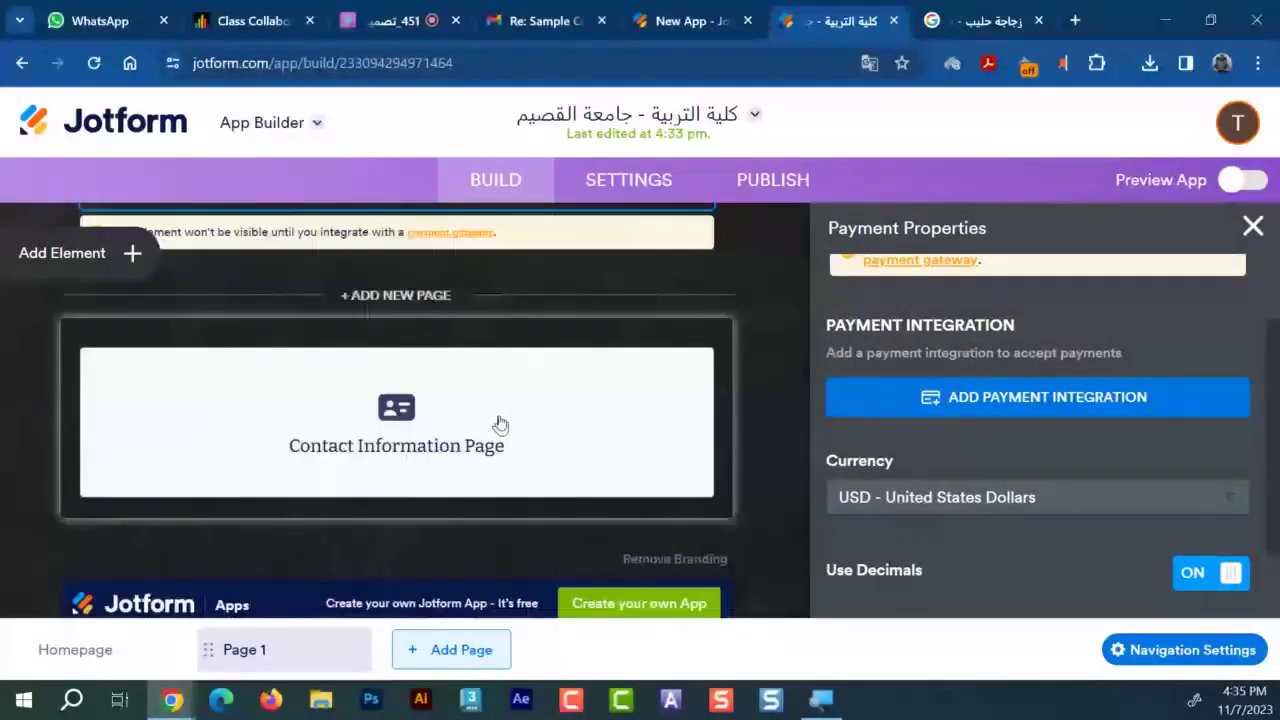
{"action": "scroll", "coordinate": [500, 425], "scroll_direction": "up", "scroll_amount": 3}
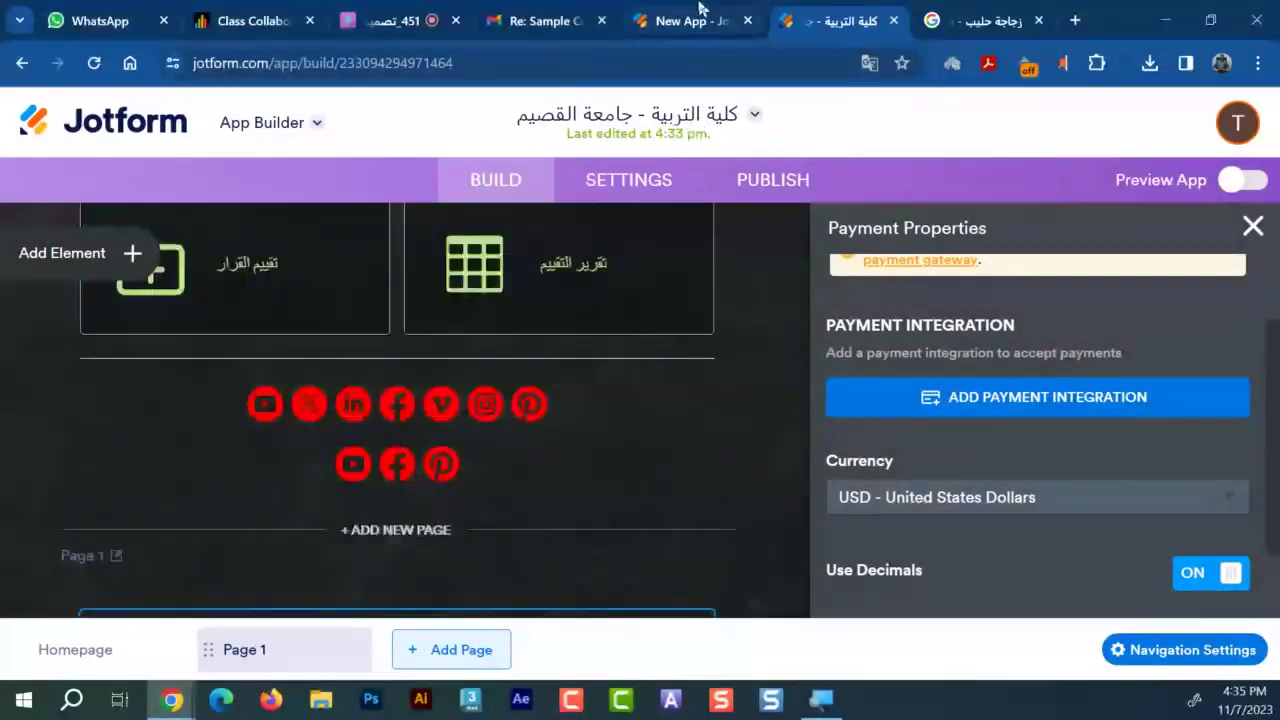
{"action": "left_click", "coordinate": [695, 18]}
{"action": "scroll", "coordinate": [953, 545], "scroll_direction": "down", "scroll_amount": 1}
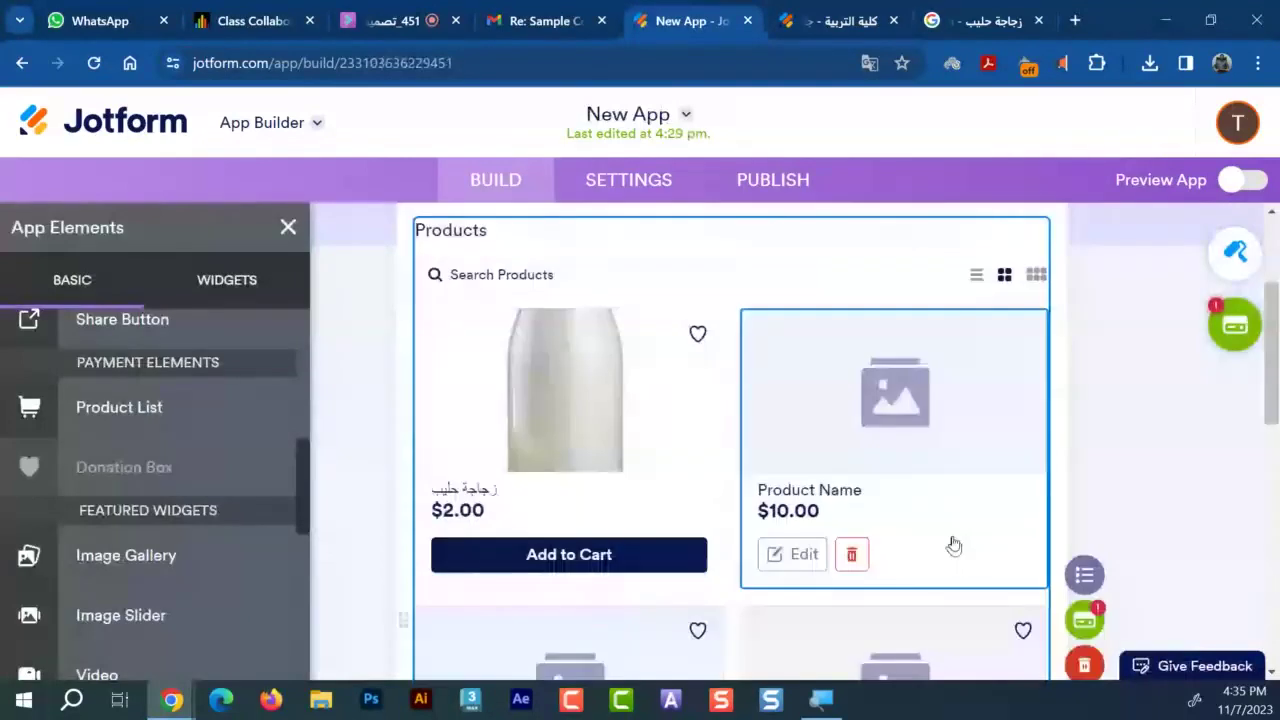
{"action": "scroll", "coordinate": [1020, 546], "scroll_direction": "down", "scroll_amount": 1}
{"action": "left_click", "coordinate": [1084, 540]}
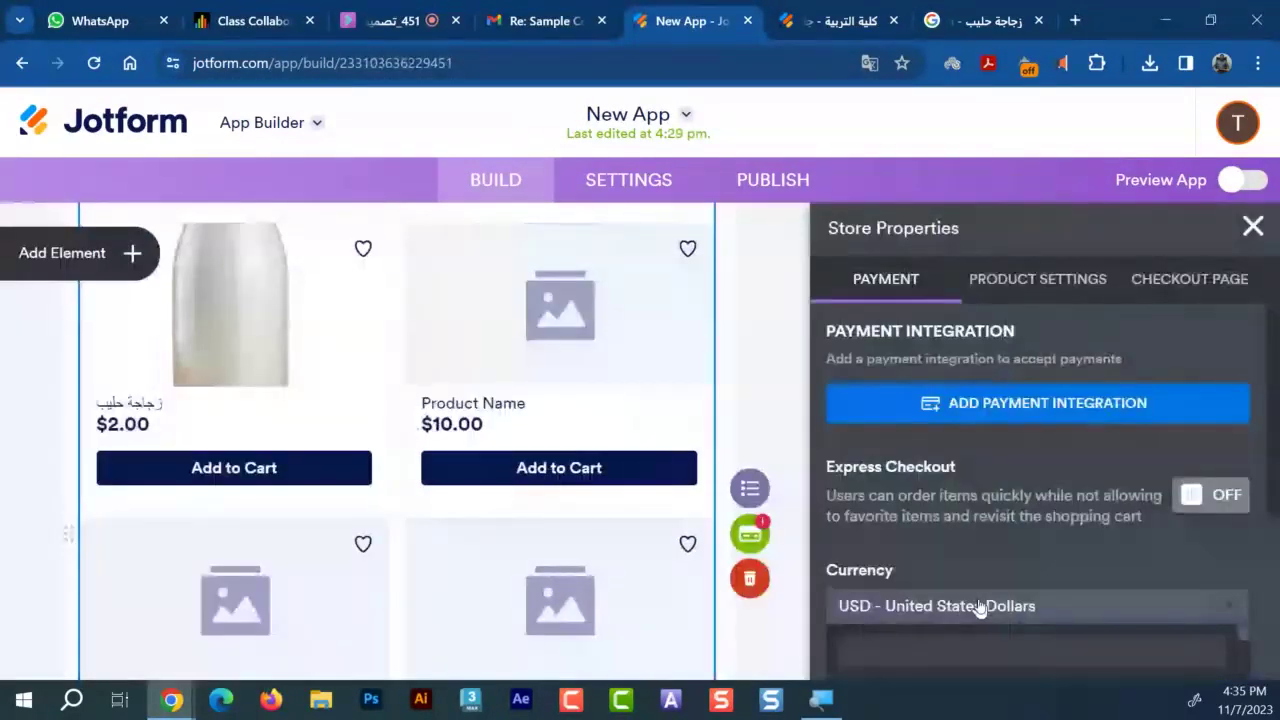
Set the Products list's store currency to SAR - Saudi Riyal, then select the زجاجة حليب product
{"action": "left_click", "coordinate": [980, 607]}
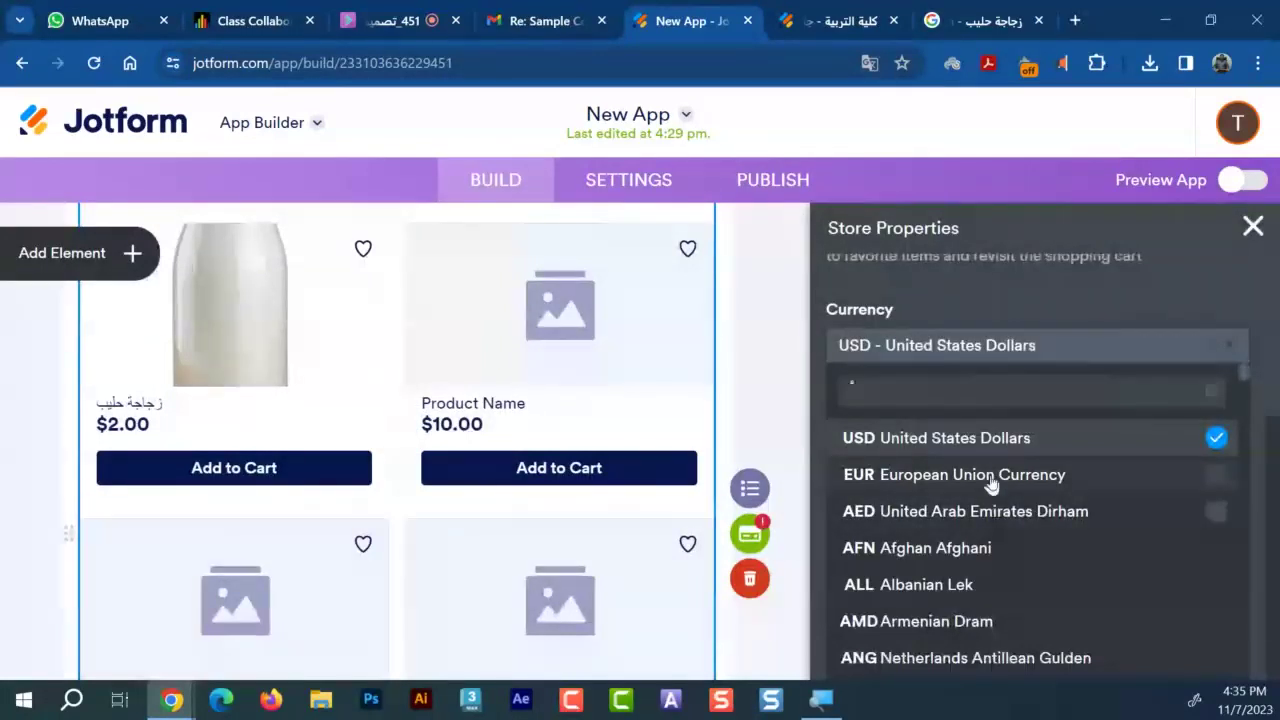
{"action": "type", "text": "r"}
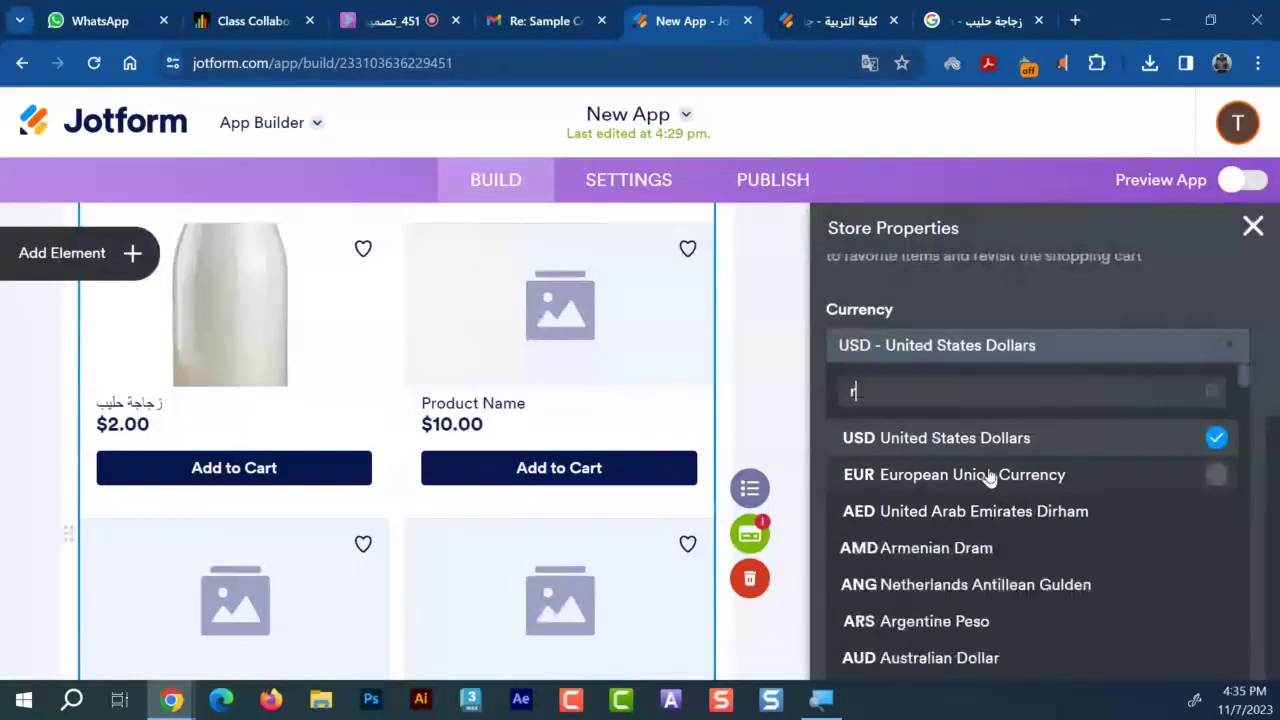
{"action": "scroll", "coordinate": [988, 478], "scroll_direction": "down", "scroll_amount": 3}
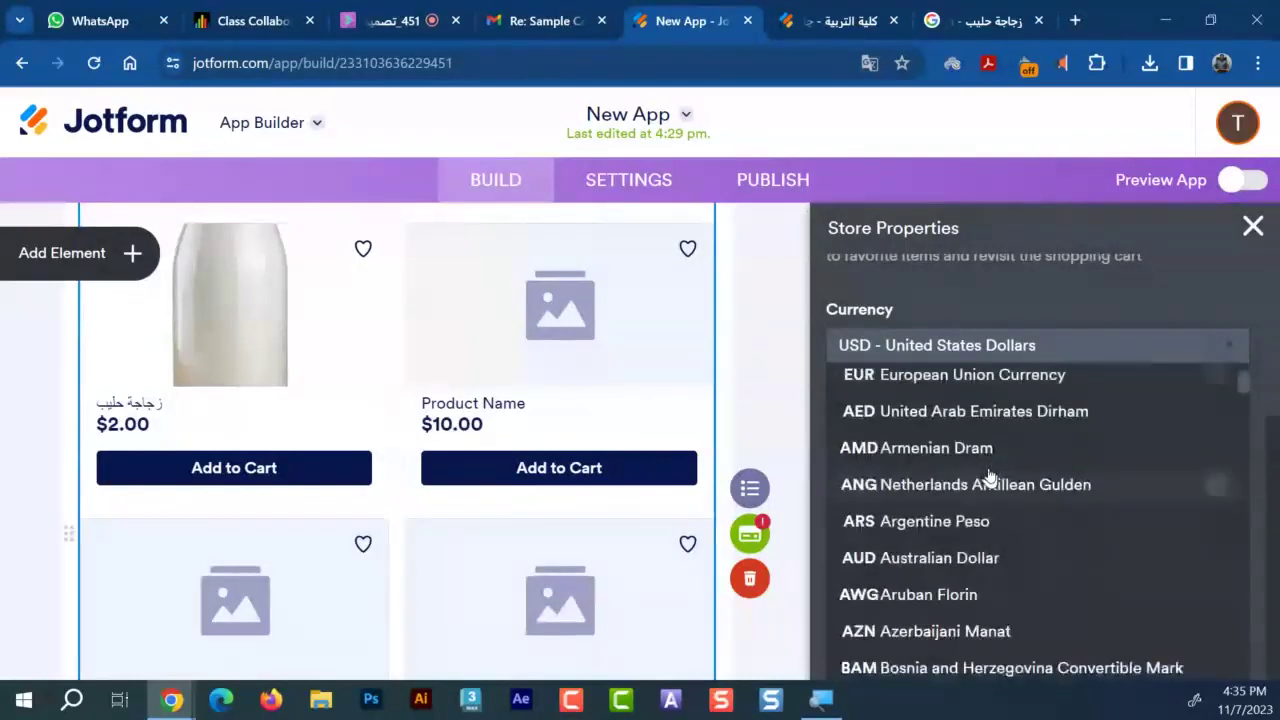
{"action": "scroll", "coordinate": [988, 478], "scroll_direction": "down", "scroll_amount": 2}
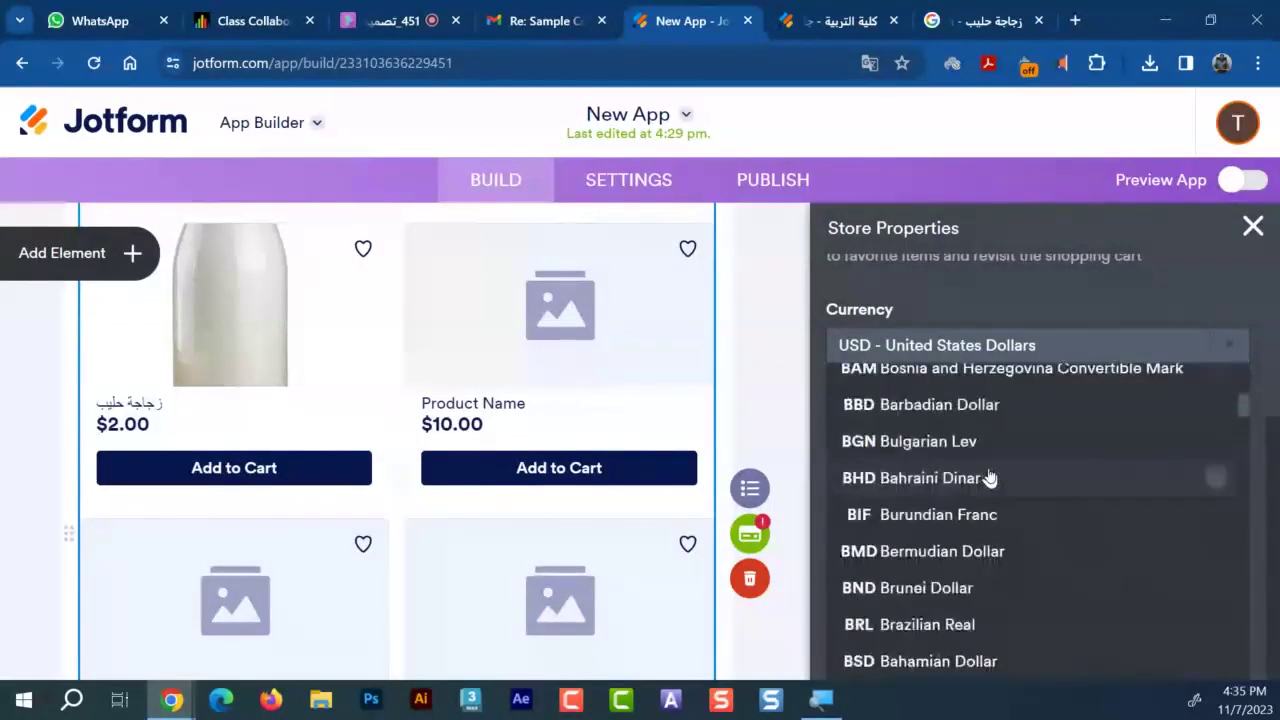
{"action": "scroll", "coordinate": [988, 478], "scroll_direction": "up", "scroll_amount": 4}
{"action": "scroll", "coordinate": [988, 478], "scroll_direction": "down", "scroll_amount": 1}
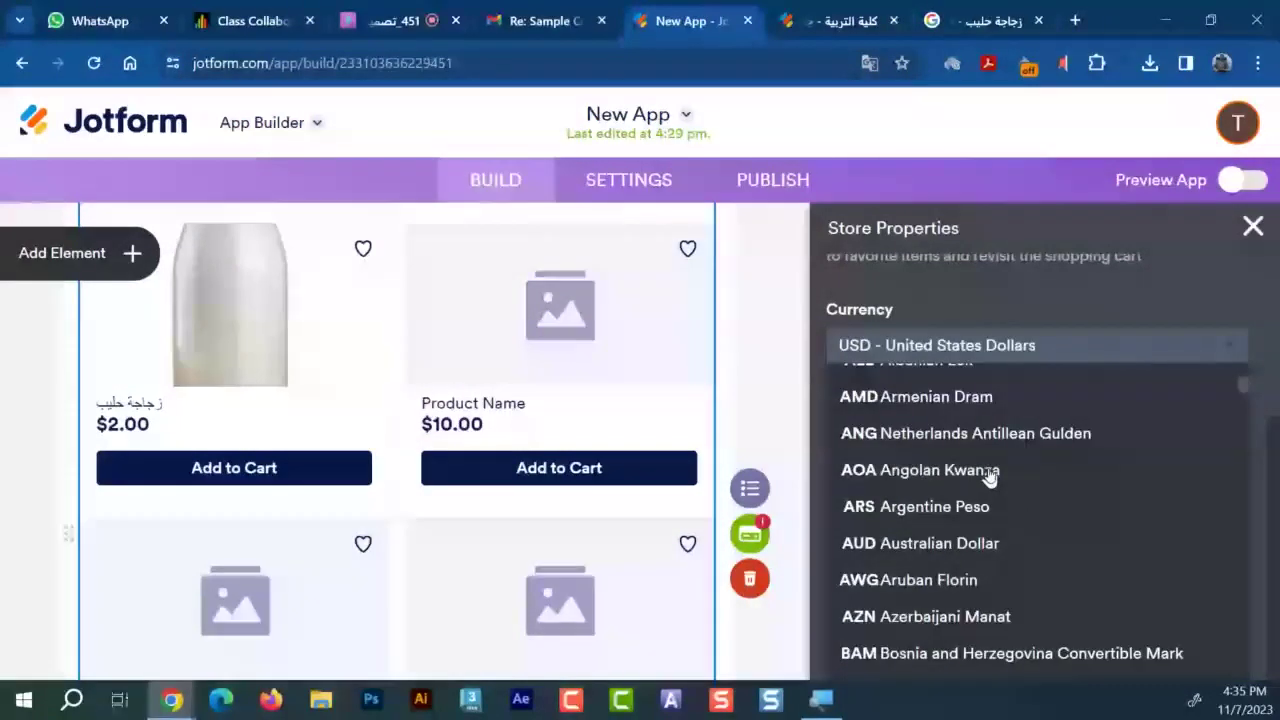
{"action": "scroll", "coordinate": [988, 478], "scroll_direction": "down", "scroll_amount": 3}
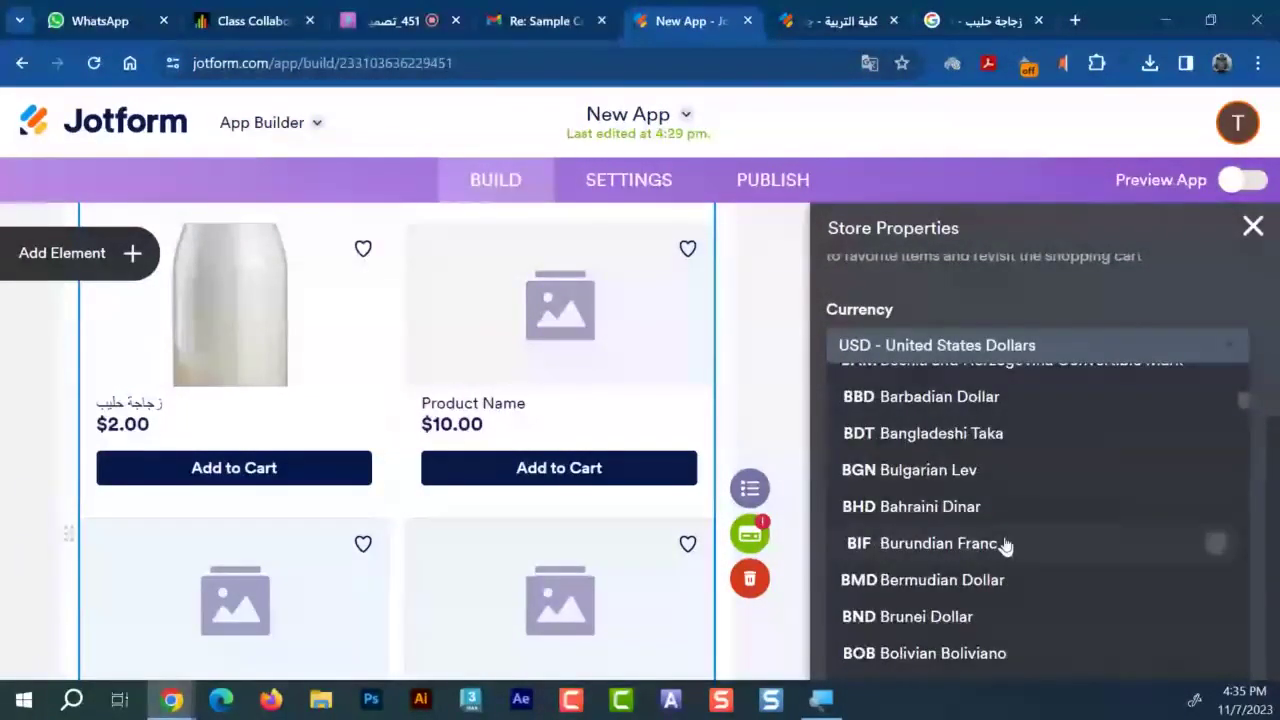
{"action": "scroll", "coordinate": [1005, 545], "scroll_direction": "down", "scroll_amount": 2}
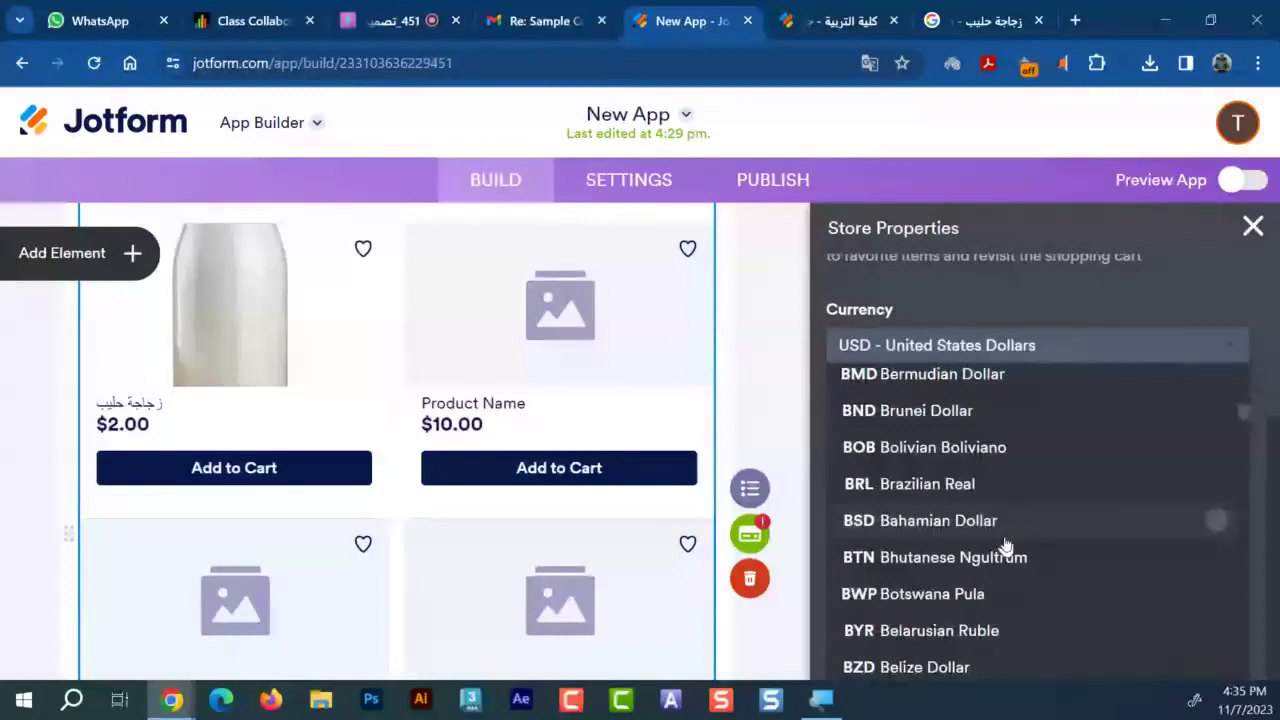
{"action": "scroll", "coordinate": [1005, 545], "scroll_direction": "down", "scroll_amount": 1}
{"action": "scroll", "coordinate": [1005, 545], "scroll_direction": "down", "scroll_amount": 3}
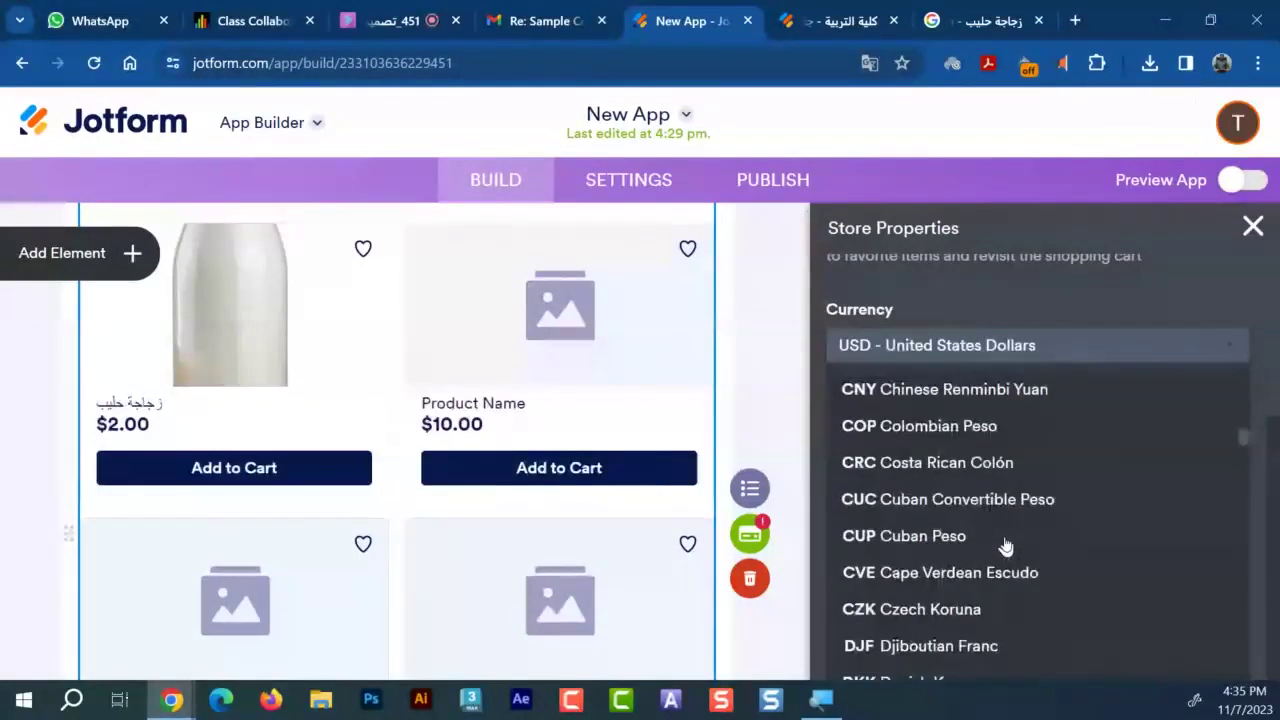
{"action": "scroll", "coordinate": [1005, 545], "scroll_direction": "down", "scroll_amount": 1}
{"action": "scroll", "coordinate": [1005, 545], "scroll_direction": "down", "scroll_amount": 1}
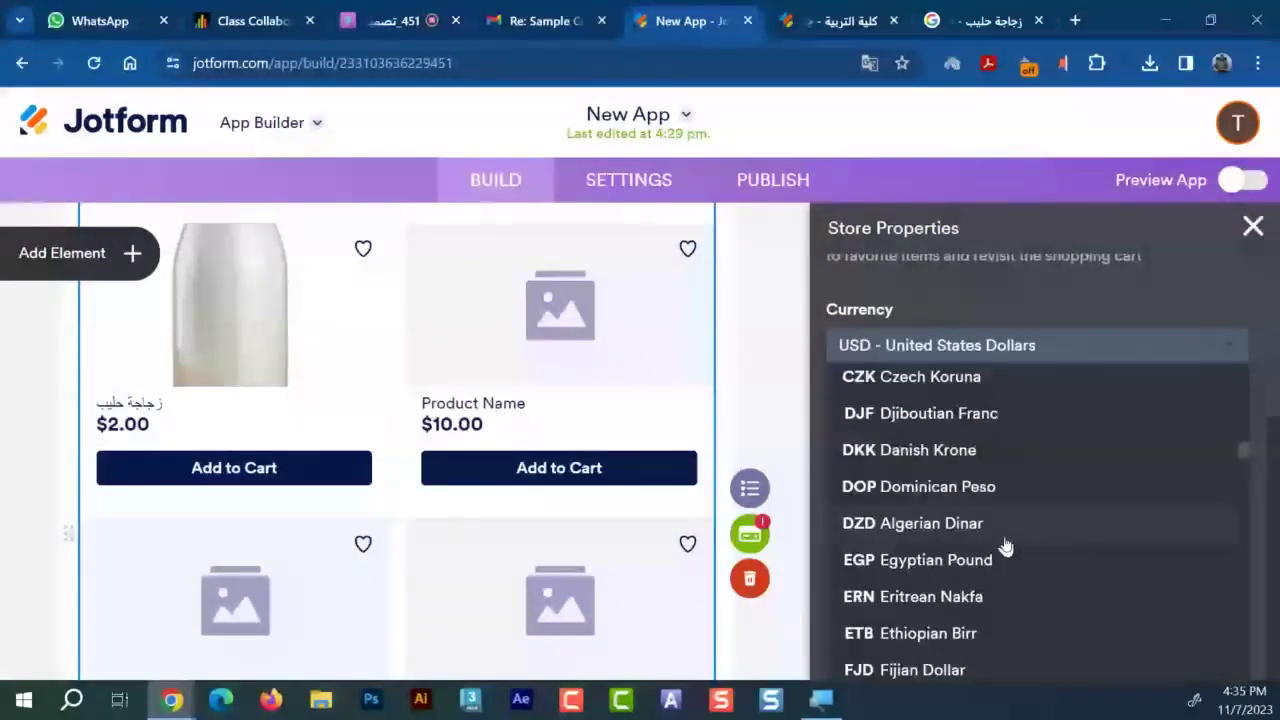
{"action": "scroll", "coordinate": [1005, 545], "scroll_direction": "down", "scroll_amount": 3}
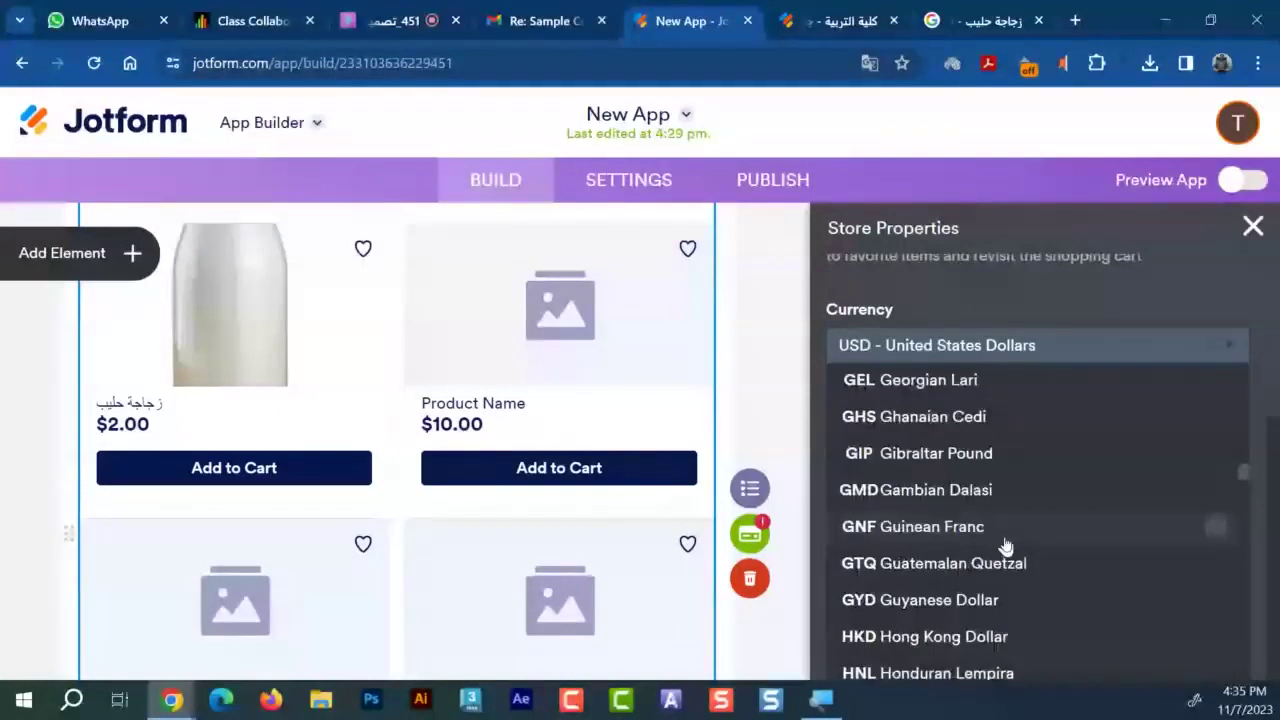
{"action": "scroll", "coordinate": [1005, 545], "scroll_direction": "up", "scroll_amount": 2}
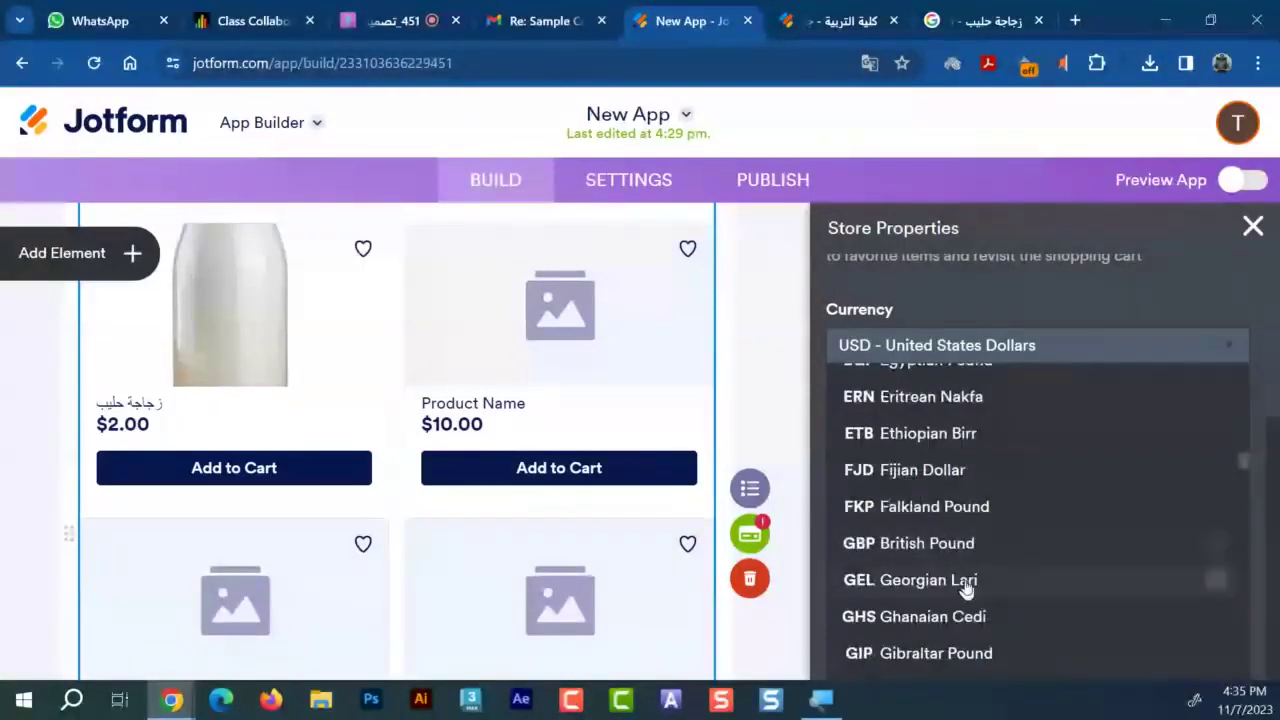
{"action": "scroll", "coordinate": [985, 538], "scroll_direction": "down", "scroll_amount": 3}
{"action": "scroll", "coordinate": [985, 538], "scroll_direction": "down", "scroll_amount": 3}
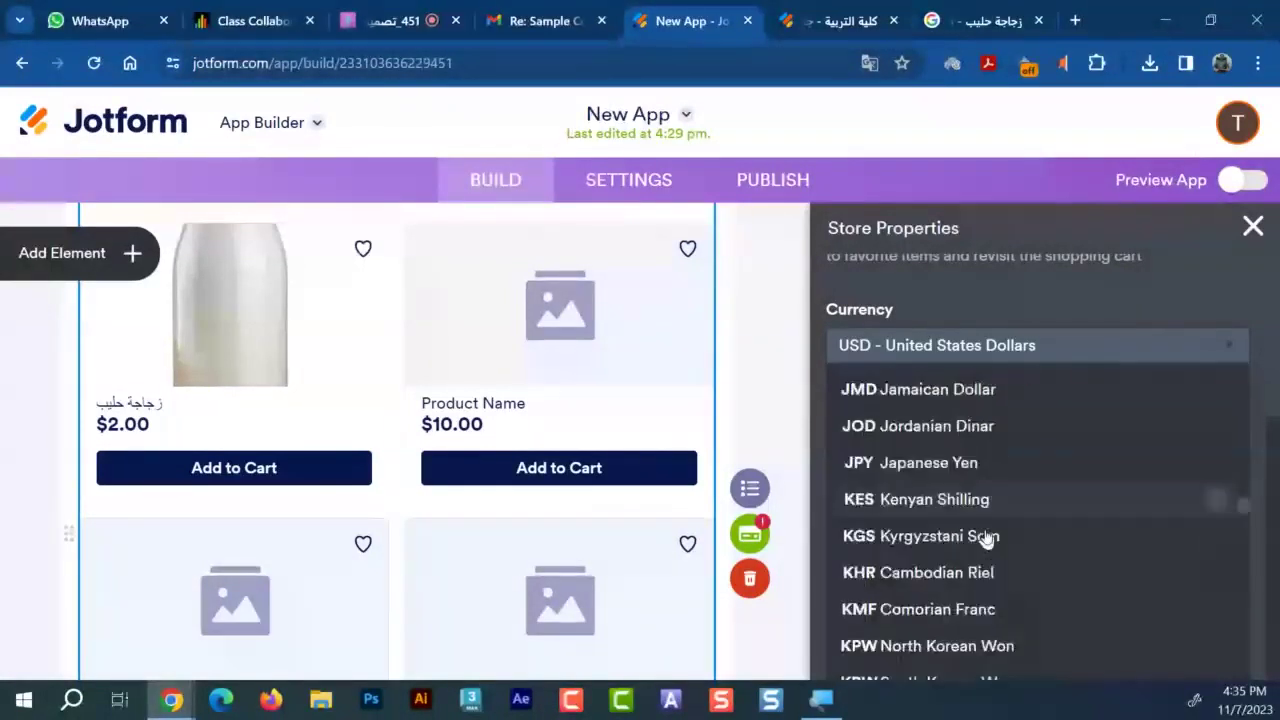
{"action": "scroll", "coordinate": [985, 538], "scroll_direction": "down", "scroll_amount": 3}
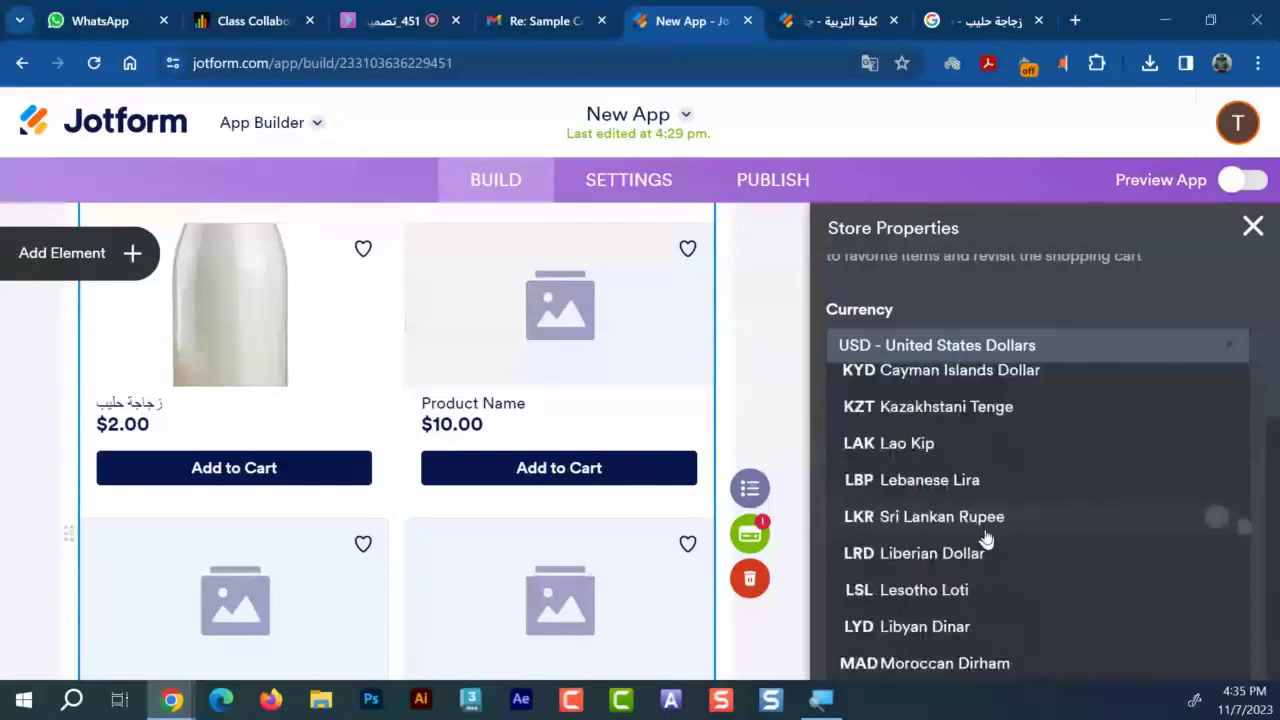
{"action": "scroll", "coordinate": [985, 538], "scroll_direction": "up", "scroll_amount": 2}
{"action": "scroll", "coordinate": [1061, 497], "scroll_direction": "down", "scroll_amount": 2}
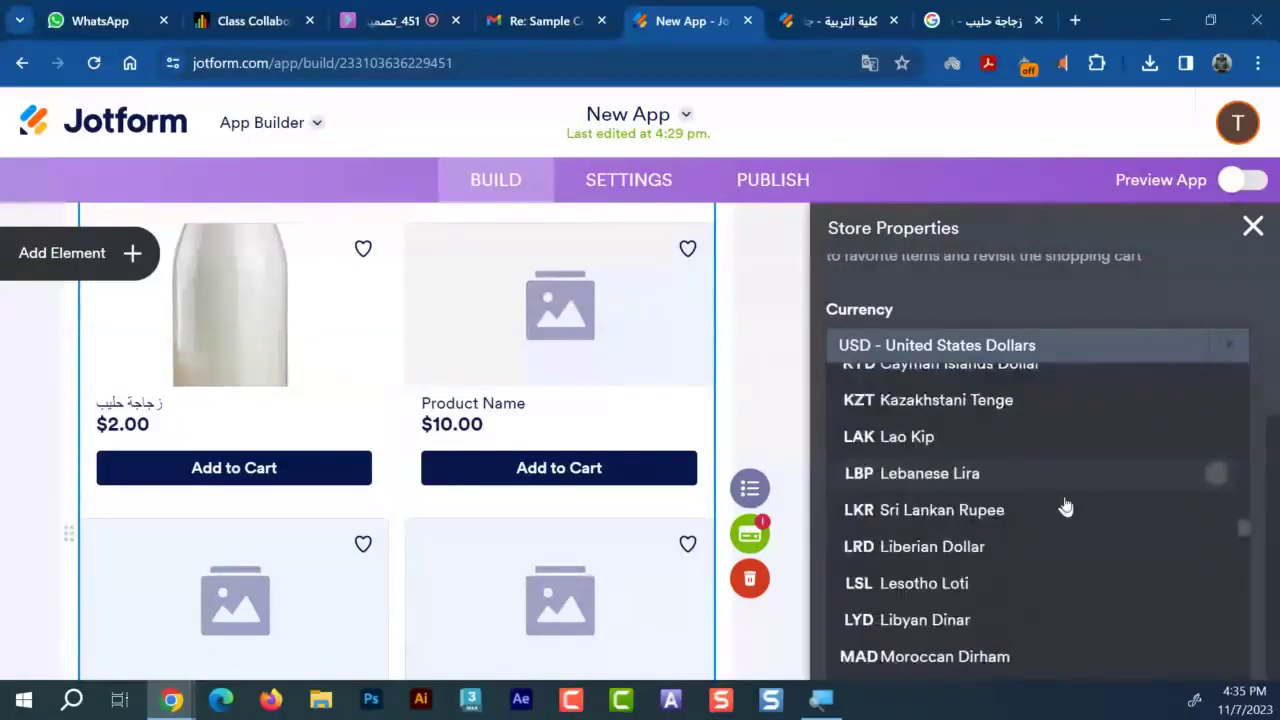
{"action": "scroll", "coordinate": [1066, 507], "scroll_direction": "down", "scroll_amount": 12}
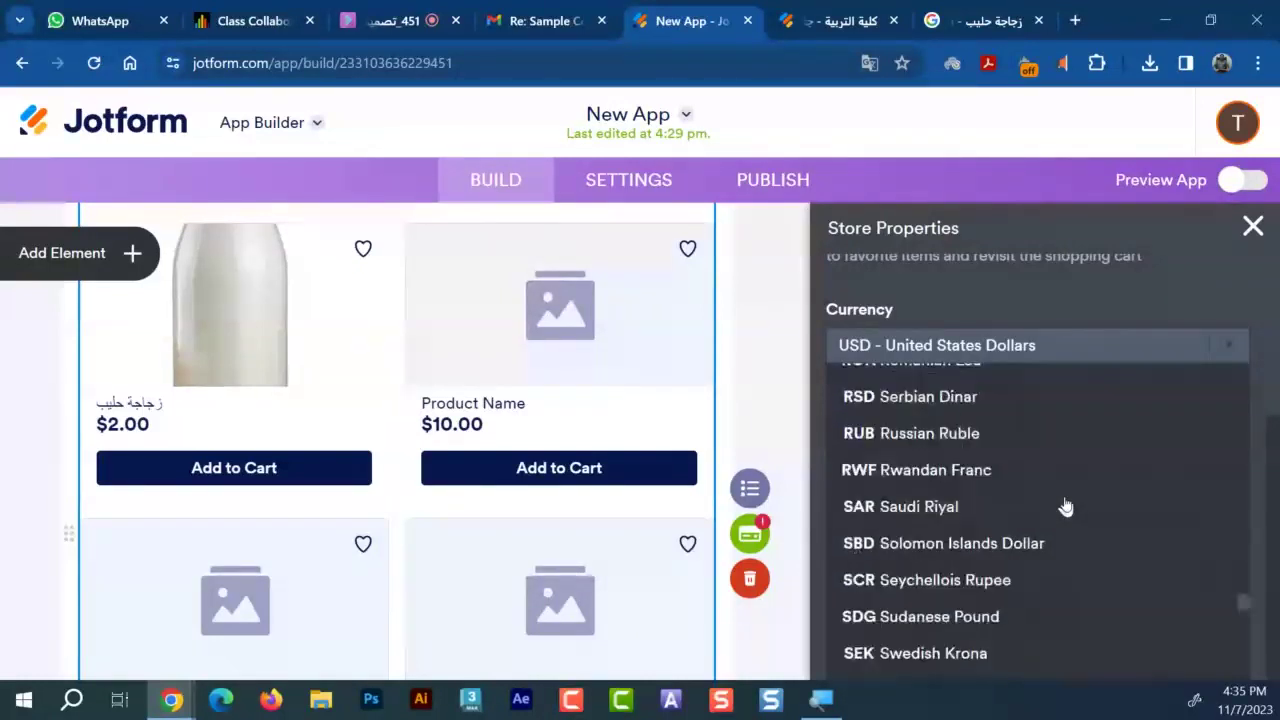
{"action": "scroll", "coordinate": [1066, 507], "scroll_direction": "down", "scroll_amount": 4}
{"action": "scroll", "coordinate": [1066, 507], "scroll_direction": "down", "scroll_amount": 6}
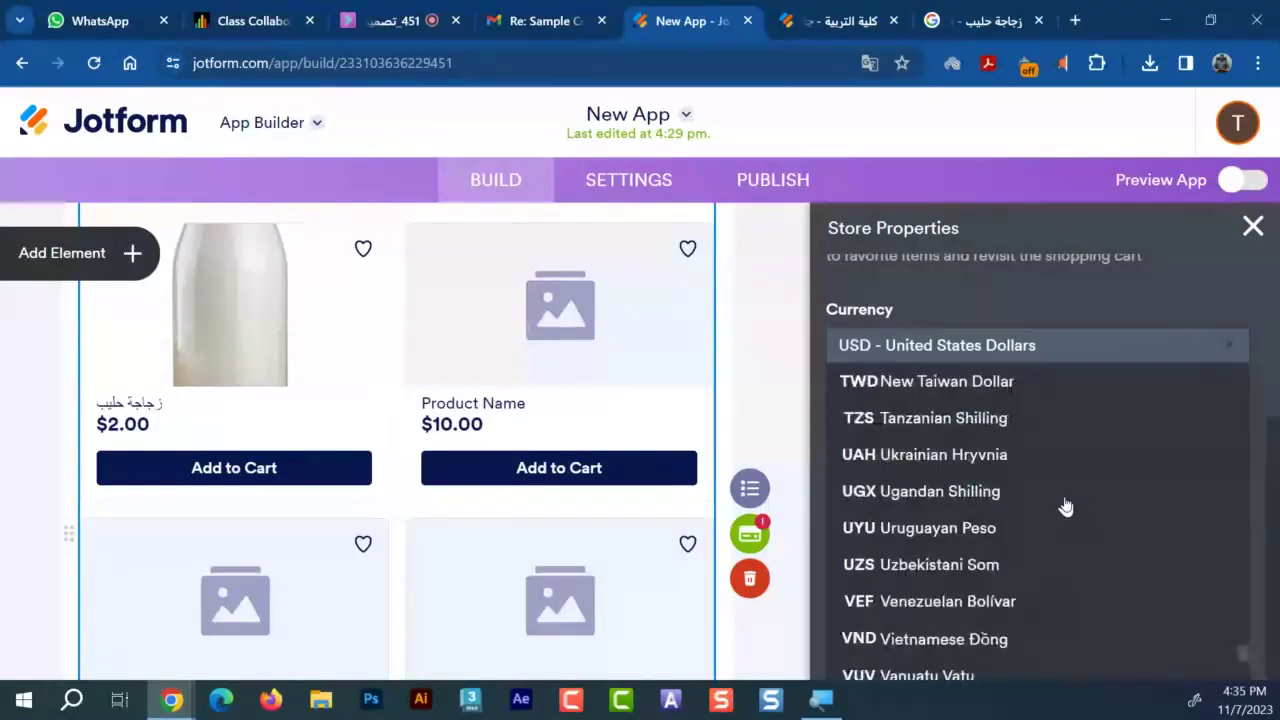
{"action": "scroll", "coordinate": [1066, 507], "scroll_direction": "down", "scroll_amount": 4}
{"action": "scroll", "coordinate": [1006, 537], "scroll_direction": "up", "scroll_amount": 2}
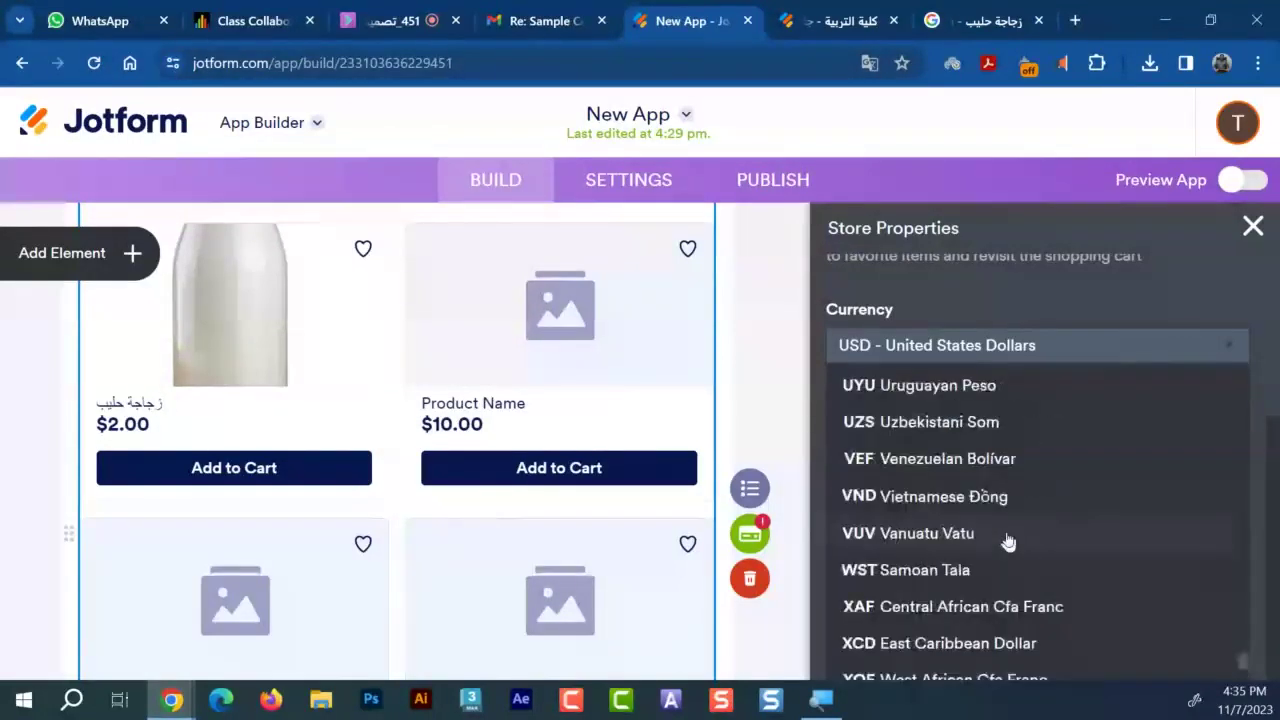
{"action": "scroll", "coordinate": [1003, 540], "scroll_direction": "up", "scroll_amount": 2}
{"action": "scroll", "coordinate": [1001, 543], "scroll_direction": "up", "scroll_amount": 2}
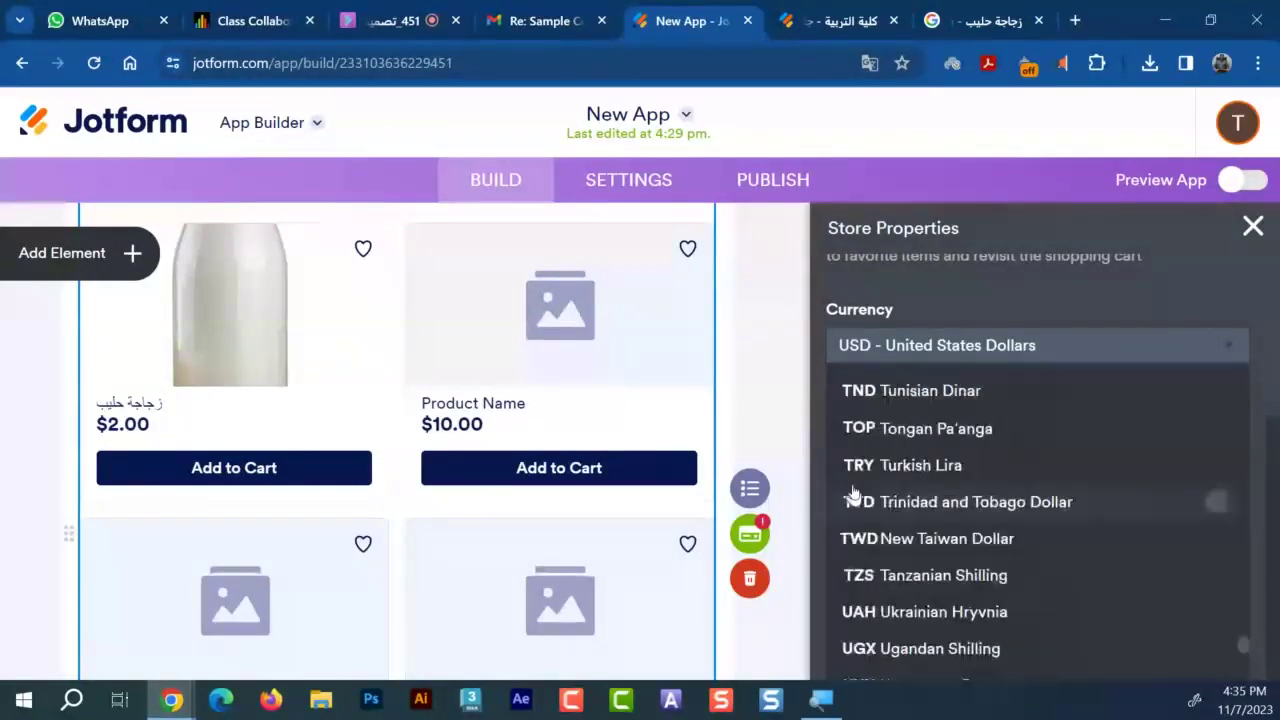
{"action": "scroll", "coordinate": [858, 488], "scroll_direction": "up", "scroll_amount": 4}
{"action": "scroll", "coordinate": [862, 484], "scroll_direction": "up", "scroll_amount": 2}
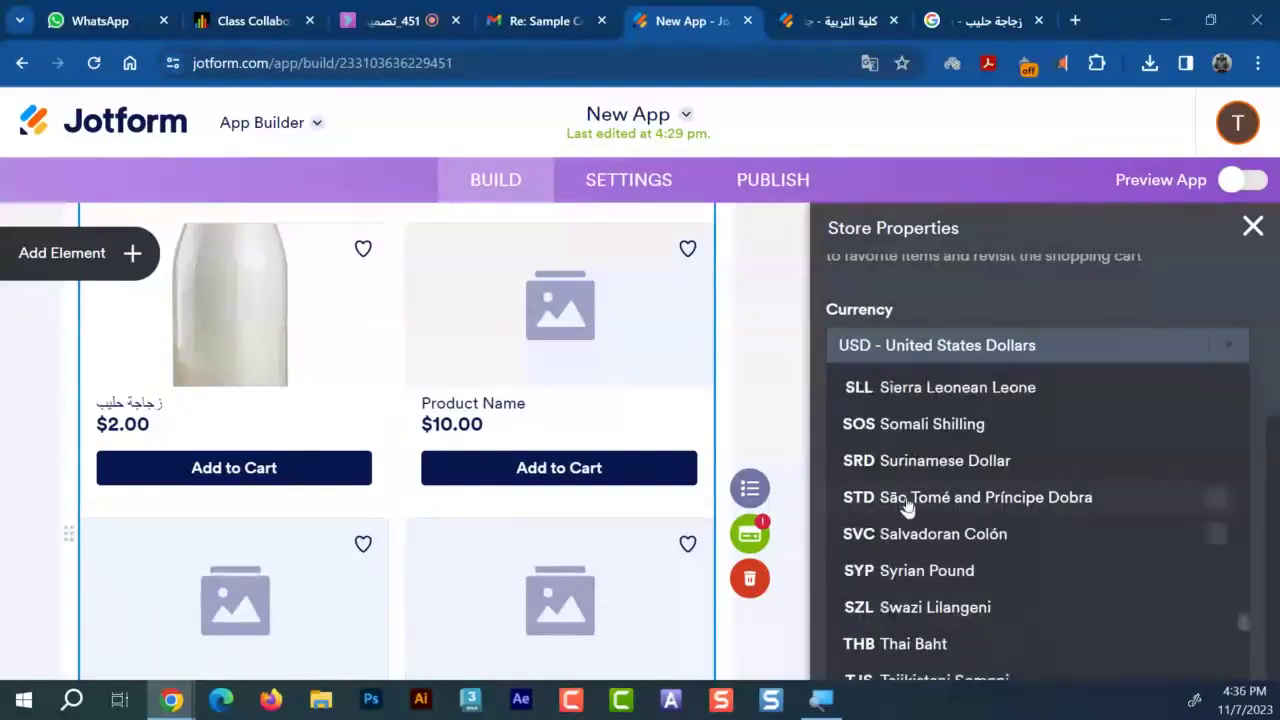
{"action": "scroll", "coordinate": [910, 500], "scroll_direction": "up", "scroll_amount": 1}
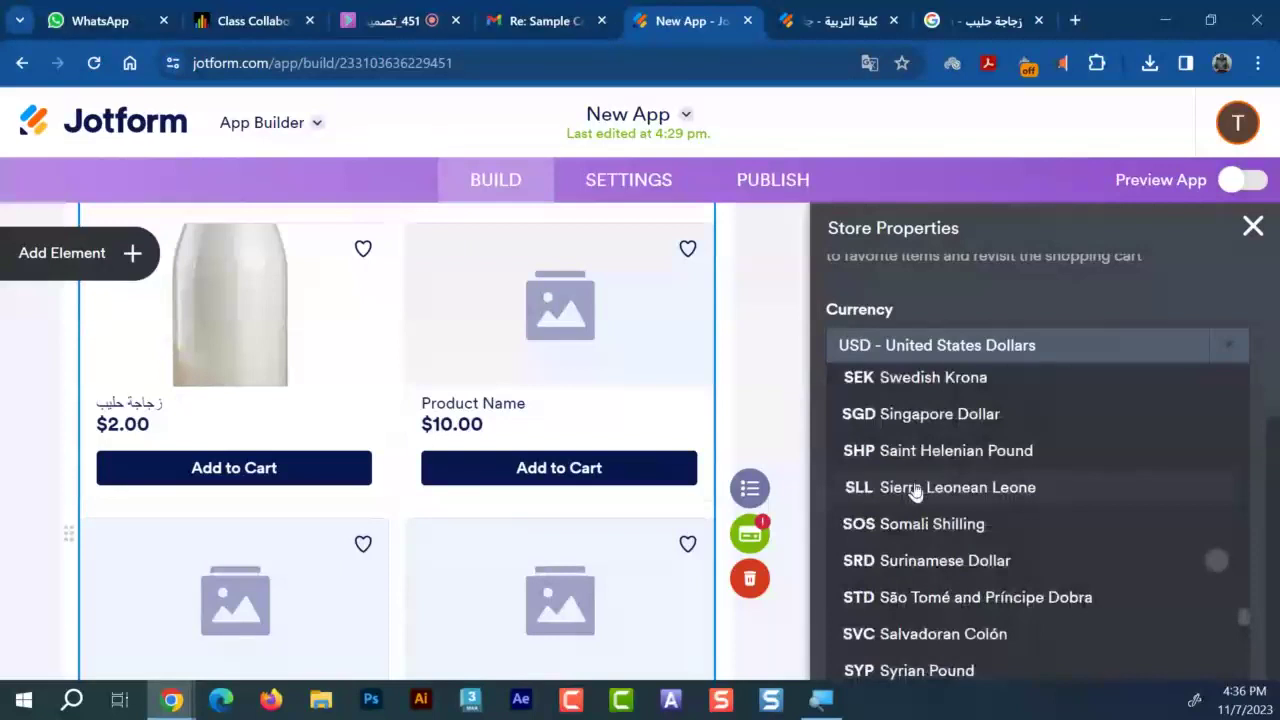
{"action": "scroll", "coordinate": [912, 500], "scroll_direction": "up", "scroll_amount": 2}
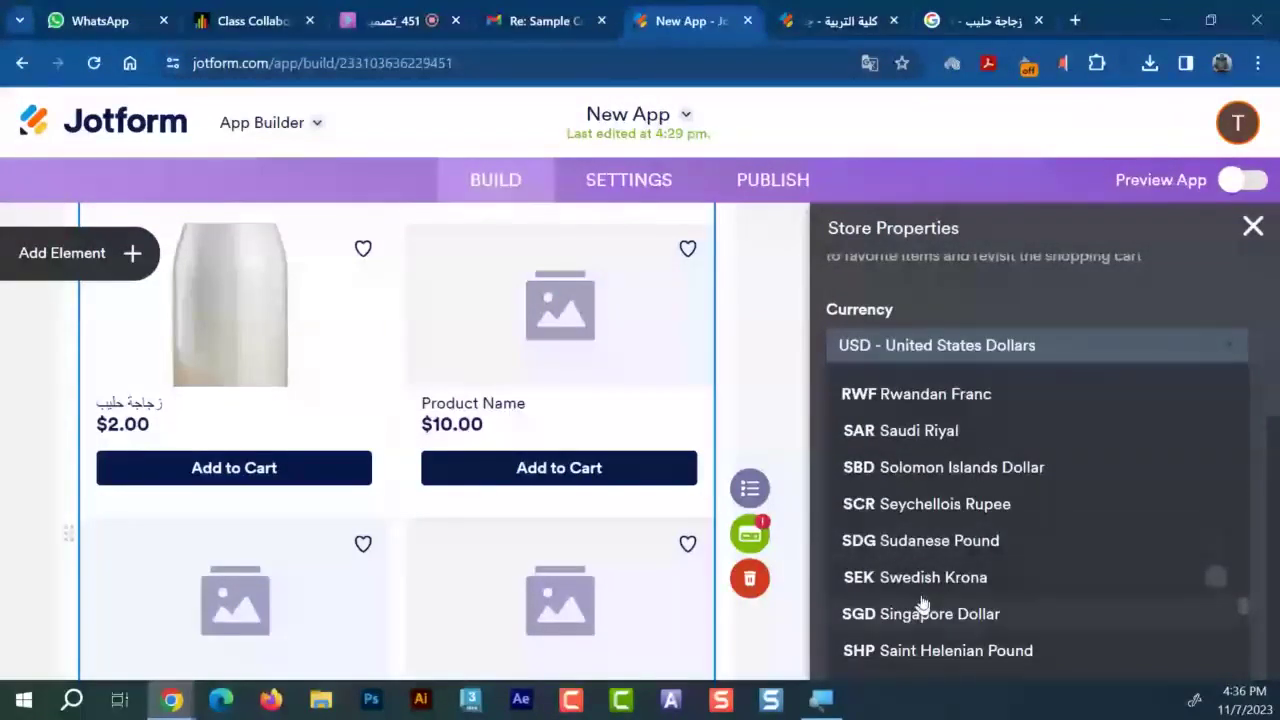
{"action": "scroll", "coordinate": [921, 595], "scroll_direction": "up", "scroll_amount": 1}
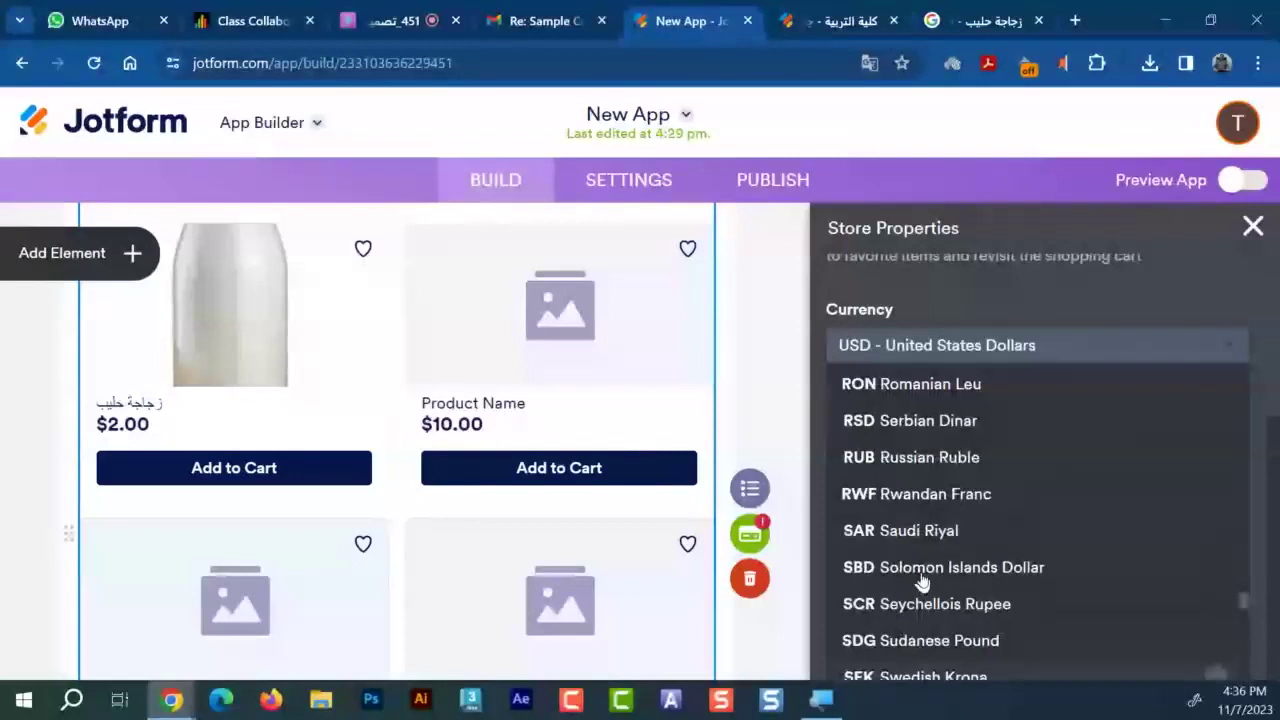
{"action": "left_click", "coordinate": [873, 540]}
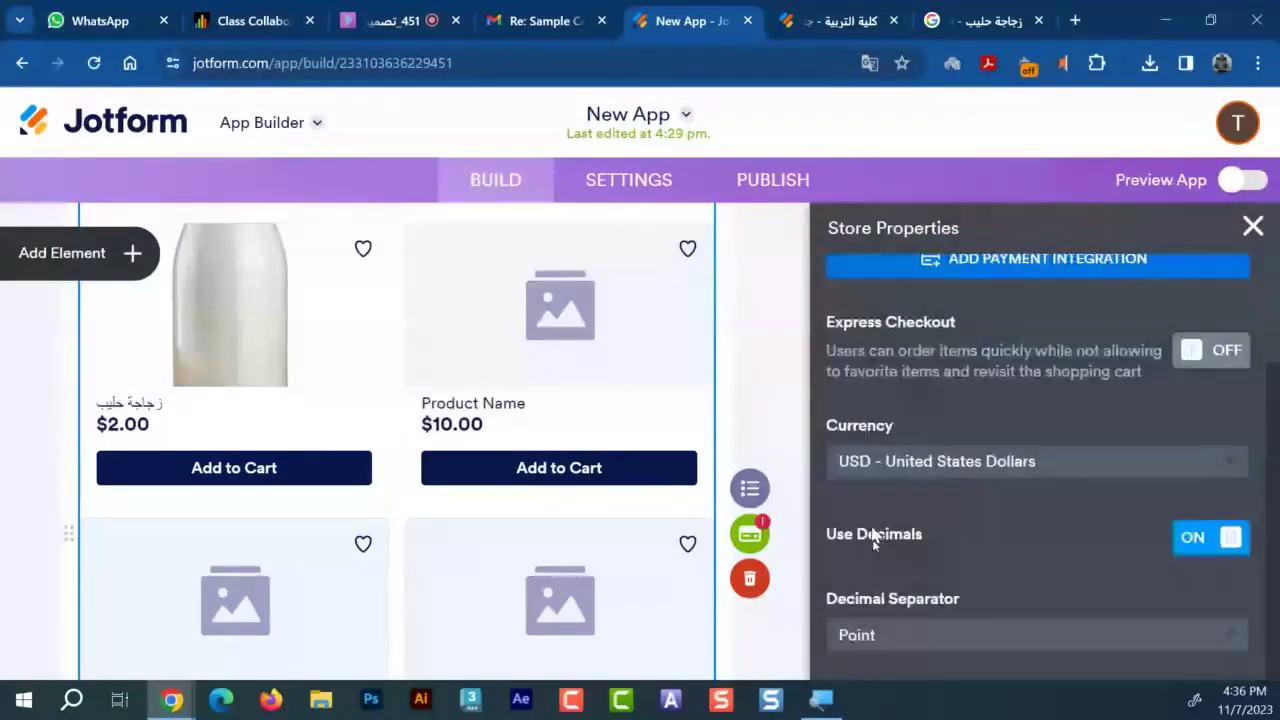
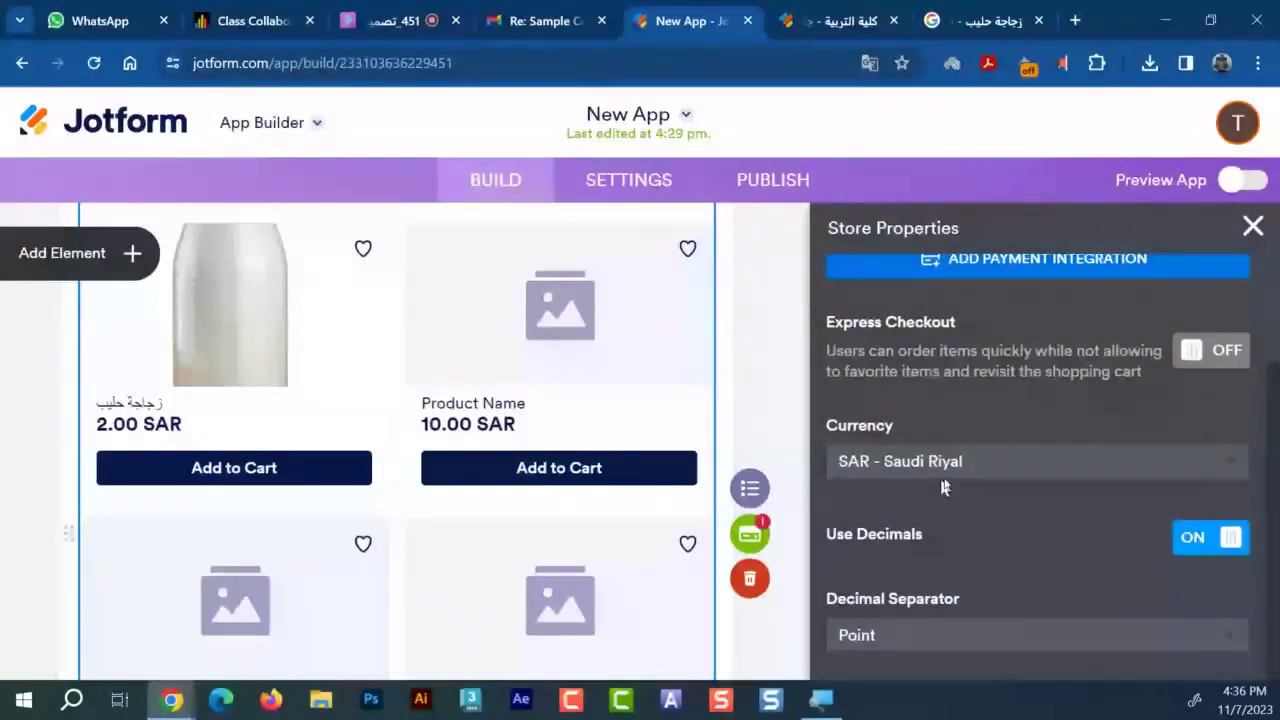
{"action": "scroll", "coordinate": [941, 487], "scroll_direction": "up", "scroll_amount": 1}
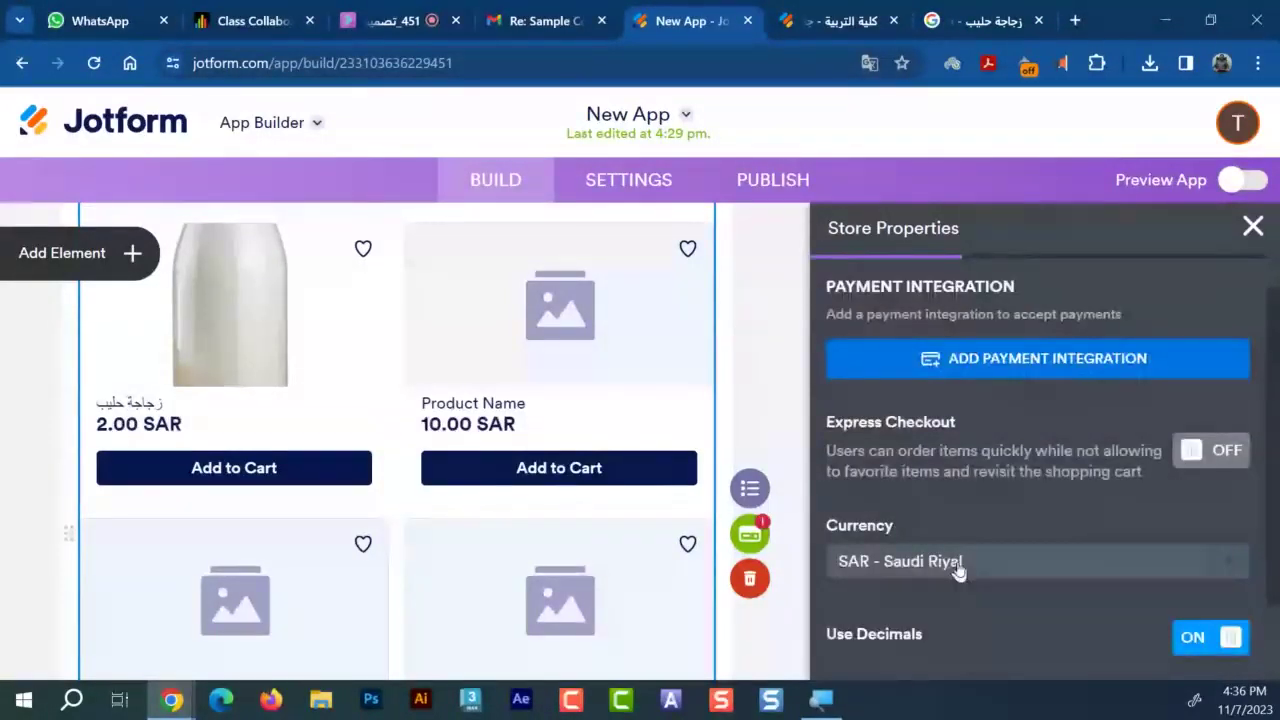
{"action": "left_click", "coordinate": [186, 449]}
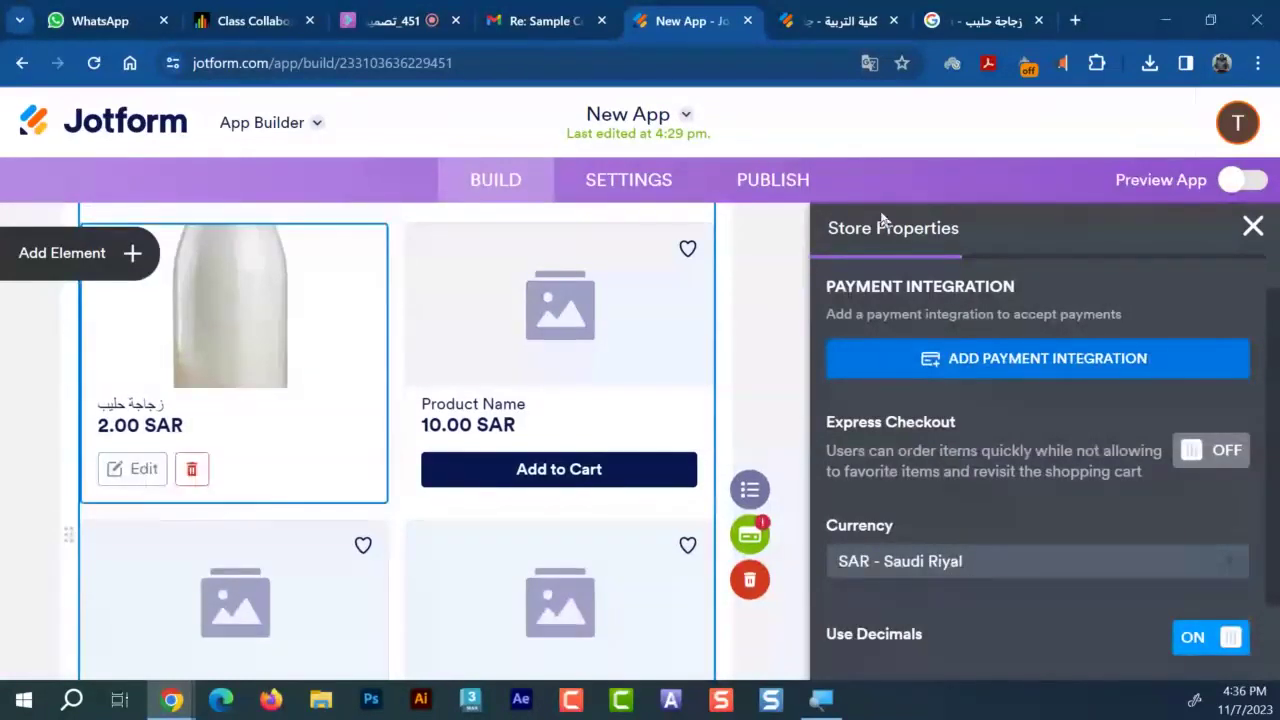
Switch to the كلية التربية - جامعة القصيم app and set the Donation Box's currency to SAR - Saudi Riyal
{"action": "left_click", "coordinate": [826, 12]}
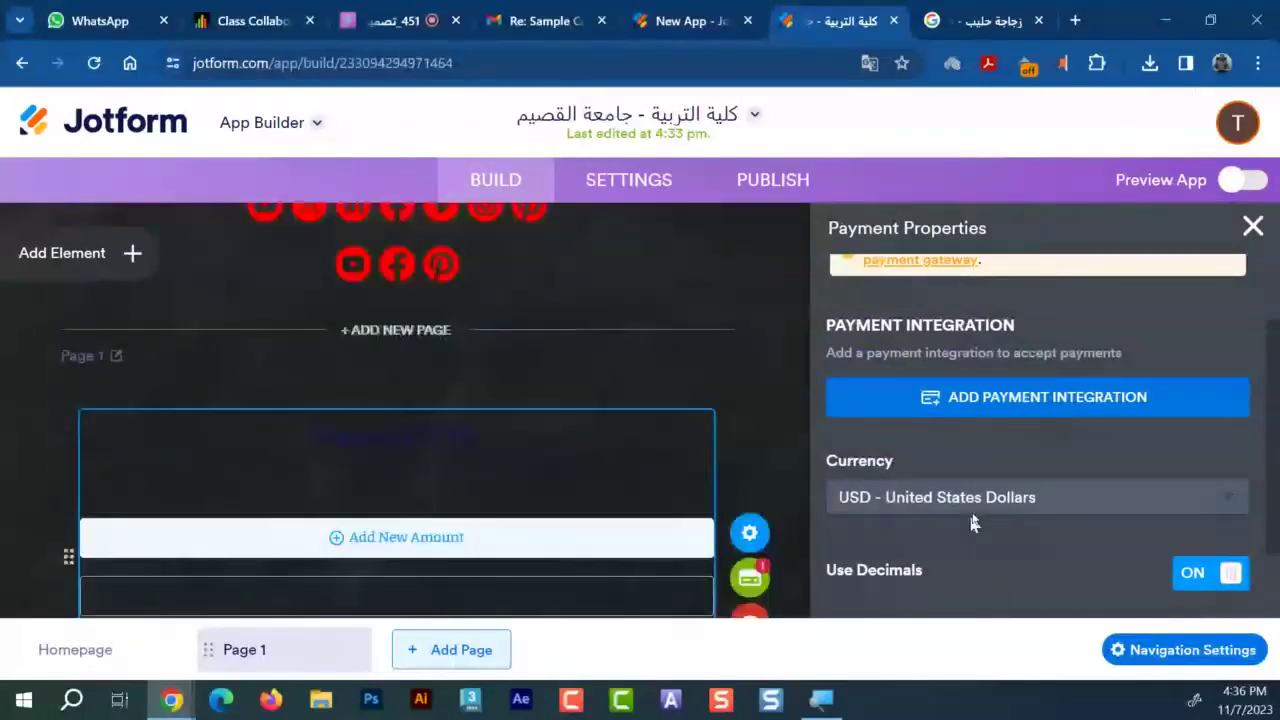
{"action": "left_click", "coordinate": [940, 500]}
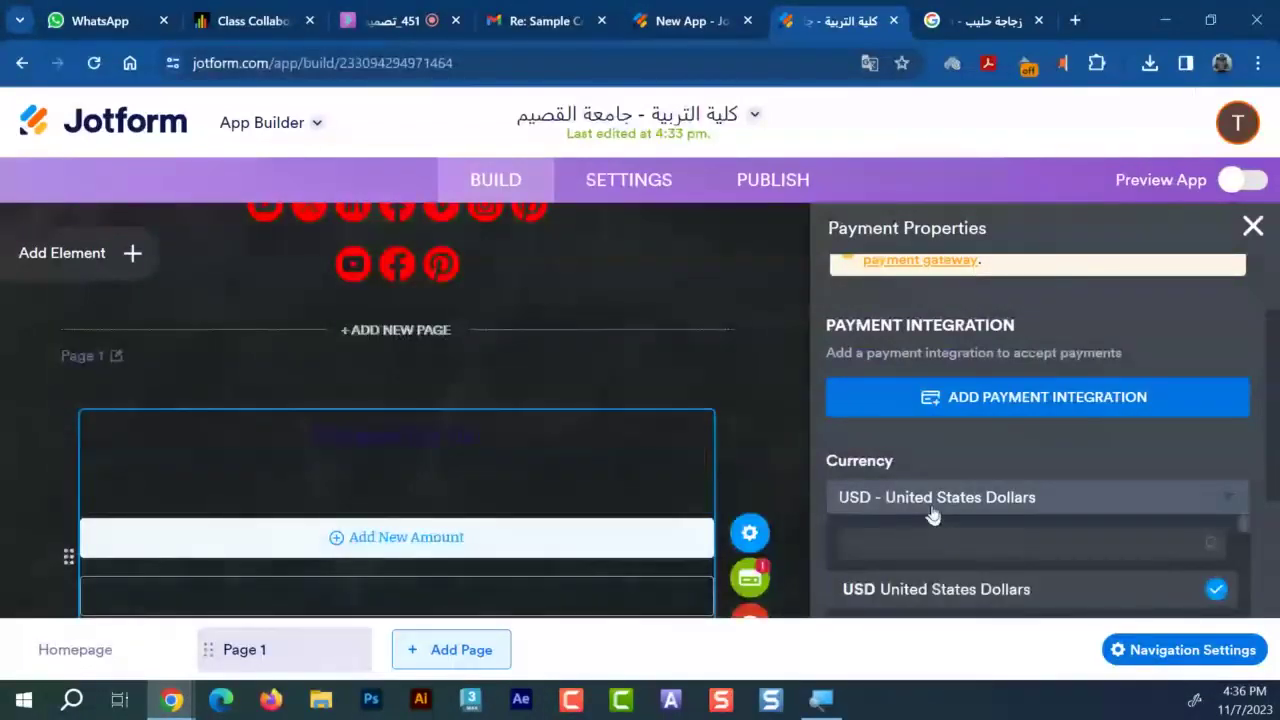
{"action": "left_click", "coordinate": [959, 543]}
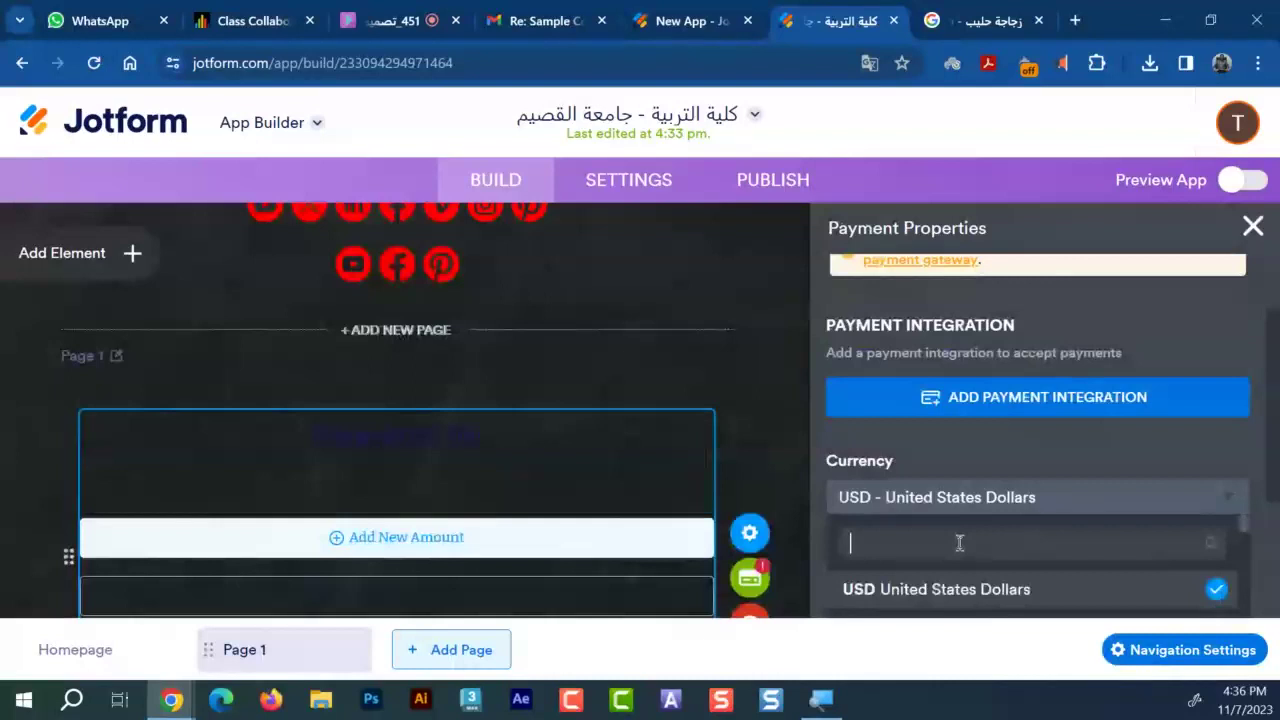
{"action": "type", "text": "SA"}
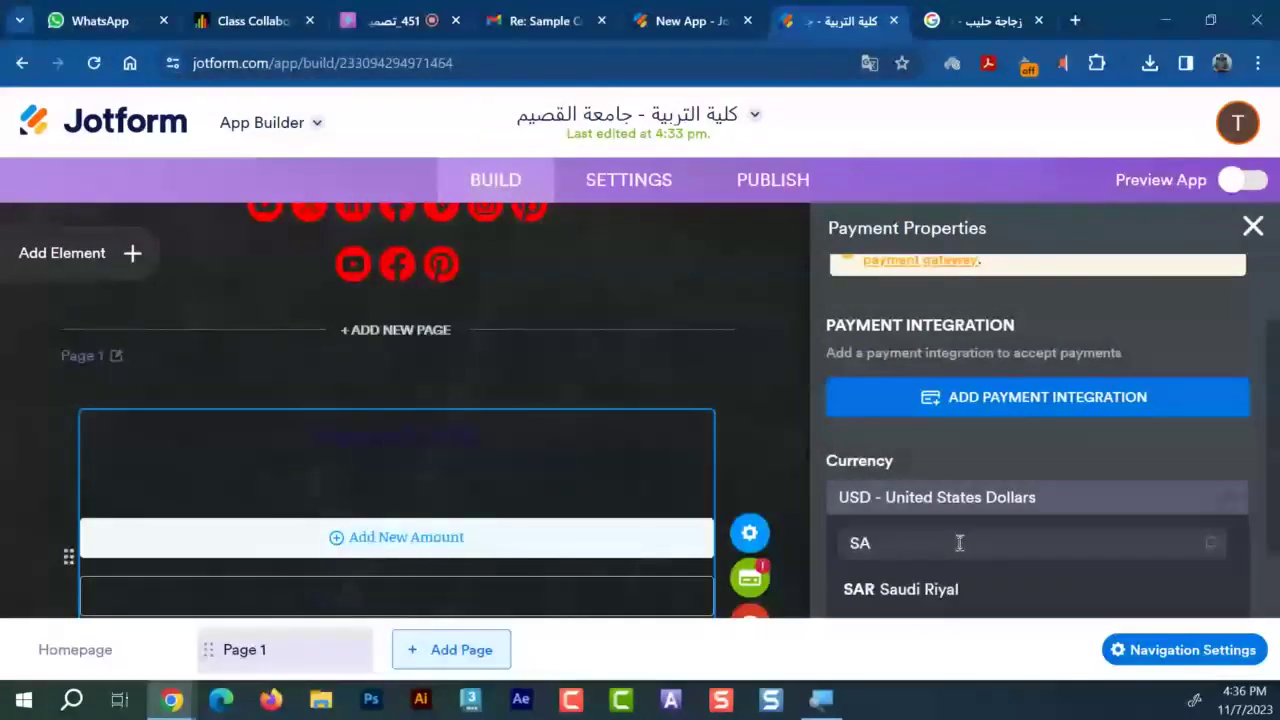
{"action": "left_click", "coordinate": [908, 598]}
{"action": "scroll", "coordinate": [314, 434], "scroll_direction": "down", "scroll_amount": 2}
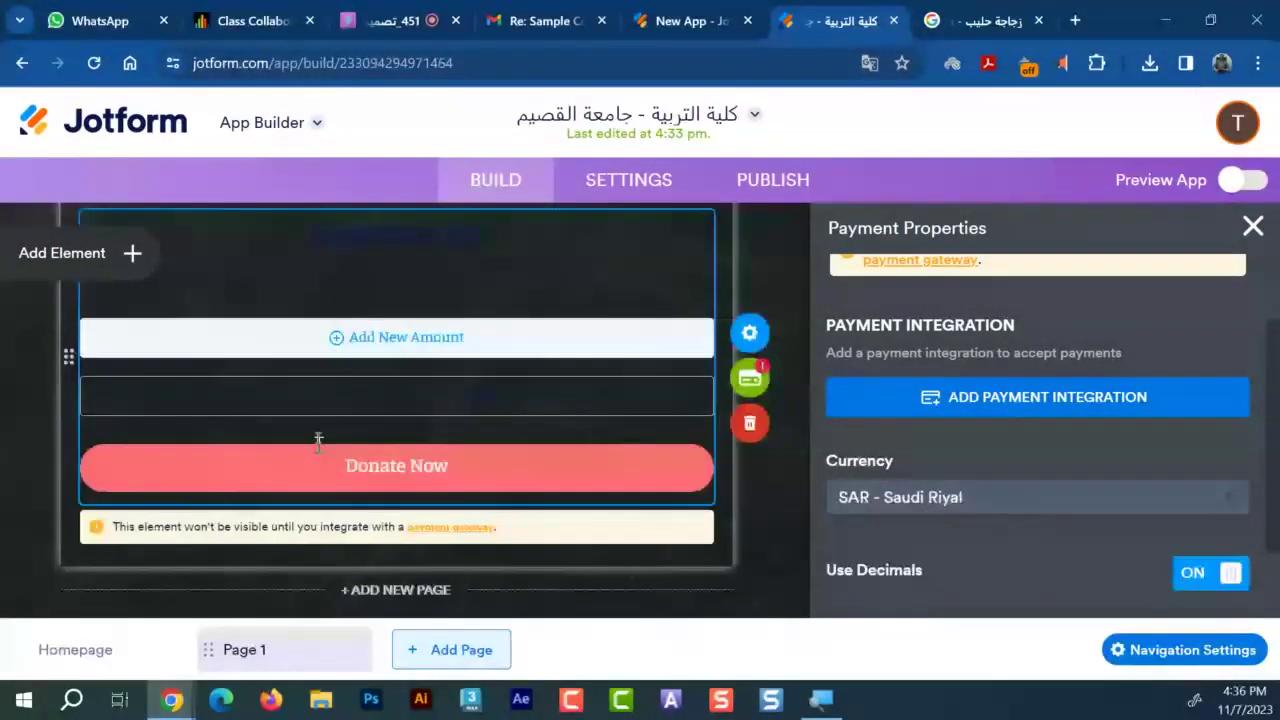
{"action": "scroll", "coordinate": [203, 477], "scroll_direction": "up", "scroll_amount": 2}
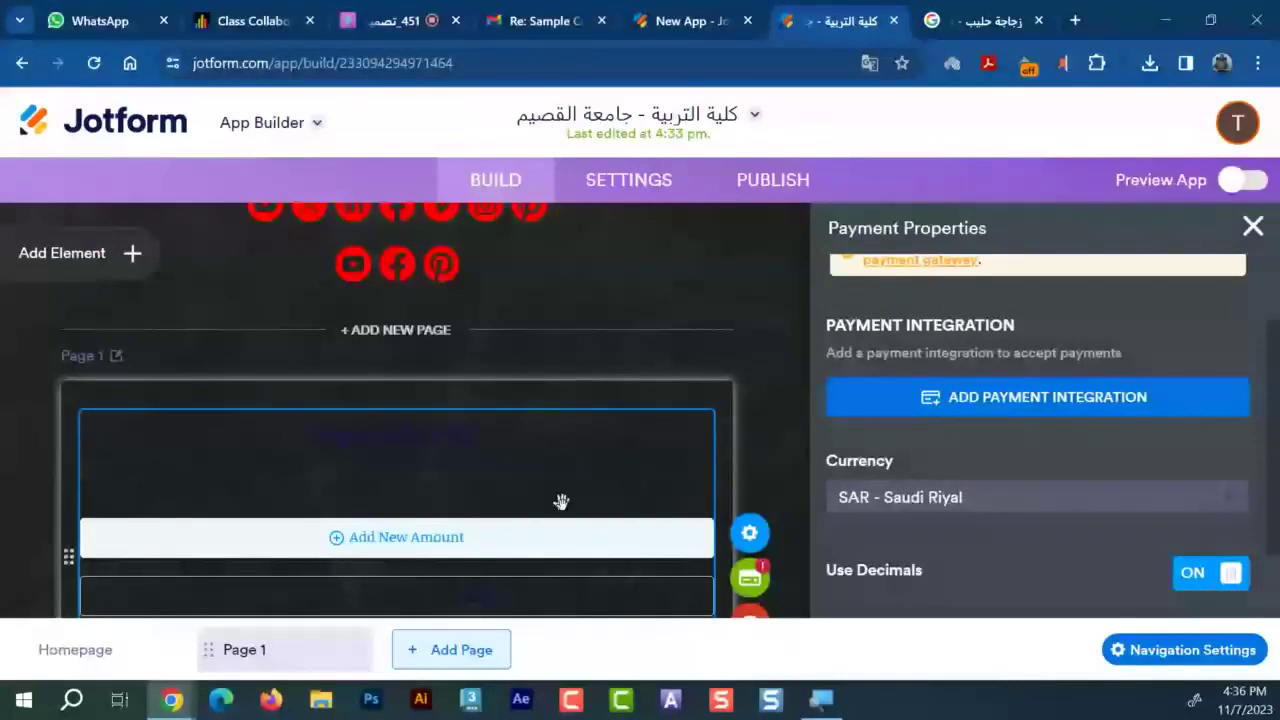
Open the payment gateway choices for the Donation Box, then close them without selecting a gateway
{"action": "scroll", "coordinate": [1019, 518], "scroll_direction": "down", "scroll_amount": 1}
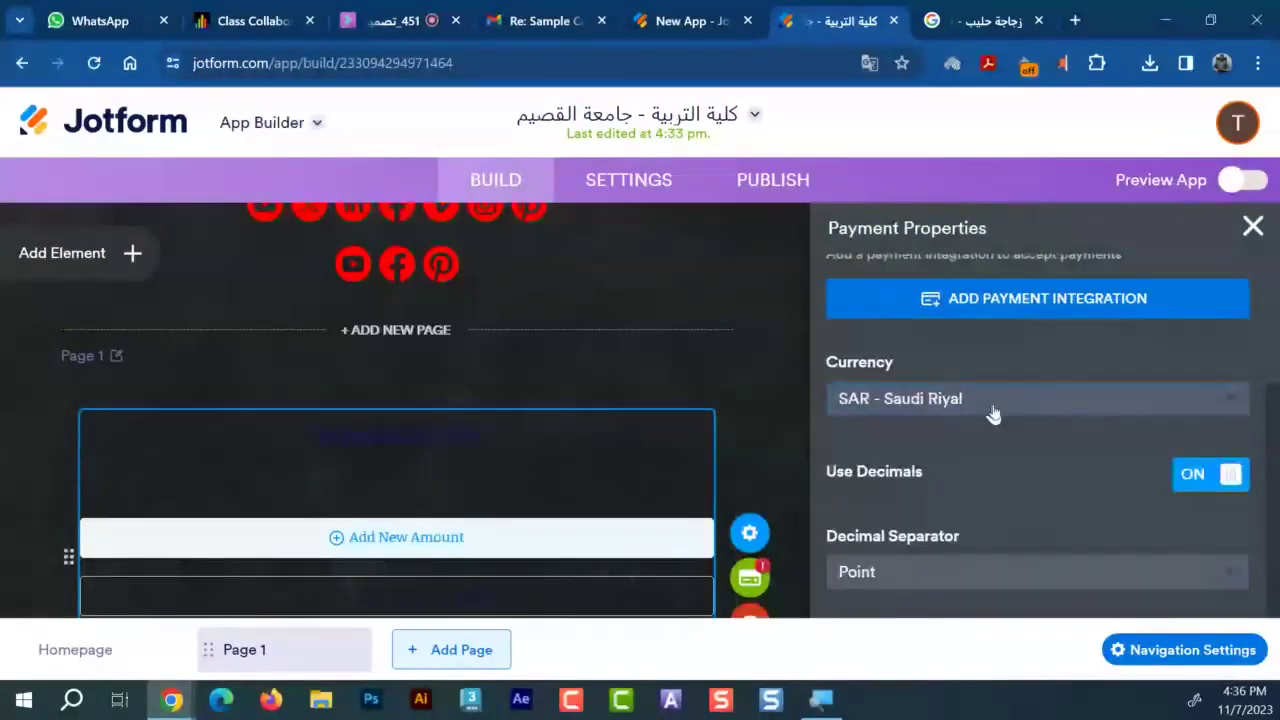
{"action": "scroll", "coordinate": [1063, 416], "scroll_direction": "up", "scroll_amount": 1}
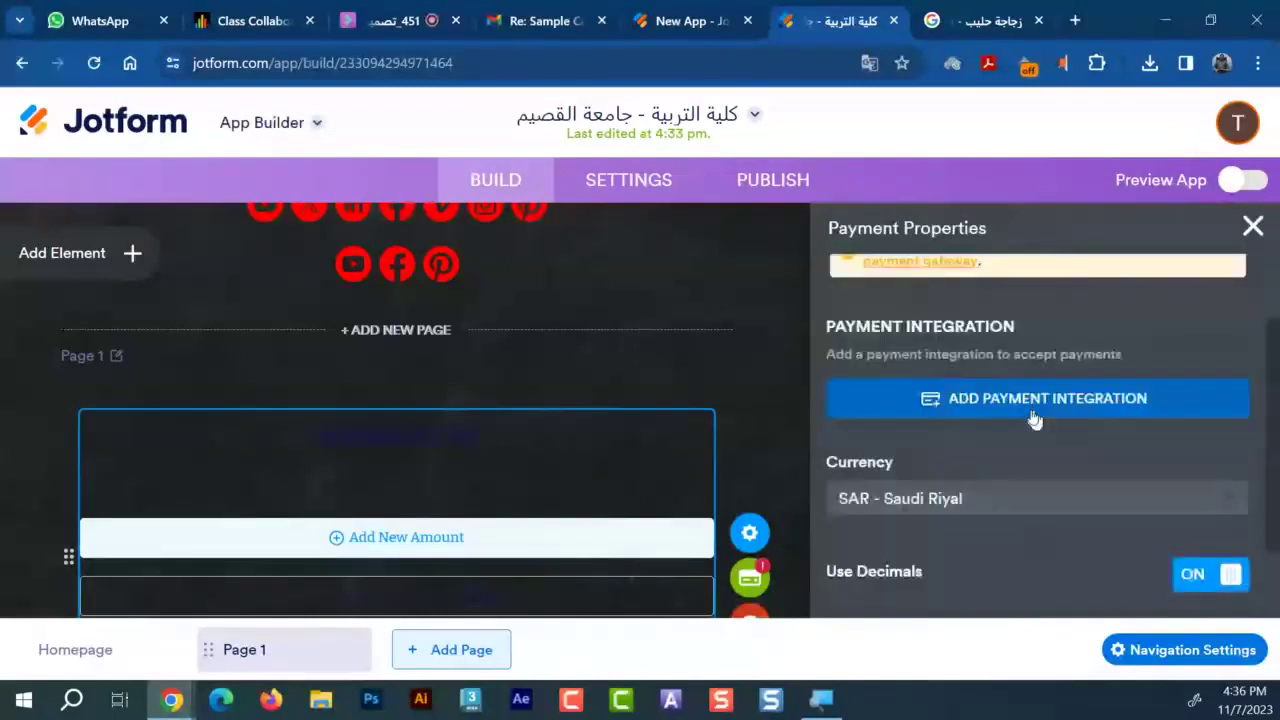
{"action": "left_click", "coordinate": [1035, 400]}
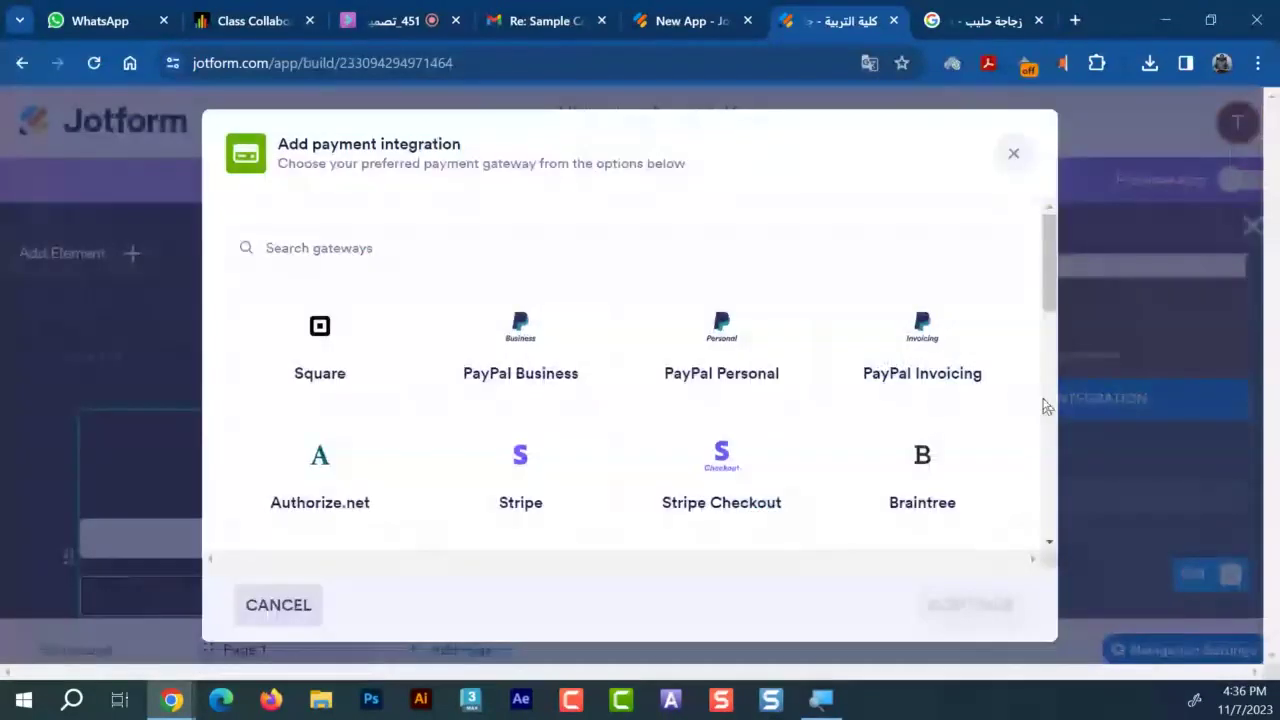
{"action": "left_click", "coordinate": [1014, 152]}
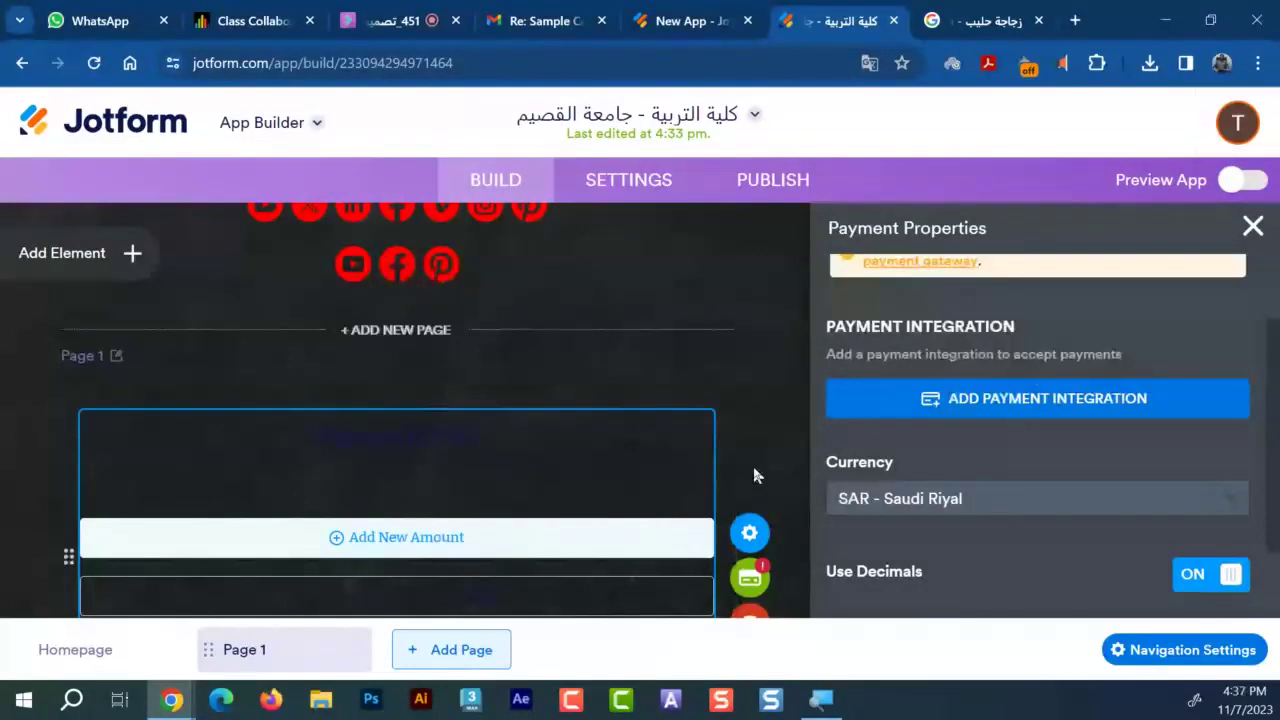
Try Comma as the Donation Box's decimal separator, then restore Point
{"action": "scroll", "coordinate": [995, 444], "scroll_direction": "down", "scroll_amount": 1}
{"action": "scroll", "coordinate": [980, 420], "scroll_direction": "down", "scroll_amount": 1}
{"action": "left_click", "coordinate": [1035, 575]}
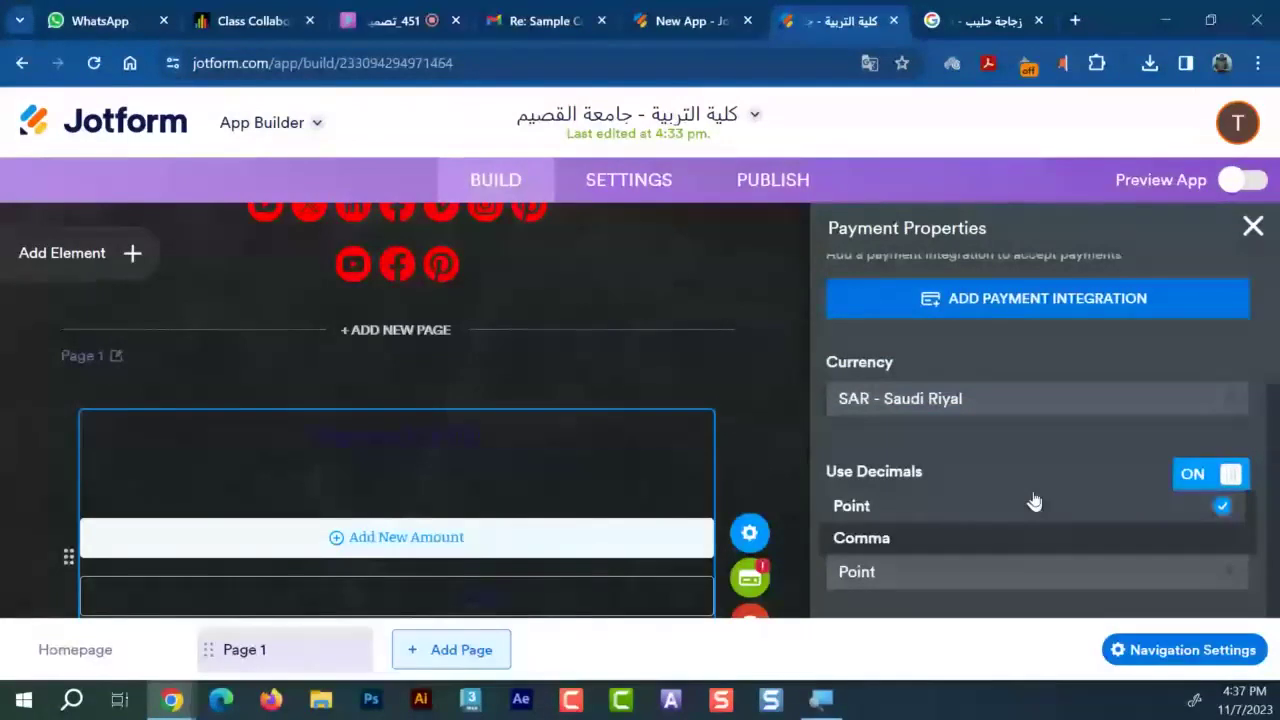
{"action": "left_click", "coordinate": [866, 540]}
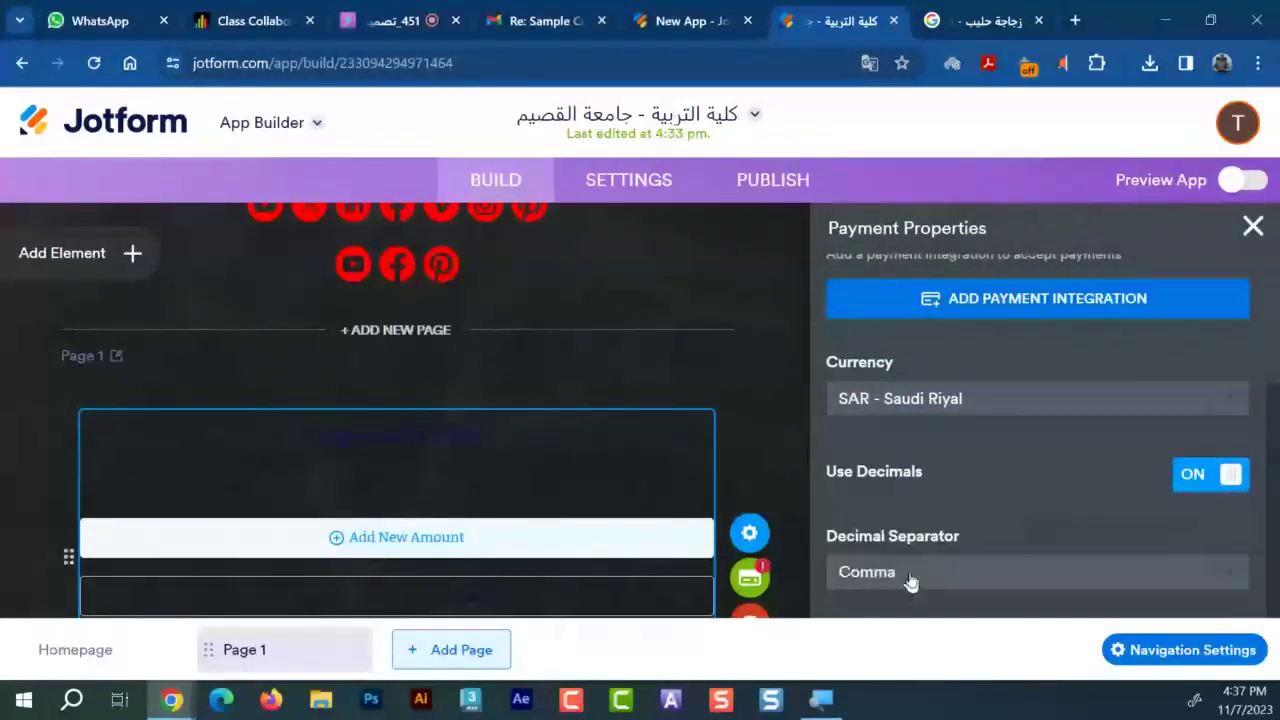
{"action": "left_click", "coordinate": [910, 575]}
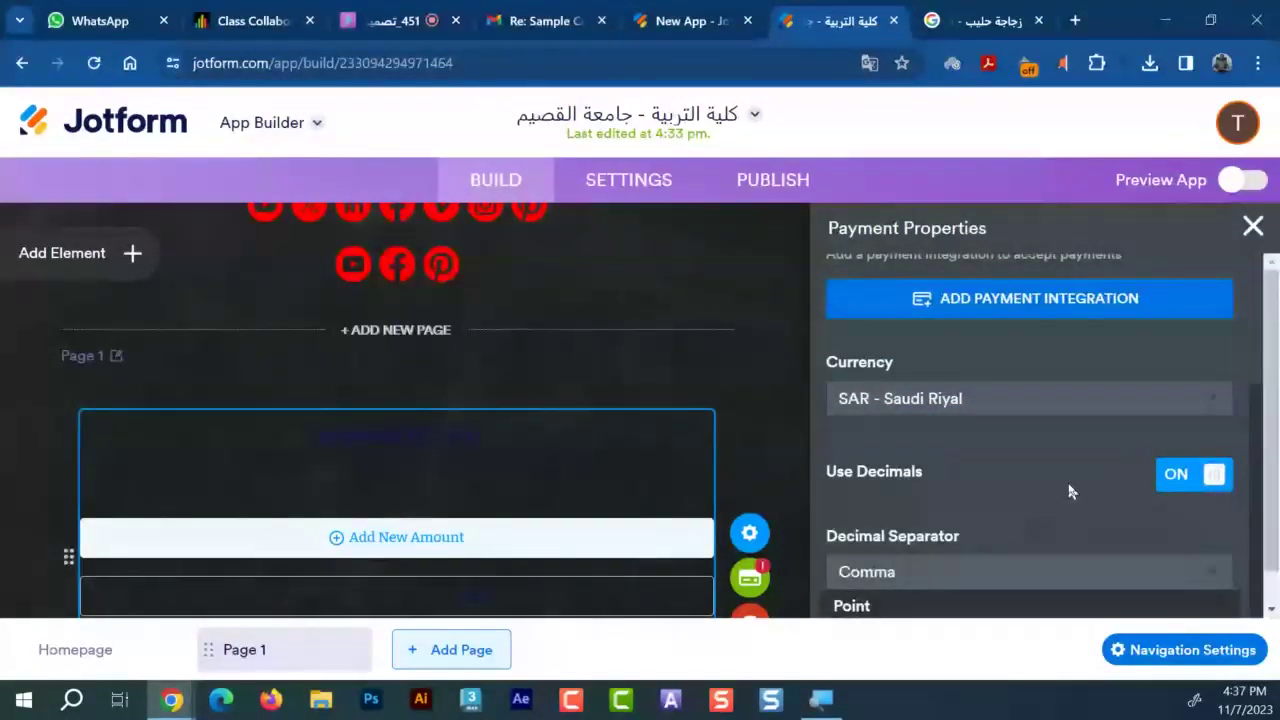
{"action": "left_click", "coordinate": [937, 607]}
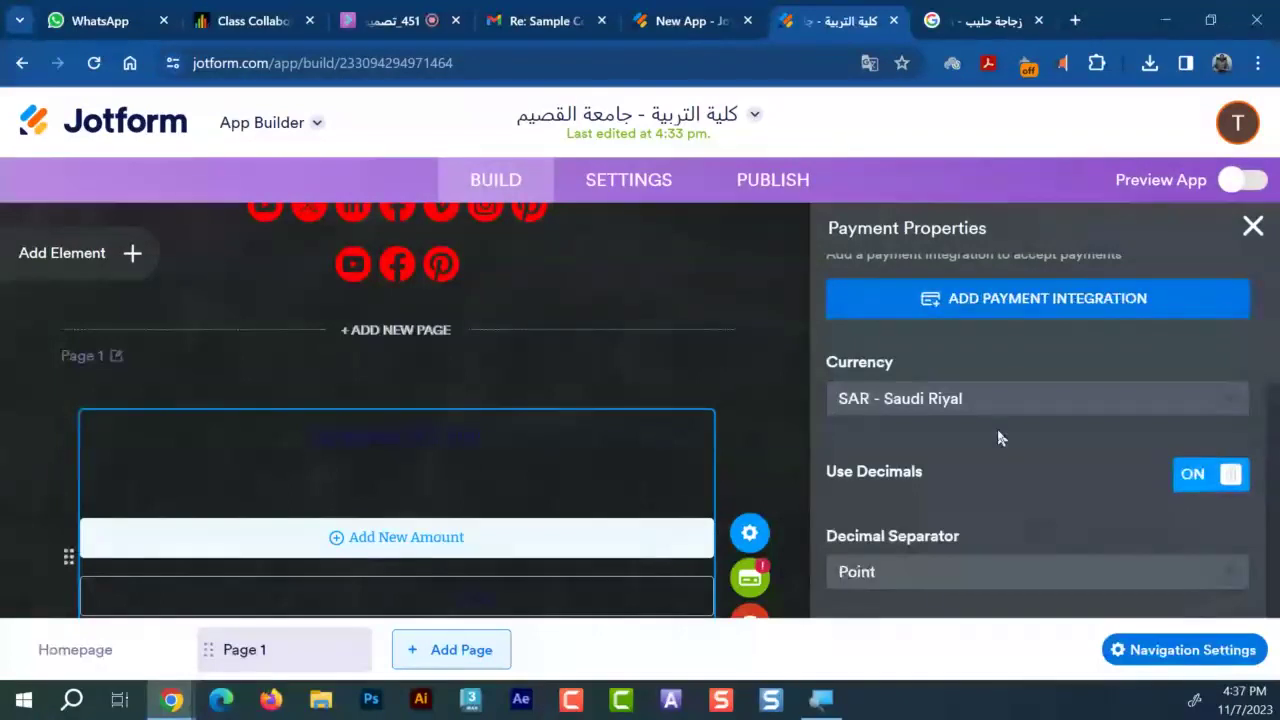
Switch to the New App builder and go to the decimal settings in the store's payment properties
{"action": "left_click", "coordinate": [688, 20]}
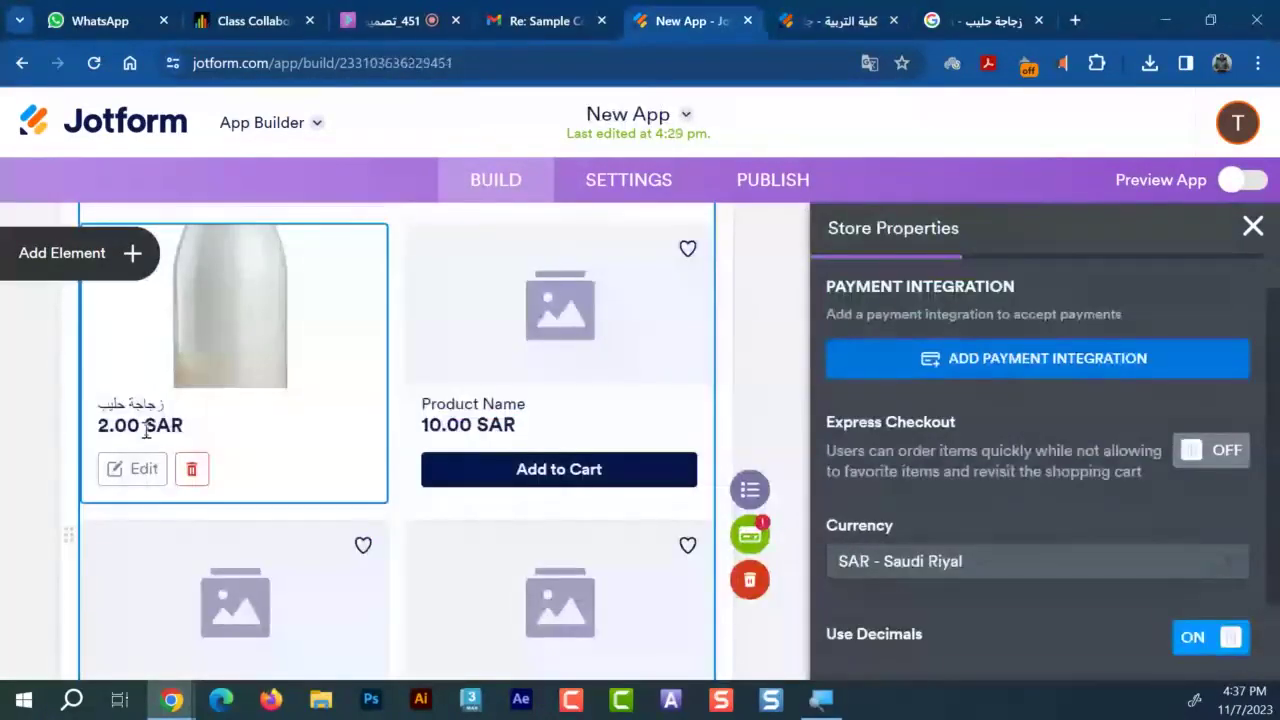
{"action": "scroll", "coordinate": [145, 428], "scroll_direction": "down", "scroll_amount": 1}
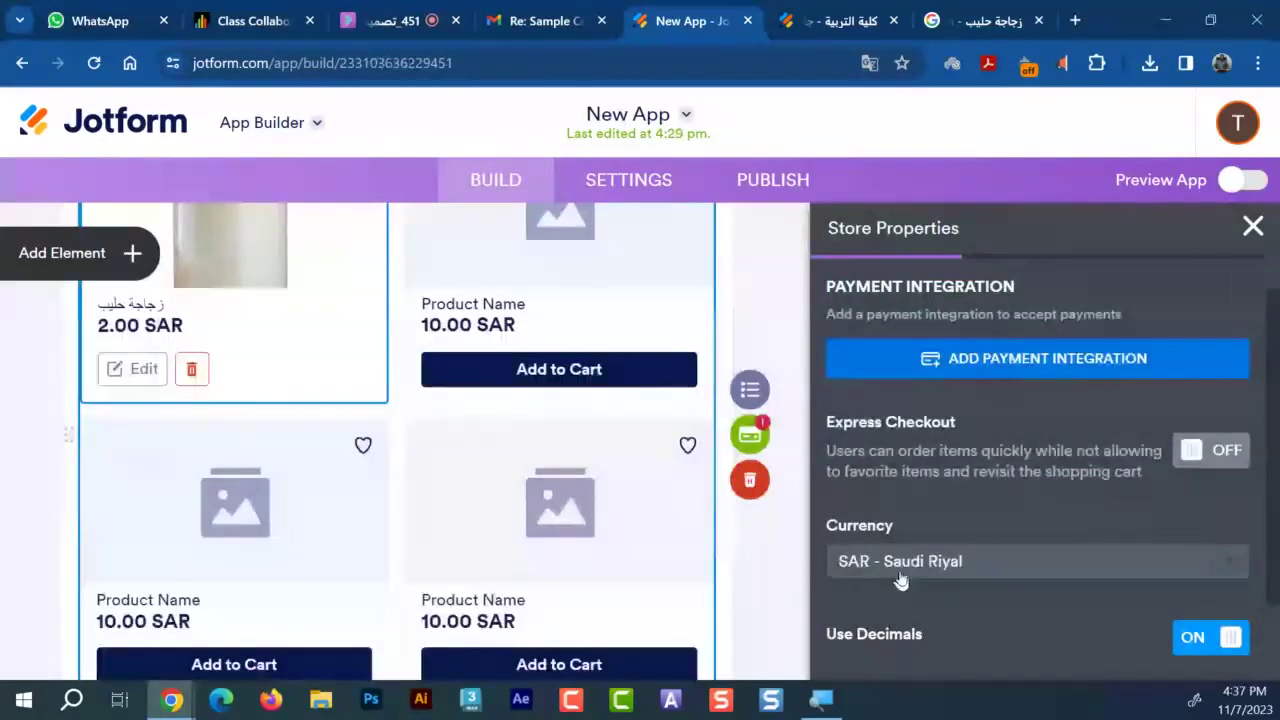
{"action": "scroll", "coordinate": [912, 583], "scroll_direction": "down", "scroll_amount": 1}
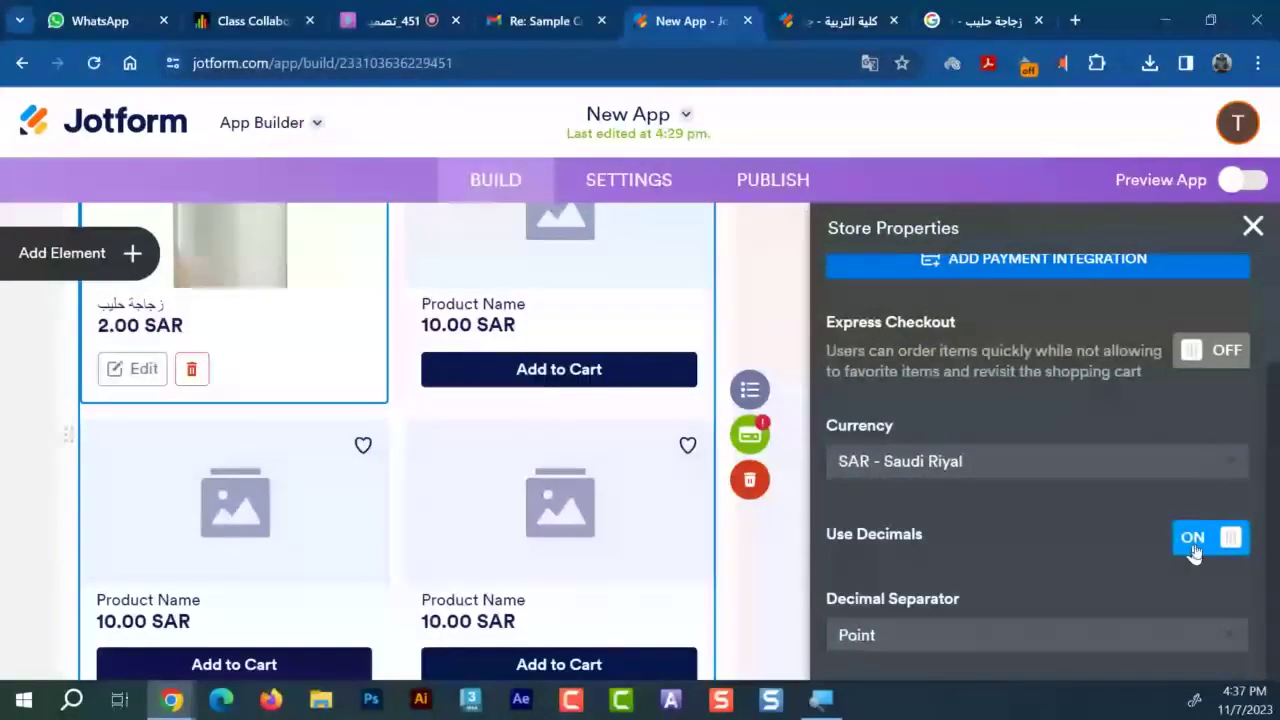
Try Comma as the store's decimal separator and restore Point, then turn decimals off and back on
{"action": "left_click", "coordinate": [976, 645]}
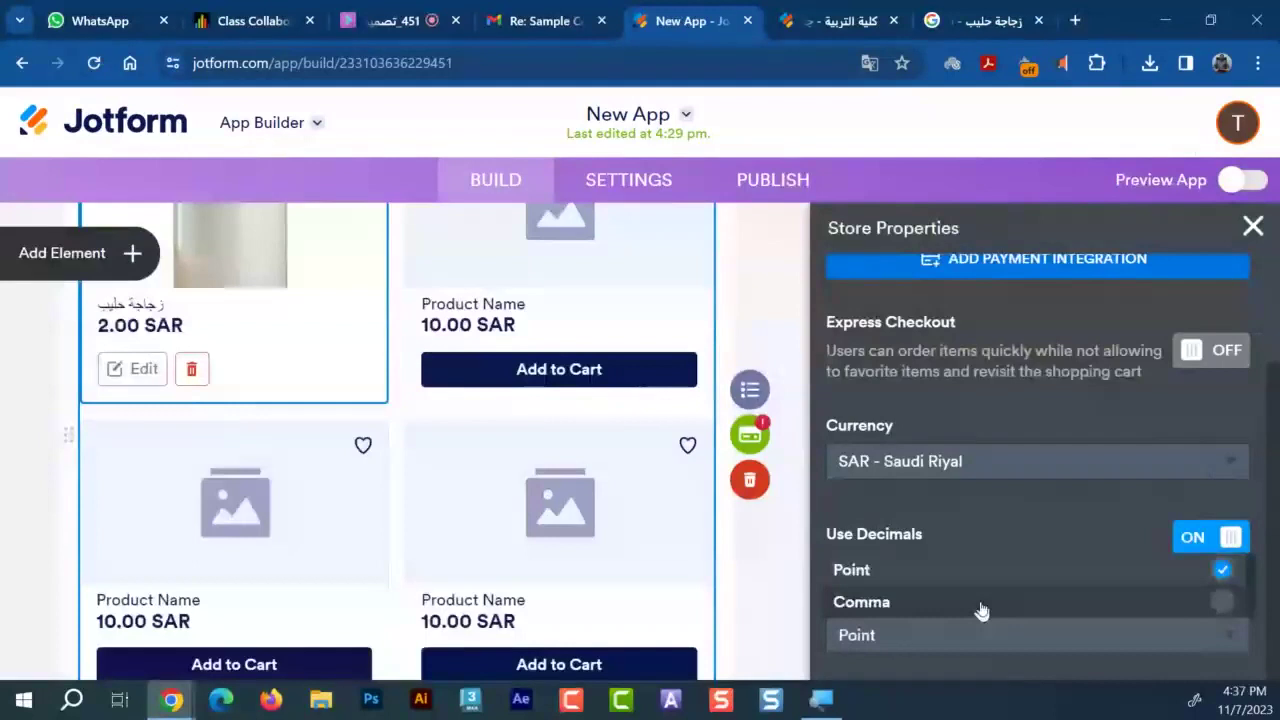
{"action": "left_click", "coordinate": [981, 604]}
{"action": "left_click", "coordinate": [971, 634]}
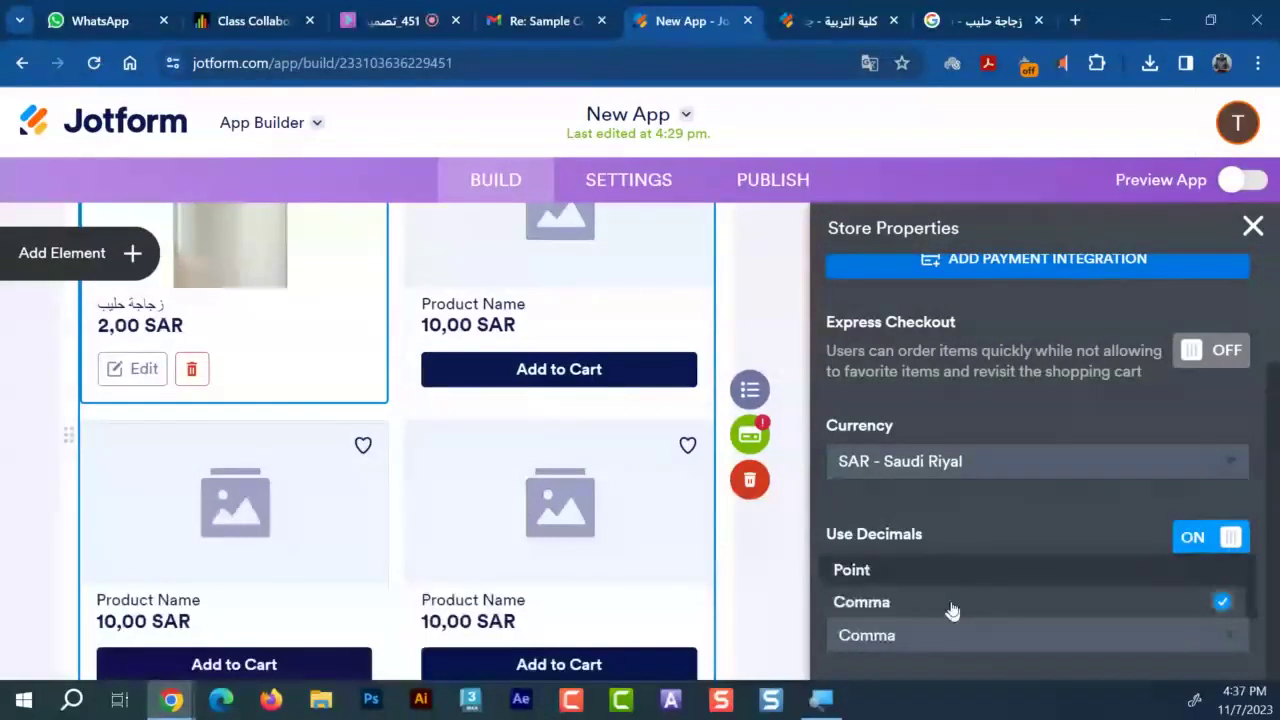
{"action": "left_click", "coordinate": [935, 566]}
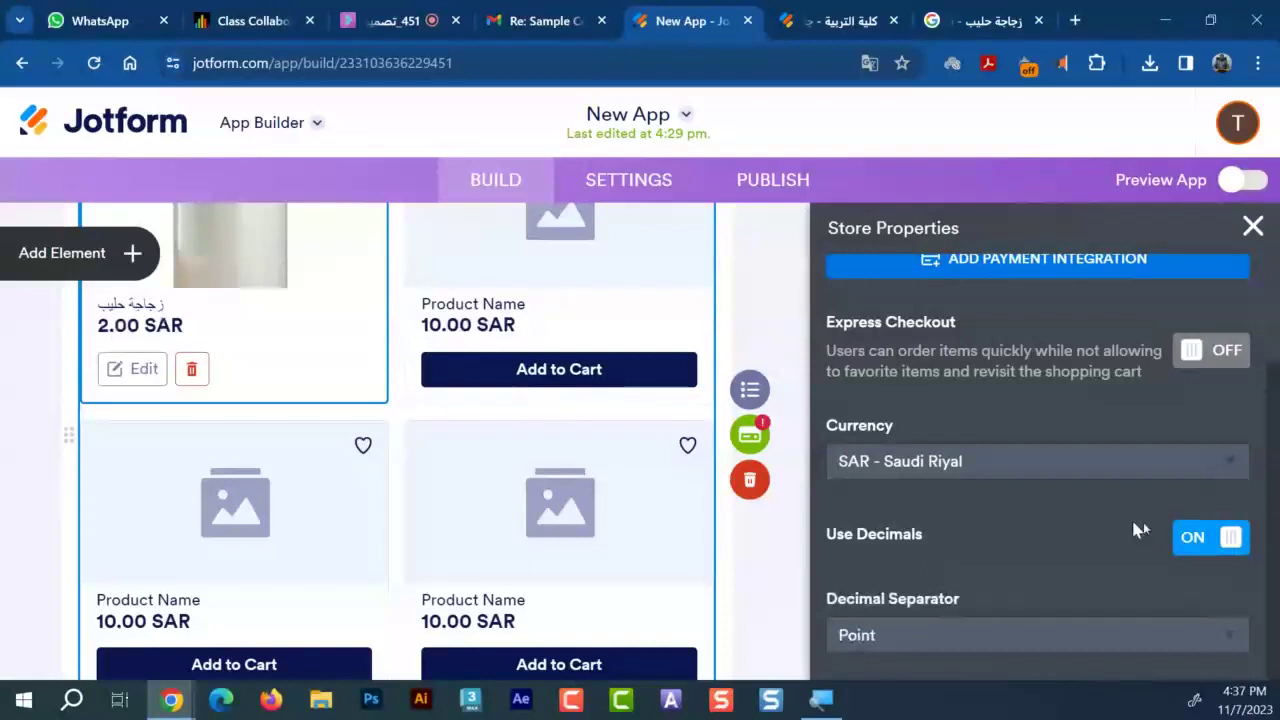
{"action": "left_click", "coordinate": [1205, 537]}
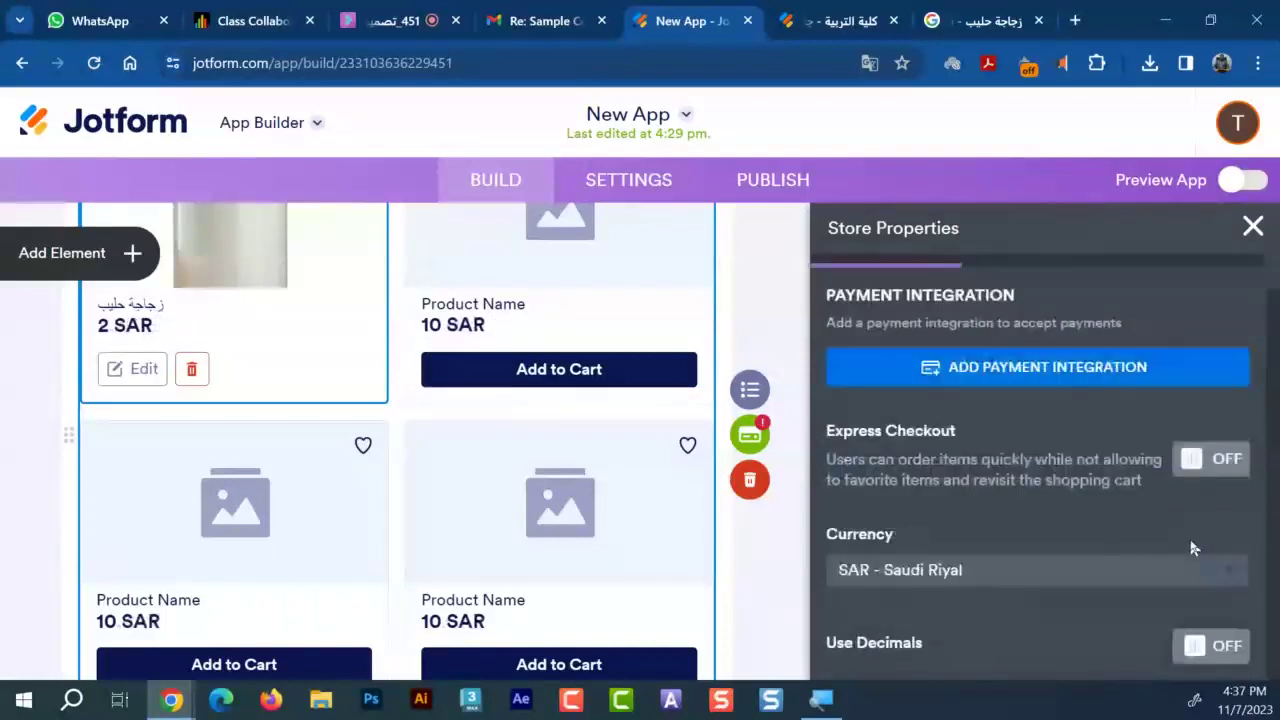
{"action": "left_click", "coordinate": [1222, 644]}
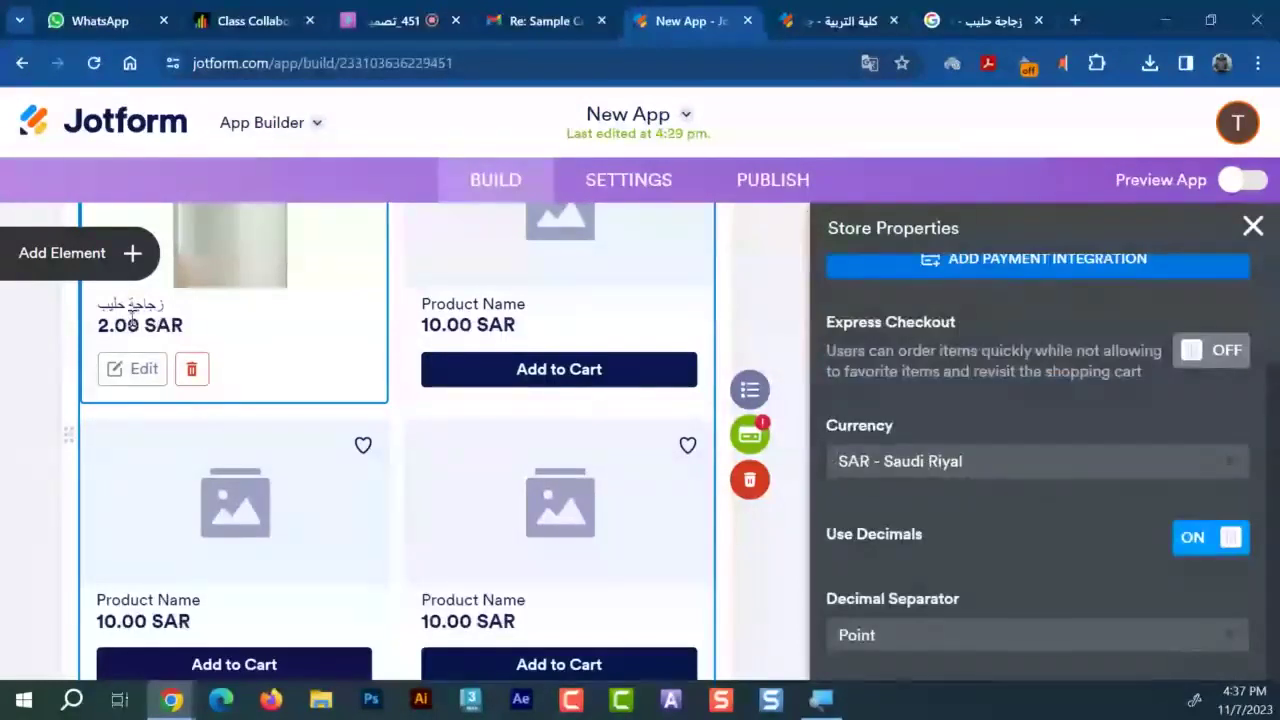
Try the Three Columns layout in the store's product settings, then set the product list to Single Column
{"action": "scroll", "coordinate": [642, 550], "scroll_direction": "down", "scroll_amount": 1}
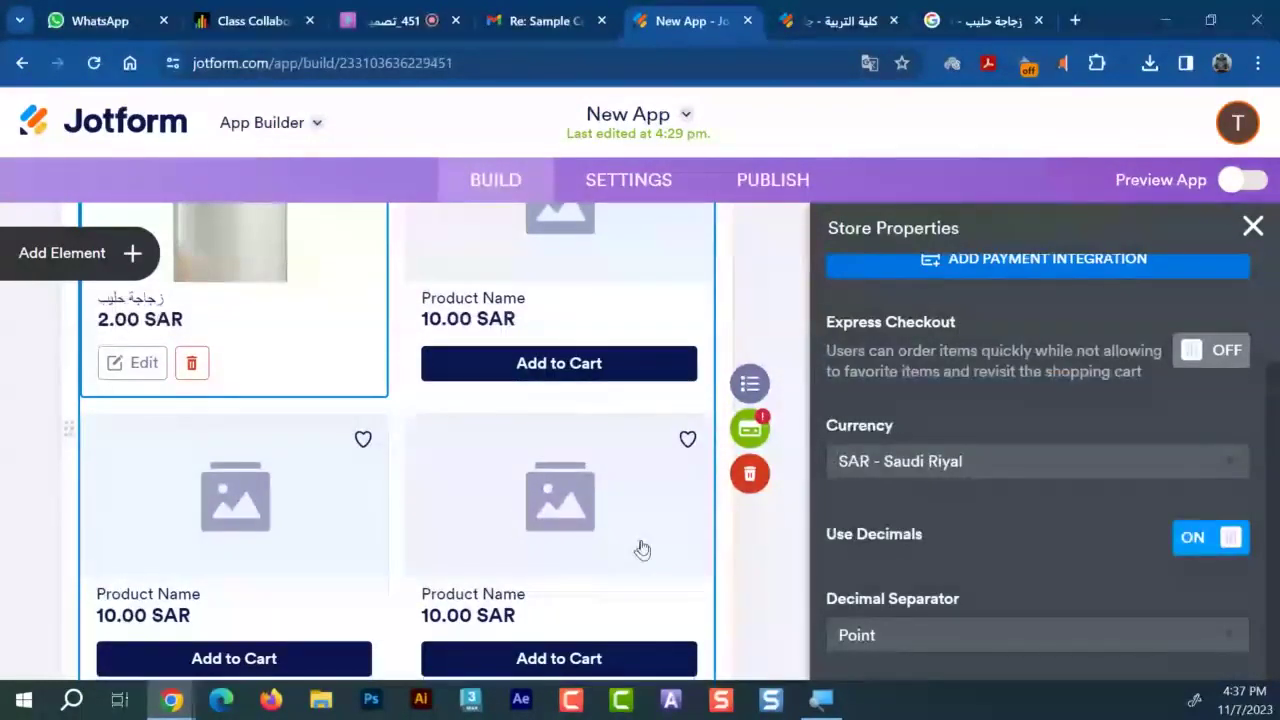
{"action": "scroll", "coordinate": [642, 540], "scroll_direction": "down", "scroll_amount": 2}
{"action": "scroll", "coordinate": [645, 530], "scroll_direction": "up", "scroll_amount": 3}
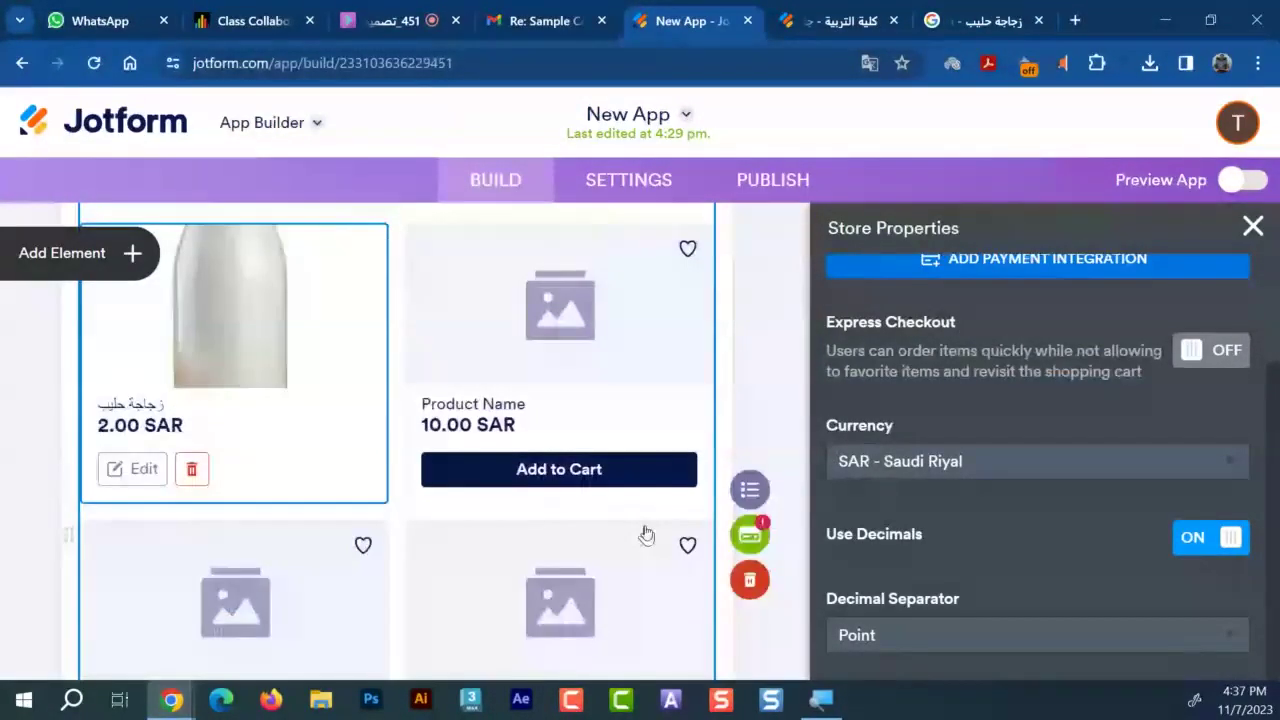
{"action": "scroll", "coordinate": [982, 531], "scroll_direction": "up", "scroll_amount": 3}
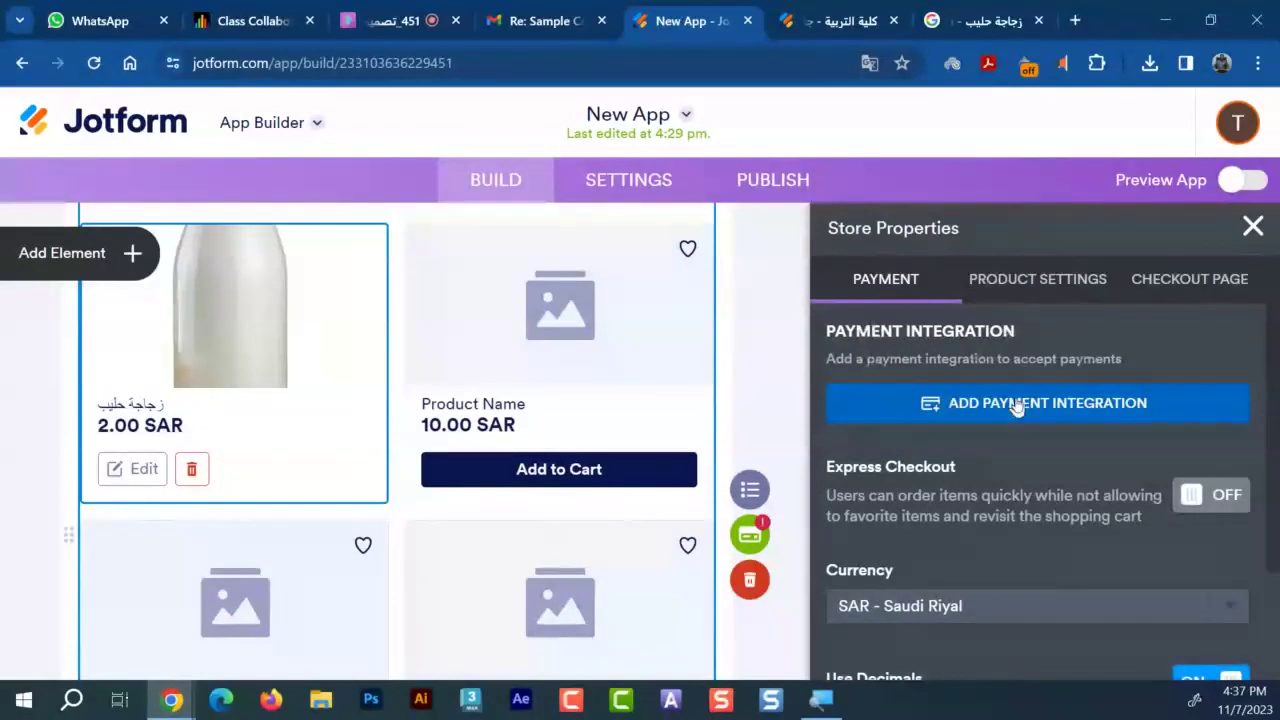
{"action": "left_click", "coordinate": [1036, 285]}
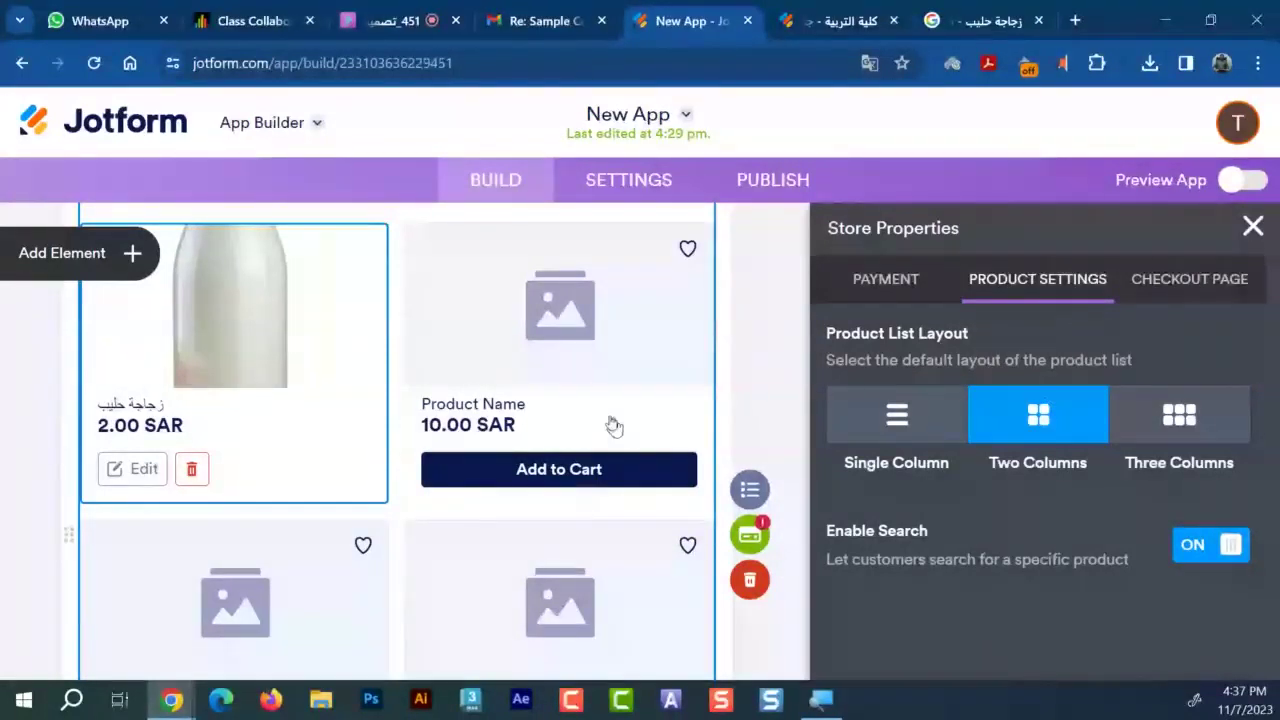
{"action": "left_click", "coordinate": [1189, 410]}
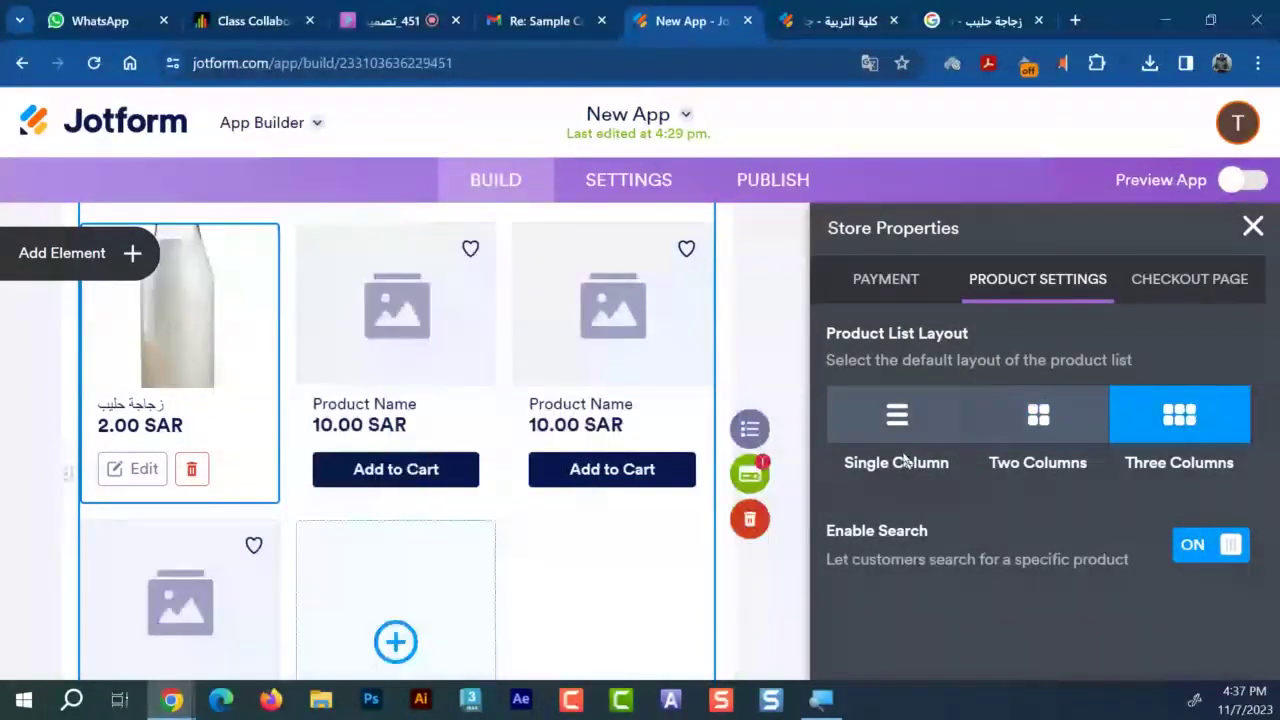
{"action": "left_click", "coordinate": [900, 455]}
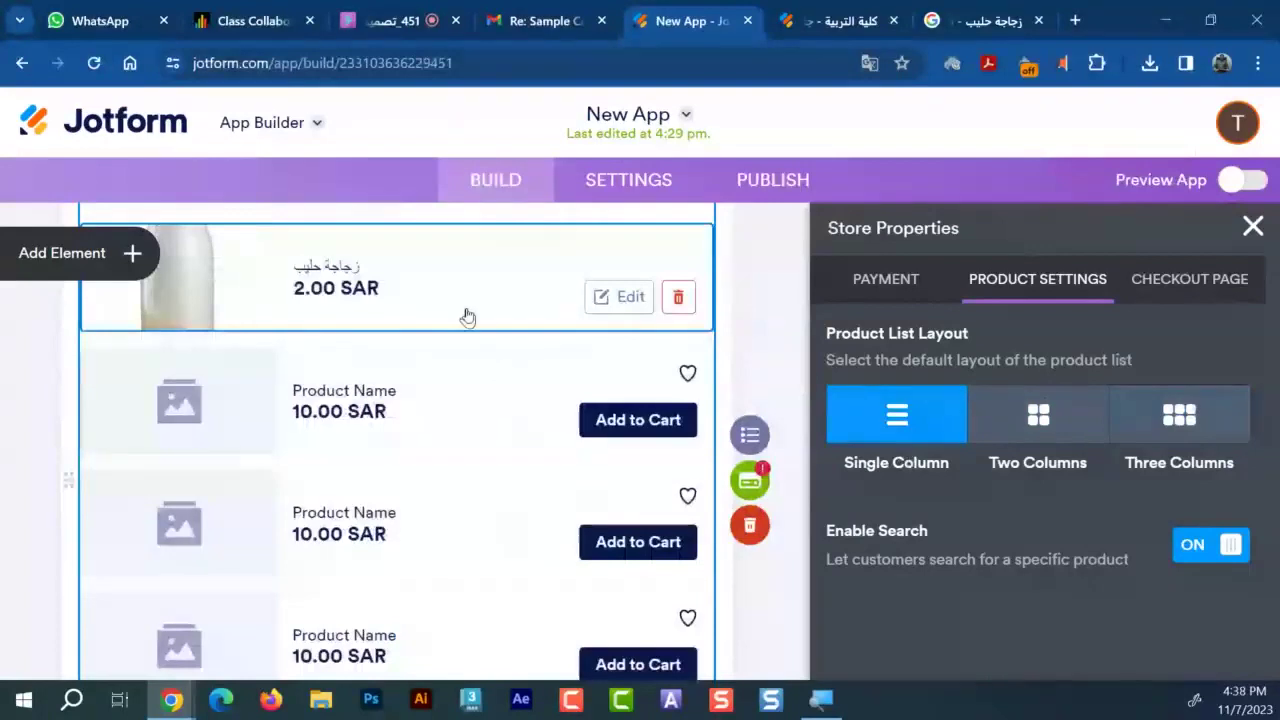
Look over the single-column product list, then turn its product search off and back on
{"action": "scroll", "coordinate": [478, 505], "scroll_direction": "up", "scroll_amount": 3}
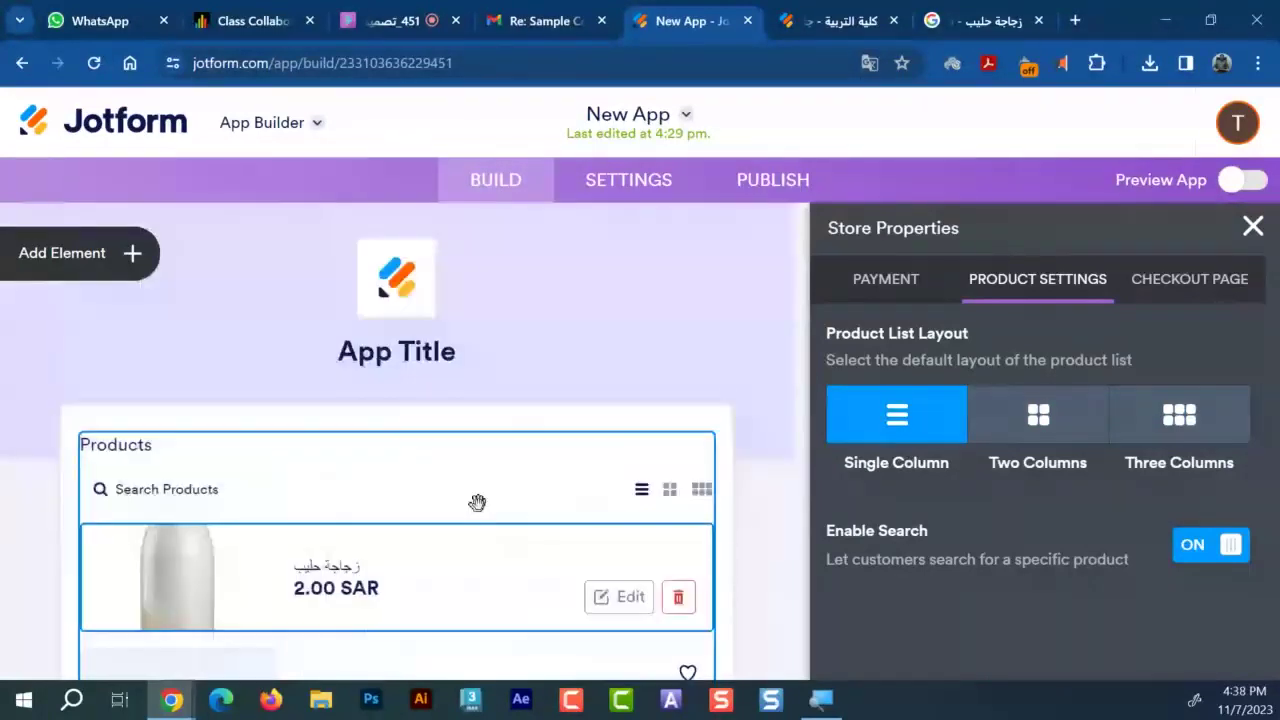
{"action": "scroll", "coordinate": [477, 502], "scroll_direction": "down", "scroll_amount": 2}
{"action": "scroll", "coordinate": [484, 443], "scroll_direction": "down", "scroll_amount": 1}
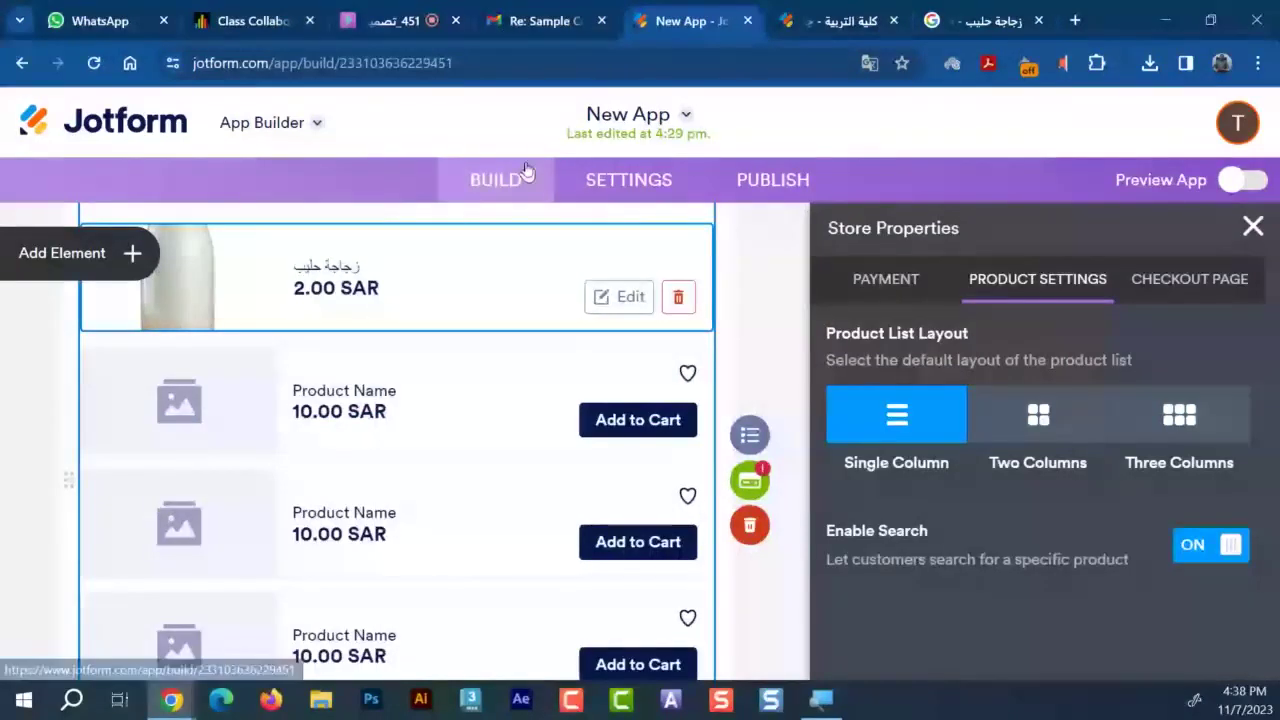
{"action": "scroll", "coordinate": [298, 362], "scroll_direction": "up", "scroll_amount": 1}
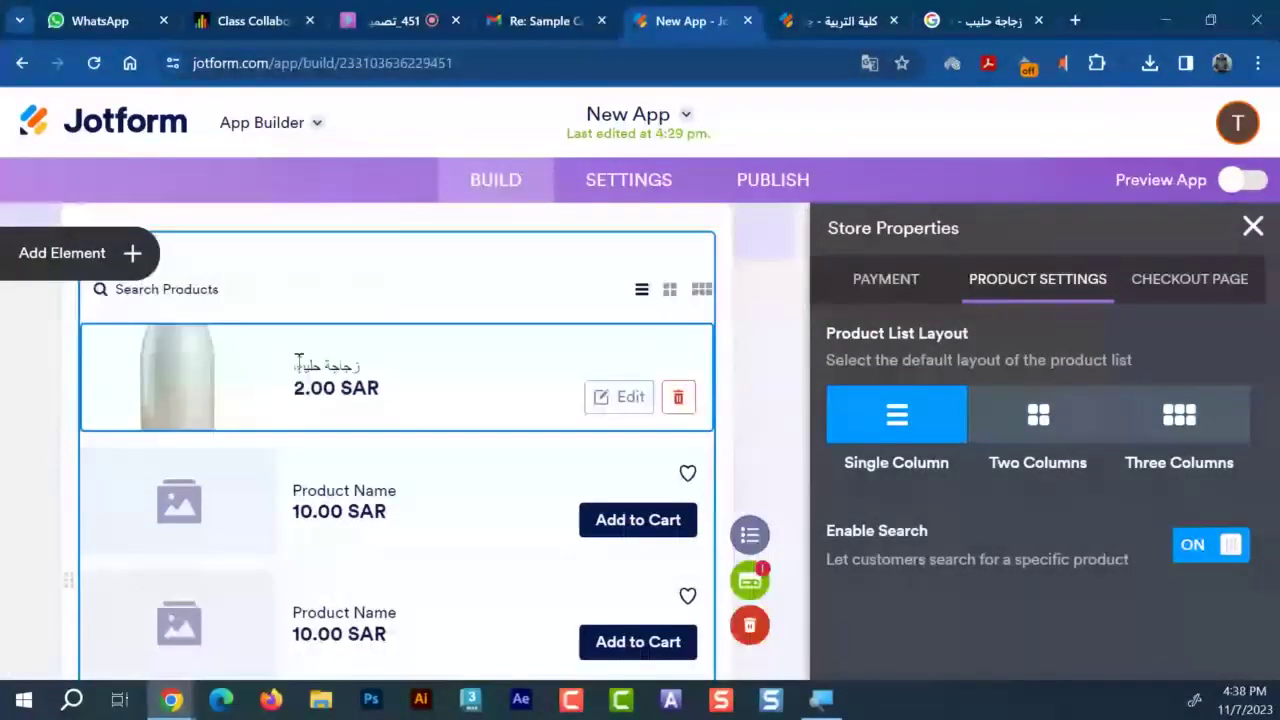
{"action": "scroll", "coordinate": [298, 362], "scroll_direction": "up", "scroll_amount": 1}
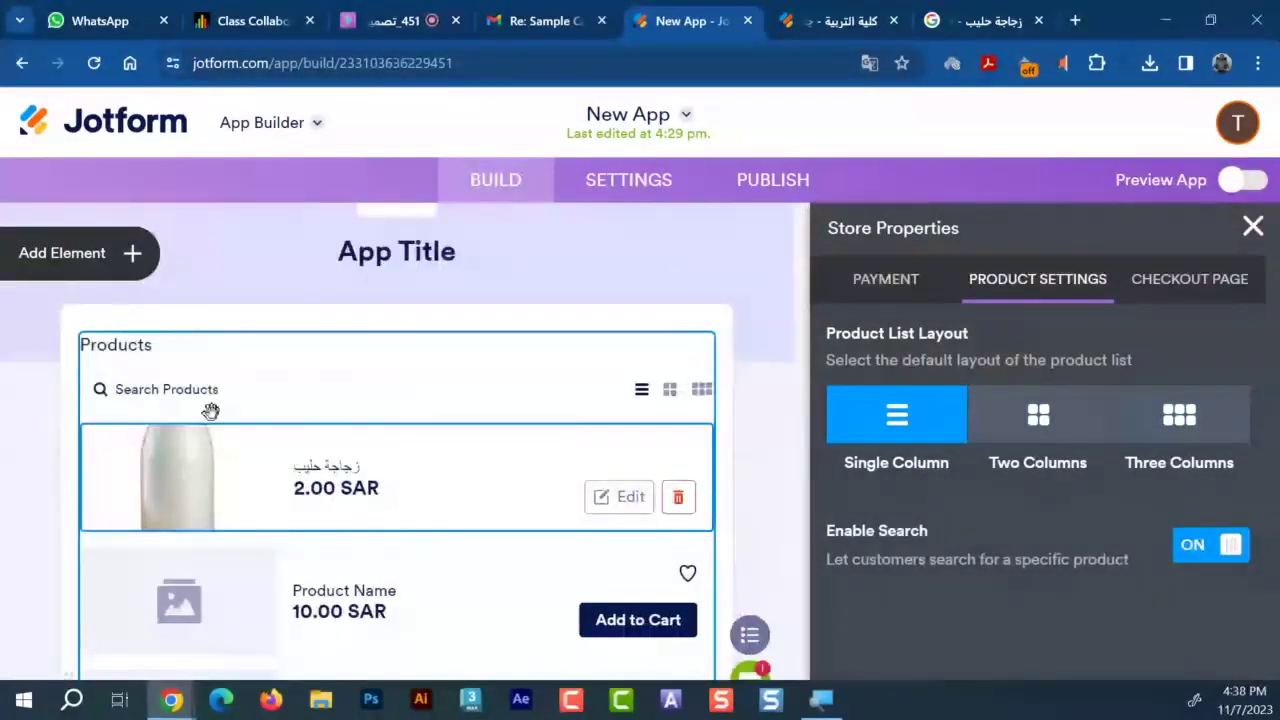
{"action": "left_click", "coordinate": [1195, 555]}
{"action": "left_click", "coordinate": [1203, 556]}
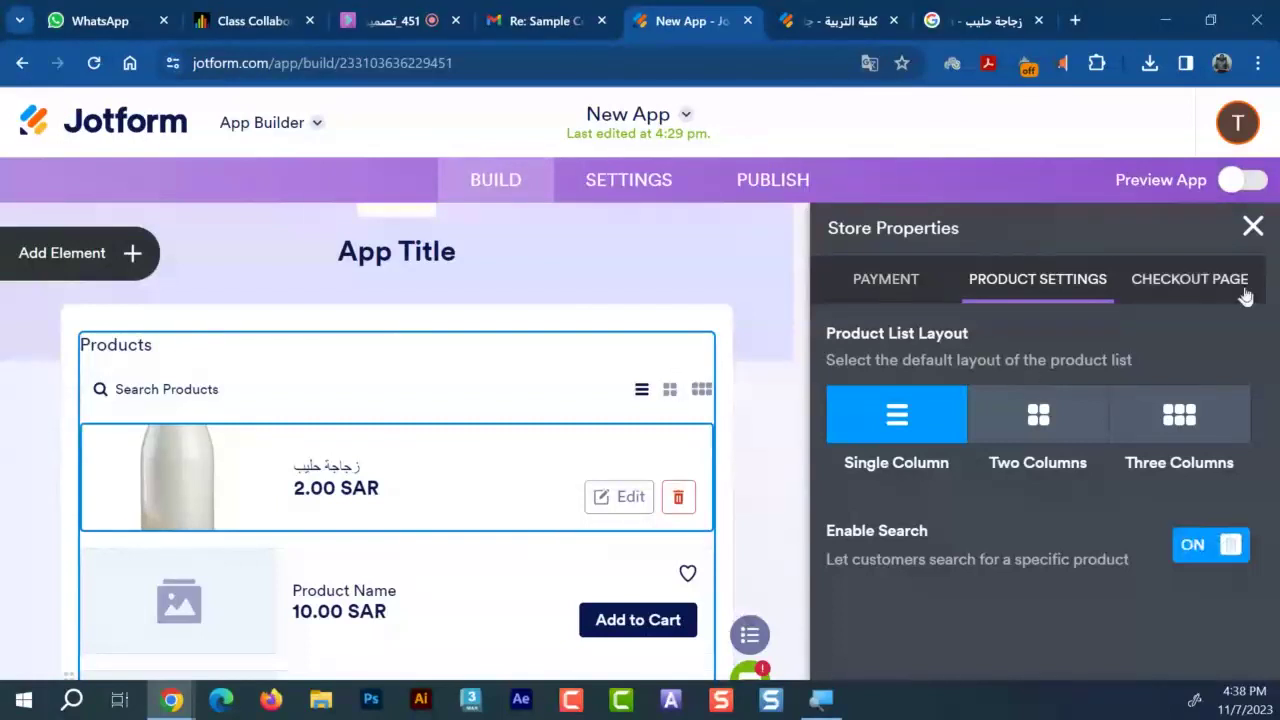
Add a Phone element to the Contact Information page in the store's checkout settings
{"action": "left_click", "coordinate": [1192, 282]}
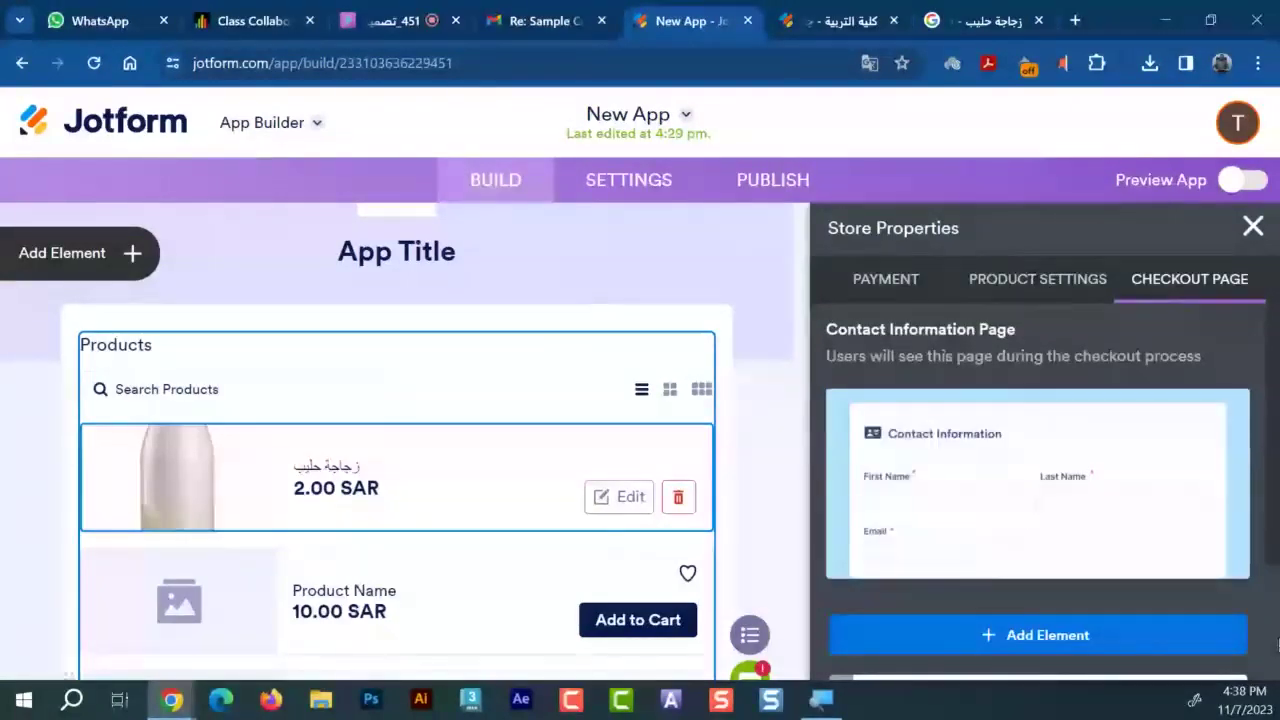
{"action": "scroll", "coordinate": [979, 516], "scroll_direction": "down", "scroll_amount": 1}
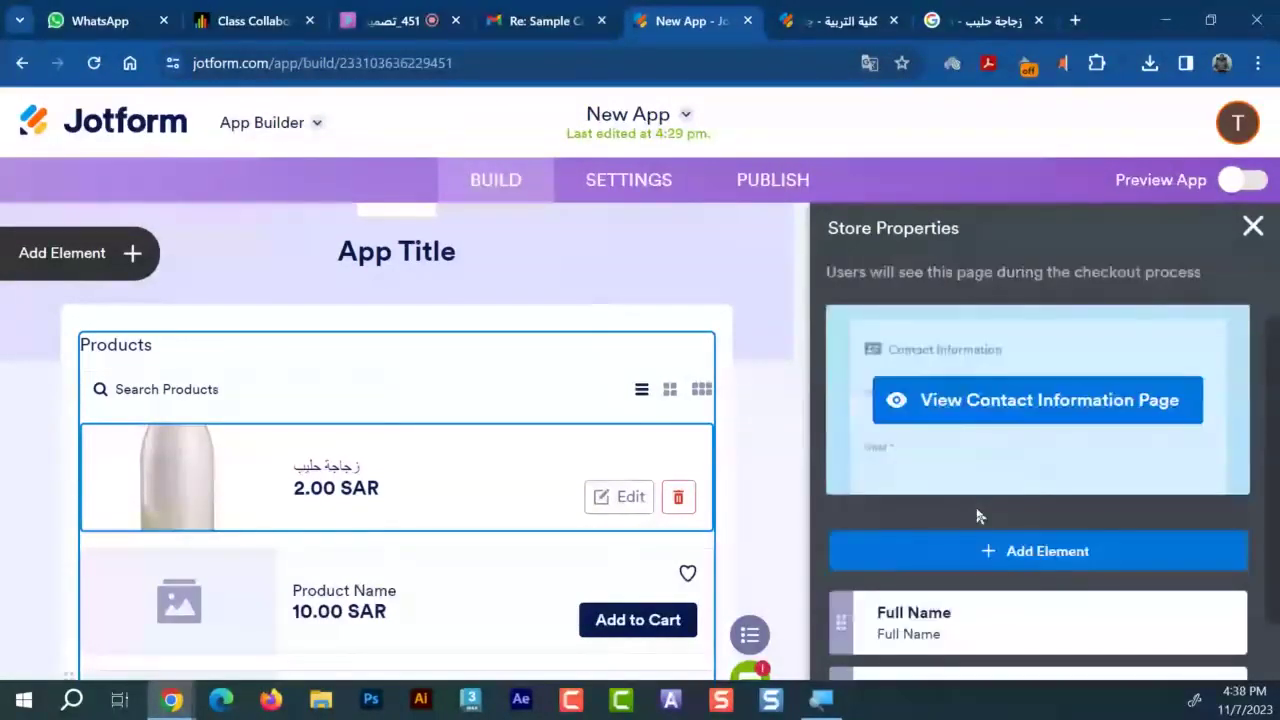
{"action": "scroll", "coordinate": [979, 516], "scroll_direction": "down", "scroll_amount": 1}
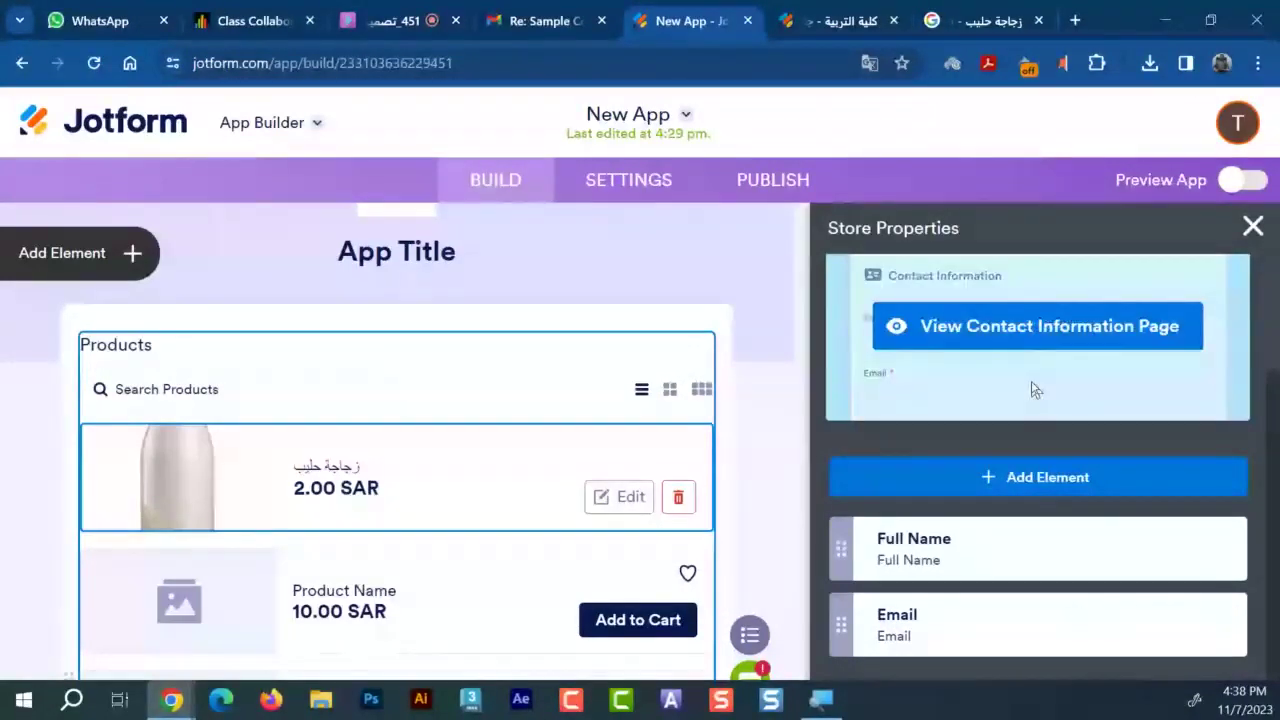
{"action": "left_click", "coordinate": [1073, 484]}
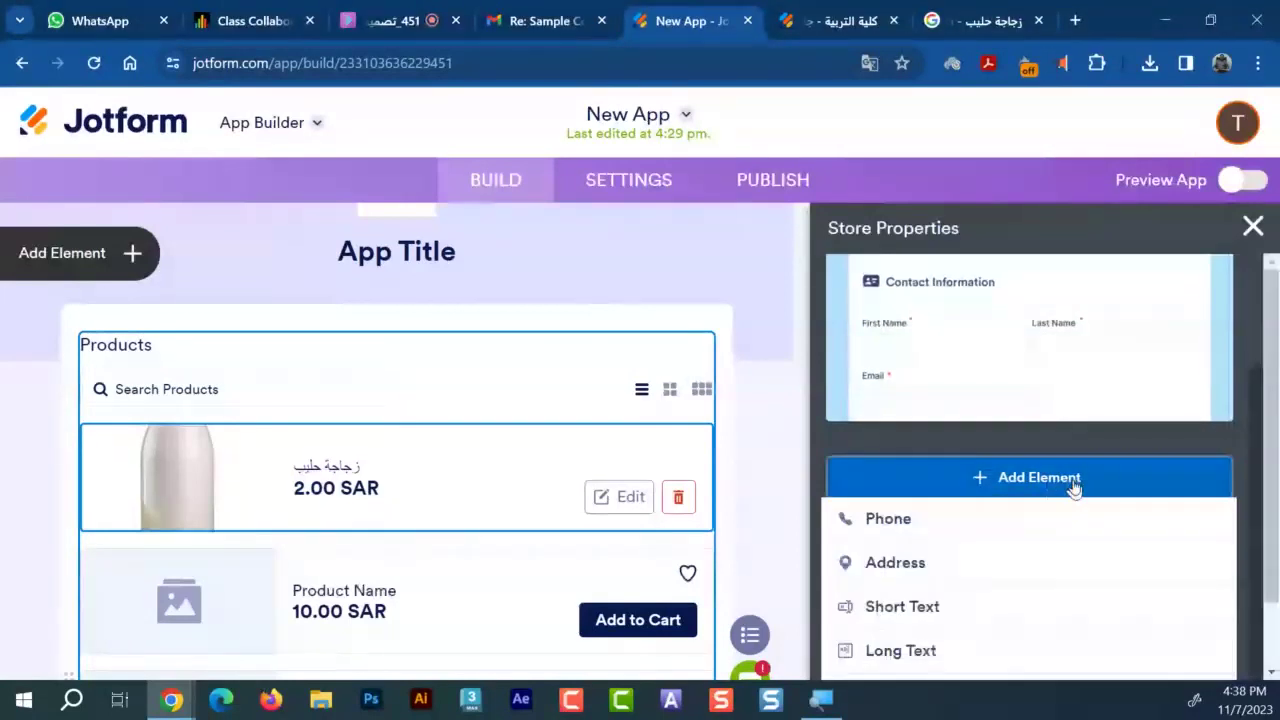
{"action": "left_click", "coordinate": [913, 520]}
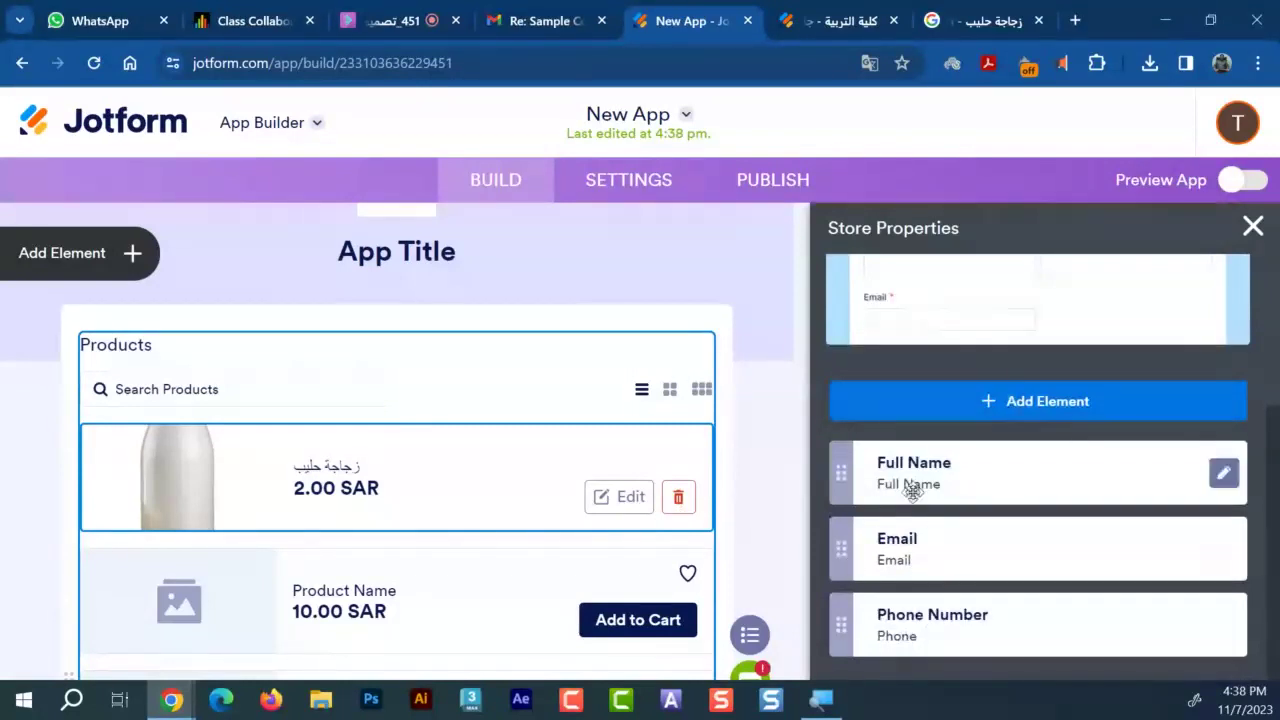
Examine the other element types available for the Contact Information page, close the list, and look over the products
{"action": "left_click", "coordinate": [957, 416]}
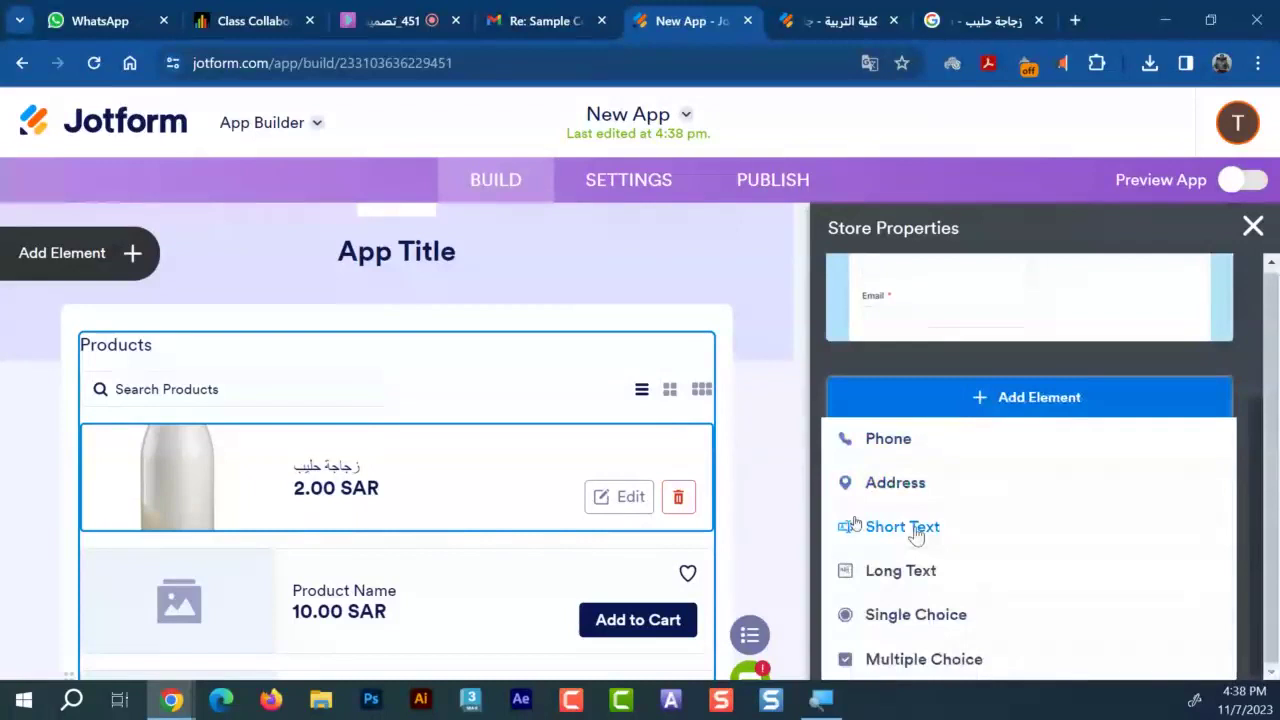
{"action": "left_click", "coordinate": [963, 368]}
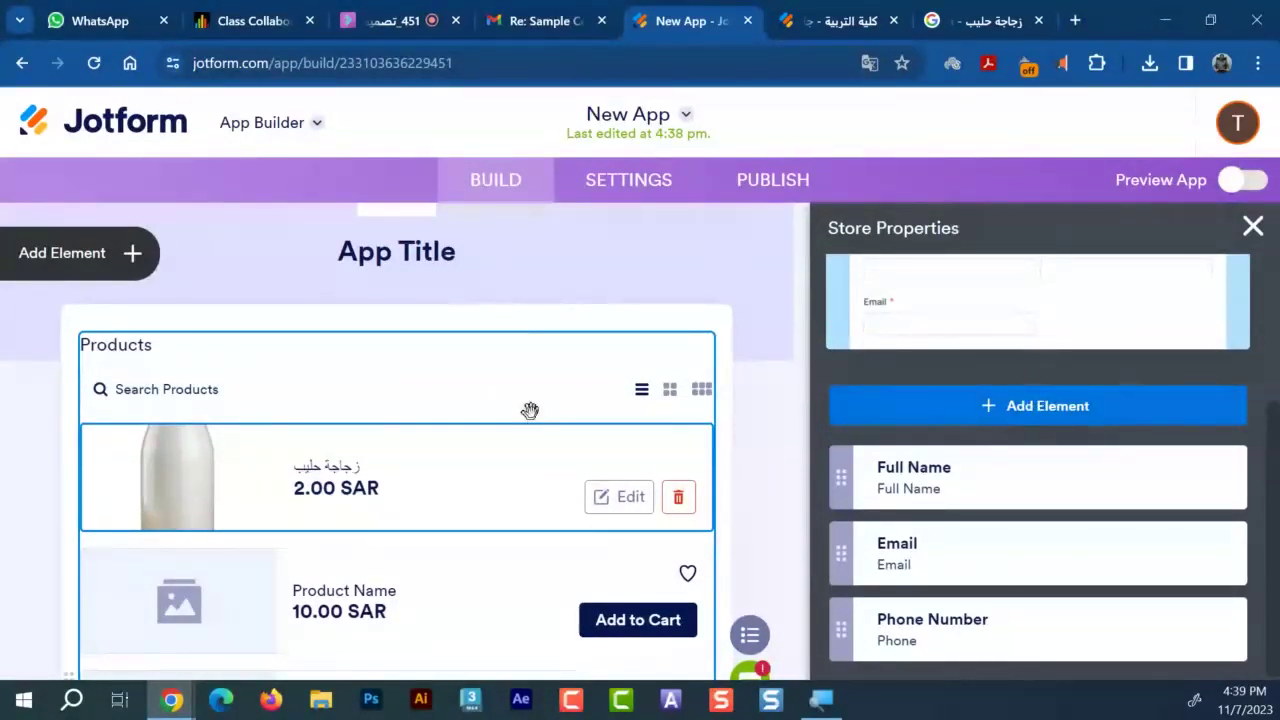
{"action": "scroll", "coordinate": [530, 410], "scroll_direction": "down", "scroll_amount": 5}
{"action": "scroll", "coordinate": [551, 455], "scroll_direction": "up", "scroll_amount": 2}
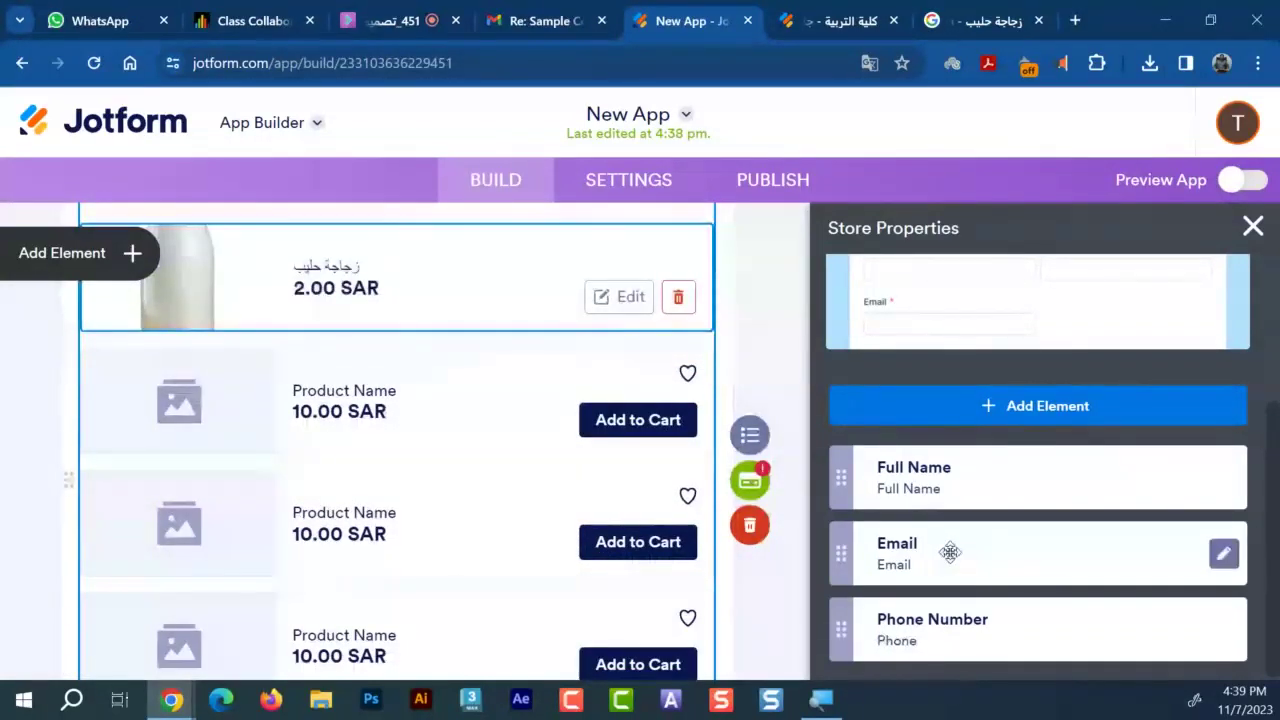
Preview the store's Contact Information checkout page through to its end, choose to customize it, and look over its elements
{"action": "scroll", "coordinate": [1040, 528], "scroll_direction": "up", "scroll_amount": 1}
{"action": "scroll", "coordinate": [1040, 528], "scroll_direction": "up", "scroll_amount": 1}
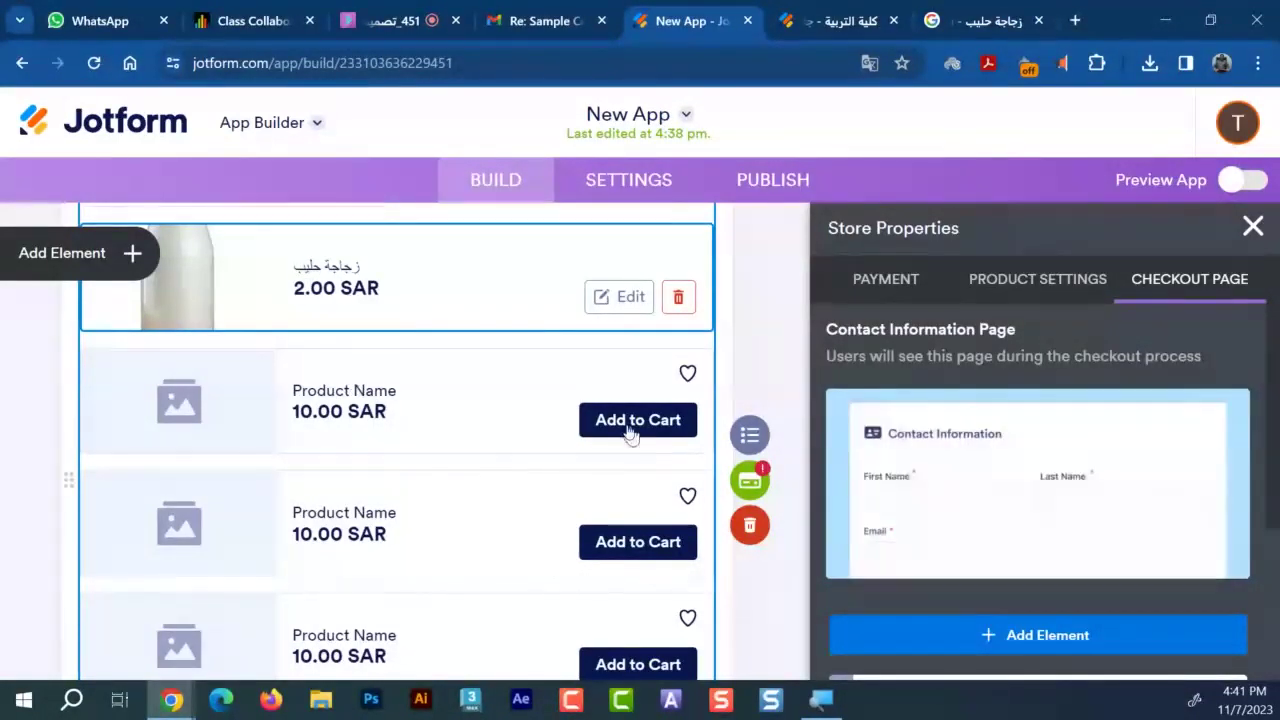
{"action": "scroll", "coordinate": [576, 386], "scroll_direction": "down", "scroll_amount": 2}
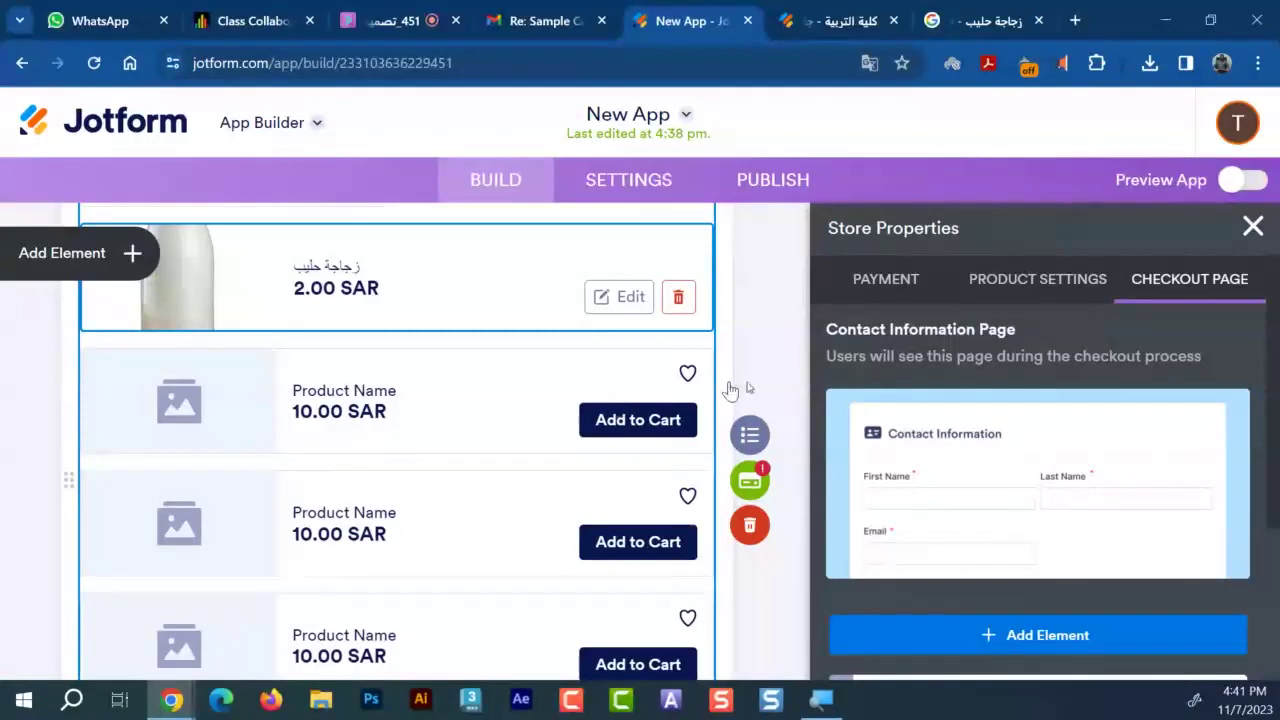
{"action": "mouse_move", "coordinate": [900, 420]}
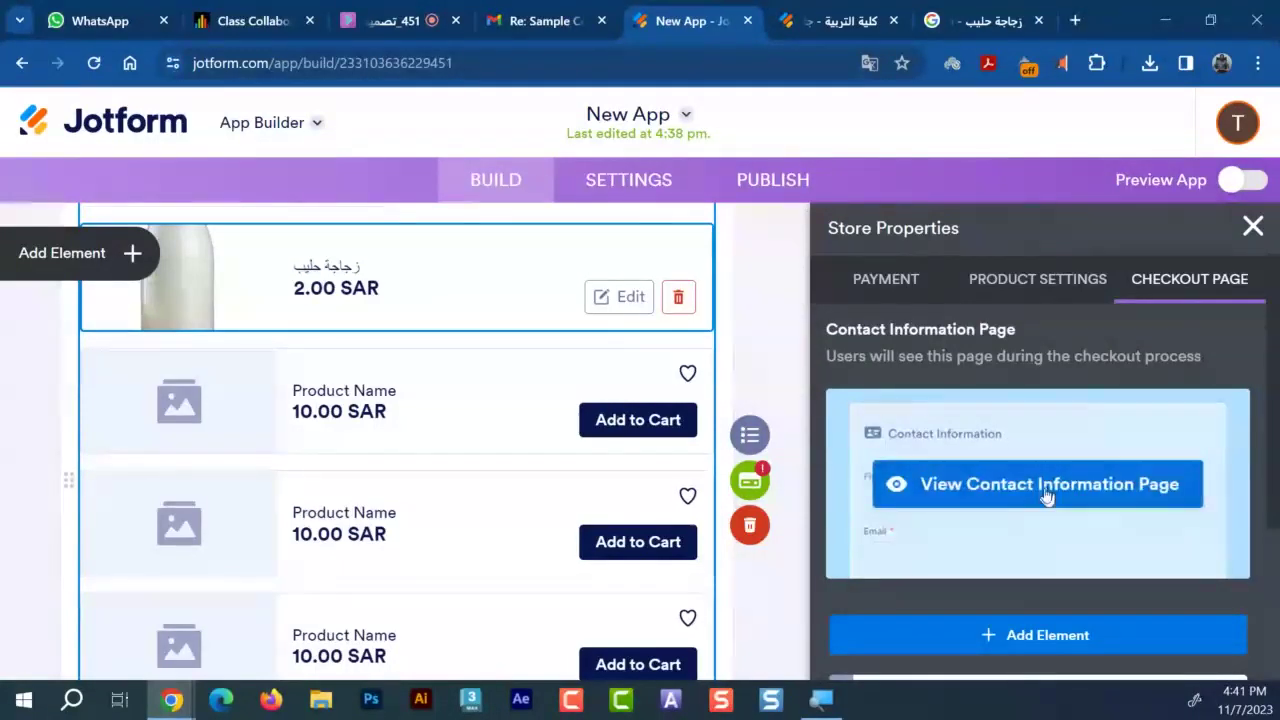
{"action": "scroll", "coordinate": [1031, 500], "scroll_direction": "down", "scroll_amount": 3}
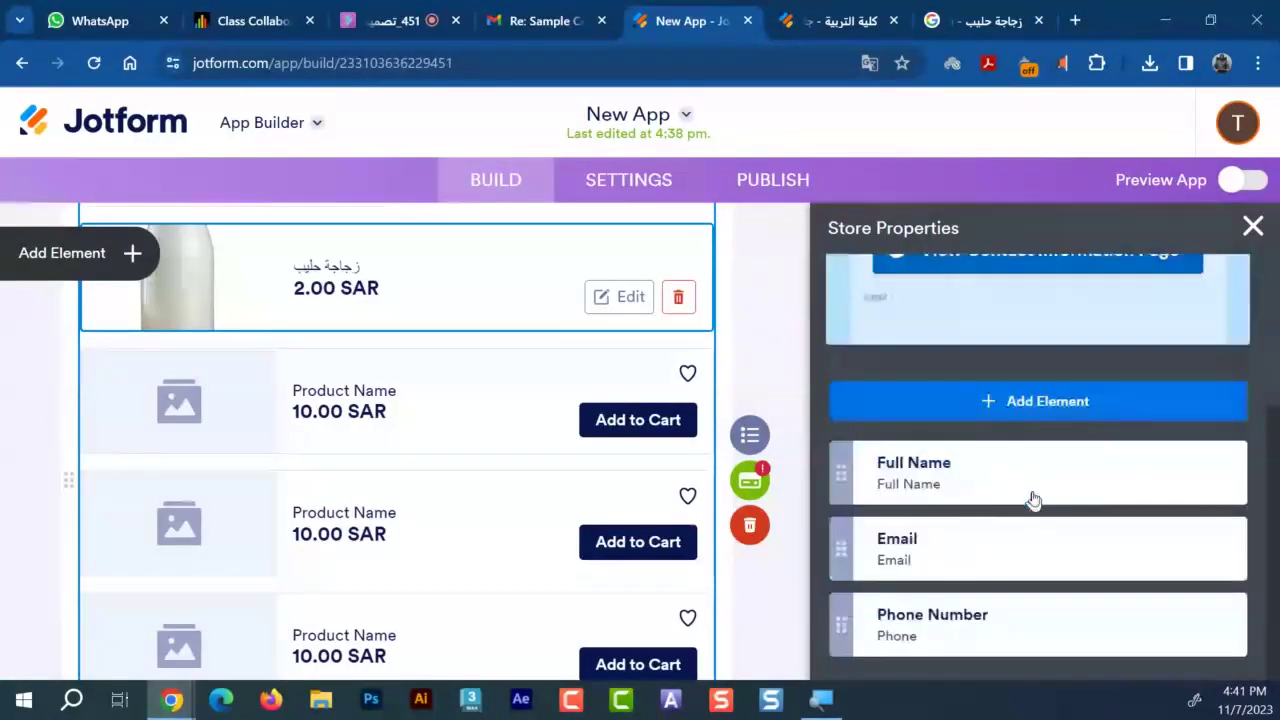
{"action": "scroll", "coordinate": [1034, 500], "scroll_direction": "up", "scroll_amount": 2}
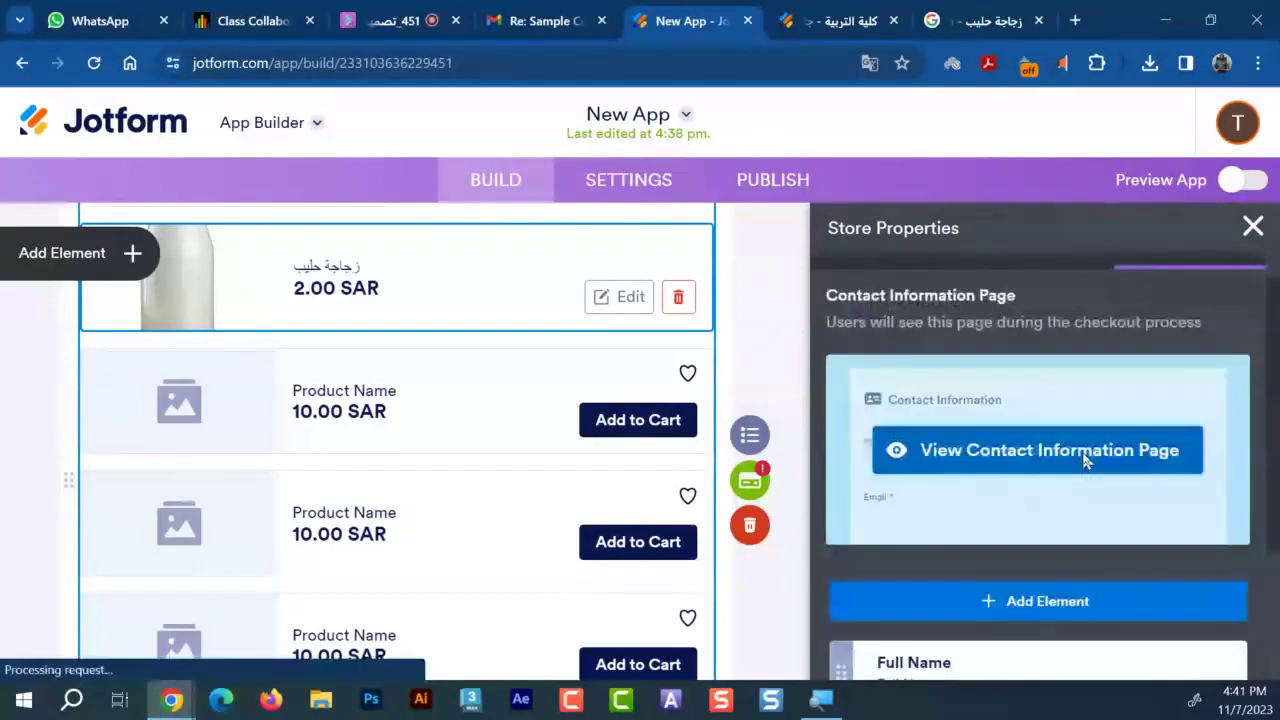
{"action": "left_click", "coordinate": [1087, 459]}
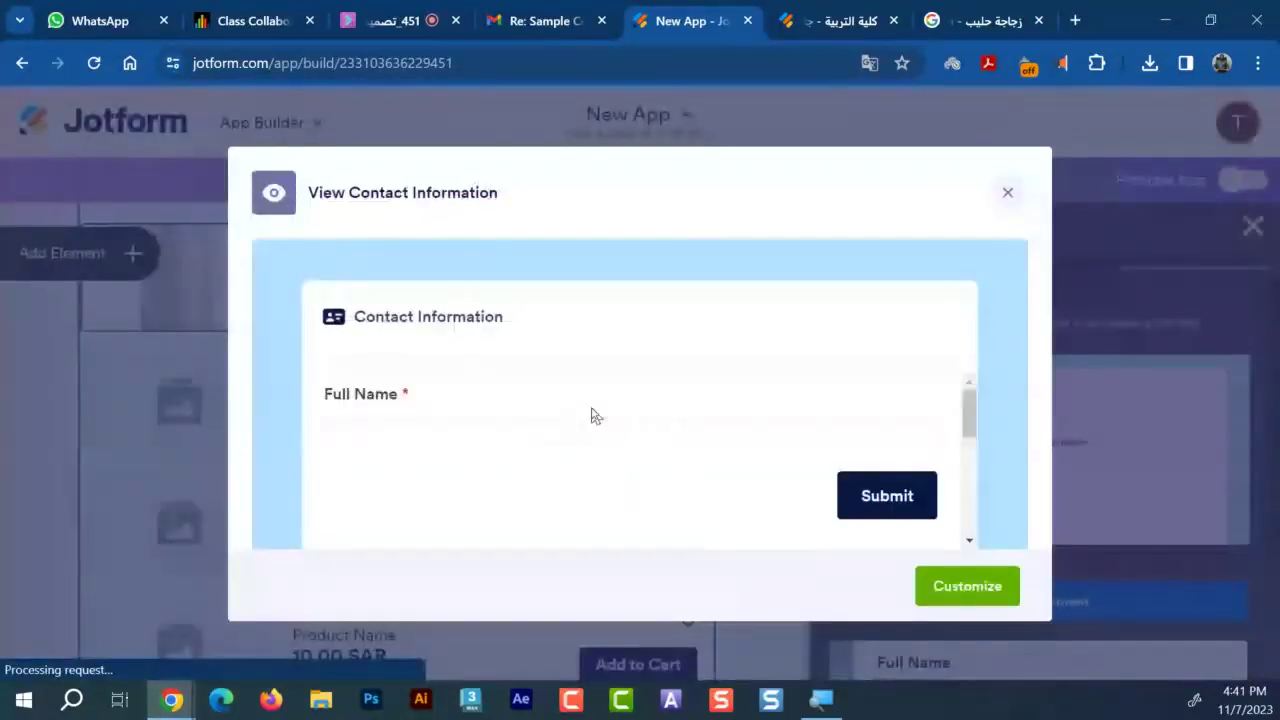
{"action": "scroll", "coordinate": [560, 428], "scroll_direction": "down", "scroll_amount": 1}
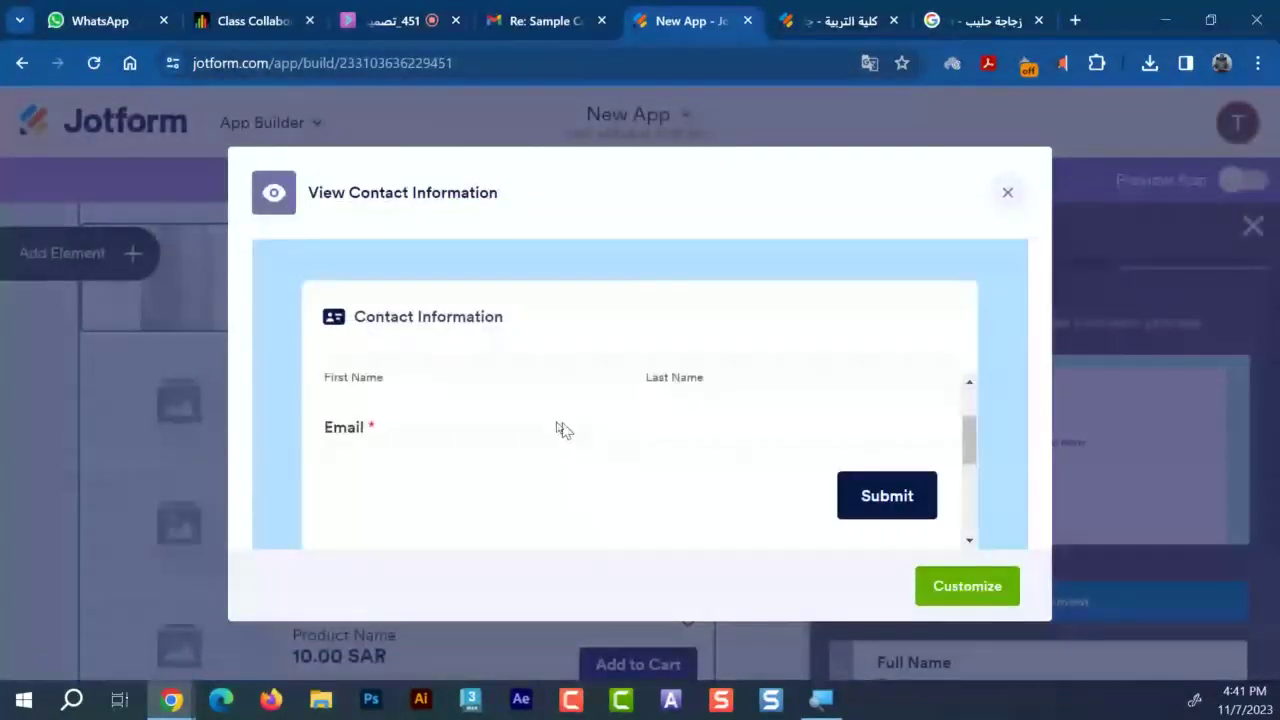
{"action": "left_click_drag", "start_coordinate": [968, 455], "coordinate": [995, 546]}
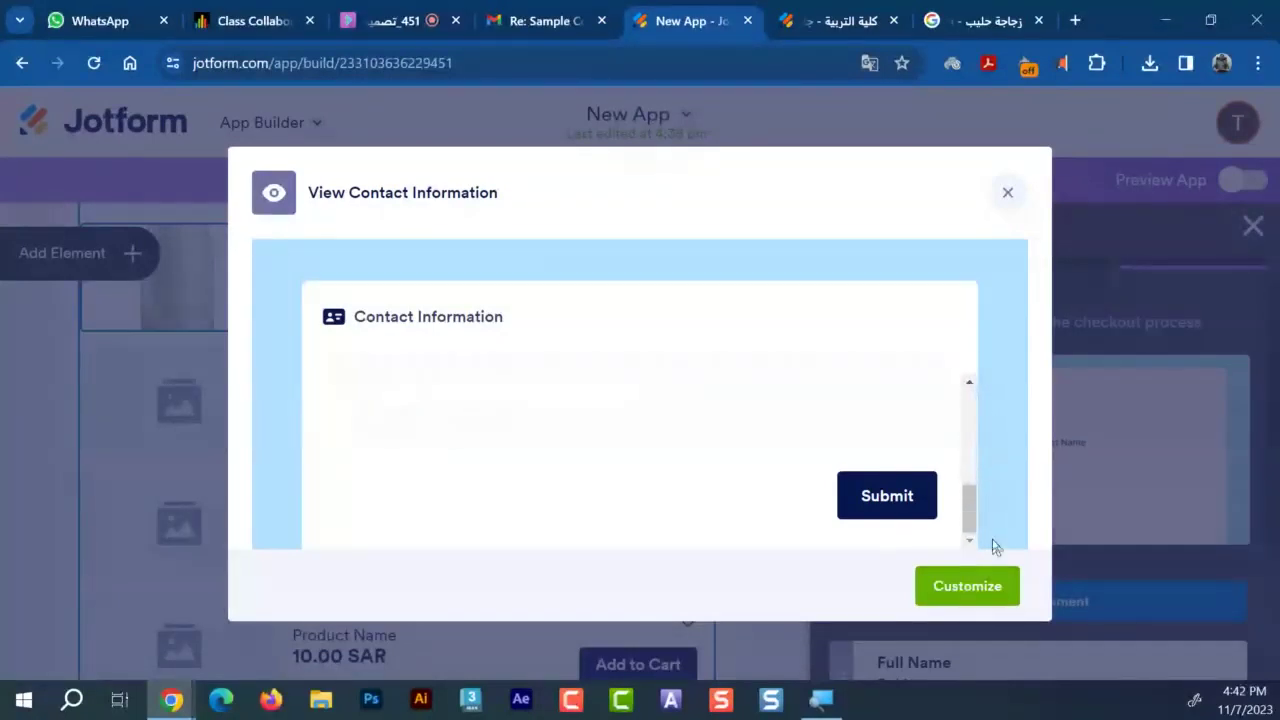
{"action": "left_click", "coordinate": [967, 590]}
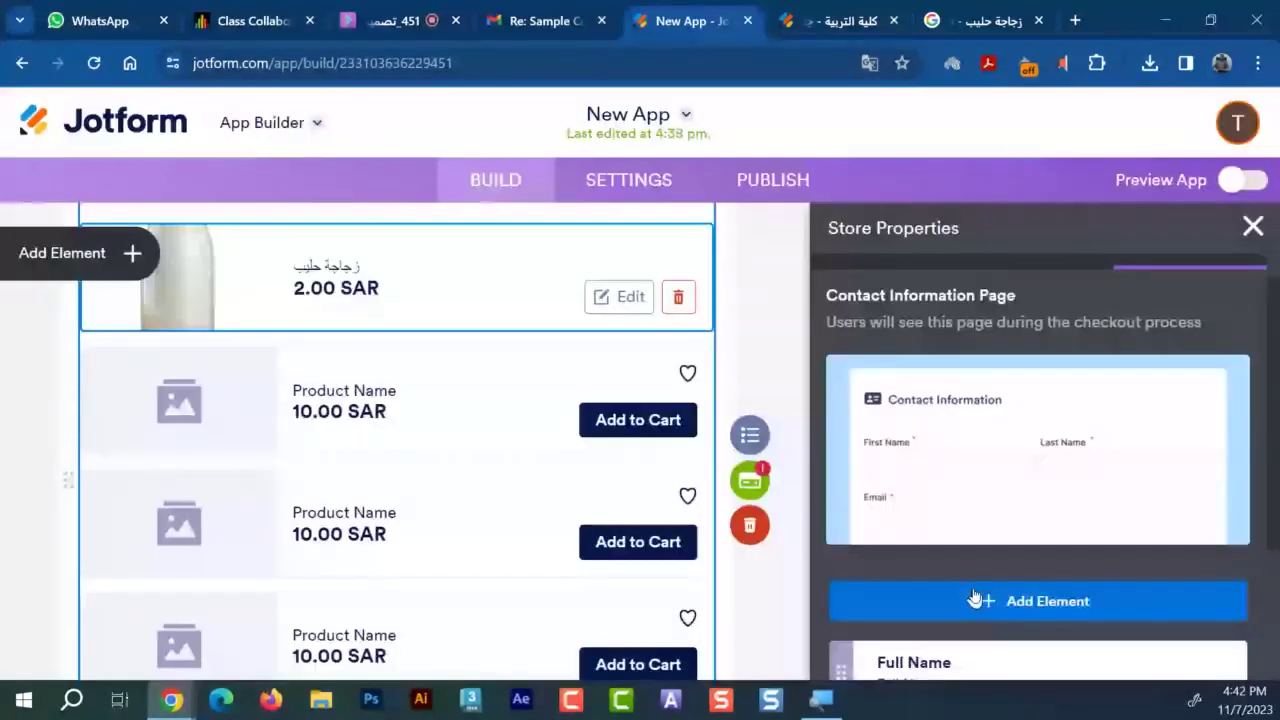
{"action": "scroll", "coordinate": [975, 598], "scroll_direction": "down", "scroll_amount": 2}
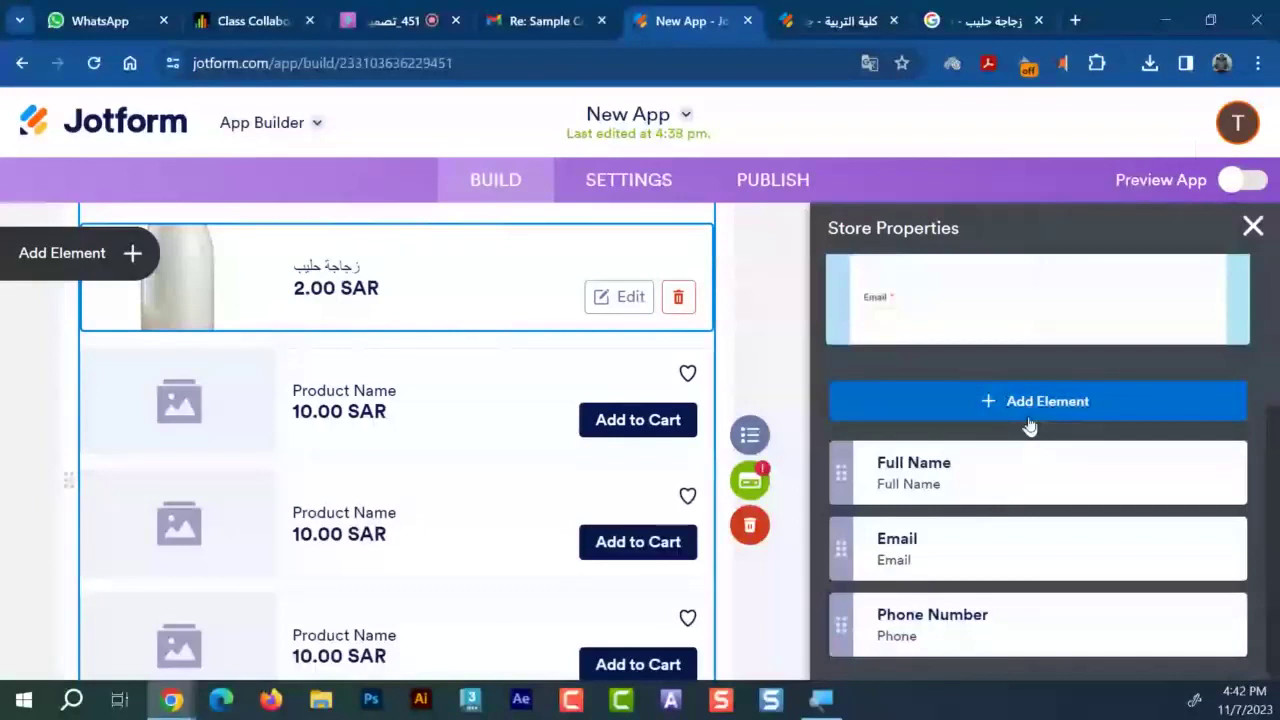
{"action": "scroll", "coordinate": [912, 546], "scroll_direction": "up", "scroll_amount": 2}
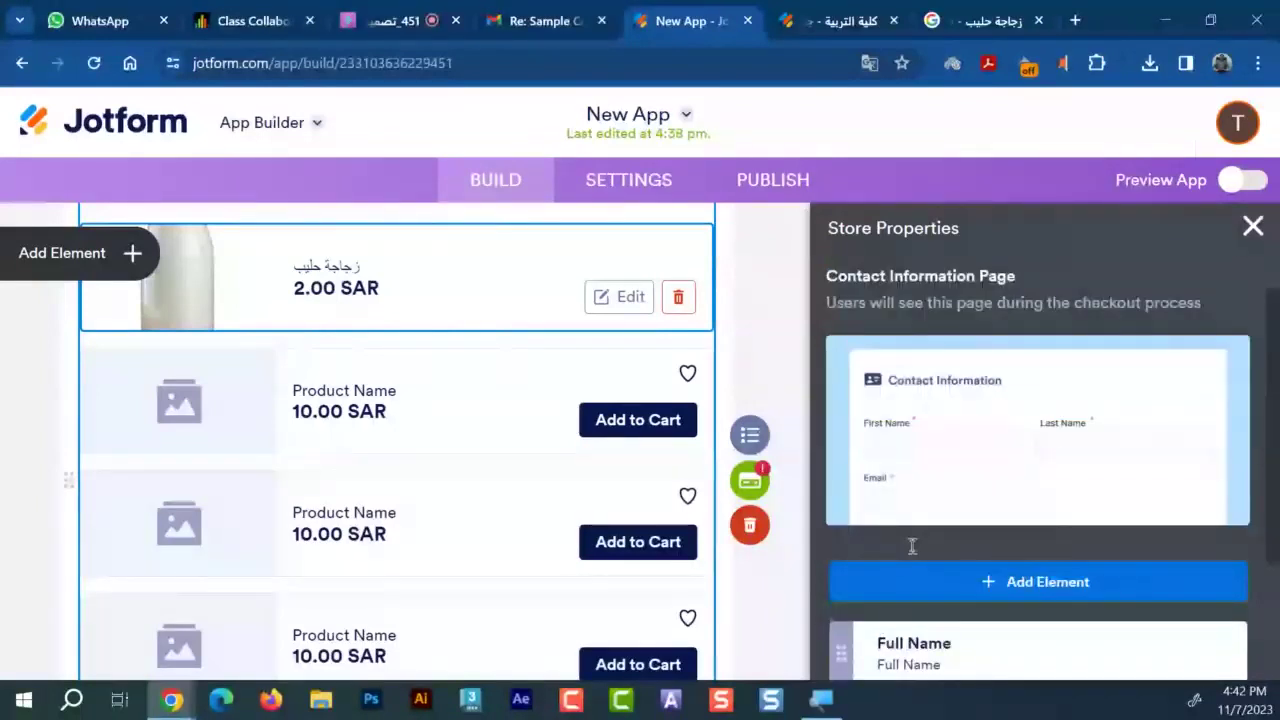
{"action": "scroll", "coordinate": [912, 546], "scroll_direction": "down", "scroll_amount": 2}
{"action": "scroll", "coordinate": [1017, 398], "scroll_direction": "up", "scroll_amount": 1}
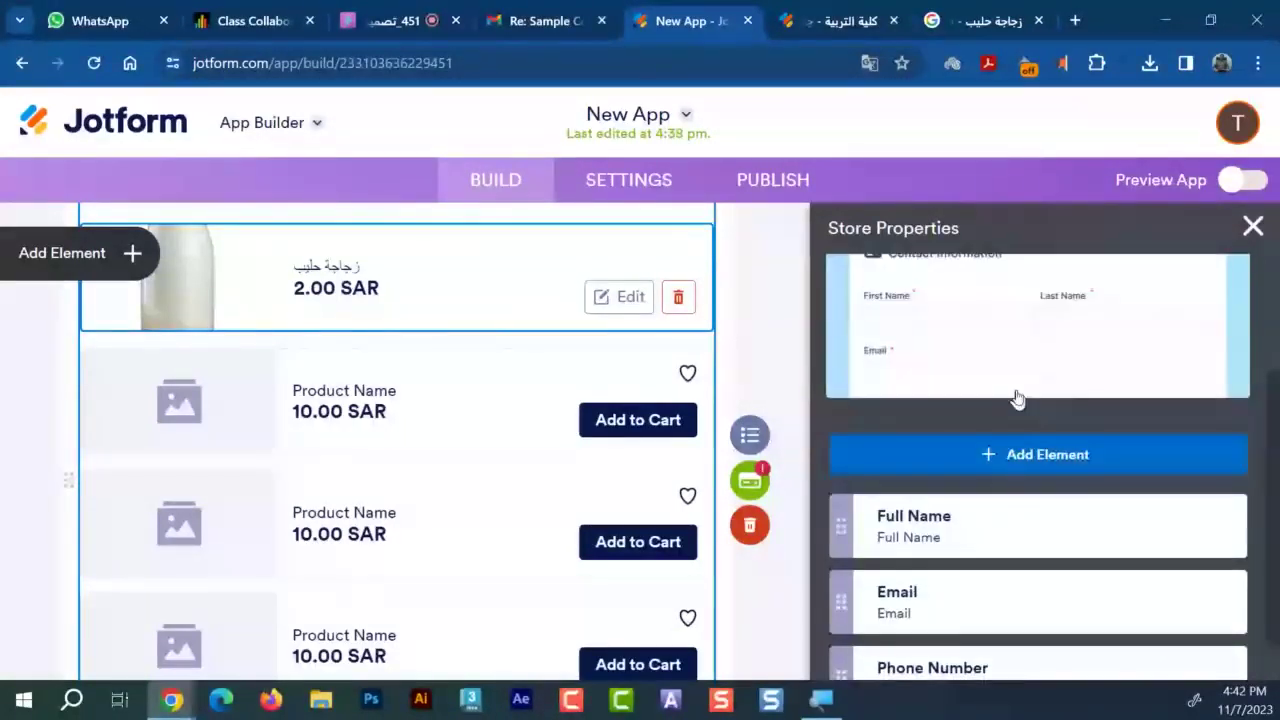
{"action": "scroll", "coordinate": [1017, 398], "scroll_direction": "up", "scroll_amount": 2}
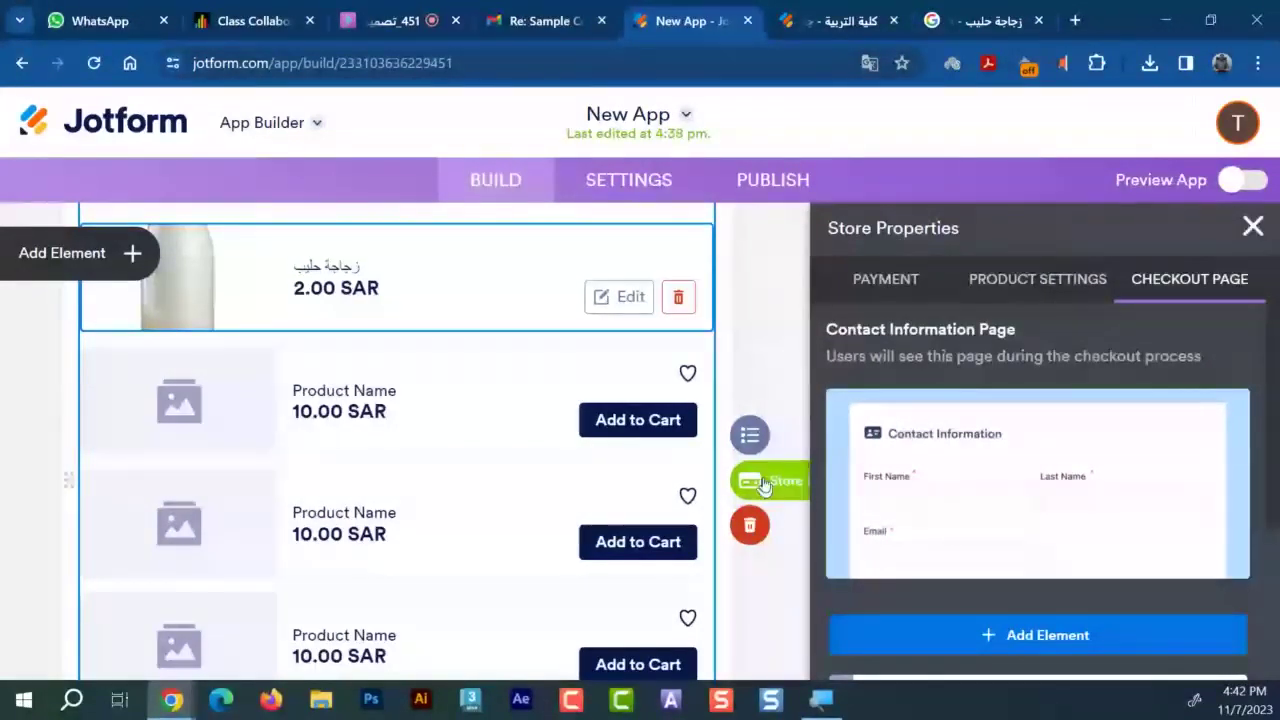
Reduce the browser's page zoom by one level and return to the app canvas
{"action": "left_click", "coordinate": [1257, 63]}
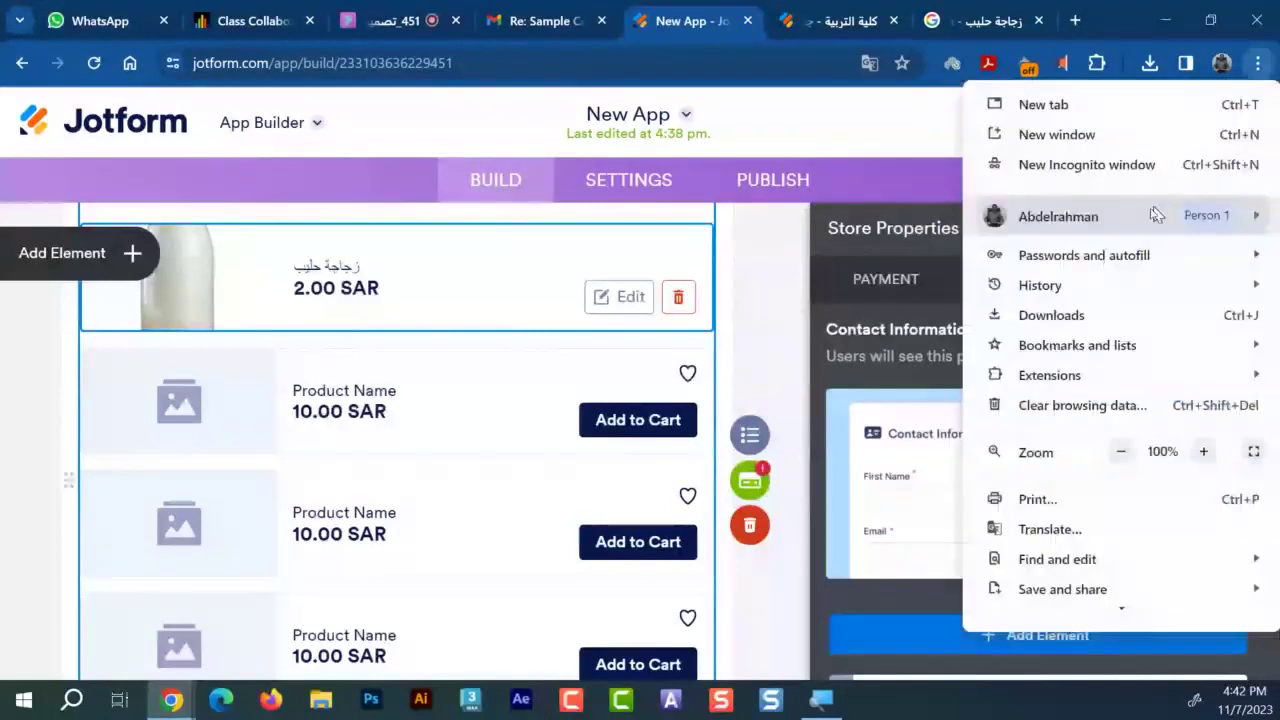
{"action": "left_click", "coordinate": [1121, 451]}
{"action": "left_click", "coordinate": [992, 418]}
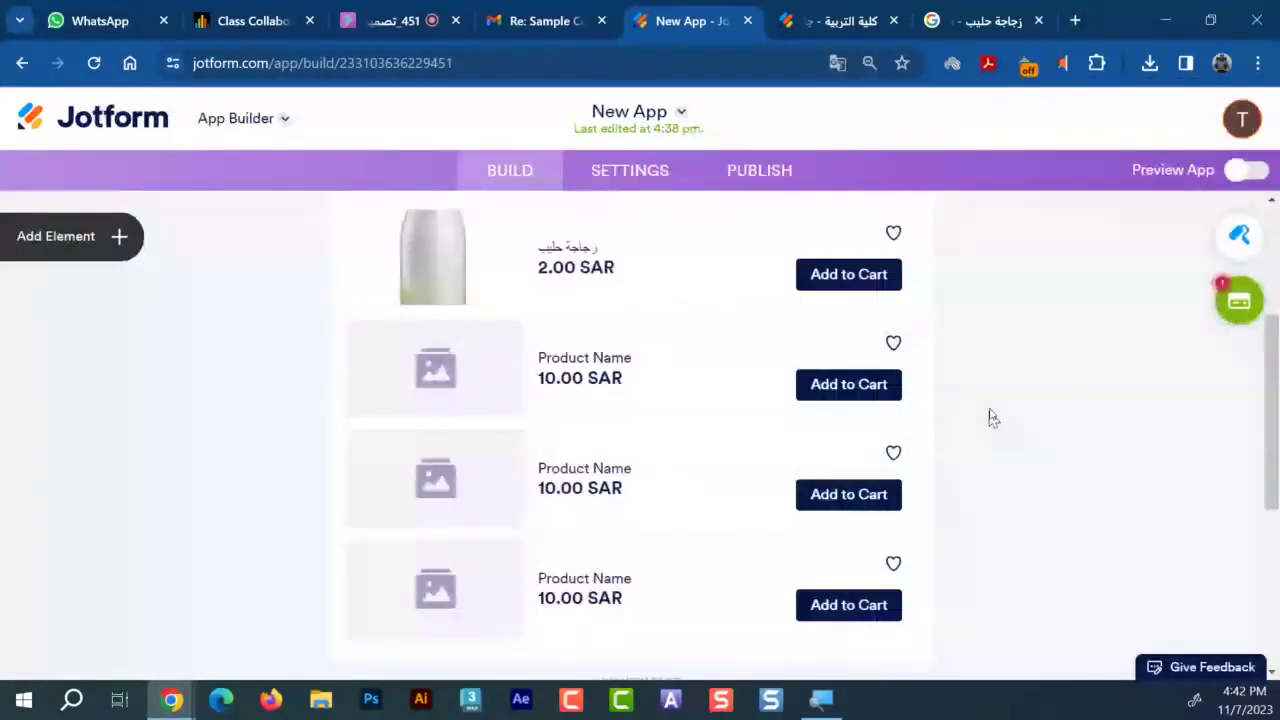
Set the product list layout to Three Columns in the store's product settings
{"action": "scroll", "coordinate": [602, 352], "scroll_direction": "up", "scroll_amount": 2}
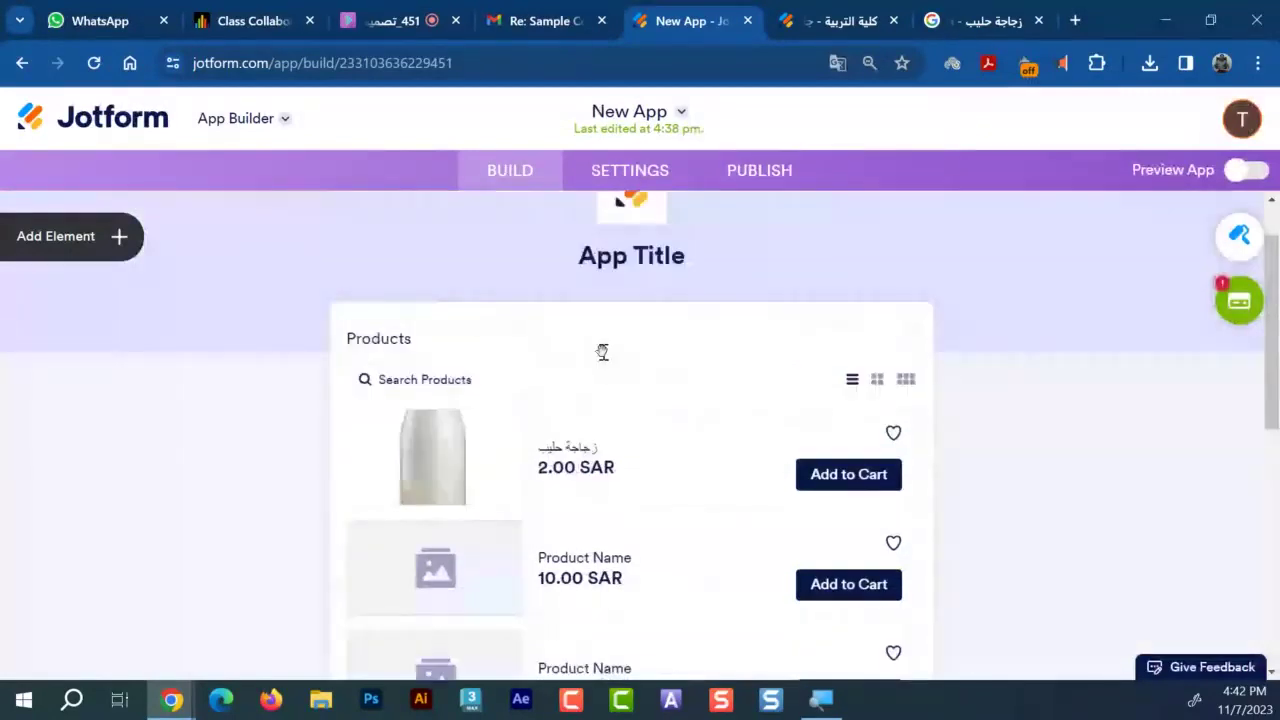
{"action": "scroll", "coordinate": [692, 401], "scroll_direction": "down", "scroll_amount": 1}
{"action": "scroll", "coordinate": [692, 401], "scroll_direction": "down", "scroll_amount": 1}
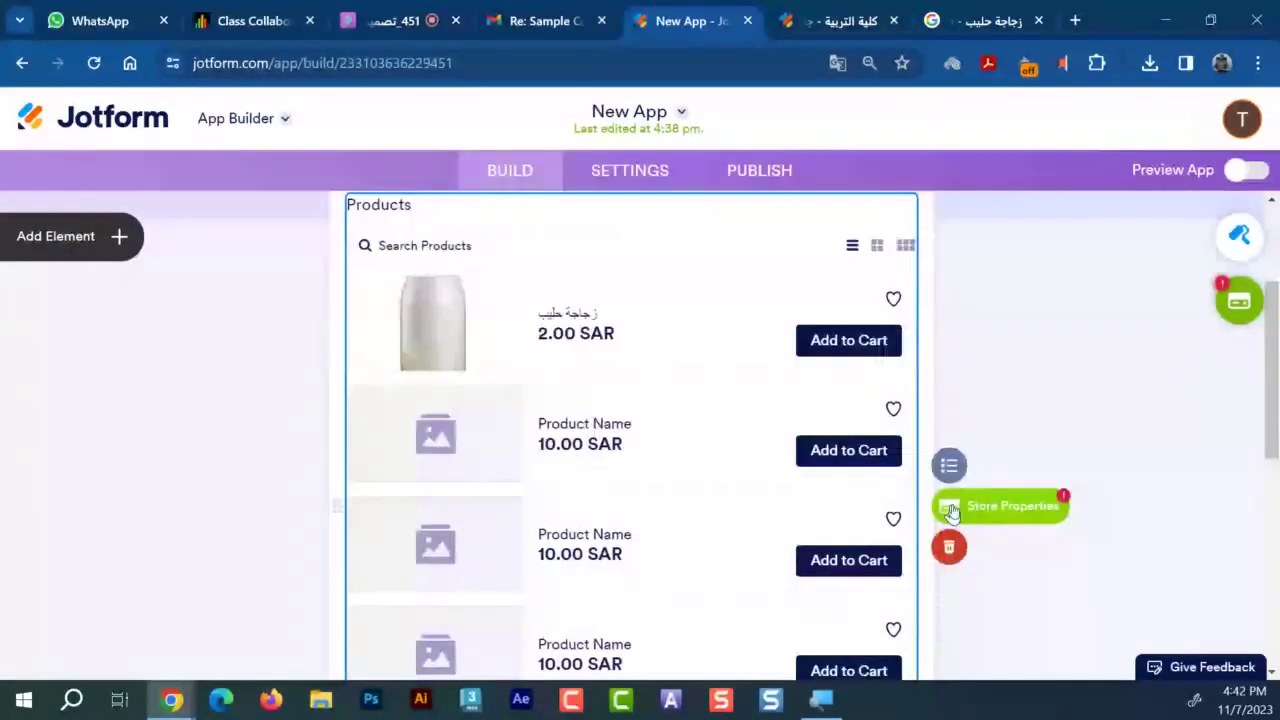
{"action": "left_click", "coordinate": [983, 508]}
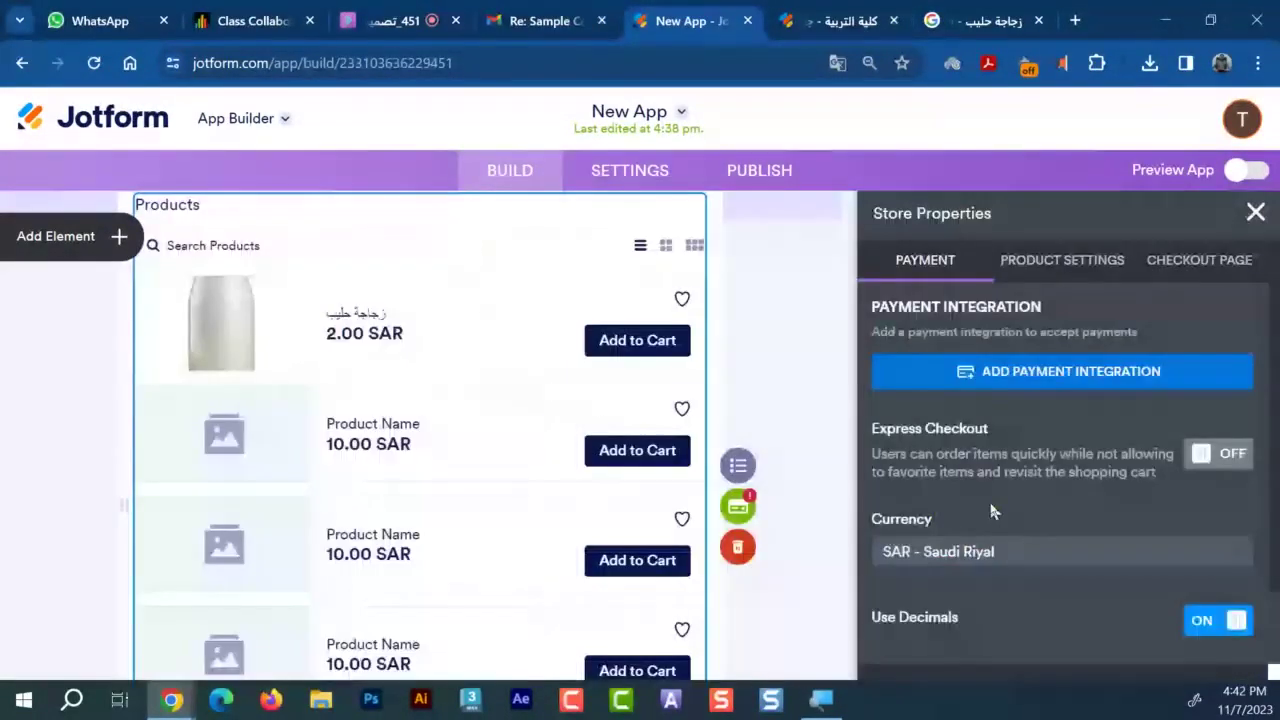
{"action": "left_click", "coordinate": [1079, 257]}
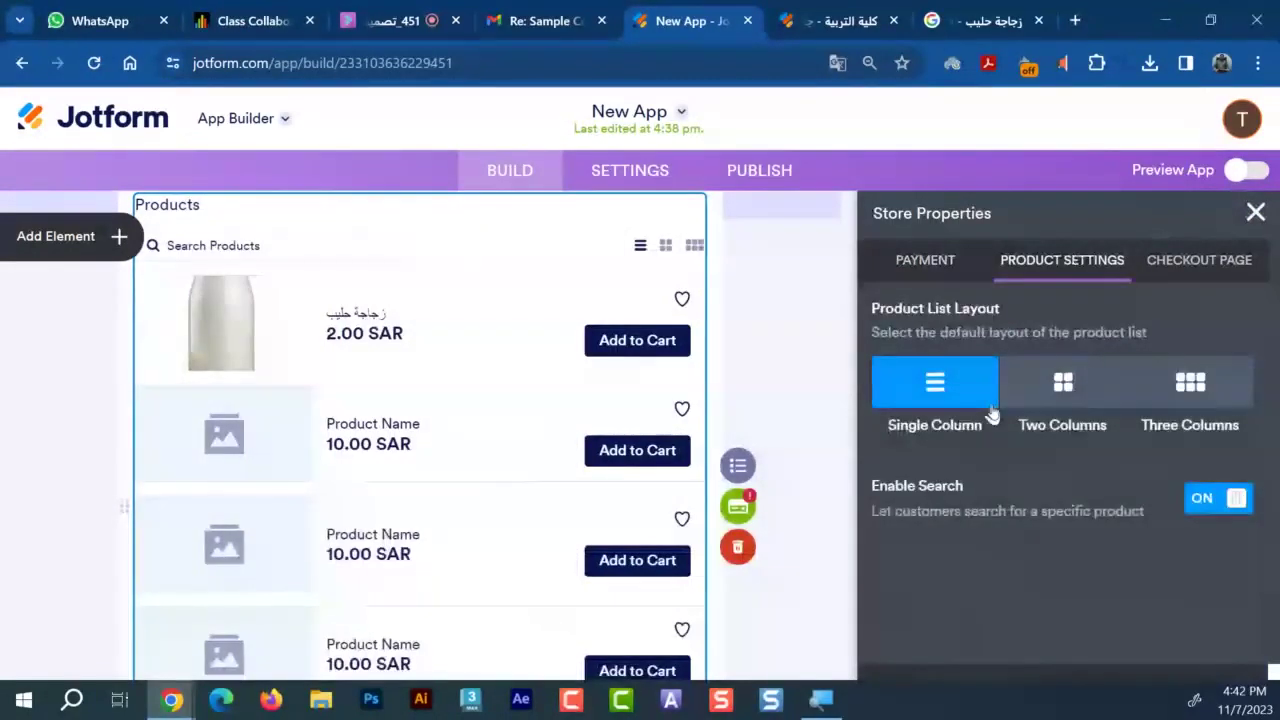
{"action": "left_click", "coordinate": [1190, 390]}
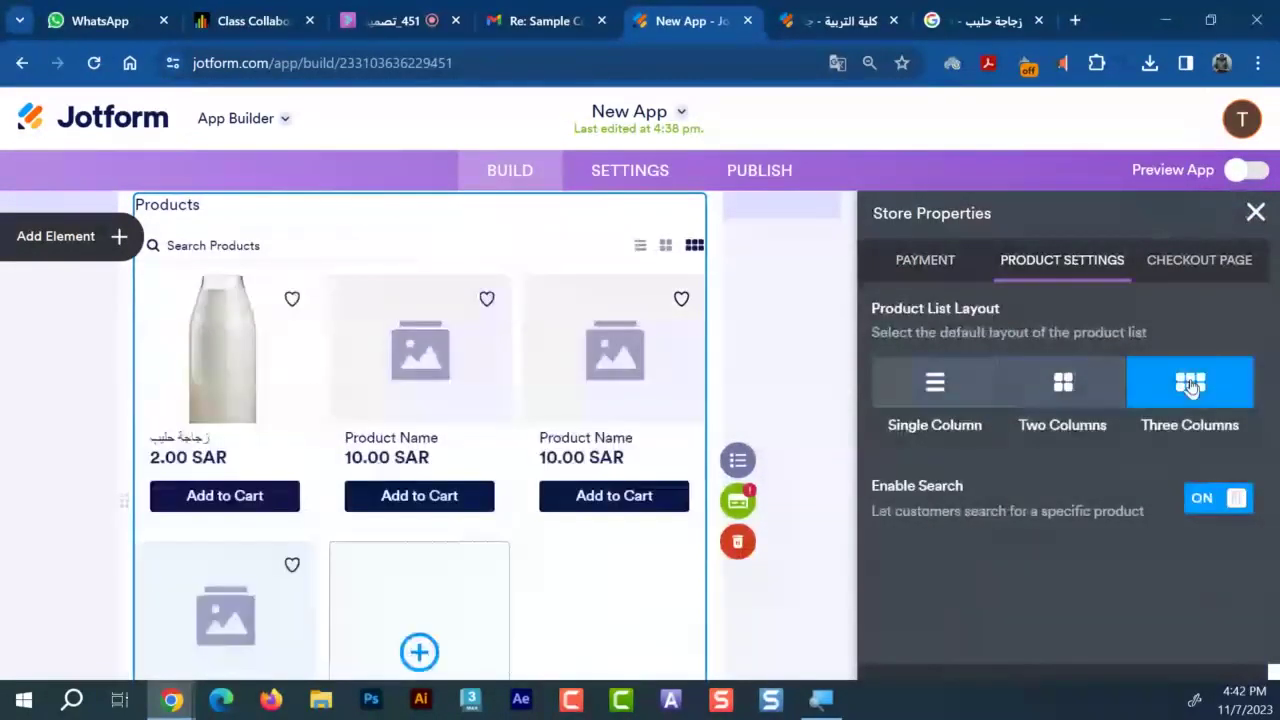
Review the Contact Information page and its elements in the store's checkout settings
{"action": "left_click", "coordinate": [1216, 264]}
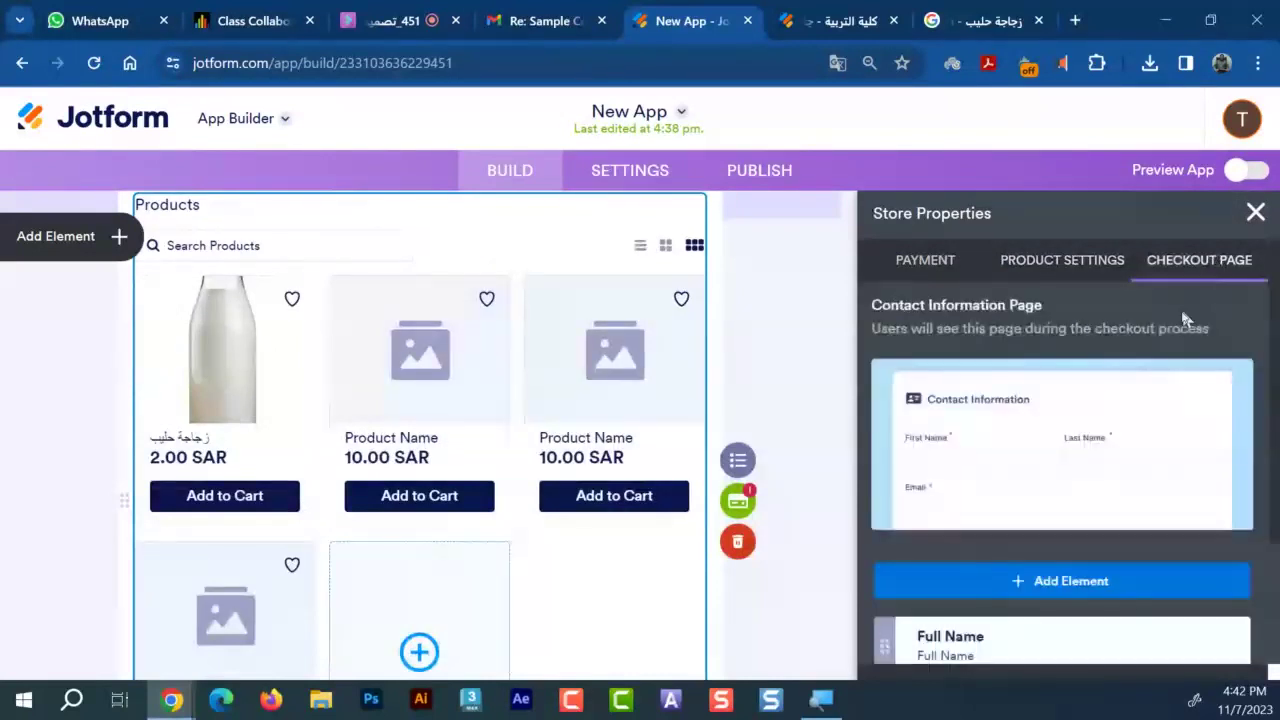
{"action": "scroll", "coordinate": [977, 632], "scroll_direction": "down", "scroll_amount": 2}
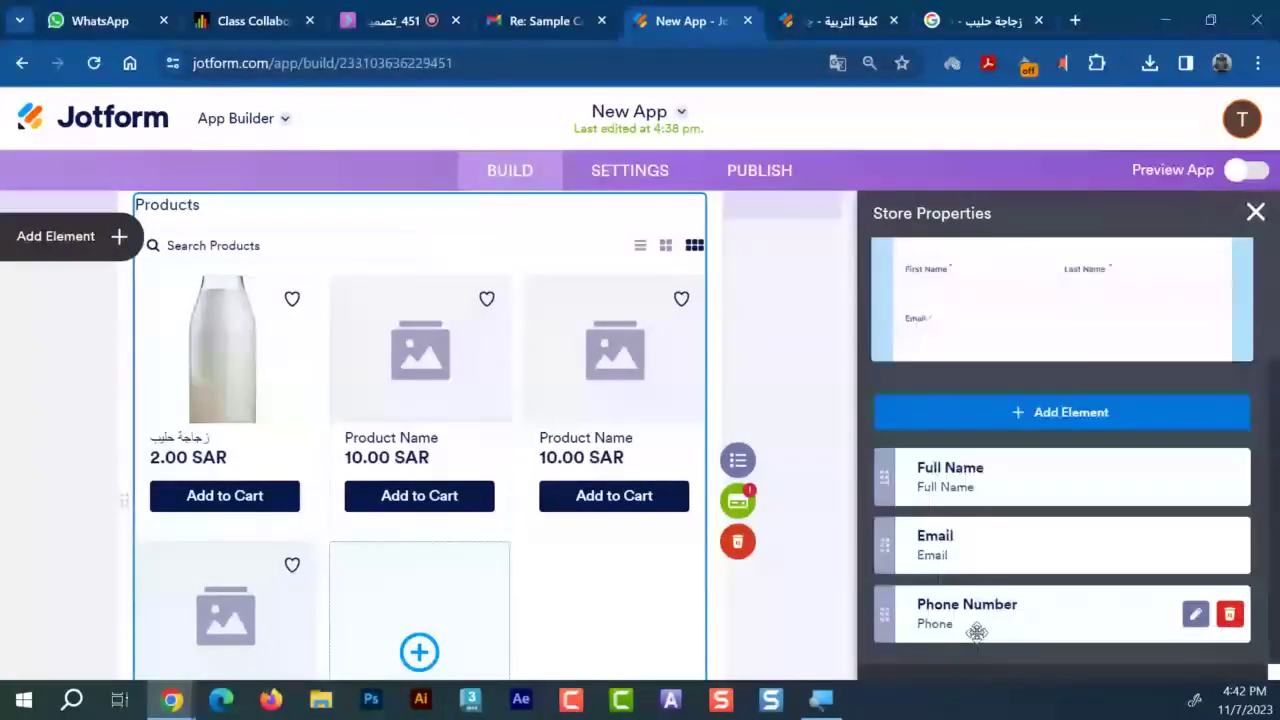
{"action": "scroll", "coordinate": [977, 632], "scroll_direction": "up", "scroll_amount": 2}
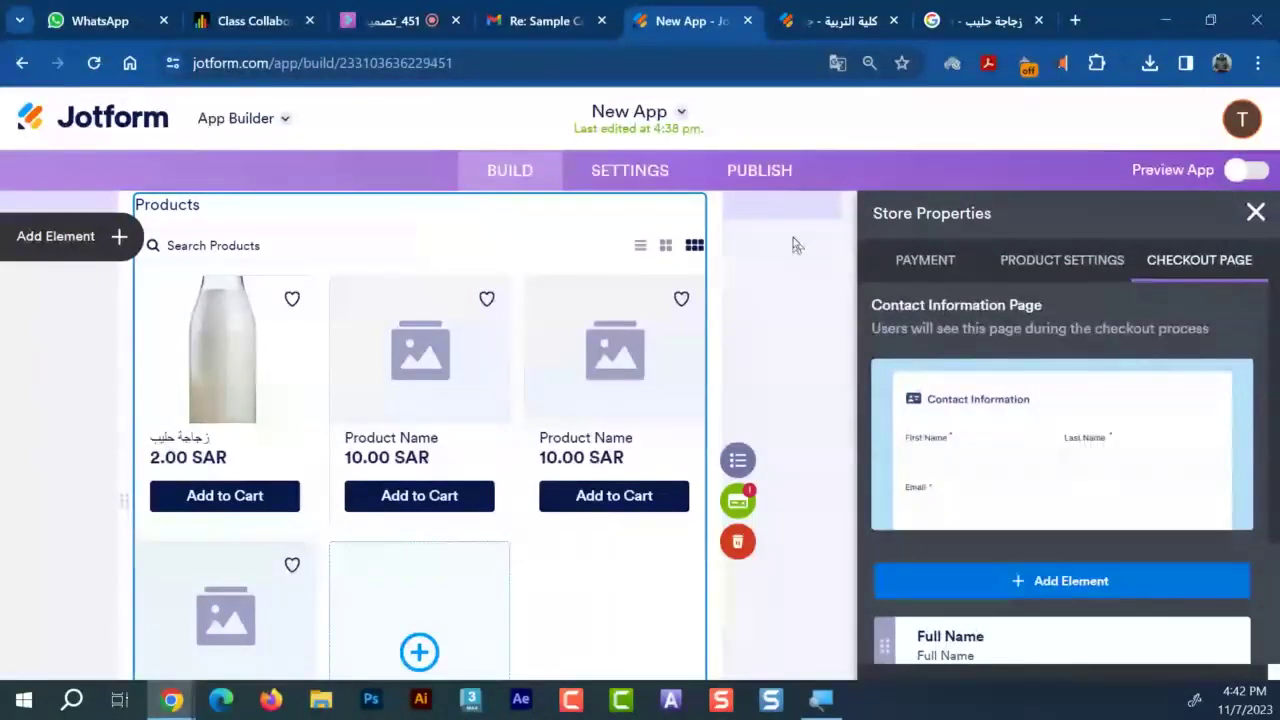
Clear the placeholder title in the app header
{"action": "scroll", "coordinate": [617, 328], "scroll_direction": "up", "scroll_amount": 2}
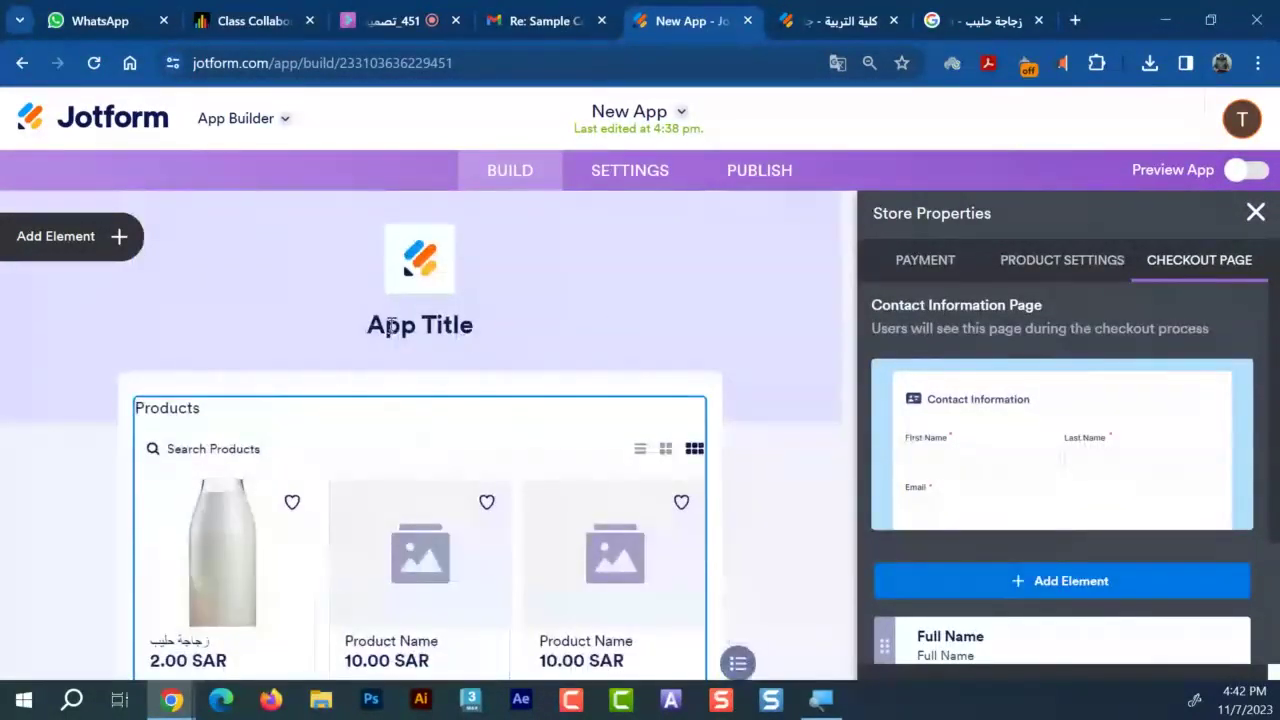
{"action": "left_click", "coordinate": [391, 325]}
{"action": "triple_click", "coordinate": [393, 325]}
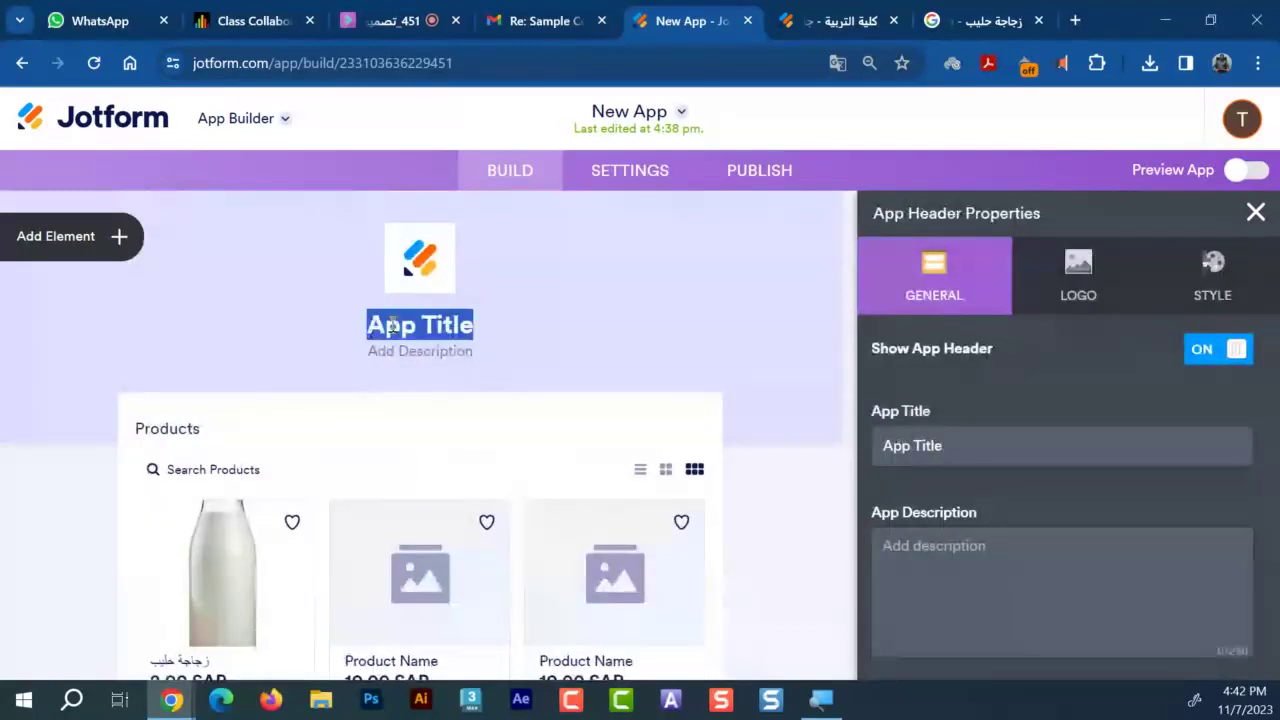
{"action": "type", "text": "ز"}
{"action": "key", "text": "BackSpace"}
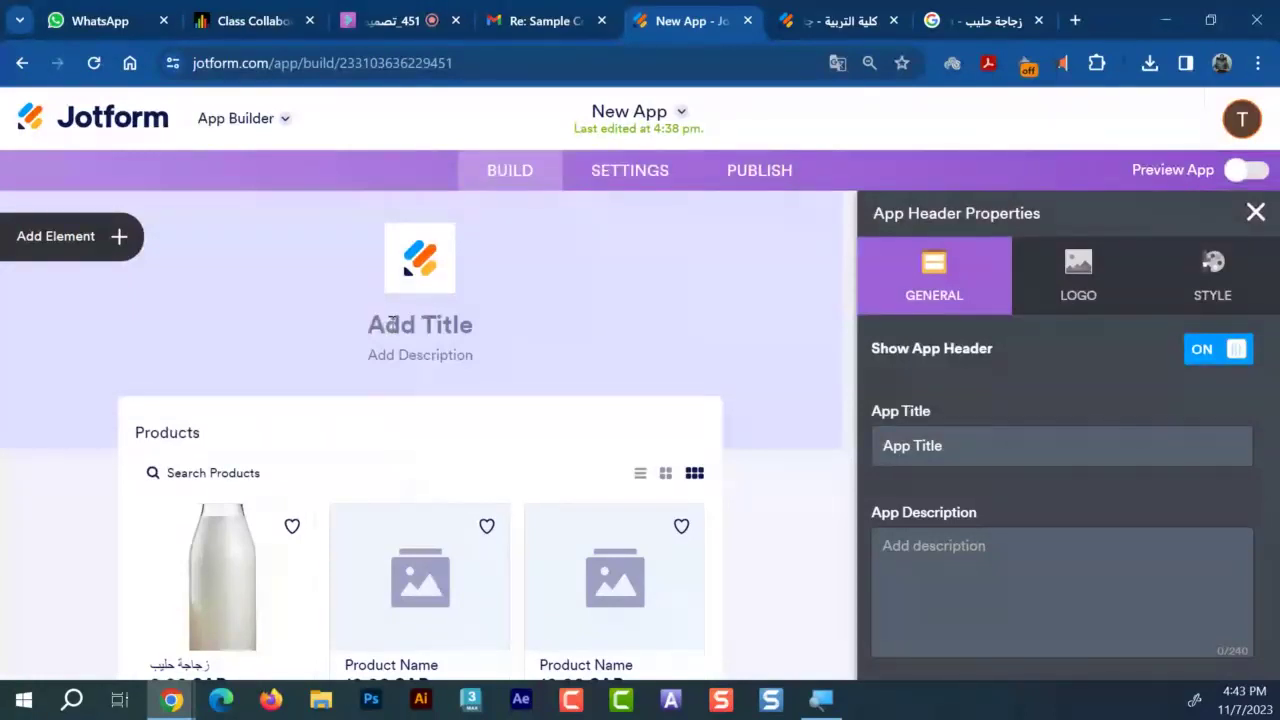
{"action": "type", "text": "hg,p]n"}
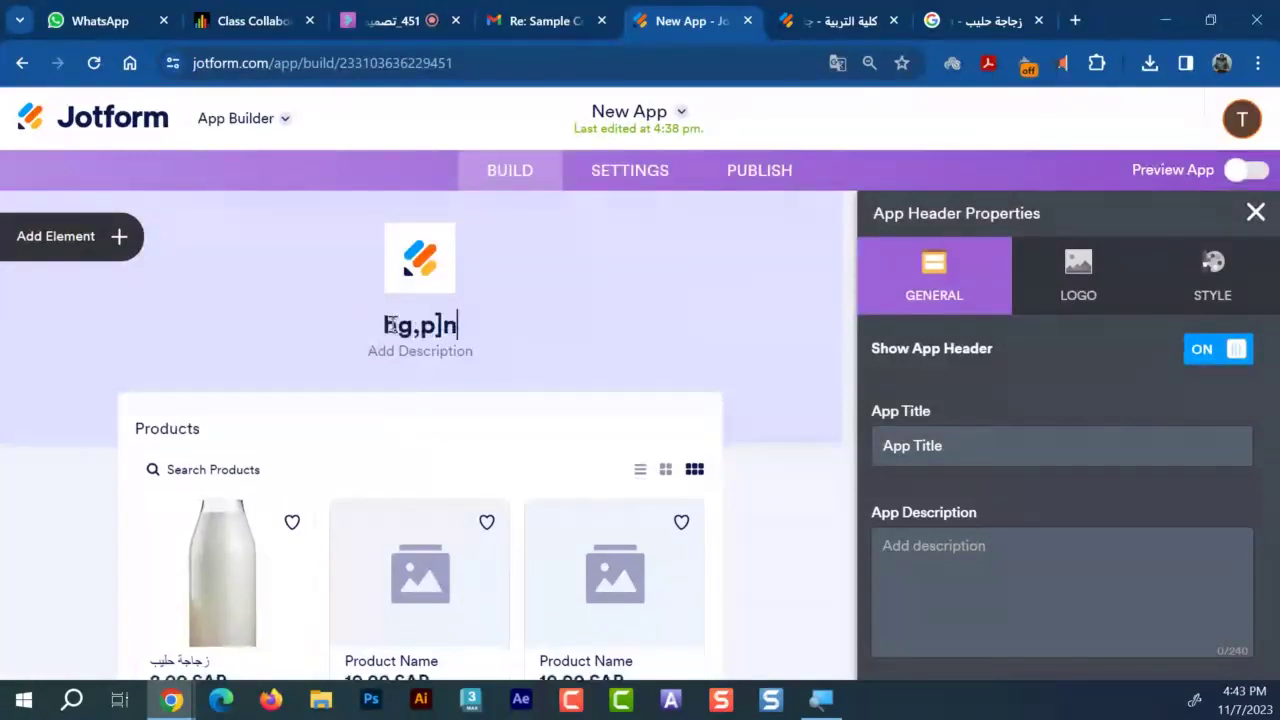
{"action": "key", "text": "BackSpace"}
{"action": "key", "text": "BackSpace"}
{"action": "key", "text": "BackSpace"}
{"action": "key", "text": "BackSpace"}
{"action": "key", "text": "BackSpace"}
{"action": "key", "text": "BackSpace"}
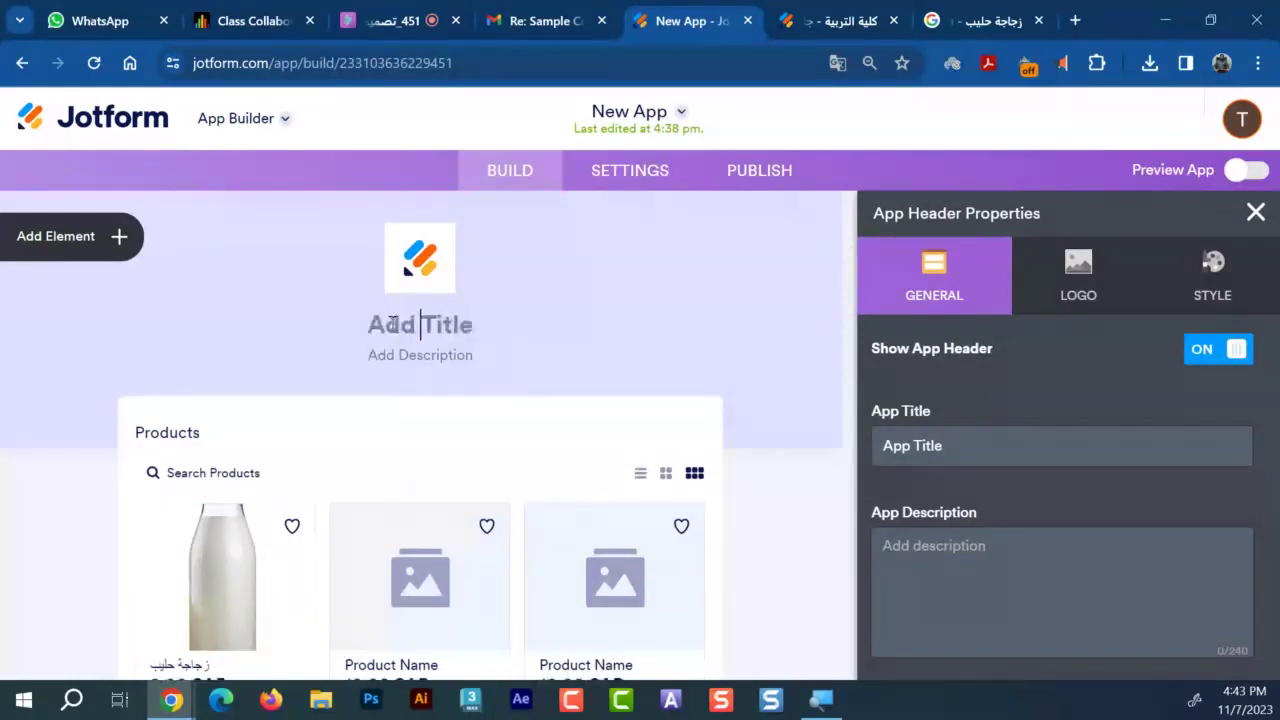
Enter "الوحدة المنتجة بكلية الزراعة" as the app title in the header
{"action": "type", "text": "الوحدة"}
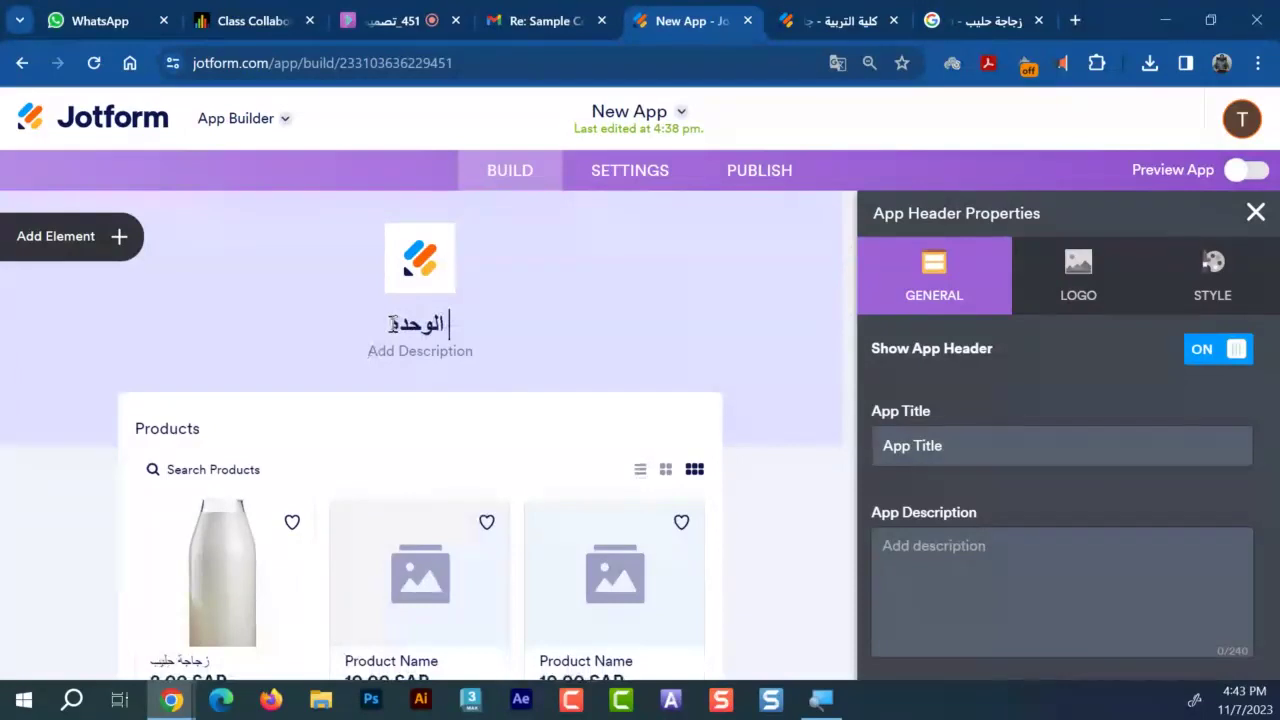
{"action": "type", "text": " الثين"}
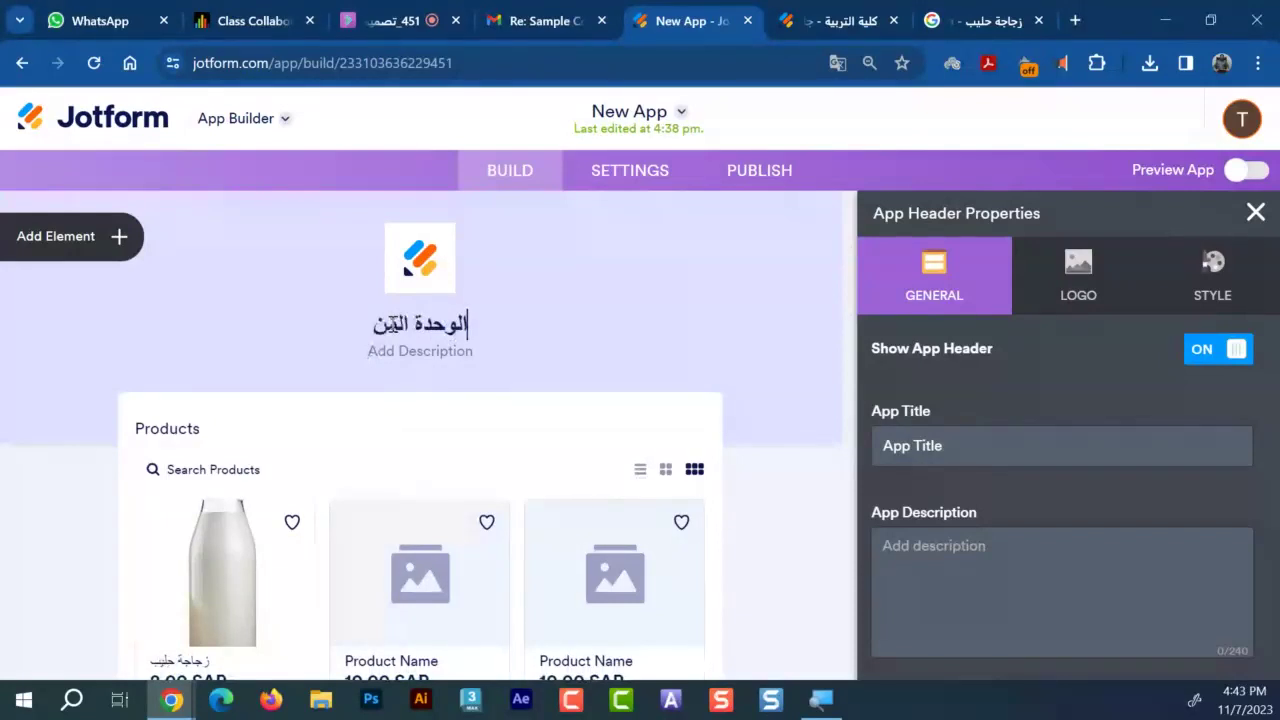
{"action": "key", "text": "BackSpace"}
{"action": "key", "text": "BackSpace"}
{"action": "key", "text": "BackSpace"}
{"action": "type", "text": "منتجة بكل"}
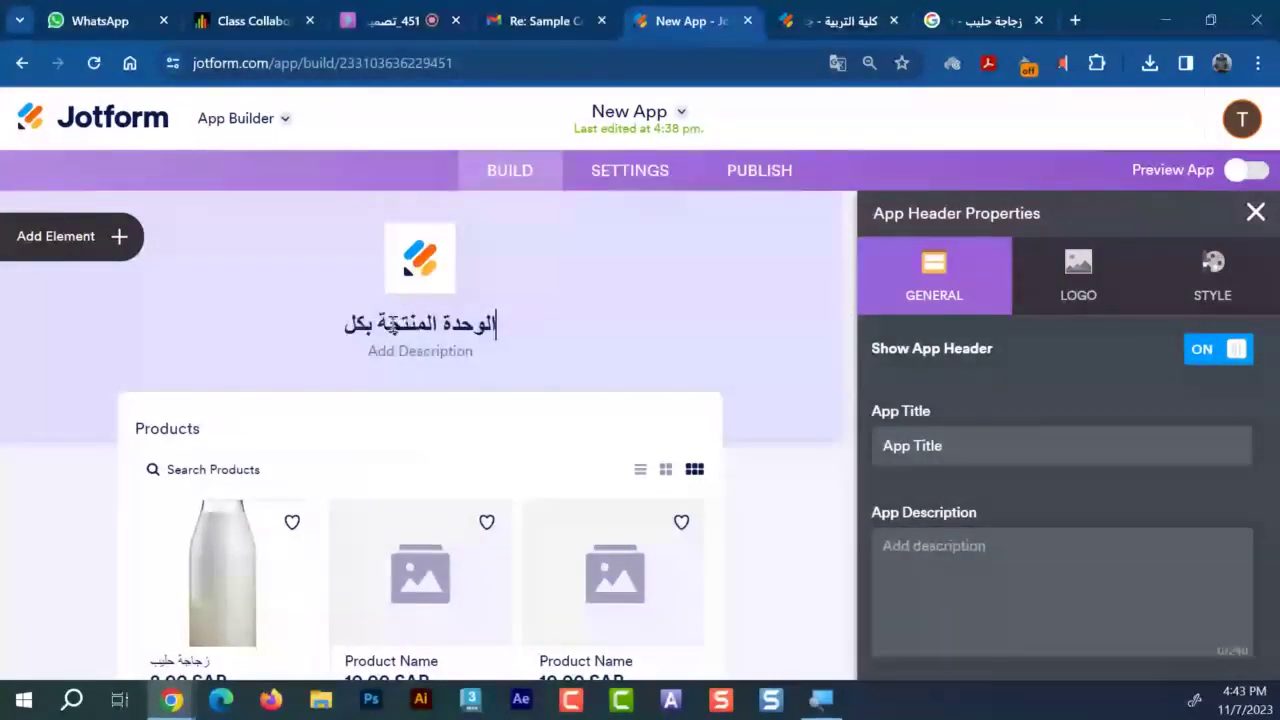
{"action": "type", "text": "ية الزراع"}
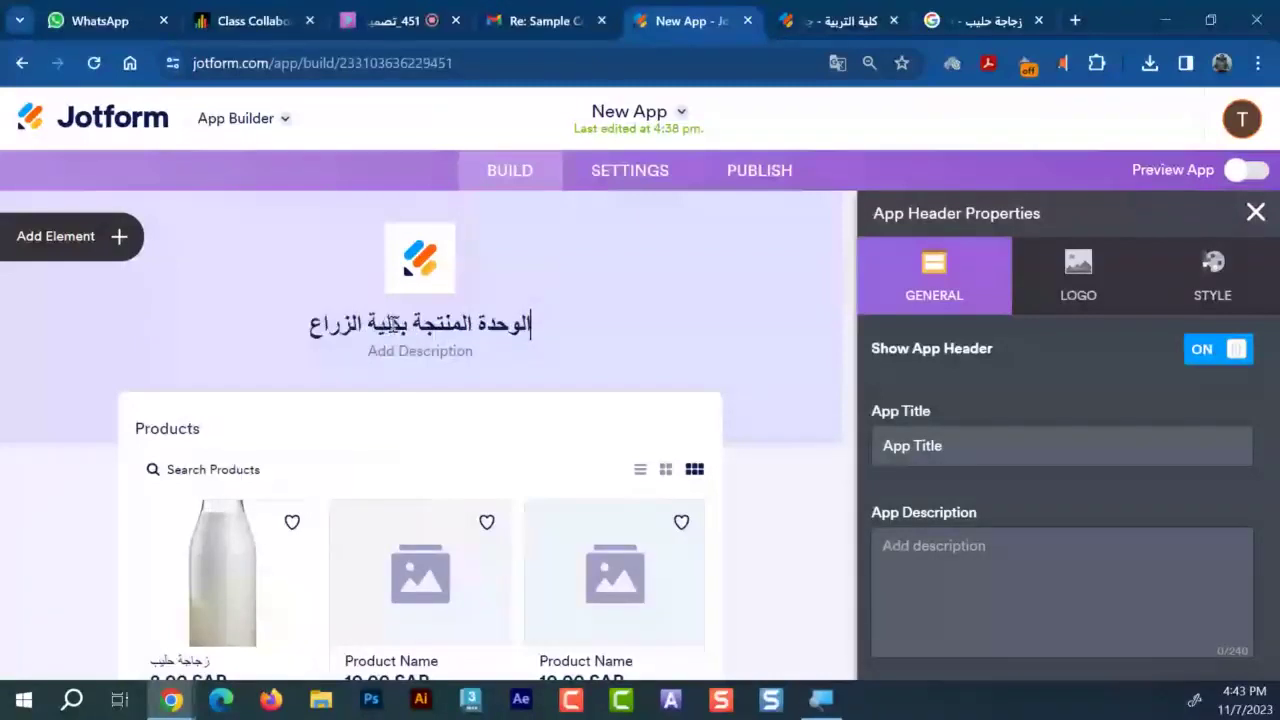
{"action": "type", "text": "ة"}
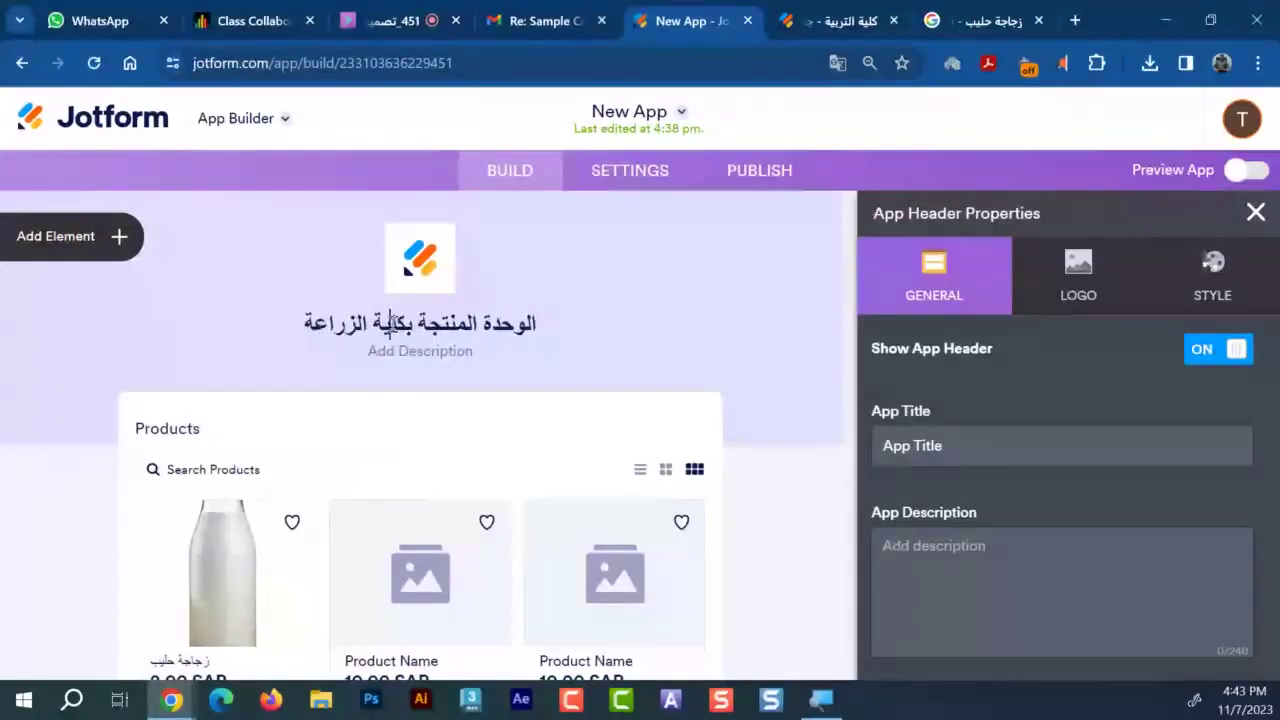
Copy the app title text and paste it as the app description beneath the title
{"action": "key", "text": "ctrl+a"}
{"action": "key", "text": "ctrl+c"}
{"action": "left_click", "coordinate": [405, 352]}
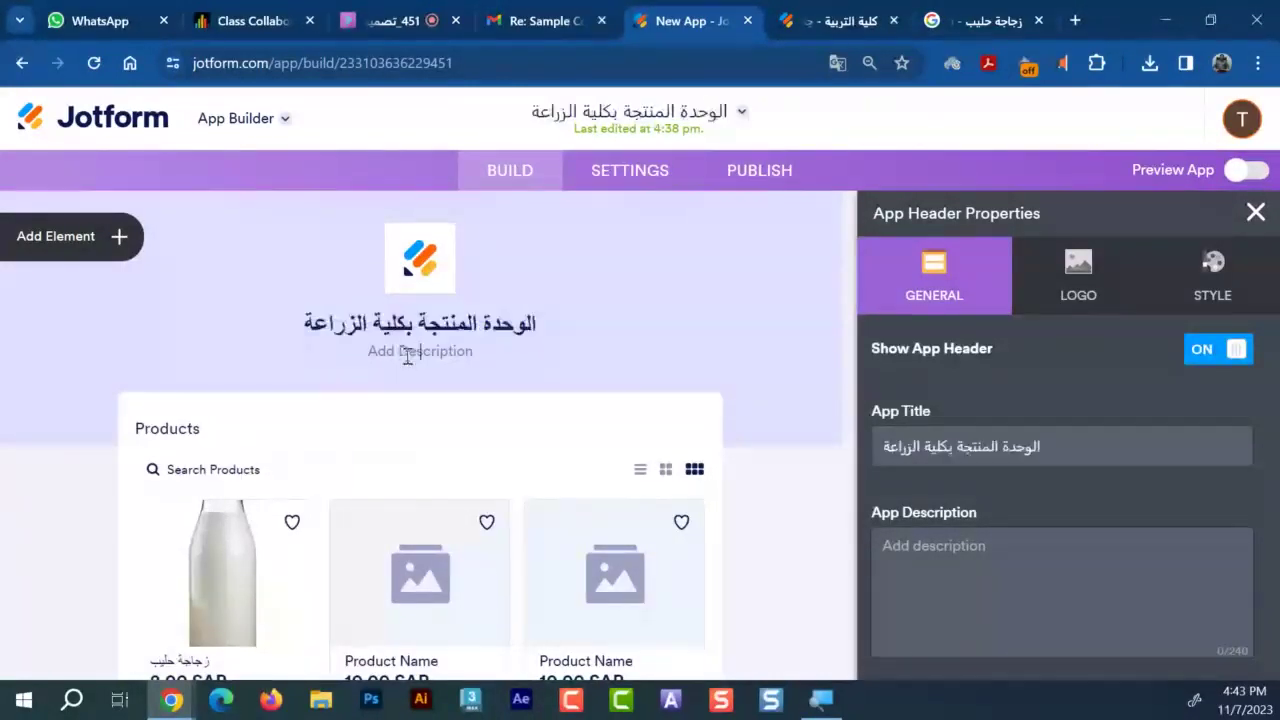
{"action": "key", "text": "ctrl+v"}
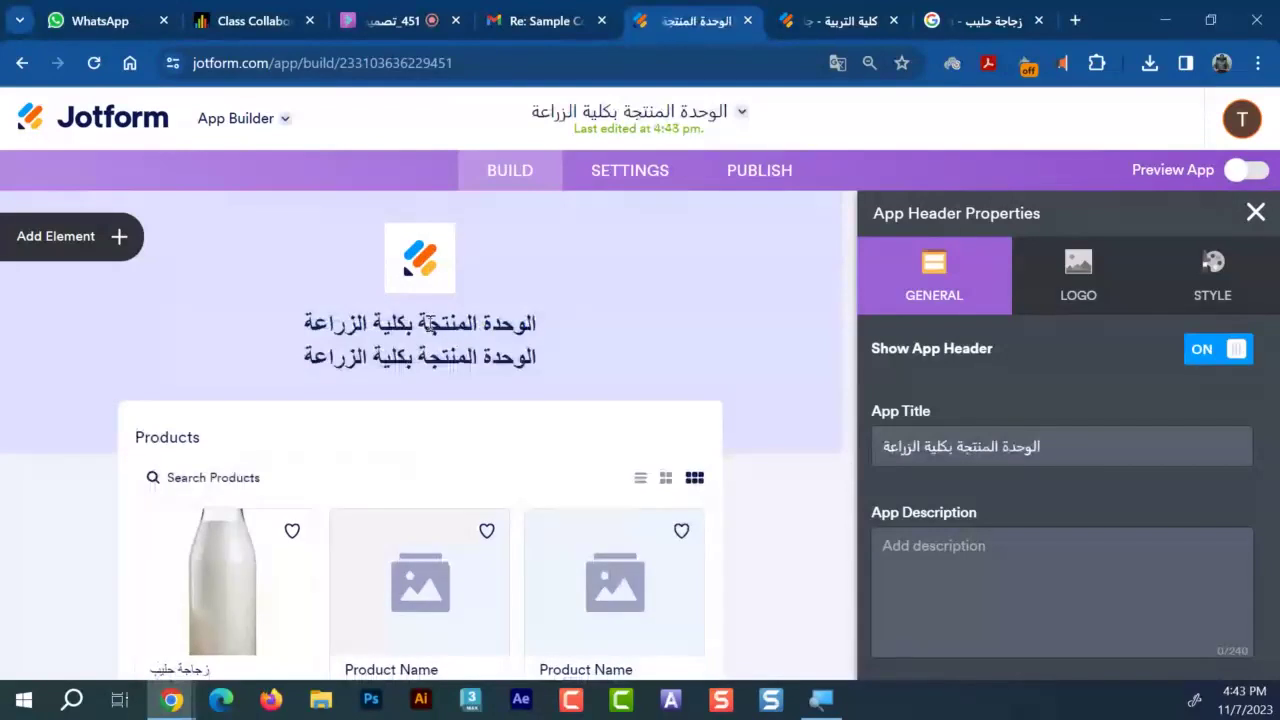
Replace the app title in the header with "جامعة القصيم"
{"action": "left_click", "coordinate": [428, 323]}
{"action": "key", "text": "ctrl+a"}
{"action": "type", "text": "جامعة"}
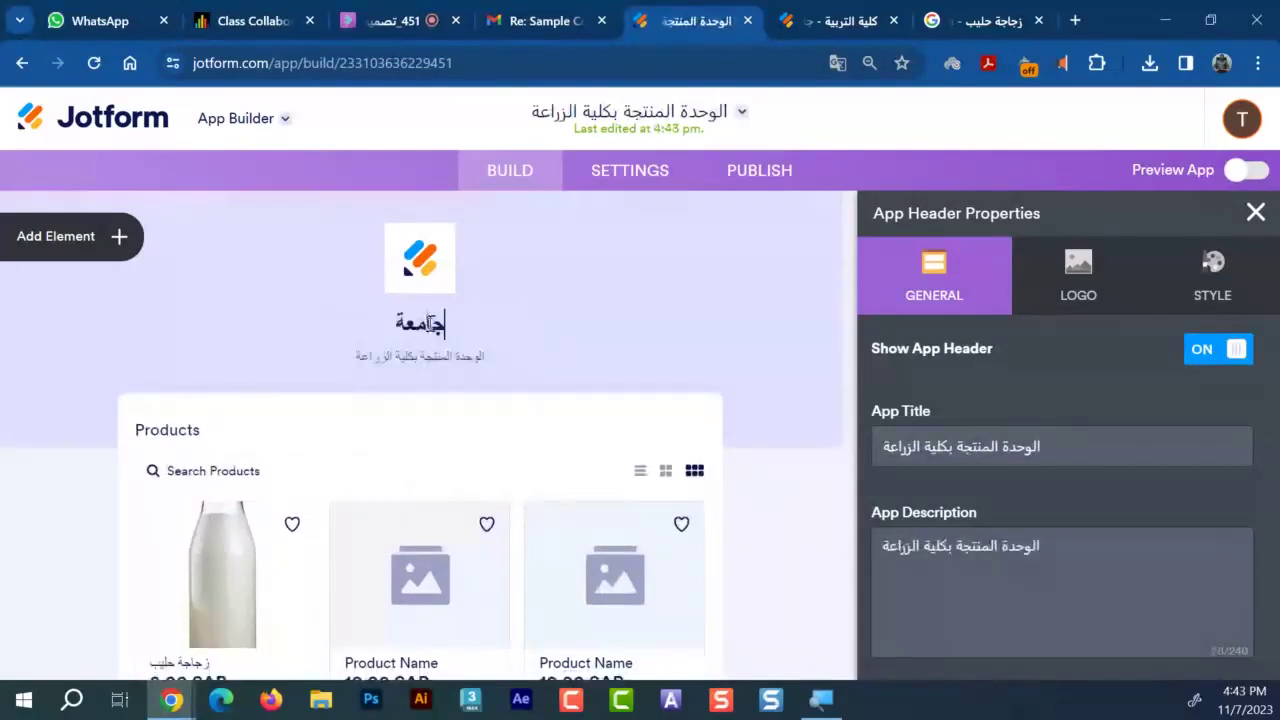
{"action": "type", "text": " القصيم"}
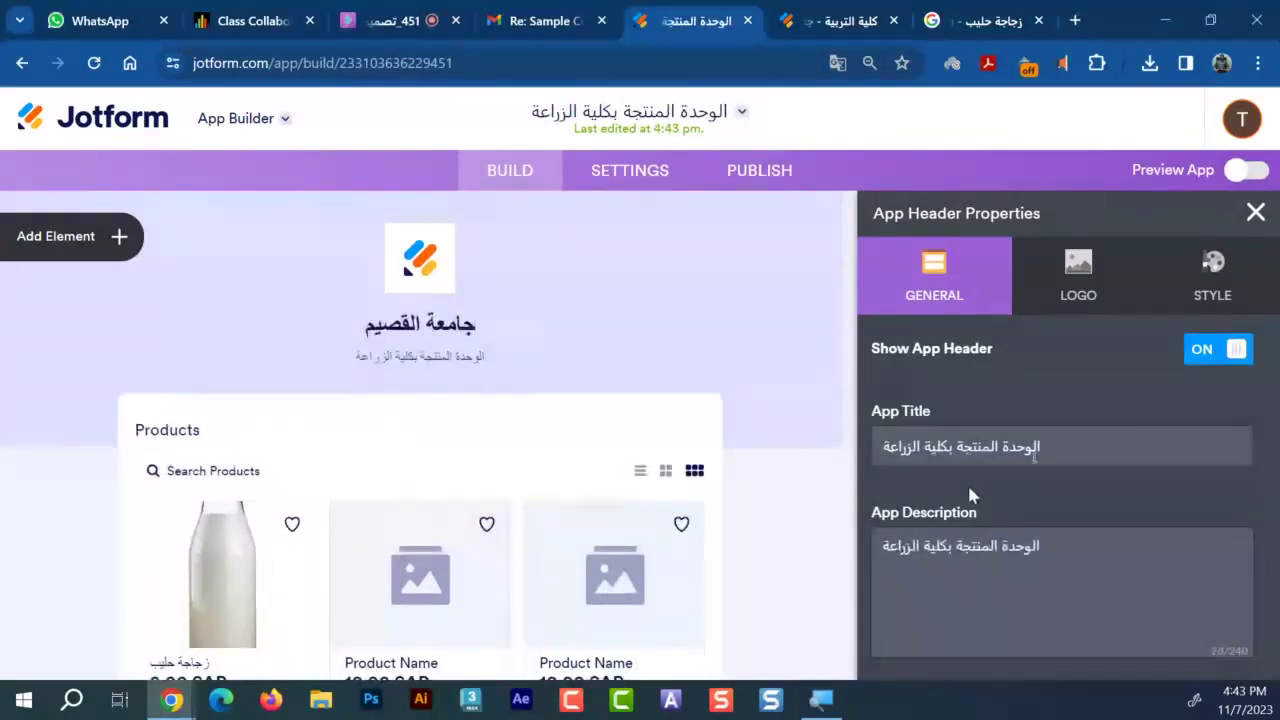
{"action": "left_click", "coordinate": [575, 402]}
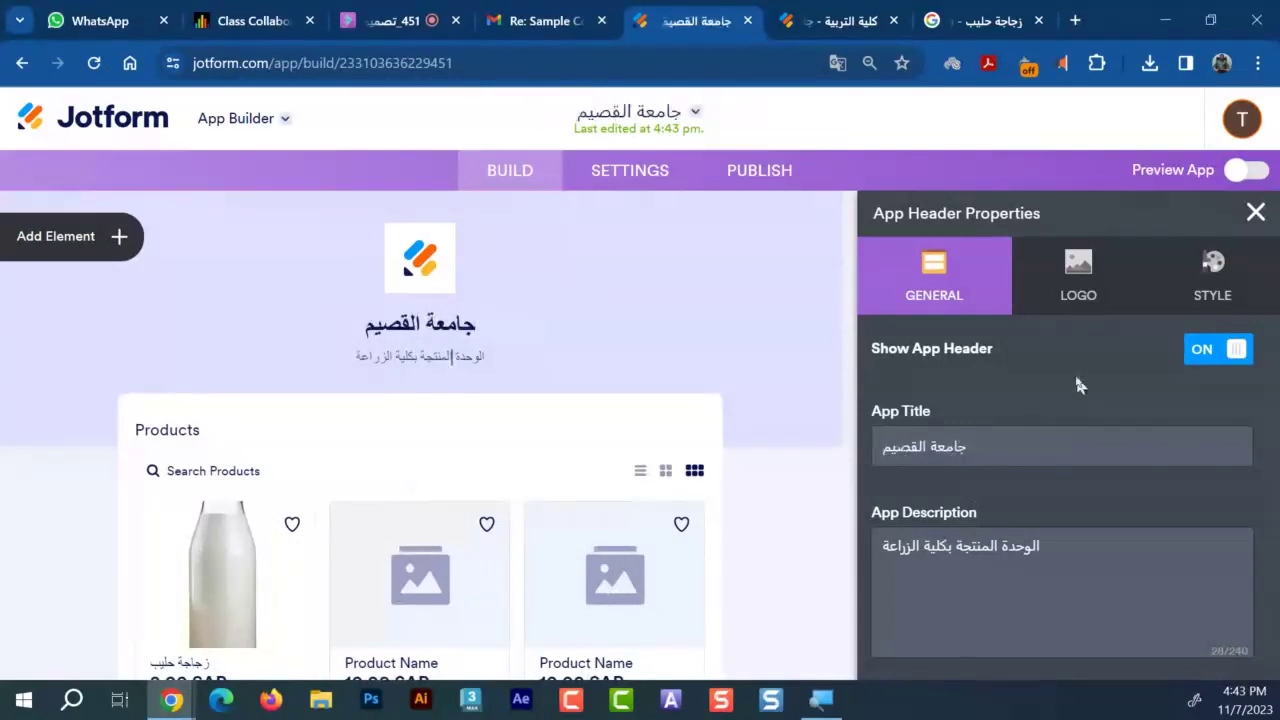
Replace the default app logo with the Qassim University logo from the previously uploaded images
{"action": "left_click", "coordinate": [1086, 307]}
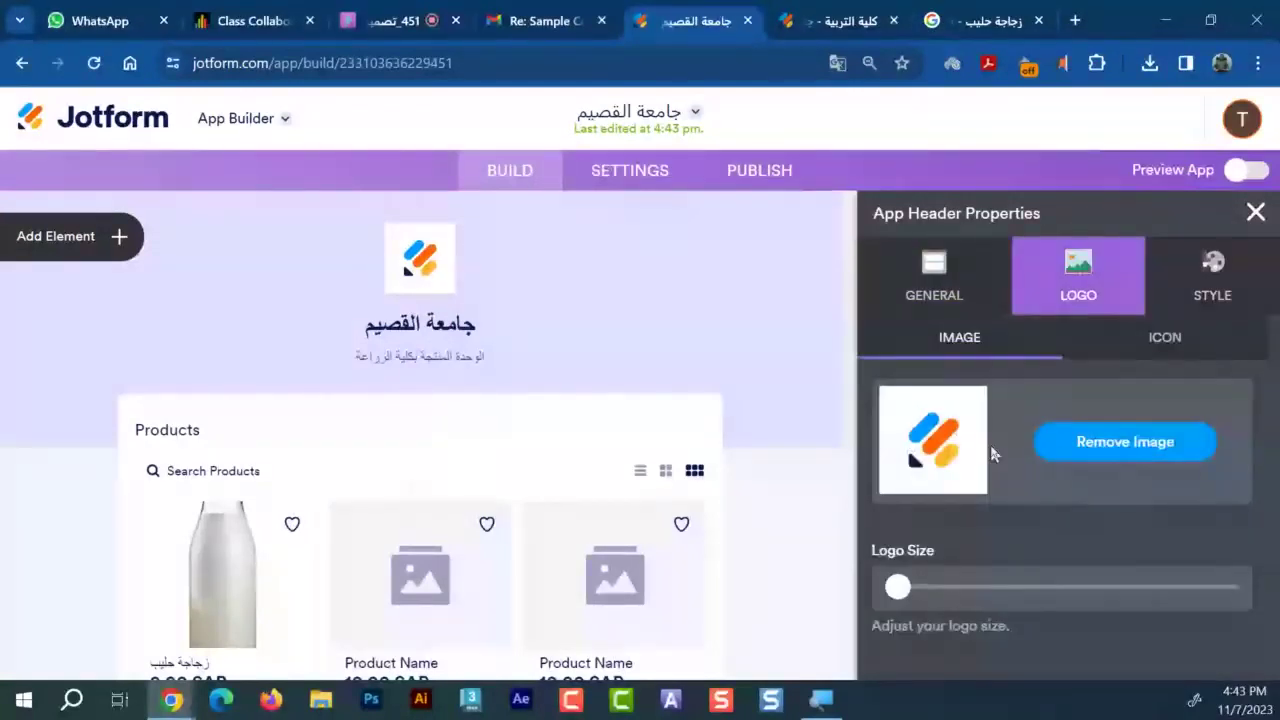
{"action": "left_click", "coordinate": [1137, 452]}
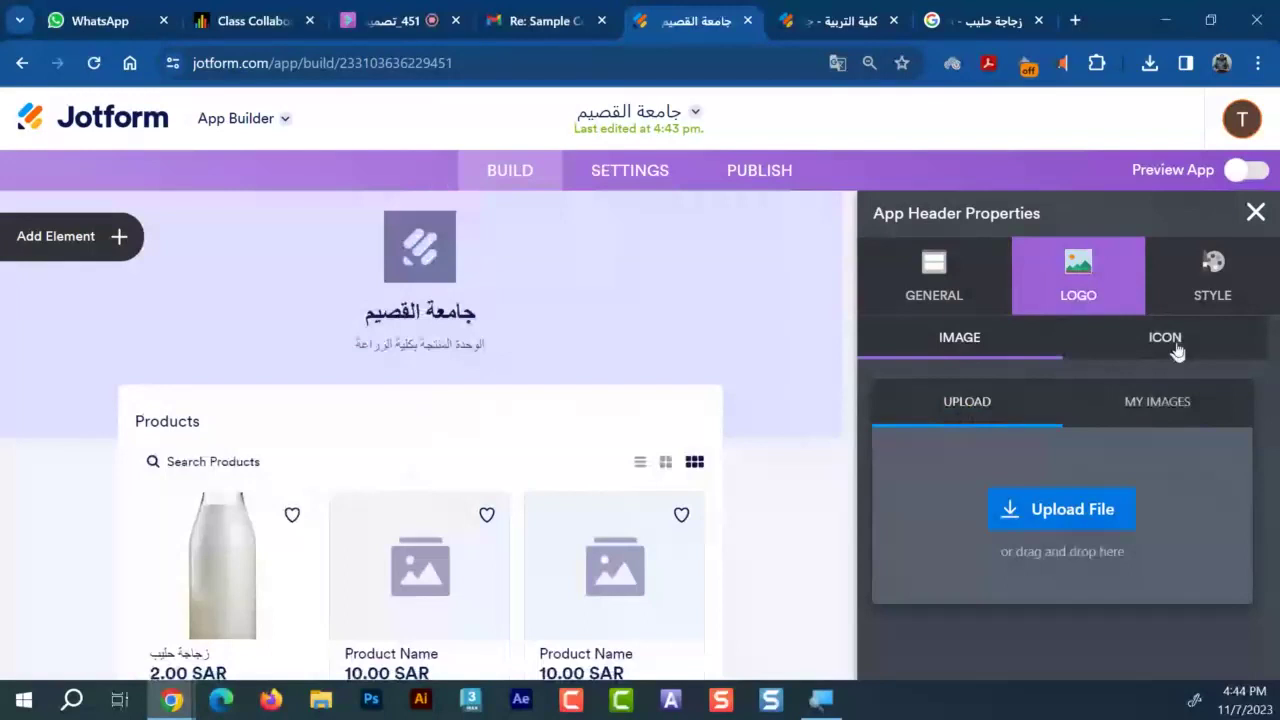
{"action": "left_click", "coordinate": [1158, 403]}
{"action": "left_click", "coordinate": [933, 495]}
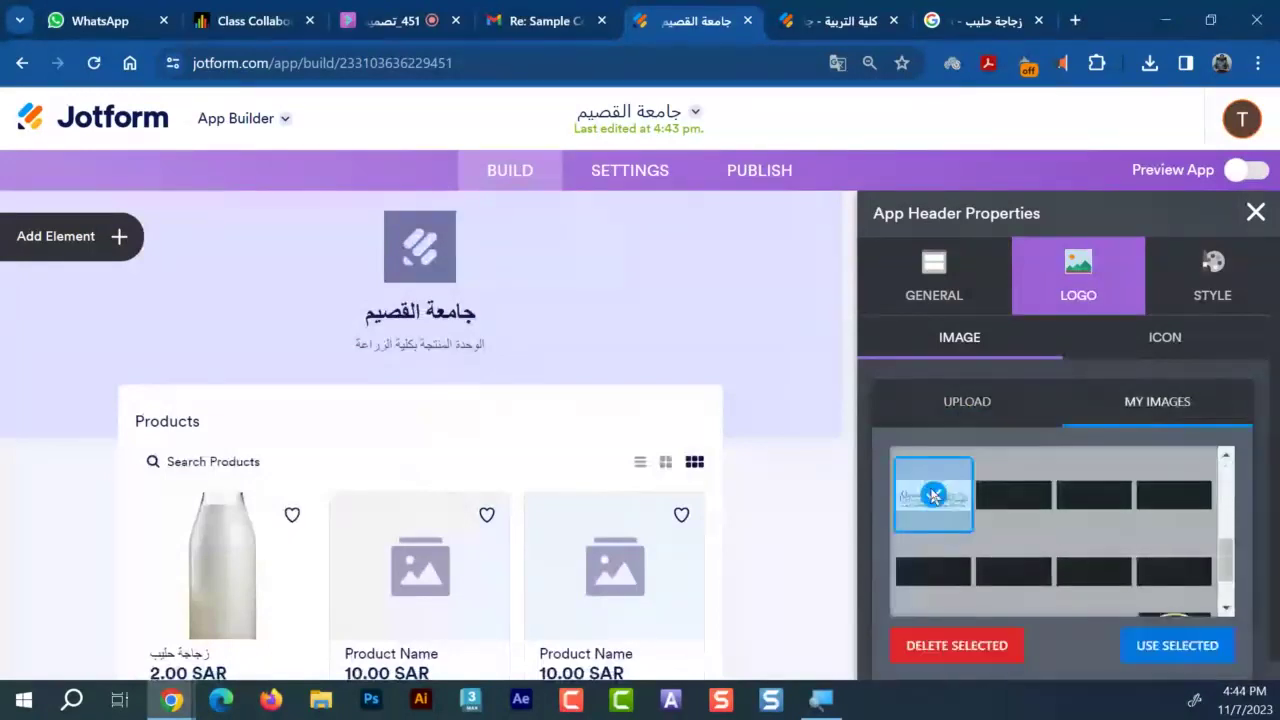
{"action": "left_click", "coordinate": [1172, 643]}
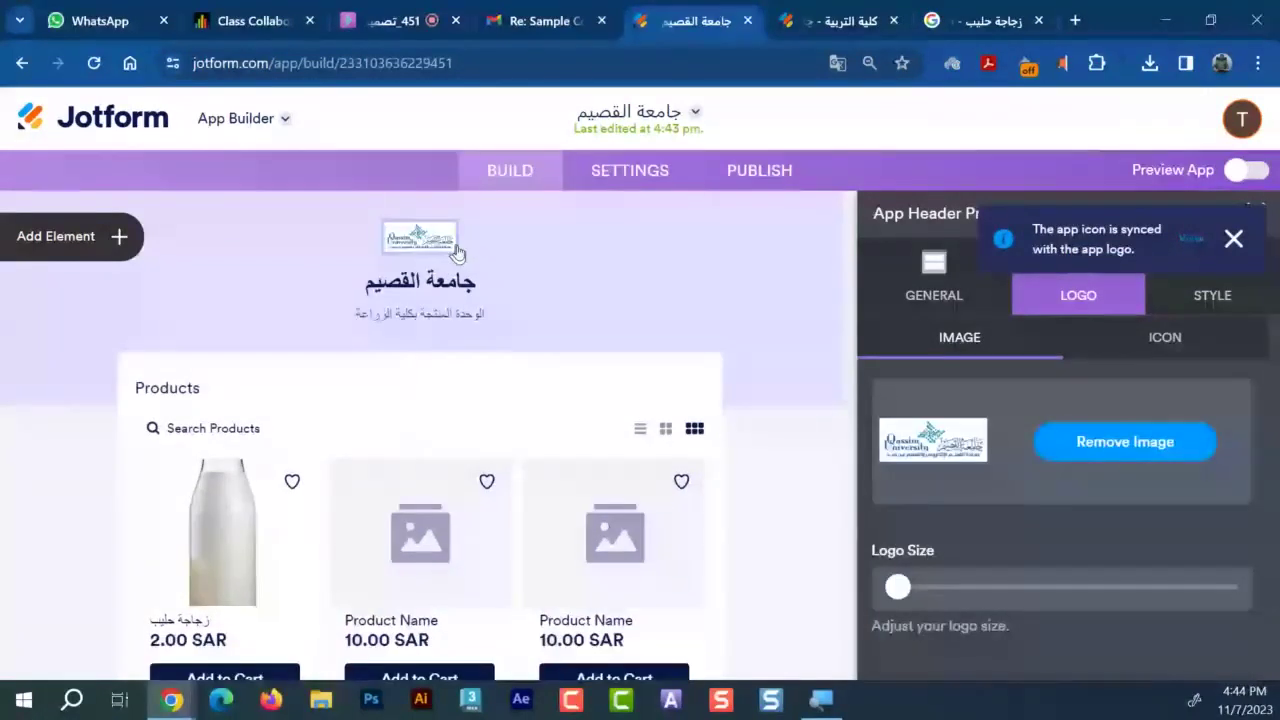
Browse the icons available for the app logo and search them for "Pay"
{"action": "left_click", "coordinate": [1160, 340]}
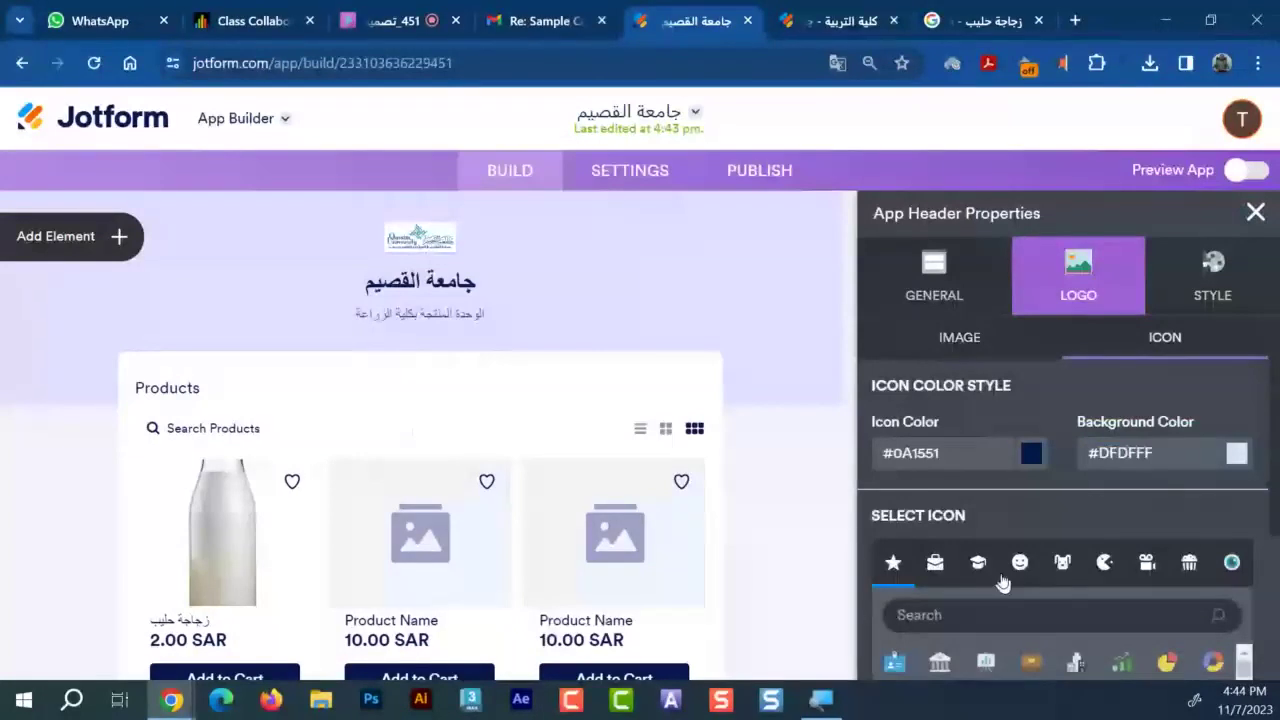
{"action": "scroll", "coordinate": [1003, 583], "scroll_direction": "down", "scroll_amount": 2}
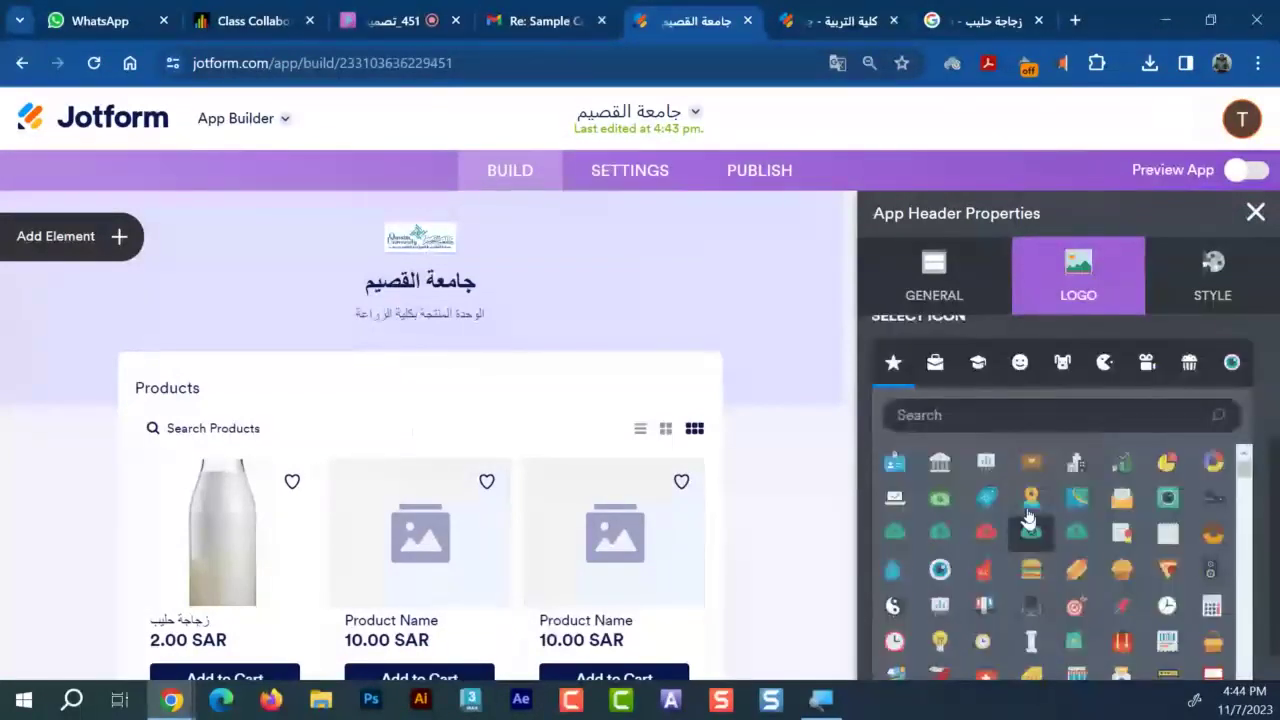
{"action": "scroll", "coordinate": [1028, 515], "scroll_direction": "down", "scroll_amount": 1}
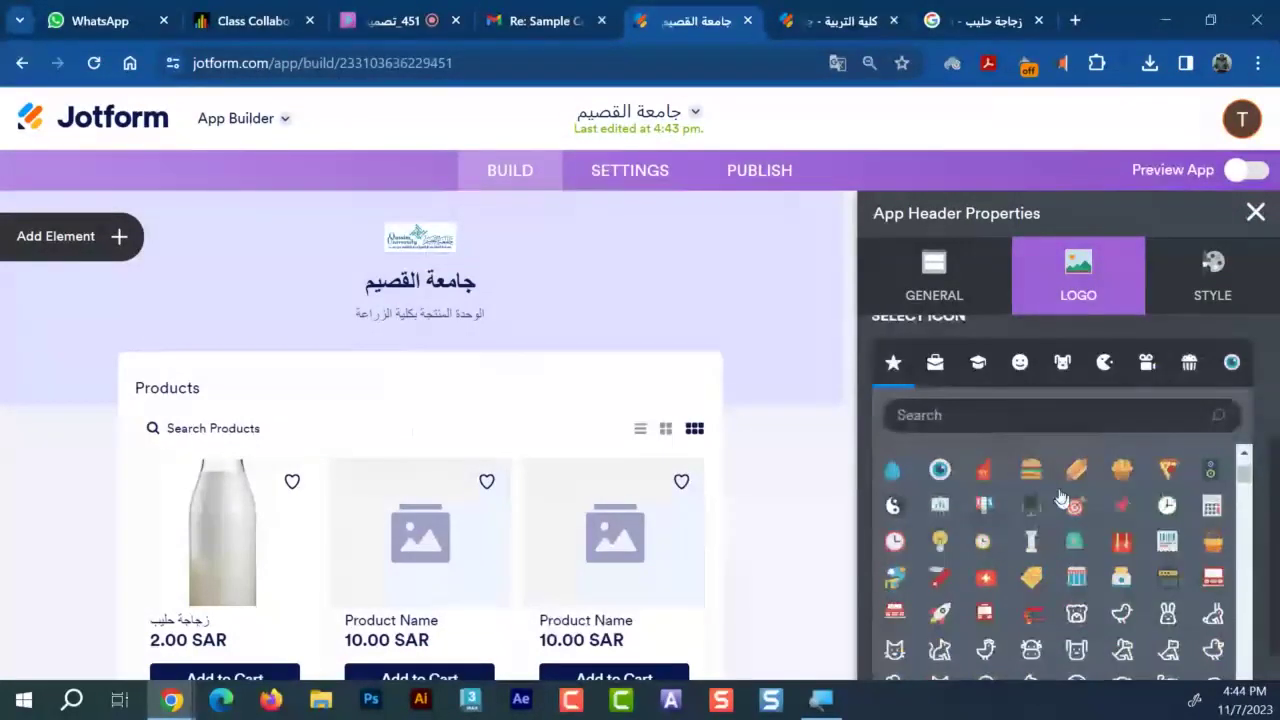
{"action": "left_click", "coordinate": [941, 413]}
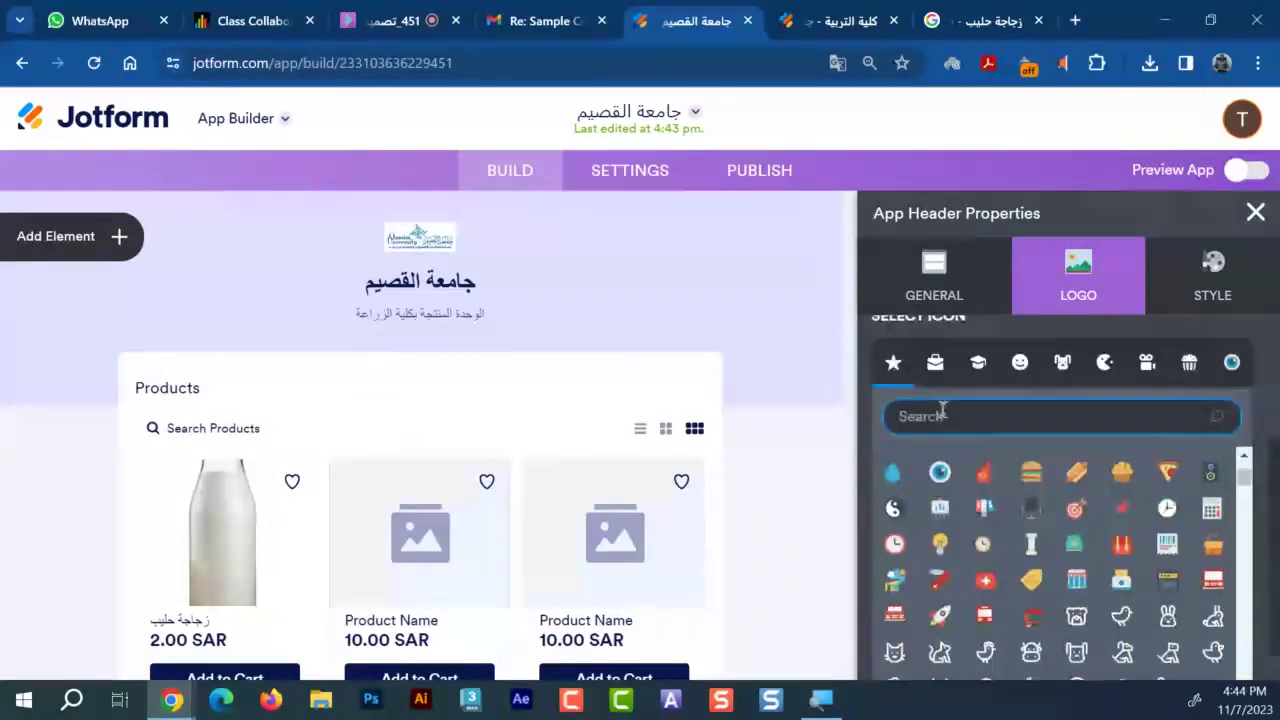
{"action": "type", "text": "Pa"}
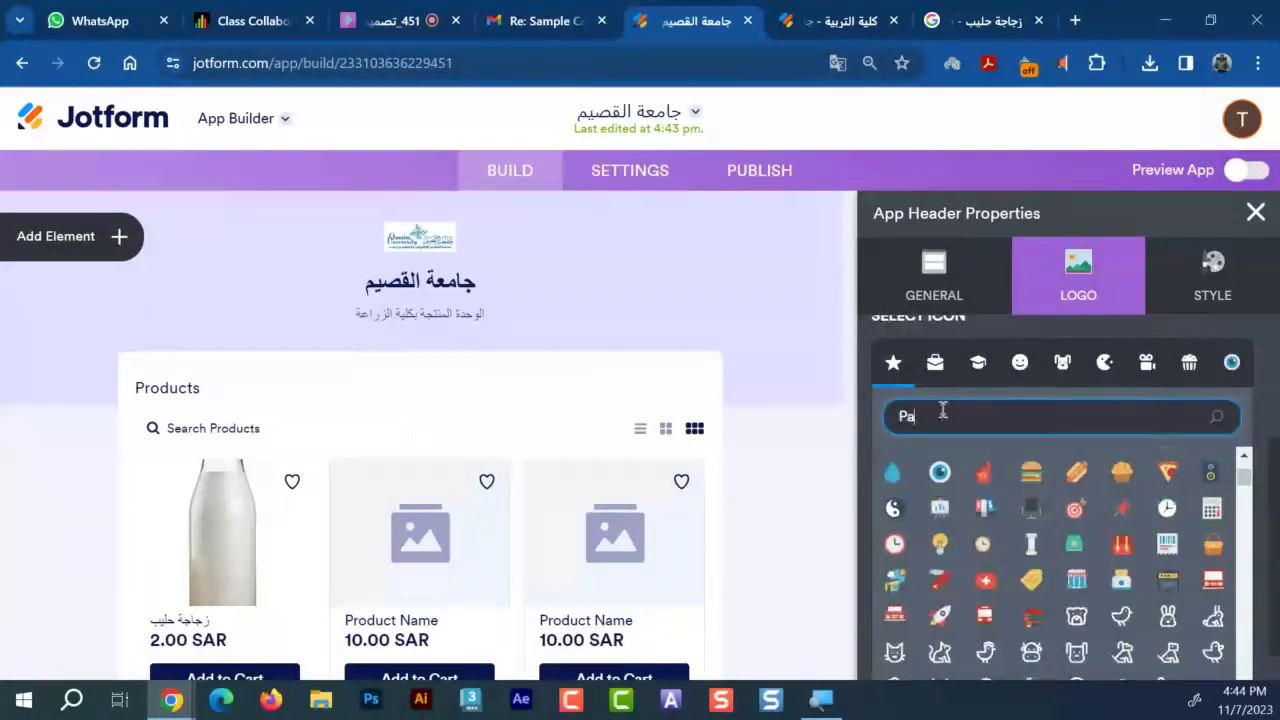
{"action": "type", "text": "y"}
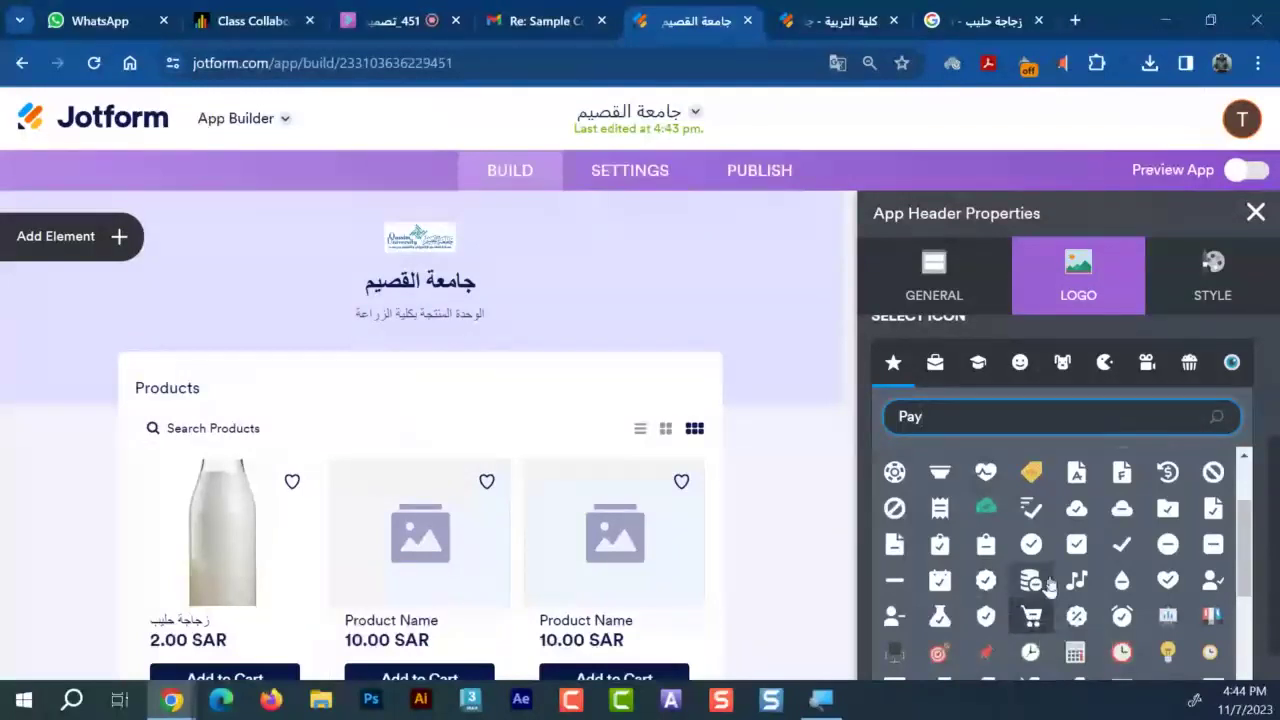
{"action": "scroll", "coordinate": [1057, 570], "scroll_direction": "down", "scroll_amount": 5}
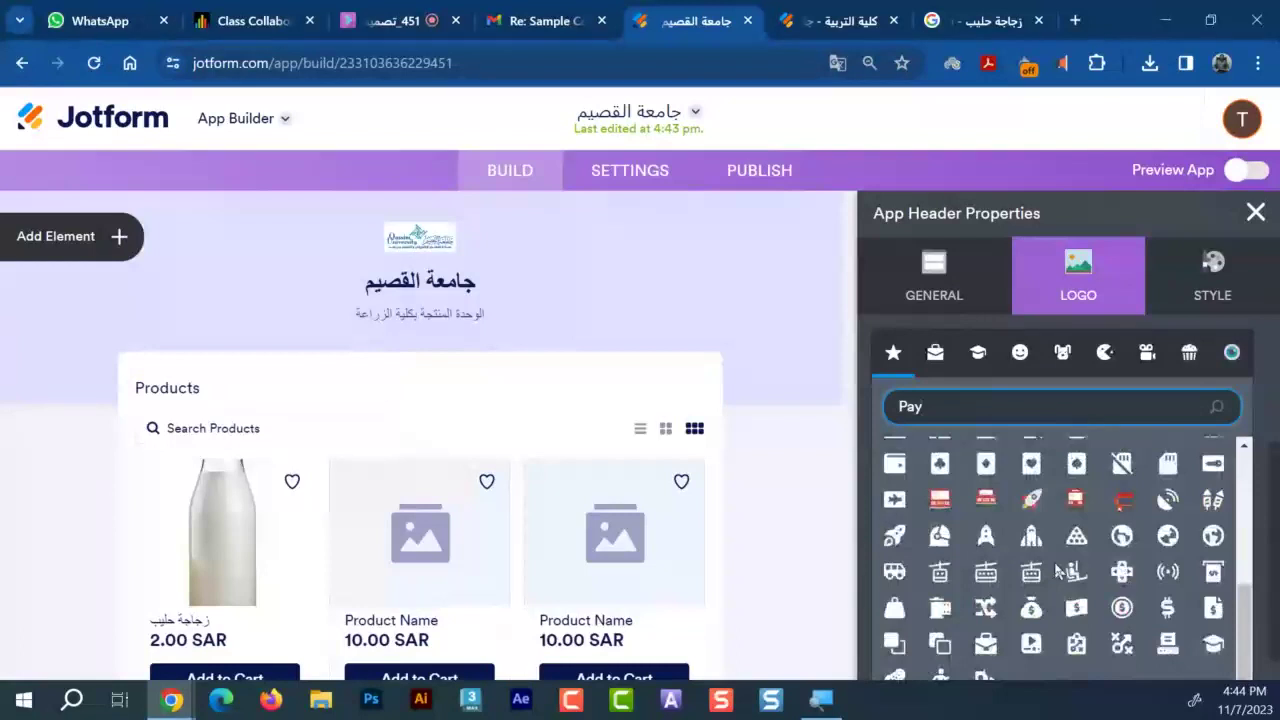
{"action": "left_click_drag", "start_coordinate": [389, 312], "coordinate": [429, 342]}
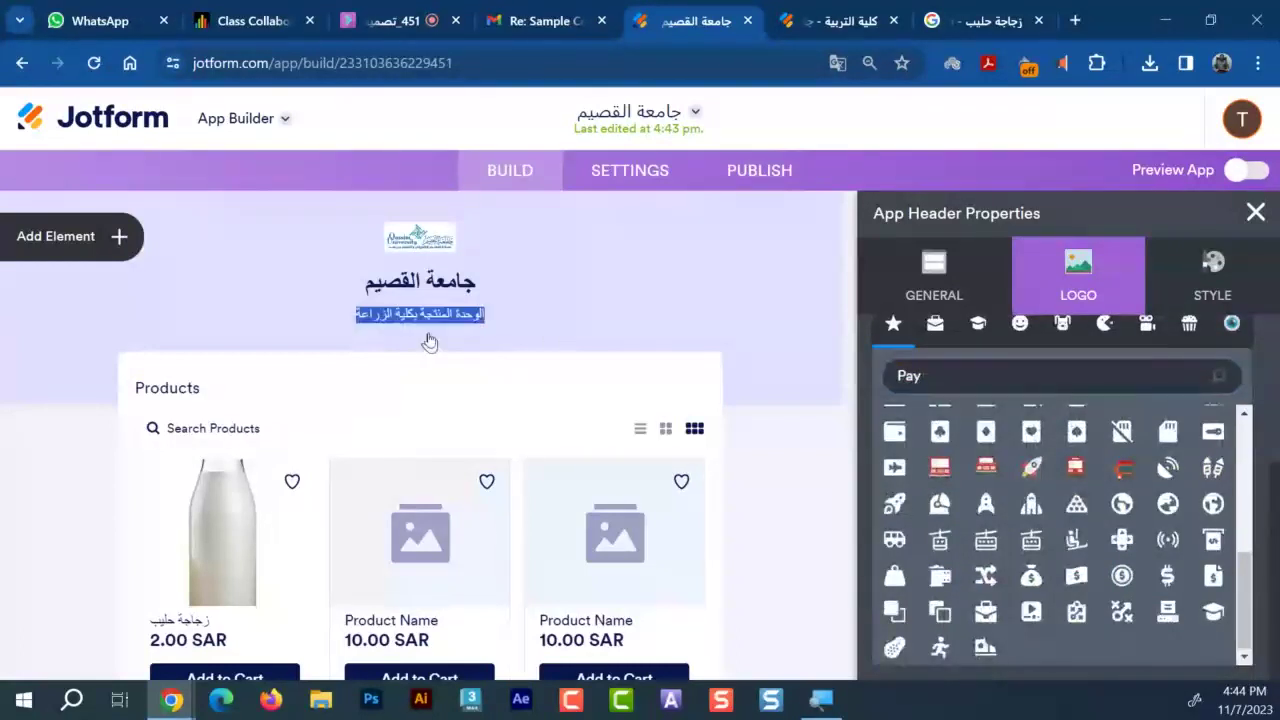
{"action": "scroll", "coordinate": [480, 330], "scroll_direction": "down", "scroll_amount": 1}
{"action": "scroll", "coordinate": [483, 330], "scroll_direction": "up", "scroll_amount": 1}
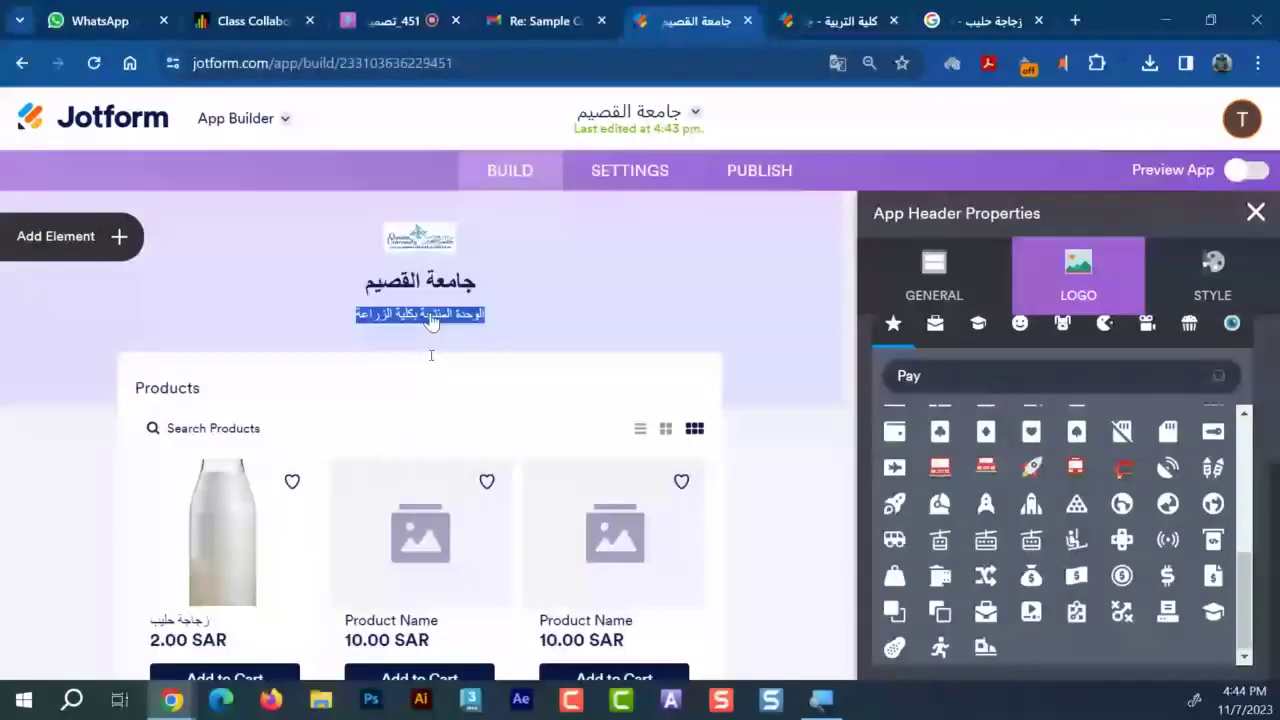
{"action": "scroll", "coordinate": [441, 381], "scroll_direction": "down", "scroll_amount": 5}
{"action": "scroll", "coordinate": [441, 381], "scroll_direction": "up", "scroll_amount": 5}
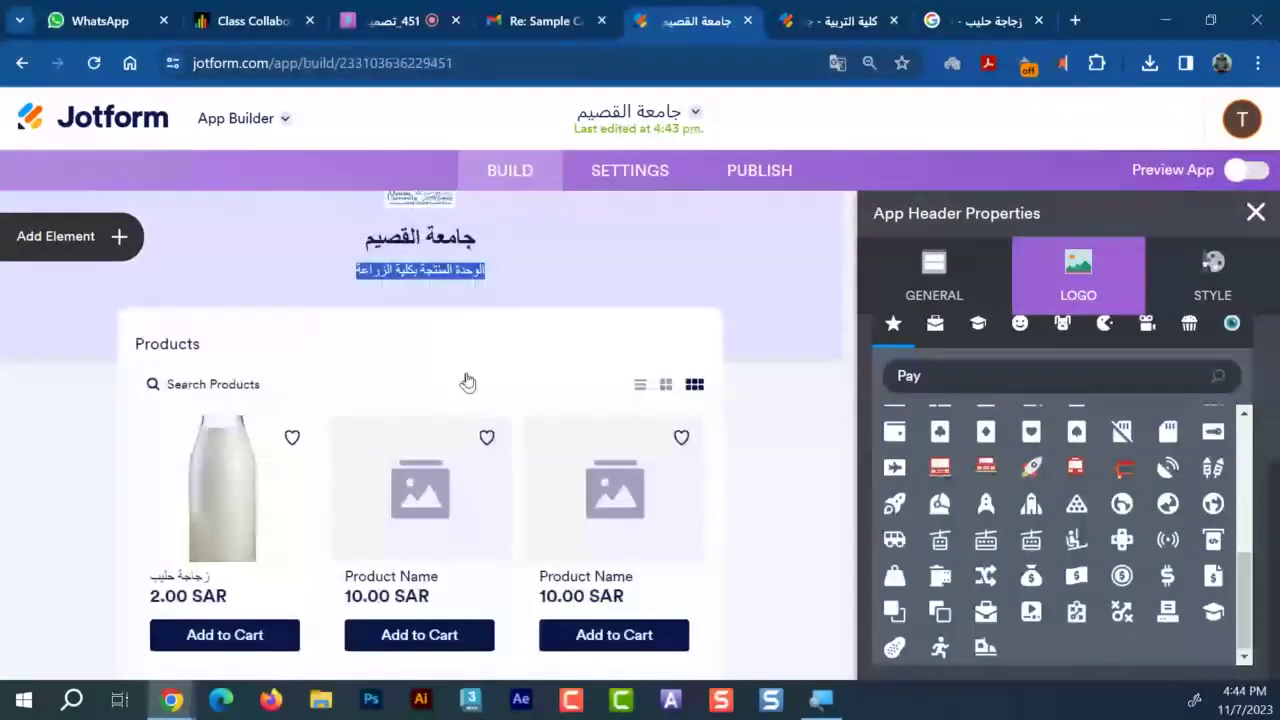
{"action": "scroll", "coordinate": [467, 382], "scroll_direction": "up", "scroll_amount": 1}
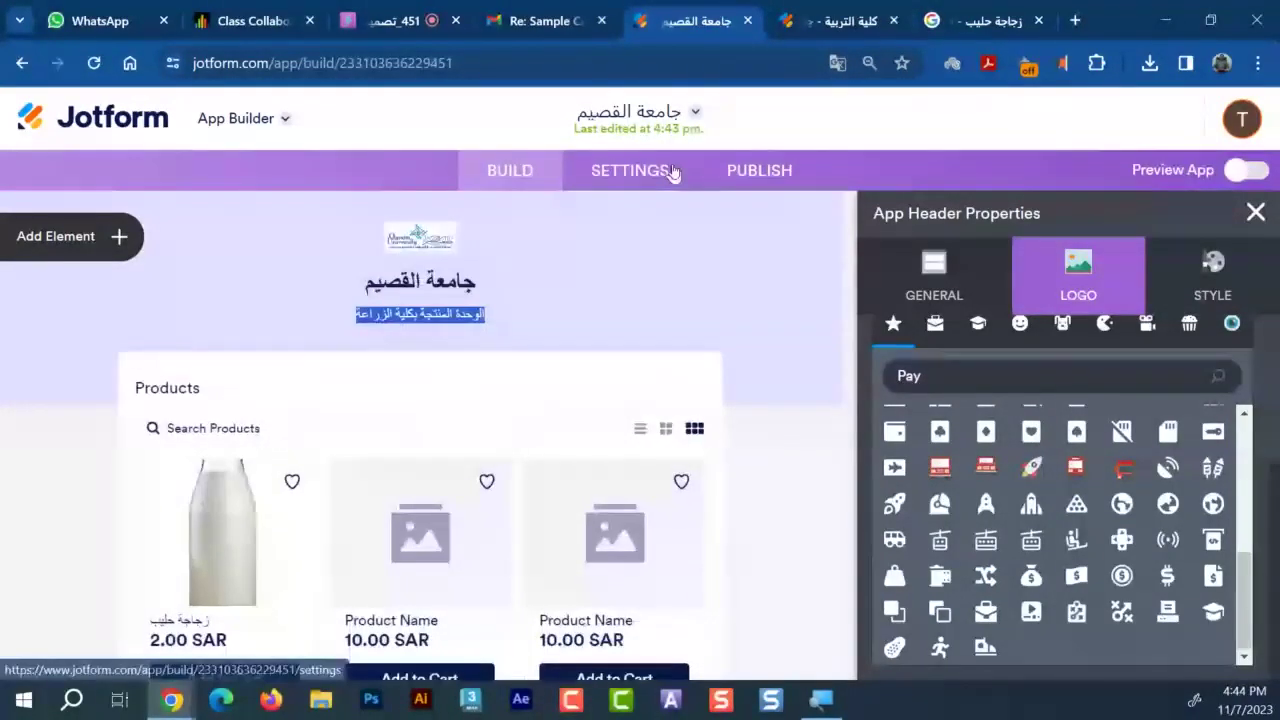
Switch to the "كلية التربية - جامعة القصيم" app and review the payment settings of its donation box
{"action": "left_click", "coordinate": [768, 22]}
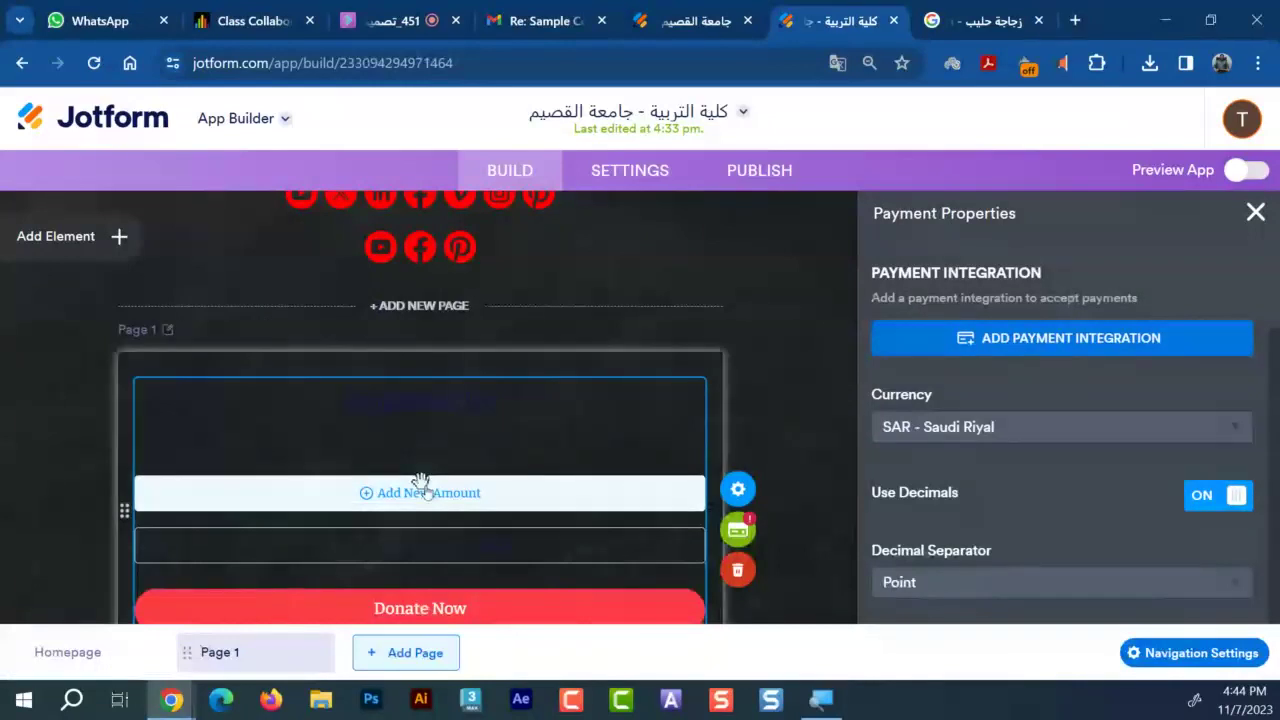
{"action": "left_click", "coordinate": [478, 497]}
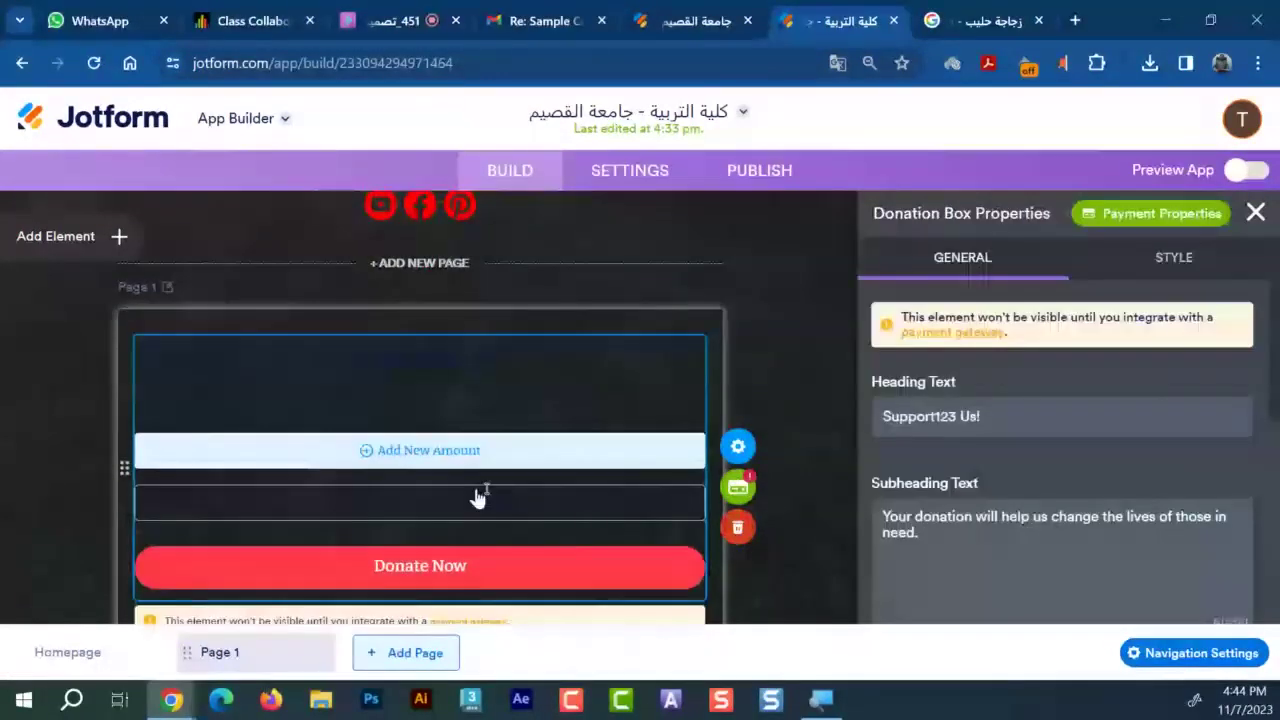
{"action": "left_click", "coordinate": [737, 469]}
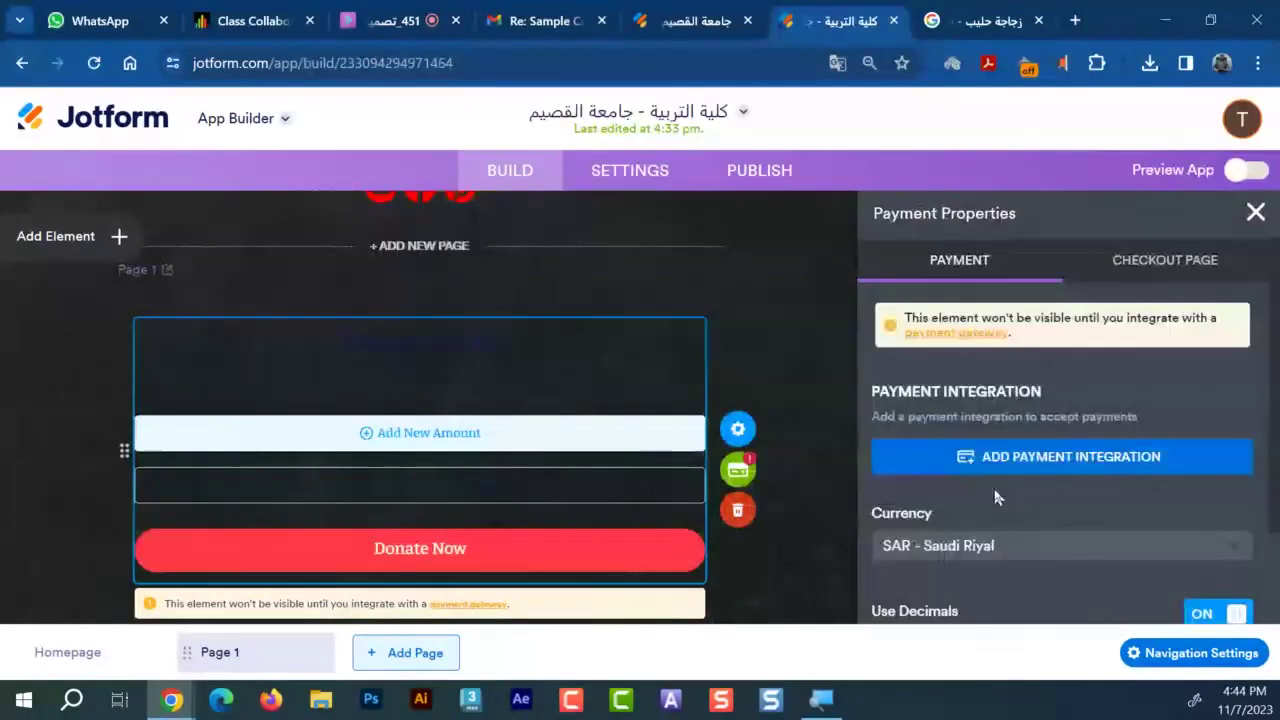
{"action": "scroll", "coordinate": [995, 497], "scroll_direction": "down", "scroll_amount": 1}
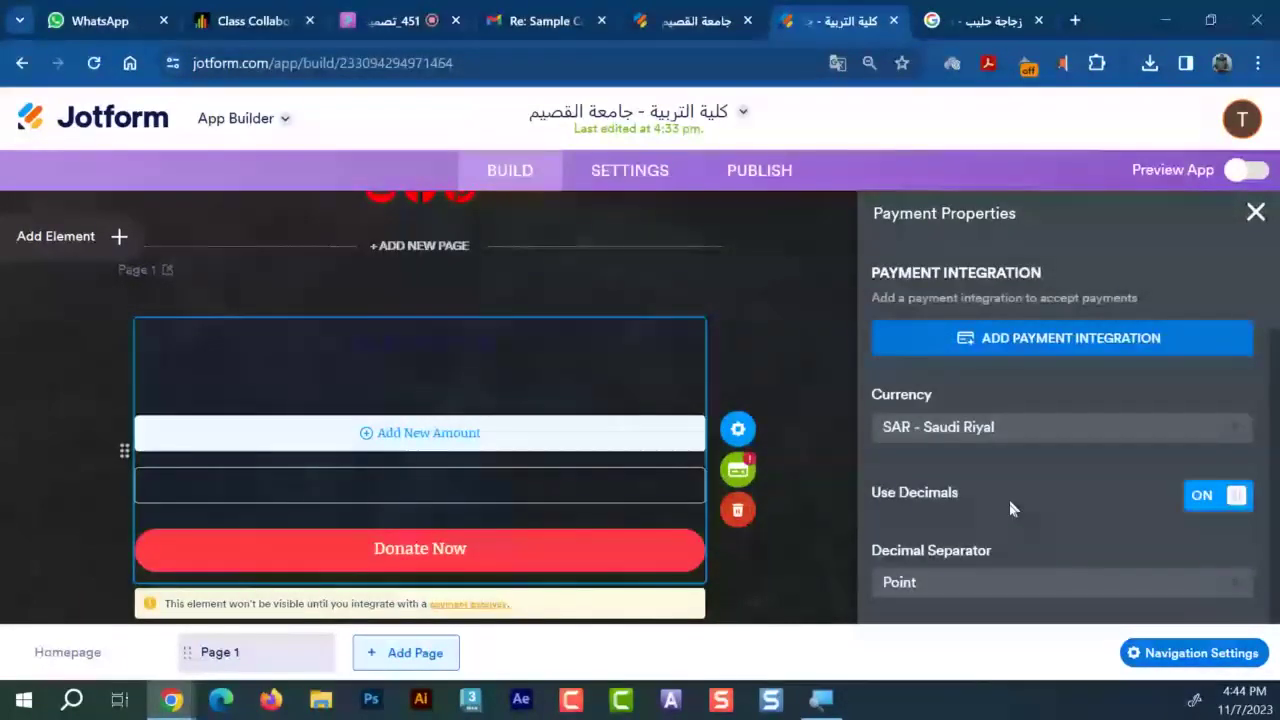
{"action": "scroll", "coordinate": [983, 296], "scroll_direction": "up", "scroll_amount": 1}
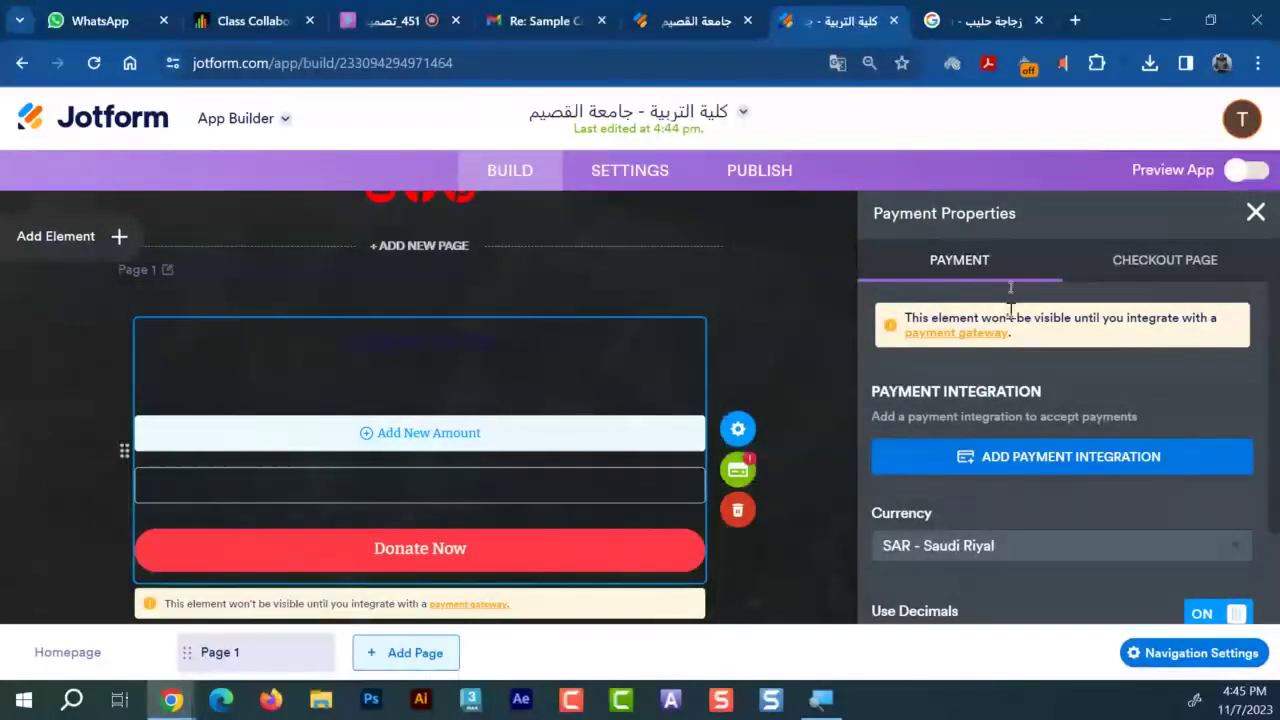
Review the donation box's checkout page and payment integration options, and reopen its general properties
{"action": "left_click", "coordinate": [1117, 253]}
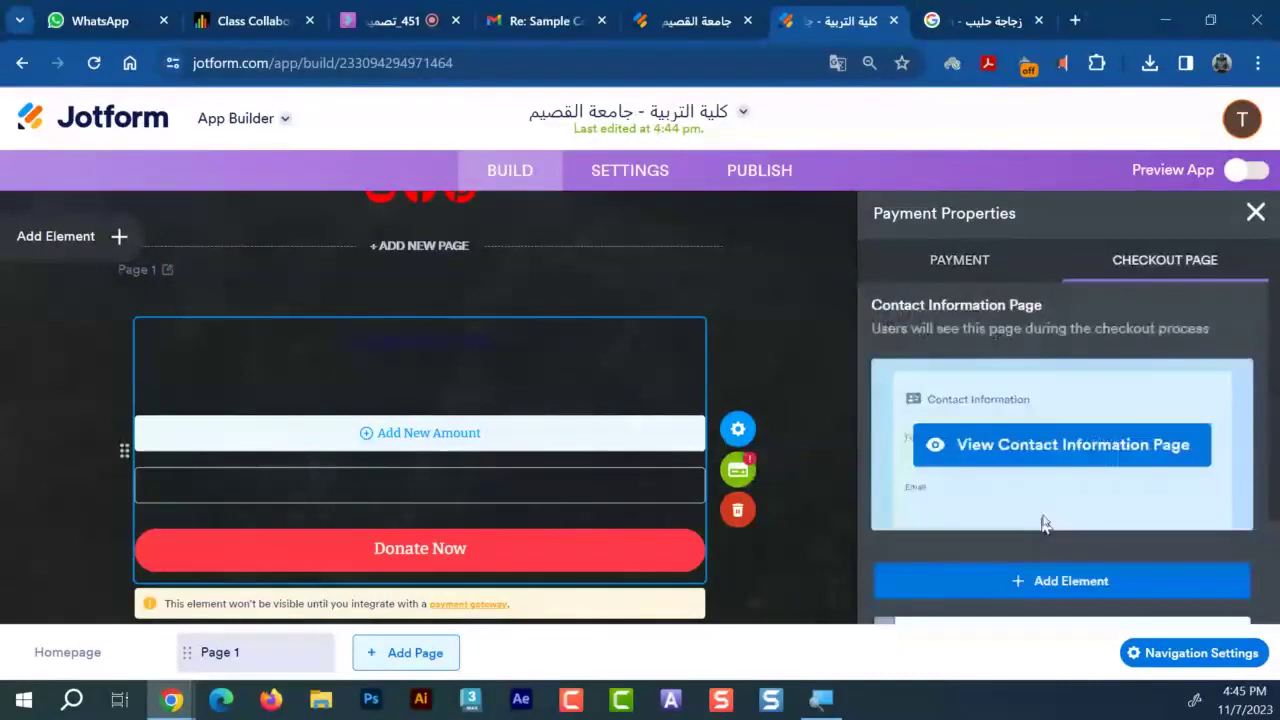
{"action": "scroll", "coordinate": [1043, 523], "scroll_direction": "down", "scroll_amount": 2}
{"action": "scroll", "coordinate": [1044, 517], "scroll_direction": "up", "scroll_amount": 2}
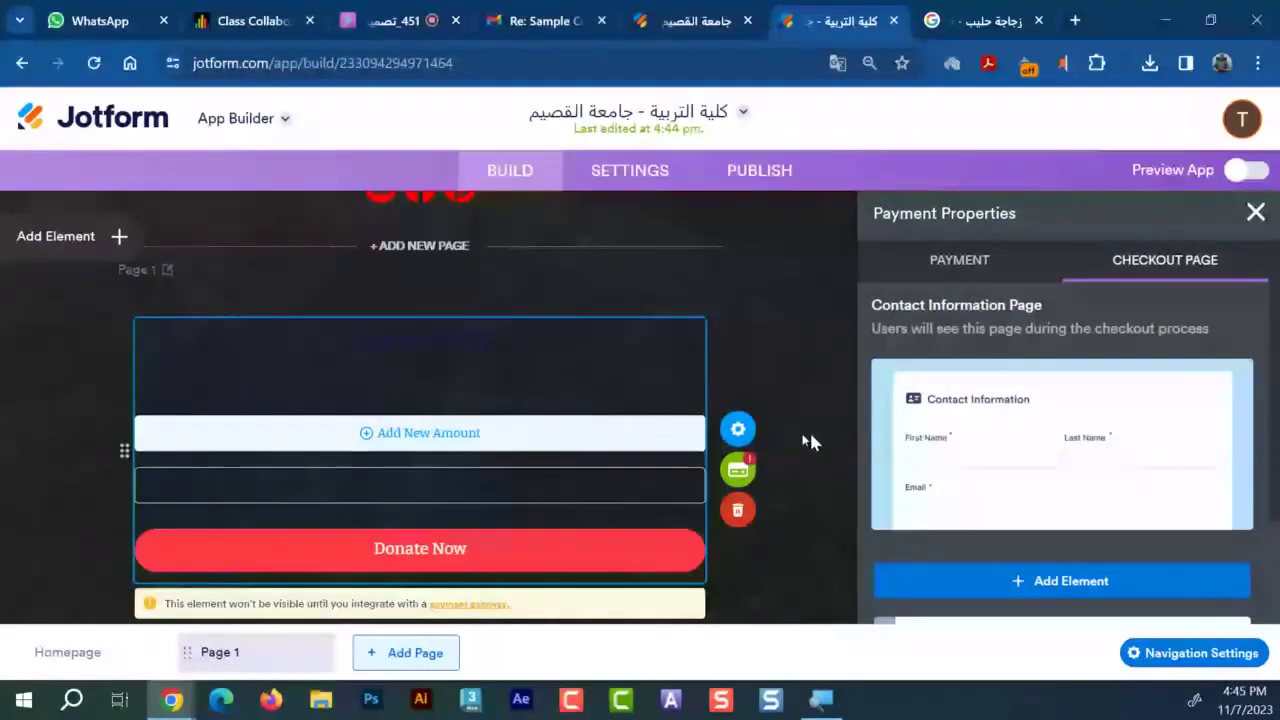
{"action": "mouse_move", "coordinate": [975, 373]}
{"action": "left_click", "coordinate": [972, 262]}
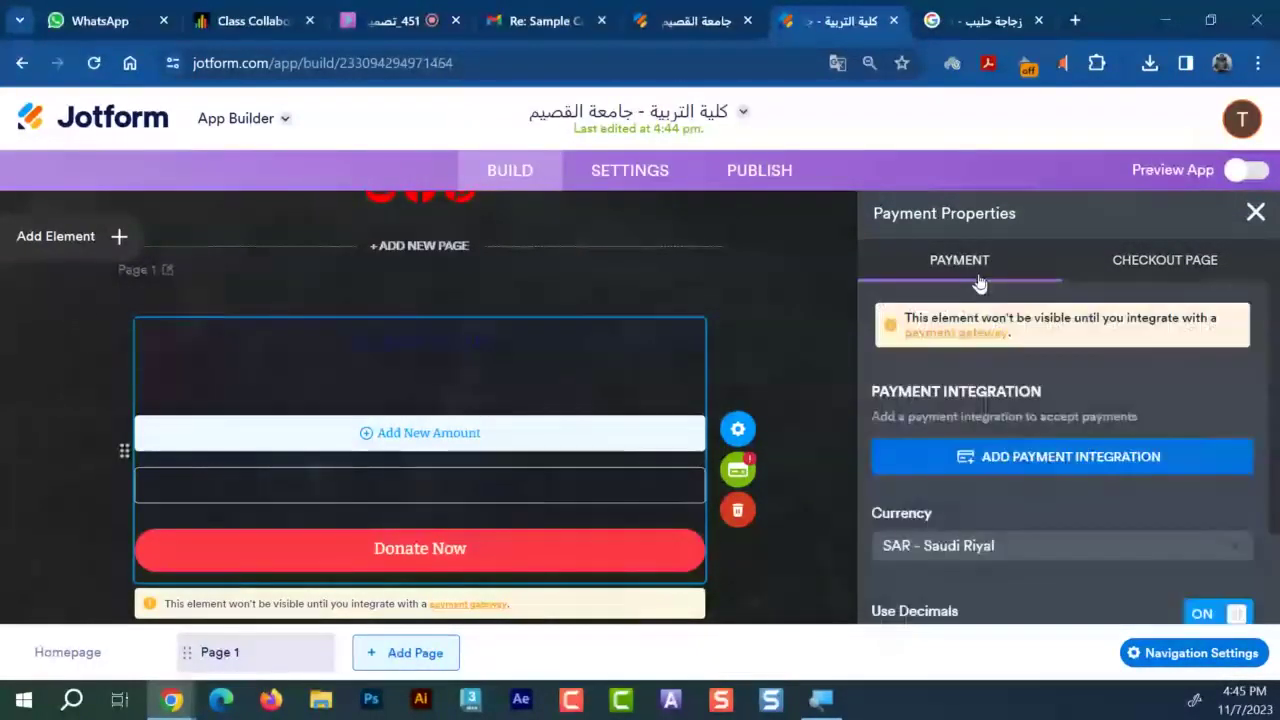
{"action": "scroll", "coordinate": [1025, 475], "scroll_direction": "down", "scroll_amount": 1}
{"action": "scroll", "coordinate": [1022, 463], "scroll_direction": "up", "scroll_amount": 2}
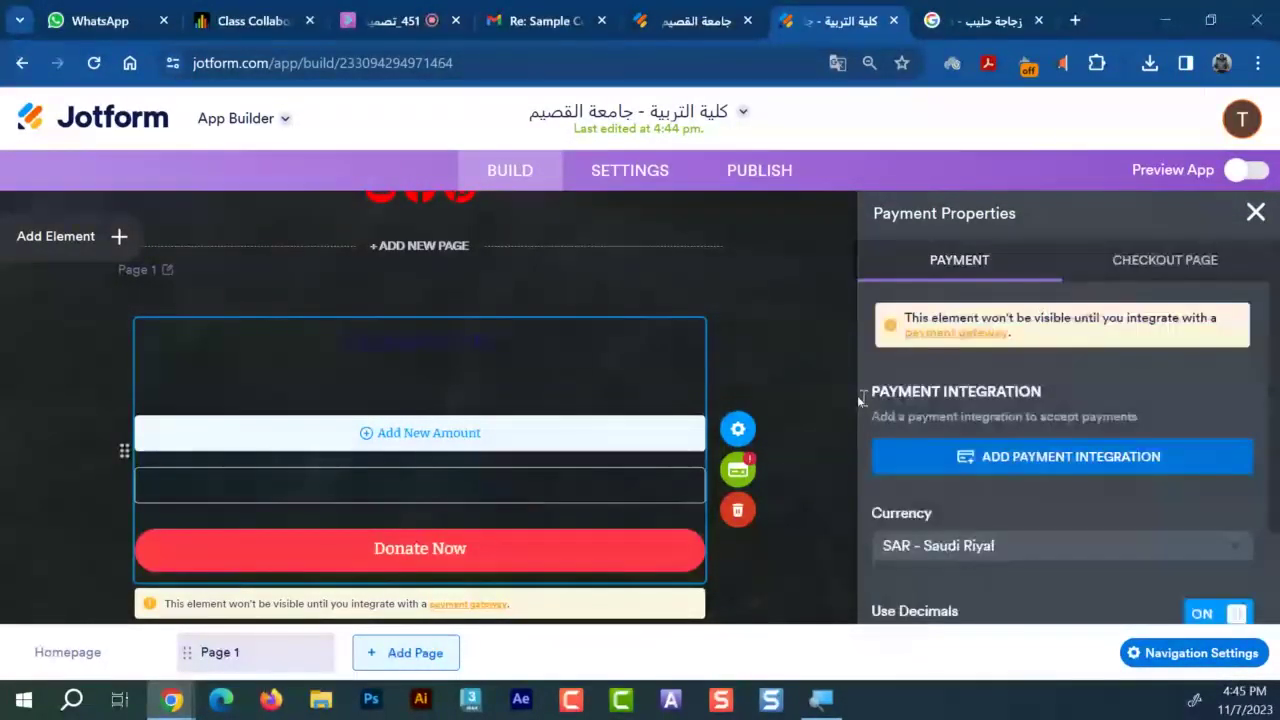
{"action": "left_click", "coordinate": [738, 429]}
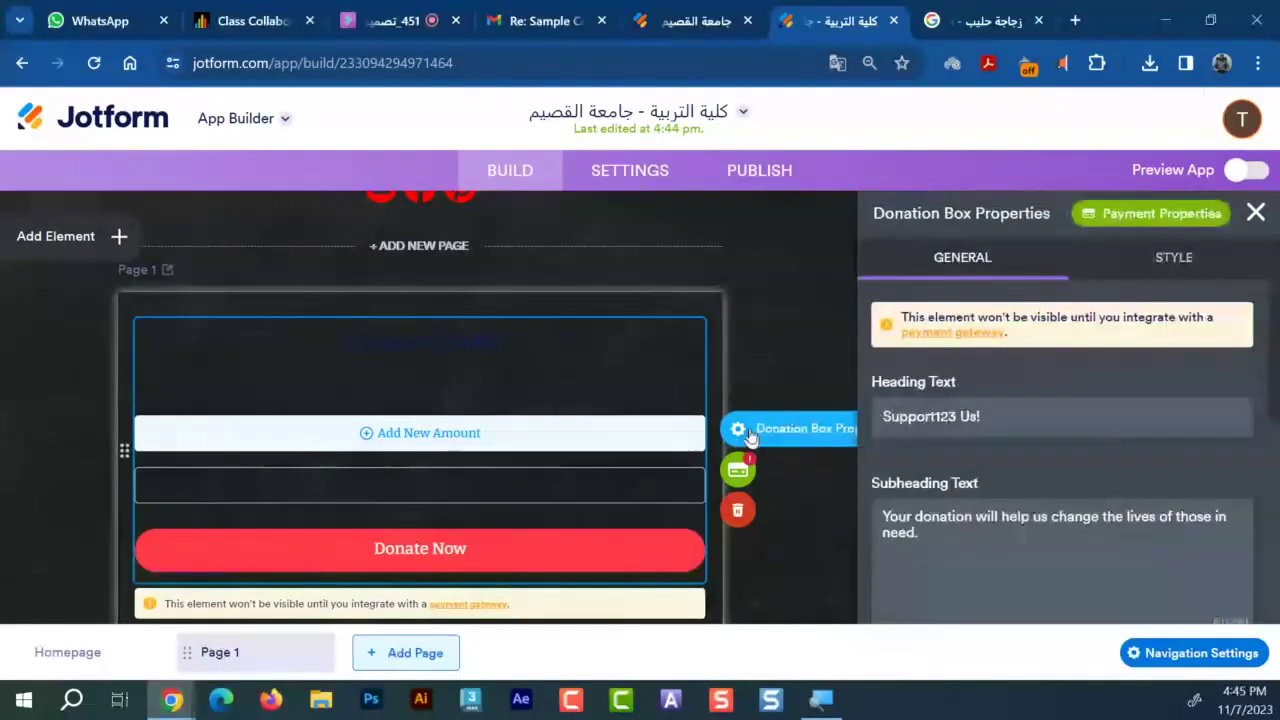
Add three fixed donation amounts of 1, 2 and 3 SAR to the donation box
{"action": "scroll", "coordinate": [1037, 455], "scroll_direction": "down", "scroll_amount": 3}
{"action": "left_click", "coordinate": [1037, 455]}
{"action": "type", "text": "1"}
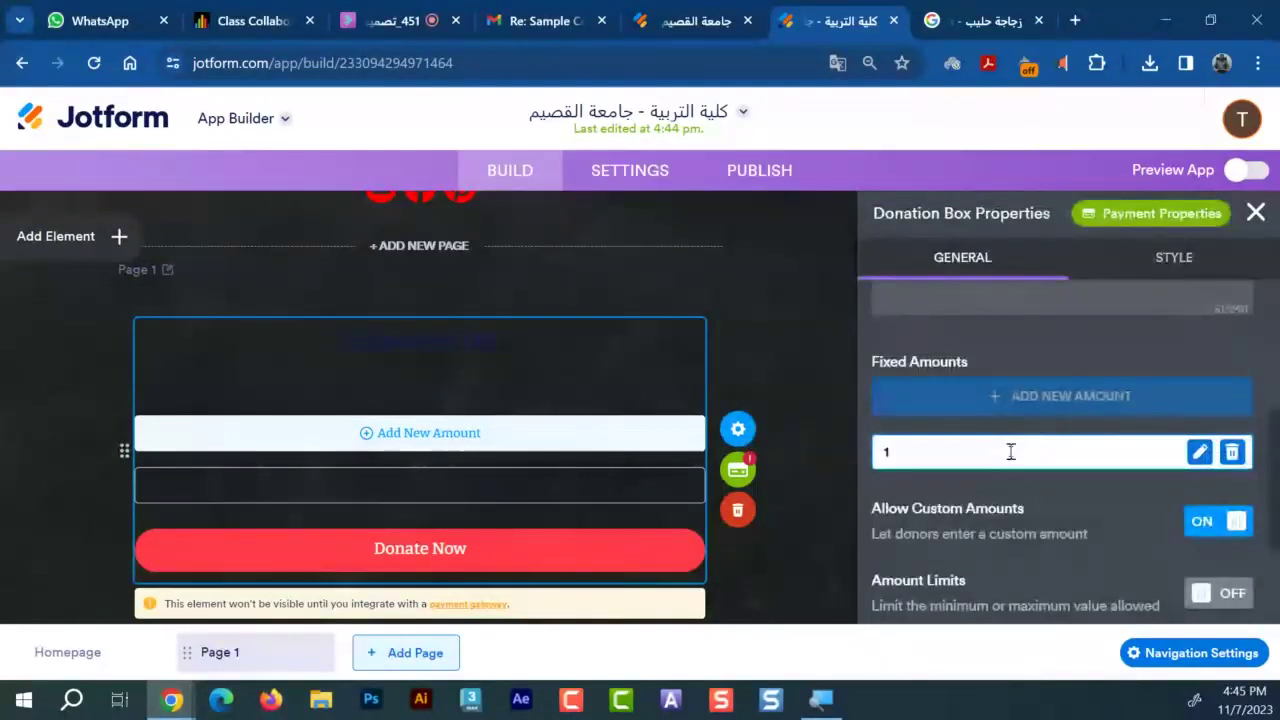
{"action": "key", "text": "Return"}
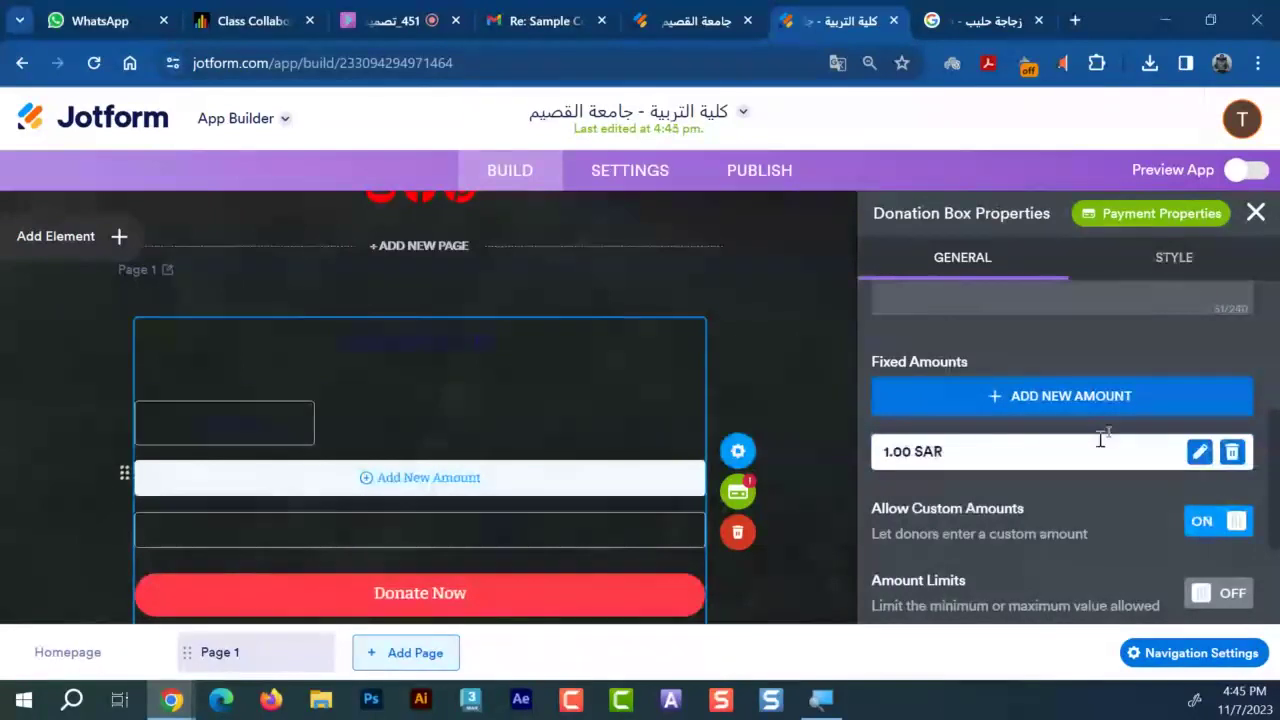
{"action": "left_click", "coordinate": [1051, 390]}
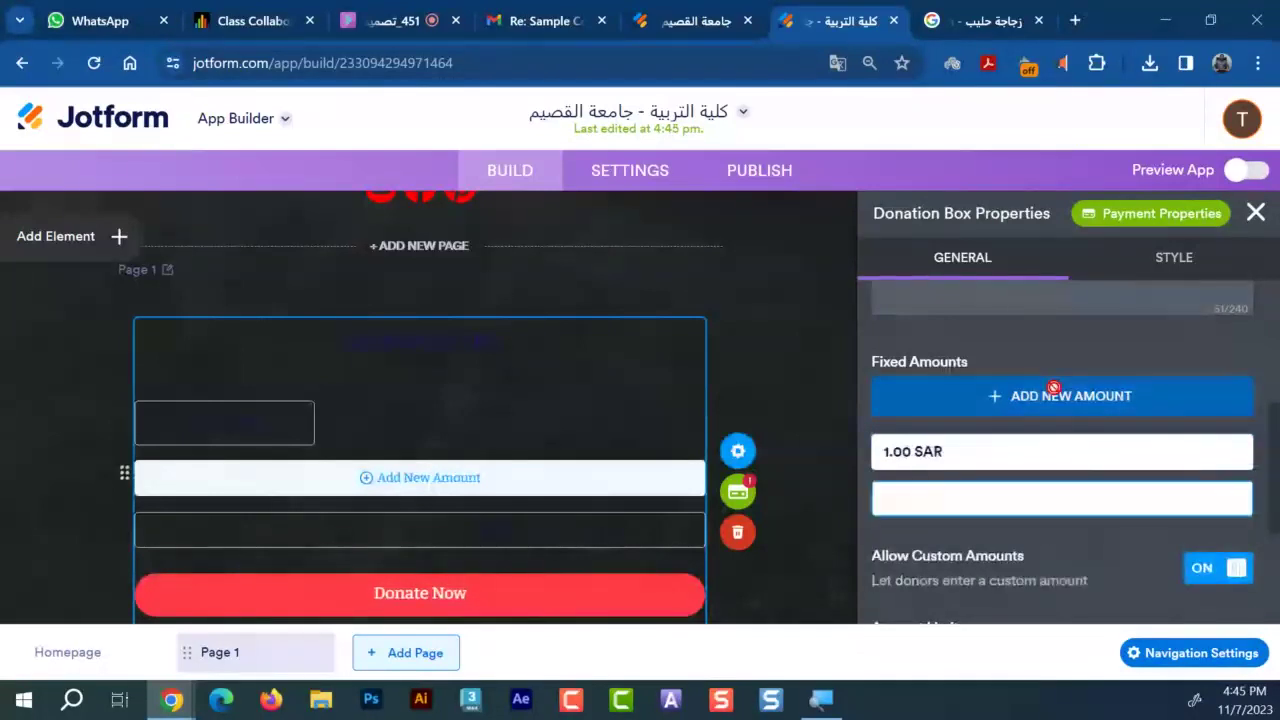
{"action": "type", "text": "2"}
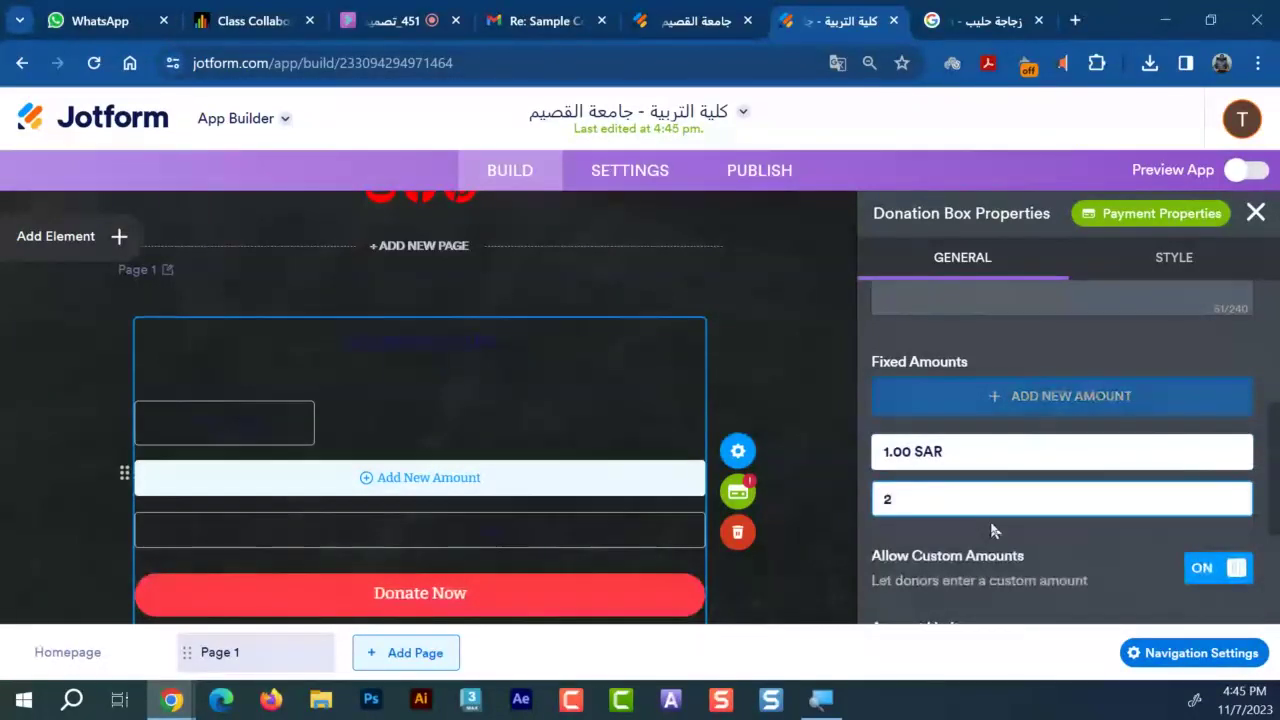
{"action": "key", "text": "Return"}
{"action": "left_click", "coordinate": [1003, 400]}
{"action": "type", "text": "3"}
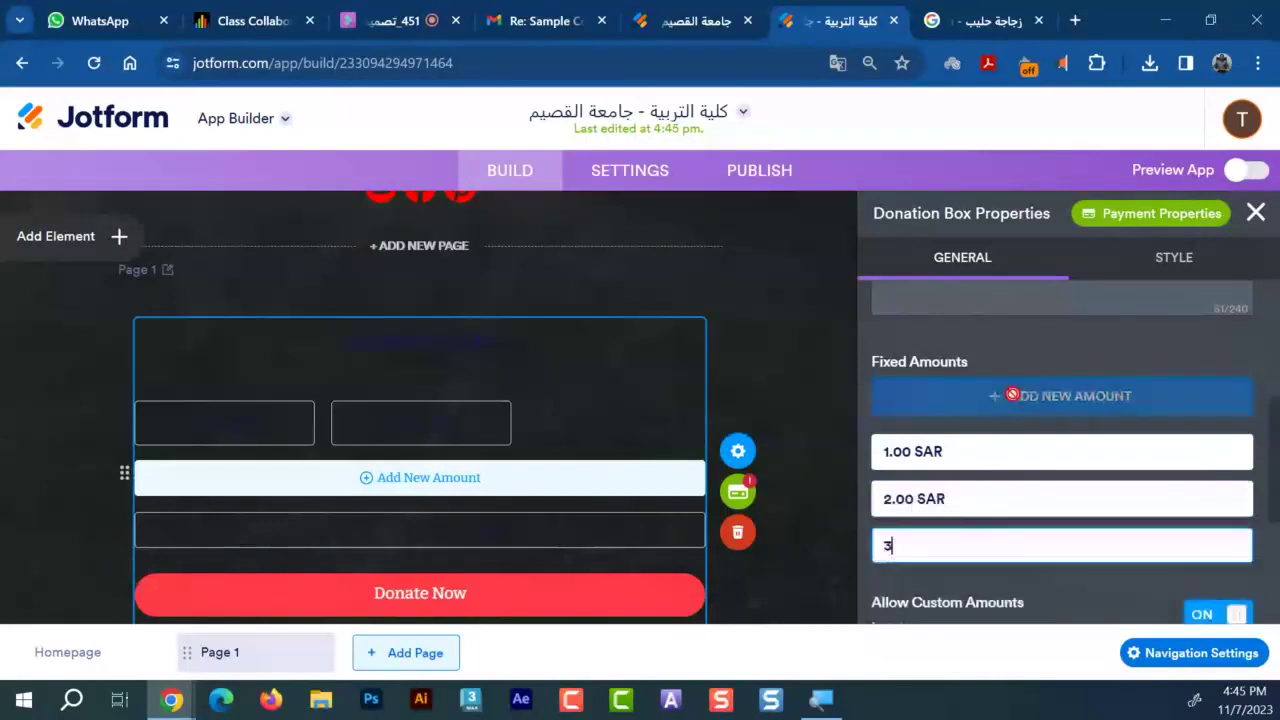
{"action": "key", "text": "Return"}
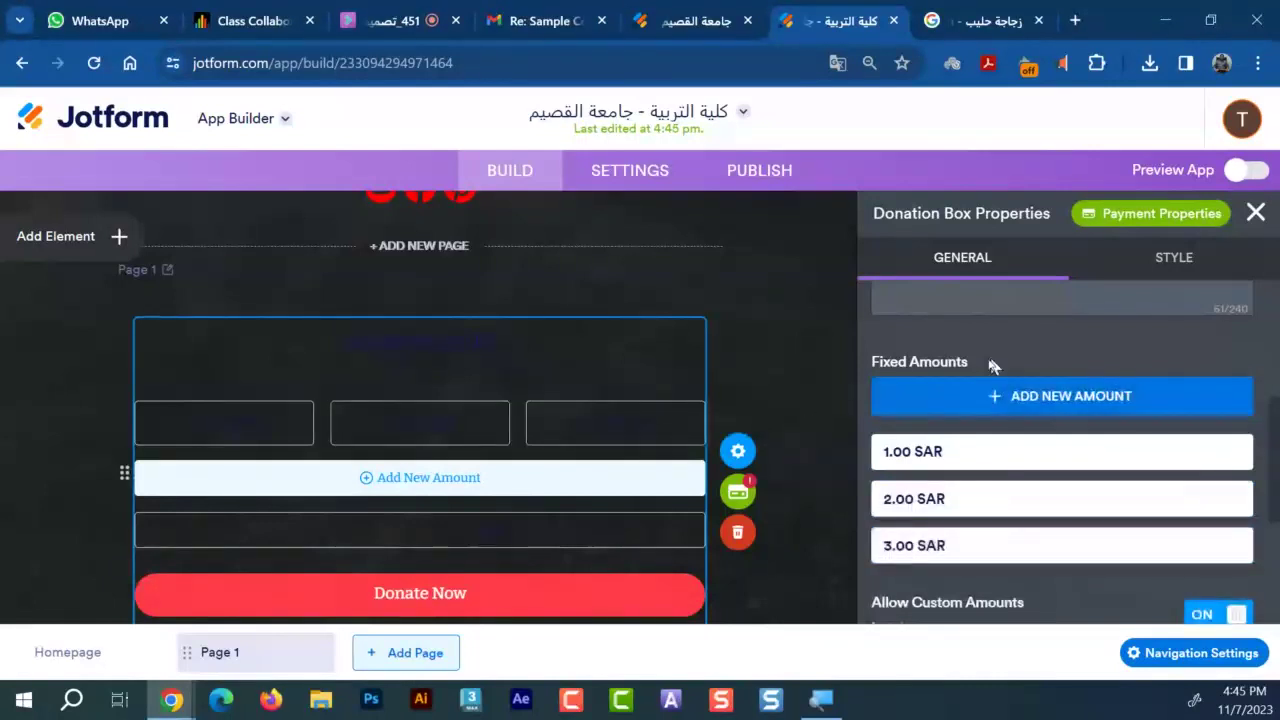
Turn on the amount limits for the donation box and set the minimum to 1 SAR
{"action": "left_click", "coordinate": [737, 489]}
{"action": "left_click", "coordinate": [737, 451]}
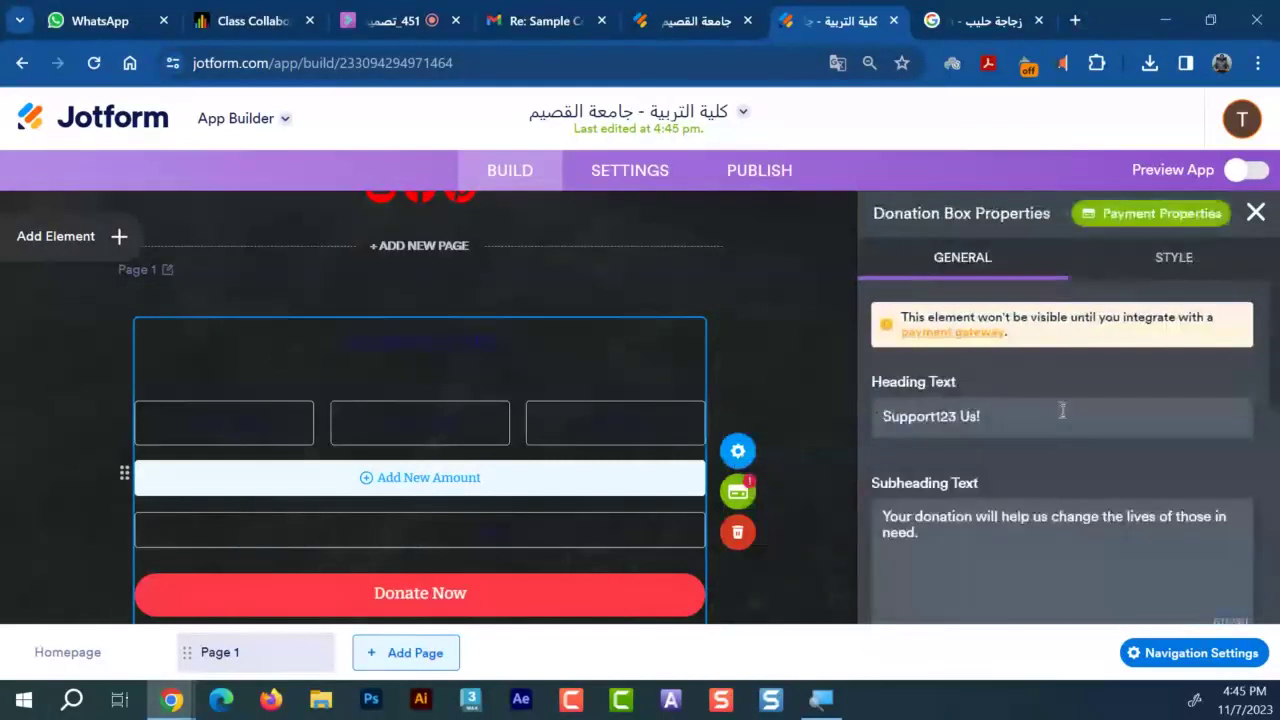
{"action": "scroll", "coordinate": [1057, 410], "scroll_direction": "down", "scroll_amount": 5}
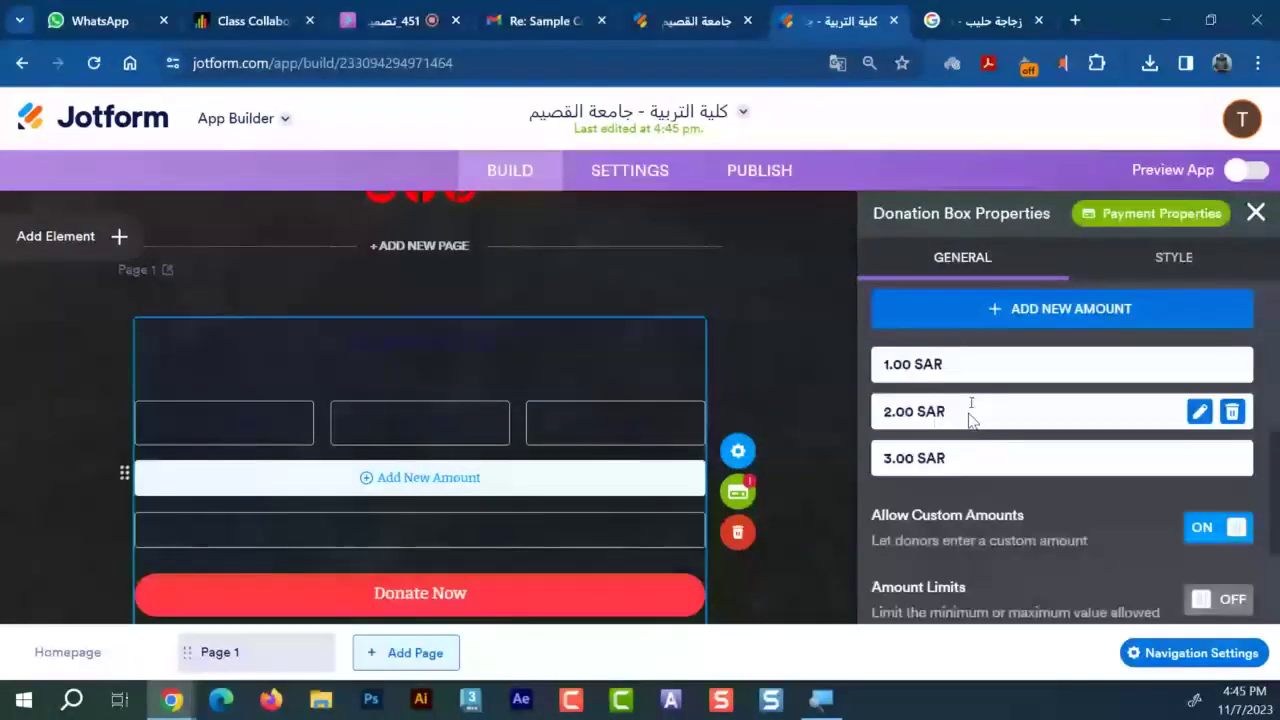
{"action": "scroll", "coordinate": [970, 418], "scroll_direction": "down", "scroll_amount": 3}
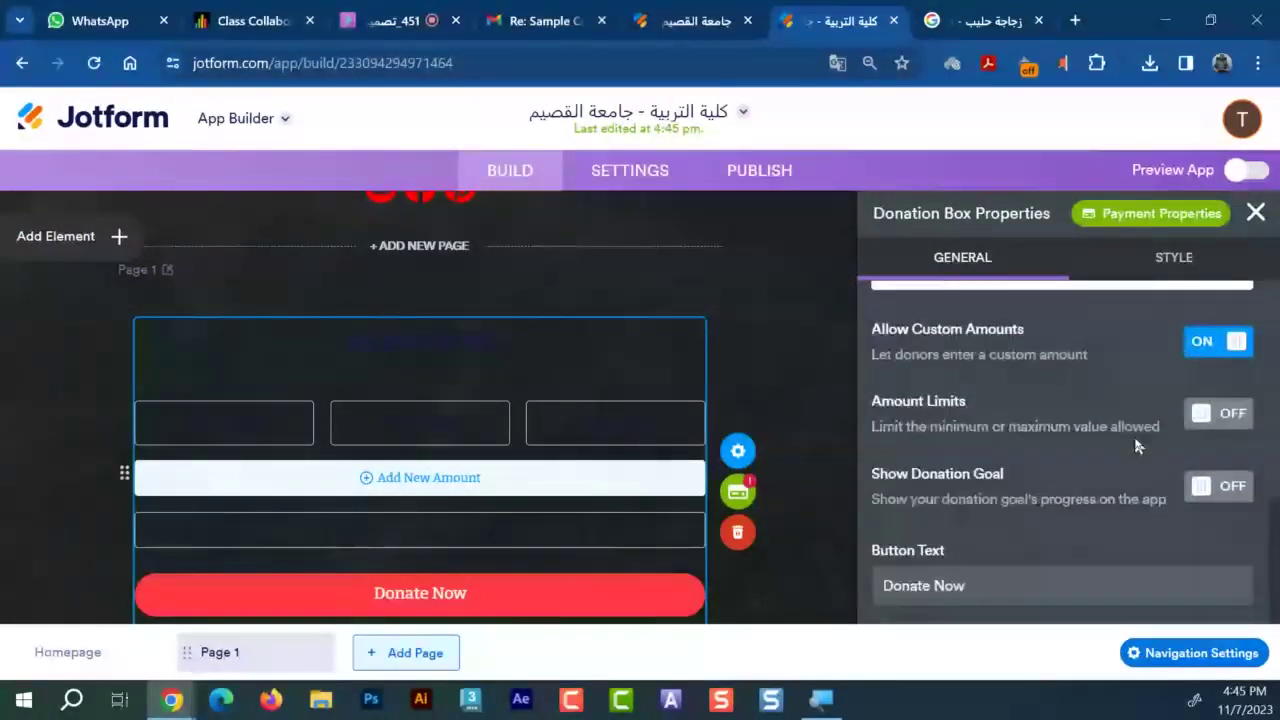
{"action": "left_click", "coordinate": [1218, 413]}
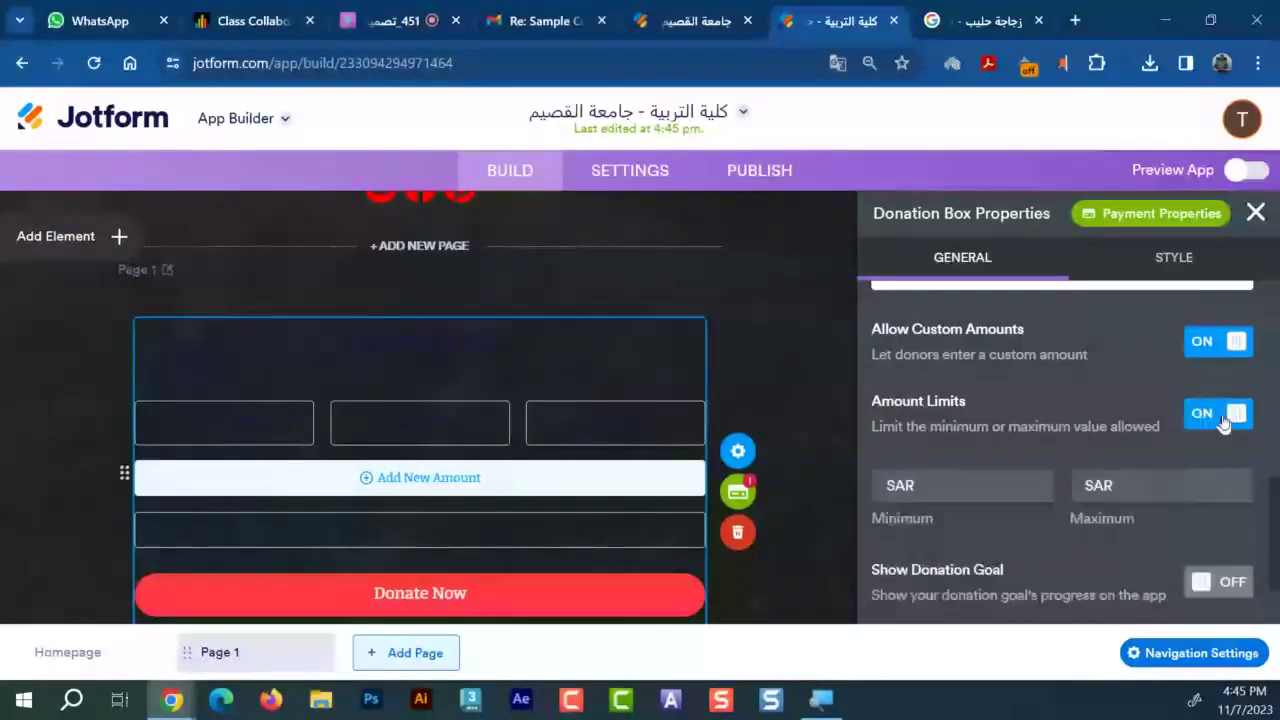
{"action": "left_click", "coordinate": [977, 487]}
{"action": "type", "text": "1"}
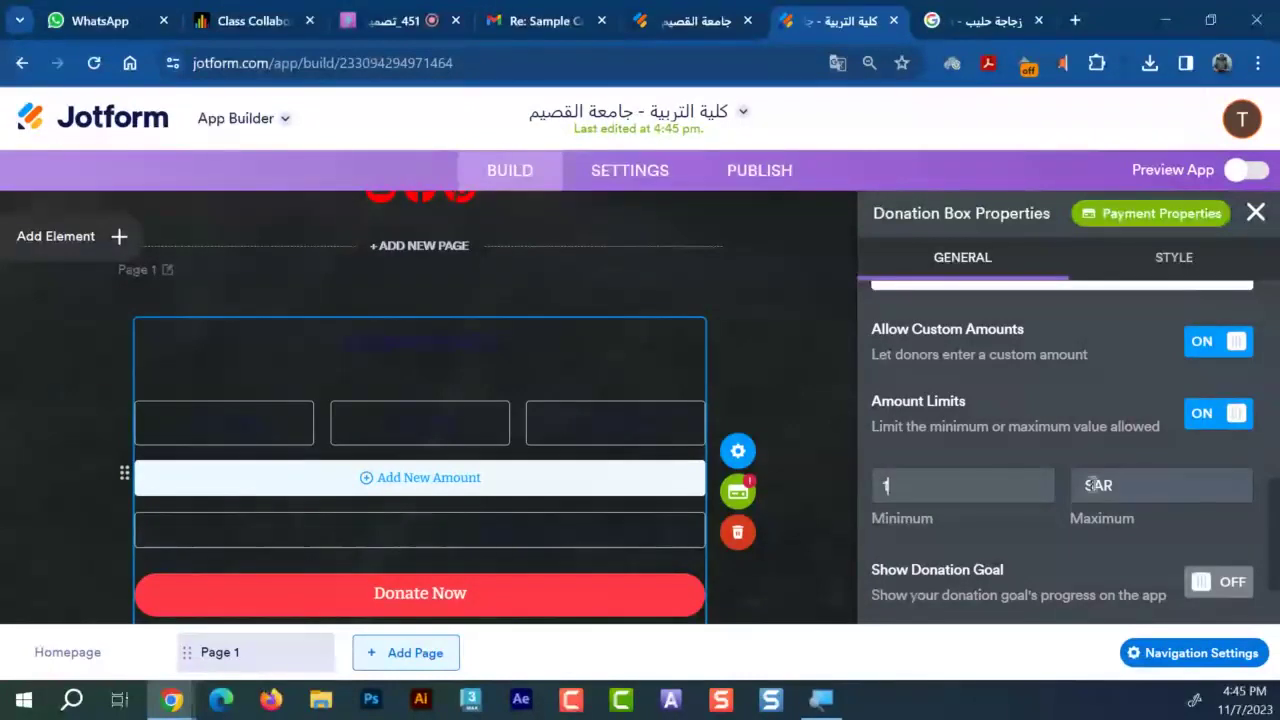
Try a maximum donation limit of 1000 SAR and clear the value again
{"action": "left_click", "coordinate": [1092, 485]}
{"action": "type", "text": "1000"}
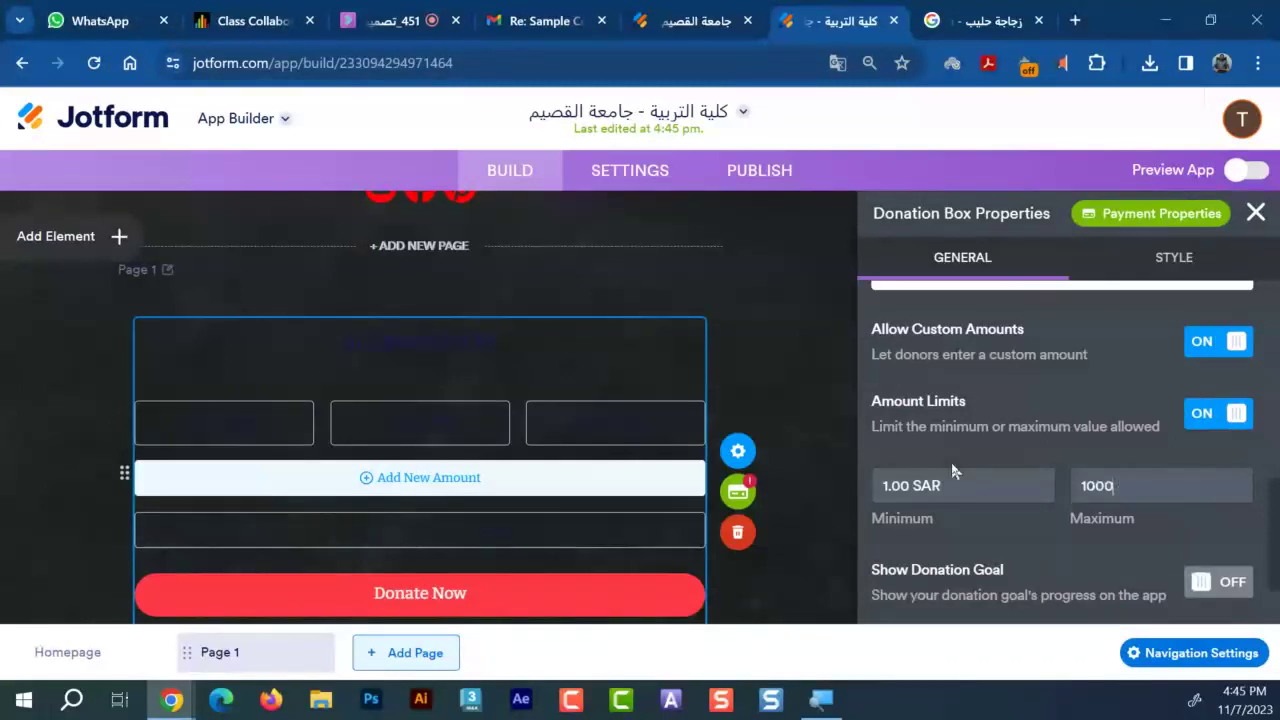
{"action": "double_click", "coordinate": [1163, 483]}
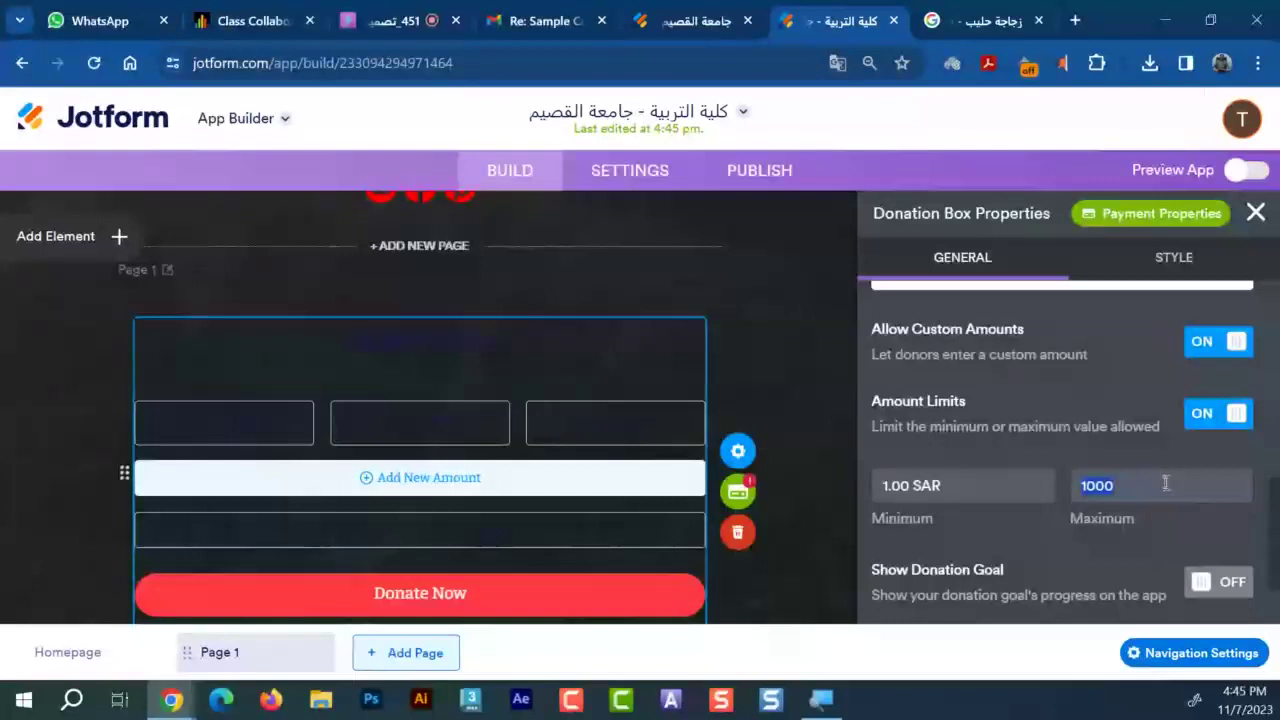
{"action": "key", "text": "BackSpace"}
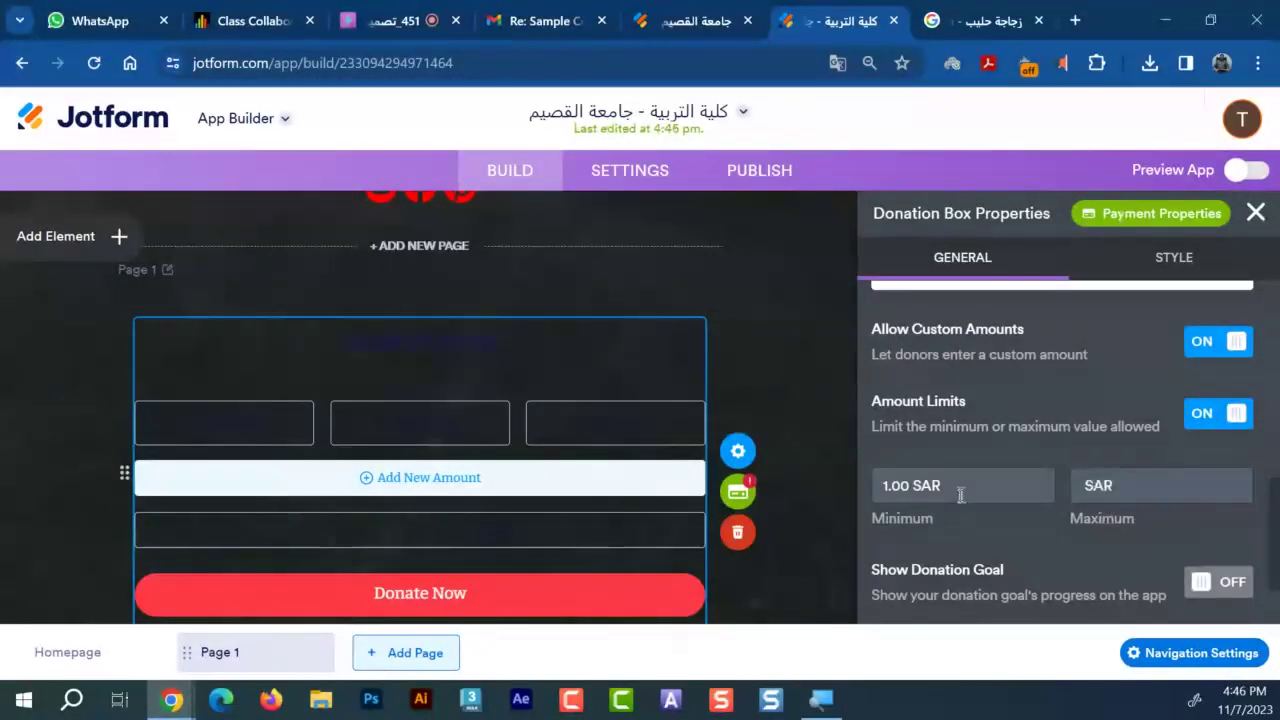
Try showing the donation goal's progress on the app and turn the option back off
{"action": "scroll", "coordinate": [960, 485], "scroll_direction": "down", "scroll_amount": 1}
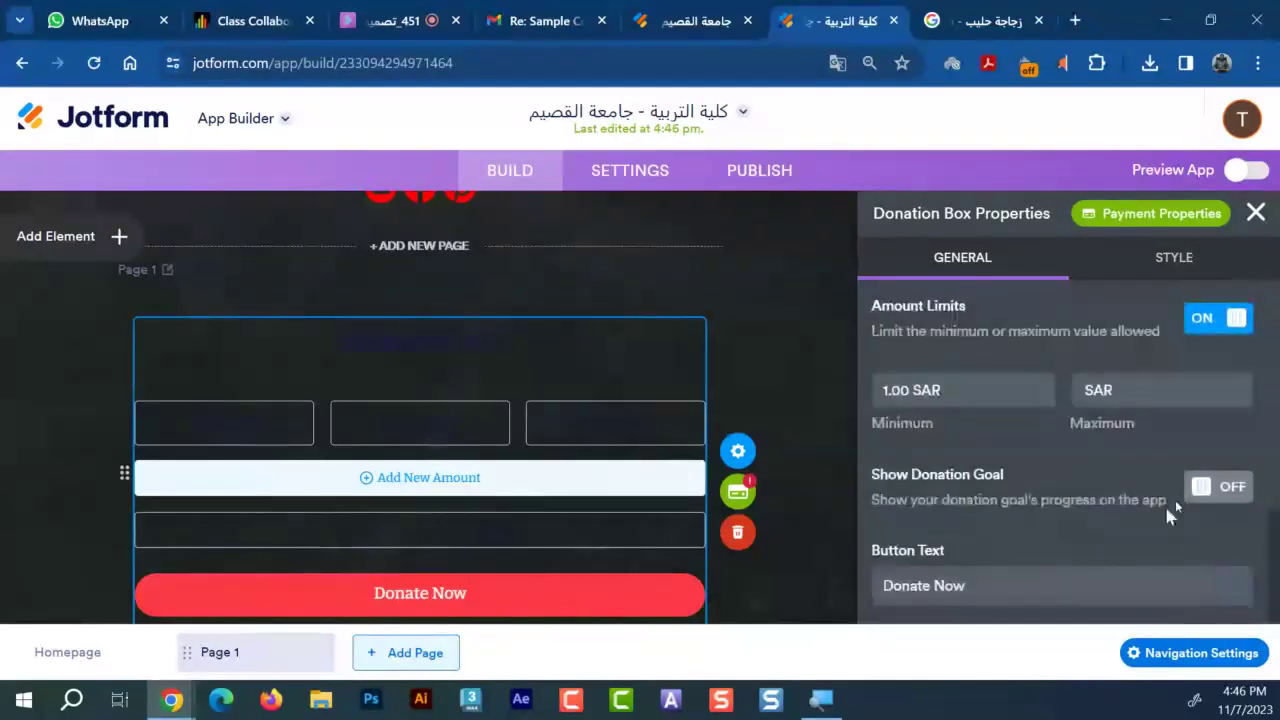
{"action": "left_click", "coordinate": [1205, 487]}
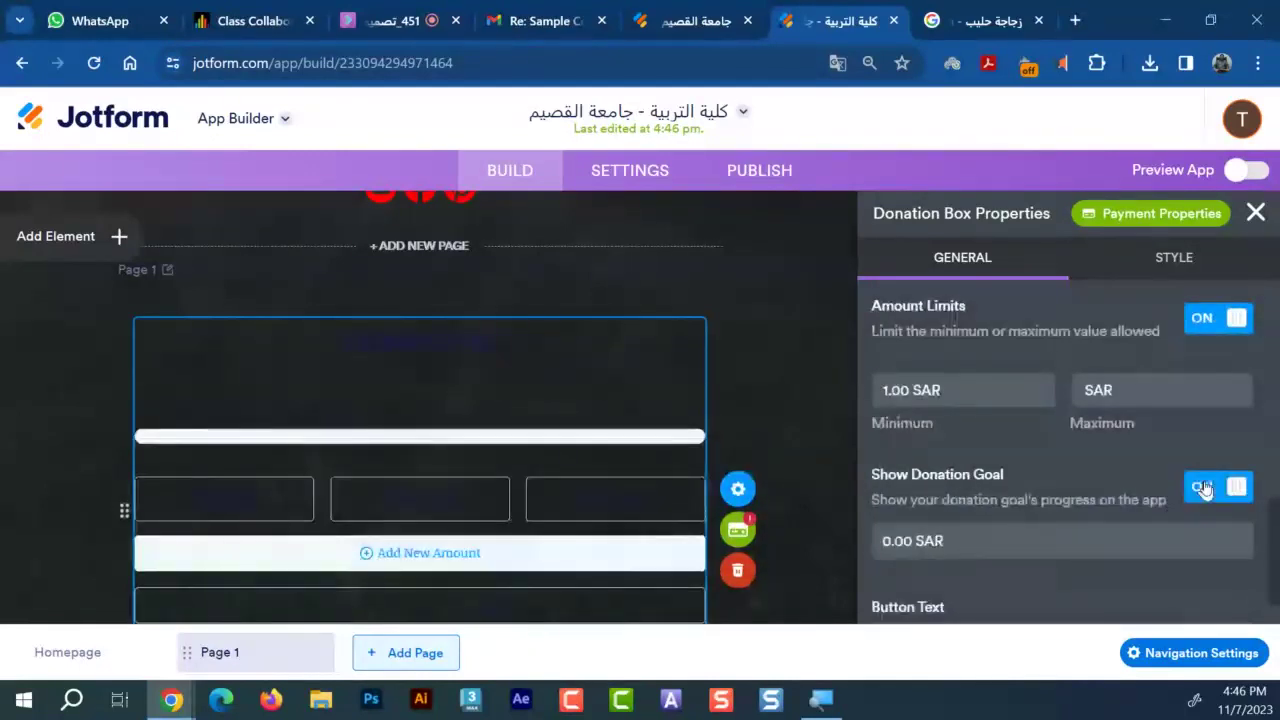
{"action": "left_click", "coordinate": [1211, 489]}
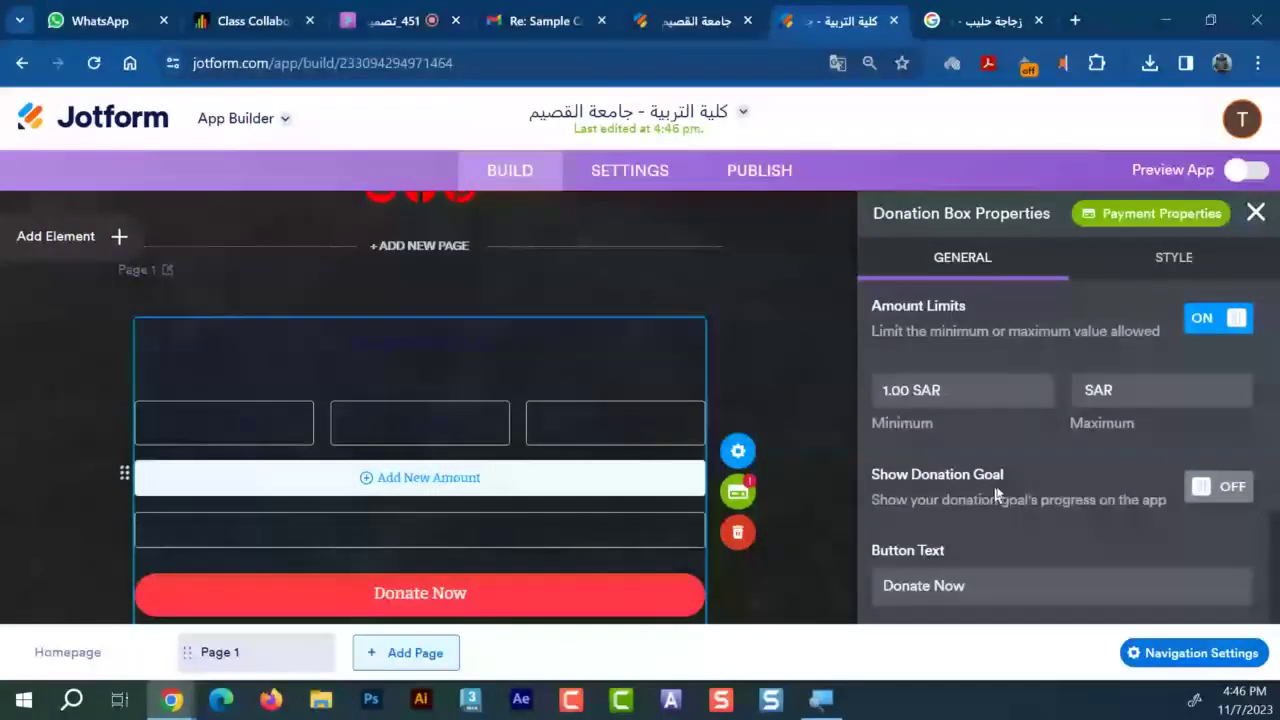
Replace the donation box's heading text with 123
{"action": "scroll", "coordinate": [1010, 492], "scroll_direction": "up", "scroll_amount": 5}
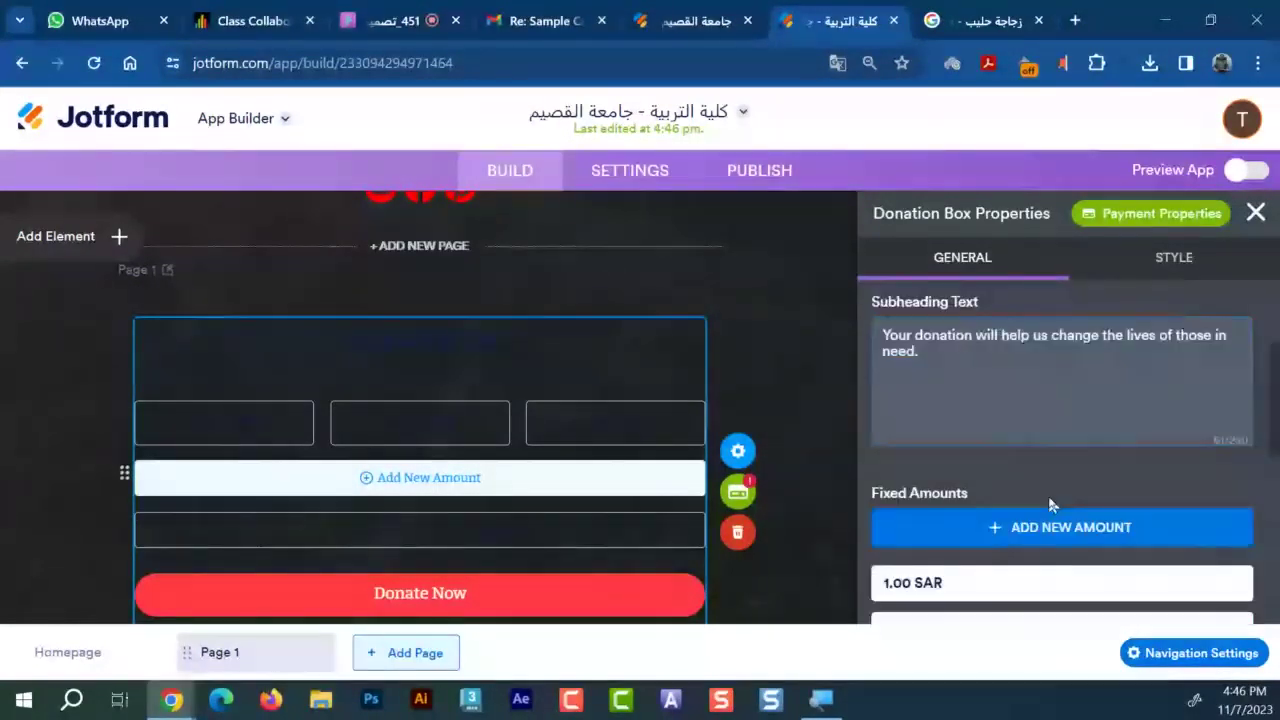
{"action": "scroll", "coordinate": [1050, 505], "scroll_direction": "up", "scroll_amount": 2}
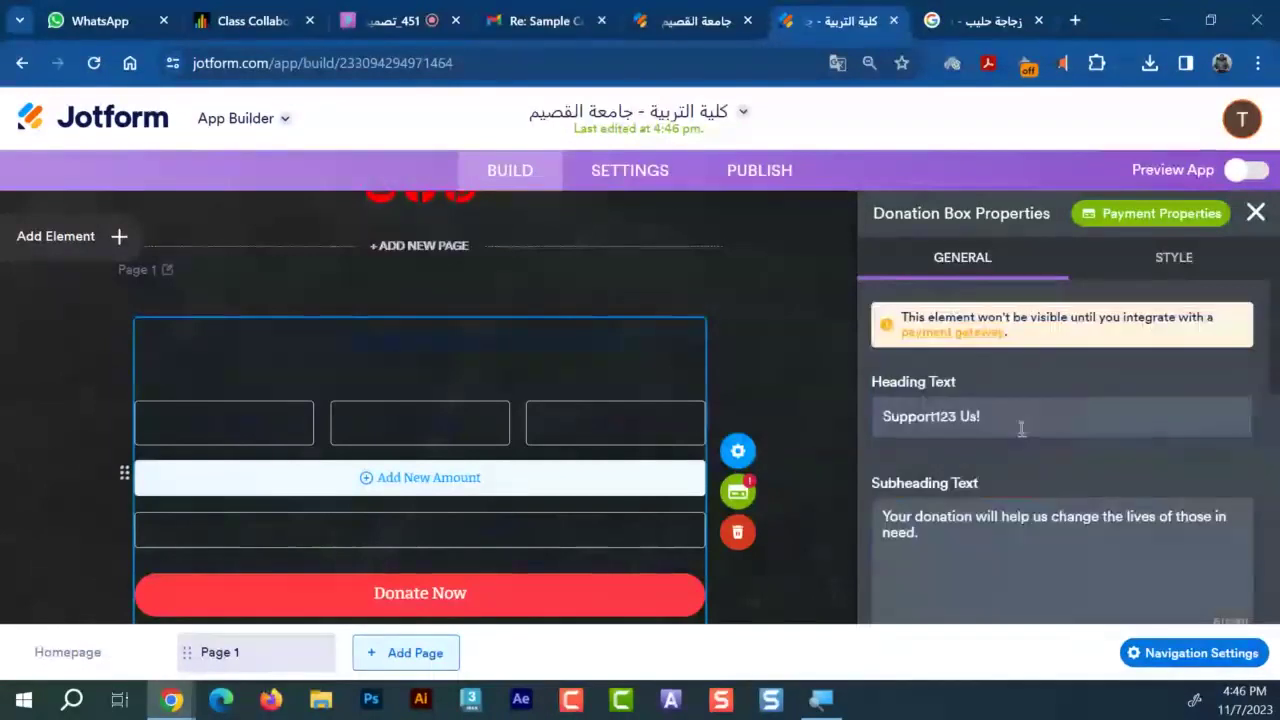
{"action": "triple_click", "coordinate": [1021, 428]}
{"action": "type", "text": "123"}
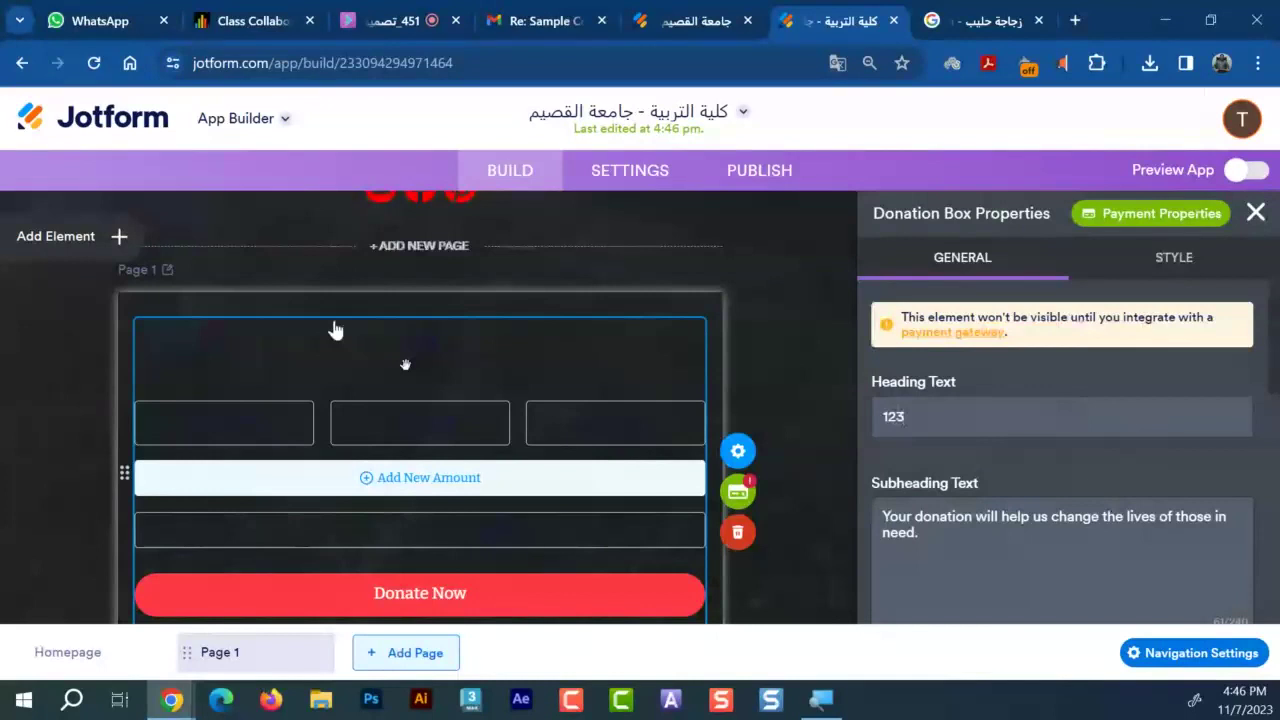
Try default button corners and right heading alignment in the donation box style, restoring rounded corners and centered heading text
{"action": "left_click", "coordinate": [1230, 262]}
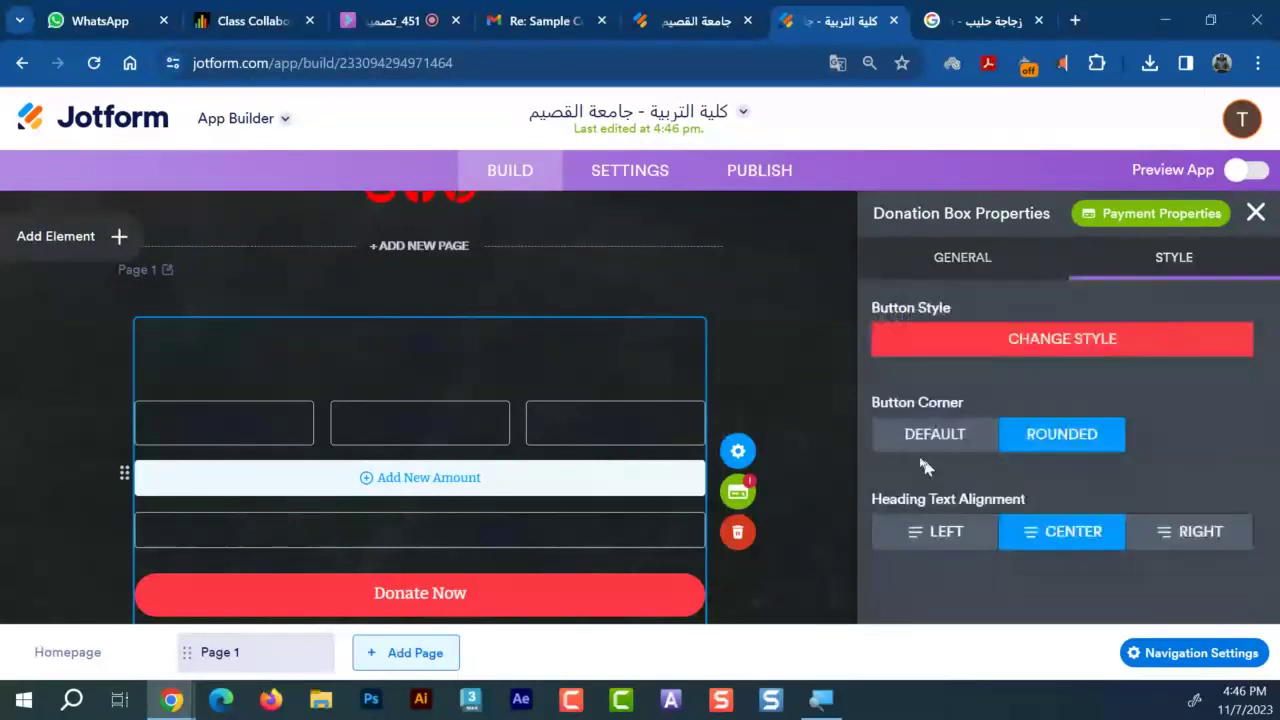
{"action": "left_click", "coordinate": [980, 438]}
{"action": "left_click", "coordinate": [1060, 436]}
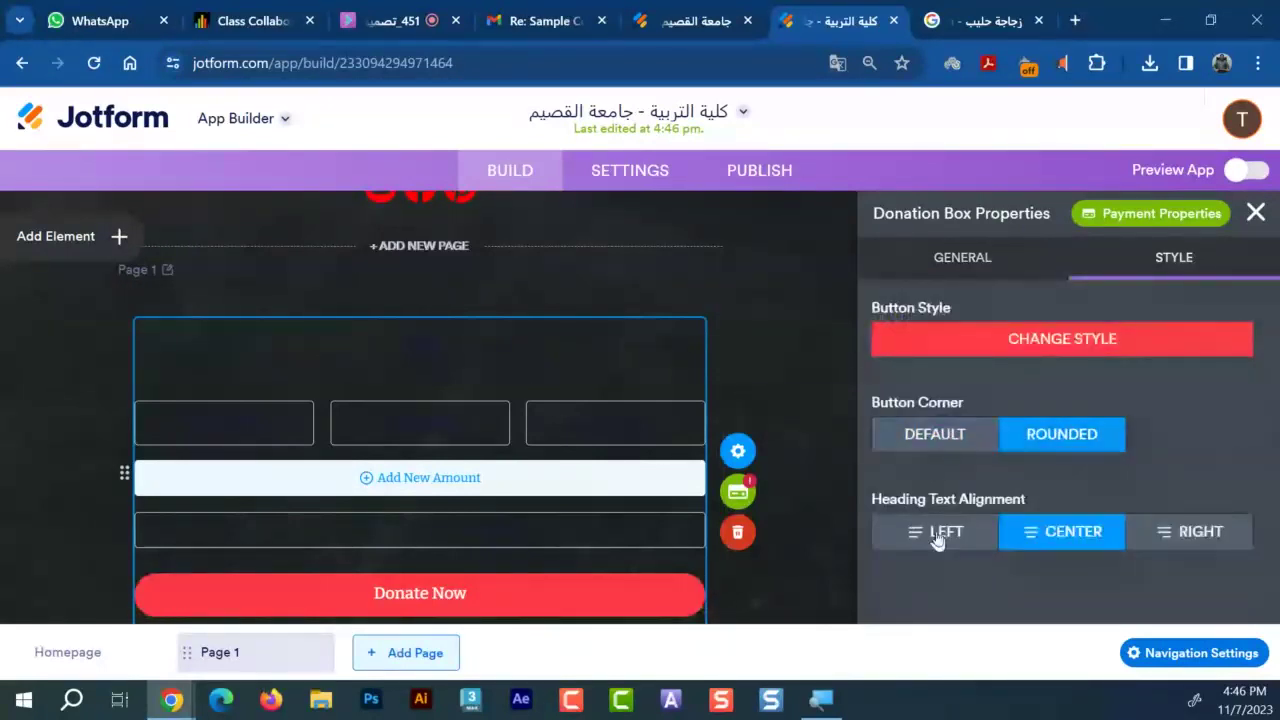
{"action": "left_click", "coordinate": [1195, 546]}
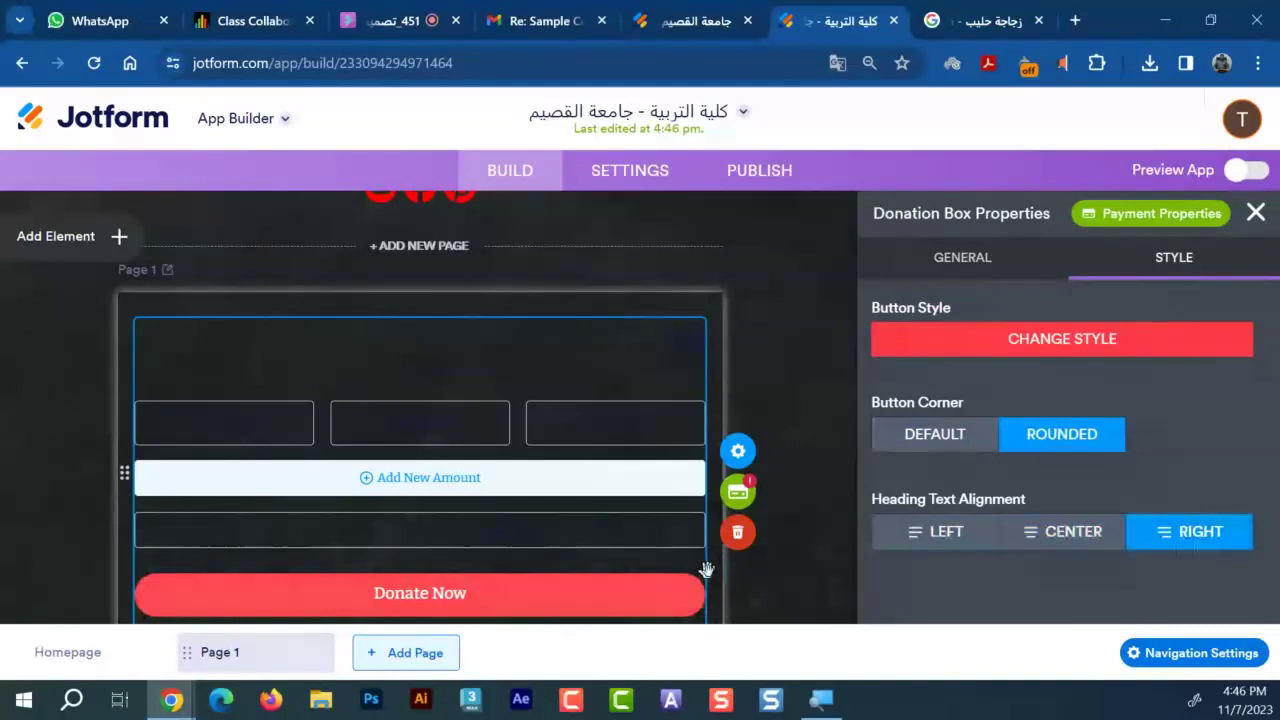
{"action": "left_click", "coordinate": [1055, 528]}
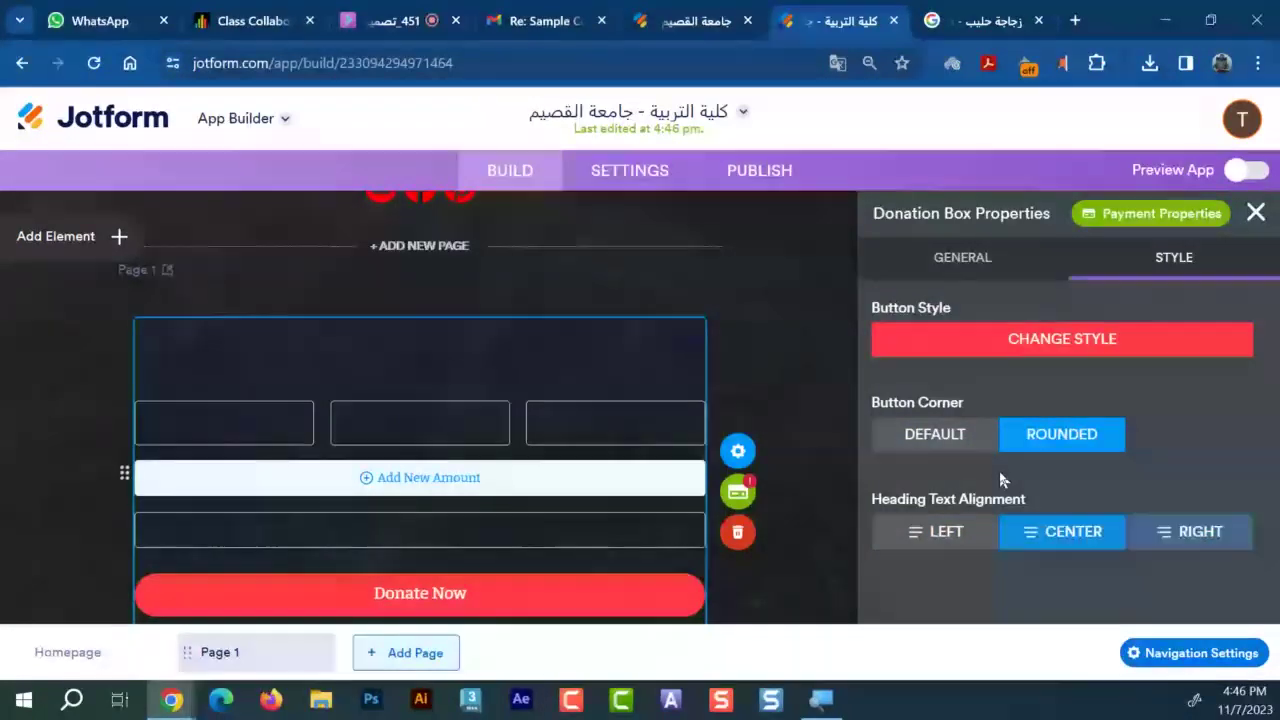
{"action": "left_click", "coordinate": [955, 436]}
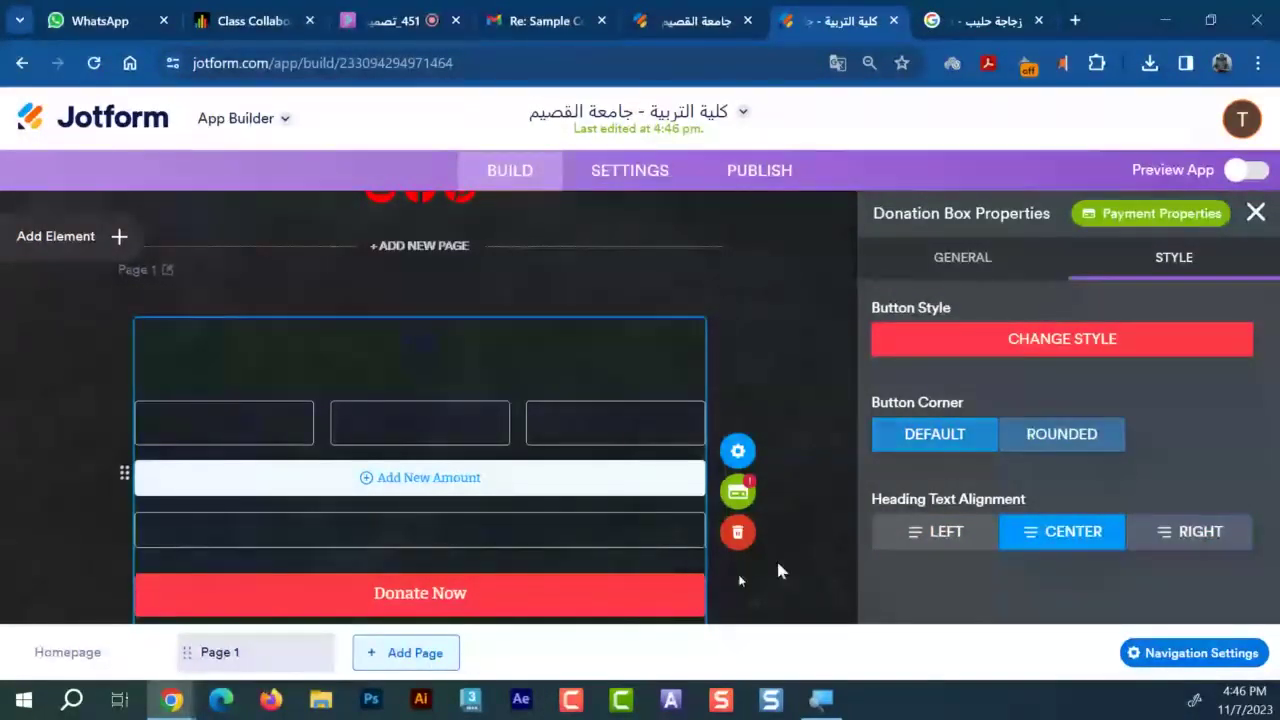
Start a payment integration for the donation box with PayPal Business as the gateway
{"action": "scroll", "coordinate": [705, 585], "scroll_direction": "down", "scroll_amount": 3}
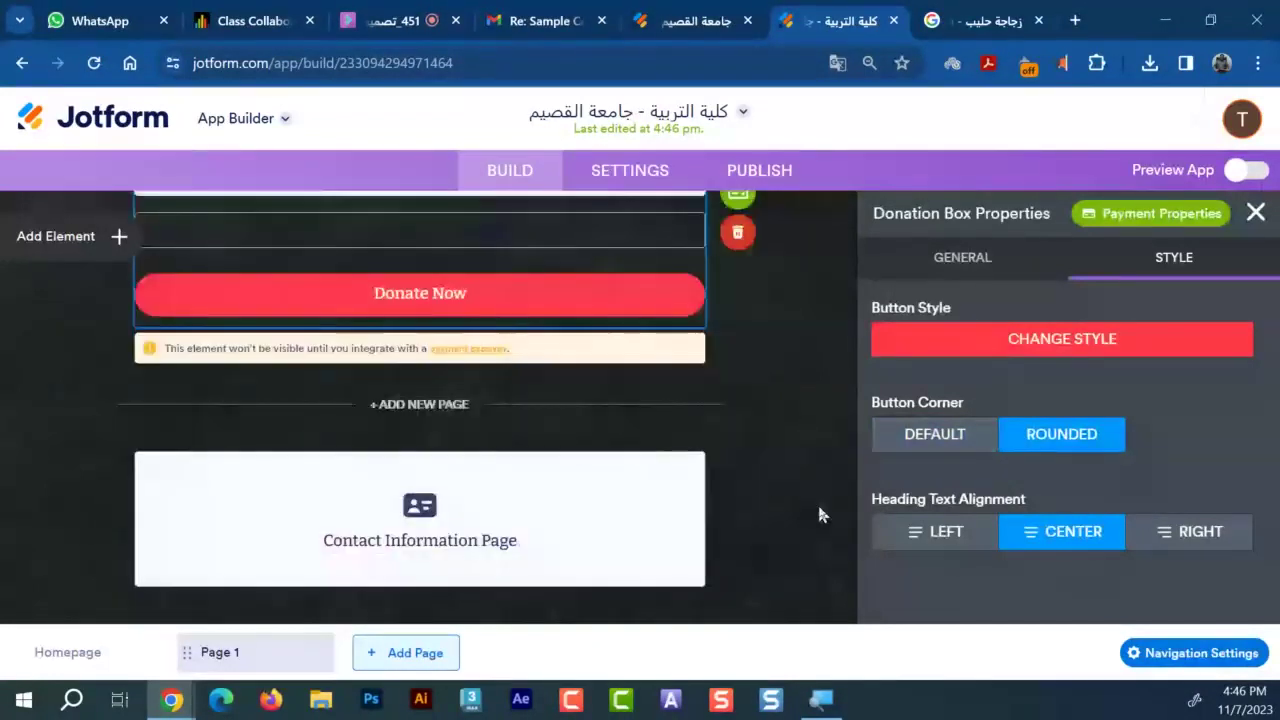
{"action": "left_click", "coordinate": [440, 348]}
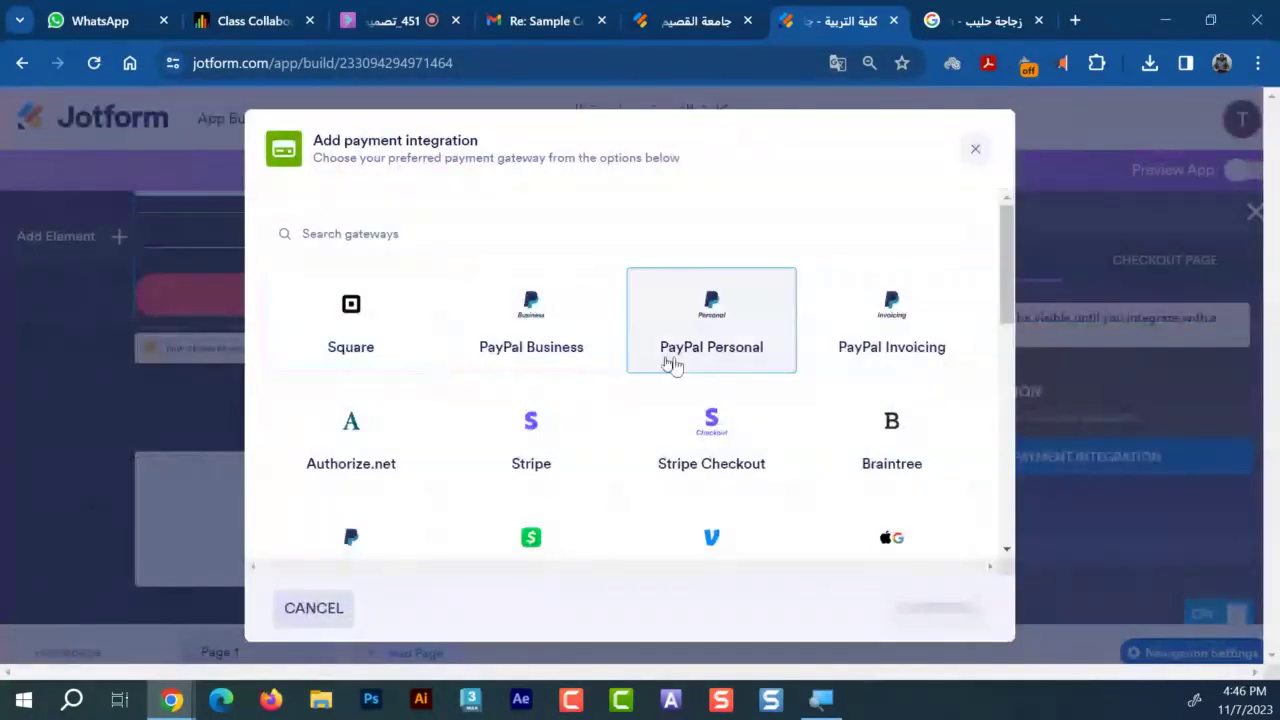
{"action": "left_click", "coordinate": [573, 361]}
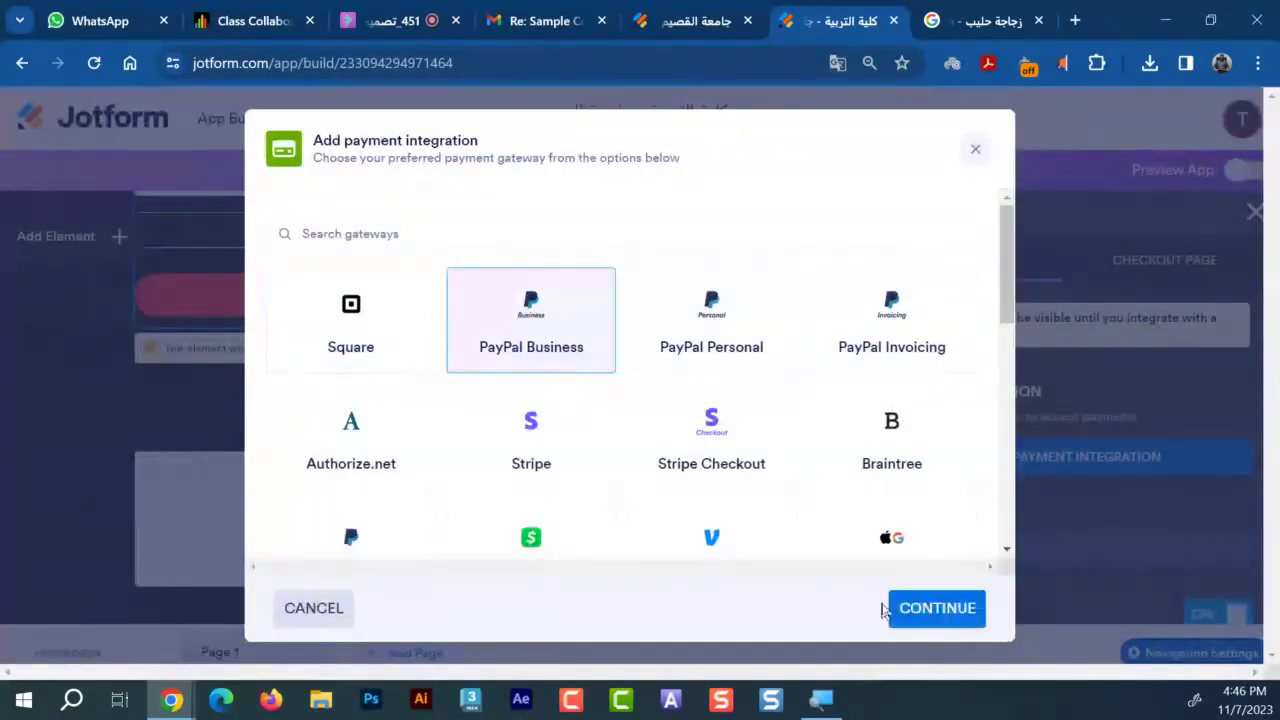
{"action": "left_click", "coordinate": [898, 609]}
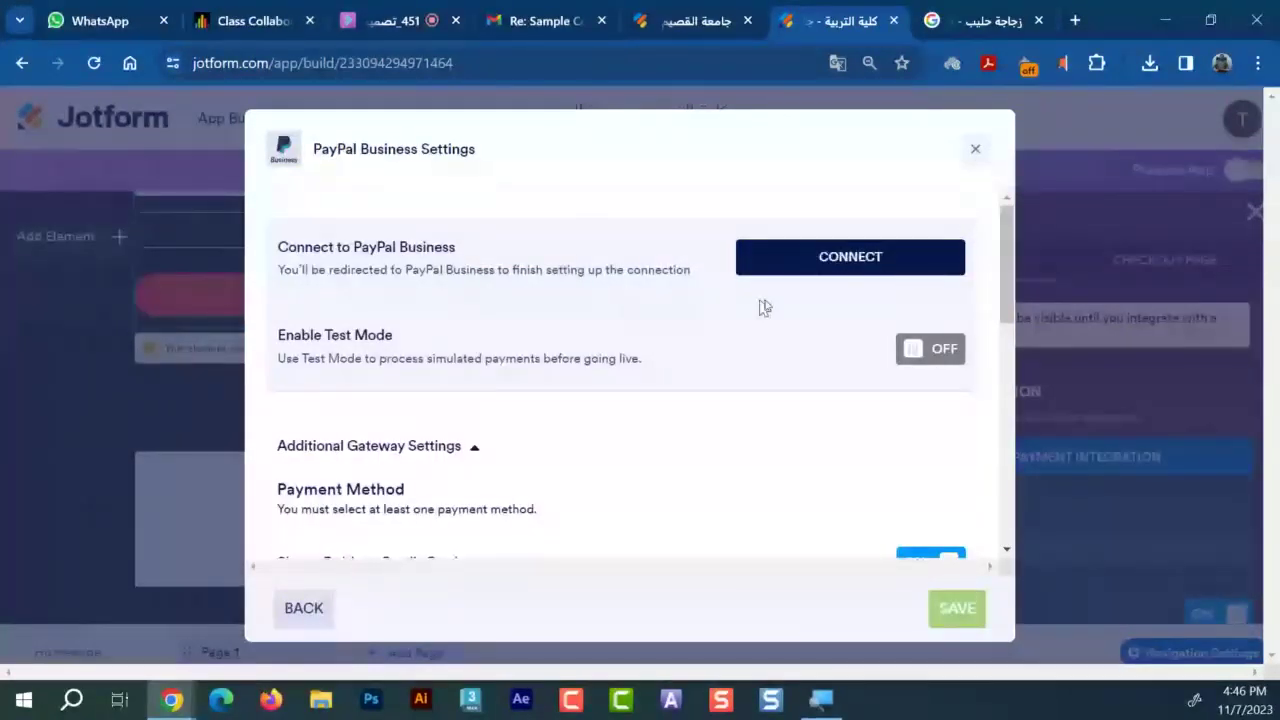
Review the PayPal Business gateway and payment button options, and enable test mode
{"action": "scroll", "coordinate": [854, 292], "scroll_direction": "down", "scroll_amount": 1}
{"action": "scroll", "coordinate": [855, 292], "scroll_direction": "down", "scroll_amount": 5}
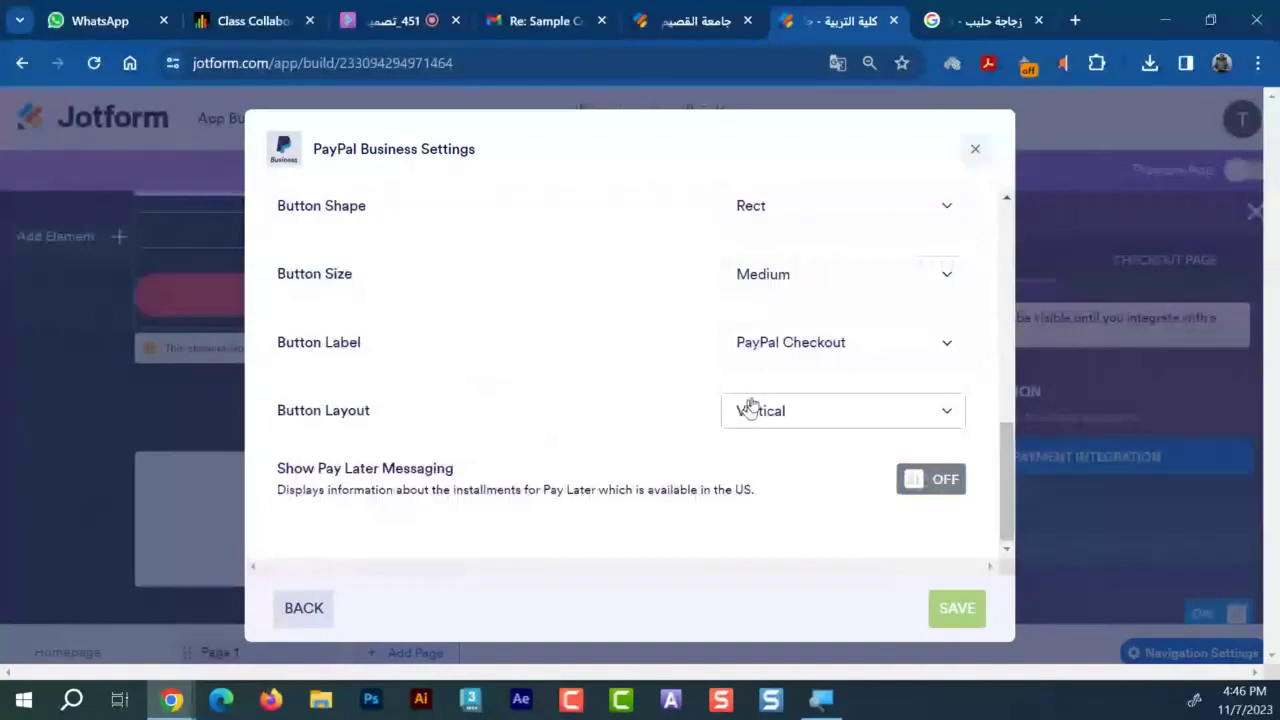
{"action": "scroll", "coordinate": [760, 395], "scroll_direction": "up", "scroll_amount": 2}
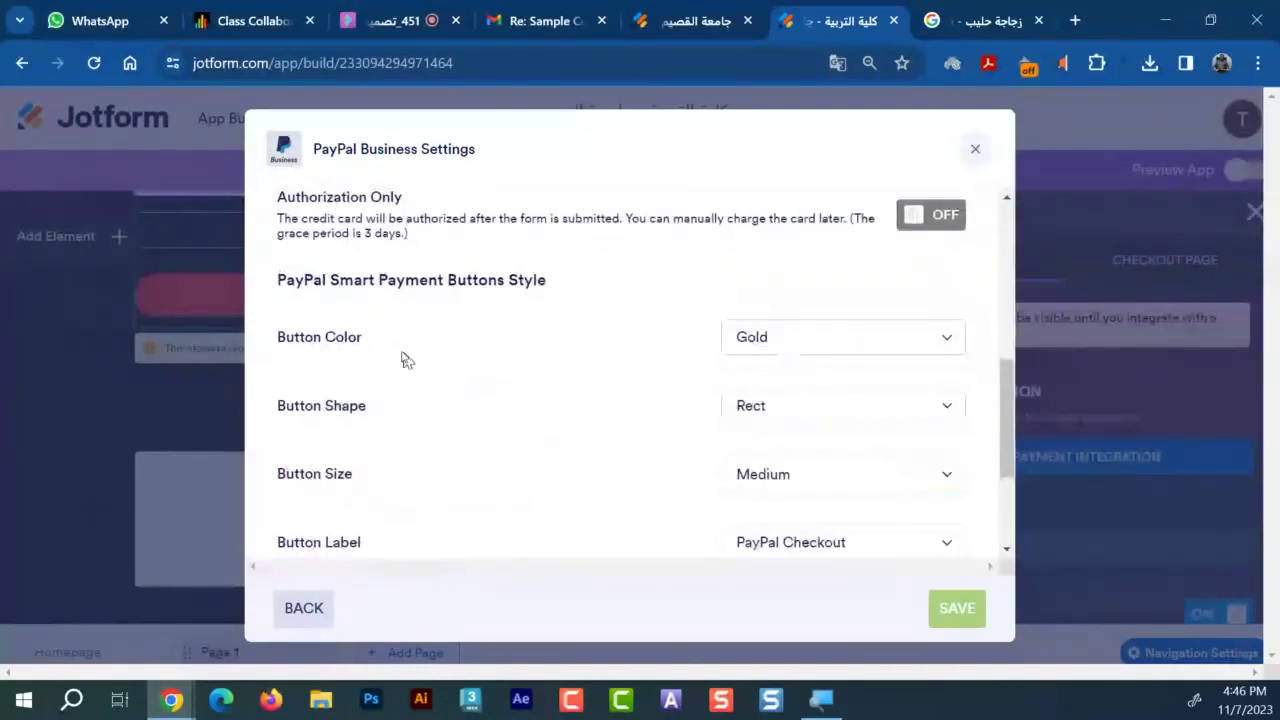
{"action": "left_click", "coordinate": [743, 340]}
{"action": "scroll", "coordinate": [545, 354], "scroll_direction": "down", "scroll_amount": 2}
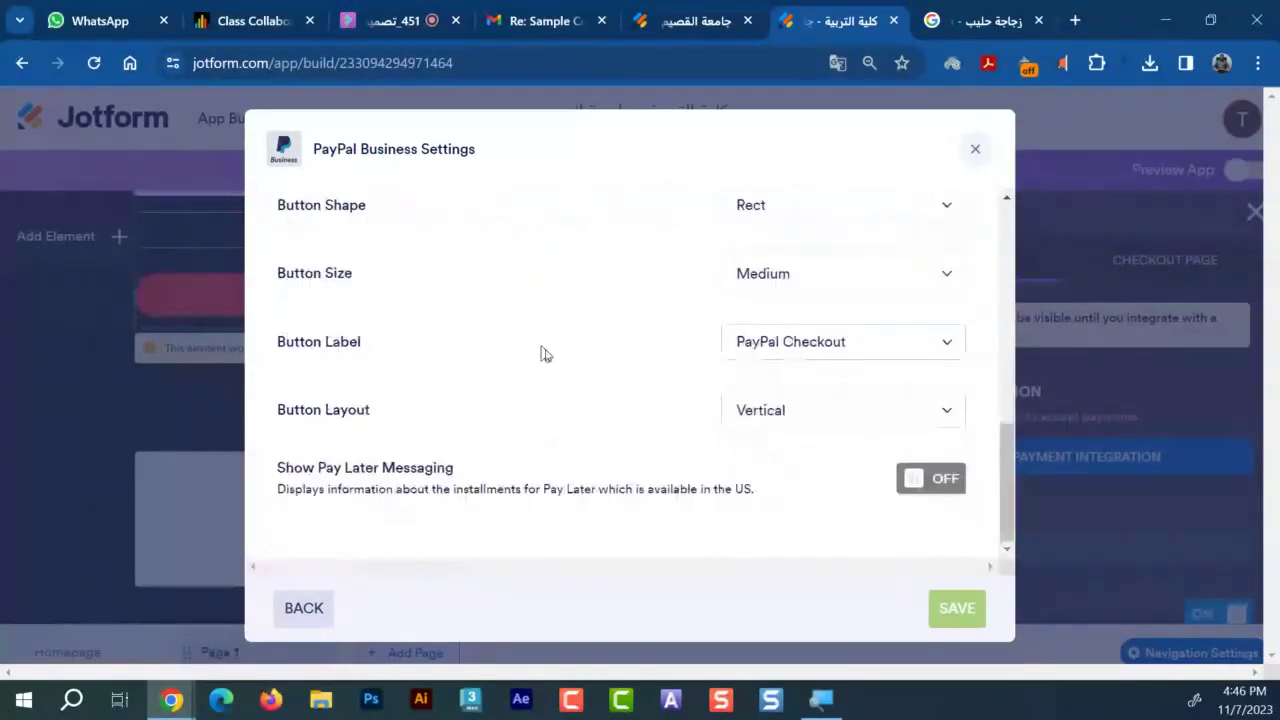
{"action": "scroll", "coordinate": [545, 354], "scroll_direction": "up", "scroll_amount": 5}
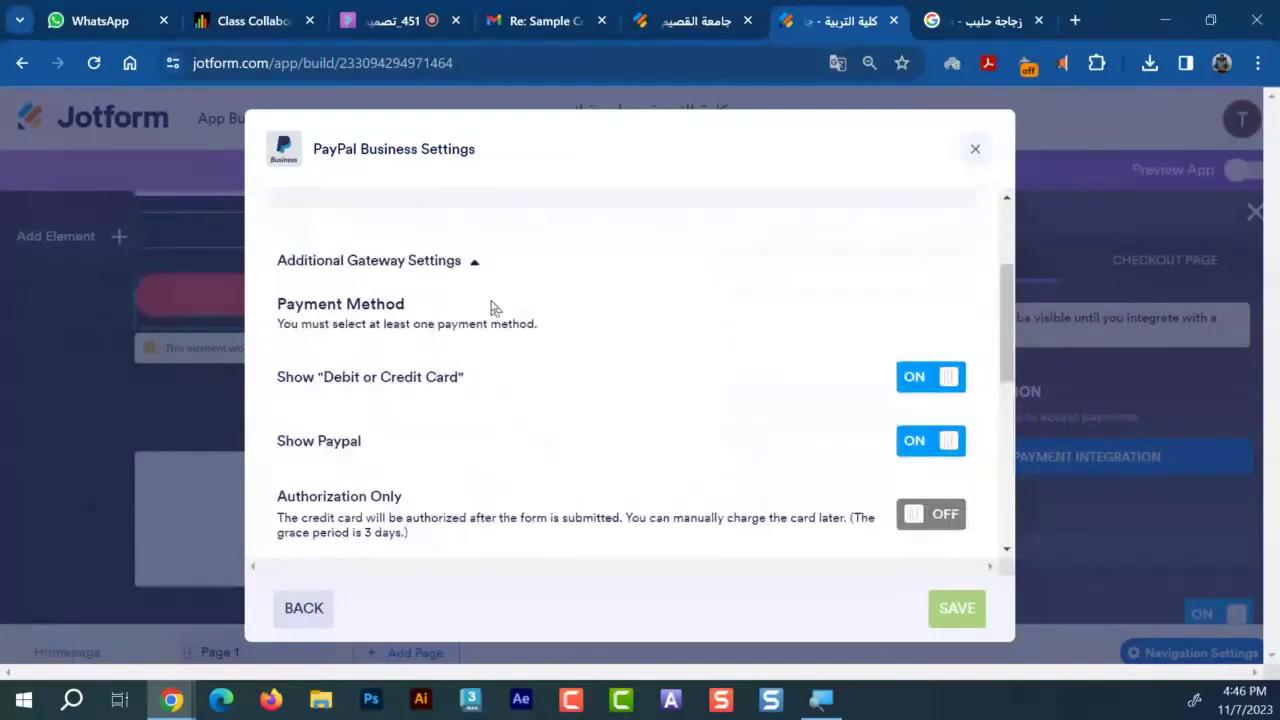
{"action": "scroll", "coordinate": [490, 308], "scroll_direction": "up", "scroll_amount": 2}
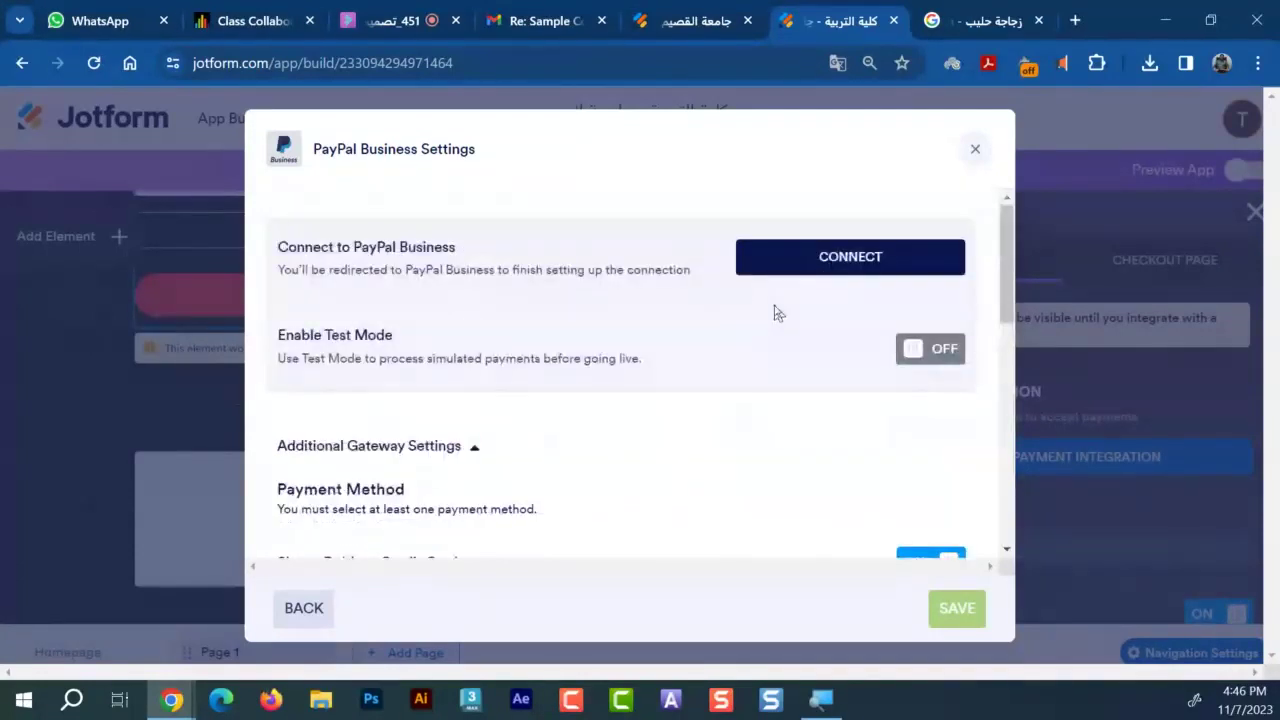
{"action": "left_click", "coordinate": [908, 346]}
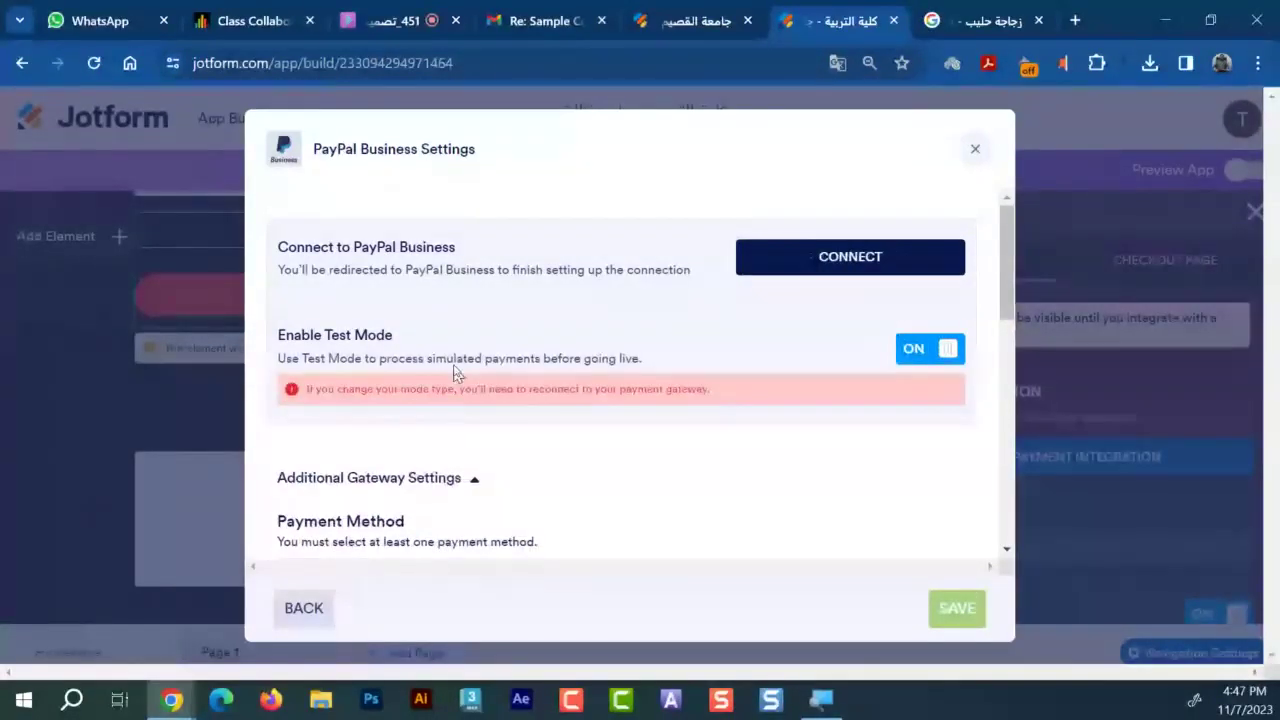
Open the PayPal account connection window from the PayPal Business settings, review its sign-up form, and close it without connecting
{"action": "left_click", "coordinate": [884, 264]}
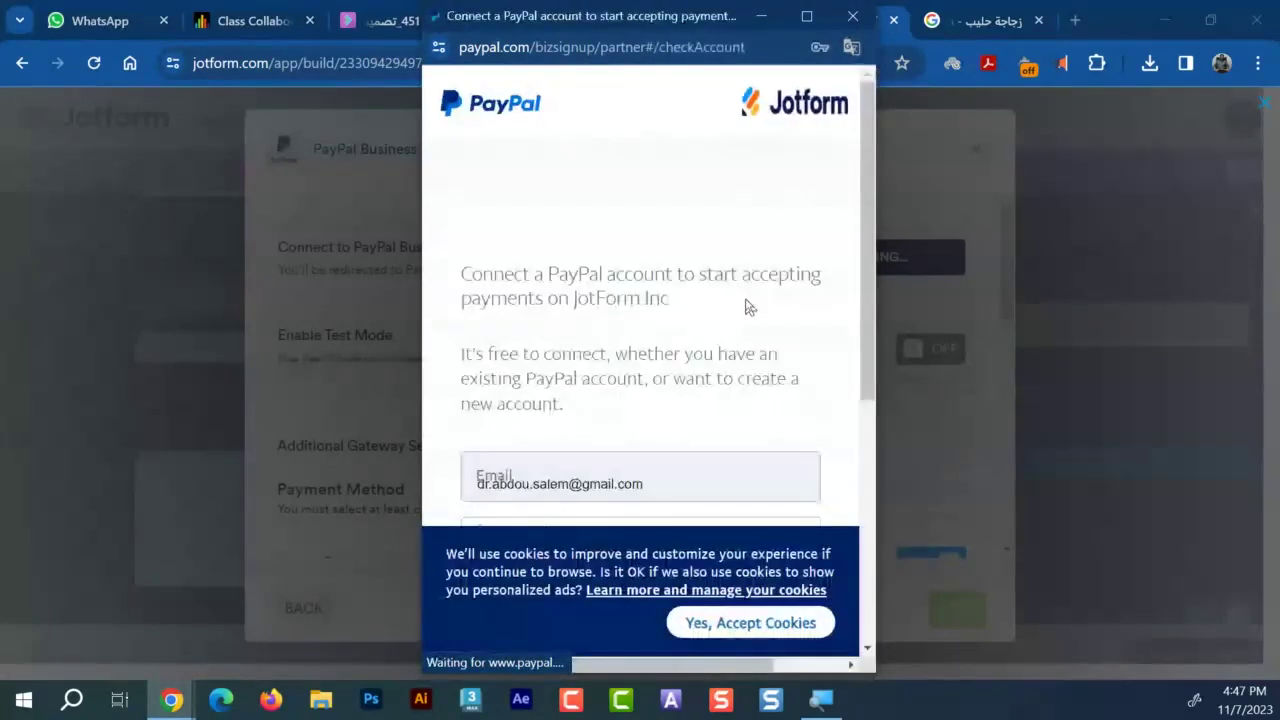
{"action": "scroll", "coordinate": [700, 290], "scroll_direction": "down", "scroll_amount": 2}
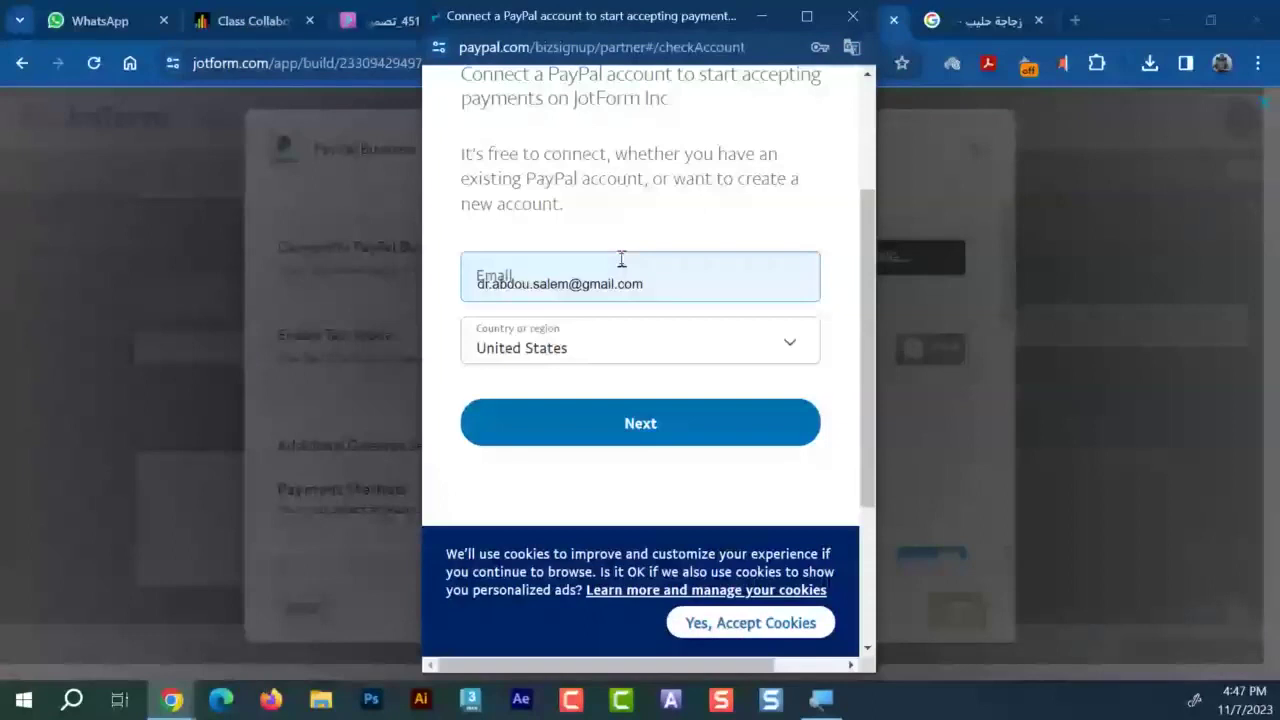
{"action": "scroll", "coordinate": [630, 340], "scroll_direction": "down", "scroll_amount": 2}
{"action": "scroll", "coordinate": [683, 277], "scroll_direction": "up", "scroll_amount": 4}
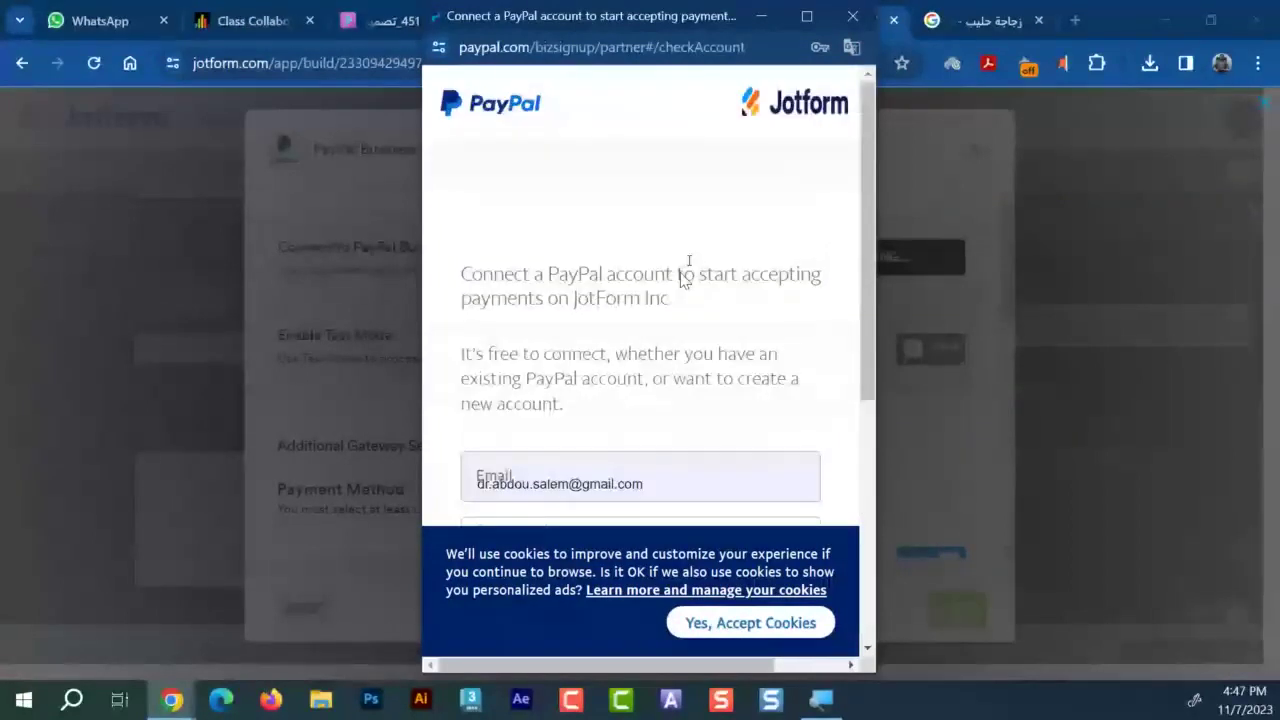
{"action": "scroll", "coordinate": [690, 260], "scroll_direction": "down", "scroll_amount": 4}
{"action": "scroll", "coordinate": [785, 170], "scroll_direction": "up", "scroll_amount": 4}
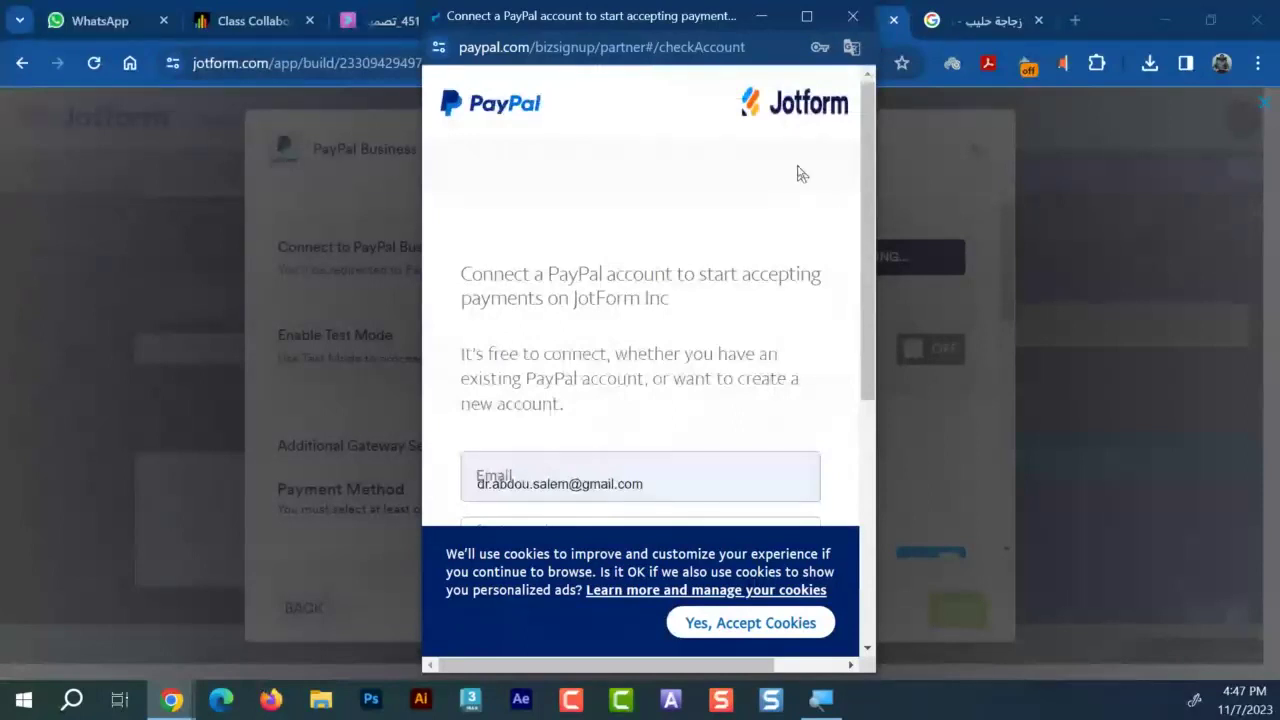
{"action": "left_click", "coordinate": [855, 16]}
Review the PayPal Business button settings and close the gateway configuration, discarding the unsaved changes
{"action": "scroll", "coordinate": [725, 445], "scroll_direction": "down", "scroll_amount": 5}
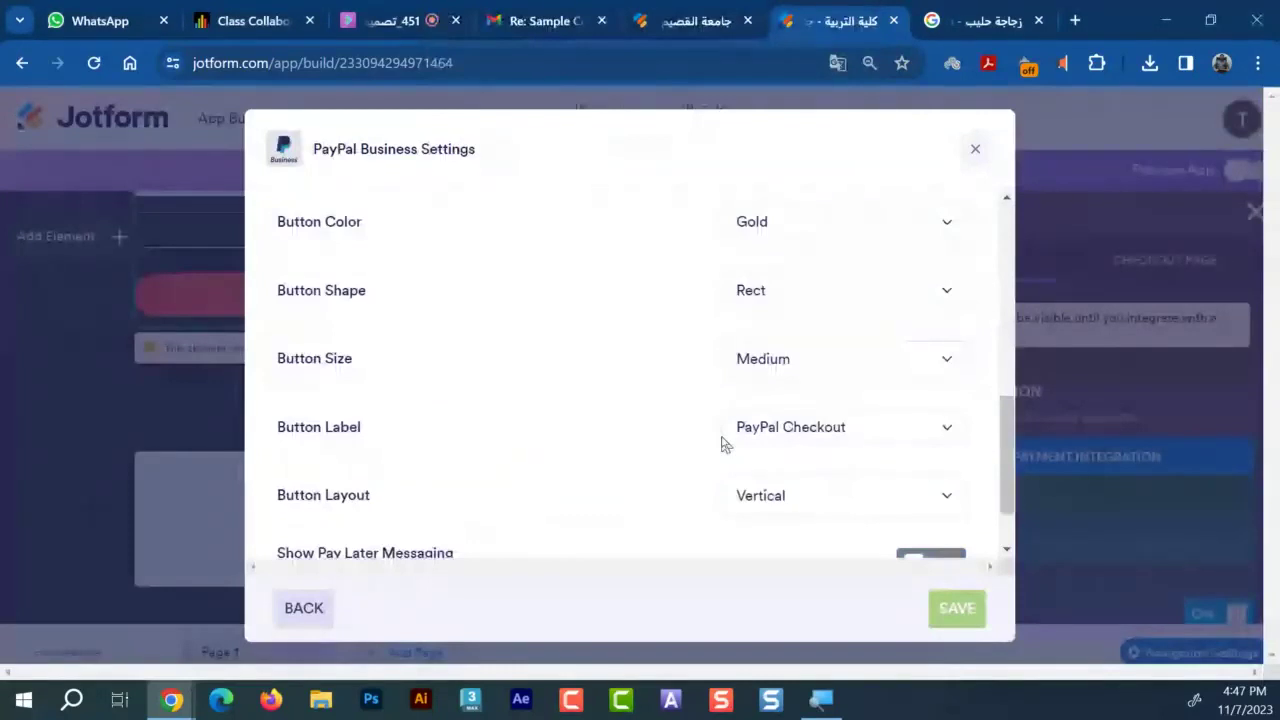
{"action": "scroll", "coordinate": [725, 445], "scroll_direction": "up", "scroll_amount": 5}
{"action": "left_click", "coordinate": [972, 143]}
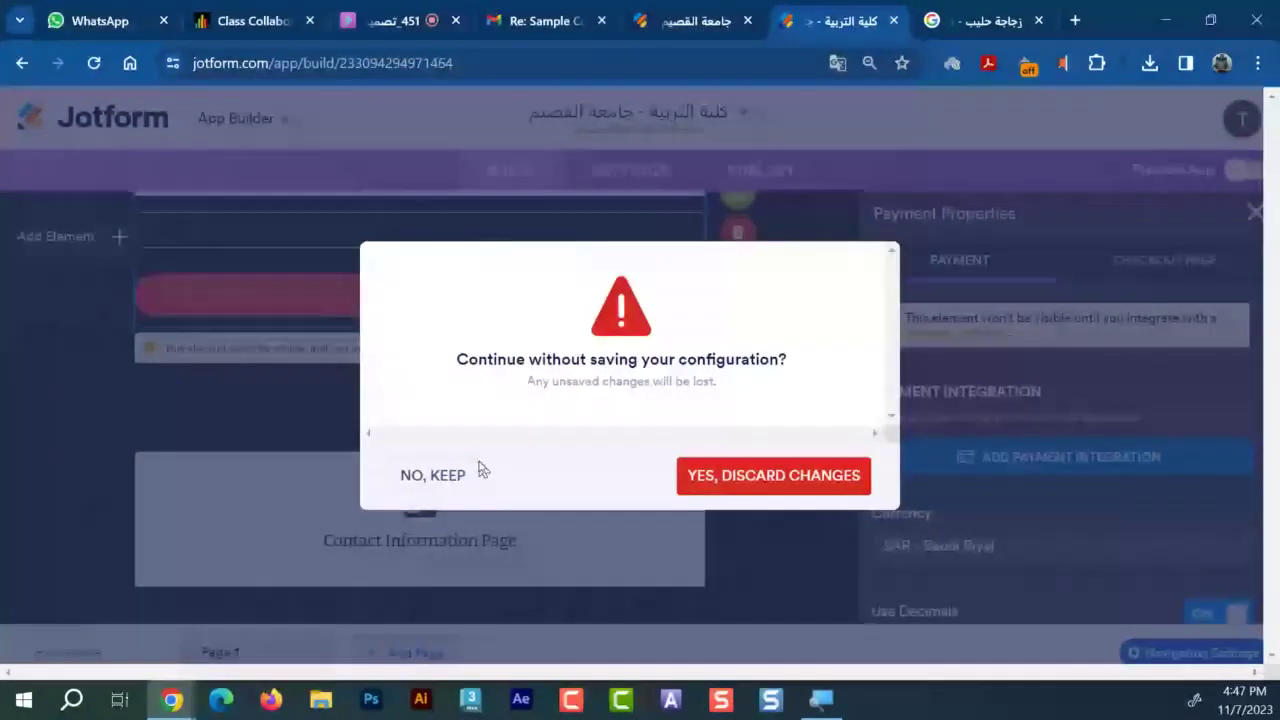
{"action": "left_click", "coordinate": [433, 475]}
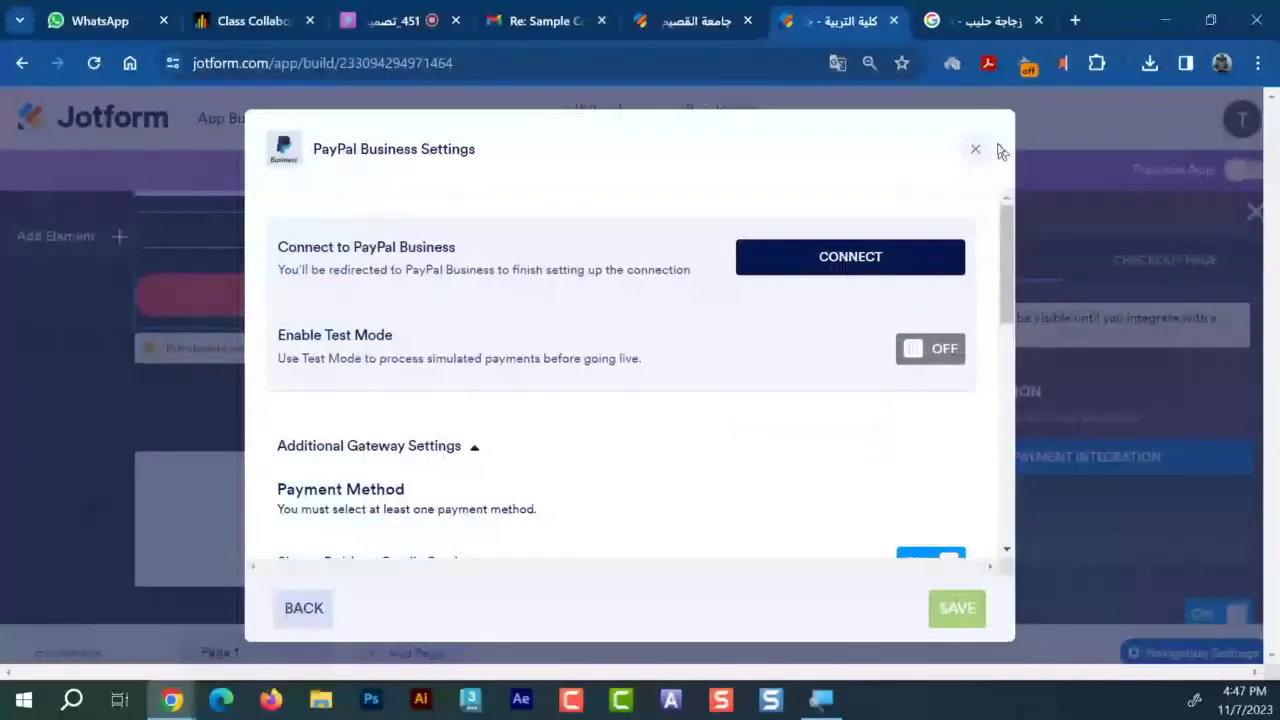
{"action": "key", "text": "Escape"}
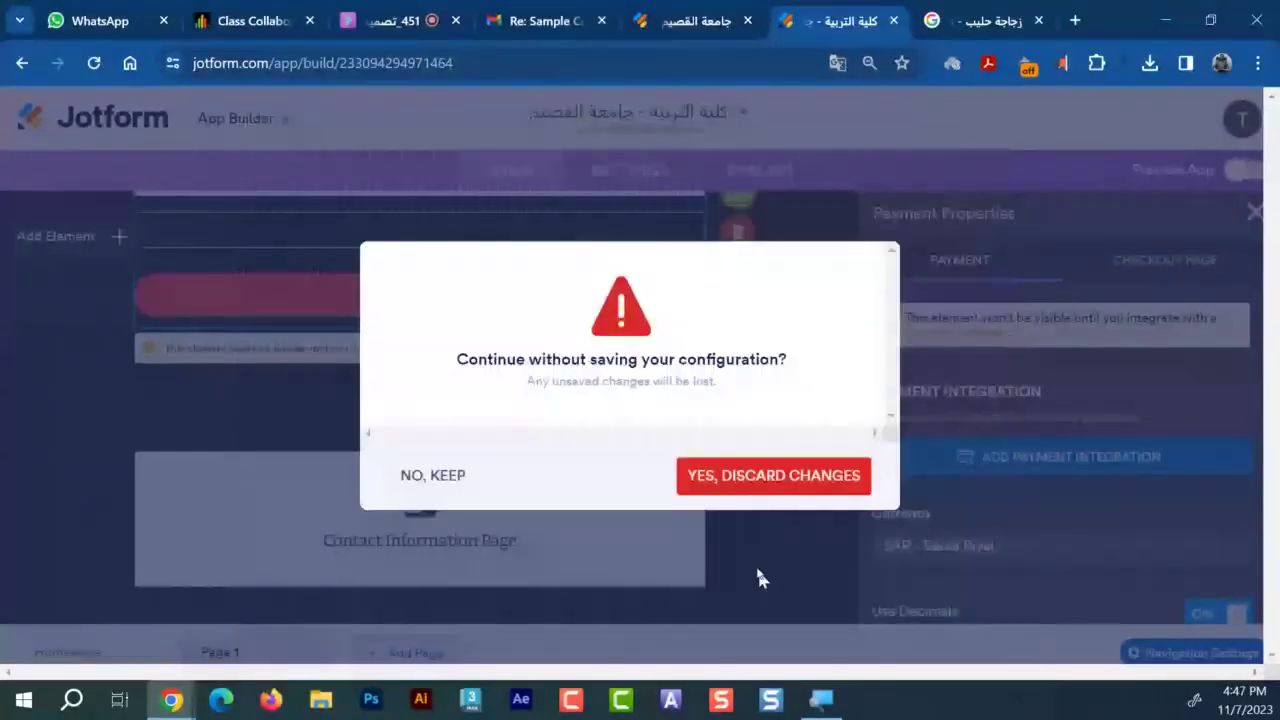
{"action": "left_click", "coordinate": [770, 476]}
Switch to the جامعة القصيم store app and review the payment gateways offered for its Products list, closing the selection without choosing one
{"action": "key", "text": "ctrl+shift+Tab"}
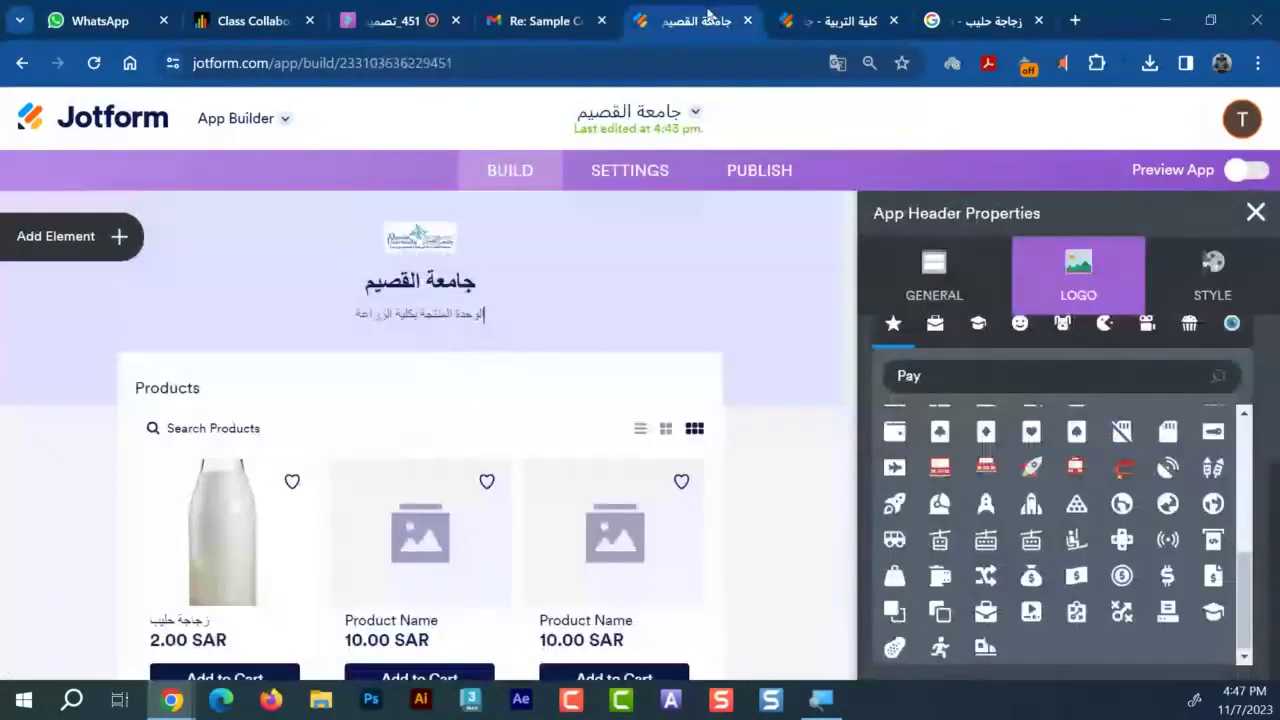
{"action": "scroll", "coordinate": [541, 532], "scroll_direction": "down", "scroll_amount": 2}
{"action": "left_click", "coordinate": [541, 532]}
{"action": "scroll", "coordinate": [600, 528], "scroll_direction": "down", "scroll_amount": 1}
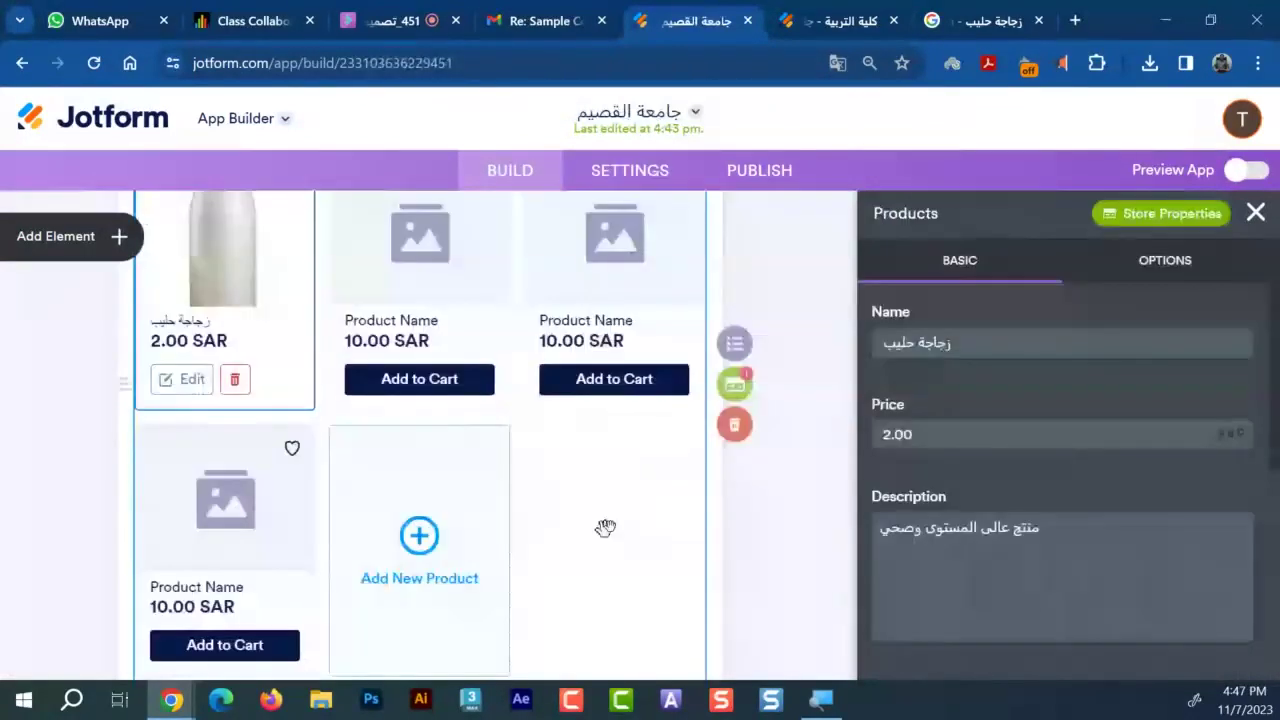
{"action": "left_click", "coordinate": [755, 390]}
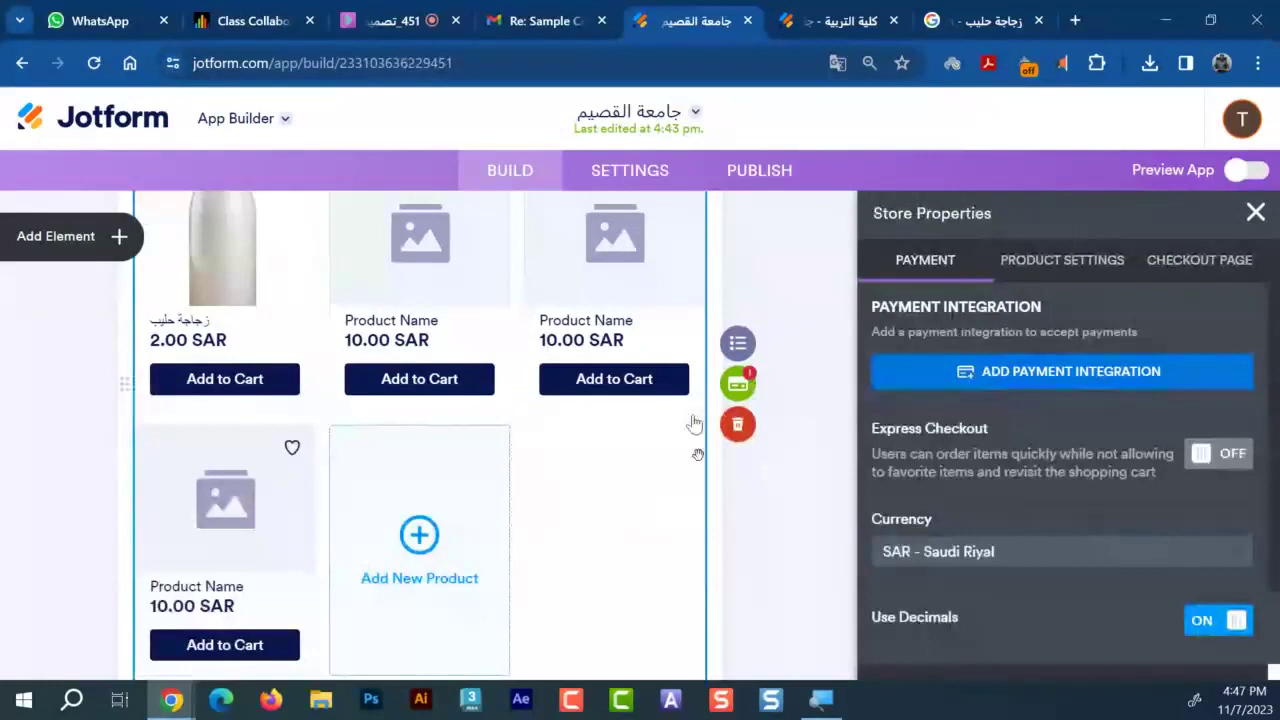
{"action": "left_click", "coordinate": [1020, 388]}
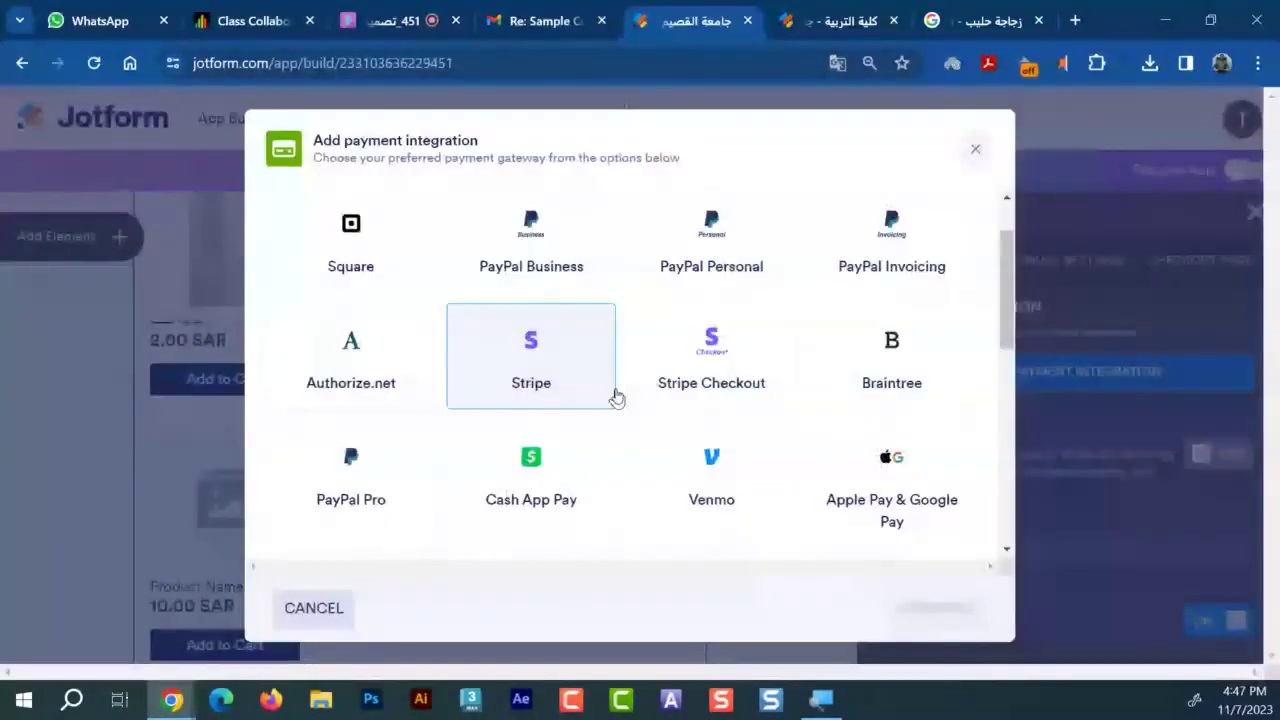
{"action": "scroll", "coordinate": [620, 396], "scroll_direction": "down", "scroll_amount": 5}
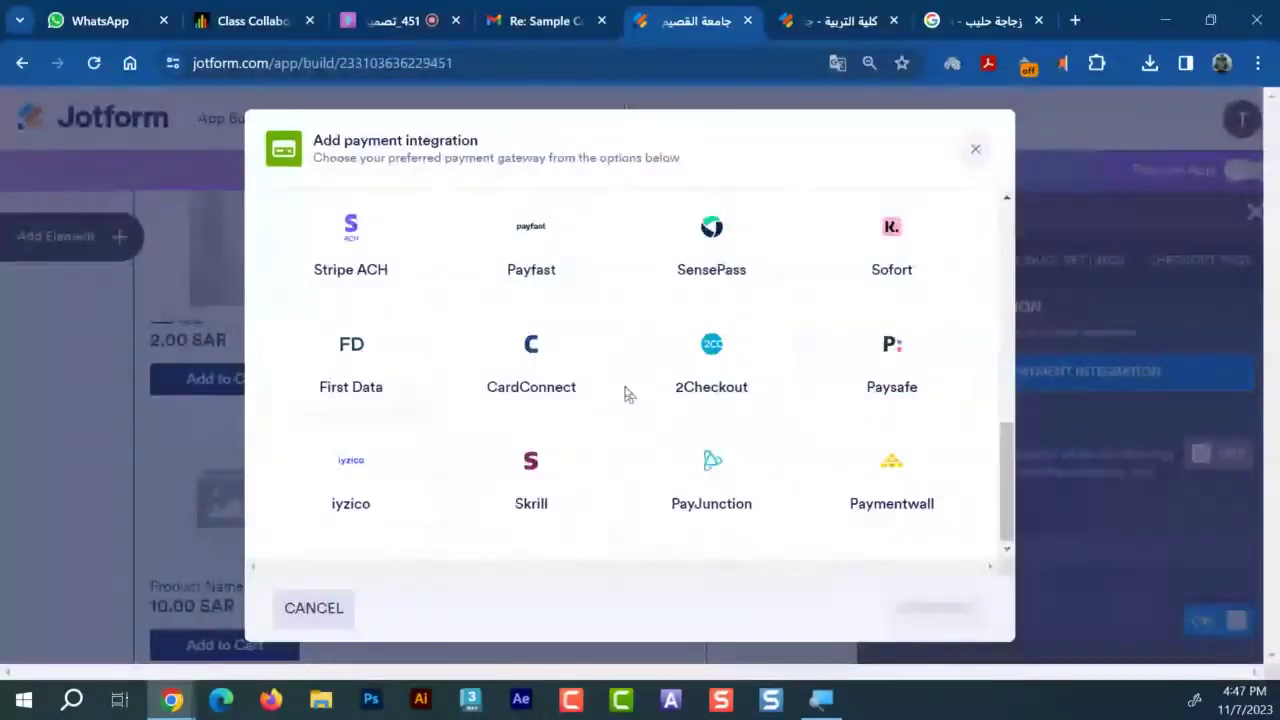
{"action": "left_click", "coordinate": [975, 150]}
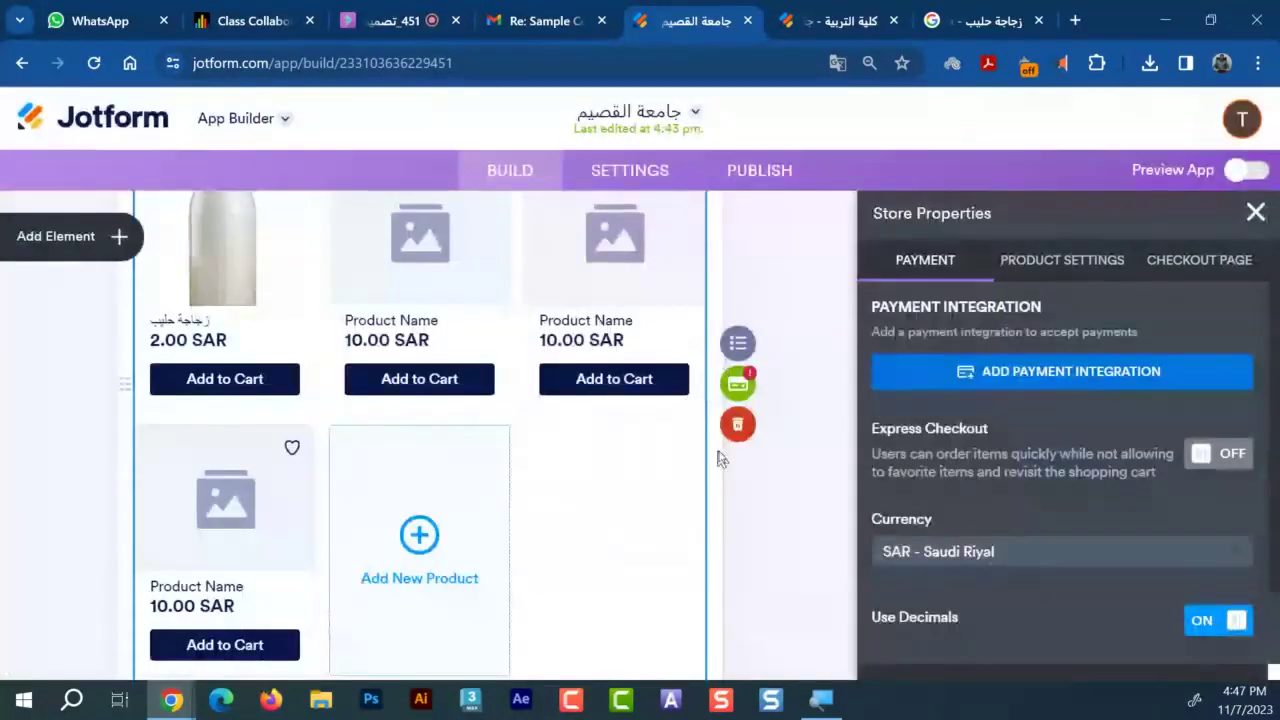
{"action": "scroll", "coordinate": [437, 434], "scroll_direction": "up", "scroll_amount": 3}
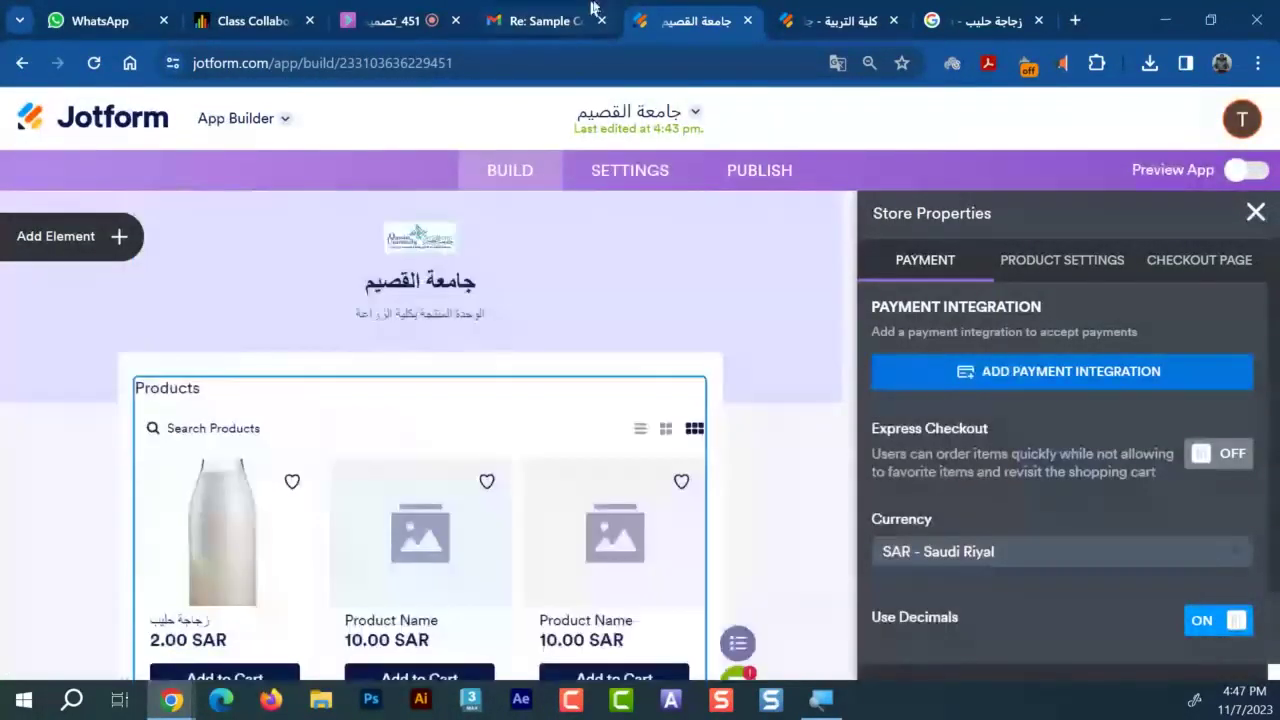
Return to the كلية التربية app and preview its homepage in the phone view
{"action": "left_click", "coordinate": [840, 20]}
{"action": "scroll", "coordinate": [500, 406], "scroll_direction": "up", "scroll_amount": 3}
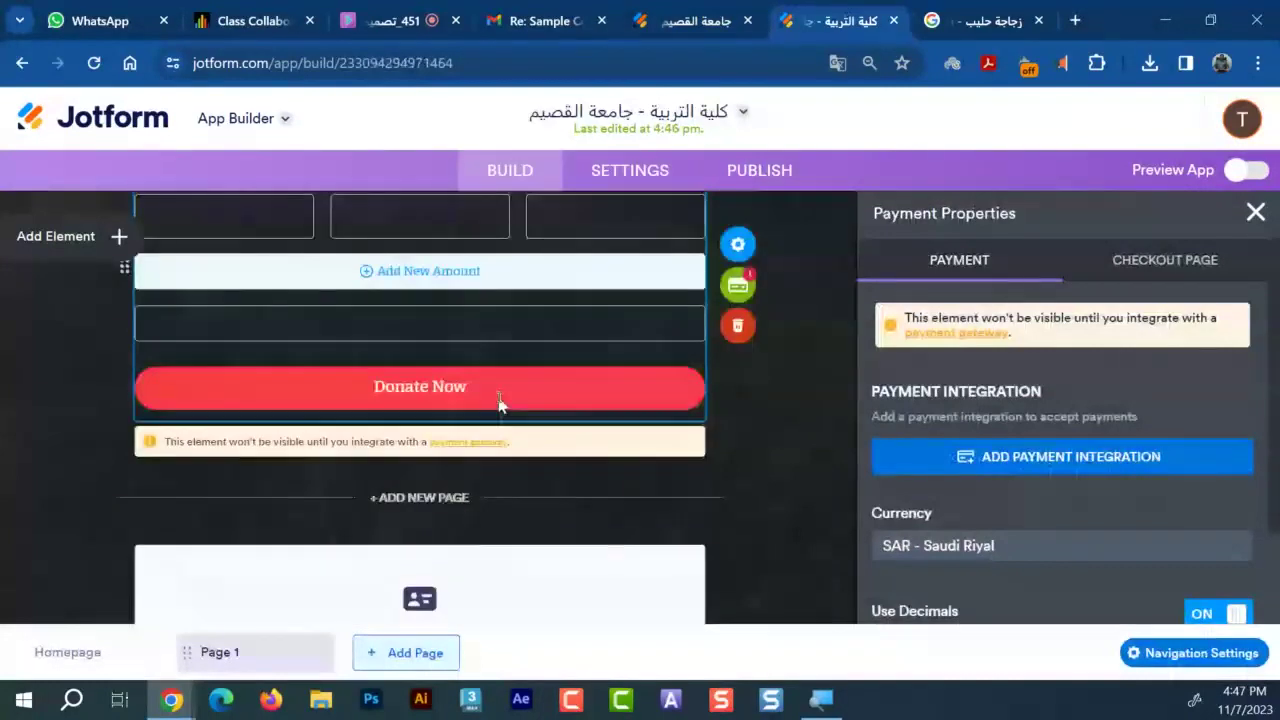
{"action": "left_click", "coordinate": [1245, 170]}
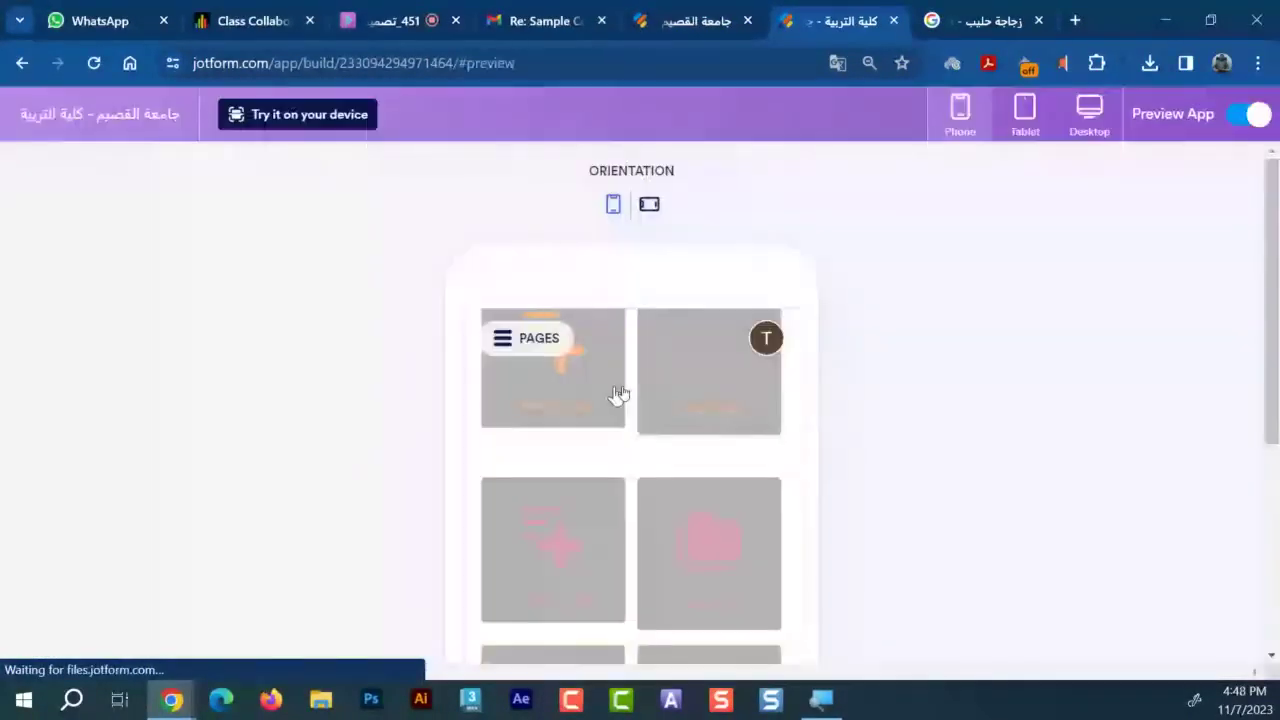
{"action": "scroll", "coordinate": [712, 422], "scroll_direction": "down", "scroll_amount": 3}
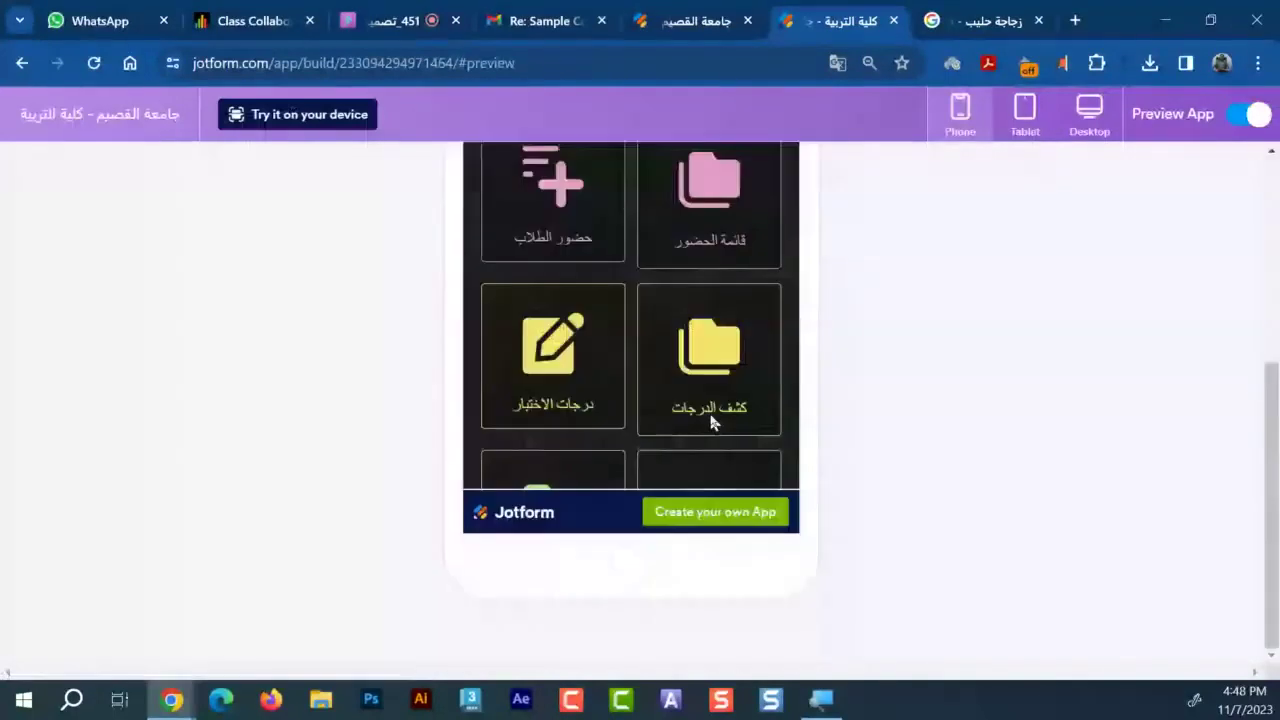
{"action": "scroll", "coordinate": [718, 418], "scroll_direction": "up", "scroll_amount": 5}
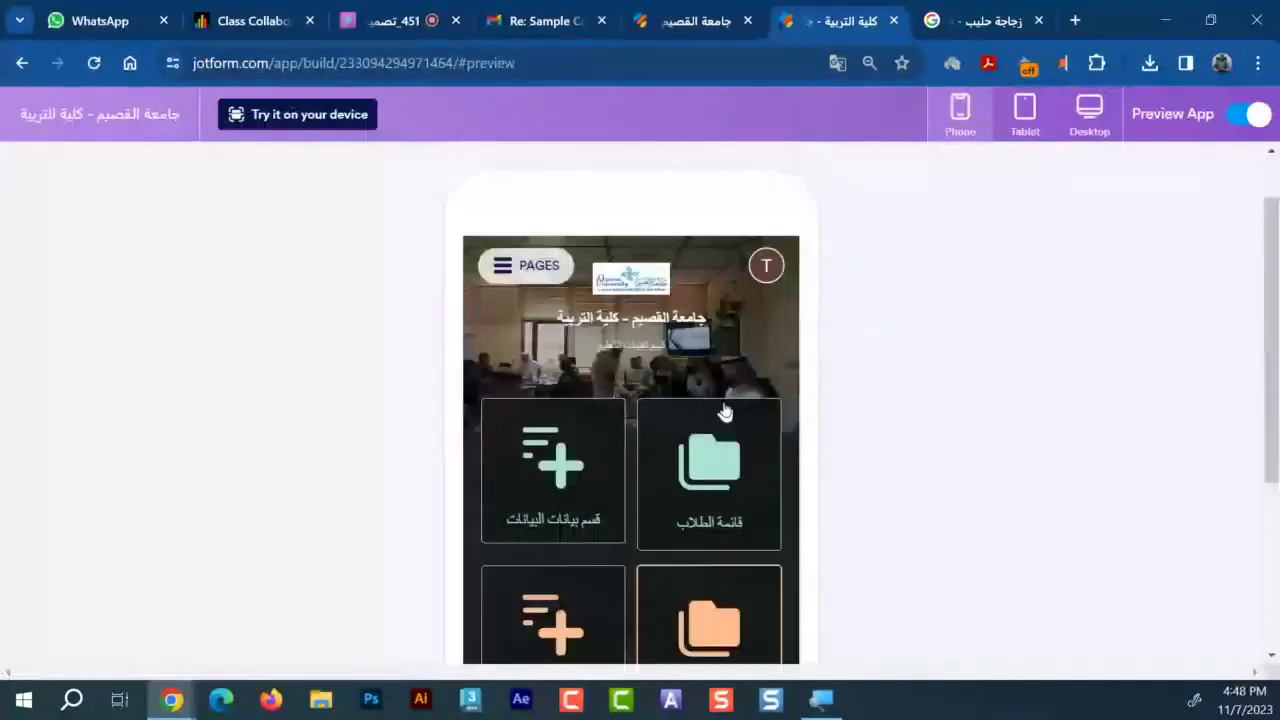
Open Page 1 in the phone preview and check its content from end to end
{"action": "left_click", "coordinate": [540, 266]}
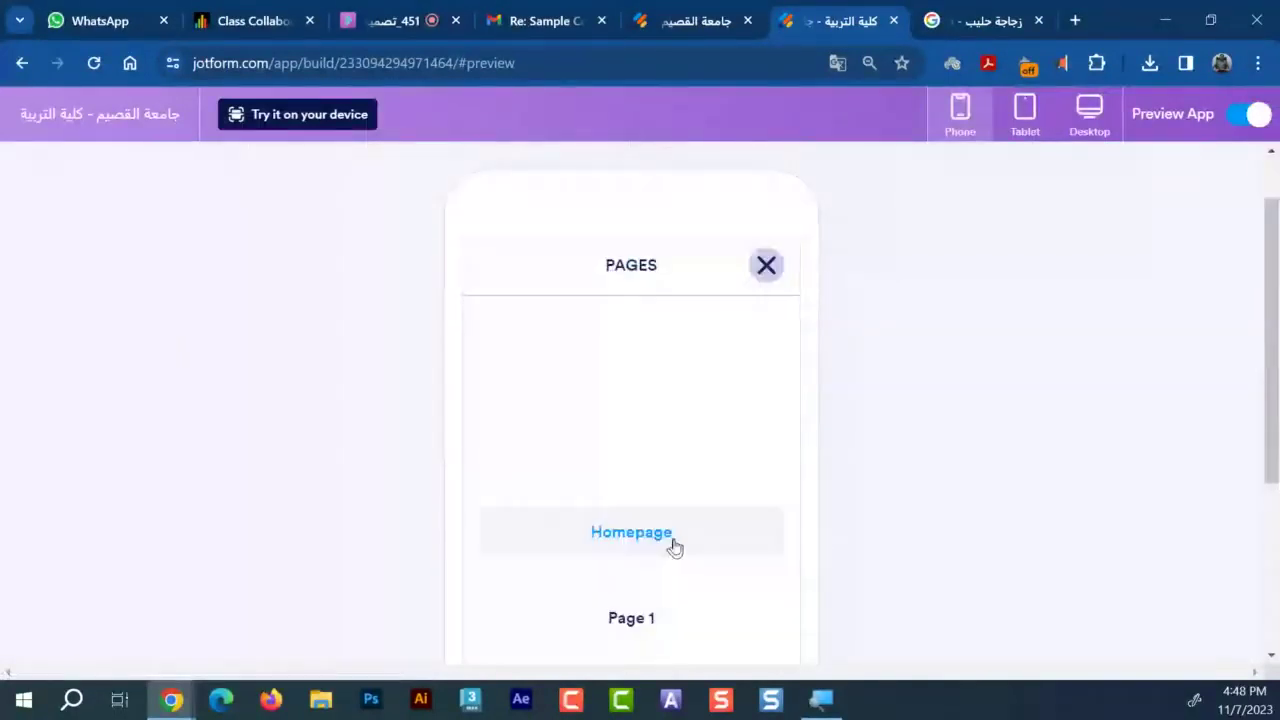
{"action": "left_click", "coordinate": [674, 547]}
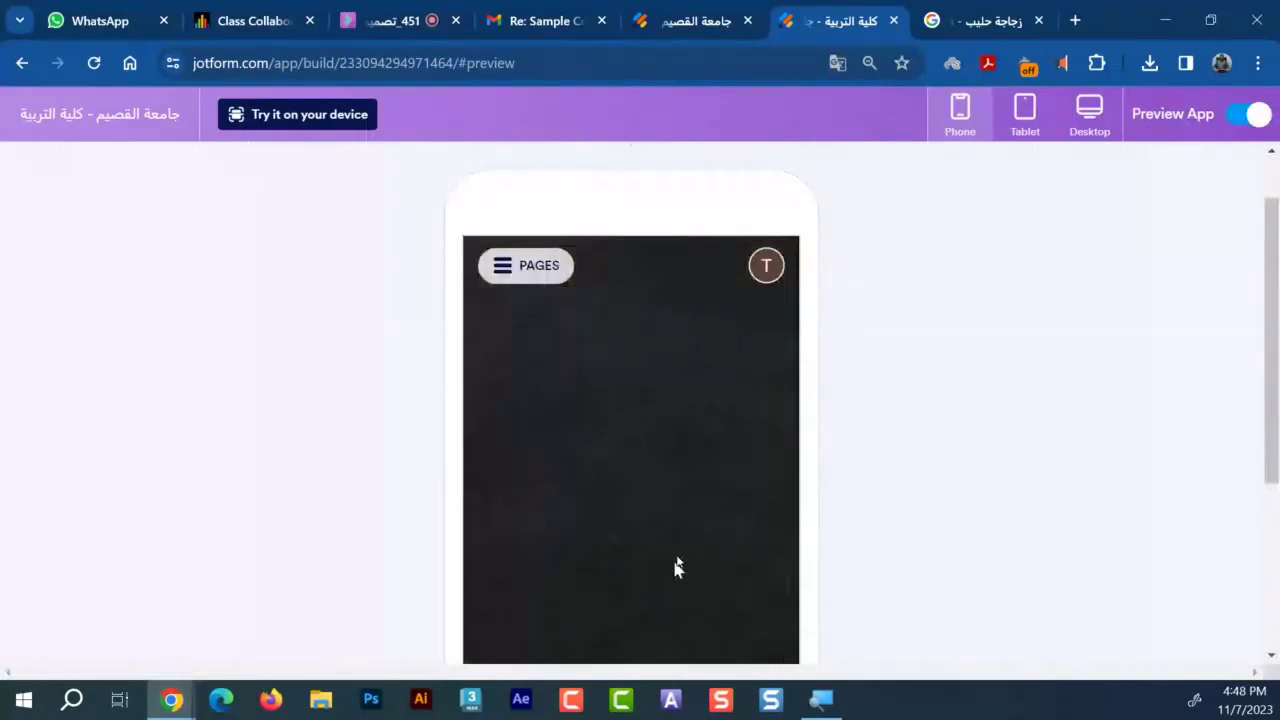
{"action": "scroll", "coordinate": [676, 567], "scroll_direction": "down", "scroll_amount": 3}
{"action": "scroll", "coordinate": [643, 554], "scroll_direction": "up", "scroll_amount": 3}
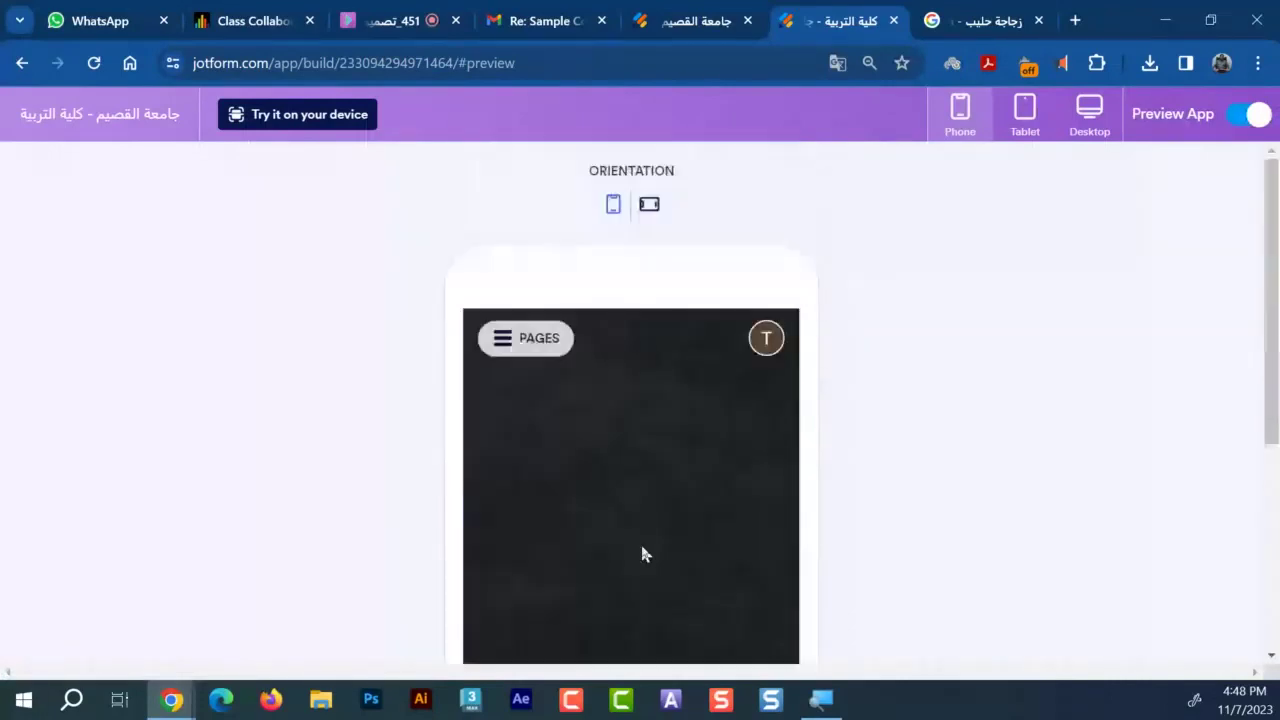
{"action": "scroll", "coordinate": [643, 554], "scroll_direction": "down", "scroll_amount": 3}
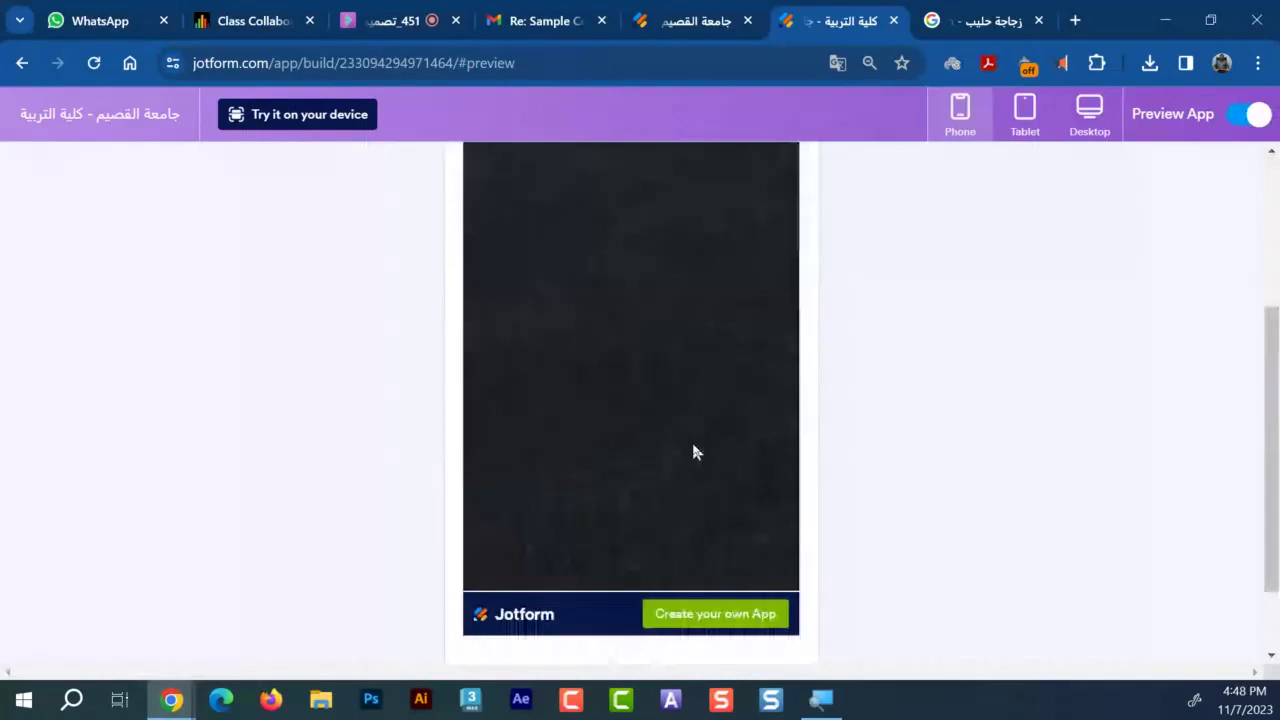
{"action": "scroll", "coordinate": [651, 446], "scroll_direction": "up", "scroll_amount": 3}
Go back to the Homepage in the phone preview and look through its tiles
{"action": "left_click", "coordinate": [523, 263]}
{"action": "scroll", "coordinate": [676, 332], "scroll_direction": "down", "scroll_amount": 3}
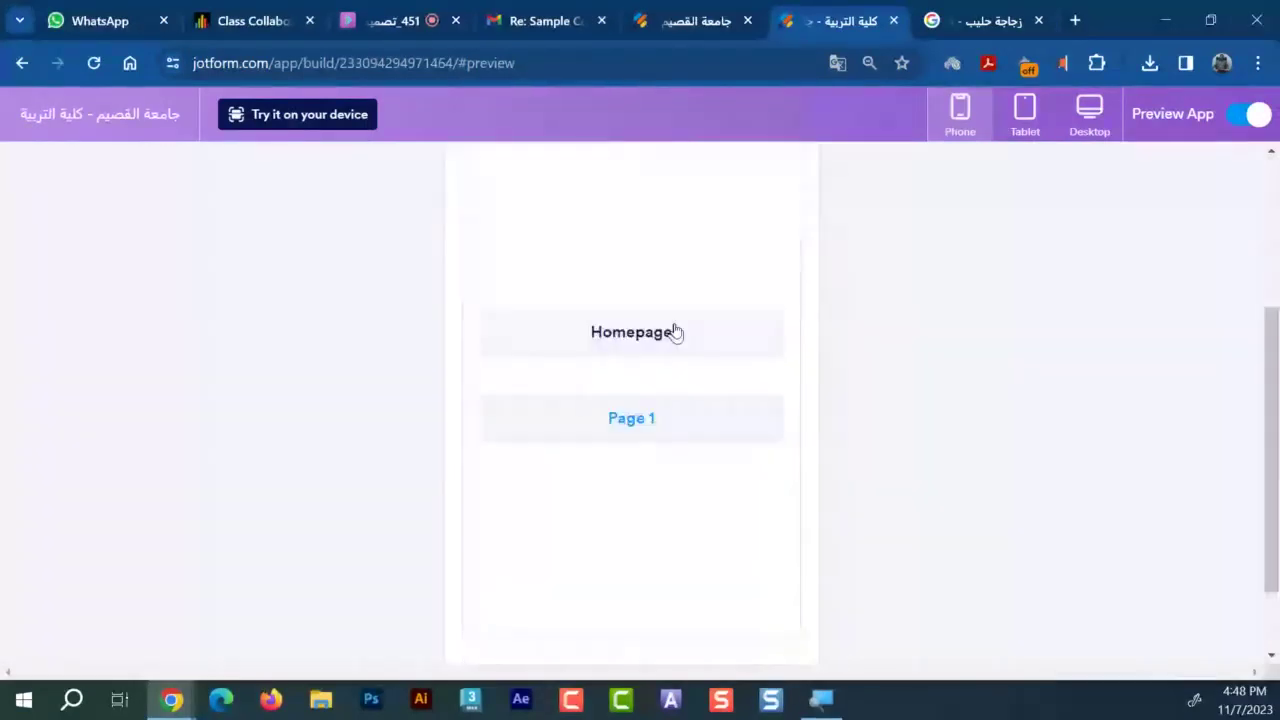
{"action": "left_click", "coordinate": [675, 332]}
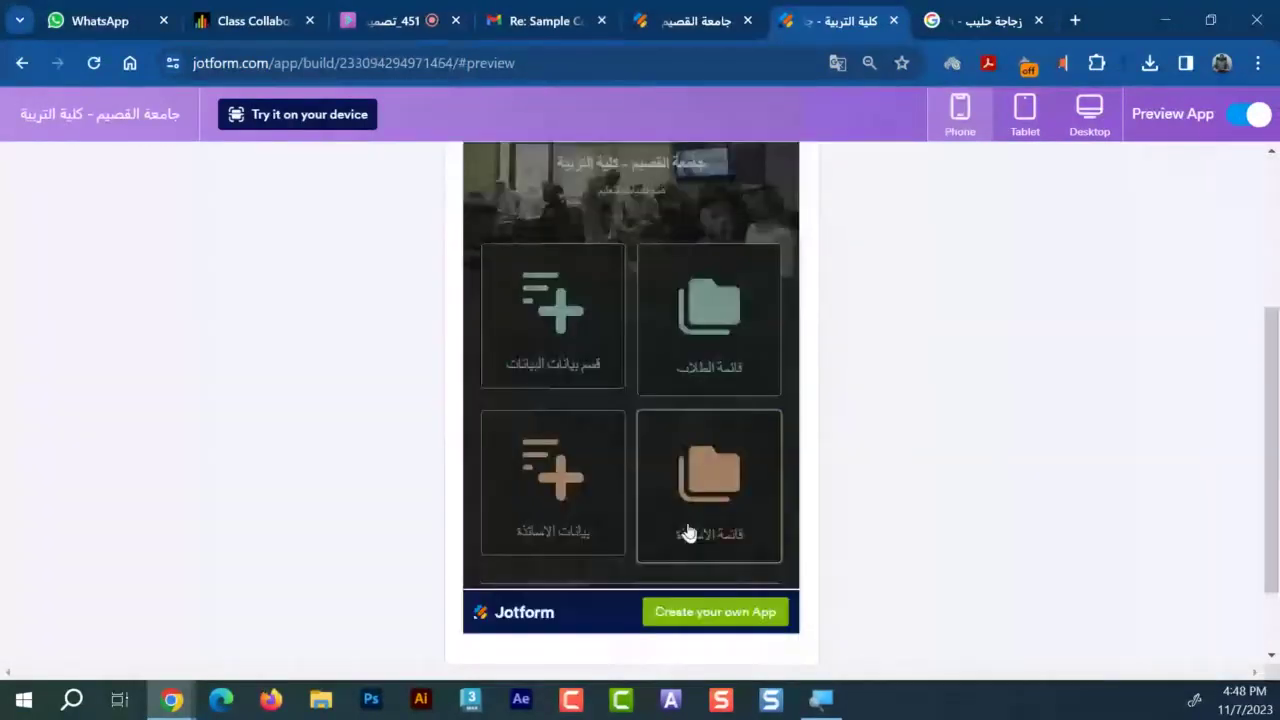
{"action": "scroll", "coordinate": [591, 330], "scroll_direction": "down", "scroll_amount": 5}
{"action": "scroll", "coordinate": [591, 330], "scroll_direction": "up", "scroll_amount": 5}
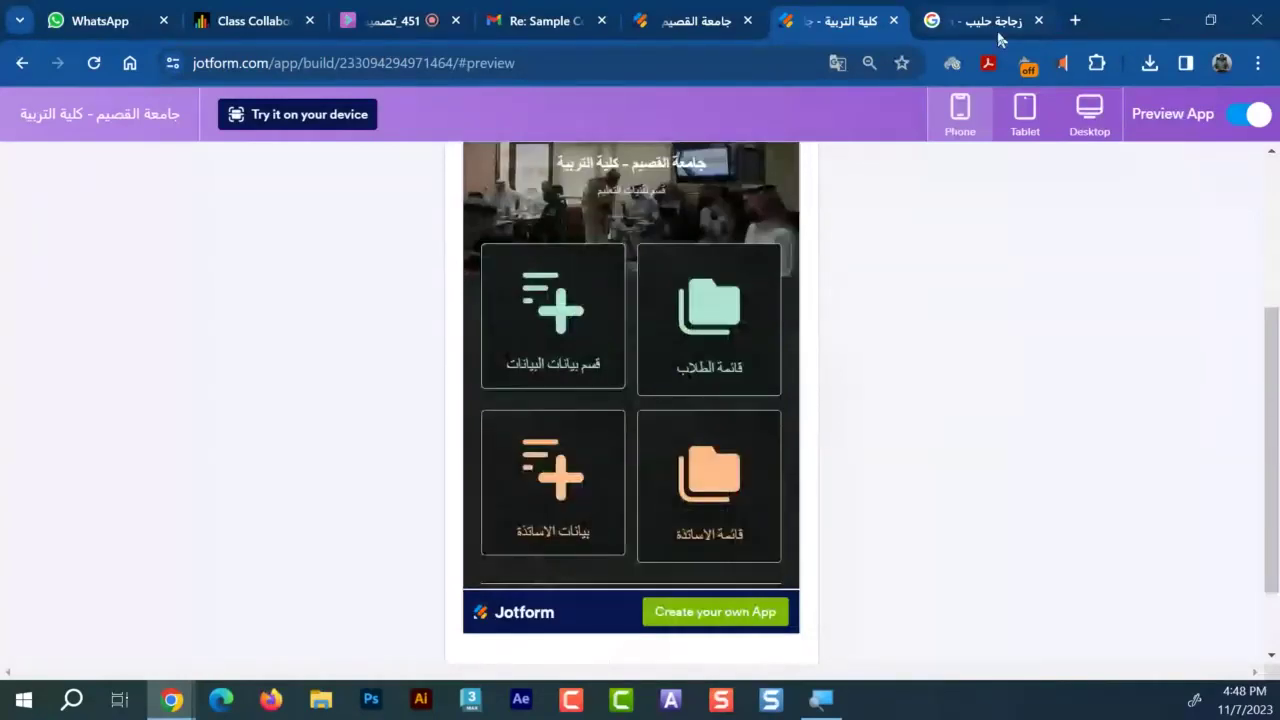
Preview the جامعة القصيم store app, and return to the كلية التربية app to leave its preview
{"action": "key", "text": "ctrl+shift+Tab"}
{"action": "left_click", "coordinate": [1255, 171]}
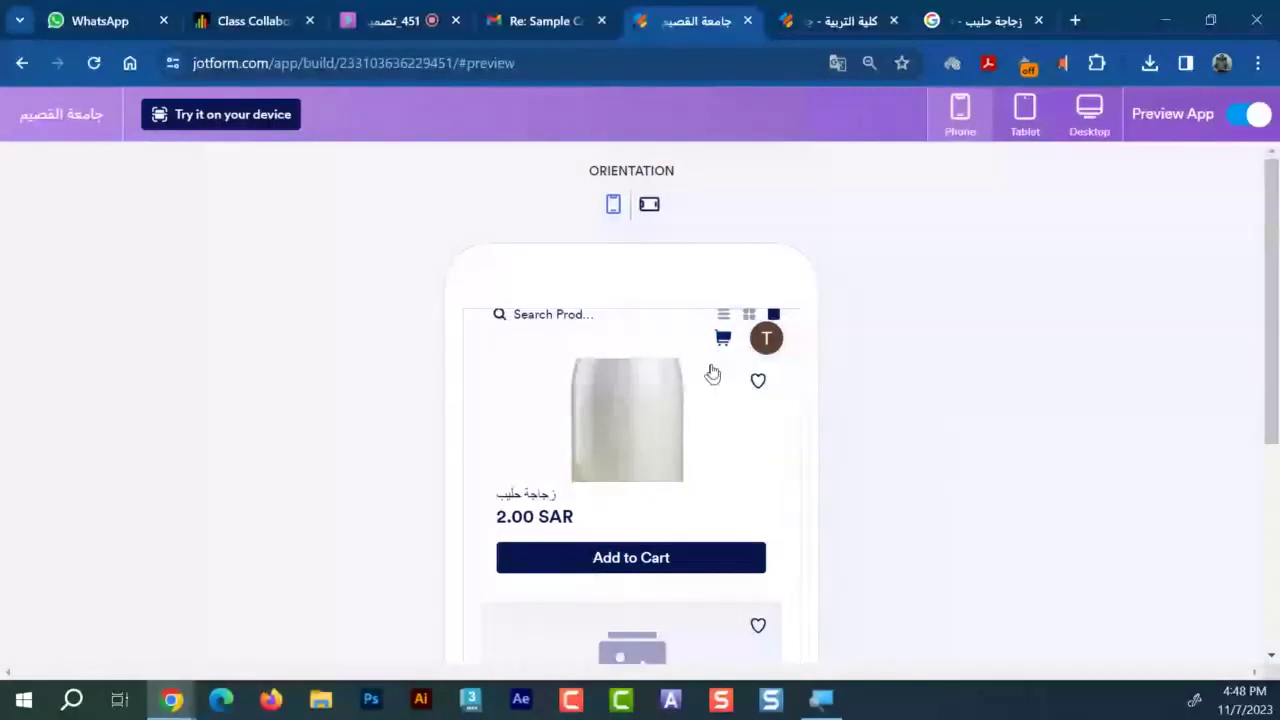
{"action": "key", "text": "ctrl+Tab"}
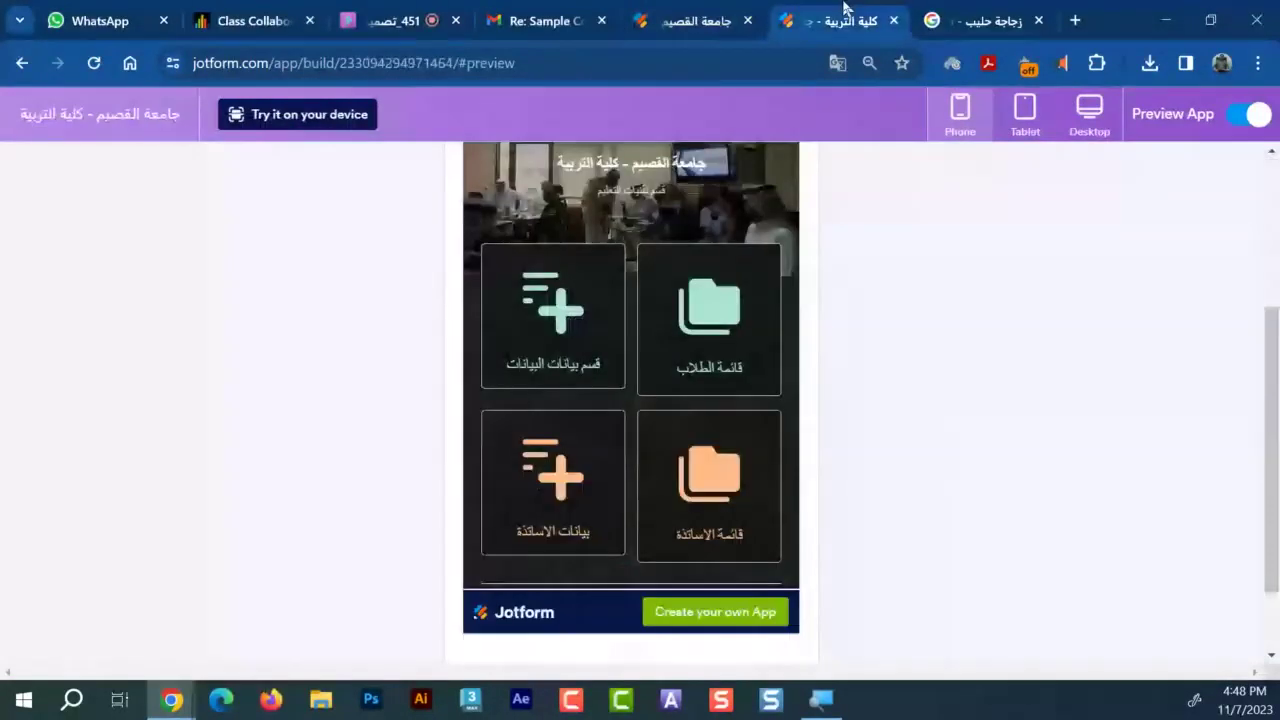
{"action": "scroll", "coordinate": [948, 474], "scroll_direction": "up", "scroll_amount": 3}
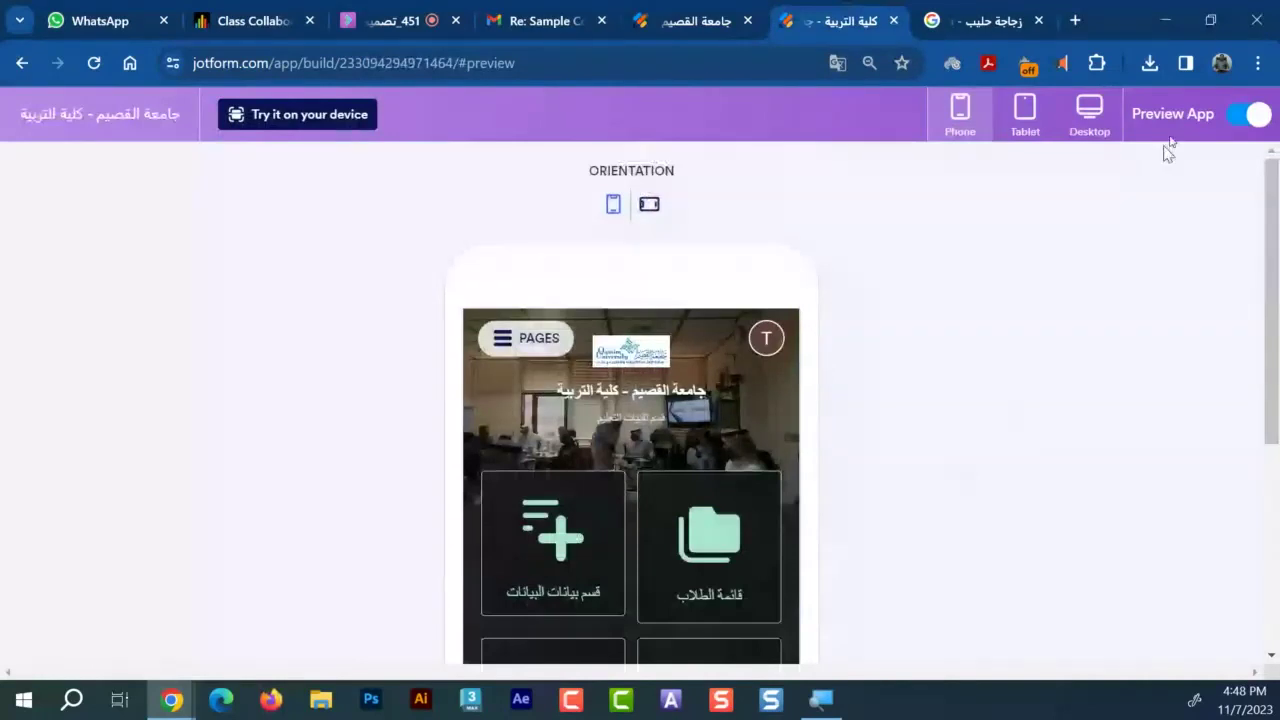
{"action": "left_click", "coordinate": [1248, 114]}
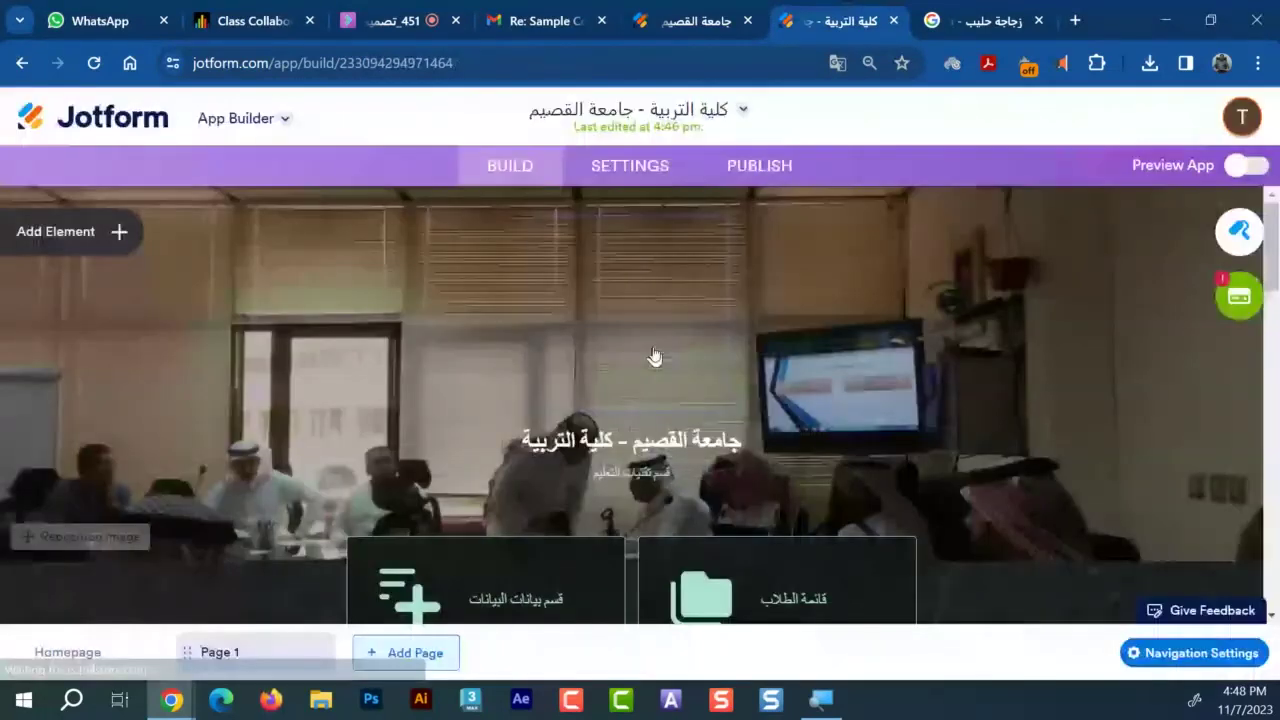
Open the payment properties of the donation box on Page 1 and browse the gateways available for its payment integration
{"action": "scroll", "coordinate": [690, 362], "scroll_direction": "down", "scroll_amount": 5}
{"action": "scroll", "coordinate": [893, 437], "scroll_direction": "down", "scroll_amount": 2}
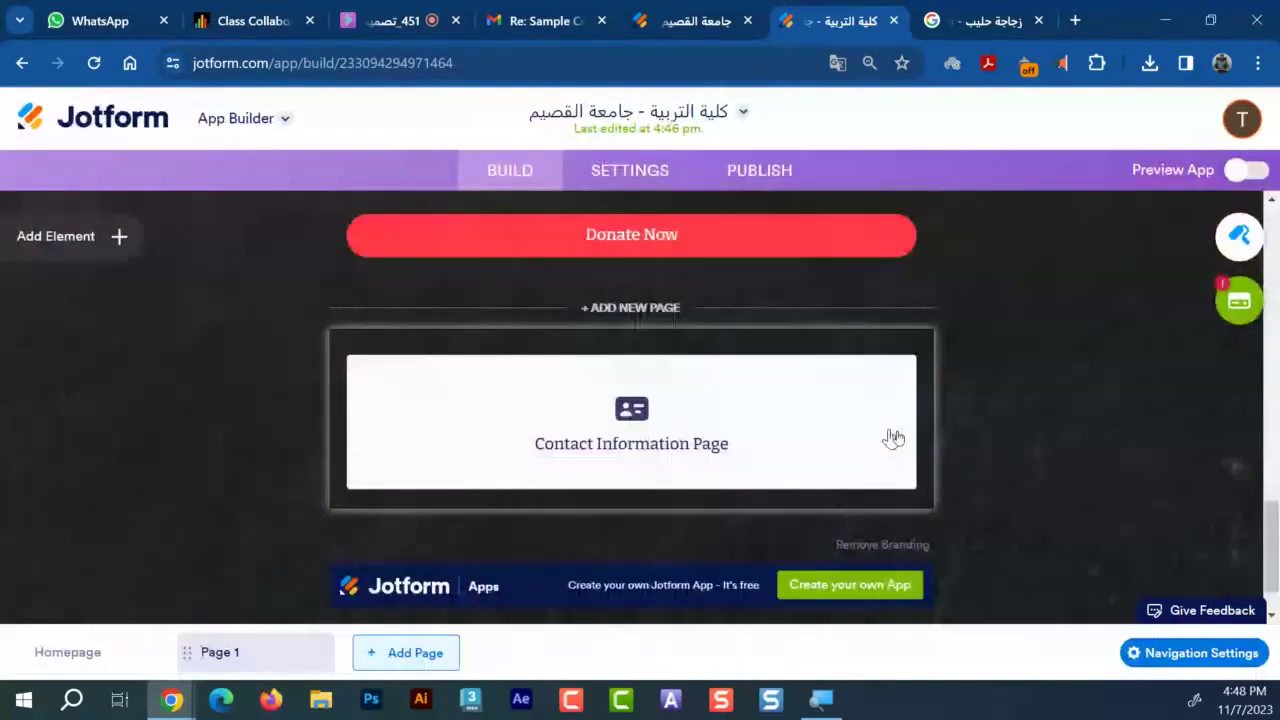
{"action": "scroll", "coordinate": [591, 482], "scroll_direction": "up", "scroll_amount": 2}
{"action": "left_click", "coordinate": [591, 482]}
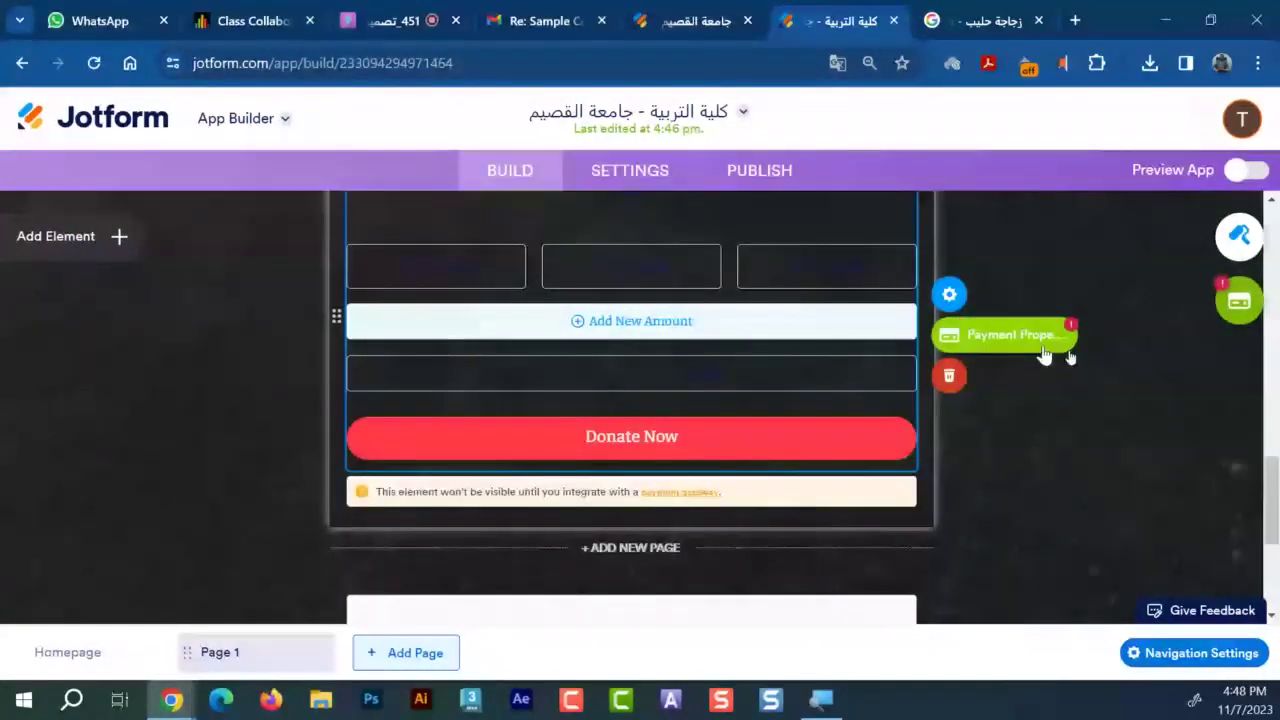
{"action": "left_click", "coordinate": [1178, 312]}
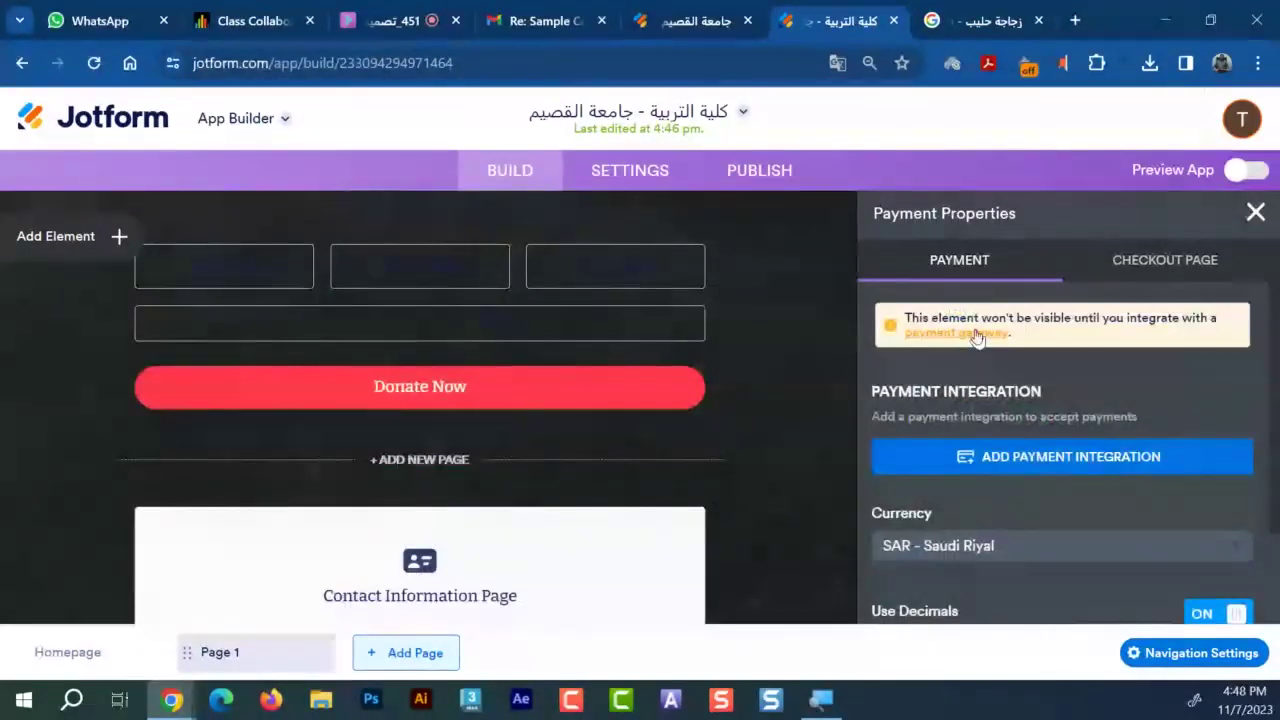
{"action": "left_click", "coordinate": [977, 338]}
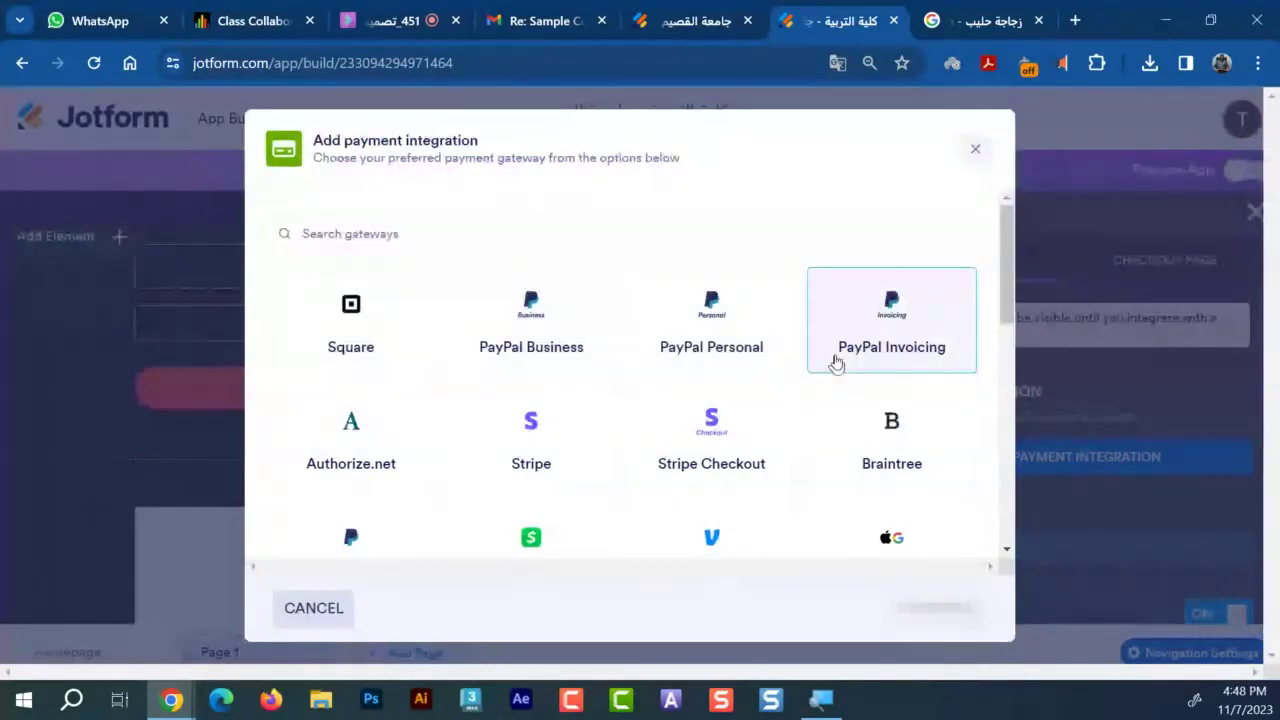
{"action": "scroll", "coordinate": [836, 364], "scroll_direction": "down", "scroll_amount": 2}
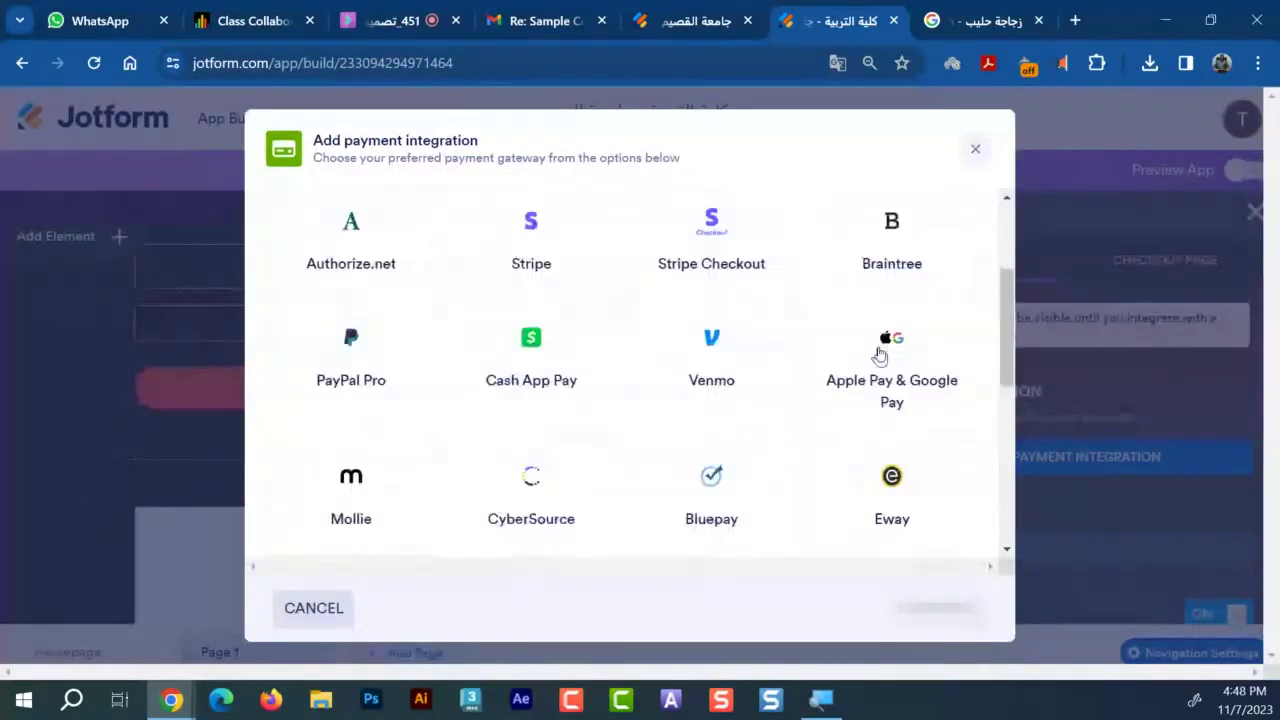
Browse the remaining payment gateways, dismiss the integration choices without picking one, and go to the جامعة القصيم store app
{"action": "scroll", "coordinate": [880, 355], "scroll_direction": "down", "scroll_amount": 5}
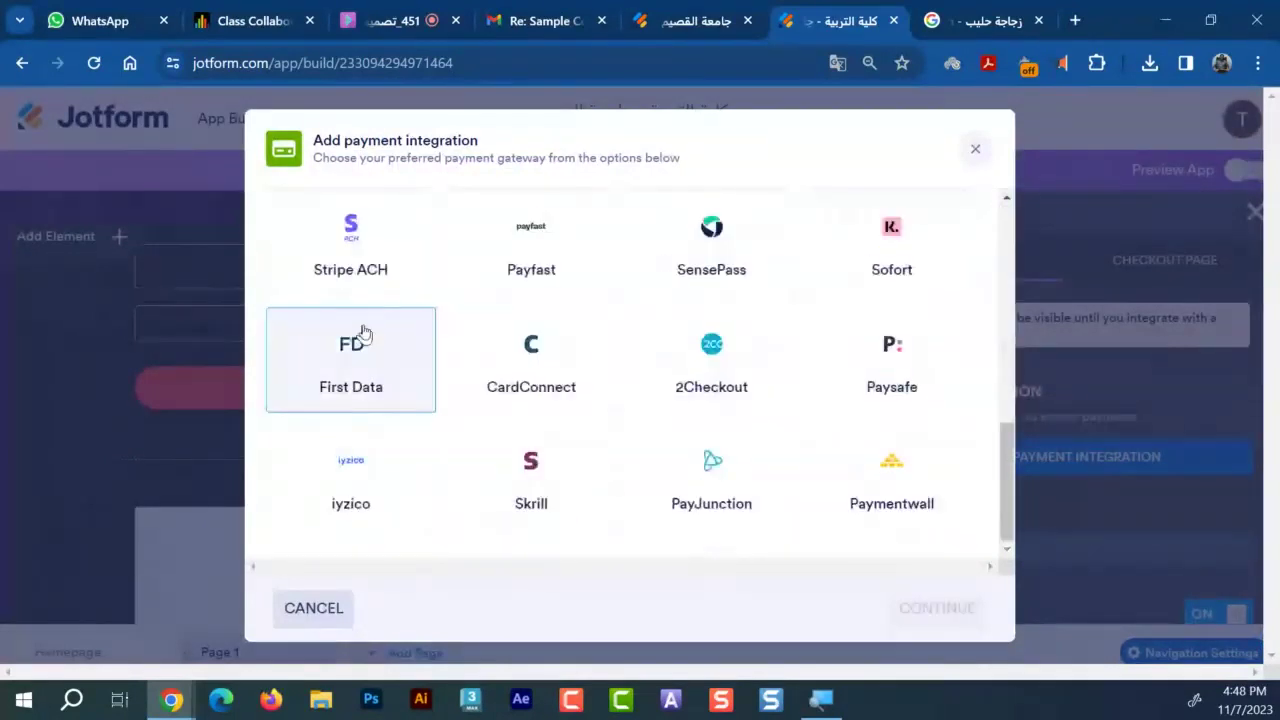
{"action": "left_click", "coordinate": [975, 148]}
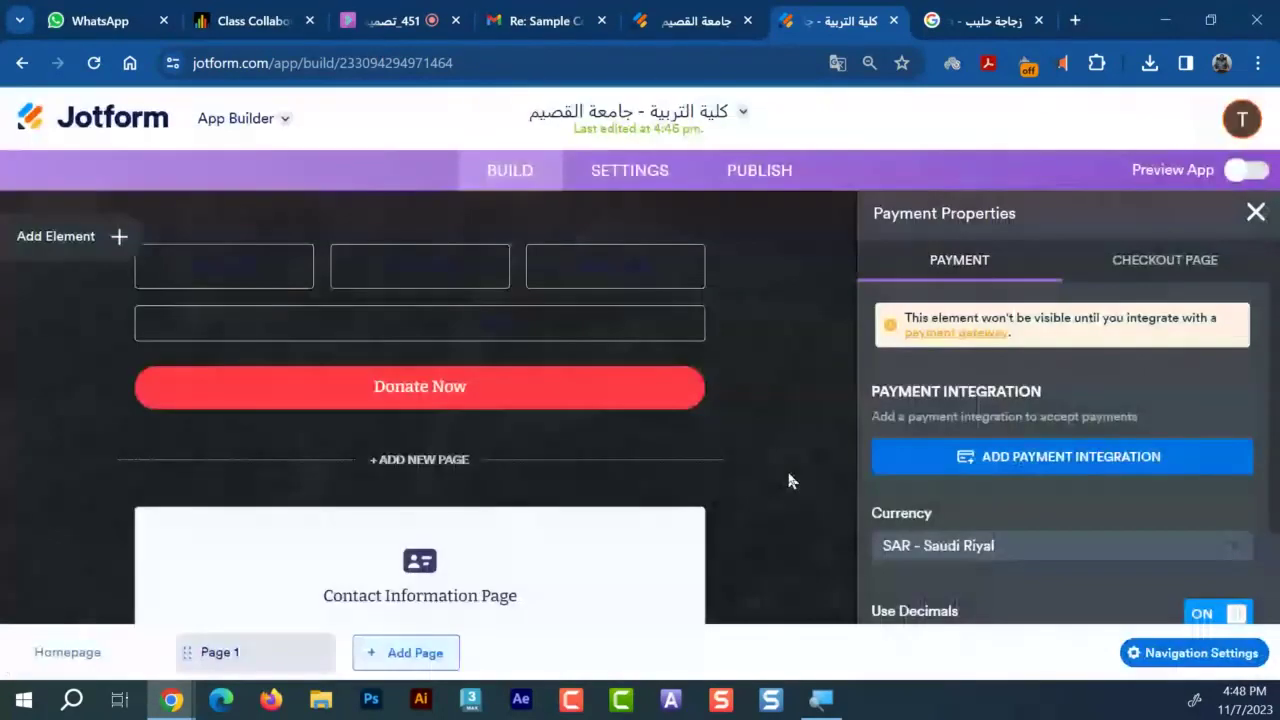
{"action": "left_click", "coordinate": [705, 10]}
{"action": "left_click", "coordinate": [1240, 116]}
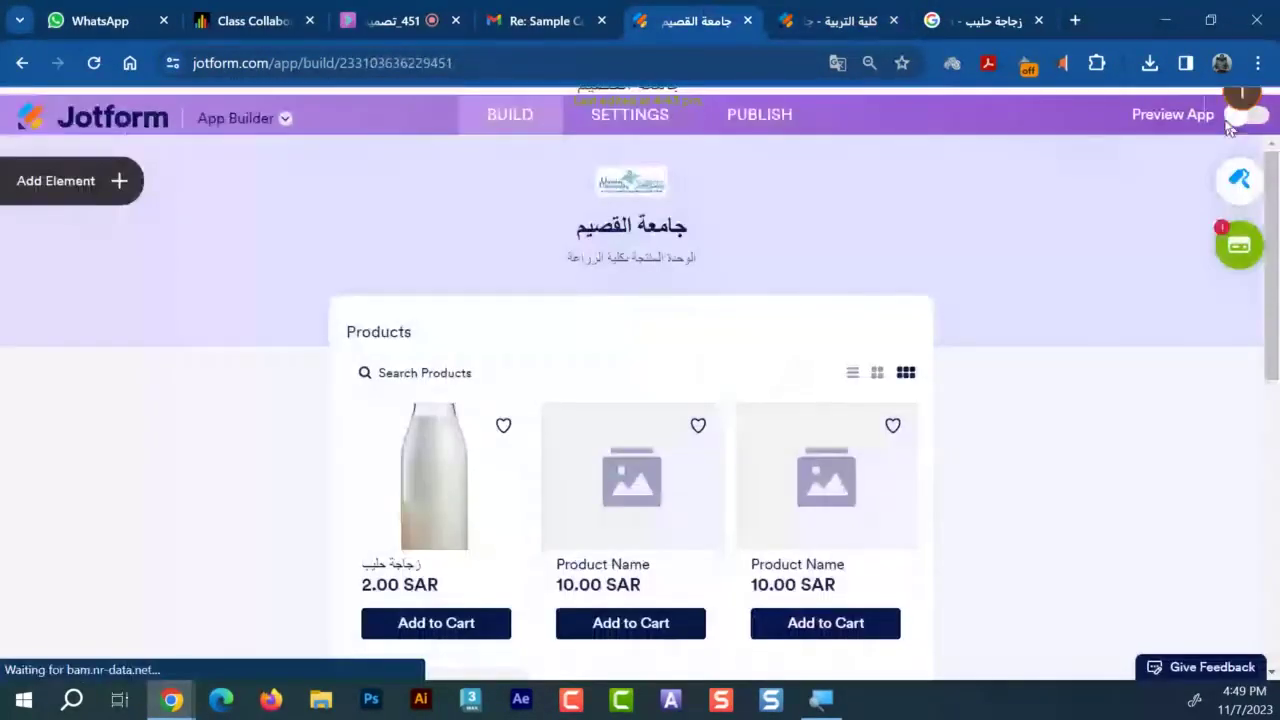
Switch to the Blackboard Collaborate session and read the latest participant chat messages one by one
{"action": "key", "text": "ctrl+3"}
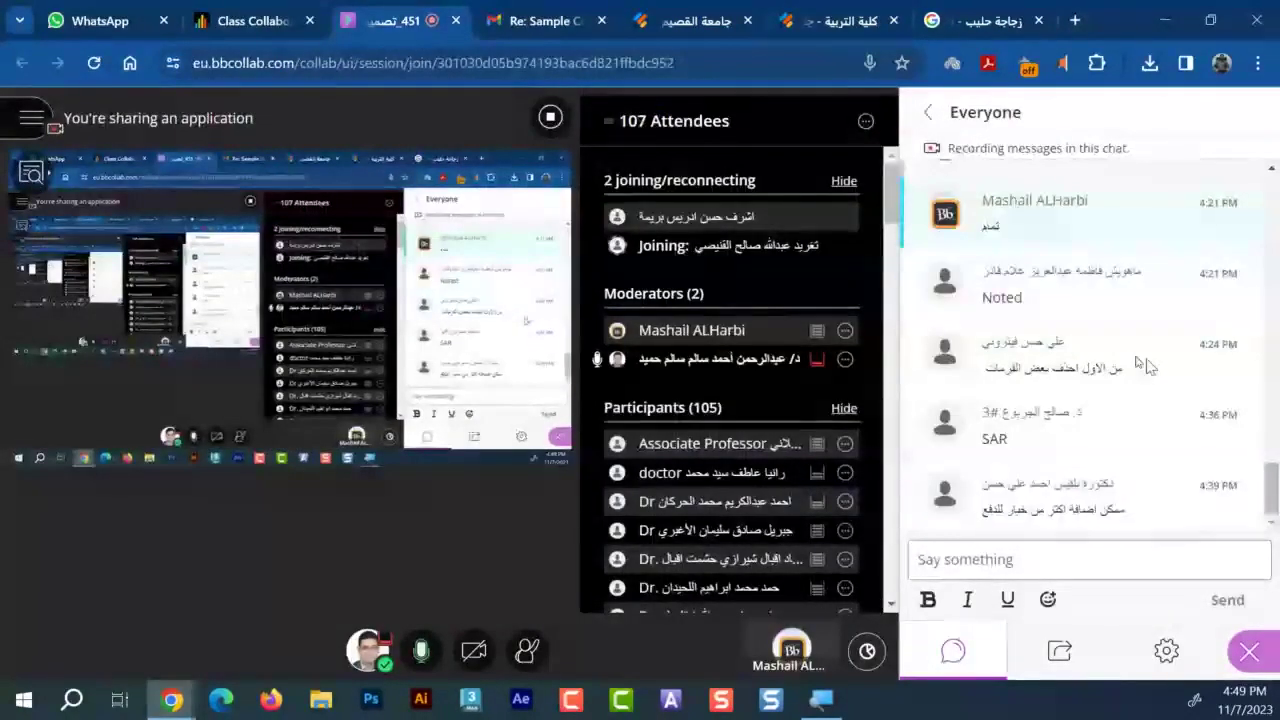
{"action": "double_click", "coordinate": [992, 437]}
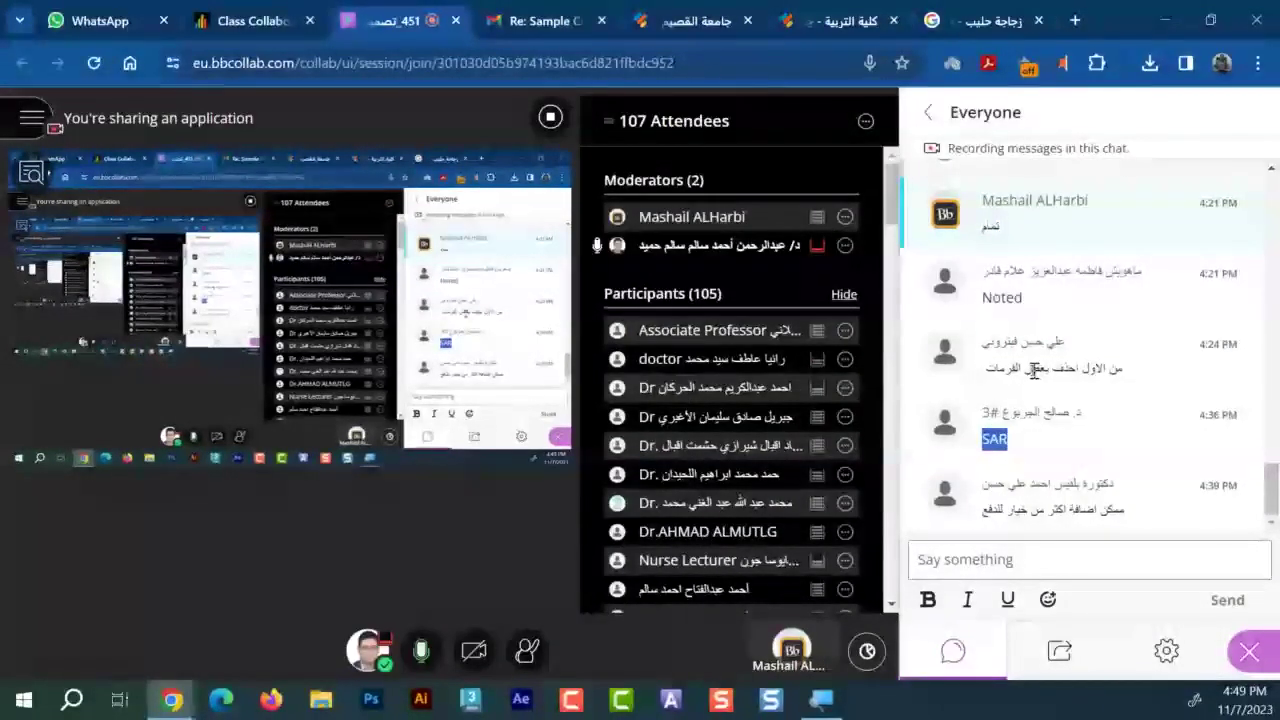
{"action": "left_click_drag", "start_coordinate": [1026, 404], "coordinate": [968, 376]}
{"action": "double_click", "coordinate": [990, 369]}
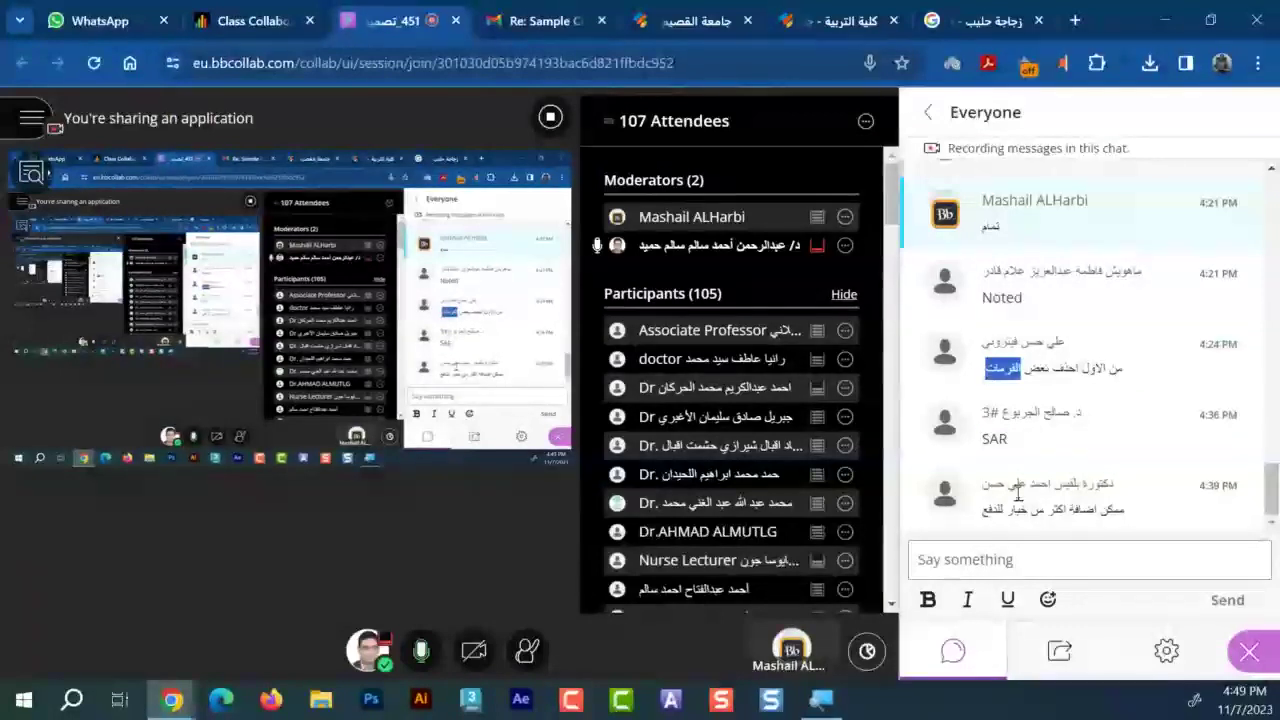
{"action": "triple_click", "coordinate": [1064, 370]}
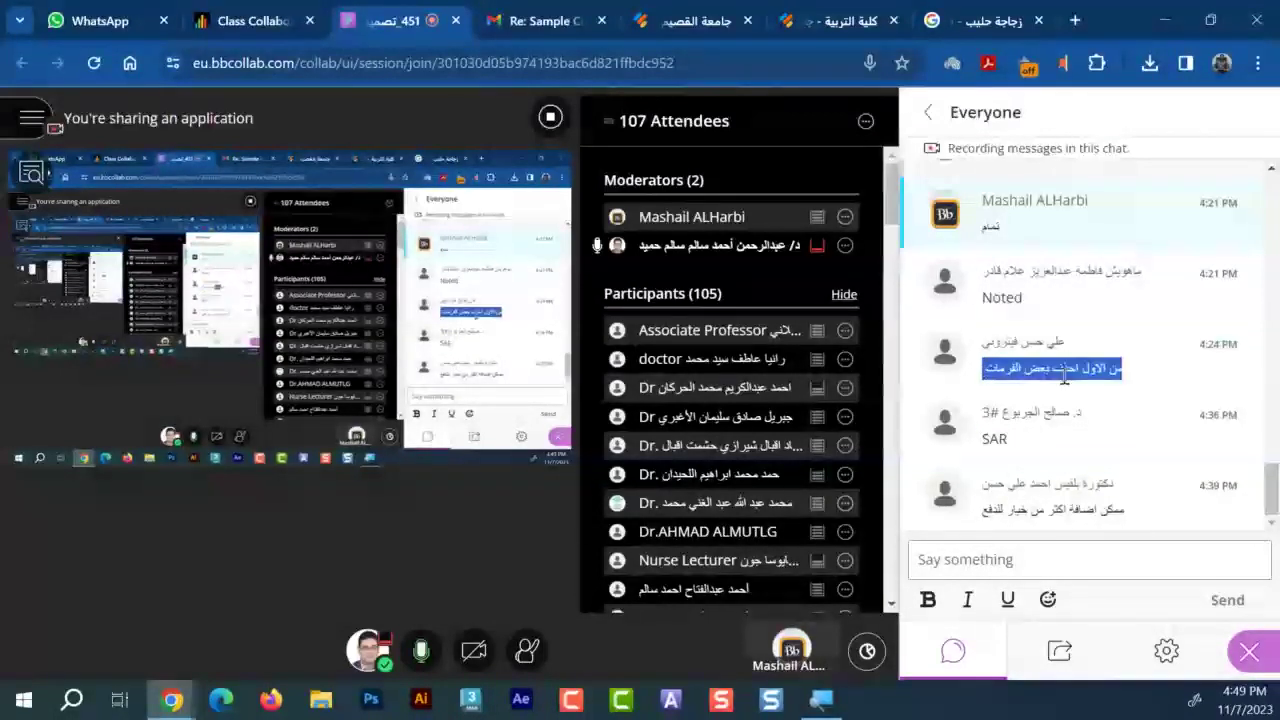
{"action": "triple_click", "coordinate": [1055, 508]}
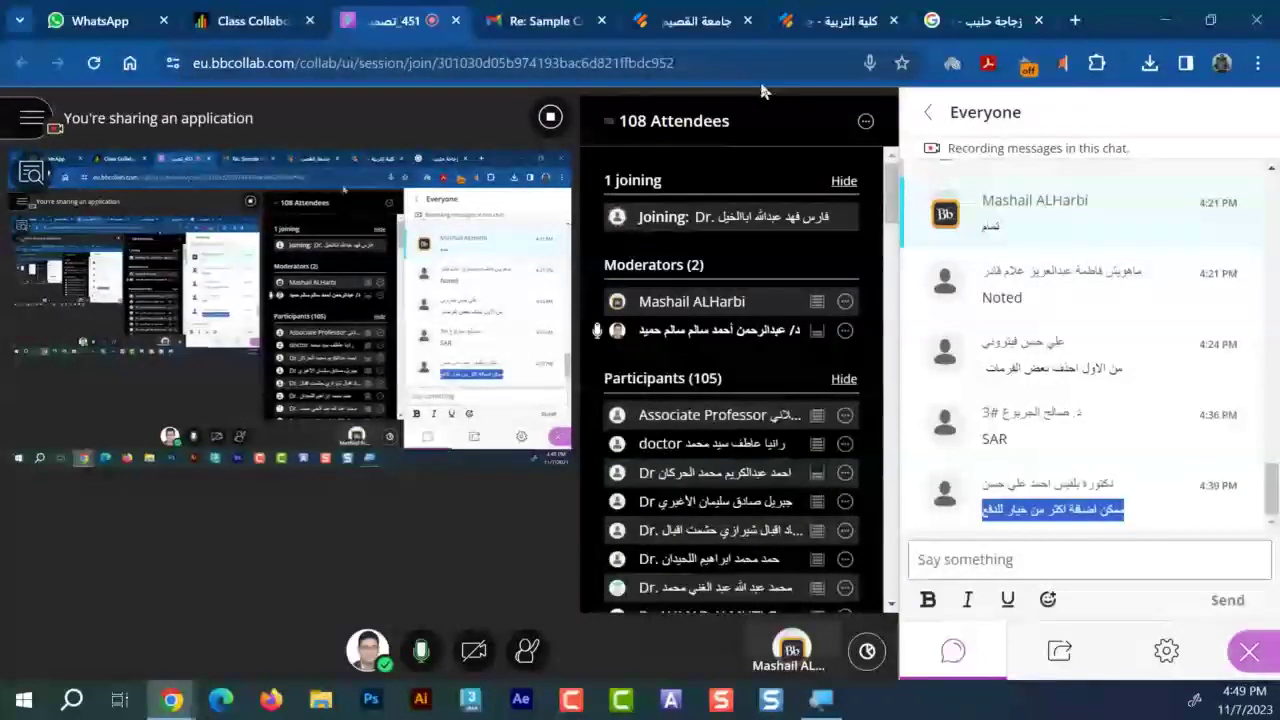
Return to the جامعة القصيم store app, open its store payment properties, and look over the product list and payment settings
{"action": "left_click", "coordinate": [681, 14]}
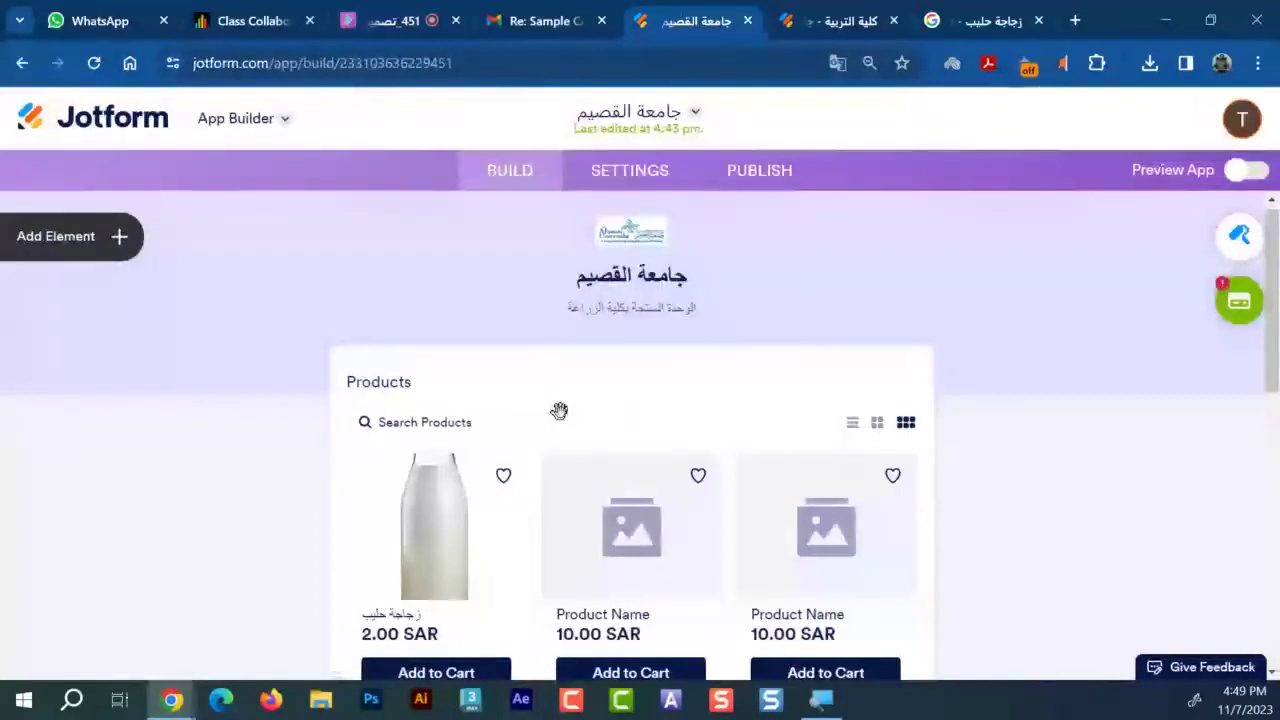
{"action": "scroll", "coordinate": [559, 411], "scroll_direction": "down", "scroll_amount": 3}
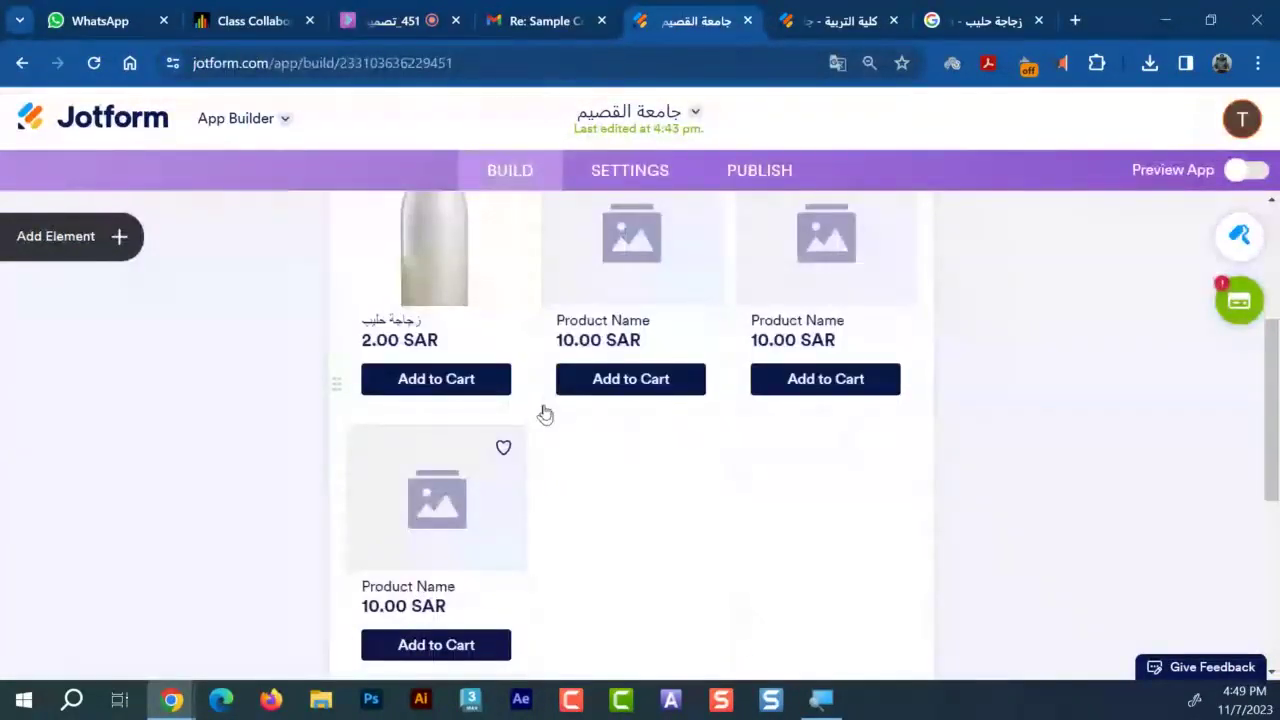
{"action": "left_click", "coordinate": [1239, 302]}
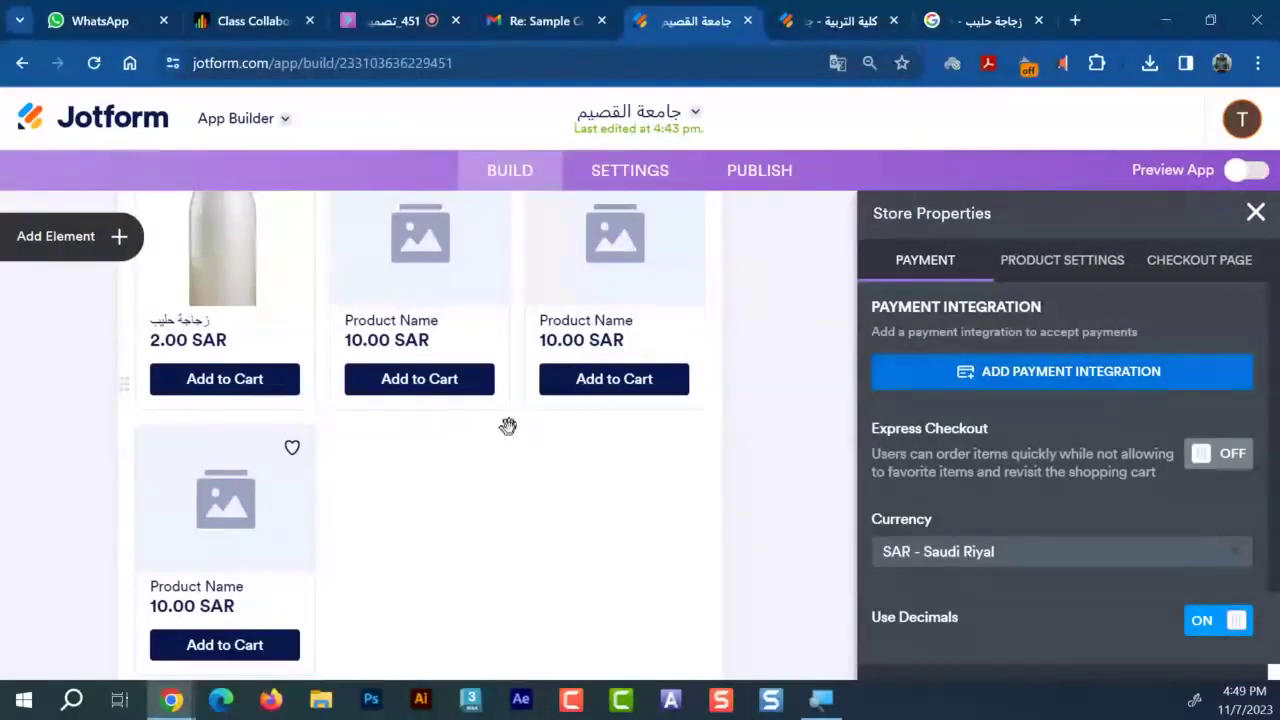
{"action": "scroll", "coordinate": [597, 434], "scroll_direction": "up", "scroll_amount": 2}
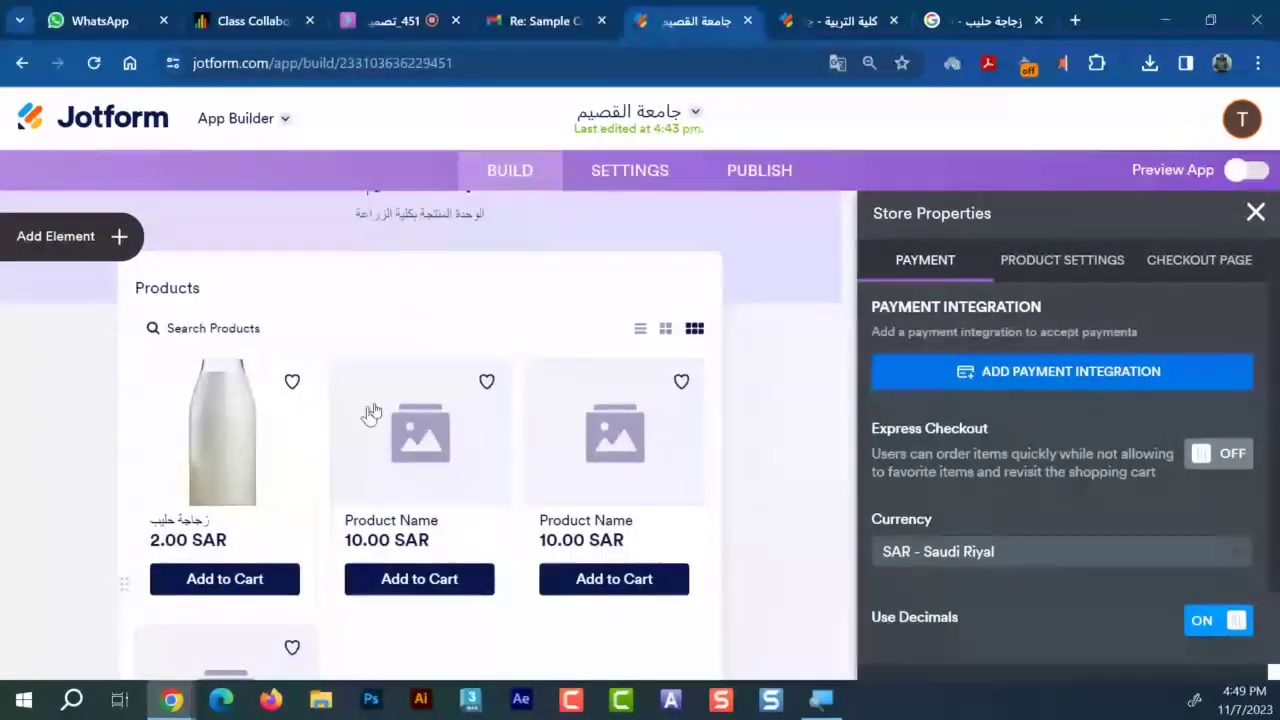
{"action": "scroll", "coordinate": [365, 497], "scroll_direction": "down", "scroll_amount": 1}
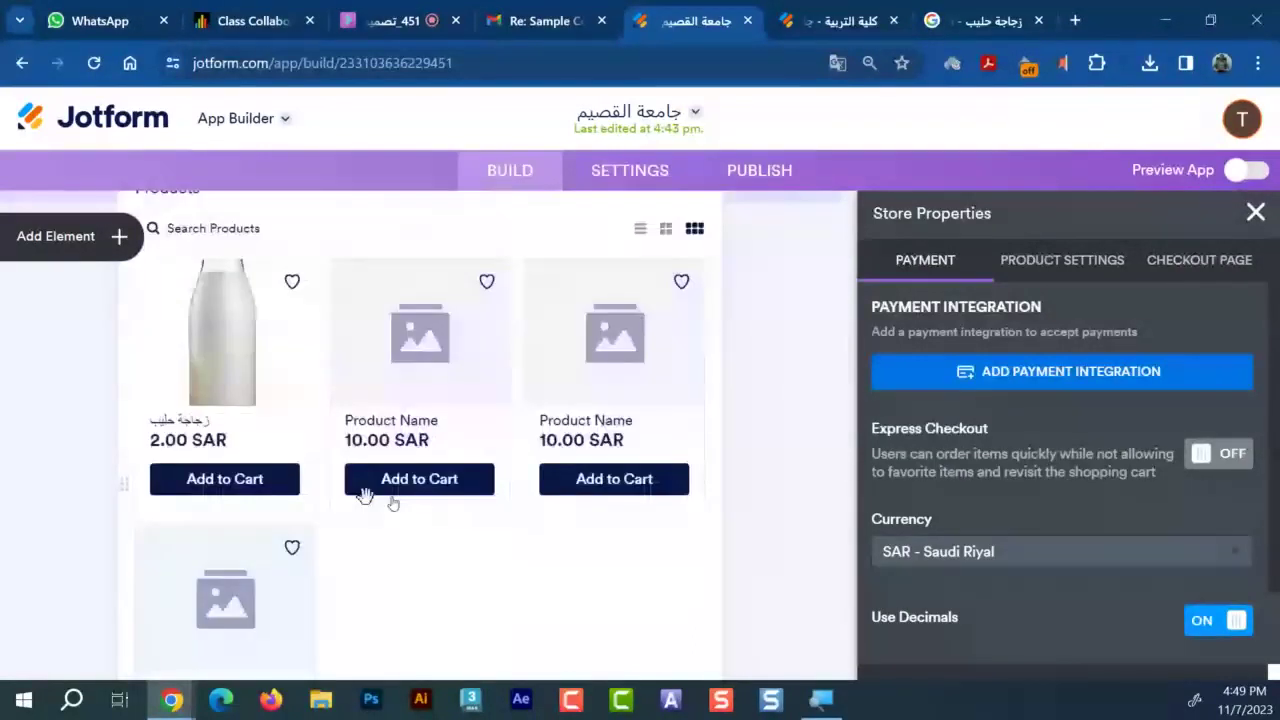
{"action": "scroll", "coordinate": [913, 470], "scroll_direction": "down", "scroll_amount": 1}
{"action": "scroll", "coordinate": [300, 471], "scroll_direction": "up", "scroll_amount": 2}
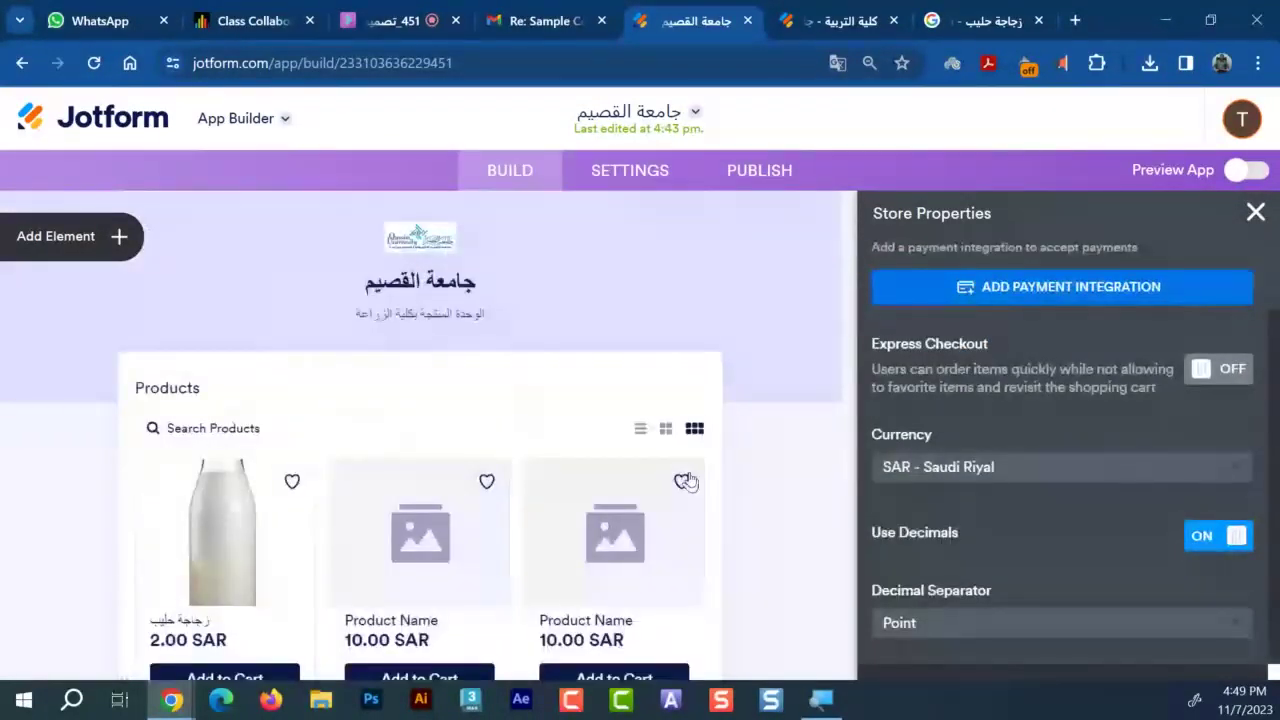
{"action": "scroll", "coordinate": [584, 449], "scroll_direction": "down", "scroll_amount": 2}
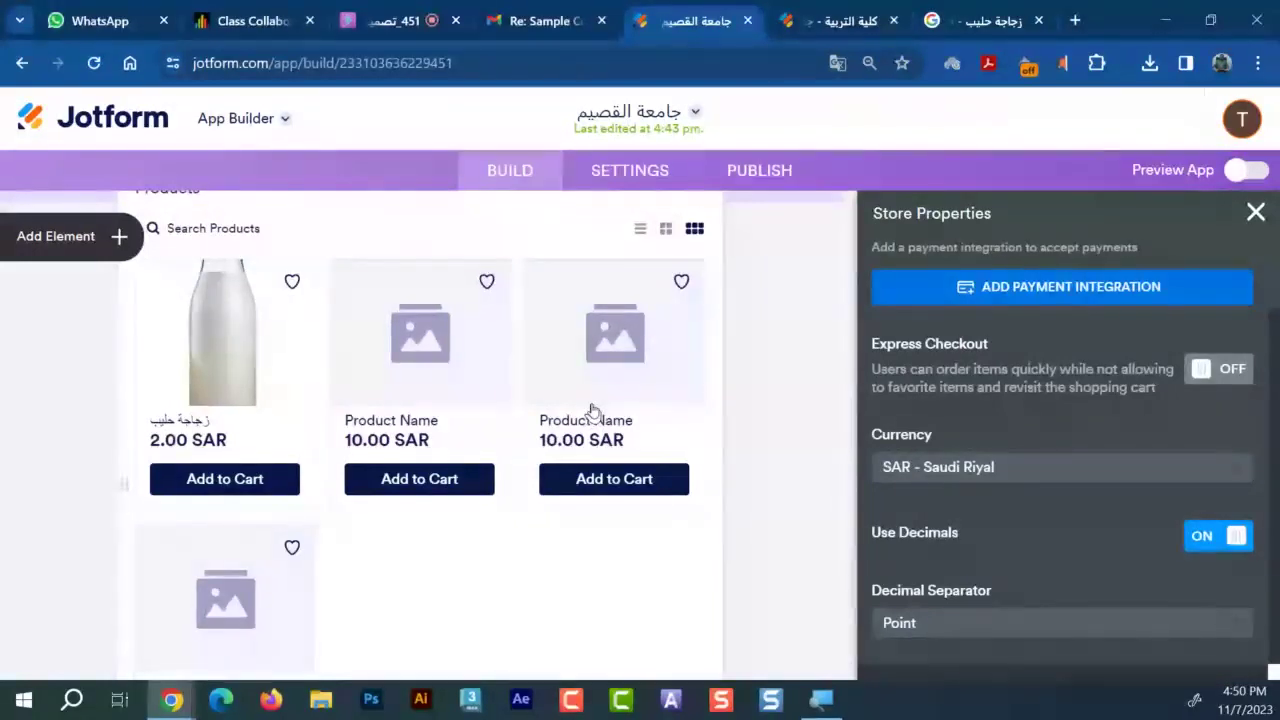
{"action": "scroll", "coordinate": [855, 523], "scroll_direction": "down", "scroll_amount": 1}
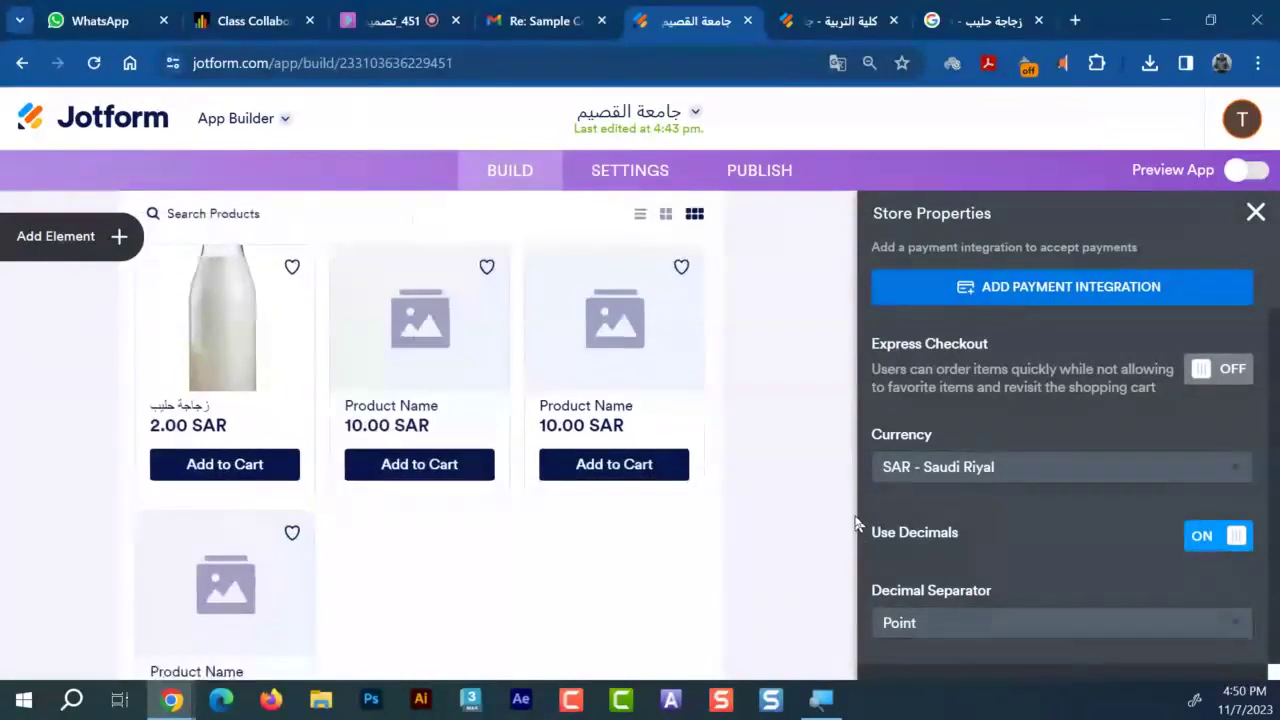
{"action": "scroll", "coordinate": [313, 393], "scroll_direction": "up", "scroll_amount": 1}
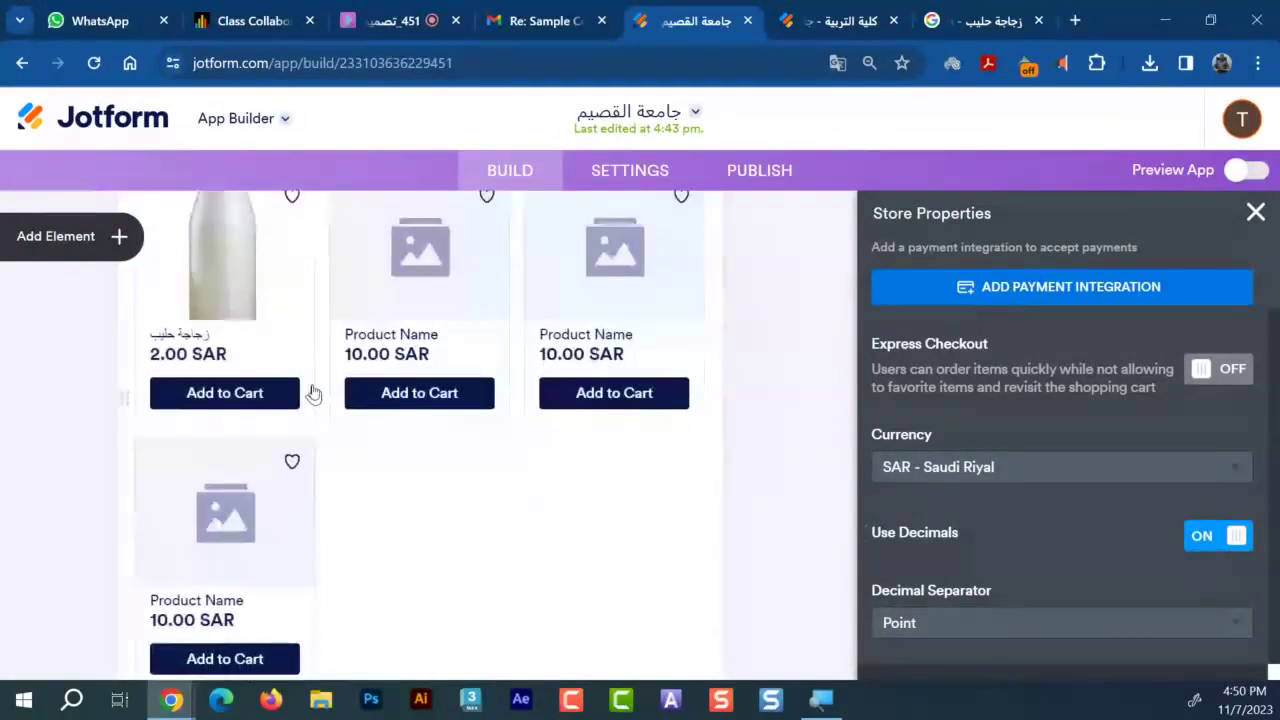
{"action": "scroll", "coordinate": [313, 393], "scroll_direction": "up", "scroll_amount": 2}
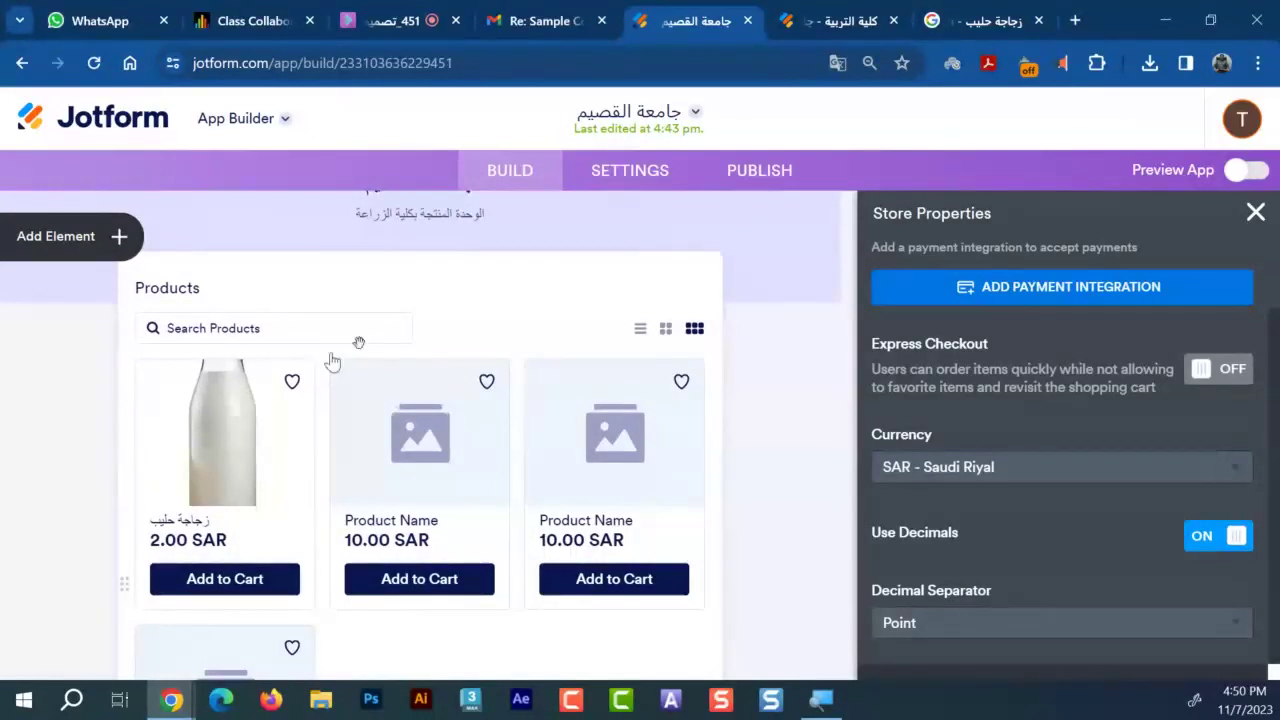
Switch to WhatsApp, view the training schedule image in the course group chat, and return to the store app
{"action": "left_click", "coordinate": [127, 12]}
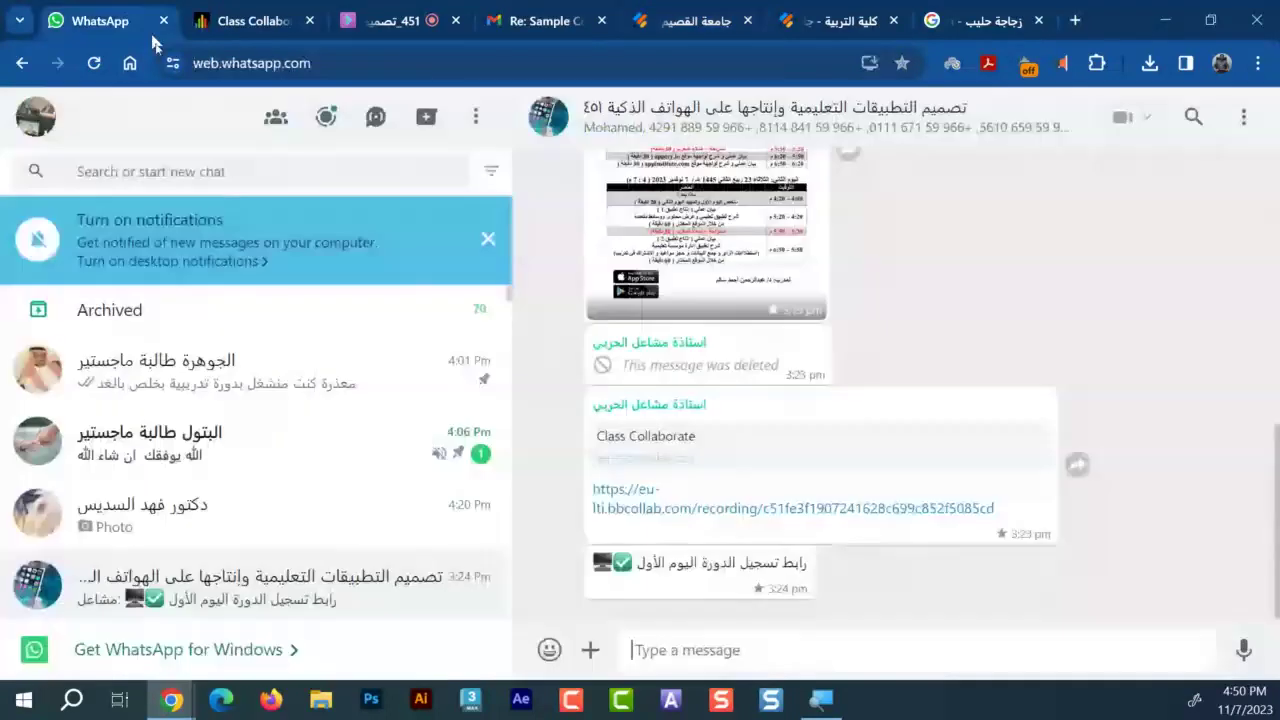
{"action": "left_click", "coordinate": [754, 215]}
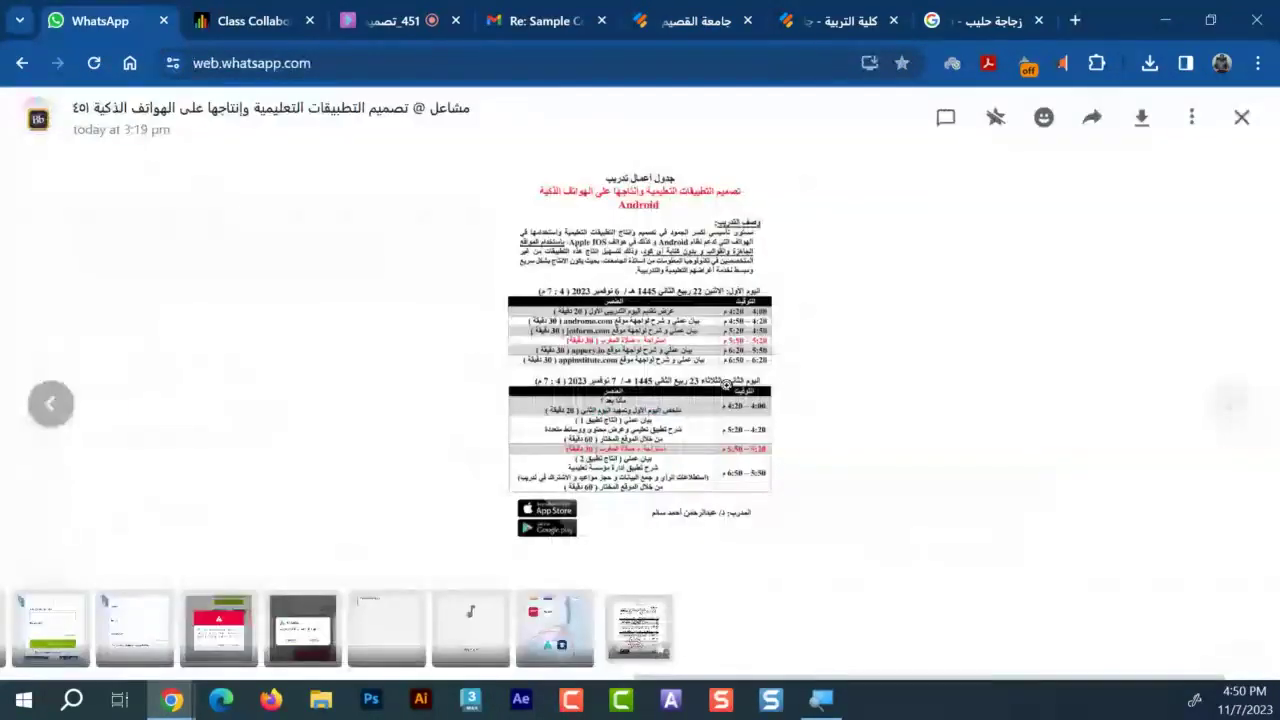
{"action": "left_click", "coordinate": [725, 385]}
{"action": "left_click", "coordinate": [875, 409]}
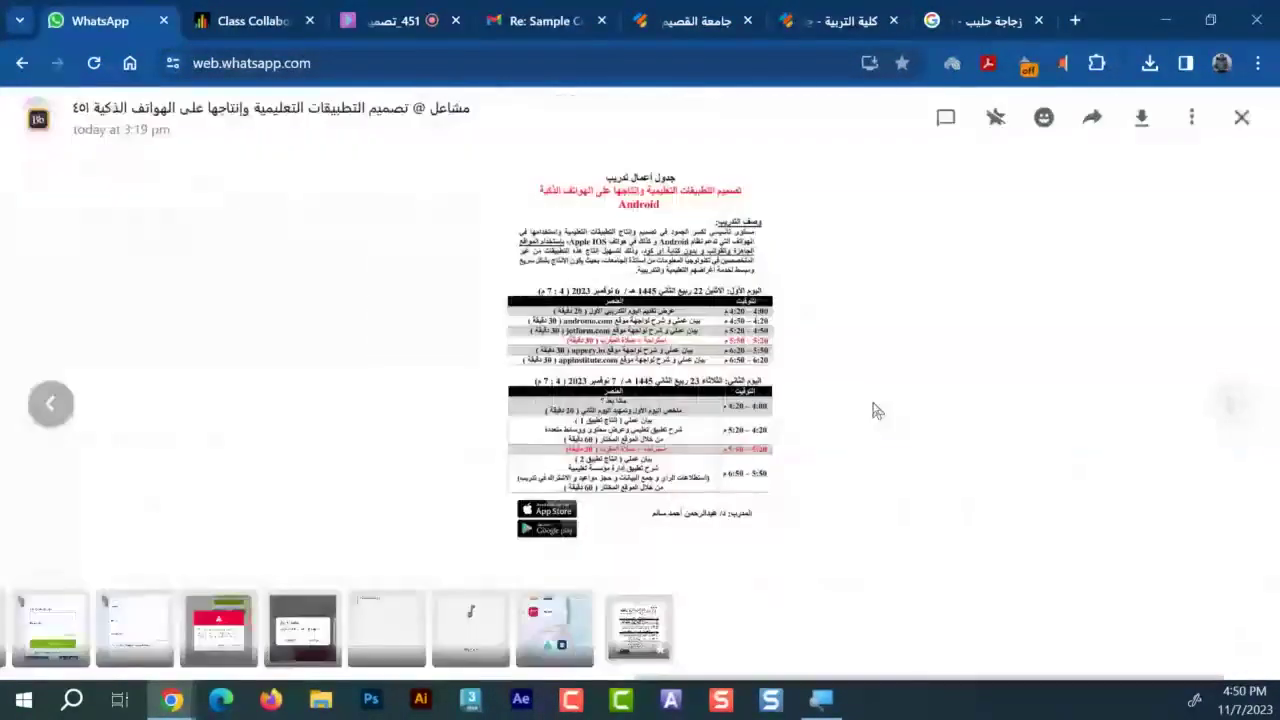
{"action": "key", "text": "Escape"}
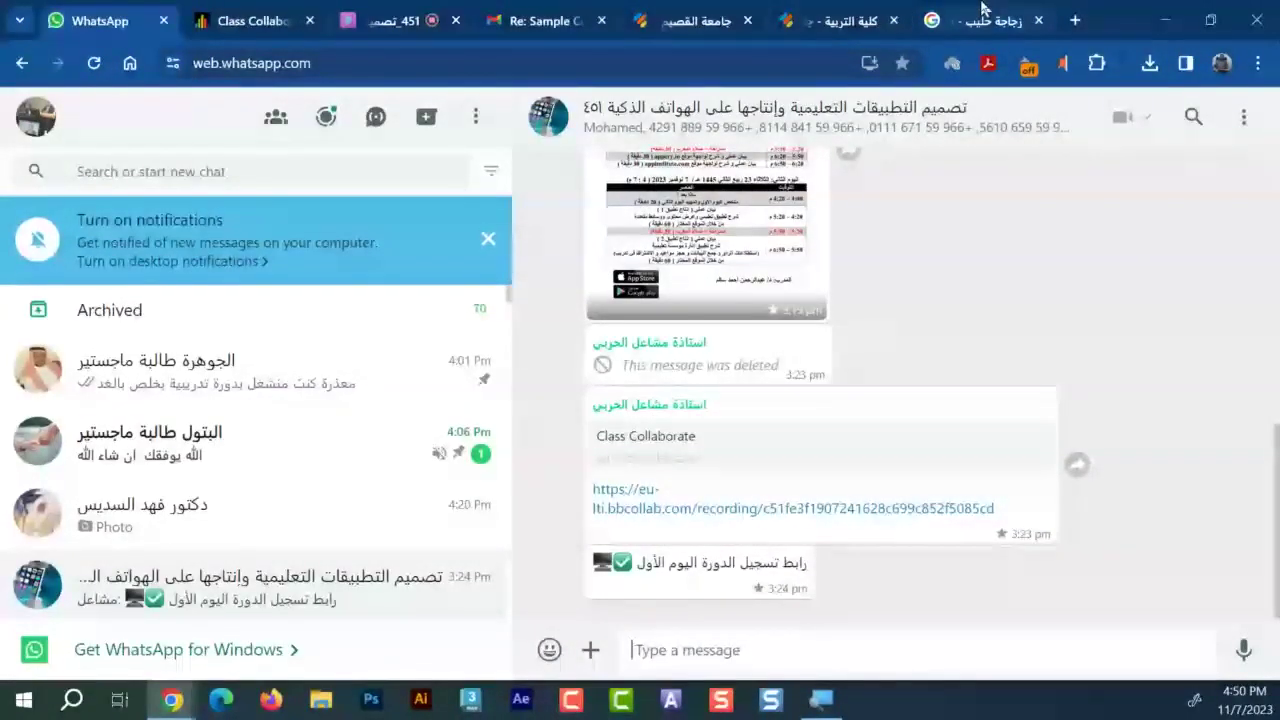
{"action": "left_click", "coordinate": [640, 12]}
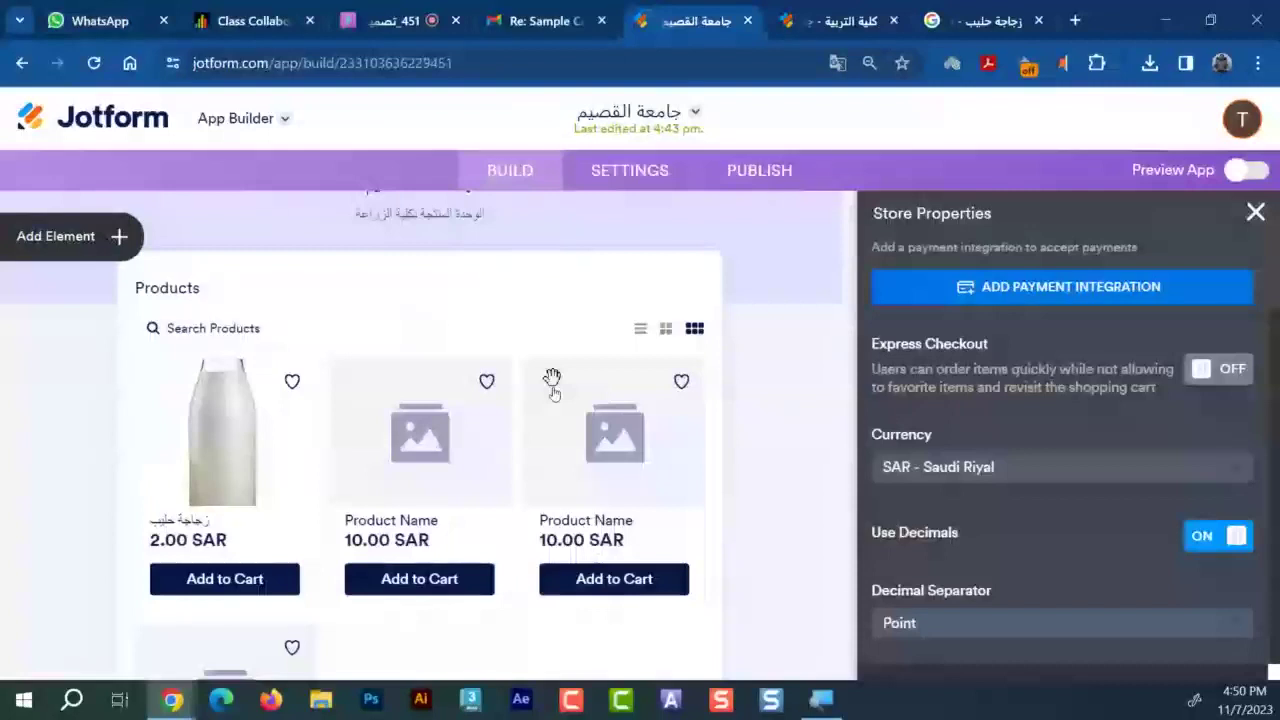
Post a separator line of dashes in the Everyone chat of the Blackboard Collaborate session
{"action": "left_click", "coordinate": [420, 20]}
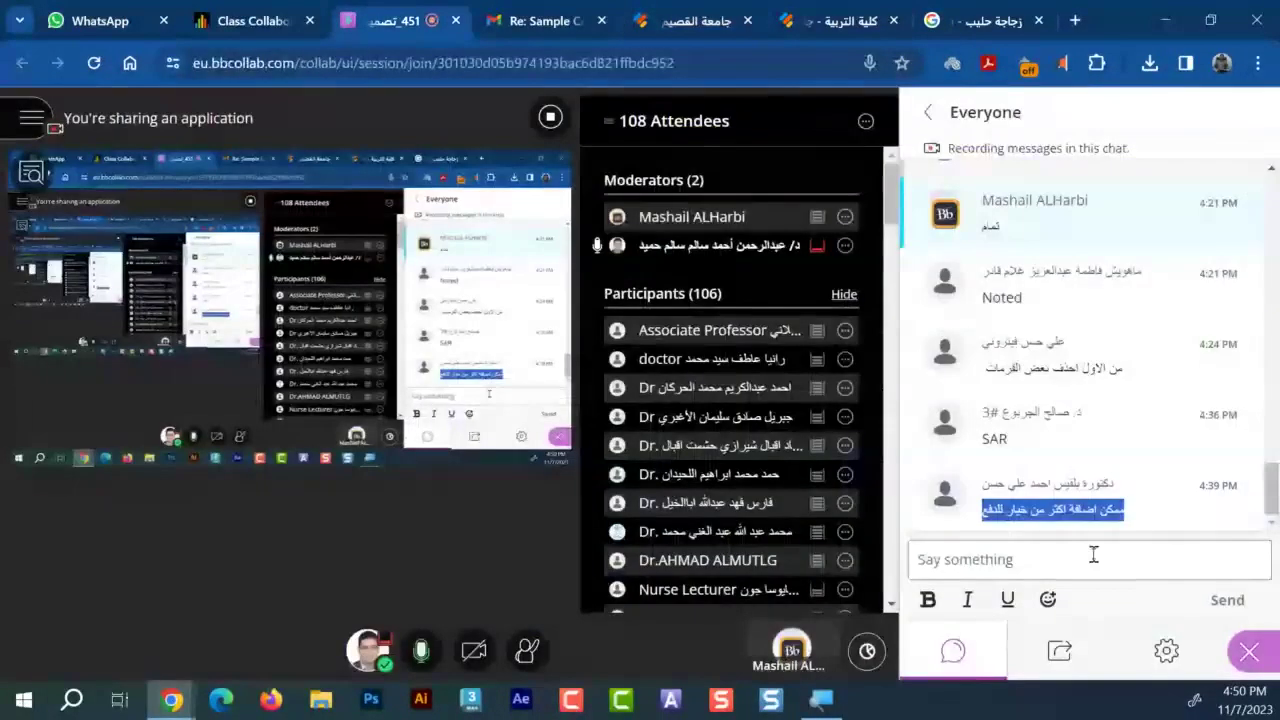
{"action": "left_click", "coordinate": [1125, 558]}
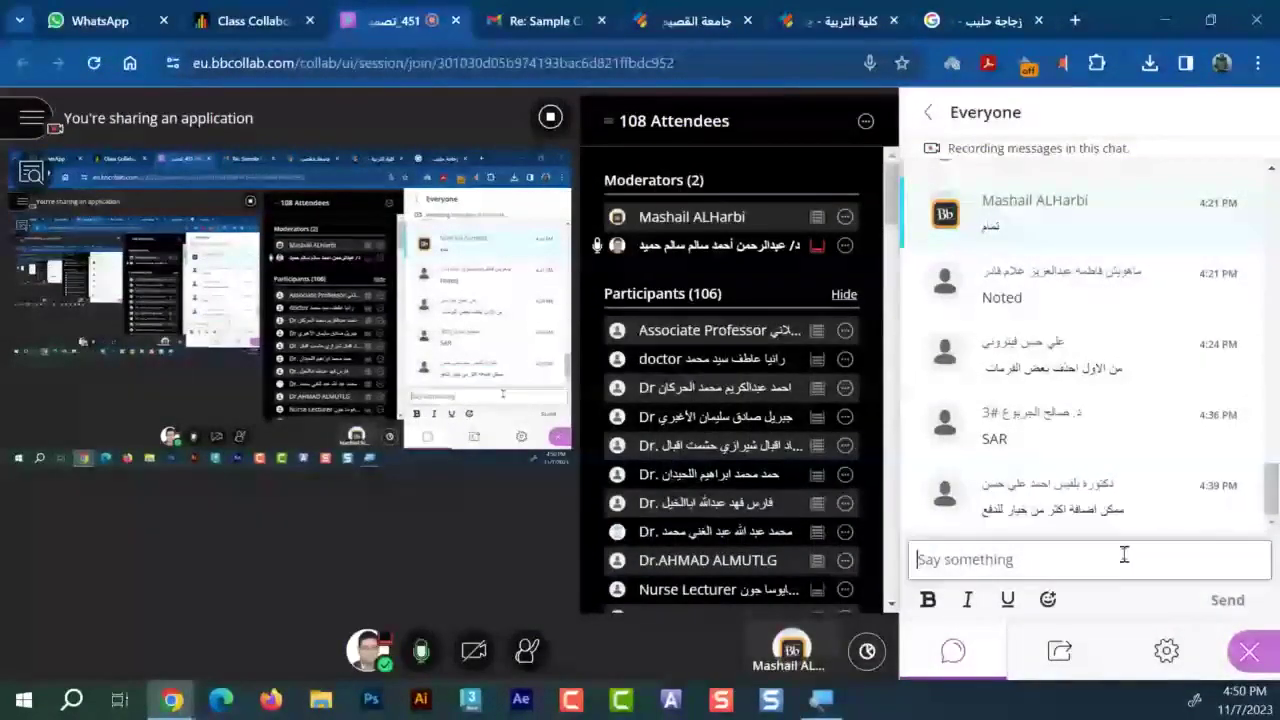
{"action": "type", "text": "------------------"}
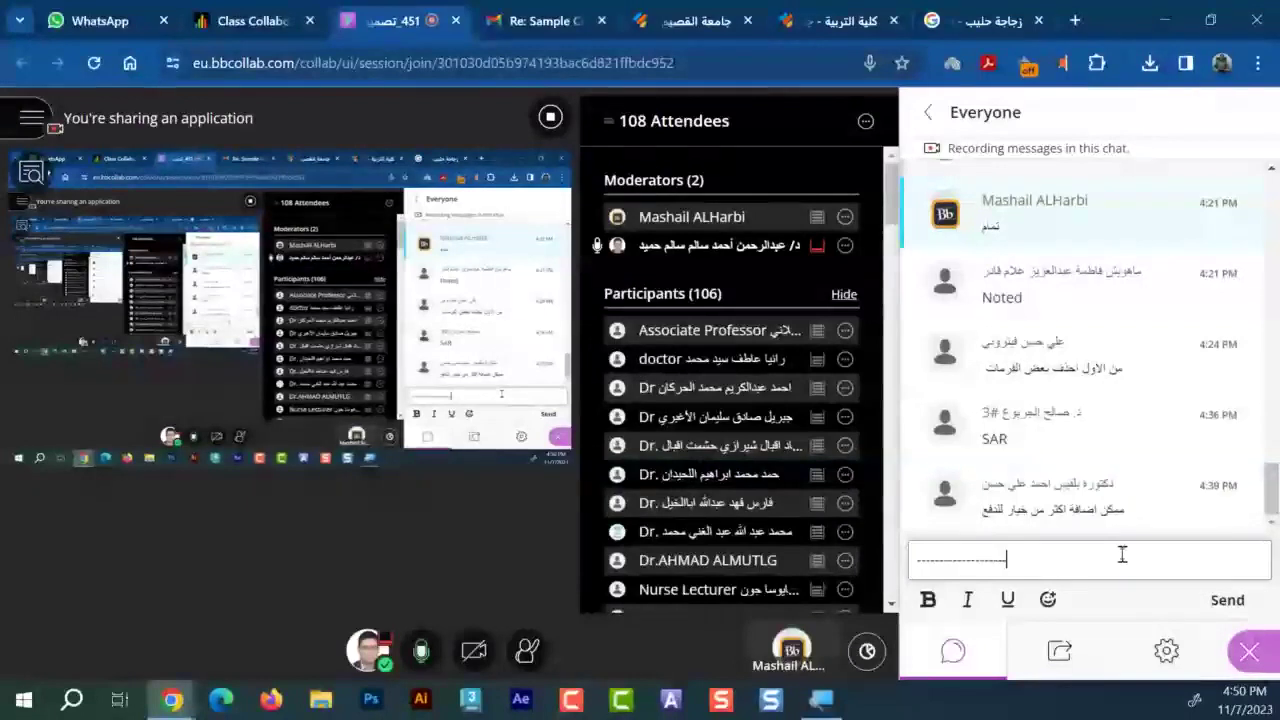
{"action": "key", "text": "Return"}
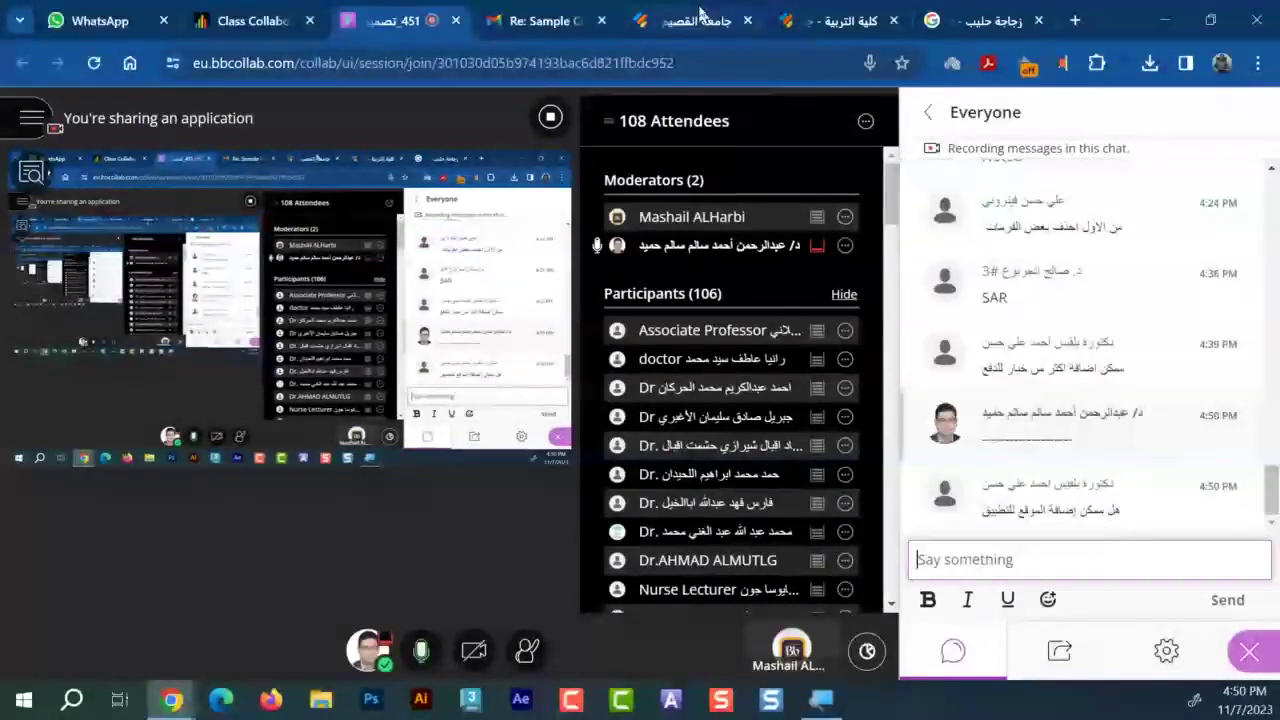
Return to the جامعة القصيم store app and add a new page directly below the product list
{"action": "left_click", "coordinate": [700, 14]}
{"action": "scroll", "coordinate": [620, 243], "scroll_direction": "up", "scroll_amount": 1}
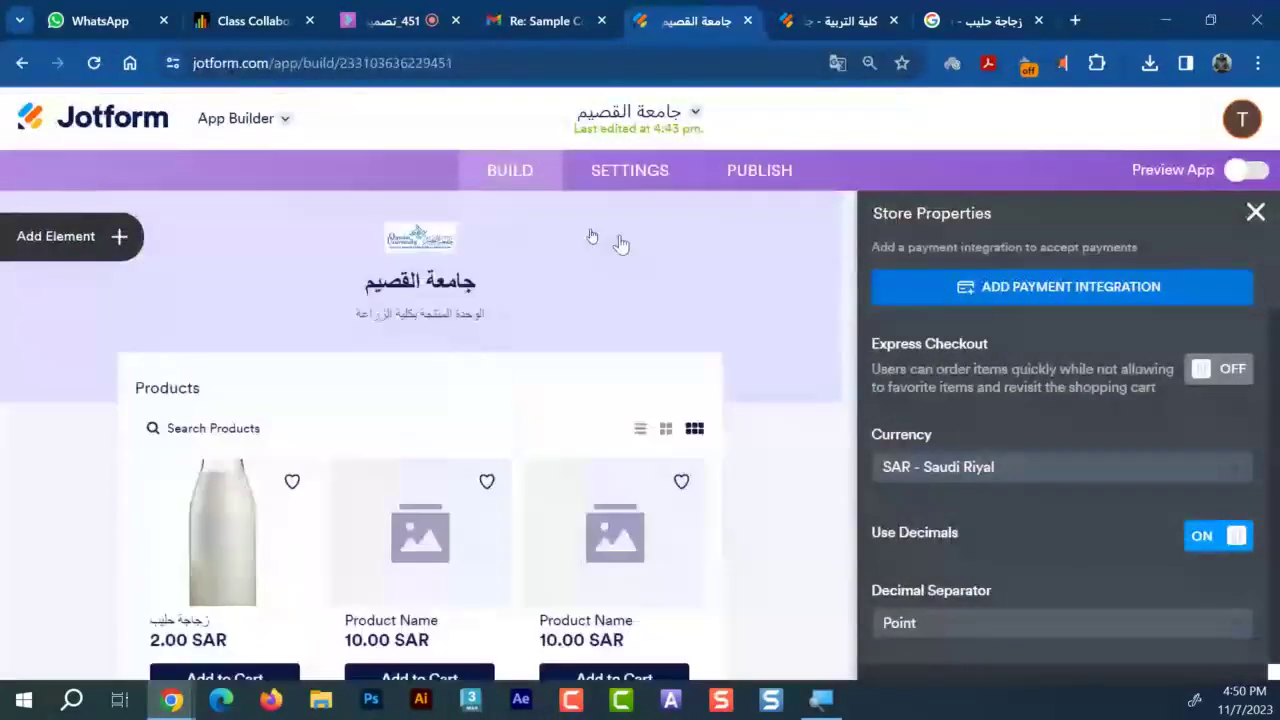
{"action": "scroll", "coordinate": [639, 484], "scroll_direction": "down", "scroll_amount": 3}
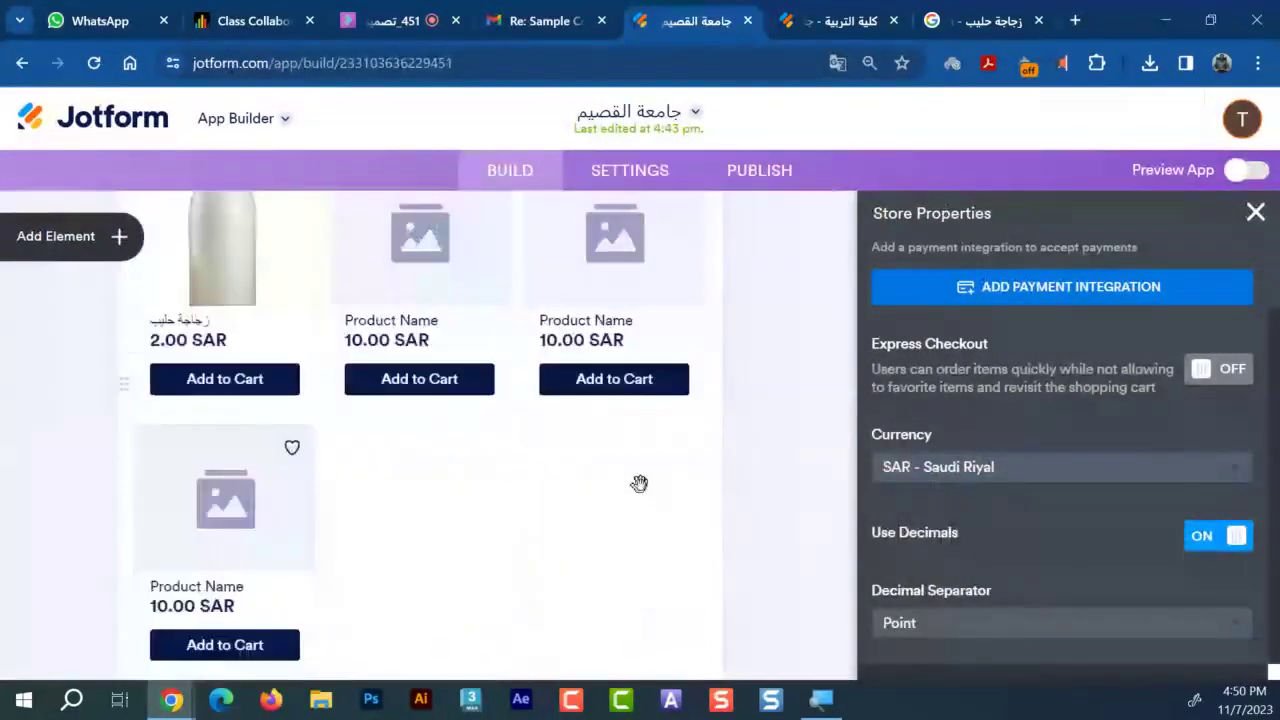
{"action": "scroll", "coordinate": [640, 490], "scroll_direction": "down", "scroll_amount": 1}
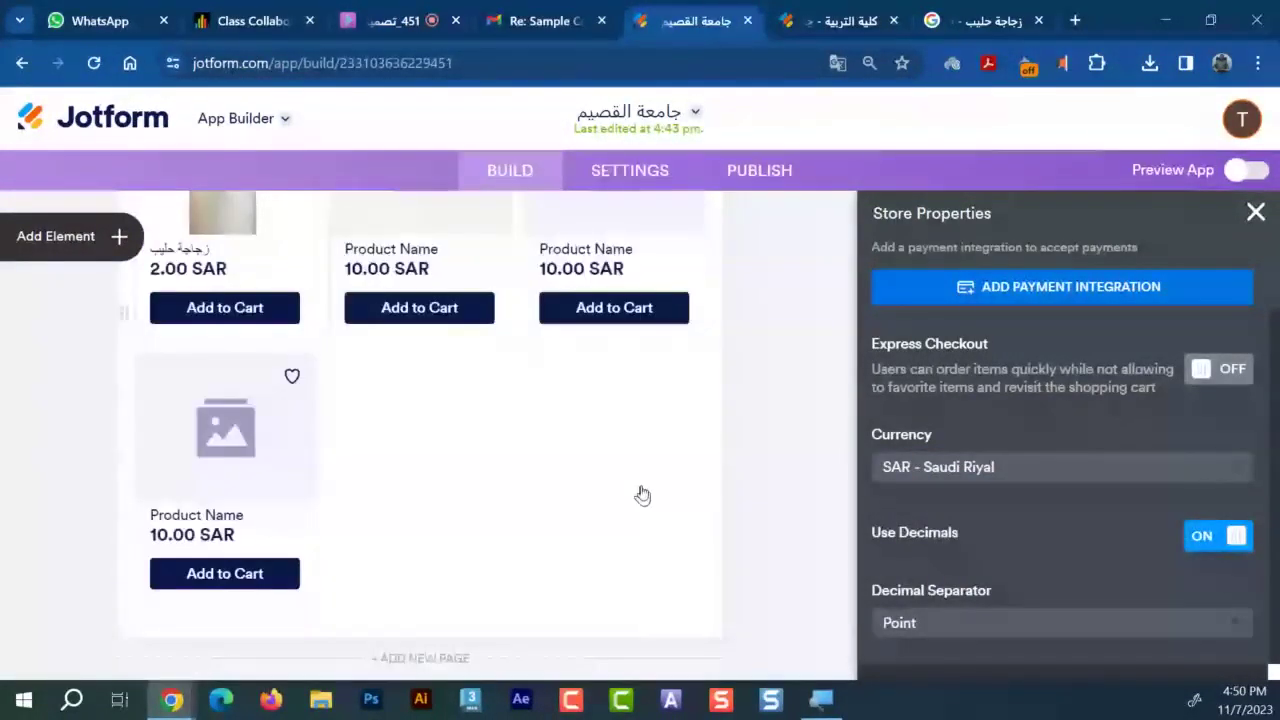
{"action": "scroll", "coordinate": [642, 496], "scroll_direction": "down", "scroll_amount": 2}
{"action": "left_click", "coordinate": [441, 432]}
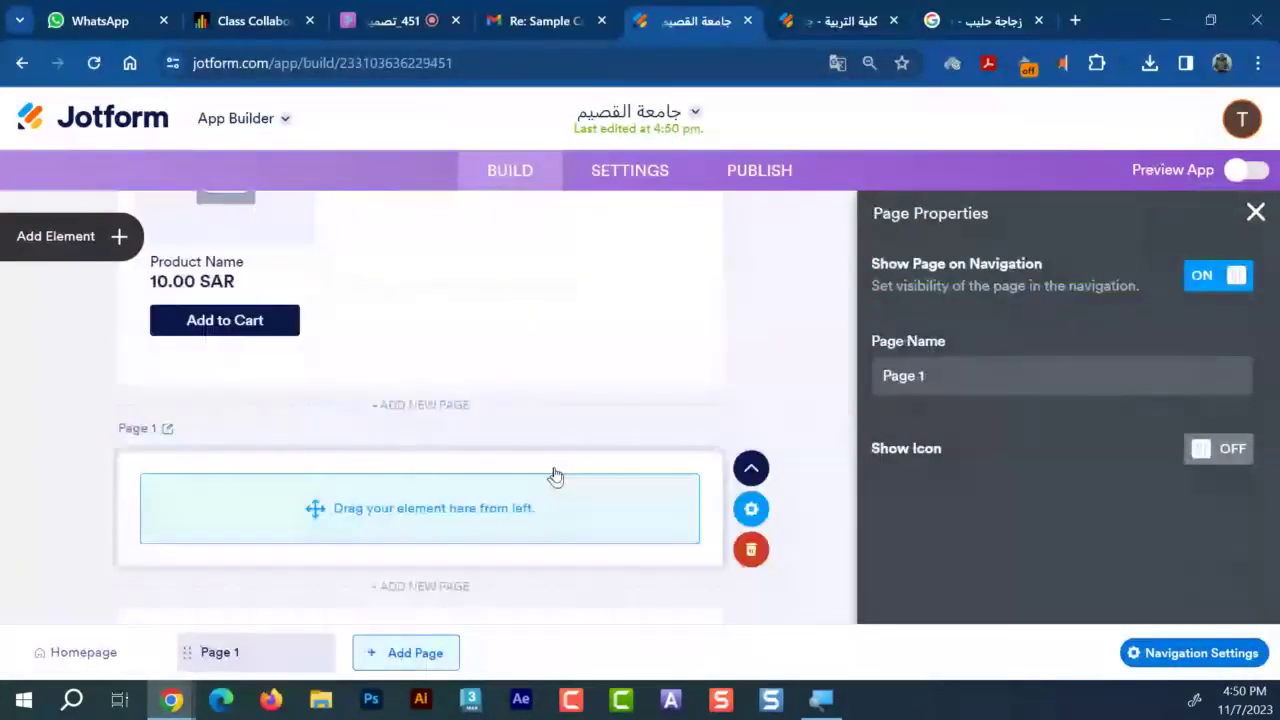
Add a Form element to the empty Page 1, using the Sample Course Evaluation Form
{"action": "left_click", "coordinate": [88, 245]}
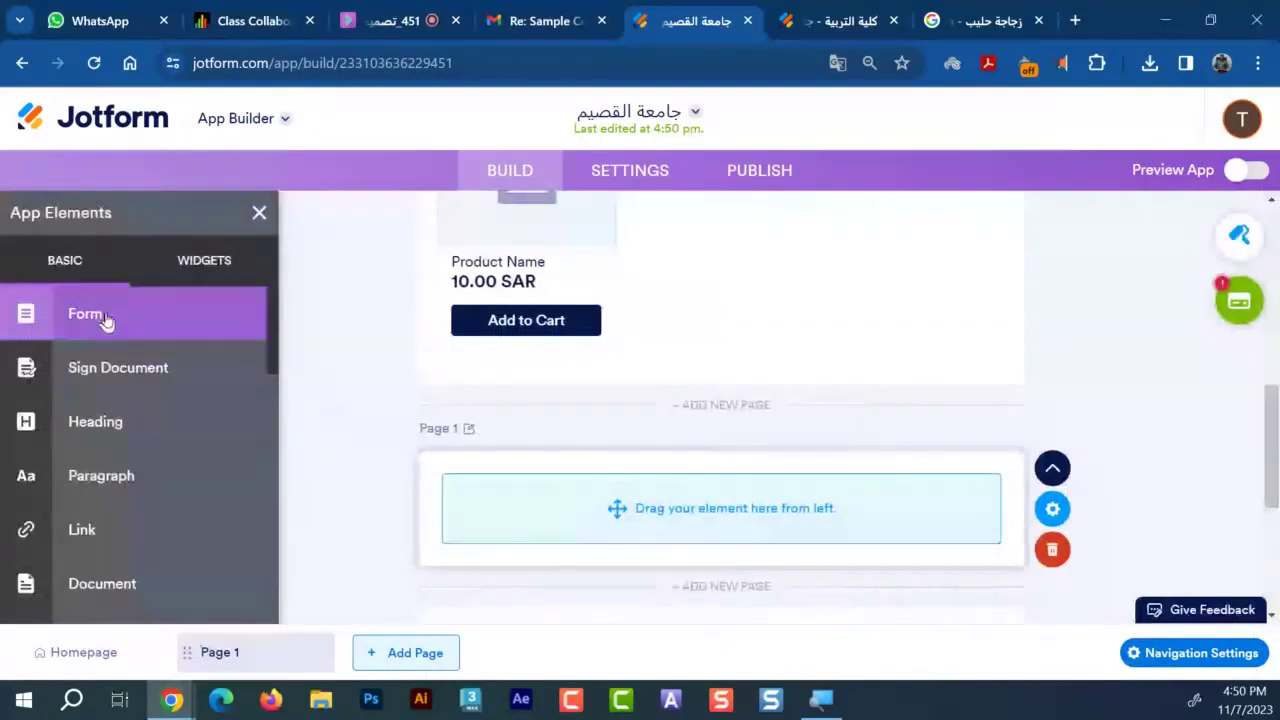
{"action": "left_click_drag", "start_coordinate": [551, 496], "coordinate": [731, 488]}
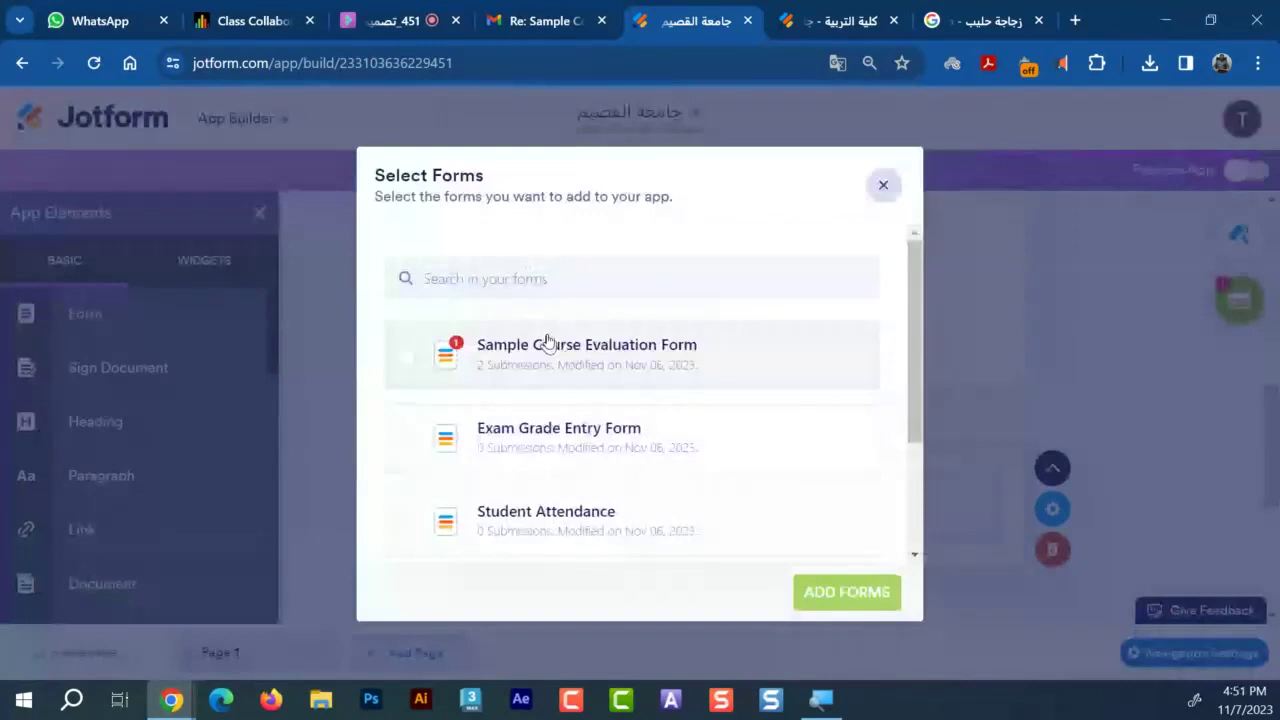
{"action": "left_click", "coordinate": [548, 341]}
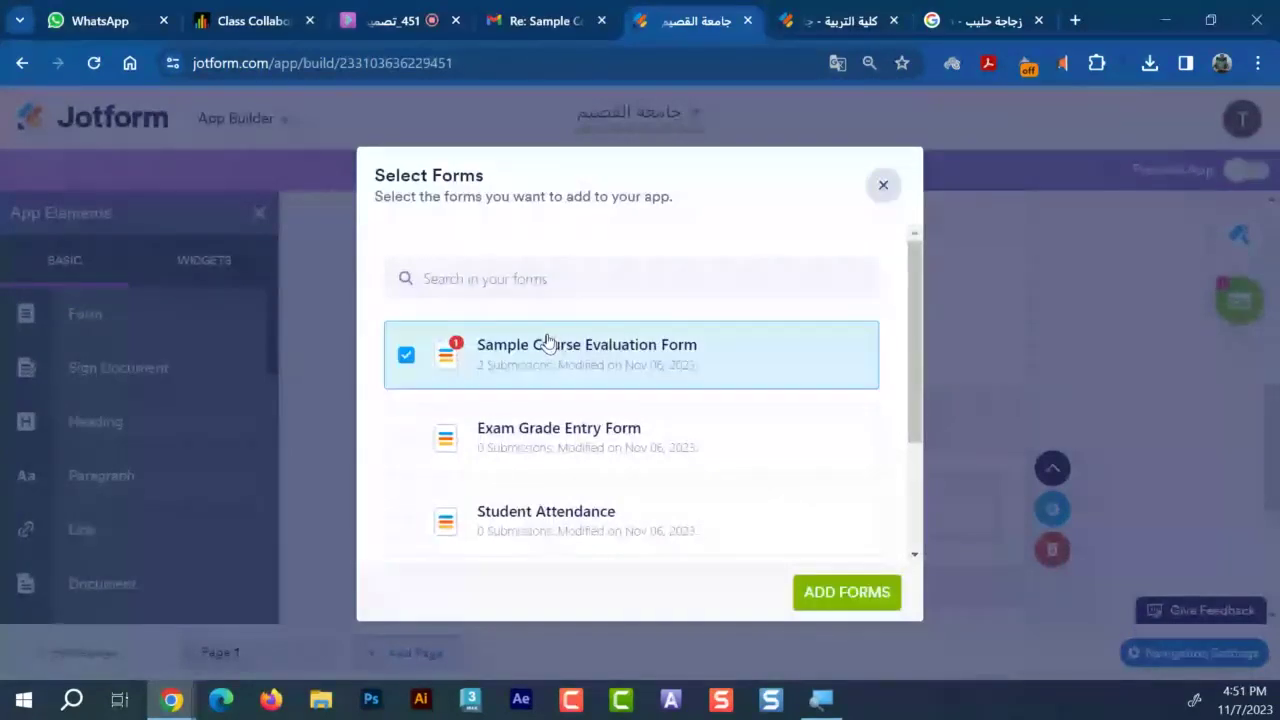
{"action": "left_click", "coordinate": [852, 598]}
{"action": "scroll", "coordinate": [855, 603], "scroll_direction": "down", "scroll_amount": 1}
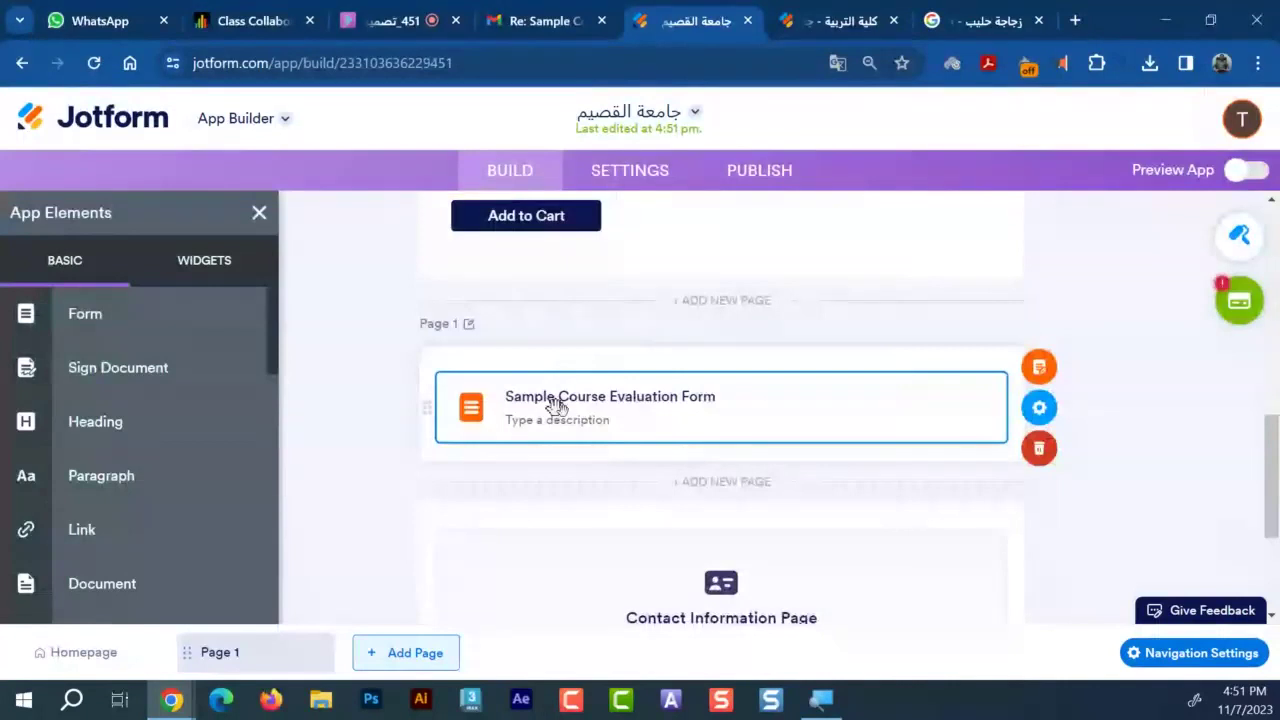
Open the Sample Course Evaluation Form in the form builder, return to the app, and open the form element's properties
{"action": "left_click", "coordinate": [1038, 367]}
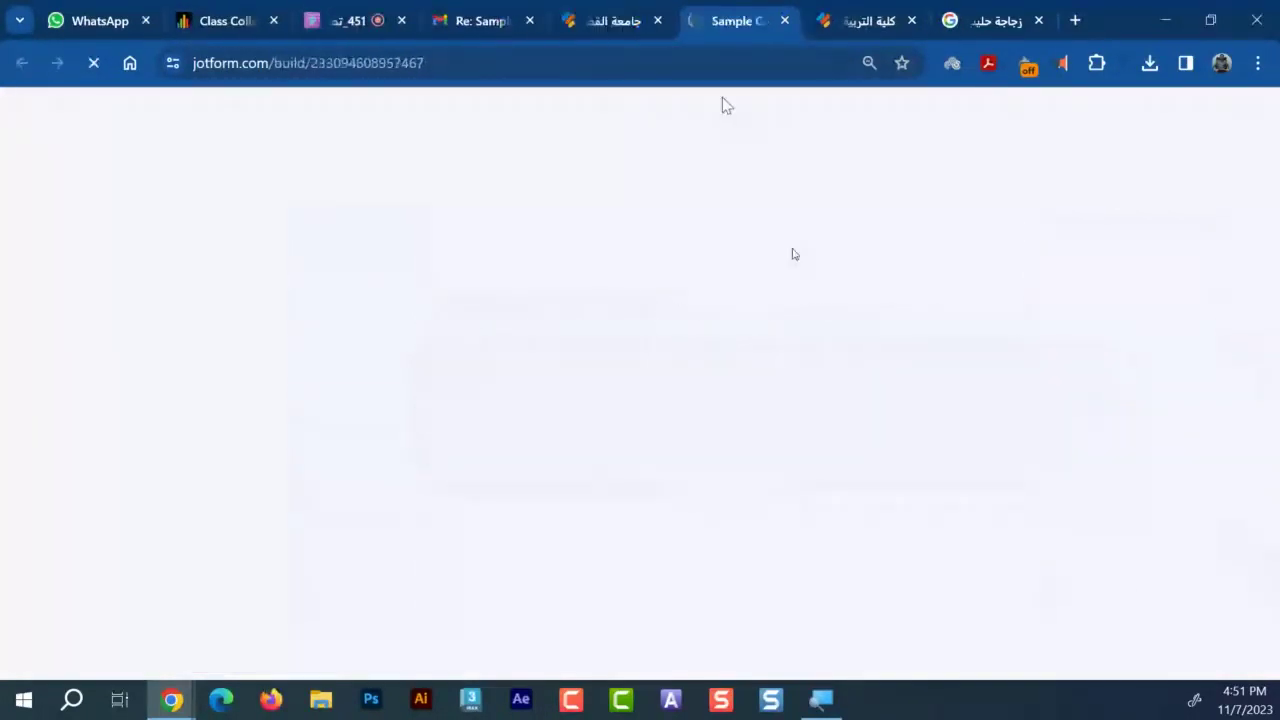
{"action": "left_click", "coordinate": [613, 20]}
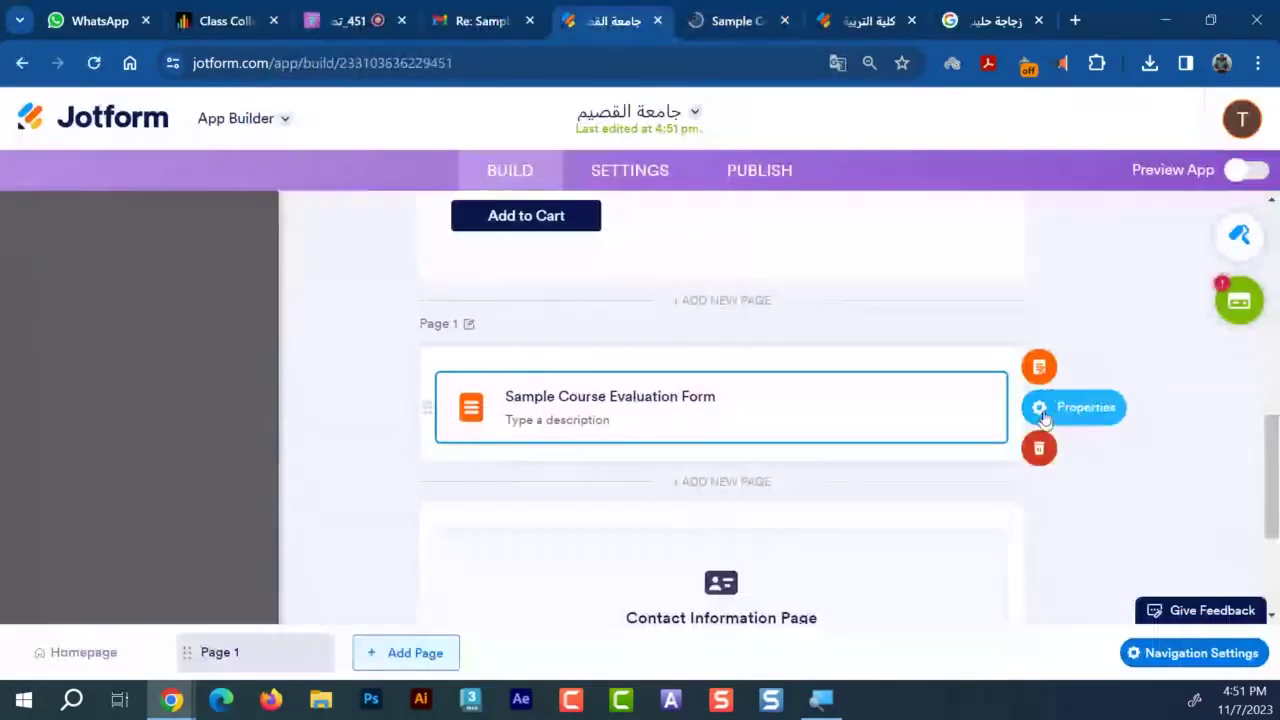
{"action": "left_click", "coordinate": [1040, 406]}
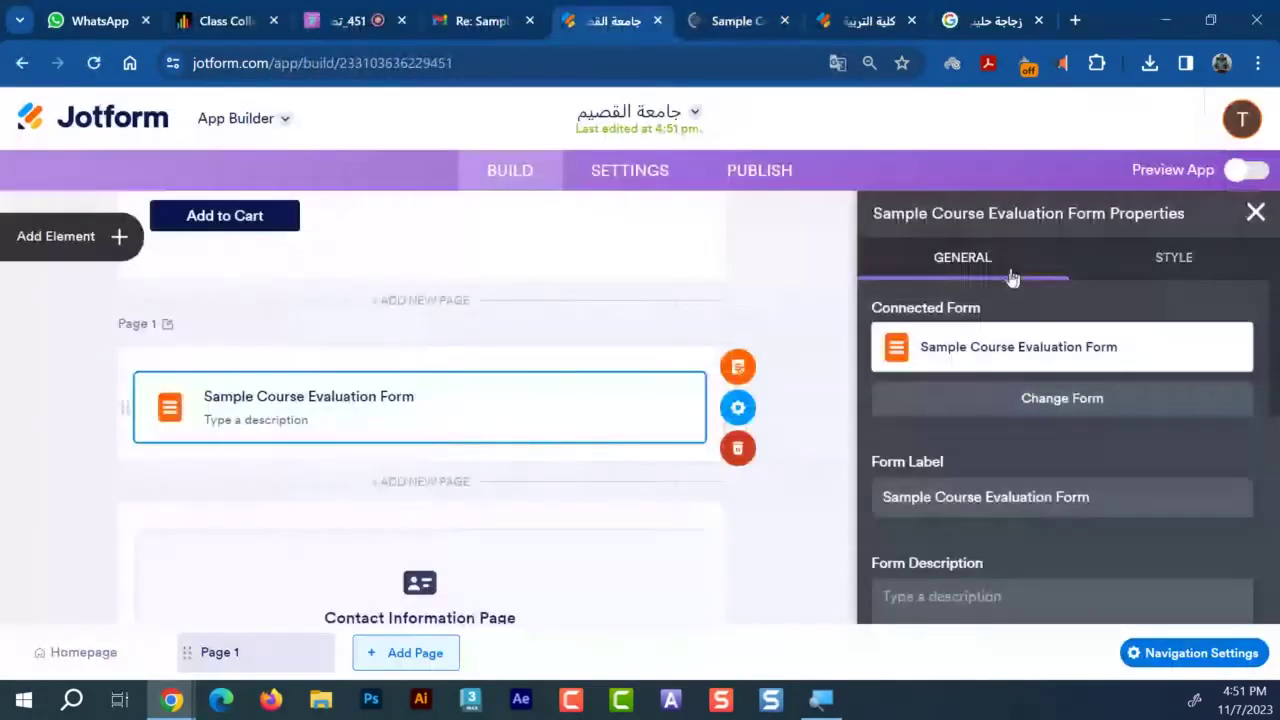
Examine the element's connected form and the list of replacement forms, and close the list without changing the form
{"action": "triple_click", "coordinate": [980, 348]}
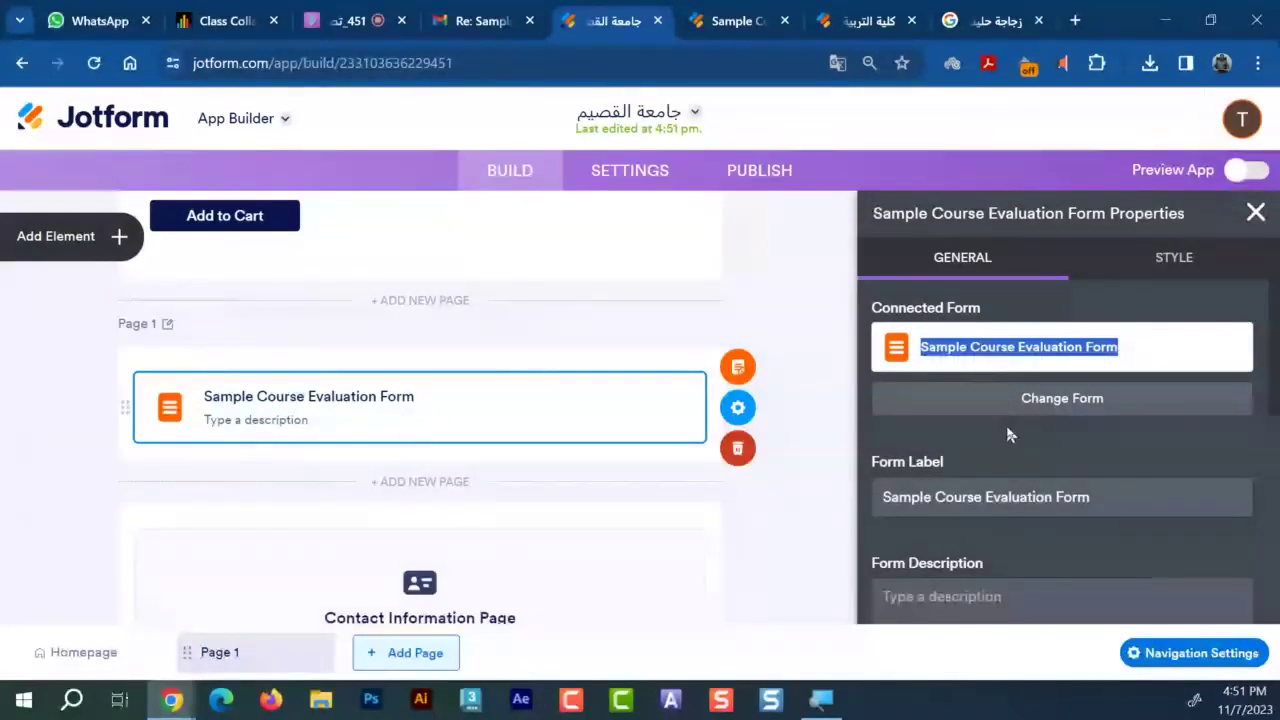
{"action": "scroll", "coordinate": [1050, 400], "scroll_direction": "down", "scroll_amount": 1}
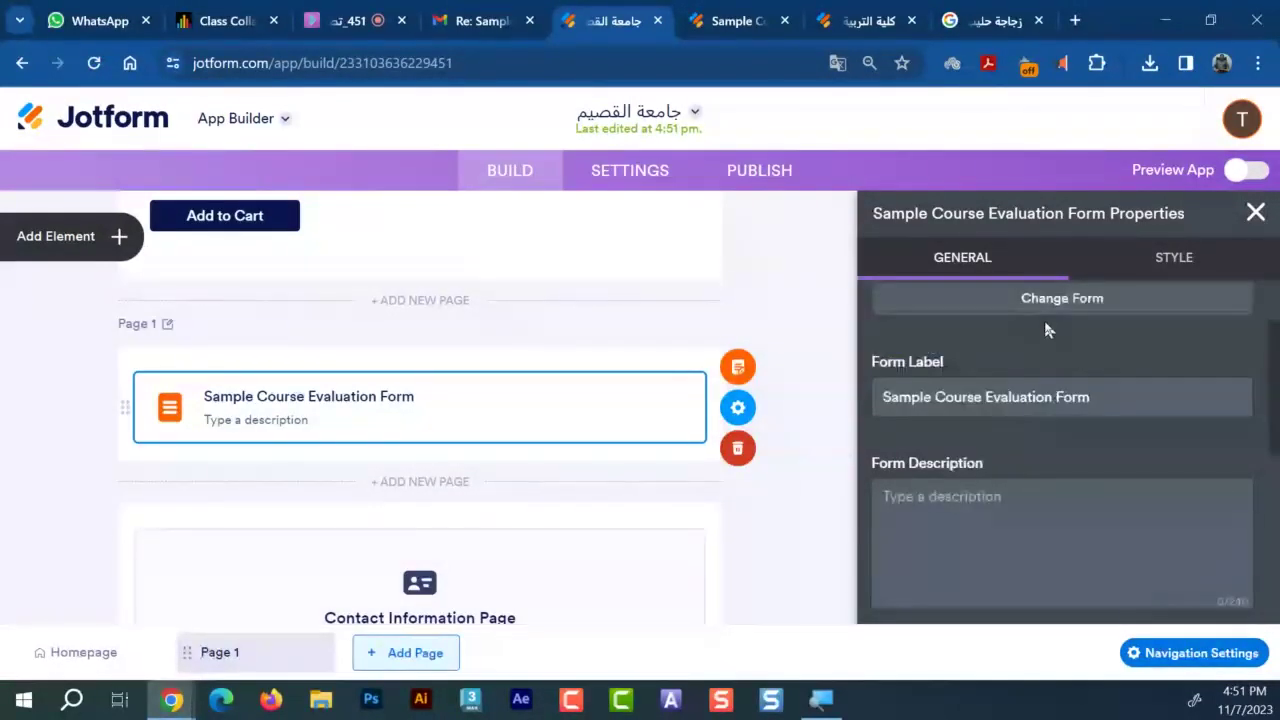
{"action": "scroll", "coordinate": [1046, 330], "scroll_direction": "up", "scroll_amount": 1}
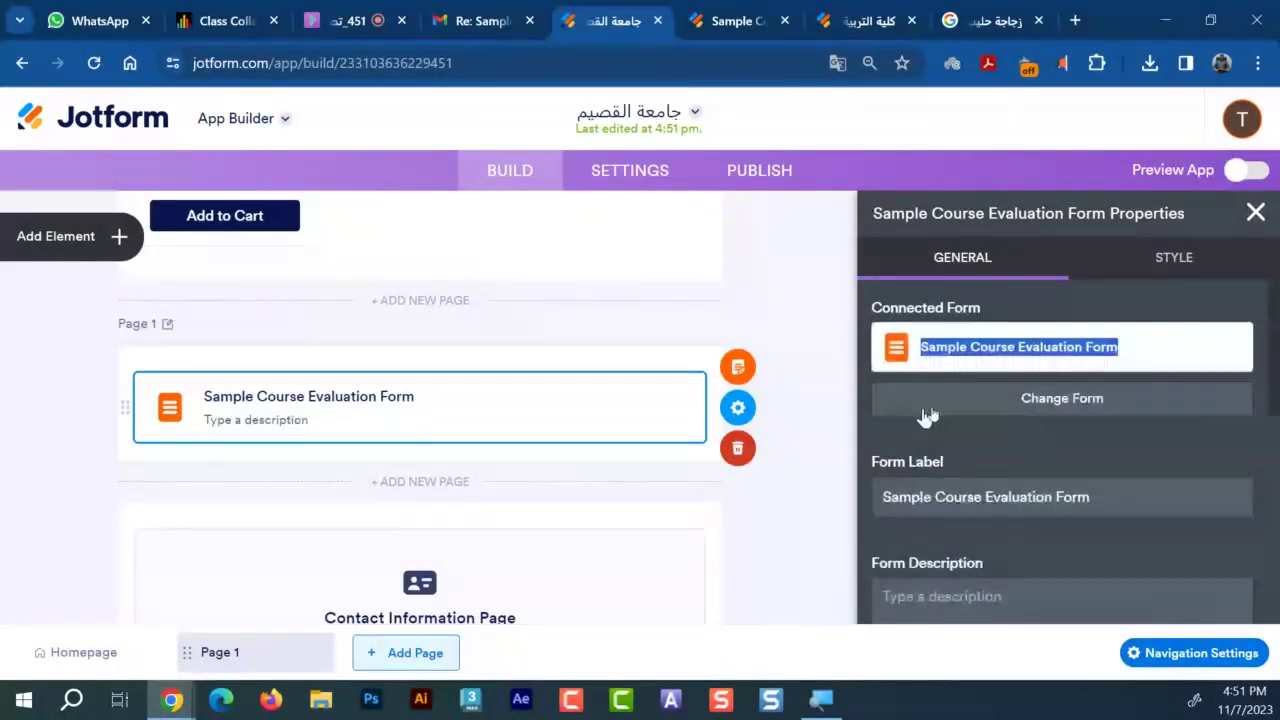
{"action": "left_click", "coordinate": [1013, 405]}
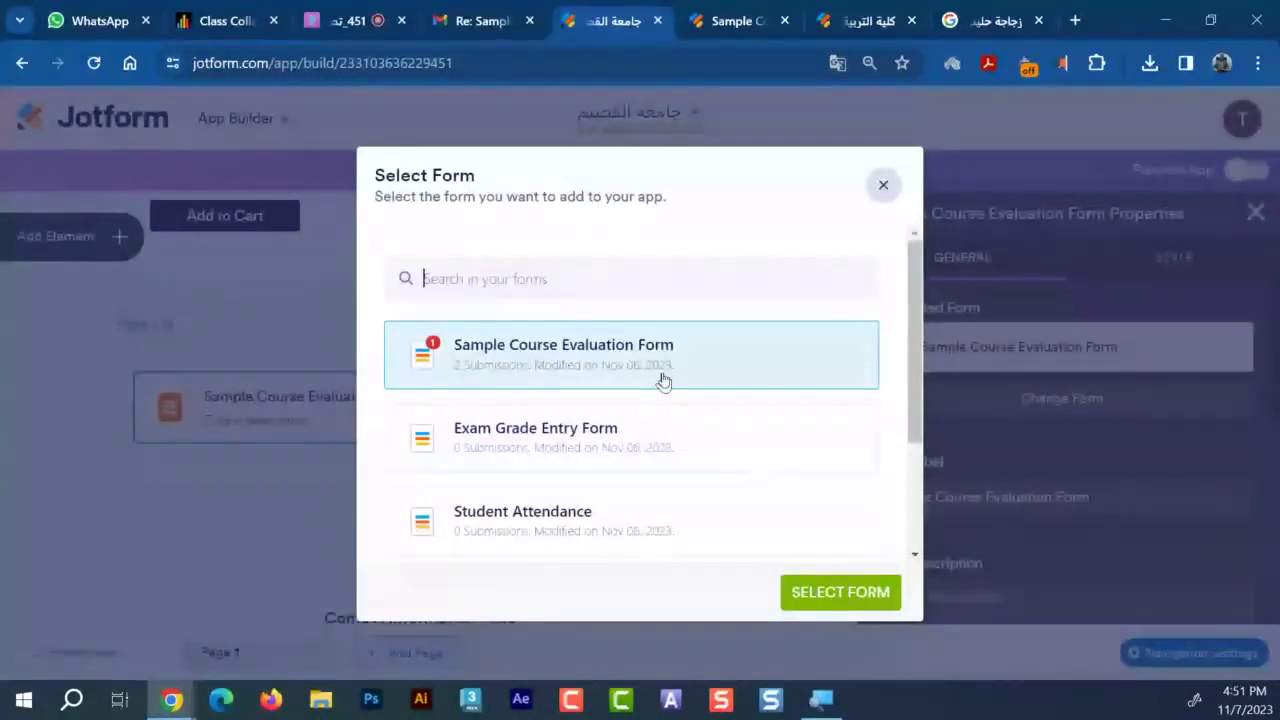
{"action": "left_click", "coordinate": [883, 184]}
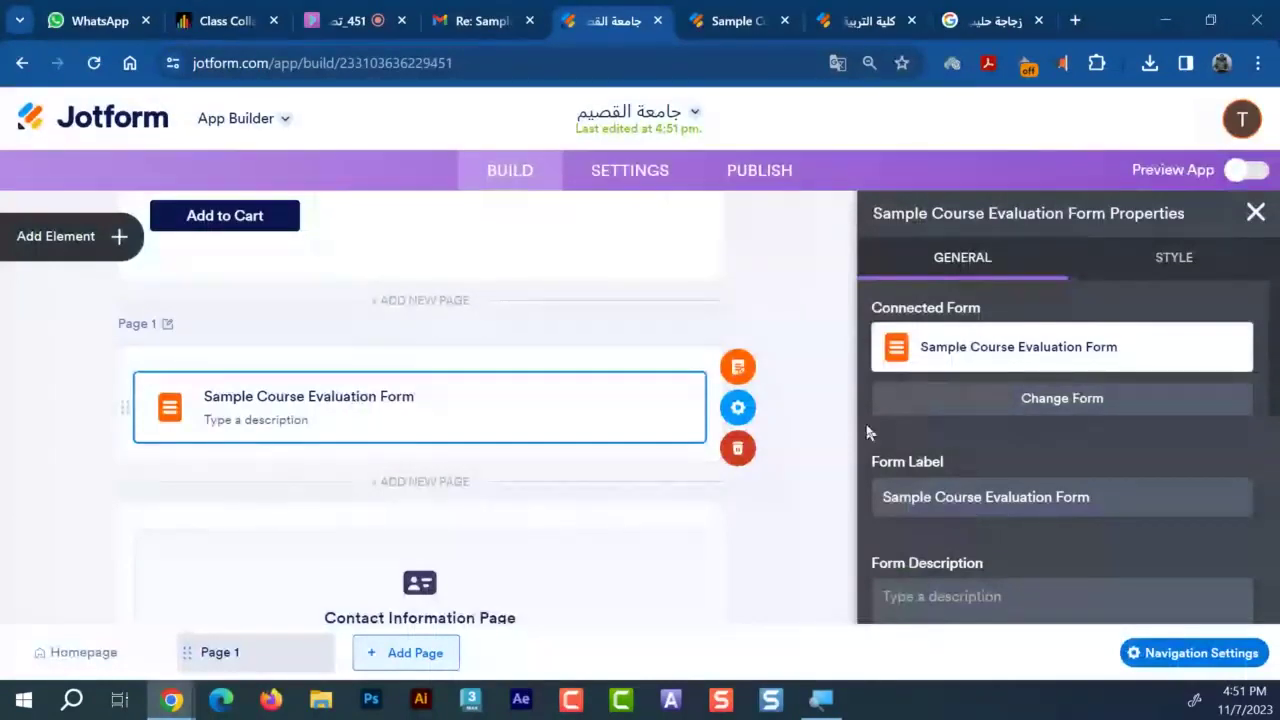
Set the Sample Course Evaluation Form element's size to Large and turn on Shrink
{"action": "scroll", "coordinate": [1120, 480], "scroll_direction": "down", "scroll_amount": 2}
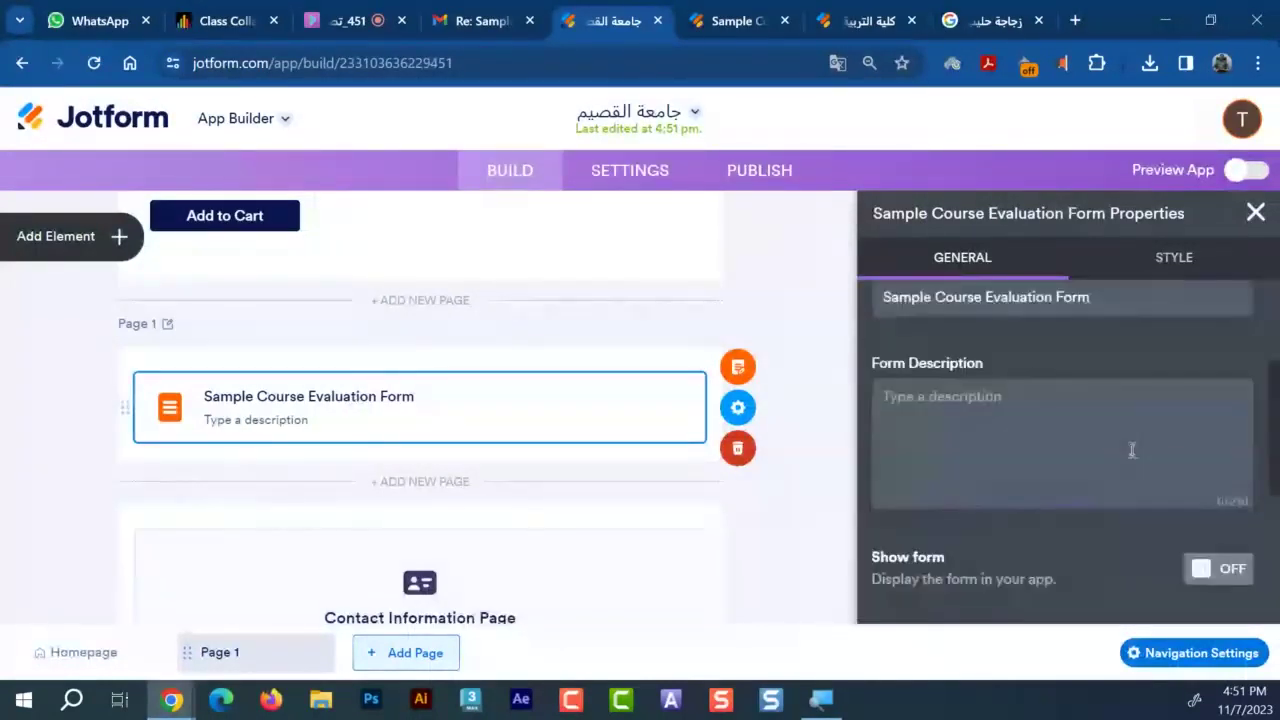
{"action": "scroll", "coordinate": [1132, 450], "scroll_direction": "down", "scroll_amount": 3}
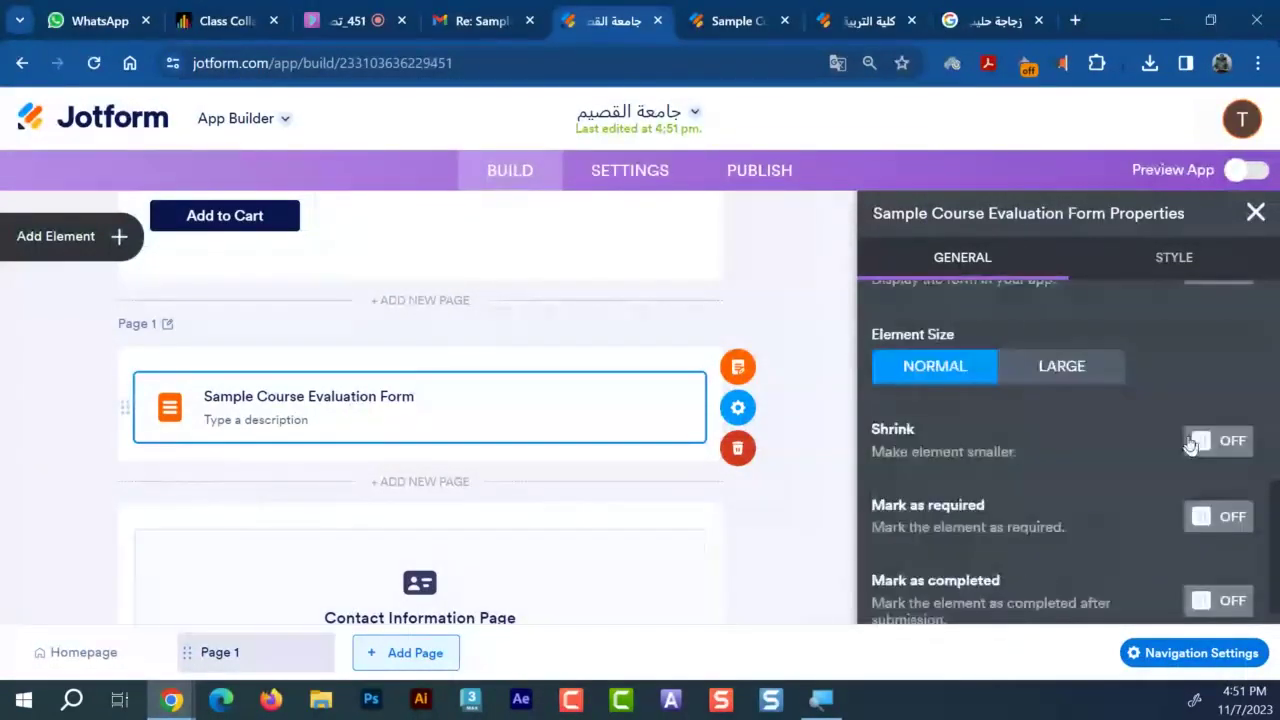
{"action": "left_click", "coordinate": [1091, 388]}
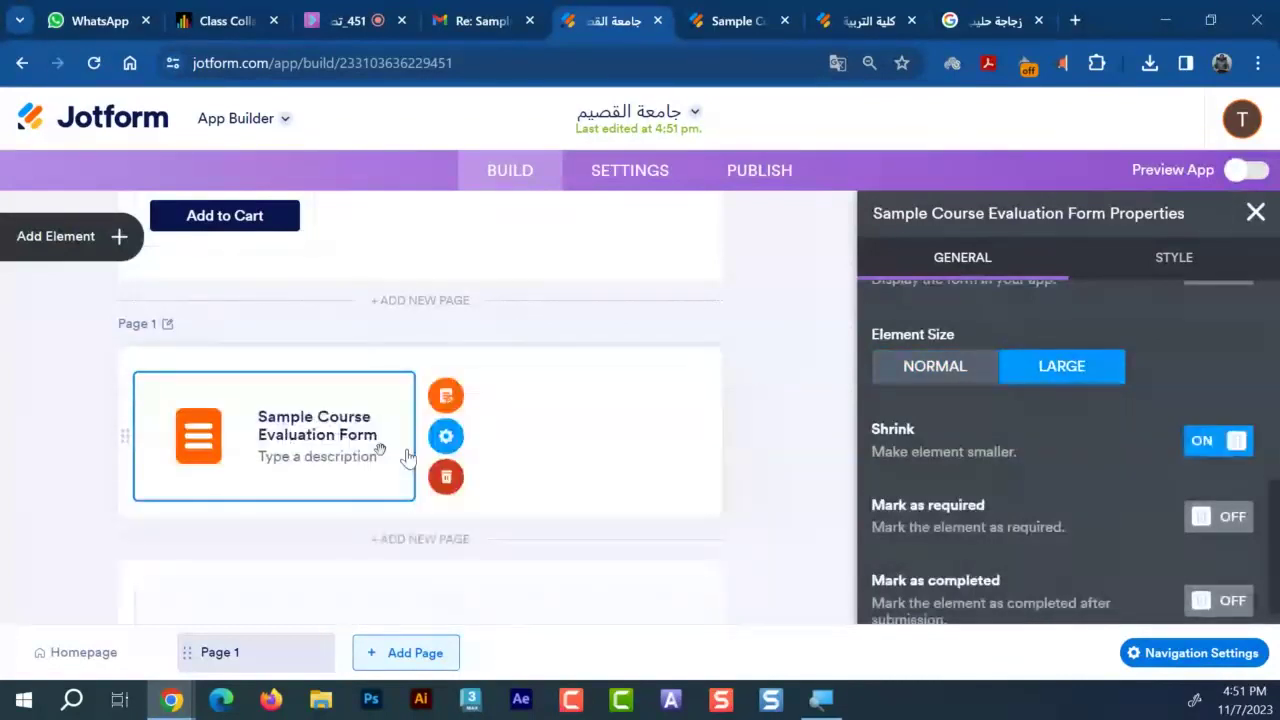
Apply the pale yellow colour style with dark red text to the form element and show its custom colour settings
{"action": "scroll", "coordinate": [1140, 378], "scroll_direction": "up", "scroll_amount": 1}
{"action": "left_click", "coordinate": [1174, 257]}
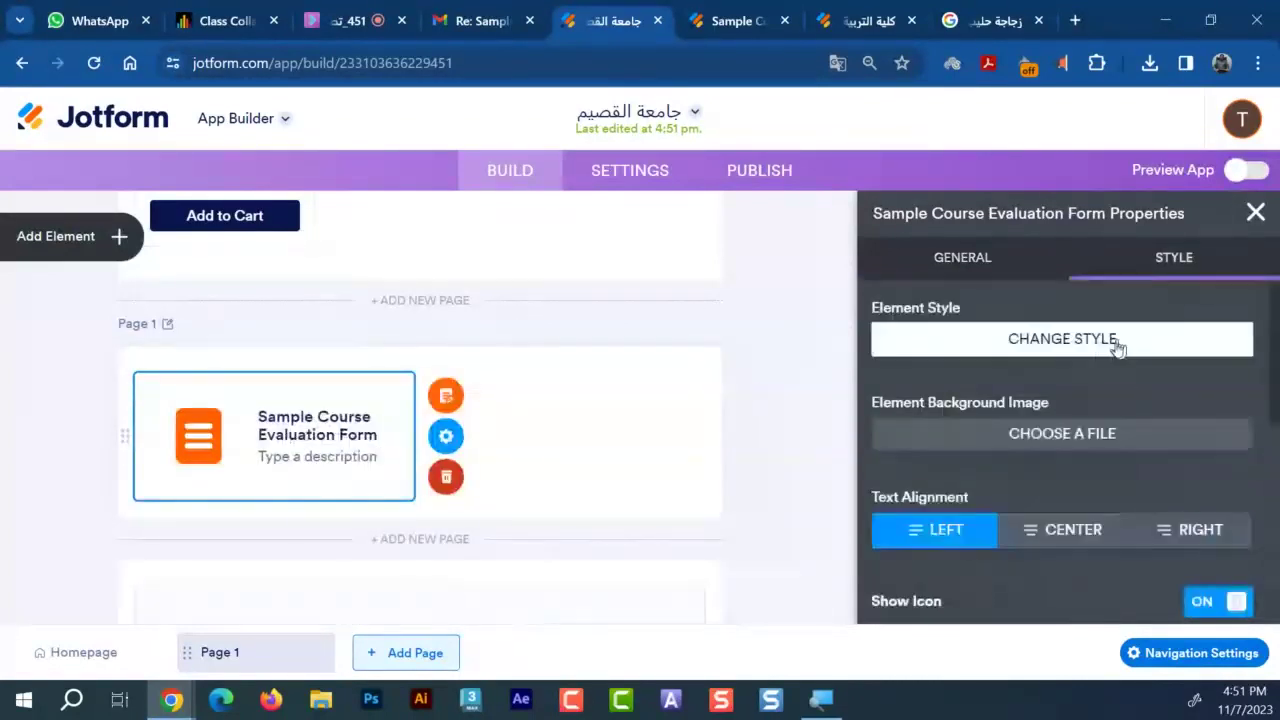
{"action": "scroll", "coordinate": [1195, 470], "scroll_direction": "down", "scroll_amount": 3}
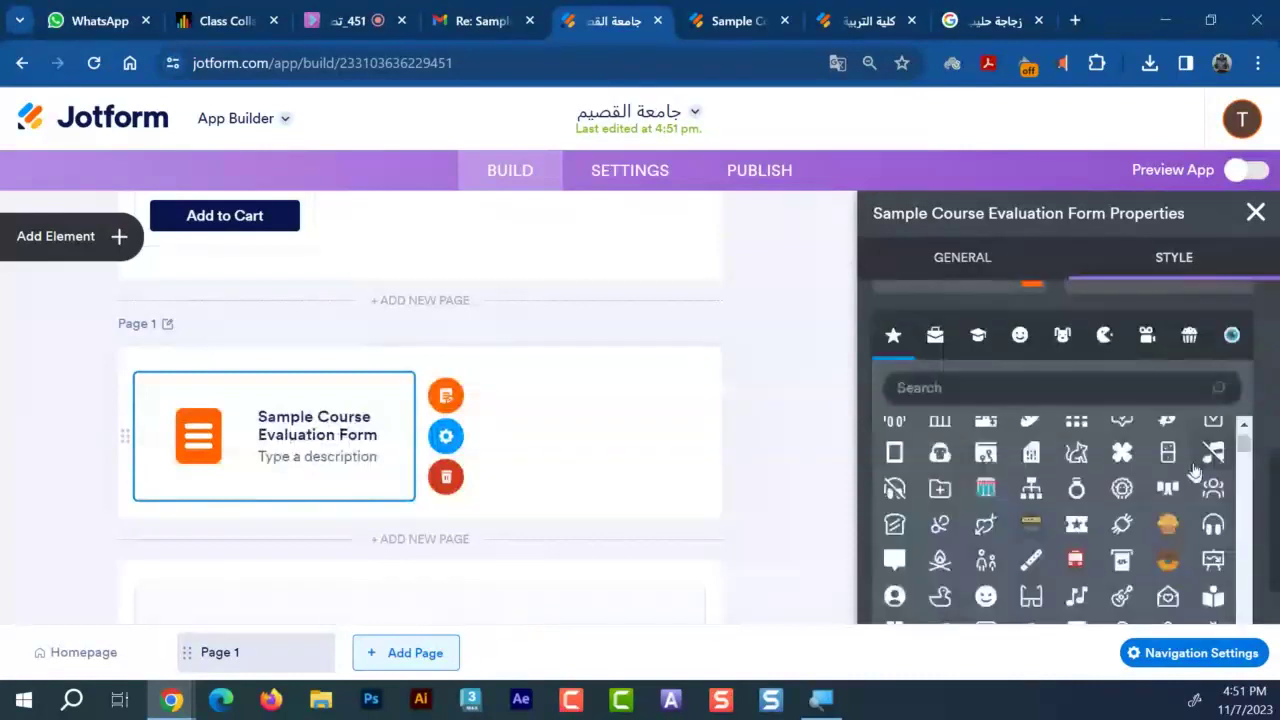
{"action": "scroll", "coordinate": [1195, 470], "scroll_direction": "up", "scroll_amount": 3}
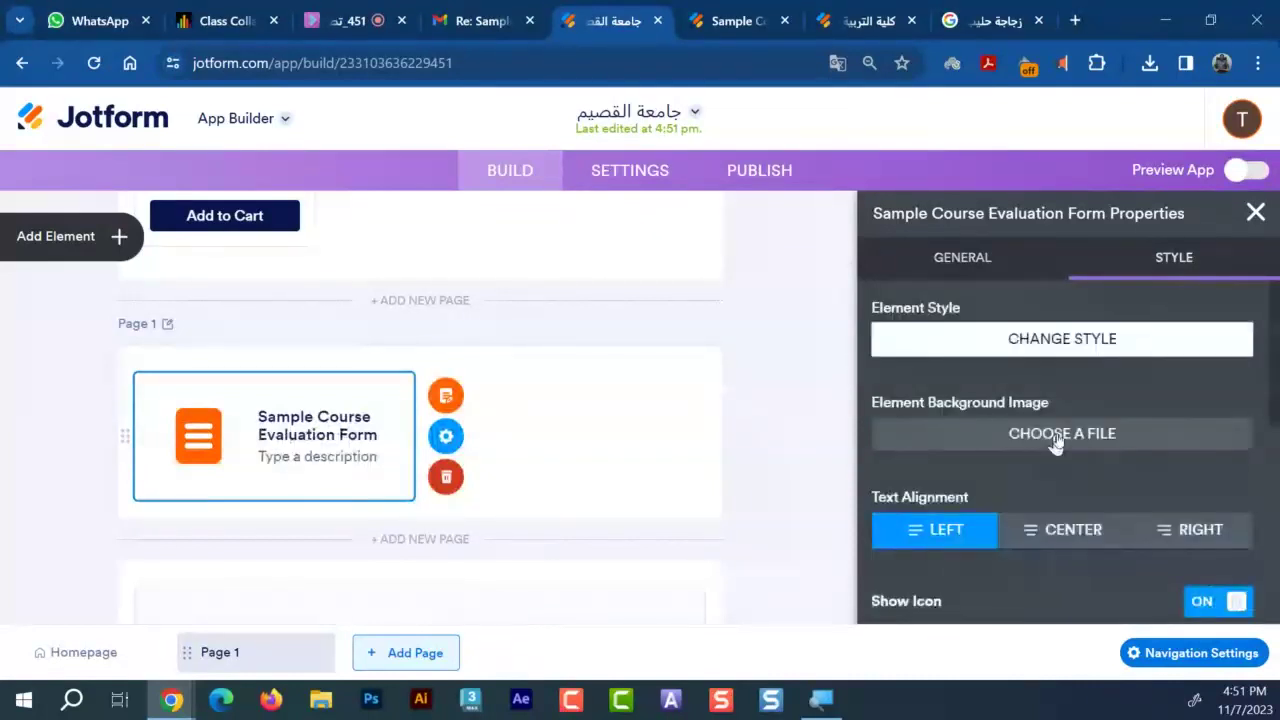
{"action": "left_click", "coordinate": [1077, 343]}
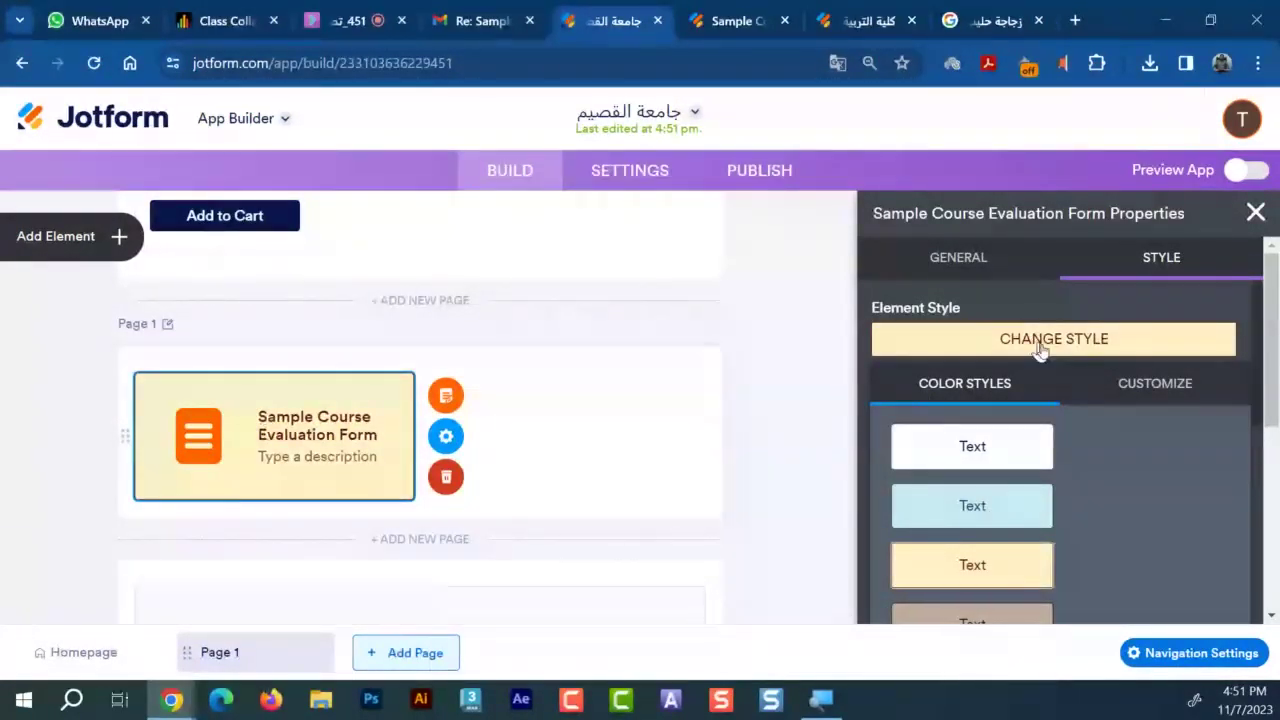
{"action": "left_click", "coordinate": [1141, 386]}
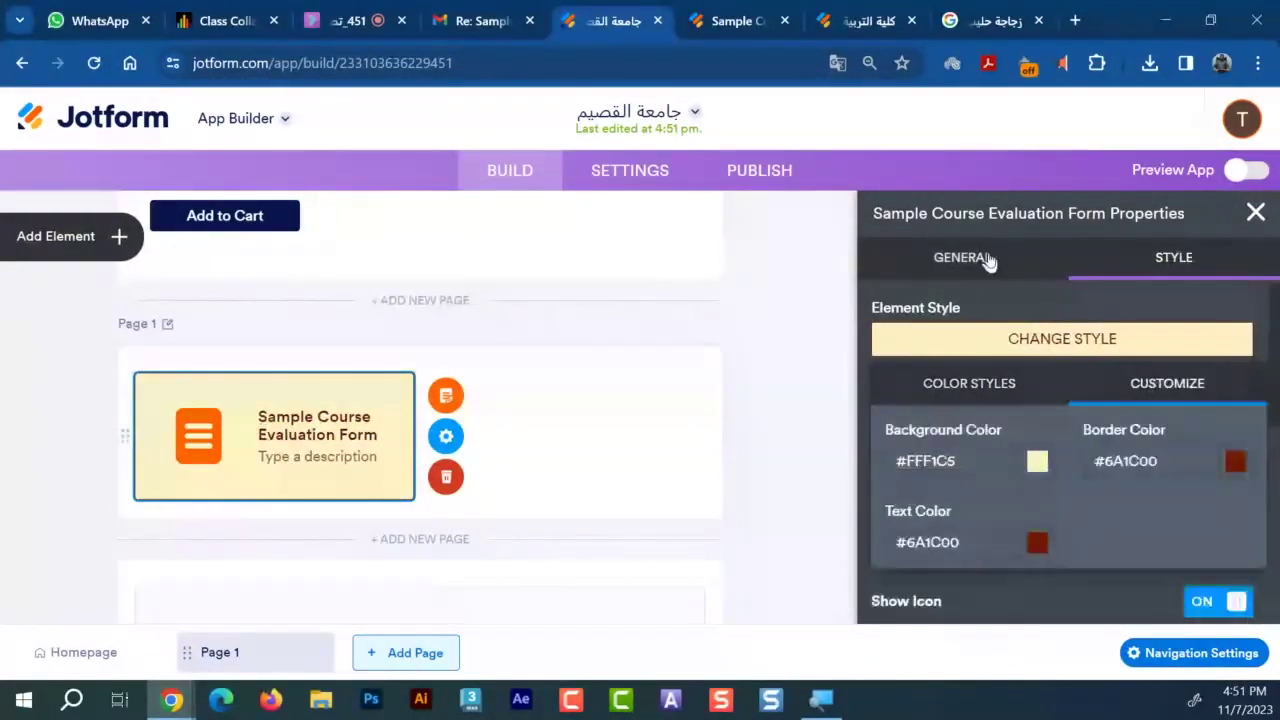
Change the form element's icon to the camera lens on a green square
{"action": "left_click", "coordinate": [963, 258]}
{"action": "scroll", "coordinate": [1205, 490], "scroll_direction": "down", "scroll_amount": 2}
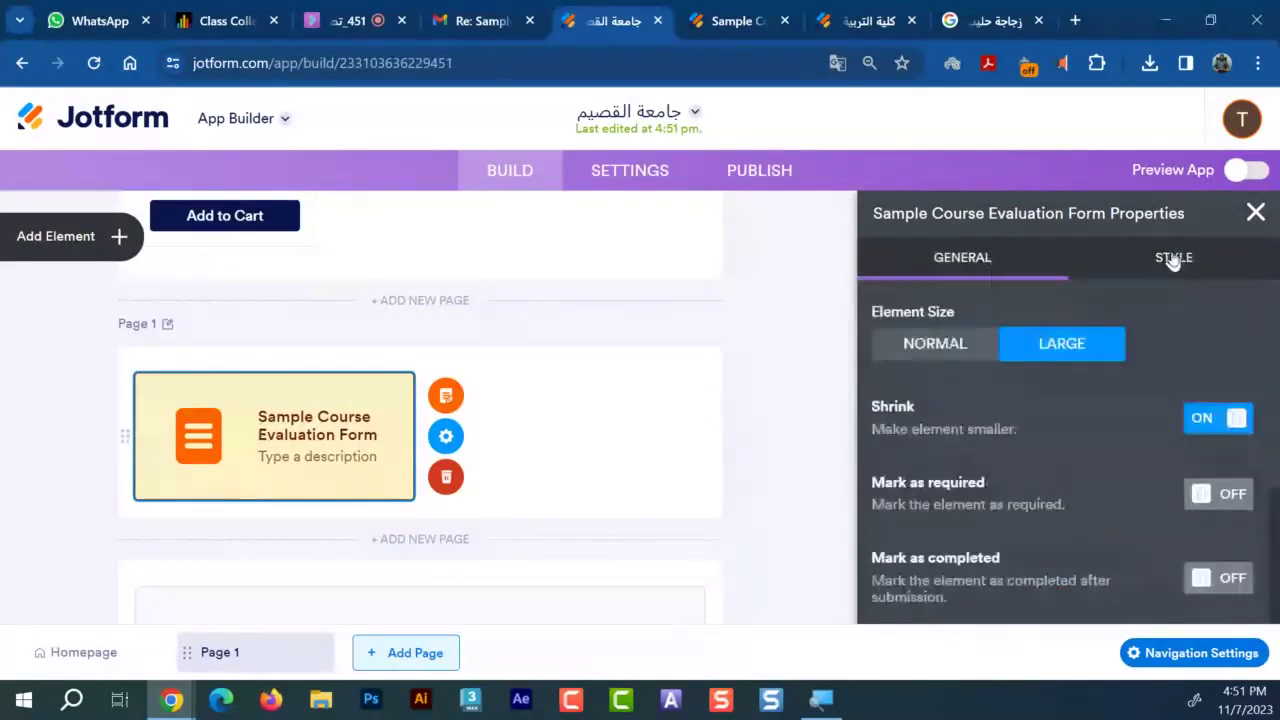
{"action": "left_click", "coordinate": [1173, 258]}
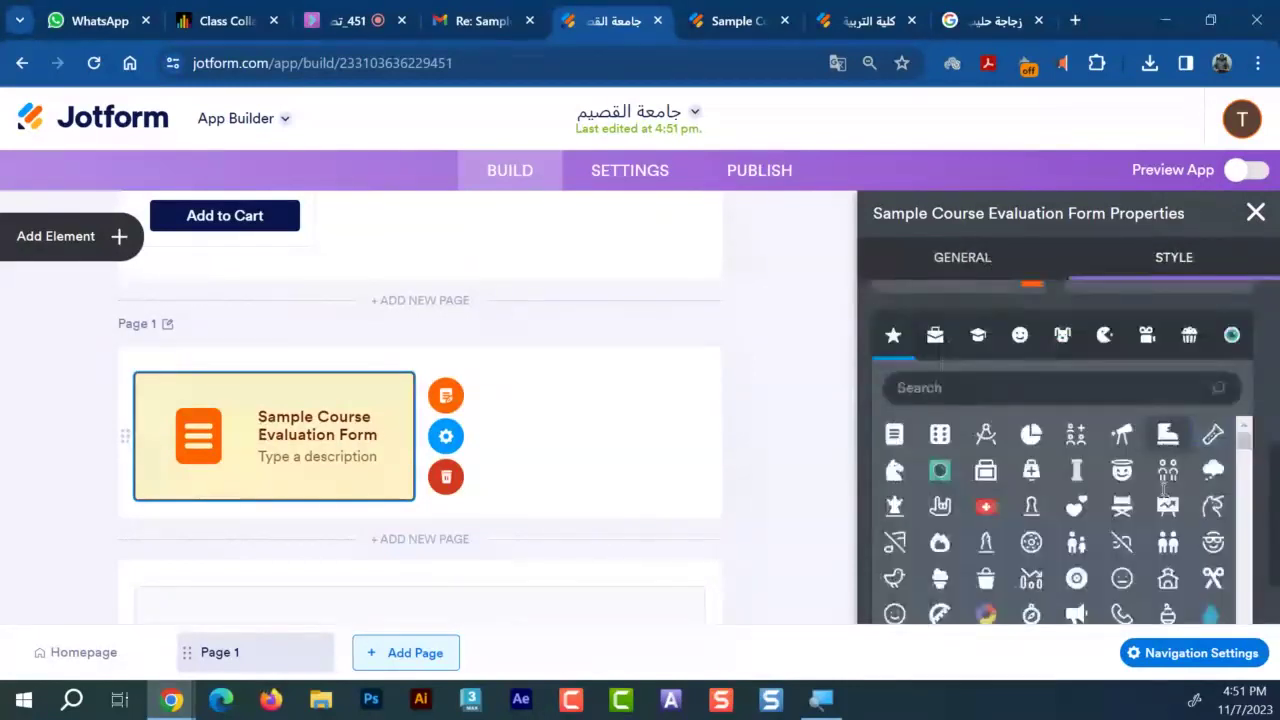
{"action": "left_click", "coordinate": [940, 472]}
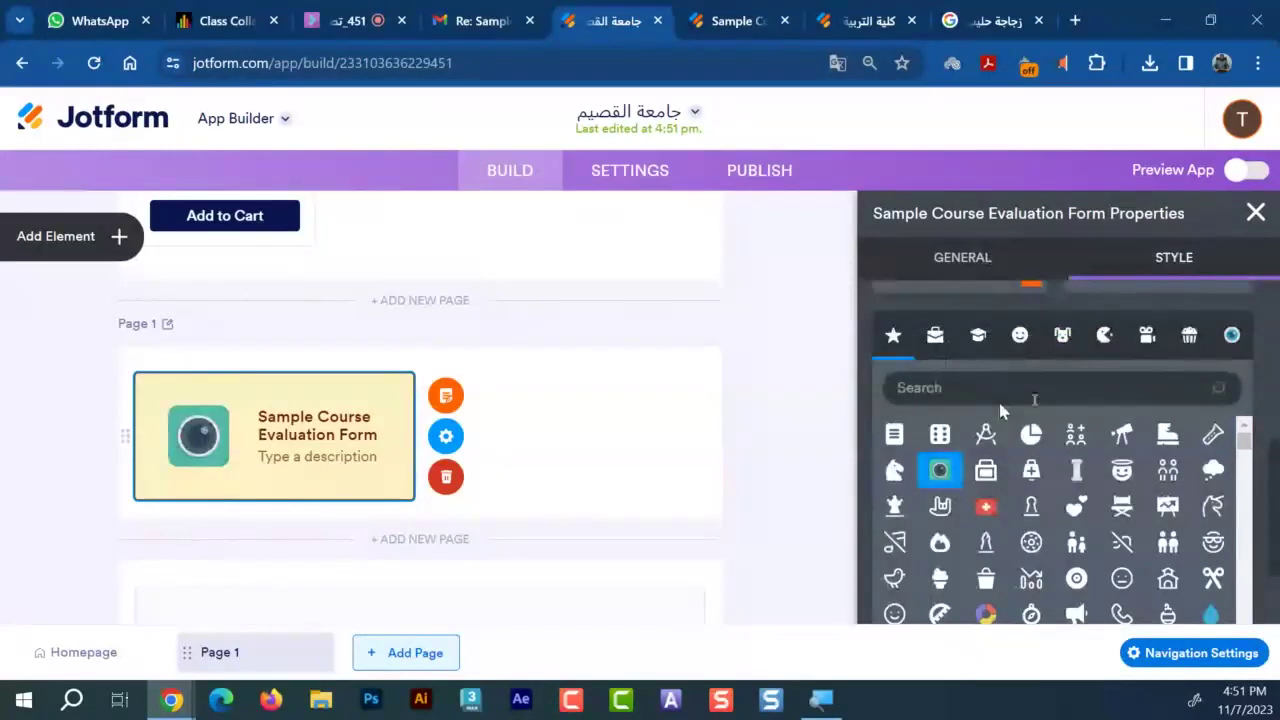
Add a new page directly below Page 1 and open the list of app elements
{"action": "scroll", "coordinate": [373, 371], "scroll_direction": "up", "scroll_amount": 1}
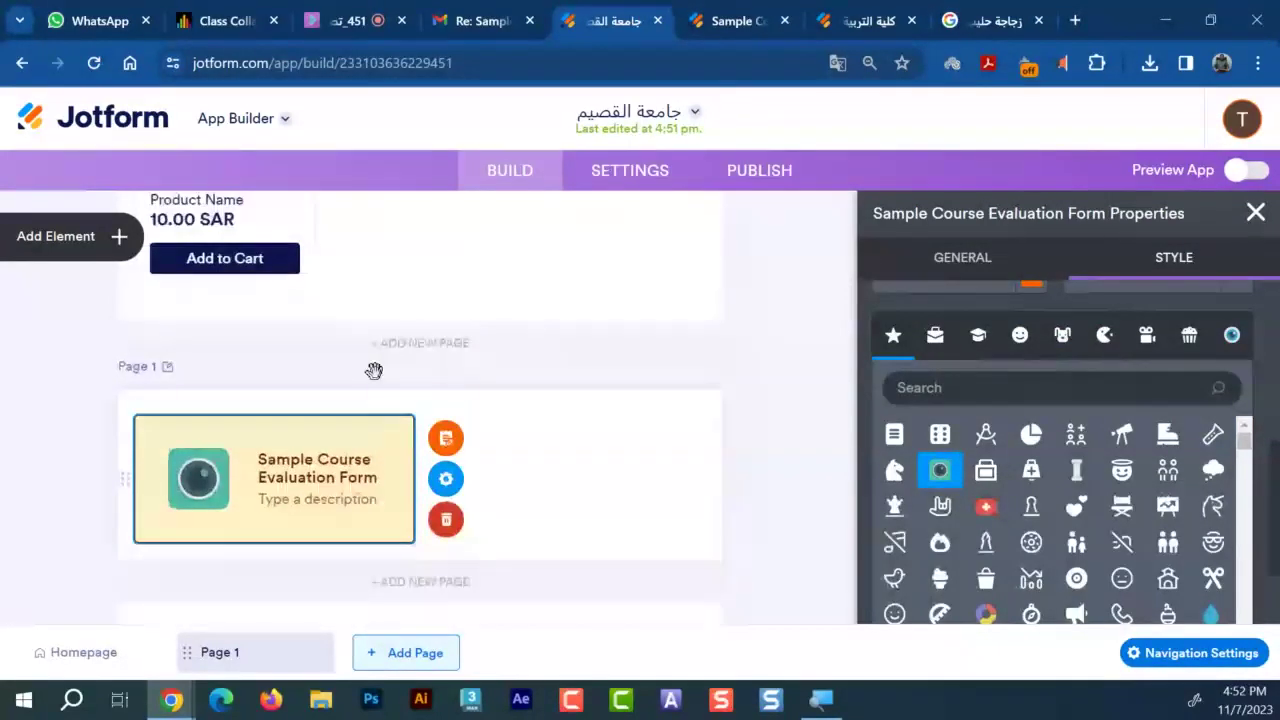
{"action": "scroll", "coordinate": [540, 342], "scroll_direction": "up", "scroll_amount": 5}
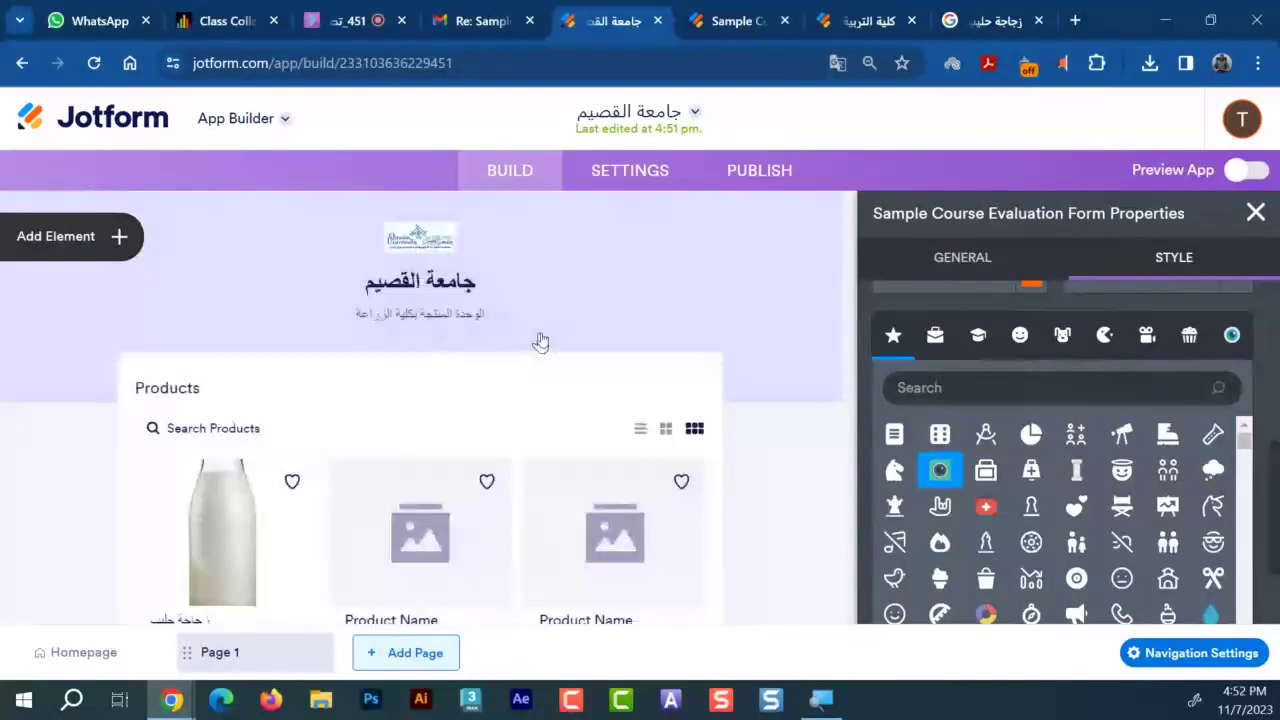
{"action": "scroll", "coordinate": [540, 342], "scroll_direction": "down", "scroll_amount": 10}
{"action": "scroll", "coordinate": [445, 460], "scroll_direction": "up", "scroll_amount": 3}
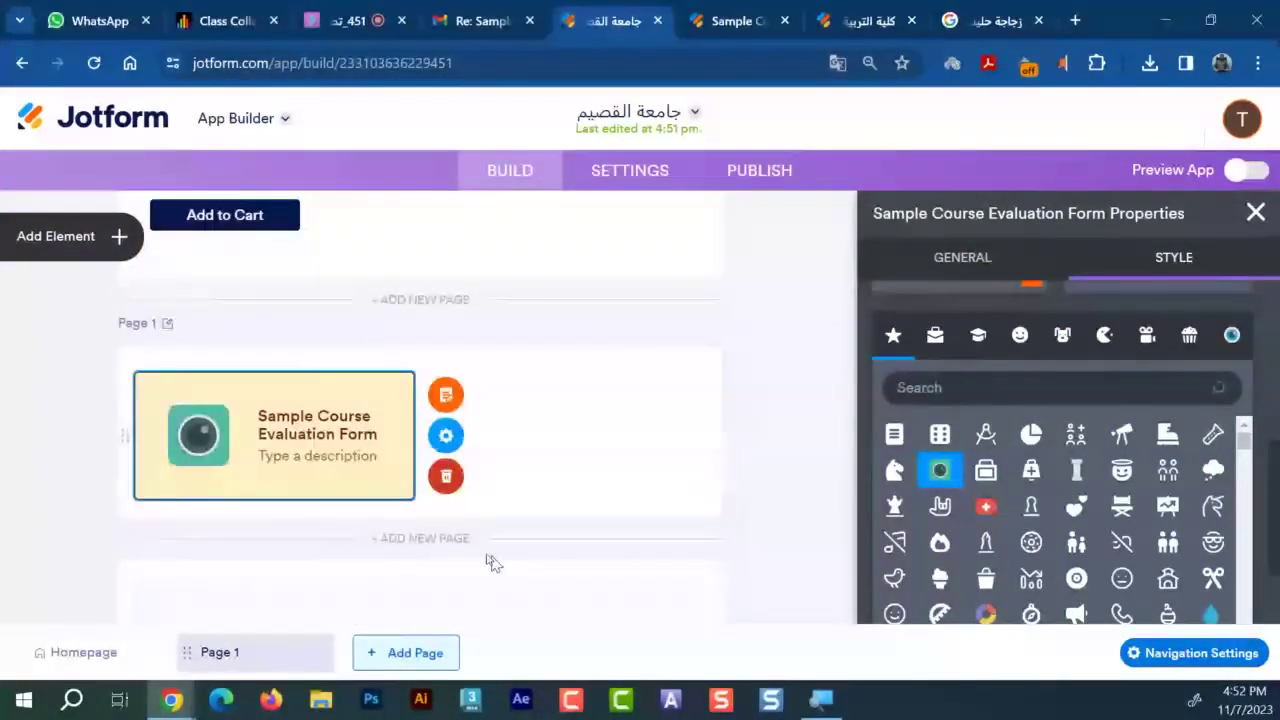
{"action": "left_click", "coordinate": [430, 539]}
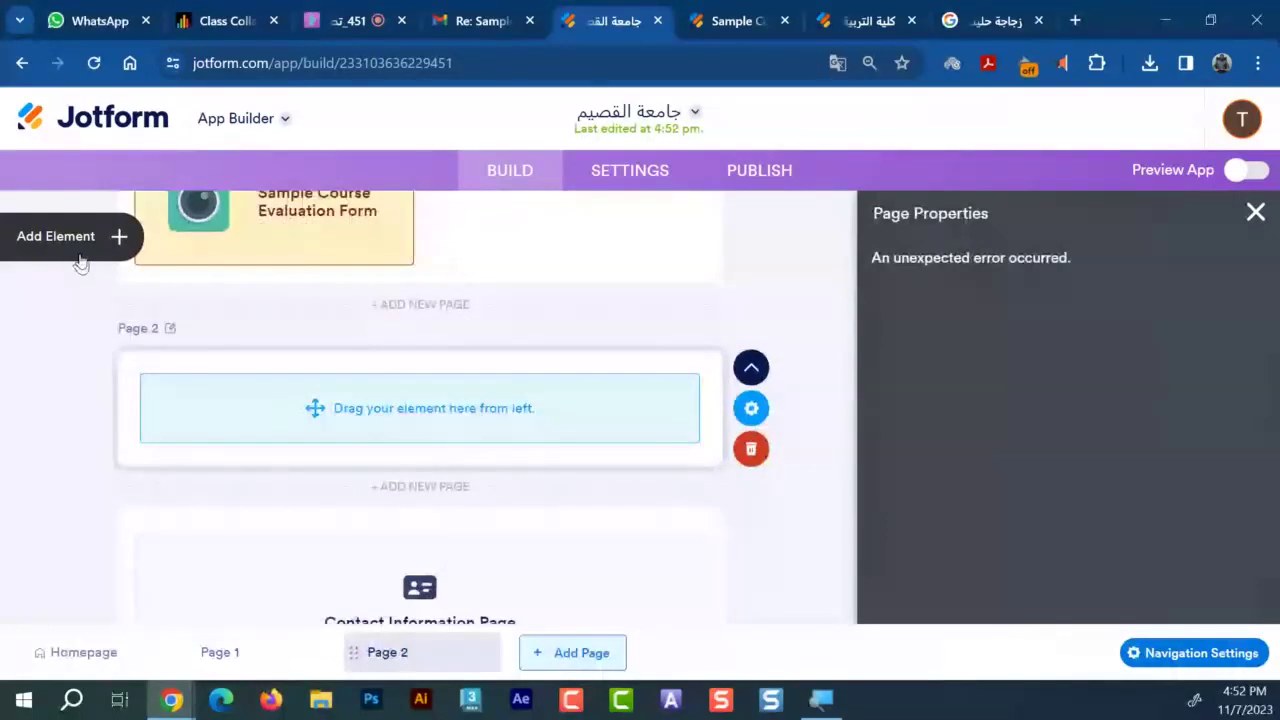
{"action": "left_click", "coordinate": [81, 240]}
Preview the app in the phone view and go through its menu to the page holding the Sample Course Evaluation Form
{"action": "scroll", "coordinate": [1017, 389], "scroll_direction": "up", "scroll_amount": 3}
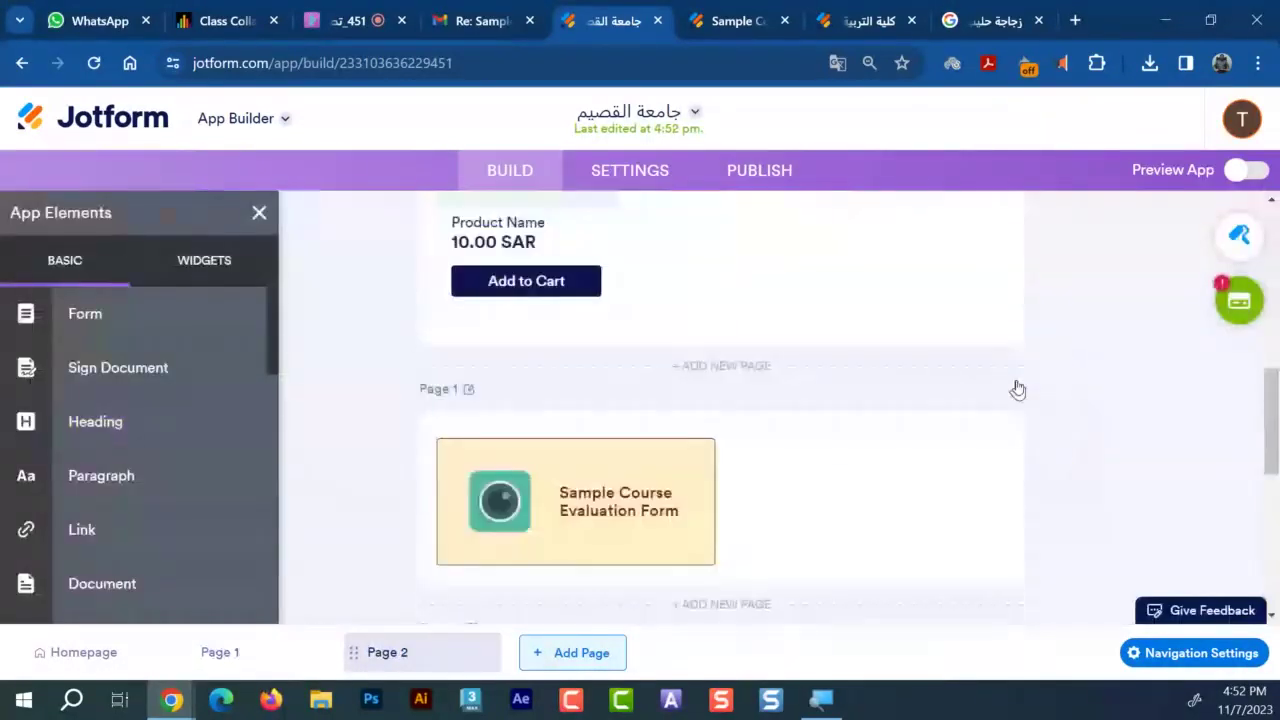
{"action": "scroll", "coordinate": [1020, 385], "scroll_direction": "up", "scroll_amount": 4}
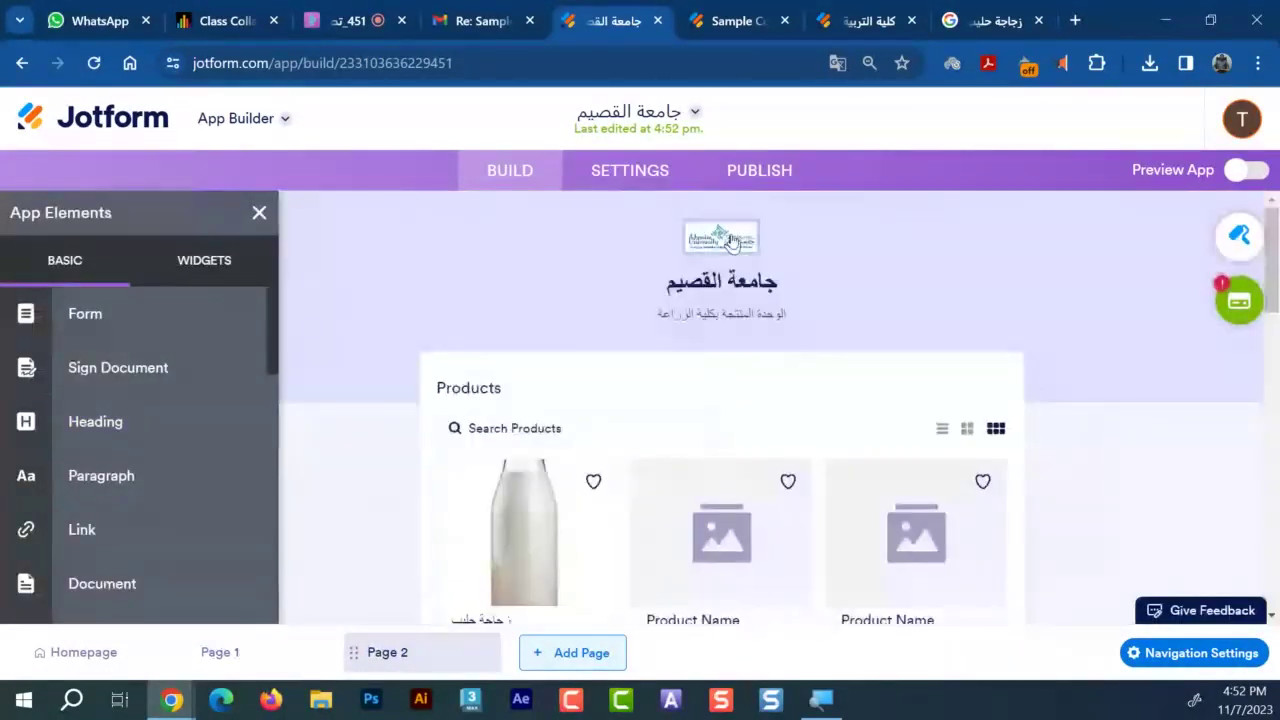
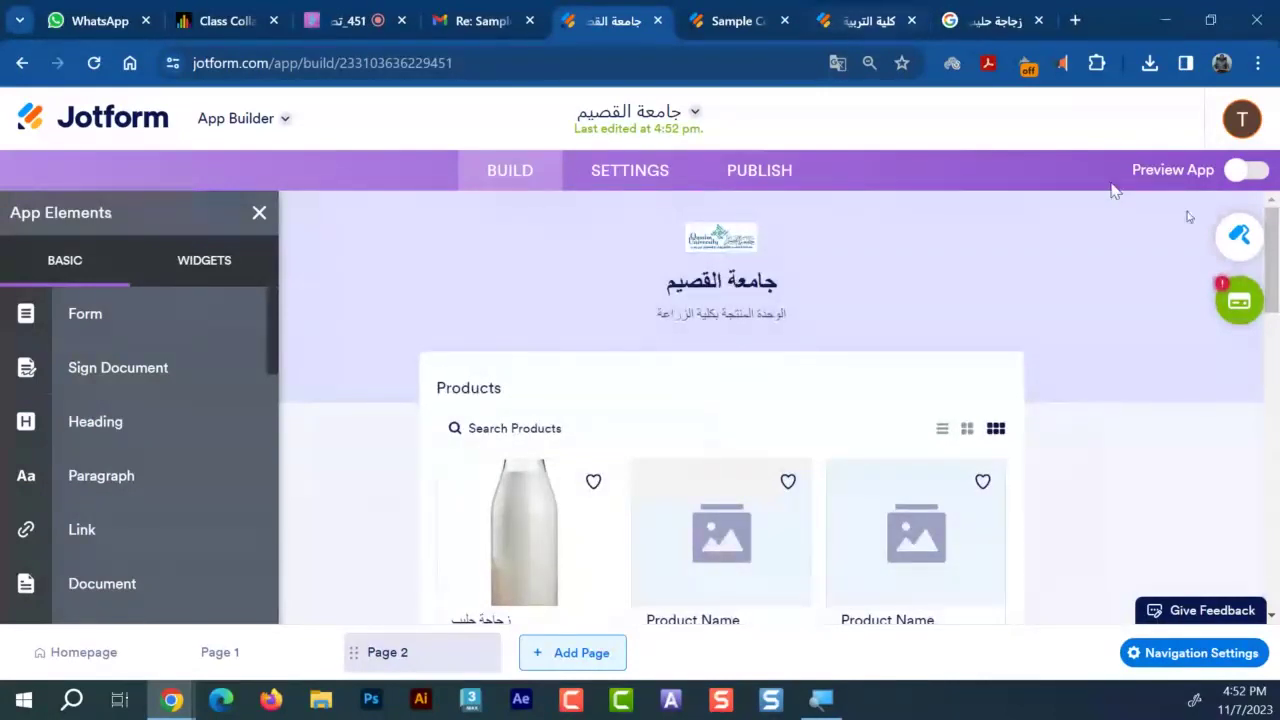
{"action": "left_click", "coordinate": [1238, 175]}
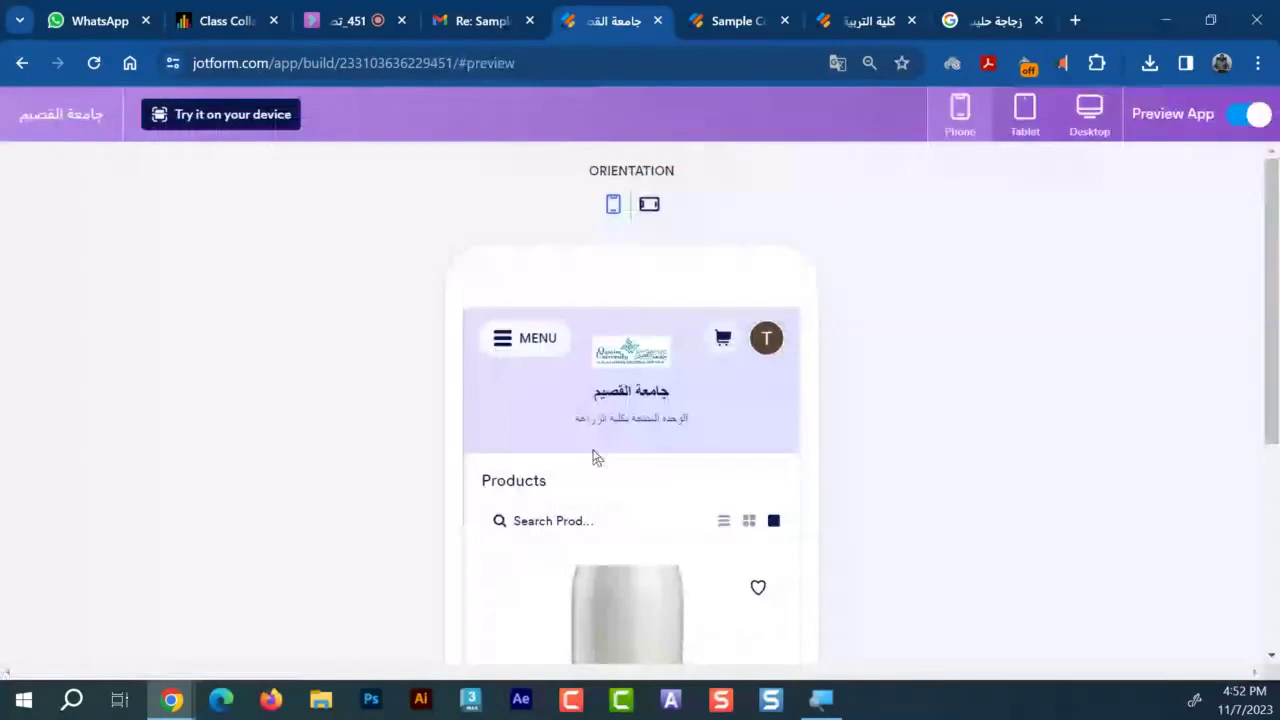
{"action": "left_click", "coordinate": [516, 345]}
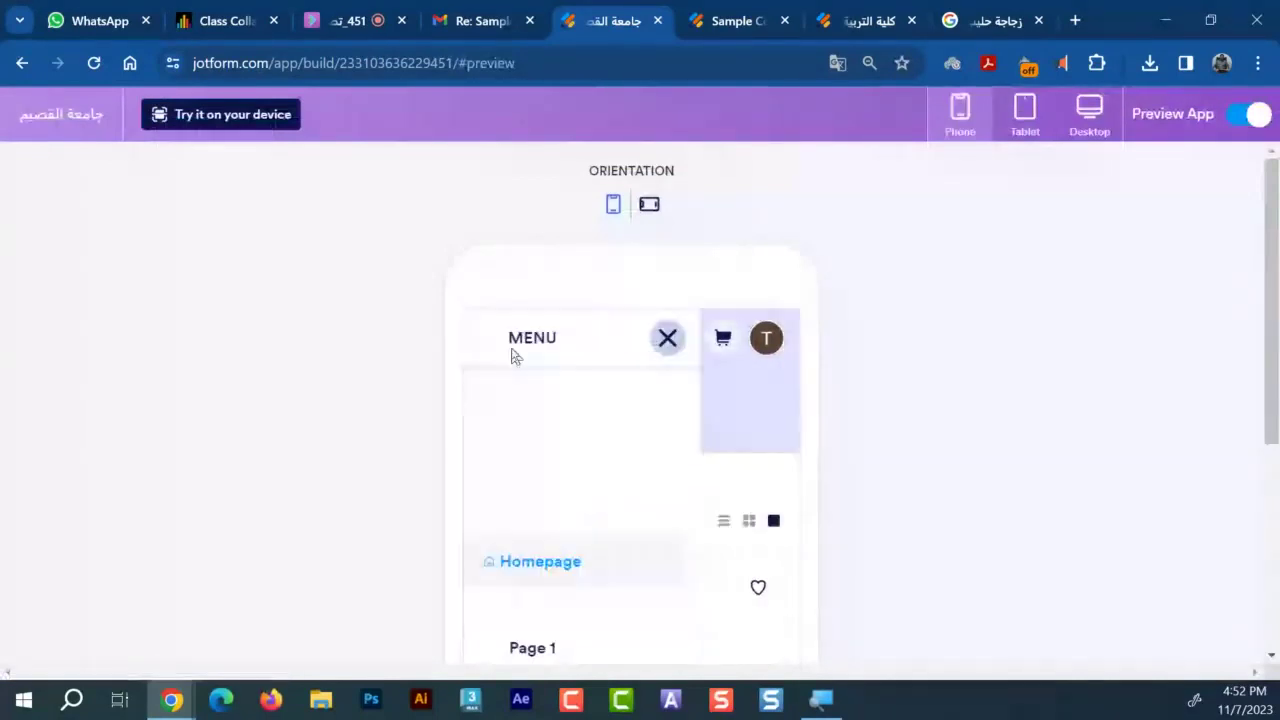
{"action": "scroll", "coordinate": [587, 485], "scroll_direction": "down", "scroll_amount": 2}
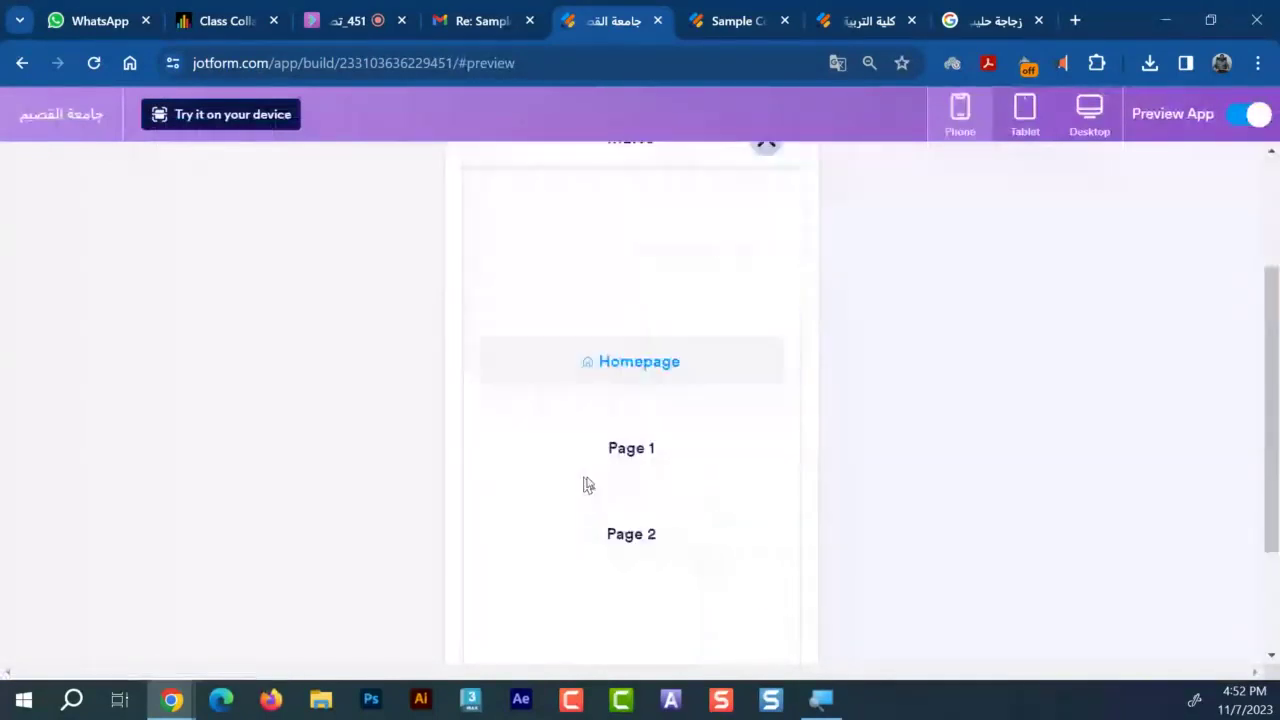
{"action": "left_click", "coordinate": [675, 549]}
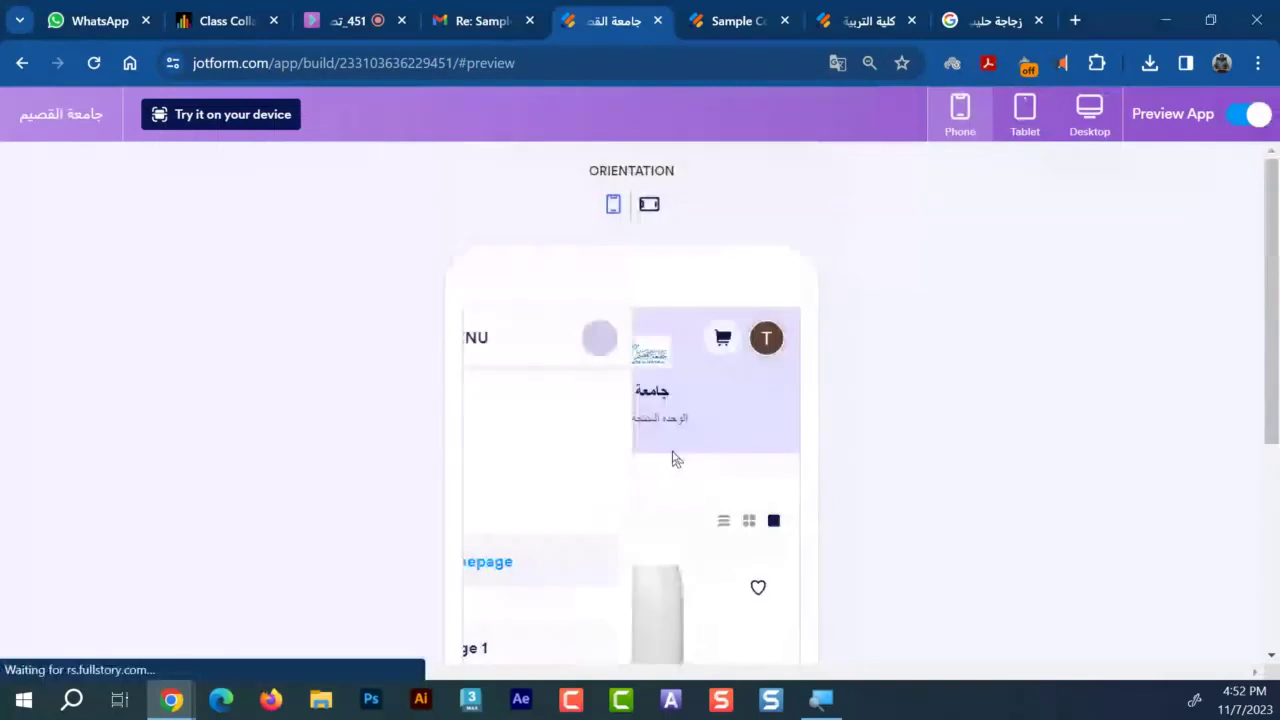
{"action": "scroll", "coordinate": [727, 480], "scroll_direction": "down", "scroll_amount": 2}
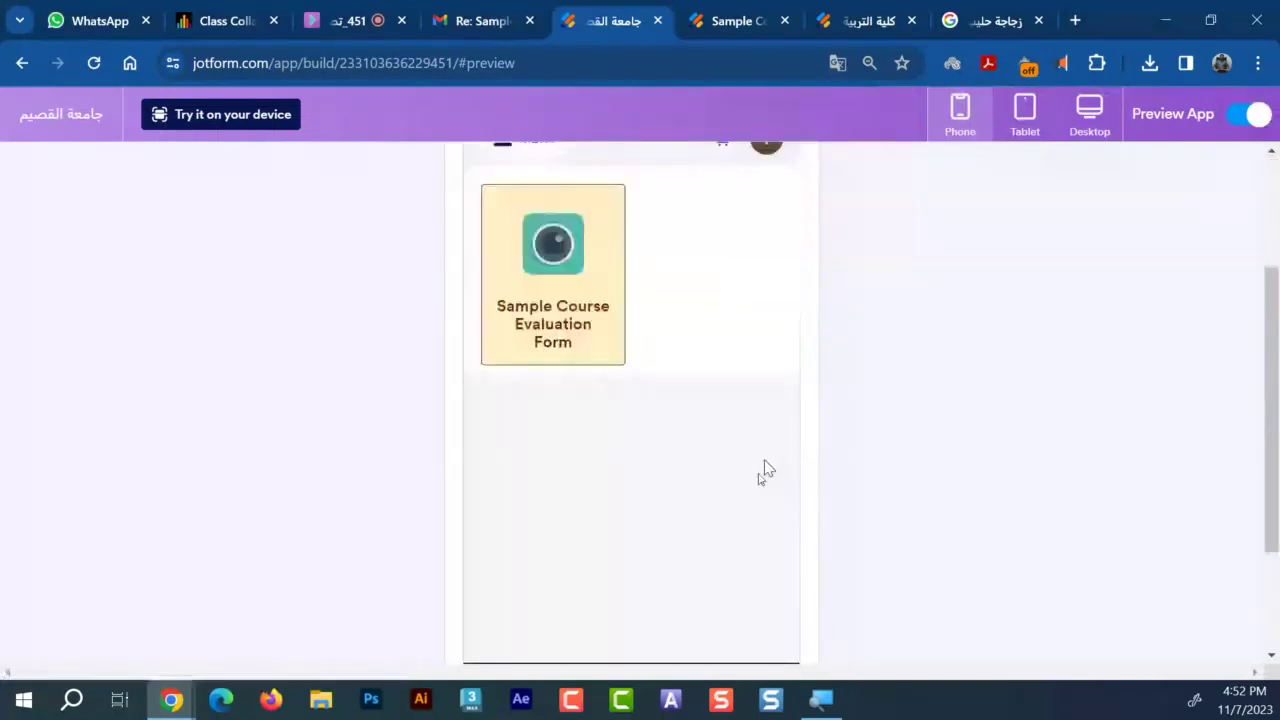
Open the Sample Course Evaluation Form in the phone preview, look through its questions, and go back to its page
{"action": "left_click", "coordinate": [541, 330]}
{"action": "left_click", "coordinate": [561, 588]}
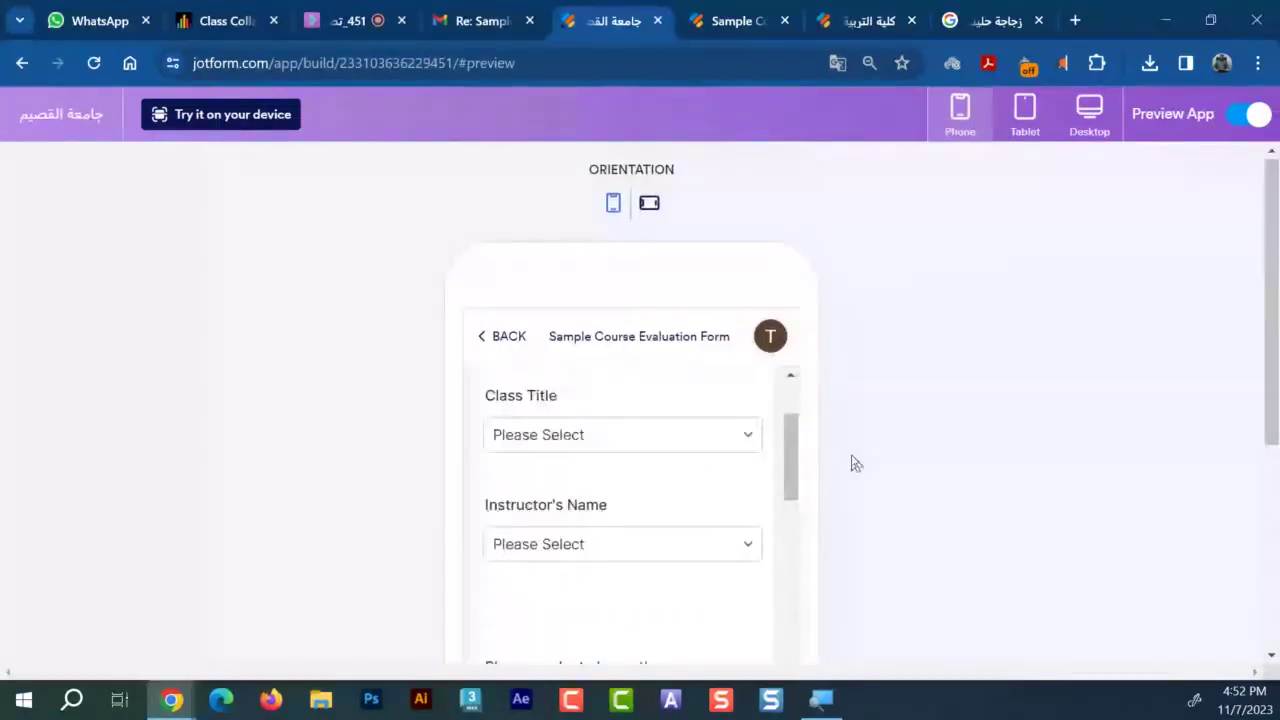
{"action": "scroll", "coordinate": [688, 370], "scroll_direction": "down", "scroll_amount": 5}
{"action": "scroll", "coordinate": [688, 370], "scroll_direction": "down", "scroll_amount": 5}
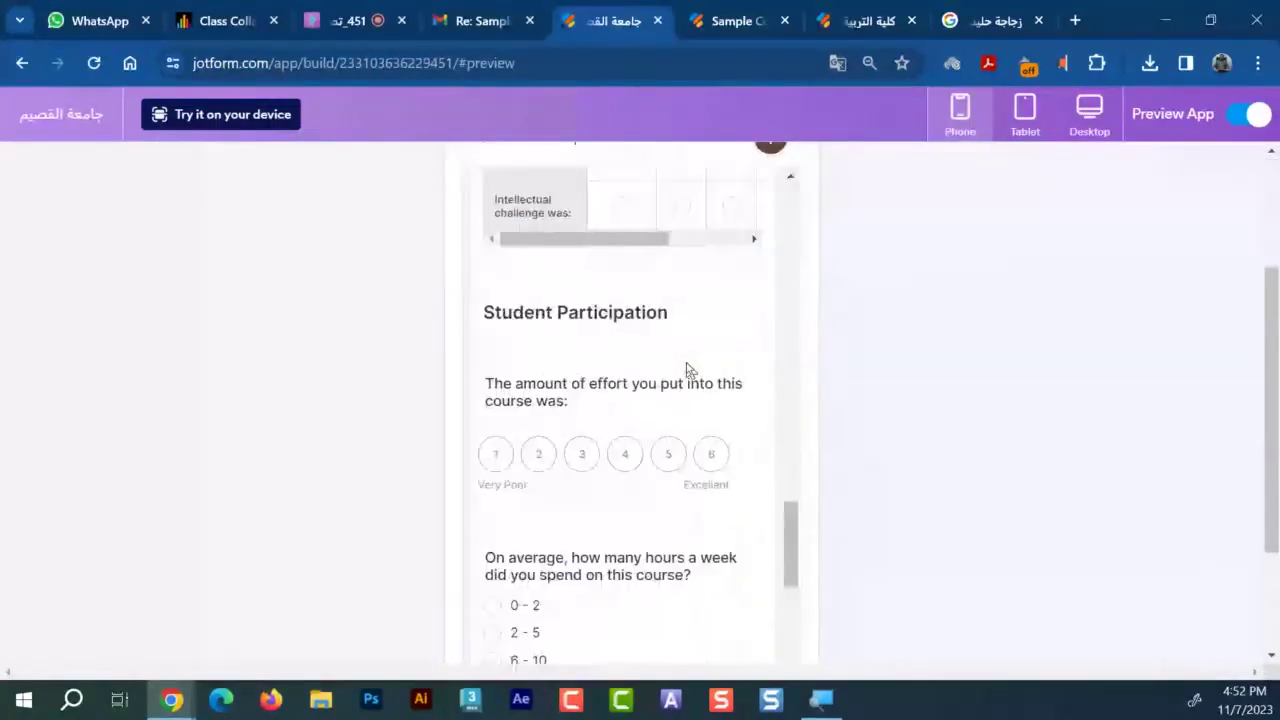
{"action": "scroll", "coordinate": [688, 370], "scroll_direction": "up", "scroll_amount": 10}
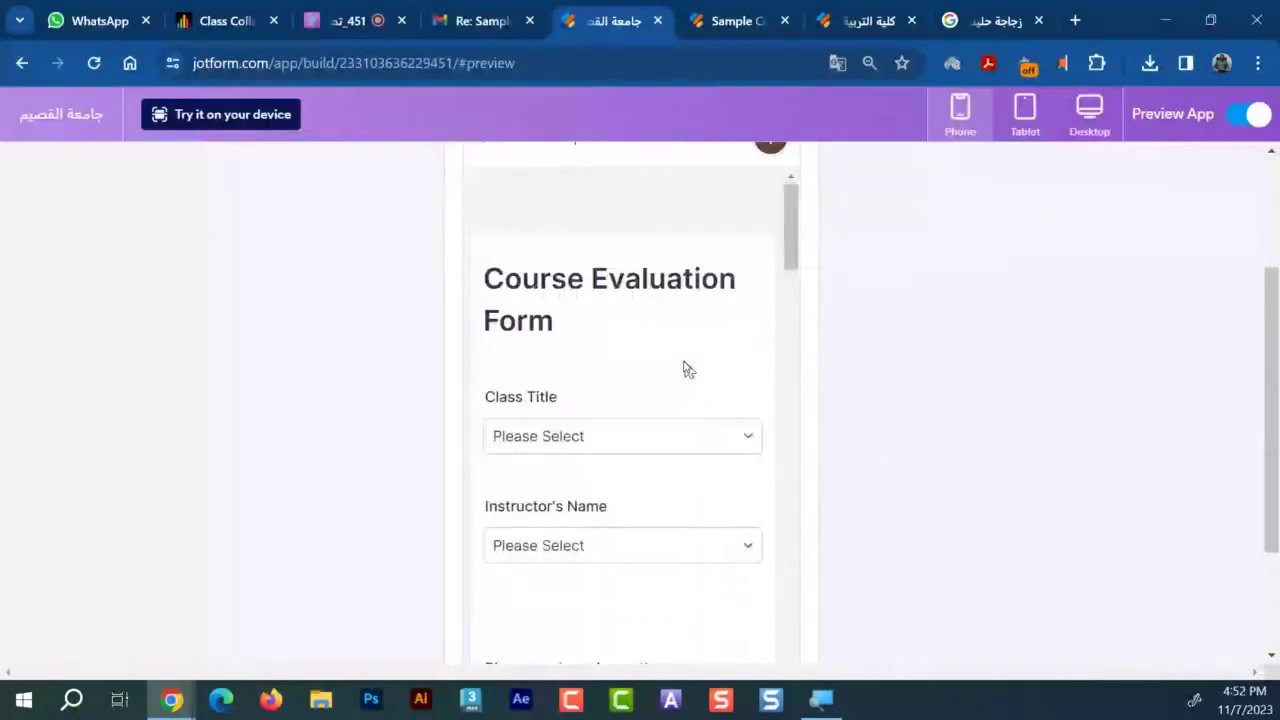
{"action": "scroll", "coordinate": [600, 360], "scroll_direction": "up", "scroll_amount": 2}
{"action": "left_click", "coordinate": [507, 338]}
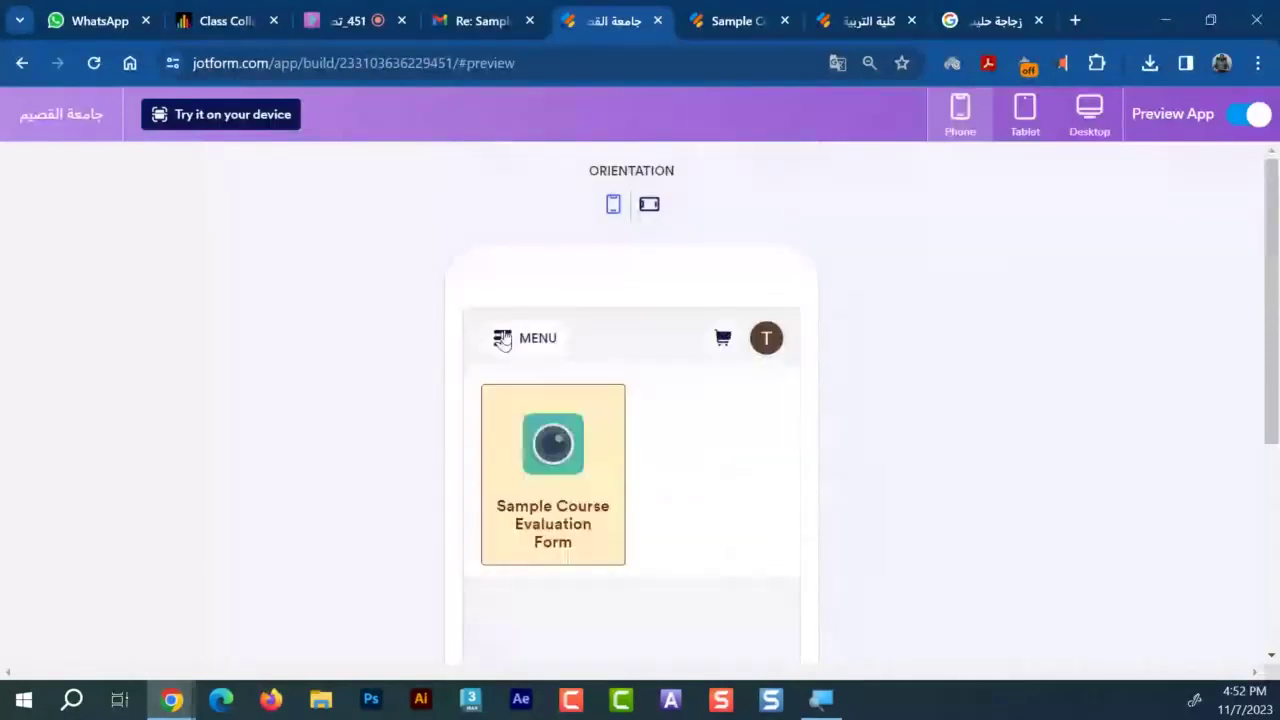
Open the empty page from the phone preview's menu, look it over, and leave the preview for the app builder
{"action": "left_click", "coordinate": [503, 340]}
{"action": "left_click", "coordinate": [640, 535]}
{"action": "scroll", "coordinate": [676, 501], "scroll_direction": "down", "scroll_amount": 5}
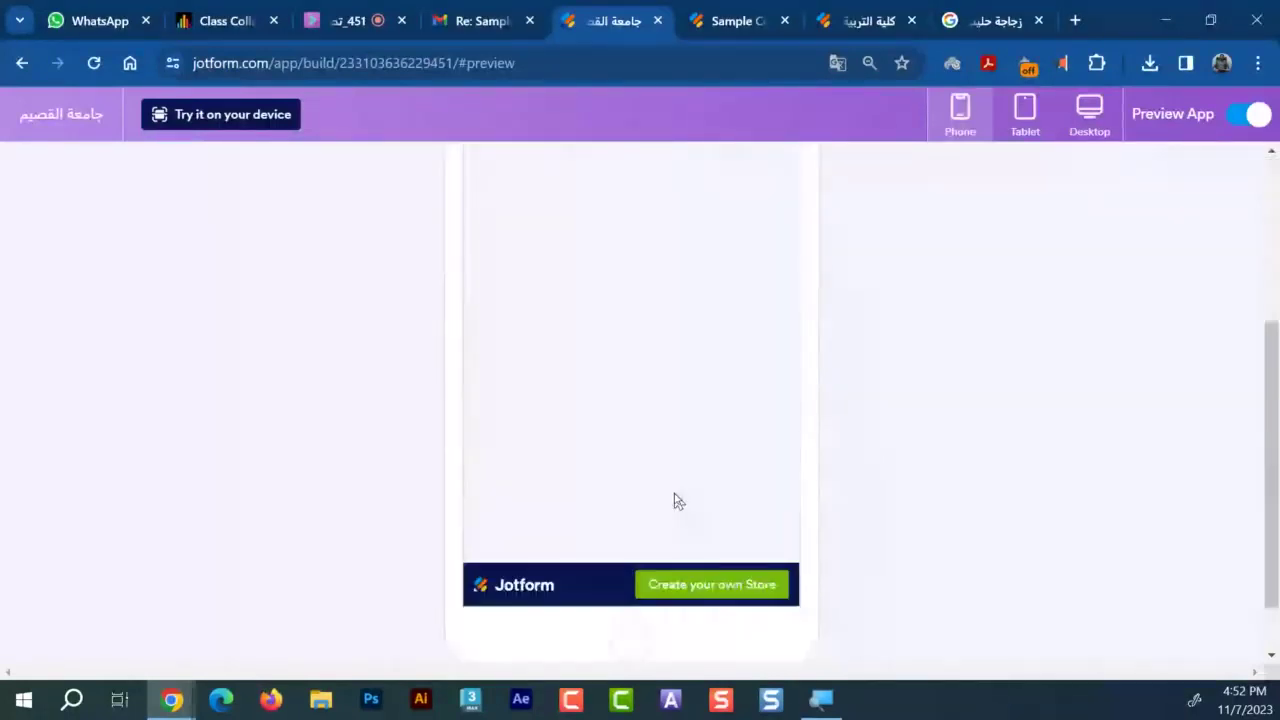
{"action": "scroll", "coordinate": [676, 501], "scroll_direction": "up", "scroll_amount": 5}
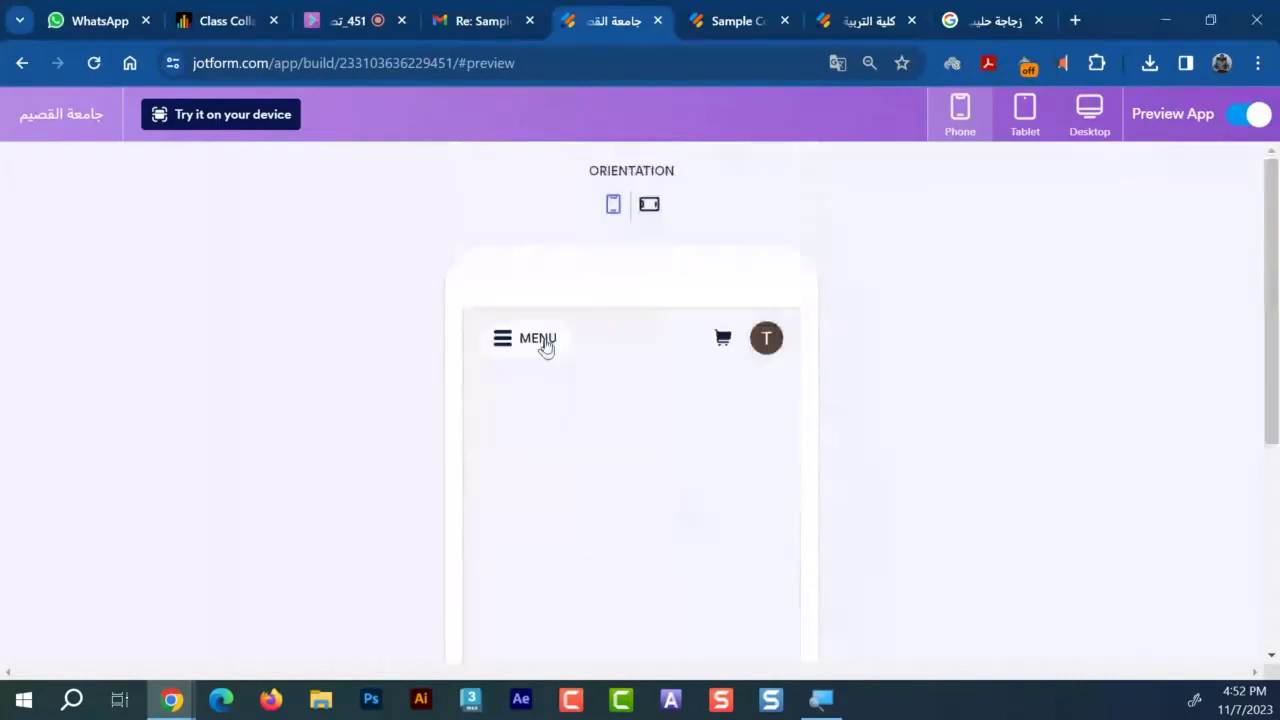
{"action": "left_click", "coordinate": [543, 342]}
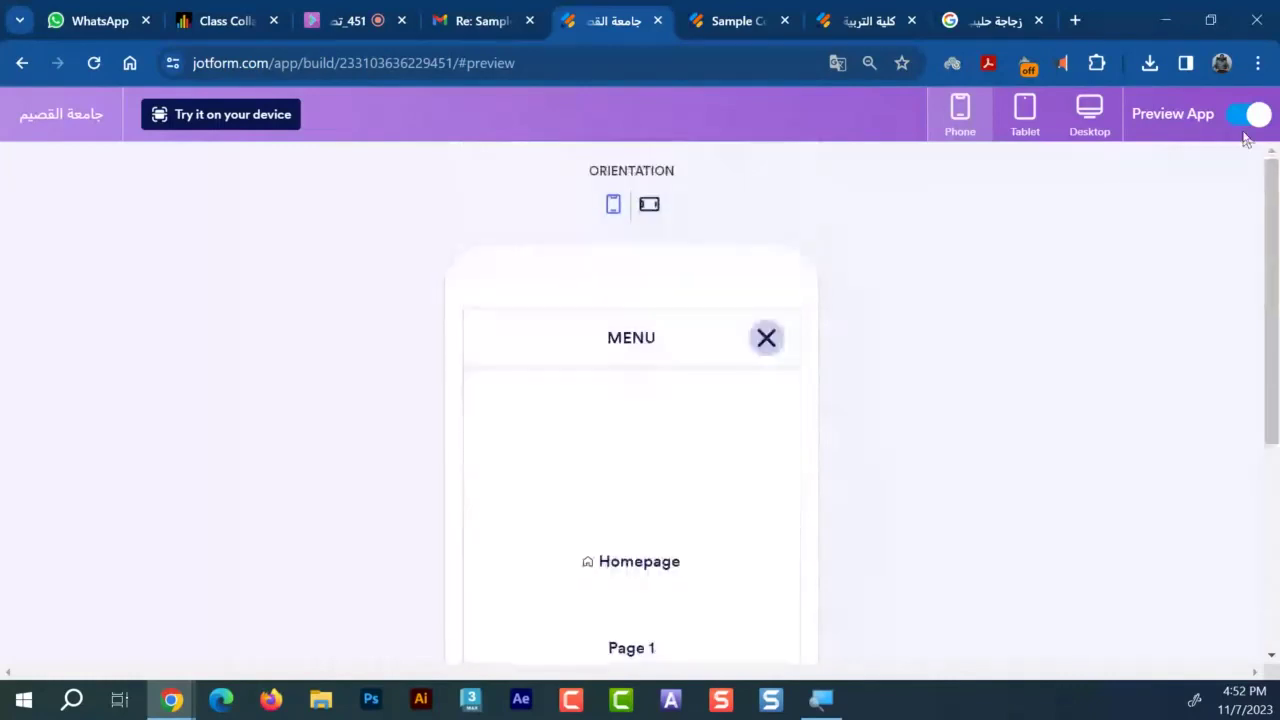
{"action": "left_click", "coordinate": [1248, 118]}
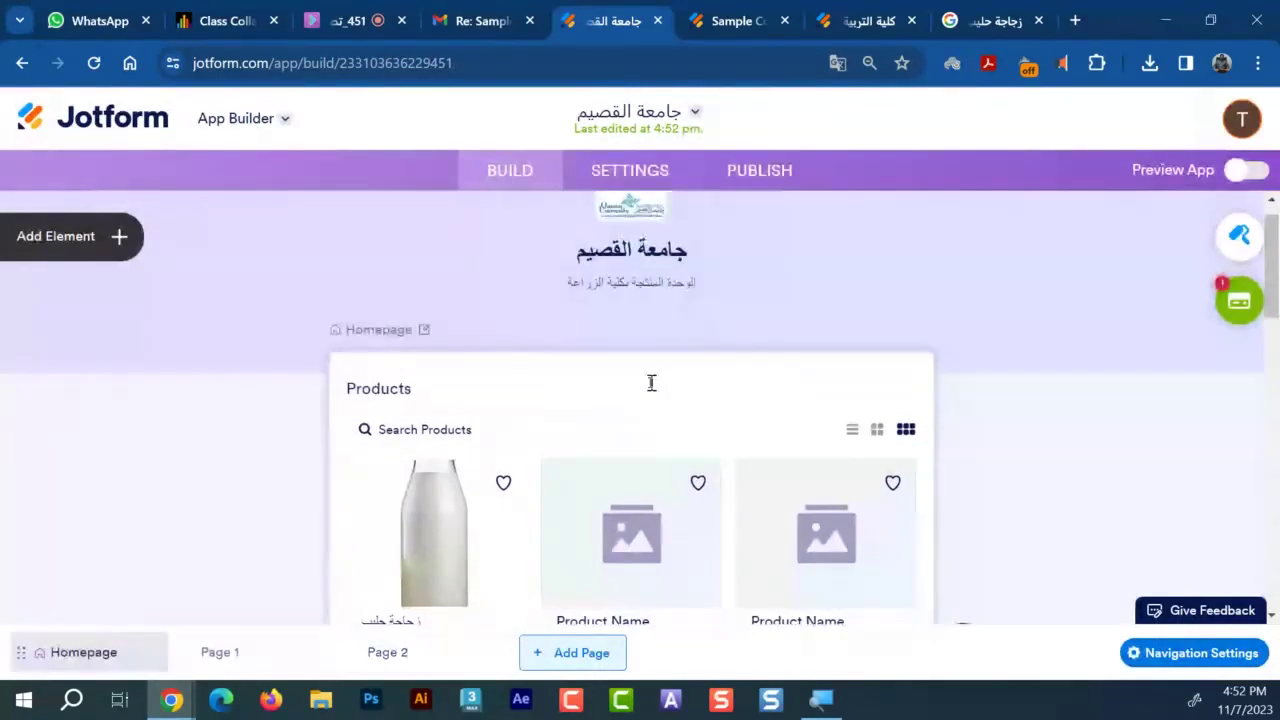
Examine the app's pages in order, from the homepage's product list through the course evaluation form page to Page 2
{"action": "left_click", "coordinate": [396, 334]}
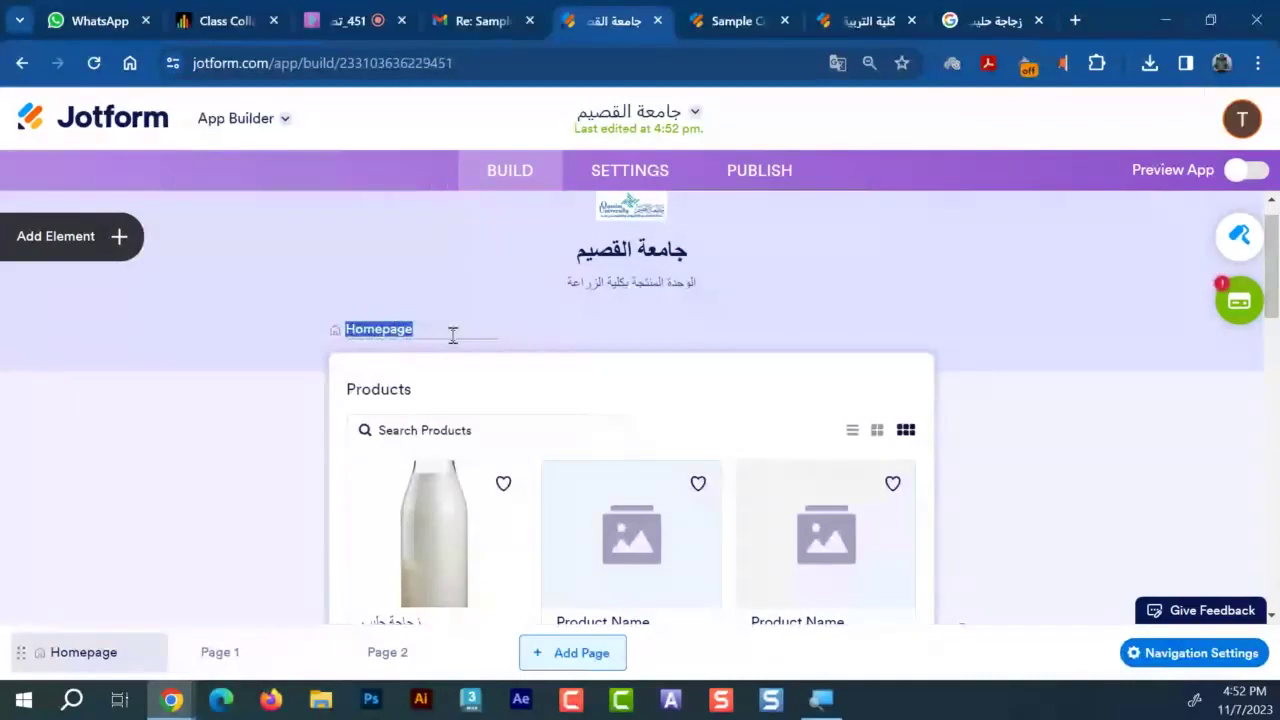
{"action": "scroll", "coordinate": [679, 398], "scroll_direction": "down", "scroll_amount": 2}
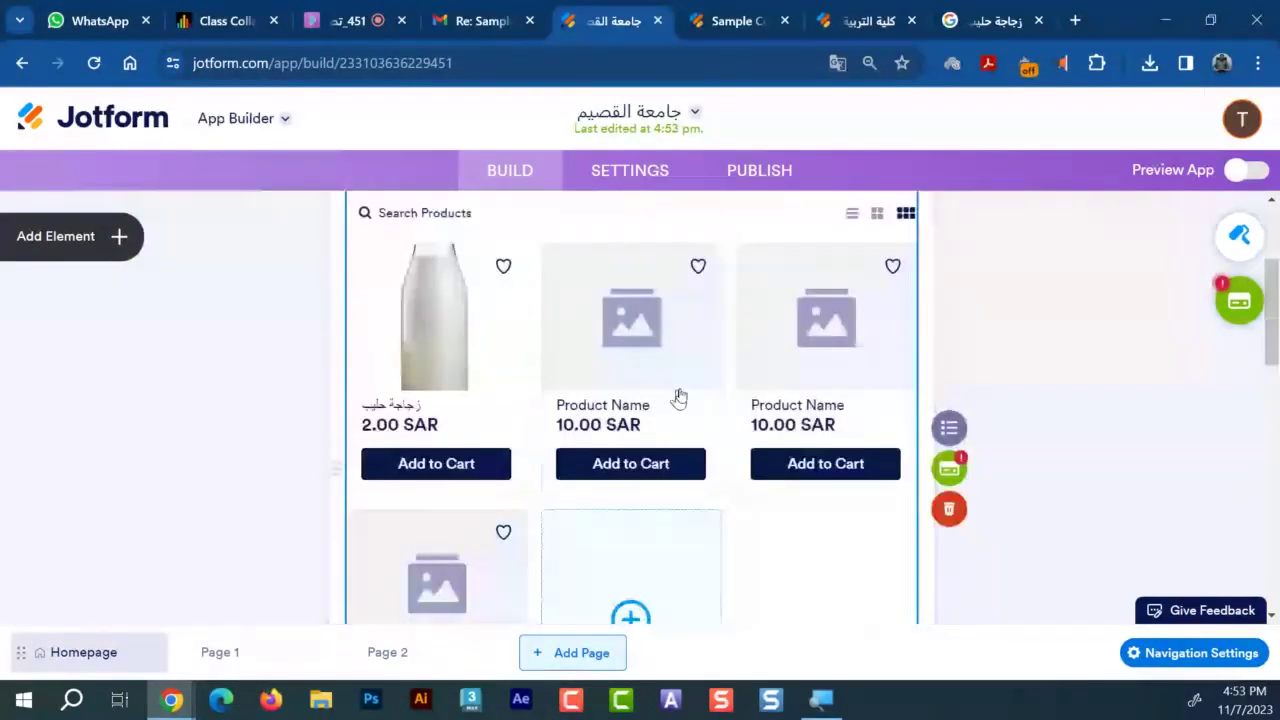
{"action": "scroll", "coordinate": [680, 395], "scroll_direction": "up", "scroll_amount": 2}
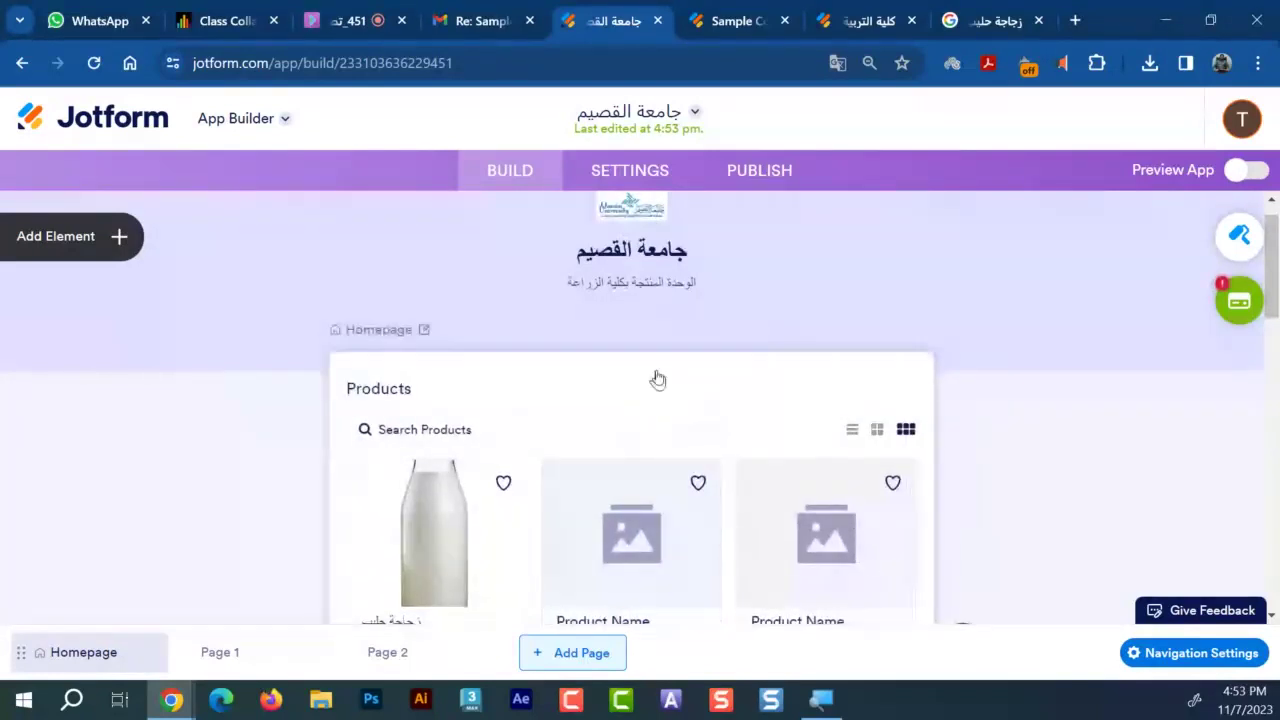
{"action": "scroll", "coordinate": [657, 378], "scroll_direction": "down", "scroll_amount": 4}
{"action": "scroll", "coordinate": [650, 415], "scroll_direction": "down", "scroll_amount": 2}
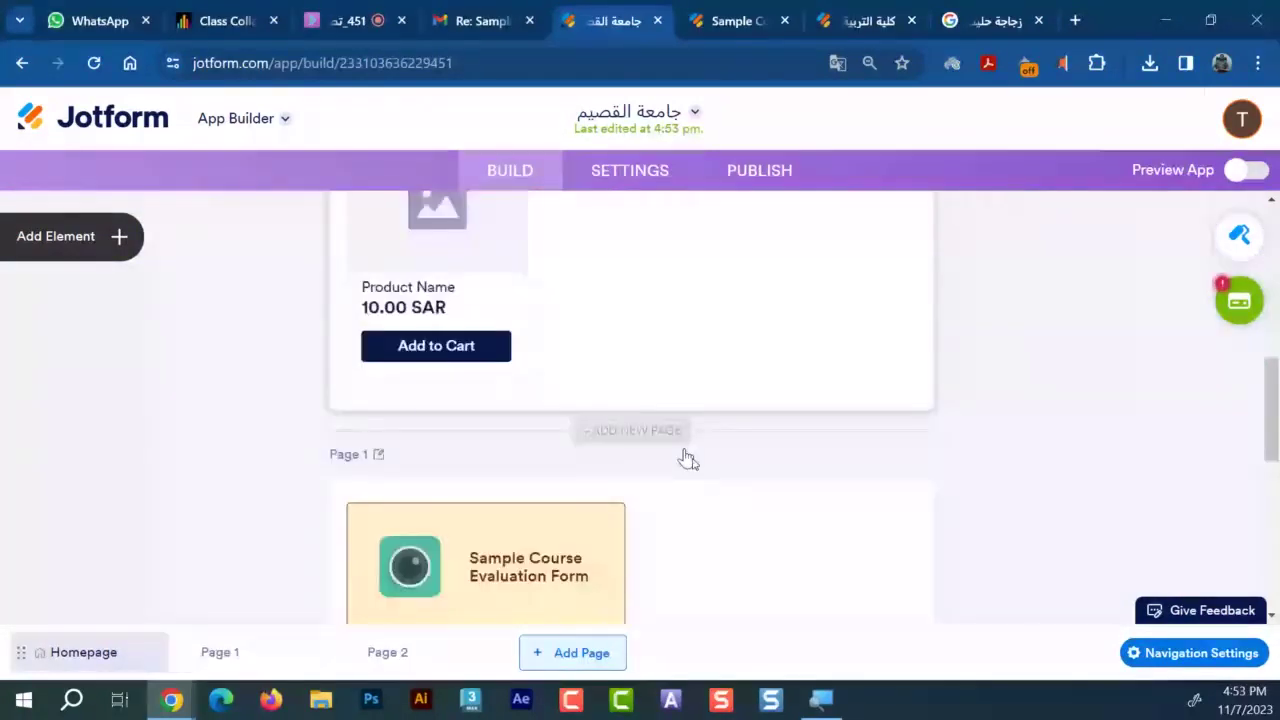
{"action": "scroll", "coordinate": [743, 517], "scroll_direction": "down", "scroll_amount": 1}
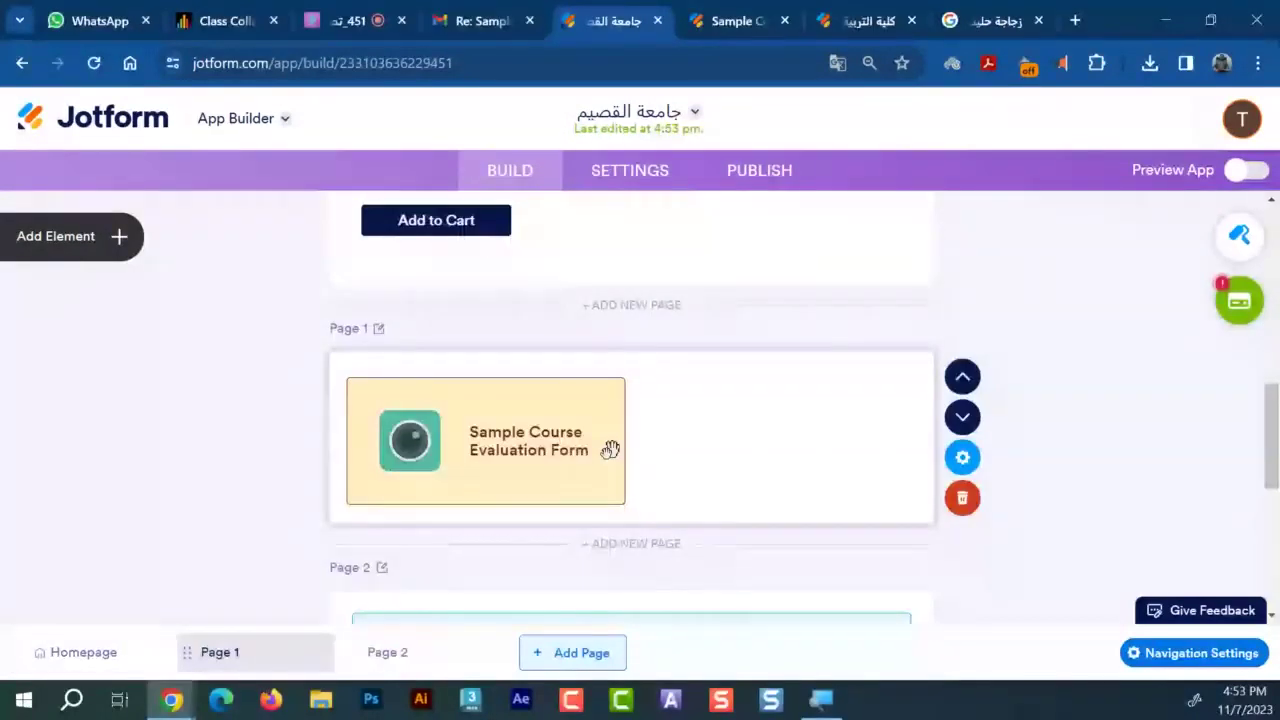
{"action": "scroll", "coordinate": [936, 458], "scroll_direction": "down", "scroll_amount": 2}
{"action": "scroll", "coordinate": [936, 458], "scroll_direction": "down", "scroll_amount": 1}
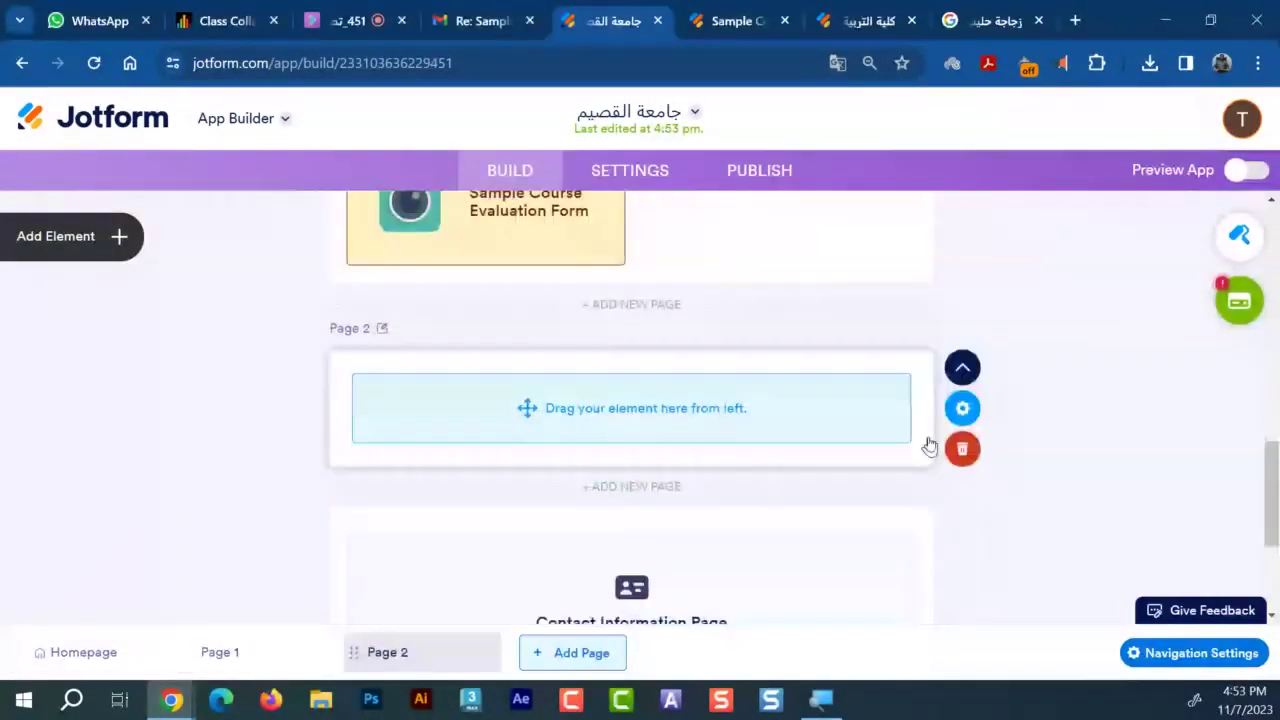
Move the empty Page 2 up above all other pages so that it becomes the app's first page
{"action": "scroll", "coordinate": [960, 470], "scroll_direction": "up", "scroll_amount": 1}
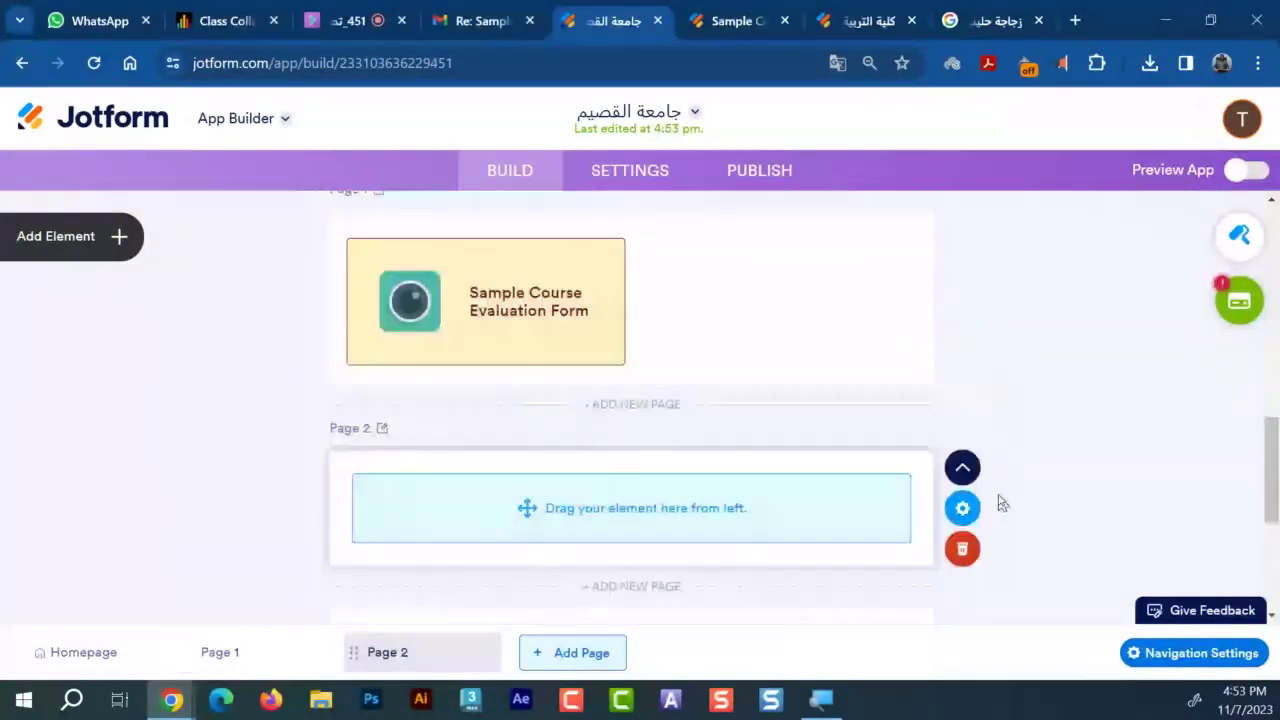
{"action": "left_click", "coordinate": [962, 467]}
{"action": "left_click", "coordinate": [962, 447]}
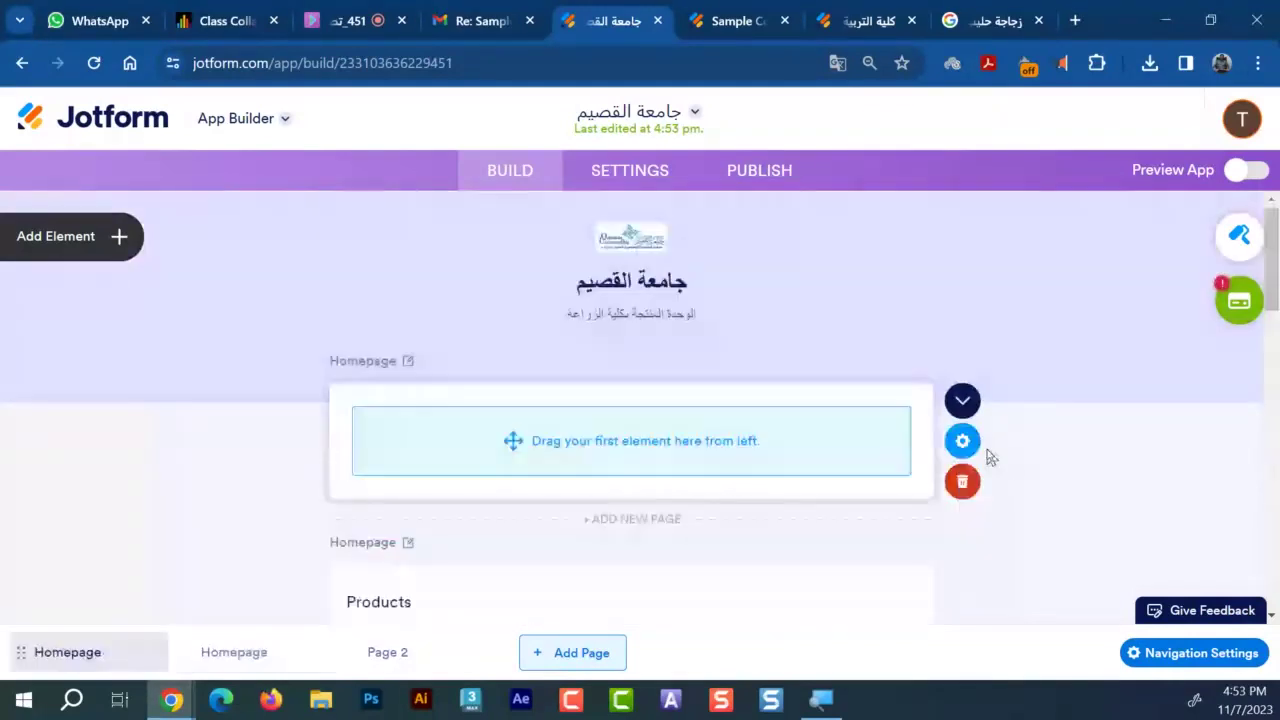
Add an Image element to the empty first page
{"action": "scroll", "coordinate": [400, 337], "scroll_direction": "down", "scroll_amount": 2}
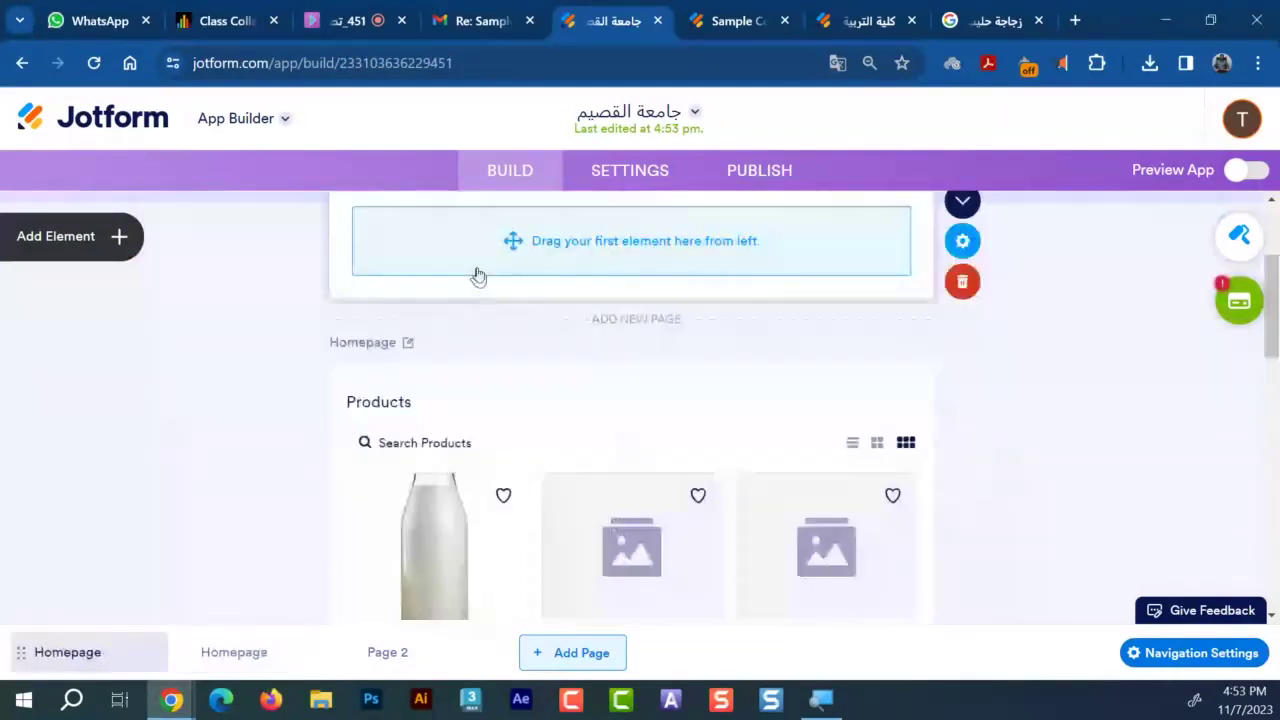
{"action": "left_click", "coordinate": [46, 247]}
{"action": "scroll", "coordinate": [171, 357], "scroll_direction": "down", "scroll_amount": 1}
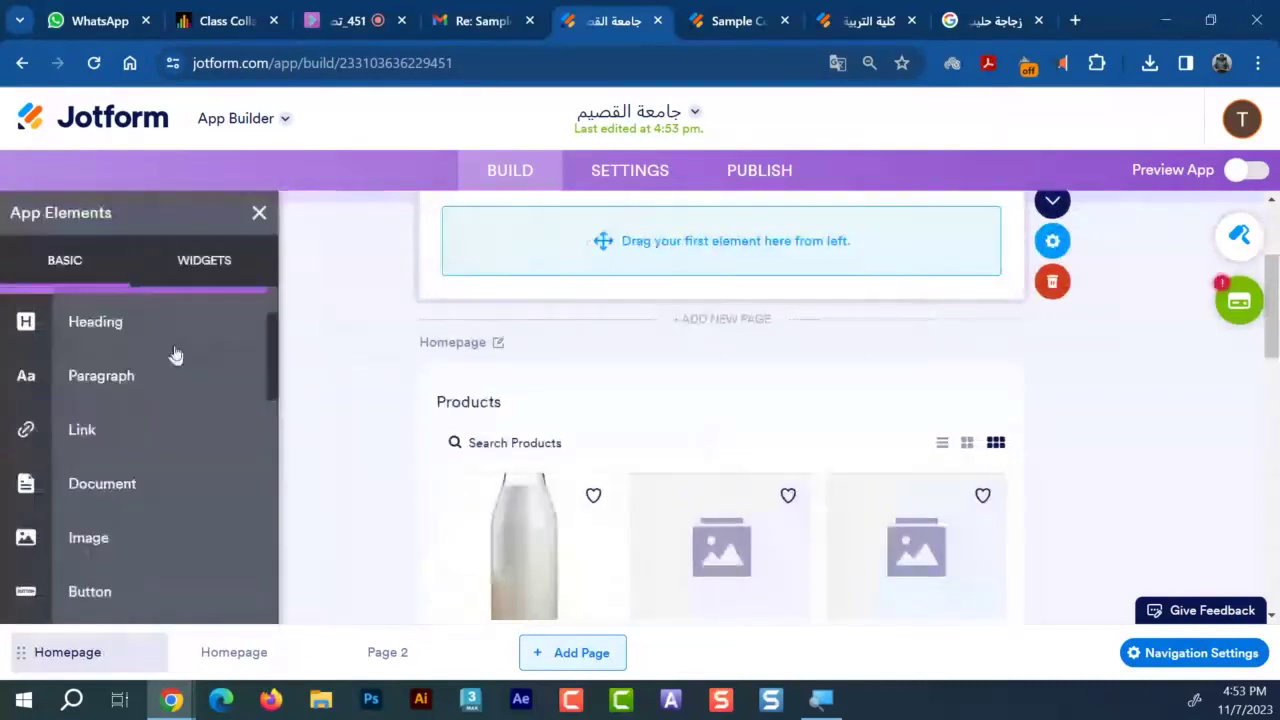
{"action": "scroll", "coordinate": [190, 349], "scroll_direction": "down", "scroll_amount": 1}
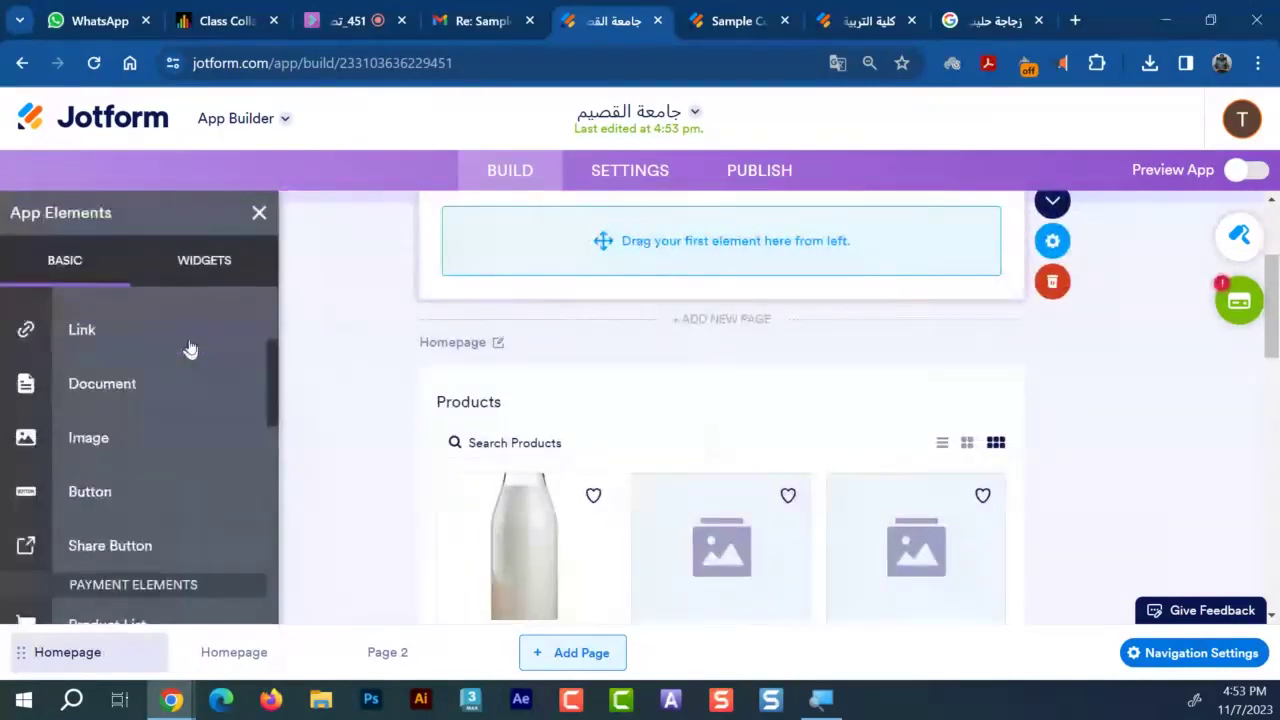
{"action": "scroll", "coordinate": [190, 349], "scroll_direction": "down", "scroll_amount": 1}
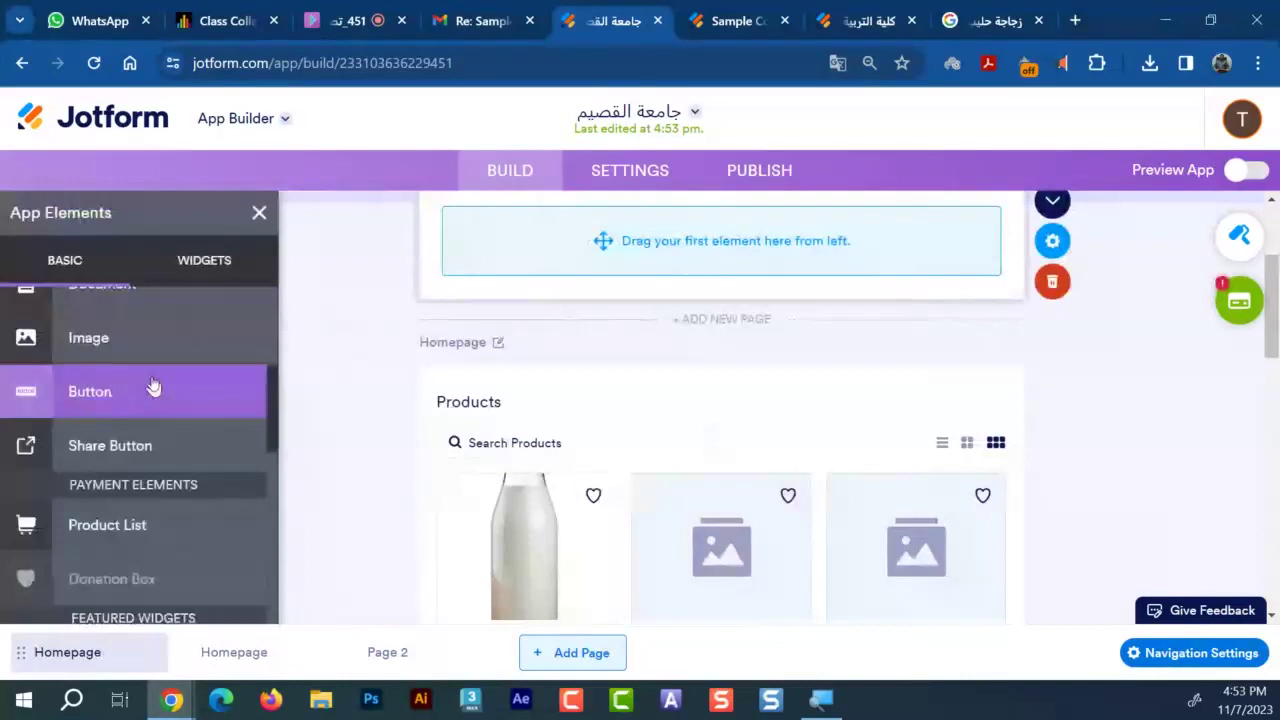
{"action": "scroll", "coordinate": [150, 420], "scroll_direction": "up", "scroll_amount": 1}
{"action": "left_click_drag", "start_coordinate": [145, 448], "coordinate": [775, 401]}
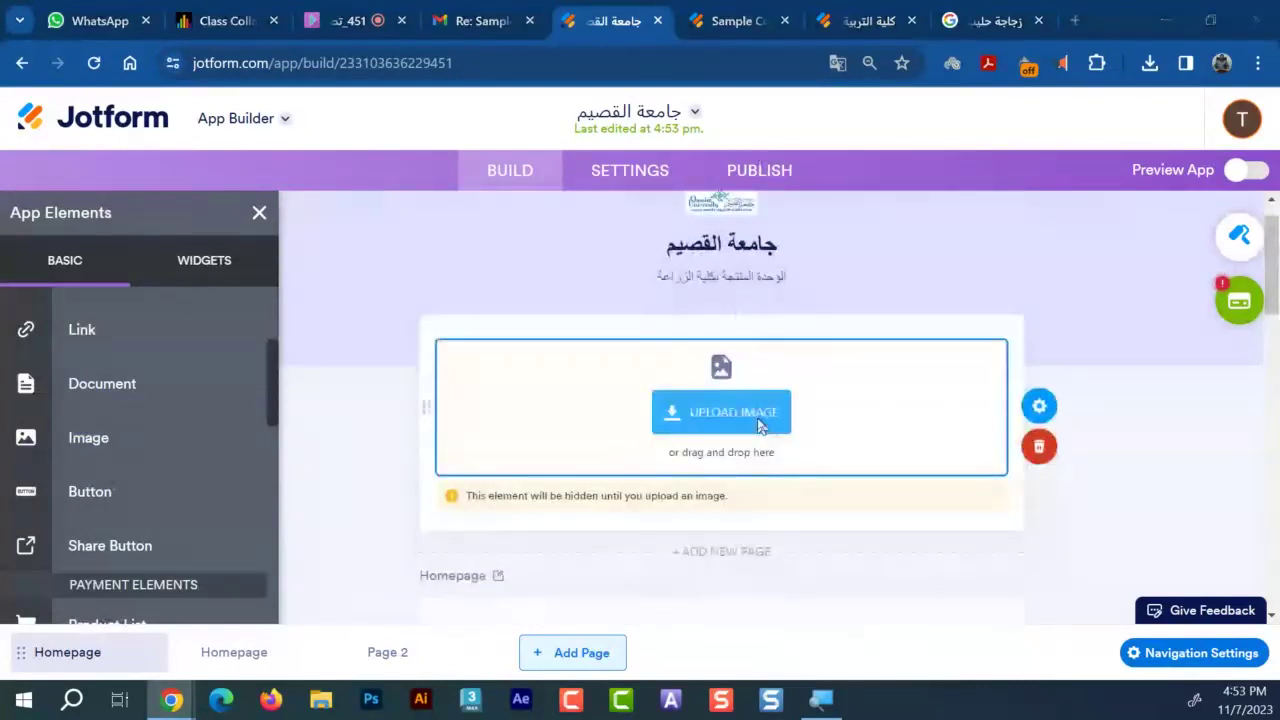
Upload the Qassim University logo picture from the desktop into the new image element
{"action": "left_click", "coordinate": [758, 426]}
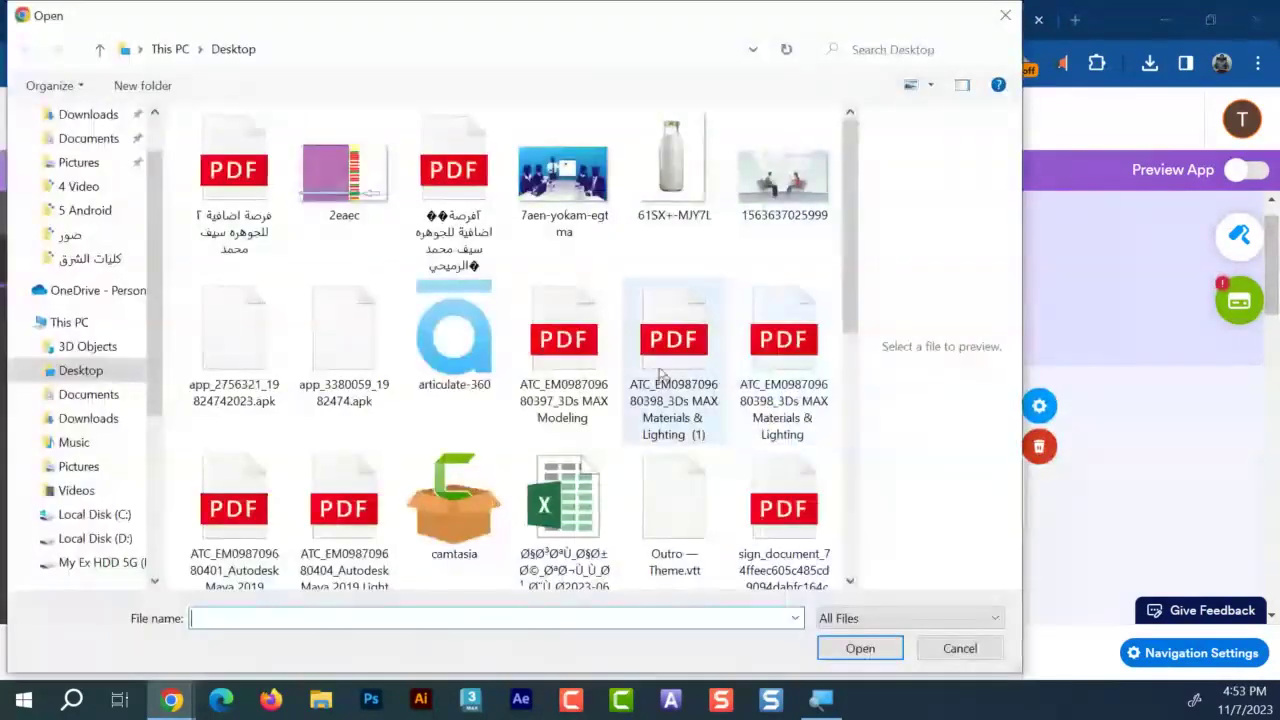
{"action": "scroll", "coordinate": [555, 337], "scroll_direction": "down", "scroll_amount": 3}
{"action": "left_click", "coordinate": [565, 355]}
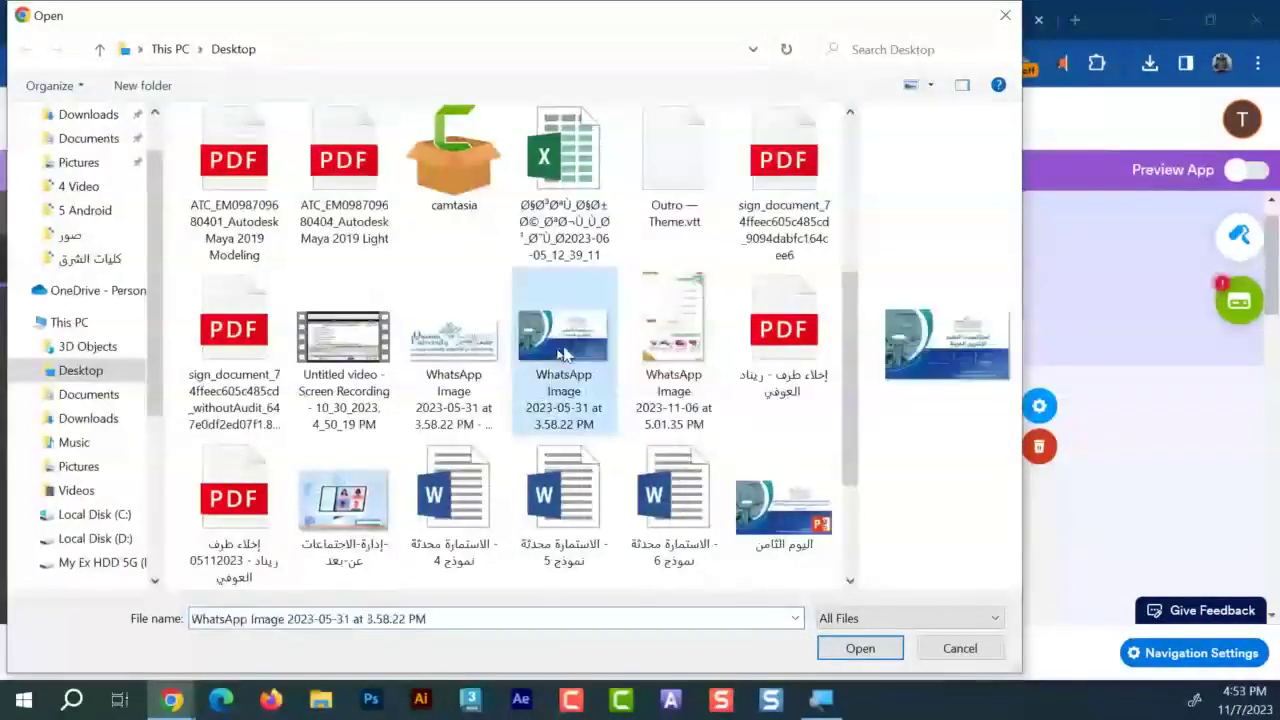
{"action": "double_click", "coordinate": [563, 355]}
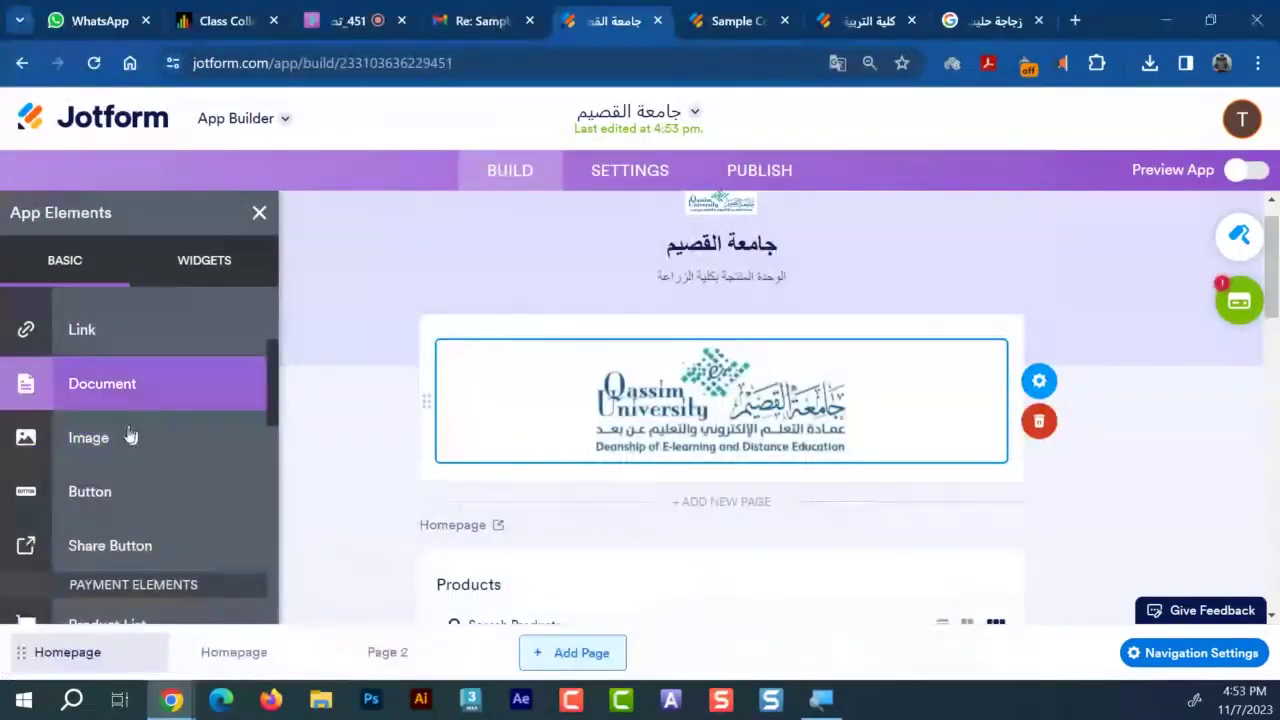
Add a second Image element below the university logo and upload the desktop picture 7aen-yokam-egtma into it
{"action": "left_click_drag", "start_coordinate": [130, 434], "coordinate": [672, 494]}
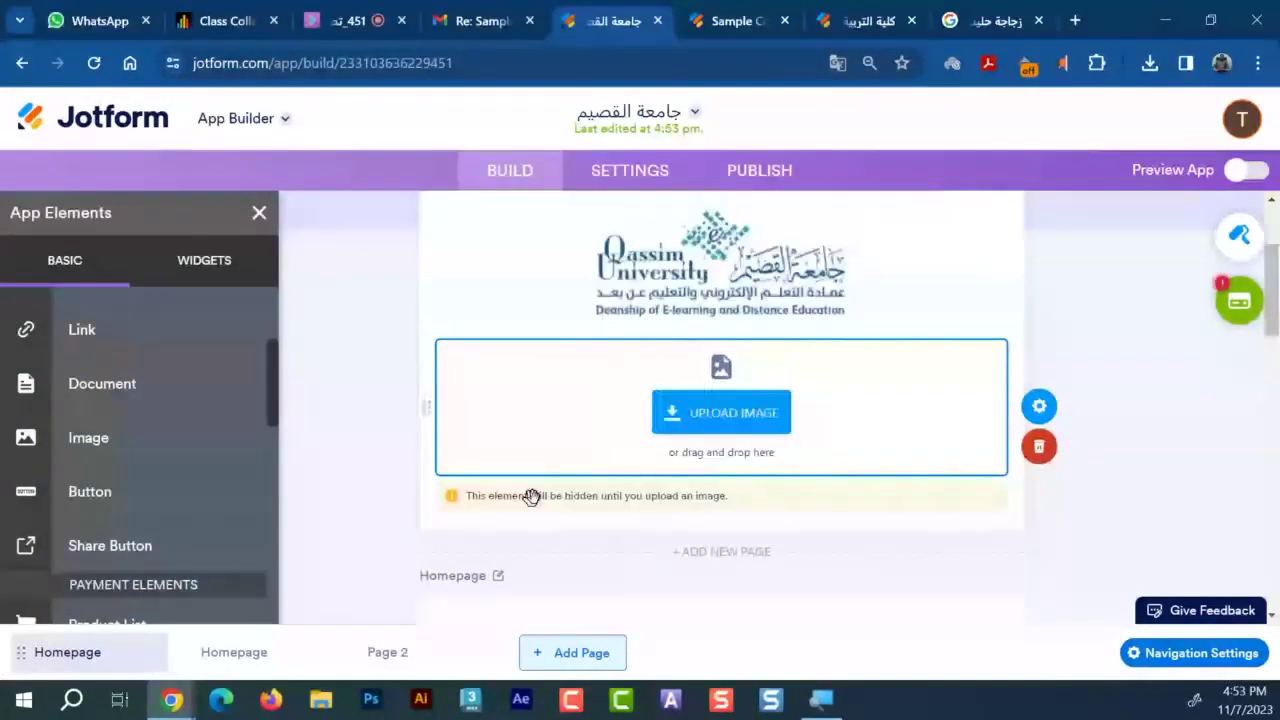
{"action": "left_click", "coordinate": [751, 425]}
{"action": "left_click", "coordinate": [562, 175]}
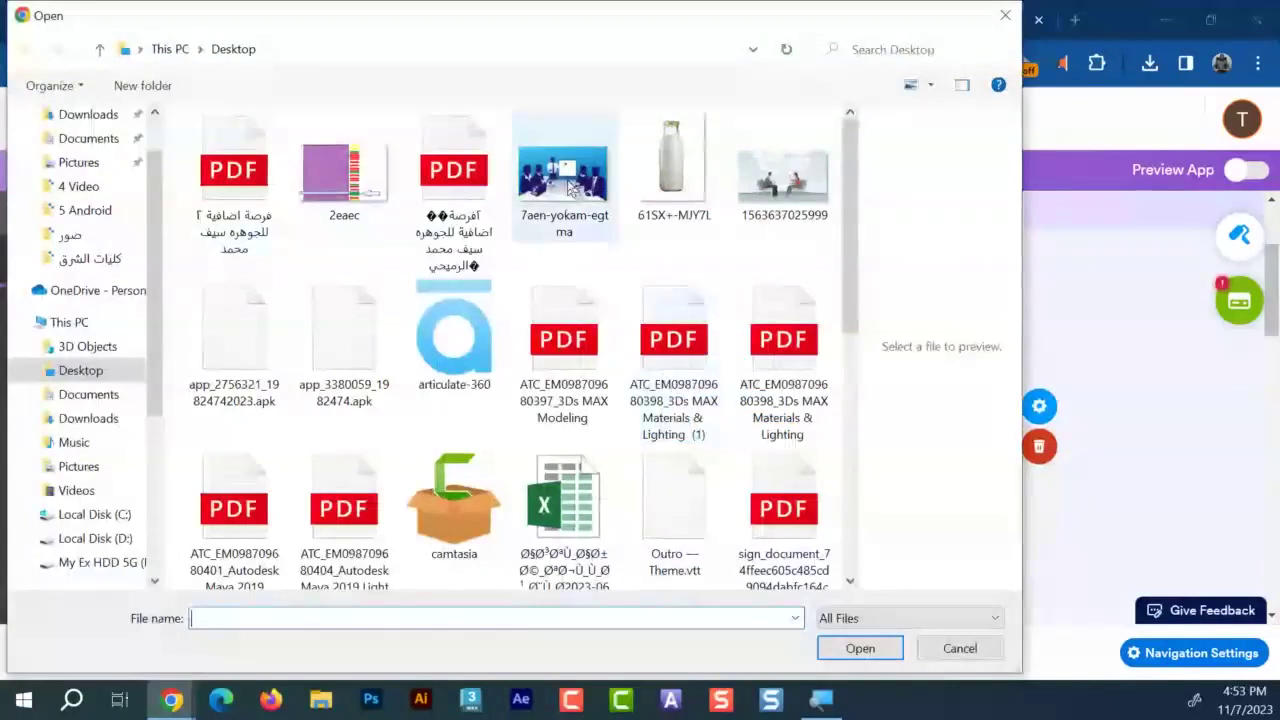
{"action": "left_click", "coordinate": [858, 648]}
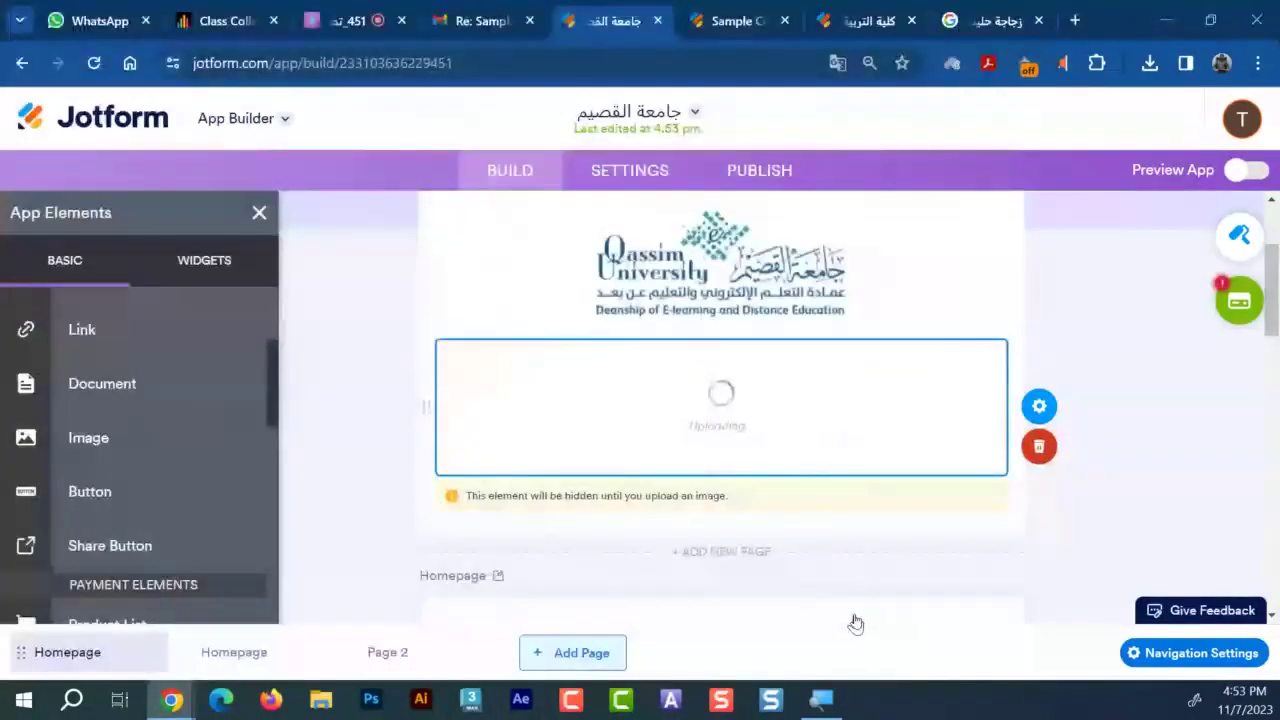
{"action": "scroll", "coordinate": [672, 455], "scroll_direction": "up", "scroll_amount": 2}
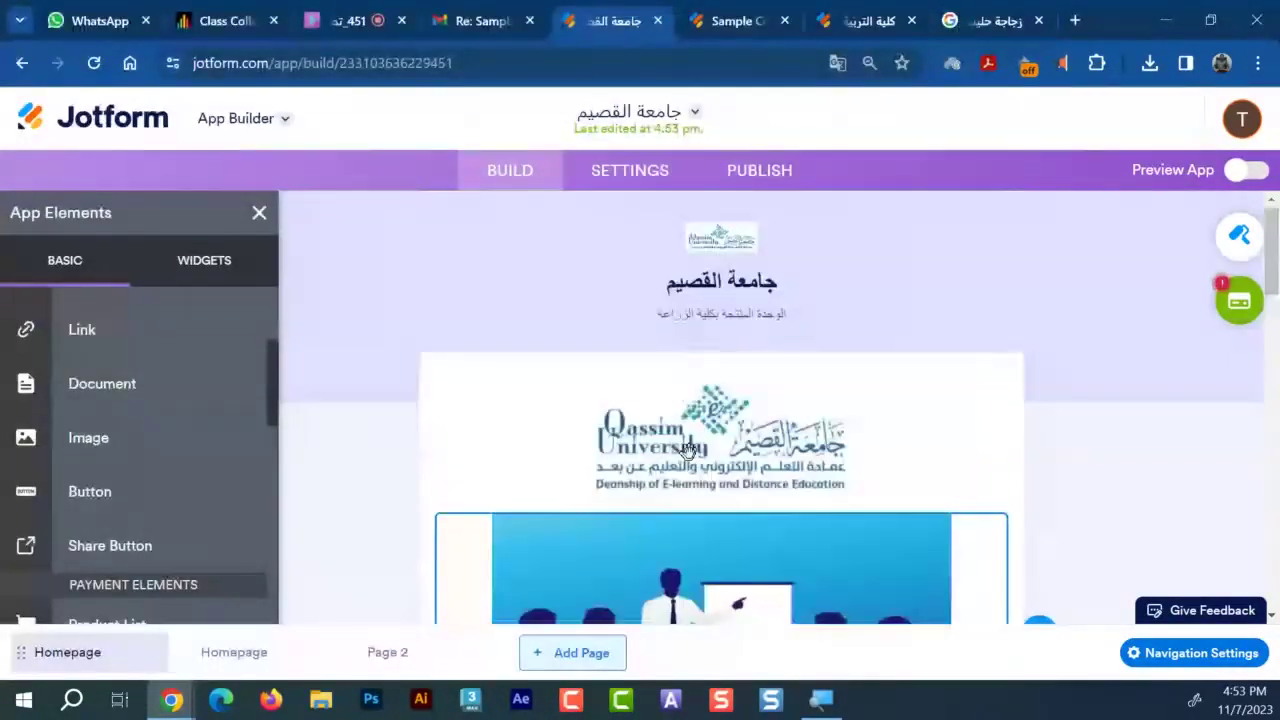
Add two Button elements below the meeting picture on the first page
{"action": "scroll", "coordinate": [805, 428], "scroll_direction": "down", "scroll_amount": 3}
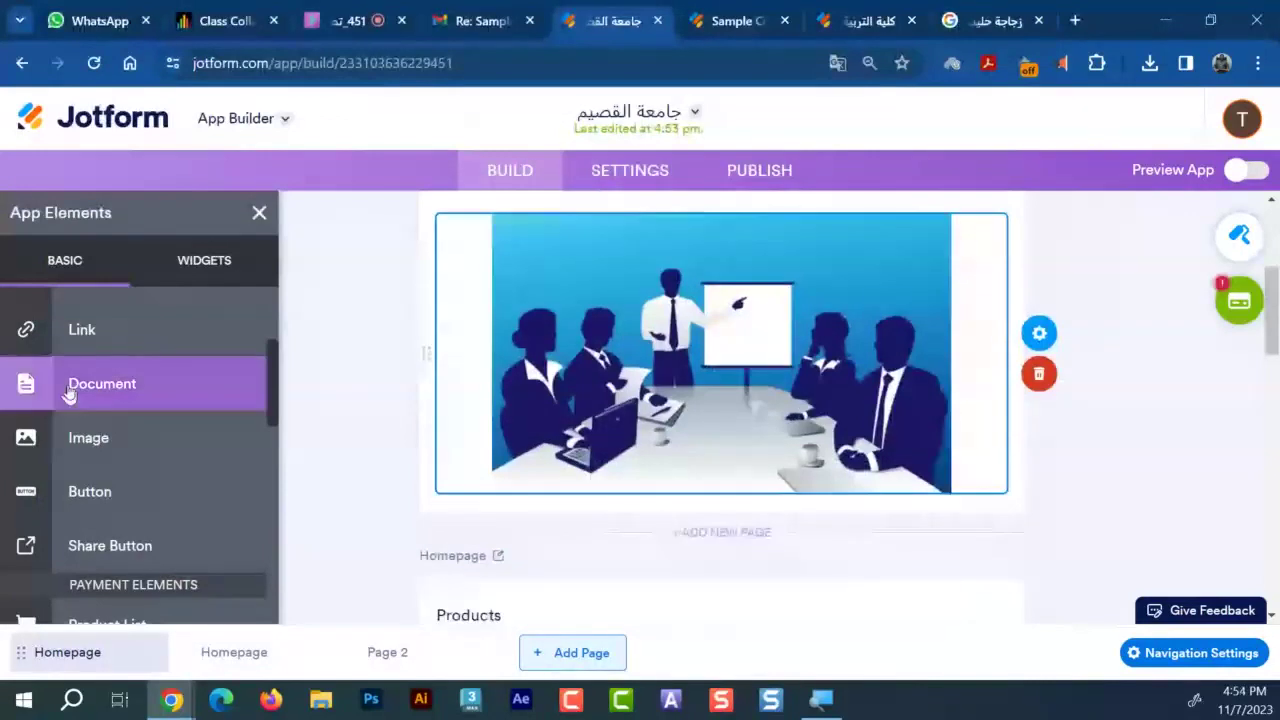
{"action": "left_click_drag", "start_coordinate": [499, 507], "coordinate": [737, 529]}
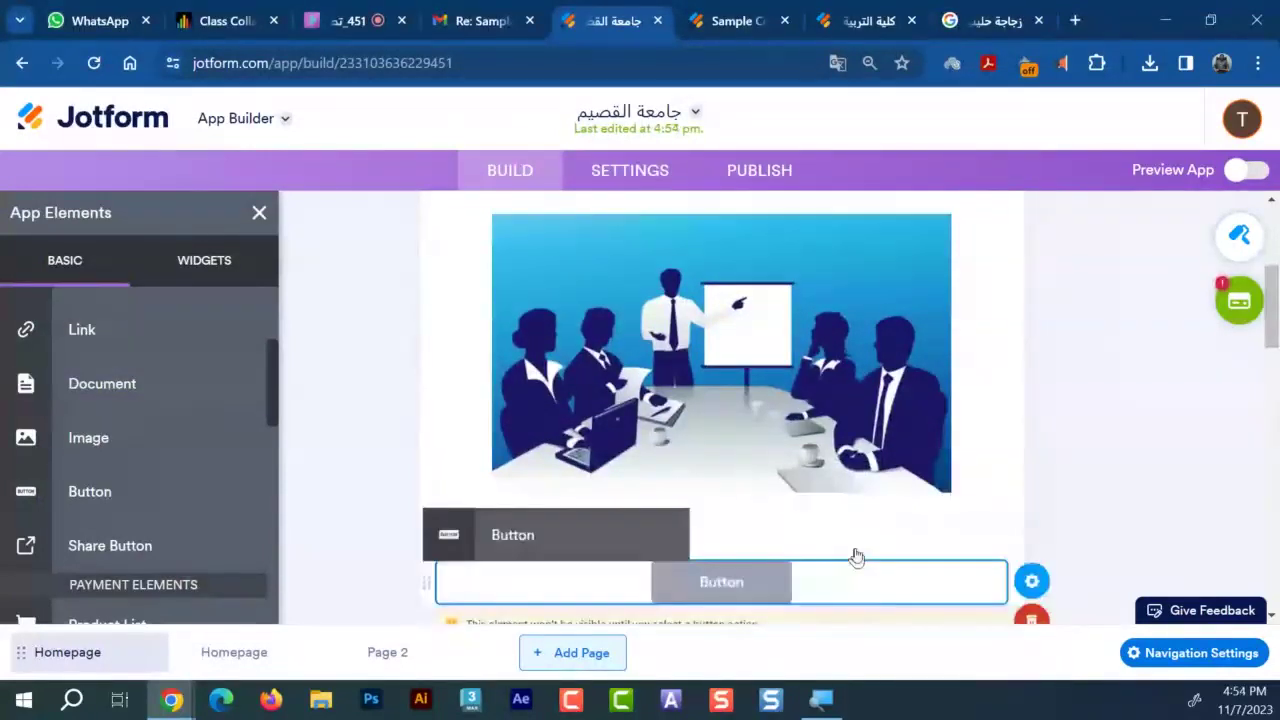
{"action": "left_click_drag", "start_coordinate": [857, 556], "coordinate": [840, 540]}
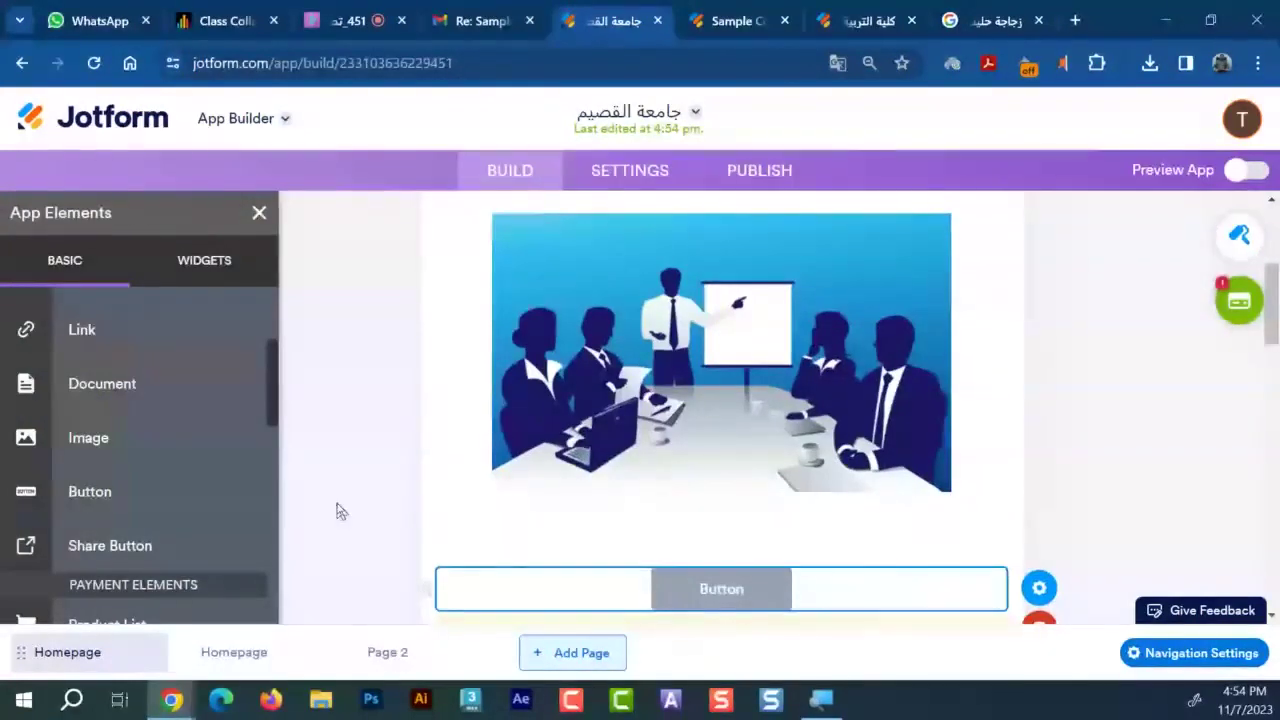
{"action": "scroll", "coordinate": [737, 397], "scroll_direction": "down", "scroll_amount": 1}
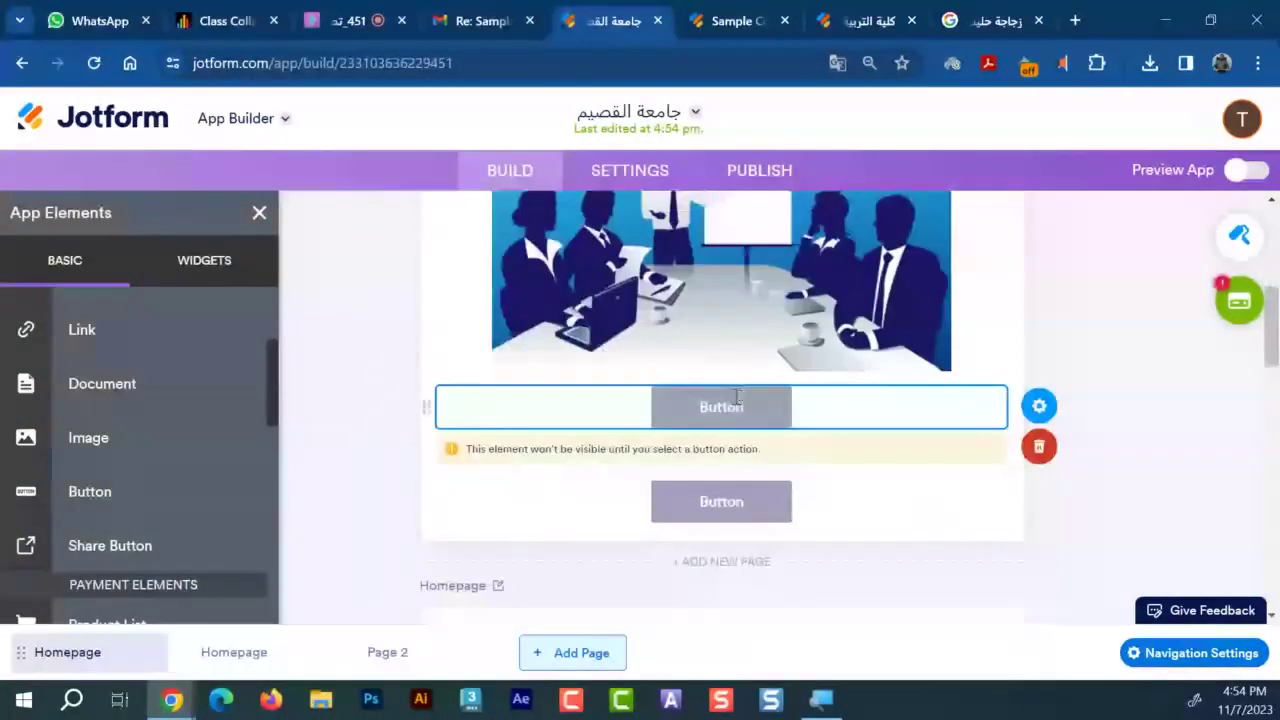
Turn on Shrink for both buttons so they sit side by side, and close their properties
{"action": "left_click", "coordinate": [1056, 410]}
{"action": "scroll", "coordinate": [1059, 413], "scroll_direction": "down", "scroll_amount": 2}
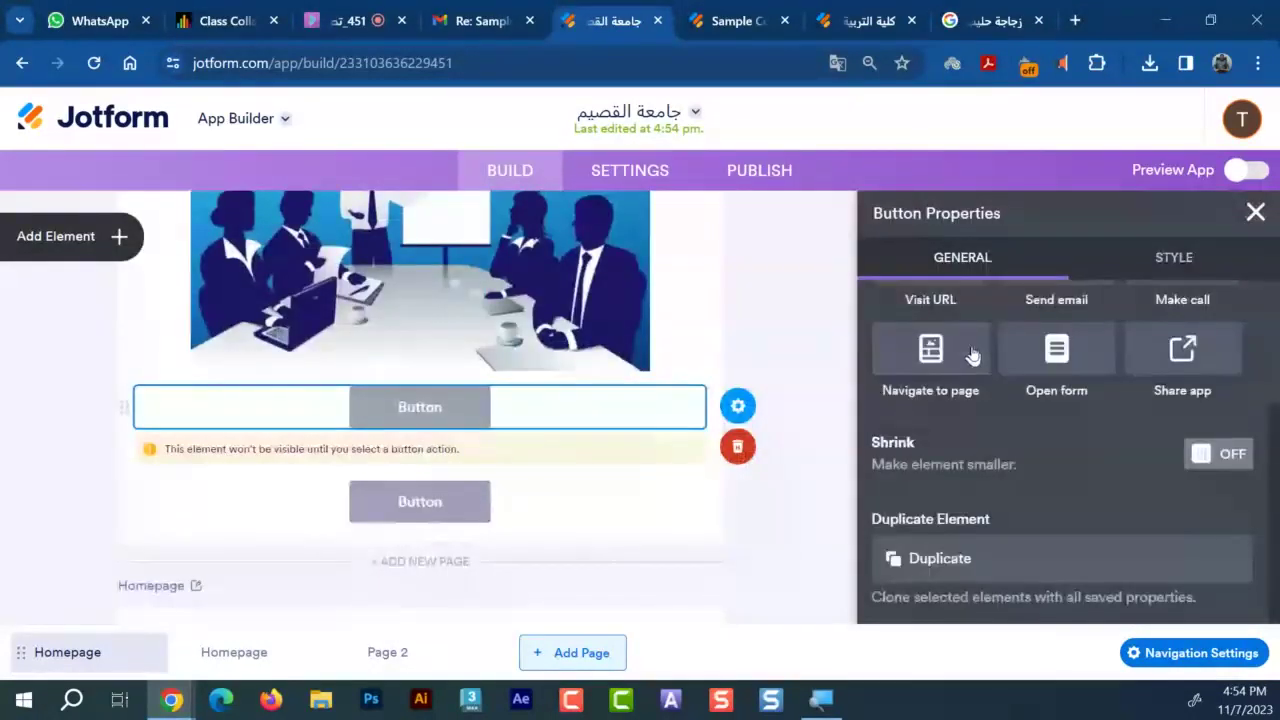
{"action": "left_click", "coordinate": [1232, 455]}
{"action": "left_click_drag", "start_coordinate": [300, 407], "coordinate": [405, 490]}
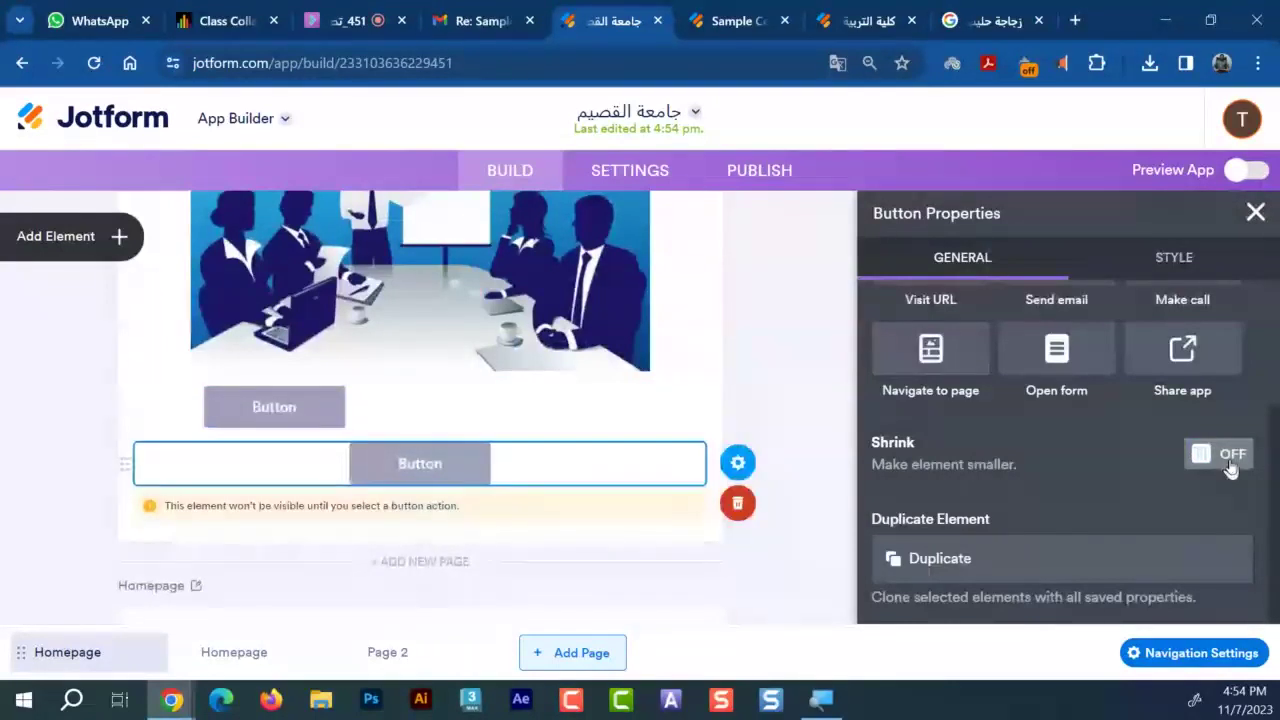
{"action": "left_click", "coordinate": [1228, 462]}
{"action": "left_click", "coordinate": [299, 480]}
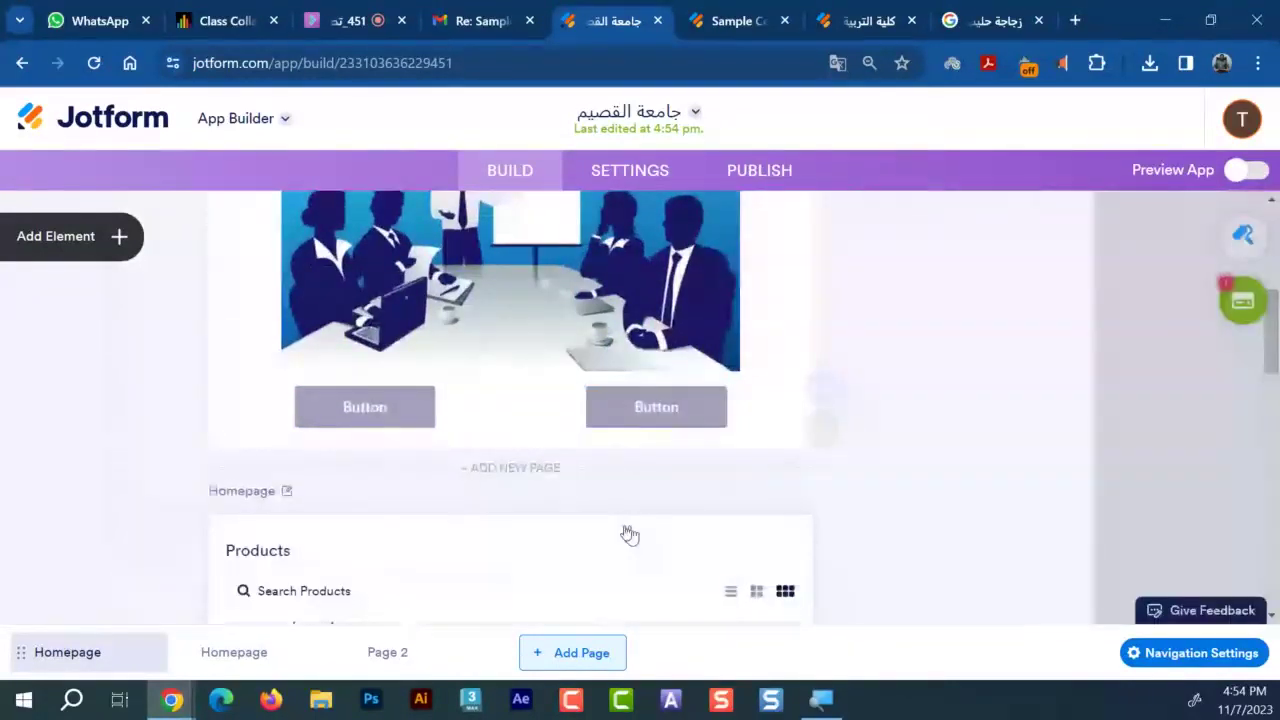
Set the first button under the meeting picture to navigate to the second Homepage, the one holding the products
{"action": "left_click", "coordinate": [625, 405]}
{"action": "left_click", "coordinate": [654, 409]}
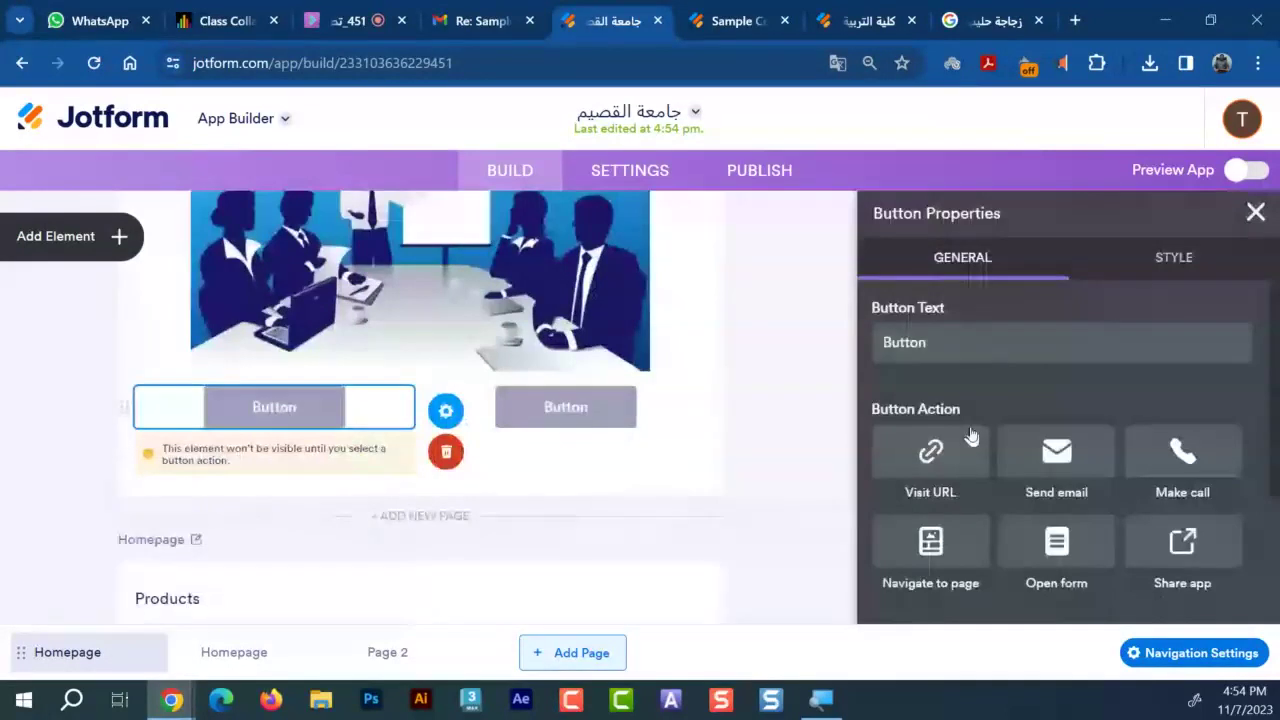
{"action": "scroll", "coordinate": [976, 432], "scroll_direction": "down", "scroll_amount": 1}
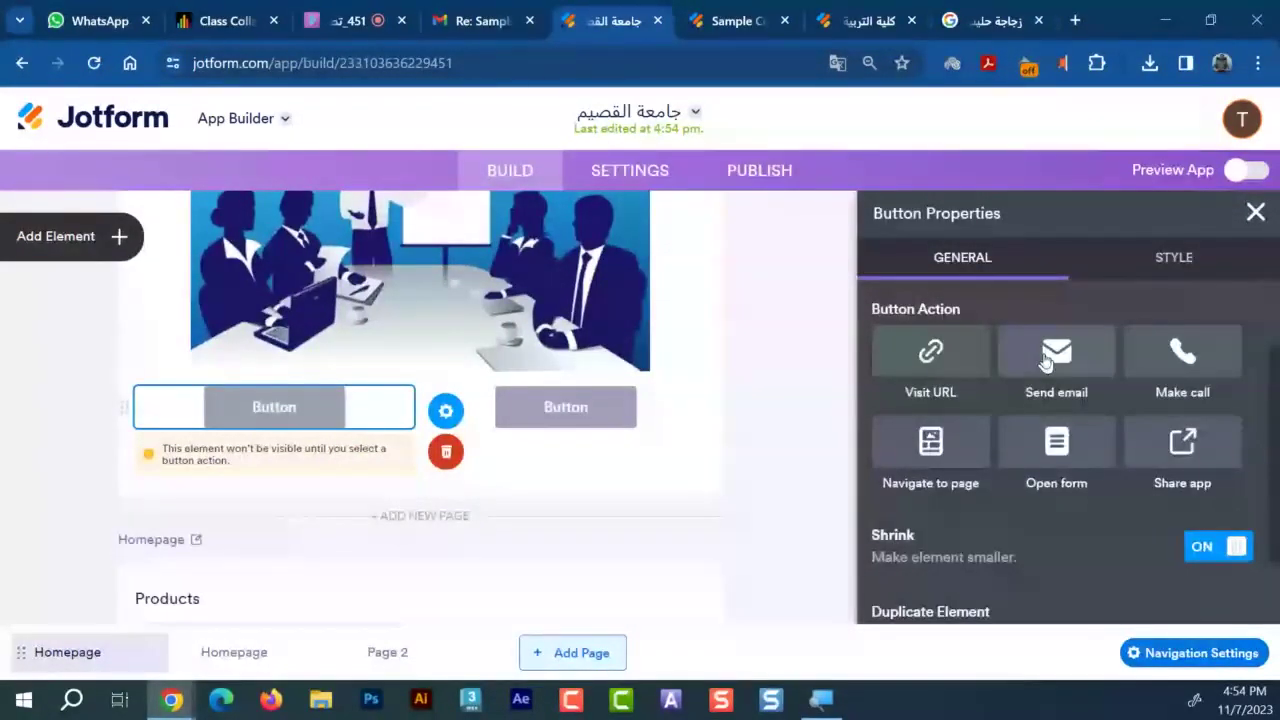
{"action": "left_click", "coordinate": [932, 450]}
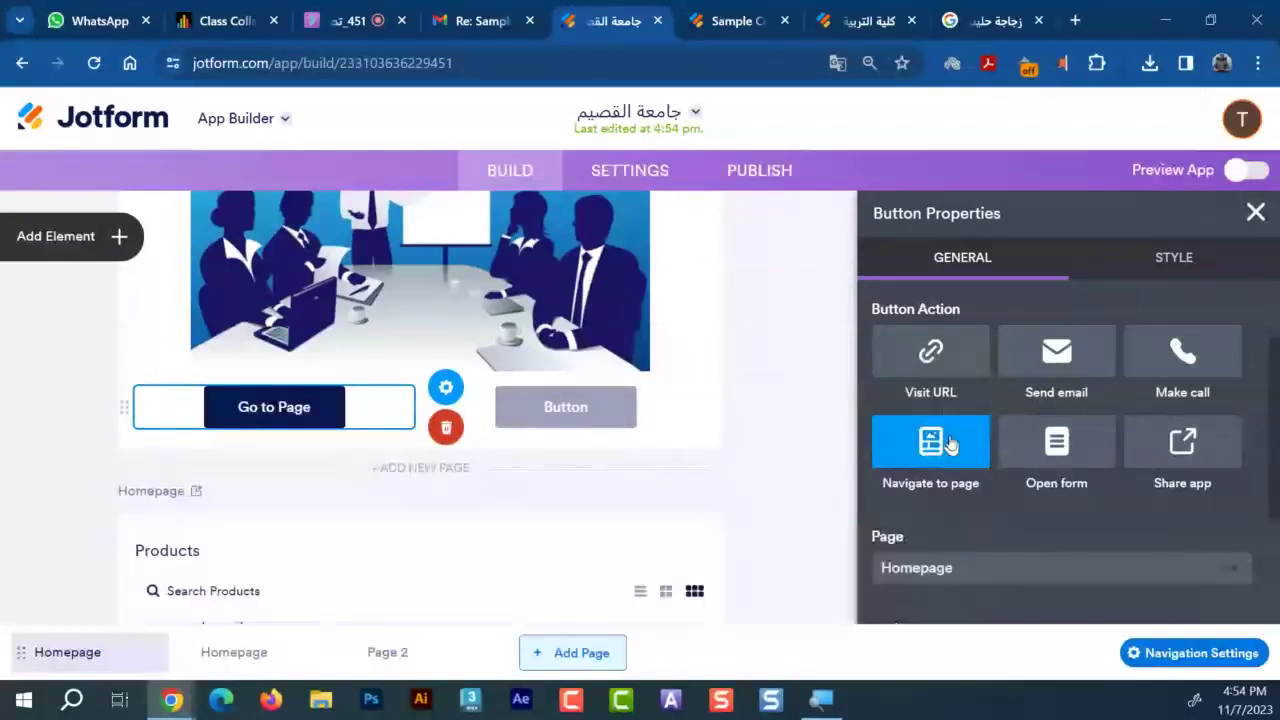
{"action": "scroll", "coordinate": [1010, 495], "scroll_direction": "down", "scroll_amount": 1}
{"action": "scroll", "coordinate": [1010, 495], "scroll_direction": "down", "scroll_amount": 2}
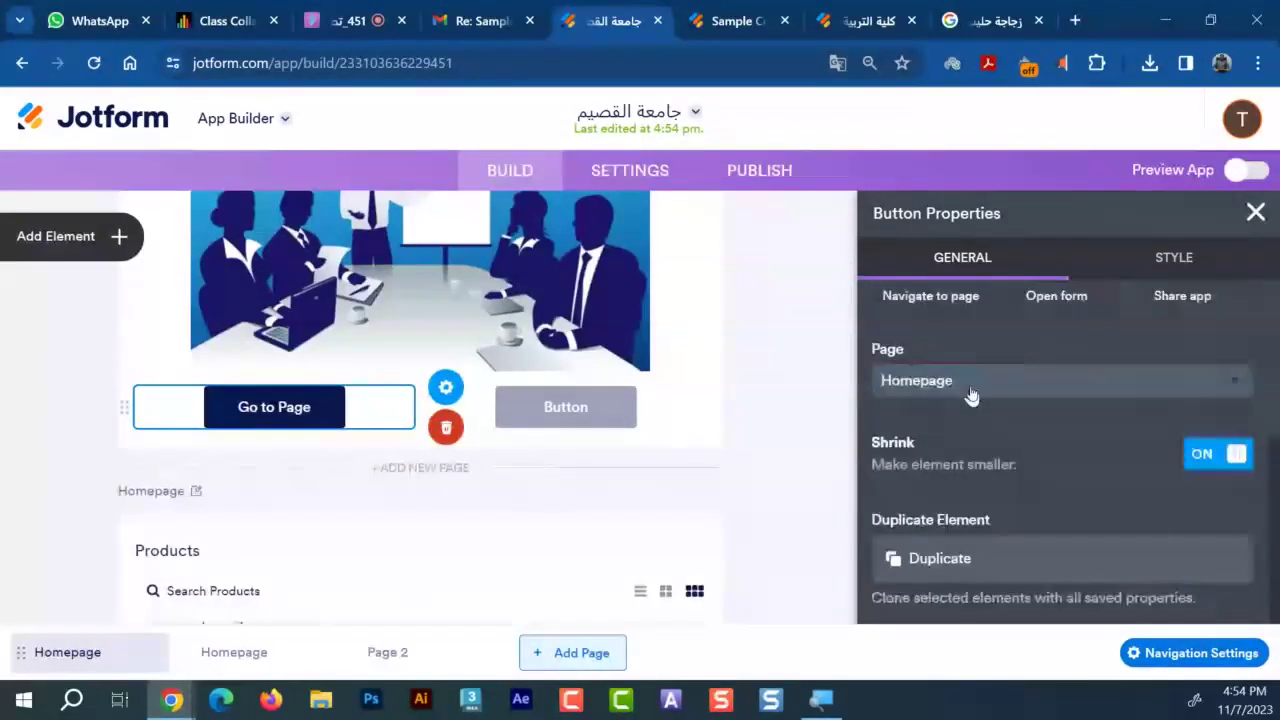
{"action": "left_click", "coordinate": [968, 385]}
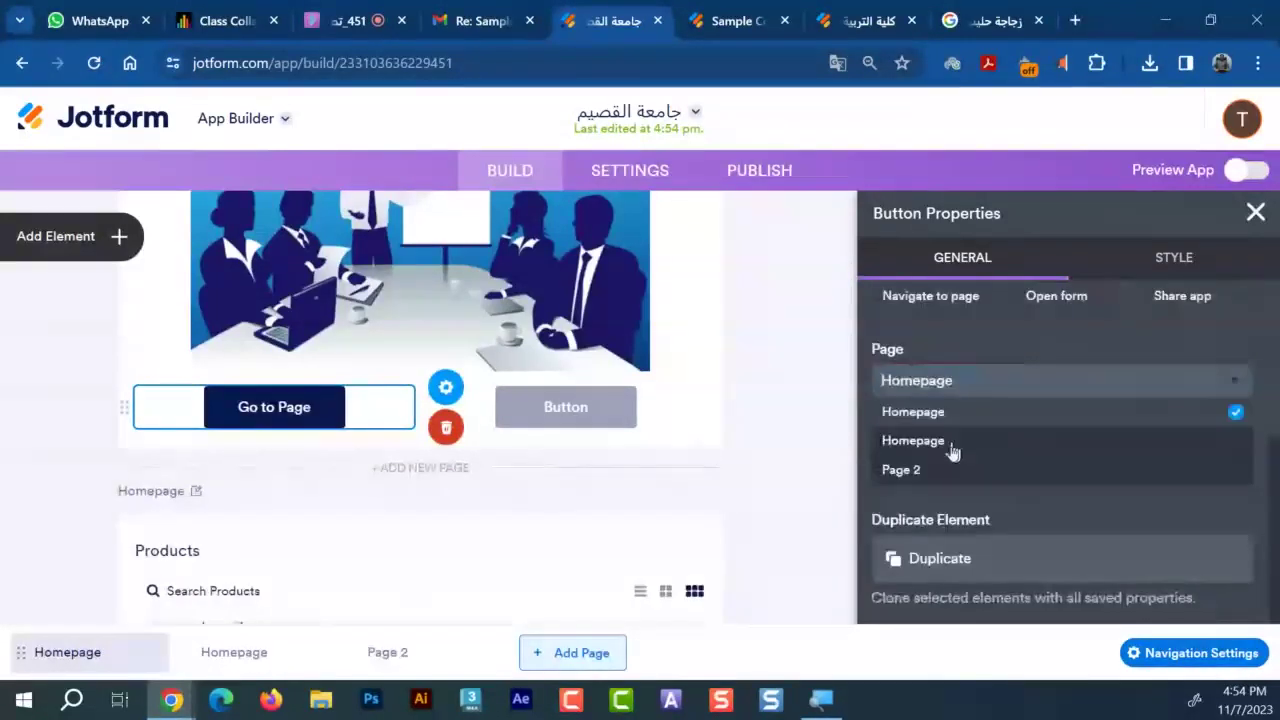
{"action": "left_click", "coordinate": [1017, 452]}
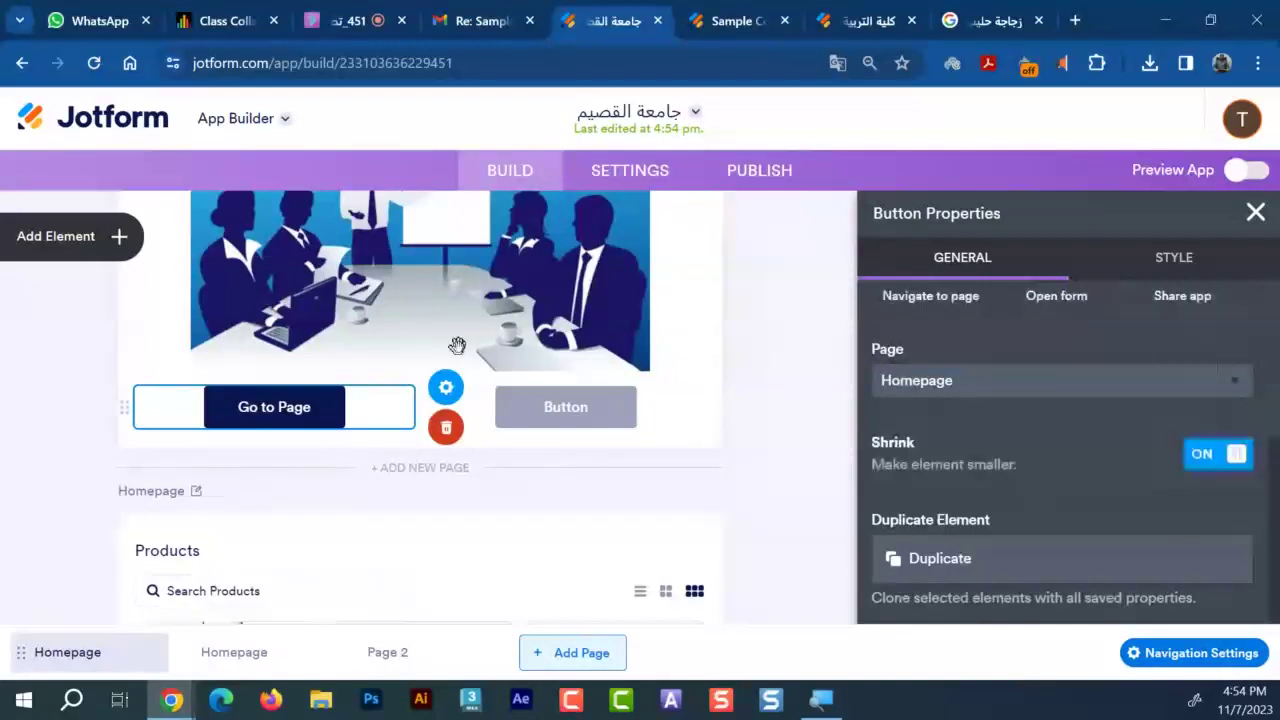
Rename the products page as Store and close its page properties
{"action": "left_click", "coordinate": [151, 491]}
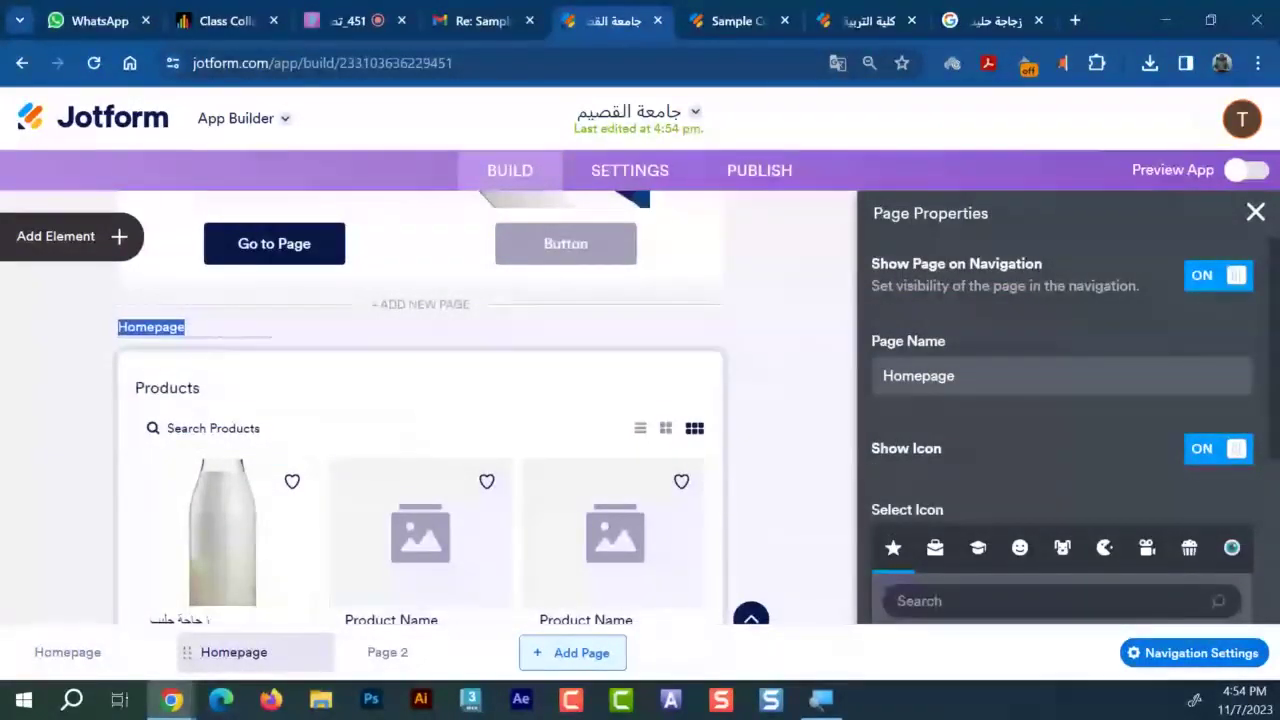
{"action": "type", "text": "St"}
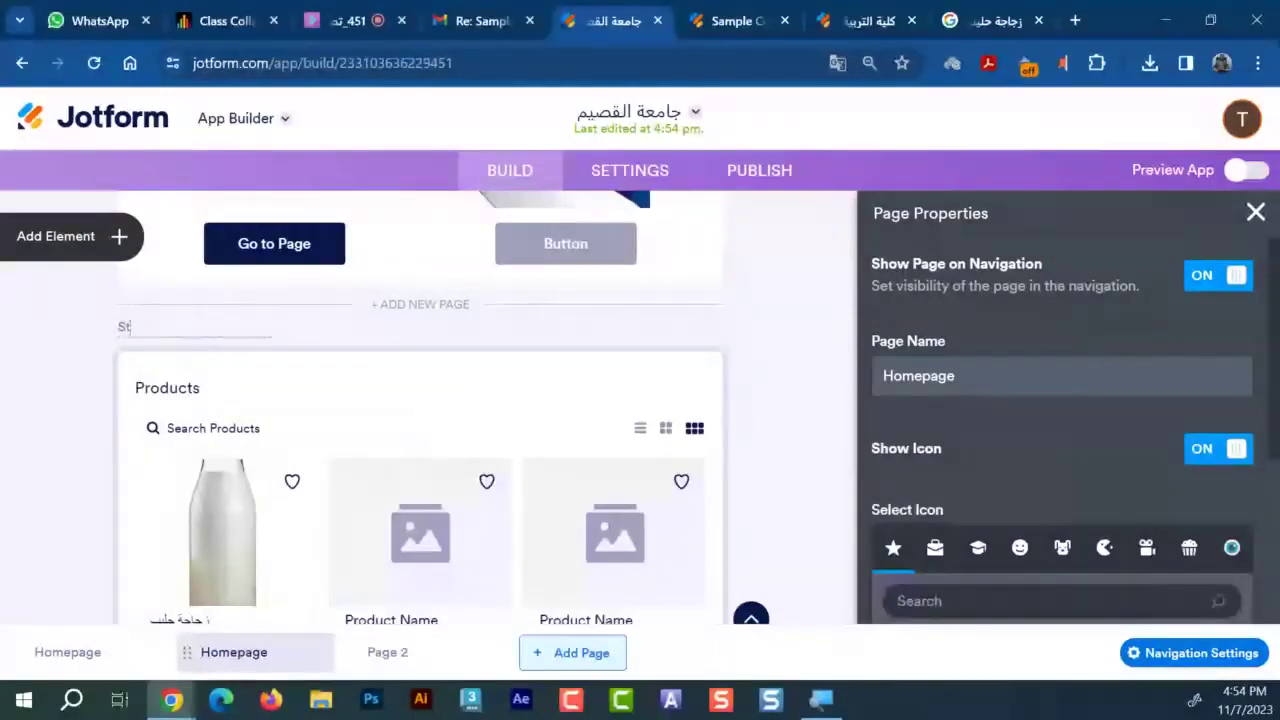
{"action": "type", "text": "ore"}
{"action": "left_click", "coordinate": [797, 375]}
Rename Page 2, which holds the Sample Course Evaluation Form, as Data
{"action": "scroll", "coordinate": [510, 409], "scroll_direction": "down", "scroll_amount": 3}
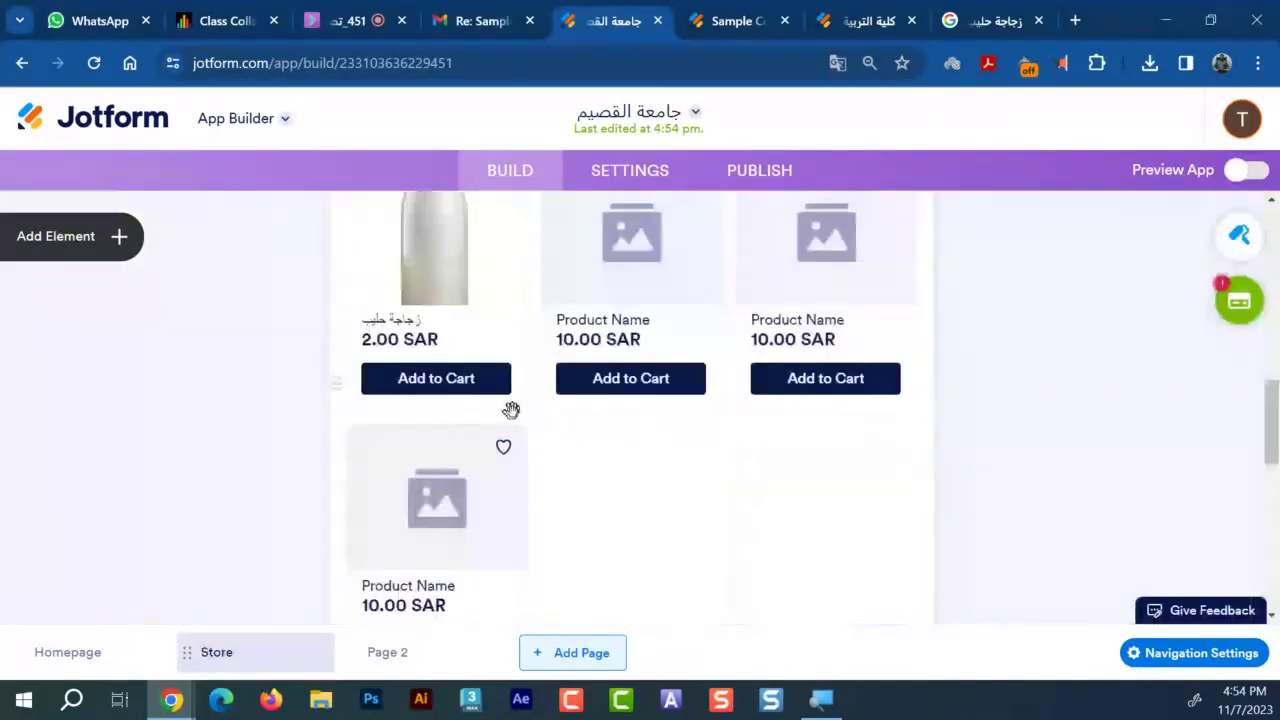
{"action": "scroll", "coordinate": [510, 409], "scroll_direction": "down", "scroll_amount": 4}
{"action": "left_click", "coordinate": [364, 358]}
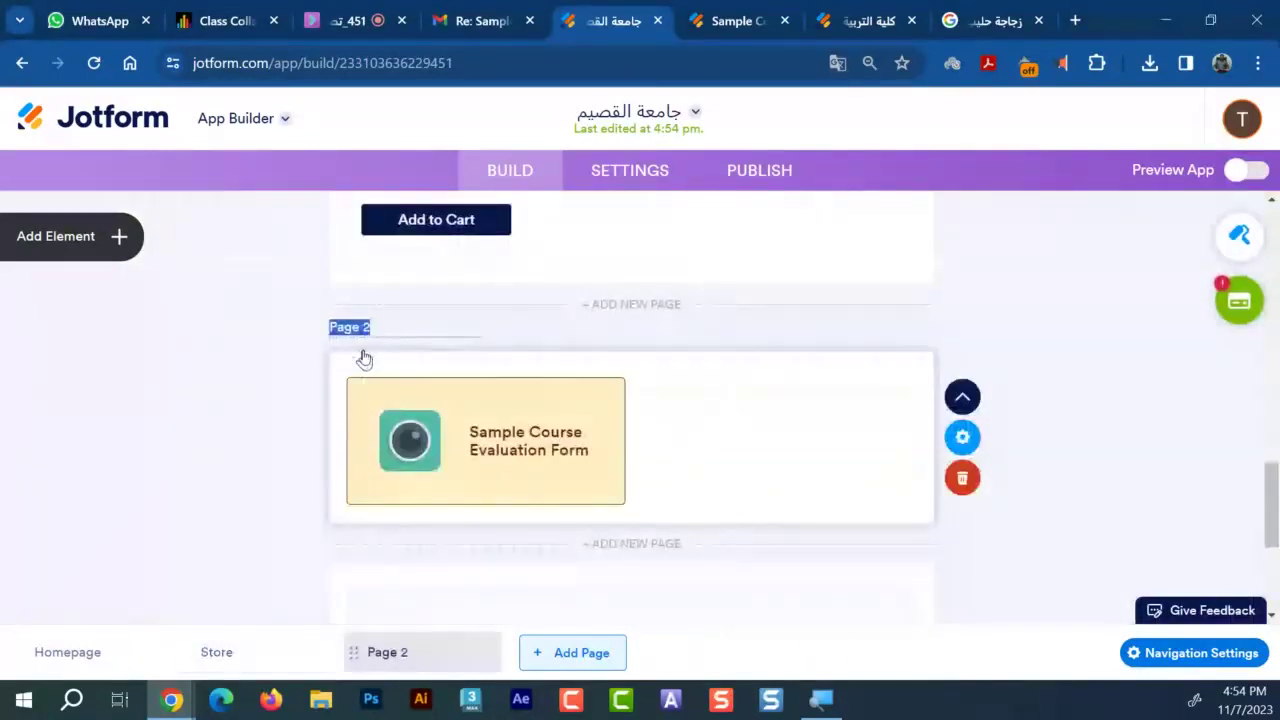
{"action": "type", "text": "Da"}
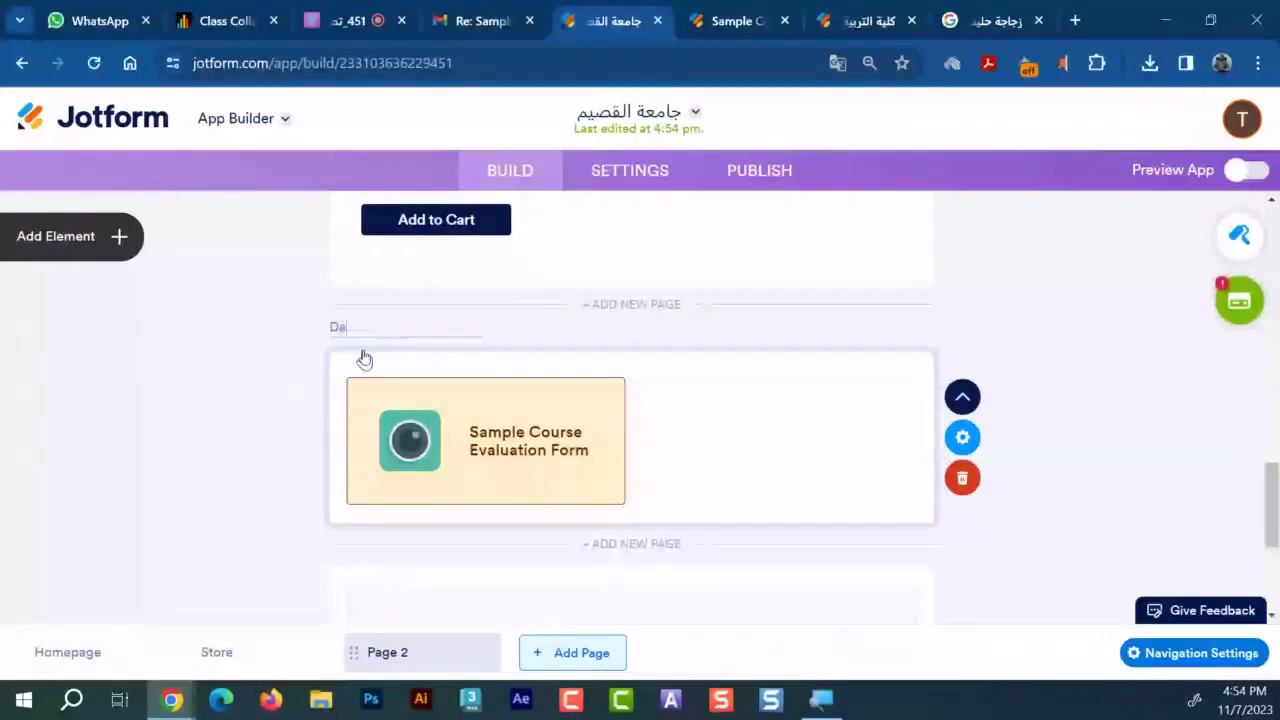
{"action": "type", "text": "ta"}
{"action": "left_click", "coordinate": [364, 358]}
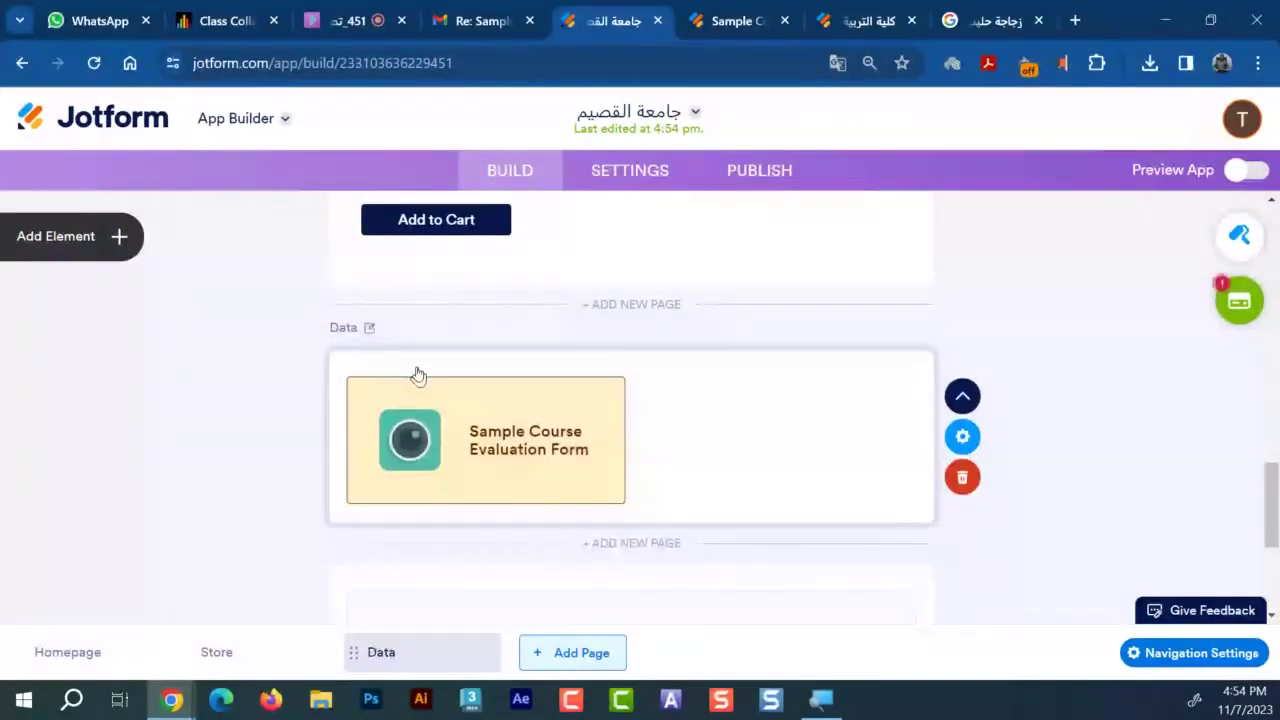
Check which page the first button below the meeting picture navigates to in its properties
{"action": "scroll", "coordinate": [930, 358], "scroll_direction": "up", "scroll_amount": 7}
{"action": "scroll", "coordinate": [930, 358], "scroll_direction": "up", "scroll_amount": 1}
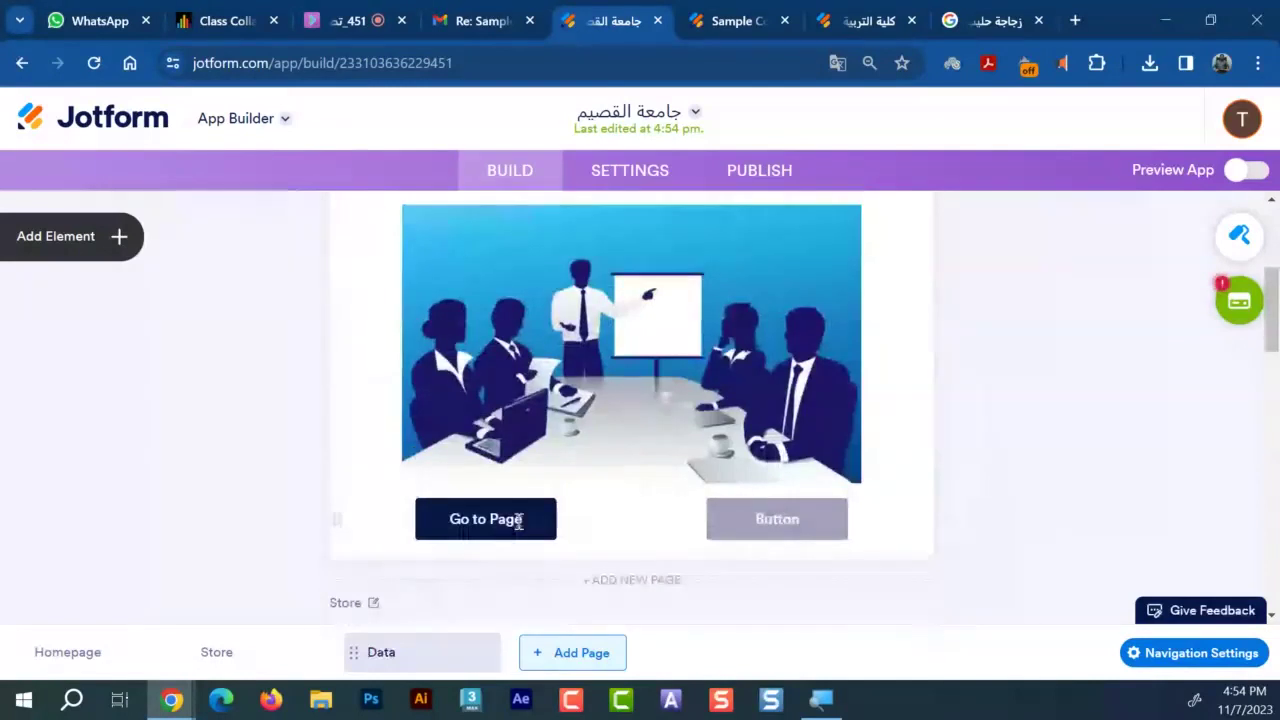
{"action": "left_click", "coordinate": [519, 522]}
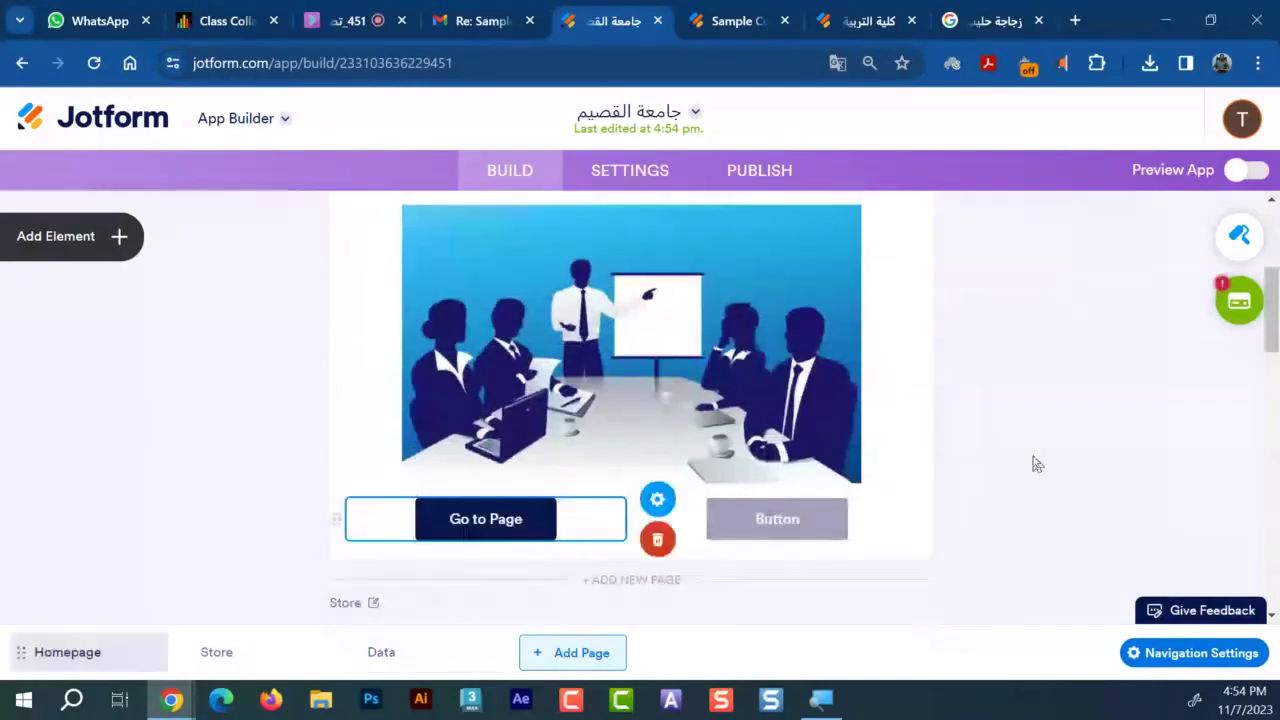
{"action": "left_click", "coordinate": [667, 505]}
{"action": "scroll", "coordinate": [1010, 419], "scroll_direction": "down", "scroll_amount": 2}
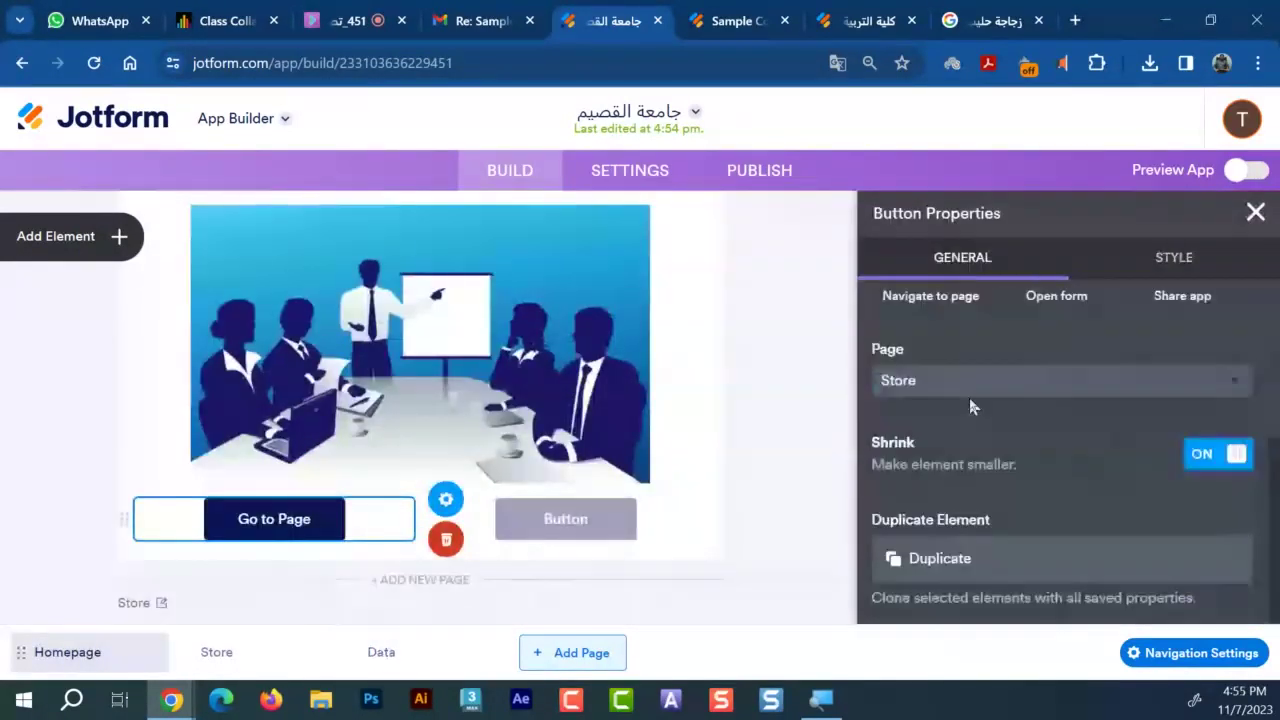
Set the second button's action to Navigate to page with Data as the target page
{"action": "left_click", "coordinate": [633, 528]}
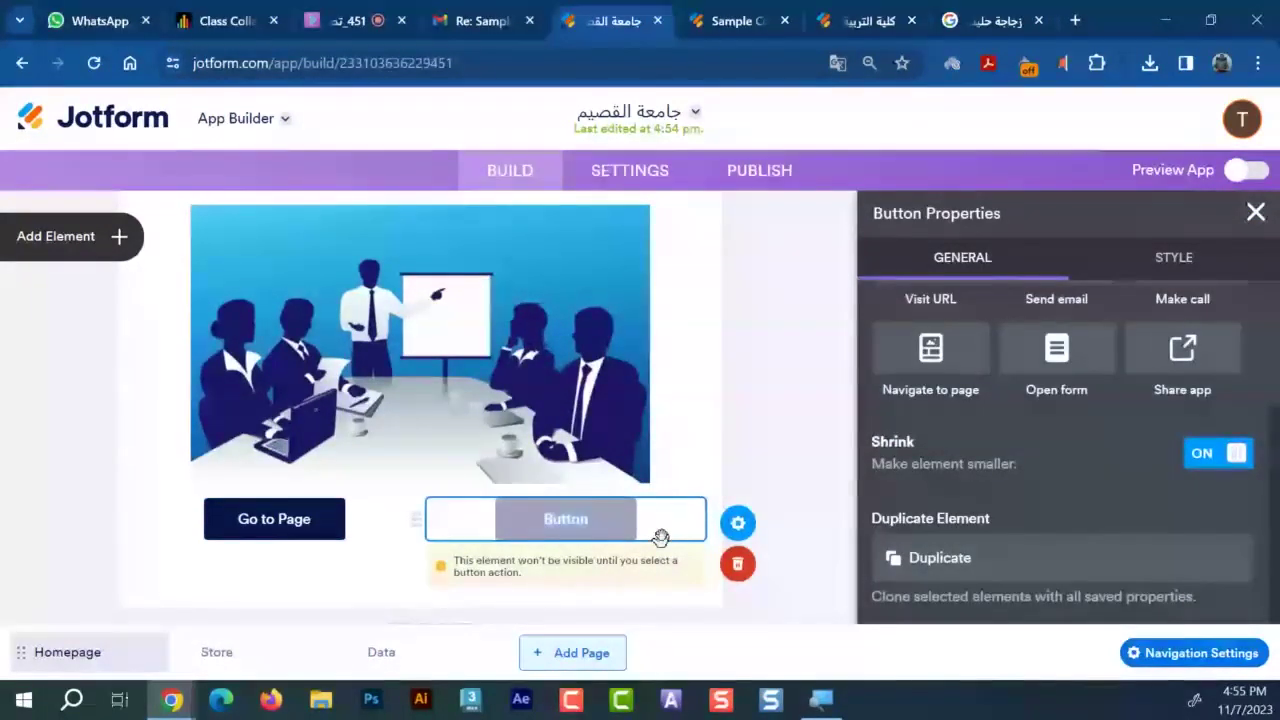
{"action": "scroll", "coordinate": [997, 457], "scroll_direction": "up", "scroll_amount": 1}
{"action": "scroll", "coordinate": [997, 460], "scroll_direction": "up", "scroll_amount": 1}
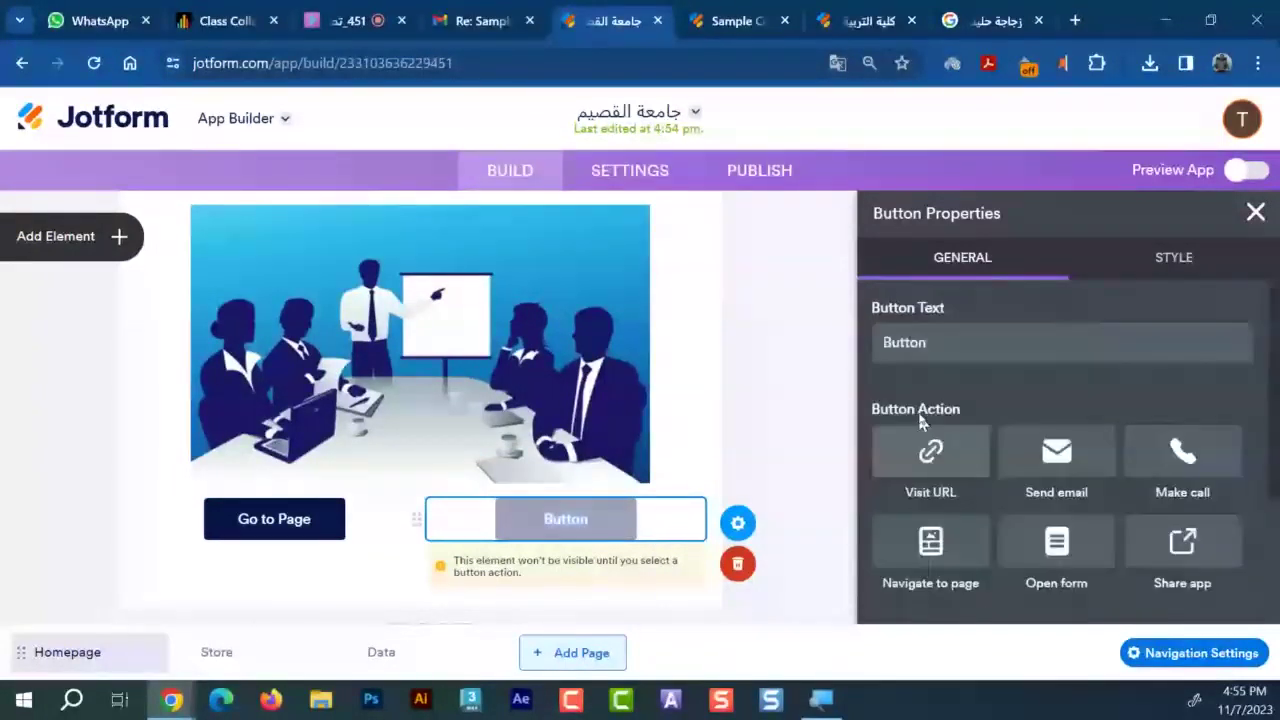
{"action": "scroll", "coordinate": [922, 422], "scroll_direction": "down", "scroll_amount": 2}
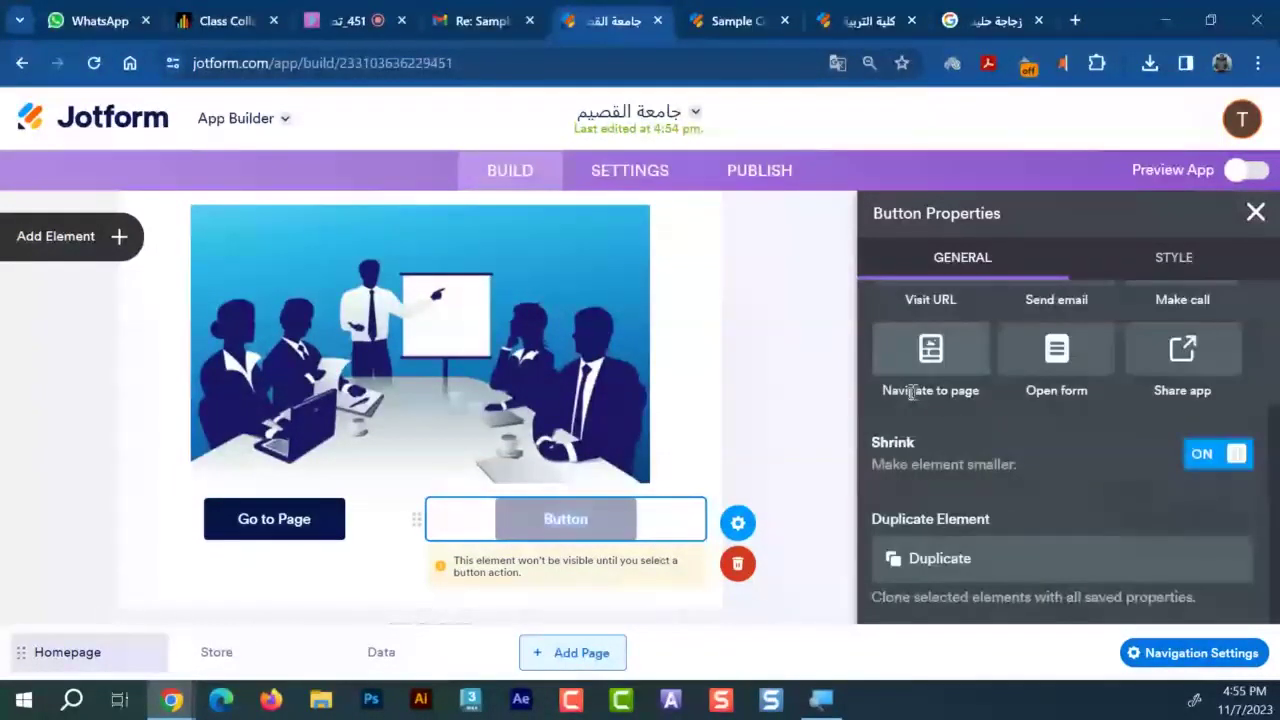
{"action": "left_click", "coordinate": [930, 355]}
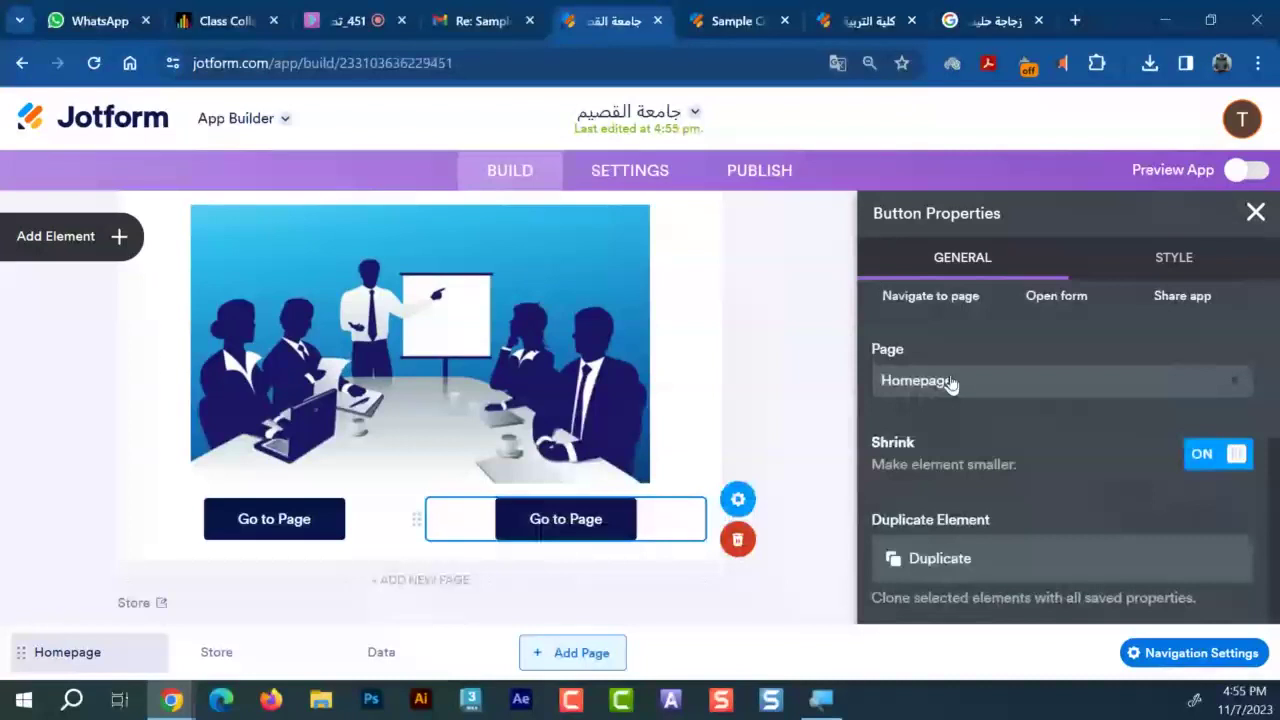
{"action": "left_click", "coordinate": [951, 380]}
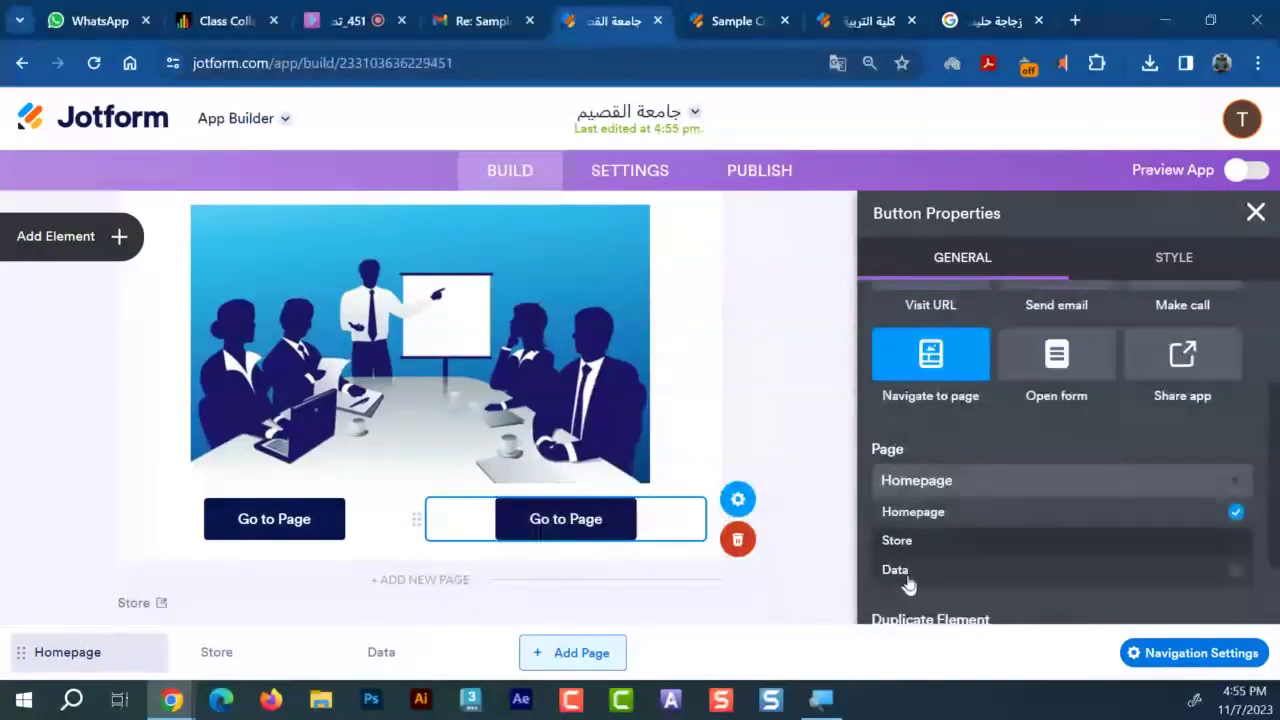
{"action": "left_click", "coordinate": [897, 570]}
Label the button leading to Store المتجر and the button leading to Data النماذج
{"action": "left_click", "coordinate": [268, 523]}
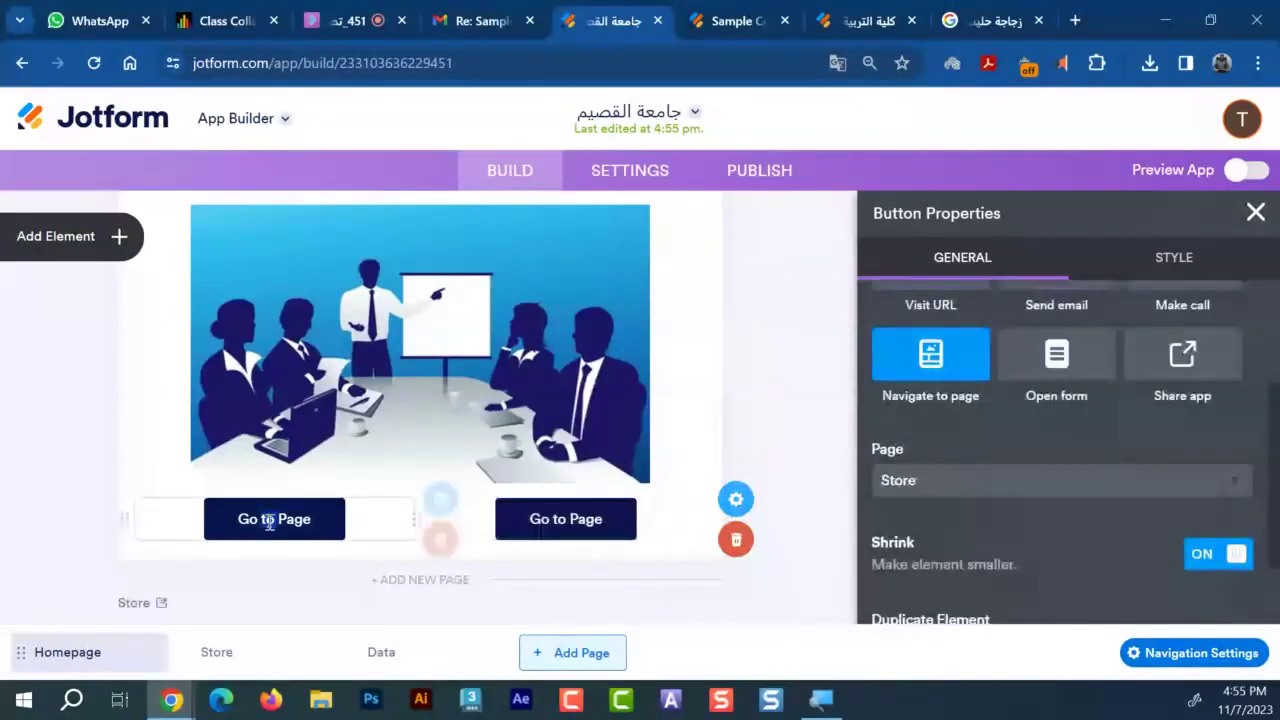
{"action": "key", "text": "BackSpace"}
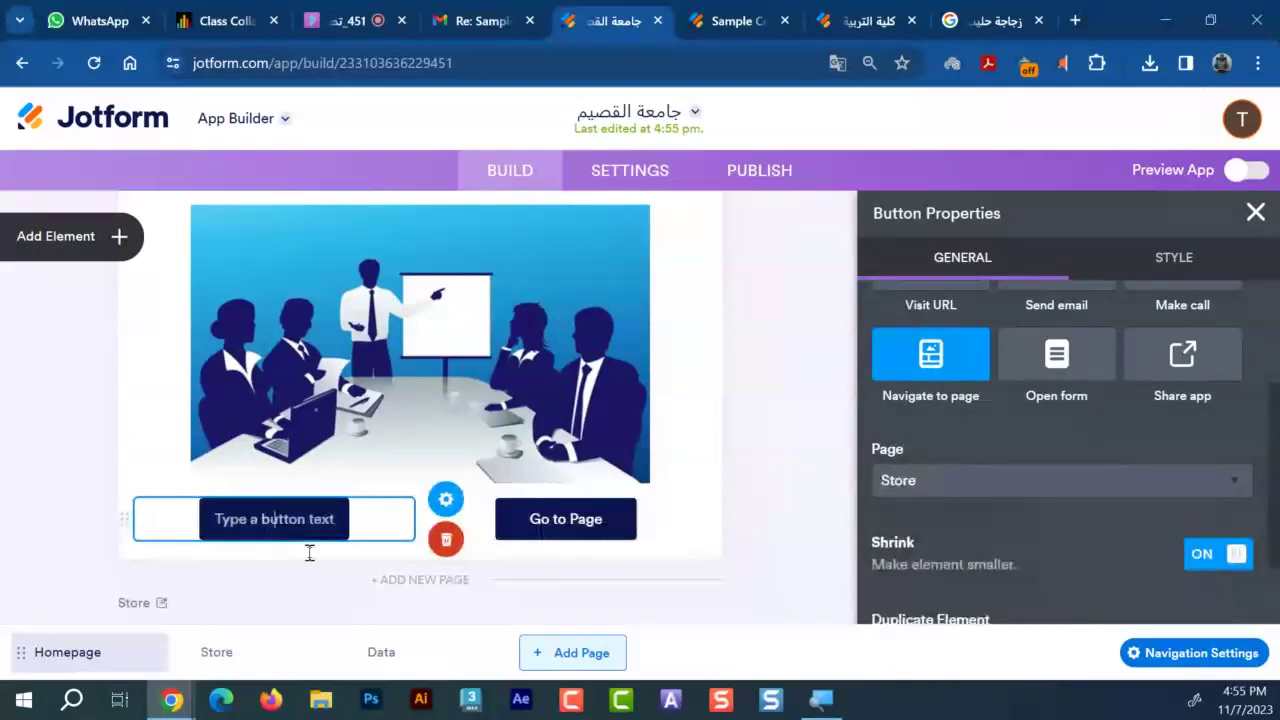
{"action": "type", "text": "المتجر"}
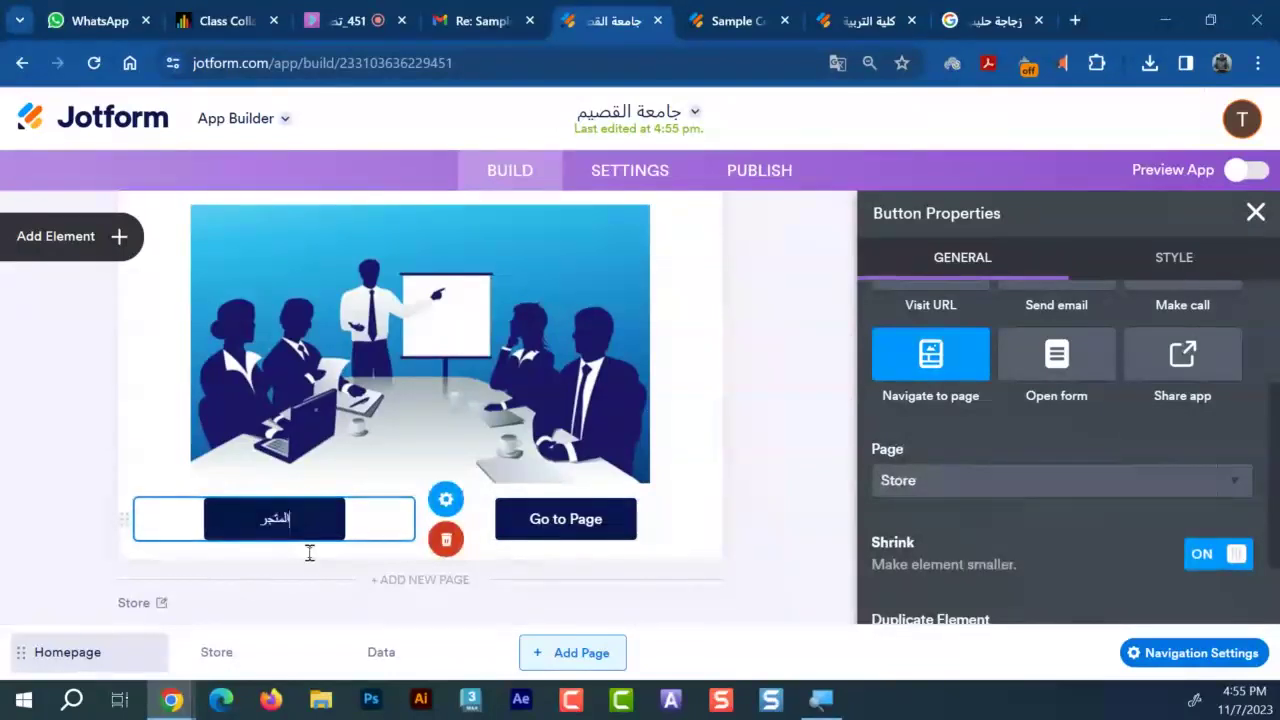
{"action": "left_click", "coordinate": [601, 521]}
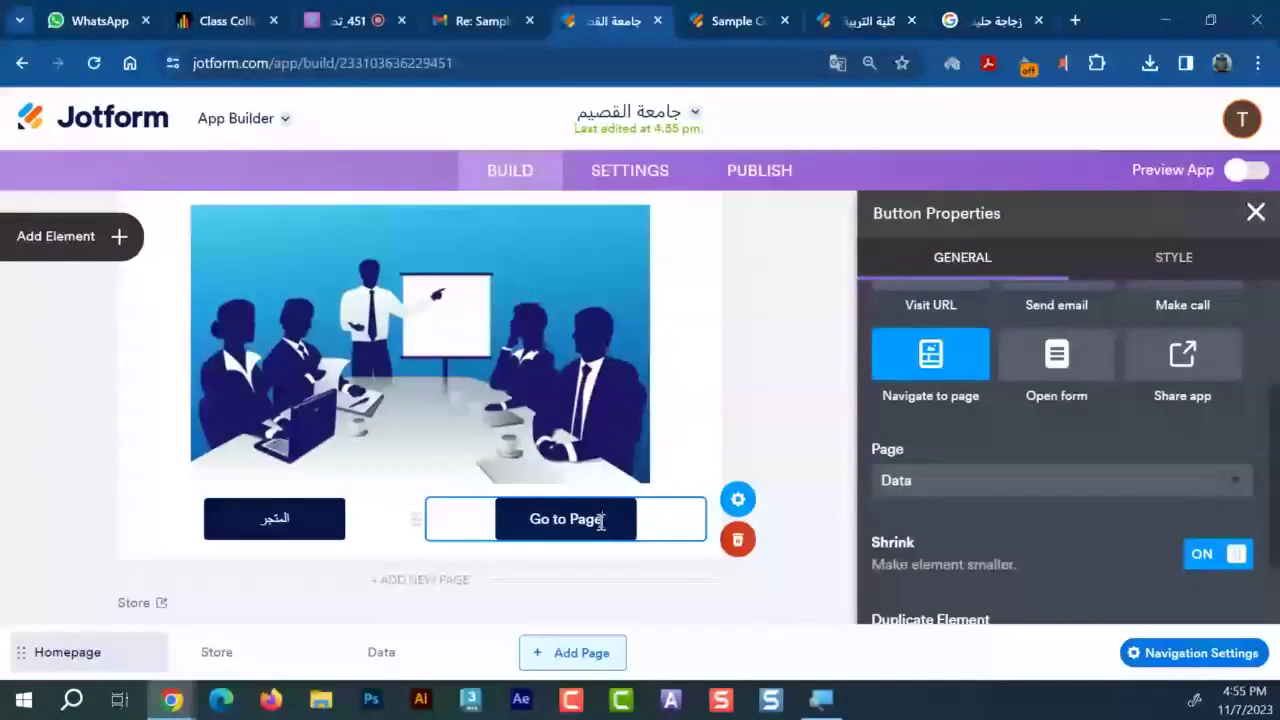
{"action": "type", "text": "ال"}
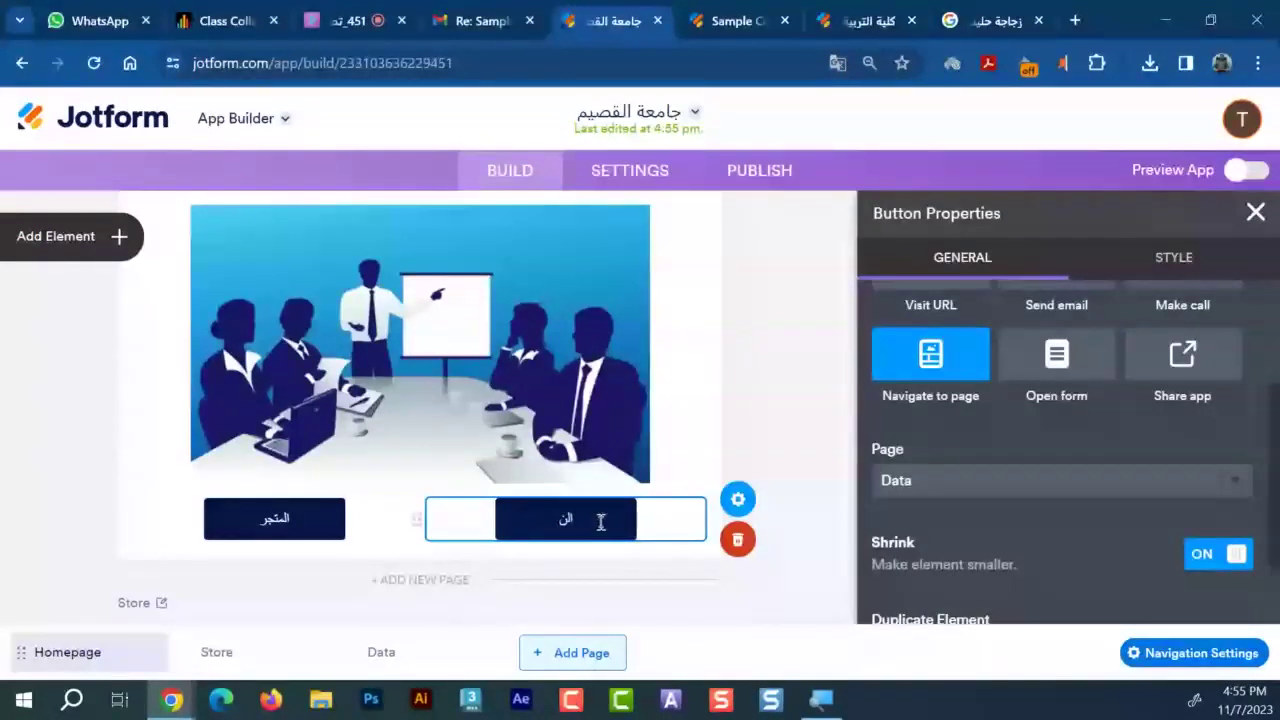
{"action": "type", "text": "نماذج"}
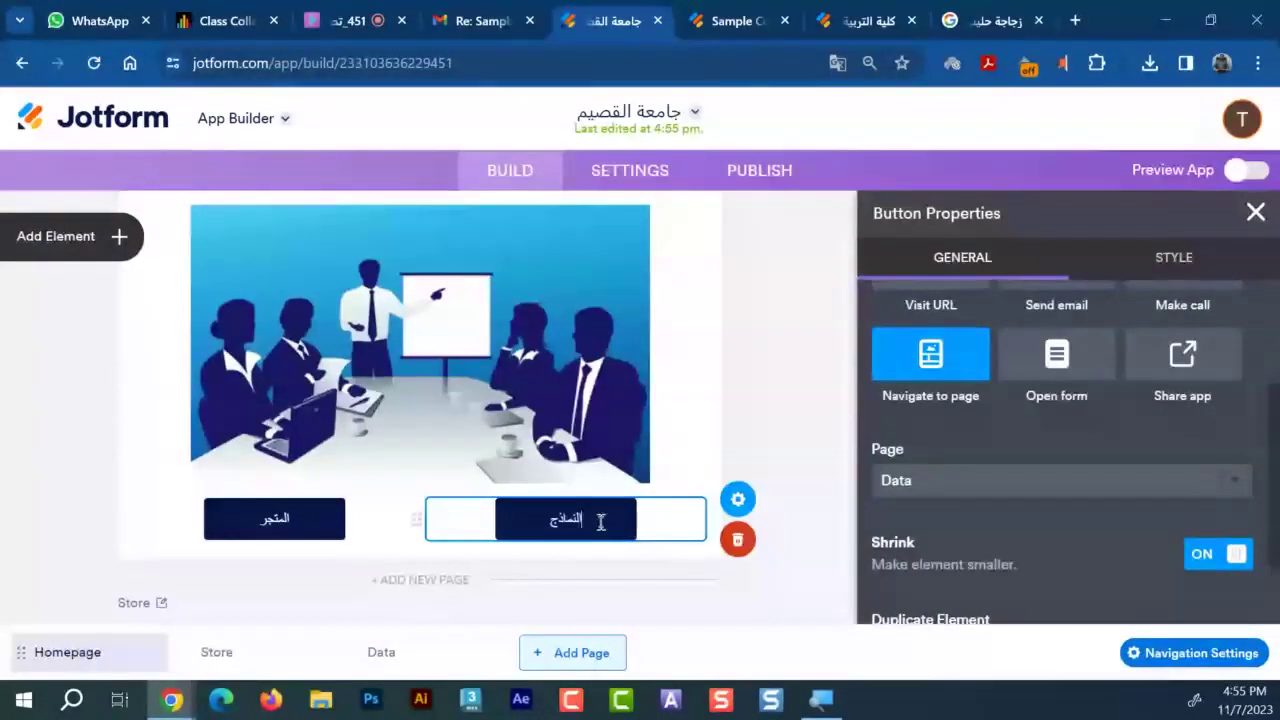
Preview the app in the phone view and open the store page through its homepage button to look over the products
{"action": "left_click", "coordinate": [1246, 172]}
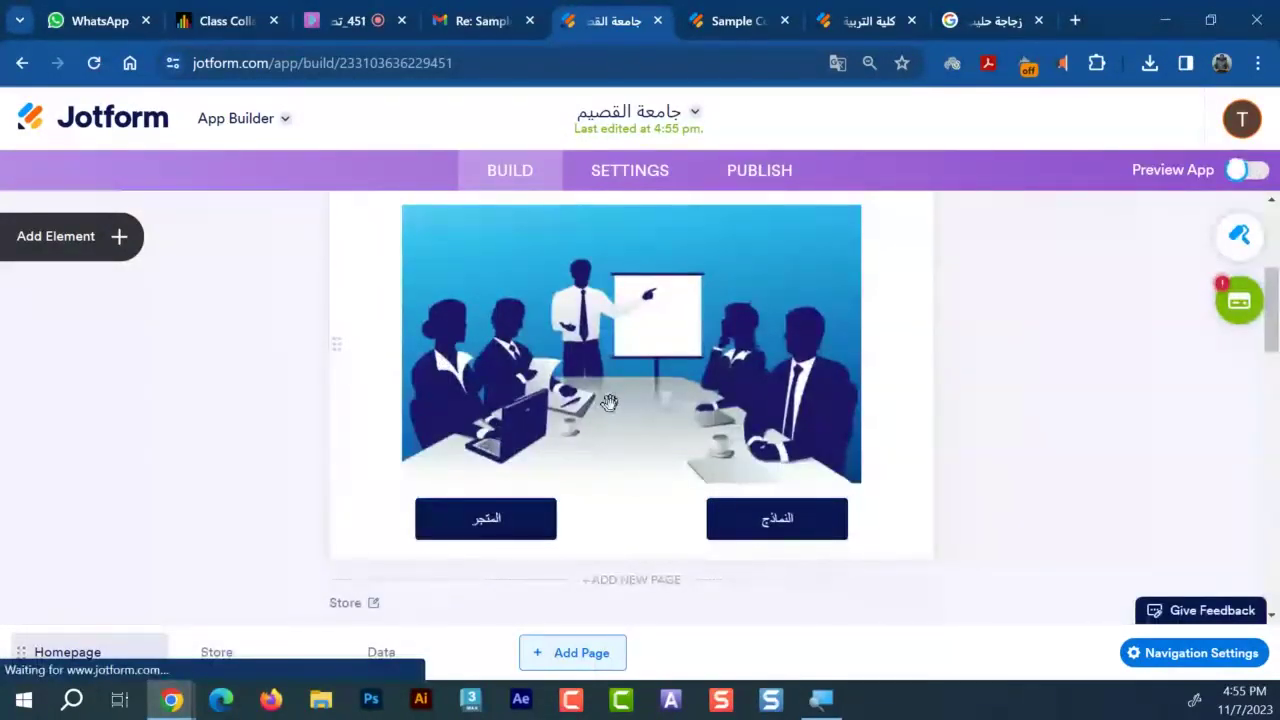
{"action": "scroll", "coordinate": [659, 412], "scroll_direction": "down", "scroll_amount": 1}
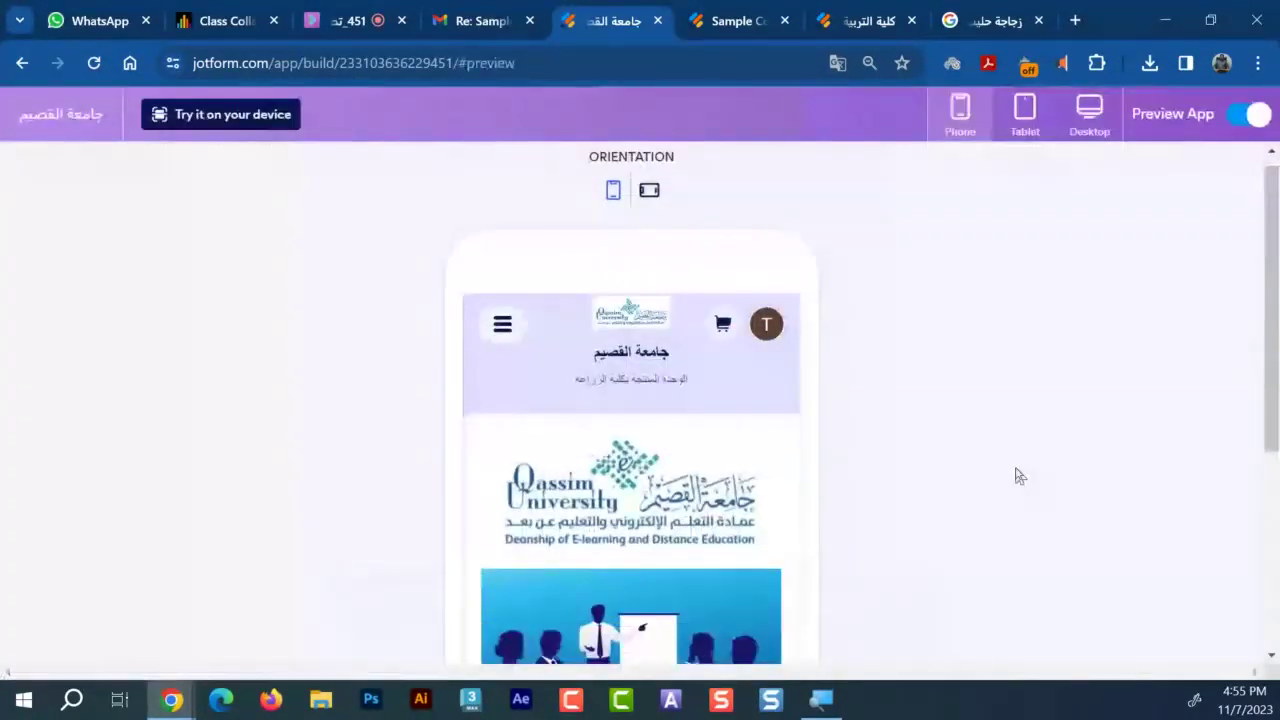
{"action": "scroll", "coordinate": [1020, 476], "scroll_direction": "down", "scroll_amount": 3}
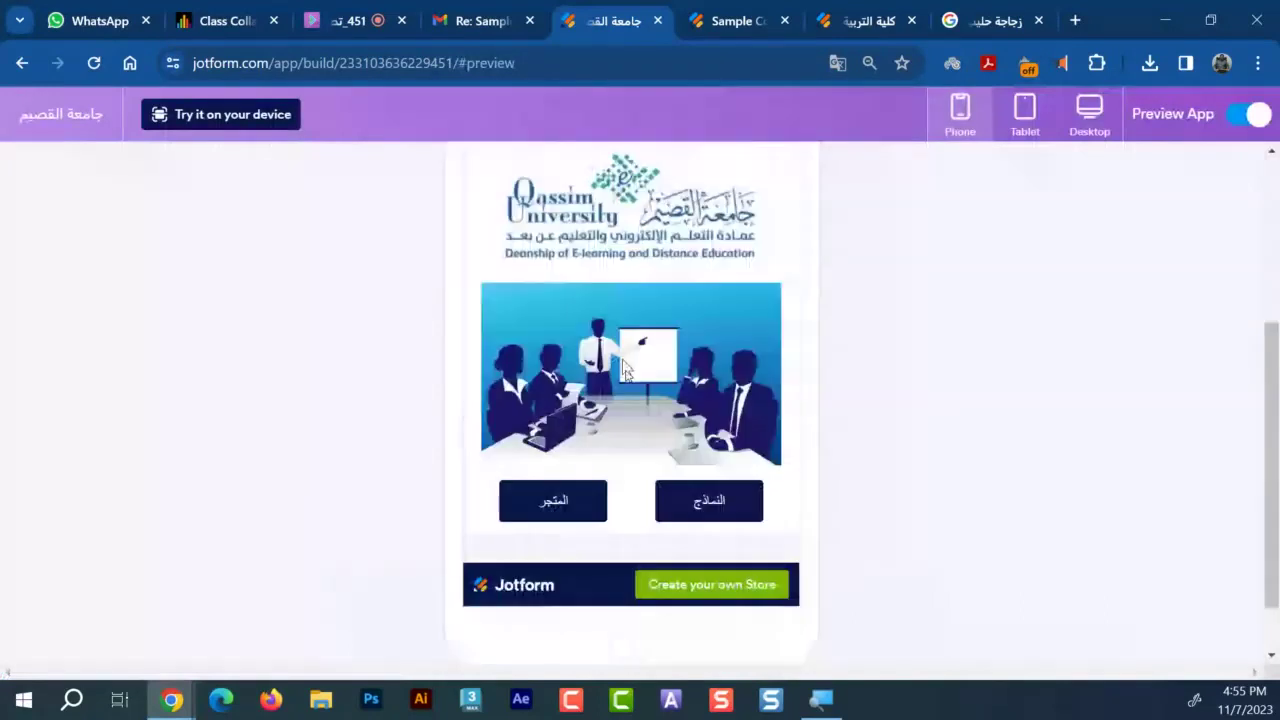
{"action": "left_click", "coordinate": [675, 510]}
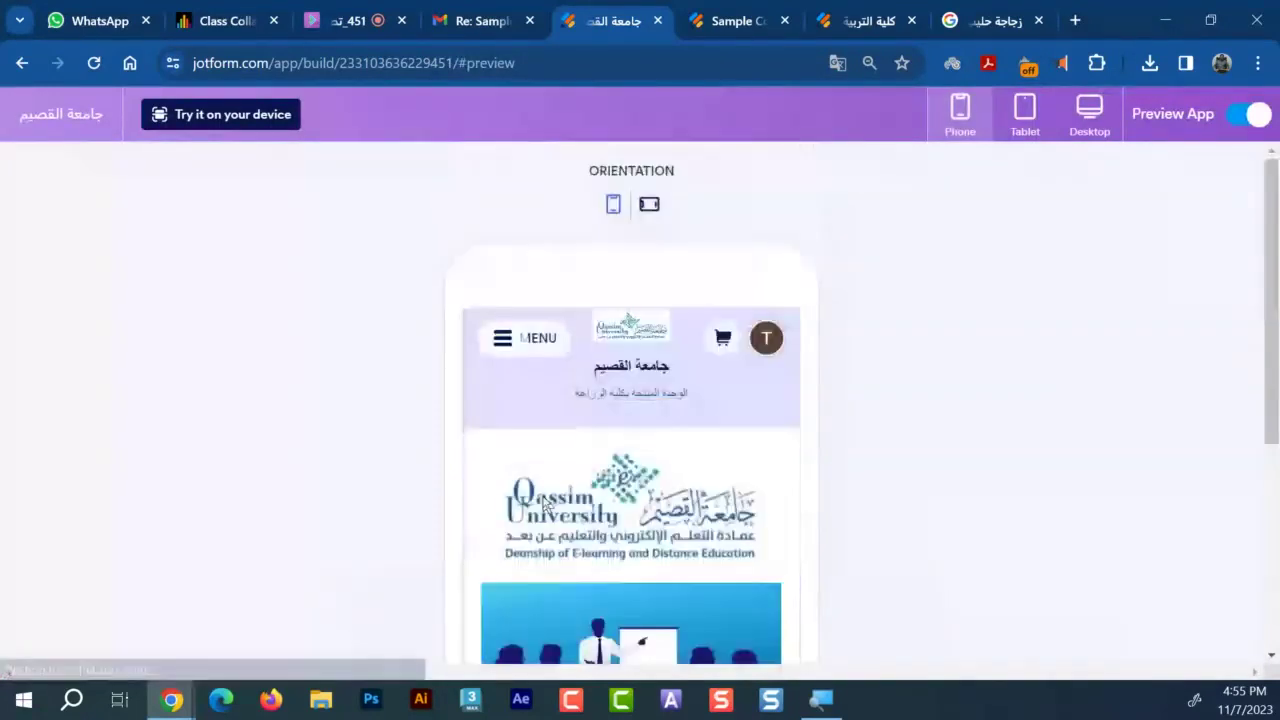
{"action": "scroll", "coordinate": [547, 506], "scroll_direction": "down", "scroll_amount": 10}
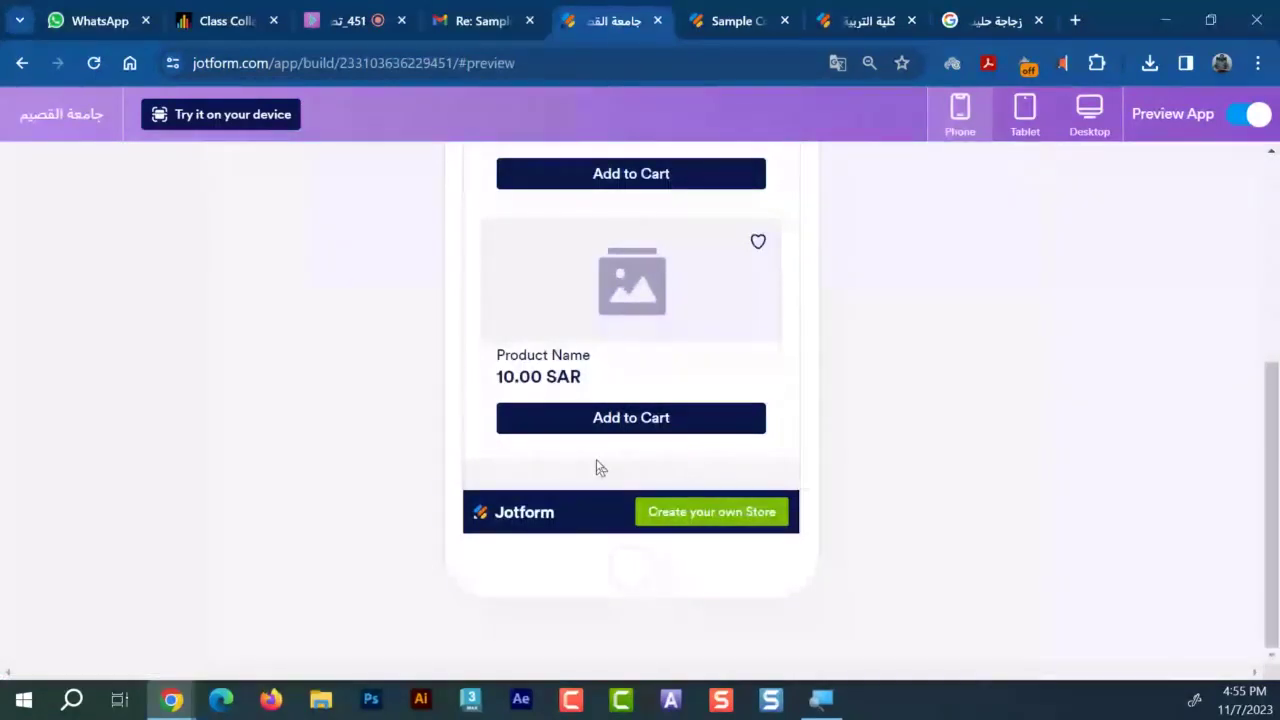
Add the milk bottle product زجاجة حليب to the cart in the preview and raise its quantity to 3
{"action": "scroll", "coordinate": [610, 465], "scroll_direction": "up", "scroll_amount": 1}
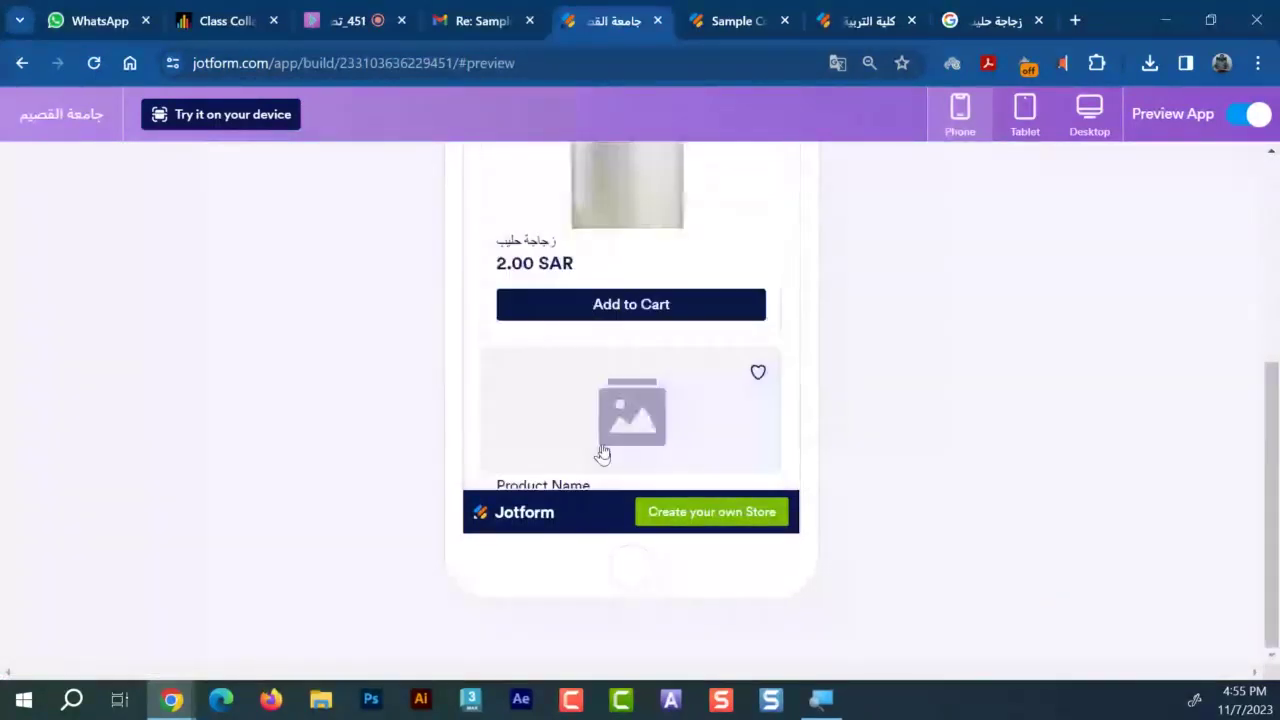
{"action": "scroll", "coordinate": [575, 470], "scroll_direction": "up", "scroll_amount": 2}
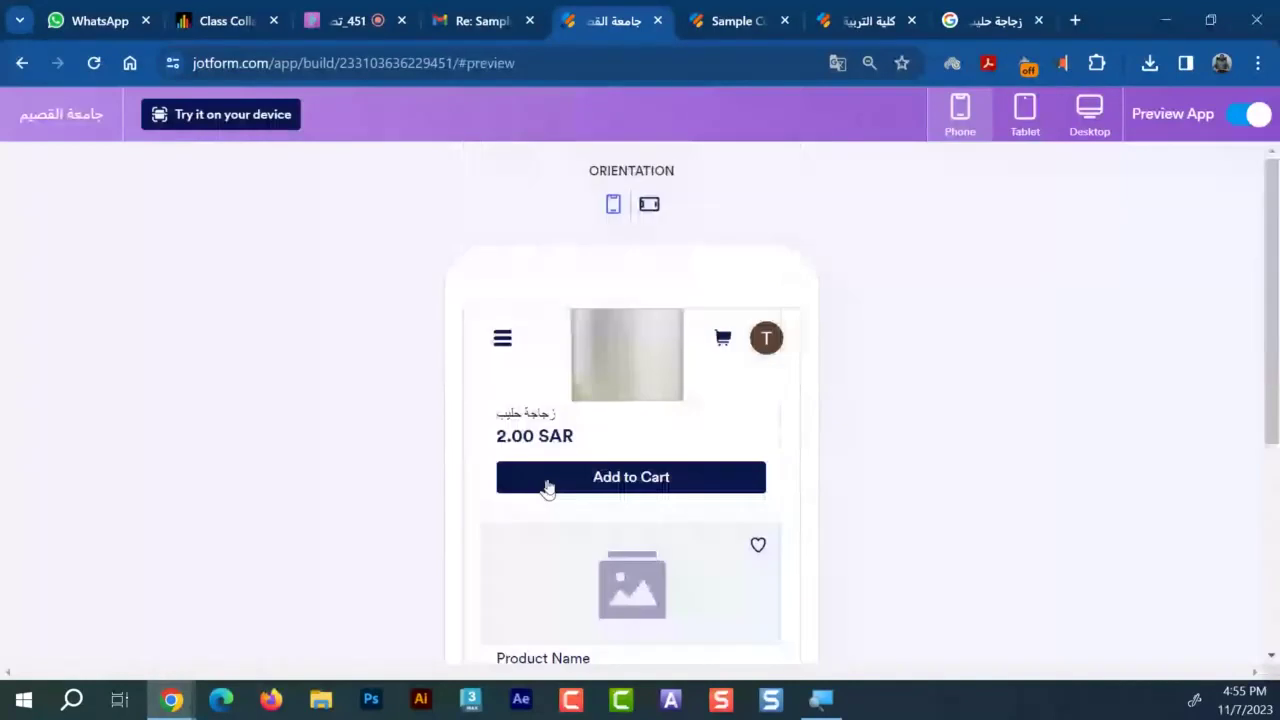
{"action": "left_click", "coordinate": [548, 487]}
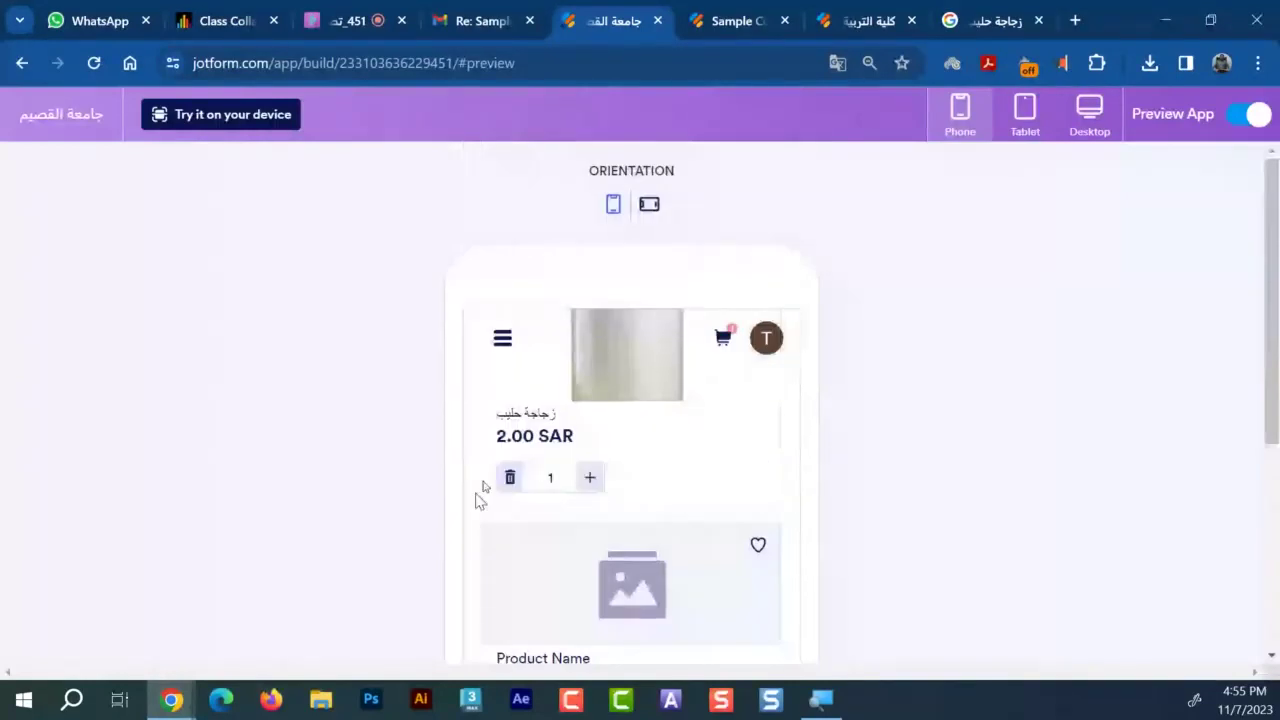
{"action": "left_click", "coordinate": [590, 480]}
{"action": "left_click", "coordinate": [590, 480]}
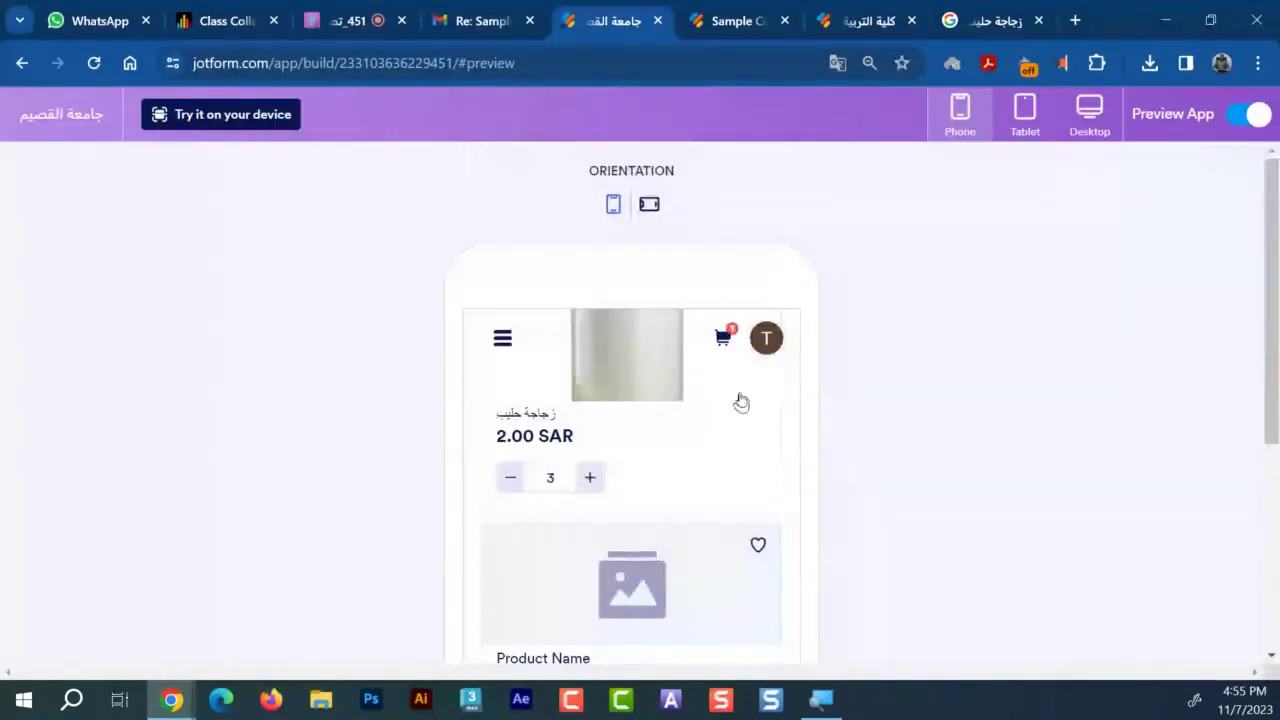
Open the cart in the phone preview and continue the milk bottle order to checkout
{"action": "left_click", "coordinate": [725, 341]}
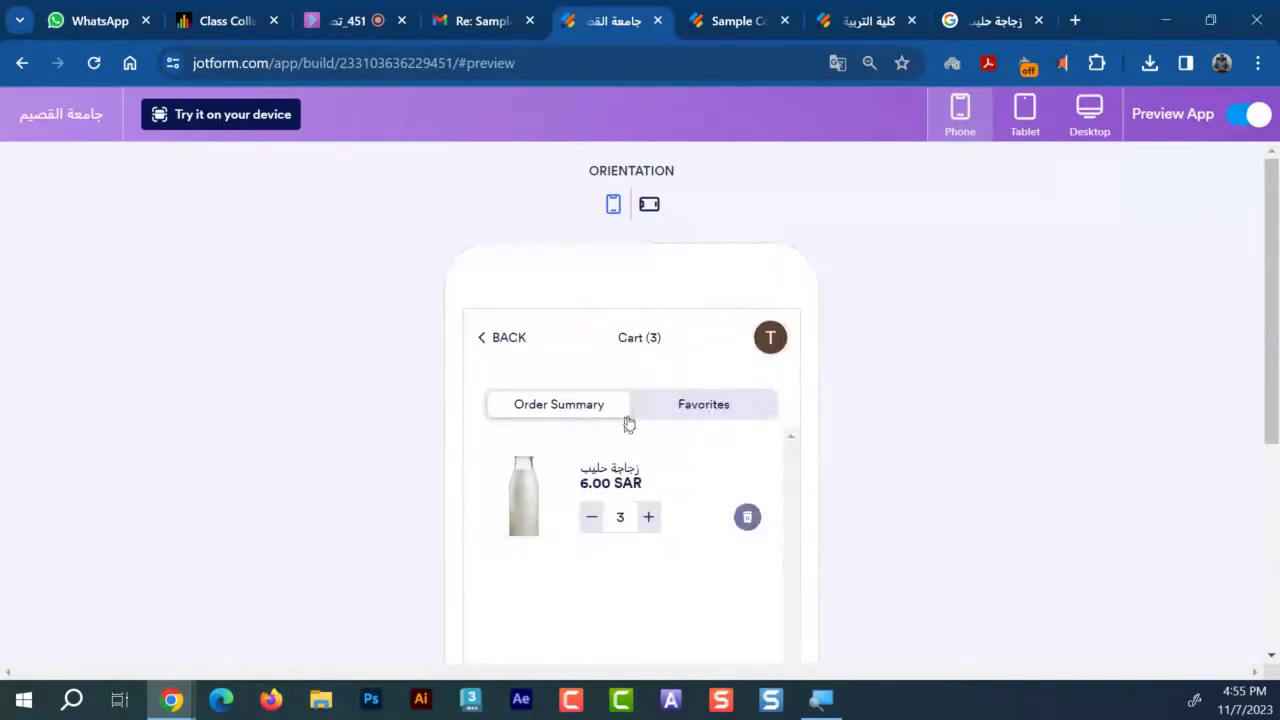
{"action": "scroll", "coordinate": [668, 480], "scroll_direction": "down", "scroll_amount": 3}
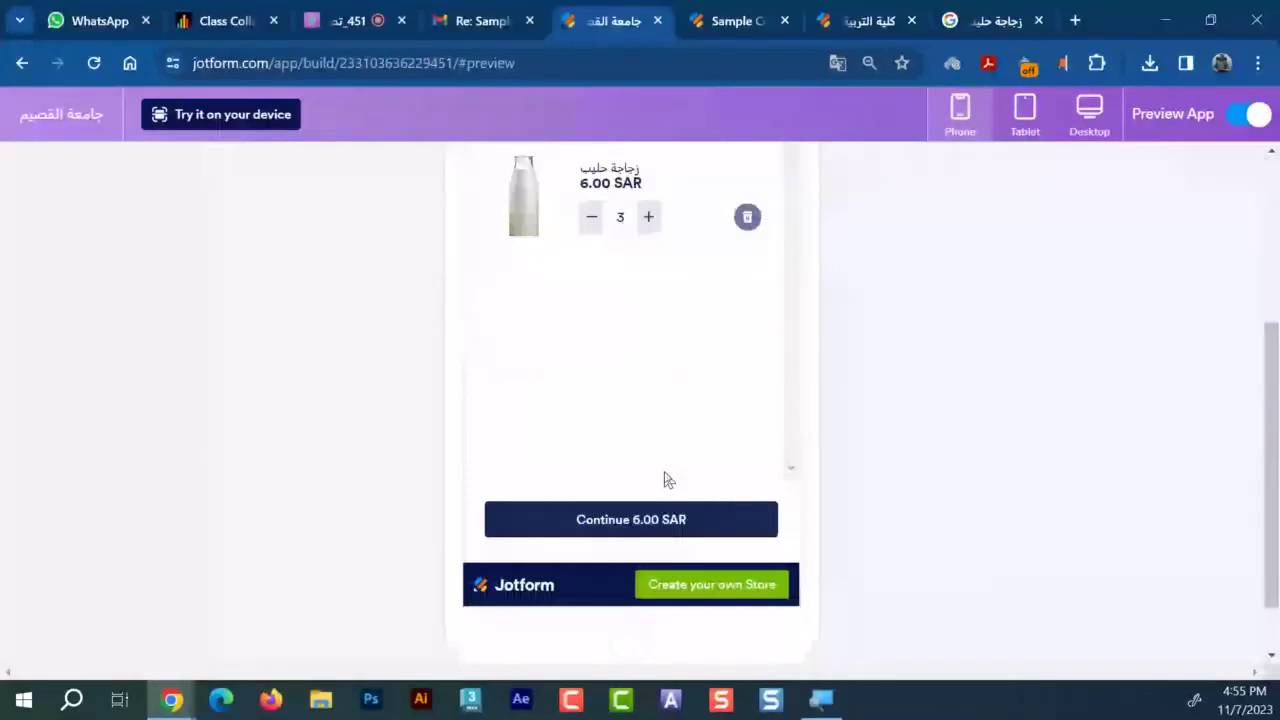
{"action": "left_click", "coordinate": [630, 521]}
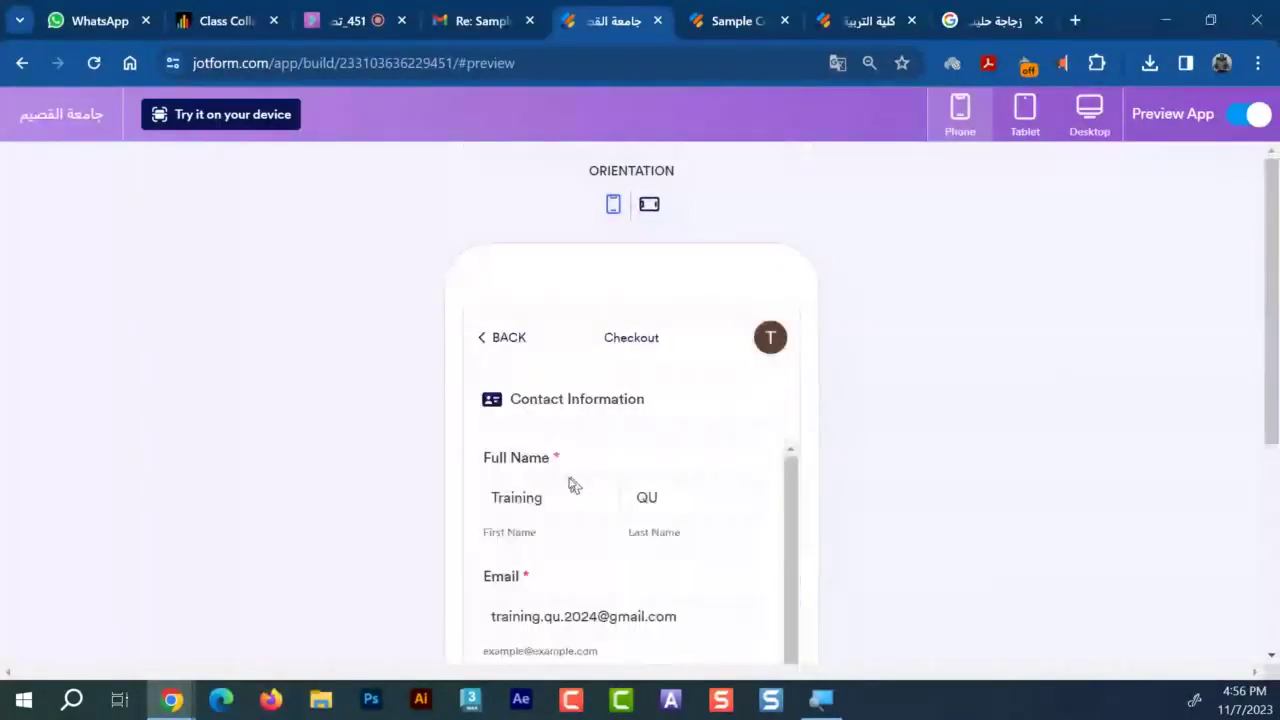
Examine the checkout's contact information form, from the name and email fields to the phone number field
{"action": "scroll", "coordinate": [650, 485], "scroll_direction": "down", "scroll_amount": 2}
{"action": "scroll", "coordinate": [700, 460], "scroll_direction": "down", "scroll_amount": 1}
{"action": "left_click", "coordinate": [581, 418]}
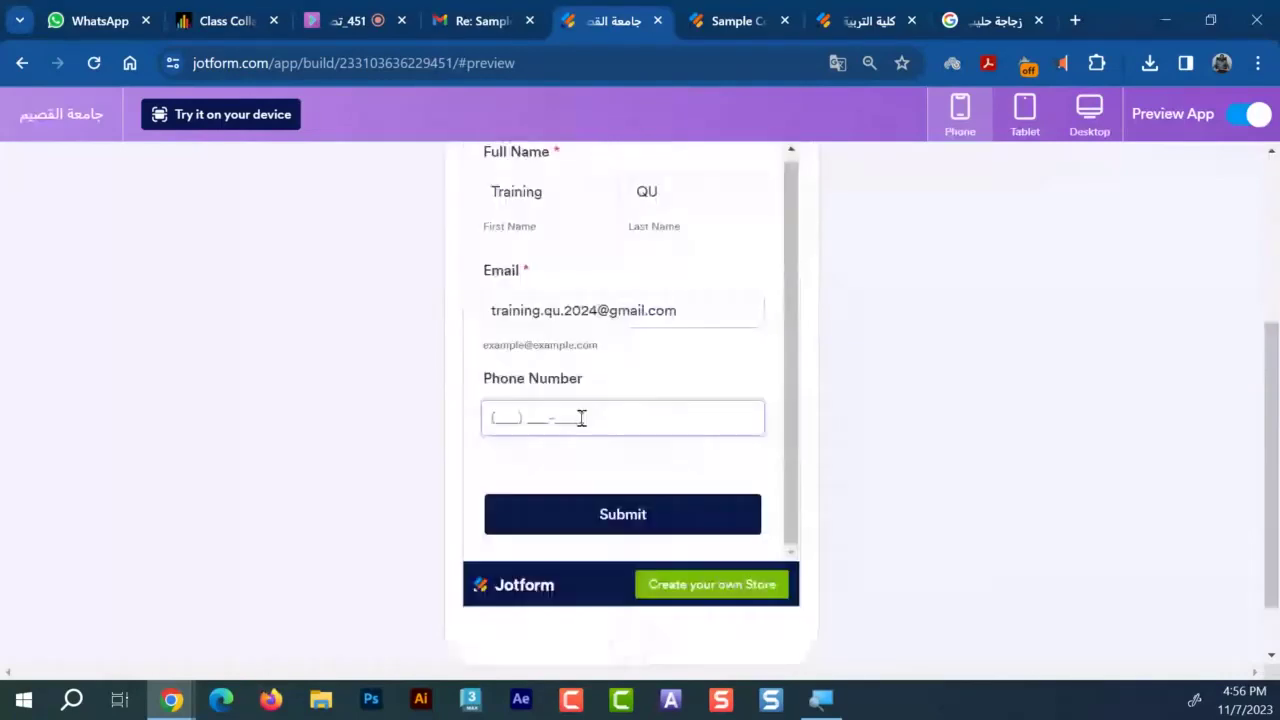
{"action": "scroll", "coordinate": [581, 418], "scroll_direction": "up", "scroll_amount": 3}
{"action": "scroll", "coordinate": [605, 479], "scroll_direction": "down", "scroll_amount": 4}
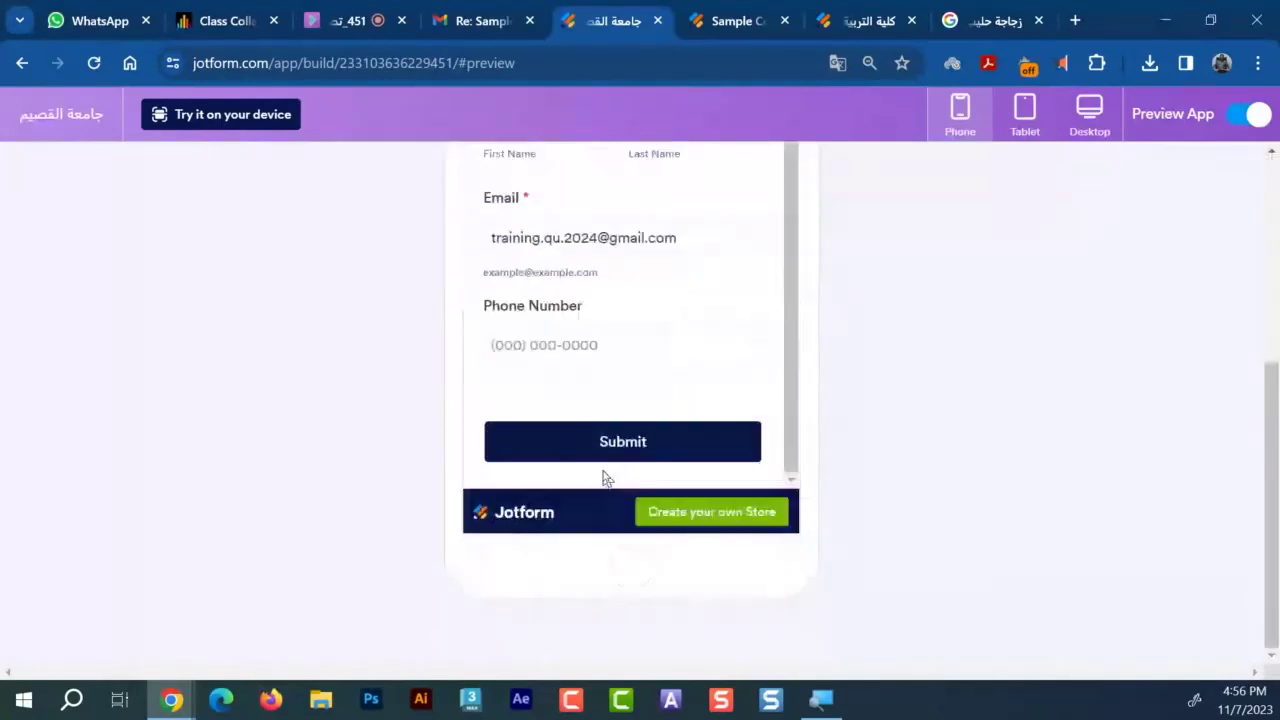
{"action": "scroll", "coordinate": [605, 479], "scroll_direction": "up", "scroll_amount": 3}
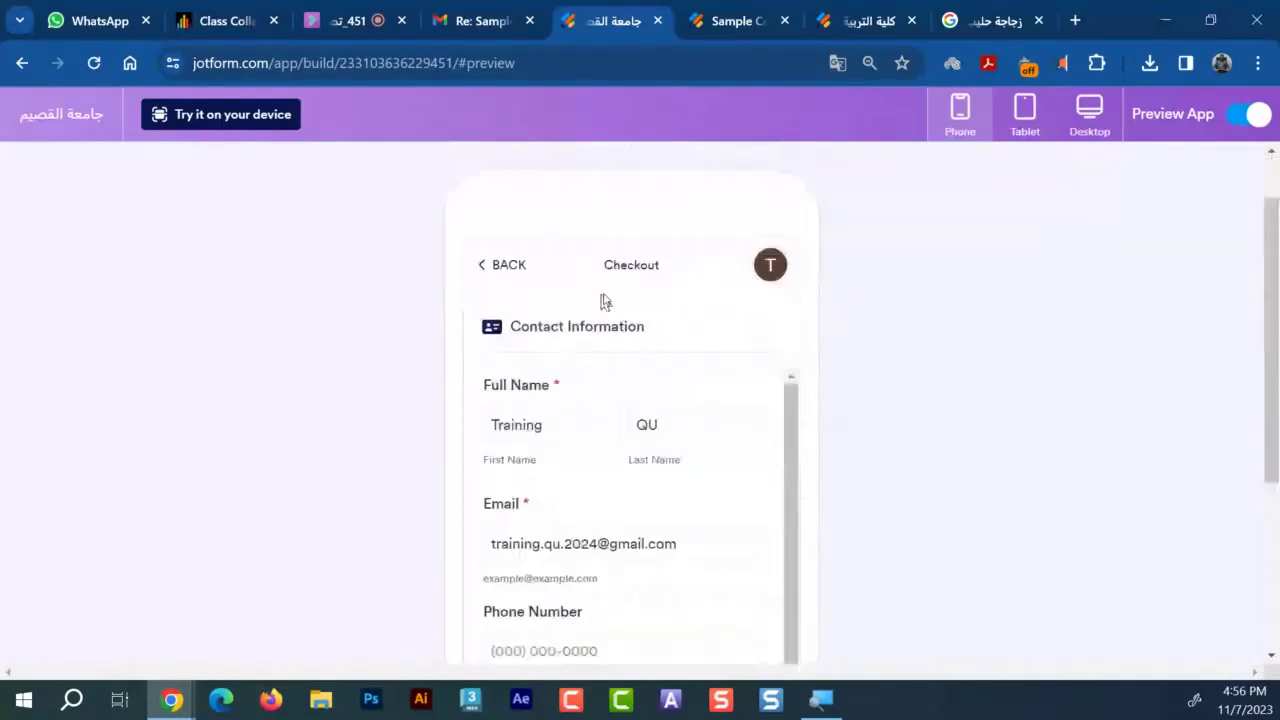
Return from checkout to the store's products and go to the Data page through the app's navigation menu
{"action": "left_click", "coordinate": [478, 266]}
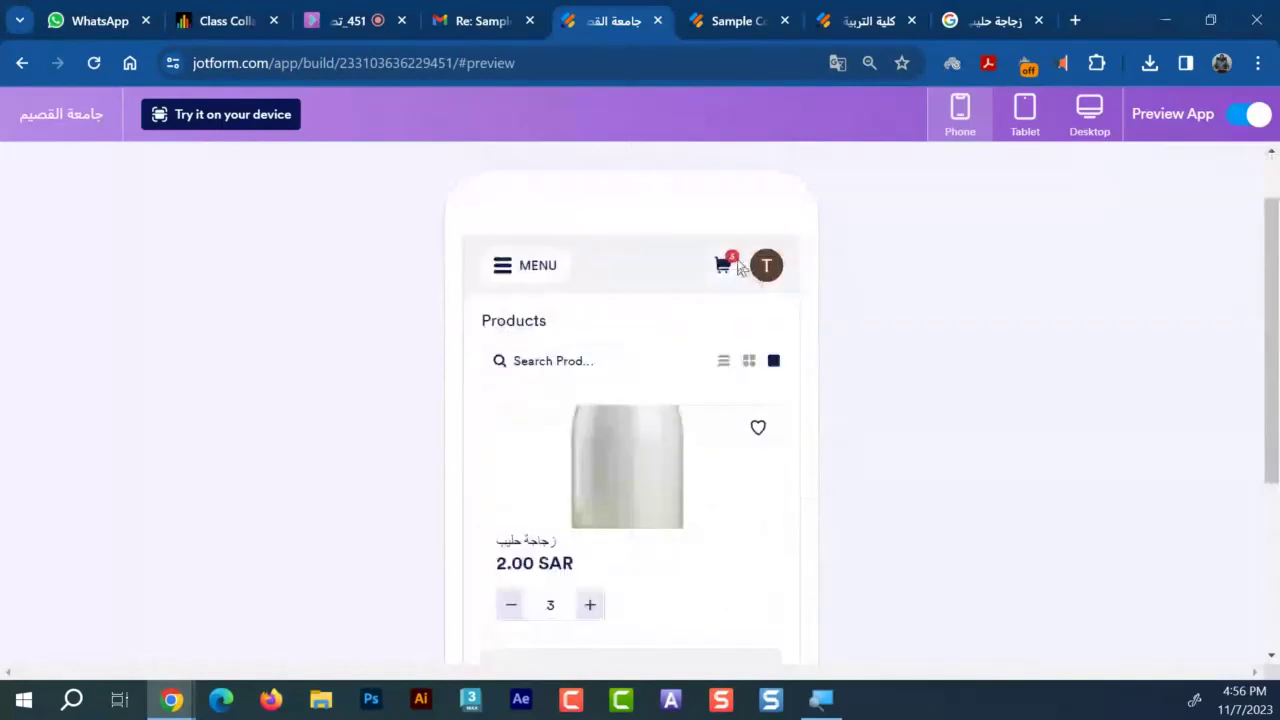
{"action": "scroll", "coordinate": [730, 262], "scroll_direction": "down", "scroll_amount": 5}
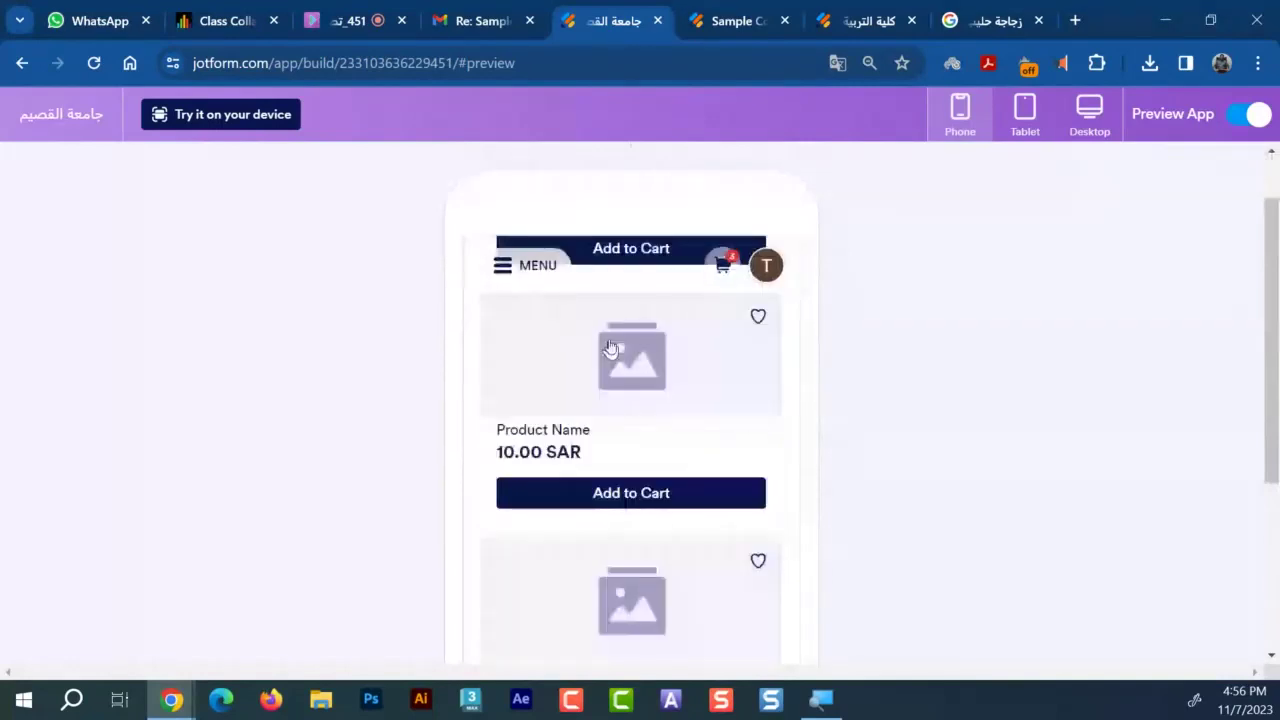
{"action": "scroll", "coordinate": [495, 266], "scroll_direction": "down", "scroll_amount": 2}
{"action": "left_click", "coordinate": [500, 265]}
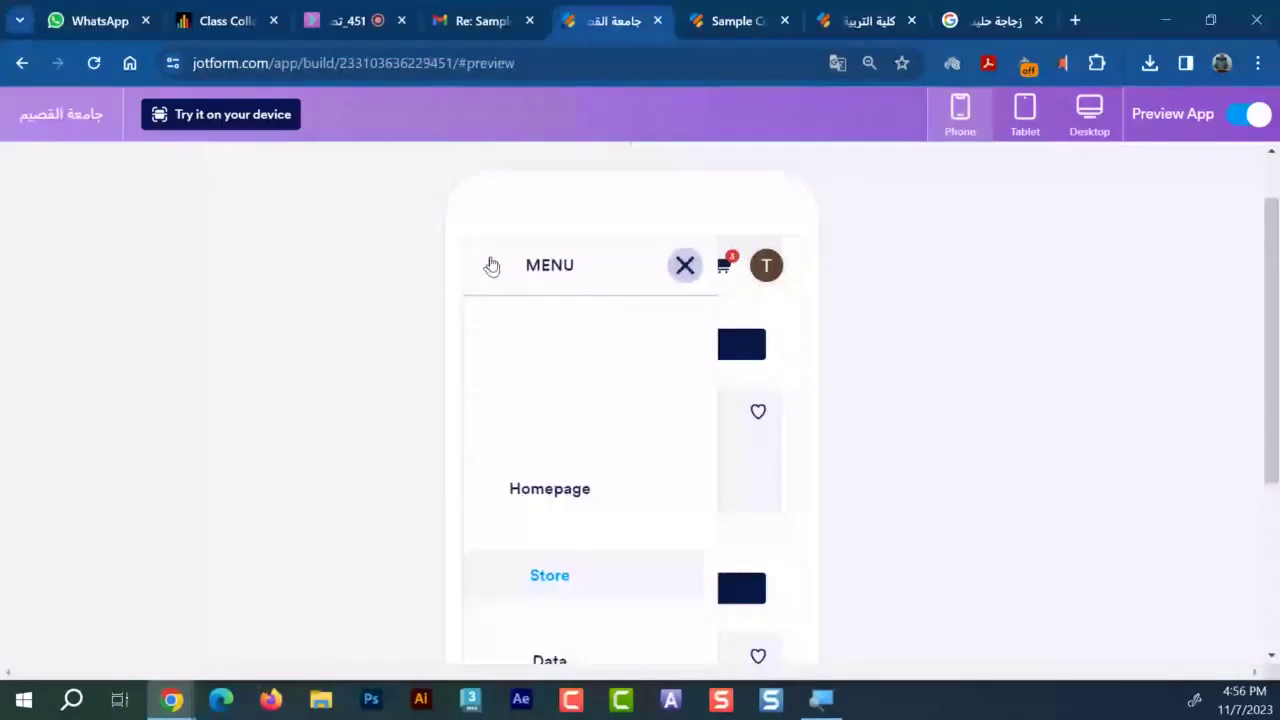
{"action": "left_click", "coordinate": [640, 578]}
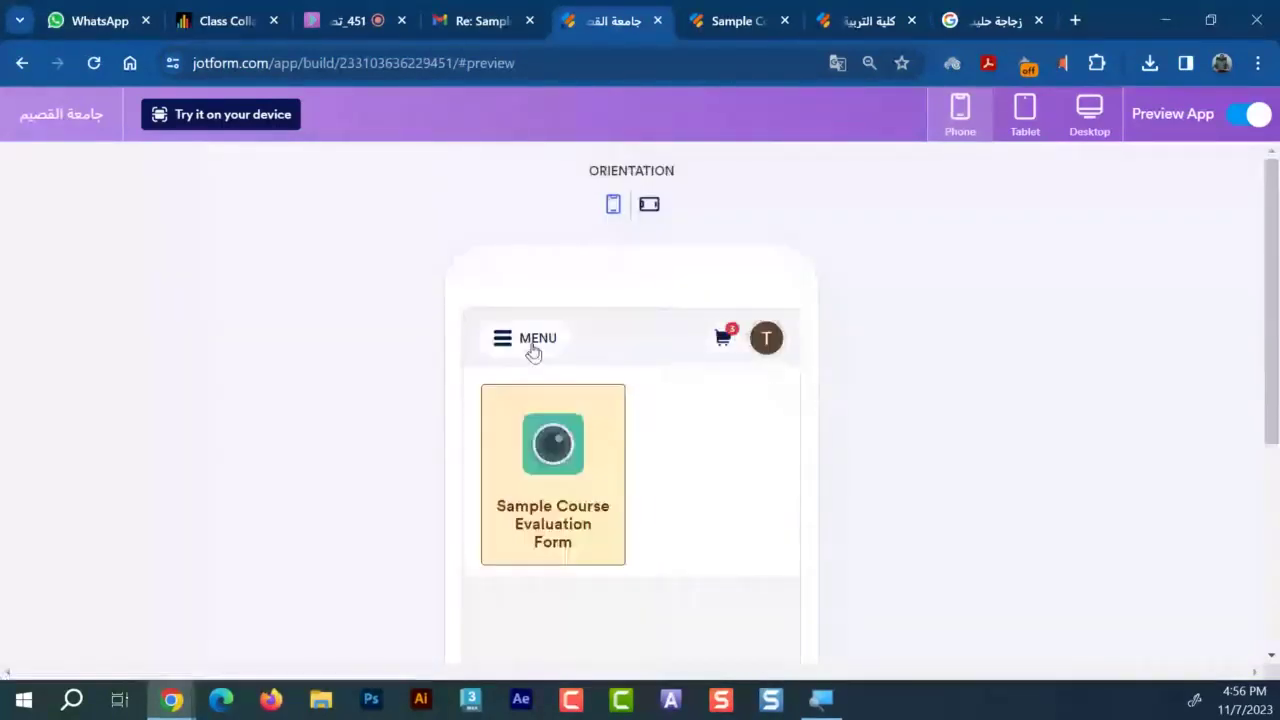
Go back to the previewed homepage and test its النماذج button to open the Data page
{"action": "left_click", "coordinate": [533, 345]}
{"action": "left_click", "coordinate": [641, 569]}
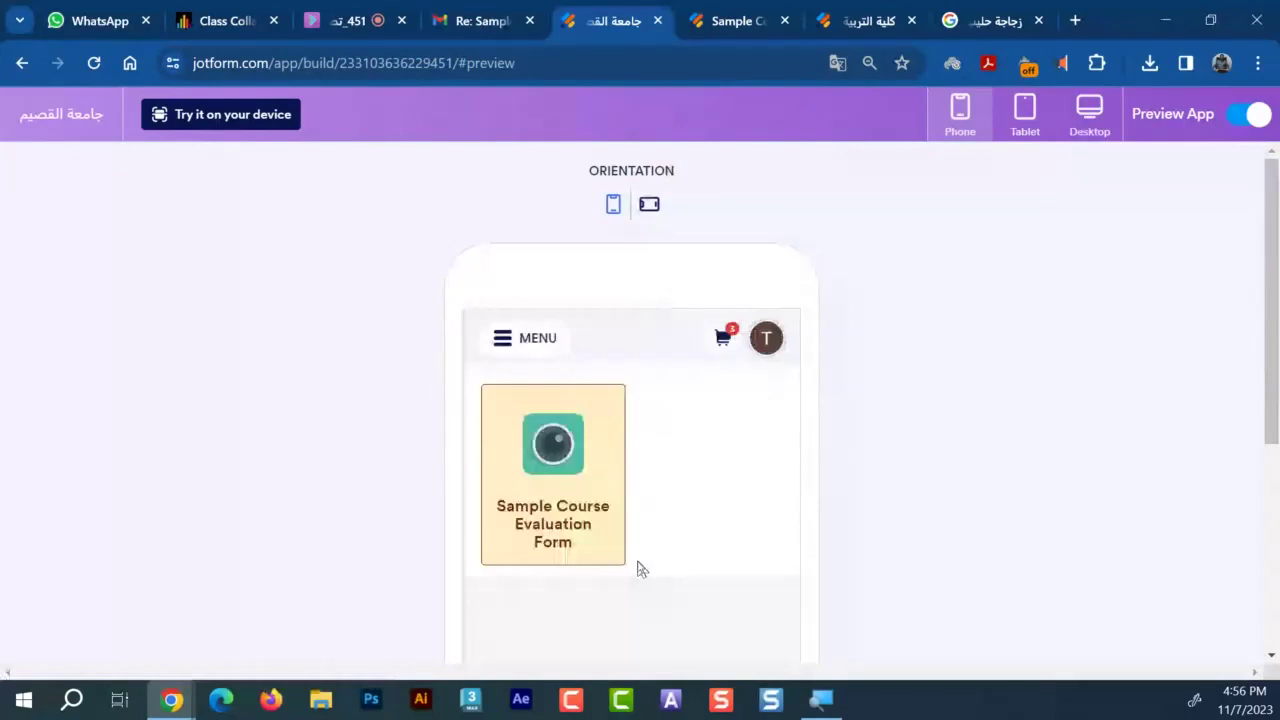
{"action": "scroll", "coordinate": [627, 551], "scroll_direction": "down", "scroll_amount": 1}
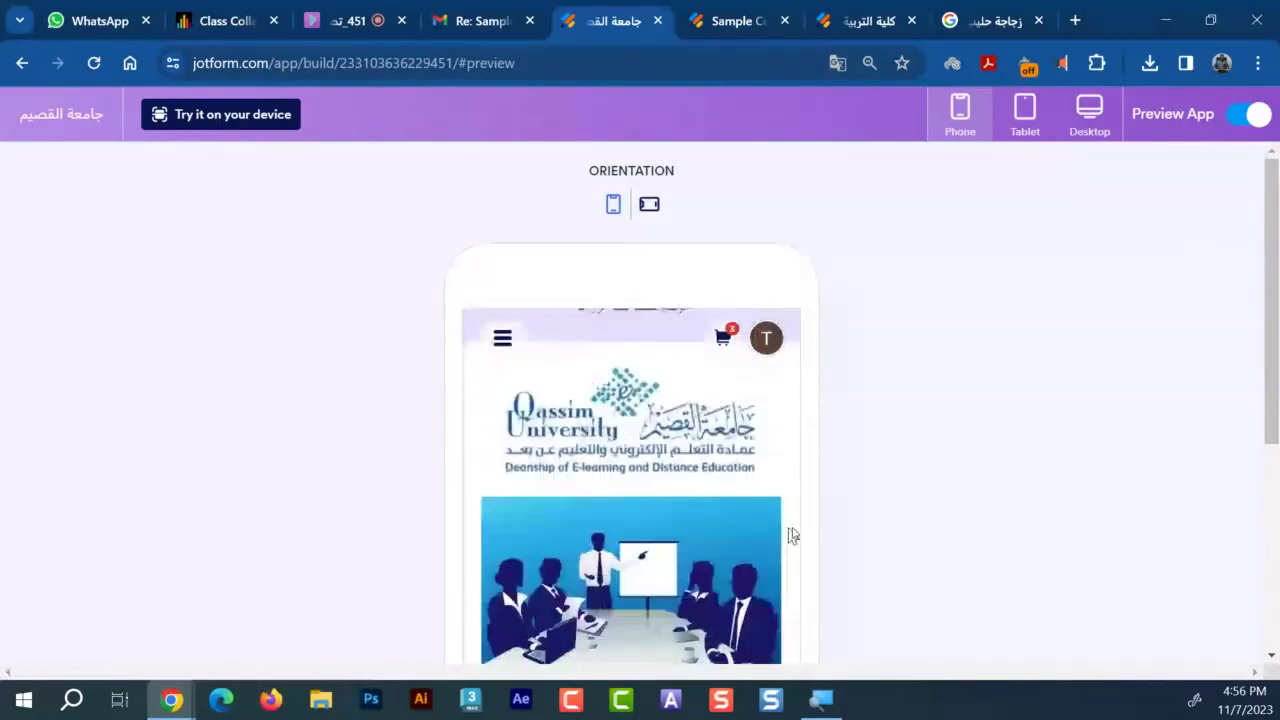
{"action": "scroll", "coordinate": [792, 536], "scroll_direction": "down", "scroll_amount": 3}
{"action": "left_click", "coordinate": [723, 420]}
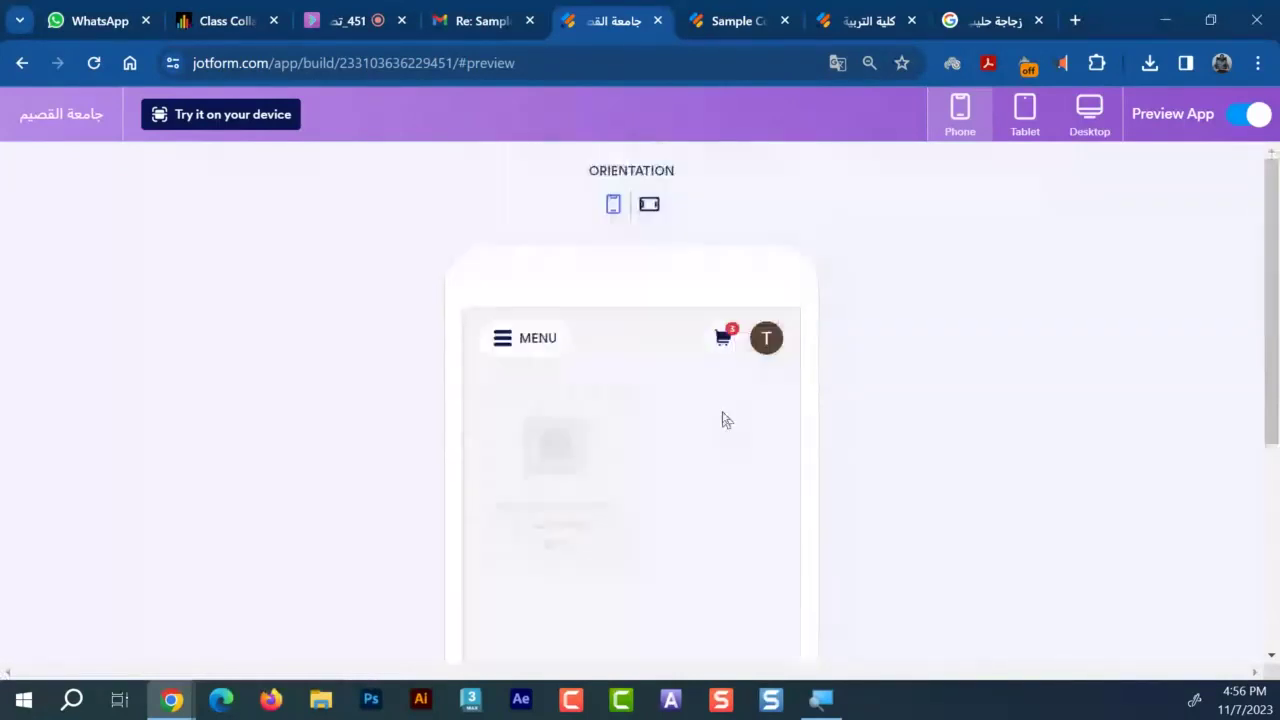
Try starting the order from the Data page and exit the app preview to return to the builder
{"action": "scroll", "coordinate": [677, 532], "scroll_direction": "down", "scroll_amount": 3}
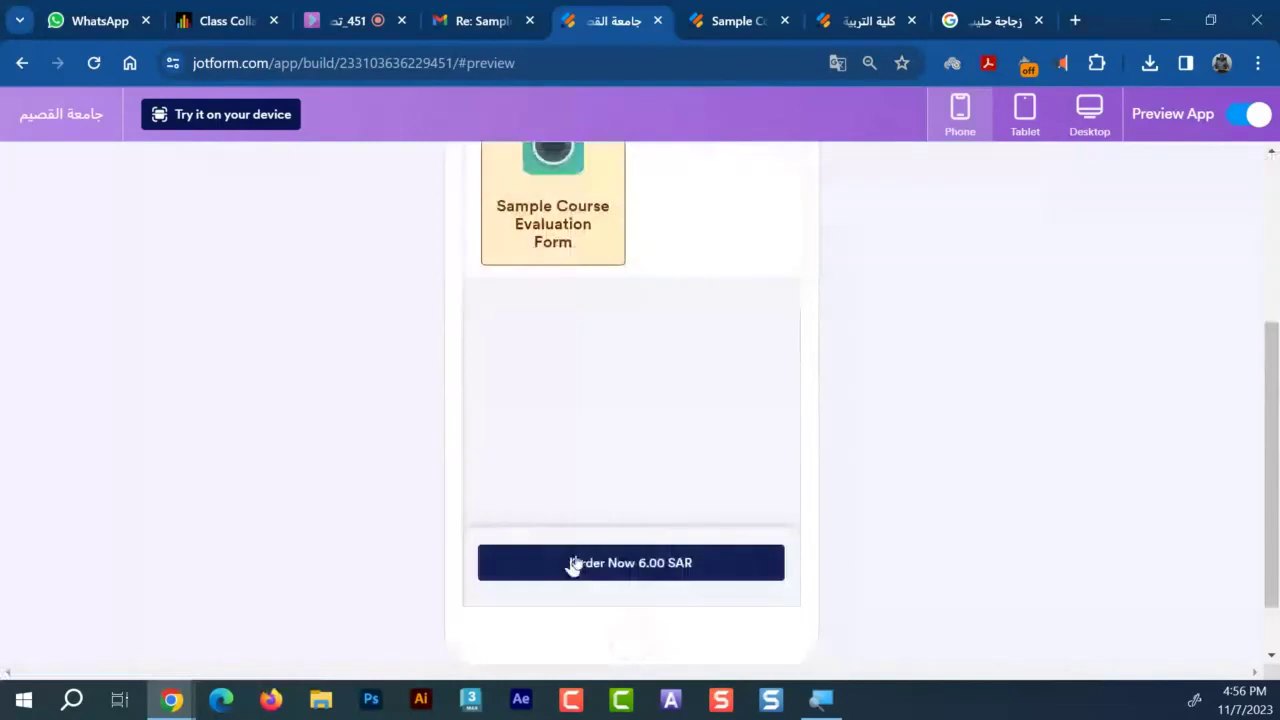
{"action": "left_click", "coordinate": [640, 575]}
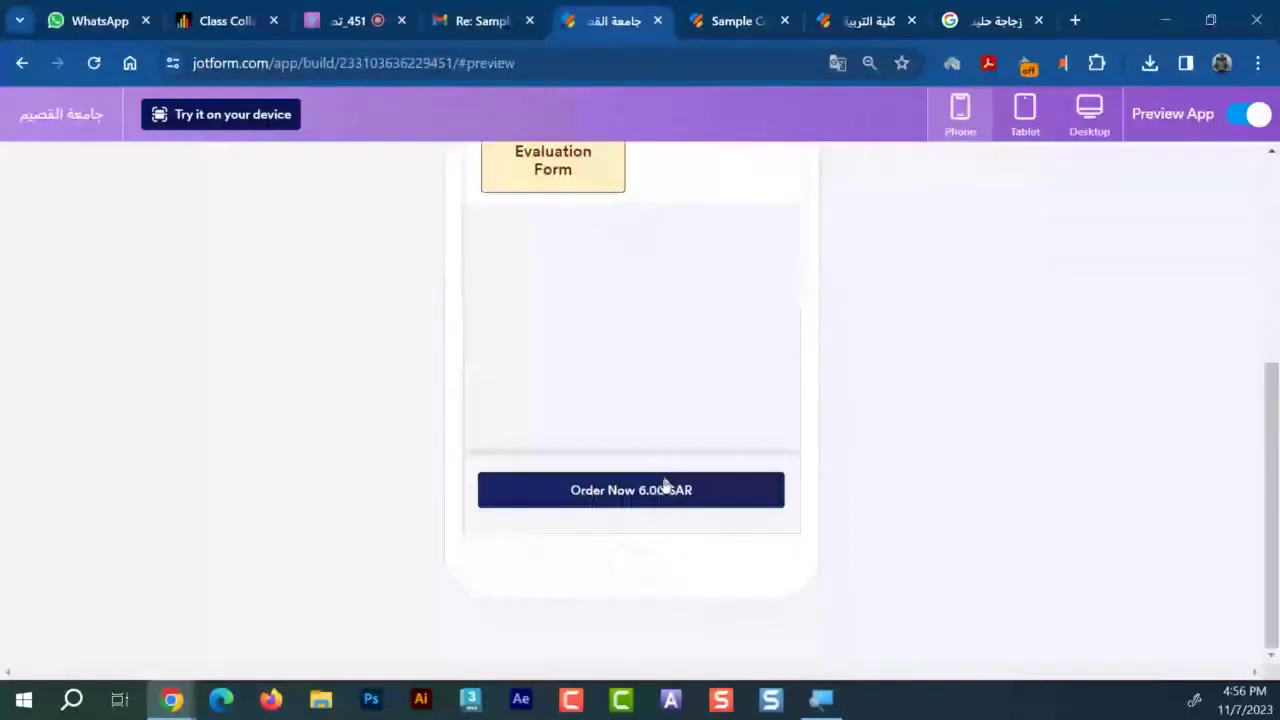
{"action": "left_click", "coordinate": [663, 486]}
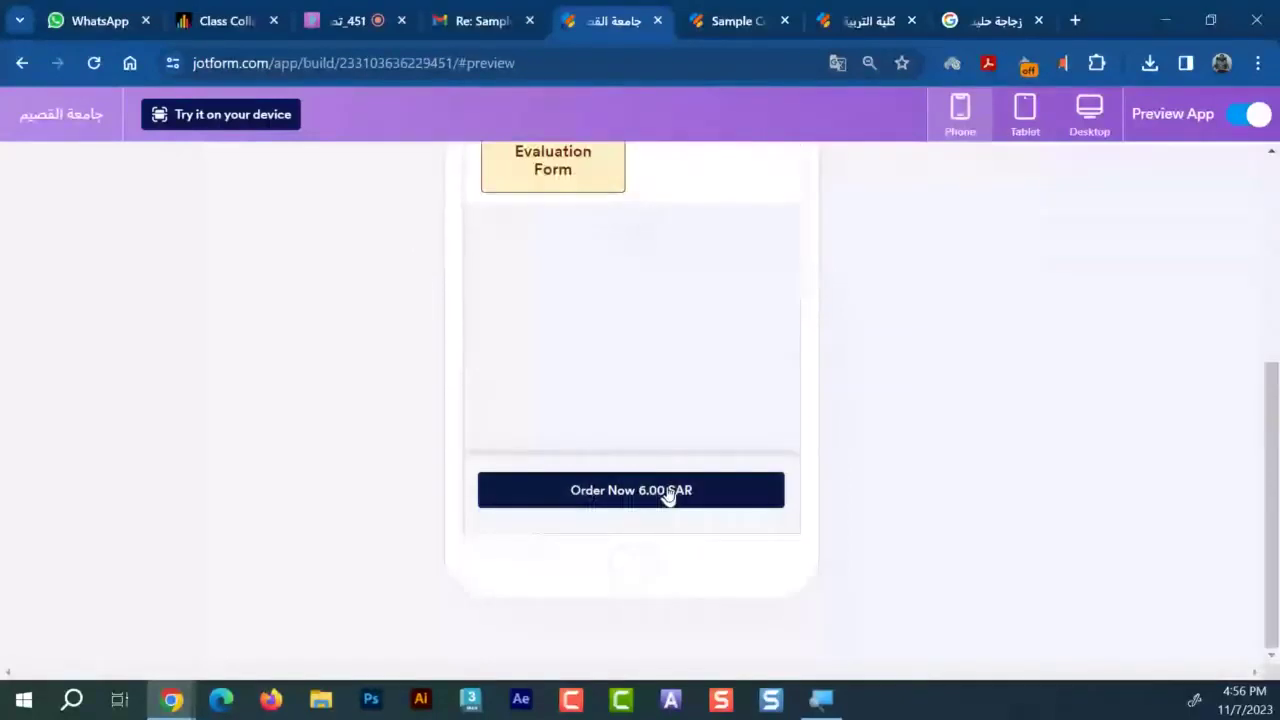
{"action": "left_click", "coordinate": [505, 338]}
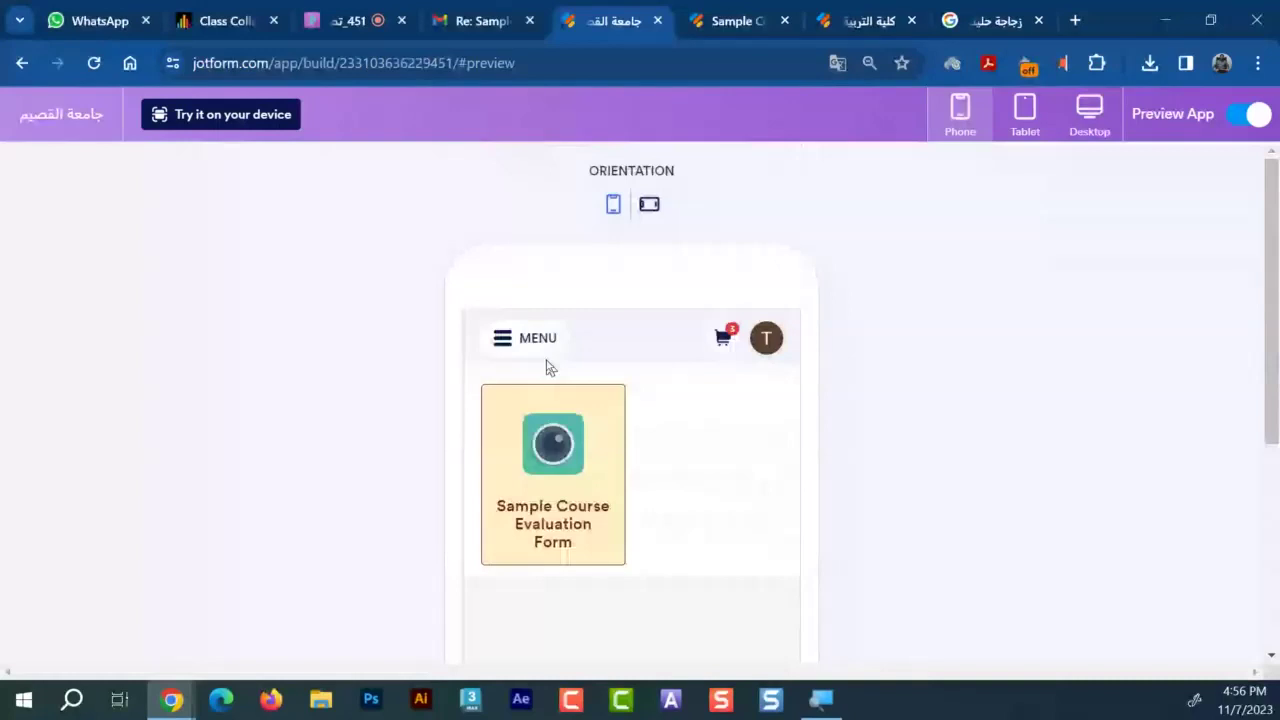
{"action": "left_click", "coordinate": [530, 339]}
{"action": "left_click", "coordinate": [1240, 110]}
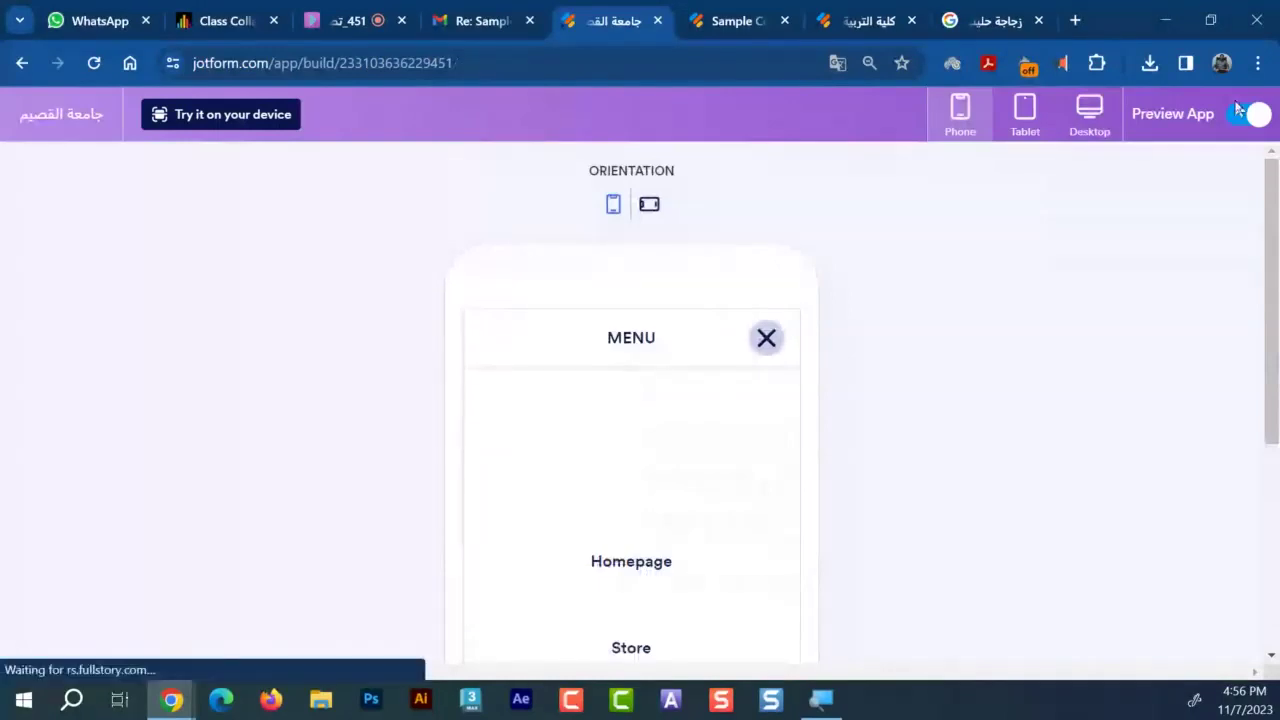
Review the app's homepage, Store, Data and contact information pages in the builder
{"action": "scroll", "coordinate": [639, 410], "scroll_direction": "down", "scroll_amount": 5}
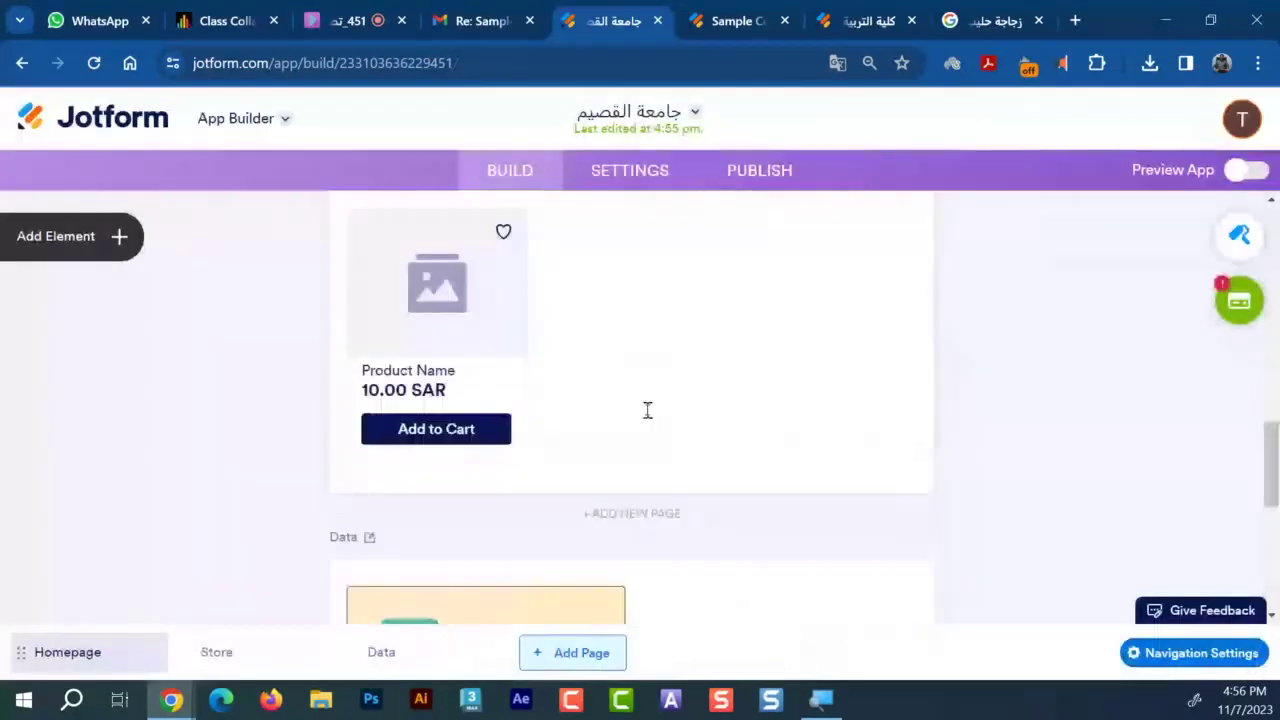
{"action": "scroll", "coordinate": [647, 410], "scroll_direction": "down", "scroll_amount": 5}
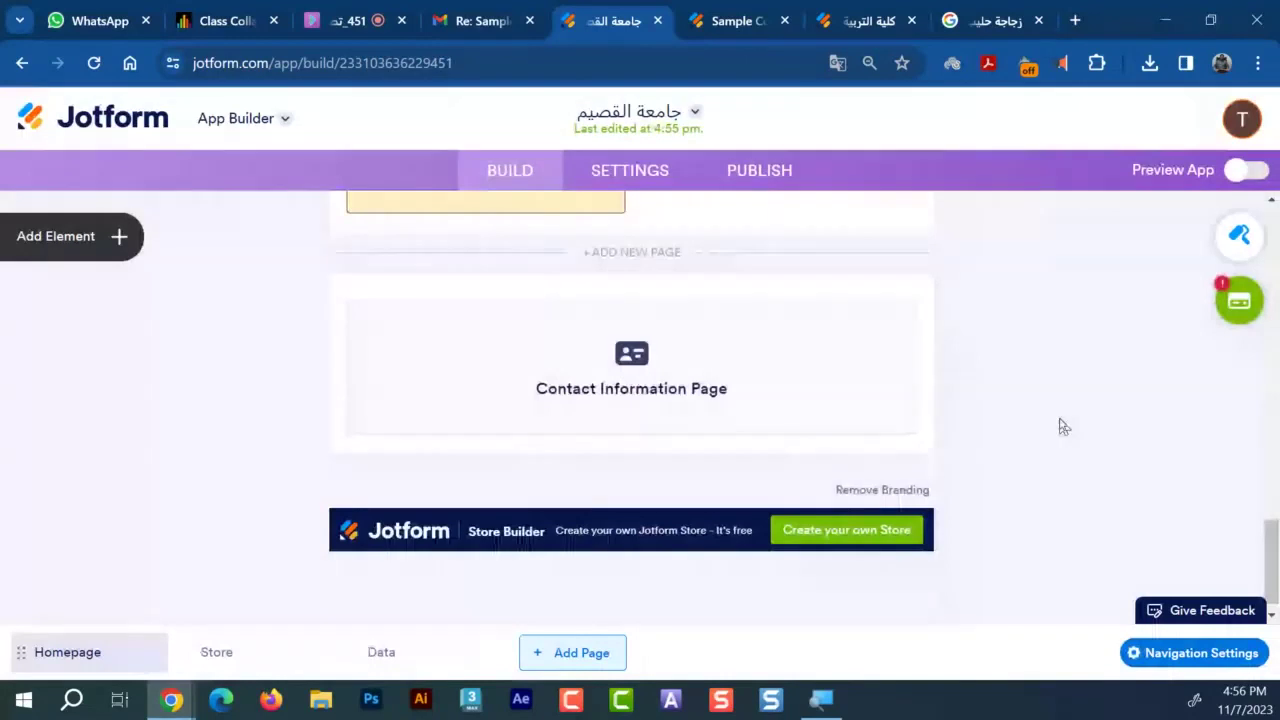
{"action": "scroll", "coordinate": [1063, 427], "scroll_direction": "up", "scroll_amount": 1}
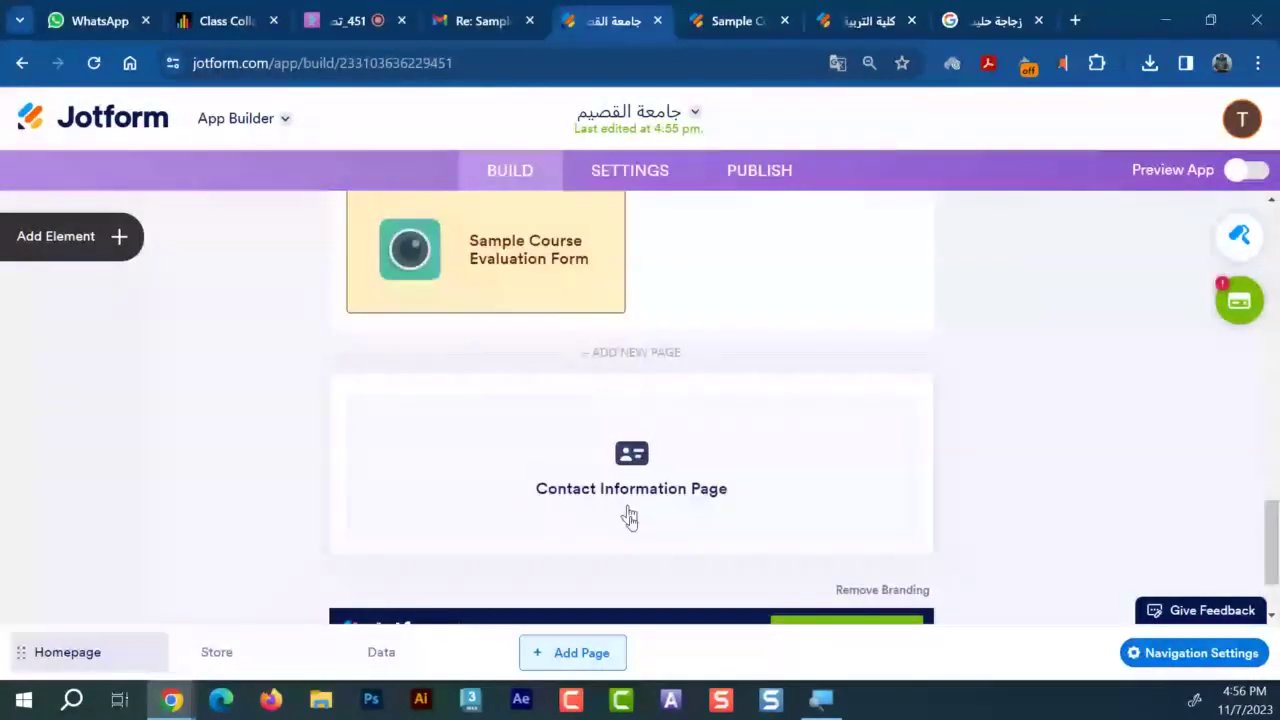
{"action": "scroll", "coordinate": [722, 497], "scroll_direction": "down", "scroll_amount": 1}
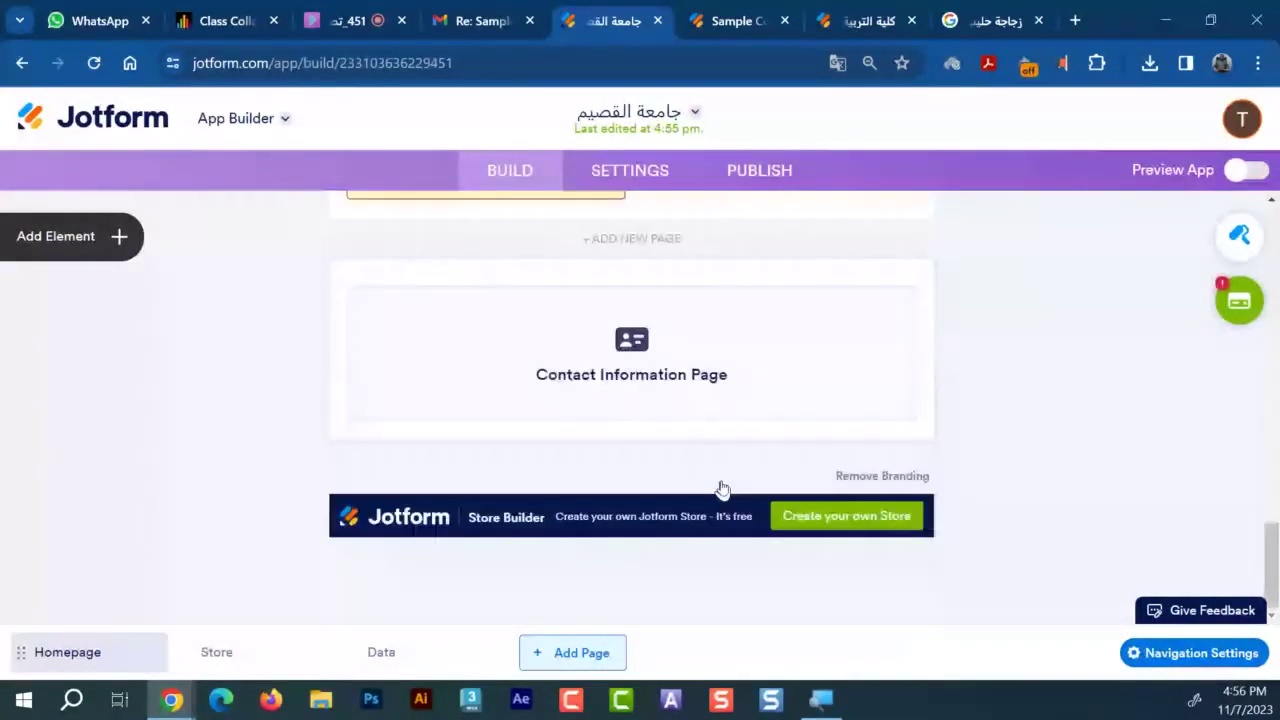
{"action": "scroll", "coordinate": [723, 487], "scroll_direction": "up", "scroll_amount": 4}
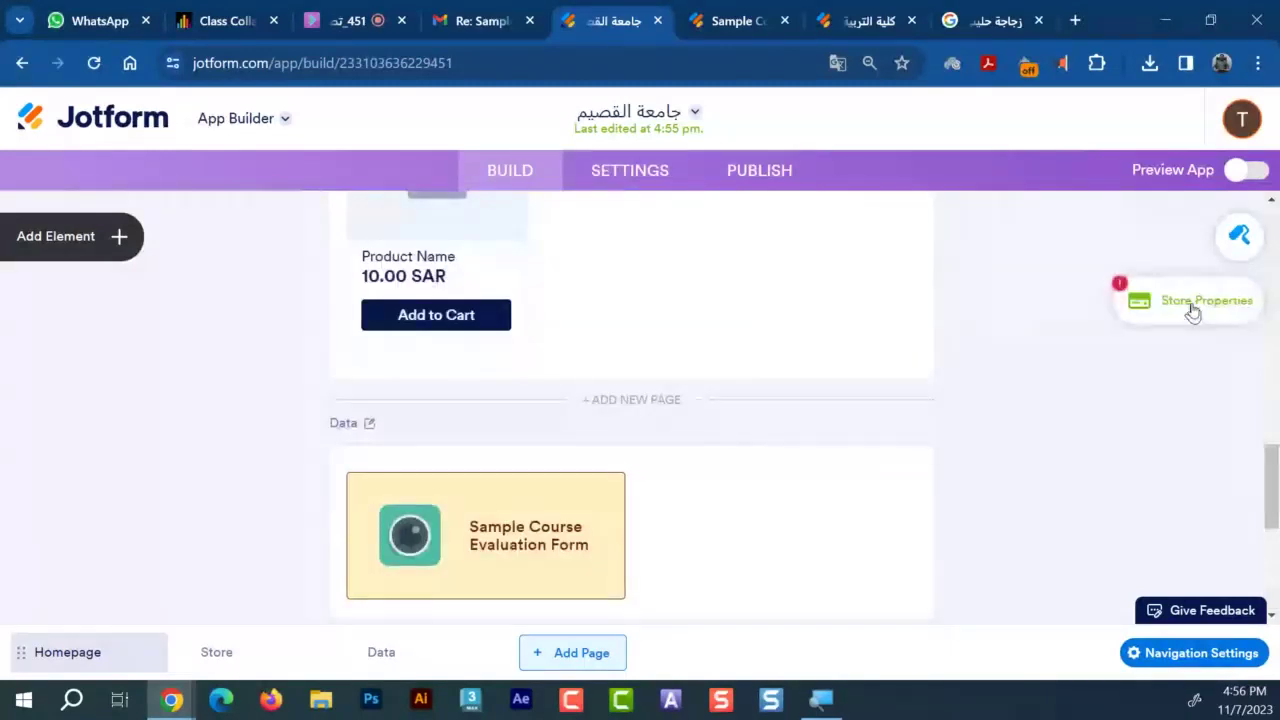
{"action": "scroll", "coordinate": [662, 361], "scroll_direction": "up", "scroll_amount": 5}
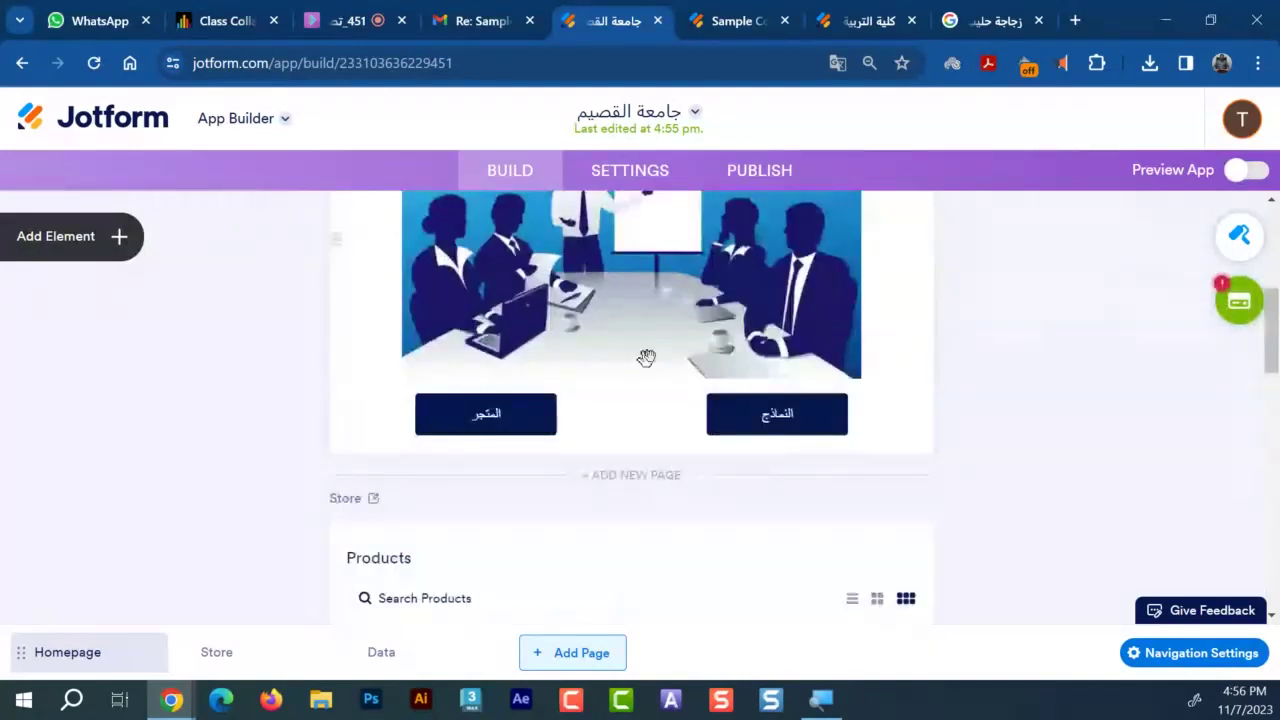
{"action": "scroll", "coordinate": [669, 443], "scroll_direction": "up", "scroll_amount": 4}
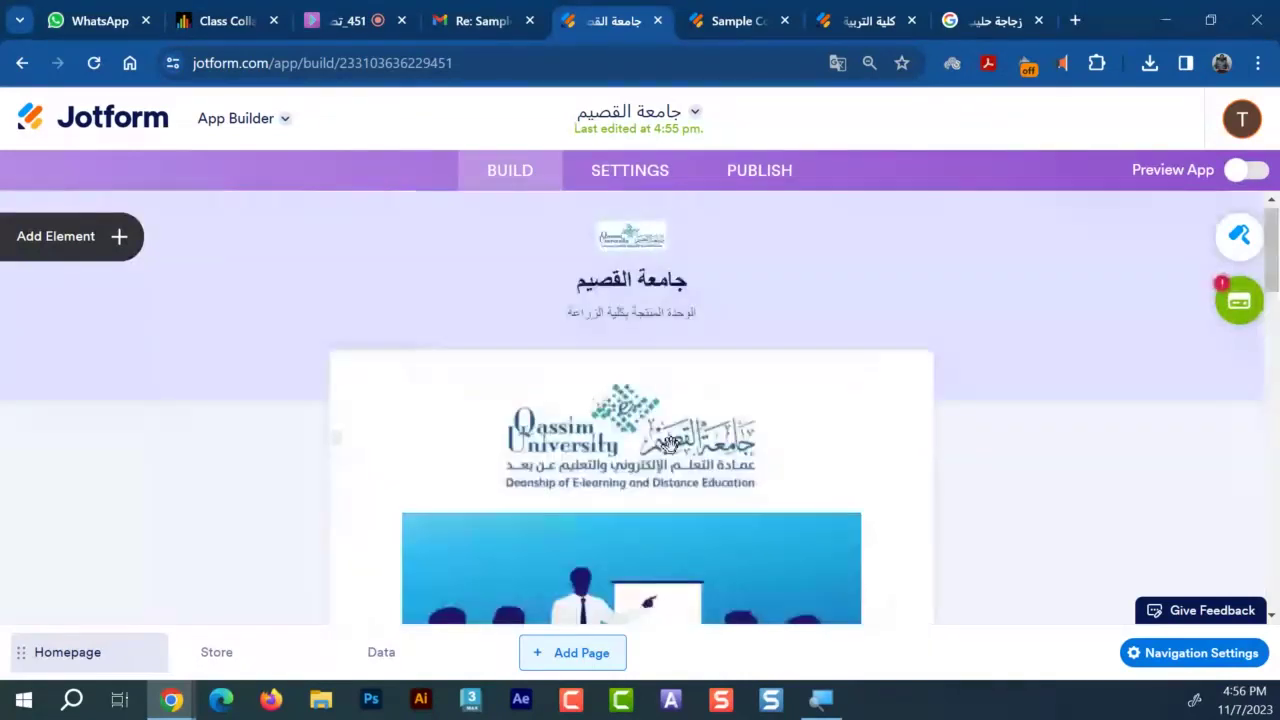
{"action": "scroll", "coordinate": [669, 443], "scroll_direction": "down", "scroll_amount": 3}
{"action": "scroll", "coordinate": [435, 379], "scroll_direction": "down", "scroll_amount": 4}
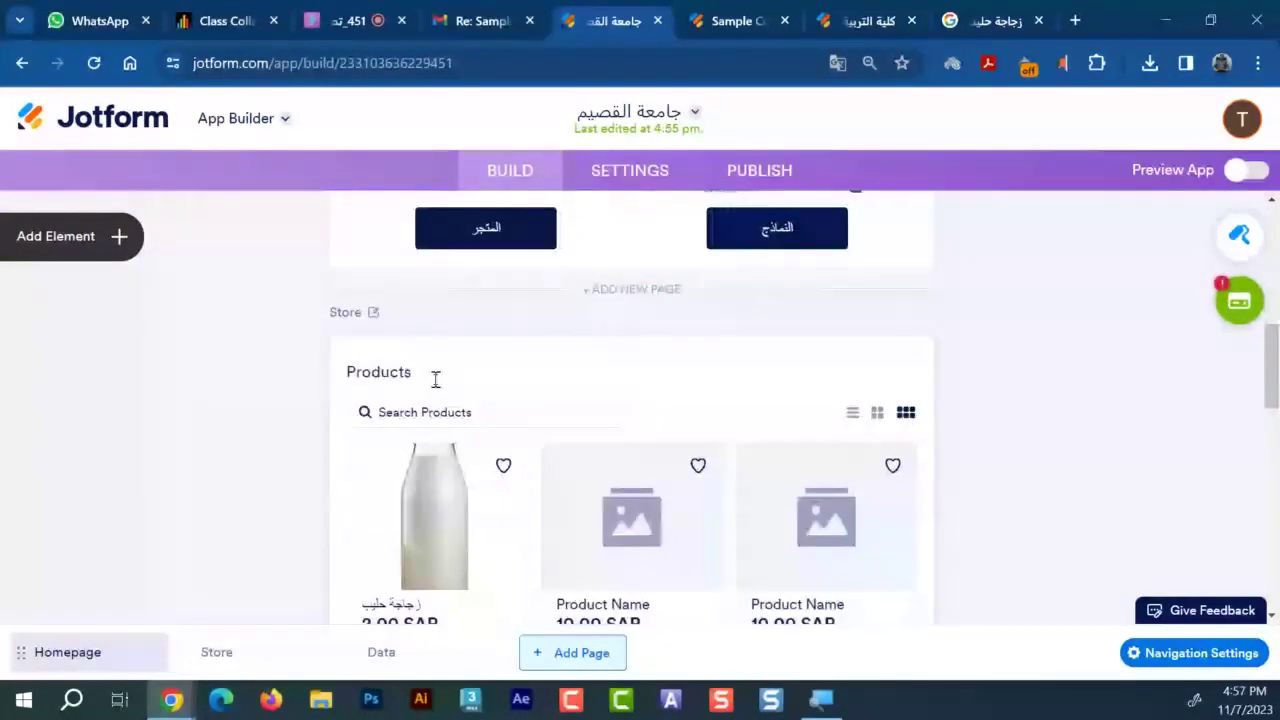
{"action": "scroll", "coordinate": [579, 399], "scroll_direction": "down", "scroll_amount": 4}
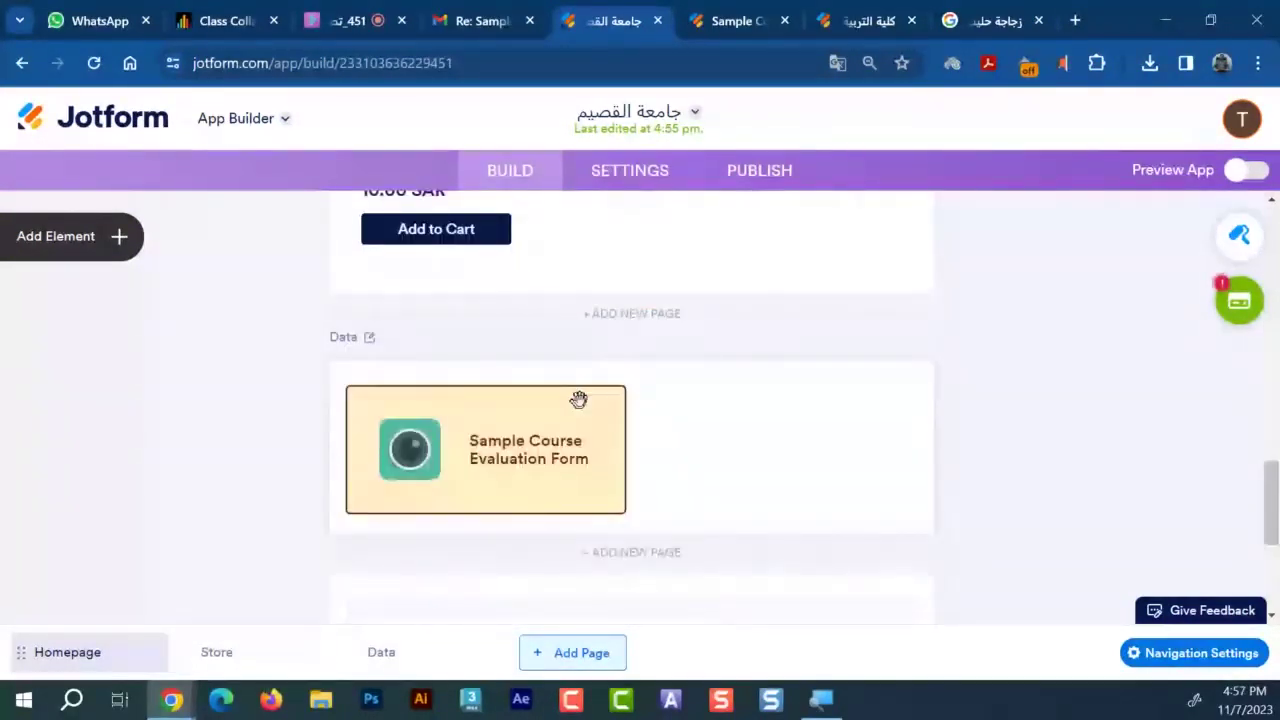
{"action": "scroll", "coordinate": [695, 461], "scroll_direction": "up", "scroll_amount": 4}
{"action": "scroll", "coordinate": [695, 461], "scroll_direction": "up", "scroll_amount": 5}
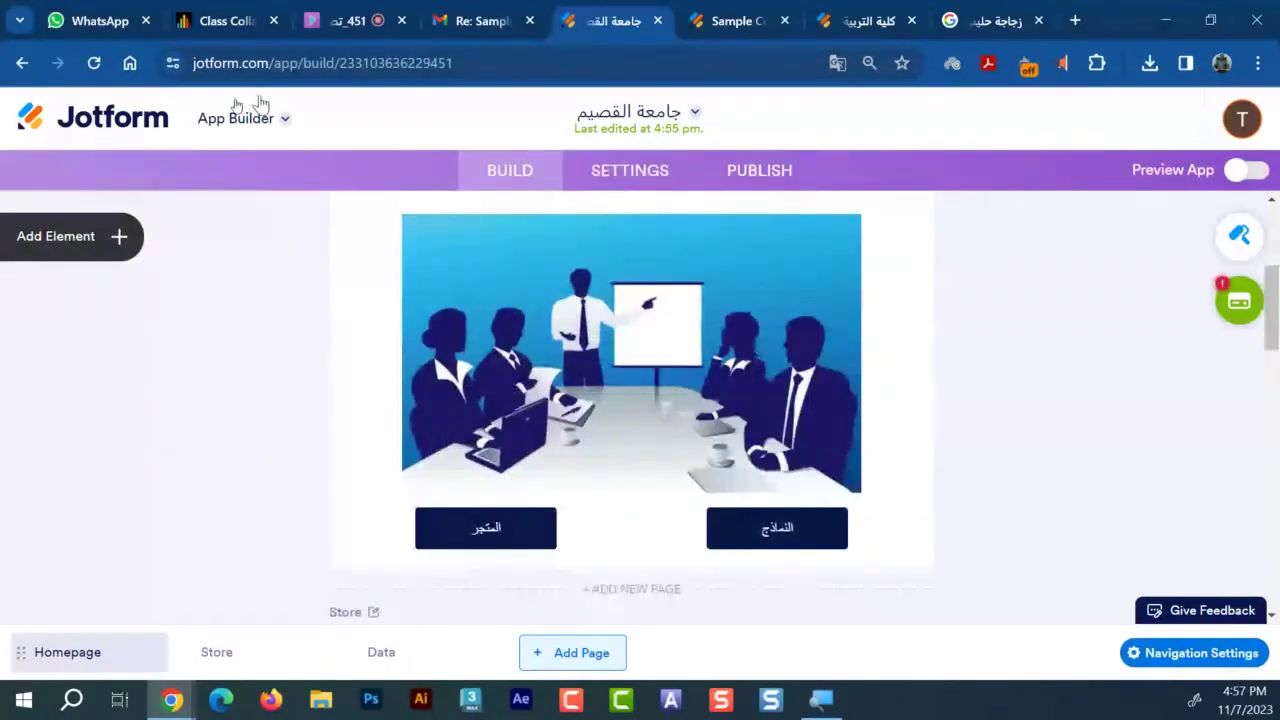
Open Jotform's My Forms in a new browser tab, place that tab before the app builder's tab and dismiss the translation popup
{"action": "right_click", "coordinate": [101, 124]}
{"action": "left_click", "coordinate": [160, 141]}
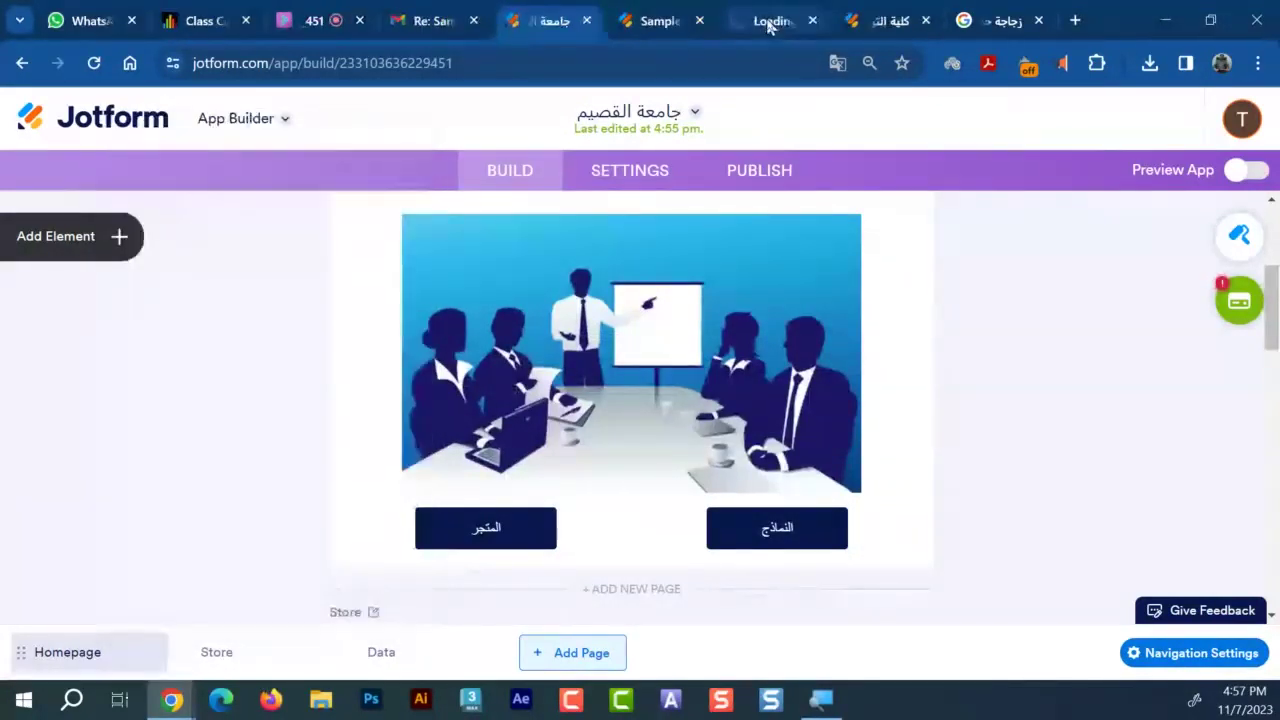
{"action": "left_click_drag", "start_coordinate": [766, 23], "coordinate": [537, 17]}
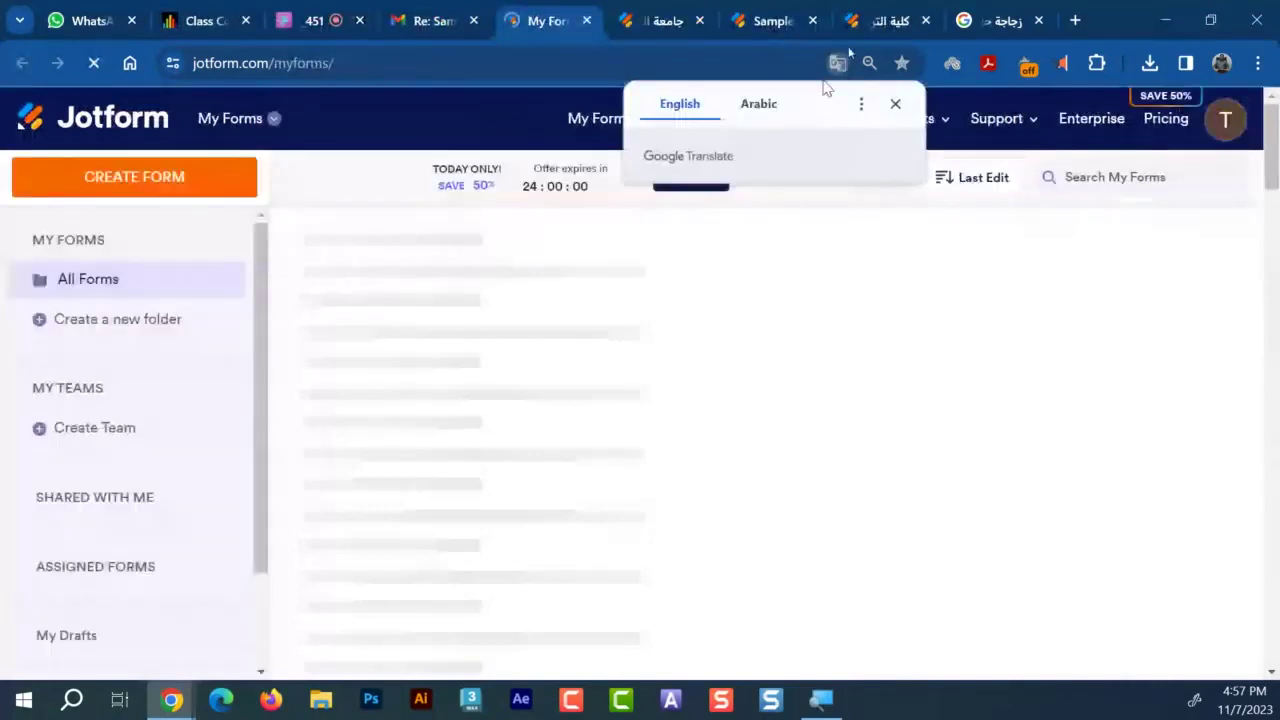
{"action": "left_click", "coordinate": [895, 103]}
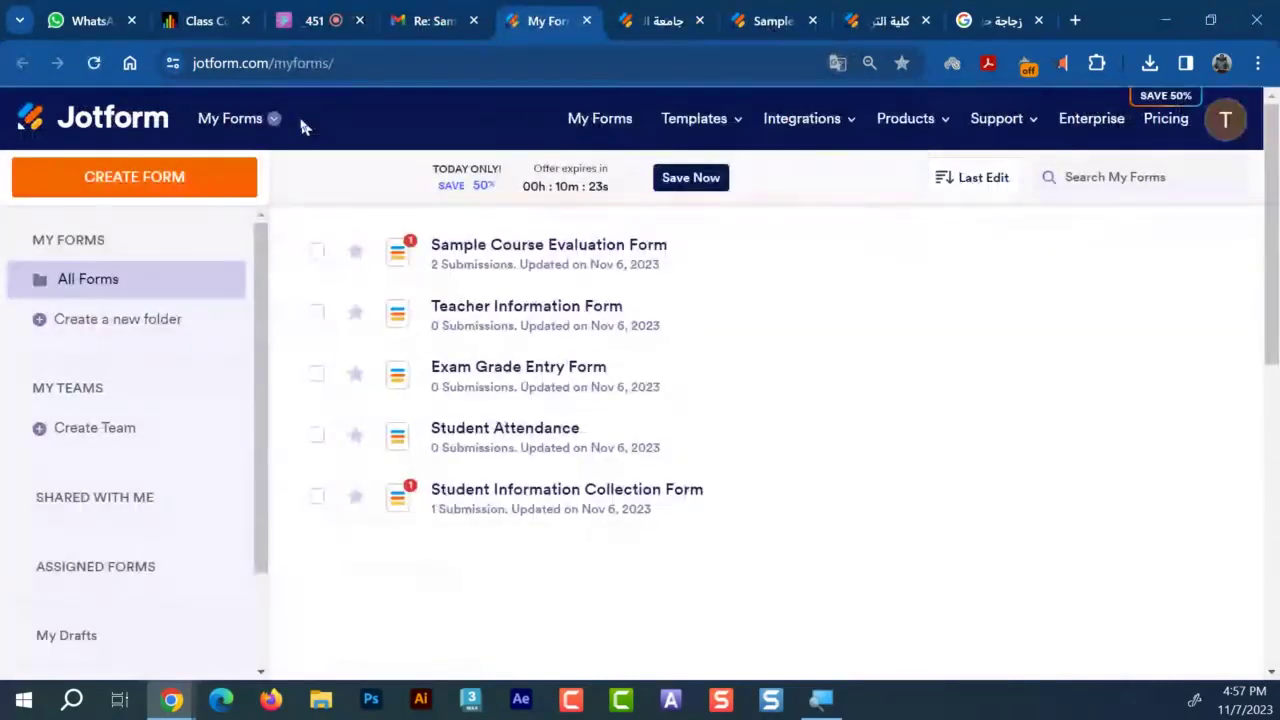
Switch to My Apps, create a new app with the Build Store option and look over its starting layout
{"action": "left_click", "coordinate": [274, 118]}
{"action": "left_click", "coordinate": [420, 392]}
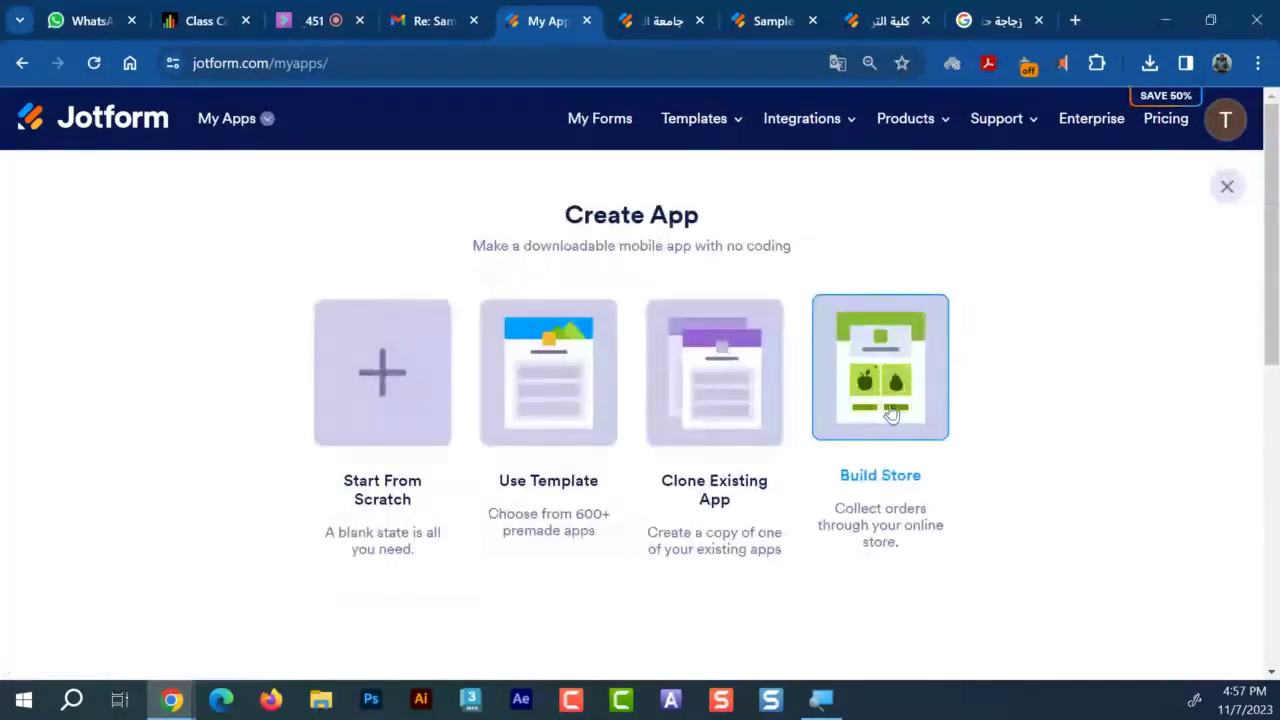
{"action": "left_click", "coordinate": [891, 415]}
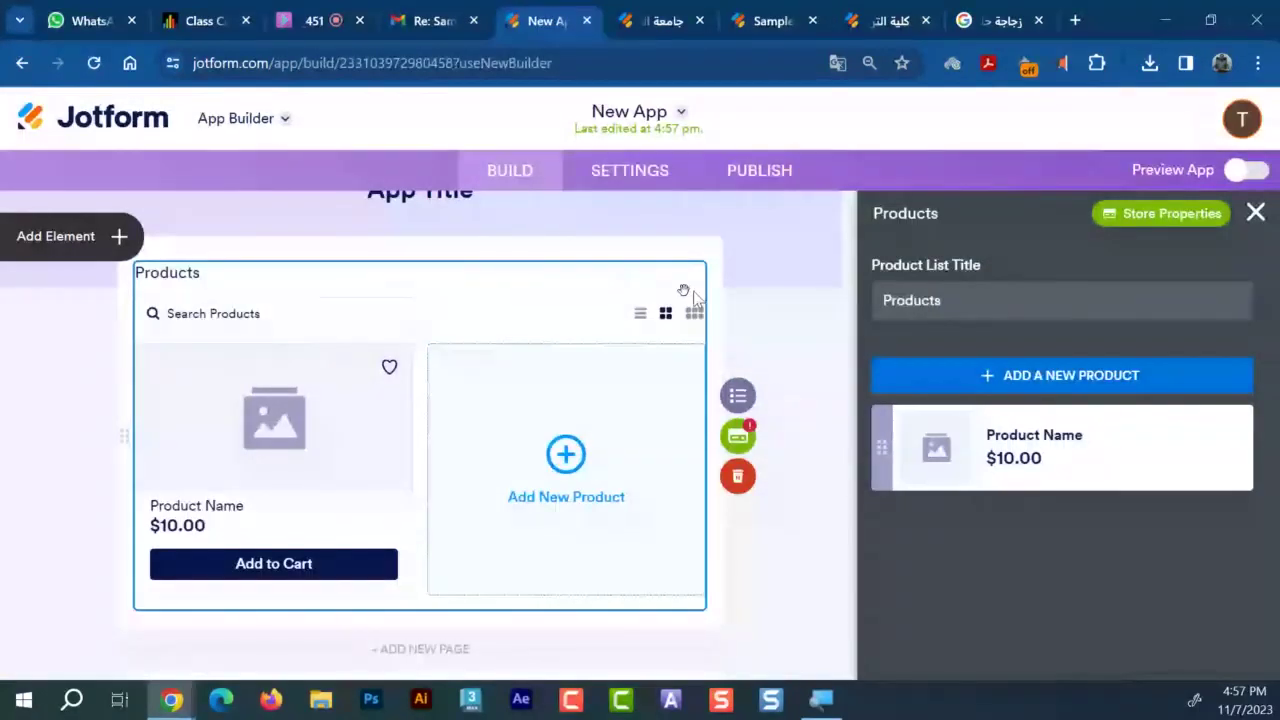
{"action": "scroll", "coordinate": [382, 337], "scroll_direction": "down", "scroll_amount": 4}
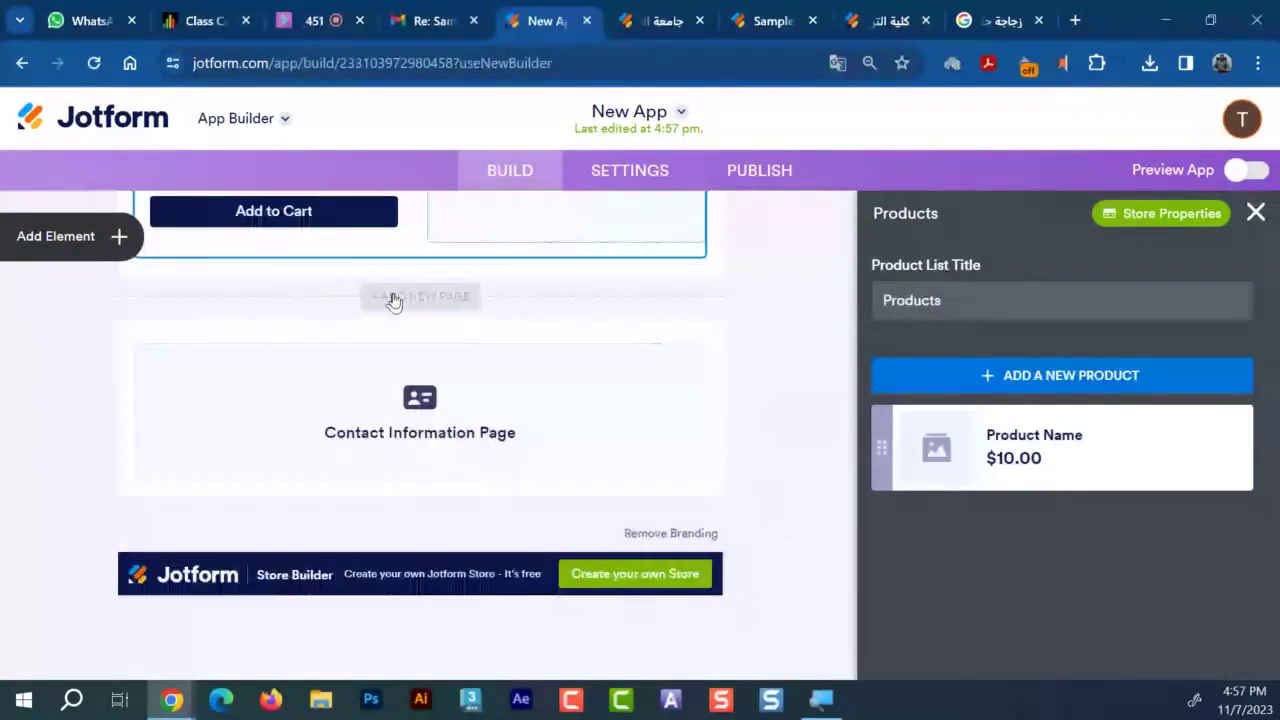
{"action": "scroll", "coordinate": [393, 302], "scroll_direction": "up", "scroll_amount": 3}
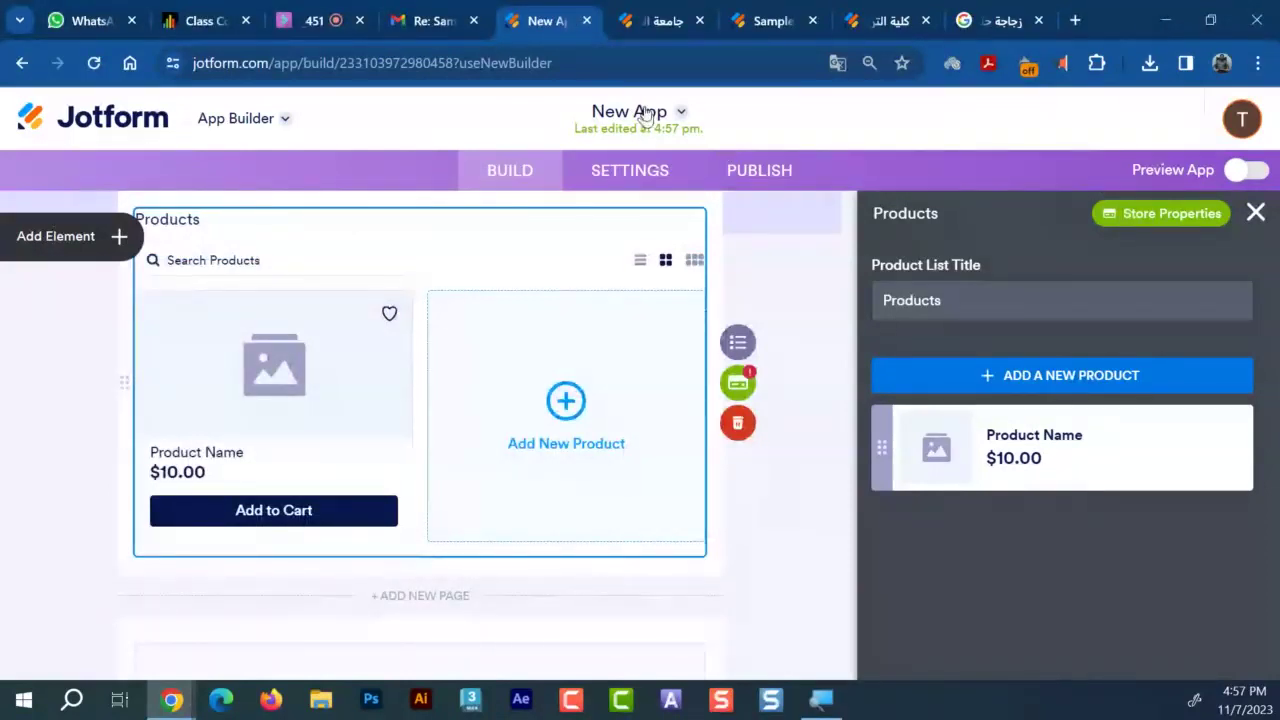
Return from the new app's builder to My Apps, close the builder's browser tab and select New App in the list
{"action": "left_click", "coordinate": [681, 114]}
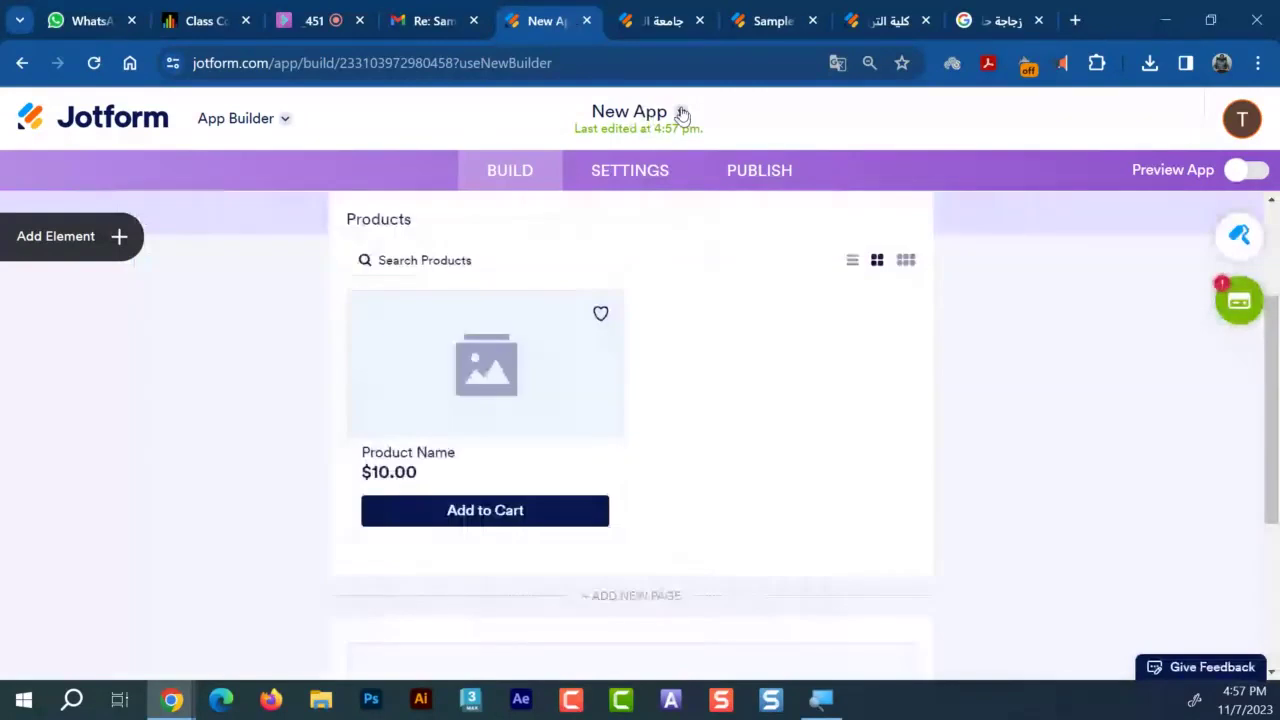
{"action": "left_click", "coordinate": [681, 112]}
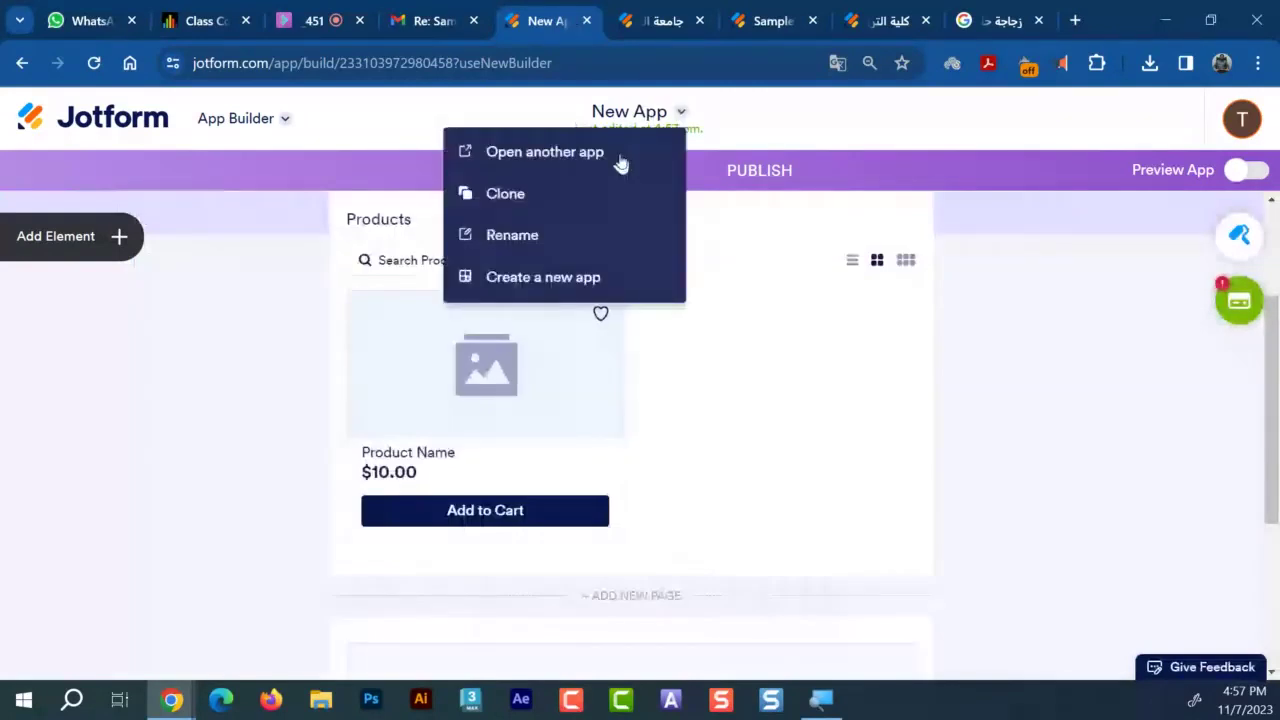
{"action": "left_click", "coordinate": [205, 120]}
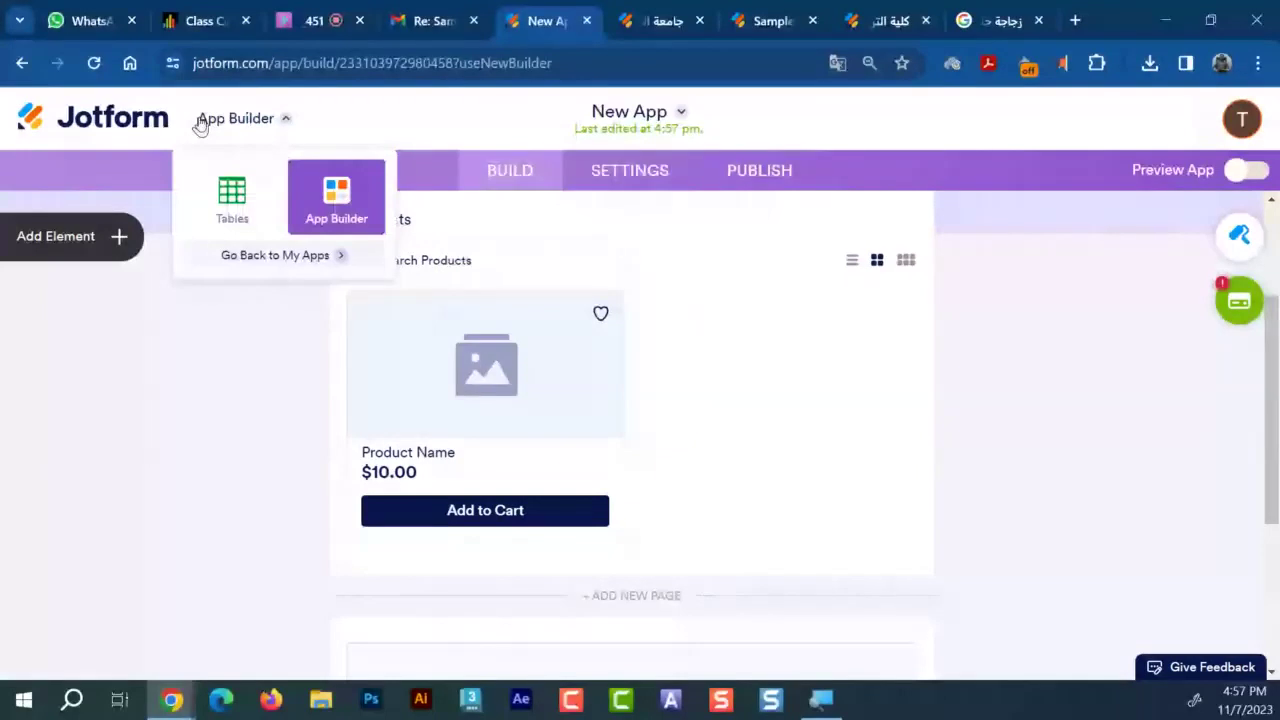
{"action": "left_click", "coordinate": [272, 258]}
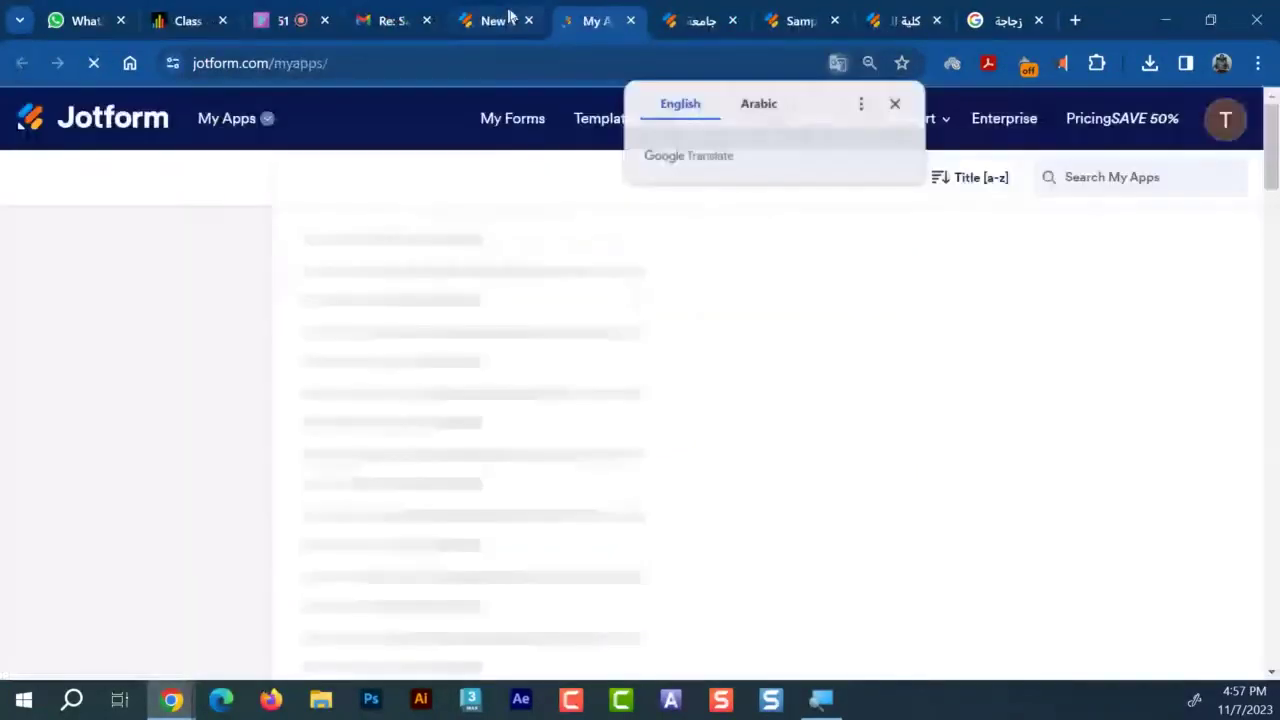
{"action": "middle_click", "coordinate": [510, 17]}
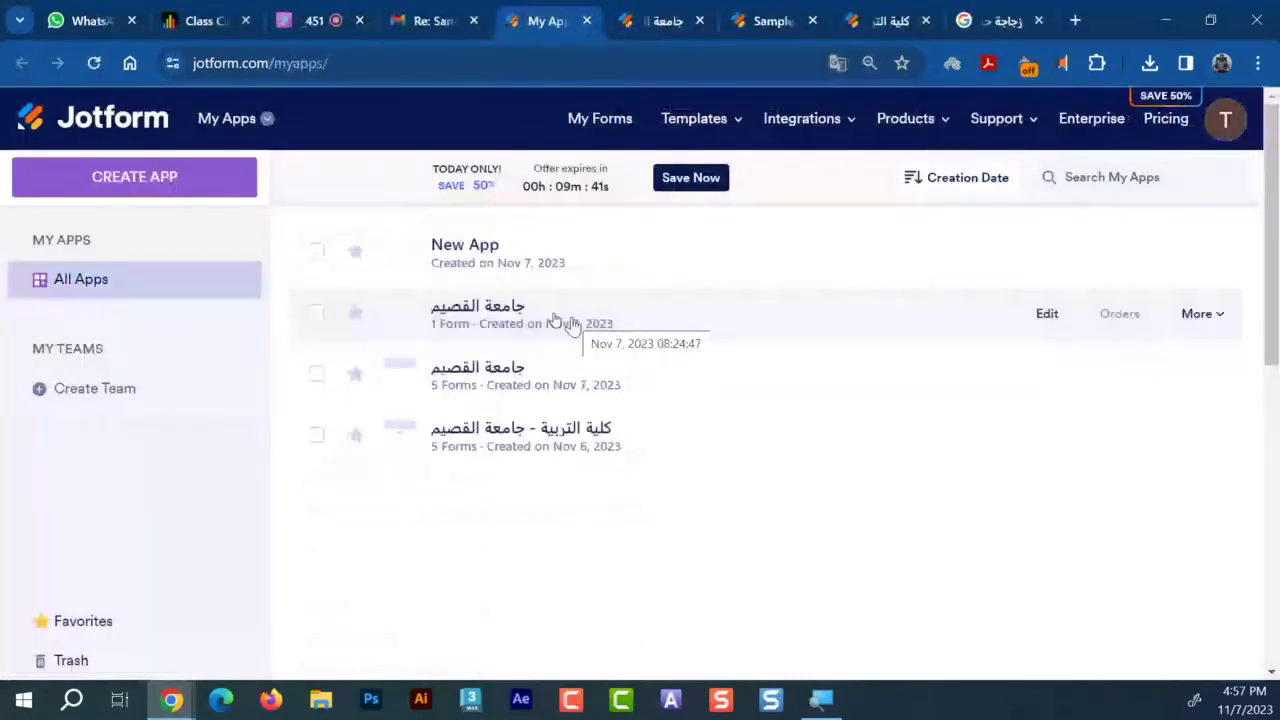
{"action": "left_click", "coordinate": [317, 251]}
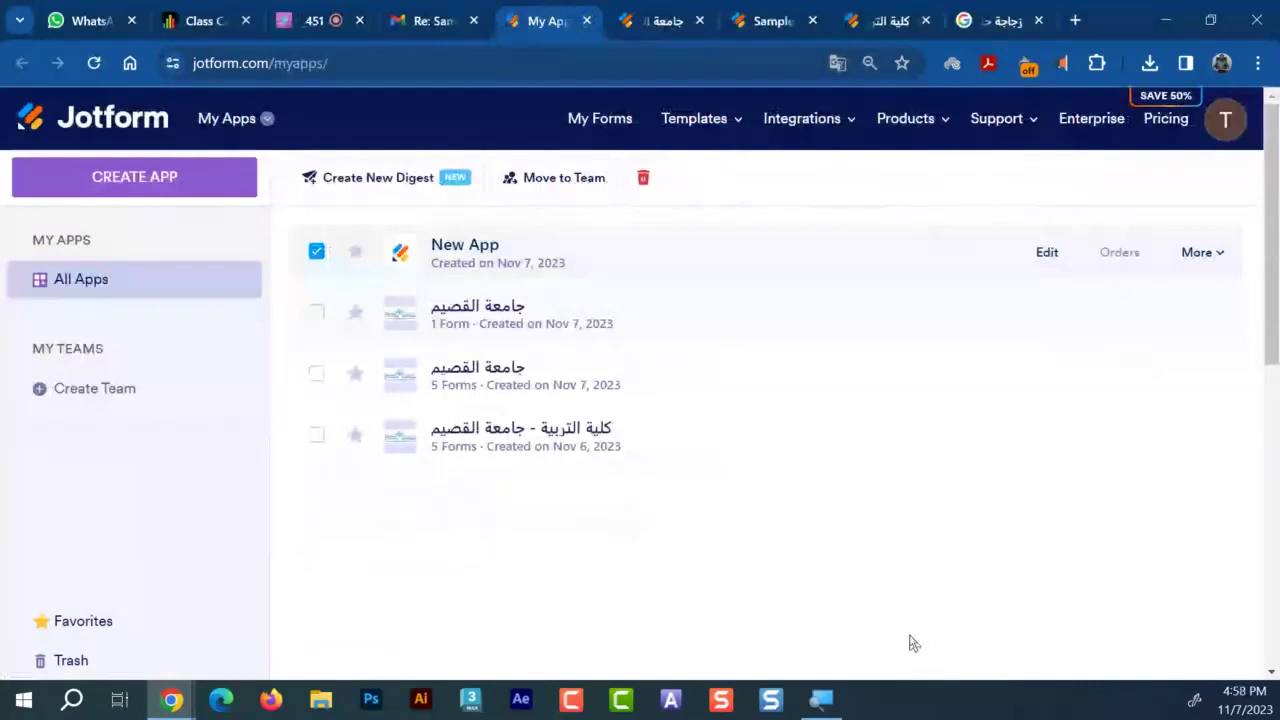
Start creating another app with the Use Template option and activate the template search
{"action": "left_click", "coordinate": [197, 189]}
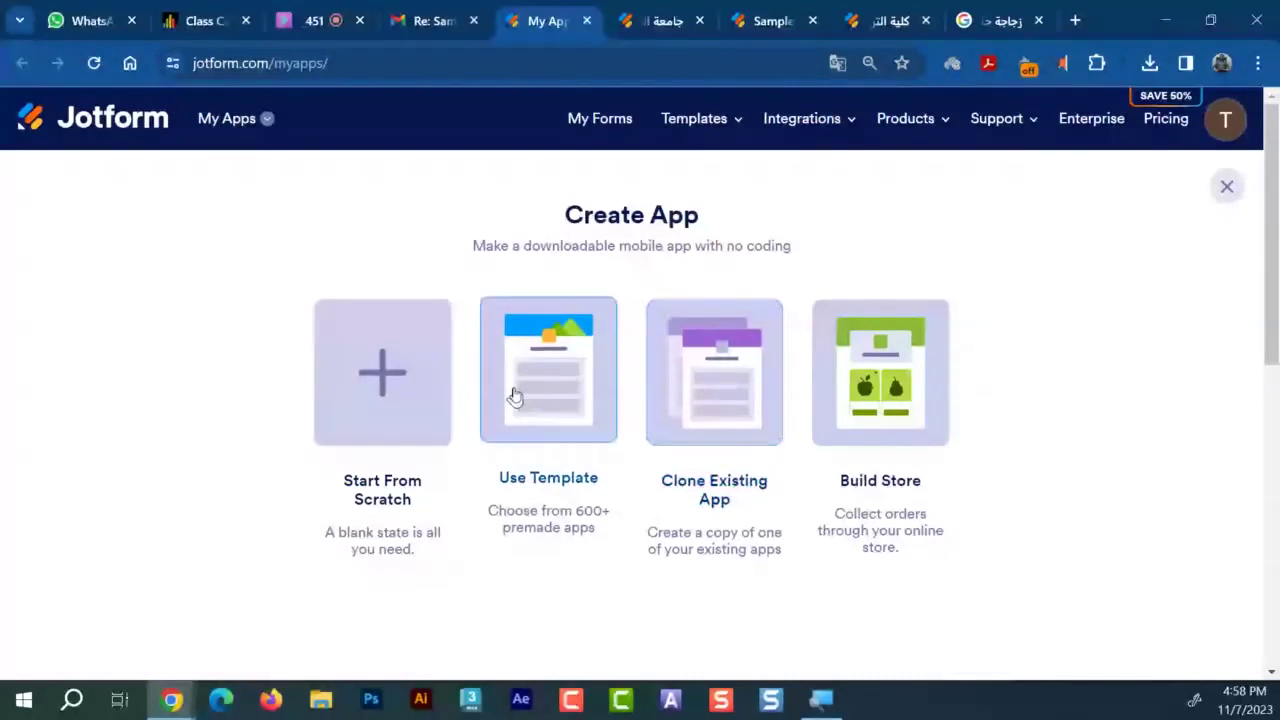
{"action": "left_click", "coordinate": [514, 397]}
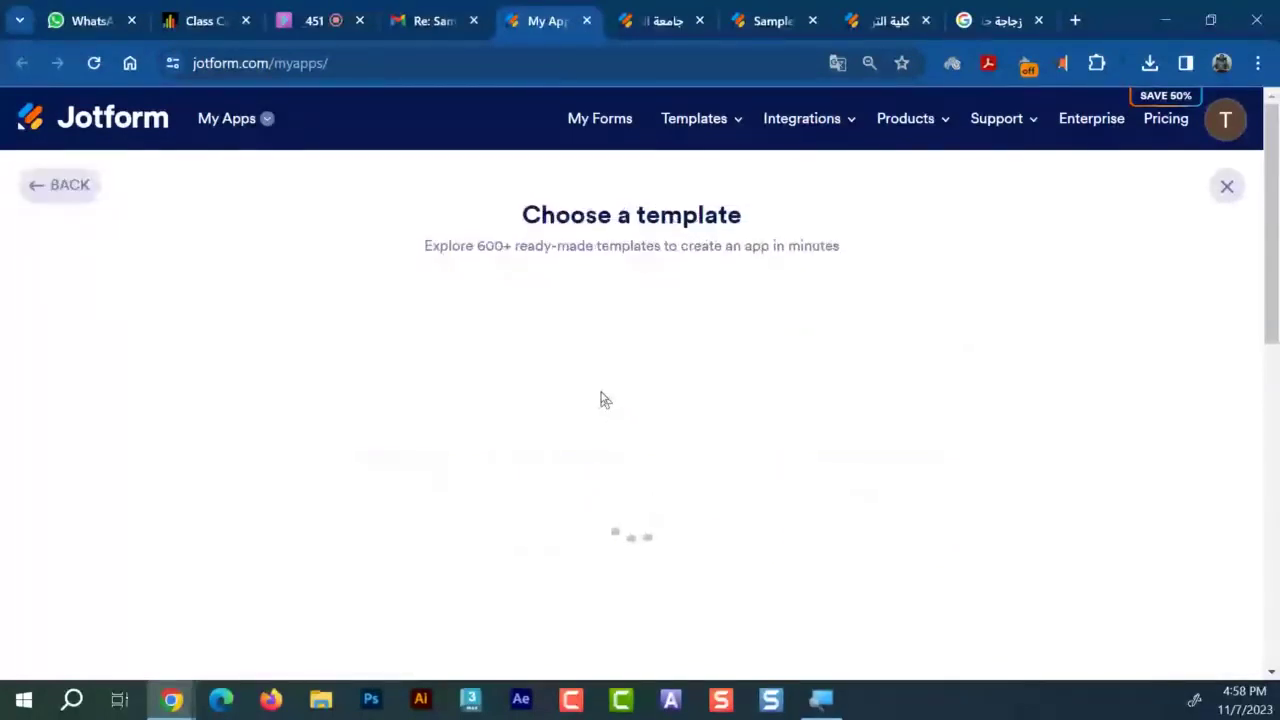
{"action": "left_click", "coordinate": [414, 297]}
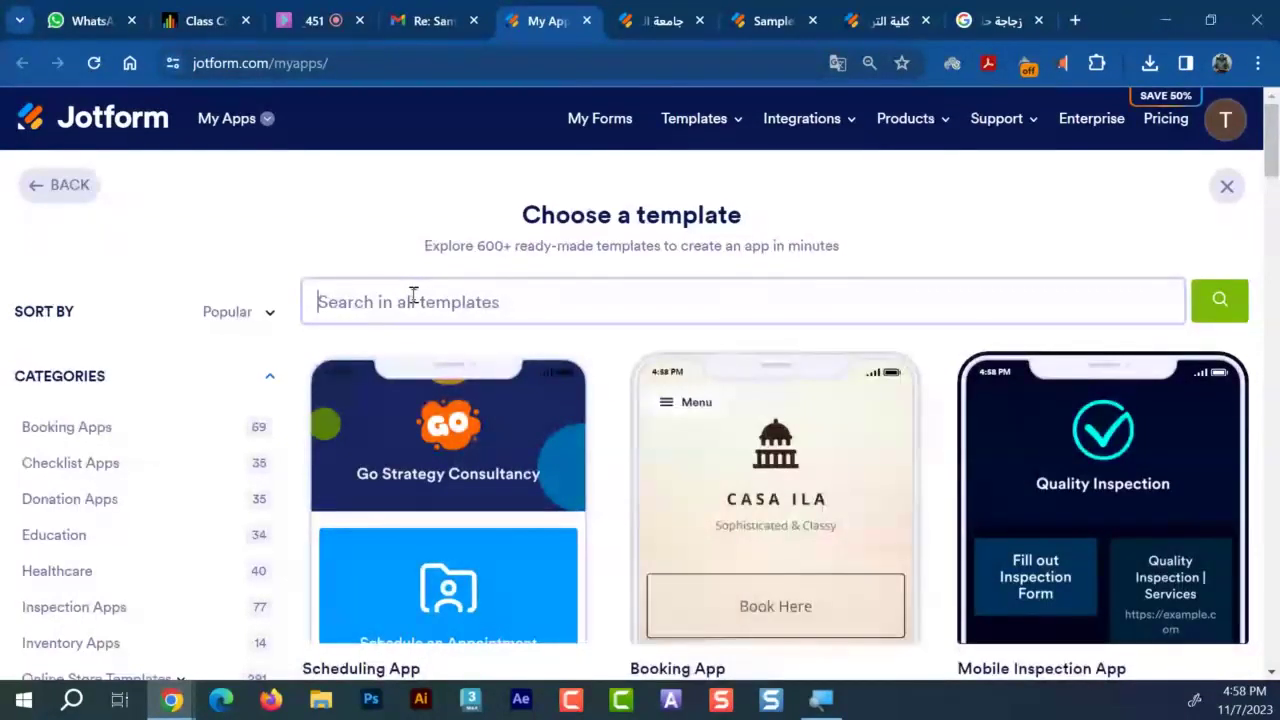
Browse the Booking Apps category and examine the designs of its app templates
{"action": "left_click", "coordinate": [90, 432]}
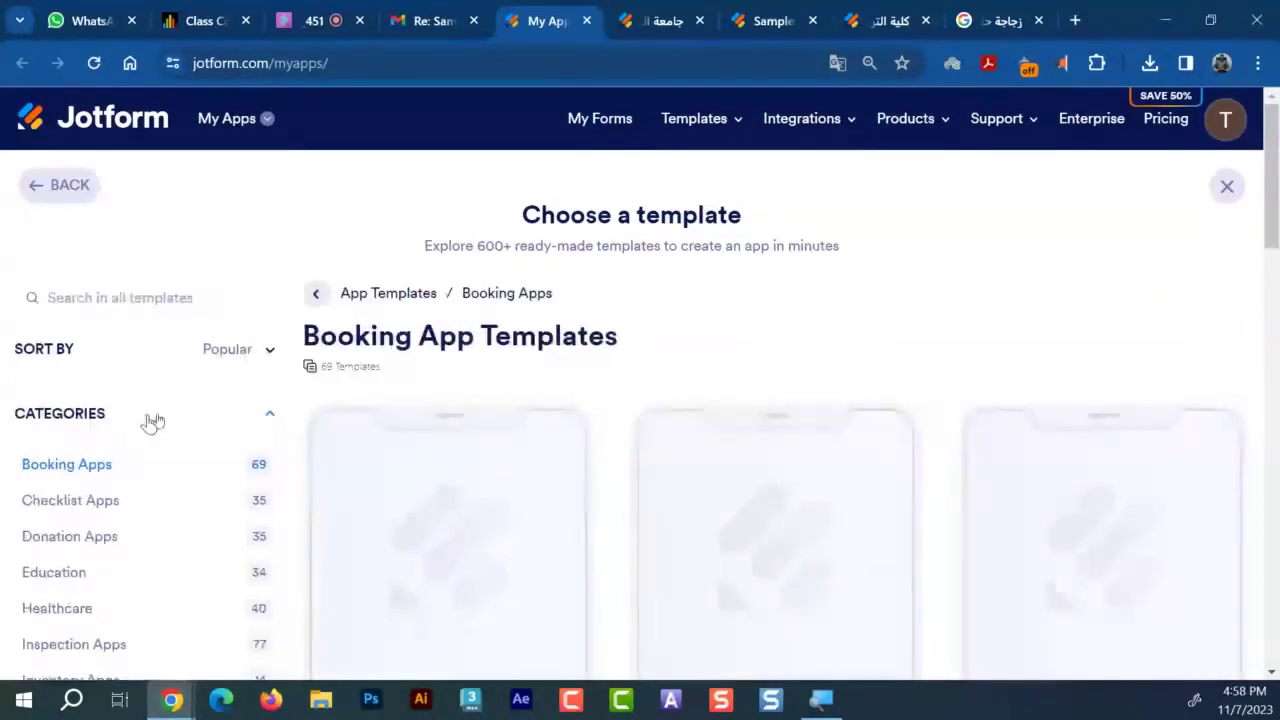
{"action": "scroll", "coordinate": [443, 407], "scroll_direction": "down", "scroll_amount": 2}
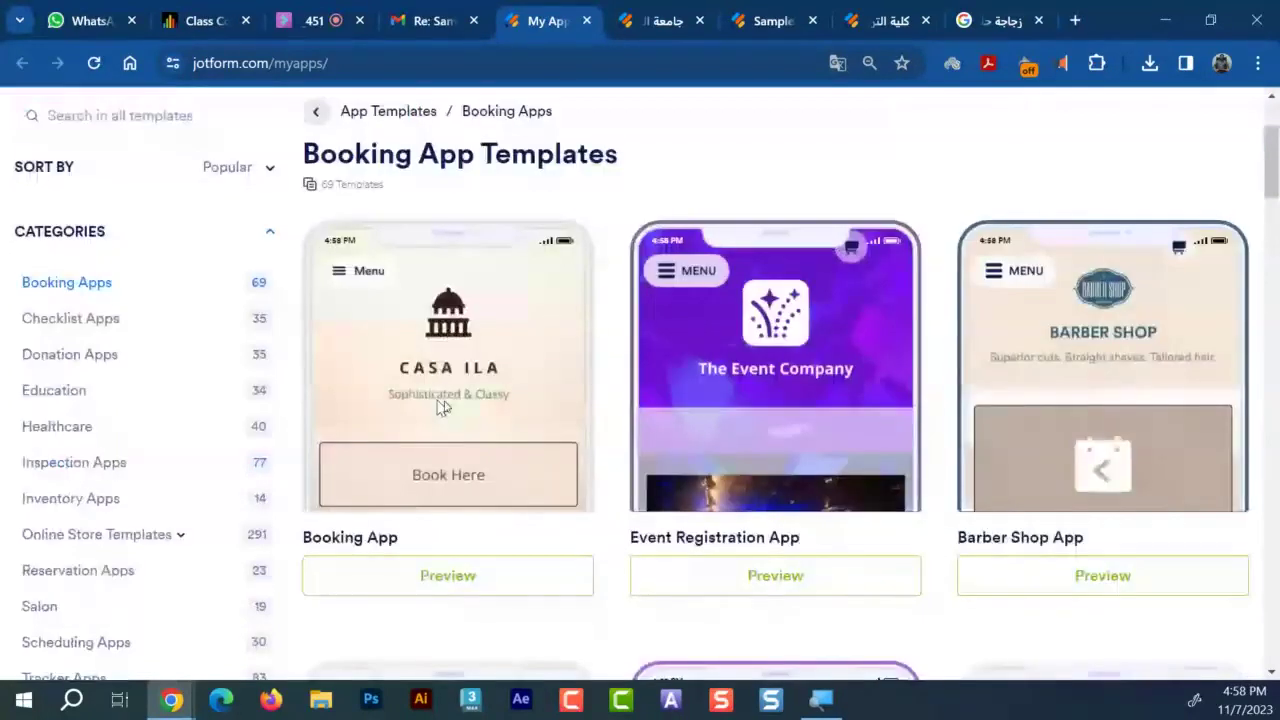
{"action": "scroll", "coordinate": [443, 407], "scroll_direction": "down", "scroll_amount": 1}
{"action": "mouse_move", "coordinate": [451, 414]}
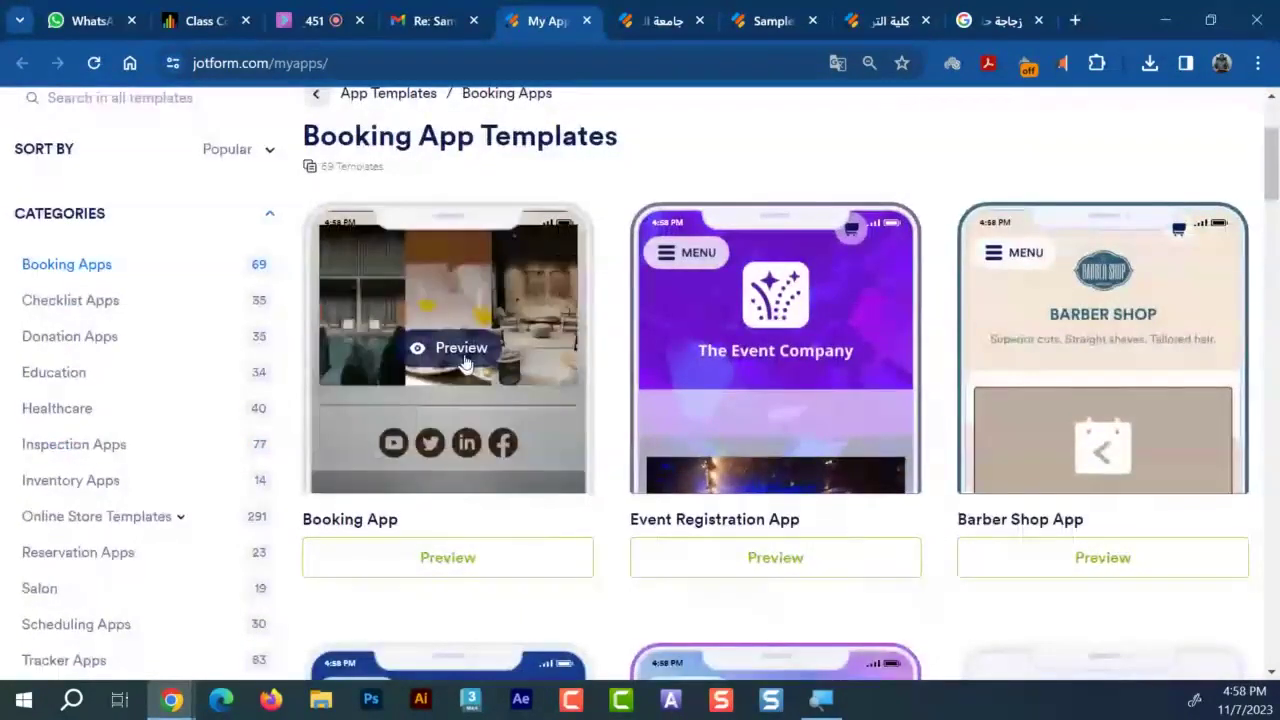
{"action": "mouse_move", "coordinate": [645, 404]}
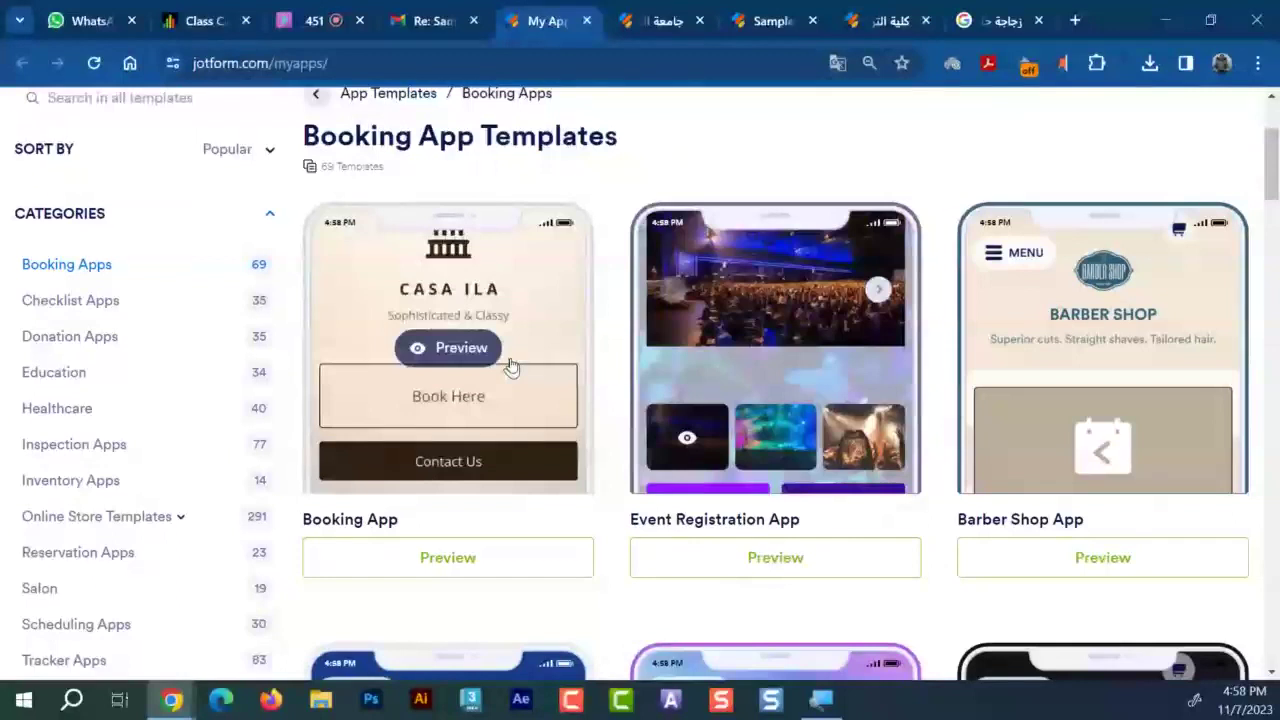
{"action": "scroll", "coordinate": [722, 347], "scroll_direction": "down", "scroll_amount": 2}
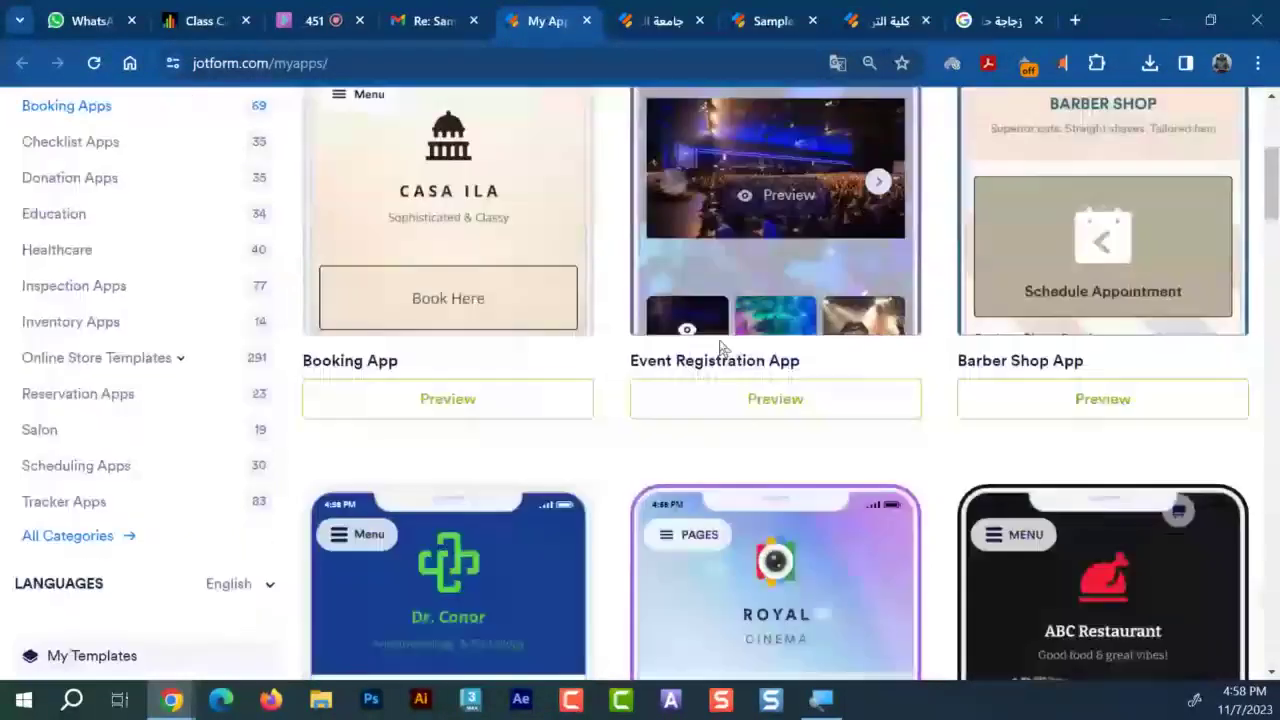
{"action": "scroll", "coordinate": [722, 347], "scroll_direction": "down", "scroll_amount": 1}
{"action": "scroll", "coordinate": [722, 347], "scroll_direction": "down", "scroll_amount": 3}
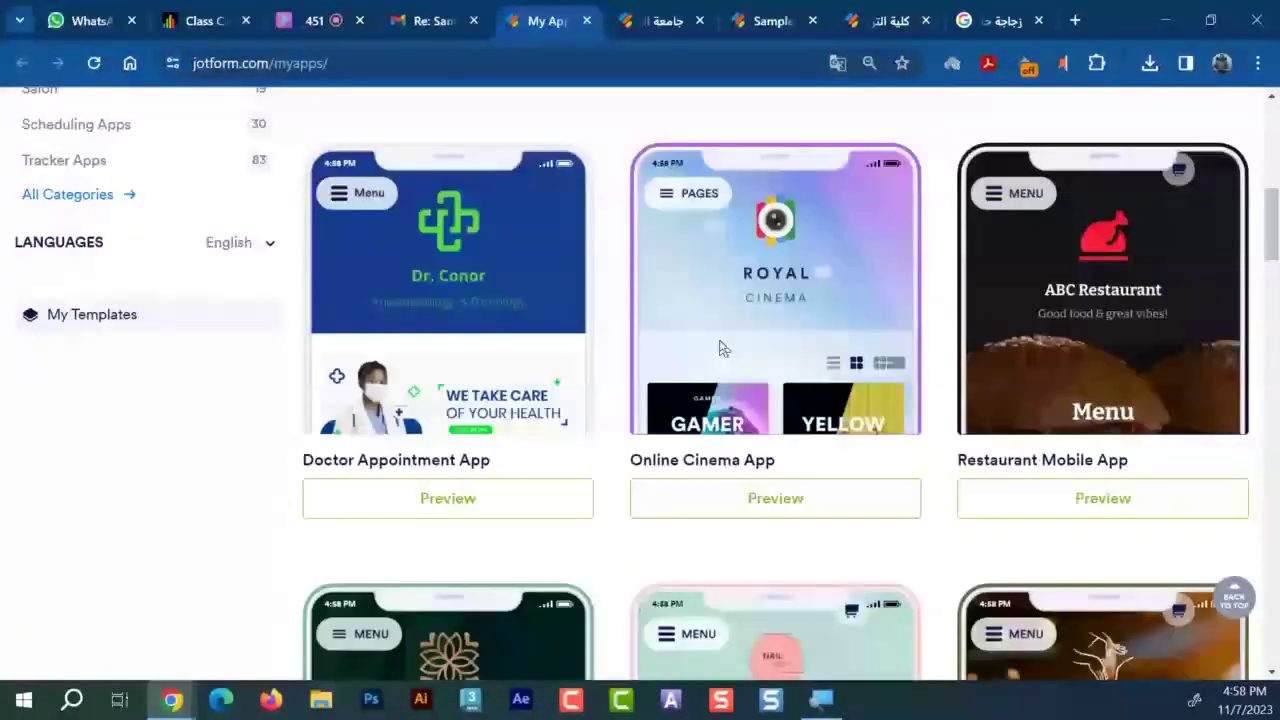
{"action": "scroll", "coordinate": [722, 347], "scroll_direction": "down", "scroll_amount": 8}
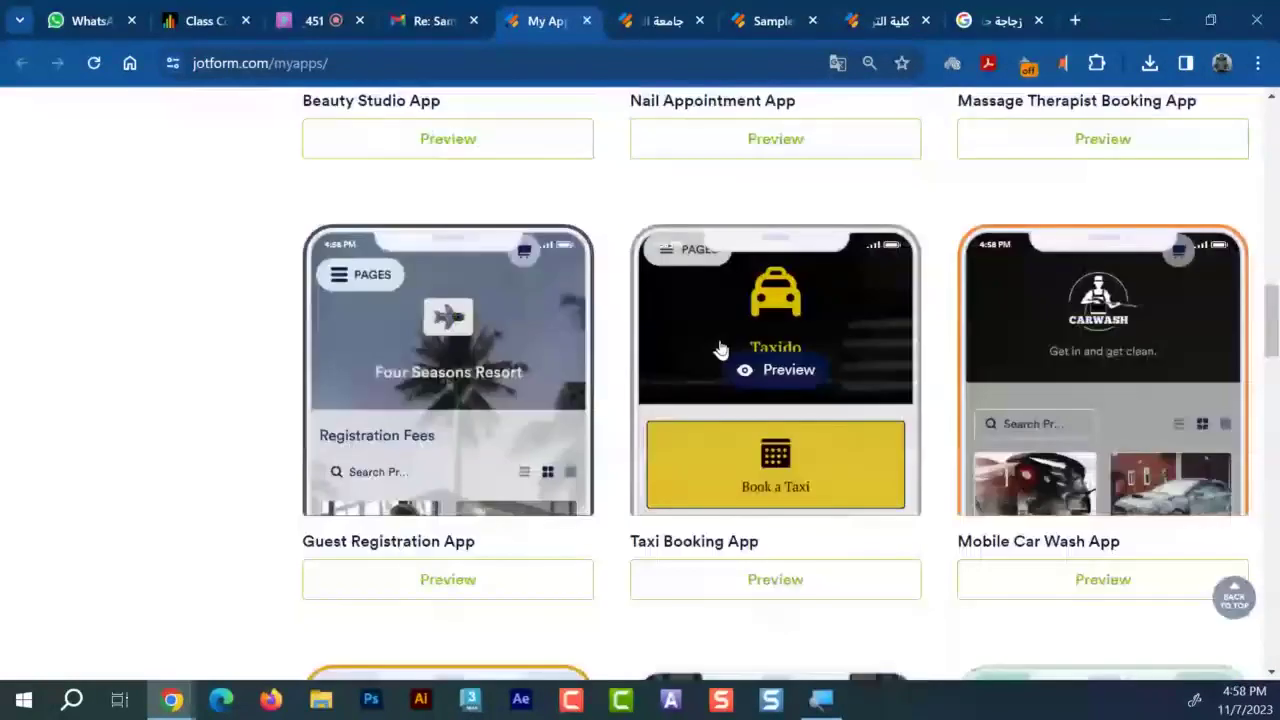
{"action": "scroll", "coordinate": [720, 349], "scroll_direction": "down", "scroll_amount": 2}
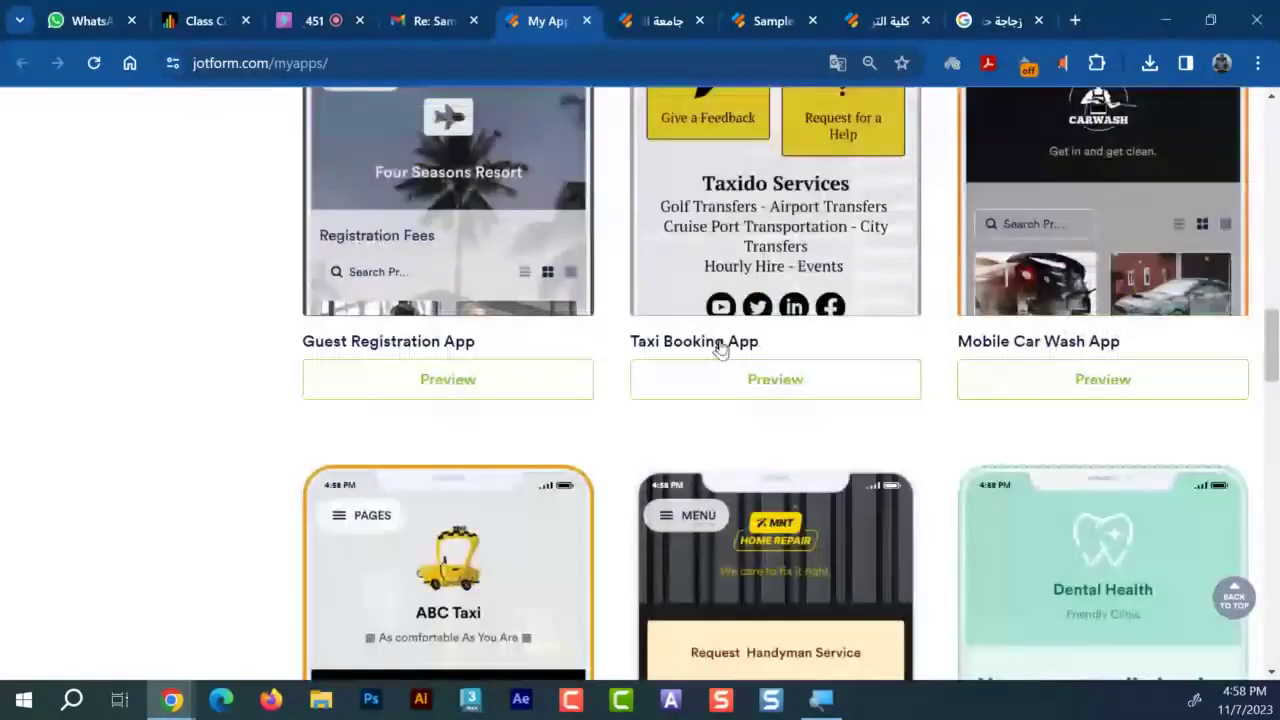
{"action": "scroll", "coordinate": [720, 349], "scroll_direction": "down", "scroll_amount": 2}
{"action": "scroll", "coordinate": [720, 349], "scroll_direction": "down", "scroll_amount": 6}
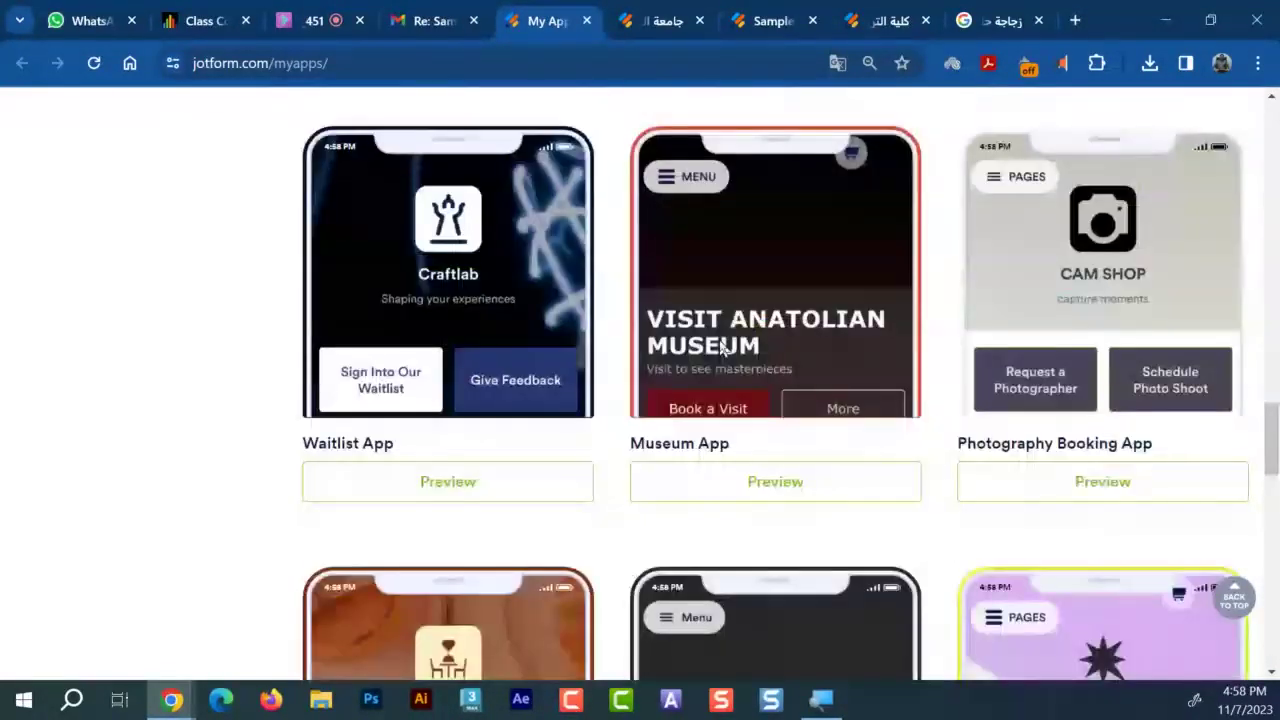
{"action": "scroll", "coordinate": [722, 347], "scroll_direction": "down", "scroll_amount": 1}
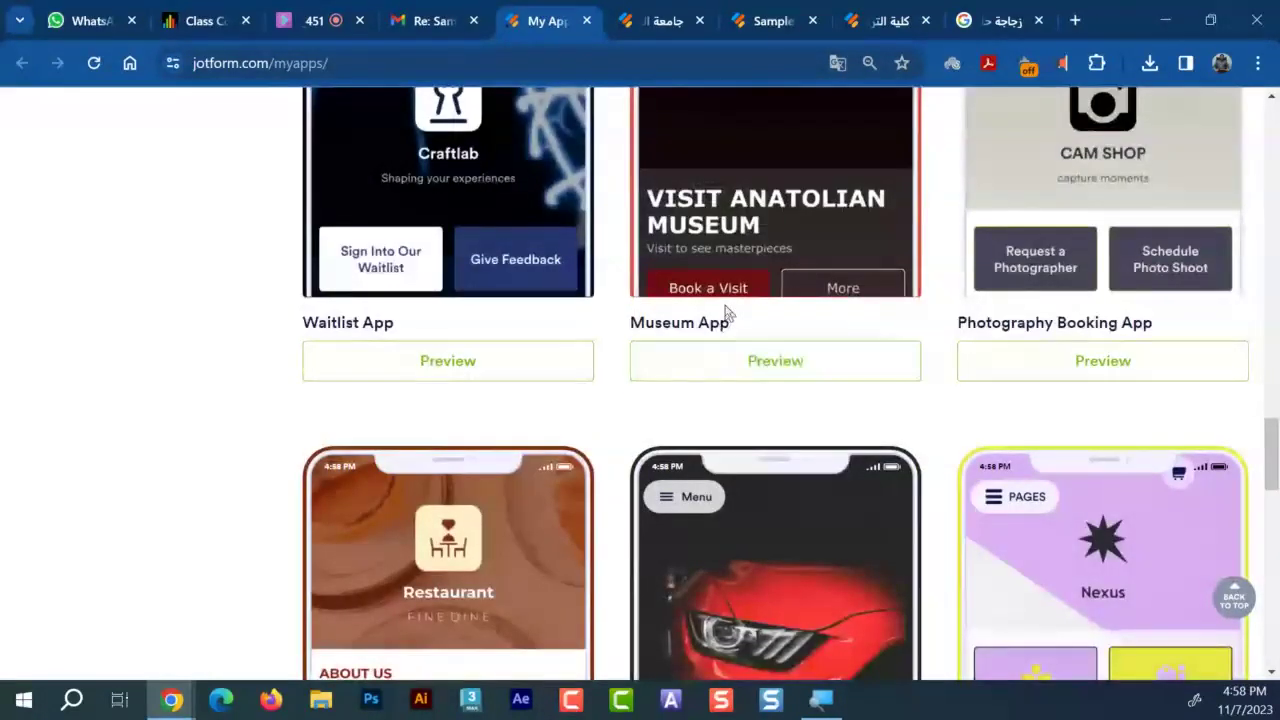
{"action": "mouse_move", "coordinate": [733, 292]}
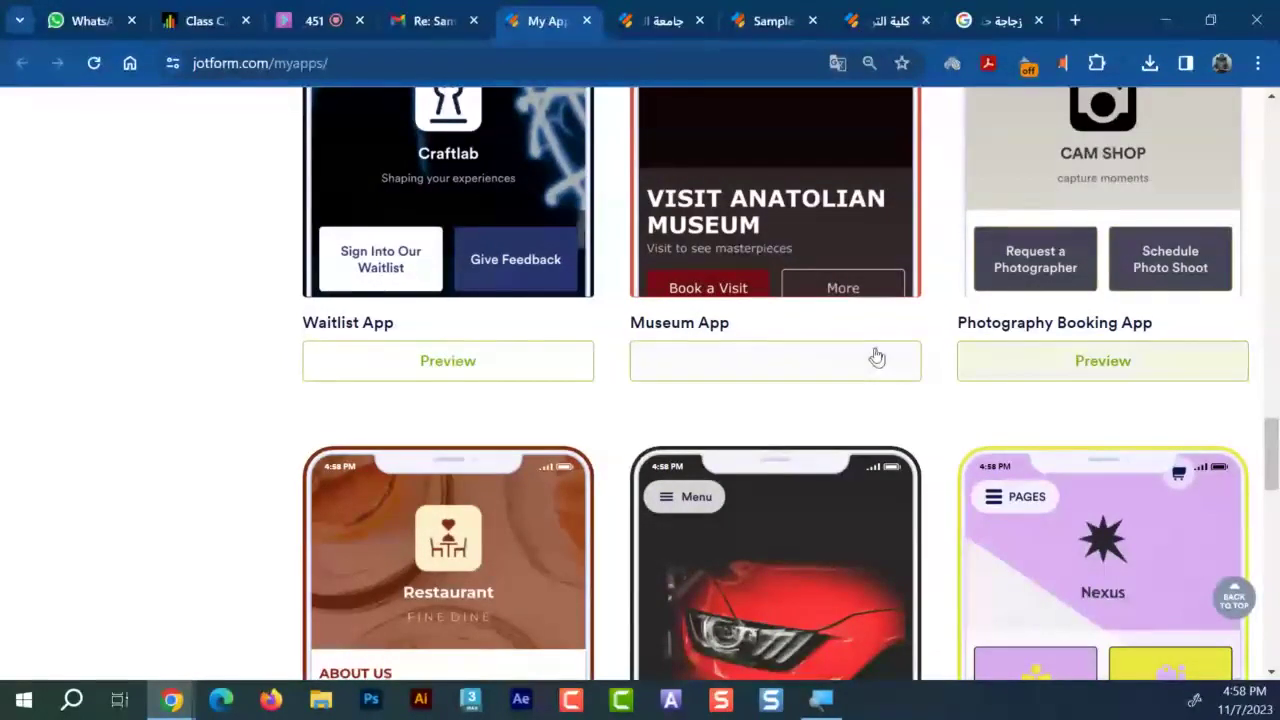
{"action": "scroll", "coordinate": [876, 357], "scroll_direction": "down", "scroll_amount": 3}
{"action": "scroll", "coordinate": [856, 385], "scroll_direction": "down", "scroll_amount": 3}
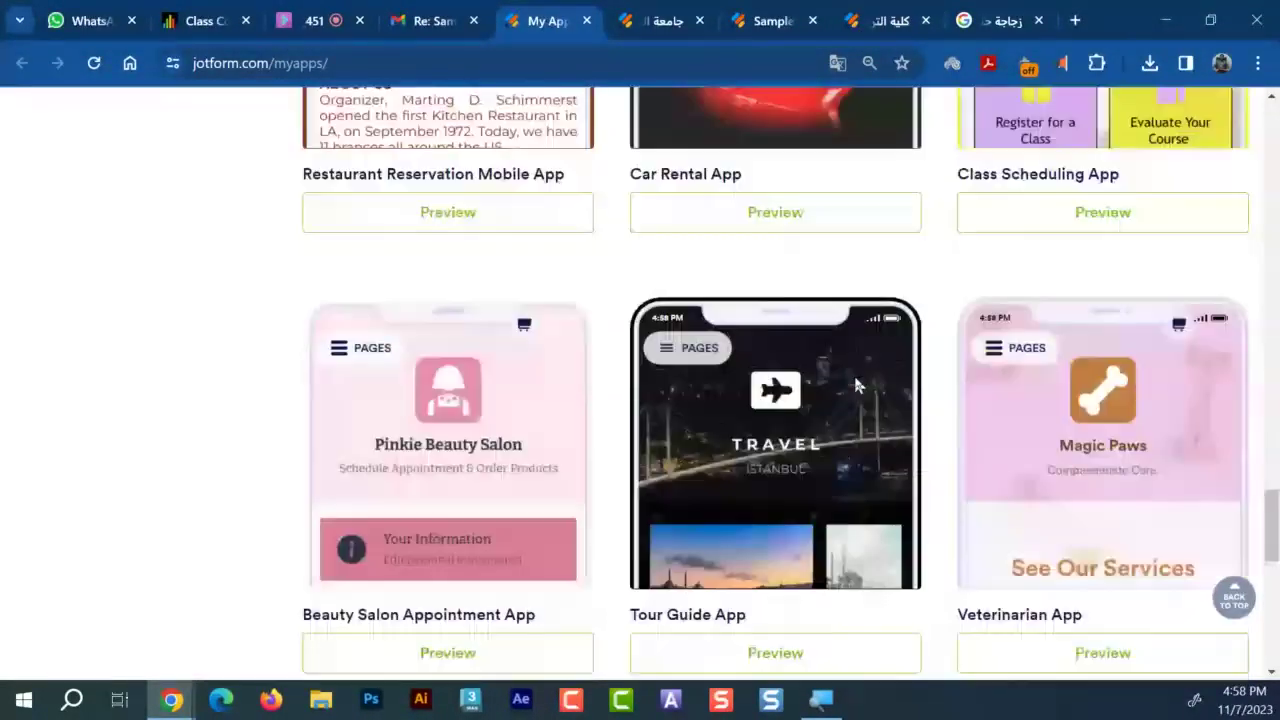
{"action": "scroll", "coordinate": [855, 385], "scroll_direction": "up", "scroll_amount": 3}
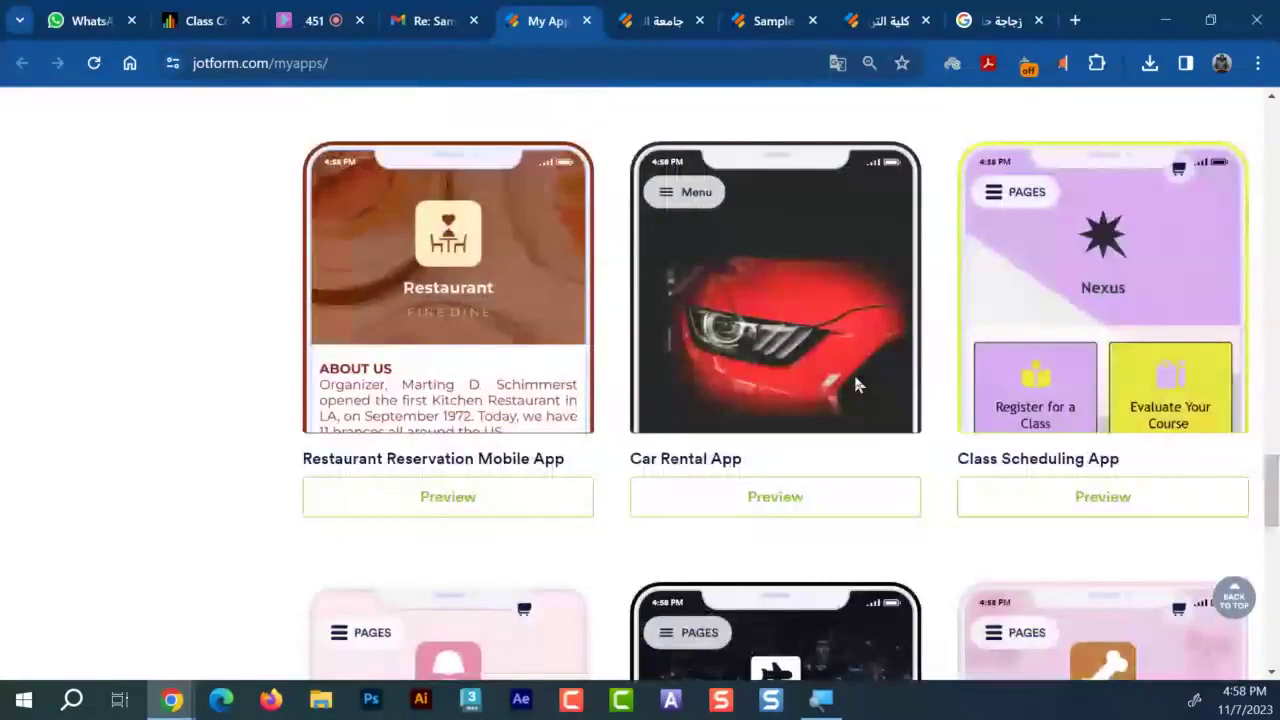
{"action": "scroll", "coordinate": [855, 385], "scroll_direction": "up", "scroll_amount": 20}
{"action": "scroll", "coordinate": [856, 385], "scroll_direction": "up", "scroll_amount": 1}
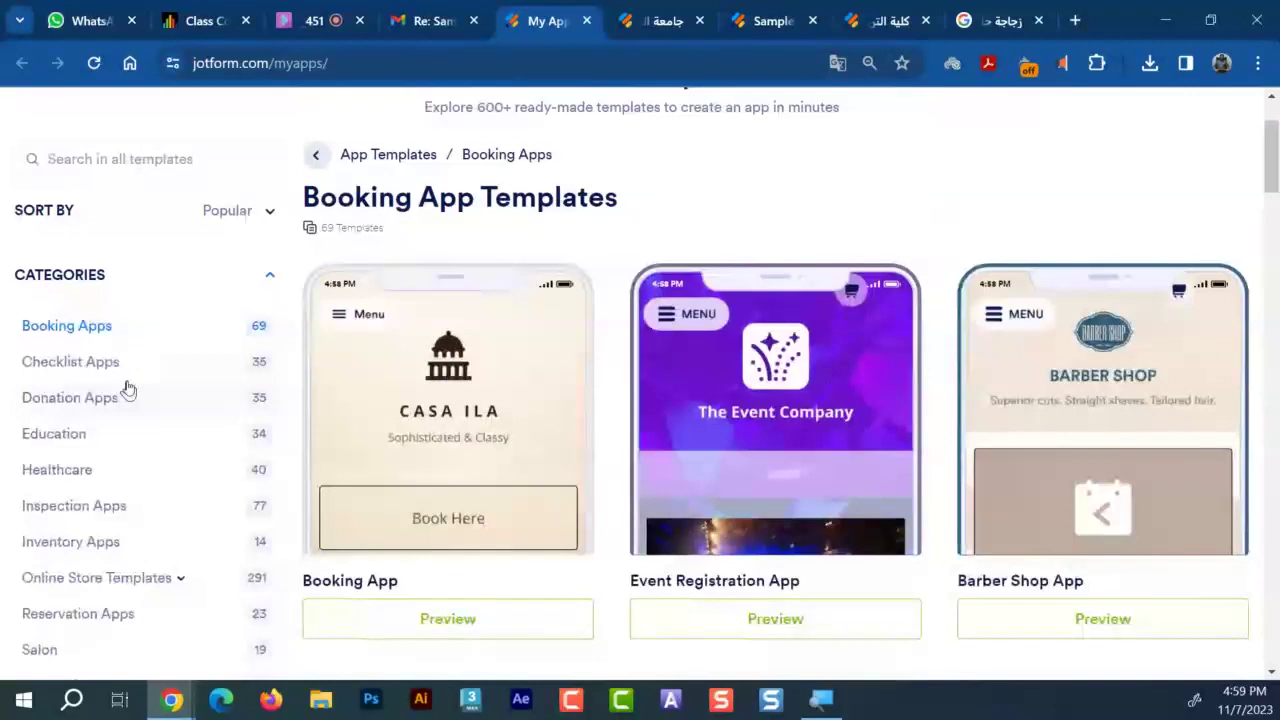
Open the Online Store Templates category and look through its product, apparel, second hand, electronics, ticket and other store templates
{"action": "scroll", "coordinate": [127, 390], "scroll_direction": "down", "scroll_amount": 2}
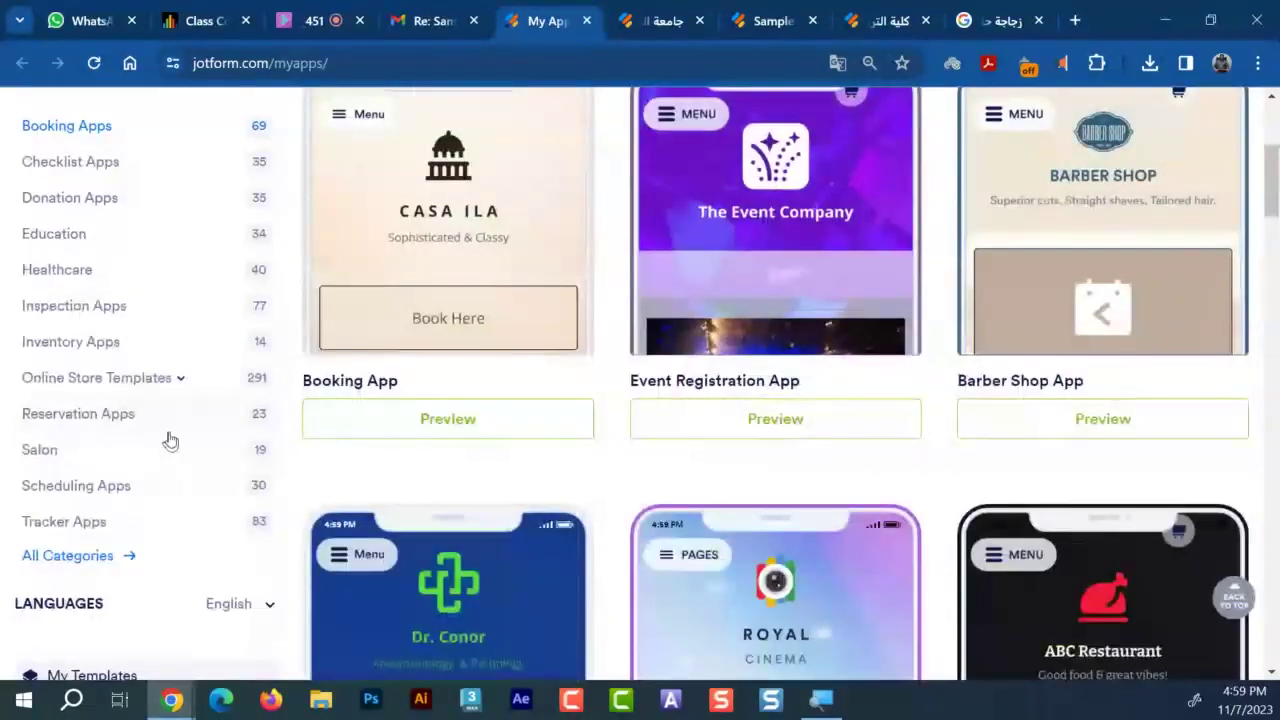
{"action": "left_click", "coordinate": [139, 377]}
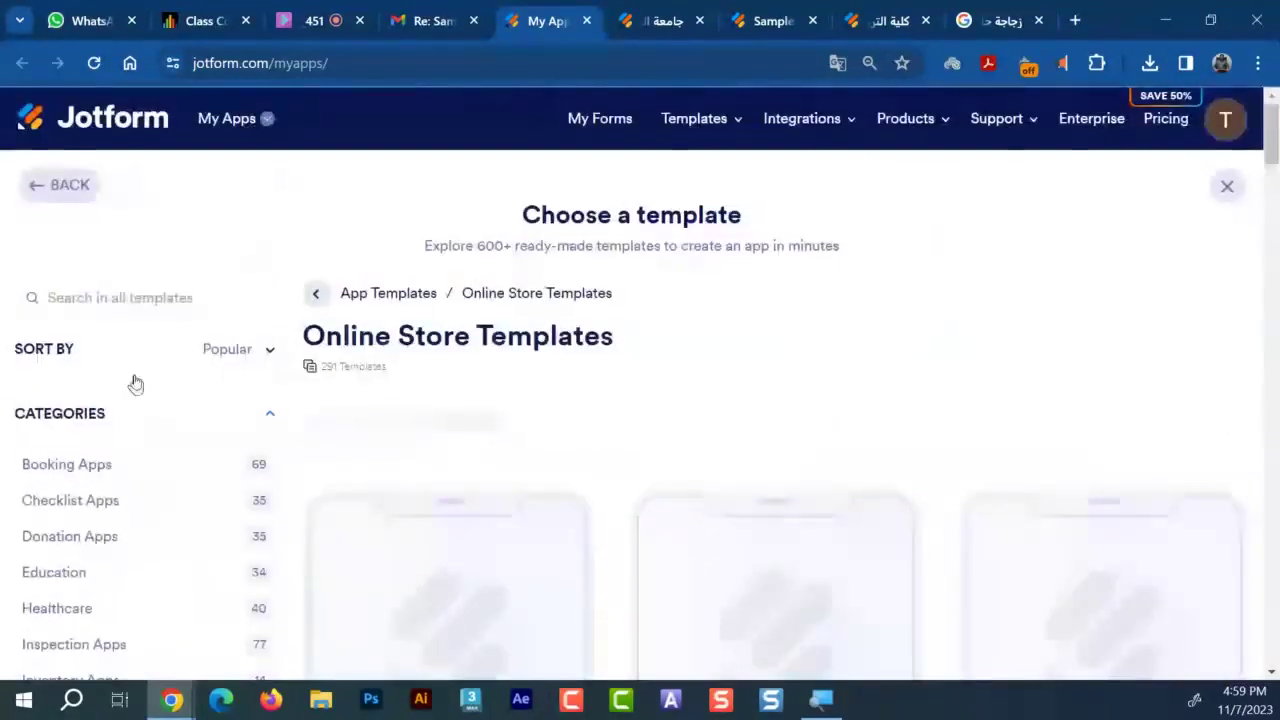
{"action": "scroll", "coordinate": [580, 440], "scroll_direction": "down", "scroll_amount": 3}
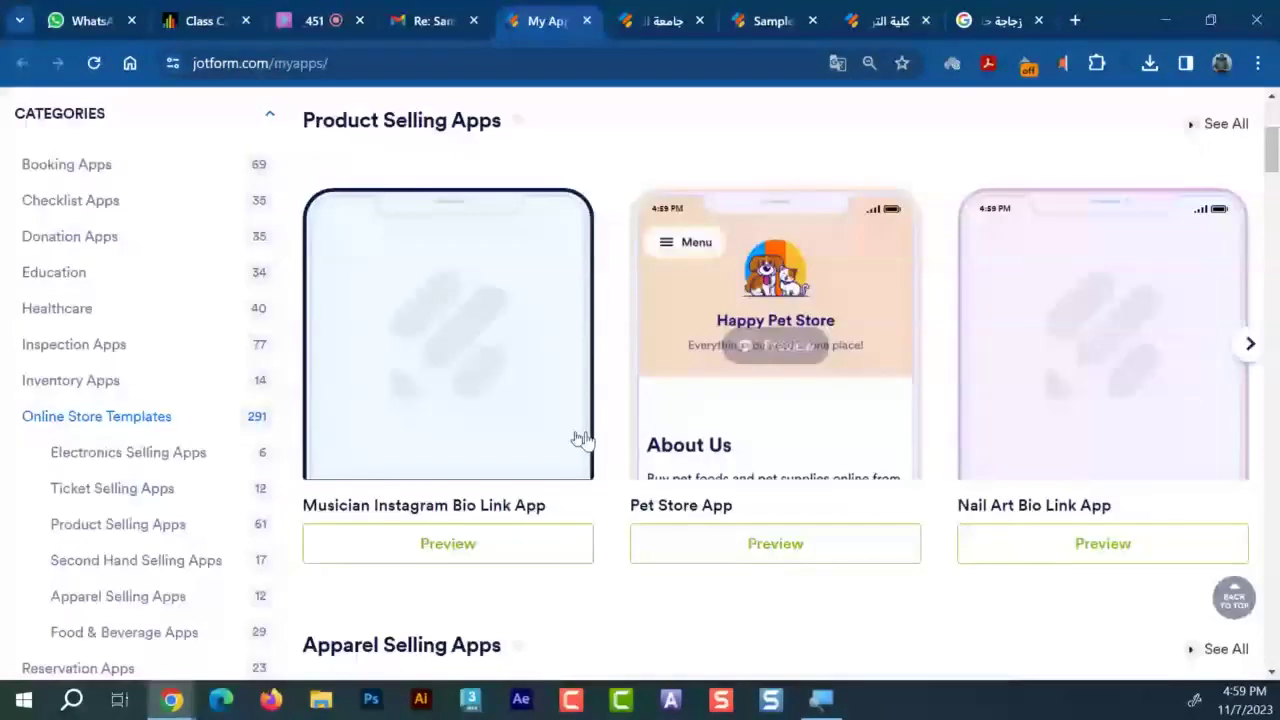
{"action": "mouse_move", "coordinate": [455, 350]}
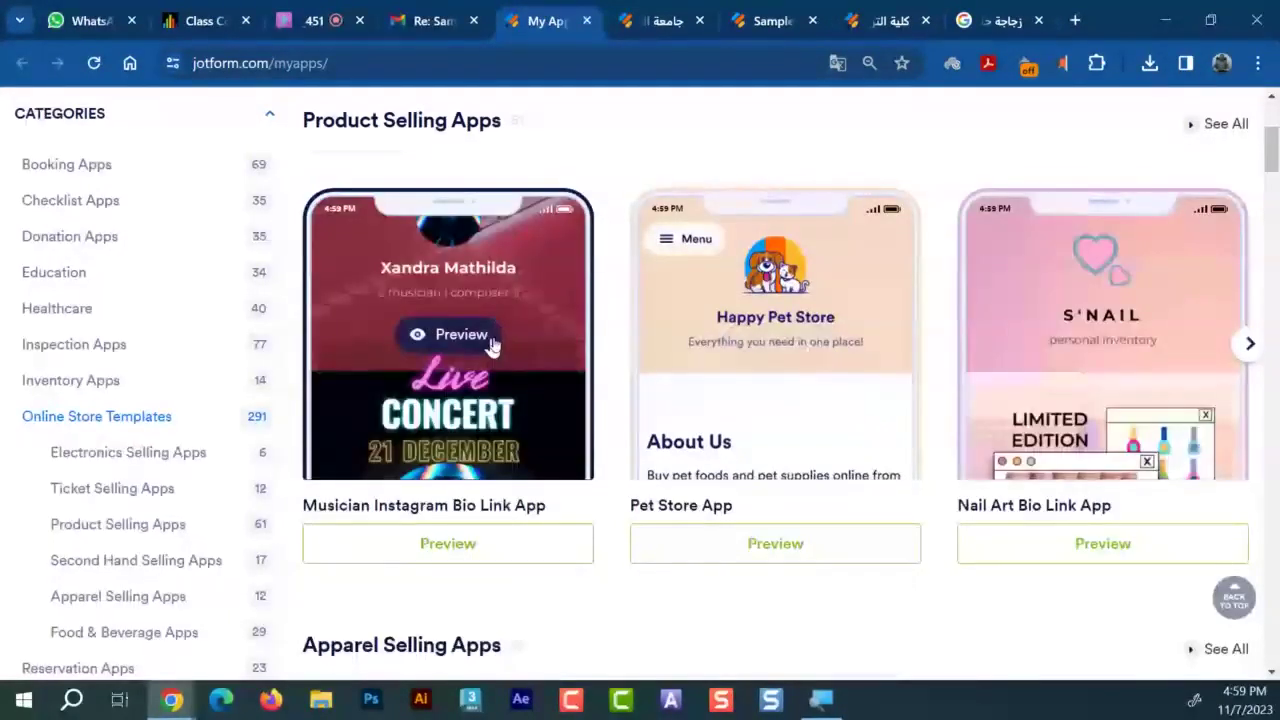
{"action": "mouse_move", "coordinate": [745, 338]}
{"action": "scroll", "coordinate": [745, 338], "scroll_direction": "down", "scroll_amount": 4}
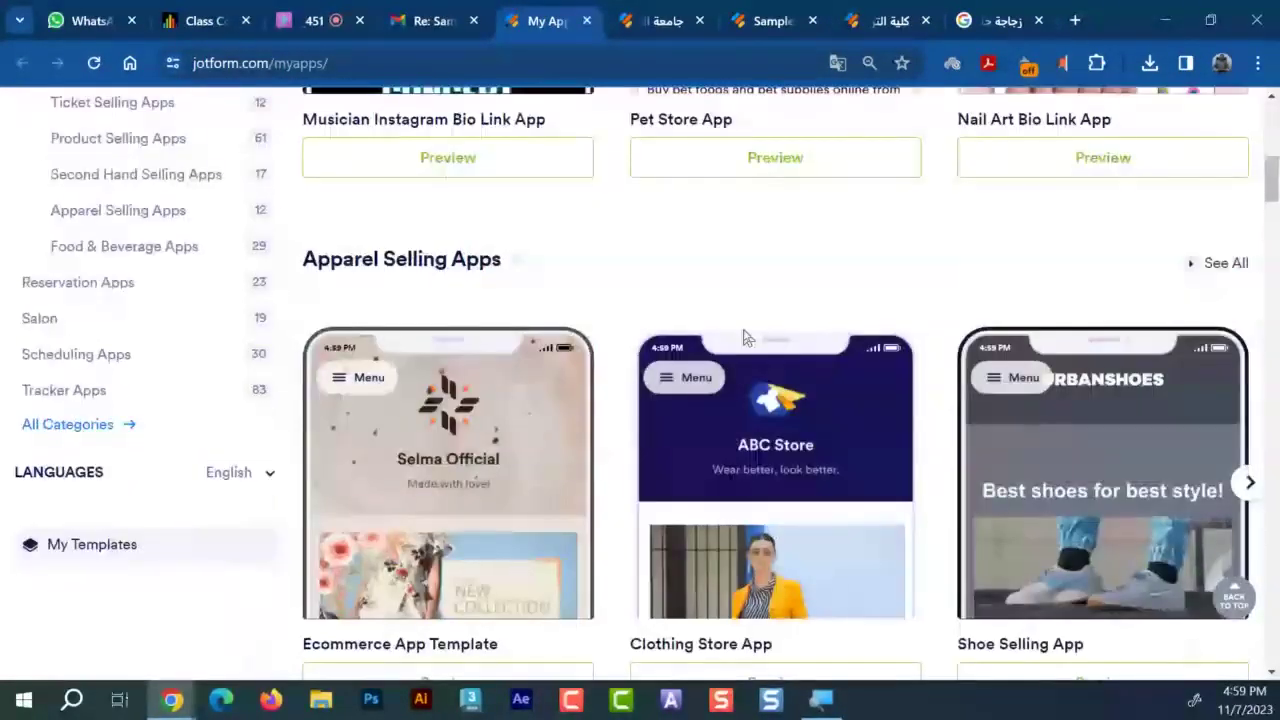
{"action": "scroll", "coordinate": [745, 338], "scroll_direction": "up", "scroll_amount": 1}
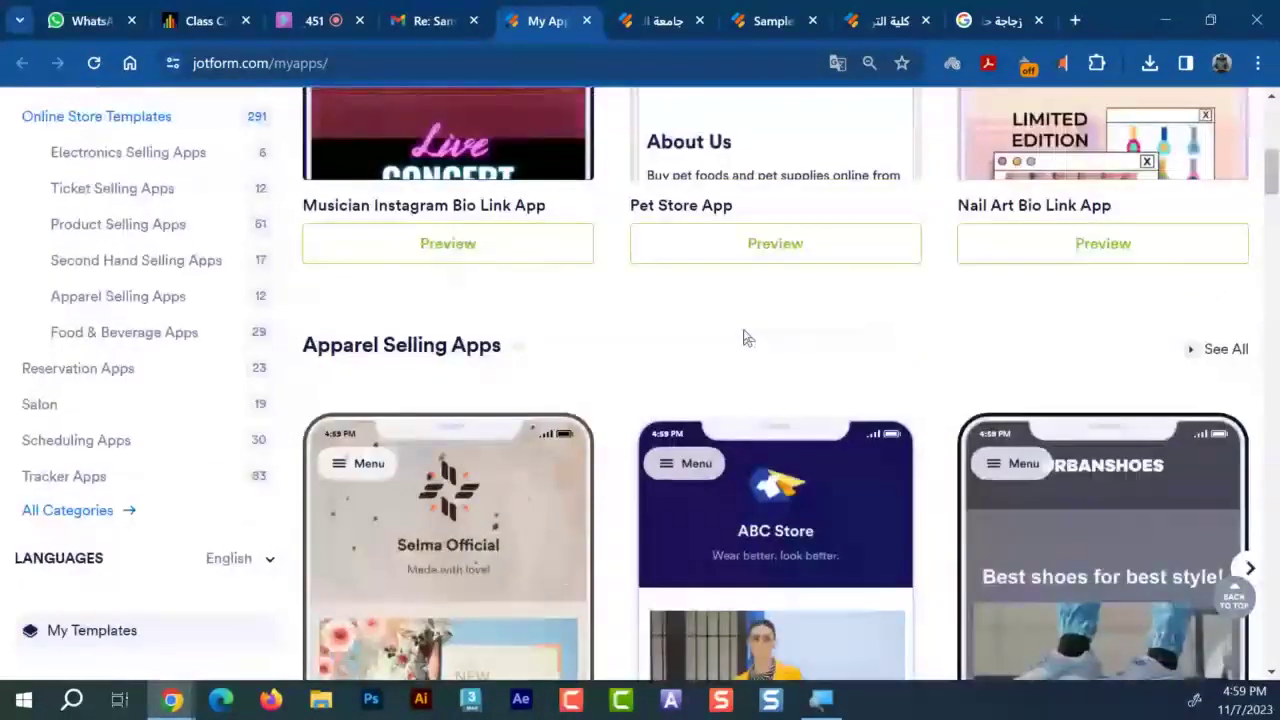
{"action": "scroll", "coordinate": [745, 338], "scroll_direction": "down", "scroll_amount": 3}
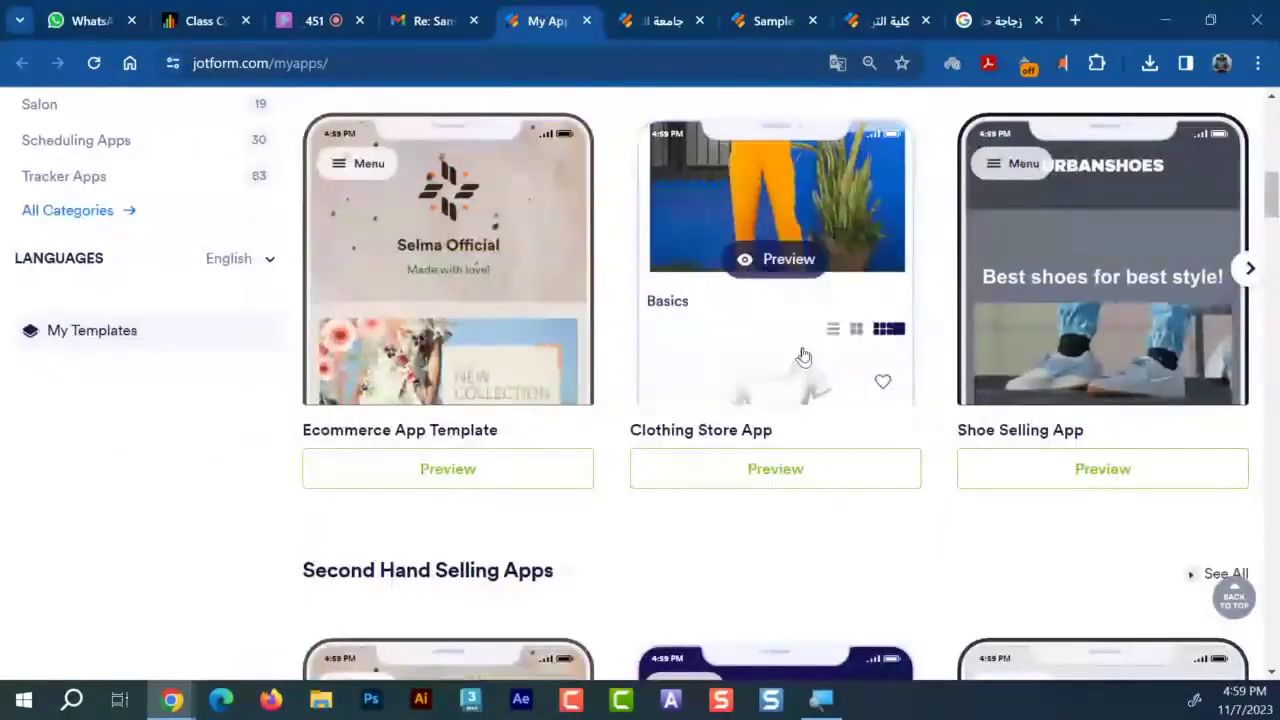
{"action": "scroll", "coordinate": [757, 329], "scroll_direction": "down", "scroll_amount": 2}
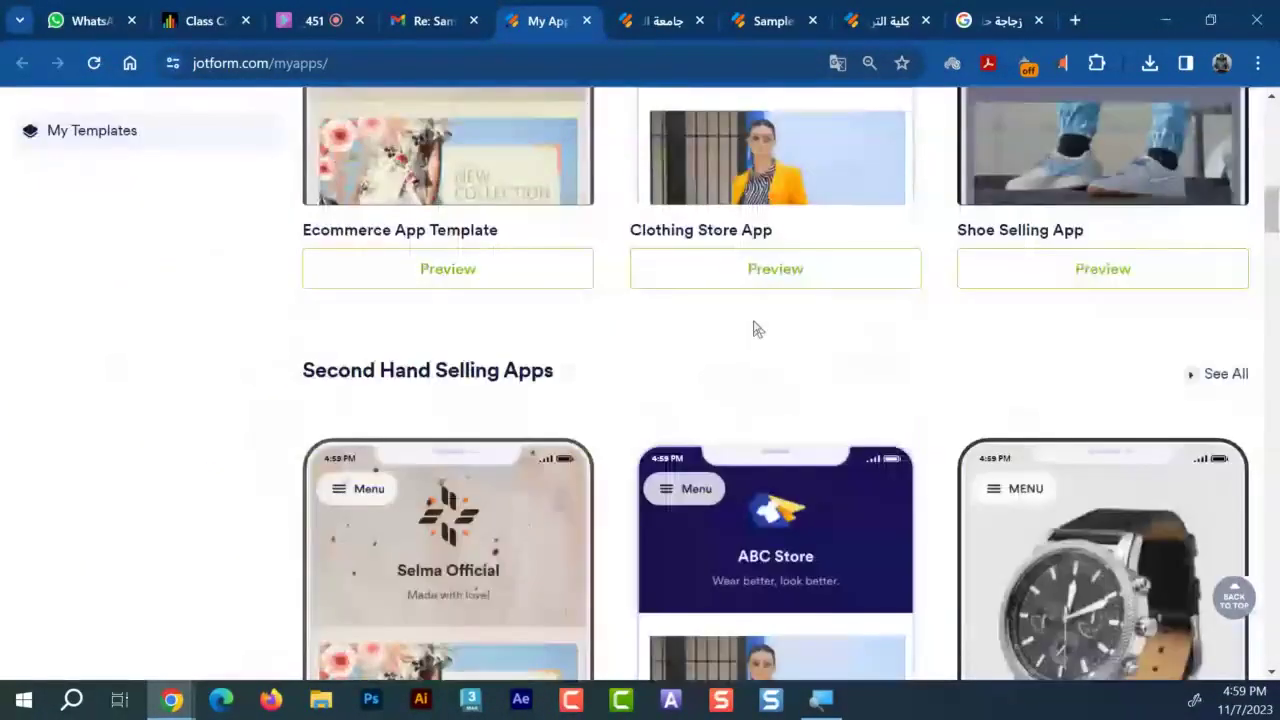
{"action": "scroll", "coordinate": [766, 403], "scroll_direction": "down", "scroll_amount": 4}
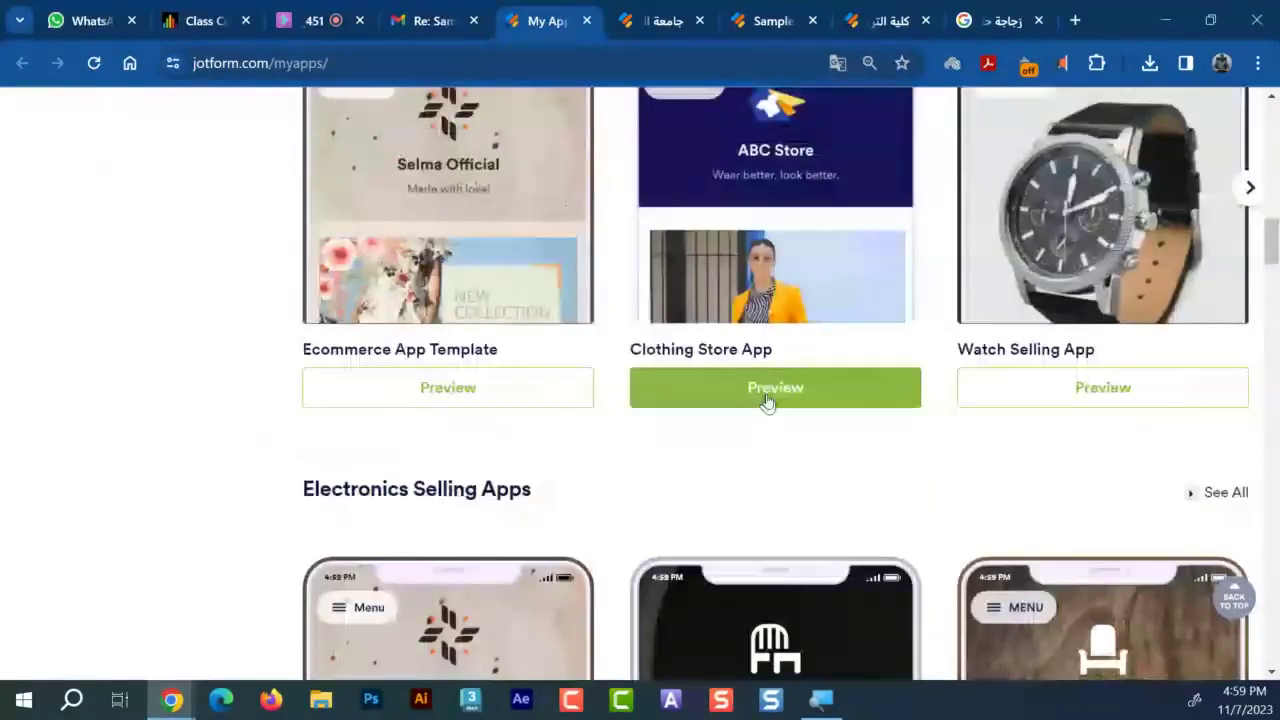
{"action": "scroll", "coordinate": [767, 403], "scroll_direction": "down", "scroll_amount": 4}
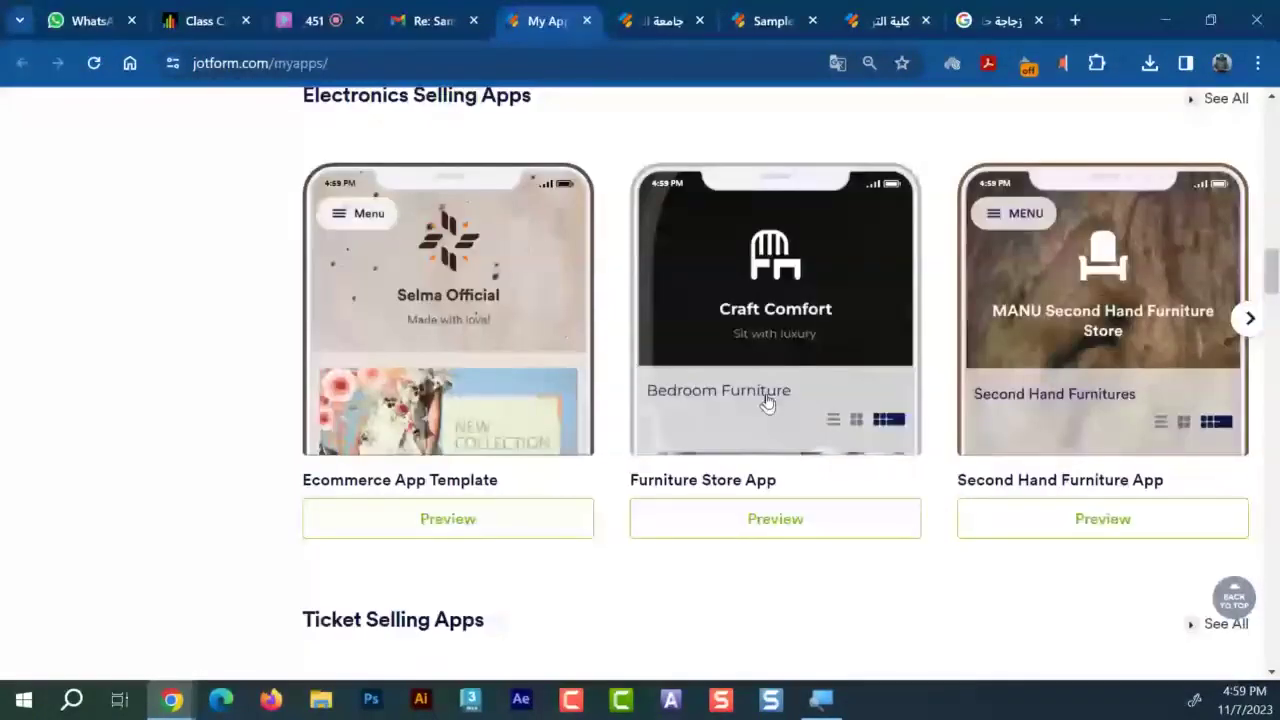
{"action": "scroll", "coordinate": [767, 403], "scroll_direction": "down", "scroll_amount": 3}
{"action": "scroll", "coordinate": [767, 403], "scroll_direction": "down", "scroll_amount": 3}
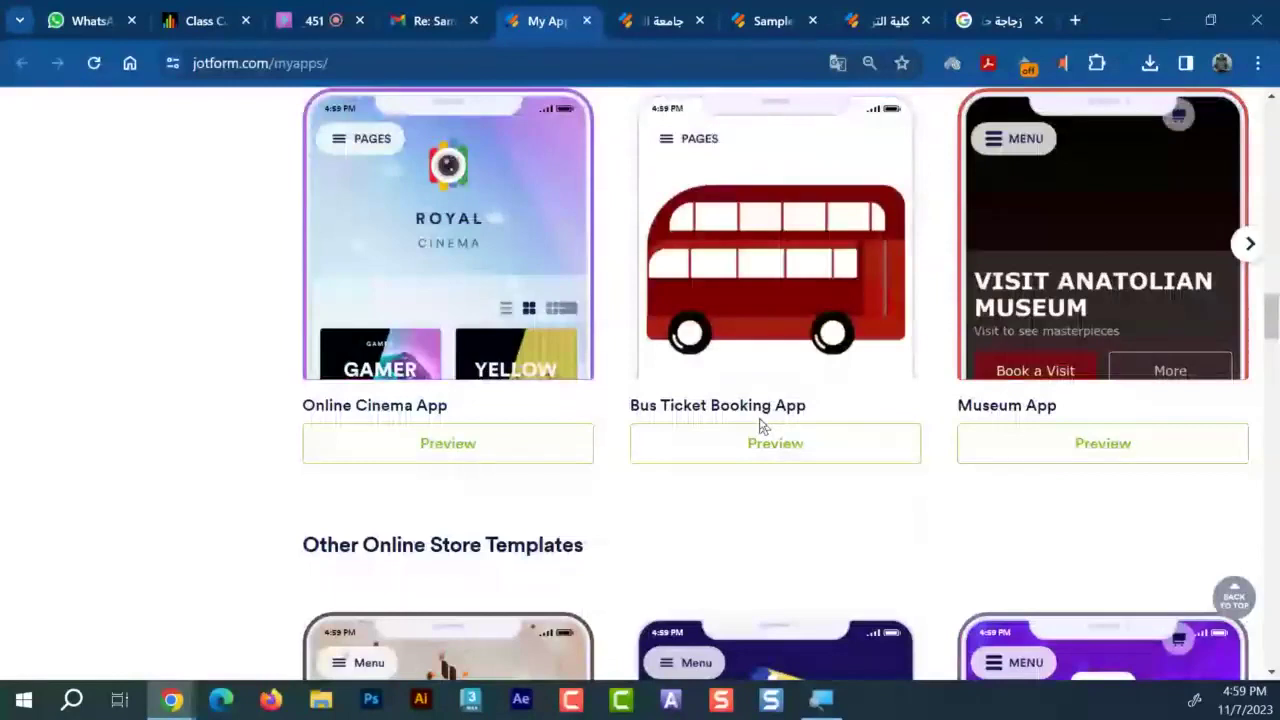
{"action": "scroll", "coordinate": [760, 425], "scroll_direction": "down", "scroll_amount": 3}
{"action": "scroll", "coordinate": [742, 330], "scroll_direction": "down", "scroll_amount": 3}
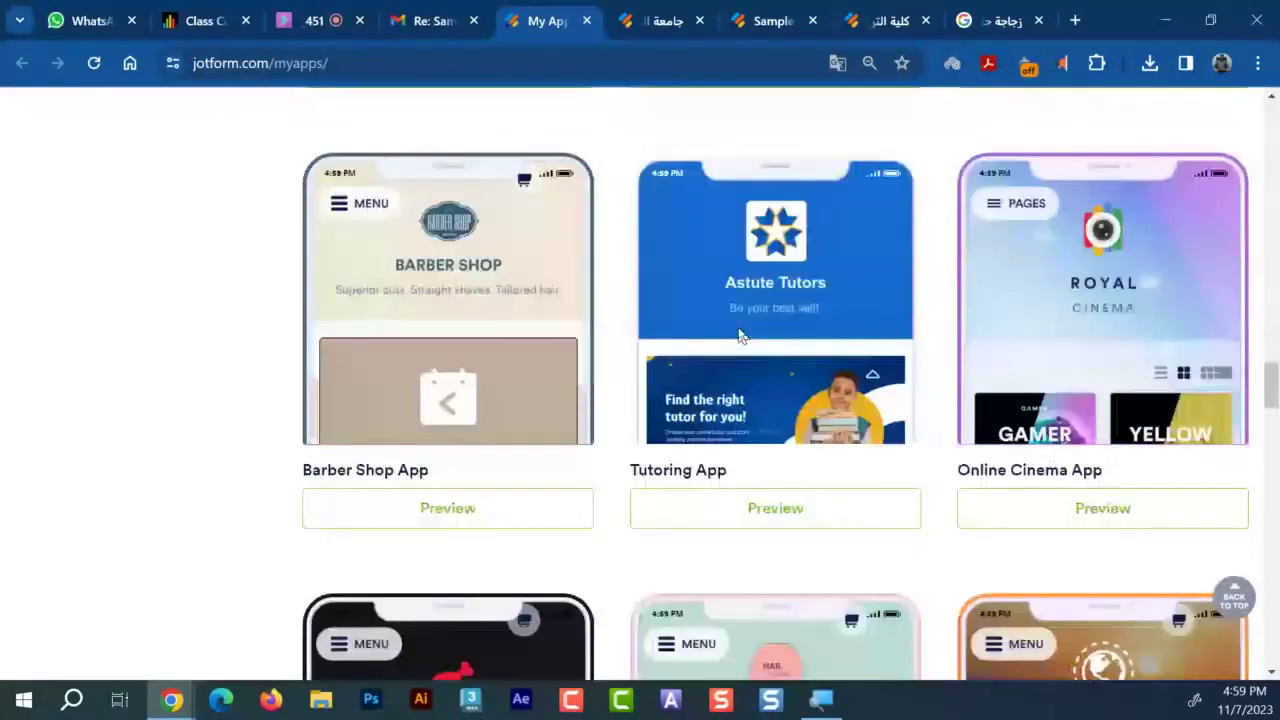
Examine the Tutoring App design and its neighbouring templates under Other Online Store Templates
{"action": "scroll", "coordinate": [742, 336], "scroll_direction": "down", "scroll_amount": 1}
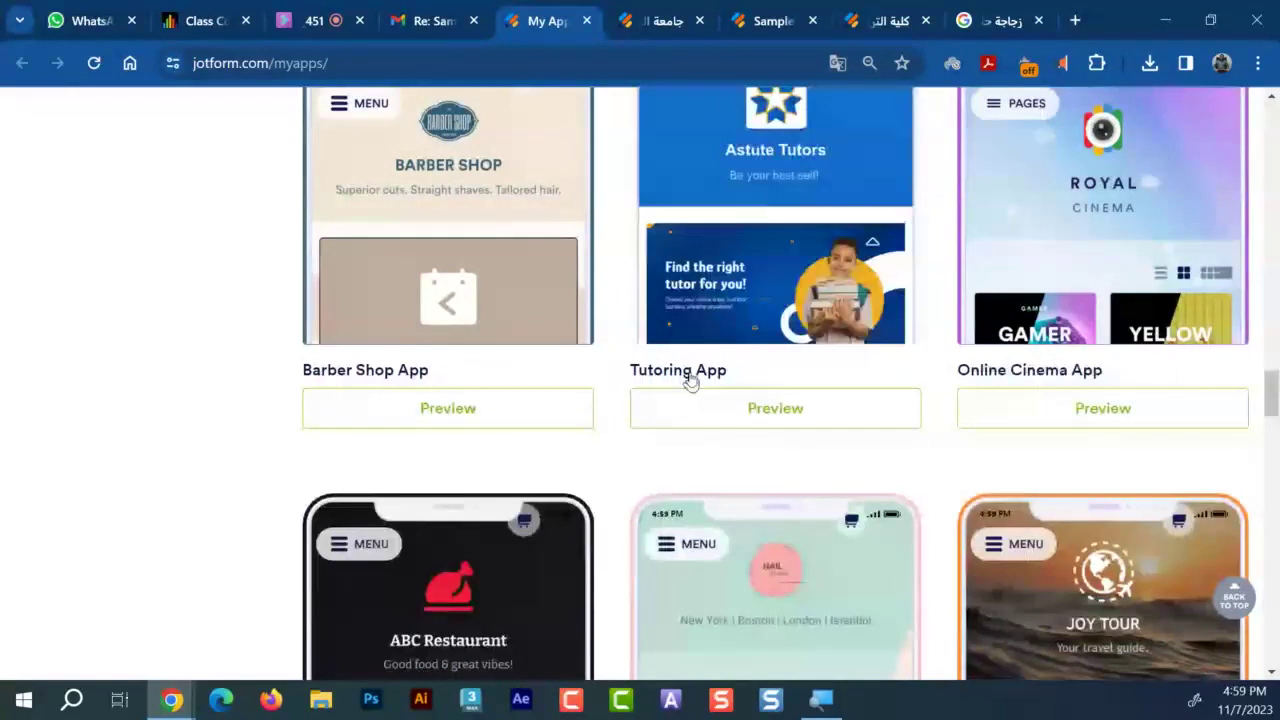
{"action": "mouse_move", "coordinate": [755, 273]}
{"action": "scroll", "coordinate": [770, 280], "scroll_direction": "up", "scroll_amount": 1}
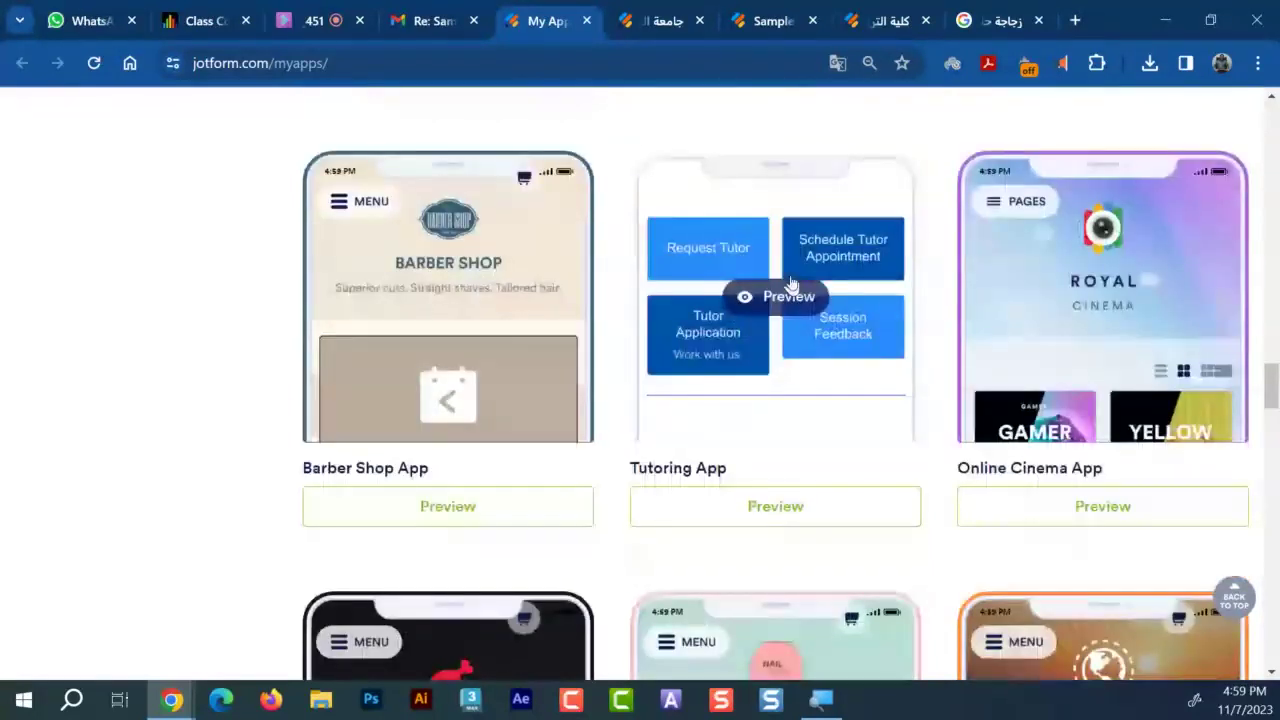
{"action": "scroll", "coordinate": [795, 300], "scroll_direction": "up", "scroll_amount": 2}
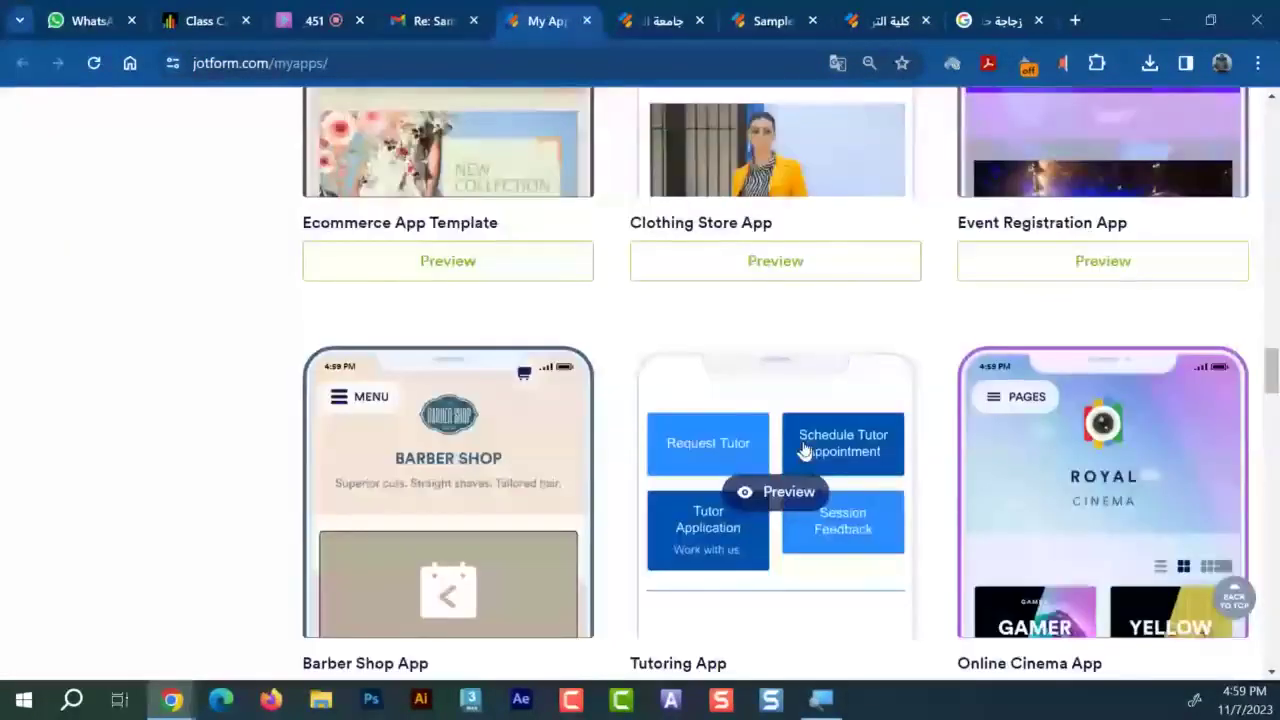
{"action": "scroll", "coordinate": [805, 450], "scroll_direction": "down", "scroll_amount": 3}
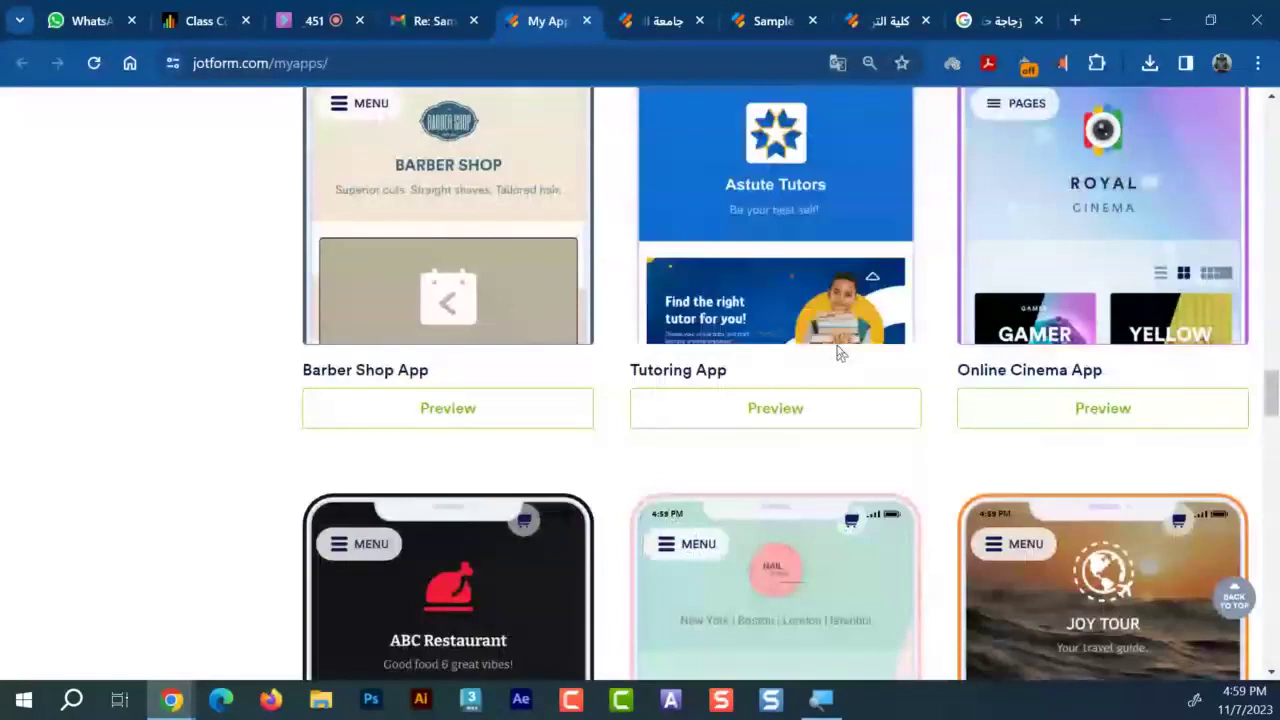
{"action": "scroll", "coordinate": [835, 282], "scroll_direction": "up", "scroll_amount": 1}
{"action": "scroll", "coordinate": [835, 282], "scroll_direction": "up", "scroll_amount": 1}
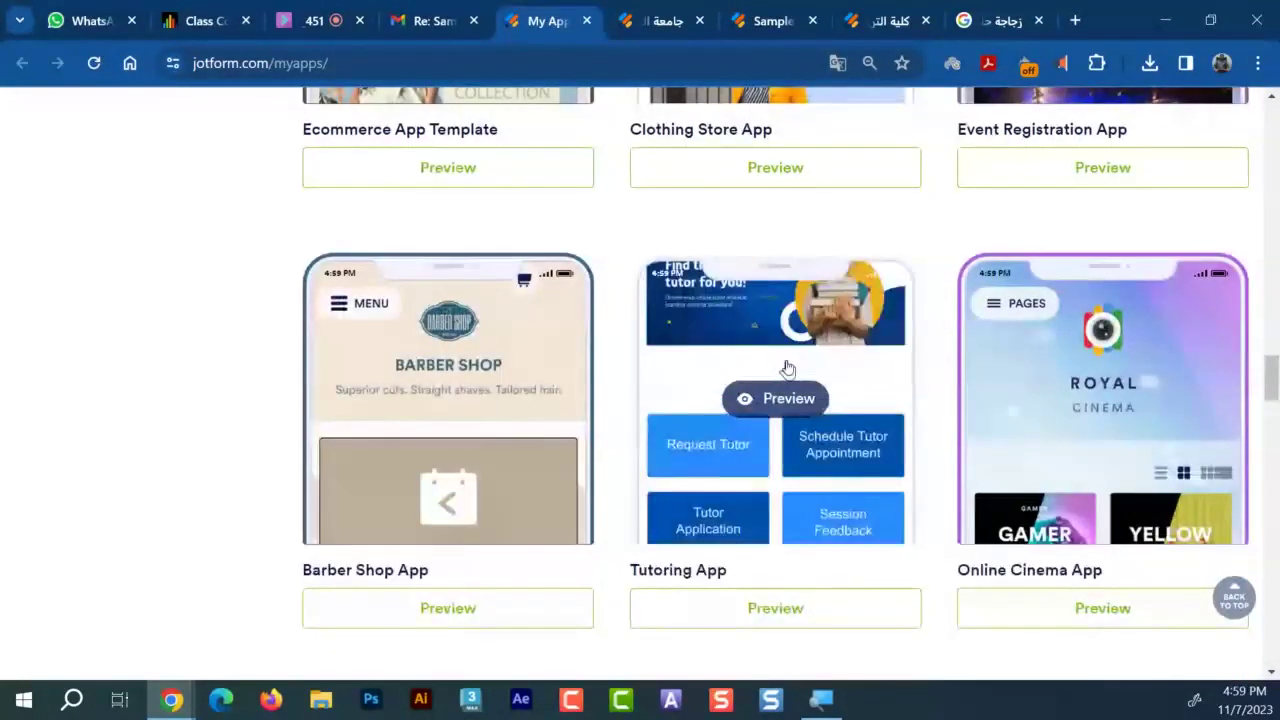
{"action": "scroll", "coordinate": [868, 379], "scroll_direction": "down", "scroll_amount": 3}
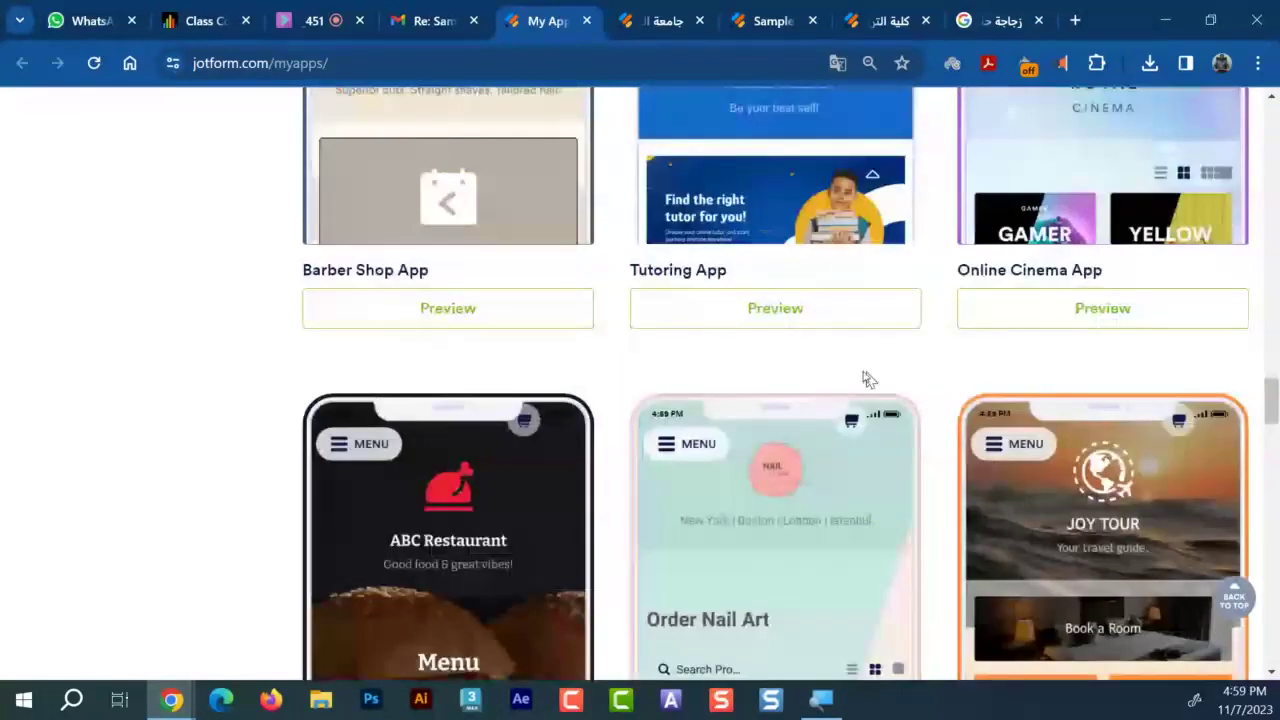
Look through the remaining online store templates, then go back over the electronics and ticket selling groups
{"action": "scroll", "coordinate": [868, 379], "scroll_direction": "down", "scroll_amount": 3}
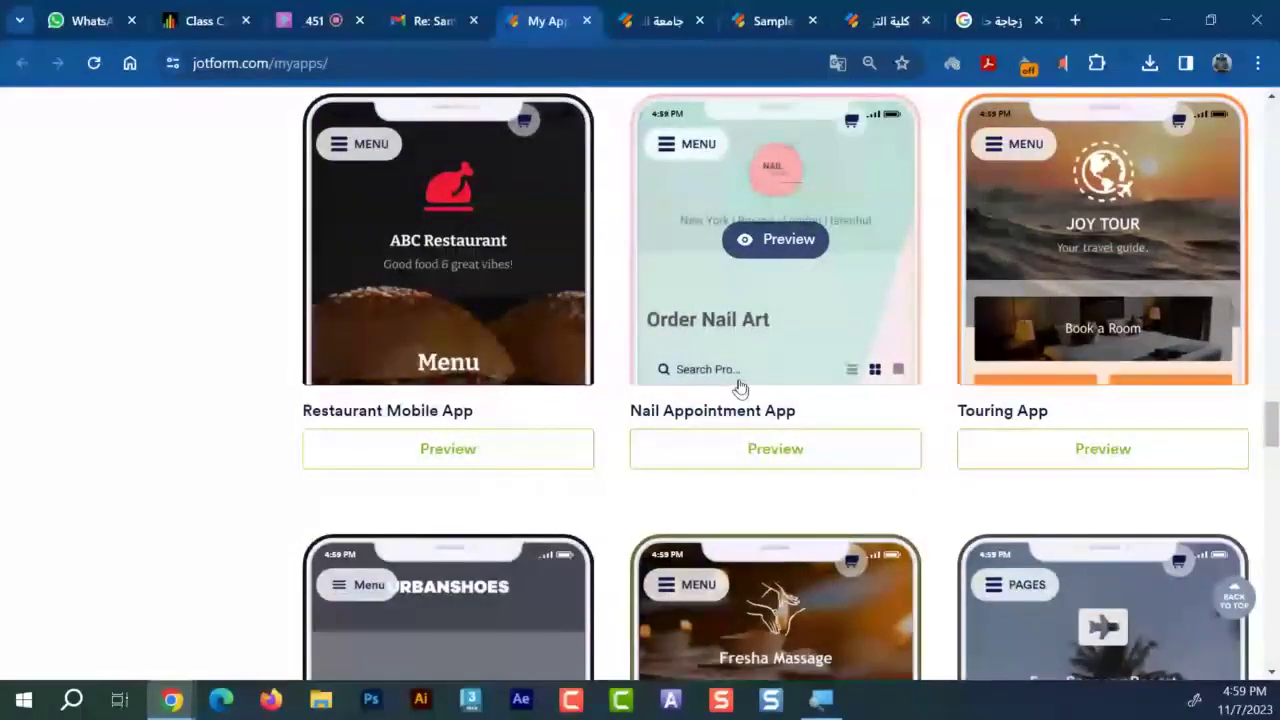
{"action": "scroll", "coordinate": [740, 388], "scroll_direction": "up", "scroll_amount": 2}
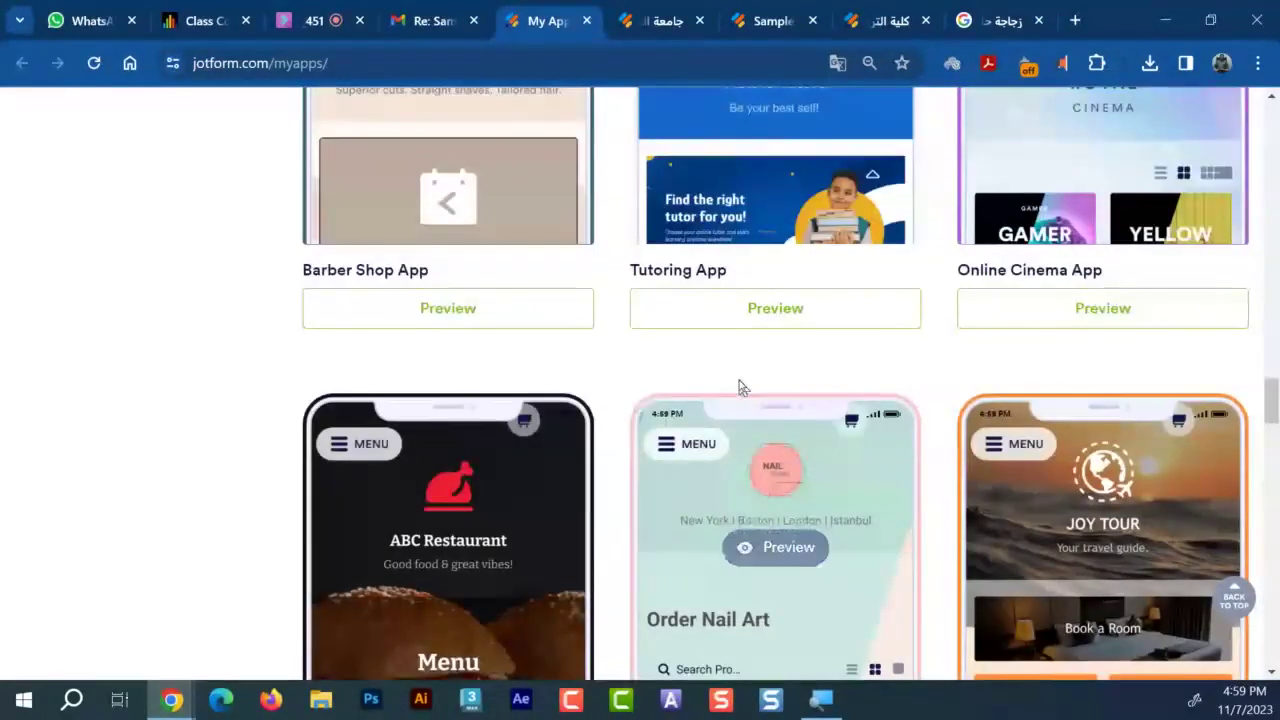
{"action": "scroll", "coordinate": [740, 388], "scroll_direction": "down", "scroll_amount": 3}
{"action": "scroll", "coordinate": [740, 388], "scroll_direction": "down", "scroll_amount": 1}
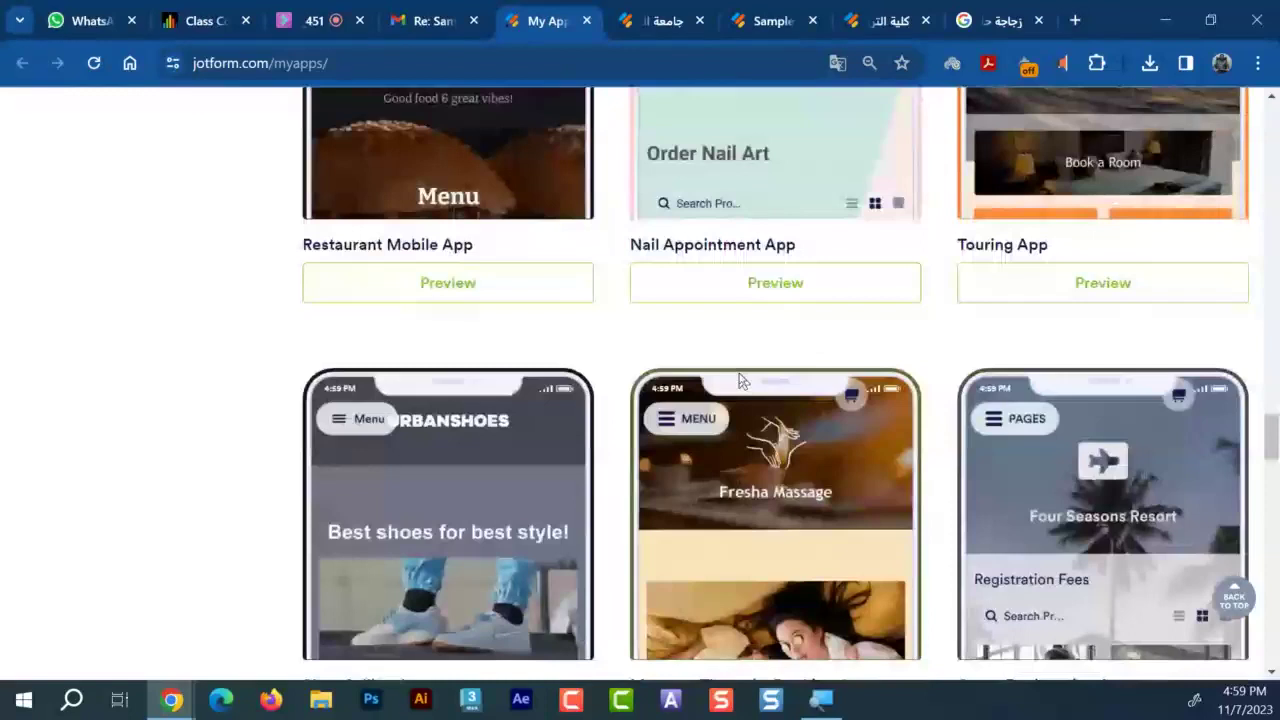
{"action": "scroll", "coordinate": [740, 381], "scroll_direction": "down", "scroll_amount": 7}
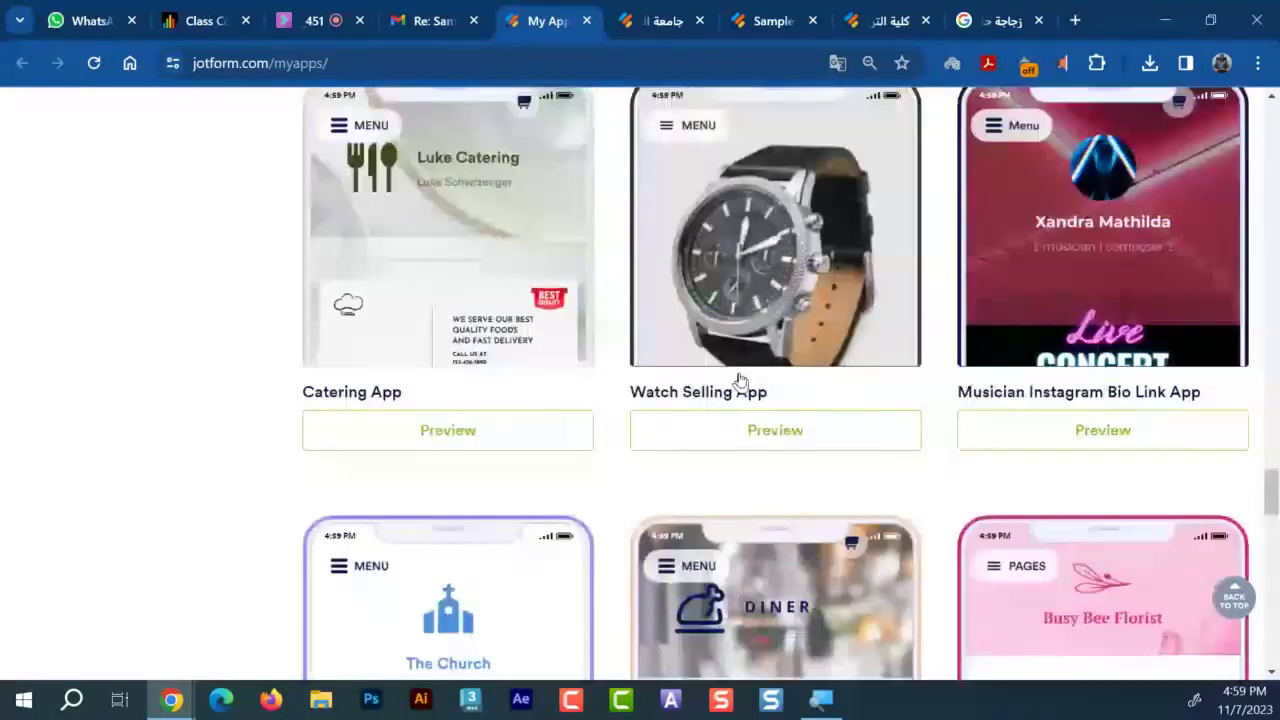
{"action": "scroll", "coordinate": [740, 380], "scroll_direction": "down", "scroll_amount": 4}
{"action": "scroll", "coordinate": [740, 380], "scroll_direction": "down", "scroll_amount": 5}
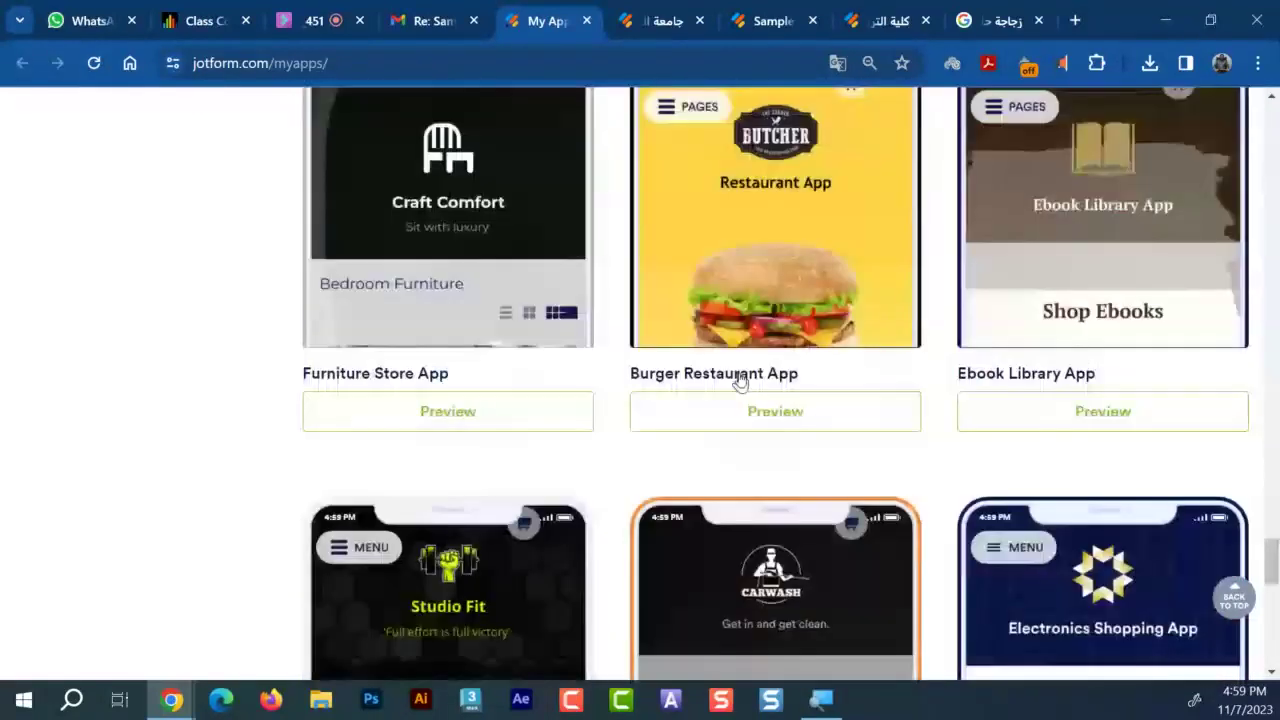
{"action": "scroll", "coordinate": [740, 381], "scroll_direction": "up", "scroll_amount": 18}
{"action": "scroll", "coordinate": [686, 344], "scroll_direction": "up", "scroll_amount": 8}
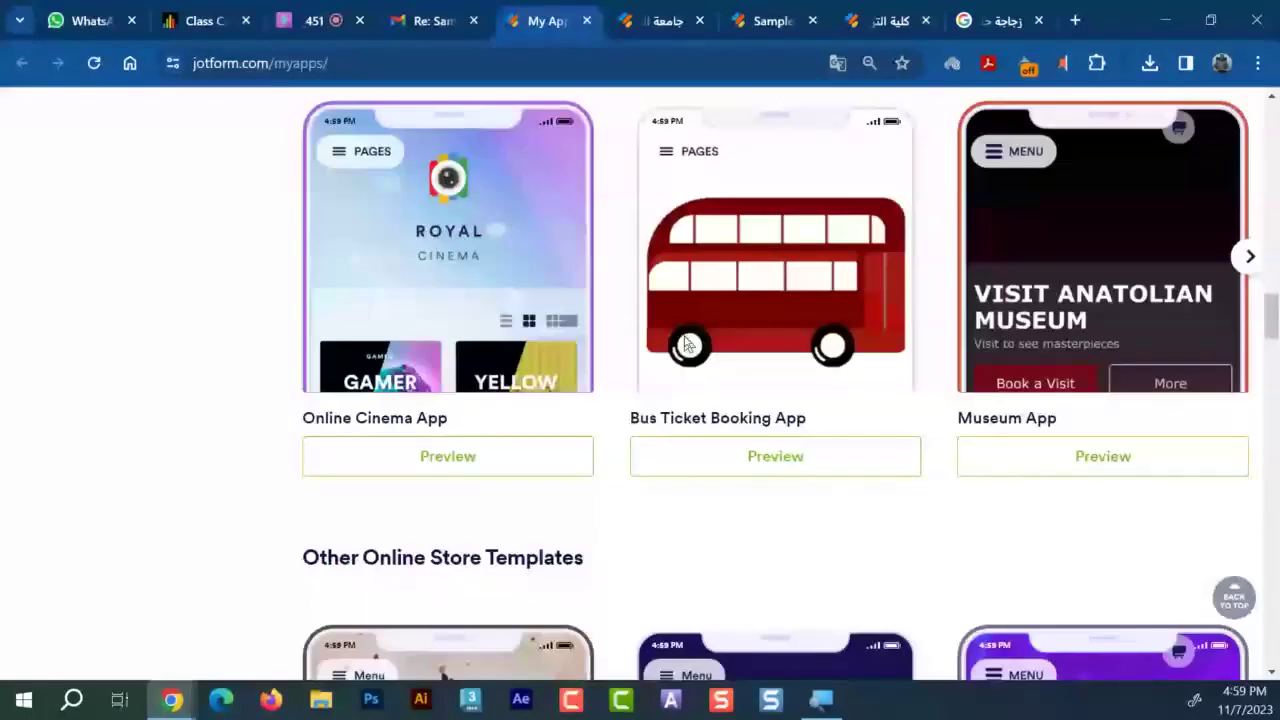
{"action": "scroll", "coordinate": [686, 344], "scroll_direction": "up", "scroll_amount": 10}
{"action": "scroll", "coordinate": [686, 343], "scroll_direction": "down", "scroll_amount": 5}
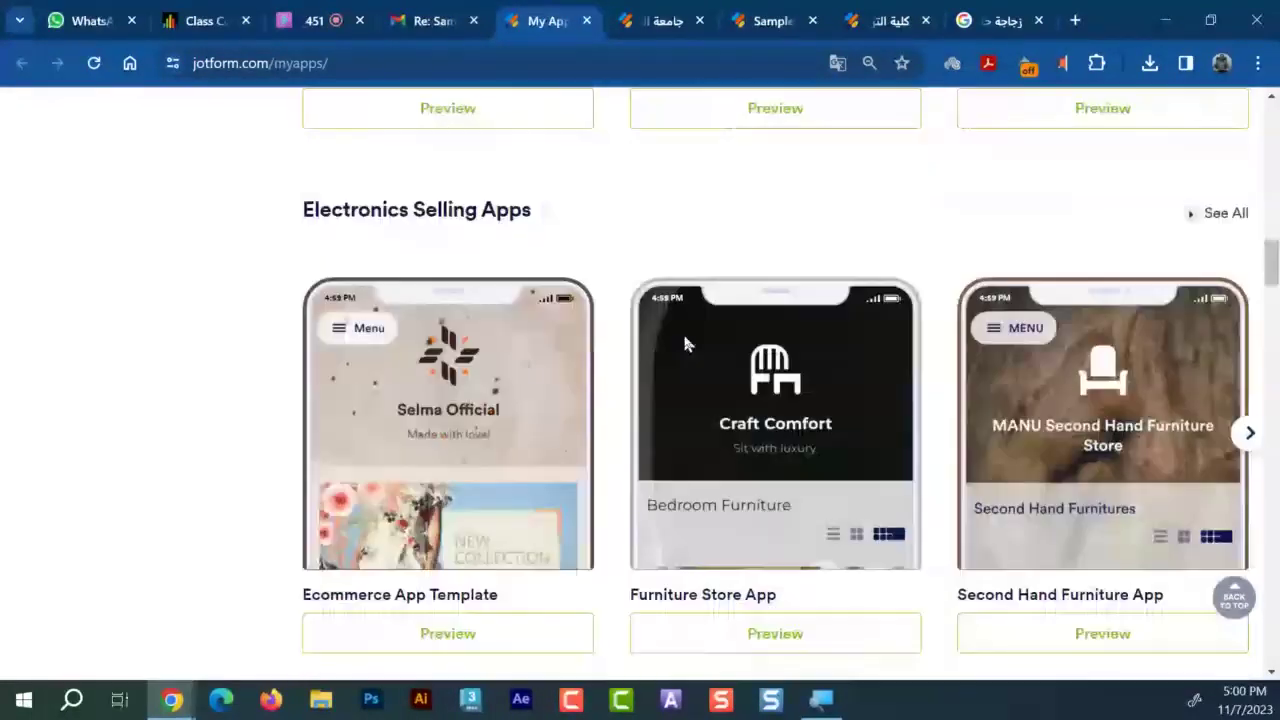
{"action": "scroll", "coordinate": [686, 344], "scroll_direction": "down", "scroll_amount": 5}
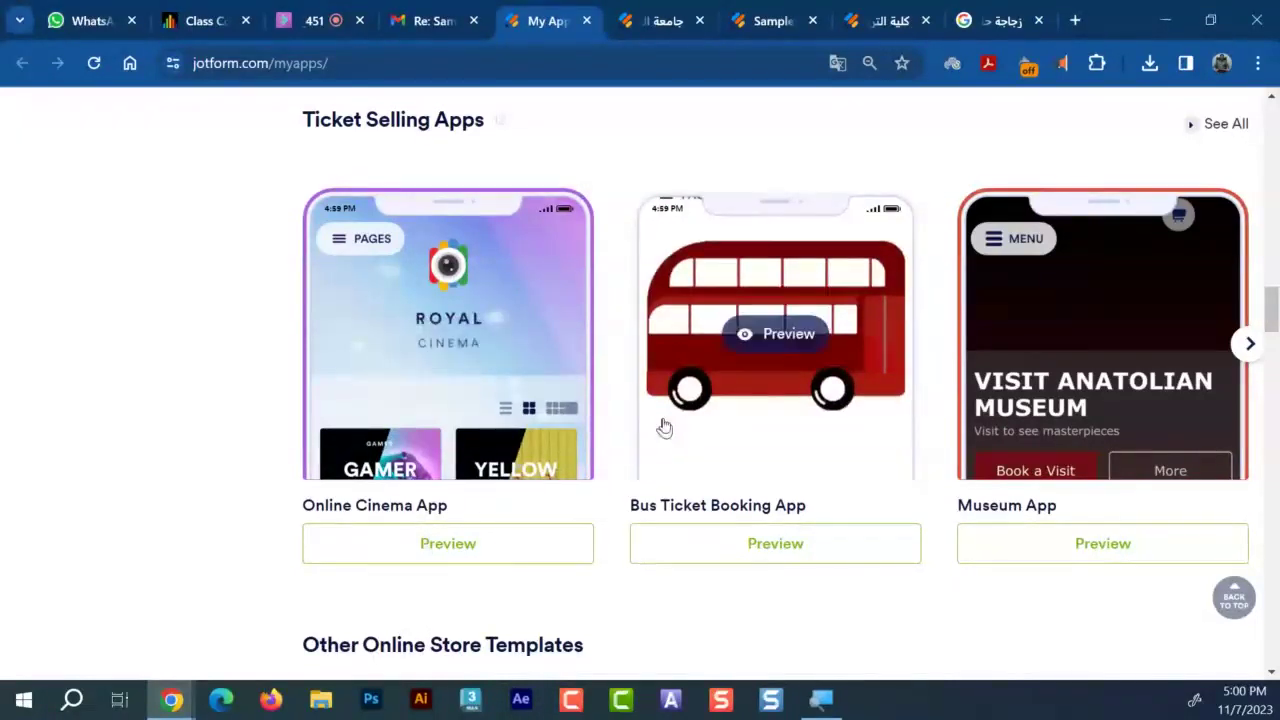
Preview the Pet Store App under Product Selling Apps and create a new app from that template
{"action": "scroll", "coordinate": [663, 428], "scroll_direction": "up", "scroll_amount": 3}
{"action": "scroll", "coordinate": [667, 427], "scroll_direction": "up", "scroll_amount": 5}
{"action": "scroll", "coordinate": [667, 426], "scroll_direction": "up", "scroll_amount": 5}
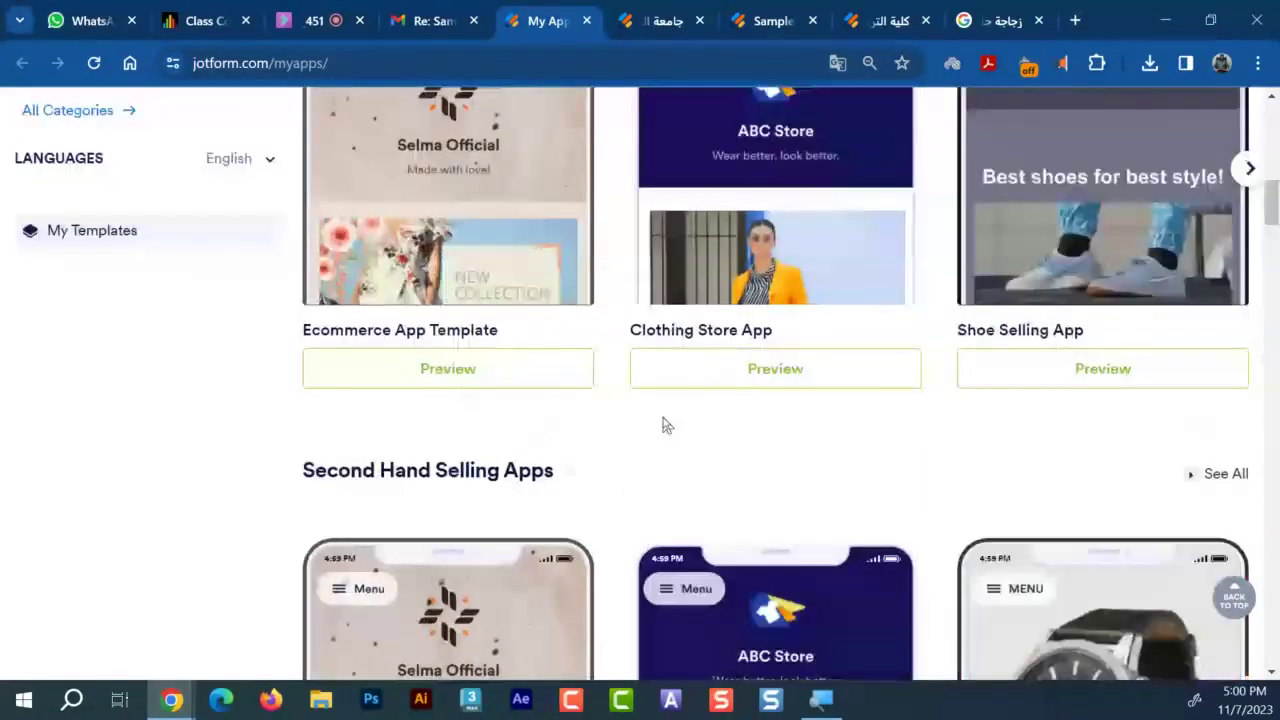
{"action": "scroll", "coordinate": [667, 426], "scroll_direction": "up", "scroll_amount": 5}
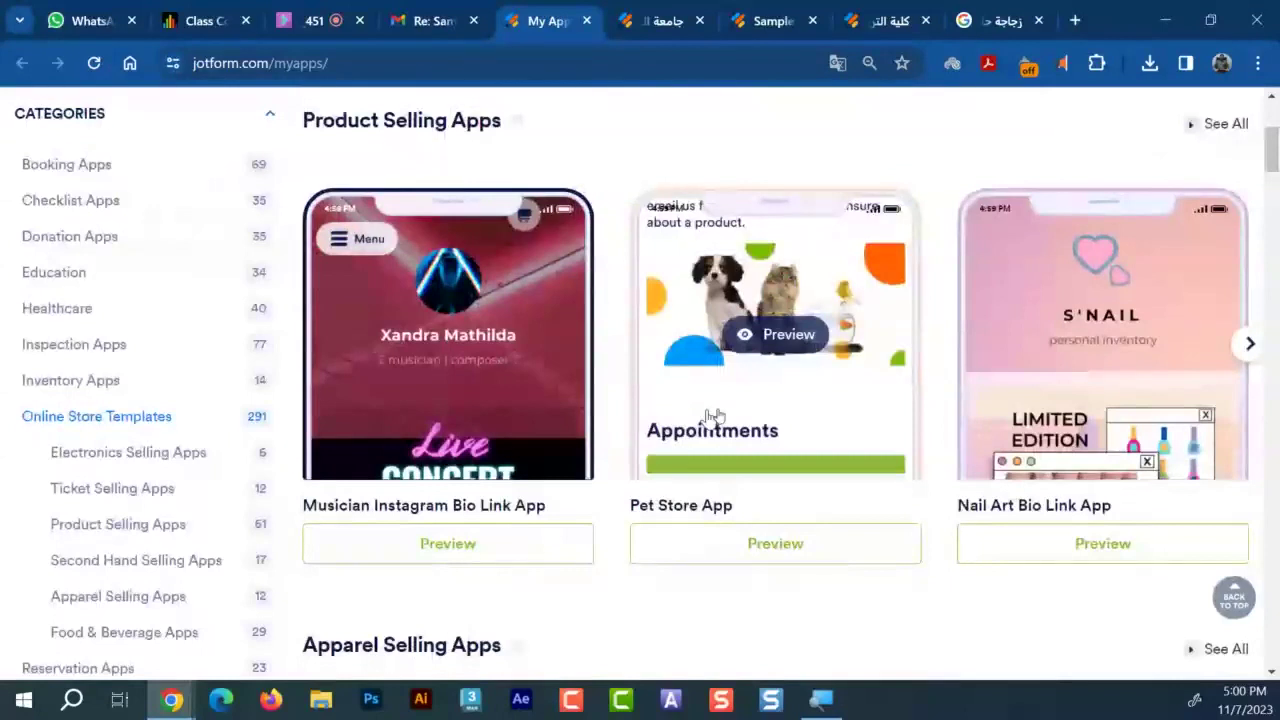
{"action": "left_click", "coordinate": [803, 546]}
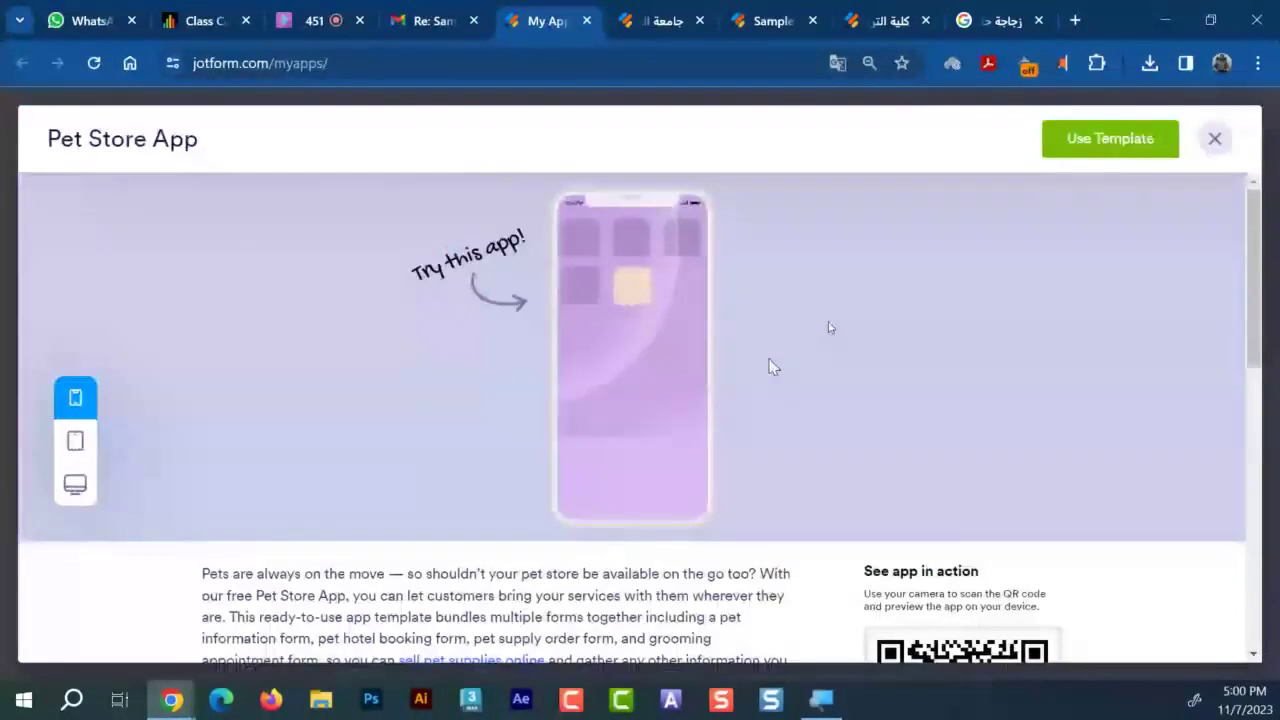
{"action": "left_click", "coordinate": [1088, 148]}
{"action": "left_click", "coordinate": [612, 298]}
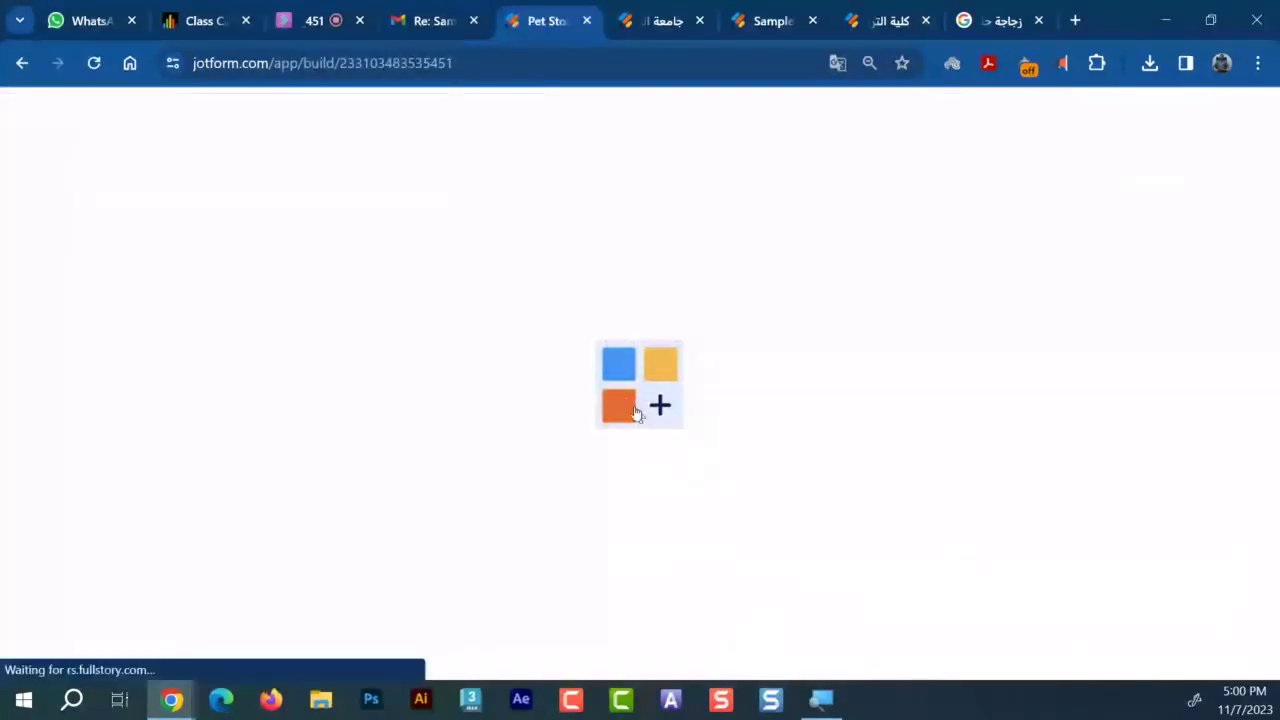
Look through the Pet Store App's pages in the builder, including its product pages and the contact information page
{"action": "scroll", "coordinate": [352, 408], "scroll_direction": "down", "scroll_amount": 4}
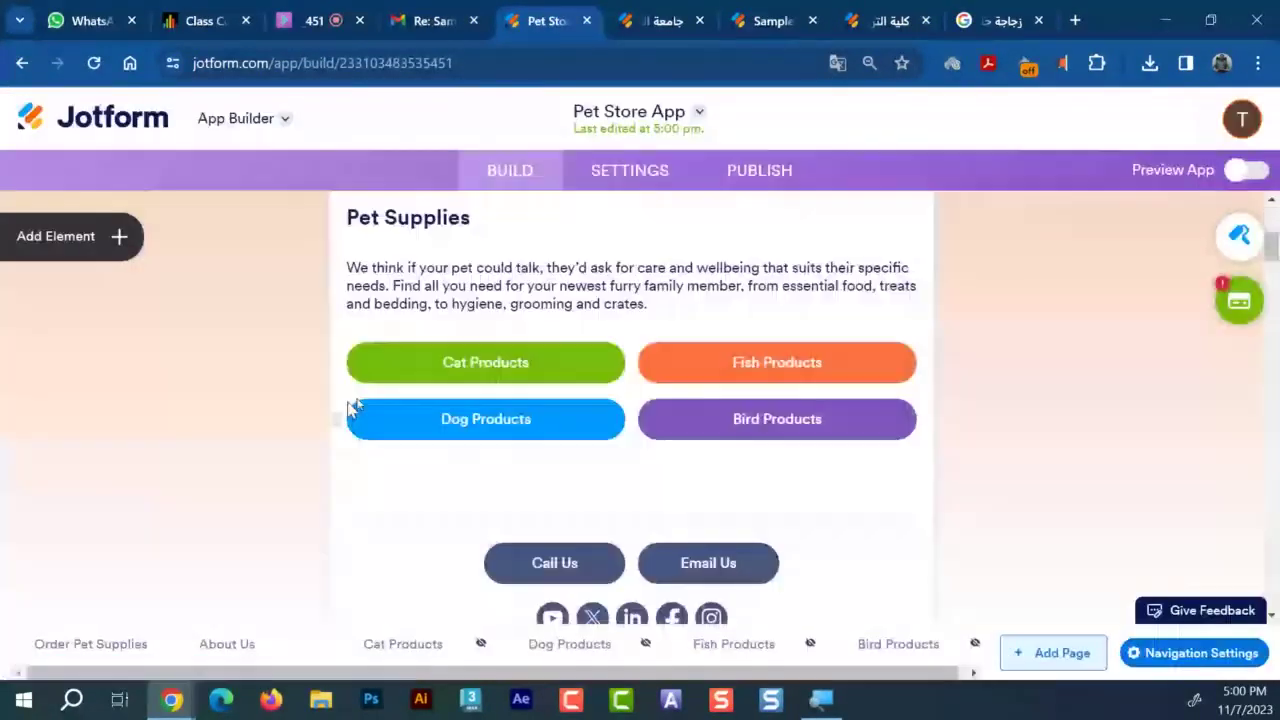
{"action": "left_click", "coordinate": [528, 364]}
{"action": "scroll", "coordinate": [732, 375], "scroll_direction": "down", "scroll_amount": 5}
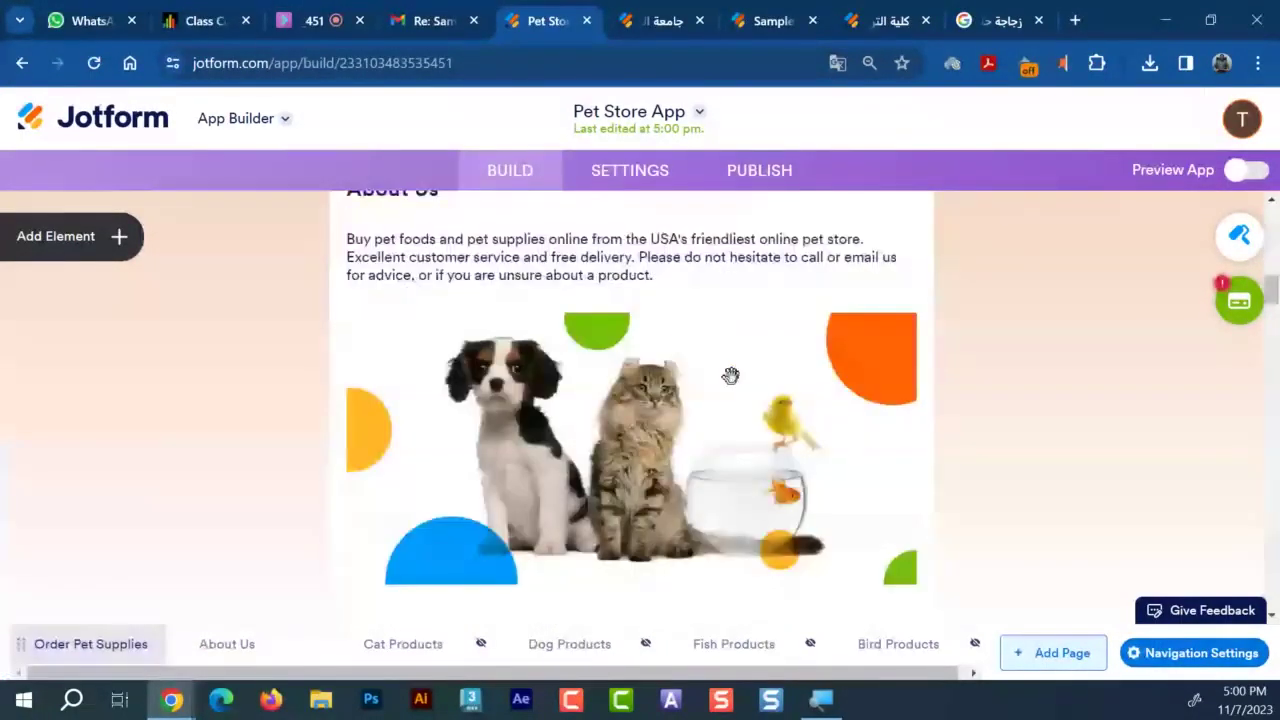
{"action": "scroll", "coordinate": [731, 375], "scroll_direction": "down", "scroll_amount": 5}
{"action": "scroll", "coordinate": [731, 375], "scroll_direction": "down", "scroll_amount": 5}
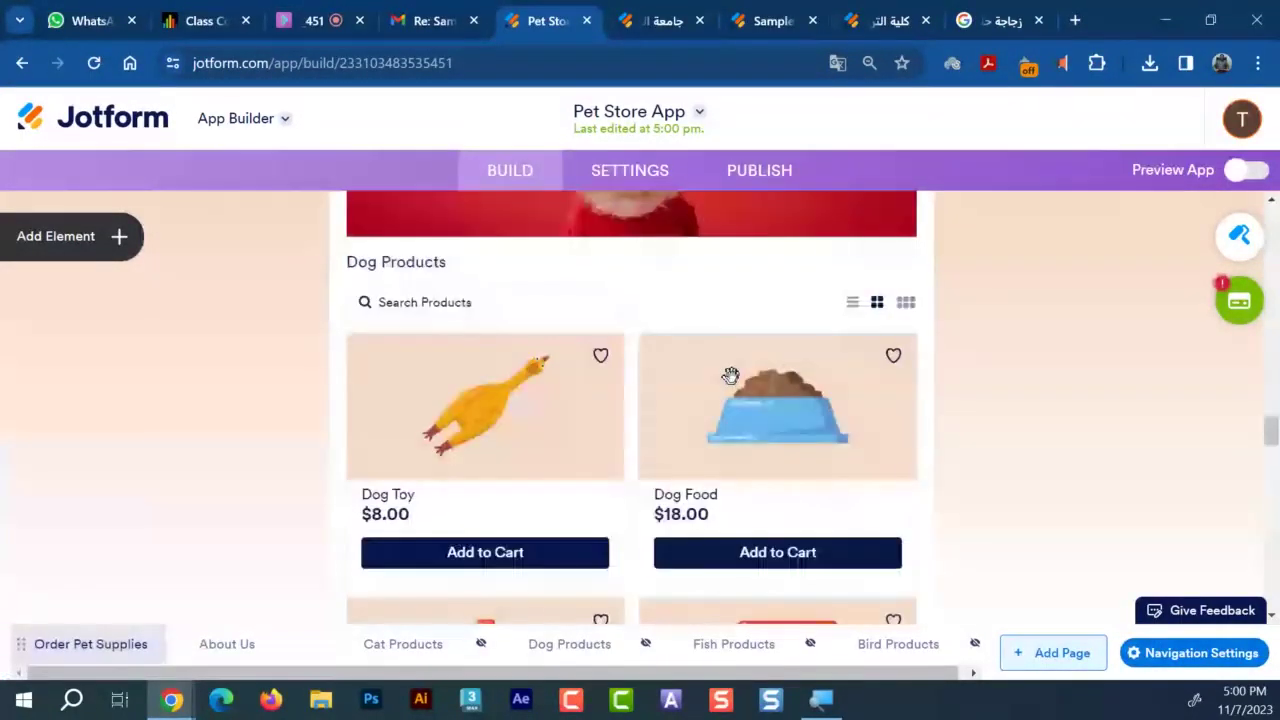
{"action": "scroll", "coordinate": [733, 380], "scroll_direction": "down", "scroll_amount": 10}
{"action": "scroll", "coordinate": [733, 386], "scroll_direction": "down", "scroll_amount": 15}
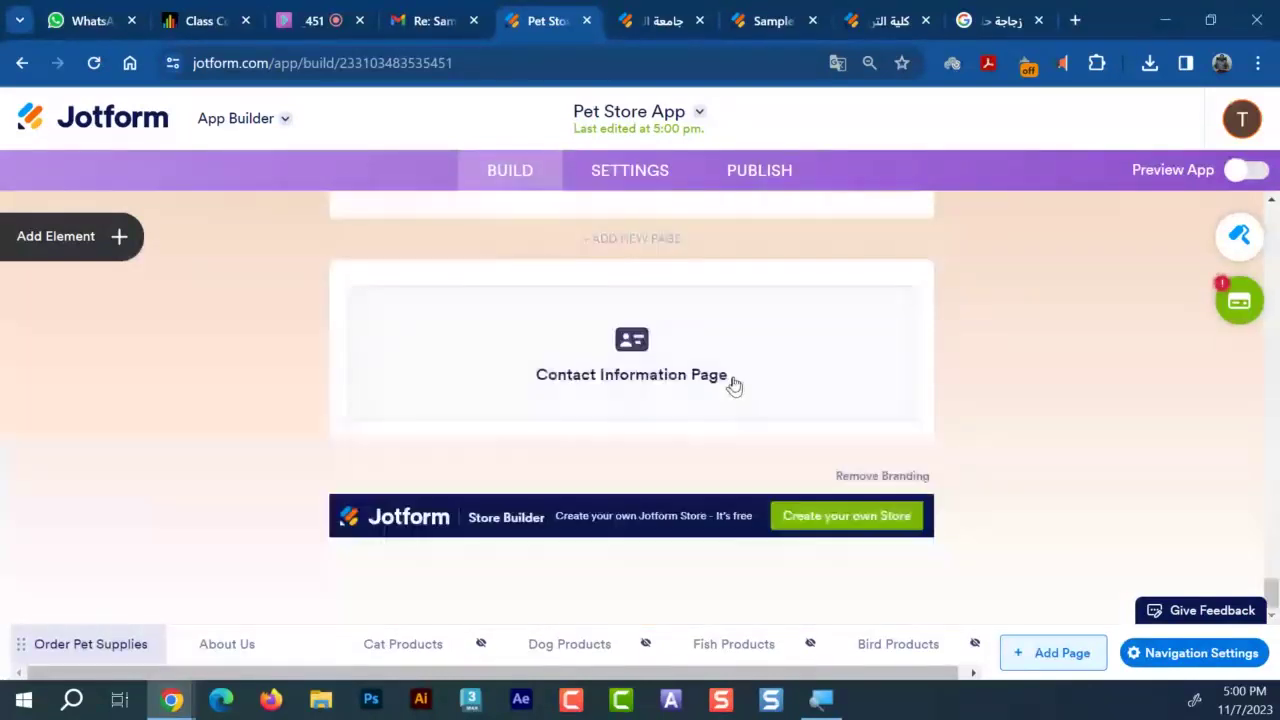
{"action": "scroll", "coordinate": [733, 386], "scroll_direction": "up", "scroll_amount": 5}
{"action": "scroll", "coordinate": [733, 386], "scroll_direction": "up", "scroll_amount": 4}
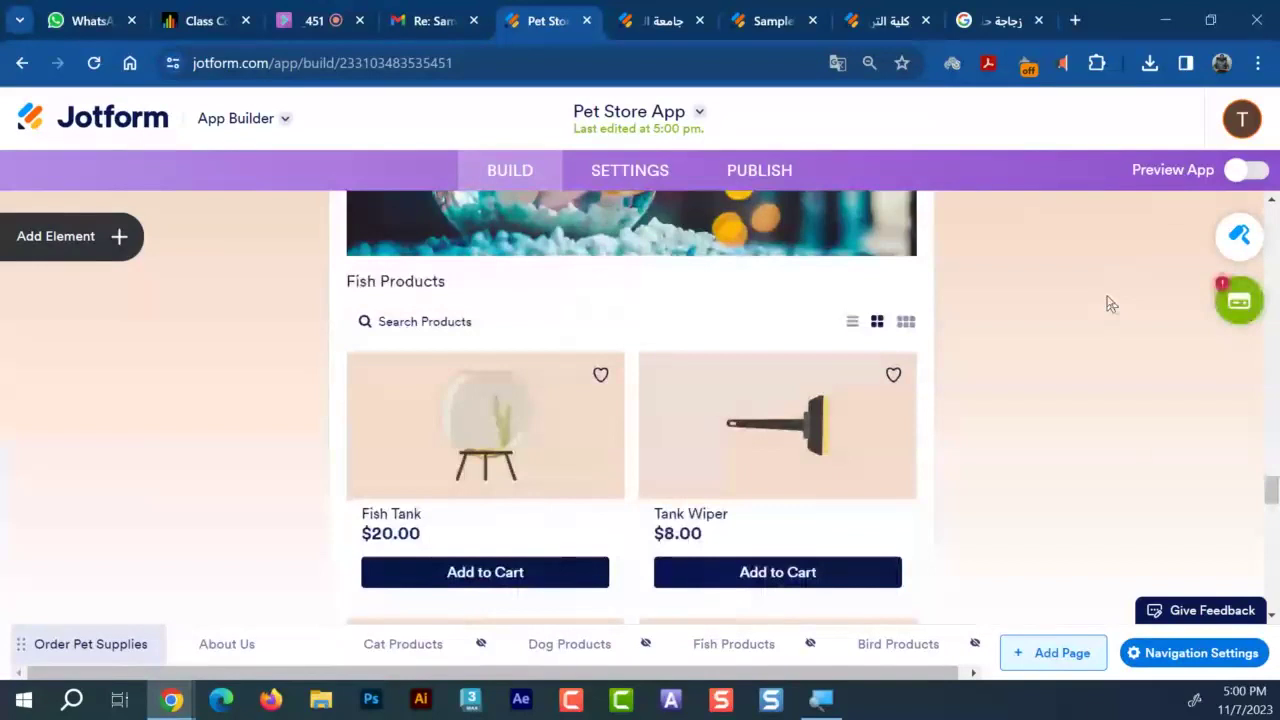
Open the pet store's payment properties and copy the name of its payment integration, Stripe
{"action": "left_click", "coordinate": [1210, 311]}
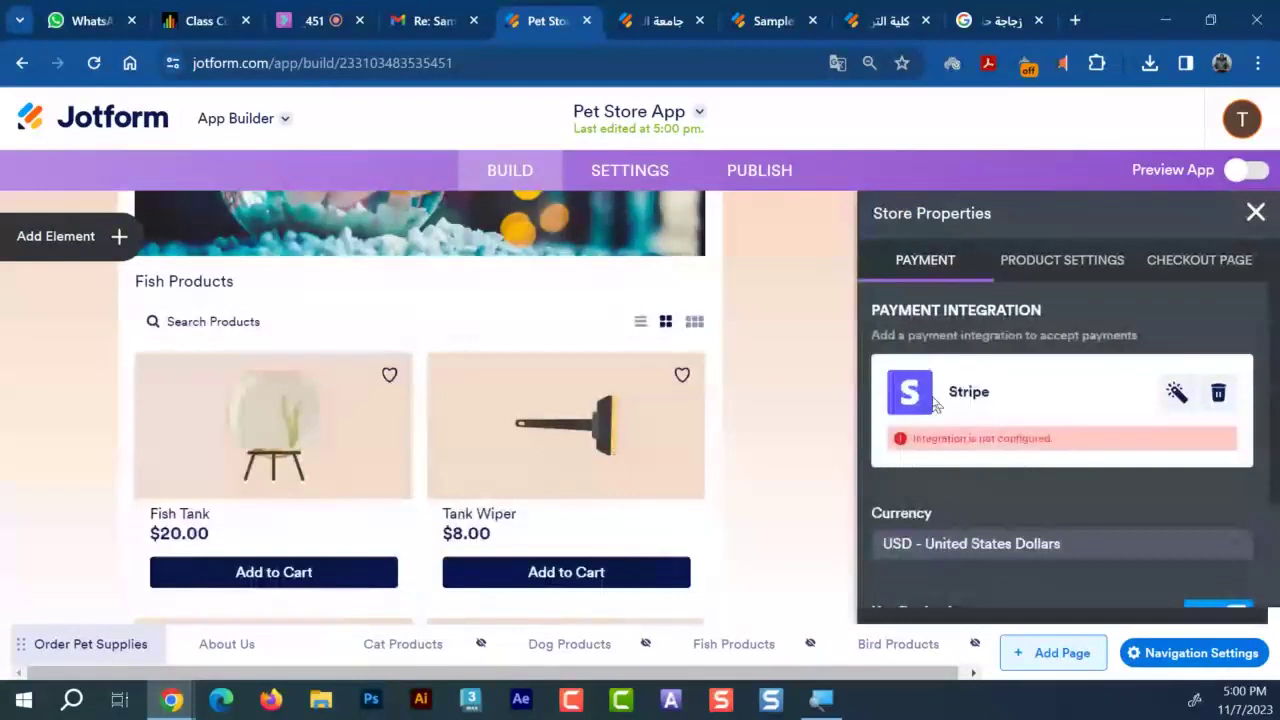
{"action": "double_click", "coordinate": [982, 396]}
{"action": "key", "text": "ctrl+c"}
{"action": "right_click", "coordinate": [982, 396]}
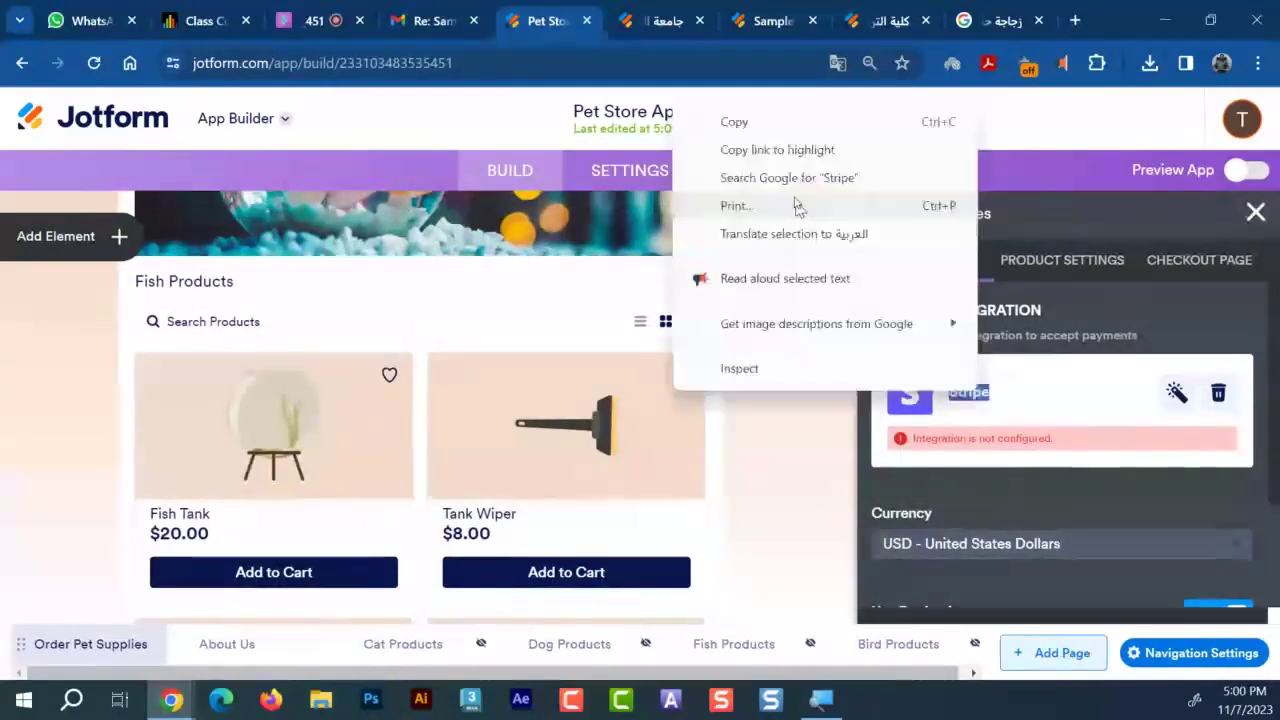
{"action": "key", "text": "Escape"}
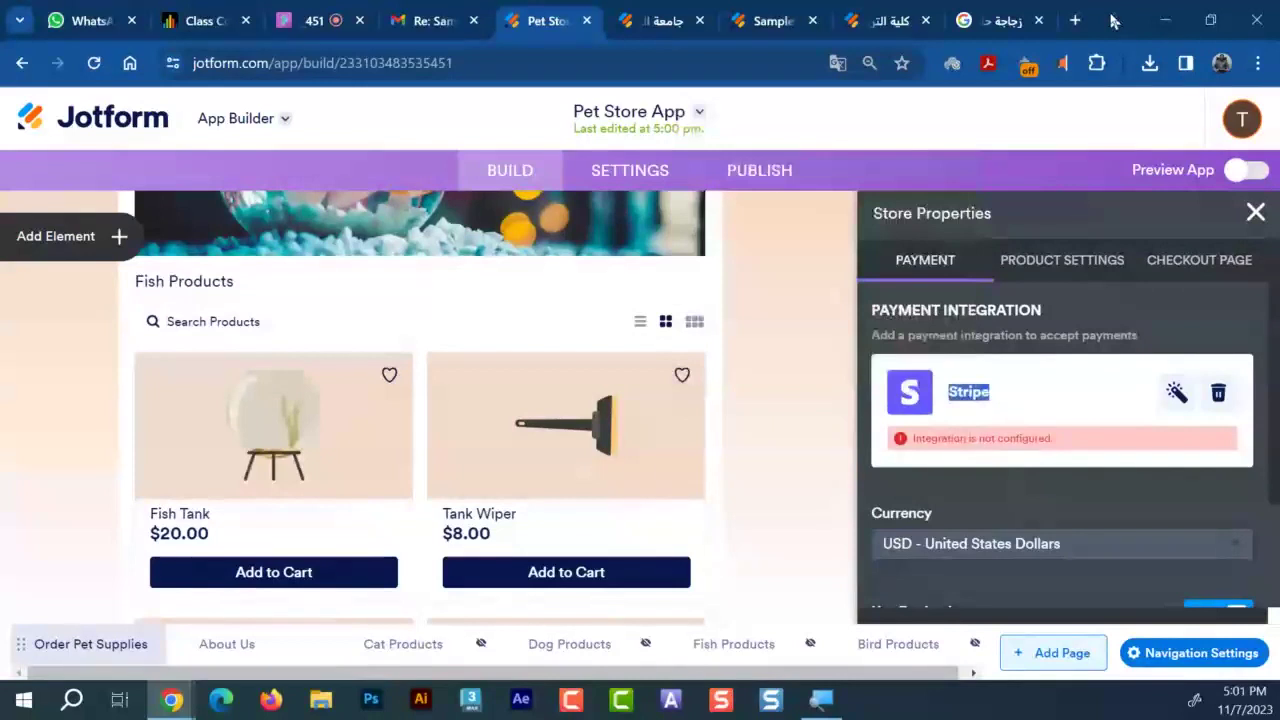
Search Google for Stripe in the image search's browser tab and open the official Stripe website
{"action": "left_click", "coordinate": [995, 20]}
{"action": "left_click", "coordinate": [327, 62]}
{"action": "key", "text": "ctrl+v"}
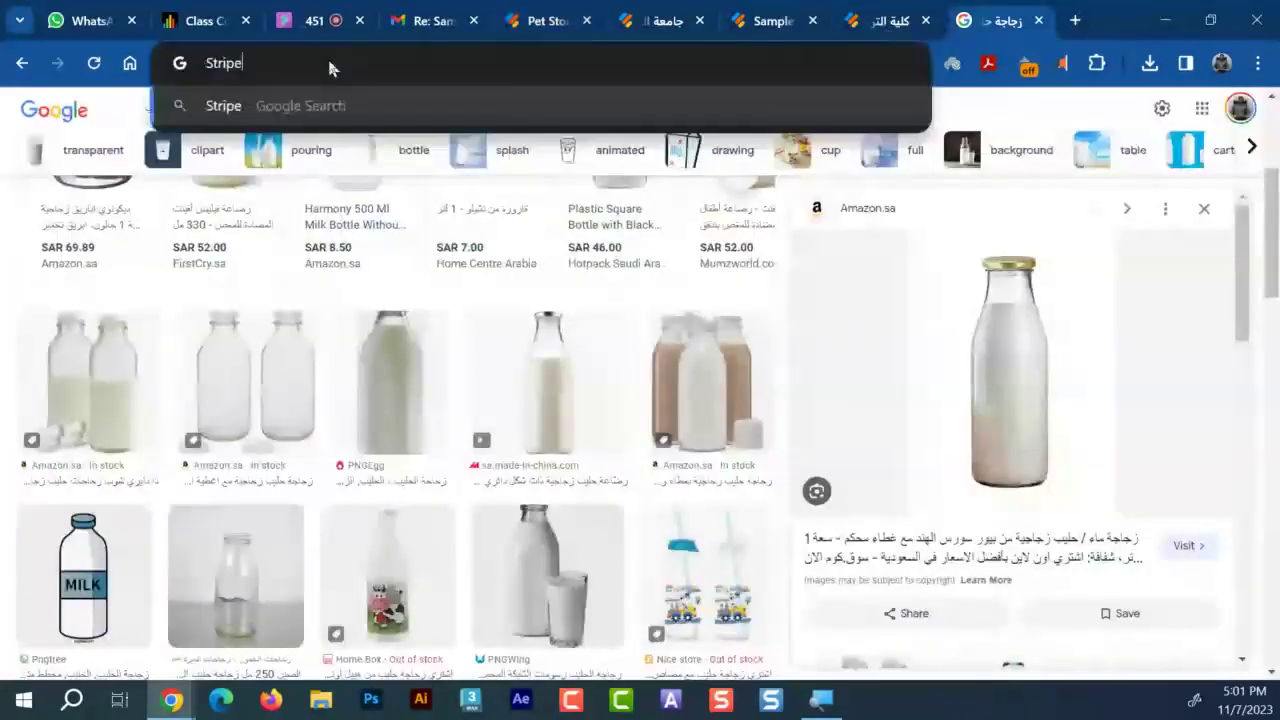
{"action": "key", "text": "Return"}
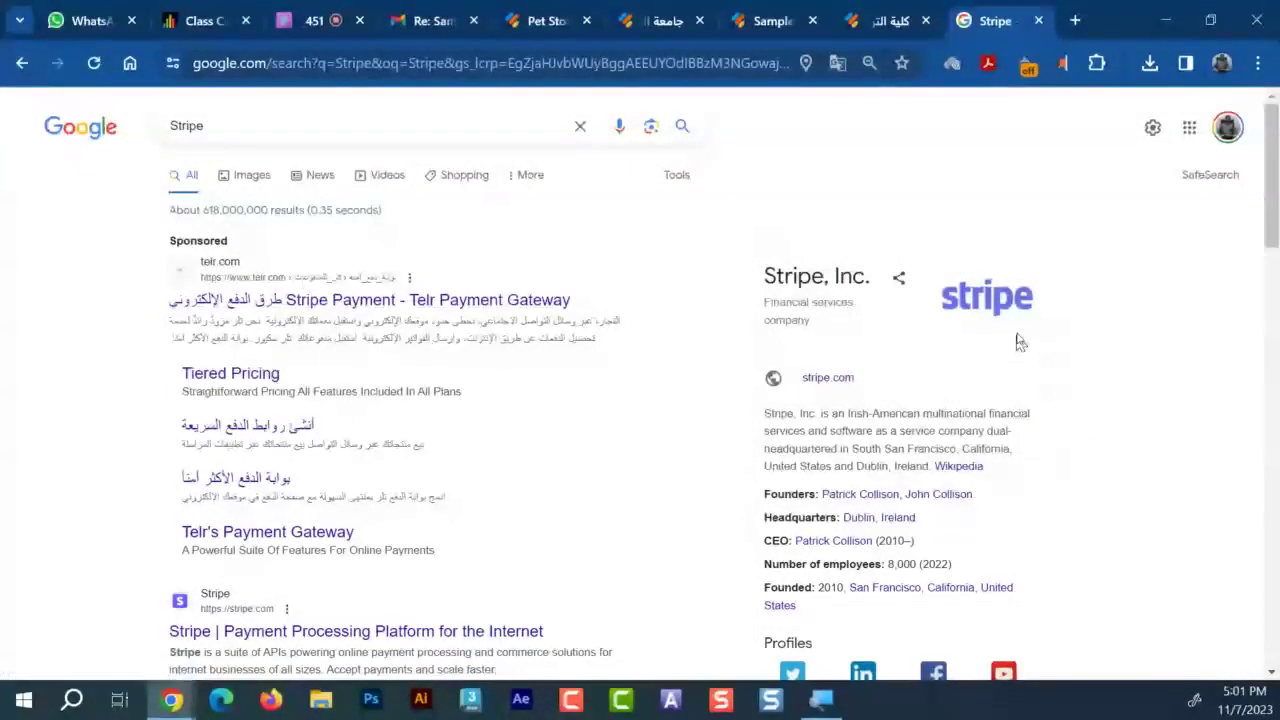
{"action": "scroll", "coordinate": [228, 437], "scroll_direction": "down", "scroll_amount": 2}
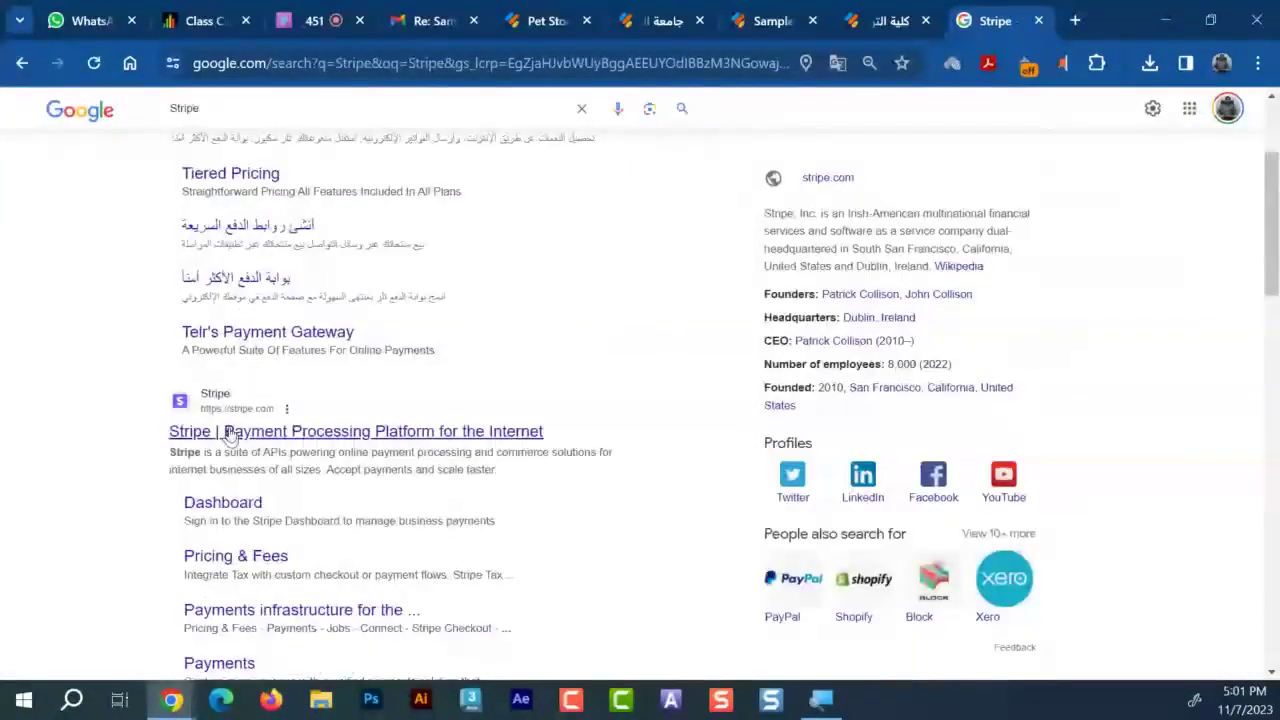
{"action": "left_click", "coordinate": [228, 432]}
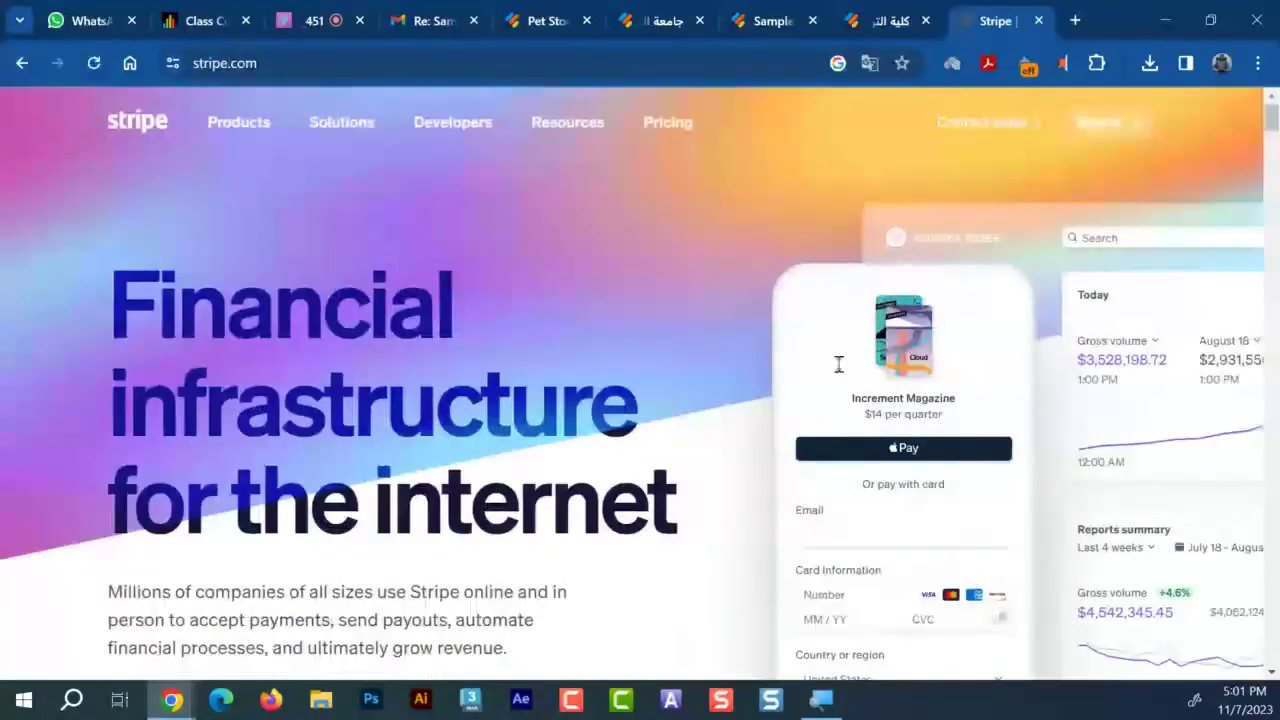
Look over the Stripe homepage and open its Pricing page
{"action": "scroll", "coordinate": [839, 364], "scroll_direction": "down", "scroll_amount": 2}
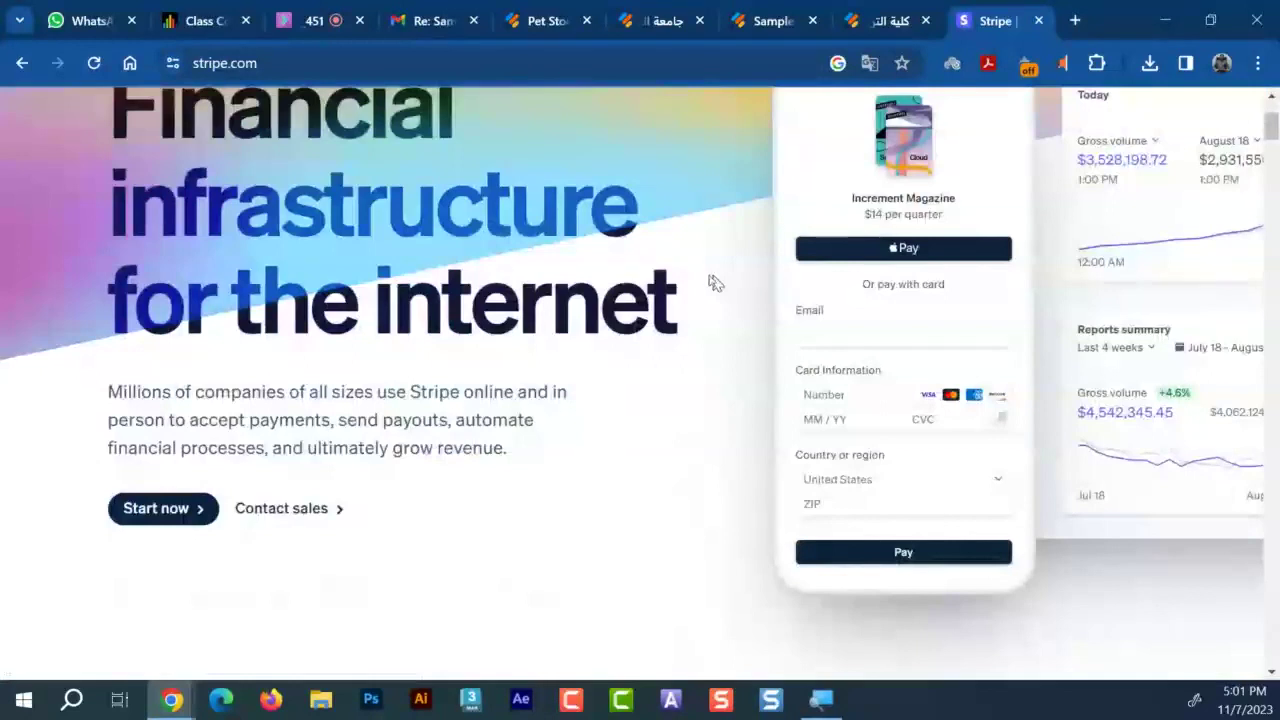
{"action": "scroll", "coordinate": [714, 281], "scroll_direction": "up", "scroll_amount": 2}
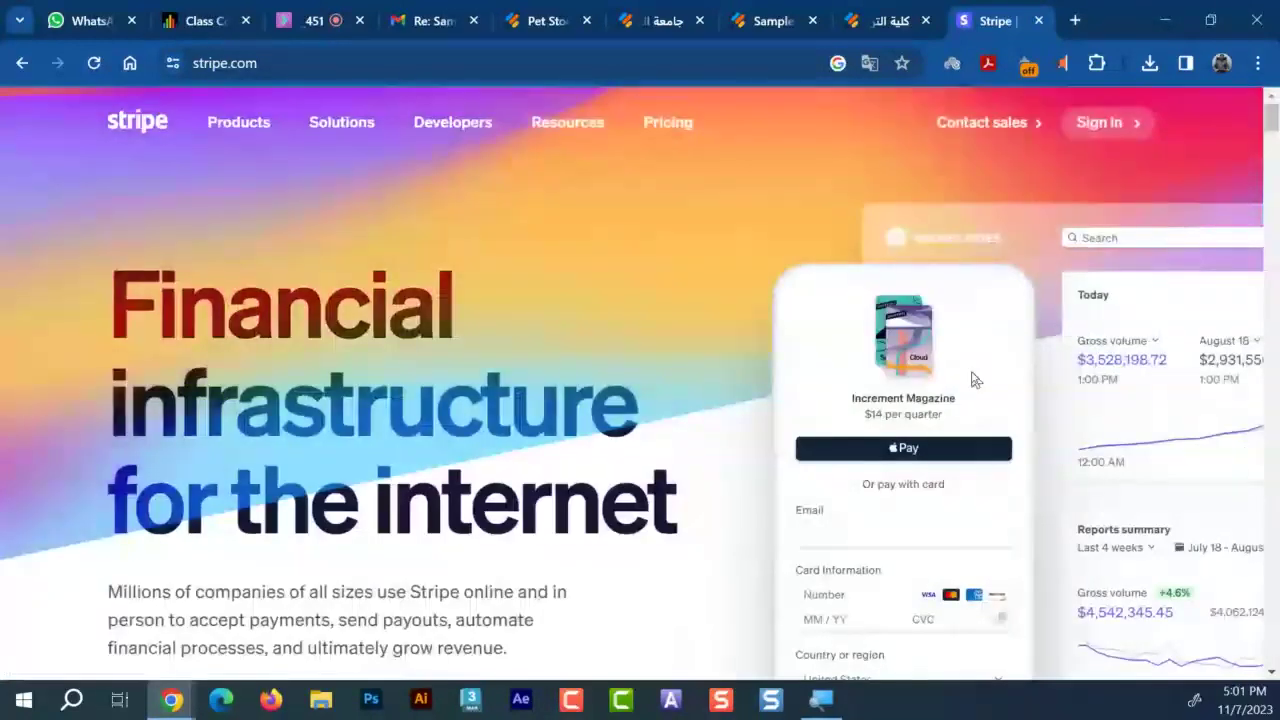
{"action": "scroll", "coordinate": [975, 380], "scroll_direction": "down", "scroll_amount": 3}
{"action": "scroll", "coordinate": [453, 310], "scroll_direction": "up", "scroll_amount": 3}
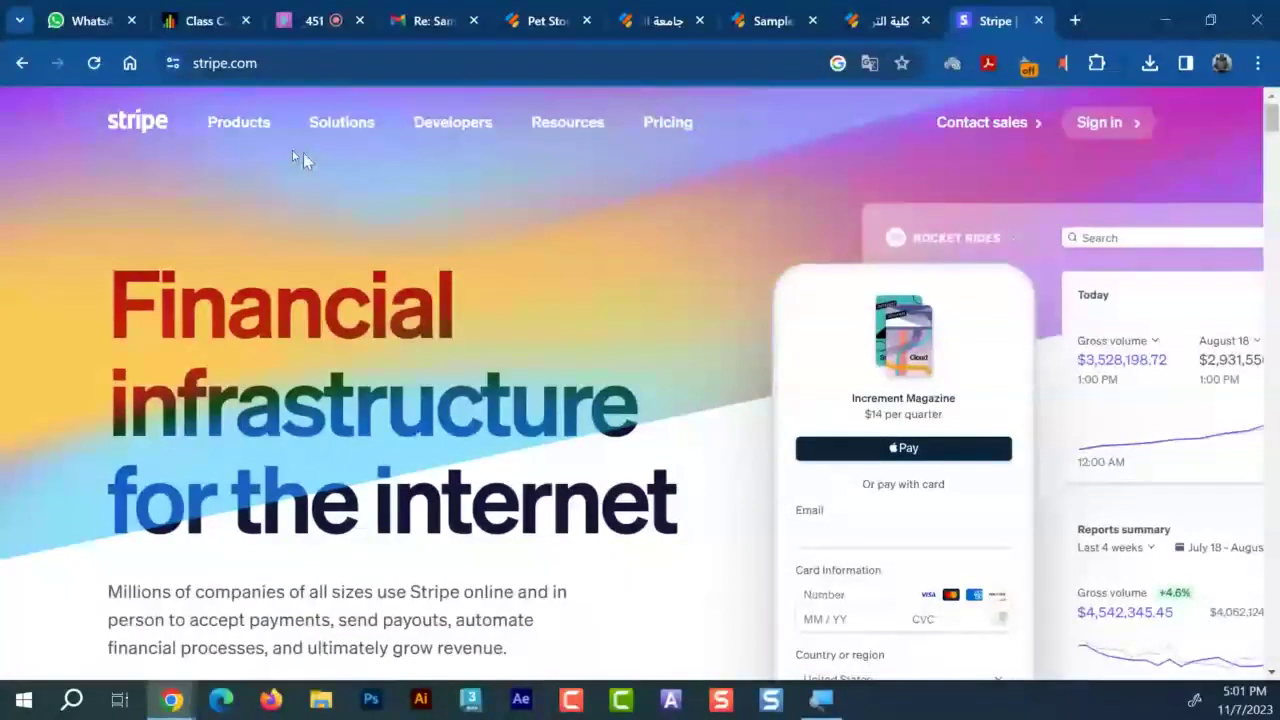
{"action": "mouse_move", "coordinate": [337, 124]}
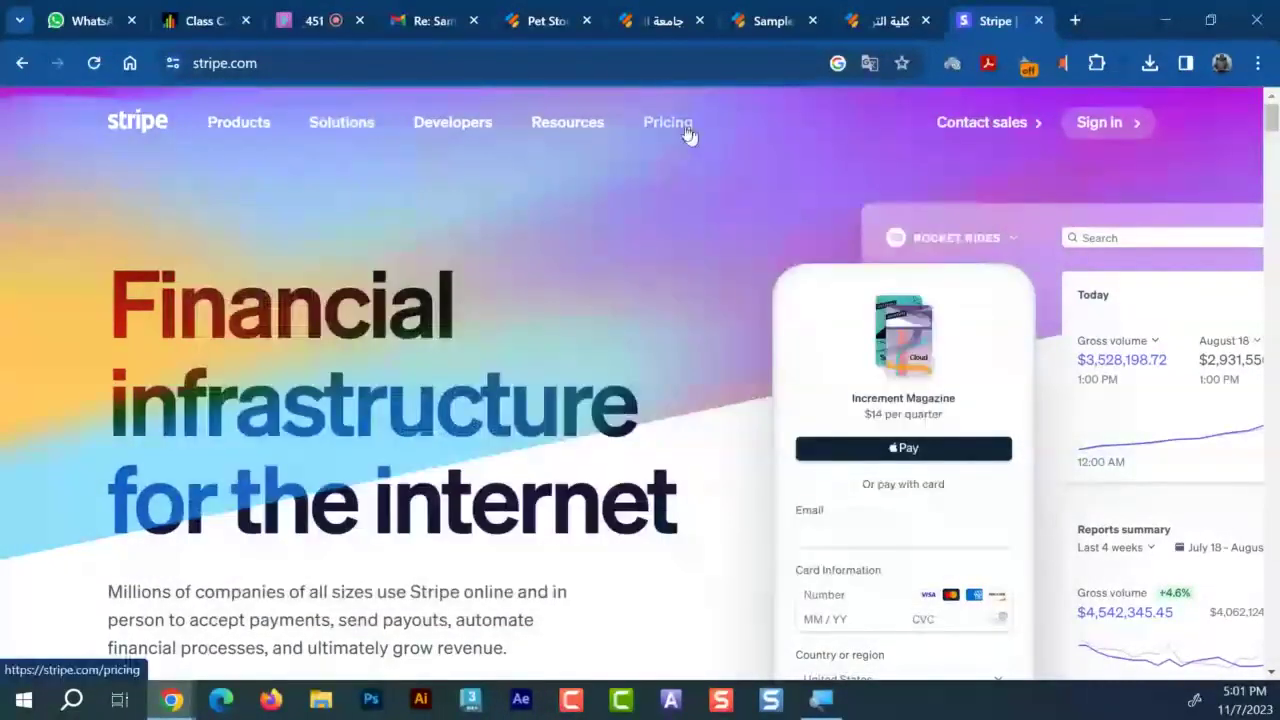
{"action": "left_click", "coordinate": [684, 128]}
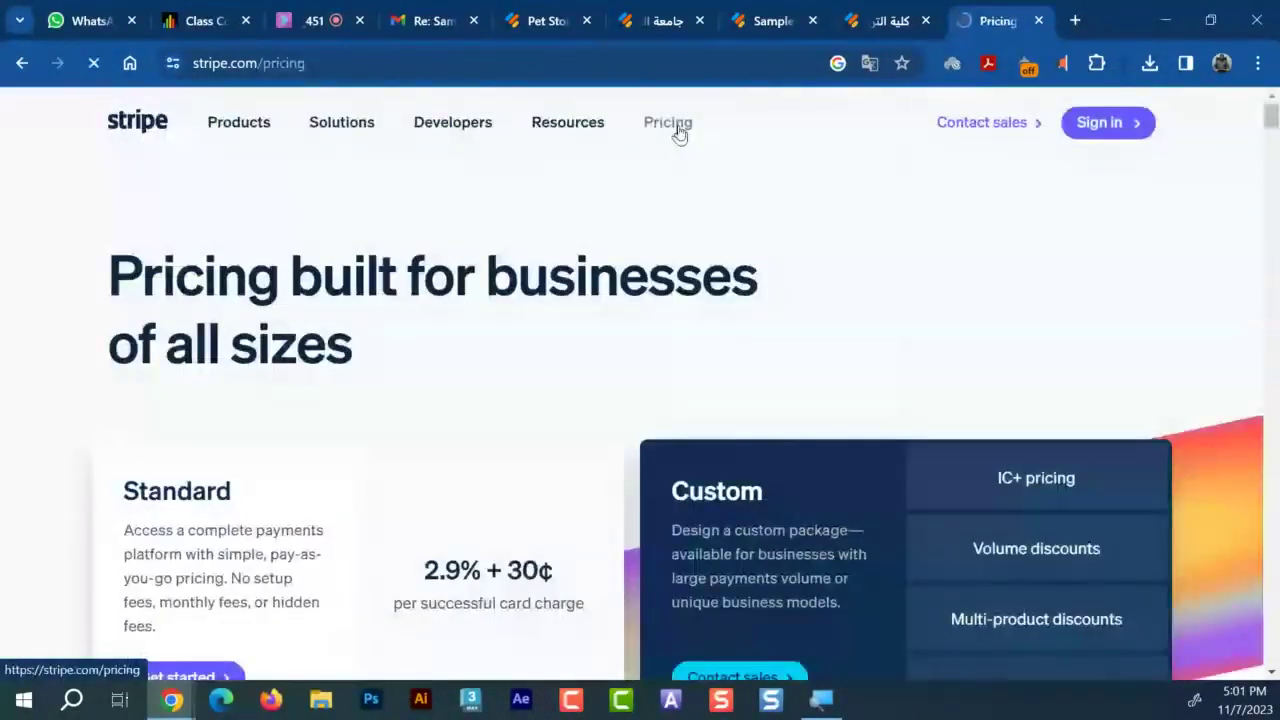
Translate the Stripe pricing page into Arabic with Google Translate
{"action": "scroll", "coordinate": [543, 286], "scroll_direction": "down", "scroll_amount": 2}
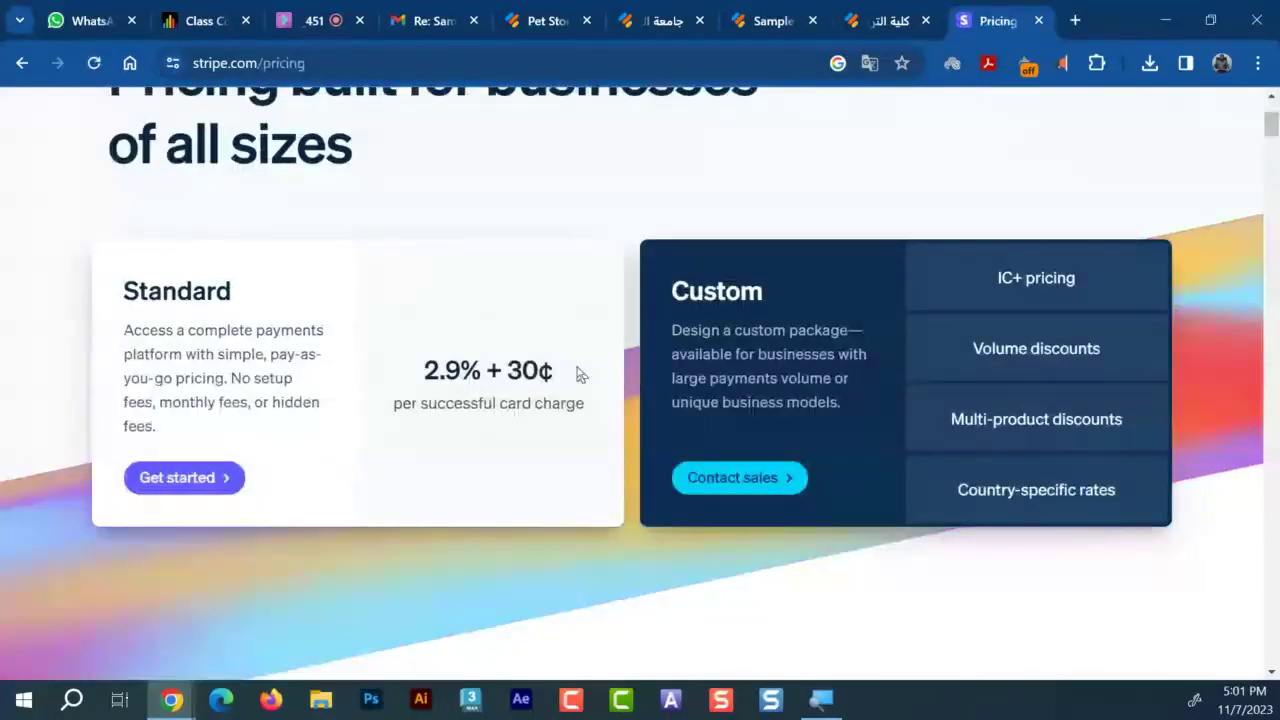
{"action": "scroll", "coordinate": [578, 373], "scroll_direction": "up", "scroll_amount": 2}
{"action": "left_click", "coordinate": [870, 65]}
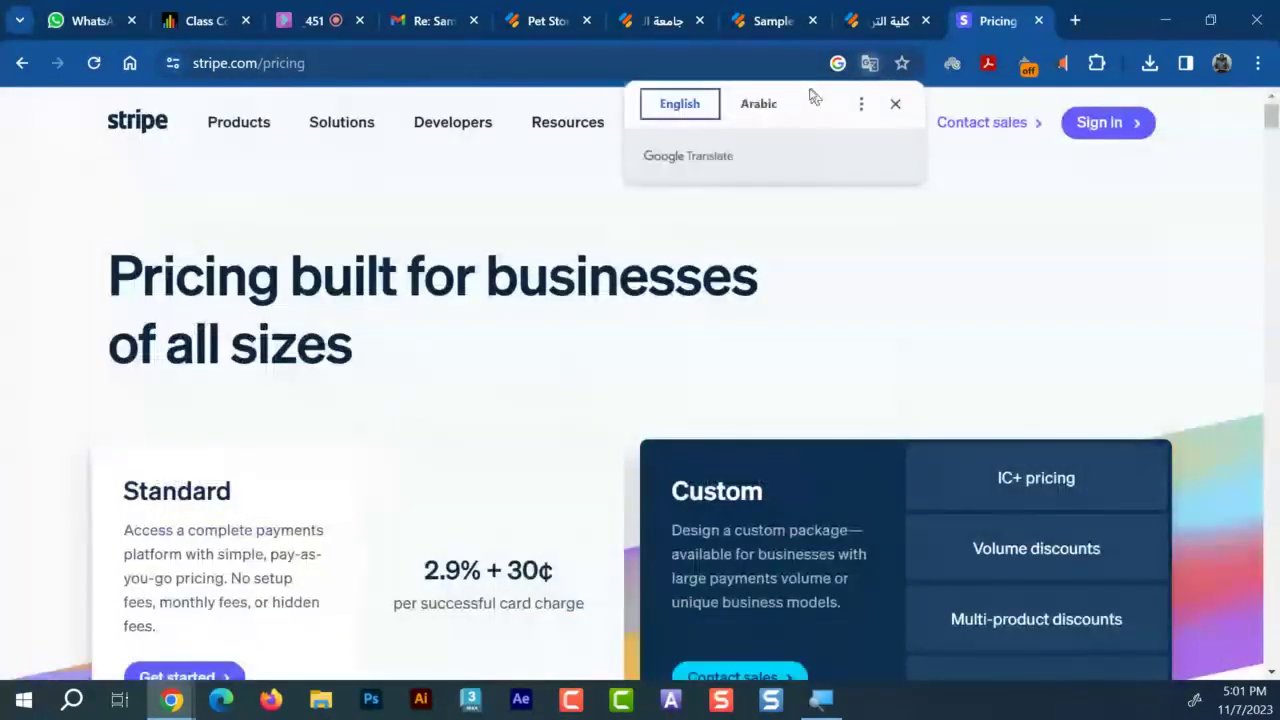
{"action": "left_click", "coordinate": [760, 103]}
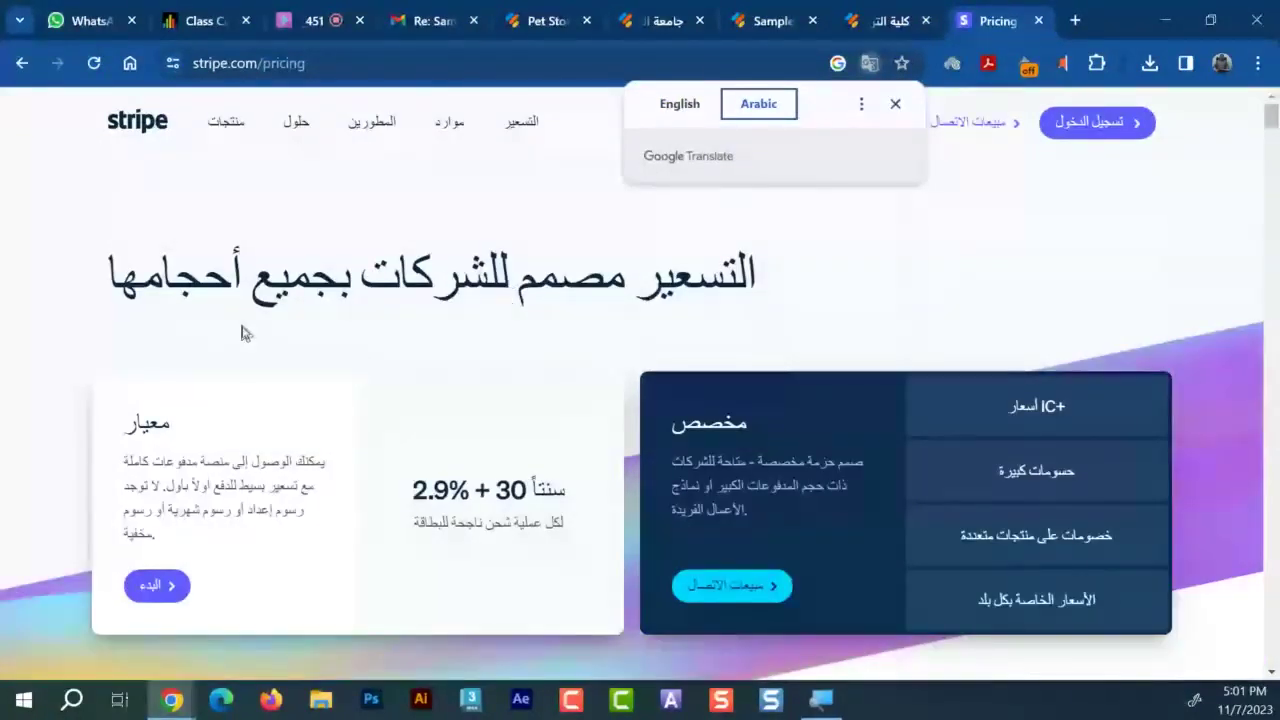
Highlight the Standard plan's card charge fee and the Custom plan's volume and multi-product discount entries
{"action": "left_click_drag", "start_coordinate": [496, 490], "coordinate": [588, 498]}
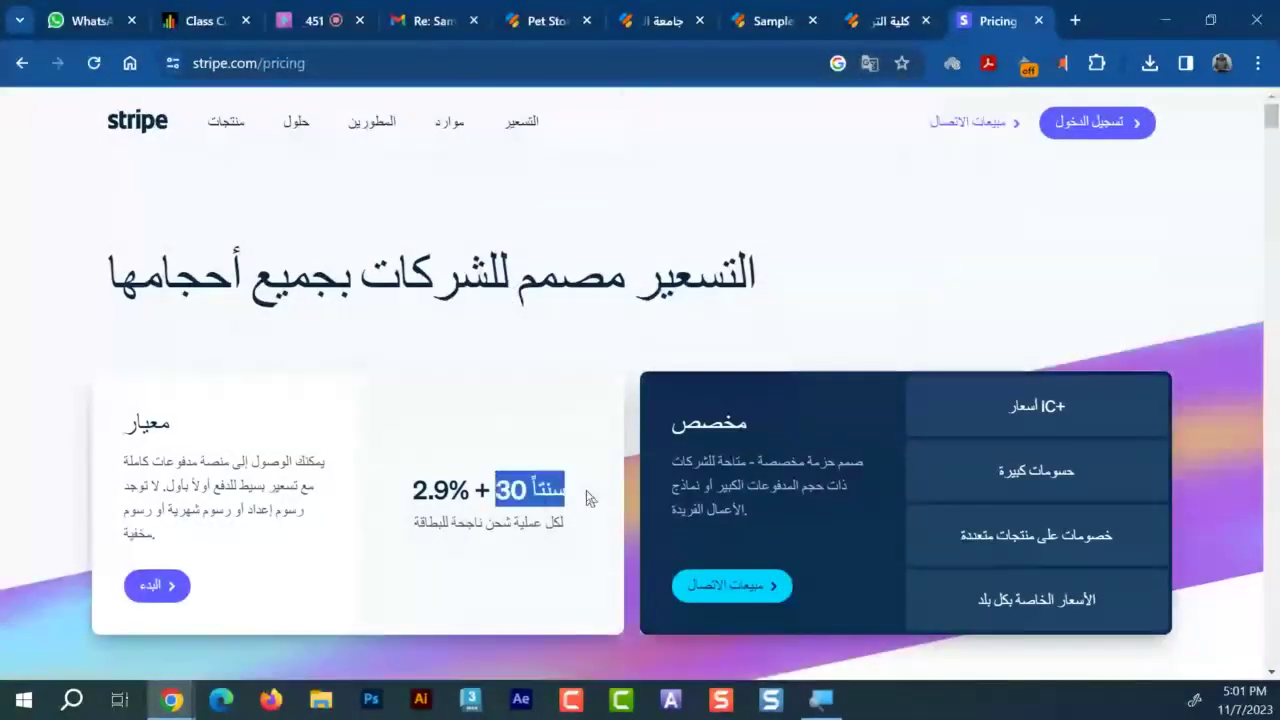
{"action": "left_click_drag", "start_coordinate": [413, 490], "coordinate": [588, 496]}
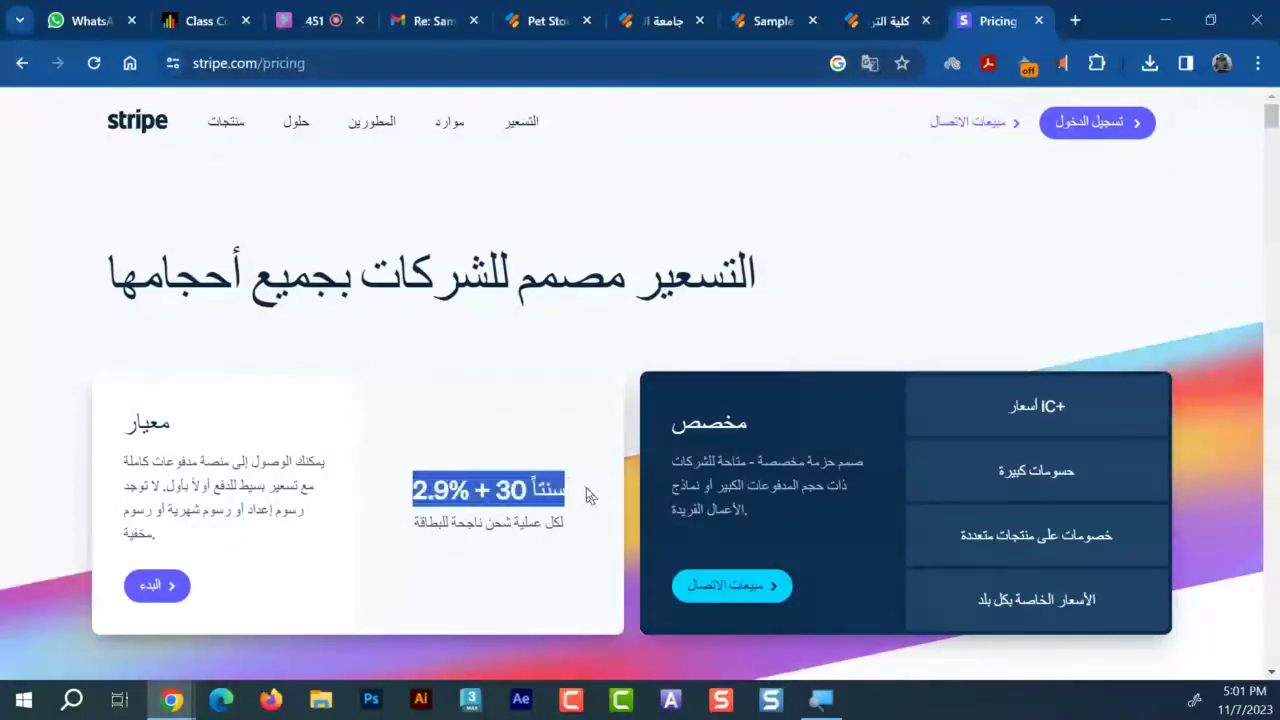
{"action": "left_click_drag", "start_coordinate": [476, 492], "coordinate": [410, 490]}
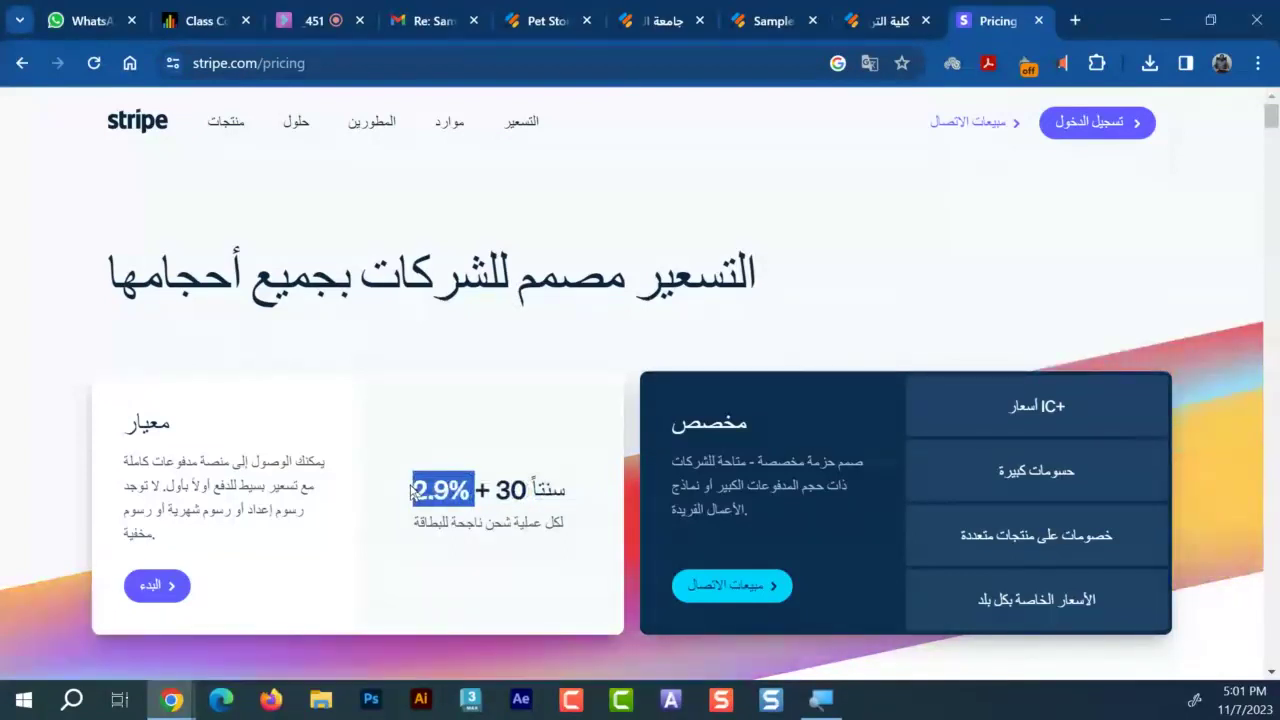
{"action": "left_click", "coordinate": [453, 517]}
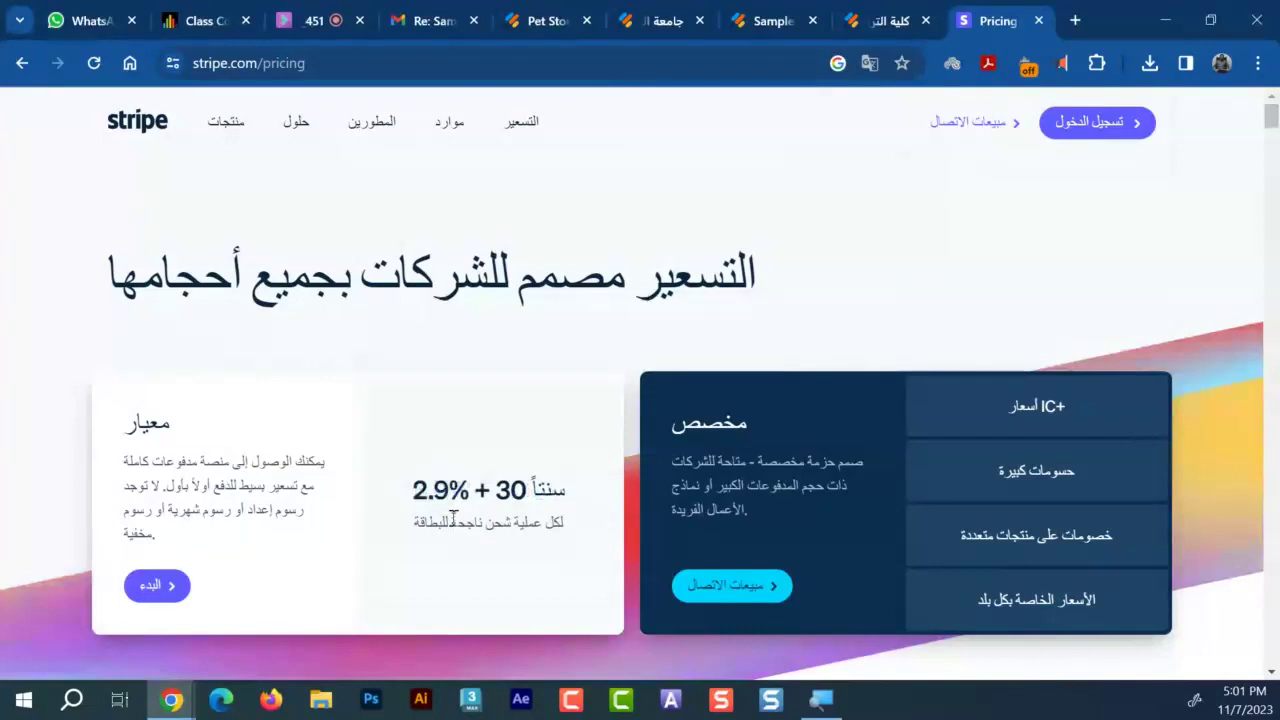
{"action": "left_click_drag", "start_coordinate": [453, 517], "coordinate": [449, 520]}
{"action": "triple_click", "coordinate": [468, 489]}
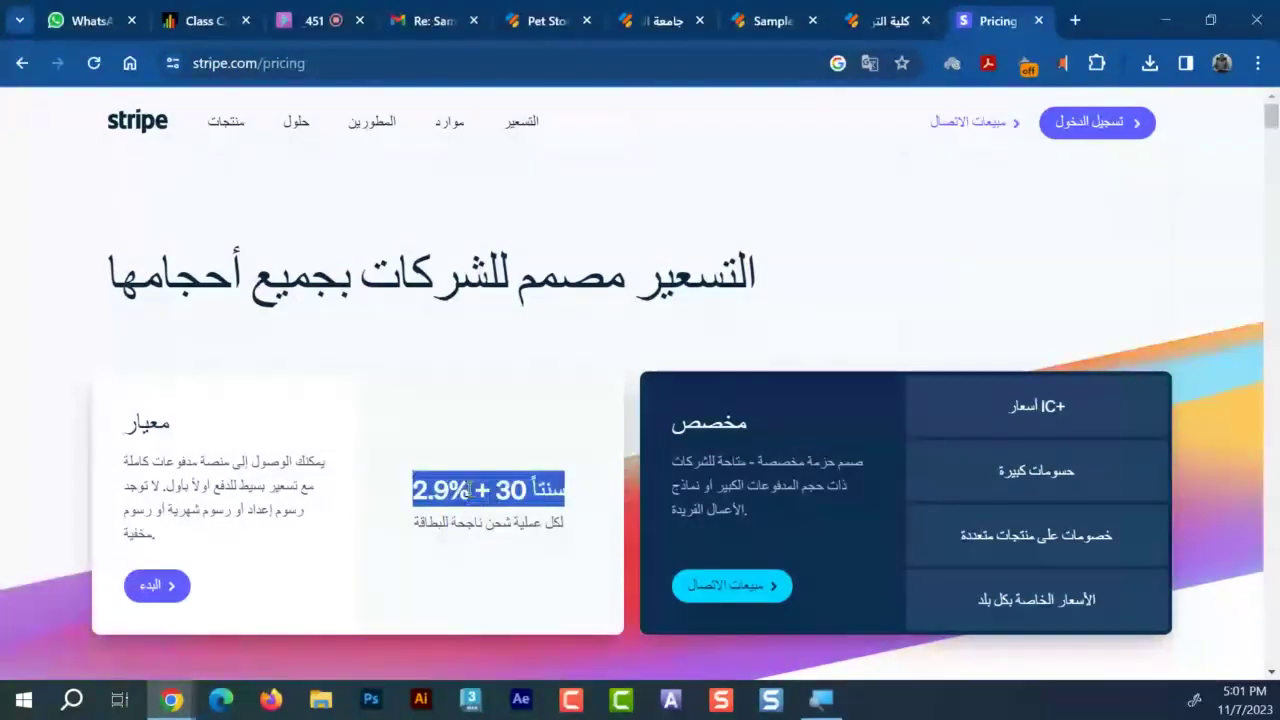
{"action": "triple_click", "coordinate": [480, 522]}
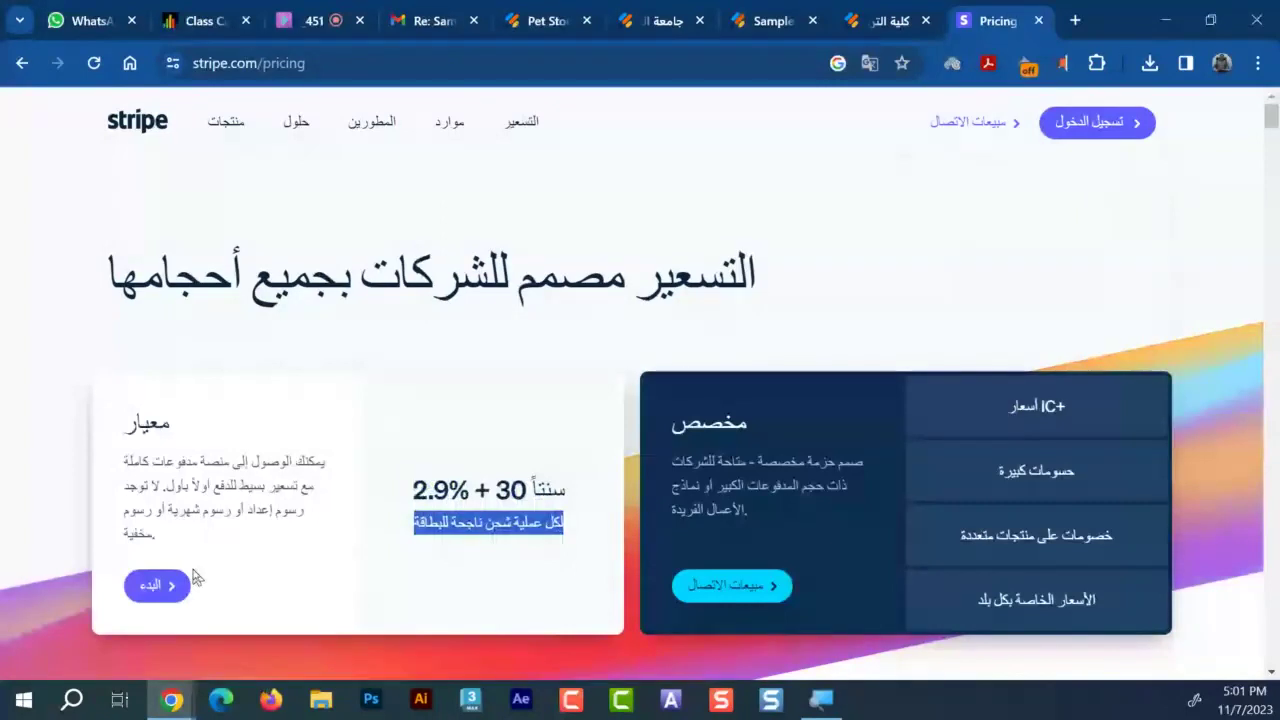
{"action": "triple_click", "coordinate": [1036, 470]}
{"action": "triple_click", "coordinate": [1030, 535]}
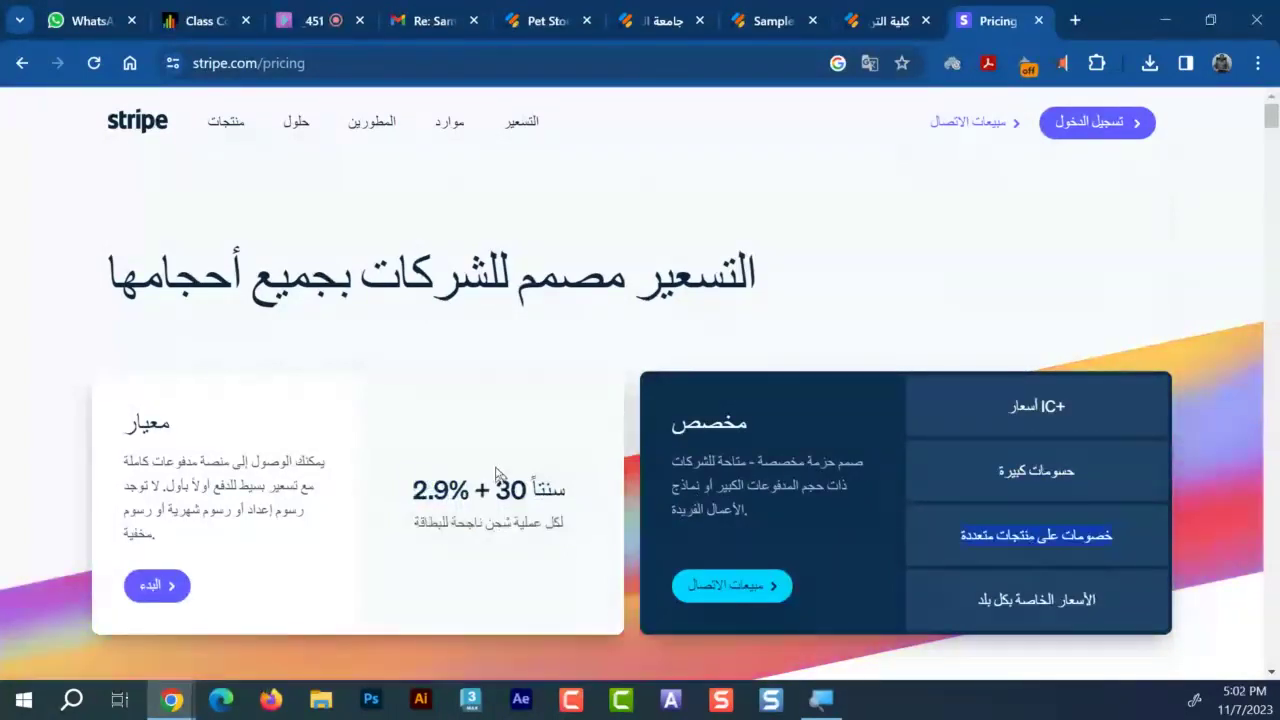
Highlight the percentage part of the Standard plan's fee and look through the included features below the plans
{"action": "scroll", "coordinate": [500, 470], "scroll_direction": "down", "scroll_amount": 2}
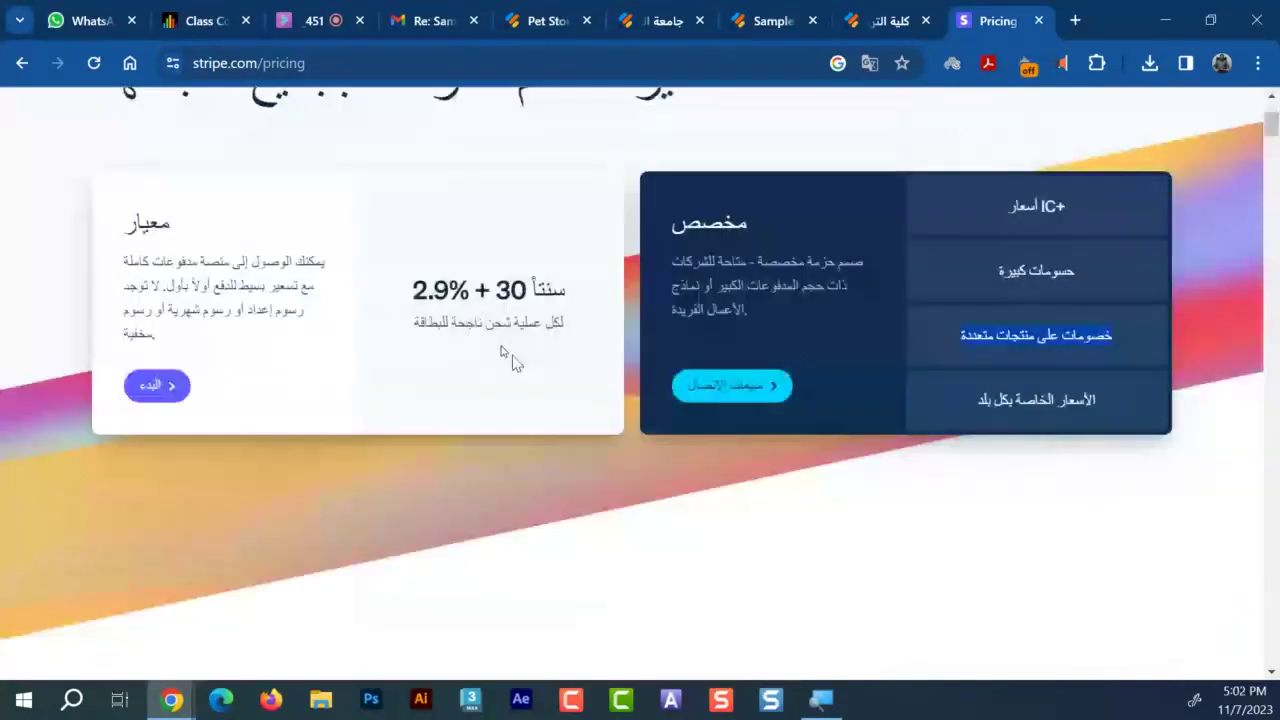
{"action": "left_click_drag", "start_coordinate": [470, 290], "coordinate": [412, 292]}
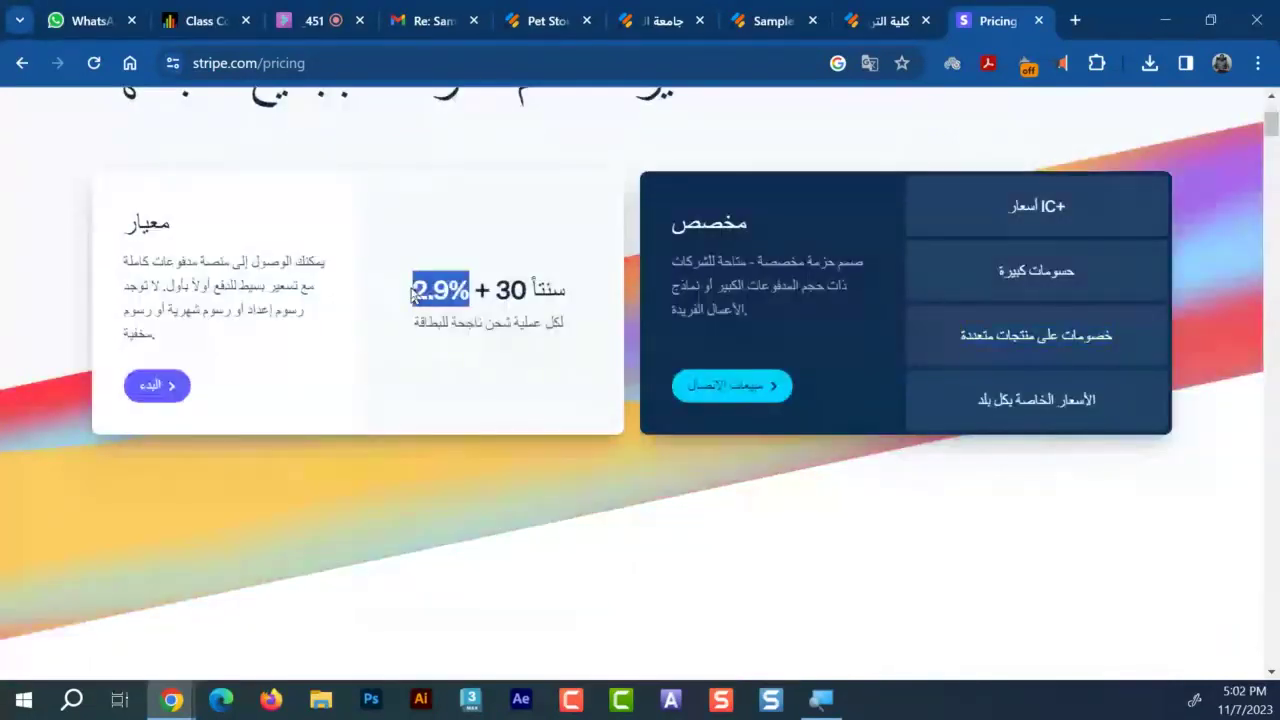
{"action": "triple_click", "coordinate": [437, 290]}
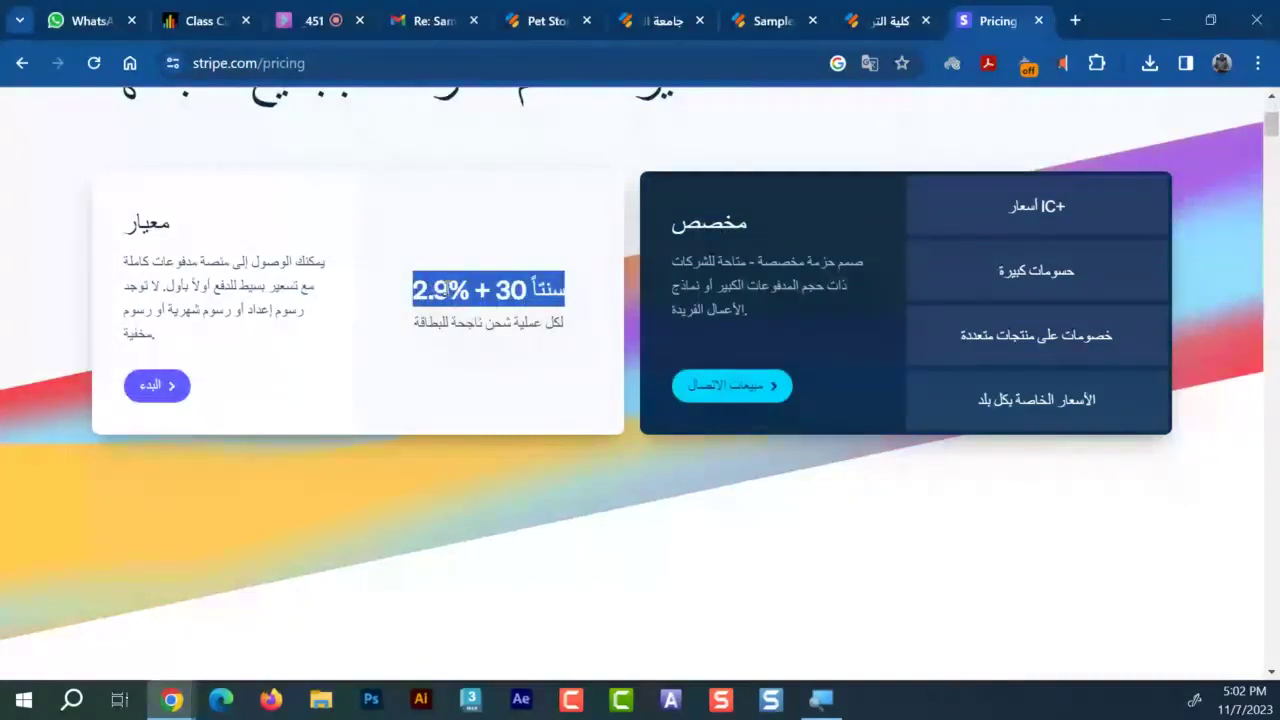
{"action": "left_click_drag", "start_coordinate": [468, 290], "coordinate": [419, 289]}
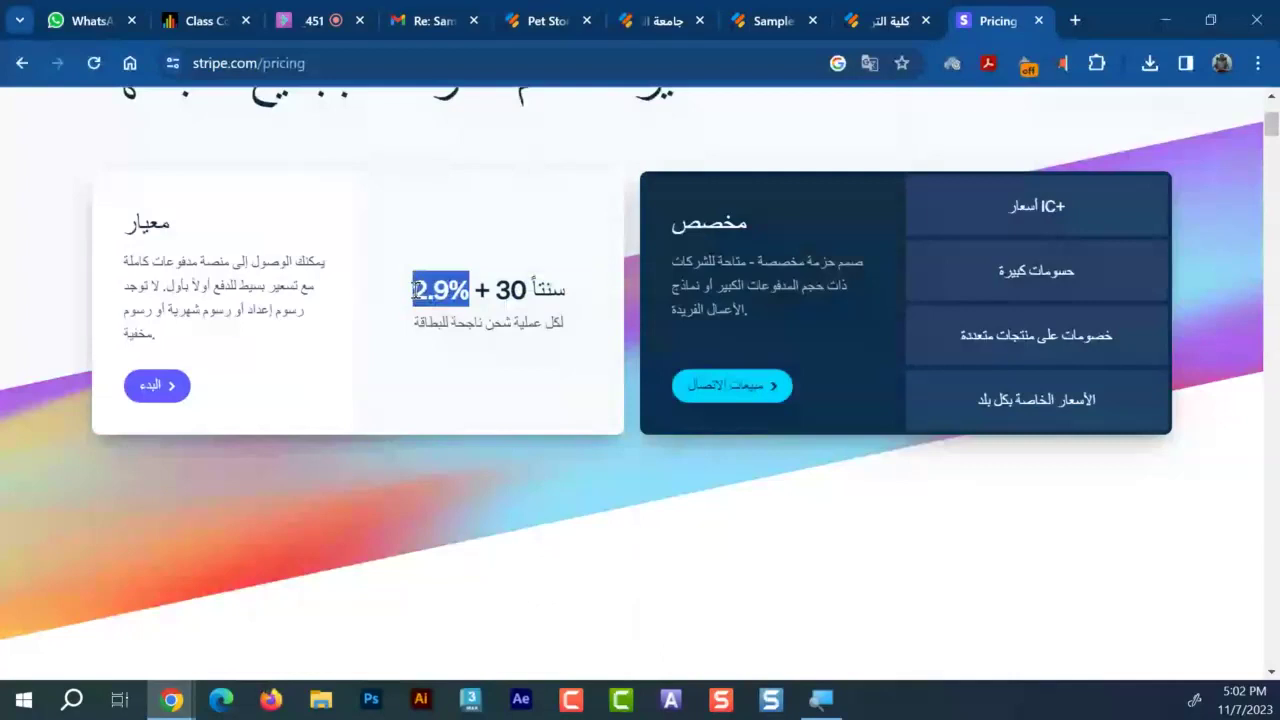
{"action": "left_click_drag", "start_coordinate": [474, 290], "coordinate": [416, 290]}
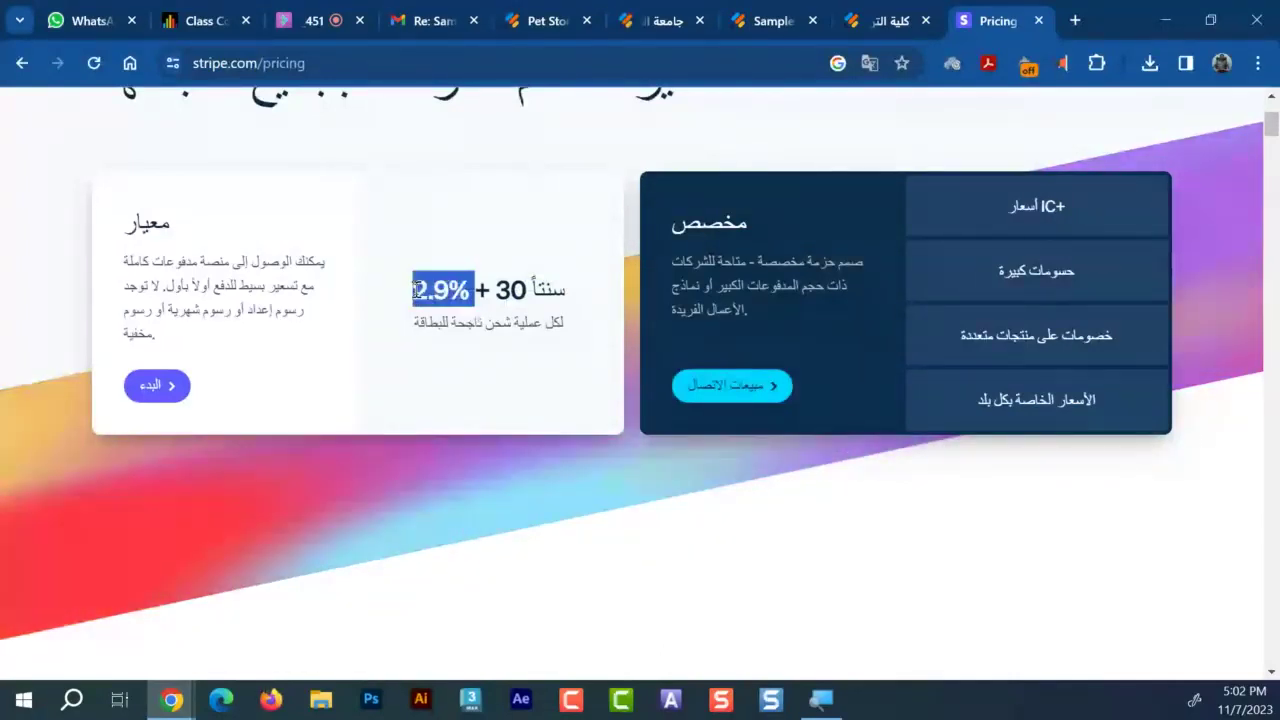
{"action": "left_click", "coordinate": [420, 296]}
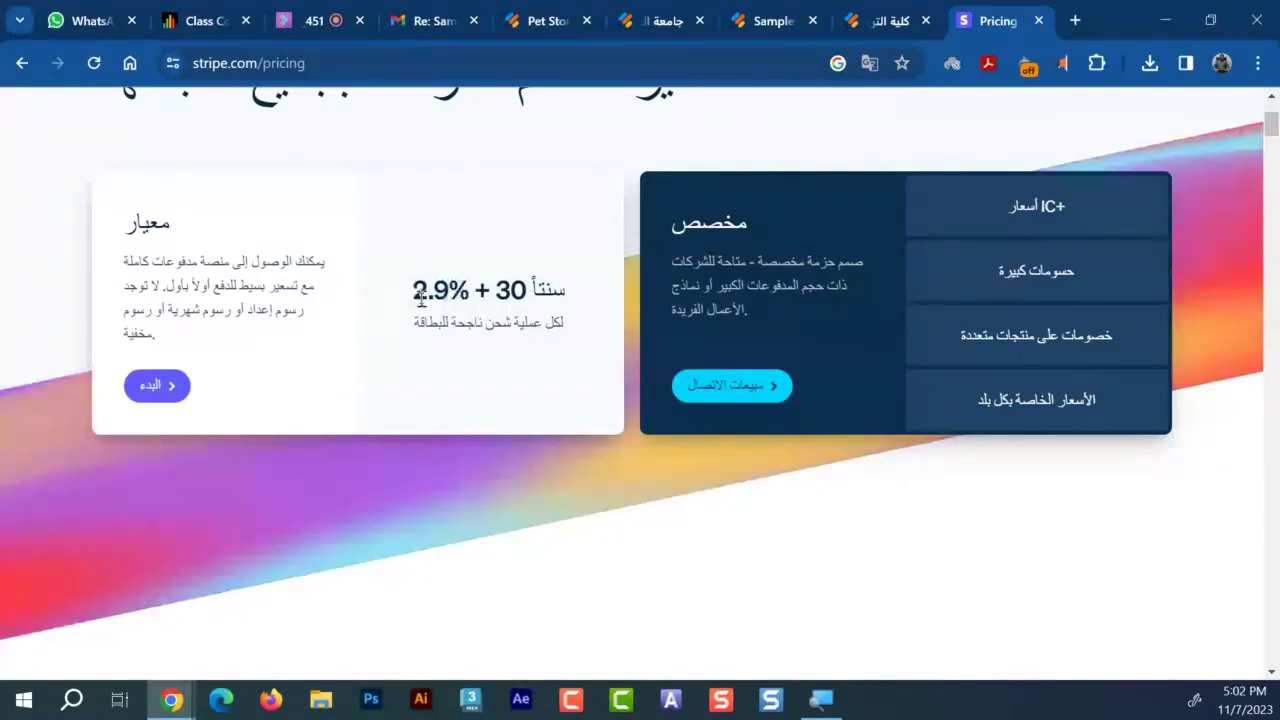
{"action": "left_click_drag", "start_coordinate": [414, 290], "coordinate": [470, 290]}
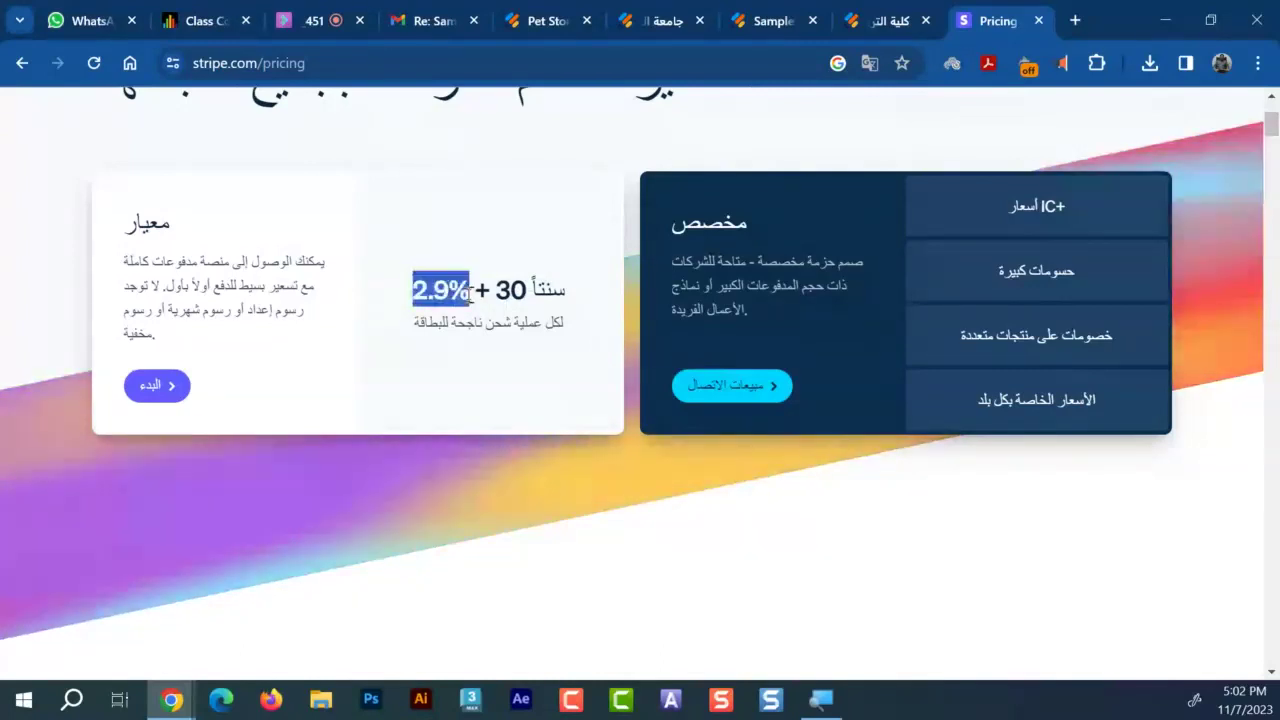
{"action": "left_click", "coordinate": [410, 296]}
{"action": "left_click_drag", "start_coordinate": [410, 296], "coordinate": [464, 300]}
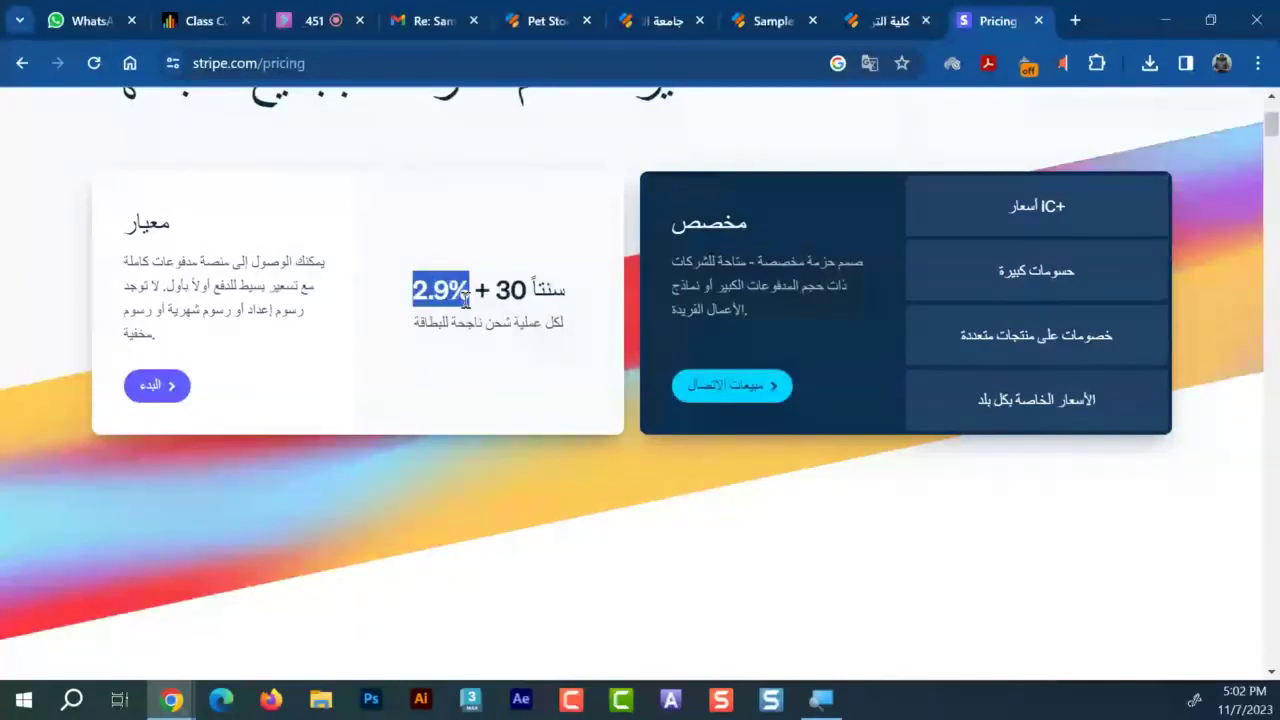
{"action": "scroll", "coordinate": [526, 506], "scroll_direction": "down", "scroll_amount": 4}
{"action": "scroll", "coordinate": [526, 506], "scroll_direction": "down", "scroll_amount": 3}
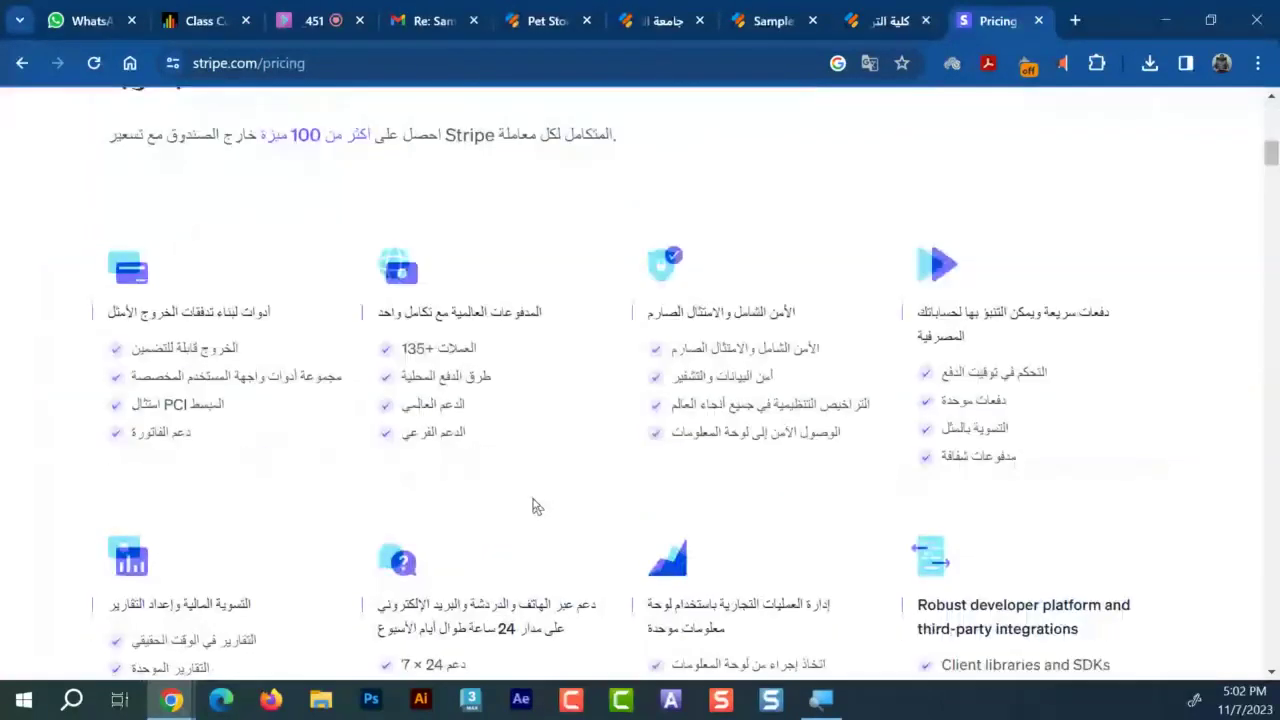
{"action": "scroll", "coordinate": [533, 507], "scroll_direction": "down", "scroll_amount": 5}
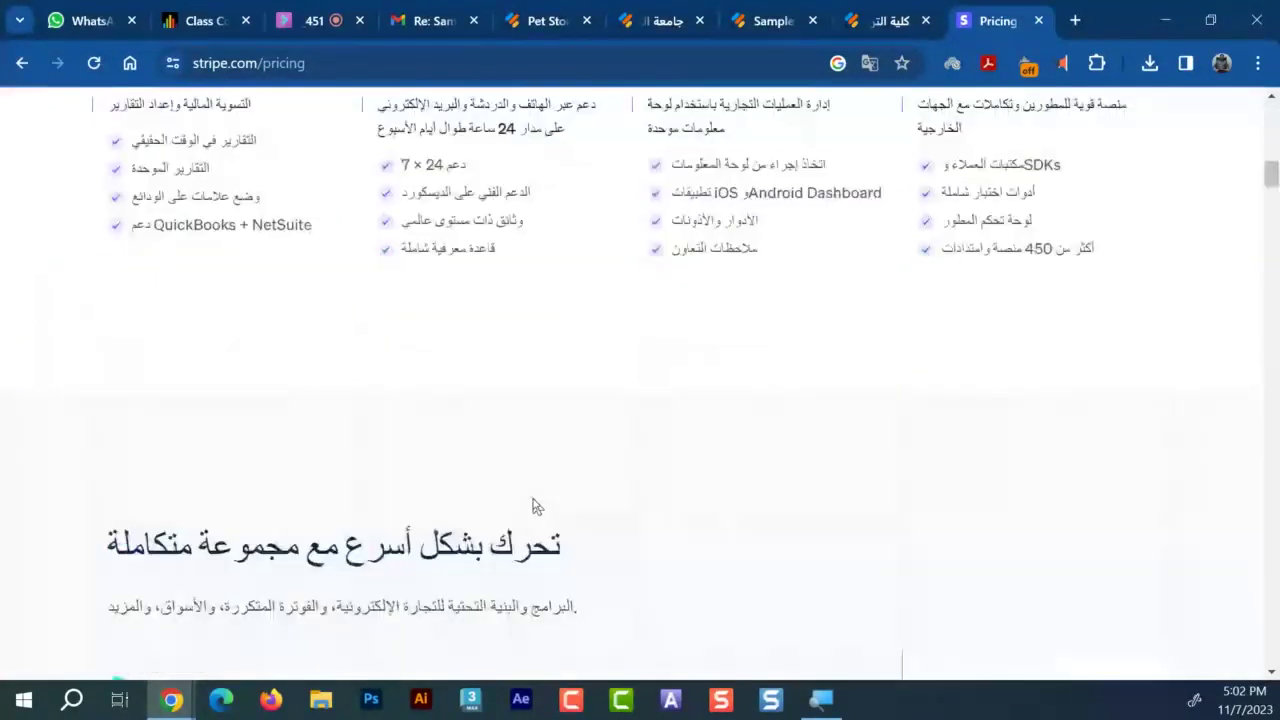
{"action": "scroll", "coordinate": [533, 507], "scroll_direction": "up", "scroll_amount": 4}
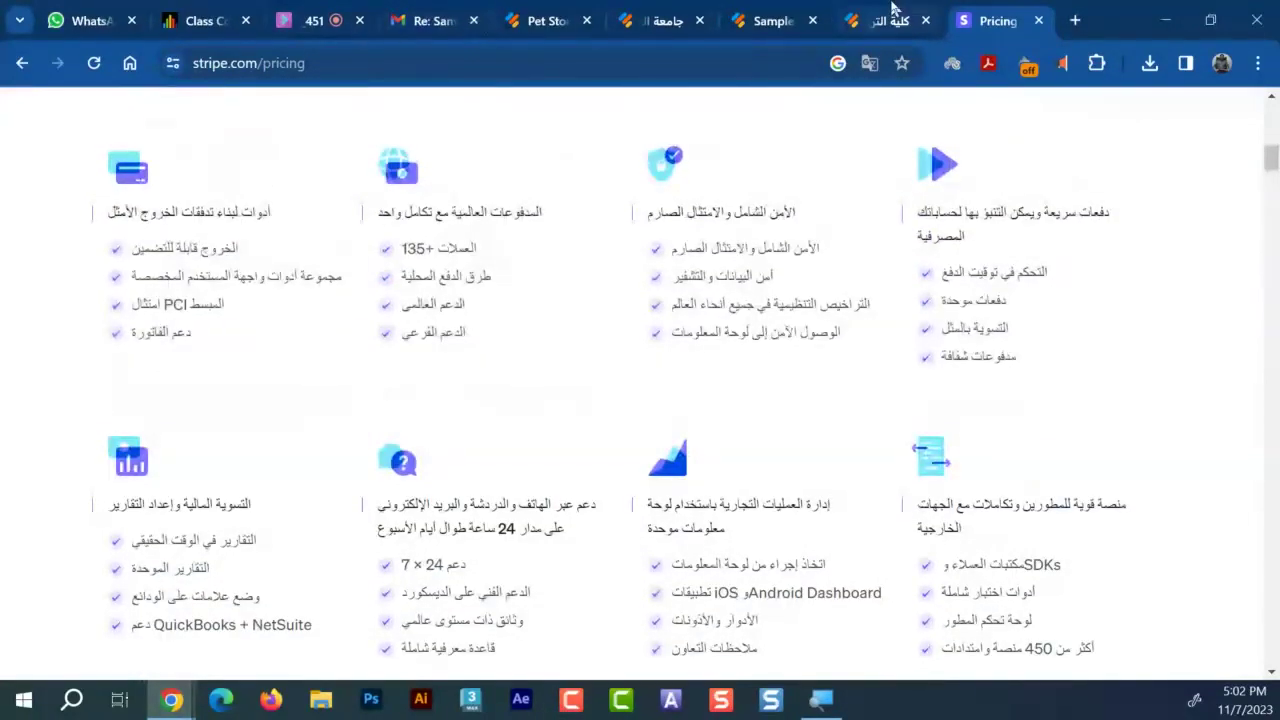
Close the Sample tab and the كلية التربية app's builder tab, and bring up the جامعة القصيم app
{"action": "left_click", "coordinate": [776, 16]}
{"action": "left_click", "coordinate": [668, 16]}
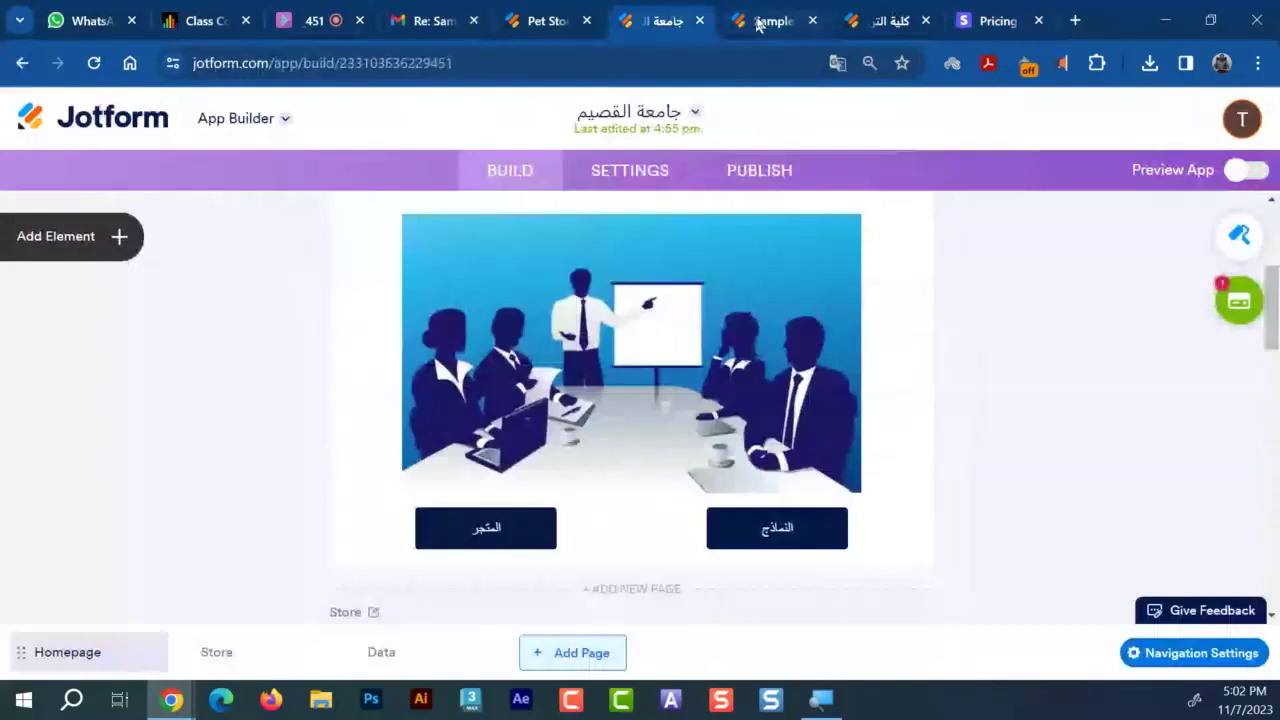
{"action": "left_click", "coordinate": [770, 21]}
{"action": "left_click", "coordinate": [811, 21]}
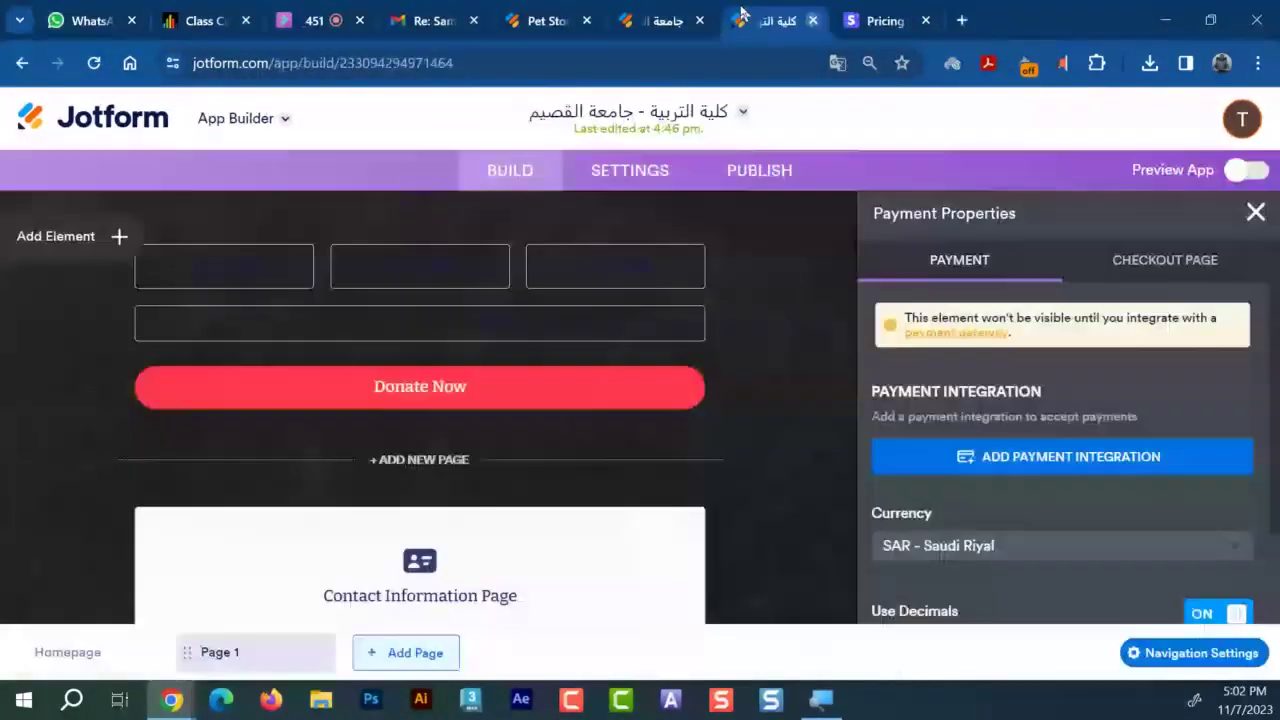
{"action": "middle_click", "coordinate": [741, 14]}
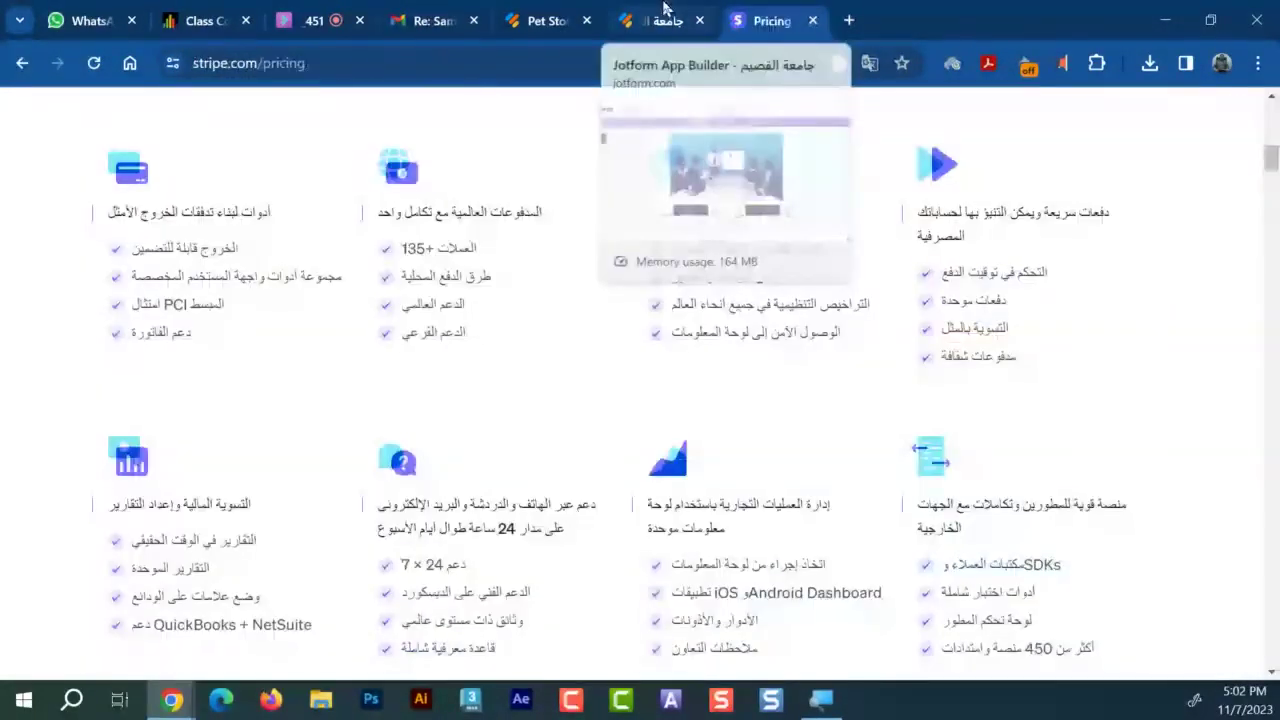
{"action": "left_click", "coordinate": [663, 10]}
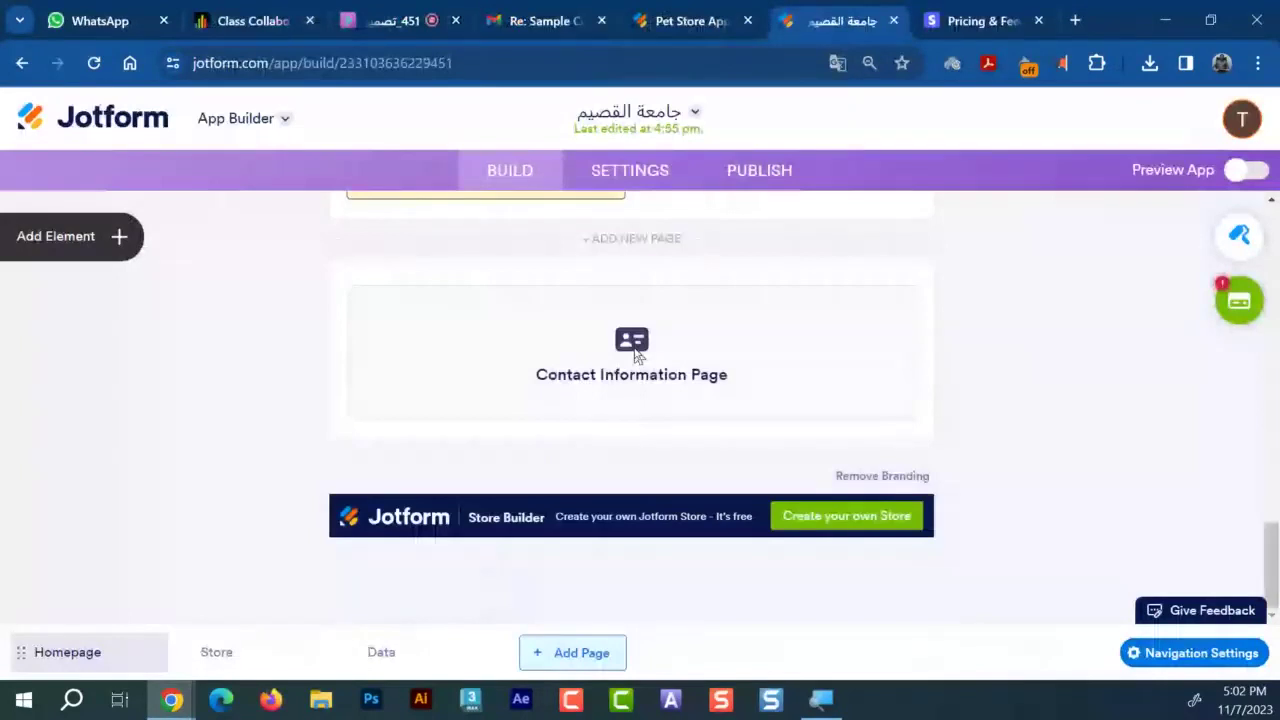
Return to the Pet Store App and look over its product, About Us and Pet Supplies pages in the builder
{"action": "left_click", "coordinate": [690, 20]}
{"action": "scroll", "coordinate": [558, 456], "scroll_direction": "up", "scroll_amount": 2}
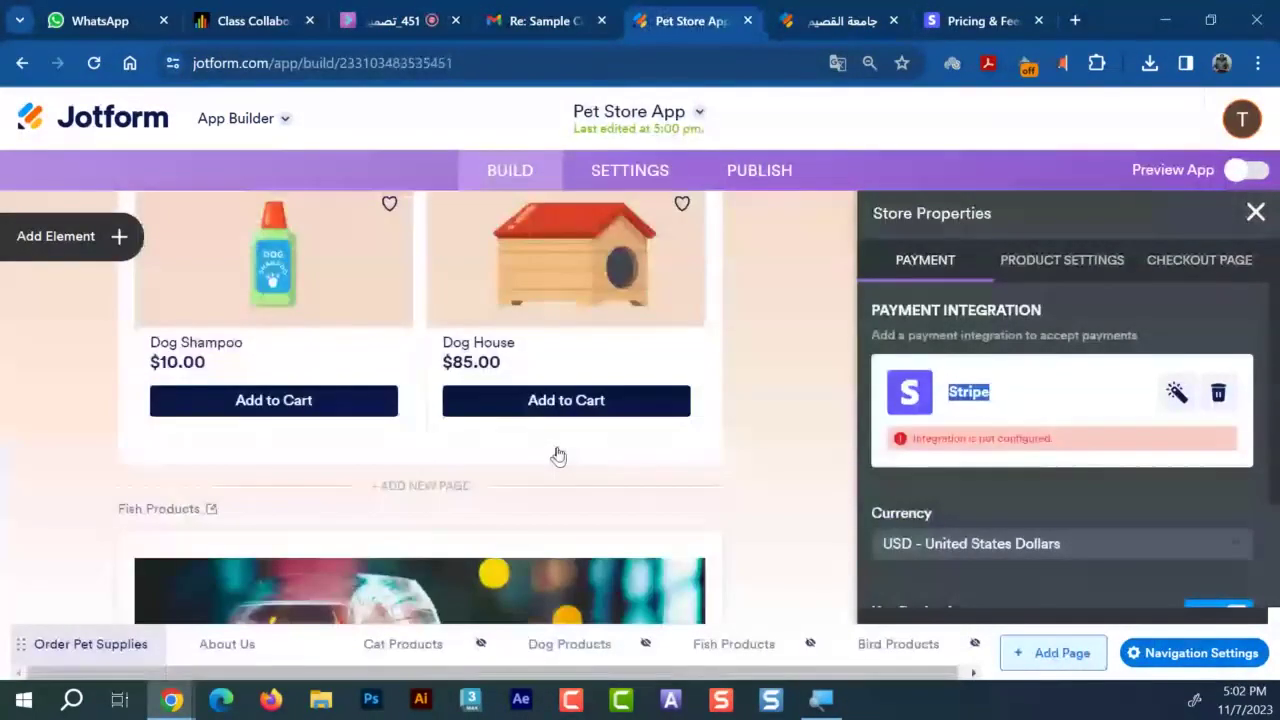
{"action": "scroll", "coordinate": [558, 456], "scroll_direction": "down", "scroll_amount": 5}
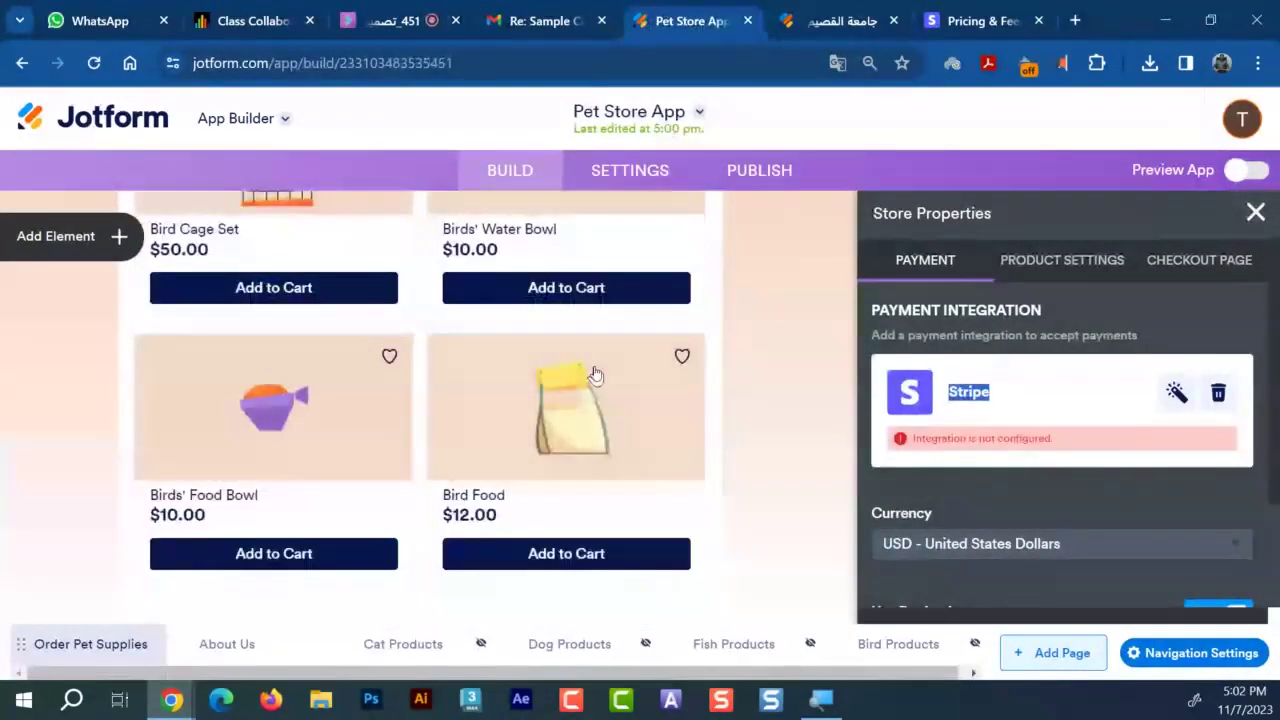
{"action": "scroll", "coordinate": [594, 374], "scroll_direction": "up", "scroll_amount": 2}
{"action": "scroll", "coordinate": [518, 203], "scroll_direction": "up", "scroll_amount": 3}
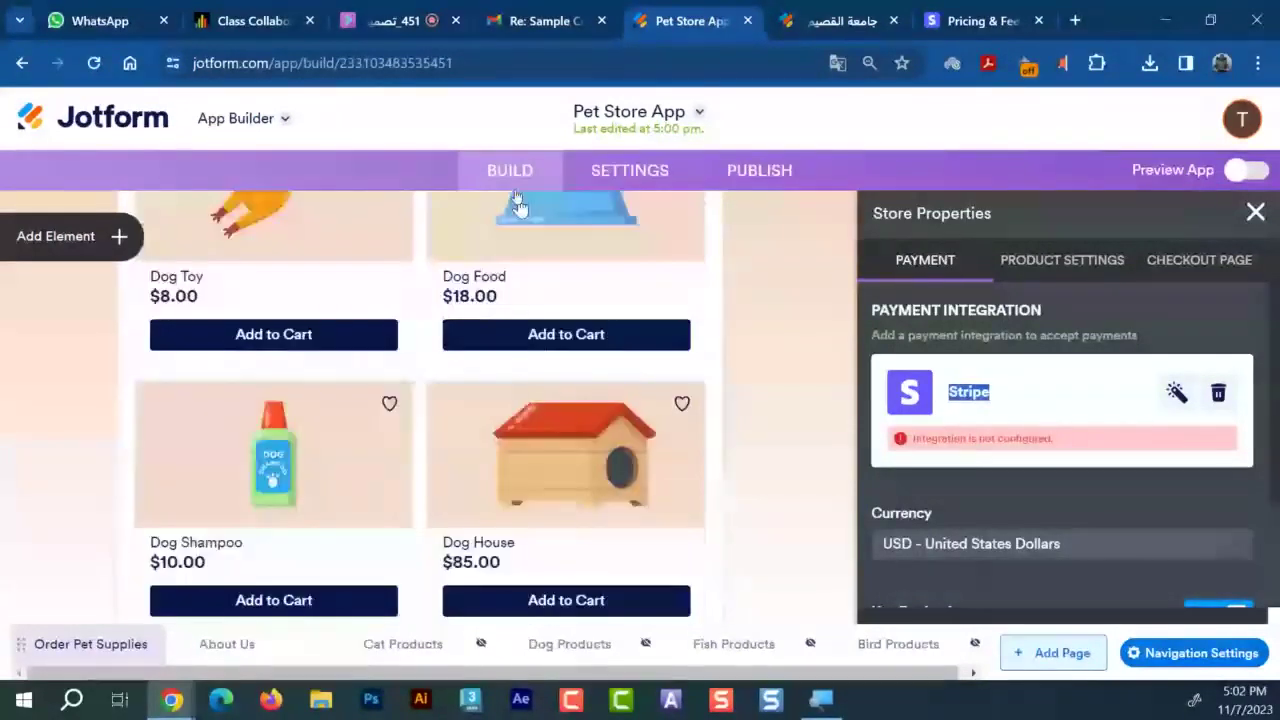
{"action": "scroll", "coordinate": [557, 343], "scroll_direction": "up", "scroll_amount": 2}
{"action": "scroll", "coordinate": [557, 343], "scroll_direction": "up", "scroll_amount": 5}
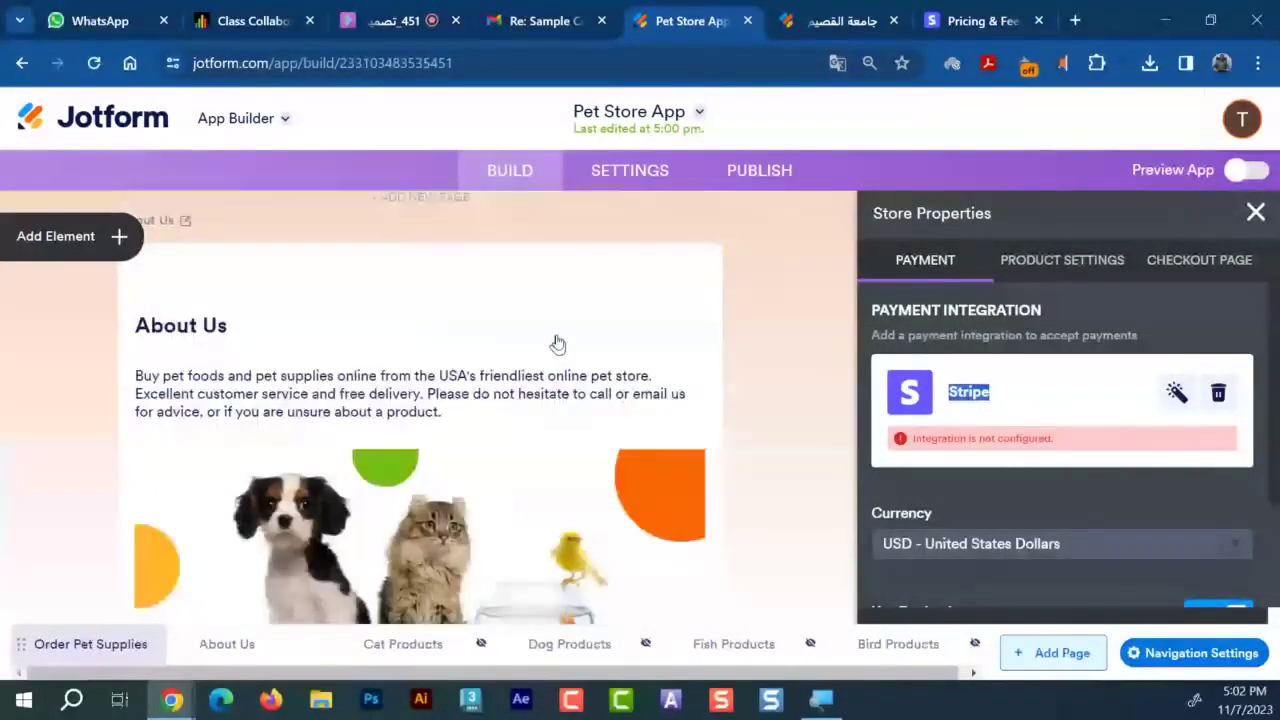
{"action": "scroll", "coordinate": [557, 343], "scroll_direction": "down", "scroll_amount": 10}
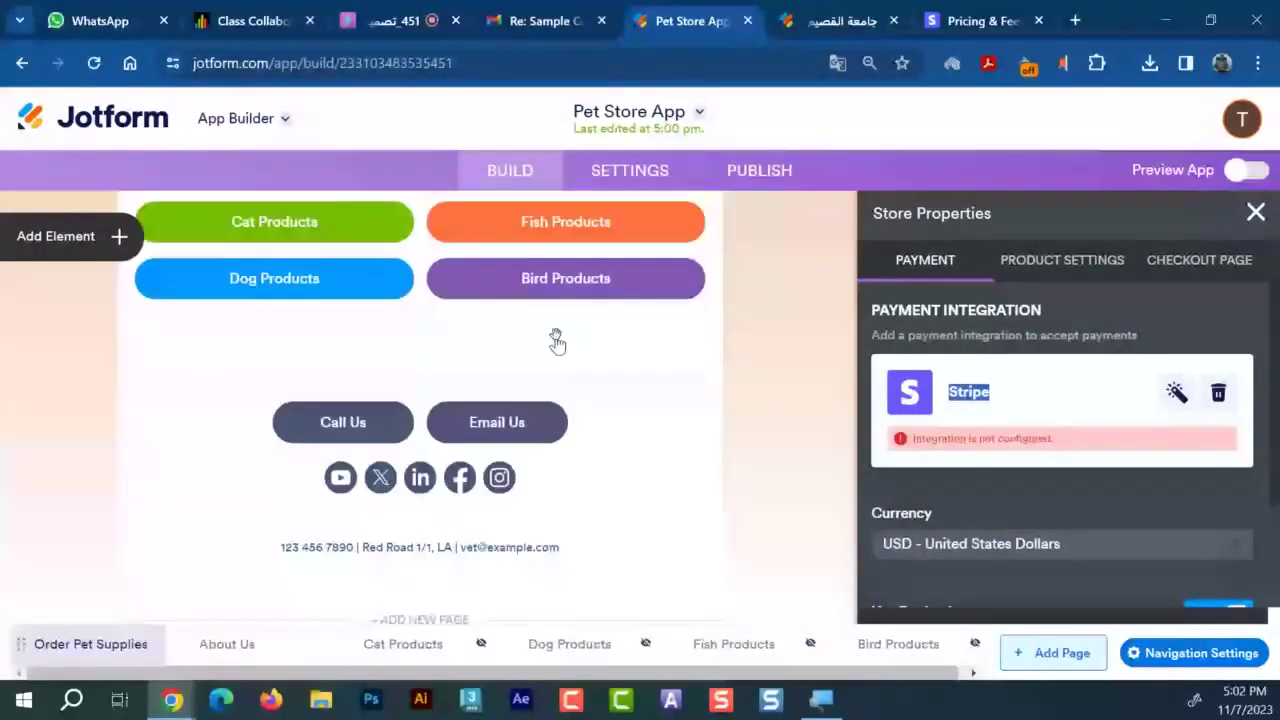
{"action": "scroll", "coordinate": [557, 337], "scroll_direction": "up", "scroll_amount": 9}
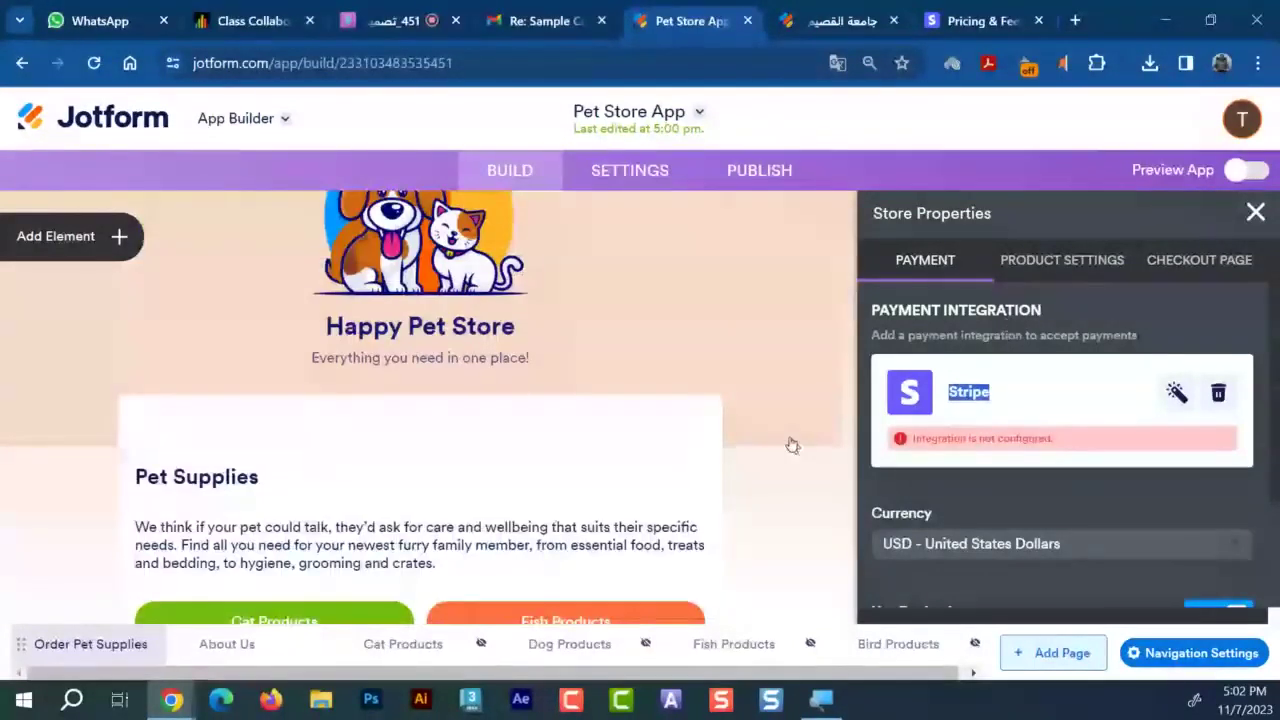
Preview the Pet Store App in the phone view and open its menu to examine the page links
{"action": "left_click", "coordinate": [1250, 171]}
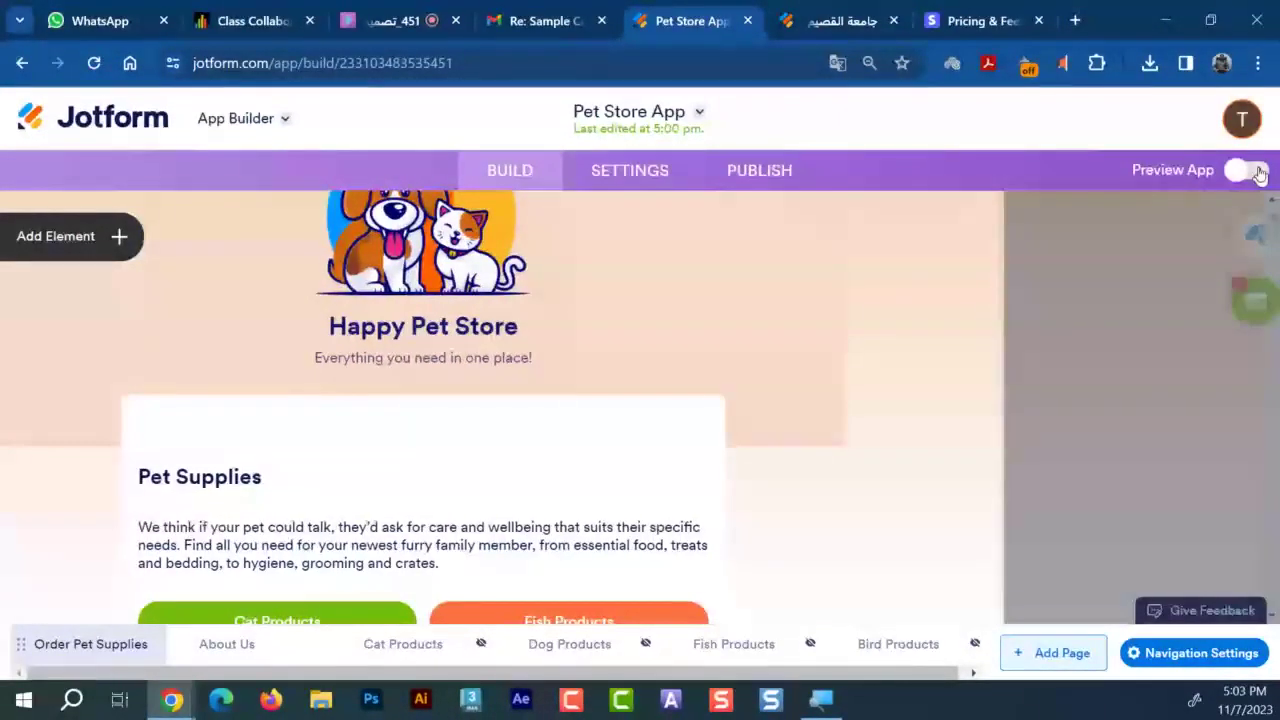
{"action": "left_click", "coordinate": [1250, 171]}
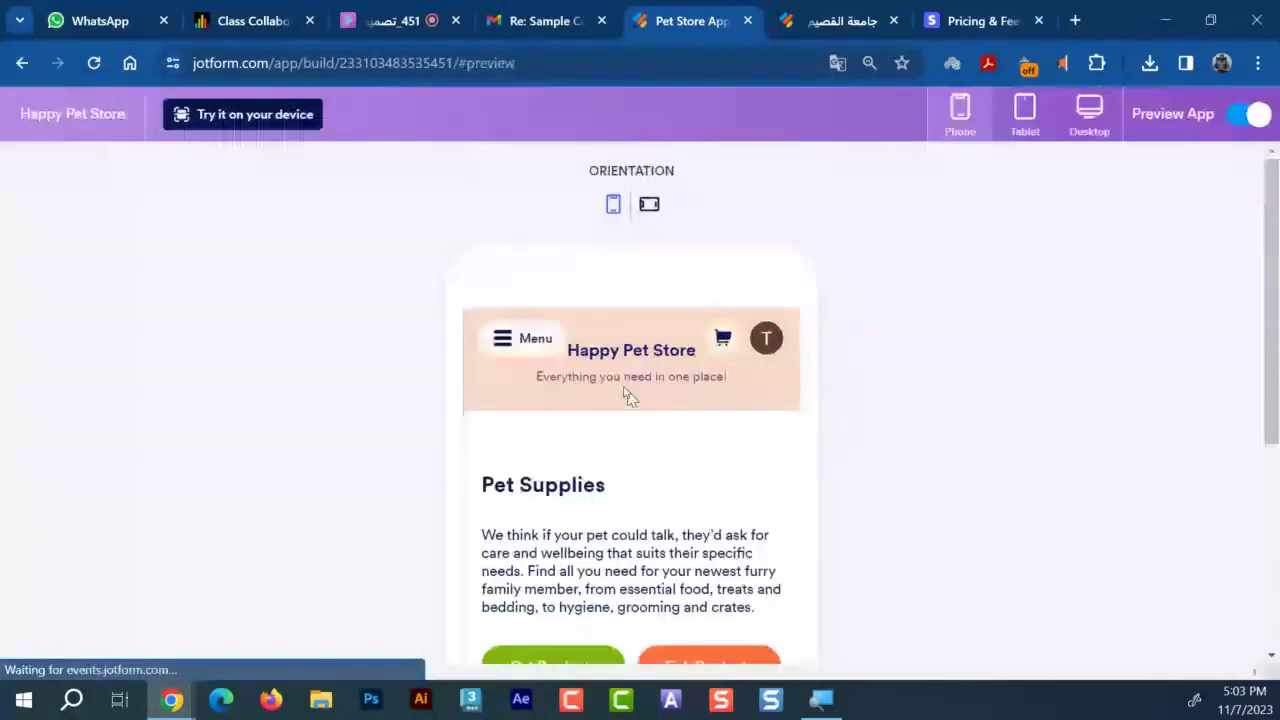
{"action": "left_click", "coordinate": [512, 340]}
{"action": "scroll", "coordinate": [686, 412], "scroll_direction": "down", "scroll_amount": 2}
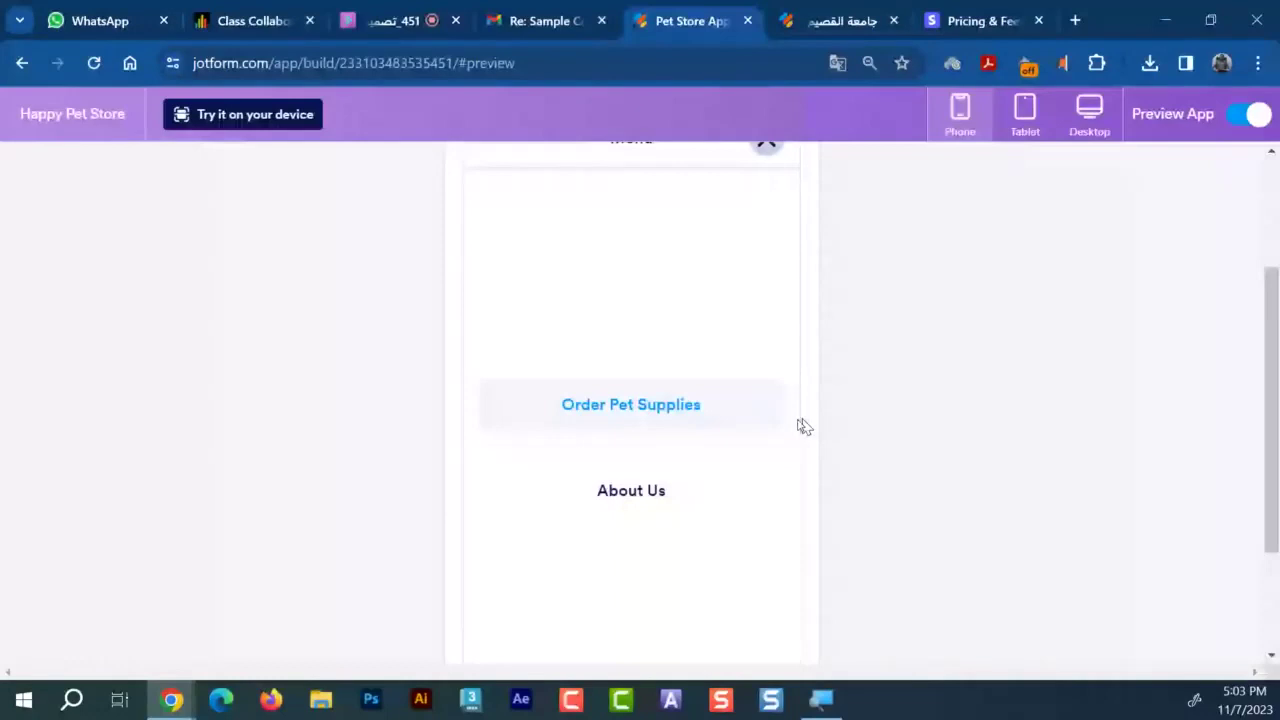
{"action": "scroll", "coordinate": [805, 427], "scroll_direction": "up", "scroll_amount": 2}
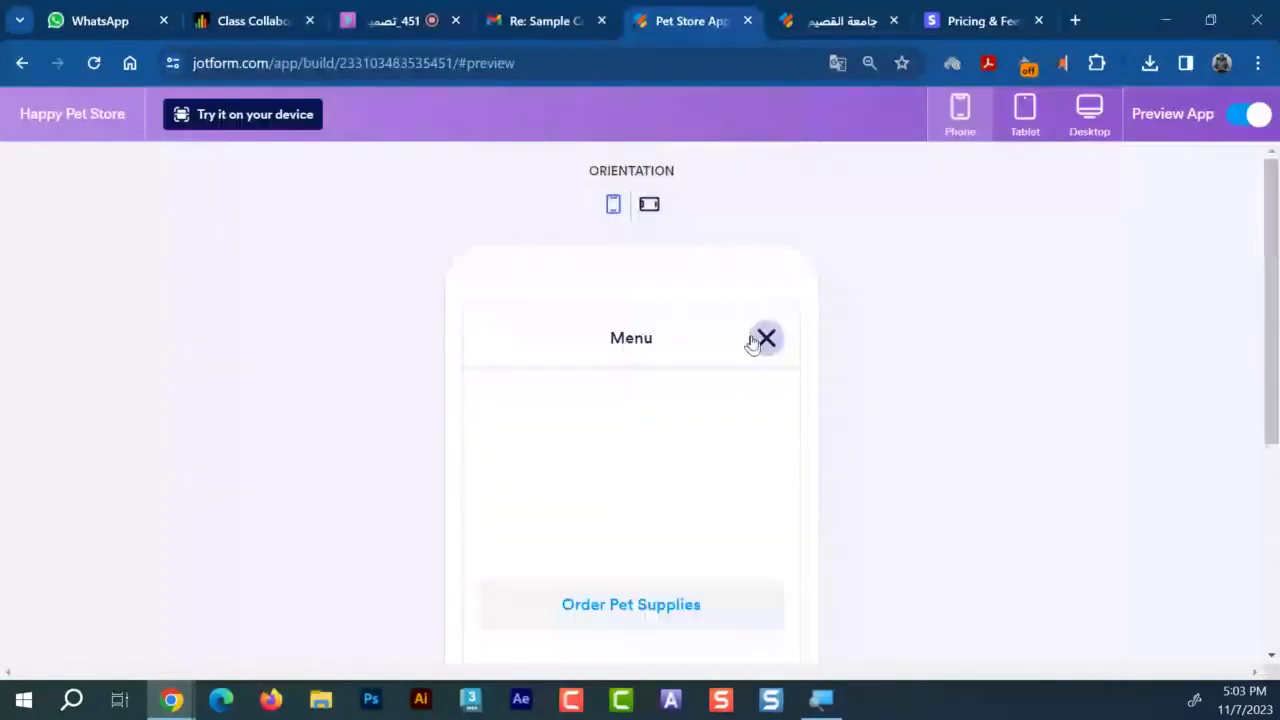
Close the preview's menu and look over the Pet Supplies page from its header to the category and contact buttons
{"action": "left_click", "coordinate": [762, 340]}
{"action": "scroll", "coordinate": [612, 445], "scroll_direction": "down", "scroll_amount": 4}
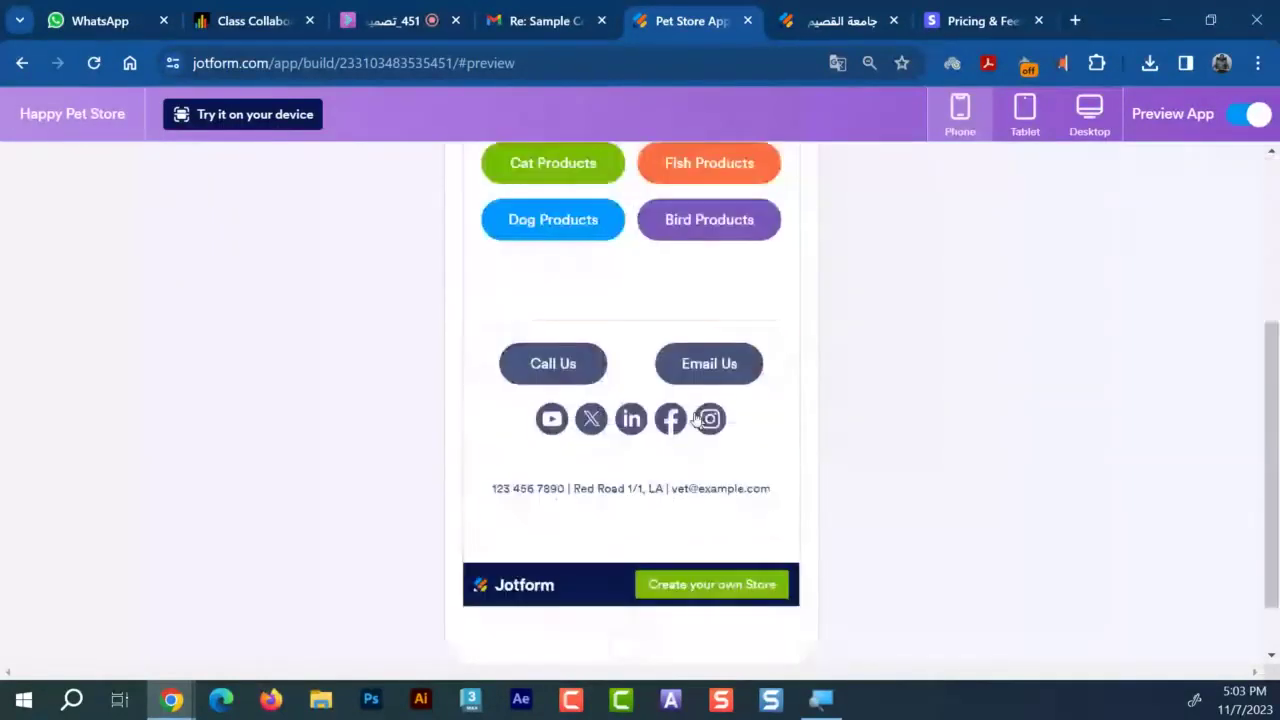
{"action": "scroll", "coordinate": [553, 368], "scroll_direction": "up", "scroll_amount": 2}
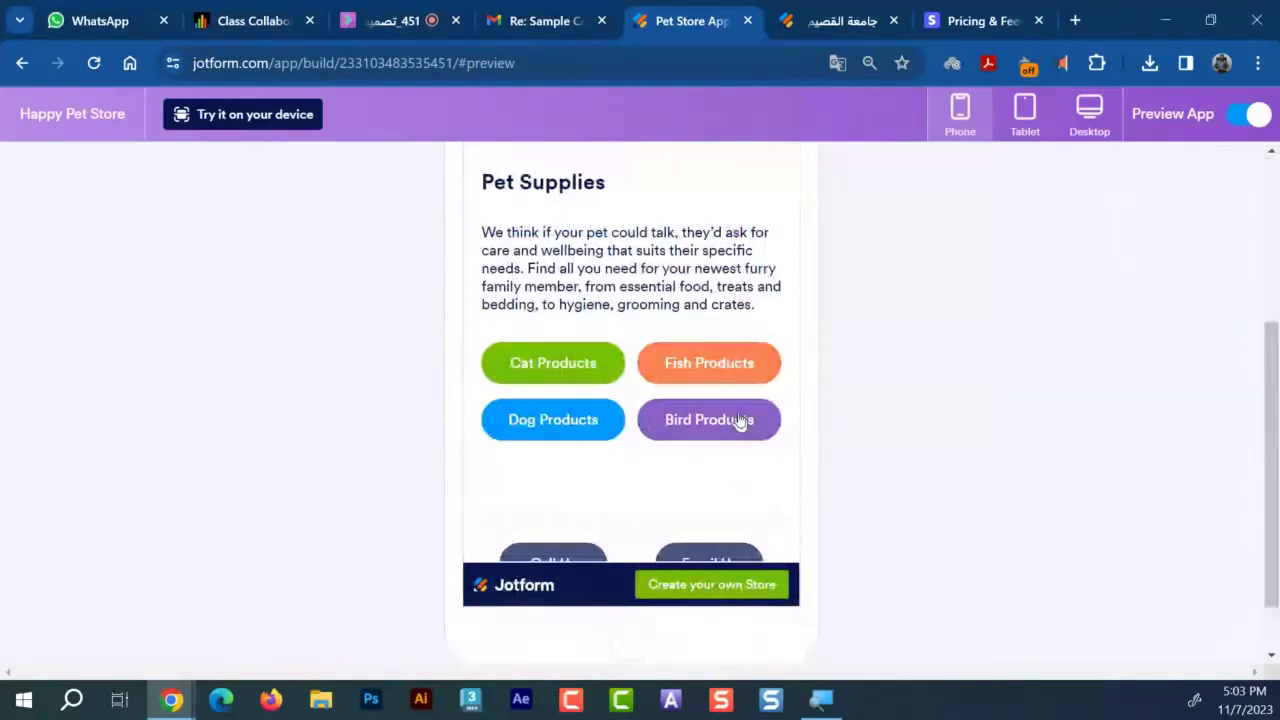
{"action": "scroll", "coordinate": [563, 340], "scroll_direction": "up", "scroll_amount": 1}
{"action": "scroll", "coordinate": [563, 340], "scroll_direction": "up", "scroll_amount": 2}
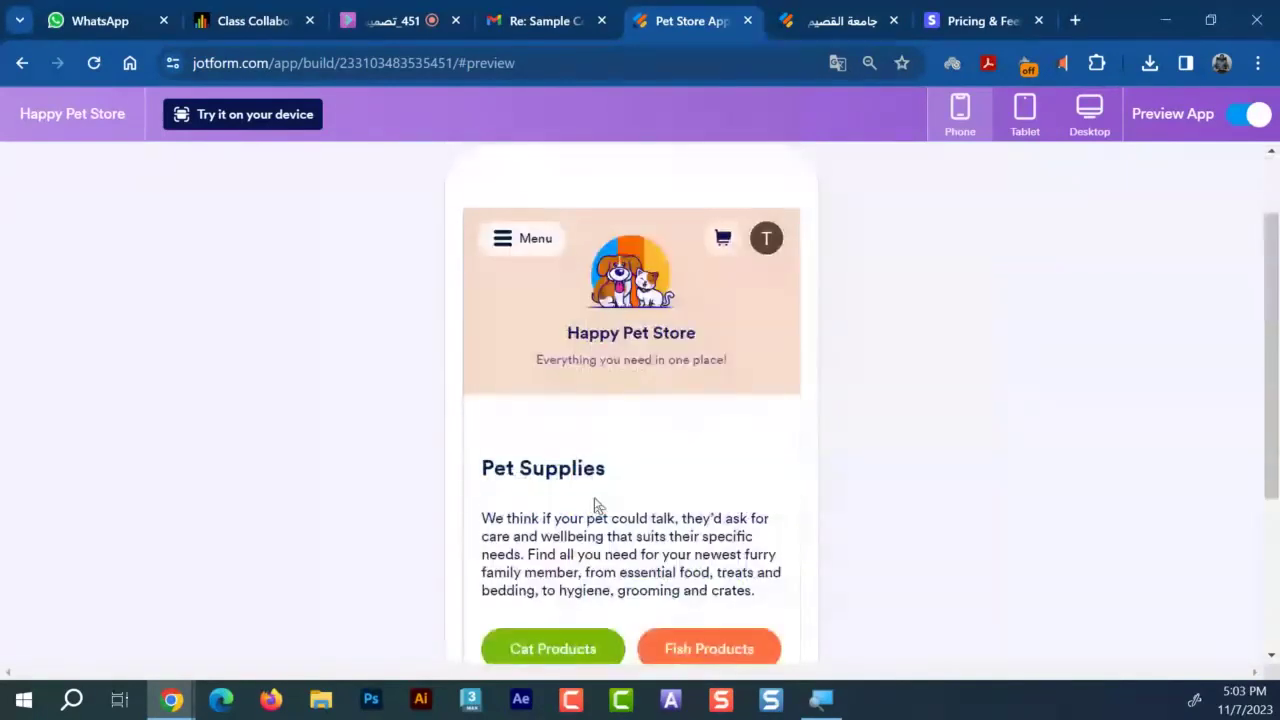
{"action": "scroll", "coordinate": [594, 505], "scroll_direction": "down", "scroll_amount": 2}
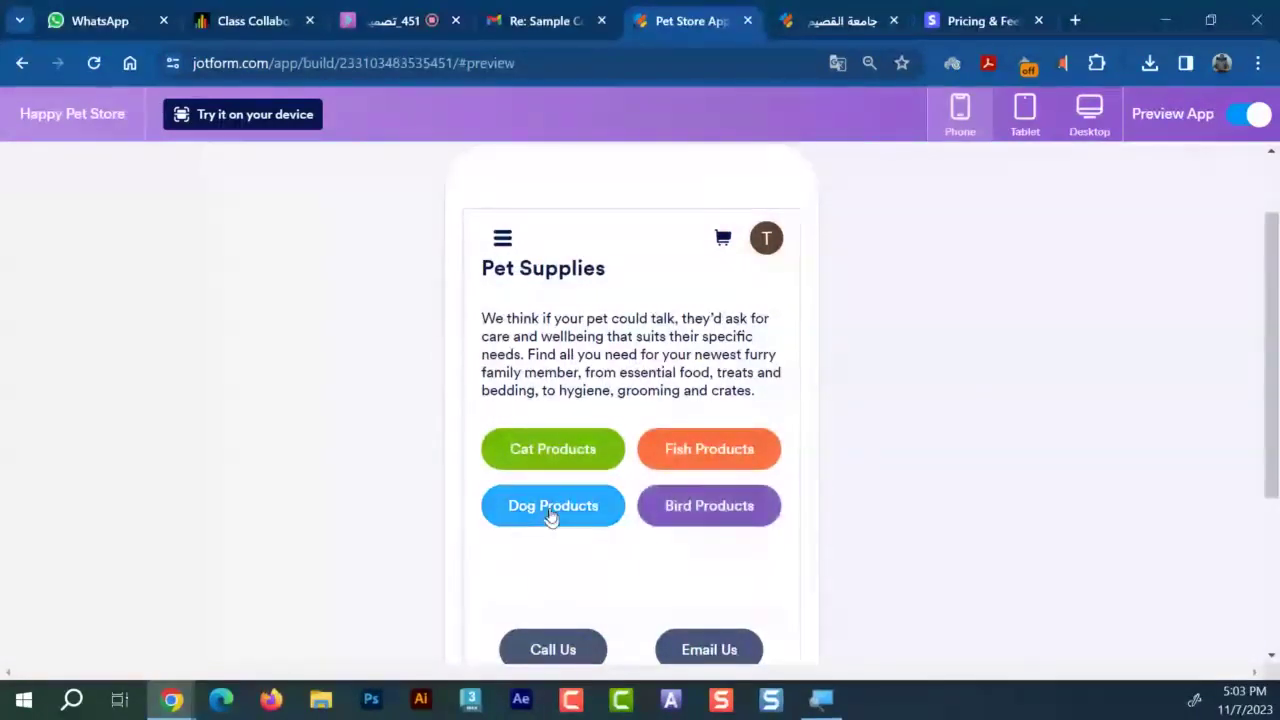
{"action": "scroll", "coordinate": [580, 410], "scroll_direction": "down", "scroll_amount": 1}
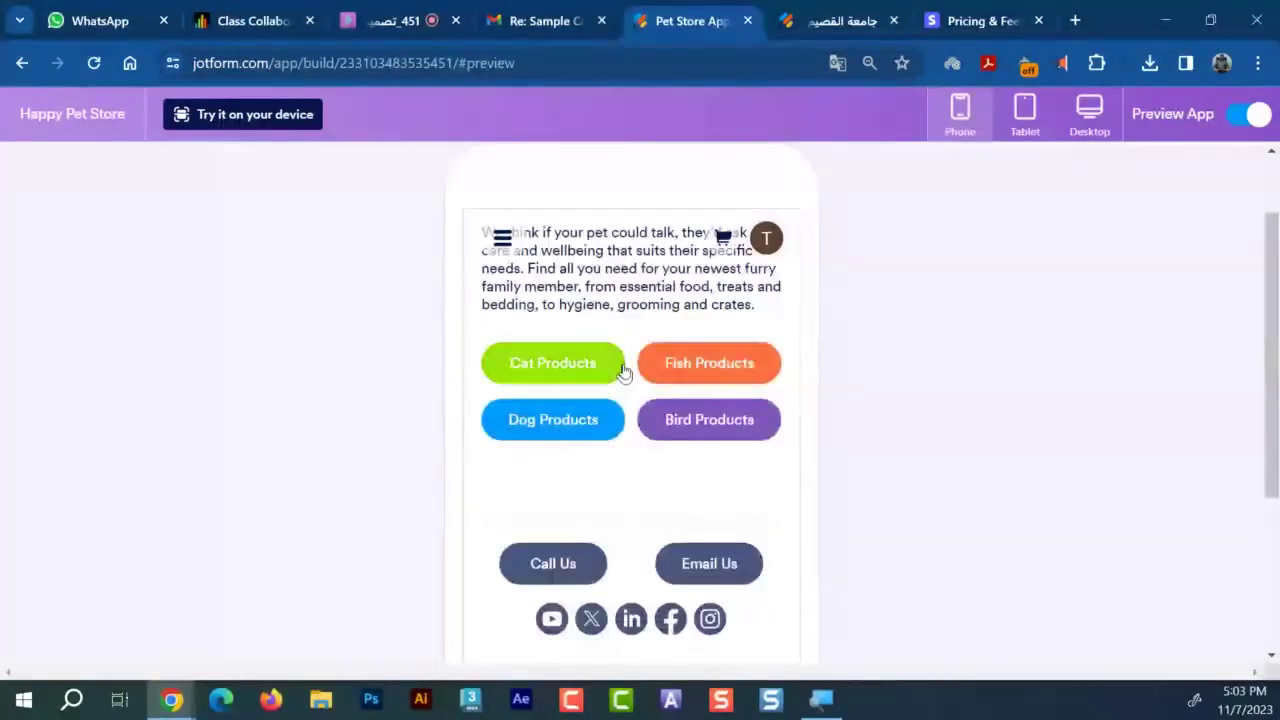
Open the Fish Products page in the phone preview and look through its product listings
{"action": "left_click", "coordinate": [703, 375]}
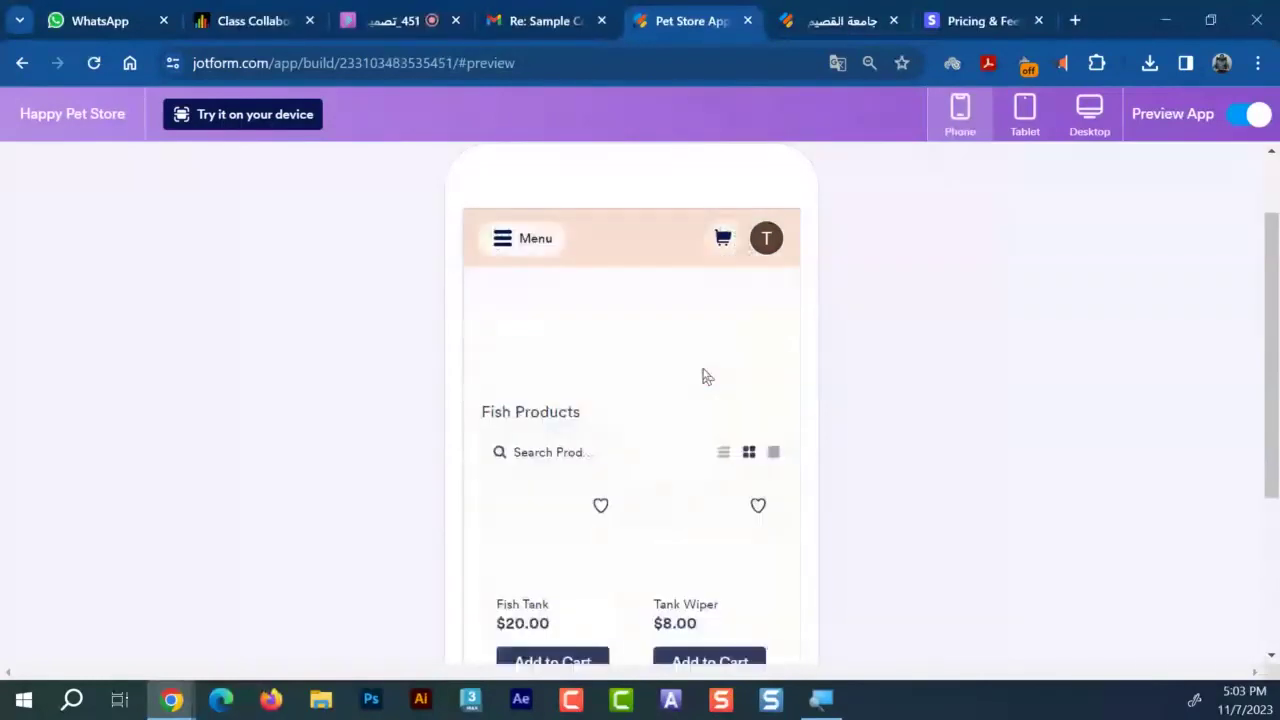
{"action": "scroll", "coordinate": [609, 375], "scroll_direction": "down", "scroll_amount": 2}
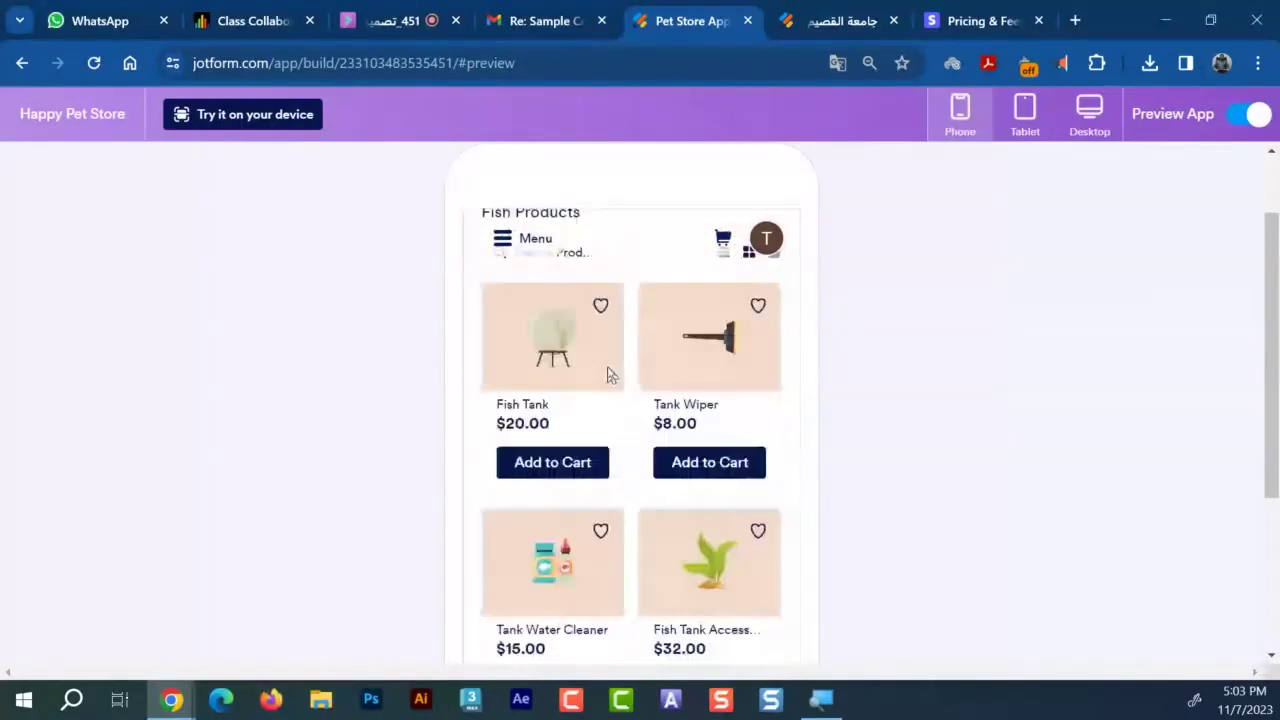
{"action": "scroll", "coordinate": [537, 484], "scroll_direction": "up", "scroll_amount": 2}
Return to the Order Pet Supplies page via the app's page links and examine its four product categories and contact links
{"action": "left_click", "coordinate": [530, 242]}
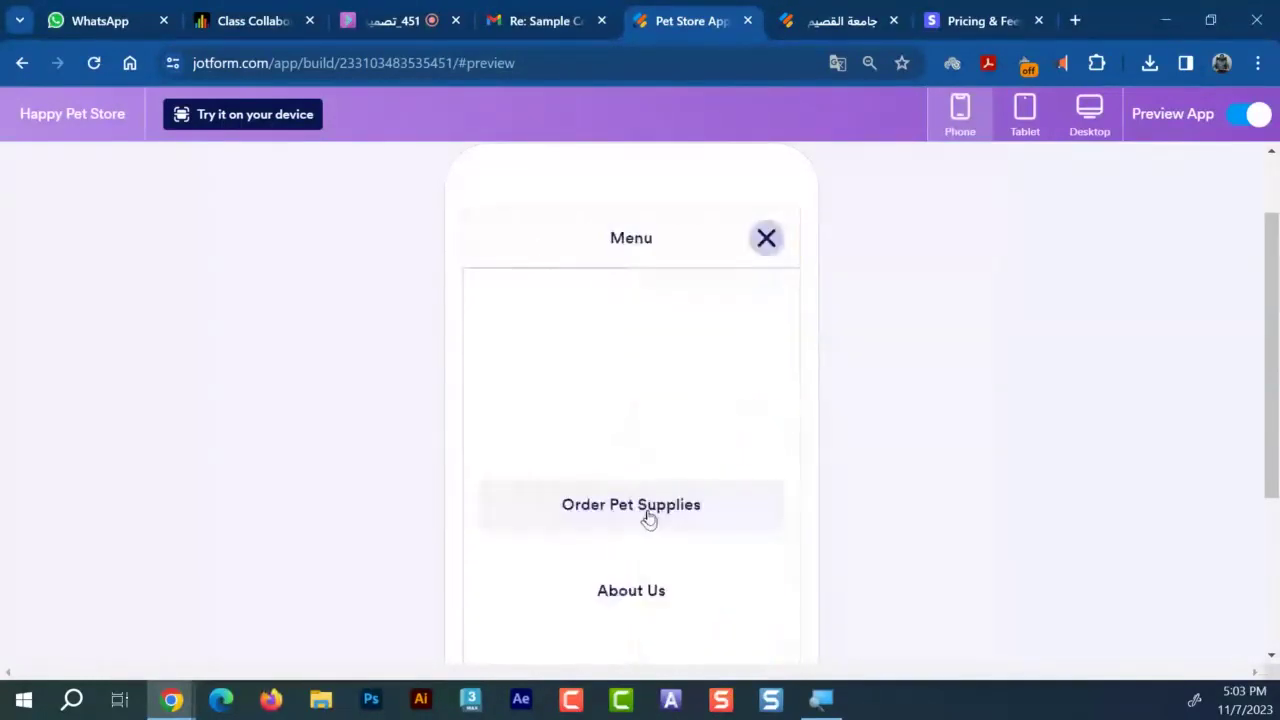
{"action": "left_click", "coordinate": [648, 515]}
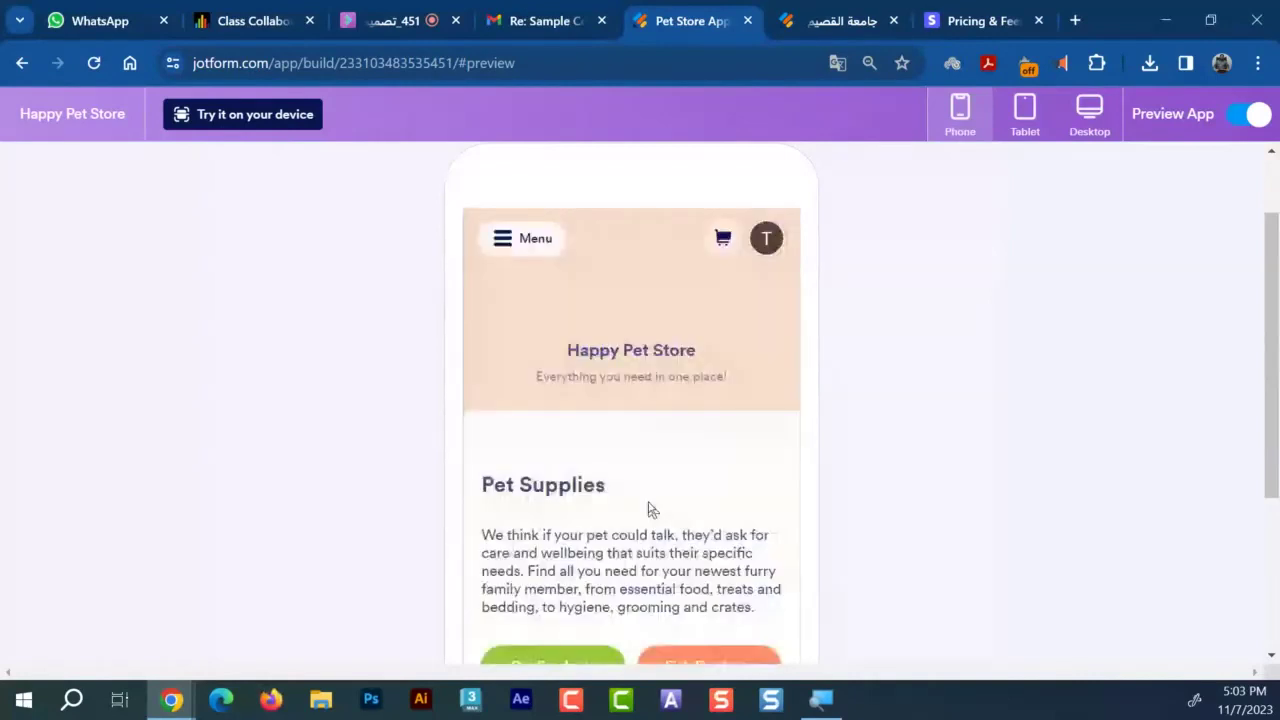
{"action": "scroll", "coordinate": [648, 510], "scroll_direction": "down", "scroll_amount": 2}
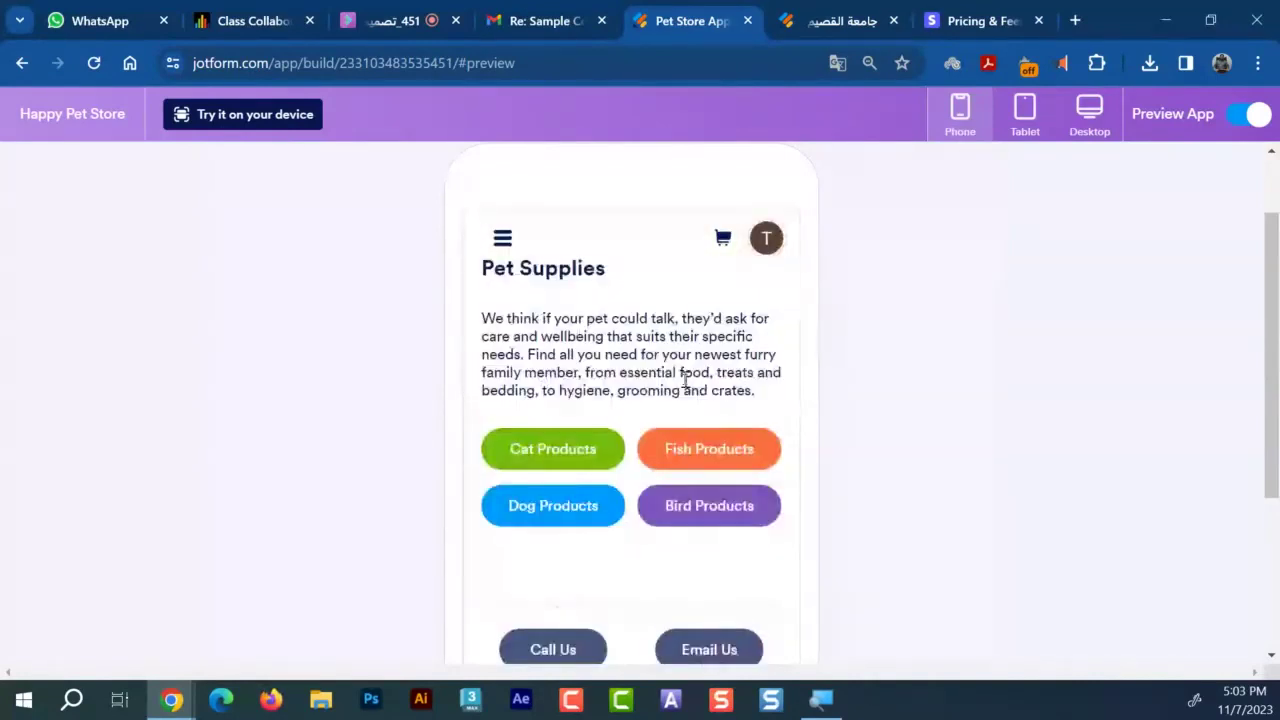
{"action": "scroll", "coordinate": [660, 440], "scroll_direction": "up", "scroll_amount": 2}
{"action": "scroll", "coordinate": [660, 460], "scroll_direction": "down", "scroll_amount": 2}
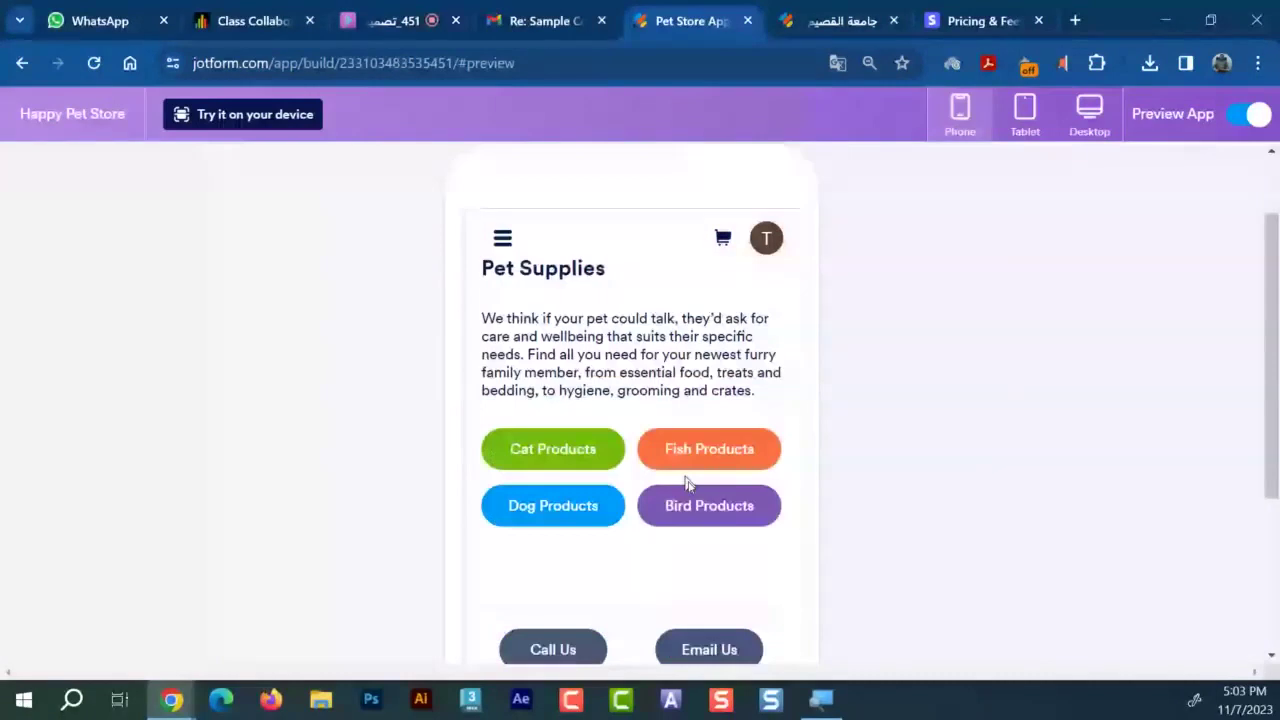
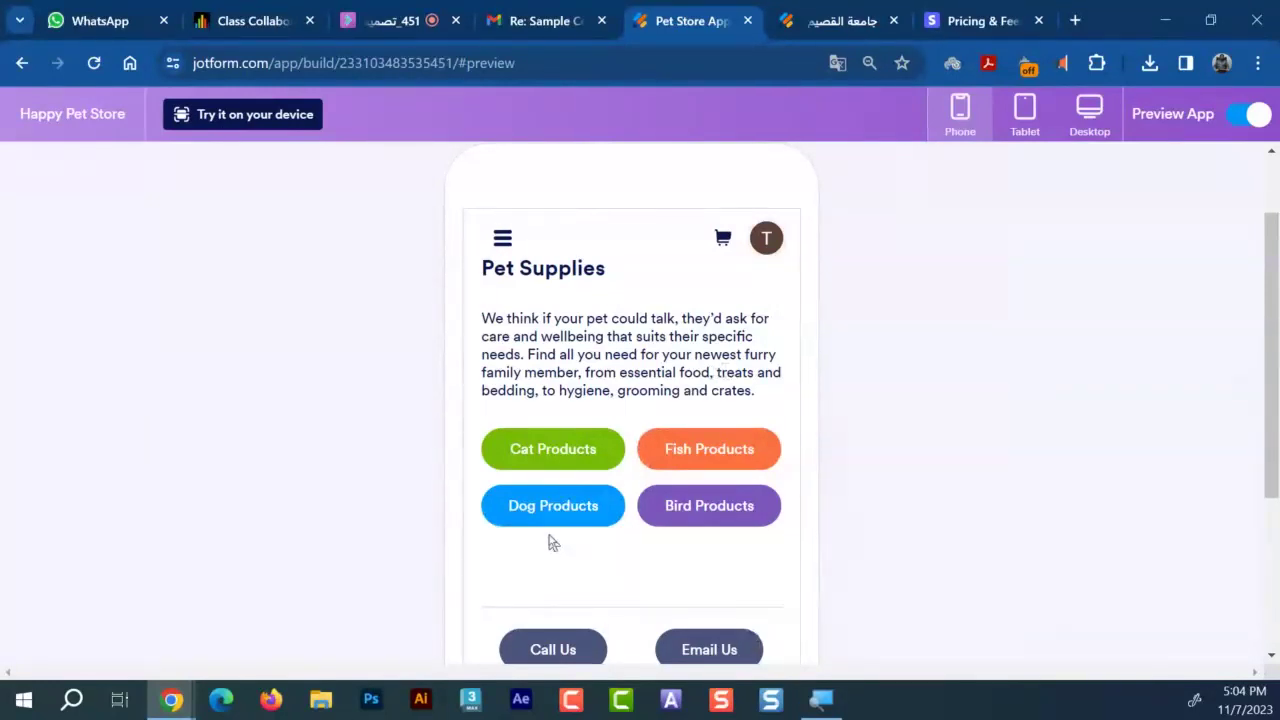
{"action": "scroll", "coordinate": [555, 543], "scroll_direction": "down", "scroll_amount": 2}
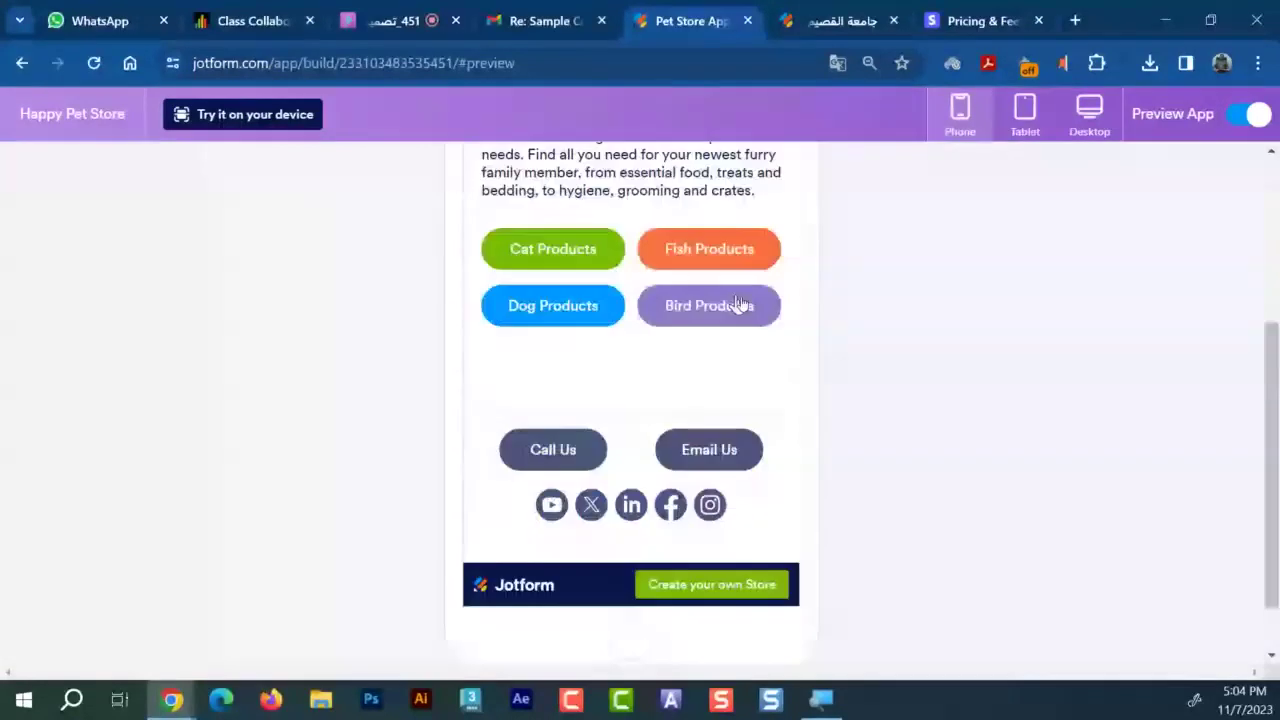
{"action": "scroll", "coordinate": [822, 380], "scroll_direction": "up", "scroll_amount": 3}
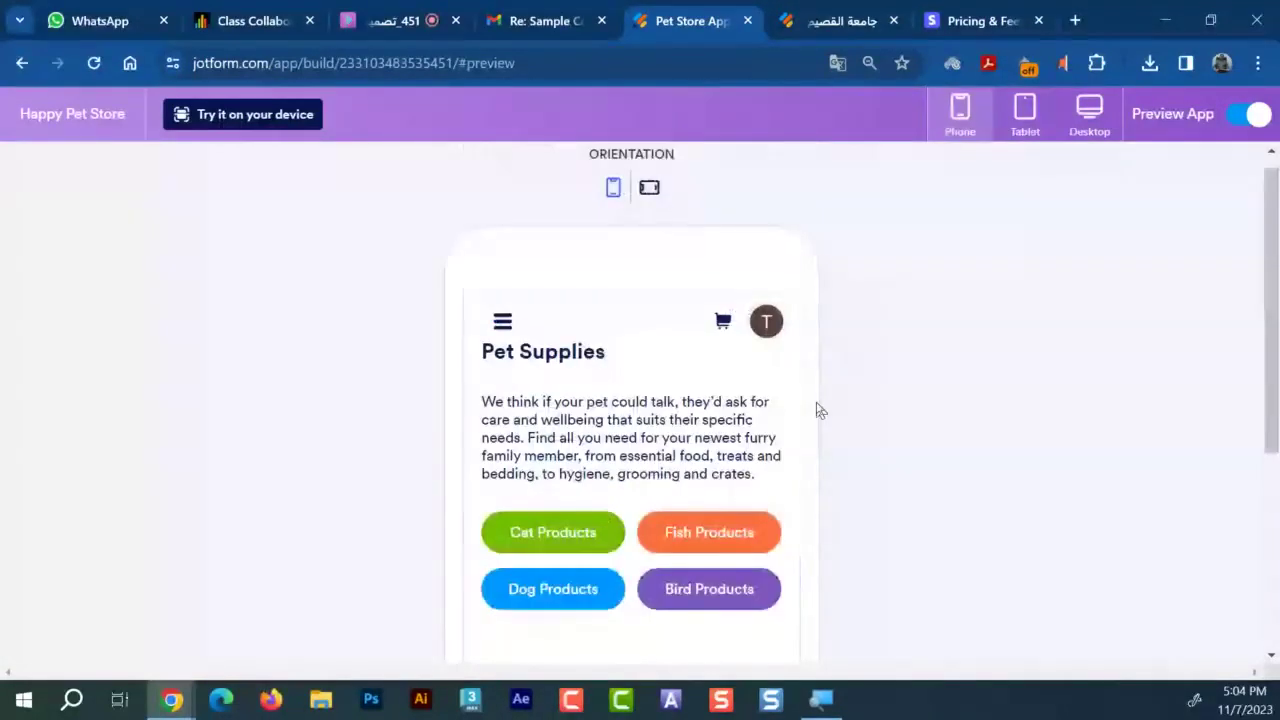
Open the Bird Products page in the phone preview and look through its products from start to end
{"action": "left_click", "coordinate": [724, 612]}
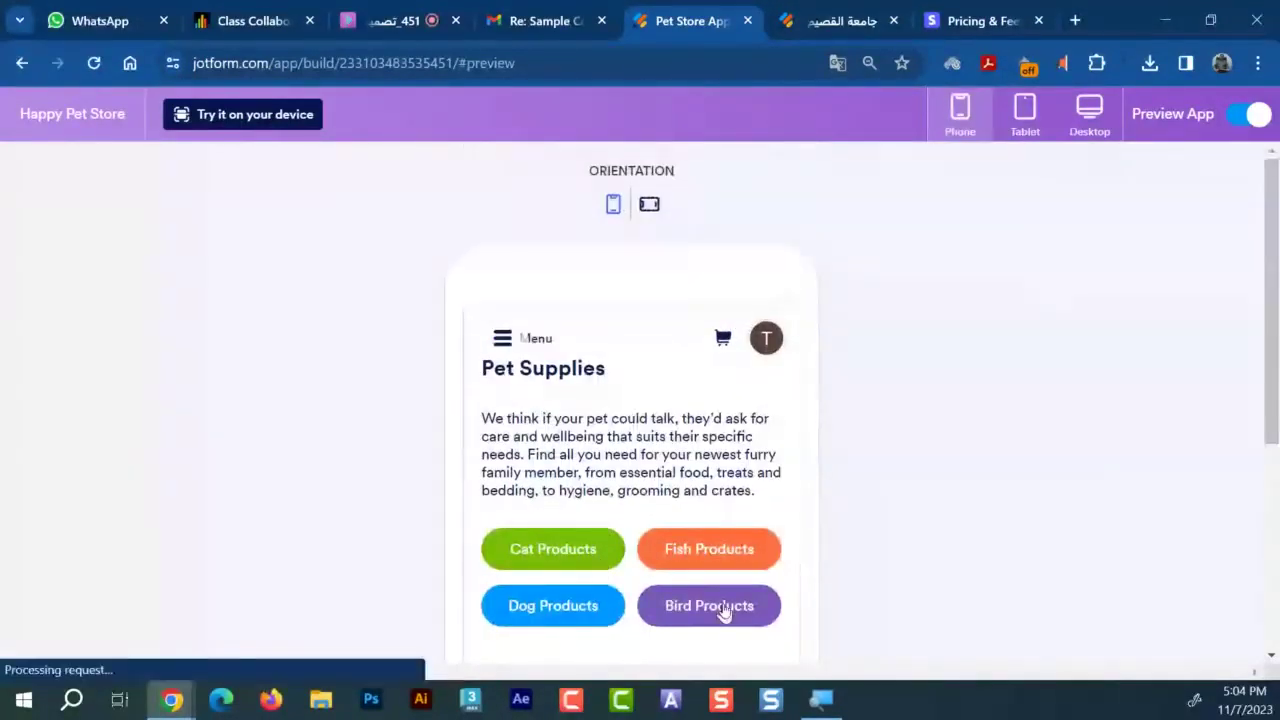
{"action": "scroll", "coordinate": [872, 530], "scroll_direction": "down", "scroll_amount": 5}
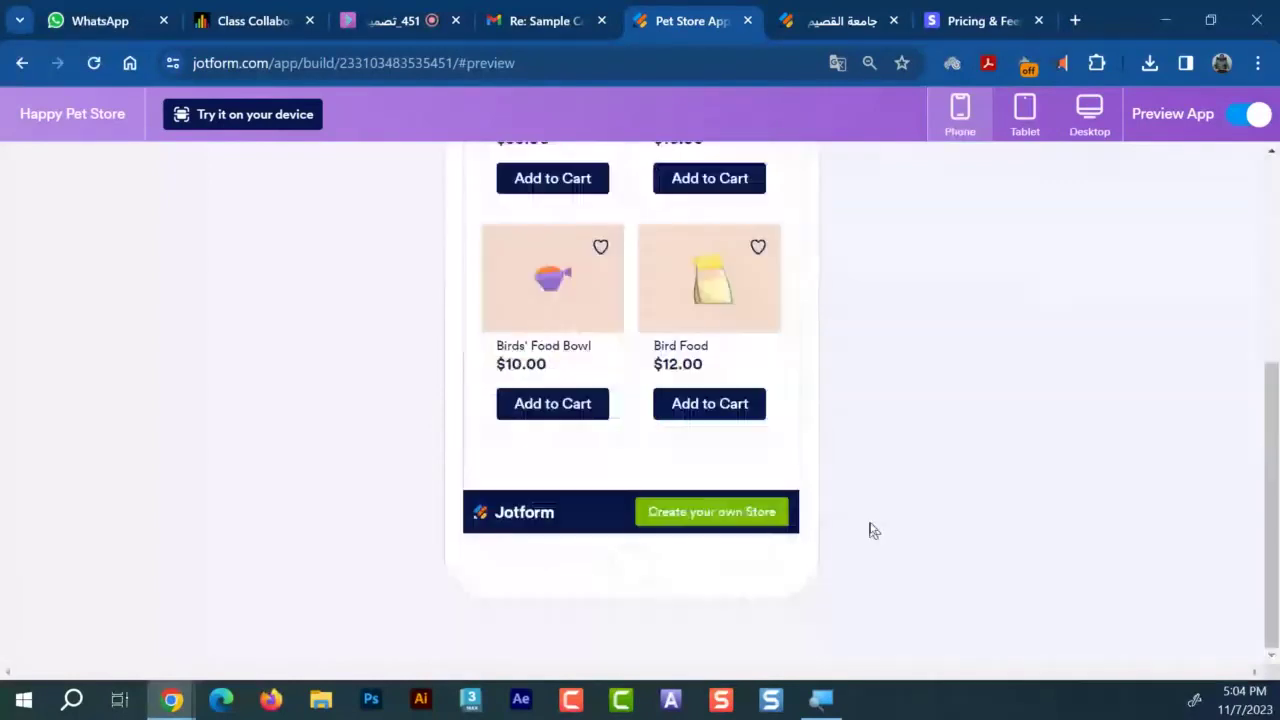
{"action": "scroll", "coordinate": [803, 369], "scroll_direction": "up", "scroll_amount": 2}
{"action": "scroll", "coordinate": [803, 369], "scroll_direction": "up", "scroll_amount": 4}
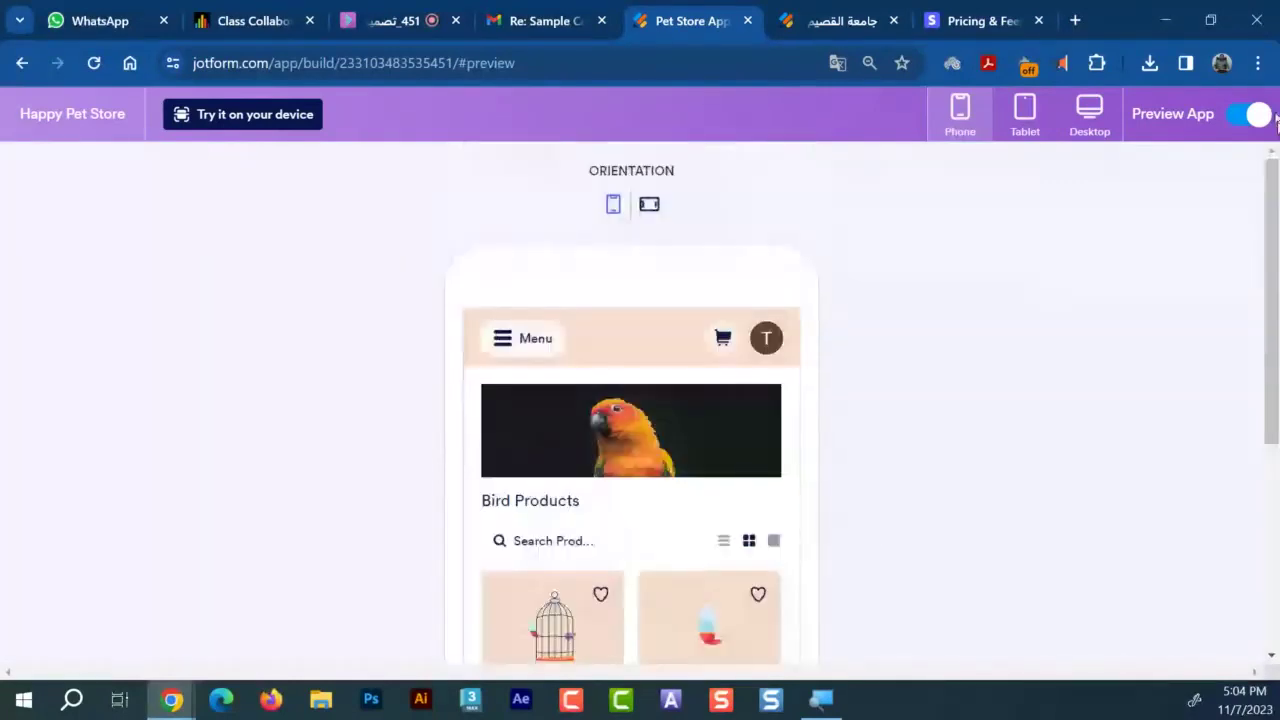
Turn off the app preview and open the store's payment properties in the builder
{"action": "left_click", "coordinate": [1266, 116]}
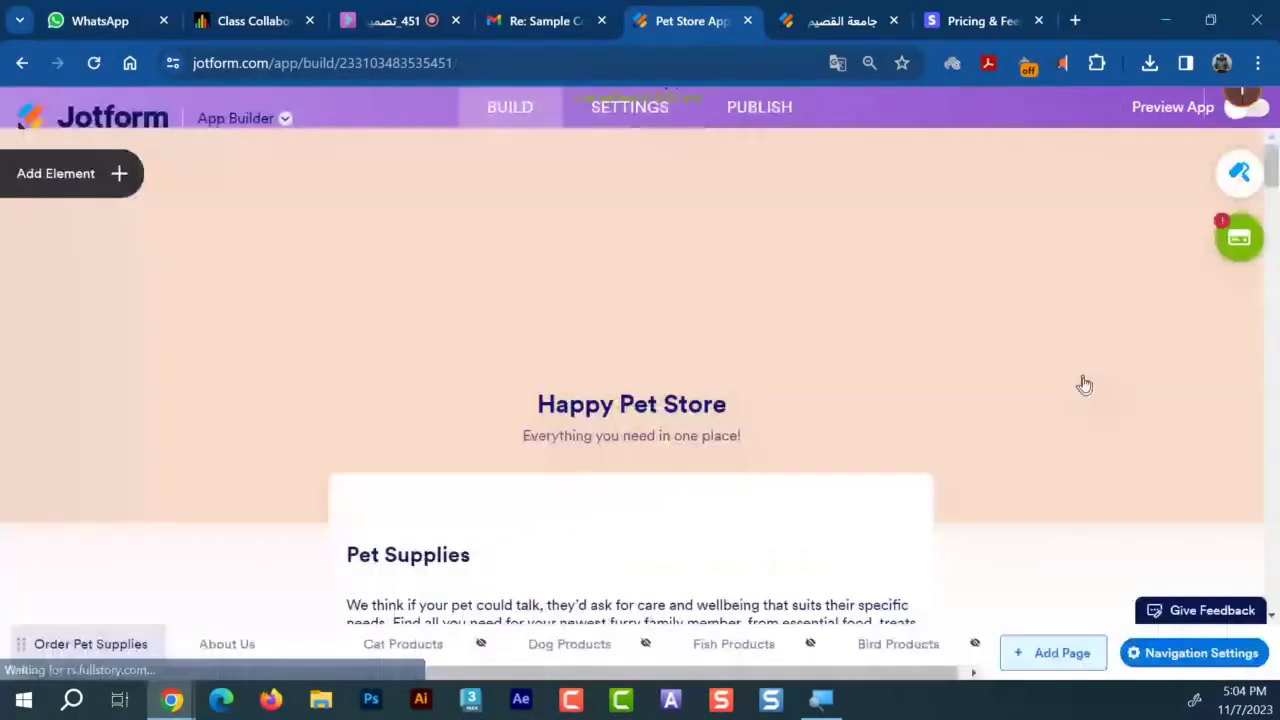
{"action": "left_click", "coordinate": [1229, 313]}
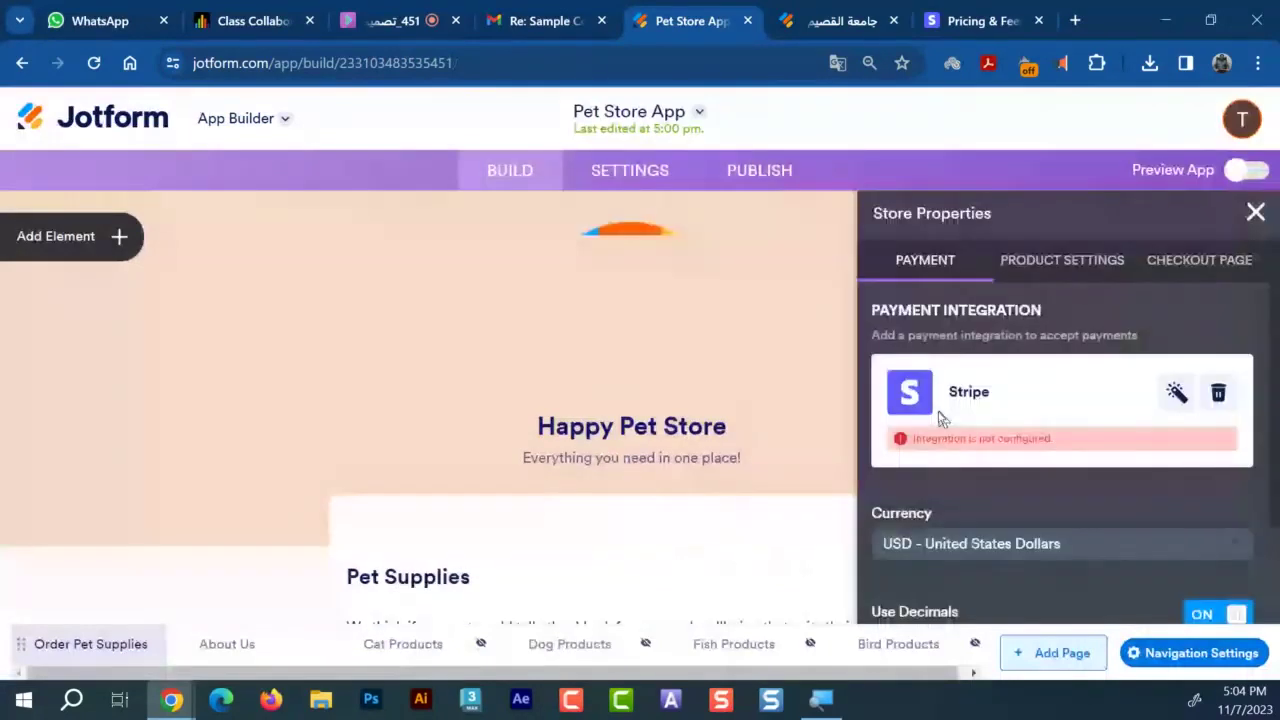
{"action": "scroll", "coordinate": [1018, 419], "scroll_direction": "down", "scroll_amount": 2}
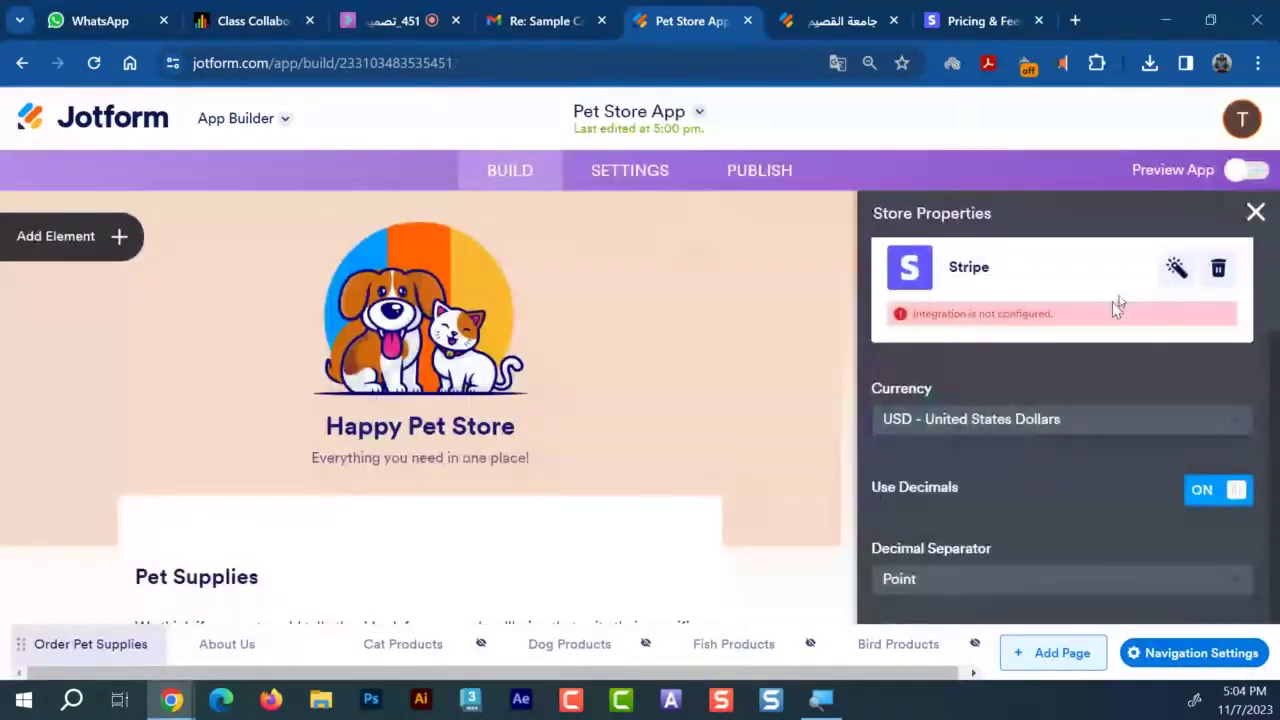
Open the Stripe integration settings, view the form for connecting a Stripe account, and close it without connecting
{"action": "left_click", "coordinate": [1176, 268]}
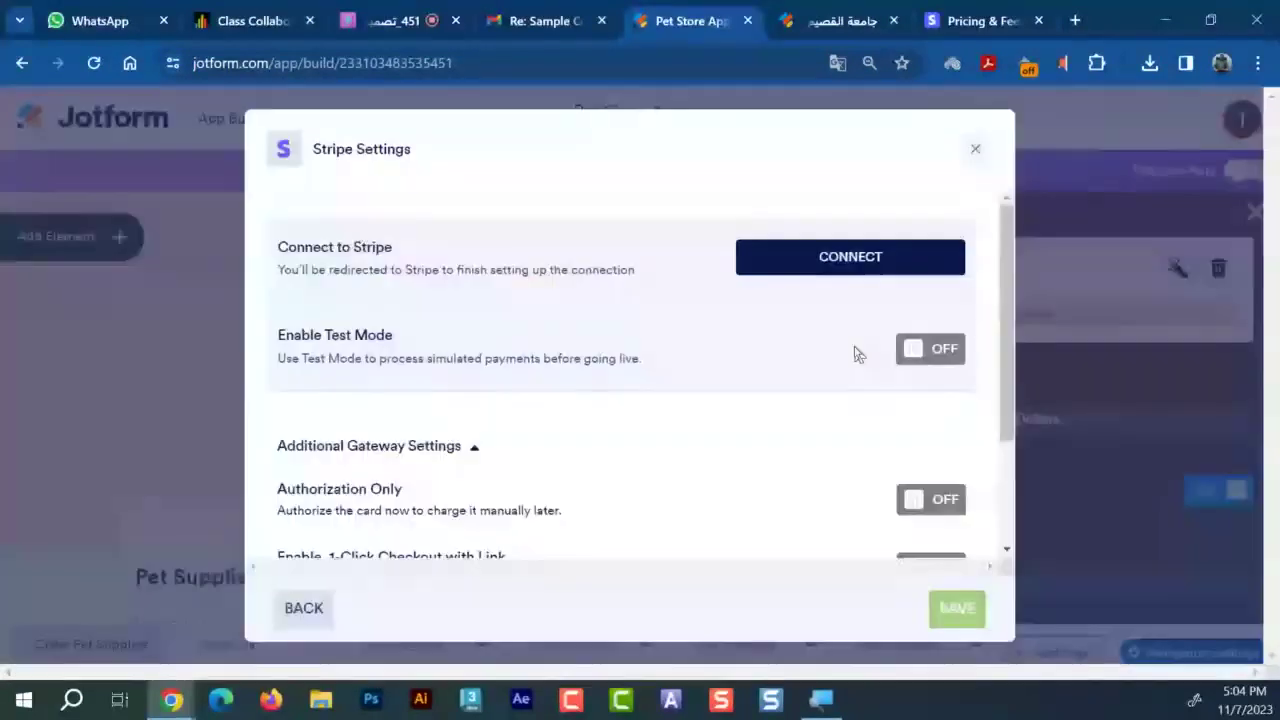
{"action": "left_click", "coordinate": [831, 256]}
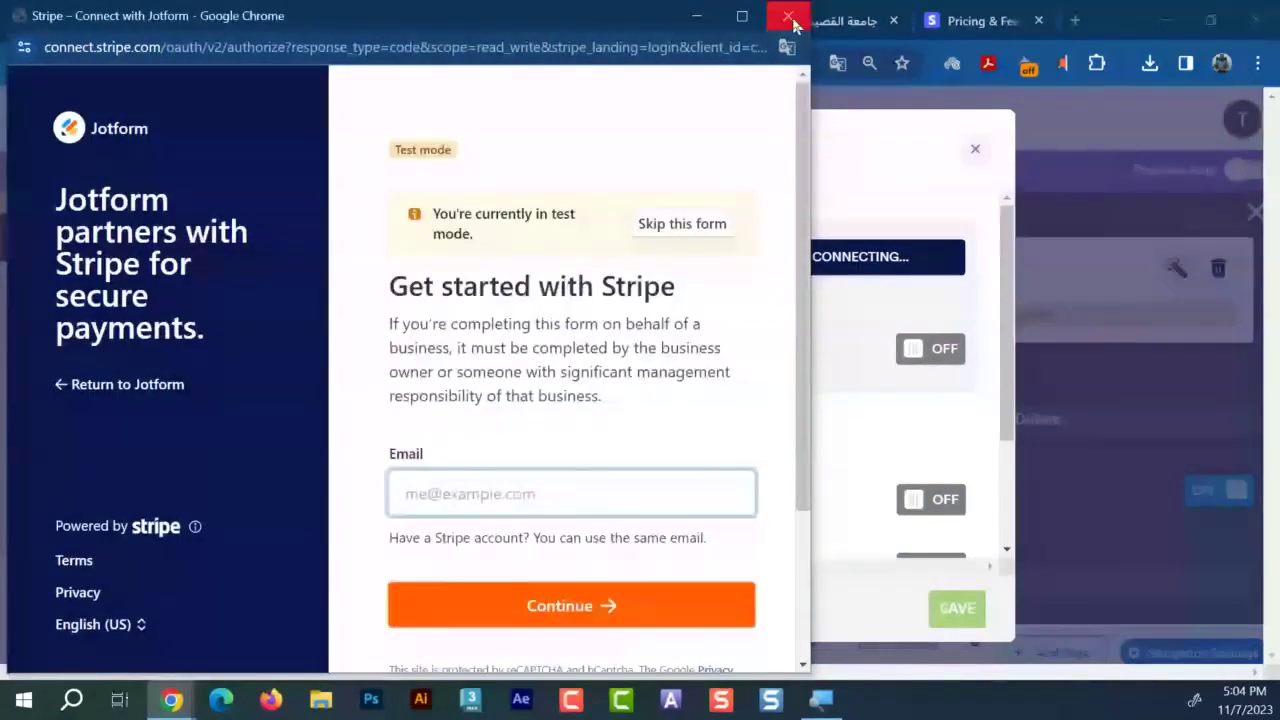
{"action": "left_click", "coordinate": [788, 16]}
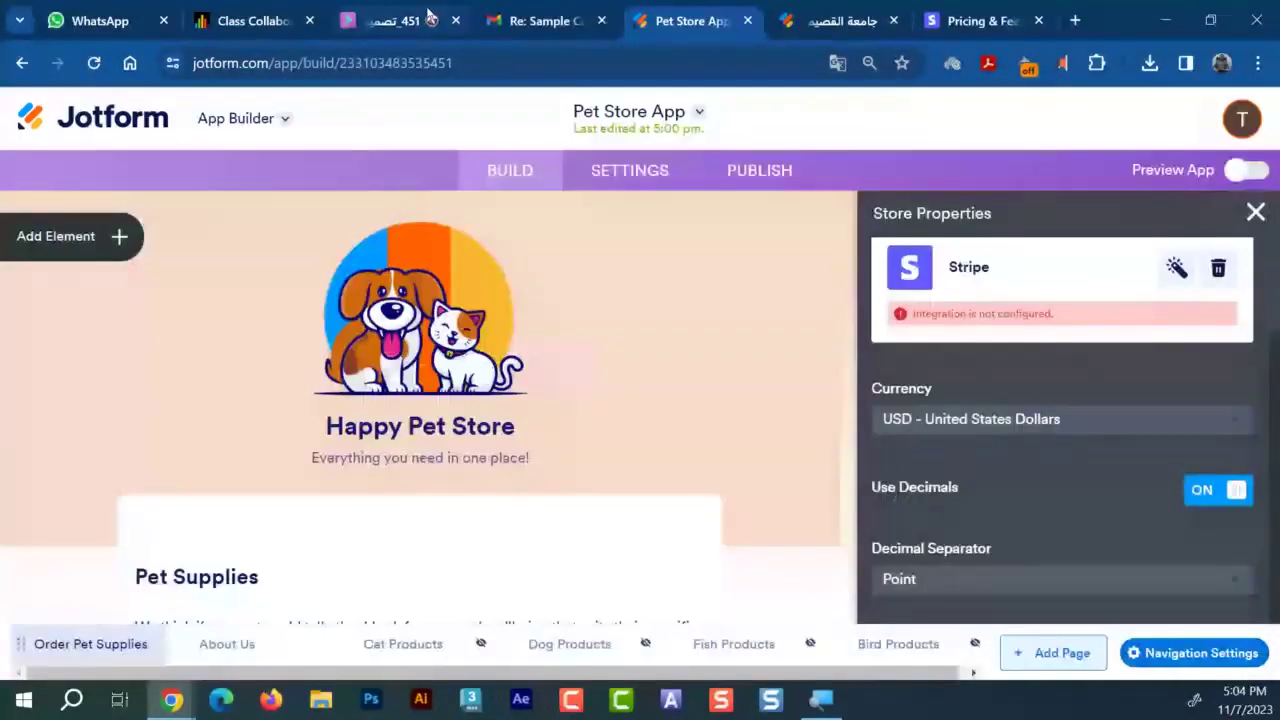
Switch to the Class Collaborate session and read the latest chat messages, including the question about adding the site to the app
{"action": "left_click", "coordinate": [428, 14]}
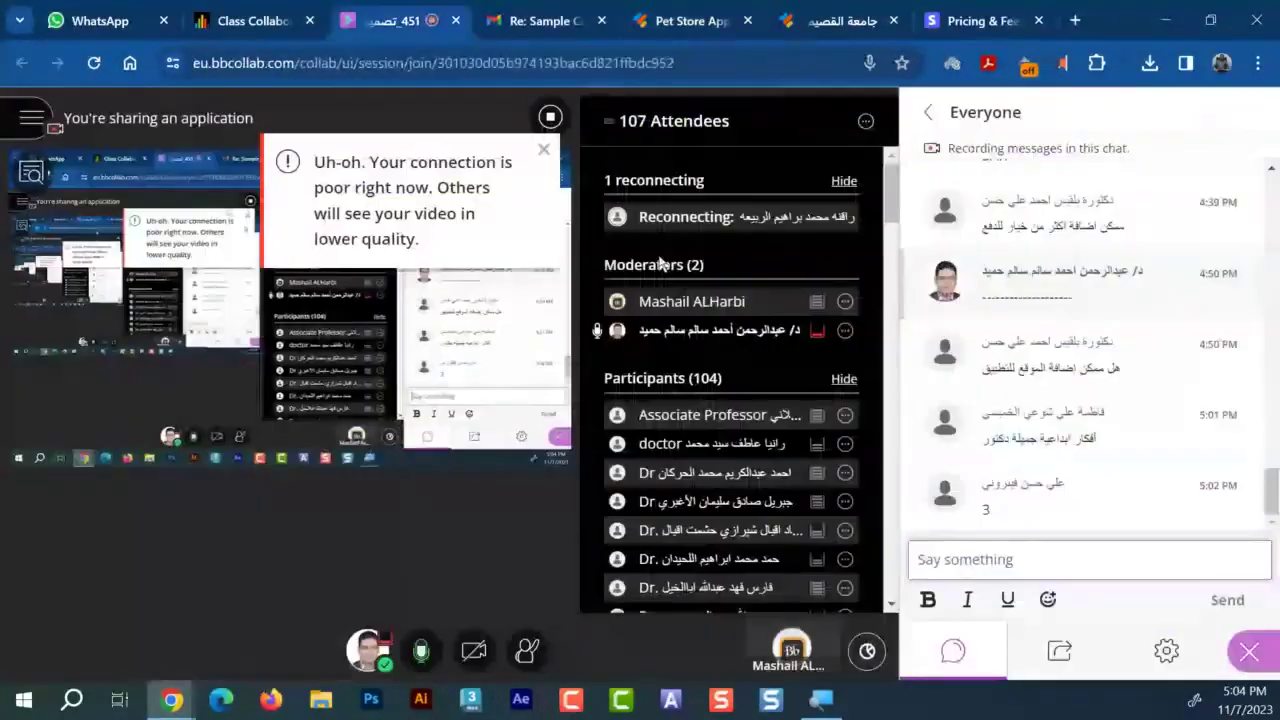
{"action": "triple_click", "coordinate": [1078, 370]}
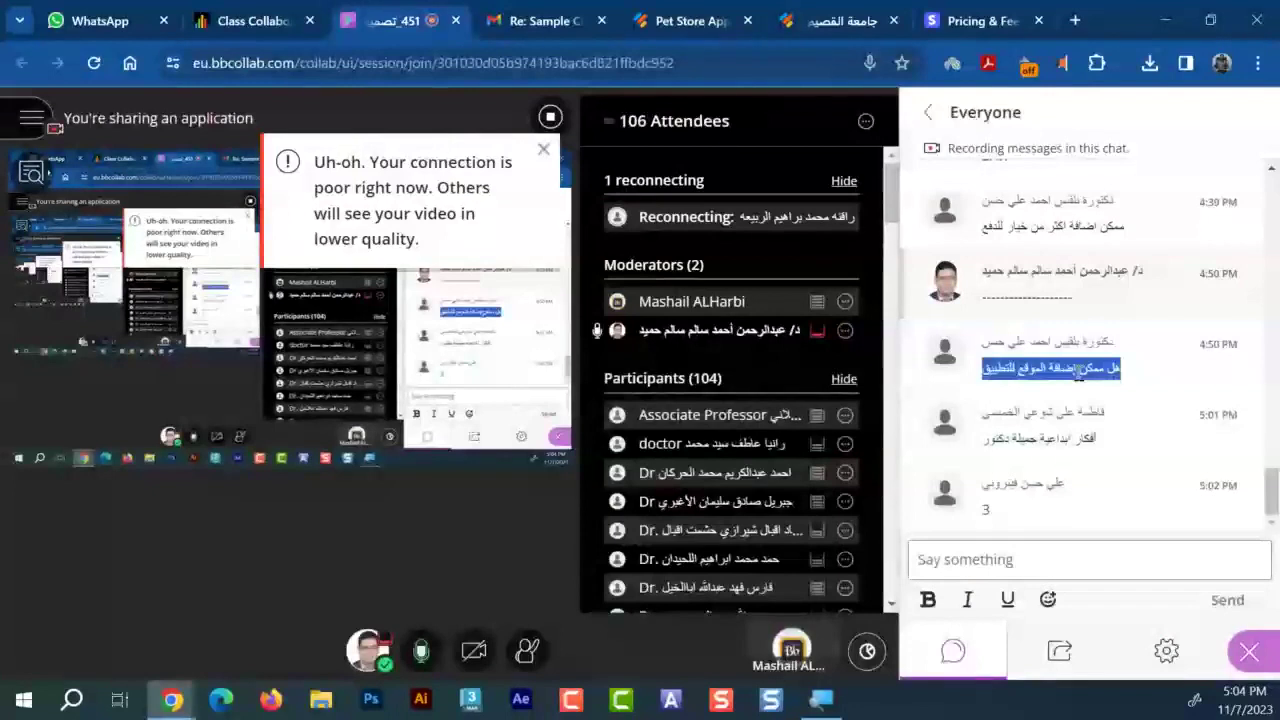
{"action": "double_click", "coordinate": [1062, 369]}
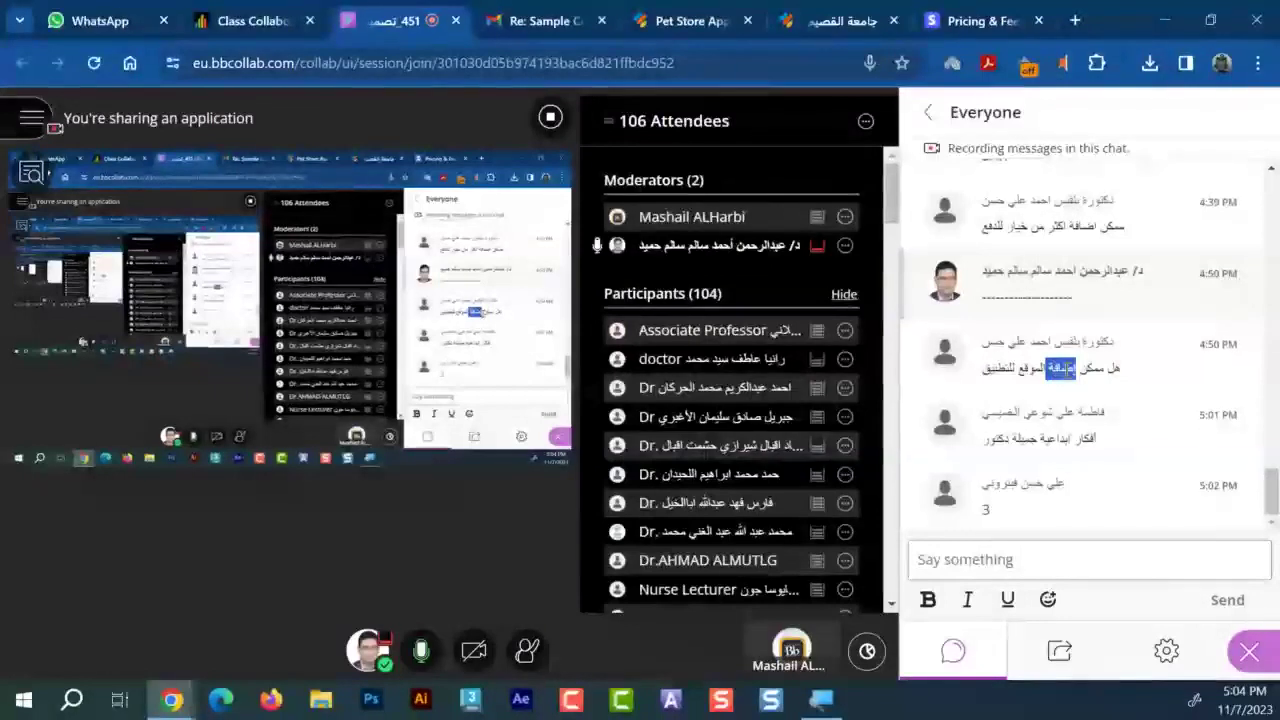
{"action": "left_click", "coordinate": [1028, 372]}
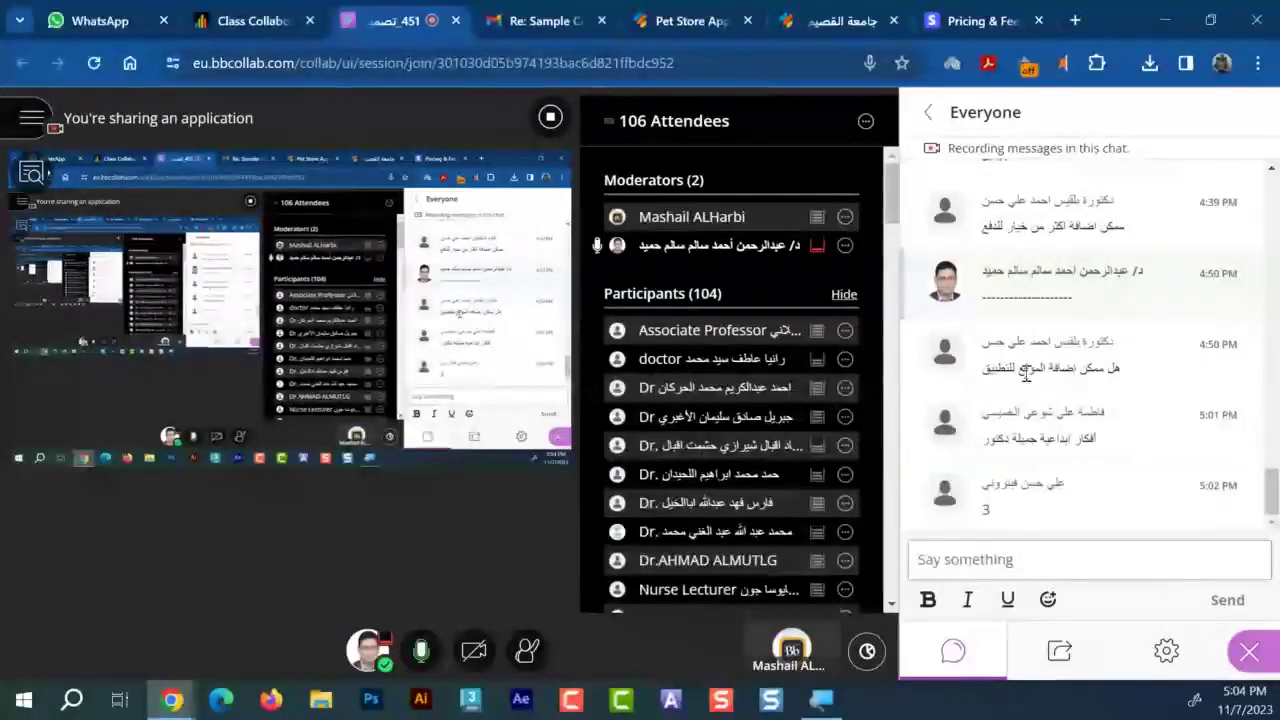
{"action": "triple_click", "coordinate": [1025, 372]}
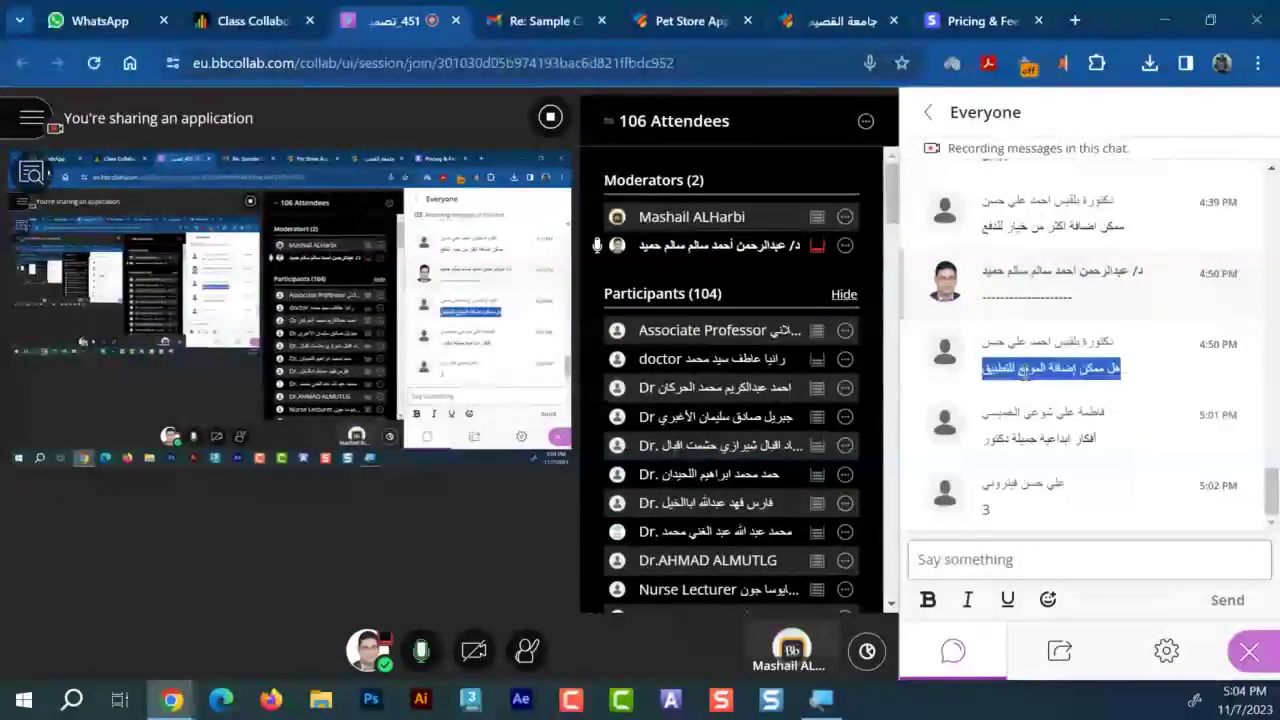
{"action": "triple_click", "coordinate": [1050, 437]}
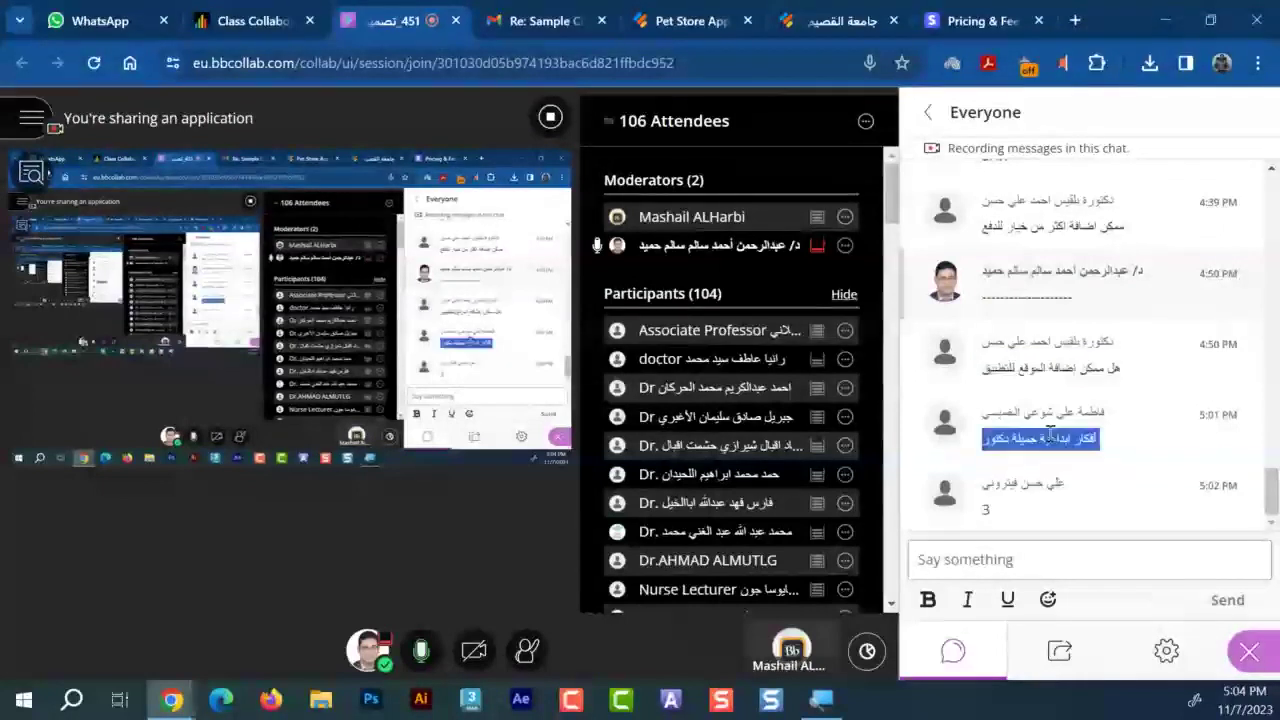
{"action": "double_click", "coordinate": [1064, 411]}
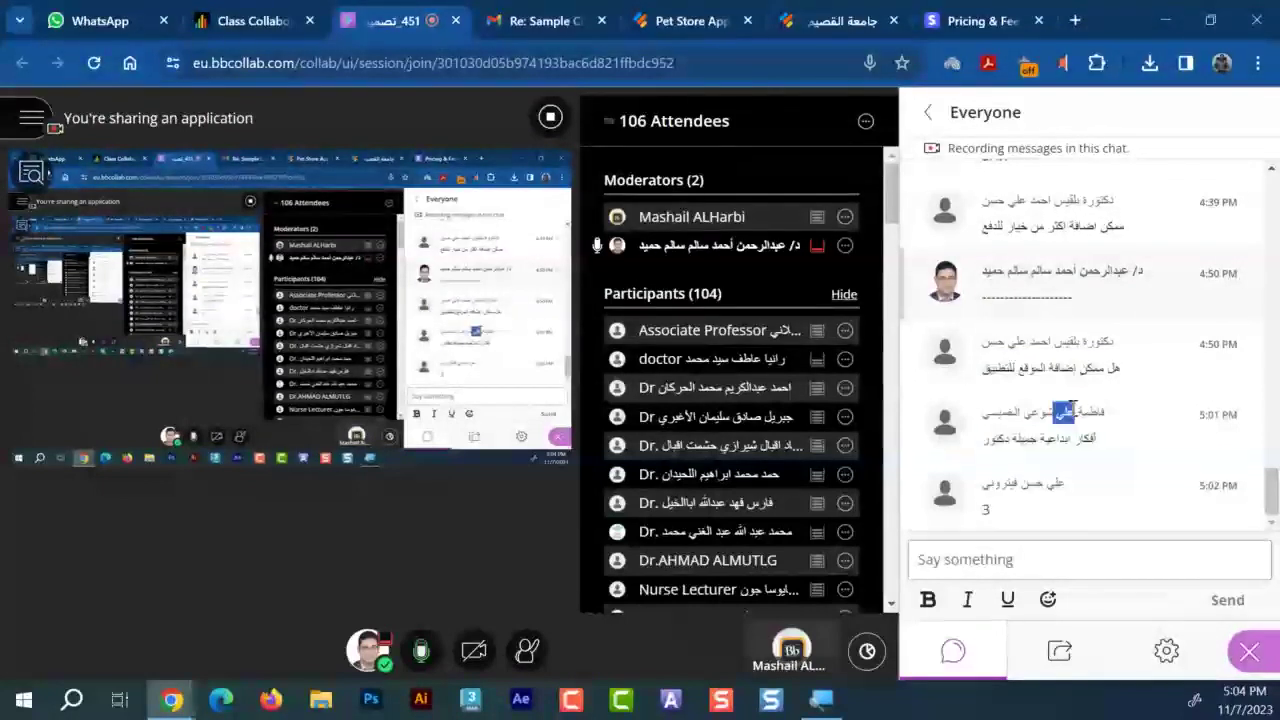
{"action": "triple_click", "coordinate": [1064, 411]}
{"action": "double_click", "coordinate": [983, 510]}
{"action": "left_click_drag", "start_coordinate": [983, 510], "coordinate": [1070, 482]}
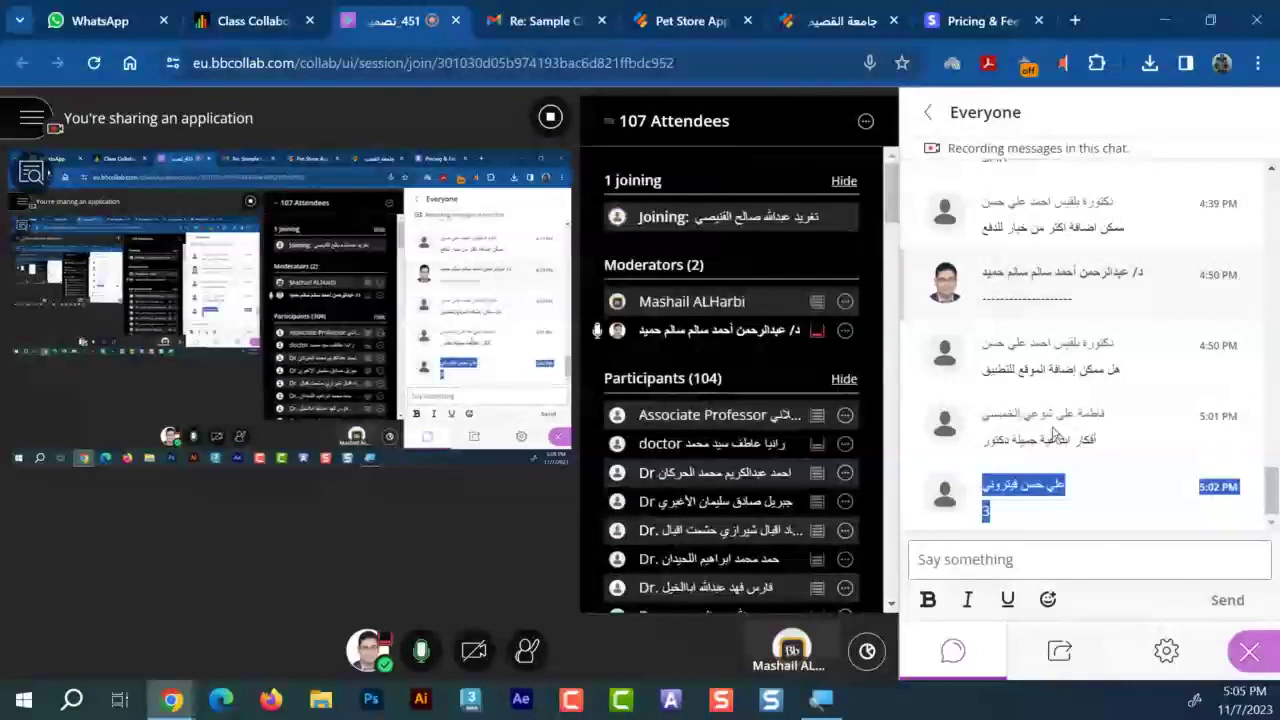
Check the earlier chat comments and the newly posted replies clarifying the attendees' questions
{"action": "scroll", "coordinate": [1040, 313], "scroll_direction": "up", "scroll_amount": 2}
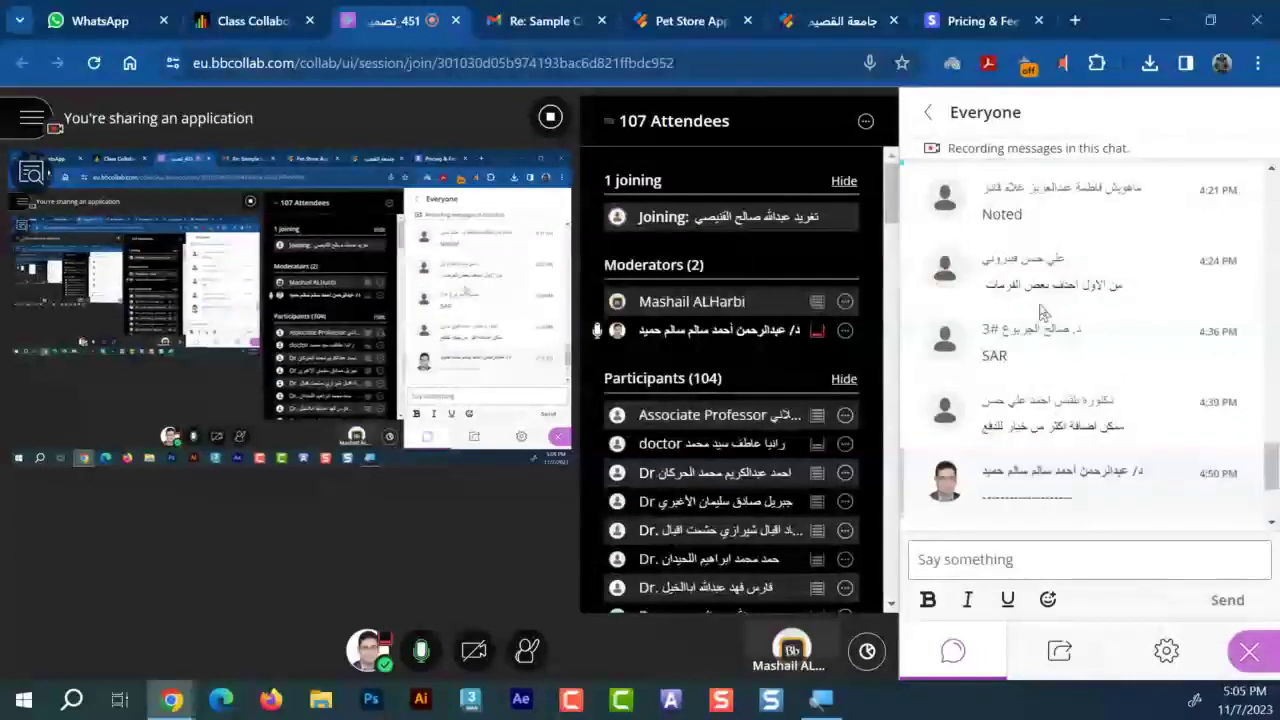
{"action": "triple_click", "coordinate": [1086, 286]}
{"action": "scroll", "coordinate": [1085, 285], "scroll_direction": "down", "scroll_amount": 3}
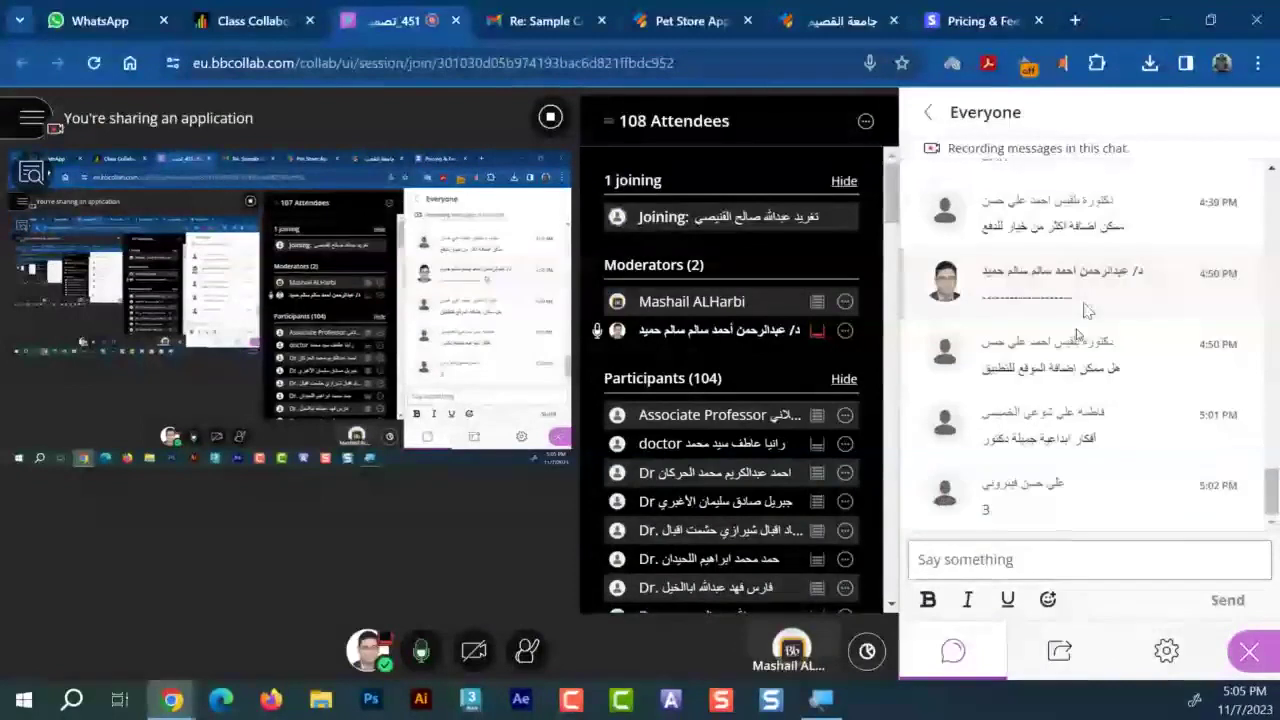
{"action": "double_click", "coordinate": [985, 510]}
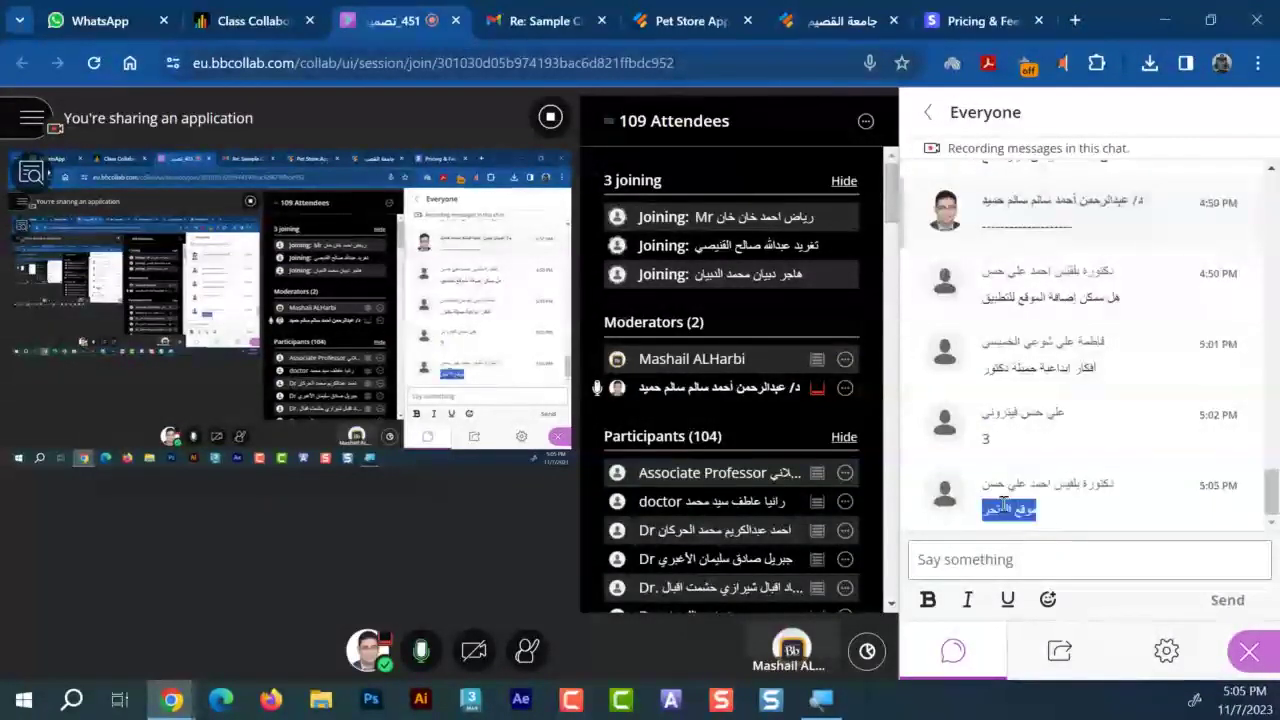
{"action": "triple_click", "coordinate": [1022, 297]}
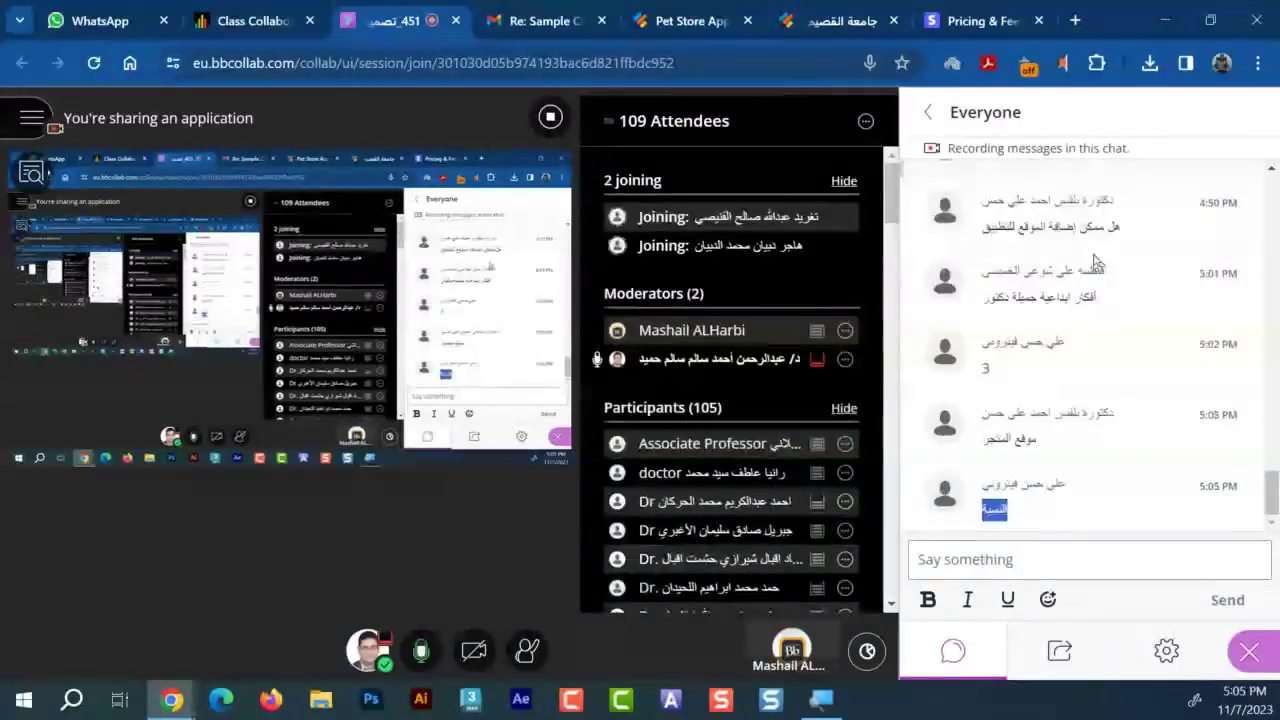
{"action": "left_click", "coordinate": [997, 374]}
{"action": "triple_click", "coordinate": [995, 374]}
{"action": "double_click", "coordinate": [983, 372]}
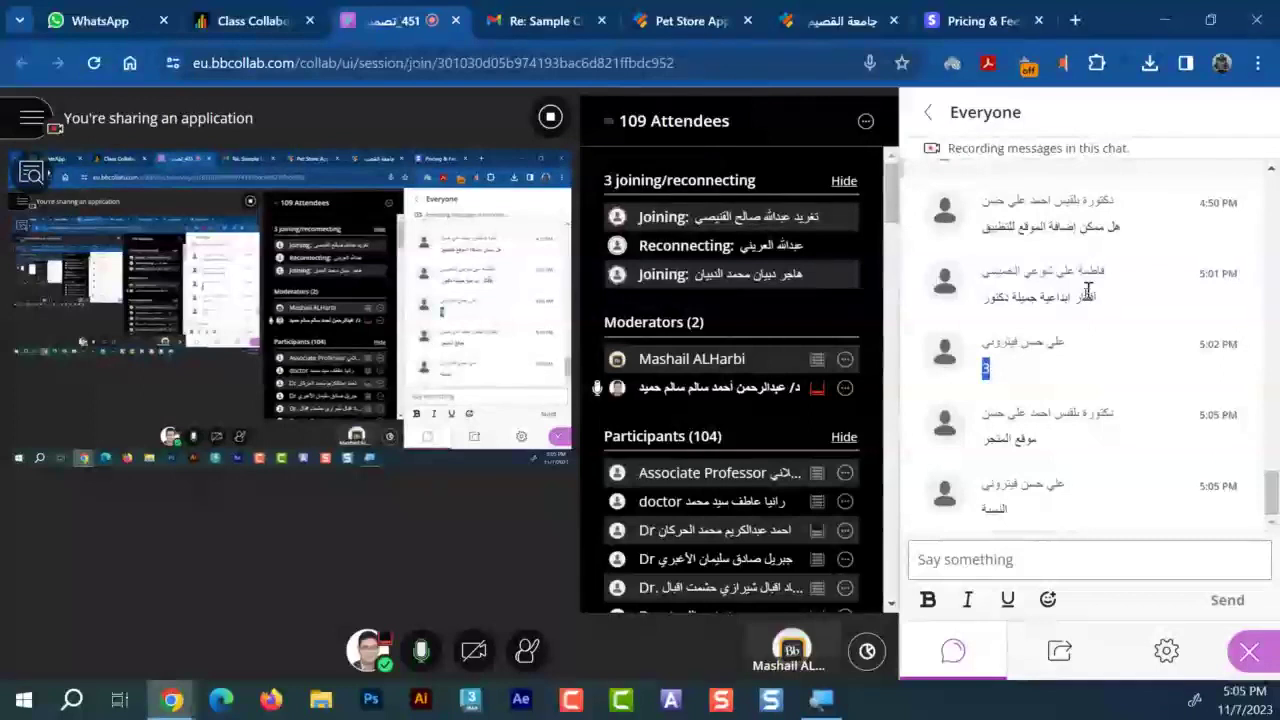
{"action": "triple_click", "coordinate": [1083, 230]}
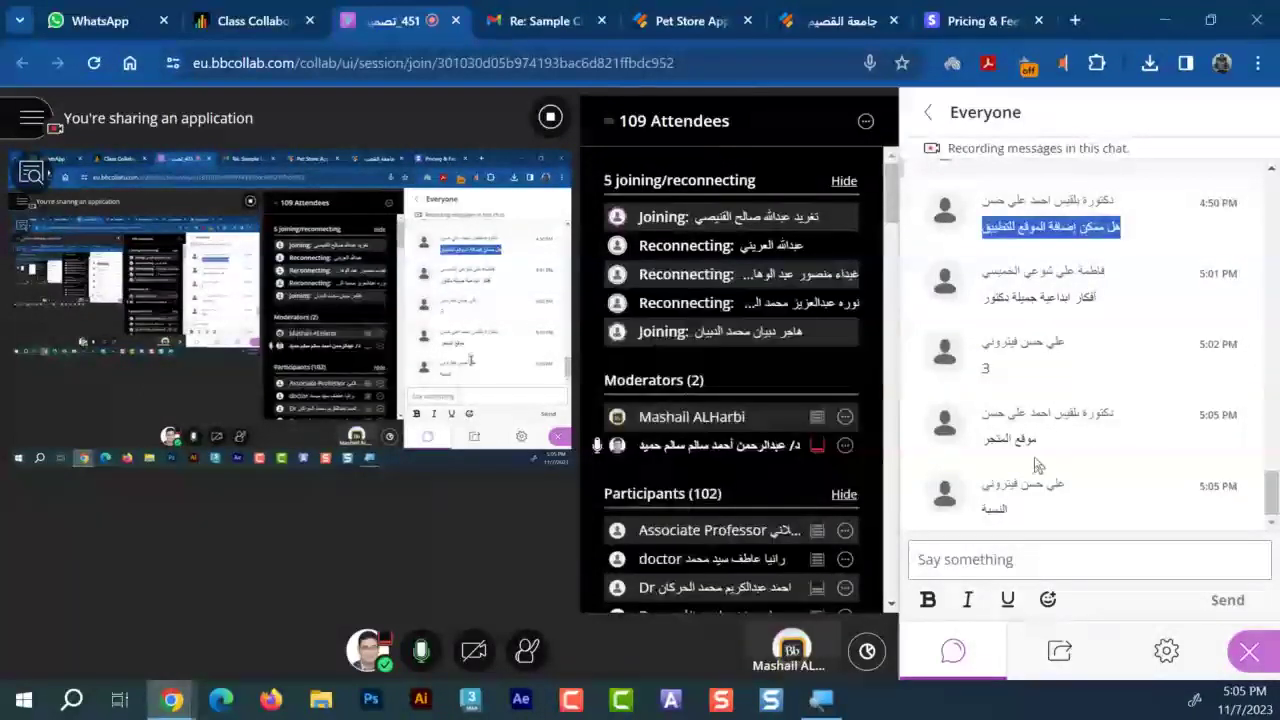
{"action": "double_click", "coordinate": [996, 228]}
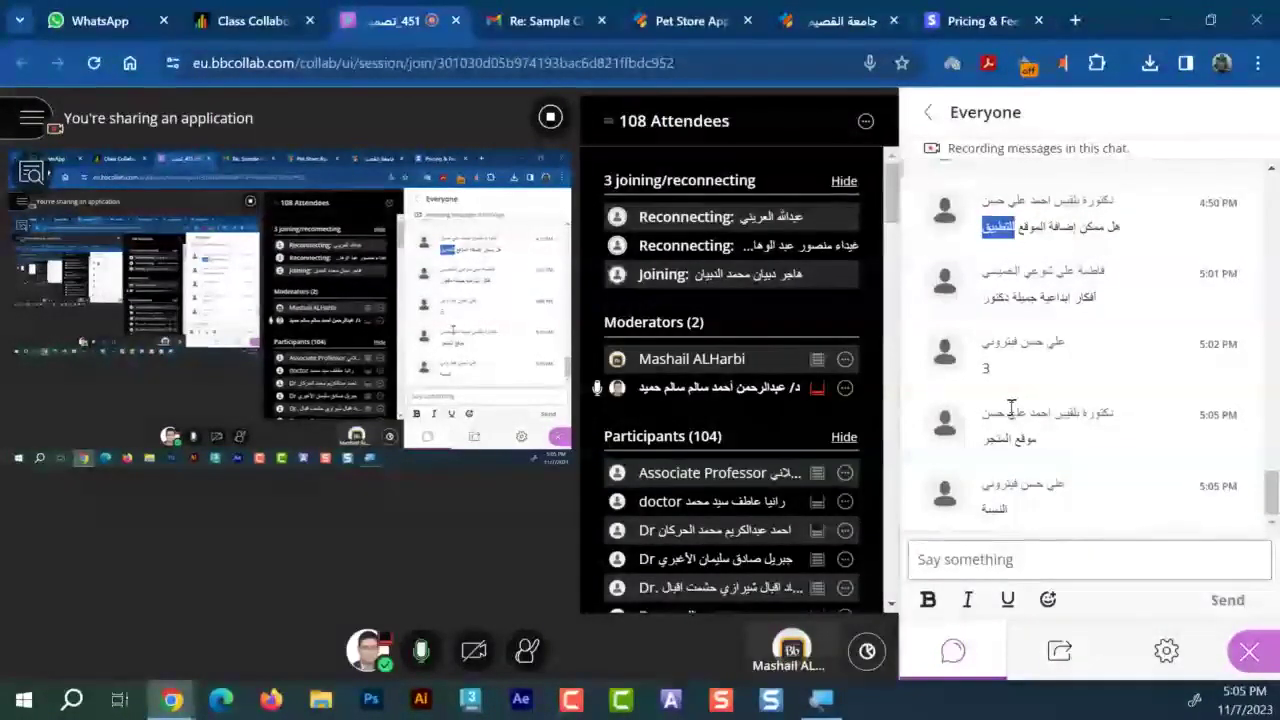
Return to the Pet Store App builder, open the published app in a new tab from its publish settings, and dismiss the translation and home screen prompts
{"action": "left_click", "coordinate": [642, 14]}
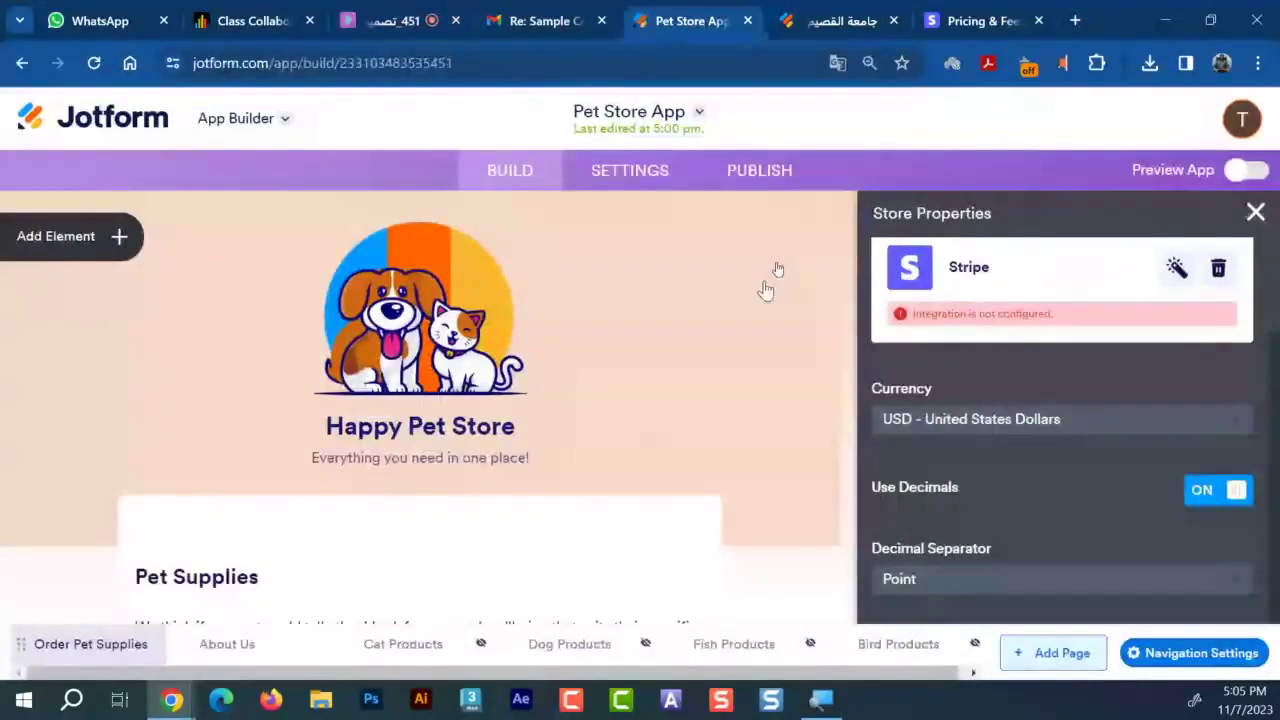
{"action": "left_click", "coordinate": [760, 172]}
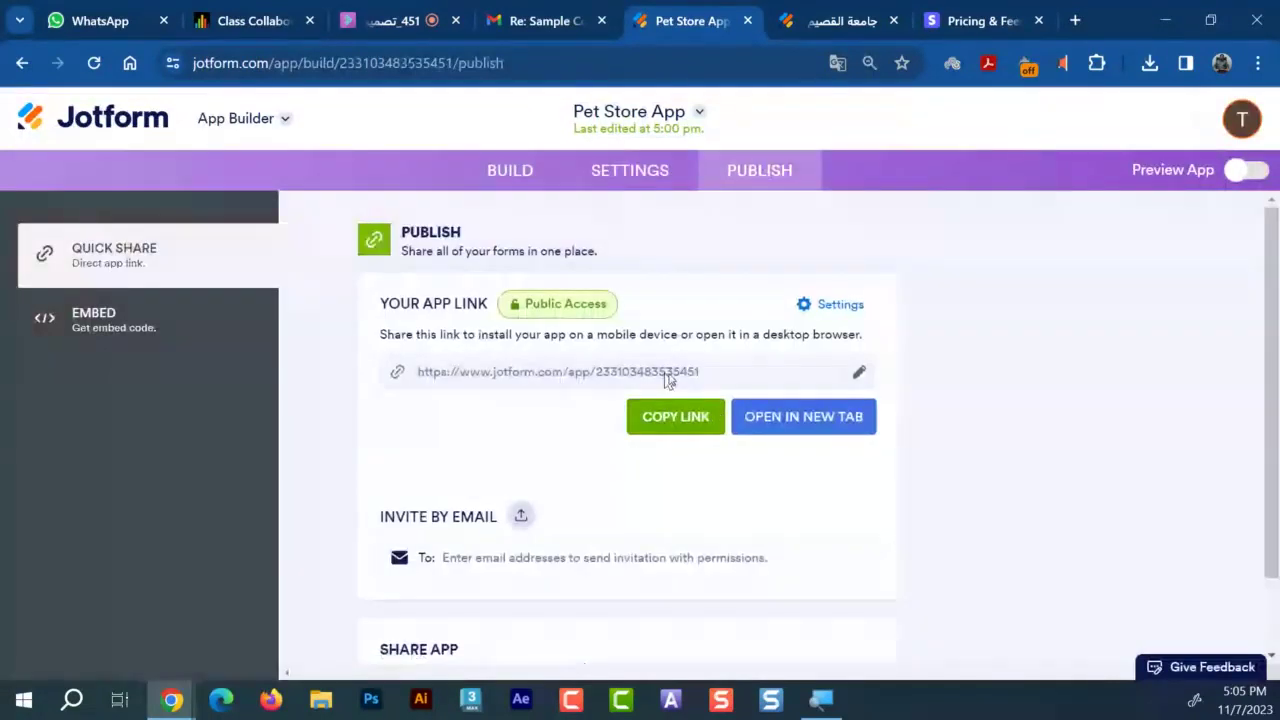
{"action": "left_click", "coordinate": [801, 418]}
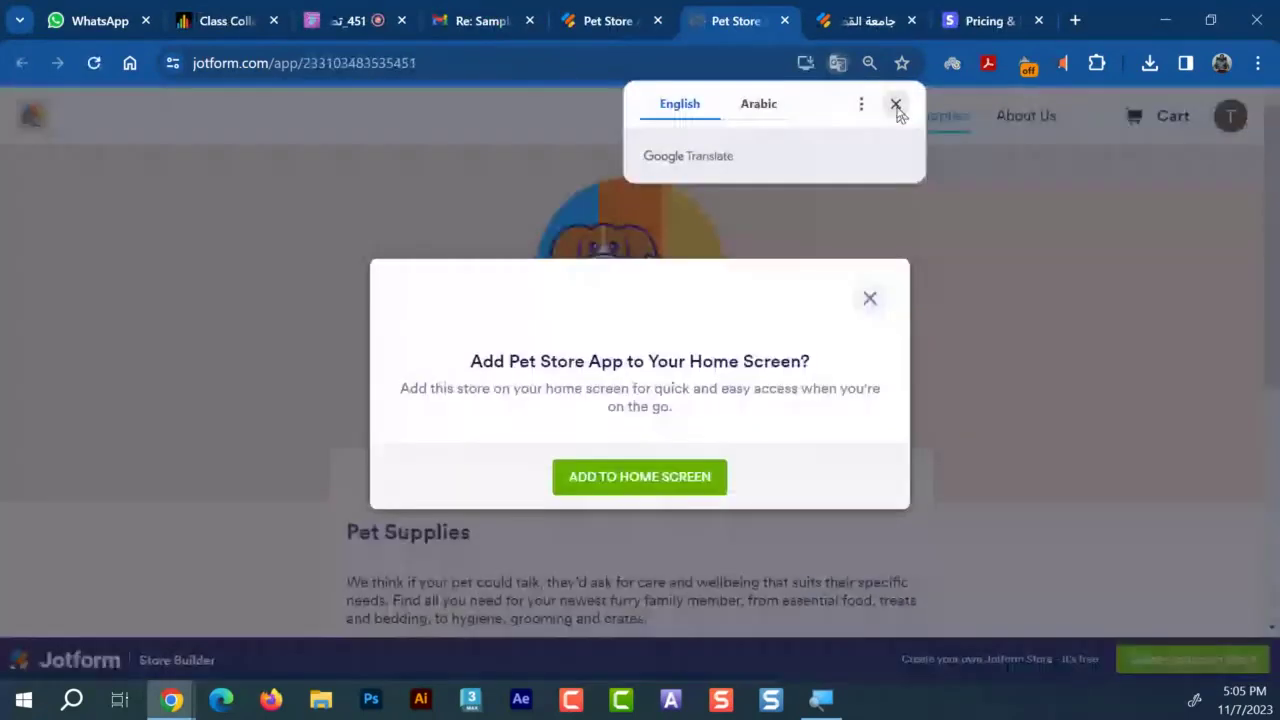
{"action": "left_click", "coordinate": [896, 106]}
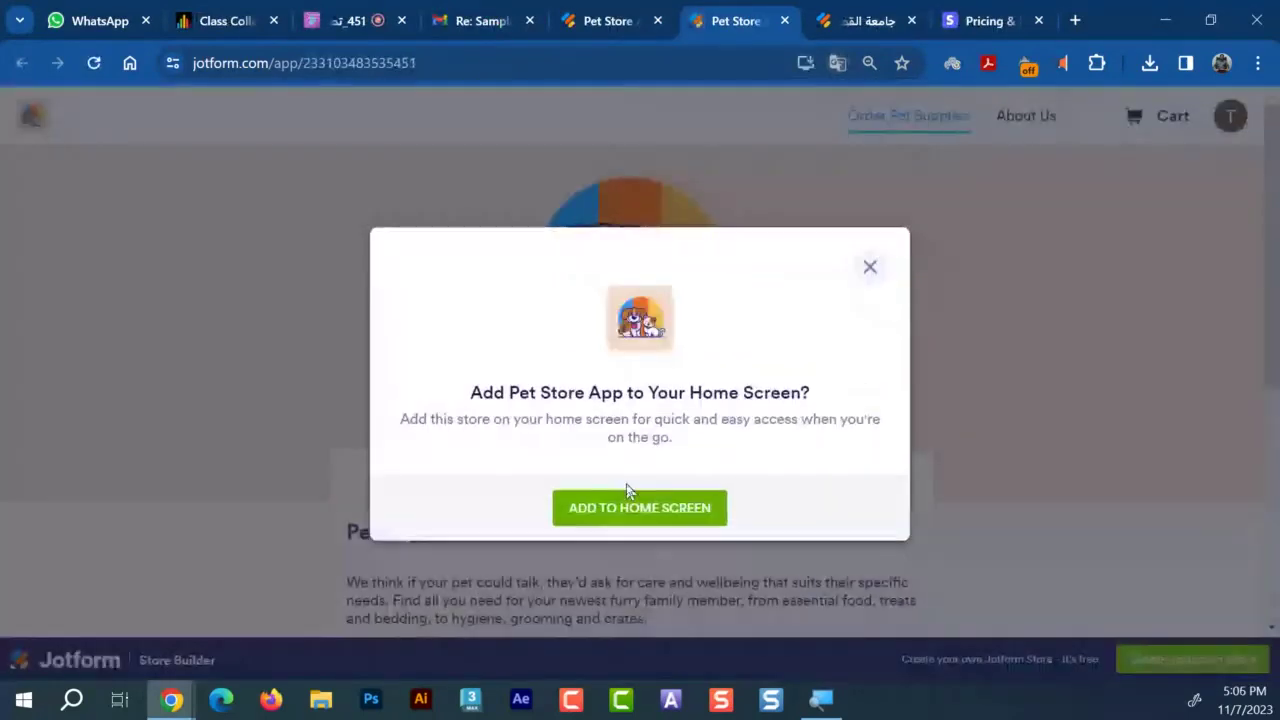
{"action": "left_click", "coordinate": [872, 269]}
Examine the published store's home page, its web address ending in the app ID, and its header logo
{"action": "scroll", "coordinate": [812, 349], "scroll_direction": "down", "scroll_amount": 2}
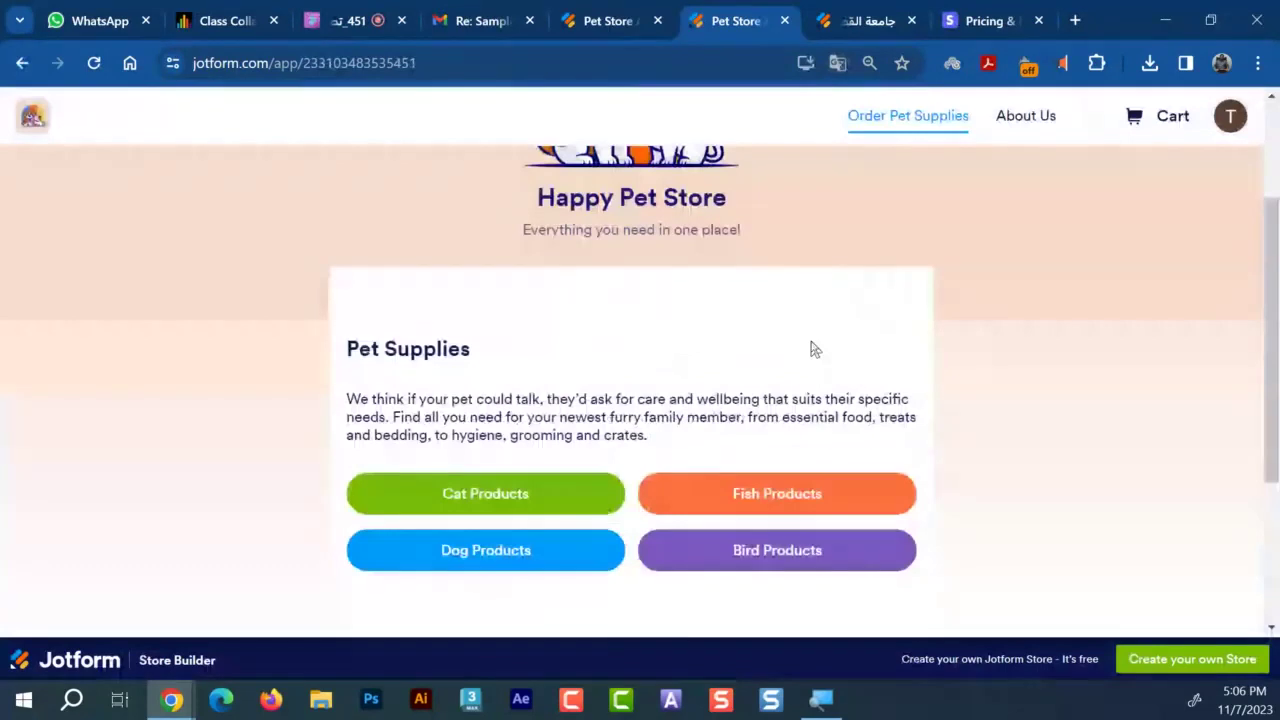
{"action": "scroll", "coordinate": [812, 349], "scroll_direction": "down", "scroll_amount": 1}
{"action": "scroll", "coordinate": [812, 349], "scroll_direction": "down", "scroll_amount": 1}
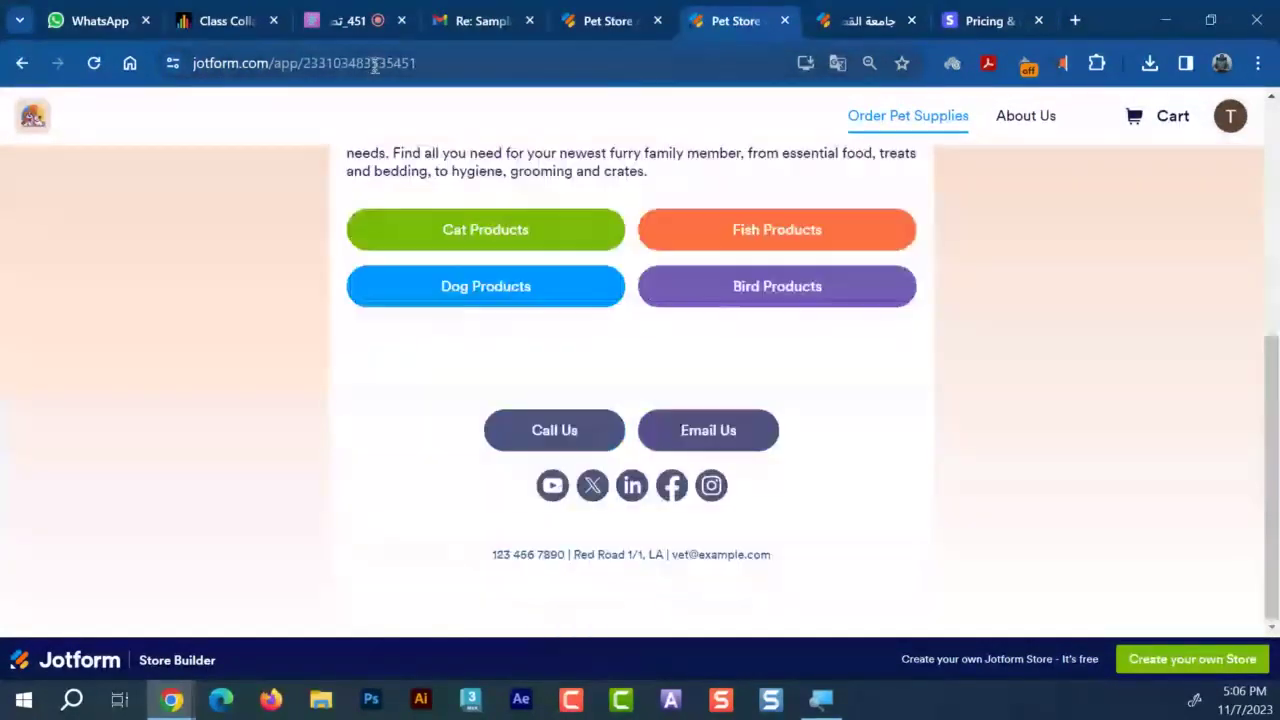
{"action": "left_click", "coordinate": [426, 57]}
{"action": "left_click_drag", "start_coordinate": [495, 63], "coordinate": [372, 66]}
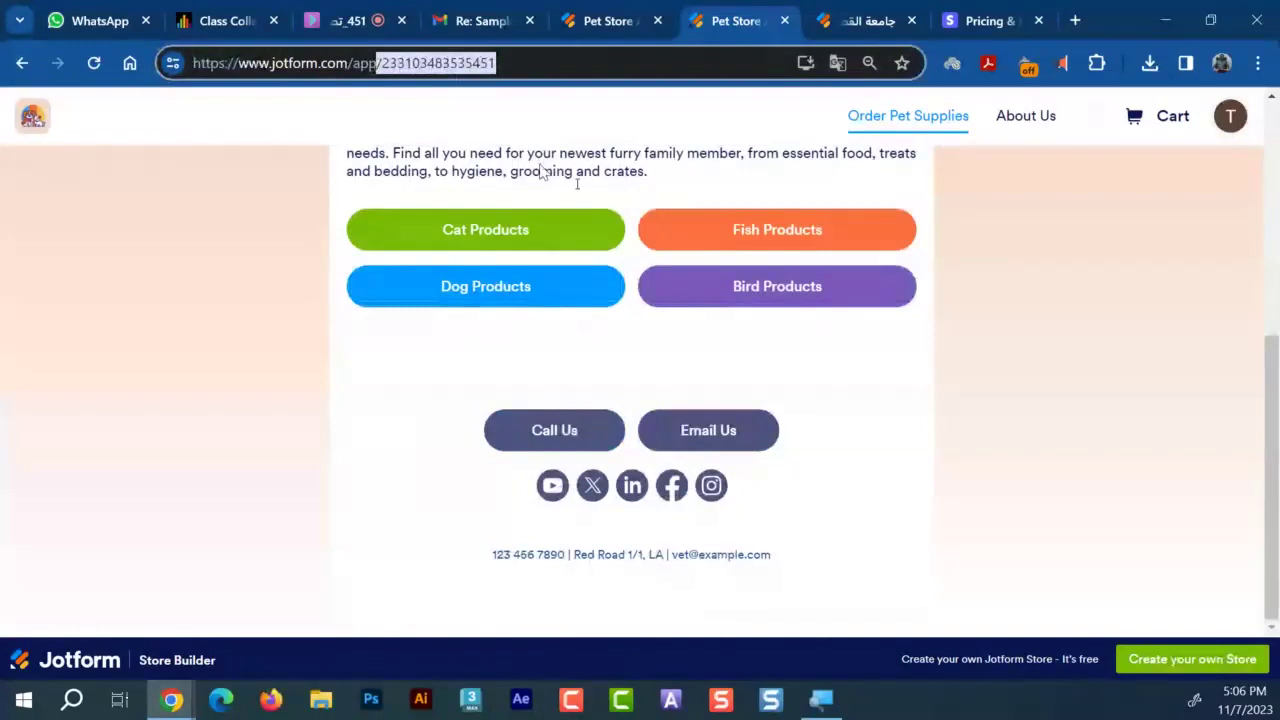
{"action": "scroll", "coordinate": [957, 388], "scroll_direction": "up", "scroll_amount": 3}
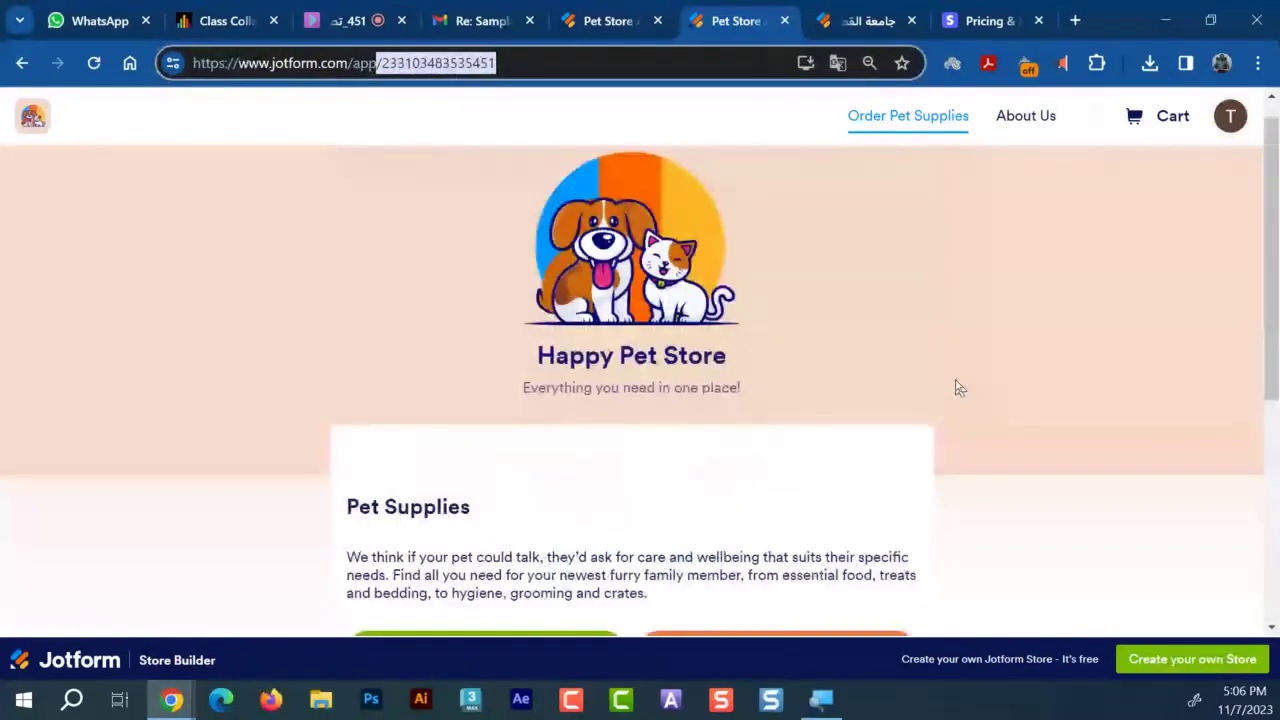
{"action": "scroll", "coordinate": [957, 385], "scroll_direction": "up", "scroll_amount": 1}
{"action": "left_click", "coordinate": [35, 133]}
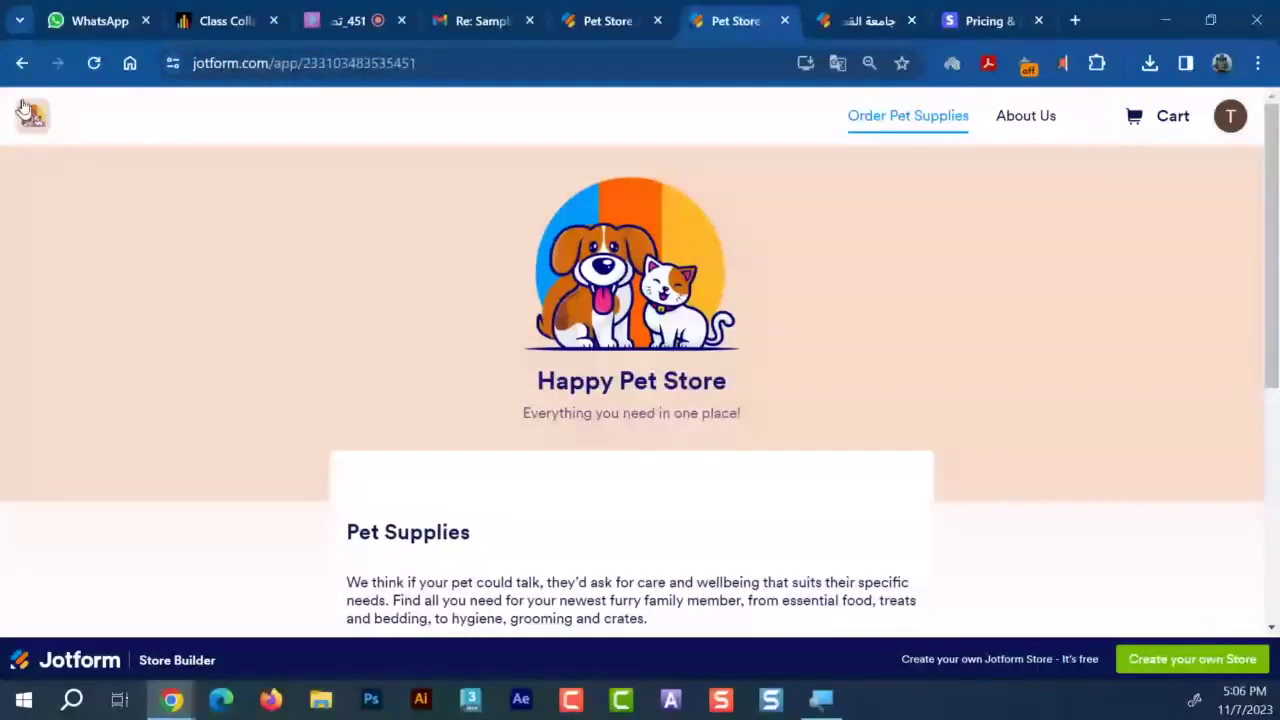
{"action": "left_click", "coordinate": [28, 111]}
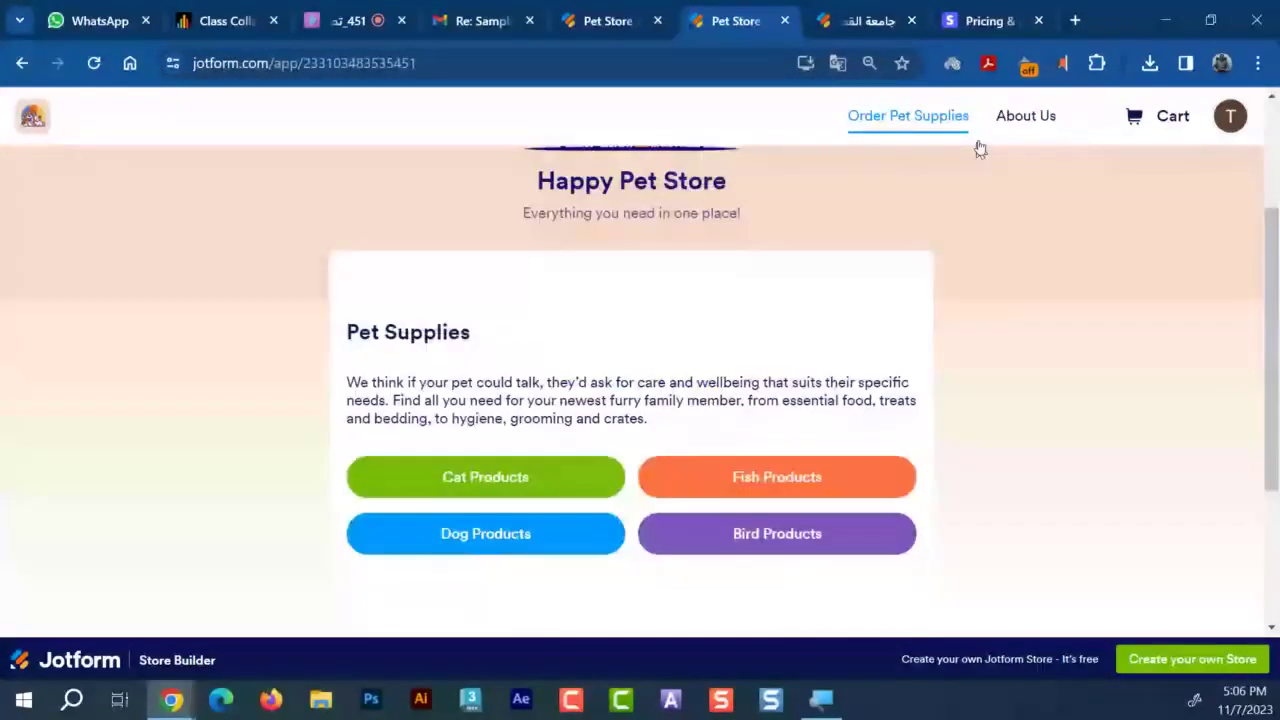
View the About Us page of the published store
{"action": "left_click", "coordinate": [1026, 116]}
{"action": "scroll", "coordinate": [780, 260], "scroll_direction": "down", "scroll_amount": 2}
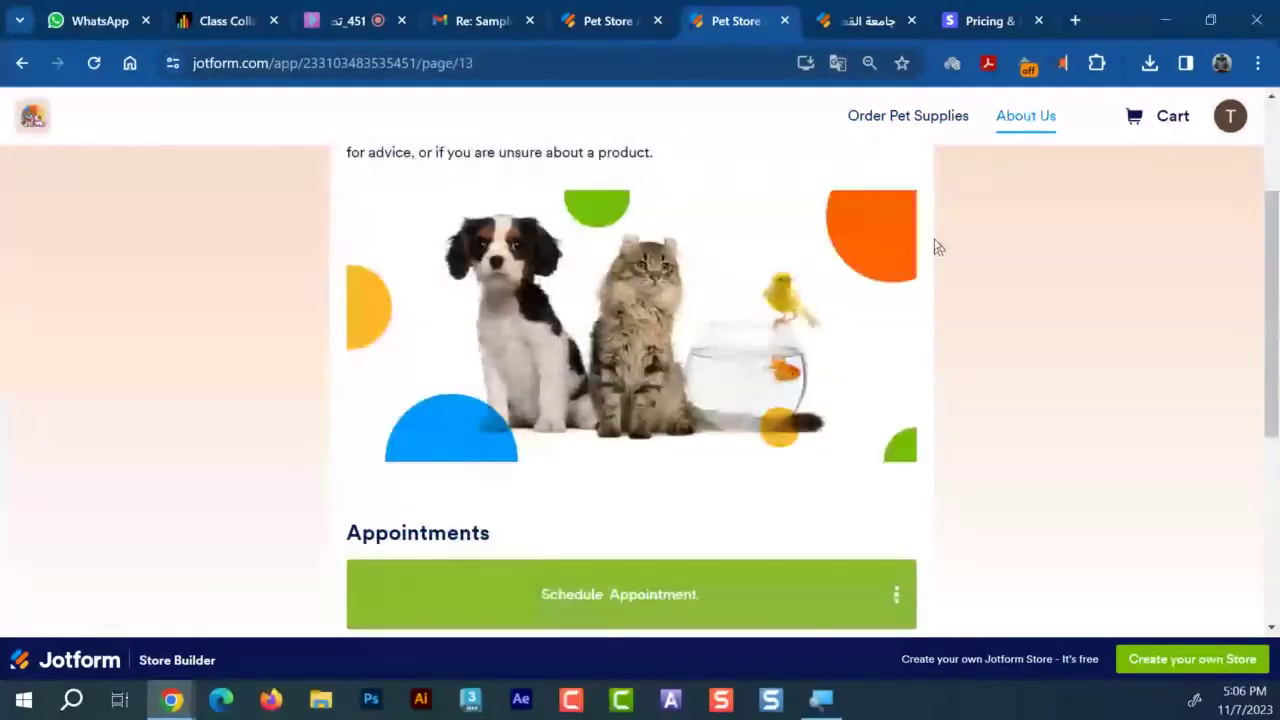
{"action": "scroll", "coordinate": [938, 247], "scroll_direction": "up", "scroll_amount": 2}
Go back to the Order Pet Supplies page and open its Cat Products page
{"action": "left_click", "coordinate": [955, 115]}
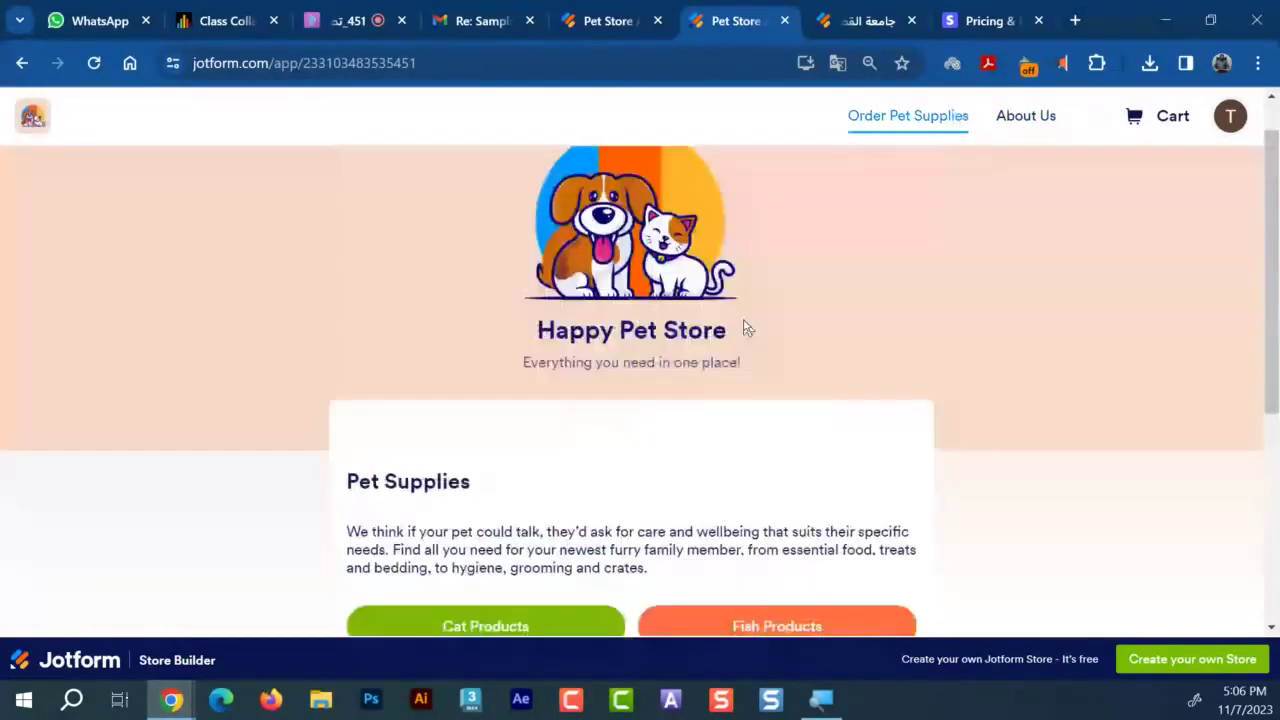
{"action": "scroll", "coordinate": [480, 243], "scroll_direction": "down", "scroll_amount": 4}
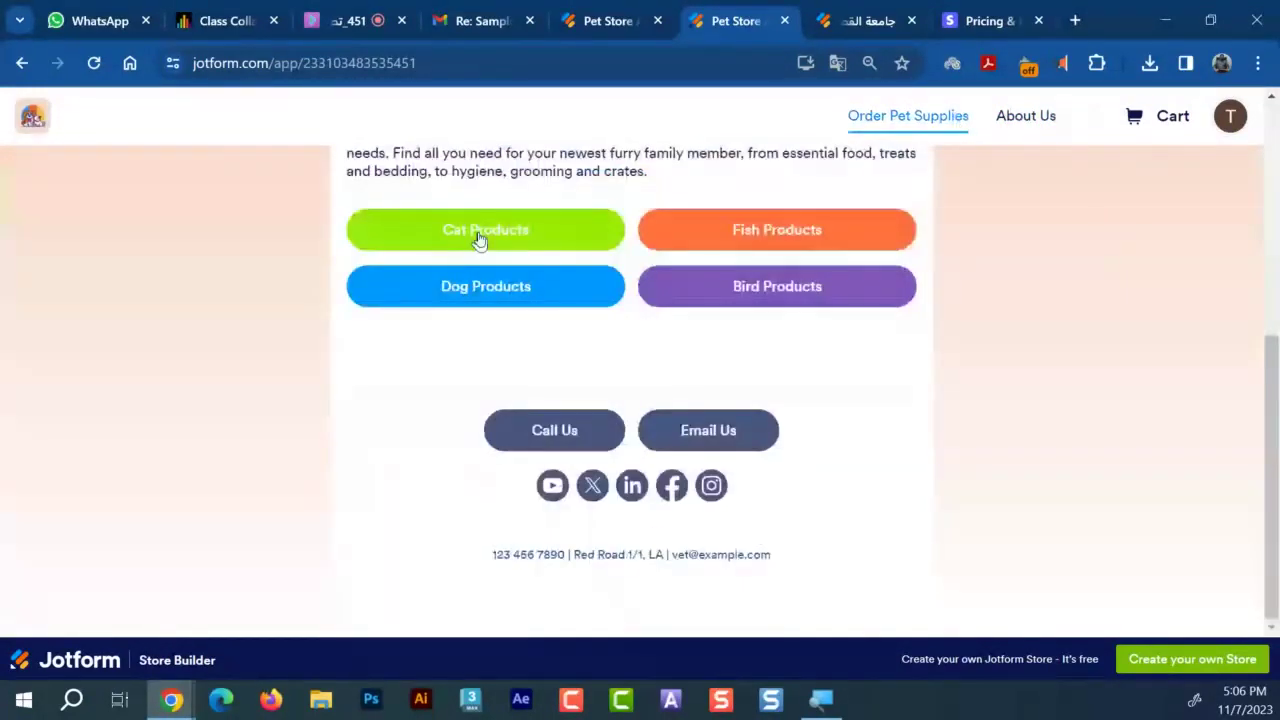
{"action": "left_click", "coordinate": [497, 236]}
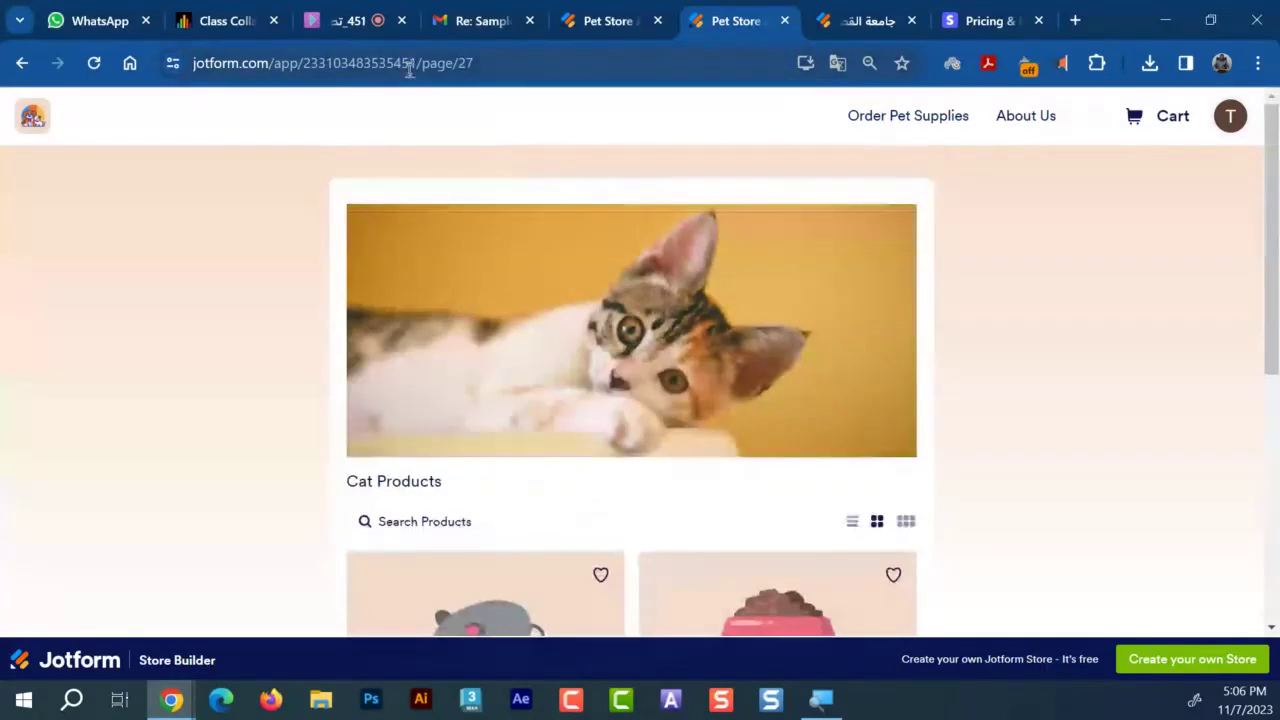
Examine the Cat Products page's listing and its web address, highlighting the app ID and the jotform.com domain
{"action": "left_click_drag", "start_coordinate": [415, 65], "coordinate": [303, 66]}
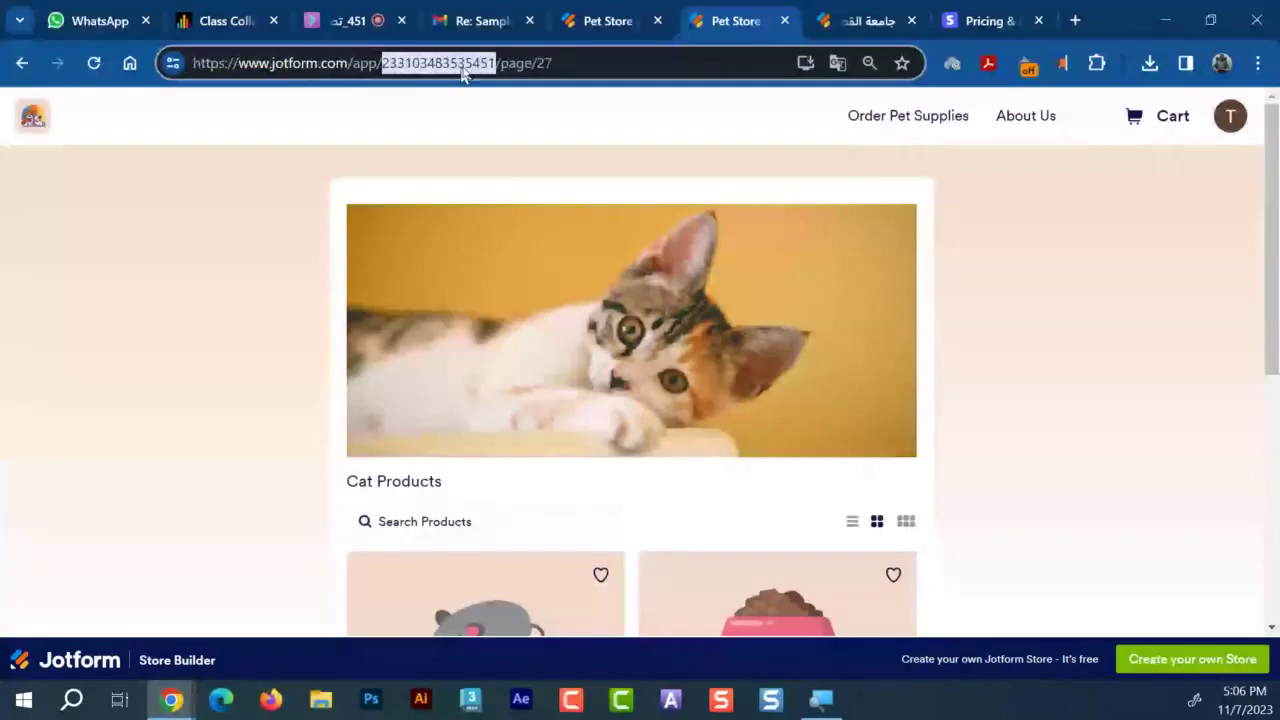
{"action": "scroll", "coordinate": [644, 330], "scroll_direction": "down", "scroll_amount": 5}
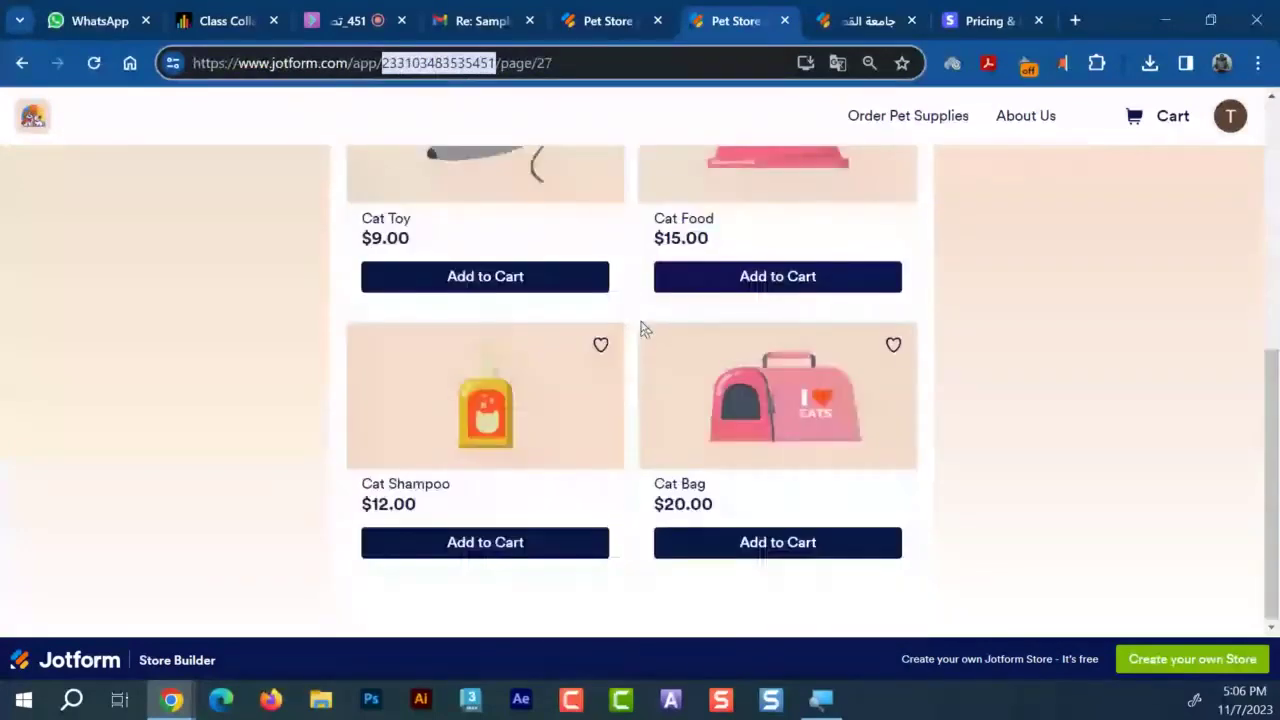
{"action": "scroll", "coordinate": [1169, 129], "scroll_direction": "up", "scroll_amount": 5}
{"action": "left_click", "coordinate": [354, 65]}
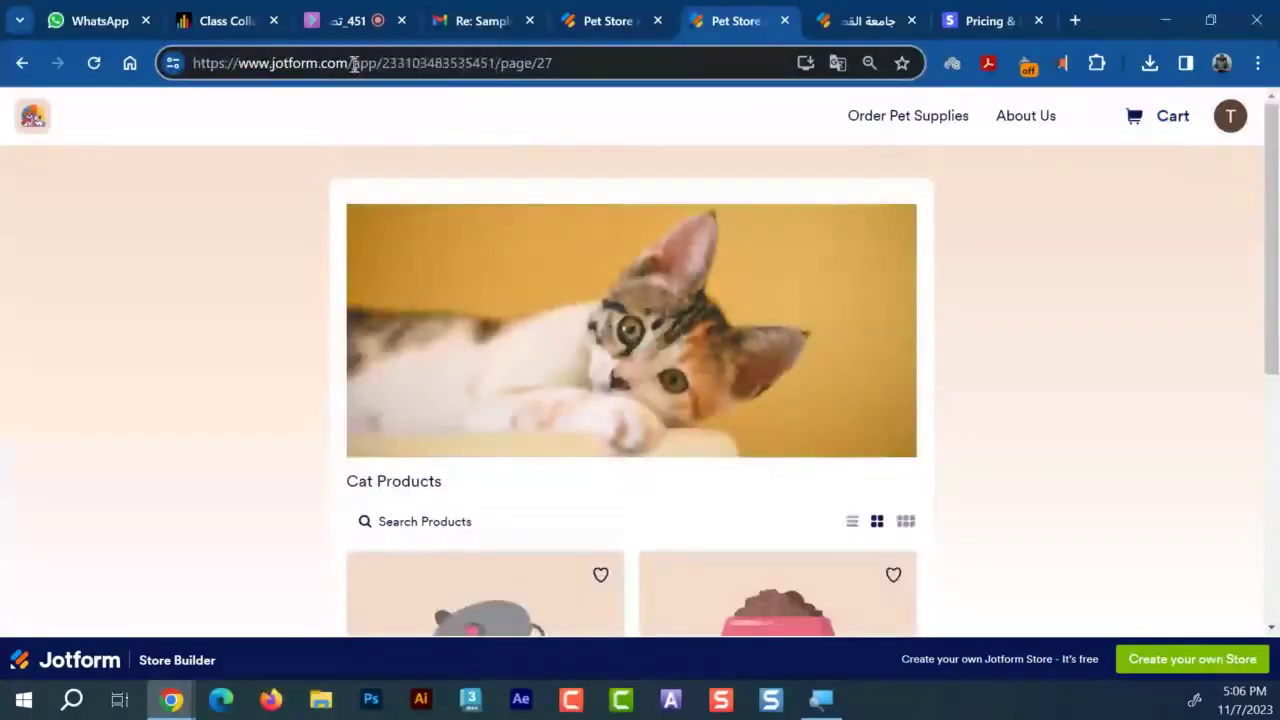
{"action": "left_click_drag", "start_coordinate": [354, 65], "coordinate": [270, 66]}
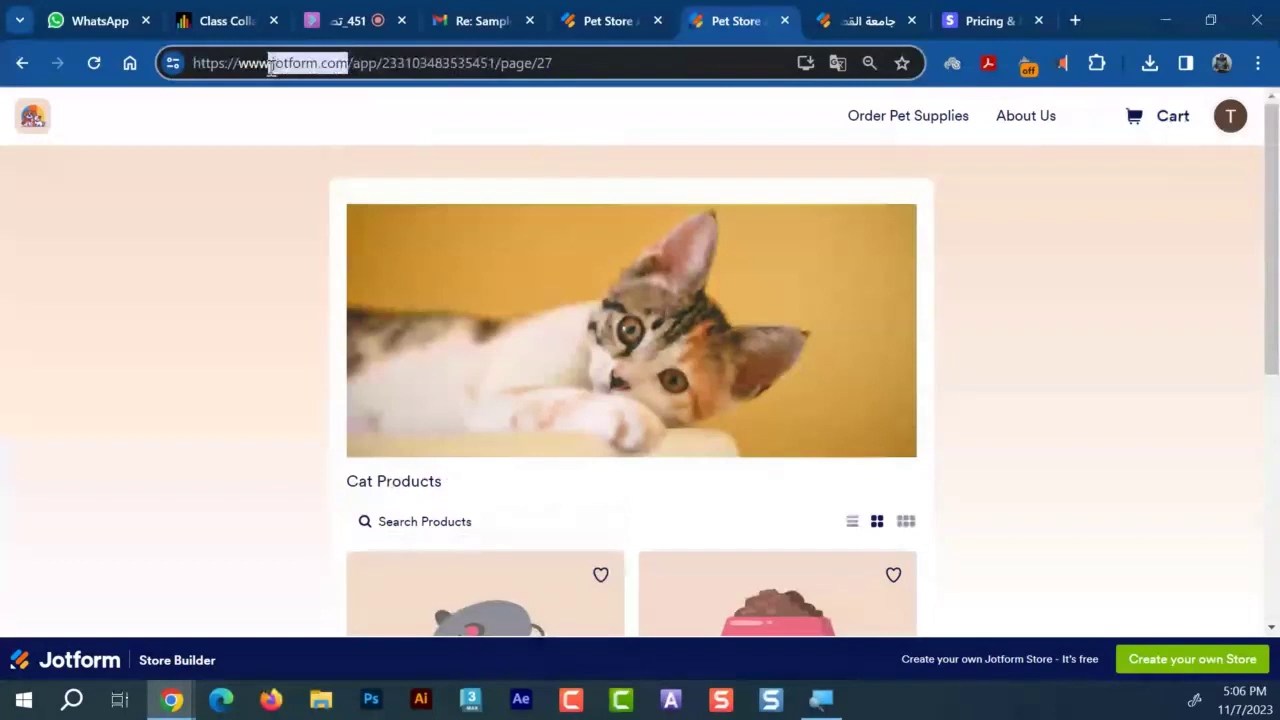
{"action": "scroll", "coordinate": [594, 262], "scroll_direction": "down", "scroll_amount": 1}
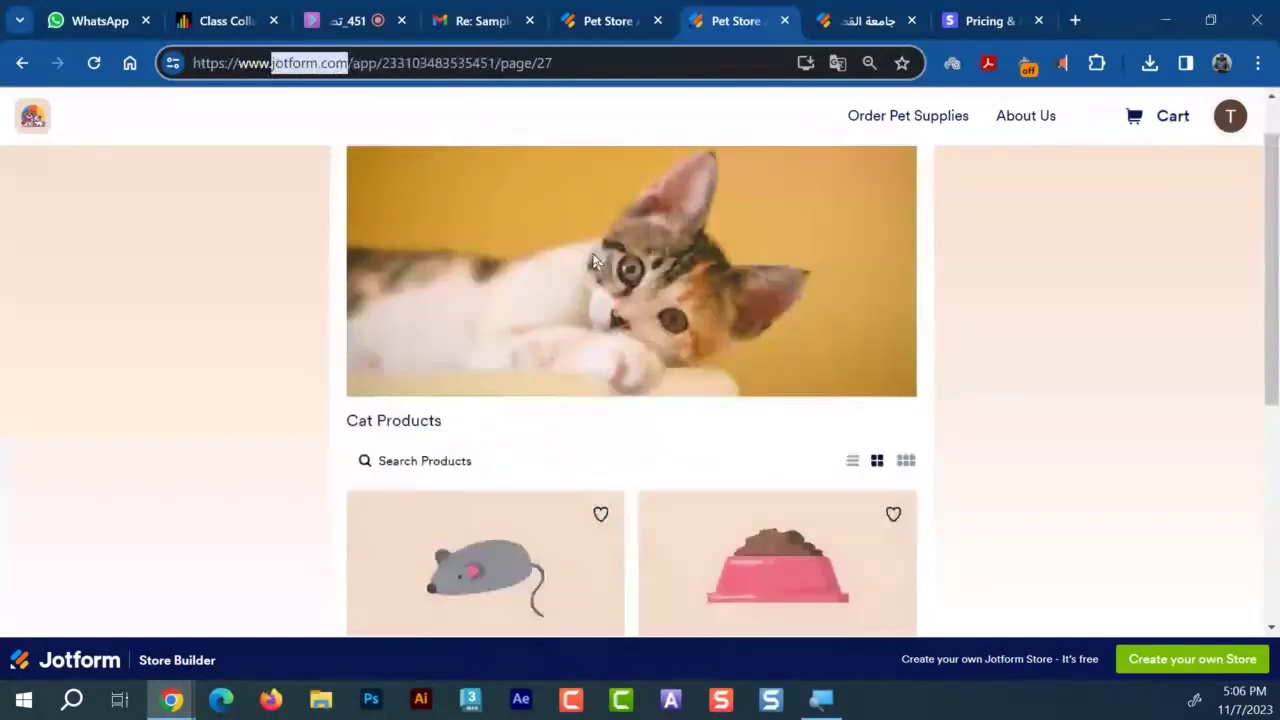
{"action": "scroll", "coordinate": [594, 262], "scroll_direction": "up", "scroll_amount": 1}
{"action": "left_click", "coordinate": [372, 65]}
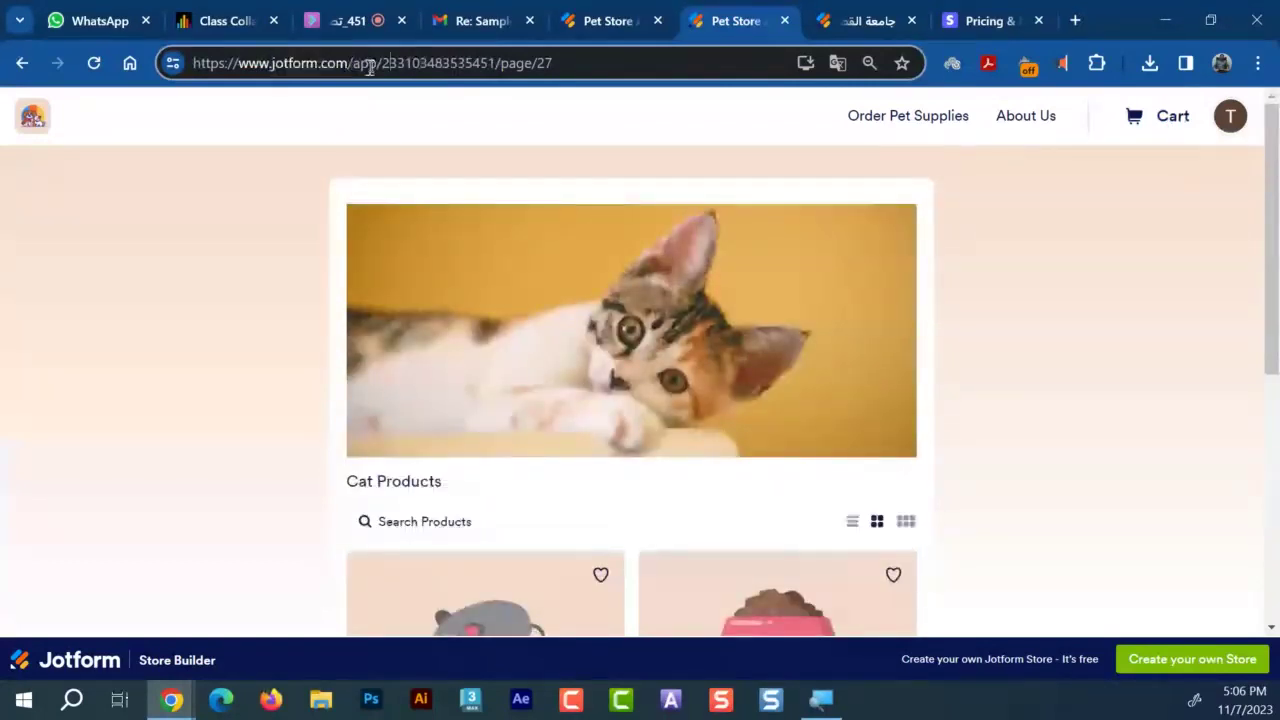
{"action": "left_click_drag", "start_coordinate": [376, 64], "coordinate": [414, 68]}
{"action": "left_click", "coordinate": [487, 63]}
Return to the store's home page and review its web address, category links and contact section
{"action": "left_click", "coordinate": [18, 118]}
{"action": "left_click", "coordinate": [368, 62]}
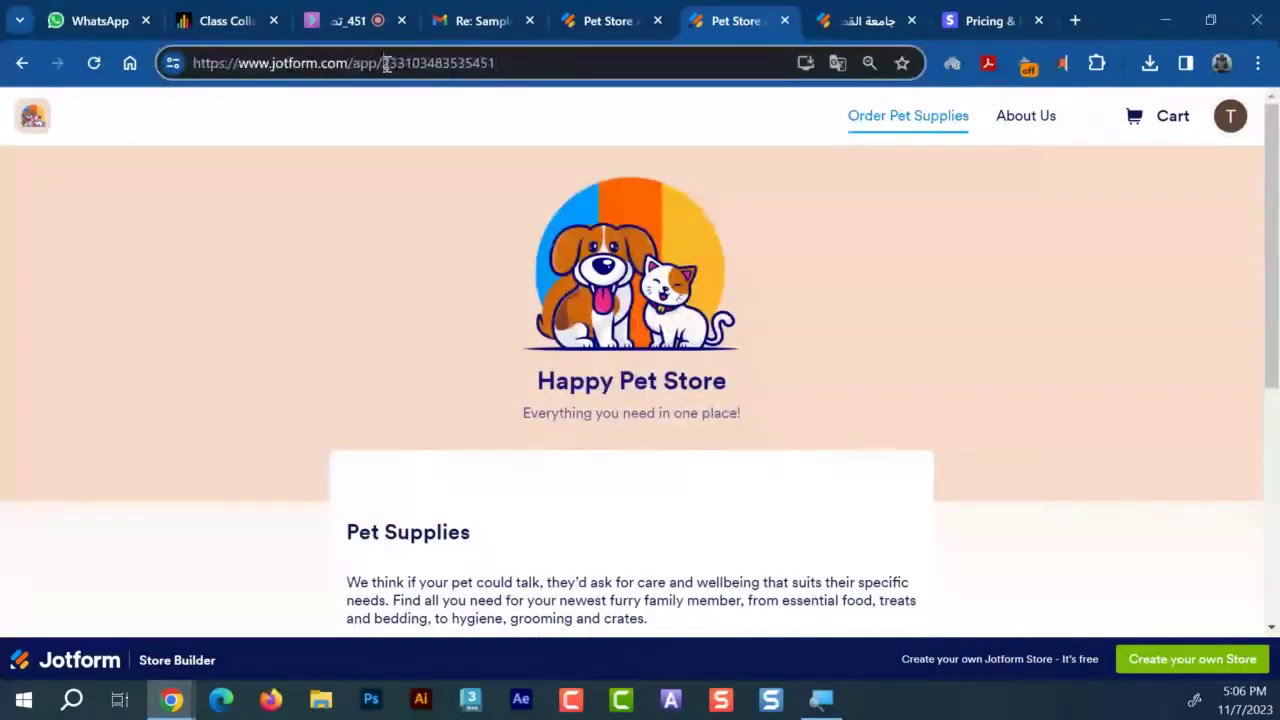
{"action": "left_click_drag", "start_coordinate": [384, 63], "coordinate": [760, 281]}
{"action": "scroll", "coordinate": [758, 281], "scroll_direction": "down", "scroll_amount": 5}
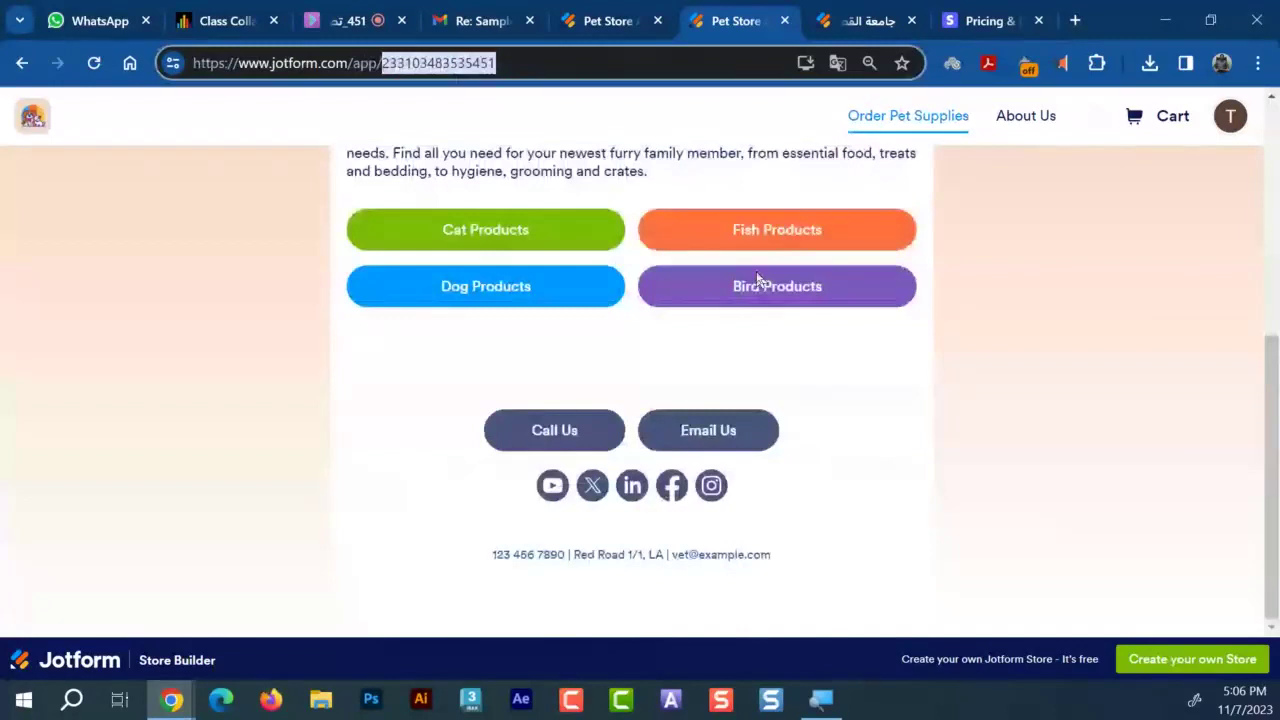
{"action": "scroll", "coordinate": [758, 281], "scroll_direction": "up", "scroll_amount": 3}
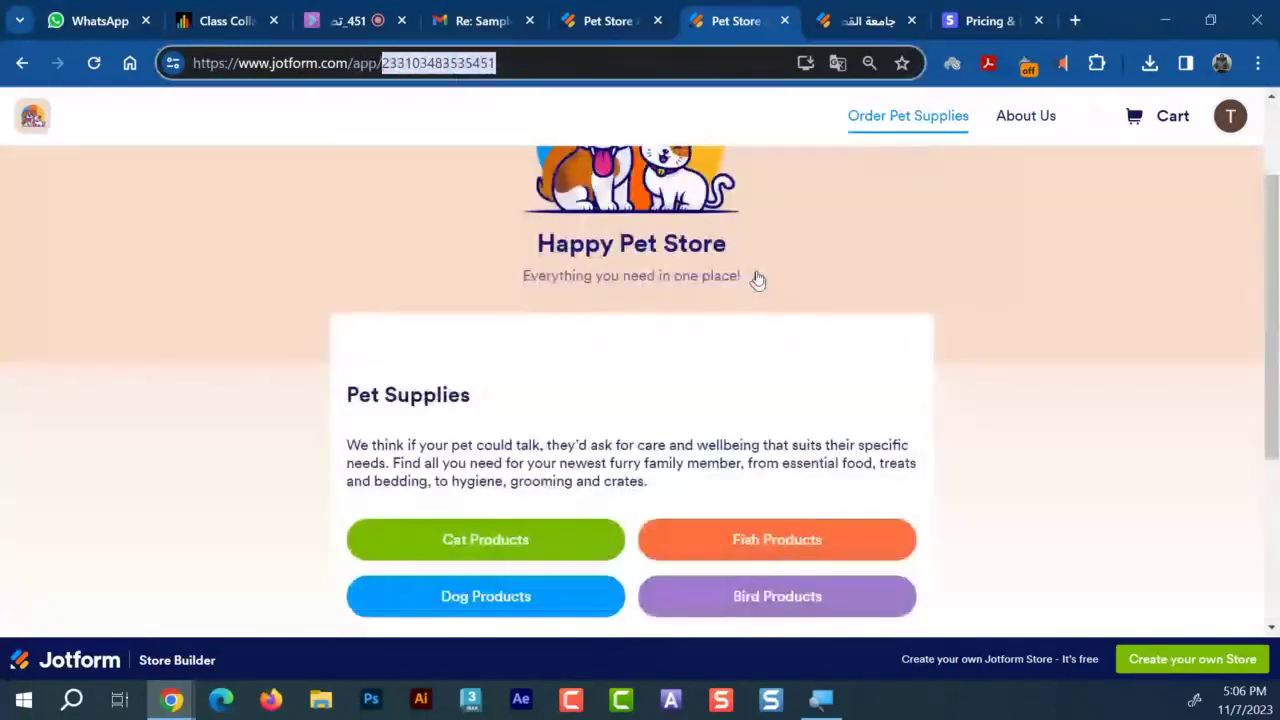
{"action": "scroll", "coordinate": [760, 278], "scroll_direction": "up", "scroll_amount": 1}
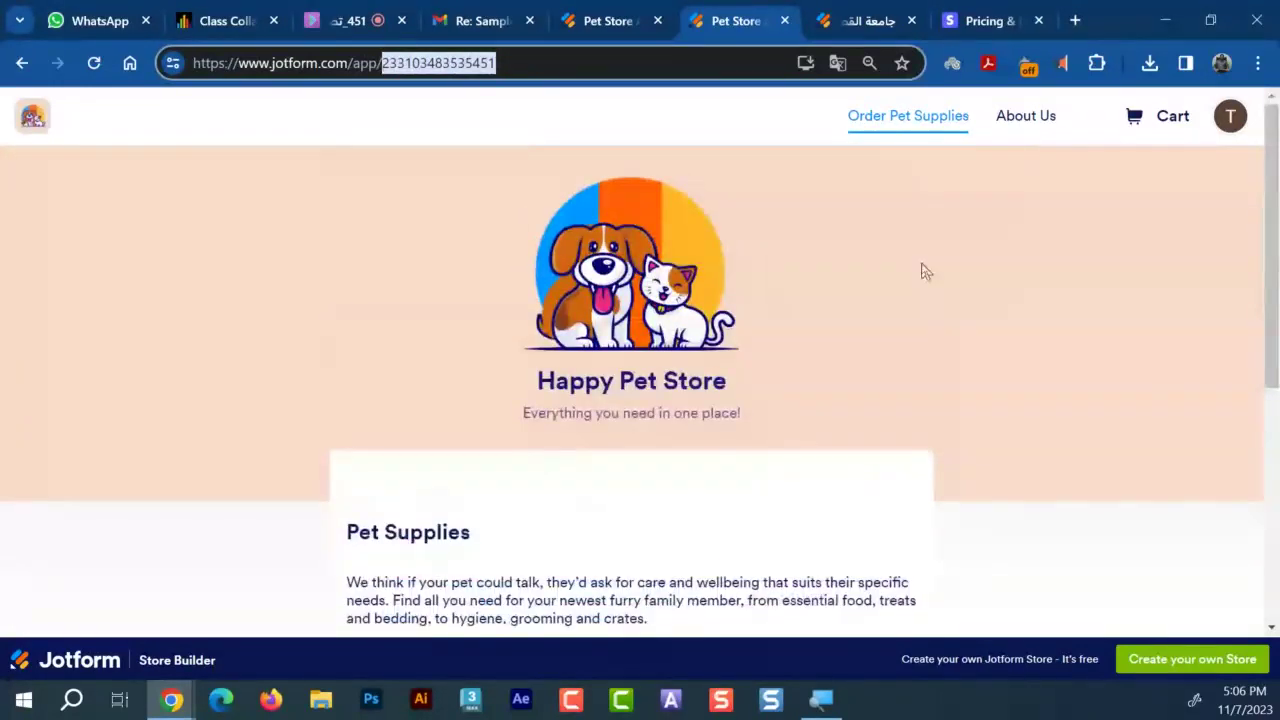
{"action": "scroll", "coordinate": [950, 250], "scroll_direction": "down", "scroll_amount": 1}
{"action": "scroll", "coordinate": [975, 232], "scroll_direction": "down", "scroll_amount": 4}
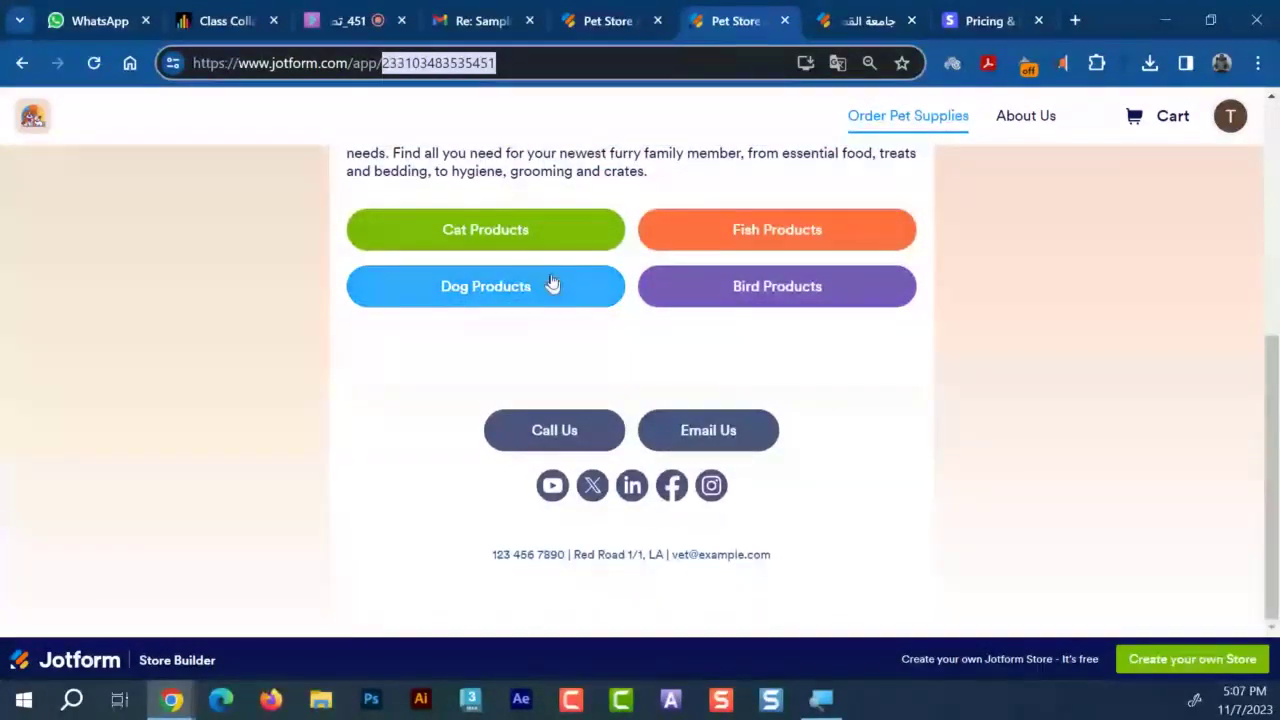
{"action": "scroll", "coordinate": [645, 263], "scroll_direction": "up", "scroll_amount": 2}
{"action": "scroll", "coordinate": [645, 263], "scroll_direction": "up", "scroll_amount": 2}
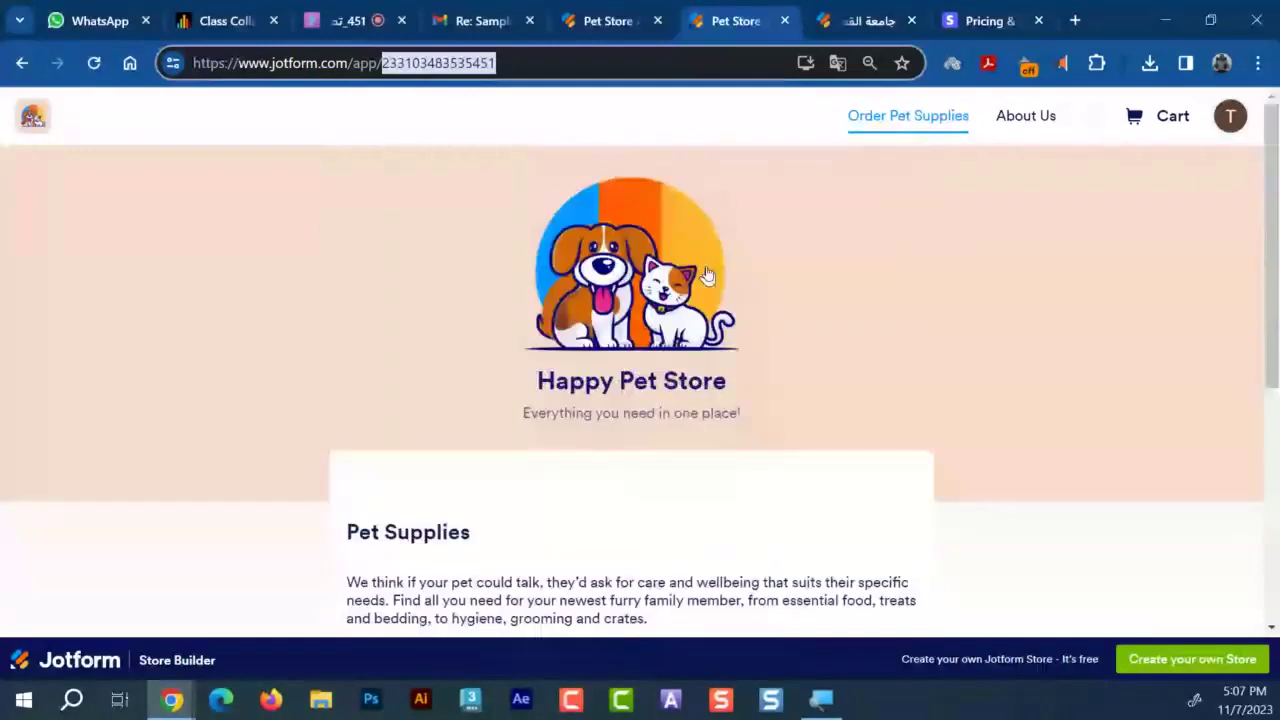
View the store's cart, return to the shopping page from it, and highlight the store's web address
{"action": "left_click", "coordinate": [1134, 108]}
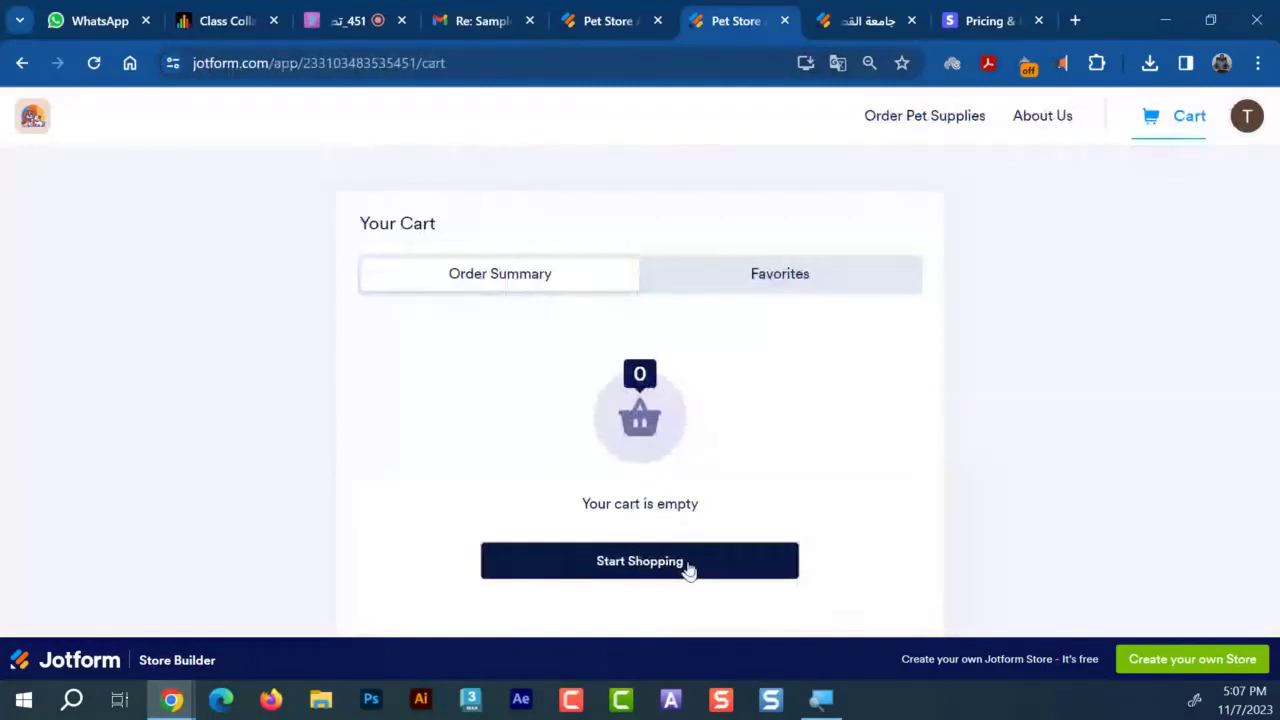
{"action": "left_click", "coordinate": [689, 565]}
{"action": "scroll", "coordinate": [815, 295], "scroll_direction": "down", "scroll_amount": 5}
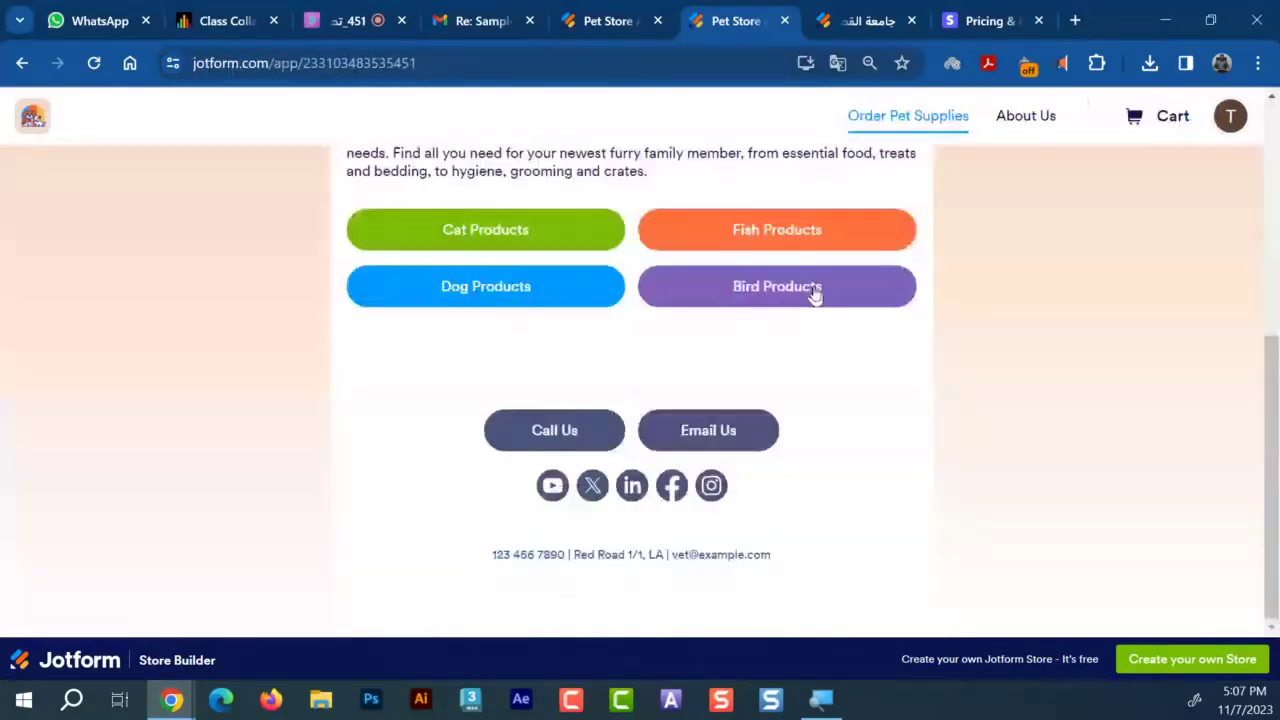
{"action": "left_click", "coordinate": [443, 63]}
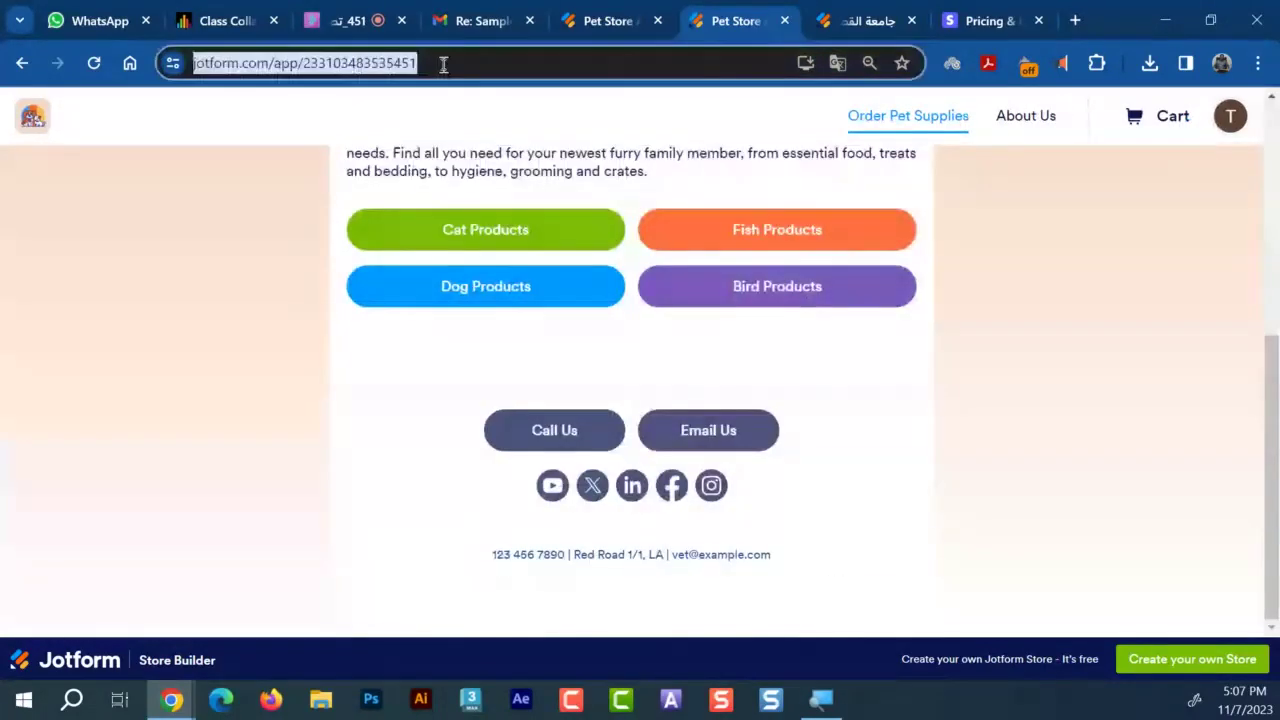
Switch to the Class Collaborate session and post a dashed separator line in the Everyone chat
{"action": "left_click", "coordinate": [338, 14]}
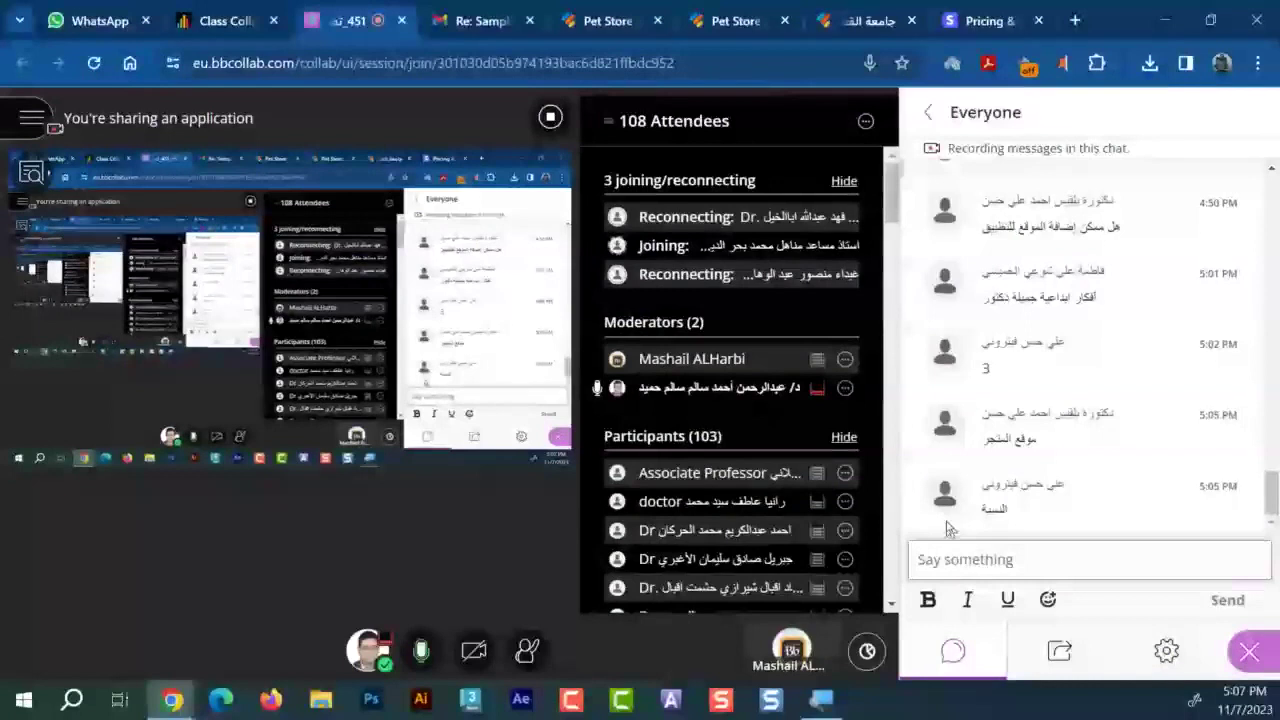
{"action": "left_click", "coordinate": [1028, 555]}
{"action": "type", "text": "-------------"}
{"action": "key", "text": "Return"}
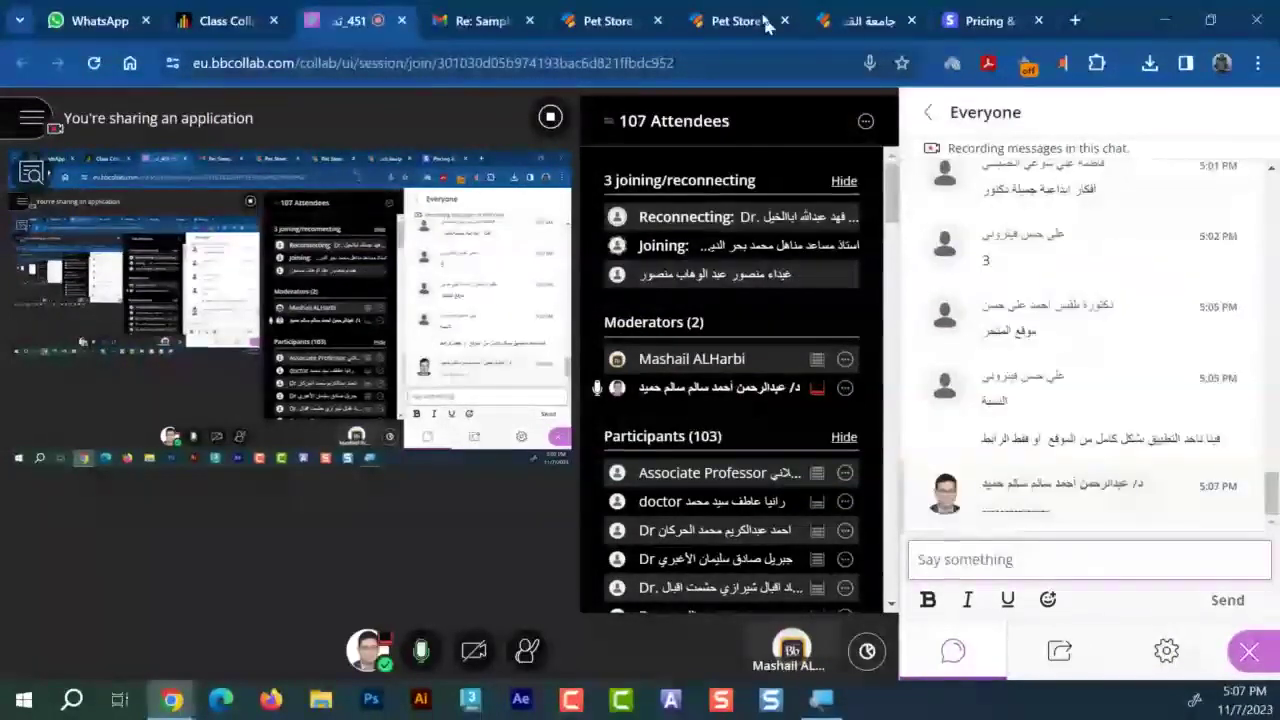
Close the Pet Store App builder and the published store tabs
{"action": "left_click", "coordinate": [615, 20]}
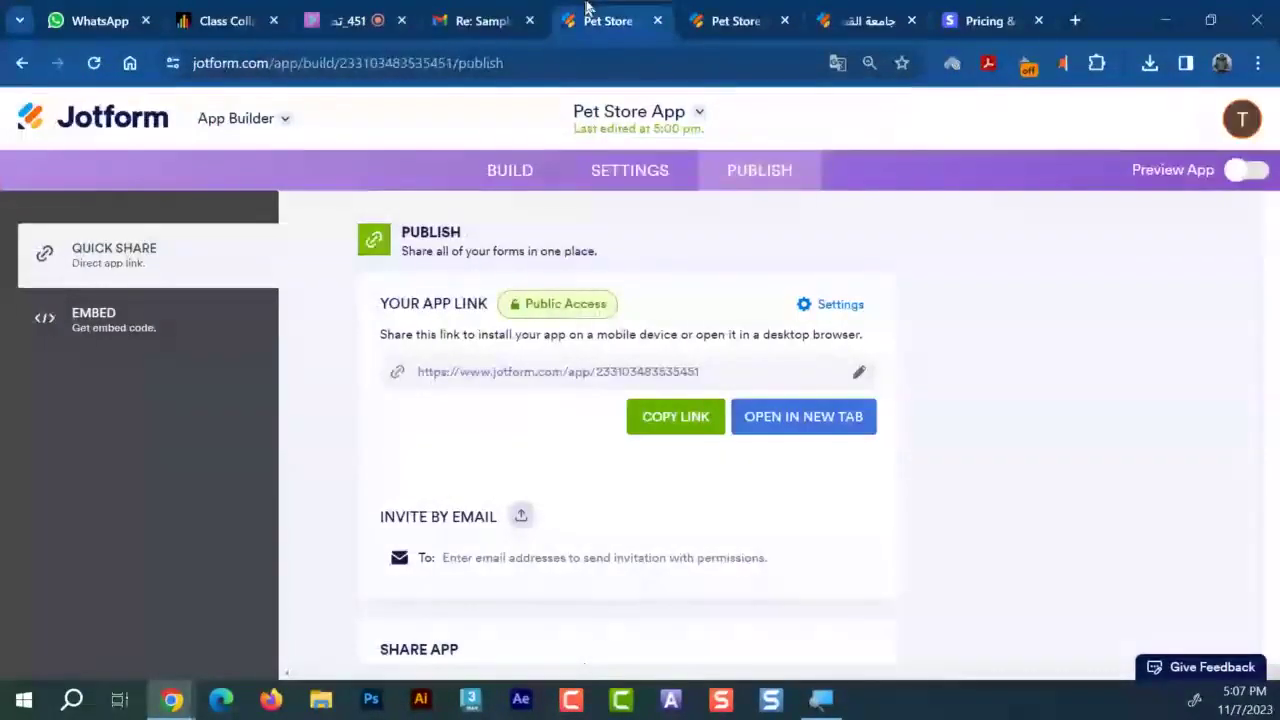
{"action": "left_click", "coordinate": [658, 21]}
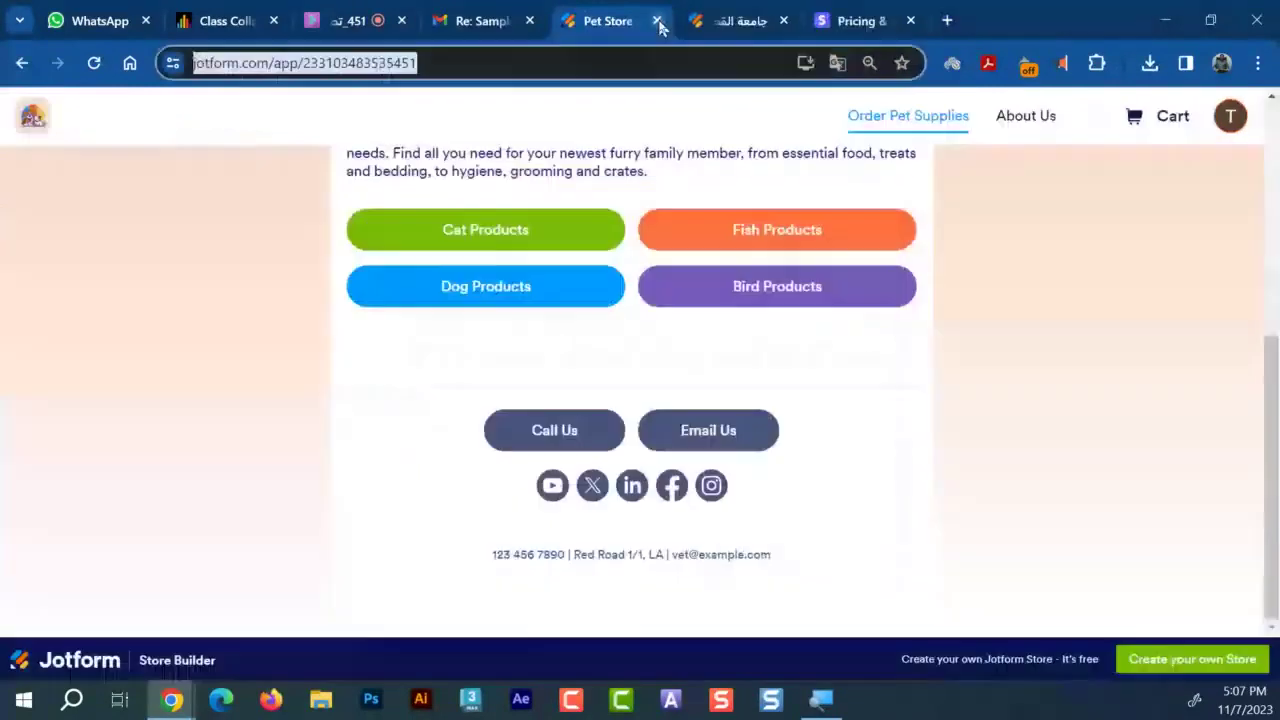
{"action": "left_click", "coordinate": [657, 21]}
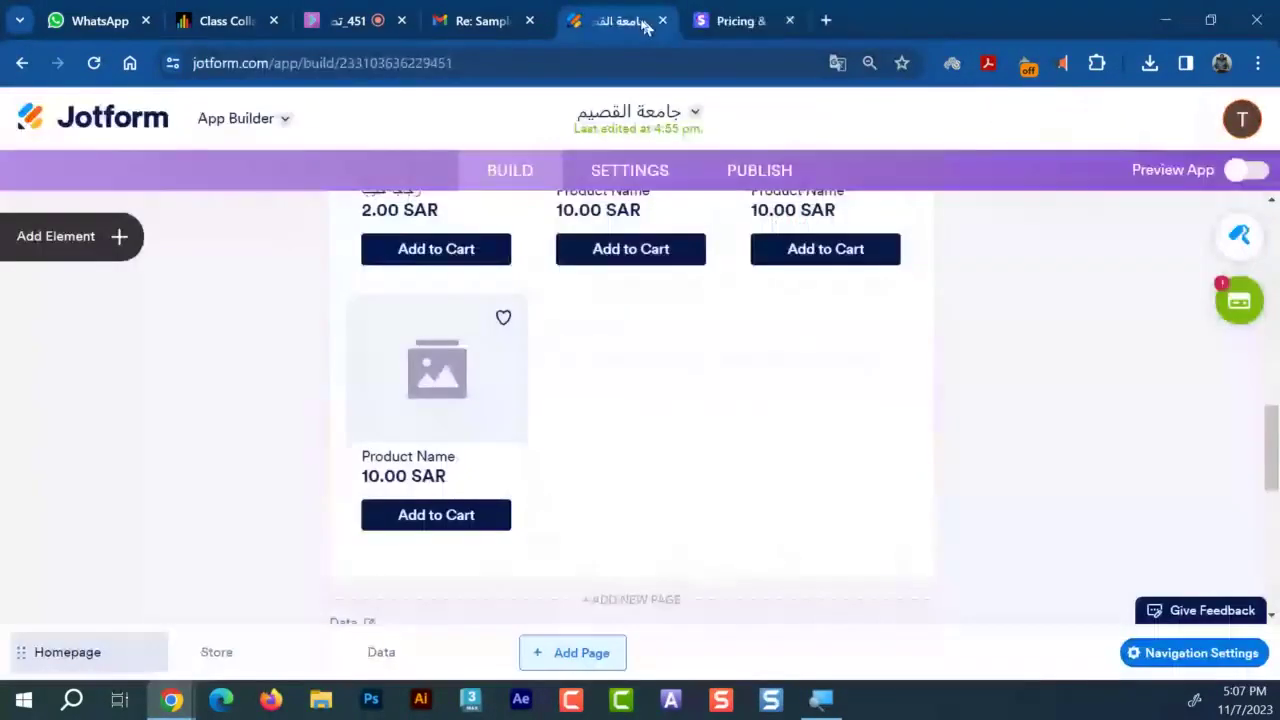
Leave the جامعة القصيم app builder and go to the My Forms page
{"action": "scroll", "coordinate": [375, 370], "scroll_direction": "up", "scroll_amount": 5}
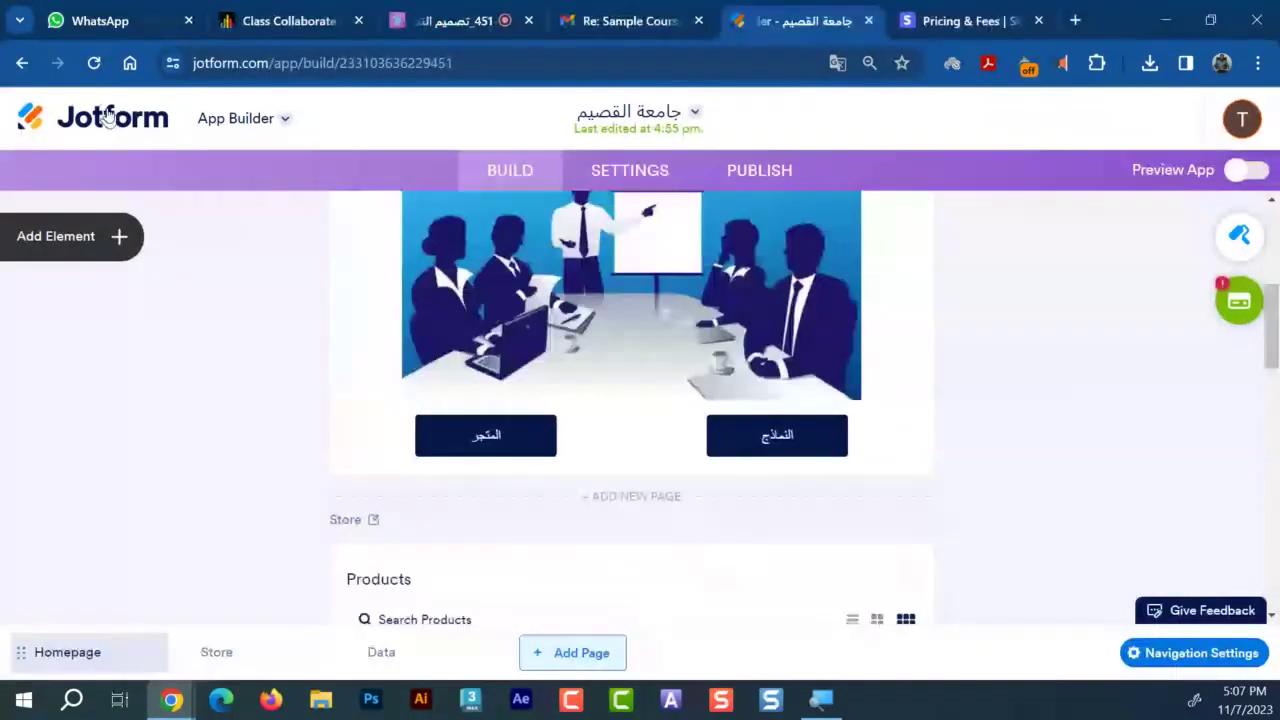
{"action": "scroll", "coordinate": [108, 116], "scroll_direction": "up", "scroll_amount": 2}
{"action": "left_click", "coordinate": [108, 116]}
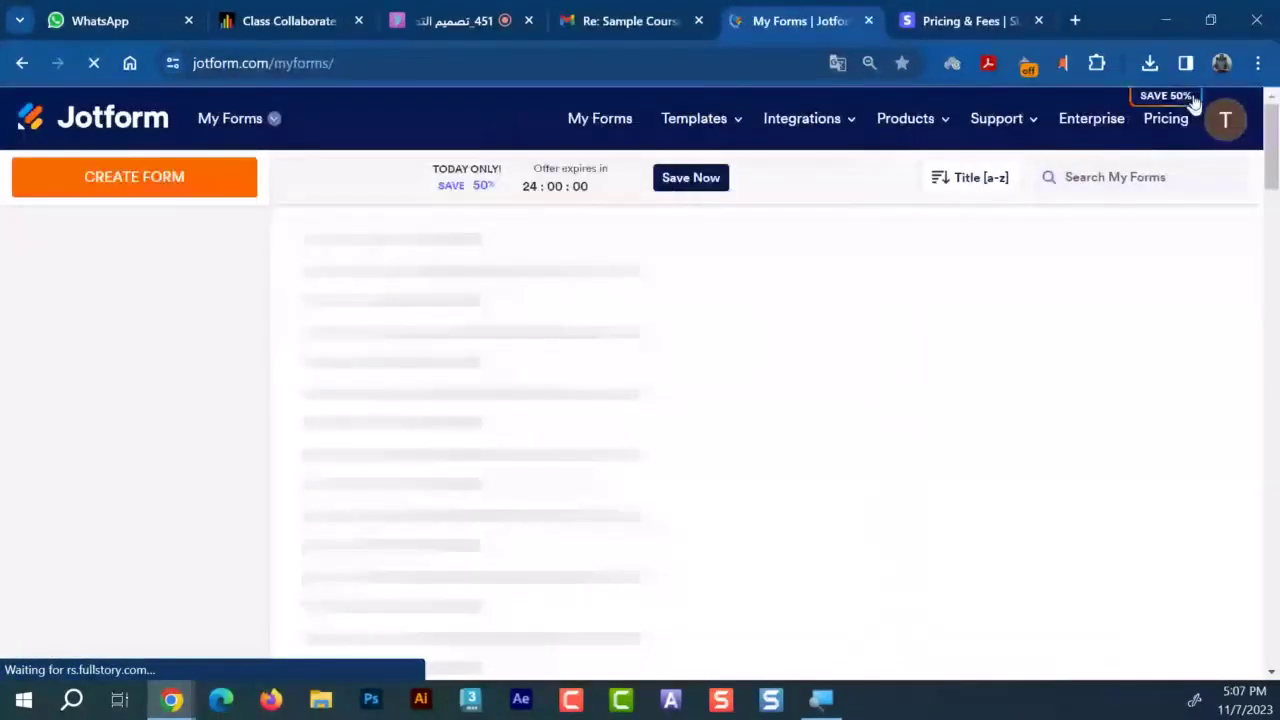
Open the account menu and expand the full list of Starter plan usage limits
{"action": "left_click", "coordinate": [1222, 119]}
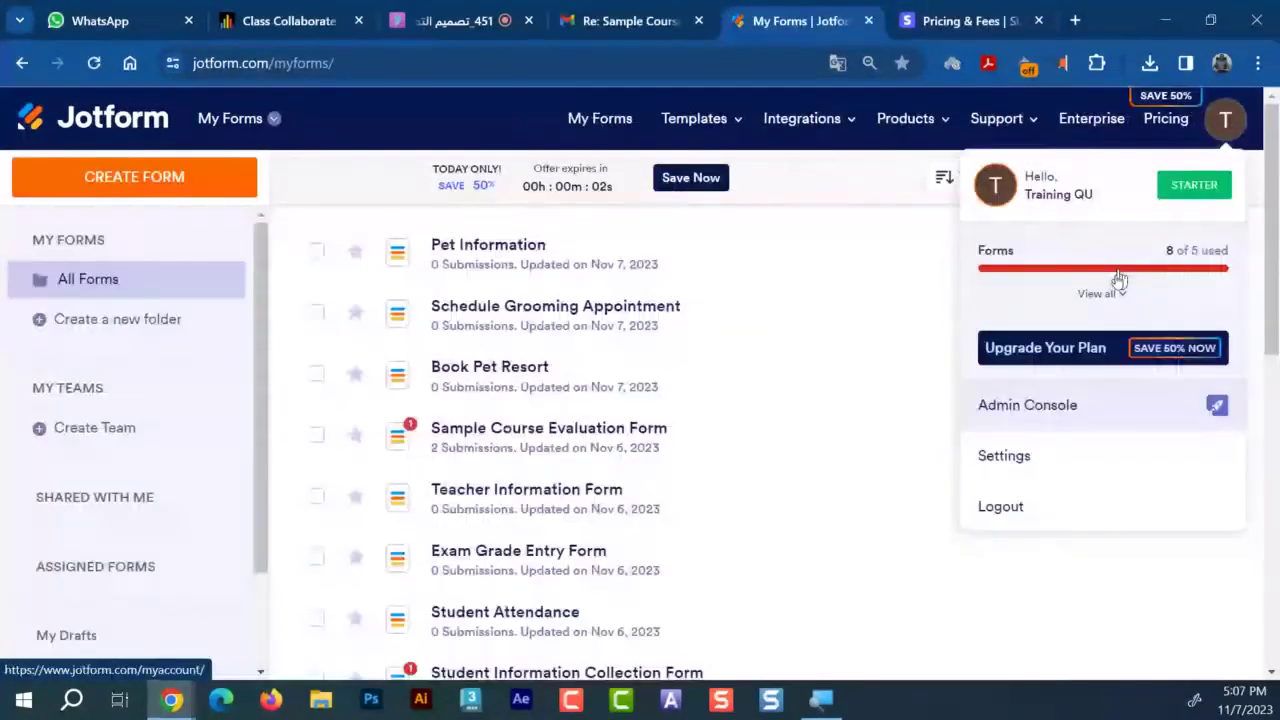
{"action": "left_click", "coordinate": [1082, 292]}
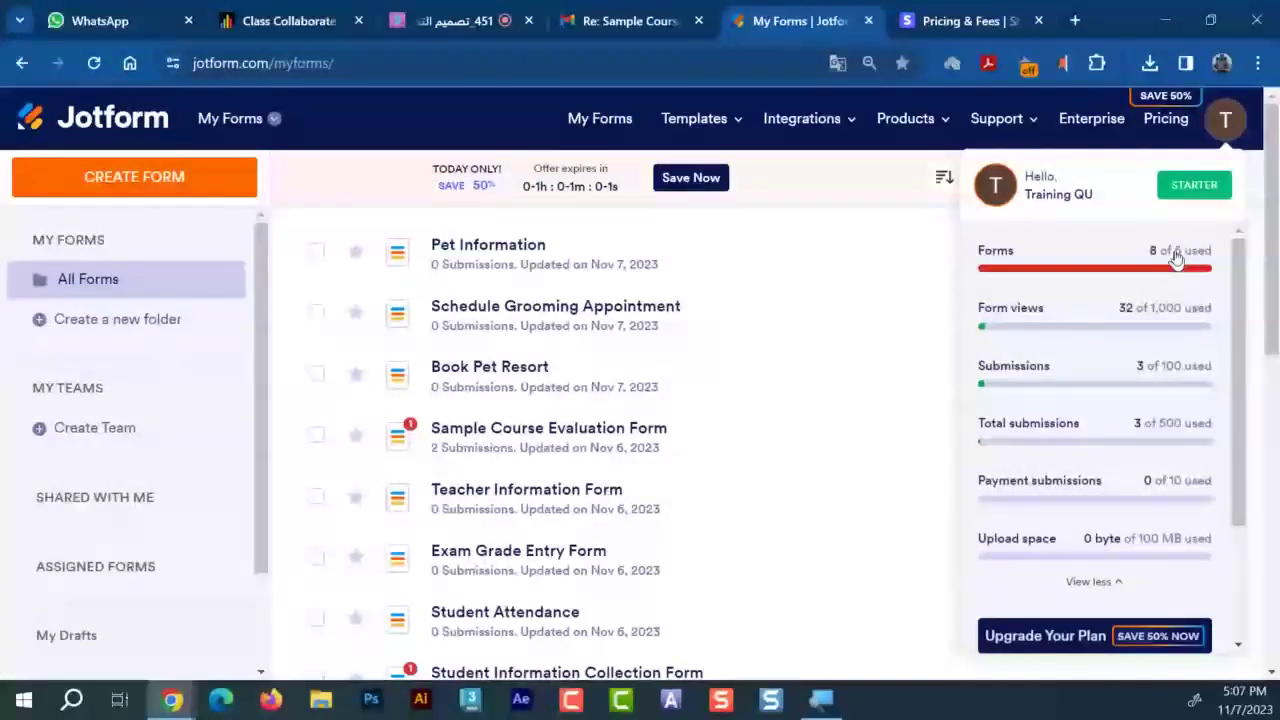
{"action": "scroll", "coordinate": [1137, 349], "scroll_direction": "down", "scroll_amount": 3}
{"action": "scroll", "coordinate": [1137, 349], "scroll_direction": "up", "scroll_amount": 3}
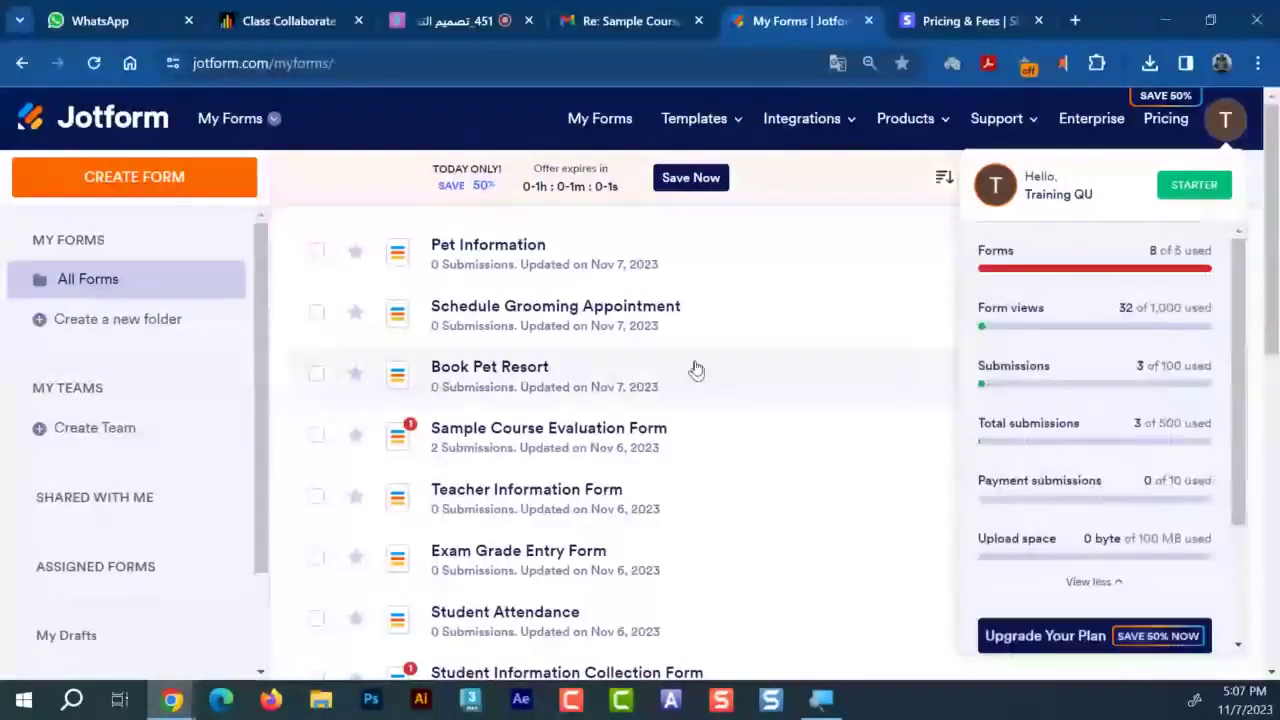
Compare the forms listed in My Forms with the account's form usage limit
{"action": "scroll", "coordinate": [697, 370], "scroll_direction": "down", "scroll_amount": 2}
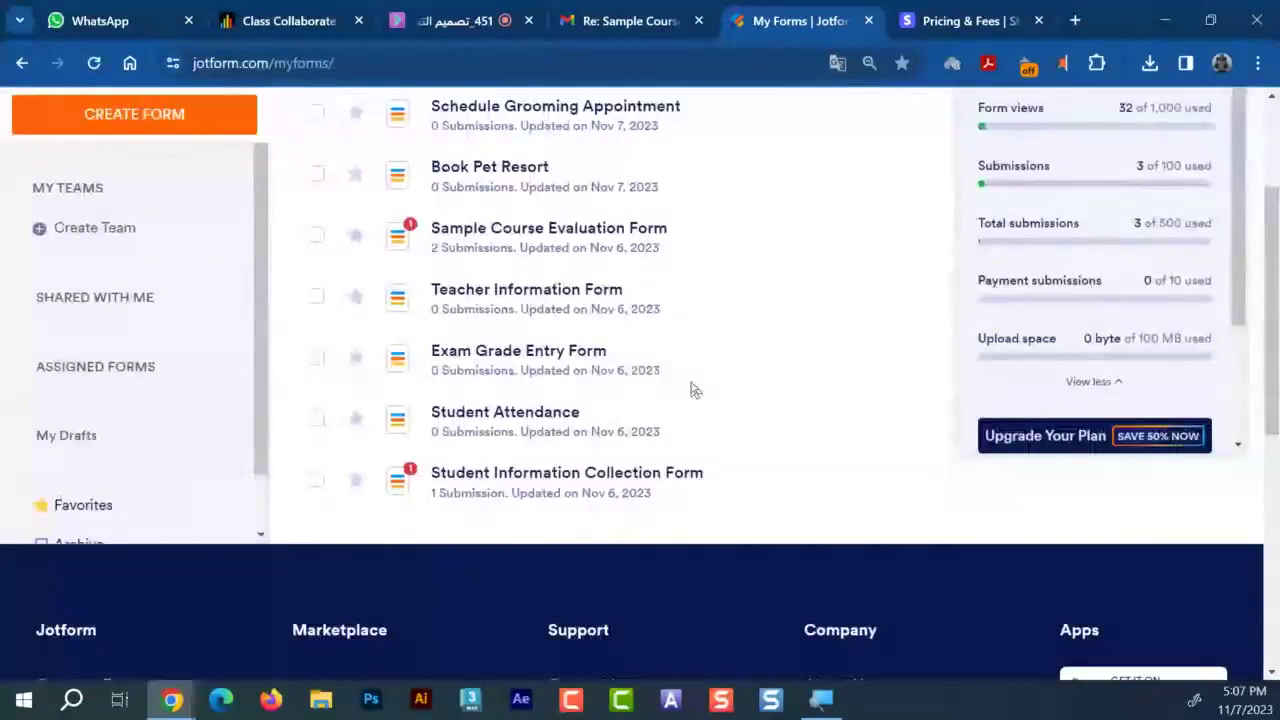
{"action": "scroll", "coordinate": [700, 380], "scroll_direction": "up", "scroll_amount": 2}
{"action": "scroll", "coordinate": [490, 447], "scroll_direction": "down", "scroll_amount": 2}
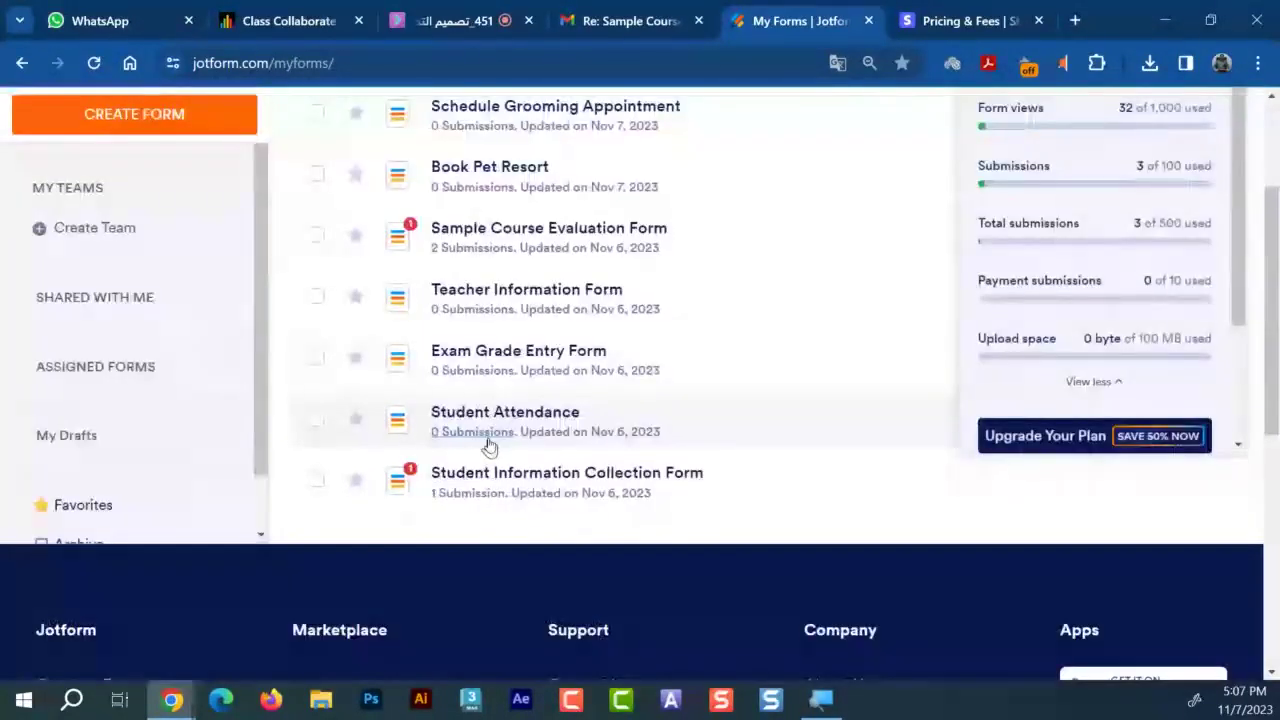
{"action": "scroll", "coordinate": [490, 447], "scroll_direction": "up", "scroll_amount": 2}
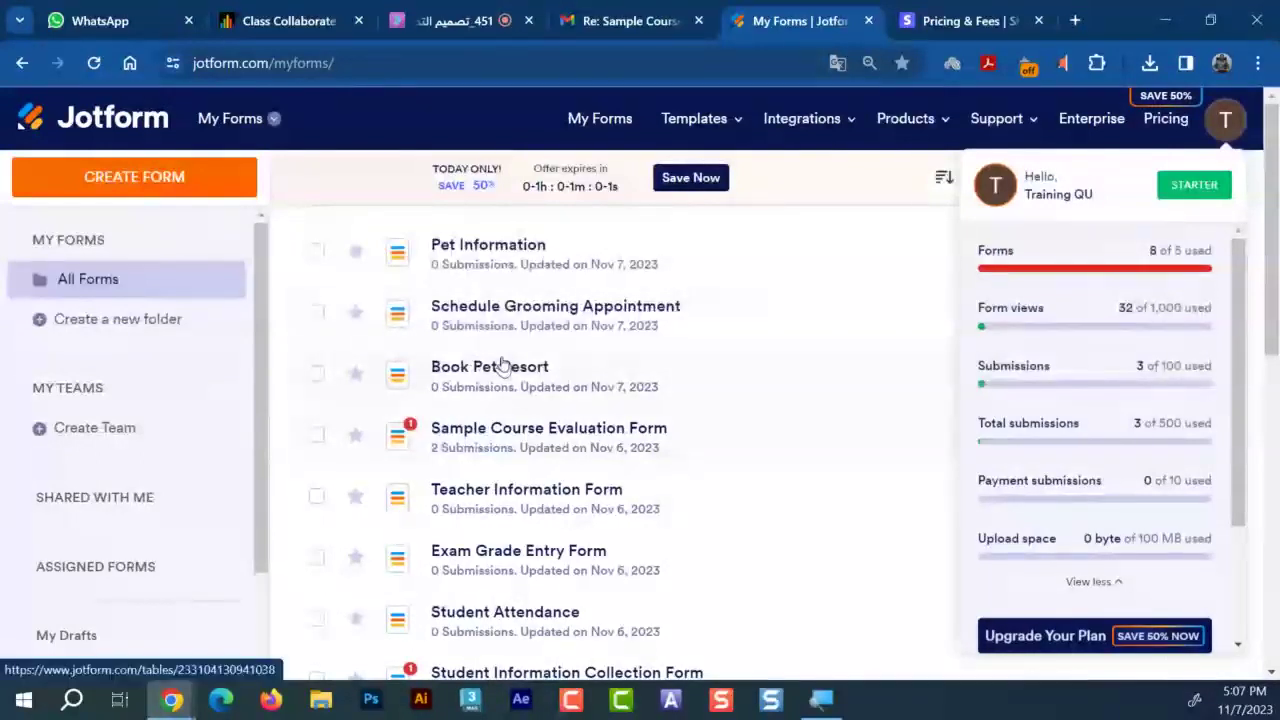
{"action": "scroll", "coordinate": [517, 363], "scroll_direction": "down", "scroll_amount": 2}
{"action": "scroll", "coordinate": [520, 363], "scroll_direction": "up", "scroll_amount": 2}
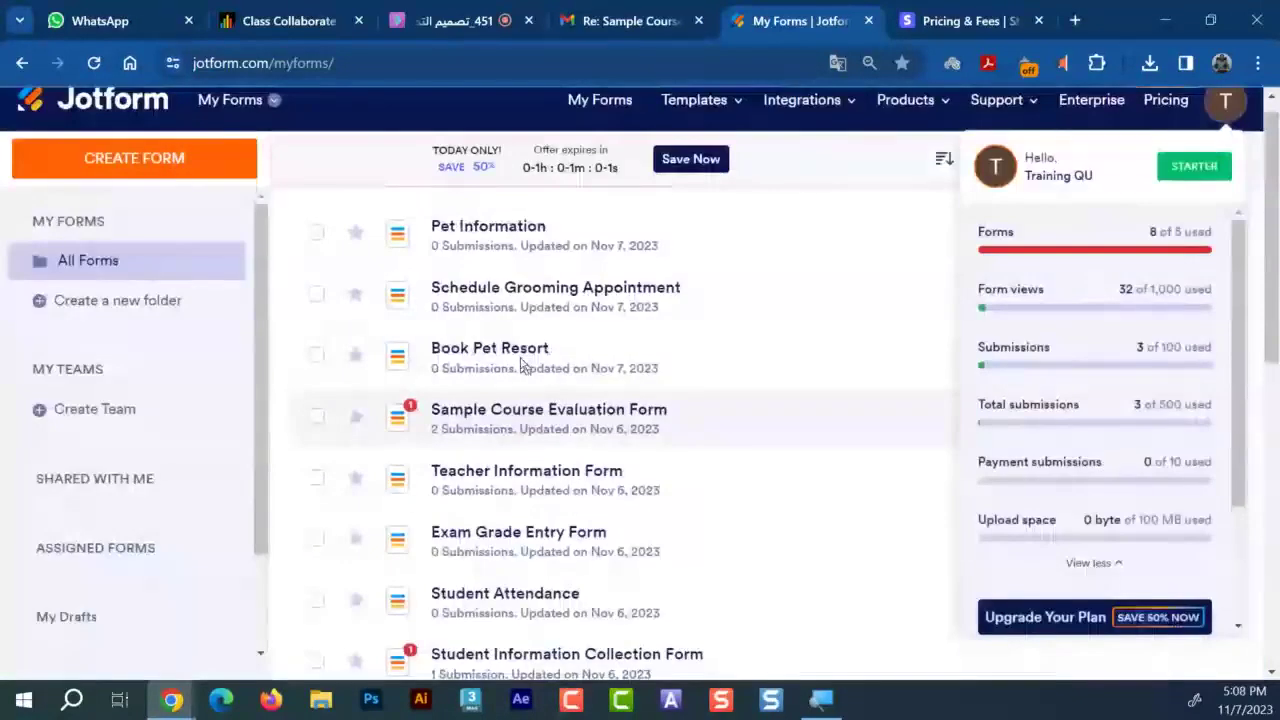
{"action": "scroll", "coordinate": [520, 363], "scroll_direction": "up", "scroll_amount": 1}
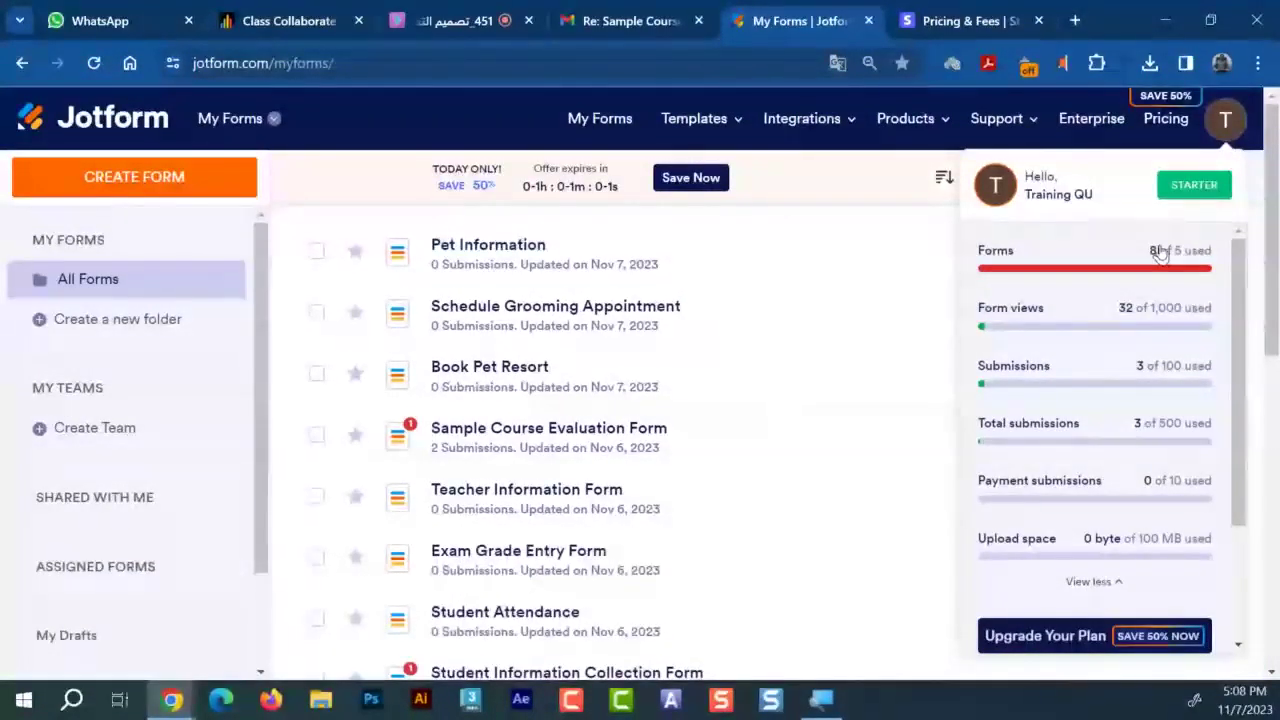
{"action": "scroll", "coordinate": [512, 423], "scroll_direction": "down", "scroll_amount": 1}
{"action": "scroll", "coordinate": [331, 329], "scroll_direction": "down", "scroll_amount": 2}
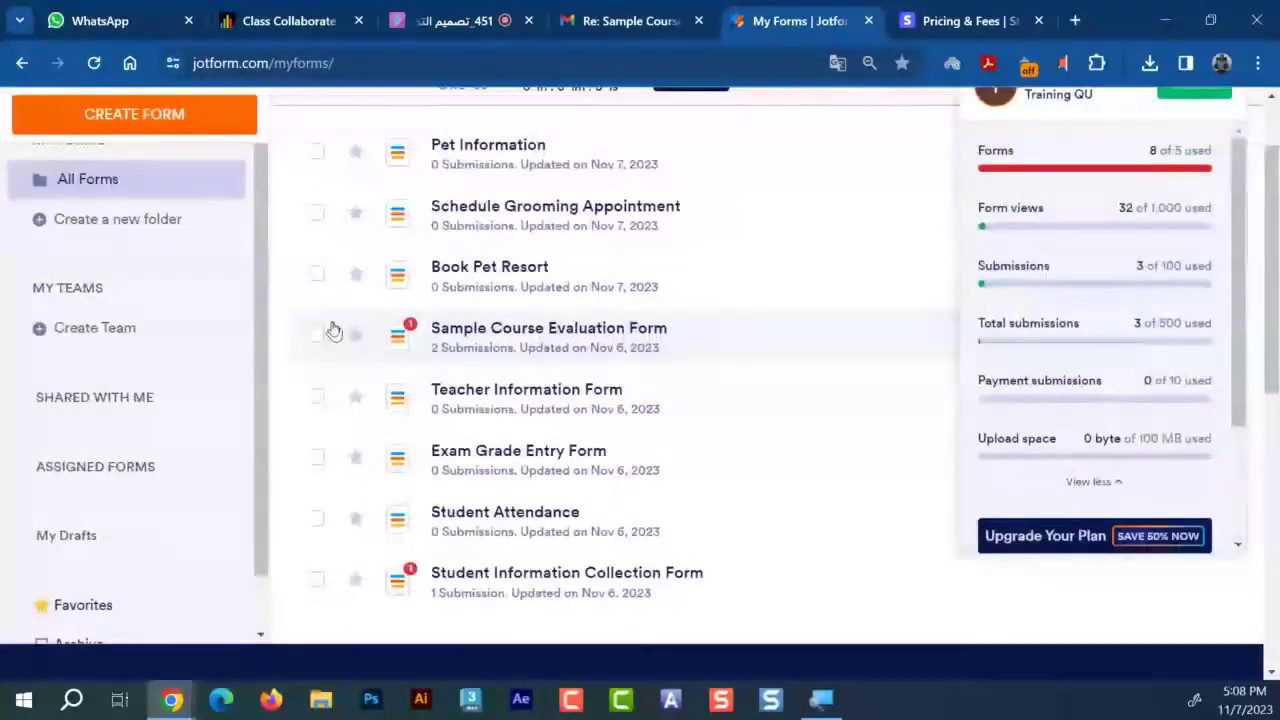
{"action": "scroll", "coordinate": [330, 340], "scroll_direction": "up", "scroll_amount": 3}
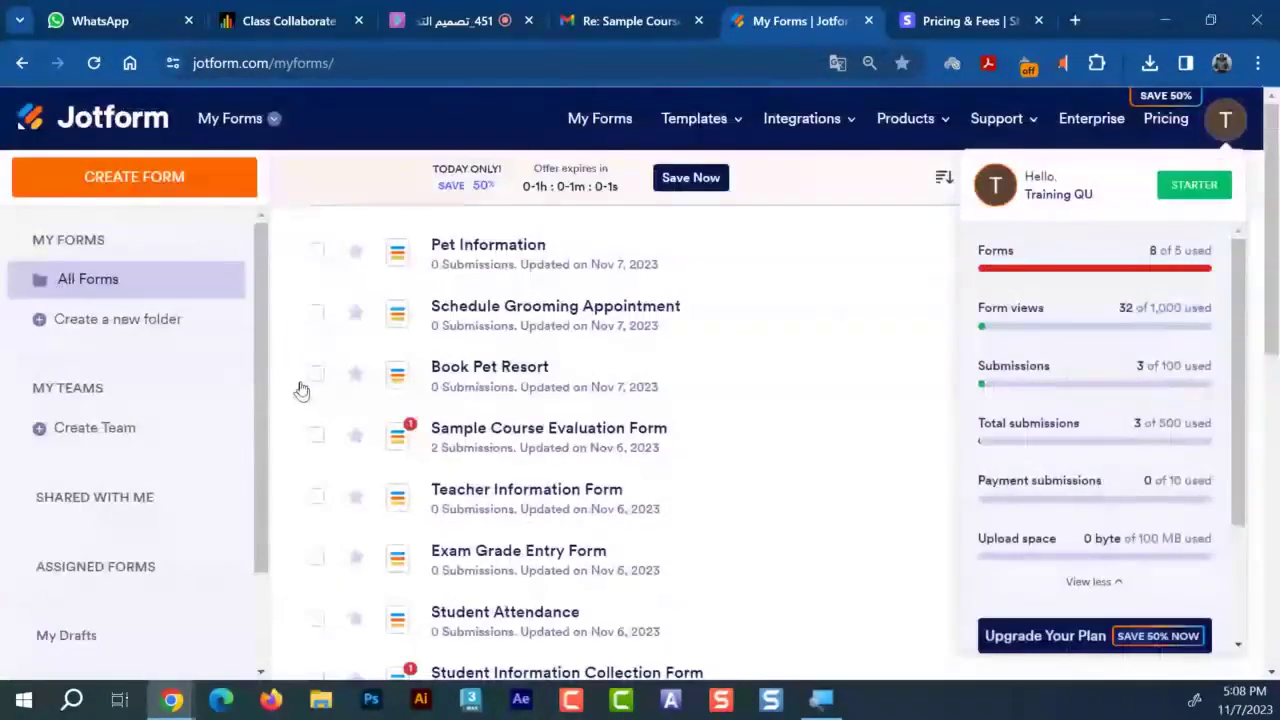
Select the Pet Information, Schedule Grooming Appointment and Book Pet Resort forms in My Forms
{"action": "left_click", "coordinate": [316, 252]}
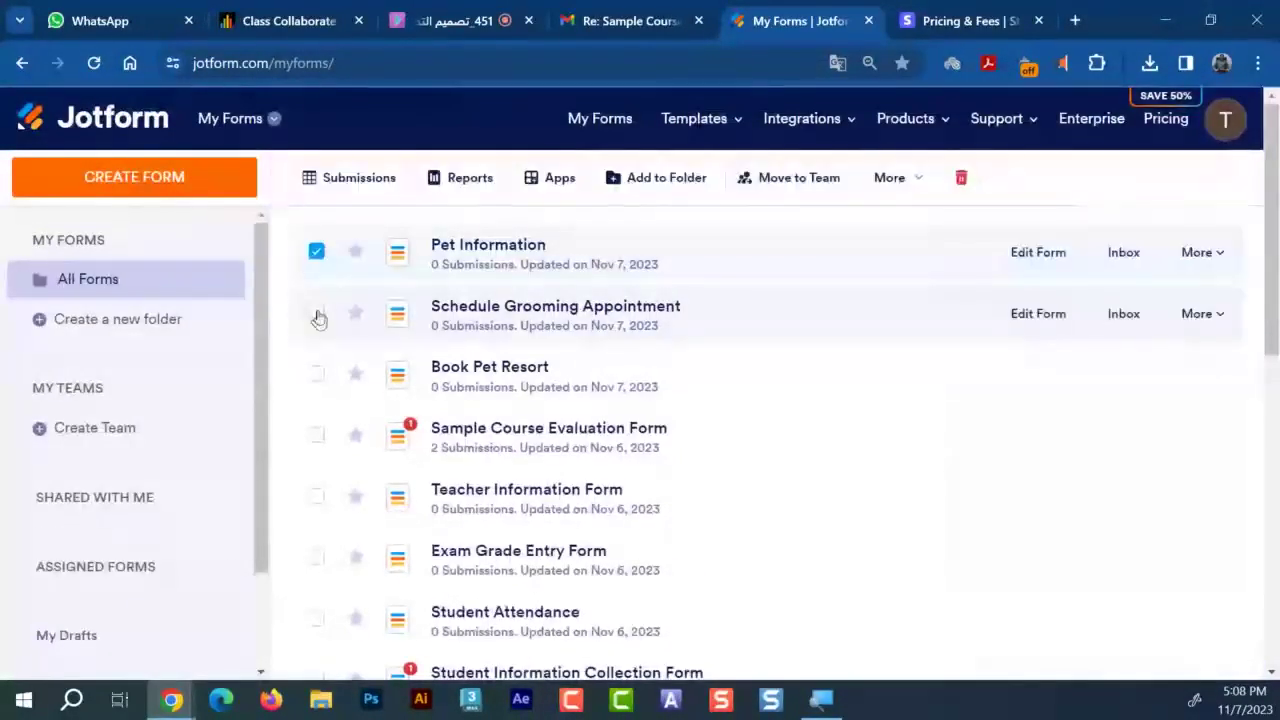
{"action": "left_click", "coordinate": [316, 313]}
{"action": "left_click", "coordinate": [316, 374]}
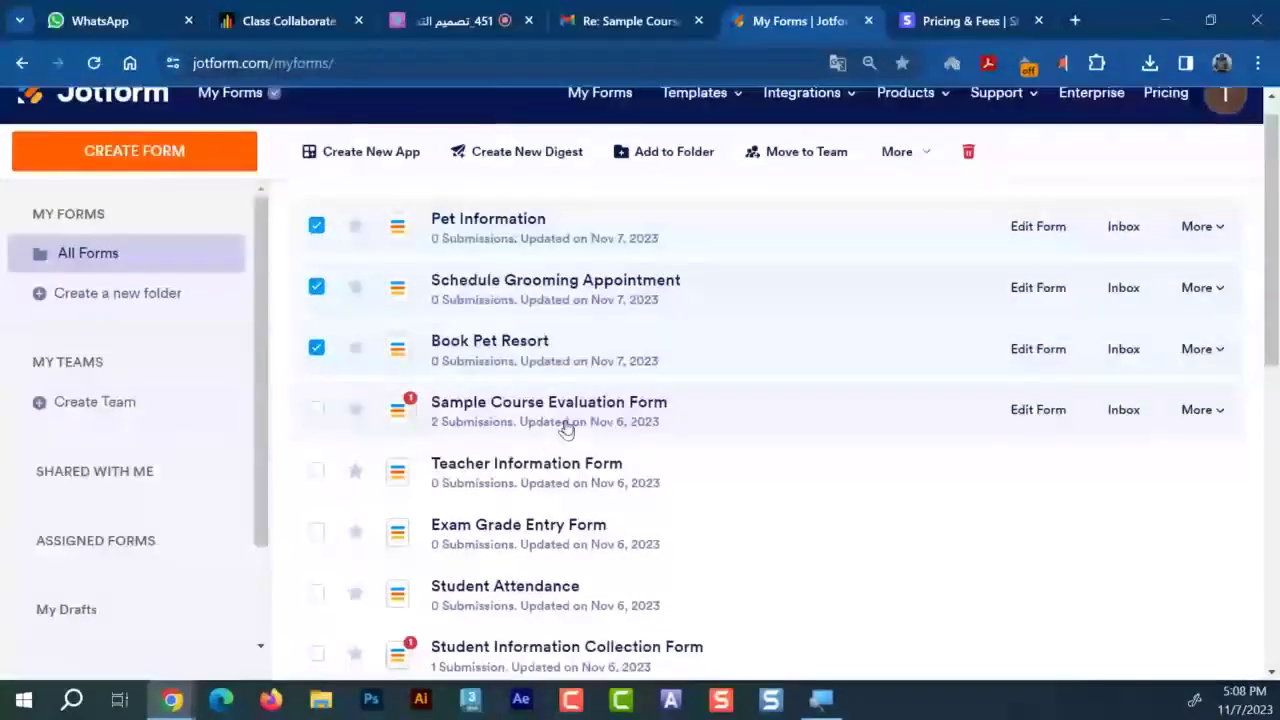
Look through the remaining unselected forms and reopen the account's plan usage limits
{"action": "scroll", "coordinate": [563, 429], "scroll_direction": "down", "scroll_amount": 2}
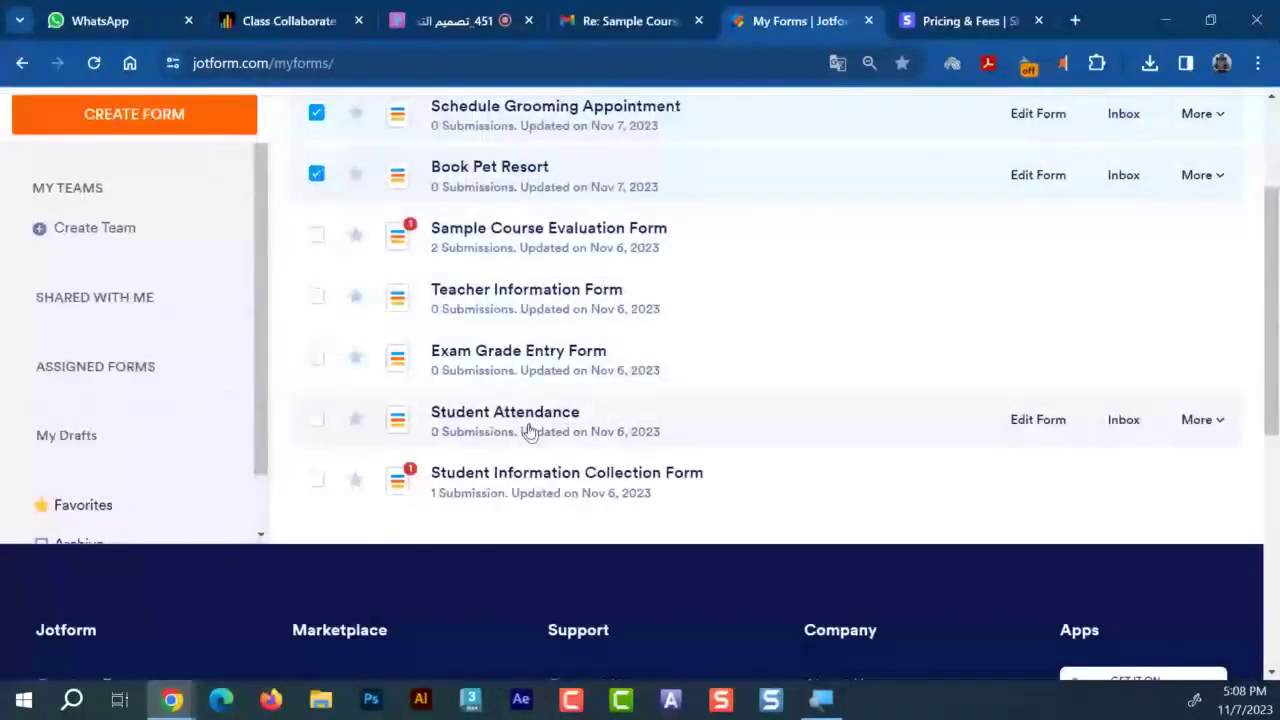
{"action": "scroll", "coordinate": [529, 430], "scroll_direction": "up", "scroll_amount": 2}
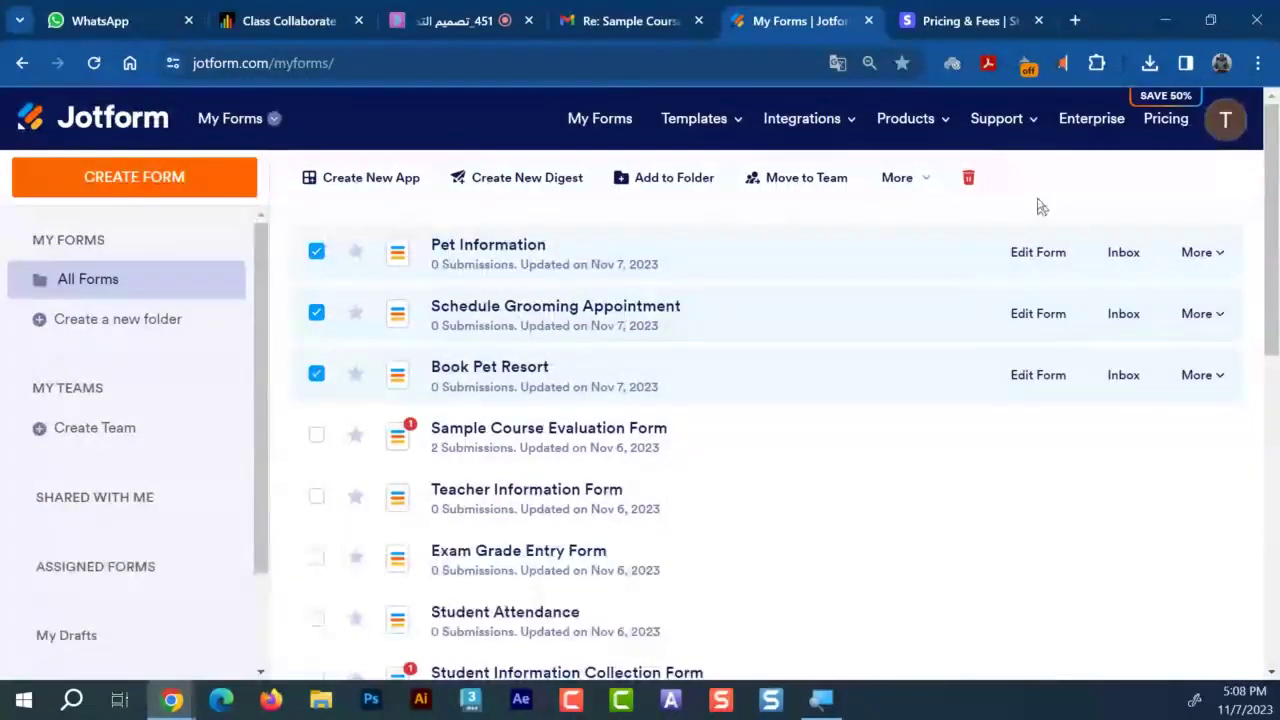
{"action": "left_click", "coordinate": [1228, 122]}
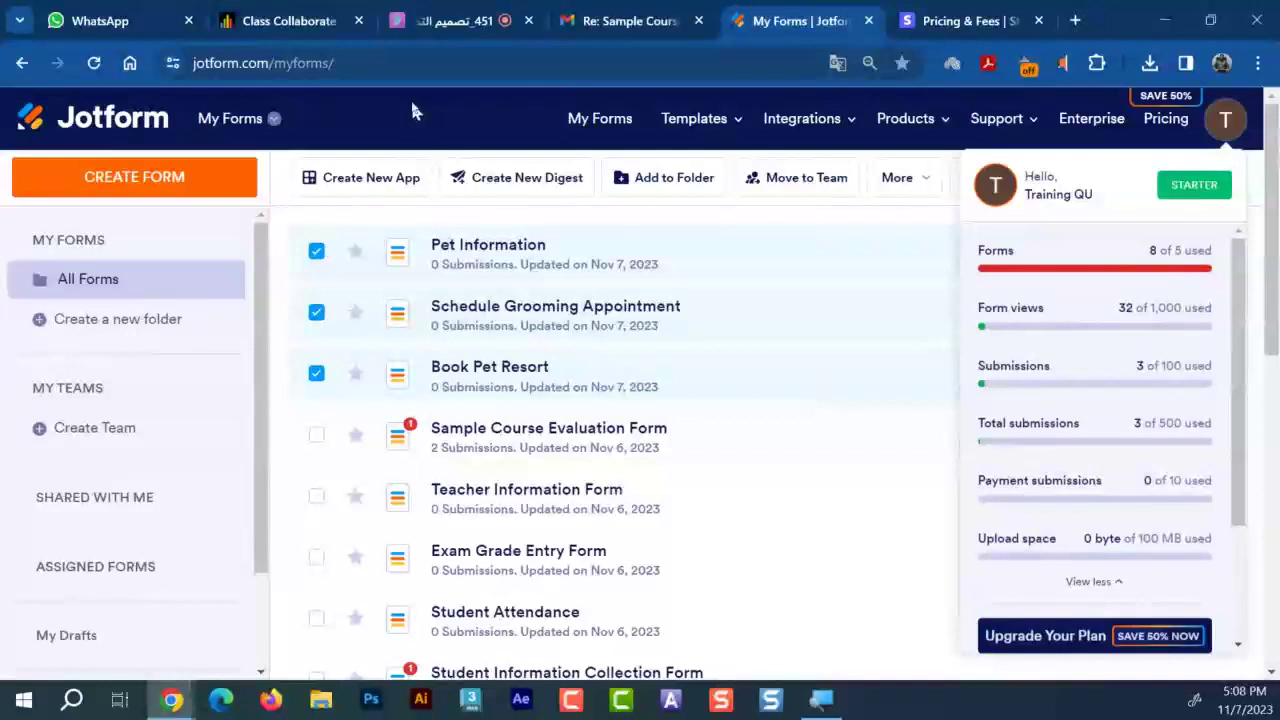
Switch to the Blackboard Collaborate session, highlight the attendee's chat question about the JOTFORM mark, and return to My Forms
{"action": "left_click", "coordinate": [395, 22]}
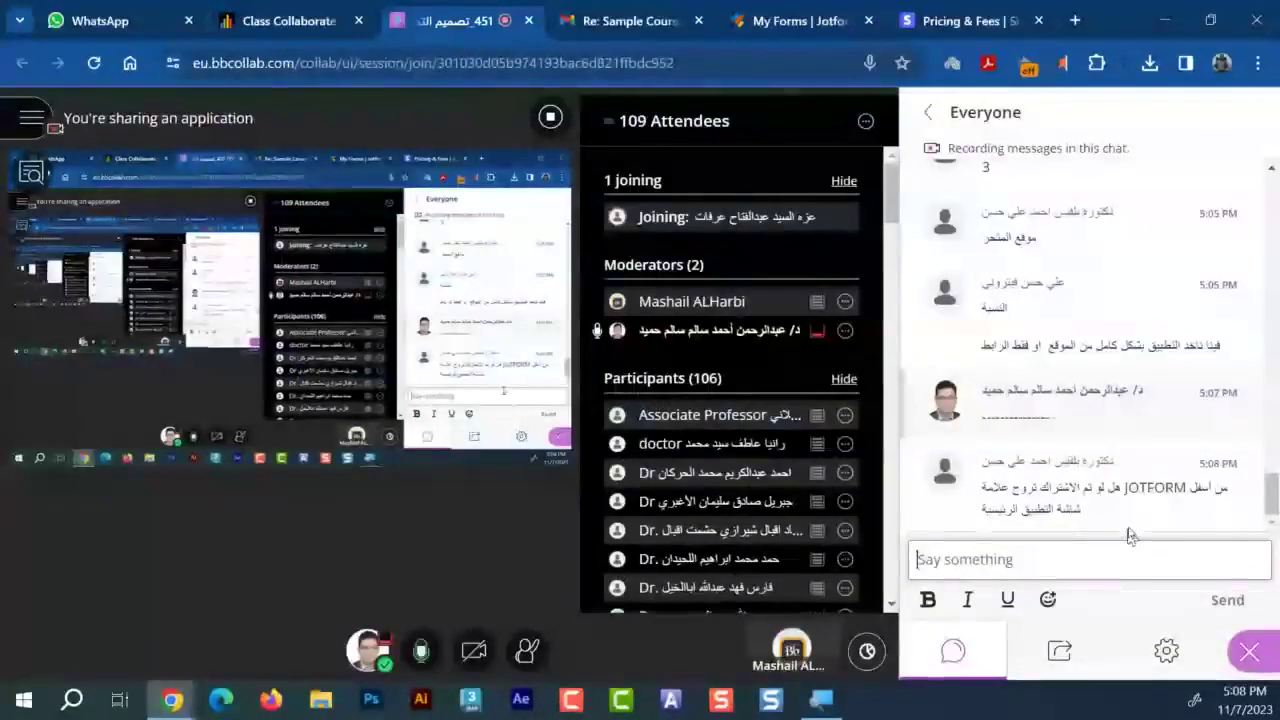
{"action": "left_click_drag", "start_coordinate": [985, 488], "coordinate": [1012, 505]}
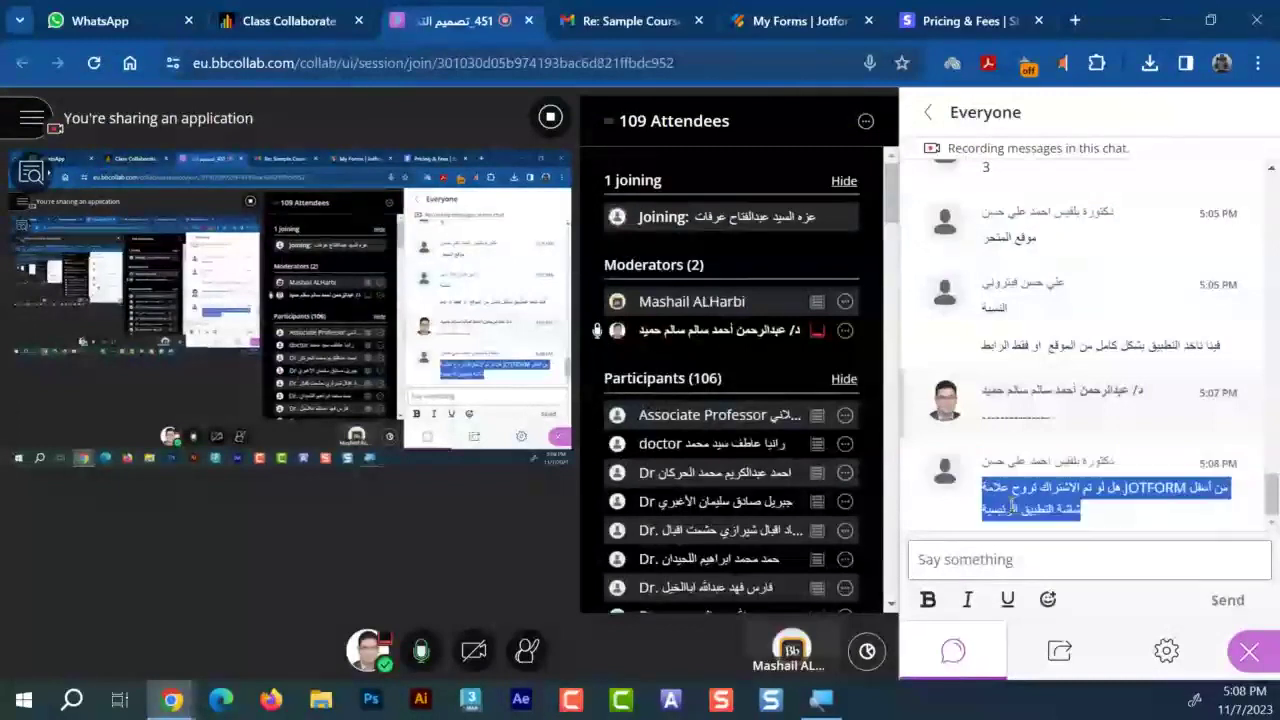
{"action": "left_click", "coordinate": [785, 12]}
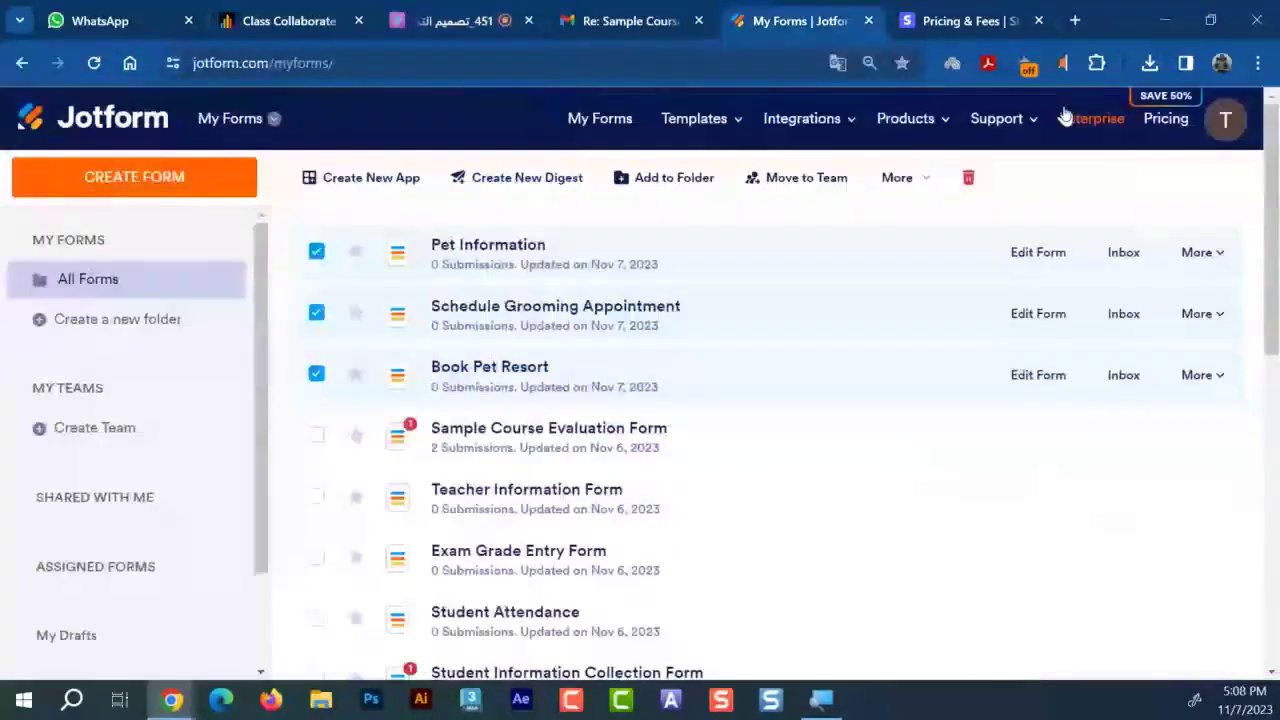
Open Jotform's pricing page and examine the branding row for the Starter and paid plans
{"action": "left_click", "coordinate": [1160, 120]}
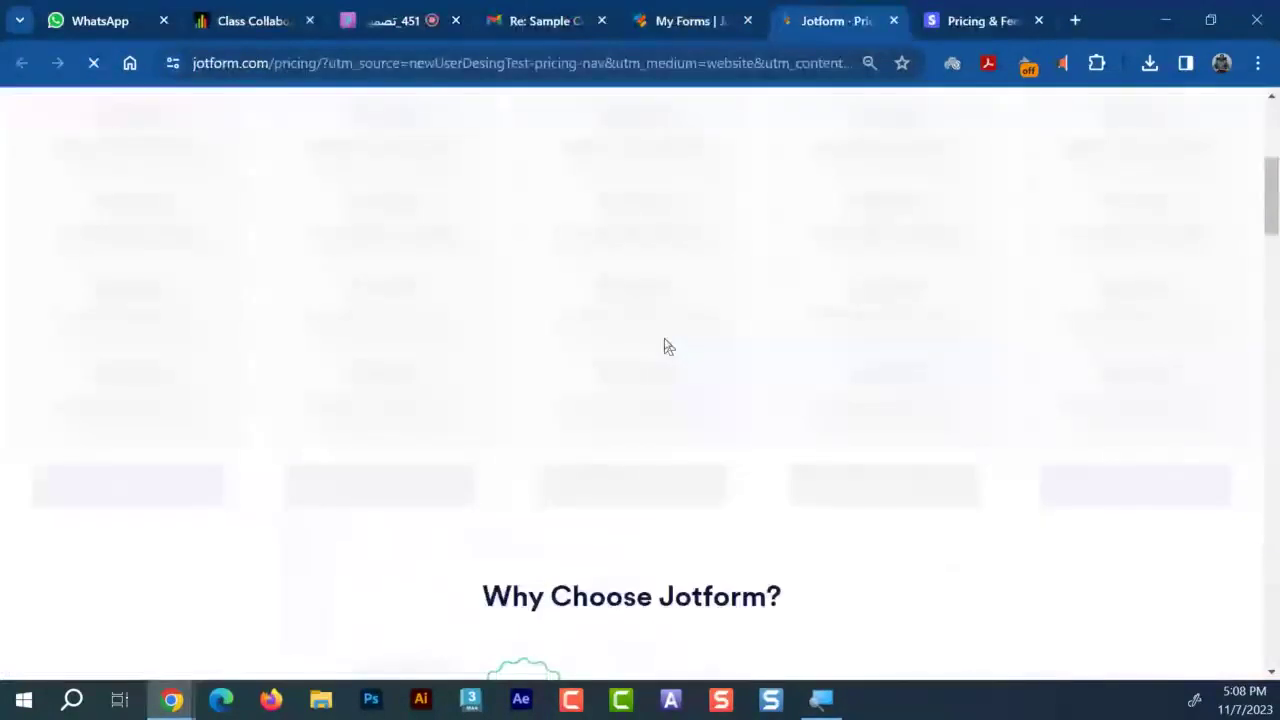
{"action": "scroll", "coordinate": [672, 345], "scroll_direction": "down", "scroll_amount": 10}
{"action": "scroll", "coordinate": [183, 386], "scroll_direction": "up", "scroll_amount": 10}
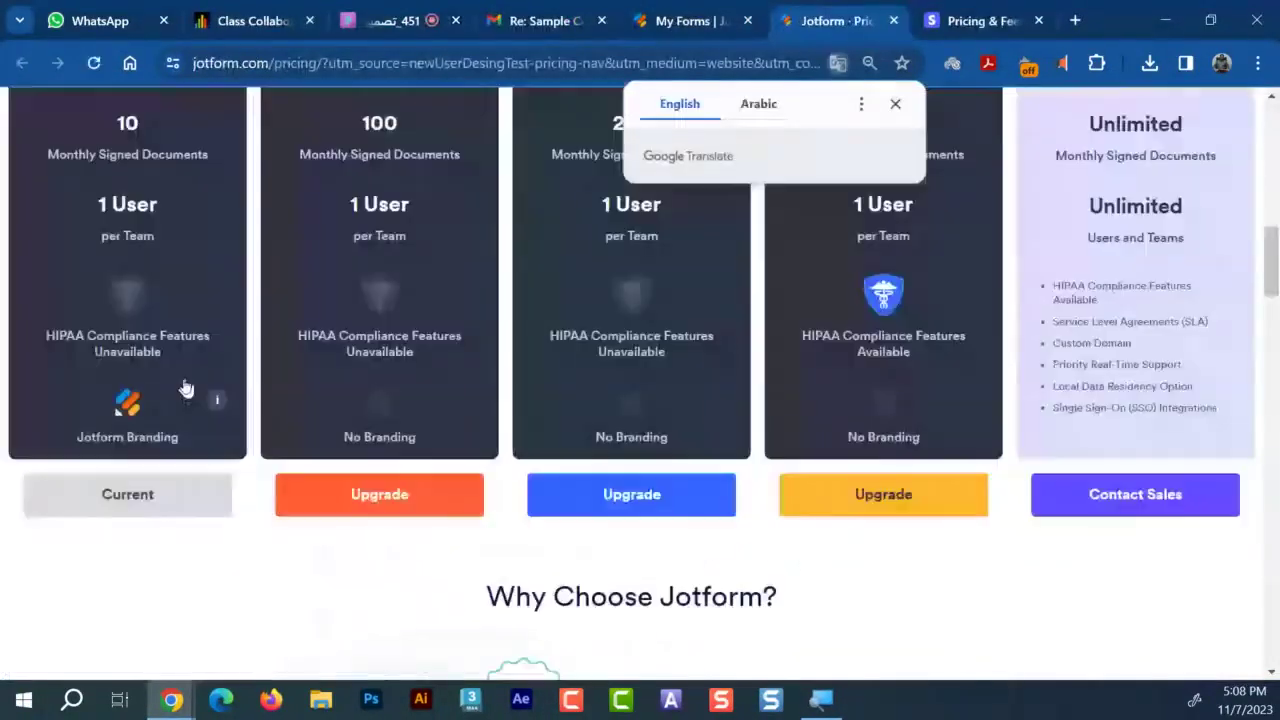
{"action": "scroll", "coordinate": [138, 600], "scroll_direction": "up", "scroll_amount": 2}
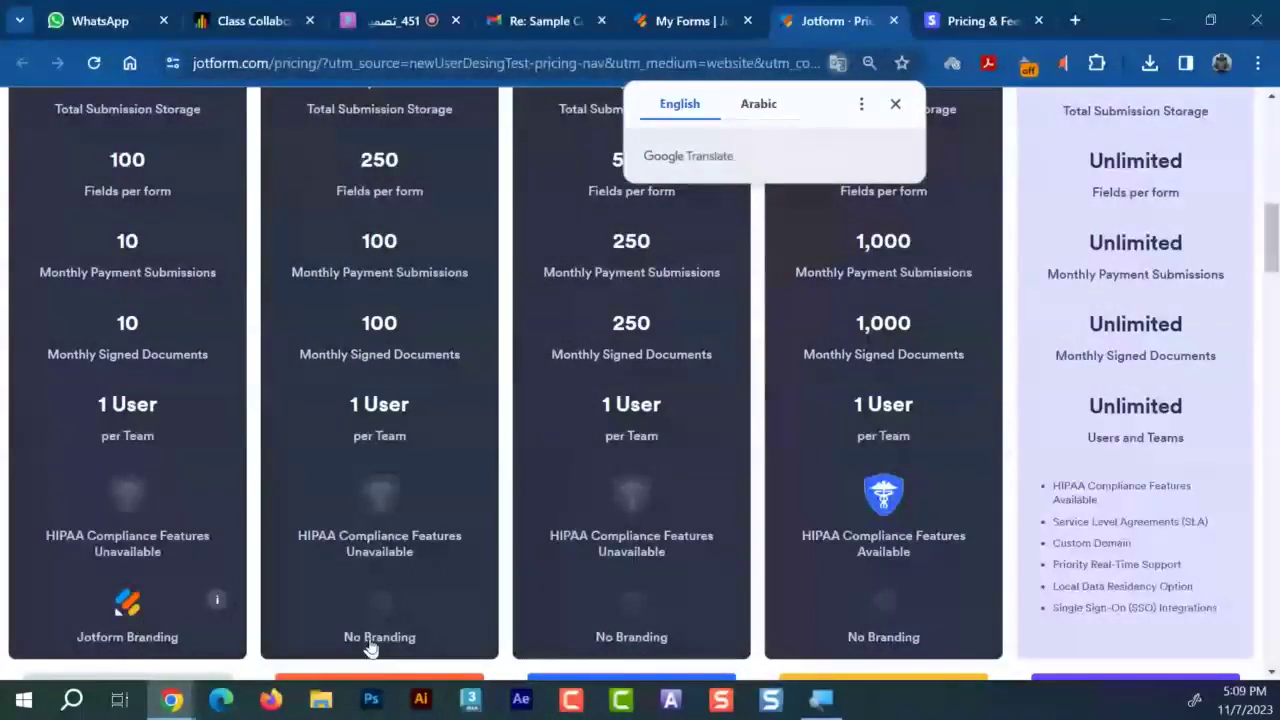
Review the yearly prices and usage limits of the Starter, Bronze, Silver and Gold plans
{"action": "scroll", "coordinate": [435, 270], "scroll_direction": "up", "scroll_amount": 4}
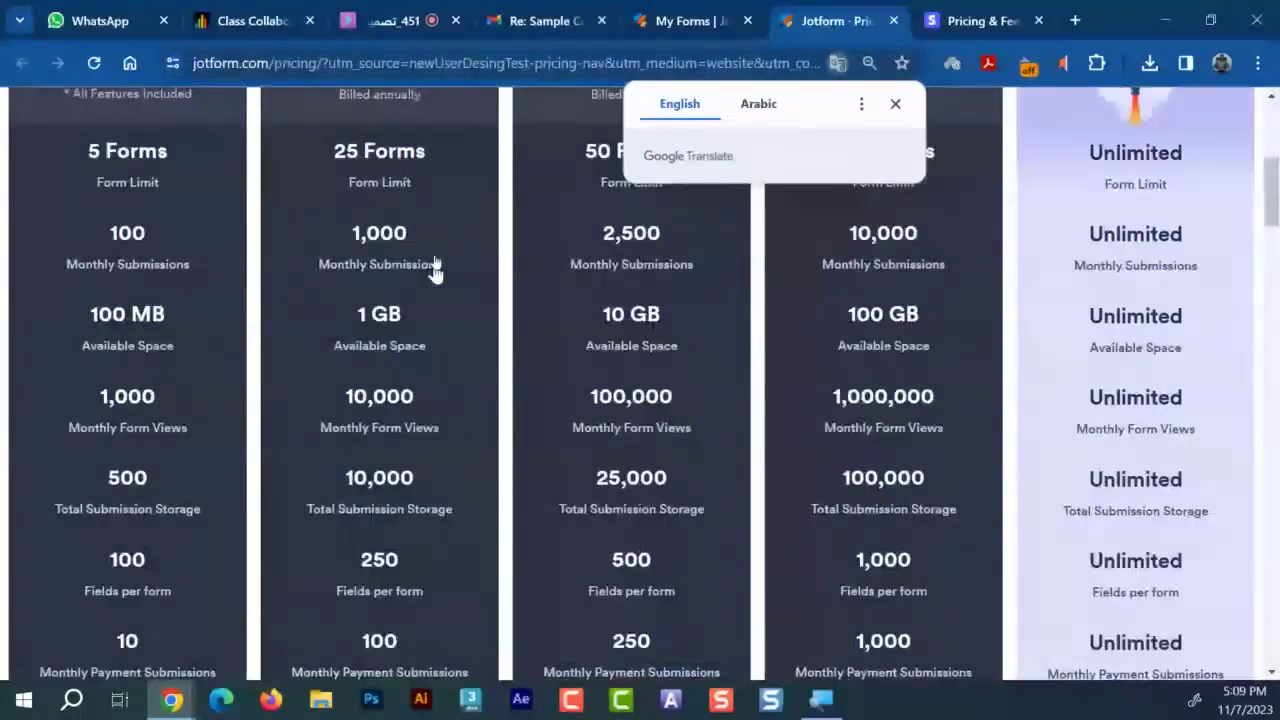
{"action": "scroll", "coordinate": [435, 270], "scroll_direction": "up", "scroll_amount": 2}
{"action": "scroll", "coordinate": [375, 290], "scroll_direction": "up", "scroll_amount": 2}
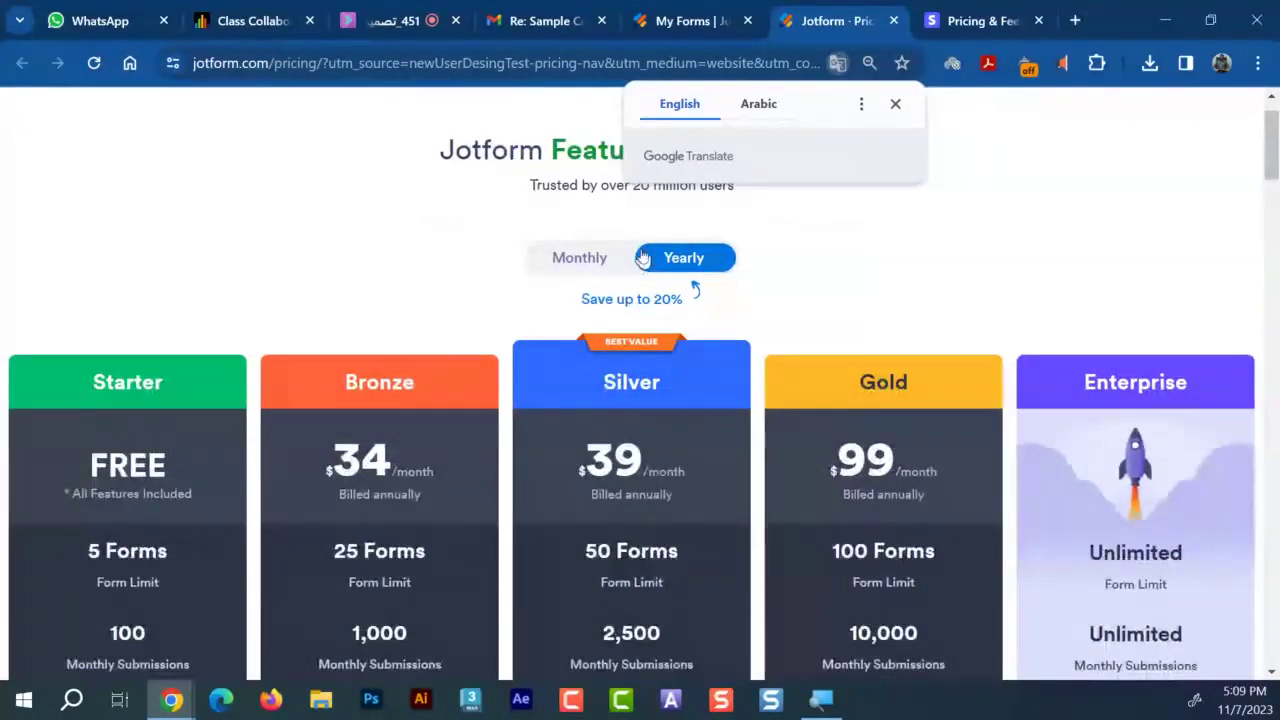
{"action": "scroll", "coordinate": [428, 414], "scroll_direction": "down", "scroll_amount": 1}
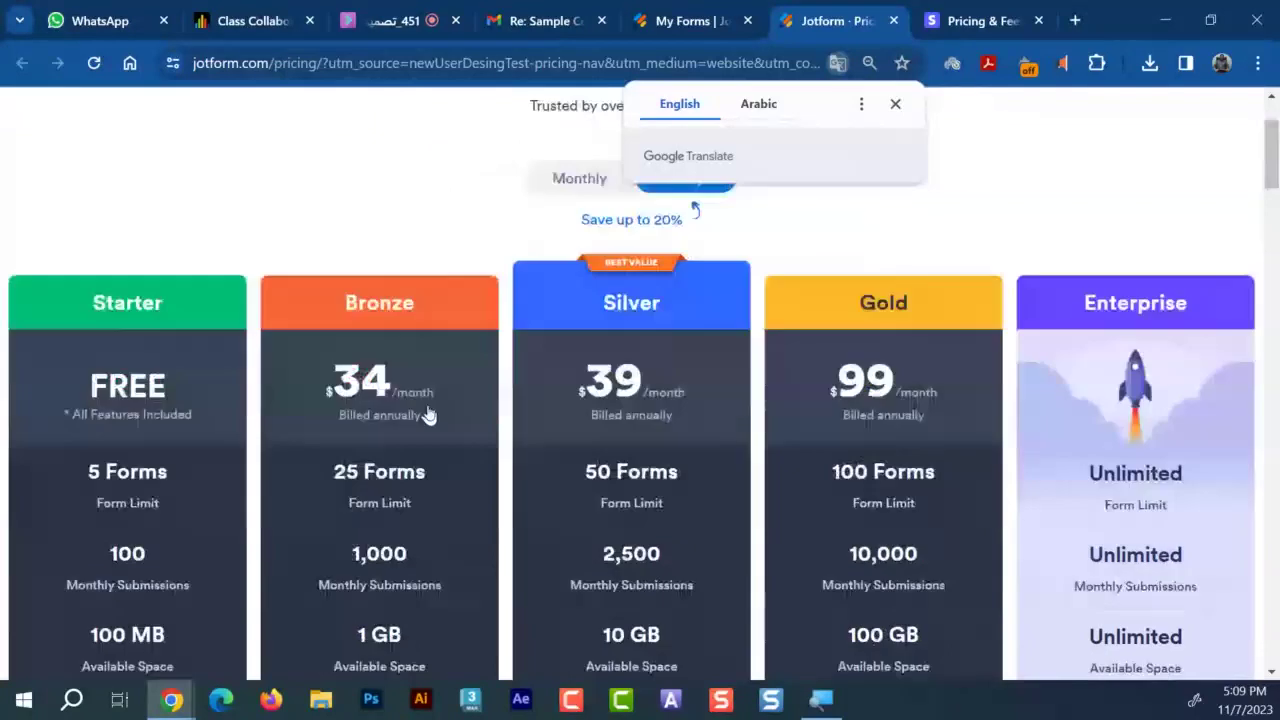
{"action": "scroll", "coordinate": [428, 415], "scroll_direction": "down", "scroll_amount": 1}
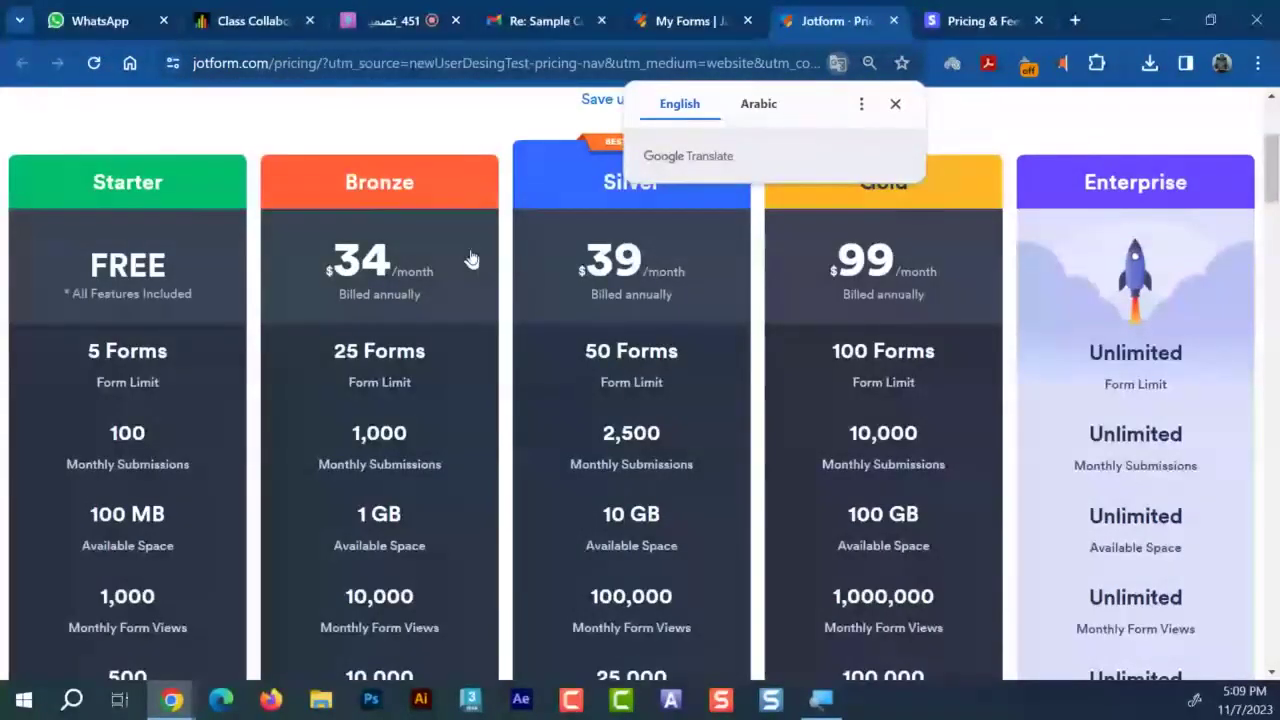
{"action": "scroll", "coordinate": [470, 260], "scroll_direction": "down", "scroll_amount": 4}
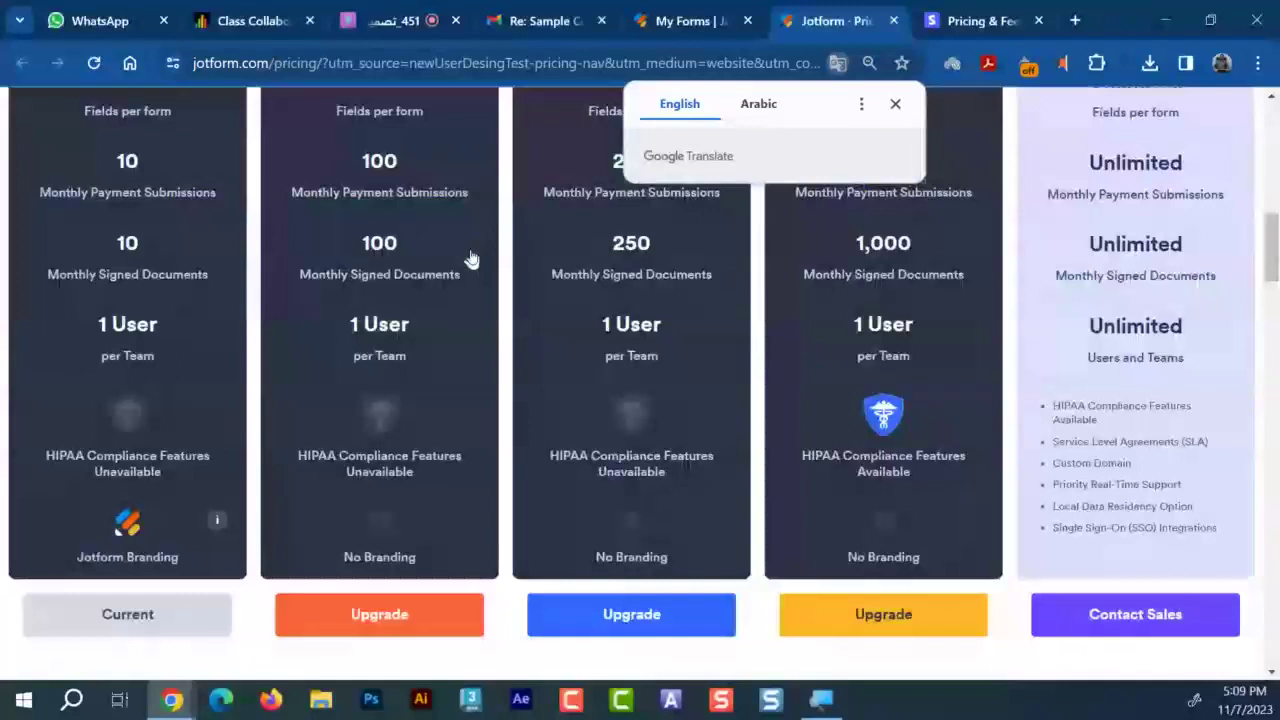
{"action": "scroll", "coordinate": [470, 260], "scroll_direction": "up", "scroll_amount": 4}
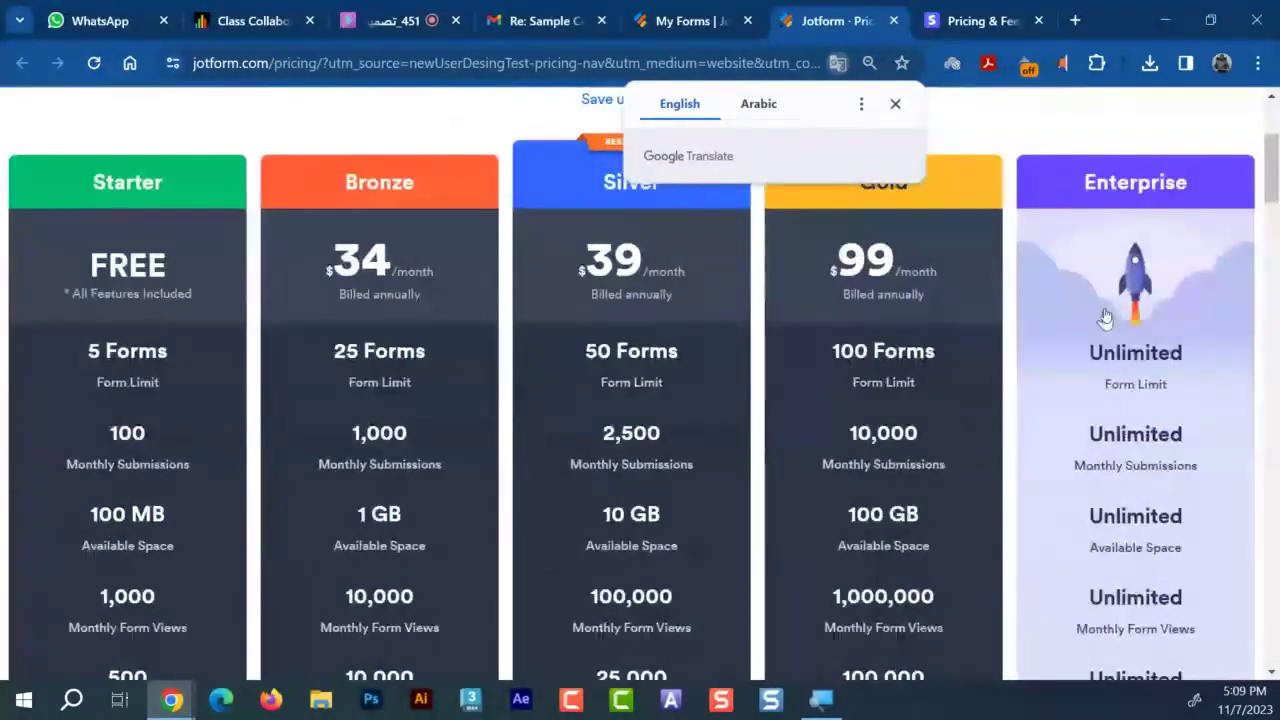
Examine the Enterprise plan's limits for submissions, storage, form fields, signed documents and users
{"action": "scroll", "coordinate": [1127, 390], "scroll_direction": "down", "scroll_amount": 3}
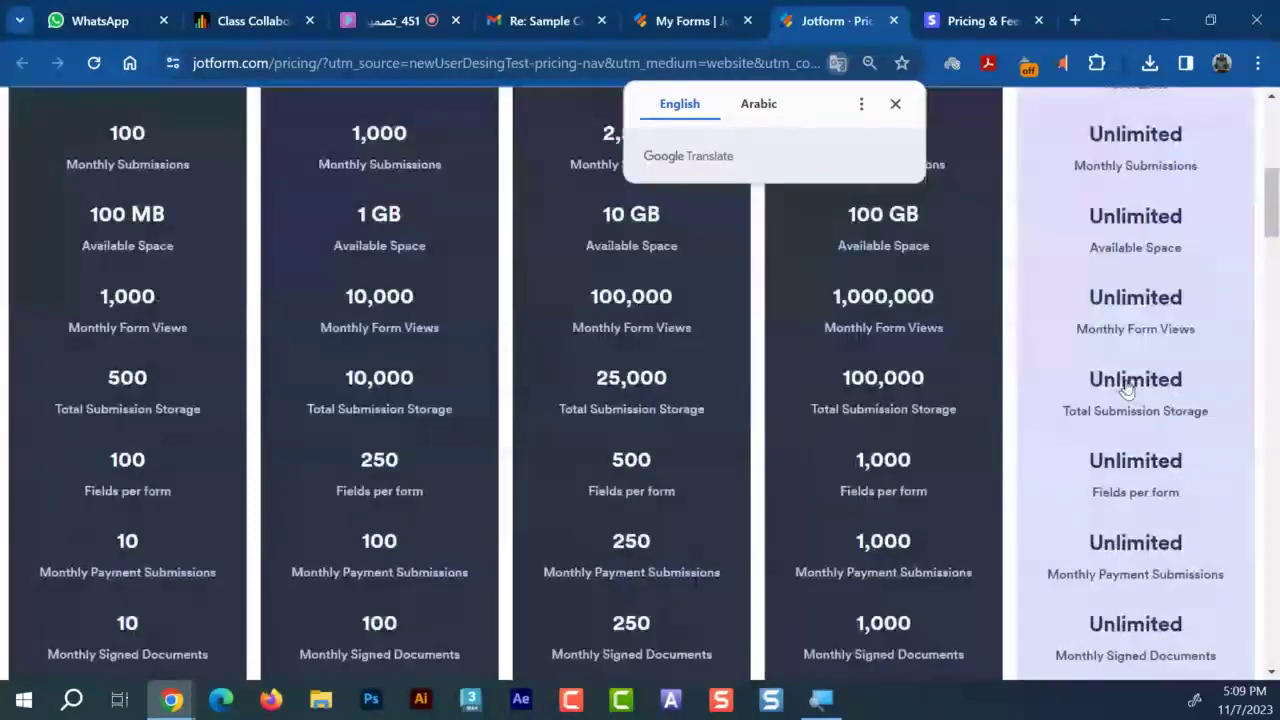
{"action": "scroll", "coordinate": [1127, 390], "scroll_direction": "down", "scroll_amount": 1}
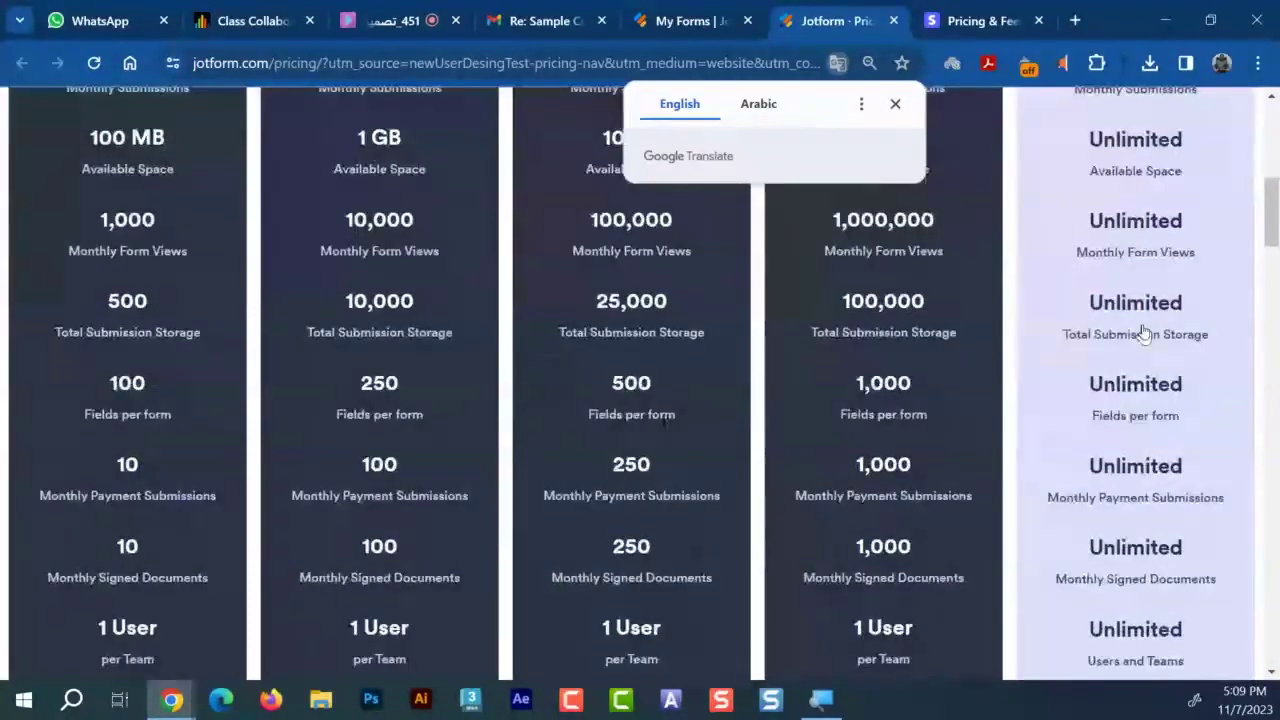
{"action": "scroll", "coordinate": [1145, 335], "scroll_direction": "down", "scroll_amount": 3}
{"action": "scroll", "coordinate": [1153, 345], "scroll_direction": "up", "scroll_amount": 1}
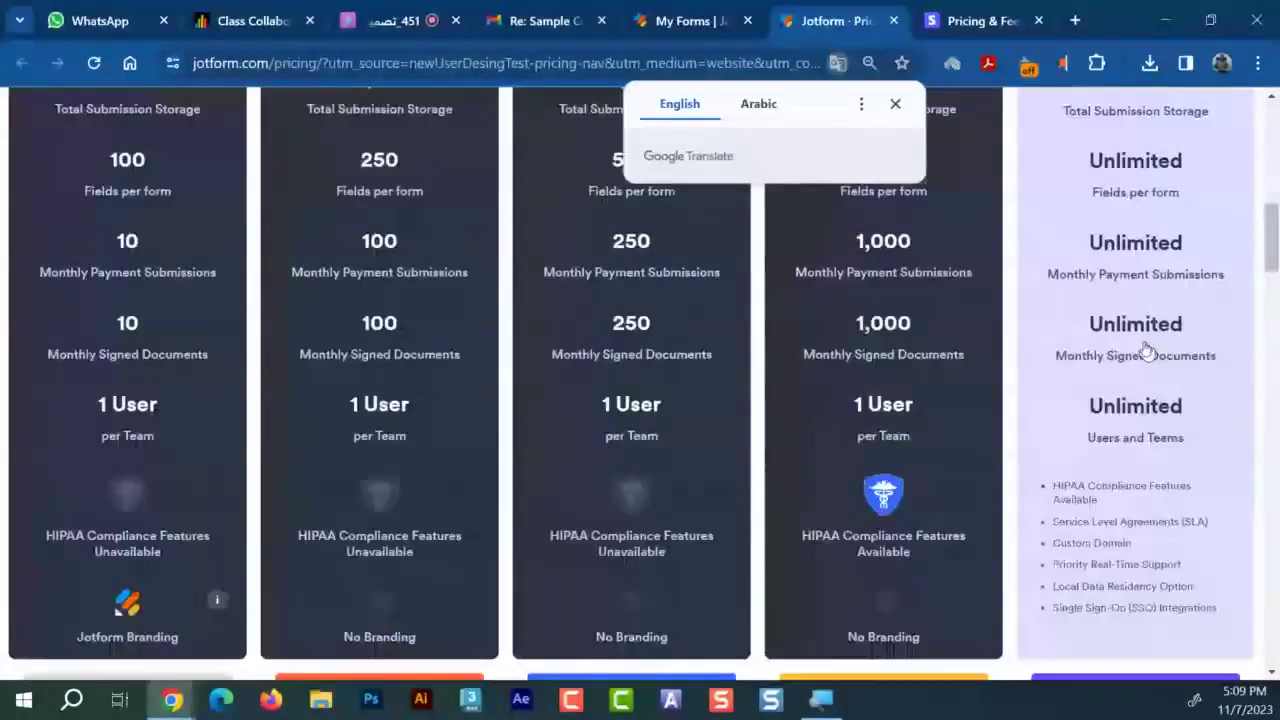
Compare the form, submission, view and payment limits of the Silver and Gold plans with those of Enterprise
{"action": "scroll", "coordinate": [428, 345], "scroll_direction": "up", "scroll_amount": 5}
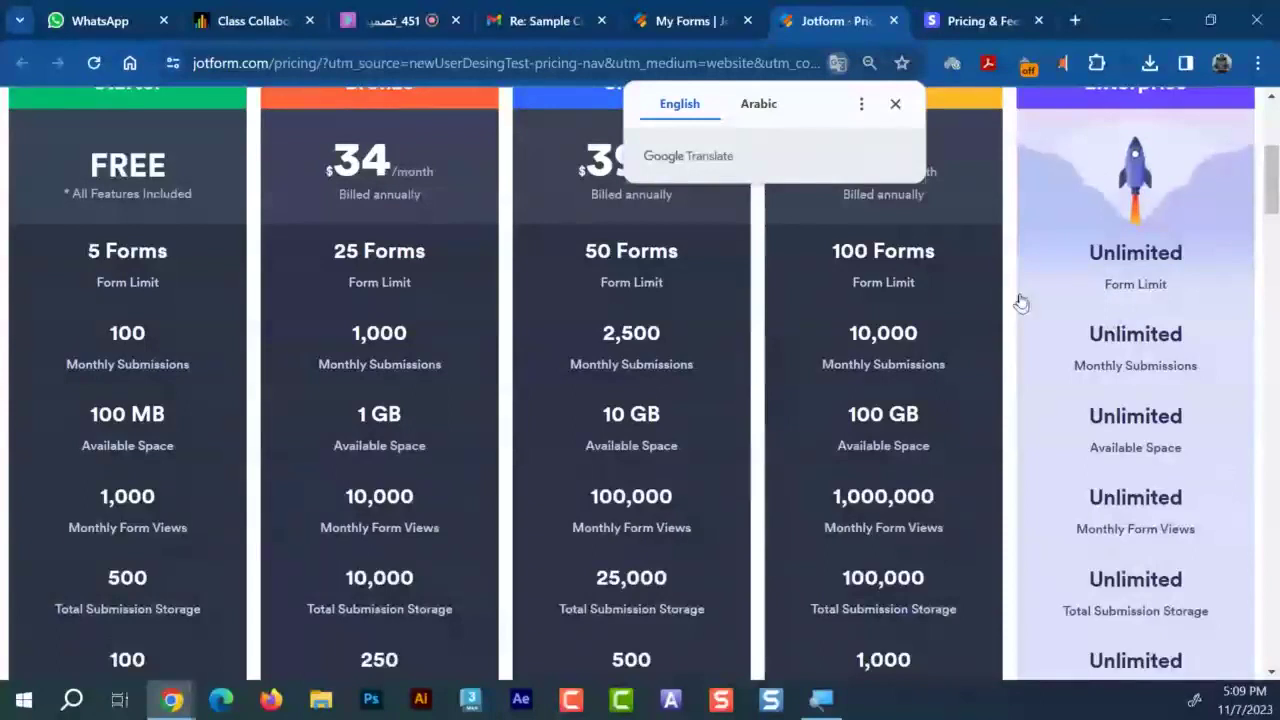
{"action": "scroll", "coordinate": [836, 340], "scroll_direction": "up", "scroll_amount": 1}
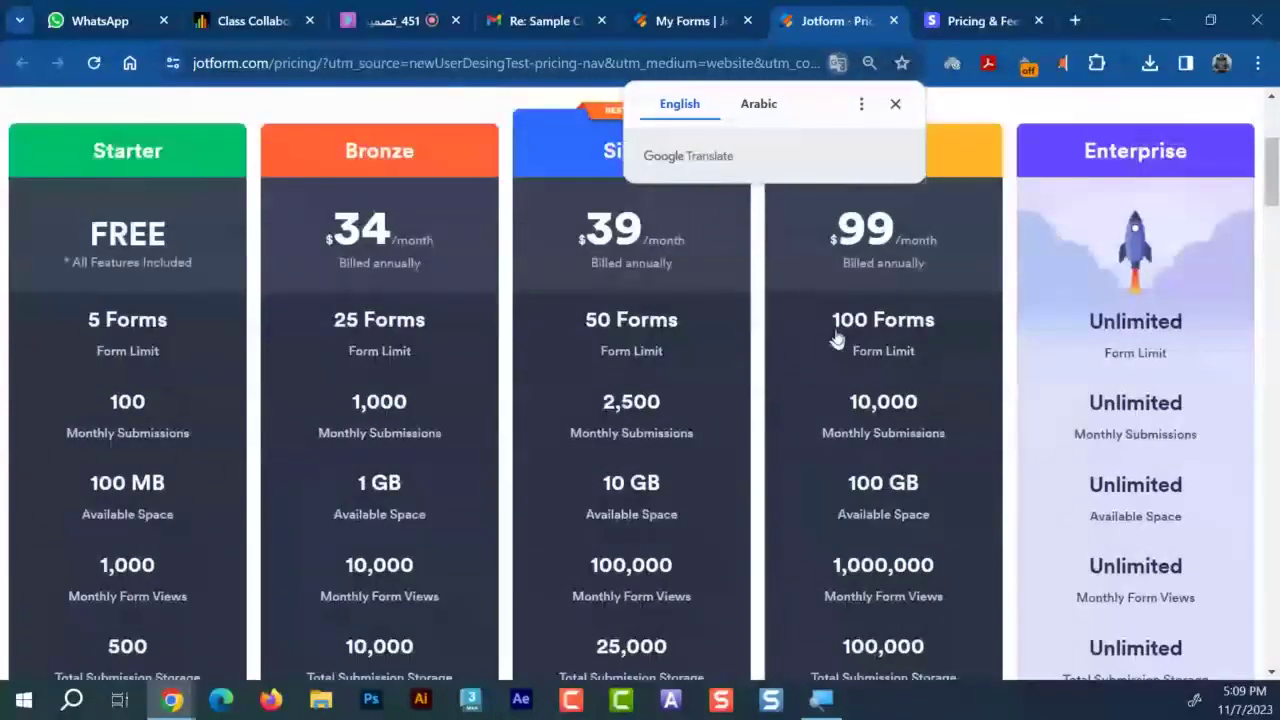
{"action": "scroll", "coordinate": [836, 340], "scroll_direction": "up", "scroll_amount": 2}
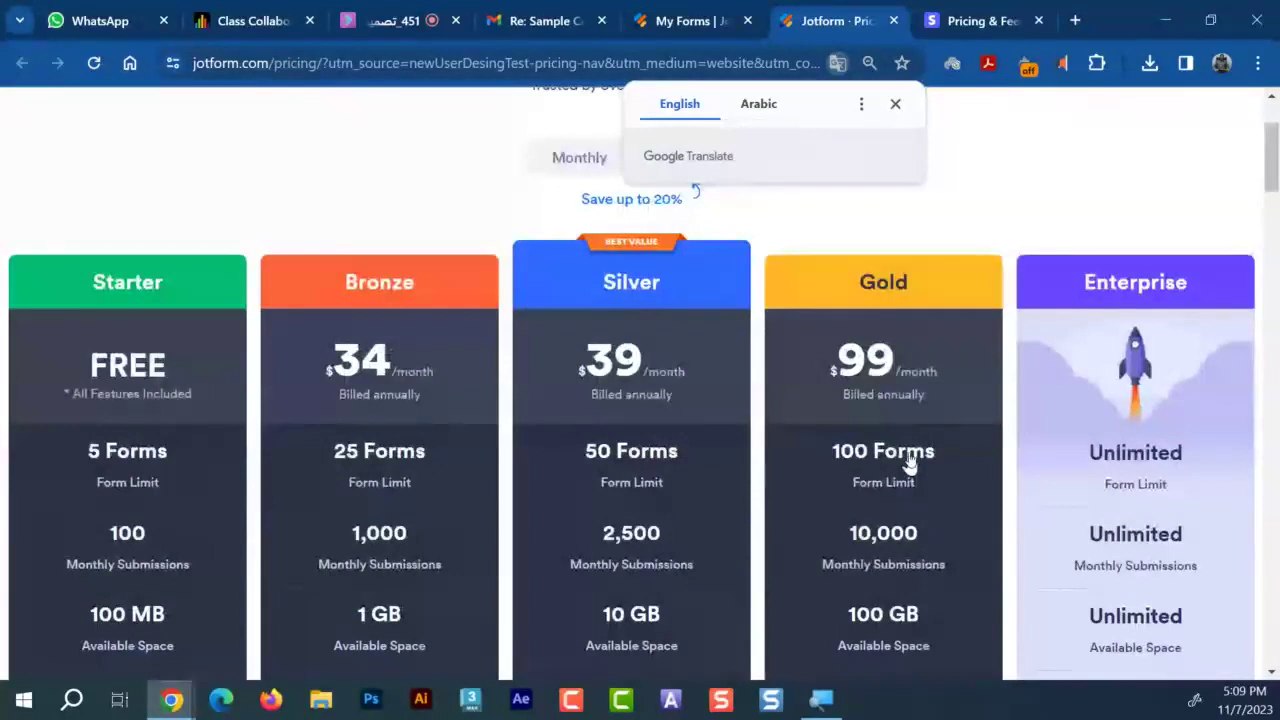
{"action": "scroll", "coordinate": [908, 460], "scroll_direction": "down", "scroll_amount": 3}
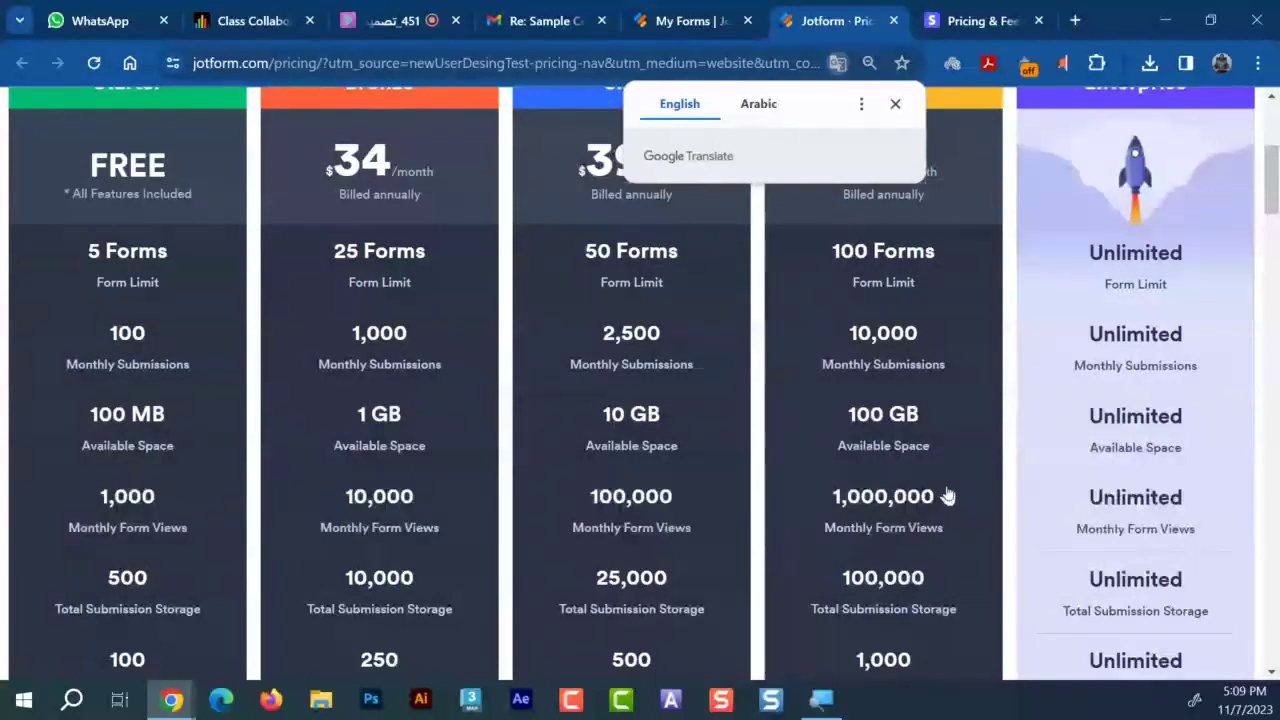
{"action": "scroll", "coordinate": [947, 496], "scroll_direction": "down", "scroll_amount": 1}
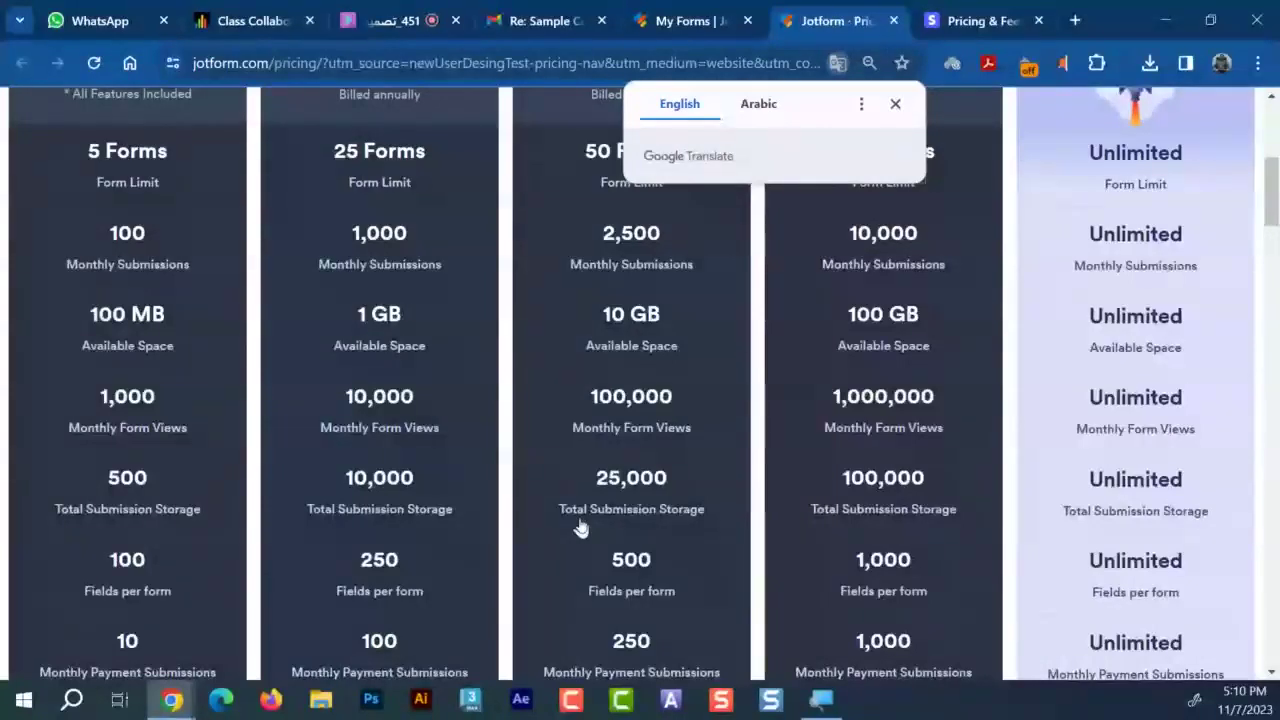
{"action": "scroll", "coordinate": [829, 551], "scroll_direction": "down", "scroll_amount": 1}
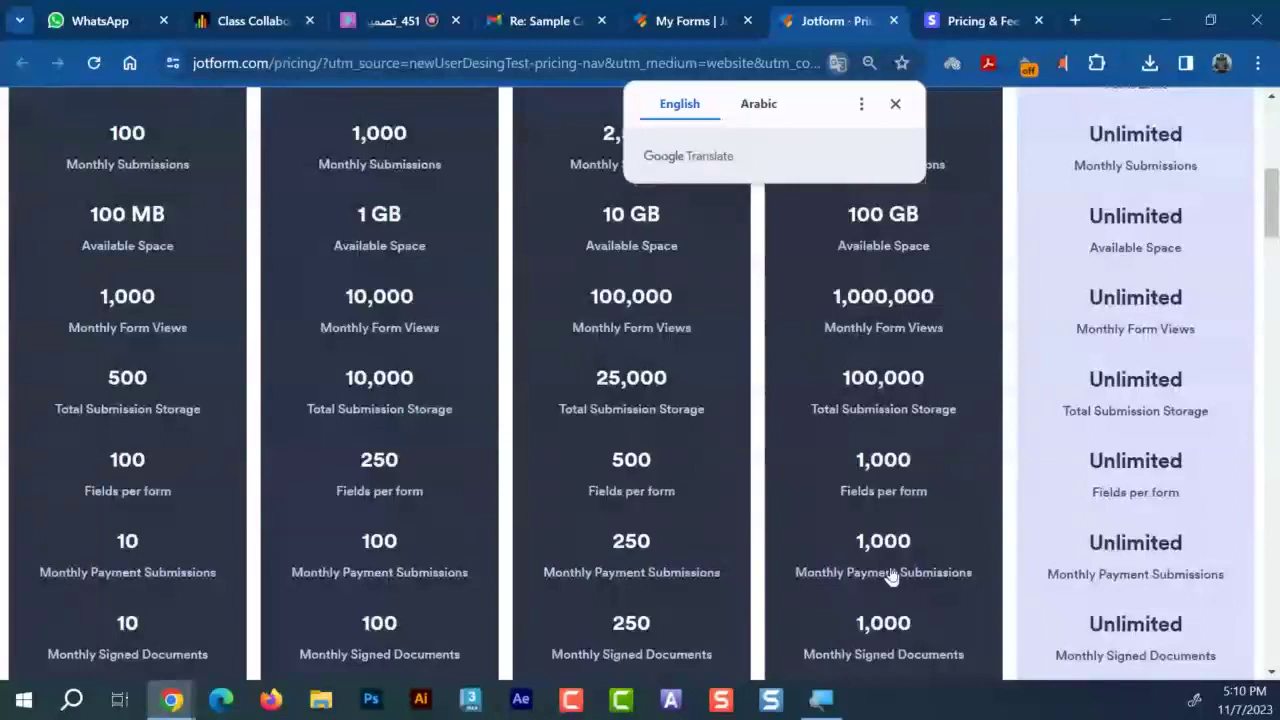
{"action": "scroll", "coordinate": [1134, 374], "scroll_direction": "up", "scroll_amount": 4}
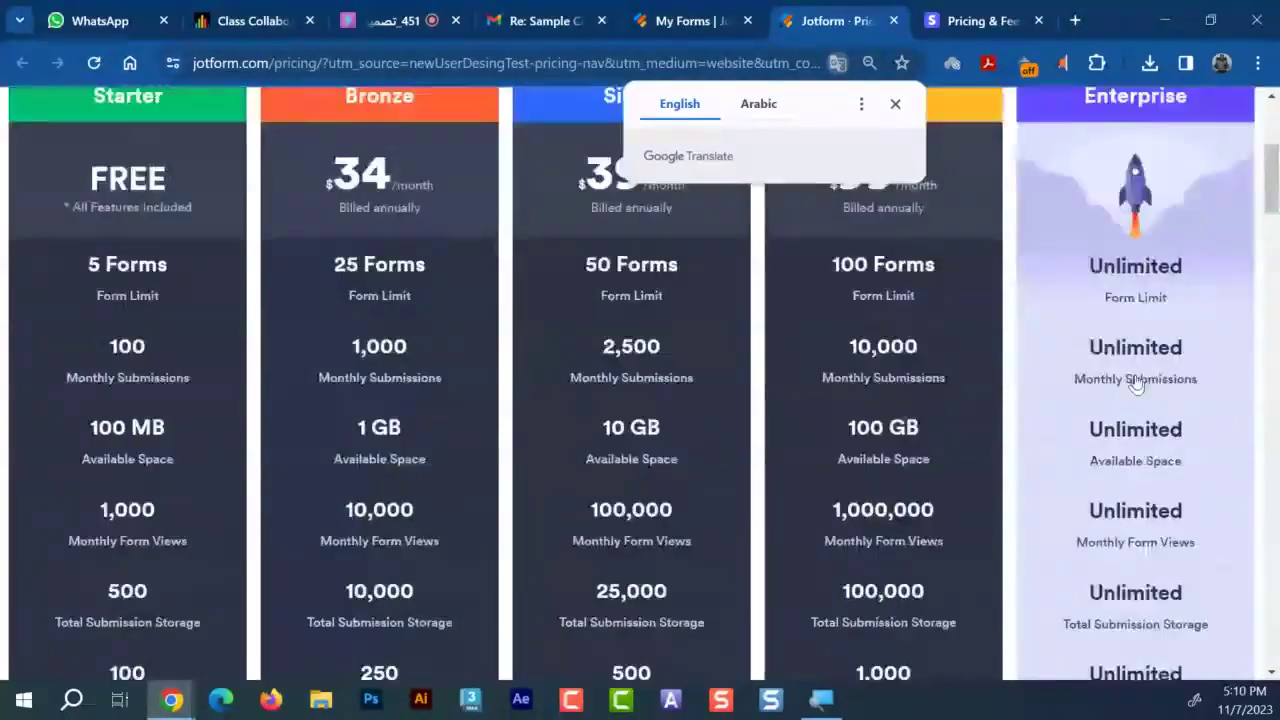
{"action": "scroll", "coordinate": [1135, 383], "scroll_direction": "down", "scroll_amount": 3}
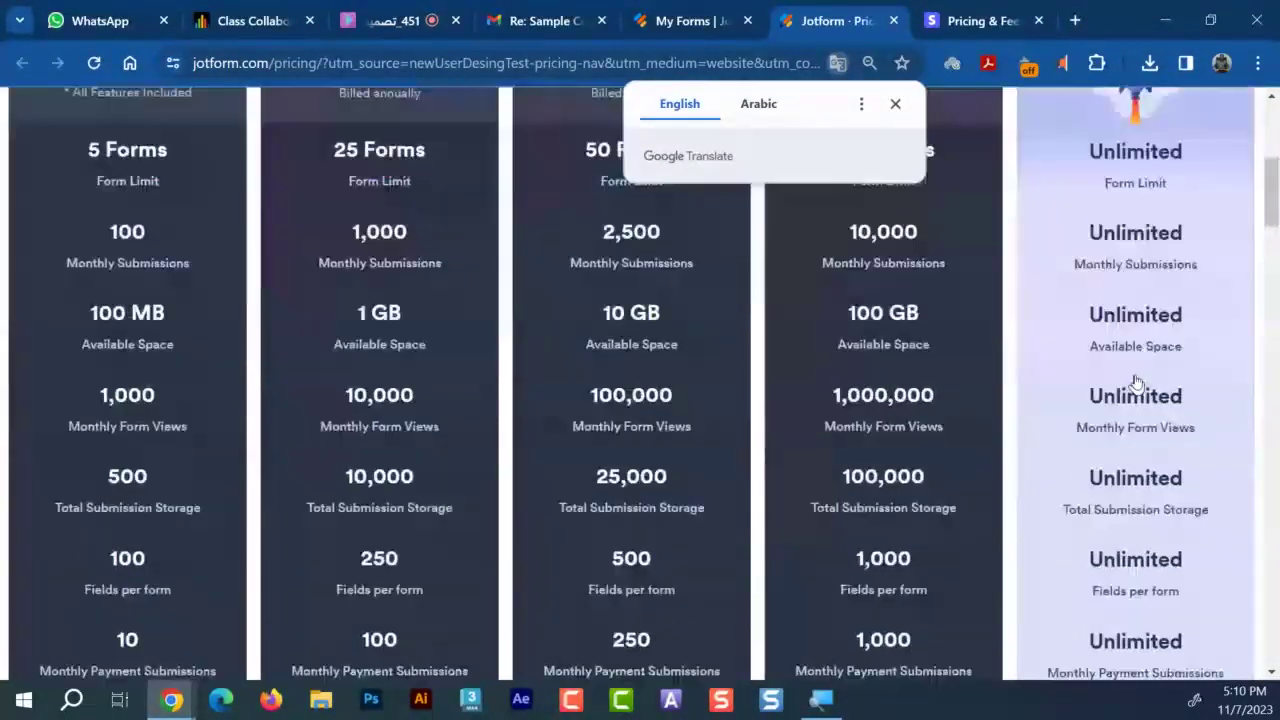
{"action": "scroll", "coordinate": [1133, 380], "scroll_direction": "up", "scroll_amount": 3}
Look at the nonprofit and education discounts below the plan table, and go back over the plans' prices and branding rows
{"action": "scroll", "coordinate": [1133, 380], "scroll_direction": "down", "scroll_amount": 15}
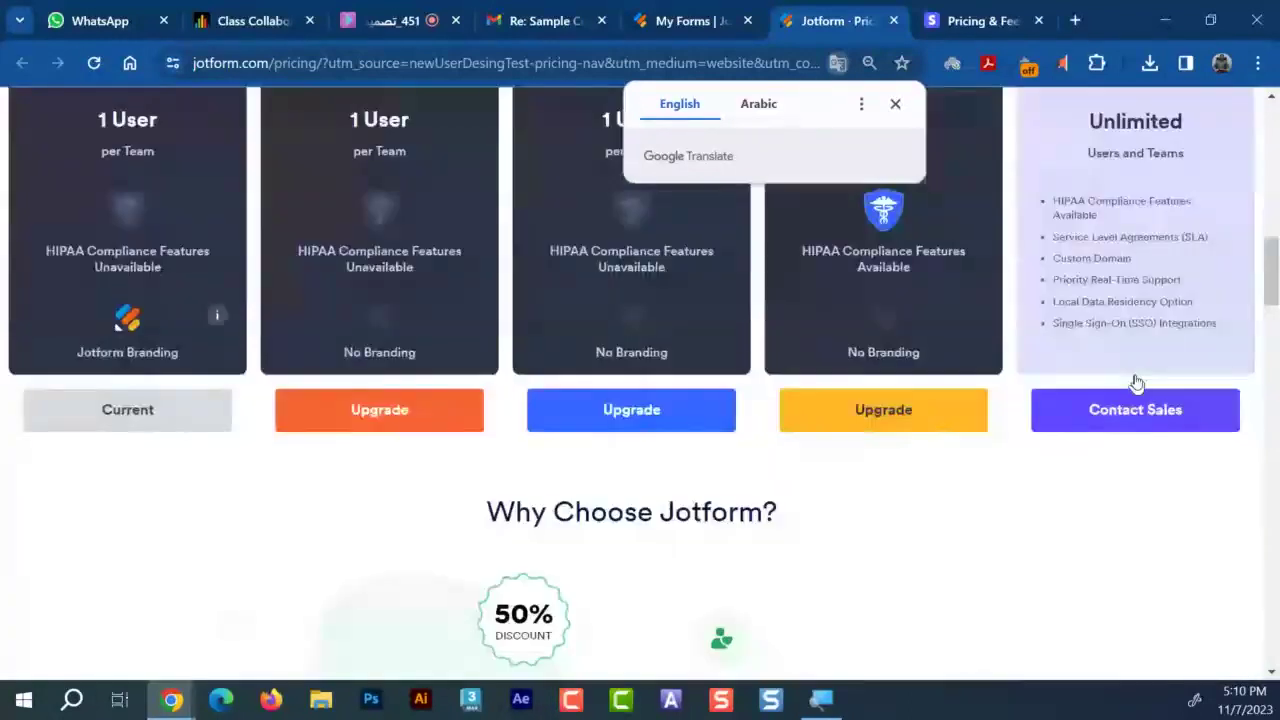
{"action": "scroll", "coordinate": [739, 566], "scroll_direction": "down", "scroll_amount": 4}
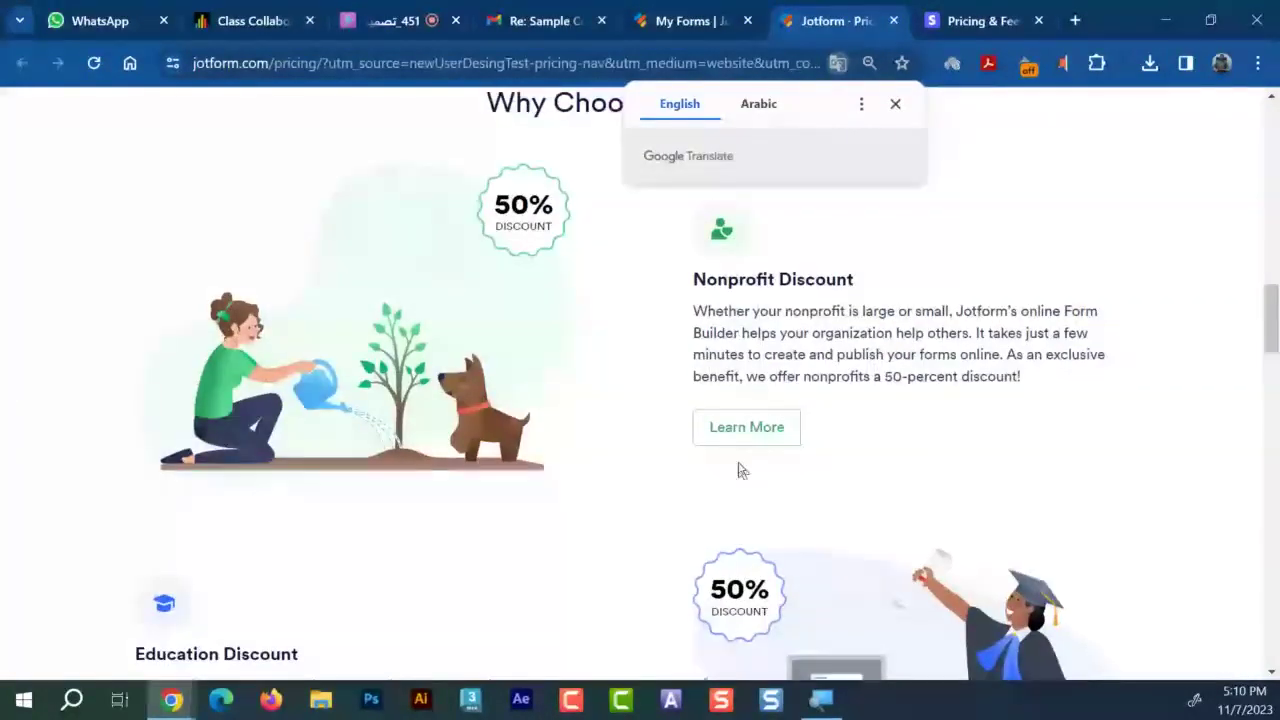
{"action": "scroll", "coordinate": [740, 470], "scroll_direction": "up", "scroll_amount": 3}
{"action": "scroll", "coordinate": [603, 527], "scroll_direction": "up", "scroll_amount": 5}
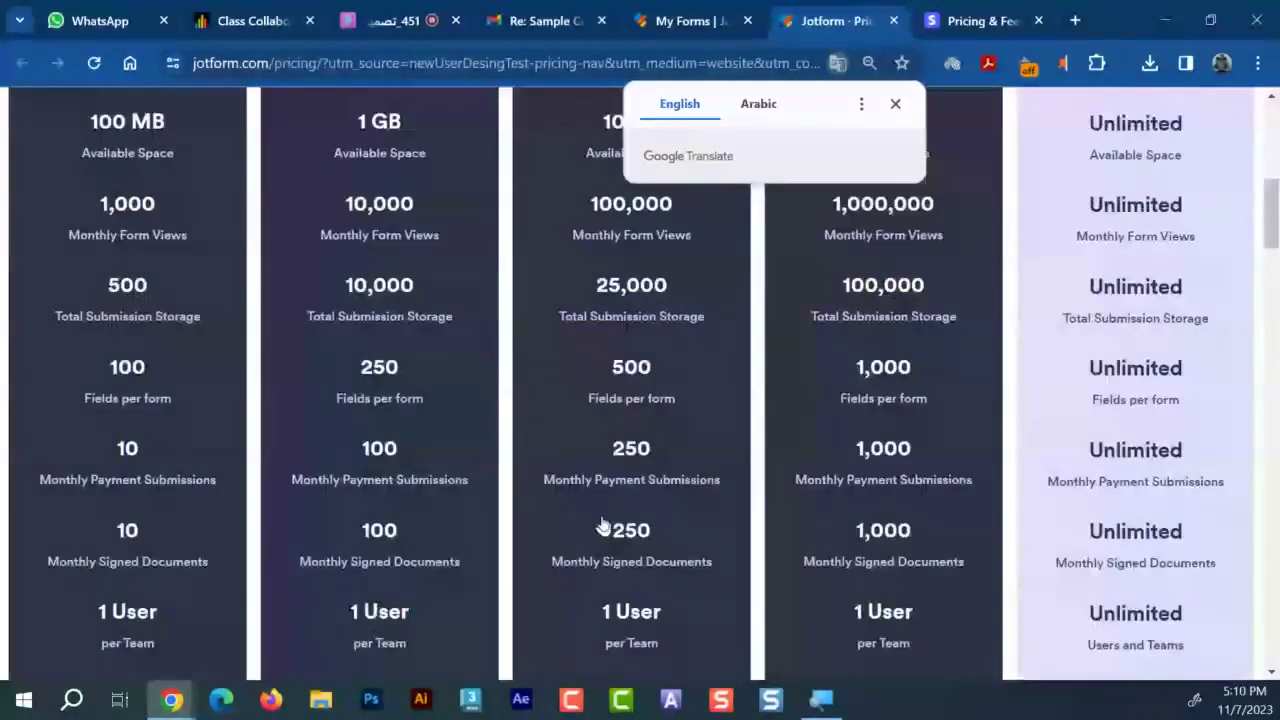
{"action": "scroll", "coordinate": [603, 527], "scroll_direction": "up", "scroll_amount": 5}
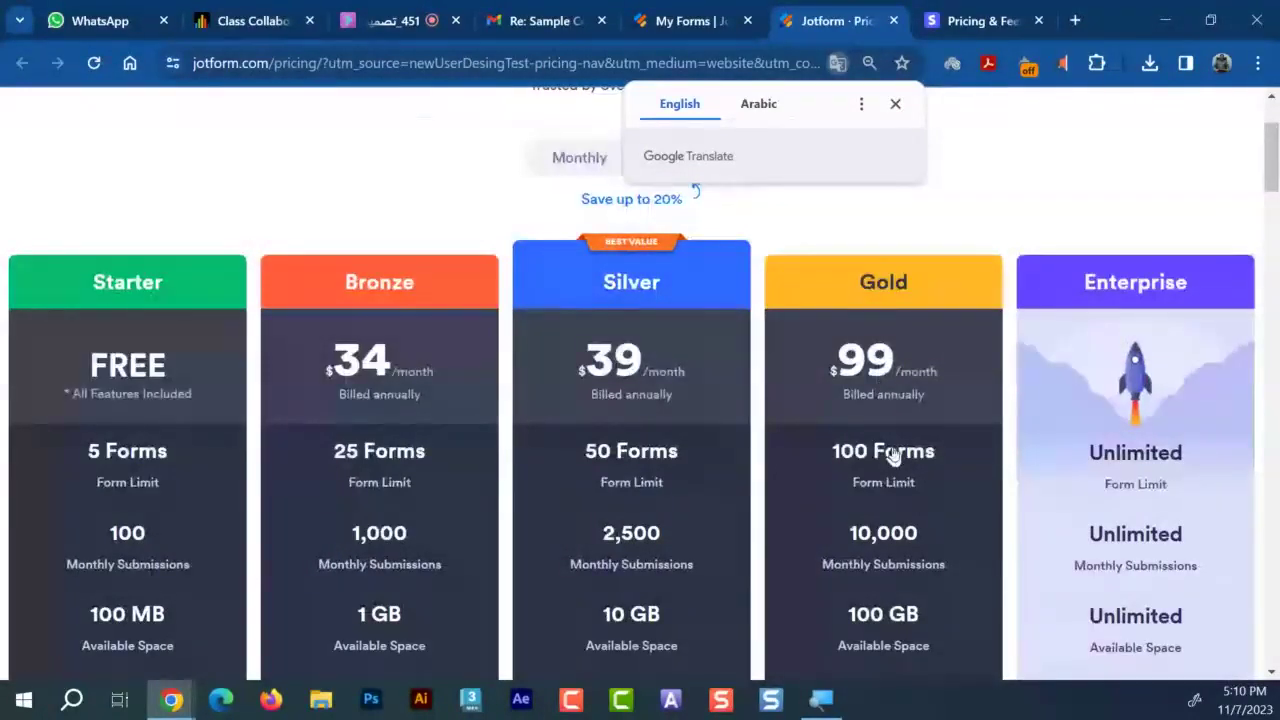
{"action": "scroll", "coordinate": [893, 455], "scroll_direction": "down", "scroll_amount": 10}
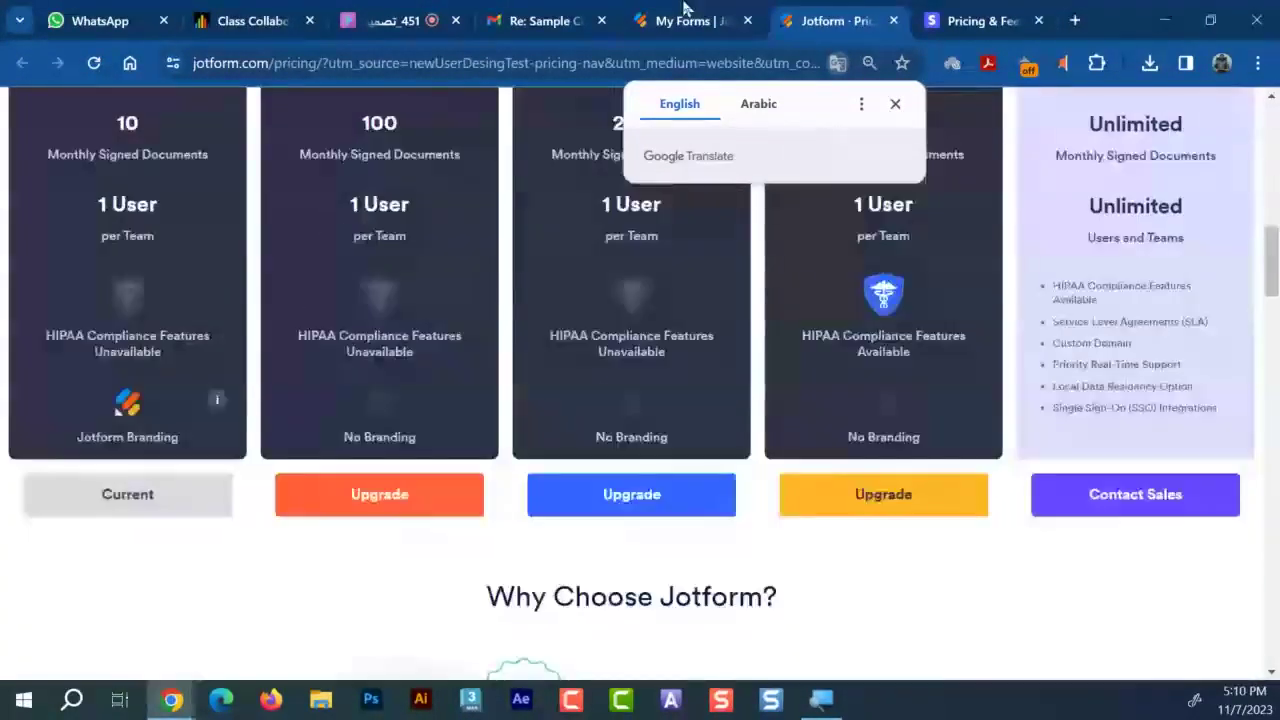
Leave the pricing page and switch back to the Blackboard Collaborate chat to read the attendees' new messages
{"action": "left_click", "coordinate": [686, 8]}
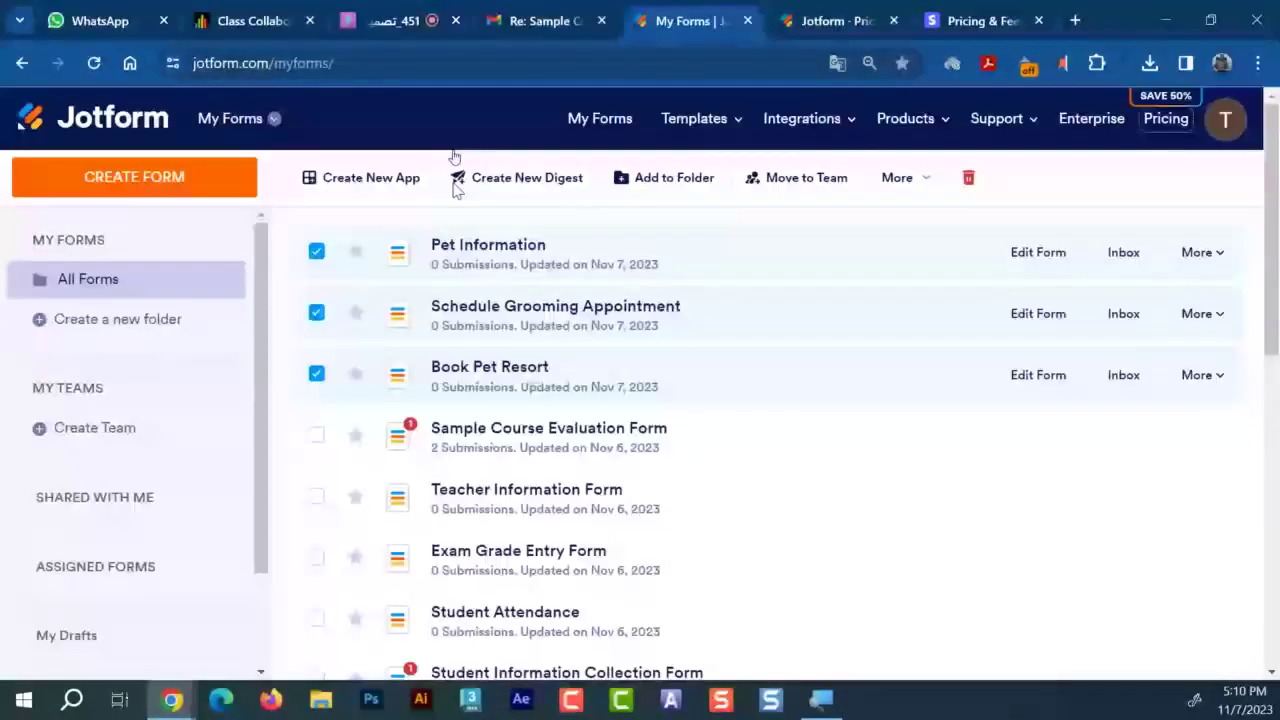
{"action": "left_click", "coordinate": [400, 8]}
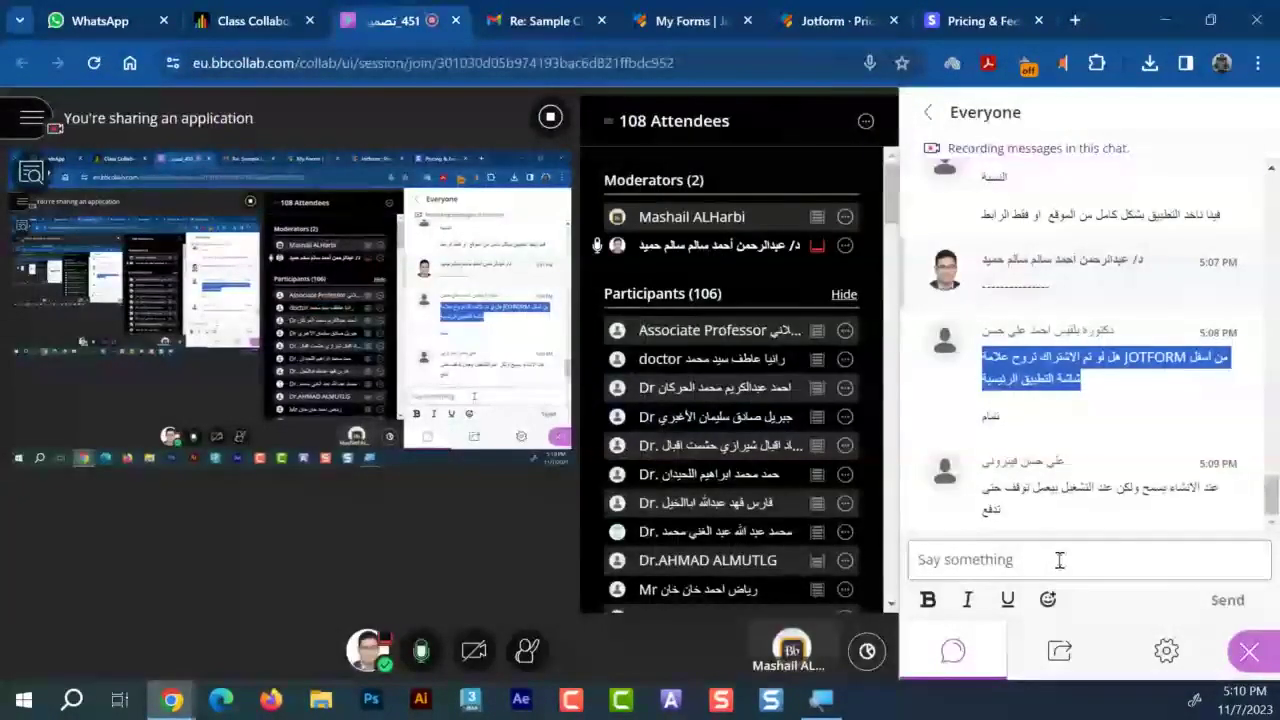
Highlight the attendee's latest chat message about the app stopping until payment, and return to the My Forms page in Jotform
{"action": "left_click", "coordinate": [1059, 560]}
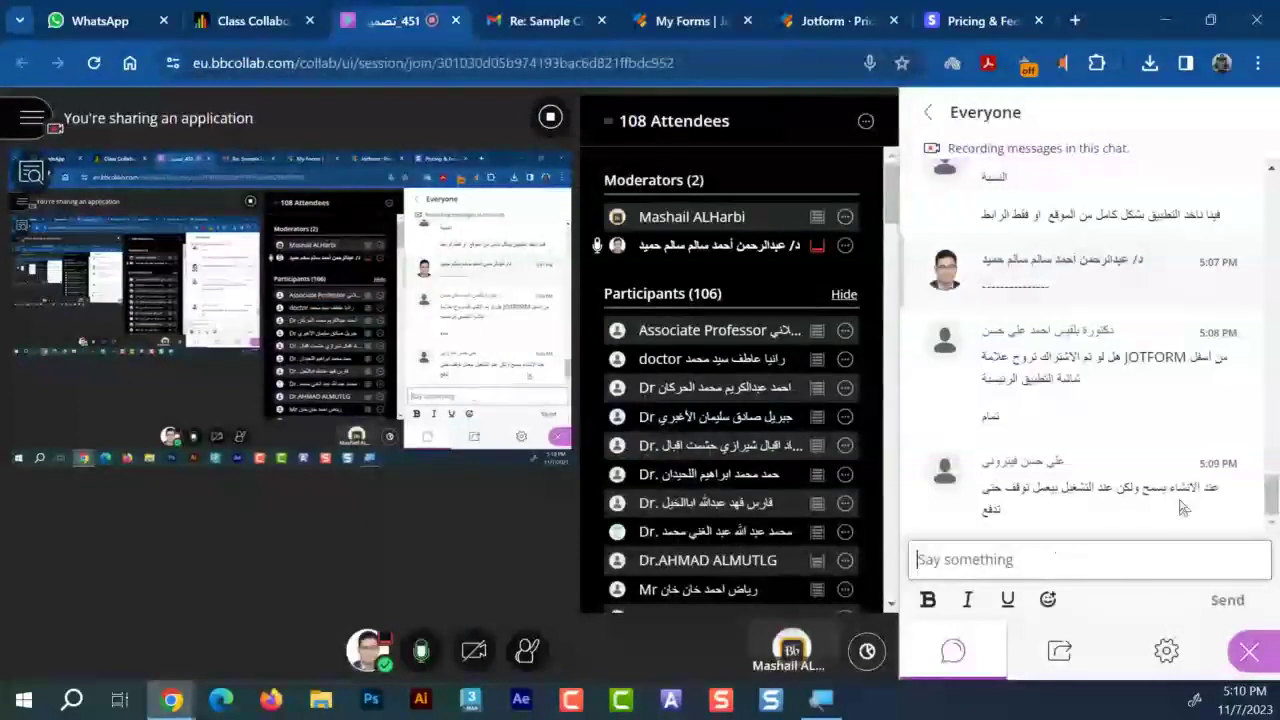
{"action": "left_click_drag", "start_coordinate": [1180, 487], "coordinate": [1003, 515]}
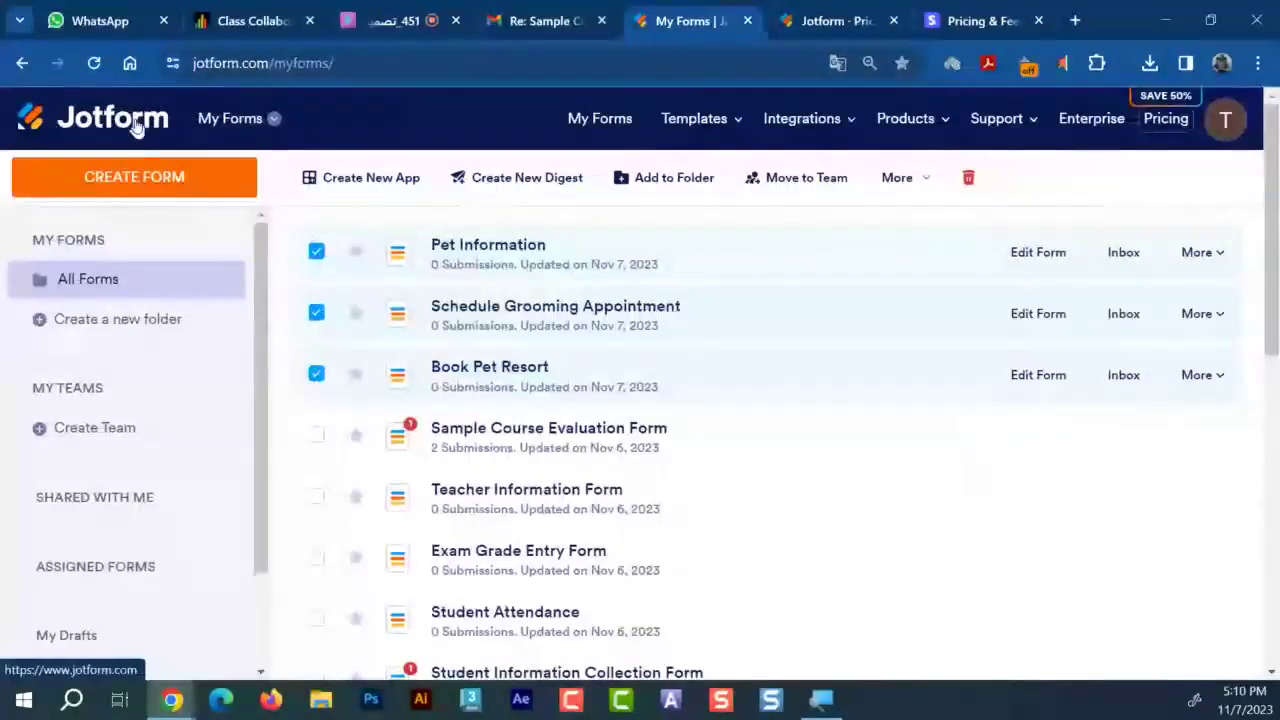
{"action": "left_click", "coordinate": [845, 15]}
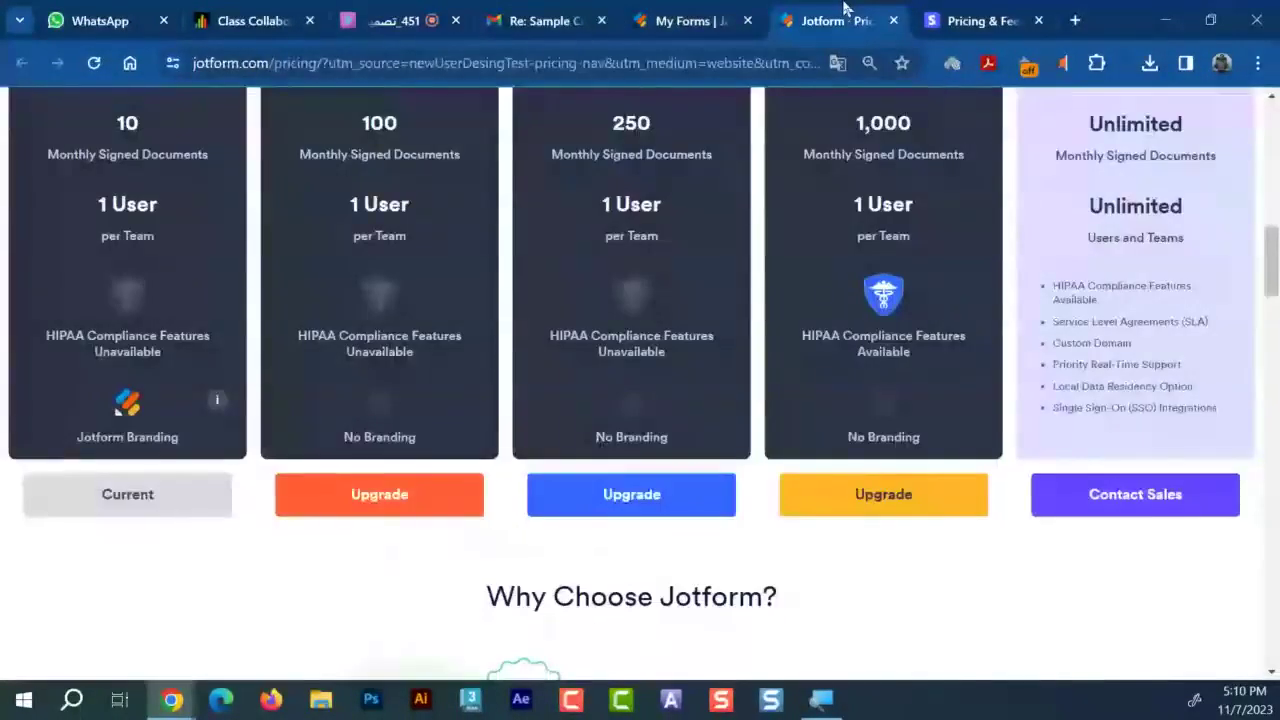
{"action": "left_click", "coordinate": [695, 20]}
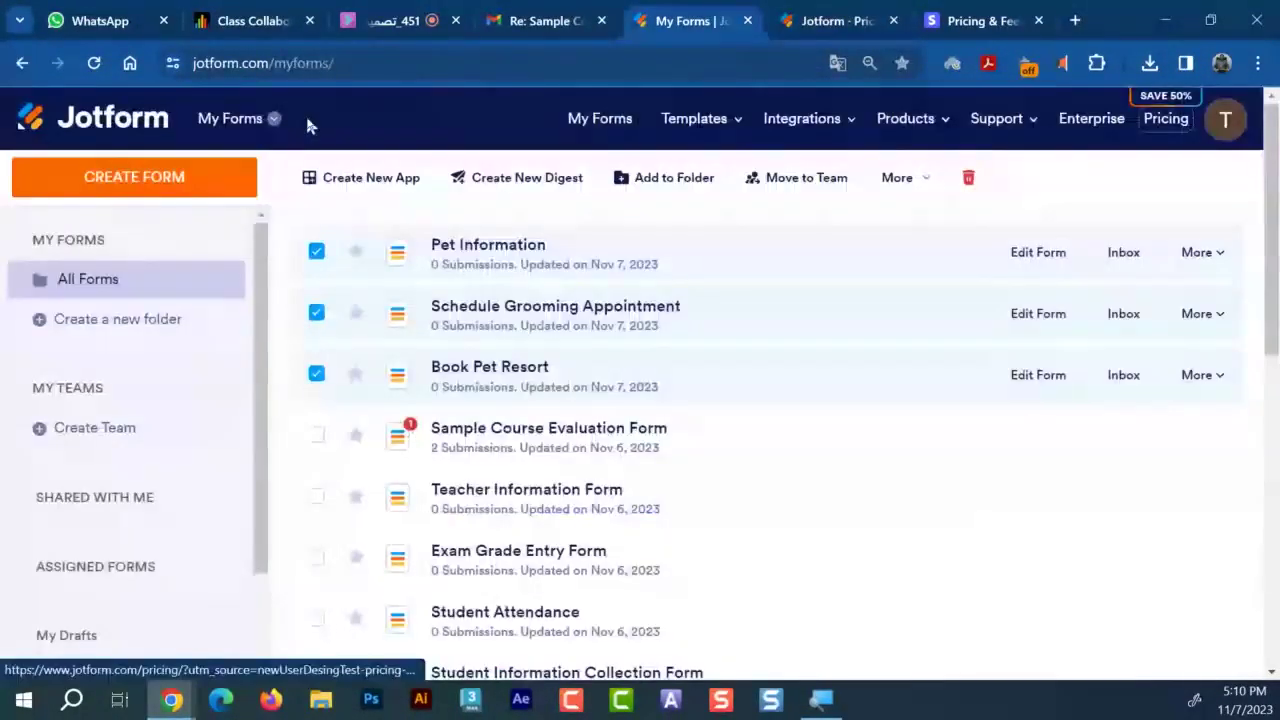
Go to My Apps and create a new app from scratch
{"action": "left_click", "coordinate": [272, 118]}
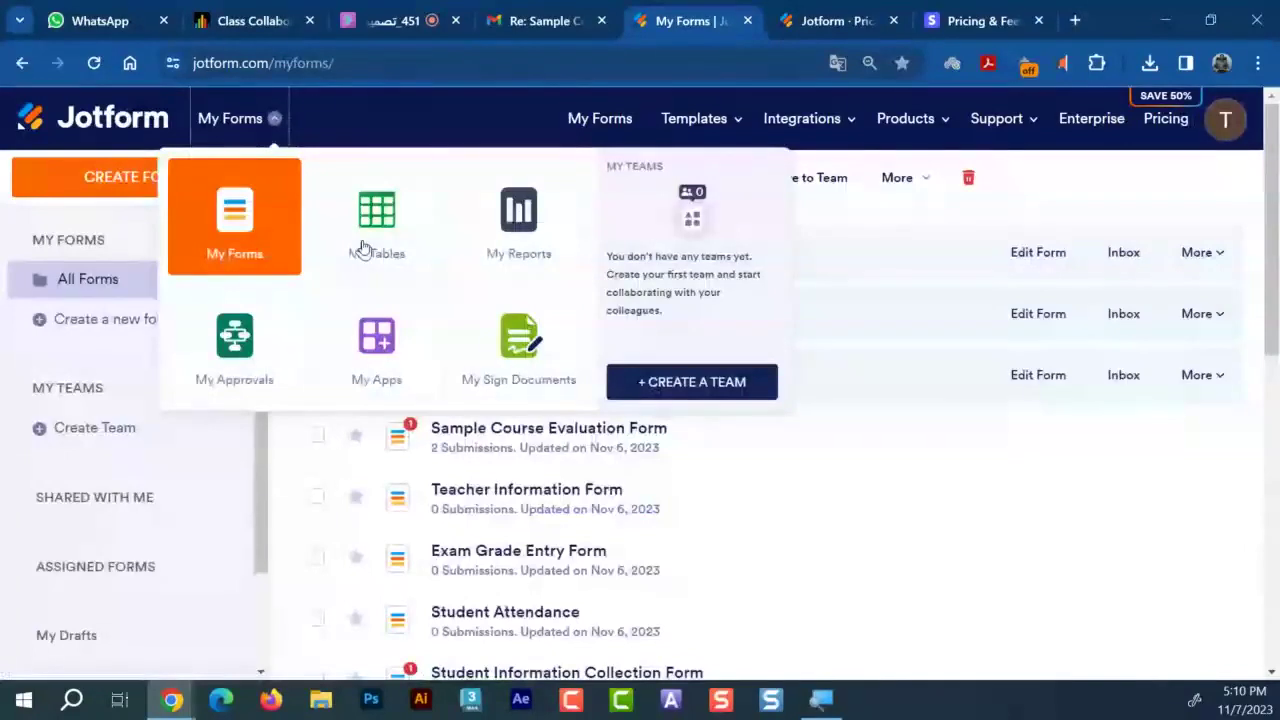
{"action": "left_click", "coordinate": [411, 357]}
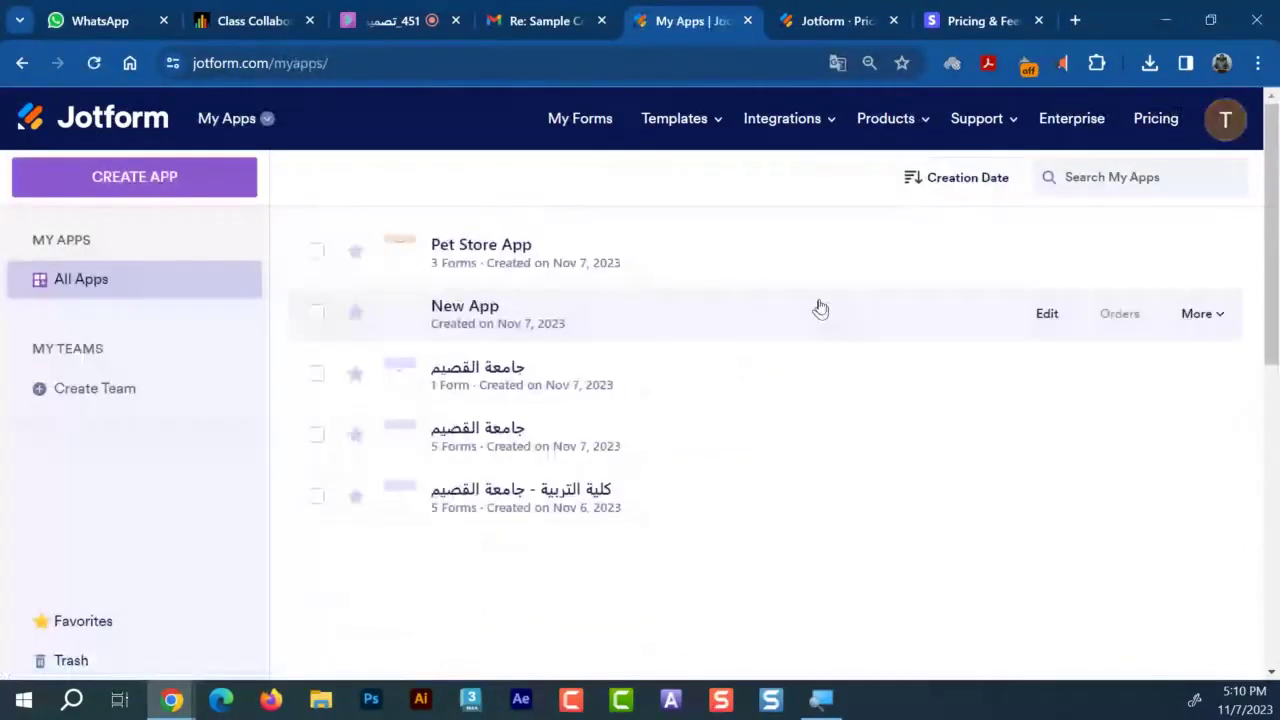
{"action": "left_click", "coordinate": [186, 186]}
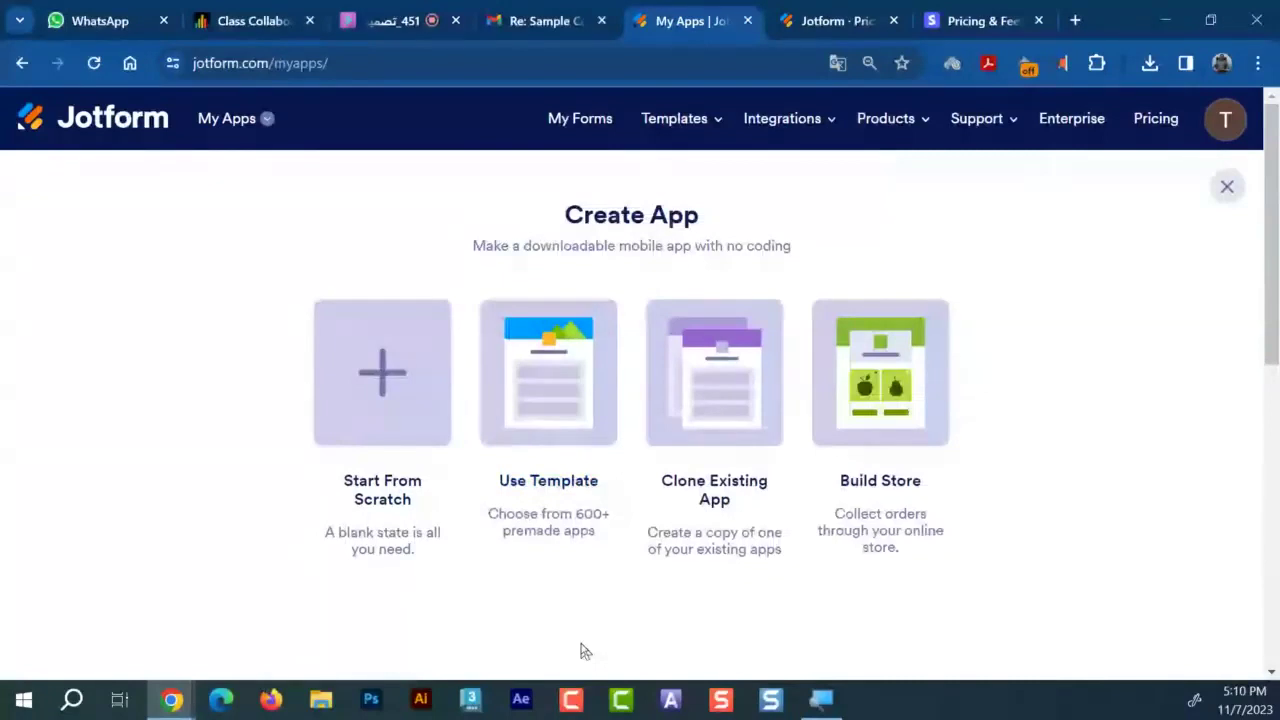
{"action": "left_click", "coordinate": [359, 422]}
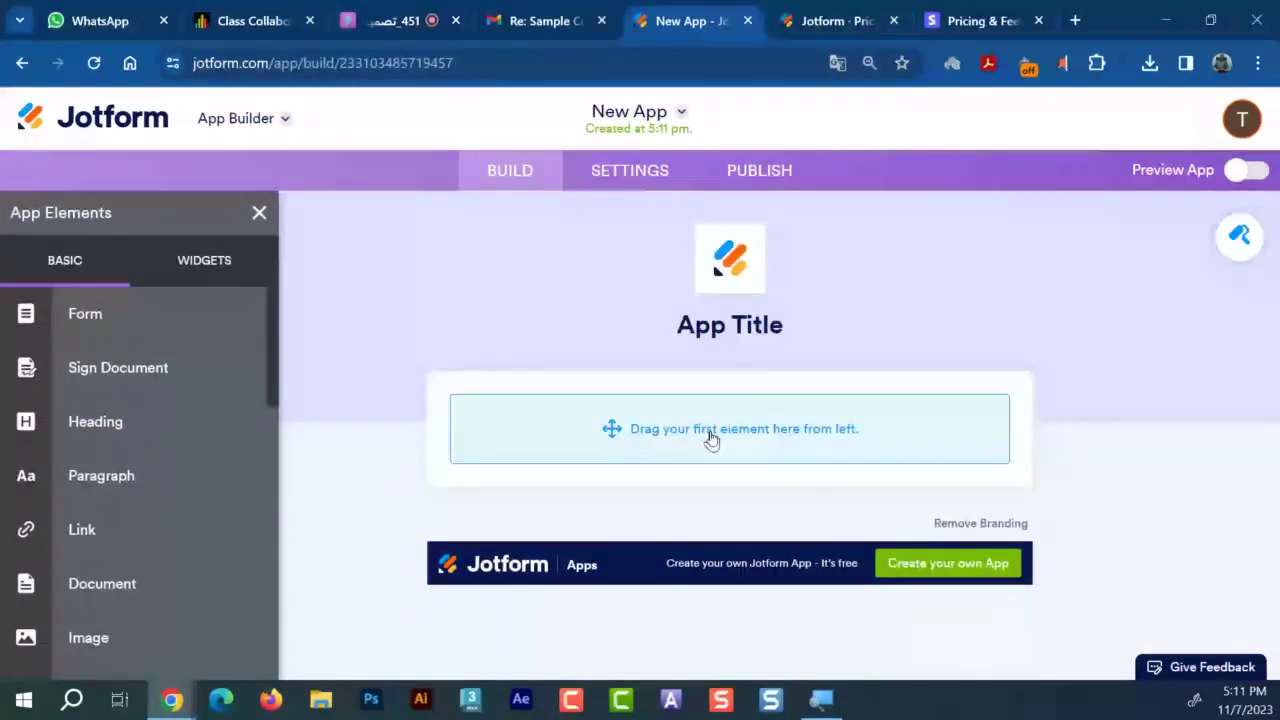
Set the new app's title to "عمادة التعلم الإلكتروني والتعليم عن بعد"
{"action": "left_click", "coordinate": [734, 274]}
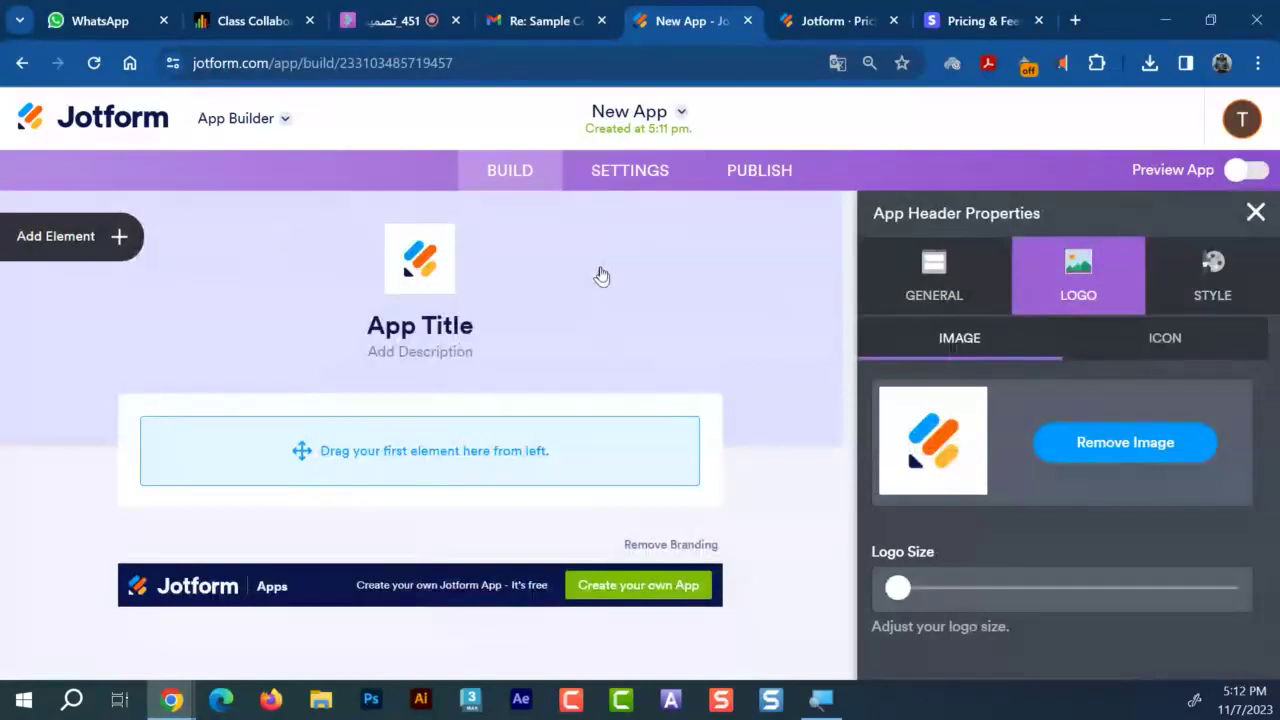
{"action": "left_click", "coordinate": [427, 325]}
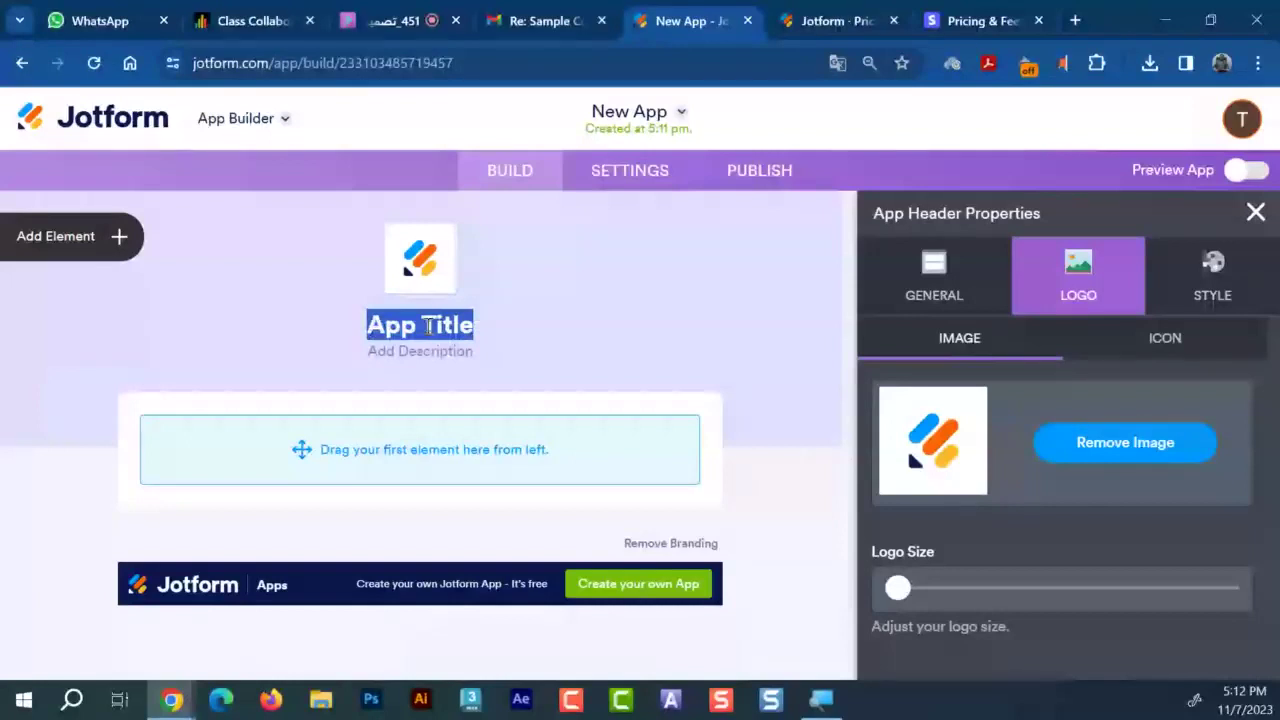
{"action": "type", "text": "ع"}
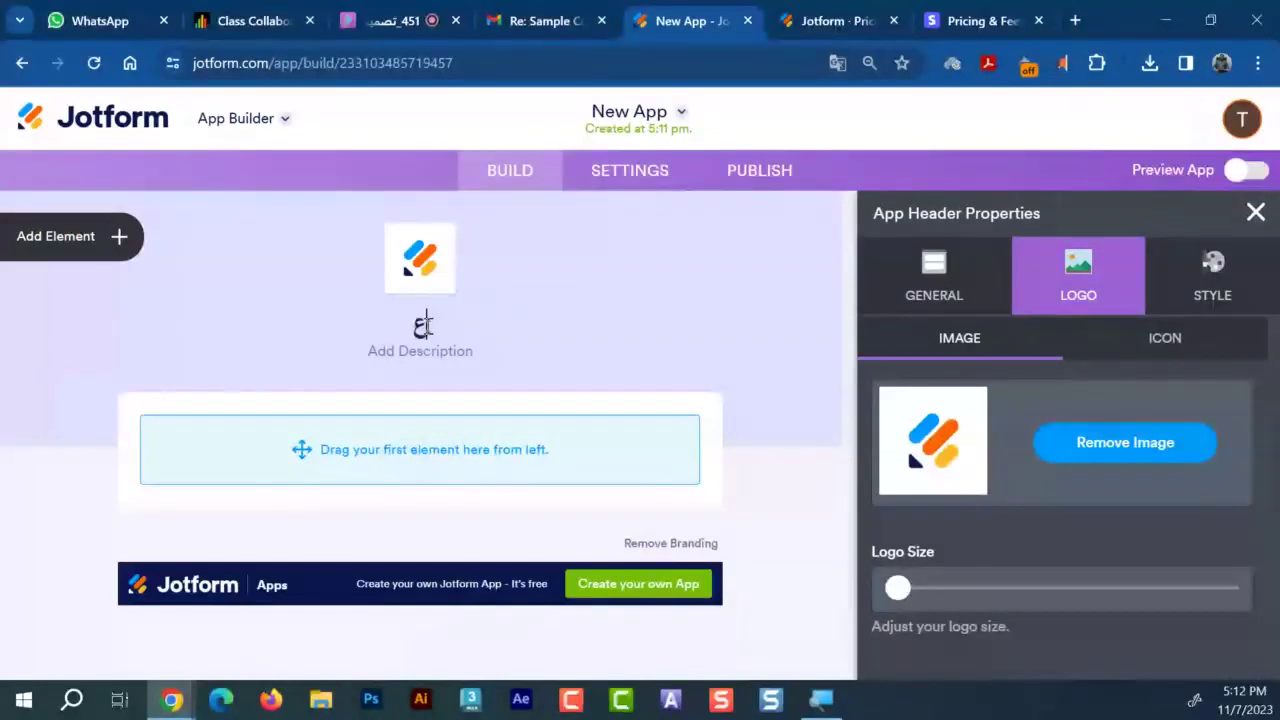
{"action": "type", "text": "مادة التعلم"}
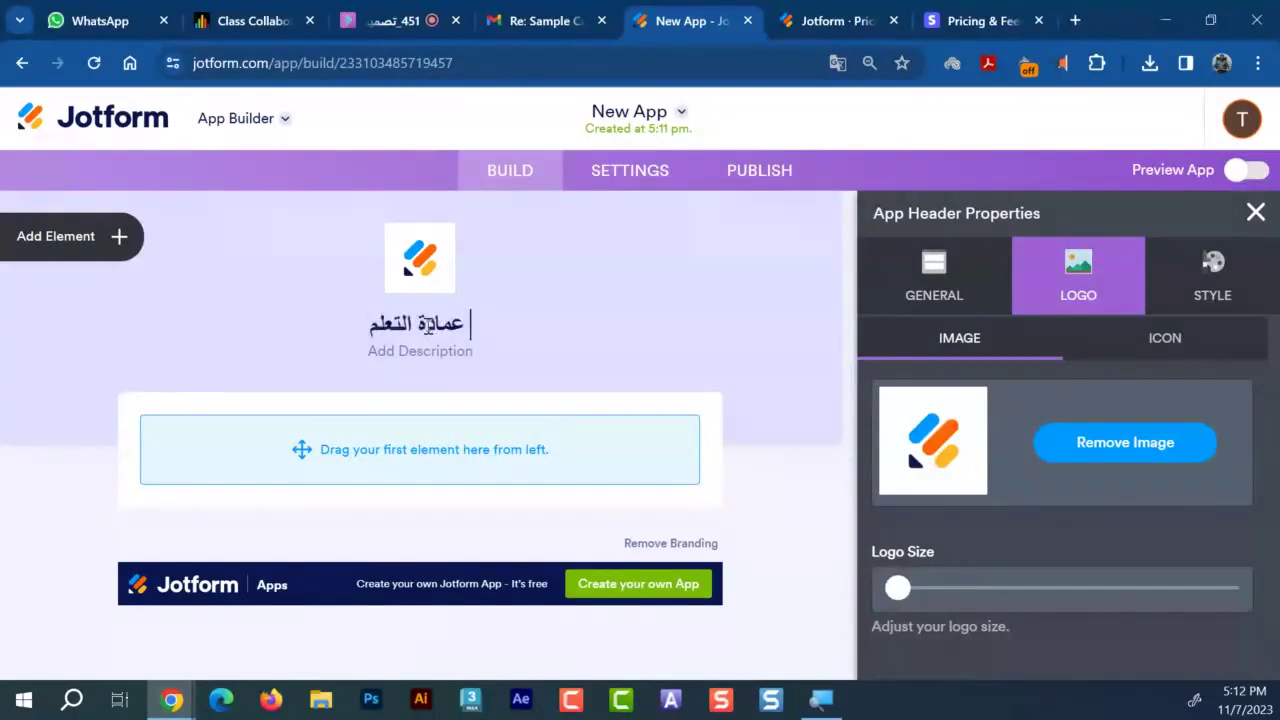
{"action": "type", "text": " الإ"}
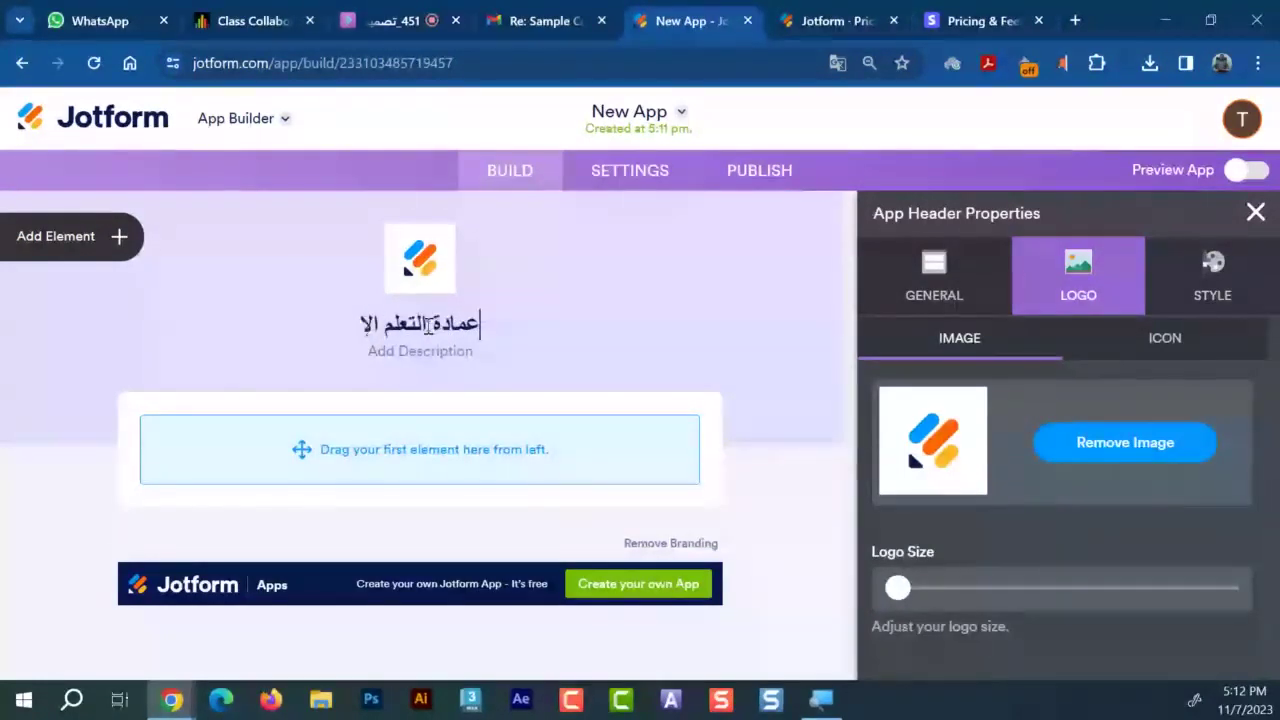
{"action": "type", "text": "لكتروني"}
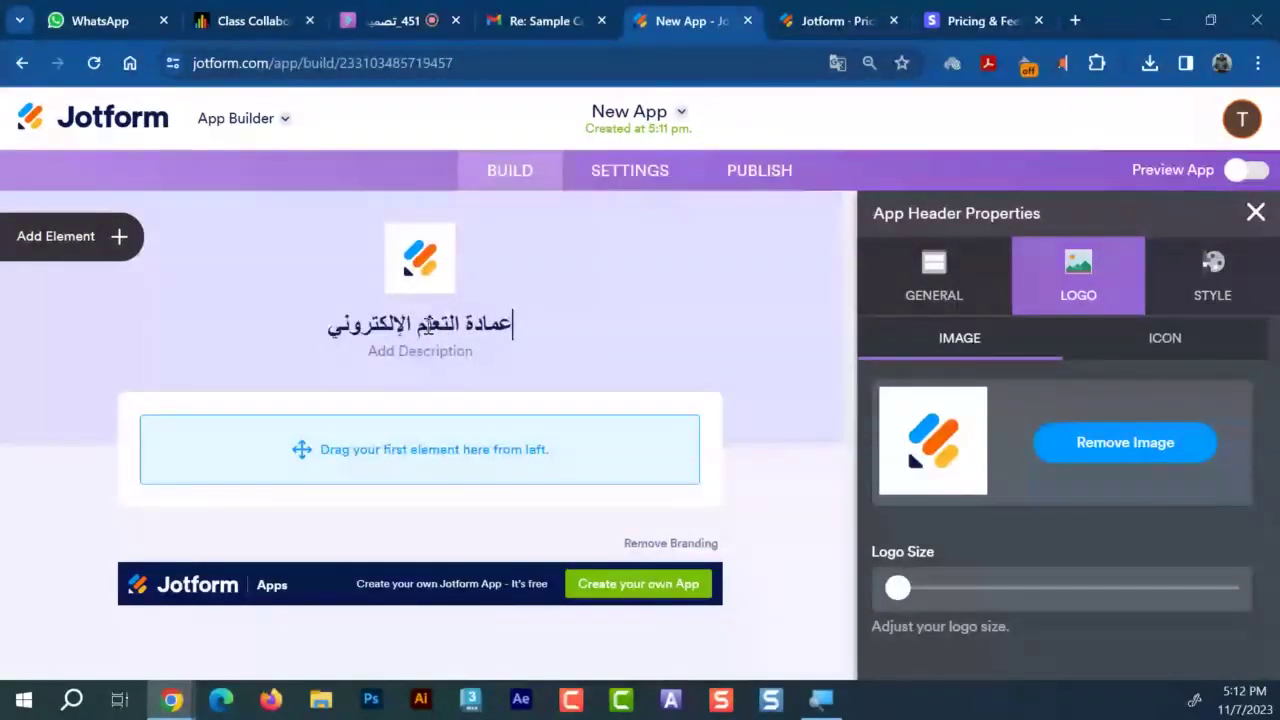
{"action": "type", "text": " والتعليم"}
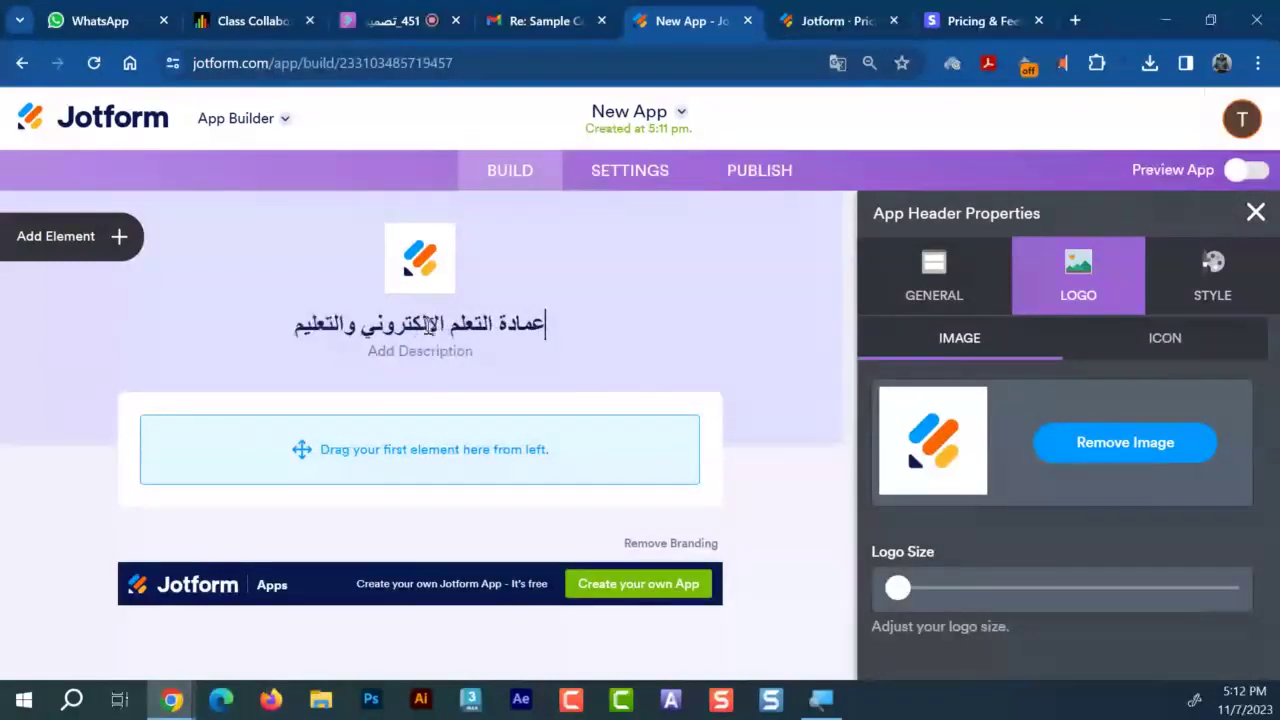
{"action": "type", "text": " عن بعد"}
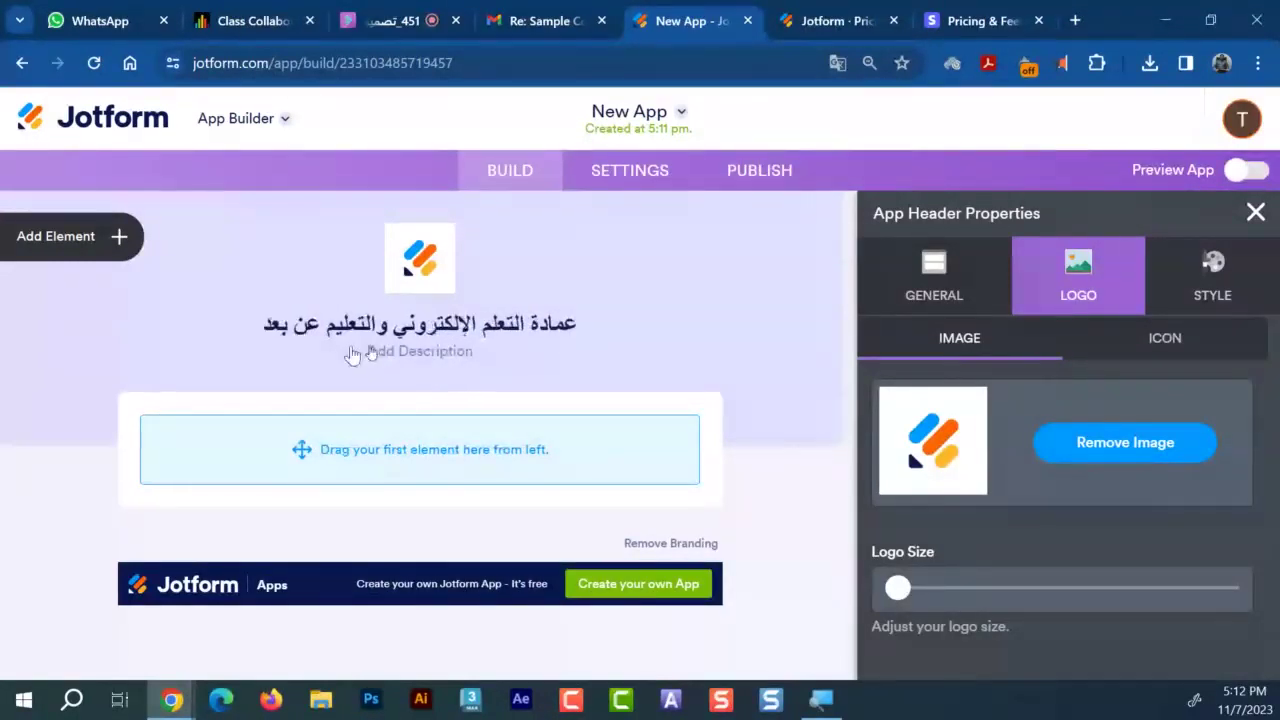
Add the description "إدارة التدريب" under the app title
{"action": "left_click", "coordinate": [432, 352]}
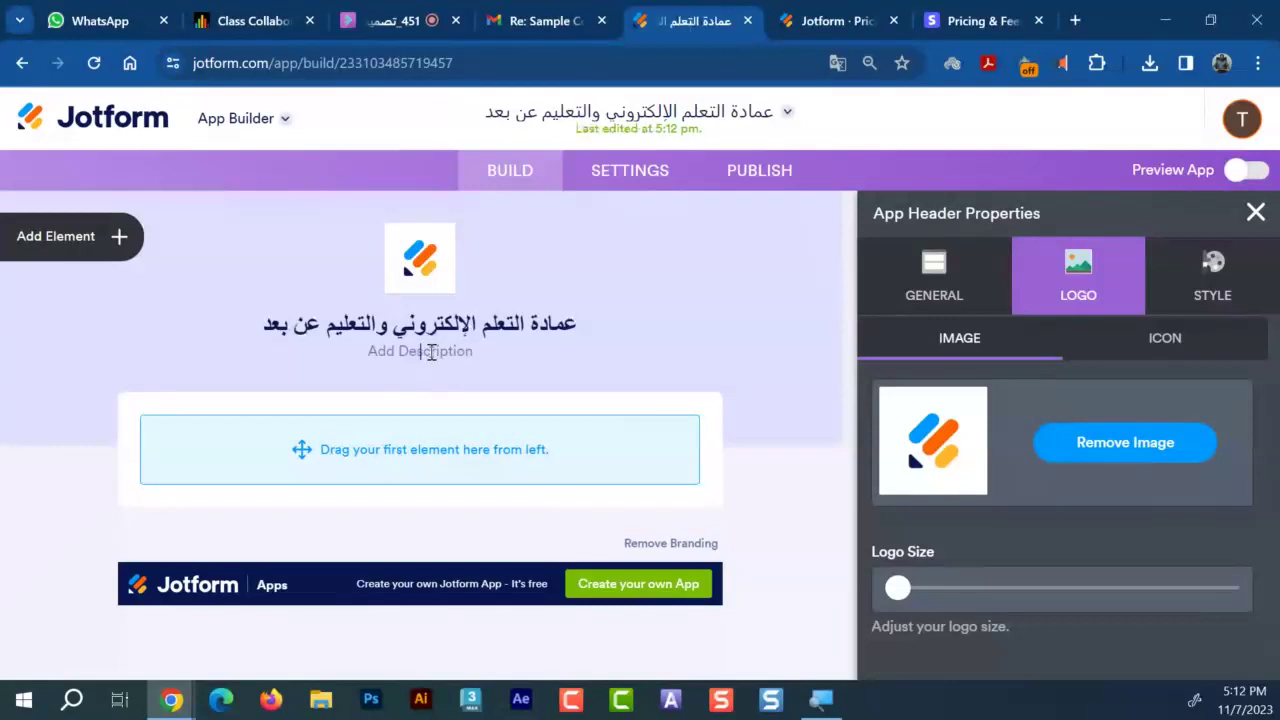
{"action": "left_click", "coordinate": [431, 352]}
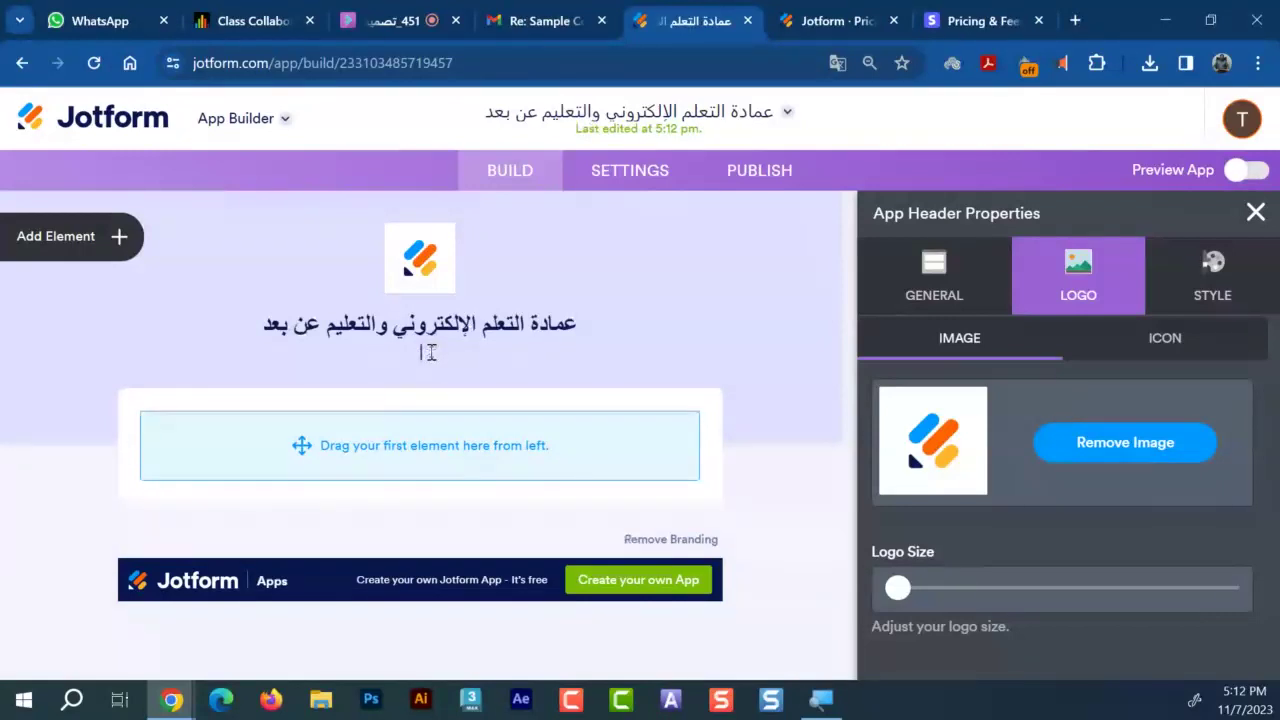
{"action": "type", "text": "ش"}
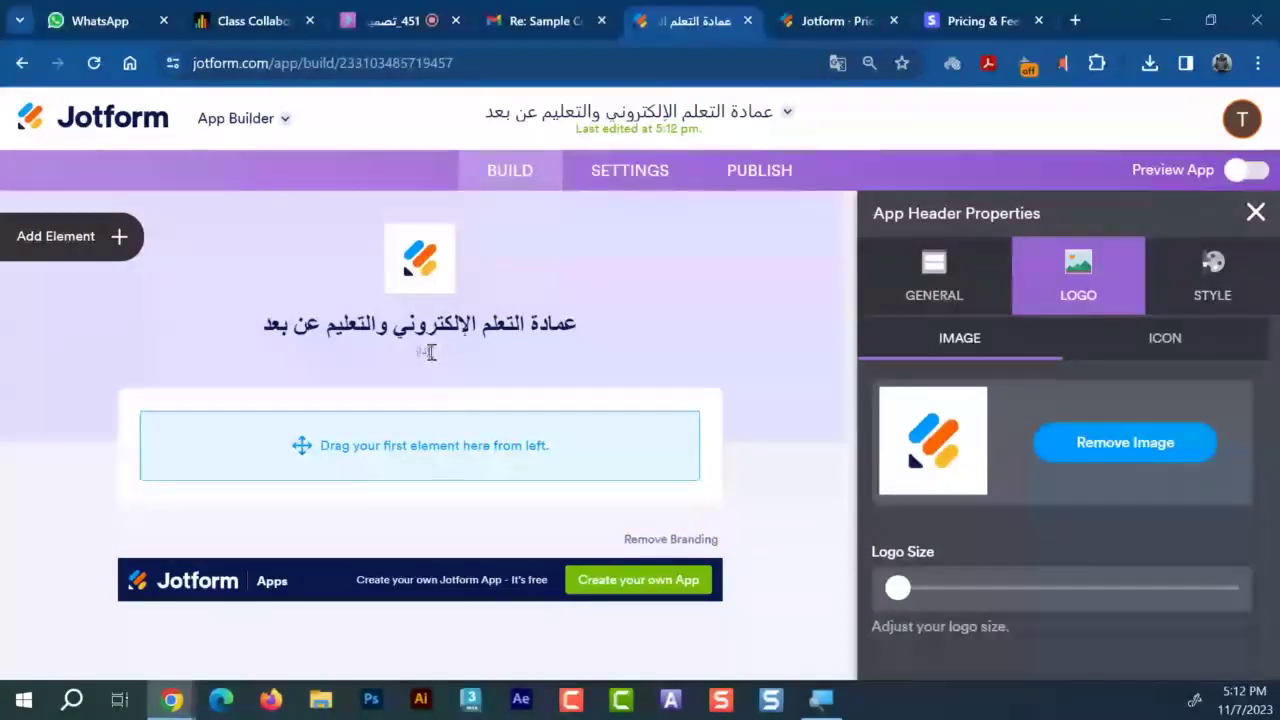
{"action": "type", "text": "ة ال"}
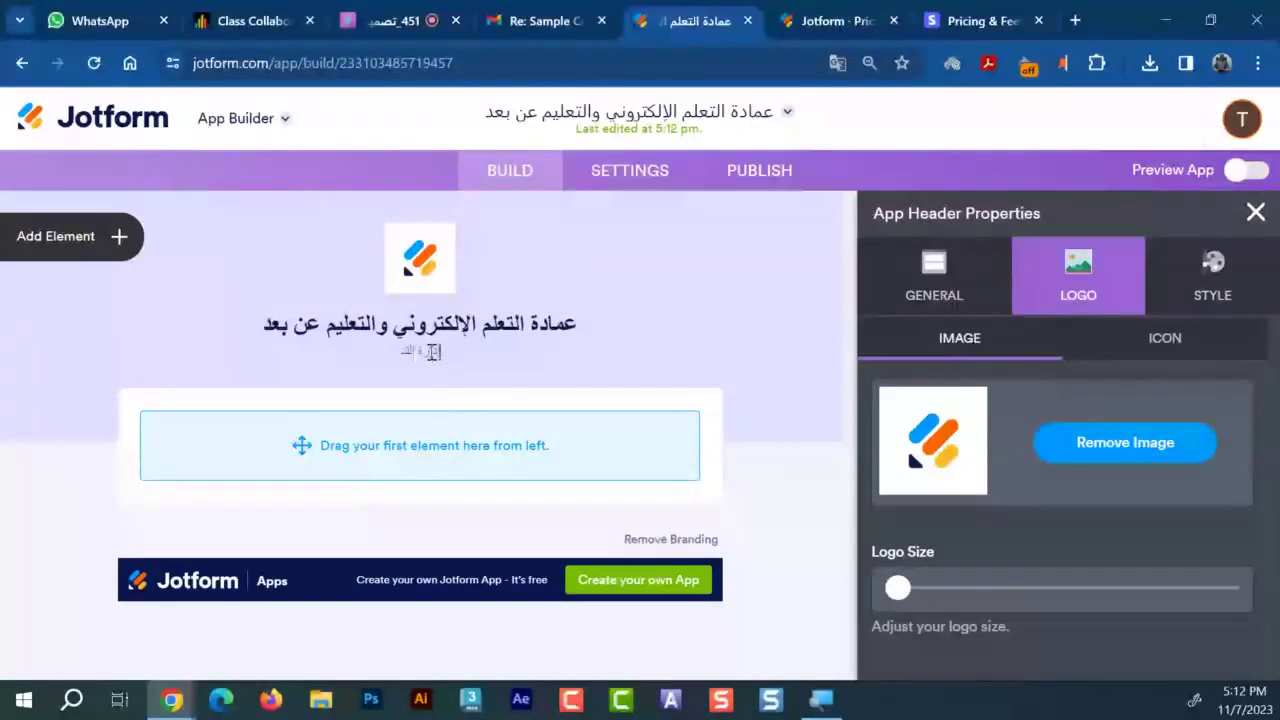
{"action": "type", "text": "تدريب"}
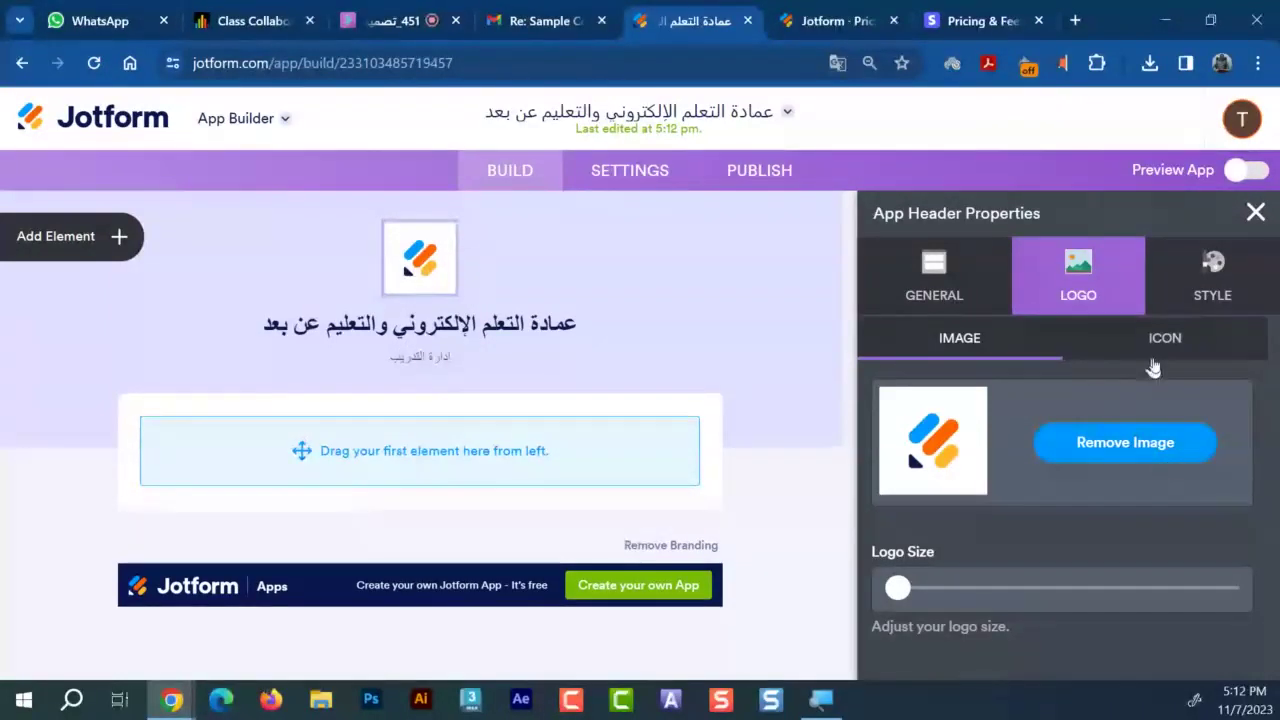
Replace the default app logo with the Qassim University logo from the previously uploaded images
{"action": "left_click", "coordinate": [1125, 447]}
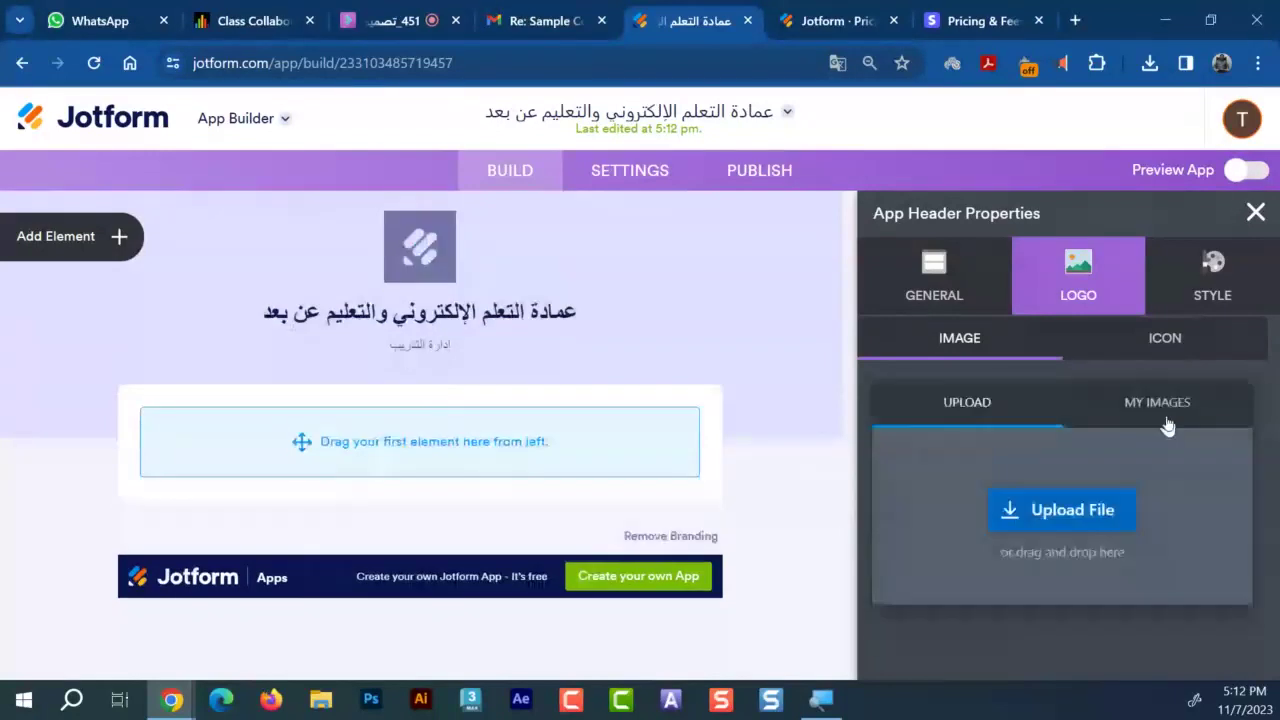
{"action": "left_click", "coordinate": [1160, 410]}
{"action": "left_click", "coordinate": [1212, 491]}
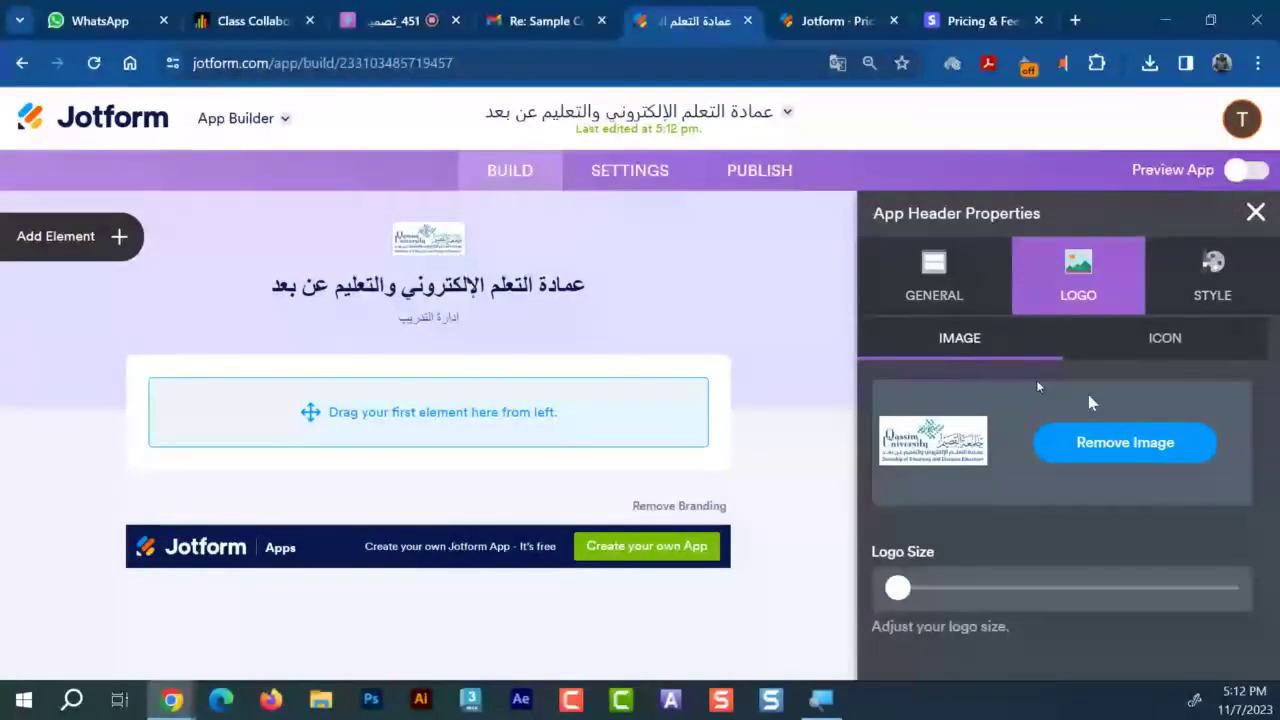
Look through the app header's general, logo and style properties
{"action": "left_click", "coordinate": [937, 305]}
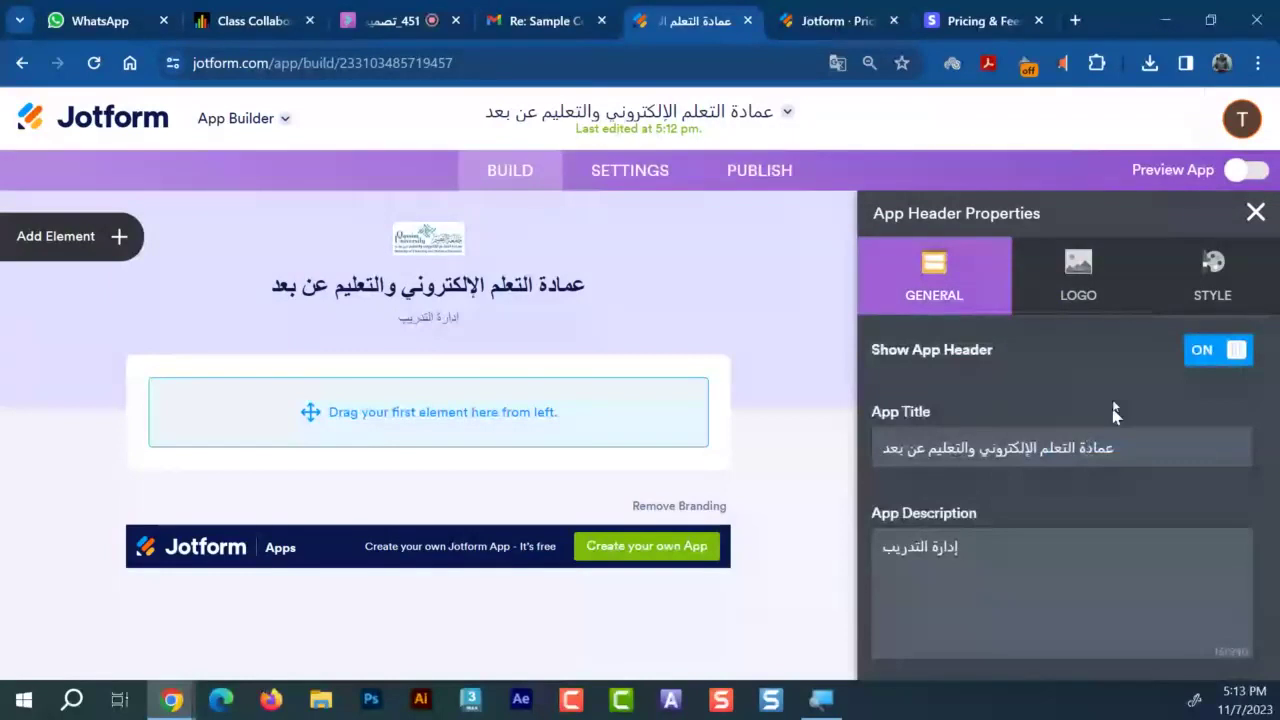
{"action": "left_click", "coordinate": [1080, 295]}
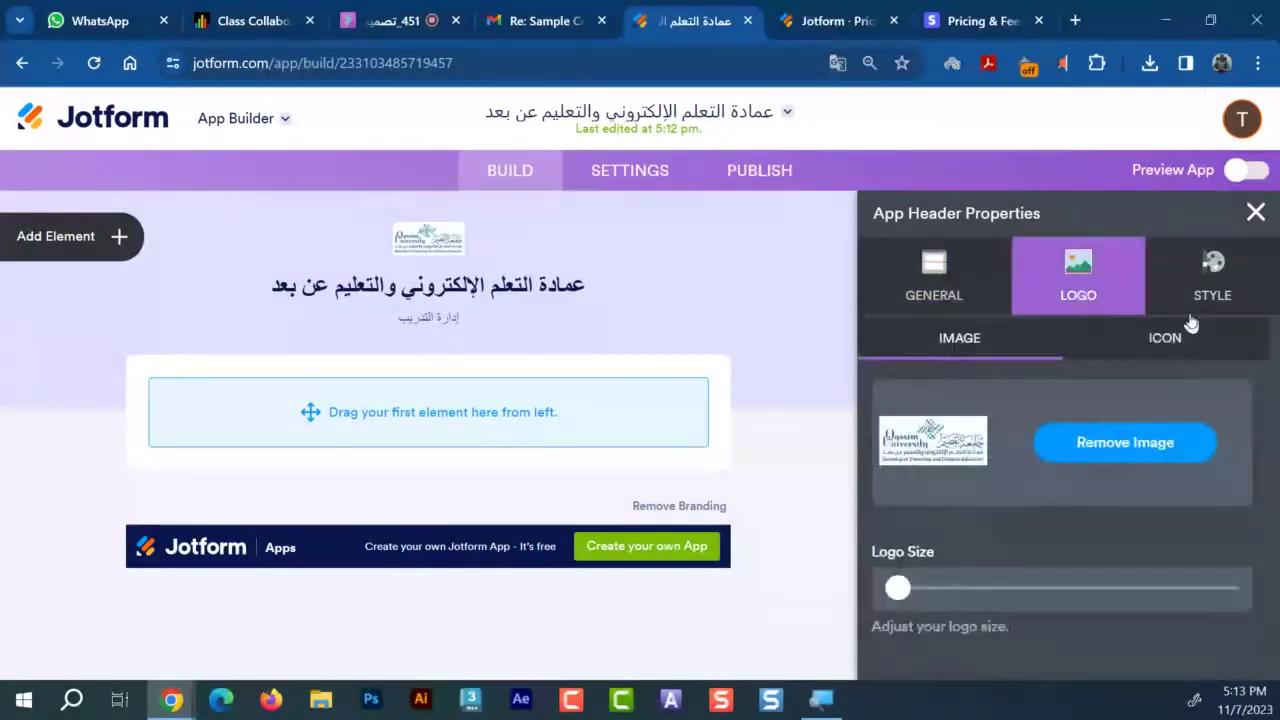
{"action": "left_click", "coordinate": [1216, 298]}
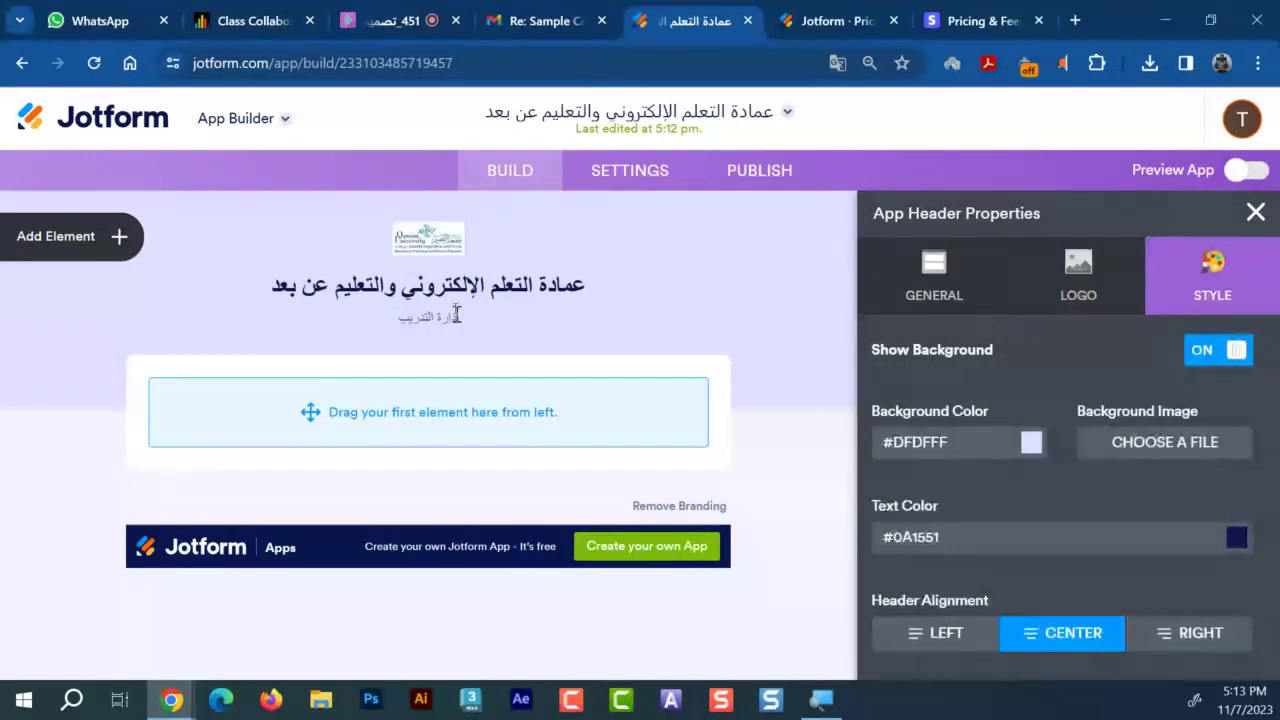
Add a Paragraph element as the first element of the app page
{"action": "left_click", "coordinate": [131, 238]}
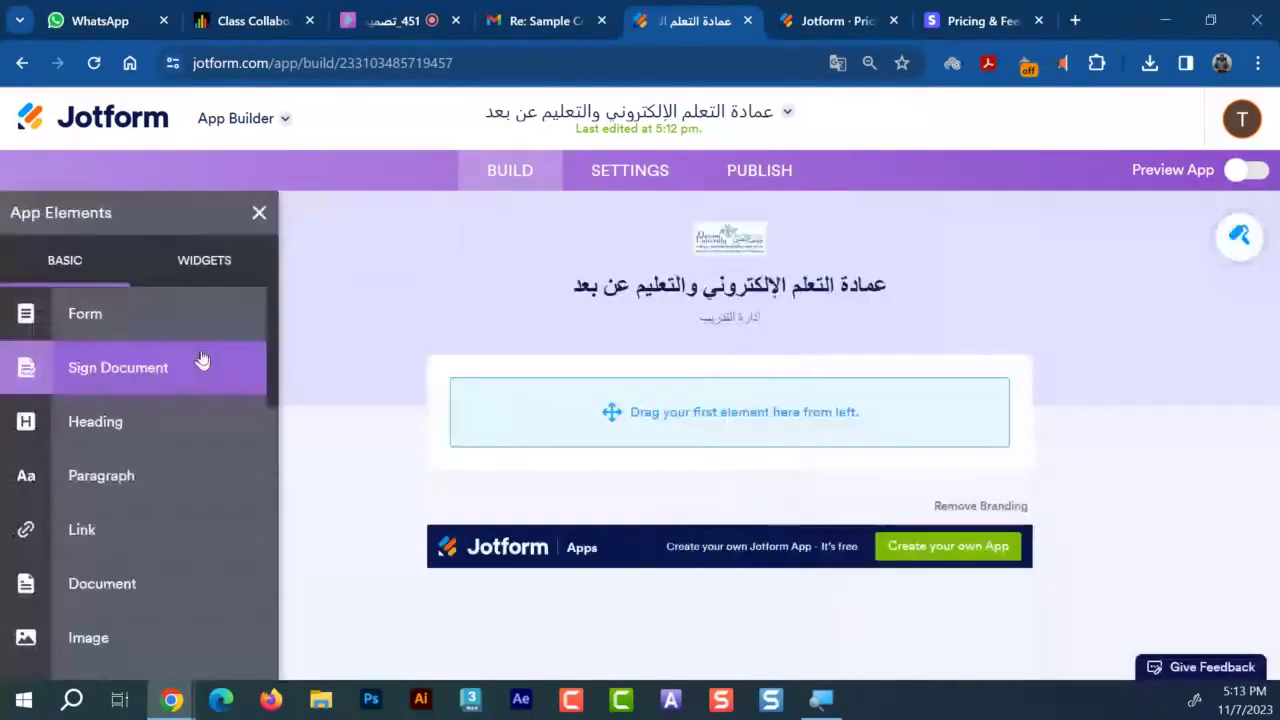
{"action": "scroll", "coordinate": [163, 378], "scroll_direction": "down", "scroll_amount": 1}
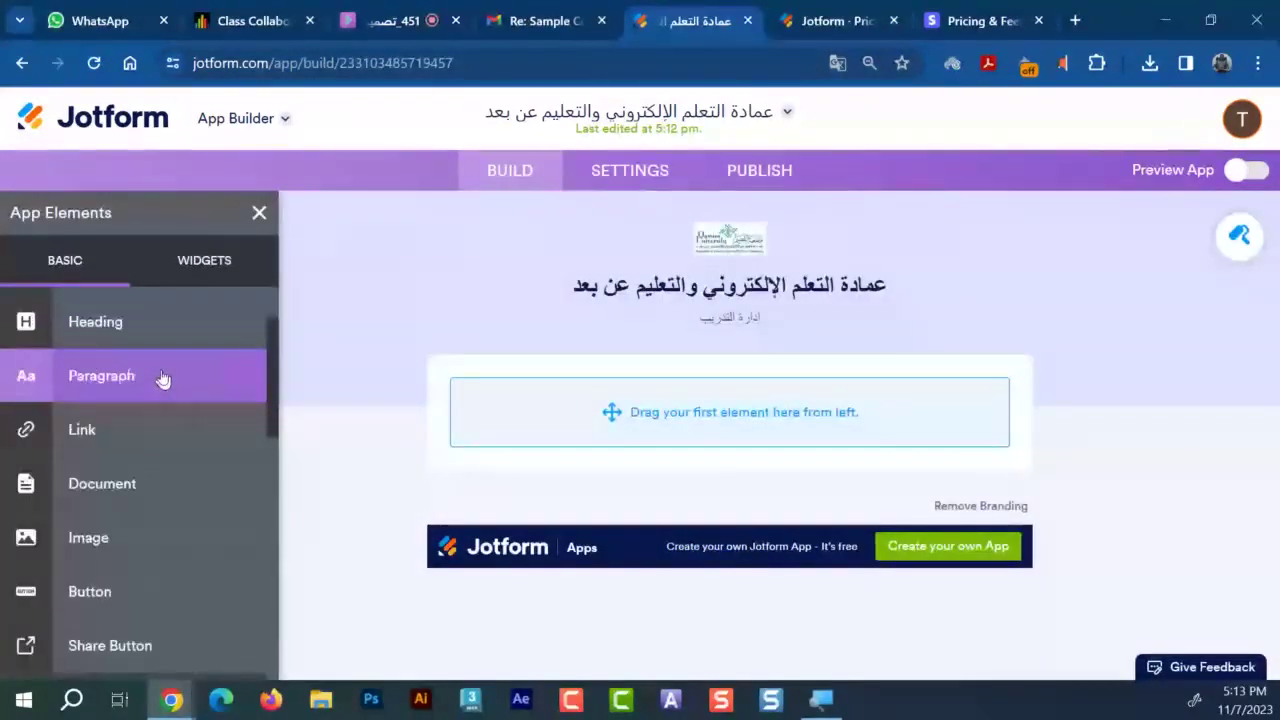
{"action": "left_click_drag", "start_coordinate": [158, 386], "coordinate": [634, 413]}
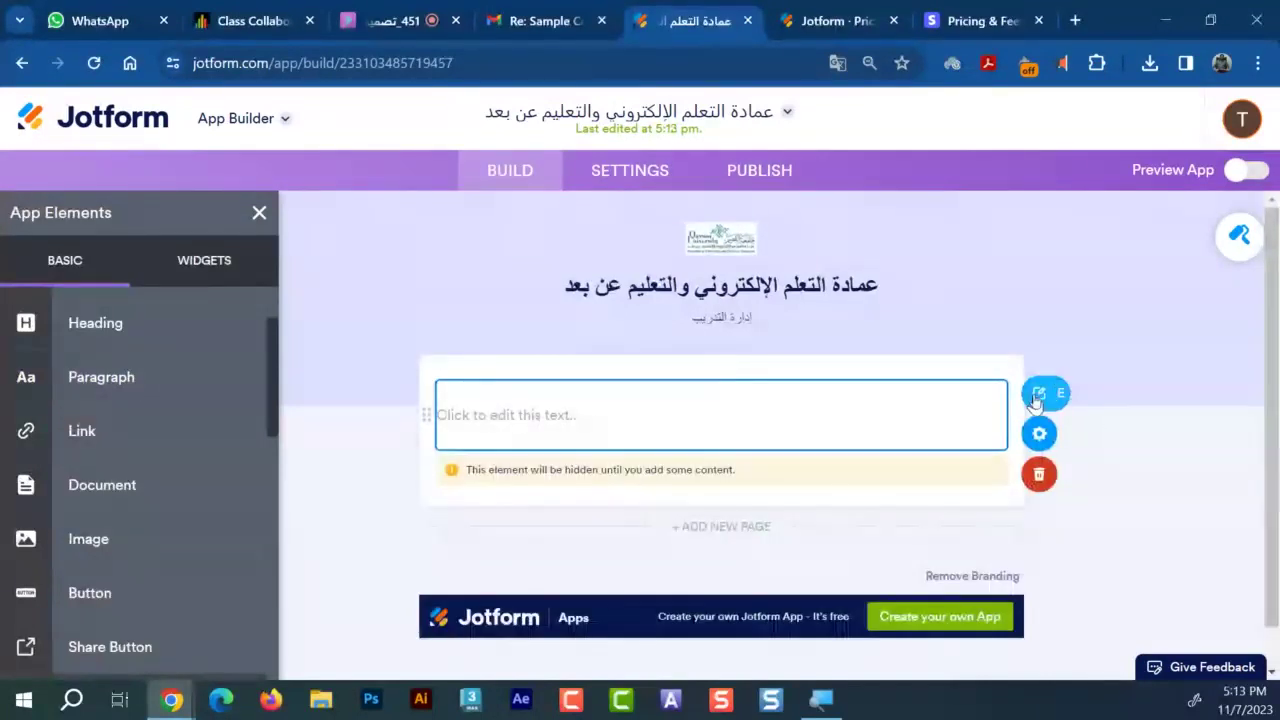
Write the right-to-left welcome text "مرحبا بك عزيزي الزائر في تطبيق ادارة التدريب" in the paragraph element
{"action": "left_click", "coordinate": [1048, 396]}
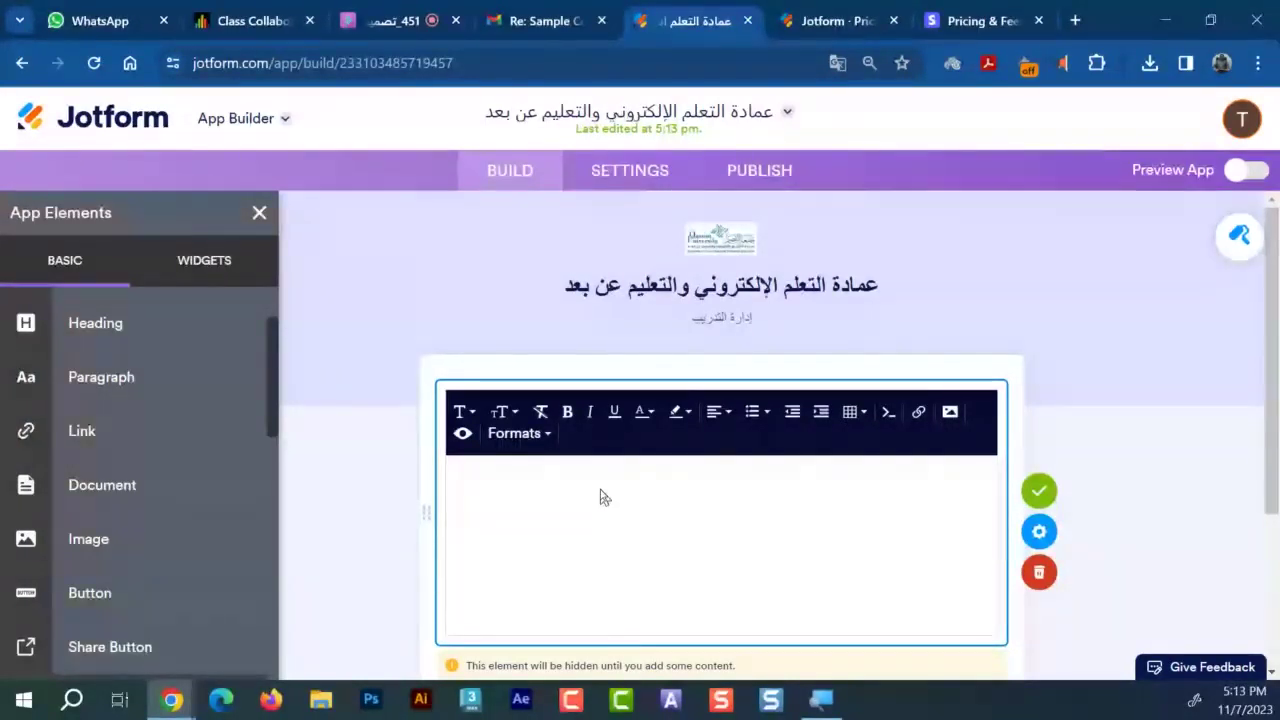
{"action": "key", "text": "ctrl+shift"}
{"action": "type", "text": "مرحبا"}
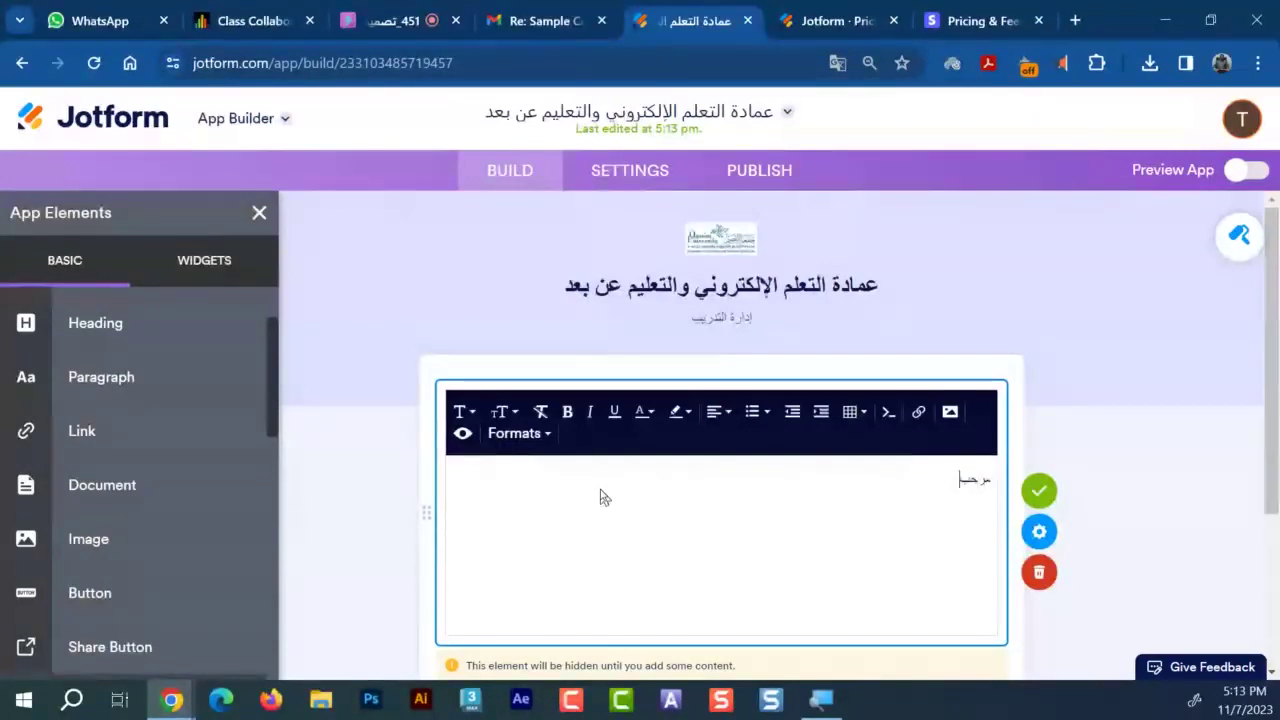
{"action": "type", "text": " بك"}
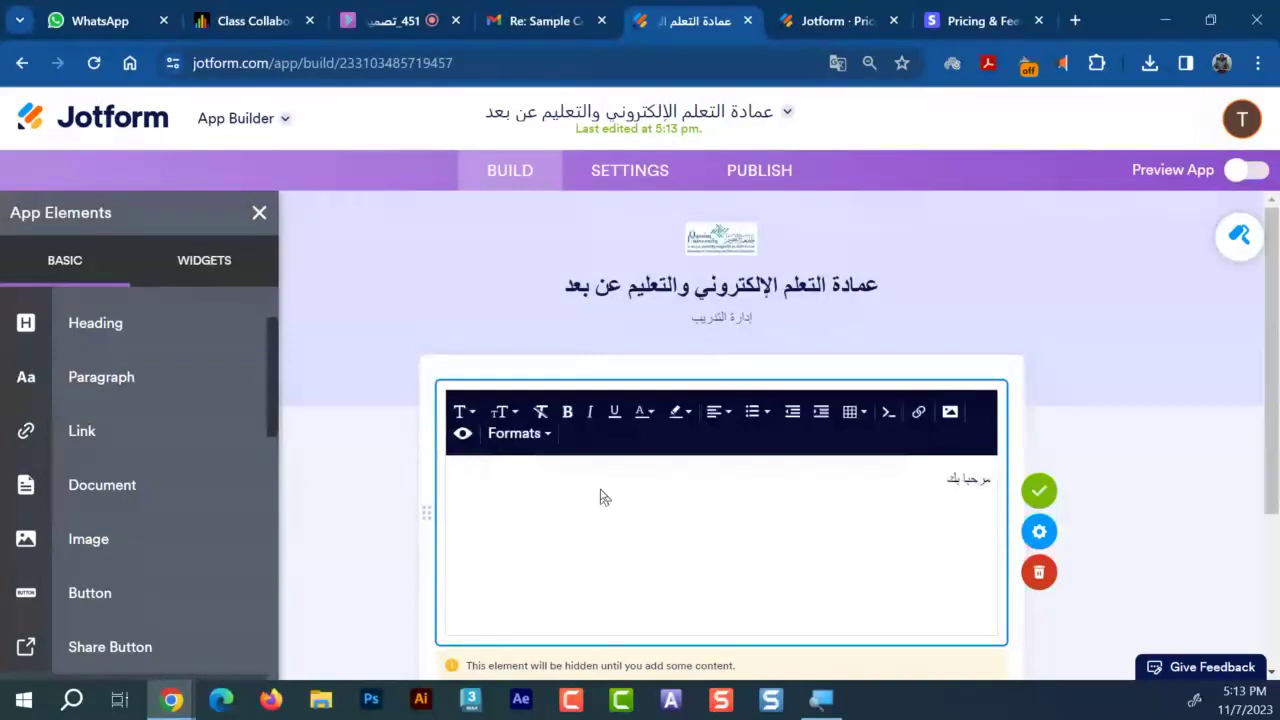
{"action": "type", "text": " عزيزي الزائر"}
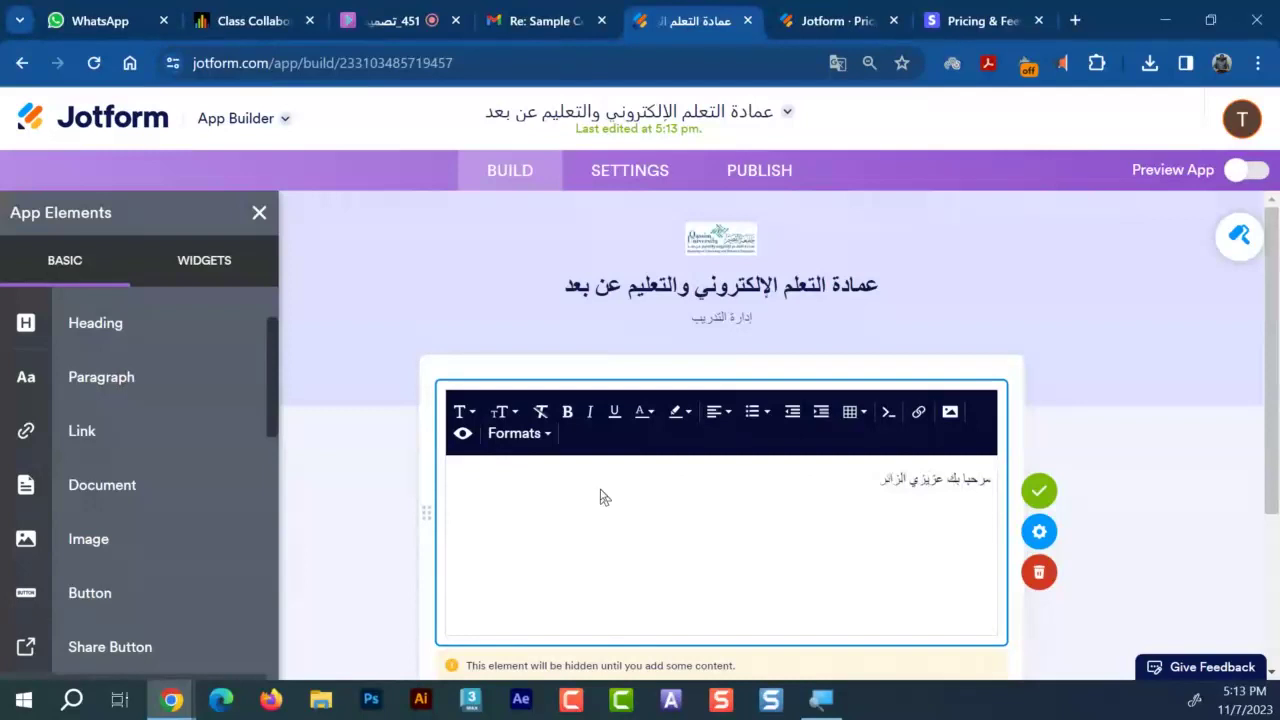
{"action": "type", "text": " في تطبيق ادارة"}
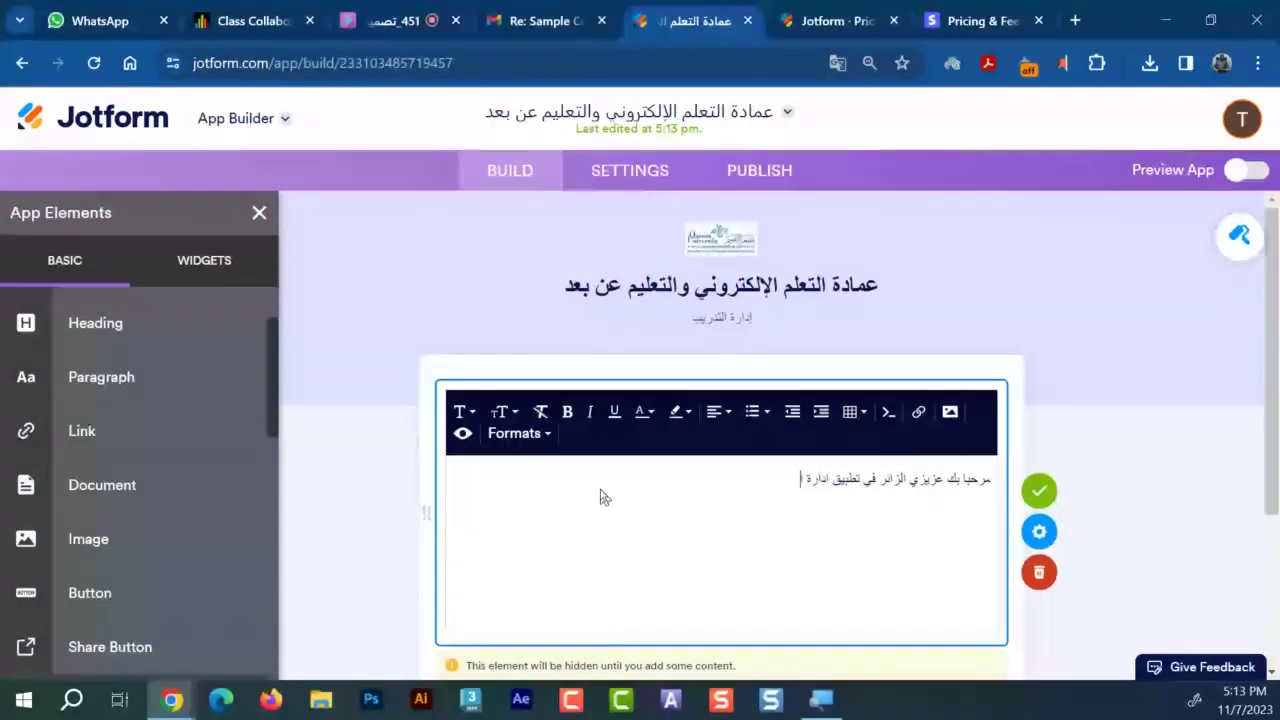
{"action": "type", "text": " التدريب"}
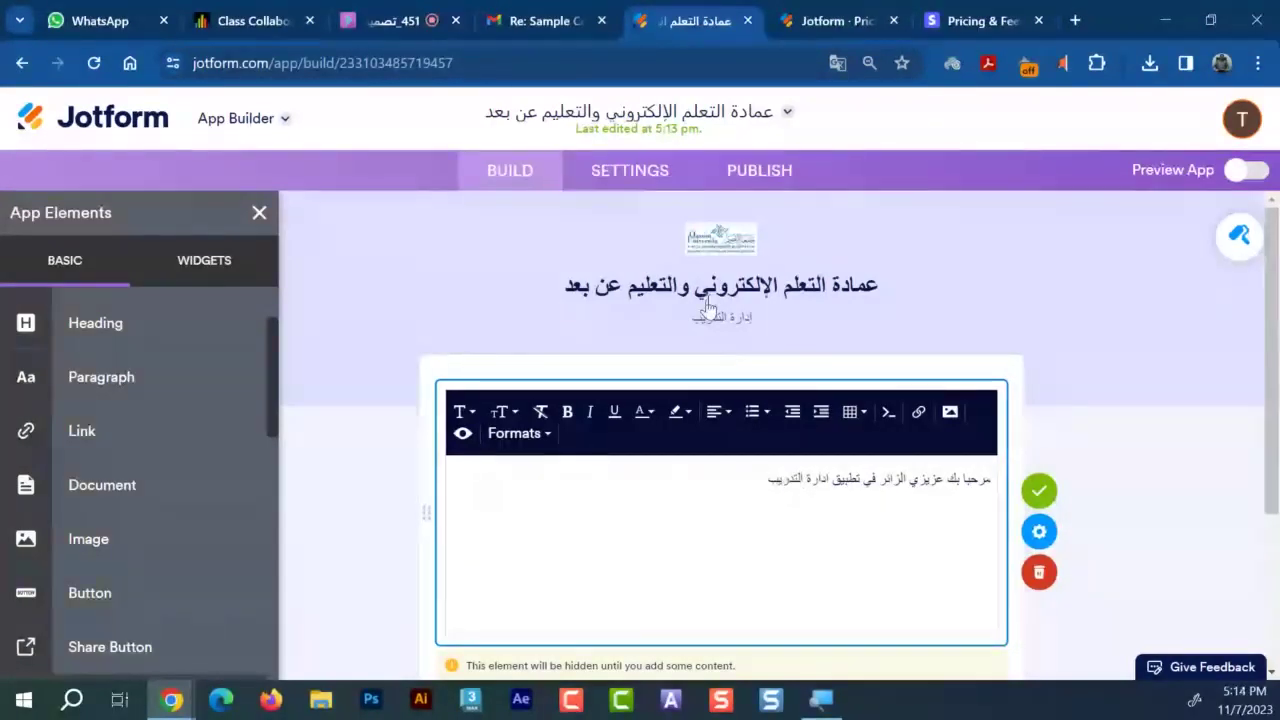
Append "- عمادة التعلم الإلكتروني والتعليم عن بعد", copied from the app title, to the paragraph's welcome text
{"action": "double_click", "coordinate": [706, 290]}
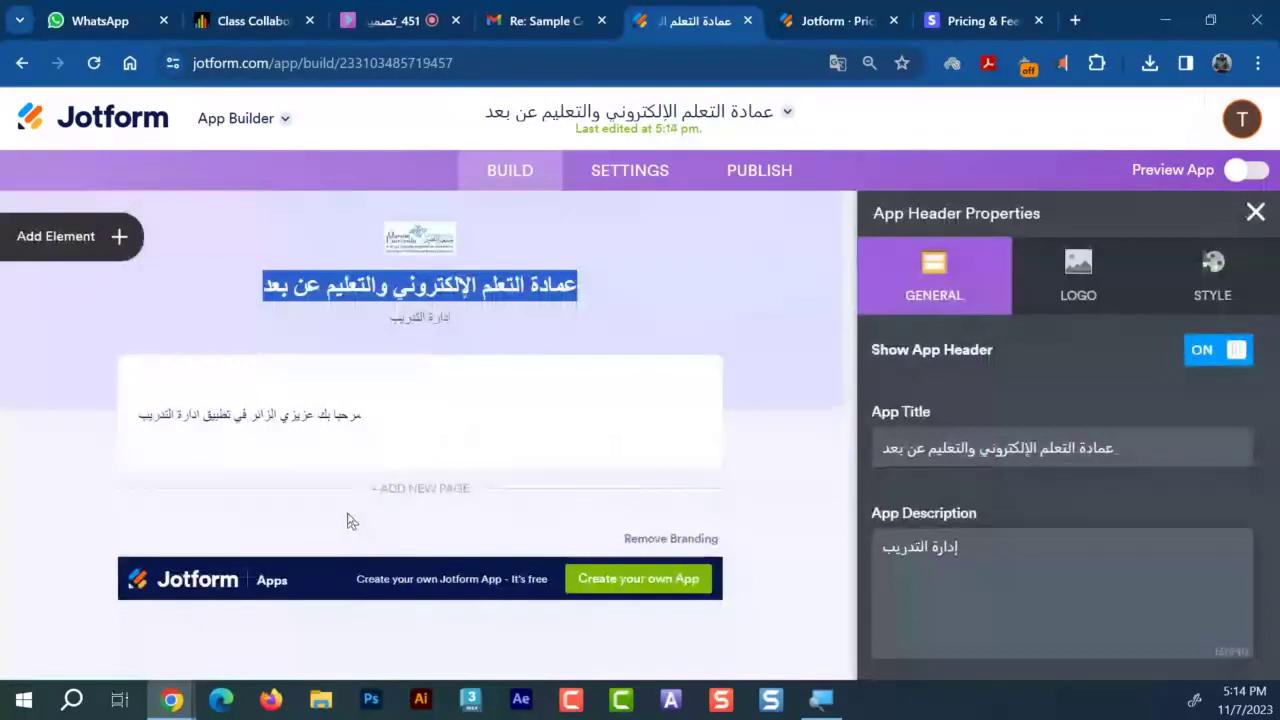
{"action": "left_click", "coordinate": [349, 449]}
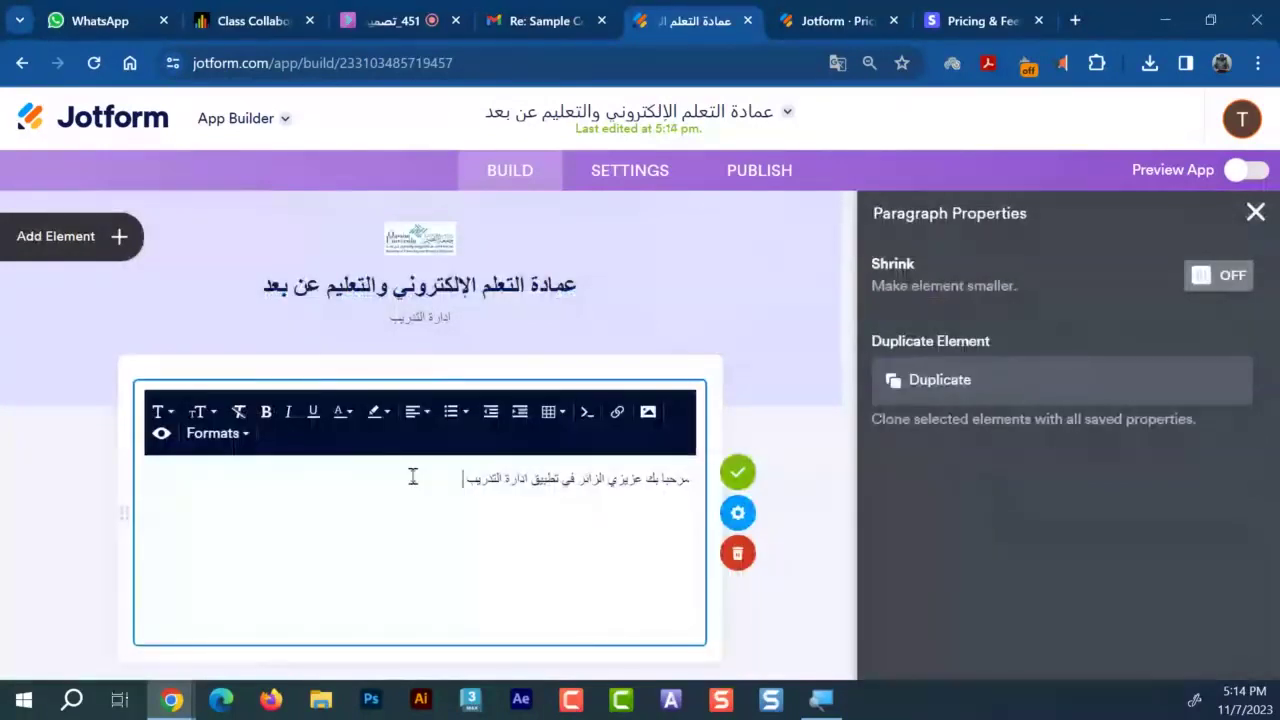
{"action": "type", "text": "- عمادة التعلم الإلكتروني والتعليم عن بعد"}
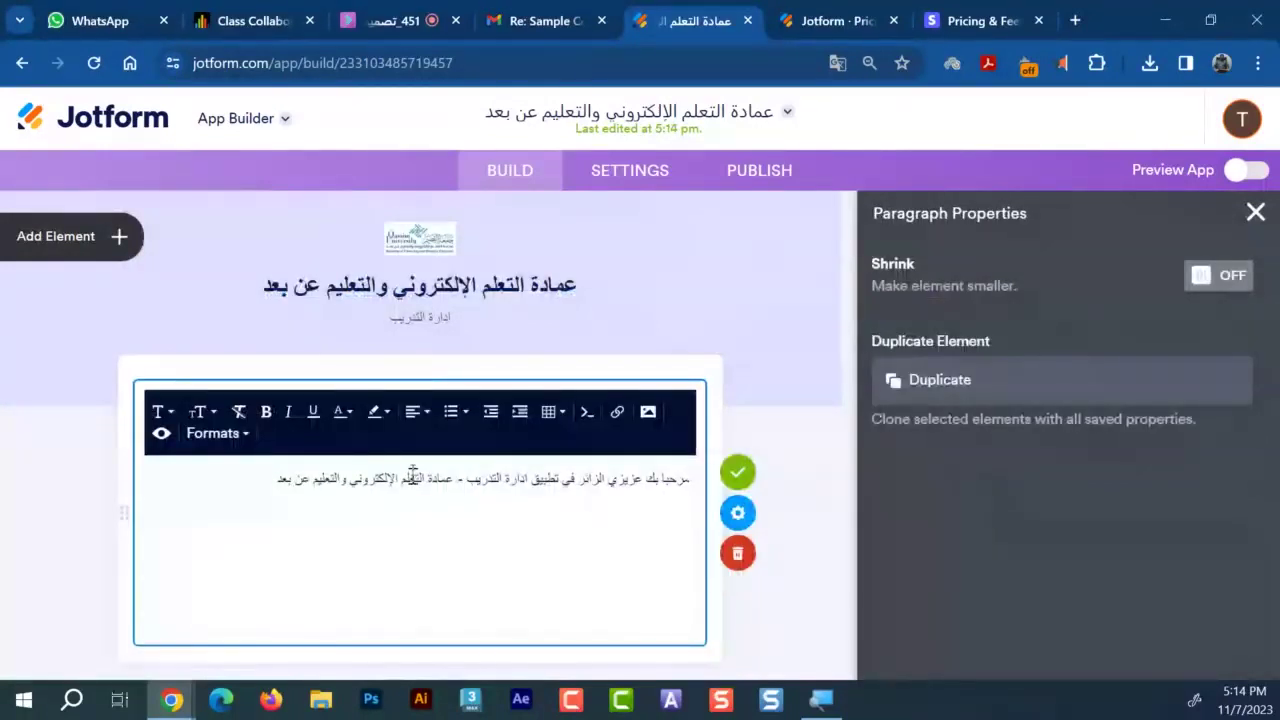
Insert the training-meeting illustration from the previously uploaded images on a new line below the welcome text
{"action": "key", "text": "Return"}
{"action": "left_click", "coordinate": [648, 414]}
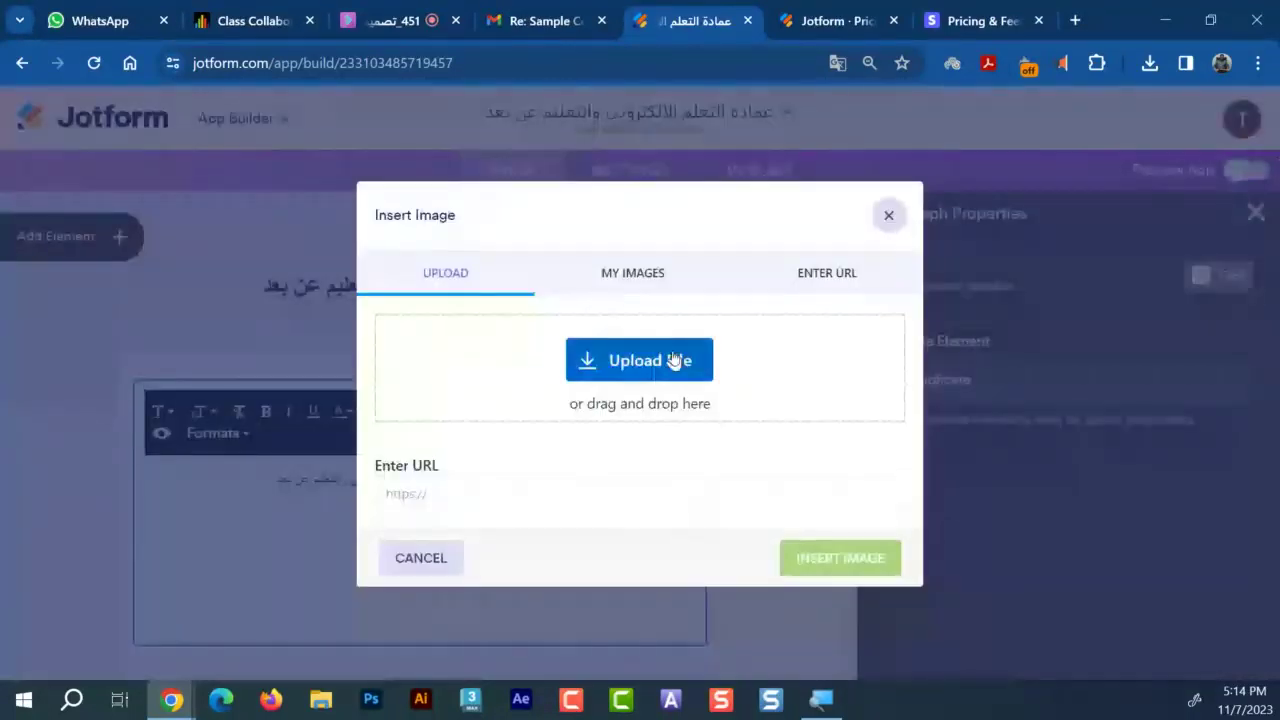
{"action": "left_click", "coordinate": [645, 272]}
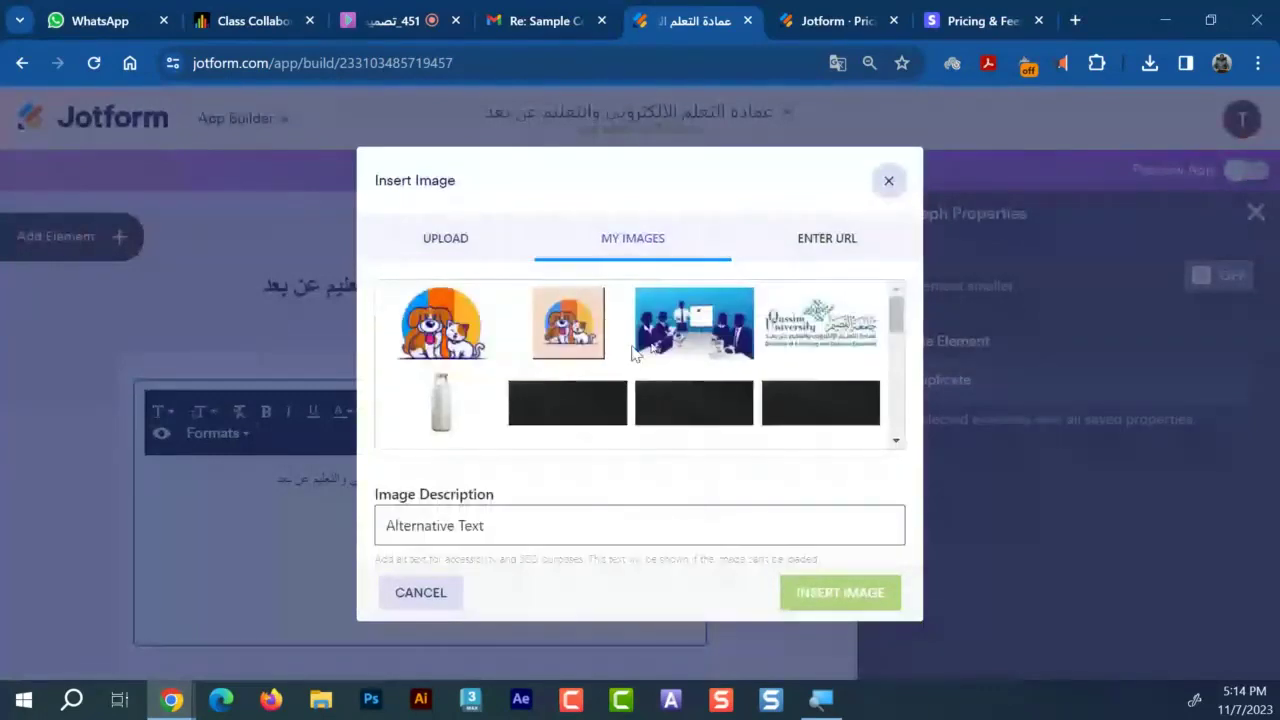
{"action": "left_click", "coordinate": [870, 598]}
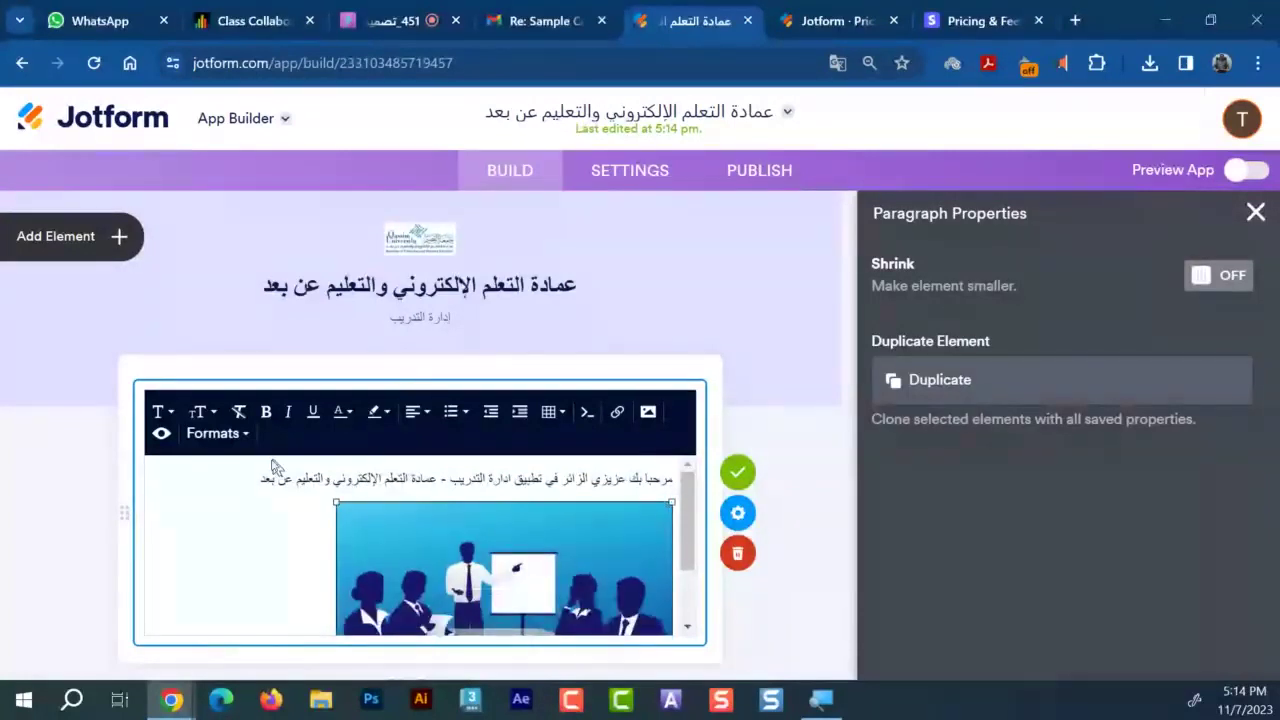
Make "عمادة التعلم الإلكتروني" bold and colour the word "الزائر" red in the welcome text
{"action": "scroll", "coordinate": [438, 513], "scroll_direction": "down", "scroll_amount": 2}
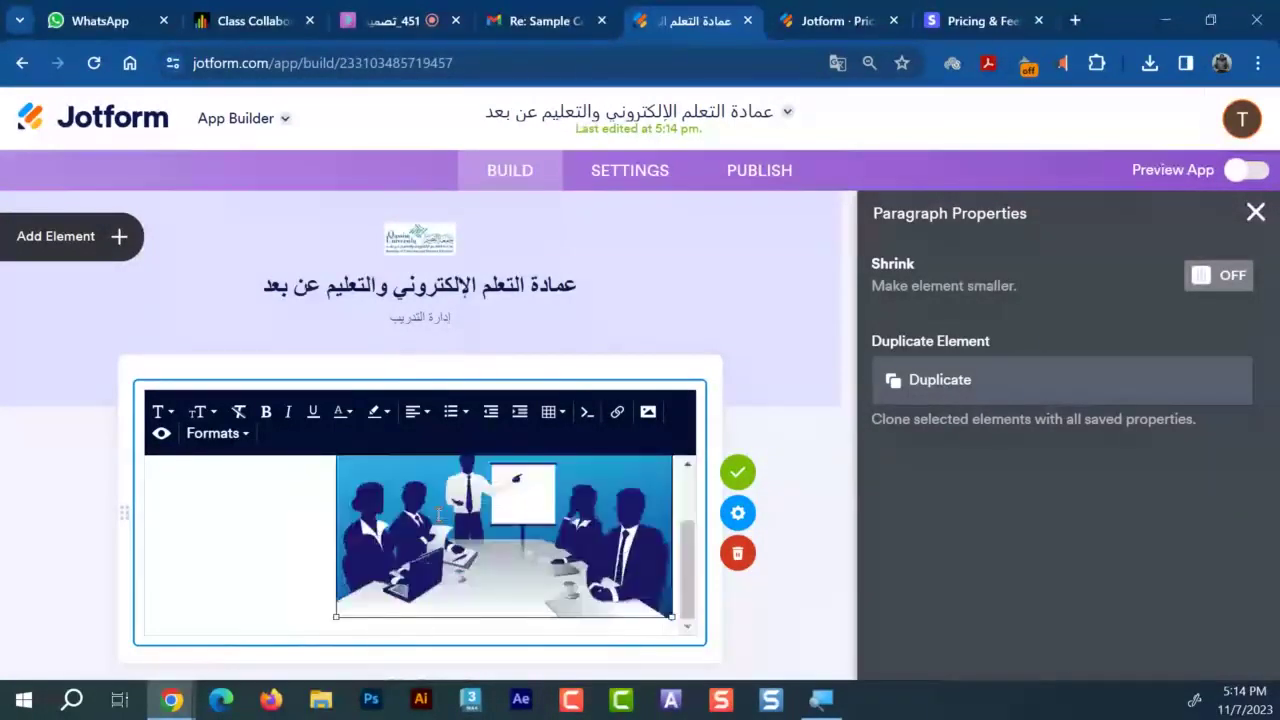
{"action": "scroll", "coordinate": [438, 513], "scroll_direction": "up", "scroll_amount": 2}
{"action": "left_click_drag", "start_coordinate": [437, 478], "coordinate": [329, 443]}
{"action": "left_click", "coordinate": [266, 411]}
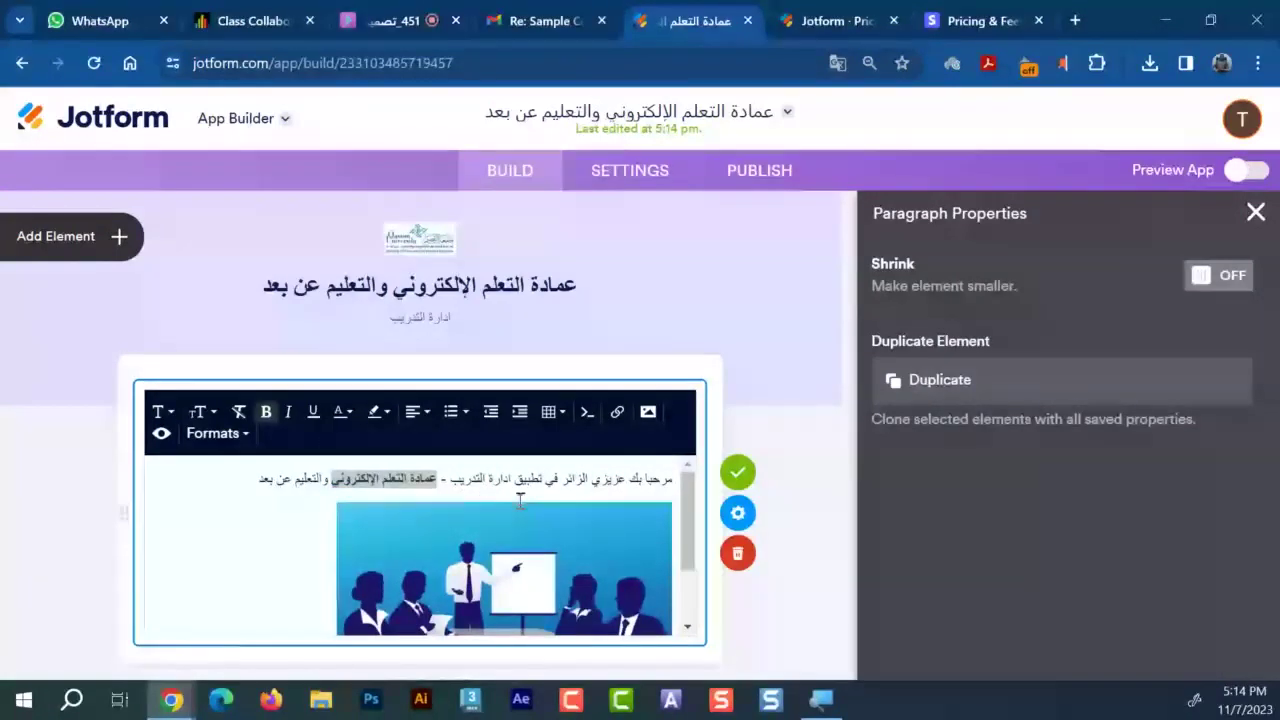
{"action": "double_click", "coordinate": [572, 478]}
{"action": "left_click", "coordinate": [347, 418]}
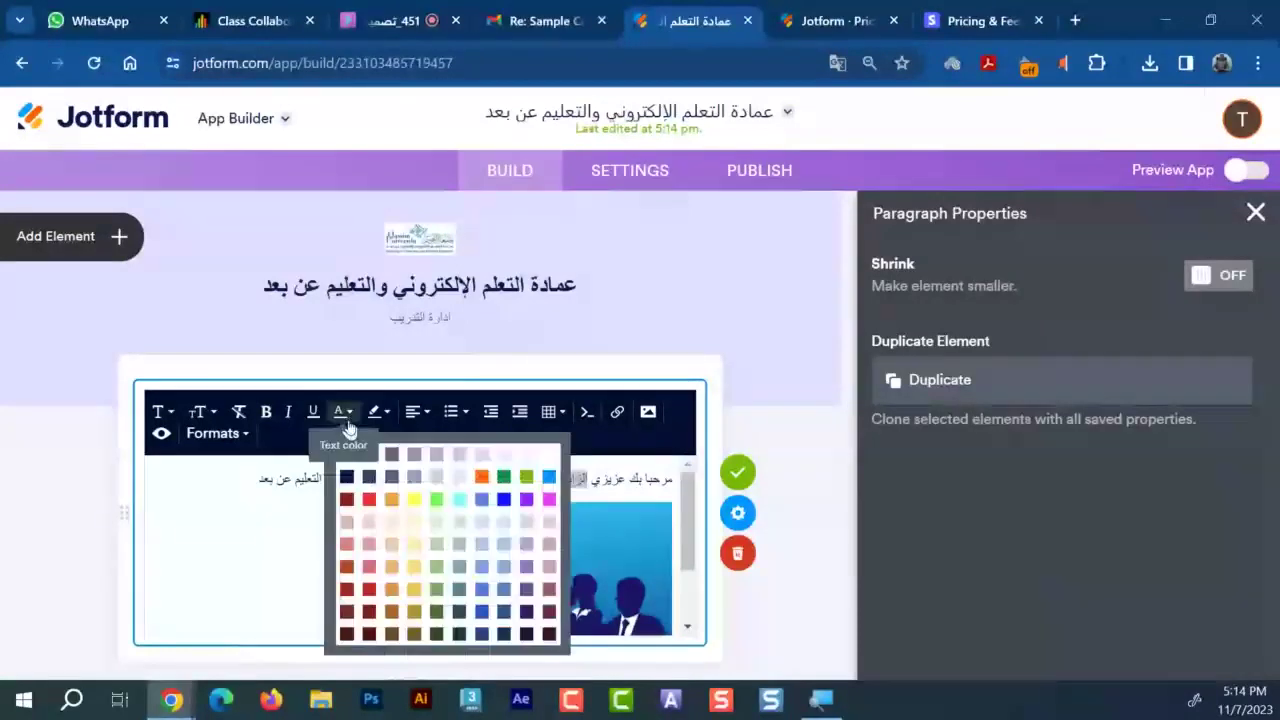
{"action": "left_click", "coordinate": [378, 510]}
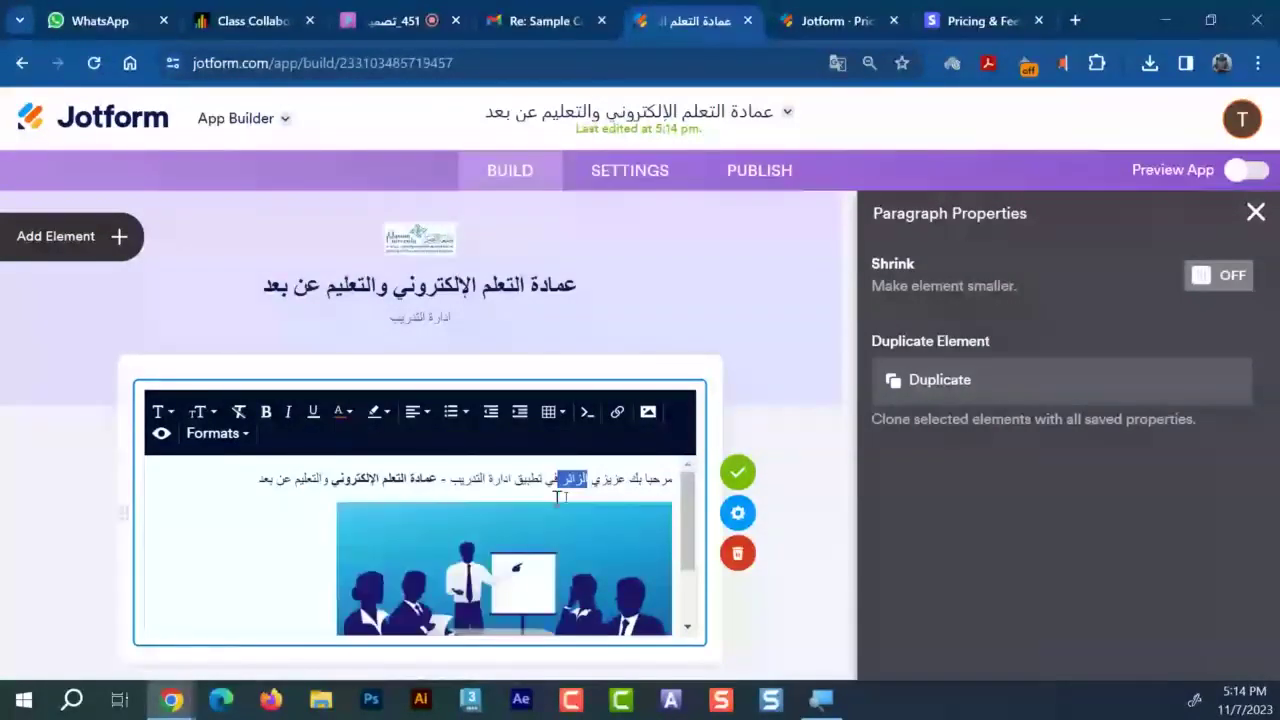
Examine the HTML source code of the welcome paragraph and its image
{"action": "left_click", "coordinate": [490, 540]}
{"action": "scroll", "coordinate": [487, 487], "scroll_direction": "down", "scroll_amount": 1}
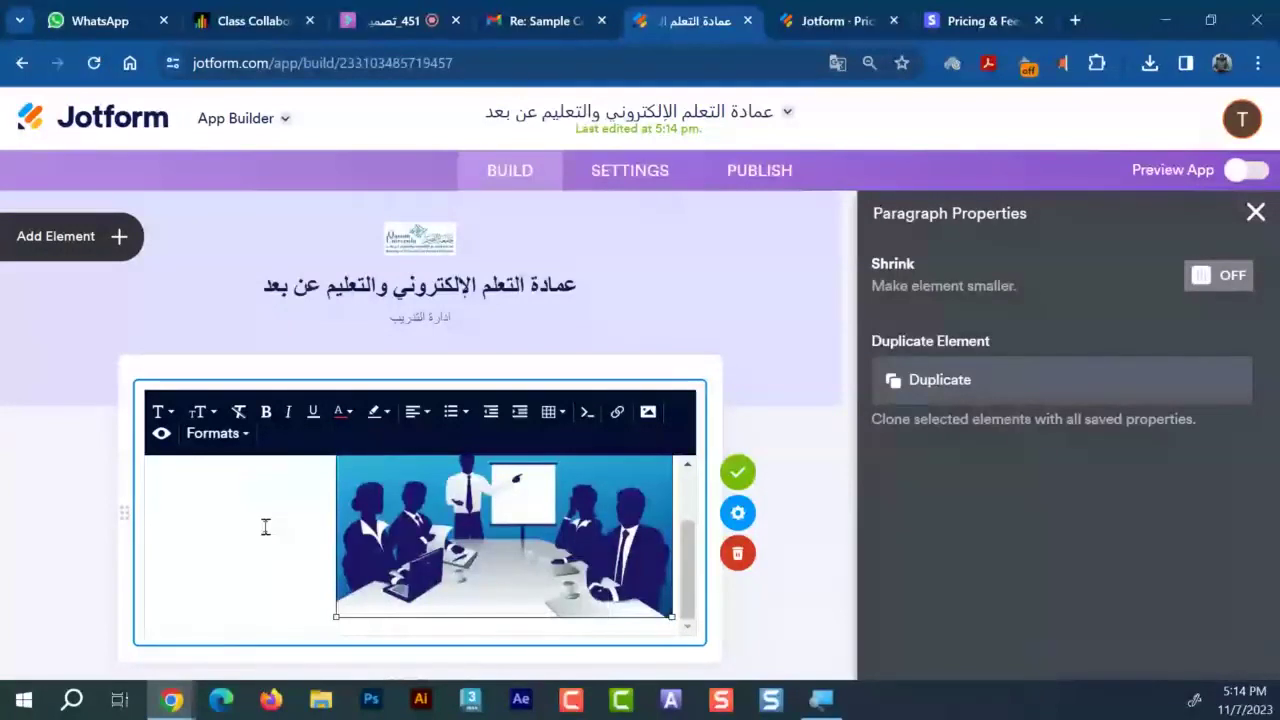
{"action": "left_click", "coordinate": [584, 418]}
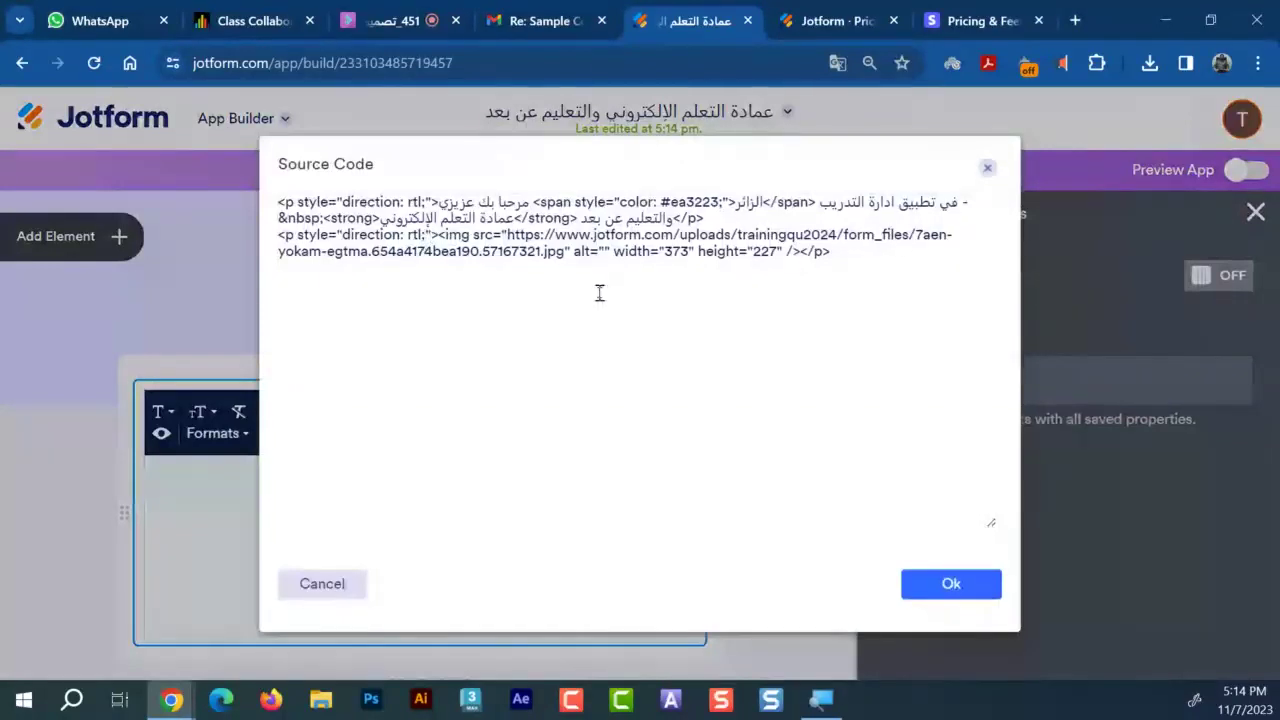
{"action": "left_click", "coordinate": [598, 251]}
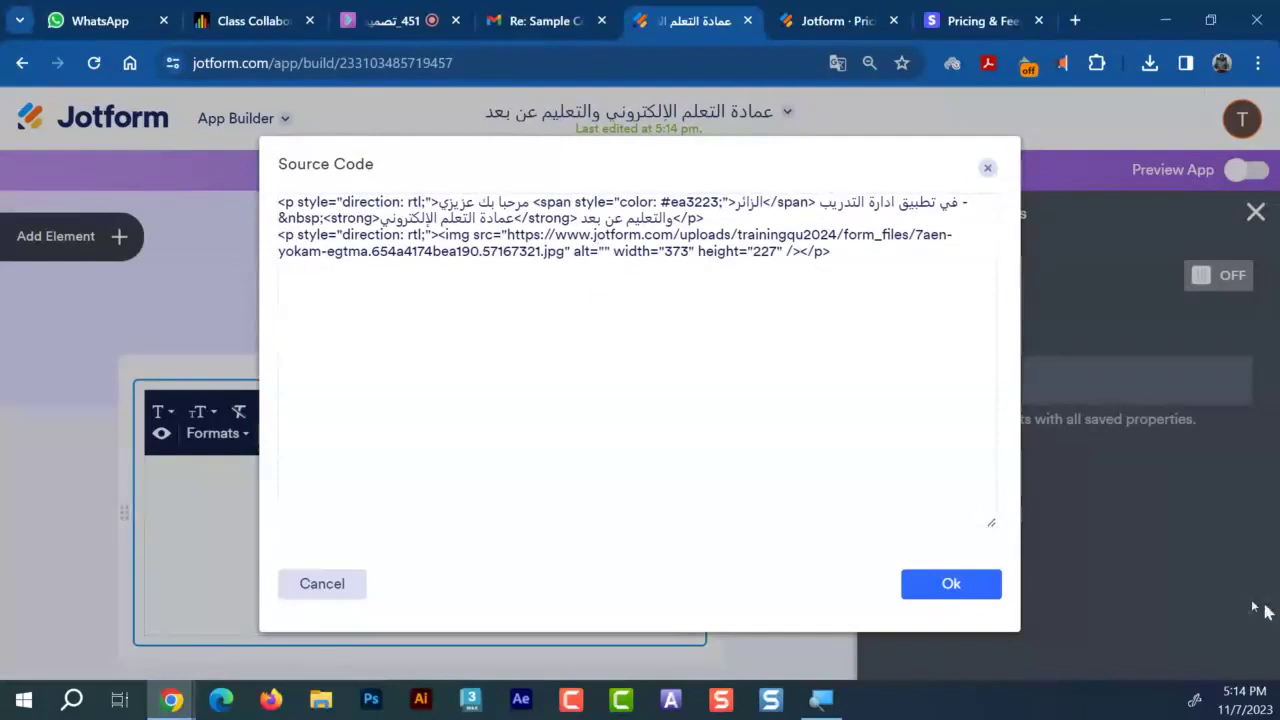
{"action": "left_click", "coordinate": [951, 583]}
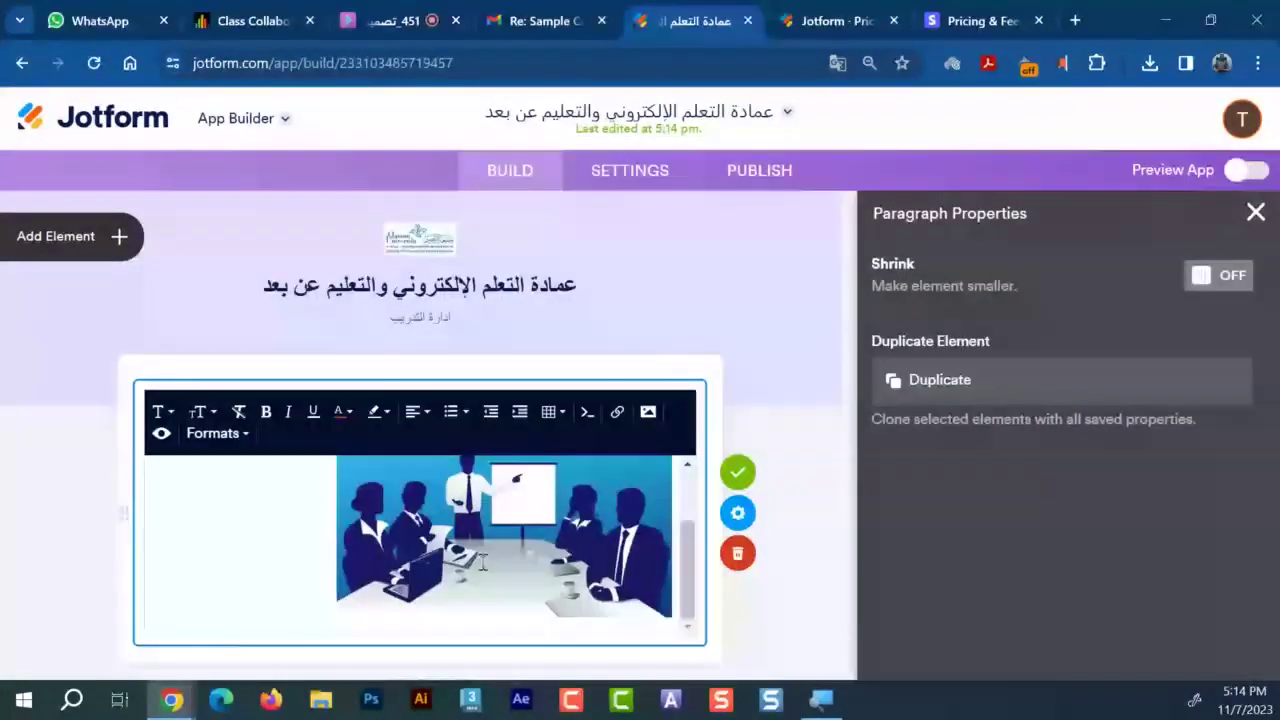
Add a second Paragraph element below the welcome paragraph
{"action": "scroll", "coordinate": [482, 563], "scroll_direction": "down", "scroll_amount": 2}
{"action": "left_click", "coordinate": [60, 248]}
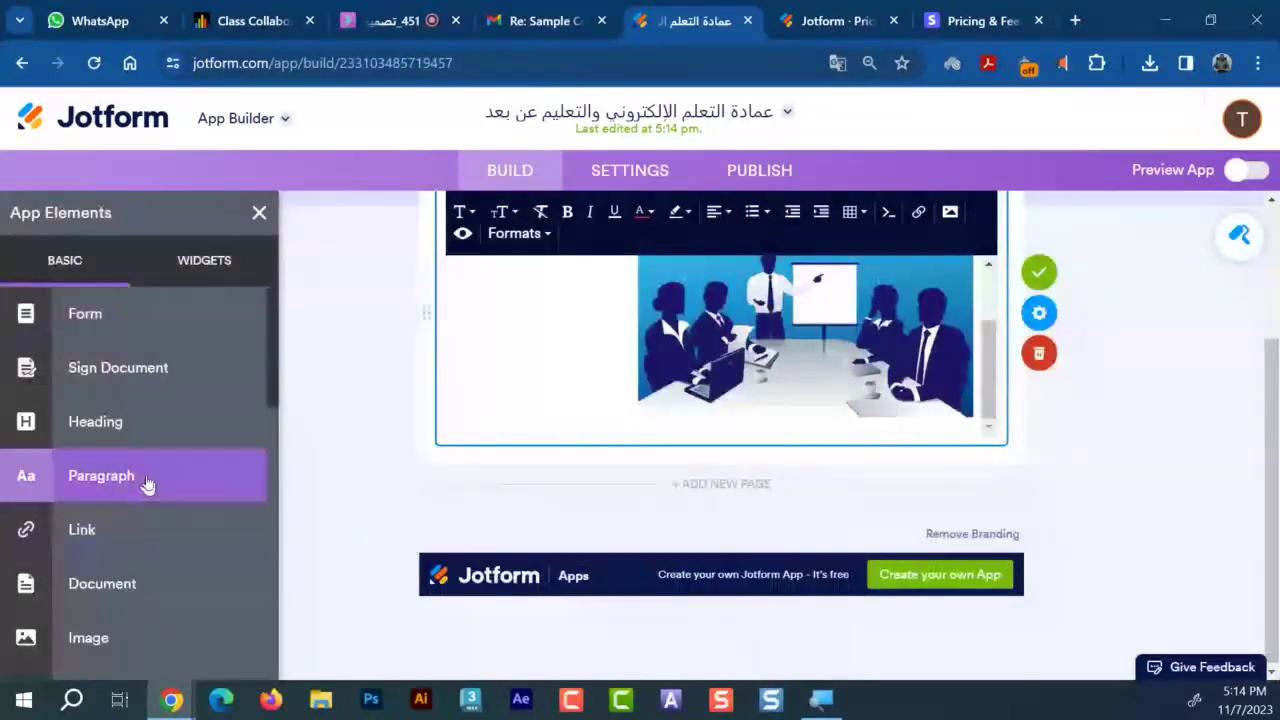
{"action": "left_click_drag", "start_coordinate": [147, 484], "coordinate": [743, 471]}
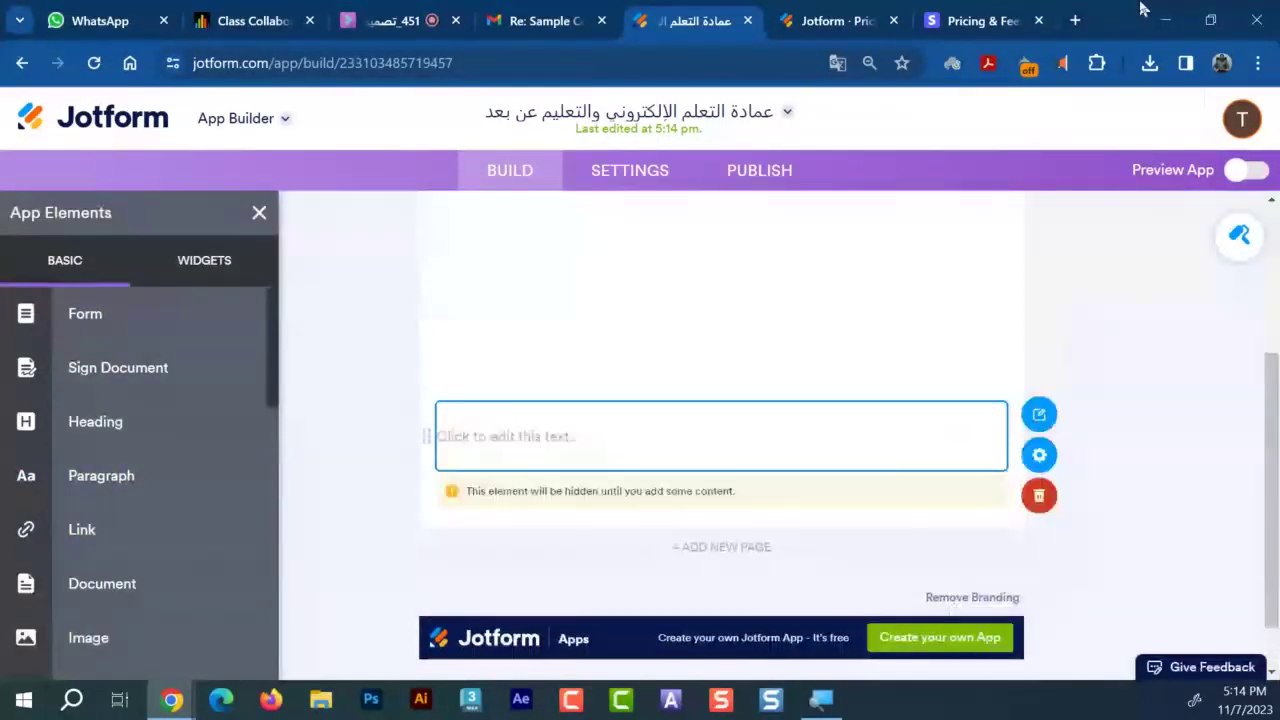
Switch to Canva in a new browser tab and open the annual scientific conference video design from the projects
{"action": "left_click", "coordinate": [1075, 20]}
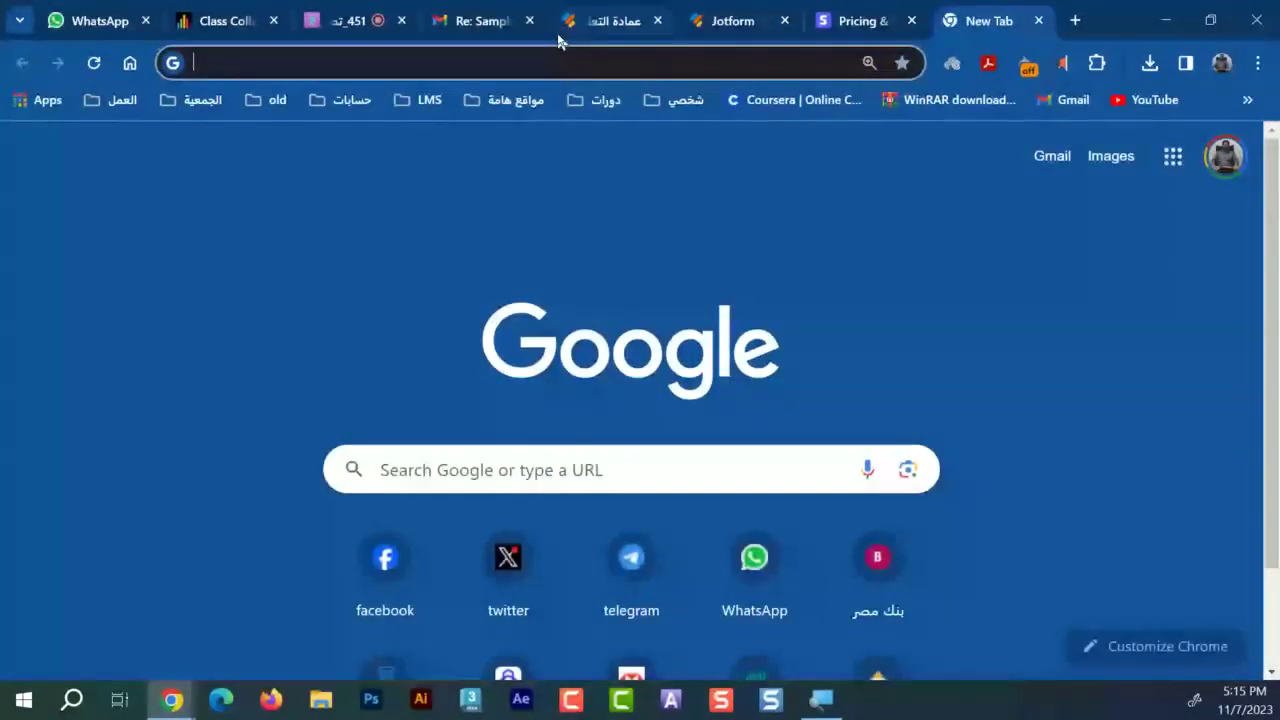
{"action": "mouse_move", "coordinate": [559, 41]}
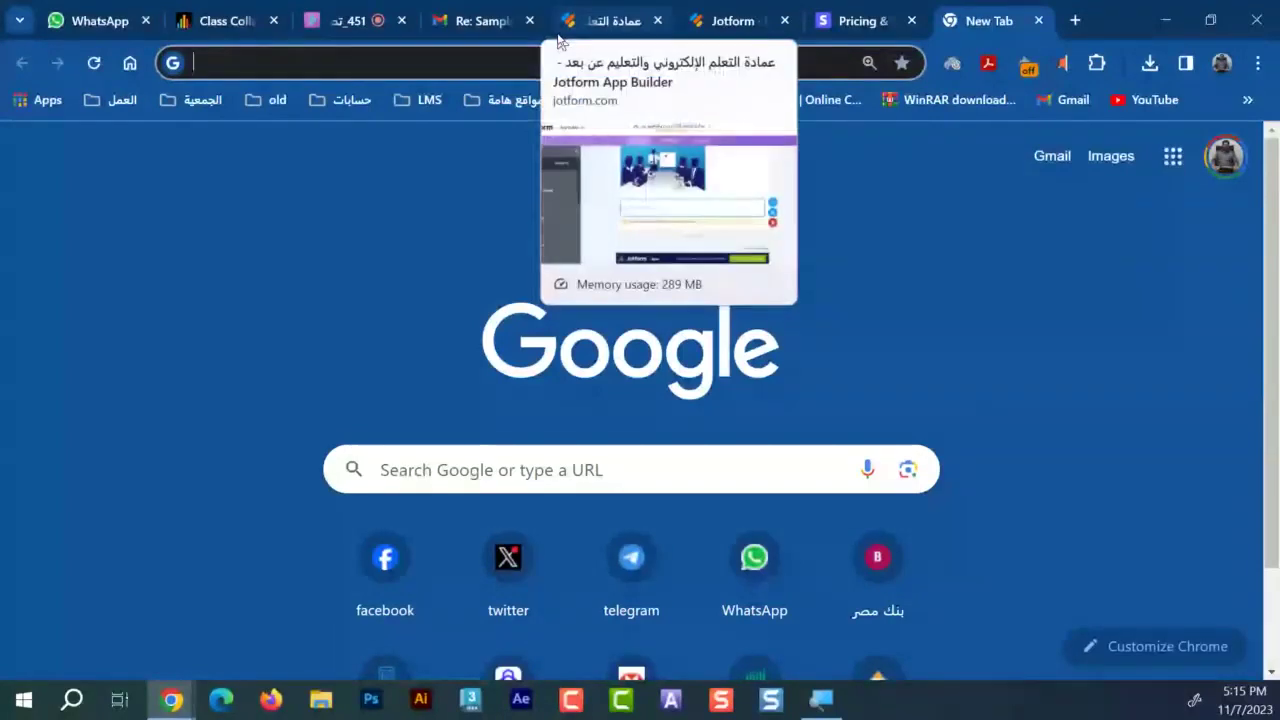
{"action": "type", "text": "ca"}
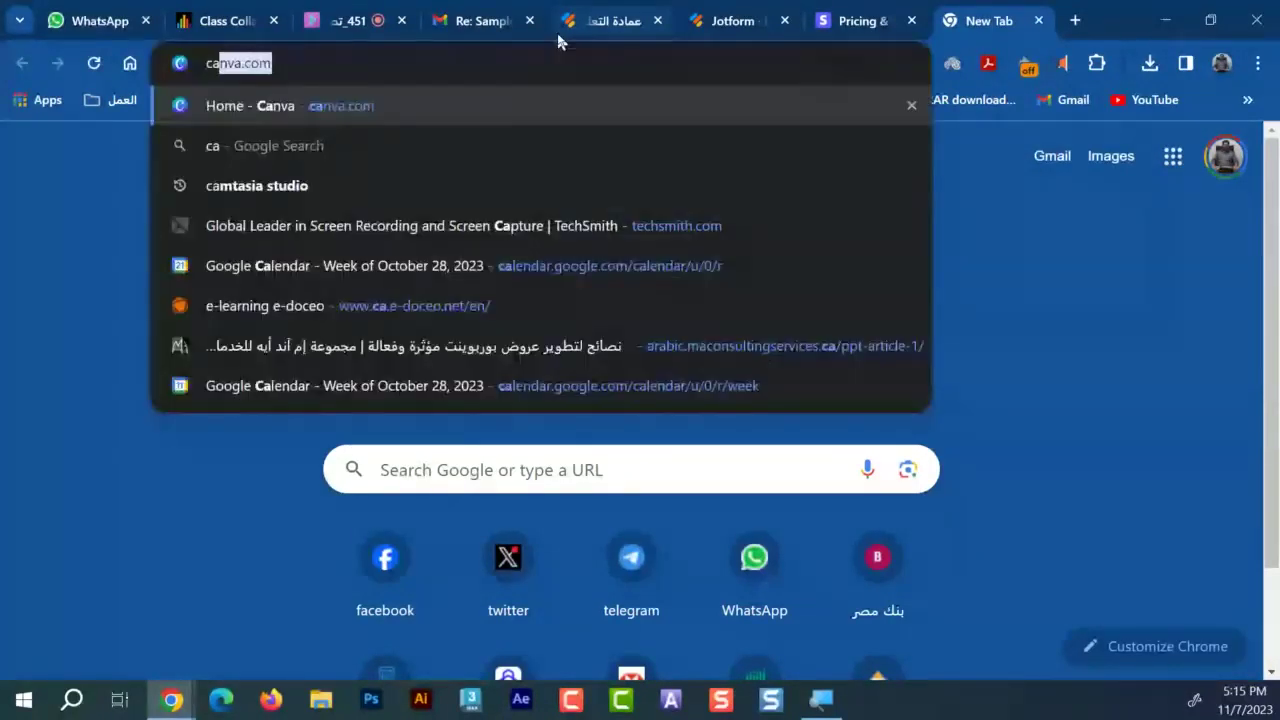
{"action": "key", "text": "Return"}
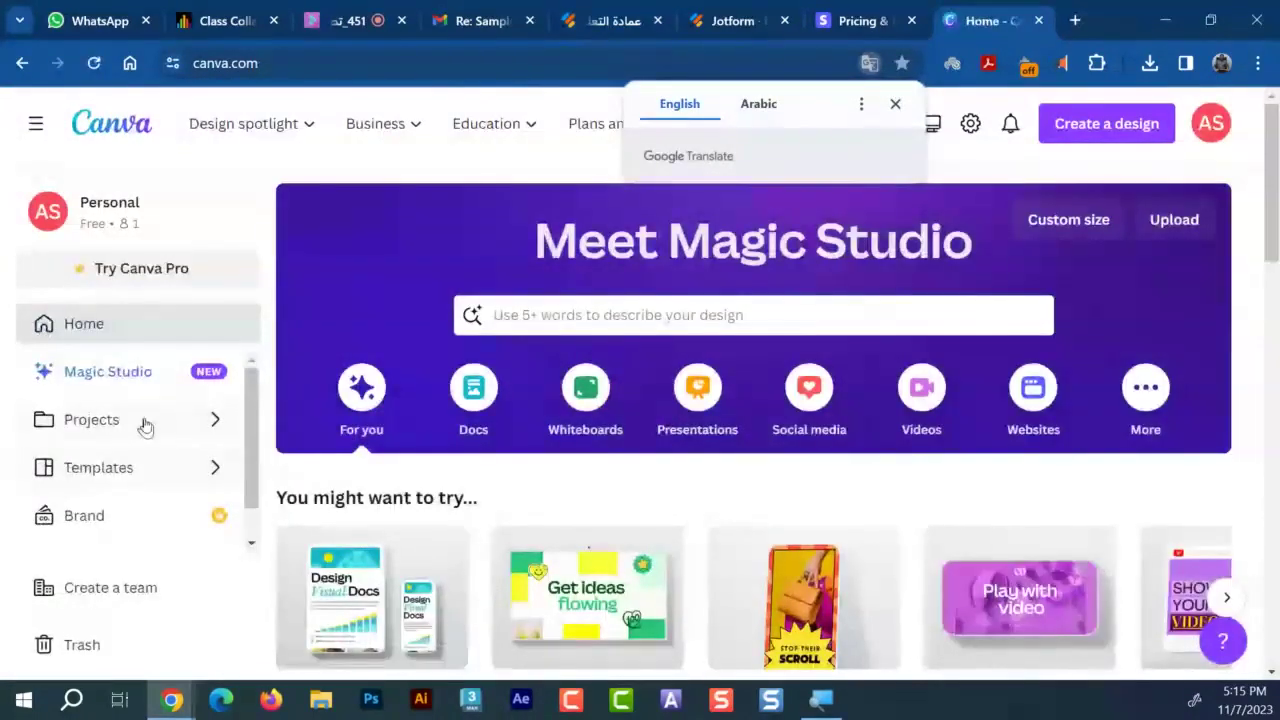
{"action": "left_click", "coordinate": [145, 421]}
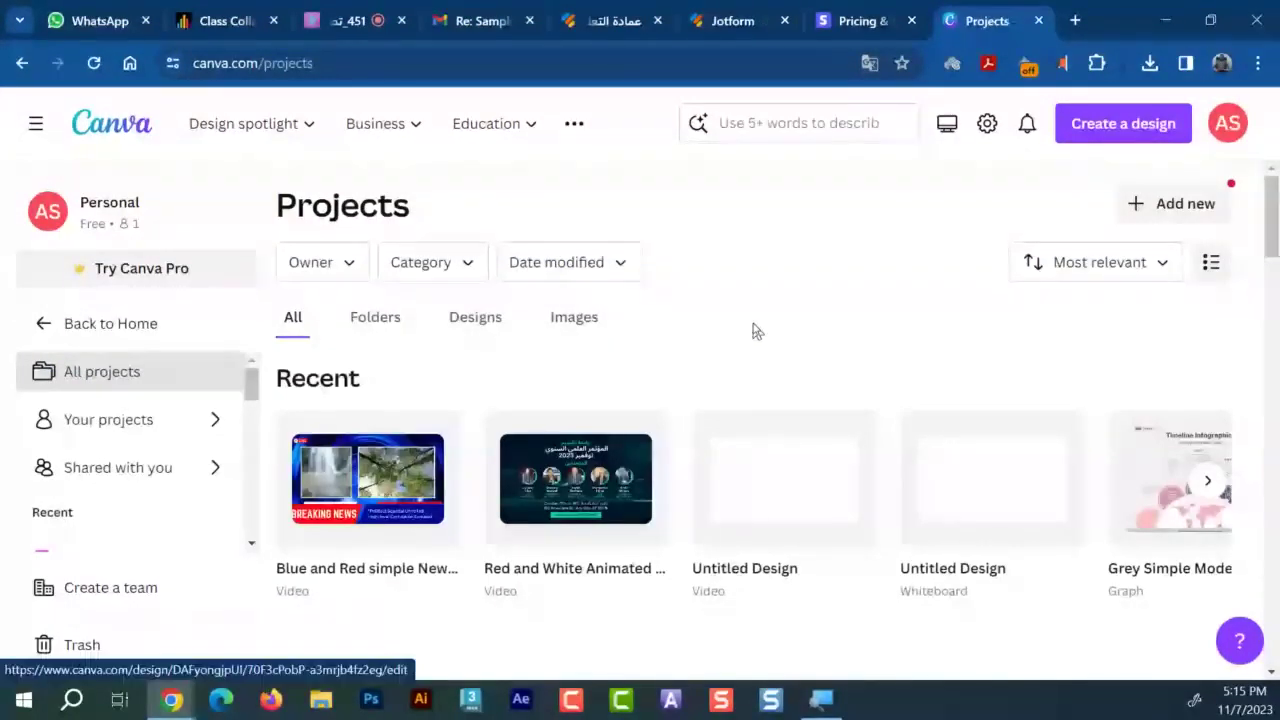
{"action": "left_click", "coordinate": [591, 494]}
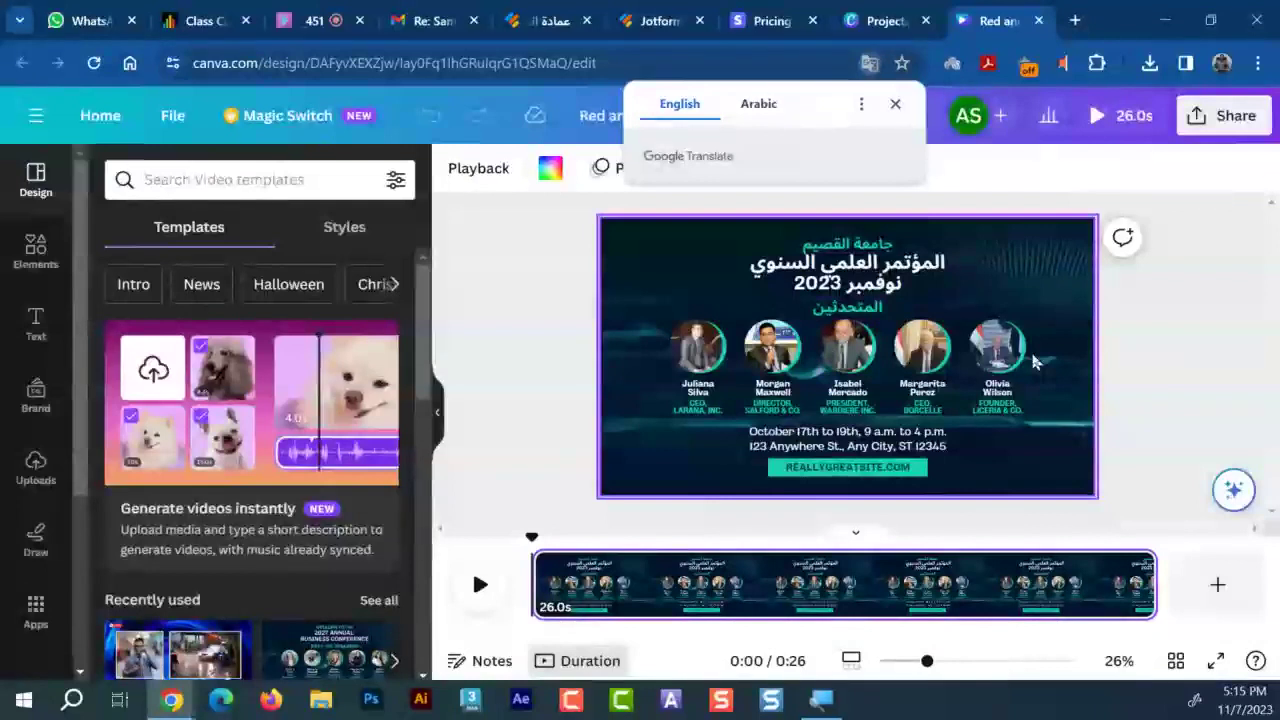
Publish the conference video design as an embed and copy its HTML embed code
{"action": "left_click", "coordinate": [1200, 130]}
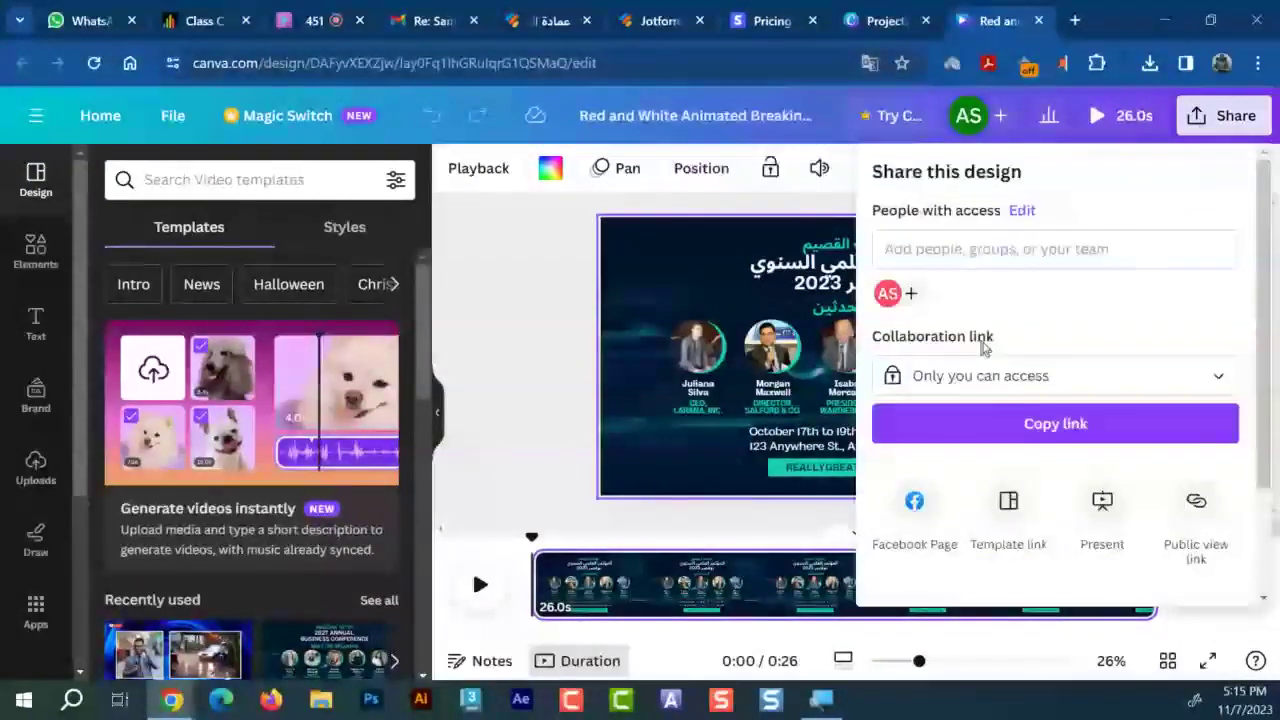
{"action": "scroll", "coordinate": [905, 474], "scroll_direction": "down", "scroll_amount": 2}
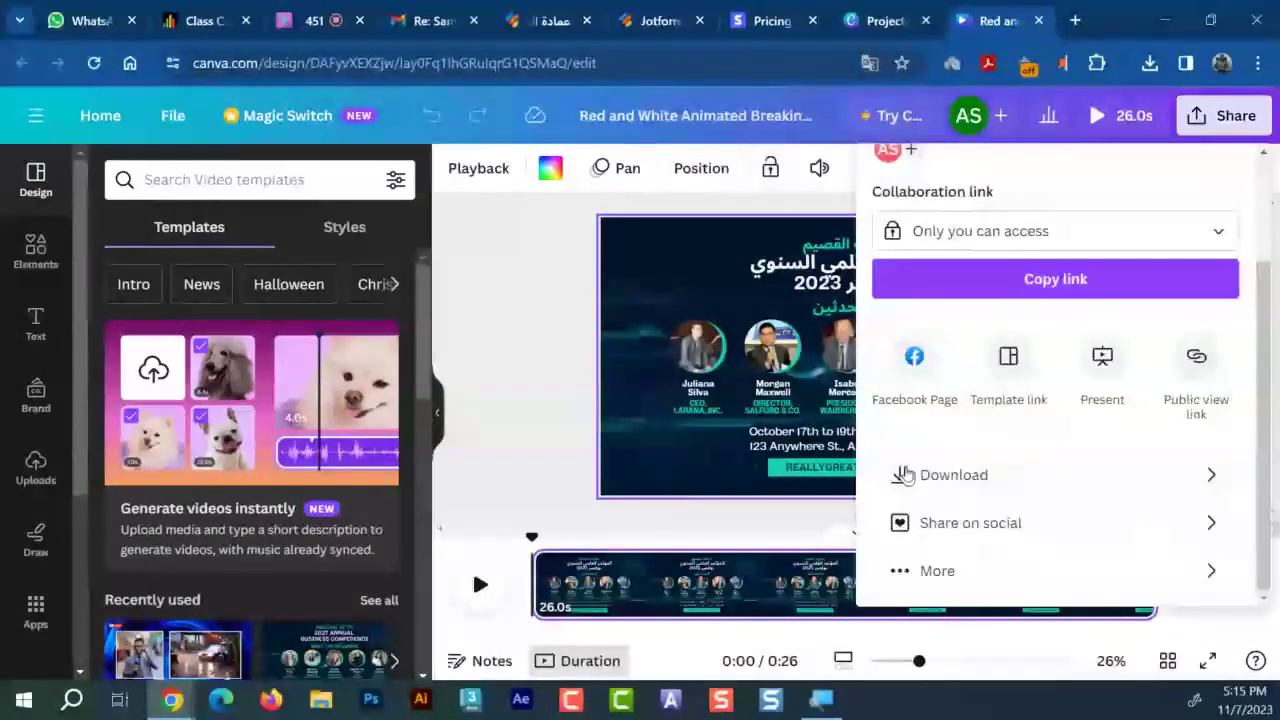
{"action": "scroll", "coordinate": [1022, 405], "scroll_direction": "up", "scroll_amount": 2}
{"action": "scroll", "coordinate": [1022, 405], "scroll_direction": "down", "scroll_amount": 2}
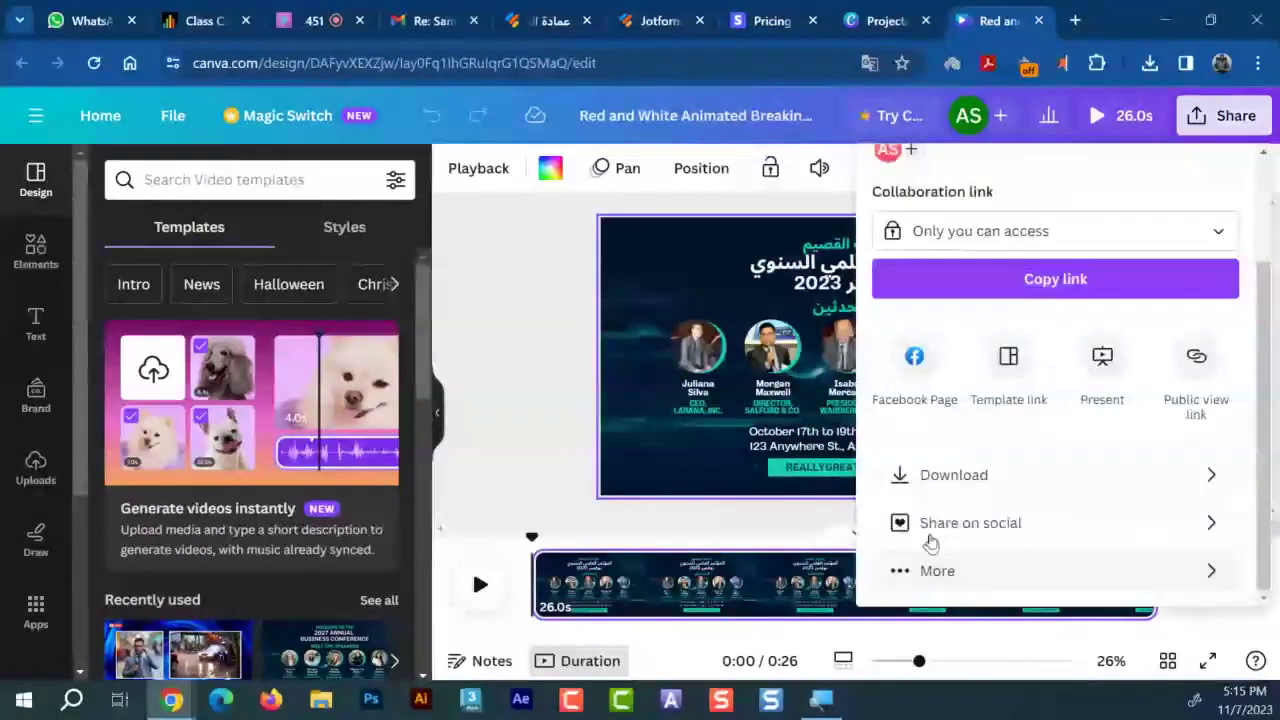
{"action": "left_click", "coordinate": [967, 575]}
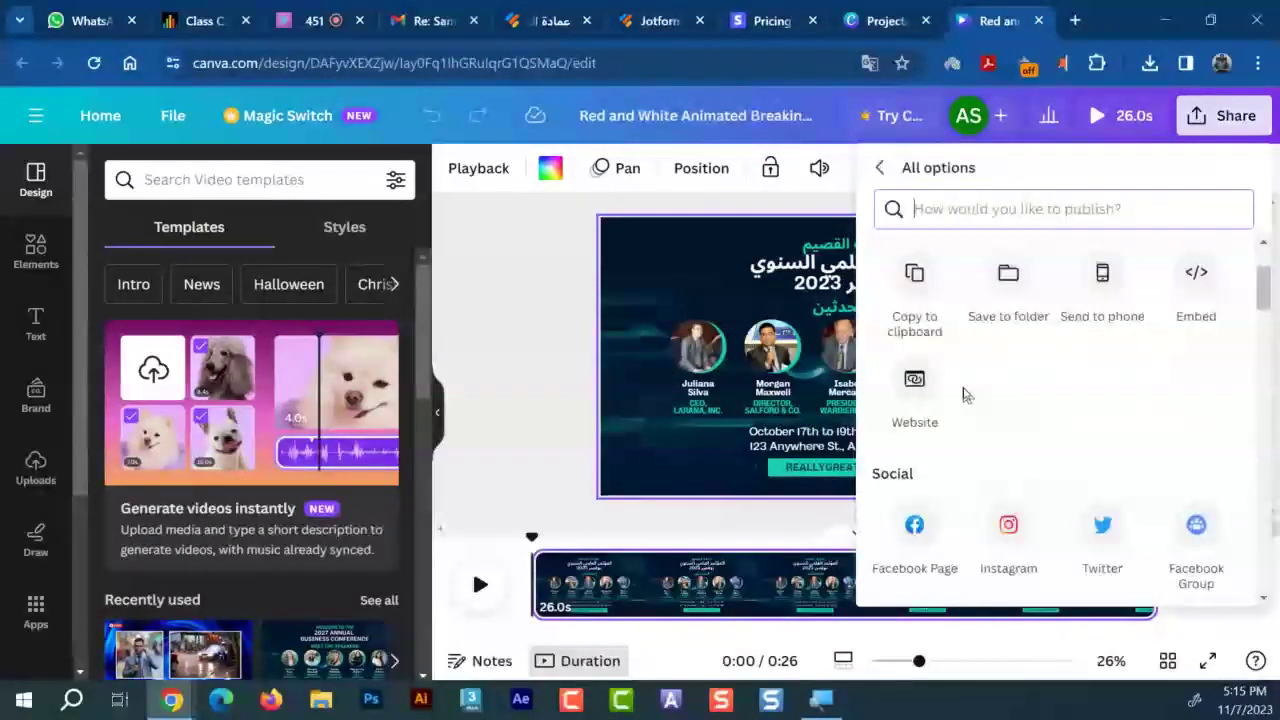
{"action": "left_click", "coordinate": [1197, 280]}
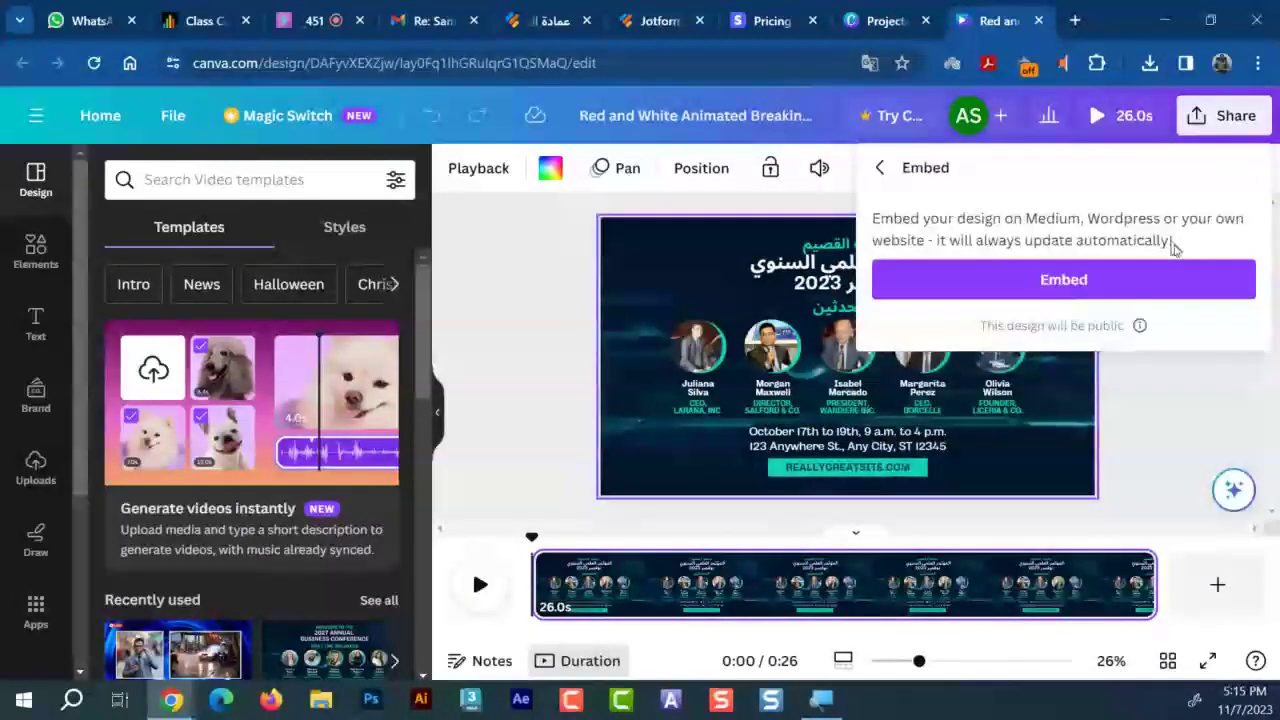
{"action": "left_click", "coordinate": [1168, 286]}
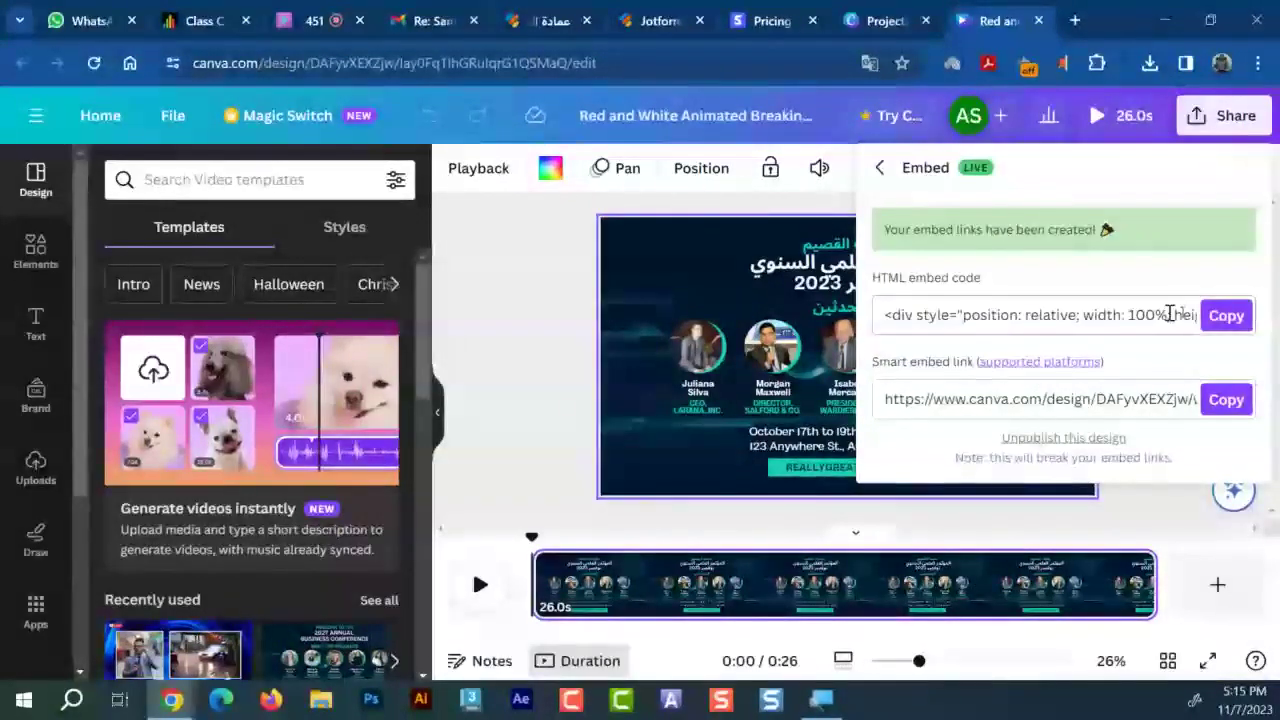
{"action": "left_click", "coordinate": [1224, 315]}
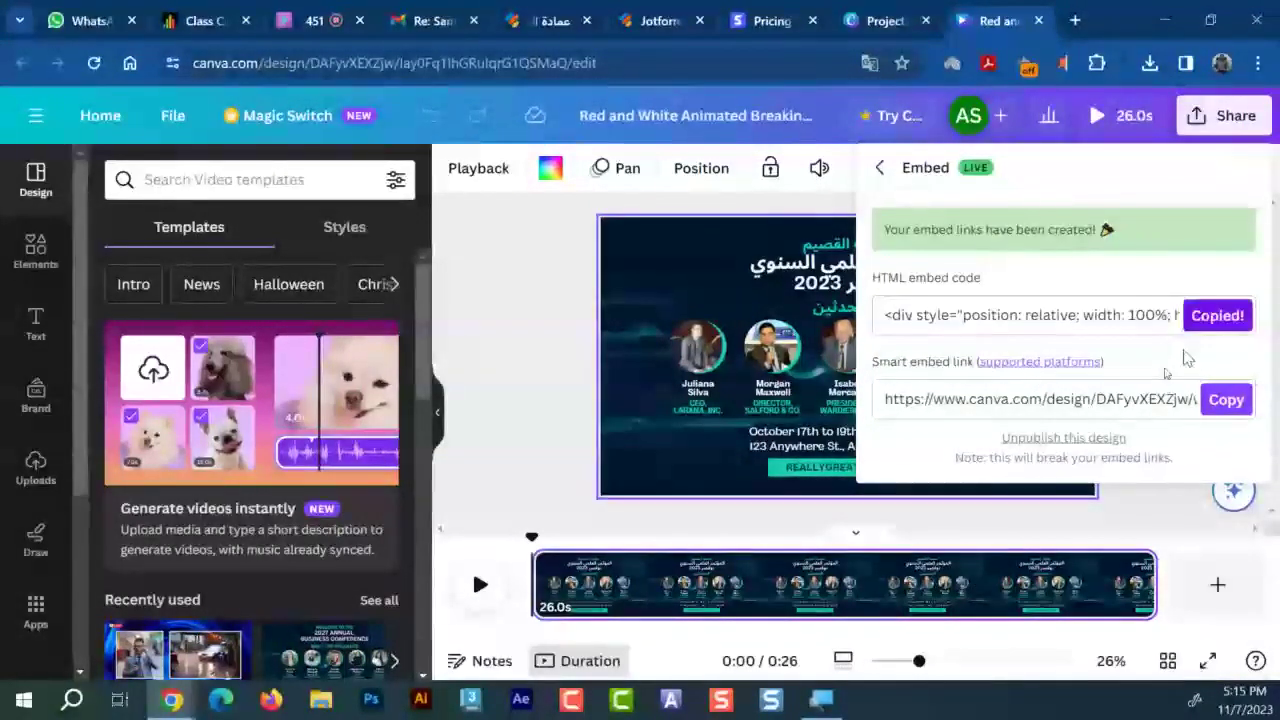
Return to the Jotform app and paste the Canva embed code as the source code of the empty second paragraph
{"action": "left_click", "coordinate": [548, 20]}
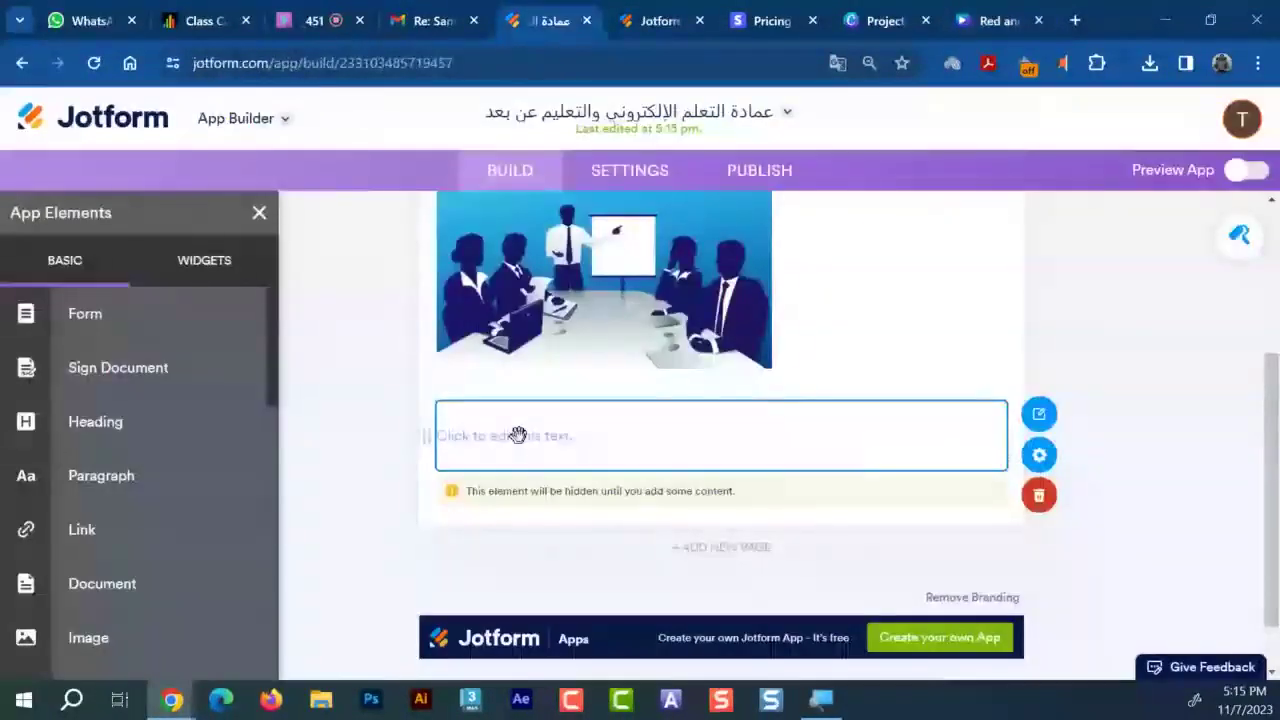
{"action": "left_click", "coordinate": [566, 431]}
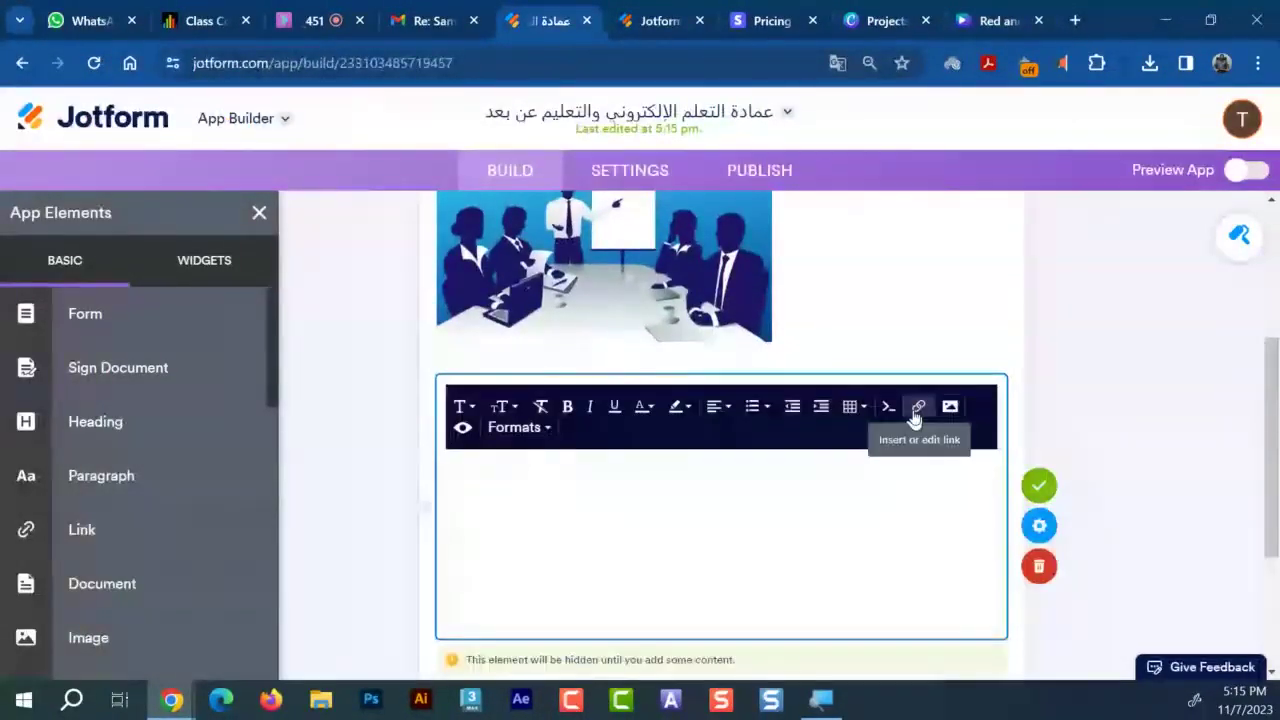
{"action": "left_click", "coordinate": [888, 407]}
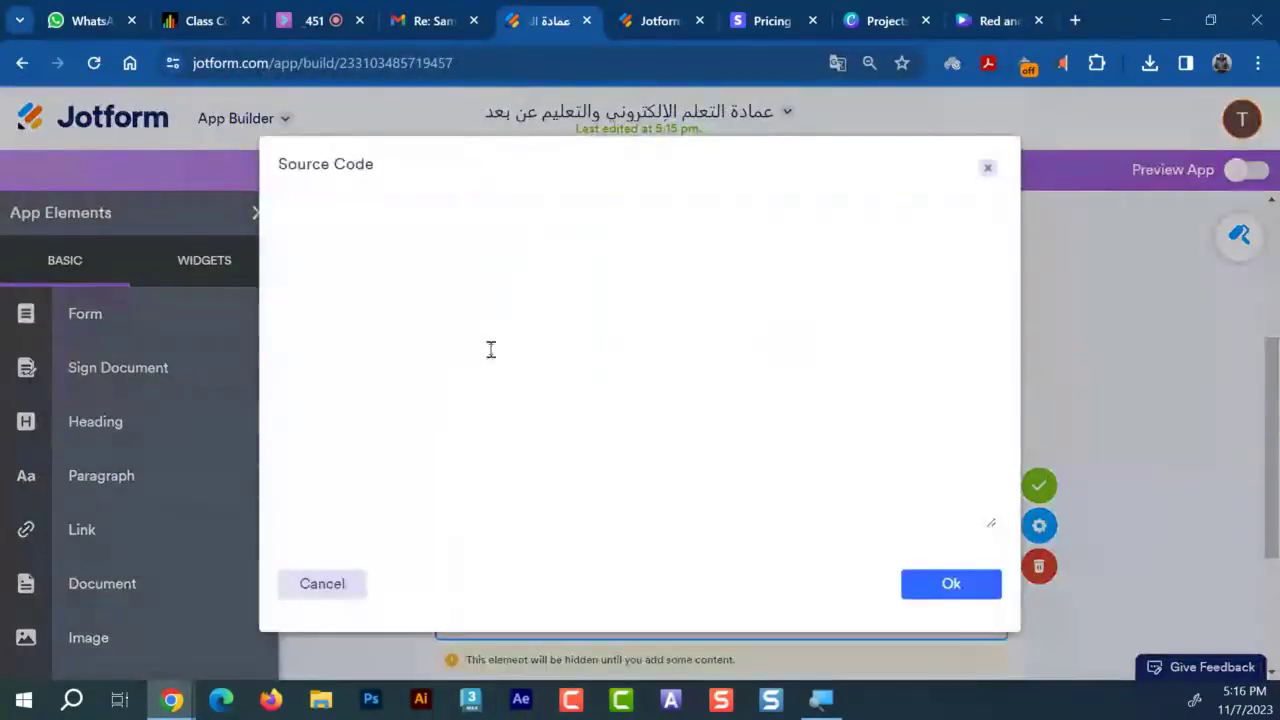
{"action": "key", "text": "ctrl+v"}
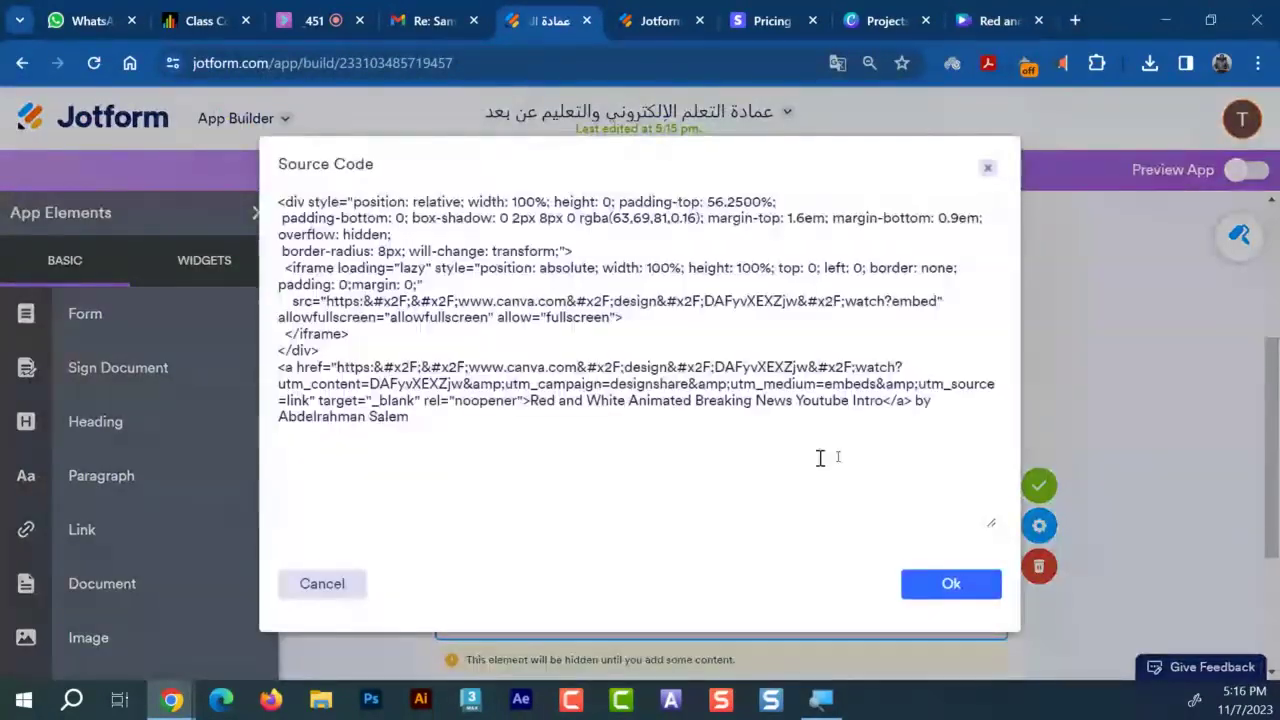
{"action": "left_click", "coordinate": [937, 594]}
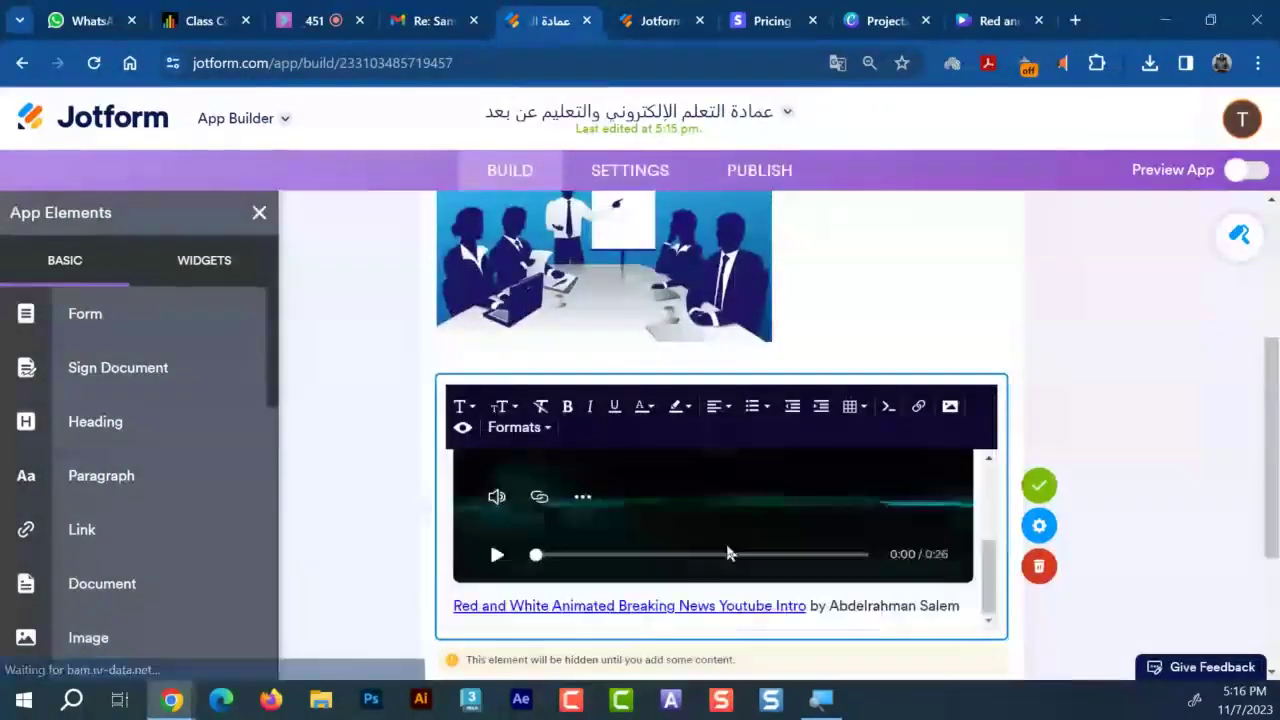
{"action": "left_click", "coordinate": [1214, 206]}
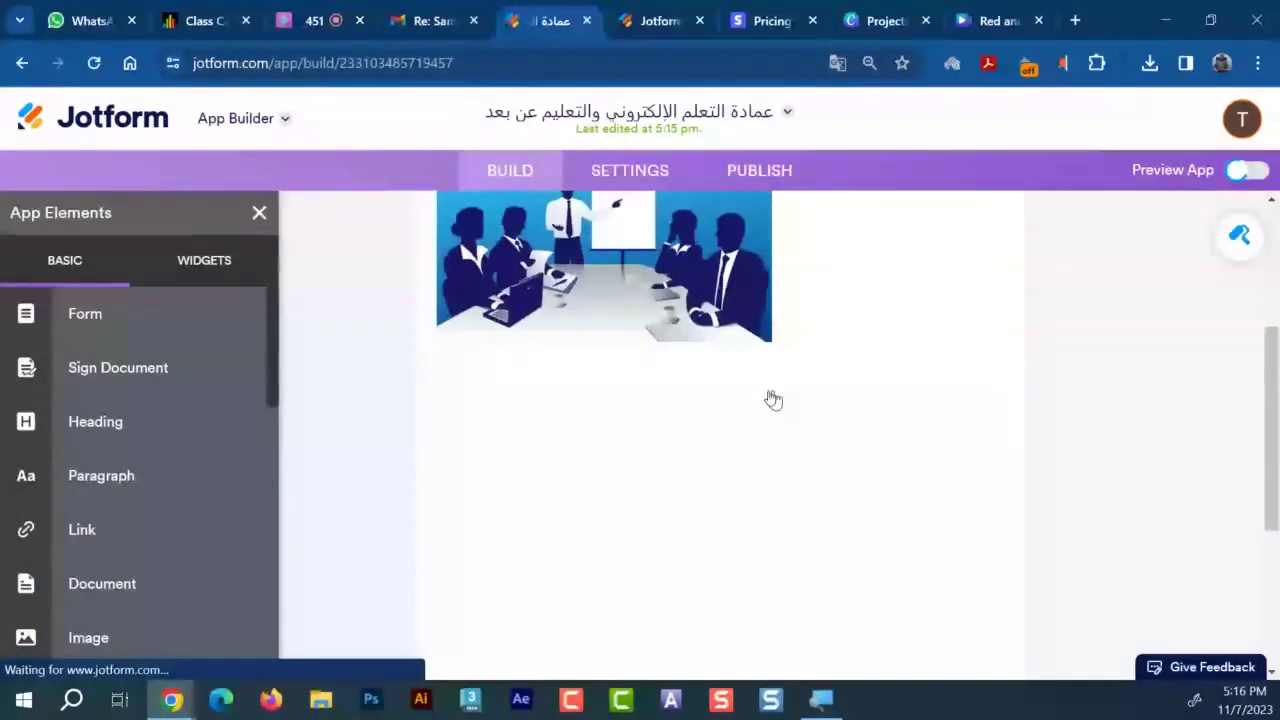
Preview the app in the phone view and check how the embedded Canva video area displays
{"action": "scroll", "coordinate": [870, 290], "scroll_direction": "down", "scroll_amount": 1}
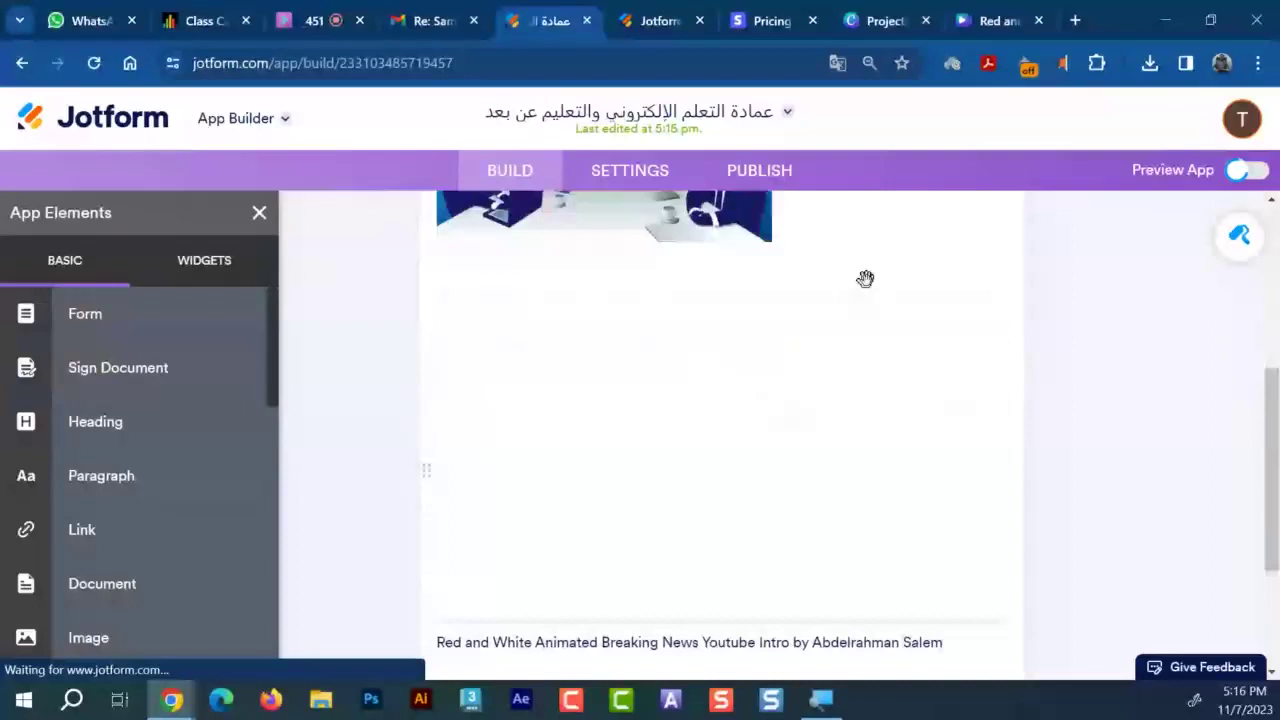
{"action": "scroll", "coordinate": [792, 356], "scroll_direction": "down", "scroll_amount": 4}
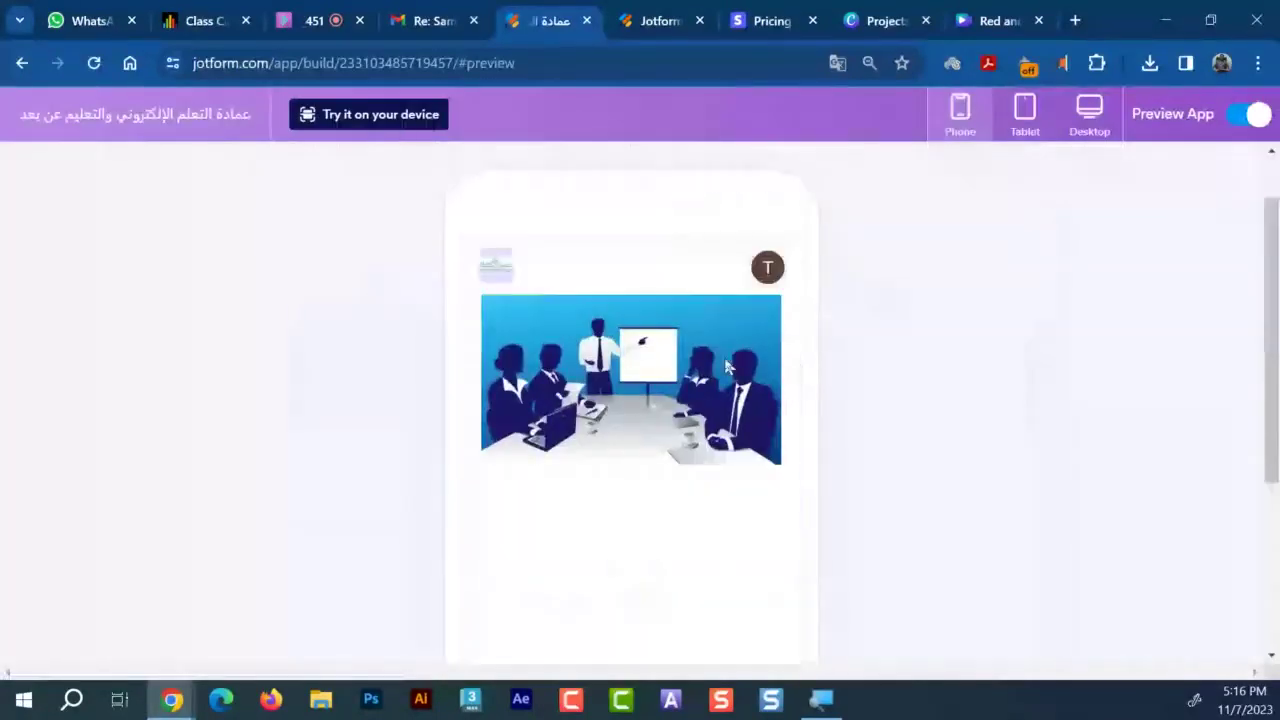
{"action": "scroll", "coordinate": [728, 367], "scroll_direction": "down", "scroll_amount": 2}
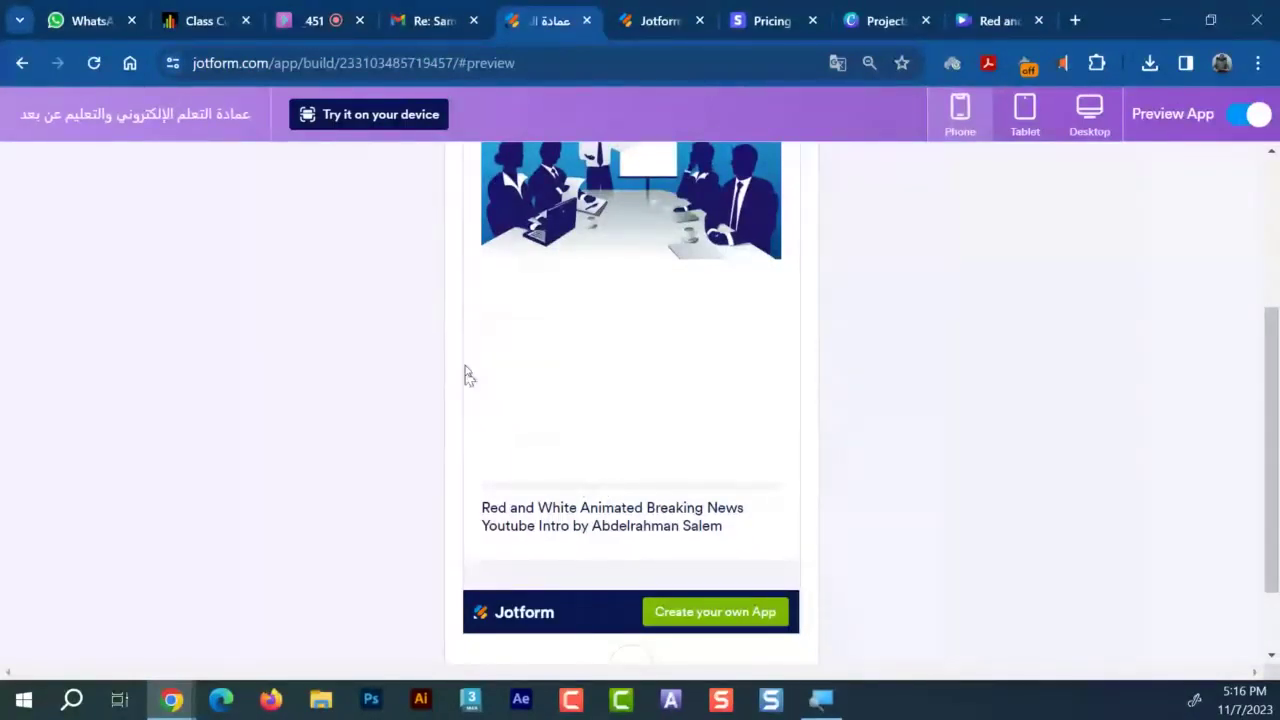
{"action": "left_click", "coordinate": [1248, 115]}
Open the video paragraph for editing and play the embedded conference video to check it
{"action": "scroll", "coordinate": [590, 446], "scroll_direction": "down", "scroll_amount": 4}
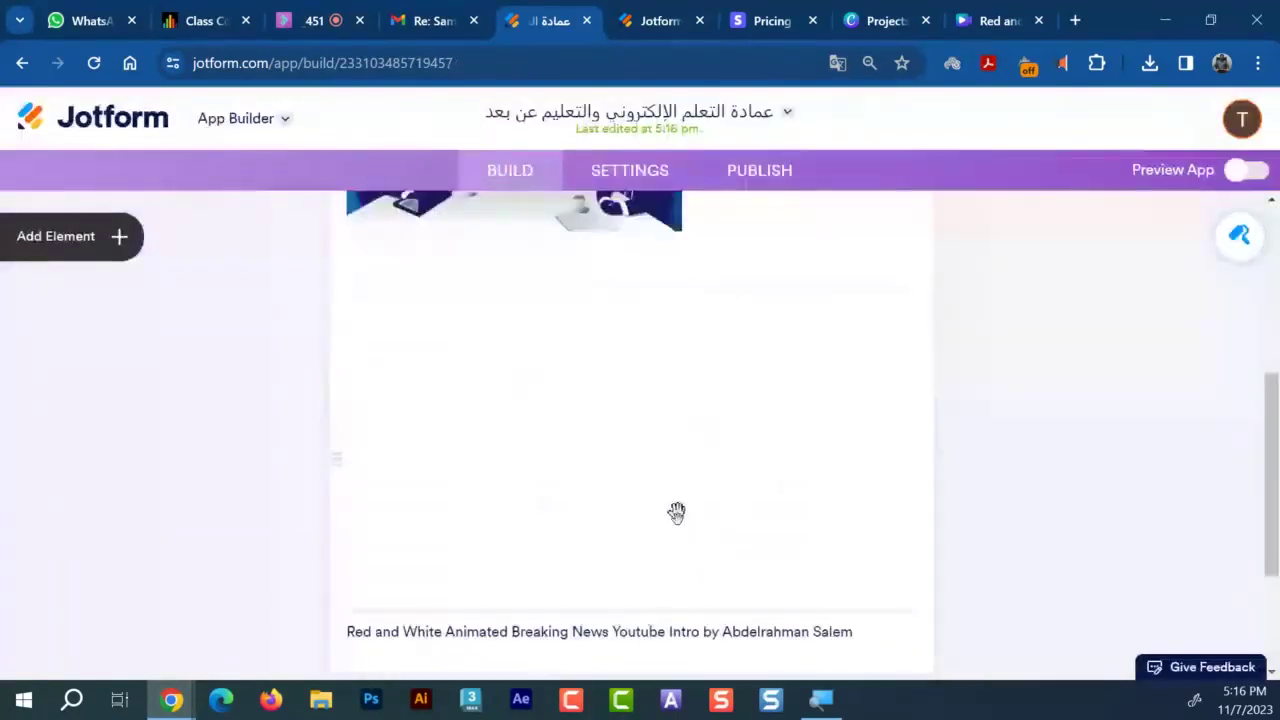
{"action": "left_click", "coordinate": [660, 520]}
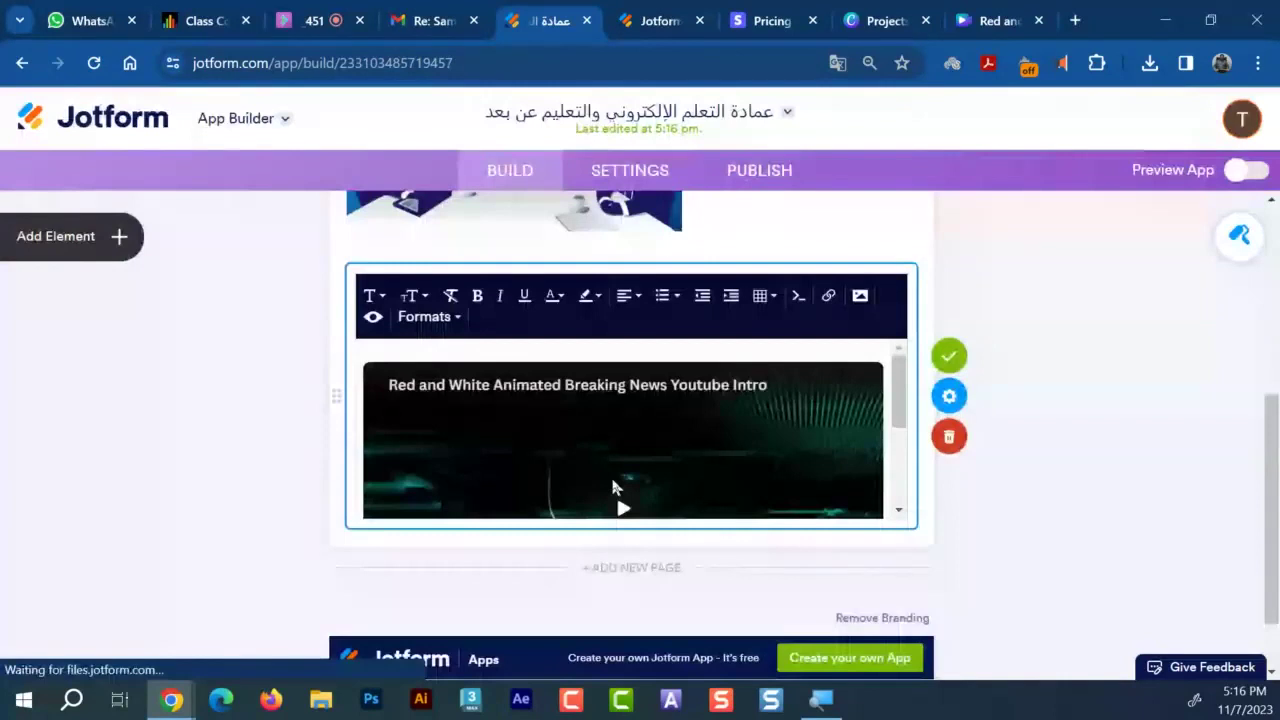
{"action": "scroll", "coordinate": [614, 487], "scroll_direction": "down", "scroll_amount": 1}
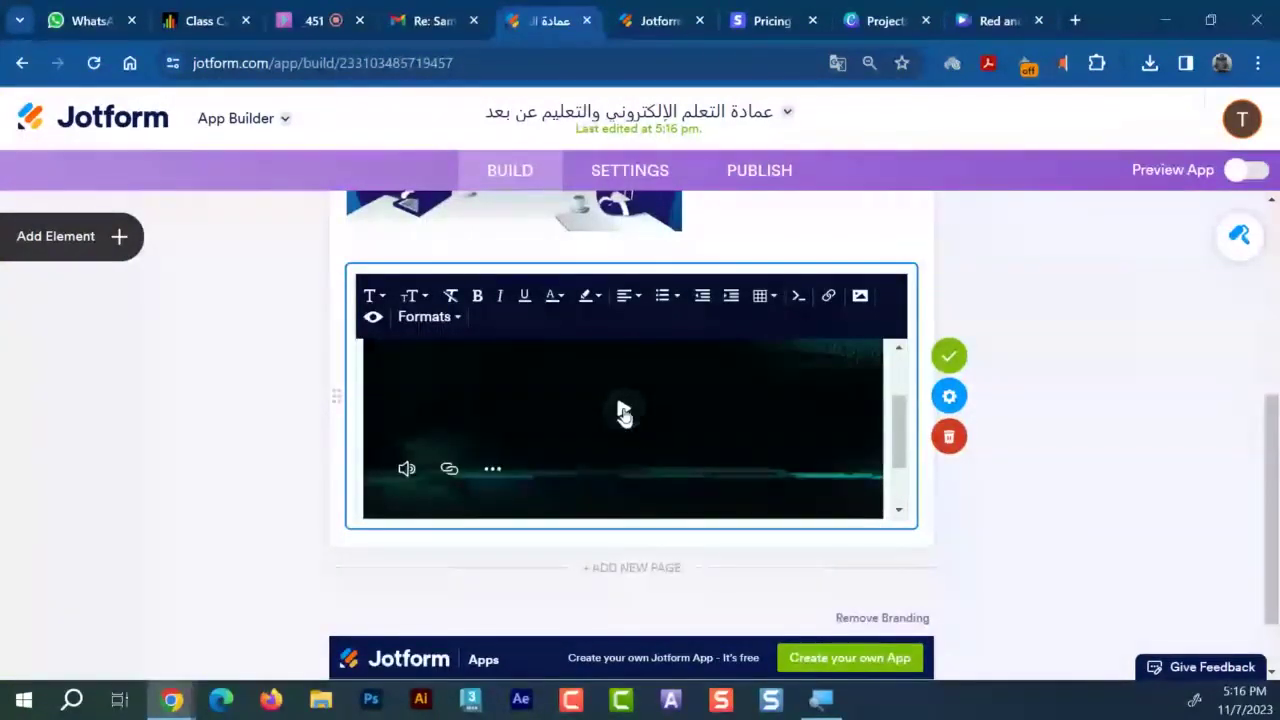
{"action": "left_click", "coordinate": [622, 413]}
{"action": "scroll", "coordinate": [678, 478], "scroll_direction": "up", "scroll_amount": 1}
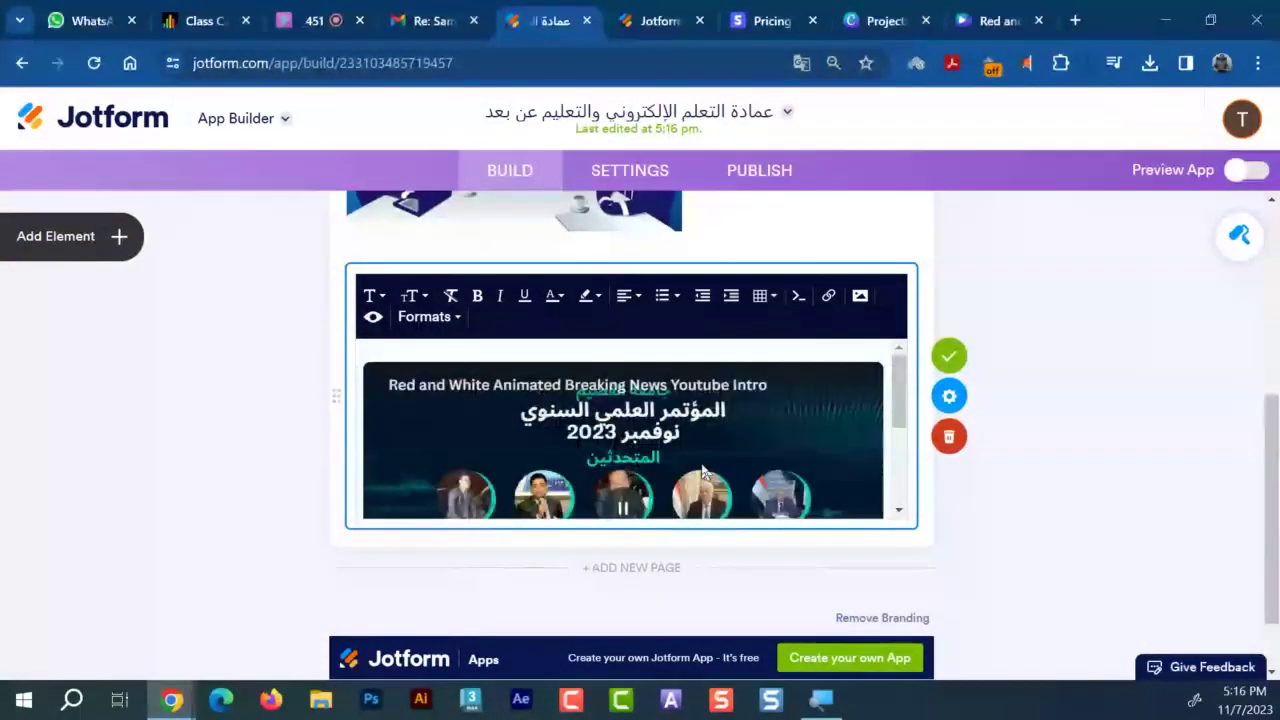
{"action": "scroll", "coordinate": [730, 465], "scroll_direction": "down", "scroll_amount": 3}
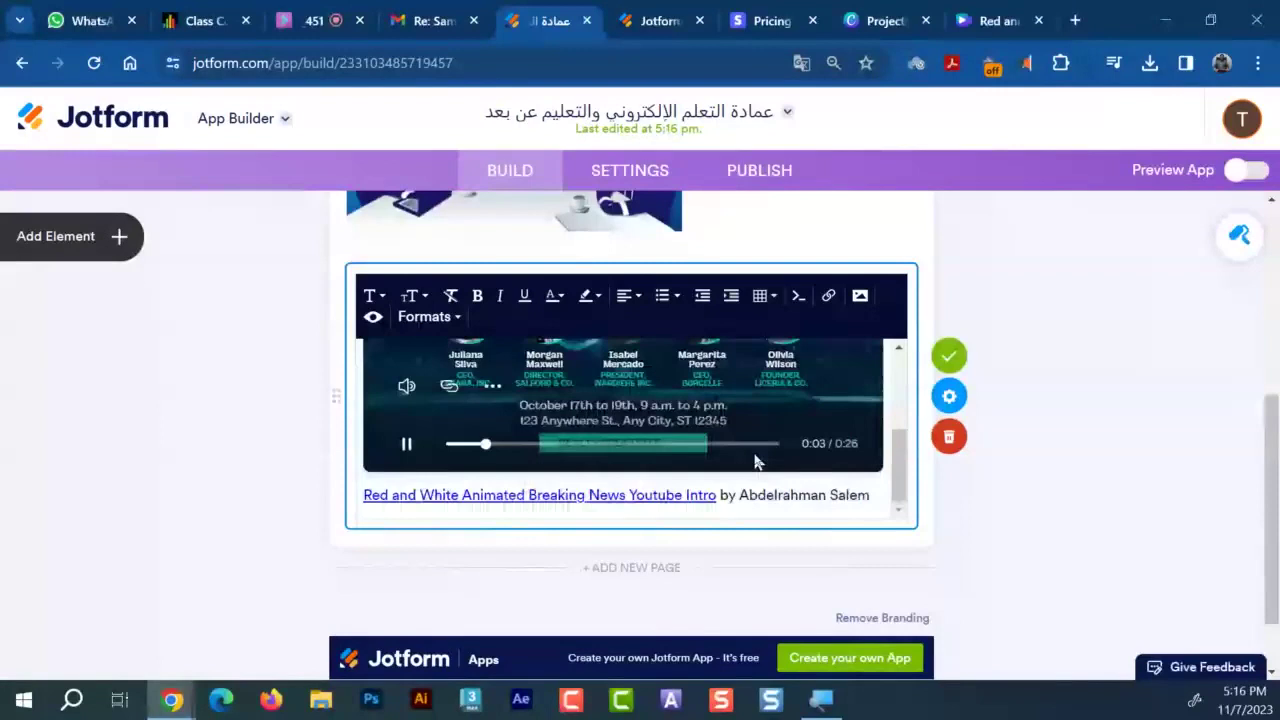
Delete the linked design title and author credit line below the embedded video
{"action": "triple_click", "coordinate": [840, 494]}
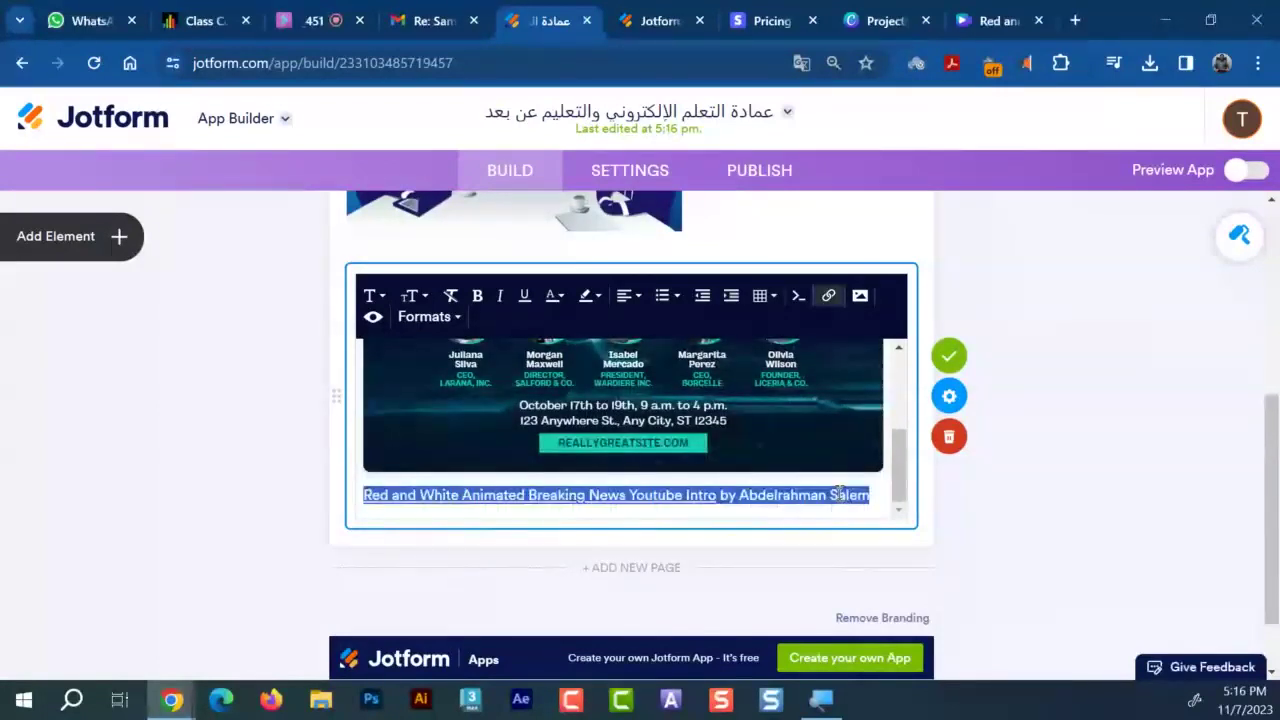
{"action": "key", "text": "BackSpace"}
{"action": "mouse_move", "coordinate": [667, 412]}
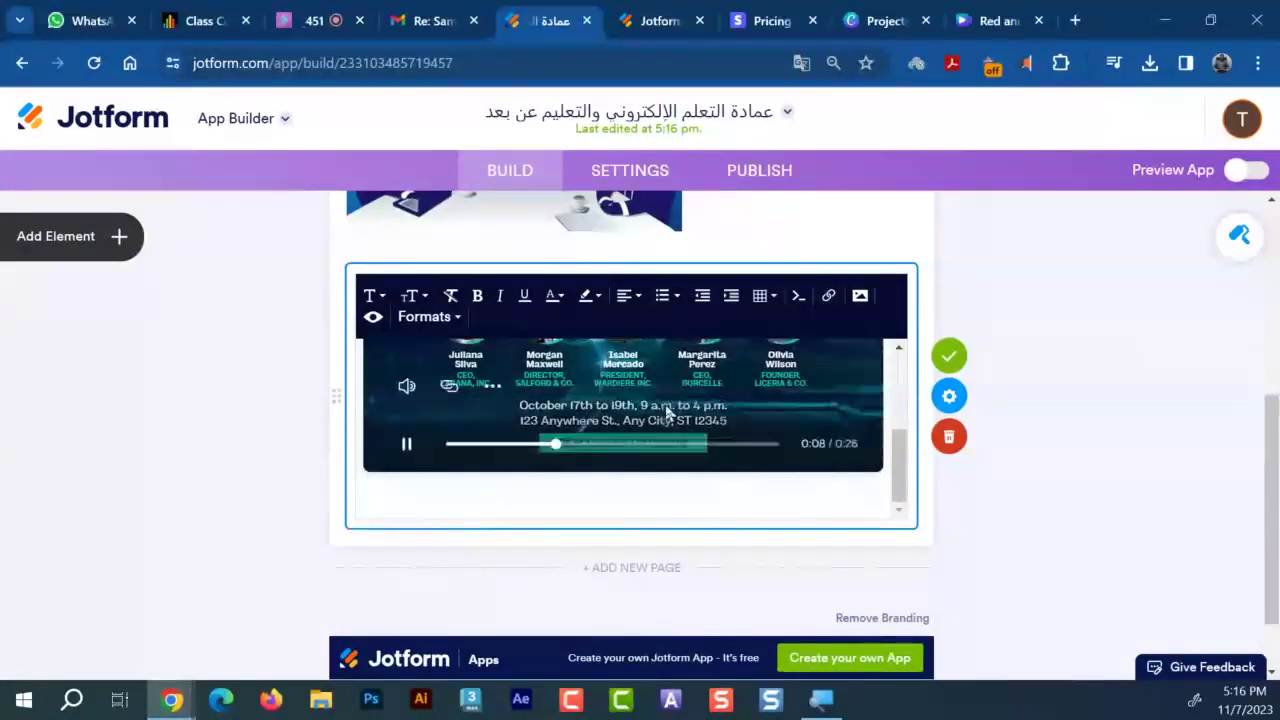
{"action": "scroll", "coordinate": [662, 414], "scroll_direction": "up", "scroll_amount": 2}
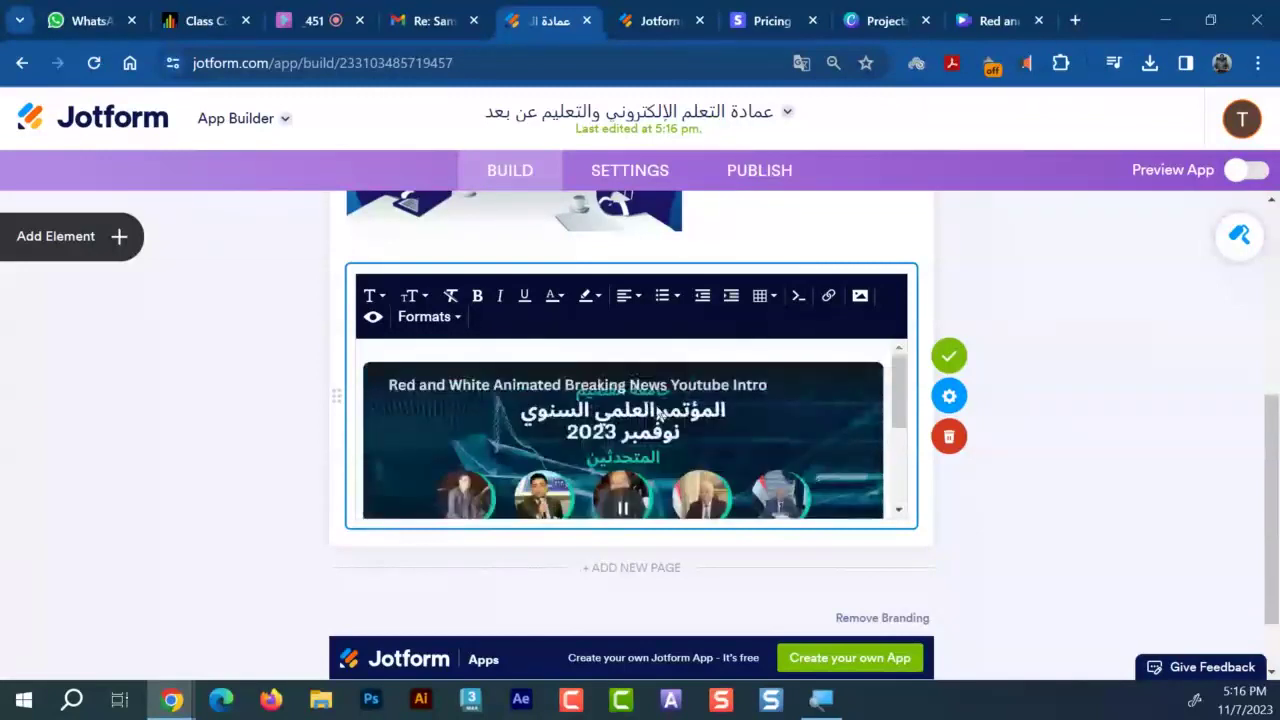
{"action": "left_click", "coordinate": [690, 424]}
Check the edited video paragraph at the end of the phone preview and return to the builder
{"action": "scroll", "coordinate": [690, 424], "scroll_direction": "down", "scroll_amount": 2}
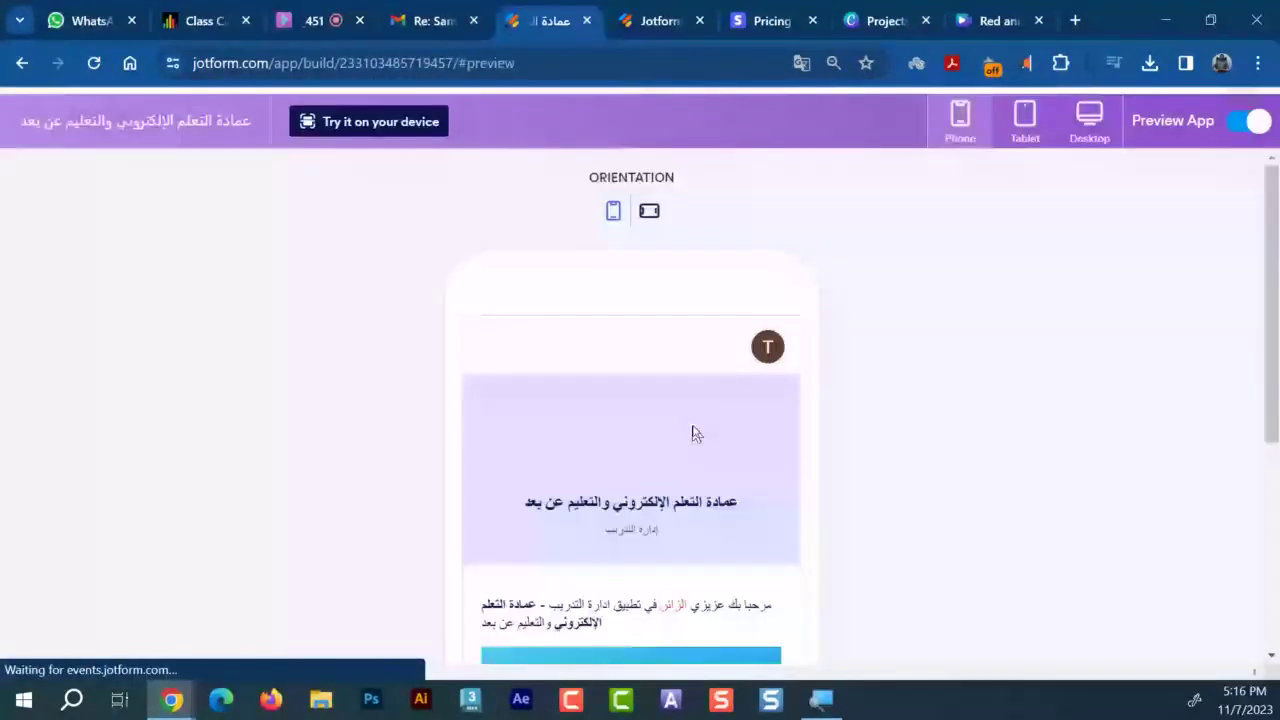
{"action": "scroll", "coordinate": [988, 363], "scroll_direction": "down", "scroll_amount": 4}
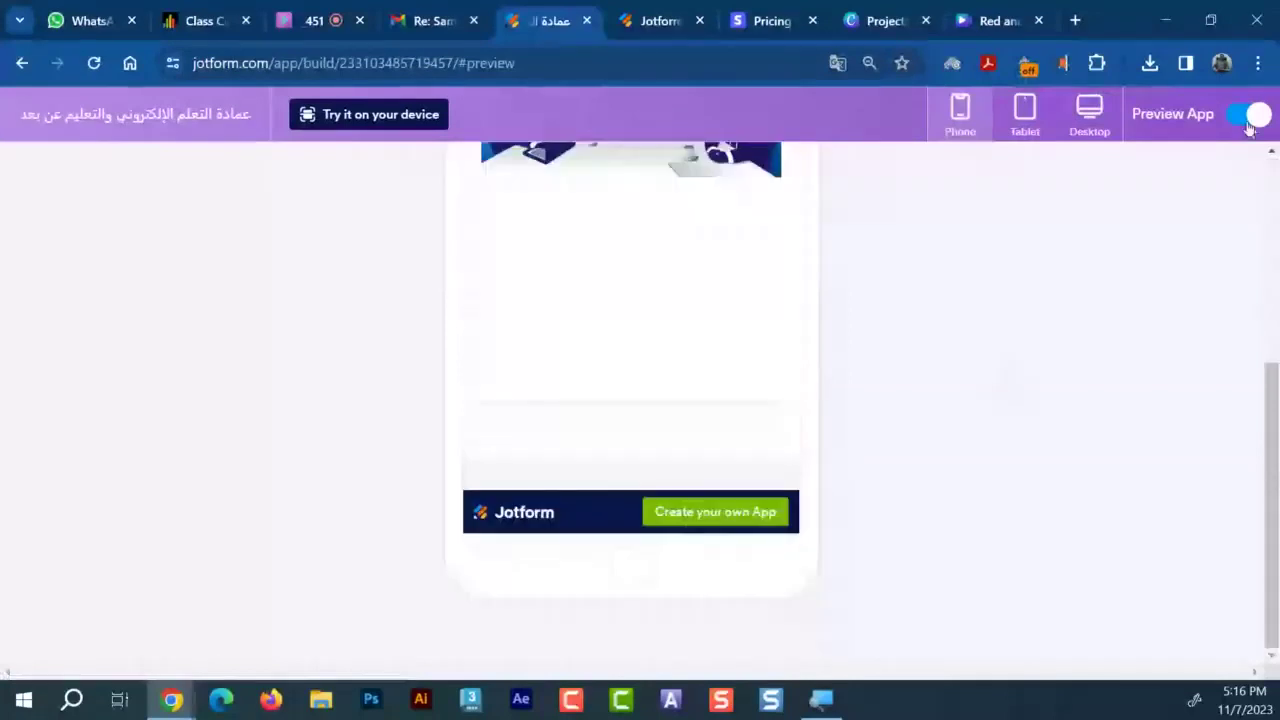
{"action": "left_click", "coordinate": [1248, 122]}
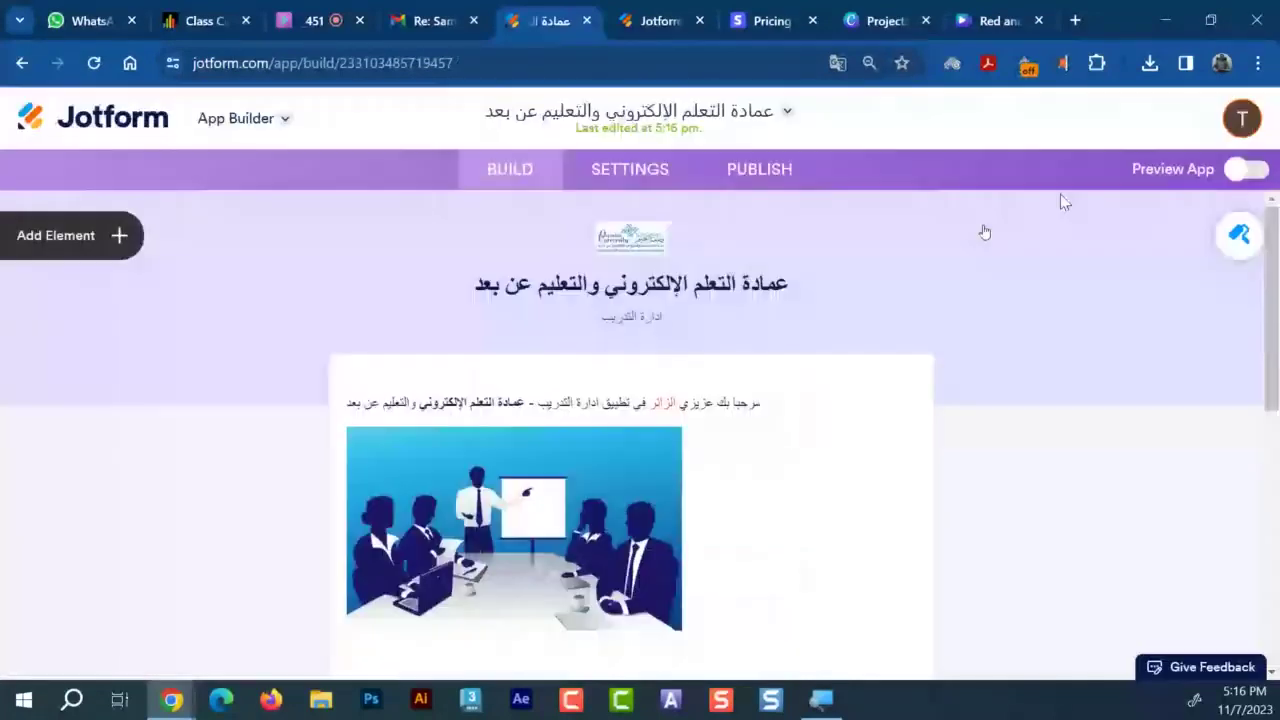
Open the app's public link in a new tab and dismiss the offer to add it to the home screen
{"action": "left_click", "coordinate": [755, 172]}
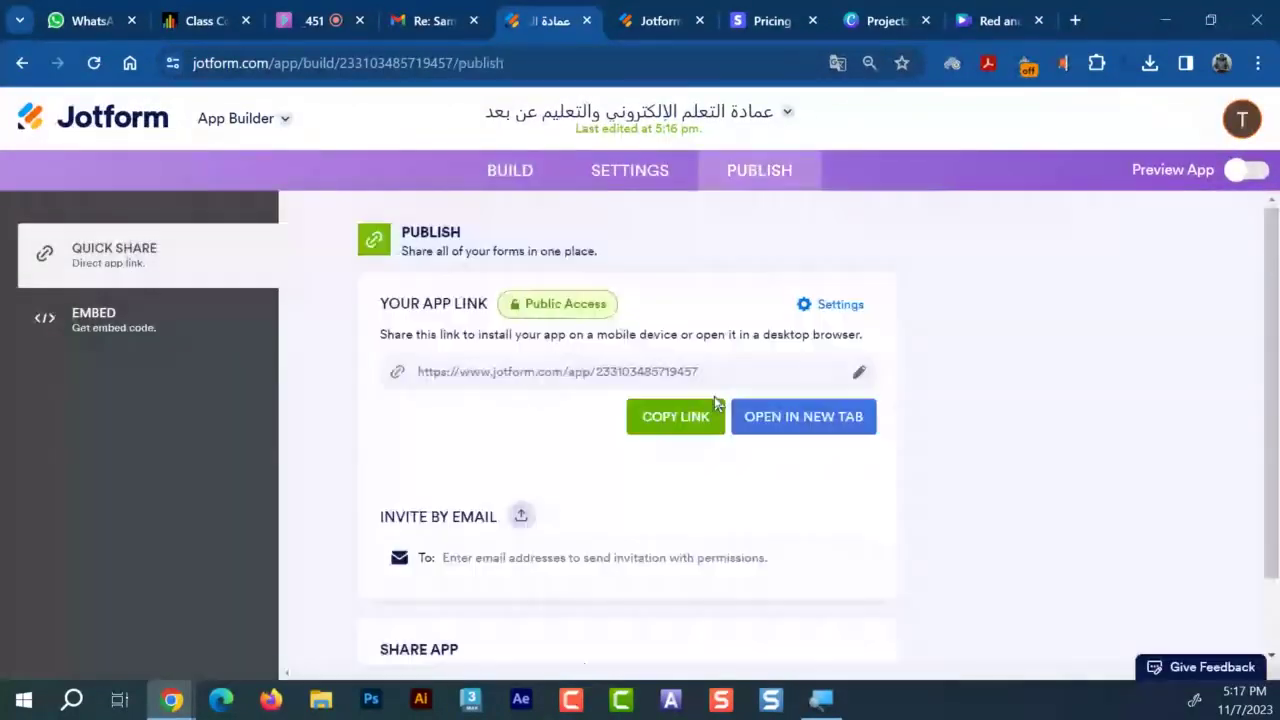
{"action": "left_click", "coordinate": [803, 416]}
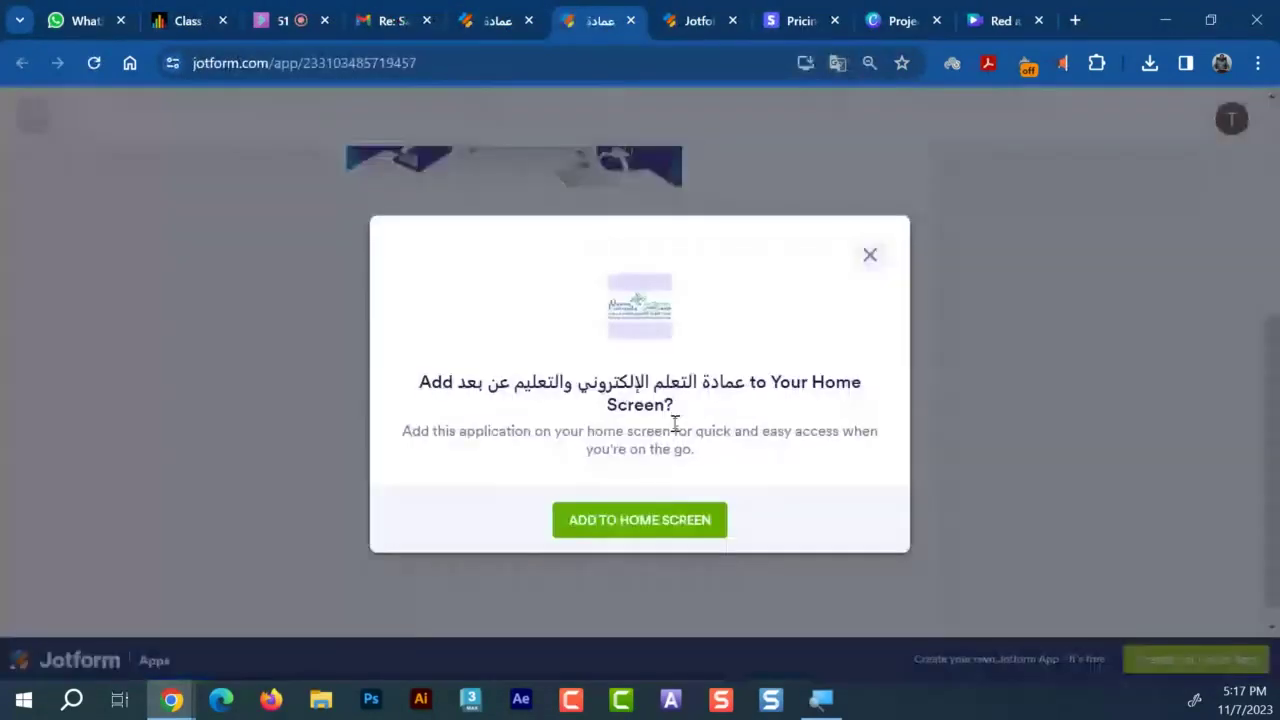
{"action": "left_click", "coordinate": [870, 256]}
{"action": "right_click", "coordinate": [595, 374]}
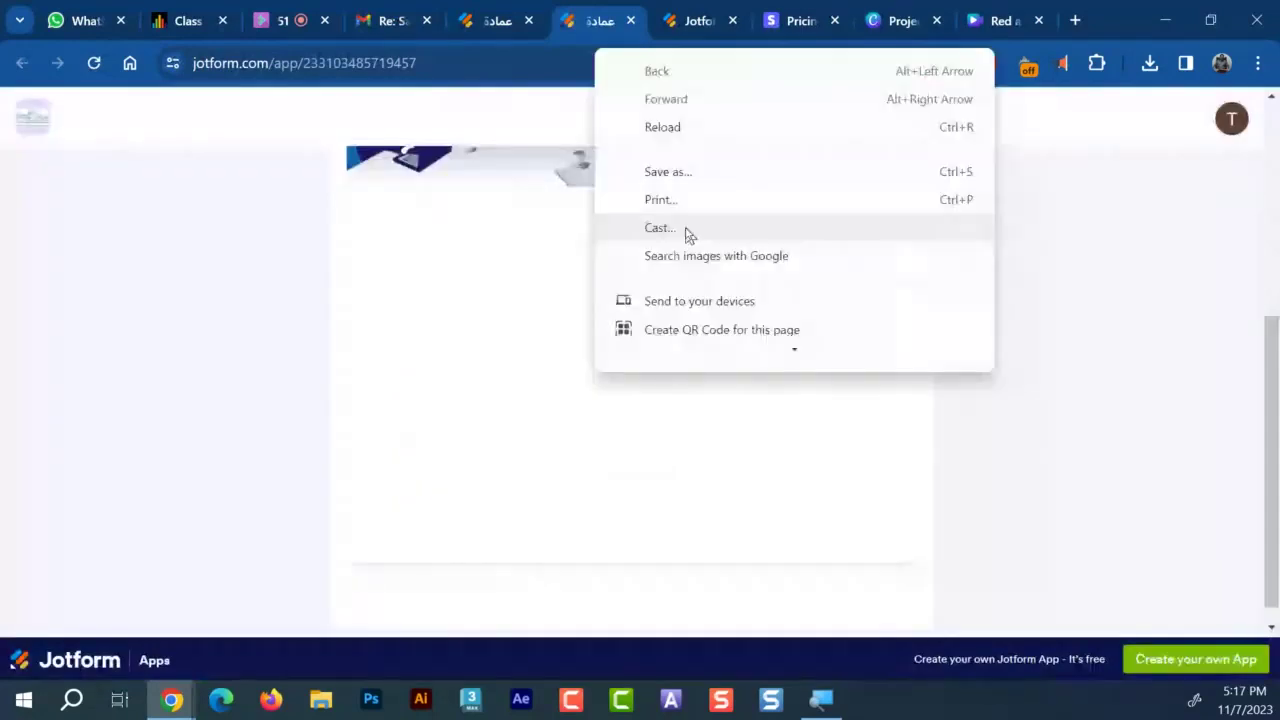
{"action": "left_click", "coordinate": [662, 199]}
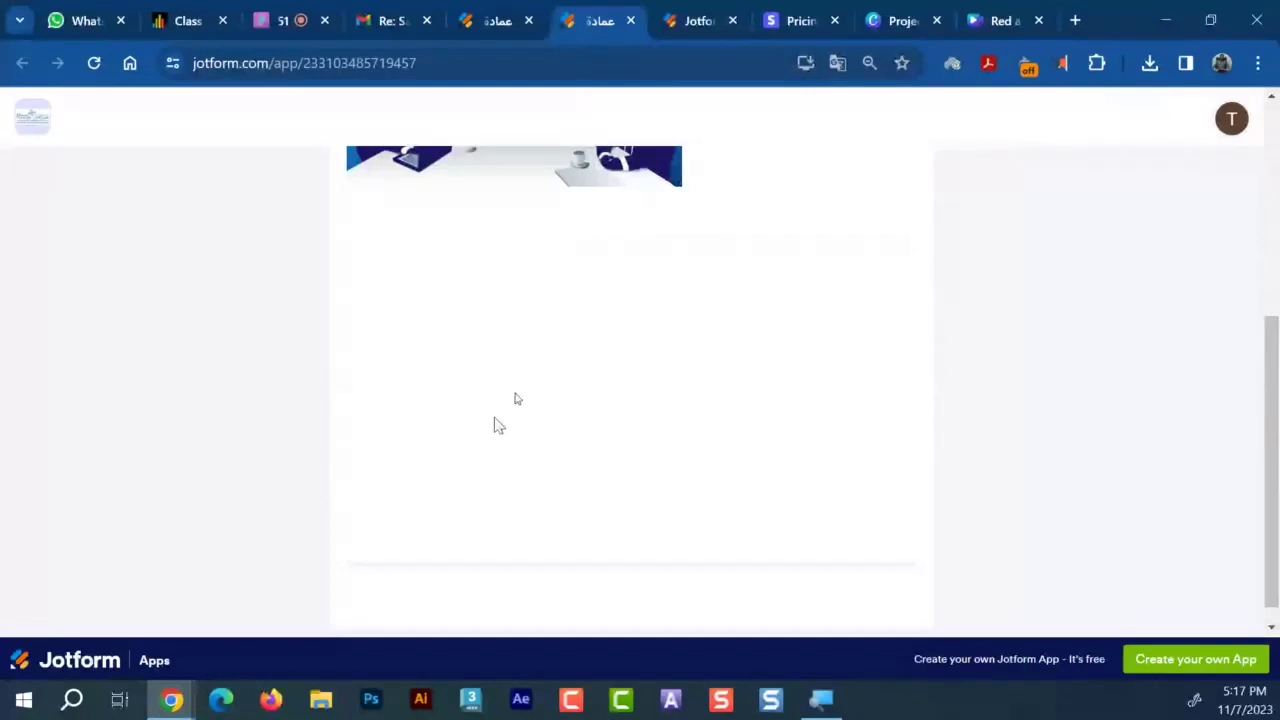
Switch to Canva, leave the video design for the home page and view the open projects list
{"action": "key", "text": "ctrl+9"}
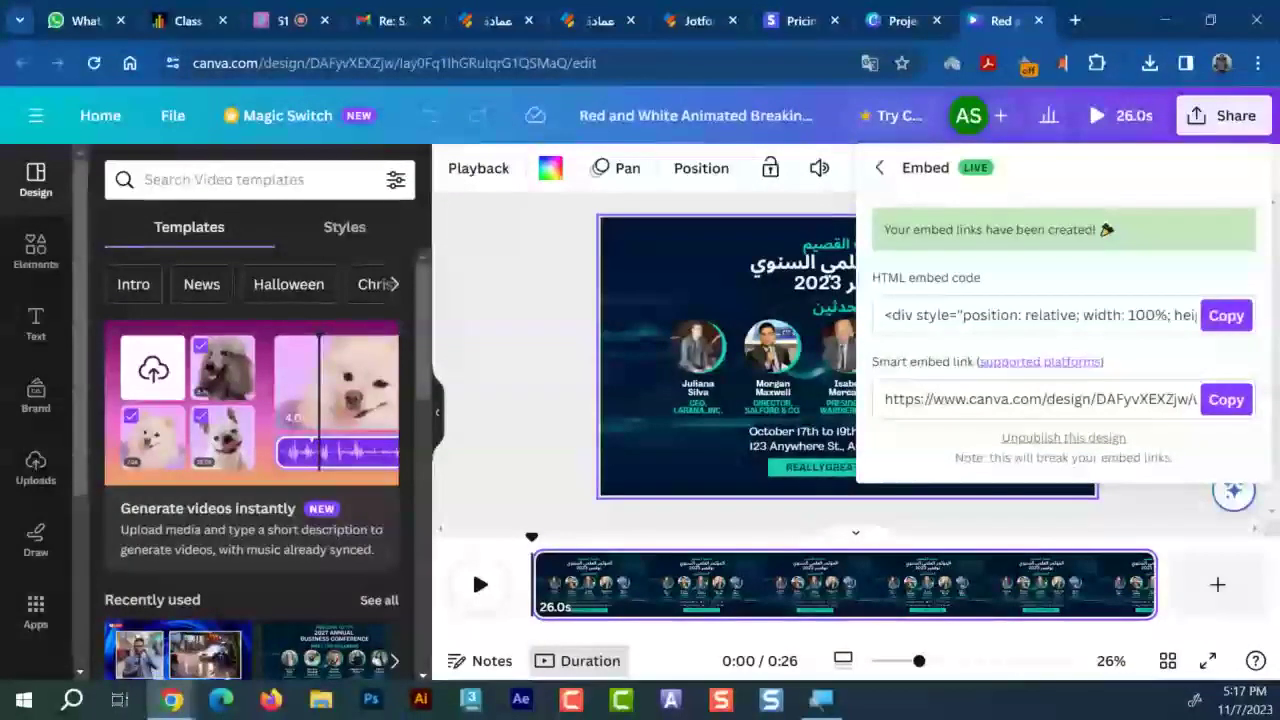
{"action": "left_click", "coordinate": [100, 118]}
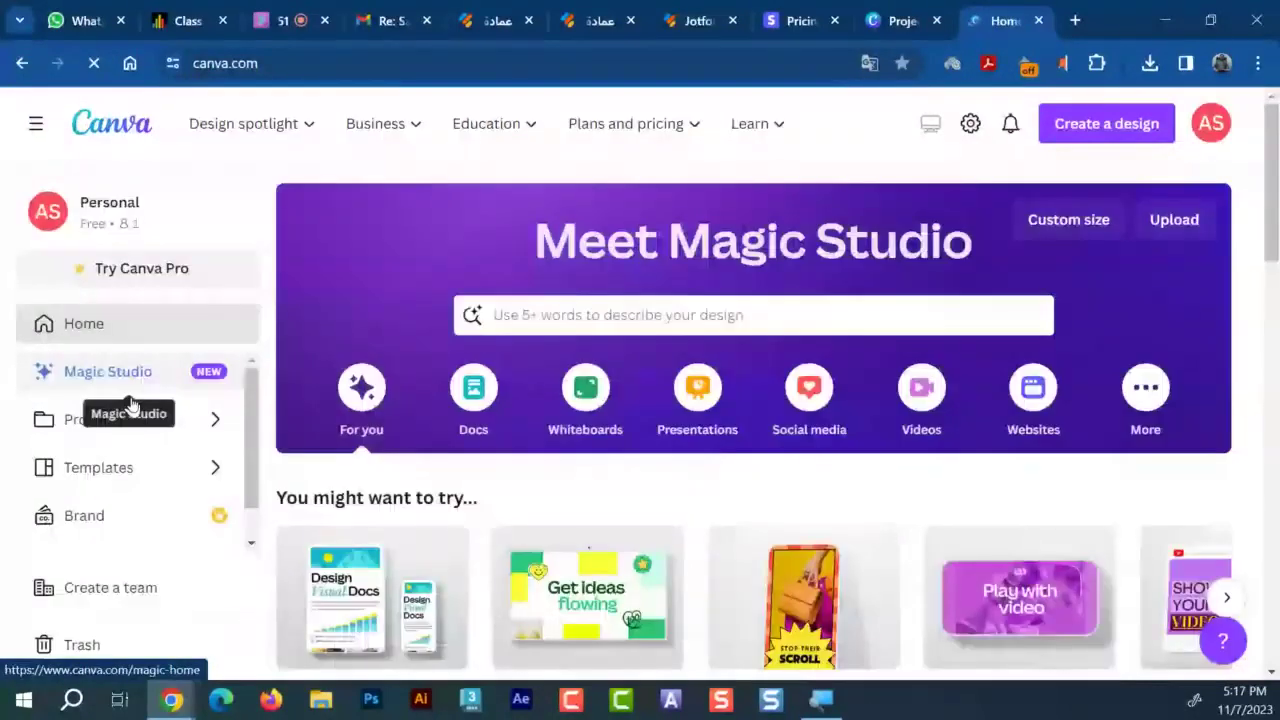
{"action": "left_click", "coordinate": [912, 12]}
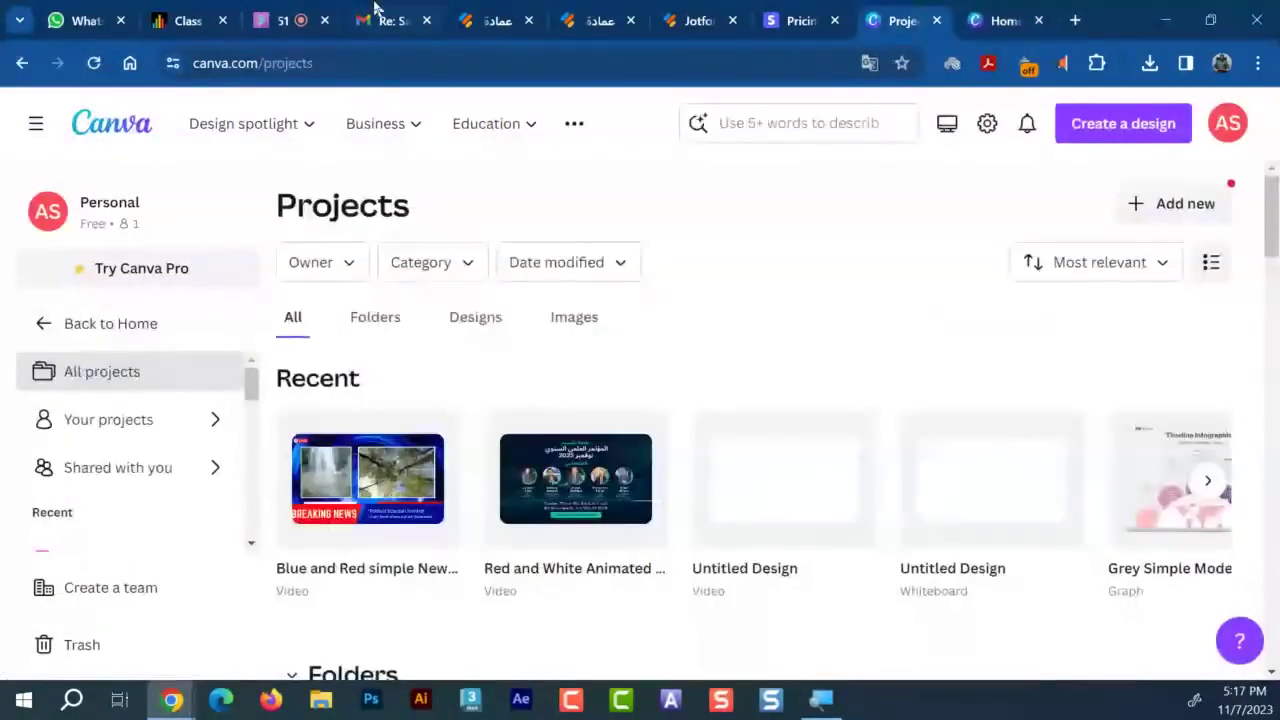
Return to the Jotform app's build view and add a new page below the homepage content
{"action": "left_click", "coordinate": [478, 10]}
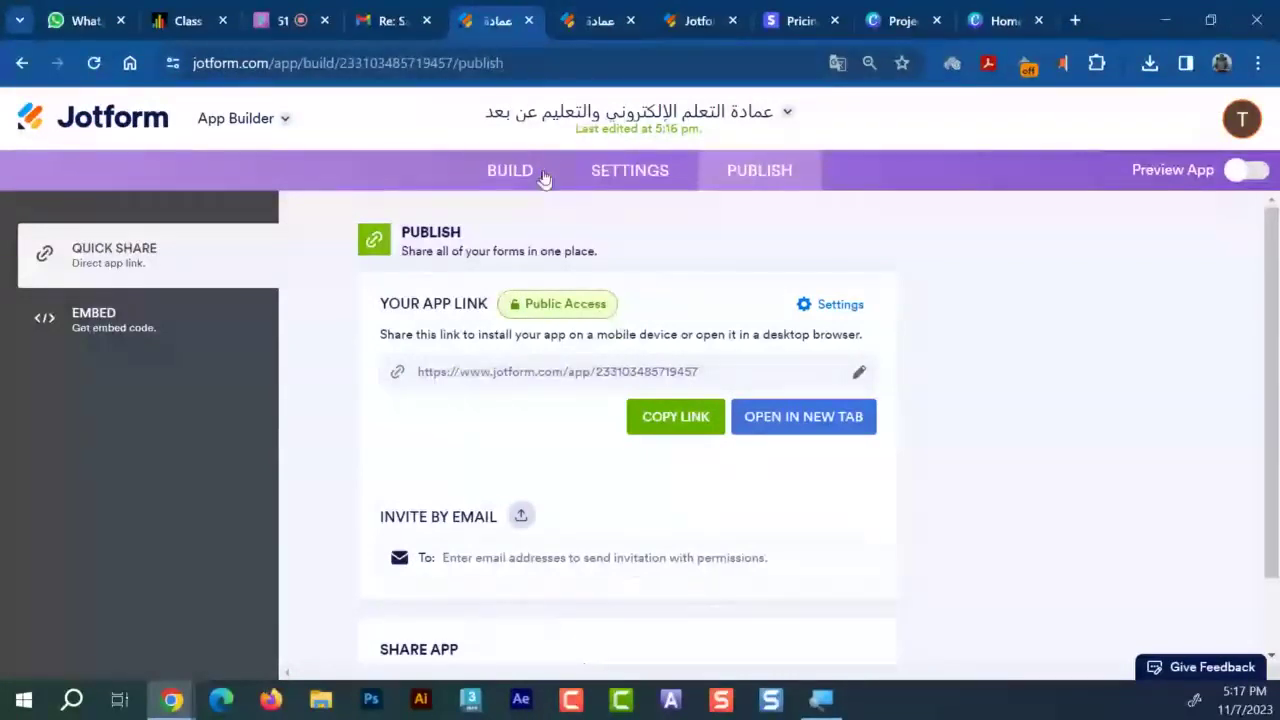
{"action": "left_click", "coordinate": [510, 172]}
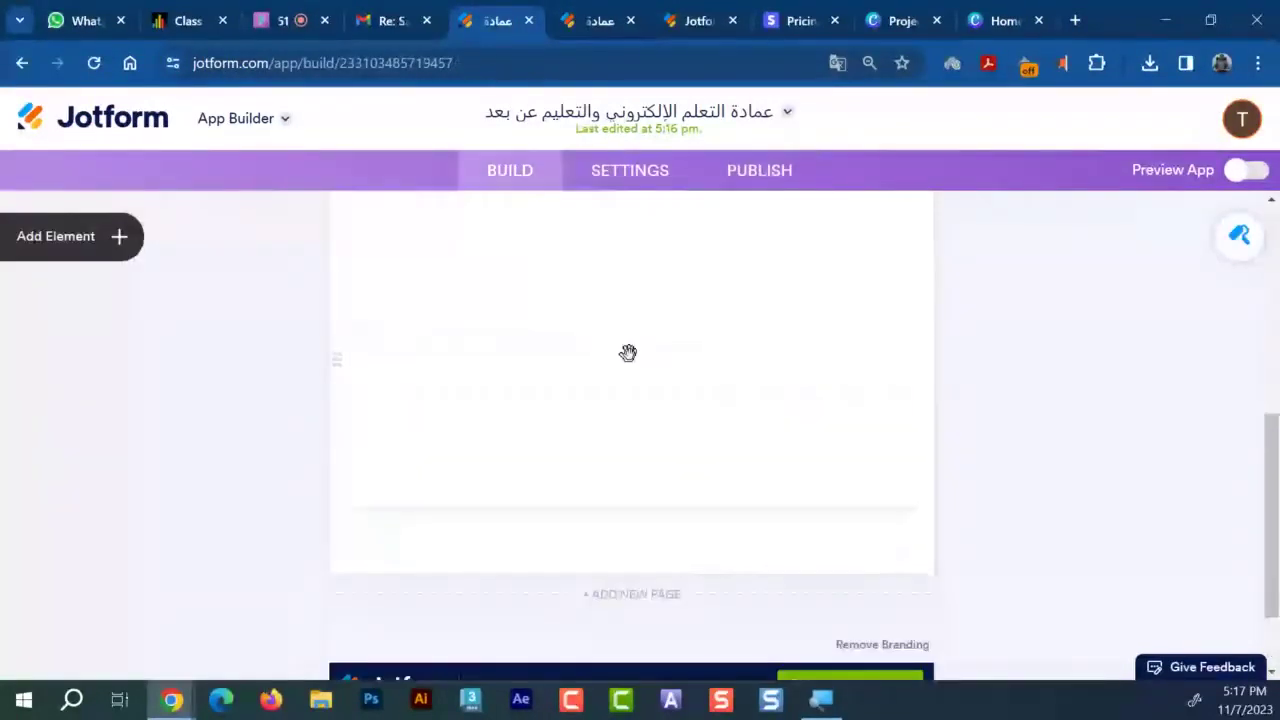
{"action": "left_click", "coordinate": [628, 352]}
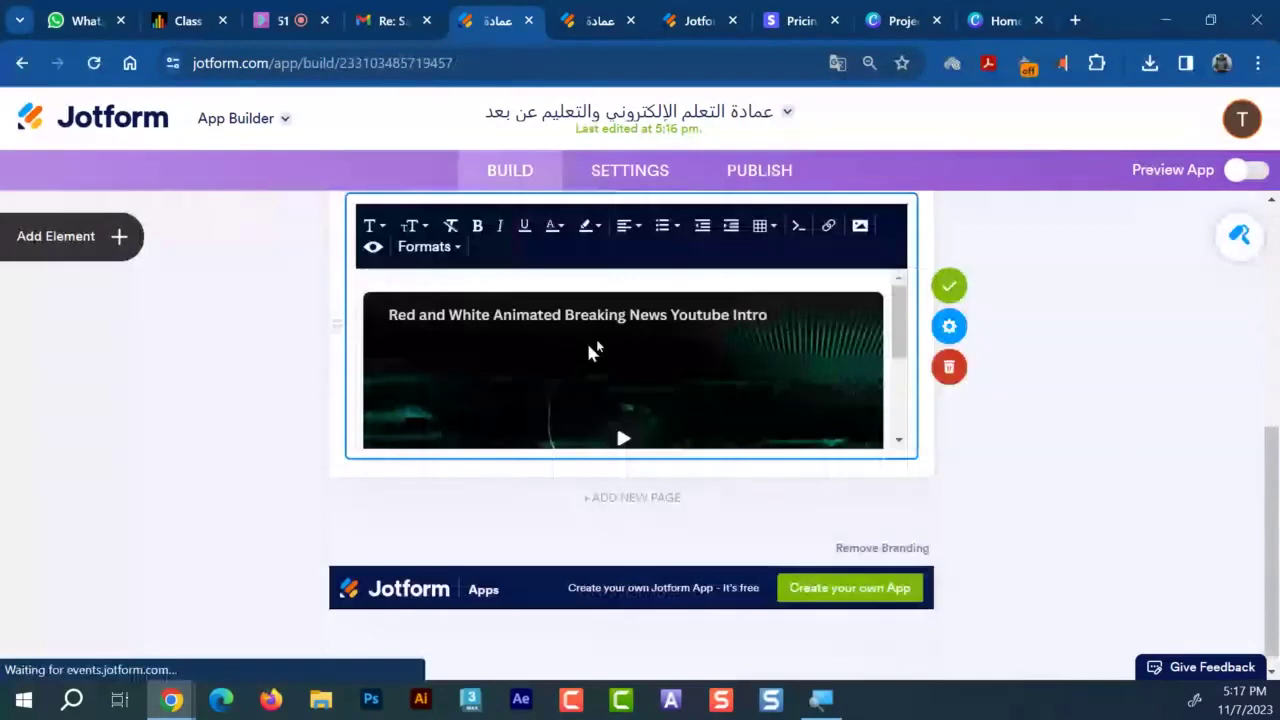
{"action": "left_click", "coordinate": [608, 500]}
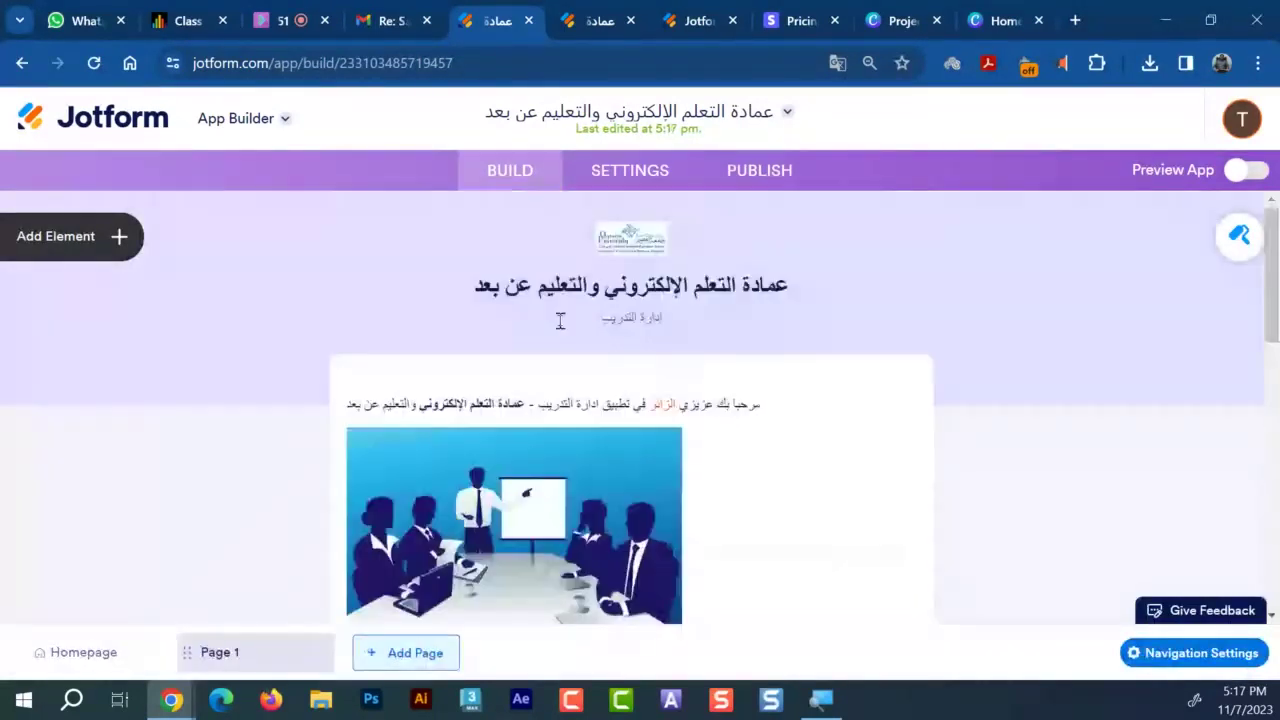
{"action": "left_click", "coordinate": [613, 469]}
Open the new page's title for editing and clear its default text
{"action": "left_click", "coordinate": [414, 371]}
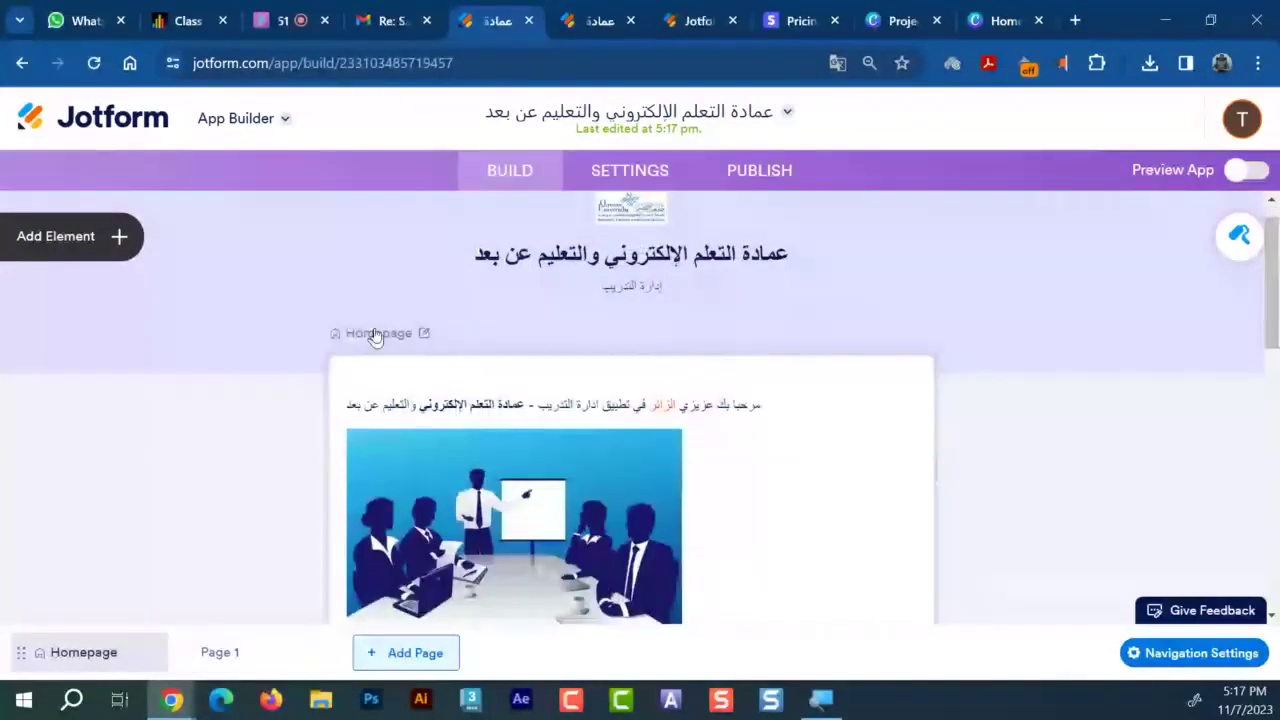
{"action": "scroll", "coordinate": [460, 380], "scroll_direction": "down", "scroll_amount": 5}
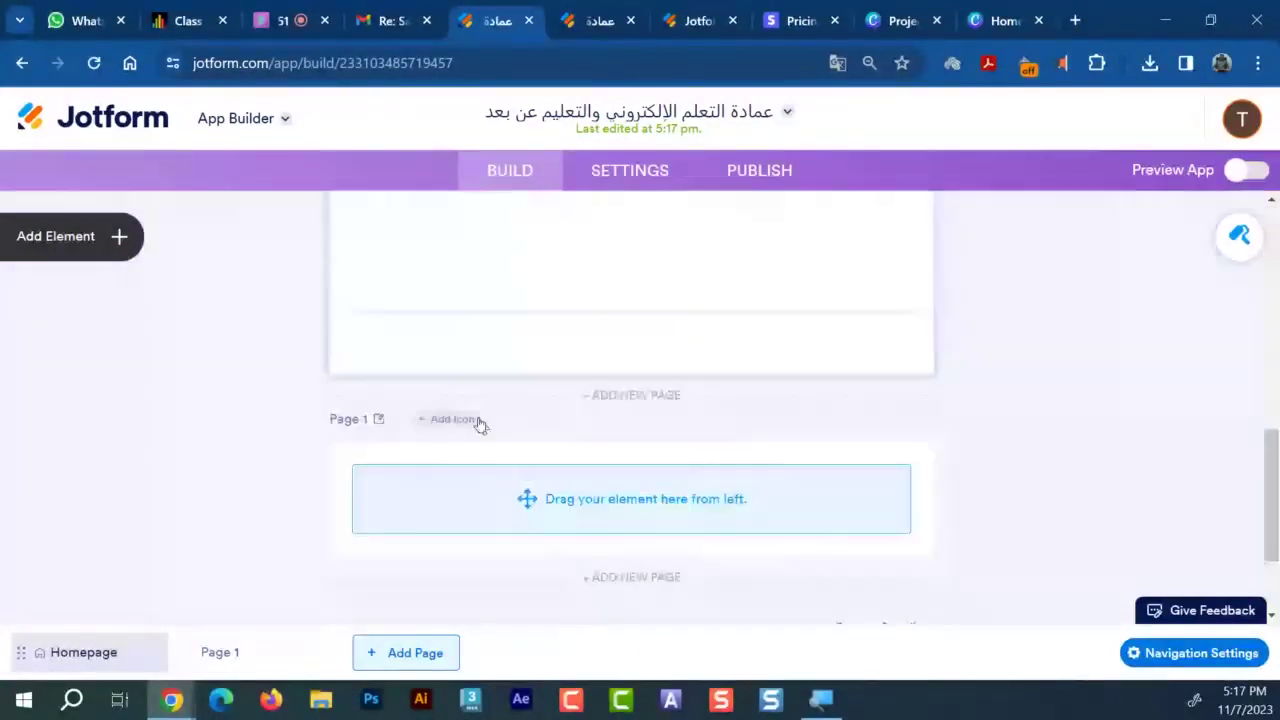
{"action": "left_click", "coordinate": [347, 418]}
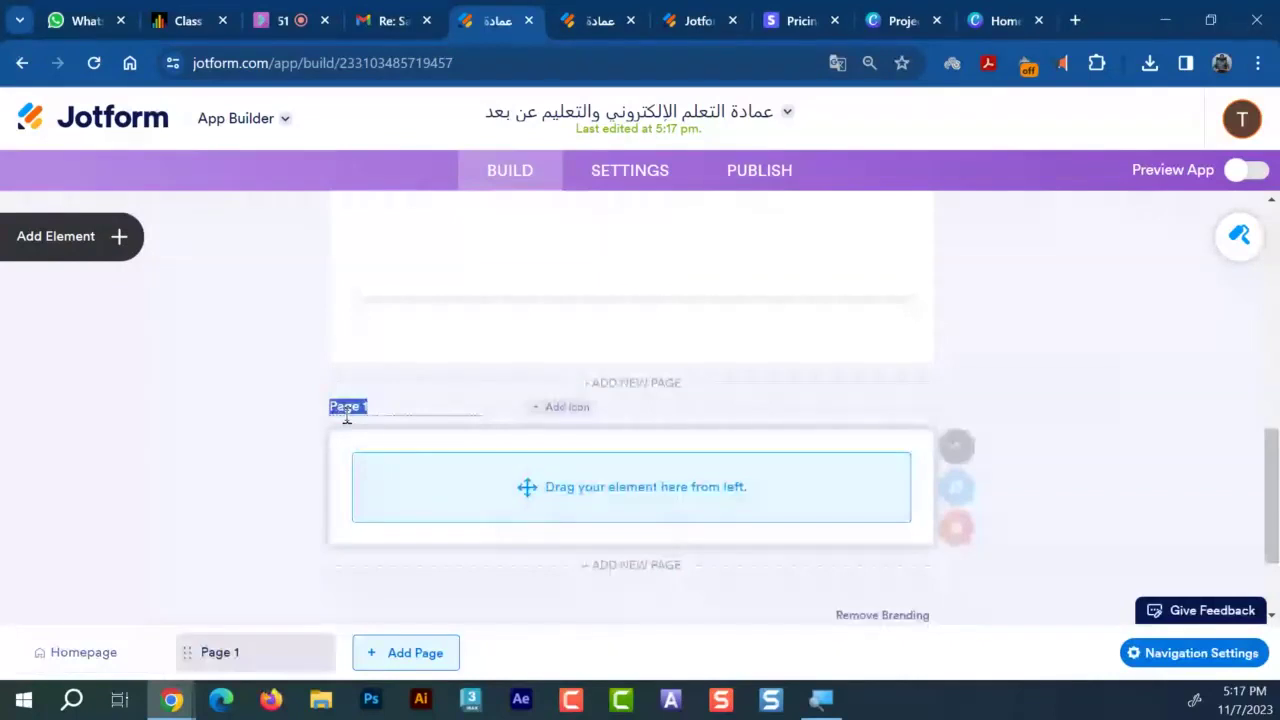
{"action": "key", "text": "BackSpace"}
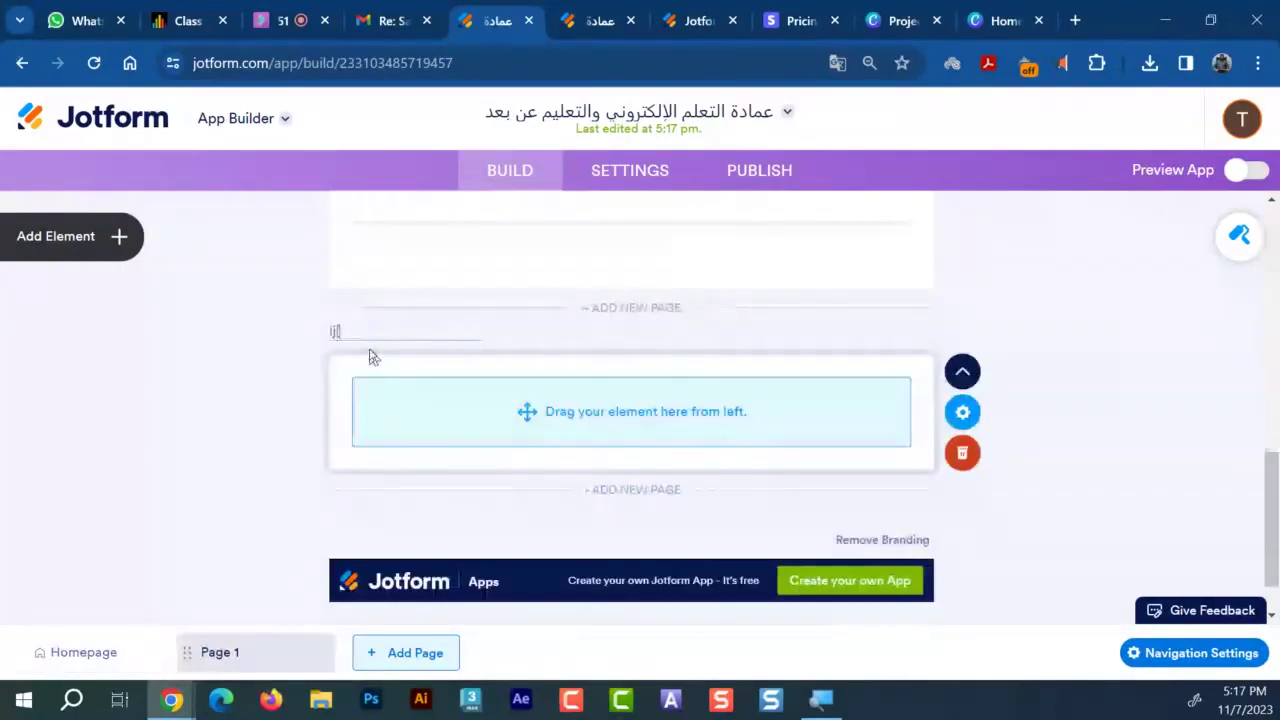
{"action": "type", "text": "الو"}
{"action": "key", "text": "BackSpace"}
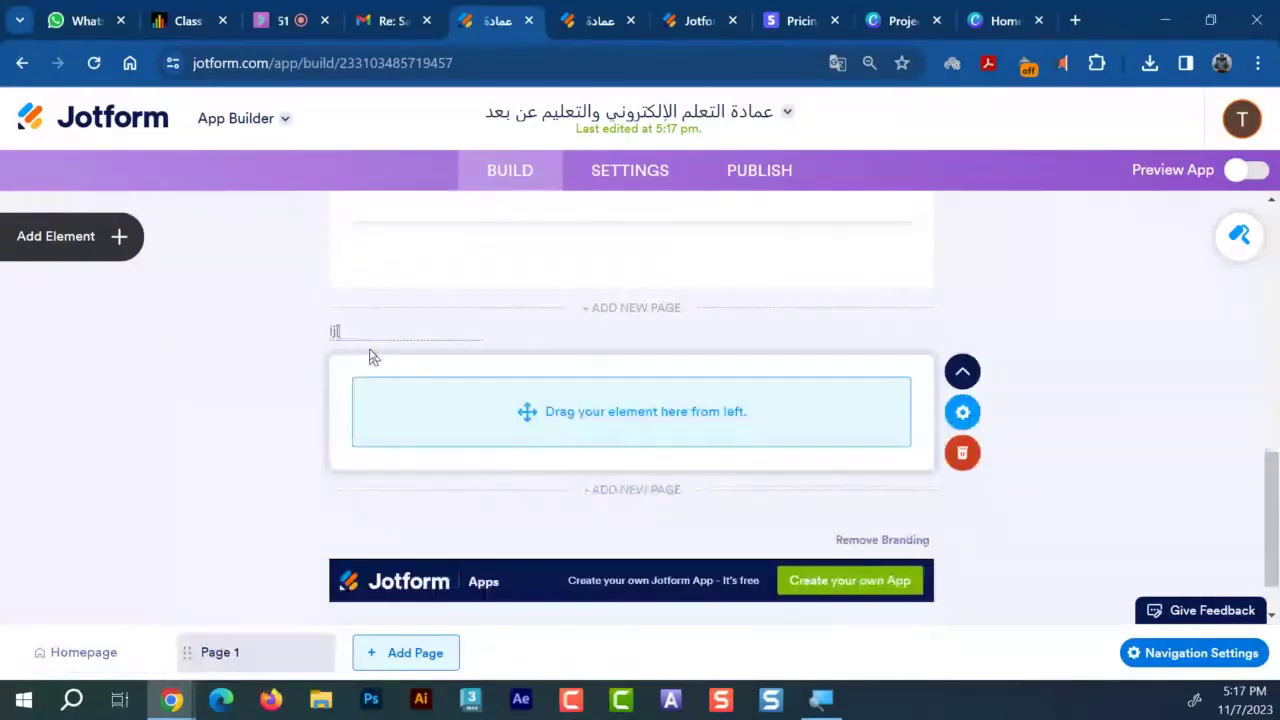
{"action": "key", "text": "BackSpace"}
{"action": "key", "text": "BackSpace"}
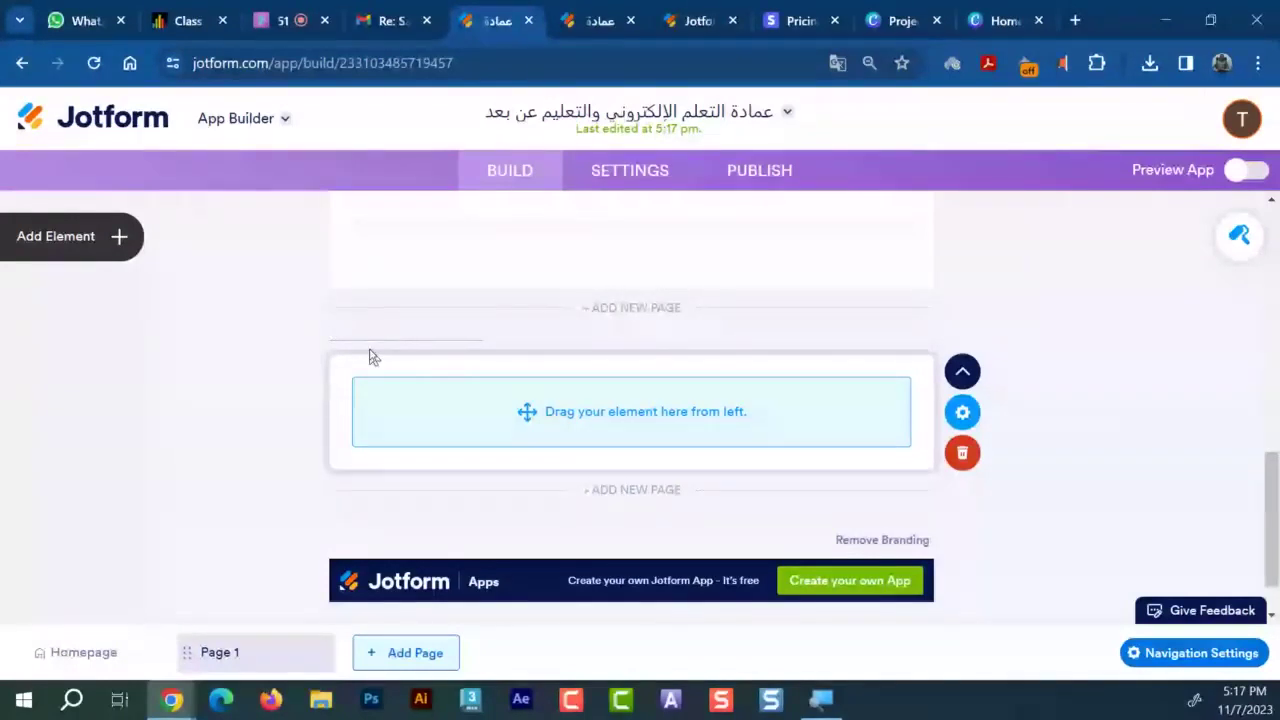
{"action": "type", "text": "متجر الت"}
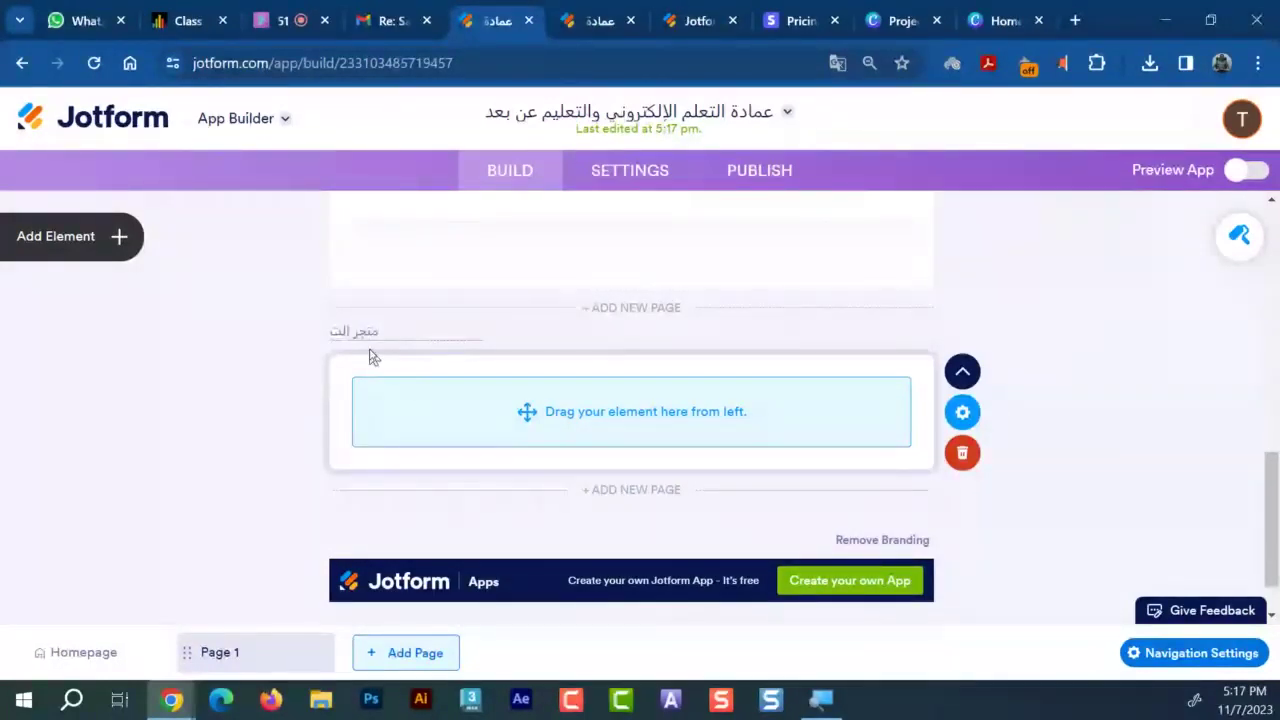
{"action": "key", "text": "BackSpace"}
{"action": "key", "text": "BackSpace"}
{"action": "key", "text": "BackSpace"}
{"action": "key", "text": "BackSpace"}
{"action": "key", "text": "BackSpace"}
{"action": "key", "text": "BackSpace"}
{"action": "key", "text": "BackSpace"}
{"action": "key", "text": "BackSpace"}
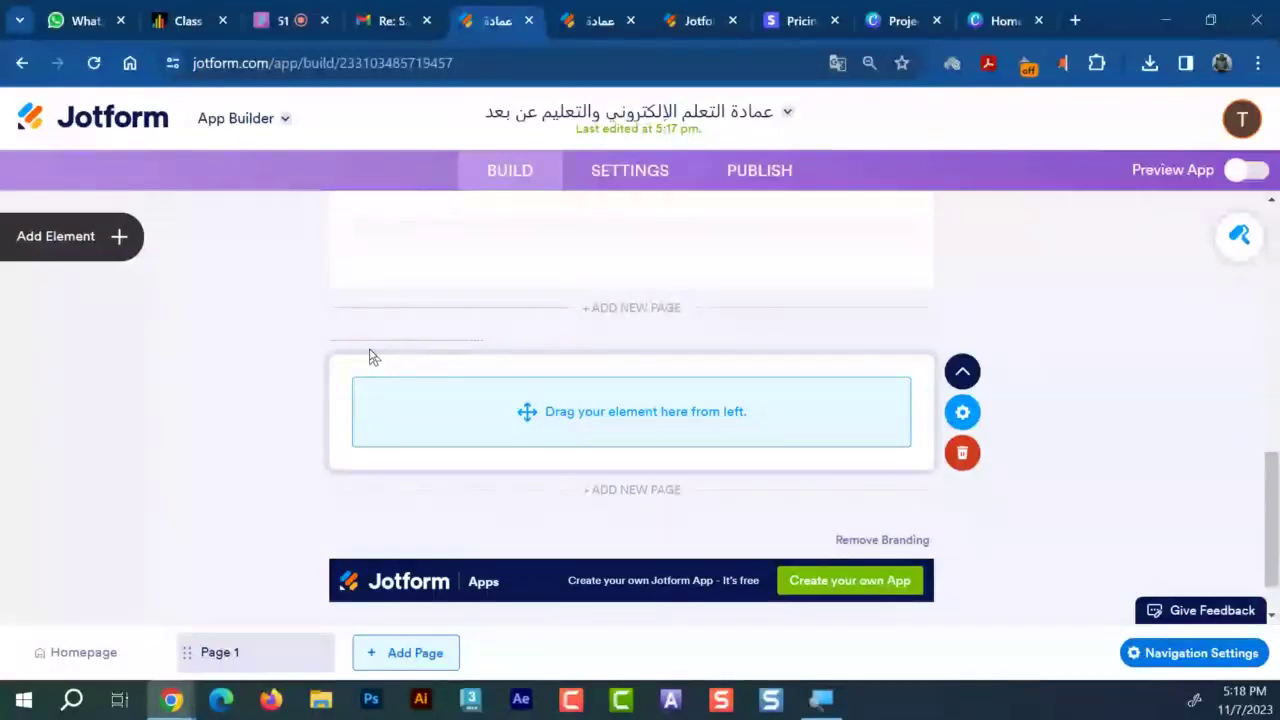
Enter "نموذج تدريب" as the title of the new page
{"action": "type", "text": "أم"}
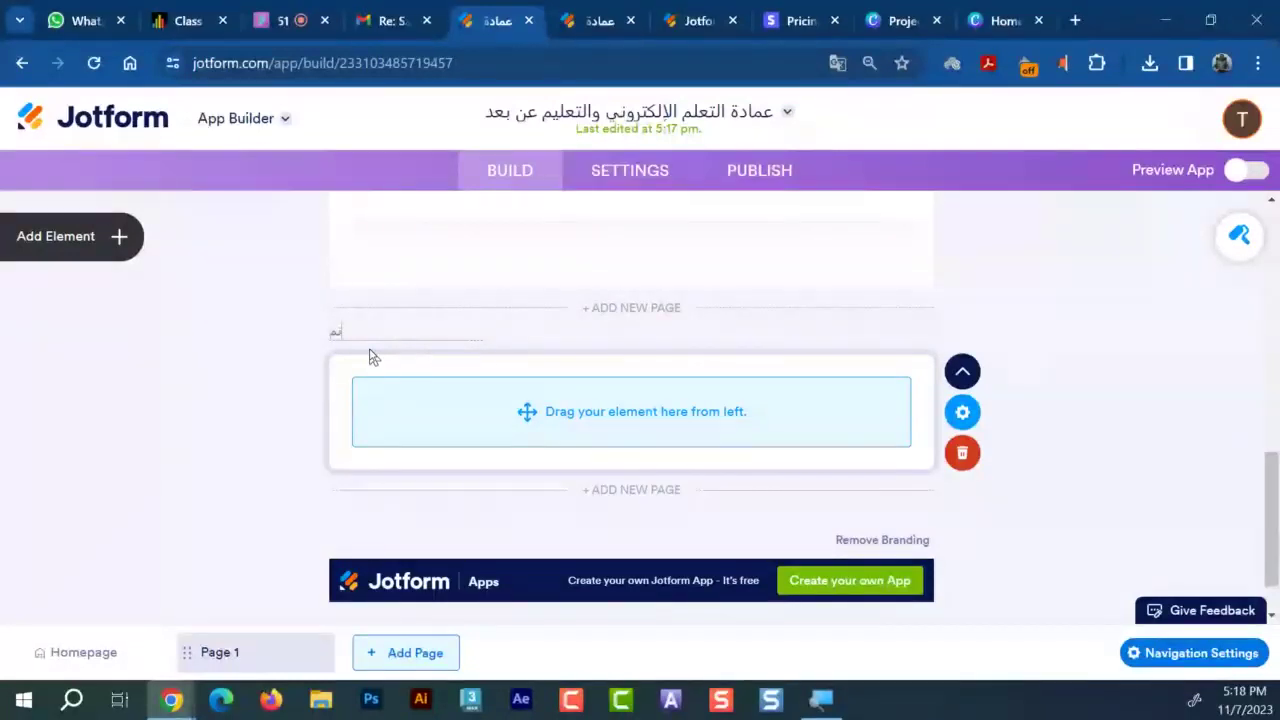
{"action": "type", "text": "موذج تدريب"}
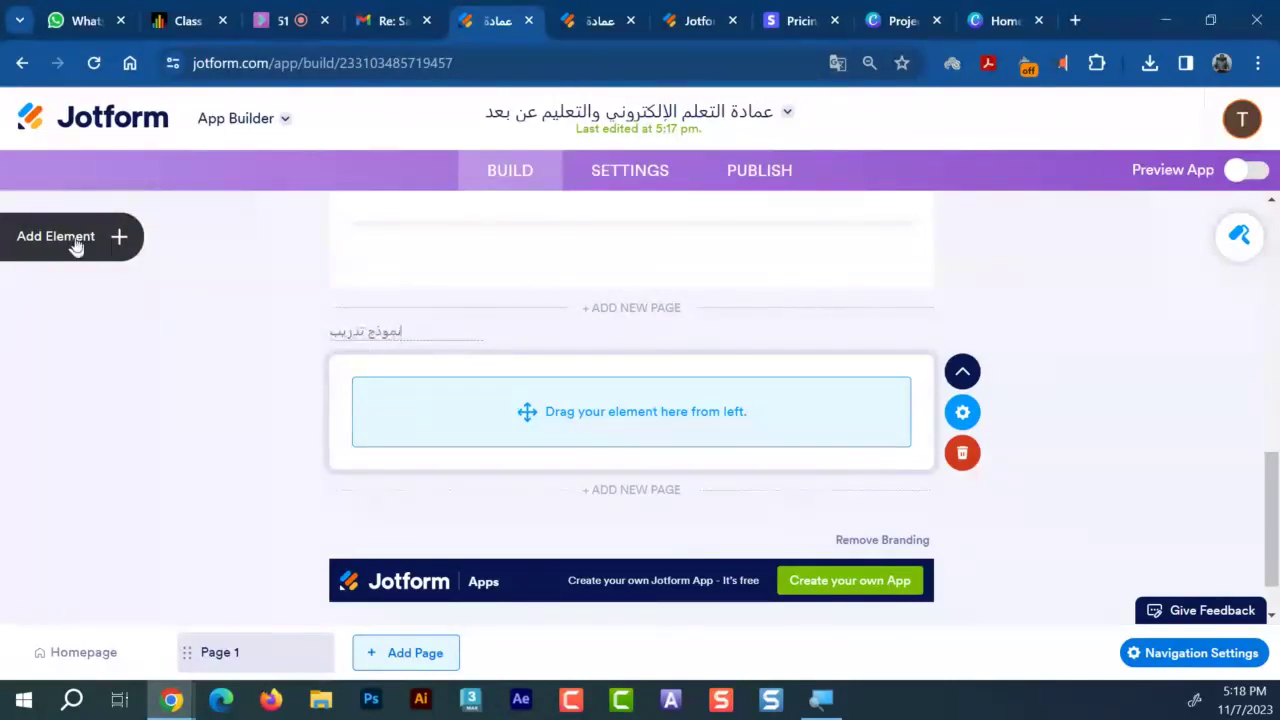
Add a new page below the training-form page and title it "متجر التدريبات والاستشارات"
{"action": "left_click", "coordinate": [631, 489]}
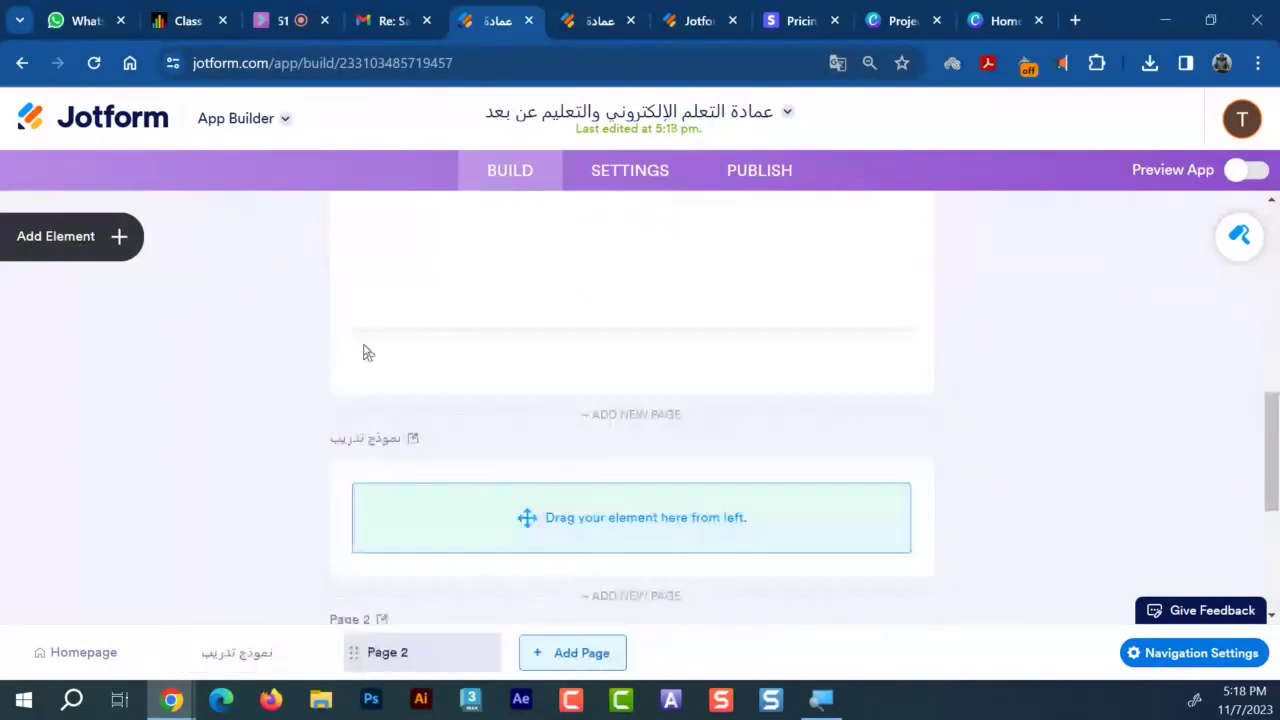
{"action": "left_click", "coordinate": [360, 433]}
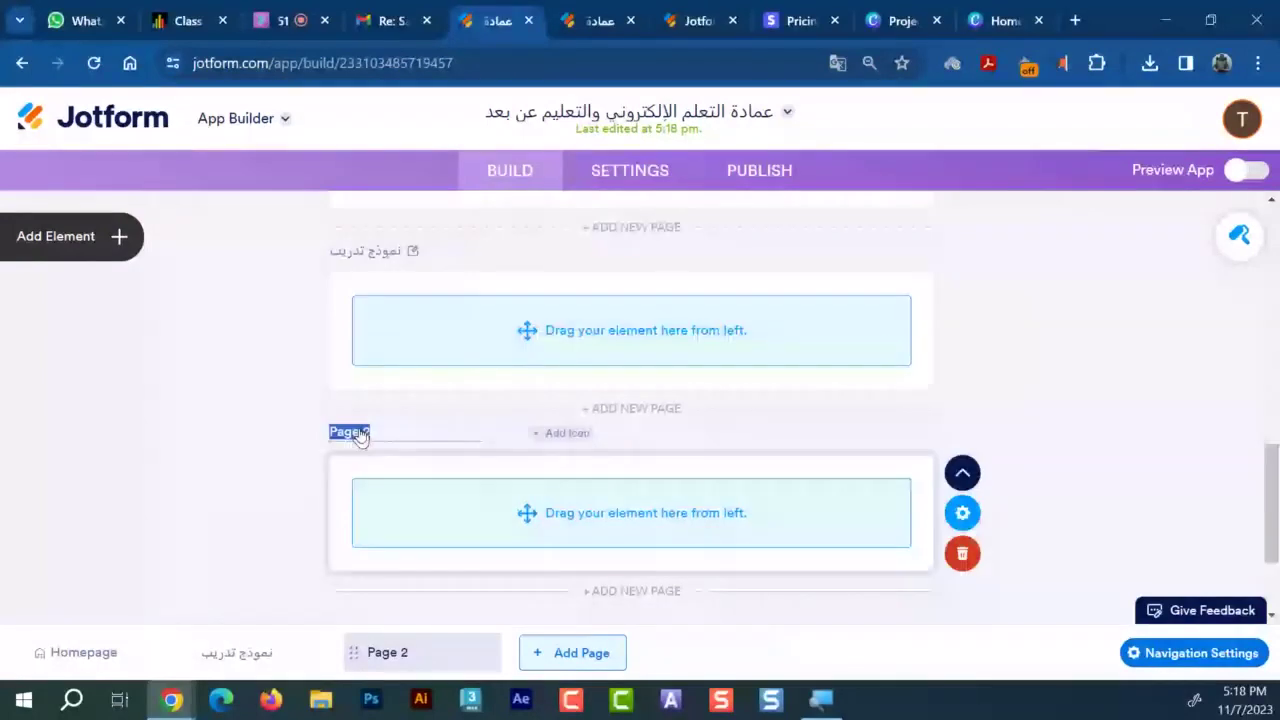
{"action": "type", "text": "متجر"}
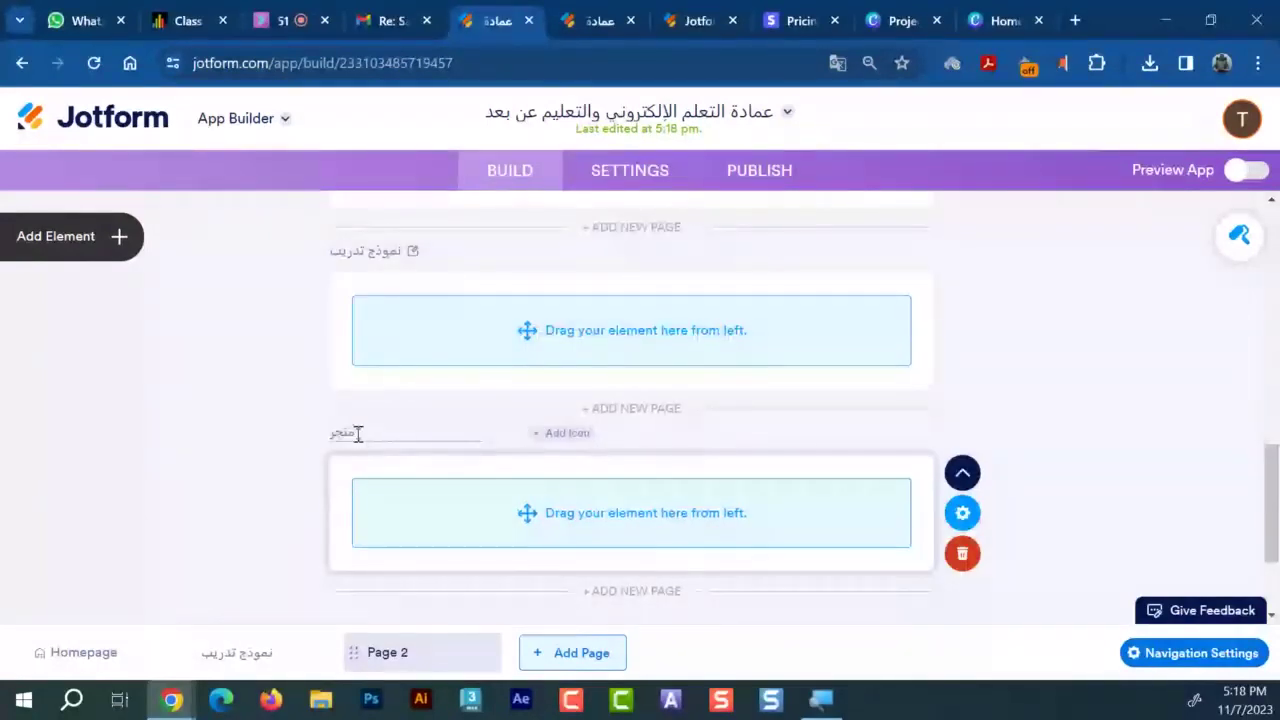
{"action": "type", "text": " التدر"}
{"action": "type", "text": "يبات والاستشارا"}
{"action": "type", "text": "ت"}
{"action": "left_click", "coordinate": [283, 357]}
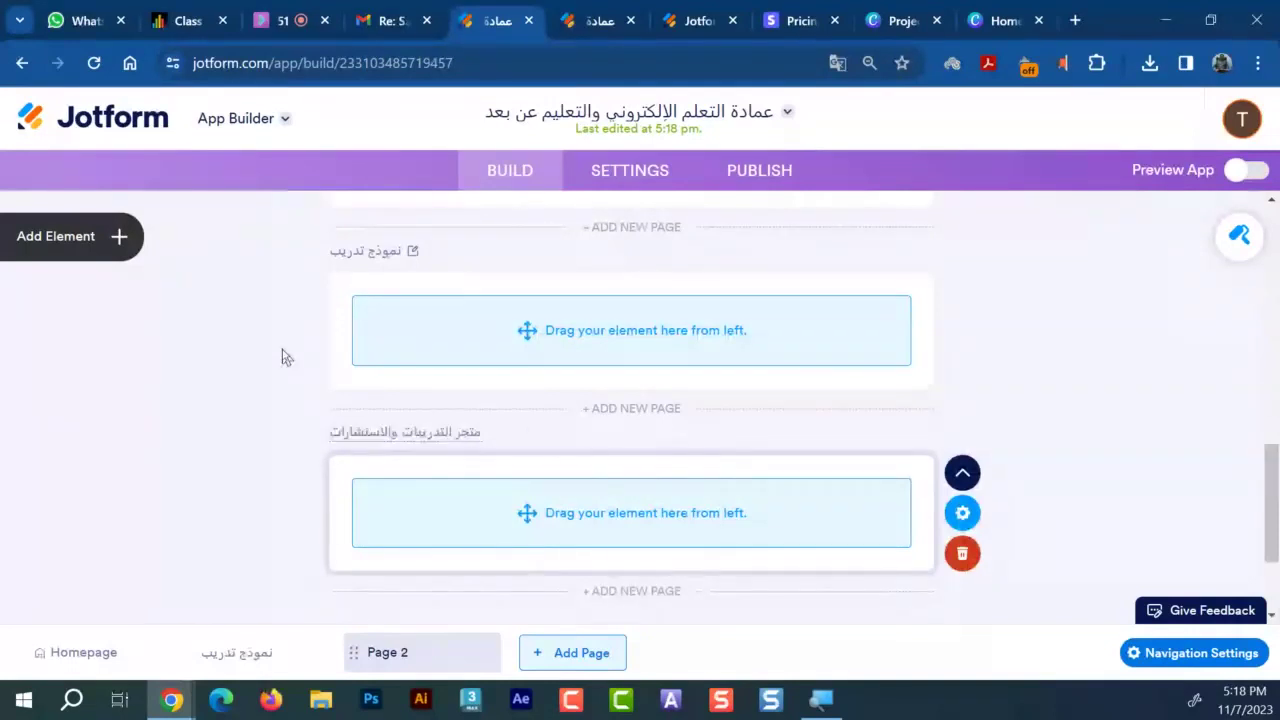
Add another page below the store page and title it "بيانات الوحدة"
{"action": "scroll", "coordinate": [434, 337], "scroll_direction": "up", "scroll_amount": 2}
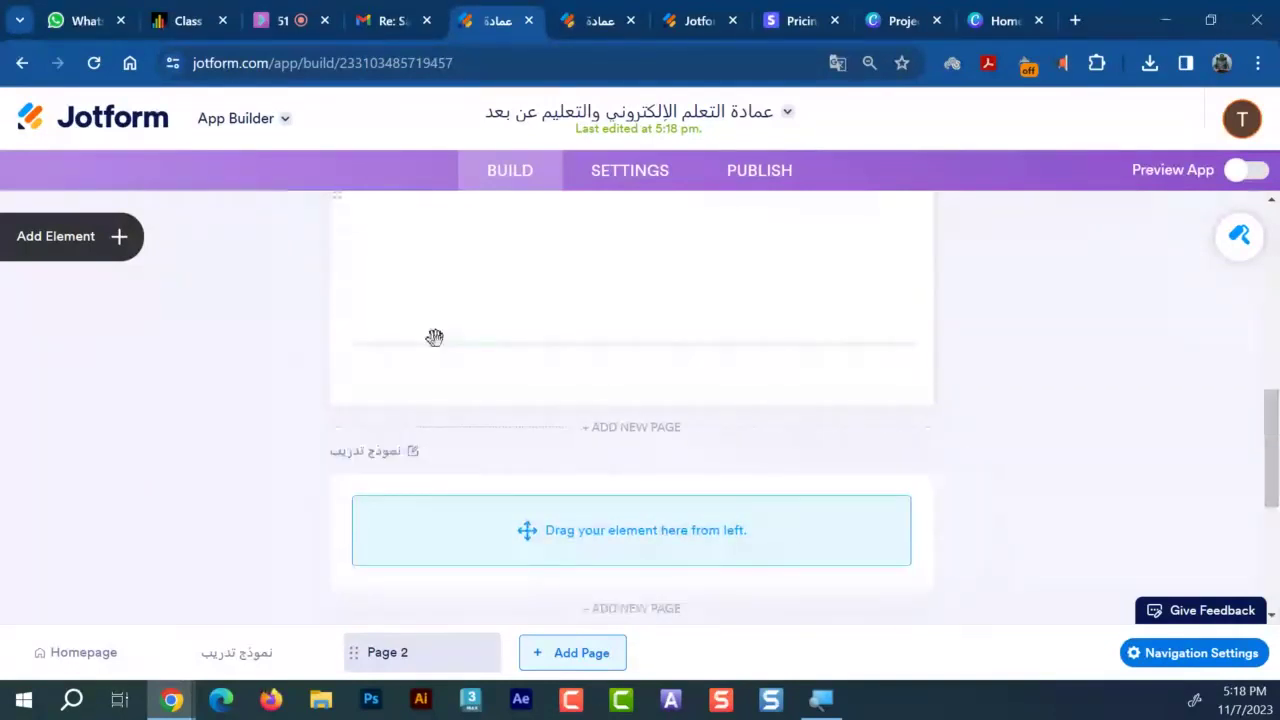
{"action": "scroll", "coordinate": [434, 337], "scroll_direction": "up", "scroll_amount": 6}
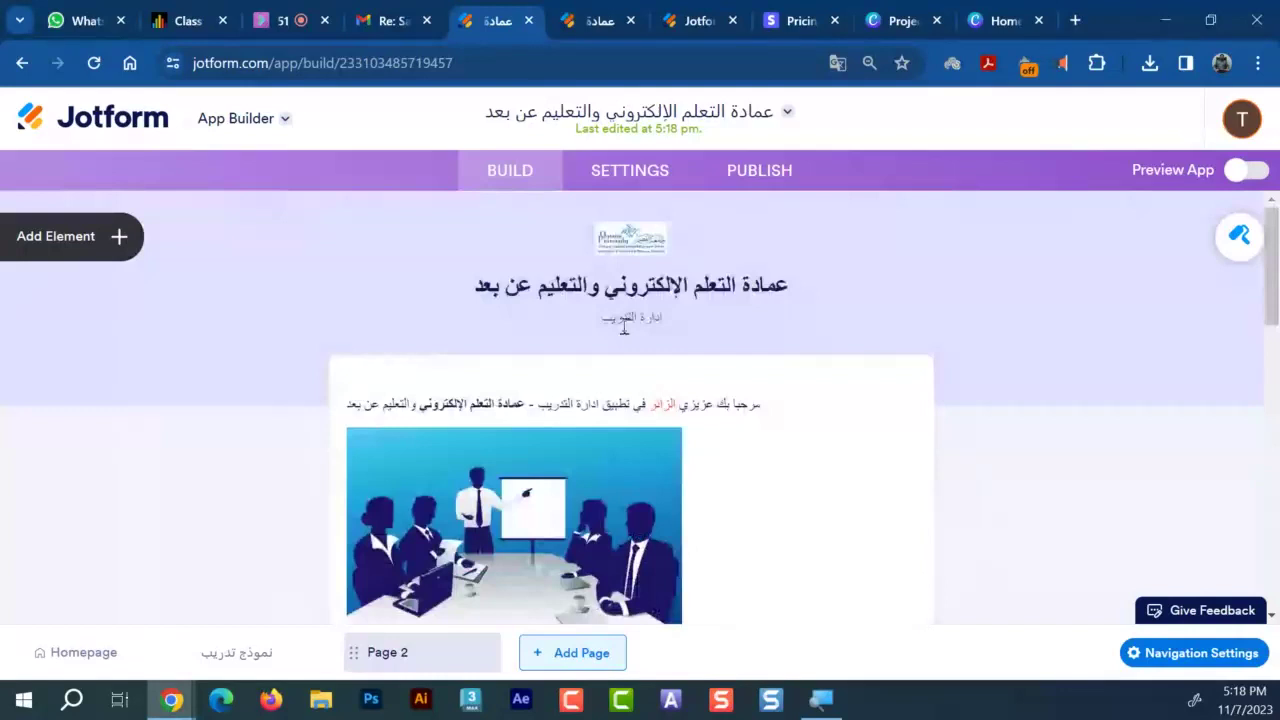
{"action": "scroll", "coordinate": [422, 480], "scroll_direction": "down", "scroll_amount": 10}
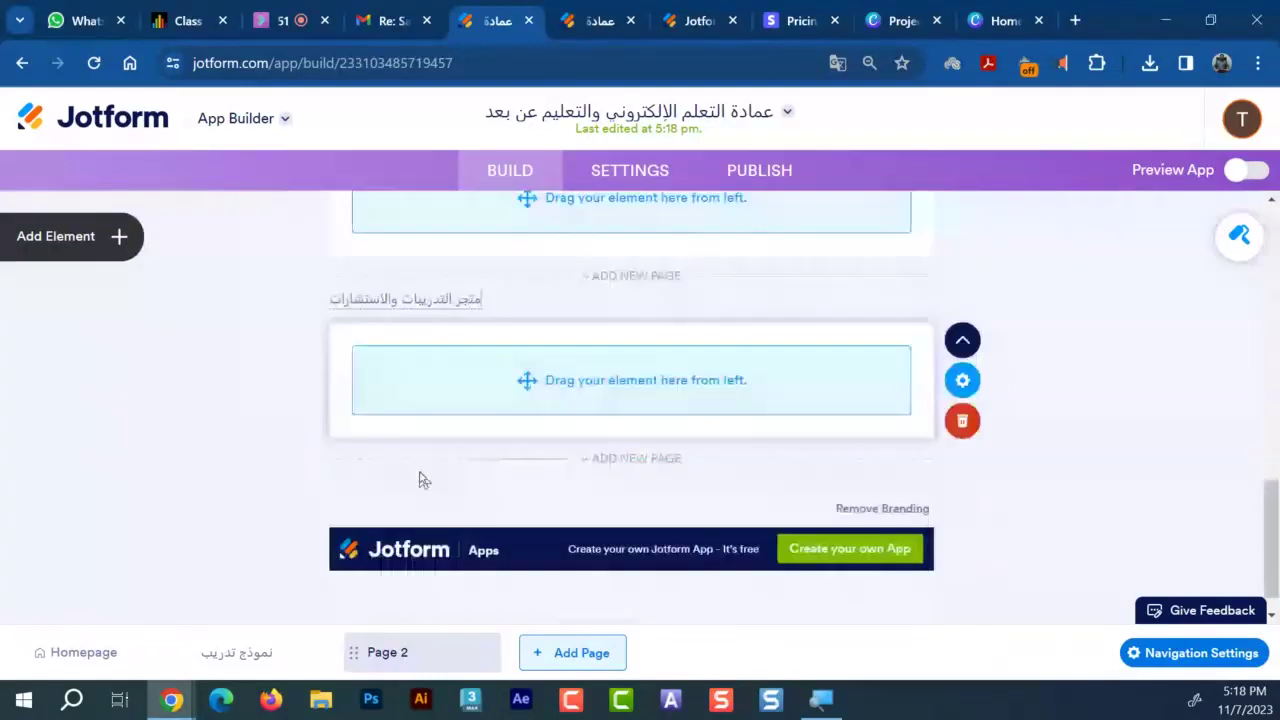
{"action": "left_click", "coordinate": [578, 455]}
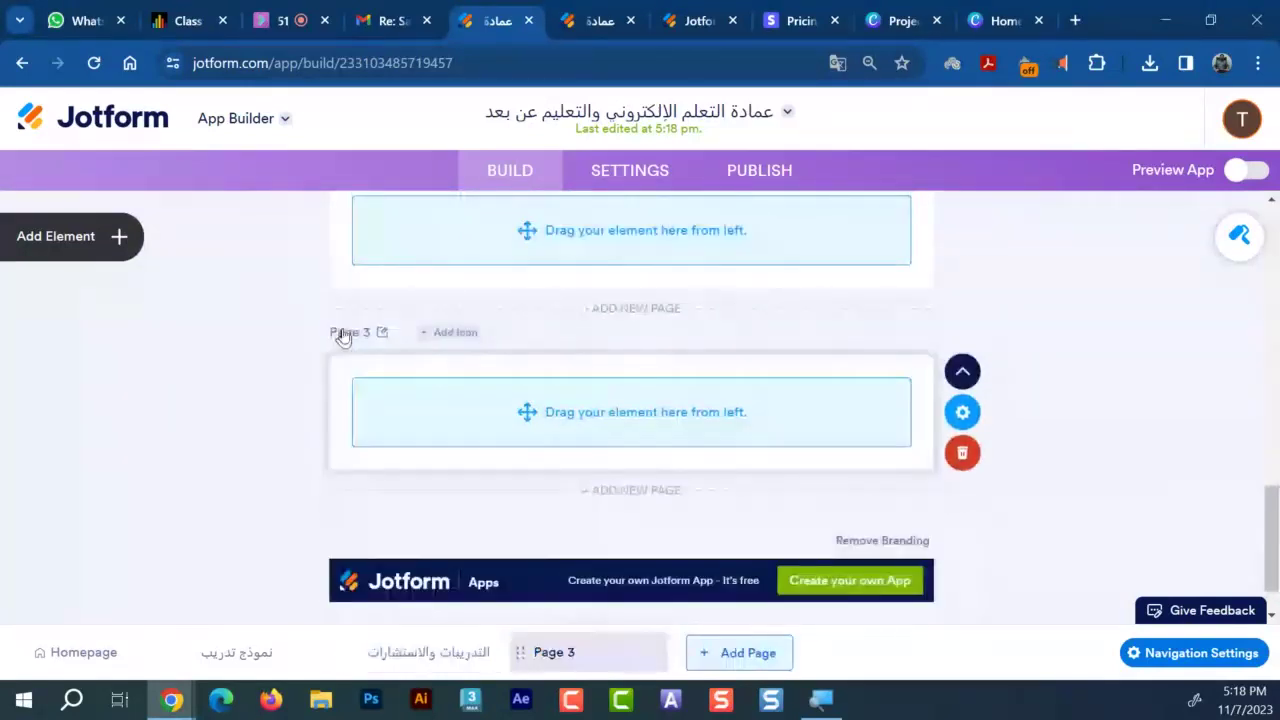
{"action": "left_click", "coordinate": [343, 333]}
{"action": "scroll", "coordinate": [481, 543], "scroll_direction": "up", "scroll_amount": 3}
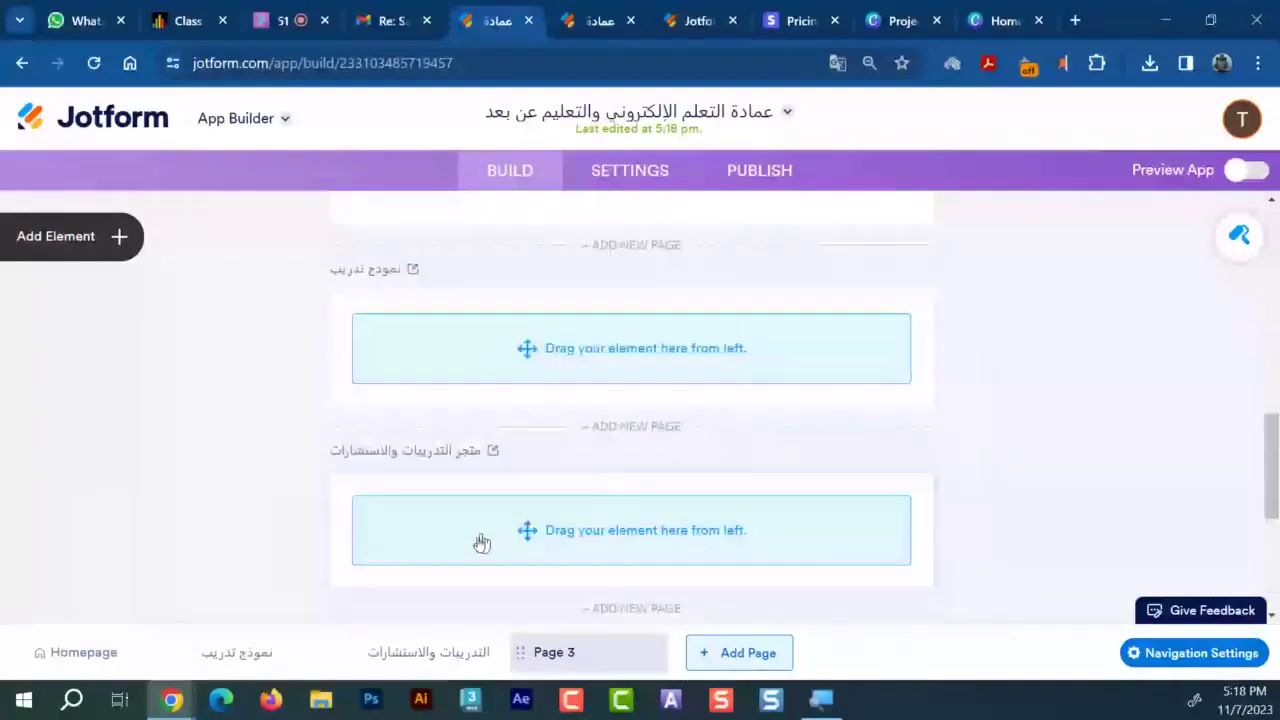
{"action": "type", "text": "ب"}
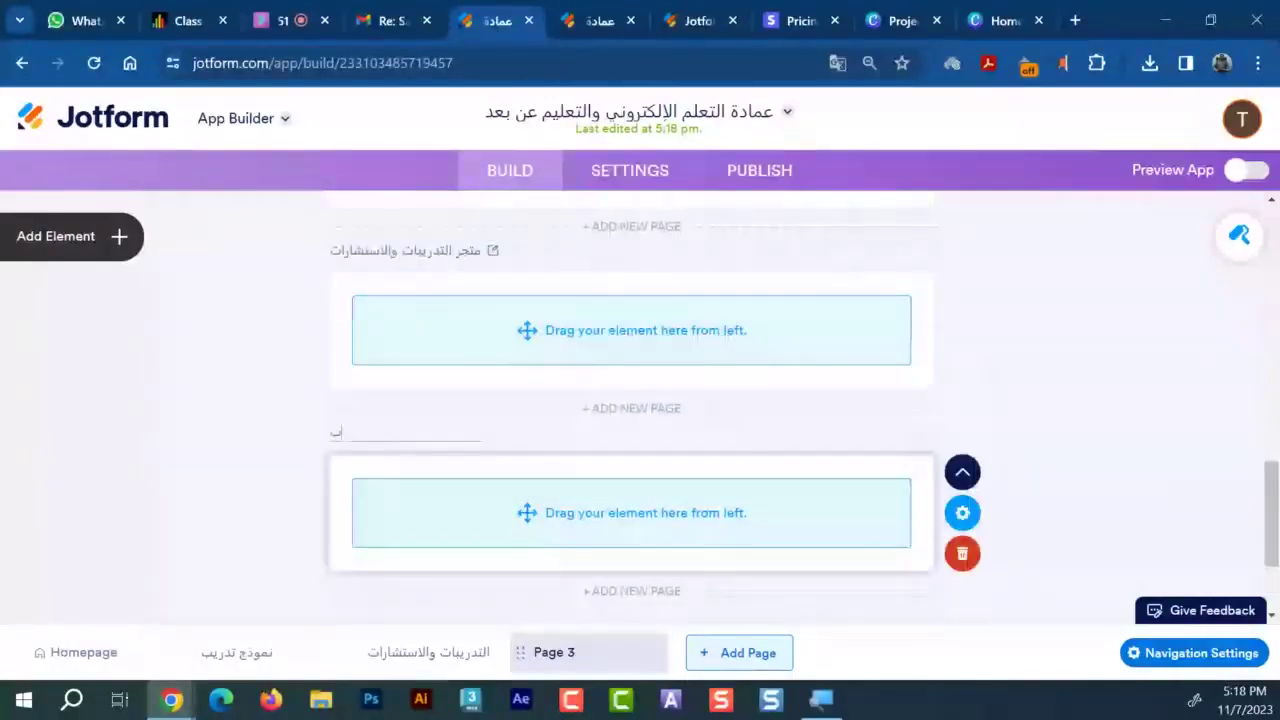
{"action": "type", "text": "يانات الوحدة"}
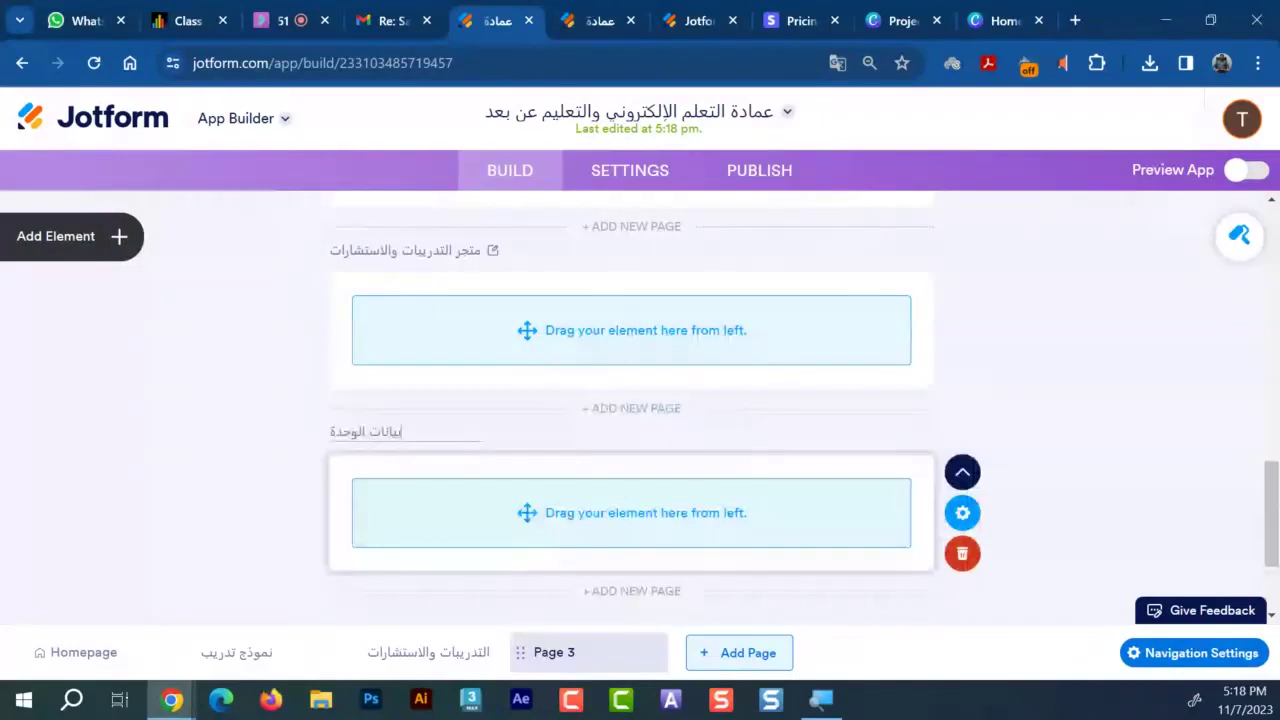
{"action": "left_click", "coordinate": [540, 522]}
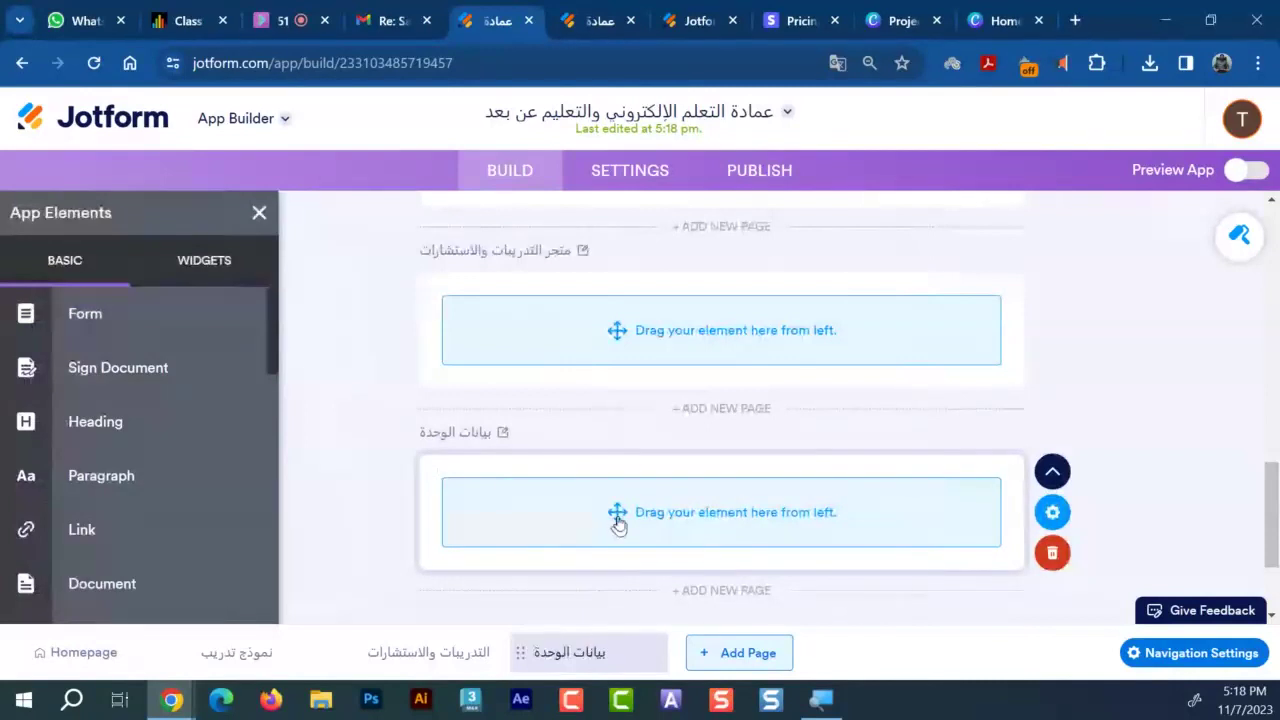
Rename the last page as "الالتحاق بالعمادة"
{"action": "left_click", "coordinate": [455, 462]}
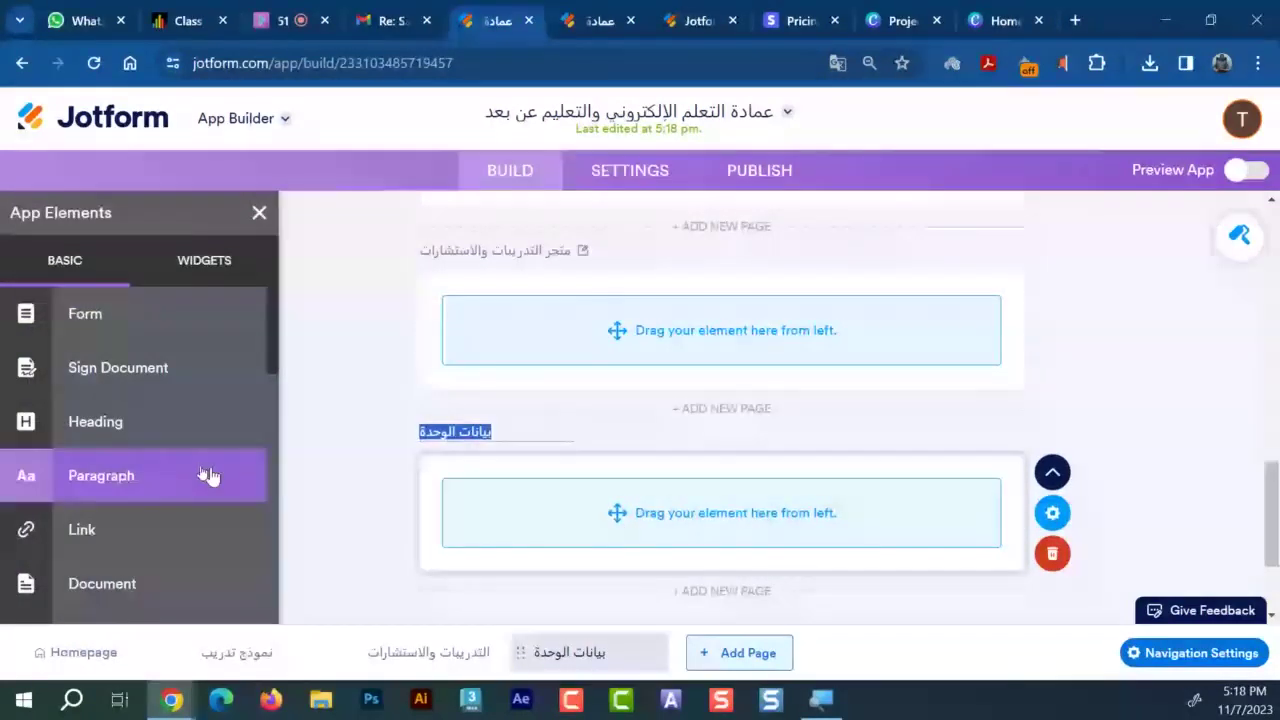
{"action": "type", "text": "الالتحاق"}
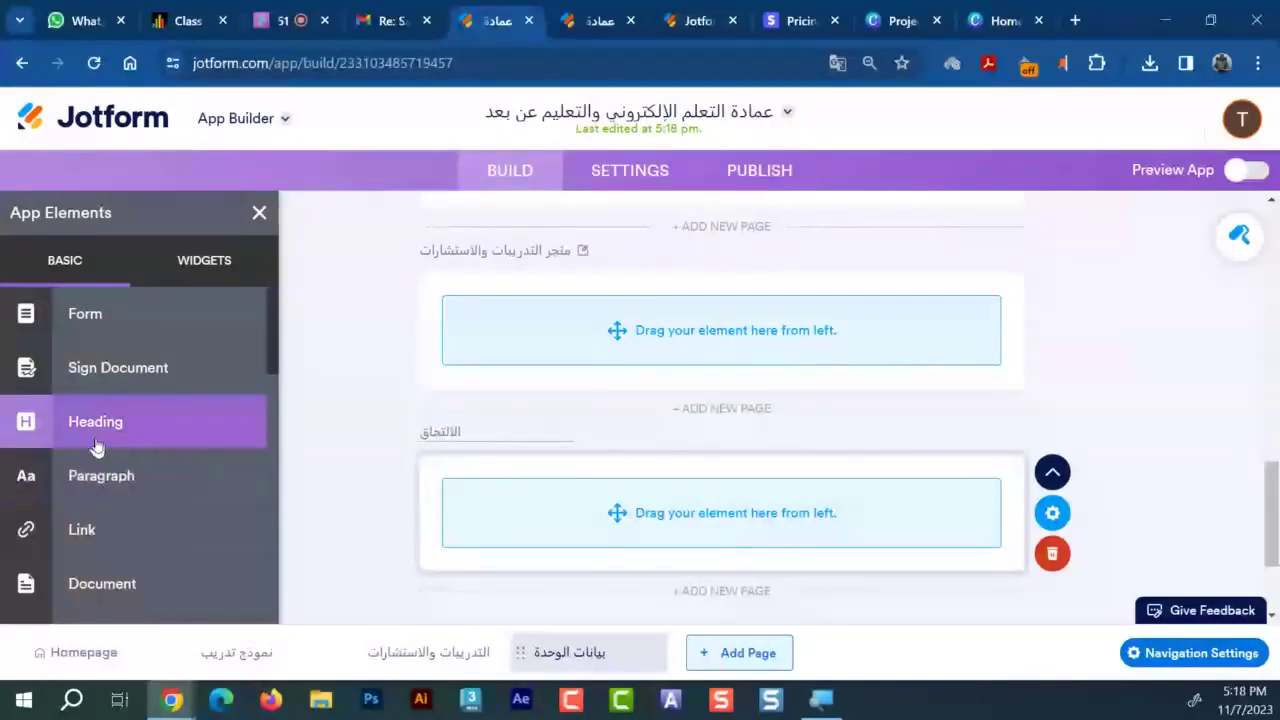
{"action": "type", "text": " ب"}
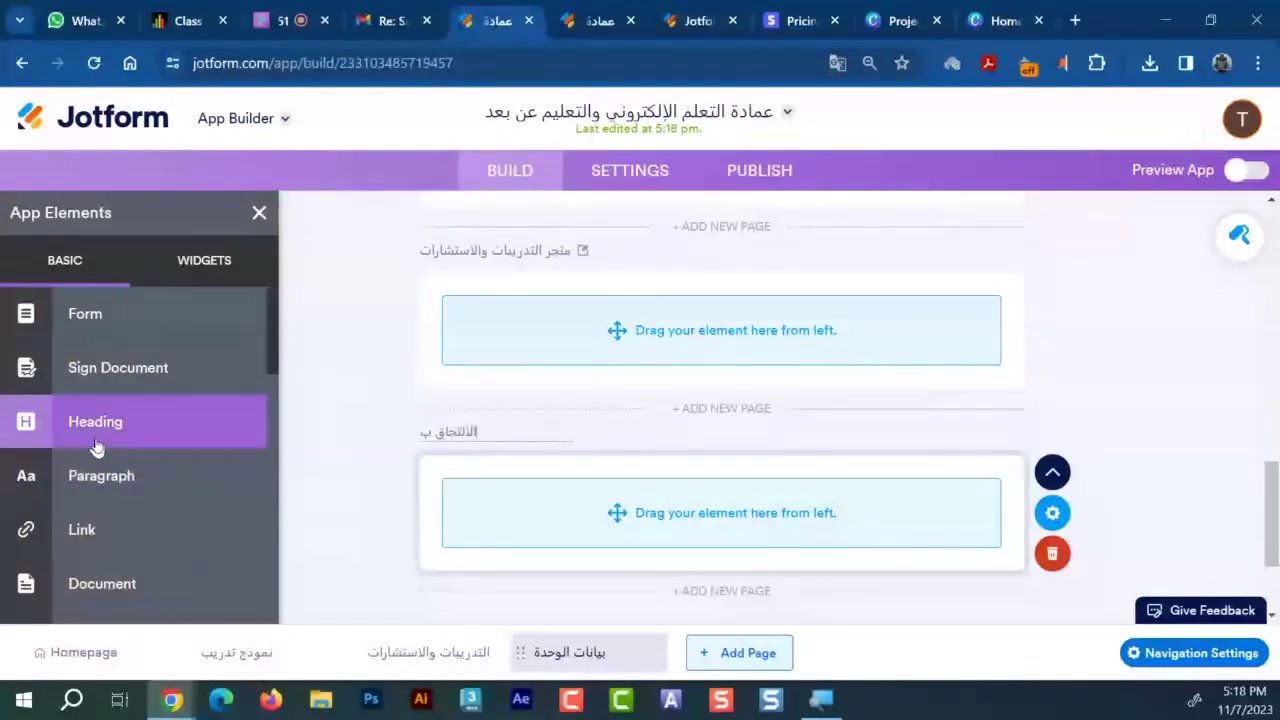
{"action": "type", "text": "العمادة"}
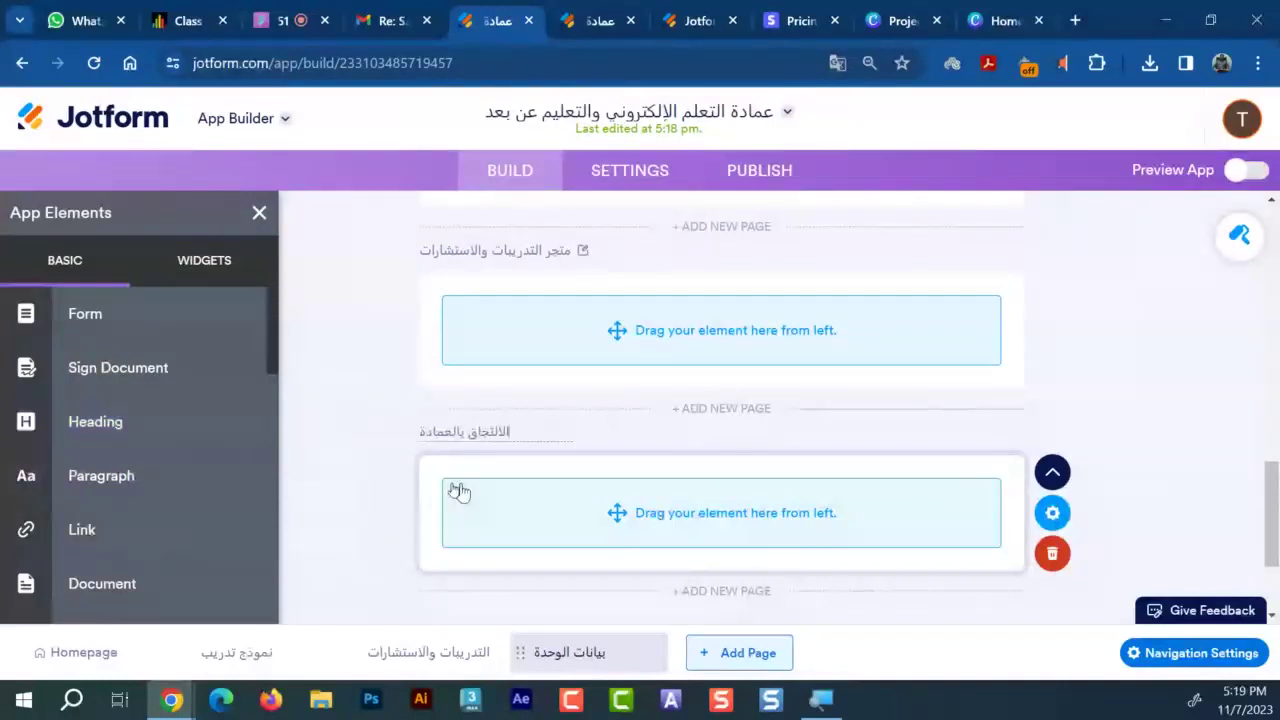
{"action": "left_click", "coordinate": [395, 487]}
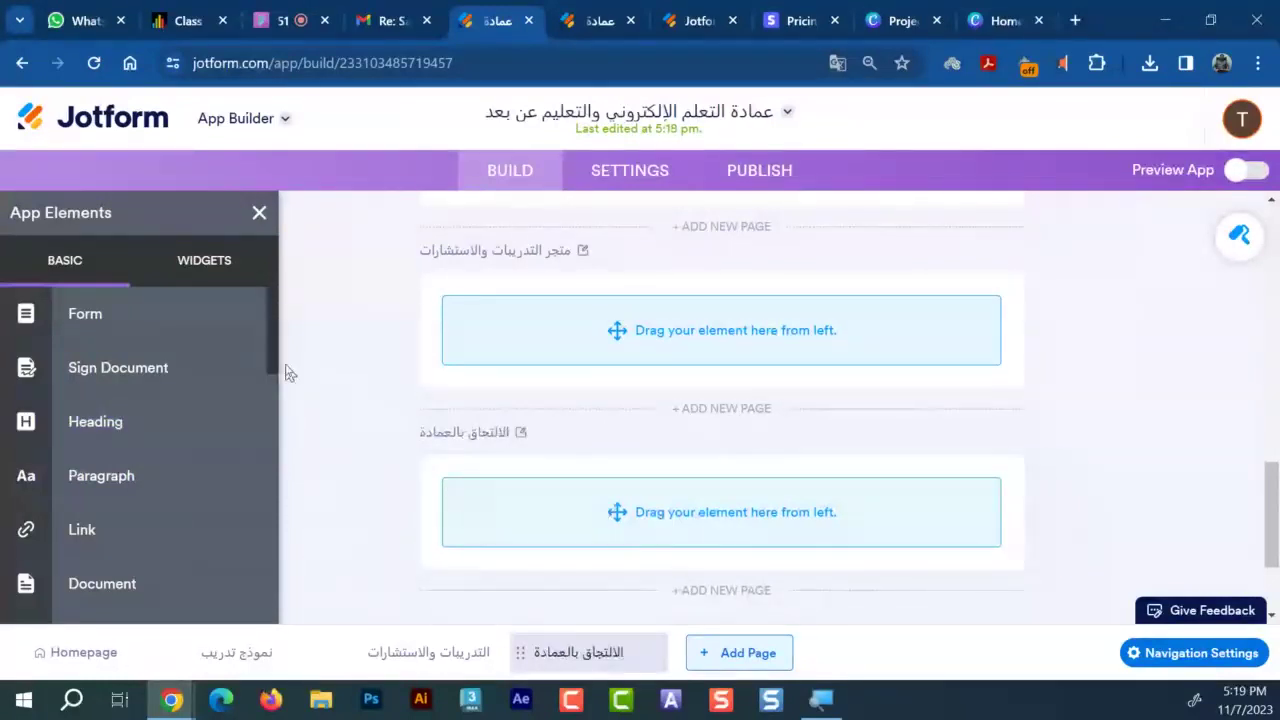
{"action": "left_click", "coordinate": [487, 440]}
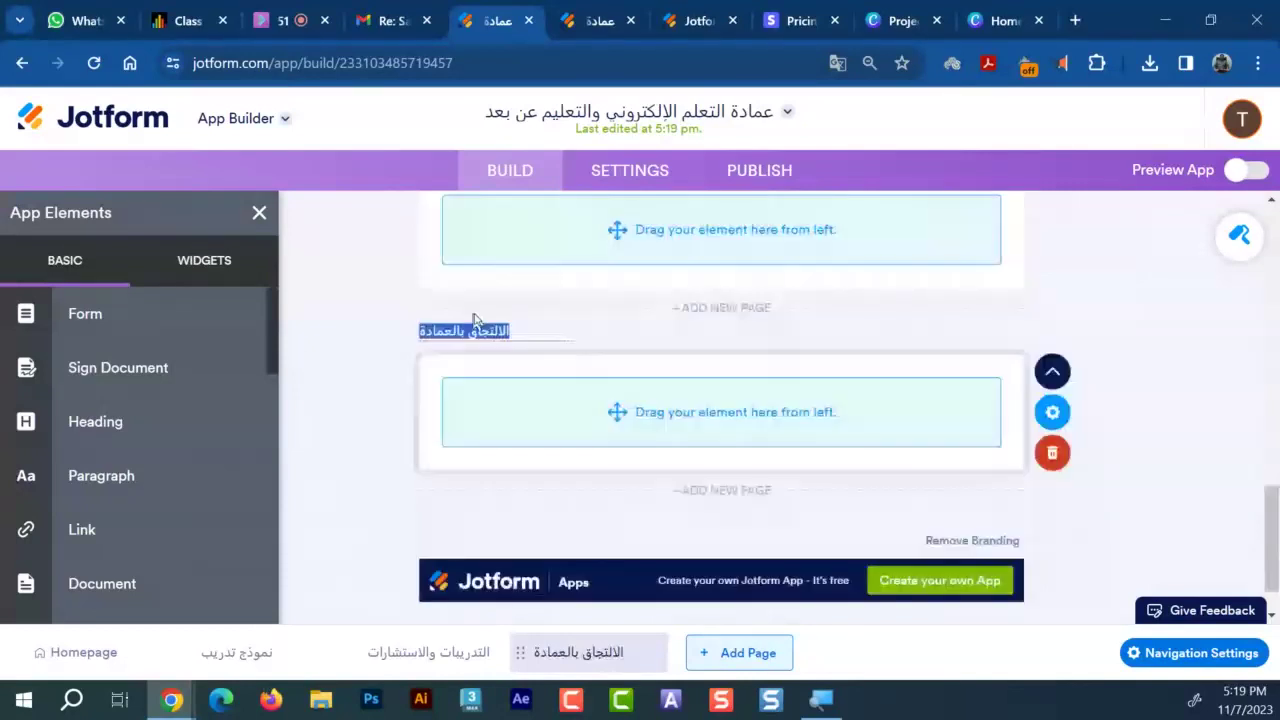
{"action": "left_click", "coordinate": [485, 332]}
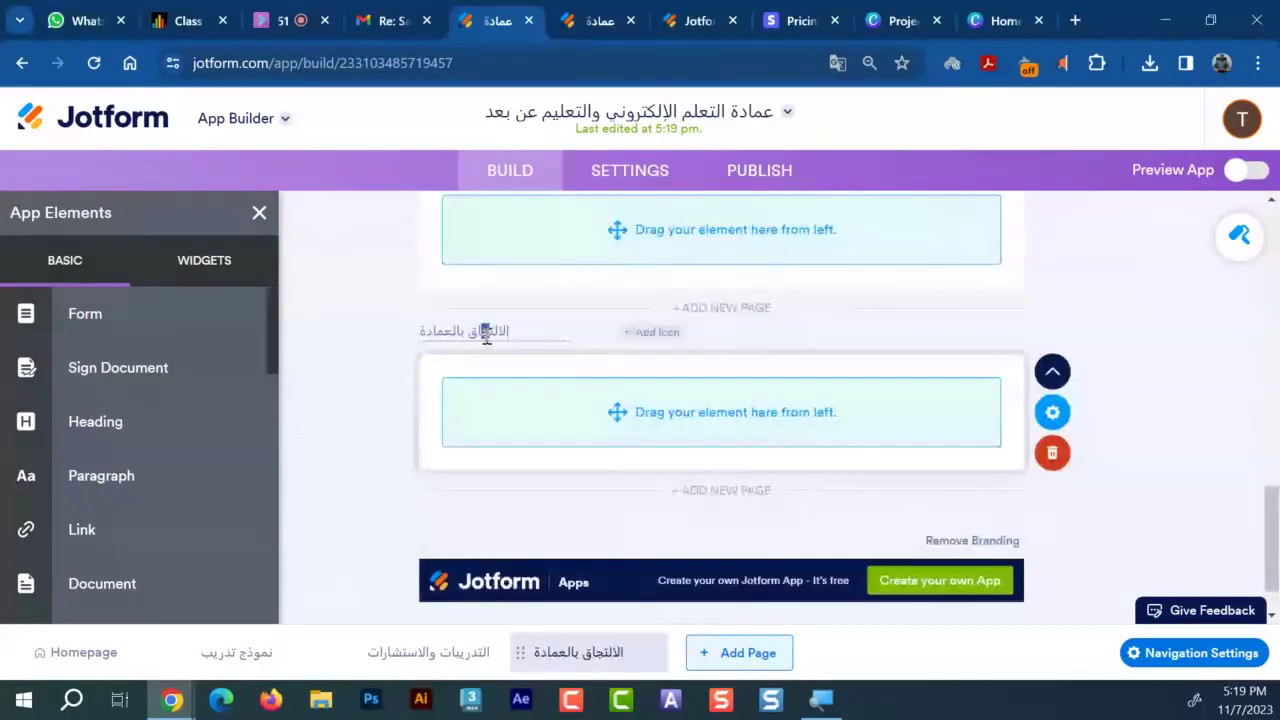
{"action": "left_click", "coordinate": [412, 384]}
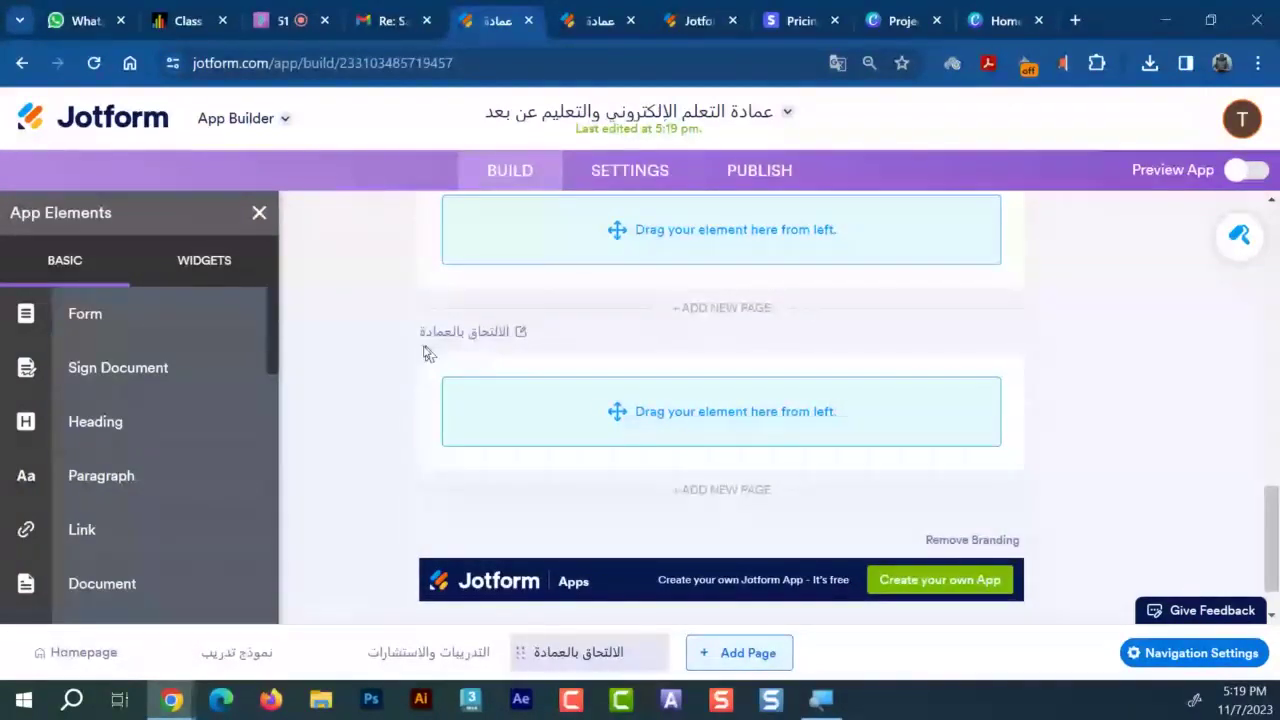
Add a Donation Box element to the "متجر التدريبات والاستشارات" page
{"action": "scroll", "coordinate": [537, 330], "scroll_direction": "up", "scroll_amount": 2}
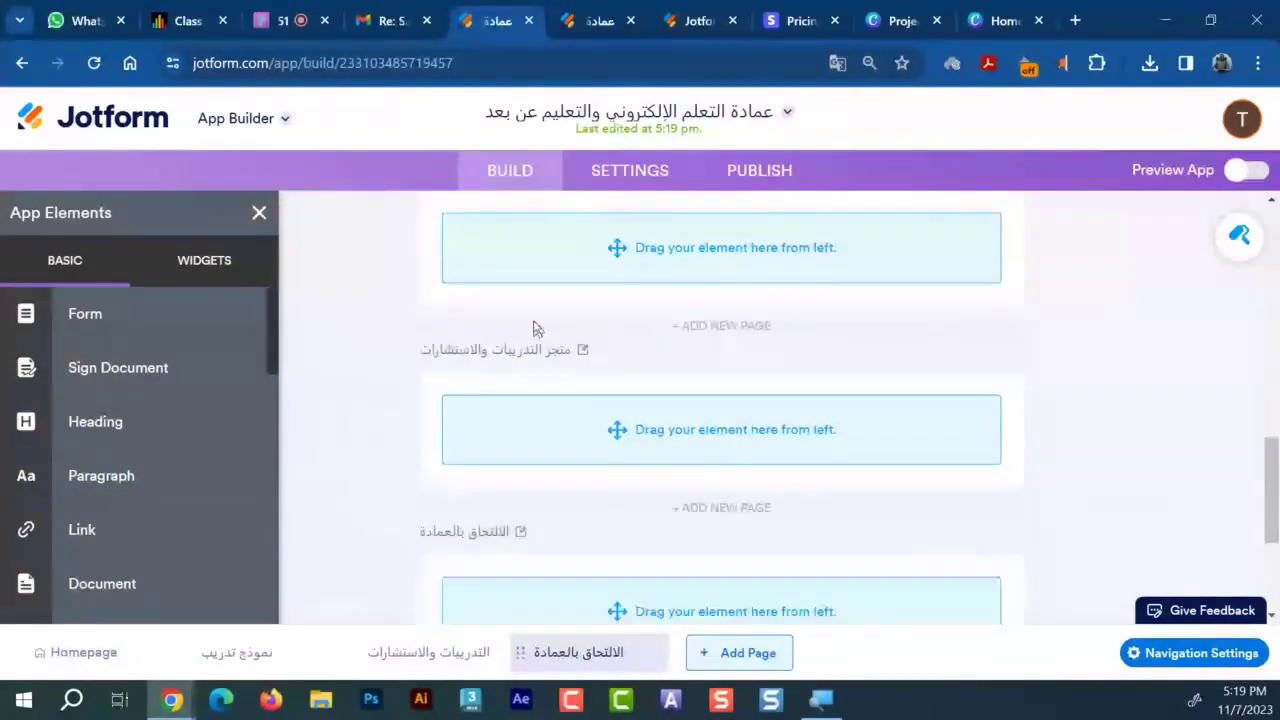
{"action": "scroll", "coordinate": [565, 384], "scroll_direction": "up", "scroll_amount": 2}
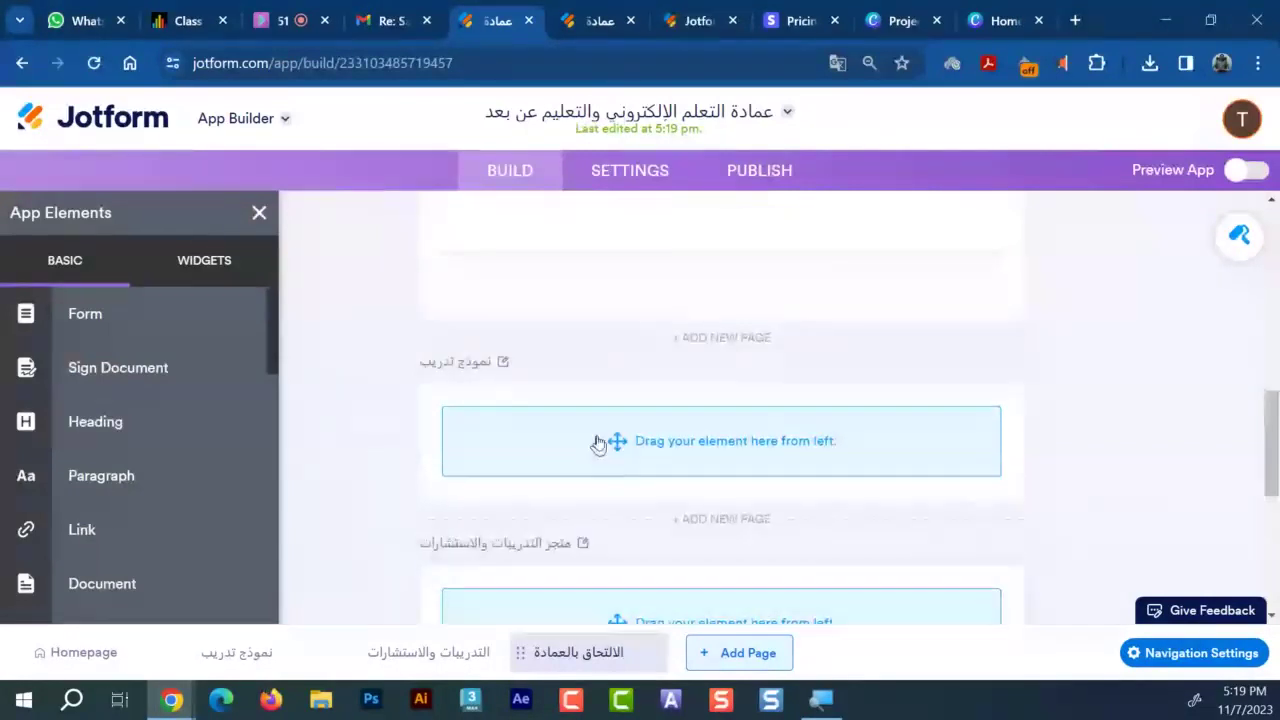
{"action": "scroll", "coordinate": [826, 541], "scroll_direction": "down", "scroll_amount": 2}
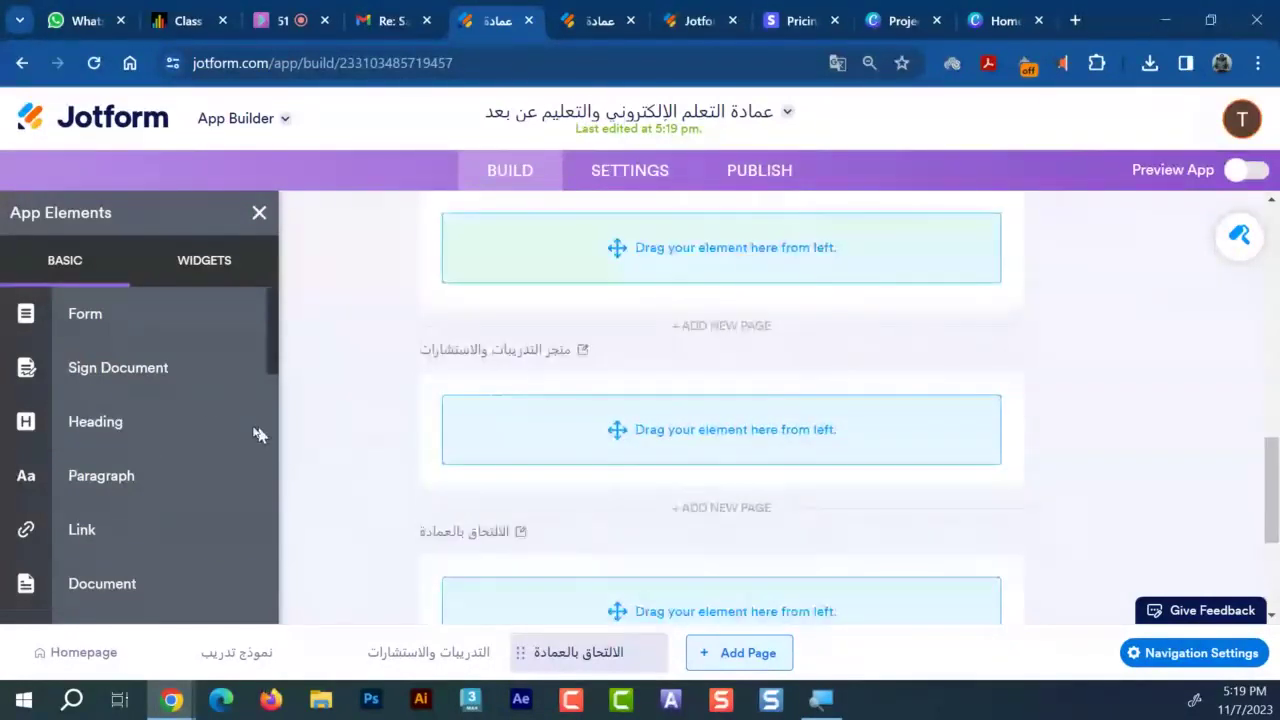
{"action": "scroll", "coordinate": [207, 403], "scroll_direction": "down", "scroll_amount": 3}
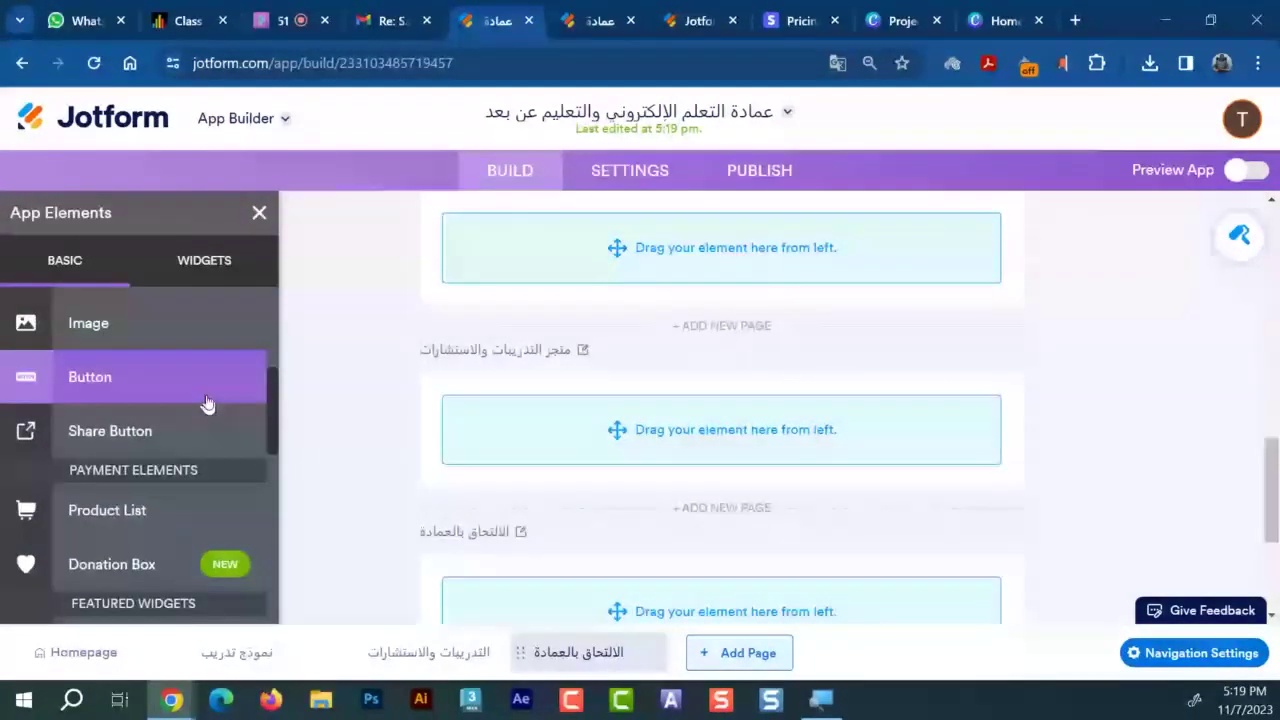
{"action": "scroll", "coordinate": [103, 485], "scroll_direction": "down", "scroll_amount": 1}
{"action": "left_click_drag", "start_coordinate": [103, 487], "coordinate": [594, 432]}
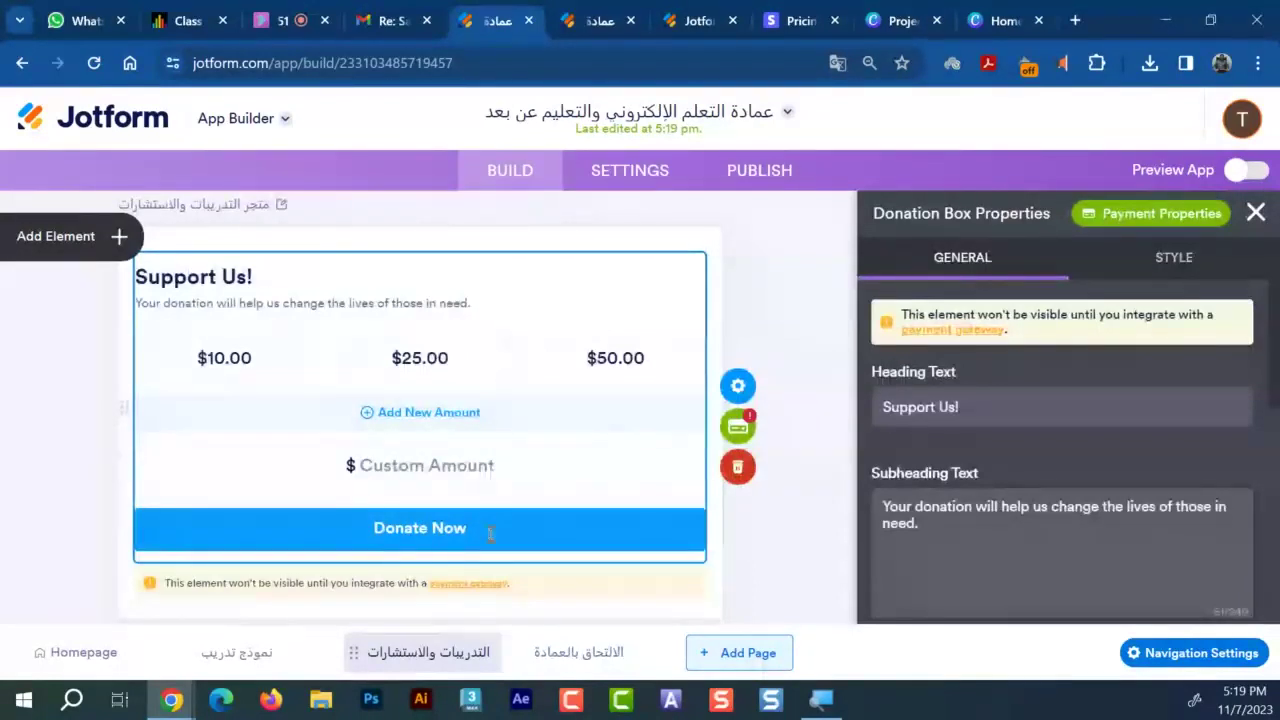
Add a Form element to the "الالتحاق بالعمادة" page, using the existing Teacher Information Form
{"action": "scroll", "coordinate": [489, 533], "scroll_direction": "up", "scroll_amount": 2}
{"action": "scroll", "coordinate": [434, 486], "scroll_direction": "up", "scroll_amount": 2}
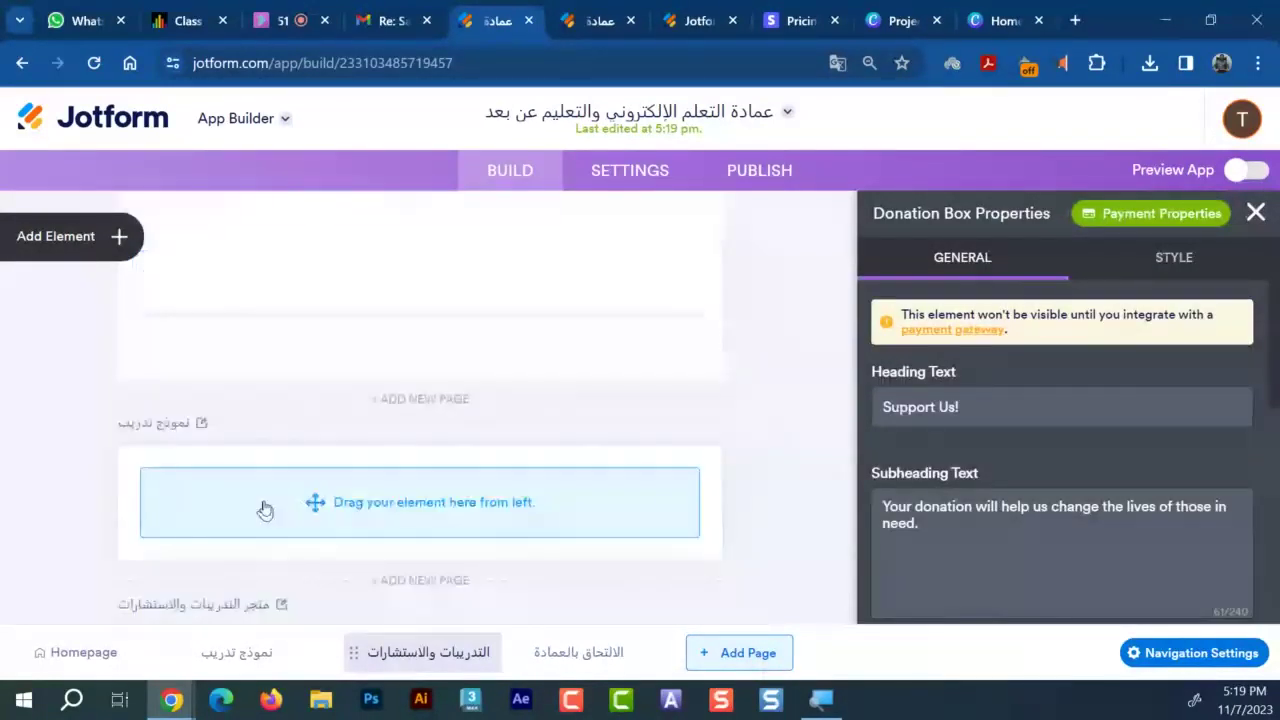
{"action": "scroll", "coordinate": [337, 391], "scroll_direction": "up", "scroll_amount": 4}
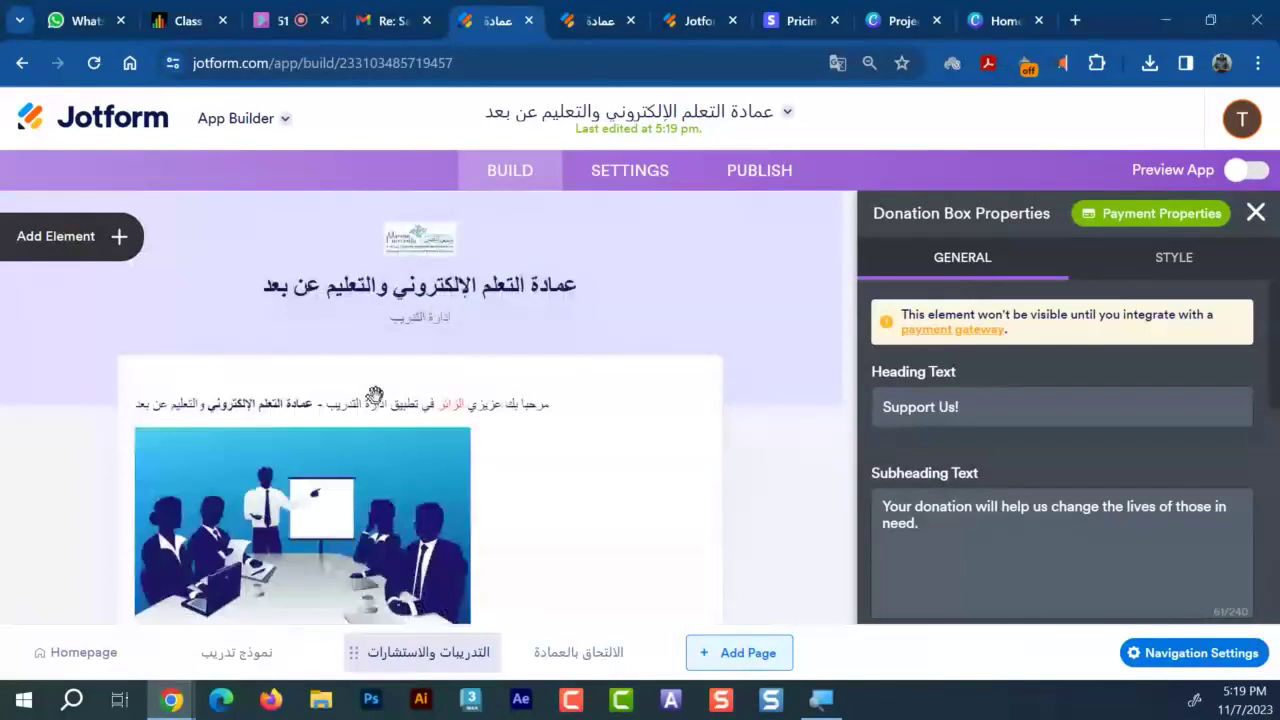
{"action": "scroll", "coordinate": [374, 393], "scroll_direction": "down", "scroll_amount": 5}
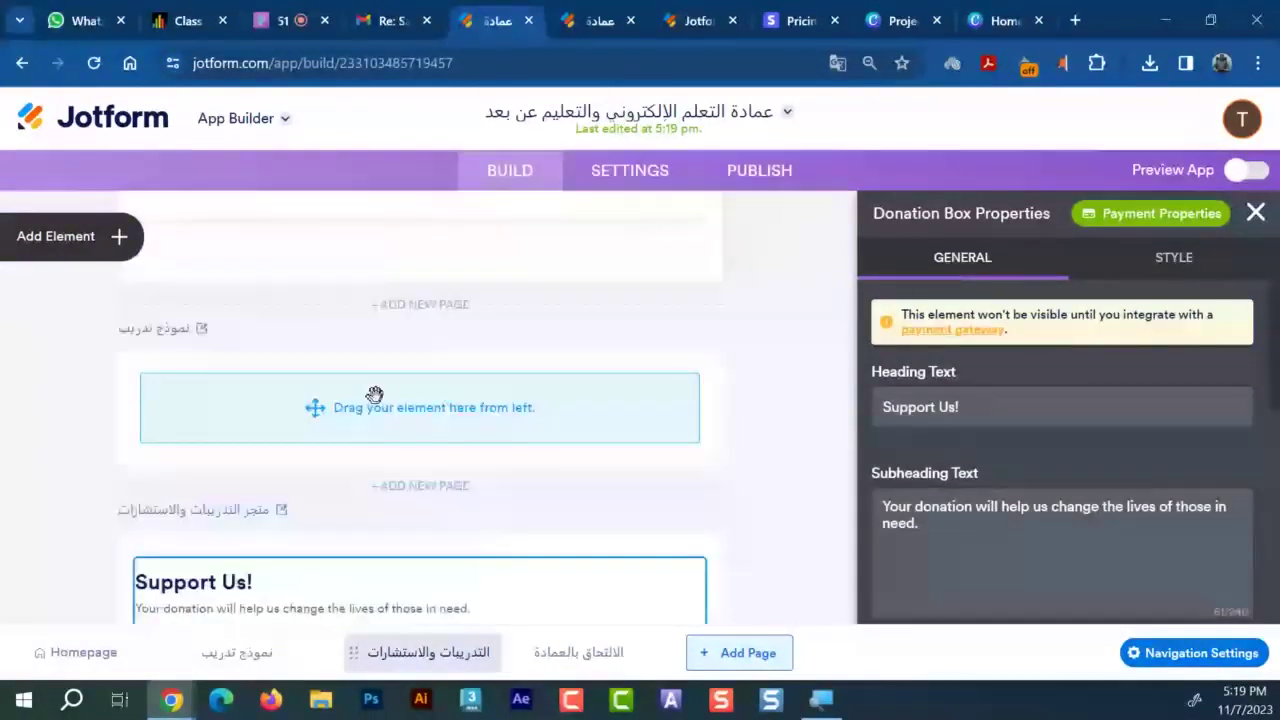
{"action": "scroll", "coordinate": [374, 393], "scroll_direction": "down", "scroll_amount": 5}
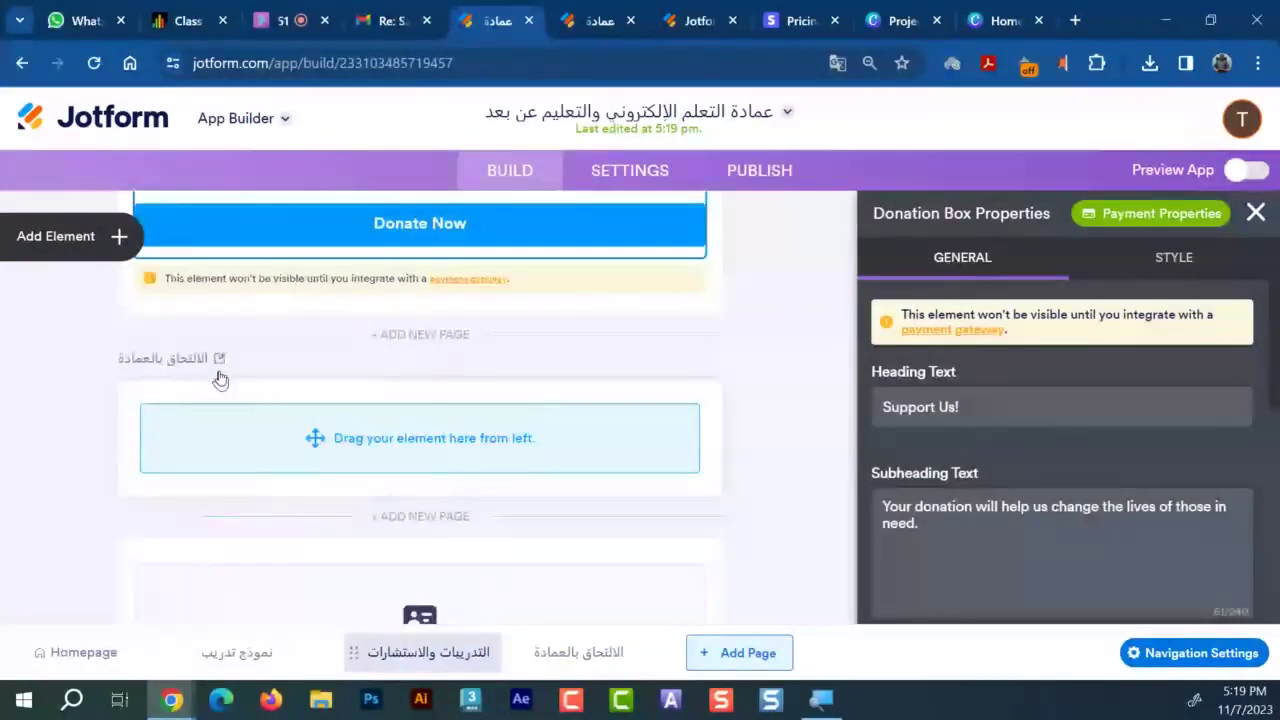
{"action": "left_click", "coordinate": [70, 236]}
{"action": "left_click_drag", "start_coordinate": [80, 313], "coordinate": [566, 440]}
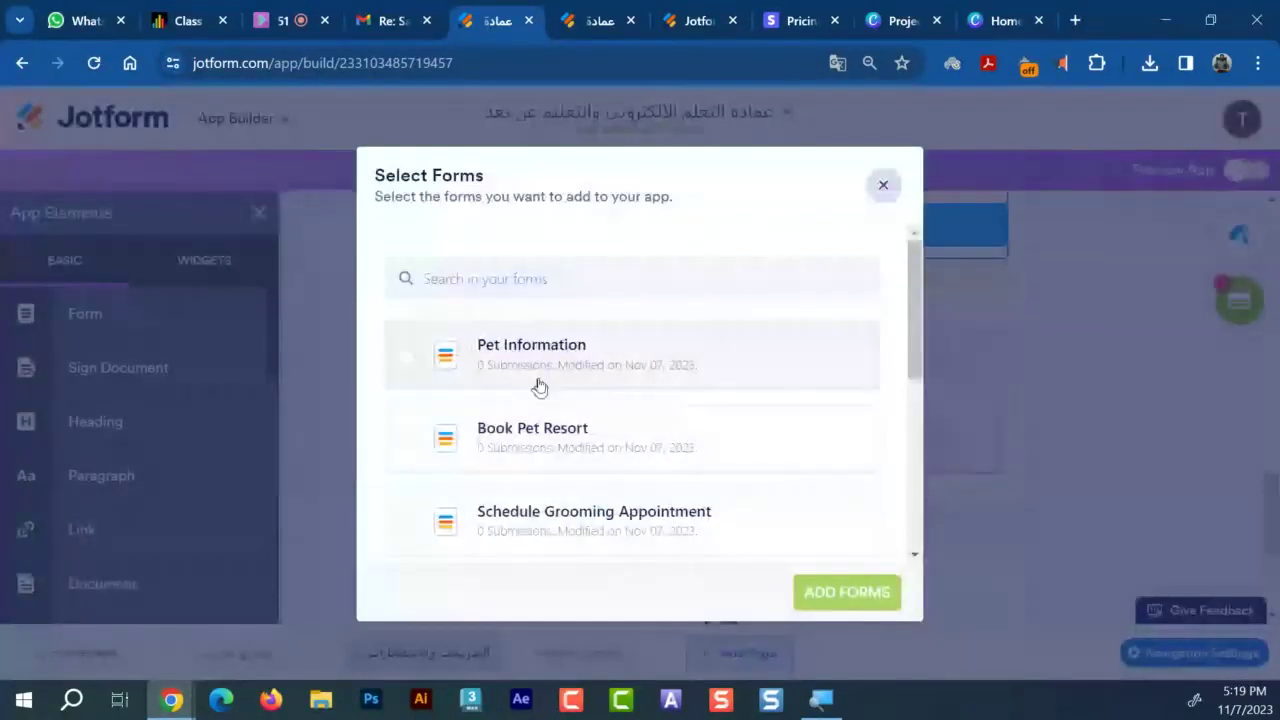
{"action": "scroll", "coordinate": [540, 386], "scroll_direction": "down", "scroll_amount": 5}
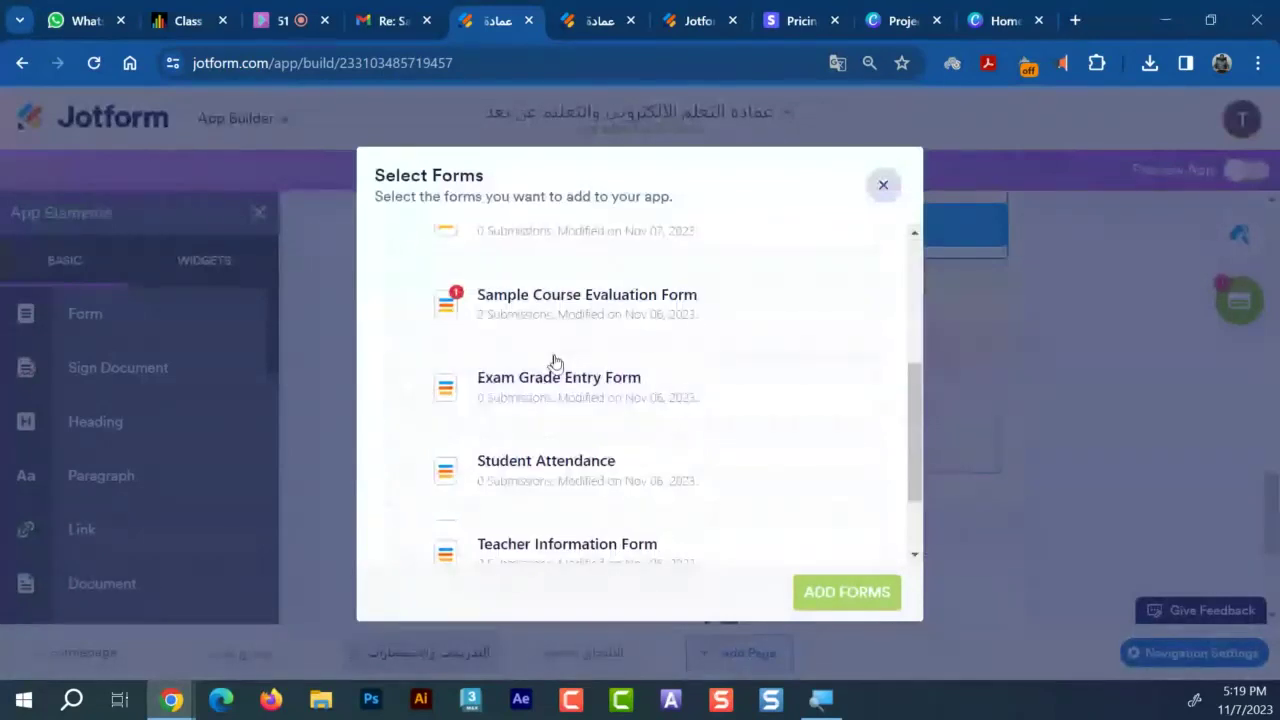
{"action": "scroll", "coordinate": [555, 361], "scroll_direction": "down", "scroll_amount": 1}
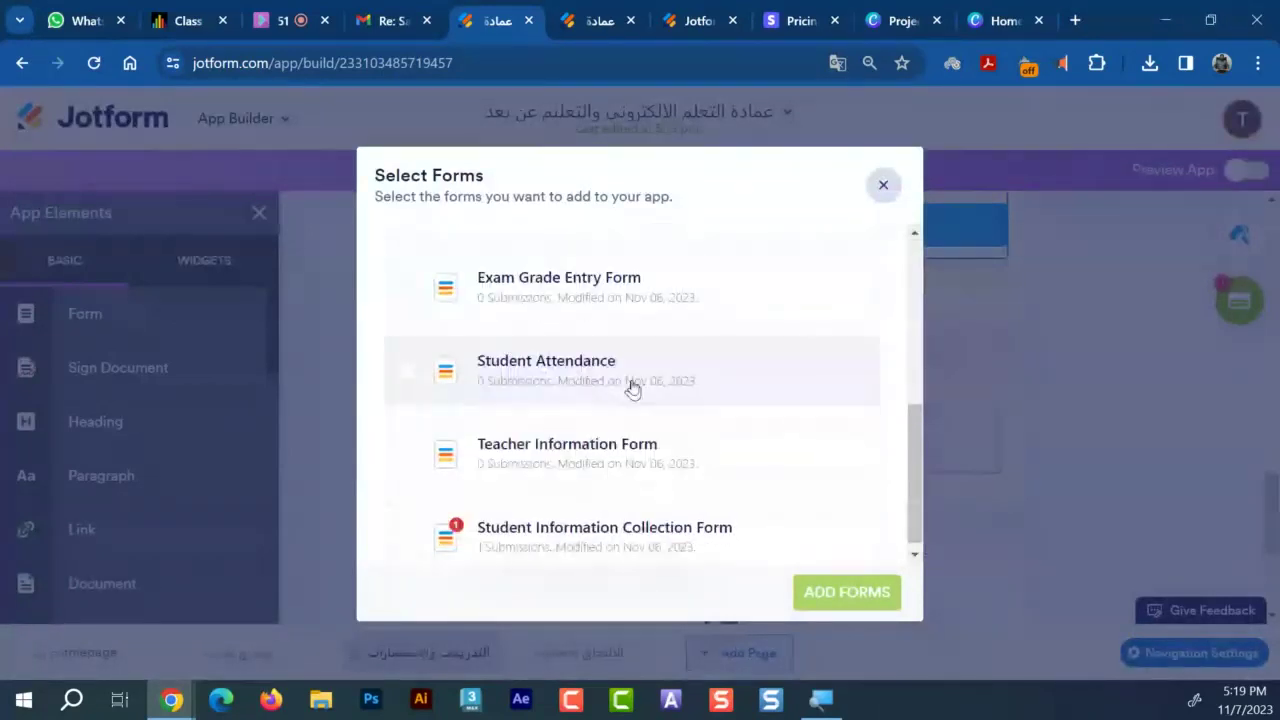
{"action": "scroll", "coordinate": [630, 395], "scroll_direction": "down", "scroll_amount": 1}
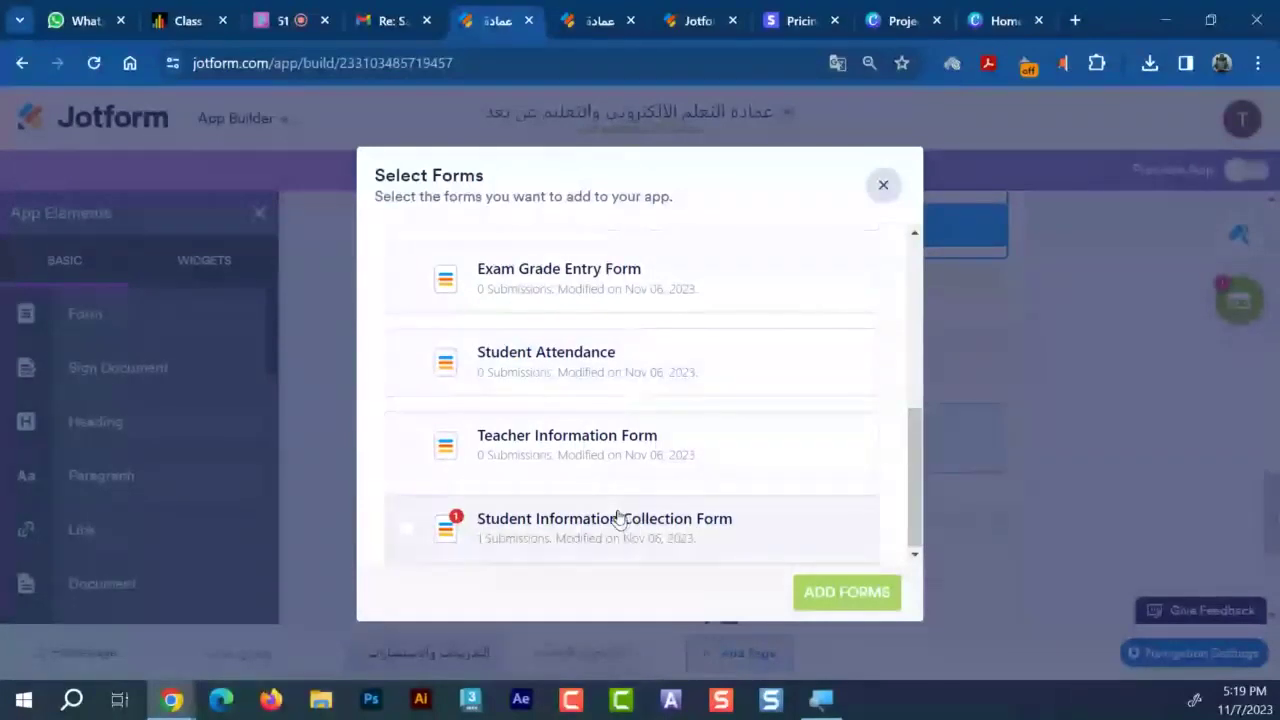
{"action": "left_click", "coordinate": [600, 445]}
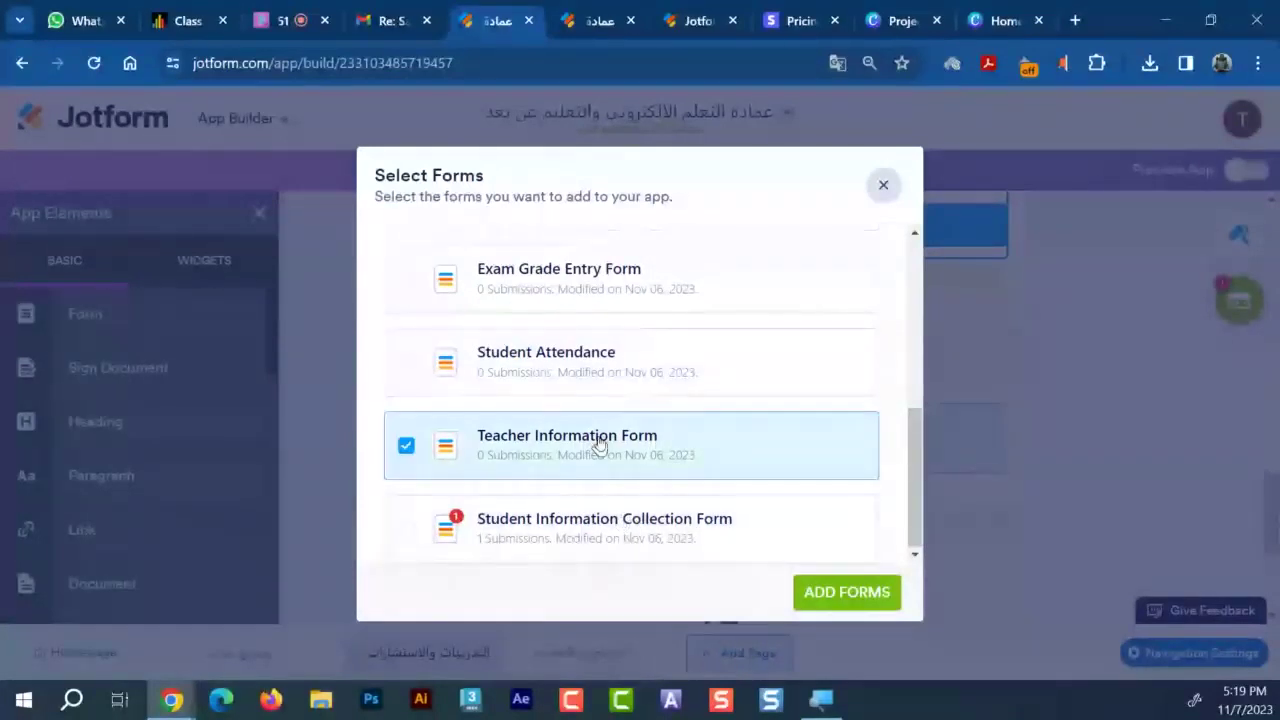
{"action": "left_click", "coordinate": [869, 594]}
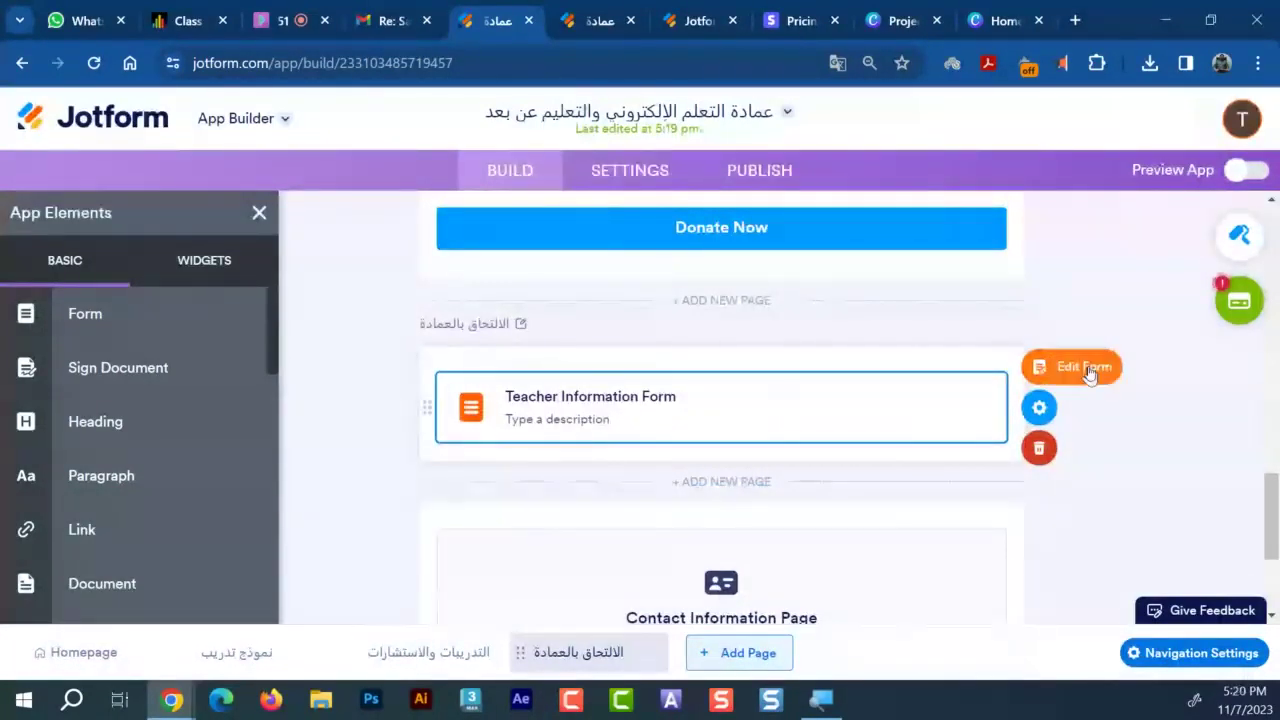
Open the Teacher Information Form for editing and review its fields from the title down to the submit button
{"action": "left_click", "coordinate": [1086, 368]}
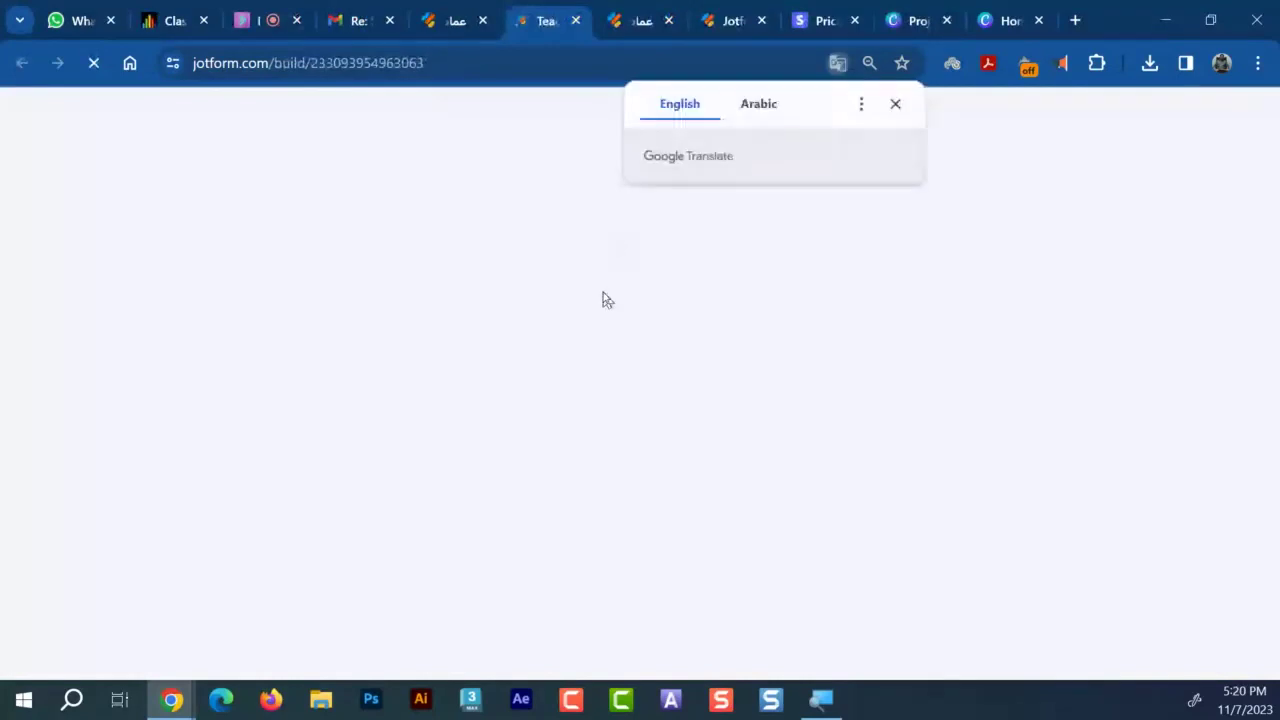
{"action": "left_click", "coordinate": [895, 104]}
{"action": "scroll", "coordinate": [585, 435], "scroll_direction": "down", "scroll_amount": 3}
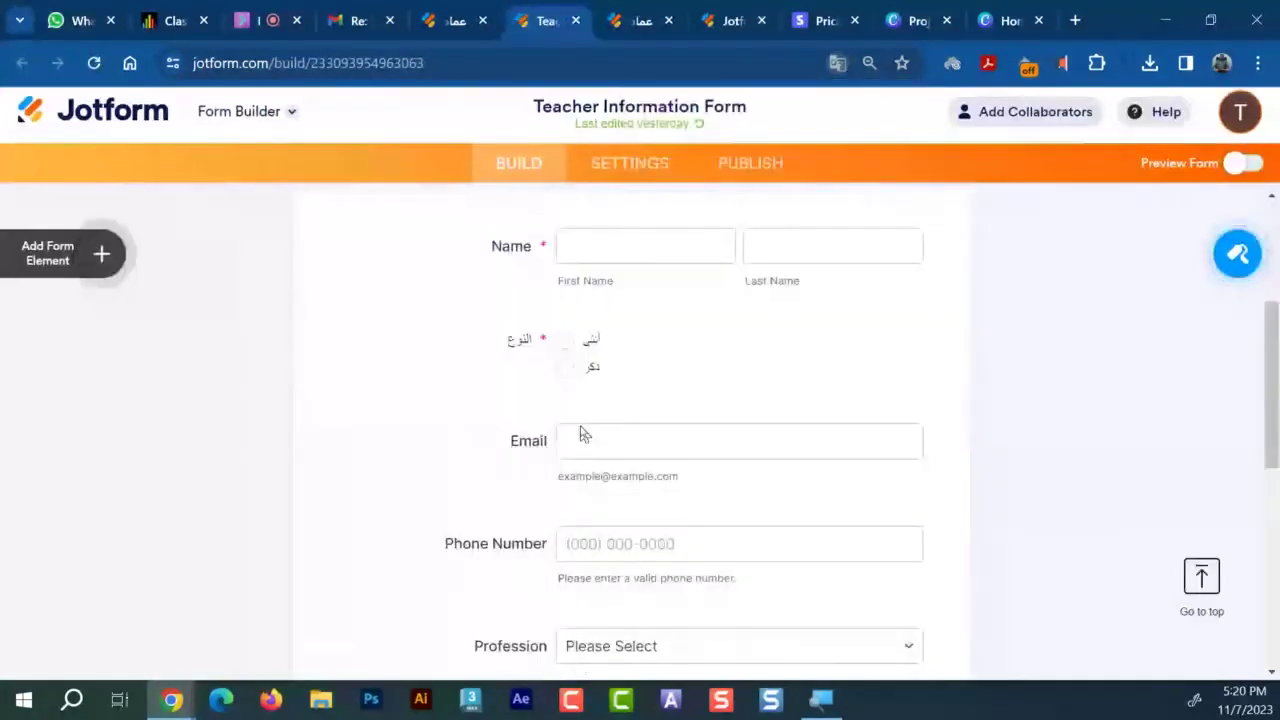
{"action": "scroll", "coordinate": [585, 435], "scroll_direction": "down", "scroll_amount": 5}
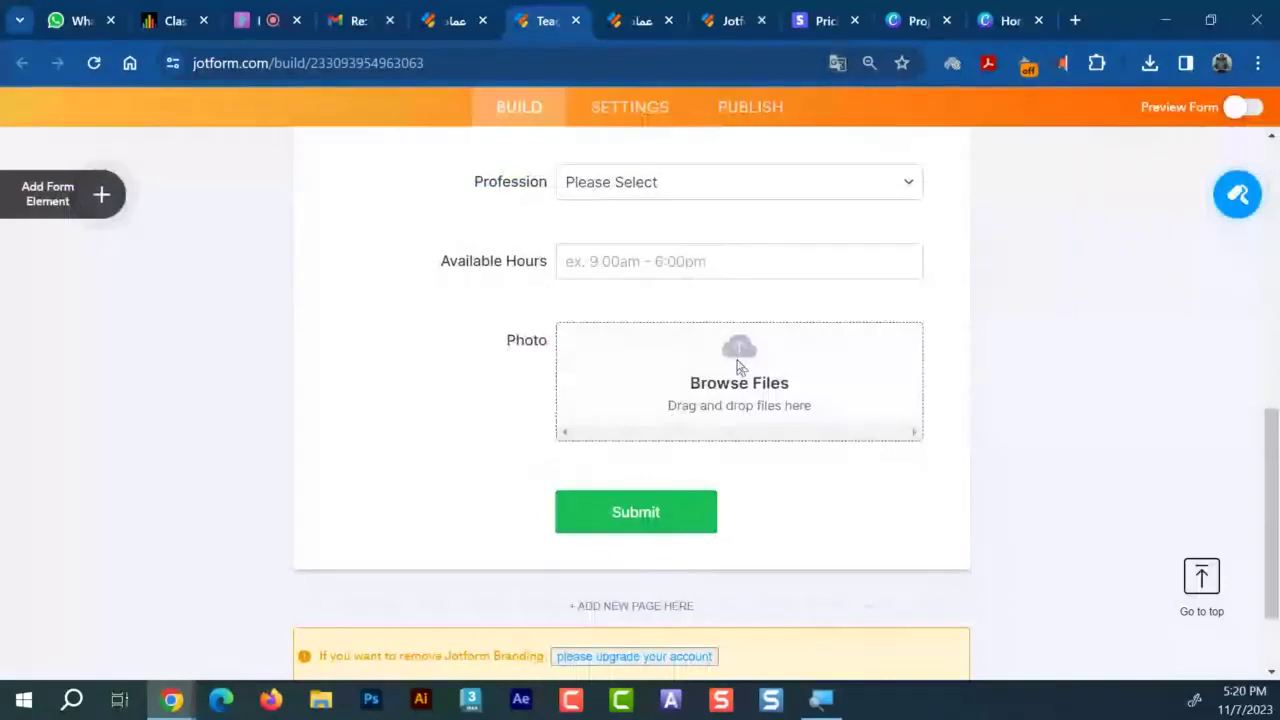
{"action": "scroll", "coordinate": [738, 368], "scroll_direction": "up", "scroll_amount": 4}
{"action": "scroll", "coordinate": [738, 368], "scroll_direction": "down", "scroll_amount": 5}
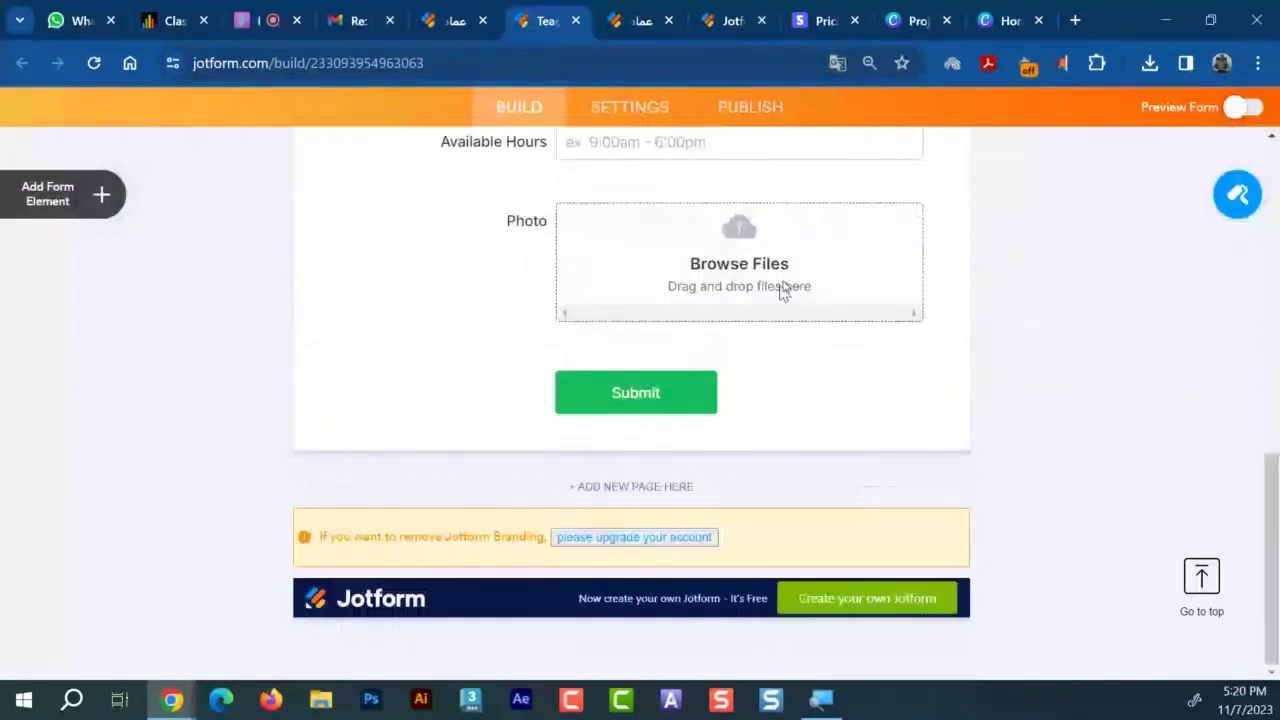
{"action": "scroll", "coordinate": [790, 330], "scroll_direction": "up", "scroll_amount": 7}
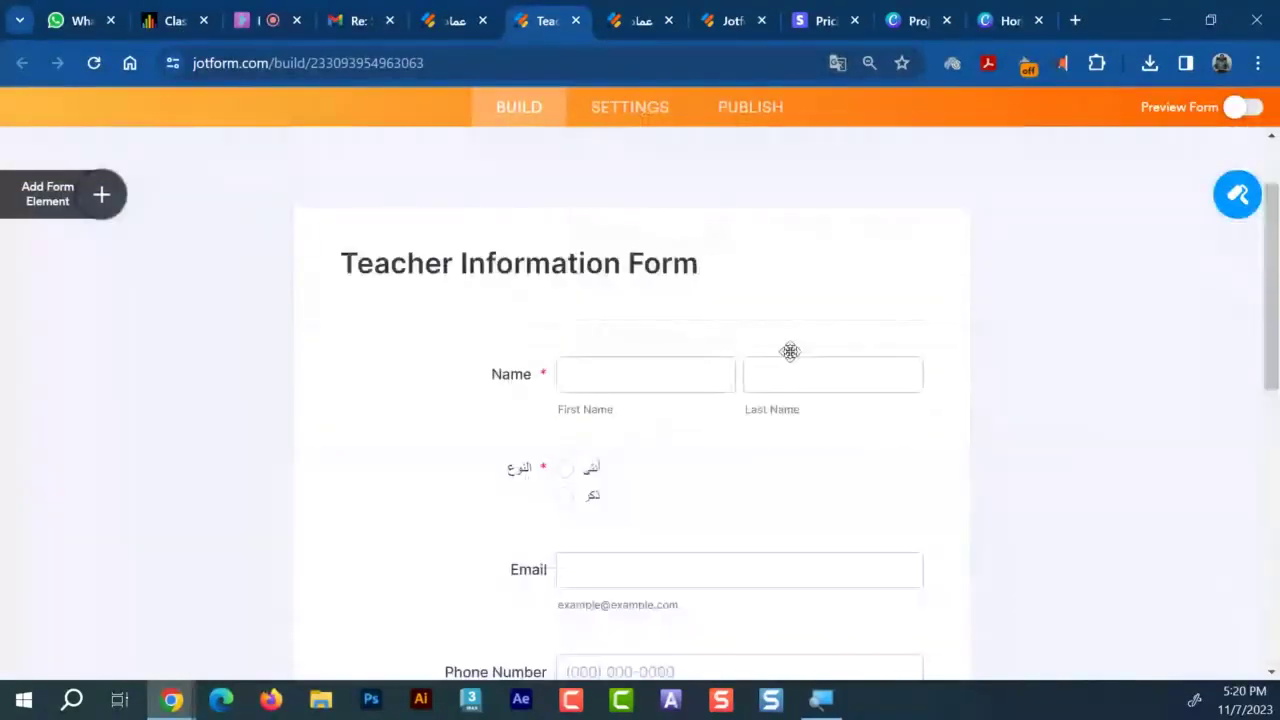
{"action": "scroll", "coordinate": [790, 351], "scroll_direction": "up", "scroll_amount": 2}
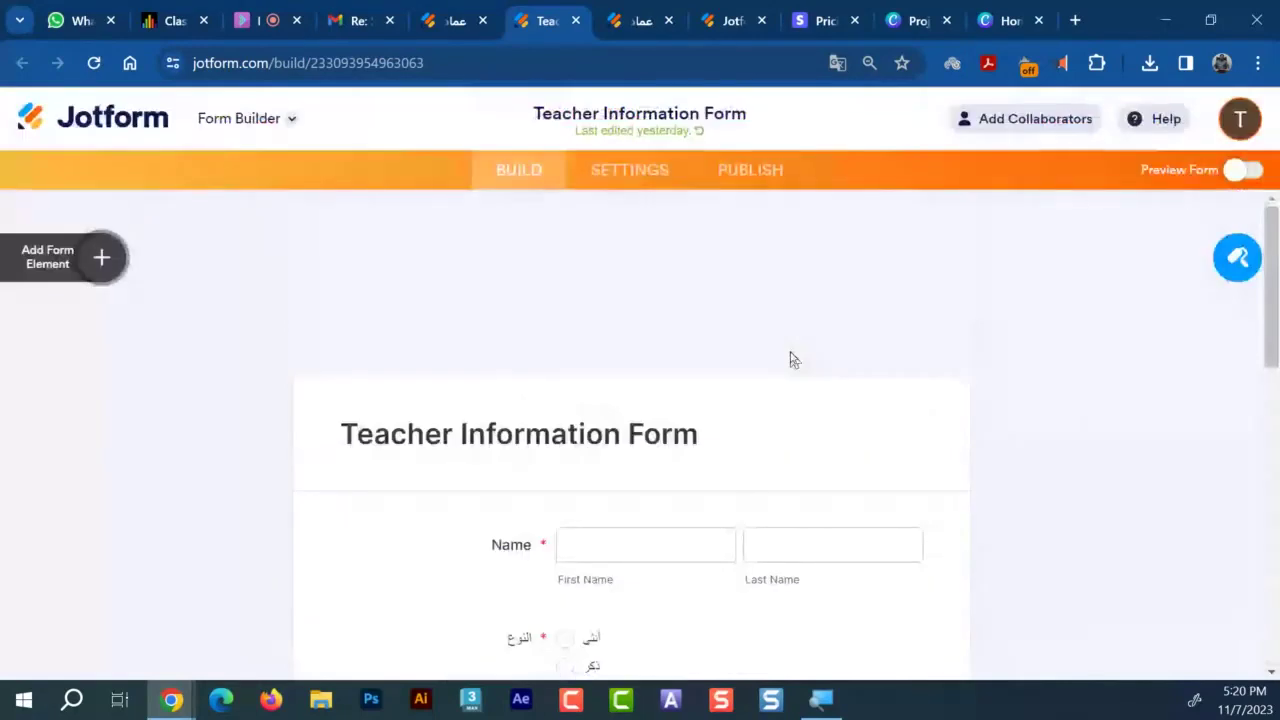
Open the list of form elements and look through the basic, survey and page elements on offer
{"action": "left_click", "coordinate": [12, 270]}
{"action": "scroll", "coordinate": [117, 370], "scroll_direction": "down", "scroll_amount": 10}
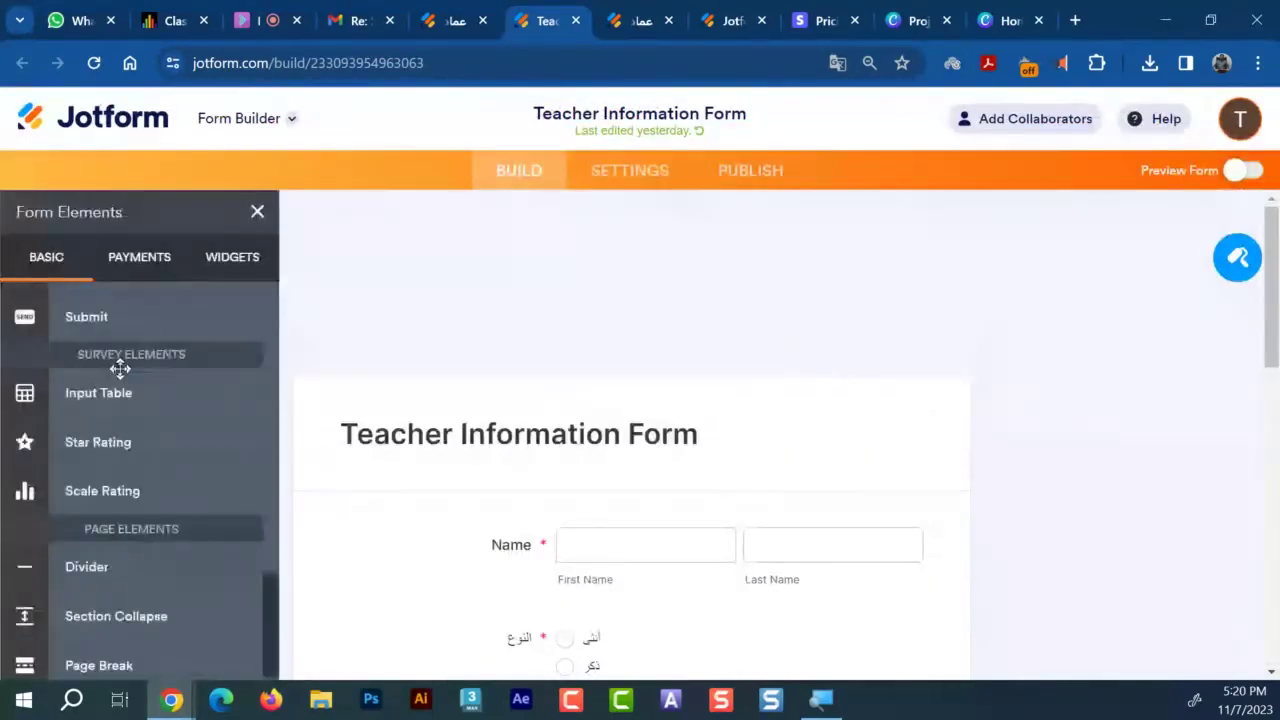
{"action": "scroll", "coordinate": [180, 492], "scroll_direction": "up", "scroll_amount": 1}
{"action": "scroll", "coordinate": [180, 492], "scroll_direction": "up", "scroll_amount": 4}
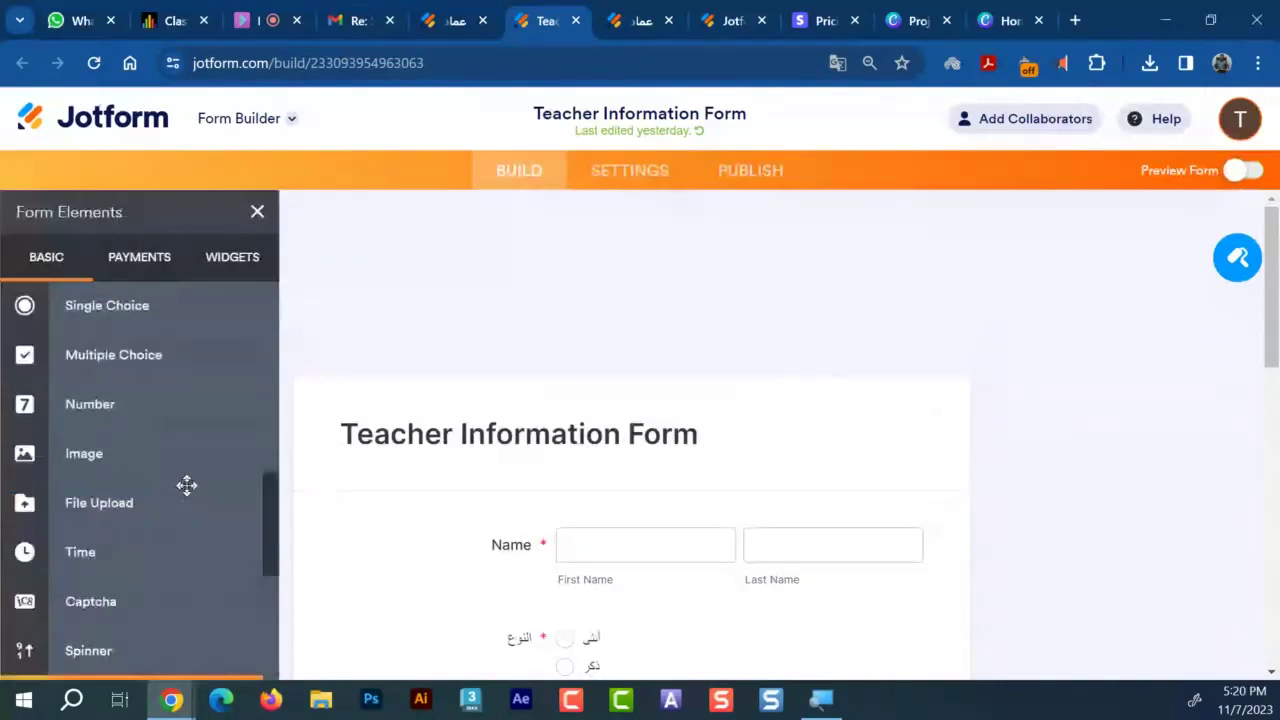
{"action": "scroll", "coordinate": [187, 485], "scroll_direction": "up", "scroll_amount": 6}
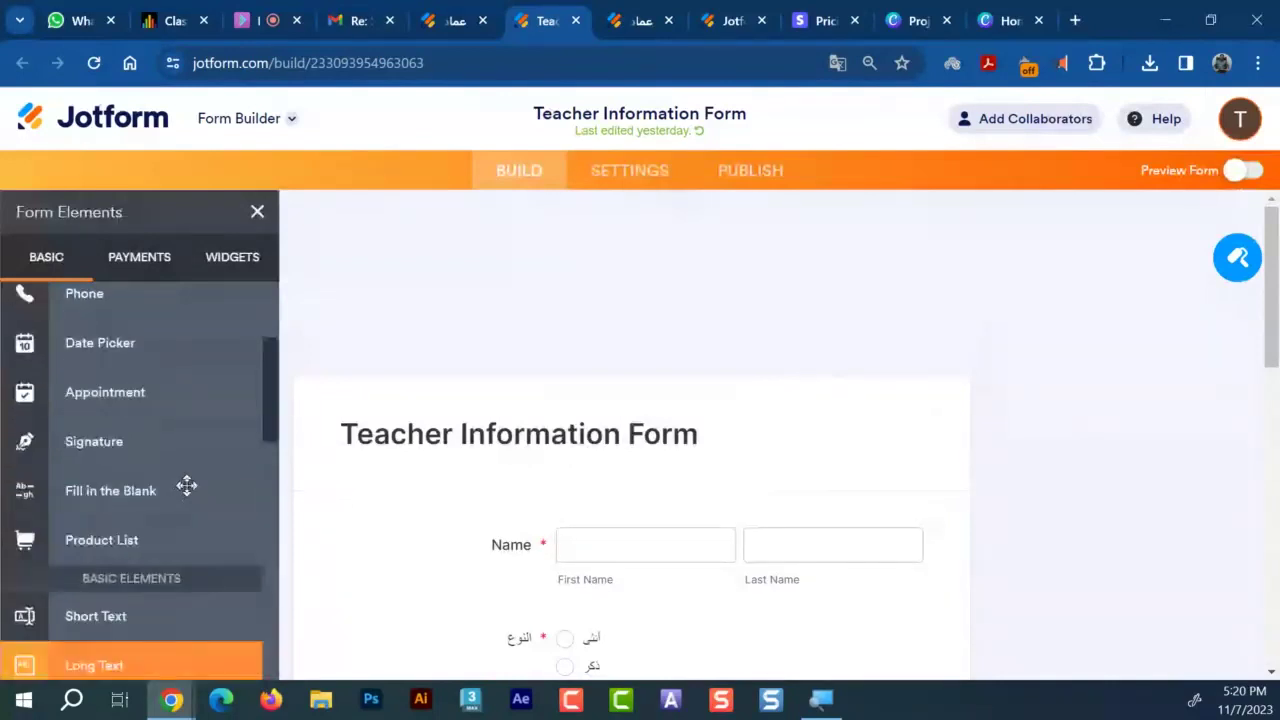
{"action": "scroll", "coordinate": [190, 484], "scroll_direction": "up", "scroll_amount": 1}
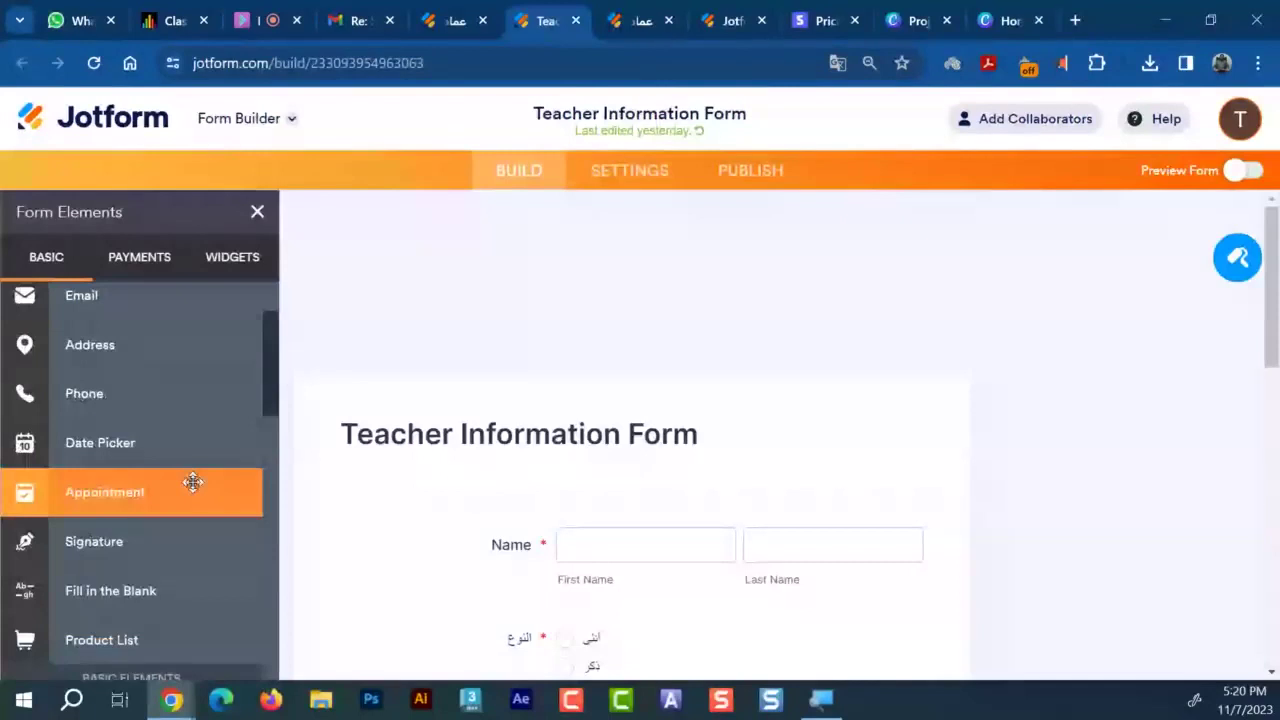
{"action": "scroll", "coordinate": [193, 483], "scroll_direction": "up", "scroll_amount": 1}
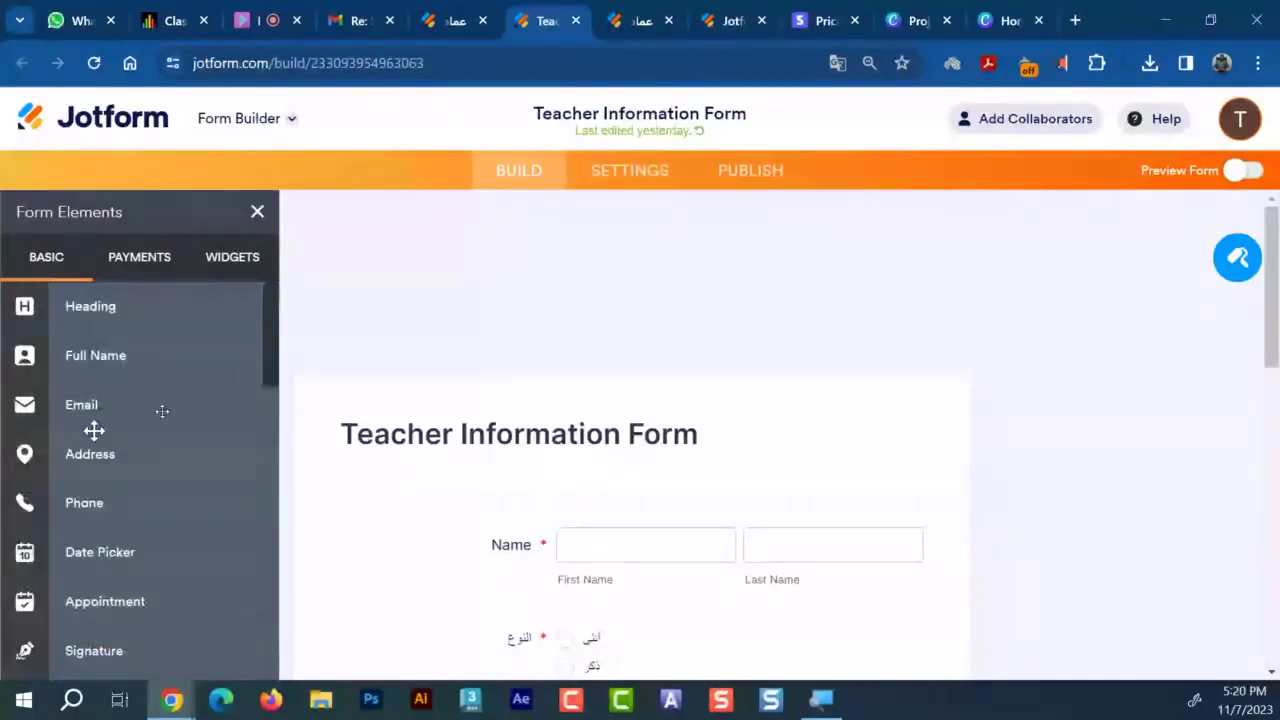
Switch to the Blackboard Collaborate session, check the chat, and open the shared files list
{"action": "left_click", "coordinate": [238, 20]}
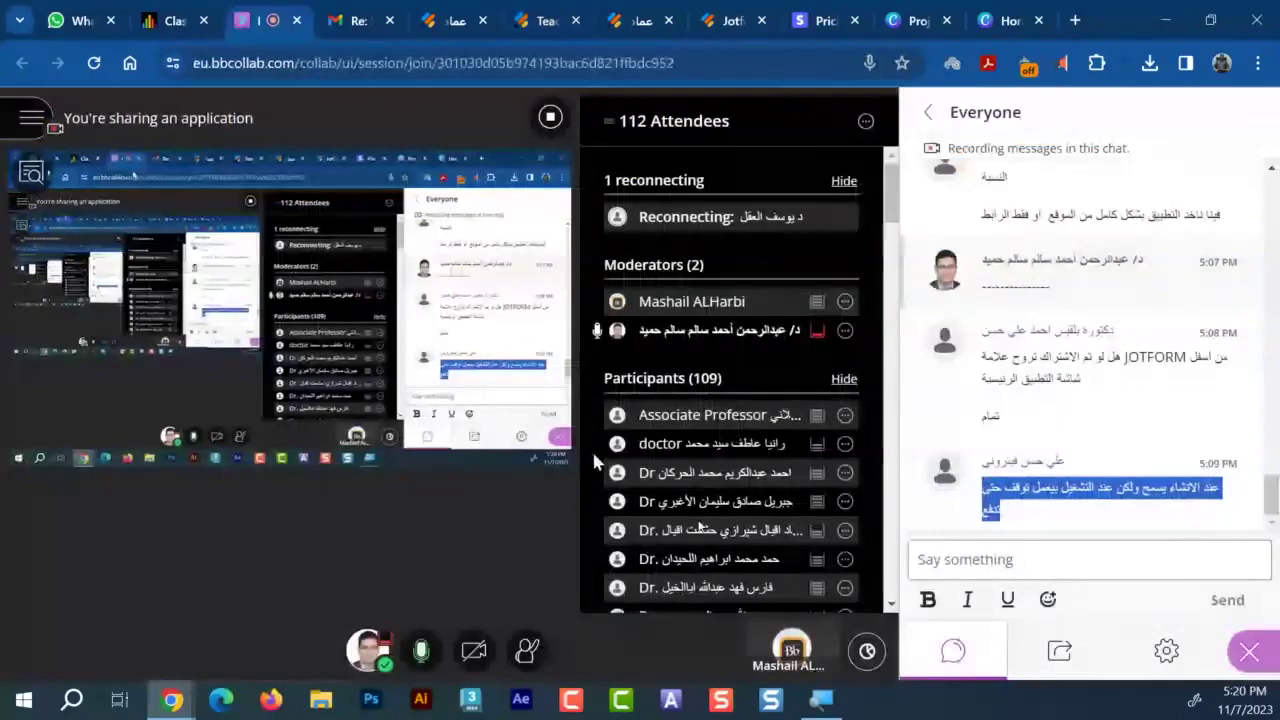
{"action": "left_click", "coordinate": [996, 566]}
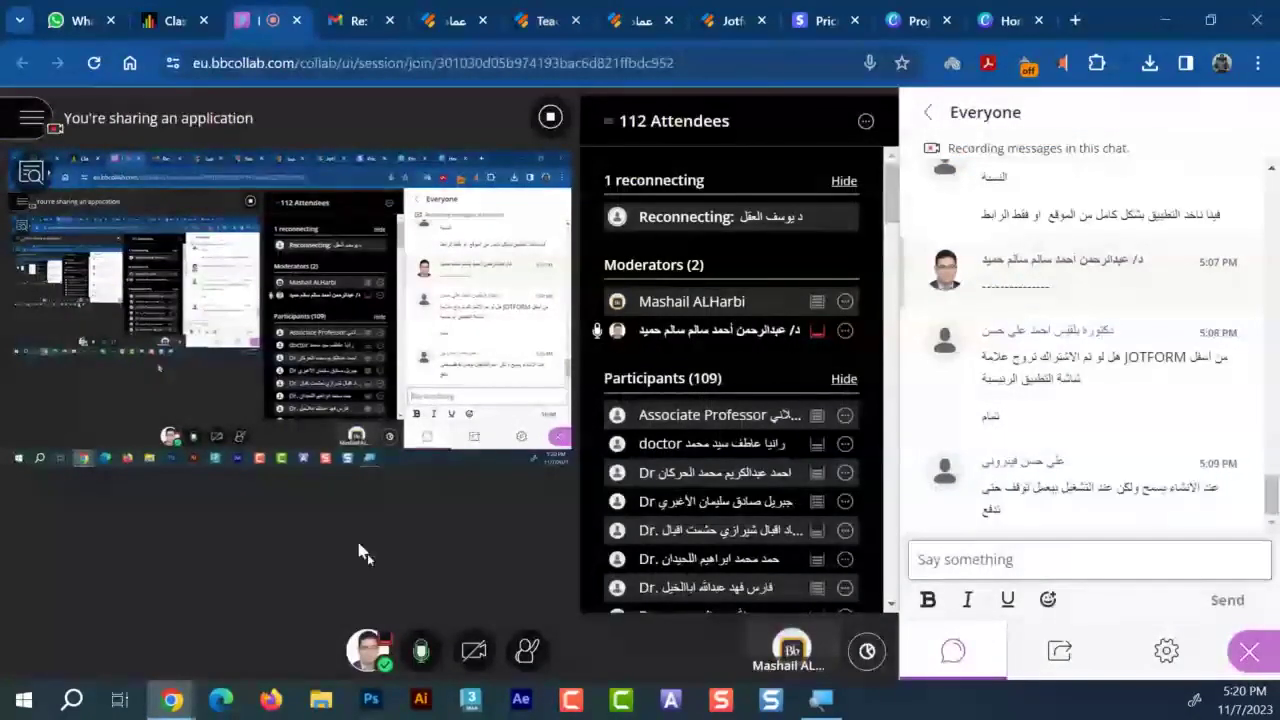
{"action": "left_click", "coordinate": [1103, 654]}
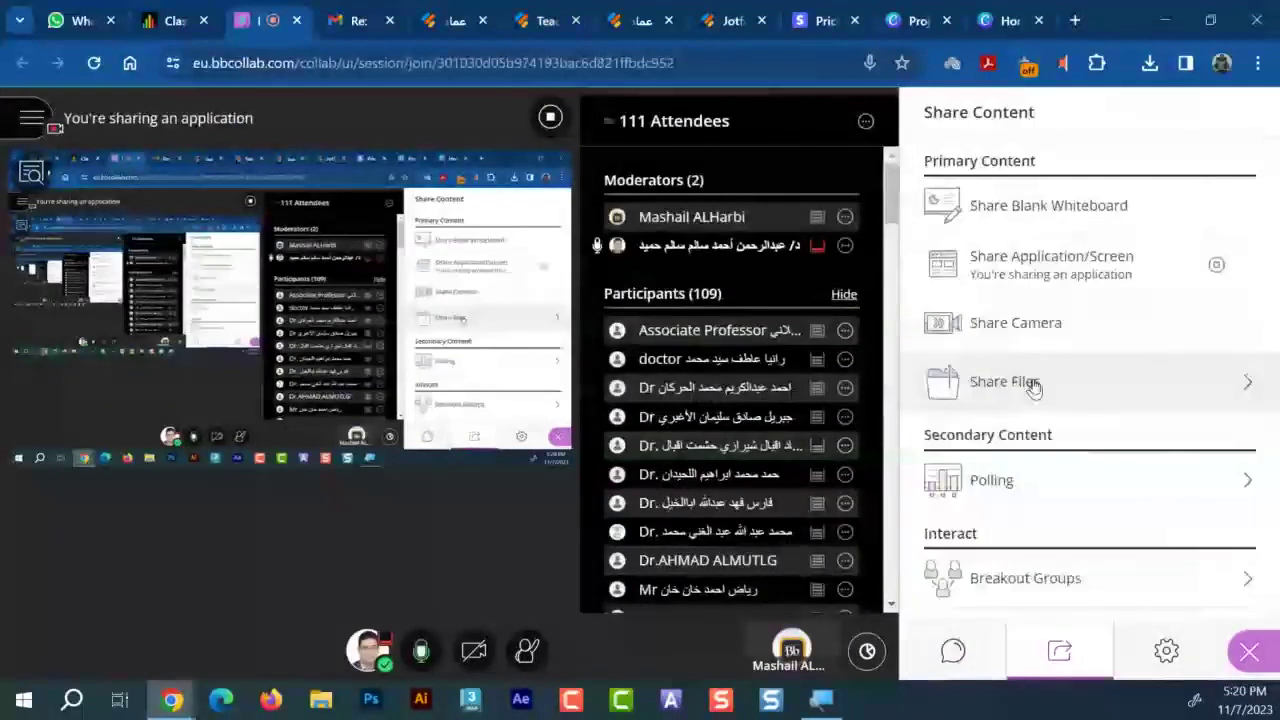
{"action": "left_click", "coordinate": [1031, 386]}
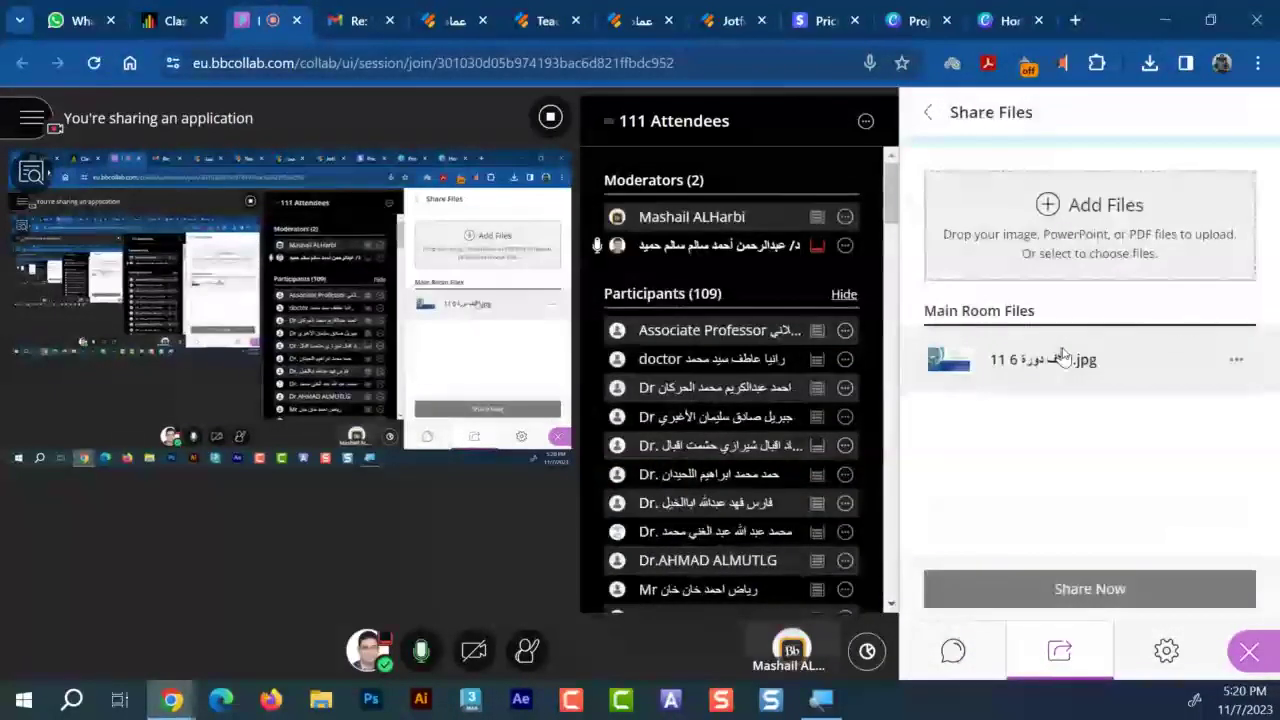
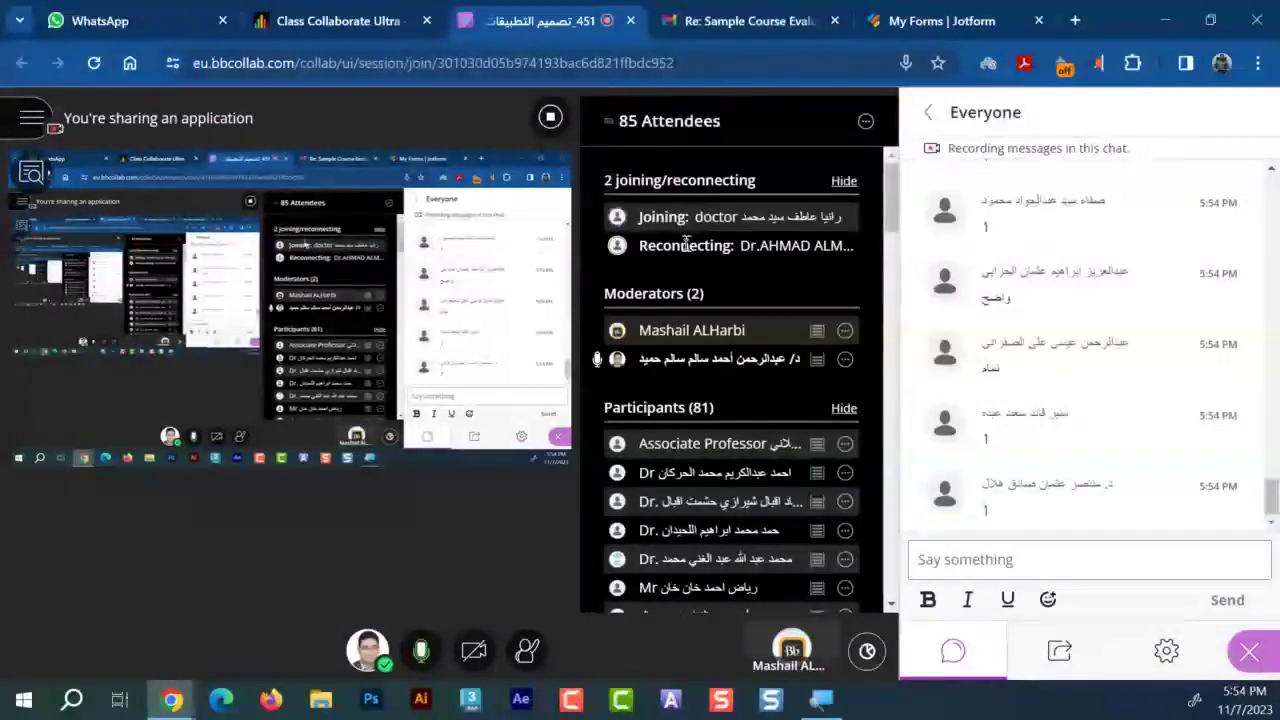
Return to Jotform, go to My Apps, and open the "عمادة التعلم الإلكتروني والتعليم عن بعد" app for editing
{"action": "left_click", "coordinate": [928, 22]}
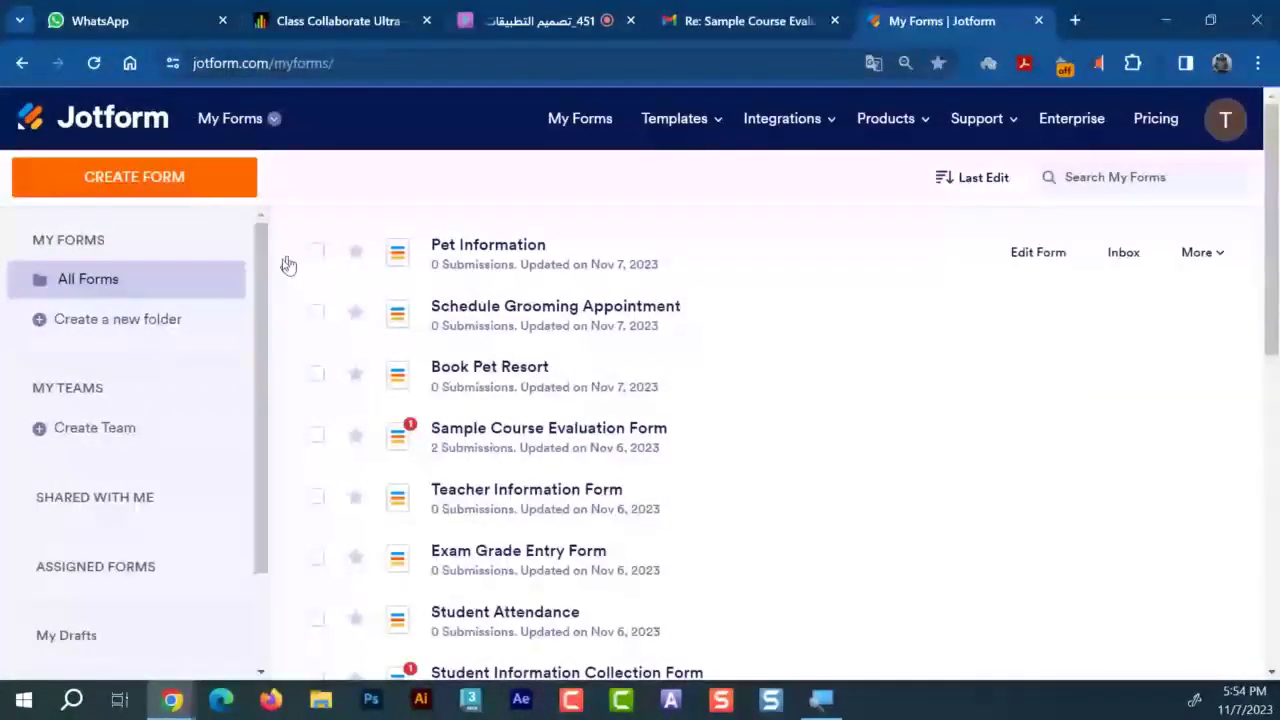
{"action": "left_click", "coordinate": [105, 133]}
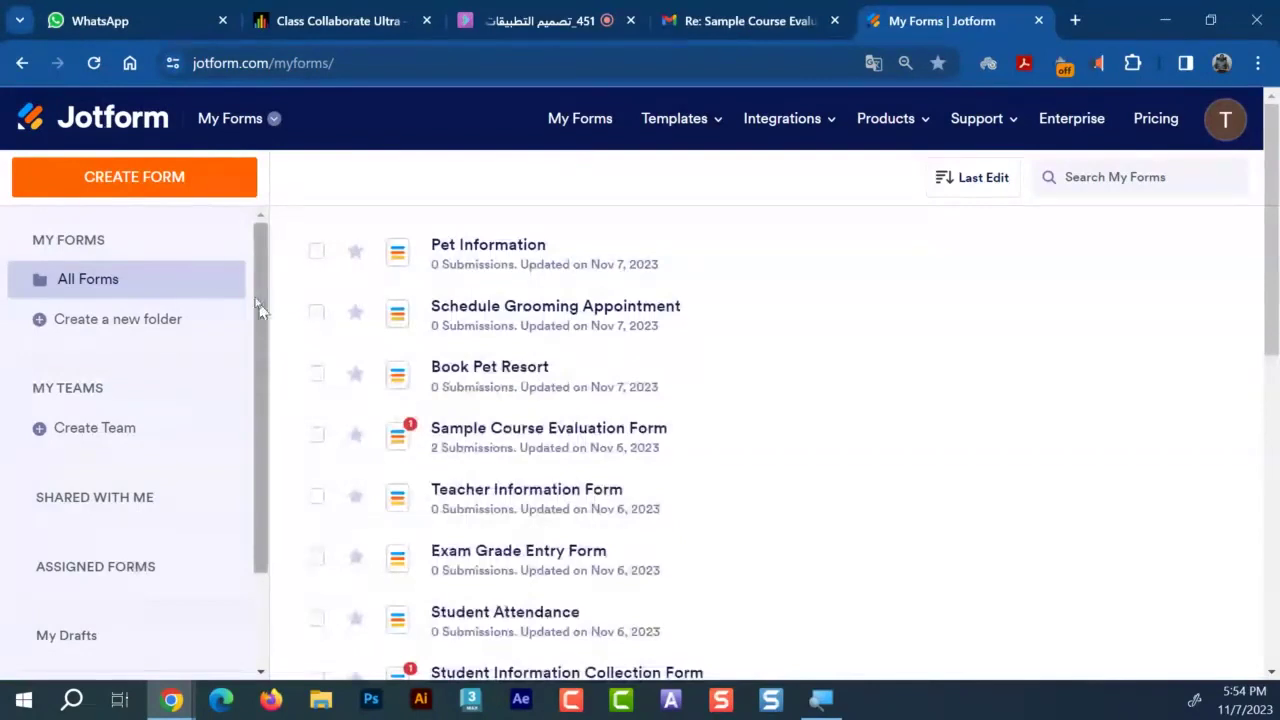
{"action": "left_click", "coordinate": [262, 119]}
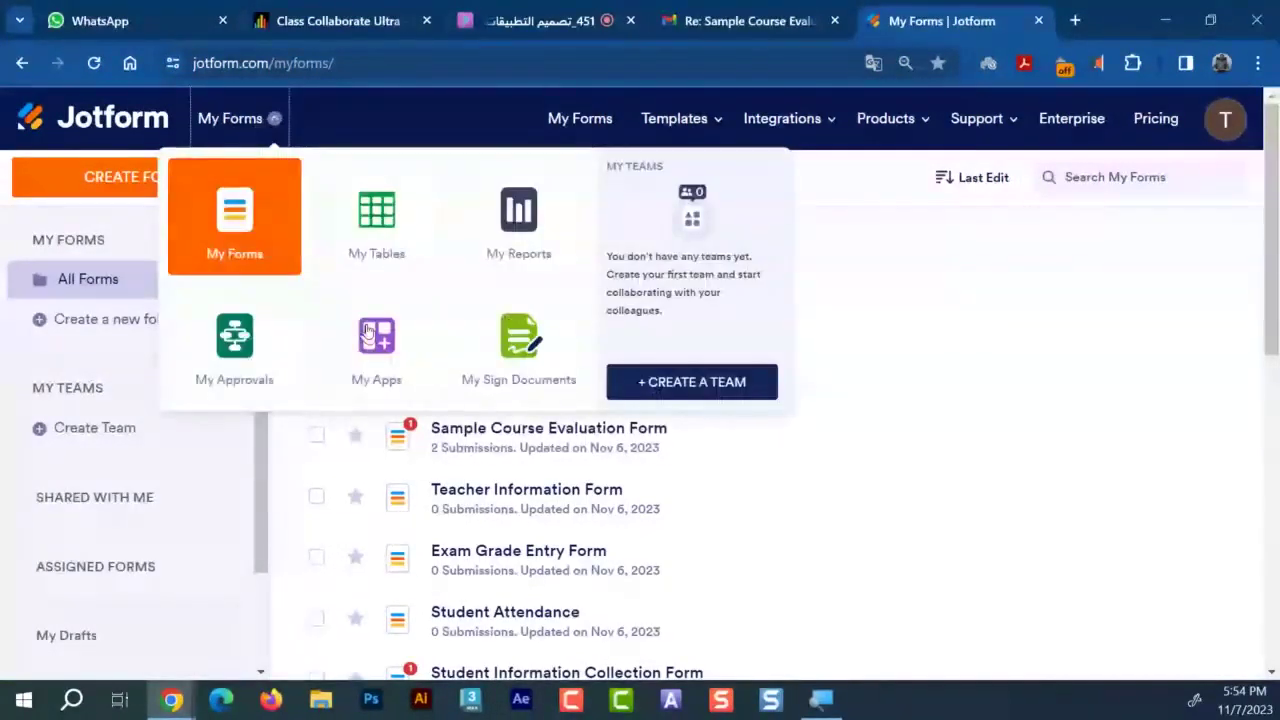
{"action": "left_click", "coordinate": [378, 360]}
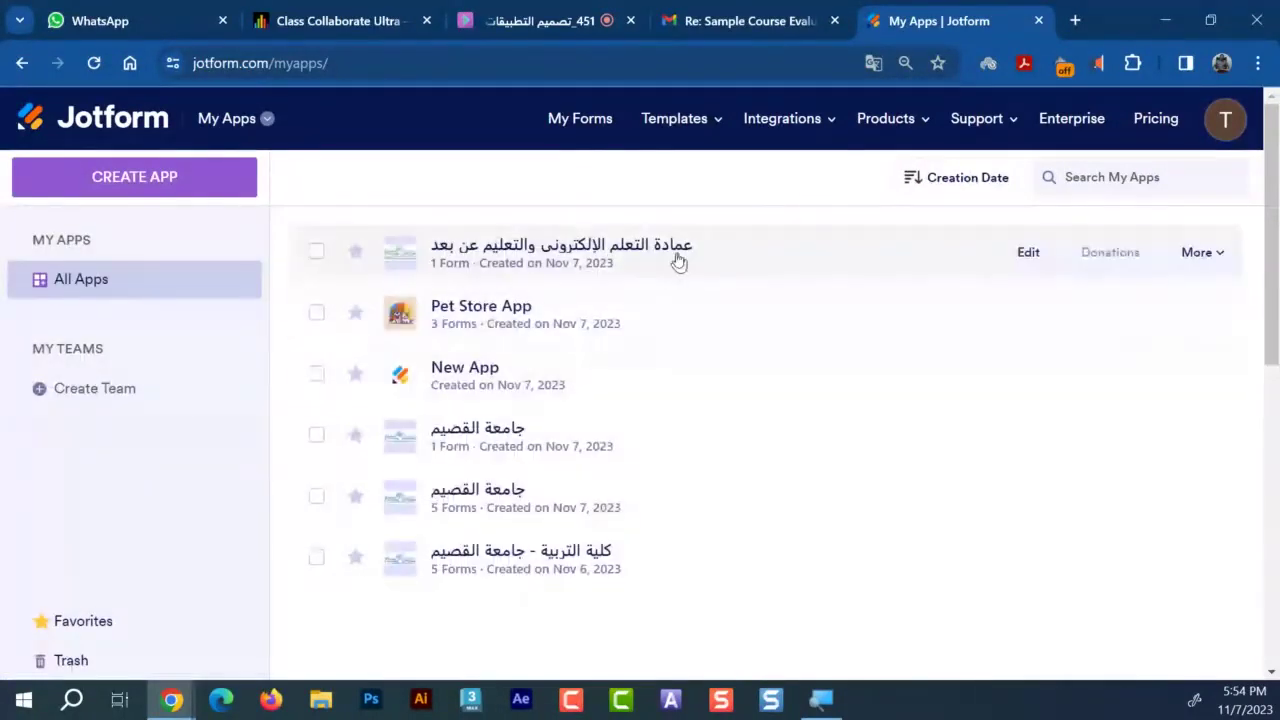
{"action": "left_click", "coordinate": [466, 256]}
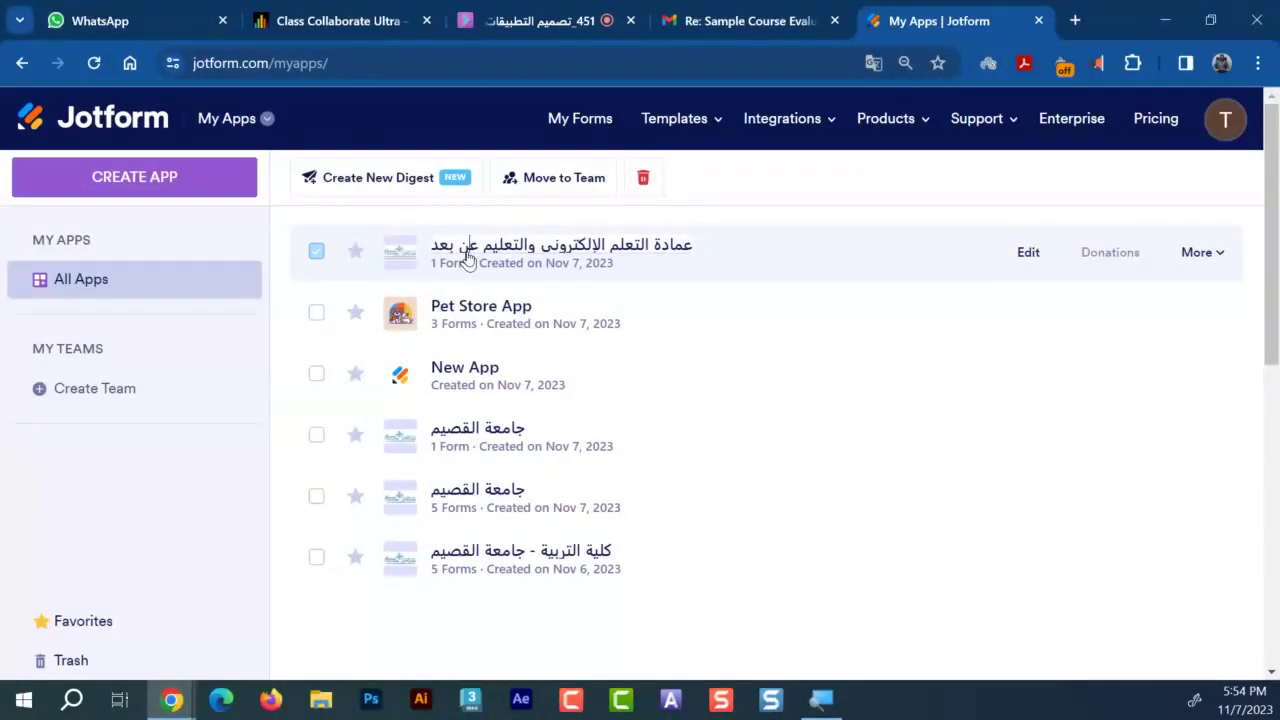
{"action": "left_click", "coordinate": [1020, 260]}
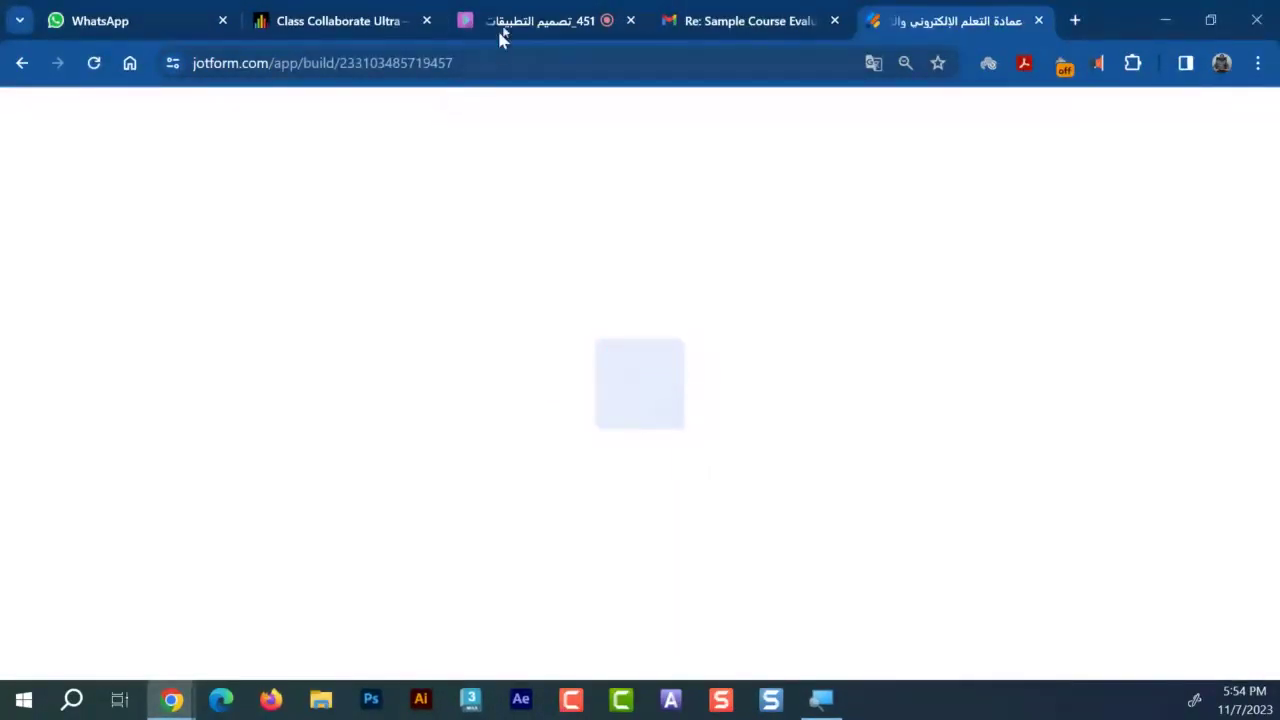
Open the source code of the homepage text element below the training picture and select its Canva embed code
{"action": "scroll", "coordinate": [868, 416], "scroll_direction": "down", "scroll_amount": 3}
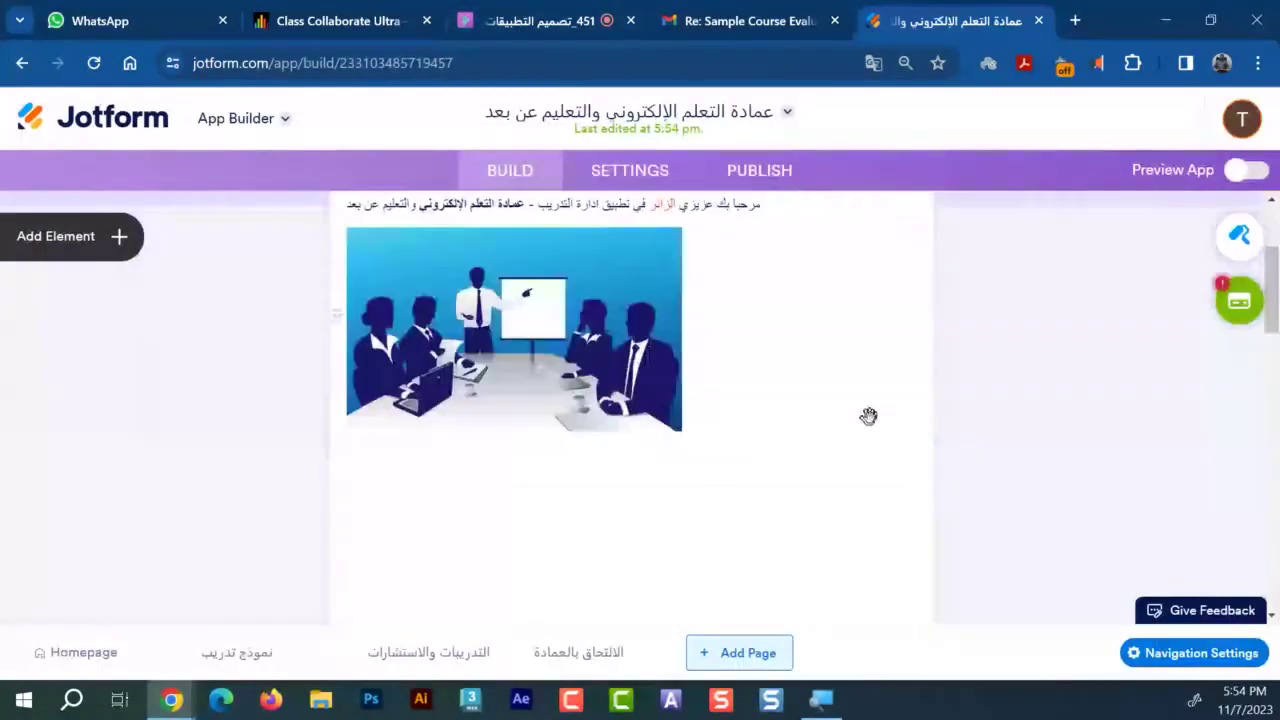
{"action": "scroll", "coordinate": [628, 354], "scroll_direction": "down", "scroll_amount": 8}
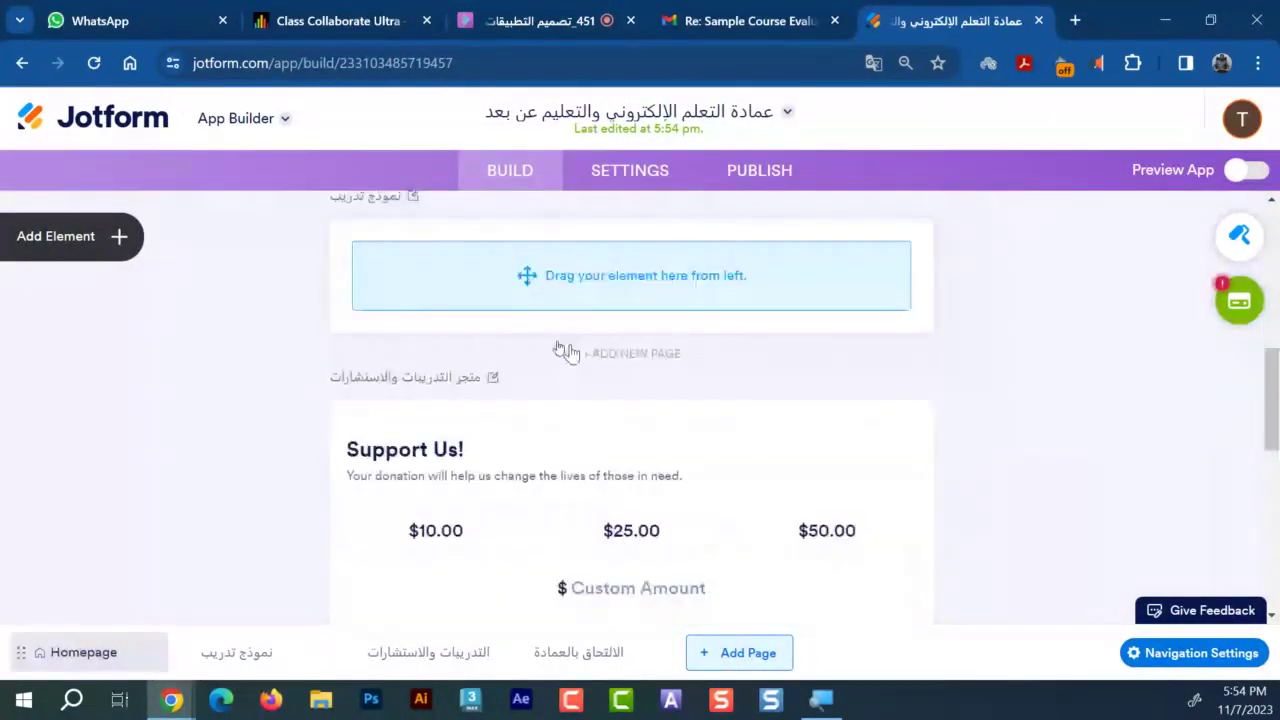
{"action": "scroll", "coordinate": [650, 460], "scroll_direction": "up", "scroll_amount": 4}
{"action": "left_click", "coordinate": [666, 443]}
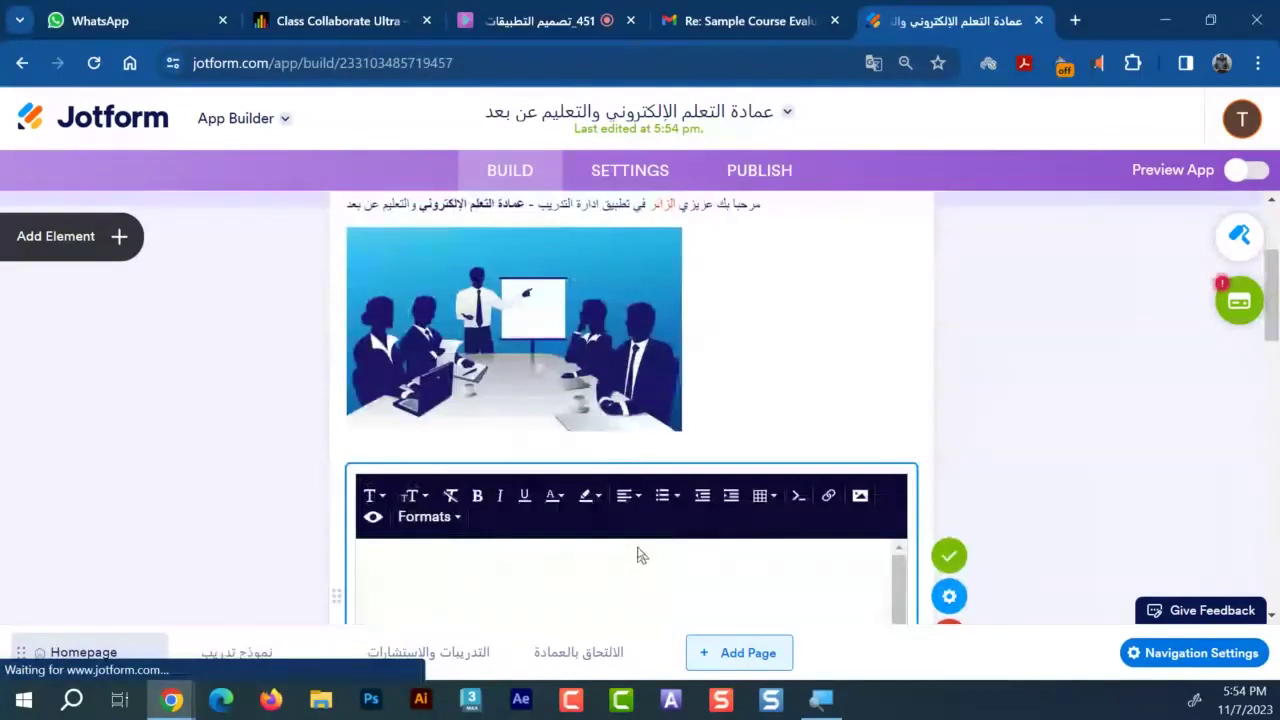
{"action": "left_click", "coordinate": [798, 495]}
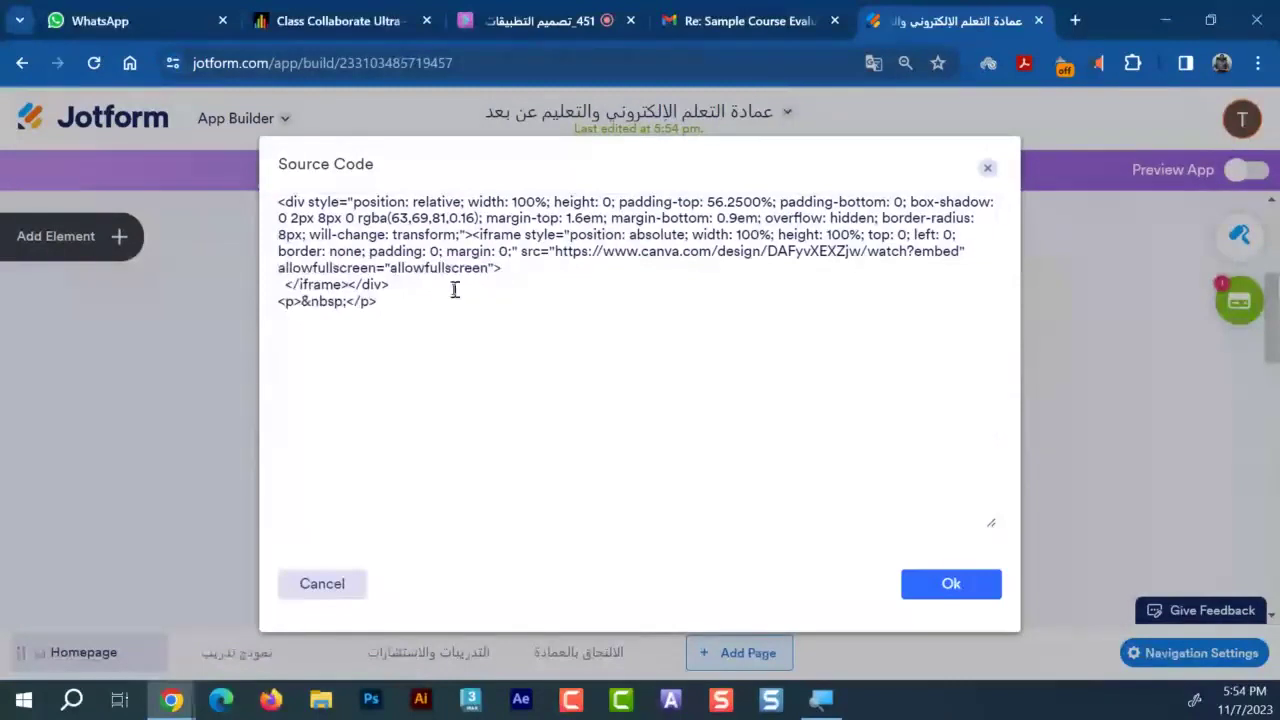
{"action": "triple_click", "coordinate": [526, 241]}
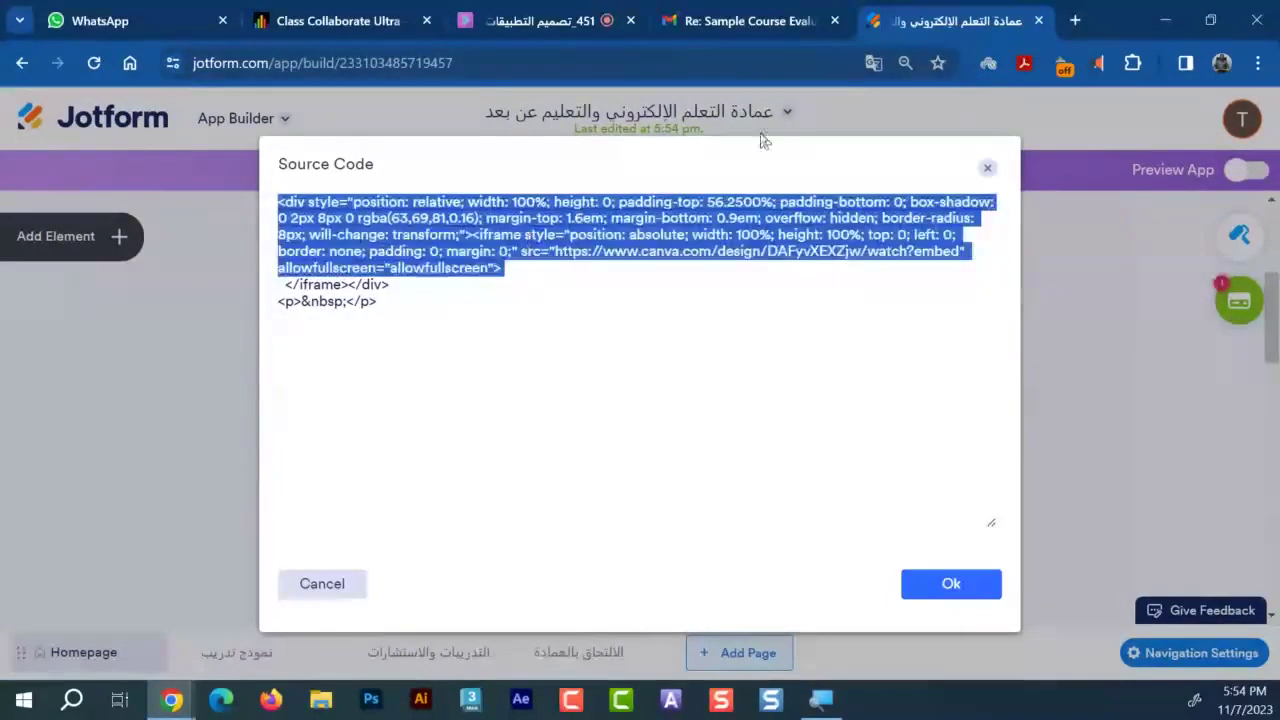
Open a new browser tab and place the cursor in the Google search field
{"action": "left_click", "coordinate": [1075, 18]}
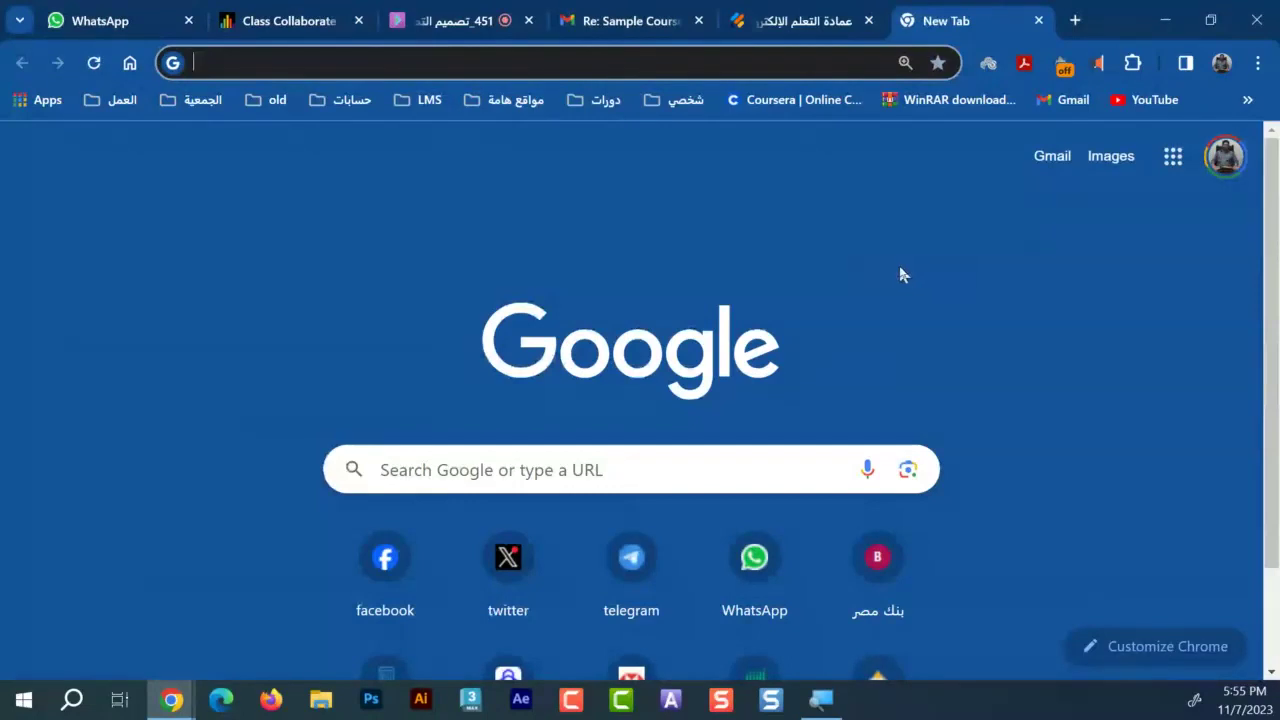
{"action": "left_click", "coordinate": [574, 484]}
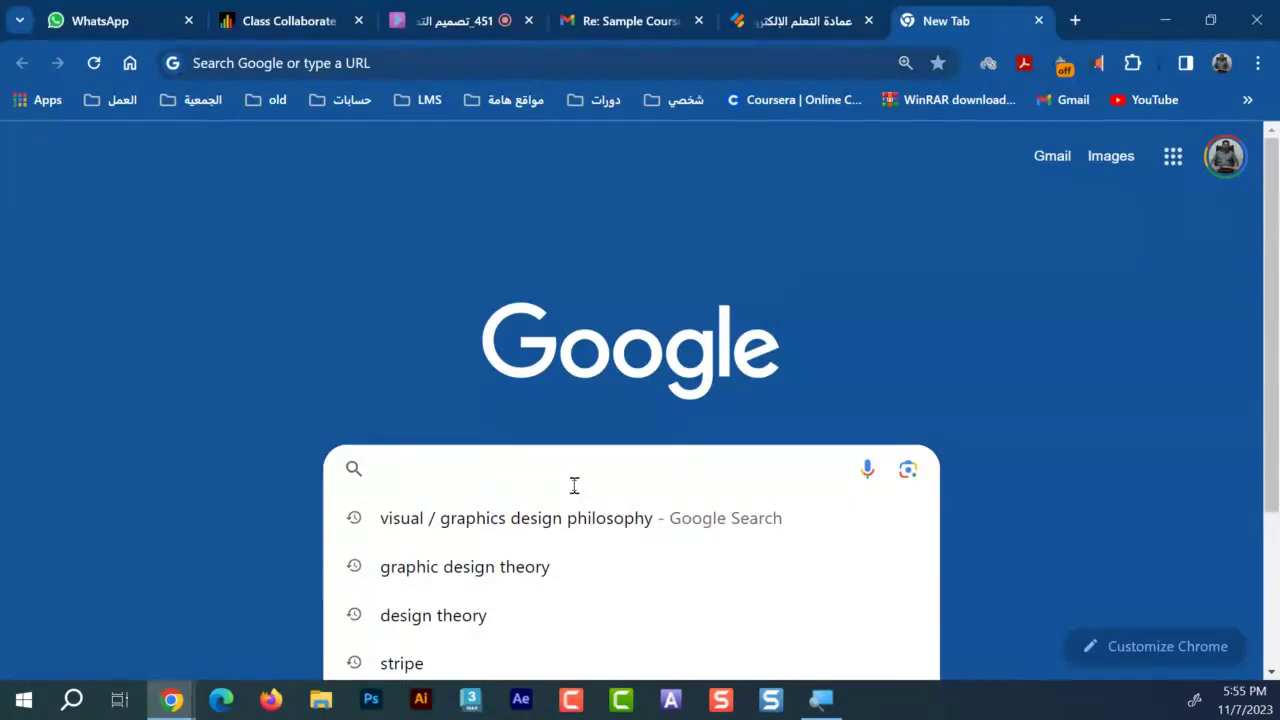
{"action": "type", "text": "rkhm "}
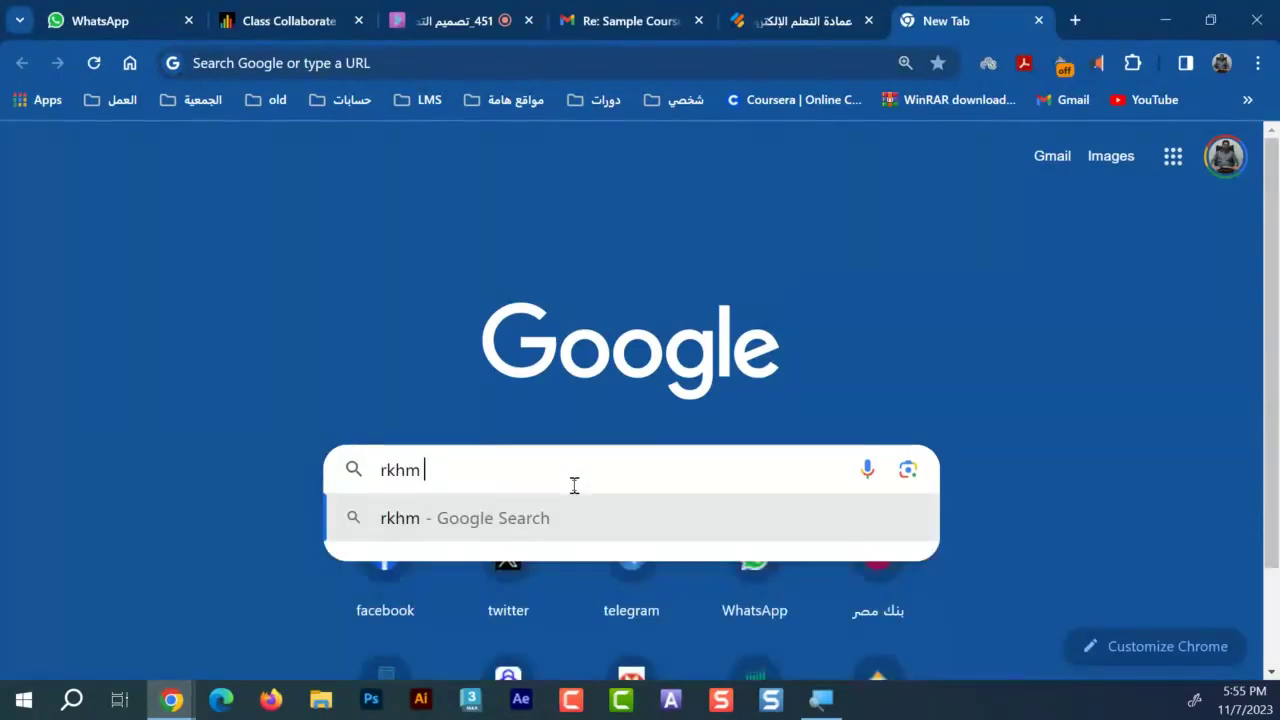
{"action": "type", "text": "hjrhk"}
{"action": "key", "text": "BackSpace"}
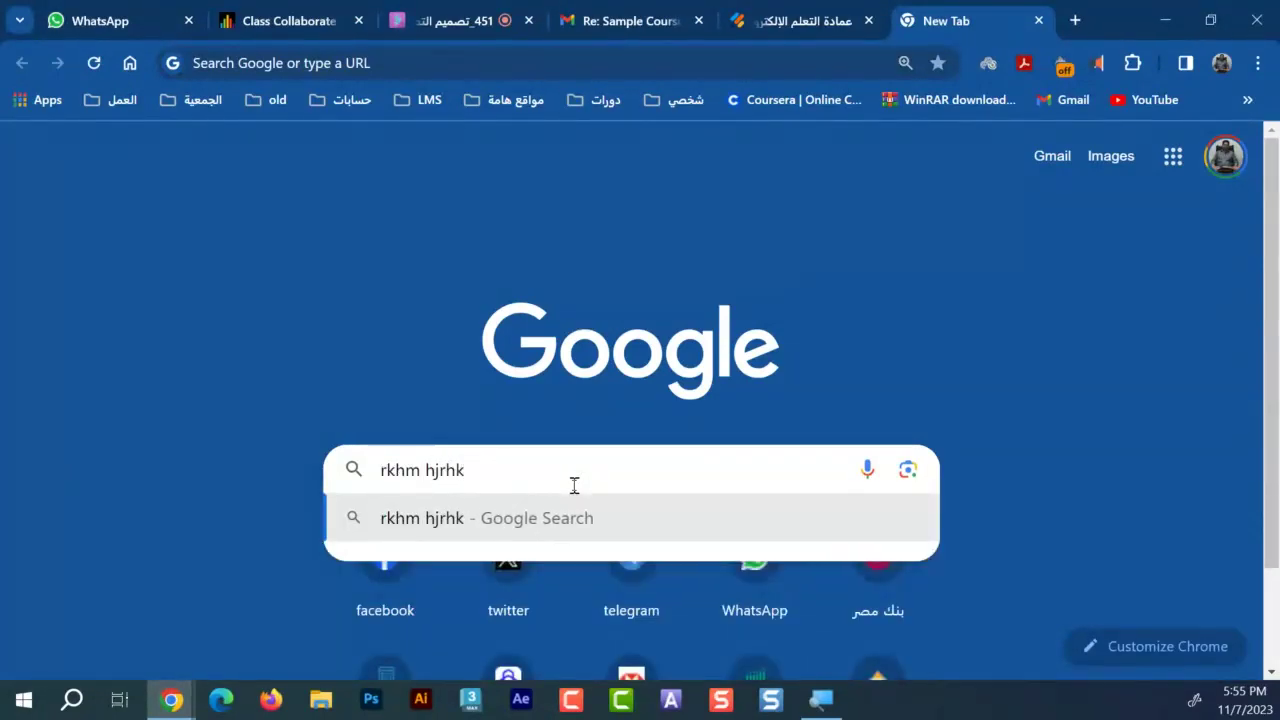
{"action": "key", "text": "BackSpace"}
{"action": "key", "text": "BackSpace"}
{"action": "key", "text": "BackSpace"}
{"action": "key", "text": "BackSpace"}
{"action": "key", "text": "BackSpace"}
{"action": "key", "text": "BackSpace"}
{"action": "key", "text": "BackSpace"}
{"action": "key", "text": "BackSpace"}
{"action": "key", "text": "BackSpace"}
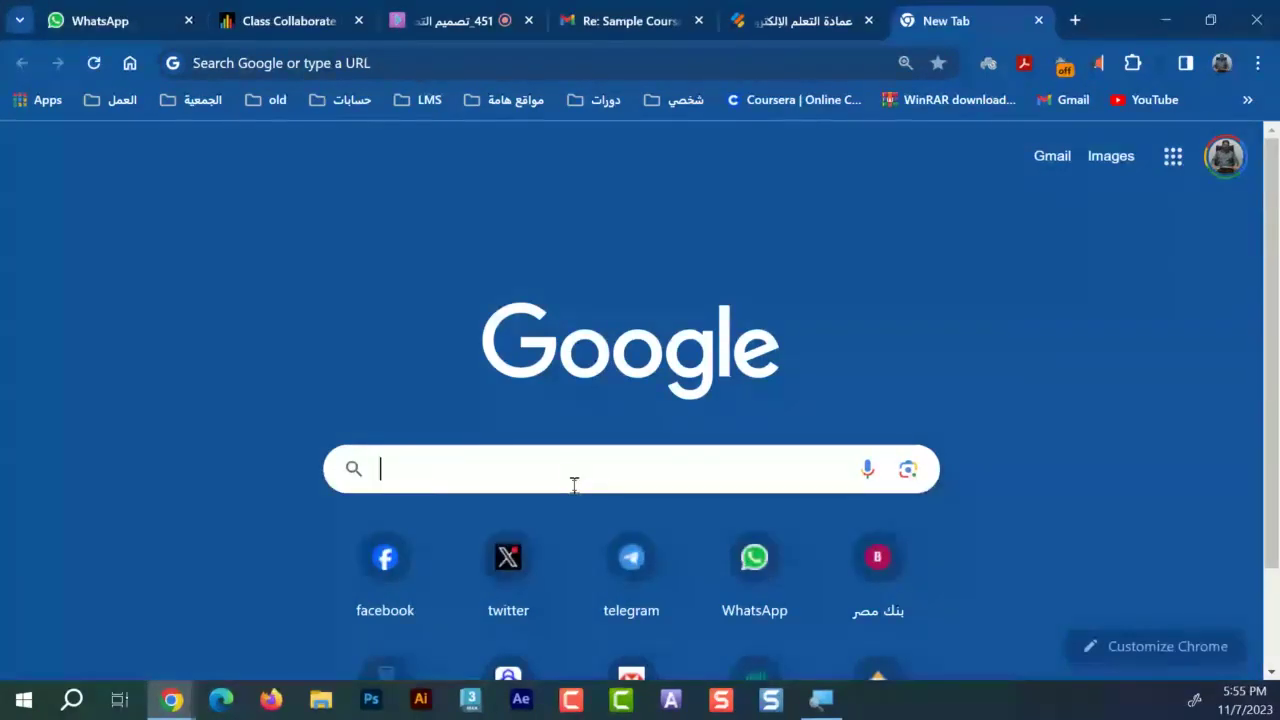
Search Google for "قناة اتقان جامعة القصيم"
{"action": "type", "text": "قناة"}
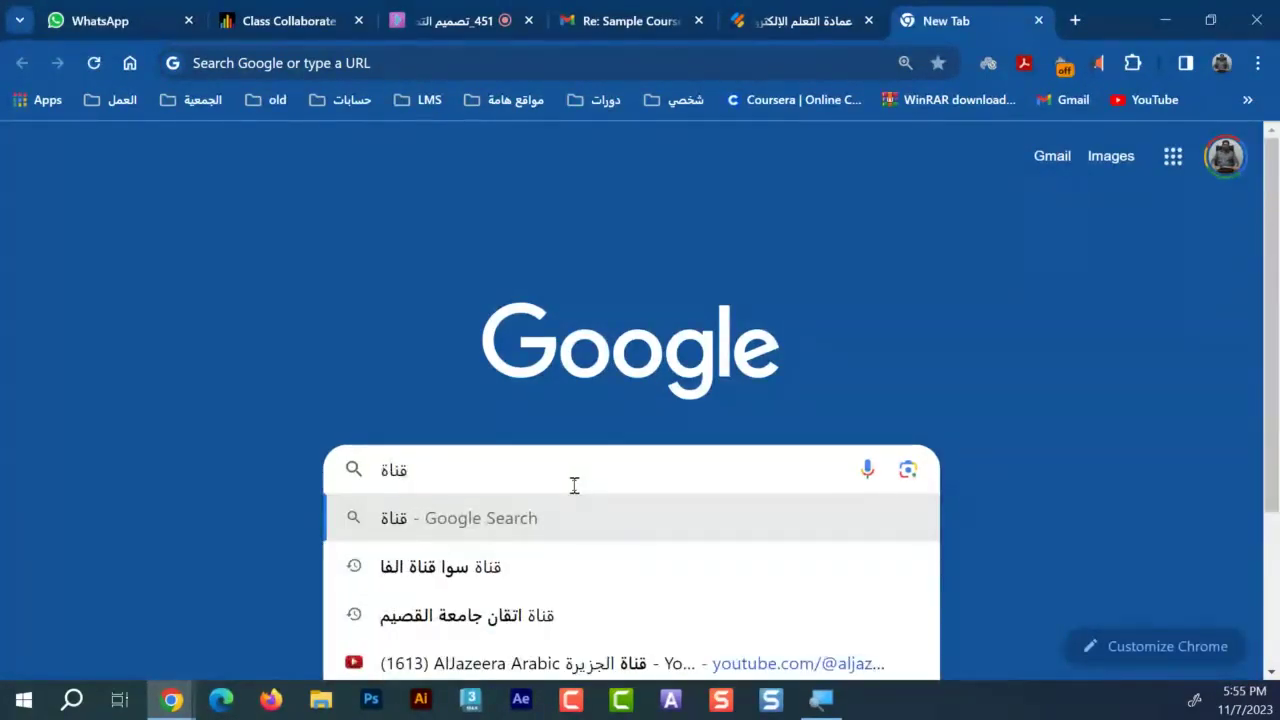
{"action": "type", "text": " اتقان"}
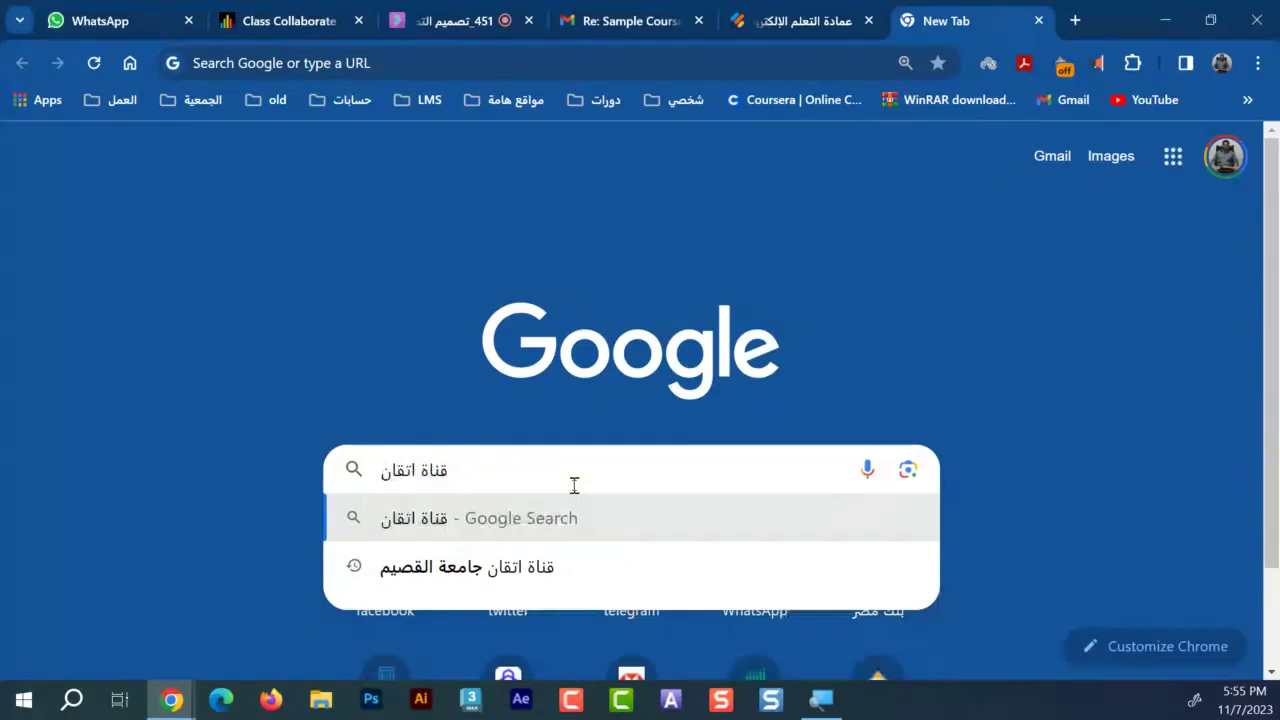
{"action": "left_click", "coordinate": [522, 566]}
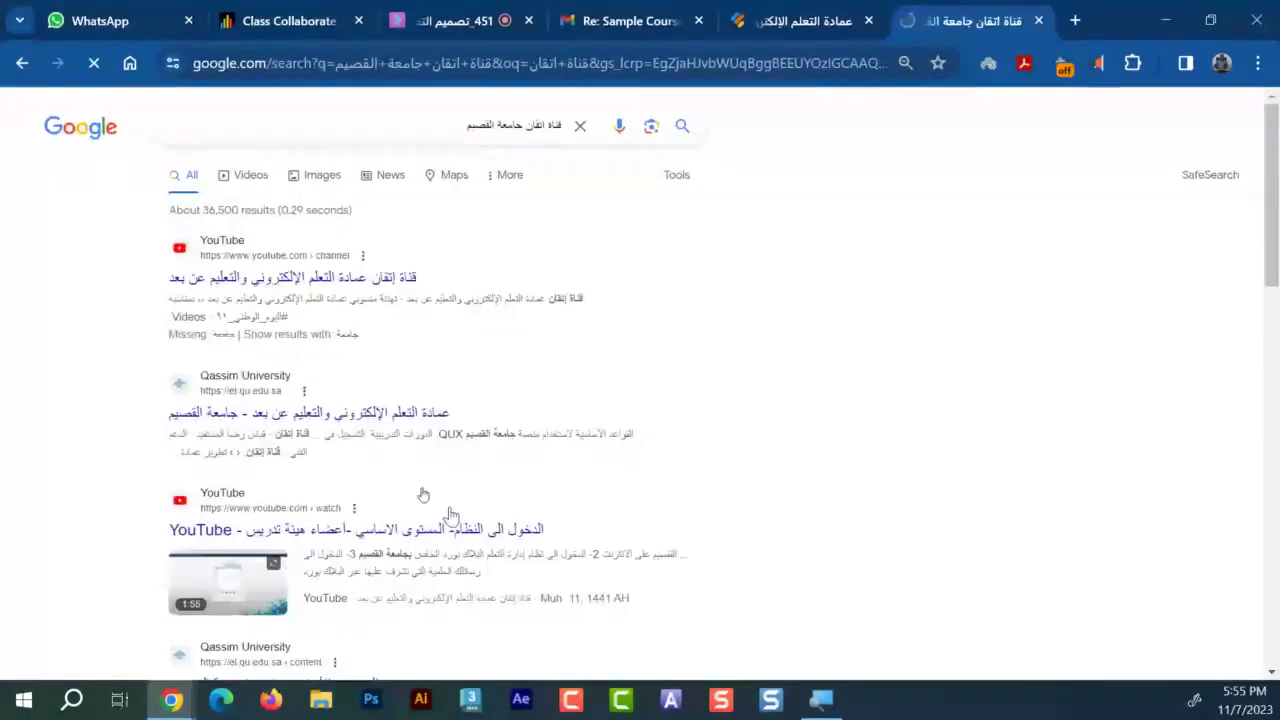
Open the إتقان YouTube channel from the search results and open its video "توظيف أدوات ومنصات Microsoft في التعليم الجزء 16"
{"action": "left_click", "coordinate": [268, 256]}
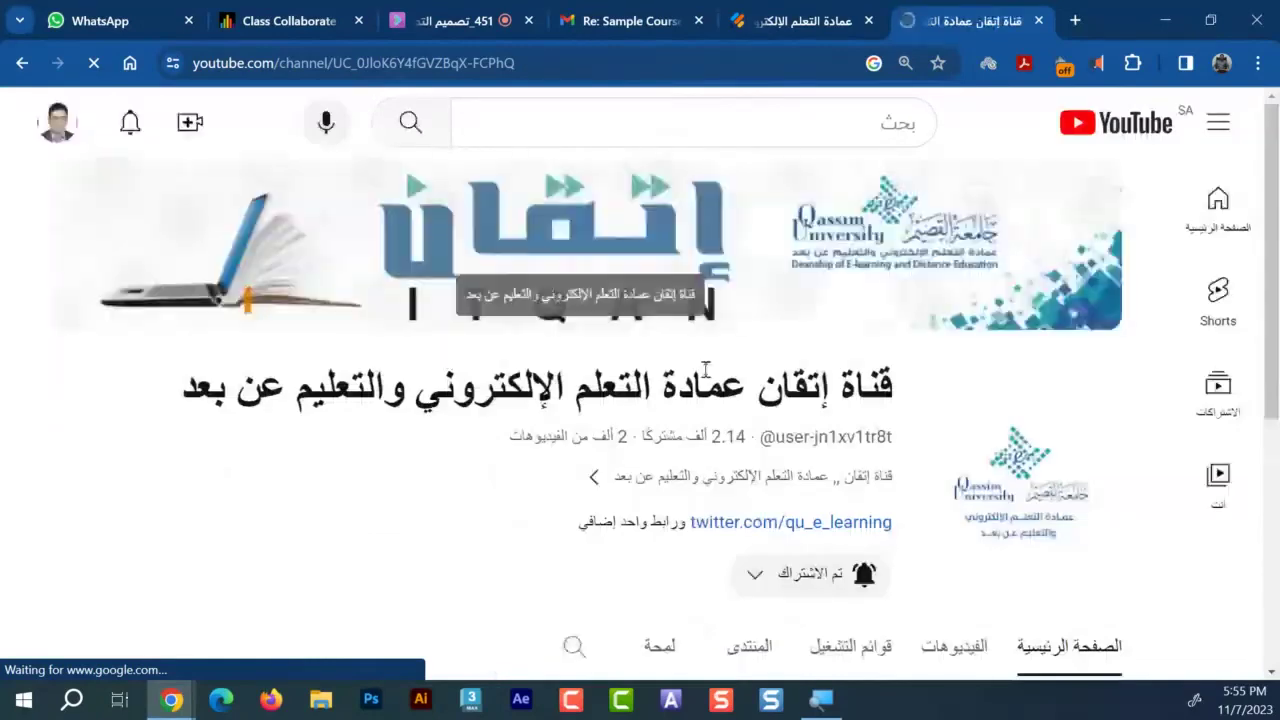
{"action": "scroll", "coordinate": [707, 378], "scroll_direction": "down", "scroll_amount": 5}
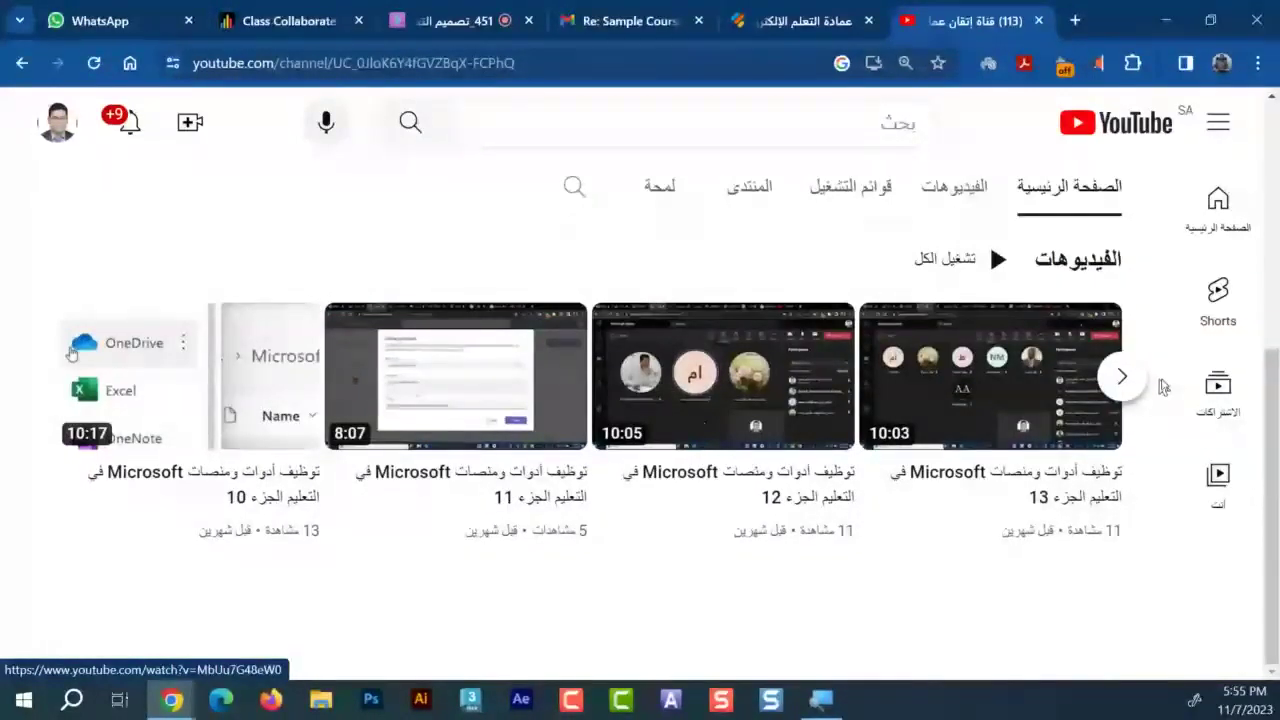
{"action": "left_click", "coordinate": [1122, 376]}
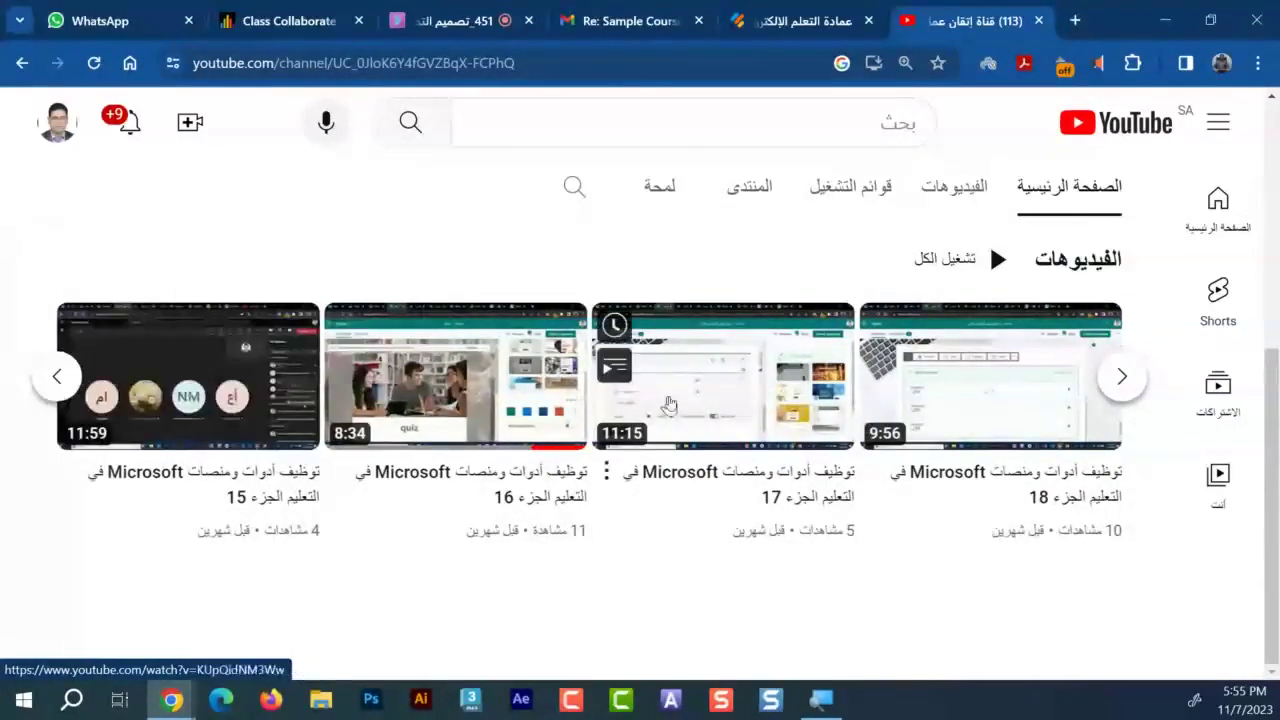
{"action": "scroll", "coordinate": [680, 403], "scroll_direction": "left", "scroll_amount": 2}
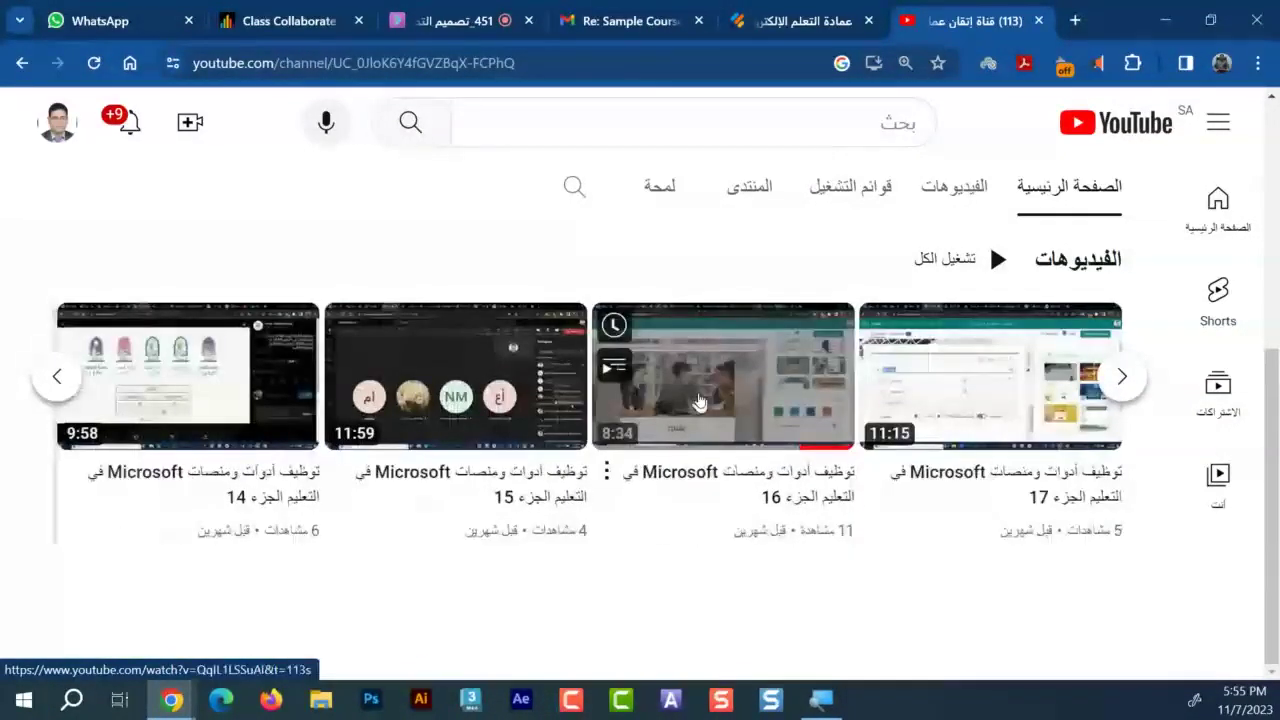
{"action": "left_click", "coordinate": [699, 403]}
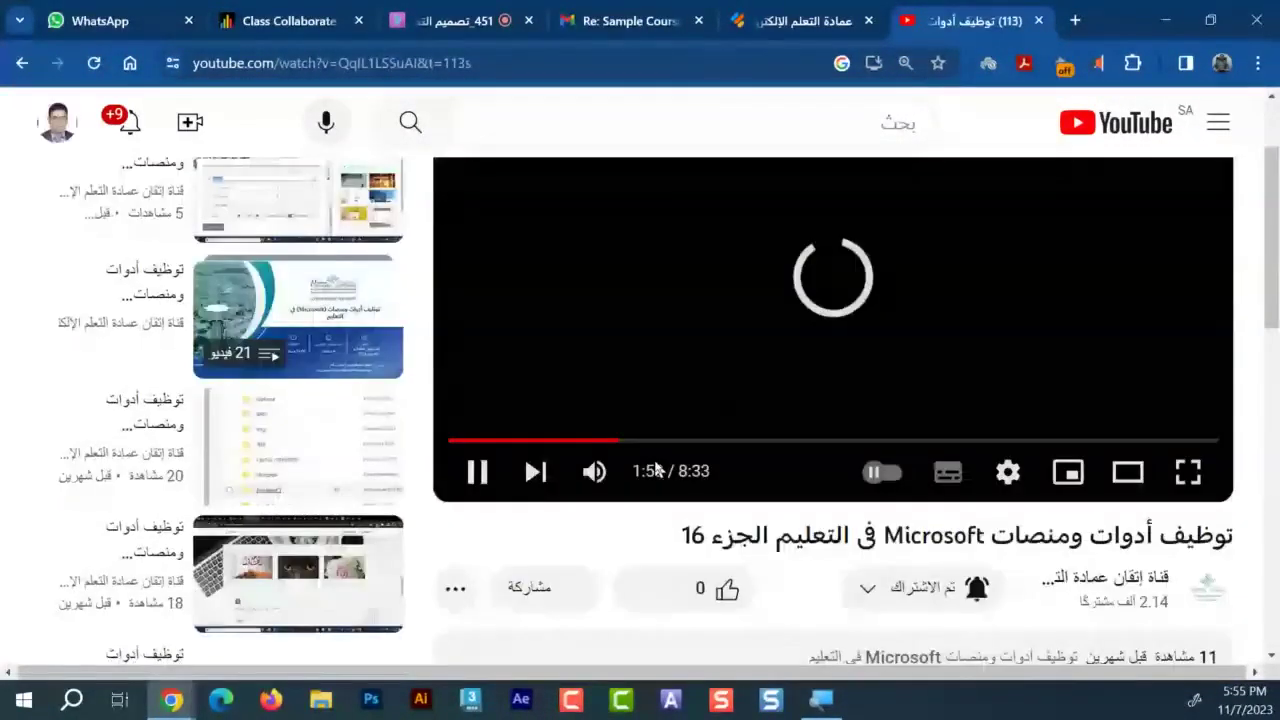
Display the video's embed option in its sharing dialog and copy the complete iframe embed code
{"action": "scroll", "coordinate": [655, 470], "scroll_direction": "down", "scroll_amount": 2}
{"action": "left_click", "coordinate": [531, 423]}
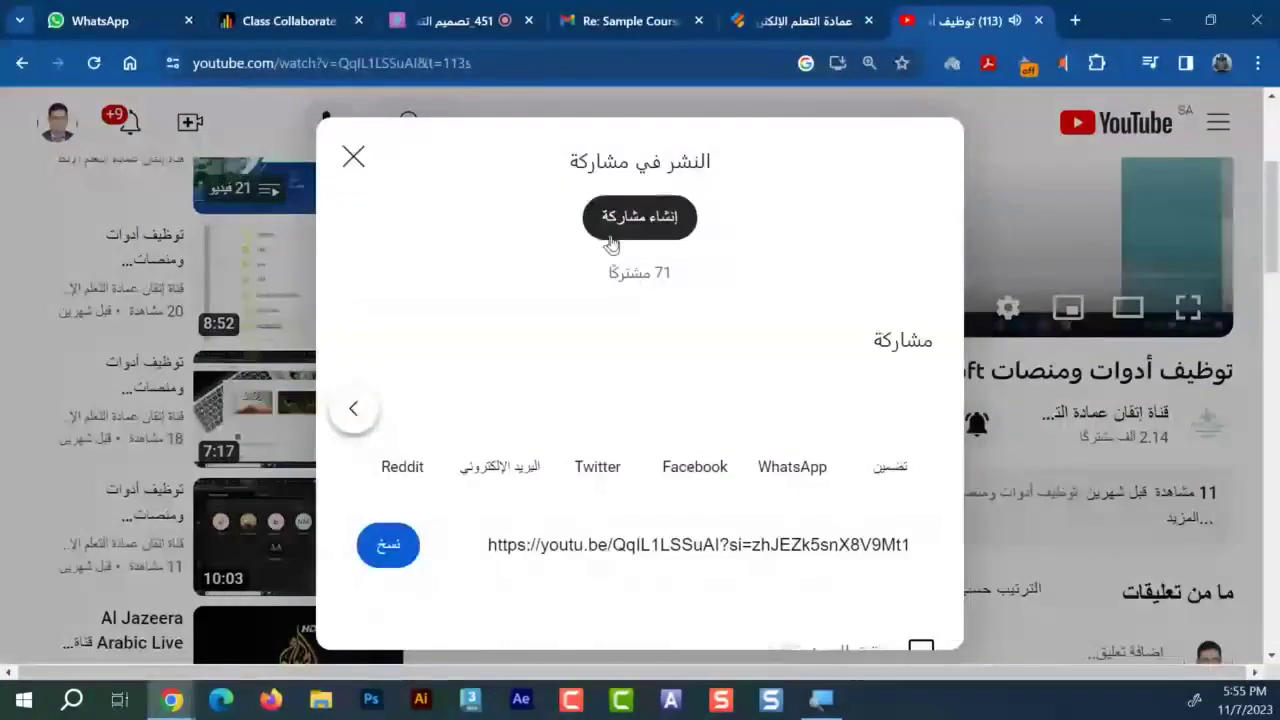
{"action": "left_click", "coordinate": [890, 420]}
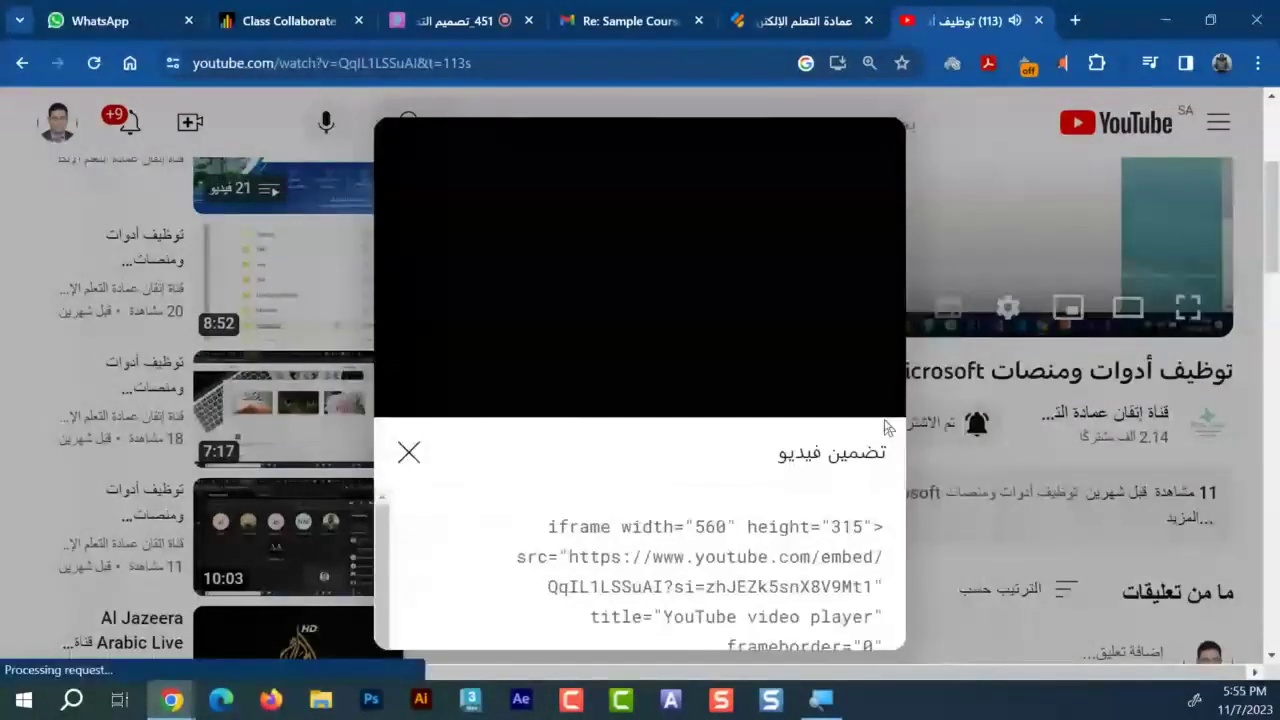
{"action": "scroll", "coordinate": [706, 585], "scroll_direction": "down", "scroll_amount": 3}
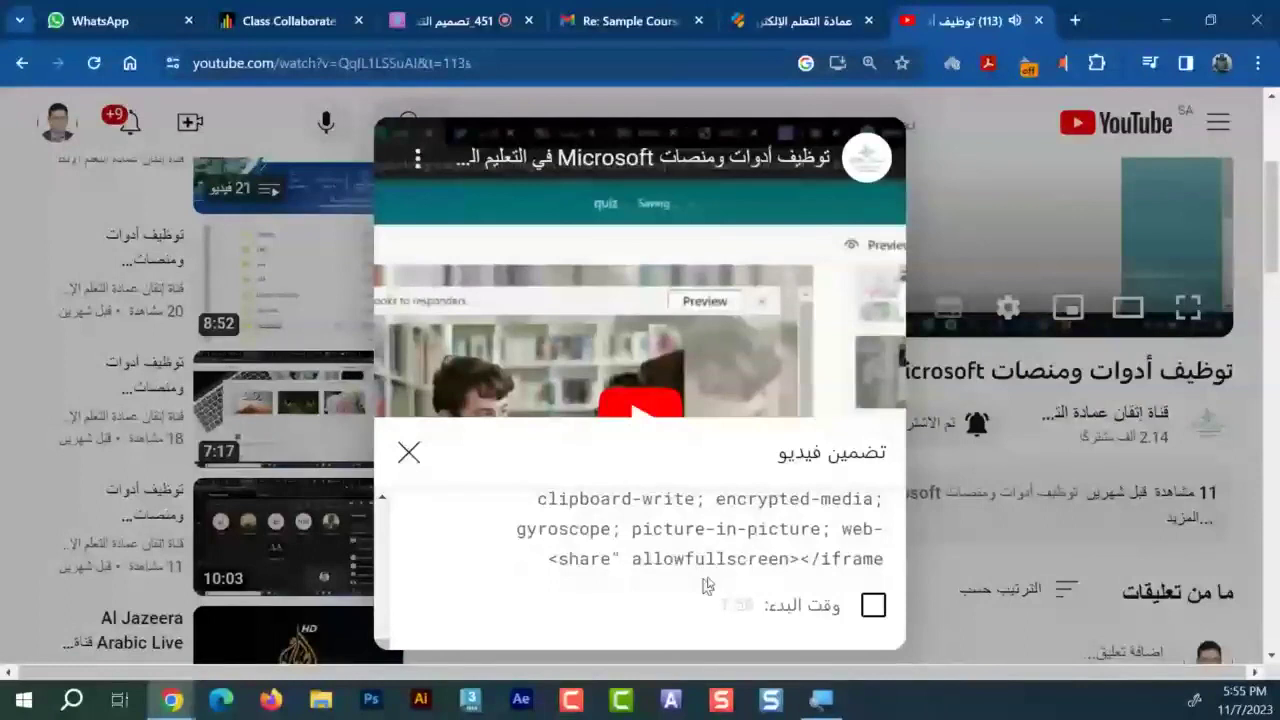
{"action": "left_click", "coordinate": [757, 568]}
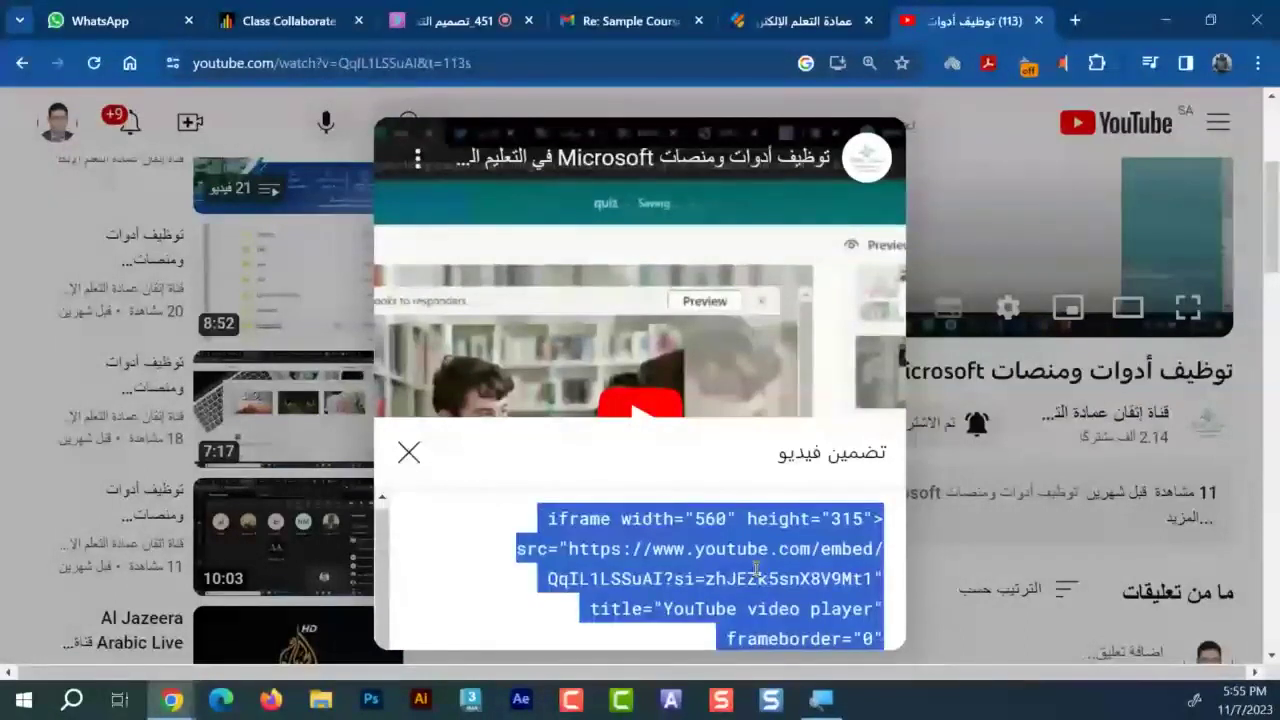
{"action": "scroll", "coordinate": [757, 568], "scroll_direction": "down", "scroll_amount": 3}
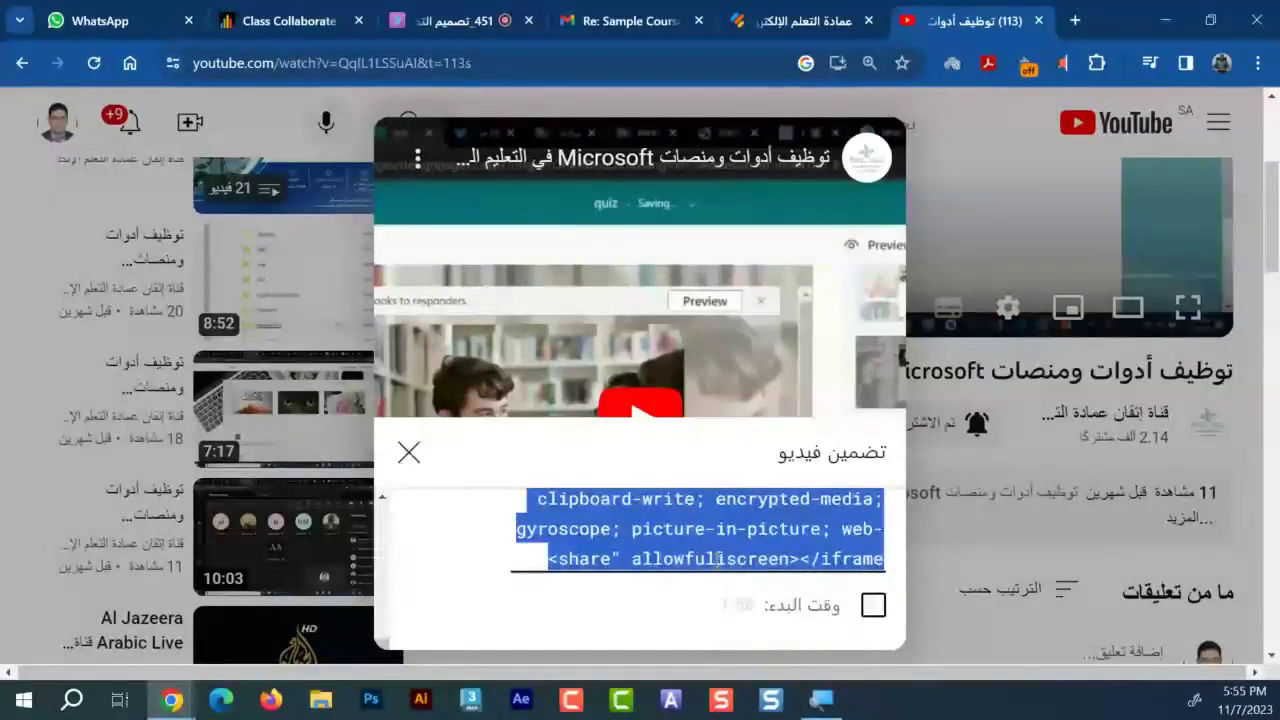
Return to the Jotform source code dialog, replace all the Canva code with the copied YouTube iframe code, and confirm
{"action": "left_click", "coordinate": [810, 20]}
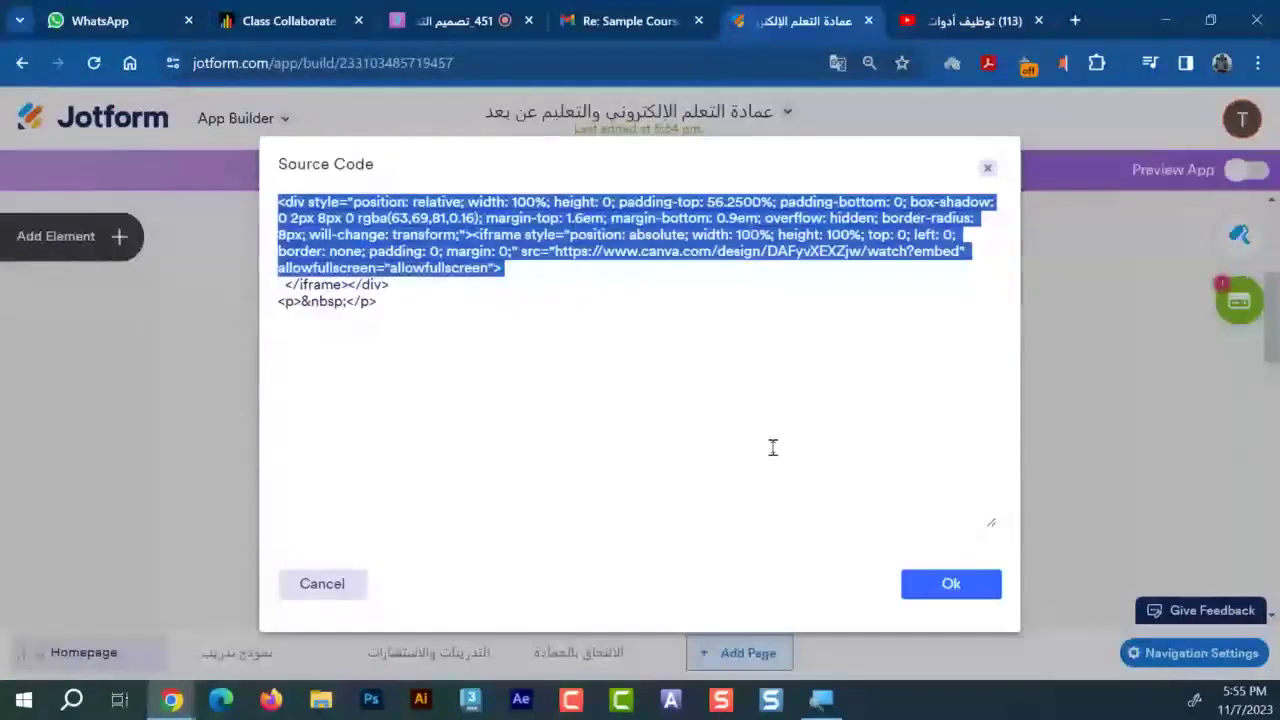
{"action": "left_click", "coordinate": [457, 320]}
{"action": "key", "text": "ctrl+a"}
{"action": "type", "text": "<iframe width=\"560\" height=\"315\" src=\"https://www.youtube.com/embed/QqlL1LSSuAI?si=zhJEZk5snX8V9Mt1\" title=\"YouTube video player\" frameborder=\"0\" allow=\"accelerometer; autoplay; clipboard-write; encrypted-media; gyroscope; picture-in-picture; web-share\" allowfullscreen></iframe>"}
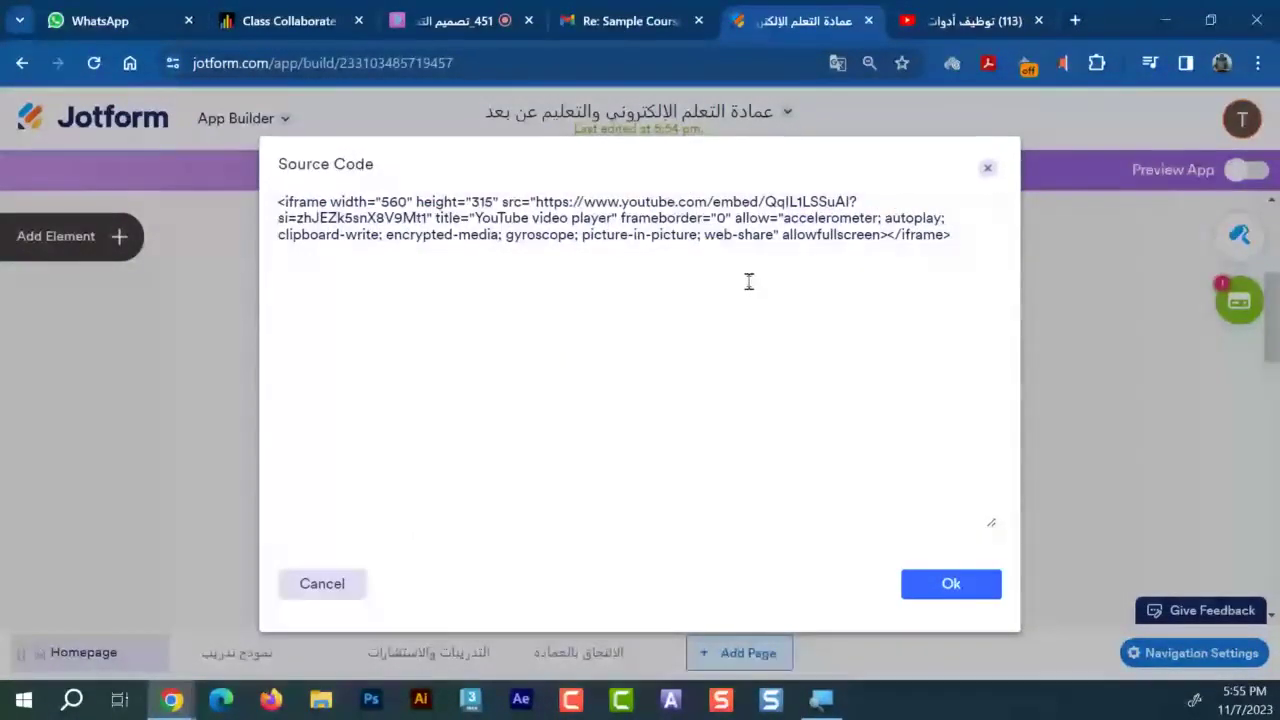
{"action": "left_click", "coordinate": [951, 584]}
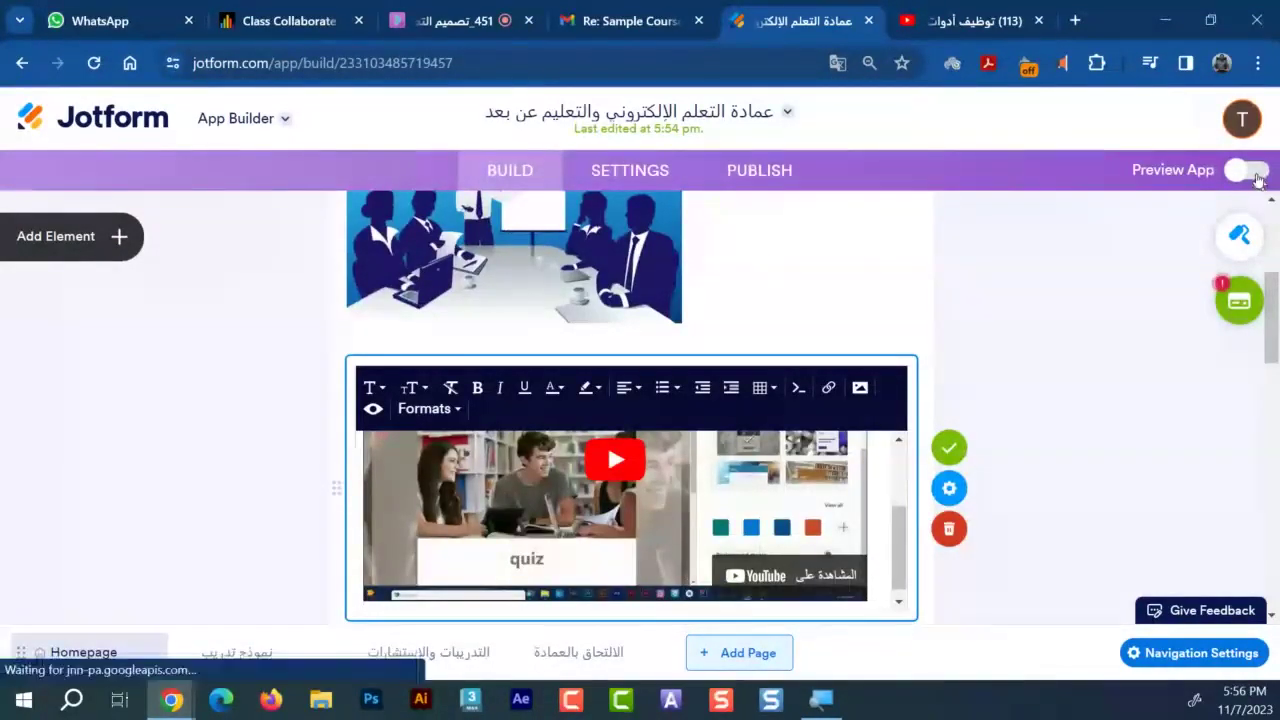
Preview the app in the phone layout, check the homepage below the training picture, and return to the builder
{"action": "left_click", "coordinate": [616, 352]}
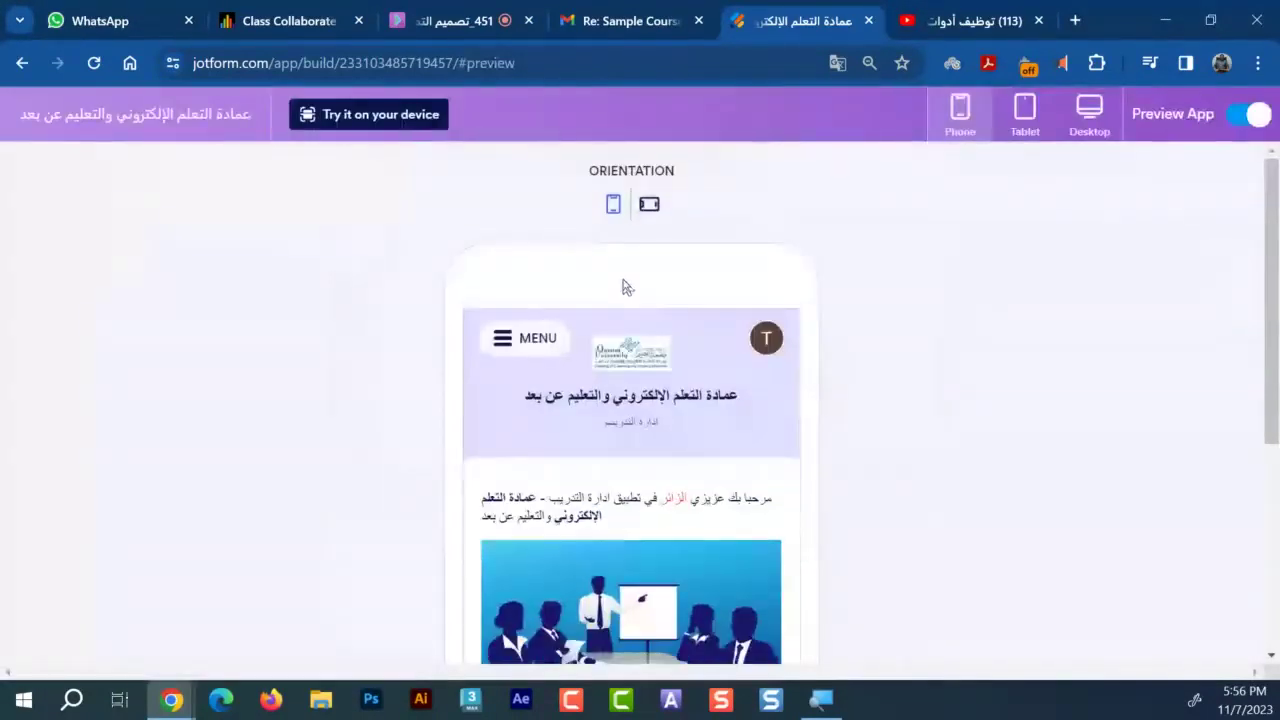
{"action": "scroll", "coordinate": [997, 434], "scroll_direction": "down", "scroll_amount": 3}
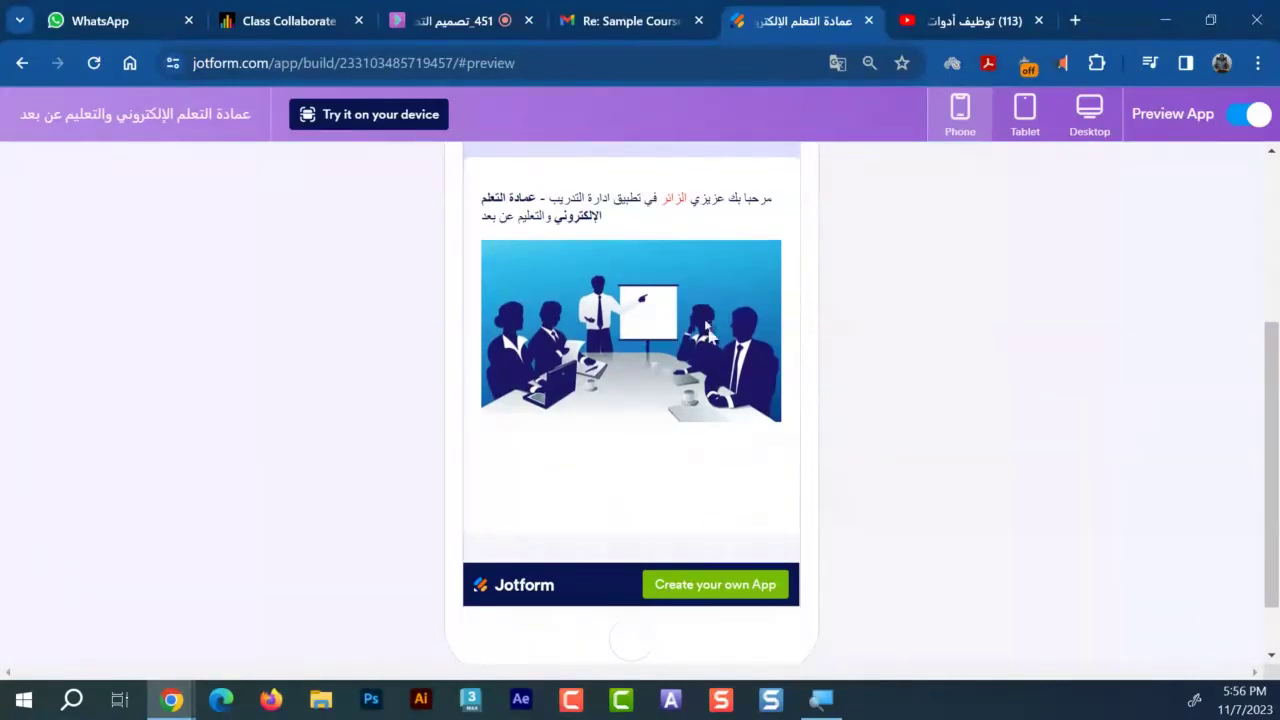
{"action": "scroll", "coordinate": [632, 234], "scroll_direction": "up", "scroll_amount": 3}
{"action": "scroll", "coordinate": [632, 236], "scroll_direction": "down", "scroll_amount": 3}
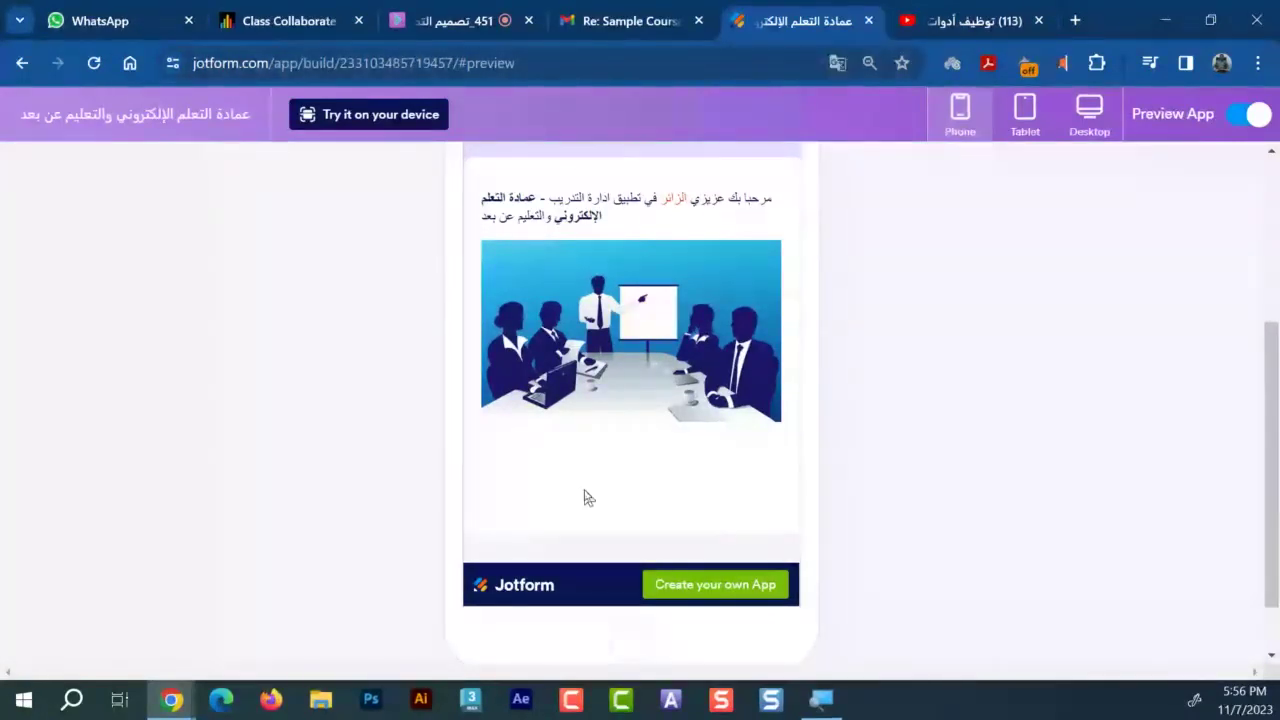
{"action": "scroll", "coordinate": [631, 484], "scroll_direction": "up", "scroll_amount": 3}
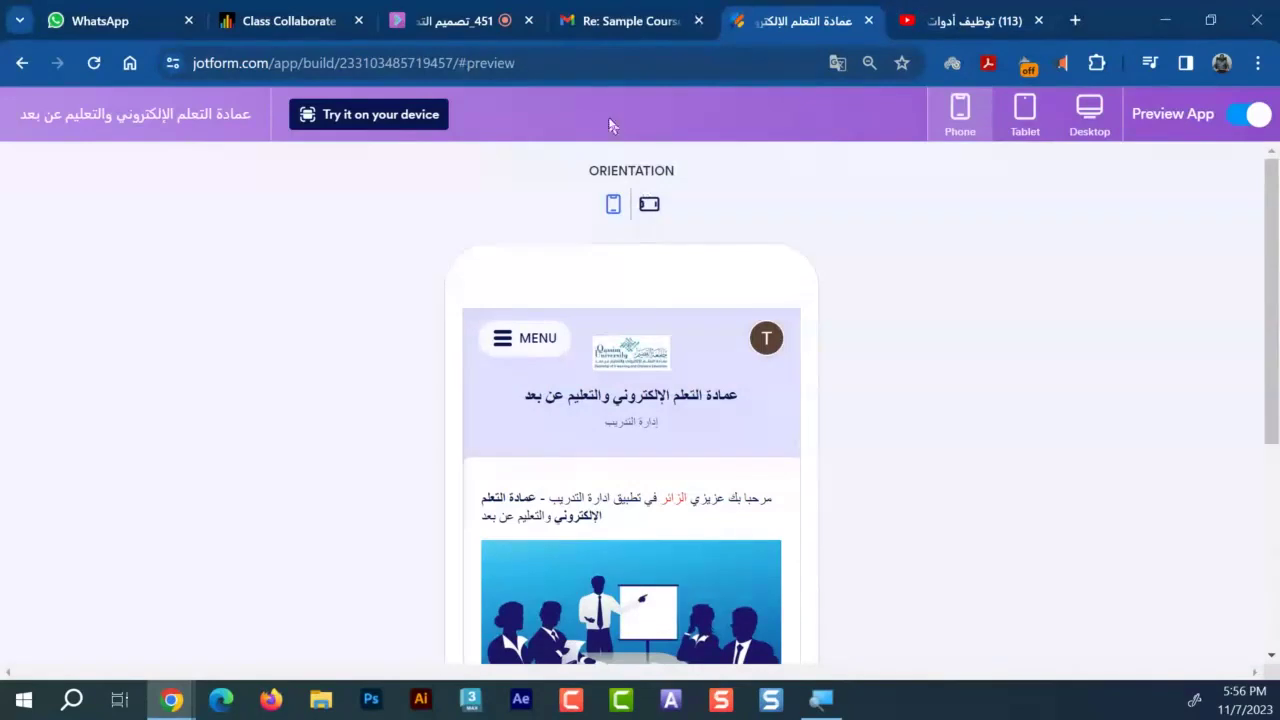
{"action": "left_click", "coordinate": [1250, 114]}
{"action": "mouse_move", "coordinate": [1242, 118]}
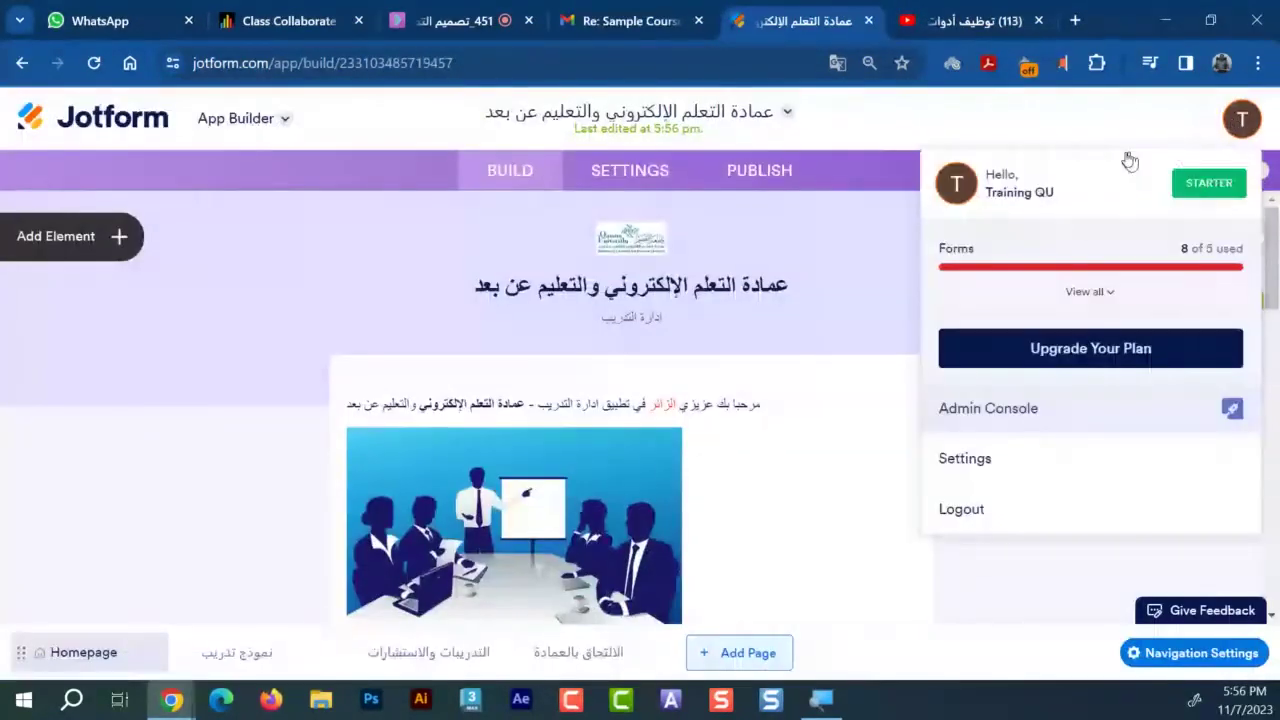
Reopen the homepage paragraph element below the training picture for editing
{"action": "left_click", "coordinate": [804, 425]}
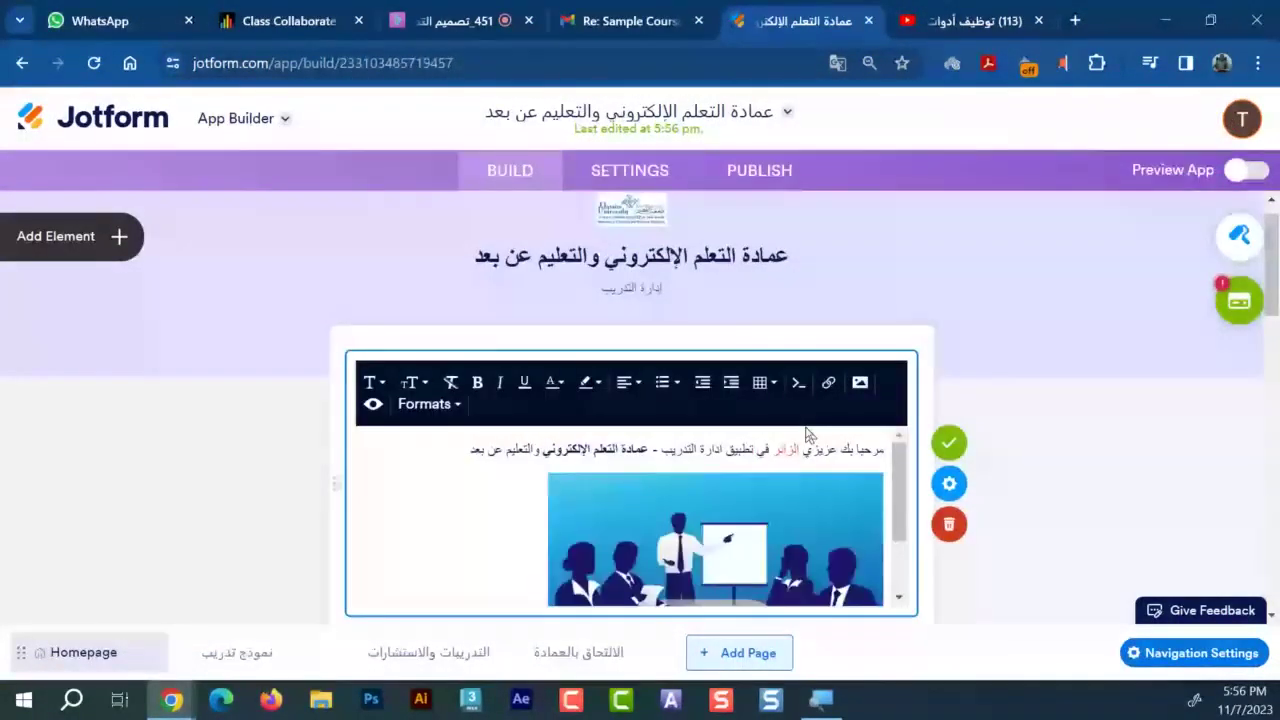
{"action": "scroll", "coordinate": [757, 405], "scroll_direction": "down", "scroll_amount": 3}
{"action": "scroll", "coordinate": [757, 405], "scroll_direction": "down", "scroll_amount": 1}
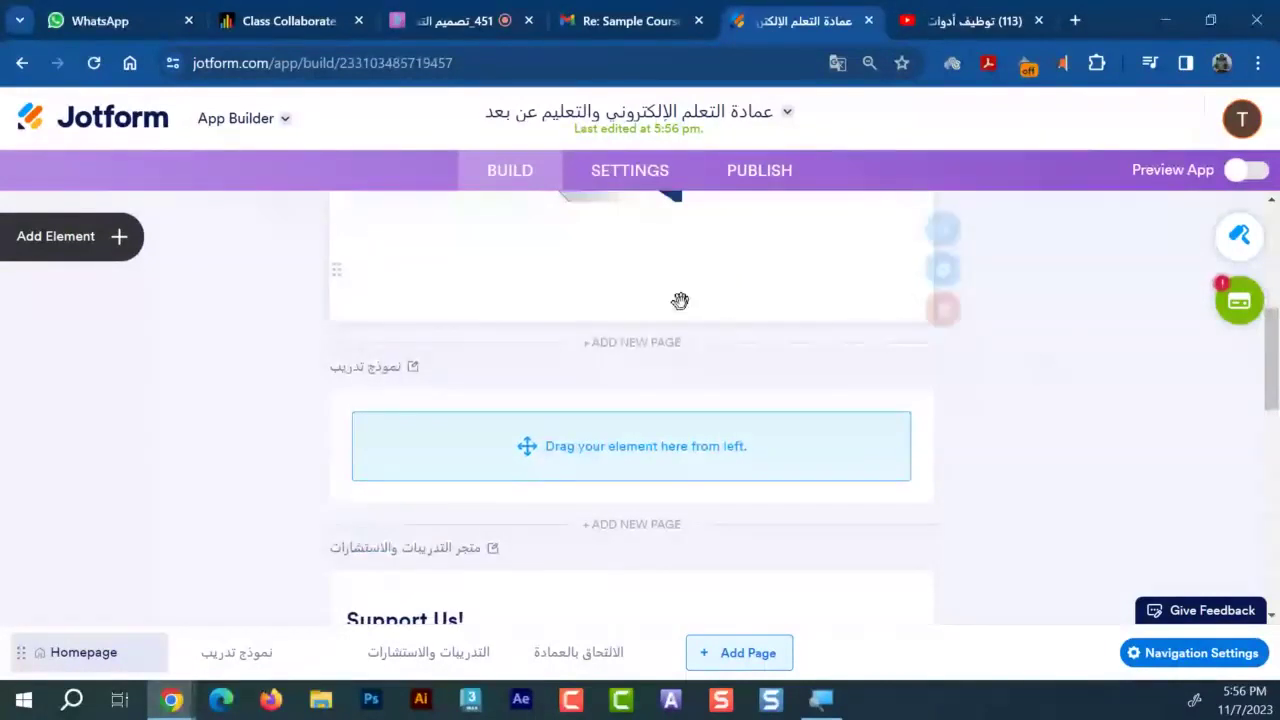
{"action": "scroll", "coordinate": [584, 303], "scroll_direction": "up", "scroll_amount": 2}
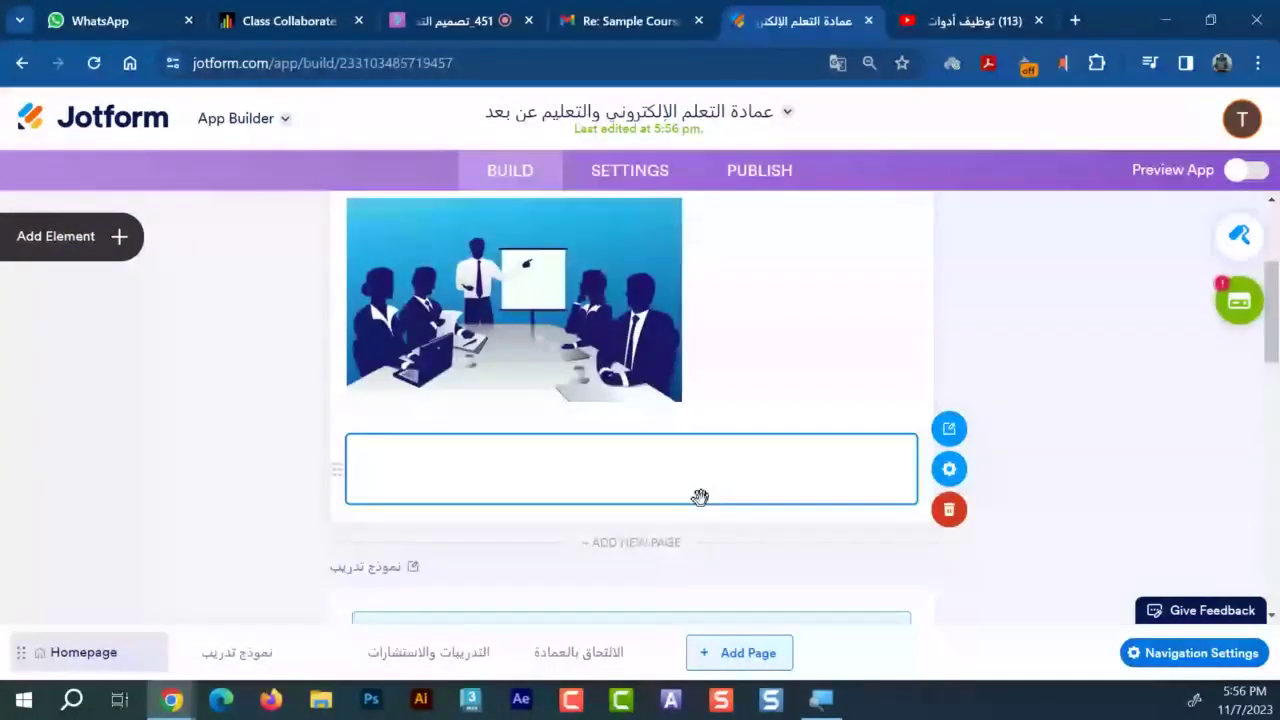
{"action": "left_click", "coordinate": [700, 497]}
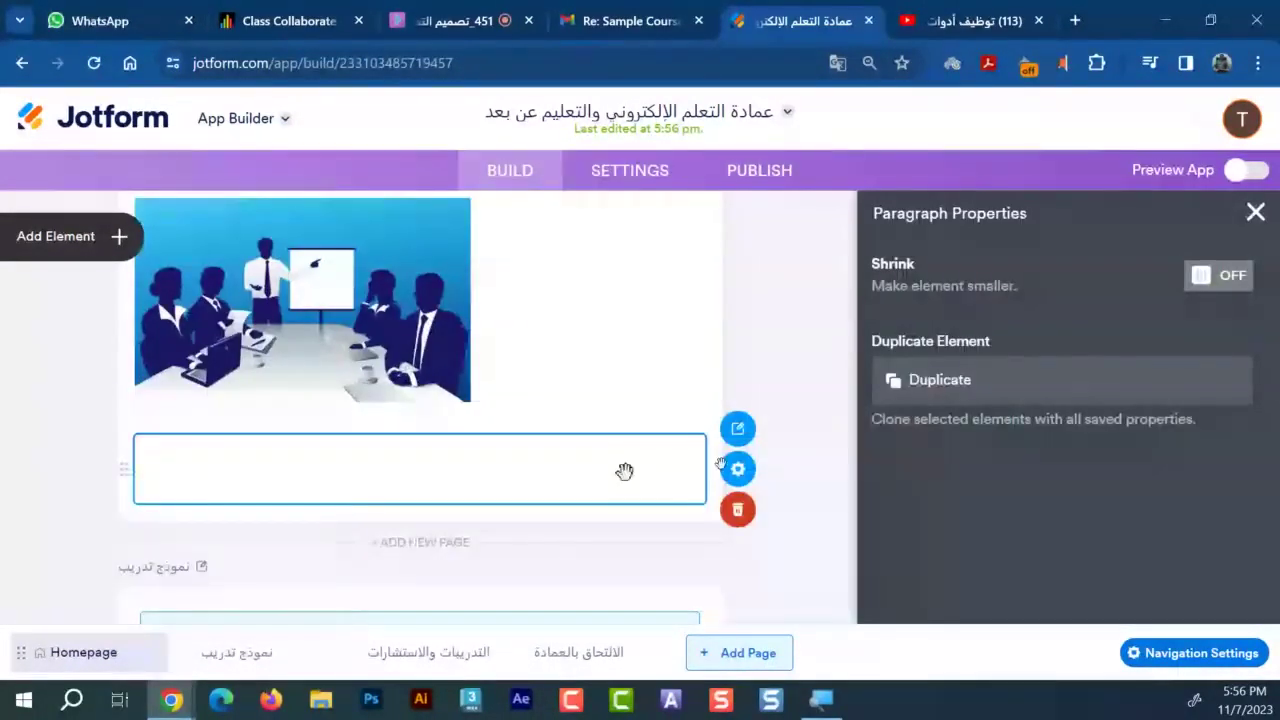
{"action": "left_click", "coordinate": [428, 462]}
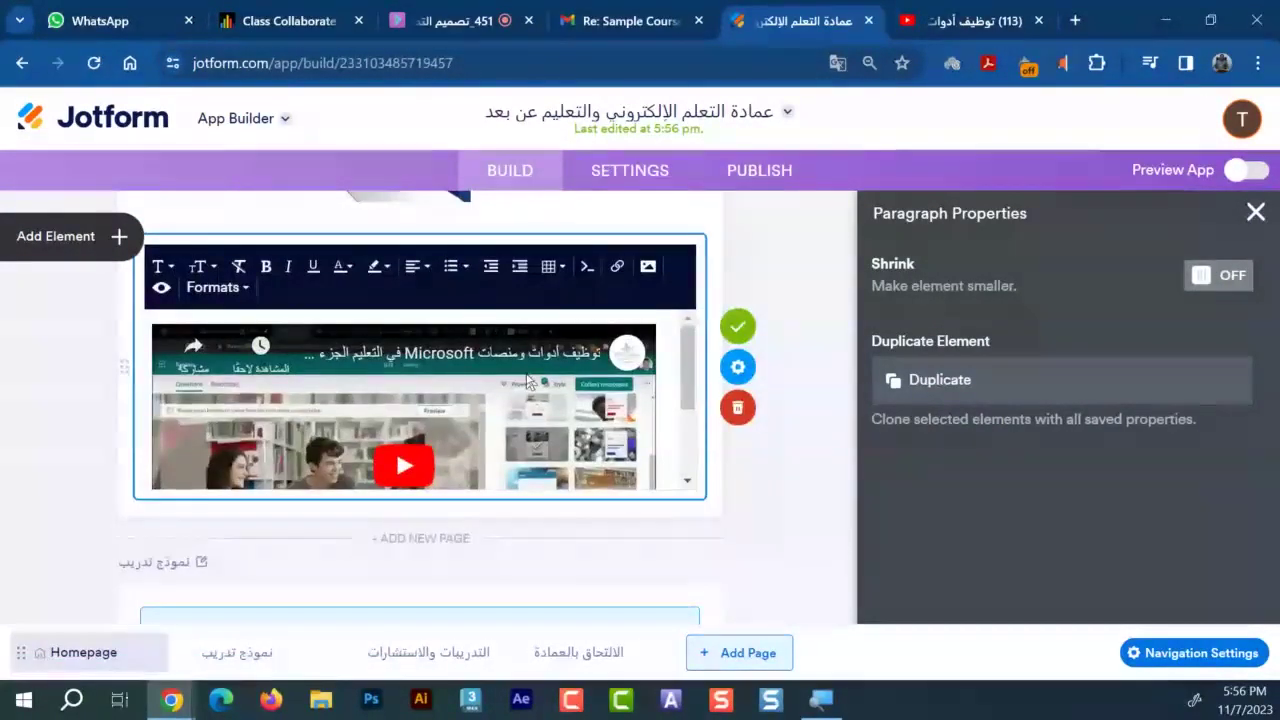
Play the embedded YouTube video in the paragraph, skip to 3:26, and pause it
{"action": "scroll", "coordinate": [530, 382], "scroll_direction": "down", "scroll_amount": 2}
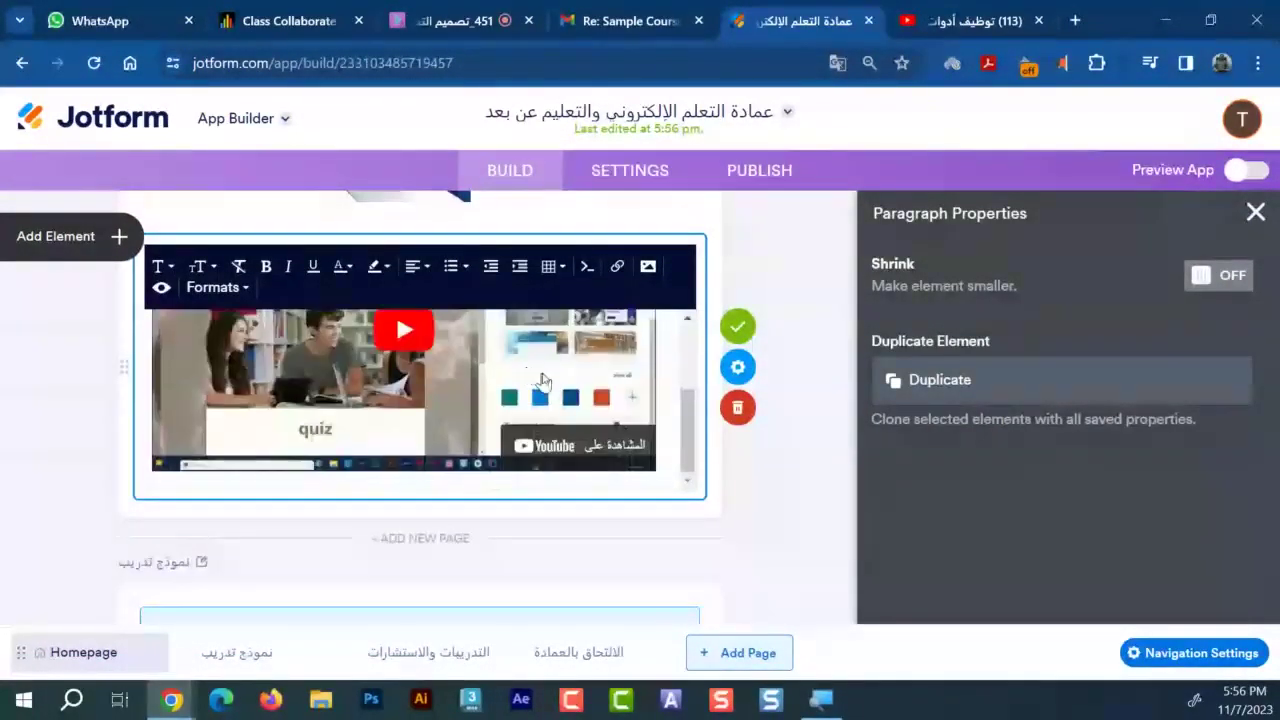
{"action": "left_click", "coordinate": [332, 385]}
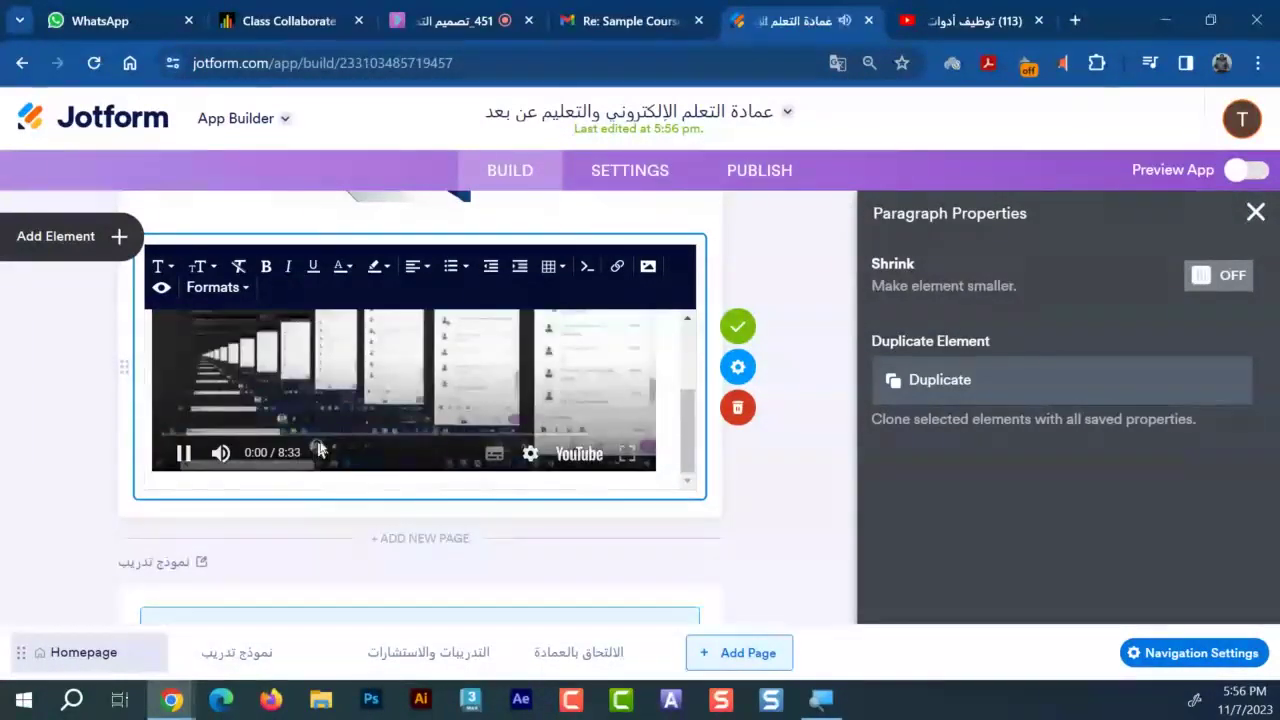
{"action": "left_click", "coordinate": [355, 436]}
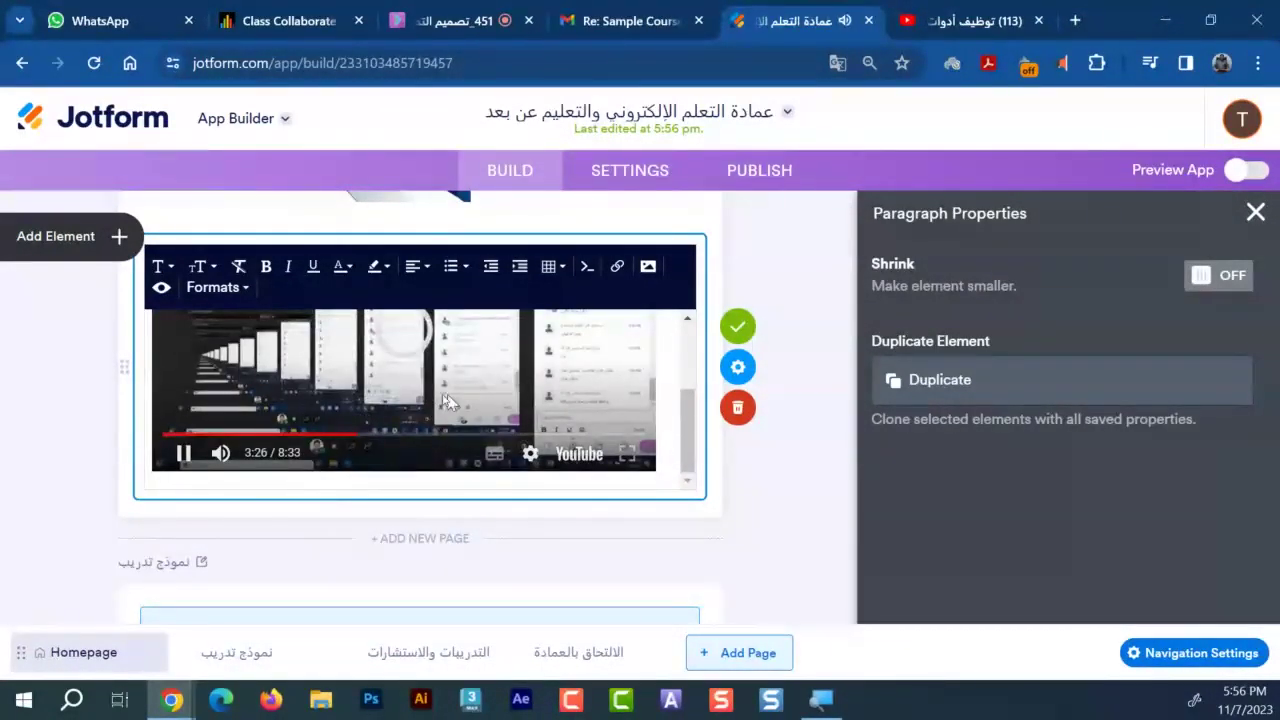
{"action": "left_click", "coordinate": [183, 452]}
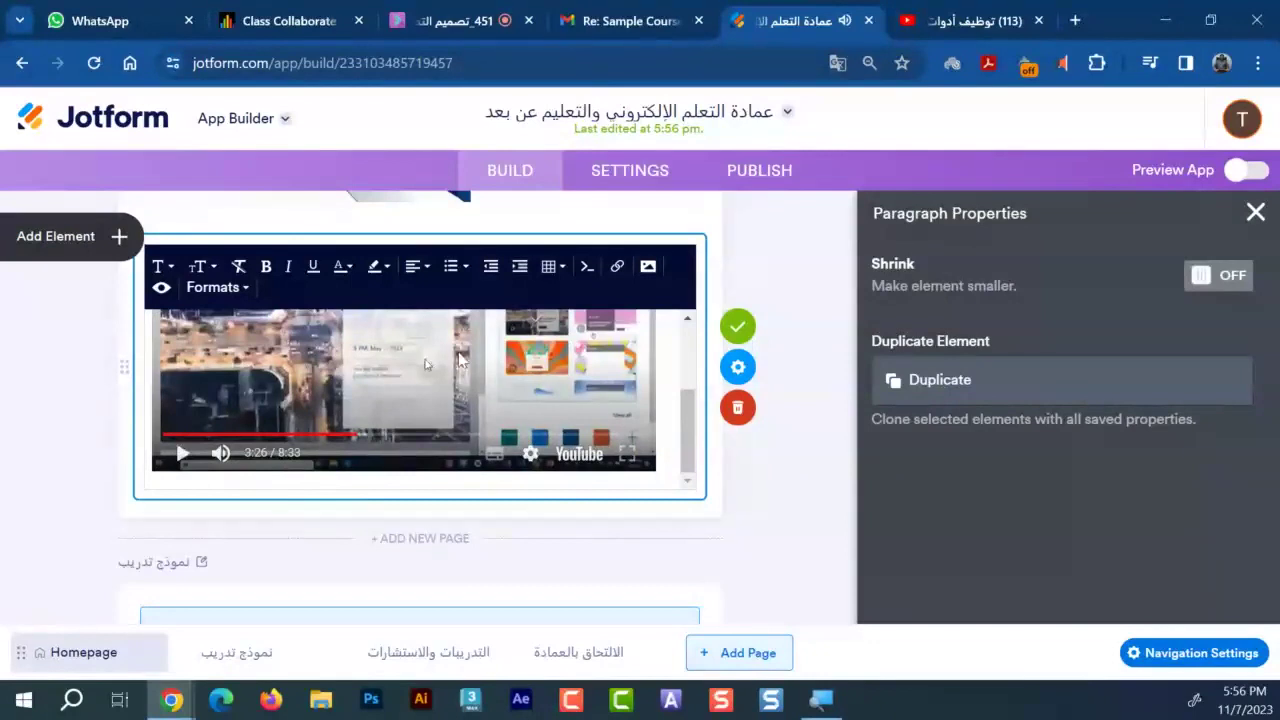
Add a Heading element to the "نموذج تدريب" page and place two Paragraph elements beneath it
{"action": "scroll", "coordinate": [337, 280], "scroll_direction": "up", "scroll_amount": 3}
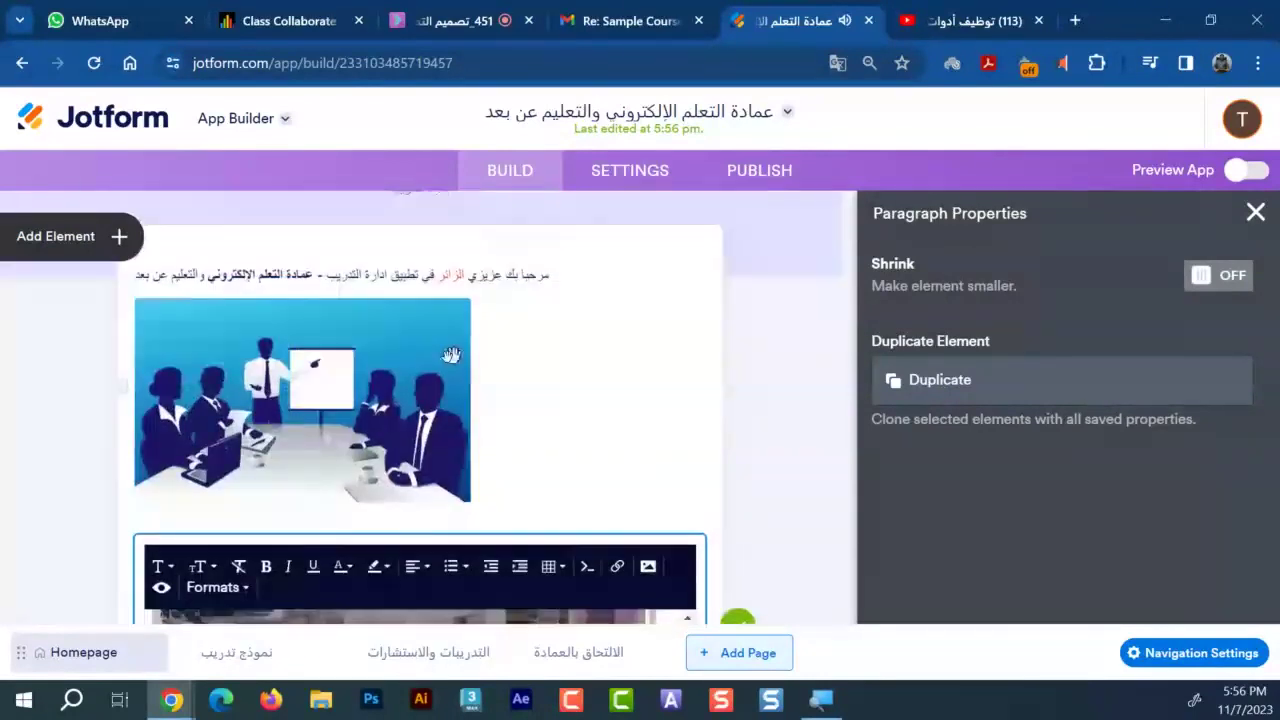
{"action": "left_click", "coordinate": [55, 236]}
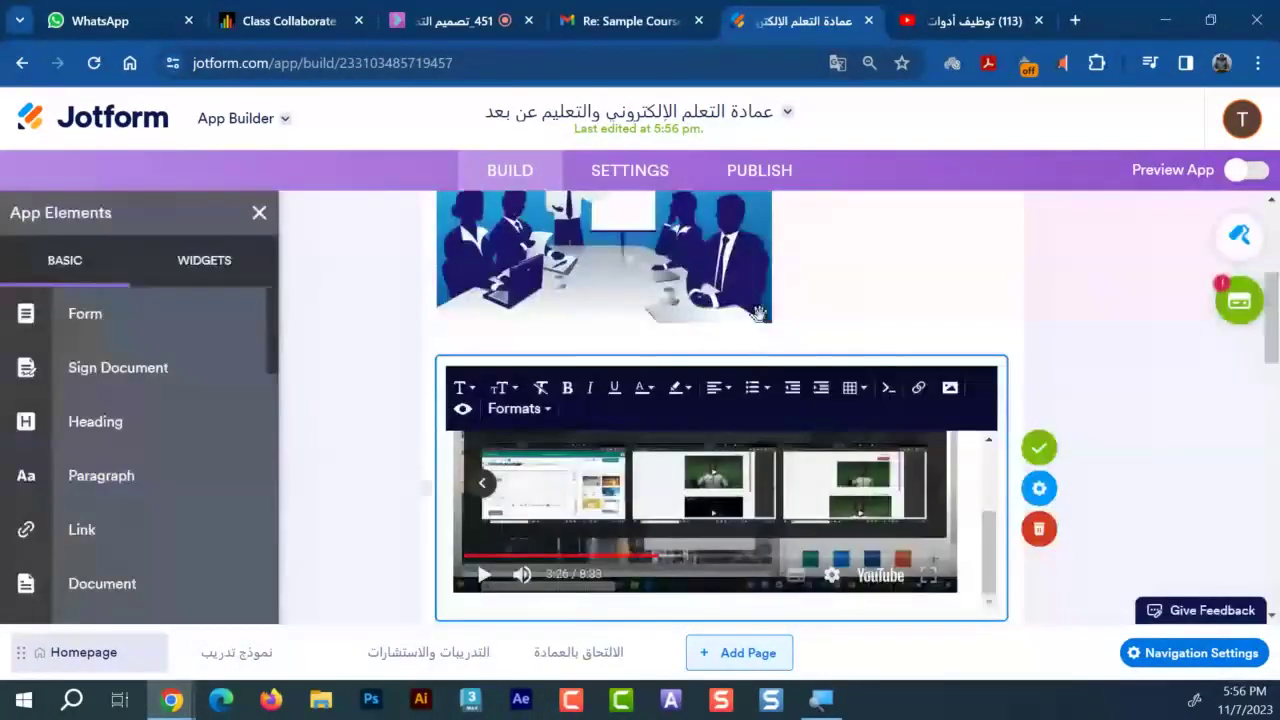
{"action": "scroll", "coordinate": [758, 314], "scroll_direction": "up", "scroll_amount": 5}
{"action": "scroll", "coordinate": [758, 314], "scroll_direction": "down", "scroll_amount": 6}
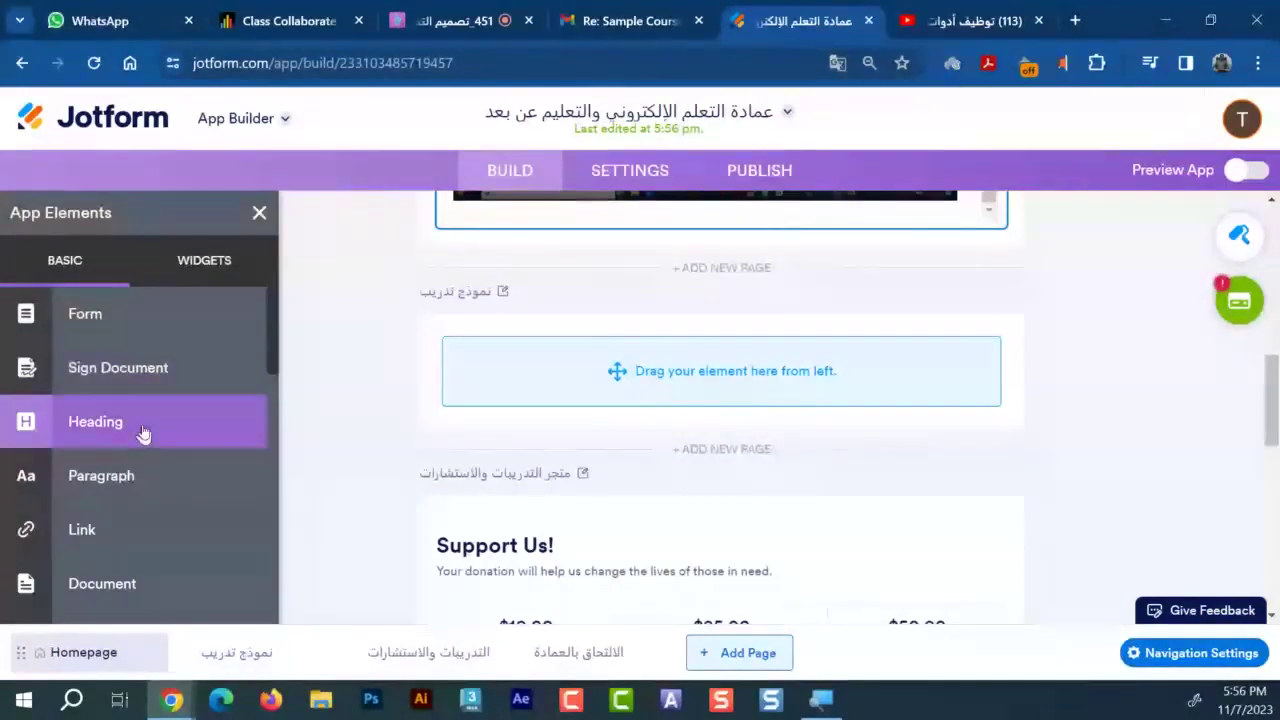
{"action": "left_click_drag", "start_coordinate": [143, 432], "coordinate": [551, 364]}
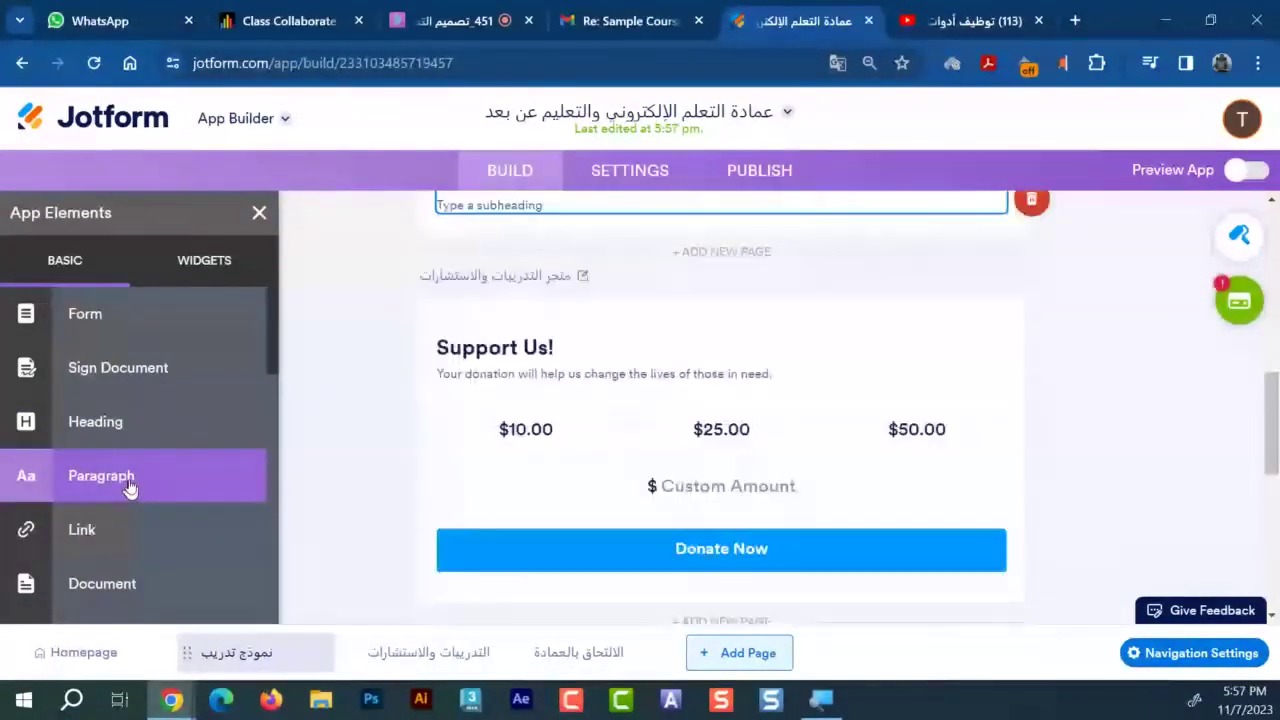
{"action": "left_click", "coordinate": [129, 487]}
{"action": "left_click_drag", "start_coordinate": [129, 487], "coordinate": [471, 457]}
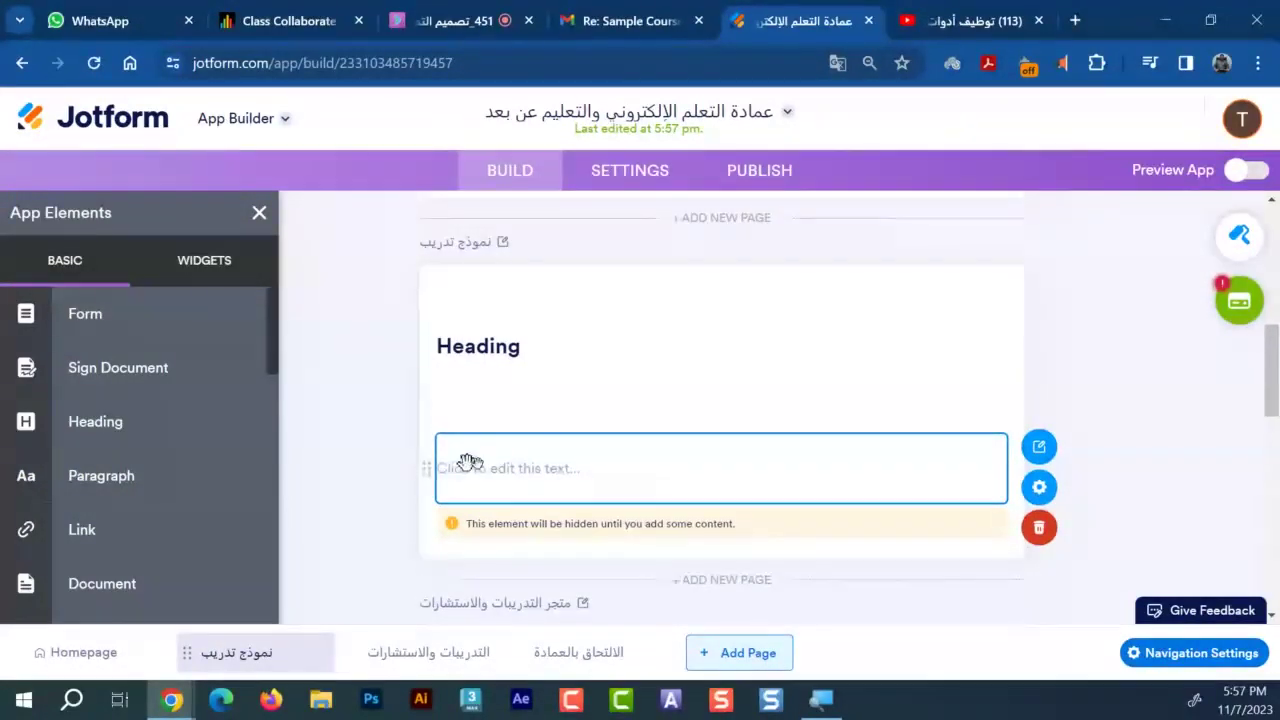
Delete the second empty Paragraph element from the "نموذج تدريب" page
{"action": "scroll", "coordinate": [518, 496], "scroll_direction": "up", "scroll_amount": 1}
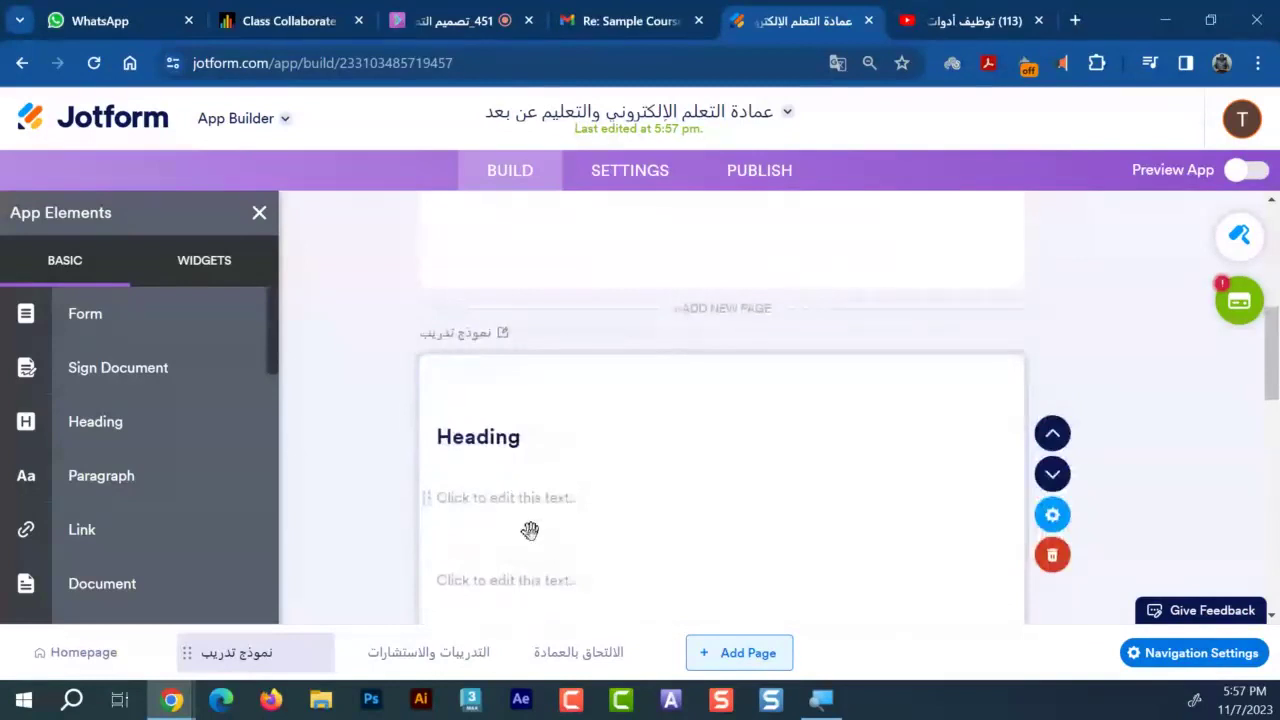
{"action": "left_click", "coordinate": [490, 592]}
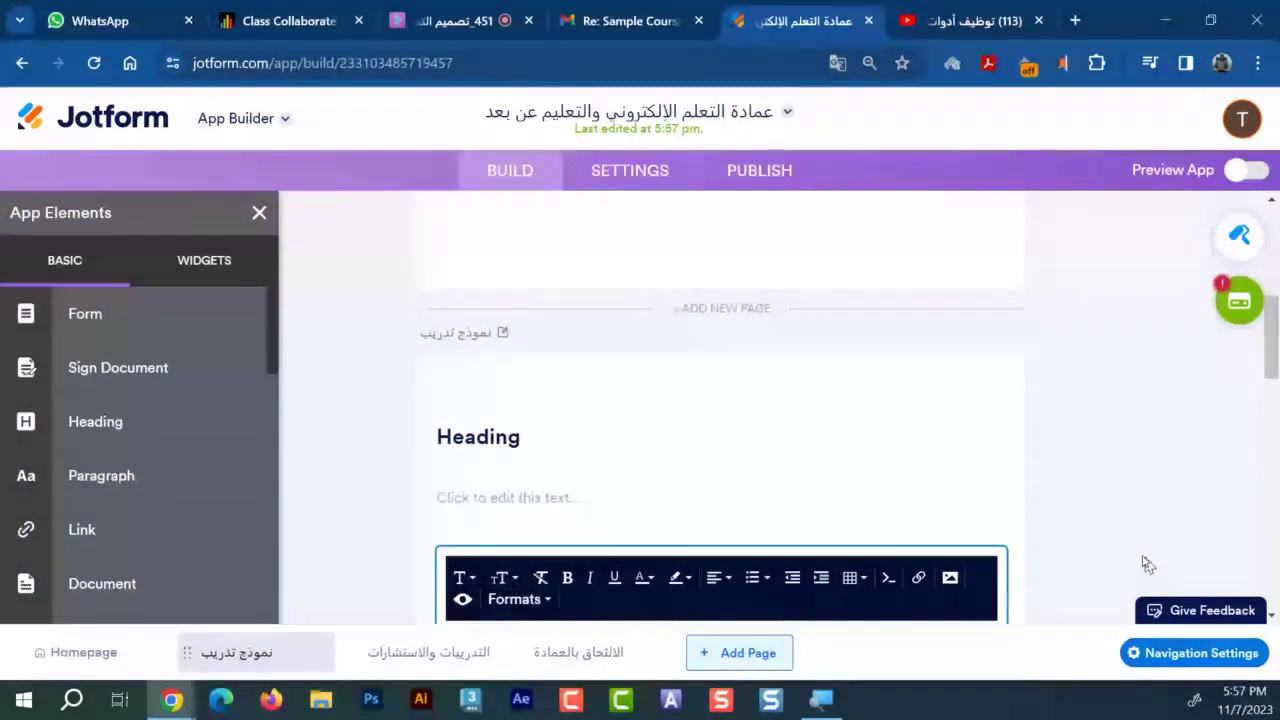
{"action": "scroll", "coordinate": [1143, 563], "scroll_direction": "down", "scroll_amount": 3}
{"action": "left_click", "coordinate": [1038, 438]}
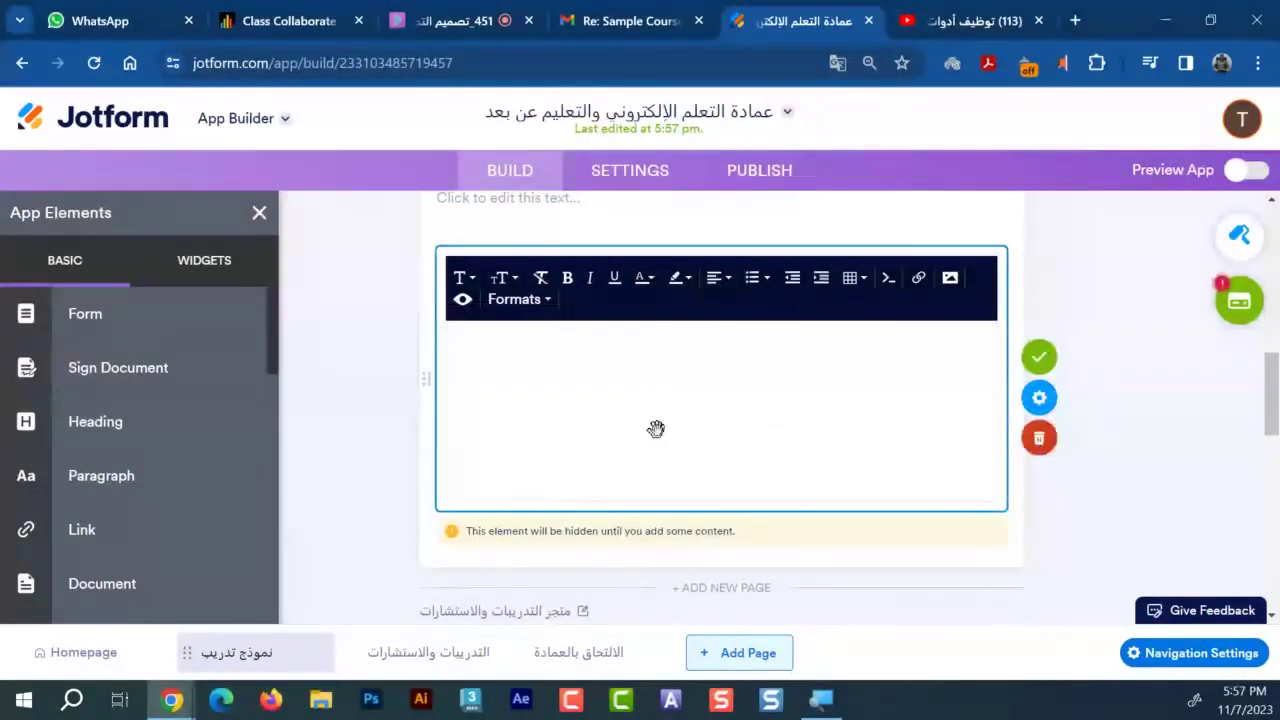
Open the remaining Paragraph element beneath the heading for editing
{"action": "scroll", "coordinate": [578, 453], "scroll_direction": "up", "scroll_amount": 3}
{"action": "left_click", "coordinate": [500, 503]}
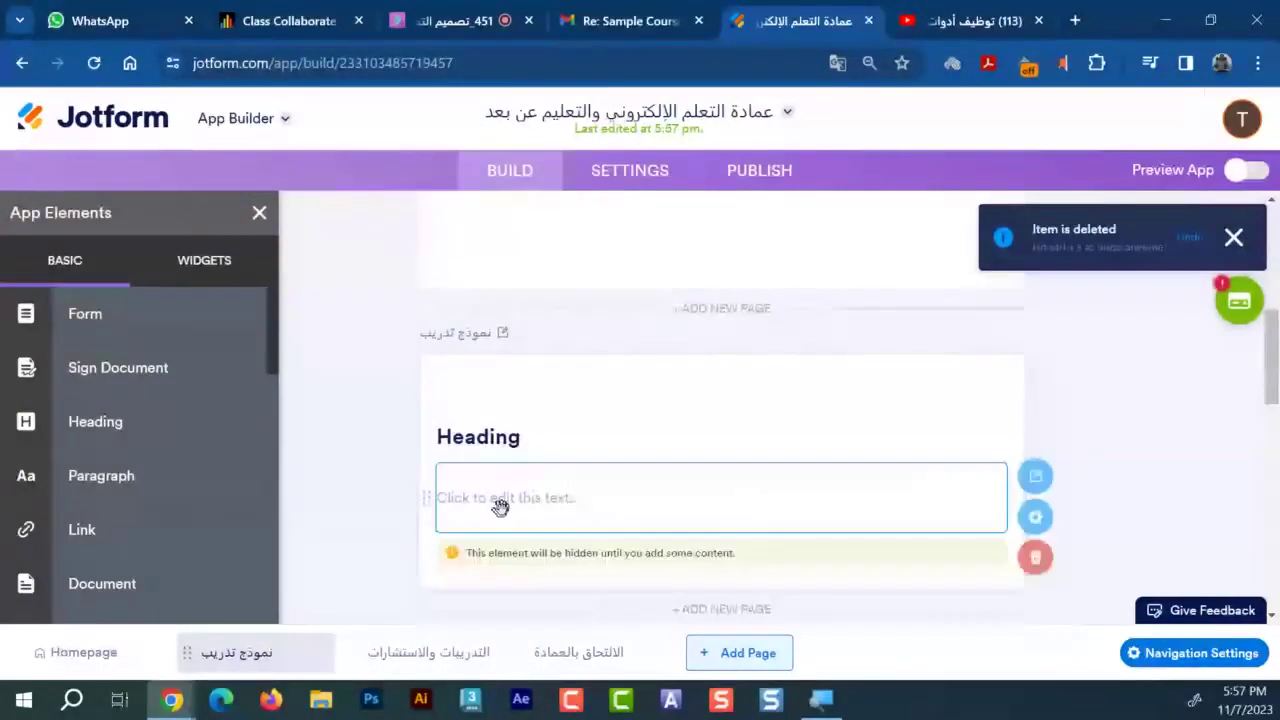
{"action": "left_click", "coordinate": [532, 443]}
{"action": "left_click", "coordinate": [535, 497]}
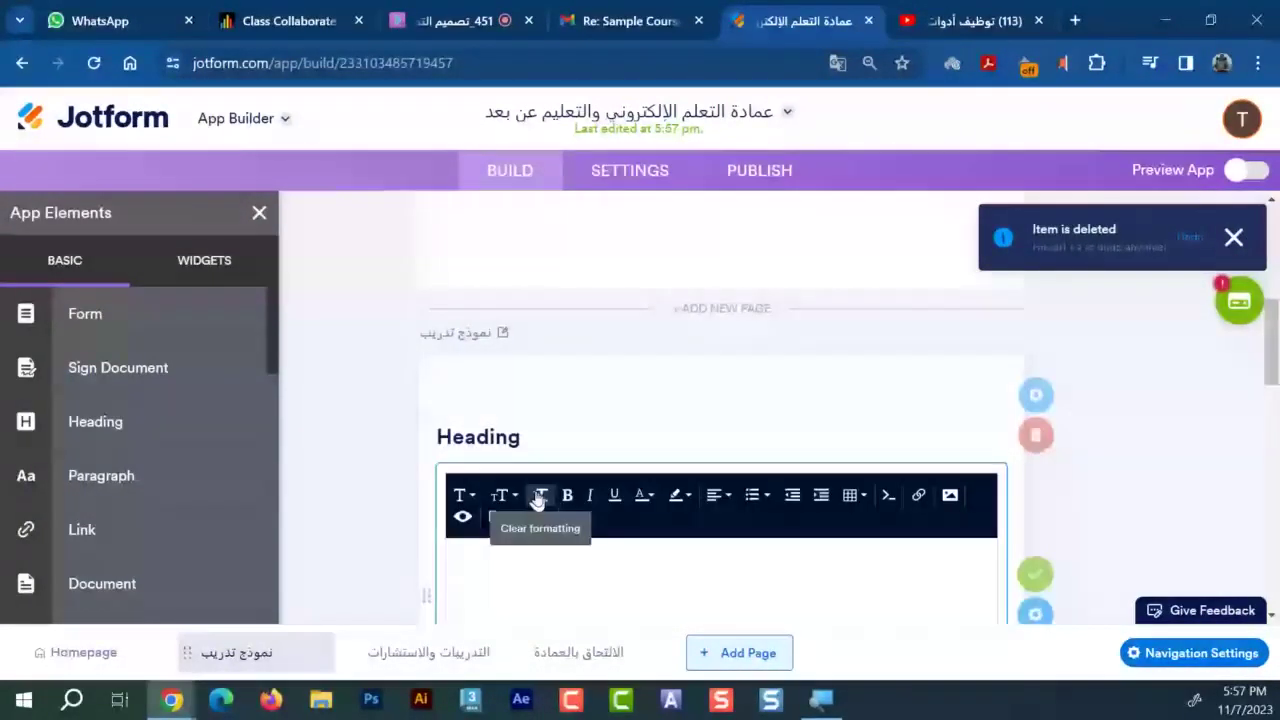
Add a Link element below the paragraph on the "نموذج تدريب" page and a Document element beneath it
{"action": "scroll", "coordinate": [668, 420], "scroll_direction": "down", "scroll_amount": 3}
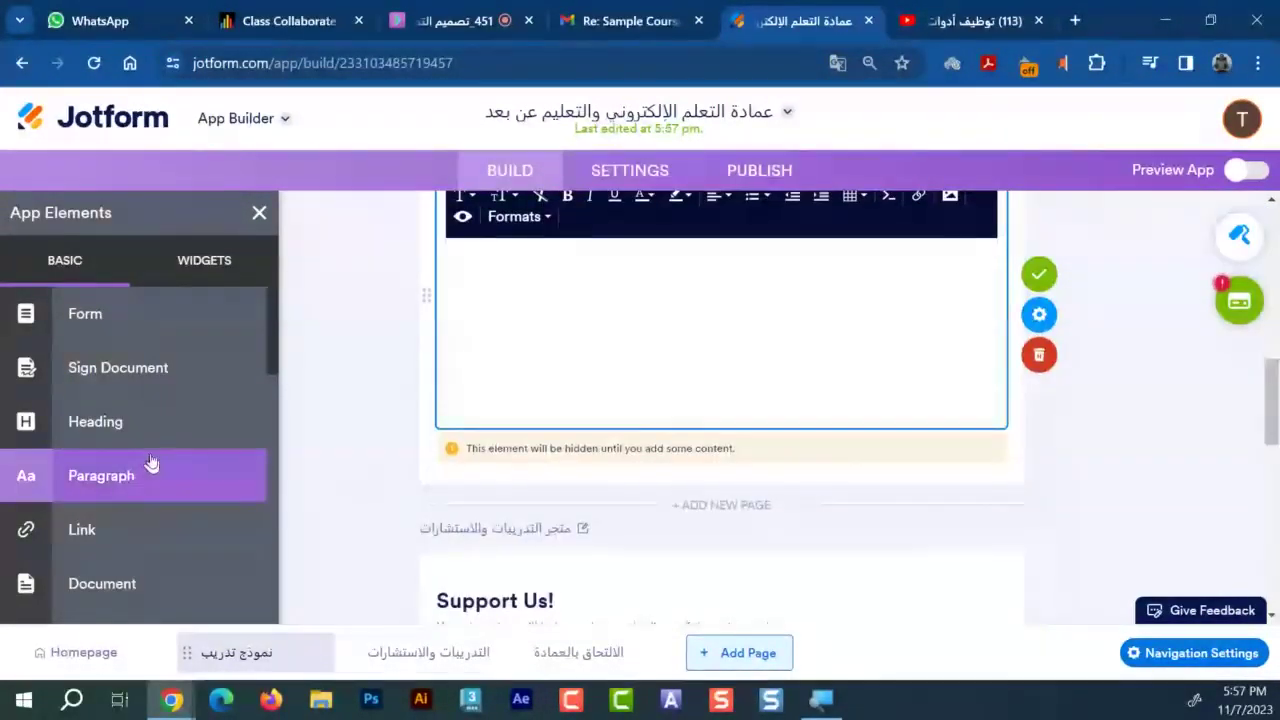
{"action": "scroll", "coordinate": [150, 460], "scroll_direction": "down", "scroll_amount": 2}
{"action": "scroll", "coordinate": [169, 452], "scroll_direction": "up", "scroll_amount": 2}
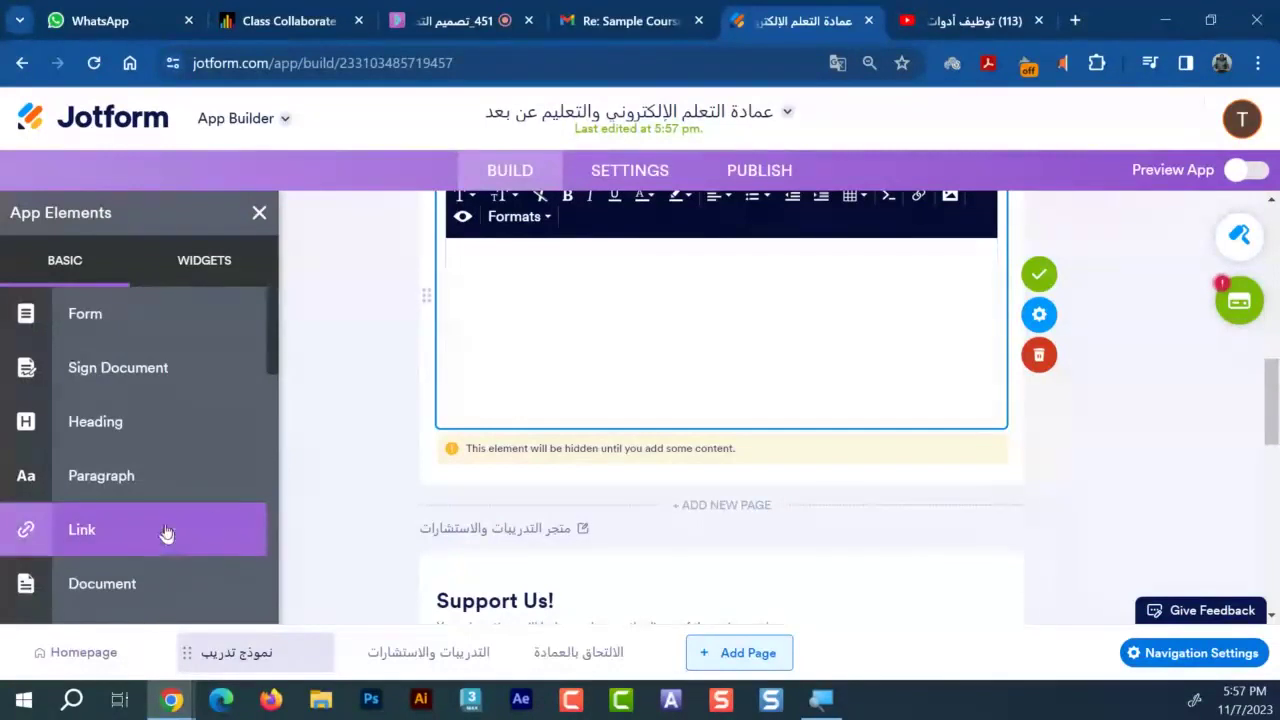
{"action": "left_click_drag", "start_coordinate": [166, 532], "coordinate": [677, 500]}
{"action": "scroll", "coordinate": [186, 474], "scroll_direction": "down", "scroll_amount": 3}
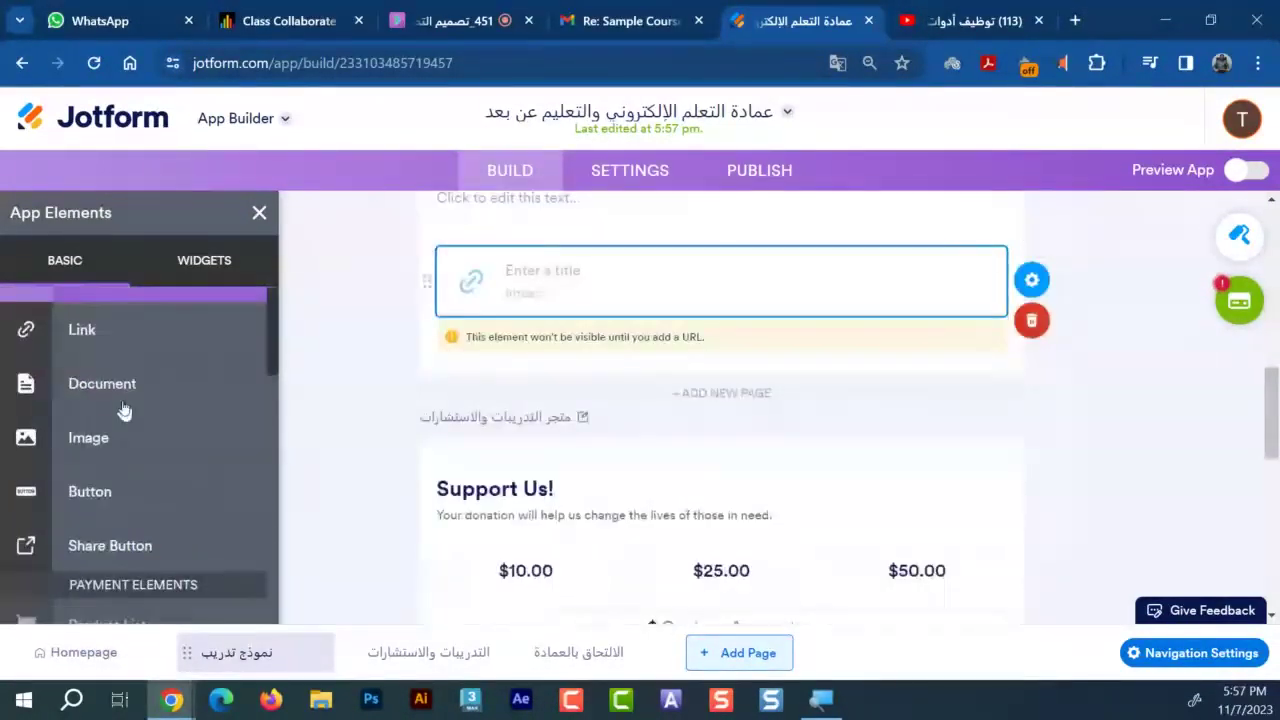
{"action": "left_click_drag", "start_coordinate": [123, 391], "coordinate": [591, 400]}
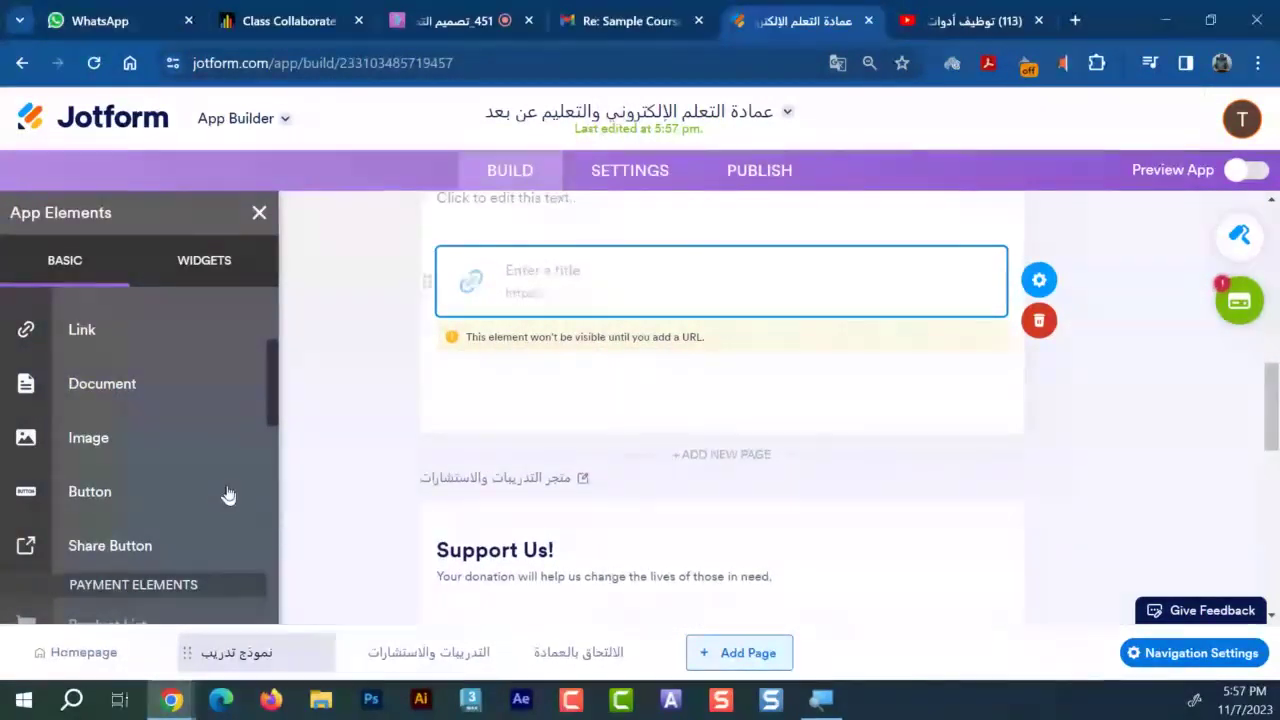
Add an Image element below the Document element on the "نموذج تدريب" page
{"action": "scroll", "coordinate": [130, 447], "scroll_direction": "down", "scroll_amount": 2}
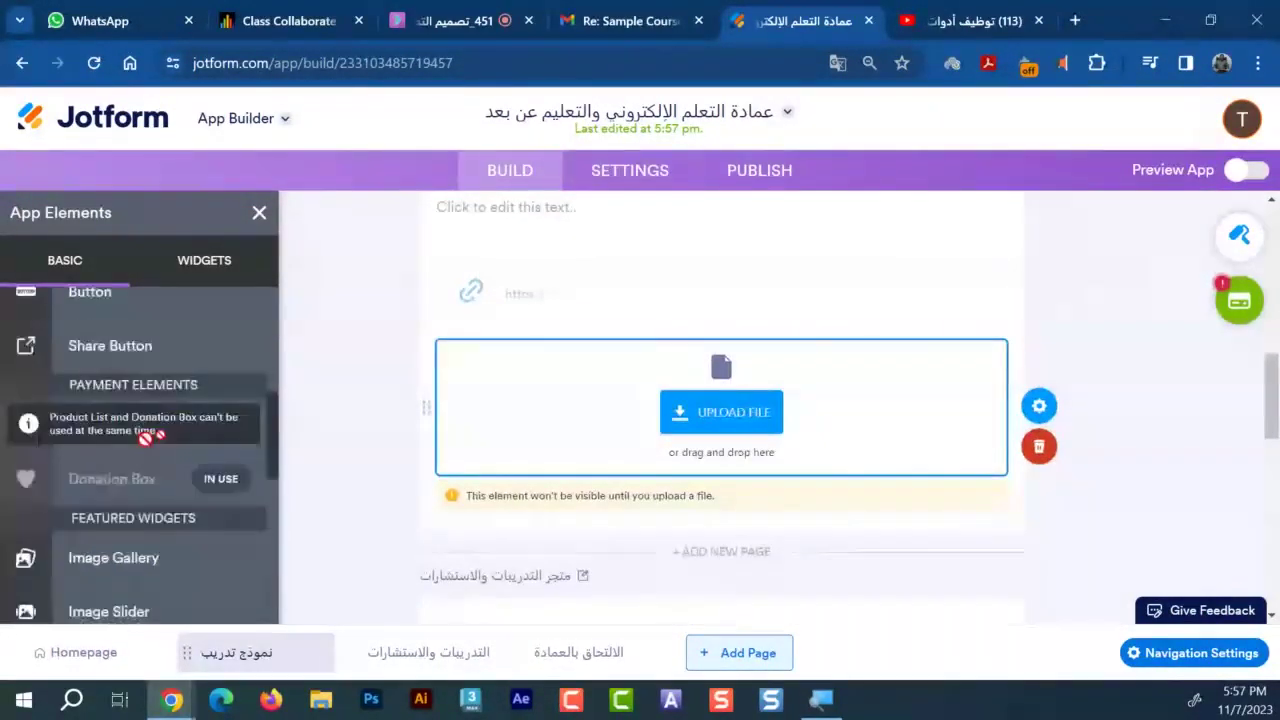
{"action": "scroll", "coordinate": [160, 430], "scroll_direction": "up", "scroll_amount": 3}
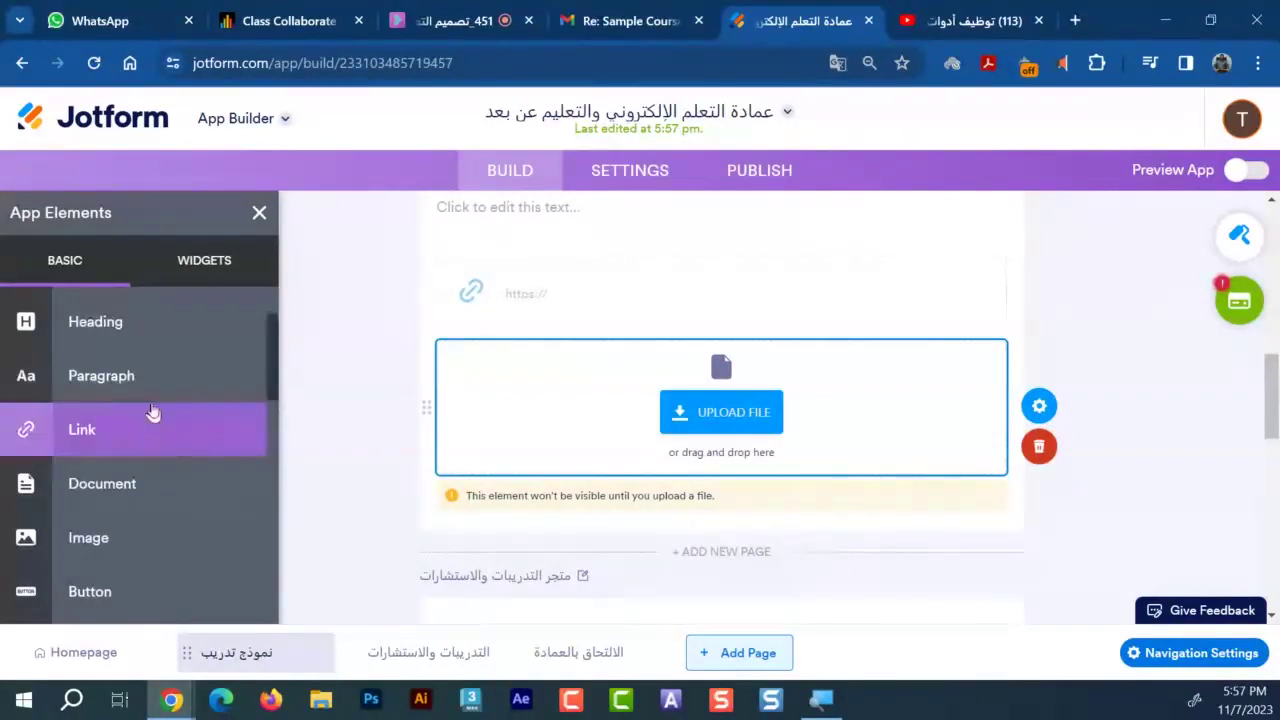
{"action": "scroll", "coordinate": [110, 455], "scroll_direction": "down", "scroll_amount": 1}
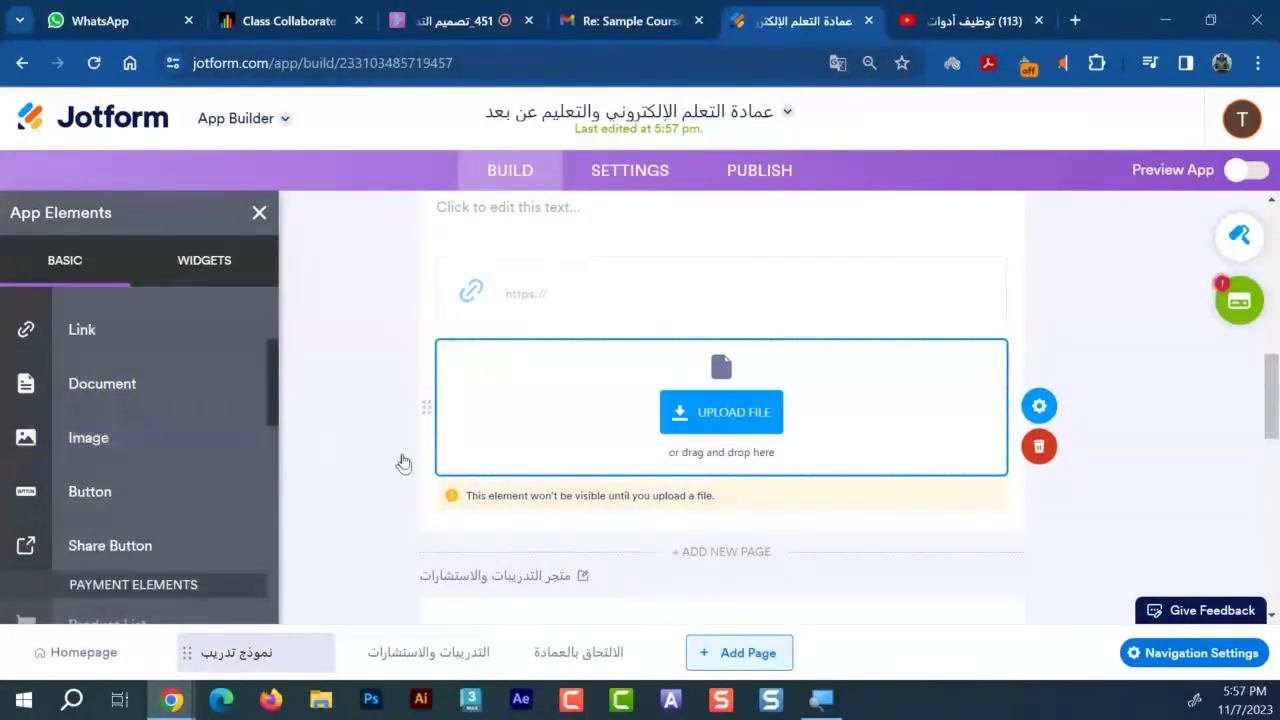
{"action": "left_click_drag", "start_coordinate": [403, 463], "coordinate": [677, 531]}
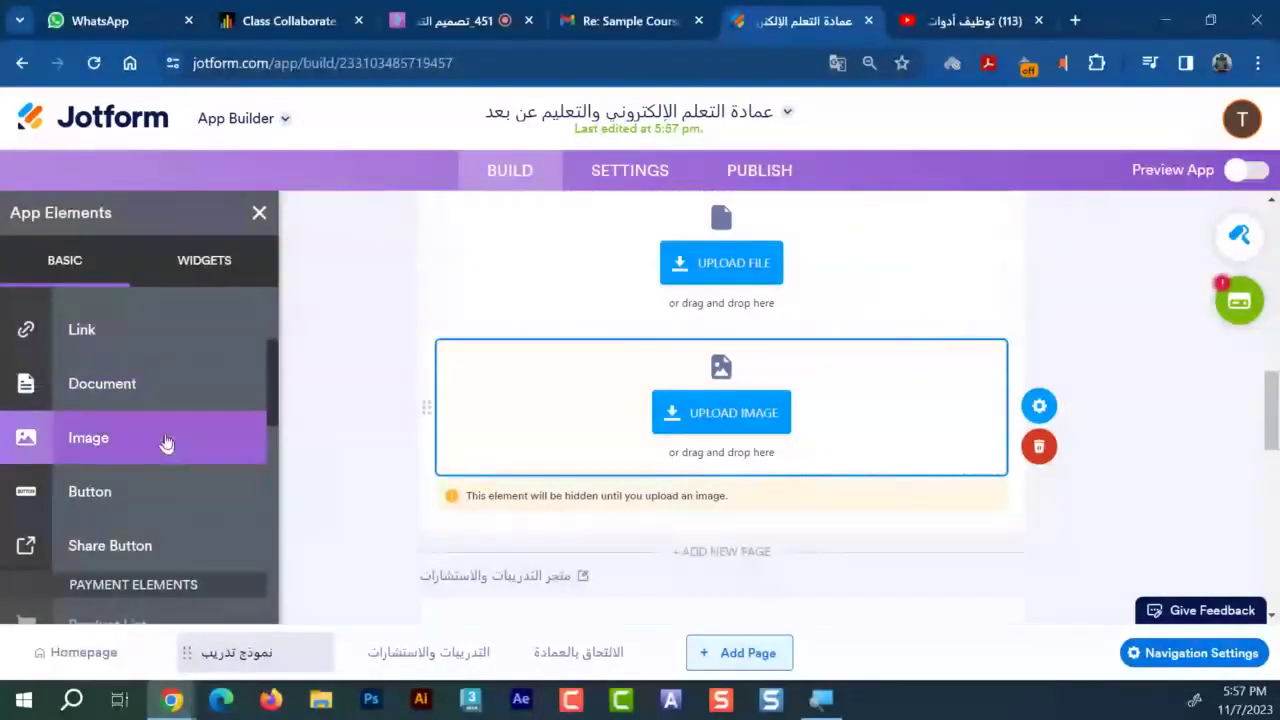
Add the Image Gallery and Image Slider widgets below the Image element
{"action": "scroll", "coordinate": [166, 444], "scroll_direction": "down", "scroll_amount": 1}
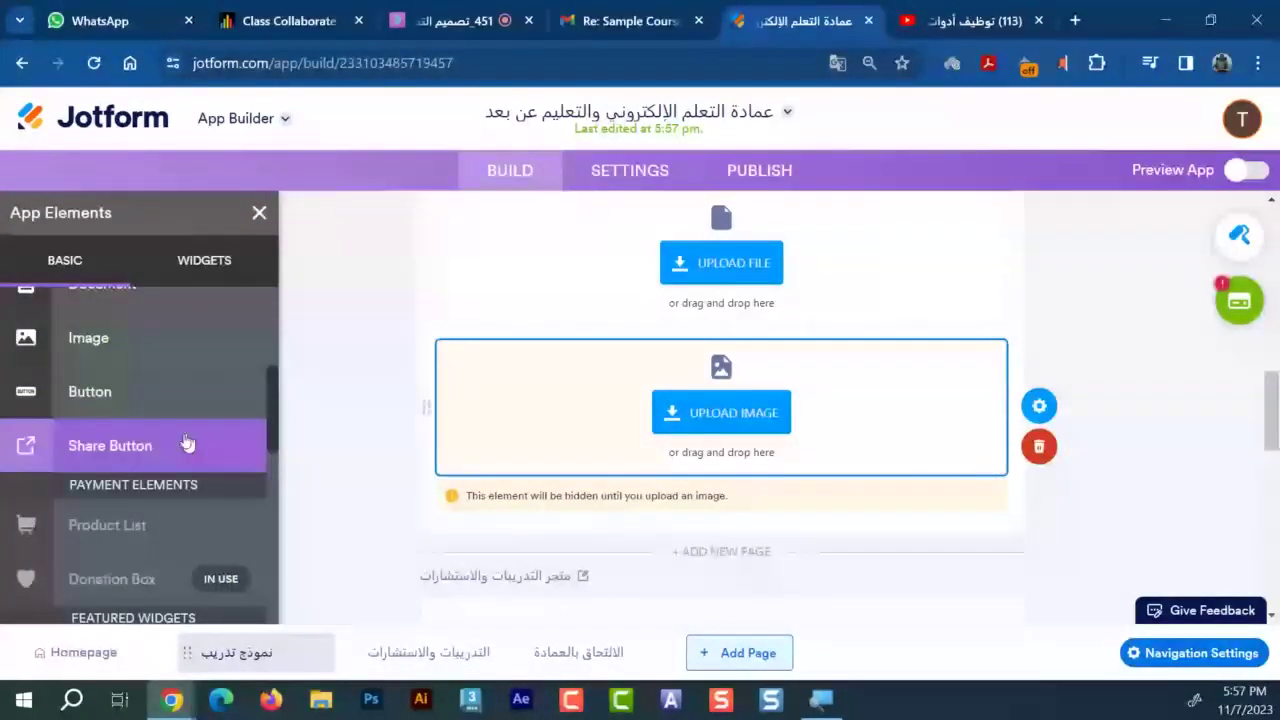
{"action": "scroll", "coordinate": [186, 443], "scroll_direction": "down", "scroll_amount": 2}
{"action": "scroll", "coordinate": [163, 343], "scroll_direction": "down", "scroll_amount": 2}
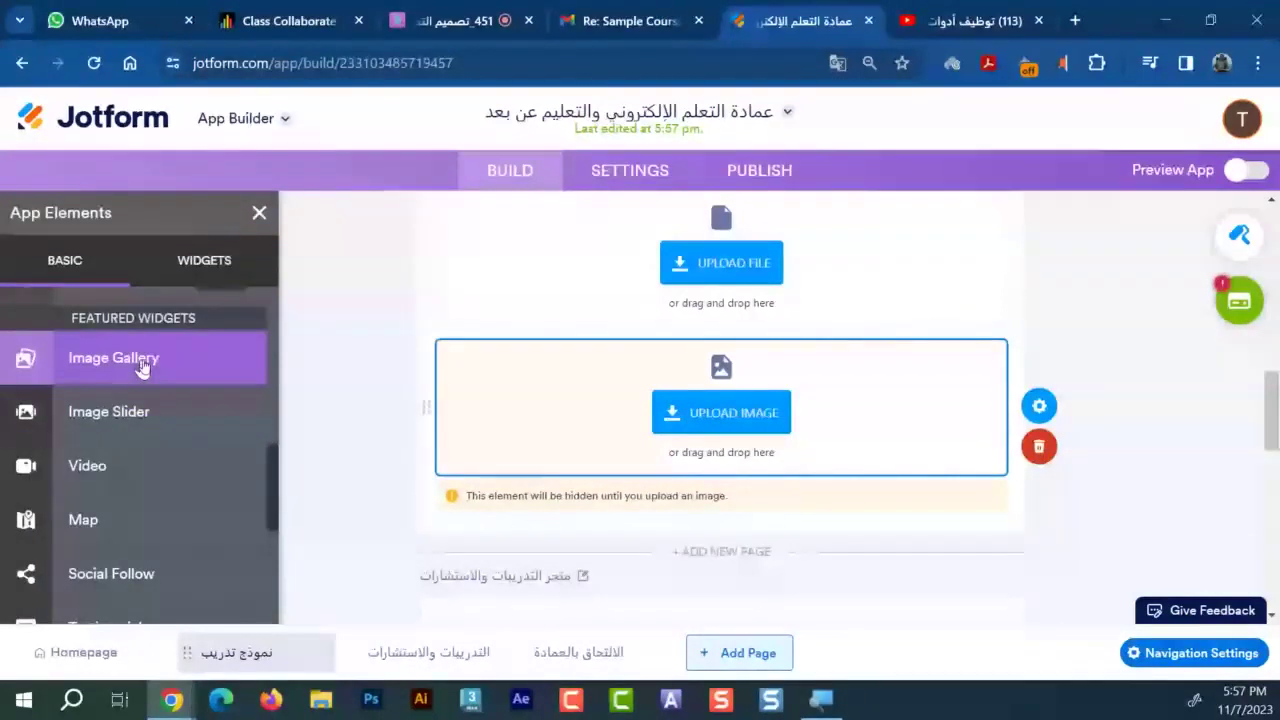
{"action": "left_click_drag", "start_coordinate": [143, 368], "coordinate": [646, 563]}
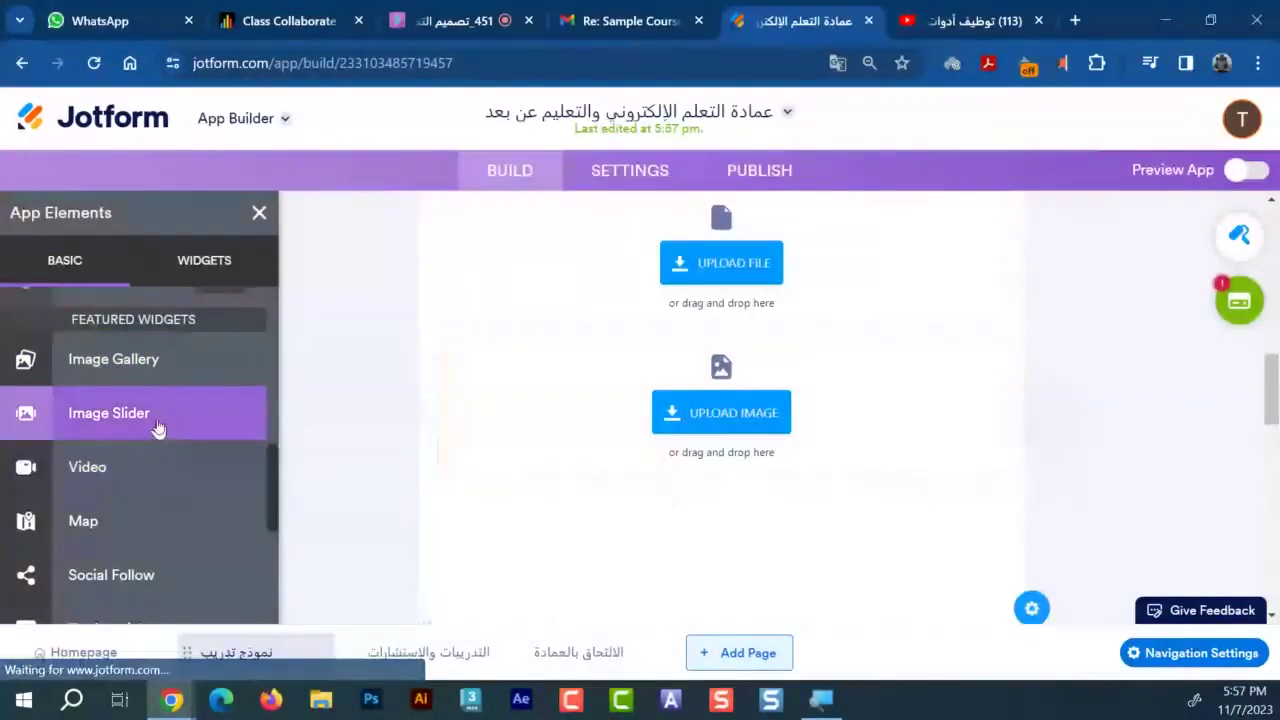
{"action": "left_click_drag", "start_coordinate": [160, 424], "coordinate": [703, 613]}
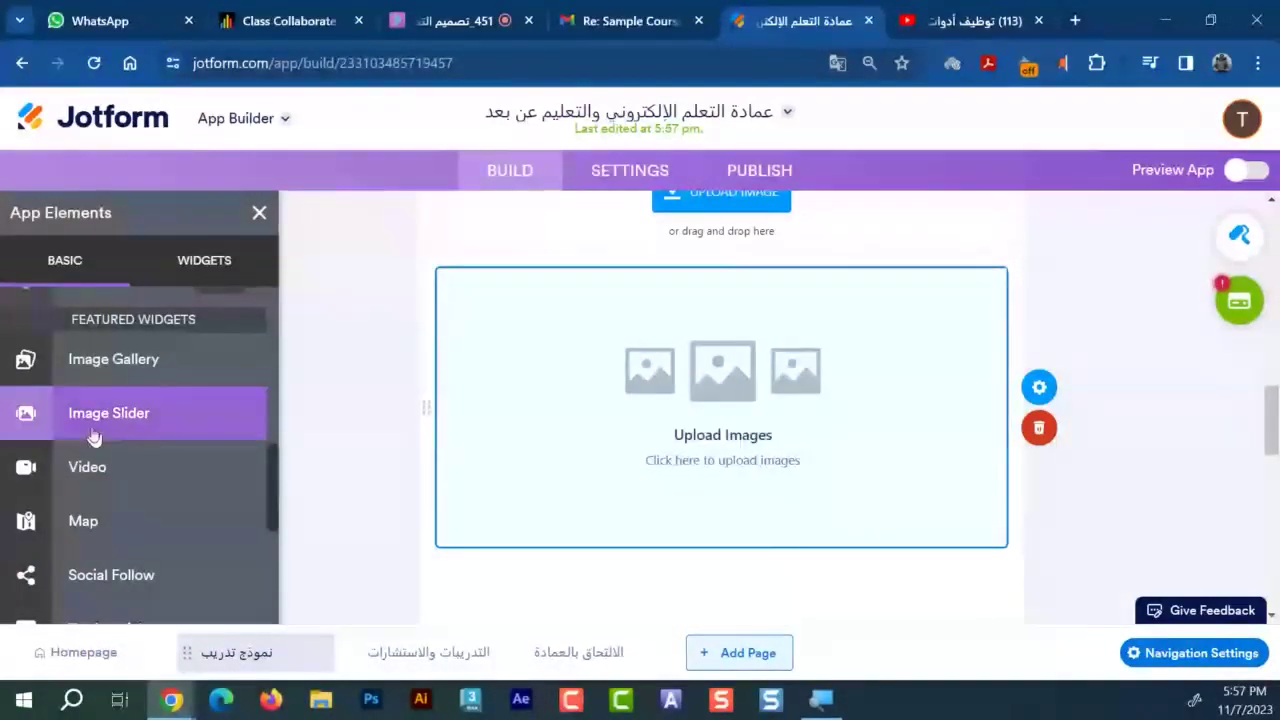
Add a Video widget below the image widgets and a Testimonial widget beneath the video
{"action": "left_click_drag", "start_coordinate": [150, 487], "coordinate": [774, 471]}
{"action": "scroll", "coordinate": [170, 405], "scroll_direction": "down", "scroll_amount": 2}
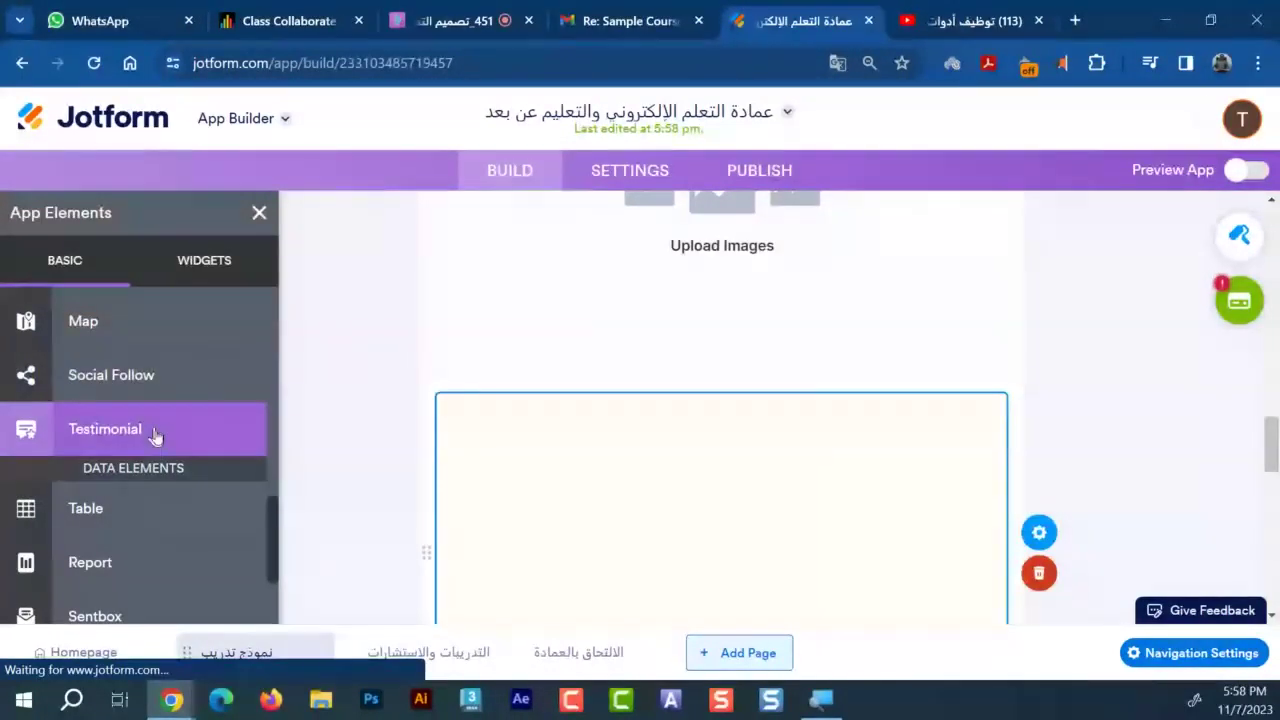
{"action": "scroll", "coordinate": [206, 434], "scroll_direction": "down", "scroll_amount": 1}
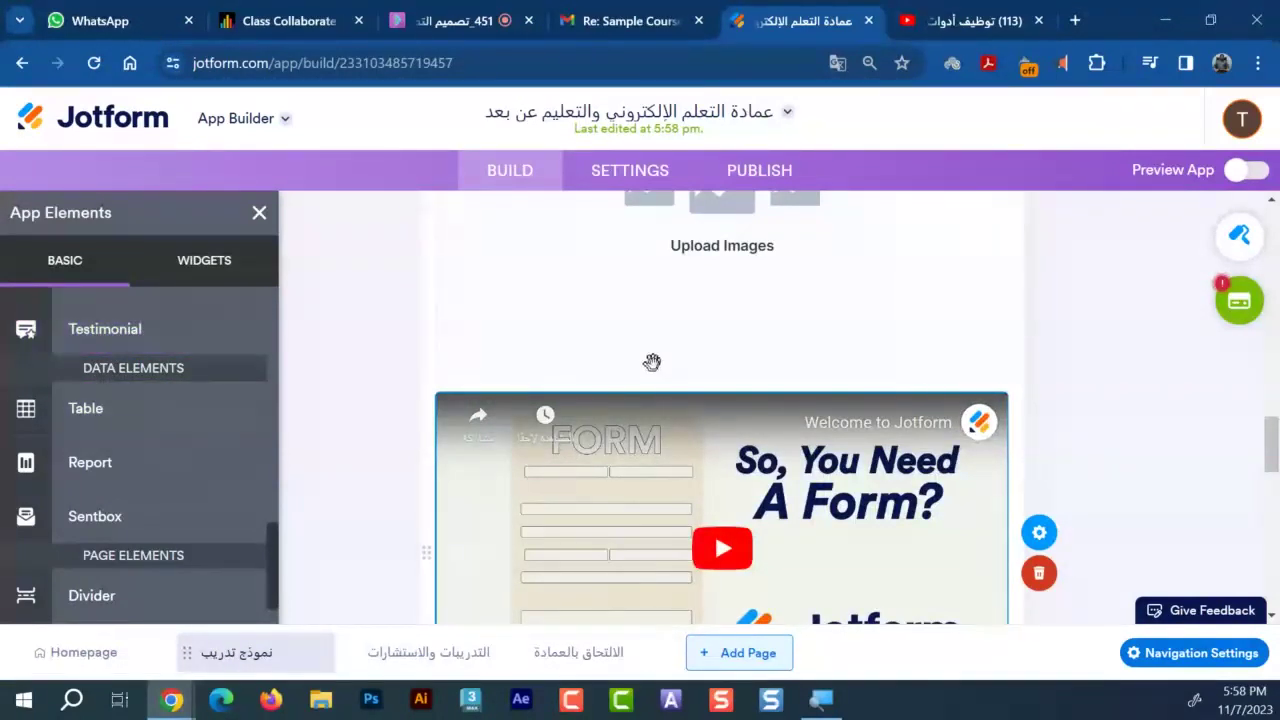
{"action": "scroll", "coordinate": [153, 397], "scroll_direction": "down", "scroll_amount": 1}
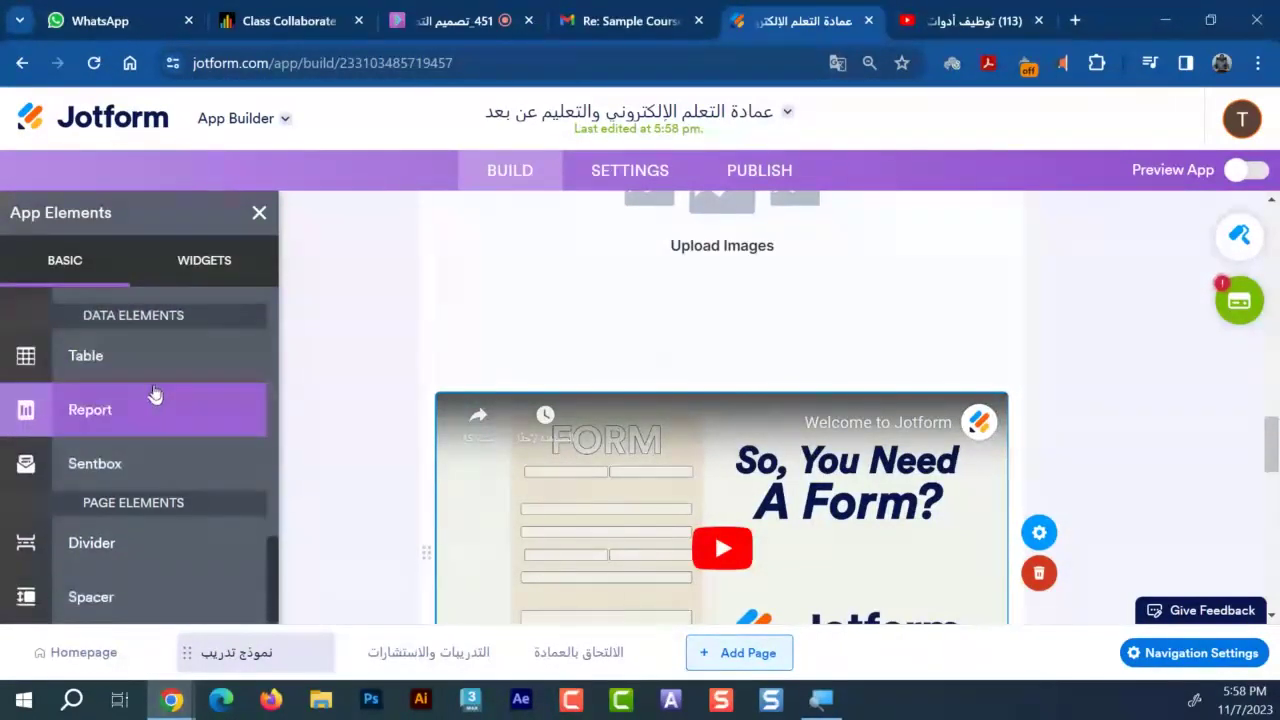
{"action": "scroll", "coordinate": [154, 394], "scroll_direction": "up", "scroll_amount": 2}
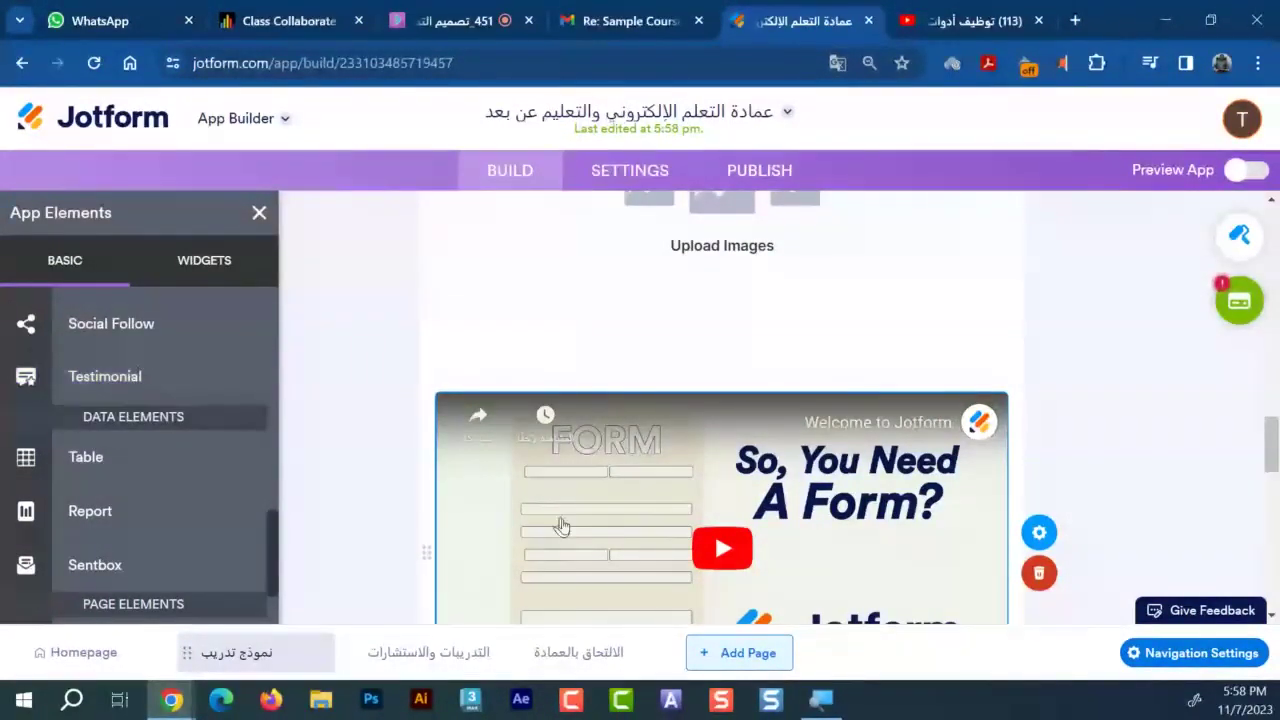
{"action": "left_click_drag", "start_coordinate": [620, 583], "coordinate": [680, 455]}
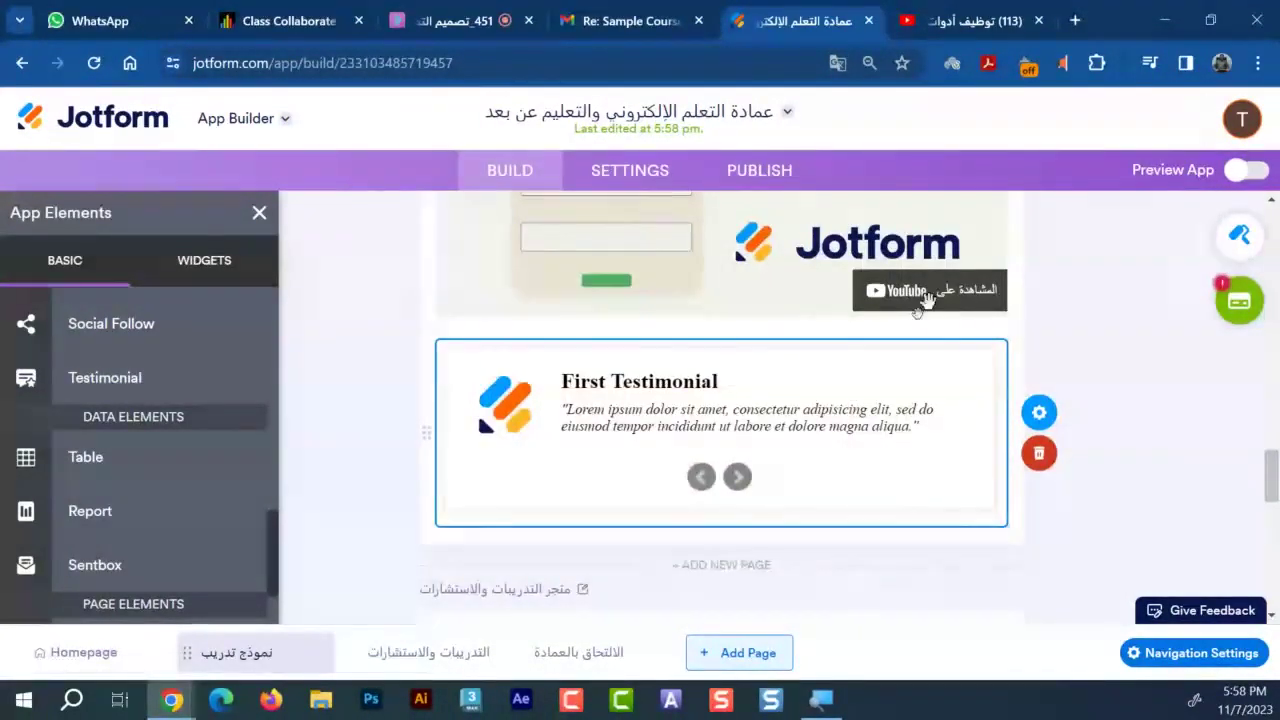
Preview the app in the phone layout, look through the "نموذج تدريب" page down to the testimonials, and return to the builder
{"action": "left_click", "coordinate": [1255, 173]}
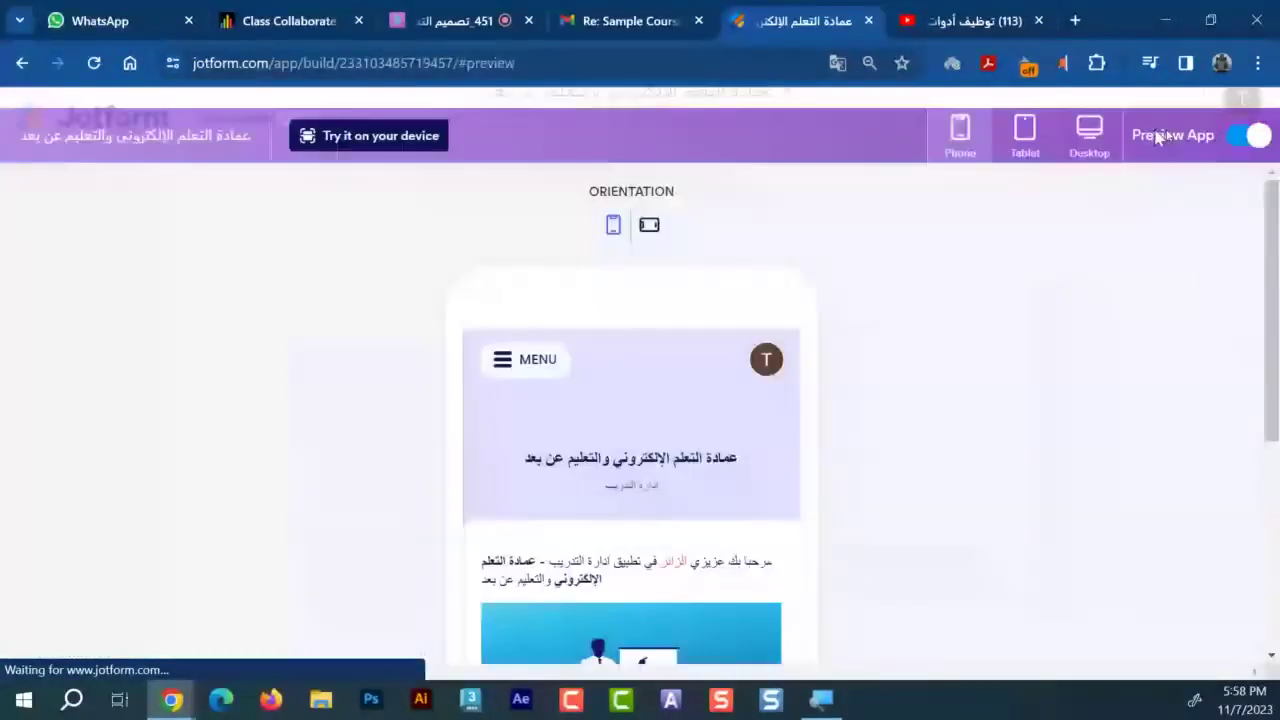
{"action": "left_click", "coordinate": [538, 342]}
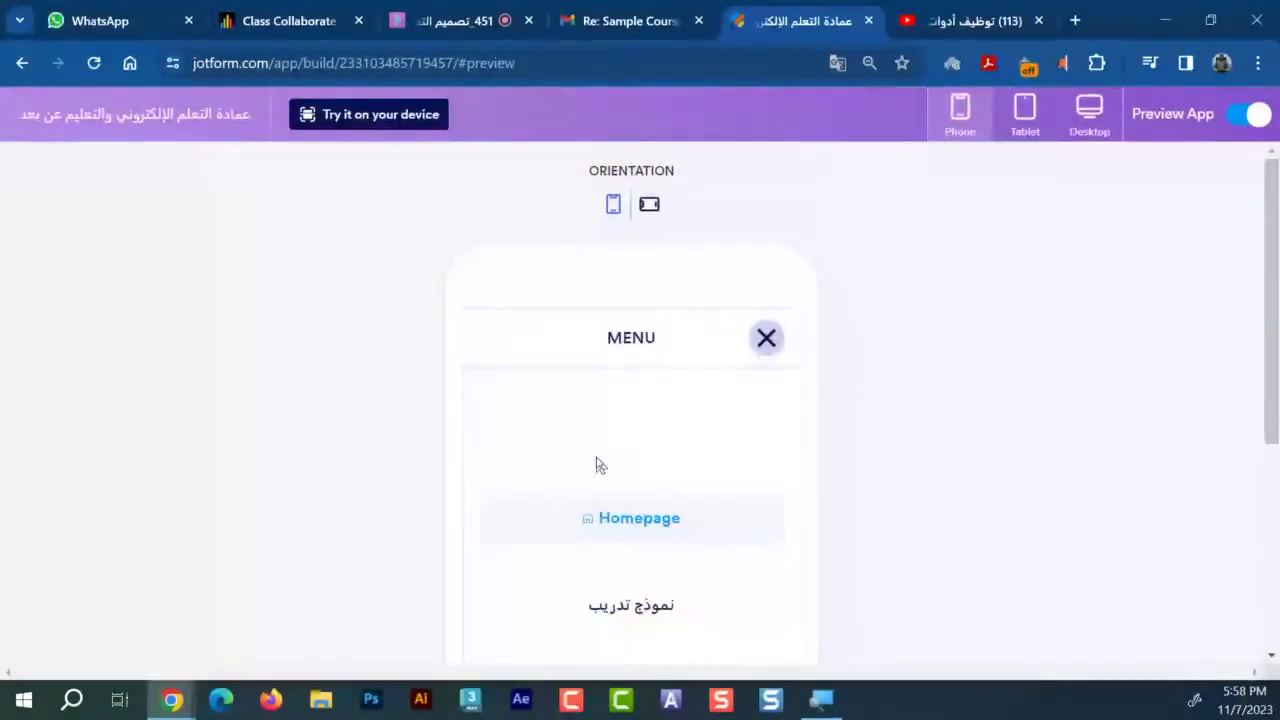
{"action": "scroll", "coordinate": [628, 437], "scroll_direction": "down", "scroll_amount": 2}
{"action": "left_click", "coordinate": [620, 397]}
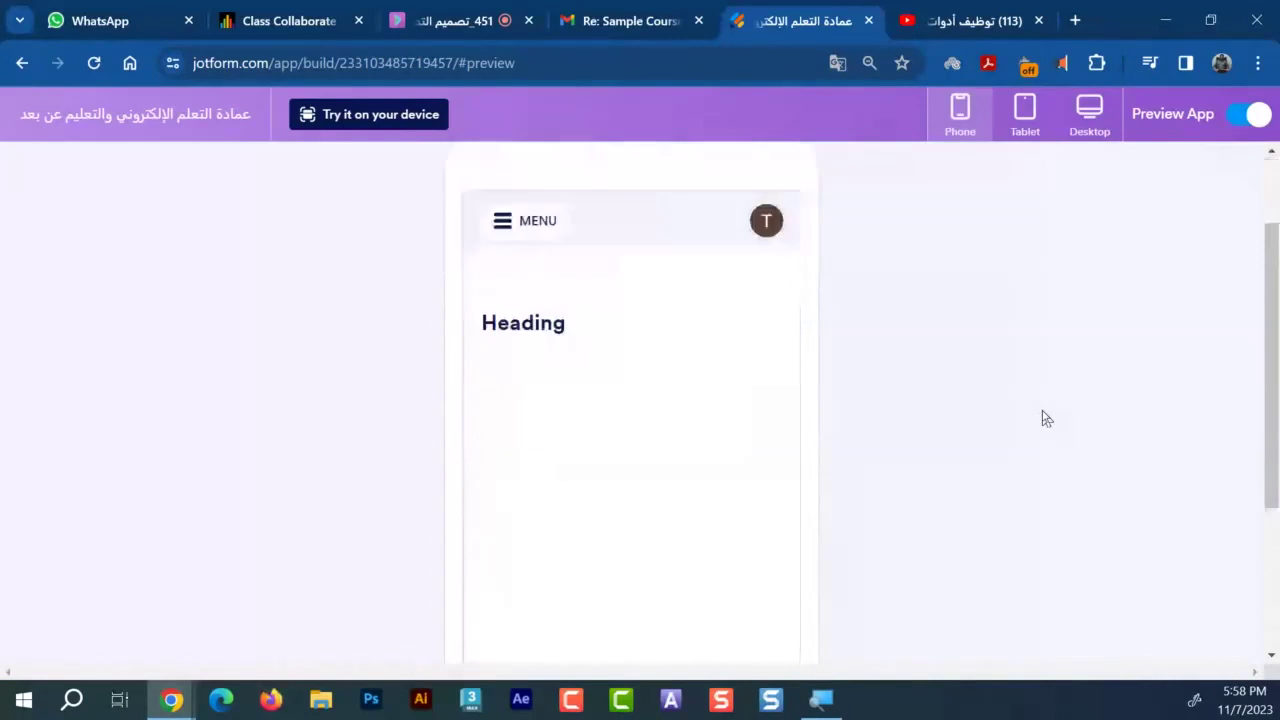
{"action": "scroll", "coordinate": [677, 306], "scroll_direction": "down", "scroll_amount": 1}
{"action": "scroll", "coordinate": [610, 330], "scroll_direction": "down", "scroll_amount": 2}
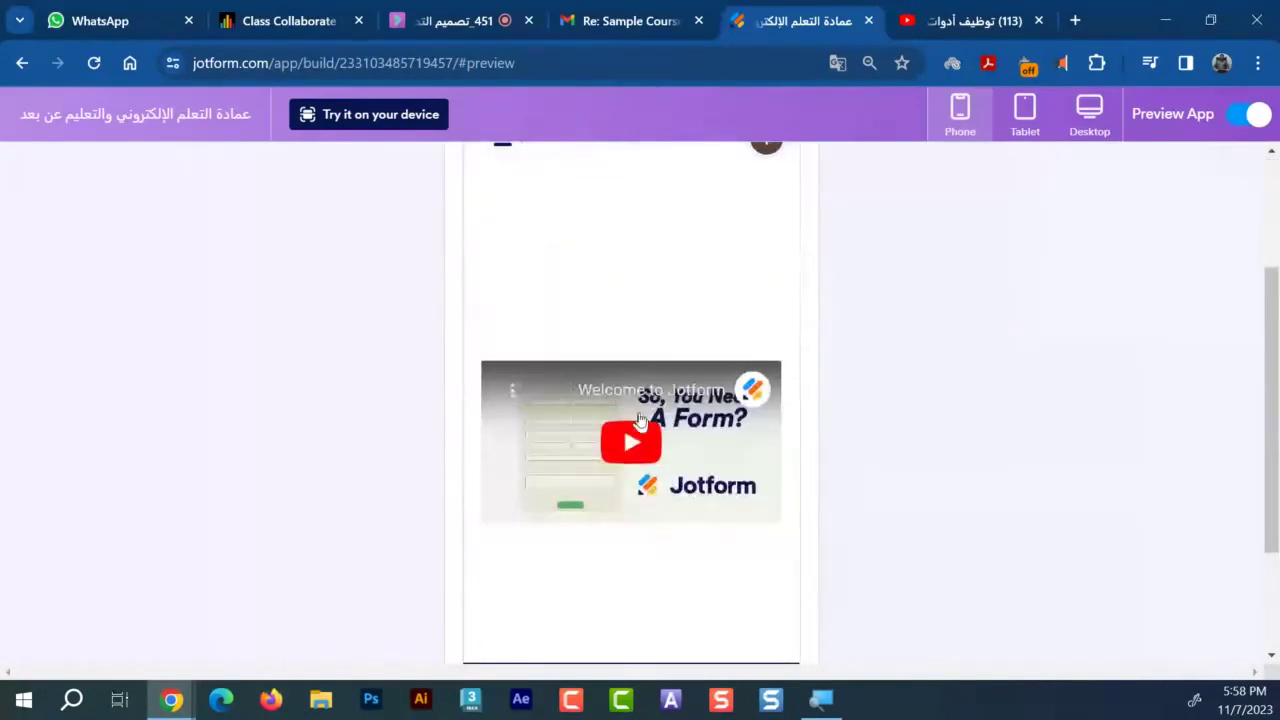
{"action": "scroll", "coordinate": [640, 315], "scroll_direction": "down", "scroll_amount": 2}
{"action": "scroll", "coordinate": [668, 330], "scroll_direction": "down", "scroll_amount": 3}
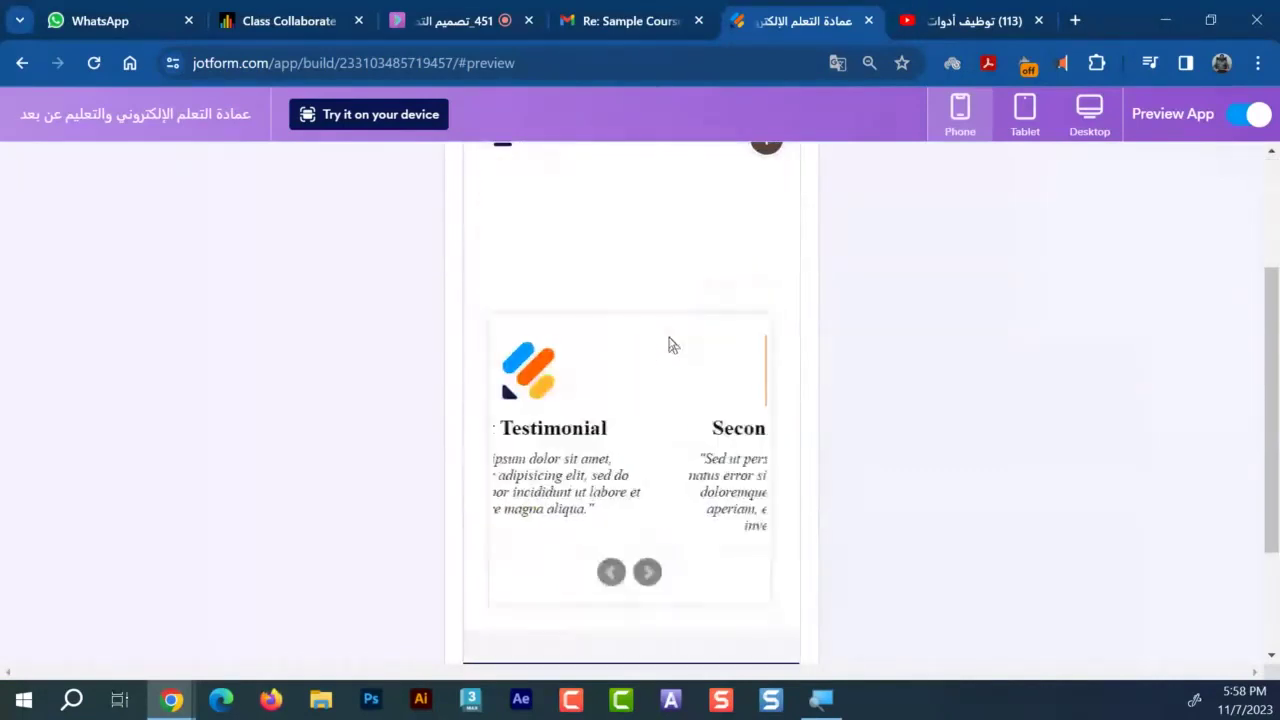
{"action": "scroll", "coordinate": [672, 345], "scroll_direction": "up", "scroll_amount": 6}
{"action": "scroll", "coordinate": [670, 344], "scroll_direction": "down", "scroll_amount": 1}
{"action": "scroll", "coordinate": [669, 343], "scroll_direction": "up", "scroll_amount": 3}
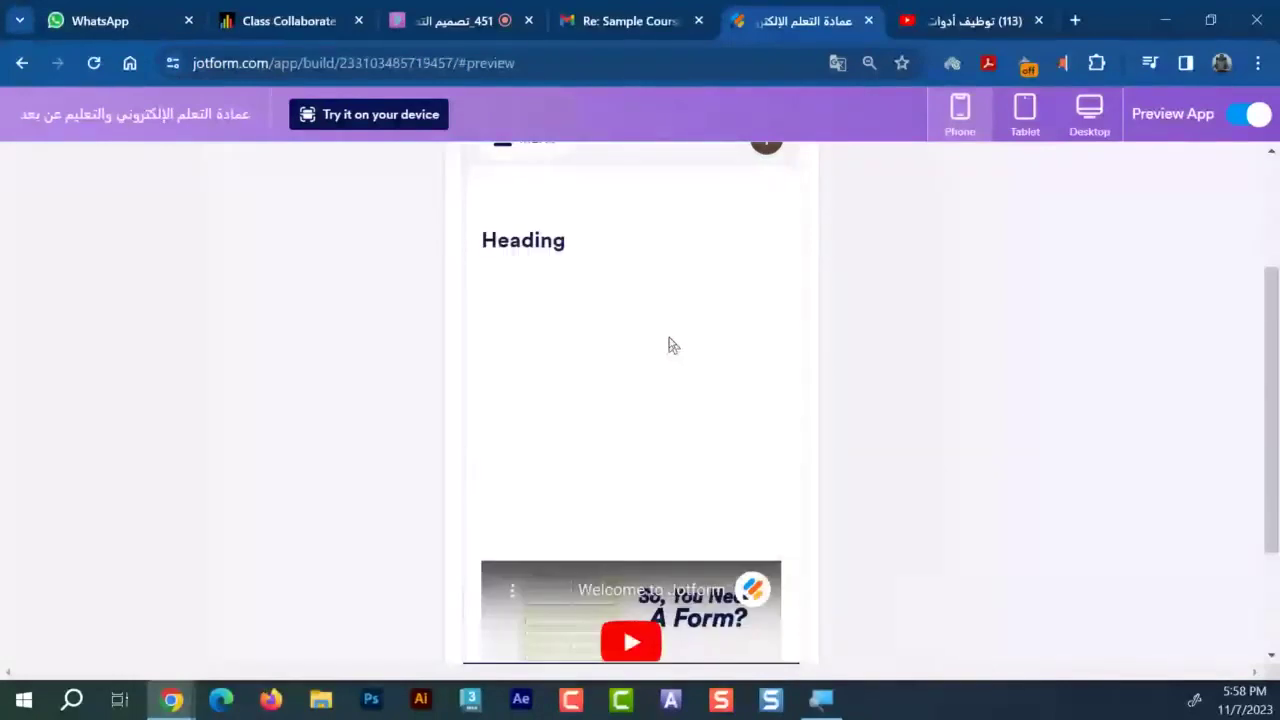
{"action": "left_click", "coordinate": [1250, 114]}
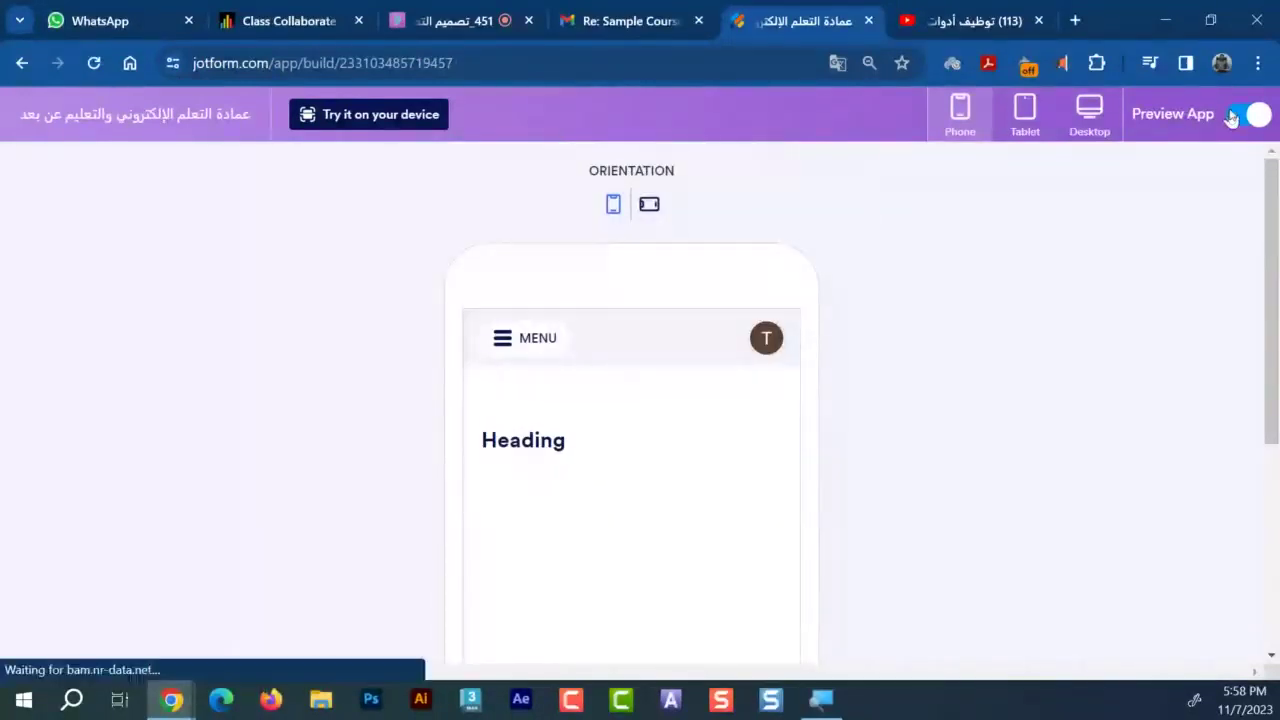
Change the heading text on the "نموذج تدريب" page to "تدريب"
{"action": "scroll", "coordinate": [803, 343], "scroll_direction": "down", "scroll_amount": 6}
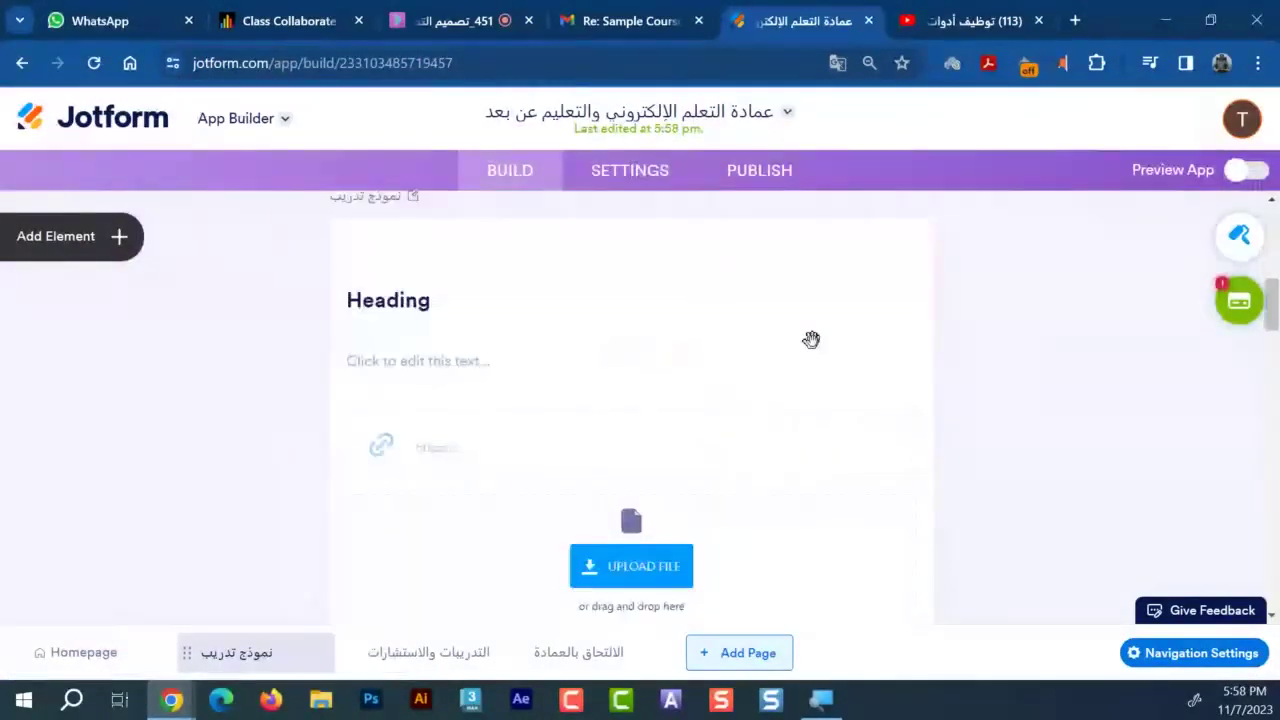
{"action": "double_click", "coordinate": [407, 301]}
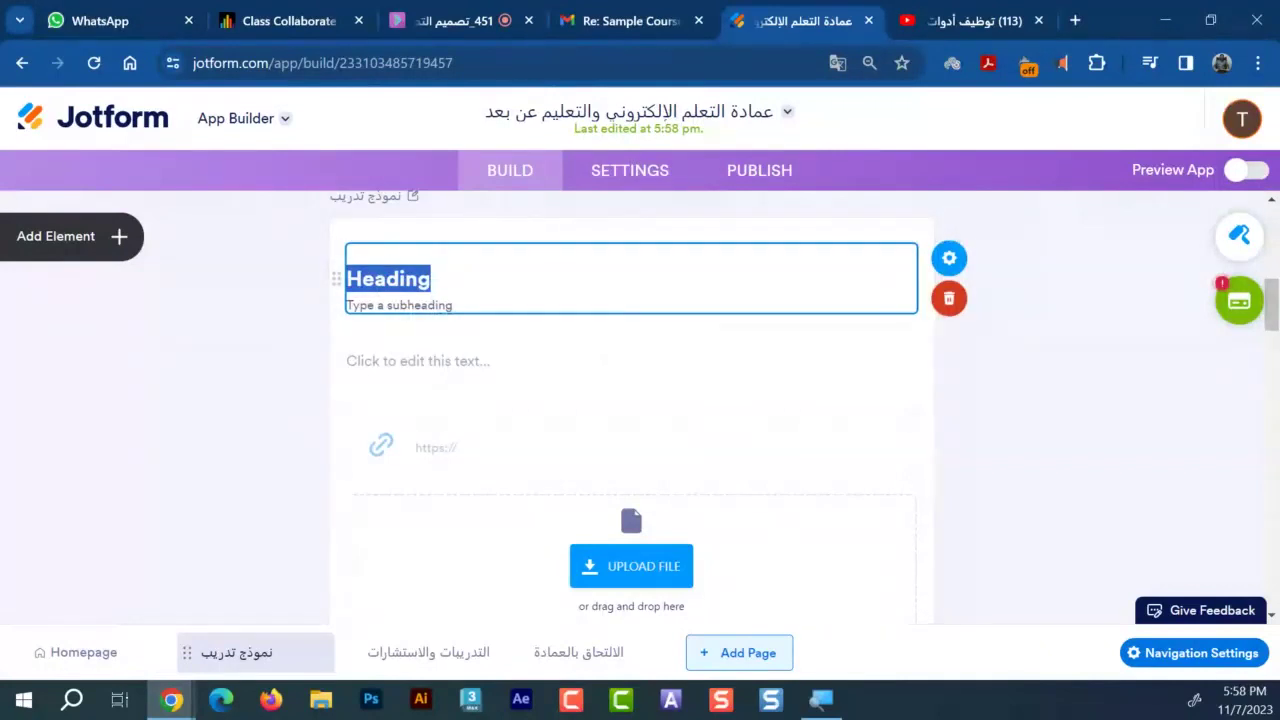
{"action": "type", "text": "ت"}
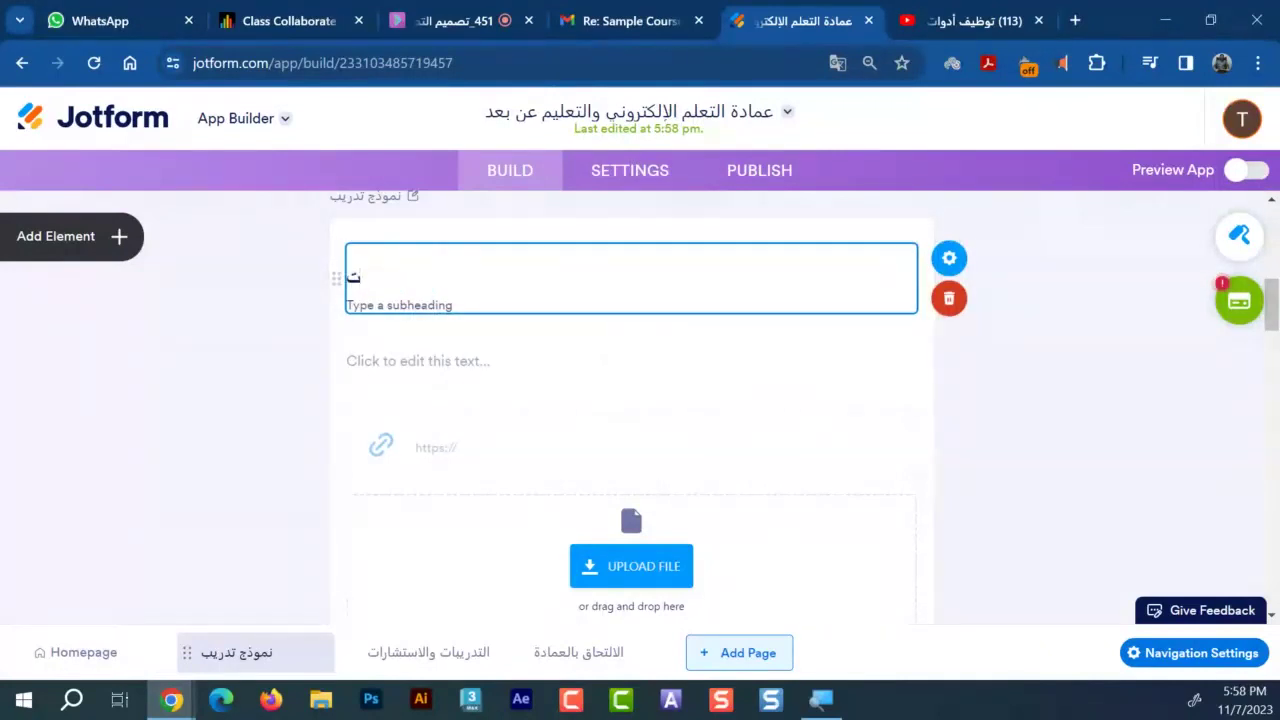
{"action": "type", "text": "دريب"}
Switch to YouTube, dismiss the video's embed code and show the playlists of the channel that published it
{"action": "left_click", "coordinate": [995, 12]}
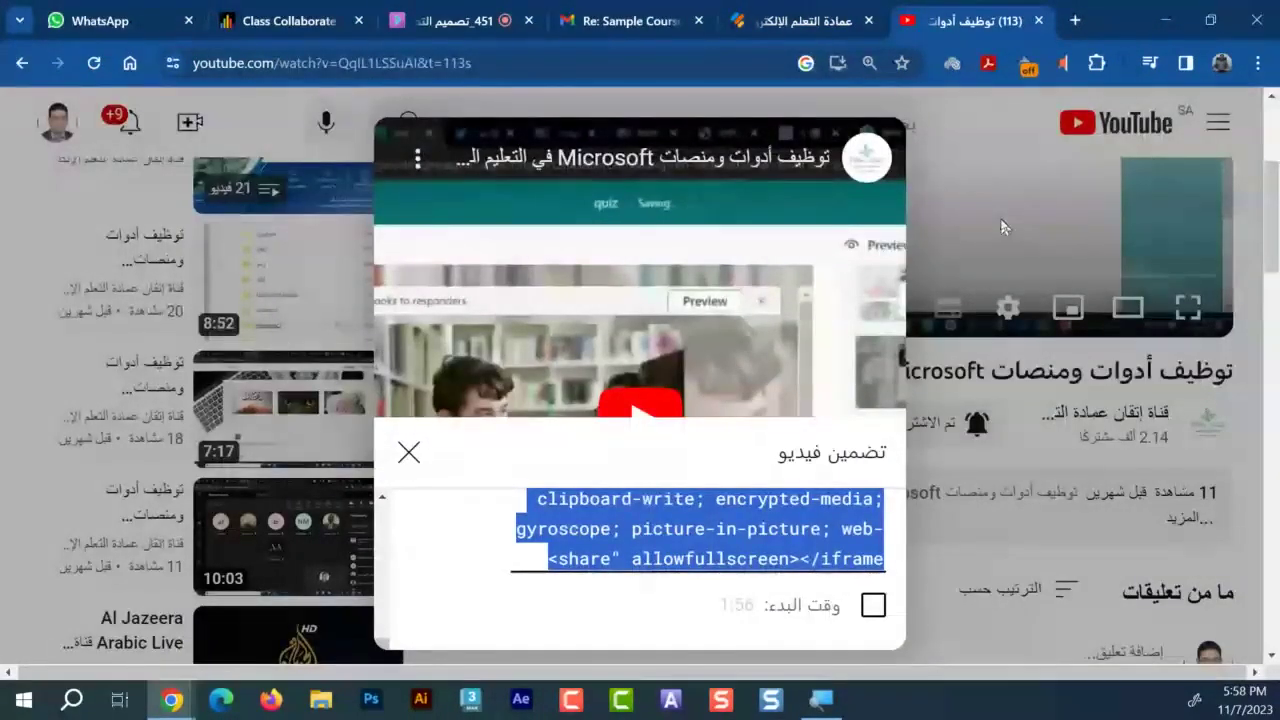
{"action": "left_click", "coordinate": [409, 452]}
{"action": "scroll", "coordinate": [980, 476], "scroll_direction": "up", "scroll_amount": 2}
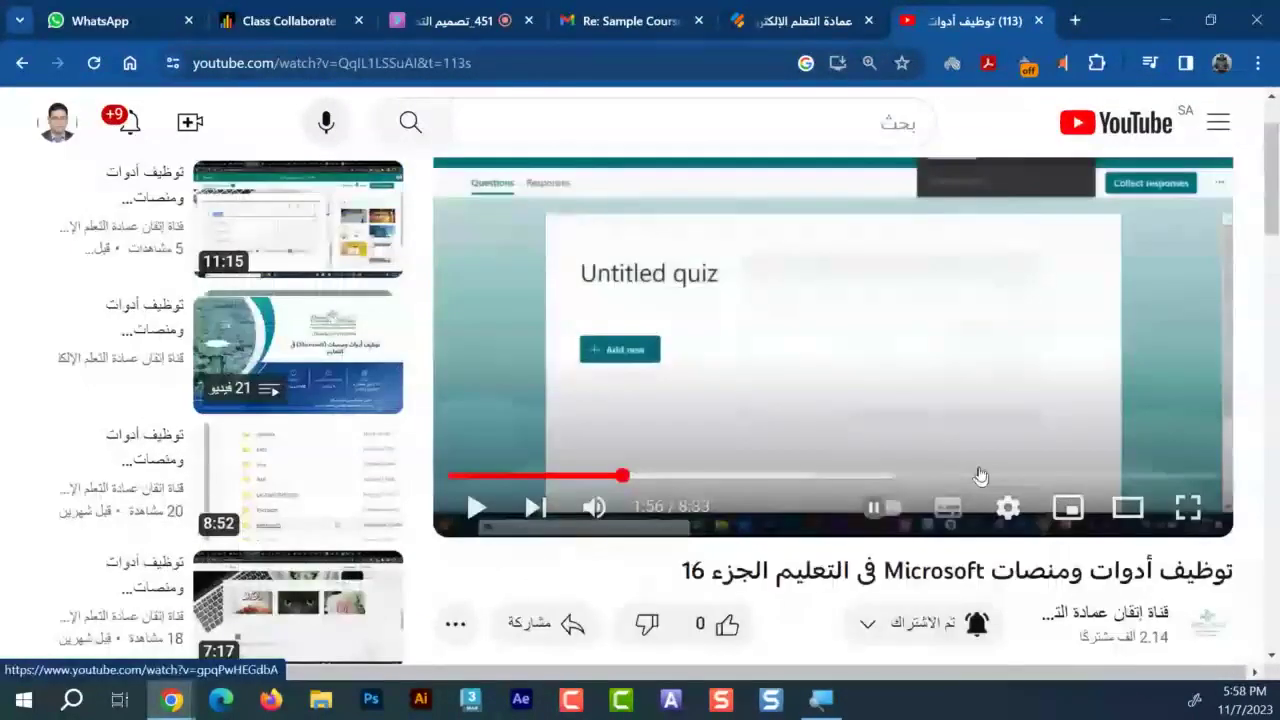
{"action": "scroll", "coordinate": [980, 476], "scroll_direction": "down", "scroll_amount": 3}
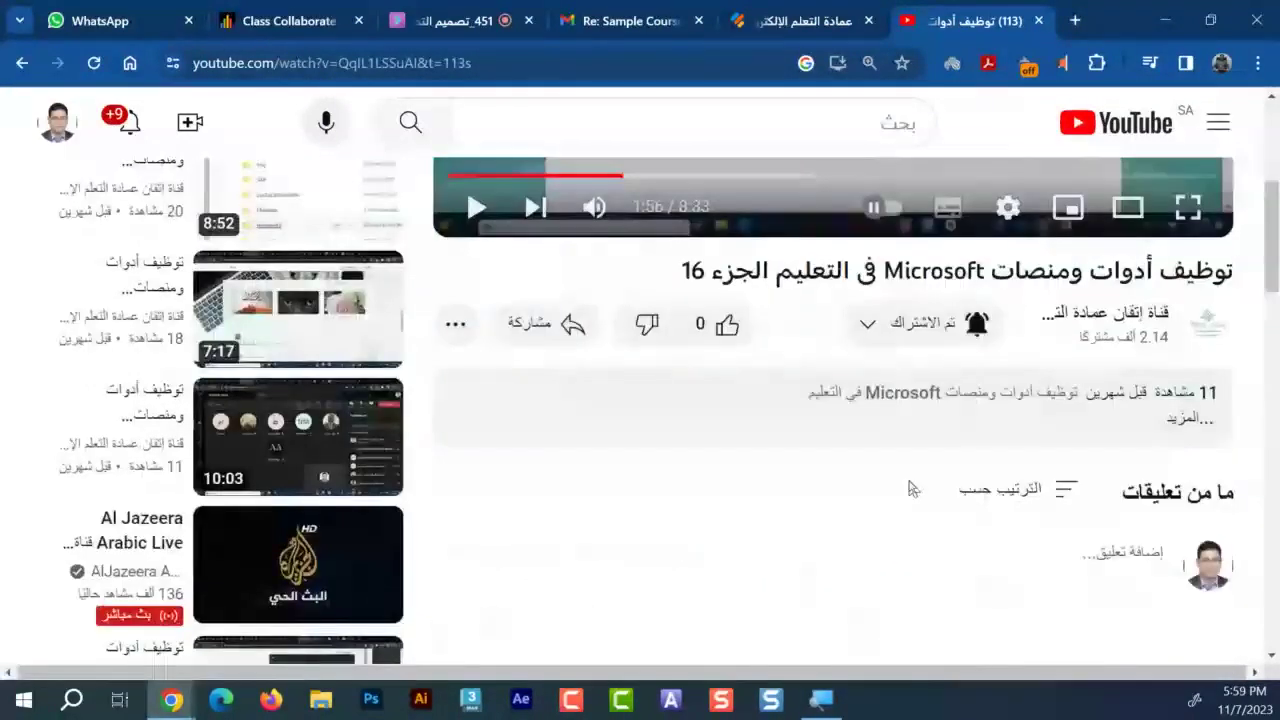
{"action": "left_click", "coordinate": [1108, 313]}
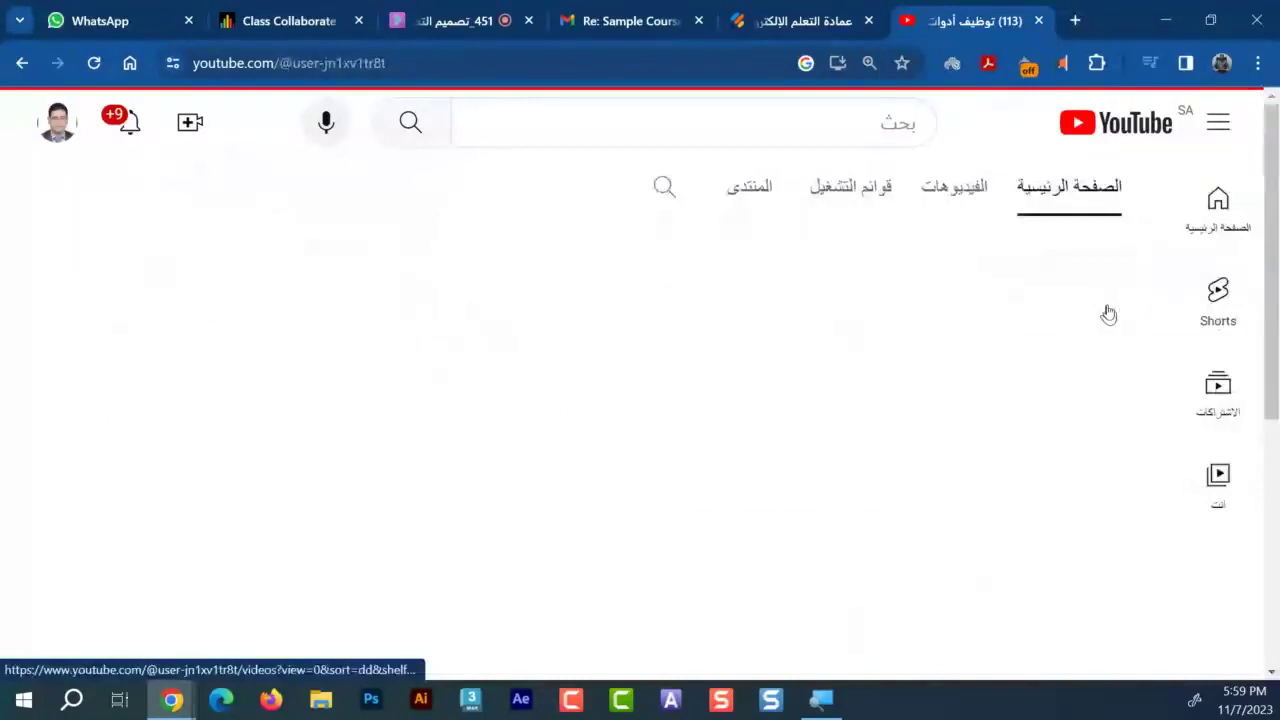
{"action": "scroll", "coordinate": [716, 365], "scroll_direction": "down", "scroll_amount": 3}
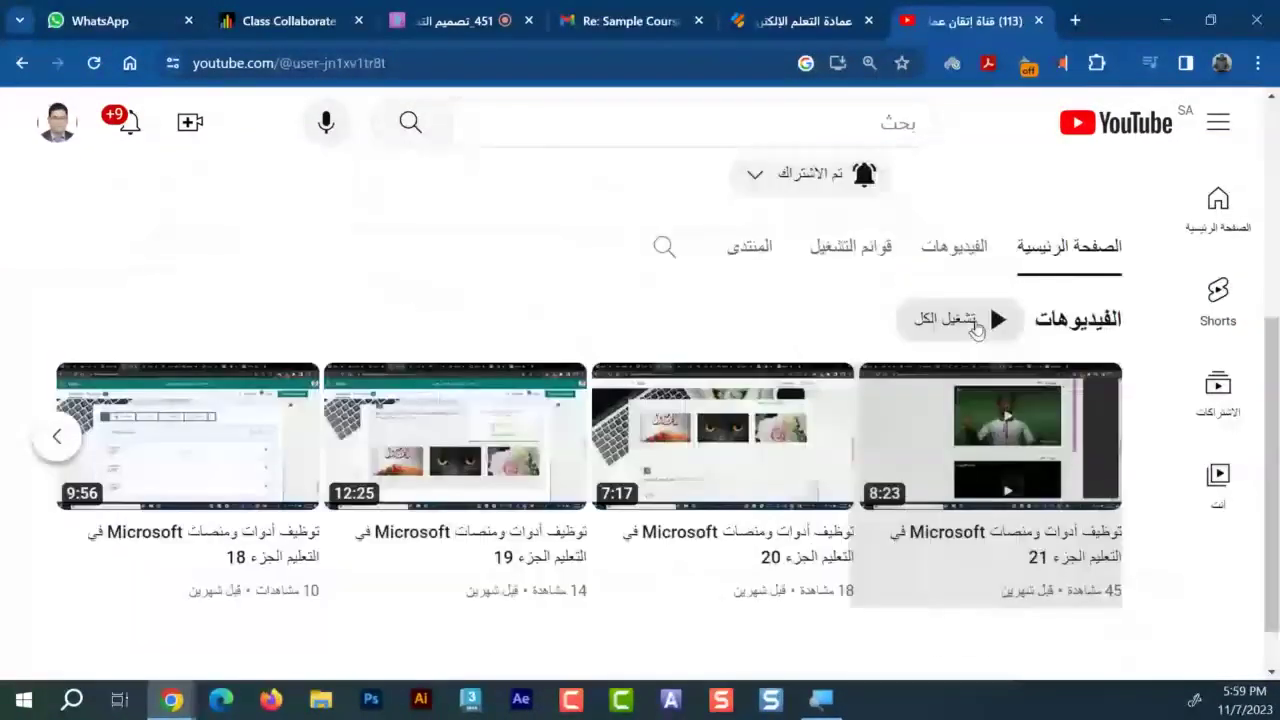
{"action": "left_click", "coordinate": [850, 246]}
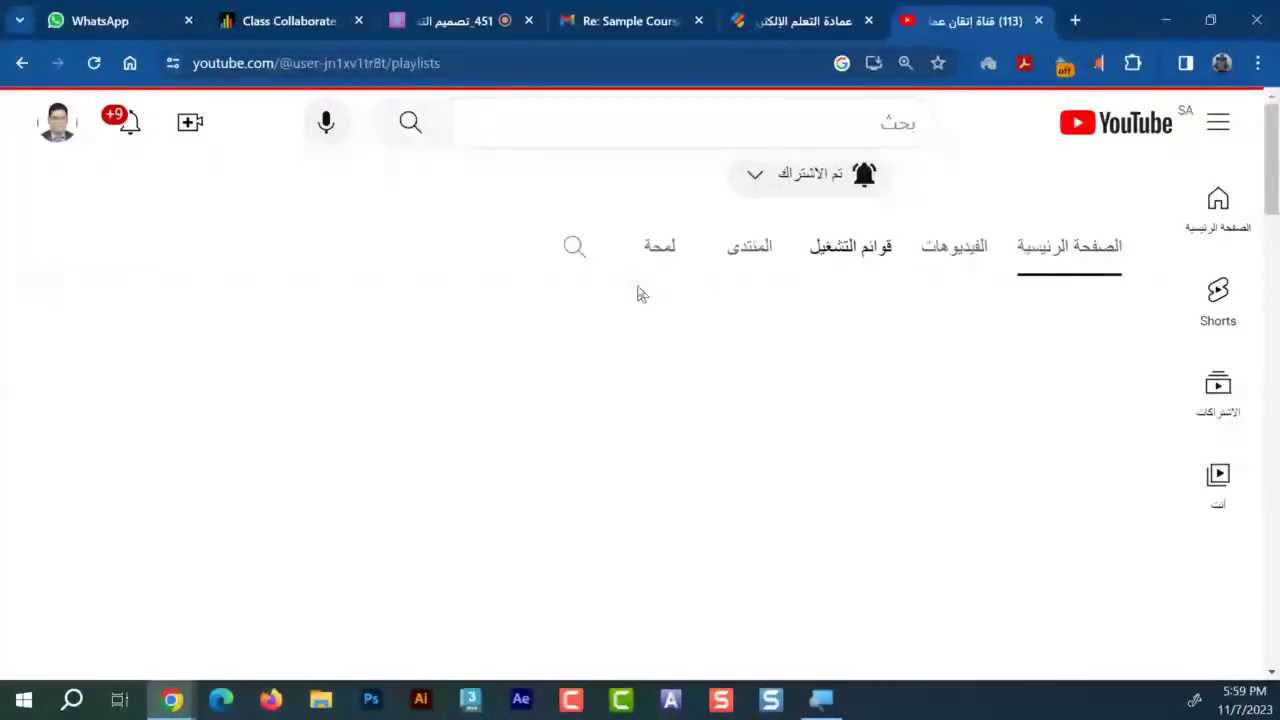
Open the playlist "تصميم التطبيقات التعليمية وإنتاجها على الهواتف الذكية المستوى الأول" and pause its first video, moved ahead to 10:10
{"action": "scroll", "coordinate": [643, 385], "scroll_direction": "down", "scroll_amount": 1}
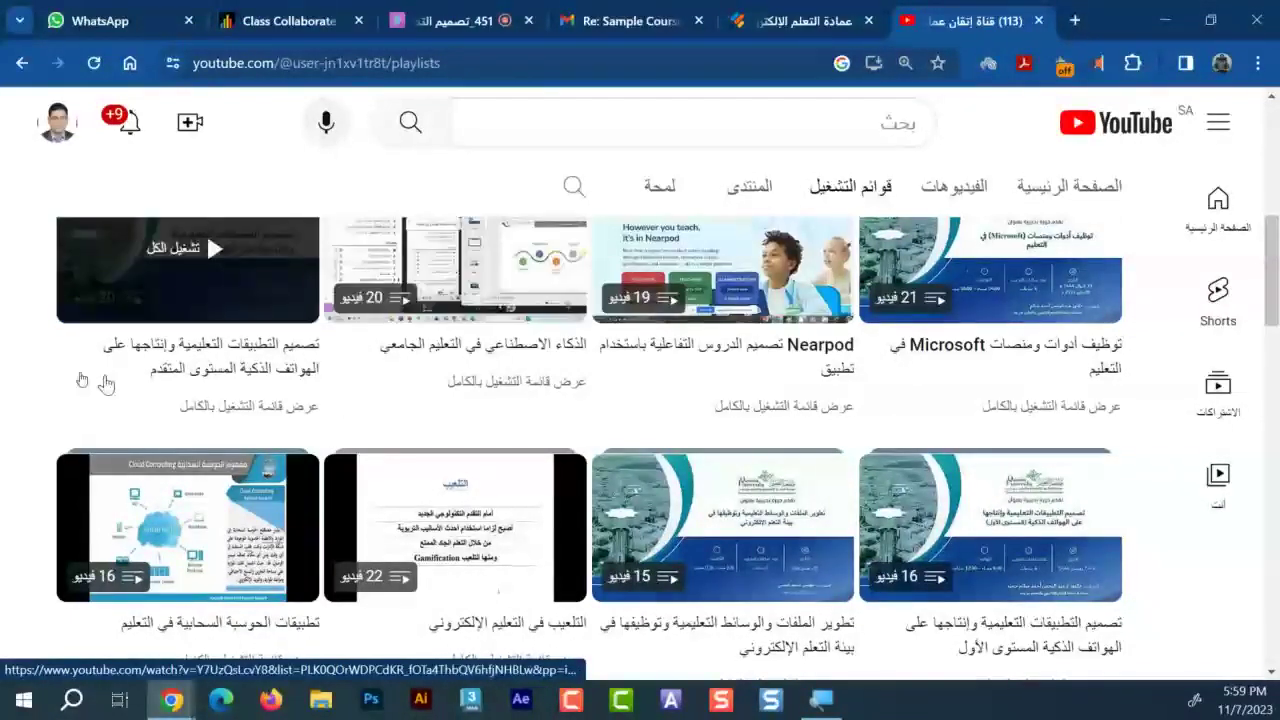
{"action": "scroll", "coordinate": [215, 355], "scroll_direction": "down", "scroll_amount": 1}
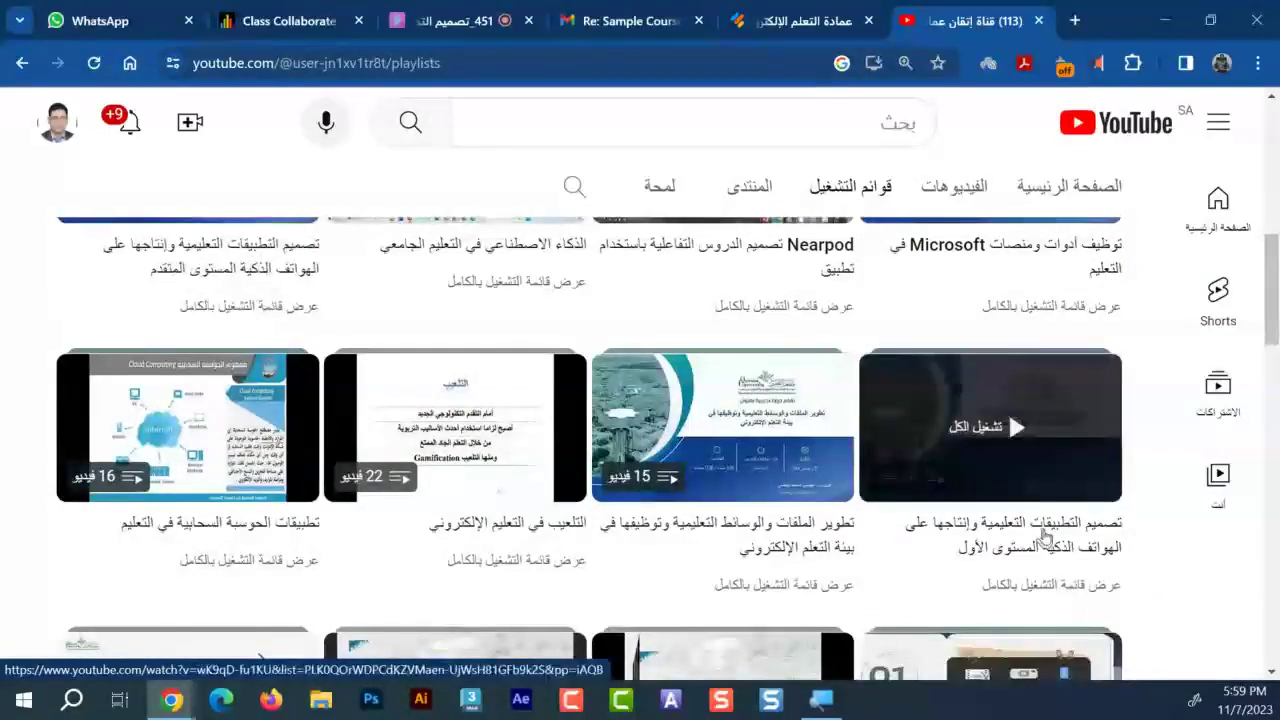
{"action": "scroll", "coordinate": [1050, 525], "scroll_direction": "up", "scroll_amount": 1}
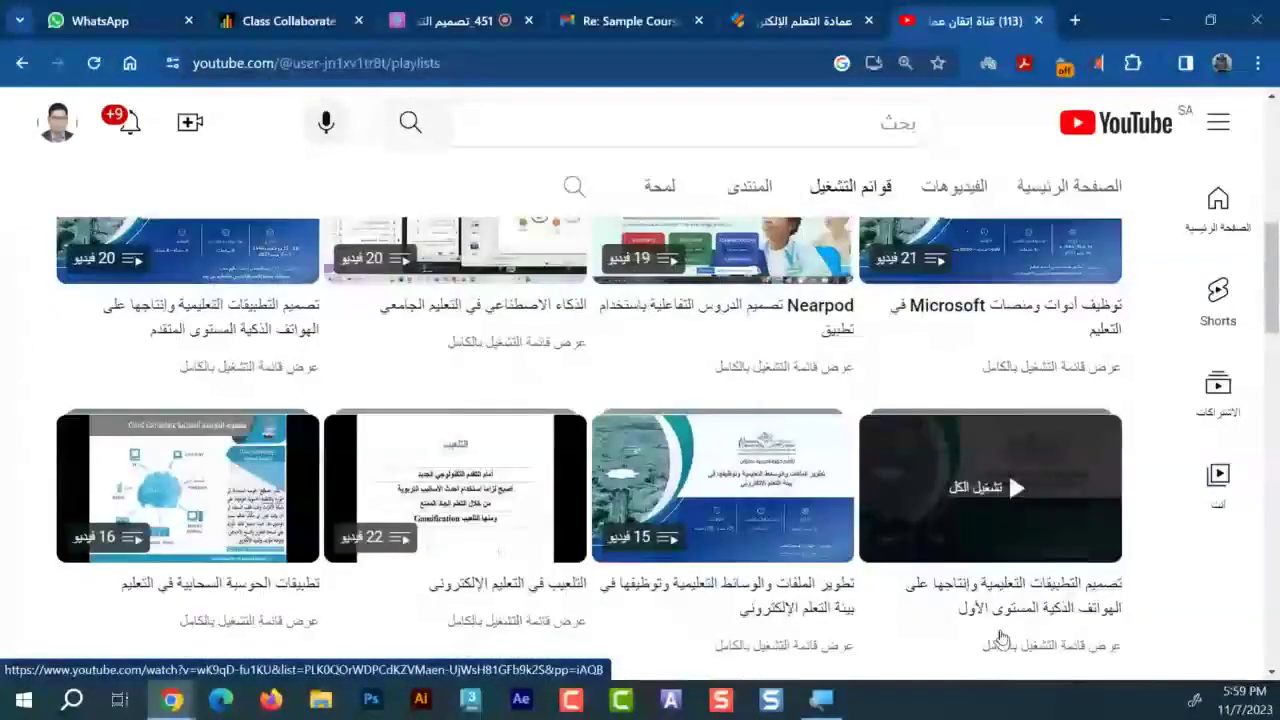
{"action": "scroll", "coordinate": [1010, 548], "scroll_direction": "down", "scroll_amount": 1}
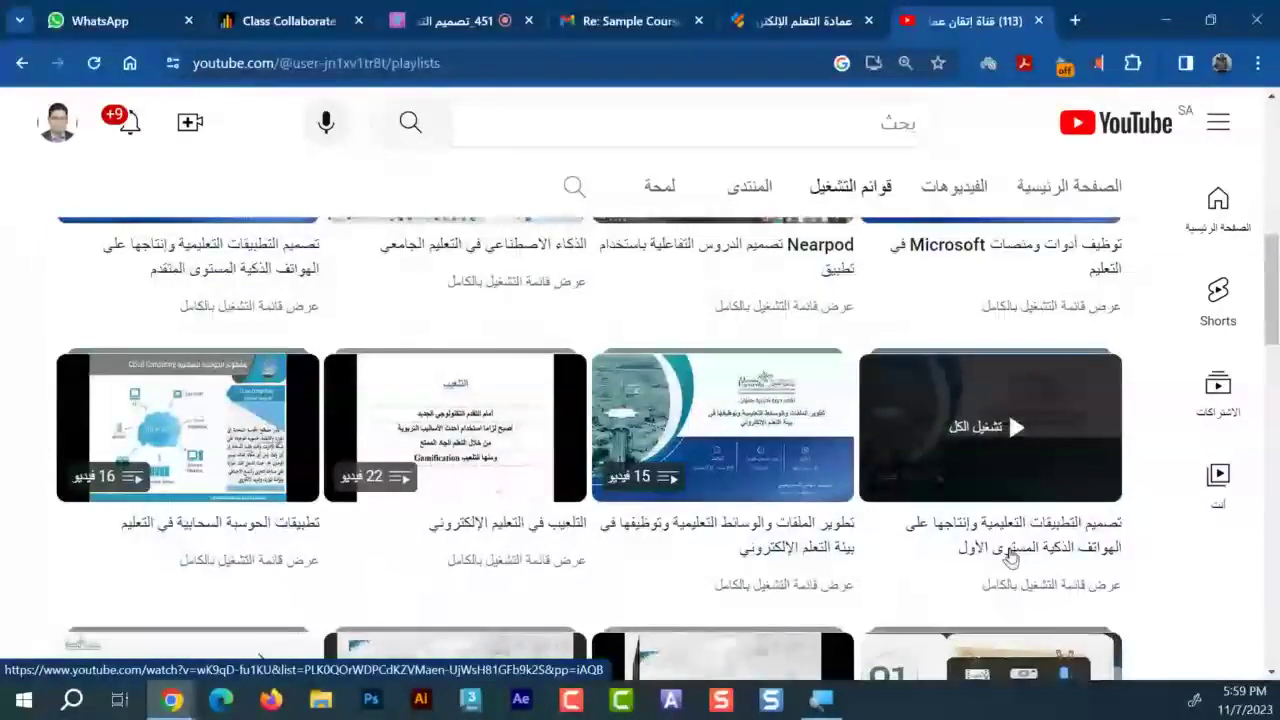
{"action": "scroll", "coordinate": [1012, 558], "scroll_direction": "up", "scroll_amount": 1}
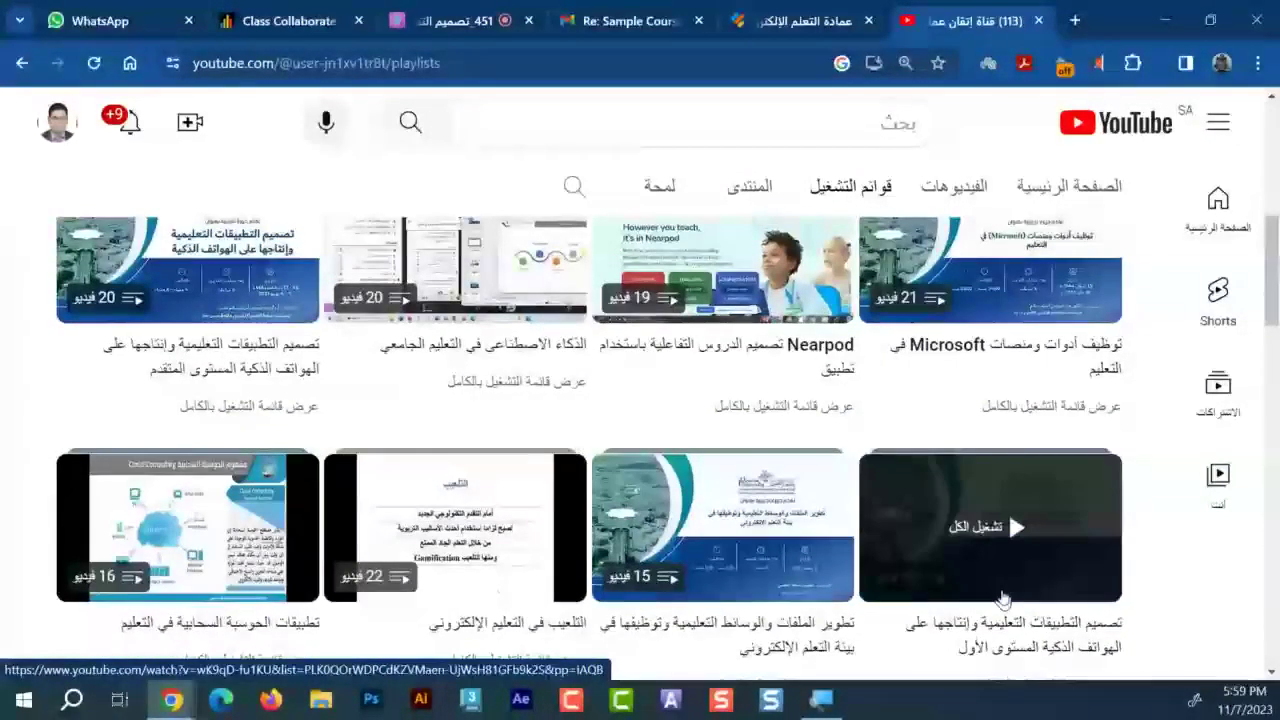
{"action": "left_click", "coordinate": [1003, 598]}
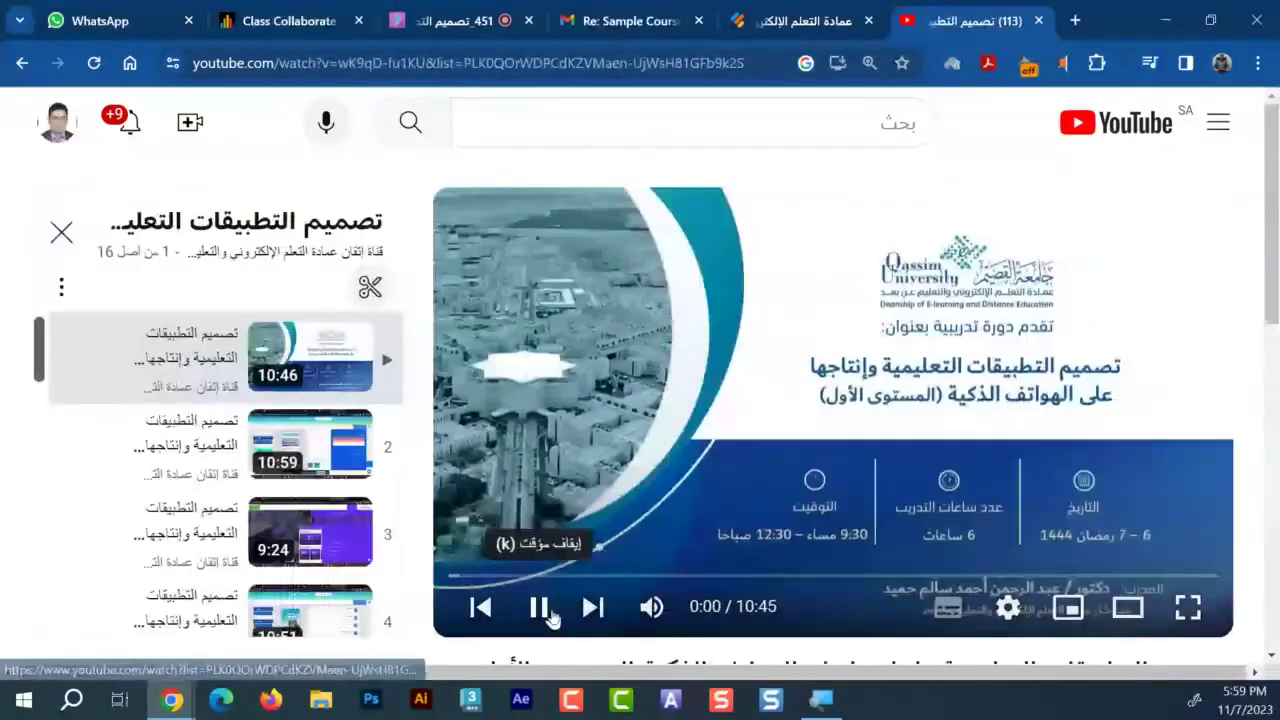
{"action": "left_click", "coordinate": [540, 608]}
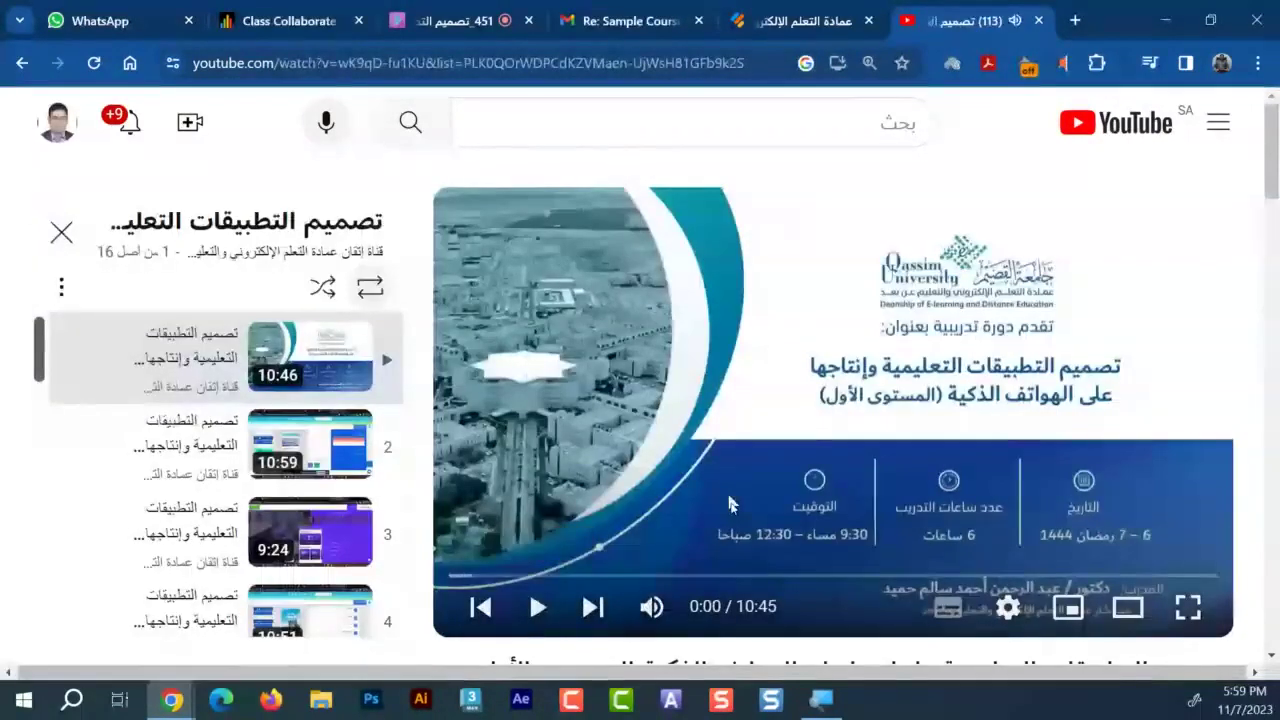
{"action": "left_click", "coordinate": [738, 578]}
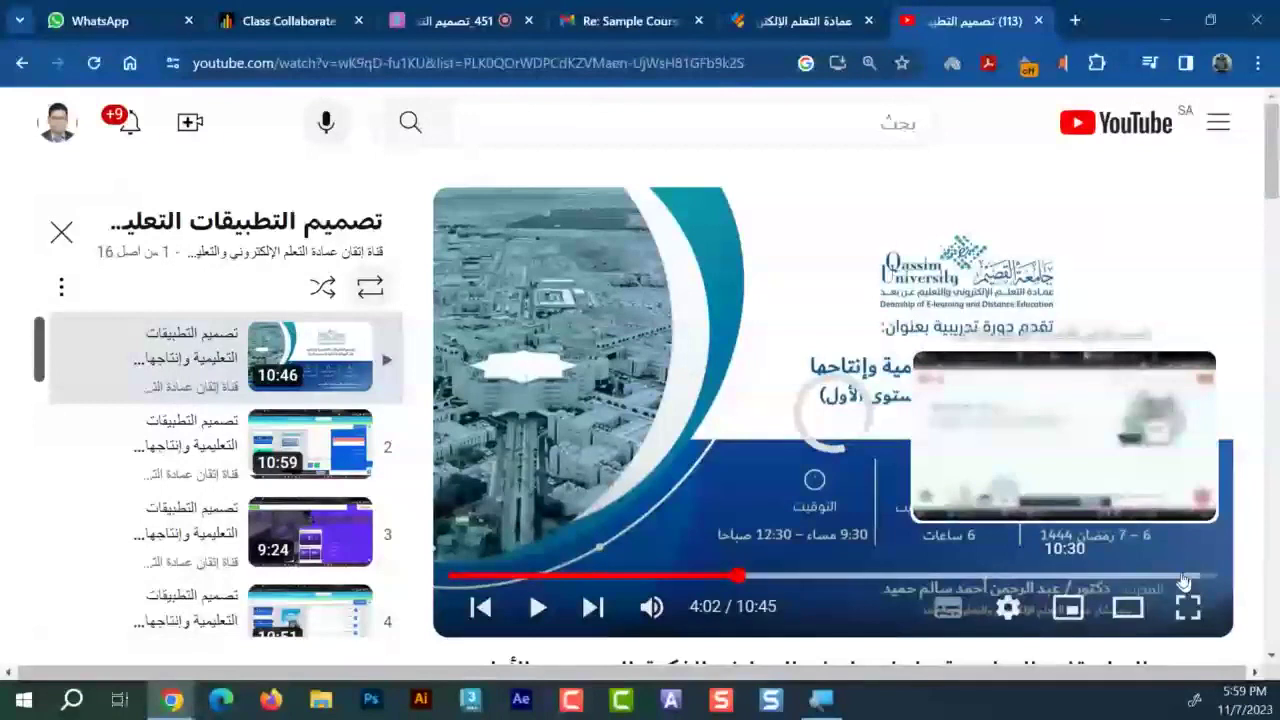
{"action": "left_click", "coordinate": [1181, 578]}
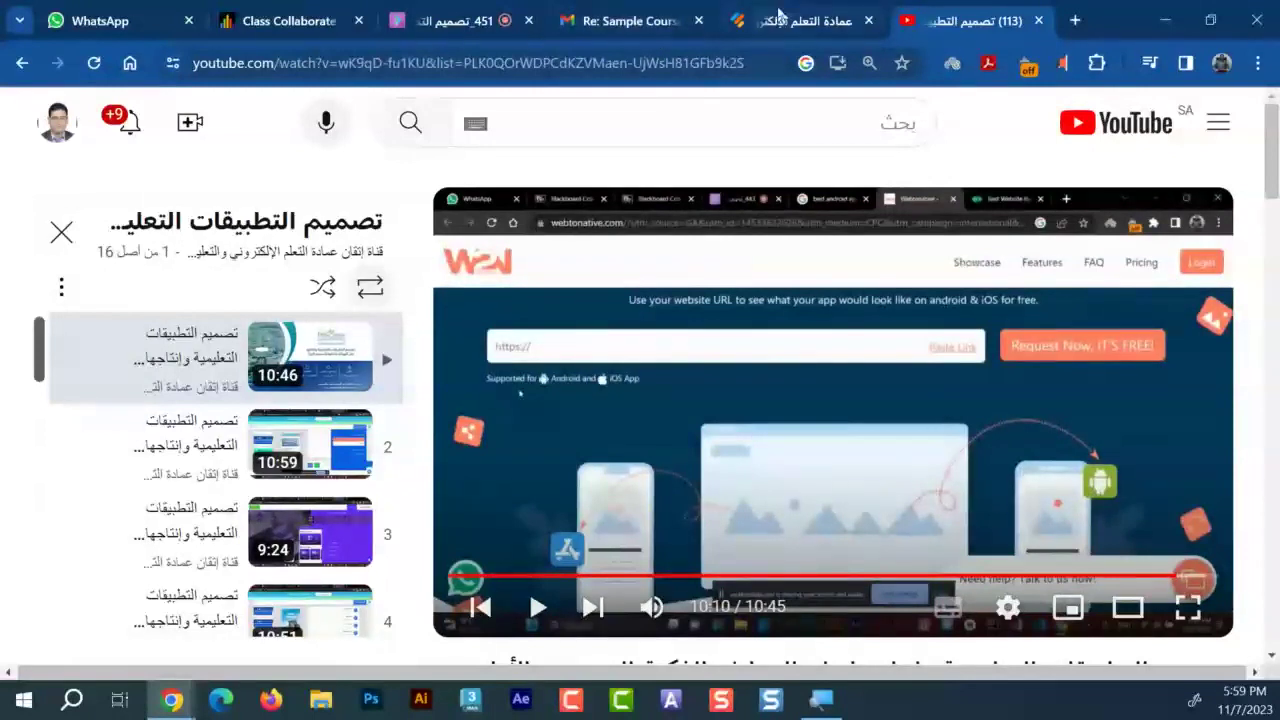
Back in the Jotform app builder, replace the Video element's URL with the address of the playlist's first YouTube video
{"action": "left_click", "coordinate": [778, 15]}
{"action": "scroll", "coordinate": [588, 462], "scroll_direction": "down", "scroll_amount": 3}
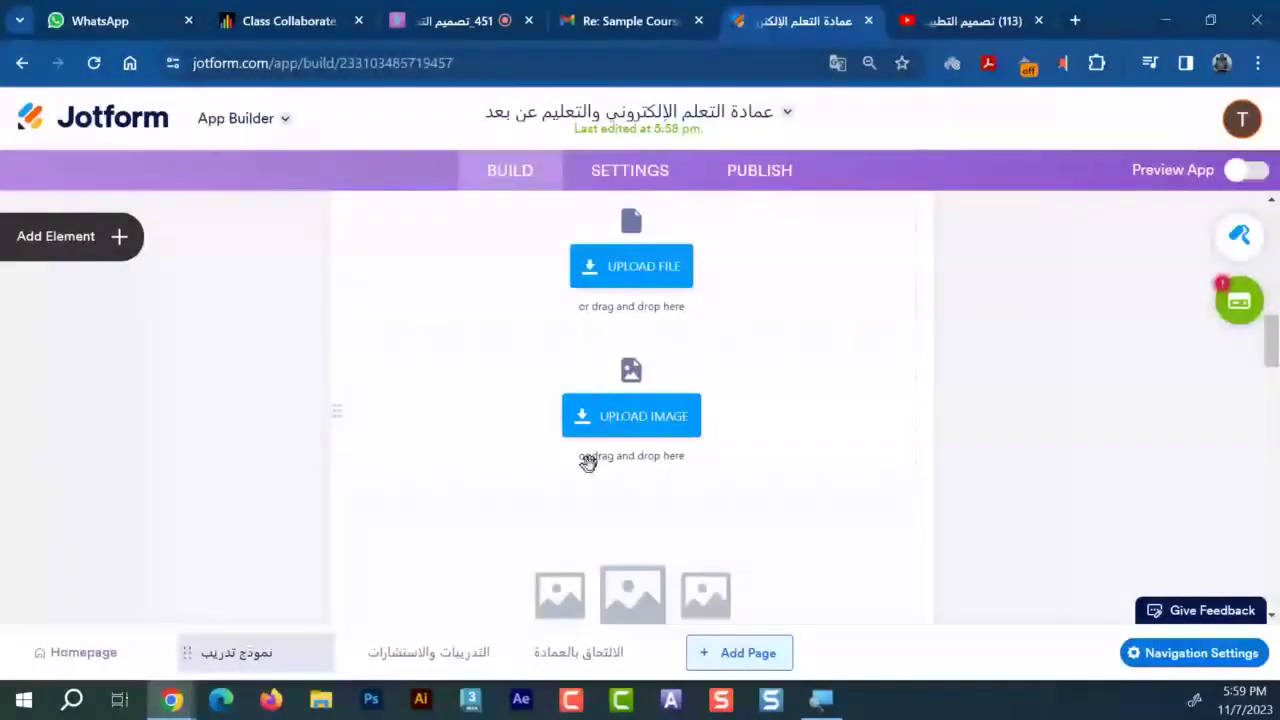
{"action": "scroll", "coordinate": [588, 462], "scroll_direction": "down", "scroll_amount": 4}
{"action": "scroll", "coordinate": [588, 462], "scroll_direction": "down", "scroll_amount": 1}
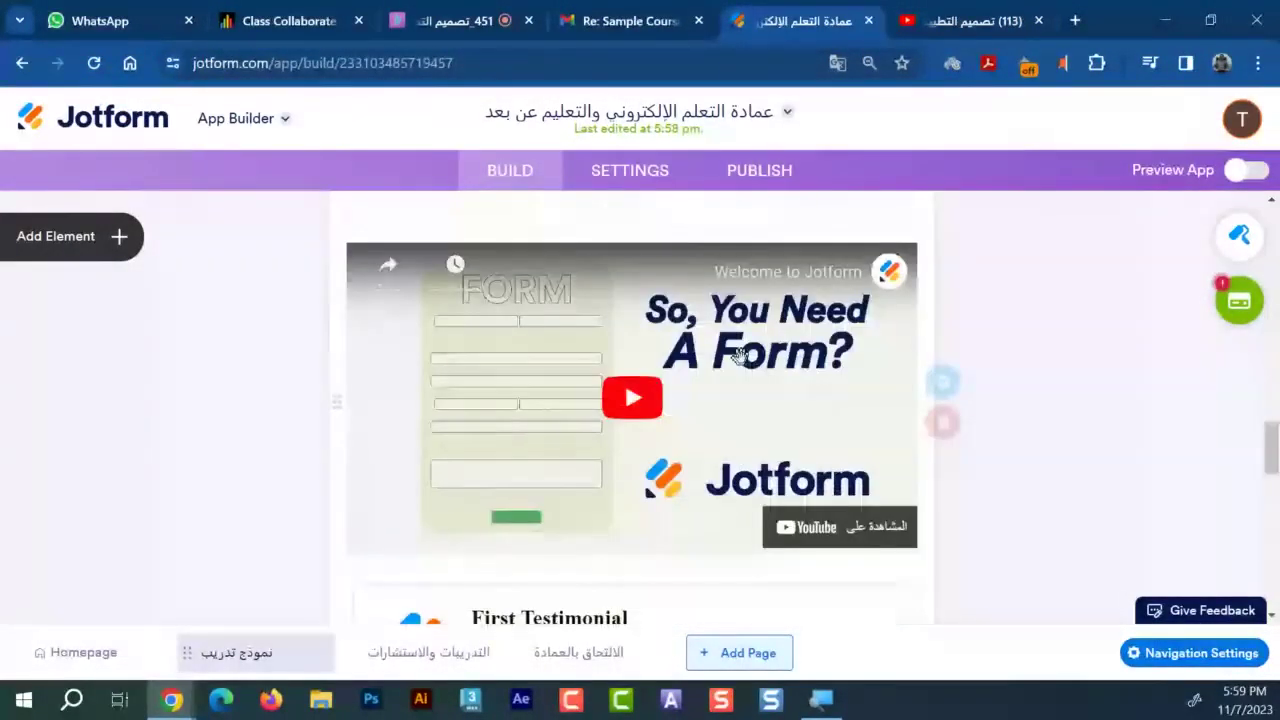
{"action": "left_click", "coordinate": [951, 389]}
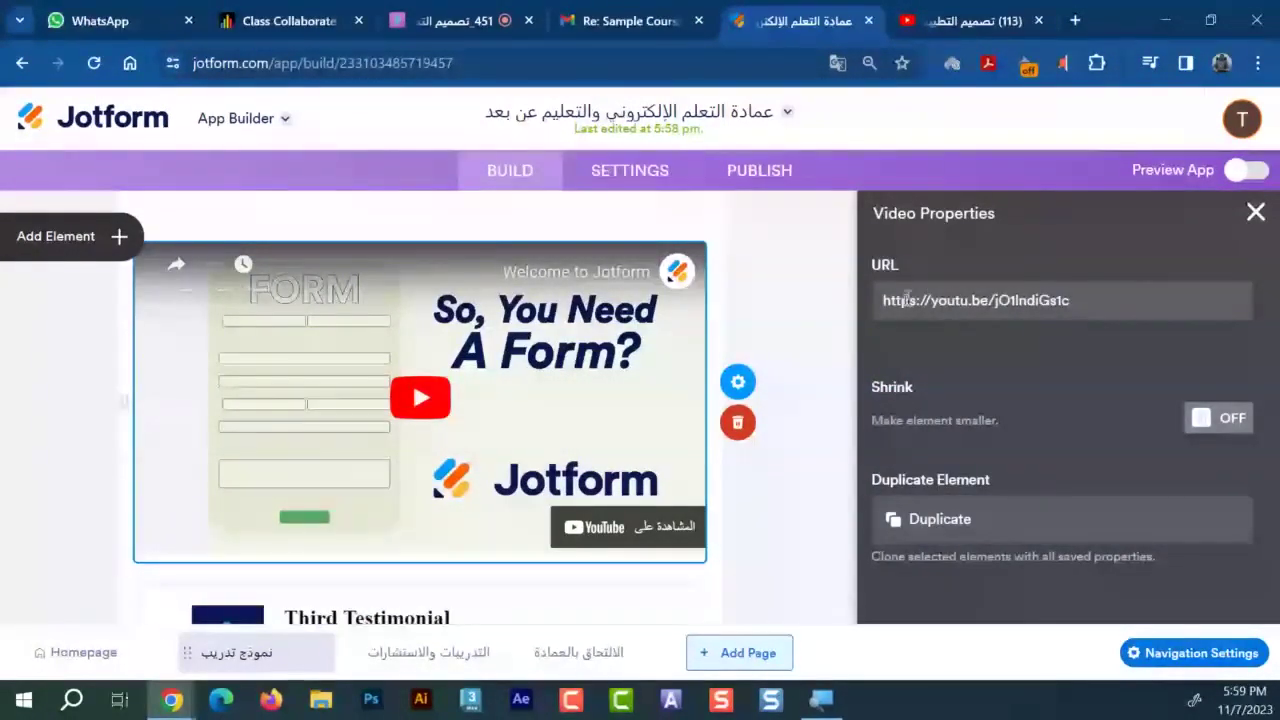
{"action": "left_click", "coordinate": [978, 10]}
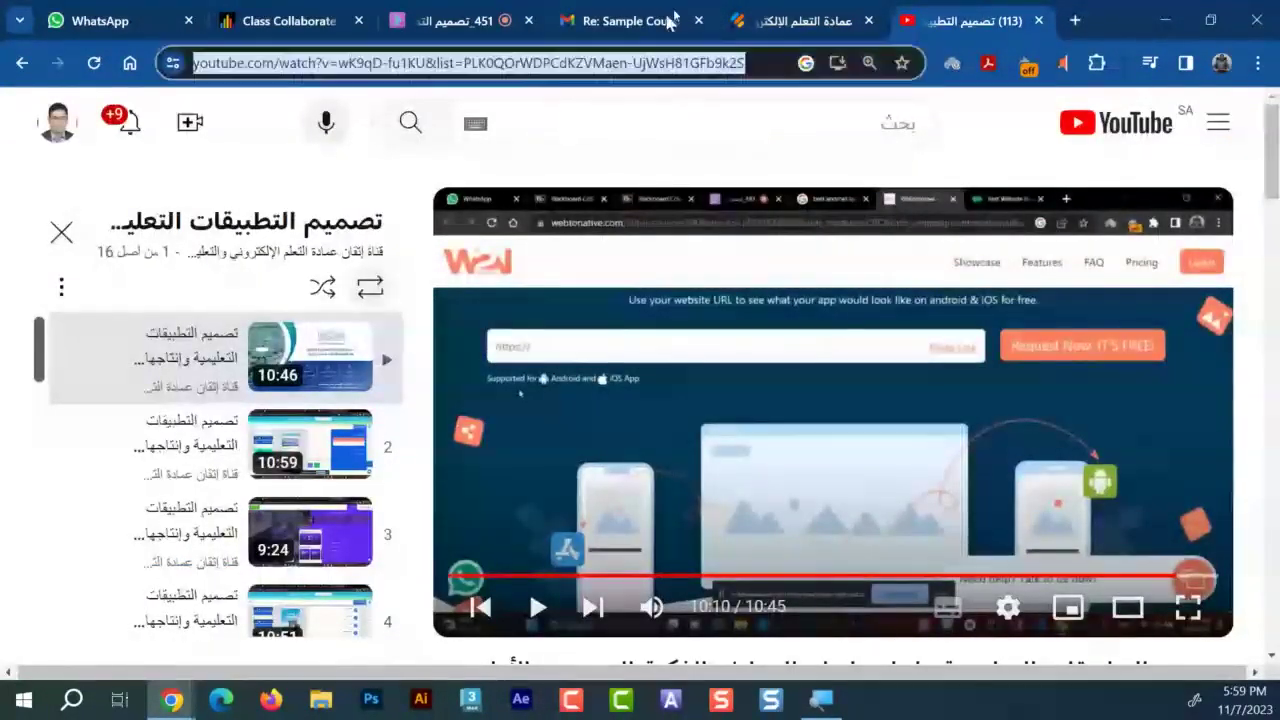
{"action": "left_click", "coordinate": [813, 10]}
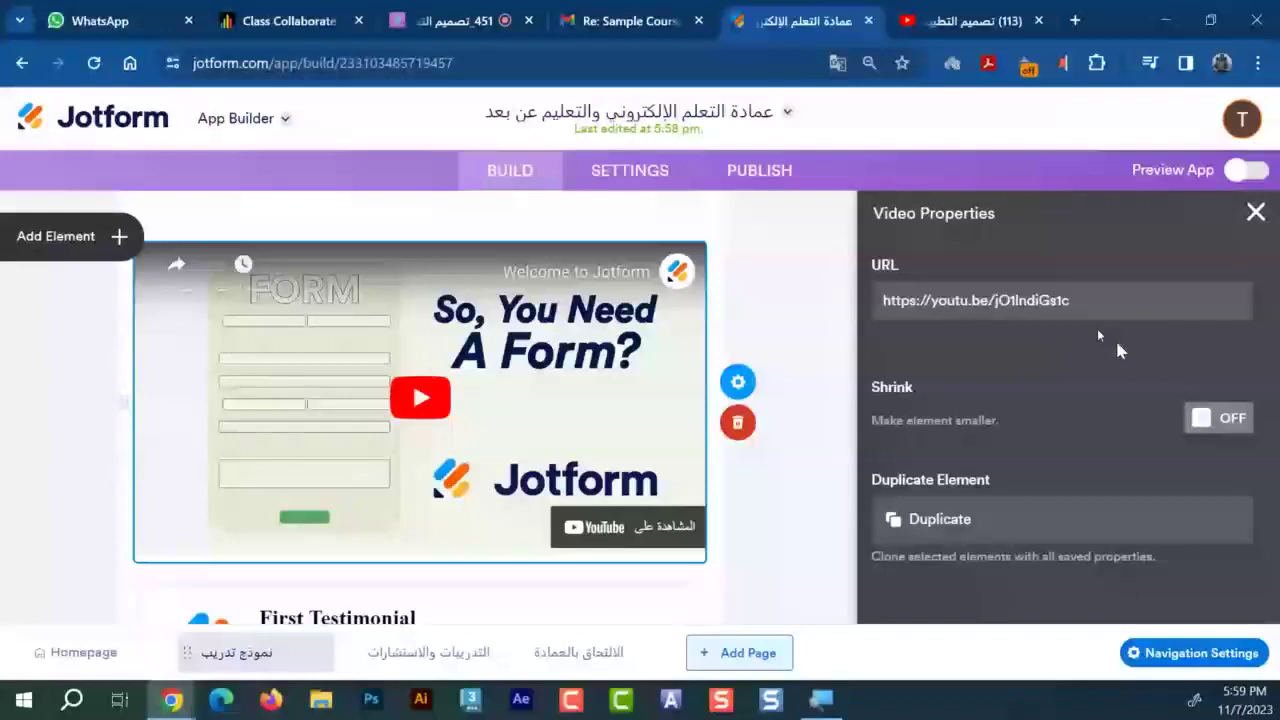
{"action": "triple_click", "coordinate": [1063, 298]}
{"action": "key", "text": "ctrl+v"}
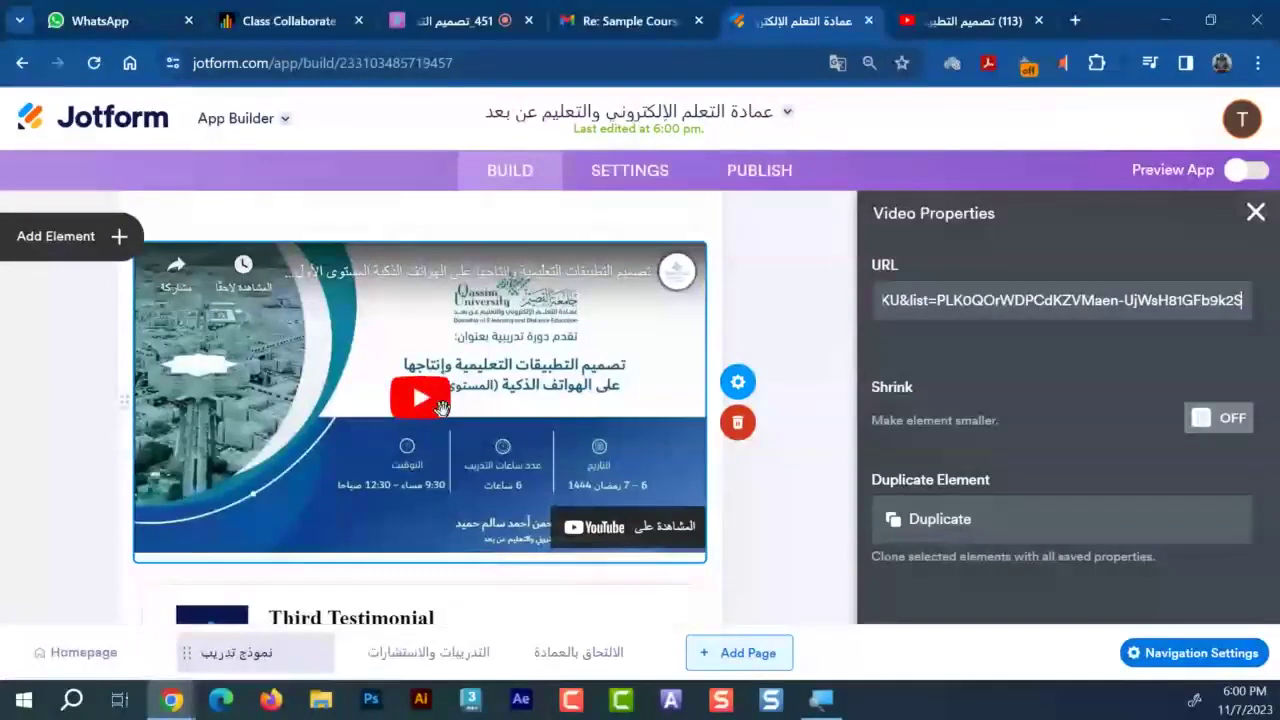
Try the Shrink option on the video element and switch it back off
{"action": "left_click", "coordinate": [1216, 430]}
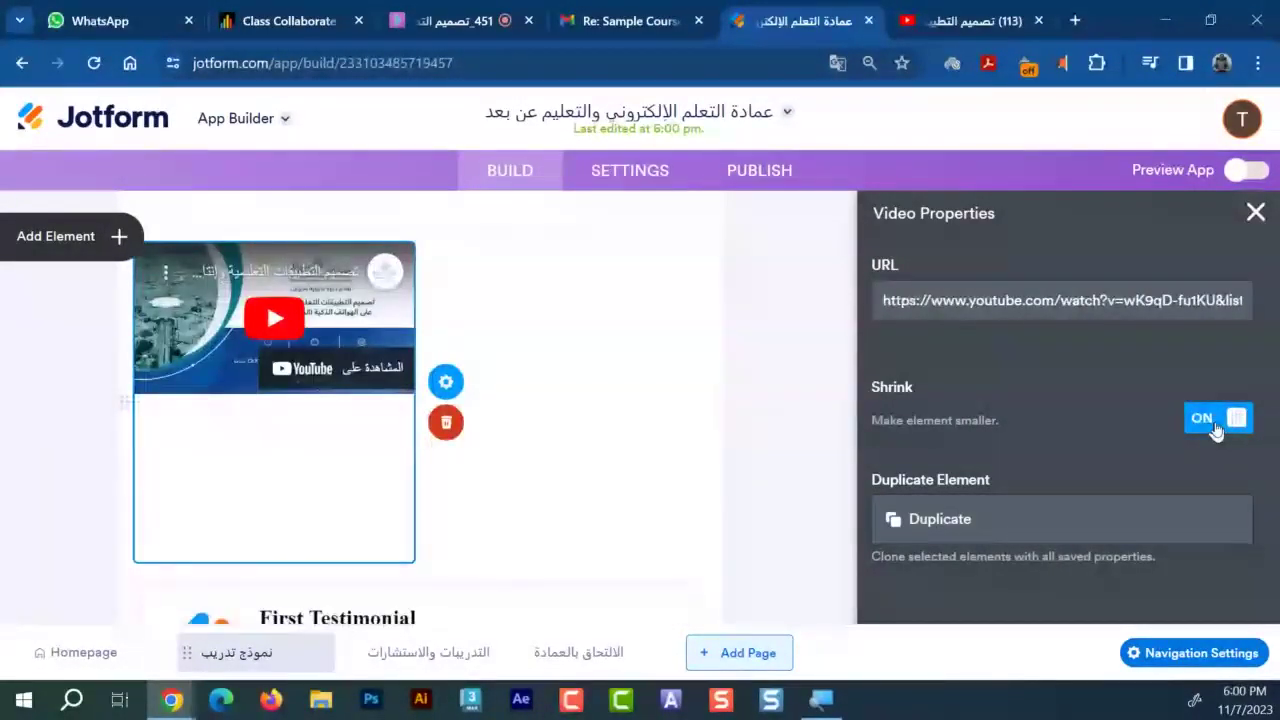
{"action": "left_click", "coordinate": [1216, 430]}
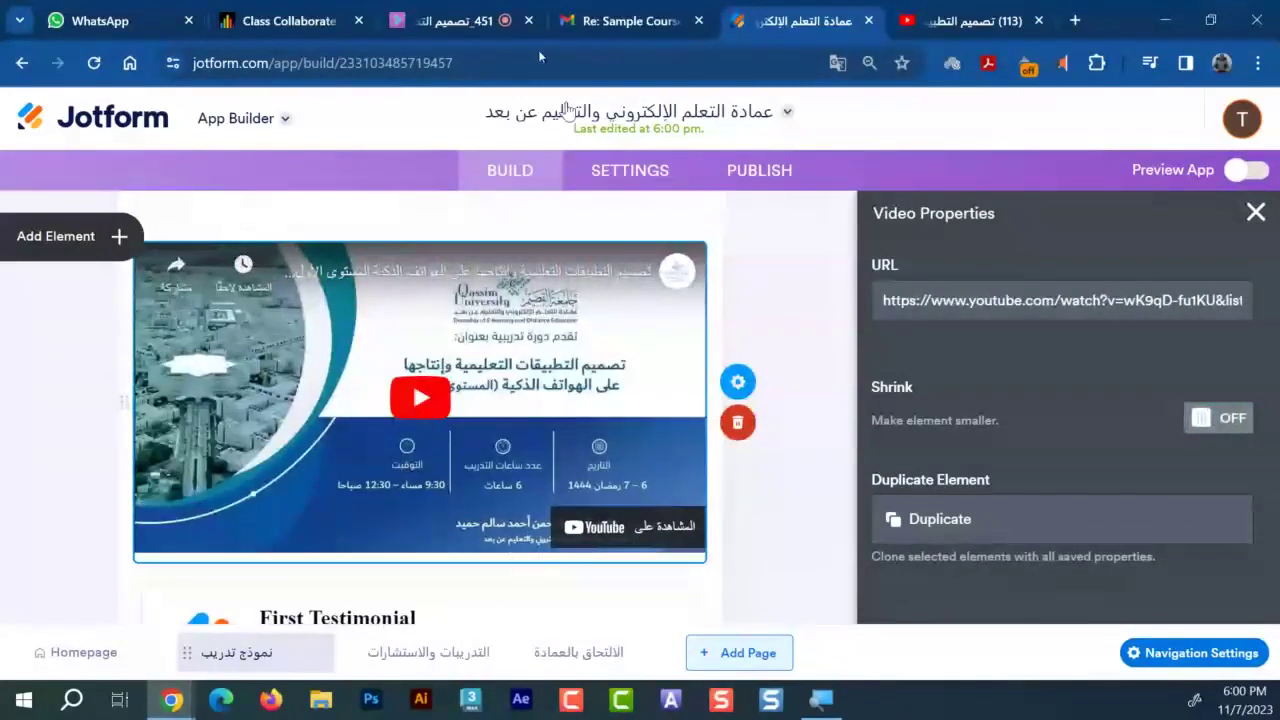
Switch to the Collaborate session, check the Everyone chat, and post the dashed separator line "-----------" there
{"action": "left_click", "coordinate": [455, 20]}
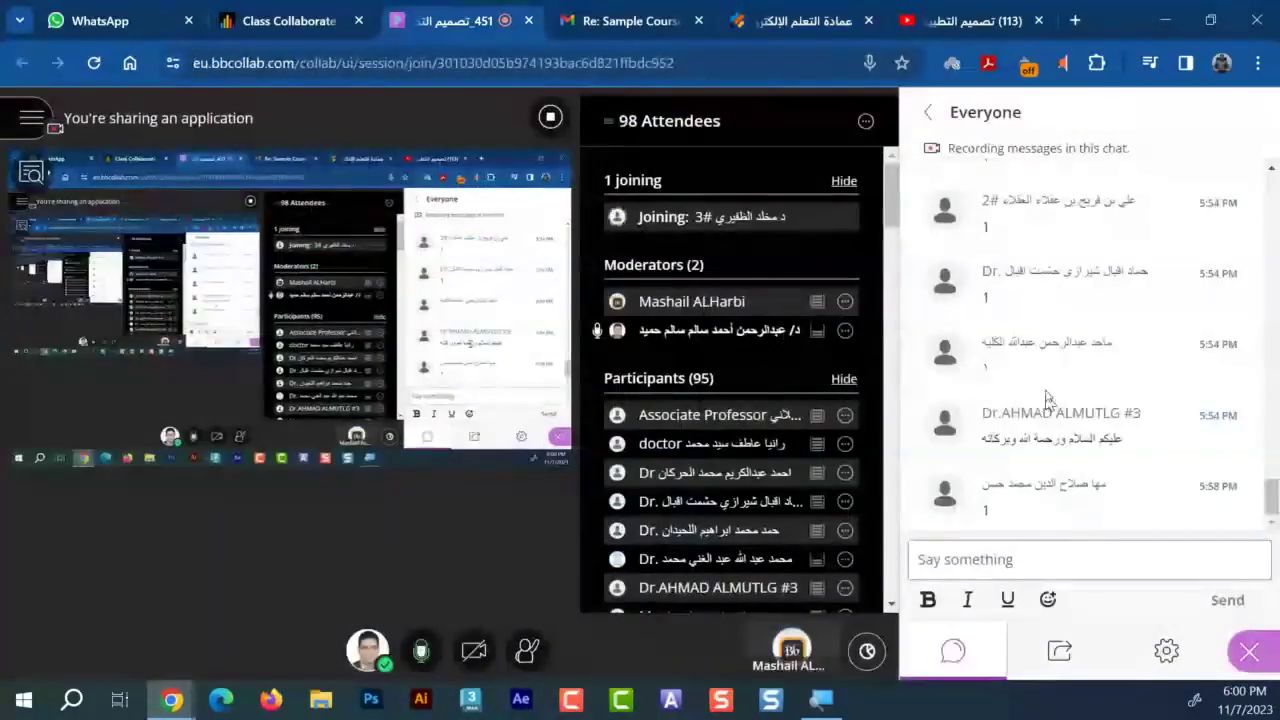
{"action": "scroll", "coordinate": [1030, 257], "scroll_direction": "up", "scroll_amount": 1}
{"action": "scroll", "coordinate": [1030, 257], "scroll_direction": "down", "scroll_amount": 1}
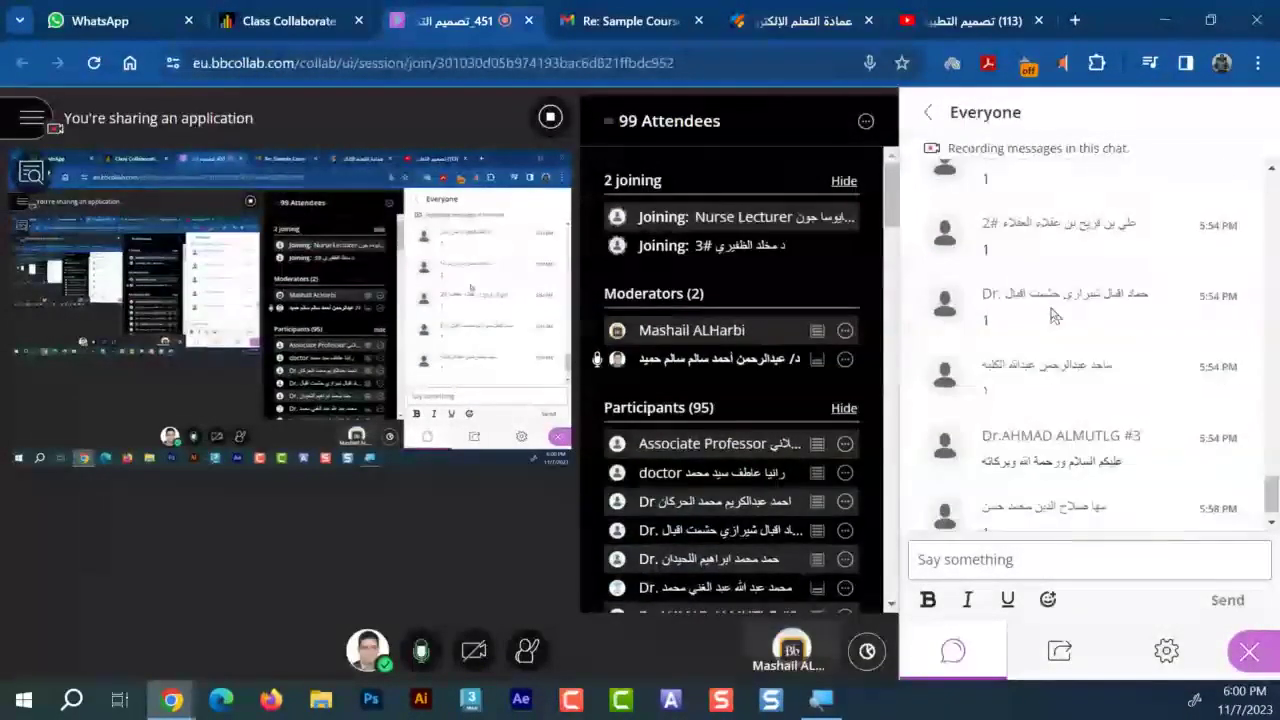
{"action": "scroll", "coordinate": [1052, 316], "scroll_direction": "down", "scroll_amount": 1}
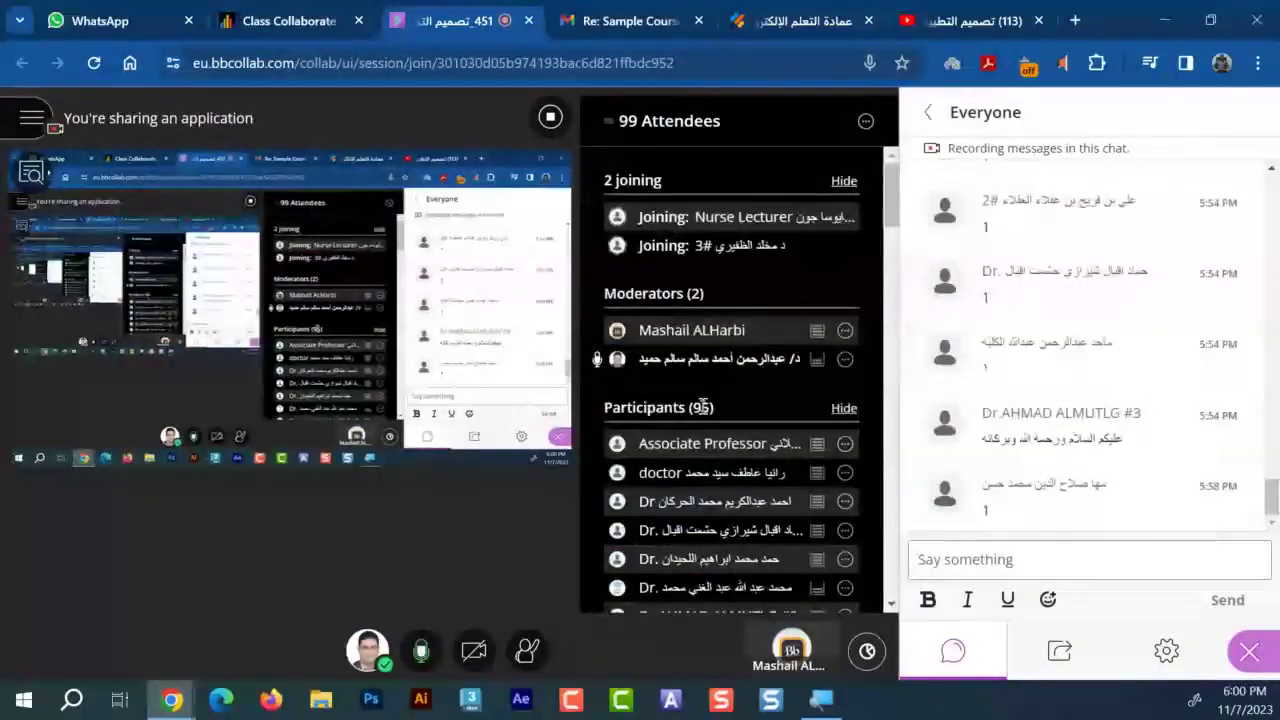
{"action": "double_click", "coordinate": [702, 407]}
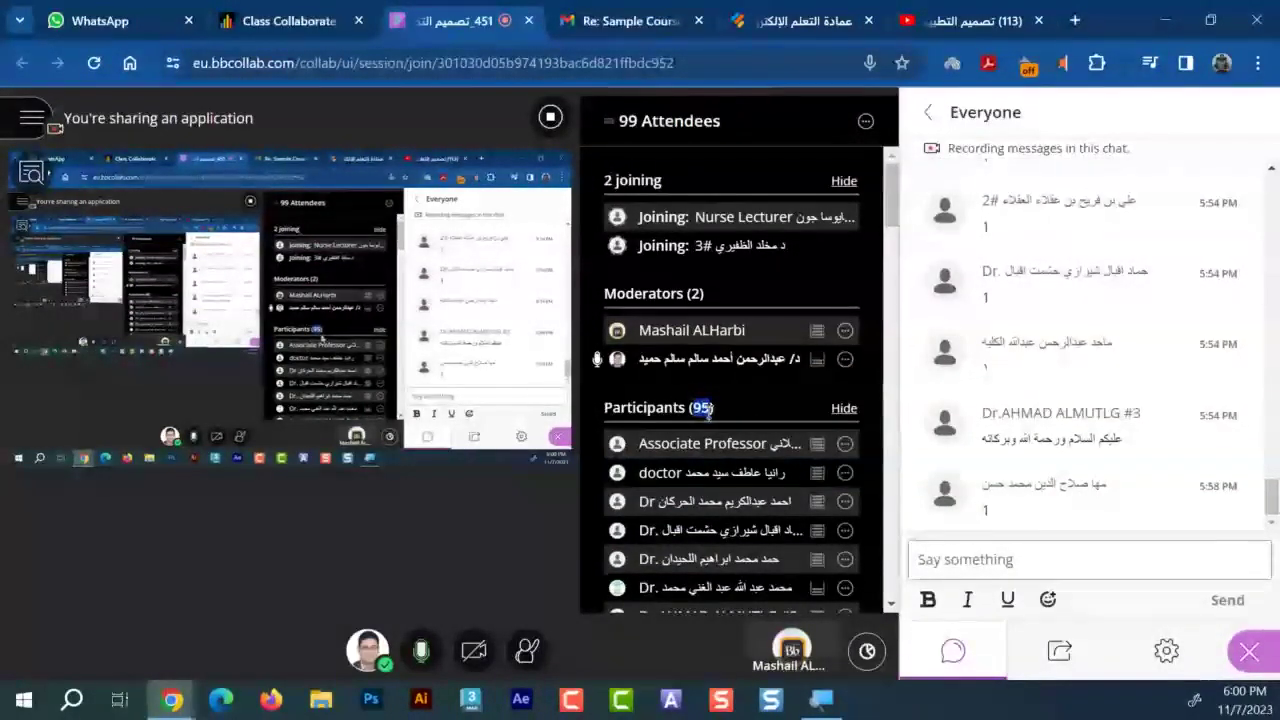
{"action": "left_click", "coordinate": [970, 563]}
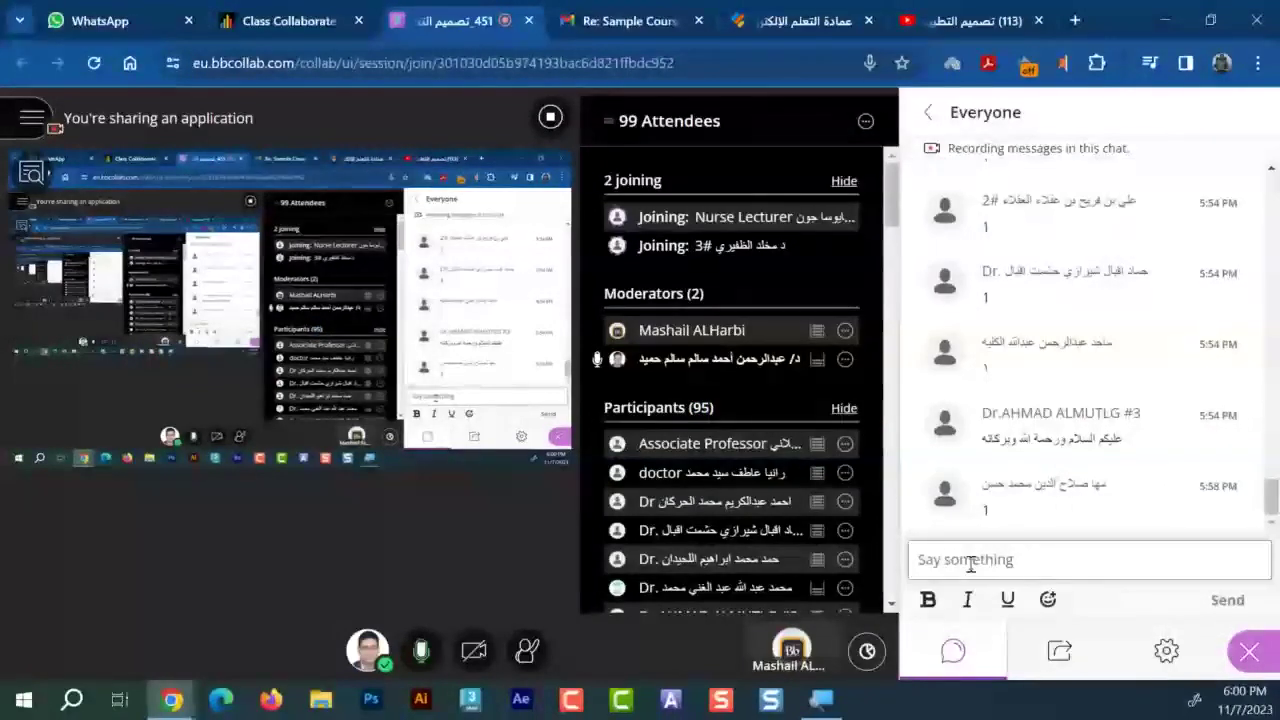
{"action": "type", "text": "-----------"}
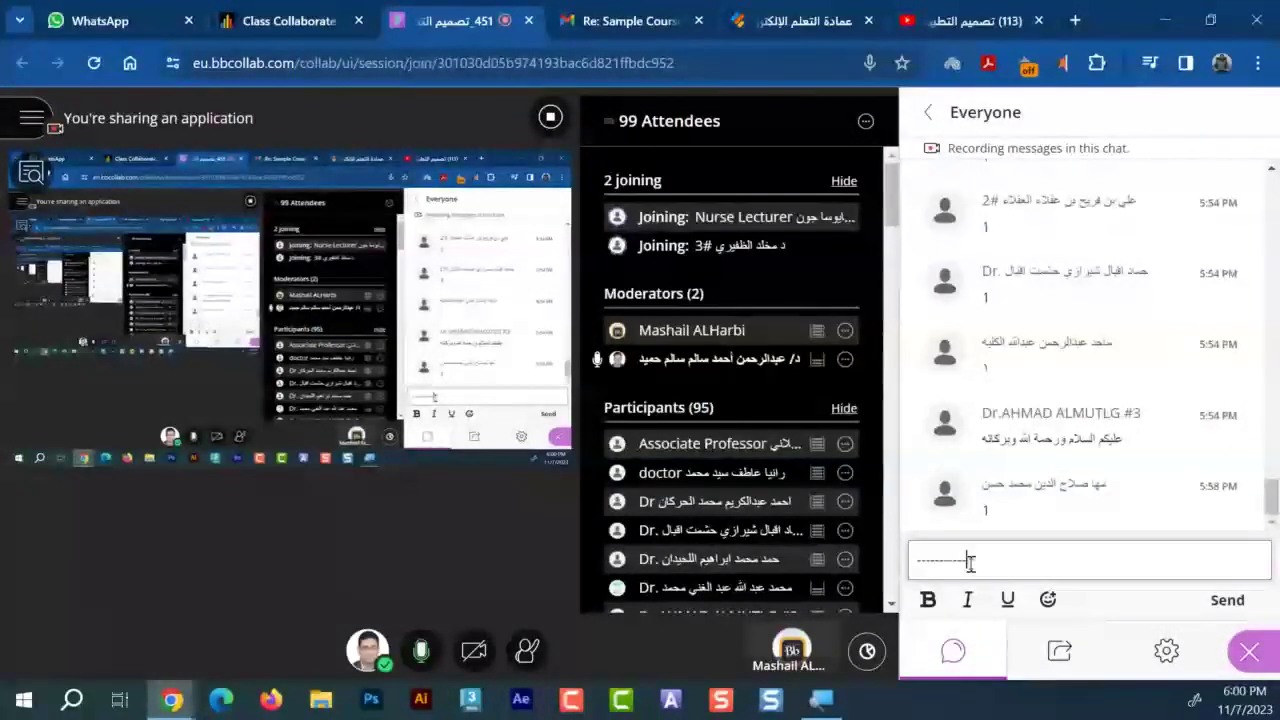
{"action": "key", "text": "Return"}
Return to the Jotform app and upload the PDF "متطلبات الجودة والالتزام المُحدث- قطاع التعليم العالي" from the Desktop into the document element on the نموذج تدريب page
{"action": "key", "text": "ctrl+6"}
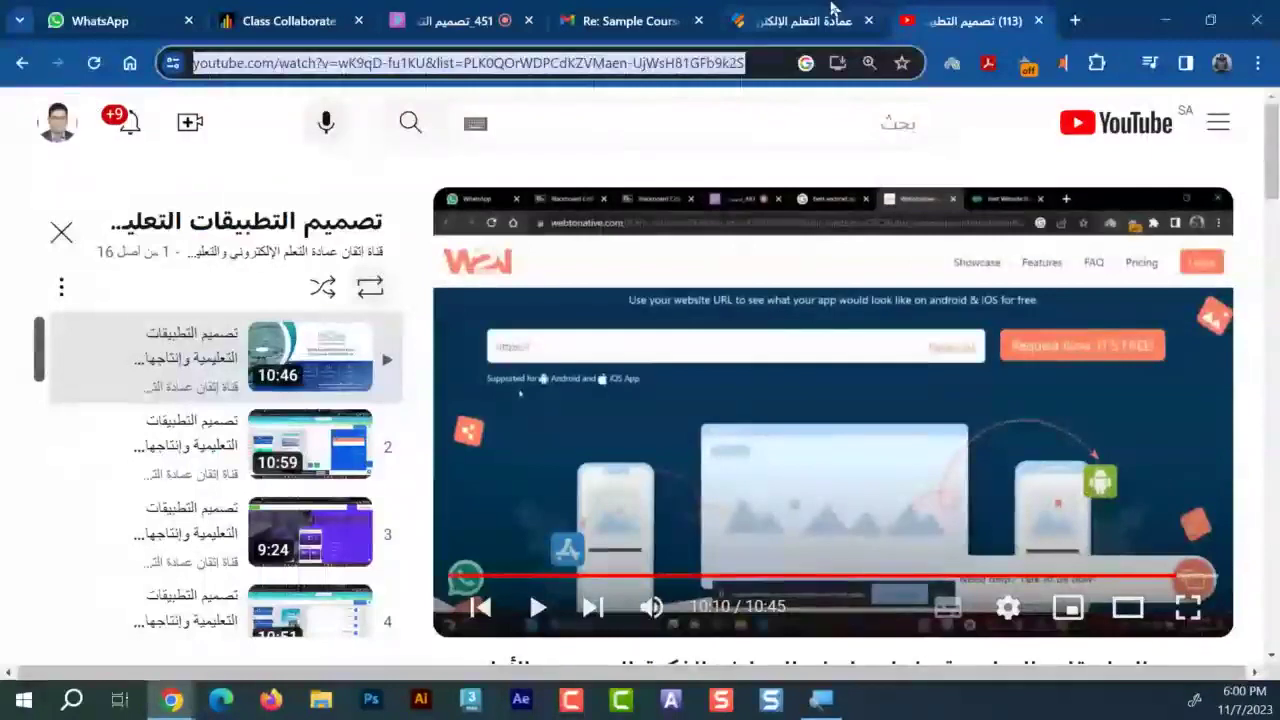
{"action": "left_click", "coordinate": [830, 12]}
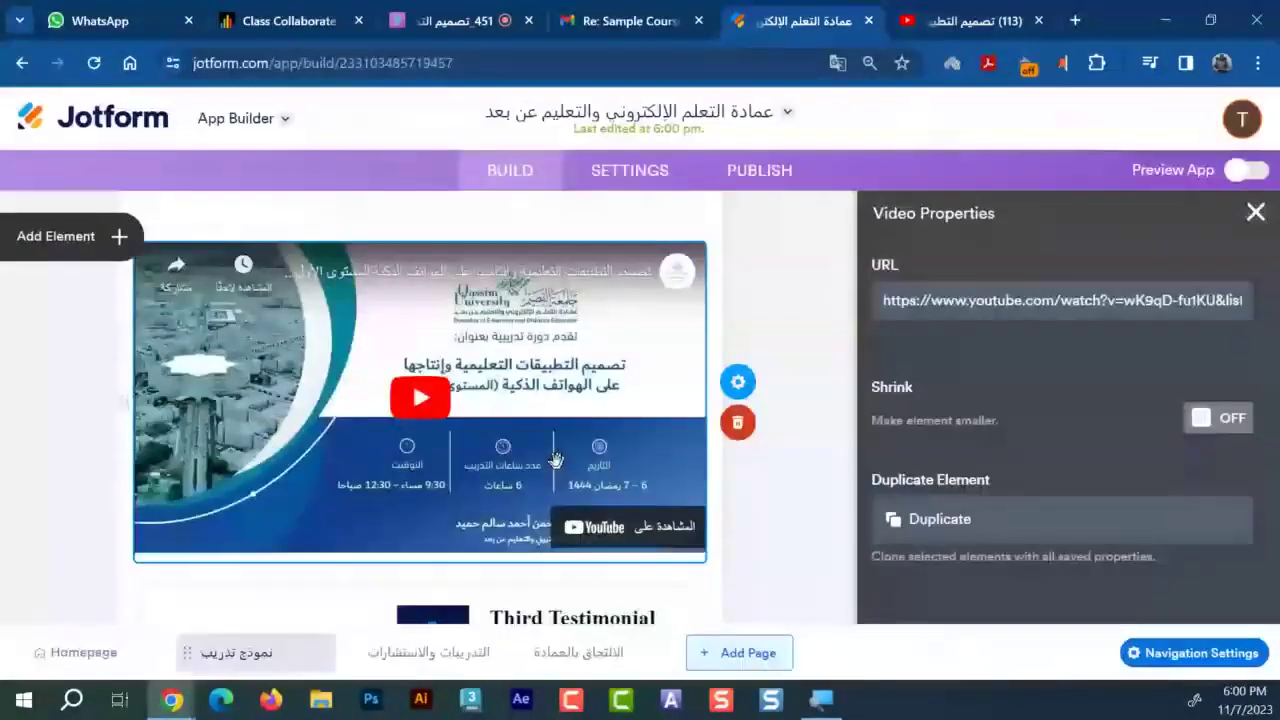
{"action": "scroll", "coordinate": [555, 459], "scroll_direction": "down", "scroll_amount": 3}
{"action": "left_click", "coordinate": [385, 344]}
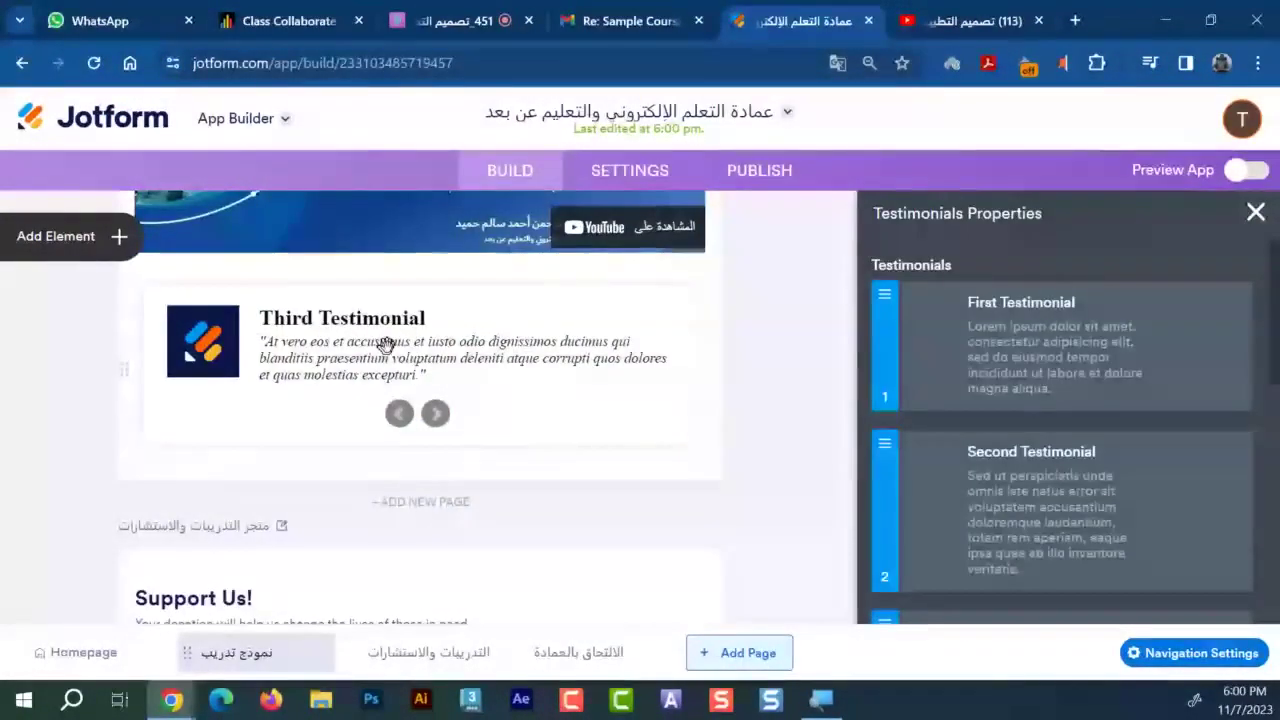
{"action": "scroll", "coordinate": [385, 344], "scroll_direction": "up", "scroll_amount": 6}
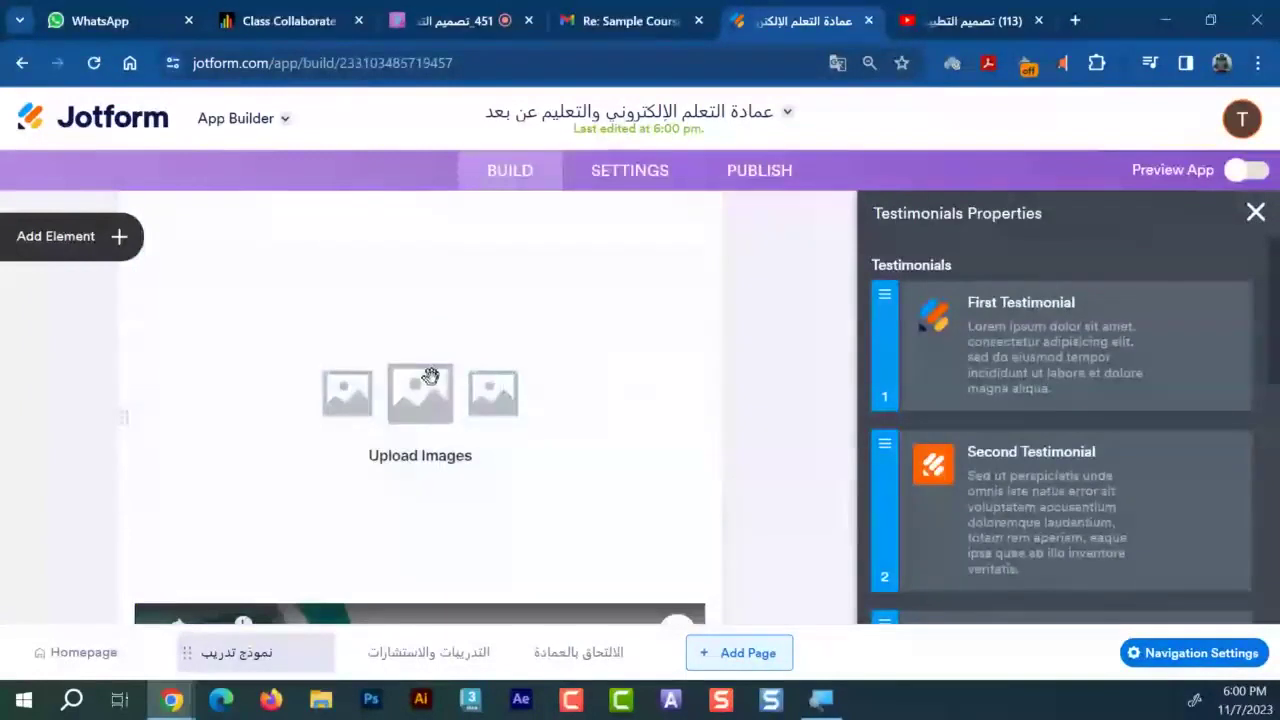
{"action": "scroll", "coordinate": [435, 446], "scroll_direction": "up", "scroll_amount": 5}
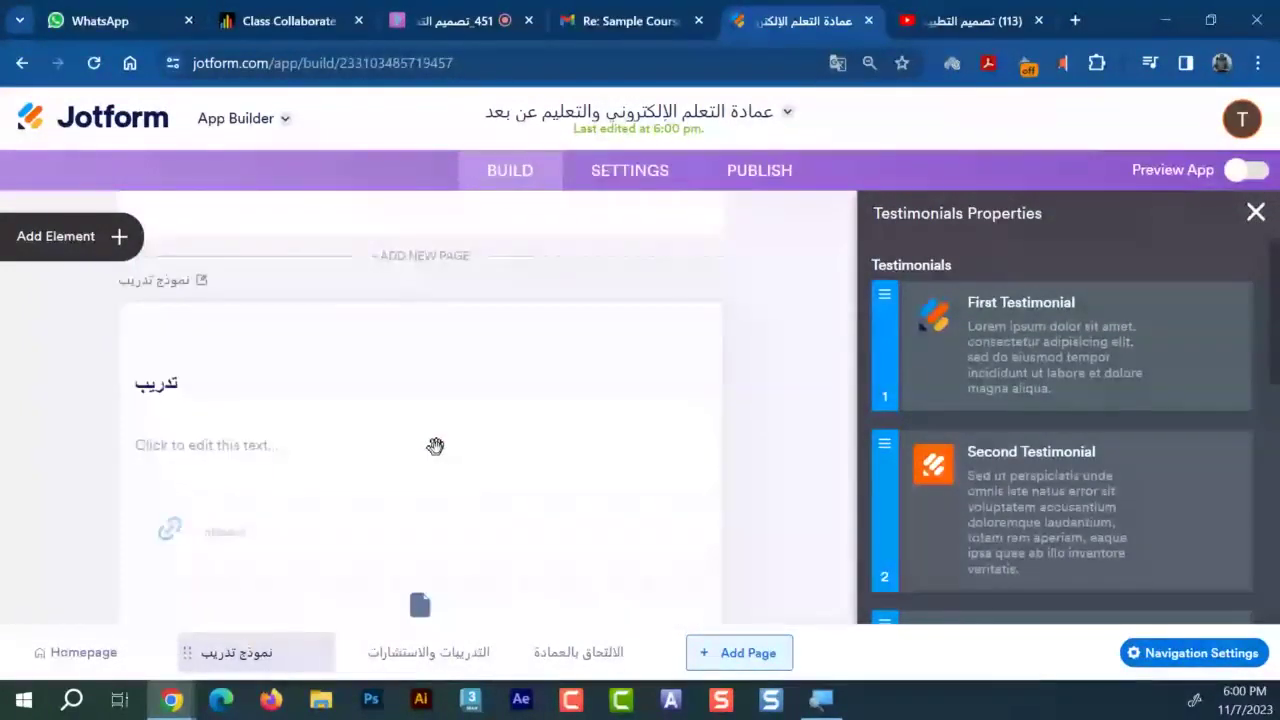
{"action": "scroll", "coordinate": [435, 446], "scroll_direction": "down", "scroll_amount": 2}
{"action": "left_click", "coordinate": [523, 466]}
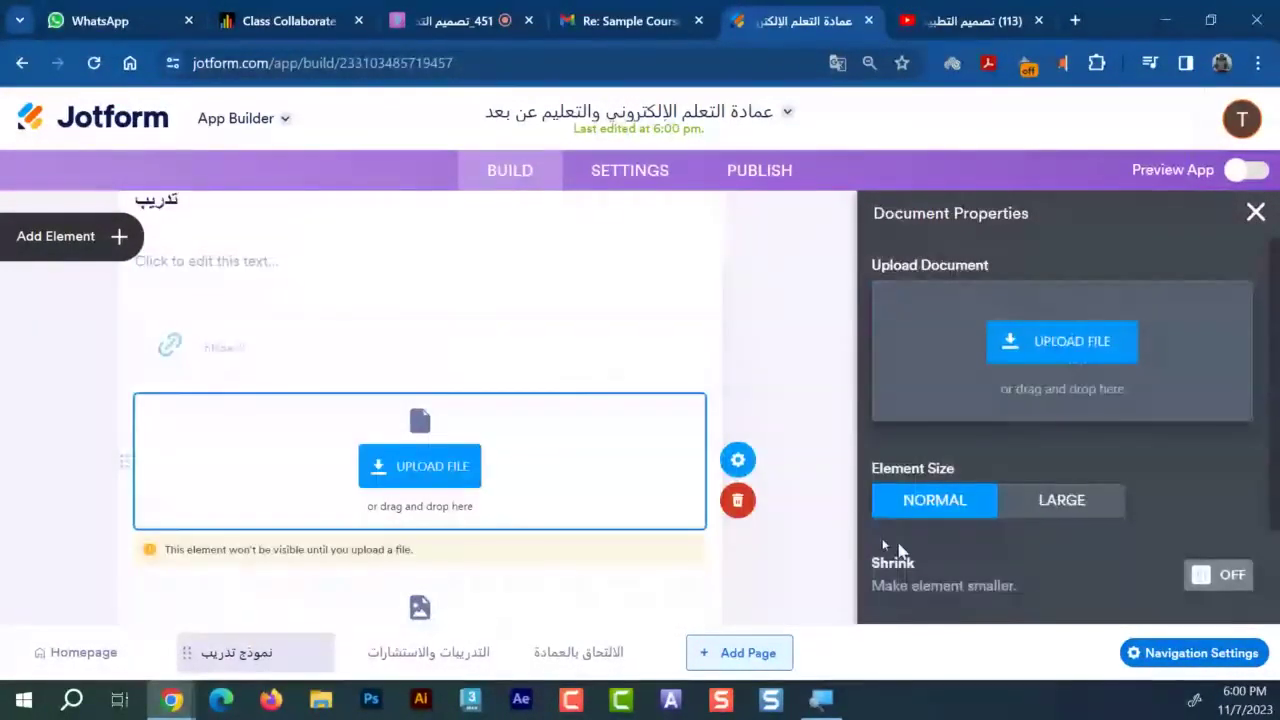
{"action": "left_click", "coordinate": [1045, 345]}
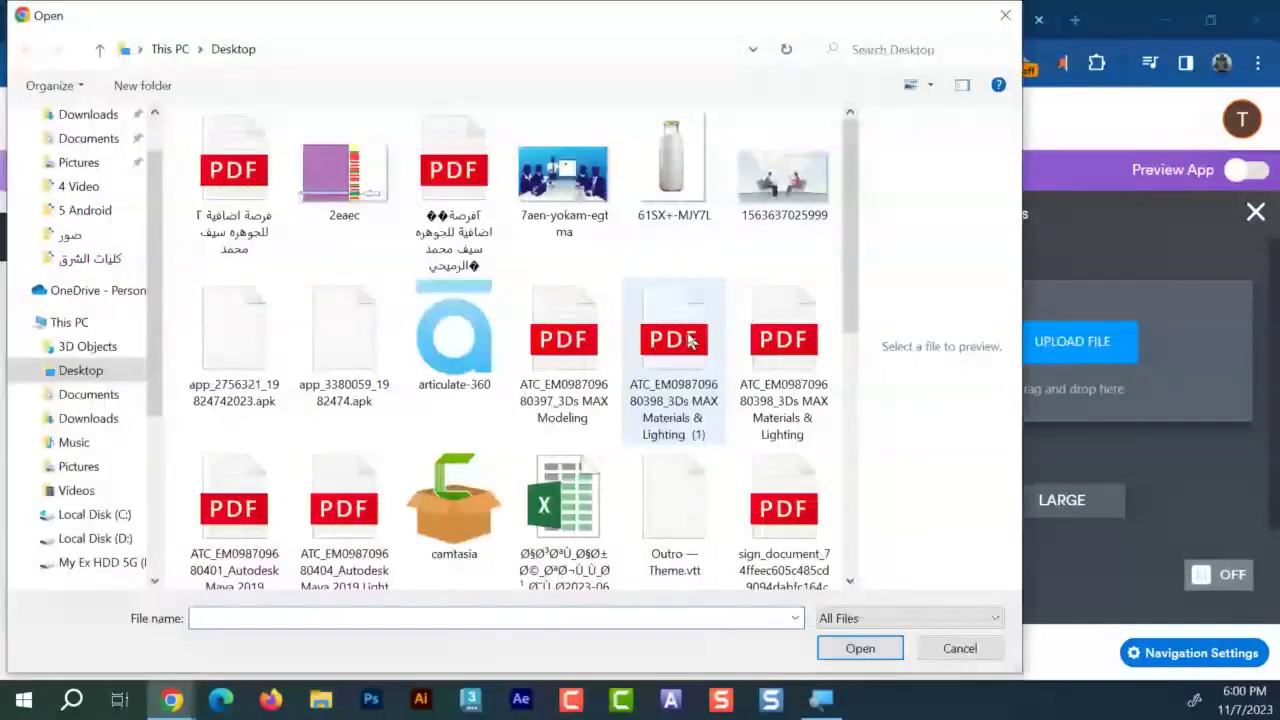
{"action": "scroll", "coordinate": [500, 444], "scroll_direction": "down", "scroll_amount": 1}
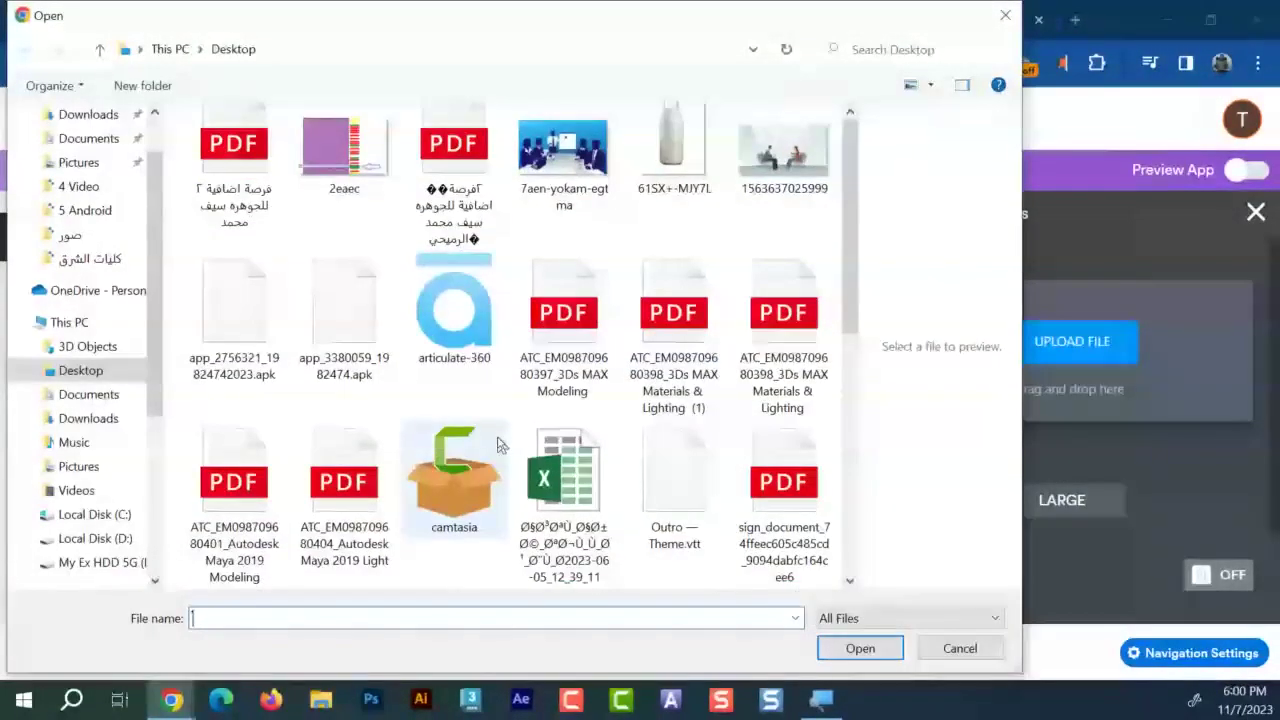
{"action": "scroll", "coordinate": [500, 444], "scroll_direction": "down", "scroll_amount": 10}
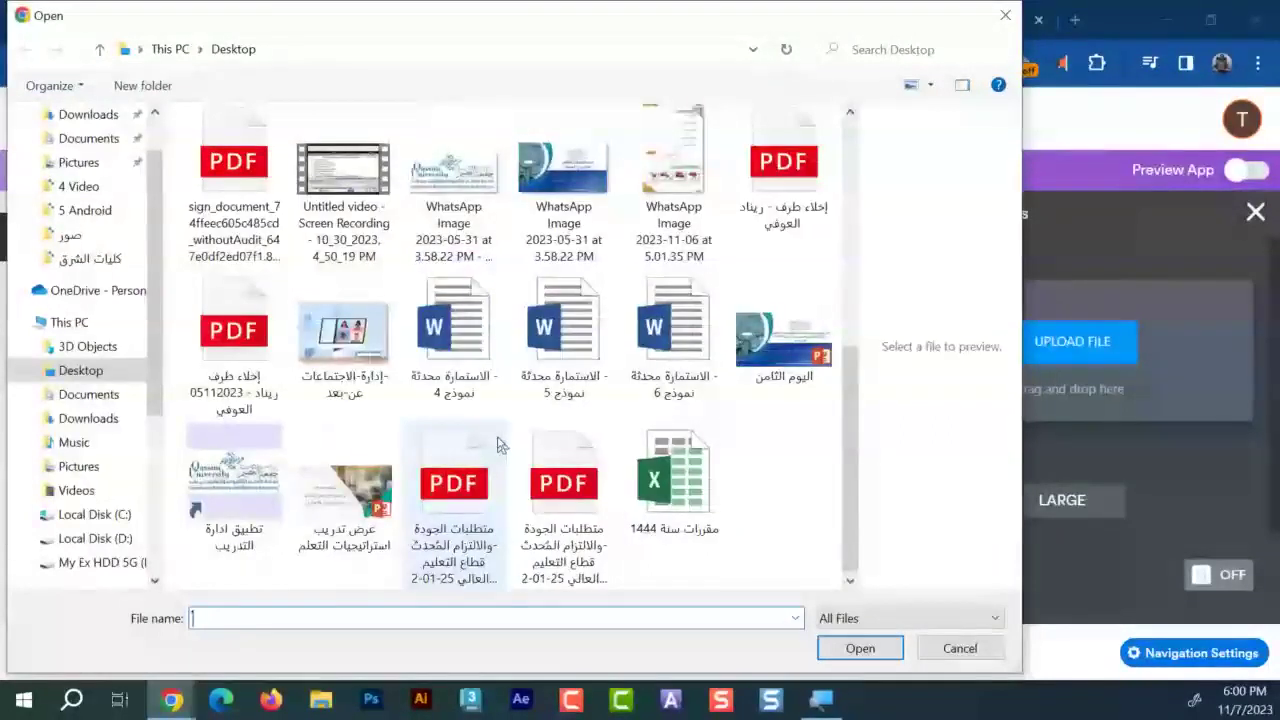
{"action": "double_click", "coordinate": [574, 457]}
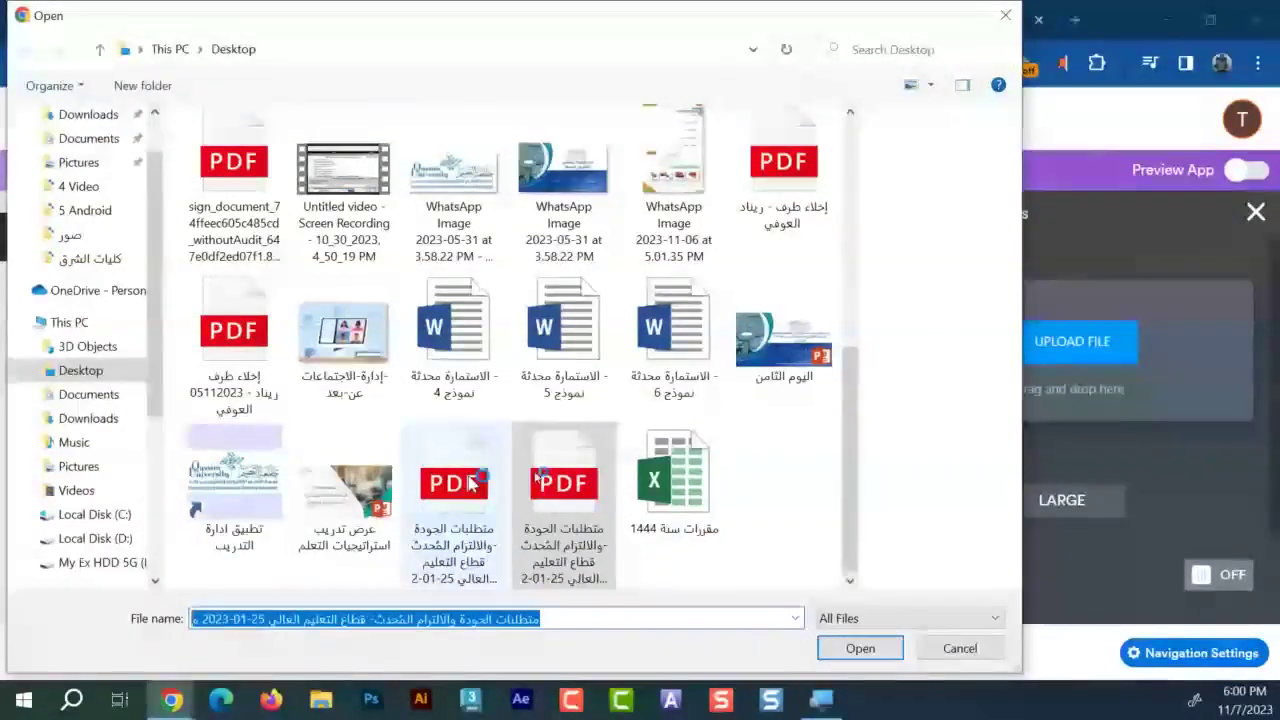
{"action": "left_click", "coordinate": [860, 648]}
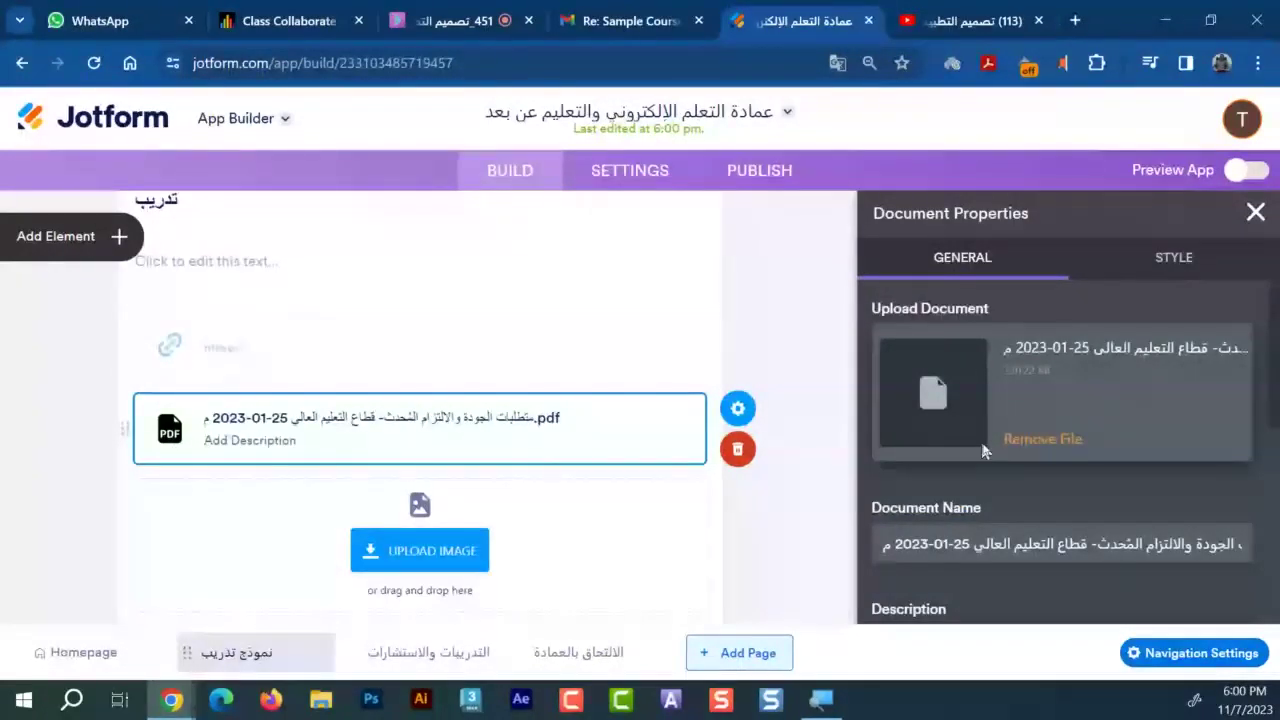
Open the properties of the empty link element directly above the uploaded PDF
{"action": "scroll", "coordinate": [518, 465], "scroll_direction": "down", "scroll_amount": 2}
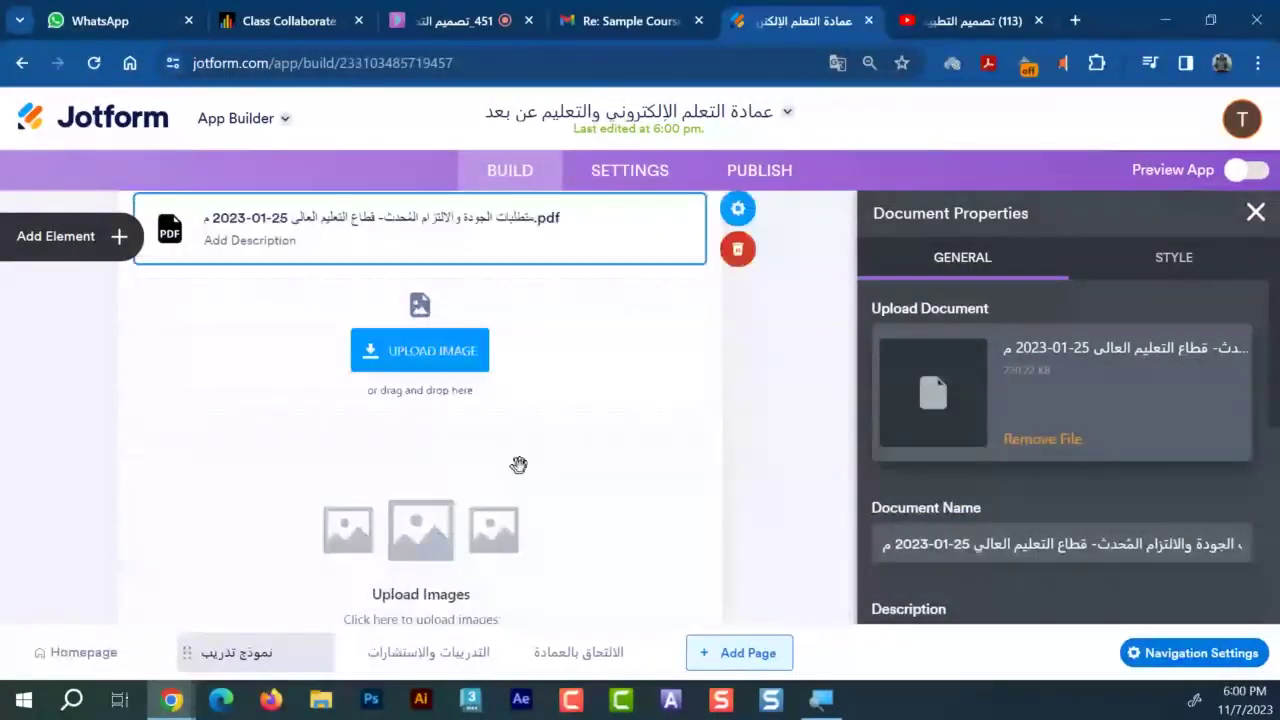
{"action": "scroll", "coordinate": [557, 414], "scroll_direction": "up", "scroll_amount": 2}
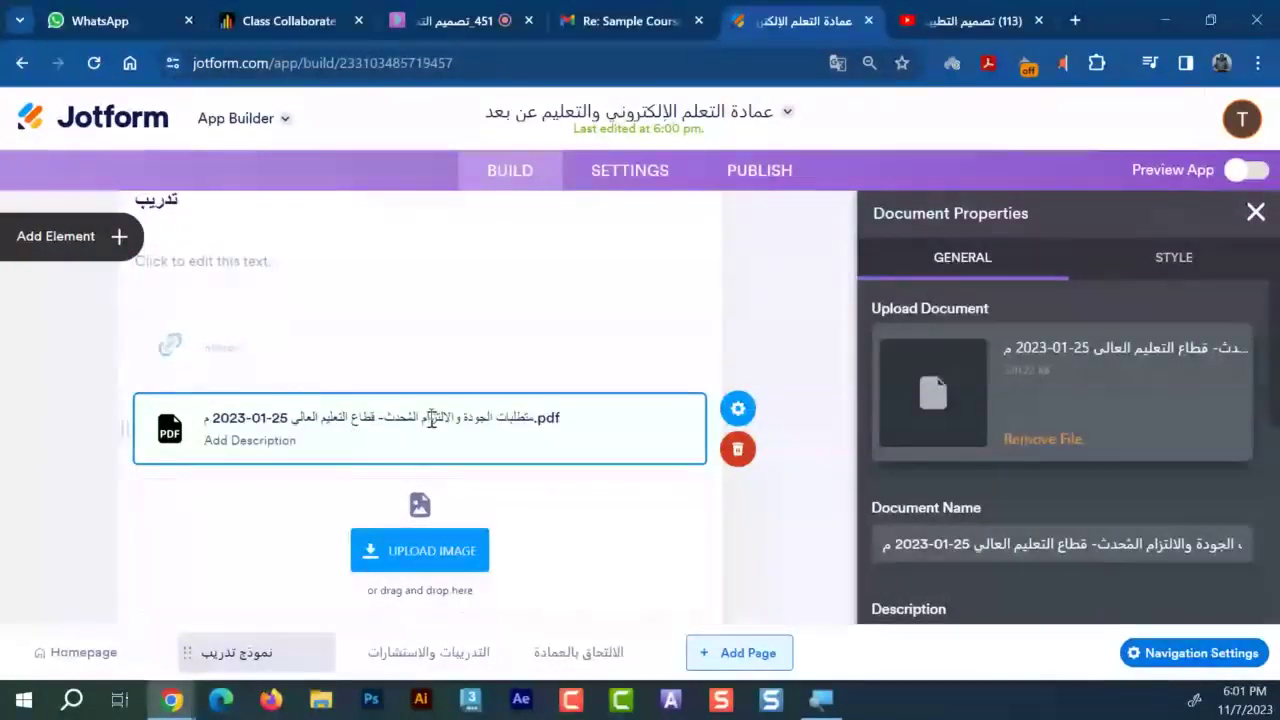
{"action": "scroll", "coordinate": [432, 418], "scroll_direction": "up", "scroll_amount": 1}
{"action": "left_click", "coordinate": [271, 451]}
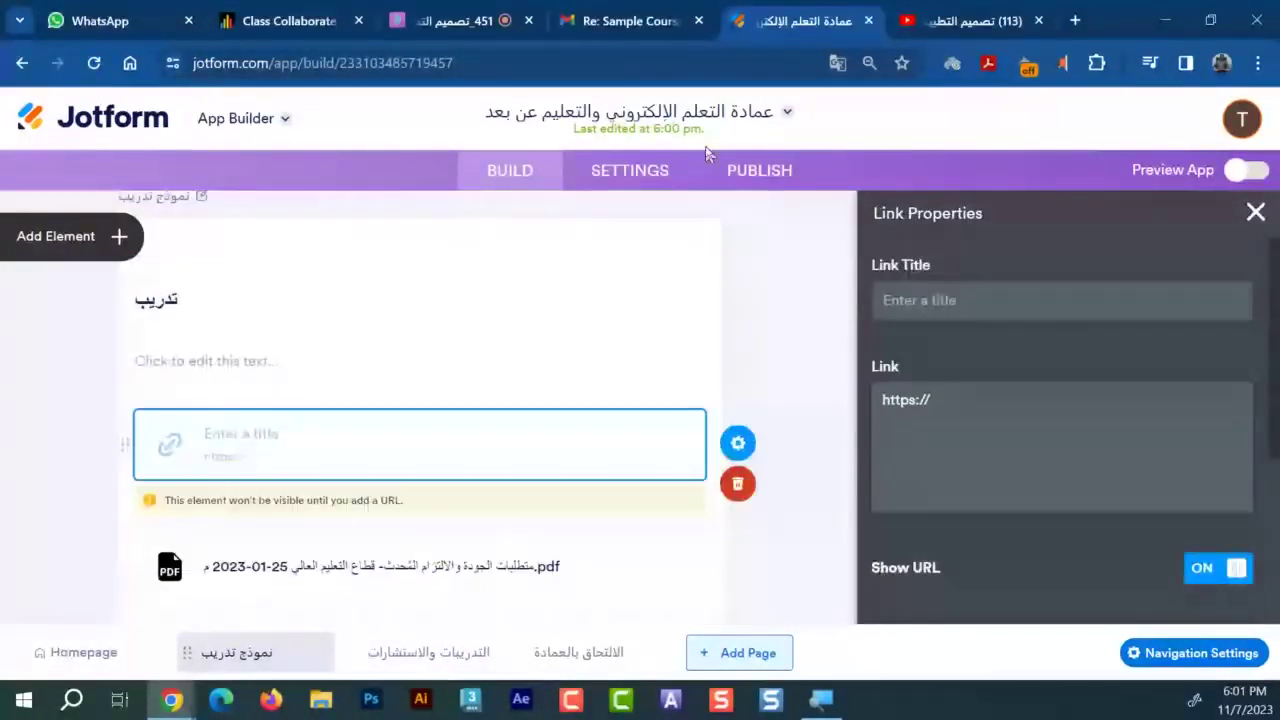
{"action": "left_click", "coordinate": [924, 12]}
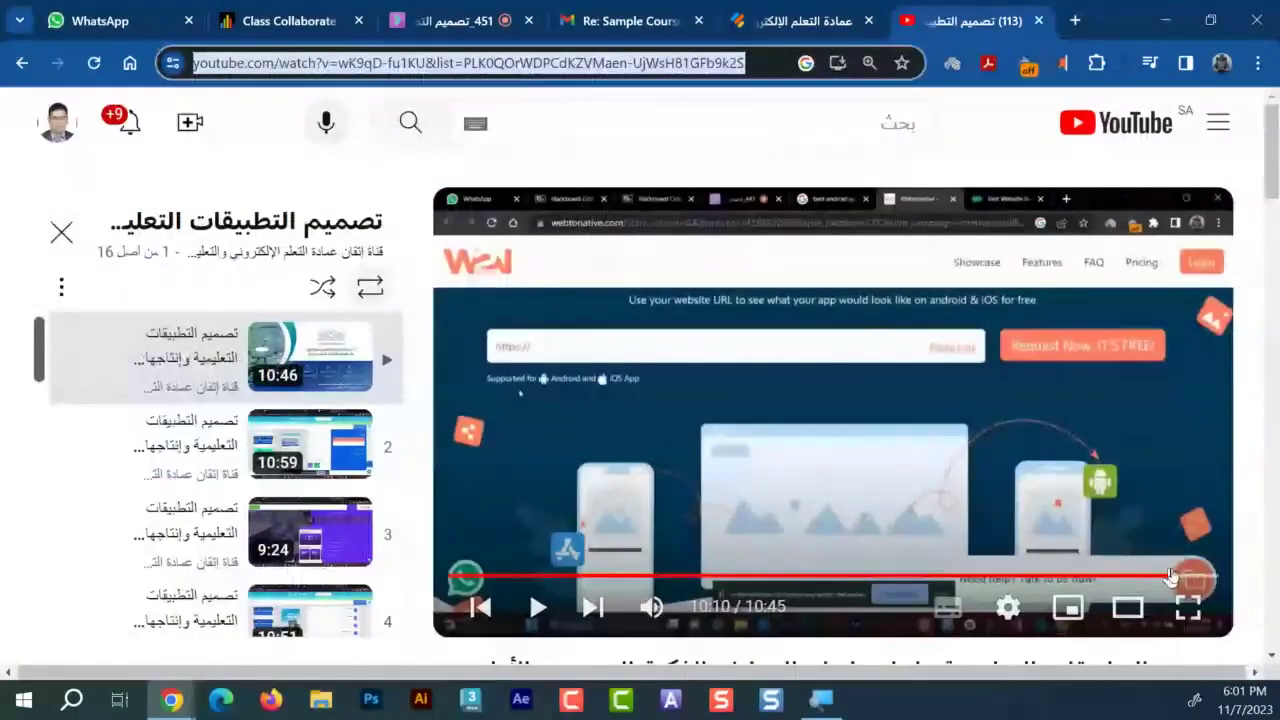
{"action": "scroll", "coordinate": [1058, 296], "scroll_direction": "down", "scroll_amount": 1}
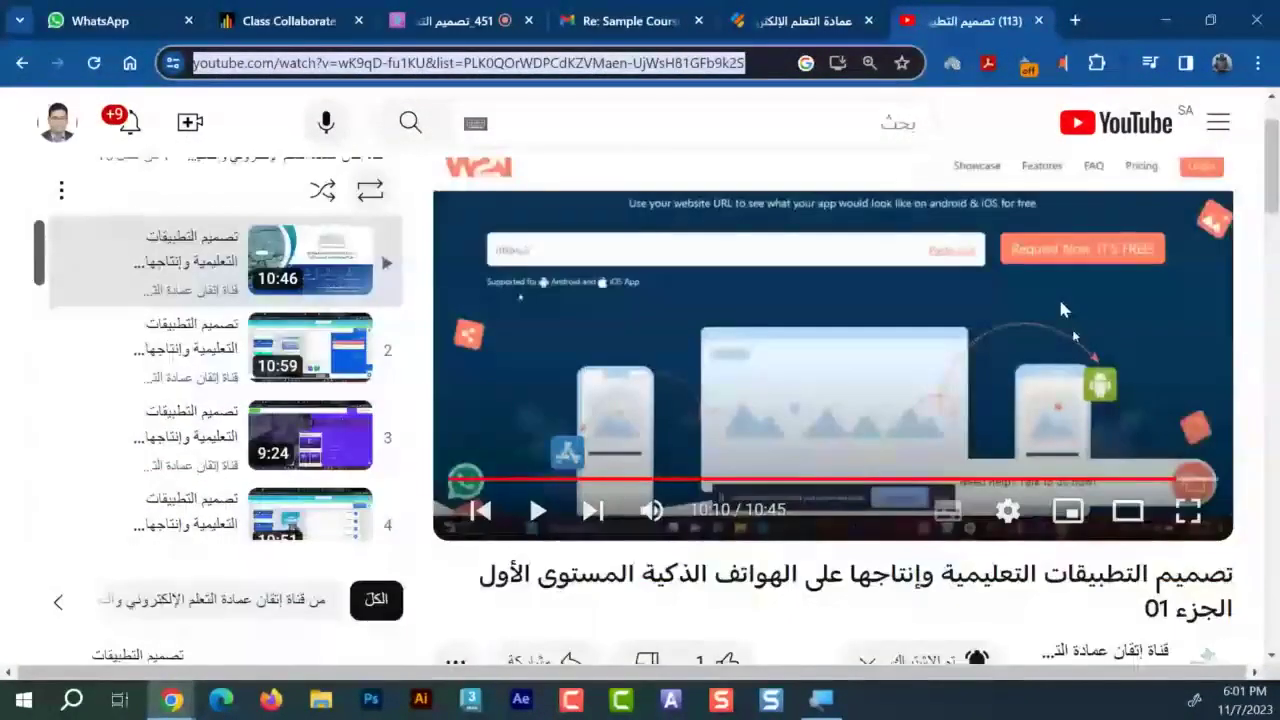
{"action": "scroll", "coordinate": [1058, 296], "scroll_direction": "down", "scroll_amount": 2}
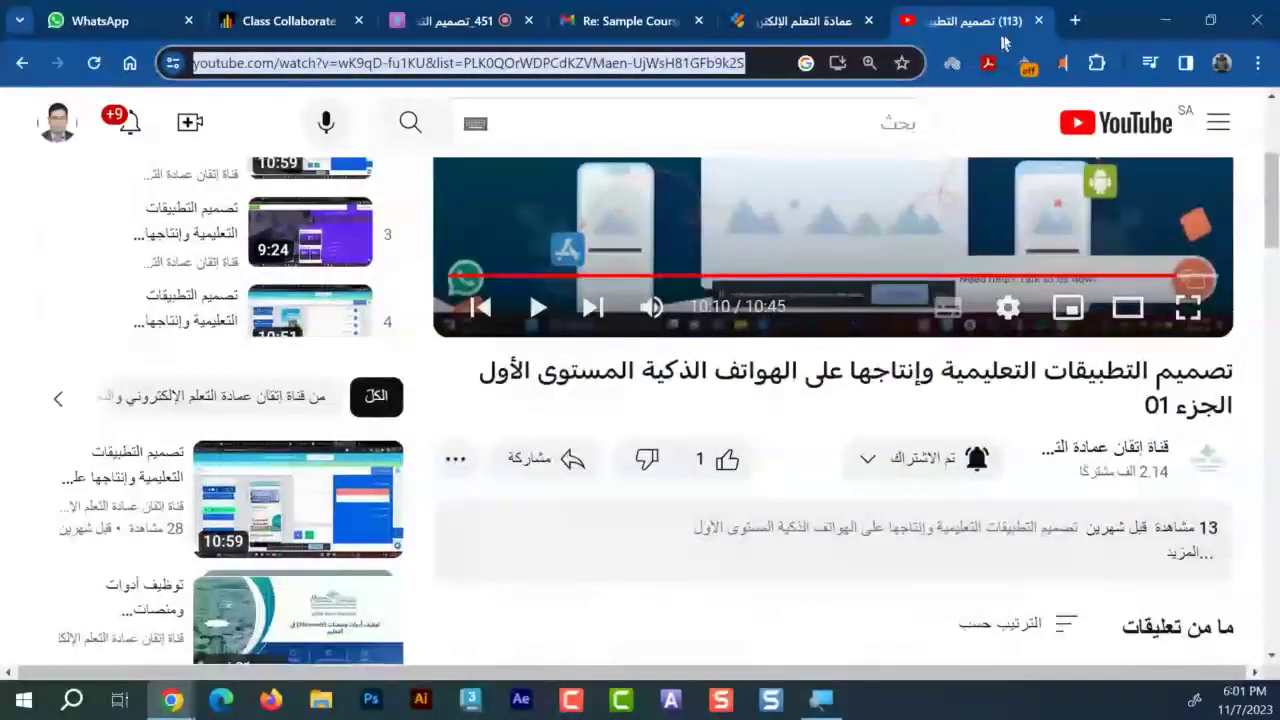
Open the Qassim University website qu.edu.sa in a new browser tab and copy its full address
{"action": "left_click", "coordinate": [1074, 21]}
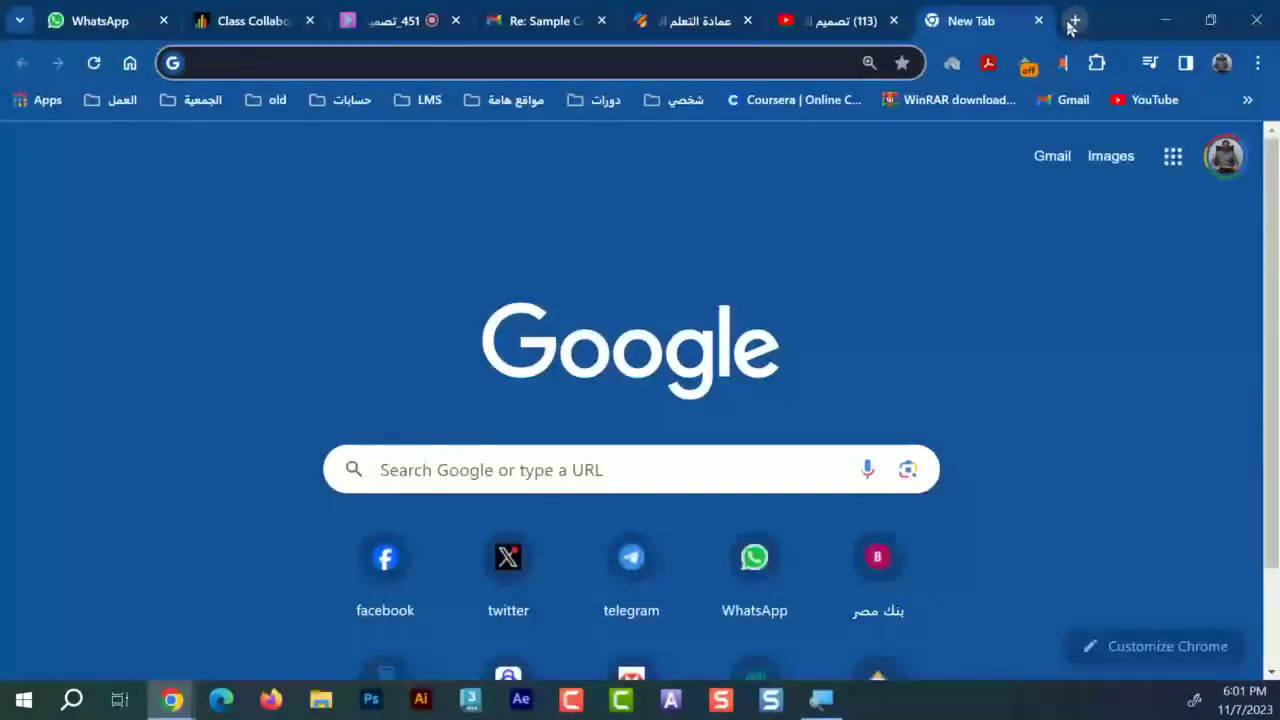
{"action": "type", "text": "qu"}
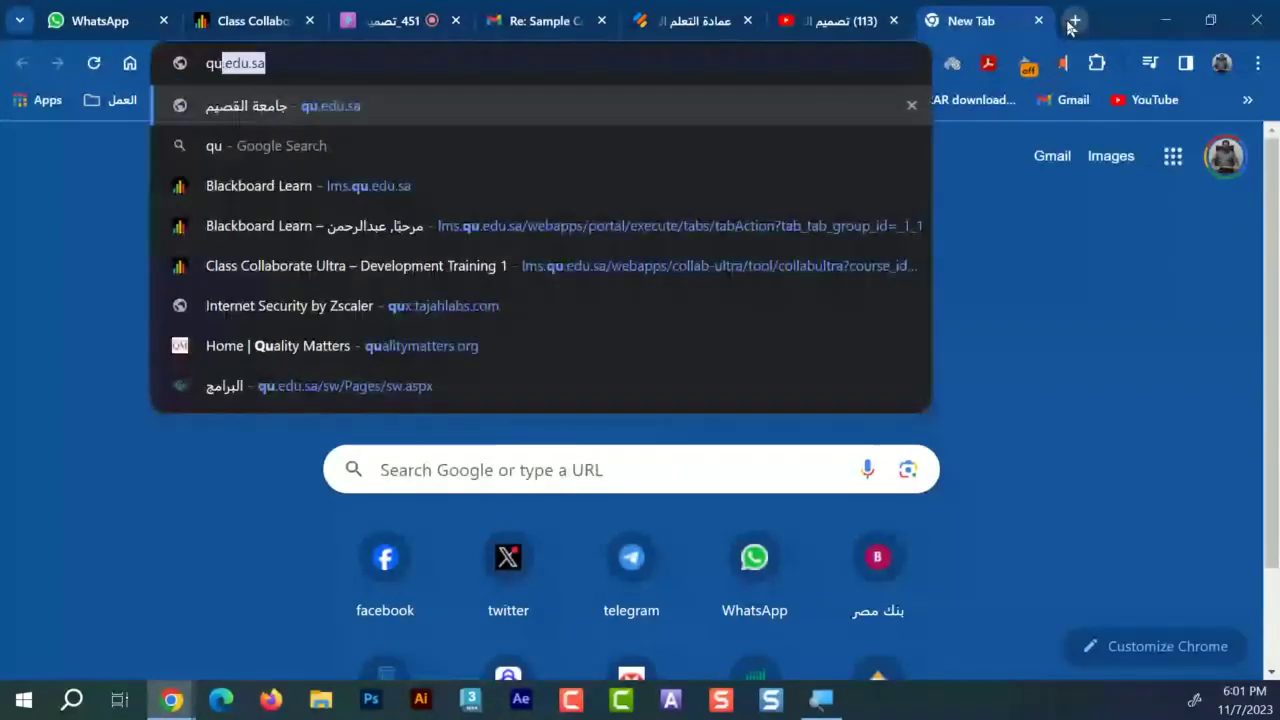
{"action": "key", "text": "Return"}
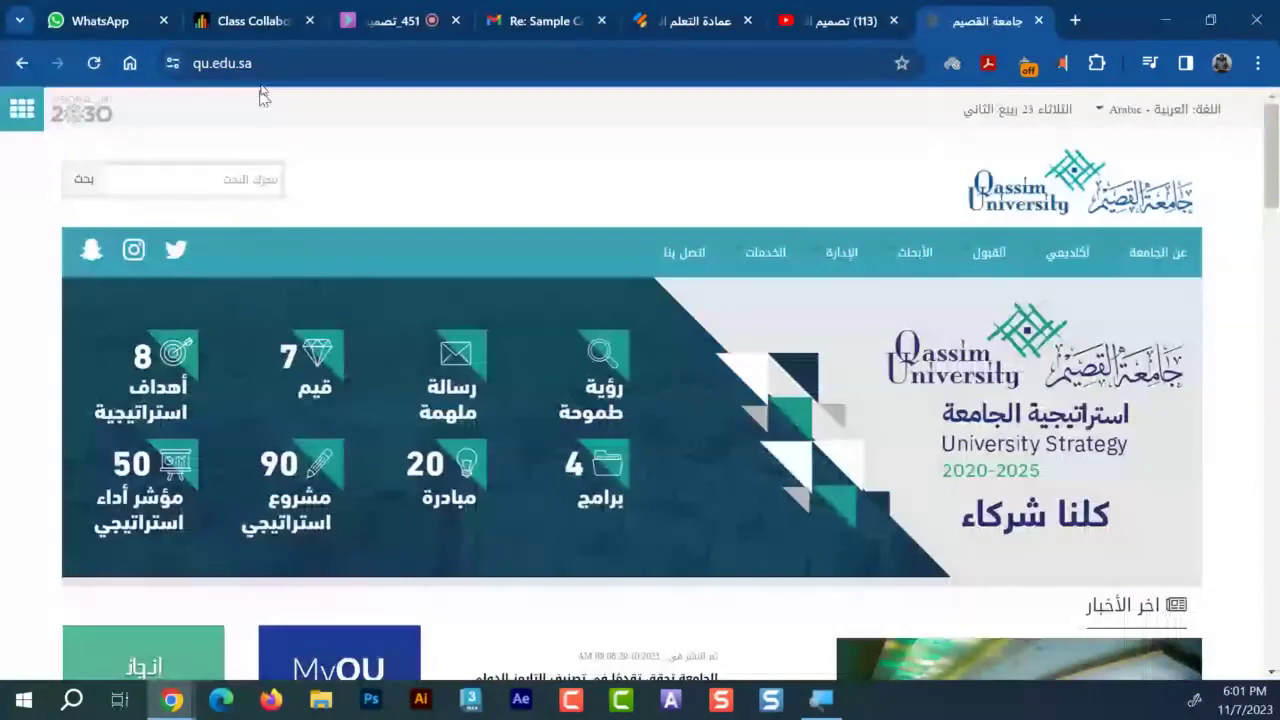
{"action": "left_click", "coordinate": [414, 69]}
{"action": "left_click", "coordinate": [414, 69]}
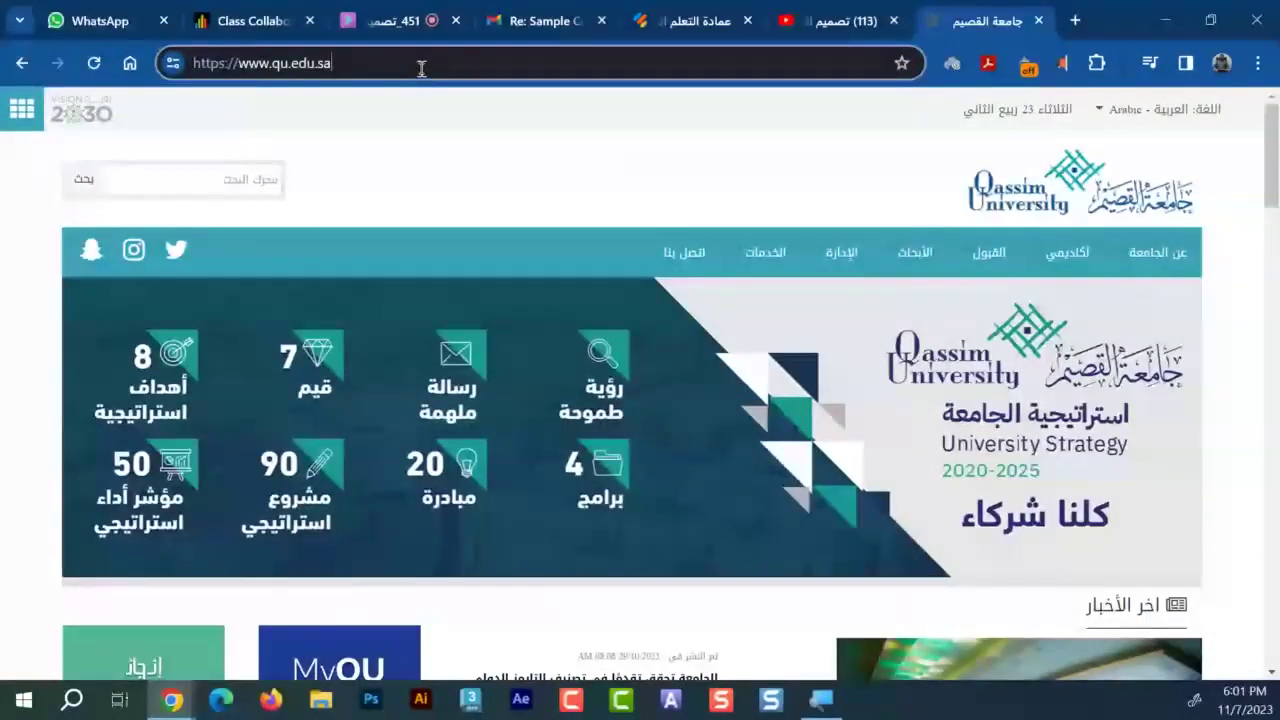
{"action": "key", "text": "ctrl+a"}
{"action": "key", "text": "ctrl+c"}
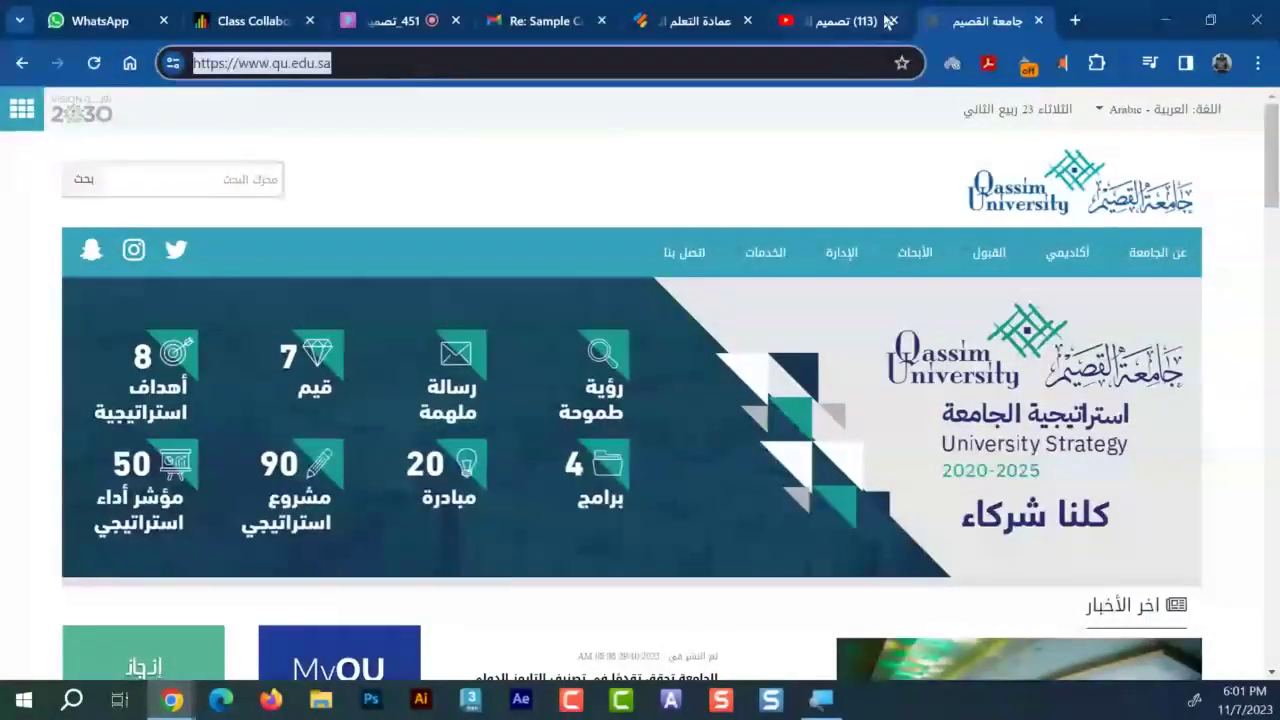
{"action": "left_click", "coordinate": [679, 13]}
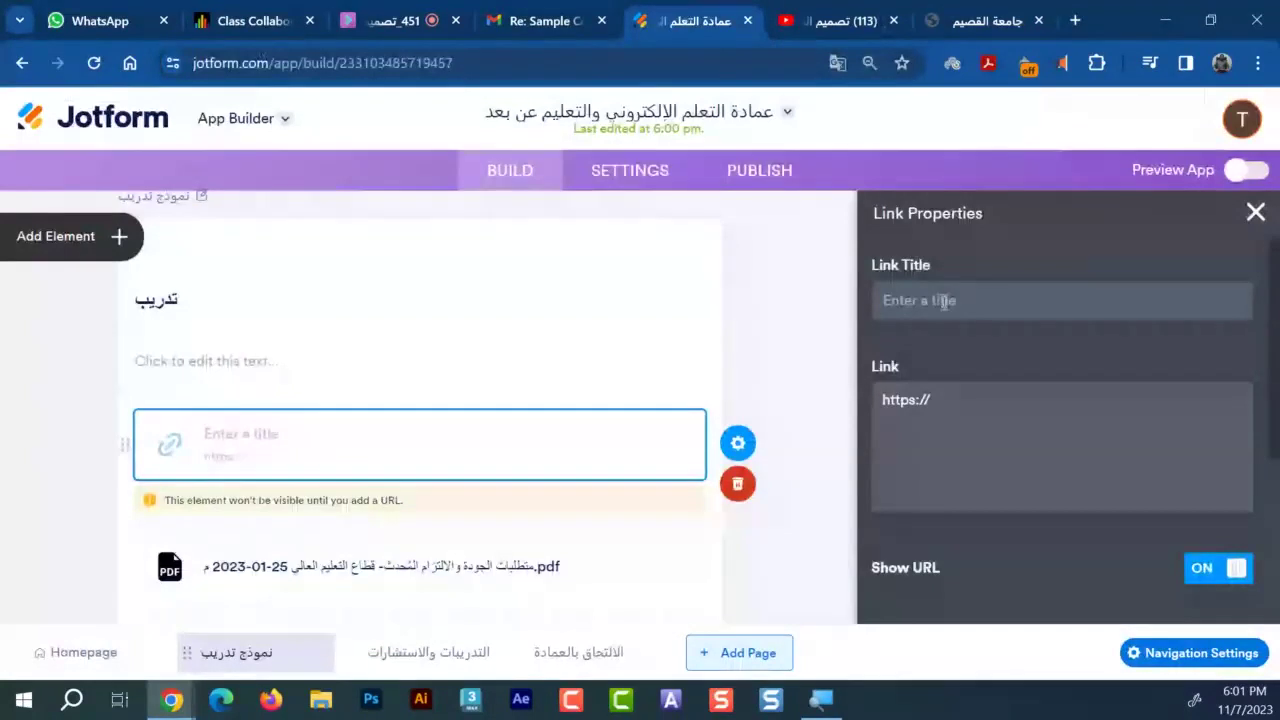
{"action": "left_click", "coordinate": [974, 389]}
{"action": "key", "text": "ctrl+v"}
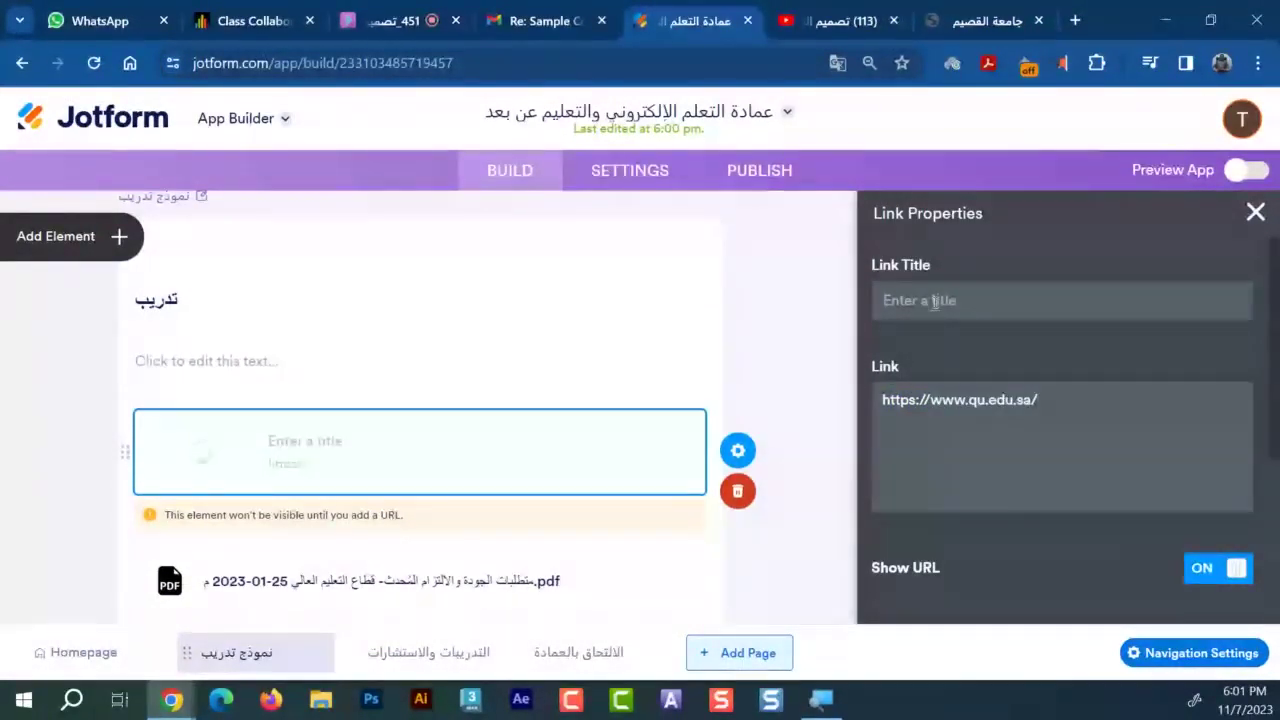
Set the link element's title to موقع جامعة القصيم
{"action": "left_click", "coordinate": [935, 302]}
{"action": "type", "text": "Lin"}
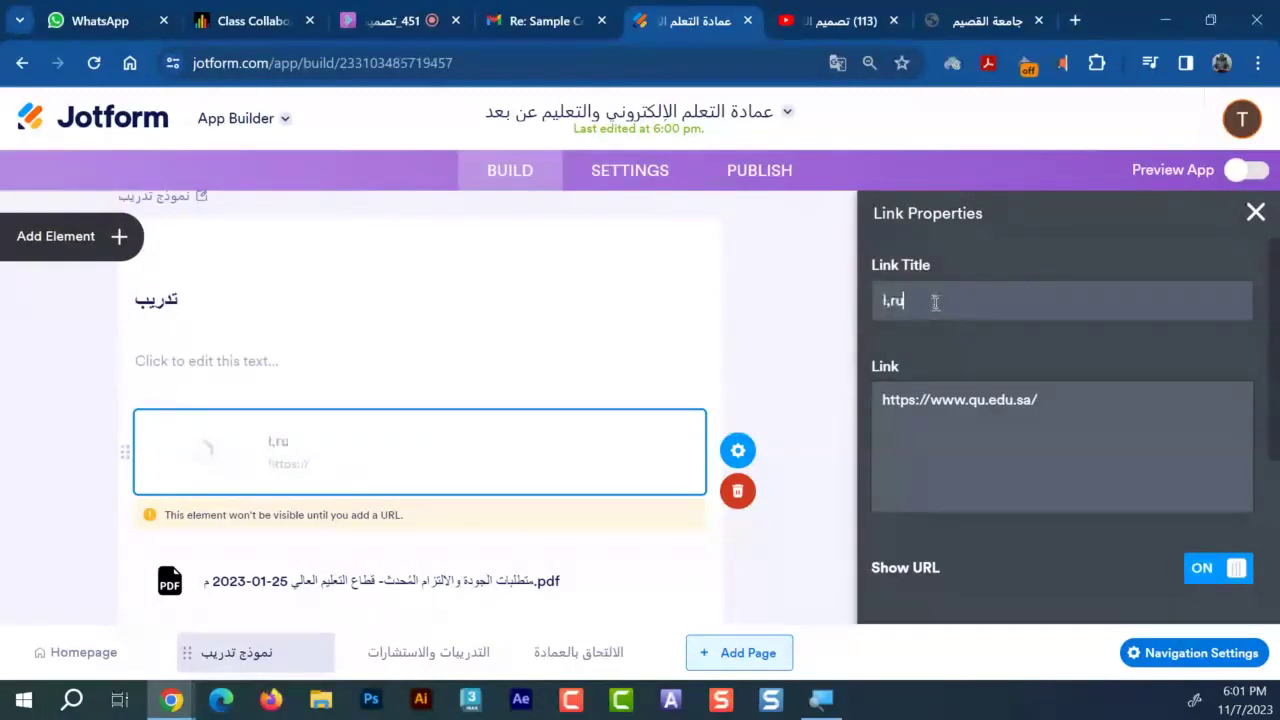
{"action": "key", "text": "BackSpace"}
{"action": "key", "text": "BackSpace"}
{"action": "key", "text": "BackSpace"}
{"action": "type", "text": "م"}
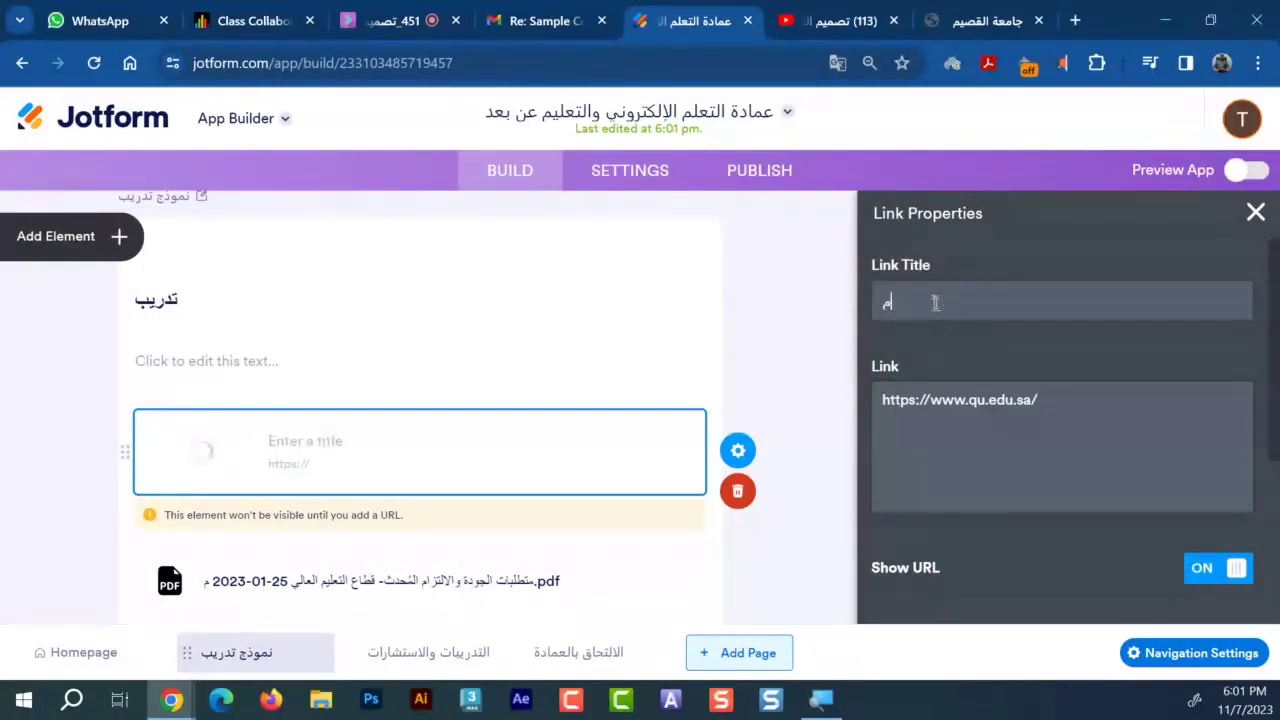
{"action": "type", "text": "وقع جامع"}
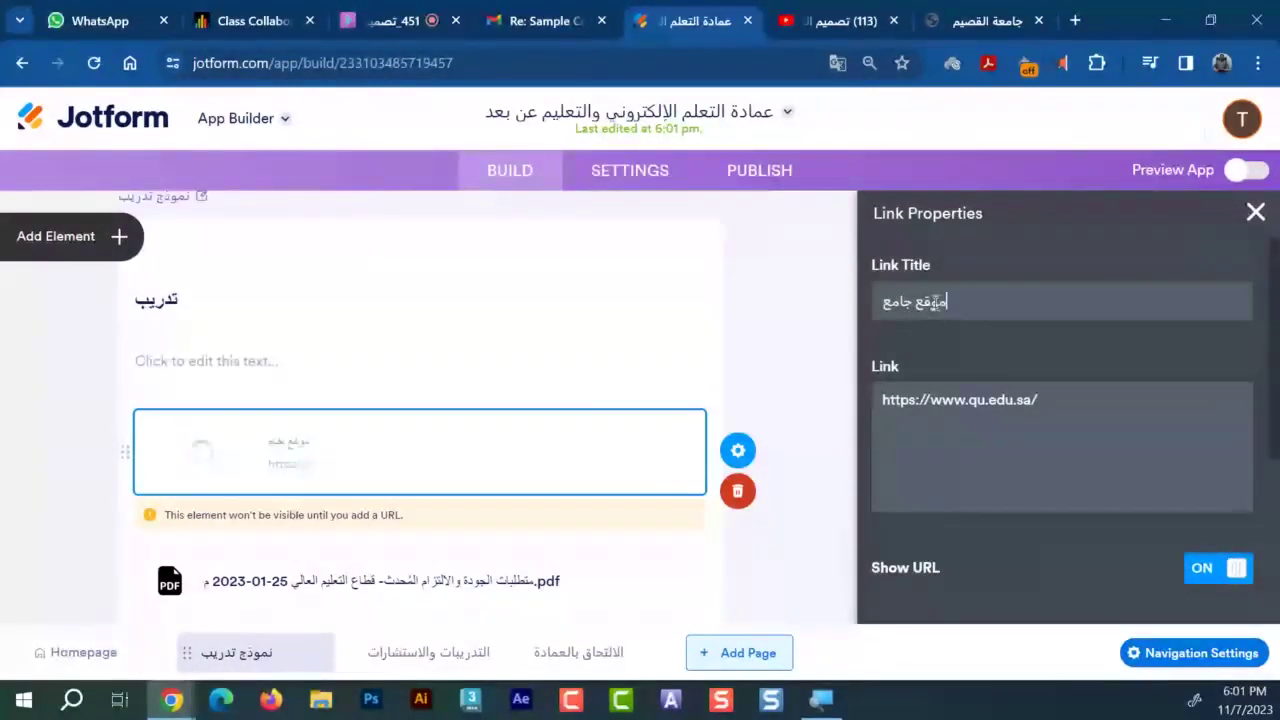
{"action": "type", "text": "ة القصي"}
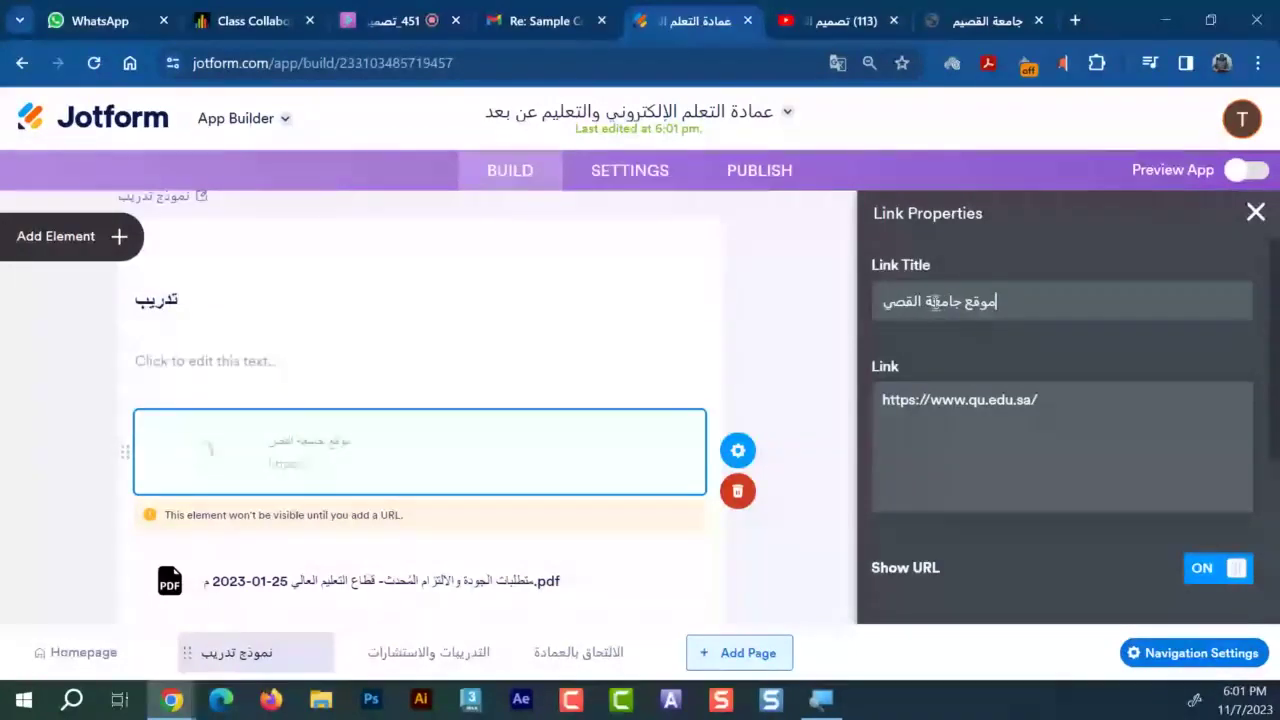
{"action": "type", "text": "م"}
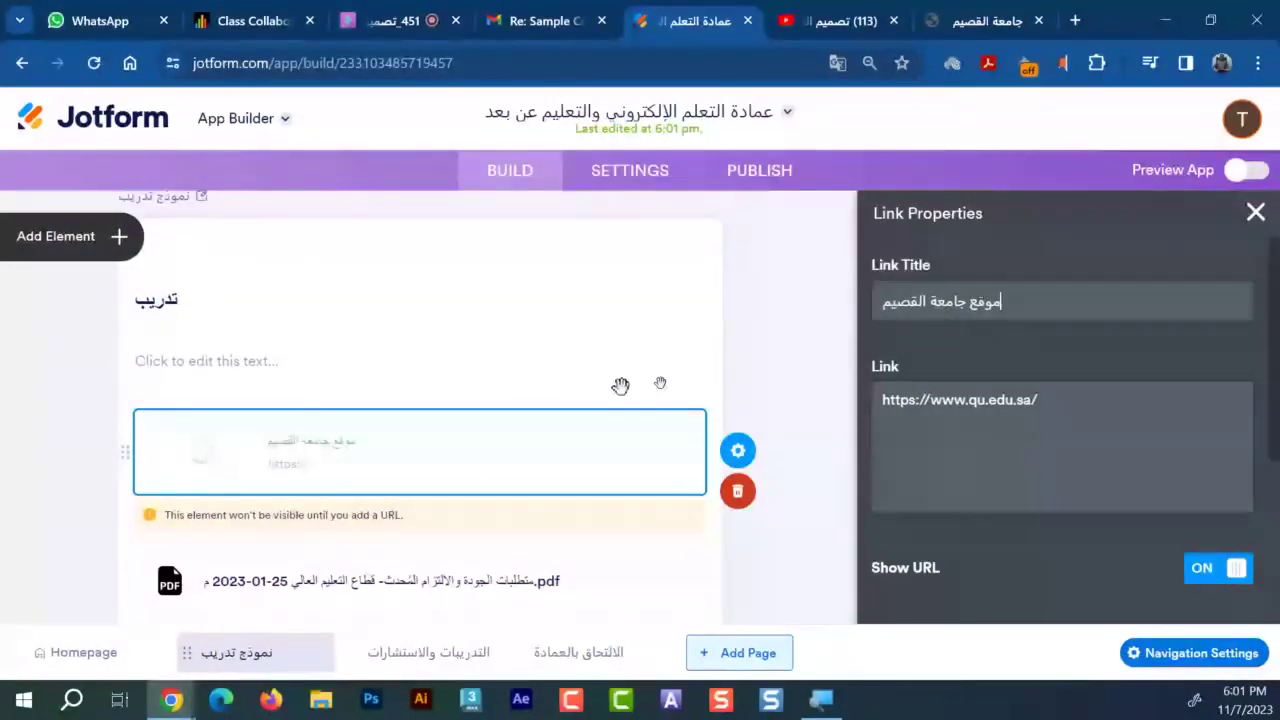
Add the subheading نموذج لاستخدام ادوات المحتوى to the تدريب heading
{"action": "scroll", "coordinate": [268, 406], "scroll_direction": "up", "scroll_amount": 1}
{"action": "left_click", "coordinate": [170, 398]}
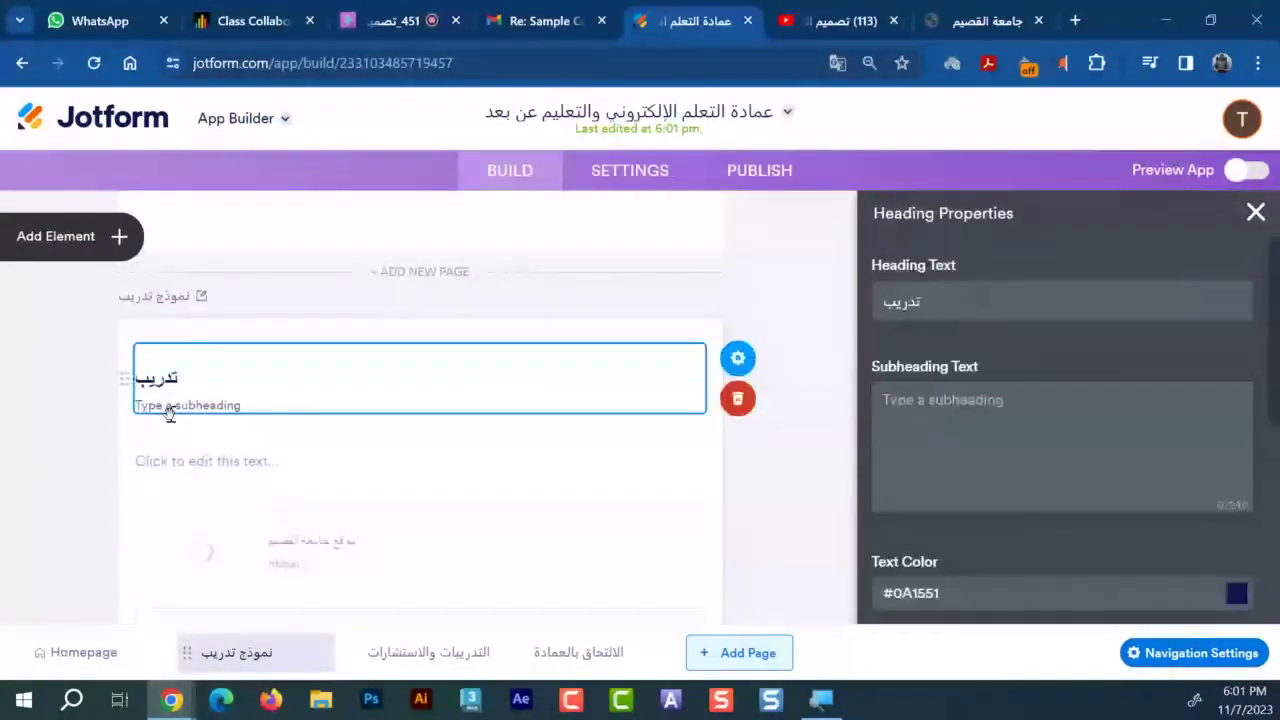
{"action": "left_click", "coordinate": [962, 410]}
{"action": "type", "text": "نمو"}
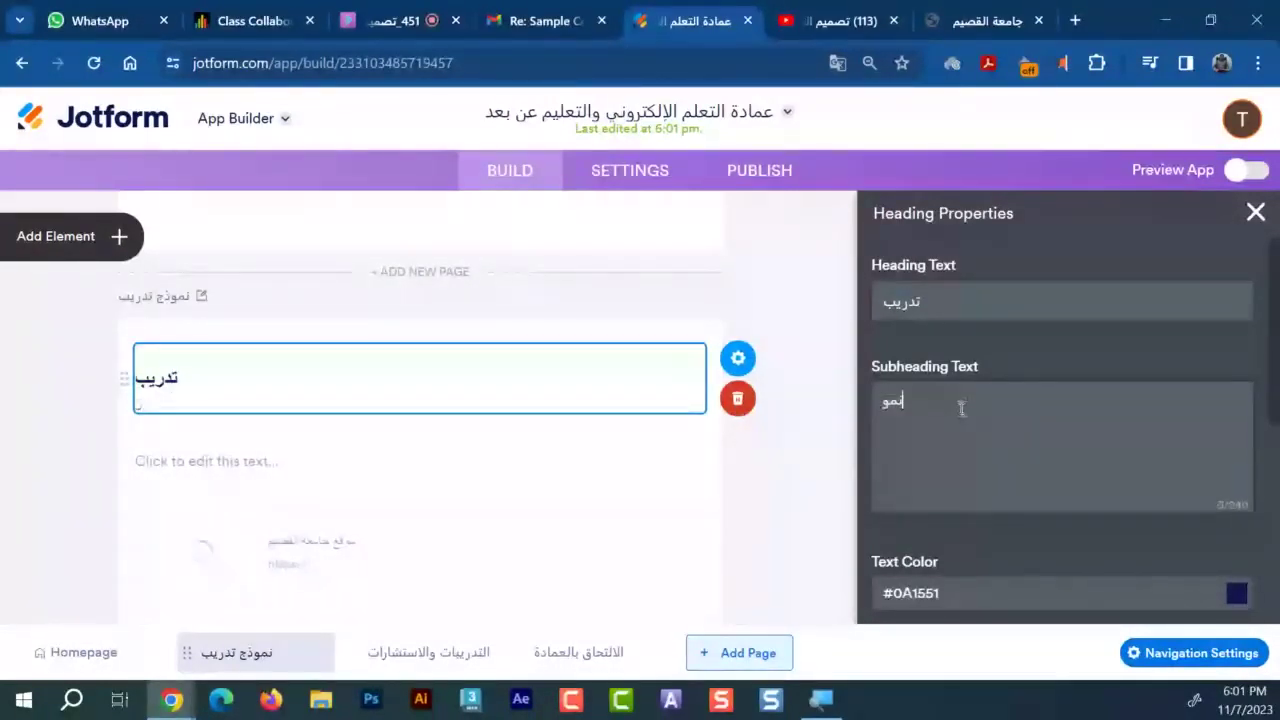
{"action": "type", "text": "ذج ل"}
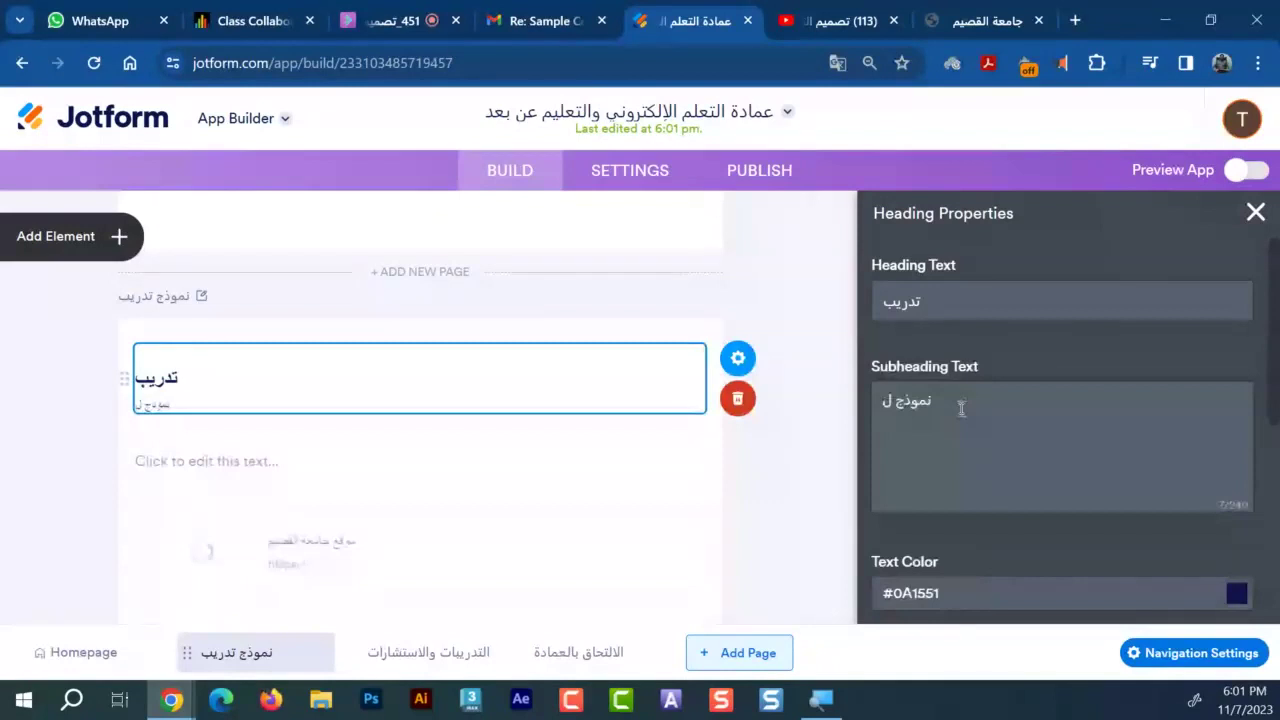
{"action": "type", "text": "استخدام"}
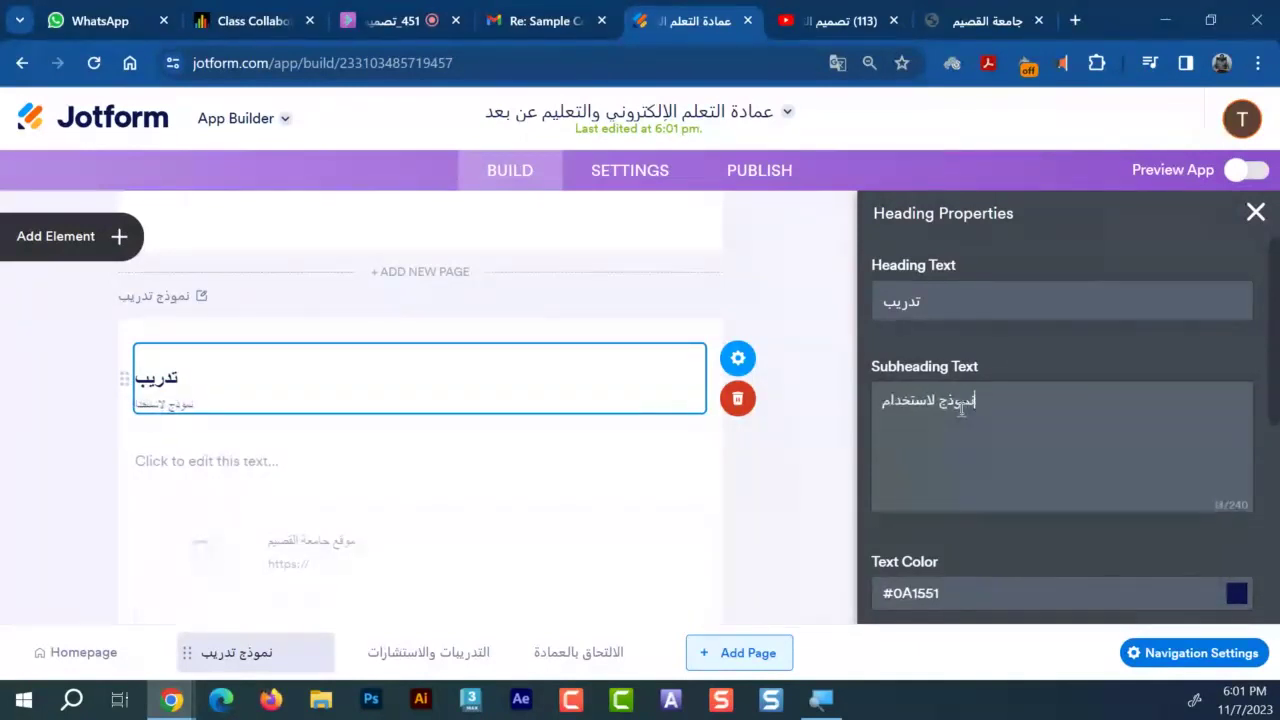
{"action": "type", "text": " ادوات المحتو"}
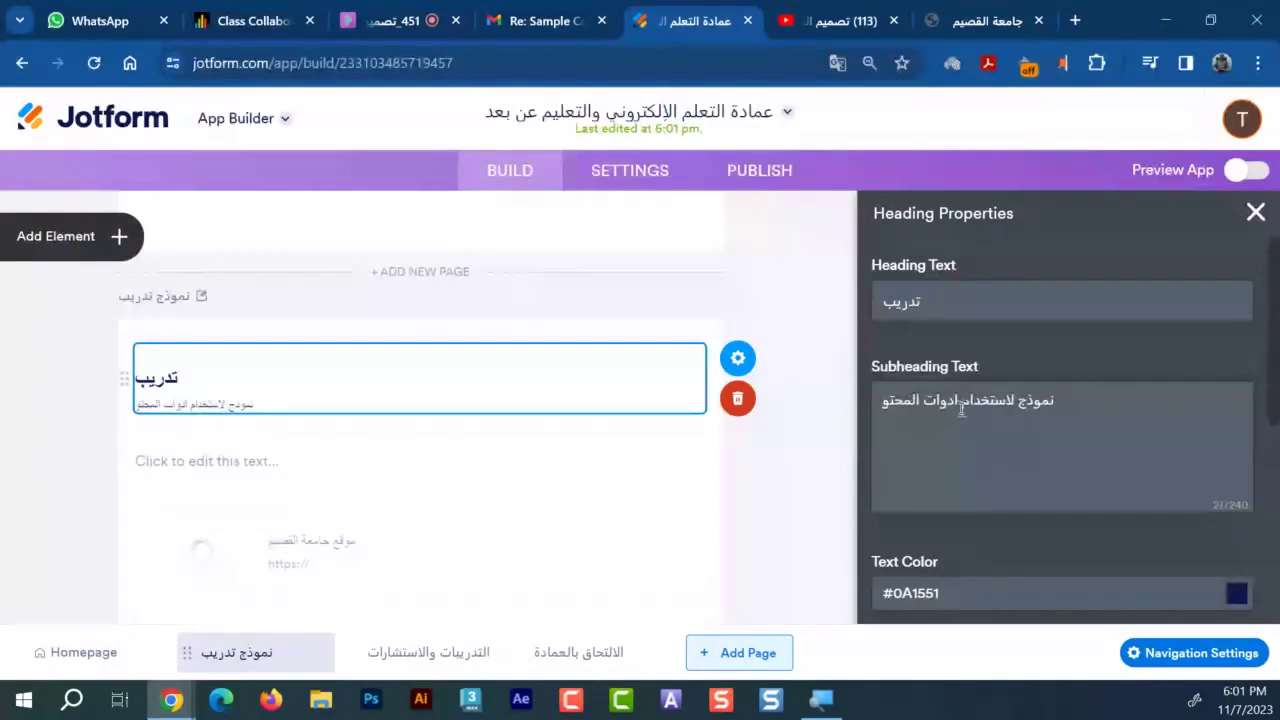
{"action": "type", "text": "ى"}
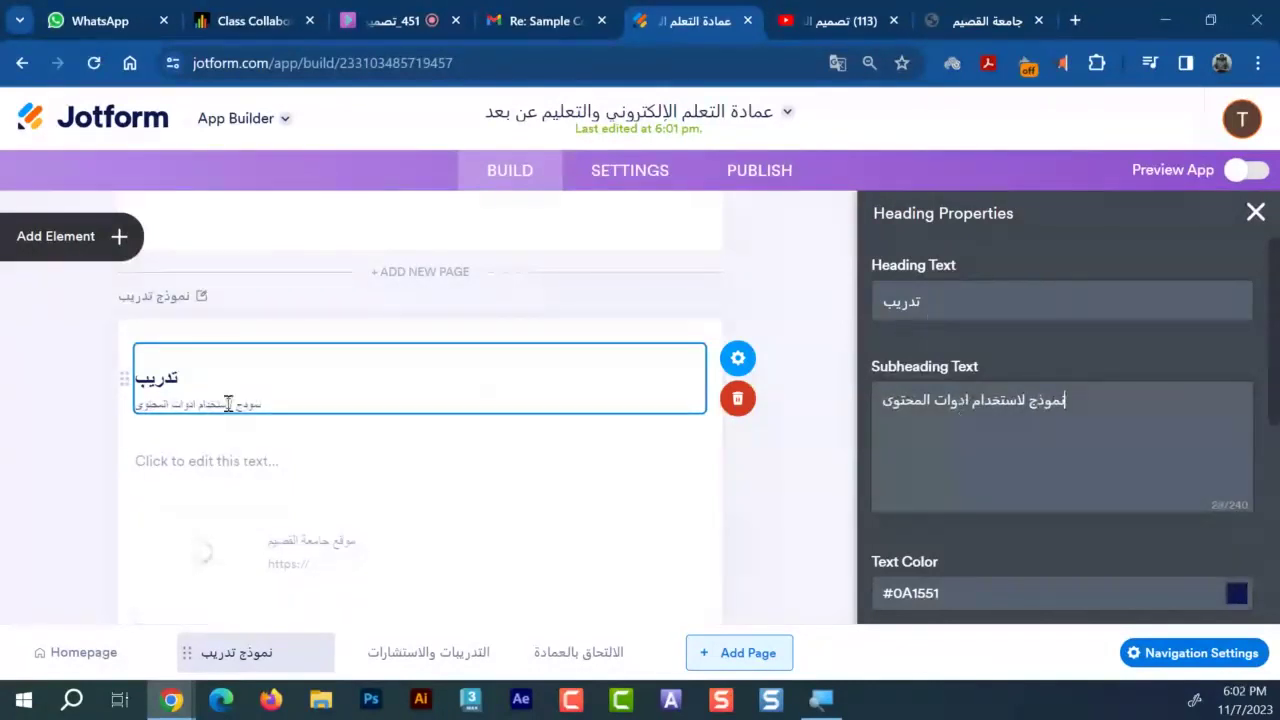
Fill the empty paragraph below the تدريب heading with the forwarded message starting السلام عليكم, copied from the WhatsApp group chat
{"action": "left_click", "coordinate": [207, 463]}
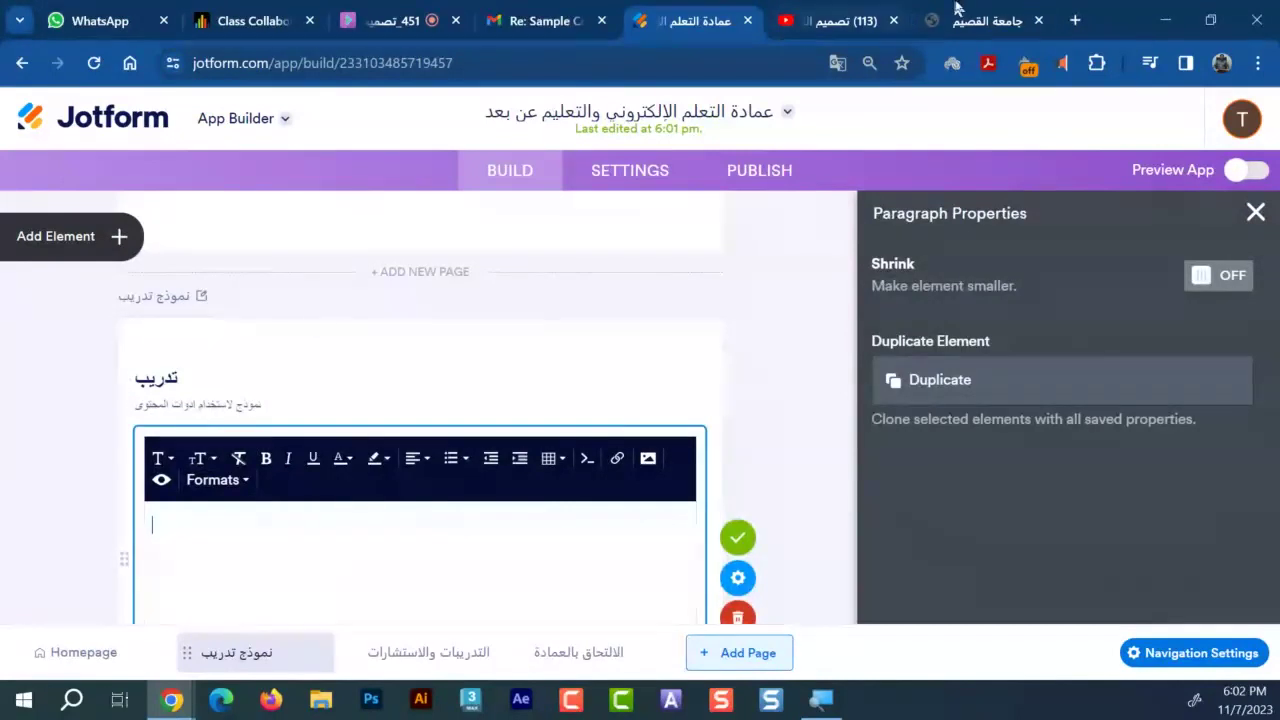
{"action": "mouse_move", "coordinate": [972, 13]}
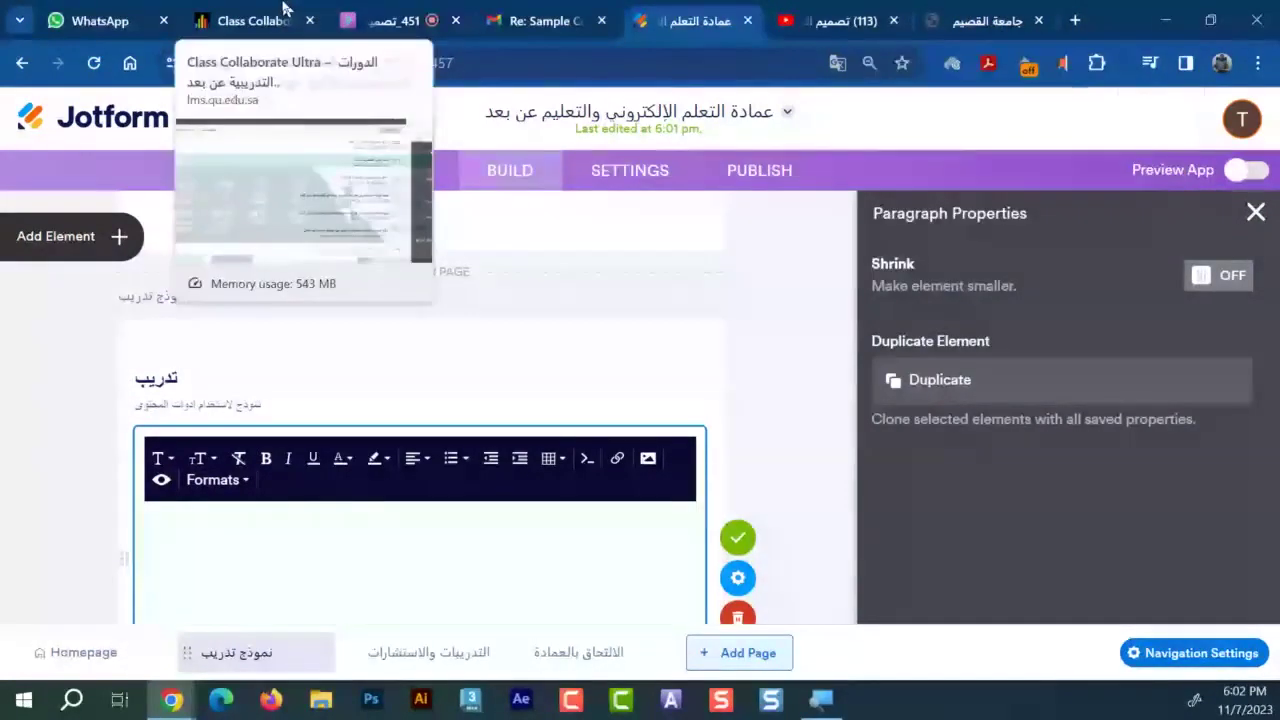
{"action": "left_click", "coordinate": [95, 20]}
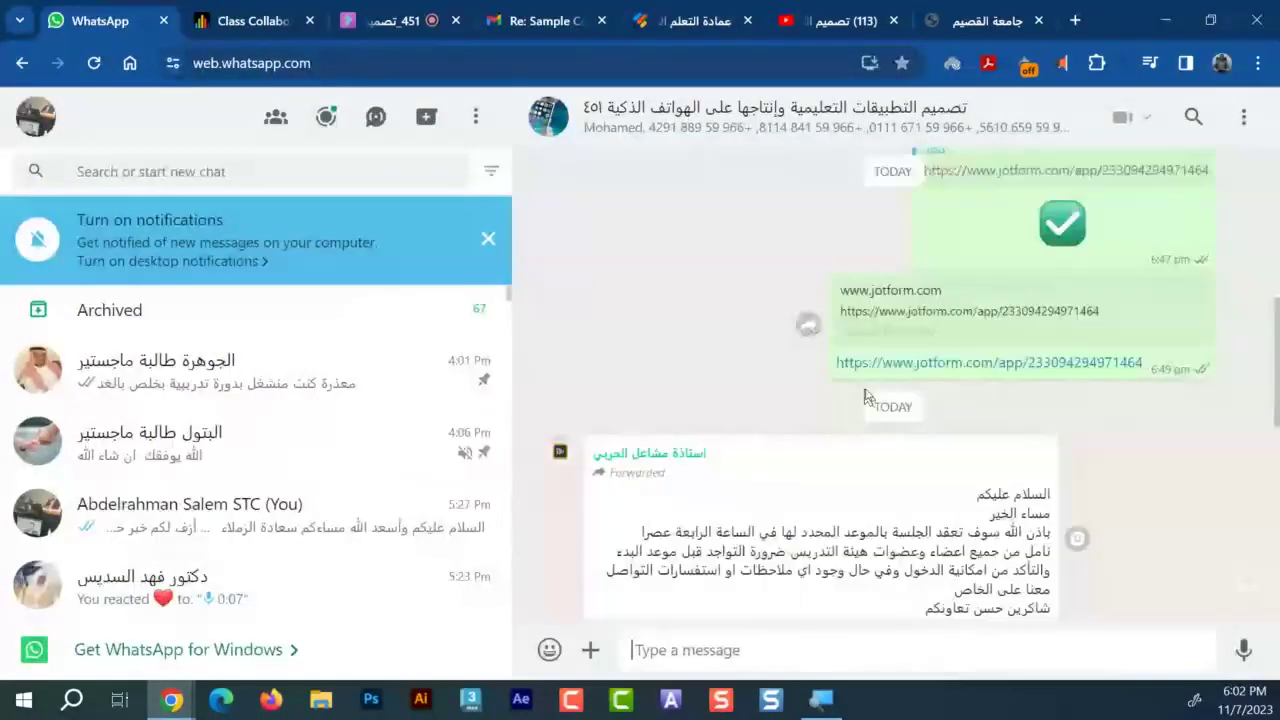
{"action": "scroll", "coordinate": [960, 483], "scroll_direction": "up", "scroll_amount": 1}
{"action": "scroll", "coordinate": [960, 483], "scroll_direction": "down", "scroll_amount": 3}
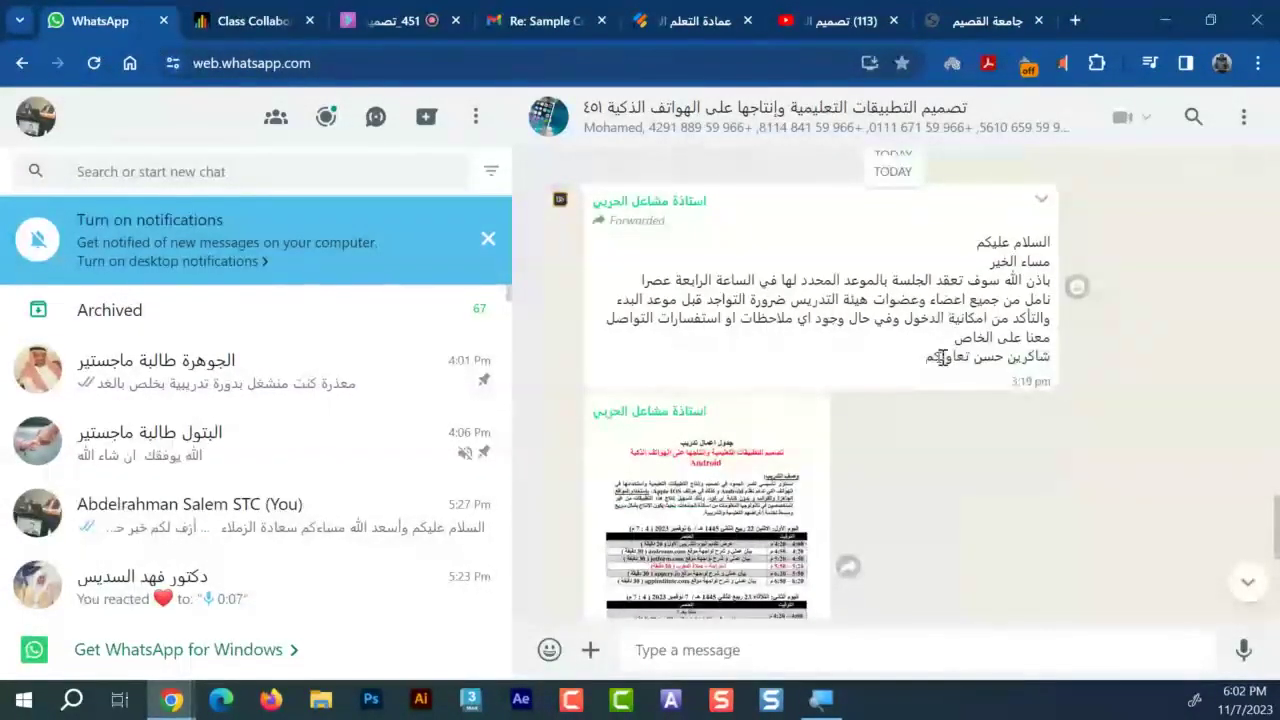
{"action": "left_click_drag", "start_coordinate": [940, 357], "coordinate": [1000, 236]}
{"action": "left_click", "coordinate": [675, 18]}
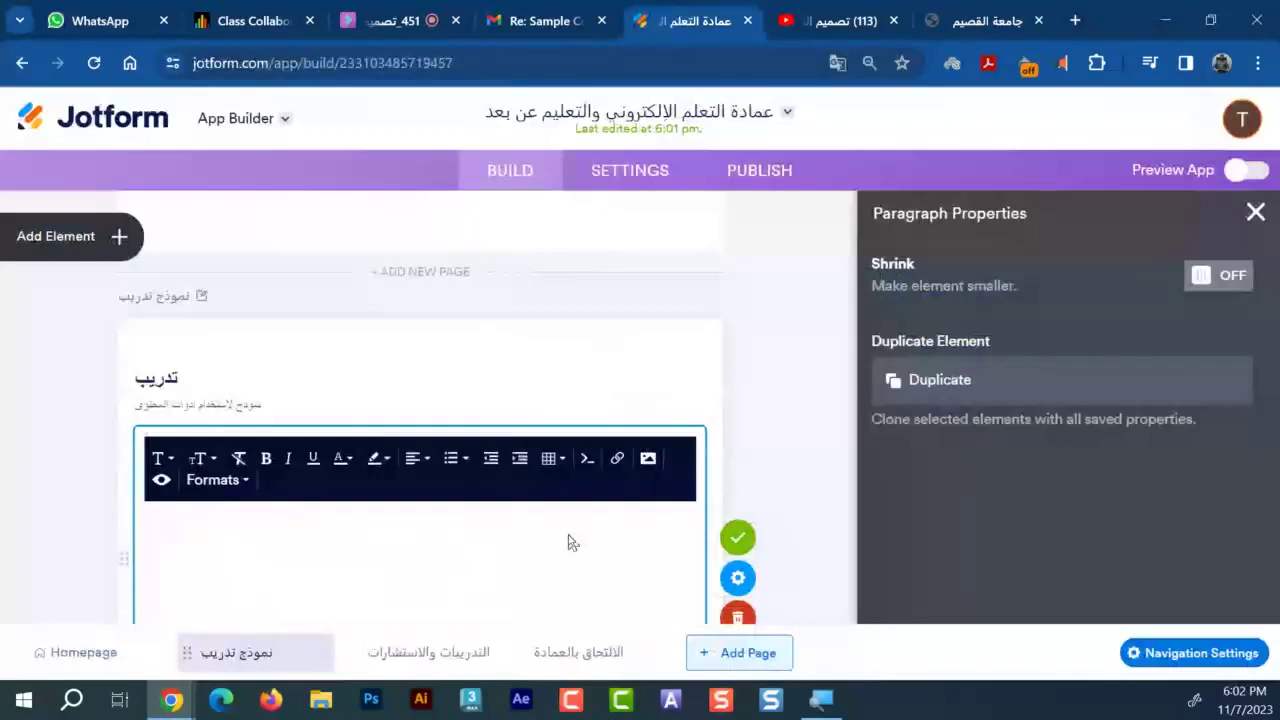
{"action": "type", "text": "السلام عليكم مساء الخير باذن الله سوف تعقد الجلسة بالموعد المحدد لها في الساعة الرابعة عصرا نامل من جميع اعضاء وعضوات هيئة التدريس ضرورة التواجد قبل موعد البدء والتاكد من امكانية الدخول وفي حال وجود اي ملاحظات او استفسارات التواصل معنا على الخاص شاكرين حسن تعاونكم"}
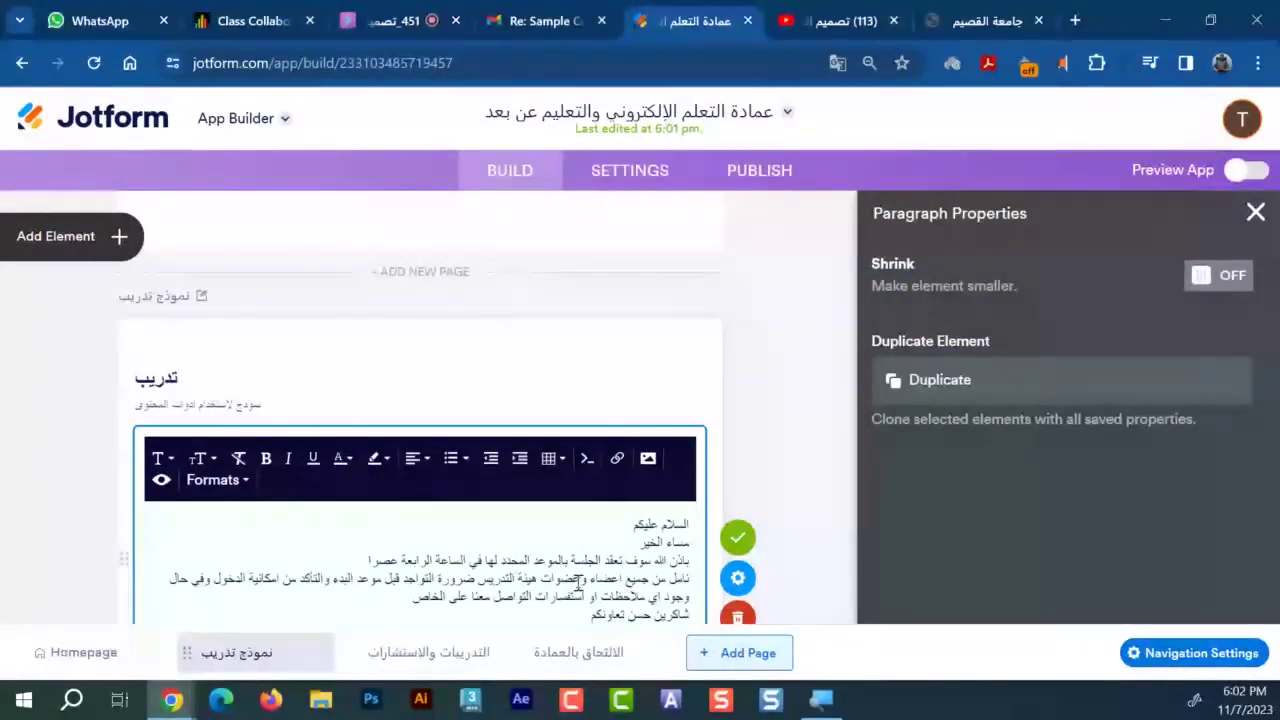
Set the font size of the whole paragraph text to 18pt
{"action": "key", "text": "ctrl+a"}
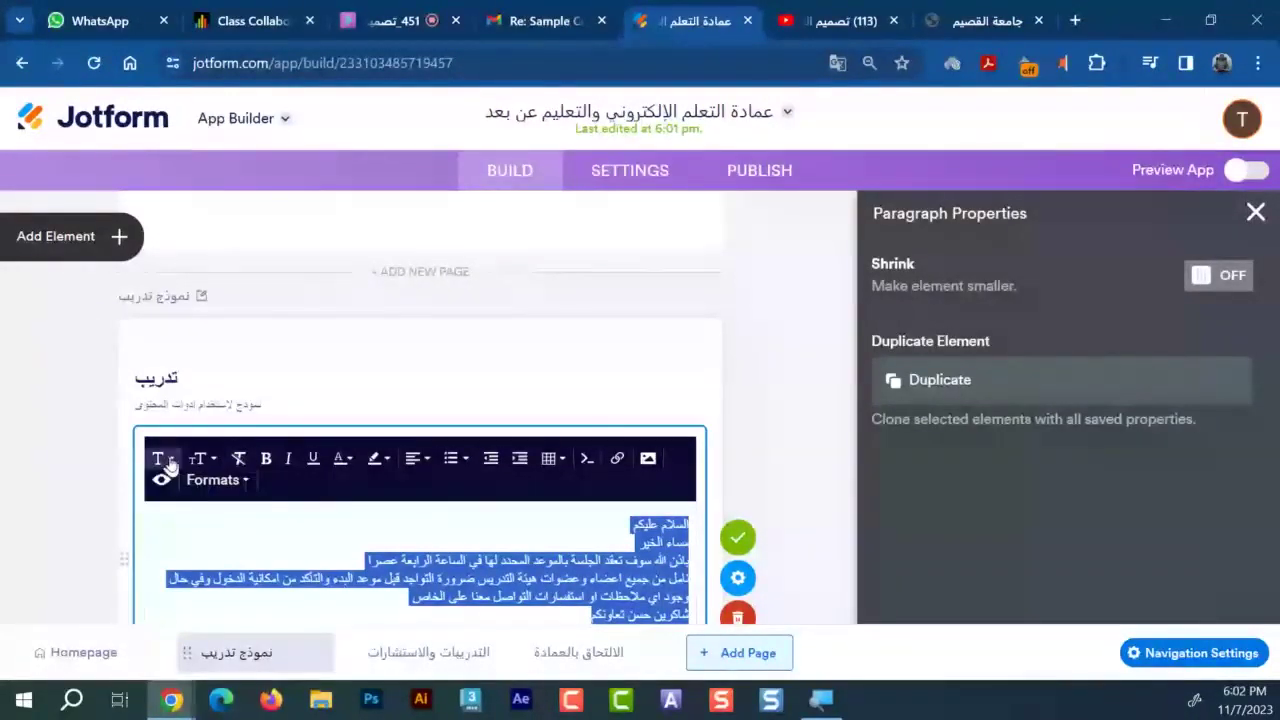
{"action": "scroll", "coordinate": [168, 465], "scroll_direction": "down", "scroll_amount": 1}
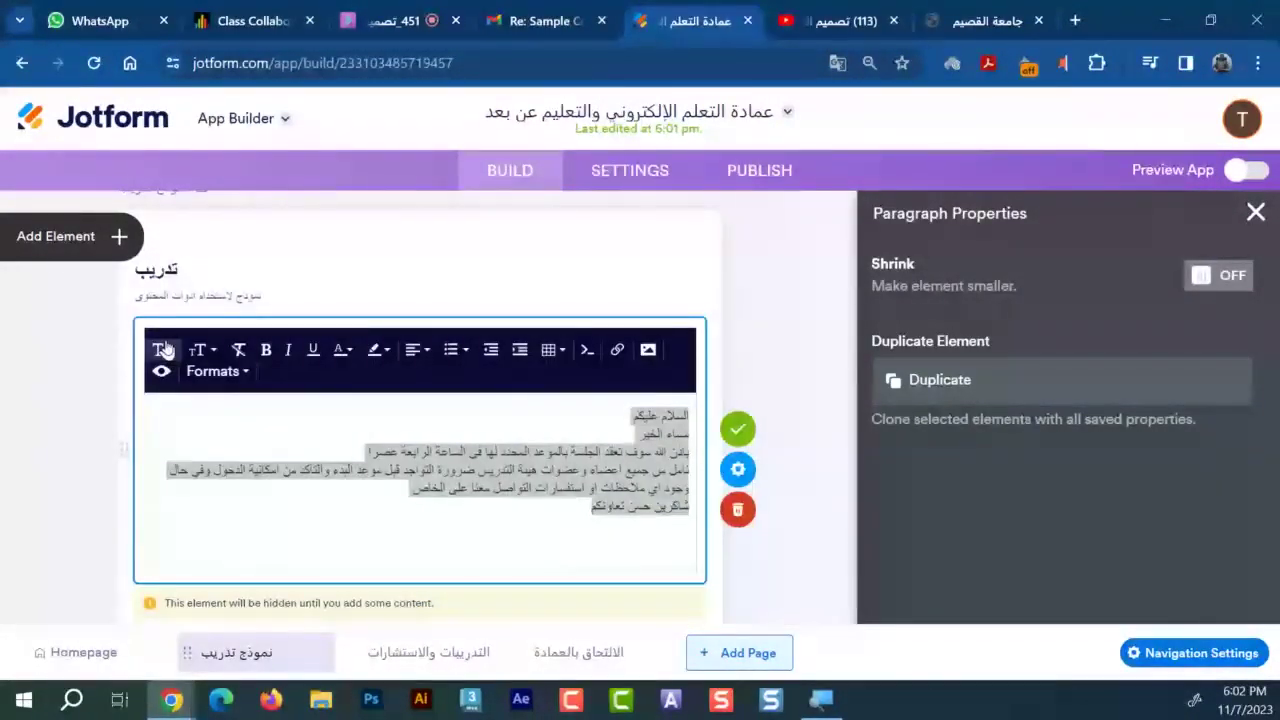
{"action": "left_click", "coordinate": [221, 376]}
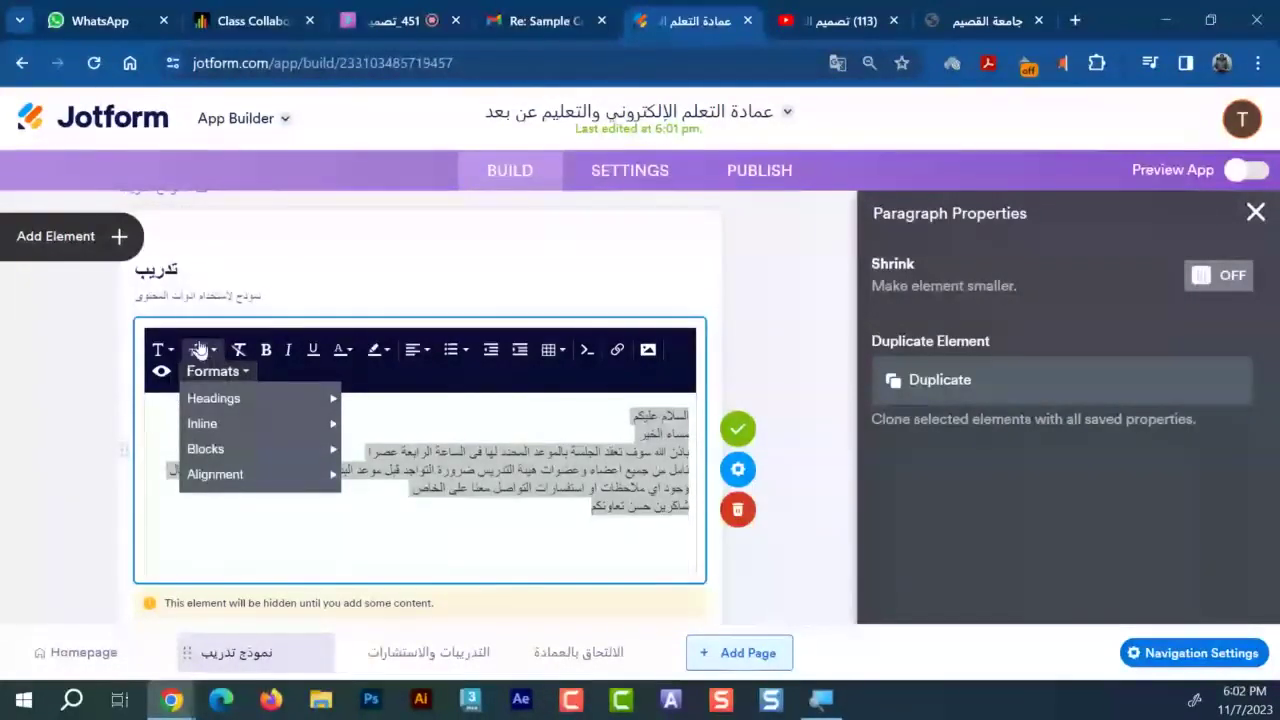
{"action": "left_click", "coordinate": [203, 350]}
{"action": "left_click", "coordinate": [200, 489]}
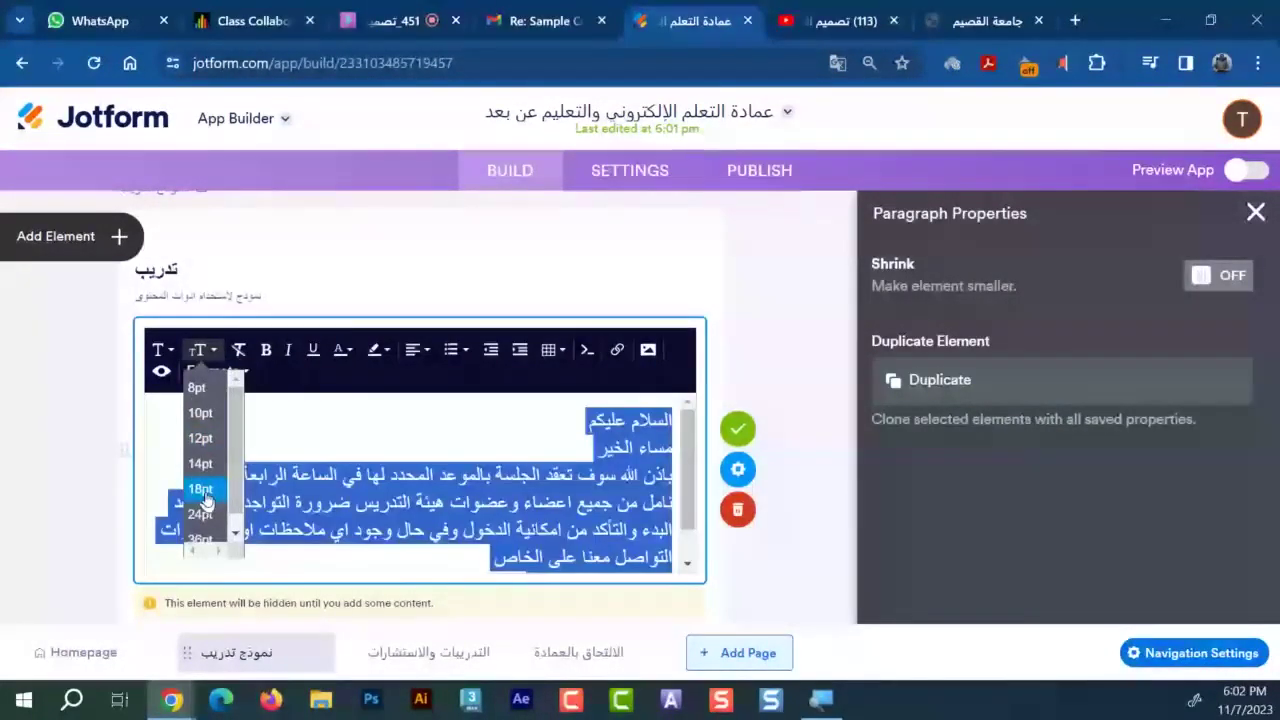
Apply a different font to the whole paragraph text
{"action": "left_click", "coordinate": [164, 350]}
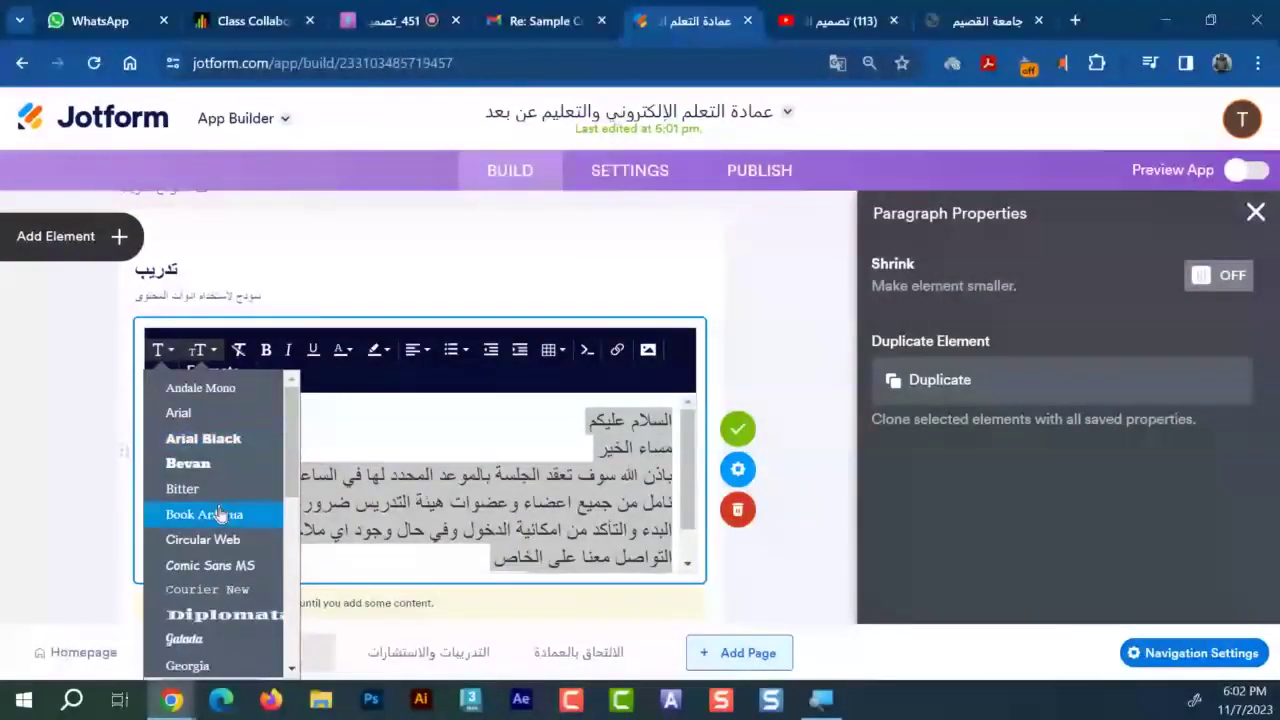
{"action": "scroll", "coordinate": [222, 545], "scroll_direction": "down", "scroll_amount": 2}
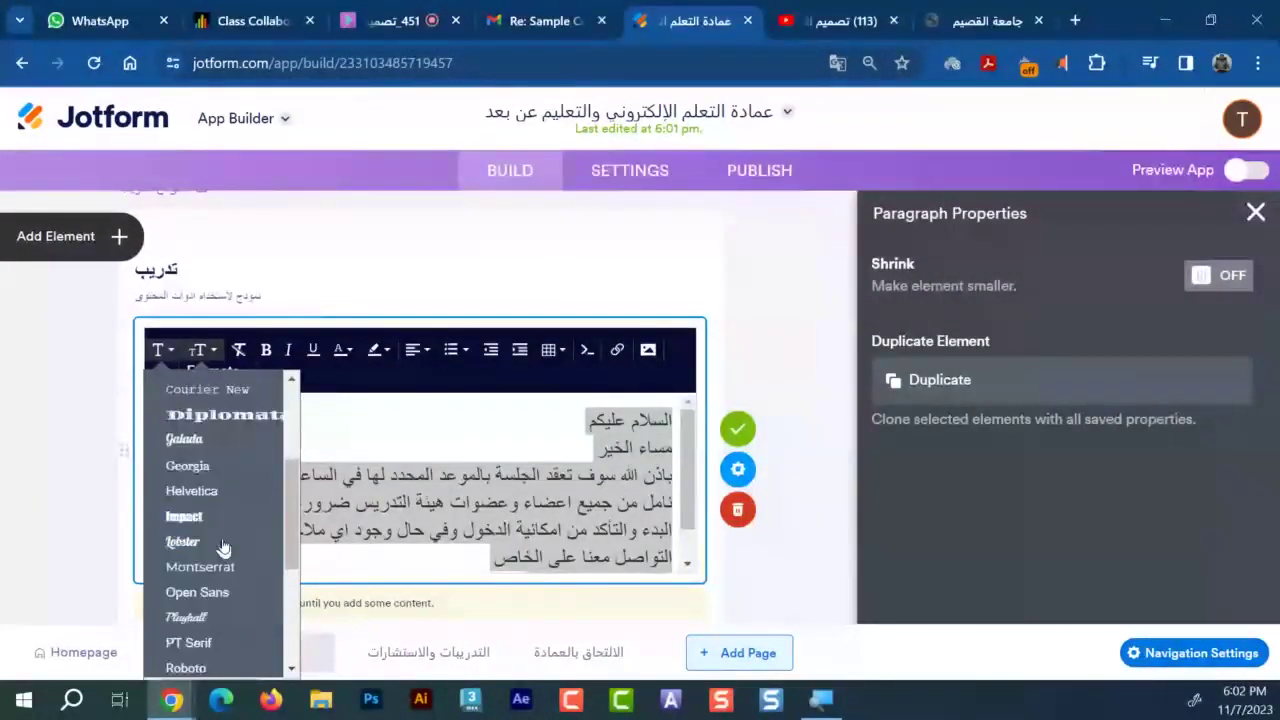
{"action": "scroll", "coordinate": [222, 546], "scroll_direction": "down", "scroll_amount": 3}
{"action": "scroll", "coordinate": [222, 545], "scroll_direction": "up", "scroll_amount": 3}
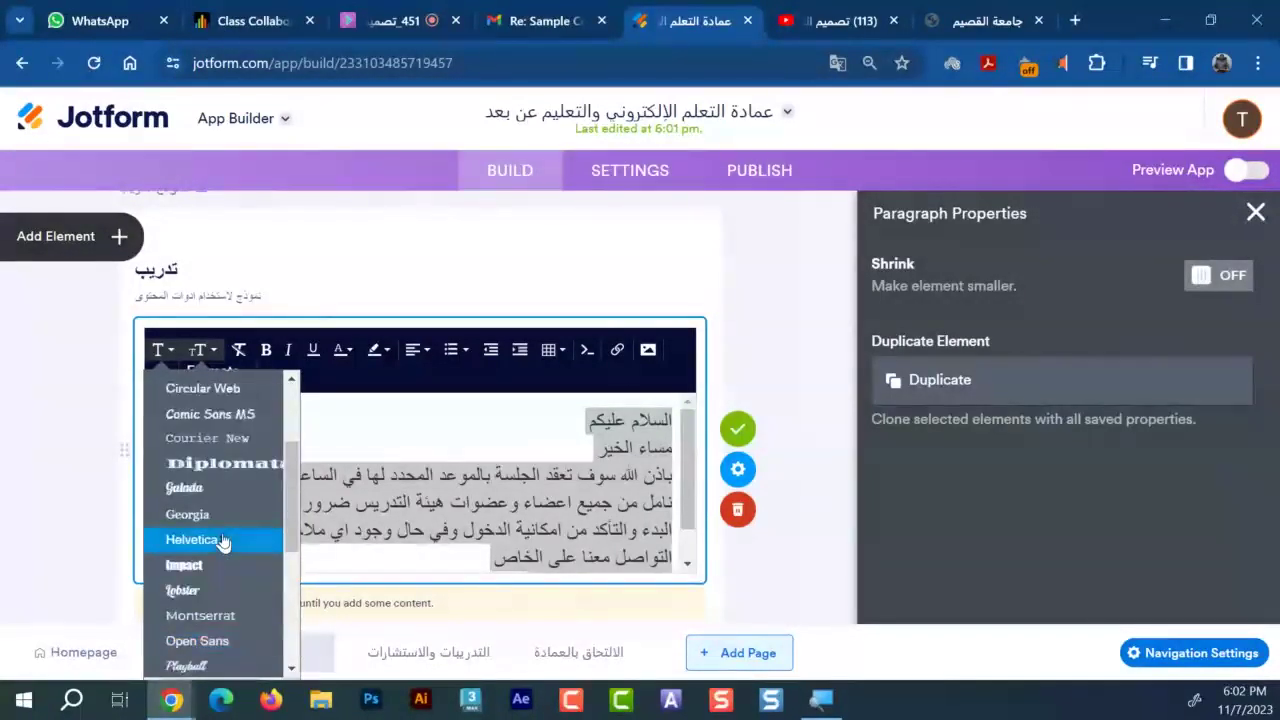
{"action": "left_click", "coordinate": [225, 463]}
{"action": "left_click", "coordinate": [540, 540]}
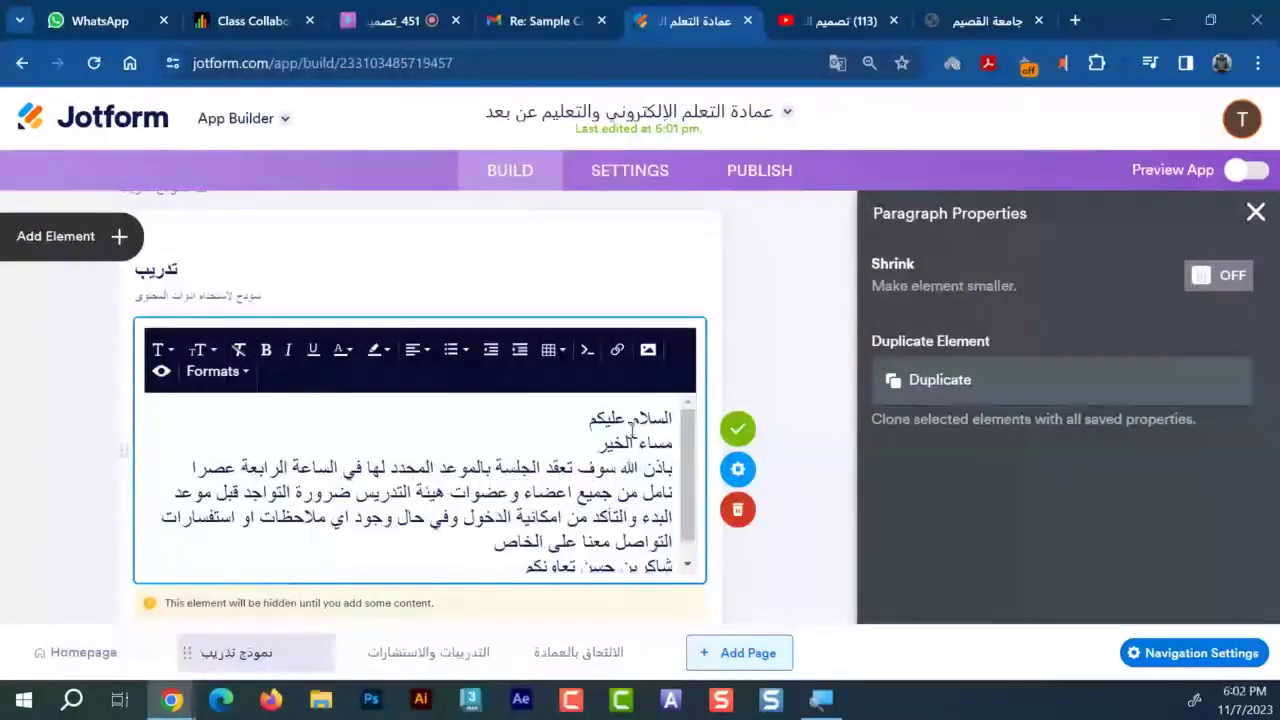
Colour the two greeting lines السلام عليكم and مساء الخير red
{"action": "left_click", "coordinate": [586, 444]}
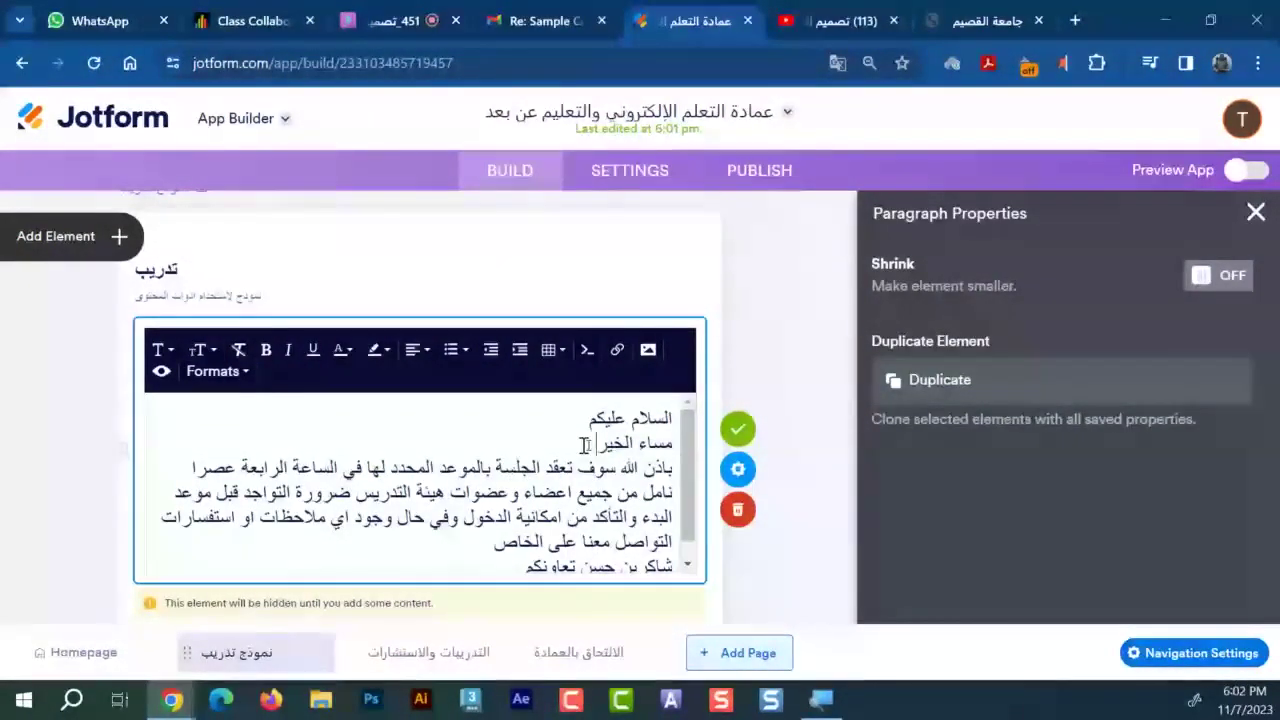
{"action": "left_click_drag", "start_coordinate": [586, 444], "coordinate": [680, 418]}
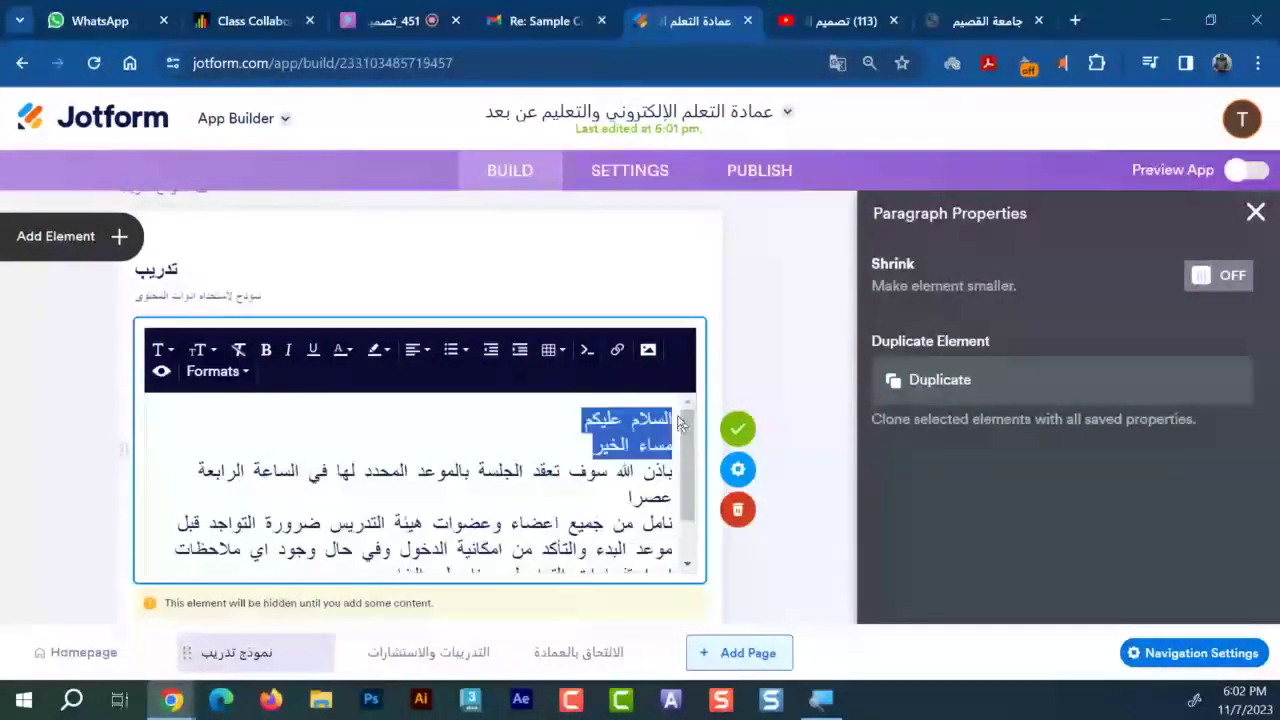
{"action": "left_click", "coordinate": [344, 358]}
{"action": "left_click", "coordinate": [380, 445]}
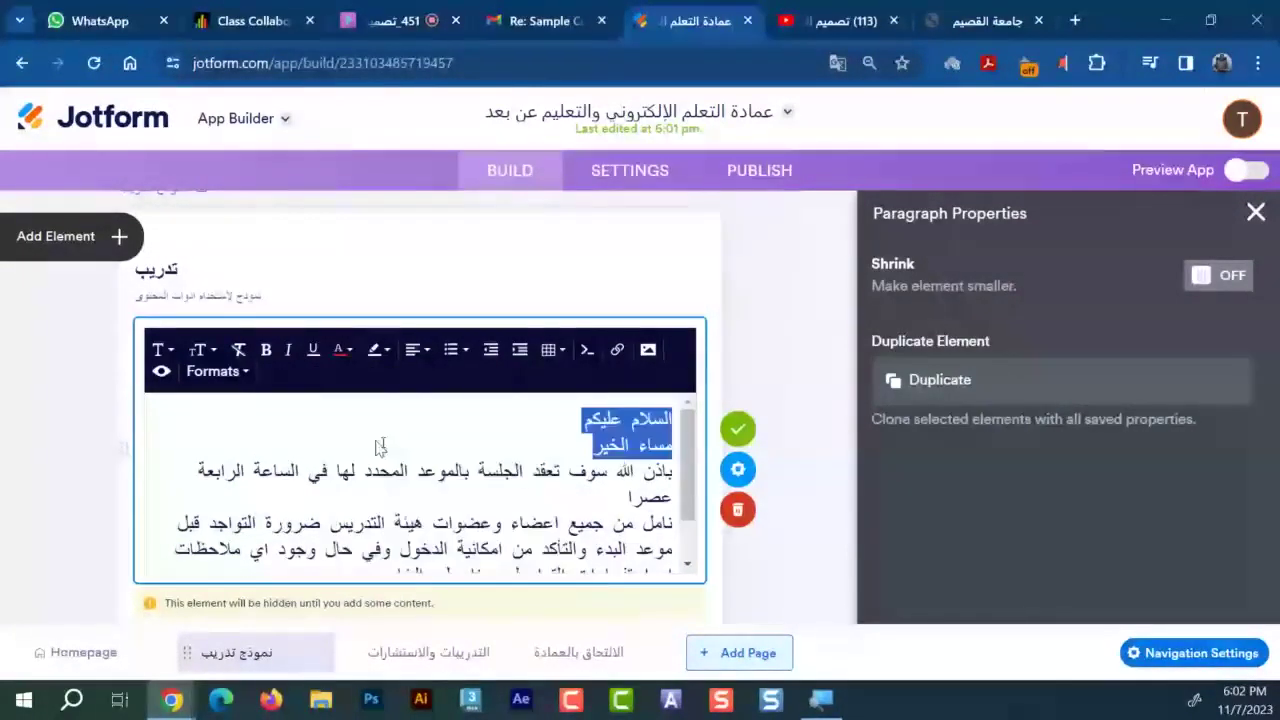
Colour the paragraph's closing line شاكرين حسن تعاونكم red
{"action": "scroll", "coordinate": [582, 510], "scroll_direction": "down", "scroll_amount": 2}
{"action": "left_click_drag", "start_coordinate": [516, 546], "coordinate": [676, 542]}
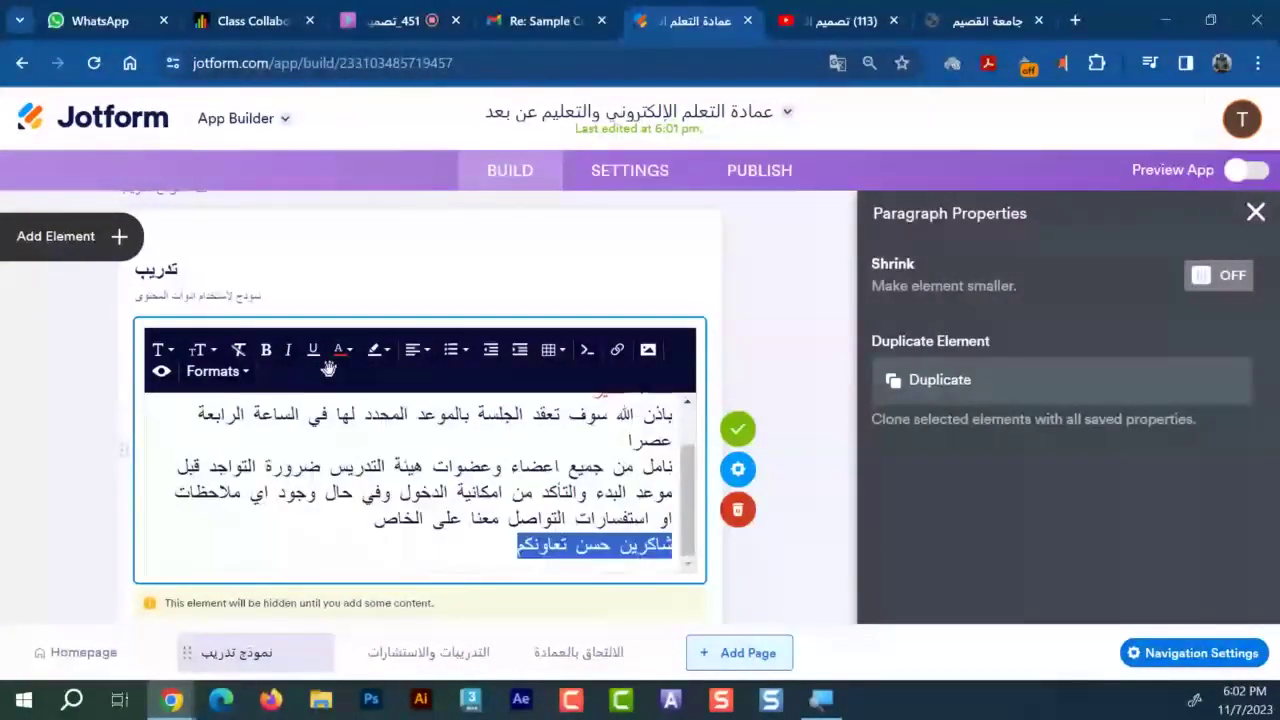
{"action": "left_click", "coordinate": [341, 350]}
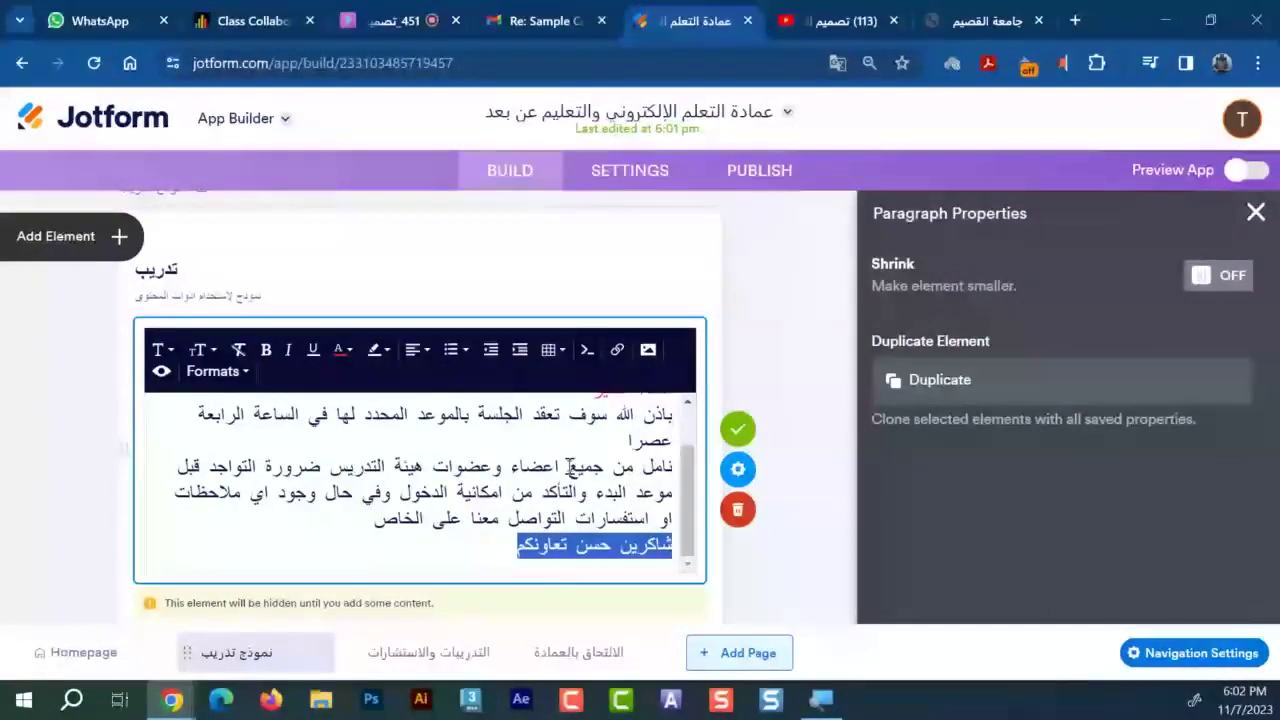
{"action": "left_click", "coordinate": [445, 500]}
{"action": "scroll", "coordinate": [445, 500], "scroll_direction": "down", "scroll_amount": 1}
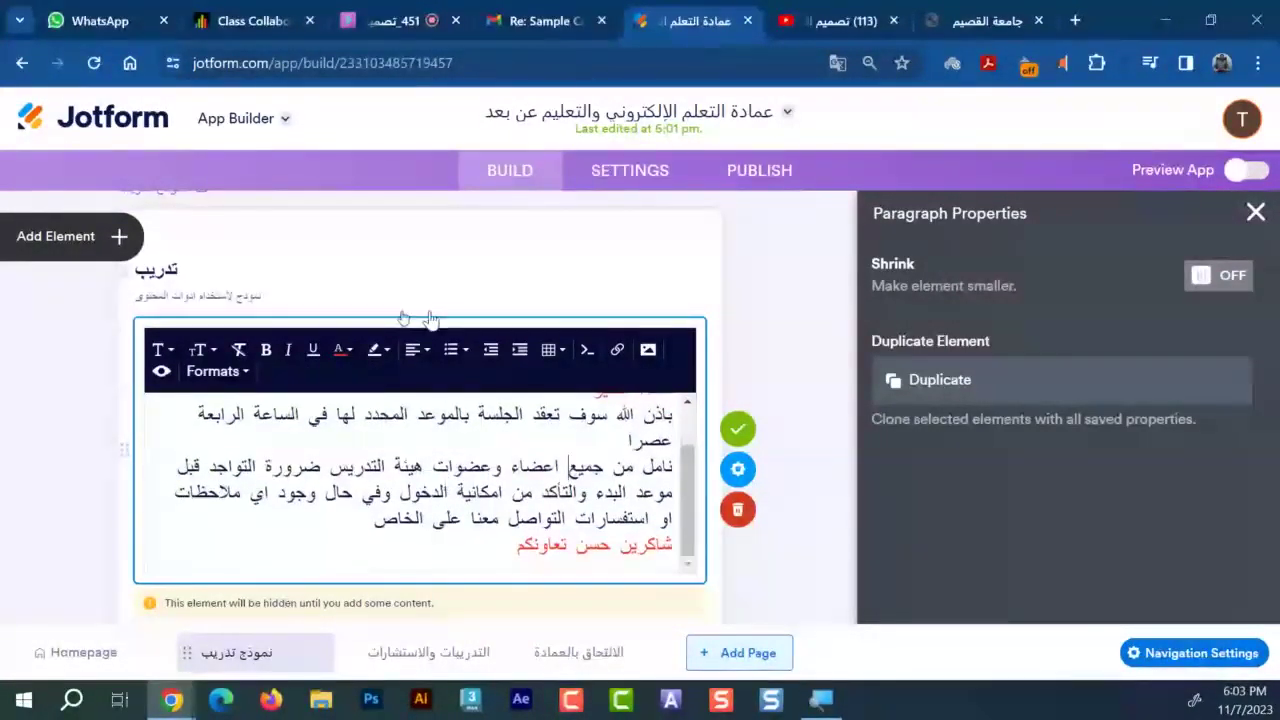
{"action": "left_click", "coordinate": [569, 466]}
Make the word الرابعة in the paragraph's third line bold and review the formatted text
{"action": "scroll", "coordinate": [592, 487], "scroll_direction": "up", "scroll_amount": 2}
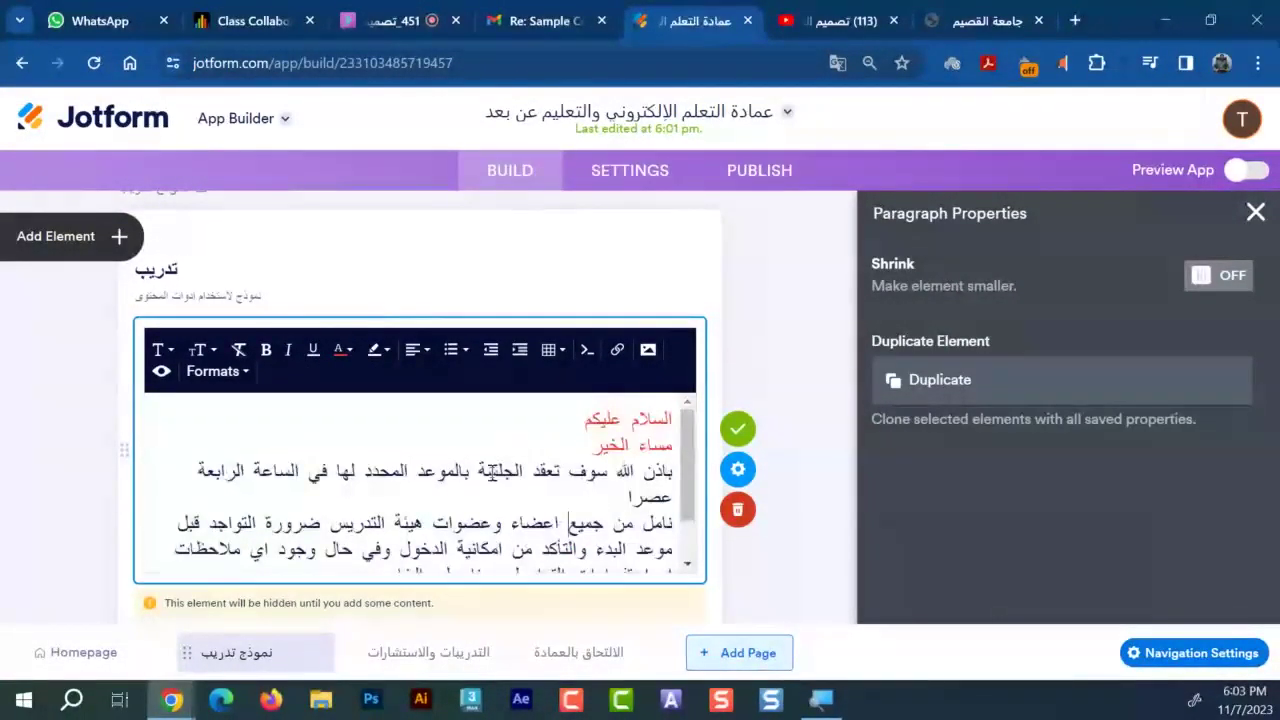
{"action": "double_click", "coordinate": [238, 470]}
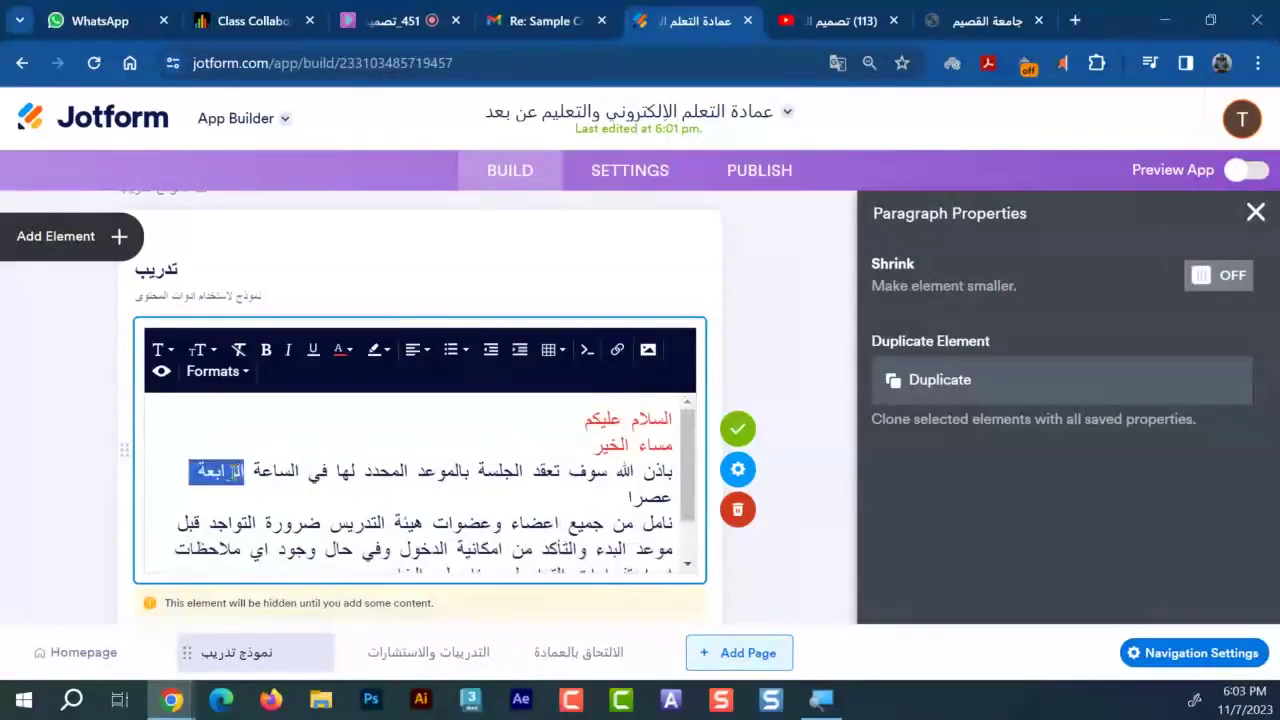
{"action": "left_click", "coordinate": [266, 349]}
{"action": "left_click", "coordinate": [640, 510]}
{"action": "scroll", "coordinate": [600, 500], "scroll_direction": "down", "scroll_amount": 2}
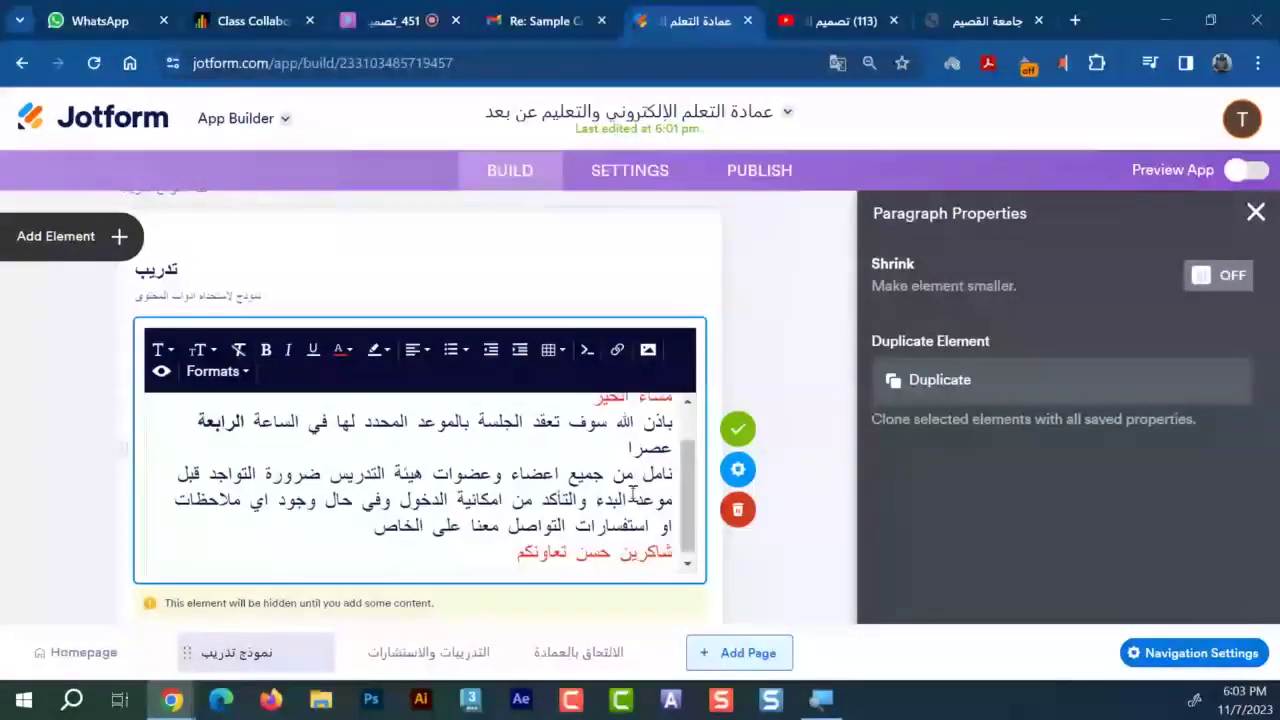
{"action": "scroll", "coordinate": [211, 349], "scroll_direction": "up", "scroll_amount": 2}
{"action": "scroll", "coordinate": [185, 449], "scroll_direction": "up", "scroll_amount": 1}
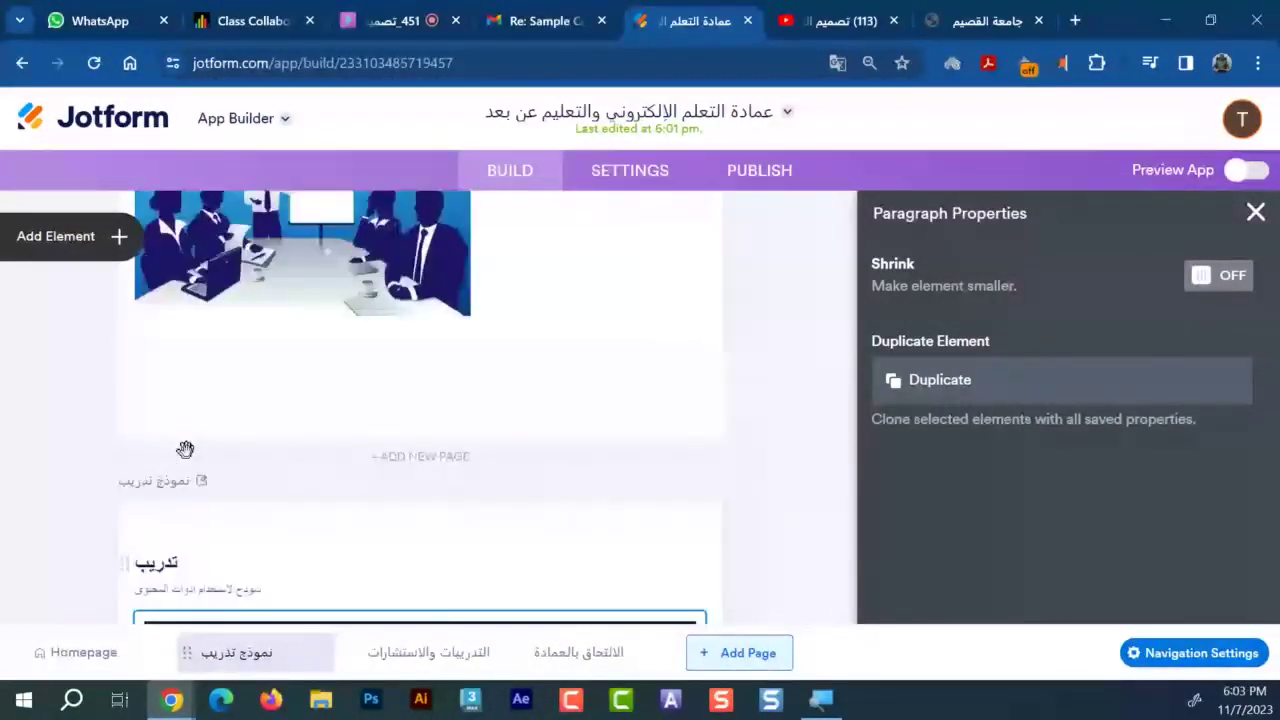
{"action": "scroll", "coordinate": [185, 449], "scroll_direction": "down", "scroll_amount": 2}
{"action": "scroll", "coordinate": [367, 412], "scroll_direction": "down", "scroll_amount": 2}
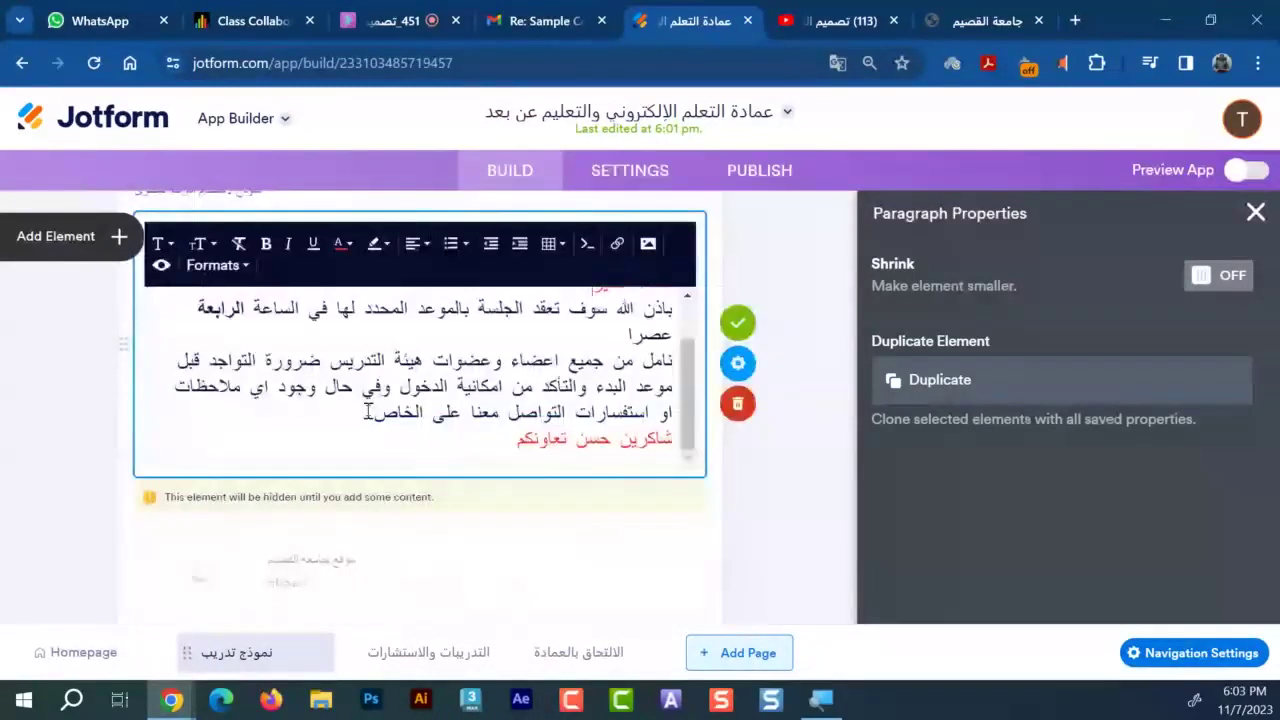
{"action": "scroll", "coordinate": [367, 412], "scroll_direction": "down", "scroll_amount": 2}
{"action": "scroll", "coordinate": [374, 430], "scroll_direction": "up", "scroll_amount": 2}
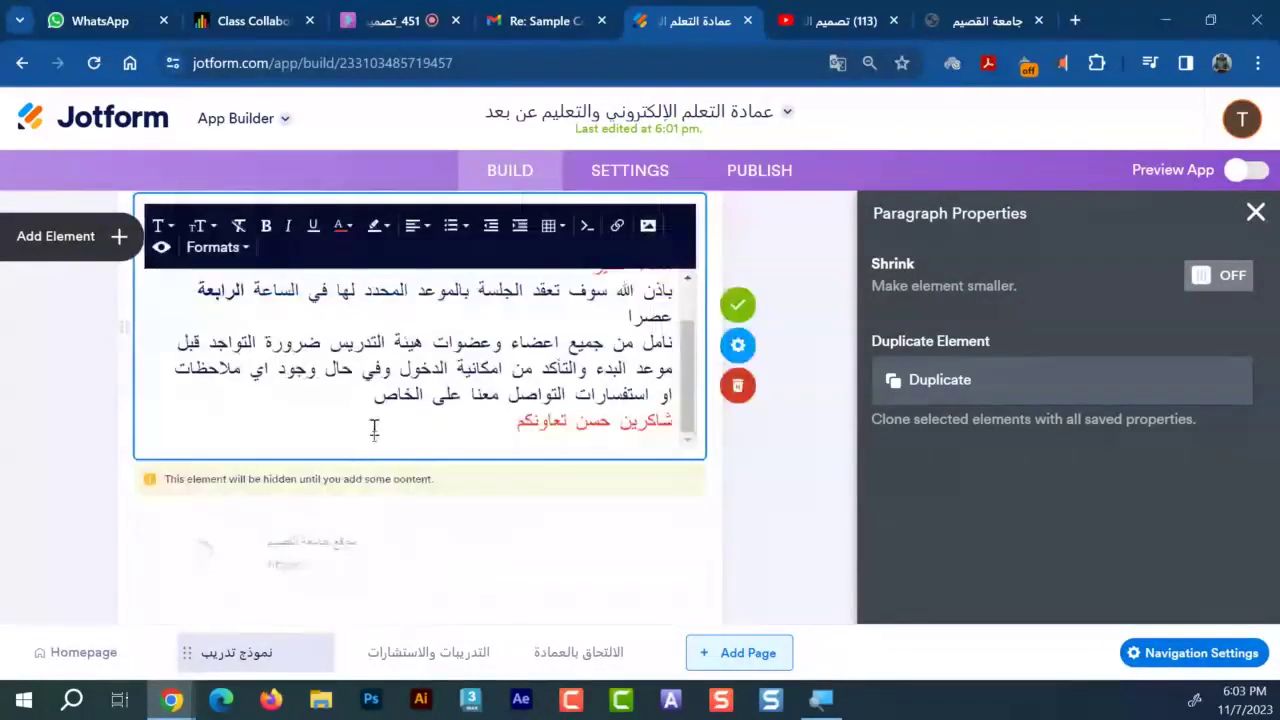
{"action": "left_click", "coordinate": [368, 540]}
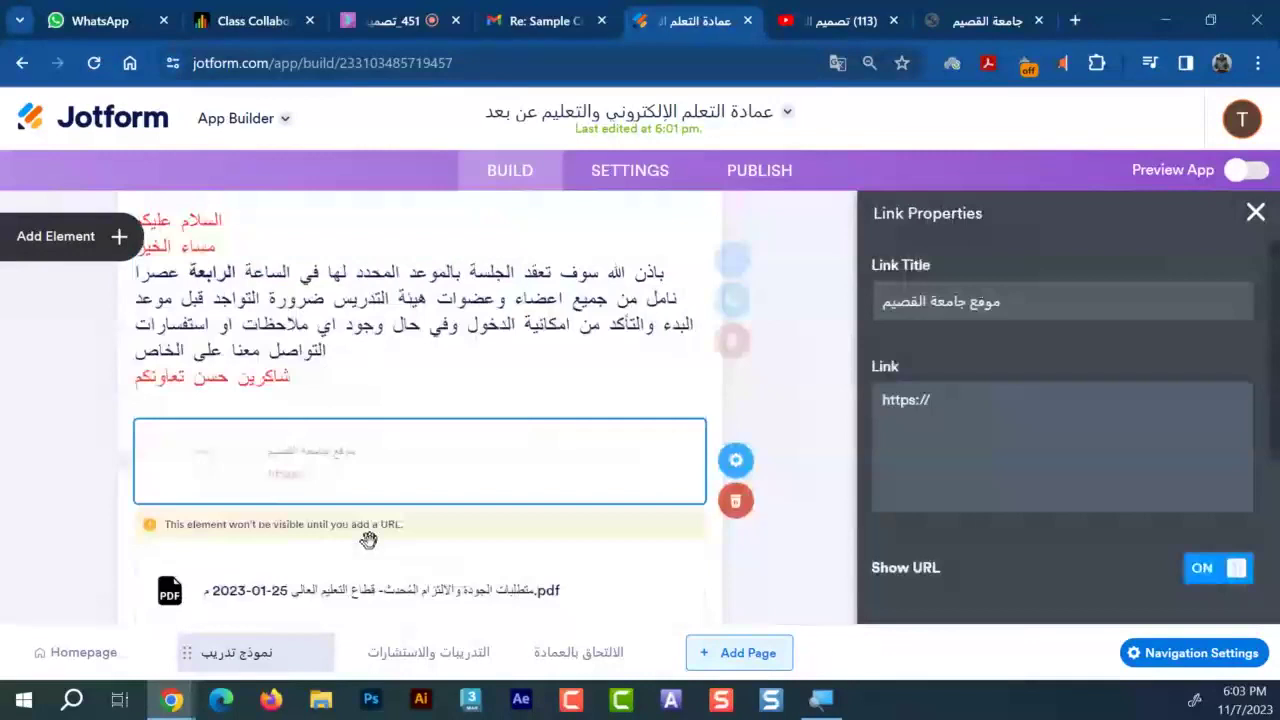
{"action": "scroll", "coordinate": [376, 430], "scroll_direction": "down", "scroll_amount": 2}
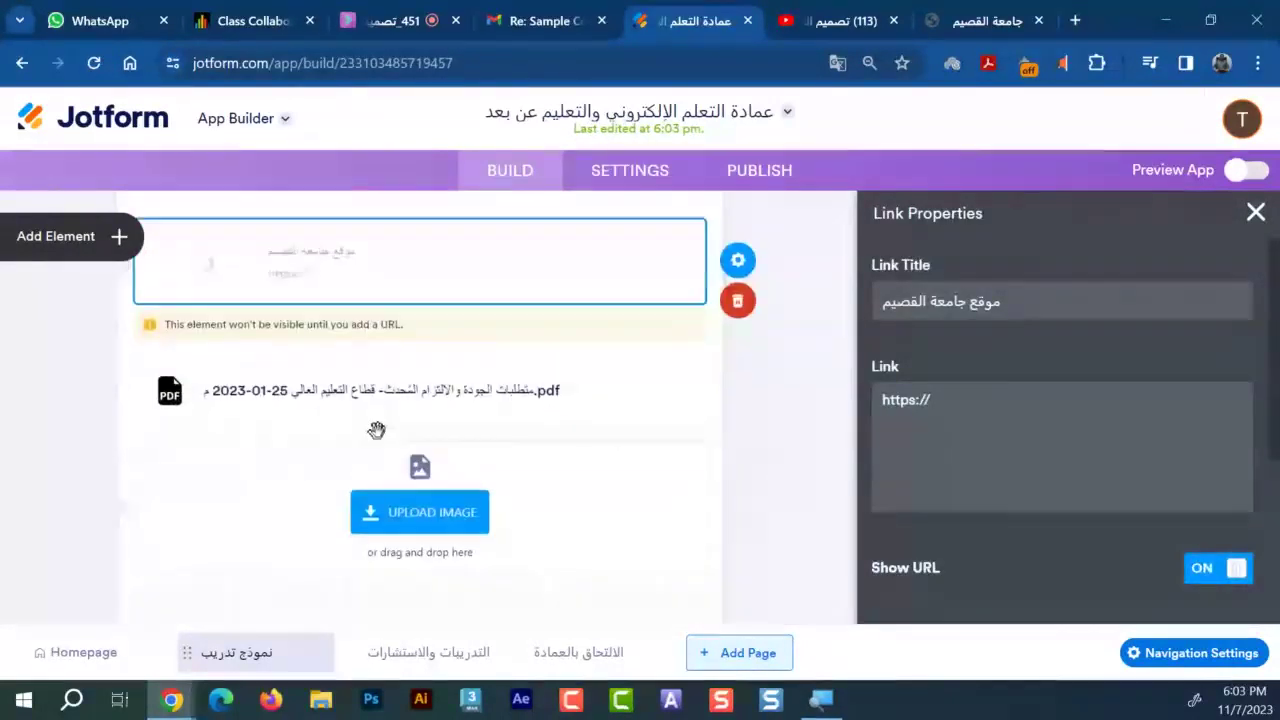
{"action": "left_click", "coordinate": [352, 397]}
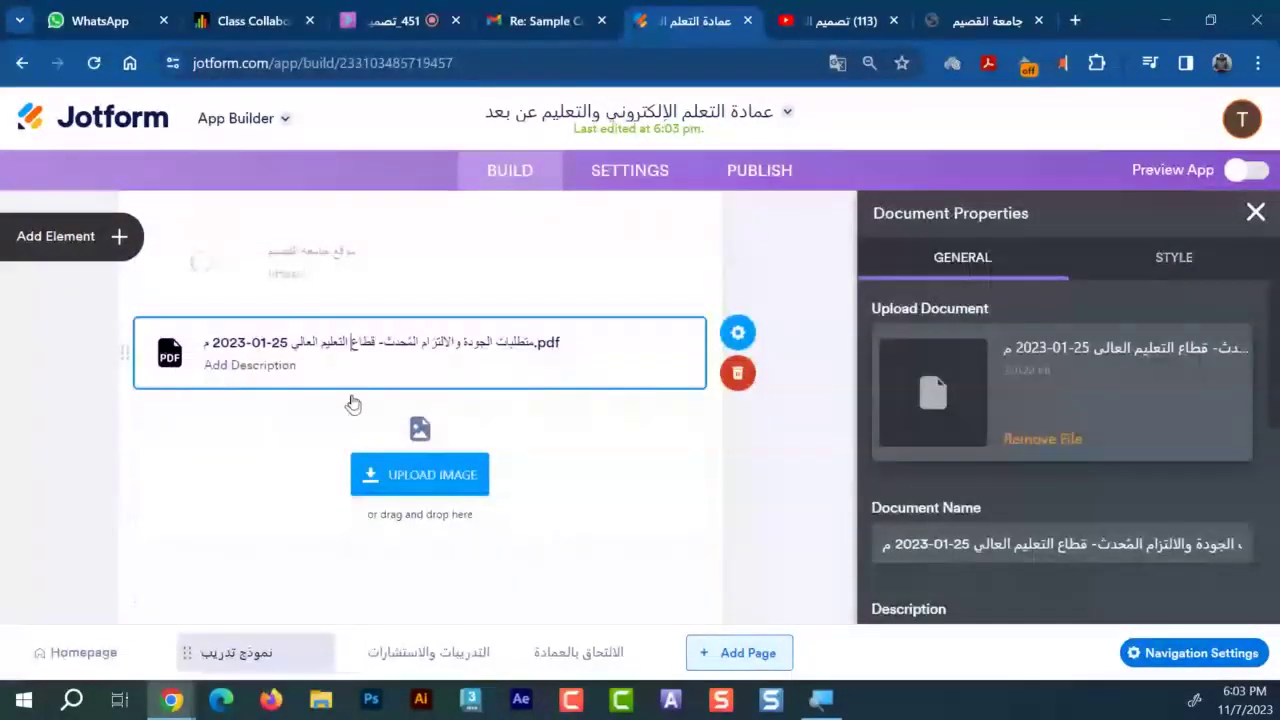
{"action": "left_click", "coordinate": [420, 476]}
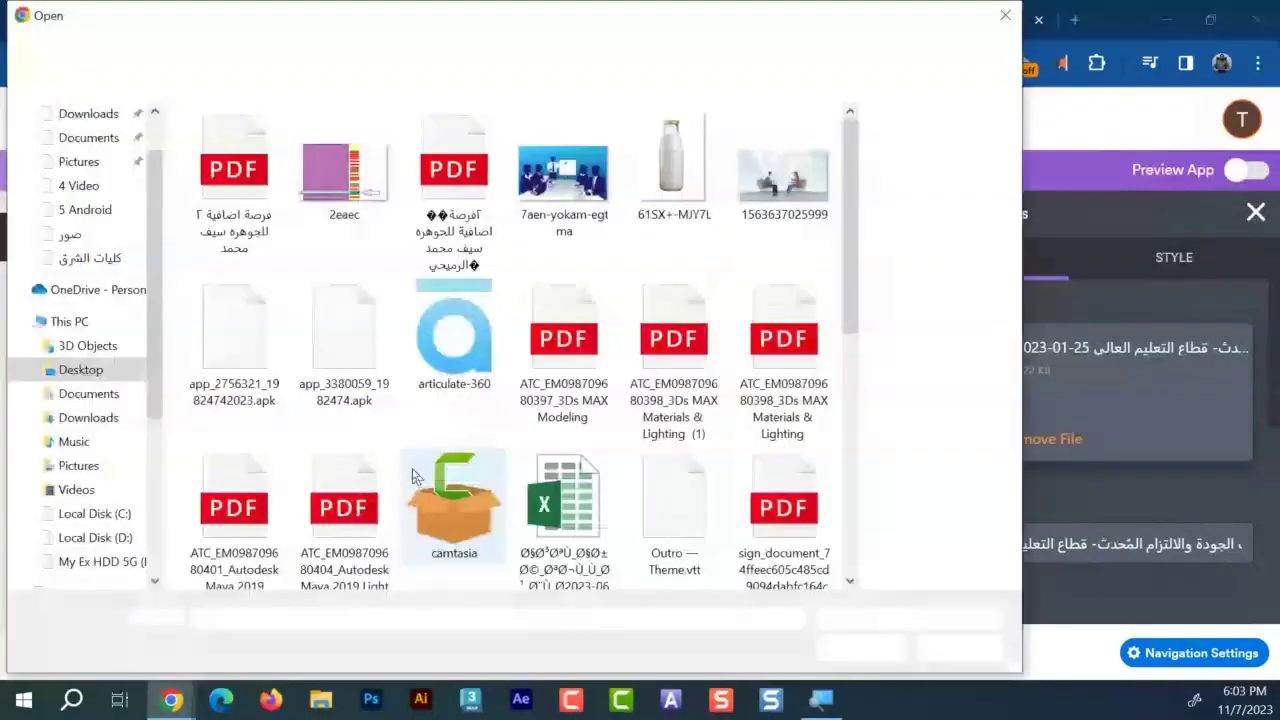
{"action": "double_click", "coordinate": [755, 195]}
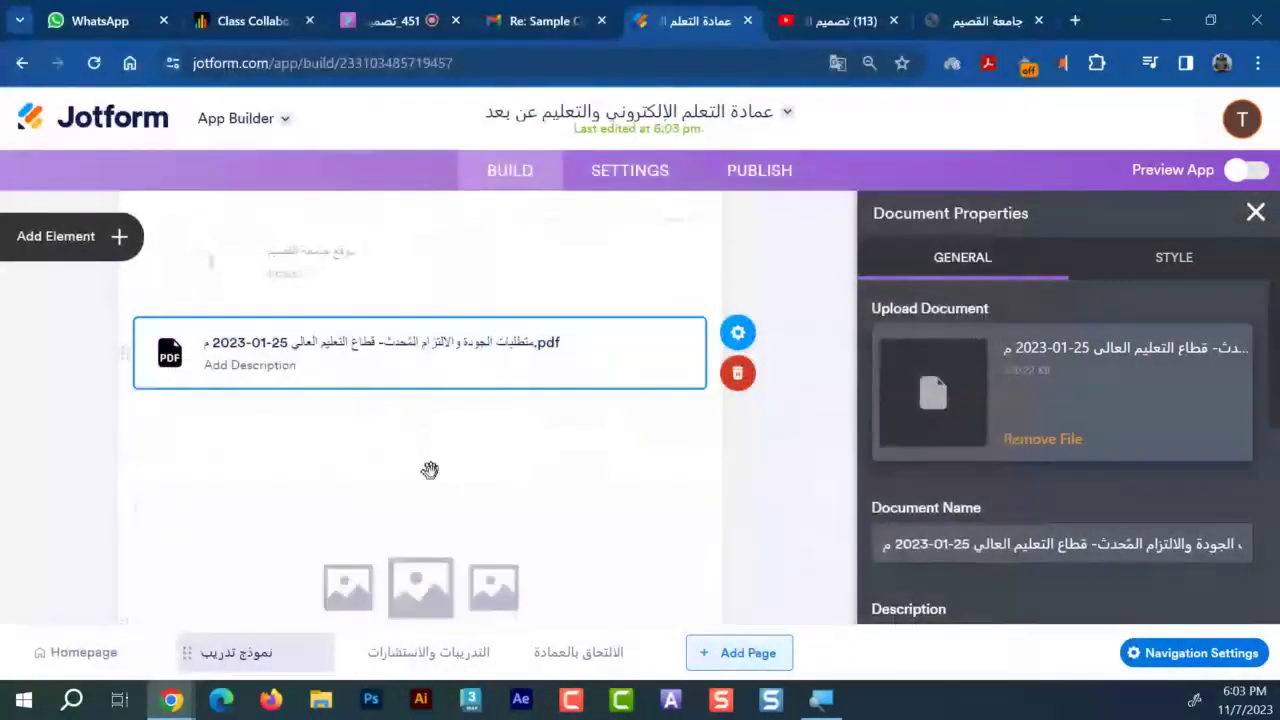
Examine the basic elements and featured widgets that can be added to the app, and find the empty image gallery below the uploaded picture
{"action": "scroll", "coordinate": [400, 471], "scroll_direction": "down", "scroll_amount": 5}
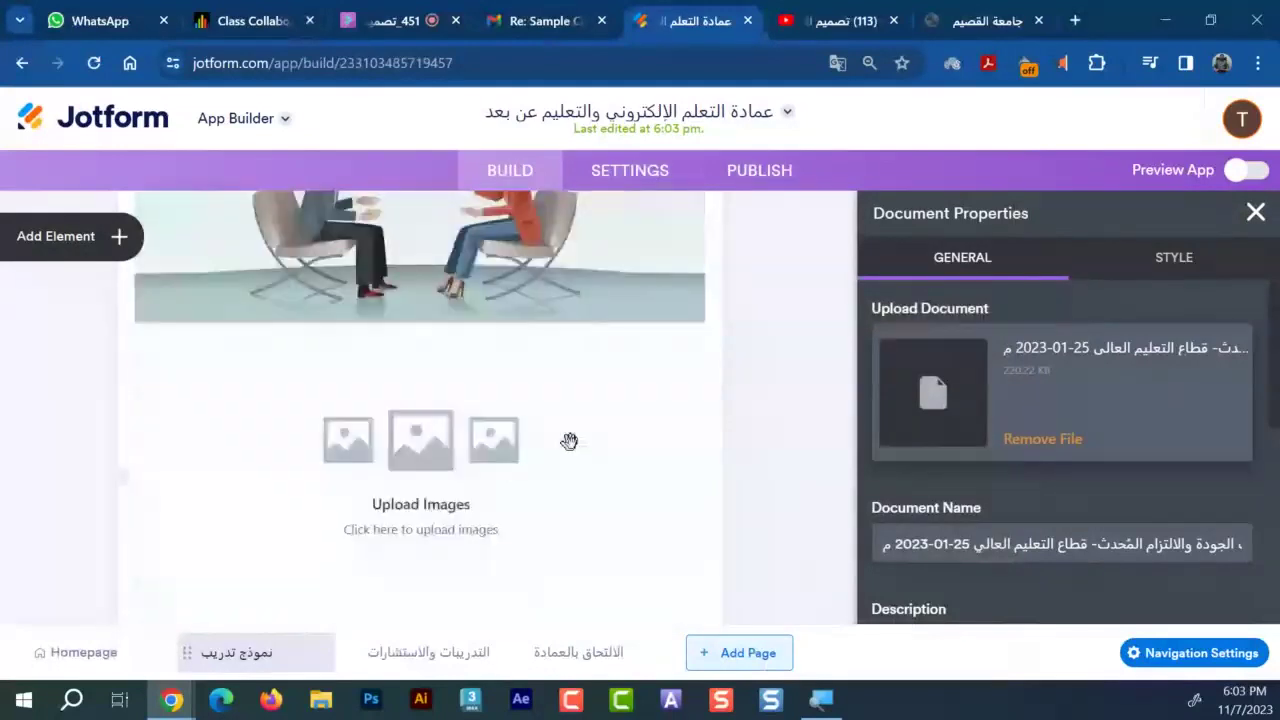
{"action": "left_click", "coordinate": [569, 441]}
{"action": "left_click", "coordinate": [86, 249]}
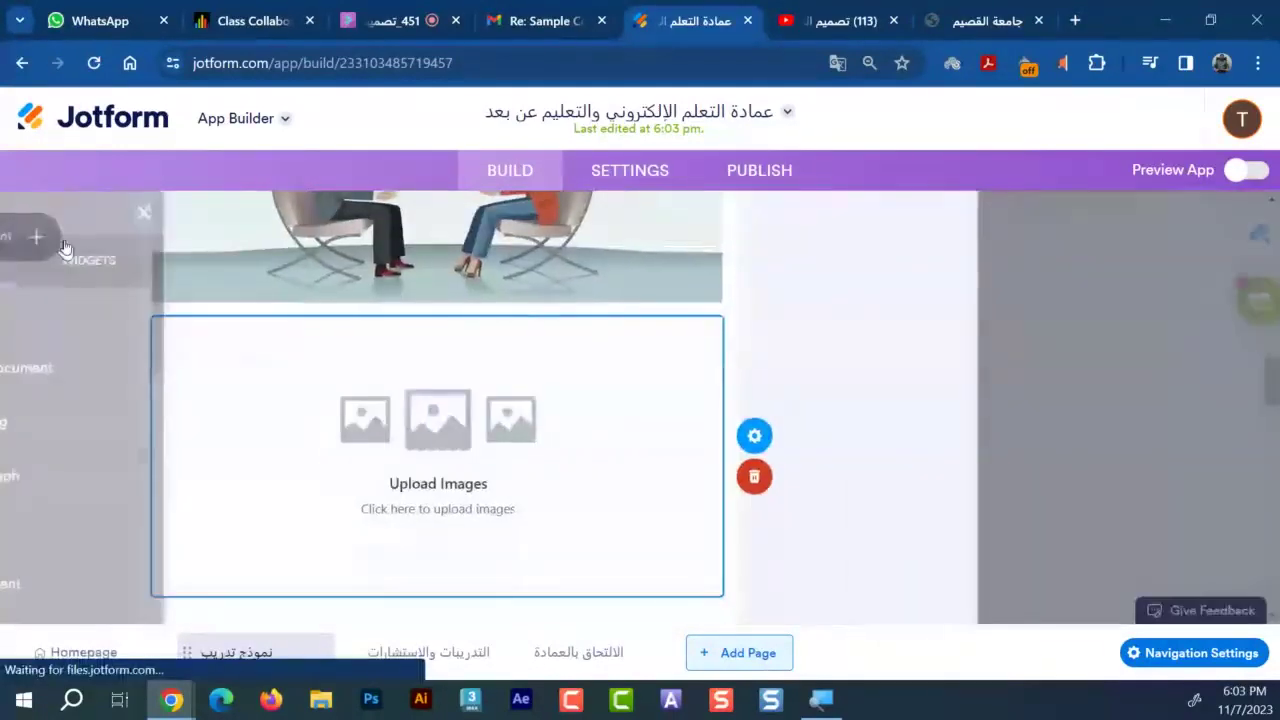
{"action": "scroll", "coordinate": [160, 400], "scroll_direction": "down", "scroll_amount": 5}
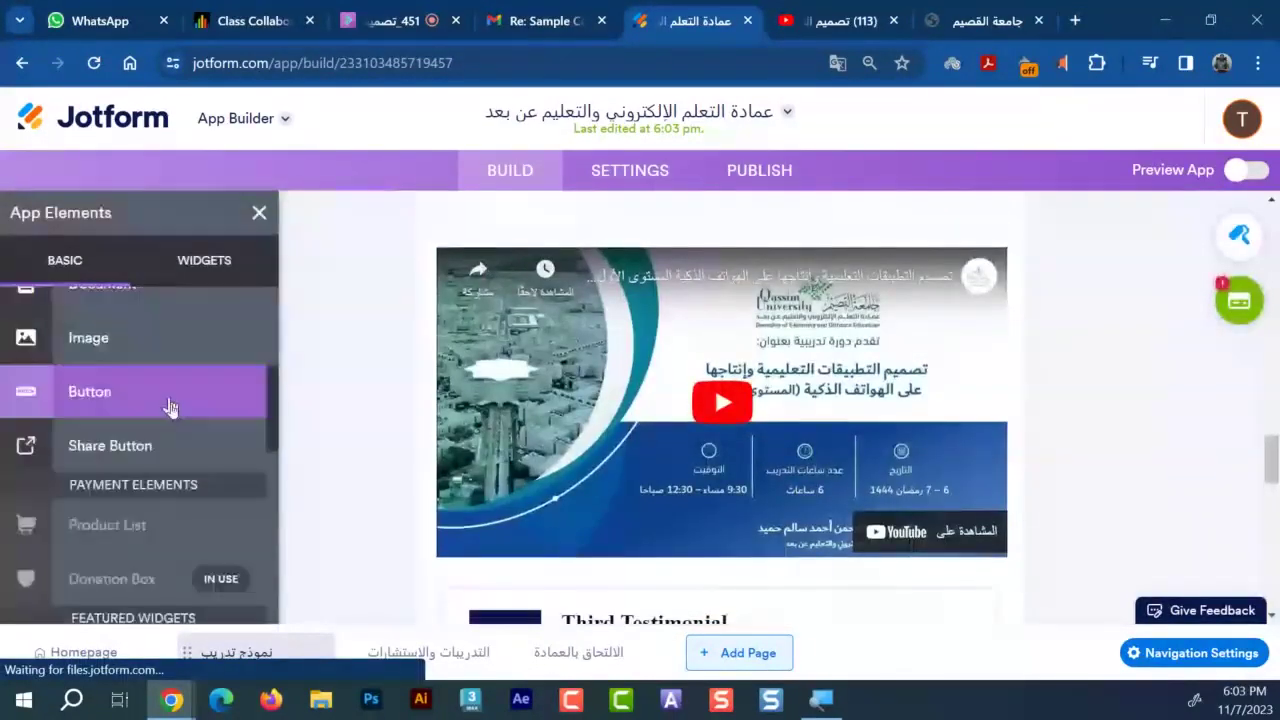
{"action": "scroll", "coordinate": [200, 440], "scroll_direction": "up", "scroll_amount": 3}
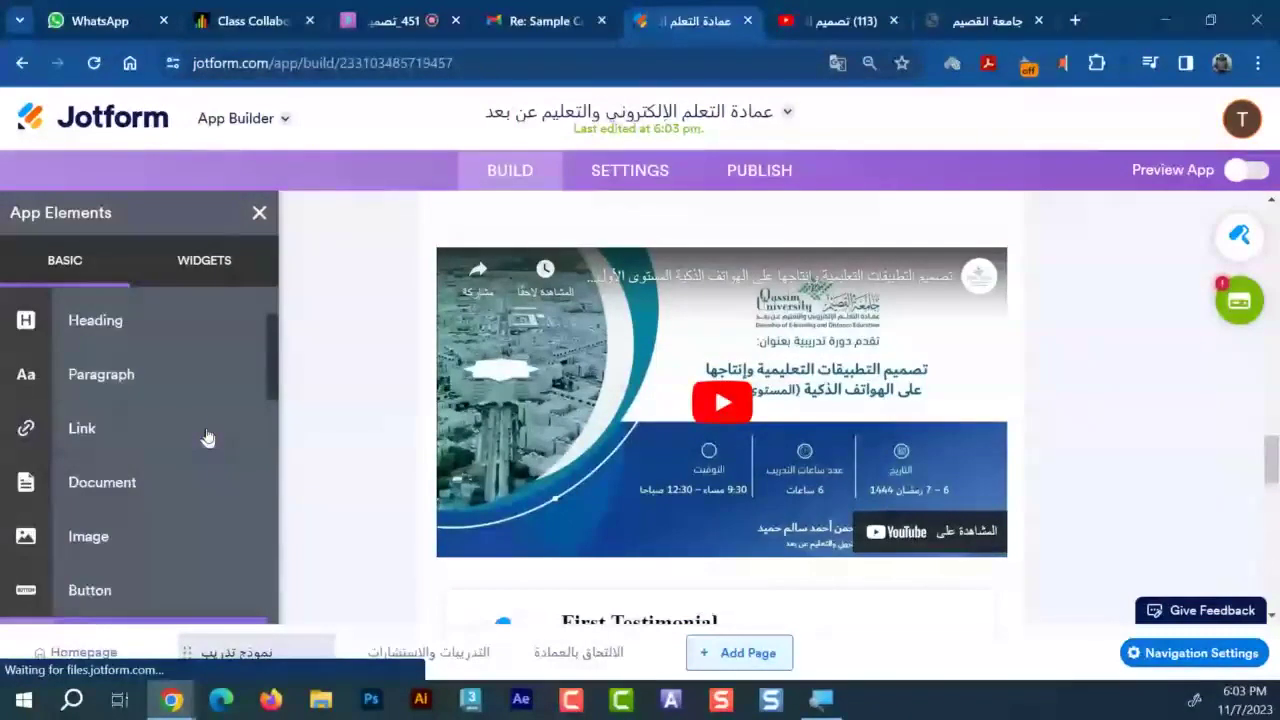
{"action": "scroll", "coordinate": [203, 535], "scroll_direction": "down", "scroll_amount": 8}
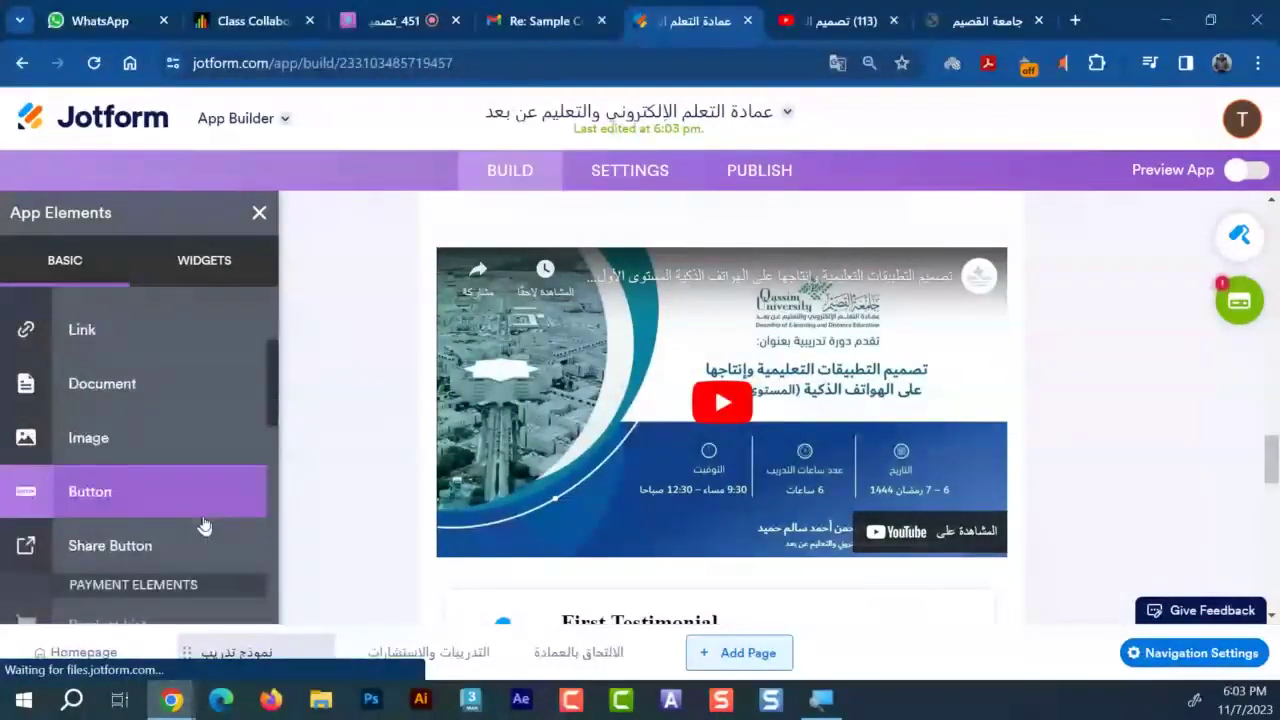
{"action": "scroll", "coordinate": [204, 527], "scroll_direction": "up", "scroll_amount": 1}
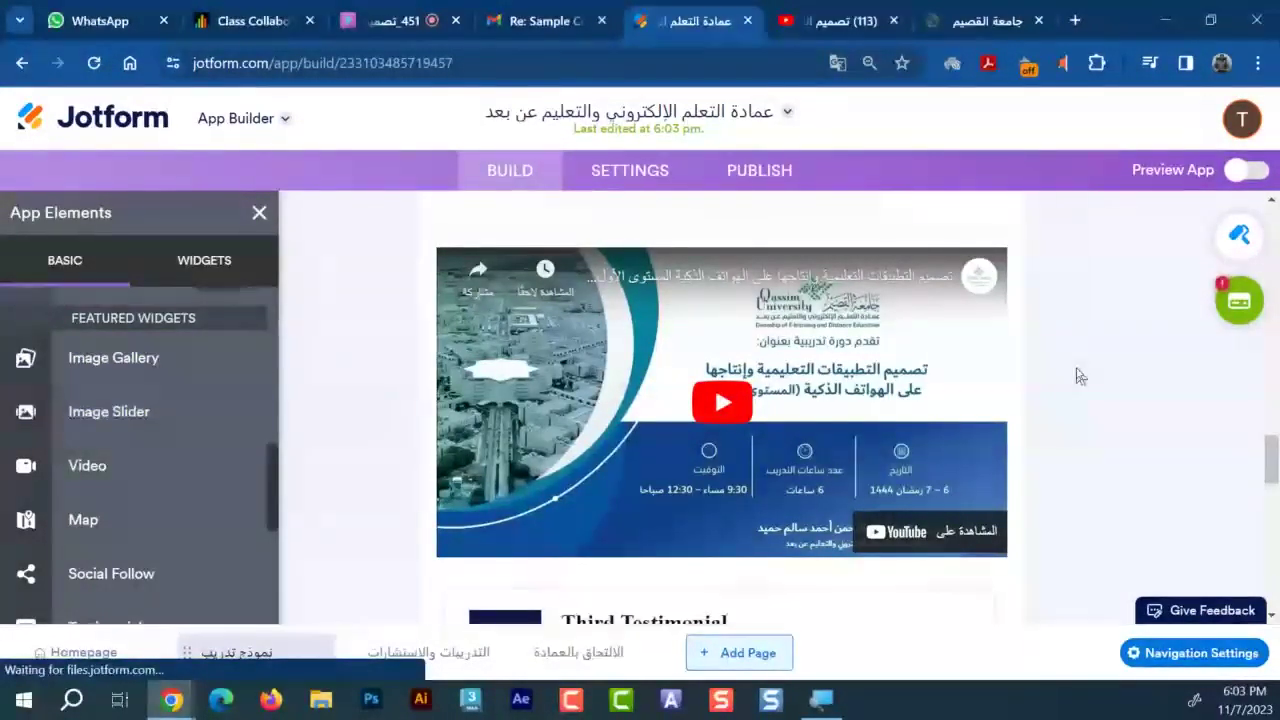
{"action": "scroll", "coordinate": [900, 390], "scroll_direction": "down", "scroll_amount": 5}
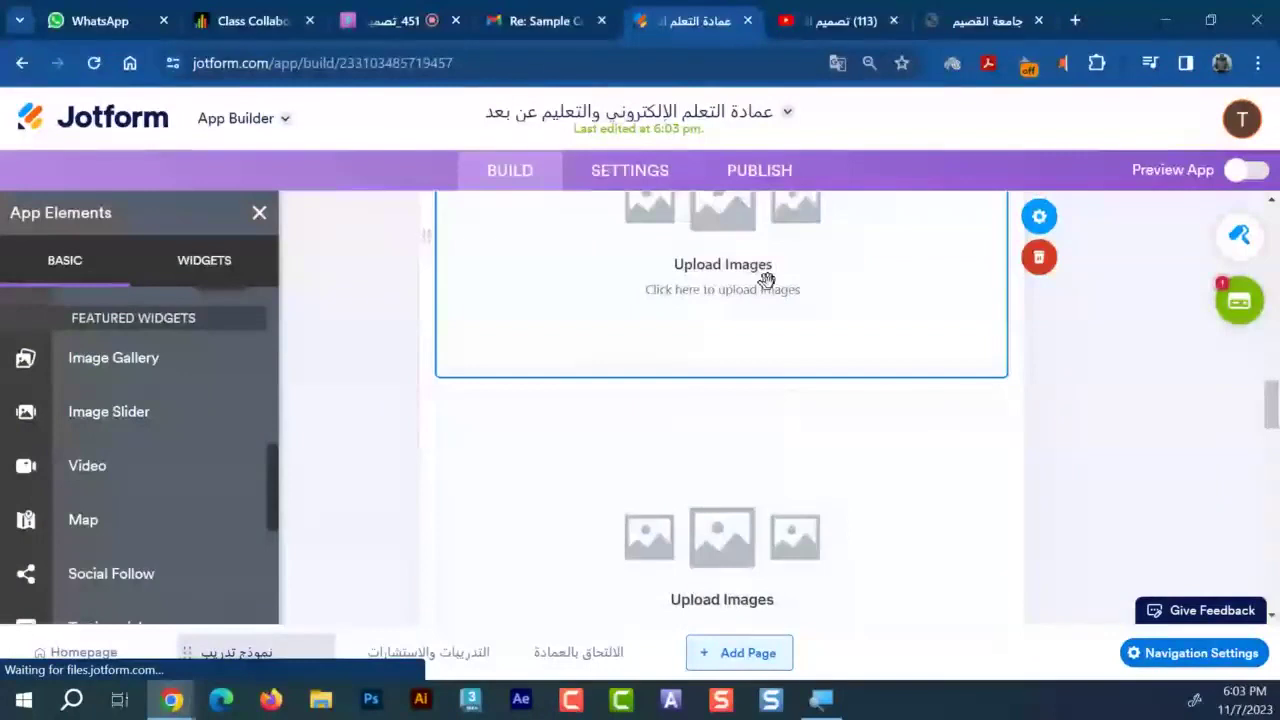
{"action": "scroll", "coordinate": [871, 394], "scroll_direction": "up", "scroll_amount": 3}
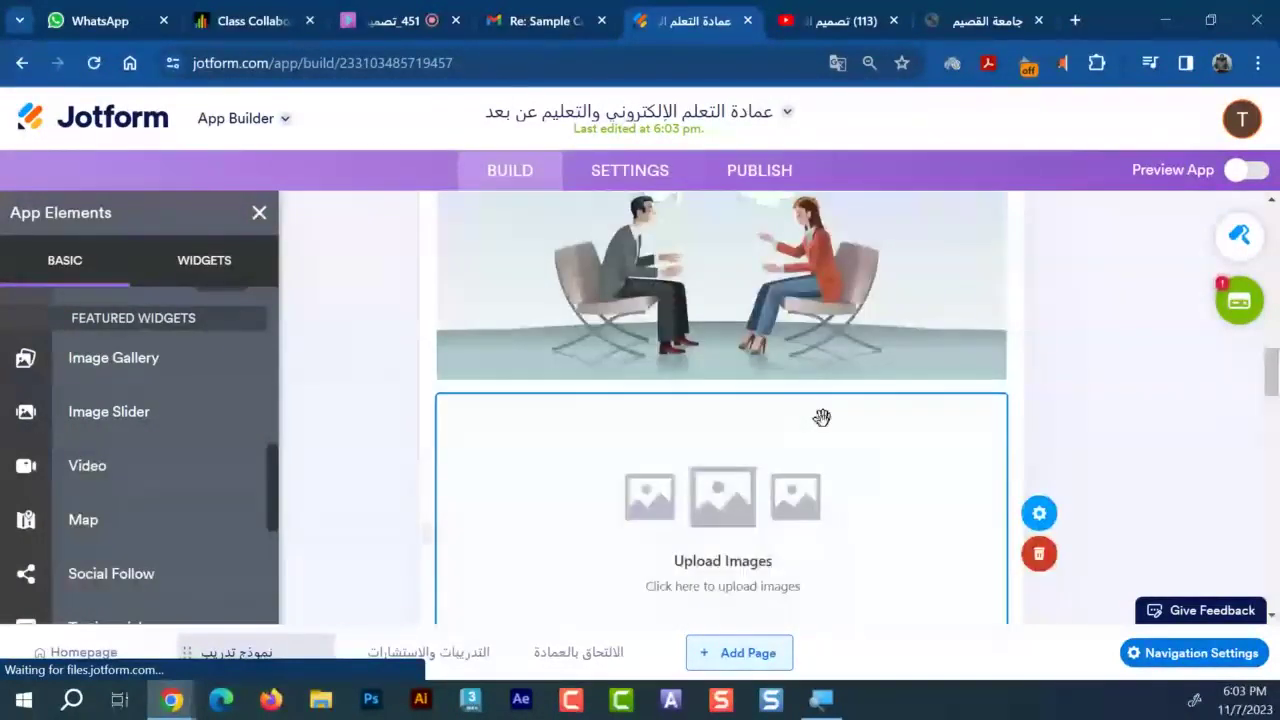
{"action": "left_click", "coordinate": [1040, 515]}
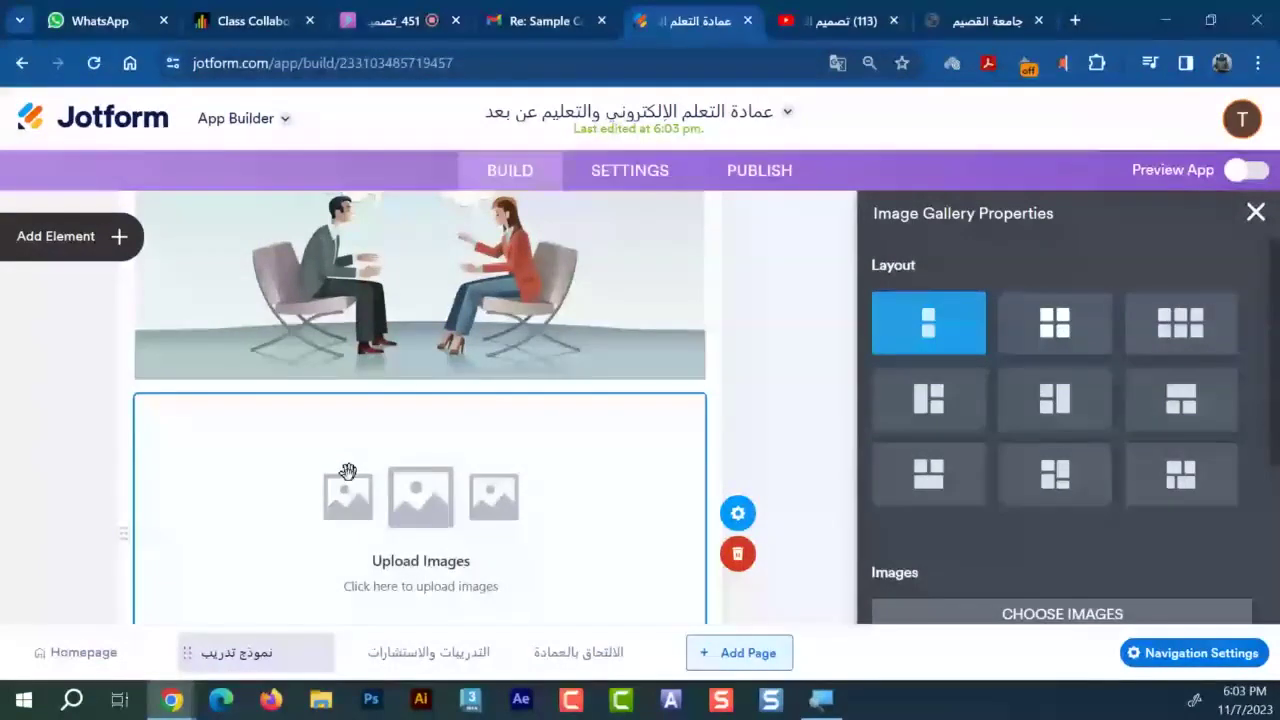
{"action": "left_click", "coordinate": [1055, 324]}
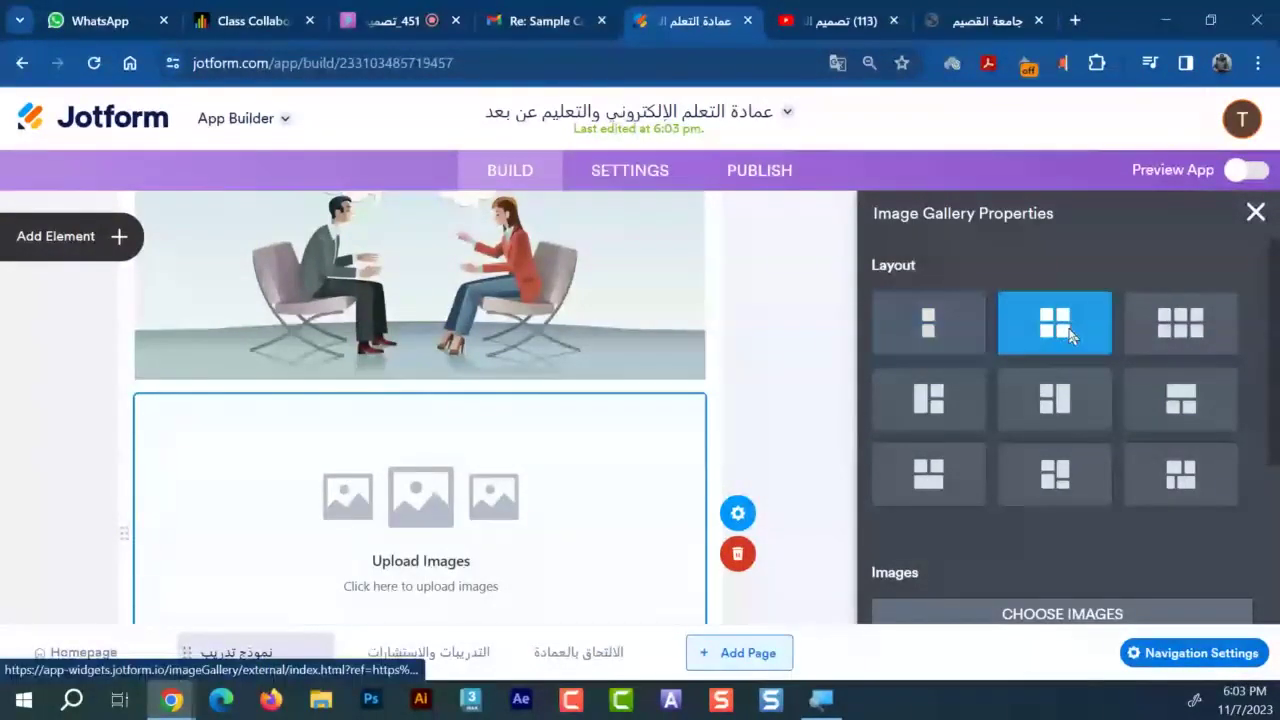
{"action": "scroll", "coordinate": [980, 434], "scroll_direction": "down", "scroll_amount": 2}
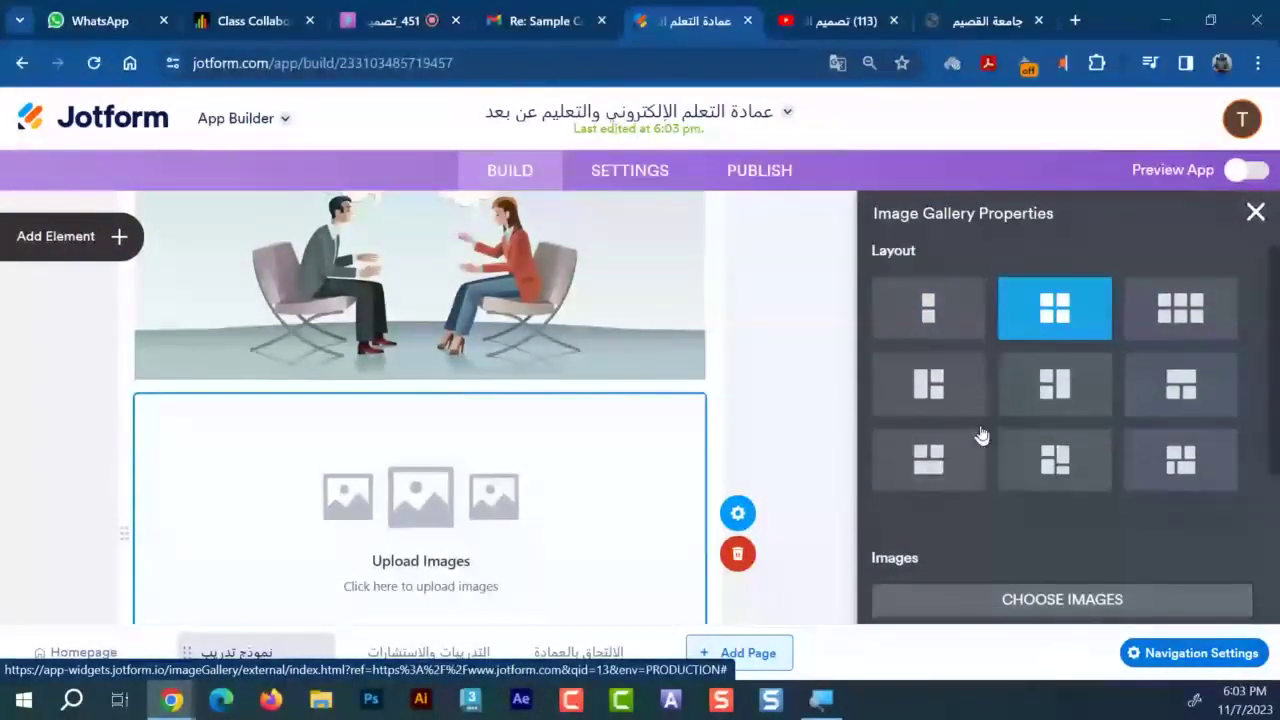
{"action": "scroll", "coordinate": [1066, 366], "scroll_direction": "down", "scroll_amount": 1}
{"action": "left_click", "coordinate": [1066, 352]}
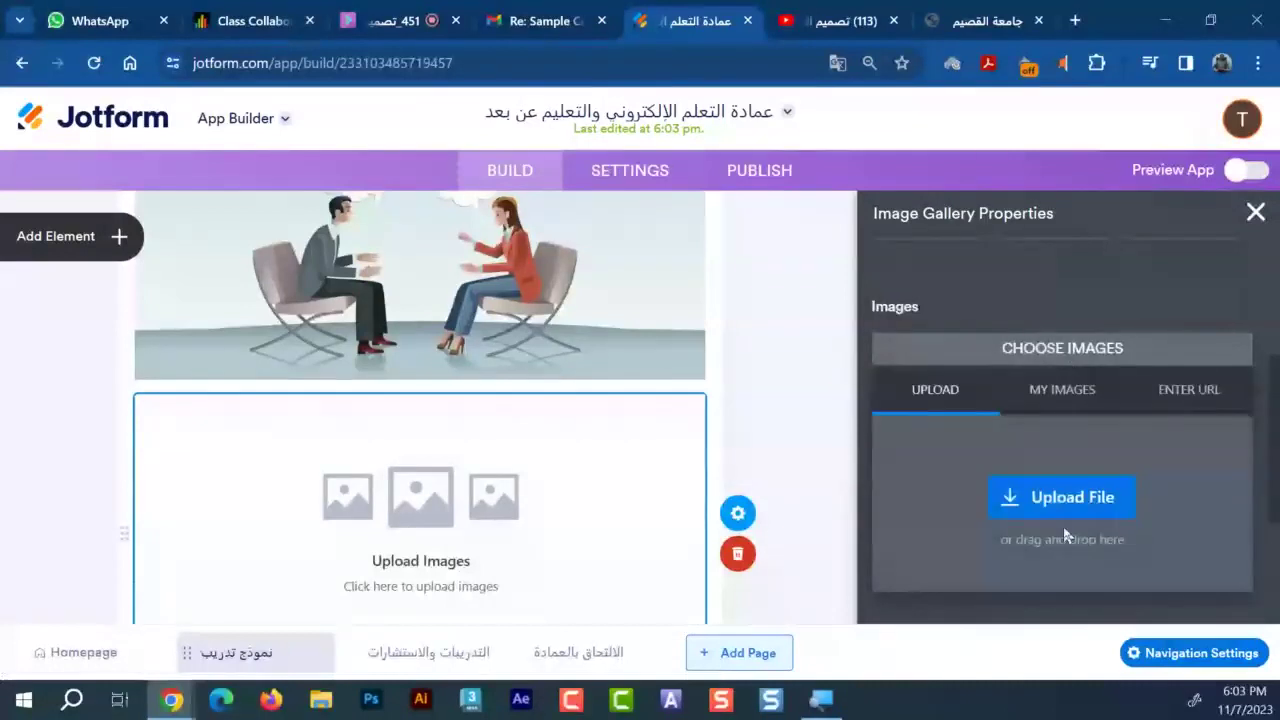
{"action": "left_click", "coordinate": [990, 488]}
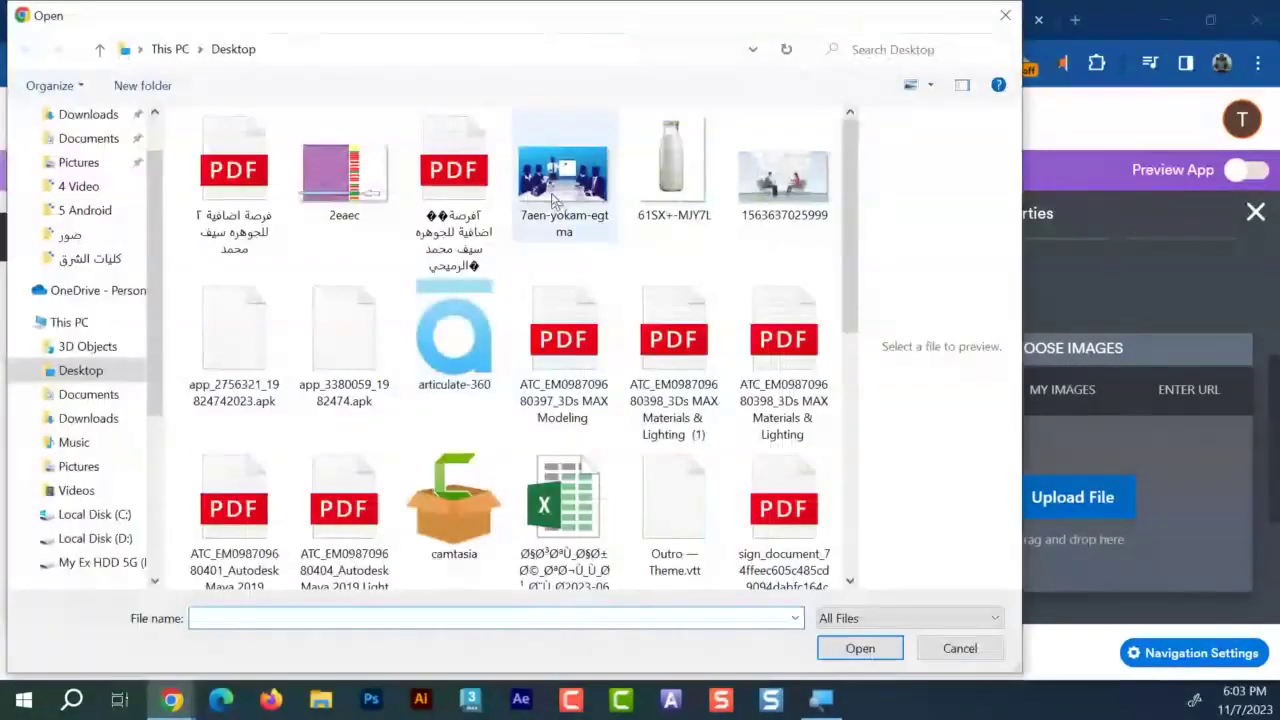
{"action": "left_click", "coordinate": [558, 195]}
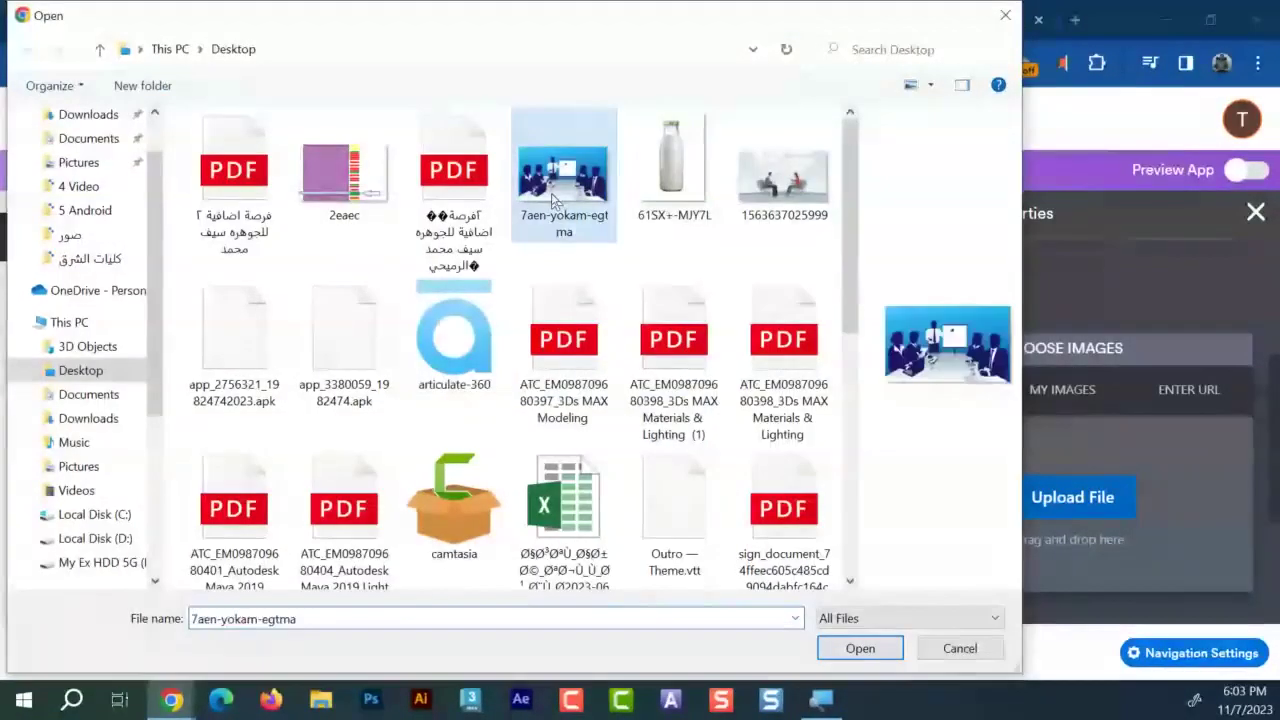
{"action": "left_click", "coordinate": [784, 170], "text": "ctrl"}
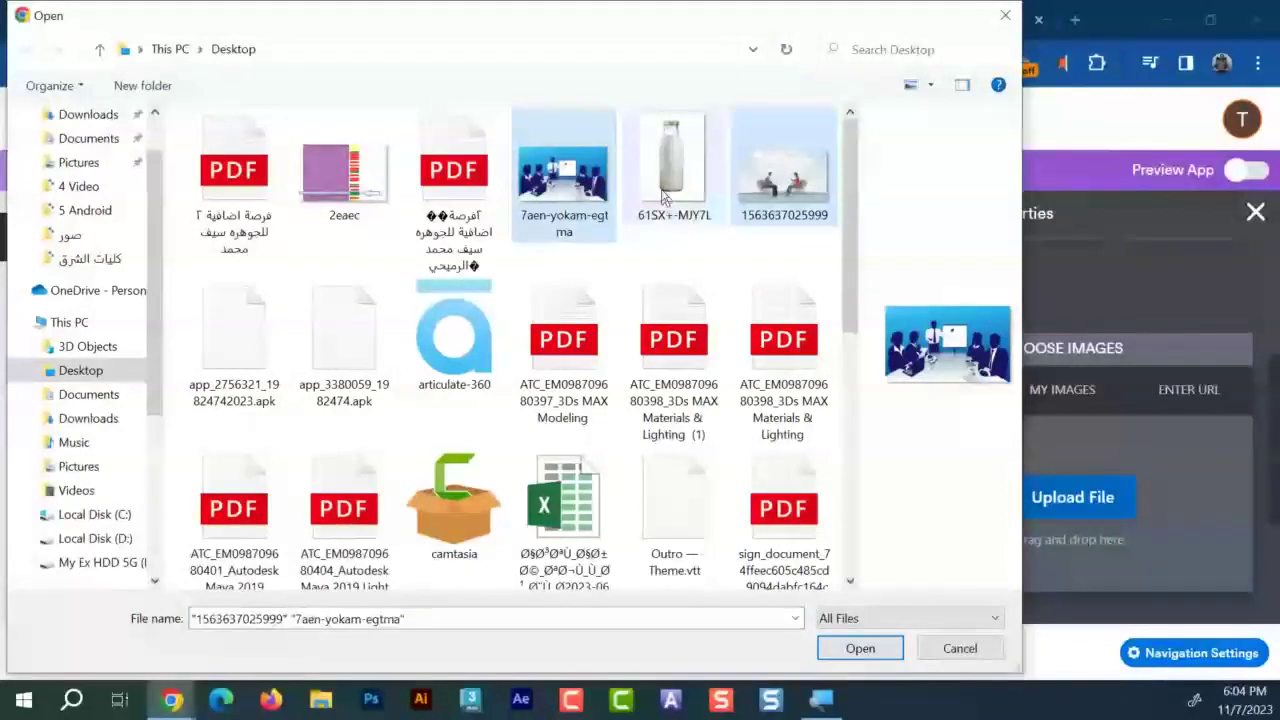
{"action": "left_click", "coordinate": [670, 170], "text": "ctrl"}
{"action": "scroll", "coordinate": [662, 300], "scroll_direction": "down", "scroll_amount": 3}
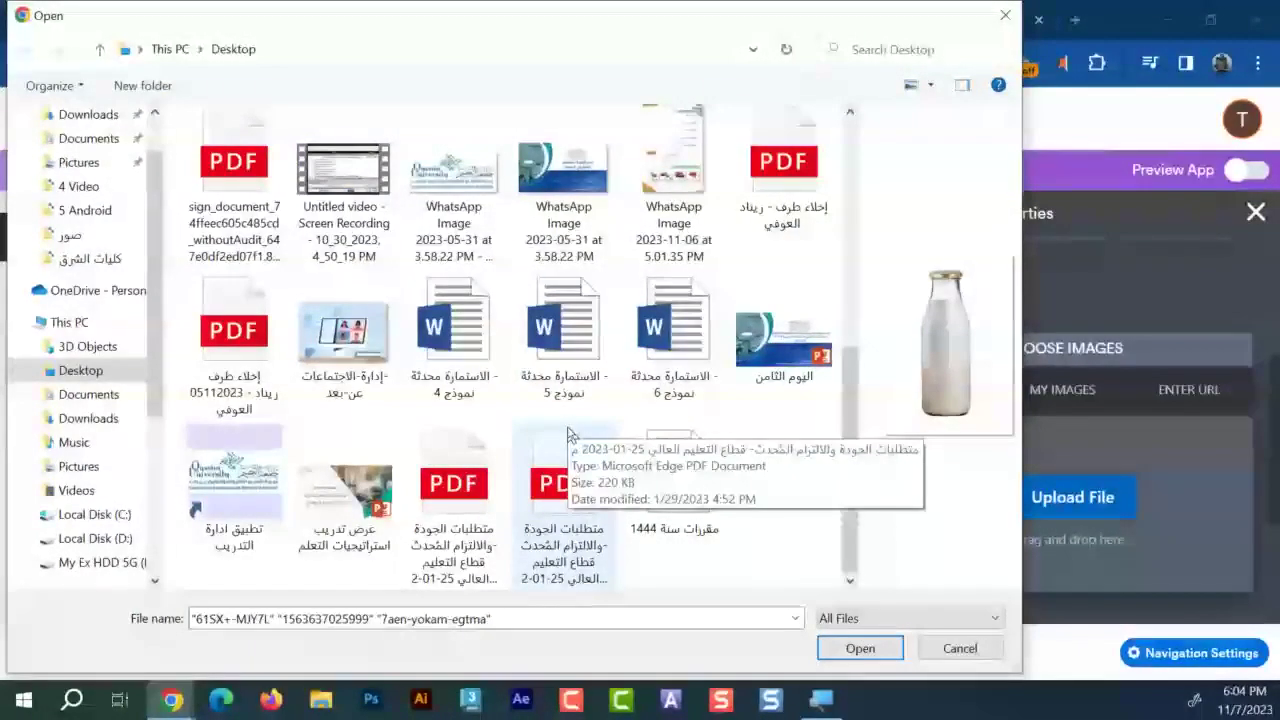
{"action": "left_click", "coordinate": [333, 346], "text": "ctrl"}
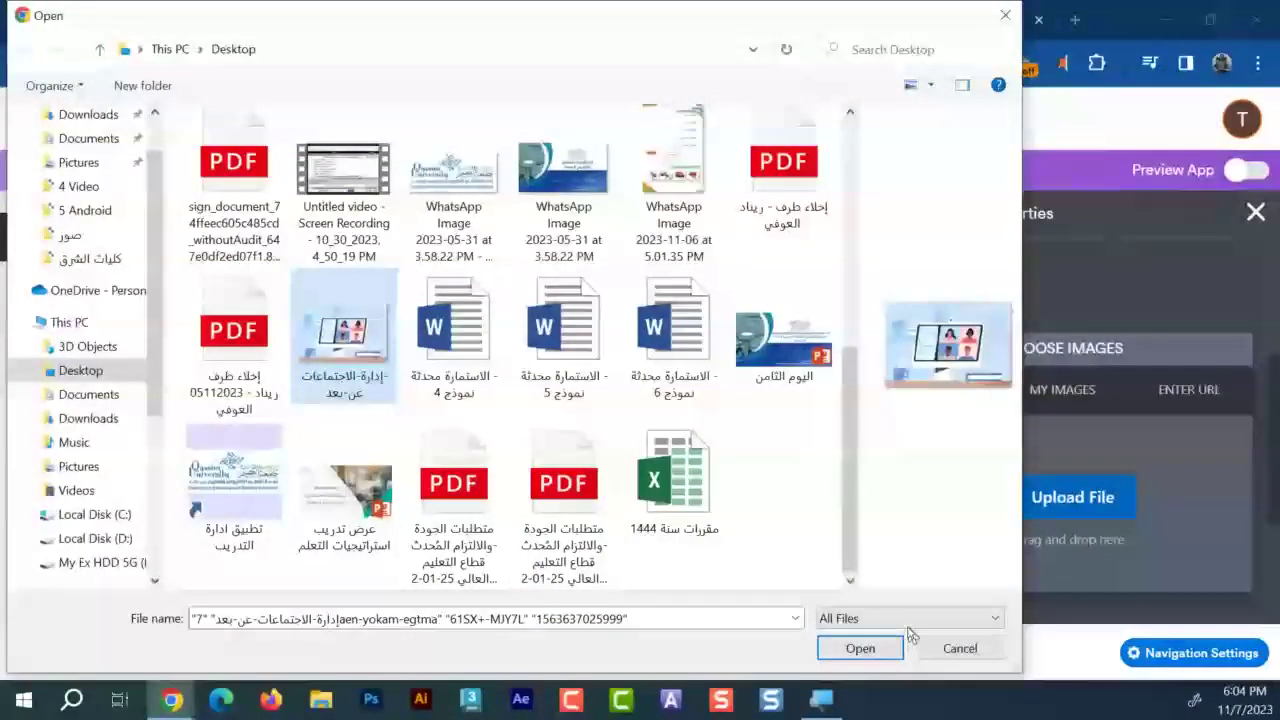
{"action": "left_click", "coordinate": [862, 652]}
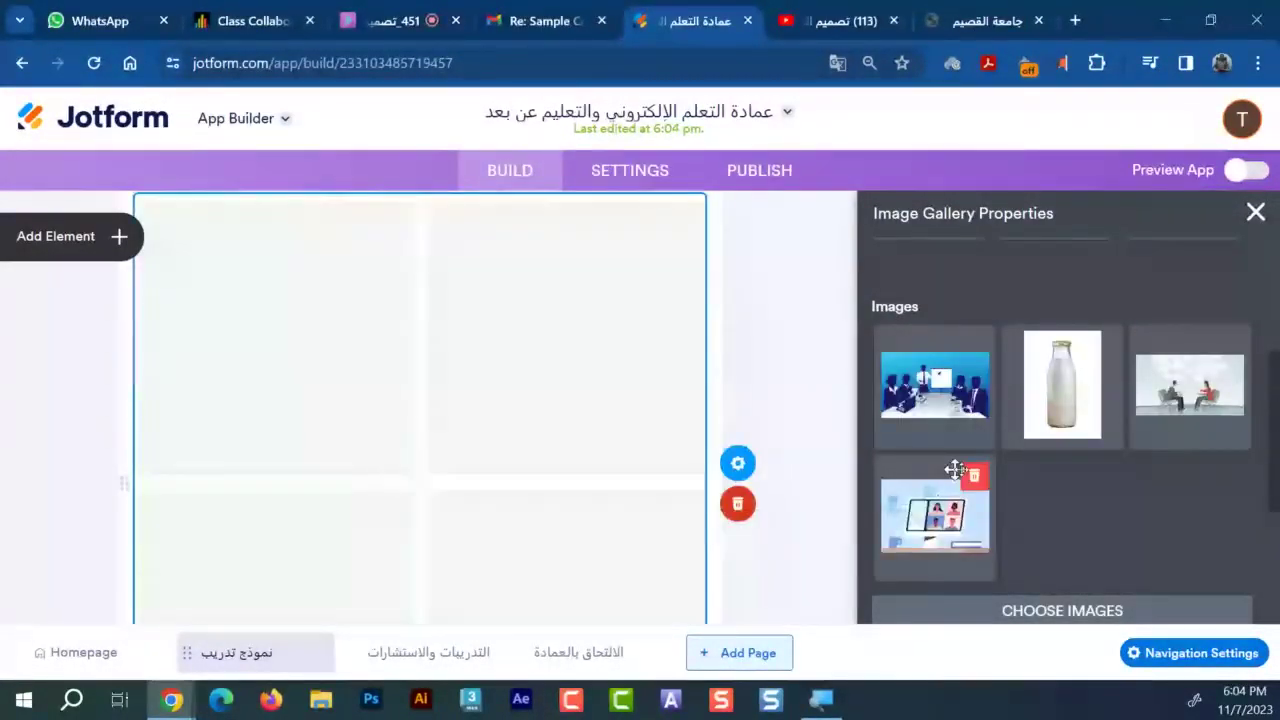
Try the single-column layout and the two-by-two layout on the image gallery and compare how the pictures are arranged
{"action": "scroll", "coordinate": [991, 437], "scroll_direction": "up", "scroll_amount": 3}
{"action": "left_click", "coordinate": [909, 333]}
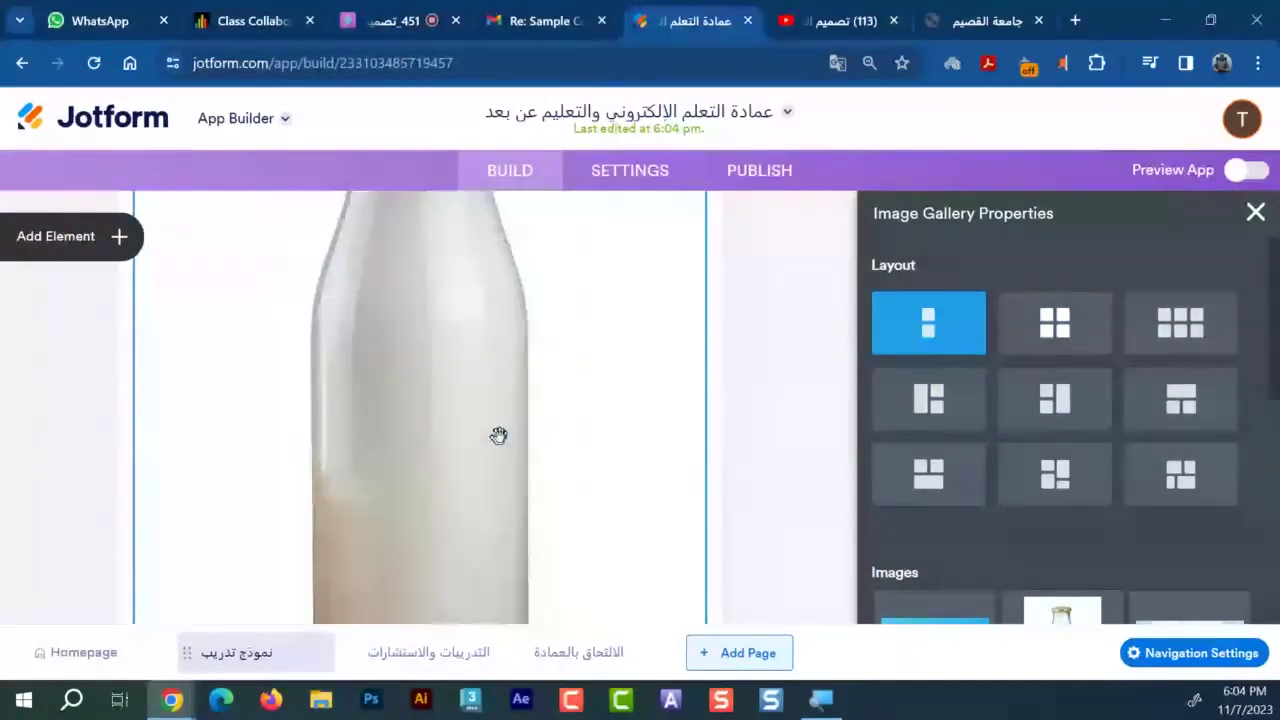
{"action": "left_click", "coordinate": [1078, 334]}
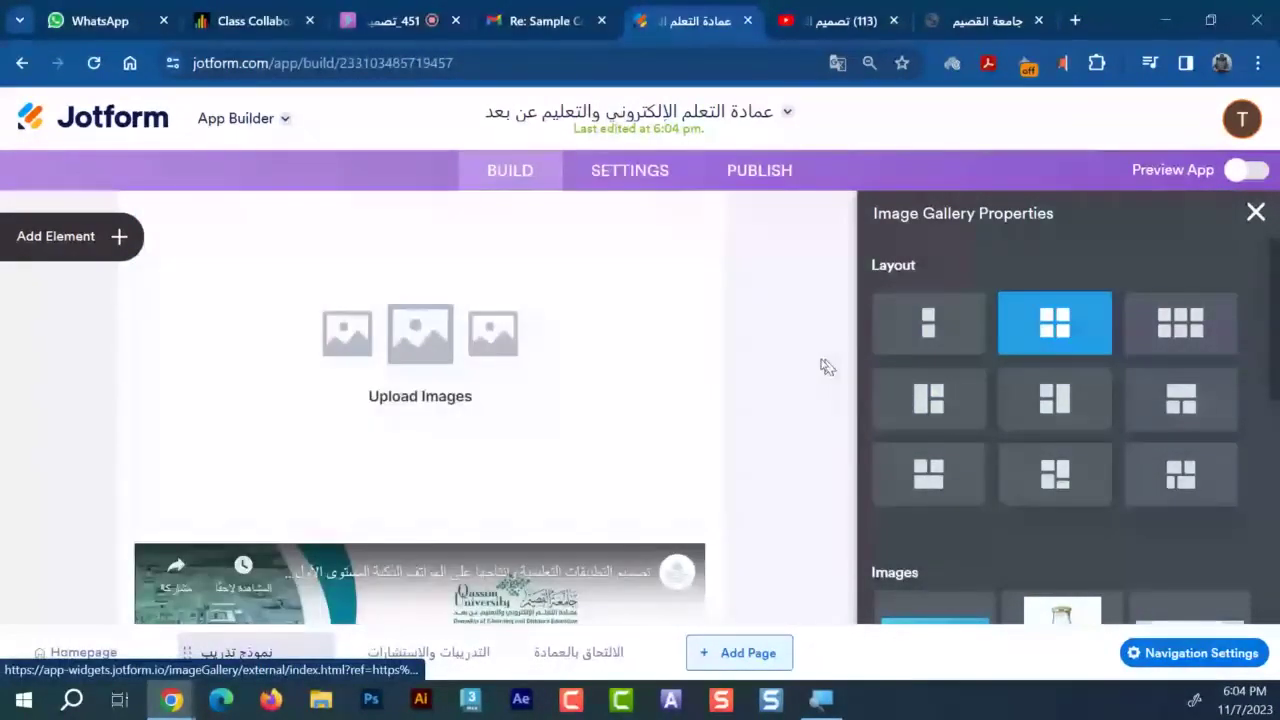
{"action": "scroll", "coordinate": [481, 510], "scroll_direction": "up", "scroll_amount": 2}
{"action": "scroll", "coordinate": [442, 404], "scroll_direction": "up", "scroll_amount": 3}
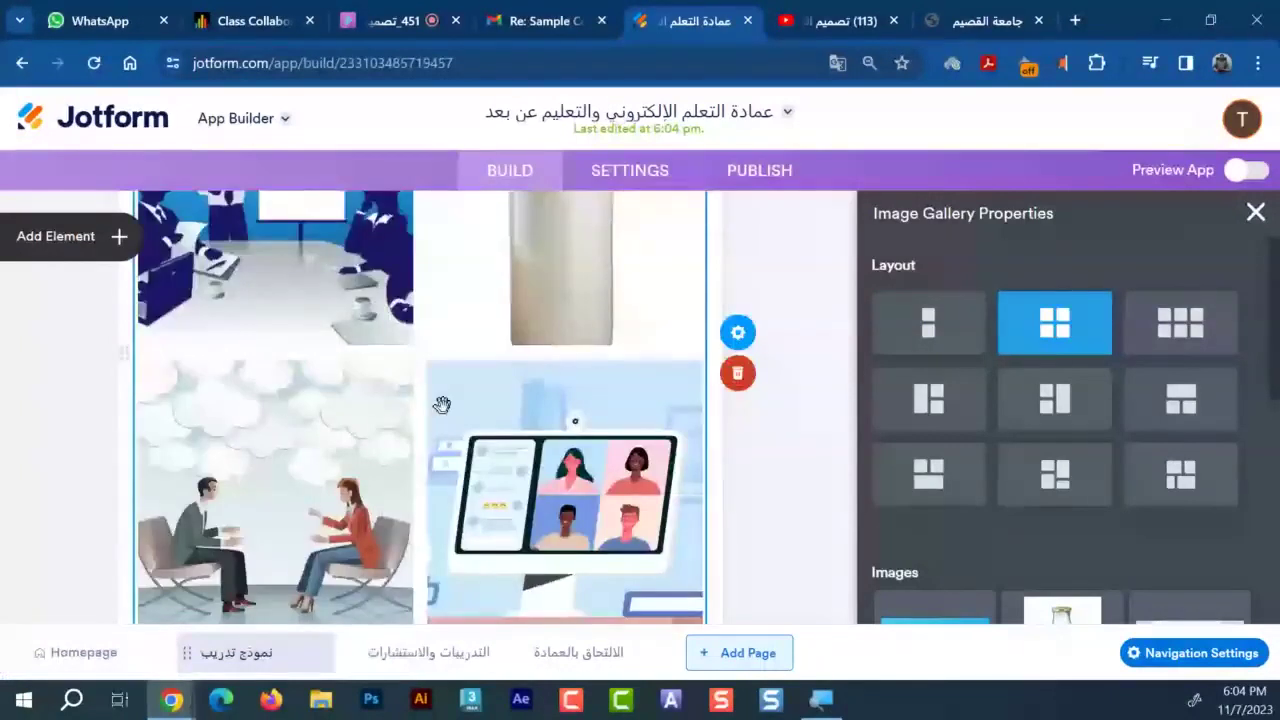
{"action": "scroll", "coordinate": [442, 404], "scroll_direction": "up", "scroll_amount": 2}
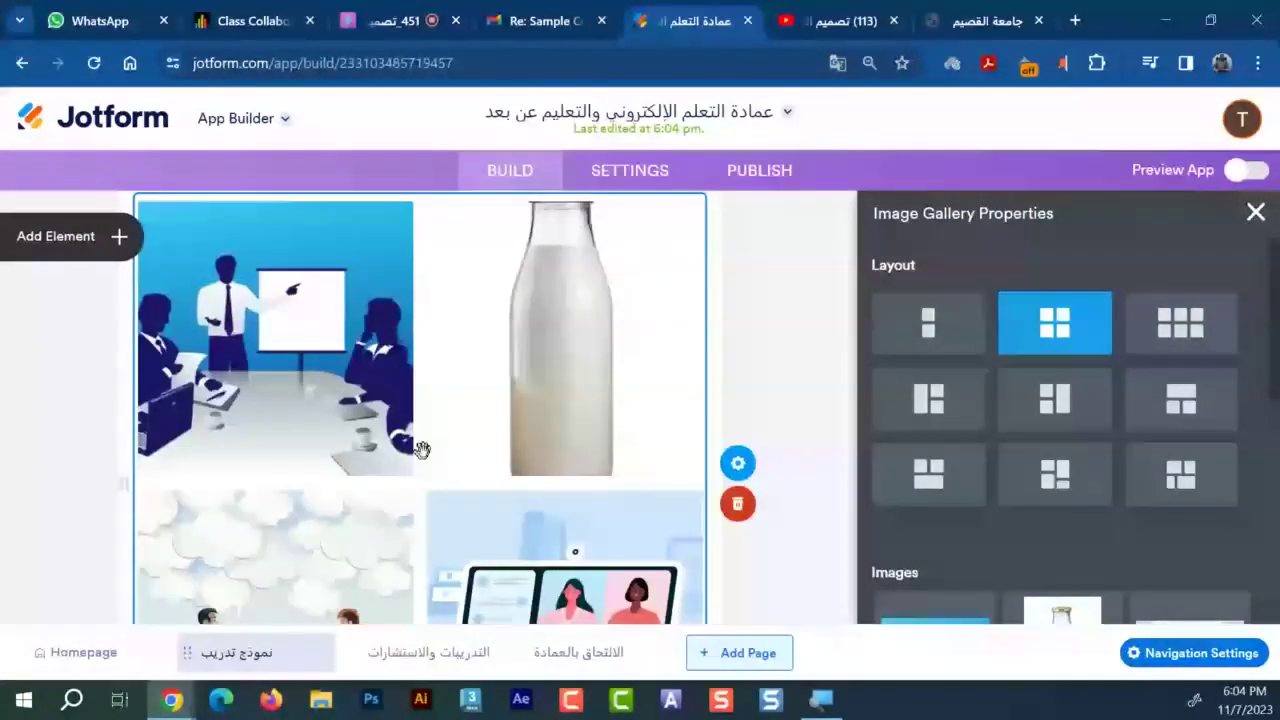
Try the gallery layouts with one wide picture above two small ones and with one tall picture beside two stacked ones
{"action": "scroll", "coordinate": [485, 425], "scroll_direction": "up", "scroll_amount": 2}
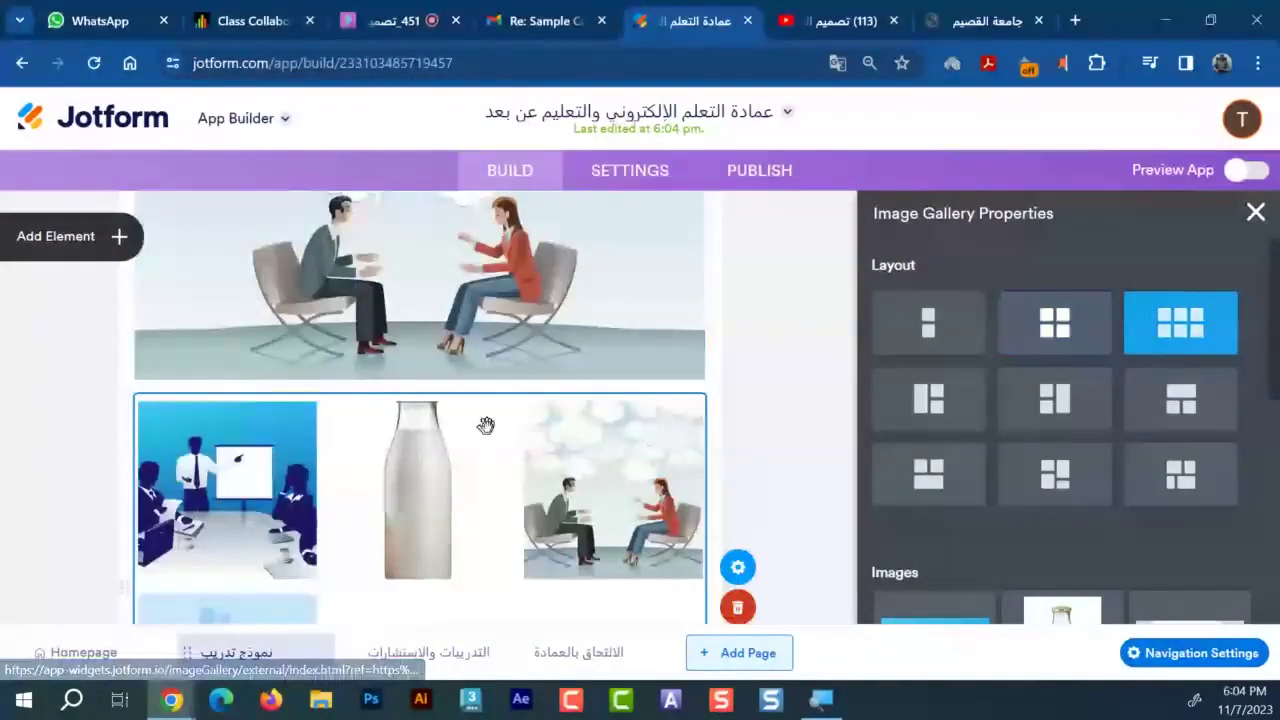
{"action": "left_click", "coordinate": [1180, 402]}
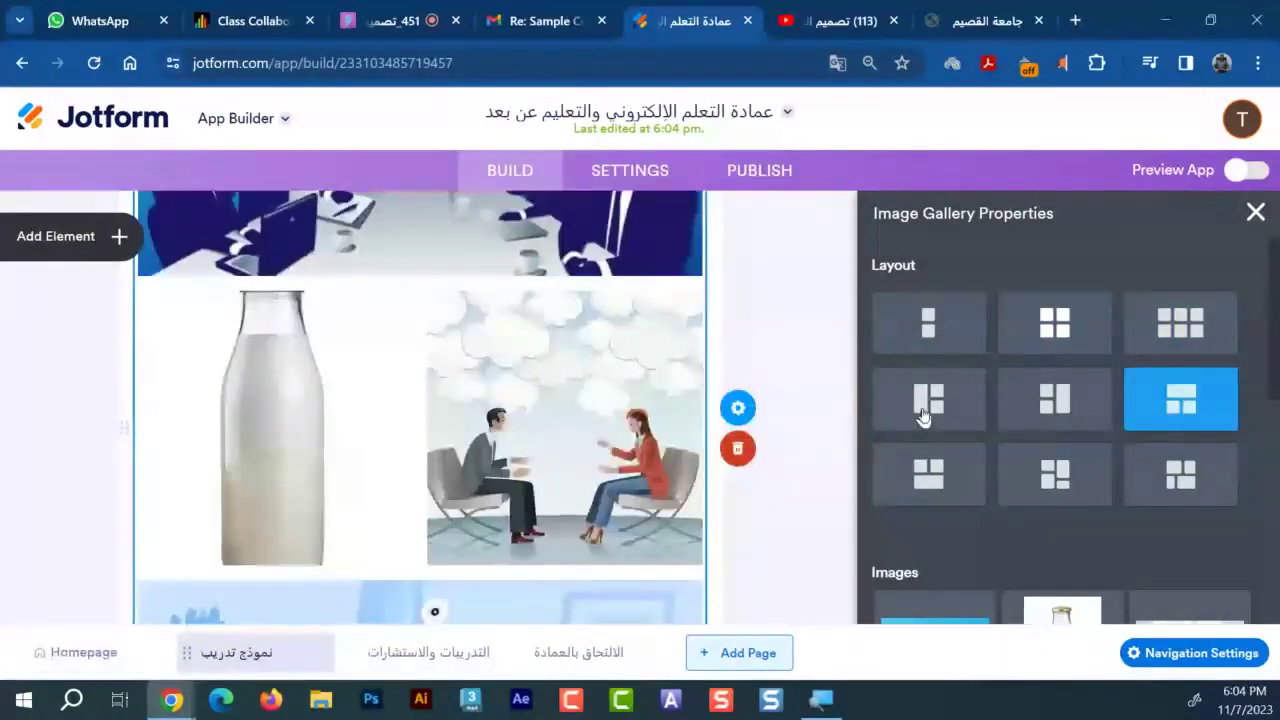
{"action": "left_click", "coordinate": [923, 417]}
{"action": "scroll", "coordinate": [605, 413], "scroll_direction": "up", "scroll_amount": 3}
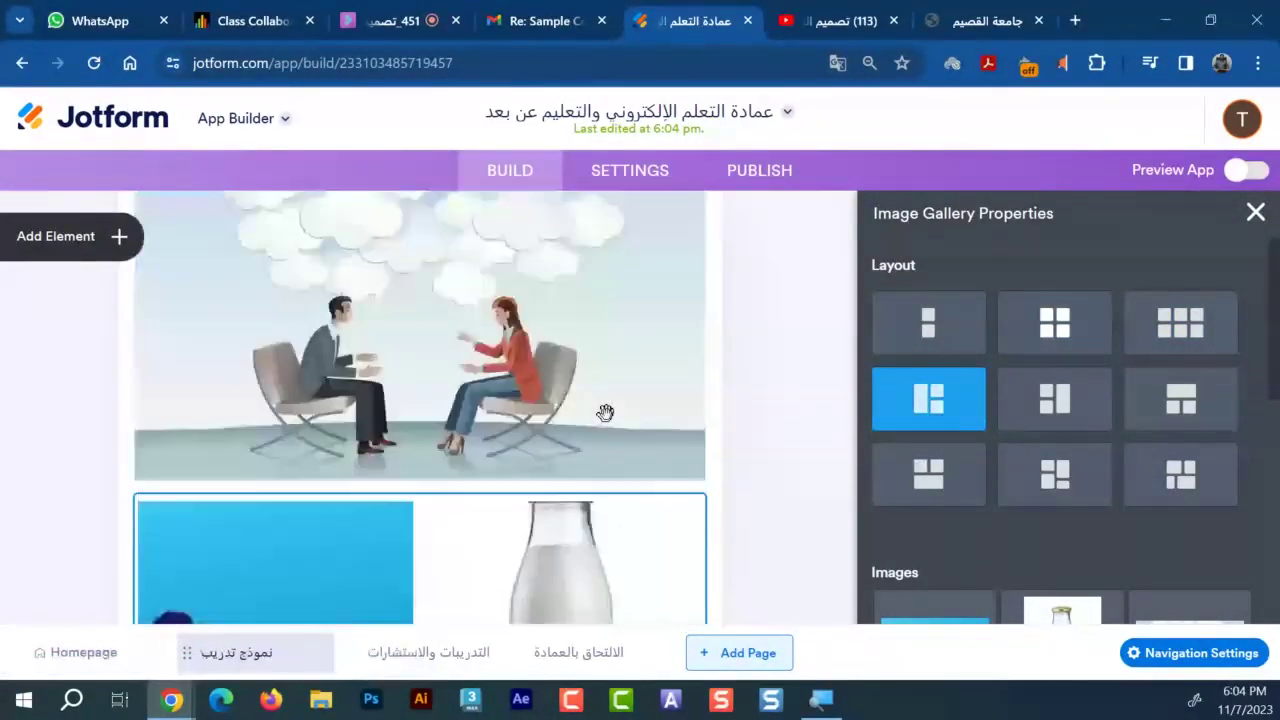
{"action": "scroll", "coordinate": [605, 413], "scroll_direction": "down", "scroll_amount": 1}
{"action": "scroll", "coordinate": [605, 413], "scroll_direction": "down", "scroll_amount": 2}
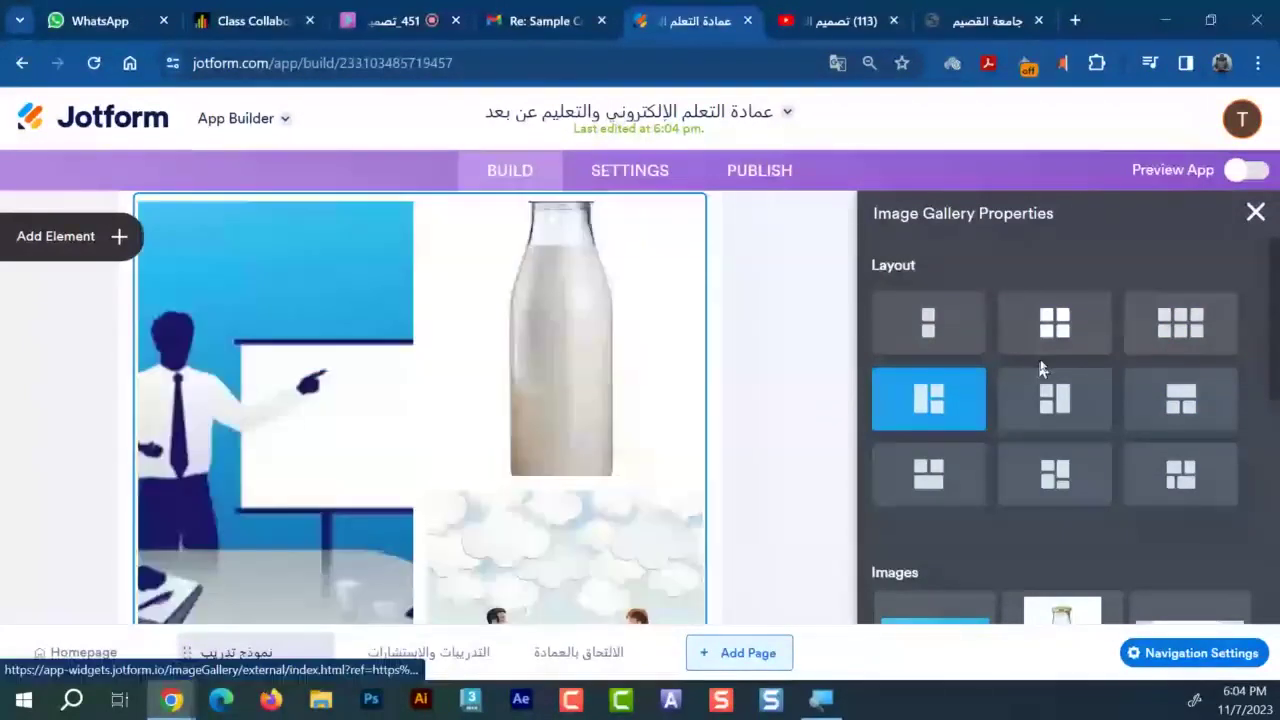
Set the image gallery to the three-column grid layout and review its pictures
{"action": "left_click", "coordinate": [1180, 322]}
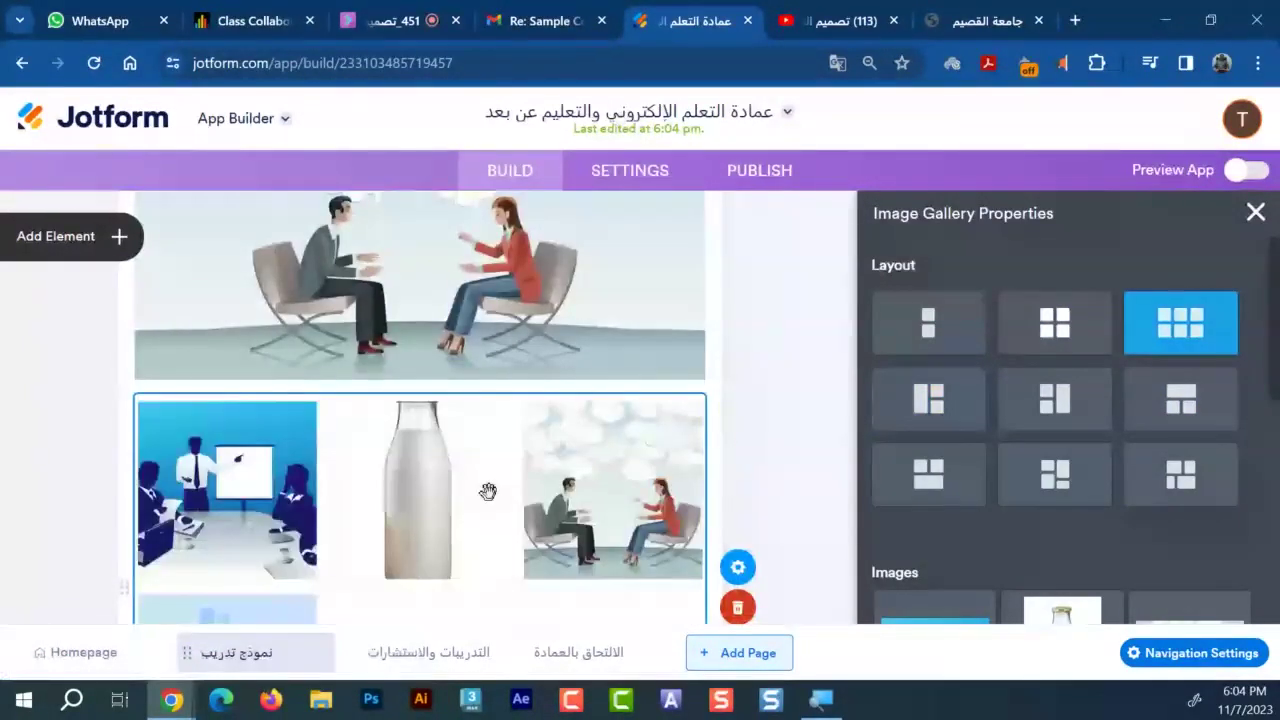
{"action": "scroll", "coordinate": [487, 491], "scroll_direction": "down", "scroll_amount": 1}
{"action": "scroll", "coordinate": [1109, 456], "scroll_direction": "down", "scroll_amount": 3}
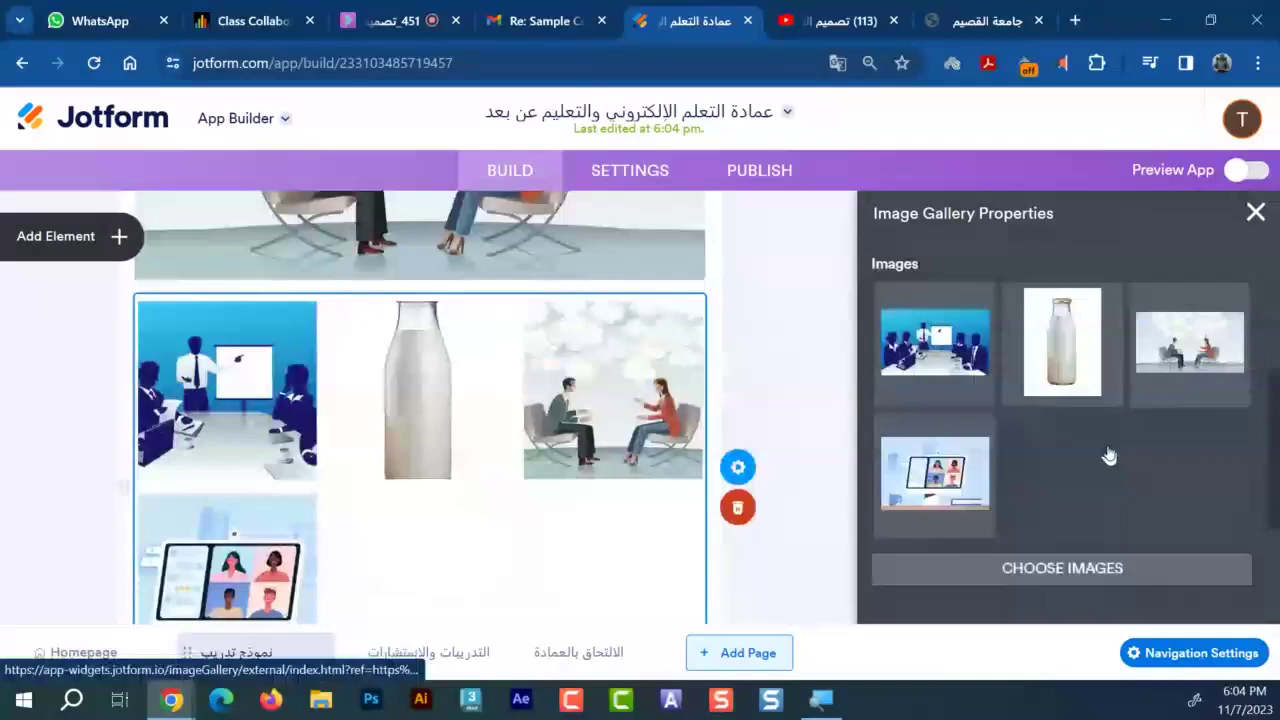
Turn on Shrink for the image gallery and for the single image of two seated people above it
{"action": "scroll", "coordinate": [1109, 456], "scroll_direction": "down", "scroll_amount": 2}
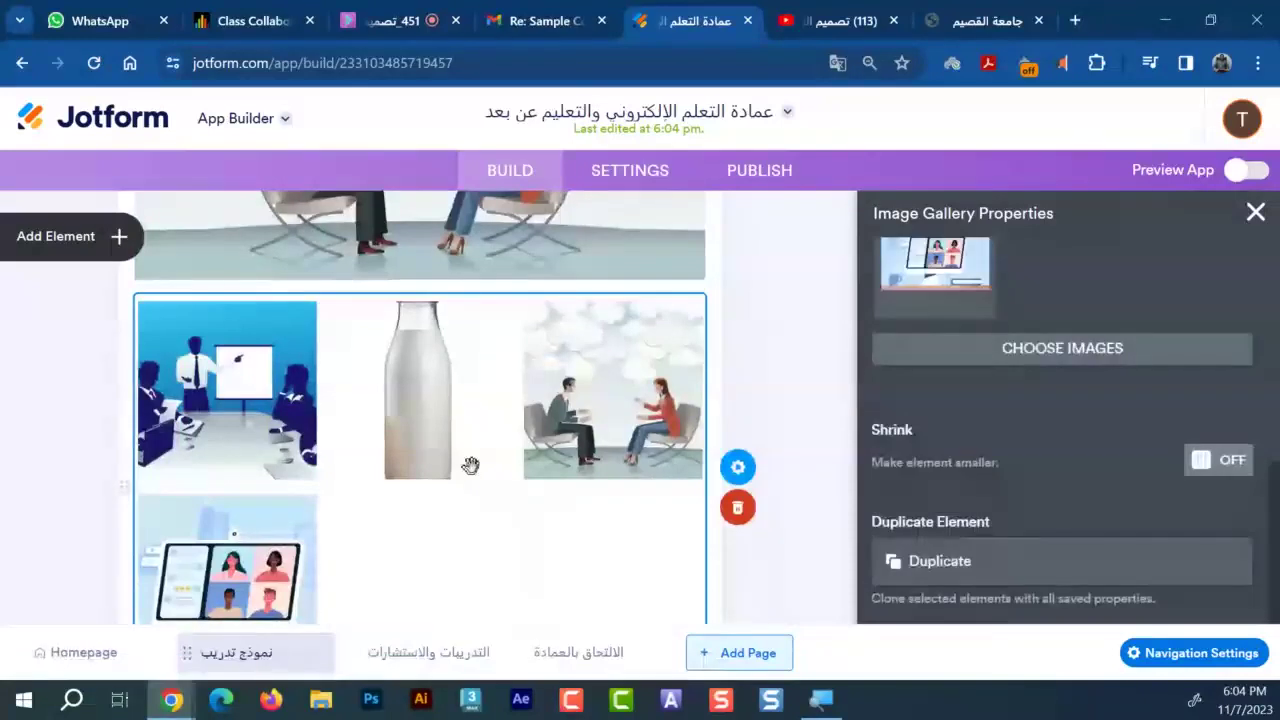
{"action": "left_click", "coordinate": [1213, 470]}
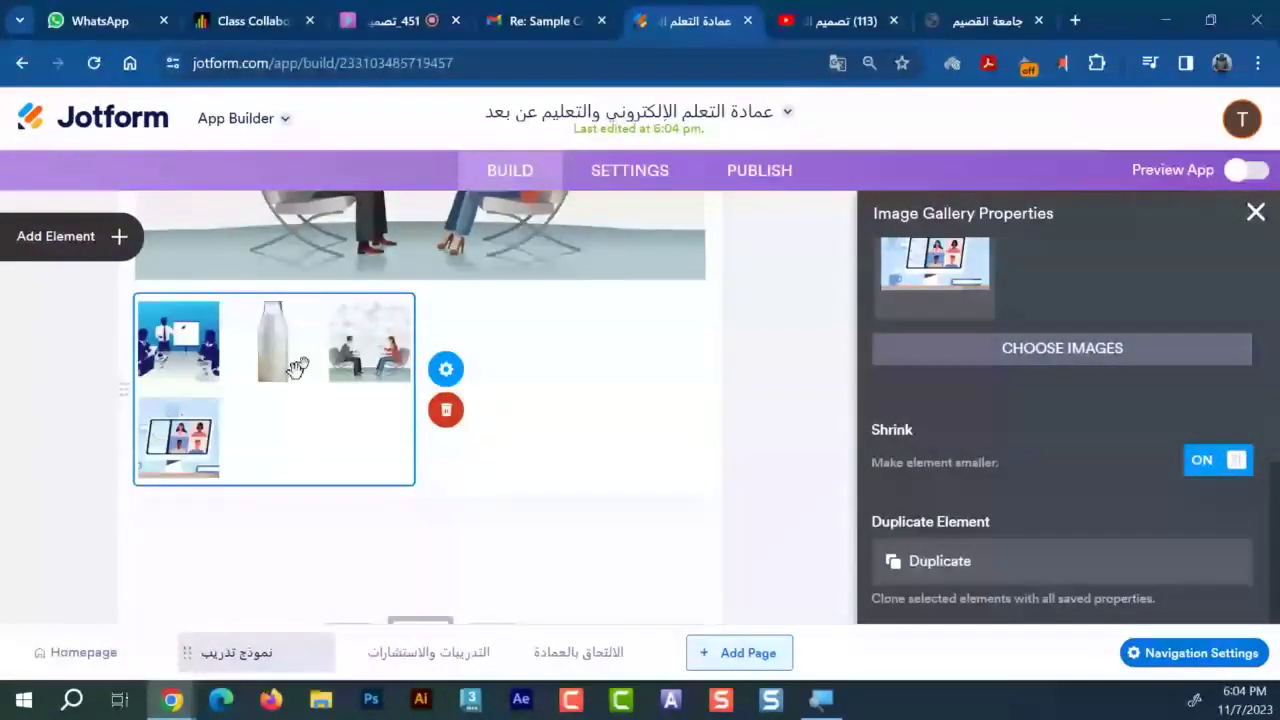
{"action": "scroll", "coordinate": [333, 378], "scroll_direction": "up", "scroll_amount": 2}
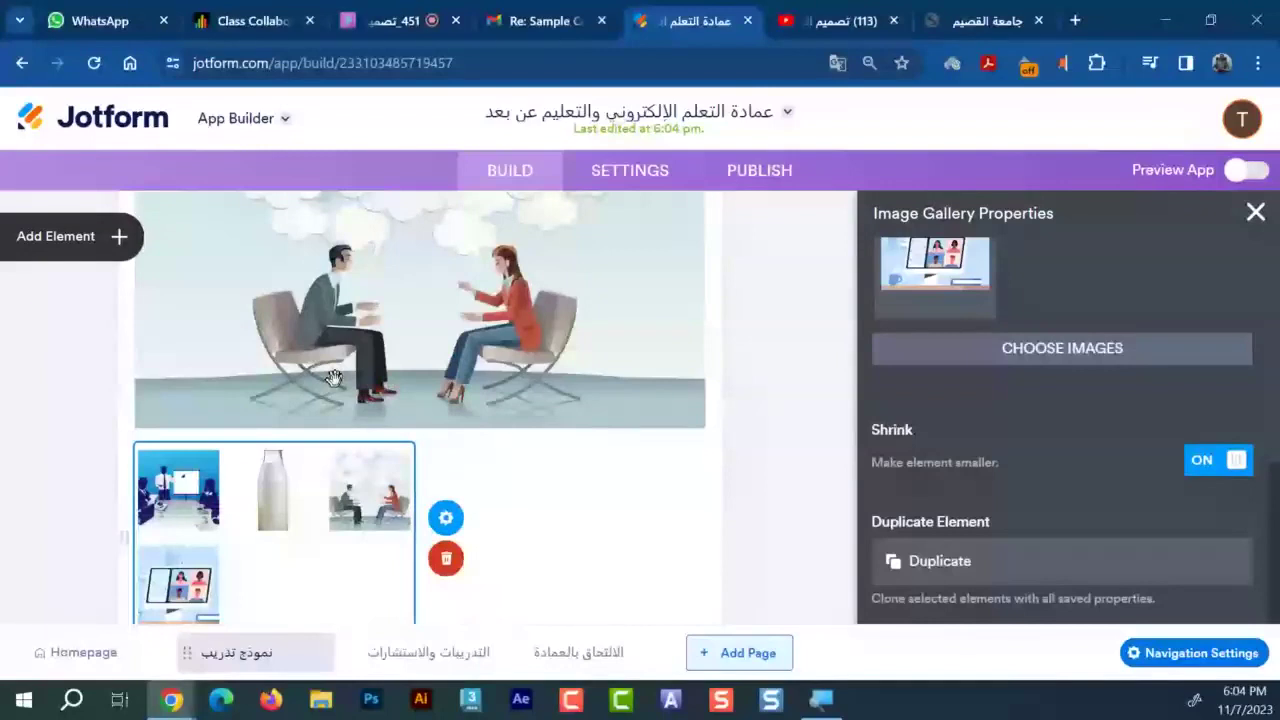
{"action": "scroll", "coordinate": [333, 378], "scroll_direction": "up", "scroll_amount": 1}
{"action": "left_click", "coordinate": [333, 378]}
{"action": "scroll", "coordinate": [1213, 456], "scroll_direction": "down", "scroll_amount": 3}
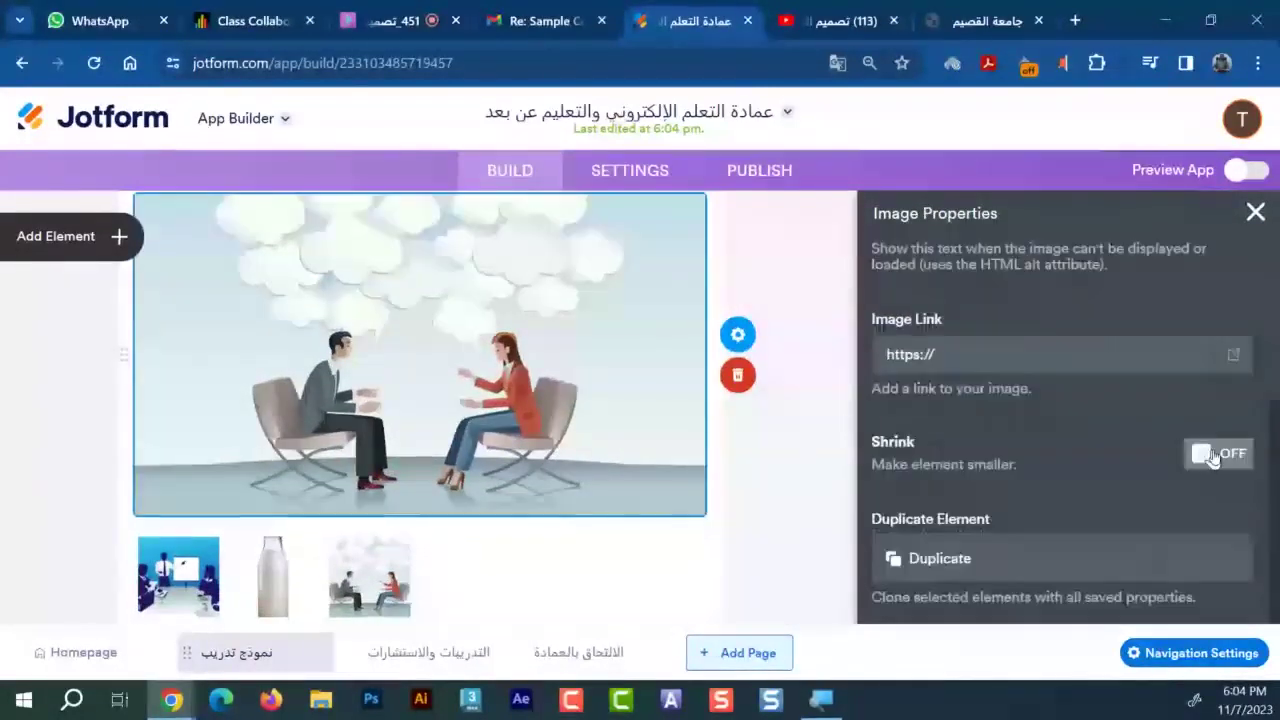
{"action": "left_click", "coordinate": [1213, 456]}
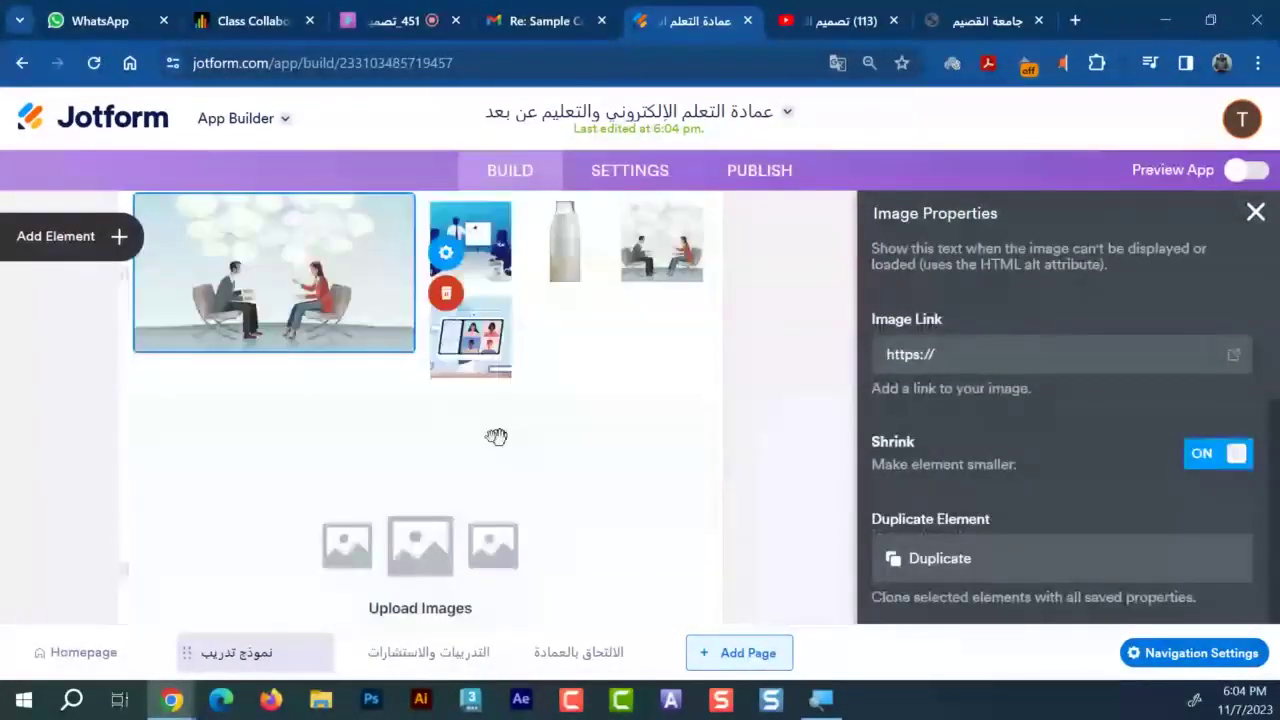
{"action": "scroll", "coordinate": [496, 437], "scroll_direction": "up", "scroll_amount": 3}
{"action": "scroll", "coordinate": [614, 529], "scroll_direction": "down", "scroll_amount": 2}
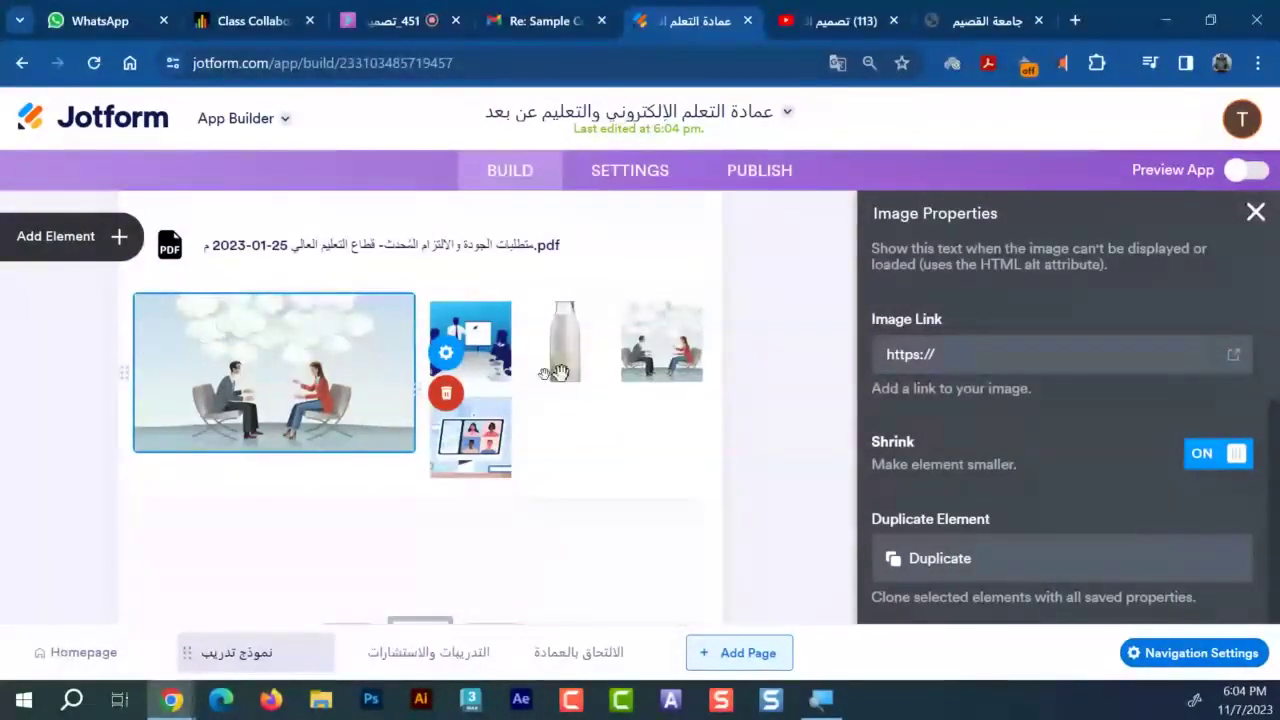
For the empty image slider, select all eight pictures in the first two rows of the previously uploaded images
{"action": "scroll", "coordinate": [402, 372], "scroll_direction": "down", "scroll_amount": 2}
{"action": "left_click", "coordinate": [446, 386]}
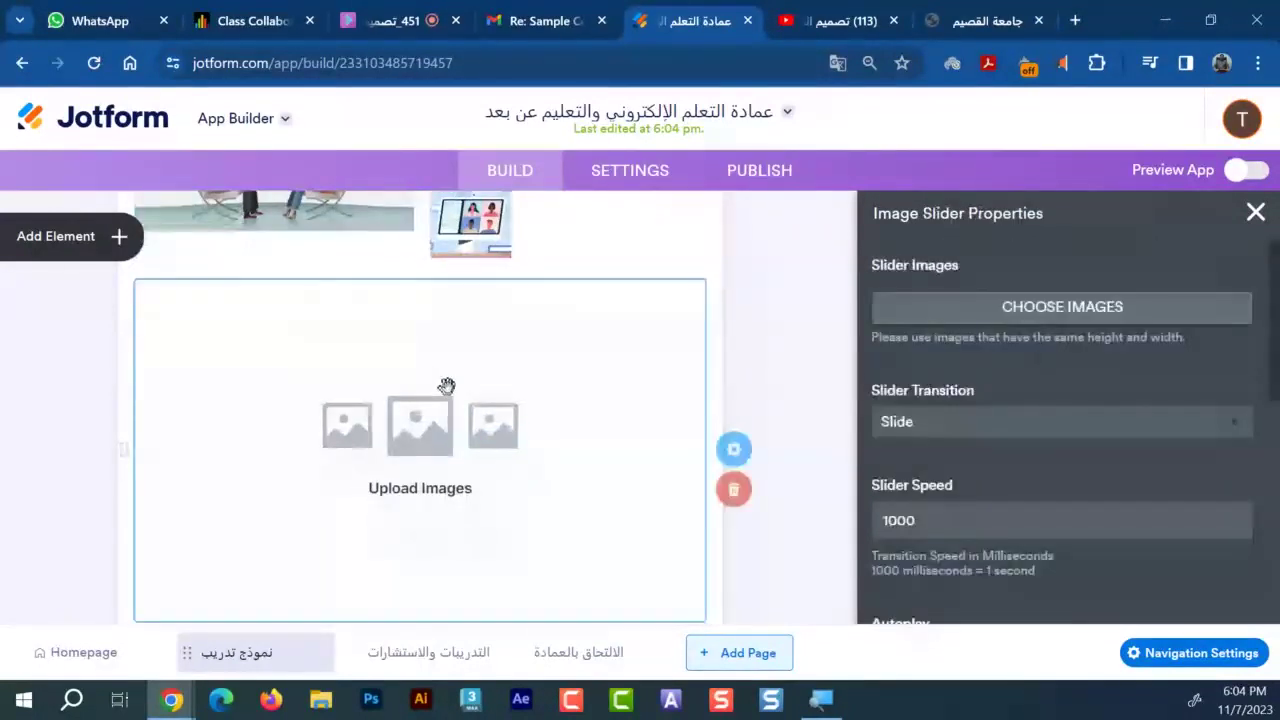
{"action": "left_click", "coordinate": [1055, 312]}
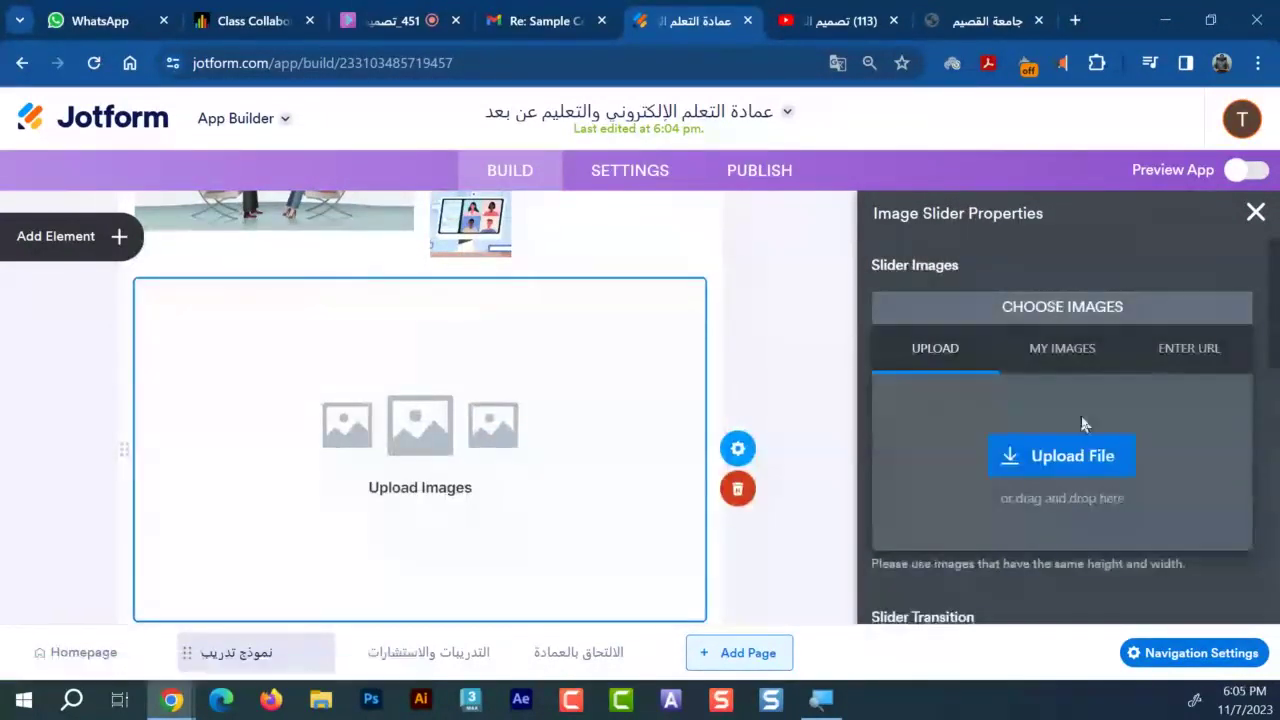
{"action": "left_click", "coordinate": [1180, 356]}
{"action": "left_click", "coordinate": [1083, 362]}
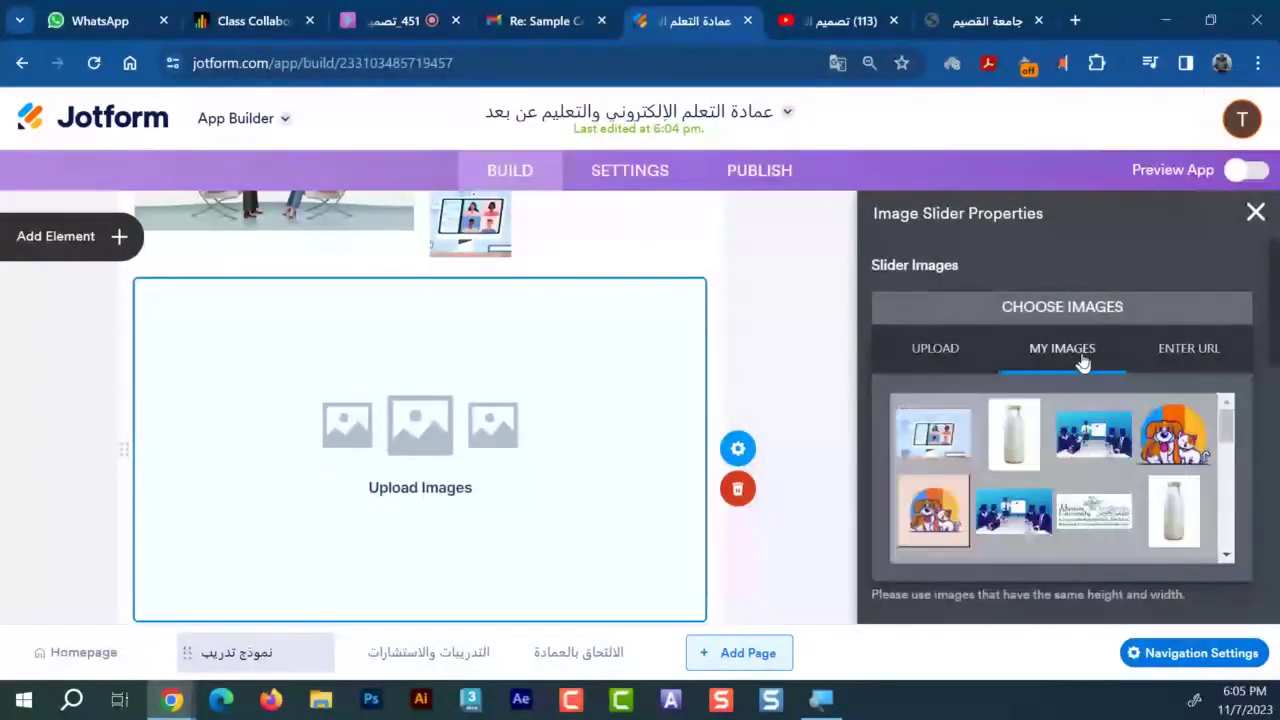
{"action": "left_click", "coordinate": [933, 433]}
{"action": "left_click", "coordinate": [1014, 433]}
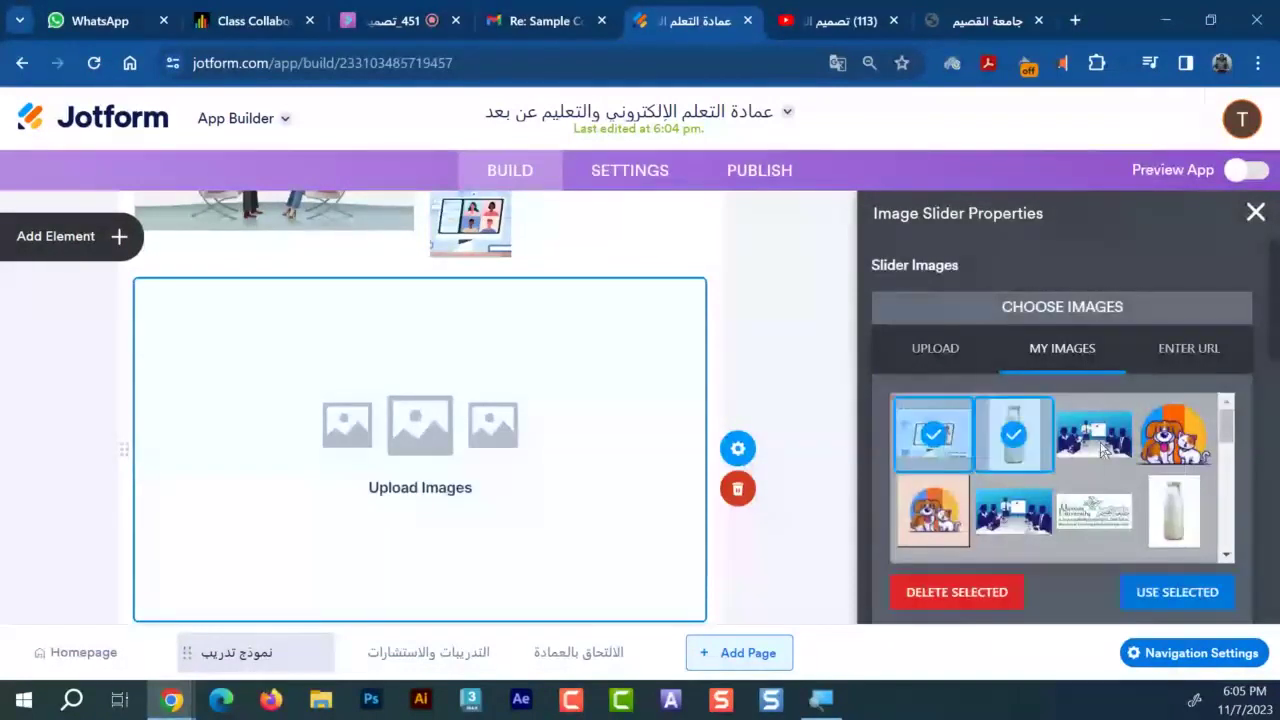
{"action": "left_click", "coordinate": [1094, 433]}
{"action": "left_click", "coordinate": [1174, 433]}
{"action": "left_click", "coordinate": [1174, 512]}
{"action": "left_click", "coordinate": [1094, 512]}
{"action": "left_click", "coordinate": [1014, 512]}
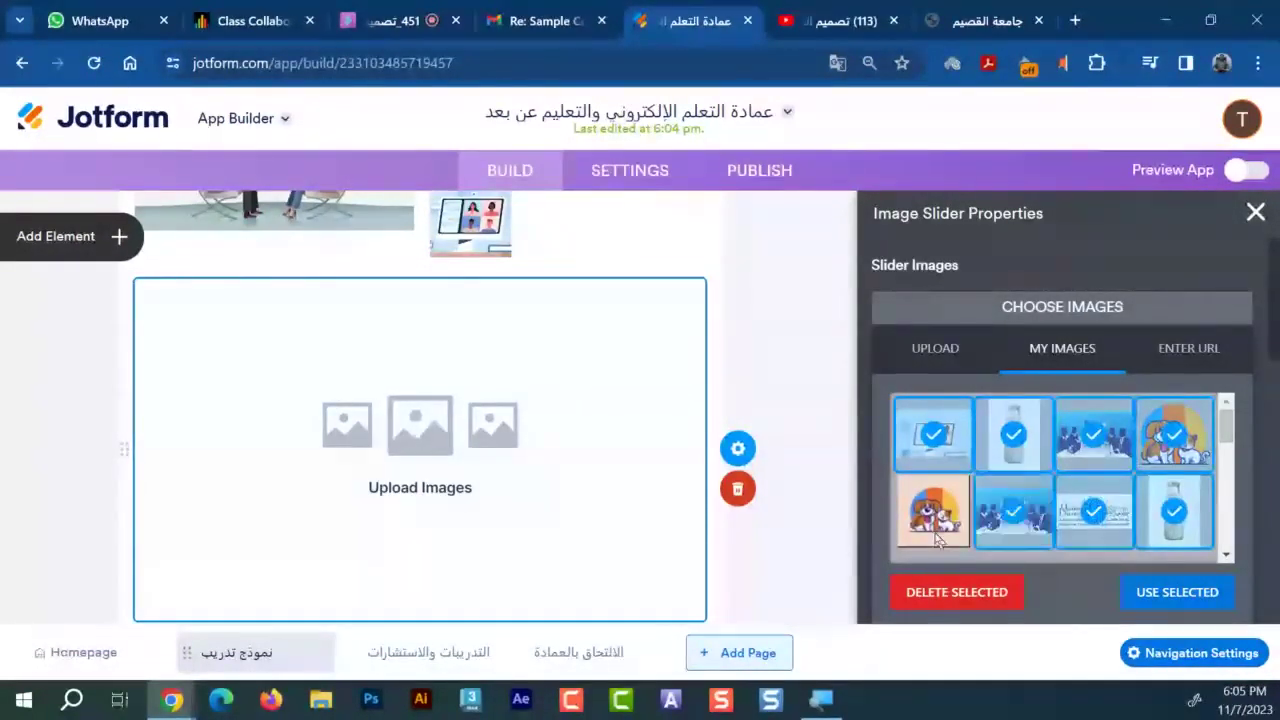
{"action": "left_click", "coordinate": [937, 540]}
Add two room photos and two Qassim University logos from further down the image library to the selection and use them all in the slider
{"action": "scroll", "coordinate": [1040, 500], "scroll_direction": "down", "scroll_amount": 2}
{"action": "scroll", "coordinate": [1040, 500], "scroll_direction": "down", "scroll_amount": 2}
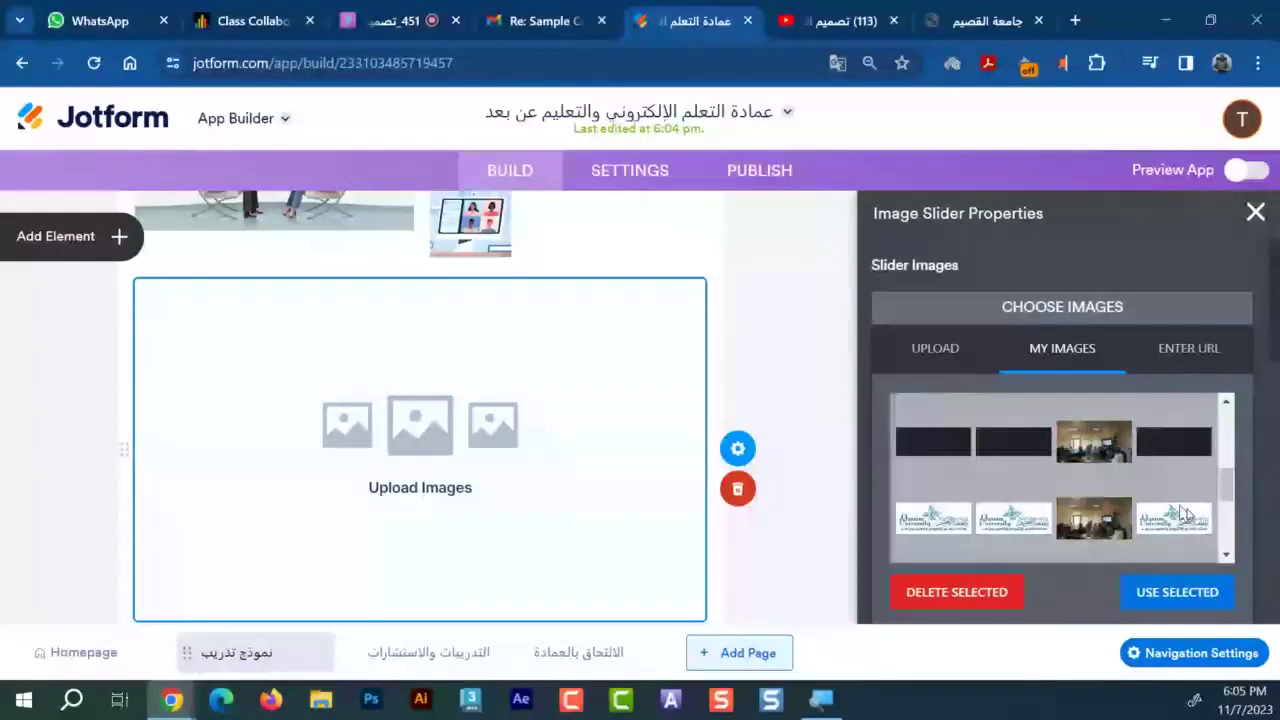
{"action": "left_click", "coordinate": [1174, 517]}
{"action": "left_click", "coordinate": [1096, 465]}
{"action": "left_click", "coordinate": [1073, 540]}
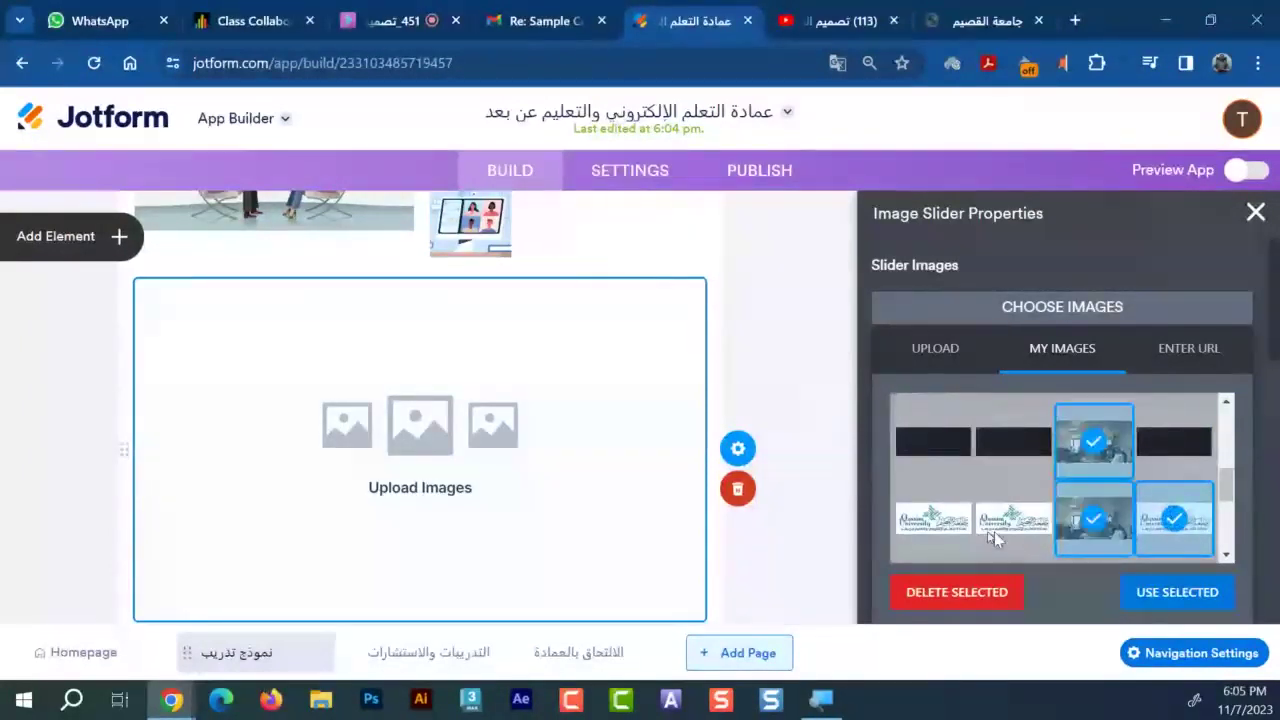
{"action": "left_click", "coordinate": [994, 532]}
{"action": "scroll", "coordinate": [992, 510], "scroll_direction": "down", "scroll_amount": 2}
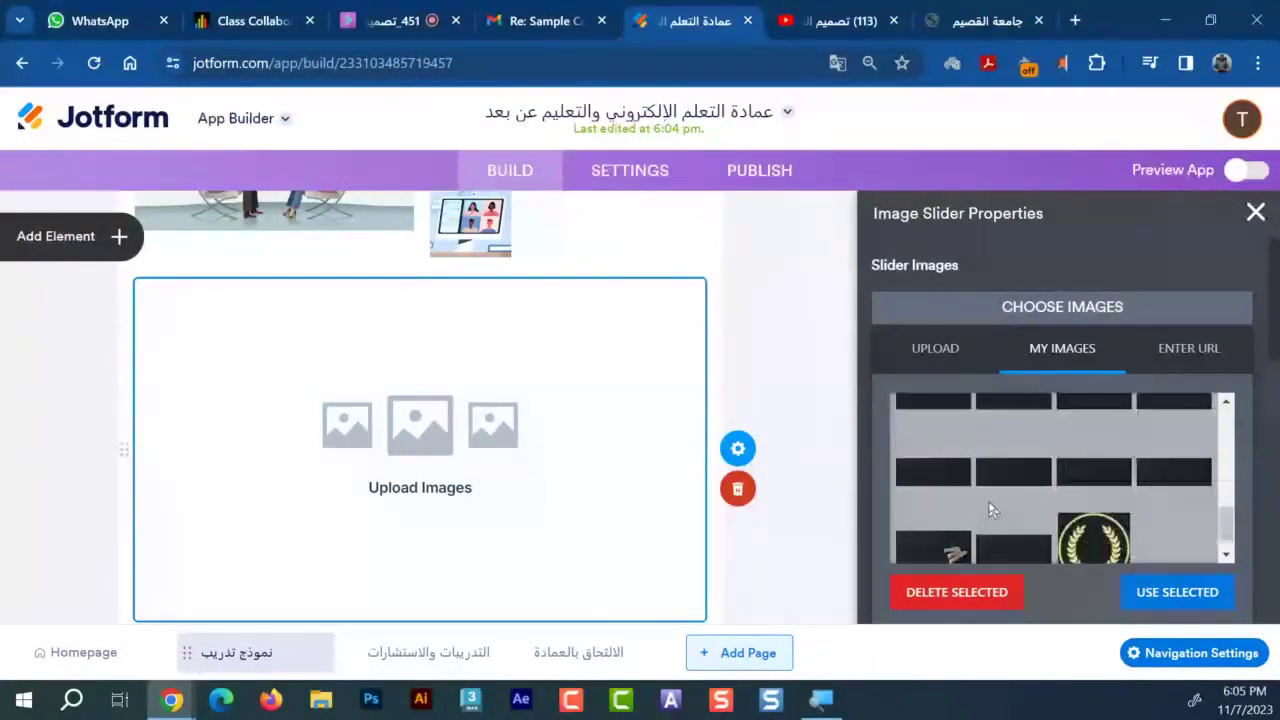
{"action": "left_click", "coordinate": [1186, 594]}
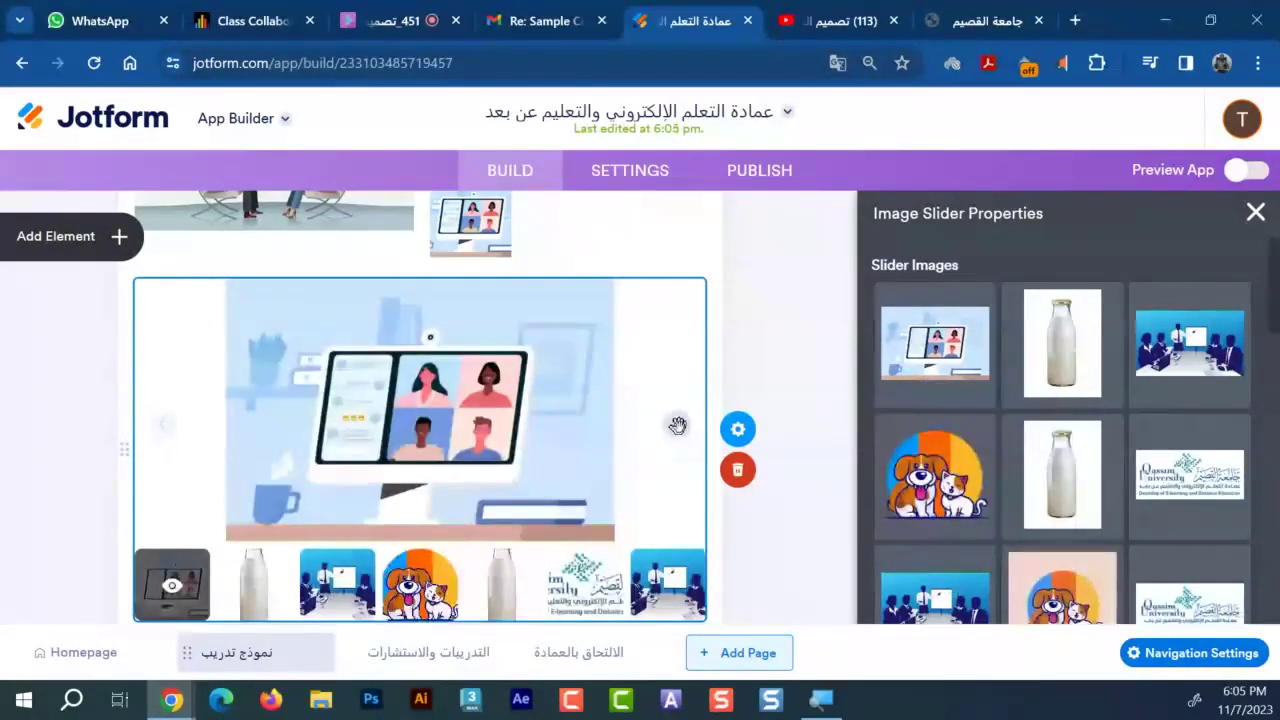
Look over the finished training page, close its properties and preview the app's homepage on a phone
{"action": "left_click", "coordinate": [547, 598]}
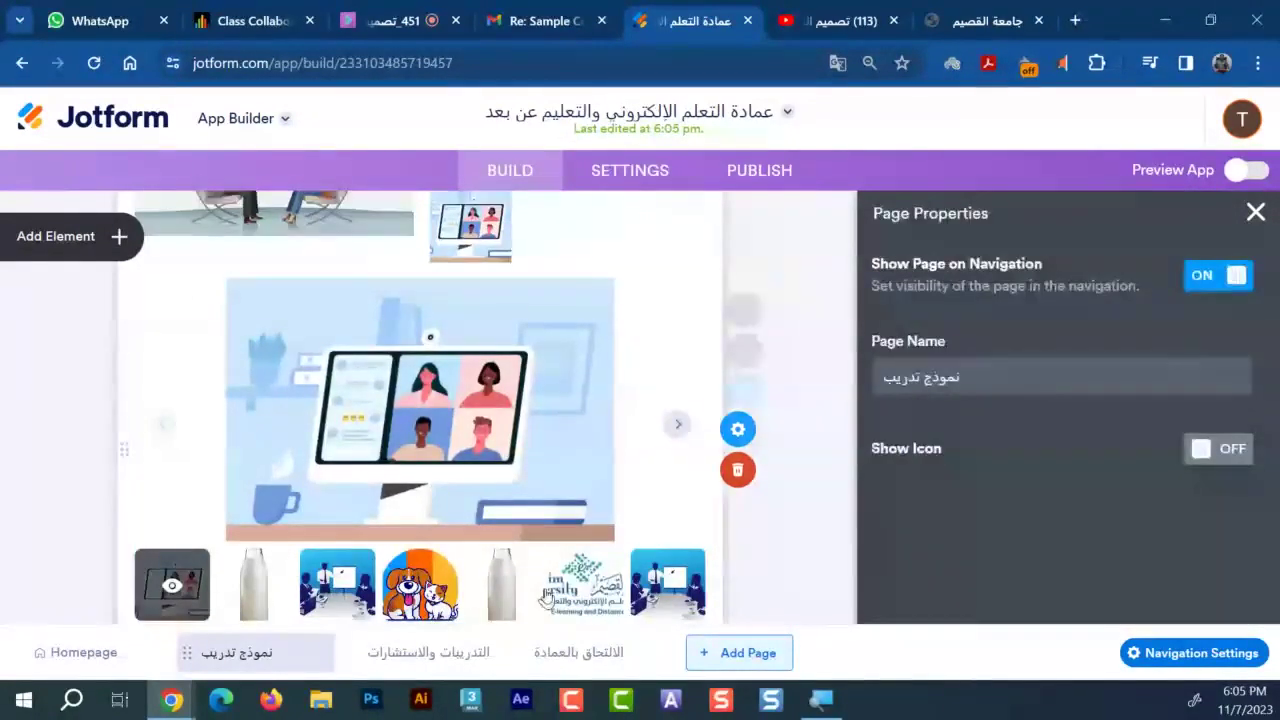
{"action": "scroll", "coordinate": [617, 471], "scroll_direction": "down", "scroll_amount": 8}
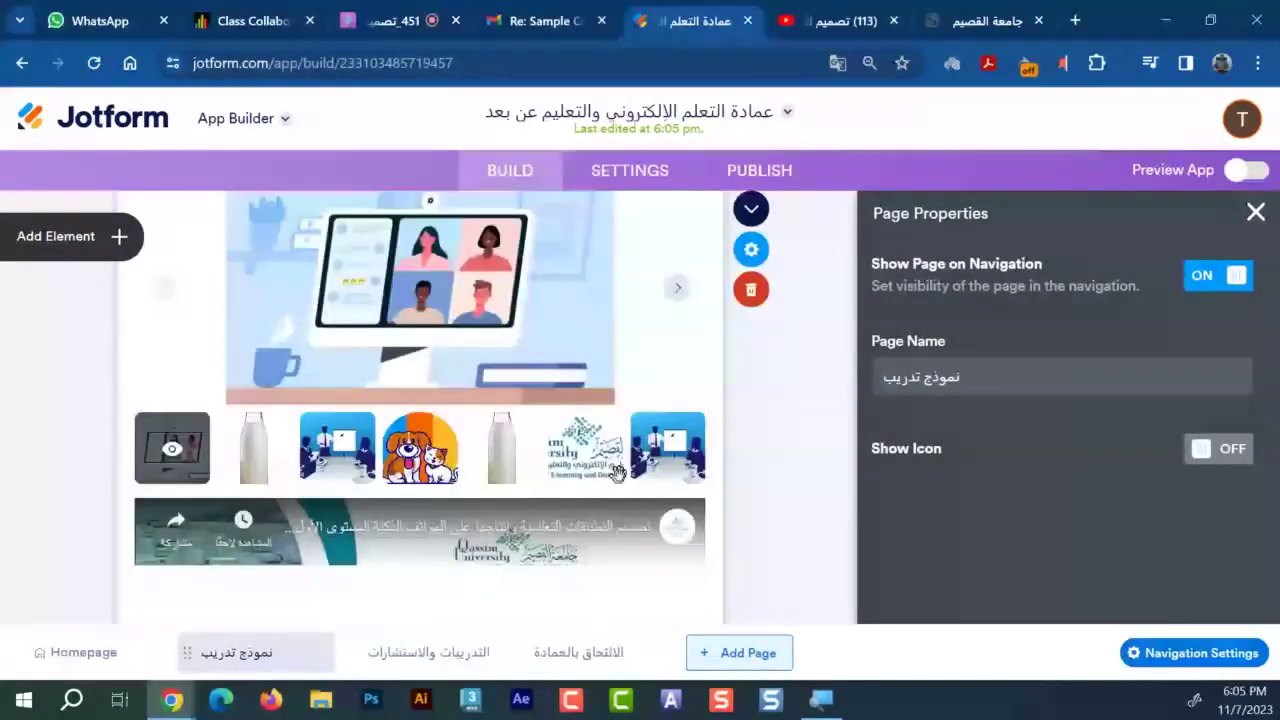
{"action": "scroll", "coordinate": [706, 394], "scroll_direction": "up", "scroll_amount": 5}
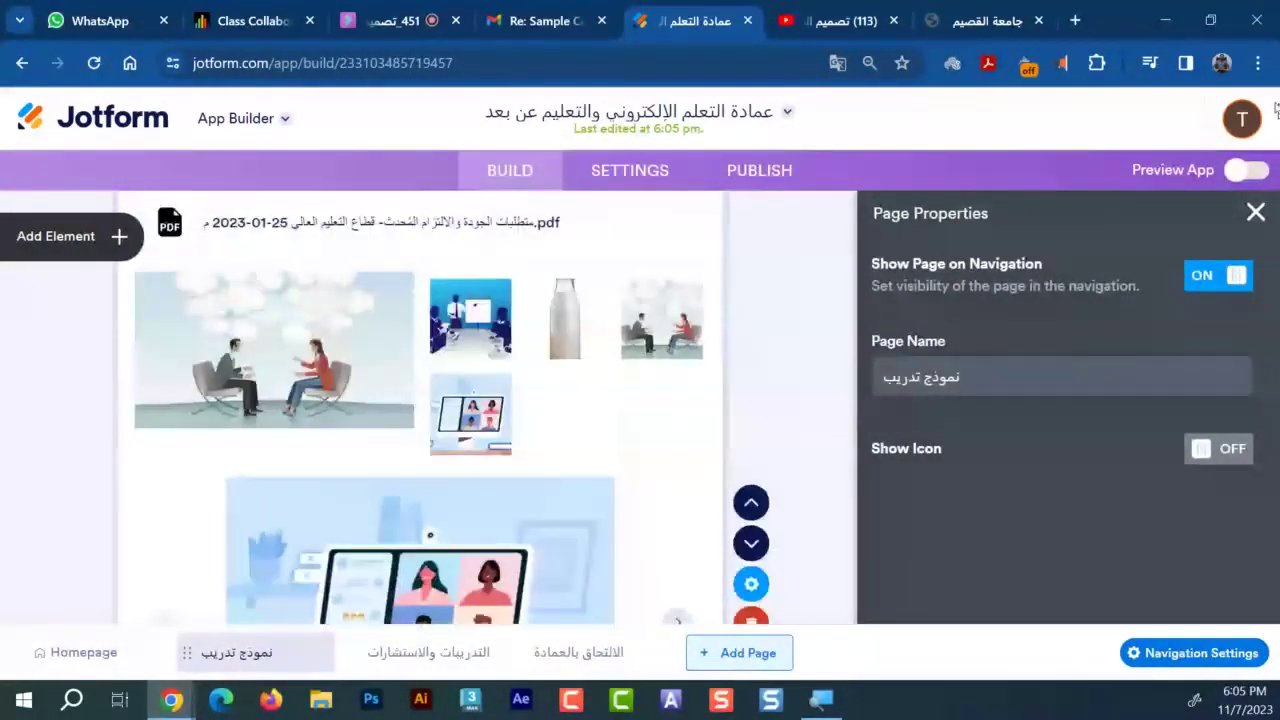
{"action": "left_click", "coordinate": [1255, 212]}
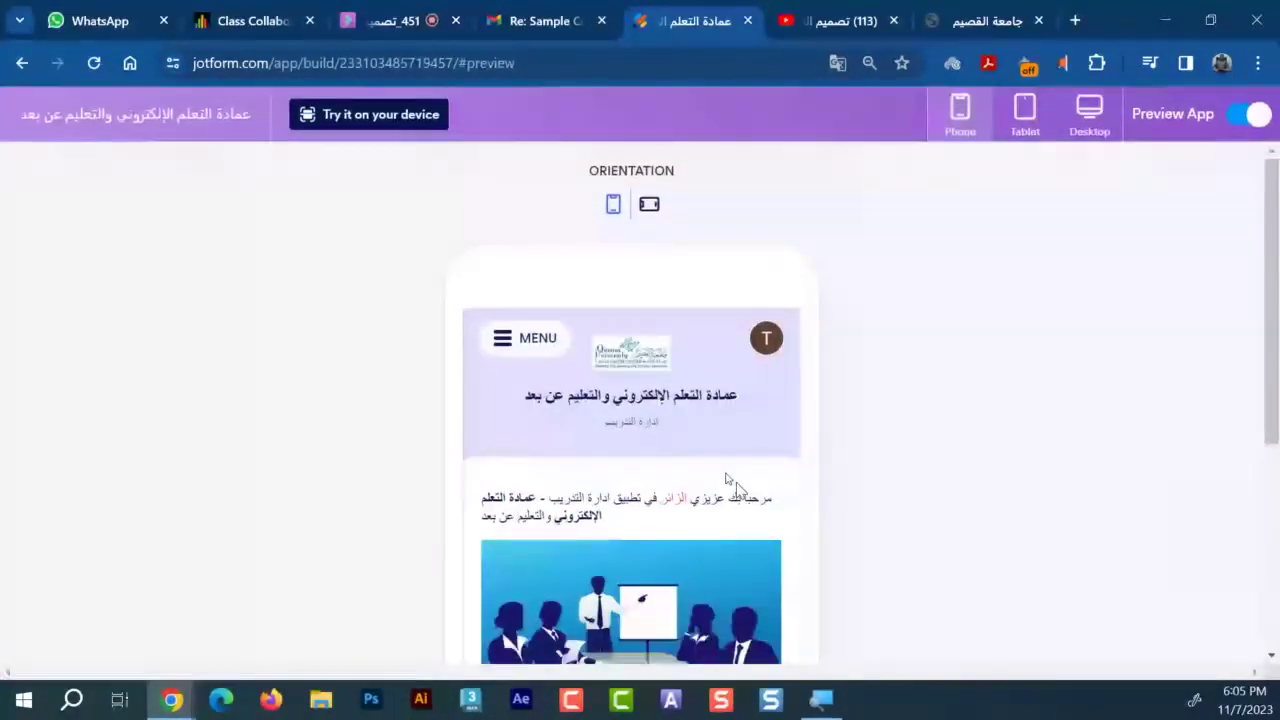
{"action": "scroll", "coordinate": [897, 501], "scroll_direction": "down", "scroll_amount": 4}
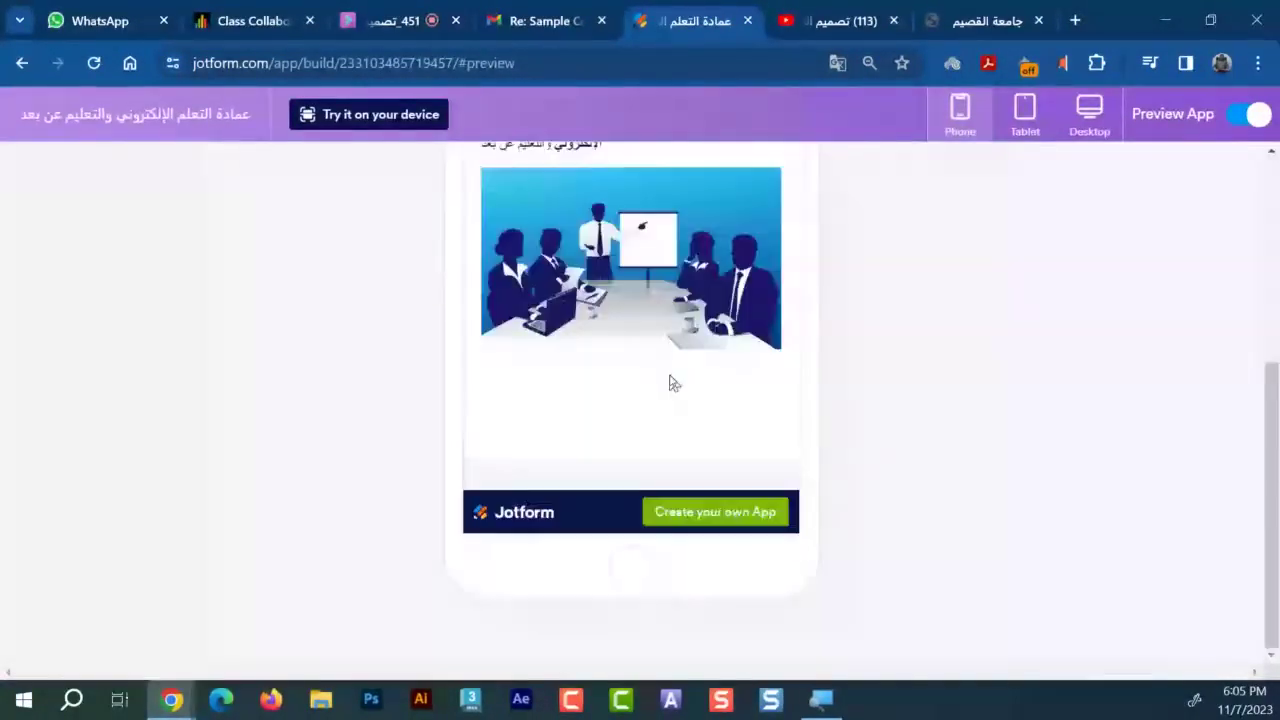
{"action": "scroll", "coordinate": [573, 262], "scroll_direction": "up", "scroll_amount": 5}
Go to the نموذج تدريب page in the phone preview and review its heading and text
{"action": "left_click", "coordinate": [531, 272]}
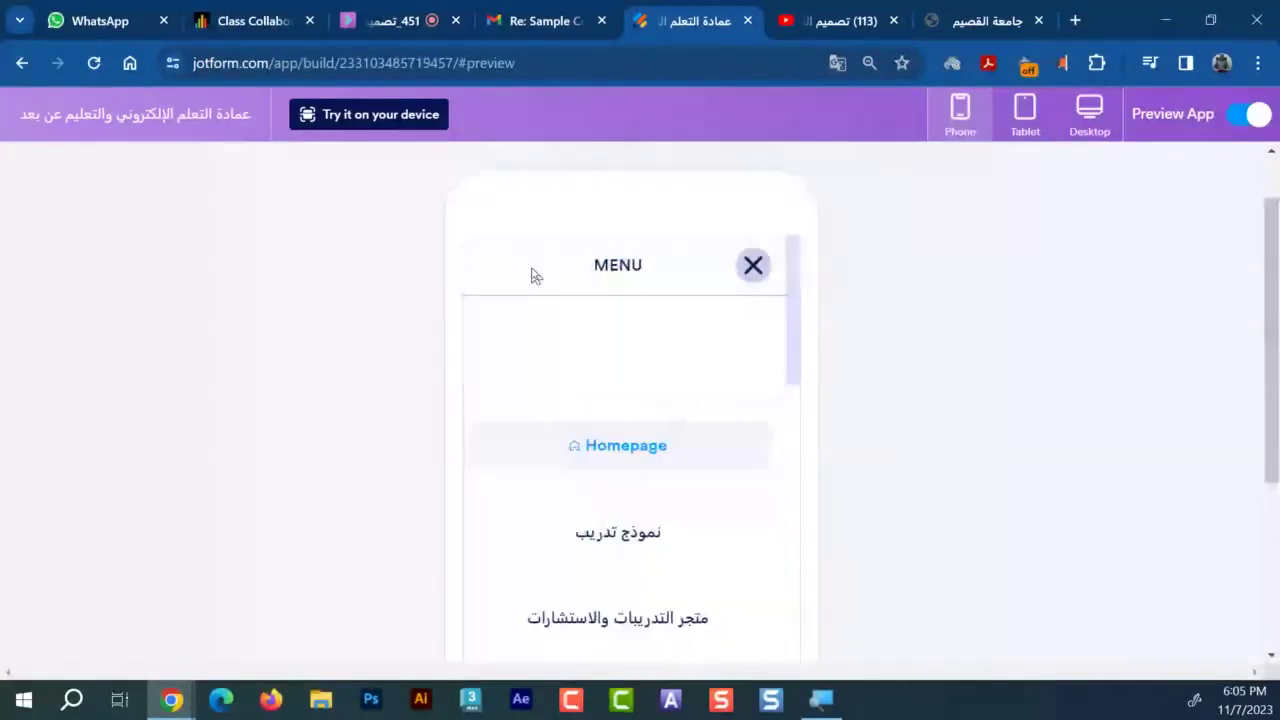
{"action": "left_click", "coordinate": [621, 530]}
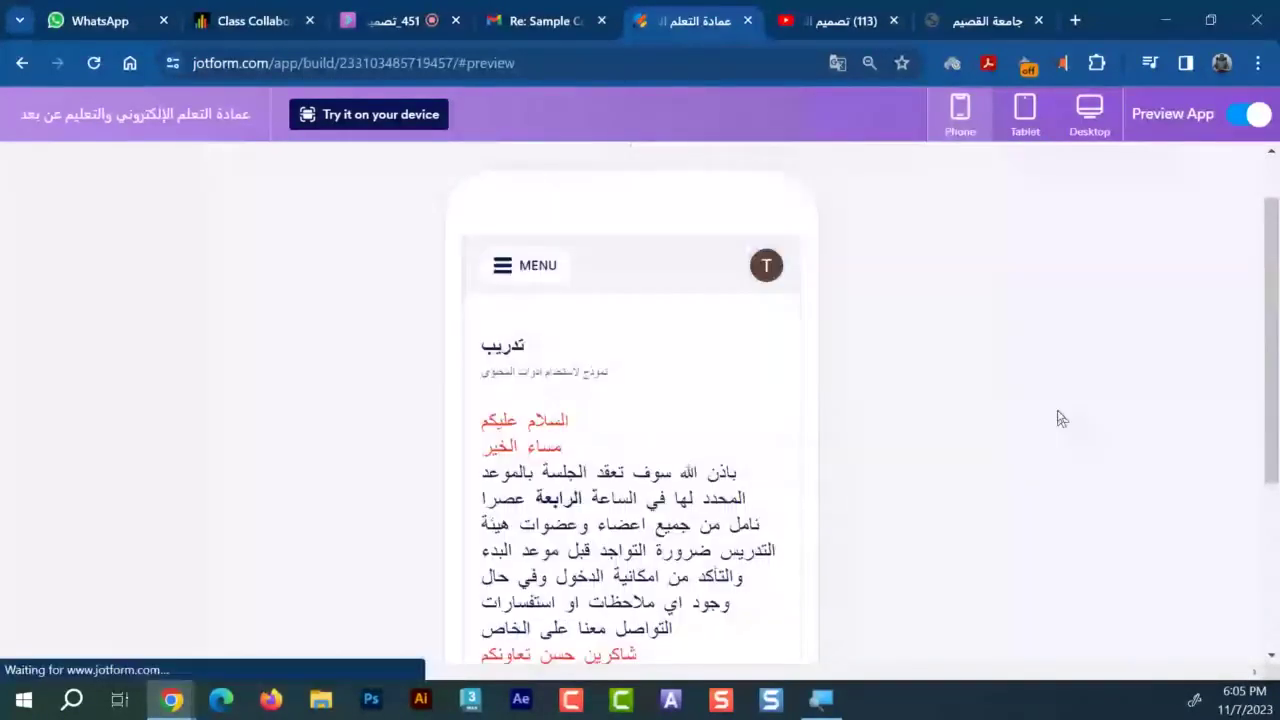
{"action": "scroll", "coordinate": [651, 362], "scroll_direction": "down", "scroll_amount": 2}
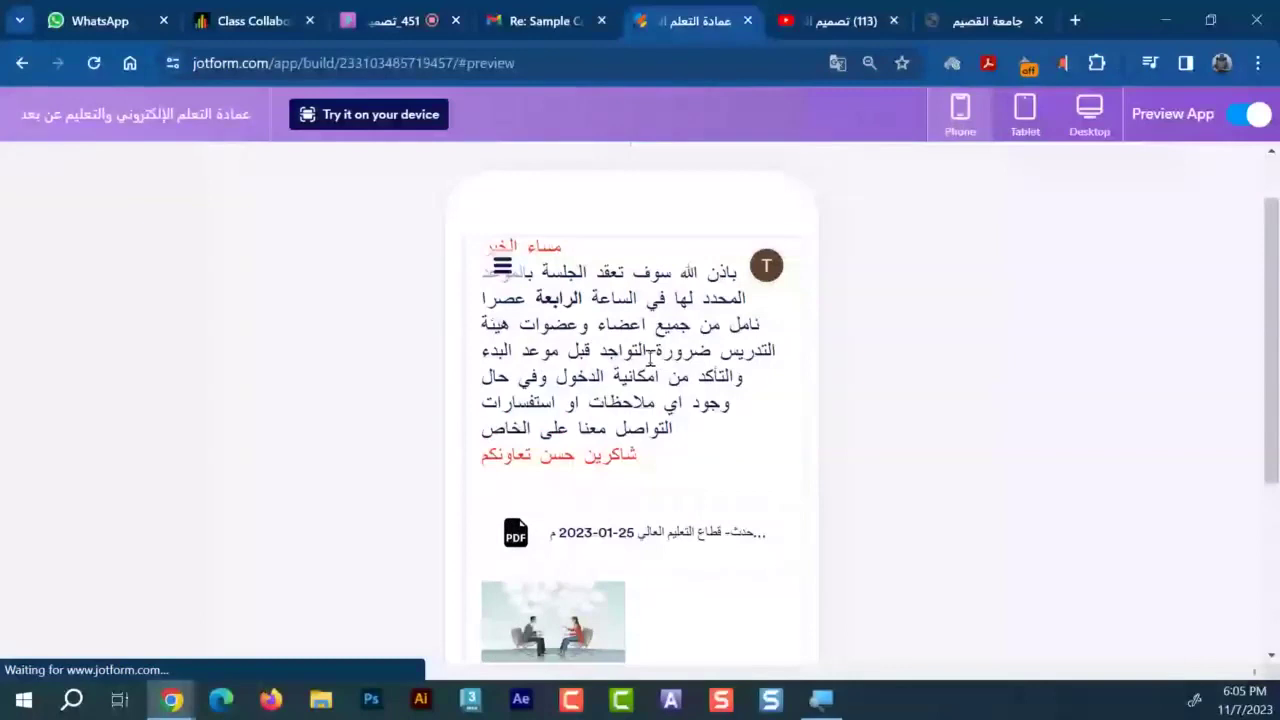
{"action": "scroll", "coordinate": [651, 357], "scroll_direction": "up", "scroll_amount": 2}
{"action": "scroll", "coordinate": [484, 344], "scroll_direction": "down", "scroll_amount": 3}
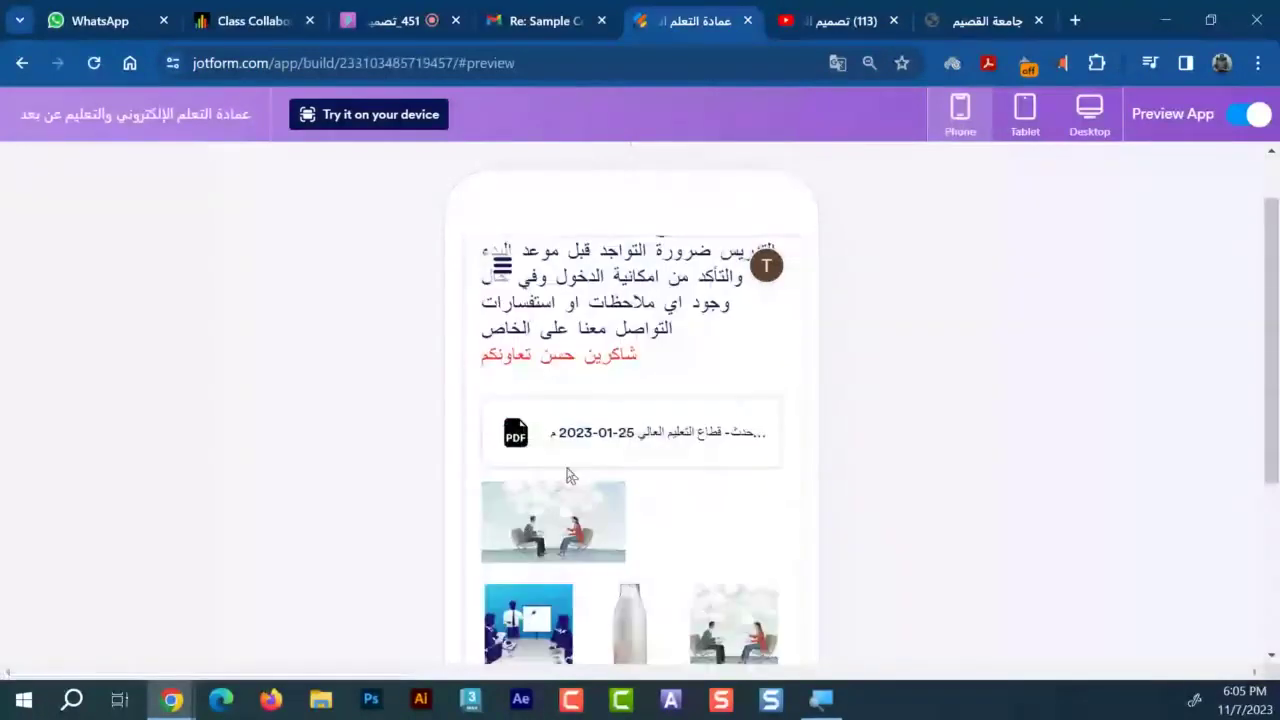
Open the PDF document in the phone preview, read through its pages and close it
{"action": "left_click", "coordinate": [670, 442]}
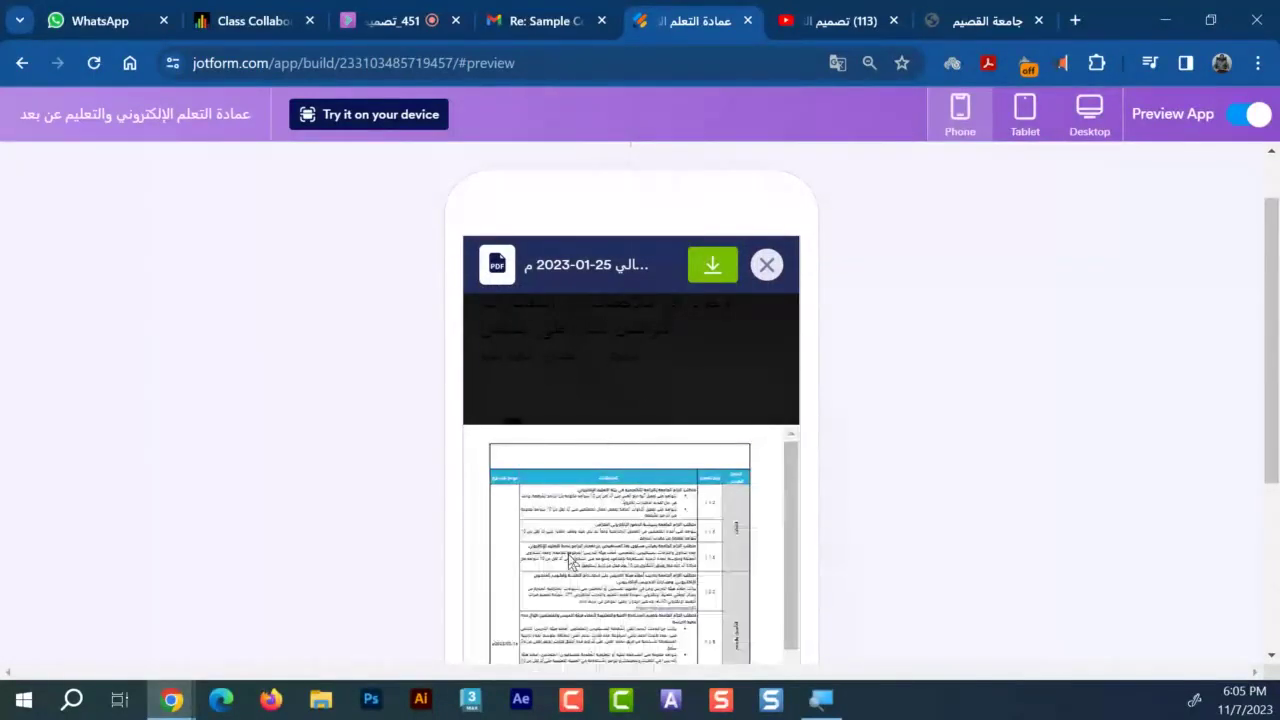
{"action": "scroll", "coordinate": [641, 488], "scroll_direction": "down", "scroll_amount": 3}
{"action": "scroll", "coordinate": [641, 488], "scroll_direction": "up", "scroll_amount": 3}
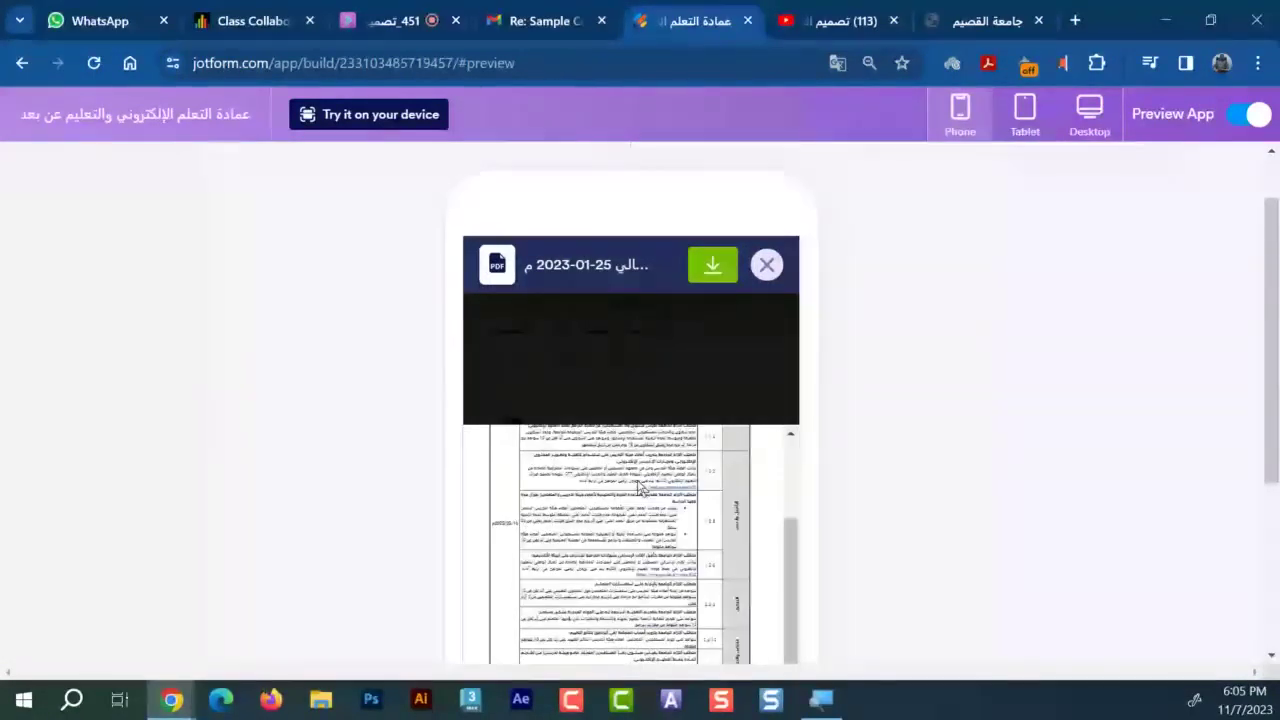
{"action": "scroll", "coordinate": [770, 248], "scroll_direction": "down", "scroll_amount": 2}
{"action": "scroll", "coordinate": [770, 248], "scroll_direction": "up", "scroll_amount": 3}
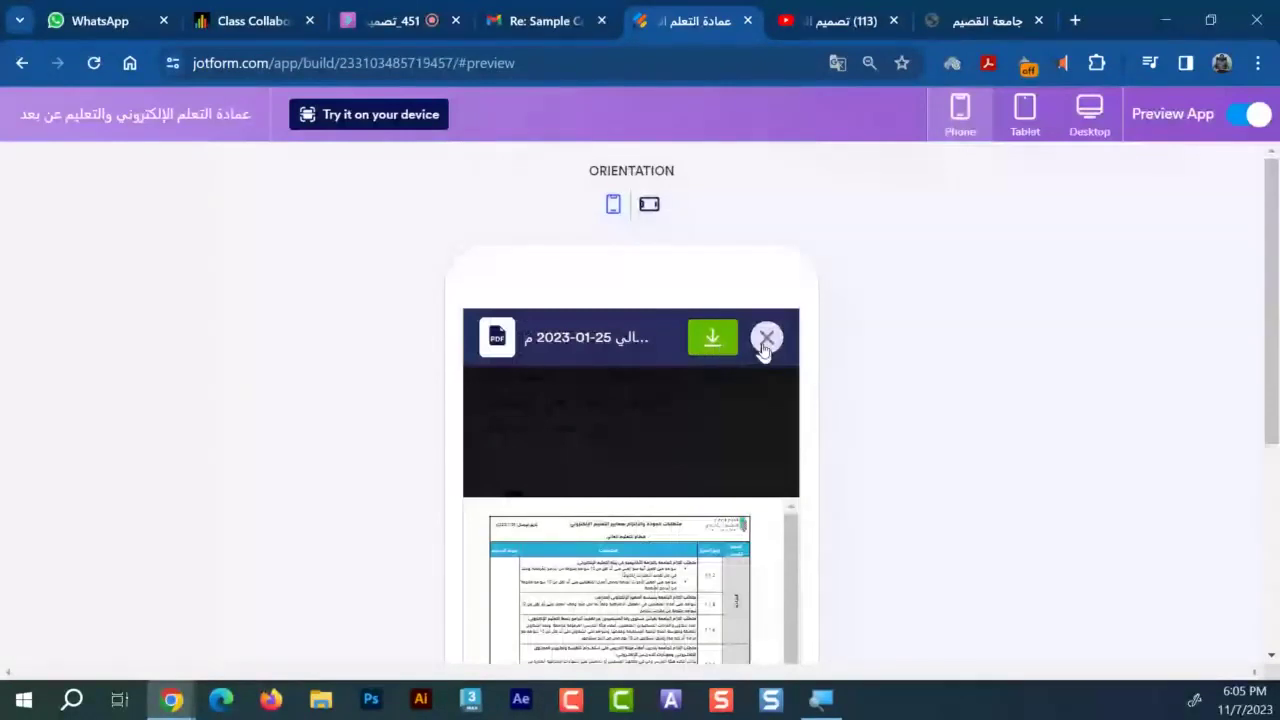
{"action": "left_click", "coordinate": [766, 339]}
Review how the shrunken image and the image gallery are arranged in the phone preview
{"action": "scroll", "coordinate": [637, 465], "scroll_direction": "down", "scroll_amount": 5}
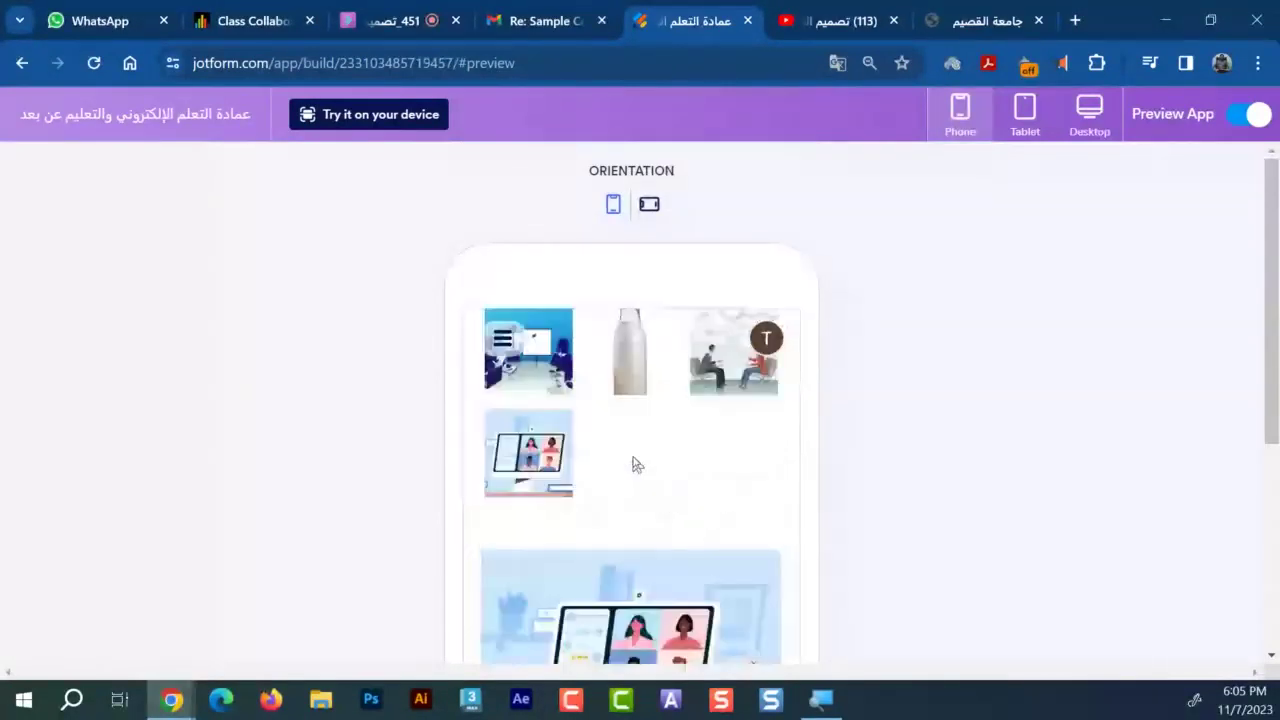
{"action": "scroll", "coordinate": [637, 465], "scroll_direction": "up", "scroll_amount": 5}
{"action": "scroll", "coordinate": [590, 535], "scroll_direction": "down", "scroll_amount": 2}
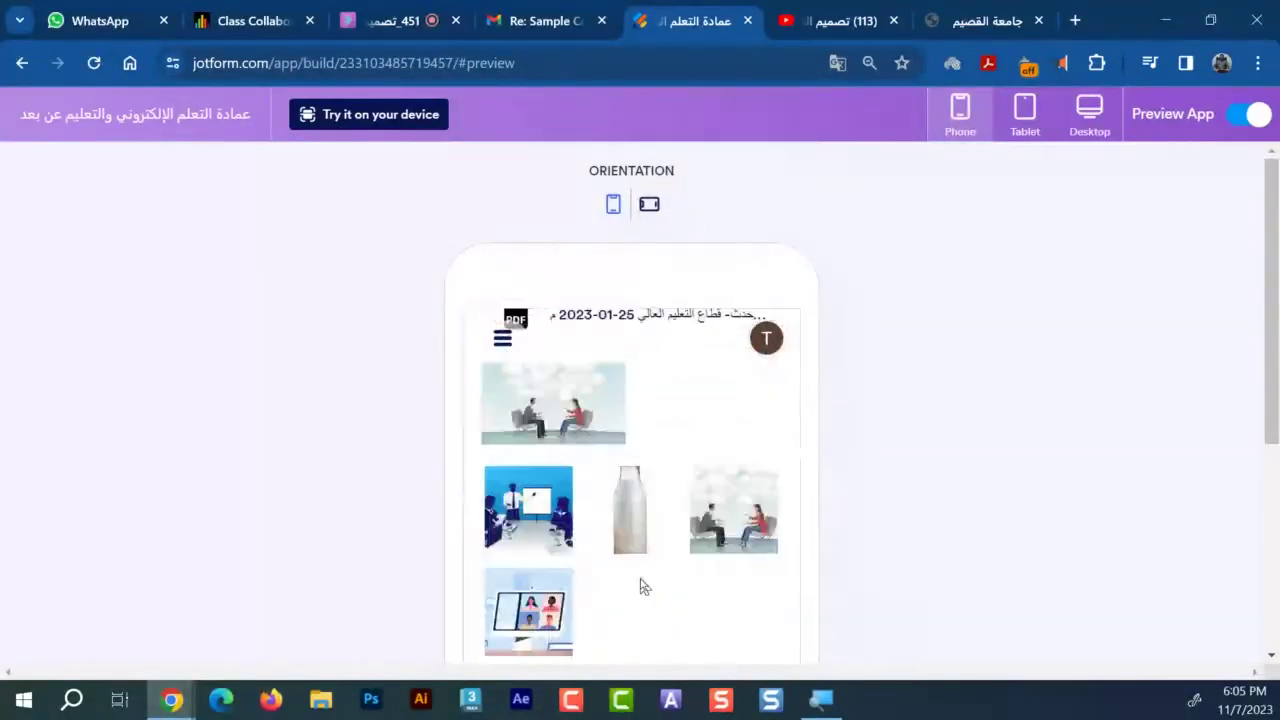
{"action": "scroll", "coordinate": [590, 535], "scroll_direction": "down", "scroll_amount": 5}
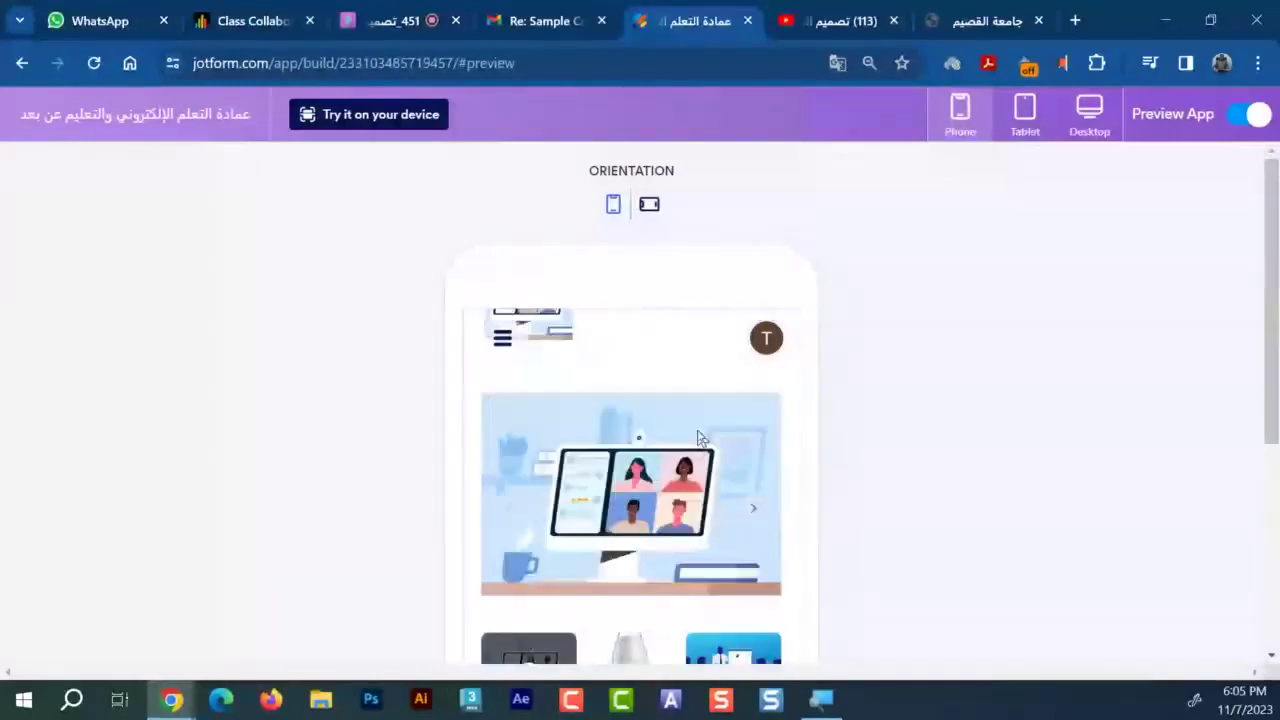
Advance through several pictures of the image slider in the phone preview and view the embedded video below it
{"action": "left_click", "coordinate": [753, 415]}
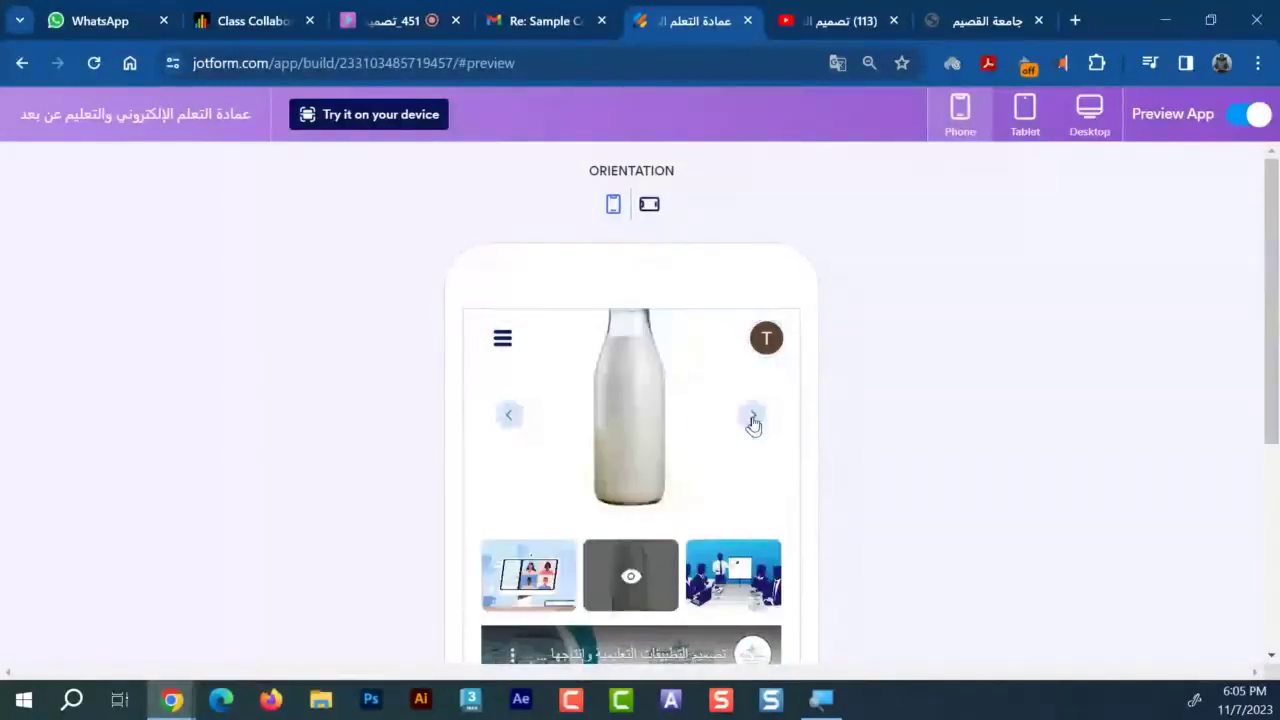
{"action": "left_click", "coordinate": [753, 418]}
{"action": "left_click", "coordinate": [753, 418]}
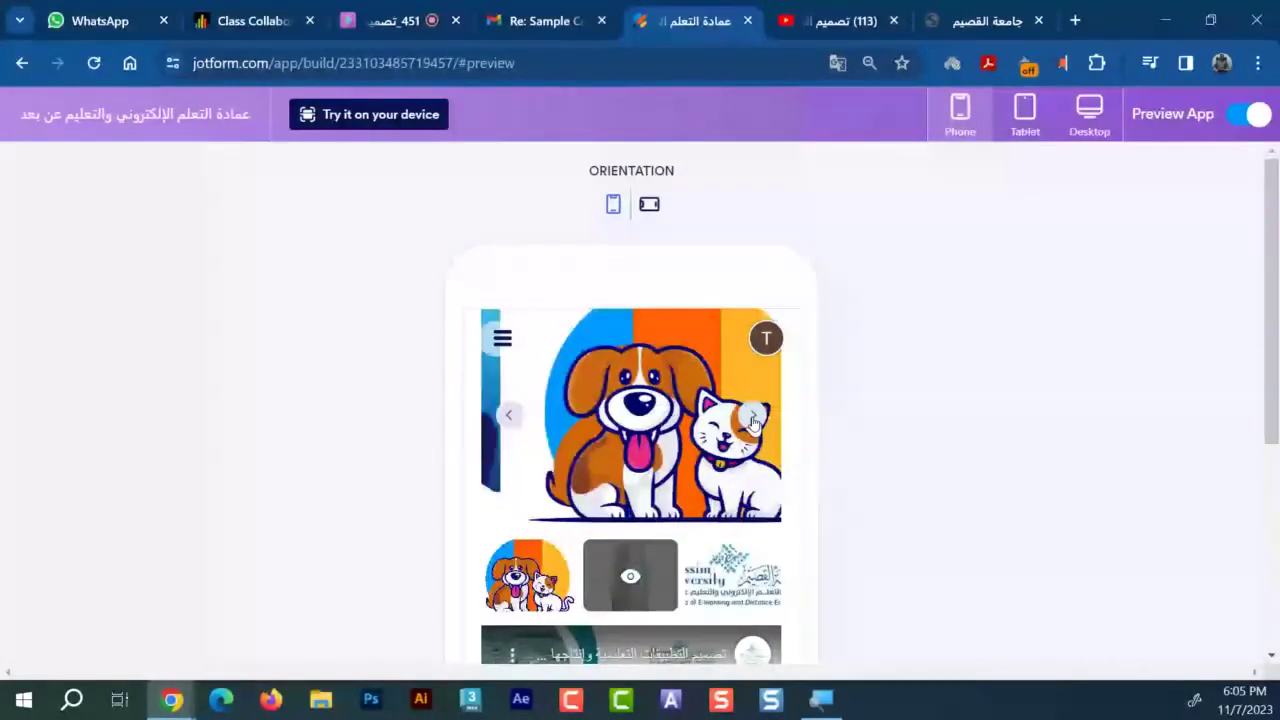
{"action": "left_click", "coordinate": [755, 418]}
{"action": "left_click", "coordinate": [756, 418]}
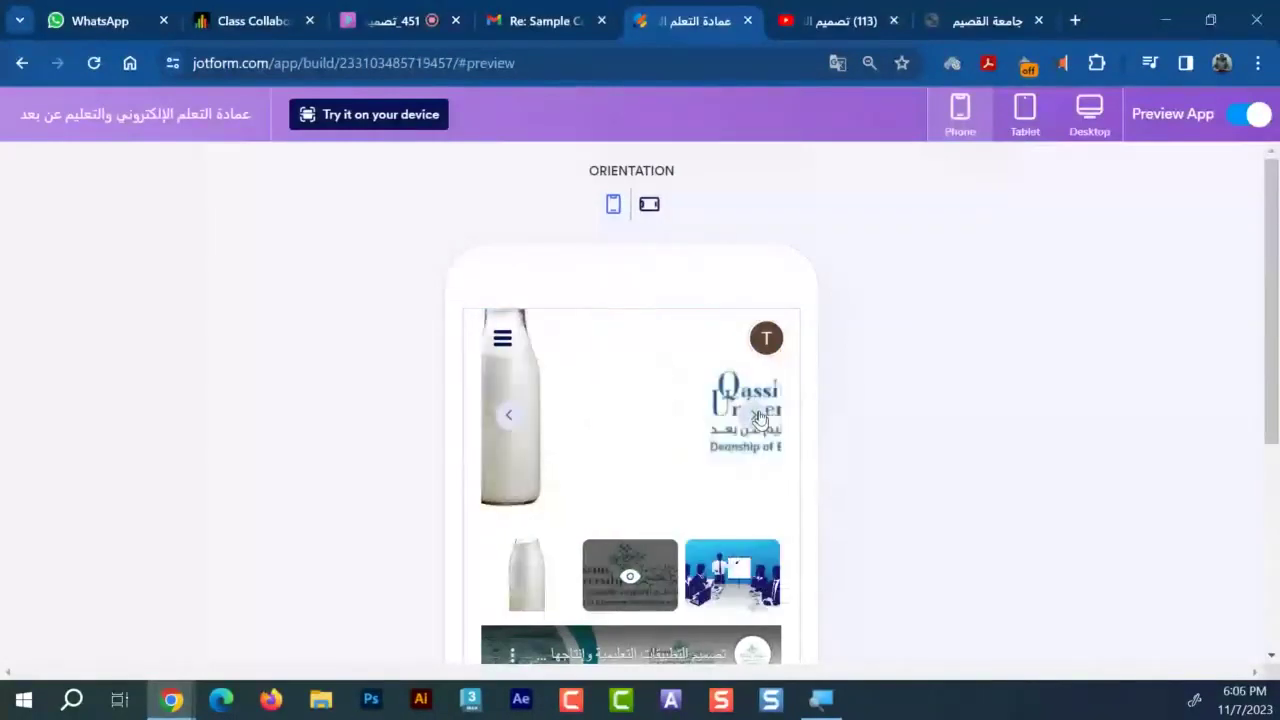
{"action": "left_click", "coordinate": [758, 418]}
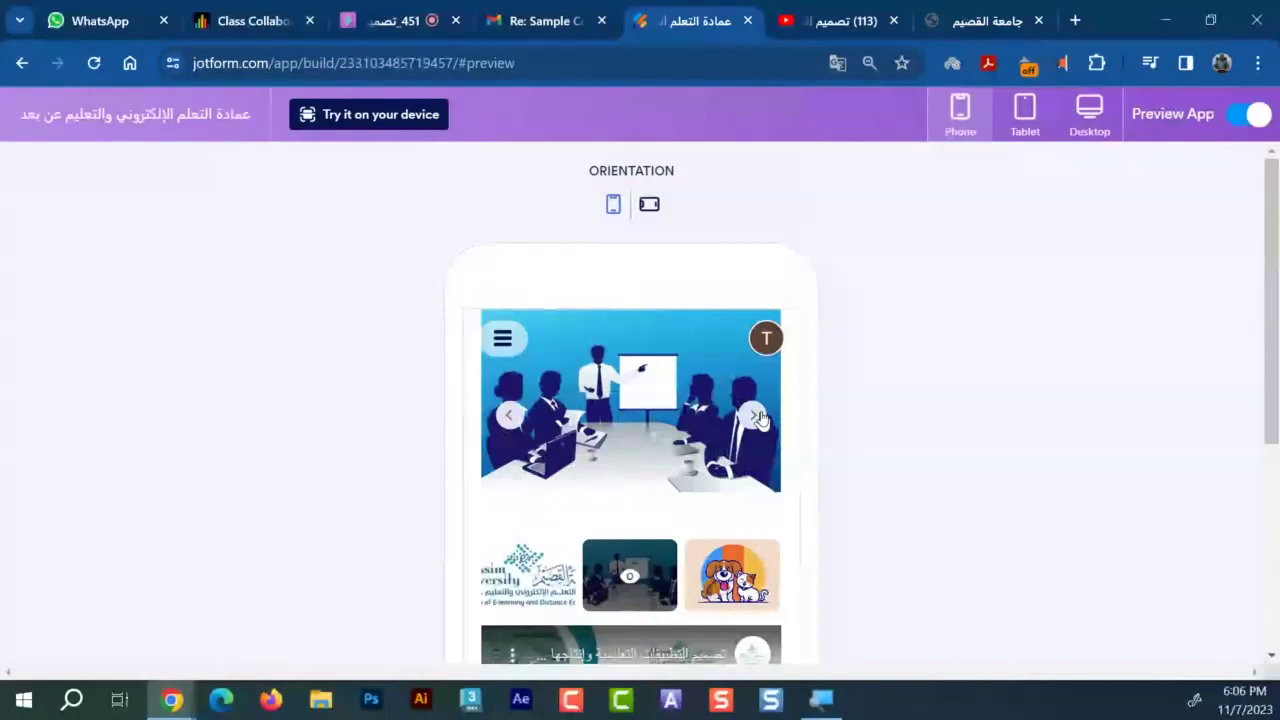
{"action": "scroll", "coordinate": [650, 420], "scroll_direction": "down", "scroll_amount": 3}
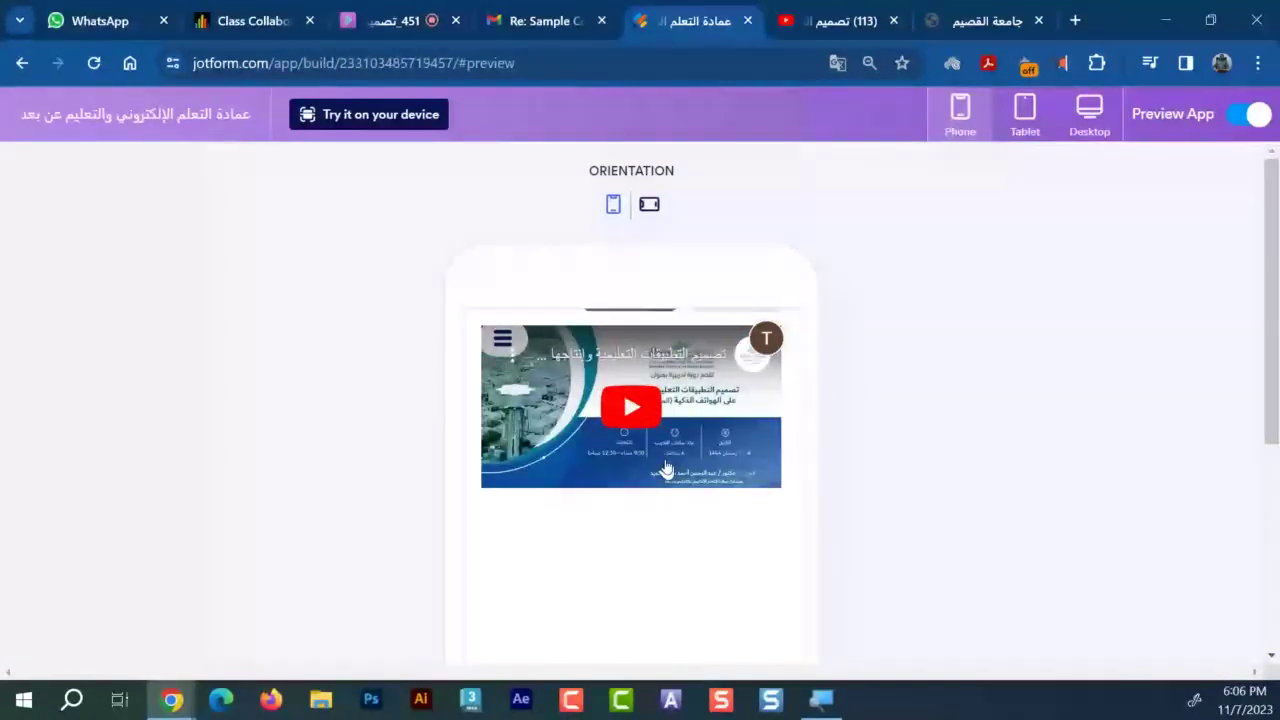
View the testimonials slider below the video, down to the end of the page in the phone preview
{"action": "scroll", "coordinate": [666, 469], "scroll_direction": "down", "scroll_amount": 2}
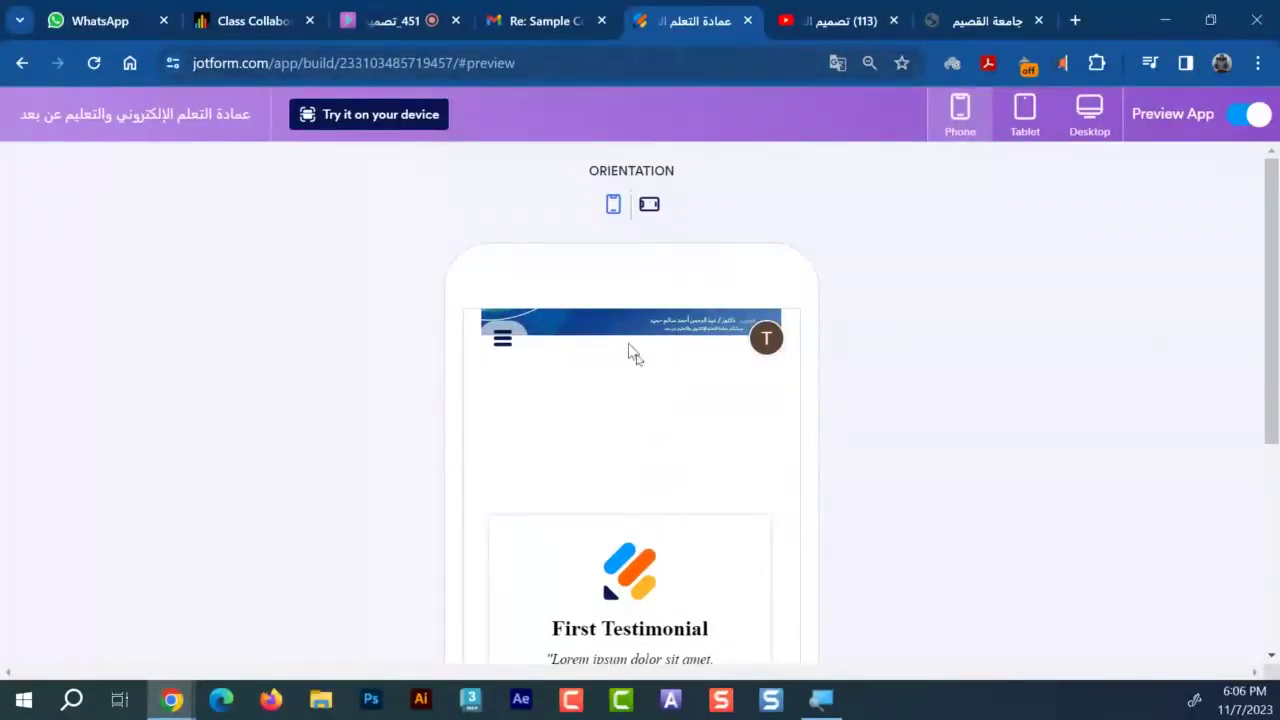
{"action": "scroll", "coordinate": [700, 440], "scroll_direction": "down", "scroll_amount": 3}
{"action": "scroll", "coordinate": [706, 454], "scroll_direction": "down", "scroll_amount": 1}
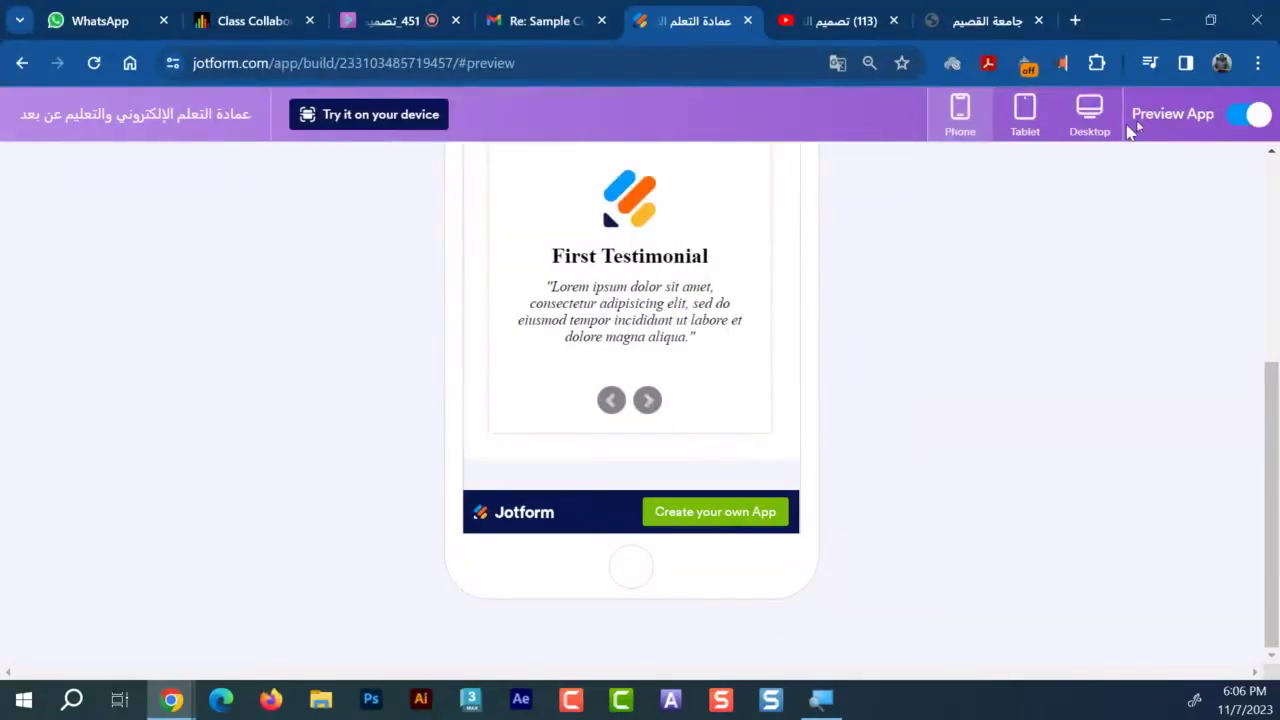
Leave the preview and open the properties of the testimonials element below the video on the نموذج تدريب page
{"action": "left_click", "coordinate": [1245, 115]}
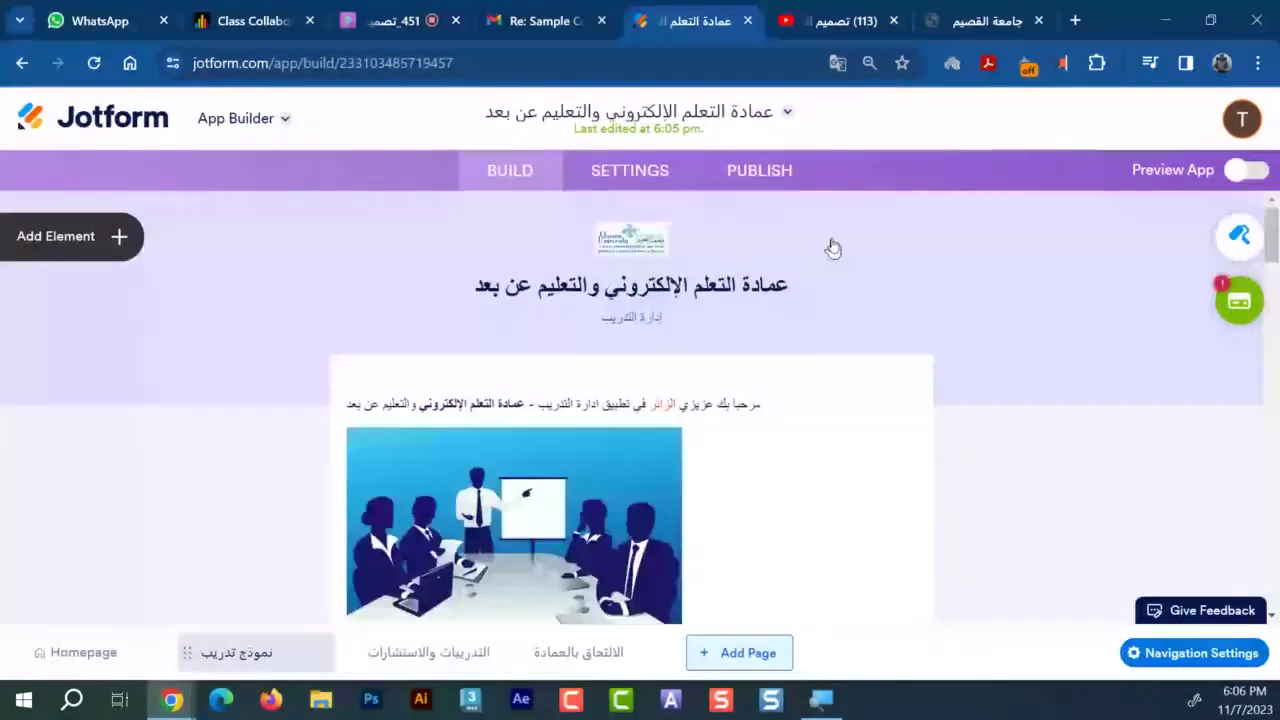
{"action": "scroll", "coordinate": [480, 400], "scroll_direction": "down", "scroll_amount": 15}
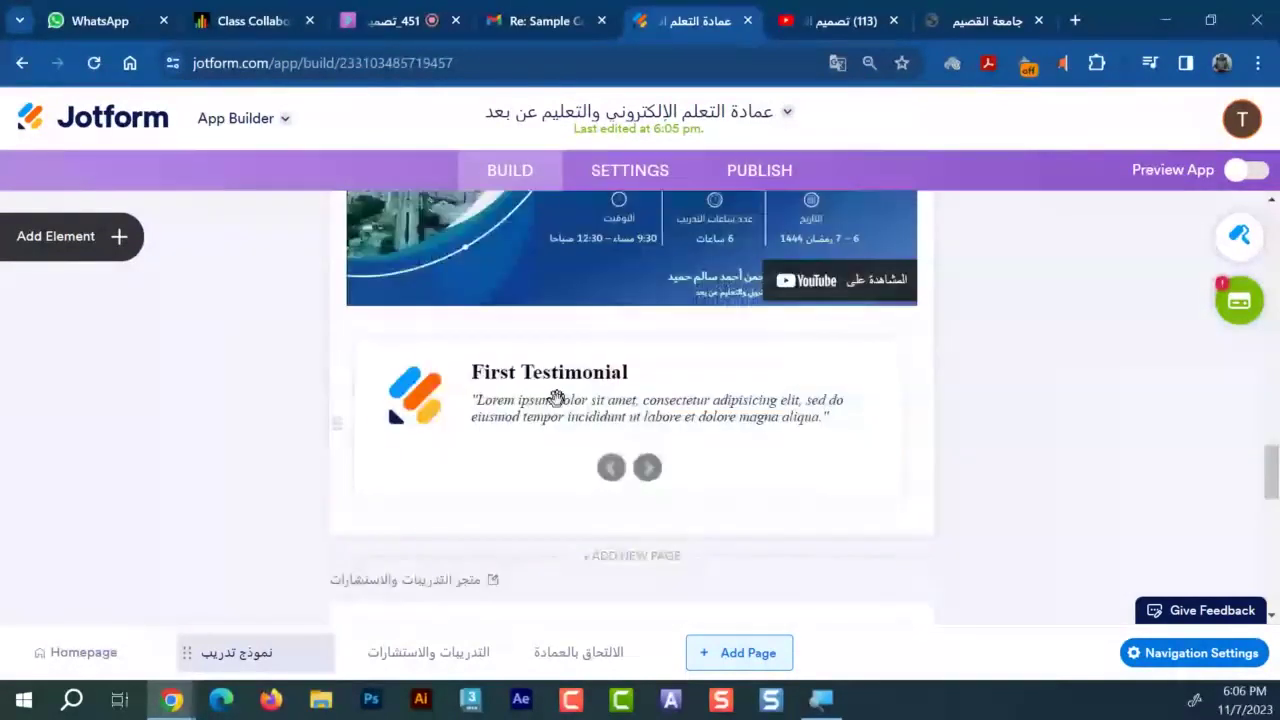
{"action": "left_click", "coordinate": [530, 414]}
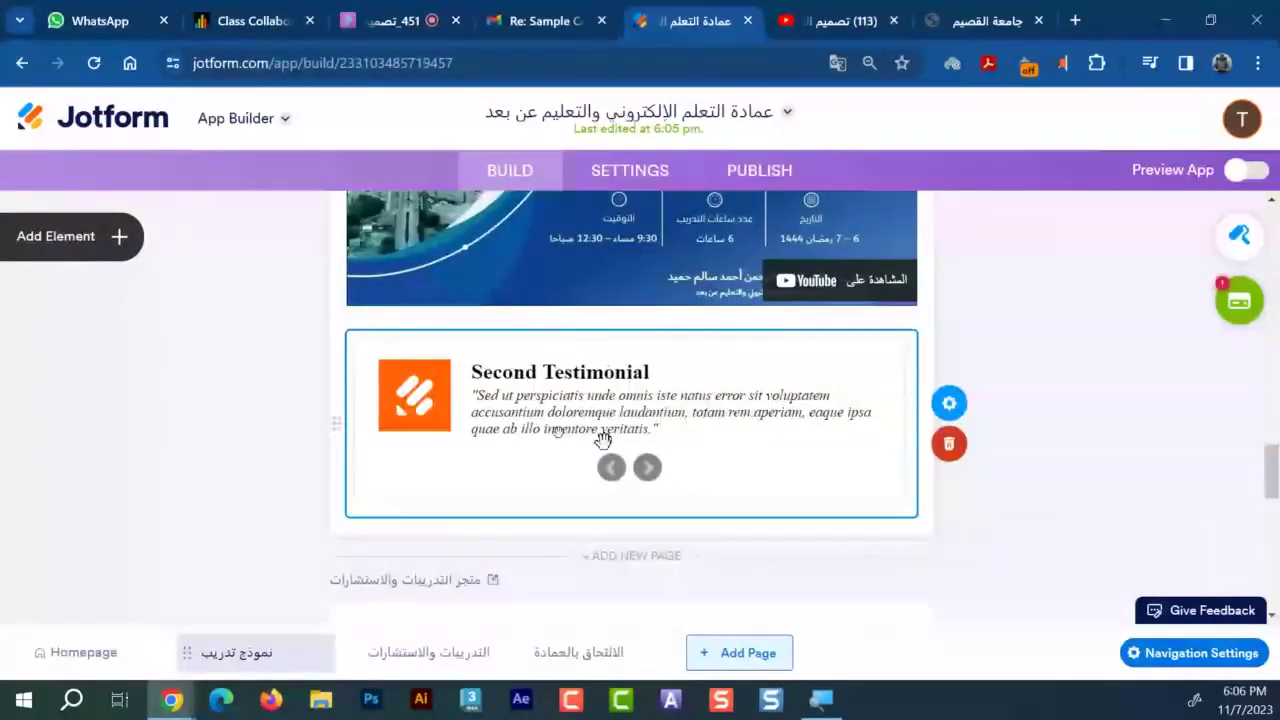
{"action": "left_click", "coordinate": [950, 404]}
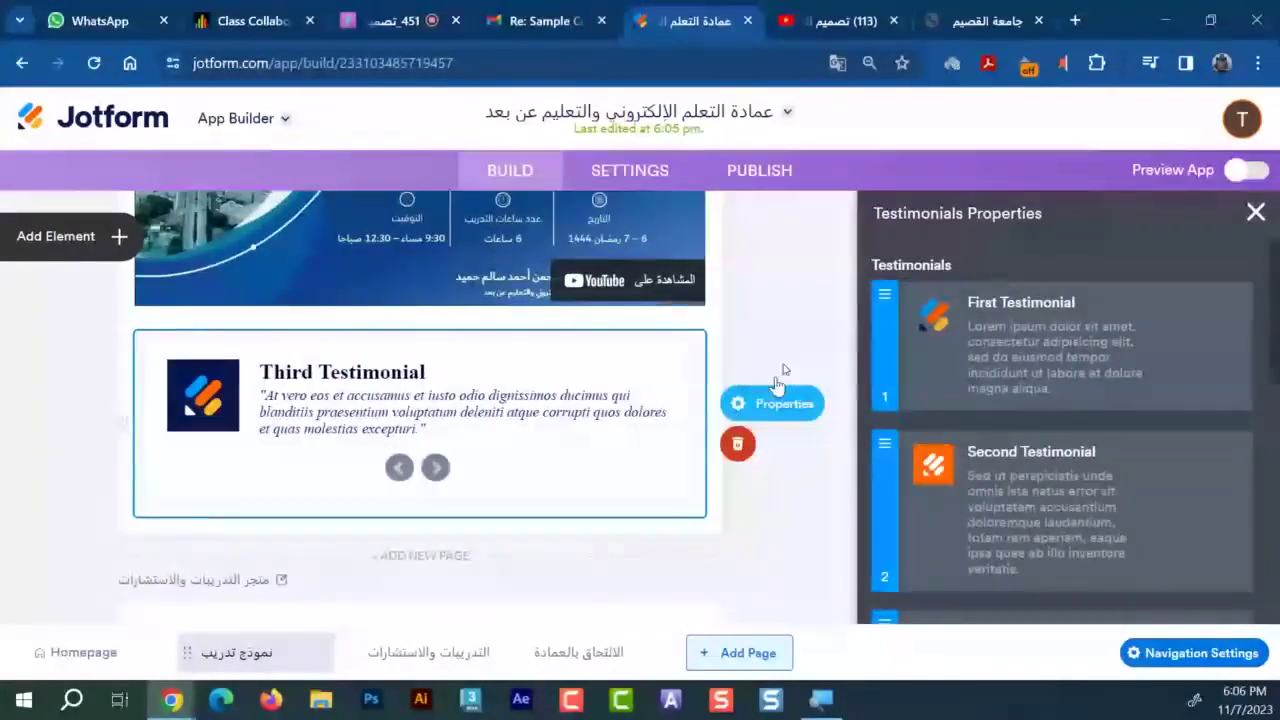
Translate the builder page into Arabic and skim through the settings of the testimonials element
{"action": "left_click", "coordinate": [837, 63]}
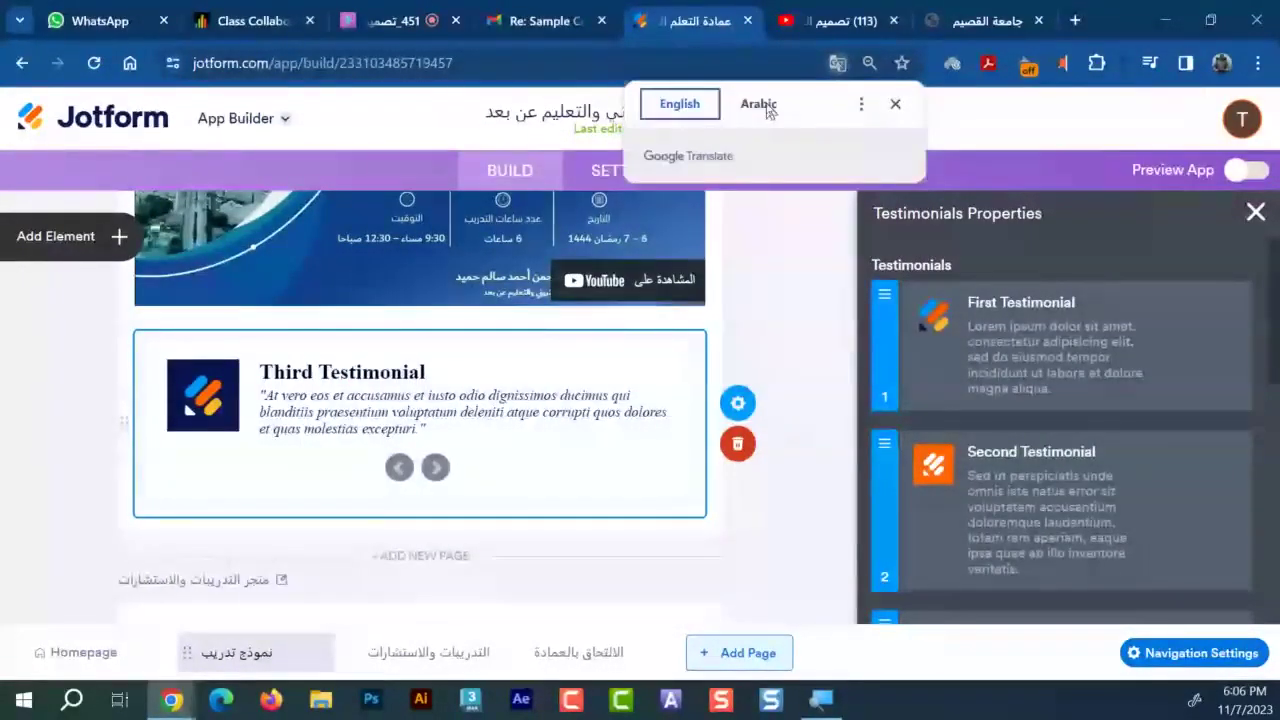
{"action": "left_click", "coordinate": [766, 104]}
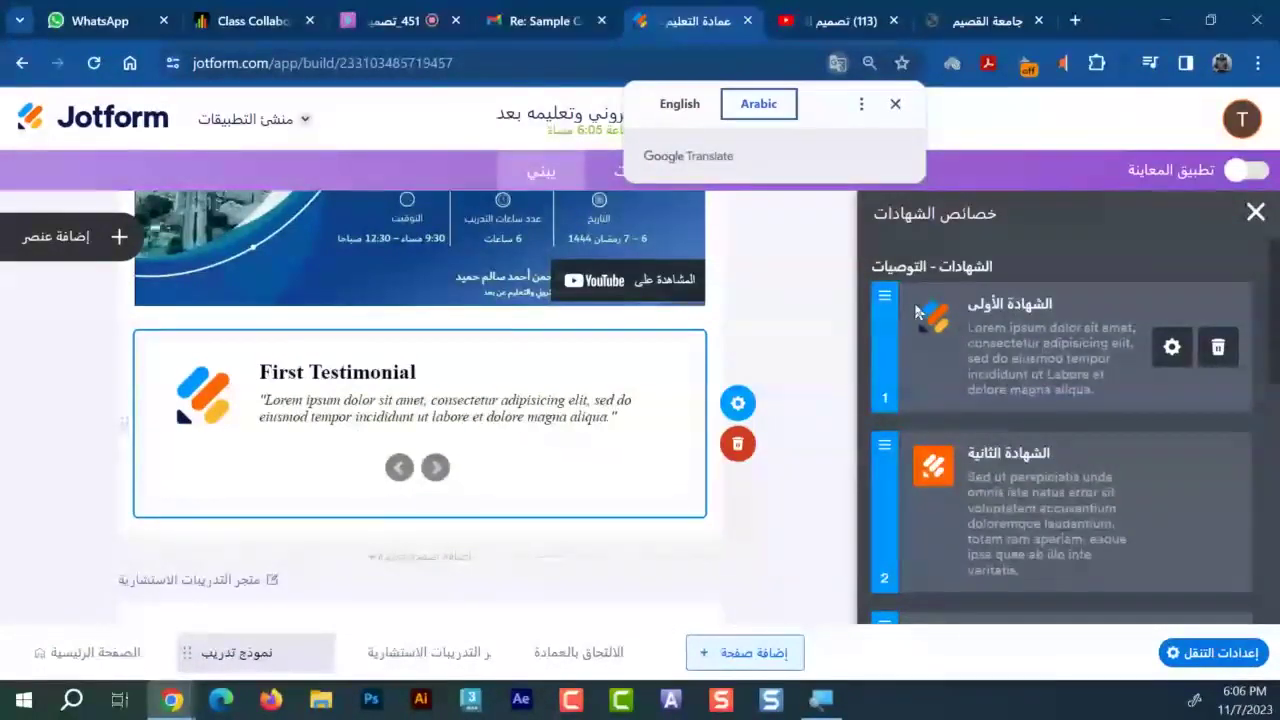
{"action": "scroll", "coordinate": [920, 309], "scroll_direction": "down", "scroll_amount": 2}
{"action": "scroll", "coordinate": [920, 309], "scroll_direction": "down", "scroll_amount": 3}
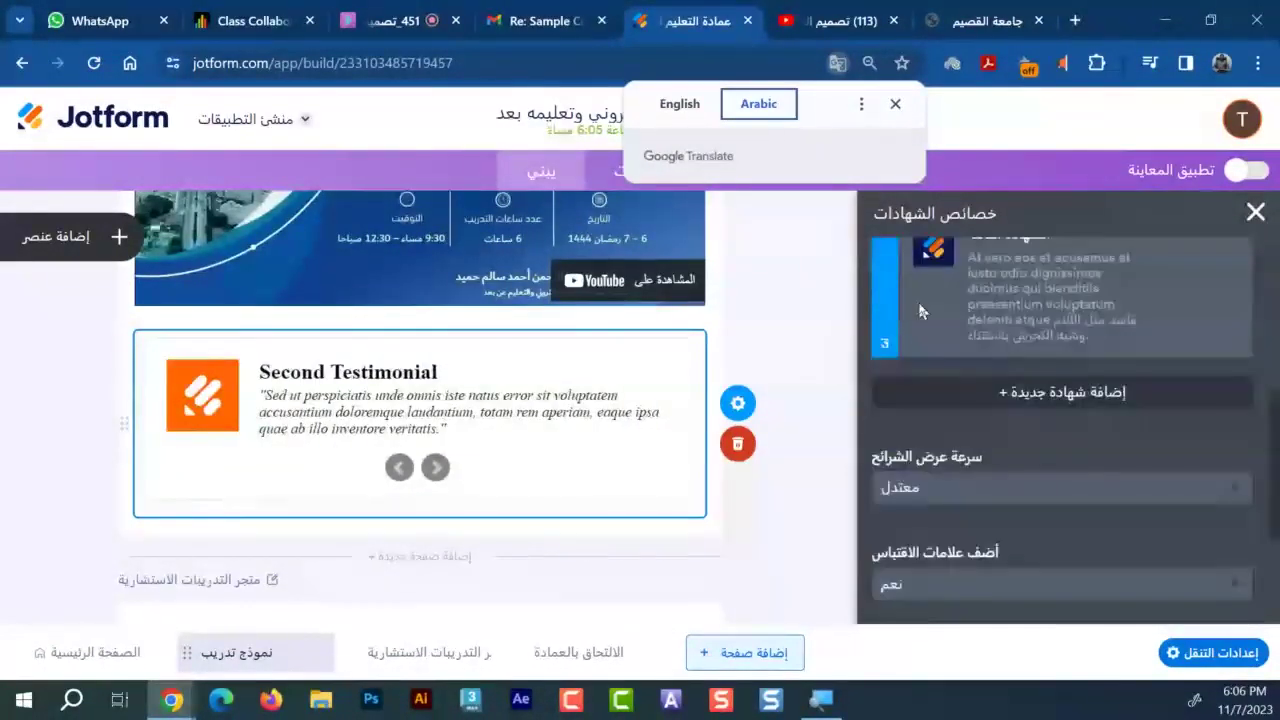
{"action": "scroll", "coordinate": [1090, 395], "scroll_direction": "down", "scroll_amount": 2}
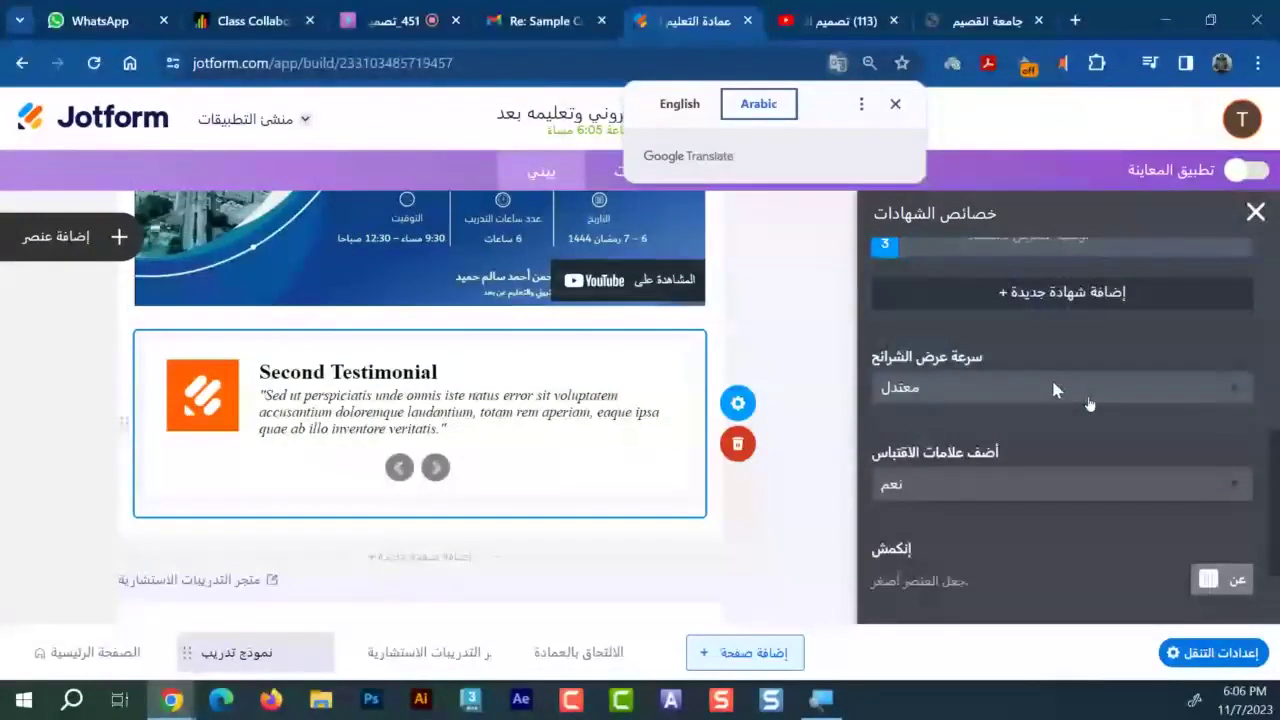
{"action": "scroll", "coordinate": [1055, 390], "scroll_direction": "up", "scroll_amount": 5}
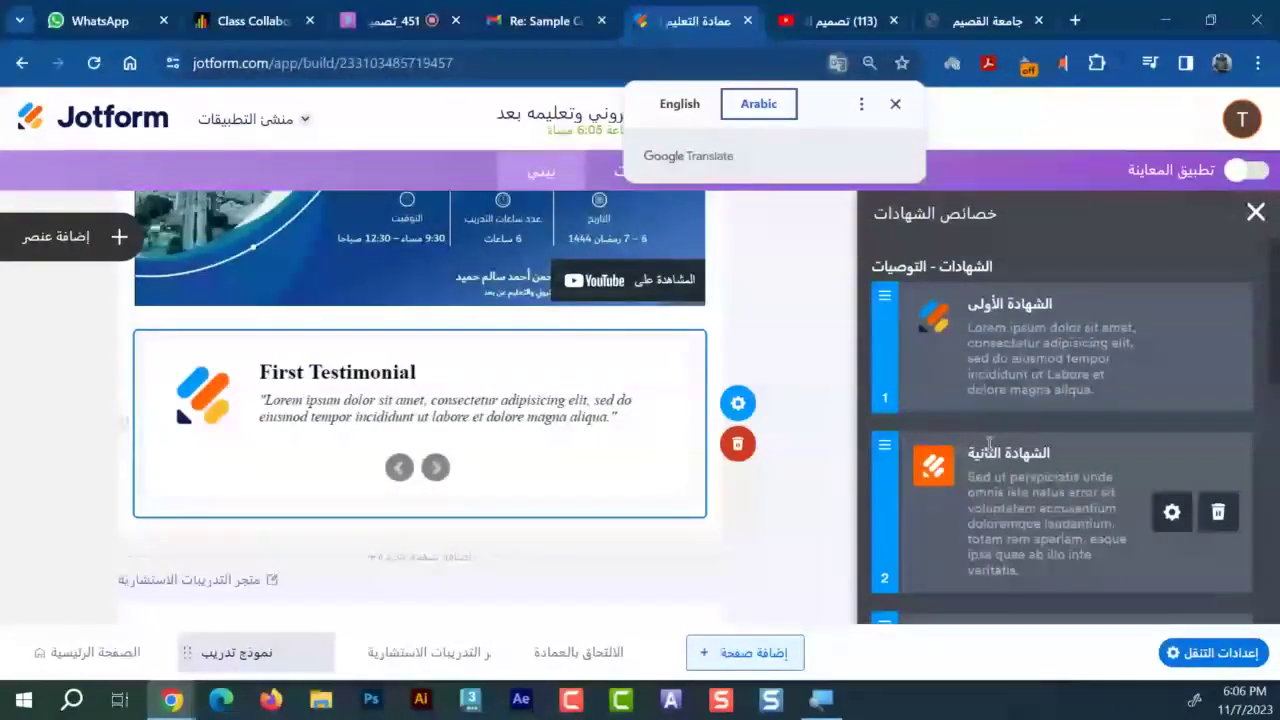
Examine the list of sample testimonials and the element's options, comparing them with the slides shown on the page
{"action": "scroll", "coordinate": [990, 445], "scroll_direction": "down", "scroll_amount": 3}
{"action": "scroll", "coordinate": [488, 401], "scroll_direction": "up", "scroll_amount": 3}
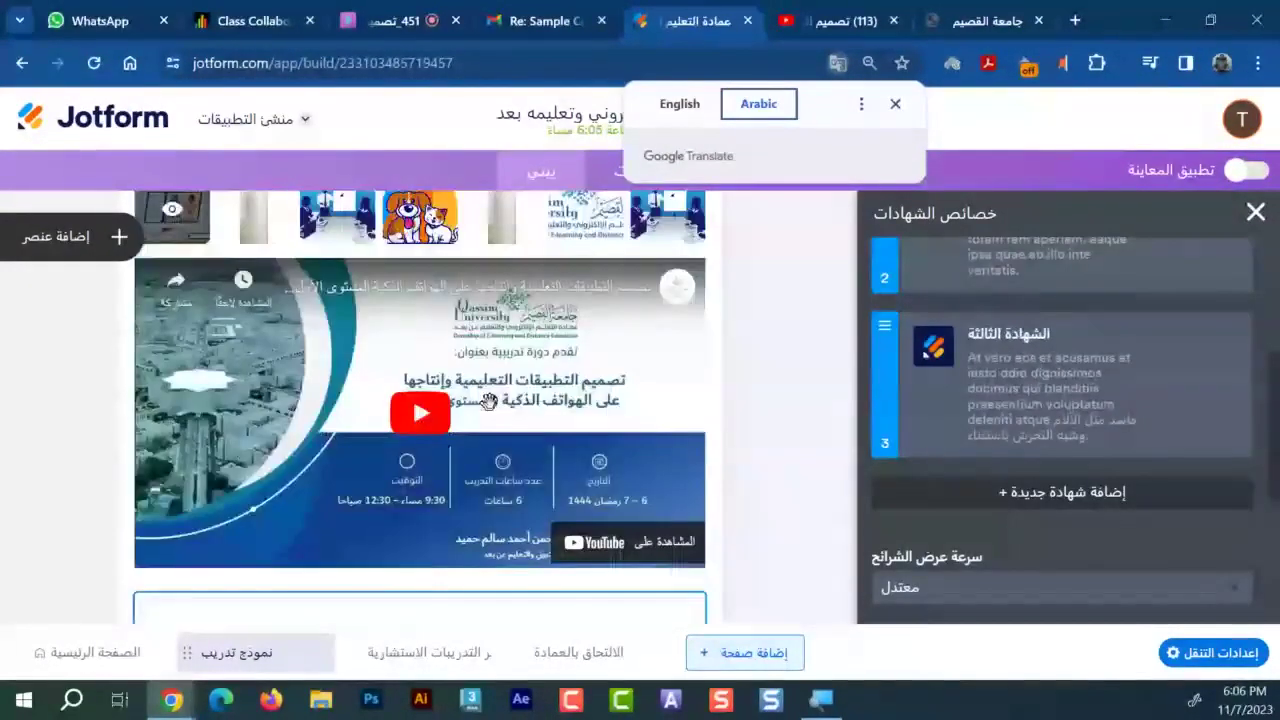
{"action": "scroll", "coordinate": [488, 401], "scroll_direction": "down", "scroll_amount": 3}
{"action": "scroll", "coordinate": [540, 380], "scroll_direction": "up", "scroll_amount": 5}
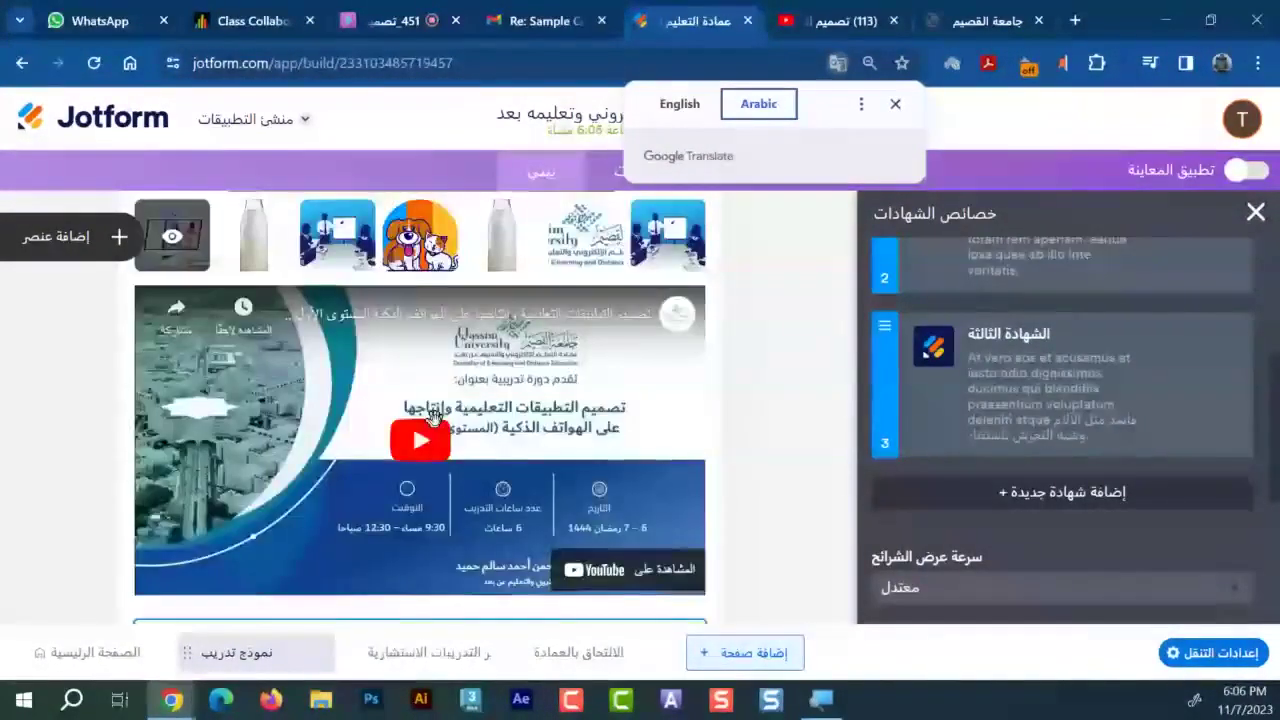
{"action": "scroll", "coordinate": [325, 415], "scroll_direction": "down", "scroll_amount": 2}
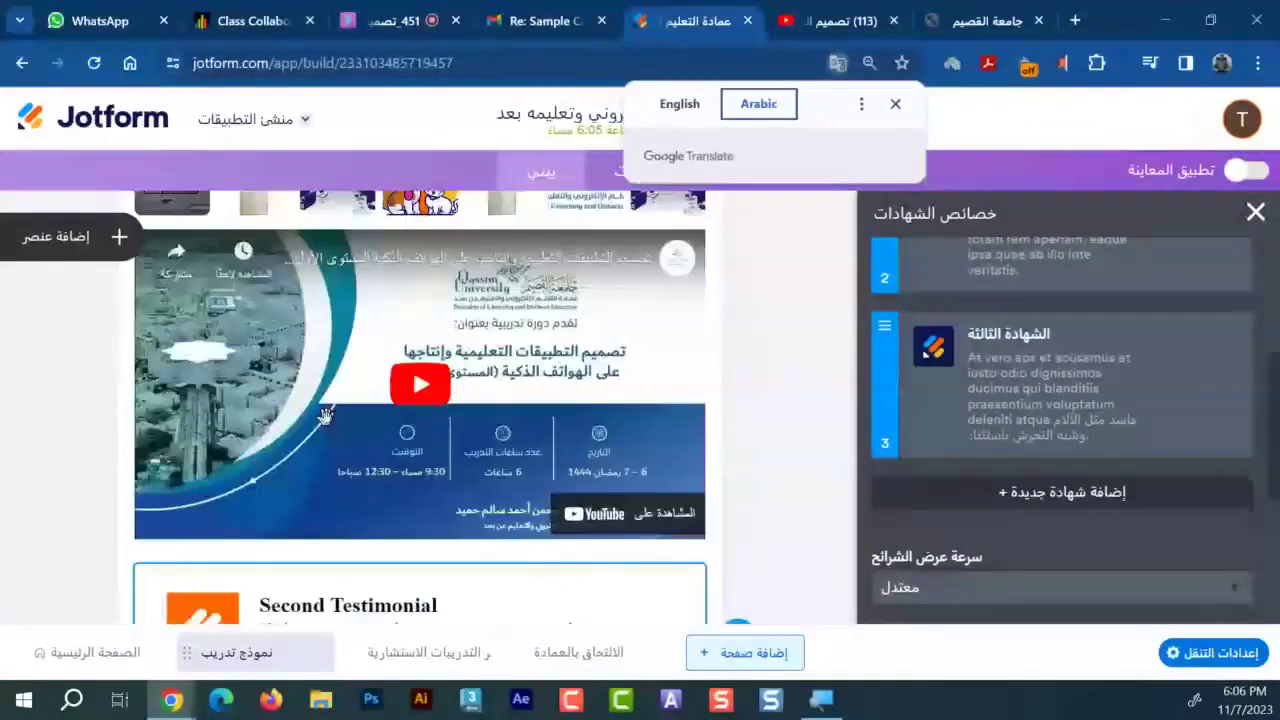
{"action": "scroll", "coordinate": [325, 415], "scroll_direction": "down", "scroll_amount": 3}
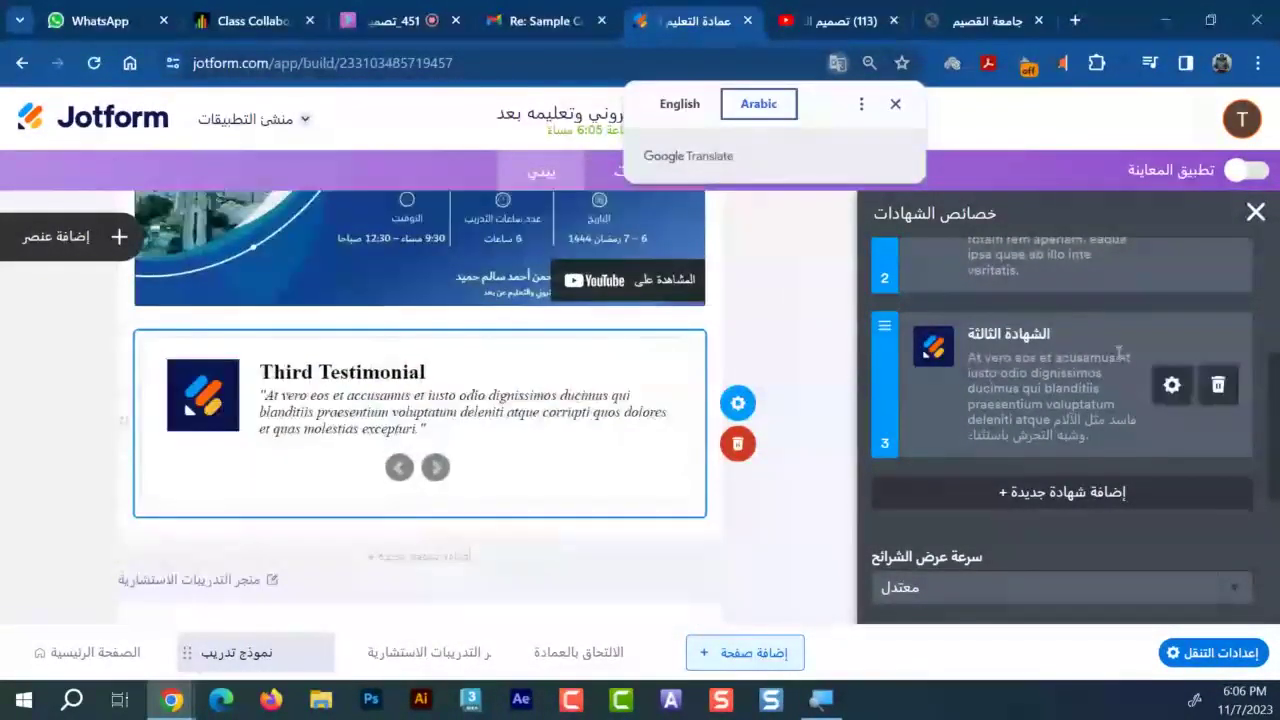
{"action": "scroll", "coordinate": [1118, 347], "scroll_direction": "up", "scroll_amount": 3}
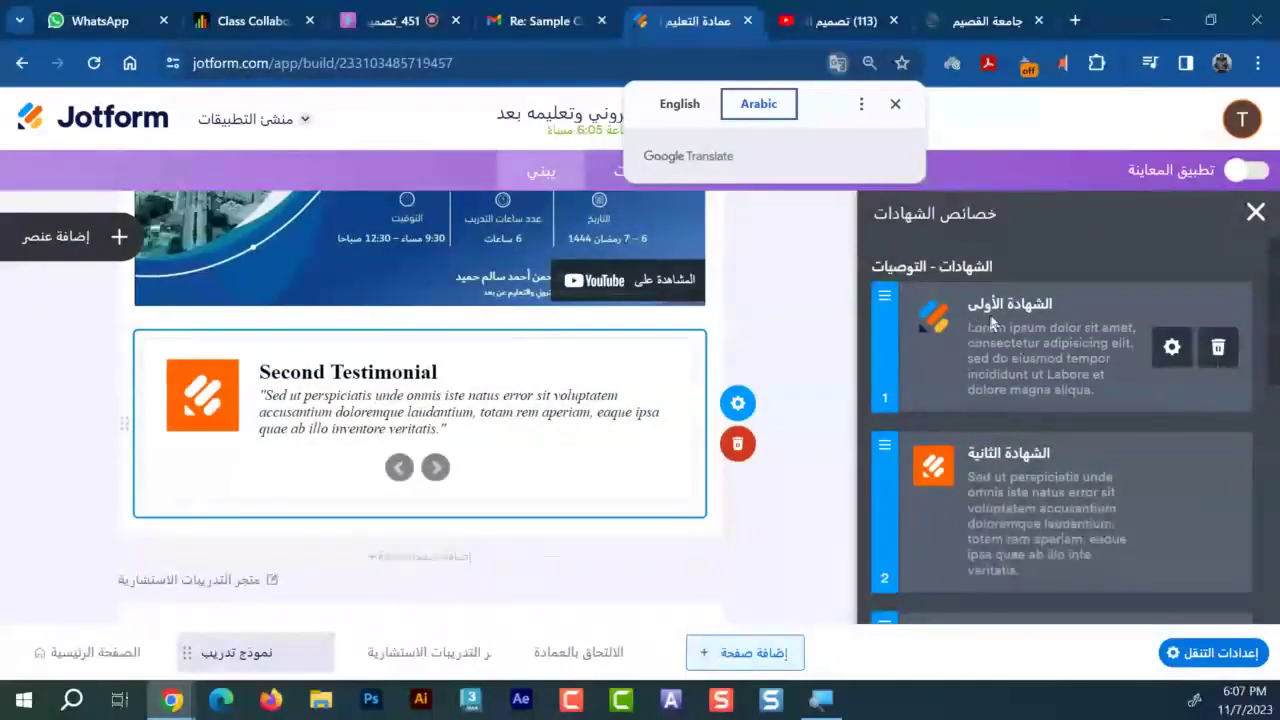
{"action": "scroll", "coordinate": [1038, 460], "scroll_direction": "down", "scroll_amount": 5}
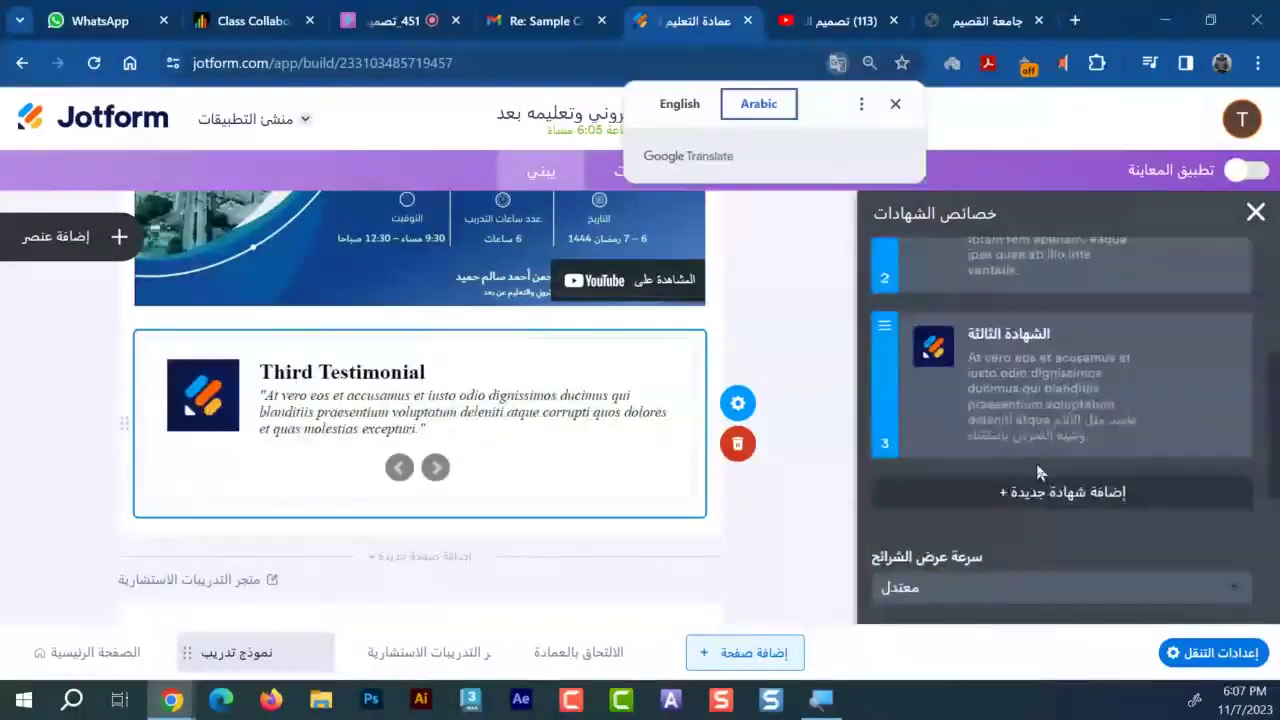
{"action": "scroll", "coordinate": [1038, 440], "scroll_direction": "up", "scroll_amount": 5}
{"action": "scroll", "coordinate": [1040, 410], "scroll_direction": "down", "scroll_amount": 2}
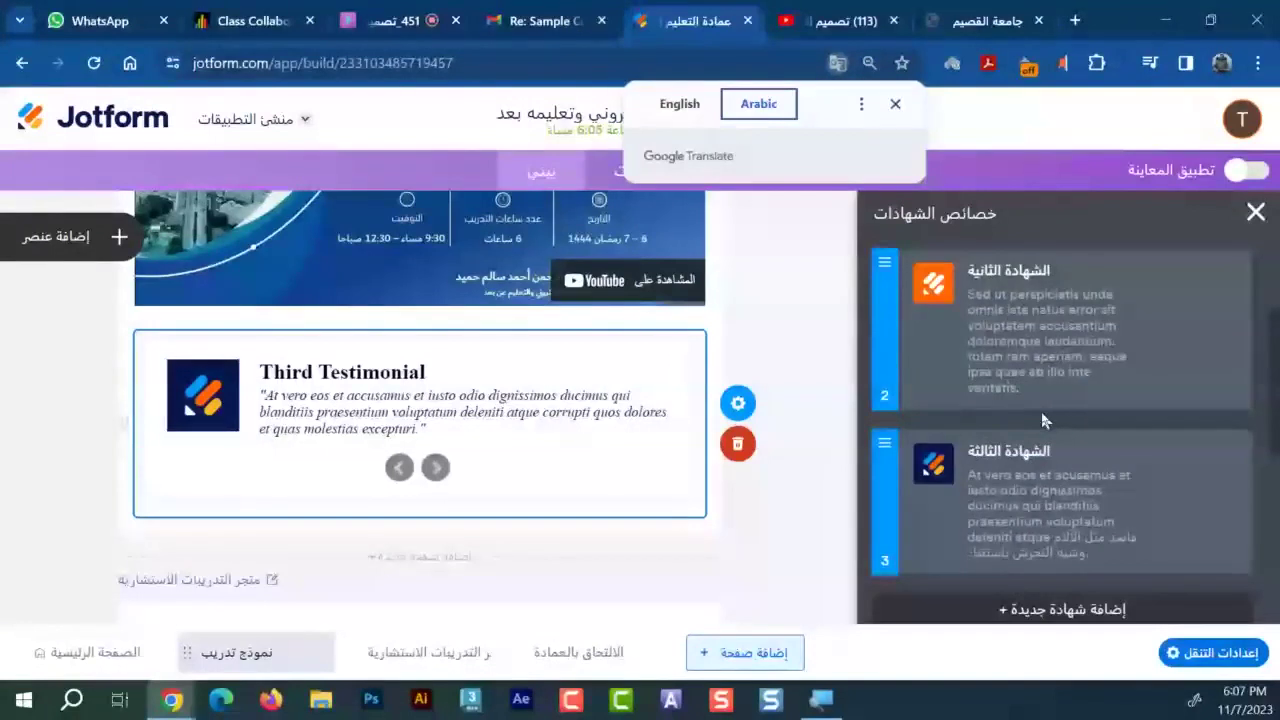
{"action": "scroll", "coordinate": [1042, 420], "scroll_direction": "down", "scroll_amount": 5}
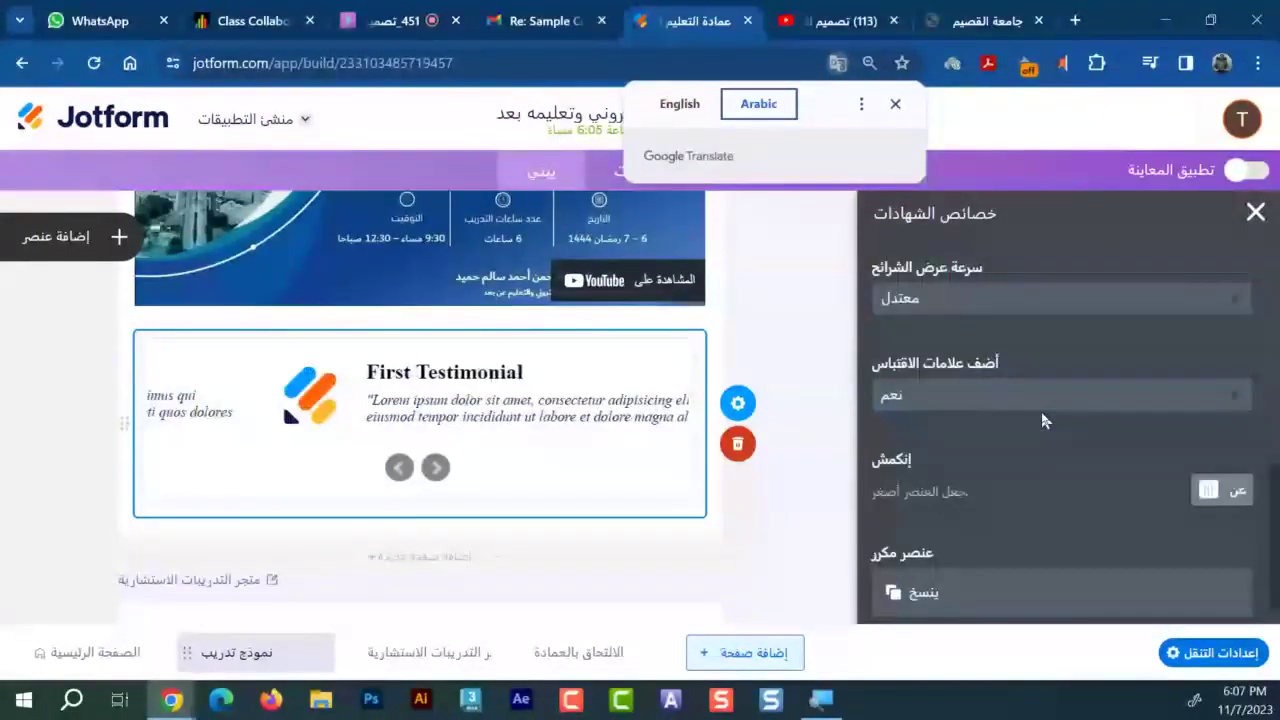
{"action": "scroll", "coordinate": [1040, 415], "scroll_direction": "down", "scroll_amount": 1}
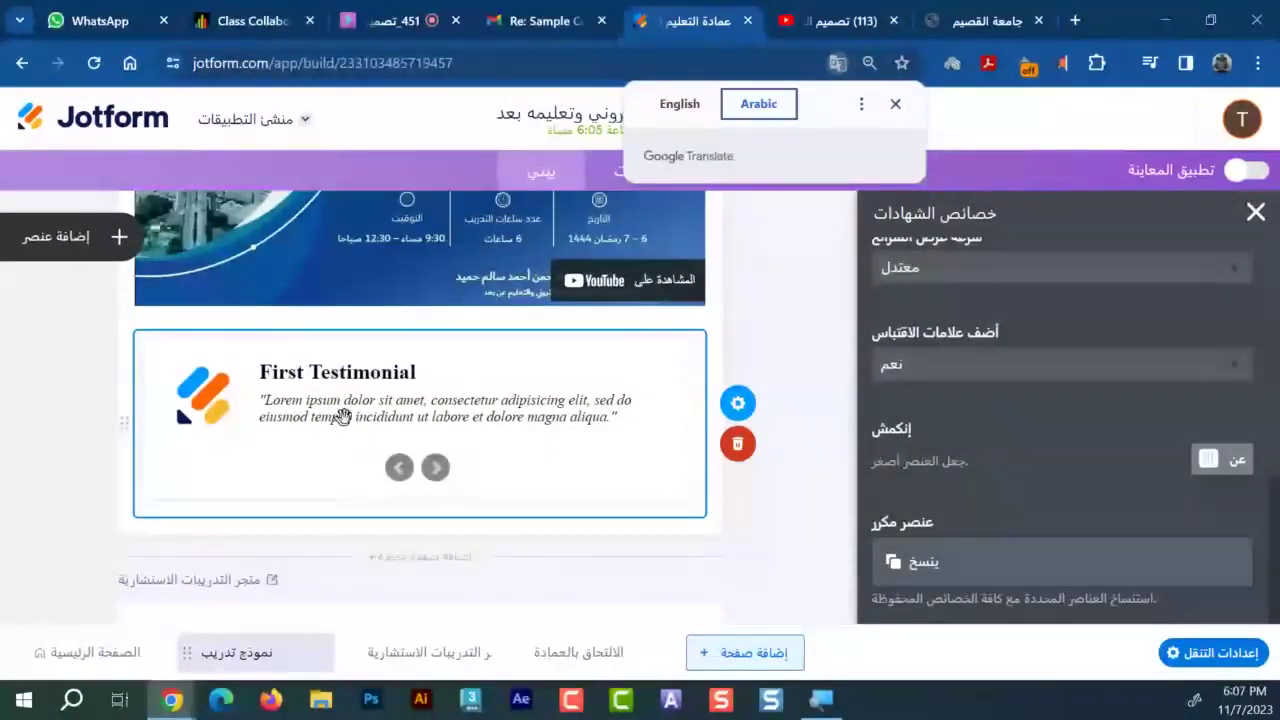
{"action": "scroll", "coordinate": [340, 440], "scroll_direction": "up", "scroll_amount": 5}
{"action": "scroll", "coordinate": [1040, 415], "scroll_direction": "up", "scroll_amount": 6}
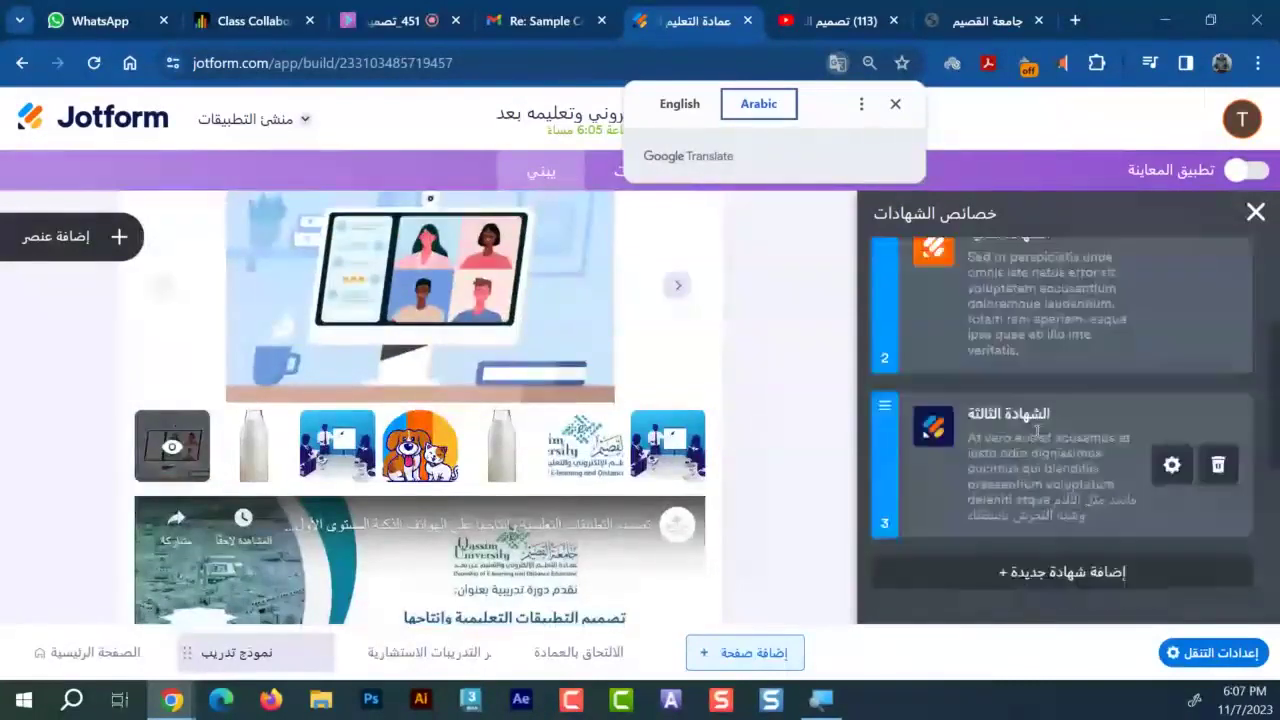
Open the first testimonial for editing and review its label, image and testimonial text fields
{"action": "left_click", "coordinate": [1172, 348]}
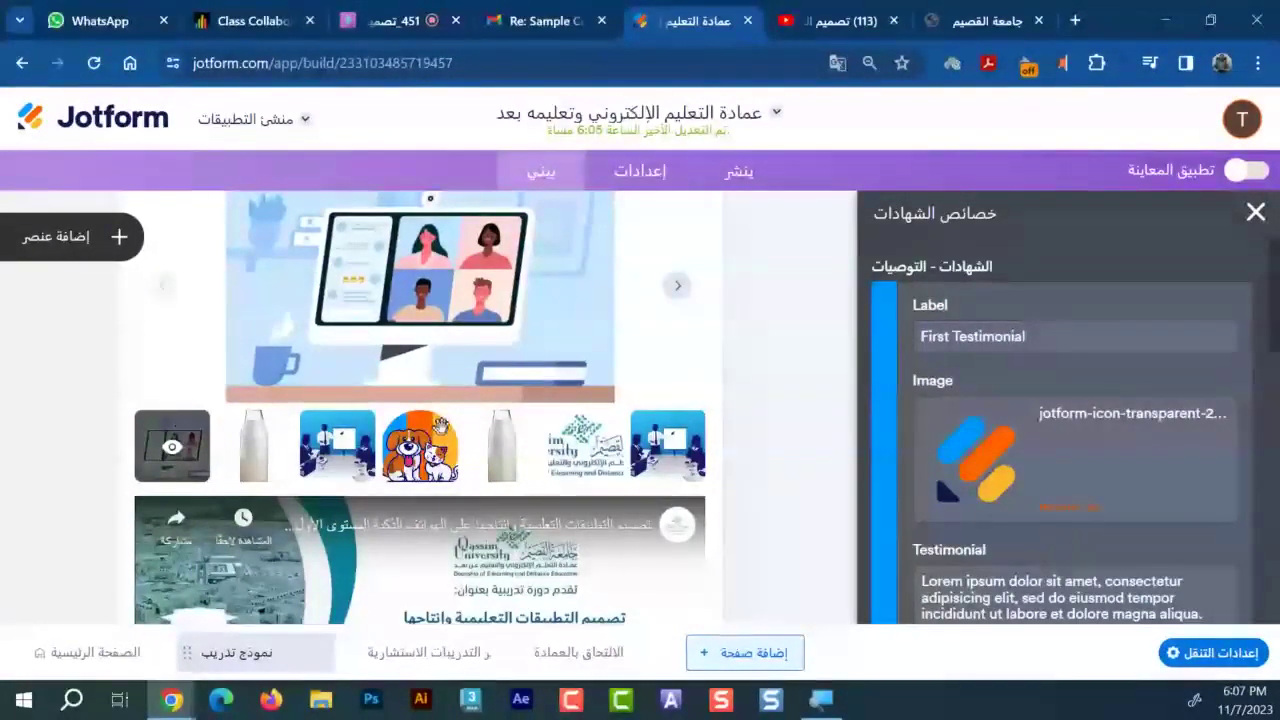
{"action": "scroll", "coordinate": [440, 452], "scroll_direction": "down", "scroll_amount": 3}
{"action": "scroll", "coordinate": [440, 452], "scroll_direction": "down", "scroll_amount": 3}
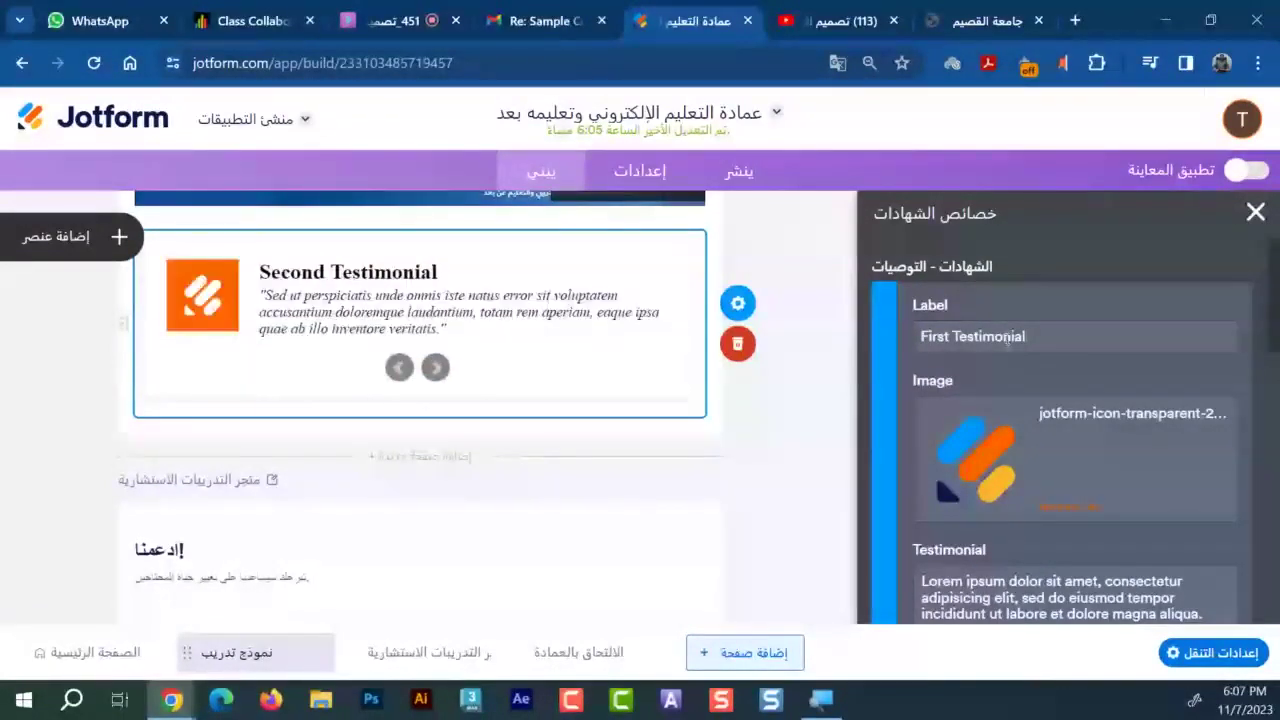
{"action": "scroll", "coordinate": [1045, 398], "scroll_direction": "down", "scroll_amount": 2}
{"action": "triple_click", "coordinate": [1045, 398]}
{"action": "scroll", "coordinate": [1045, 400], "scroll_direction": "down", "scroll_amount": 1}
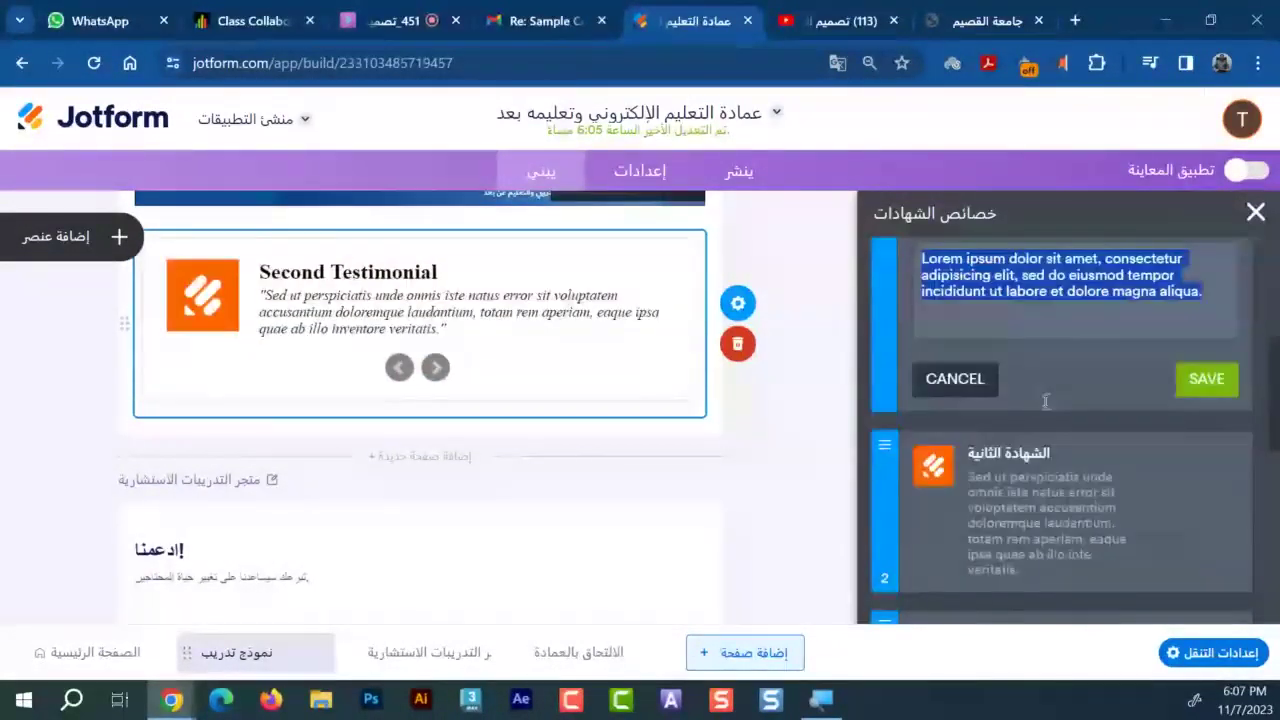
{"action": "scroll", "coordinate": [1137, 457], "scroll_direction": "up", "scroll_amount": 3}
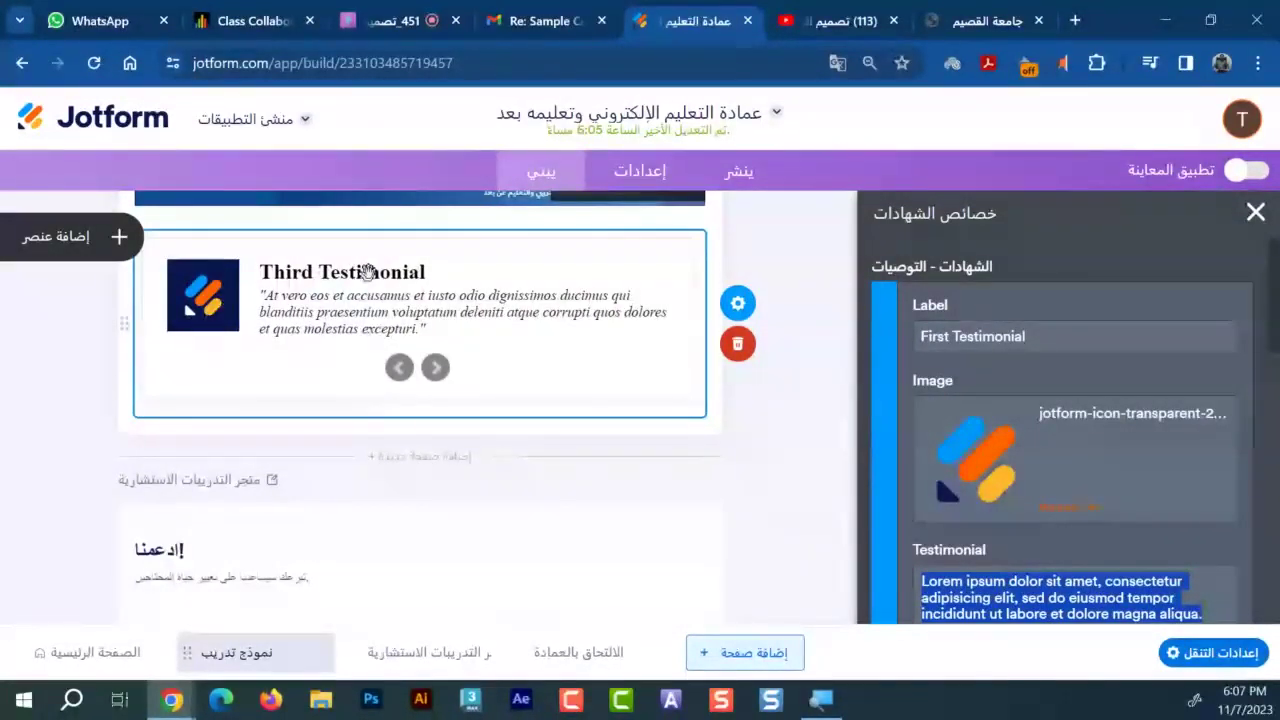
{"action": "scroll", "coordinate": [1120, 380], "scroll_direction": "down", "scroll_amount": 1}
{"action": "scroll", "coordinate": [1080, 477], "scroll_direction": "down", "scroll_amount": 1}
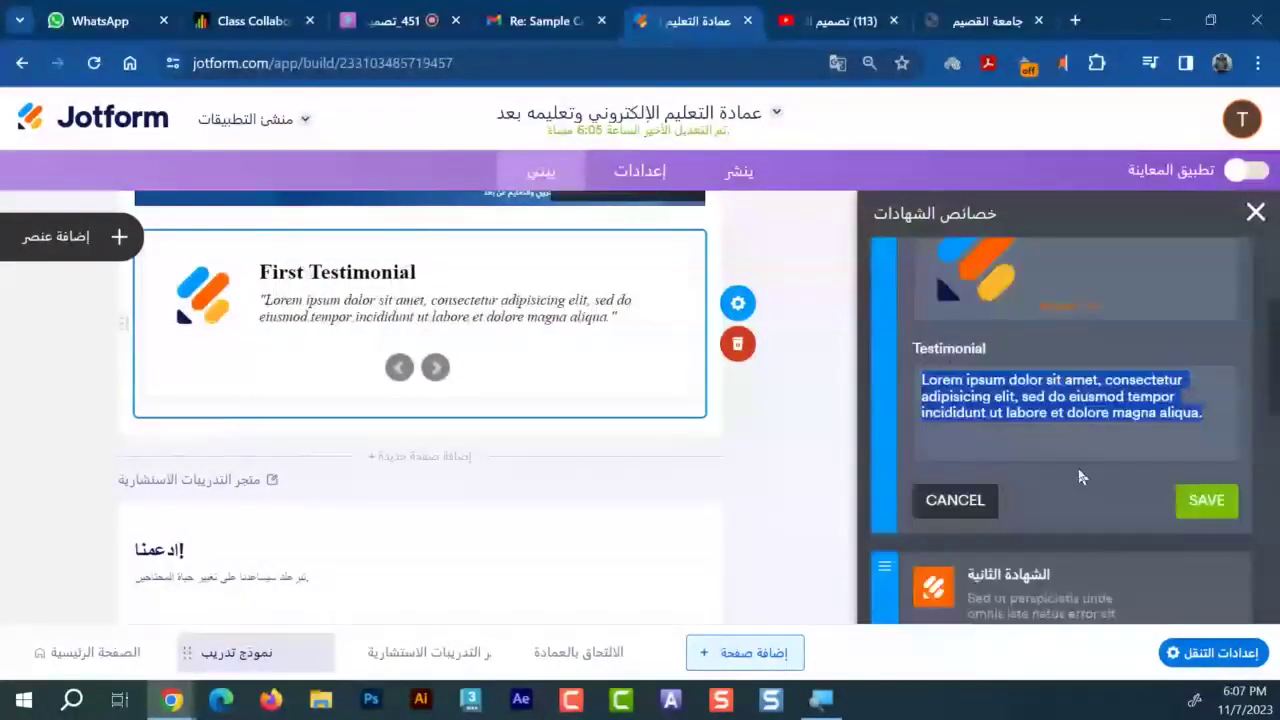
Open the second and third testimonials for editing to inspect their label, image and text fields
{"action": "scroll", "coordinate": [1080, 477], "scroll_direction": "down", "scroll_amount": 3}
{"action": "left_click", "coordinate": [1172, 334]}
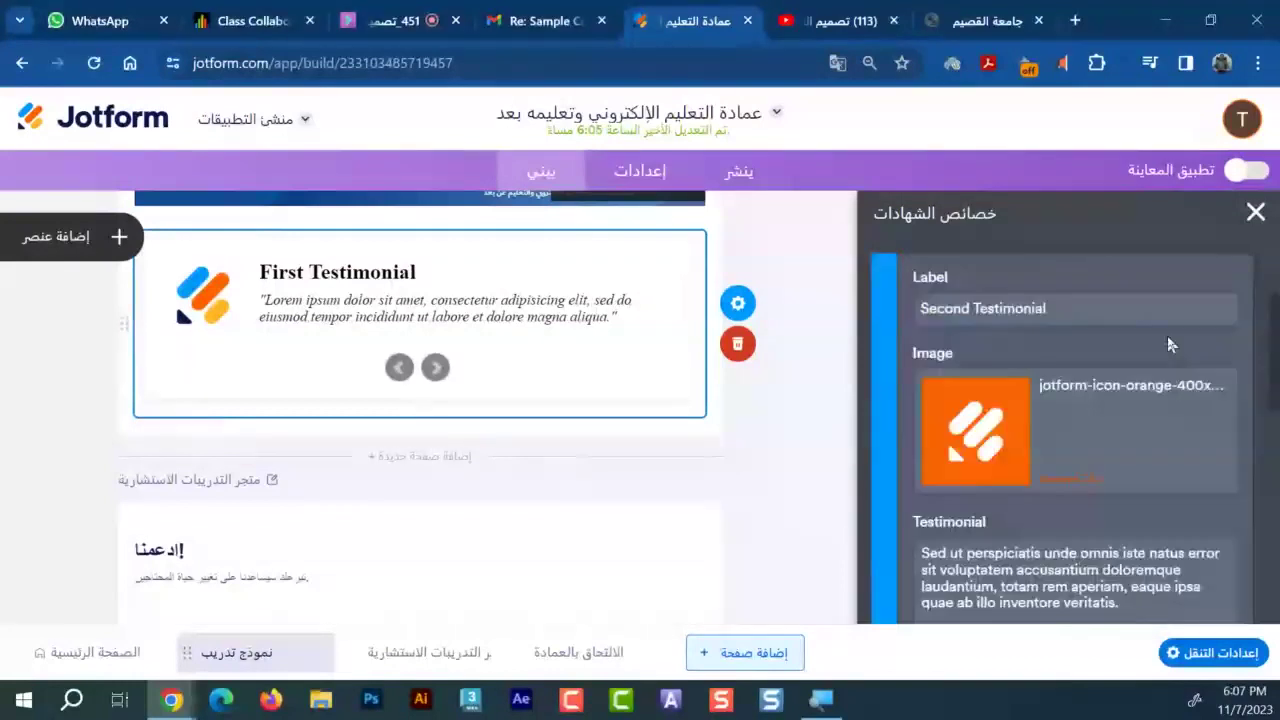
{"action": "scroll", "coordinate": [940, 390], "scroll_direction": "down", "scroll_amount": 4}
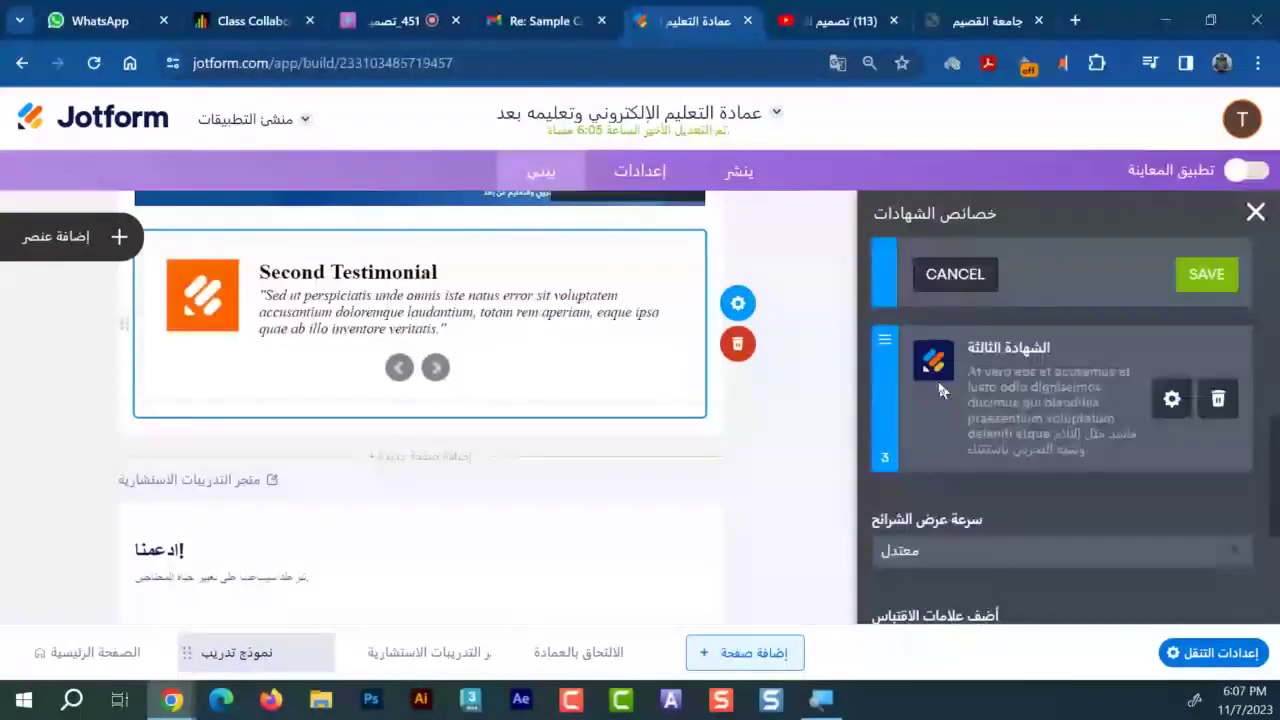
{"action": "left_click", "coordinate": [1170, 400]}
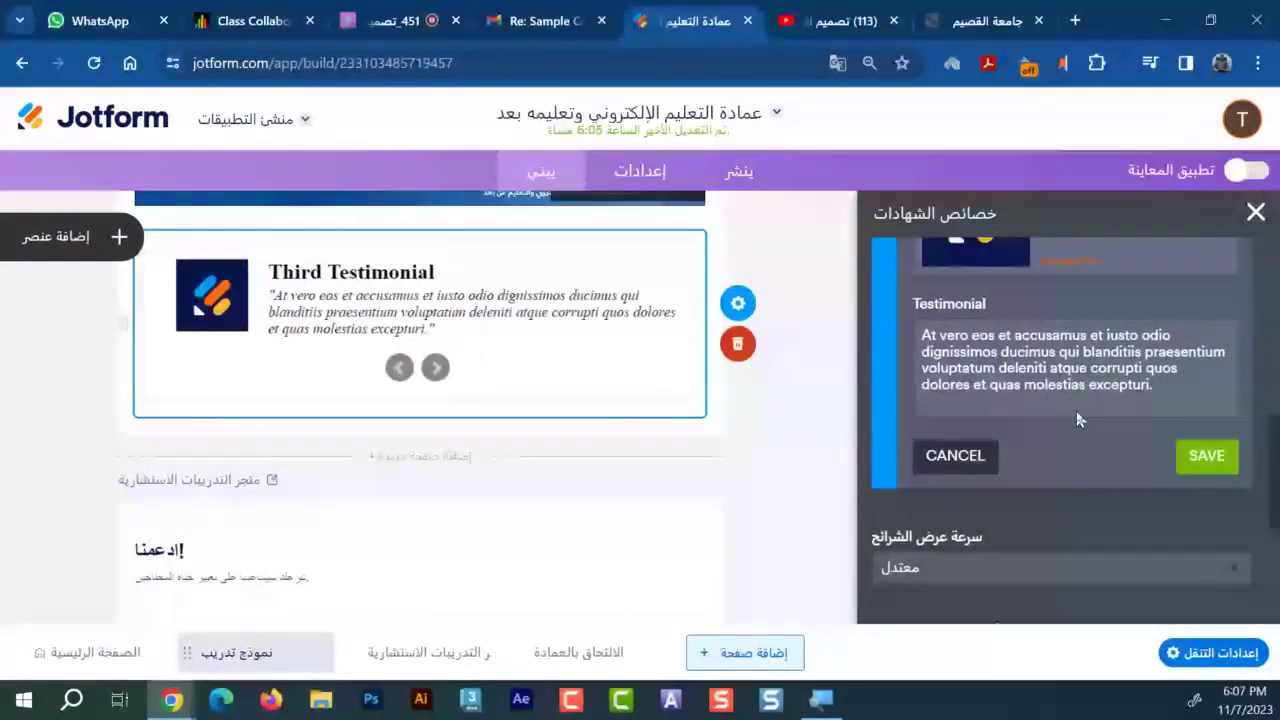
Try the slow and moderate slideshow speeds on the testimonials element
{"action": "scroll", "coordinate": [1078, 420], "scroll_direction": "down", "scroll_amount": 3}
{"action": "left_click", "coordinate": [985, 275]}
{"action": "scroll", "coordinate": [1043, 357], "scroll_direction": "up", "scroll_amount": 1}
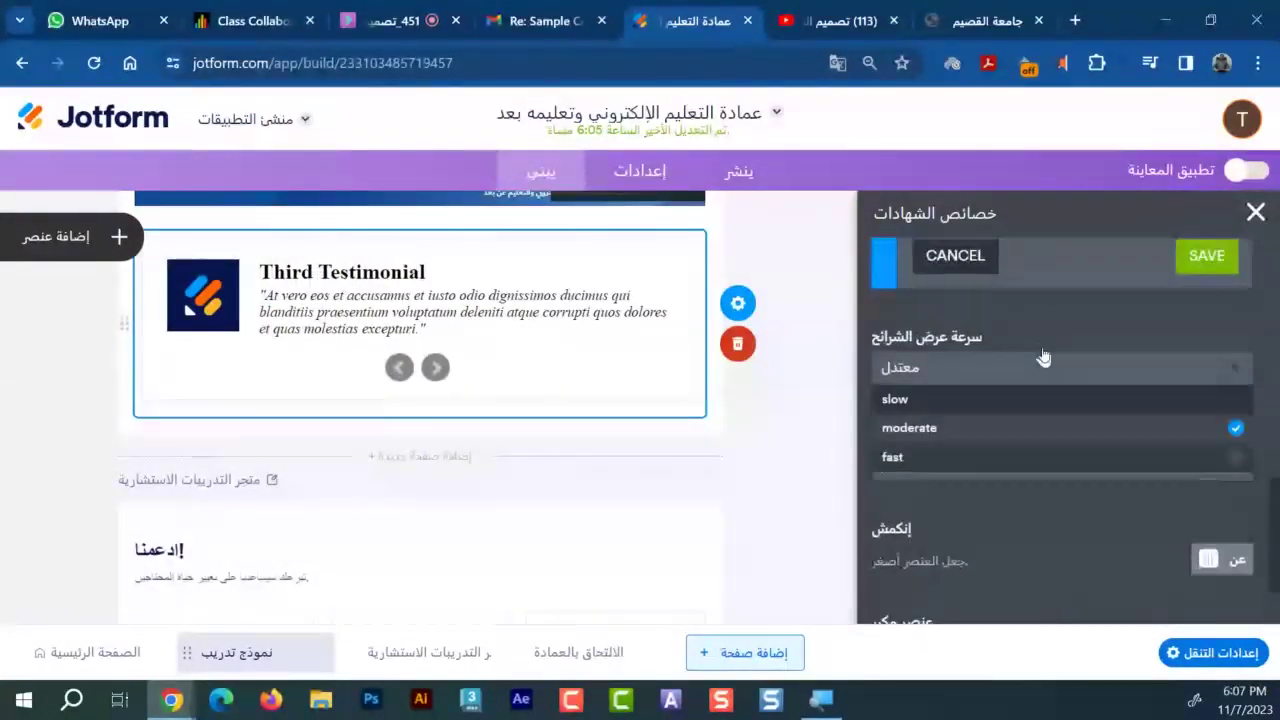
{"action": "left_click", "coordinate": [900, 400]}
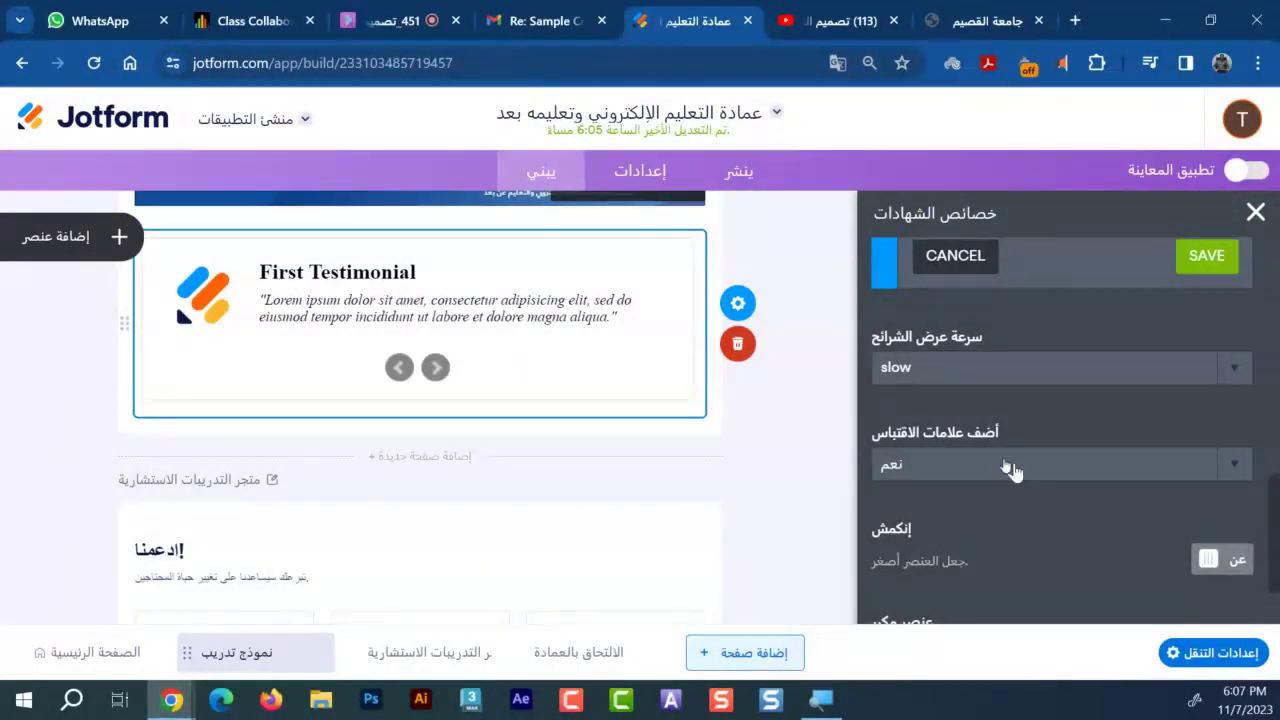
{"action": "left_click", "coordinate": [898, 367]}
{"action": "left_click", "coordinate": [908, 428]}
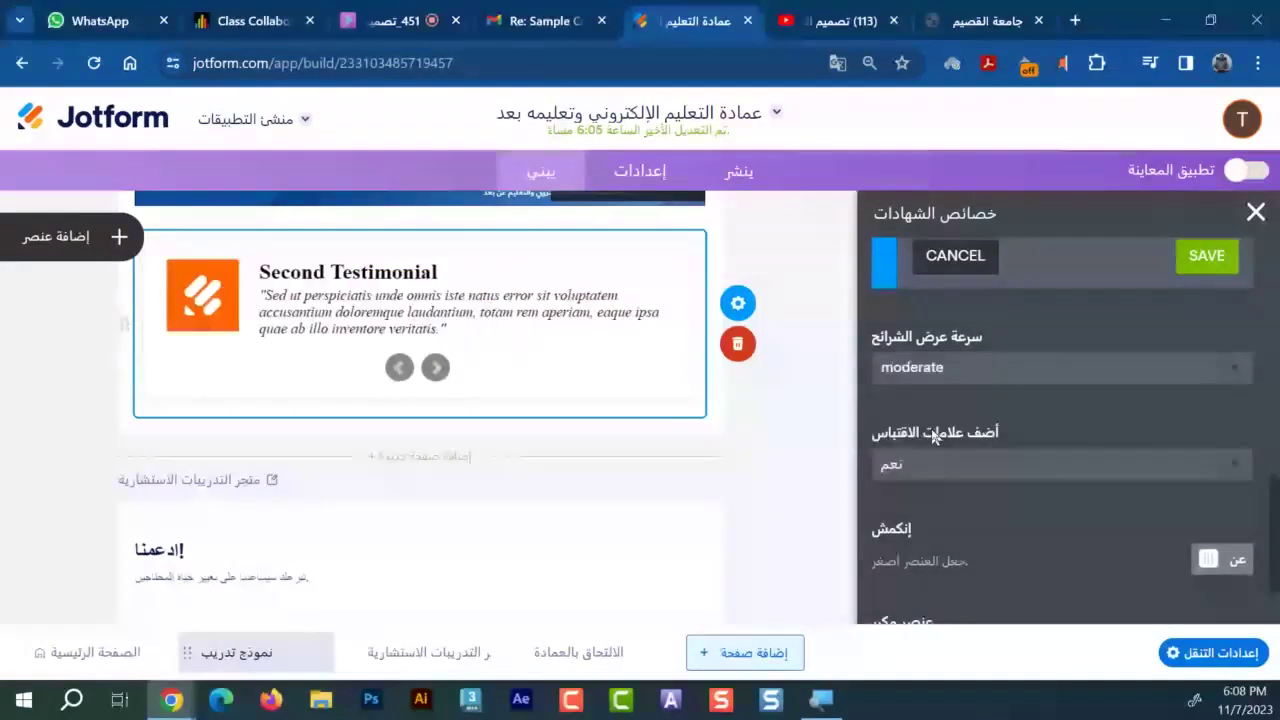
Set the slideshow speed of the testimonials element to fast
{"action": "left_click", "coordinate": [916, 367]}
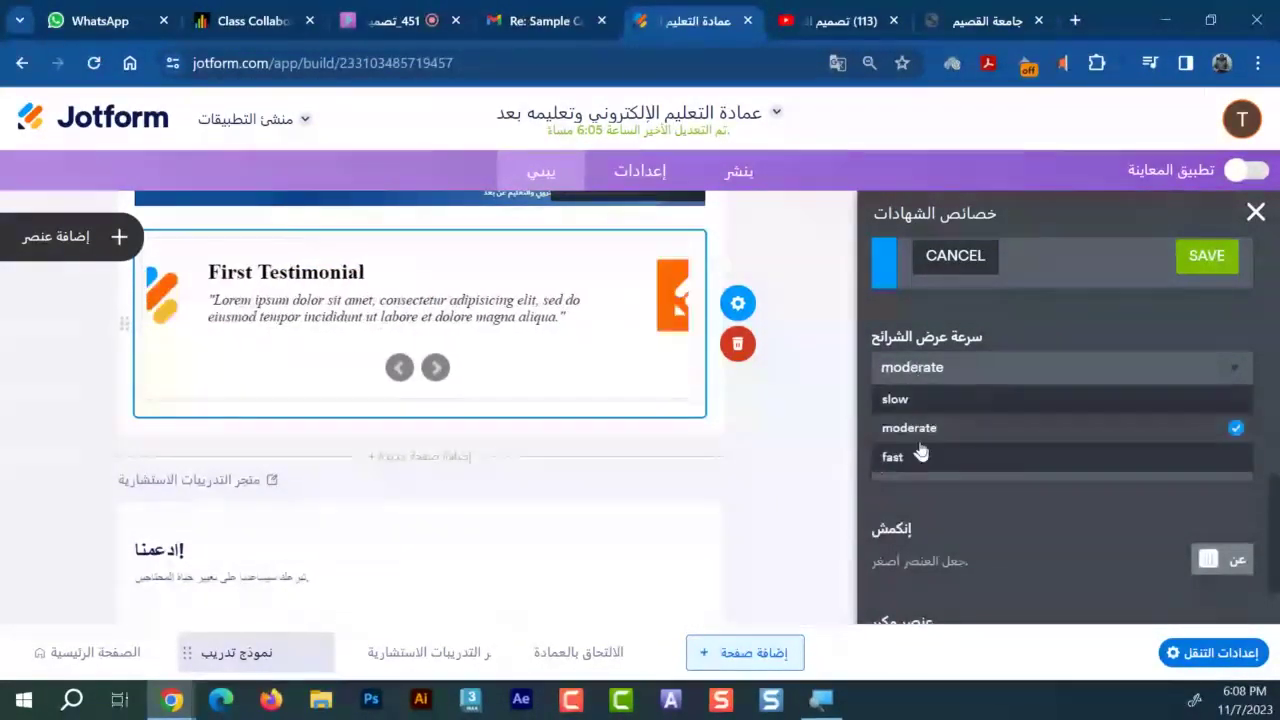
{"action": "left_click", "coordinate": [936, 460]}
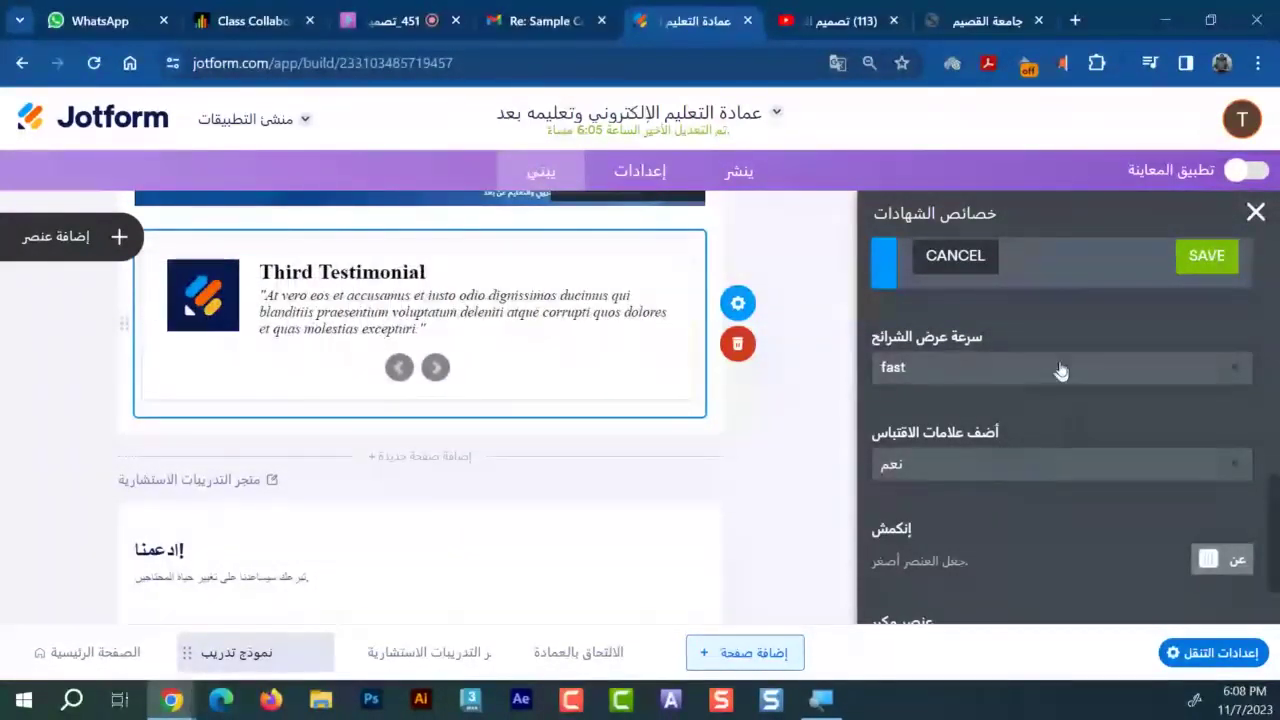
{"action": "scroll", "coordinate": [1061, 371], "scroll_direction": "up", "scroll_amount": 1}
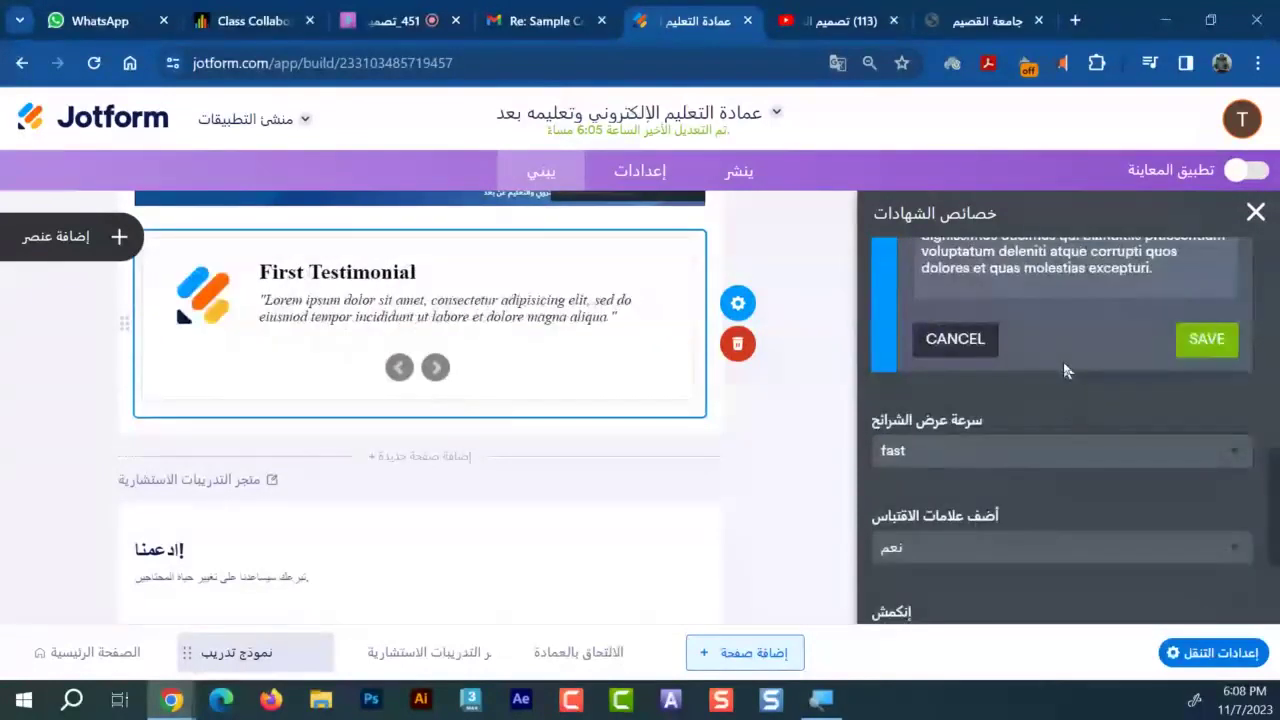
Turn on the shrink option for the testimonials element to make it smaller
{"action": "scroll", "coordinate": [1064, 371], "scroll_direction": "down", "scroll_amount": 2}
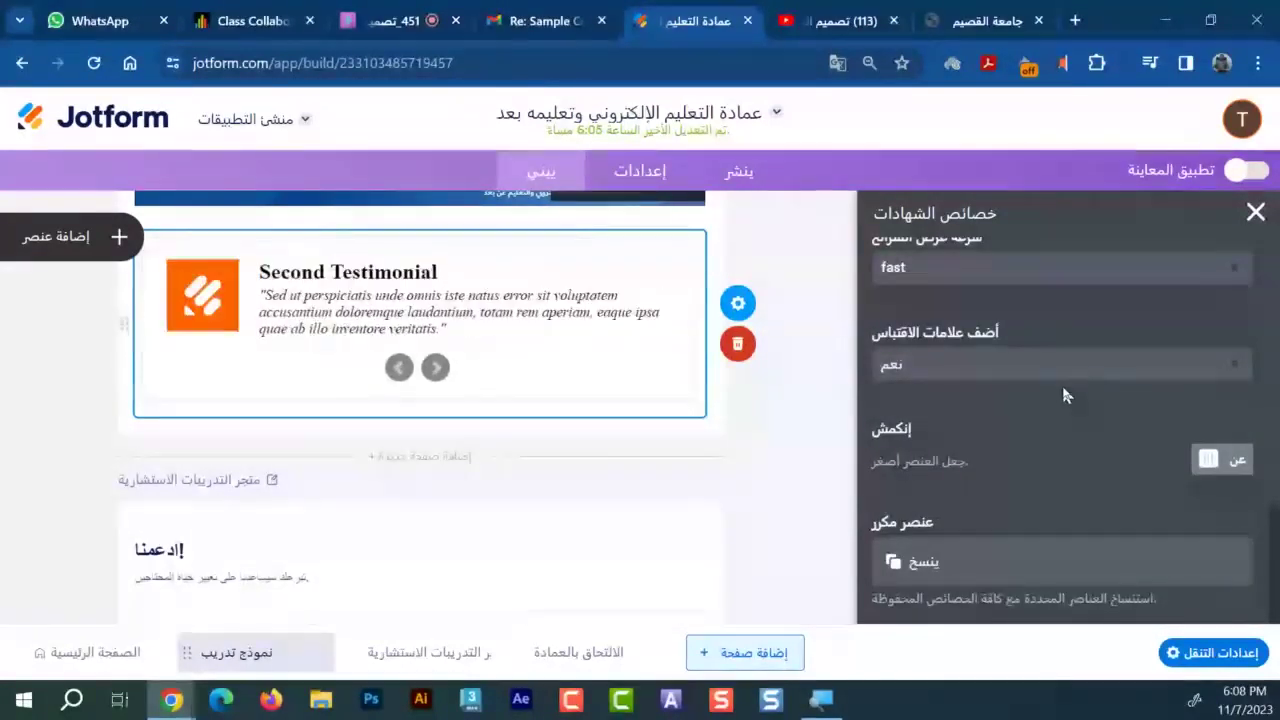
{"action": "left_click", "coordinate": [1224, 459]}
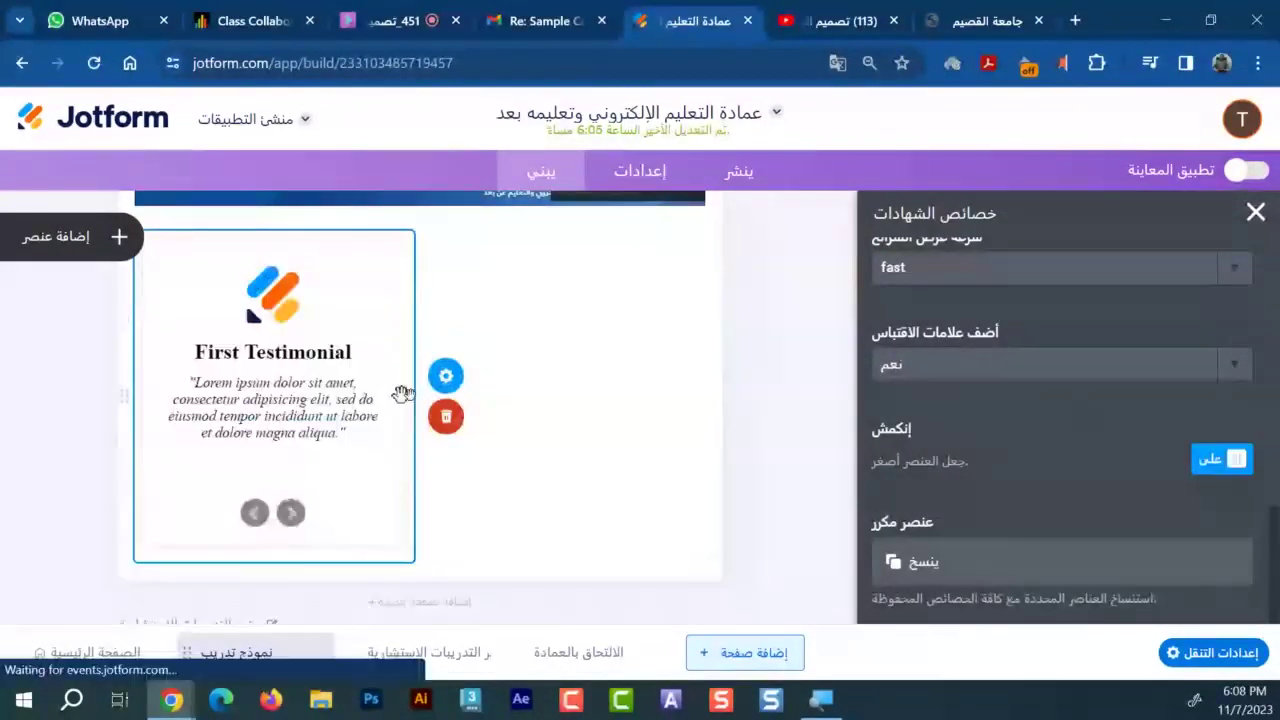
Preview the app, open the نموذج تدريب page and examine its text, PDF document, image and gallery elements
{"action": "left_click", "coordinate": [1245, 172]}
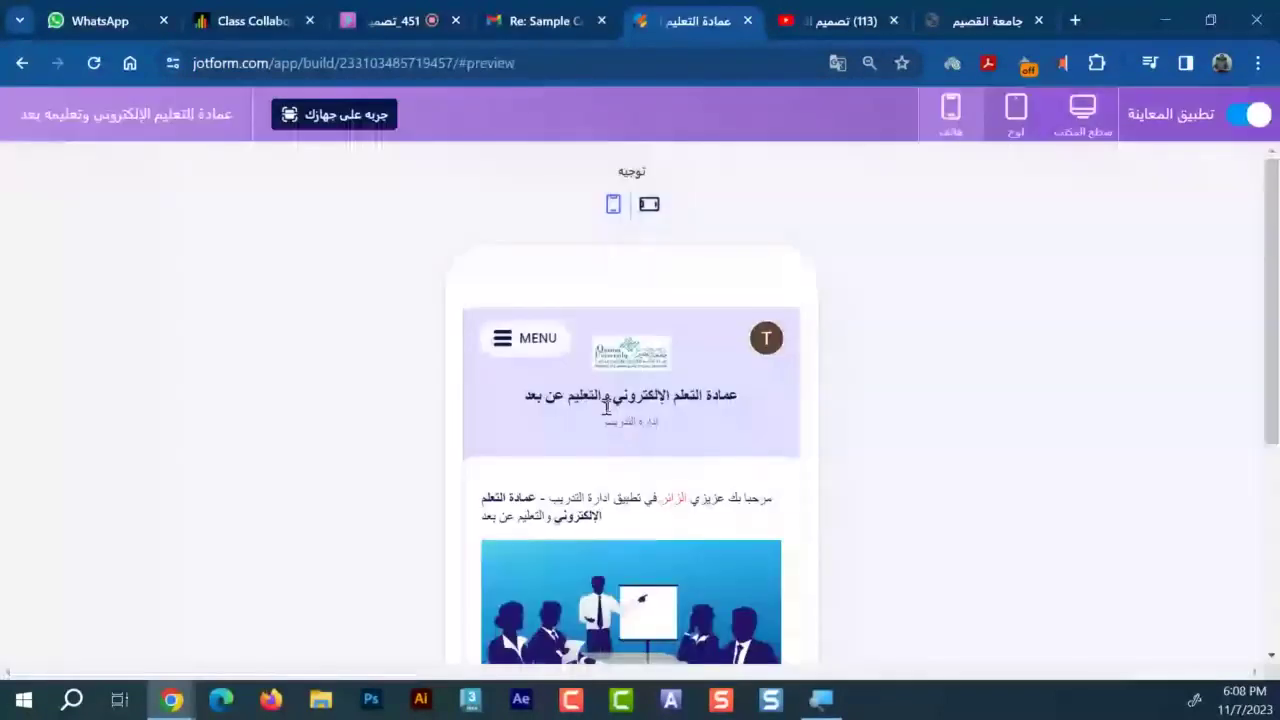
{"action": "left_click", "coordinate": [514, 334]}
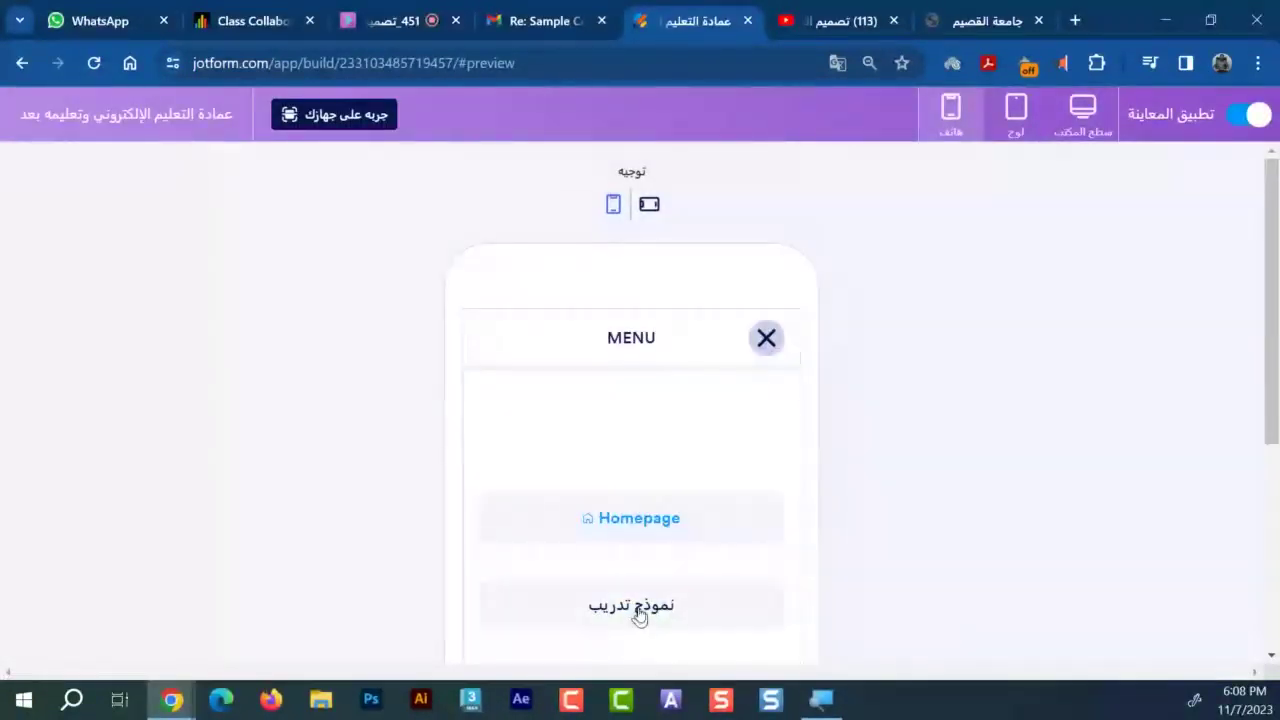
{"action": "left_click", "coordinate": [636, 607]}
{"action": "scroll", "coordinate": [707, 446], "scroll_direction": "down", "scroll_amount": 3}
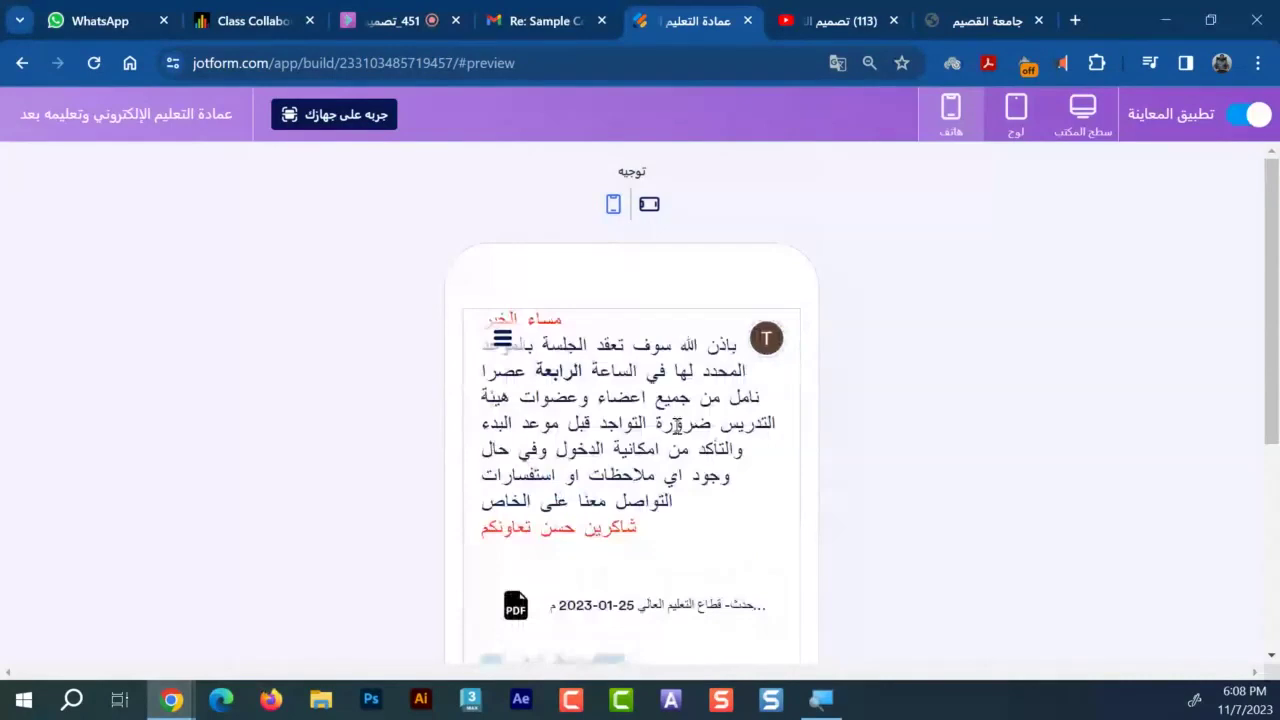
{"action": "scroll", "coordinate": [676, 427], "scroll_direction": "up", "scroll_amount": 2}
{"action": "scroll", "coordinate": [676, 427], "scroll_direction": "up", "scroll_amount": 1}
{"action": "scroll", "coordinate": [623, 420], "scroll_direction": "down", "scroll_amount": 1}
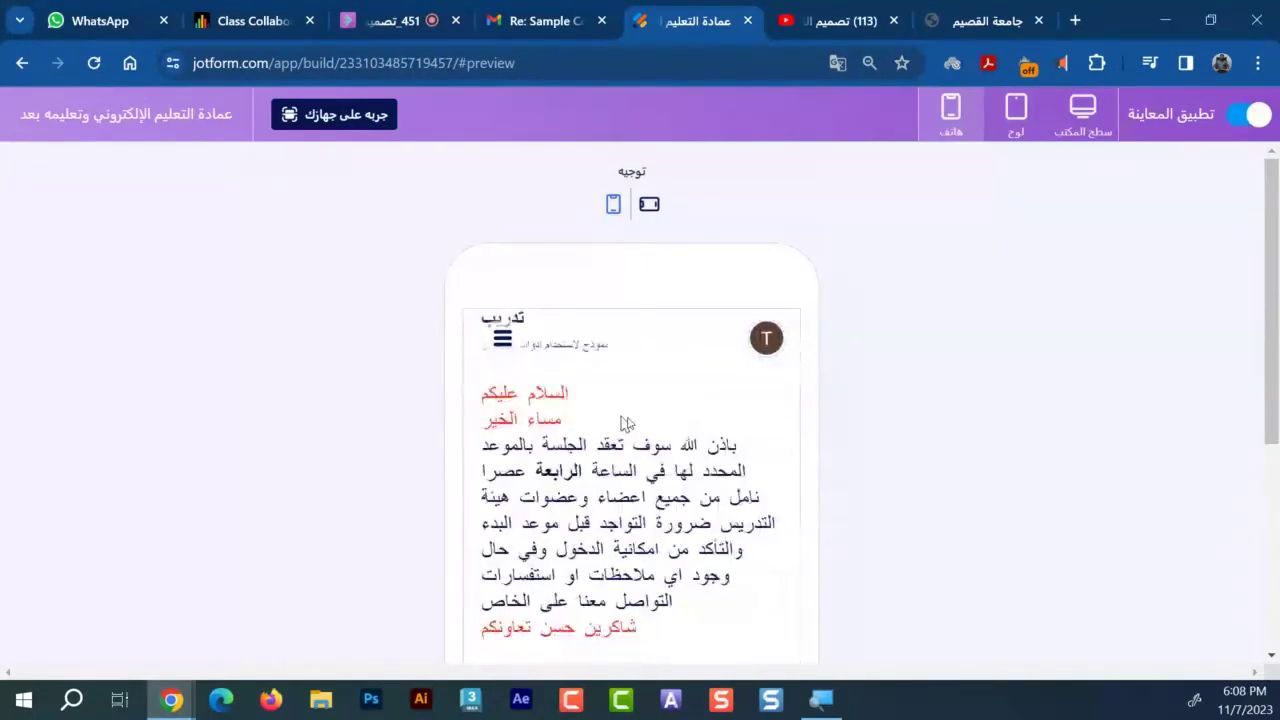
{"action": "scroll", "coordinate": [581, 495], "scroll_direction": "down", "scroll_amount": 1}
{"action": "scroll", "coordinate": [600, 500], "scroll_direction": "down", "scroll_amount": 2}
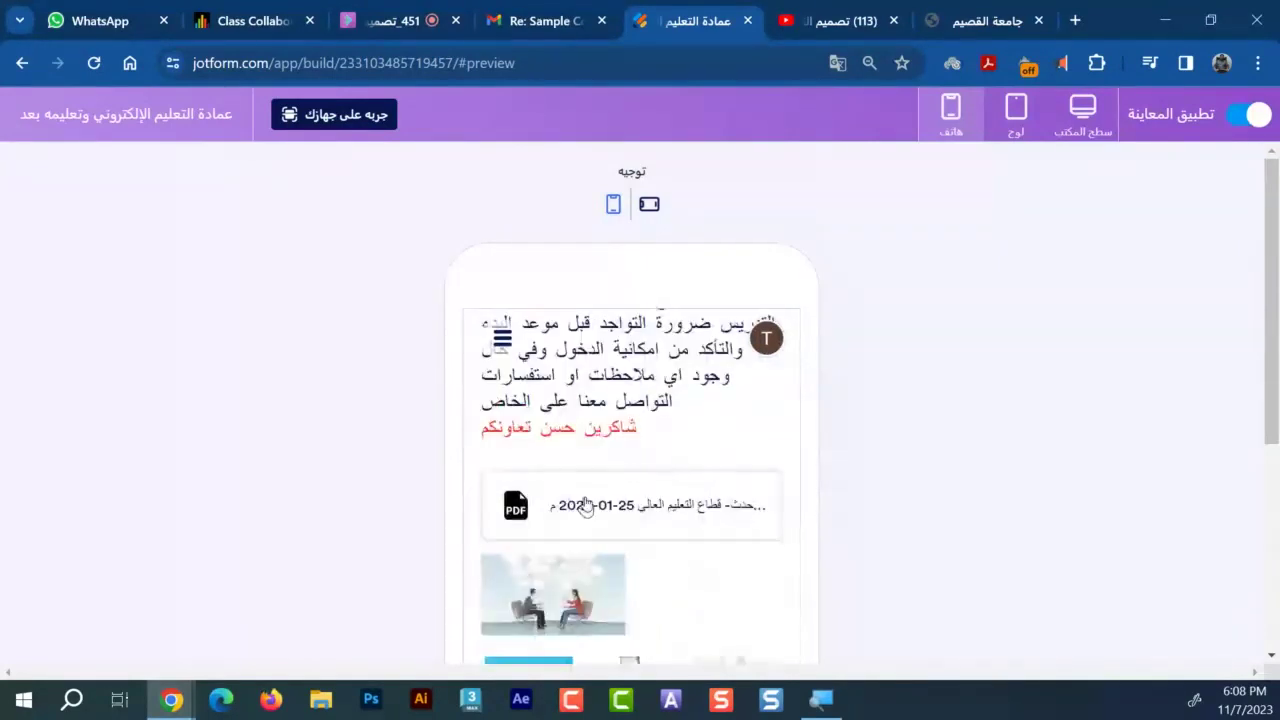
{"action": "scroll", "coordinate": [630, 512], "scroll_direction": "down", "scroll_amount": 2}
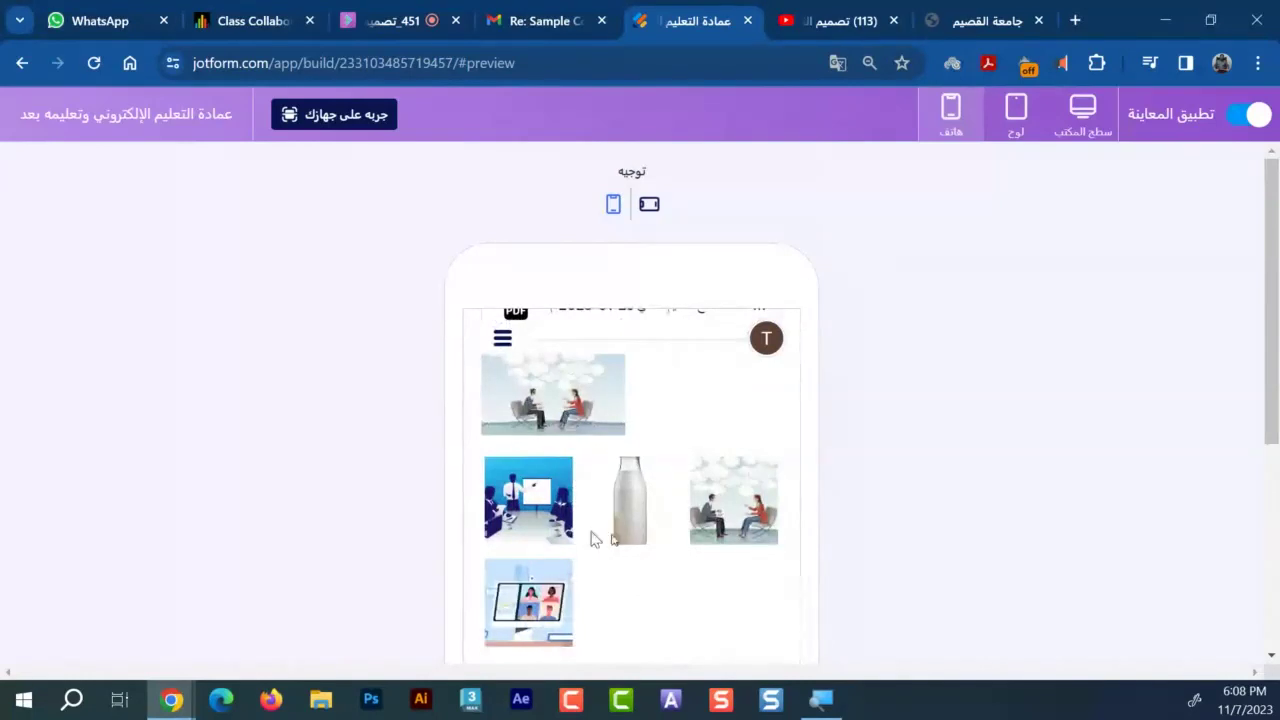
{"action": "scroll", "coordinate": [731, 500], "scroll_direction": "down", "scroll_amount": 2}
{"action": "scroll", "coordinate": [731, 500], "scroll_direction": "down", "scroll_amount": 3}
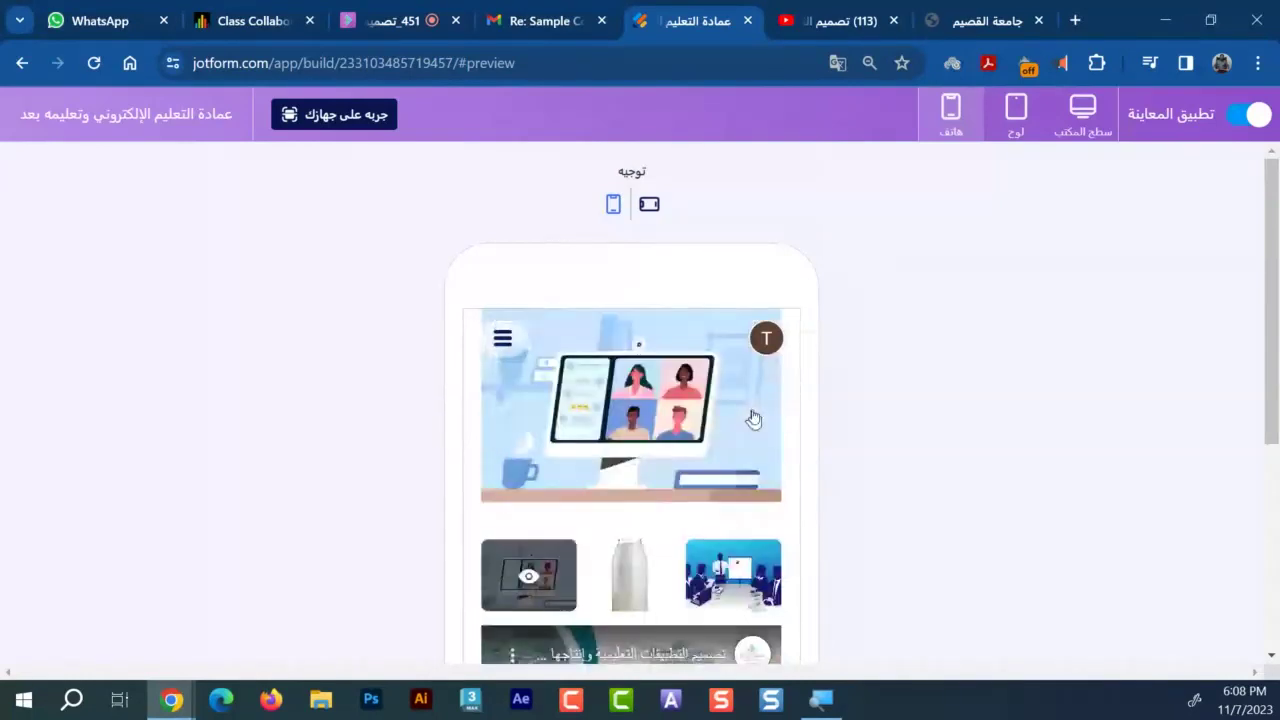
Show the milk bottle picture in the previewed image slider and play the embedded YouTube video
{"action": "left_click", "coordinate": [616, 592]}
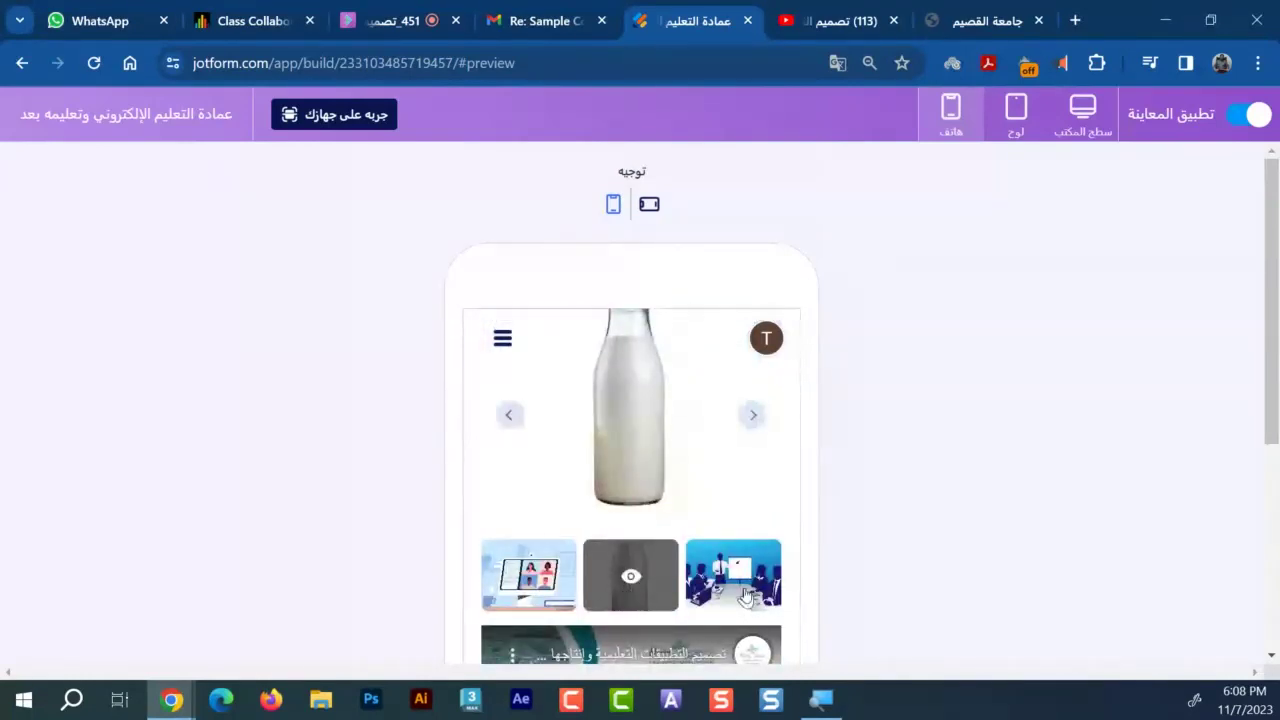
{"action": "left_click", "coordinate": [667, 568]}
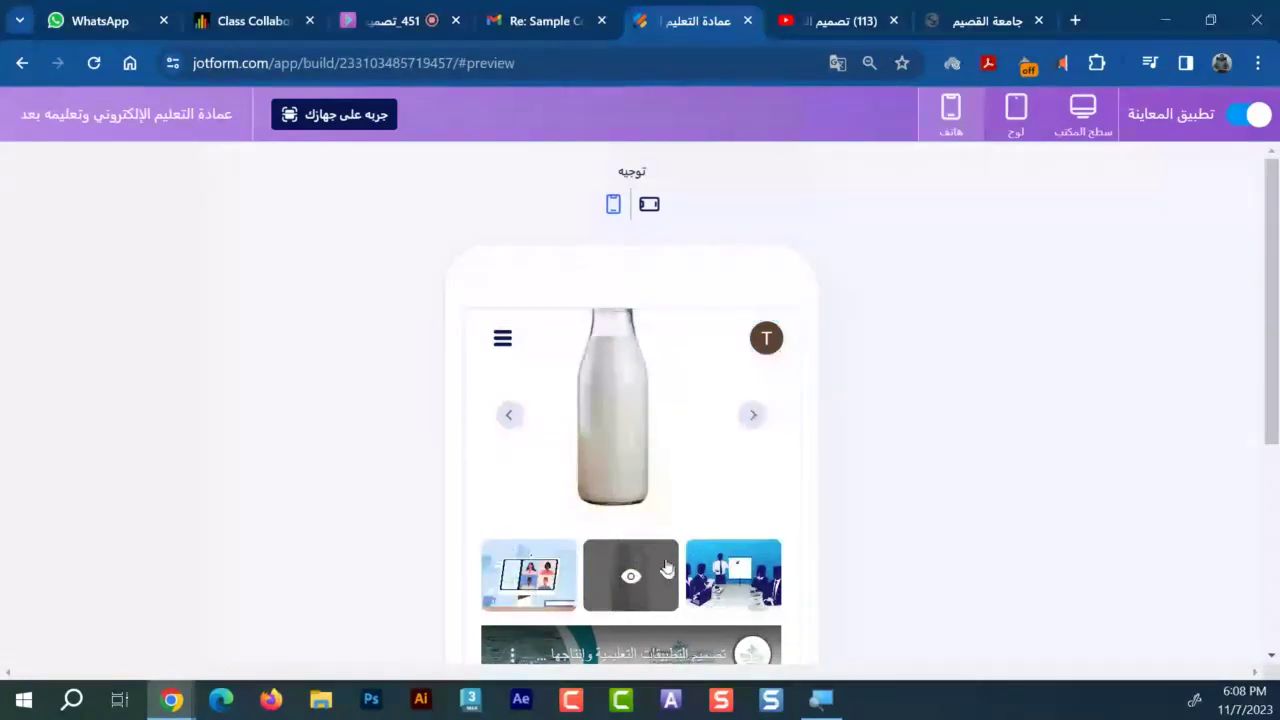
{"action": "scroll", "coordinate": [667, 568], "scroll_direction": "down", "scroll_amount": 3}
{"action": "left_click", "coordinate": [634, 414]}
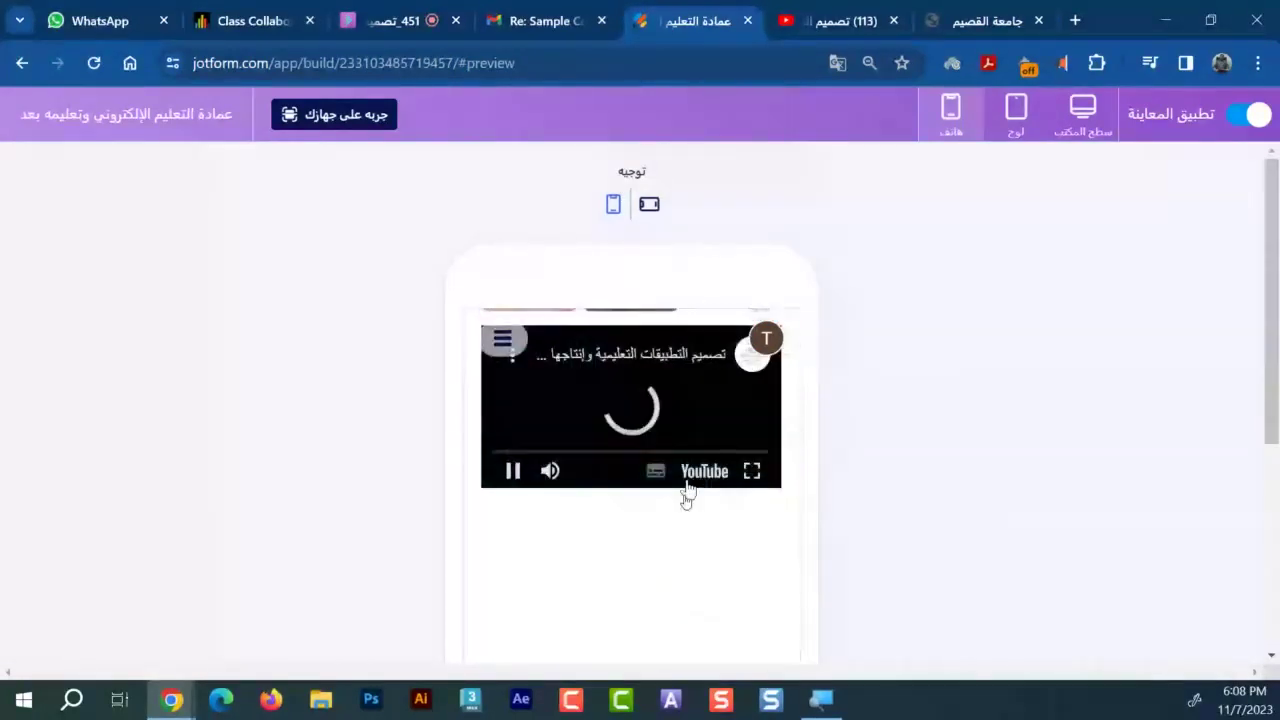
Browse forward and back through the testimonials in the preview and return to the builder
{"action": "scroll", "coordinate": [620, 470], "scroll_direction": "down", "scroll_amount": 2}
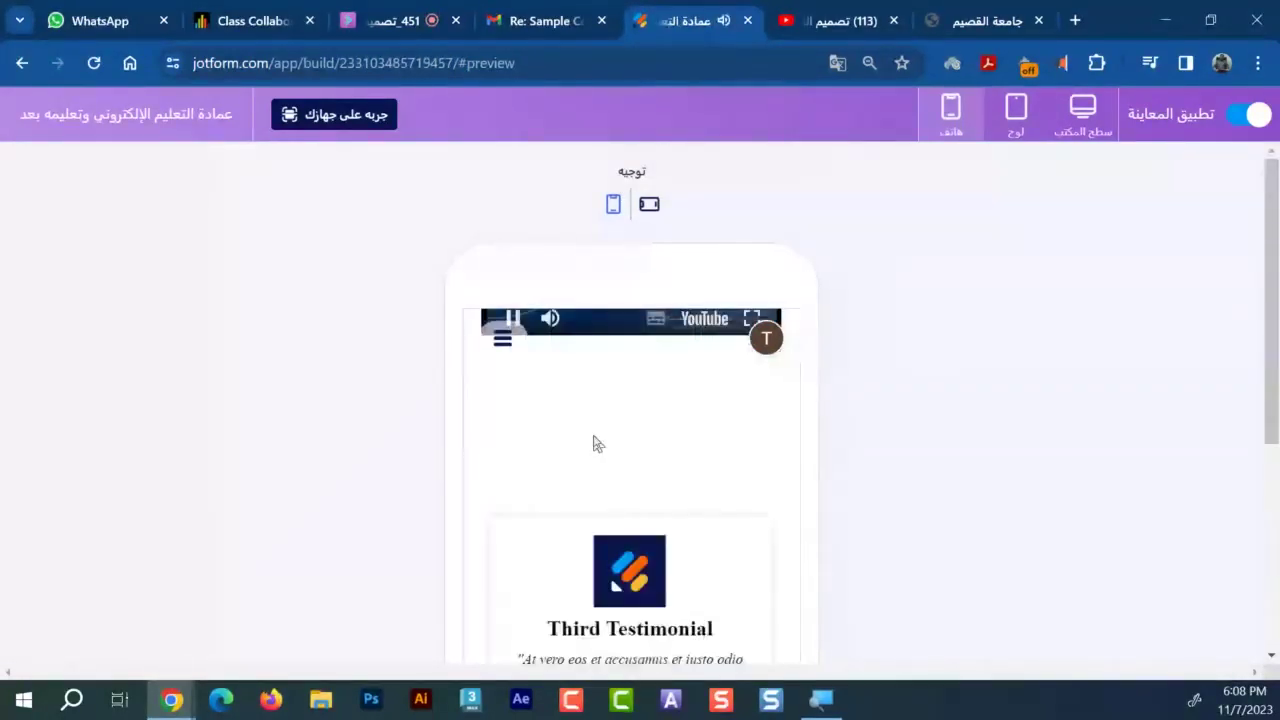
{"action": "scroll", "coordinate": [628, 491], "scroll_direction": "up", "scroll_amount": 1}
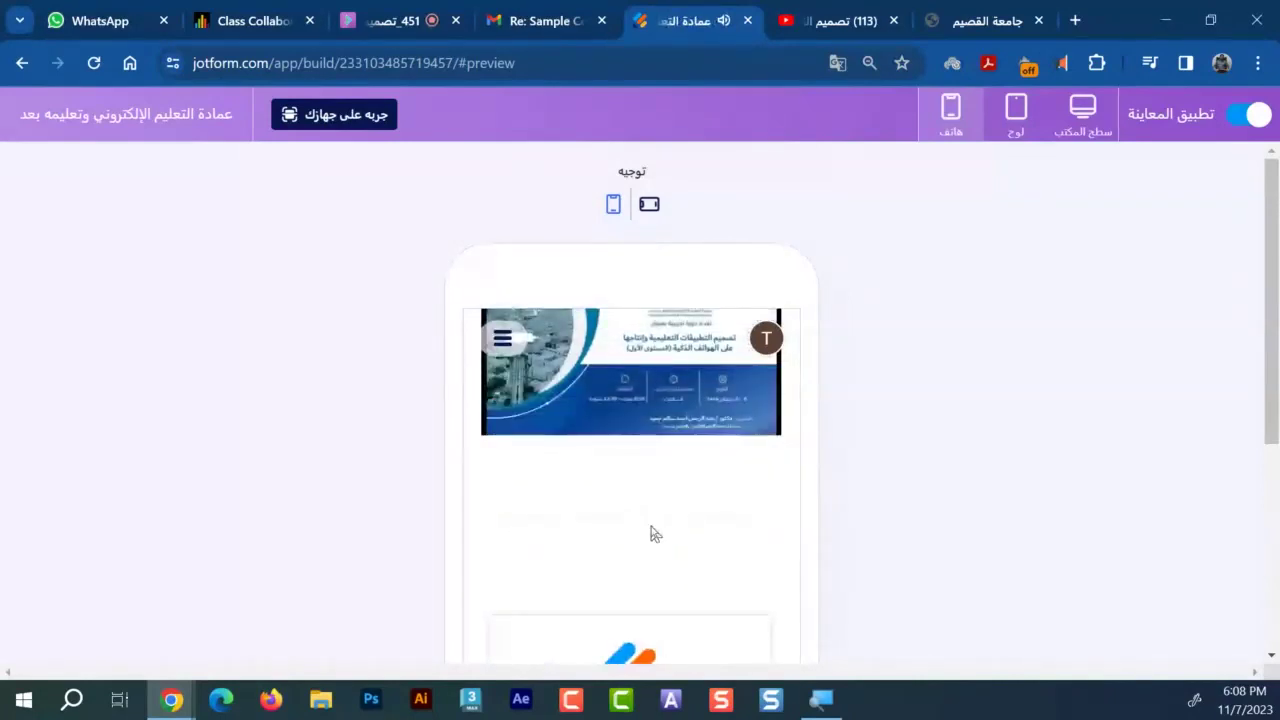
{"action": "scroll", "coordinate": [660, 510], "scroll_direction": "down", "scroll_amount": 3}
{"action": "scroll", "coordinate": [660, 520], "scroll_direction": "down", "scroll_amount": 1}
{"action": "left_click", "coordinate": [647, 572]}
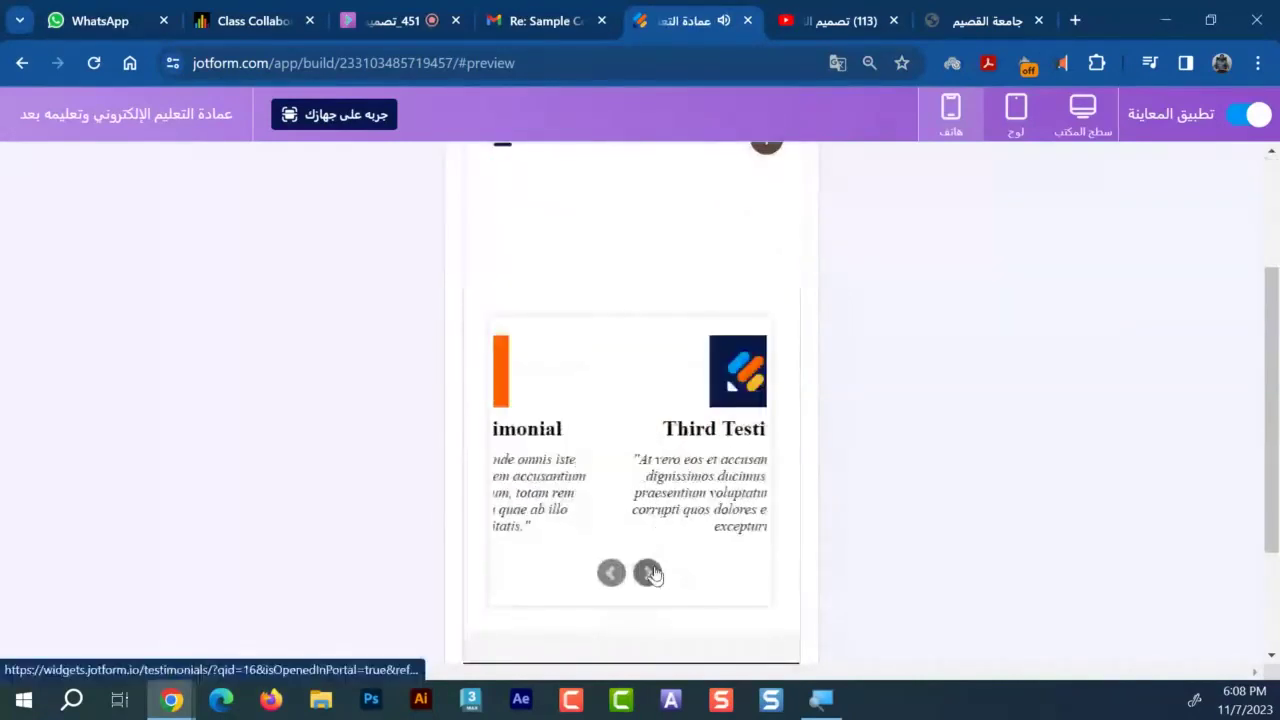
{"action": "left_click", "coordinate": [647, 572]}
{"action": "left_click", "coordinate": [647, 572]}
{"action": "left_click", "coordinate": [611, 572]}
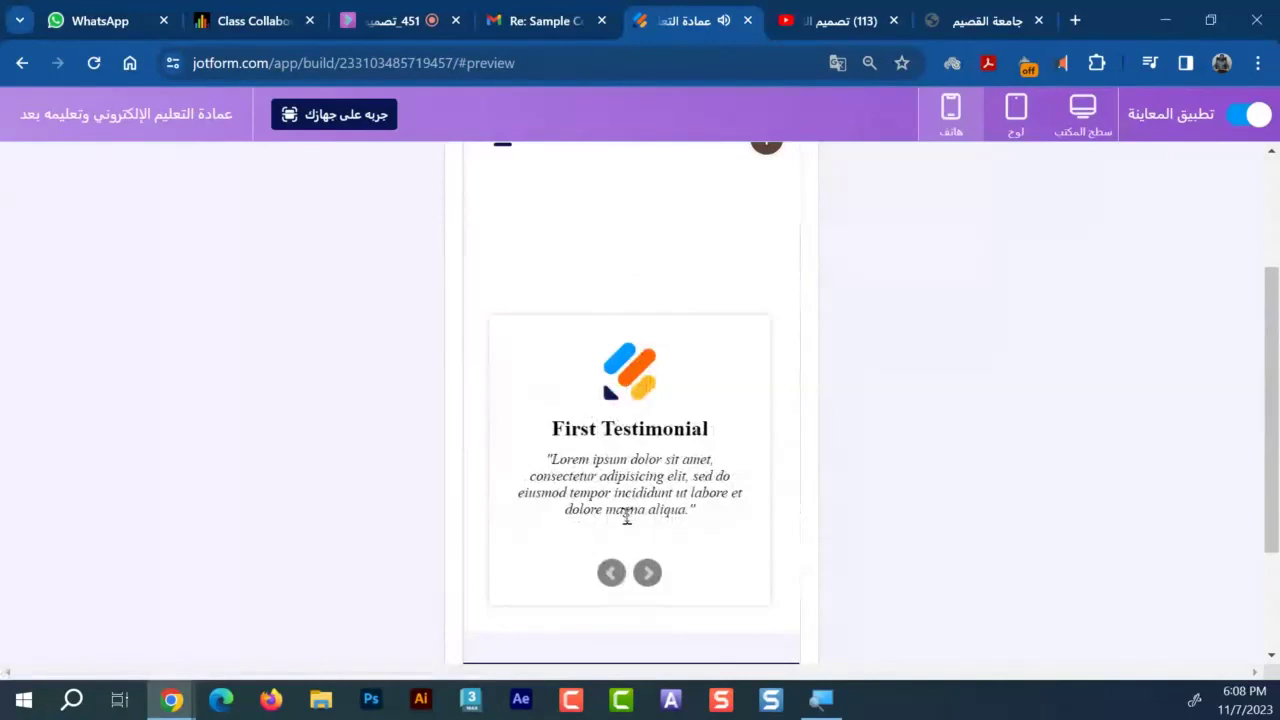
{"action": "left_click", "coordinate": [1257, 115]}
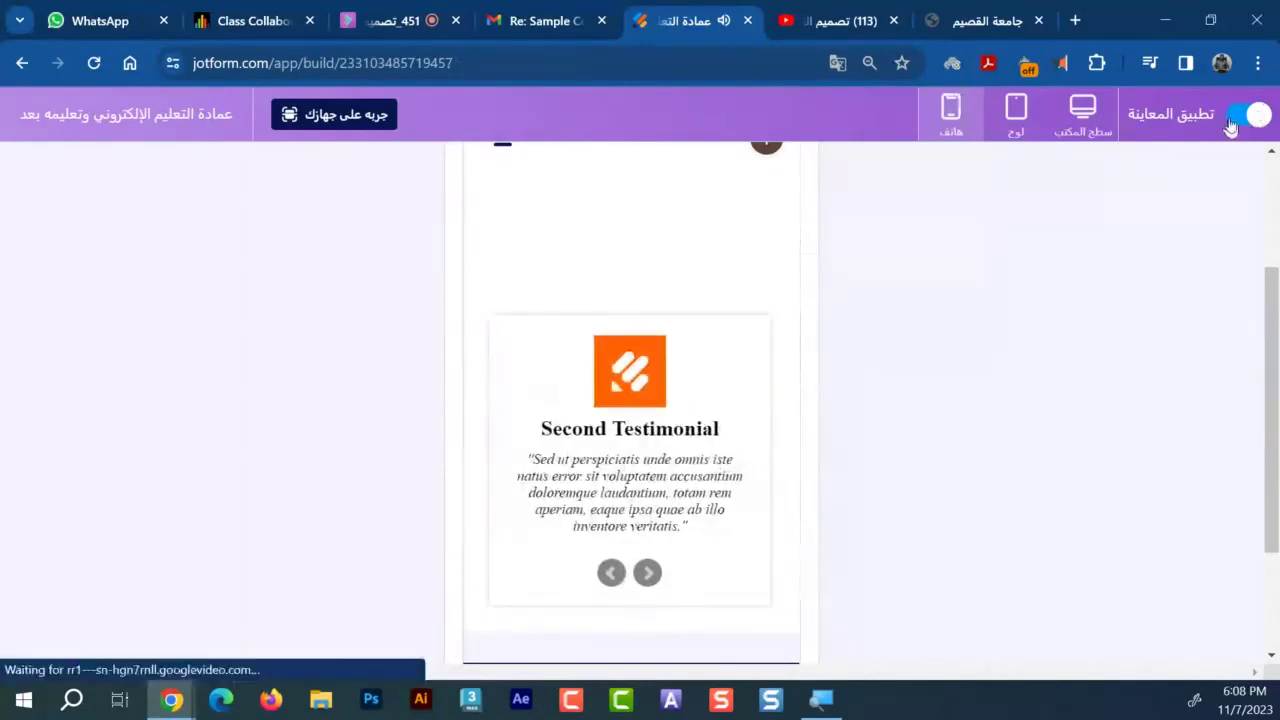
Compare the نموذج تدريب page in the builder and in the phone preview, checking the area between the text and the PDF document
{"action": "scroll", "coordinate": [693, 432], "scroll_direction": "down", "scroll_amount": 10}
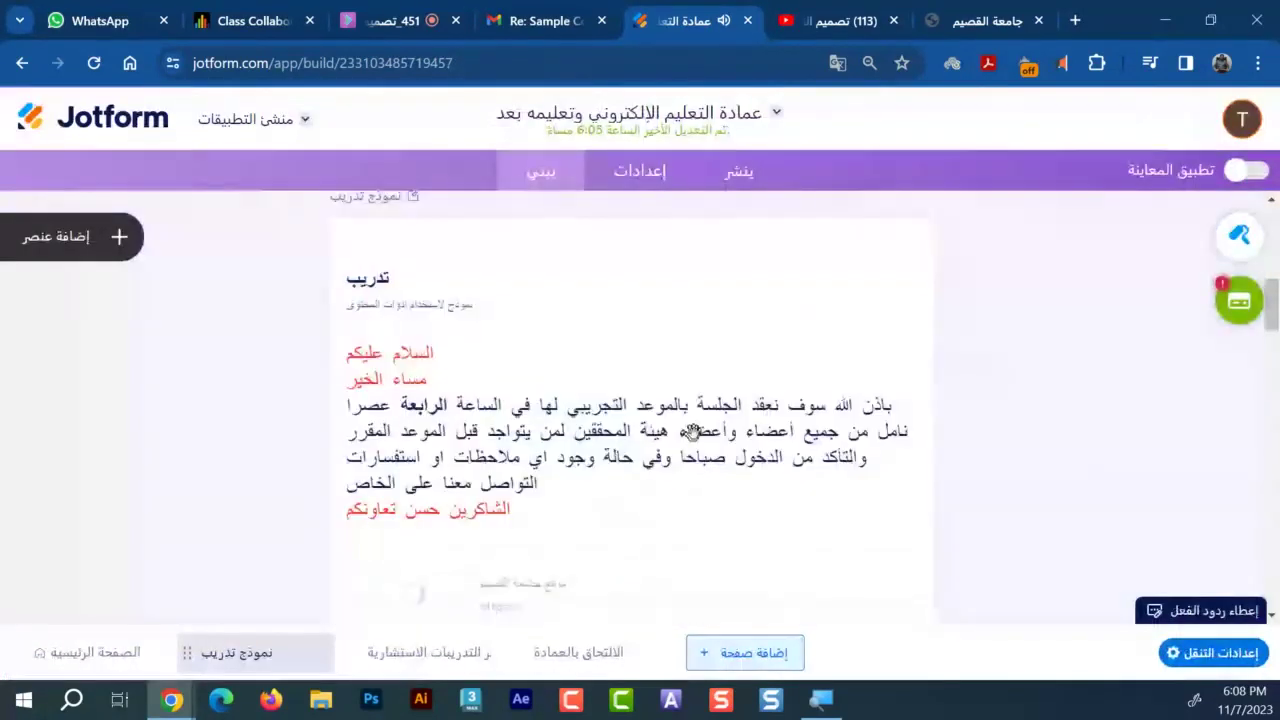
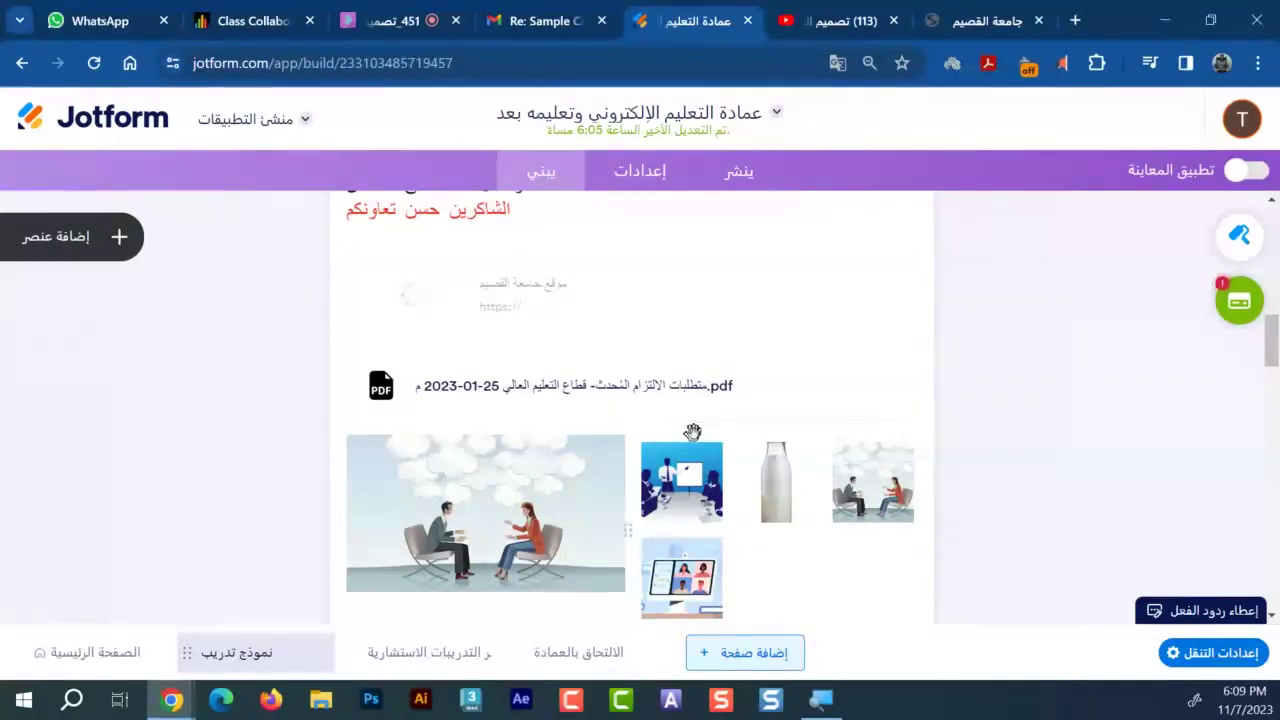
{"action": "scroll", "coordinate": [591, 434], "scroll_direction": "up", "scroll_amount": 5}
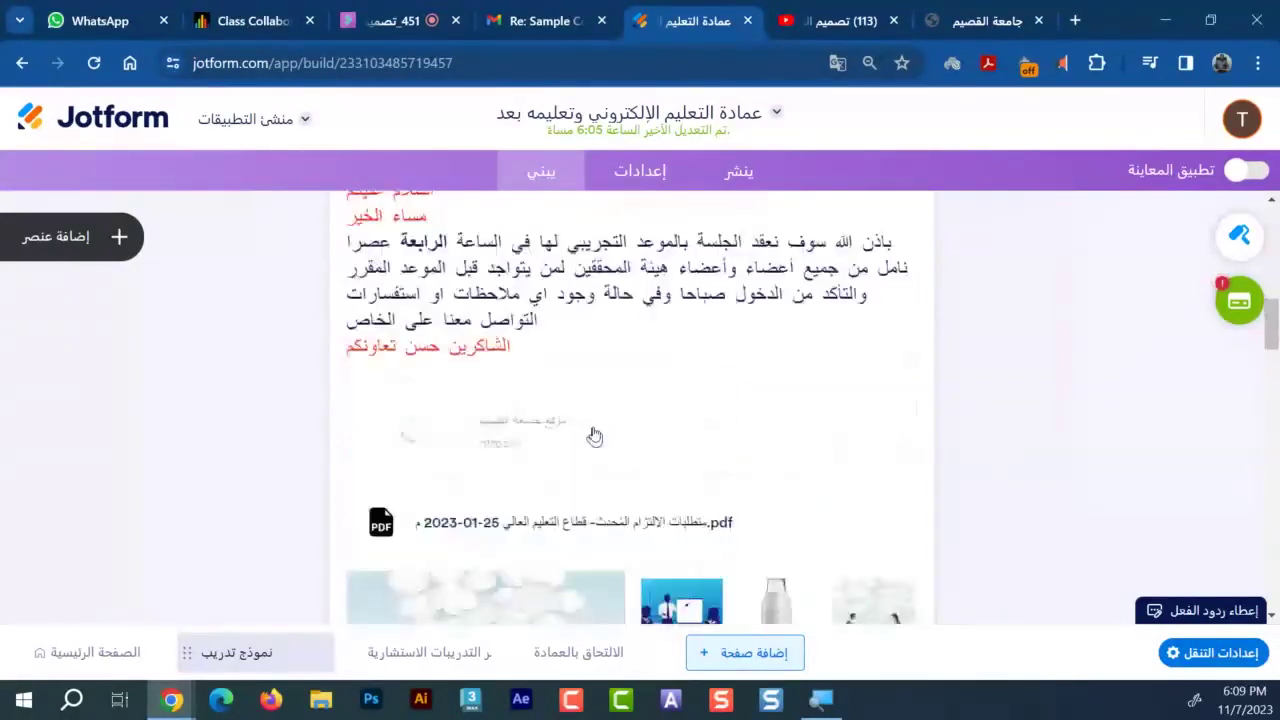
{"action": "scroll", "coordinate": [709, 497], "scroll_direction": "down", "scroll_amount": 1}
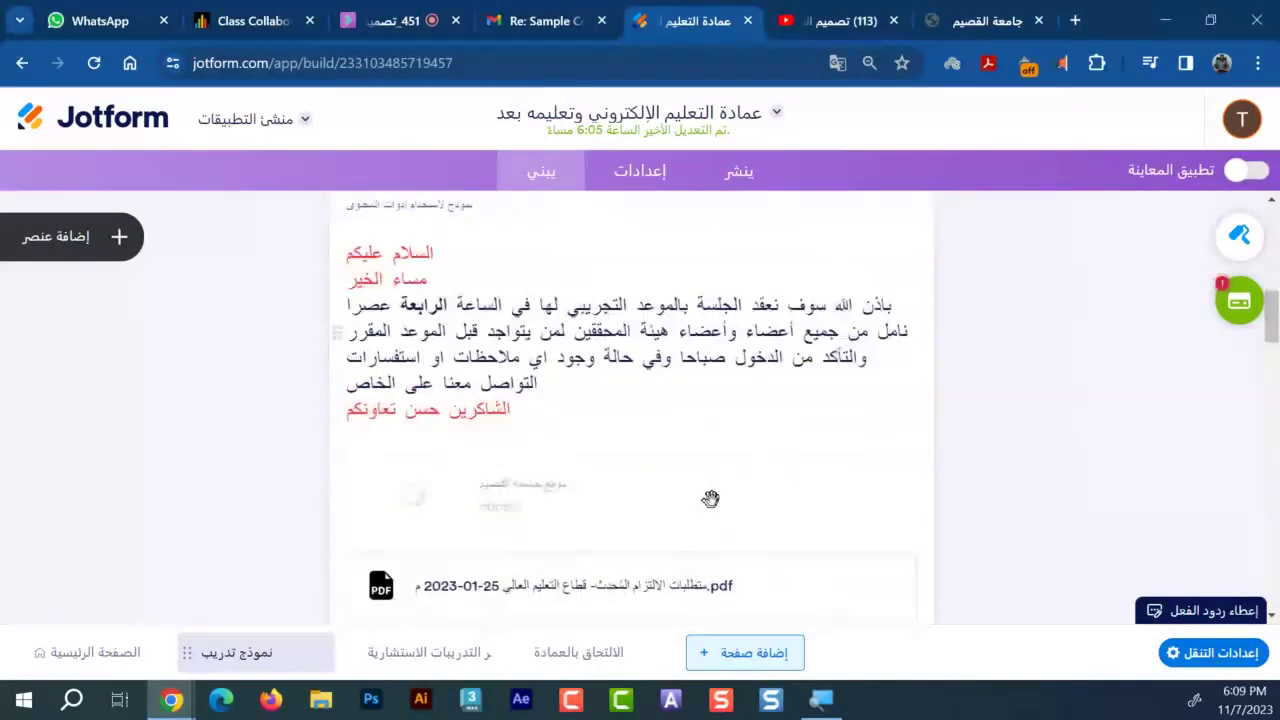
{"action": "left_click", "coordinate": [1240, 172]}
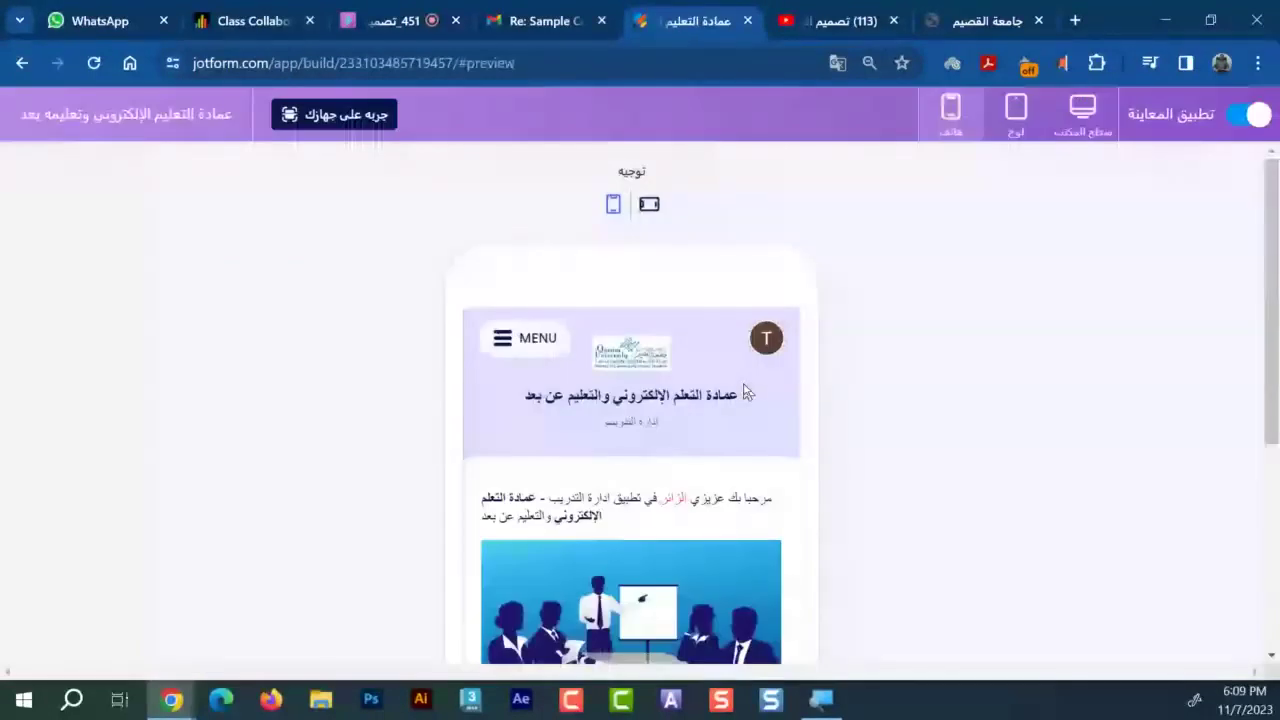
{"action": "left_click", "coordinate": [525, 338]}
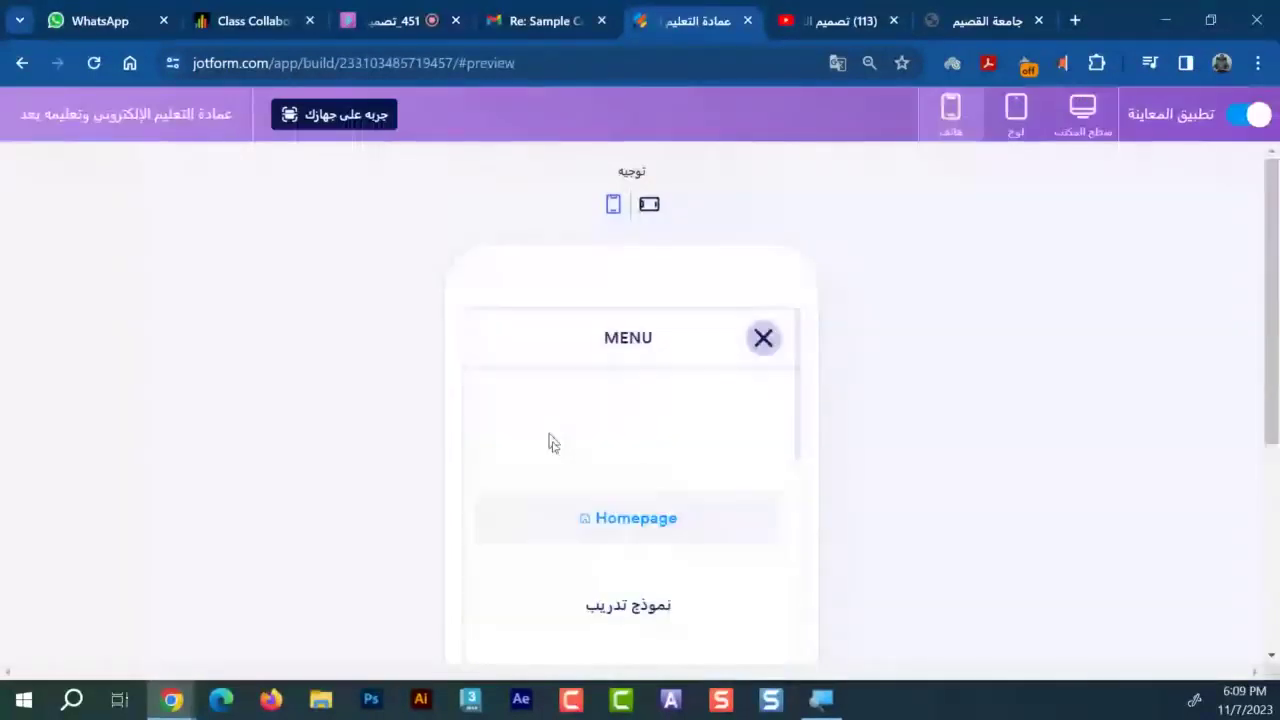
{"action": "left_click", "coordinate": [646, 606]}
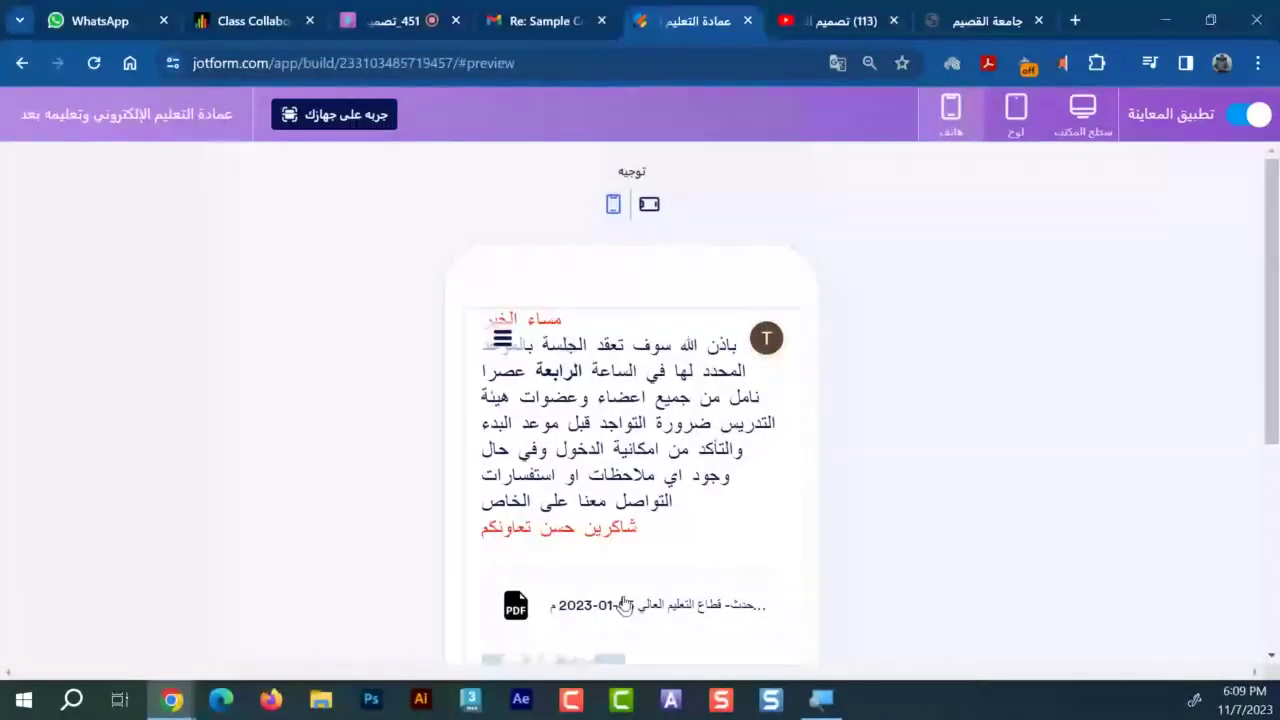
{"action": "scroll", "coordinate": [570, 490], "scroll_direction": "down", "scroll_amount": 3}
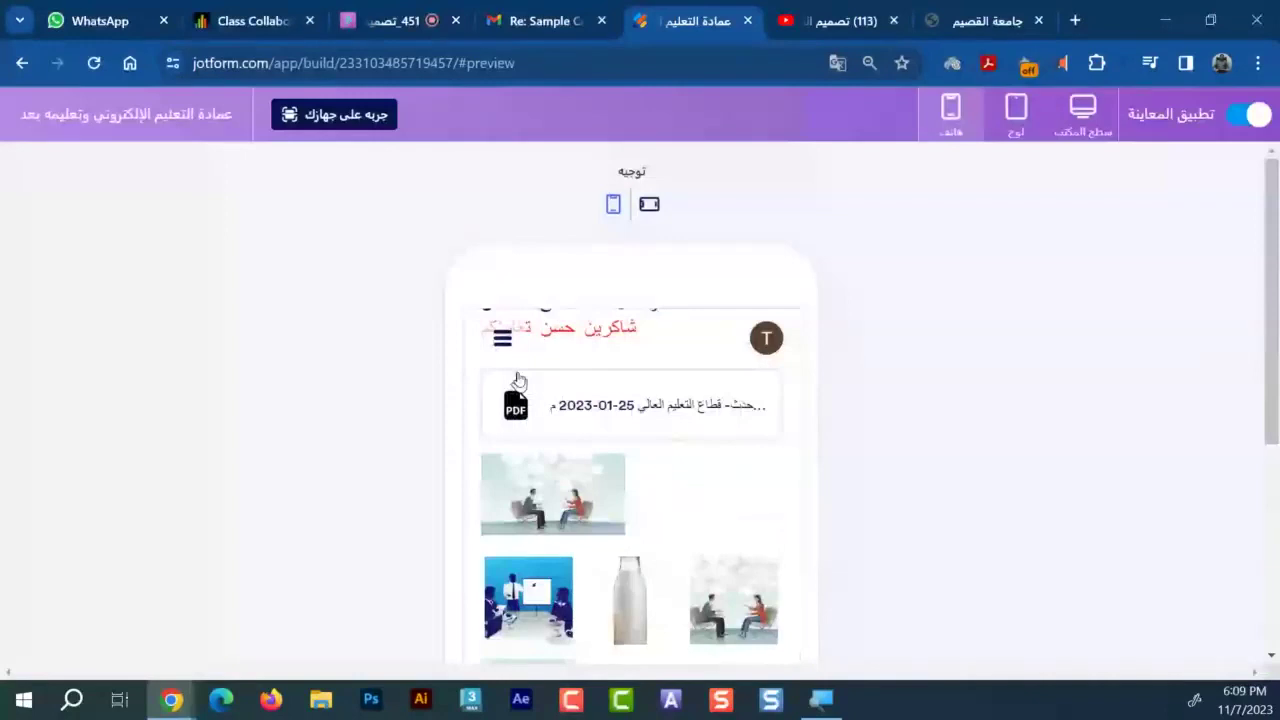
{"action": "scroll", "coordinate": [518, 380], "scroll_direction": "up", "scroll_amount": 2}
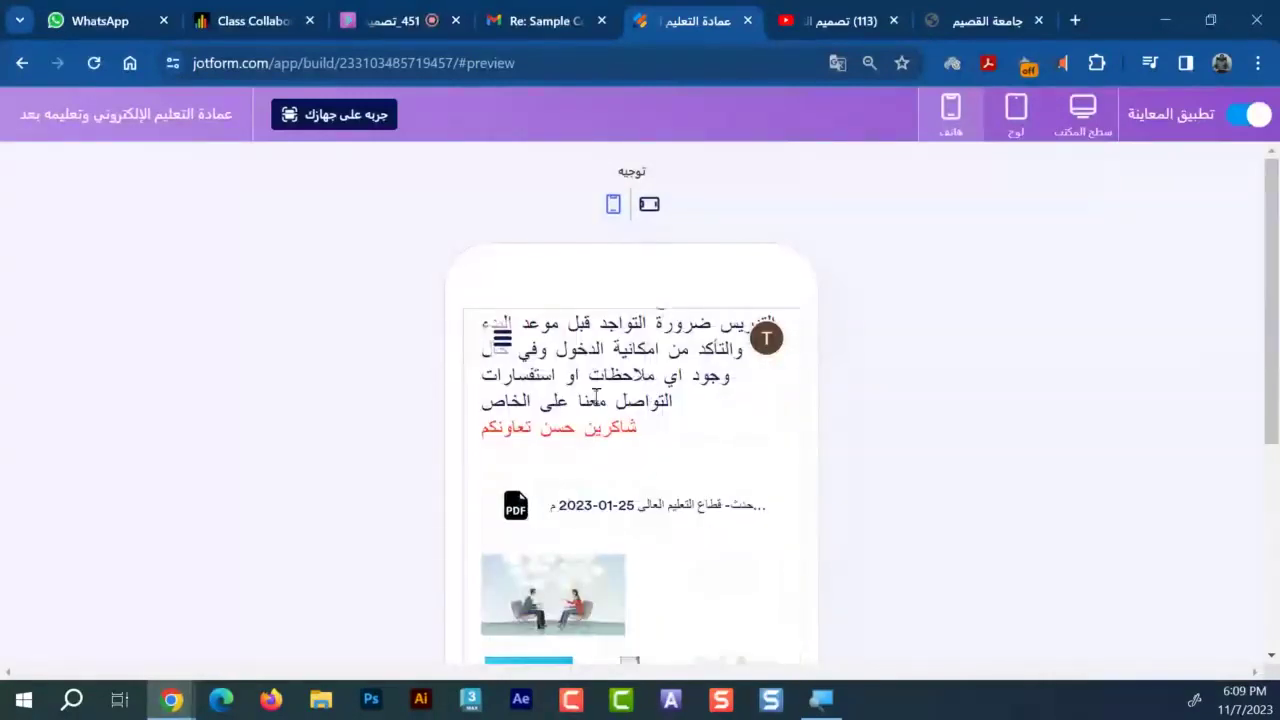
{"action": "key", "text": "Escape"}
Open the properties of the موقع جامعة القصيم link element above the PDF document
{"action": "scroll", "coordinate": [600, 480], "scroll_direction": "down", "scroll_amount": 5}
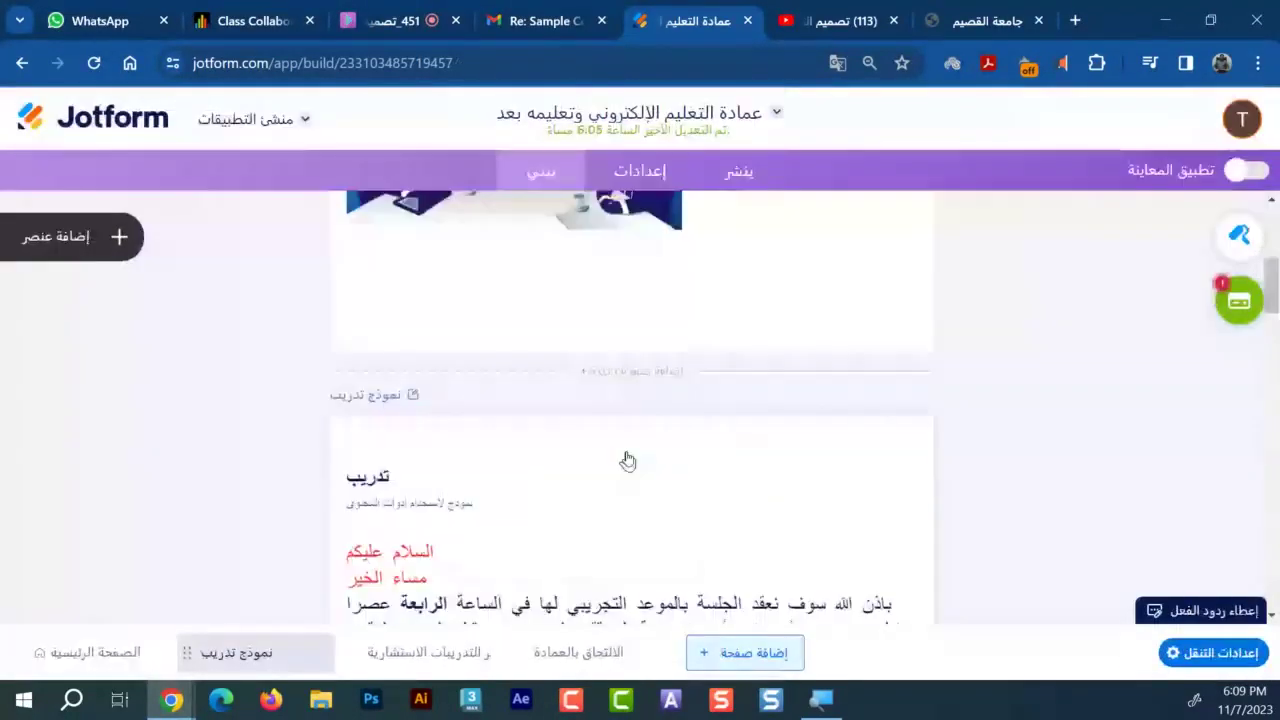
{"action": "scroll", "coordinate": [610, 440], "scroll_direction": "down", "scroll_amount": 1}
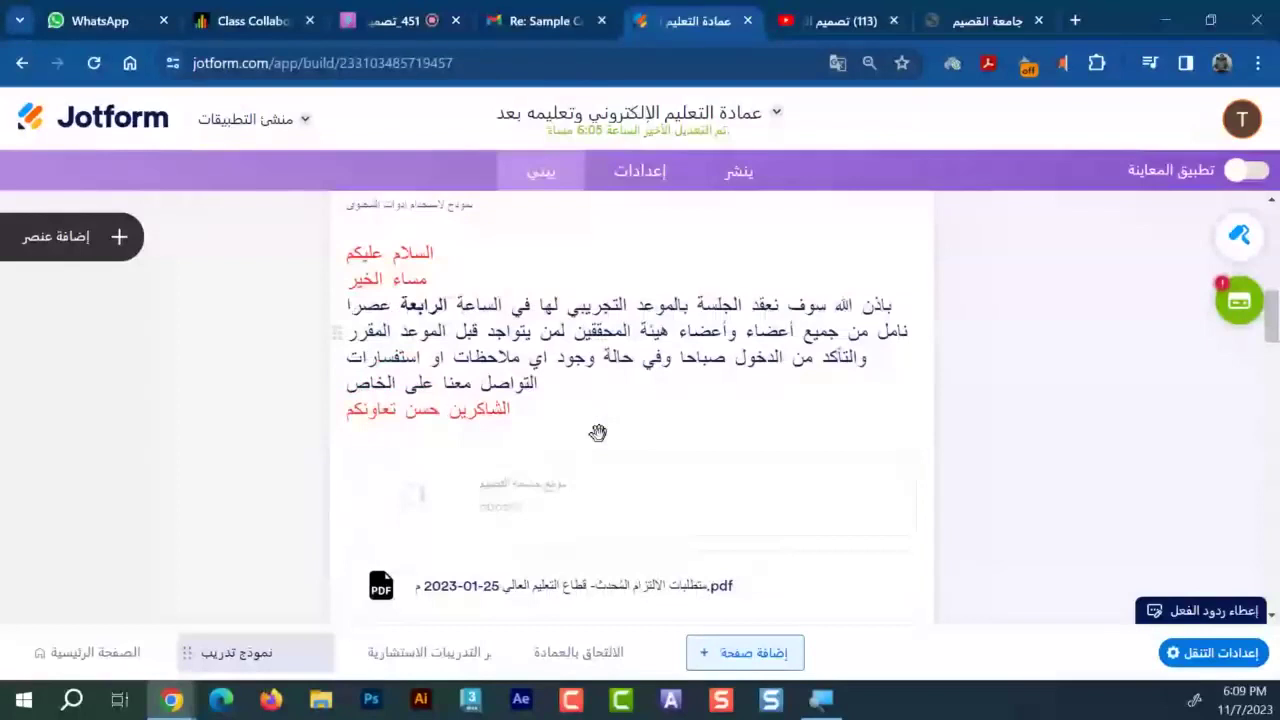
{"action": "scroll", "coordinate": [610, 420], "scroll_direction": "down", "scroll_amount": 1}
{"action": "left_click", "coordinate": [628, 412]}
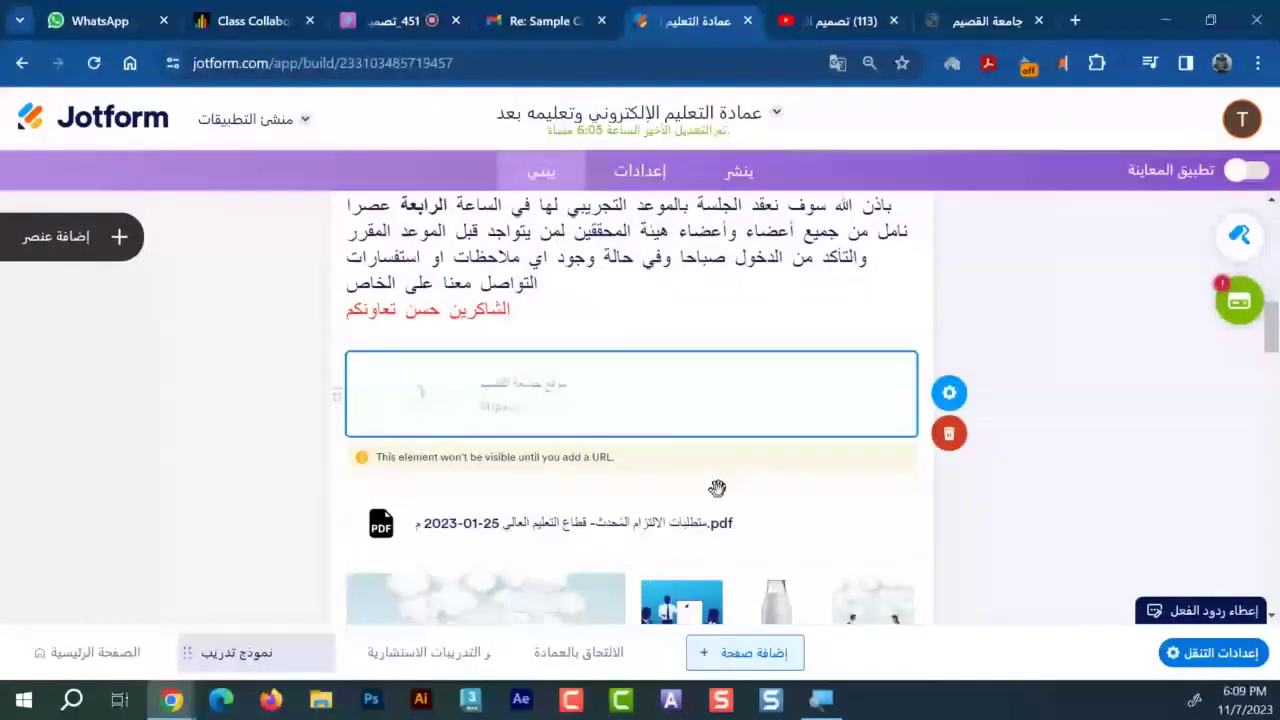
{"action": "left_click", "coordinate": [949, 392]}
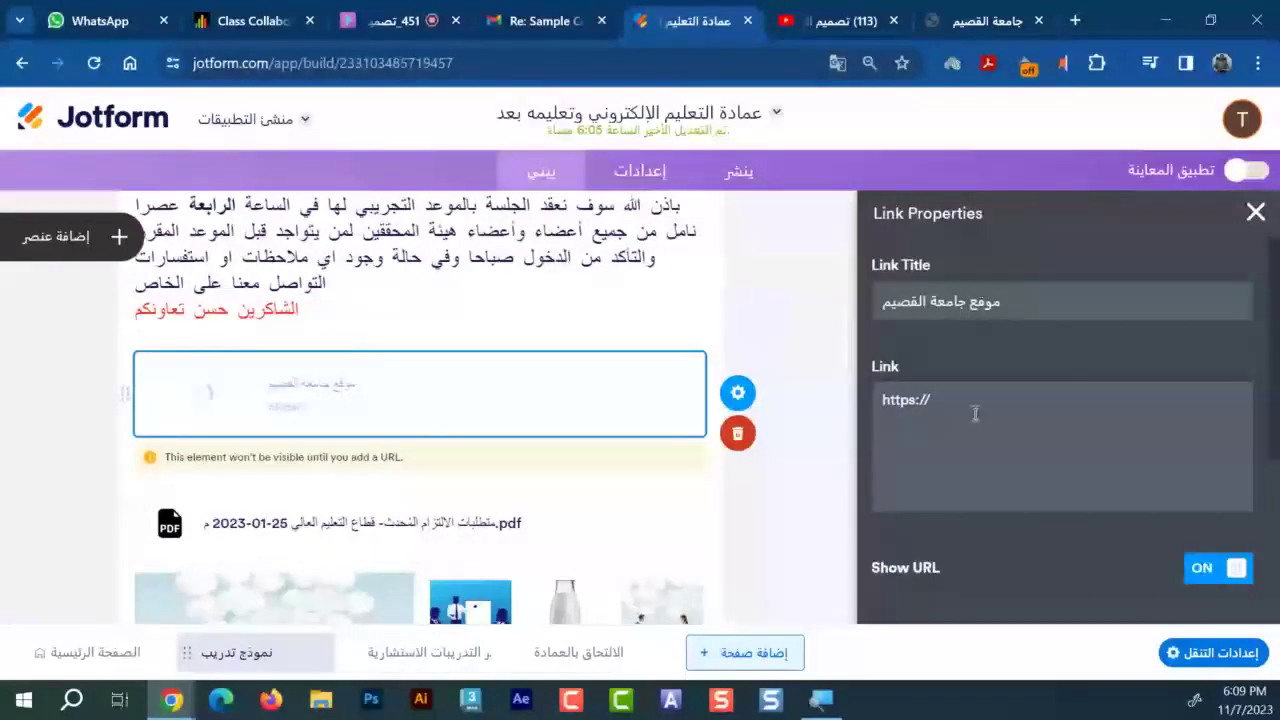
{"action": "left_click", "coordinate": [975, 413]}
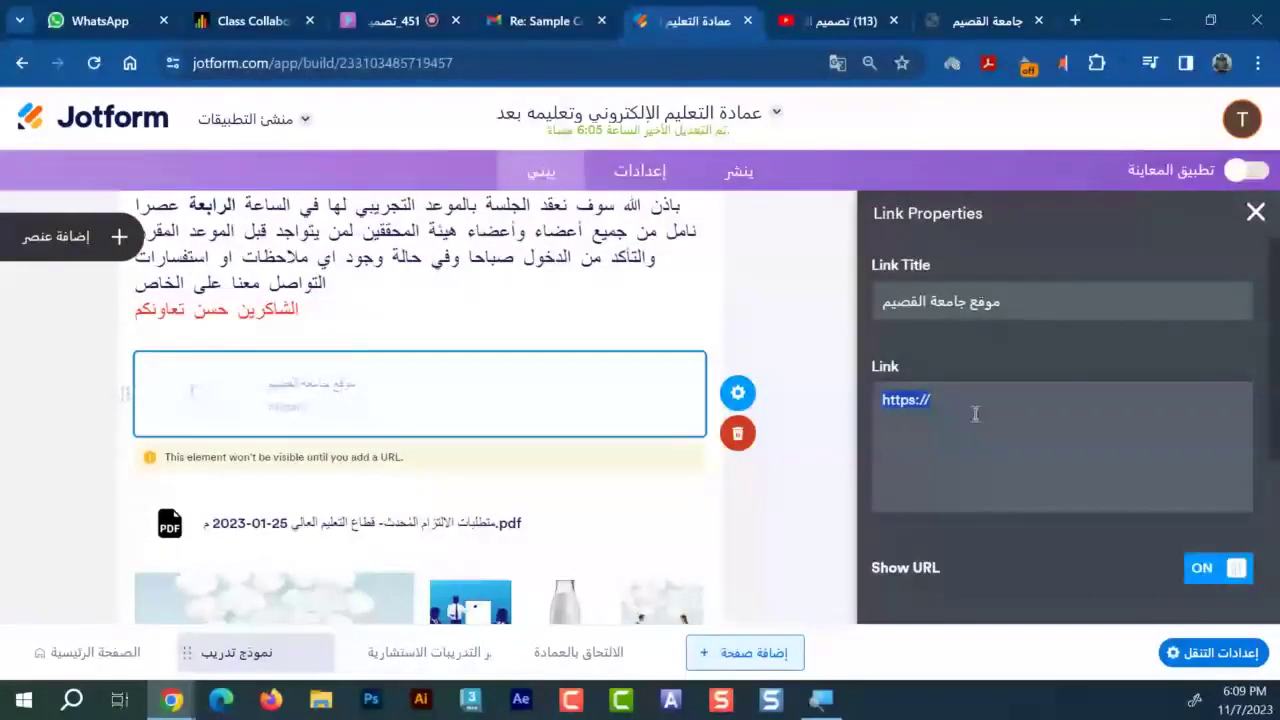
{"action": "left_click", "coordinate": [967, 8]}
{"action": "left_click", "coordinate": [262, 55]}
{"action": "key", "text": "ctrl+c"}
{"action": "left_click", "coordinate": [697, 20]}
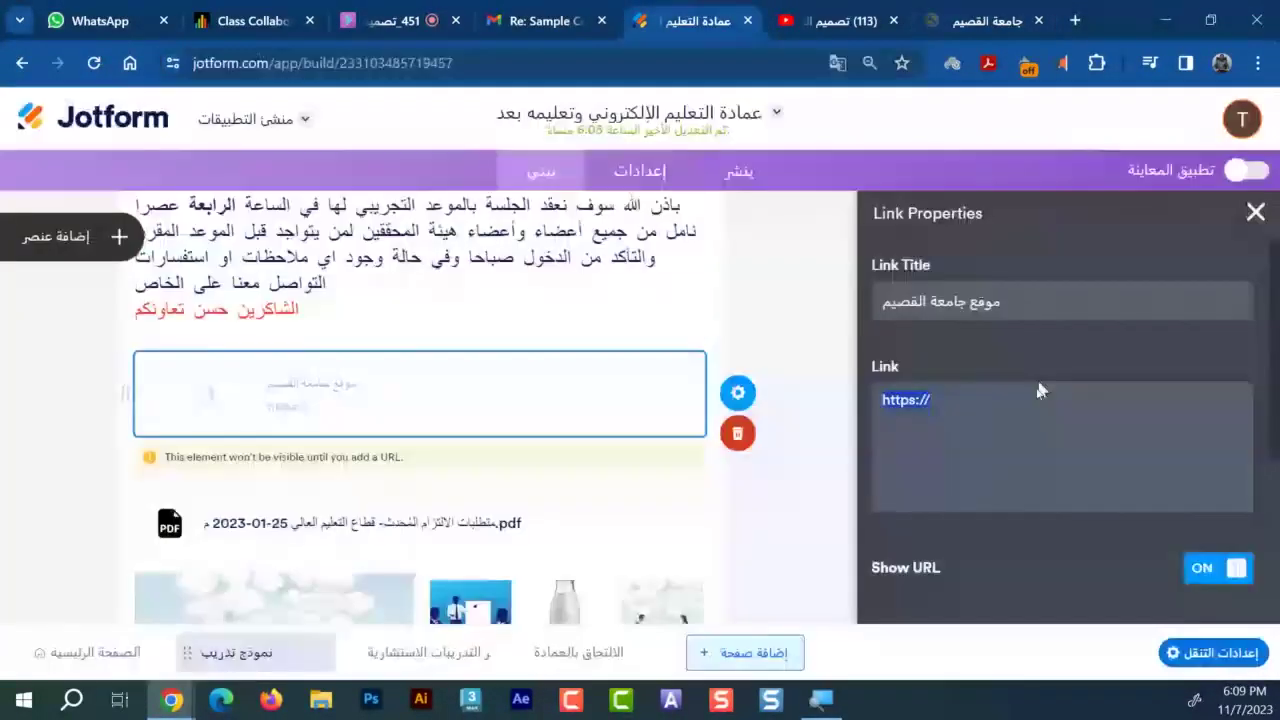
{"action": "key", "text": "ctrl+v"}
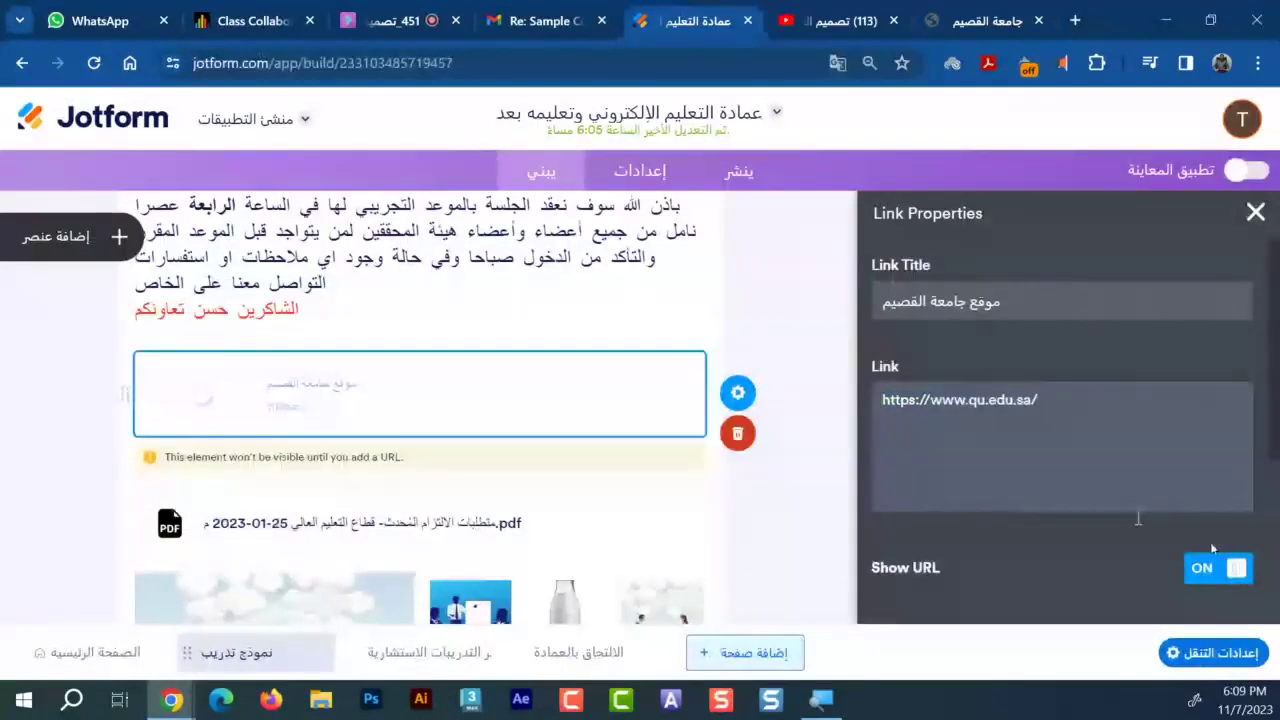
{"action": "scroll", "coordinate": [1212, 549], "scroll_direction": "down", "scroll_amount": 2}
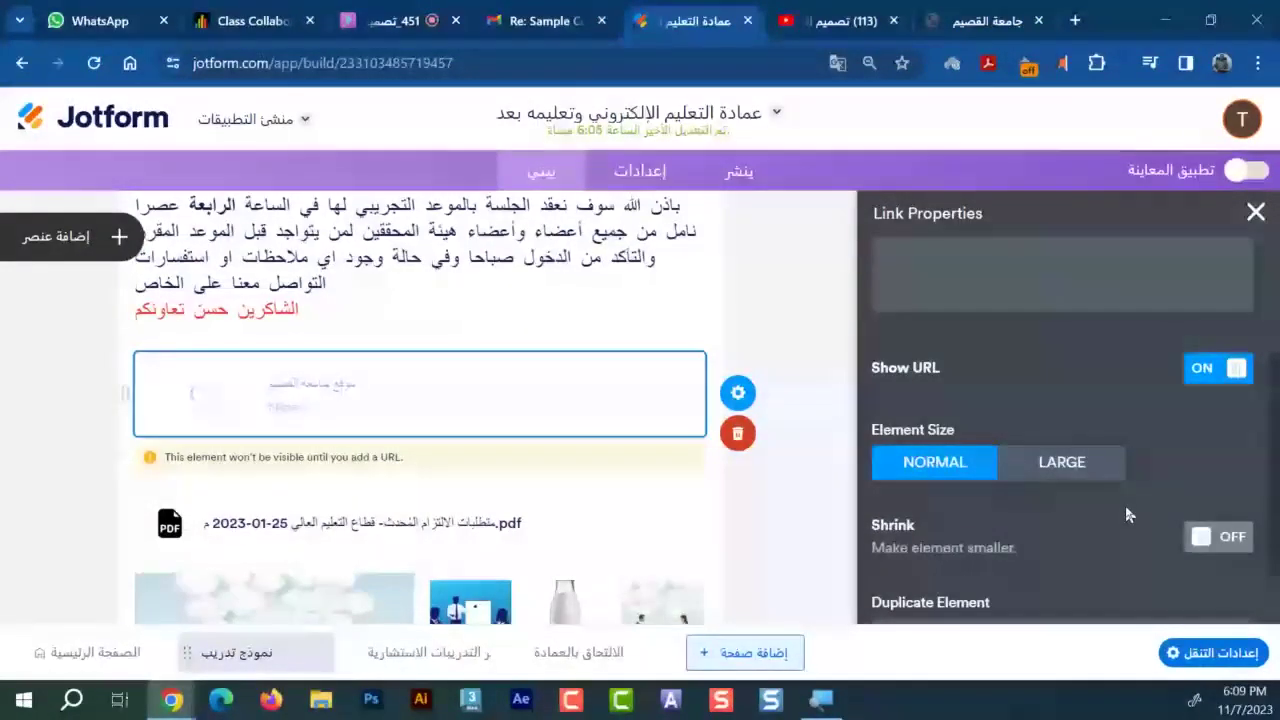
{"action": "scroll", "coordinate": [1126, 514], "scroll_direction": "up", "scroll_amount": 3}
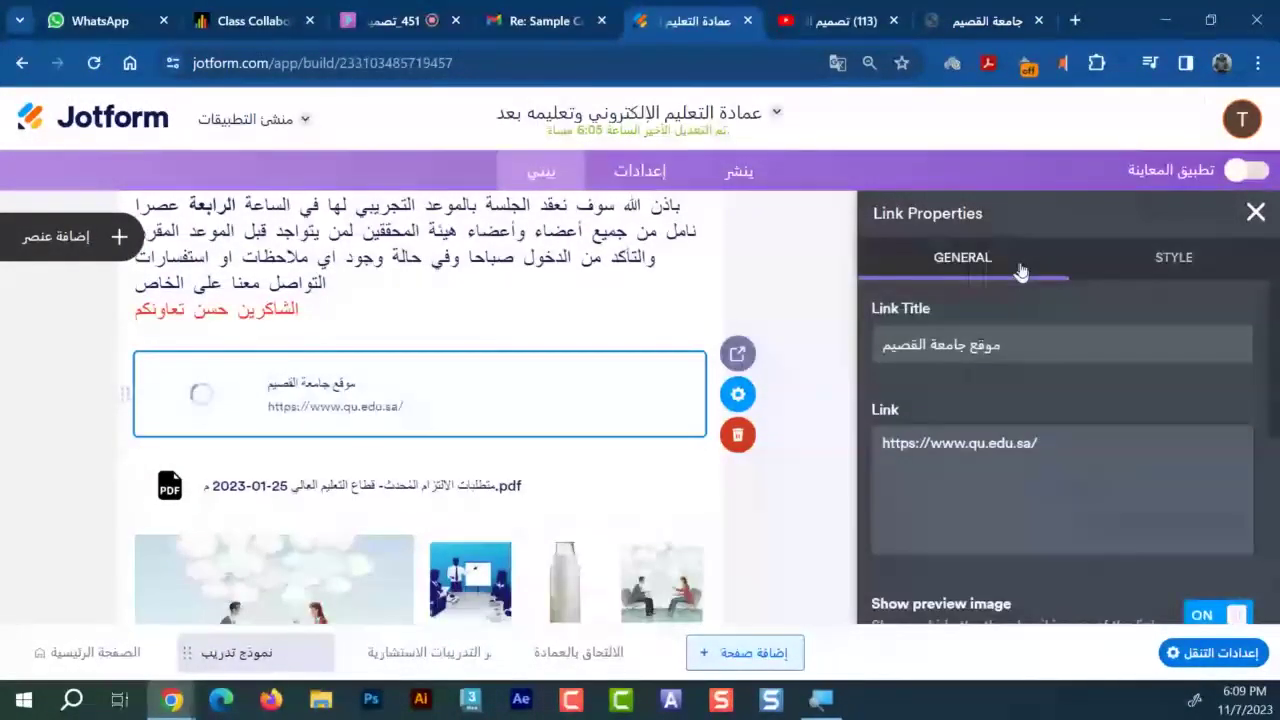
Test the موقع جامعة القصيم link on the نموذج تدريب page in the phone preview and close the website it opens
{"action": "left_click", "coordinate": [1247, 169]}
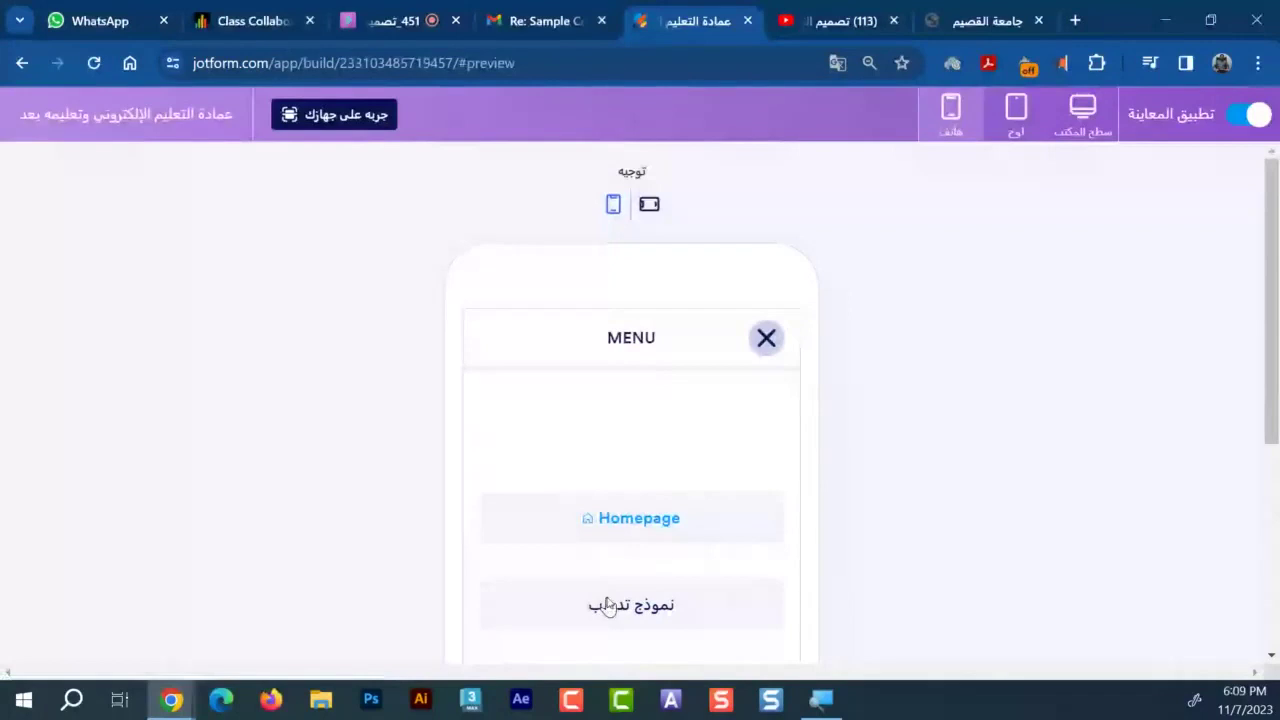
{"action": "left_click", "coordinate": [596, 608]}
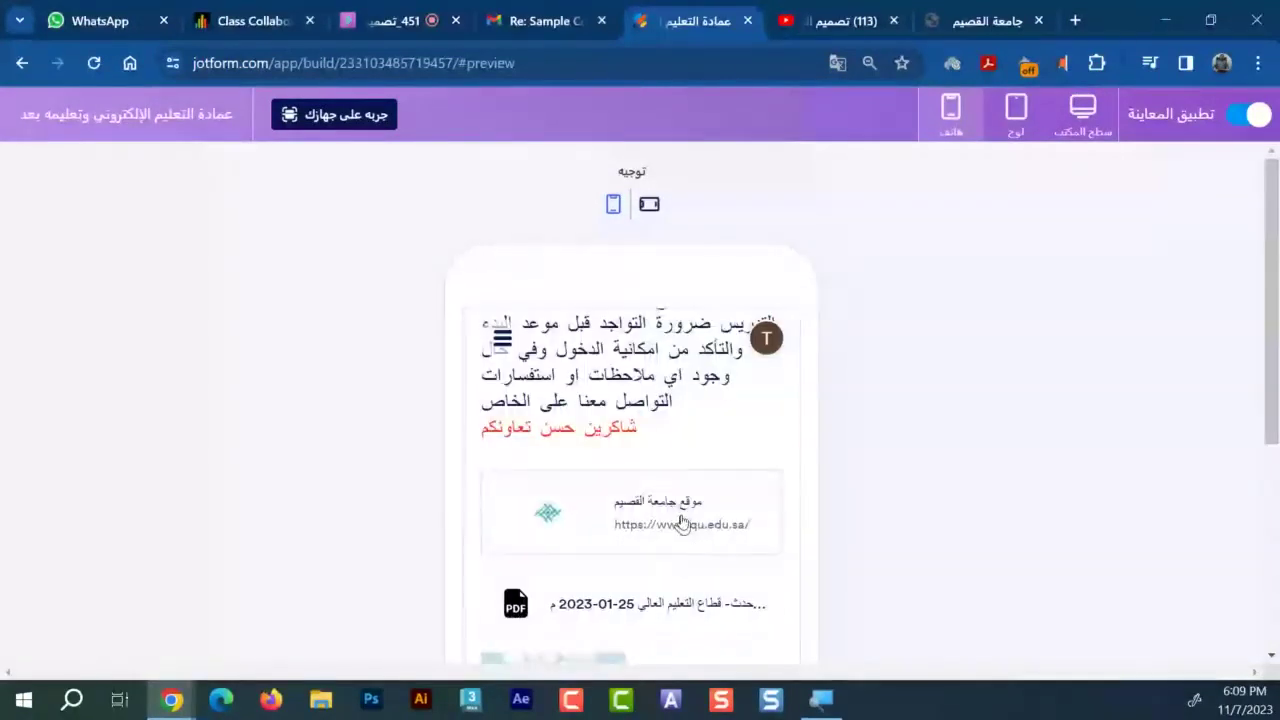
{"action": "left_click", "coordinate": [641, 531]}
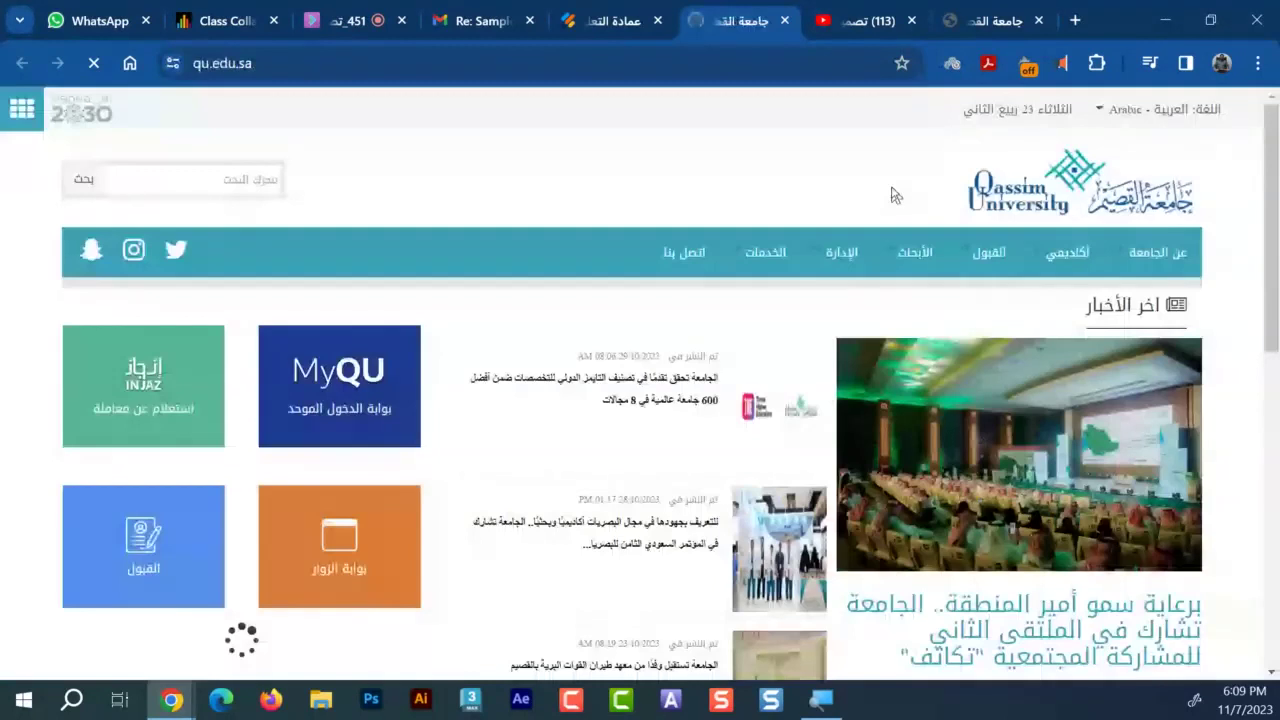
{"action": "key", "text": "ctrl+w"}
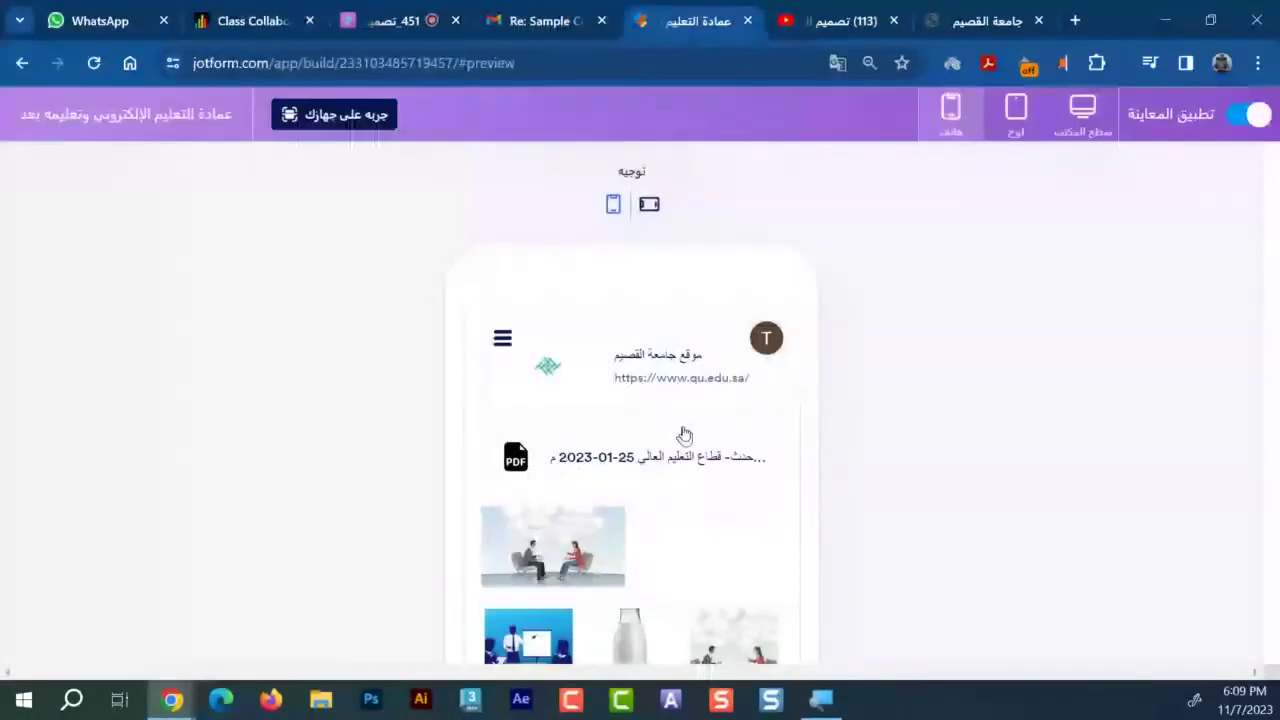
View the PDF document and the surrounding text and images in the phone preview, and return to the builder
{"action": "left_click", "coordinate": [684, 434]}
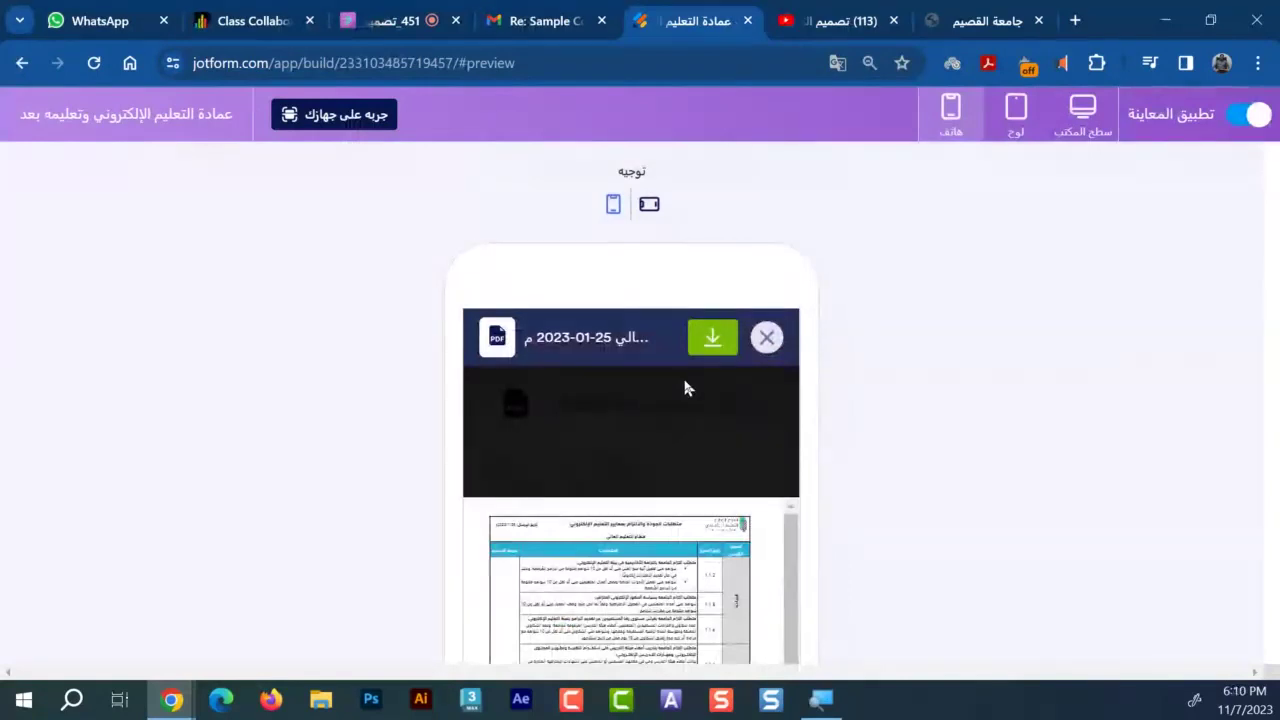
{"action": "left_click", "coordinate": [767, 339]}
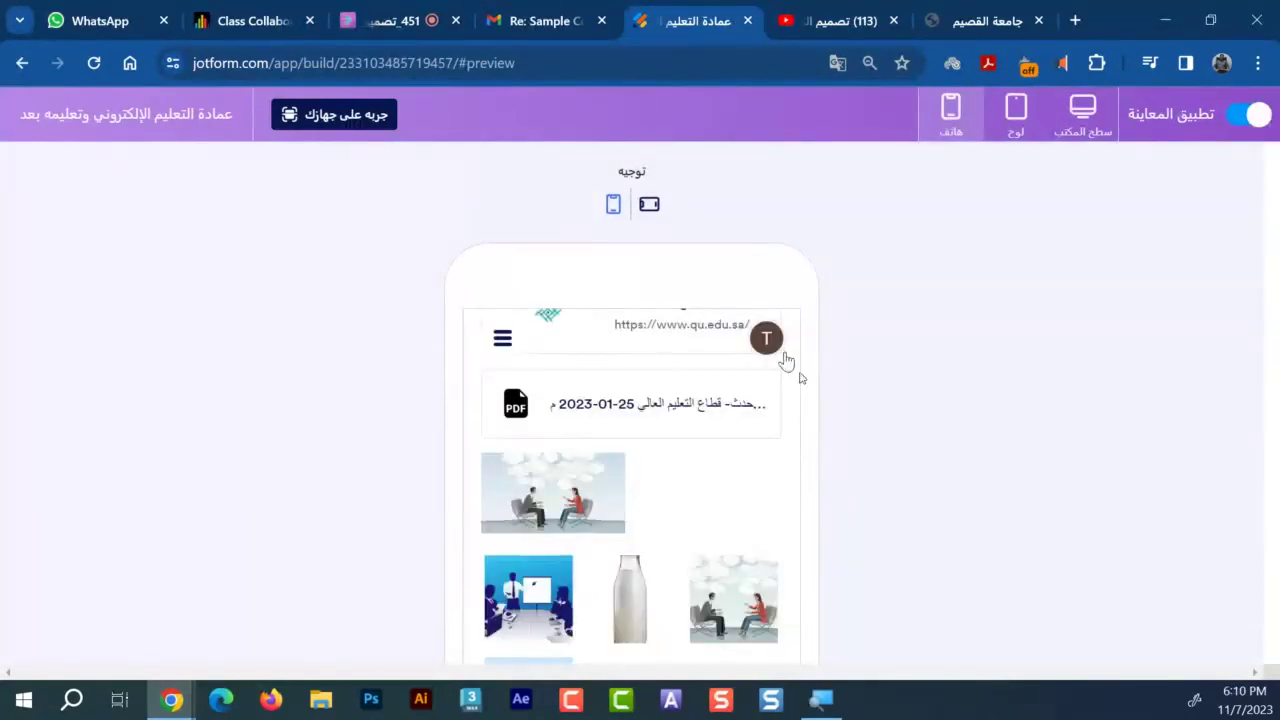
{"action": "scroll", "coordinate": [629, 443], "scroll_direction": "up", "scroll_amount": 5}
{"action": "scroll", "coordinate": [629, 447], "scroll_direction": "down", "scroll_amount": 5}
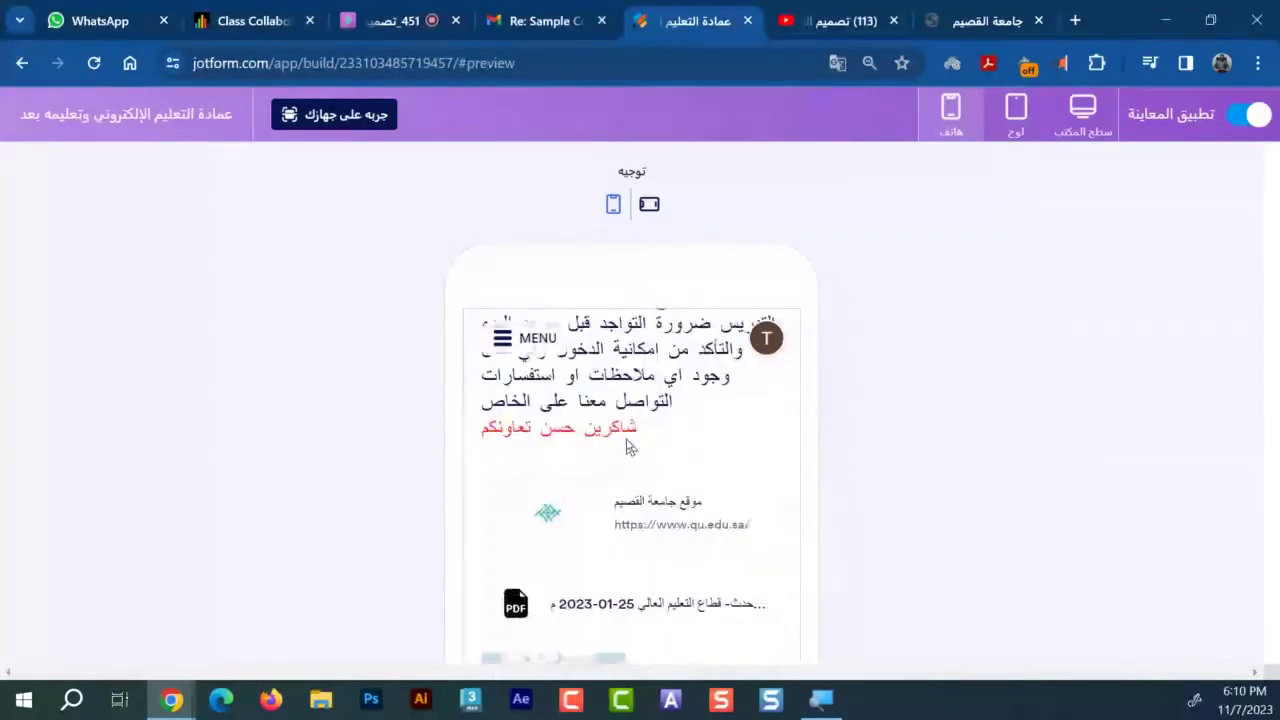
{"action": "scroll", "coordinate": [629, 443], "scroll_direction": "up", "scroll_amount": 3}
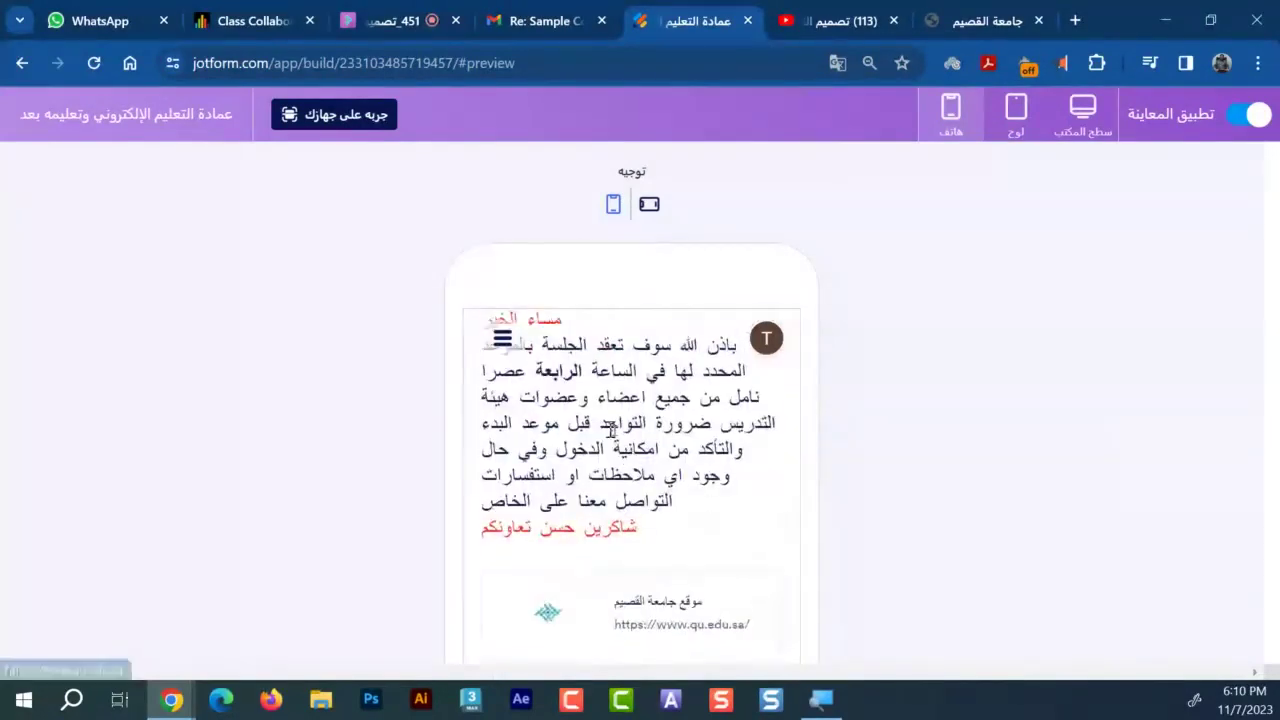
{"action": "scroll", "coordinate": [765, 501], "scroll_direction": "down", "scroll_amount": 6}
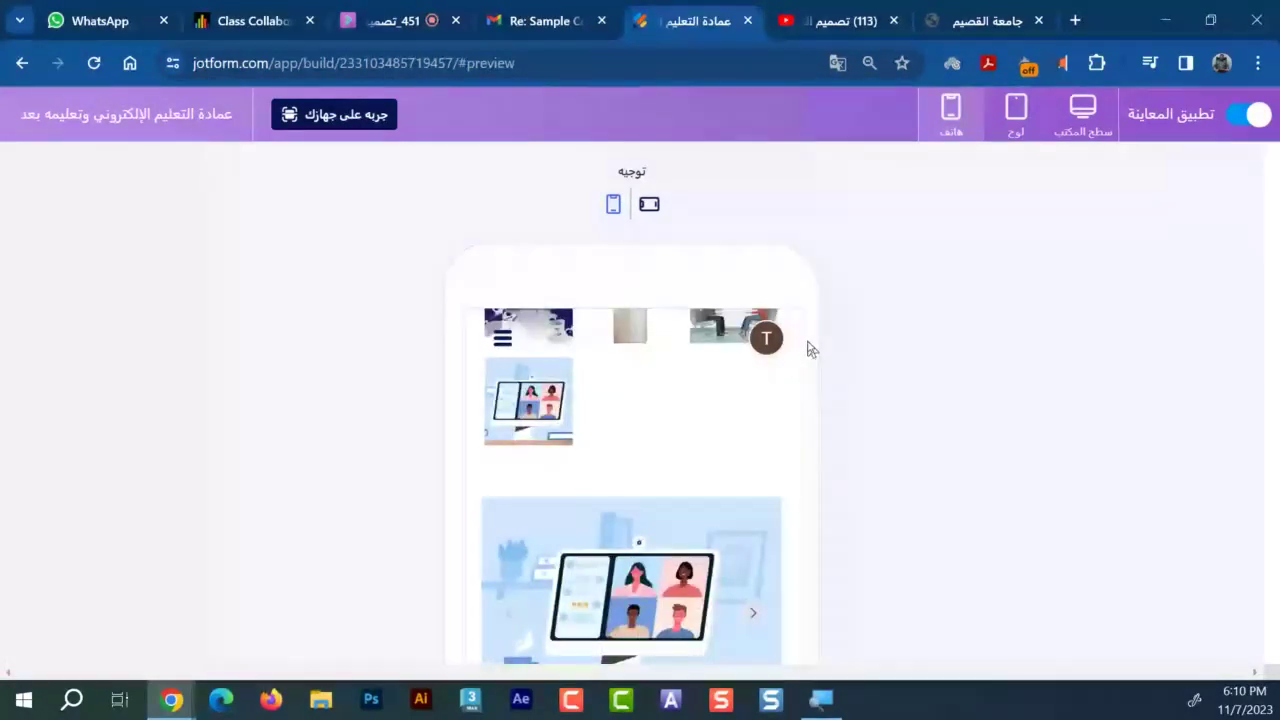
{"action": "left_click", "coordinate": [1250, 114]}
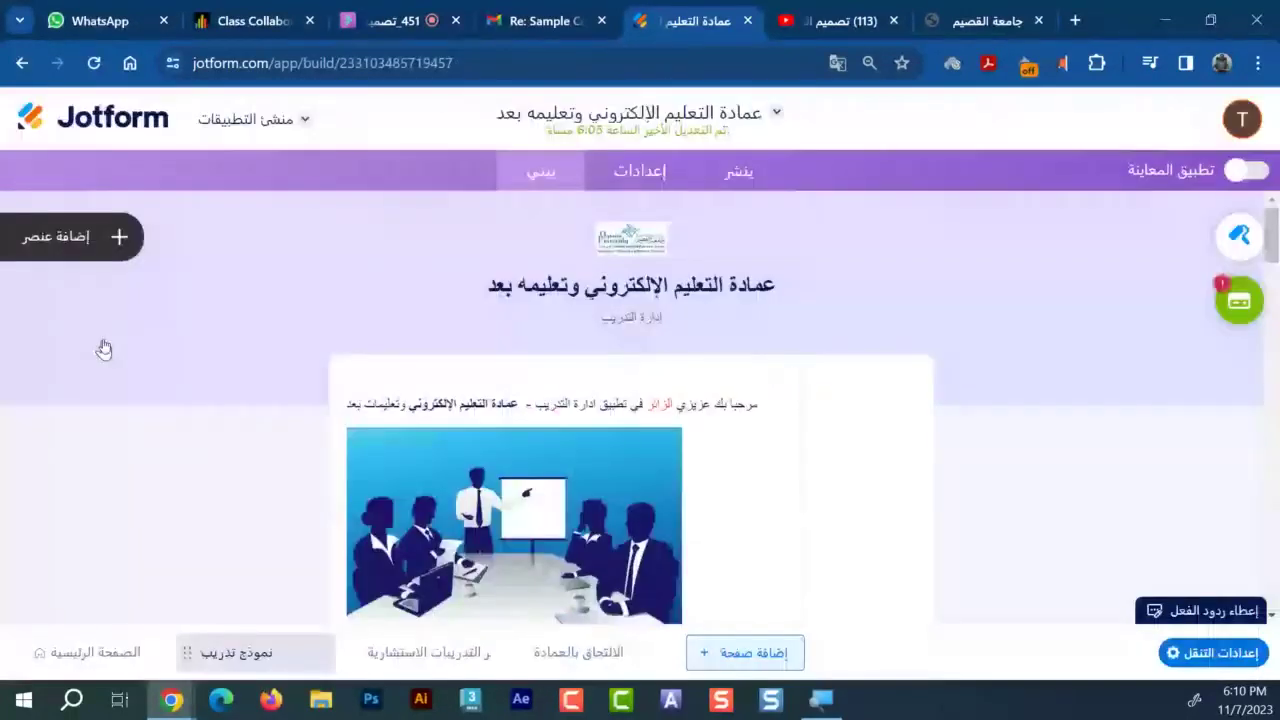
Examine the basic app elements available for the app, including the featured widgets, data elements and page elements
{"action": "left_click", "coordinate": [80, 237]}
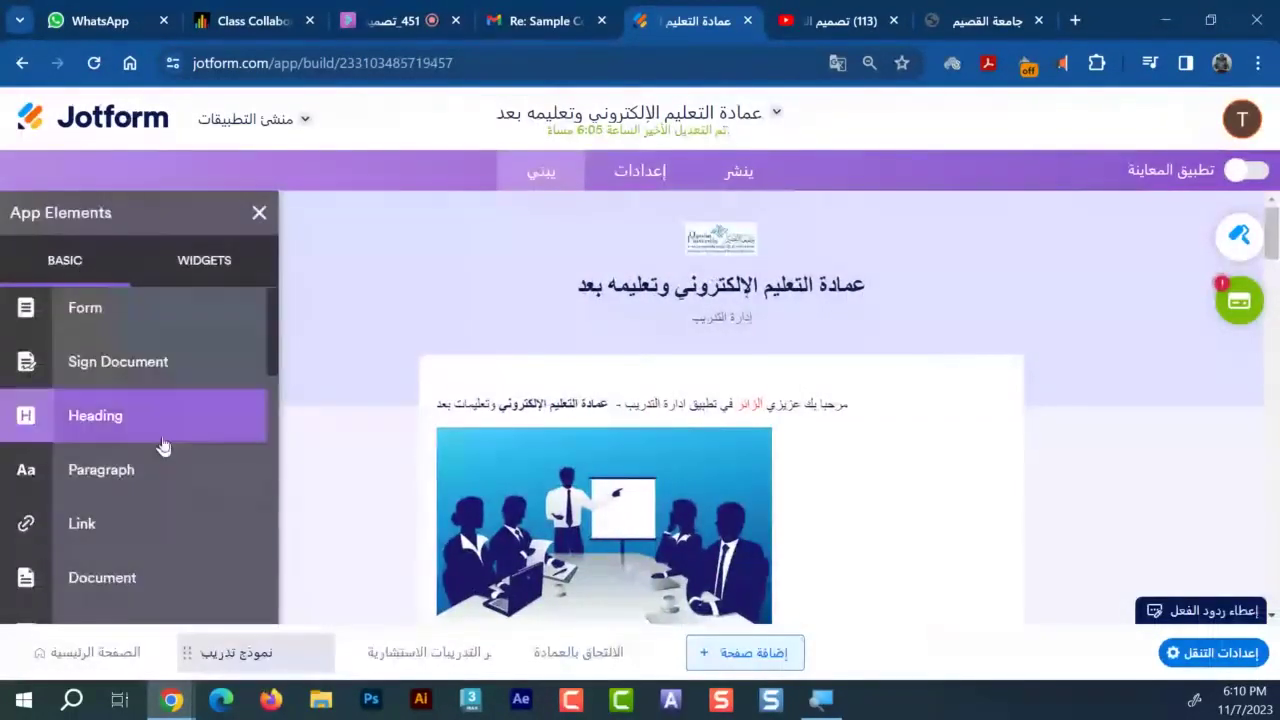
{"action": "scroll", "coordinate": [163, 449], "scroll_direction": "down", "scroll_amount": 5}
{"action": "scroll", "coordinate": [163, 449], "scroll_direction": "down", "scroll_amount": 5}
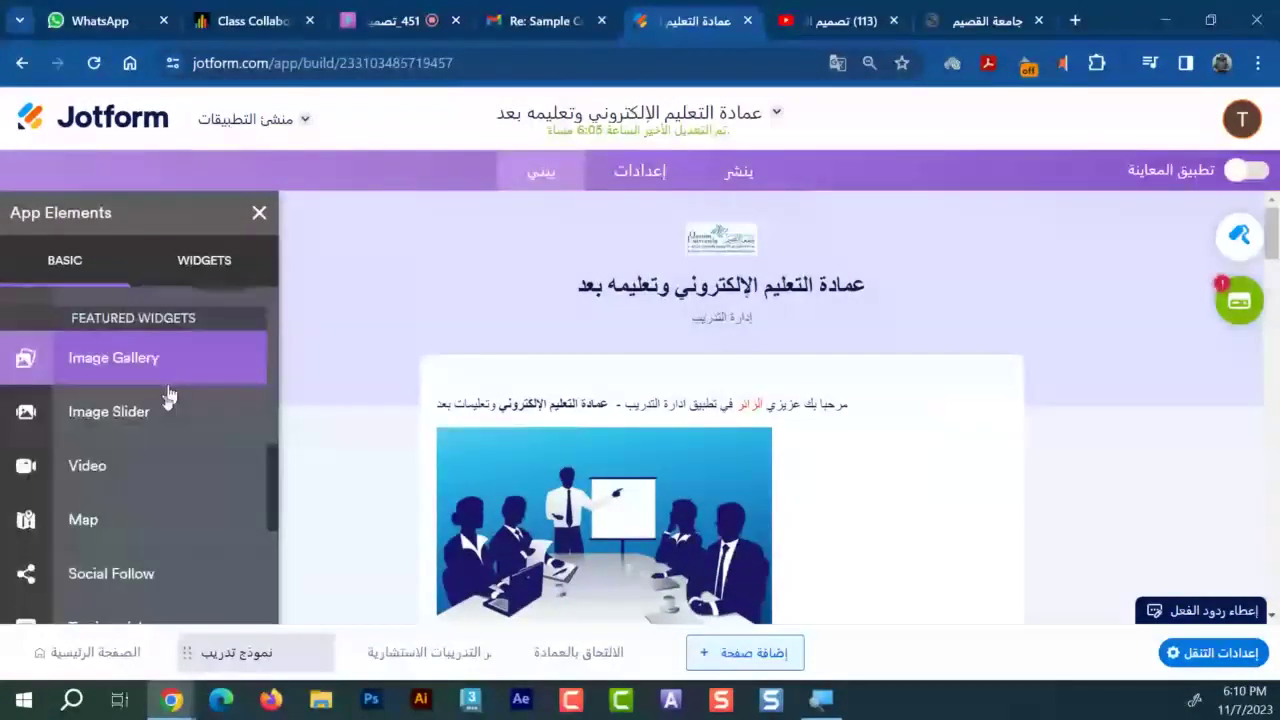
{"action": "scroll", "coordinate": [183, 391], "scroll_direction": "down", "scroll_amount": 3}
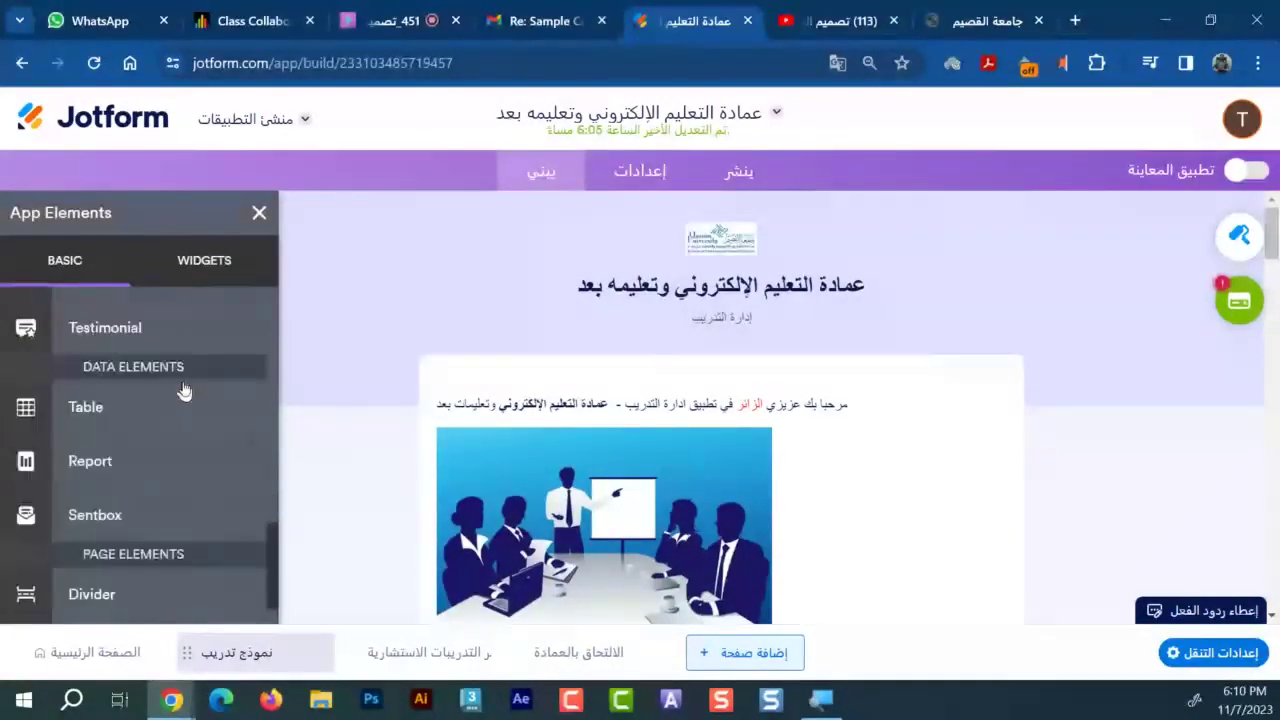
{"action": "scroll", "coordinate": [183, 391], "scroll_direction": "down", "scroll_amount": 1}
{"action": "scroll", "coordinate": [183, 410], "scroll_direction": "down", "scroll_amount": 1}
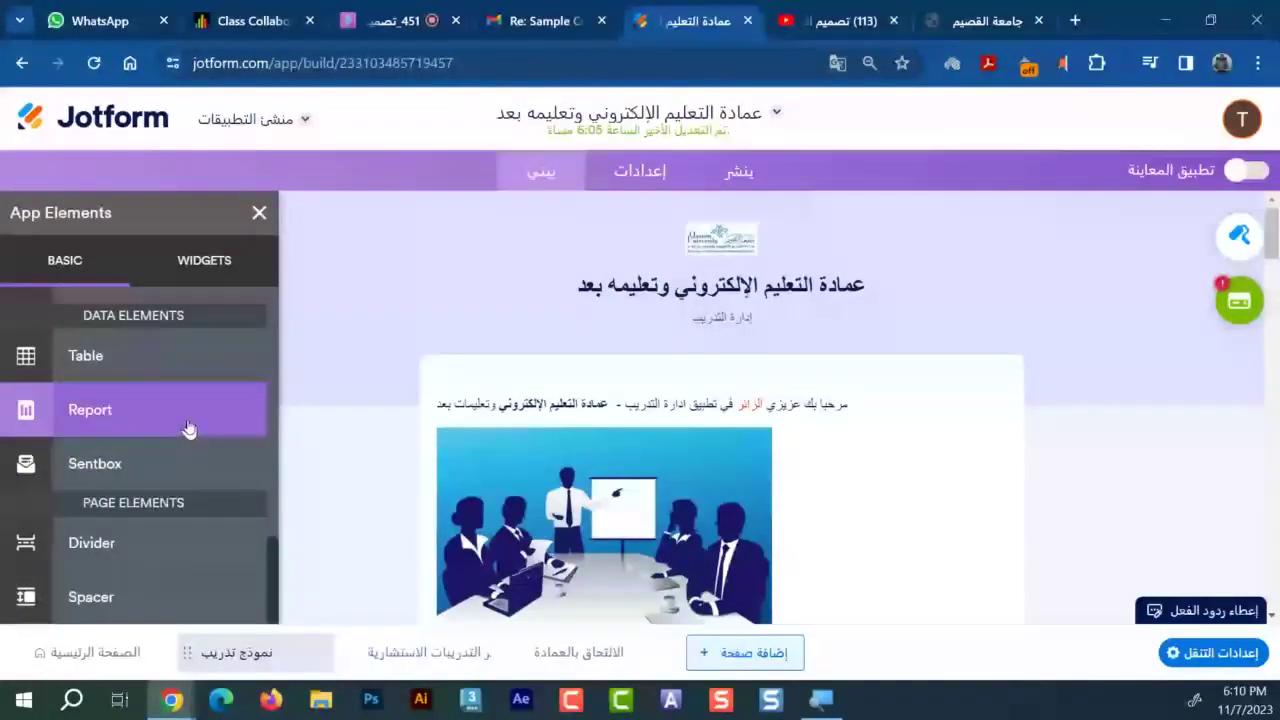
{"action": "scroll", "coordinate": [188, 428], "scroll_direction": "up", "scroll_amount": 2}
{"action": "scroll", "coordinate": [189, 428], "scroll_direction": "down", "scroll_amount": 2}
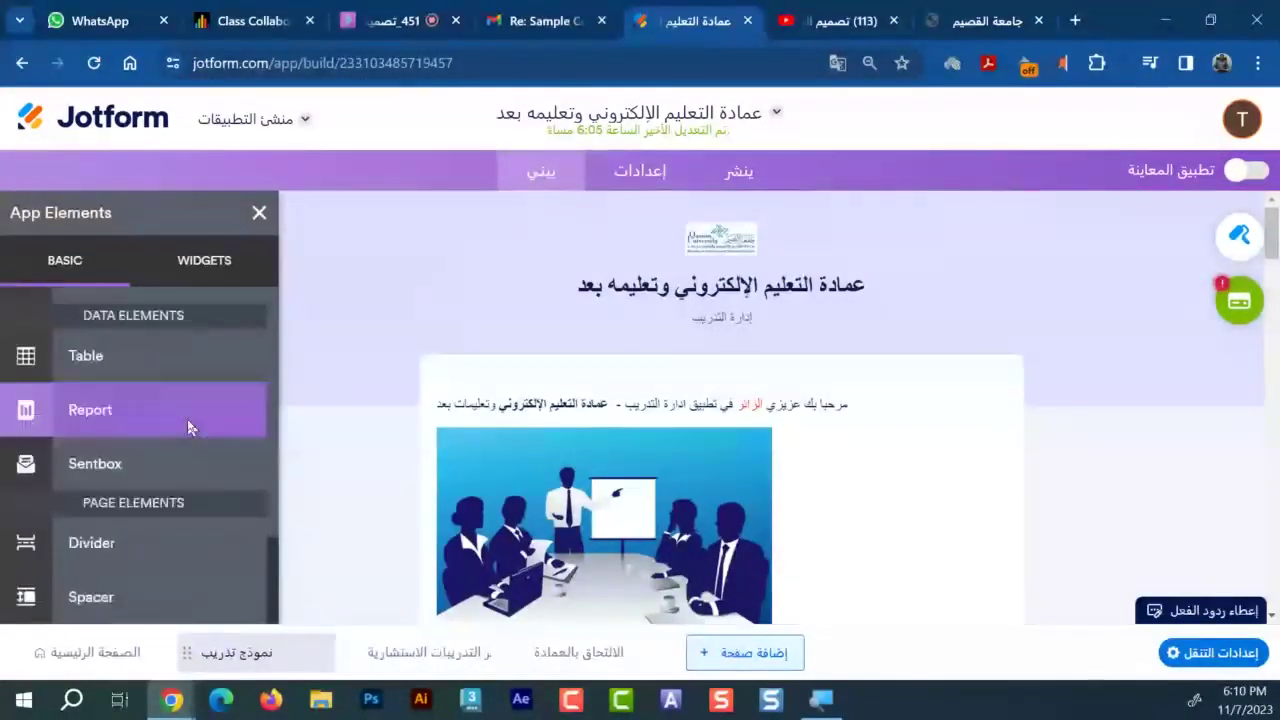
{"action": "scroll", "coordinate": [190, 425], "scroll_direction": "up", "scroll_amount": 1}
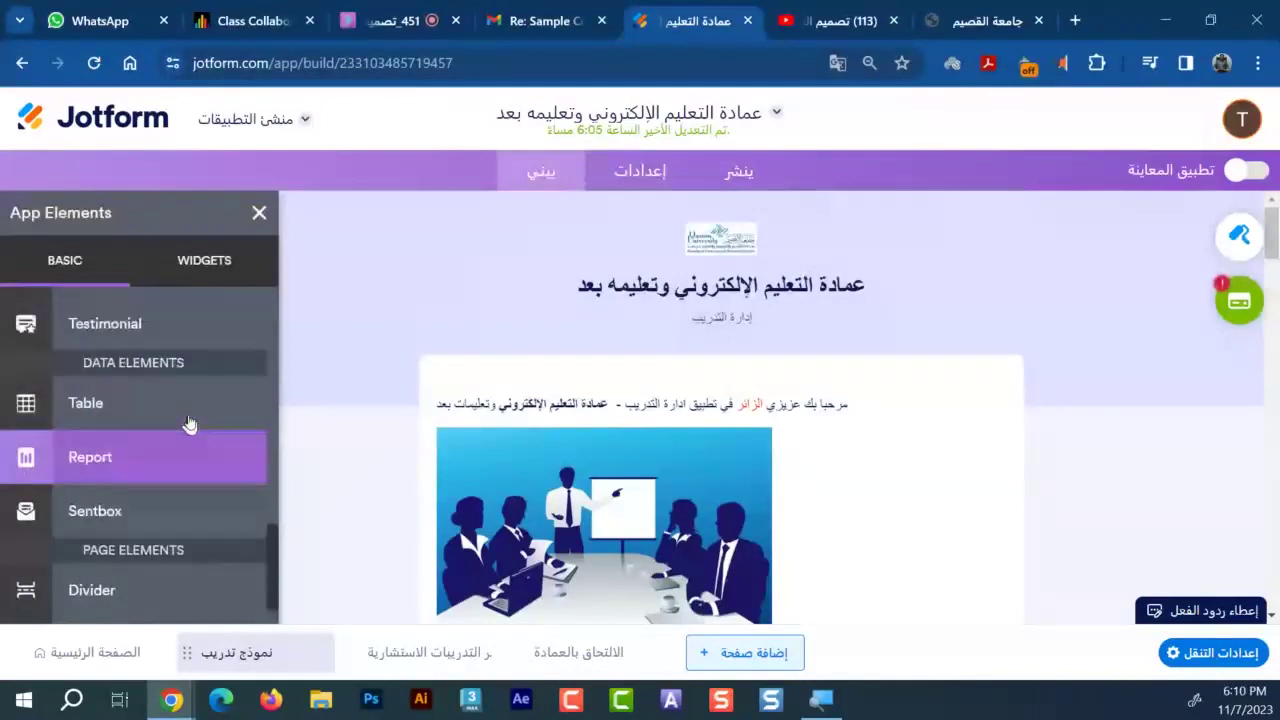
{"action": "scroll", "coordinate": [190, 425], "scroll_direction": "up", "scroll_amount": 10}
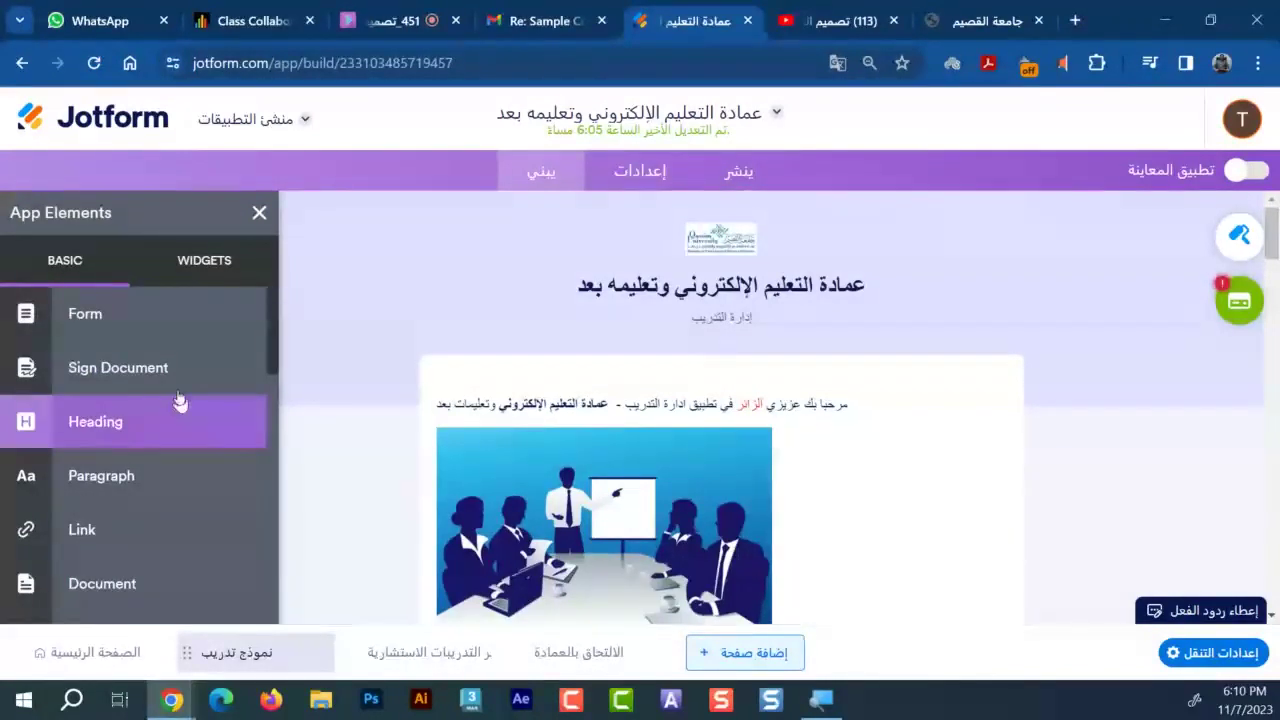
{"action": "scroll", "coordinate": [500, 508], "scroll_direction": "down", "scroll_amount": 2}
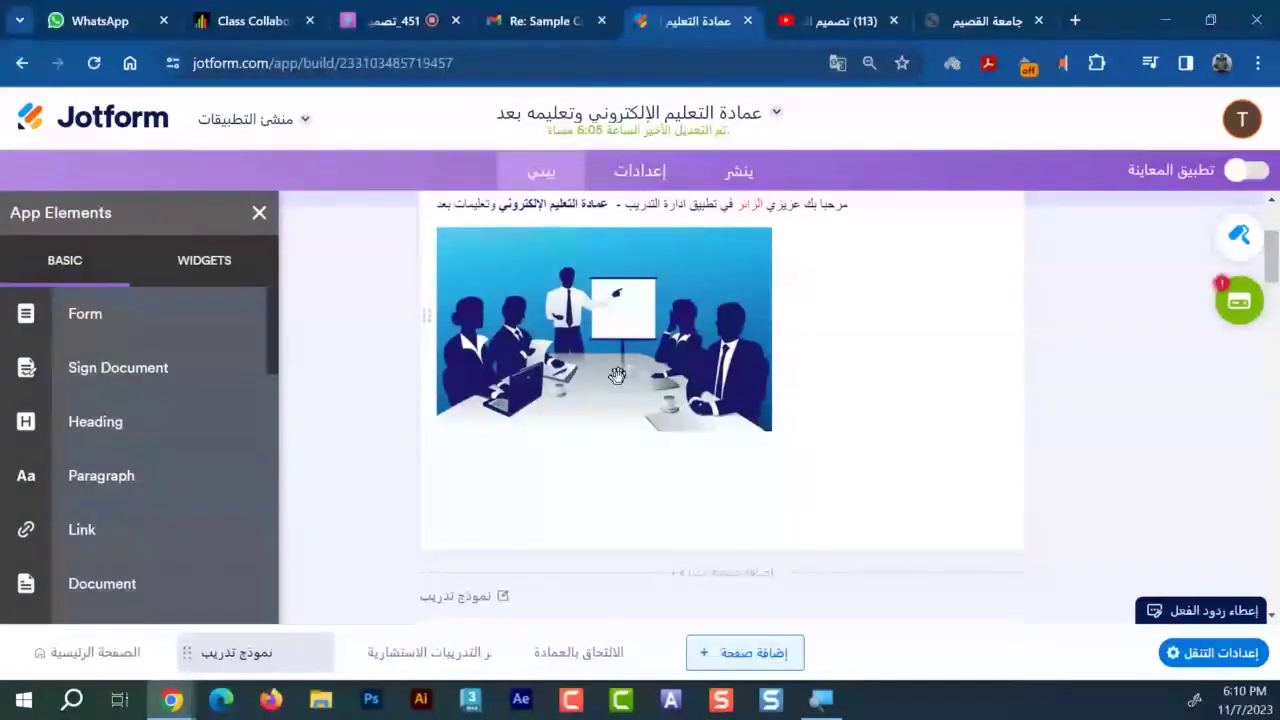
{"action": "scroll", "coordinate": [154, 534], "scroll_direction": "down", "scroll_amount": 1}
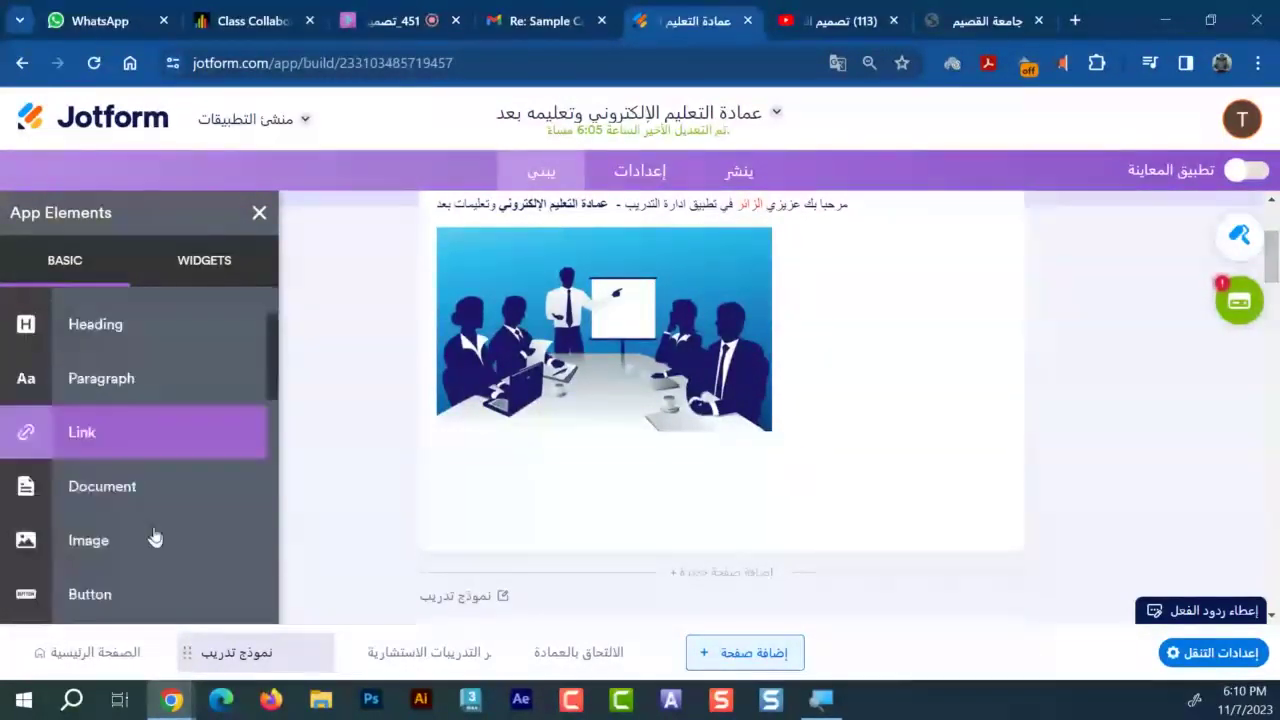
{"action": "scroll", "coordinate": [171, 434], "scroll_direction": "down", "scroll_amount": 2}
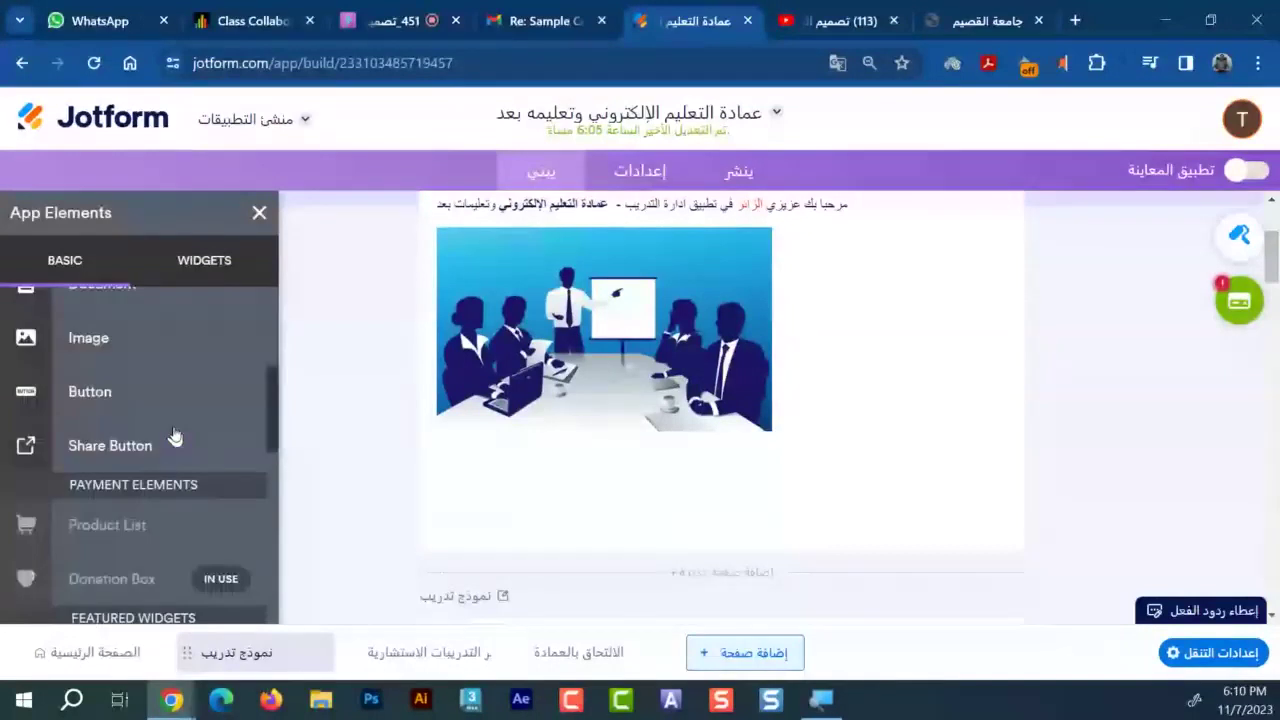
{"action": "scroll", "coordinate": [12, 445], "scroll_direction": "up", "scroll_amount": 3}
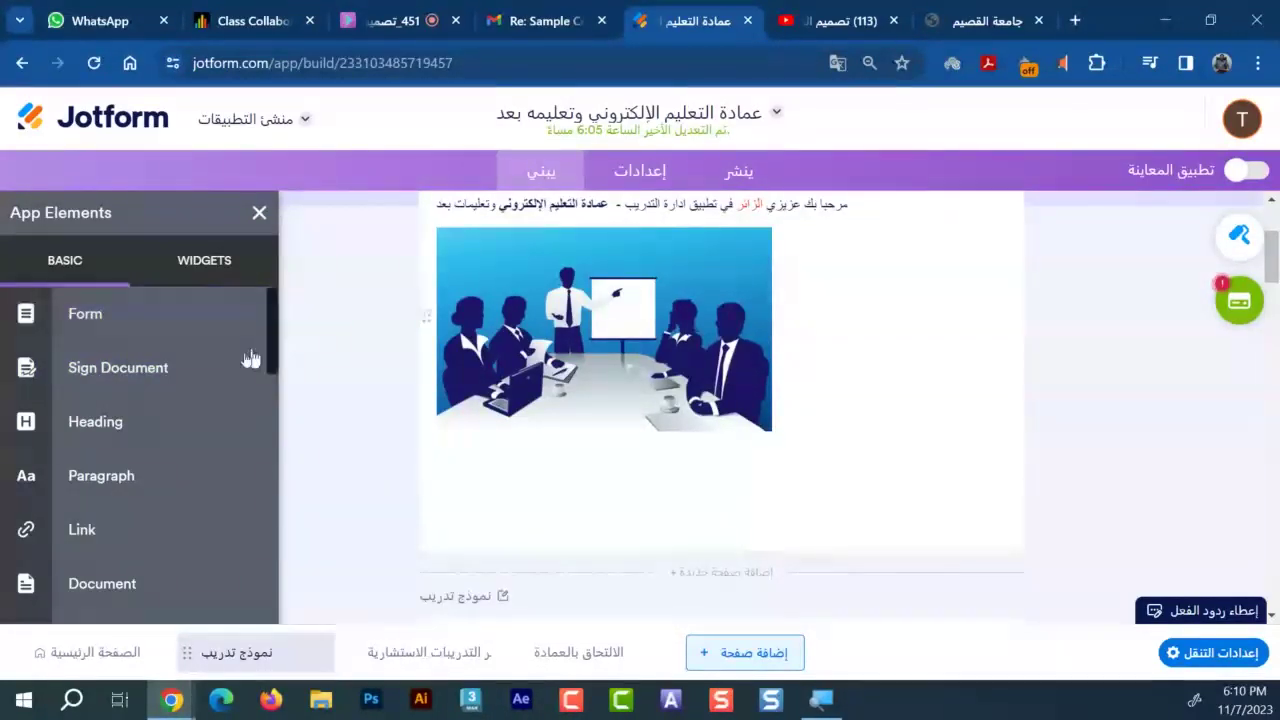
Look through the app's pages down to the contact information page and select its block
{"action": "scroll", "coordinate": [550, 384], "scroll_direction": "down", "scroll_amount": 10}
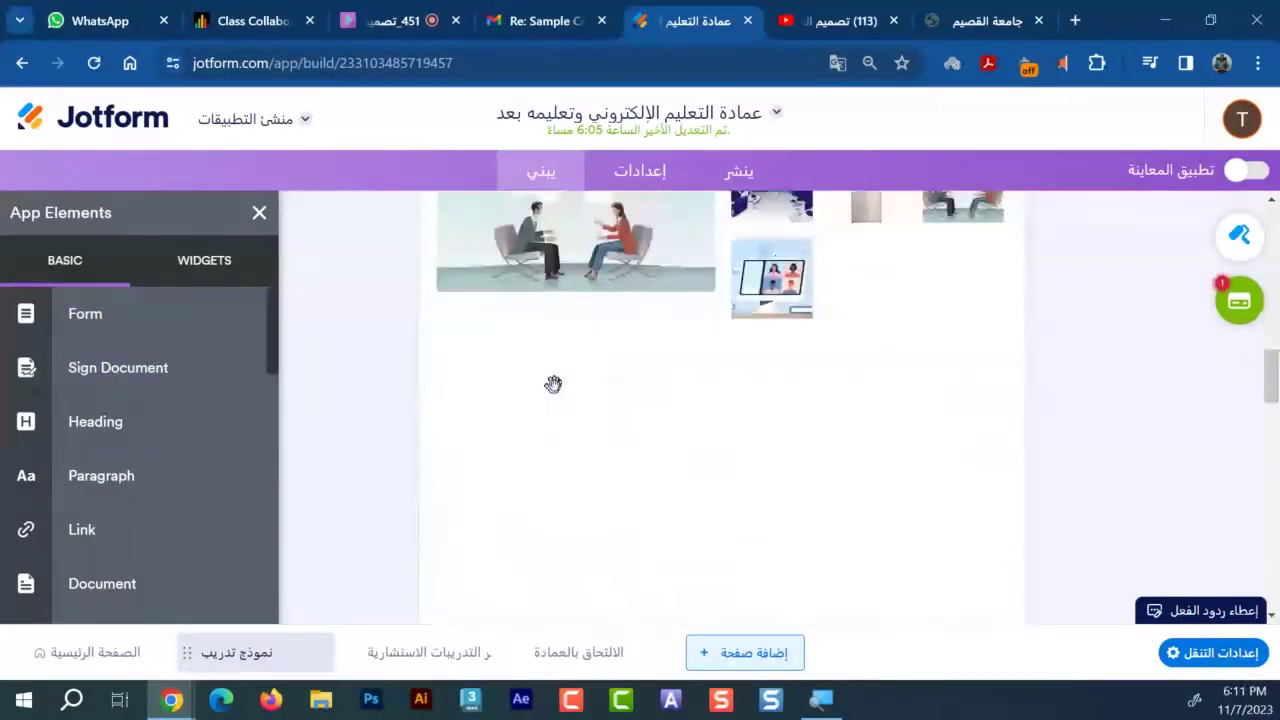
{"action": "scroll", "coordinate": [553, 384], "scroll_direction": "down", "scroll_amount": 5}
{"action": "scroll", "coordinate": [568, 380], "scroll_direction": "up", "scroll_amount": 3}
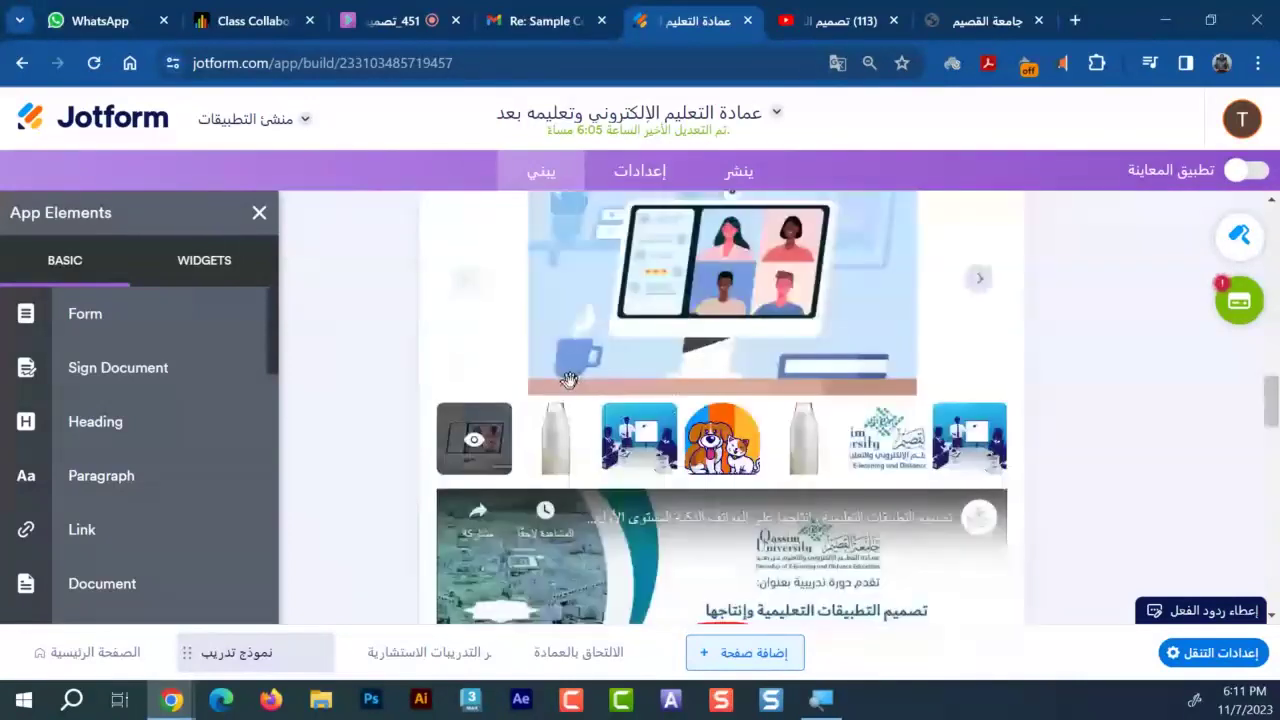
{"action": "scroll", "coordinate": [568, 380], "scroll_direction": "down", "scroll_amount": 10}
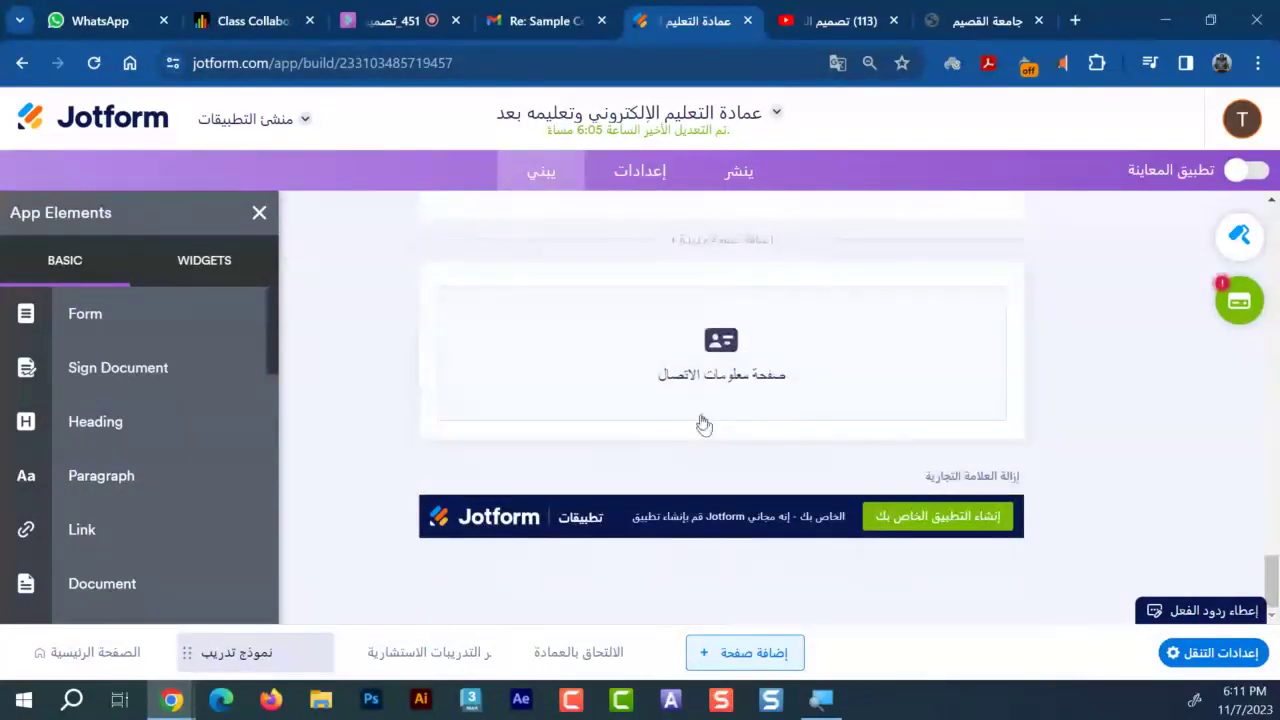
{"action": "left_click", "coordinate": [833, 372]}
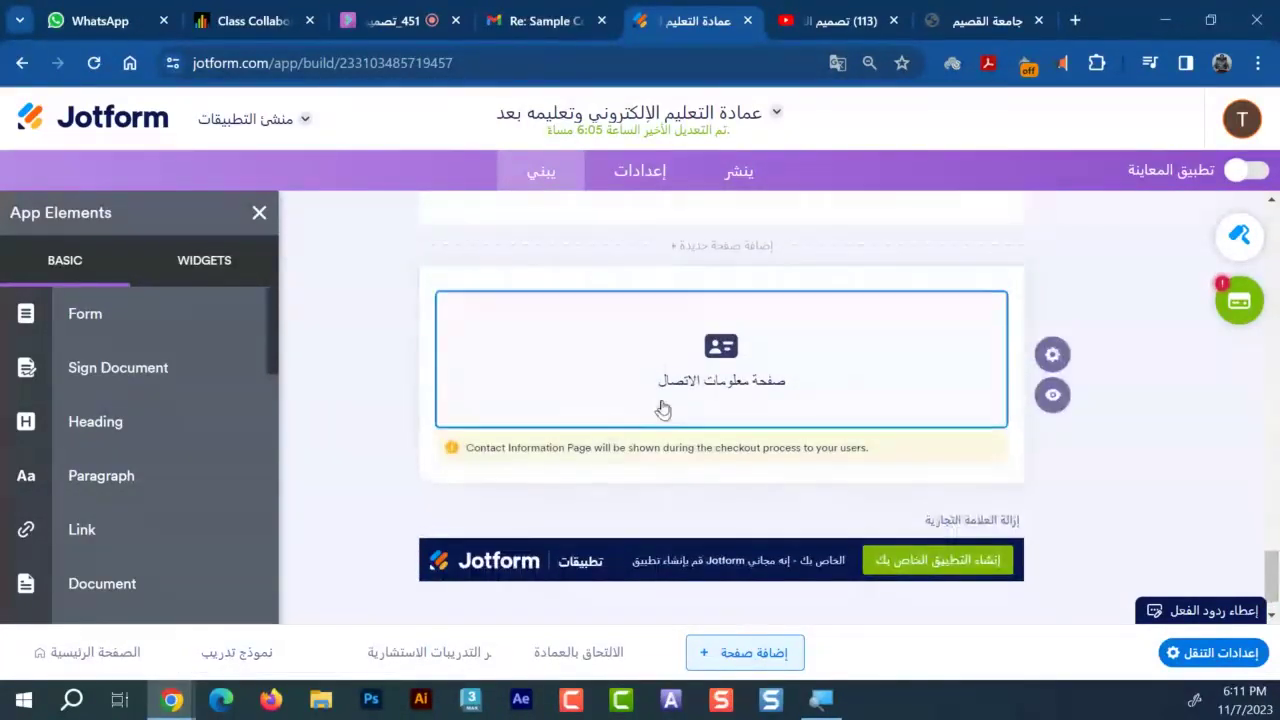
Select the نموذج معلومات المعلم form on the الالتحاق بالعمادة page and open it for editing in the form builder
{"action": "scroll", "coordinate": [700, 470], "scroll_direction": "up", "scroll_amount": 1}
{"action": "scroll", "coordinate": [690, 450], "scroll_direction": "up", "scroll_amount": 2}
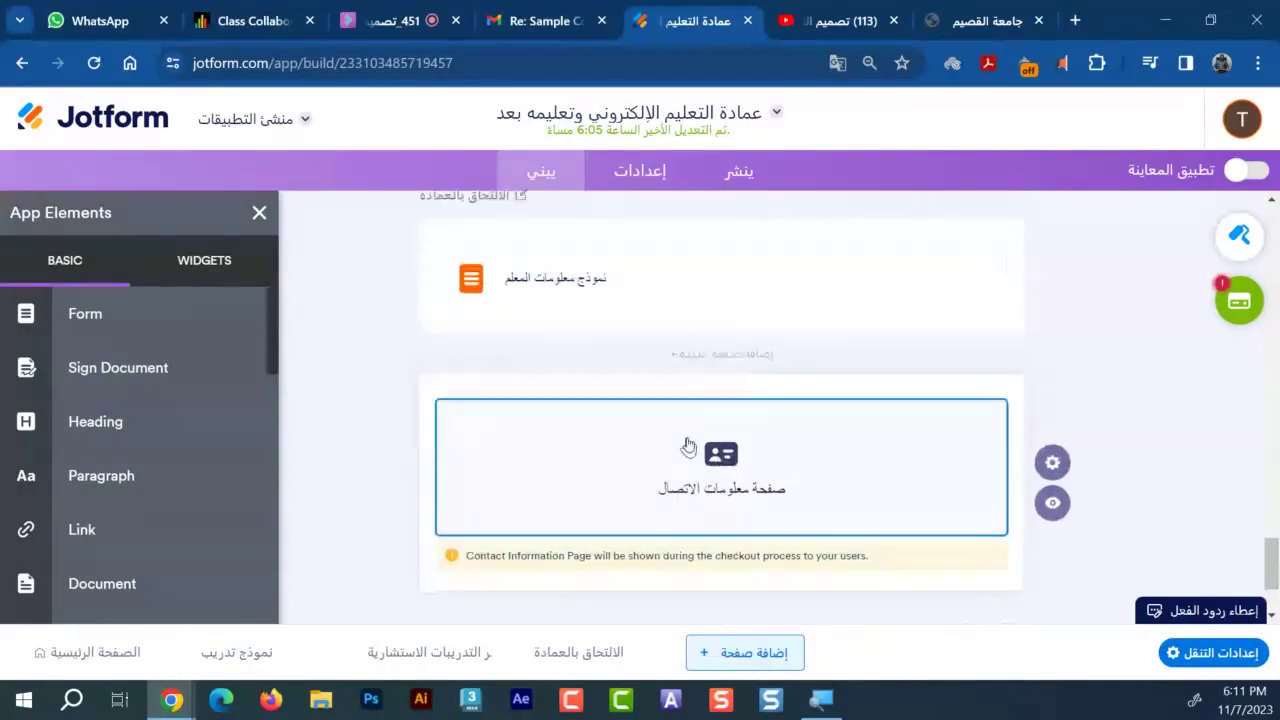
{"action": "left_click", "coordinate": [655, 455]}
{"action": "scroll", "coordinate": [831, 474], "scroll_direction": "down", "scroll_amount": 2}
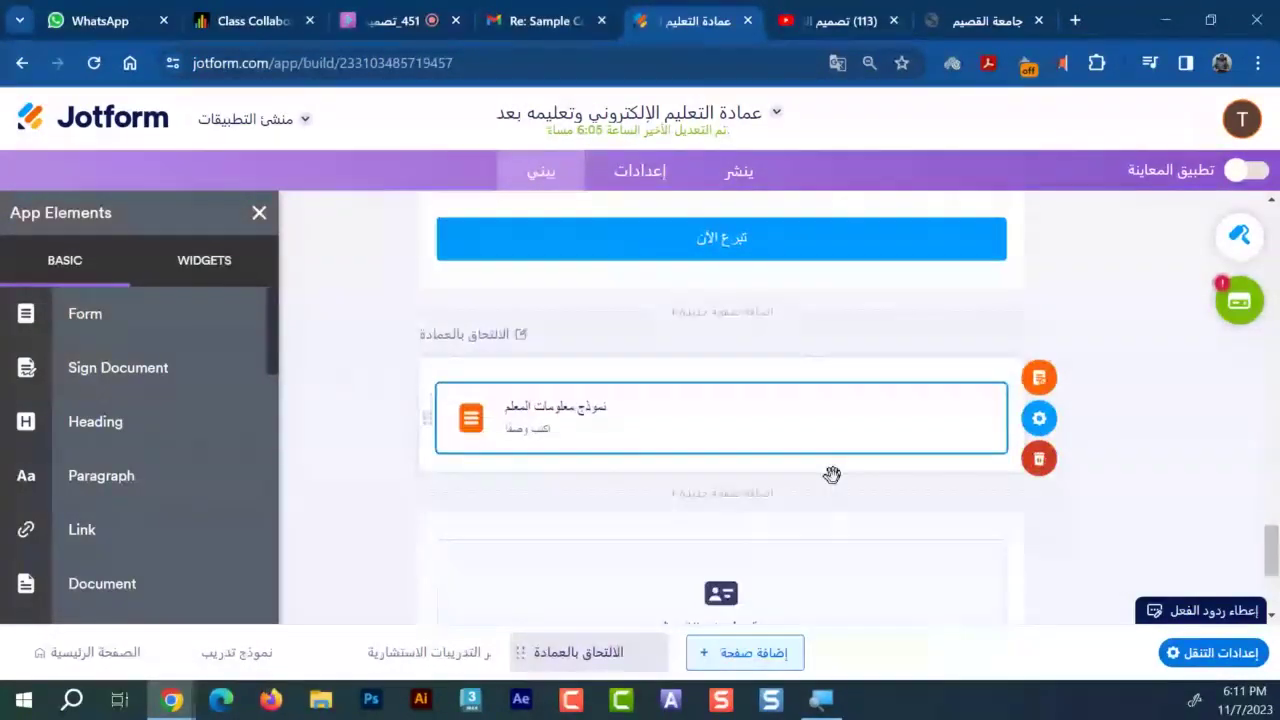
{"action": "scroll", "coordinate": [418, 380], "scroll_direction": "up", "scroll_amount": 1}
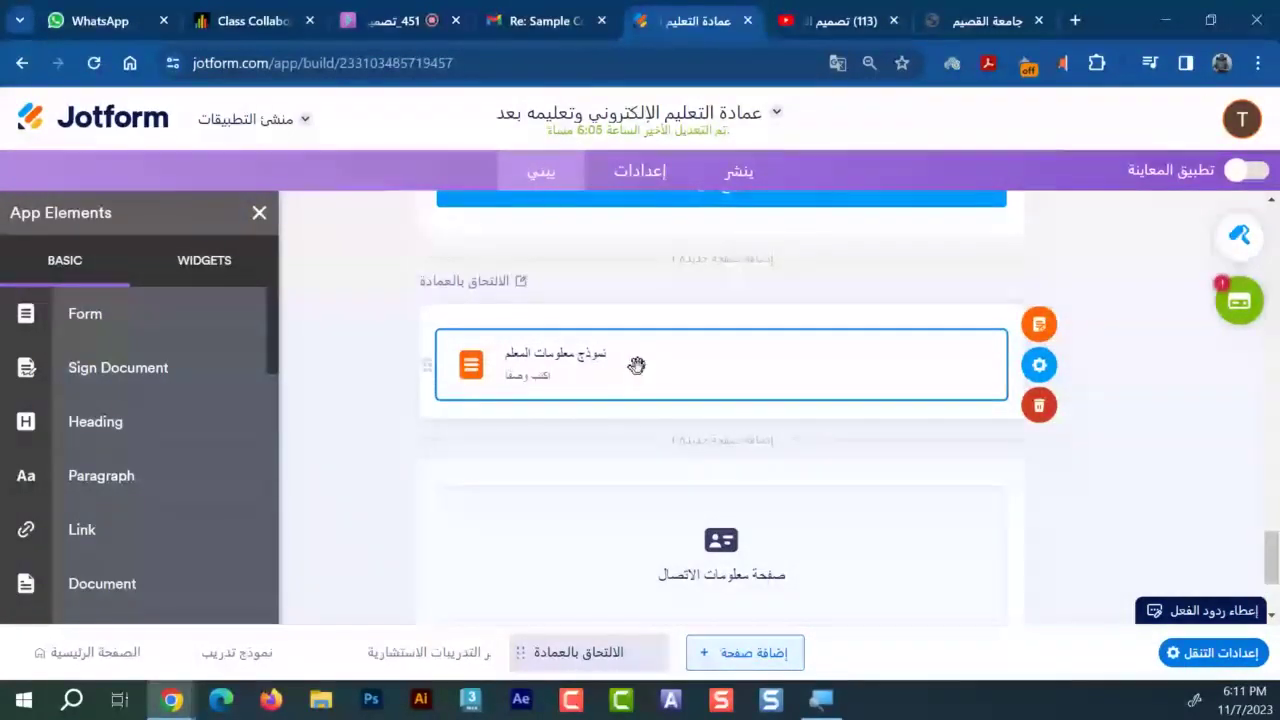
{"action": "left_click", "coordinate": [1045, 327]}
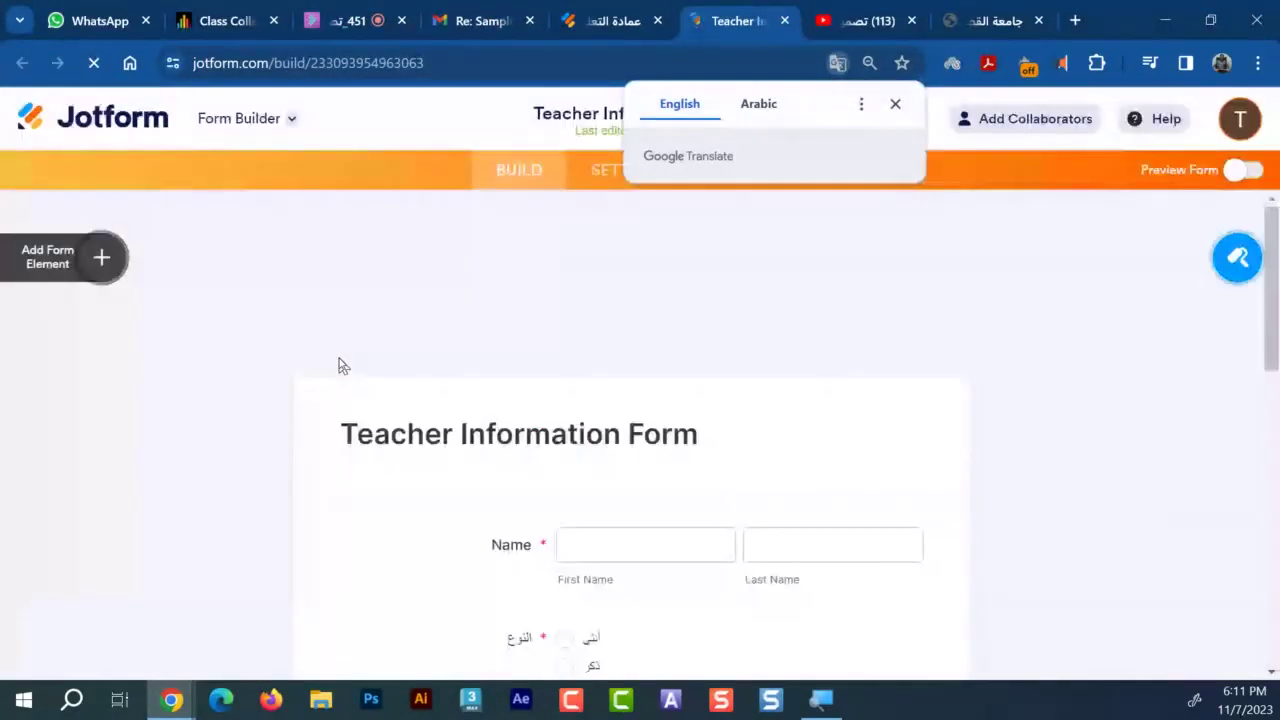
Examine the fields of the Teacher Information Form and the basic form elements, comparing them with the app builder's elements
{"action": "scroll", "coordinate": [338, 366], "scroll_direction": "down", "scroll_amount": 3}
{"action": "left_click", "coordinate": [34, 206]}
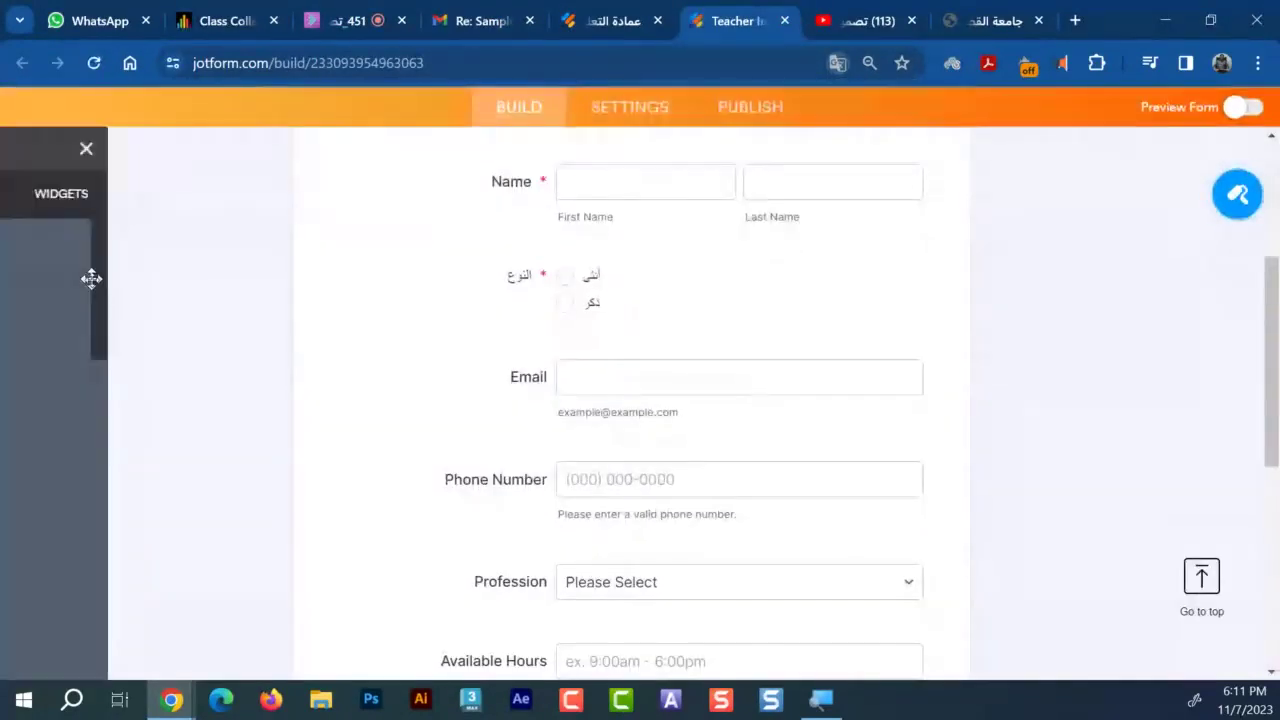
{"action": "left_click", "coordinate": [143, 308]}
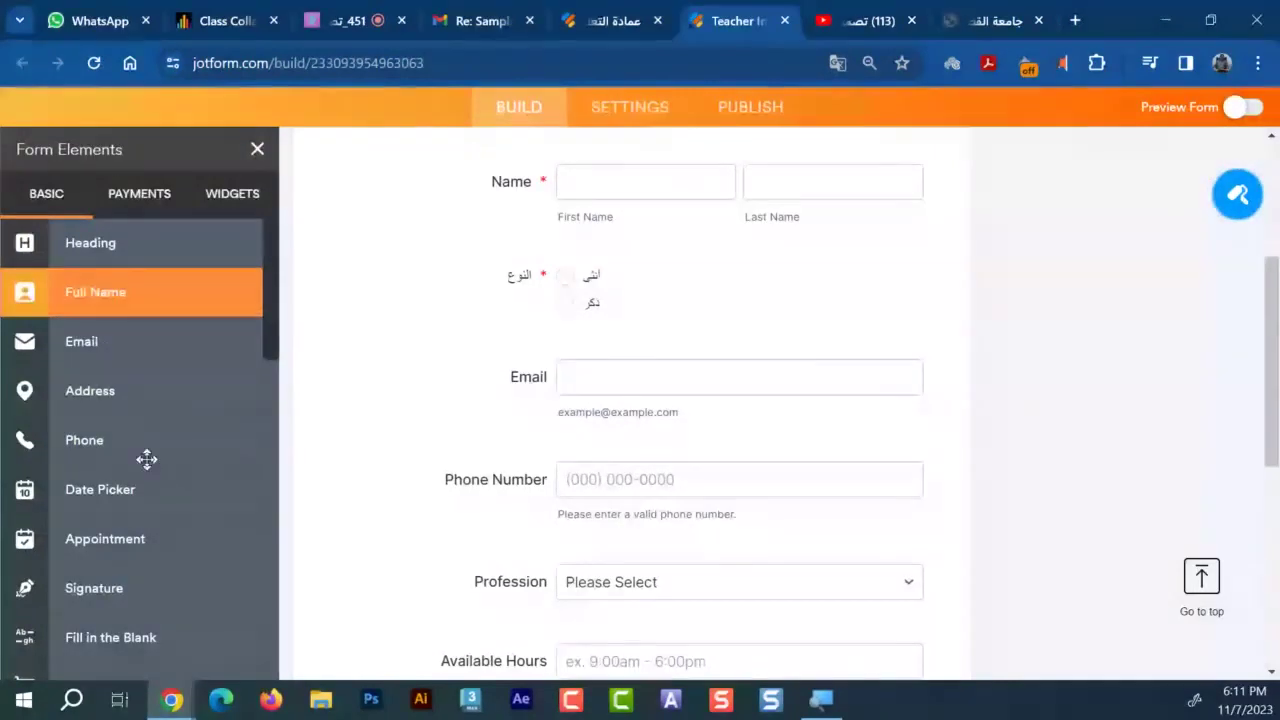
{"action": "scroll", "coordinate": [147, 459], "scroll_direction": "down", "scroll_amount": 1}
{"action": "scroll", "coordinate": [750, 485], "scroll_direction": "down", "scroll_amount": 4}
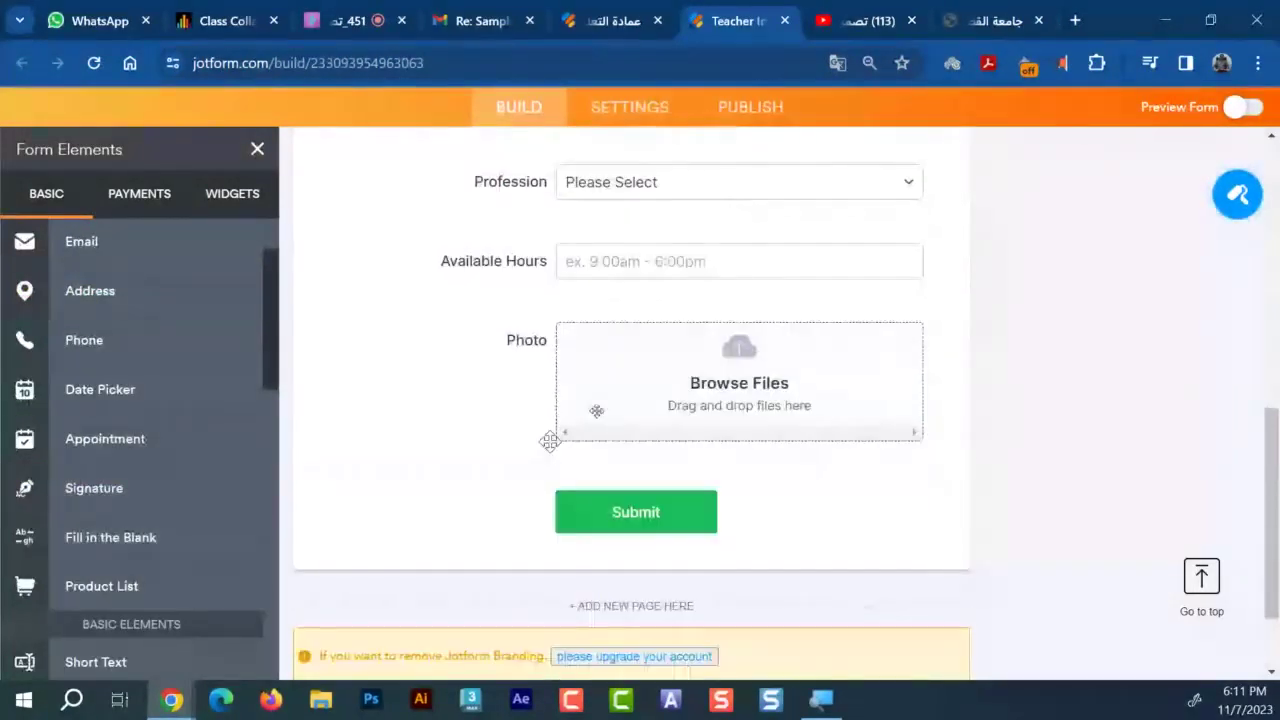
{"action": "left_click", "coordinate": [52, 478]}
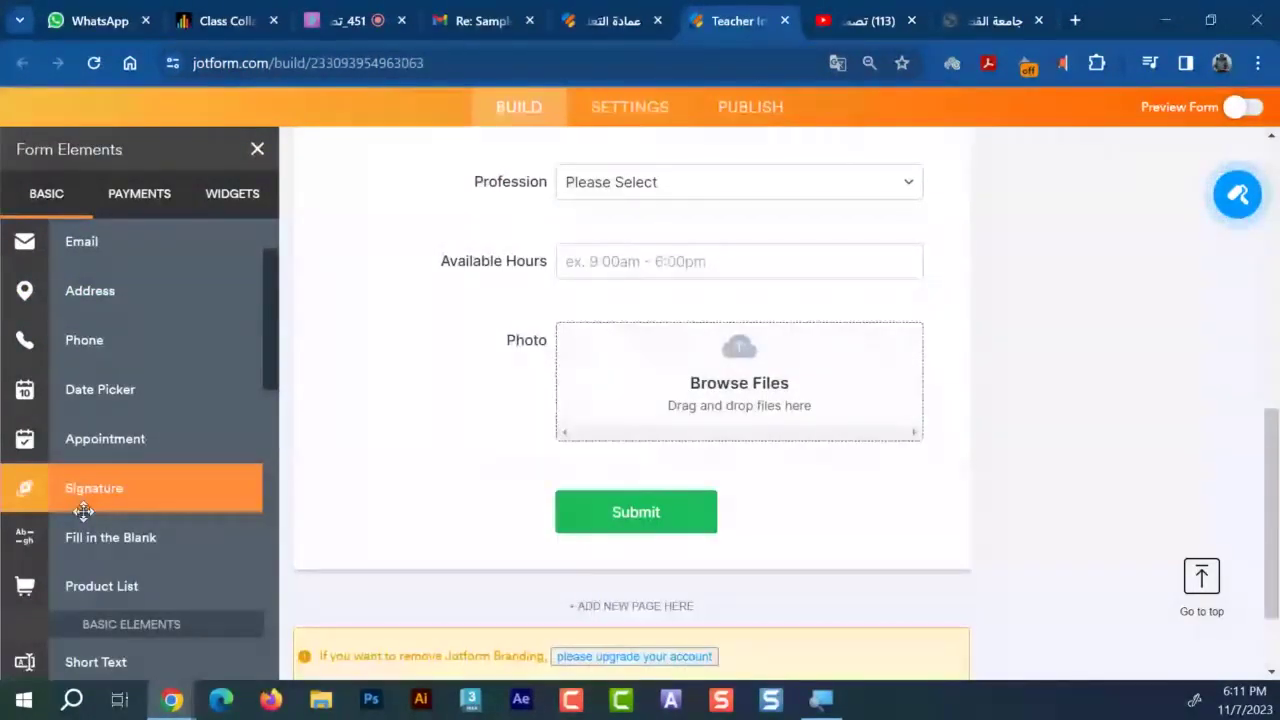
{"action": "left_click", "coordinate": [614, 14]}
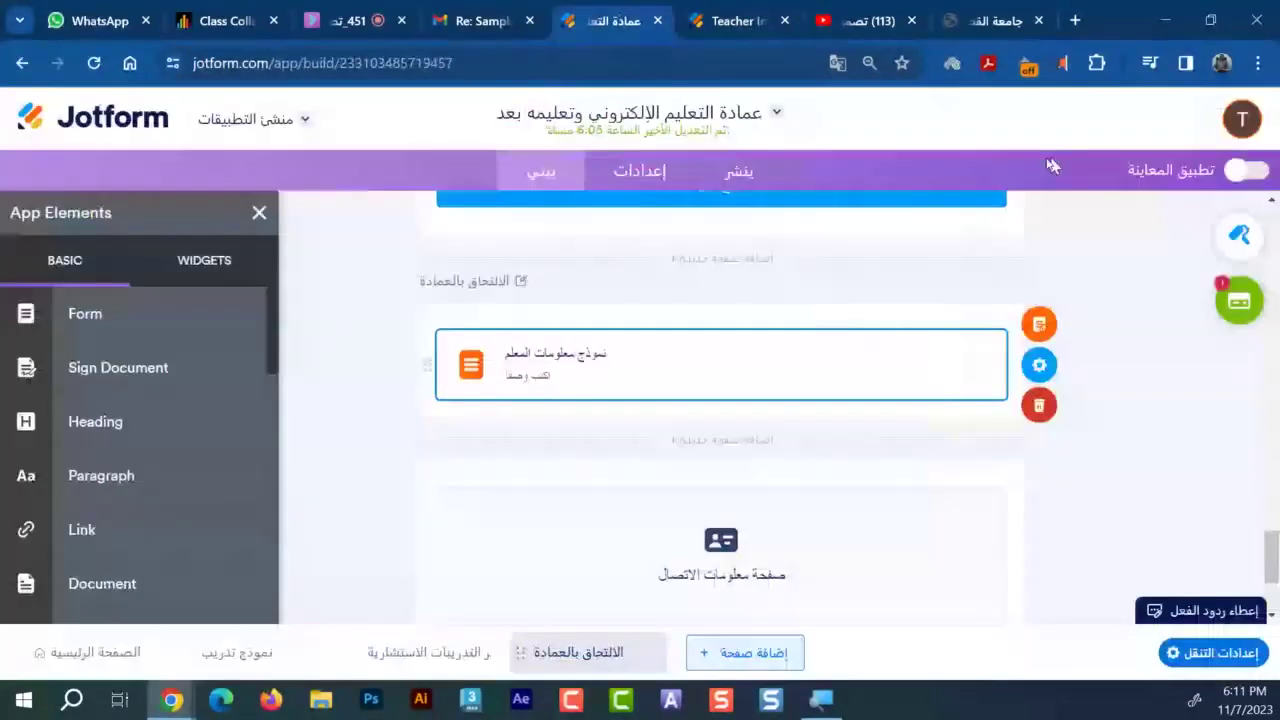
{"action": "key", "text": "ctrl+Tab"}
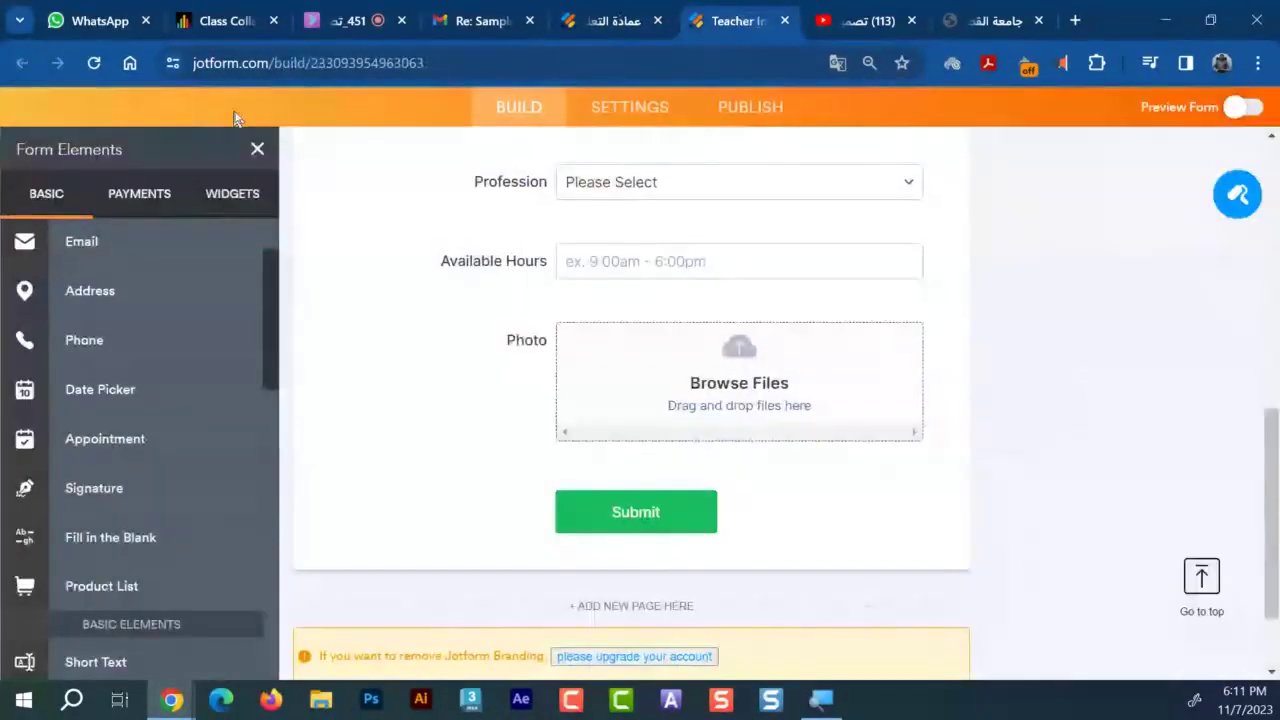
Open Jotform's Pricing page from My Forms and compare the limits of the Starter, Bronze, Silver, Gold and Enterprise plans
{"action": "left_click", "coordinate": [662, 9]}
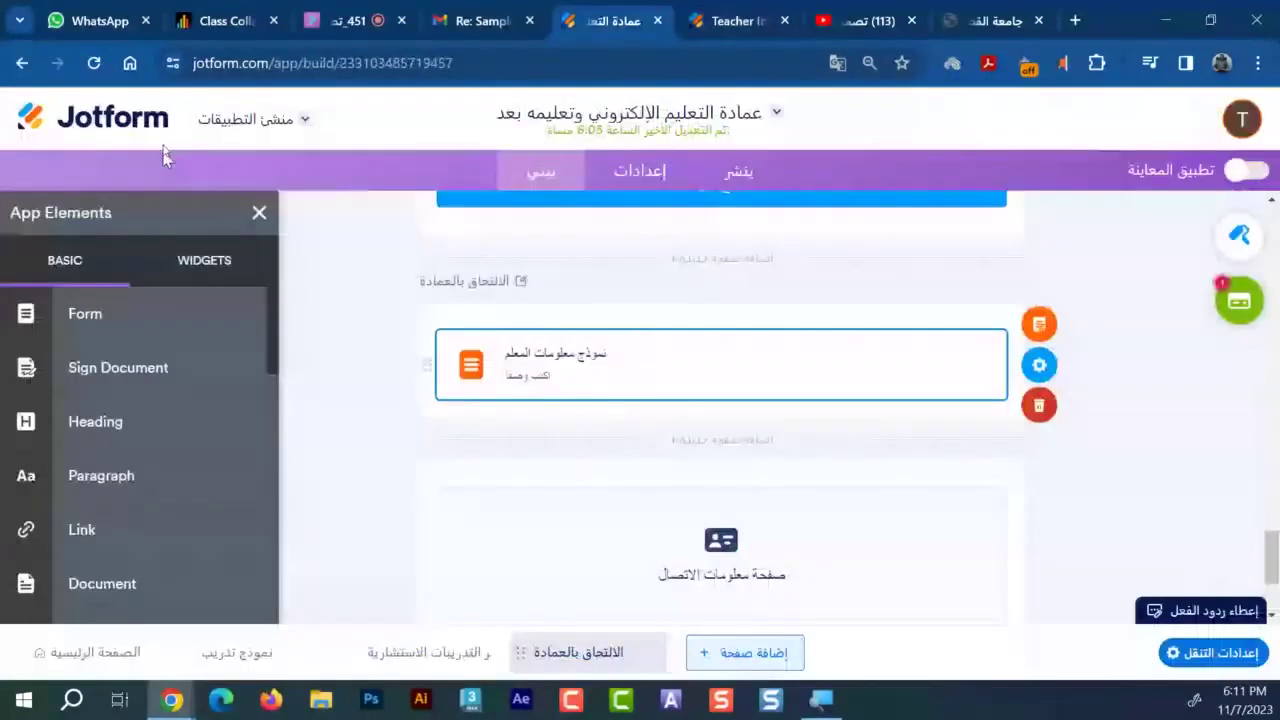
{"action": "right_click", "coordinate": [137, 120]}
{"action": "left_click", "coordinate": [169, 132]}
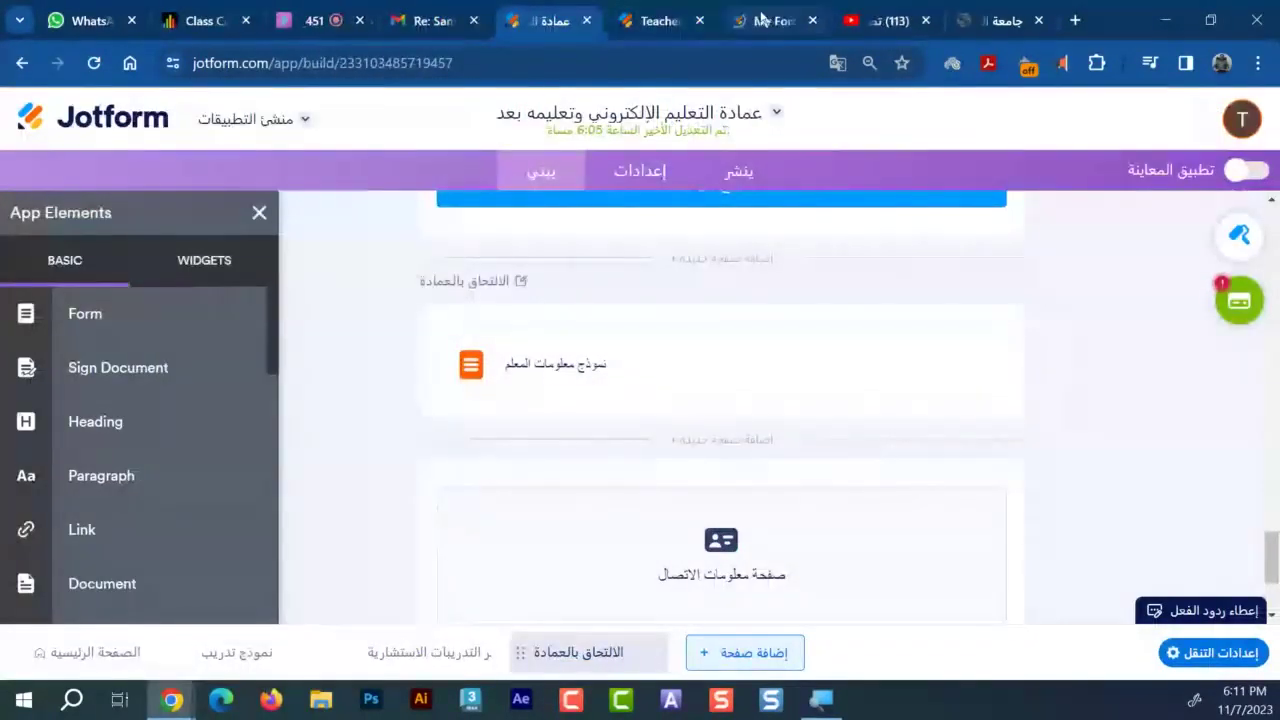
{"action": "left_click", "coordinate": [760, 20]}
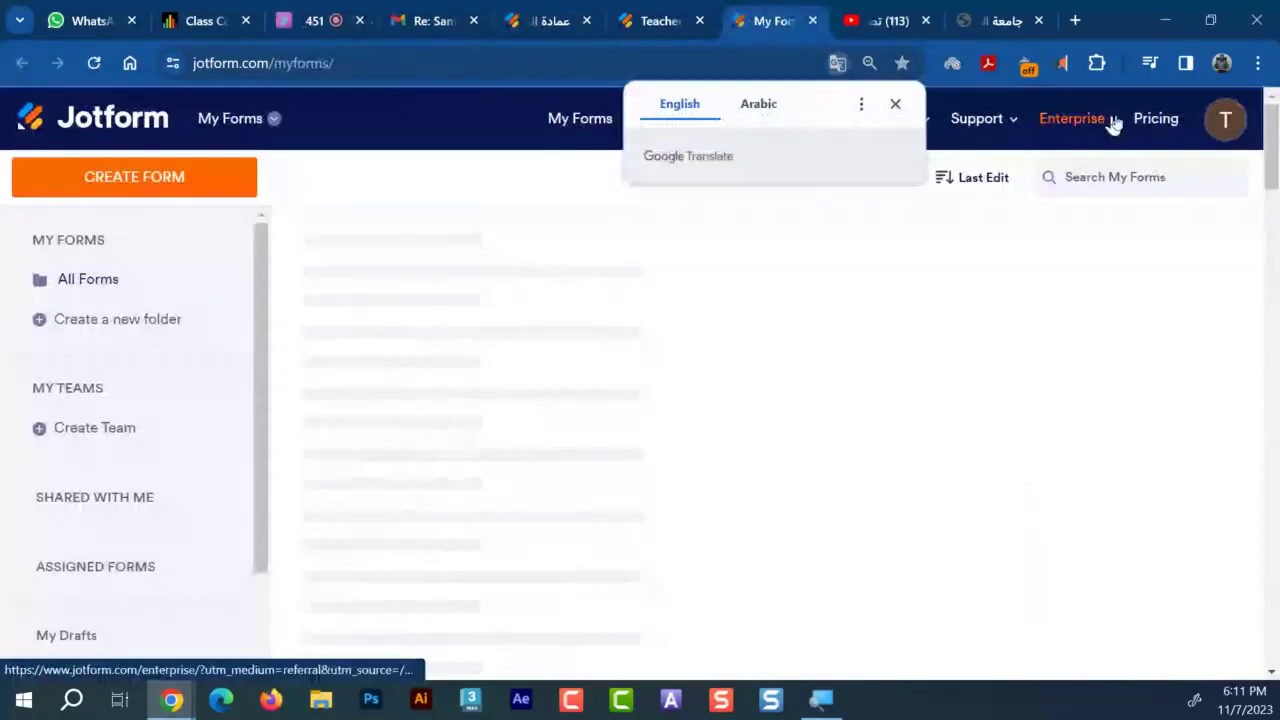
{"action": "left_click", "coordinate": [1150, 120]}
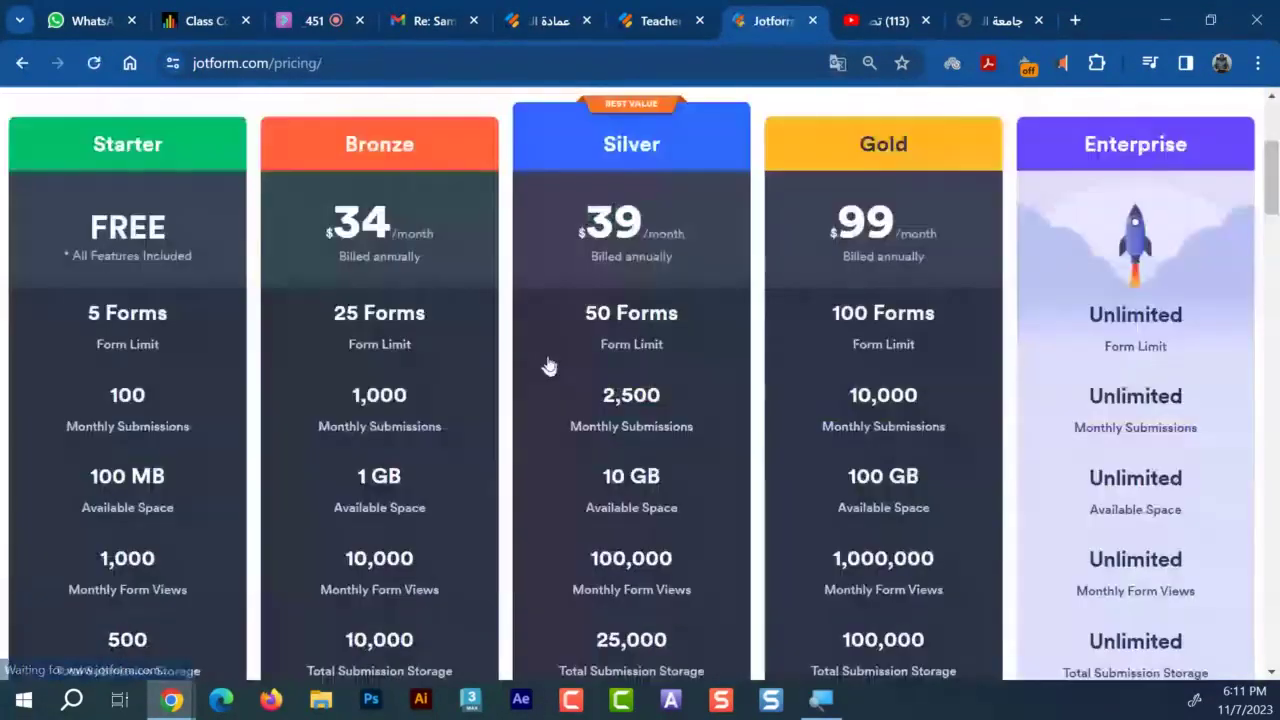
{"action": "scroll", "coordinate": [549, 367], "scroll_direction": "down", "scroll_amount": 3}
{"action": "scroll", "coordinate": [549, 367], "scroll_direction": "down", "scroll_amount": 3}
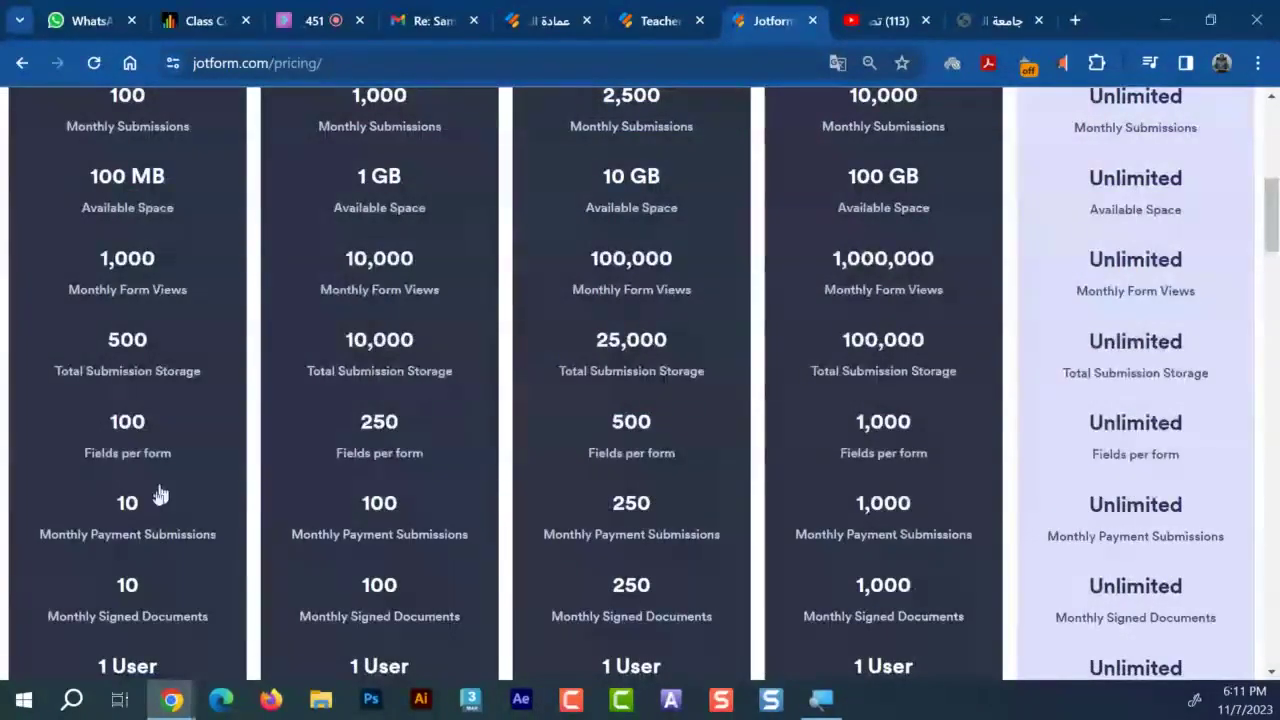
{"action": "scroll", "coordinate": [180, 580], "scroll_direction": "down", "scroll_amount": 1}
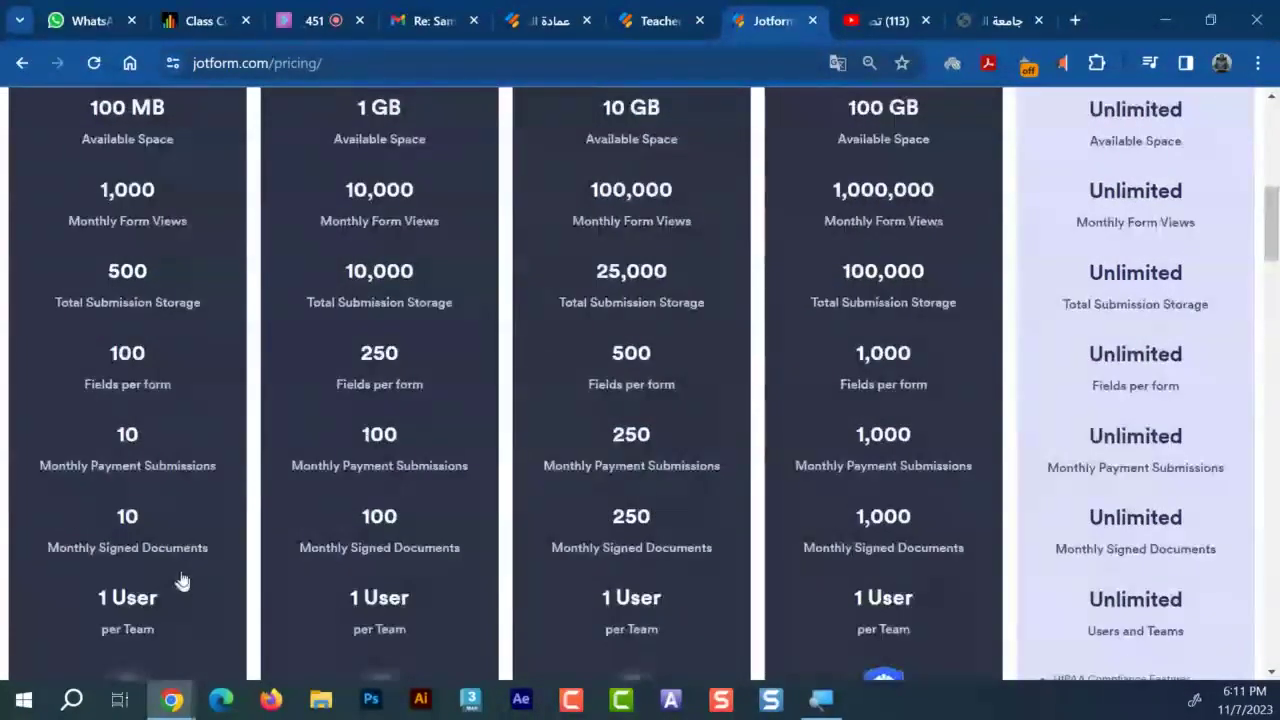
{"action": "scroll", "coordinate": [182, 582], "scroll_direction": "down", "scroll_amount": 1}
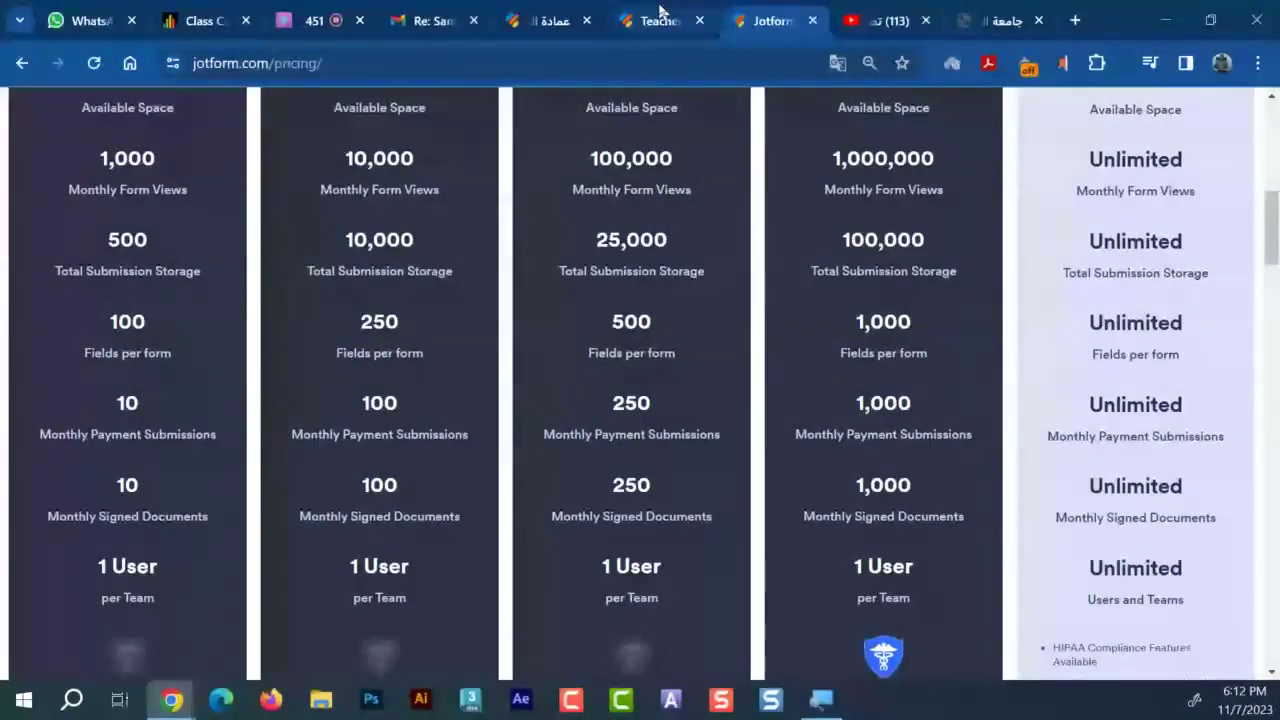
Add a Signature field below the Photo field of the Teacher Information Form and preview the form down to that field
{"action": "mouse_move", "coordinate": [660, 10]}
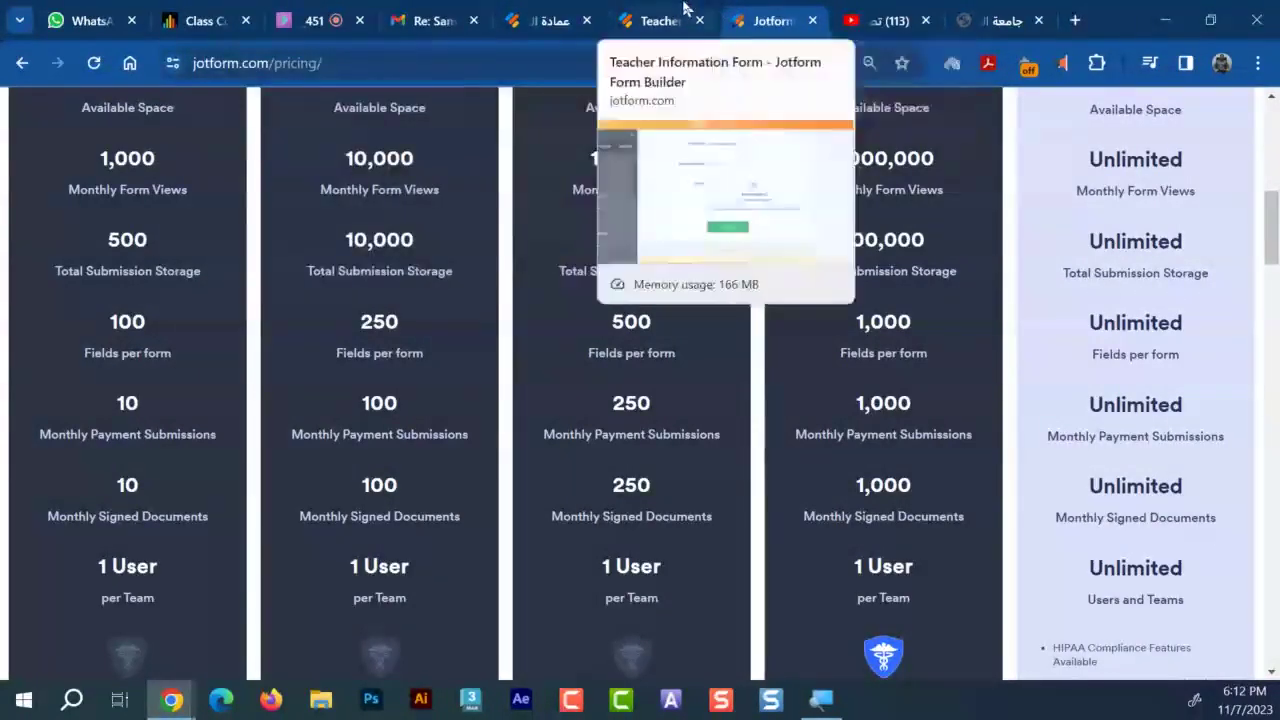
{"action": "left_click", "coordinate": [672, 14]}
{"action": "mouse_move", "coordinate": [94, 488]}
{"action": "left_mouse_down"}
{"action": "mouse_move", "coordinate": [523, 497]}
{"action": "mouse_move", "coordinate": [568, 528]}
{"action": "mouse_move", "coordinate": [577, 611]}
{"action": "left_mouse_up"}
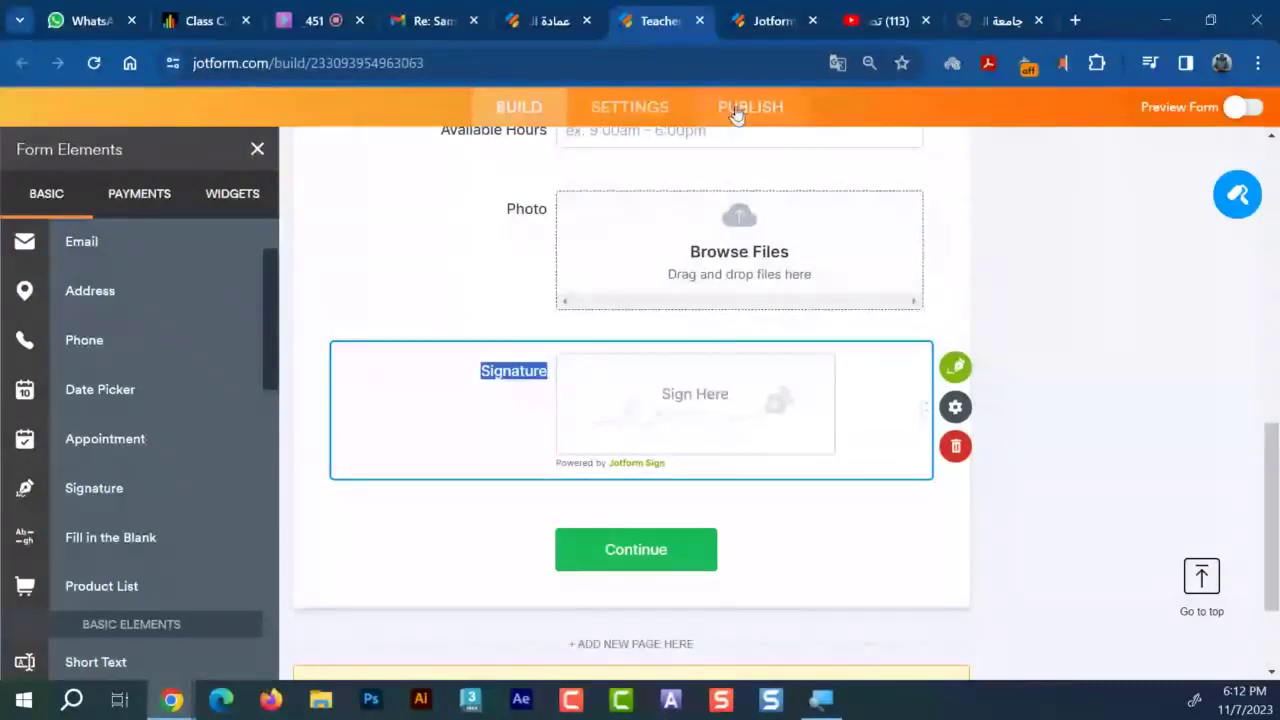
{"action": "left_click", "coordinate": [1250, 110]}
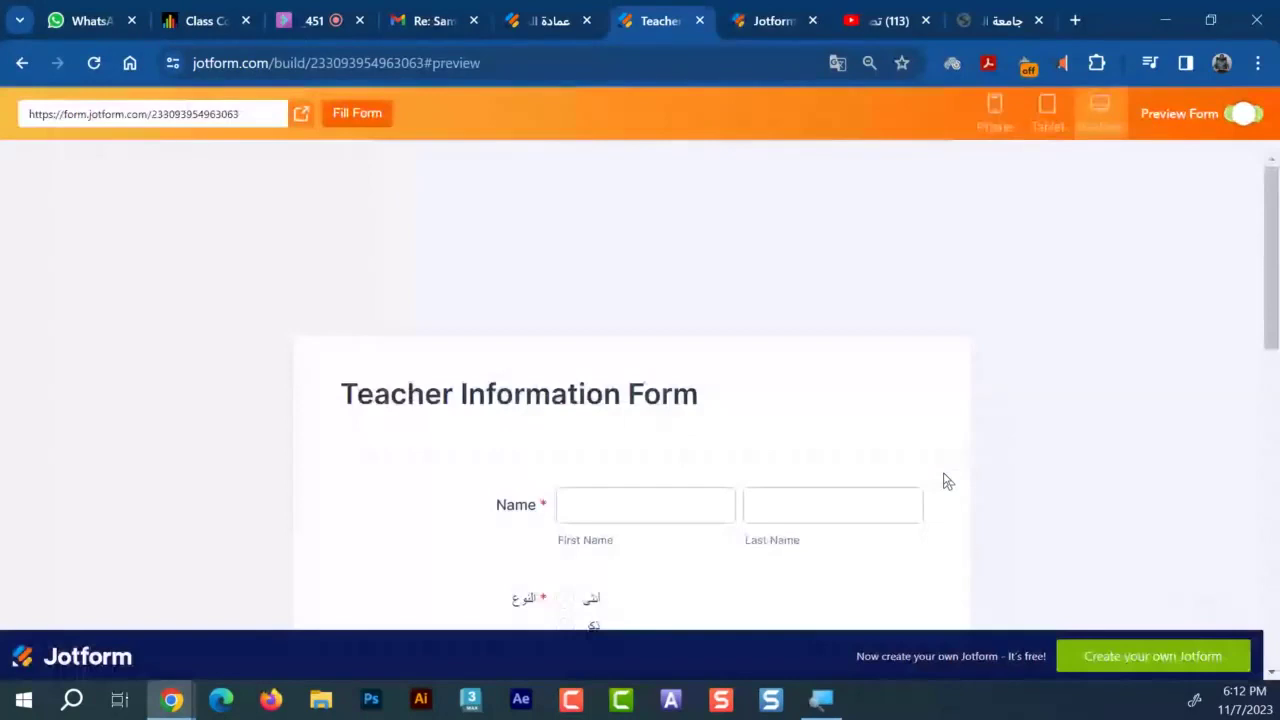
{"action": "scroll", "coordinate": [948, 482], "scroll_direction": "down", "scroll_amount": 15}
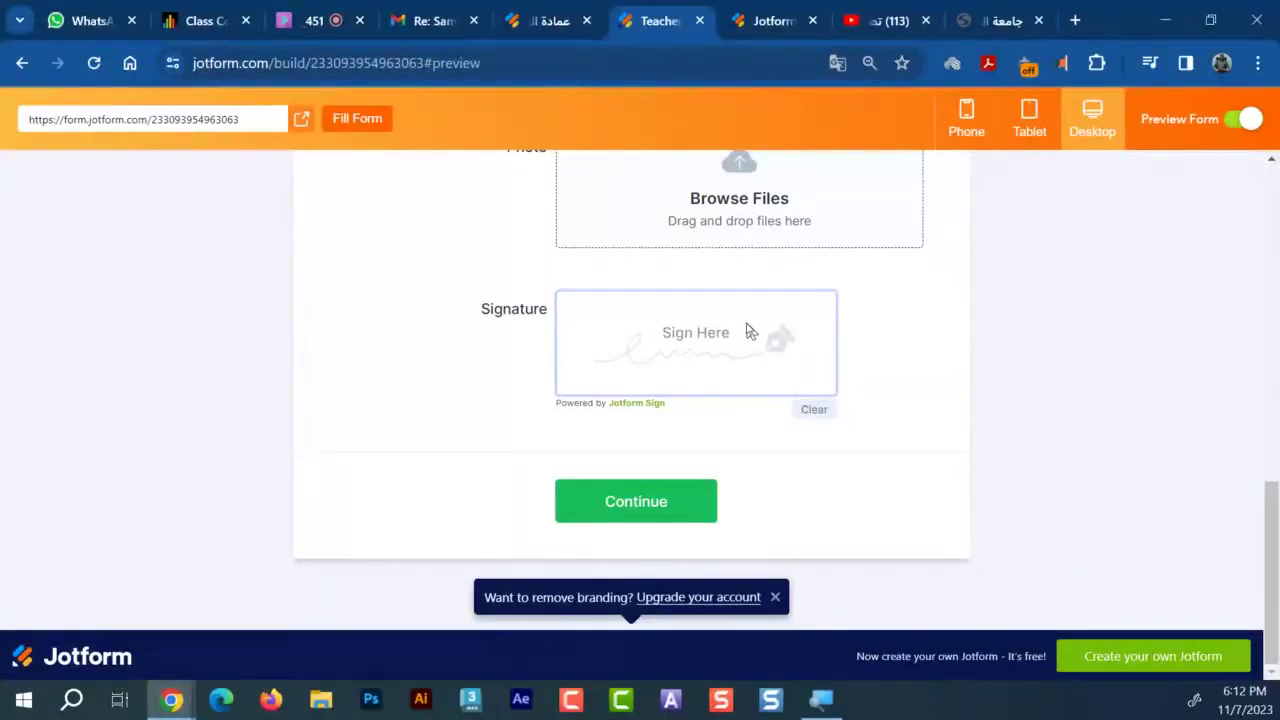
{"action": "left_click_drag", "start_coordinate": [751, 329], "coordinate": [752, 292]}
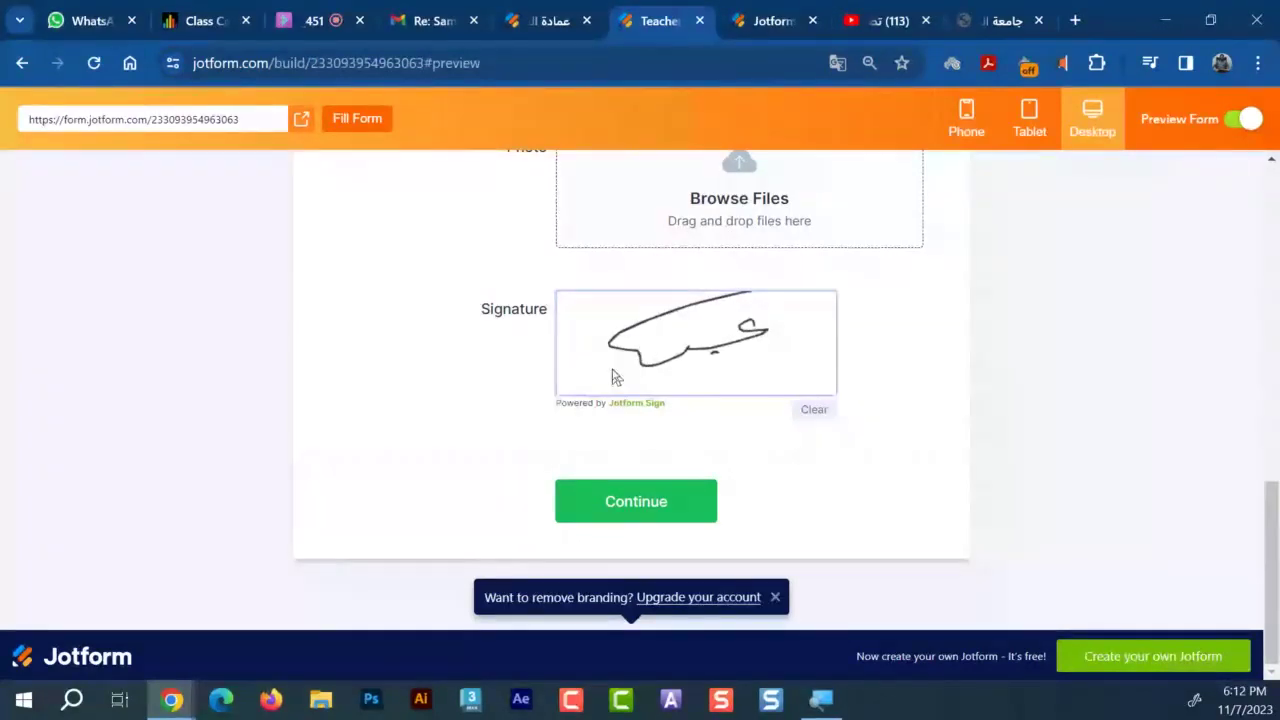
{"action": "mouse_move", "coordinate": [751, 352]}
{"action": "left_mouse_down"}
{"action": "mouse_move", "coordinate": [773, 343]}
{"action": "mouse_move", "coordinate": [573, 352]}
{"action": "mouse_move", "coordinate": [1066, 214]}
{"action": "left_mouse_up"}
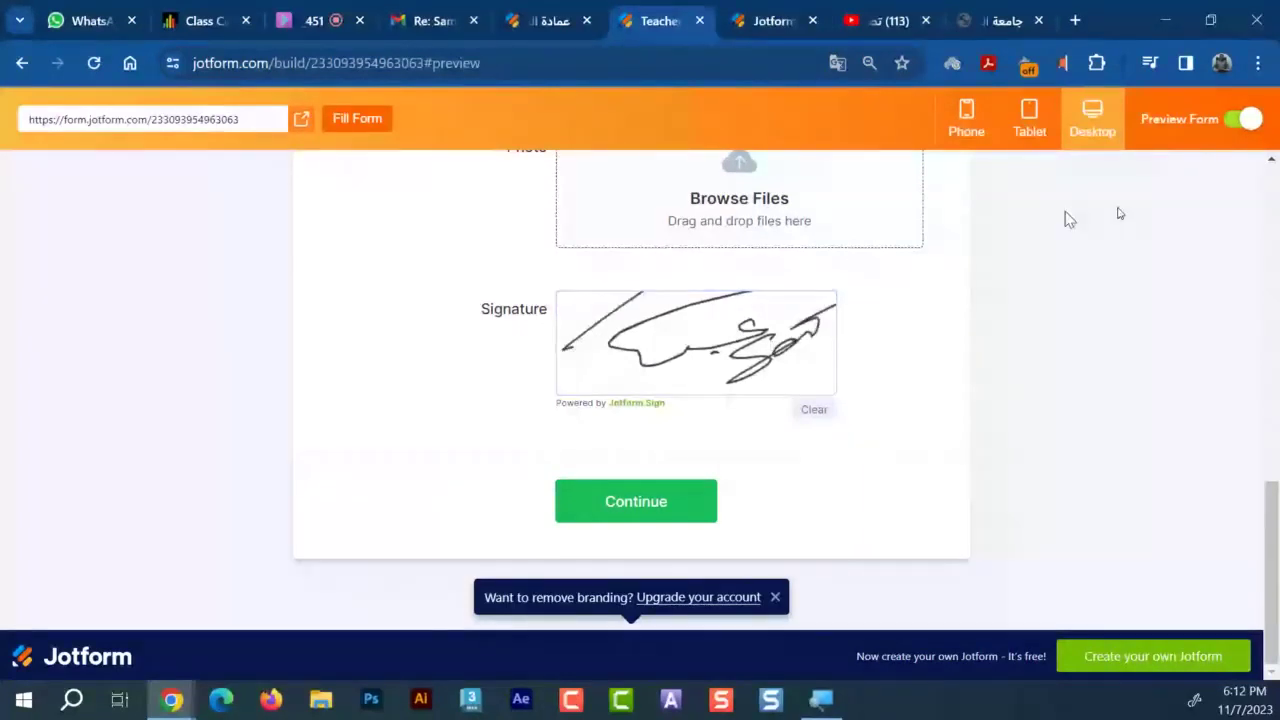
{"action": "left_click", "coordinate": [814, 412]}
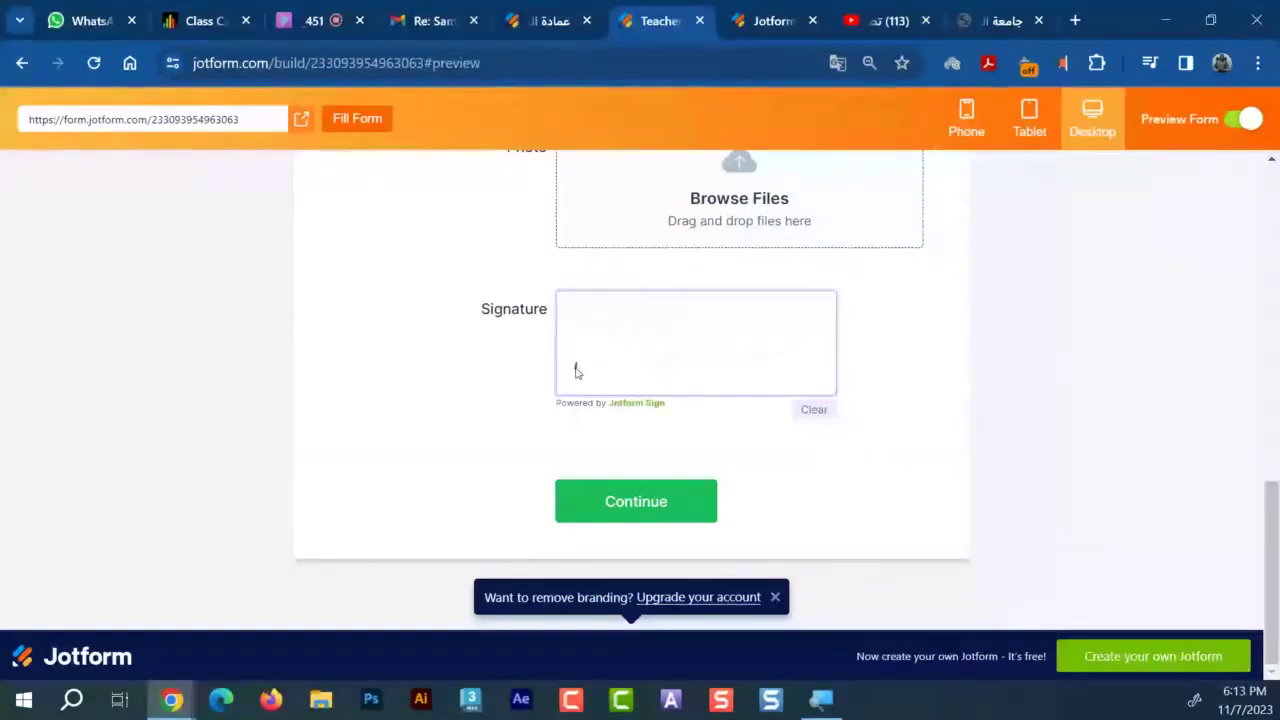
Draw an underlined handwritten signature in the previewed form's Signature field
{"action": "mouse_move", "coordinate": [574, 369]}
{"action": "left_mouse_down"}
{"action": "mouse_move", "coordinate": [586, 398]}
{"action": "mouse_move", "coordinate": [737, 314]}
{"action": "mouse_move", "coordinate": [789, 320]}
{"action": "mouse_move", "coordinate": [830, 294]}
{"action": "left_mouse_up"}
{"action": "left_click_drag", "start_coordinate": [636, 380], "coordinate": [836, 292]}
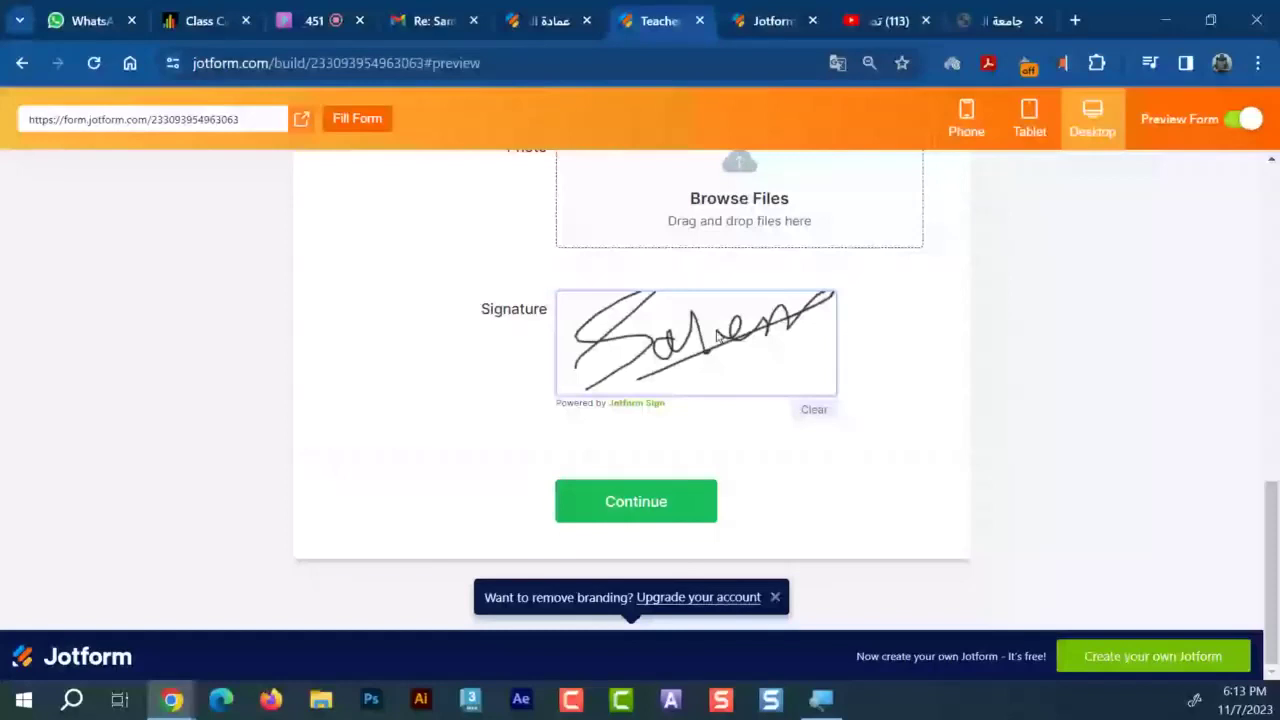
{"action": "left_click_drag", "start_coordinate": [628, 383], "coordinate": [793, 382]}
Choose ذكر for النوع and fill in the teacher's first name, last name, e-mail and phone number using saved autofill details
{"action": "scroll", "coordinate": [691, 400], "scroll_direction": "up", "scroll_amount": 7}
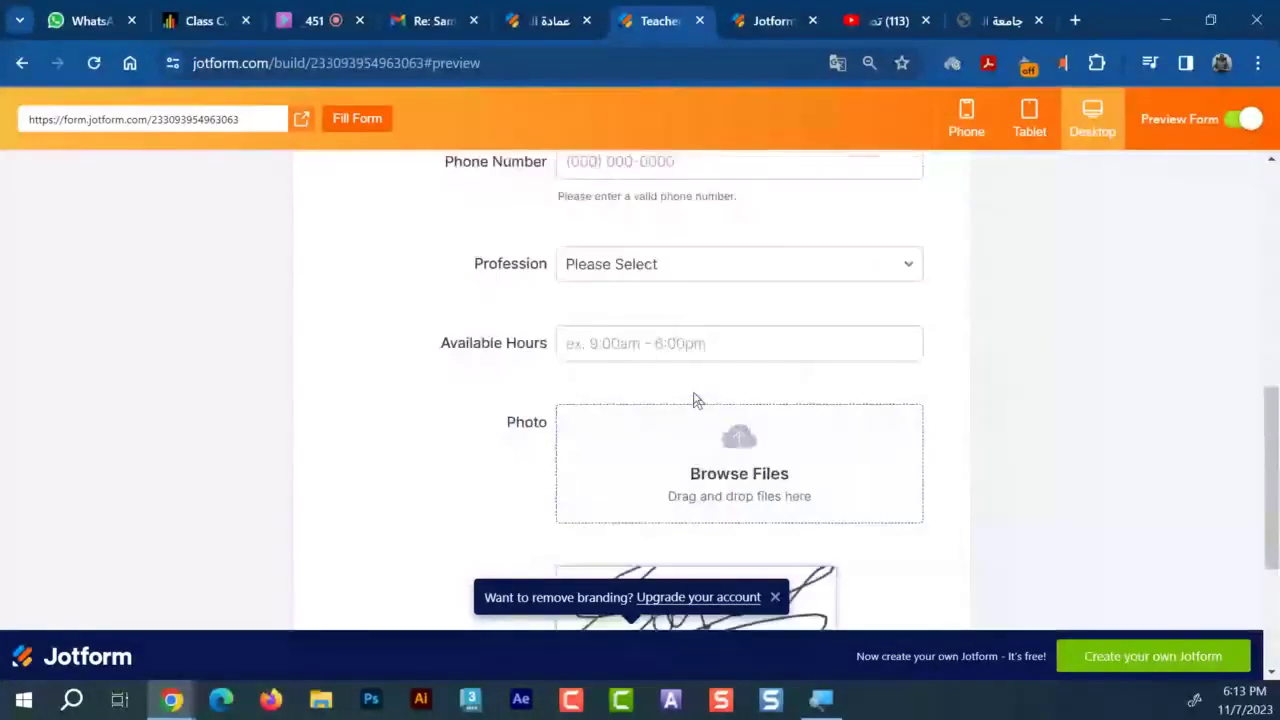
{"action": "left_click", "coordinate": [590, 409]}
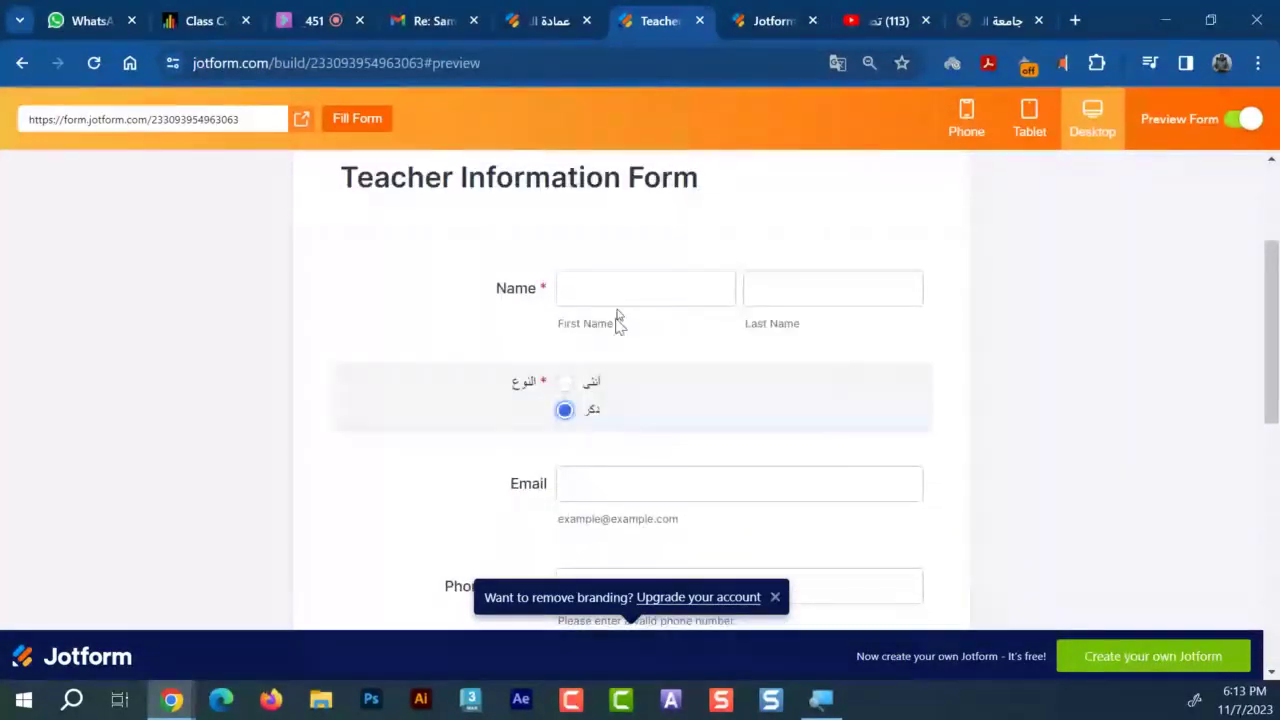
{"action": "left_click", "coordinate": [621, 290]}
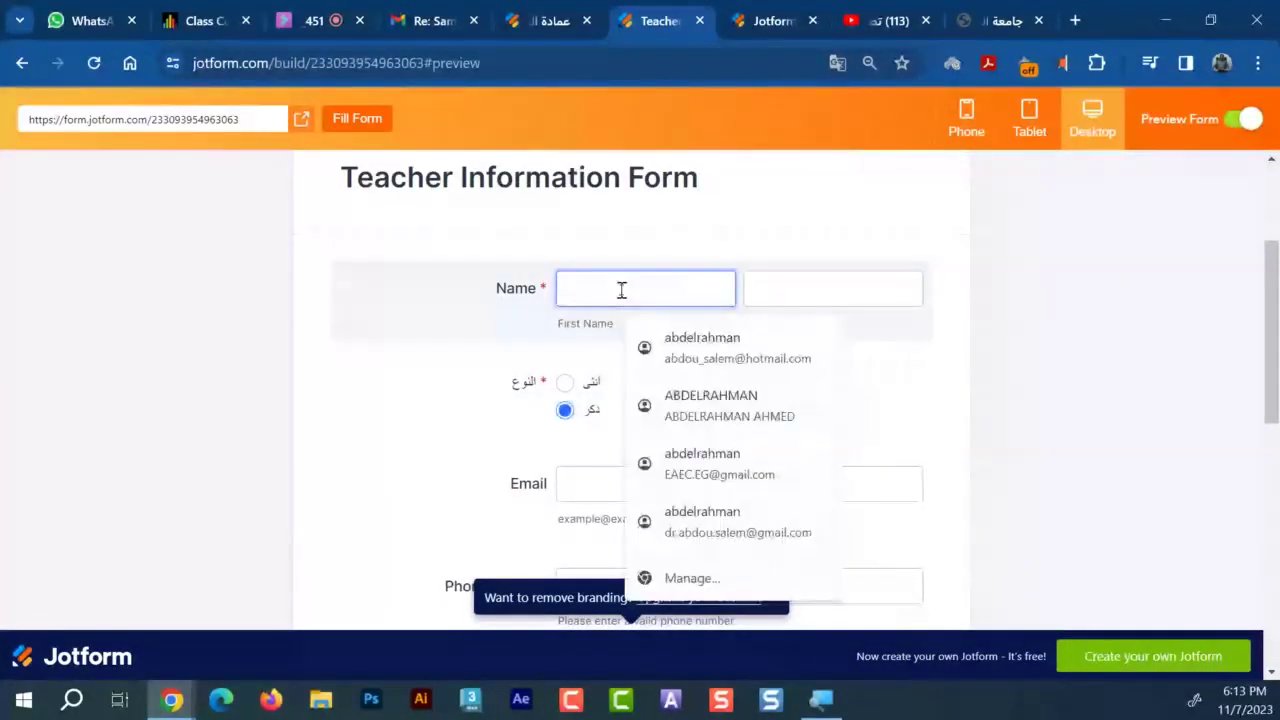
{"action": "left_click", "coordinate": [697, 342]}
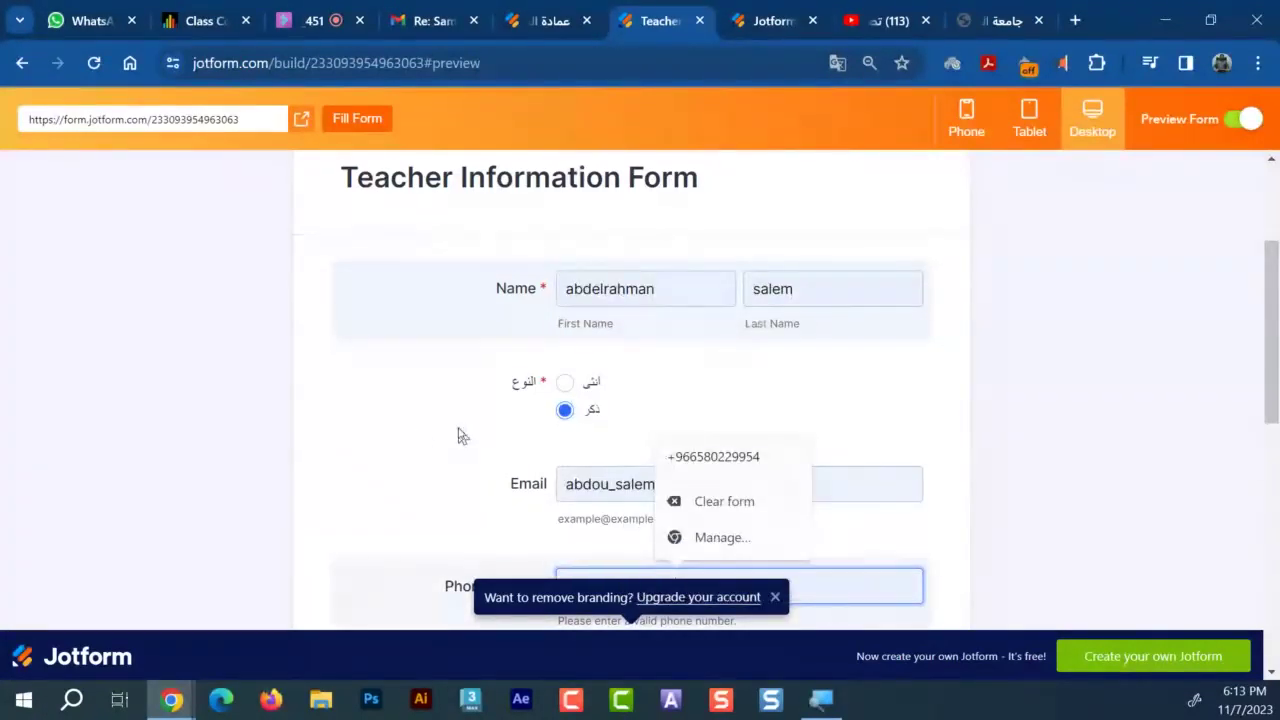
{"action": "left_click", "coordinate": [669, 484]}
{"action": "key", "text": "Tab"}
{"action": "scroll", "coordinate": [763, 409], "scroll_direction": "down", "scroll_amount": 2}
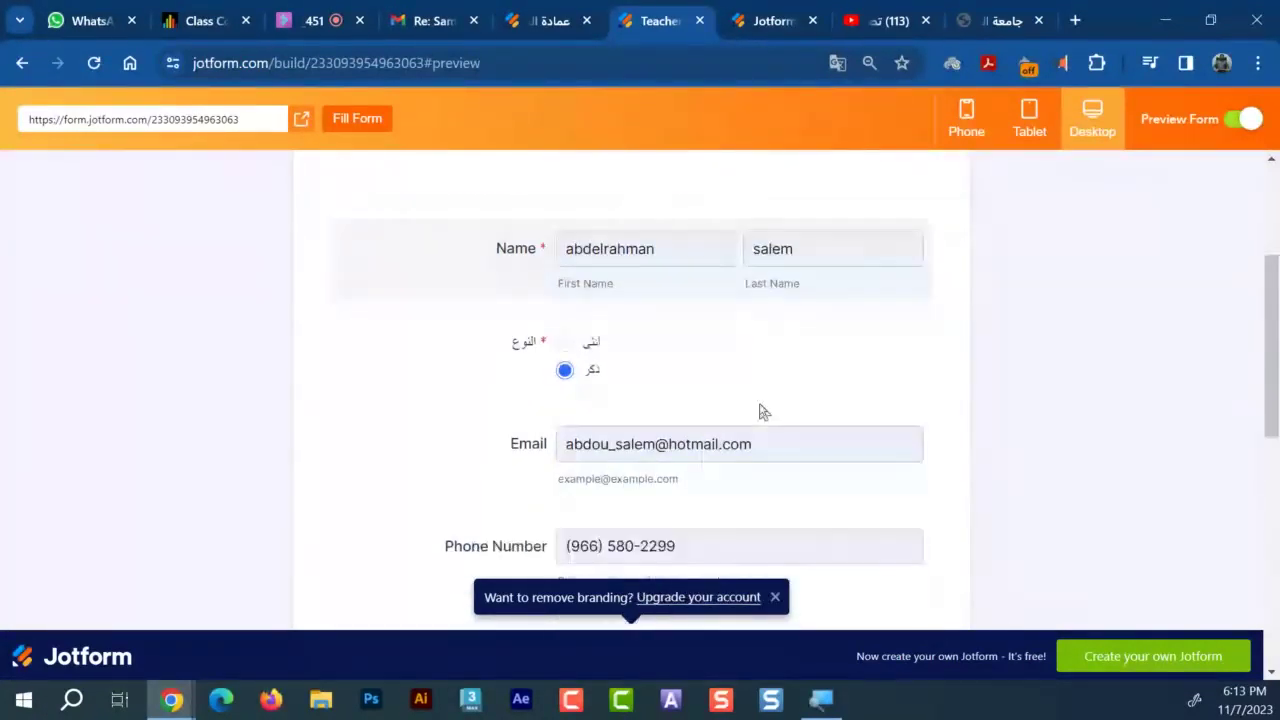
Continue to the document signing preview and sign the document to submit the form
{"action": "scroll", "coordinate": [761, 404], "scroll_direction": "down", "scroll_amount": 5}
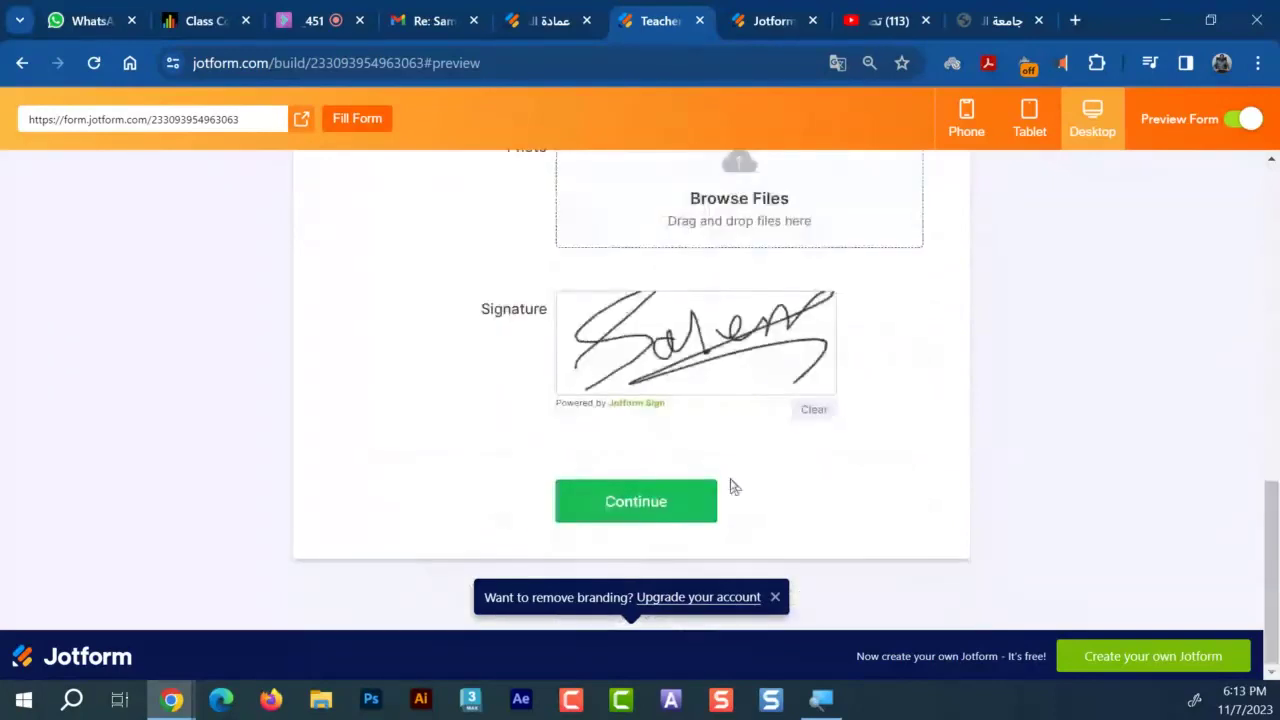
{"action": "left_click", "coordinate": [657, 506]}
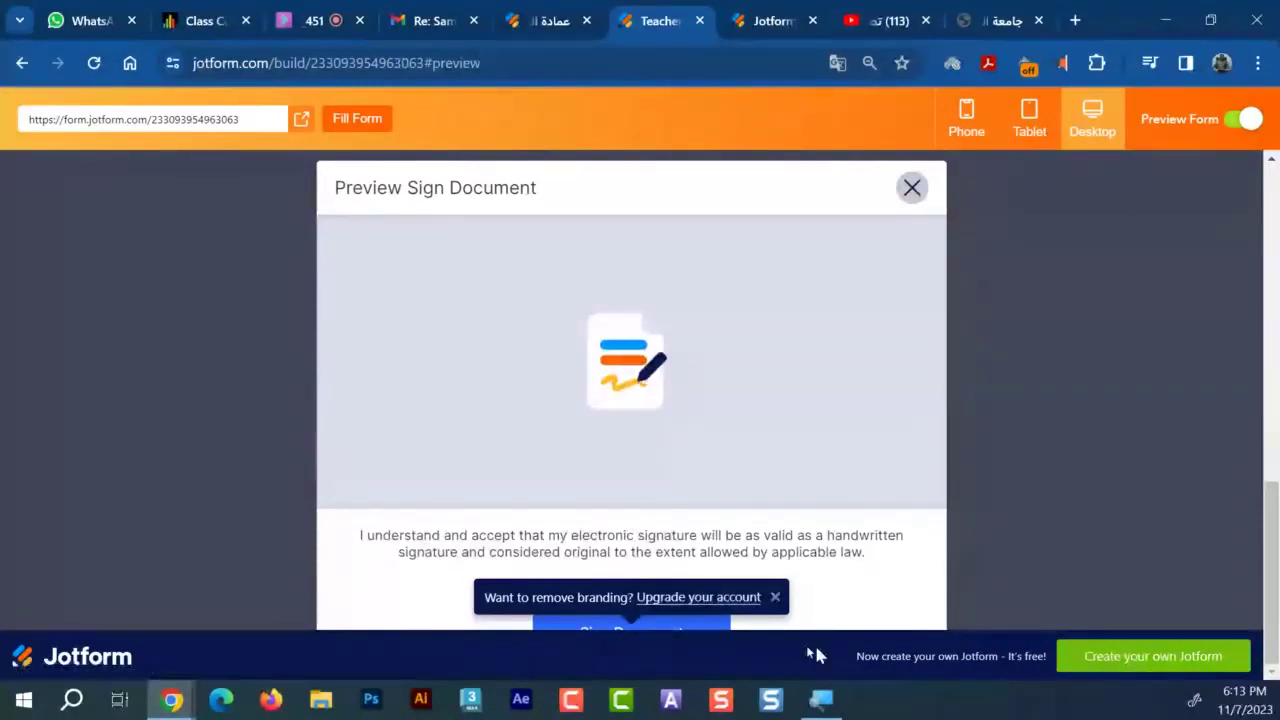
{"action": "left_click", "coordinate": [591, 623]}
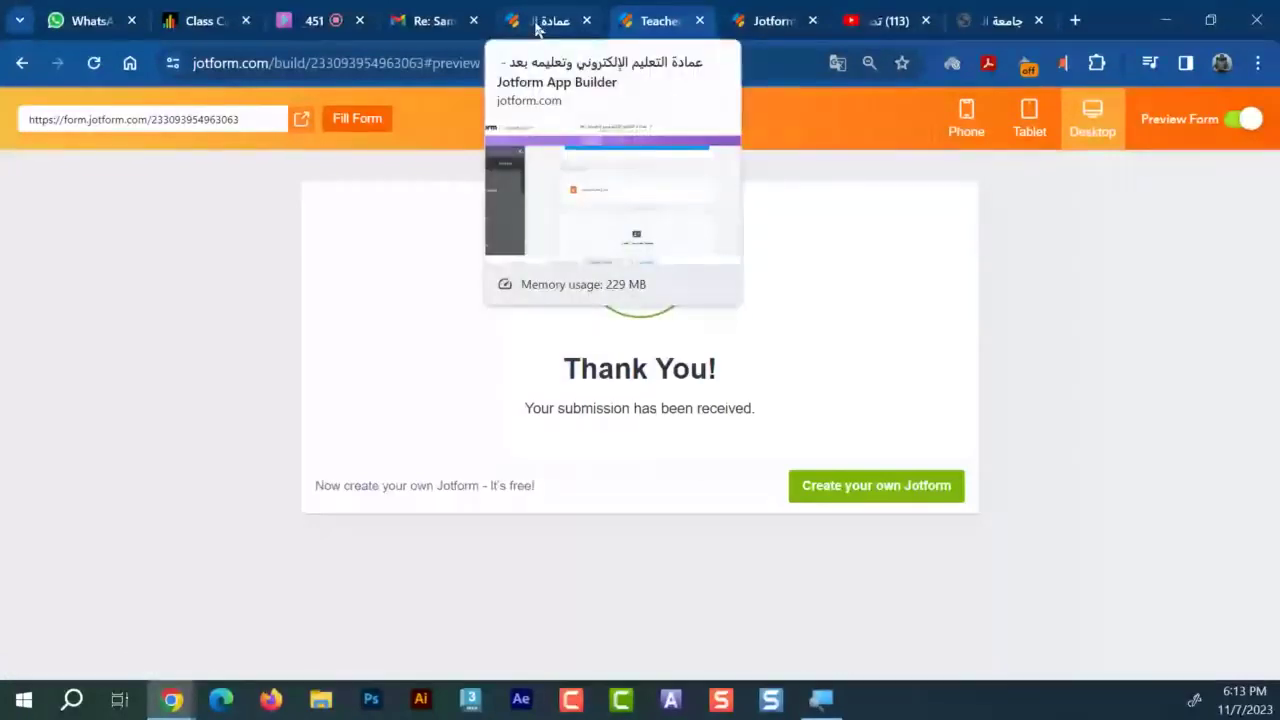
Switch to Gmail and reload the inbox to check for a notification of the form submission
{"action": "left_click", "coordinate": [430, 20]}
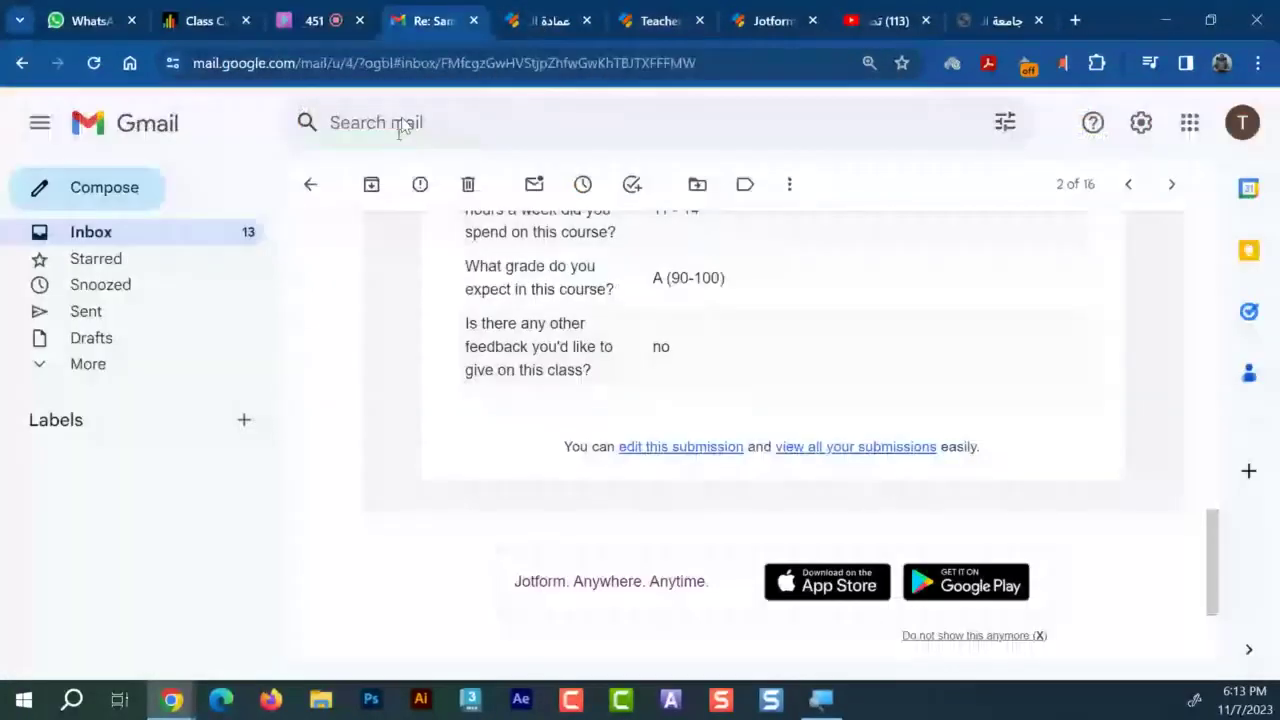
{"action": "left_click", "coordinate": [190, 236]}
{"action": "scroll", "coordinate": [535, 345], "scroll_direction": "down", "scroll_amount": 2}
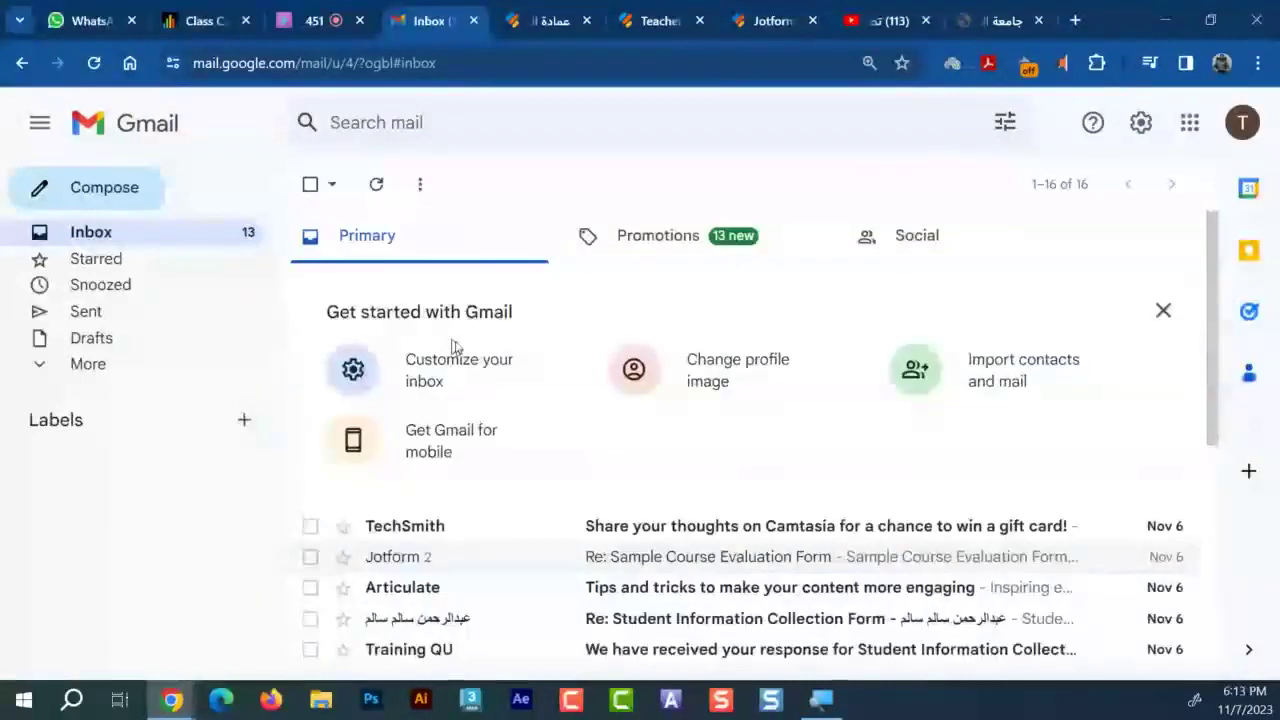
{"action": "left_click", "coordinate": [93, 62]}
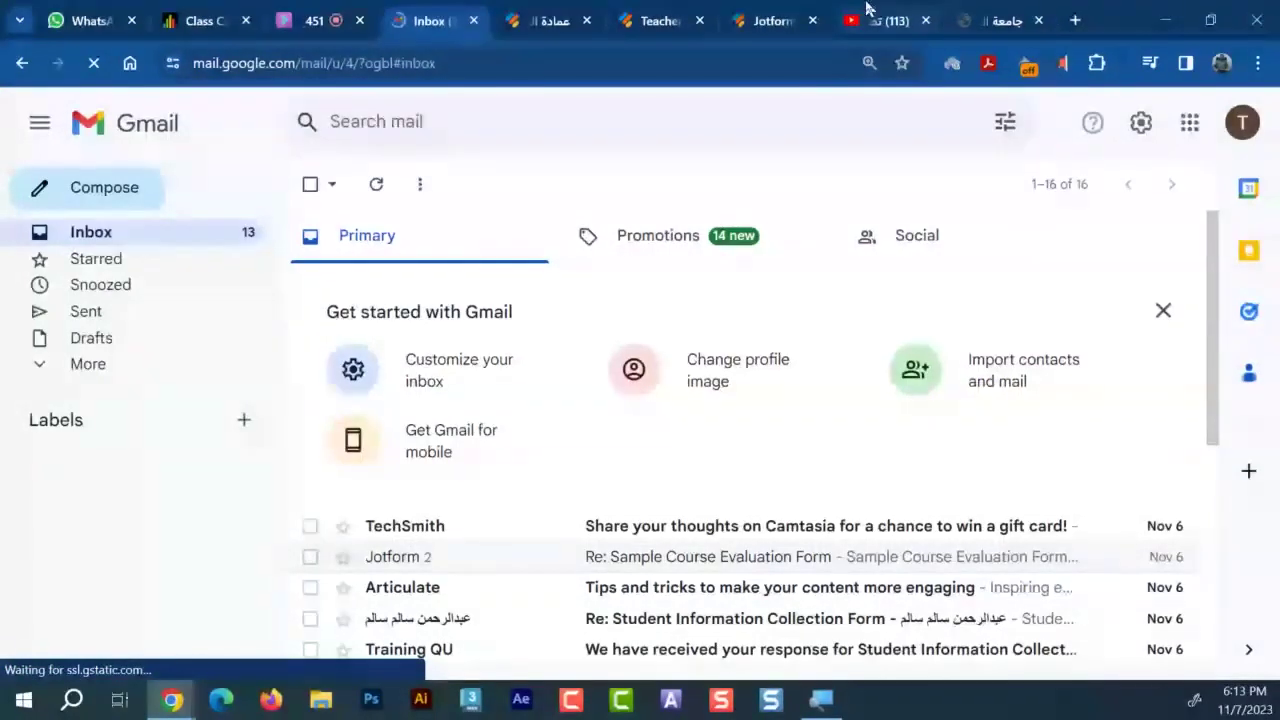
Leave the Teacher Information Form's preview and builder, and open the My Forms list in Jotform
{"action": "left_click", "coordinate": [805, 14]}
{"action": "left_click", "coordinate": [672, 12]}
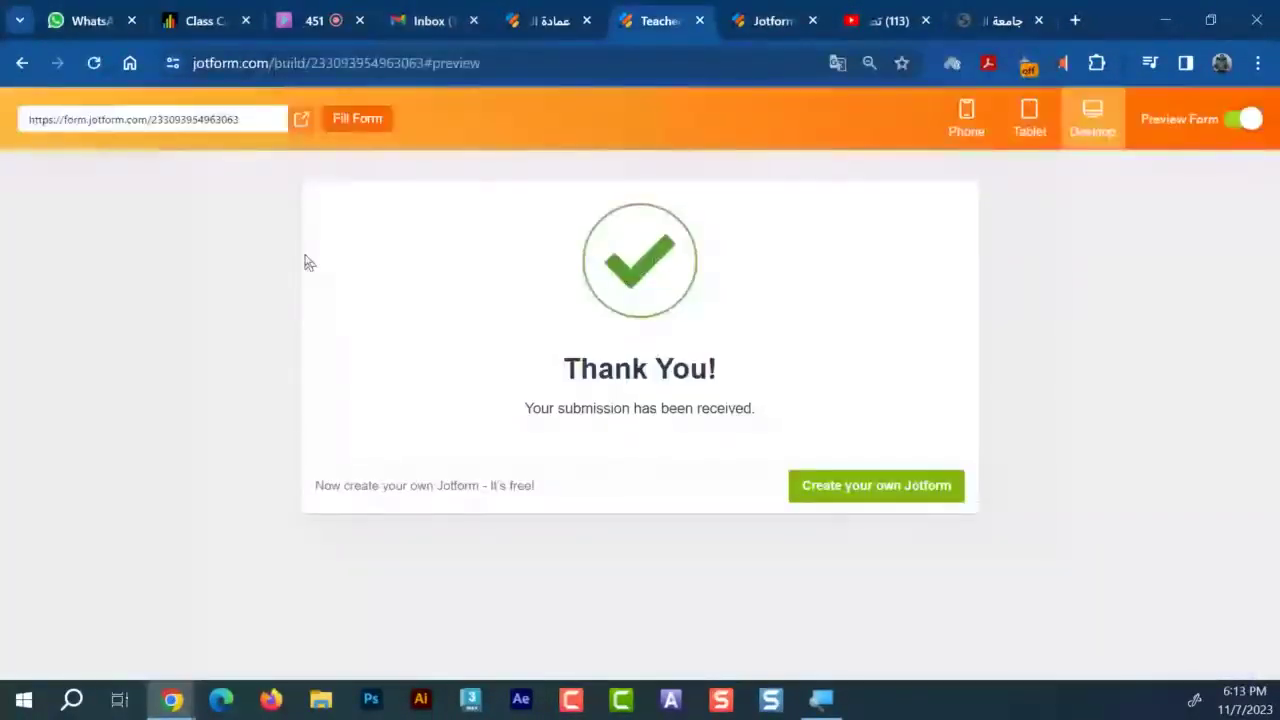
{"action": "left_click", "coordinate": [1197, 135]}
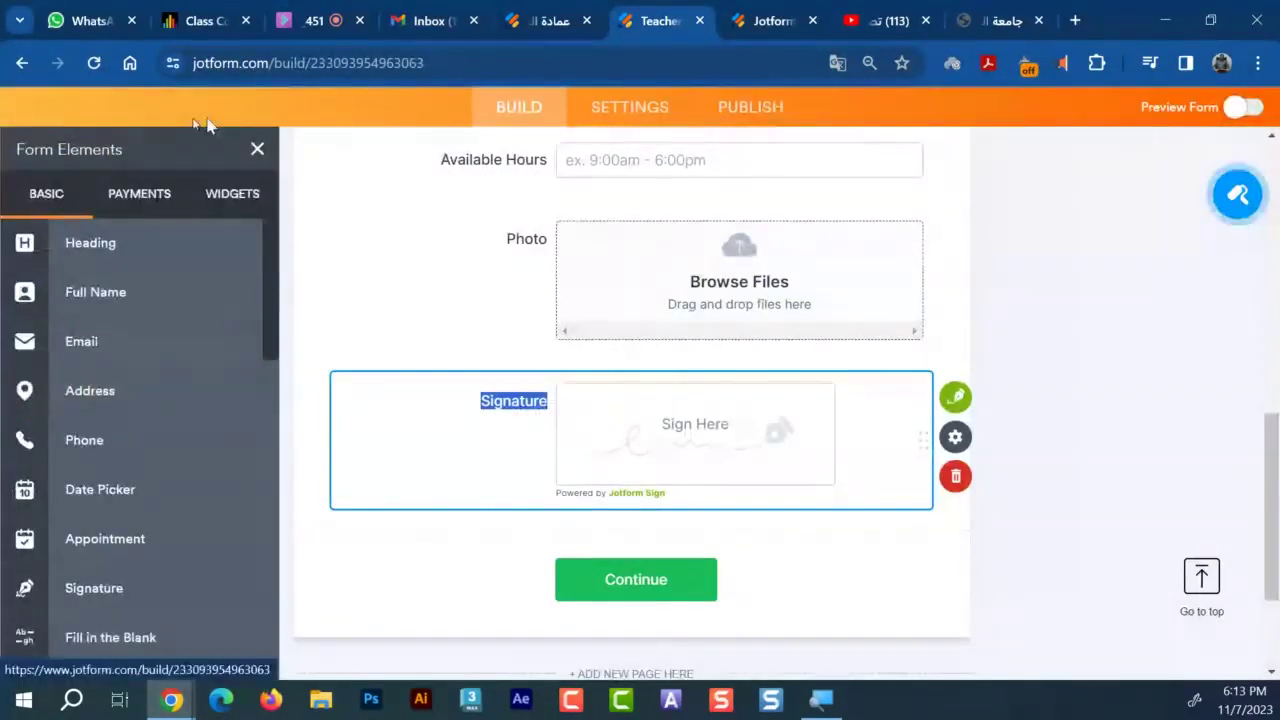
{"action": "left_click", "coordinate": [699, 21]}
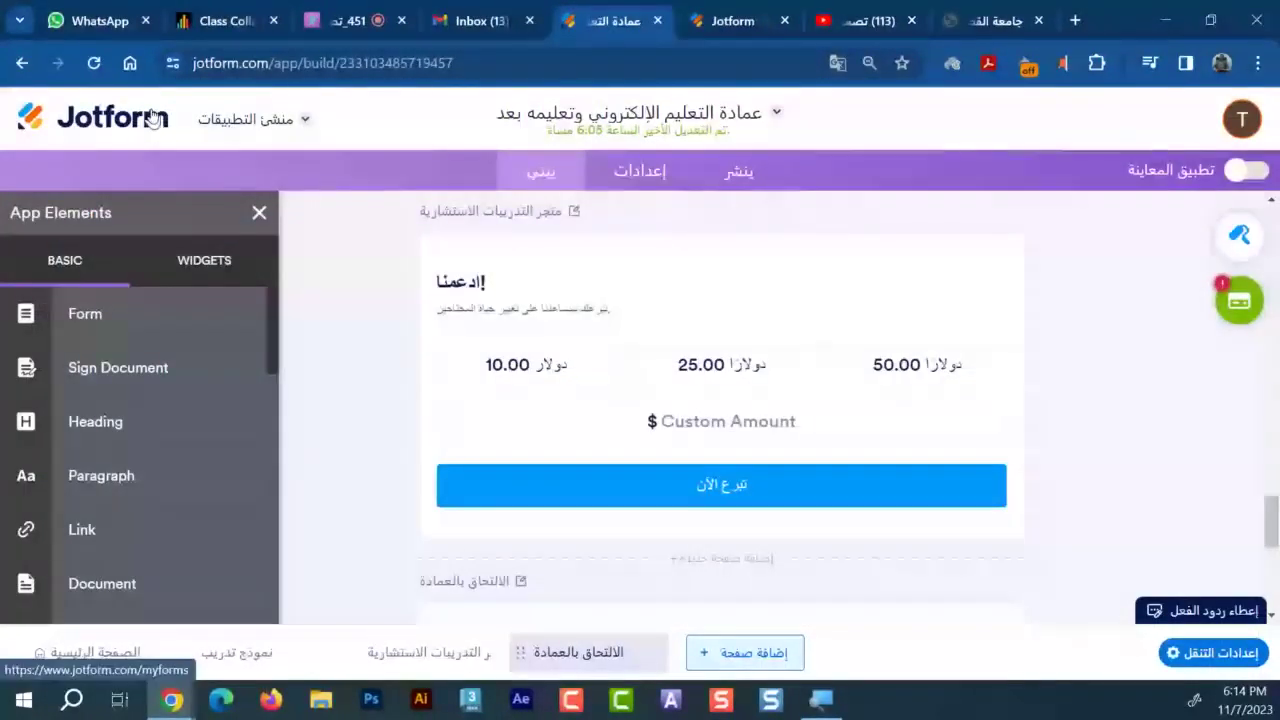
{"action": "left_click", "coordinate": [152, 118]}
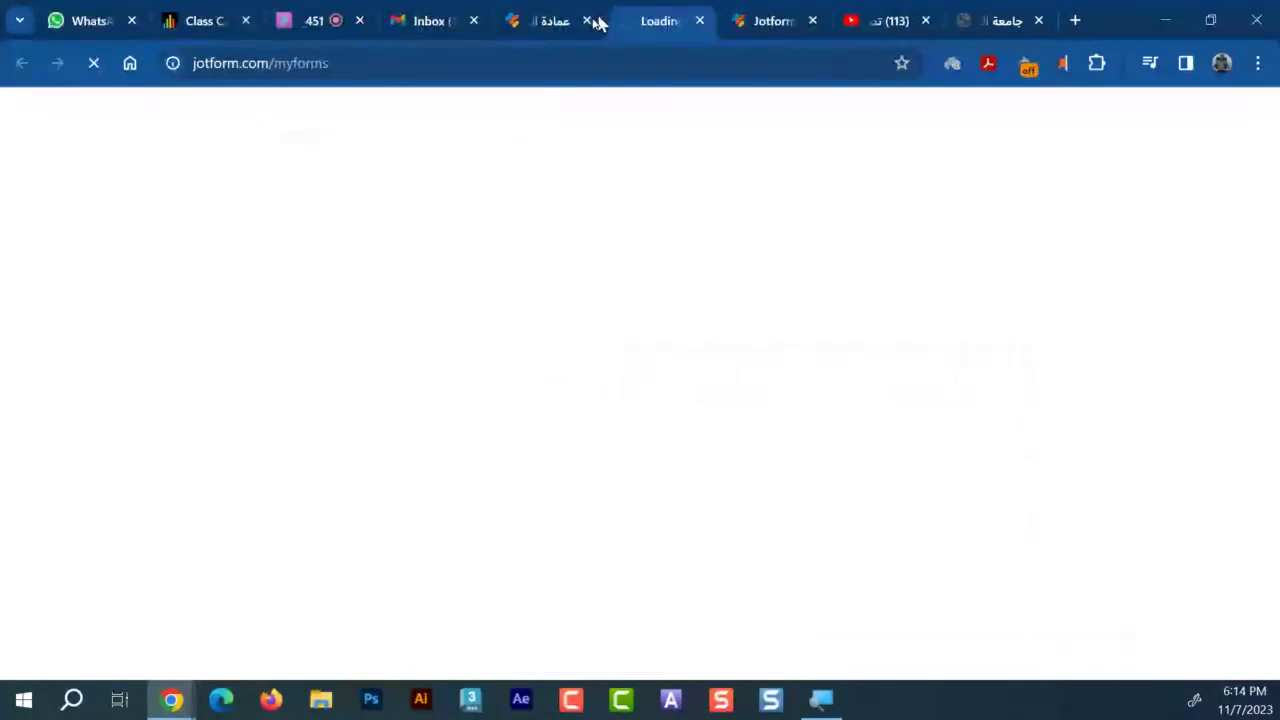
{"action": "left_click", "coordinate": [392, 22]}
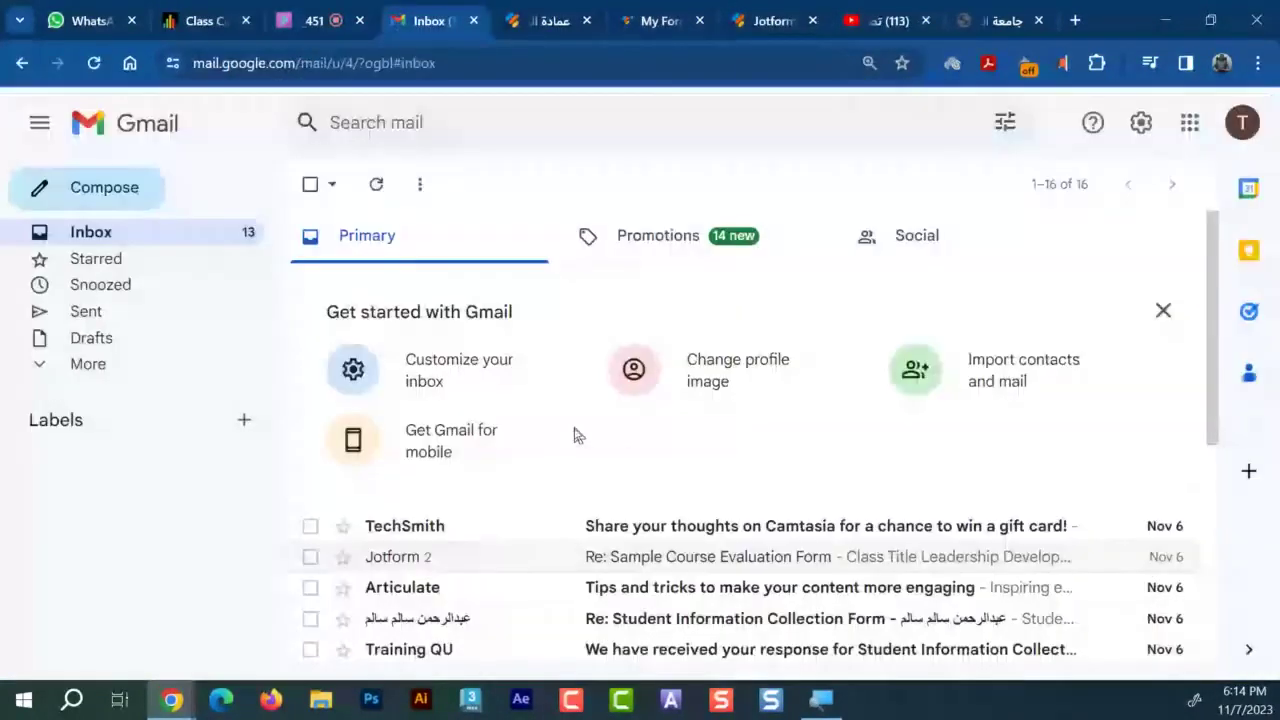
{"action": "left_click", "coordinate": [645, 20]}
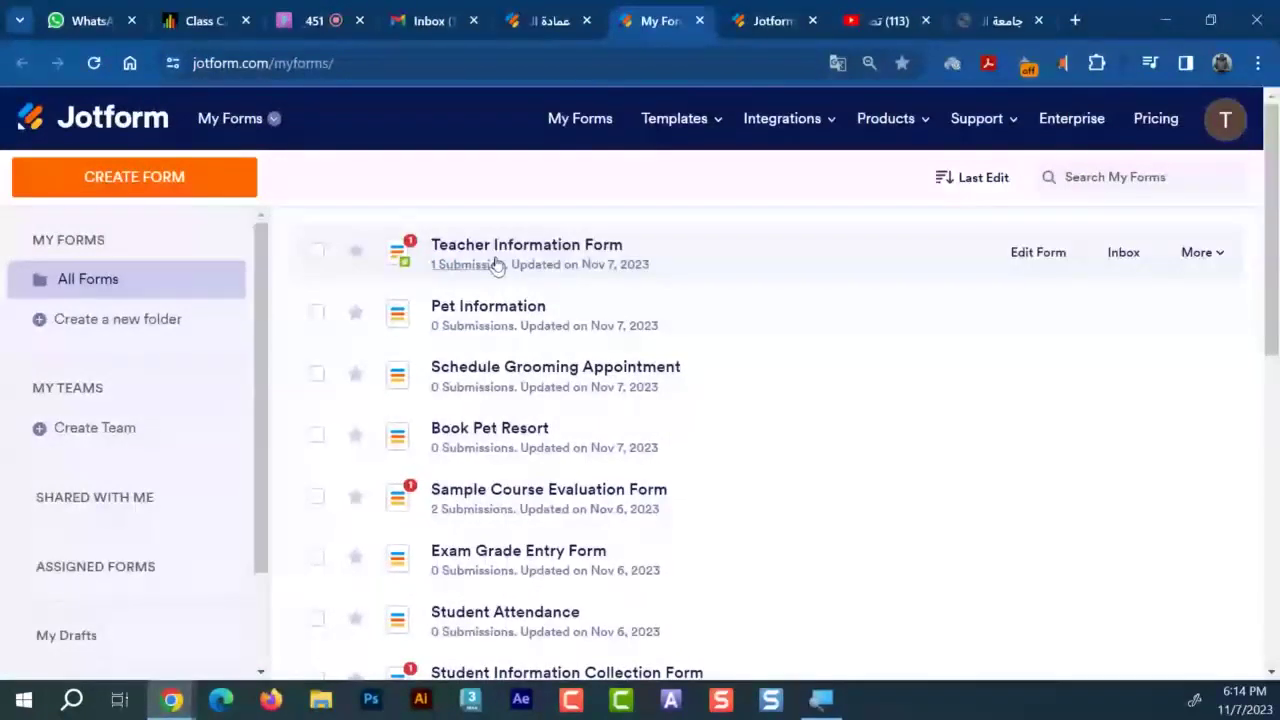
Select the Teacher Information Form in My Forms and open its reports list
{"action": "left_click", "coordinate": [553, 250]}
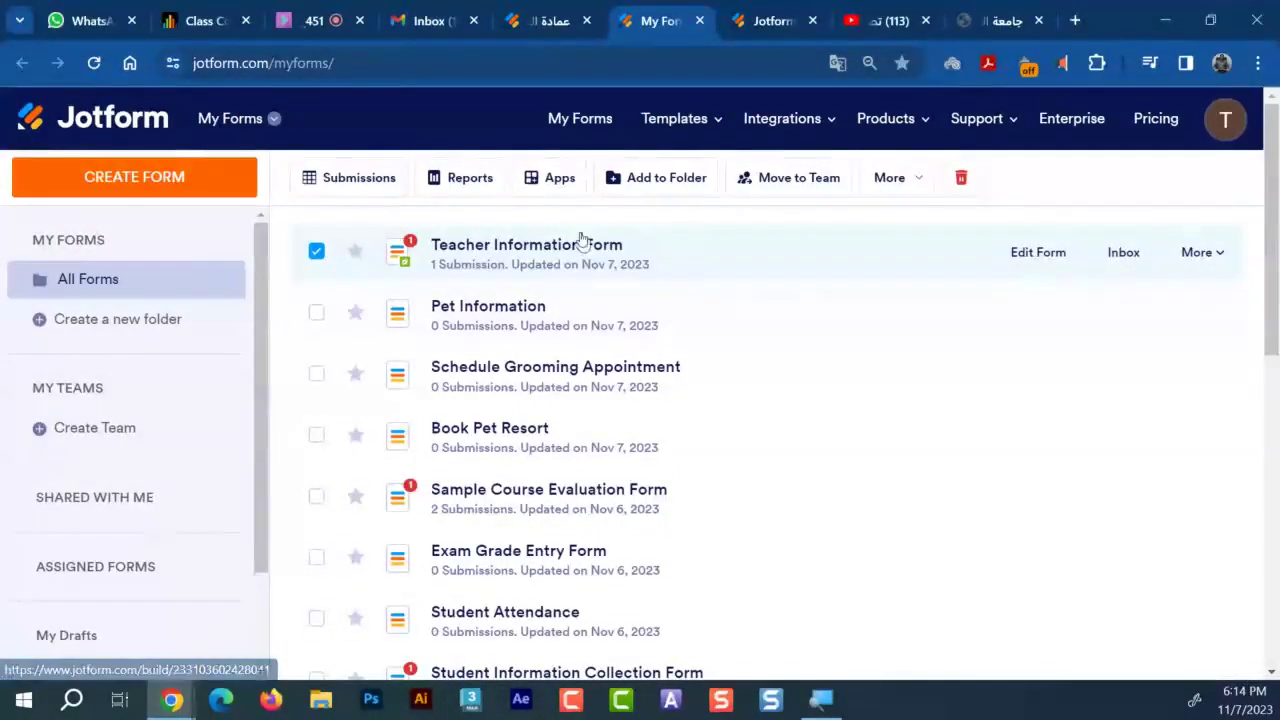
{"action": "left_click", "coordinate": [540, 243]}
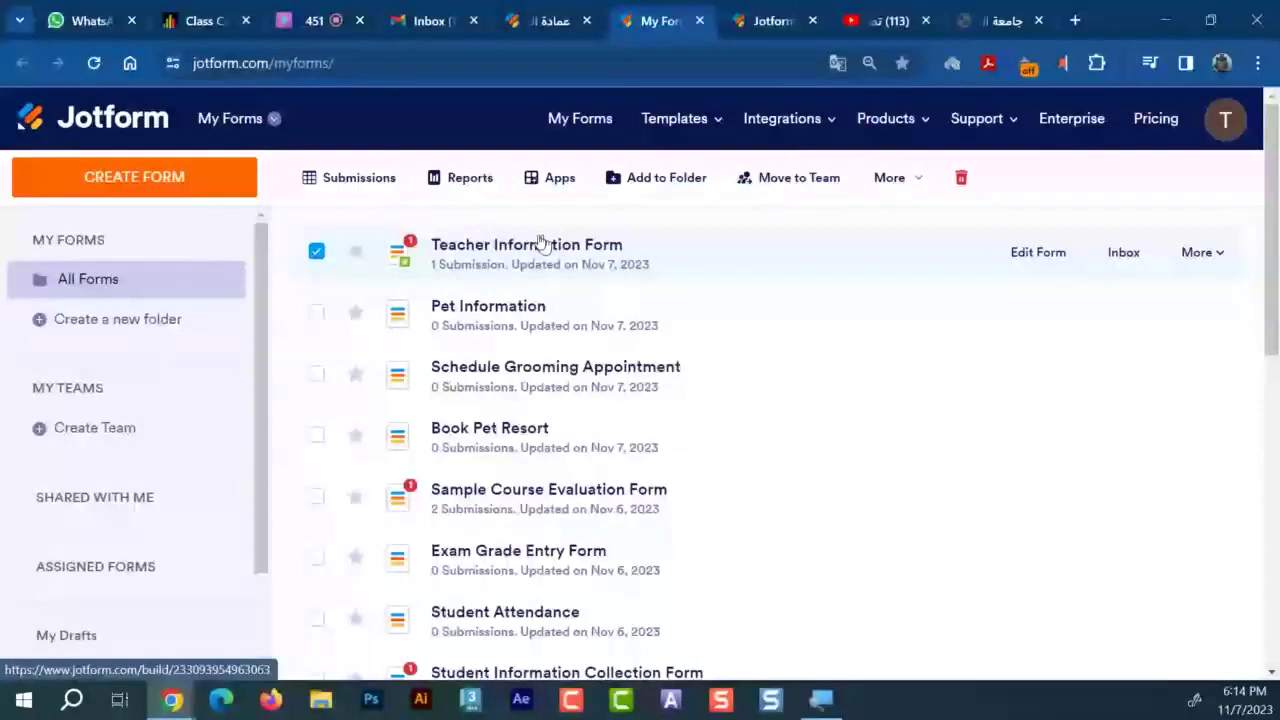
{"action": "left_click", "coordinate": [480, 180]}
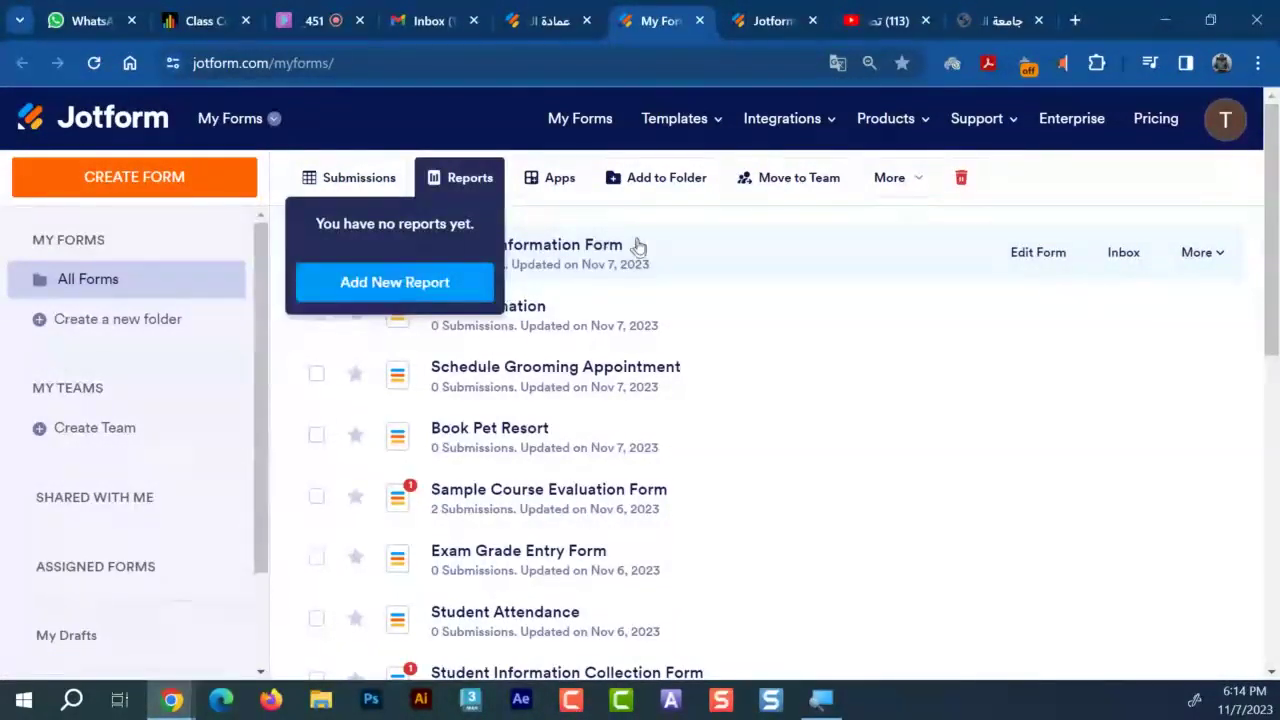
Close the reports list, check the Teacher Information Form's additional options, and open My Tables
{"action": "left_click", "coordinate": [1050, 193]}
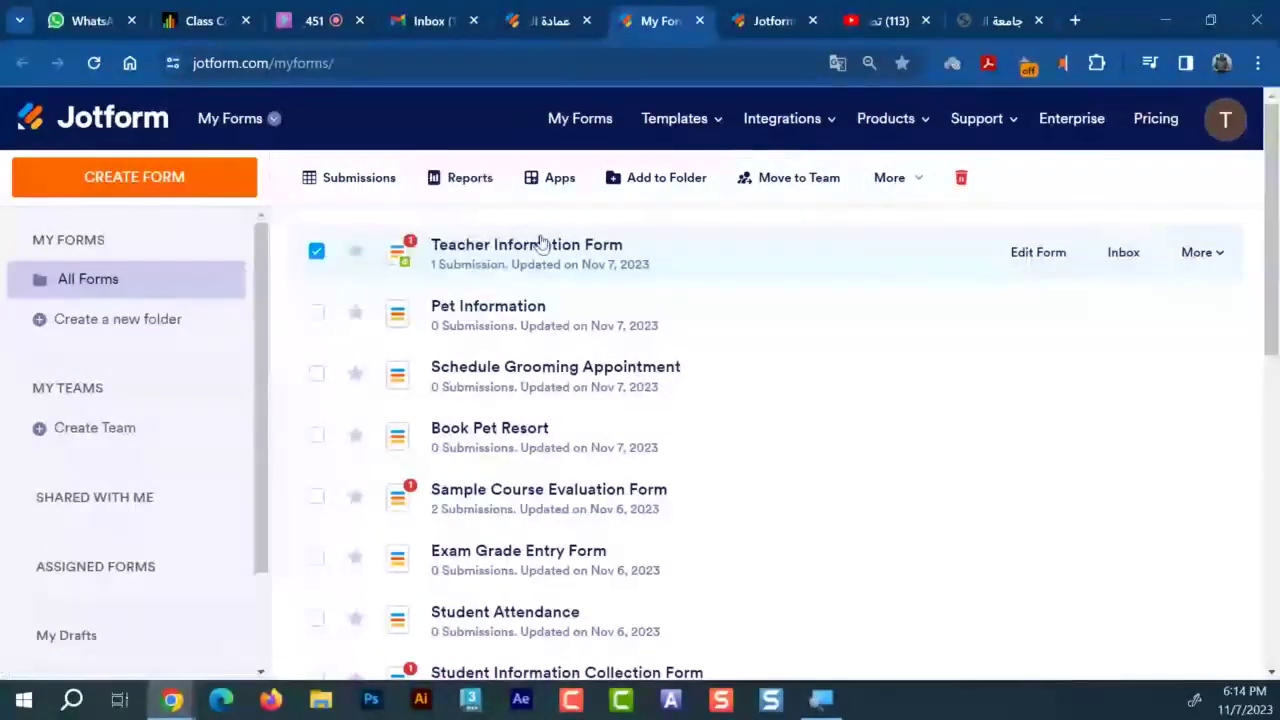
{"action": "left_click", "coordinate": [1200, 253]}
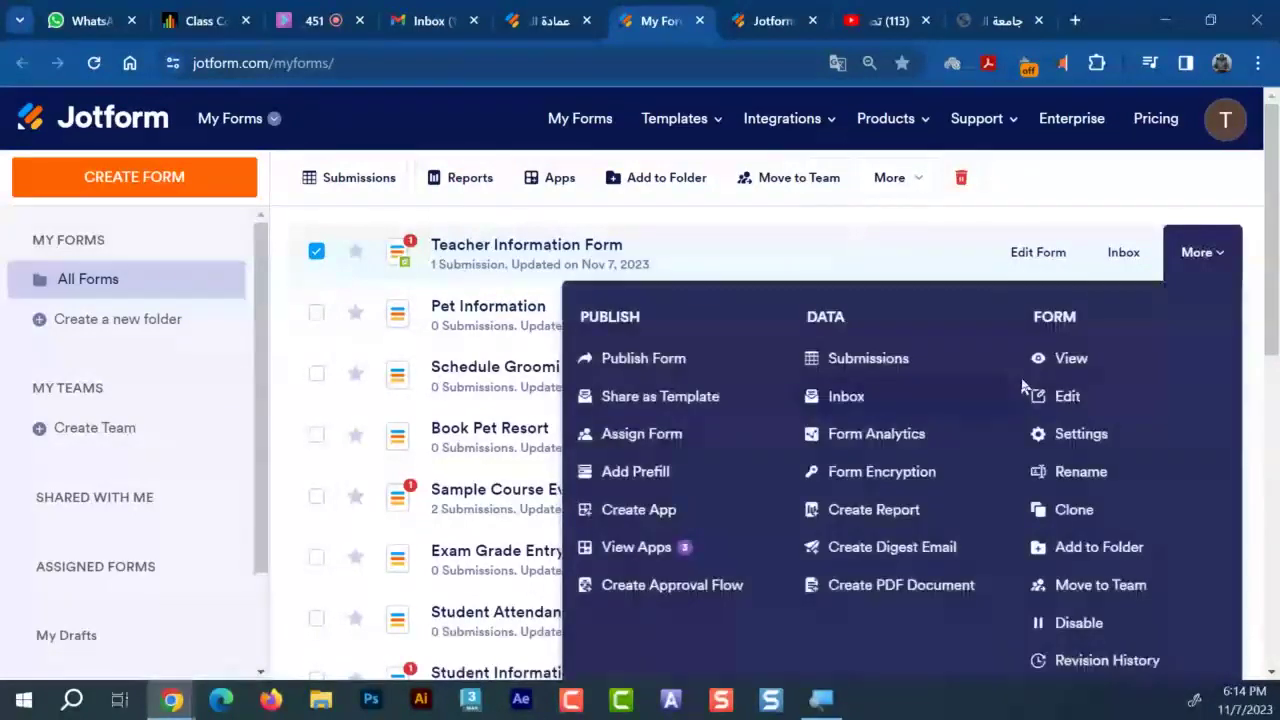
{"action": "left_click", "coordinate": [250, 120]}
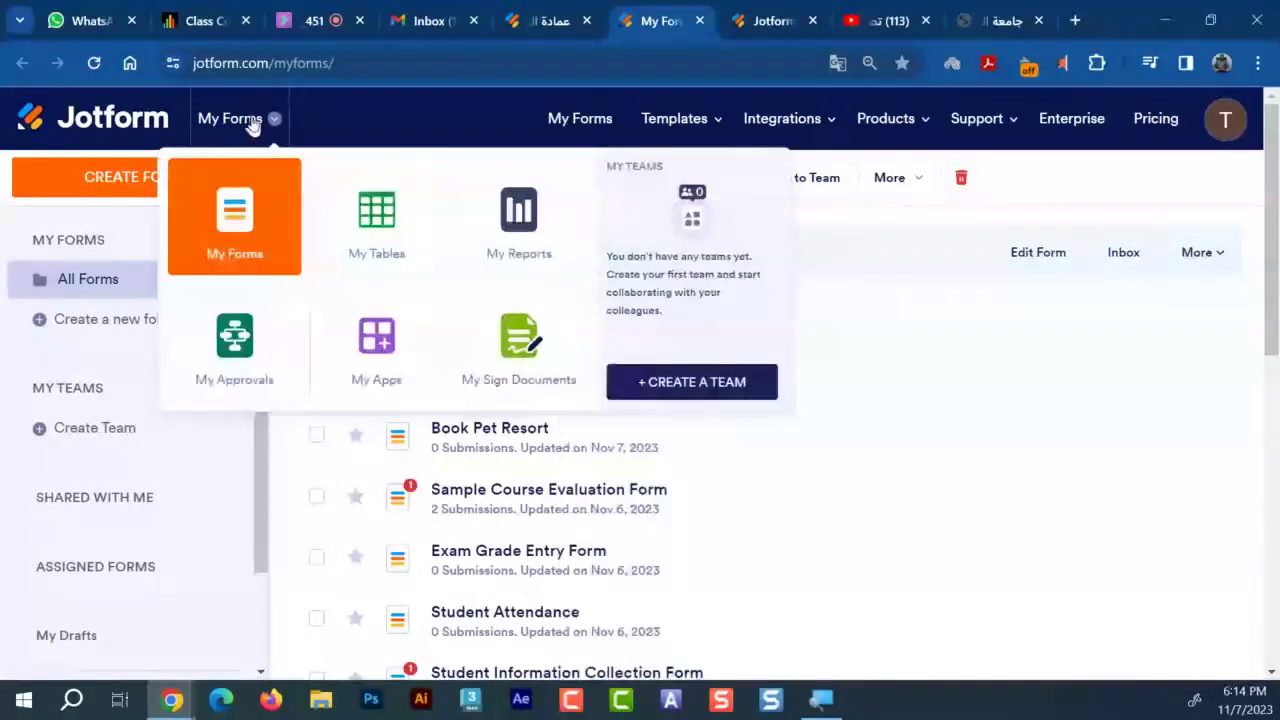
{"action": "left_click", "coordinate": [390, 230]}
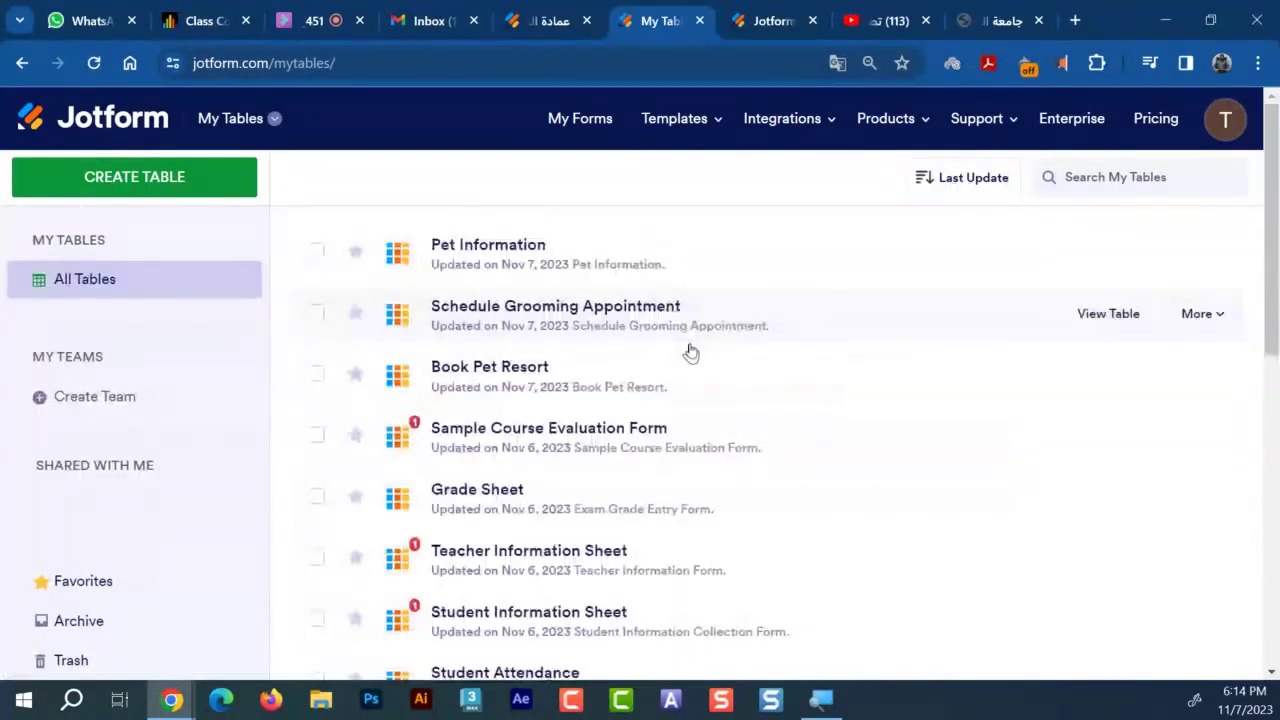
Sort the tables by Unread and open the Teacher Information Sheet
{"action": "scroll", "coordinate": [826, 312], "scroll_direction": "down", "scroll_amount": 1}
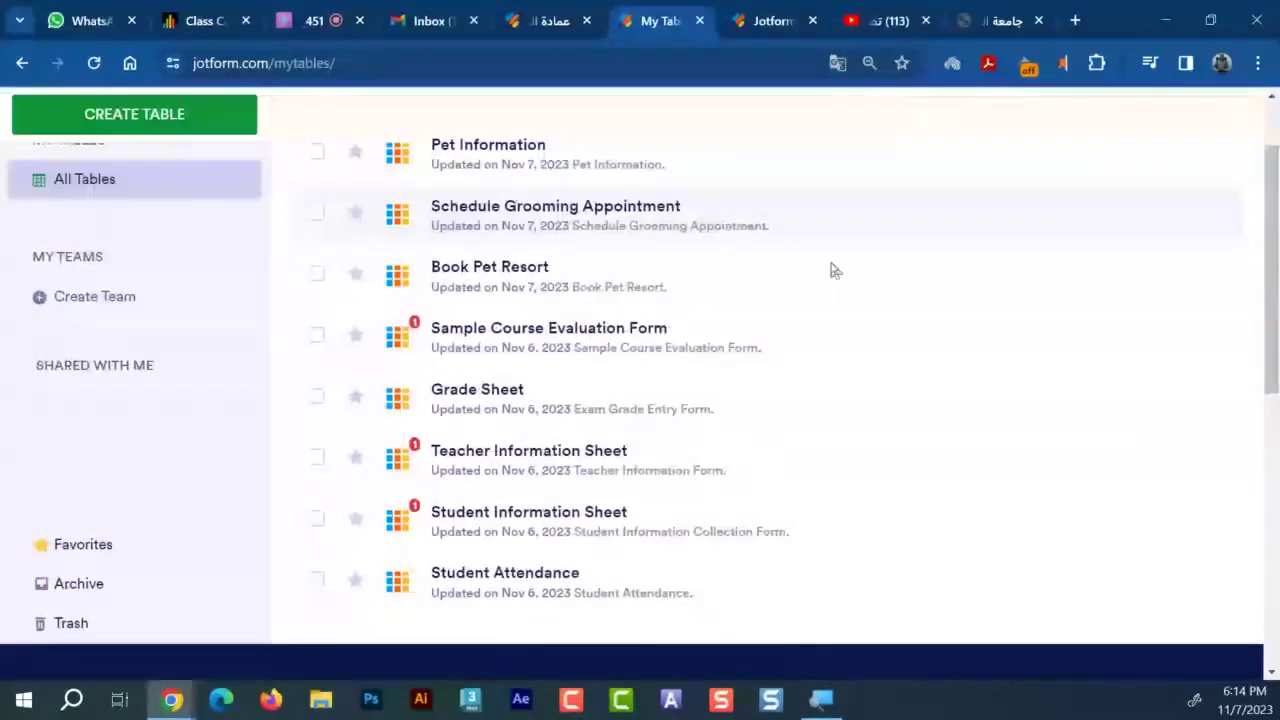
{"action": "scroll", "coordinate": [830, 271], "scroll_direction": "up", "scroll_amount": 1}
{"action": "left_click", "coordinate": [978, 178]}
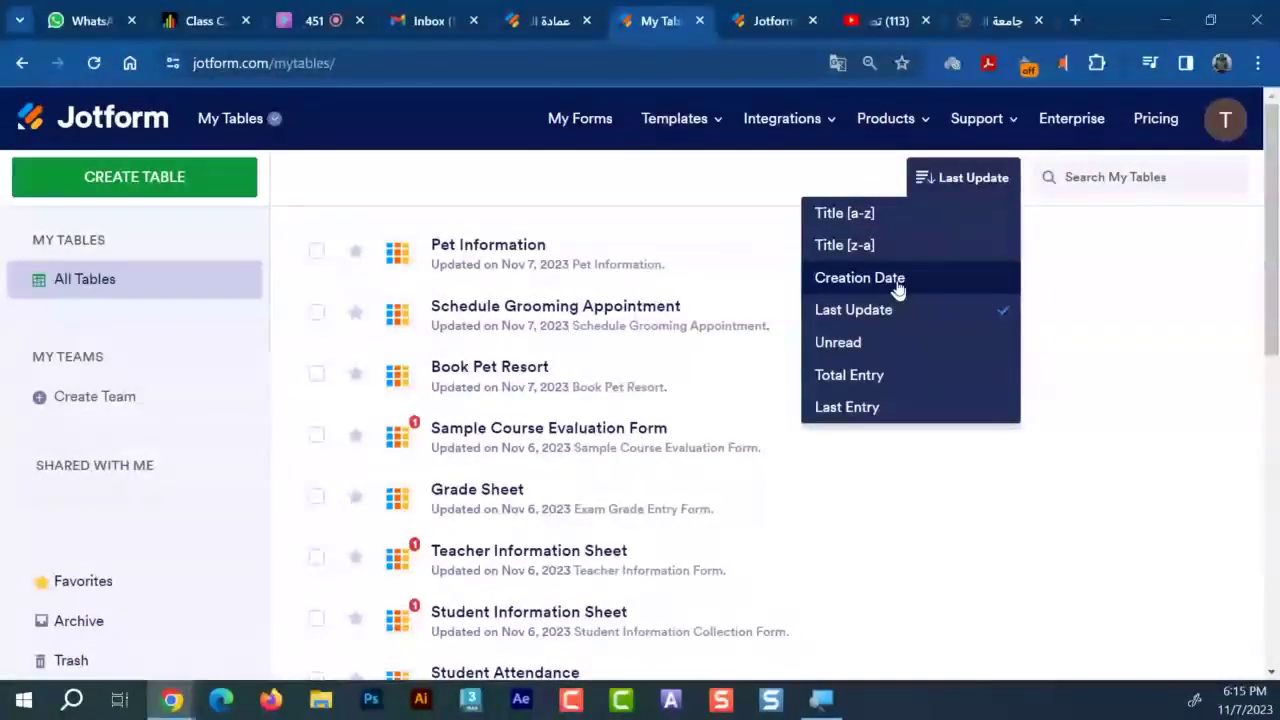
{"action": "left_click", "coordinate": [895, 343]}
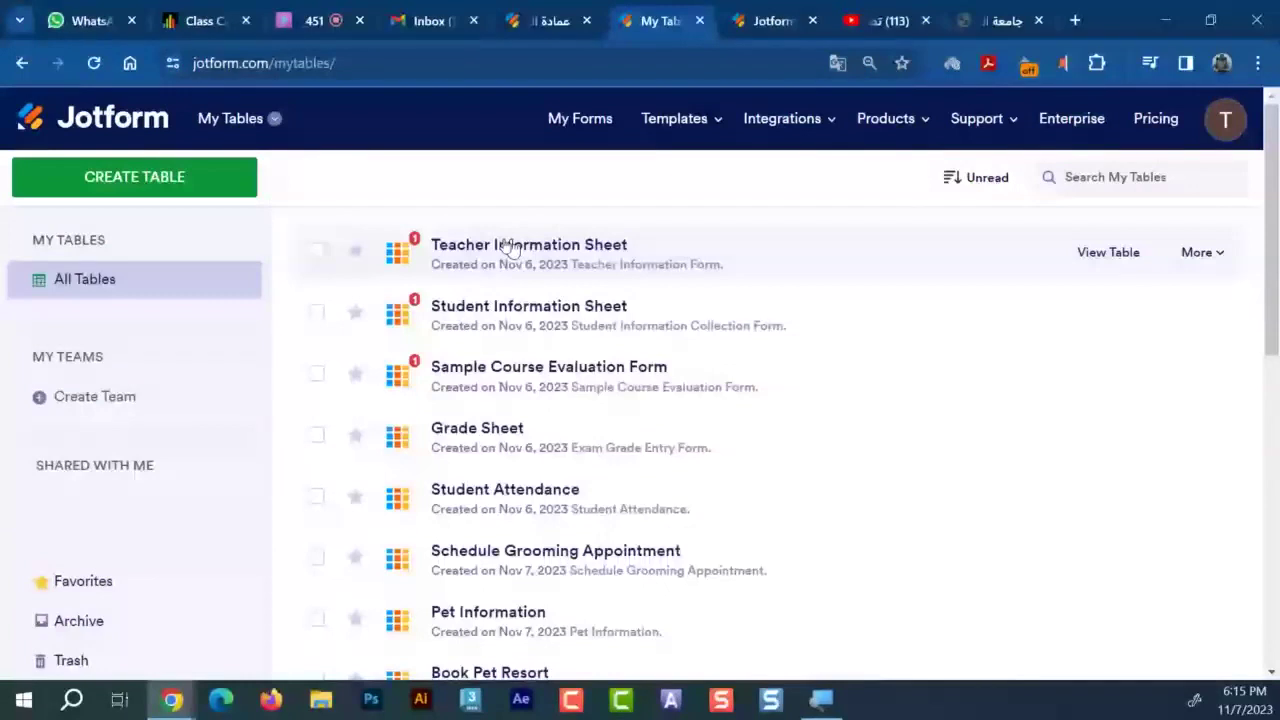
{"action": "left_click", "coordinate": [1100, 252]}
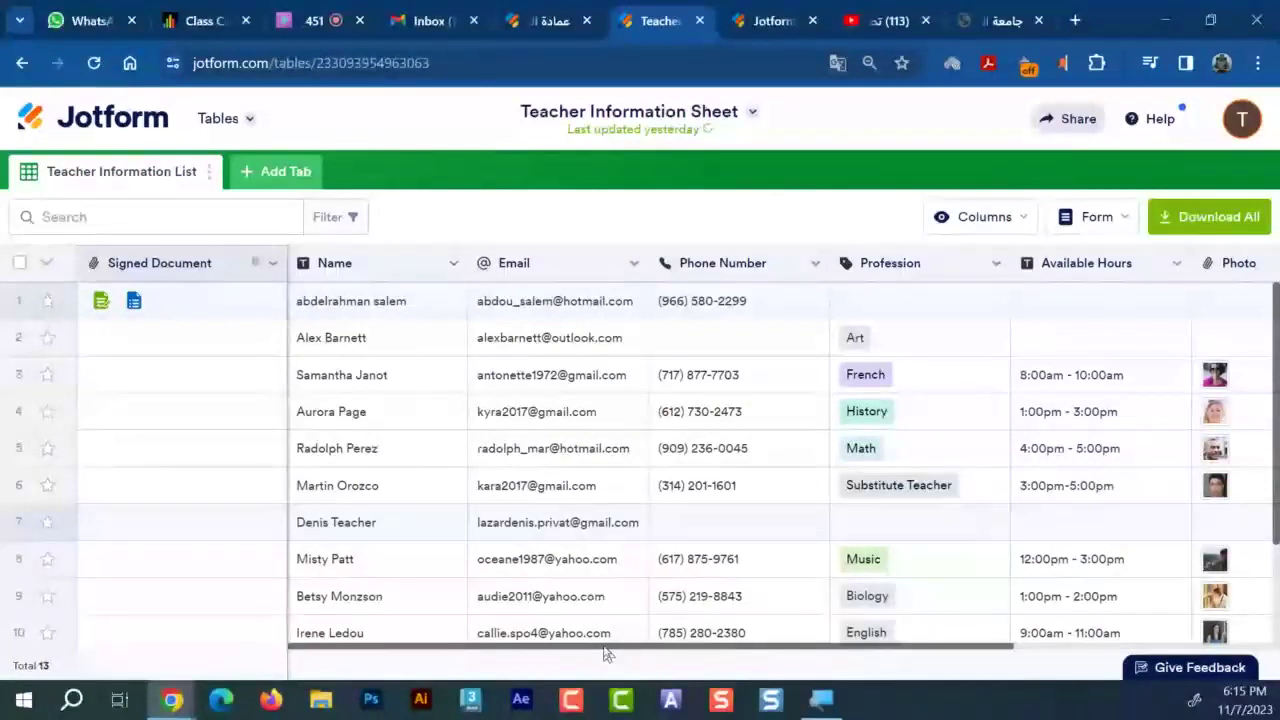
Review the sheet's remaining columns and rows, and enlarge the signature in the first entry
{"action": "left_click_drag", "start_coordinate": [607, 653], "coordinate": [1035, 665]}
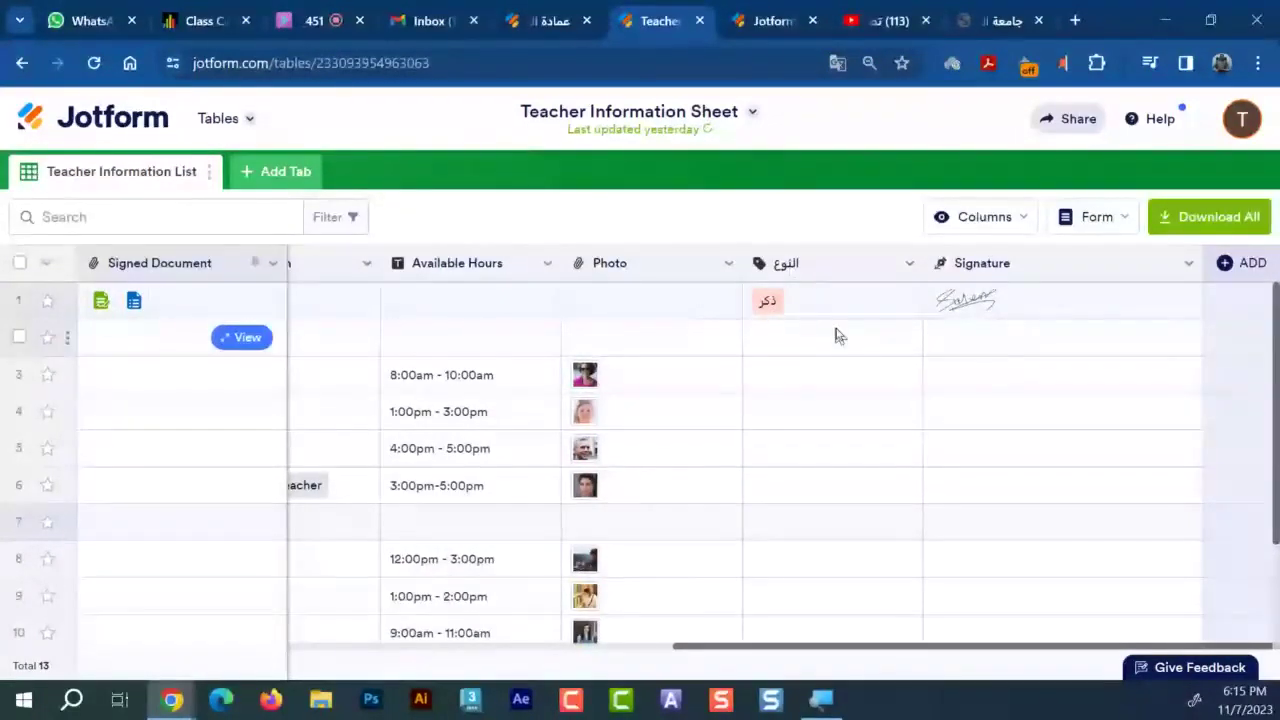
{"action": "scroll", "coordinate": [840, 343], "scroll_direction": "down", "scroll_amount": 2}
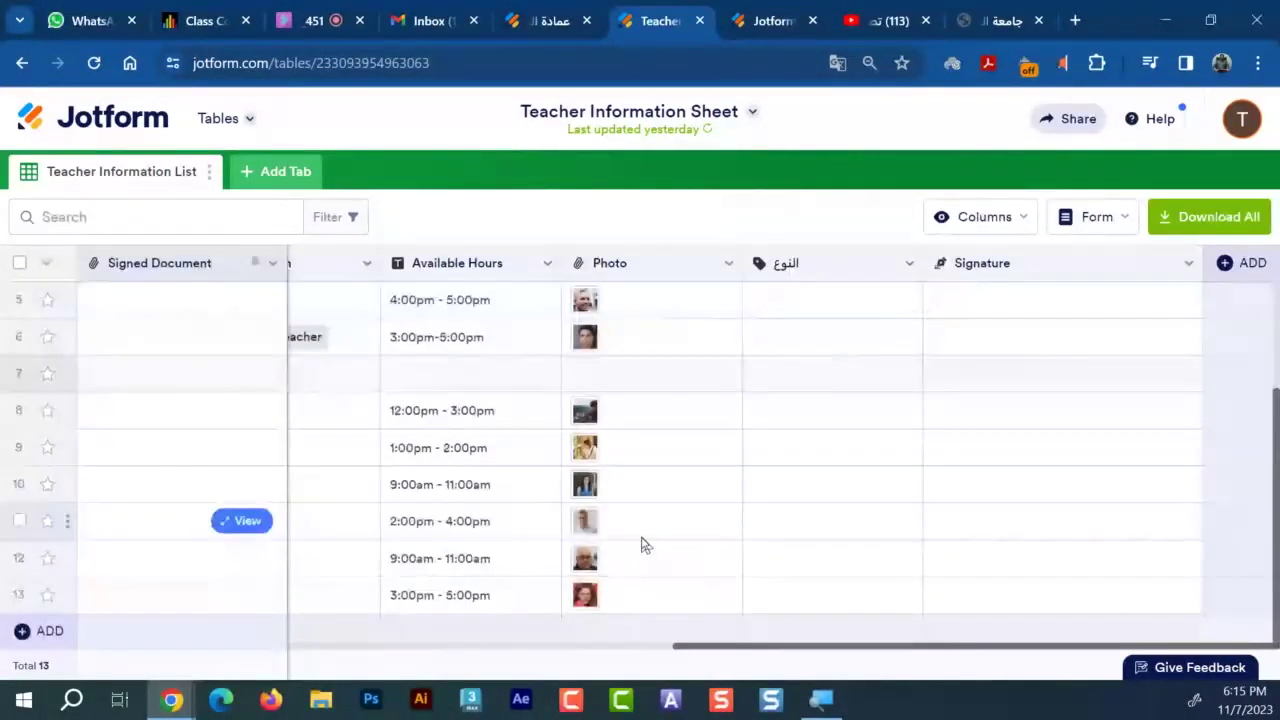
{"action": "scroll", "coordinate": [575, 446], "scroll_direction": "up", "scroll_amount": 2}
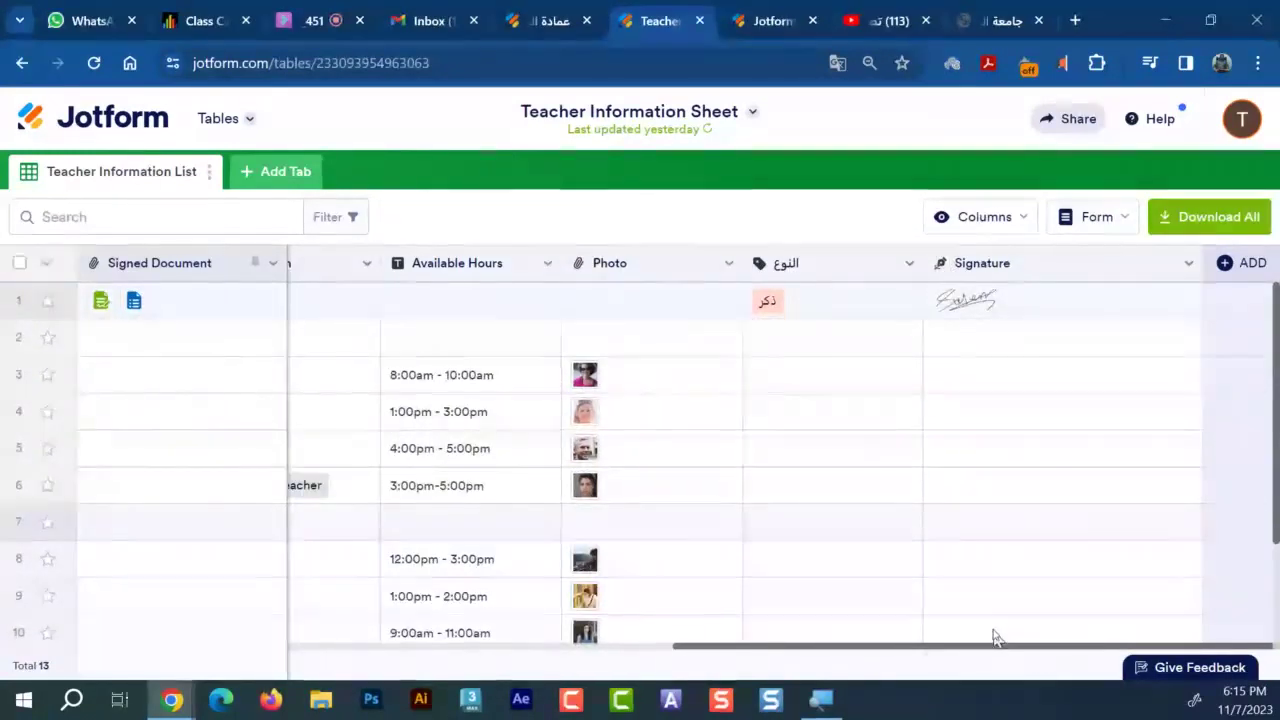
{"action": "left_click", "coordinate": [977, 307]}
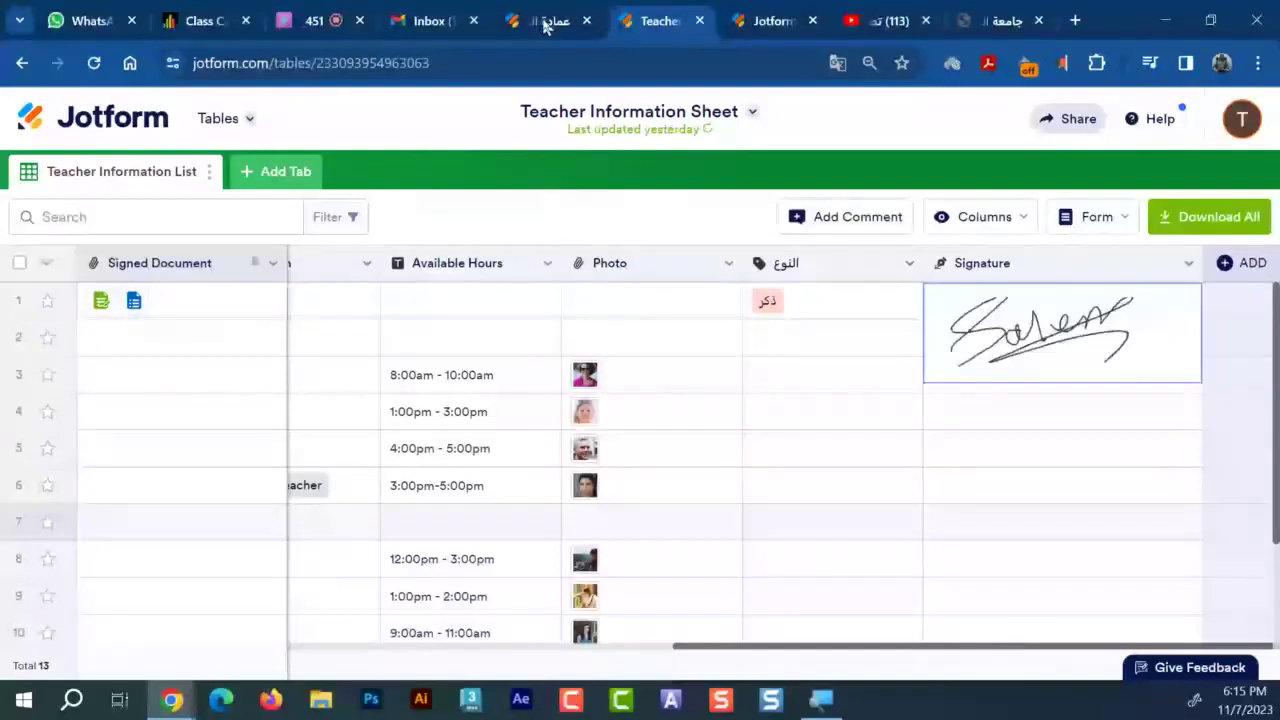
Switch to Gmail, open the Teacher Information Form notification e-mail, and read the submitted details down to the attachment
{"action": "left_click", "coordinate": [440, 12]}
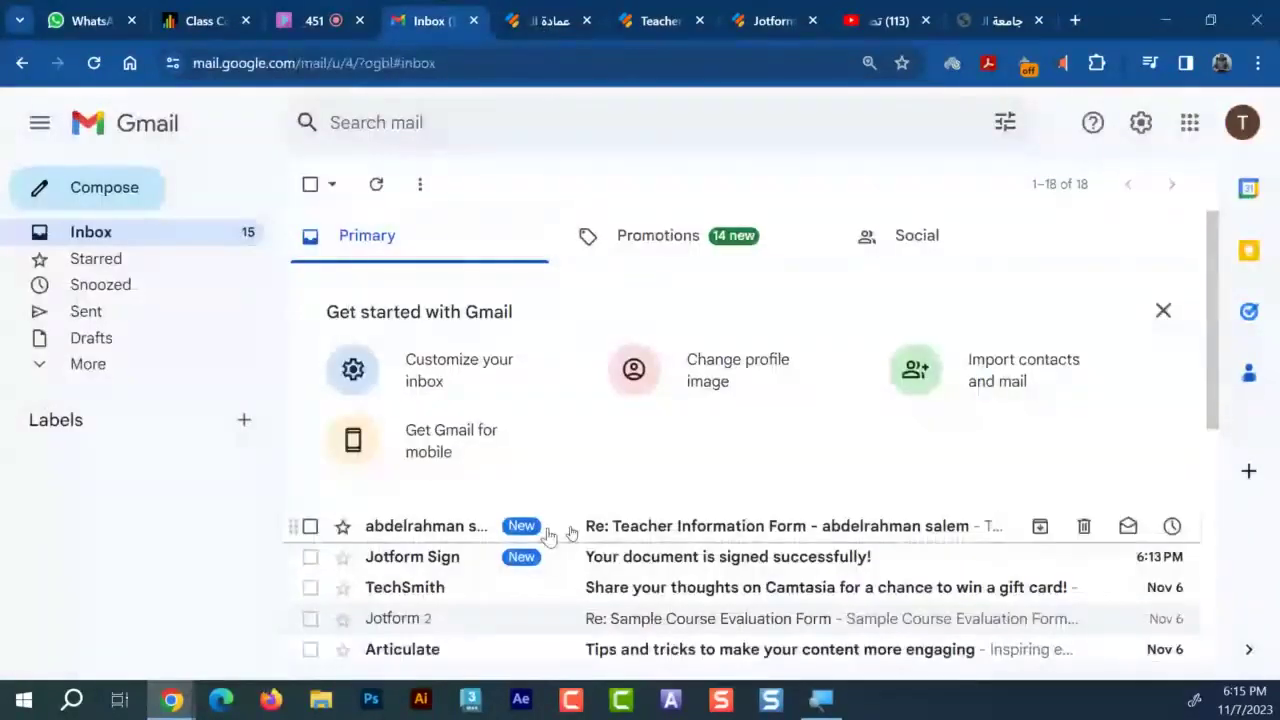
{"action": "left_click", "coordinate": [630, 527]}
{"action": "scroll", "coordinate": [640, 526], "scroll_direction": "down", "scroll_amount": 3}
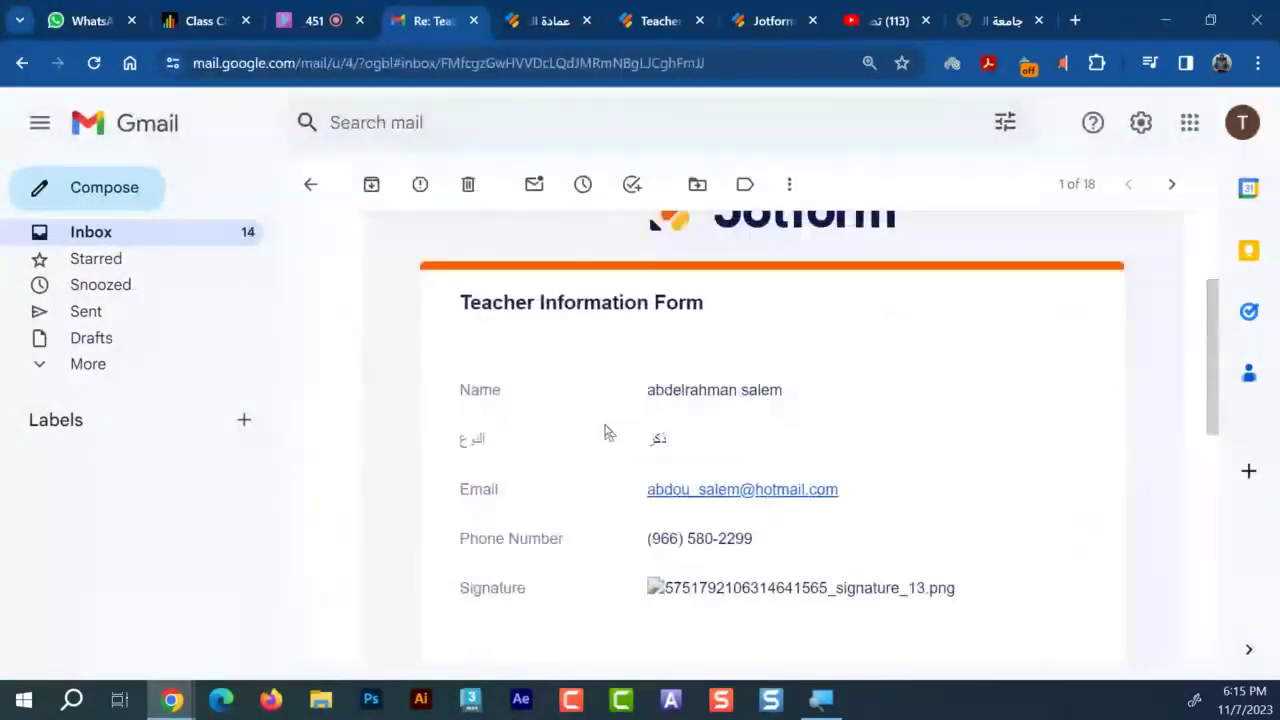
{"action": "scroll", "coordinate": [652, 380], "scroll_direction": "down", "scroll_amount": 1}
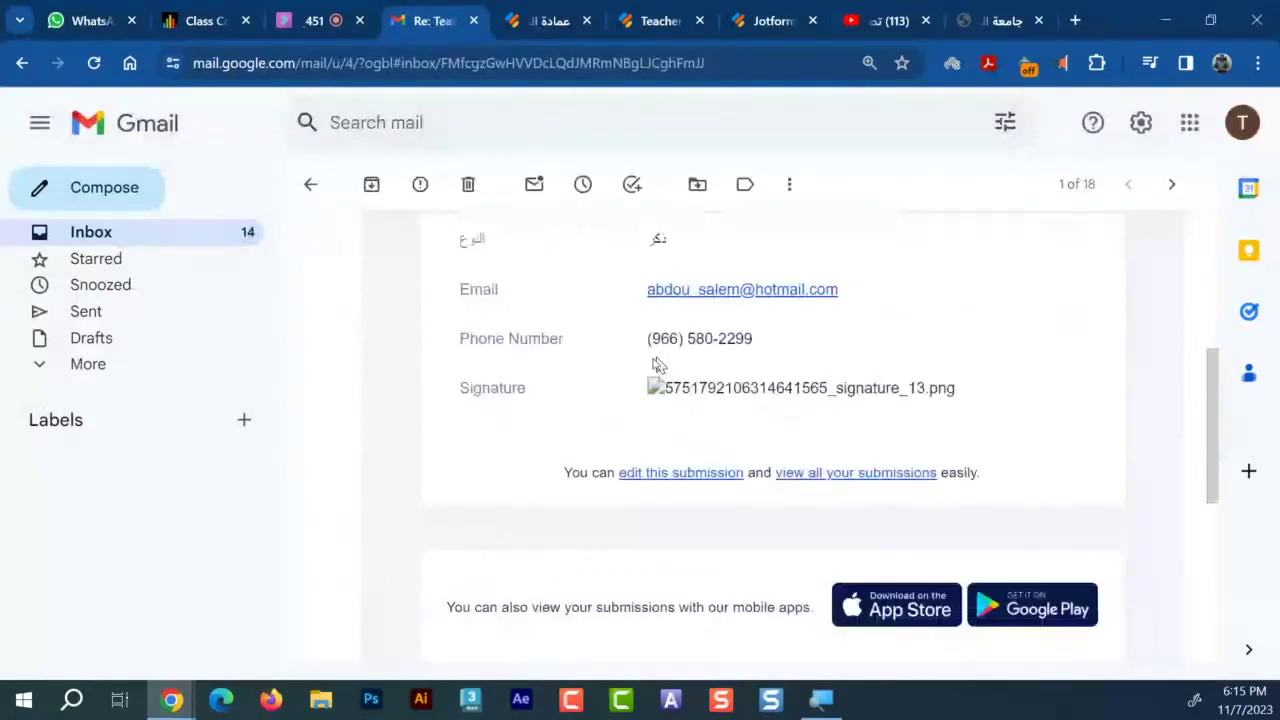
{"action": "scroll", "coordinate": [636, 537], "scroll_direction": "up", "scroll_amount": 1}
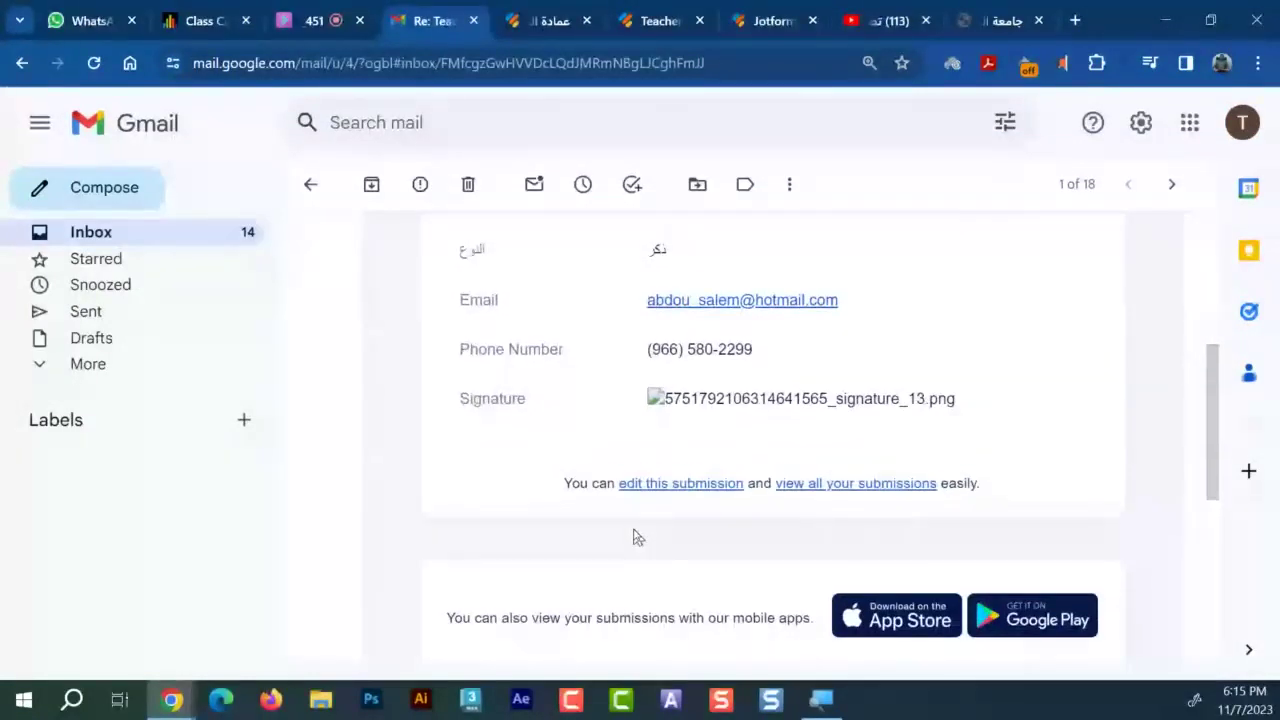
{"action": "scroll", "coordinate": [637, 537], "scroll_direction": "down", "scroll_amount": 3}
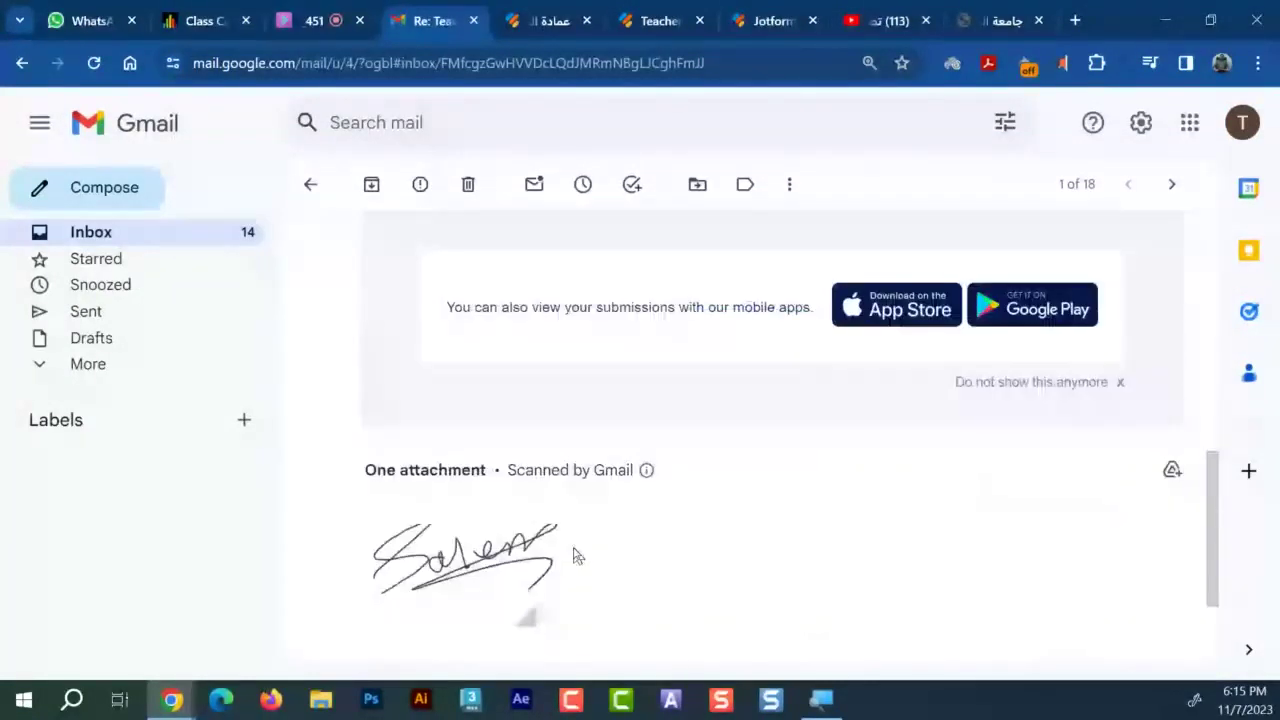
Preview the attached signature image, close the preview, and return to the start of the e-mail
{"action": "left_click", "coordinate": [437, 550]}
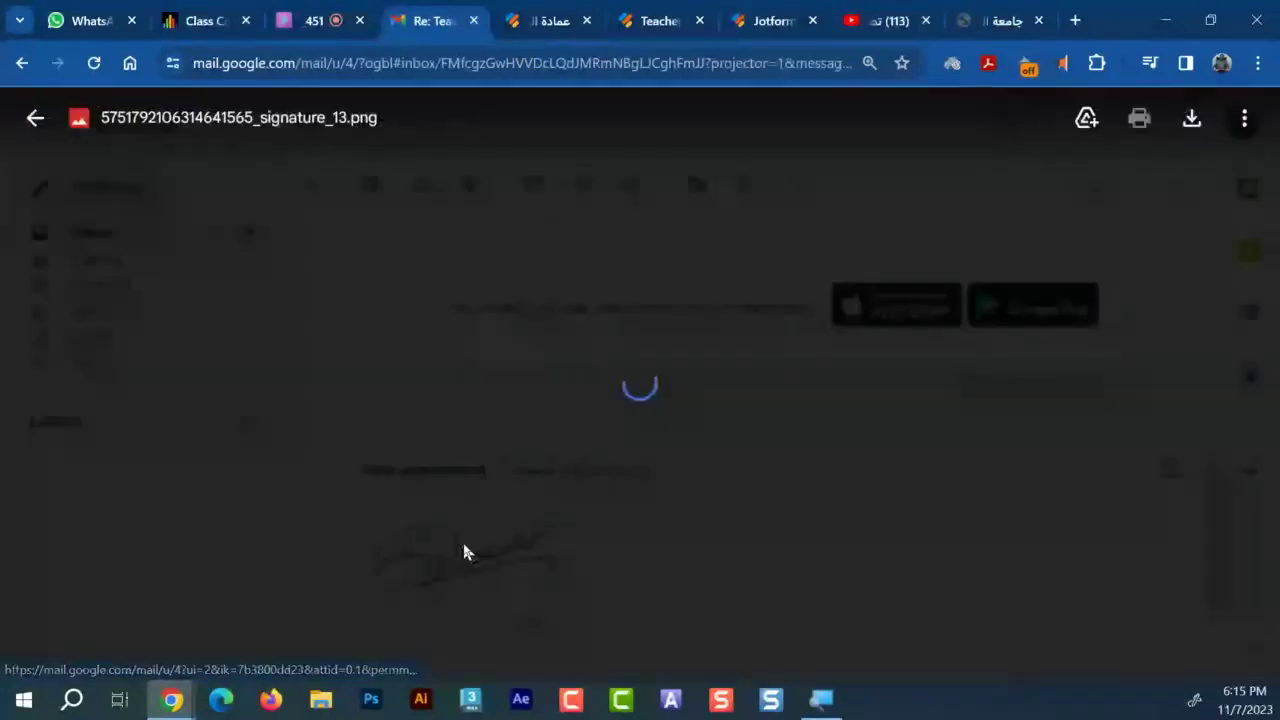
{"action": "left_click", "coordinate": [898, 478]}
{"action": "scroll", "coordinate": [586, 537], "scroll_direction": "up", "scroll_amount": 5}
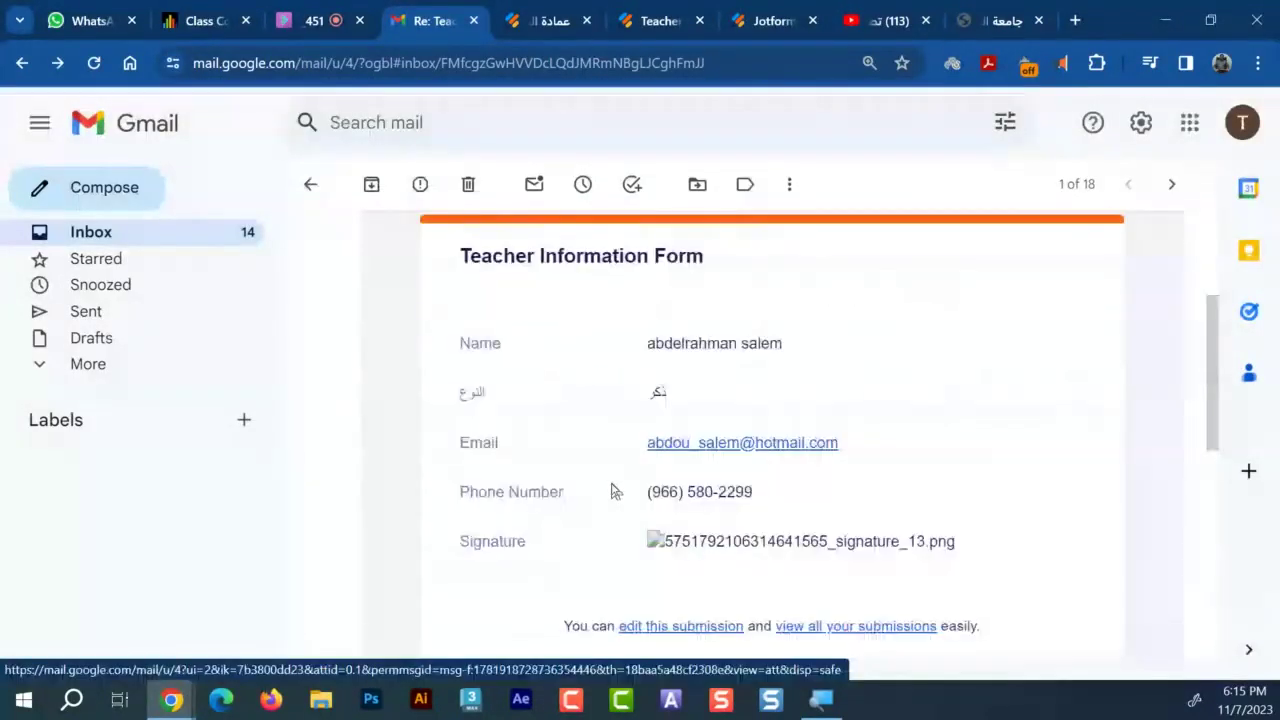
{"action": "scroll", "coordinate": [614, 491], "scroll_direction": "down", "scroll_amount": 5}
{"action": "left_click", "coordinate": [496, 548]}
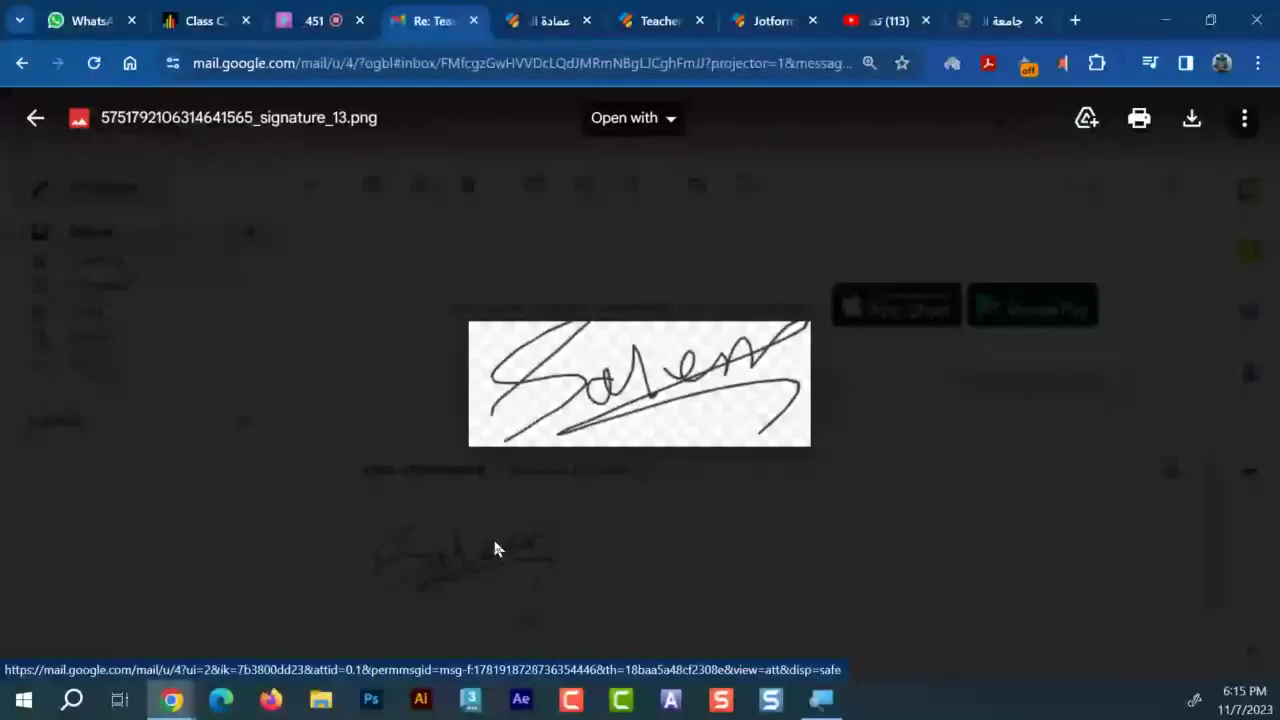
{"action": "left_click", "coordinate": [496, 548]}
{"action": "scroll", "coordinate": [690, 390], "scroll_direction": "up", "scroll_amount": 10}
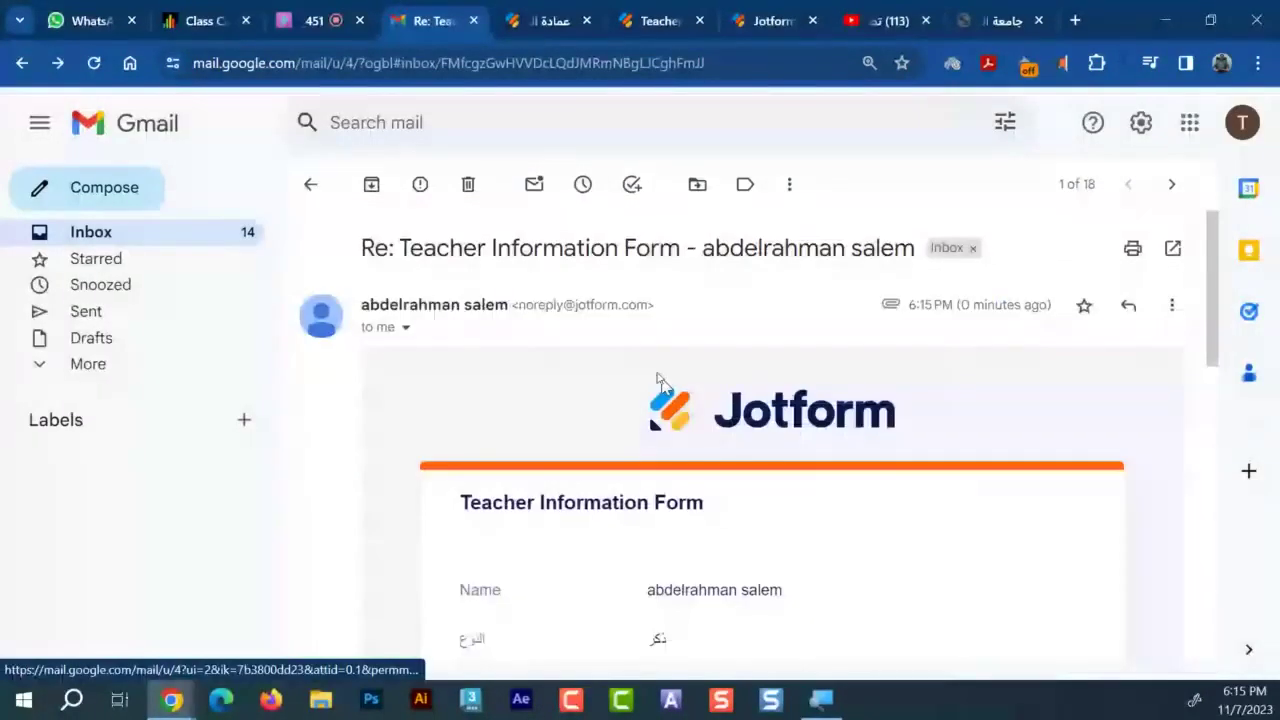
Switch to the Jotform pricing page and expand the account's full plan usage to examine its limits
{"action": "left_click", "coordinate": [880, 14]}
{"action": "left_click", "coordinate": [655, 20]}
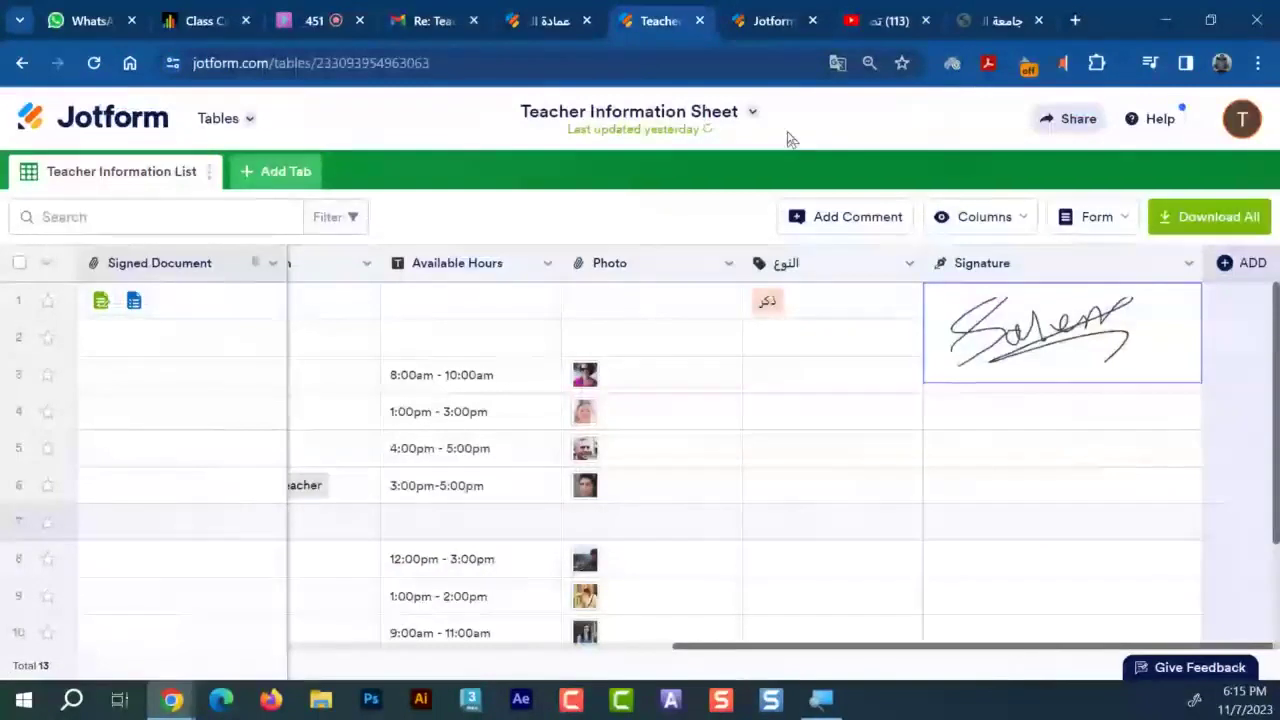
{"action": "left_click", "coordinate": [779, 14]}
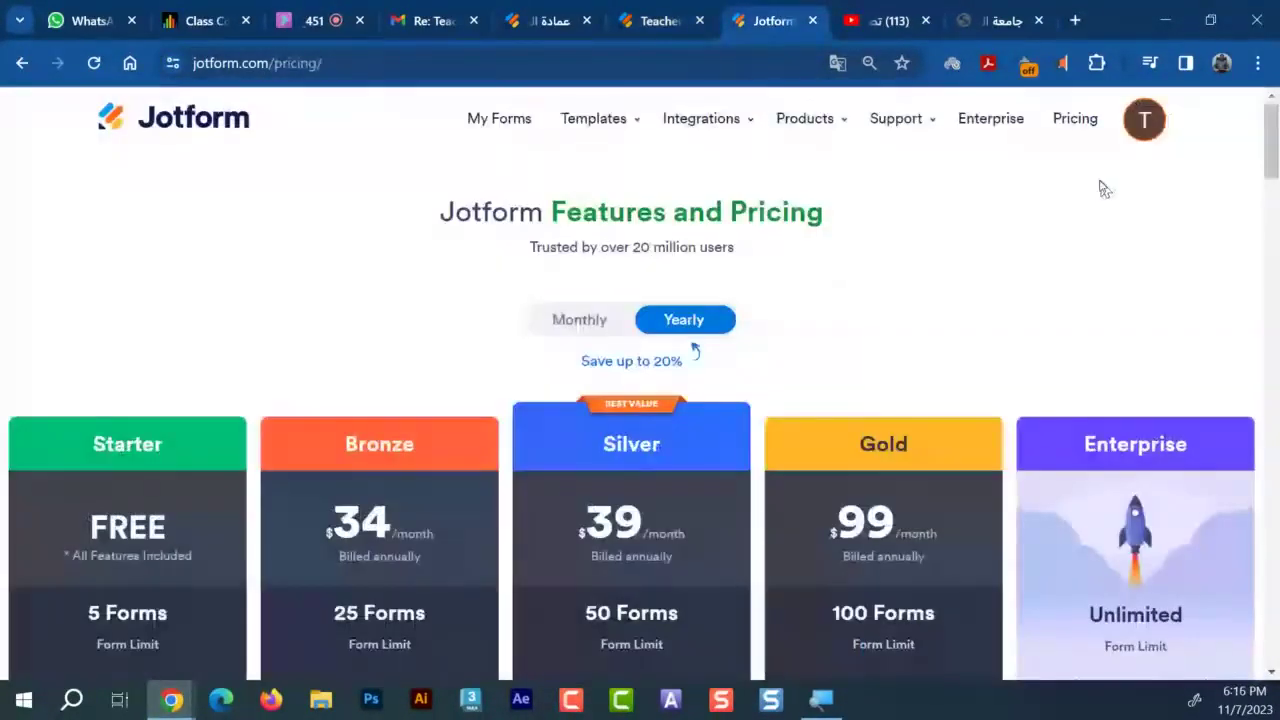
{"action": "left_click", "coordinate": [1144, 119]}
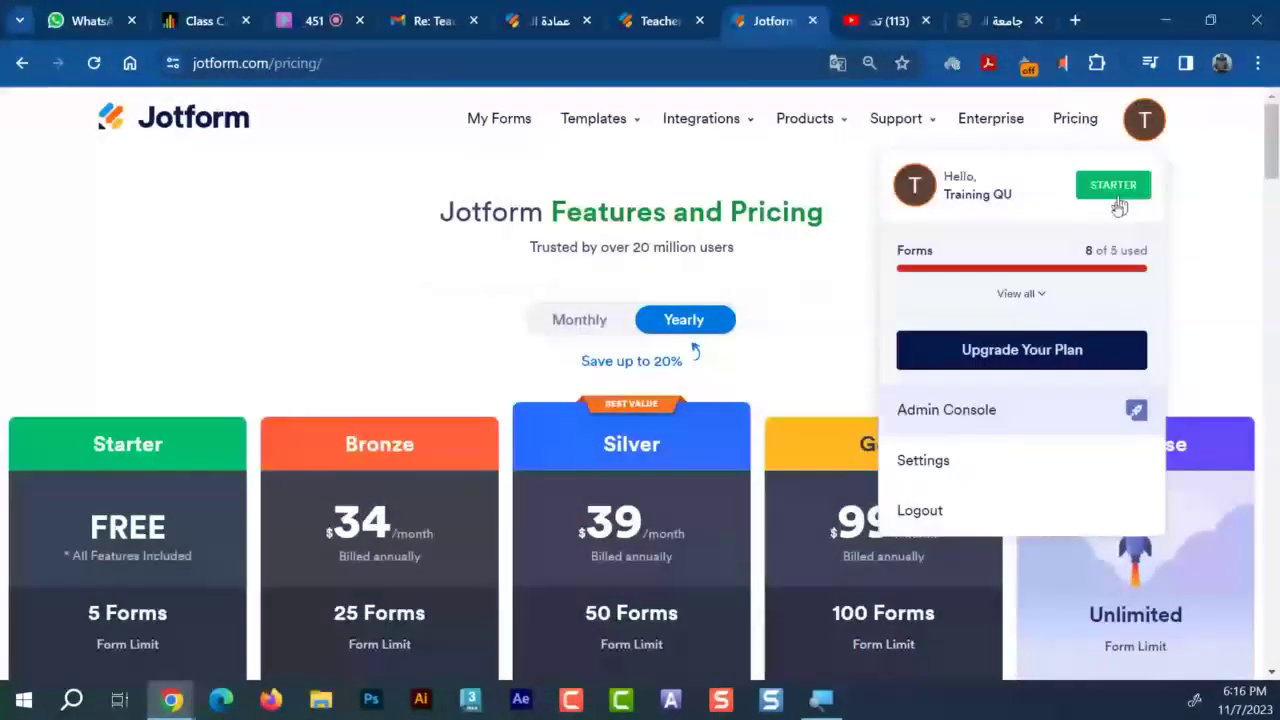
{"action": "left_click", "coordinate": [1012, 294]}
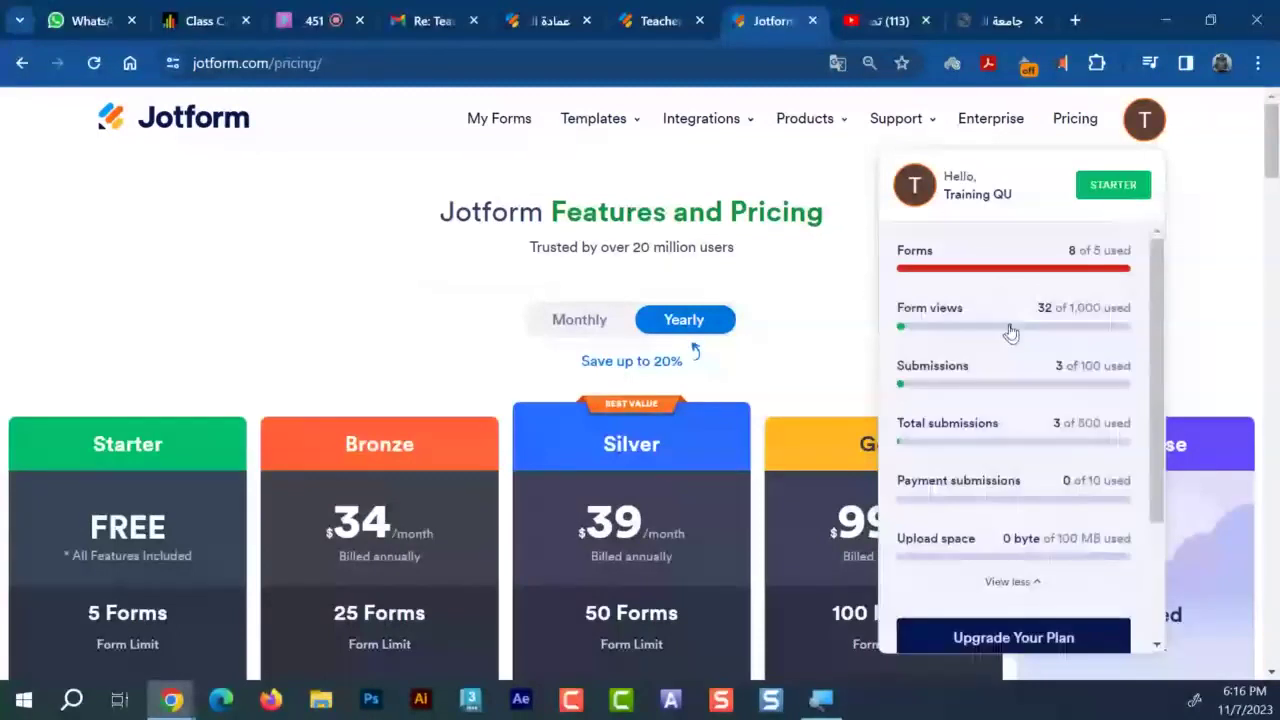
{"action": "scroll", "coordinate": [967, 414], "scroll_direction": "down", "scroll_amount": 1}
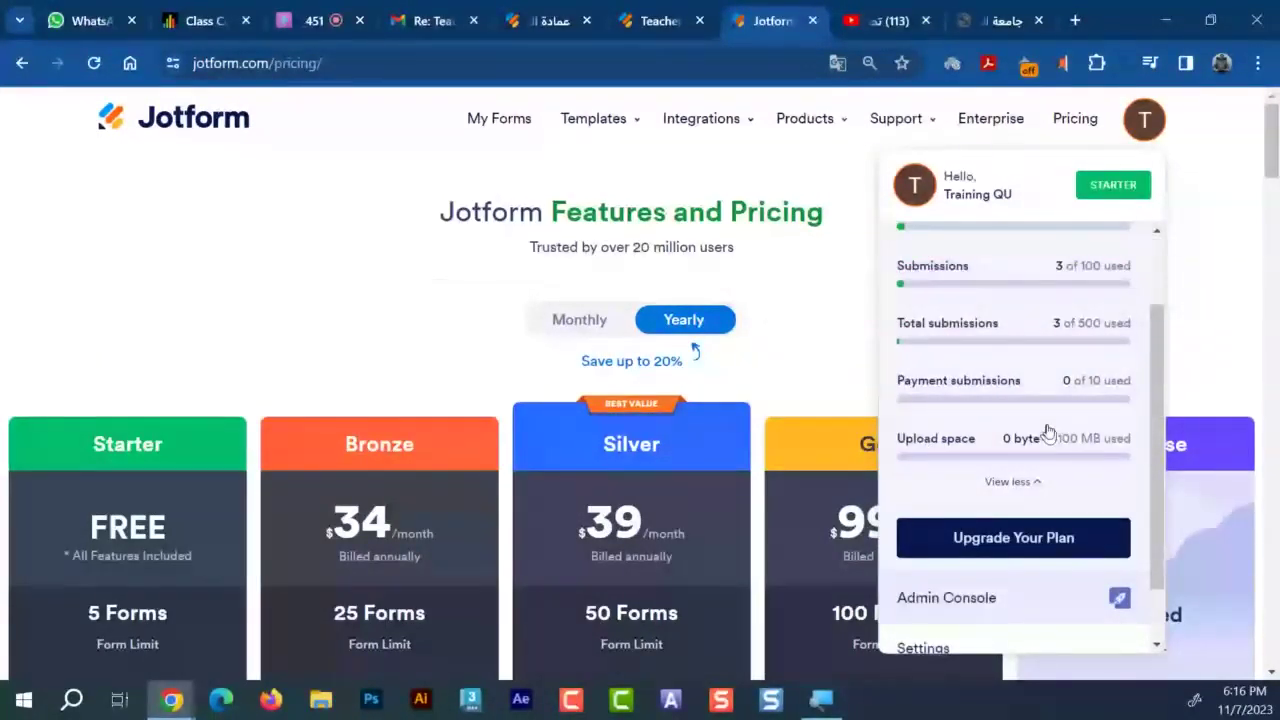
{"action": "scroll", "coordinate": [968, 384], "scroll_direction": "up", "scroll_amount": 1}
{"action": "scroll", "coordinate": [968, 384], "scroll_direction": "up", "scroll_amount": 1}
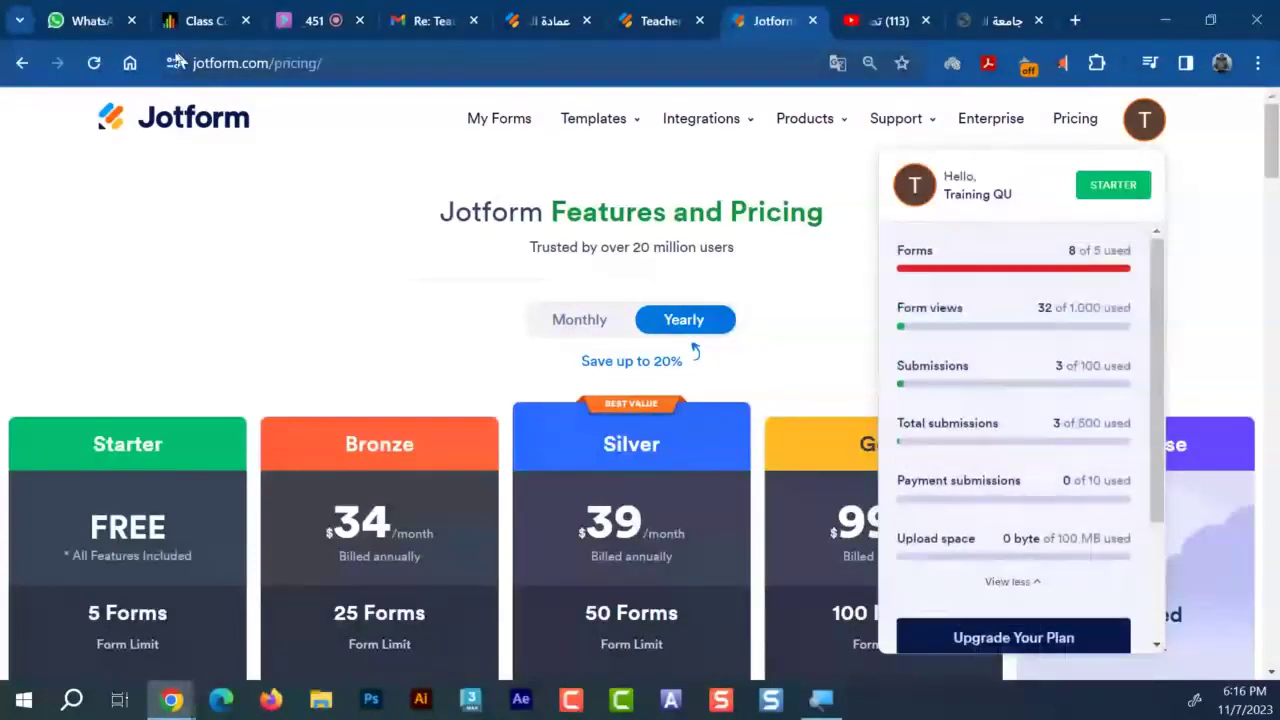
Reload the pricing page and review the account's refreshed plan usage in full
{"action": "left_click", "coordinate": [95, 63]}
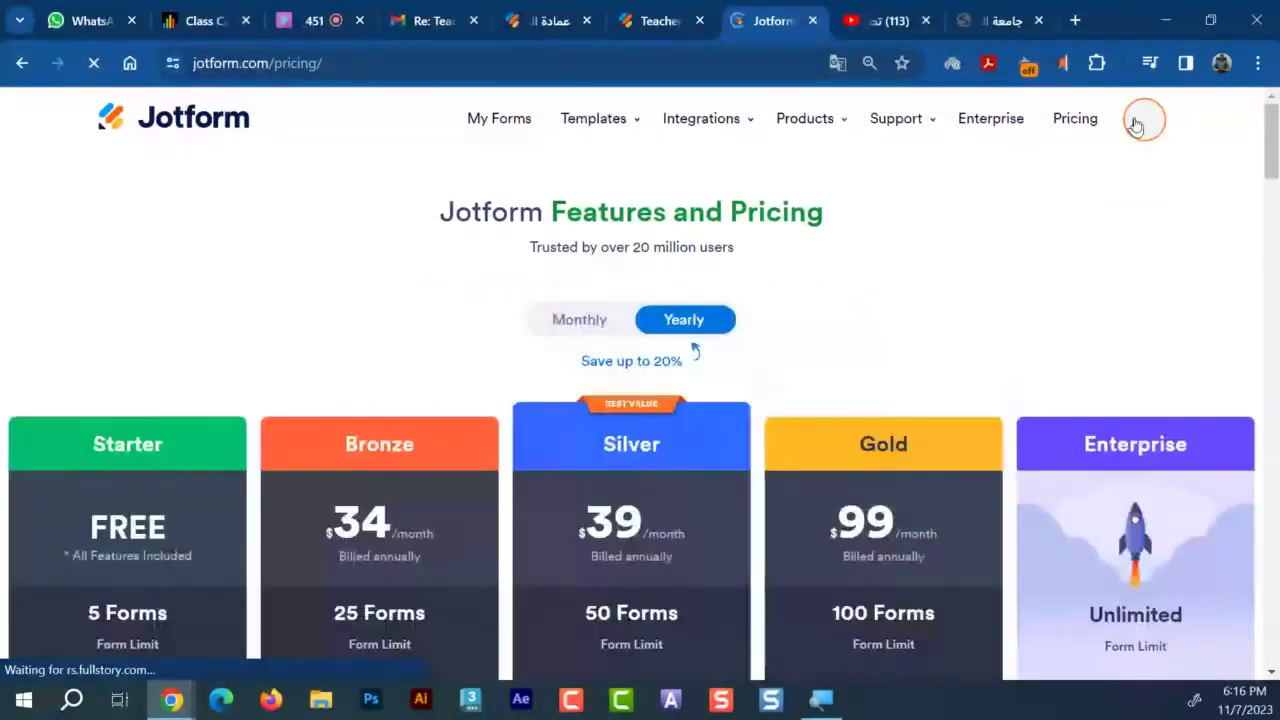
{"action": "left_click", "coordinate": [1136, 123]}
{"action": "left_click", "coordinate": [1025, 294]}
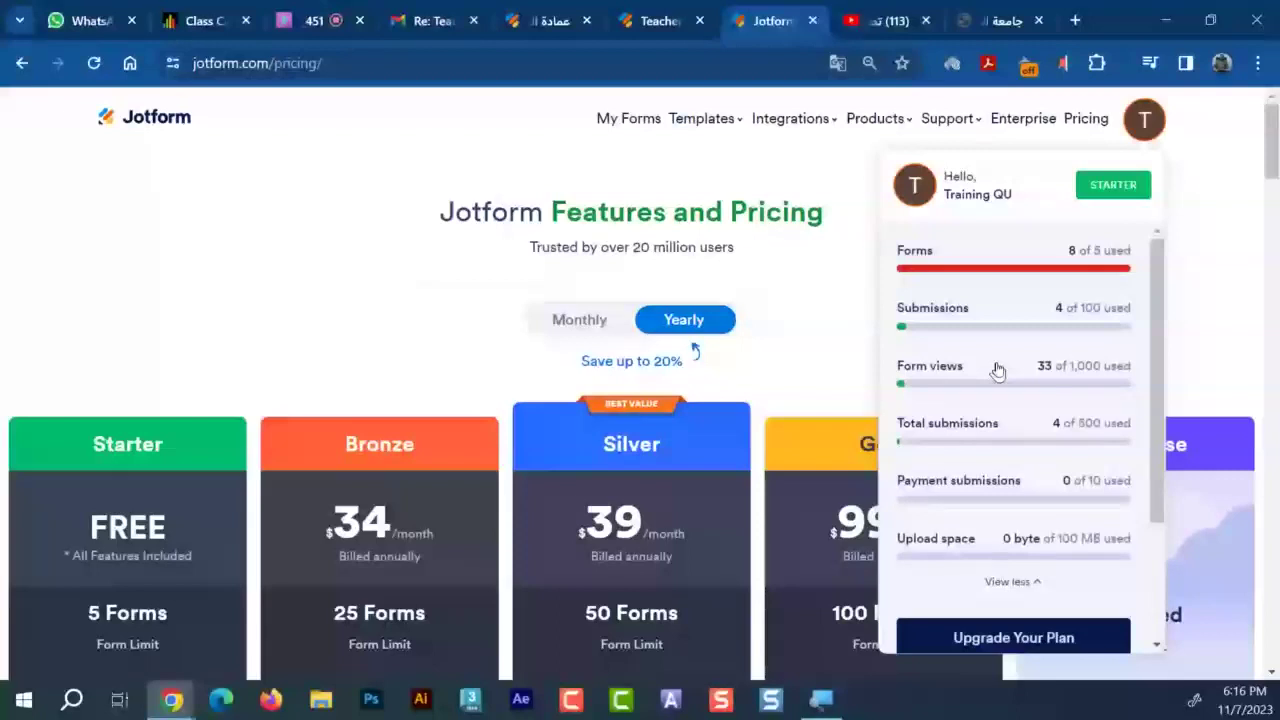
{"action": "scroll", "coordinate": [997, 371], "scroll_direction": "down", "scroll_amount": 3}
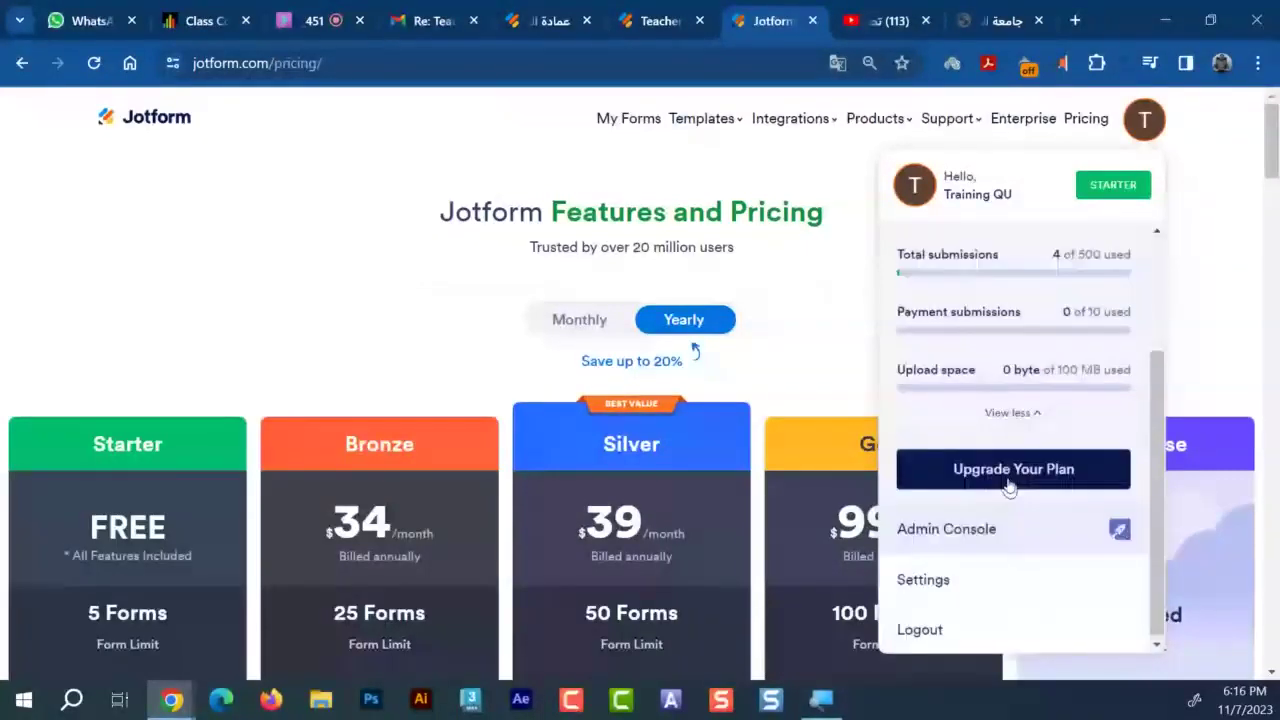
{"action": "scroll", "coordinate": [1005, 385], "scroll_direction": "down", "scroll_amount": 2}
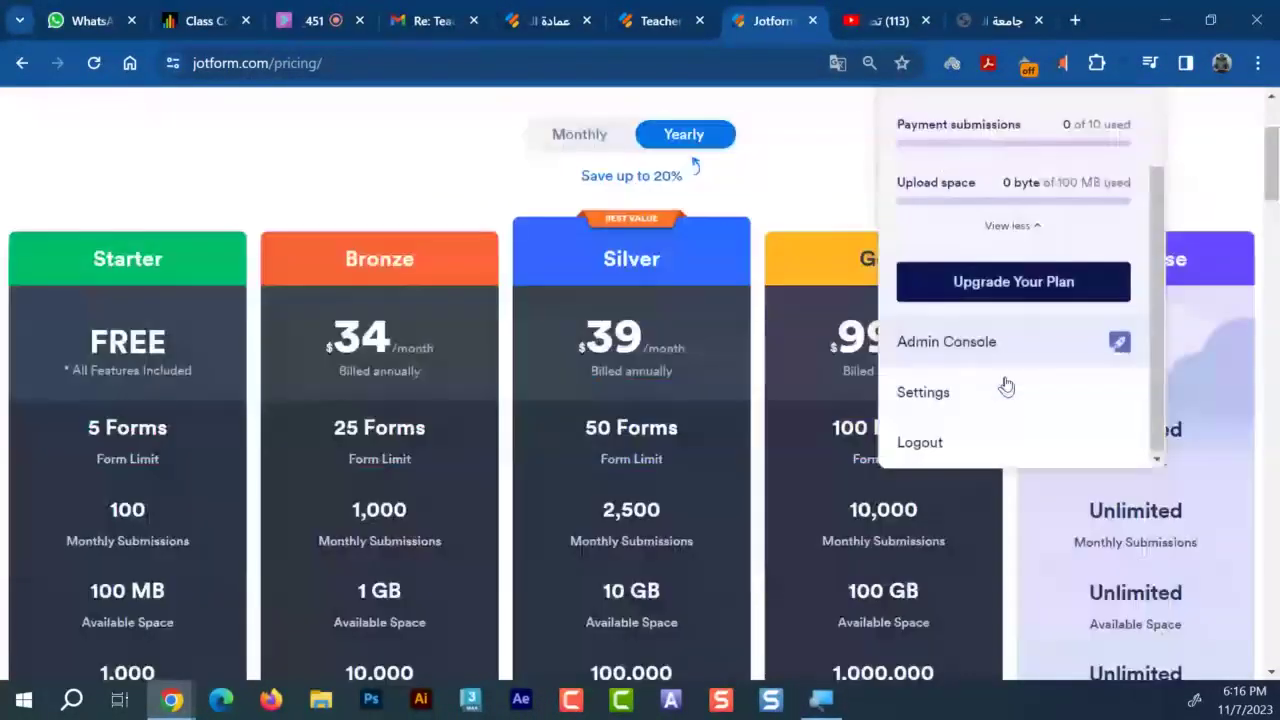
{"action": "scroll", "coordinate": [1005, 385], "scroll_direction": "up", "scroll_amount": 2}
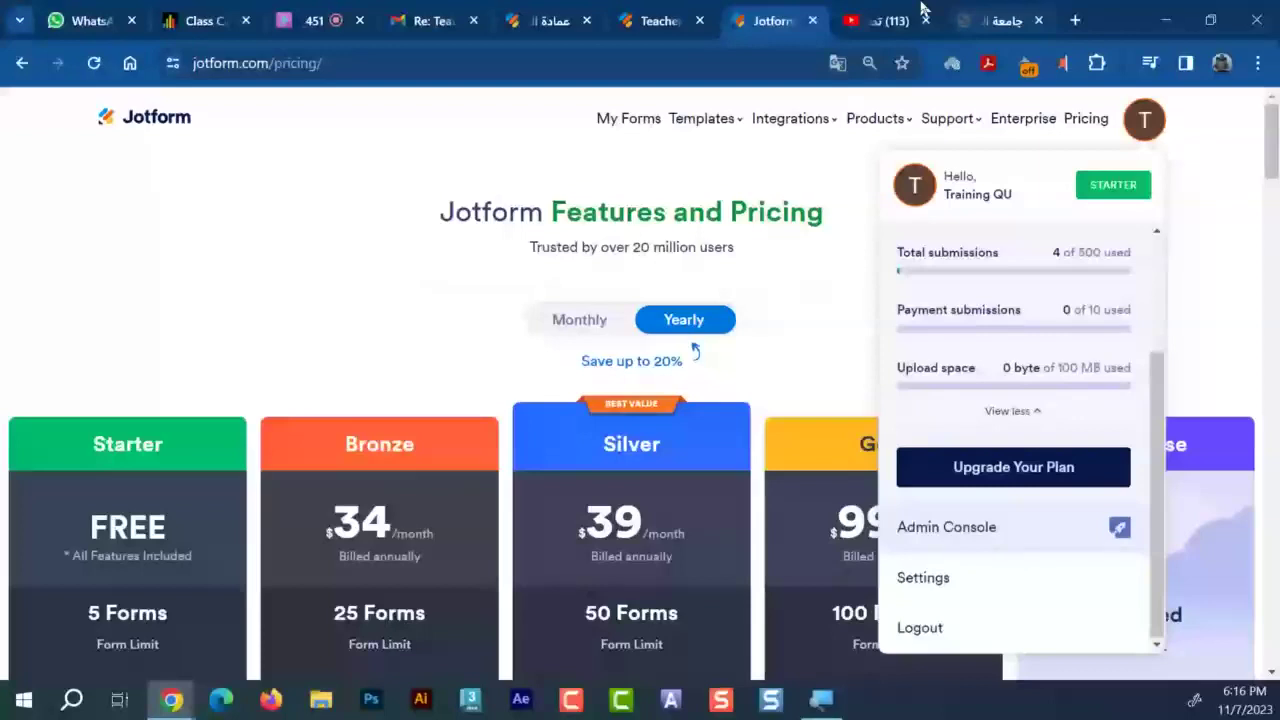
Return to the Teacher Information Sheet and open the first entry's full details
{"action": "left_click", "coordinate": [880, 20]}
{"action": "left_click", "coordinate": [548, 20]}
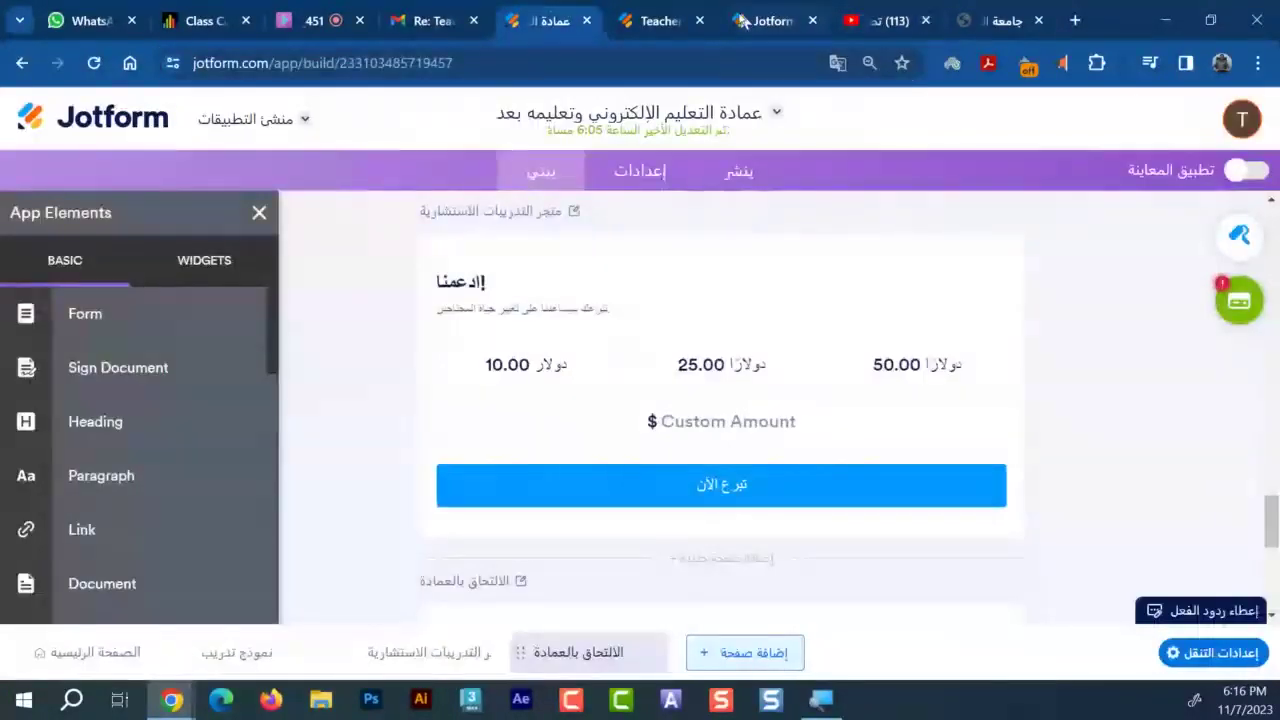
{"action": "left_click", "coordinate": [660, 20]}
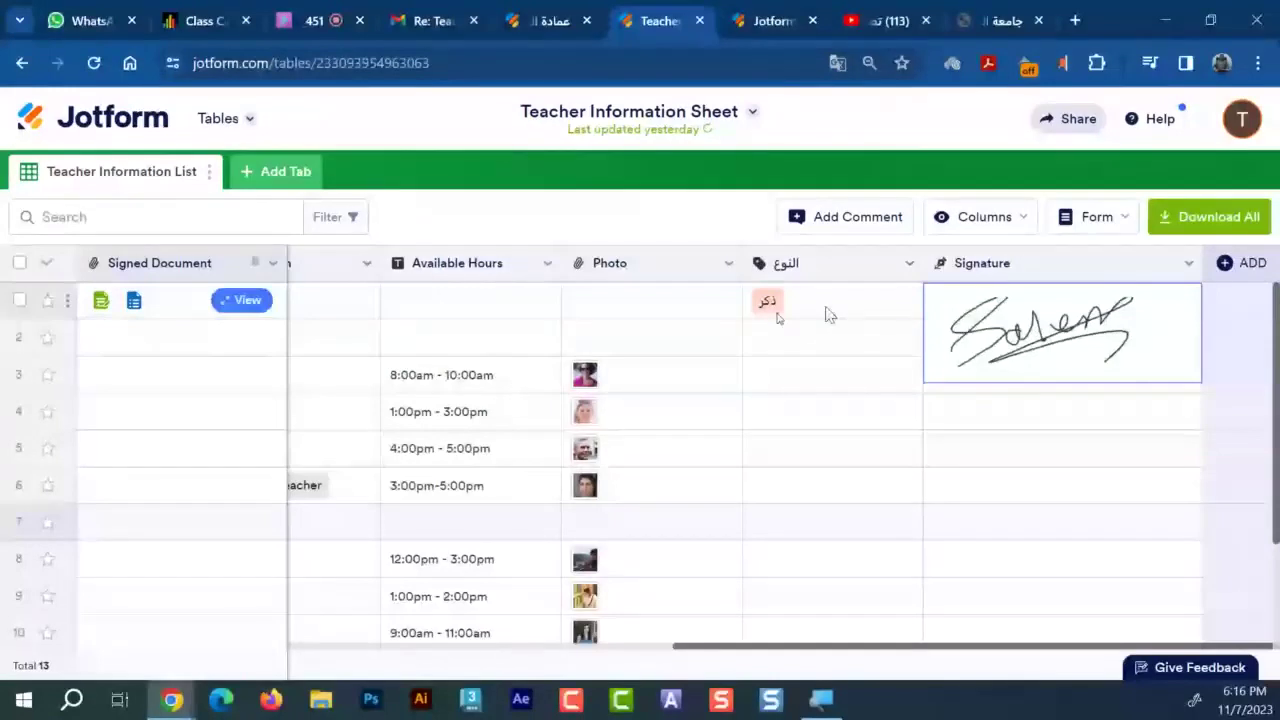
{"action": "left_click", "coordinate": [245, 301]}
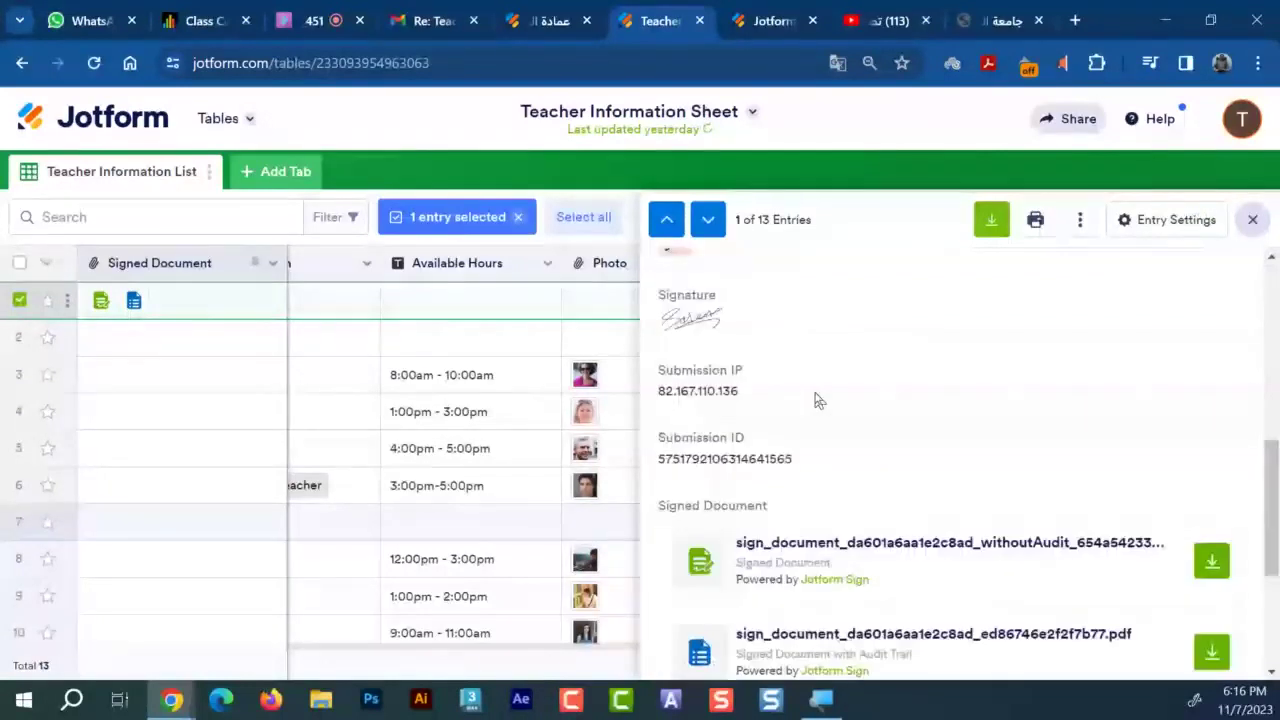
Check the first entry's print preview without printing, and view the list of its signed documents in the table
{"action": "left_click", "coordinate": [1034, 222]}
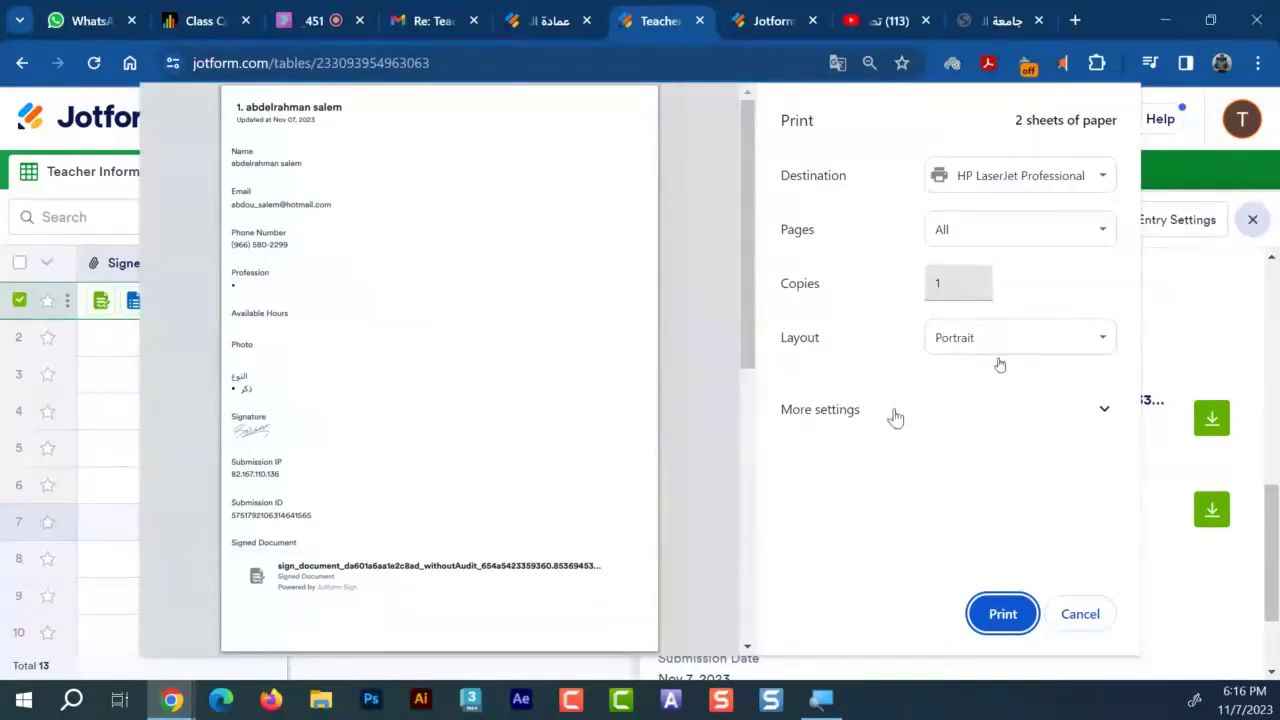
{"action": "left_click", "coordinate": [1082, 614]}
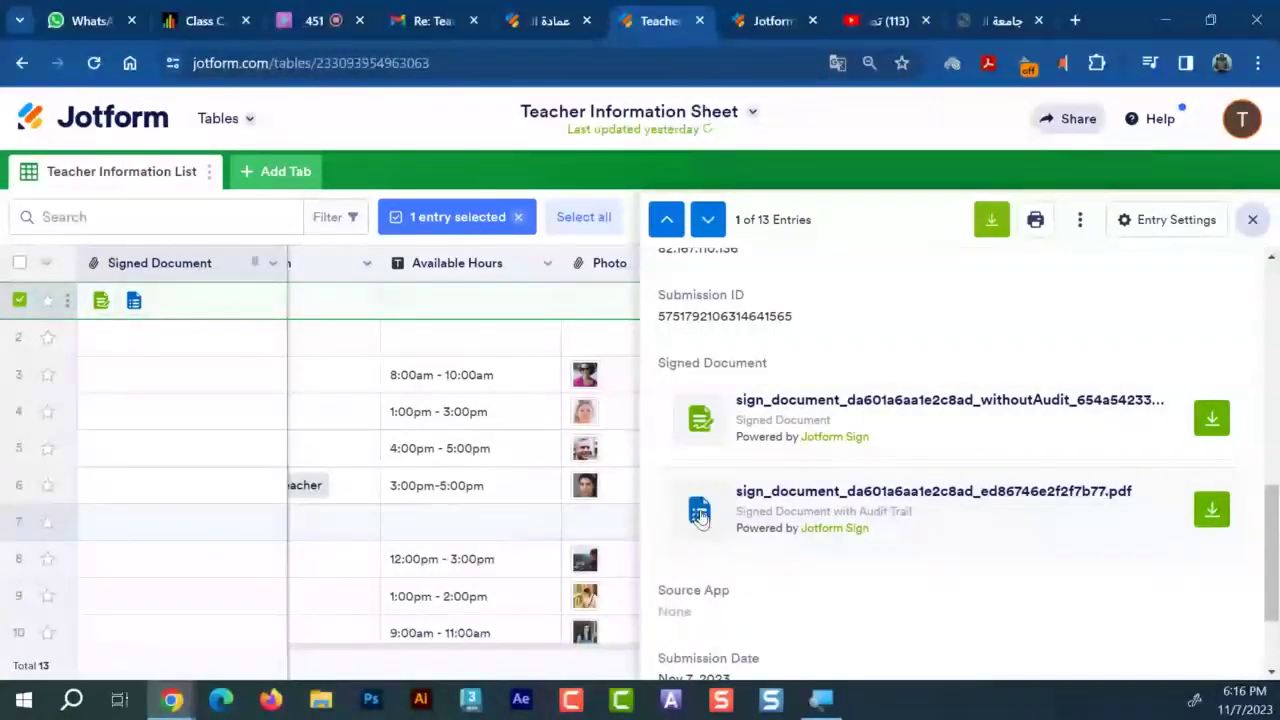
{"action": "left_click", "coordinate": [137, 303]}
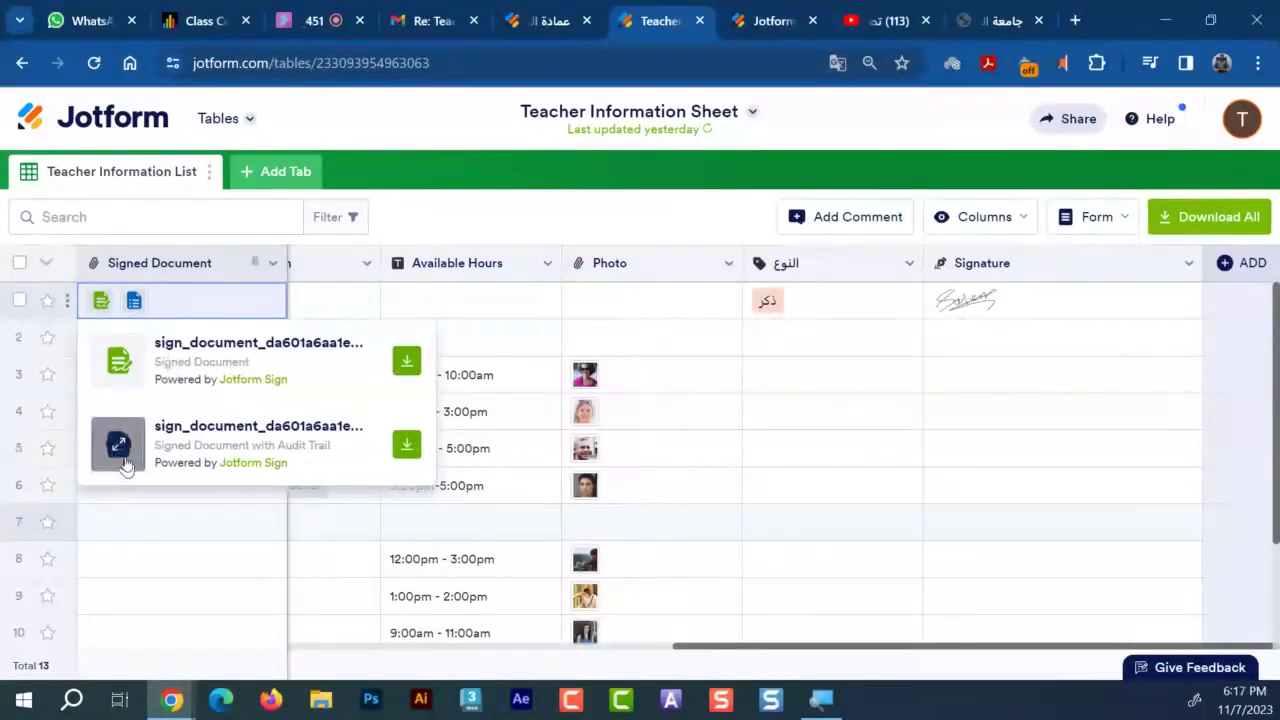
{"action": "mouse_move", "coordinate": [120, 466]}
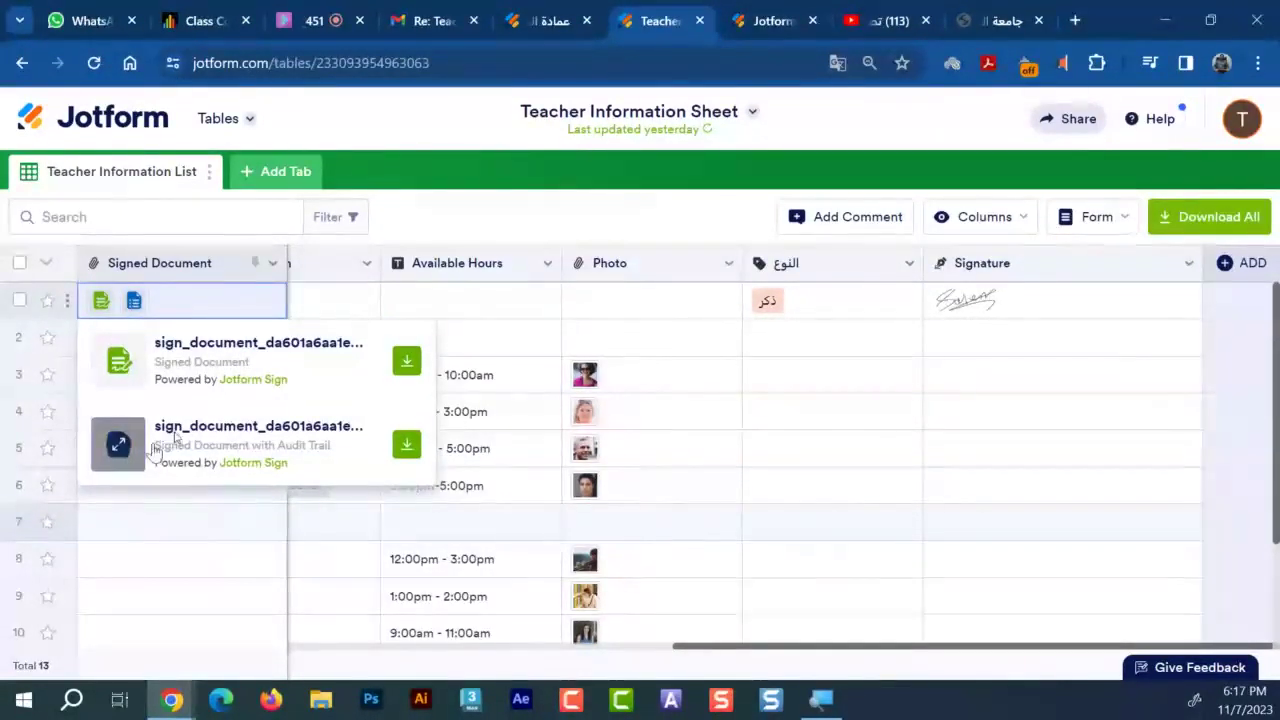
{"action": "left_click", "coordinate": [911, 125]}
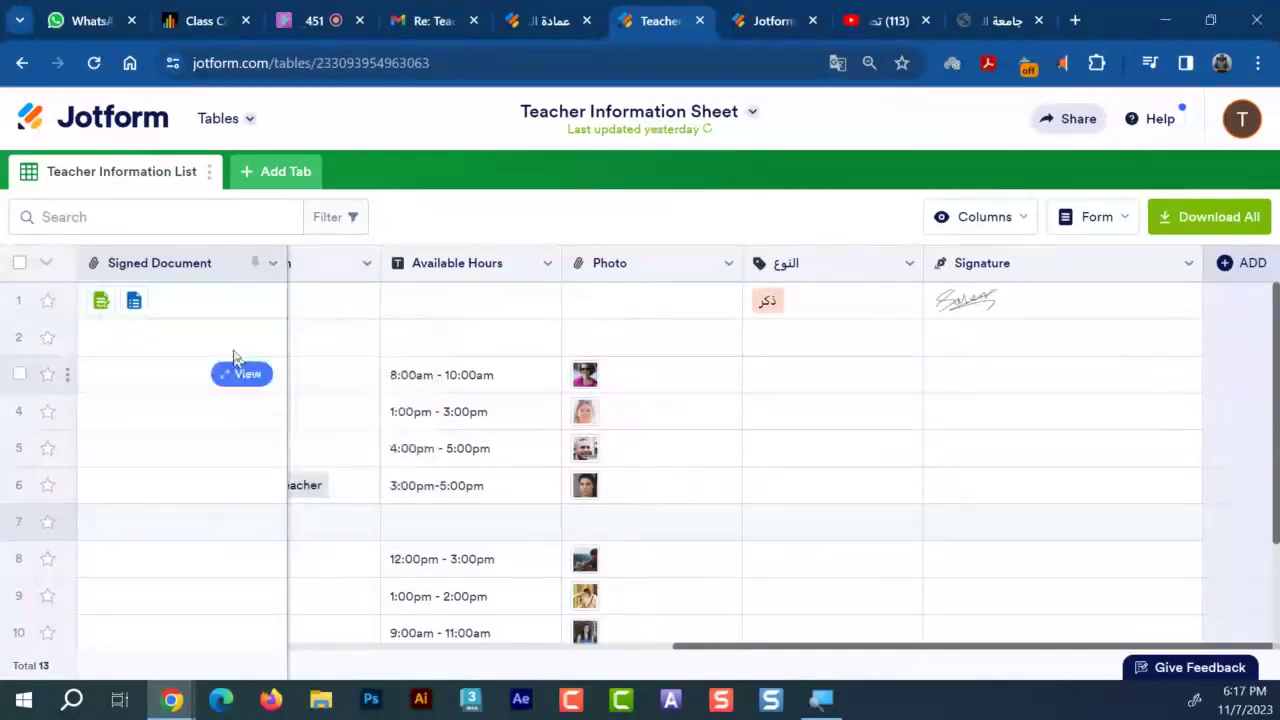
Create an Extended Report named "t" for the Teacher Information Form in the Report Builder
{"action": "left_click", "coordinate": [236, 120]}
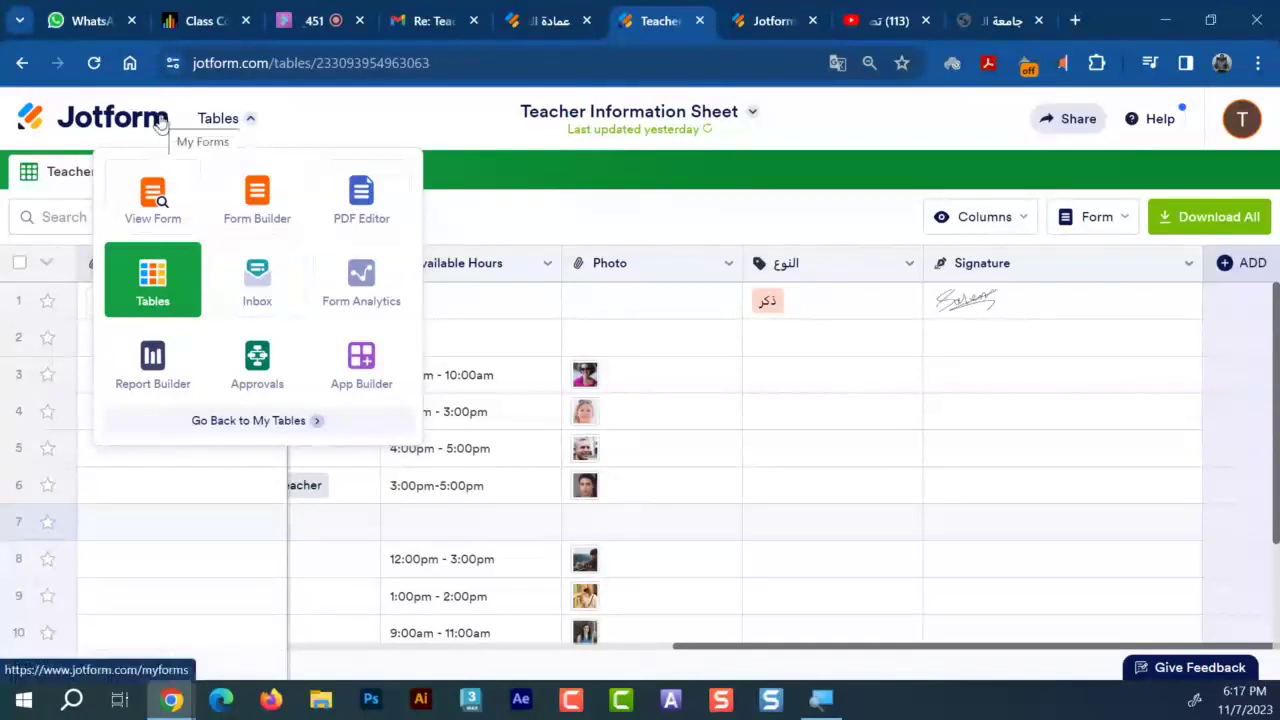
{"action": "left_click", "coordinate": [160, 378]}
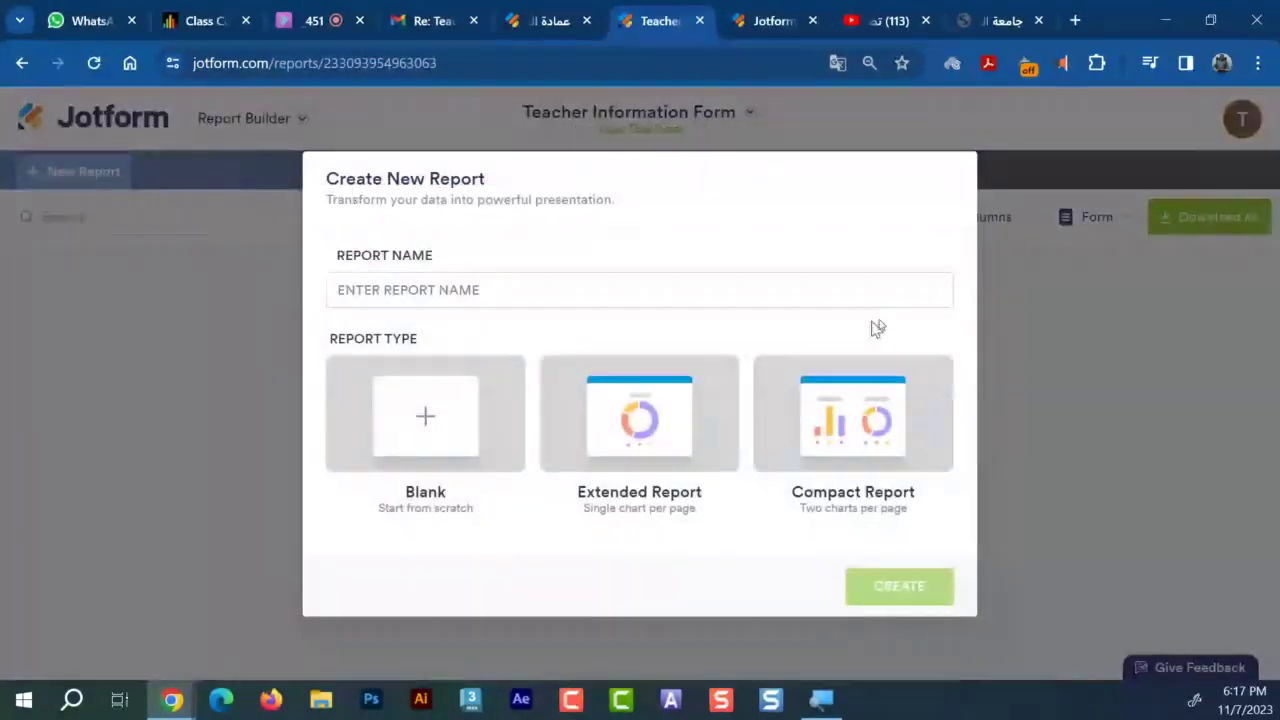
{"action": "left_click", "coordinate": [494, 294]}
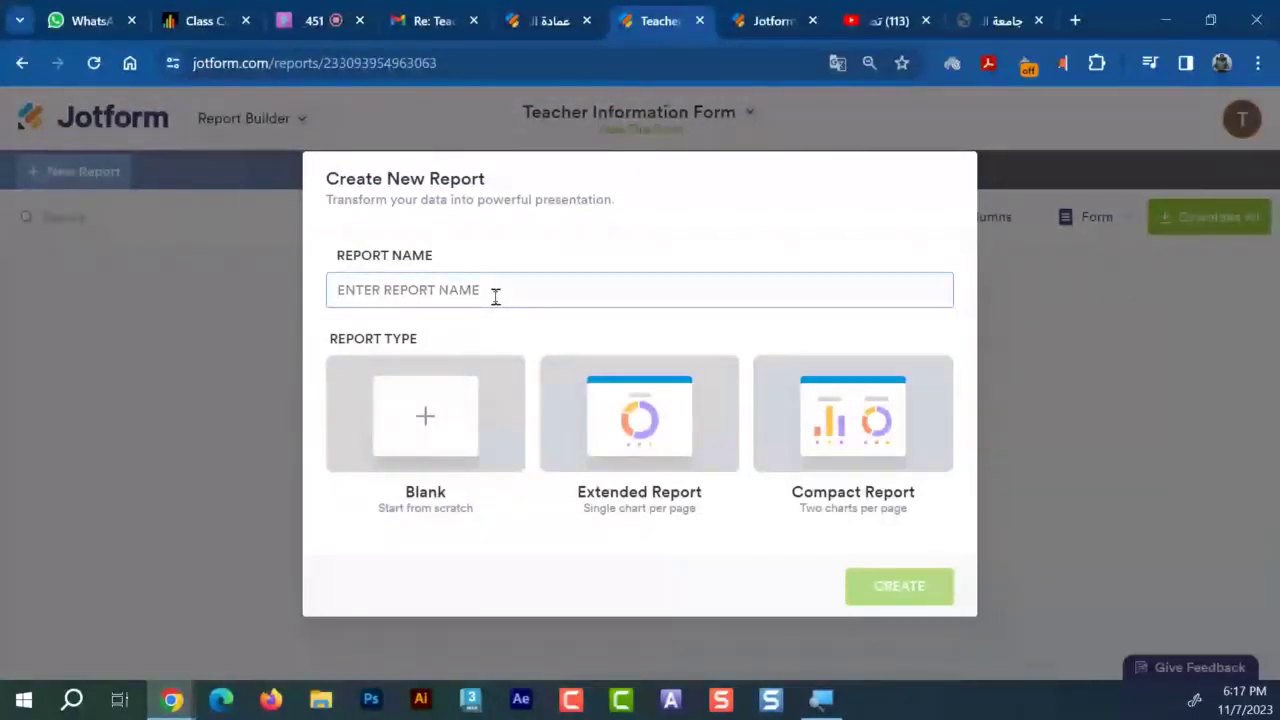
{"action": "type", "text": "t"}
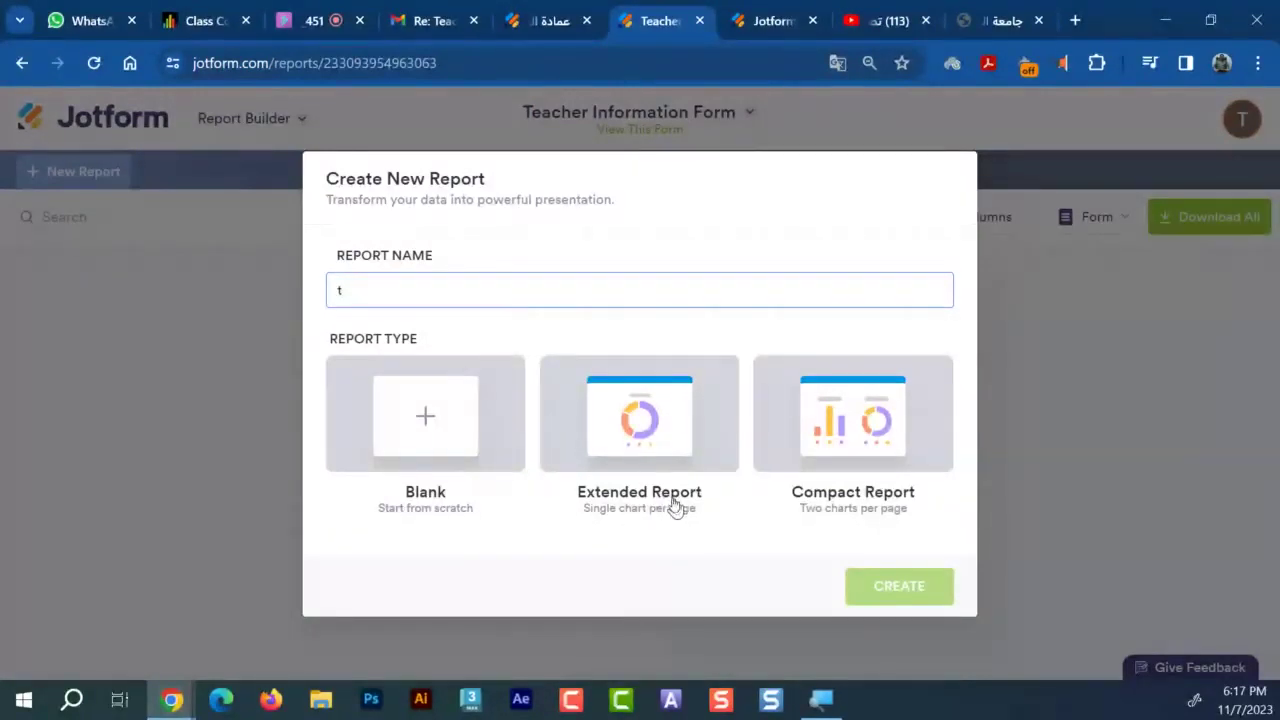
{"action": "left_click", "coordinate": [662, 453]}
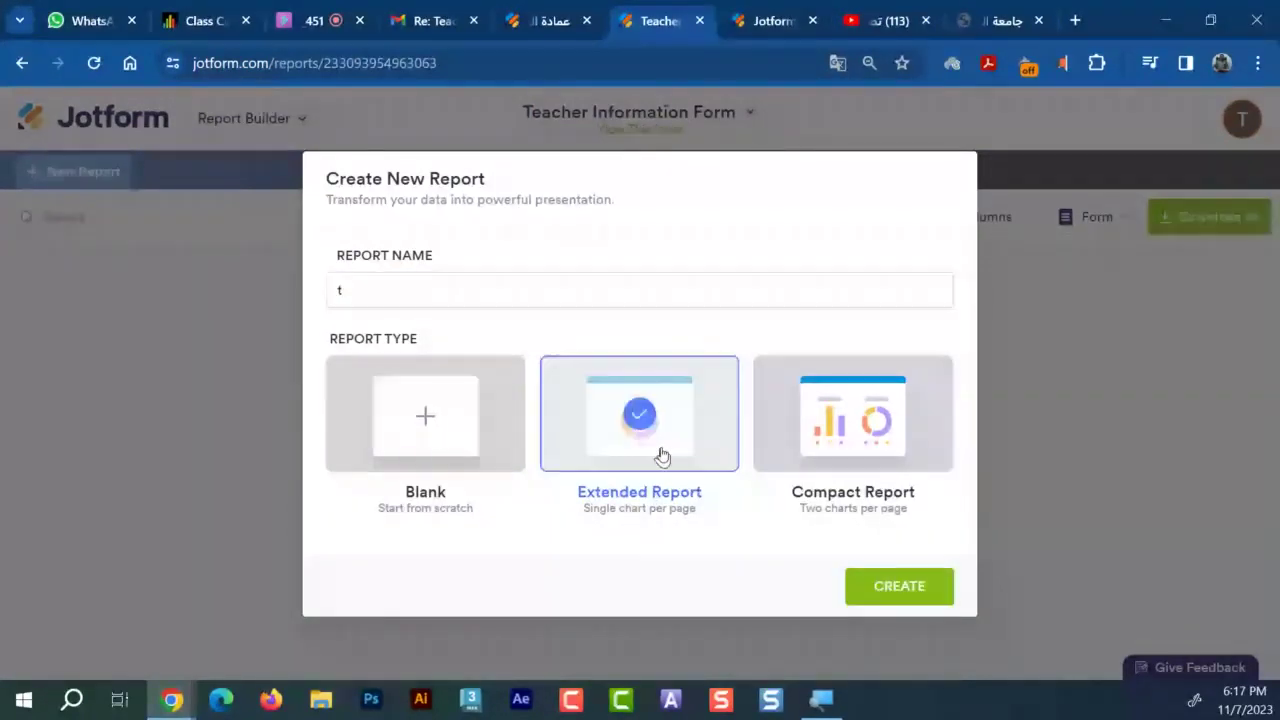
{"action": "left_click", "coordinate": [866, 590]}
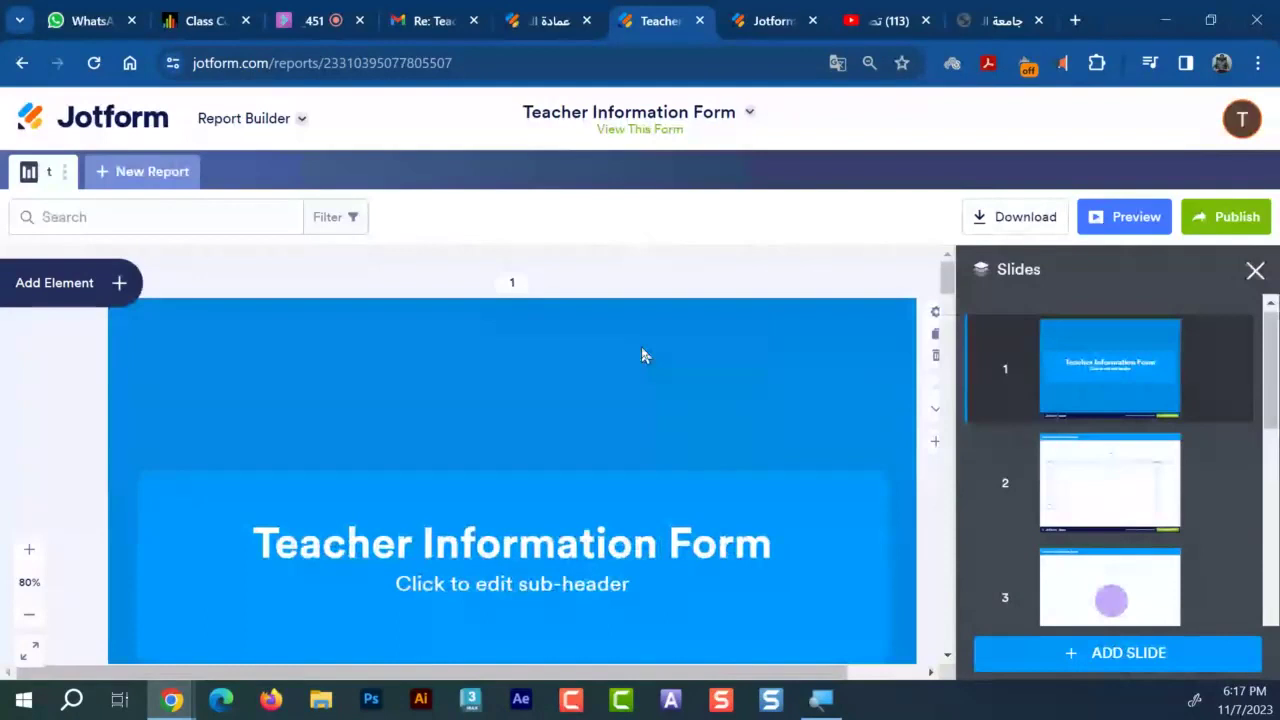
Examine the النوع pie chart on slide 3 of the new report, with a brief look at the Jotform pricing page
{"action": "scroll", "coordinate": [826, 375], "scroll_direction": "down", "scroll_amount": 2}
{"action": "scroll", "coordinate": [1103, 420], "scroll_direction": "down", "scroll_amount": 2}
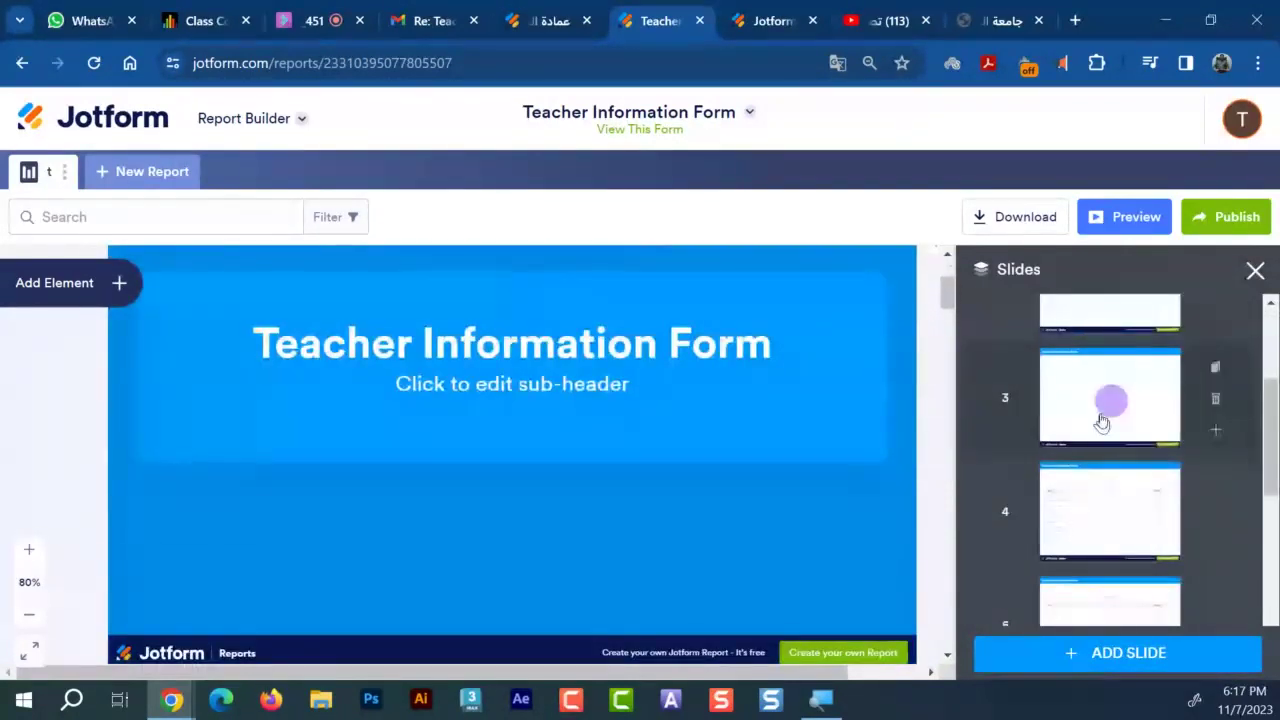
{"action": "left_click", "coordinate": [1103, 425]}
{"action": "scroll", "coordinate": [1110, 534], "scroll_direction": "down", "scroll_amount": 1}
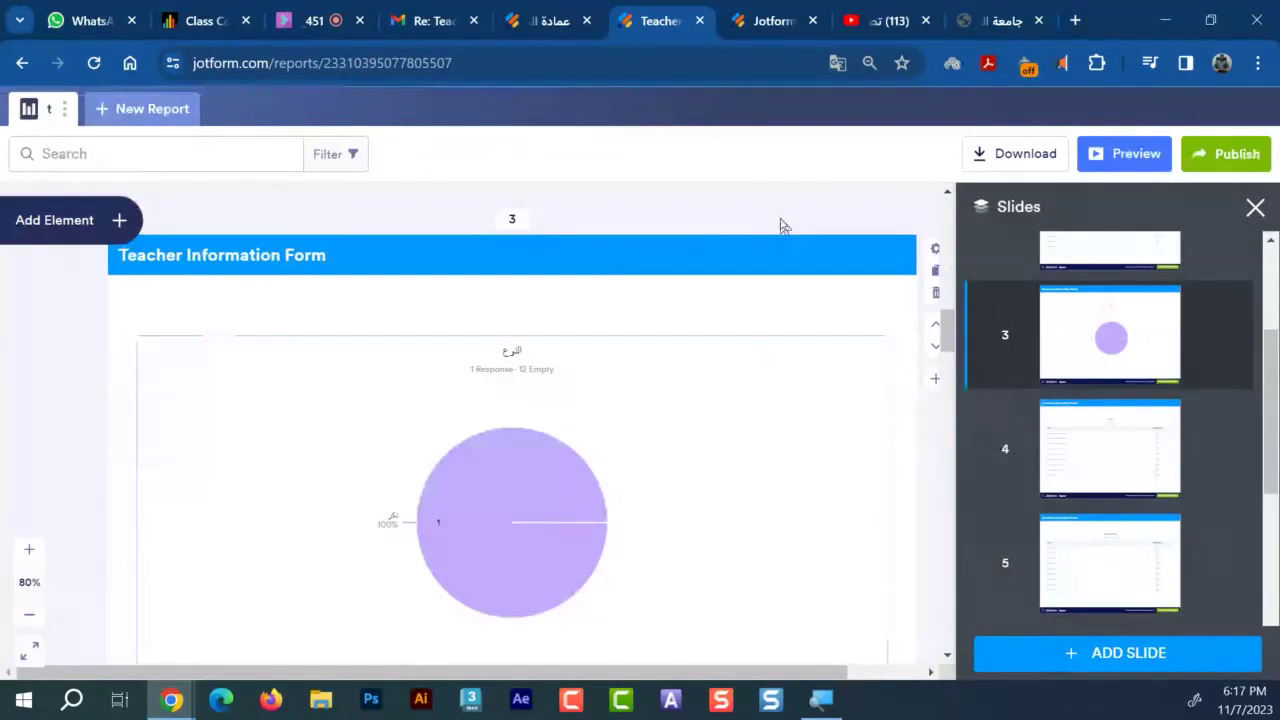
{"action": "left_click", "coordinate": [745, 12]}
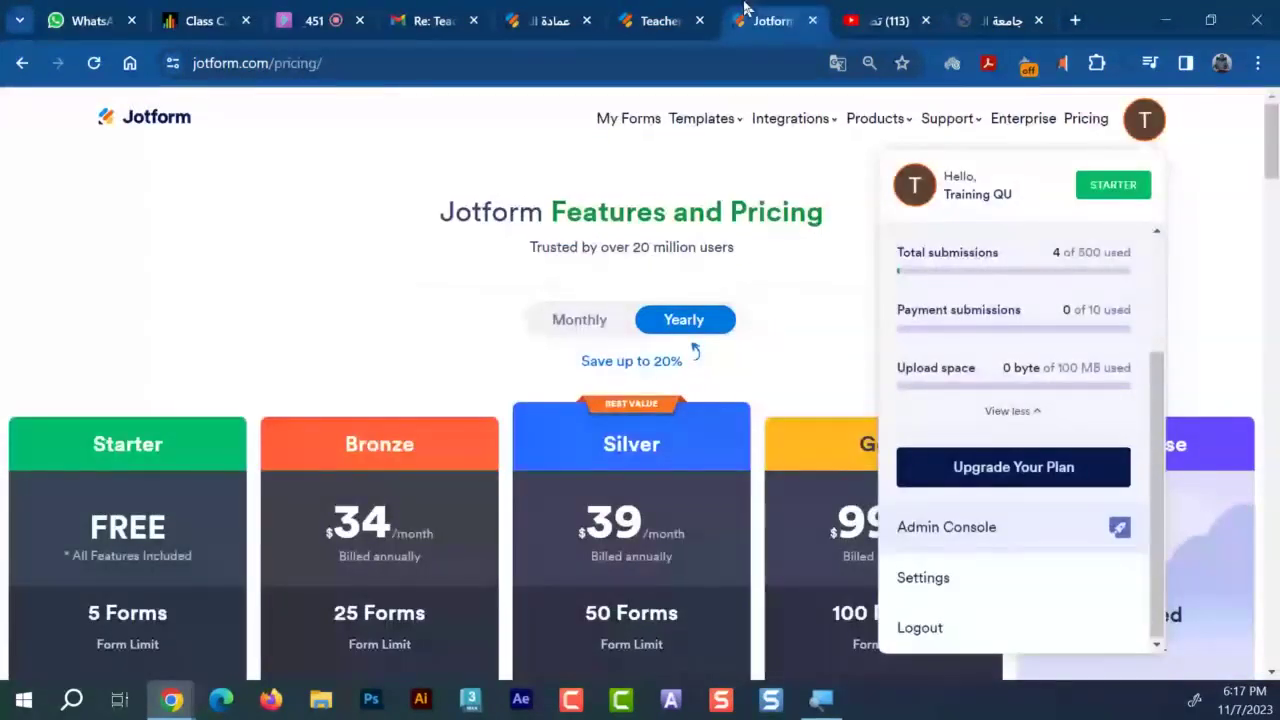
{"action": "left_click", "coordinate": [658, 20]}
{"action": "scroll", "coordinate": [623, 557], "scroll_direction": "down", "scroll_amount": 1}
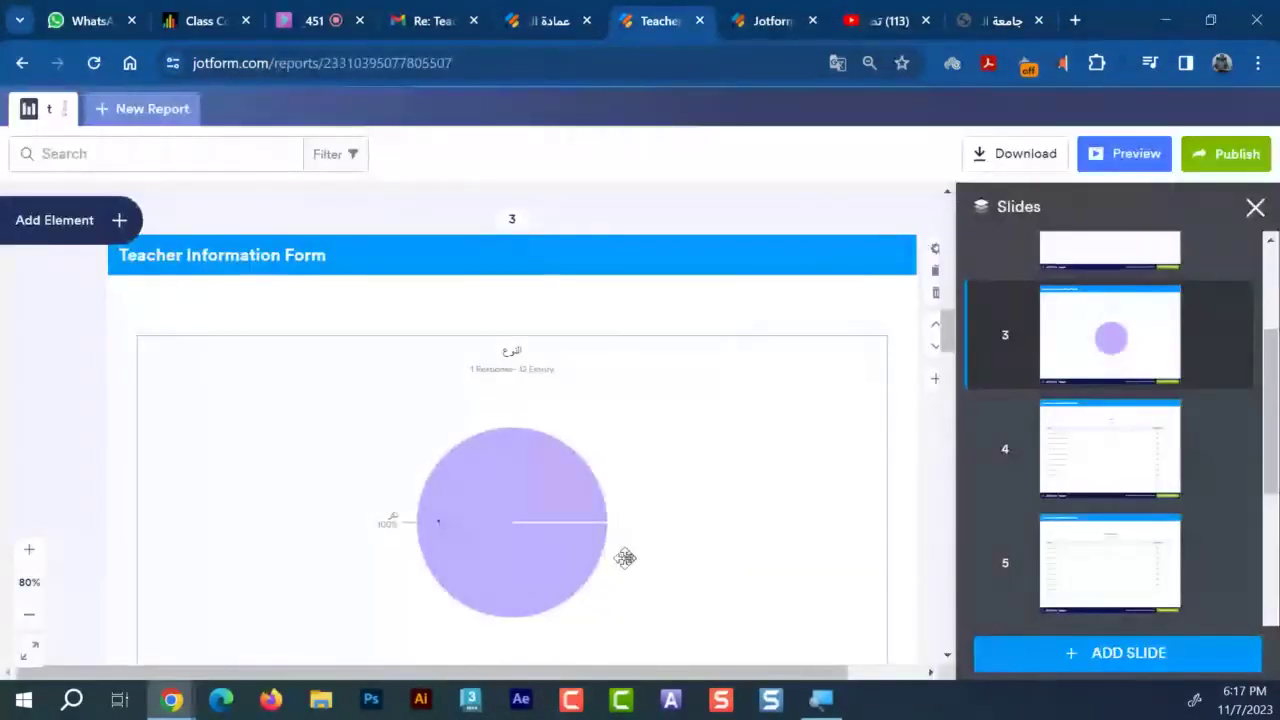
Review the Email responses on slide 4 and the Phone Number responses on slide 5
{"action": "mouse_move", "coordinate": [1143, 417]}
{"action": "left_click", "coordinate": [1150, 485]}
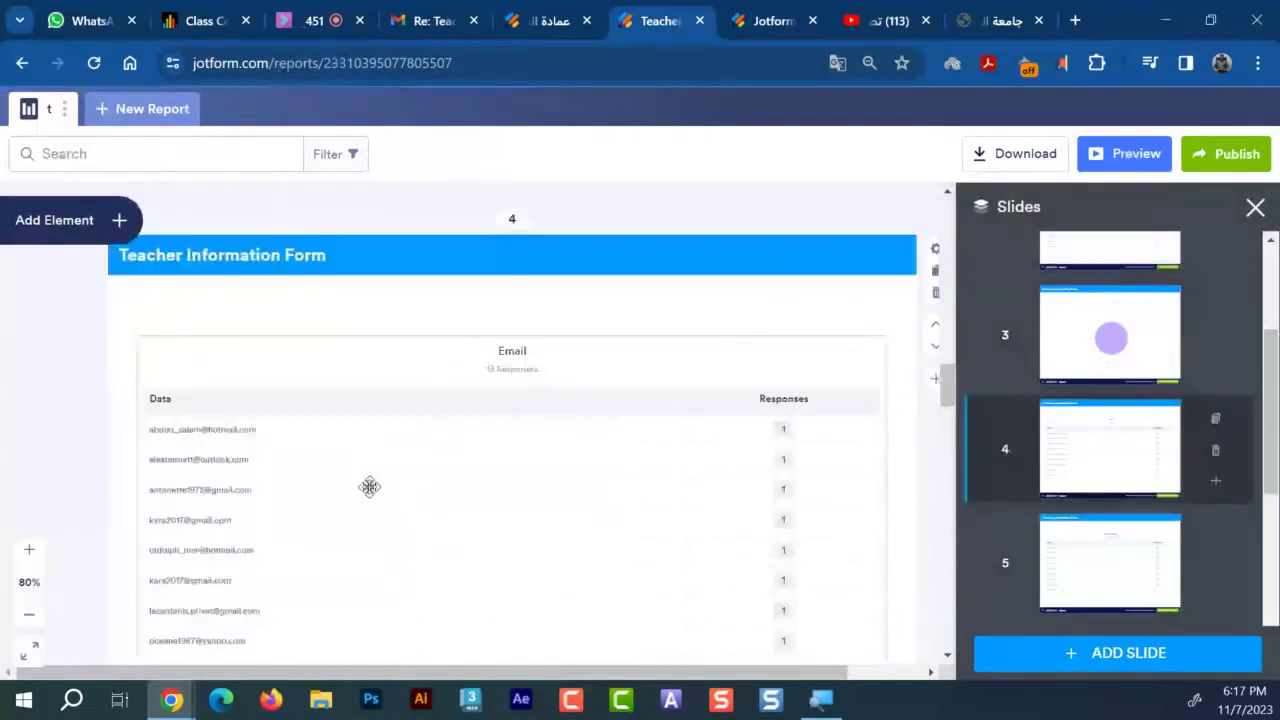
{"action": "scroll", "coordinate": [360, 437], "scroll_direction": "down", "scroll_amount": 1}
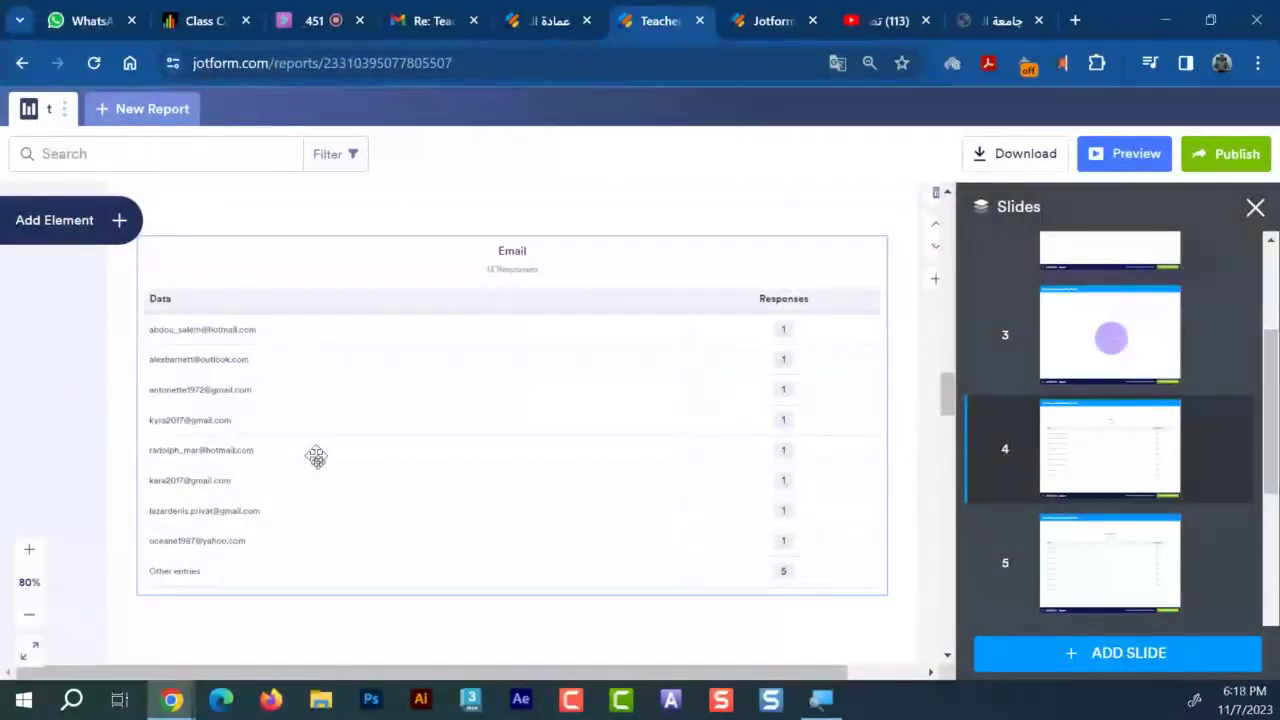
{"action": "left_click", "coordinate": [1088, 566]}
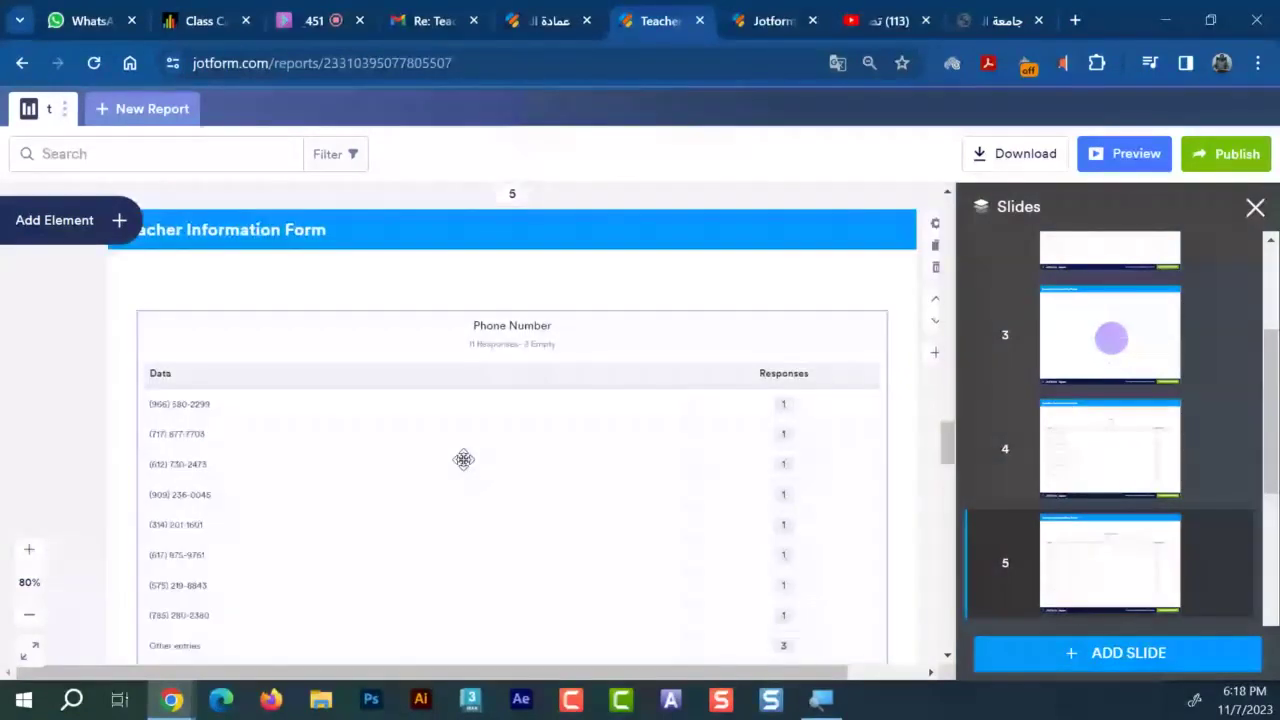
{"action": "scroll", "coordinate": [463, 459], "scroll_direction": "down", "scroll_amount": 5}
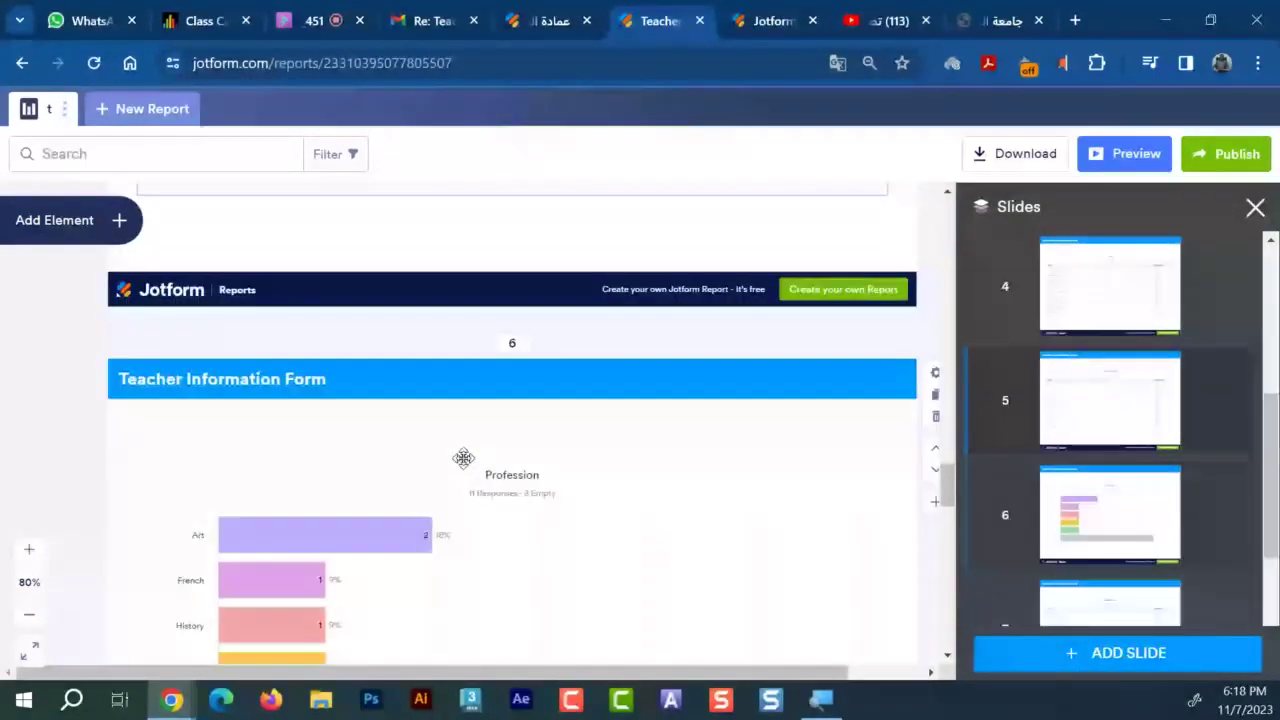
Examine the Profession bar chart on slide 6 and look through the Available Hours and closing slides
{"action": "scroll", "coordinate": [463, 459], "scroll_direction": "down", "scroll_amount": 2}
{"action": "left_click", "coordinate": [409, 443]}
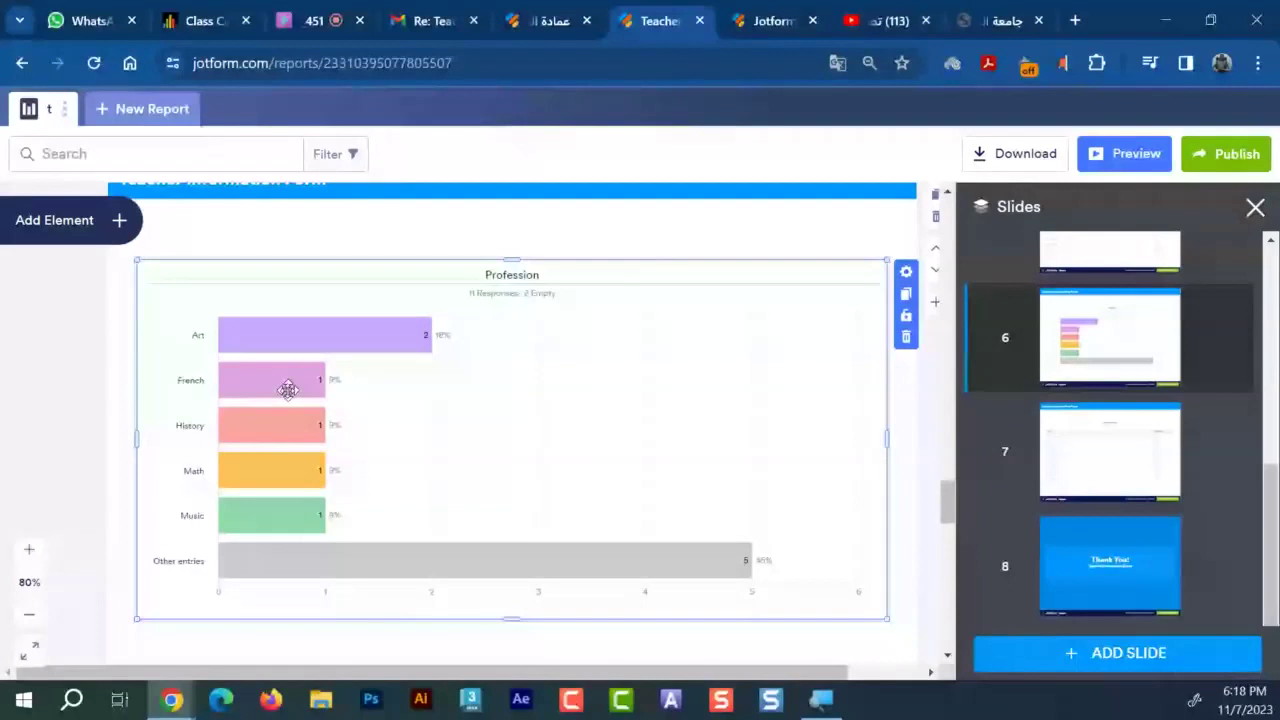
{"action": "scroll", "coordinate": [486, 452], "scroll_direction": "down", "scroll_amount": 2}
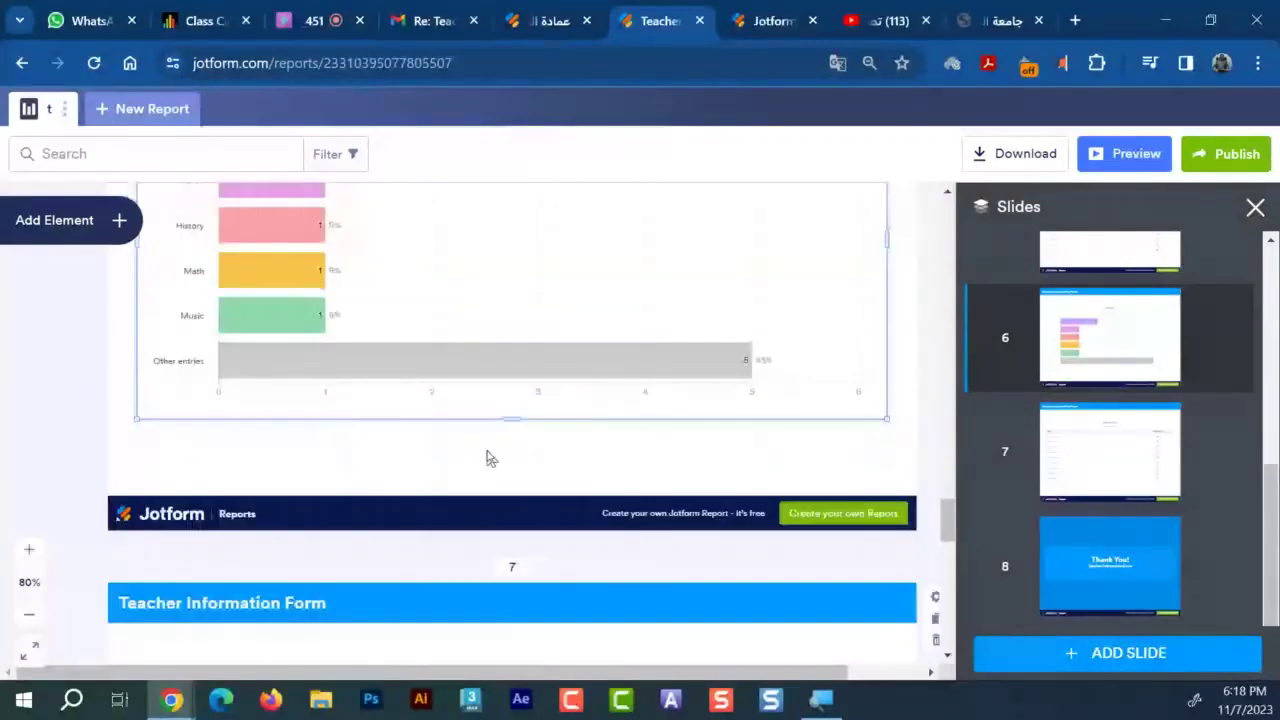
{"action": "scroll", "coordinate": [757, 434], "scroll_direction": "down", "scroll_amount": 3}
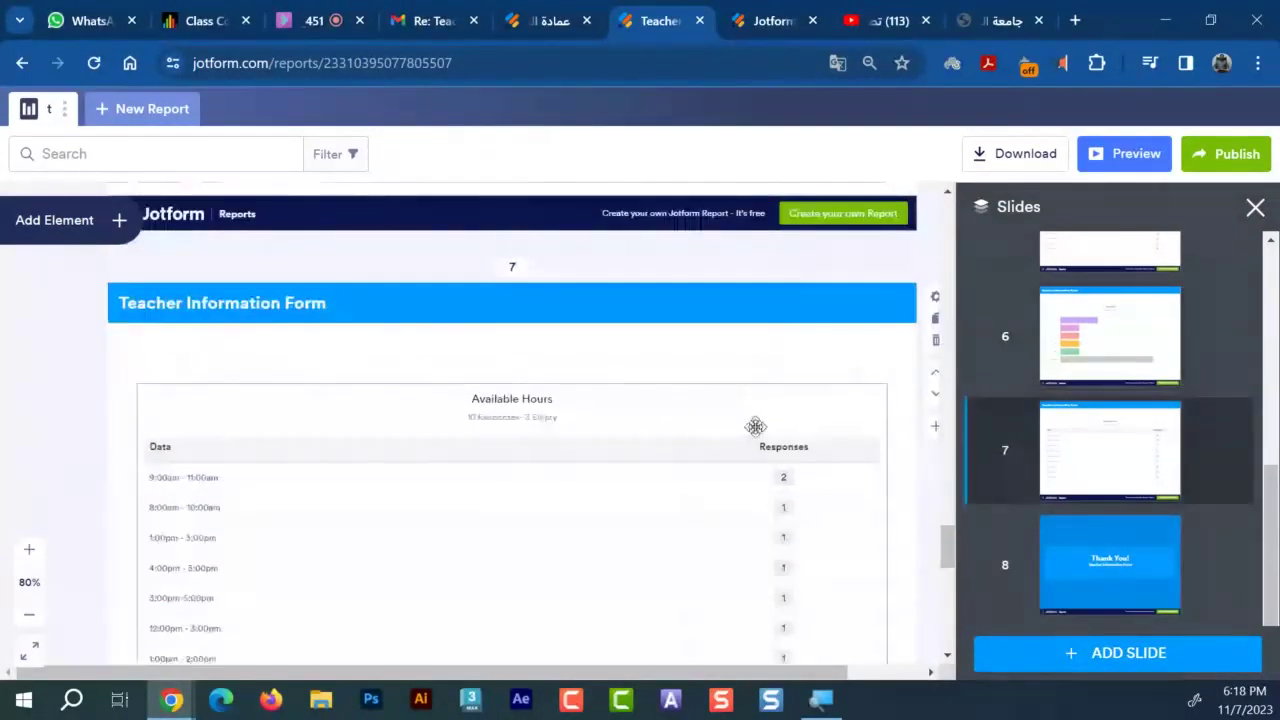
{"action": "scroll", "coordinate": [755, 427], "scroll_direction": "down", "scroll_amount": 7}
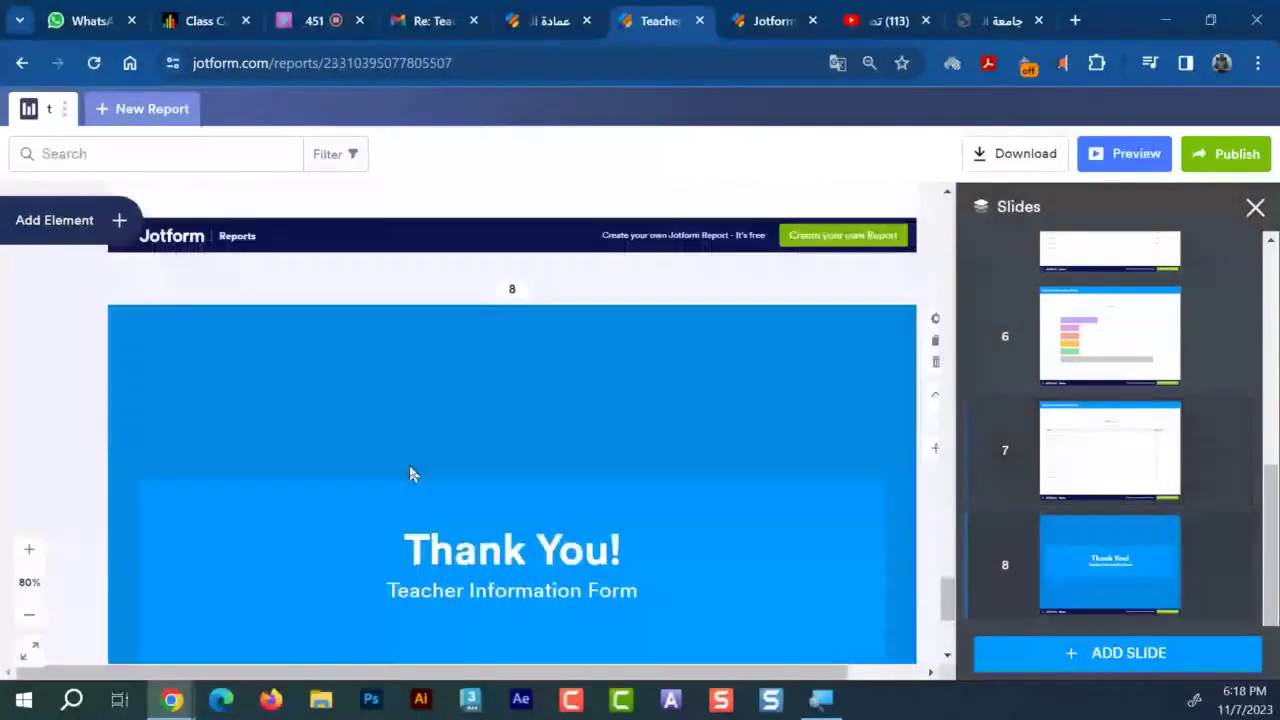
{"action": "scroll", "coordinate": [410, 470], "scroll_direction": "up", "scroll_amount": 15}
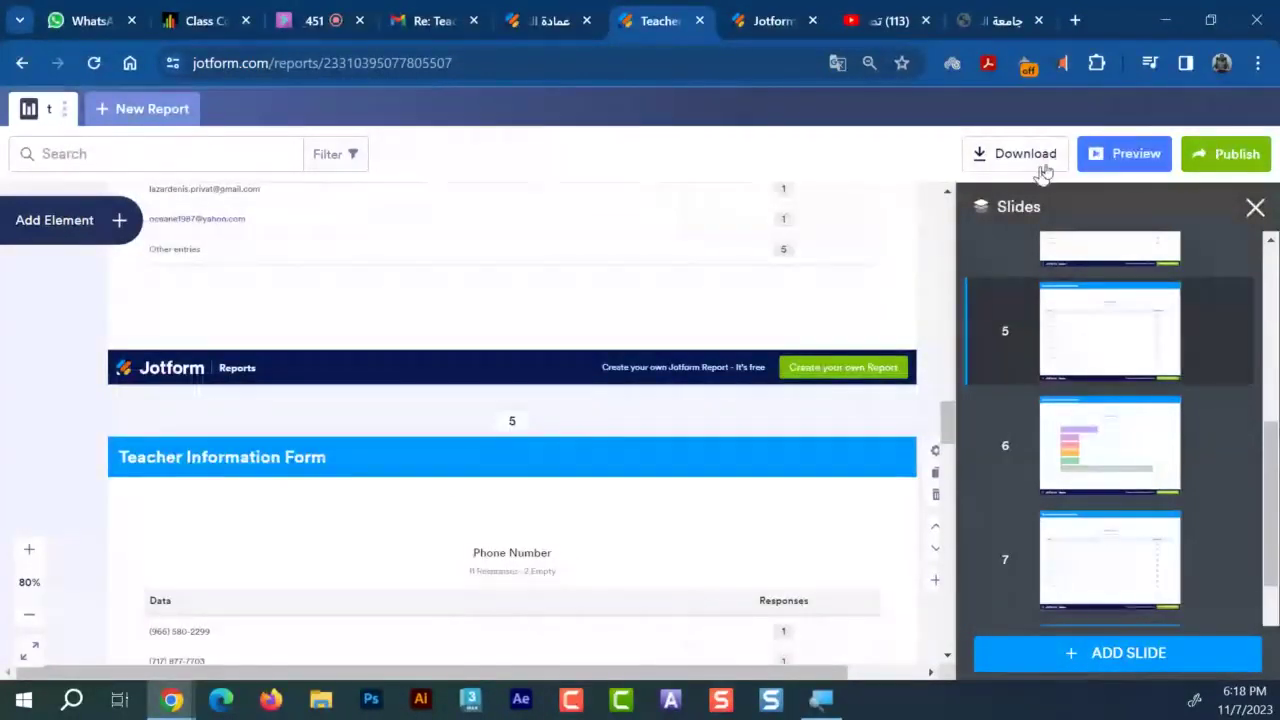
Preview the report as a presentation and page forward through all its slides
{"action": "left_click", "coordinate": [1120, 156]}
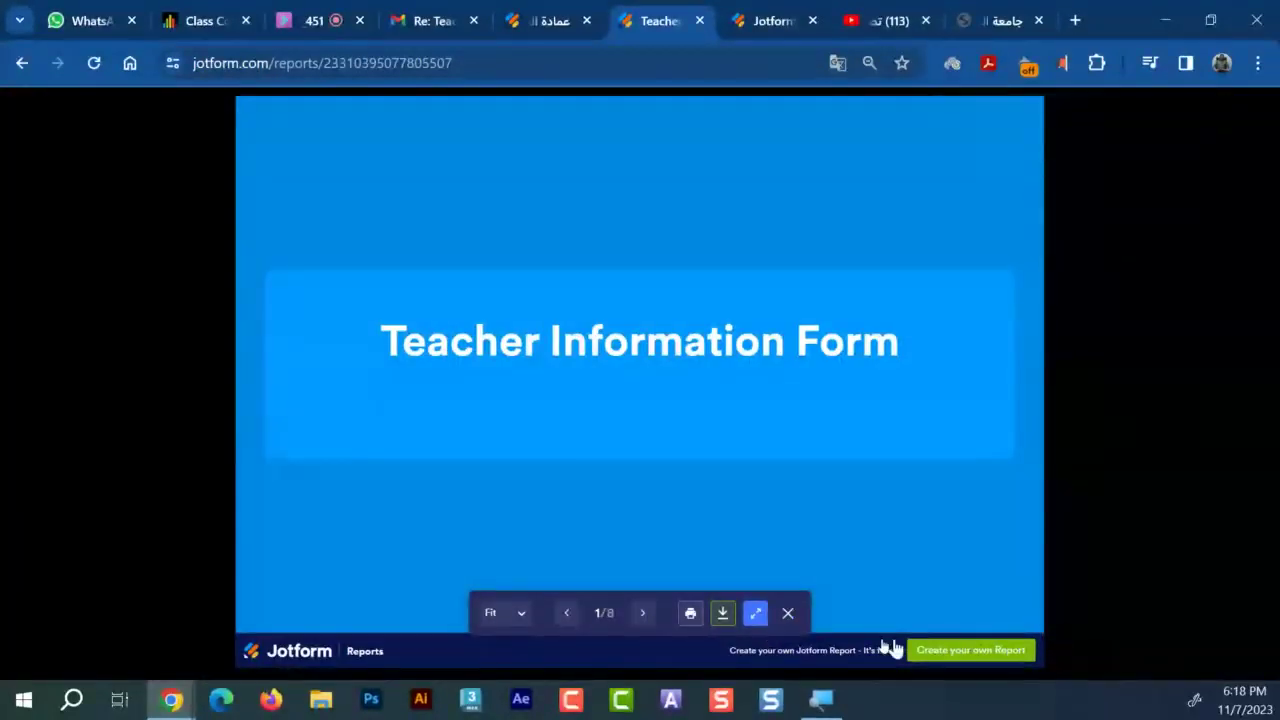
{"action": "key", "text": "Escape"}
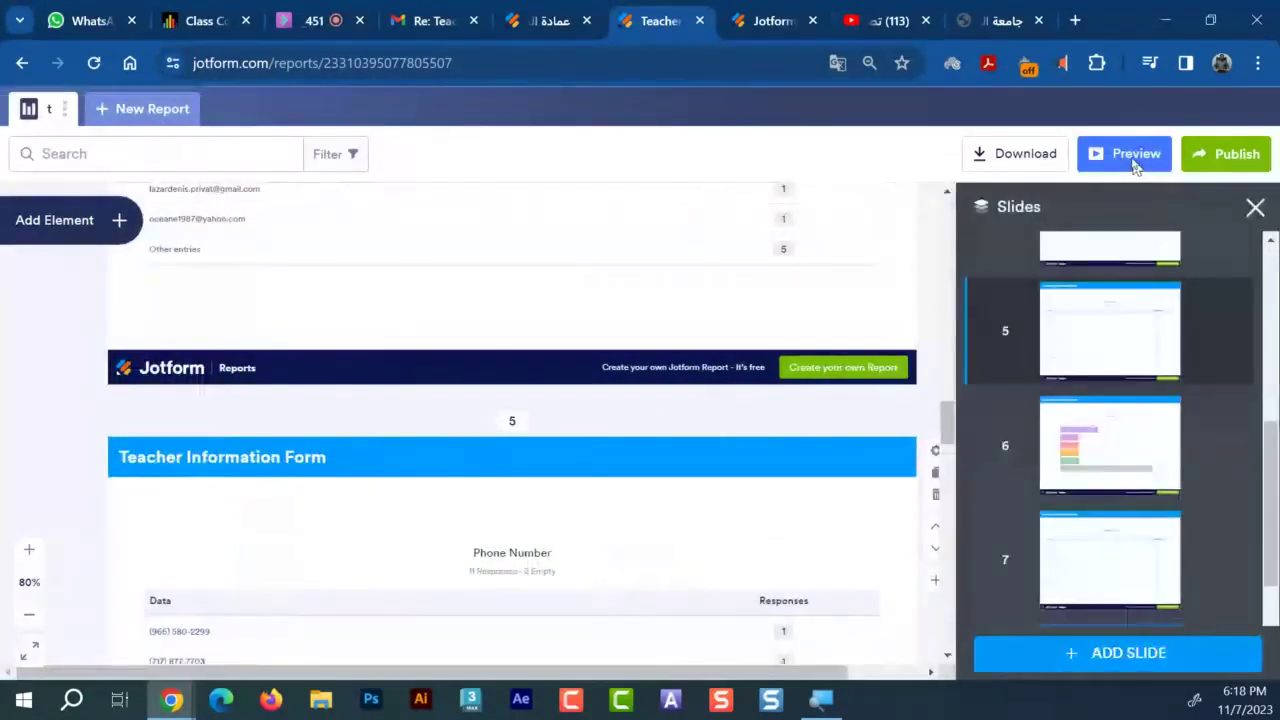
{"action": "left_click", "coordinate": [1130, 157]}
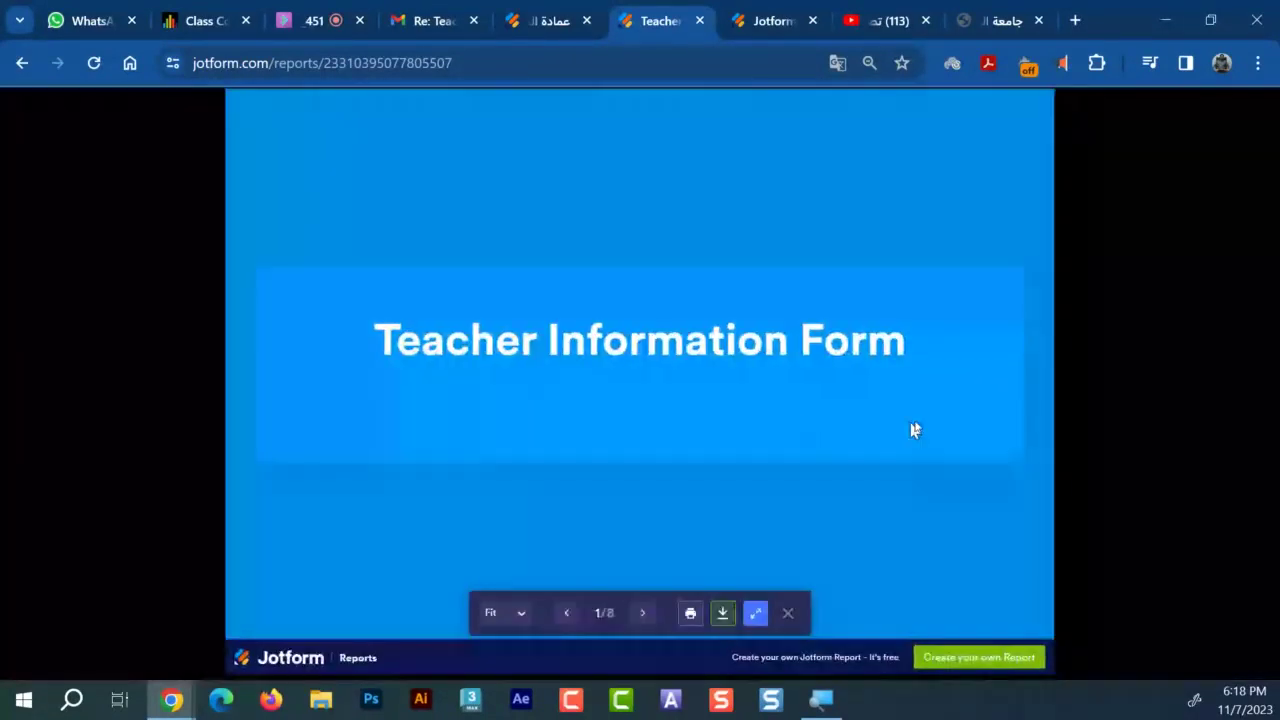
{"action": "left_click", "coordinate": [642, 612]}
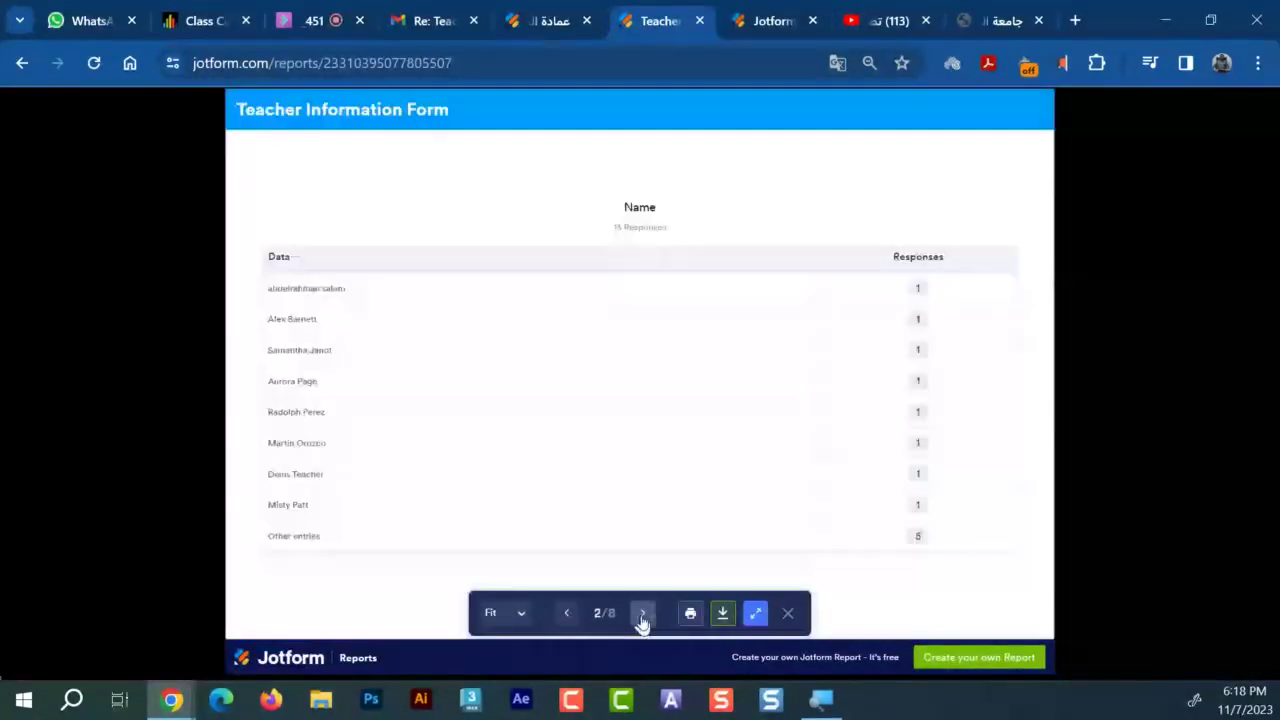
{"action": "double_click", "coordinate": [642, 612]}
{"action": "left_click", "coordinate": [642, 614]}
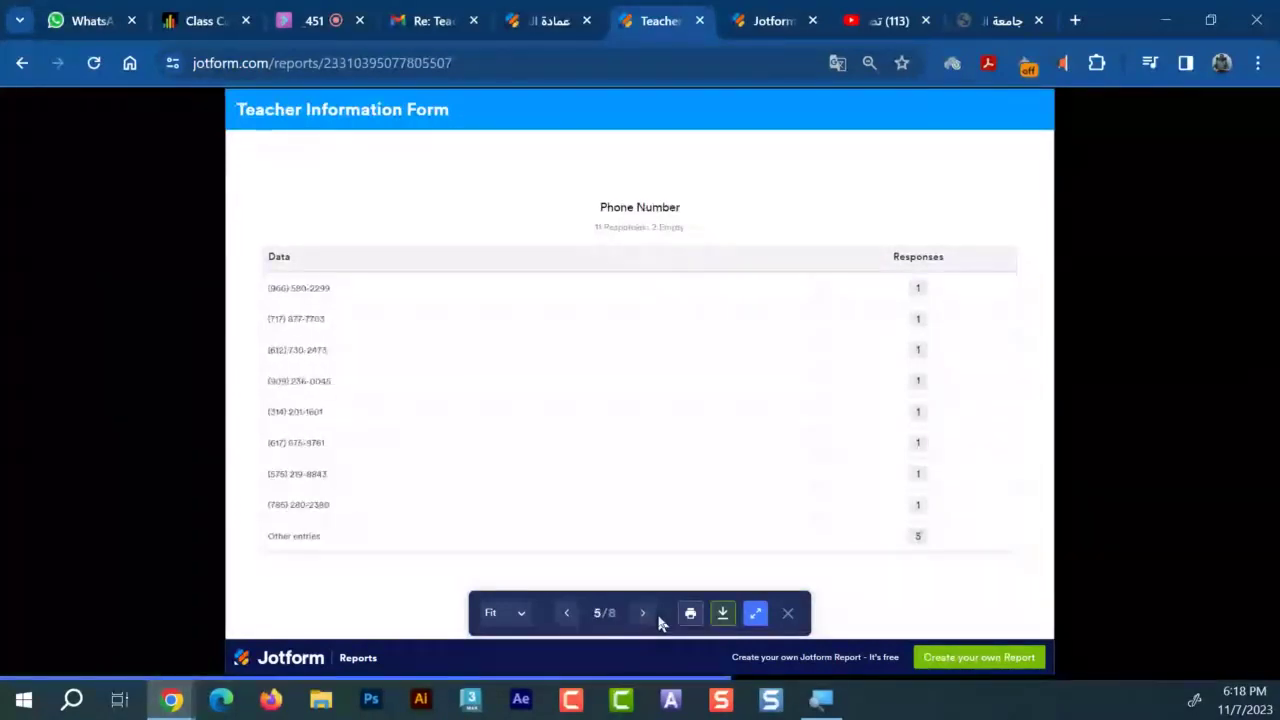
{"action": "left_click", "coordinate": [644, 620]}
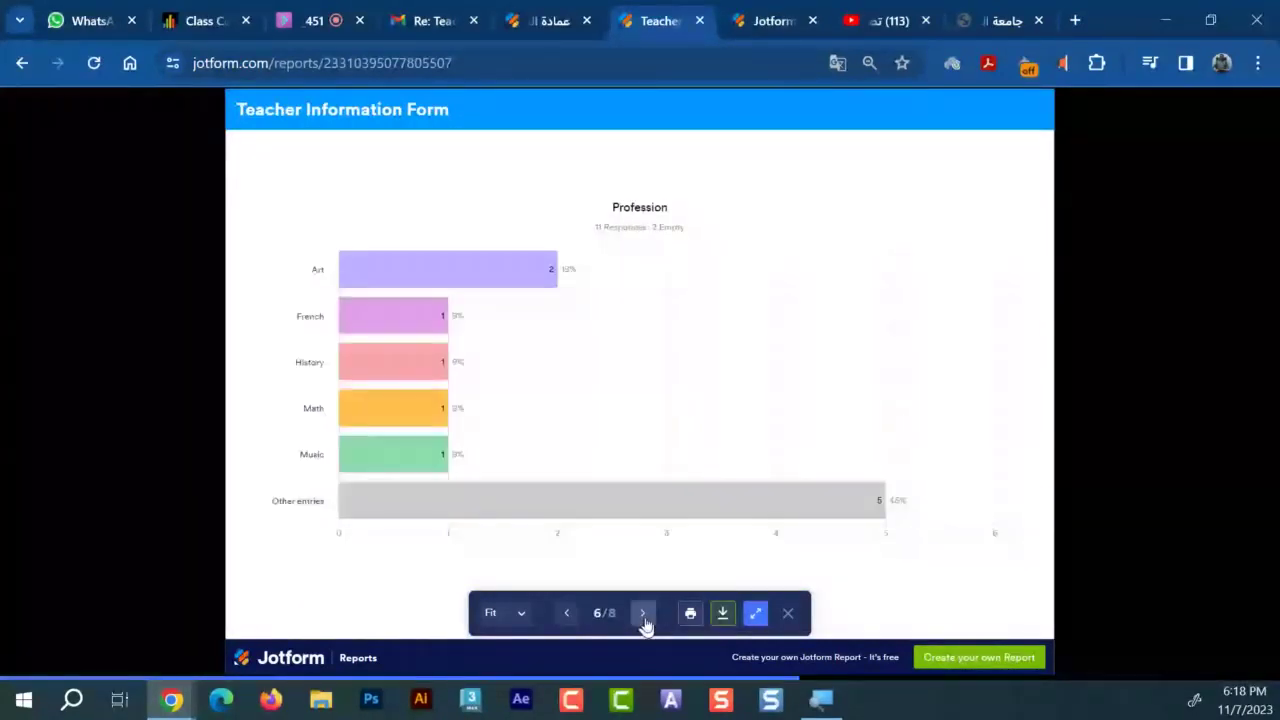
{"action": "double_click", "coordinate": [645, 625]}
{"action": "left_click", "coordinate": [645, 625]}
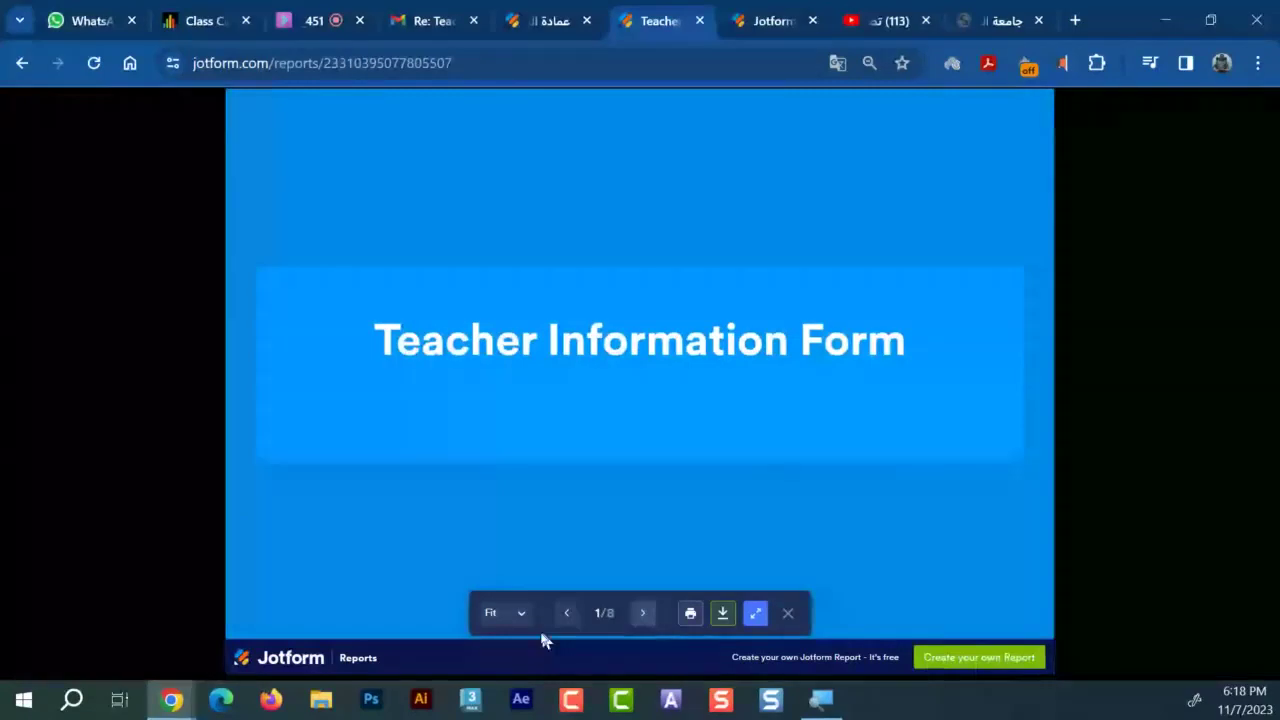
Page back to the Name slide in the presentation, close the preview, and return to the Email slide
{"action": "left_click", "coordinate": [566, 624]}
{"action": "left_click", "coordinate": [566, 625]}
{"action": "double_click", "coordinate": [566, 624]}
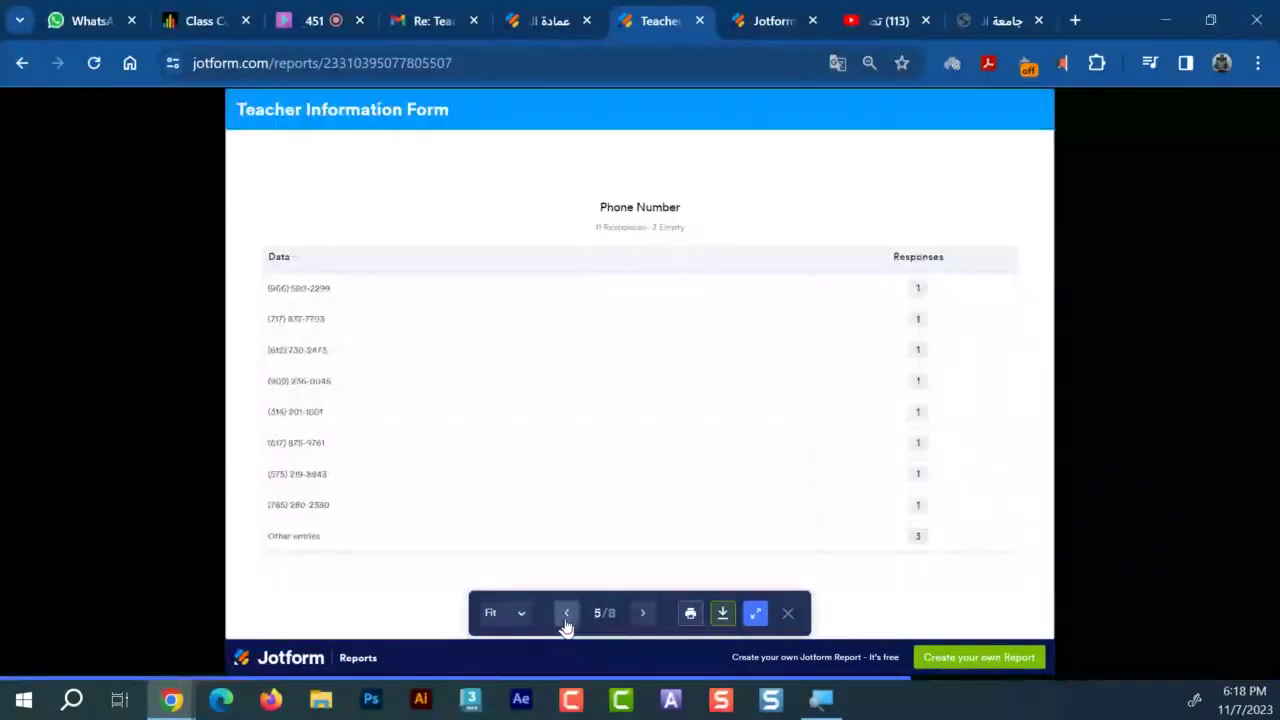
{"action": "triple_click", "coordinate": [566, 624]}
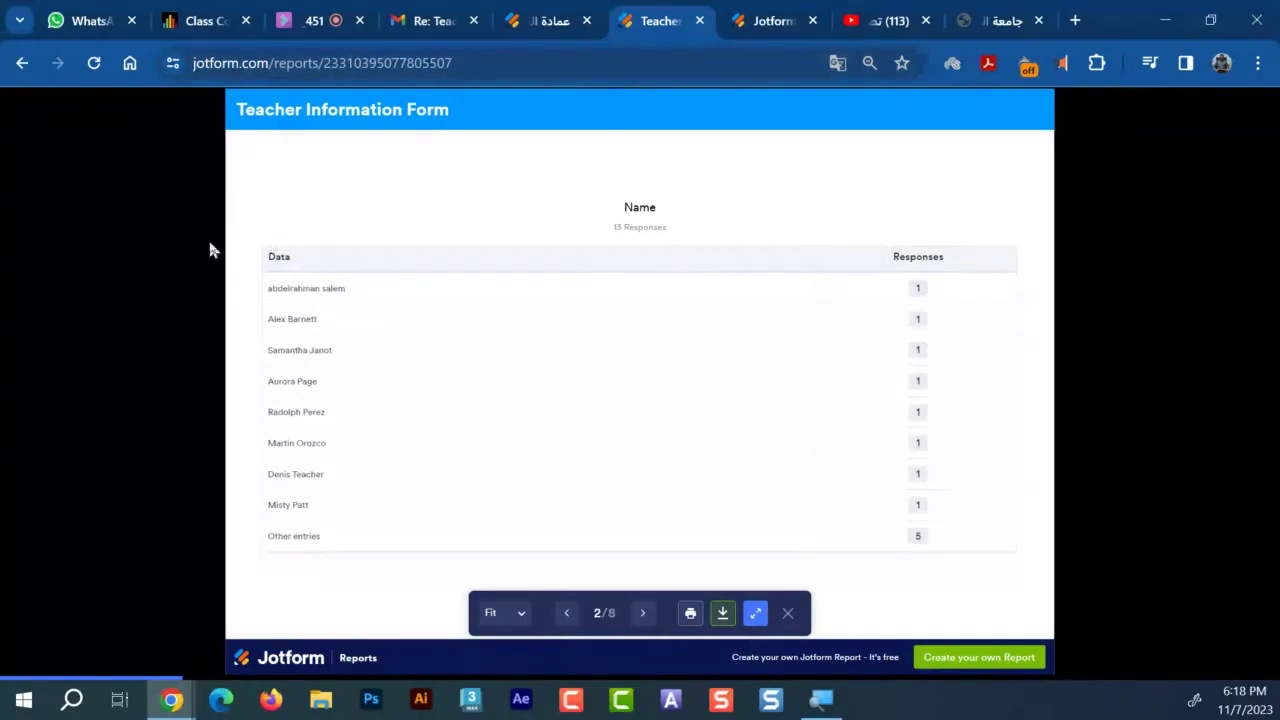
{"action": "left_click", "coordinate": [792, 612]}
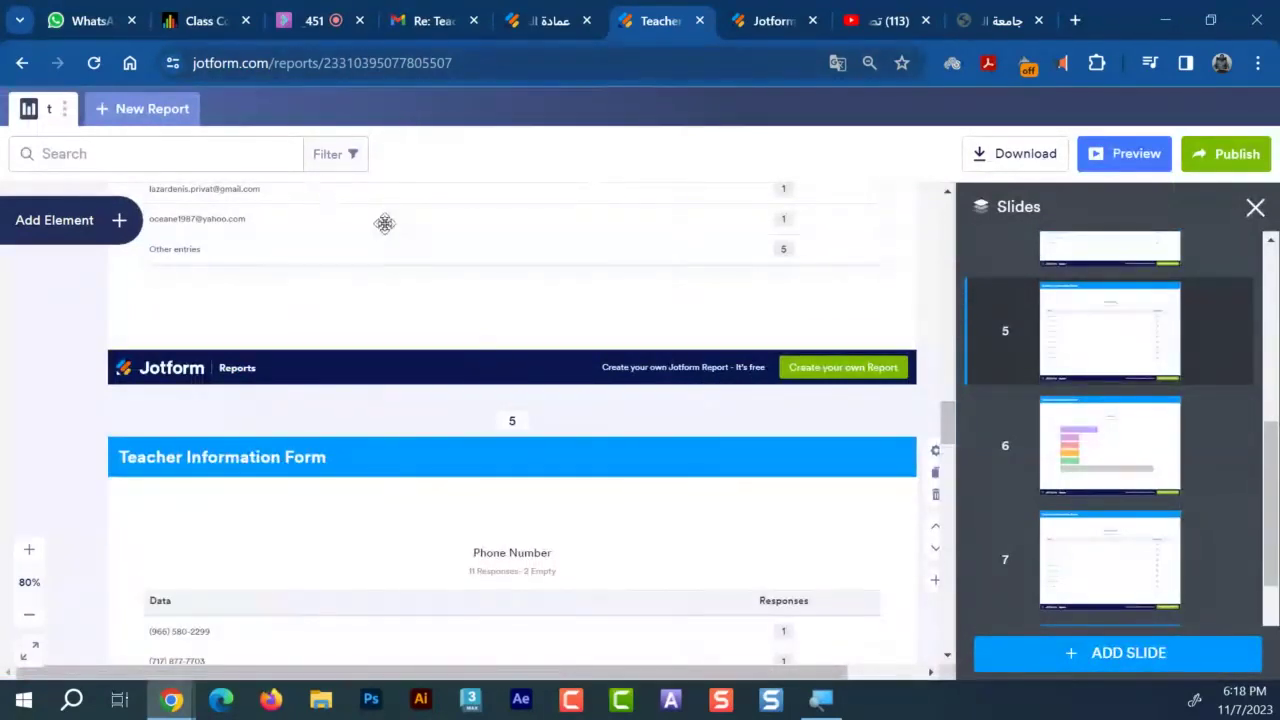
{"action": "scroll", "coordinate": [385, 222], "scroll_direction": "up", "scroll_amount": 4}
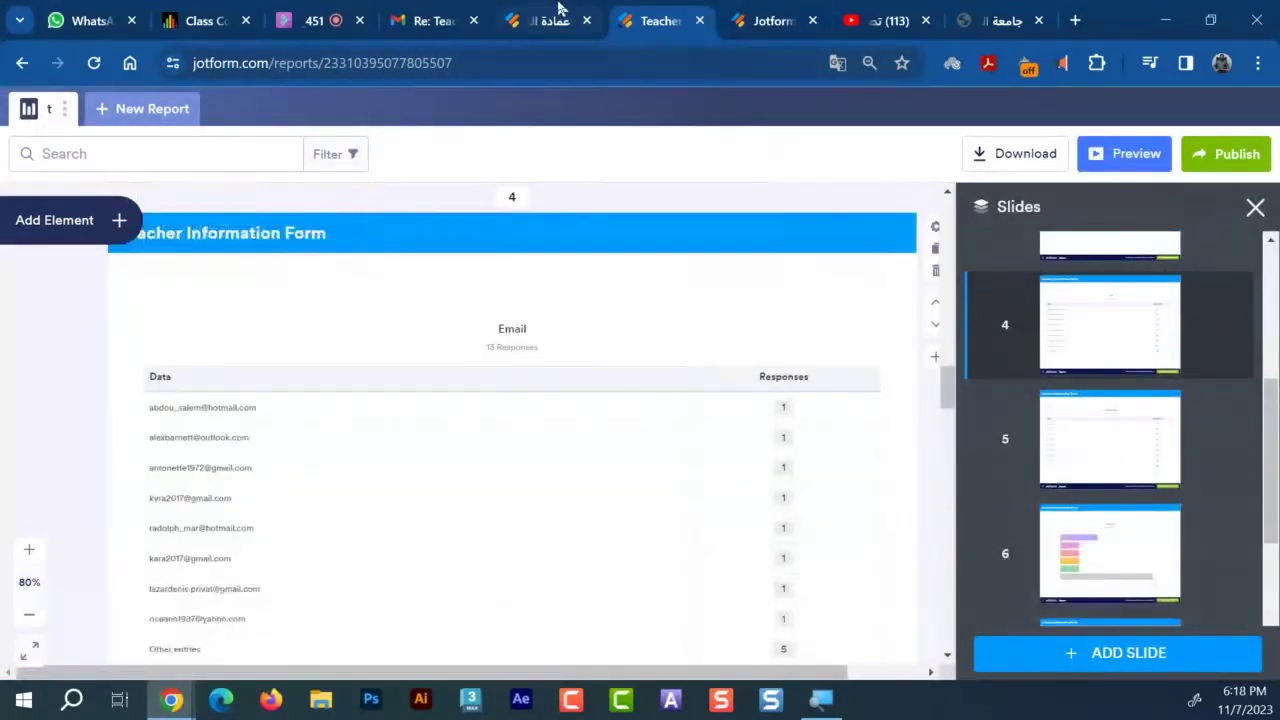
Open My Forms in a tab placed beside the Gmail tab, and return Gmail to the inbox list
{"action": "left_click", "coordinate": [552, 20]}
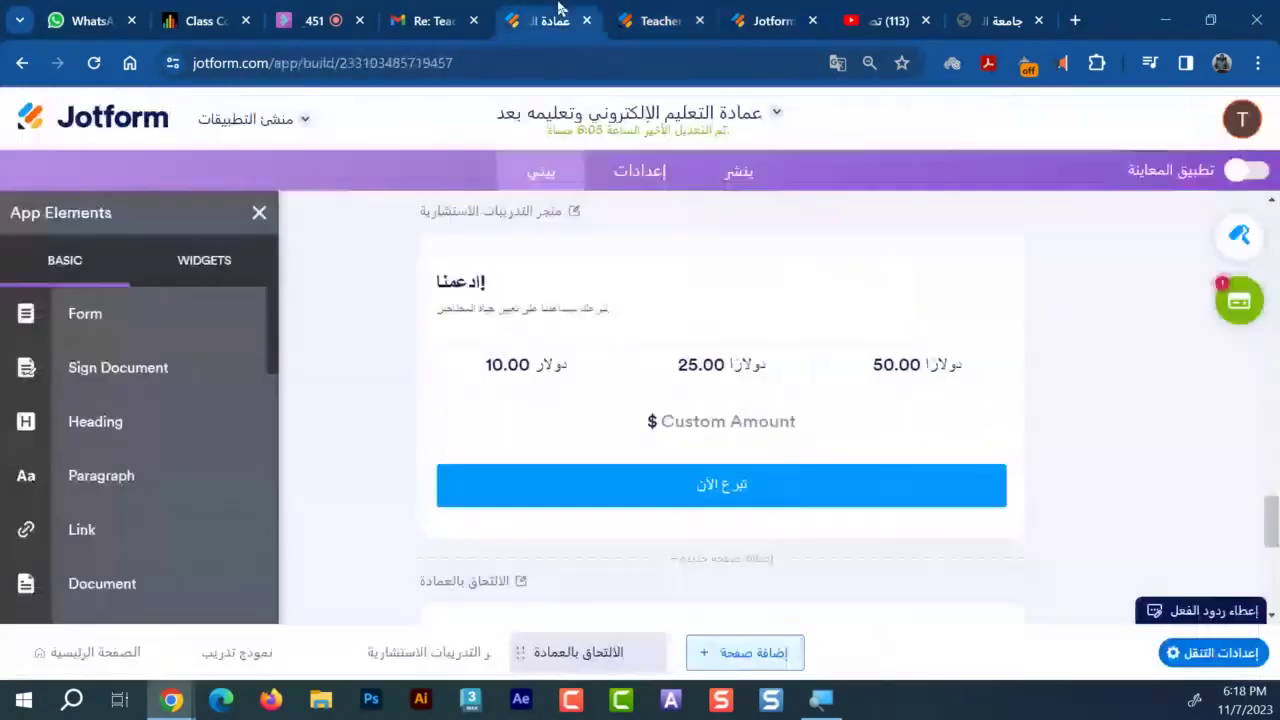
{"action": "left_click", "coordinate": [768, 16]}
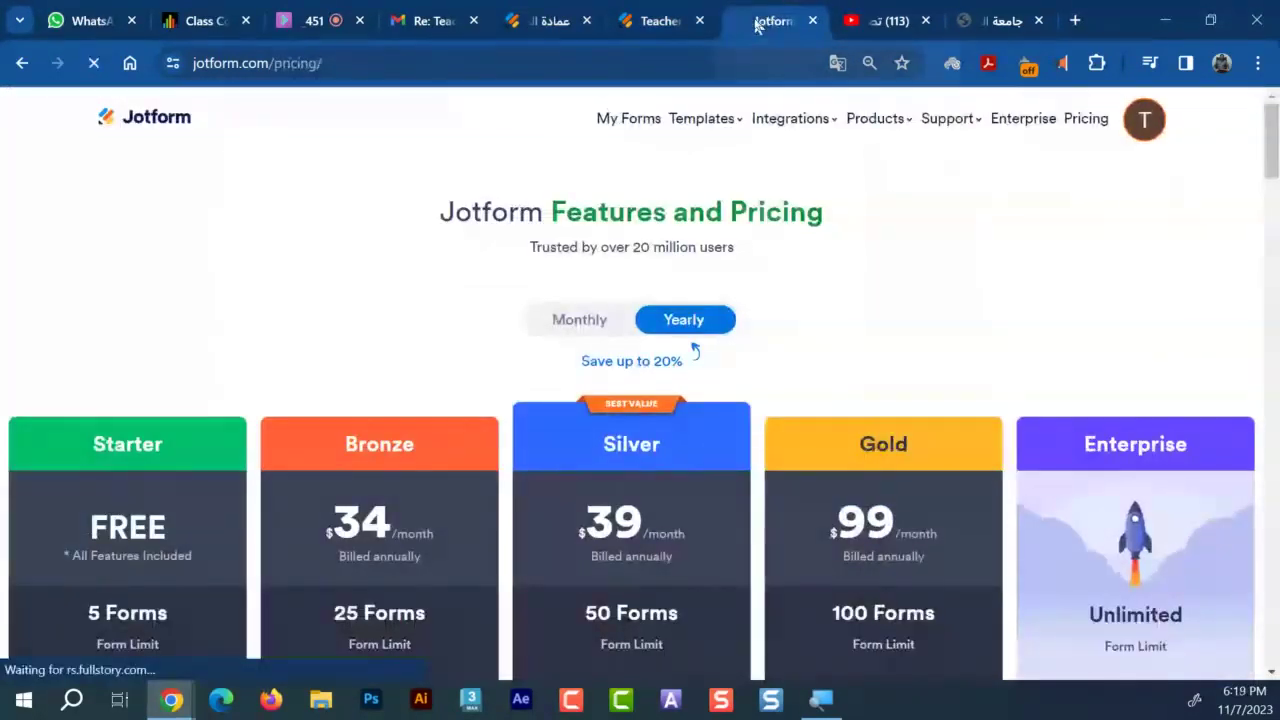
{"action": "left_click_drag", "start_coordinate": [757, 24], "coordinate": [545, 20]}
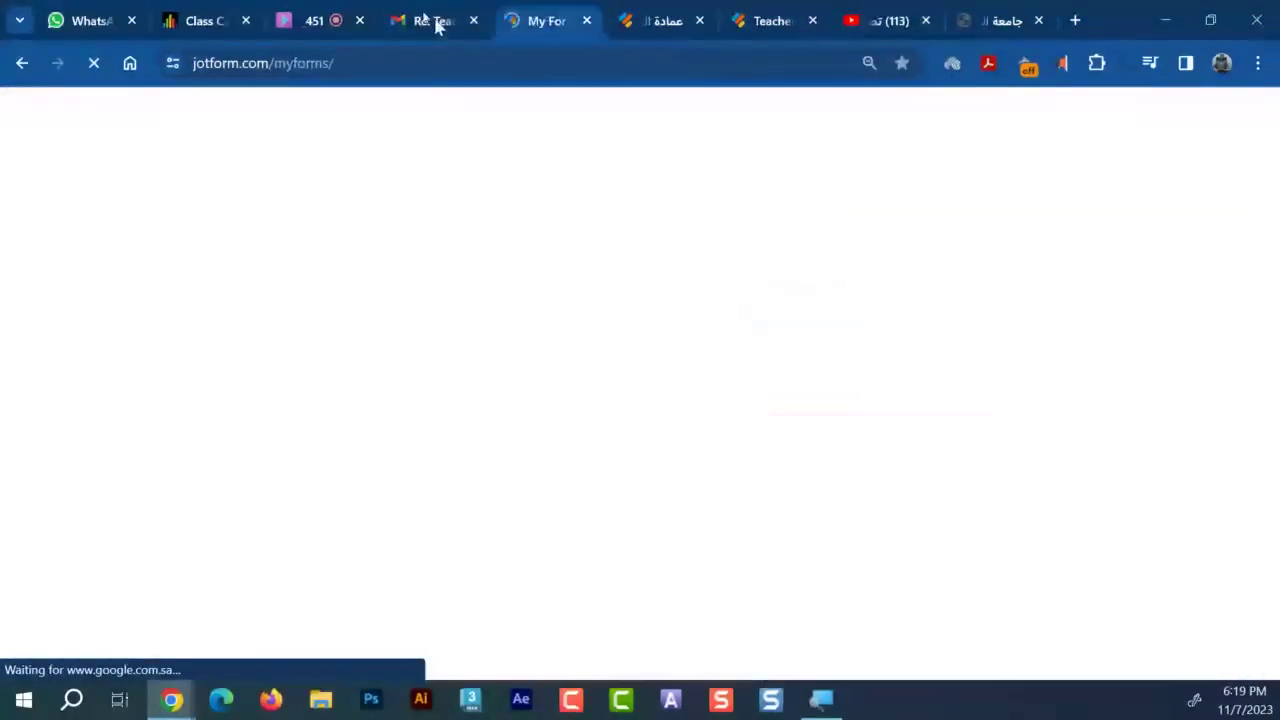
{"action": "left_click", "coordinate": [425, 18]}
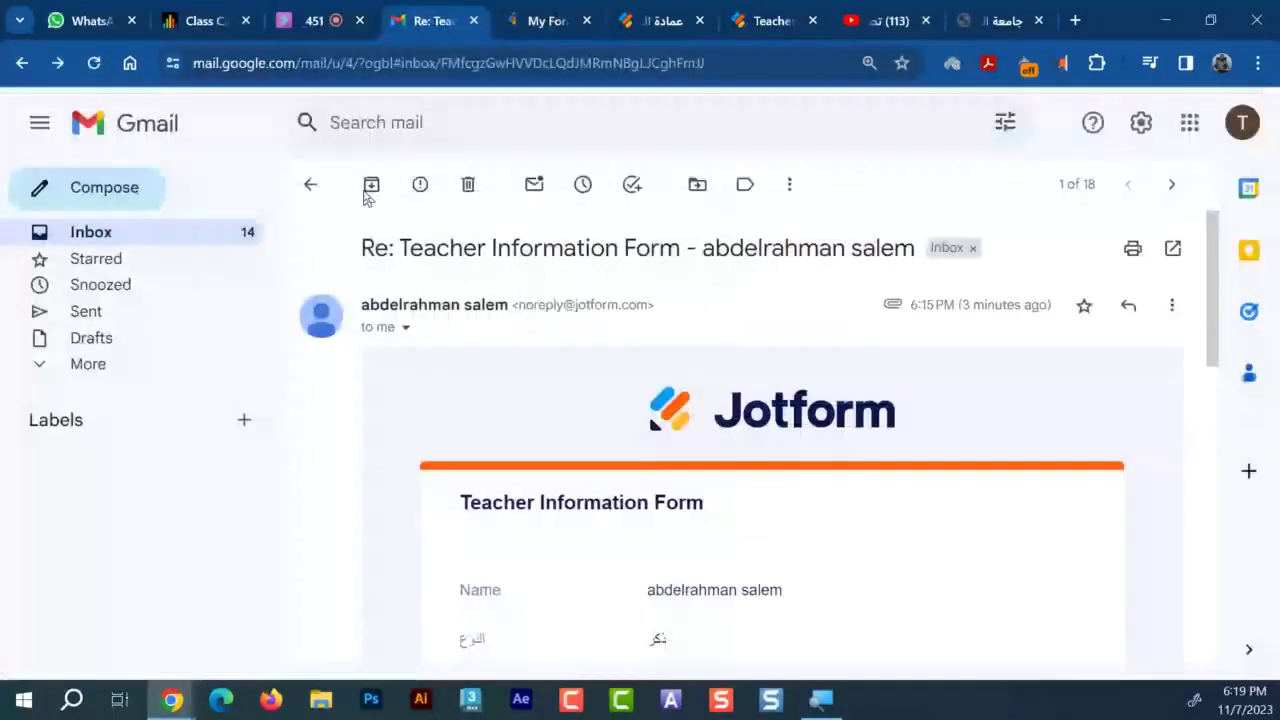
{"action": "left_click", "coordinate": [234, 229]}
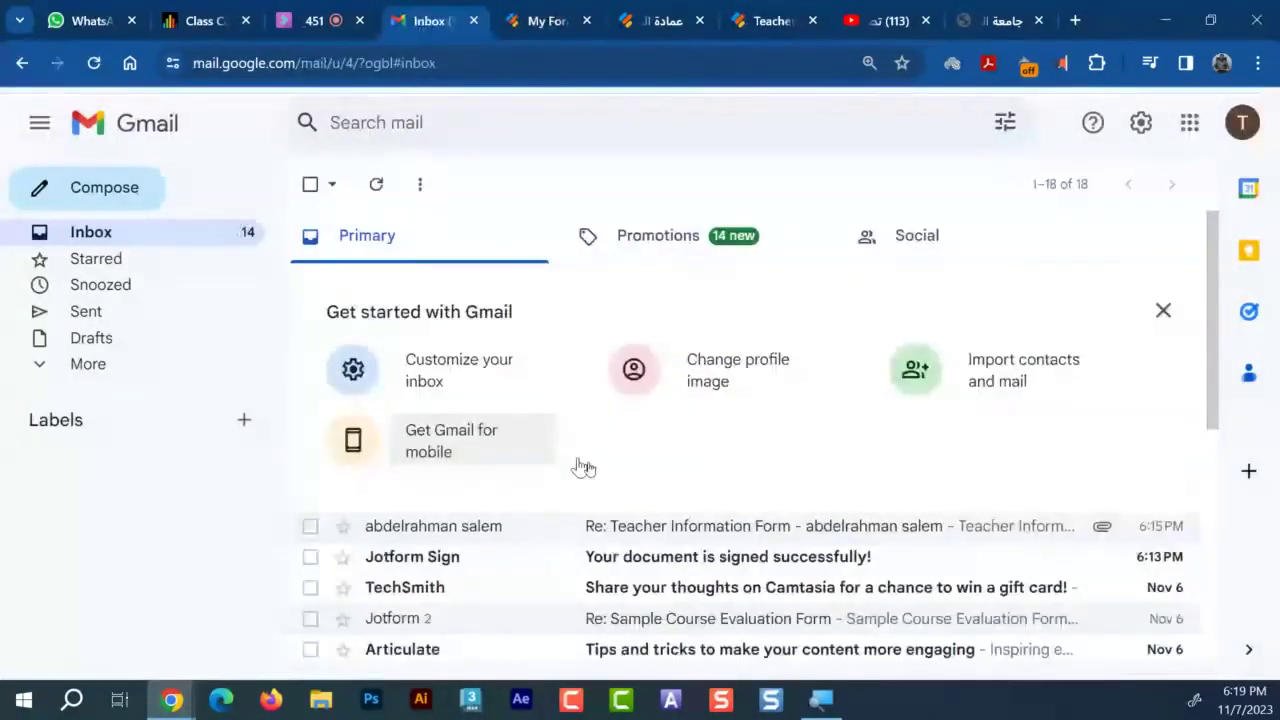
Review the Teacher Information Form submission from My Forms down to its signed PDF documents, closing it and dismissing the notification request
{"action": "left_click", "coordinate": [526, 12]}
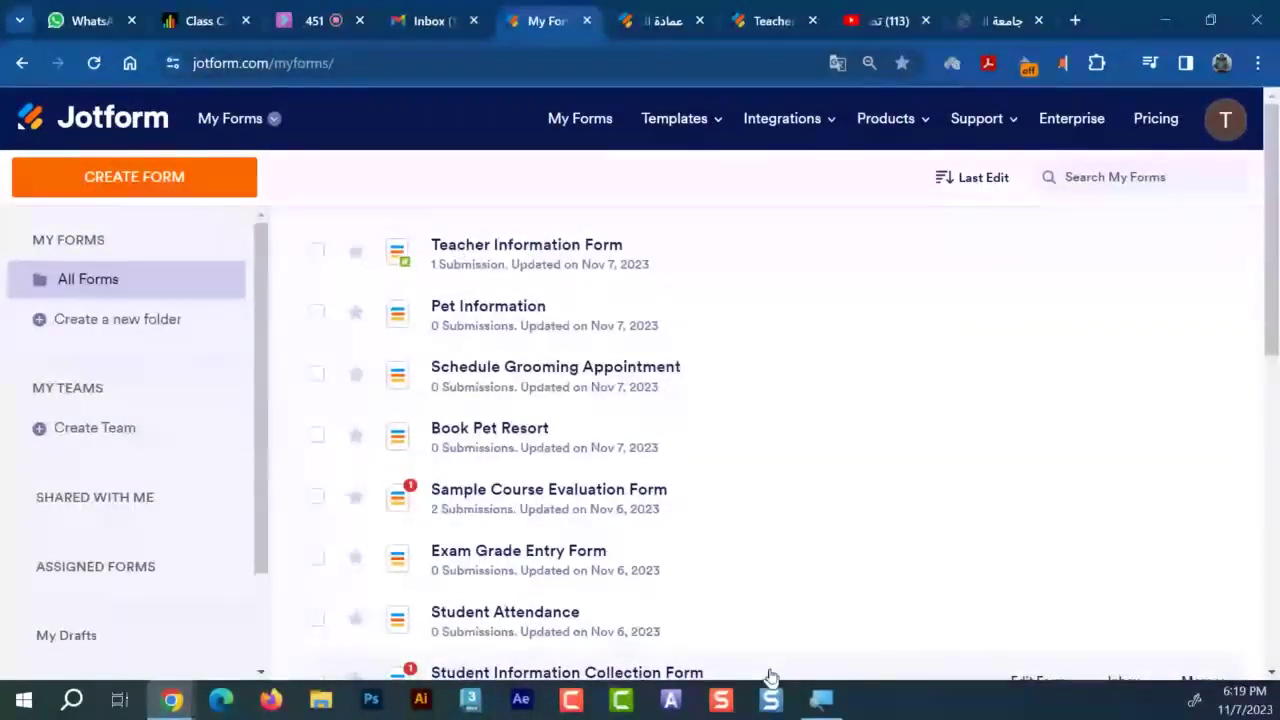
{"action": "left_click", "coordinate": [406, 264]}
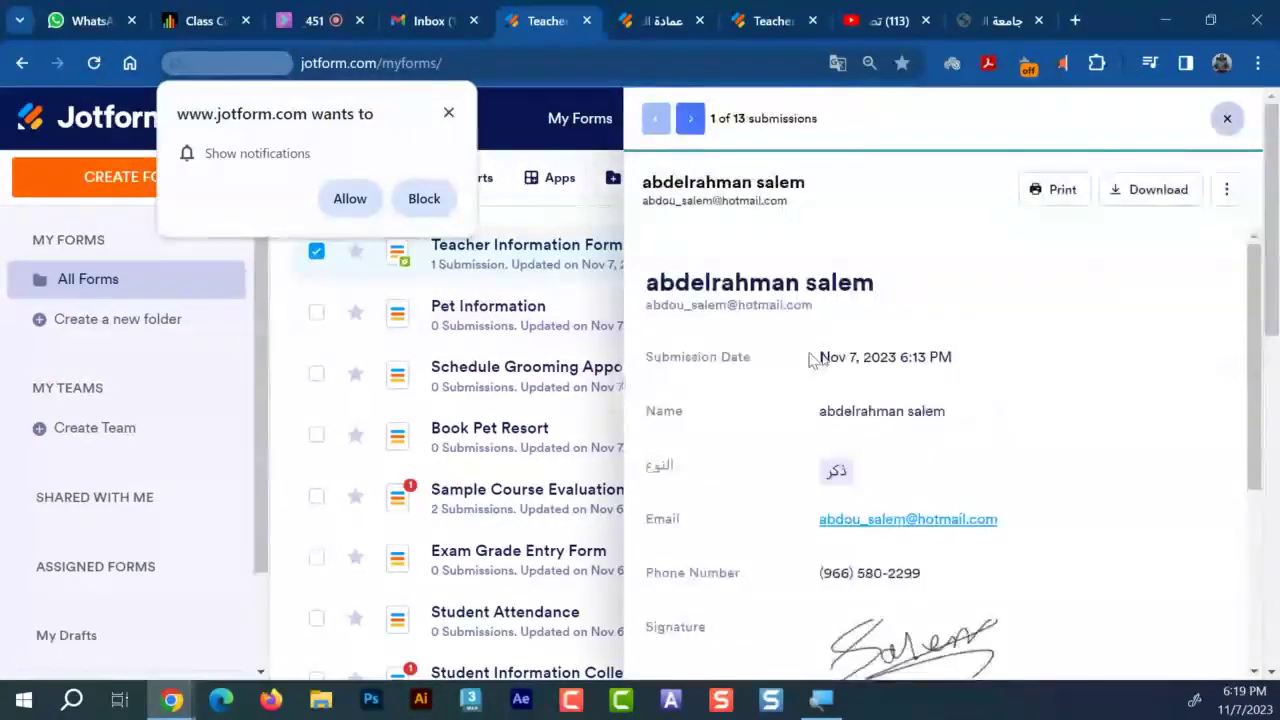
{"action": "scroll", "coordinate": [915, 383], "scroll_direction": "down", "scroll_amount": 2}
{"action": "scroll", "coordinate": [915, 383], "scroll_direction": "down", "scroll_amount": 1}
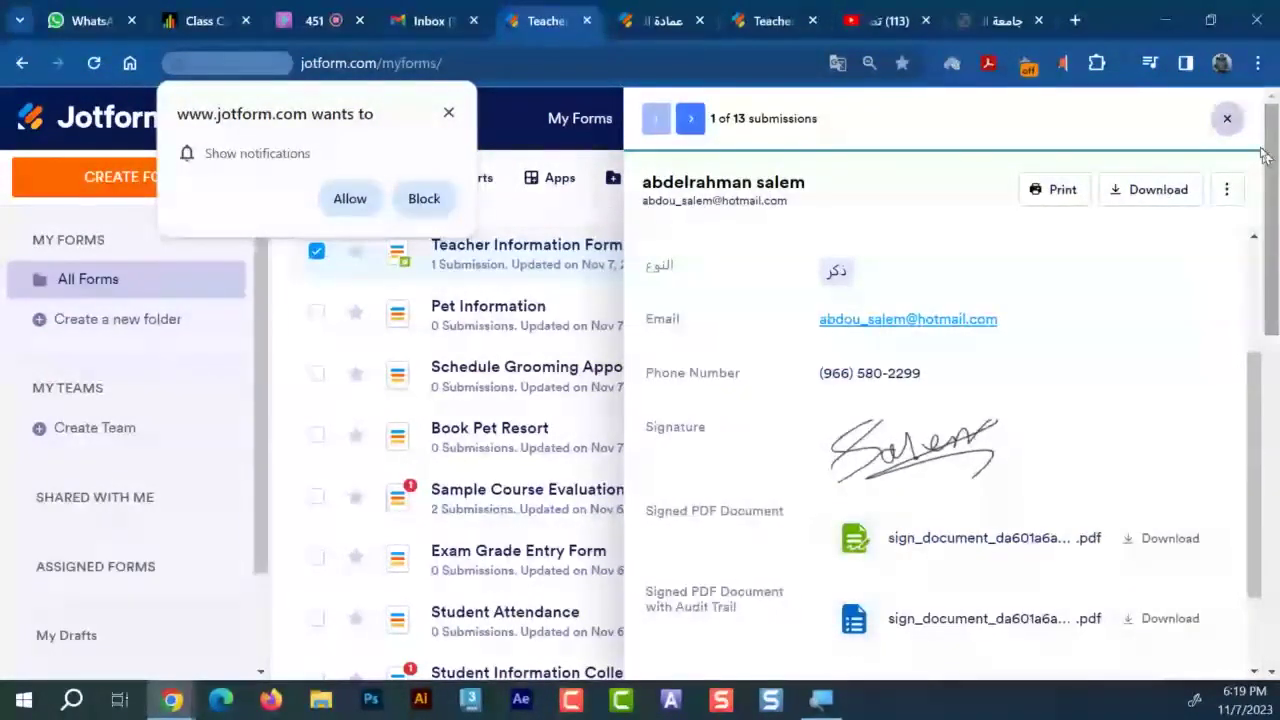
{"action": "left_click", "coordinate": [1227, 118]}
{"action": "left_click", "coordinate": [449, 113]}
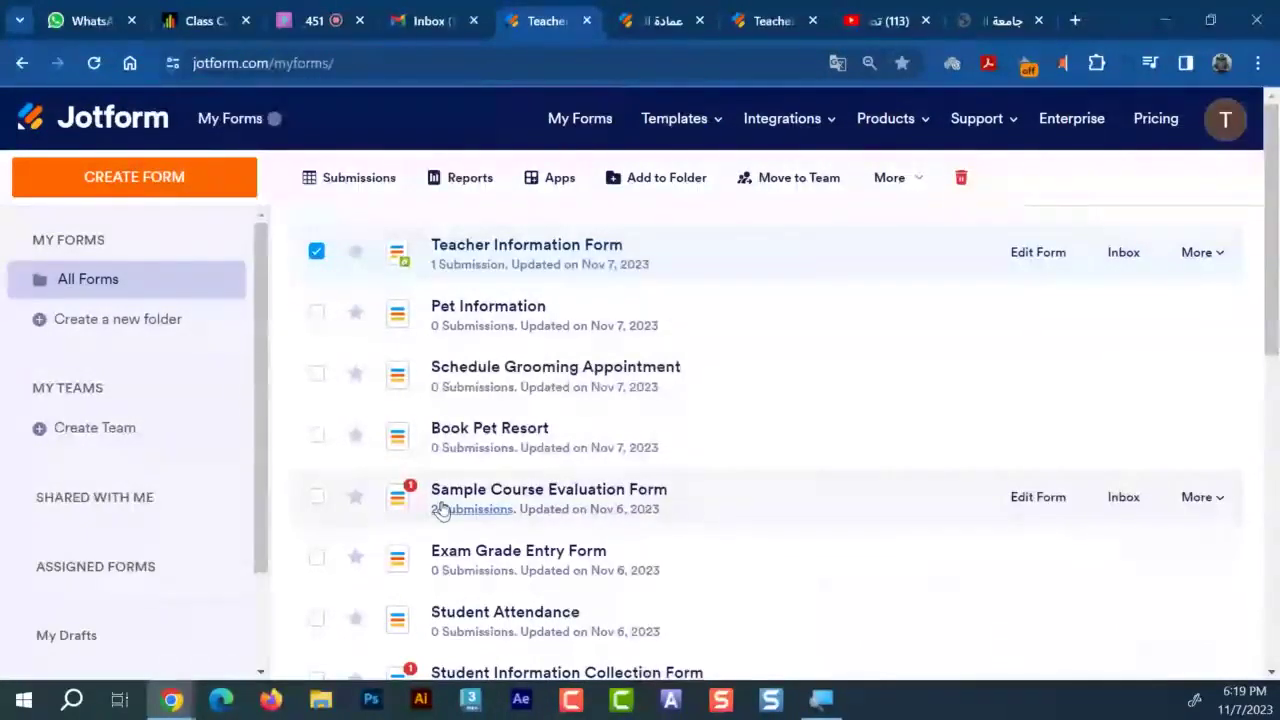
Open the Teacher Information Form in the form builder, examine the available elements and the form's fields, and return to My Forms
{"action": "scroll", "coordinate": [445, 505], "scroll_direction": "down", "scroll_amount": 2}
{"action": "scroll", "coordinate": [445, 505], "scroll_direction": "up", "scroll_amount": 2}
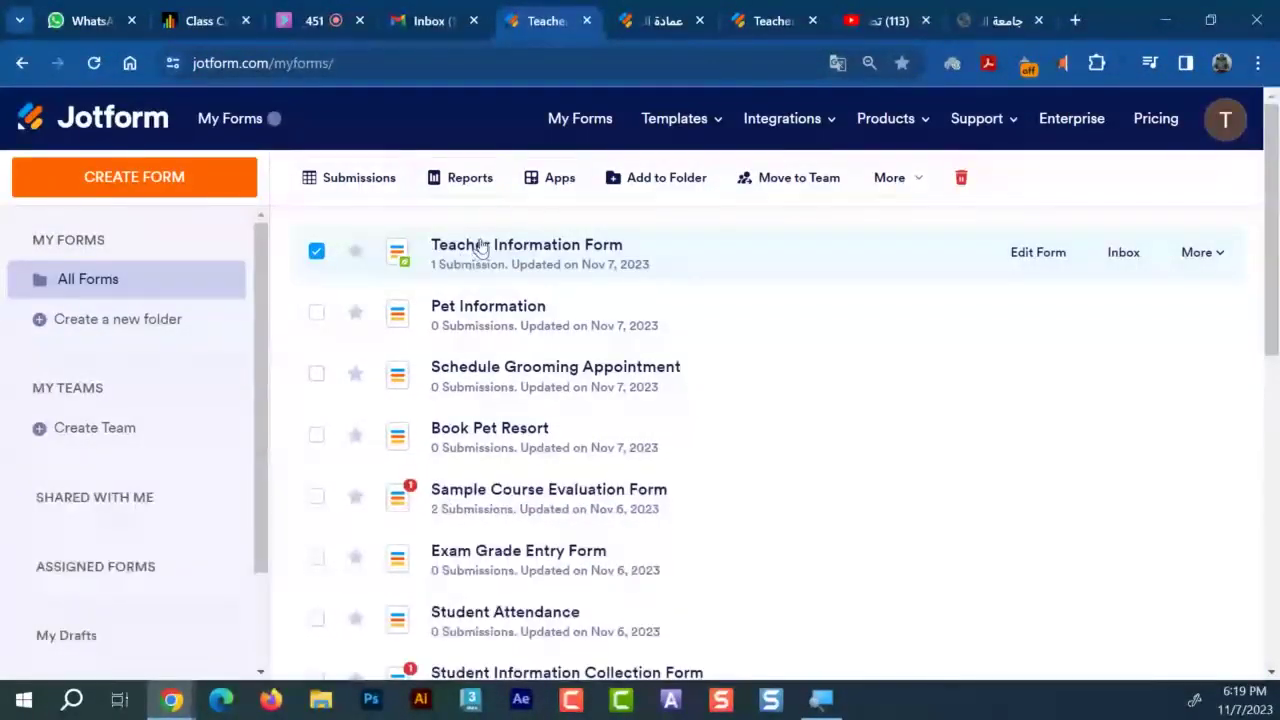
{"action": "left_click", "coordinate": [1014, 256]}
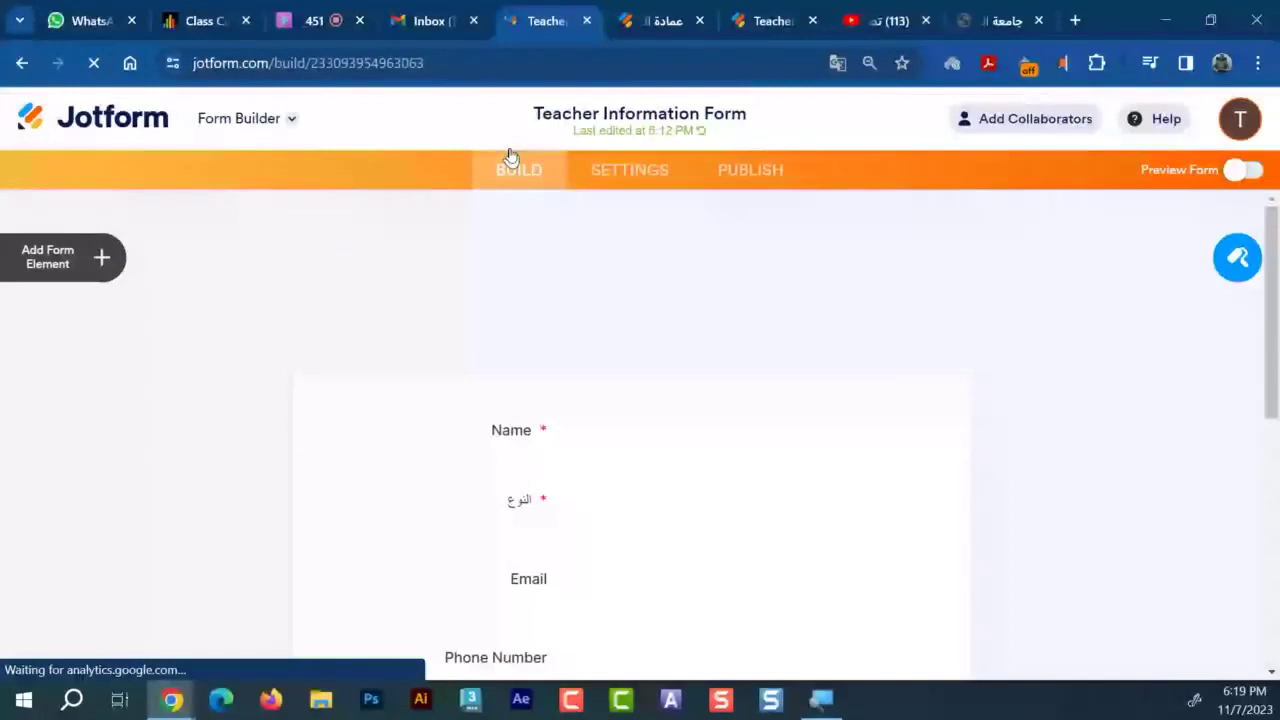
{"action": "scroll", "coordinate": [46, 263], "scroll_direction": "down", "scroll_amount": 1}
{"action": "left_click", "coordinate": [46, 215]}
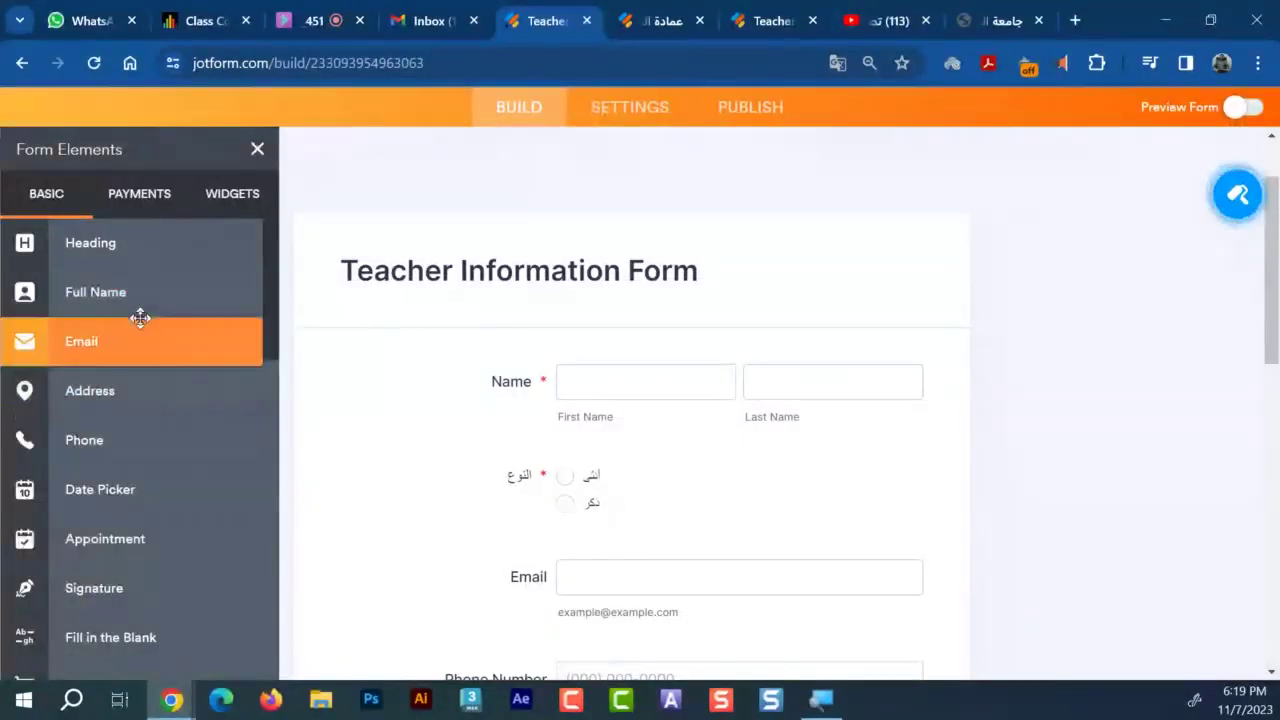
{"action": "scroll", "coordinate": [140, 390], "scroll_direction": "down", "scroll_amount": 2}
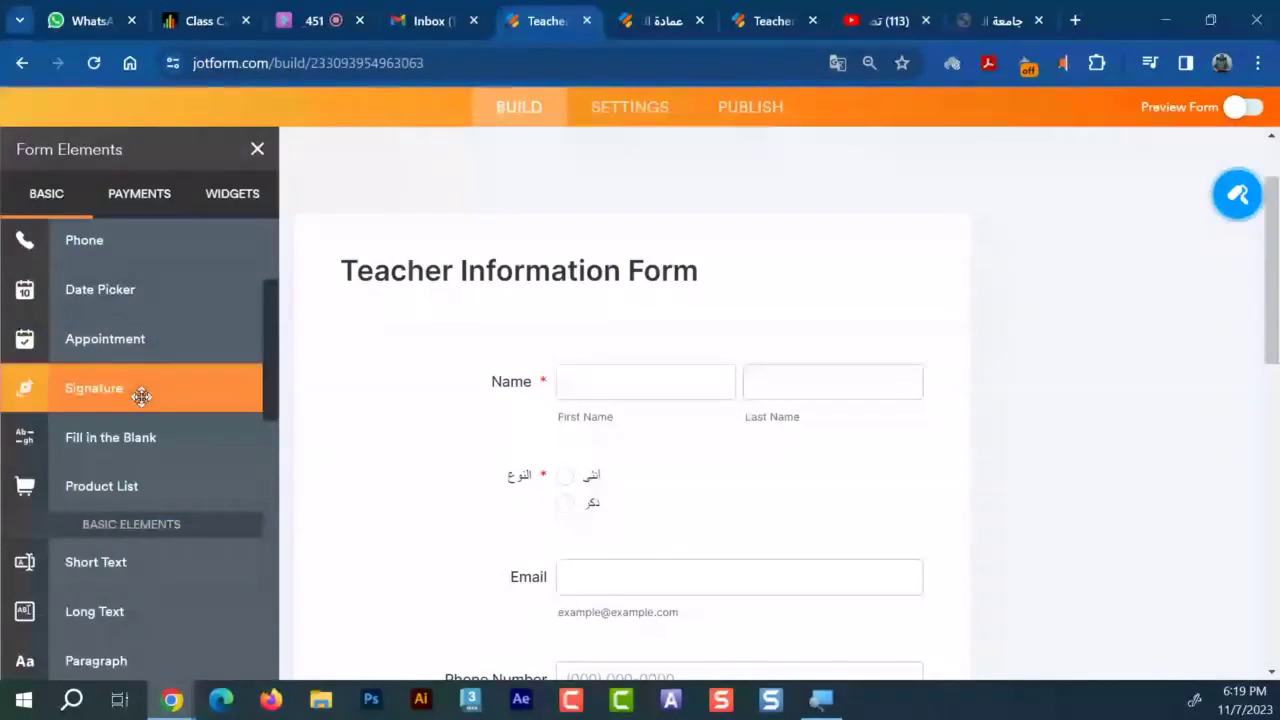
{"action": "scroll", "coordinate": [603, 492], "scroll_direction": "down", "scroll_amount": 7}
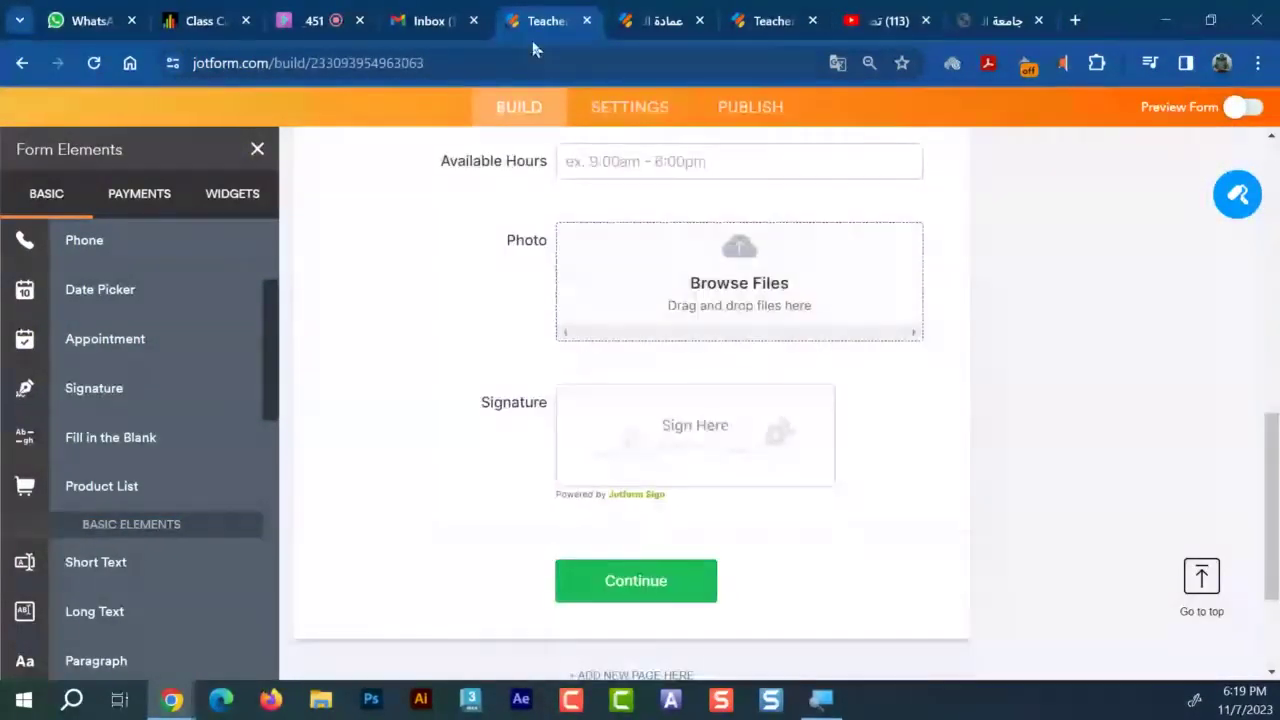
{"action": "left_click", "coordinate": [22, 63]}
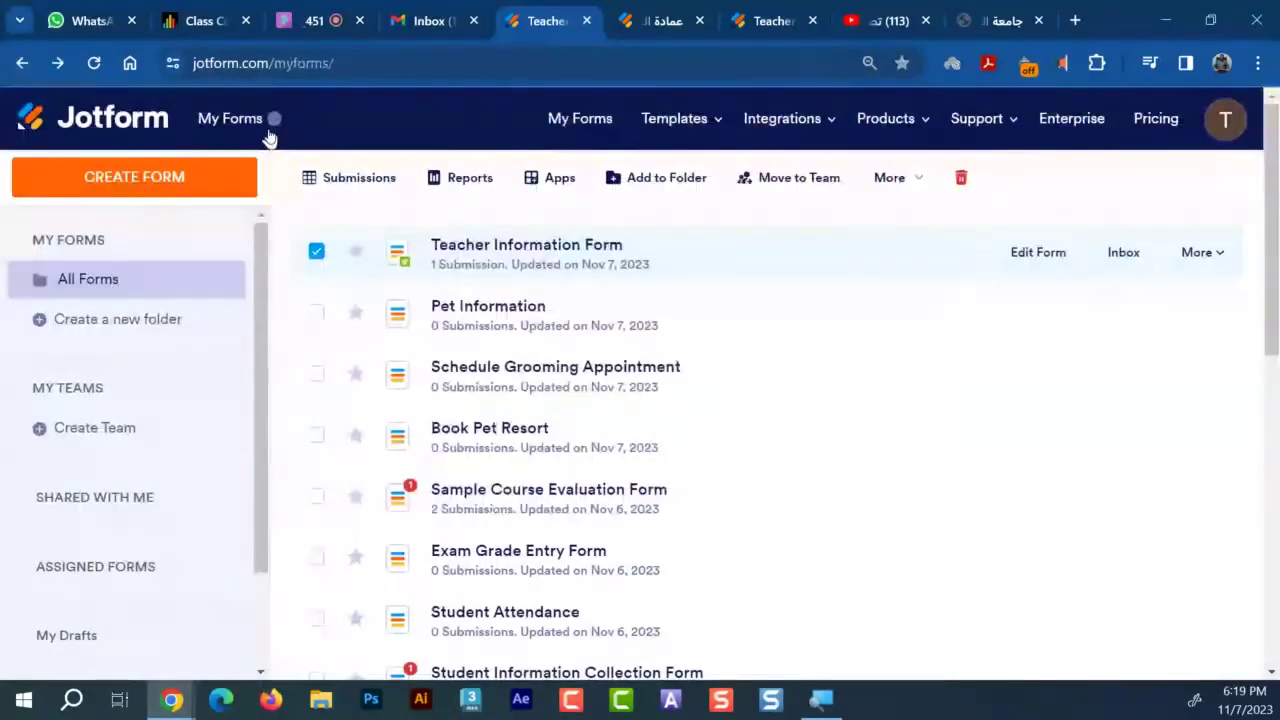
Switch to the app builder and look back through the app's pages above the donation section
{"action": "left_click", "coordinate": [662, 18]}
{"action": "scroll", "coordinate": [886, 393], "scroll_direction": "up", "scroll_amount": 4}
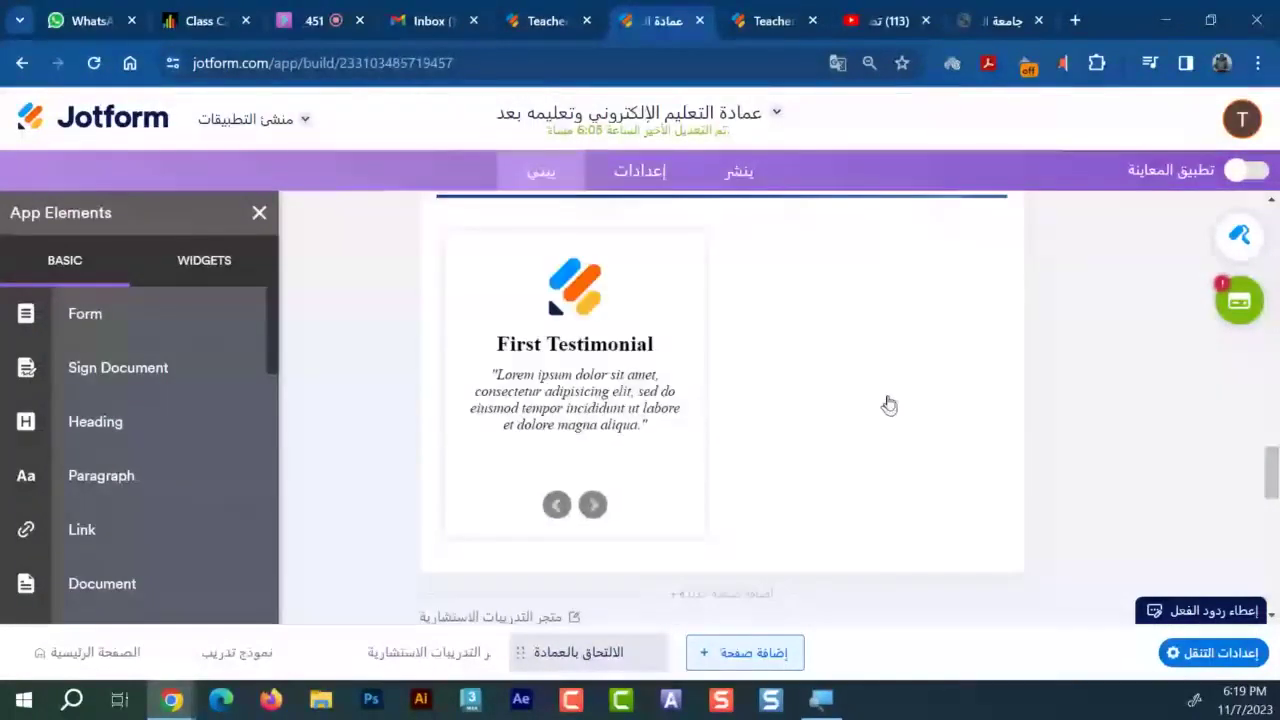
Turn on the phone preview of the app and go to its الالتحاق بالعمادة page
{"action": "scroll", "coordinate": [889, 404], "scroll_direction": "up", "scroll_amount": 5}
{"action": "scroll", "coordinate": [703, 370], "scroll_direction": "down", "scroll_amount": 10}
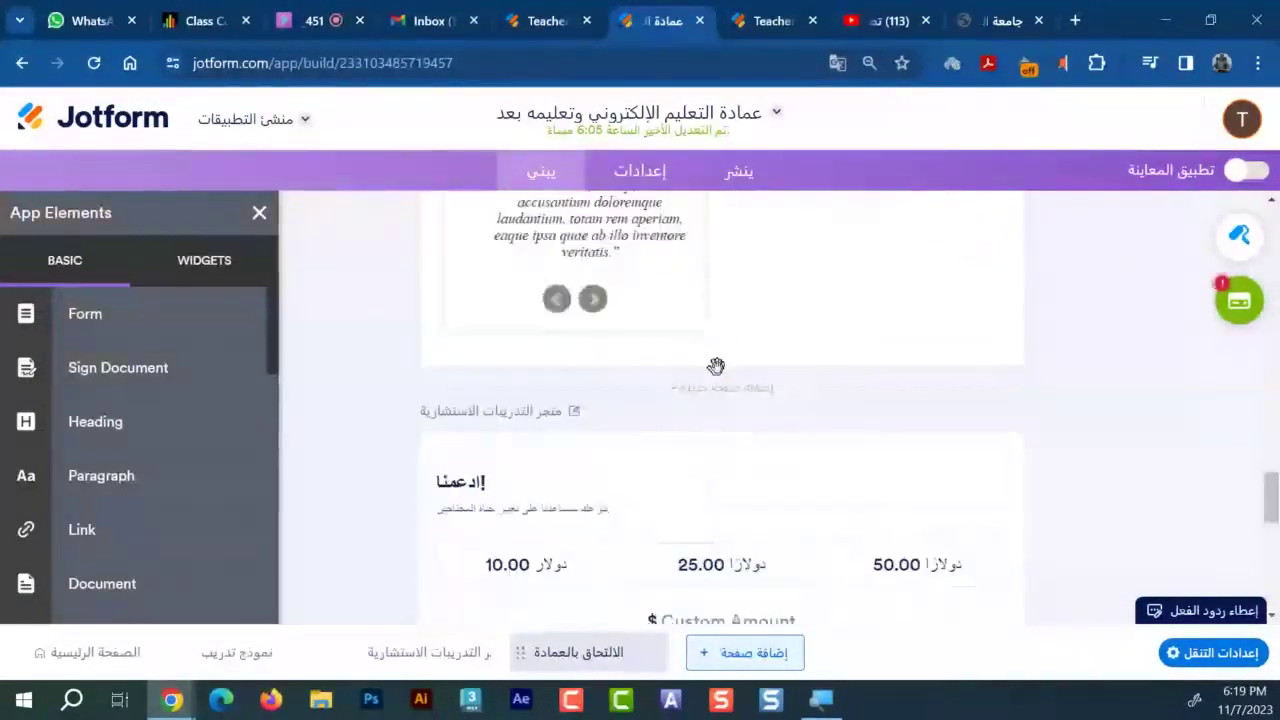
{"action": "scroll", "coordinate": [716, 366], "scroll_direction": "down", "scroll_amount": 1}
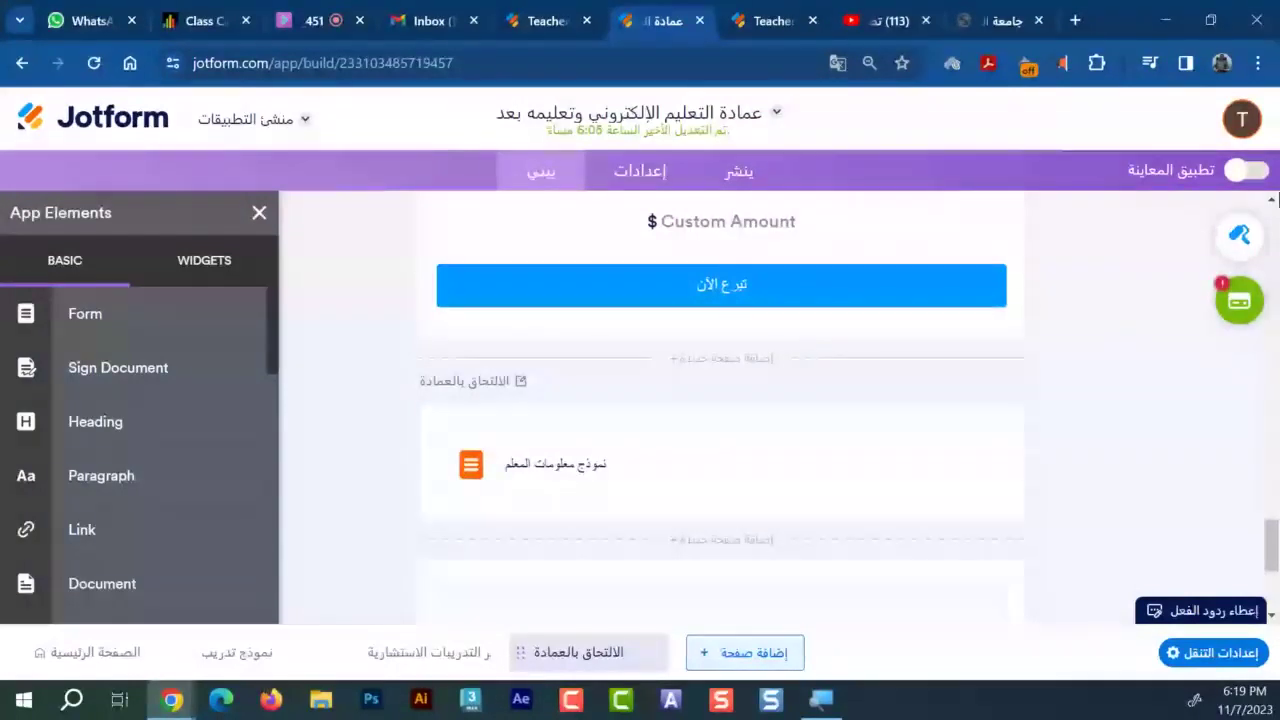
{"action": "left_click", "coordinate": [1243, 171]}
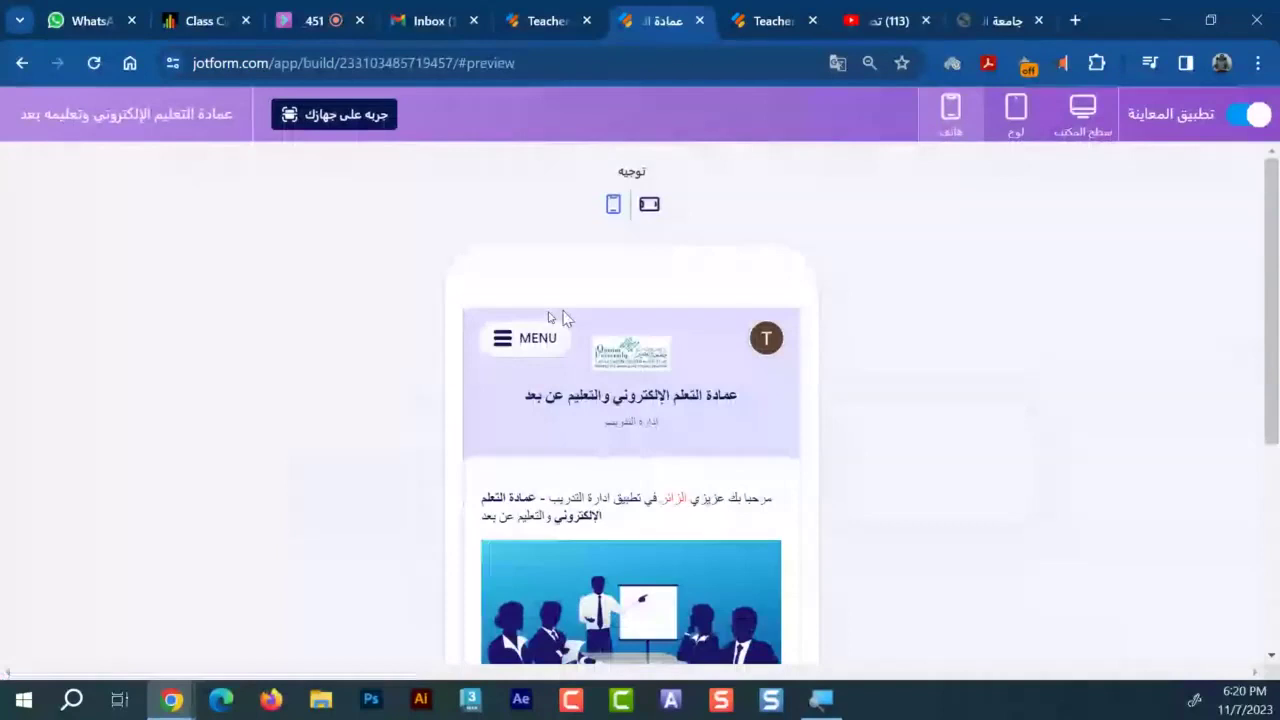
{"action": "left_click", "coordinate": [525, 341]}
{"action": "scroll", "coordinate": [583, 354], "scroll_direction": "down", "scroll_amount": 2}
{"action": "scroll", "coordinate": [671, 606], "scroll_direction": "down", "scroll_amount": 1}
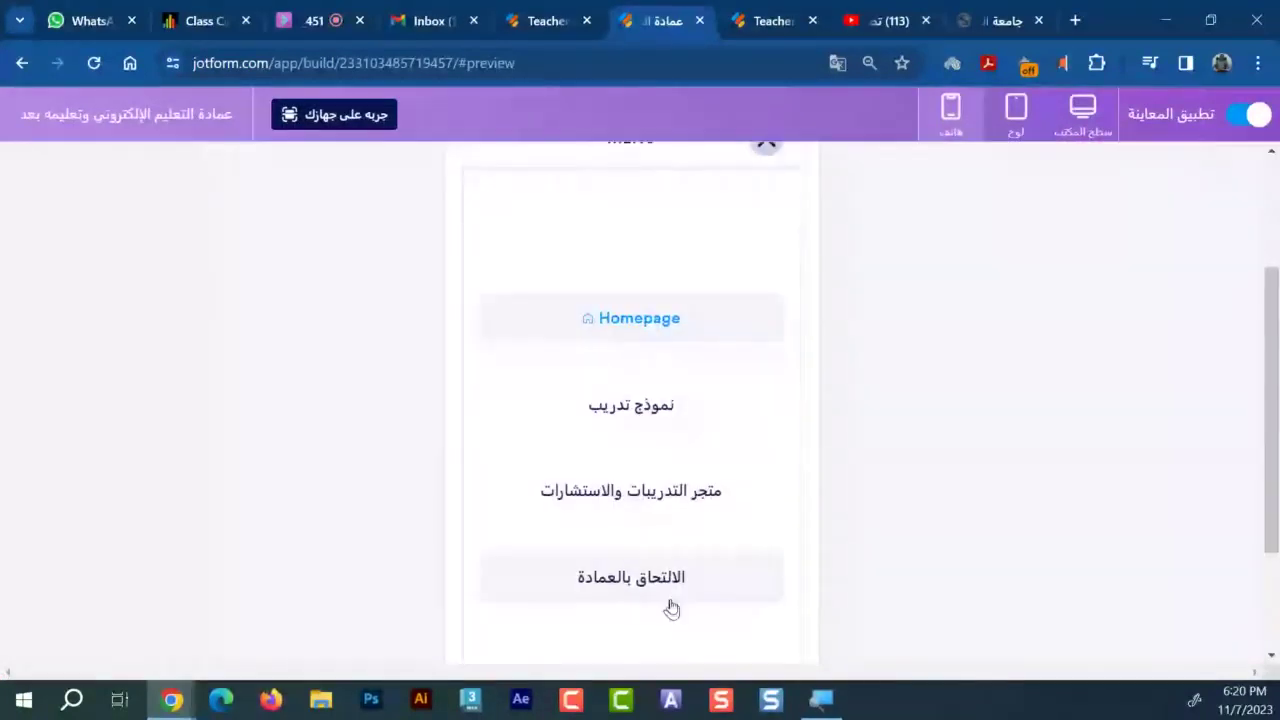
{"action": "left_click", "coordinate": [666, 594]}
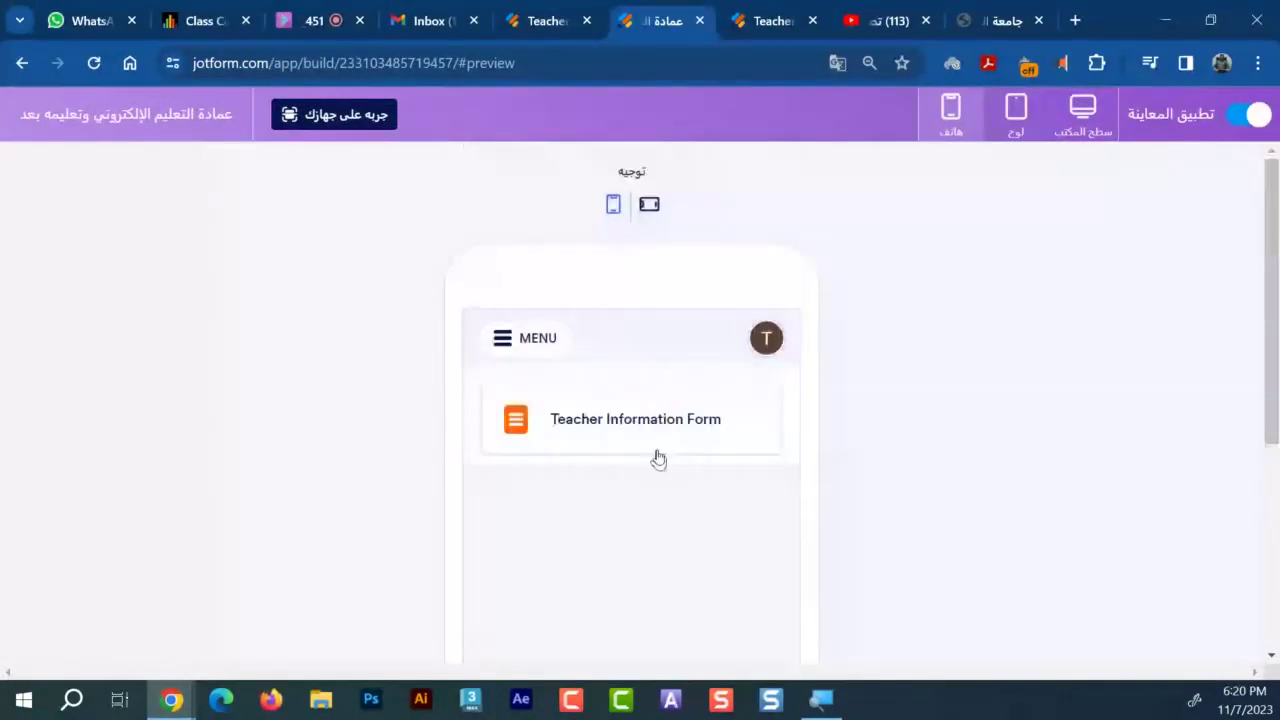
Open the Teacher Information Form in the app preview and review its fields down to the signature
{"action": "scroll", "coordinate": [658, 458], "scroll_direction": "down", "scroll_amount": 1}
{"action": "left_click", "coordinate": [626, 340]}
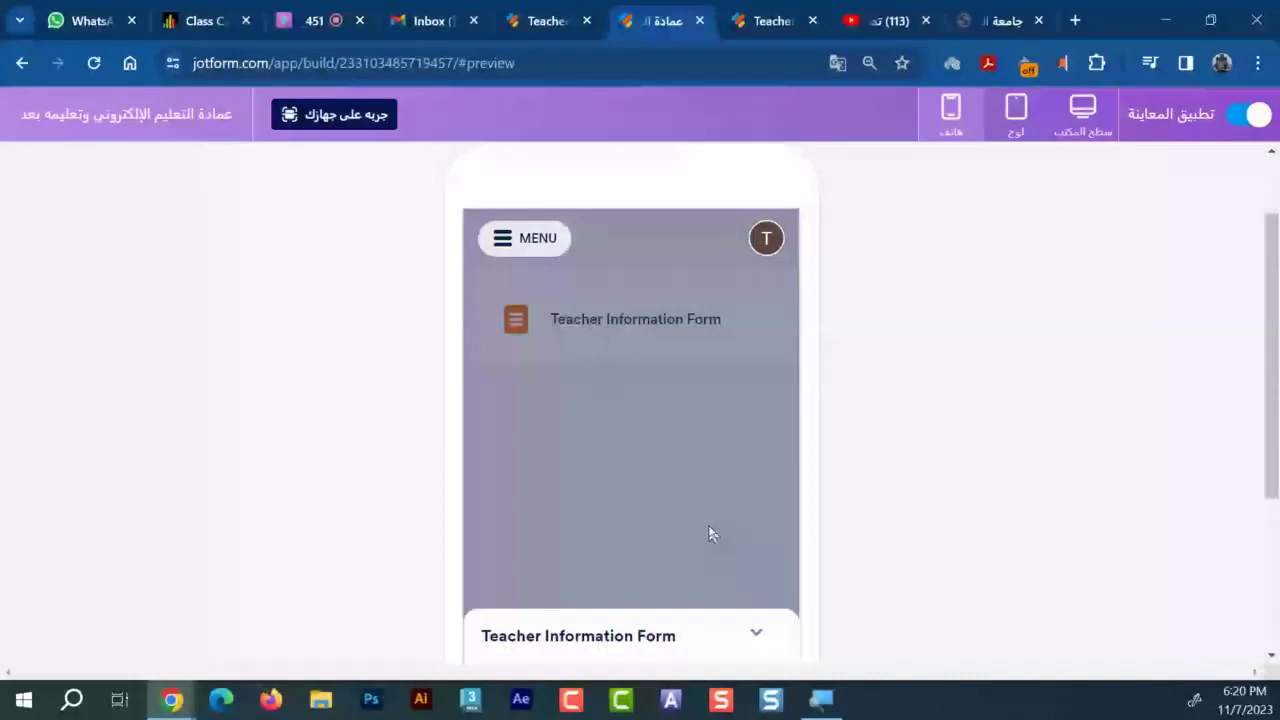
{"action": "left_click", "coordinate": [571, 587]}
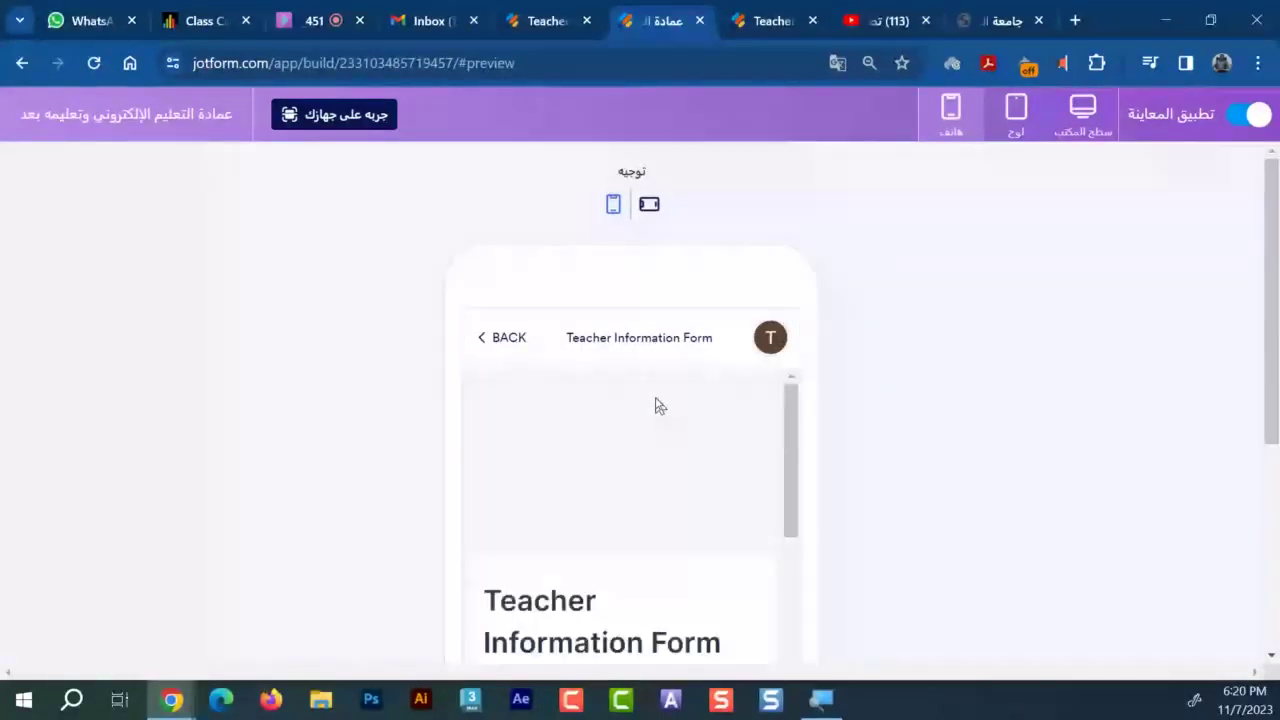
{"action": "scroll", "coordinate": [658, 405], "scroll_direction": "down", "scroll_amount": 5}
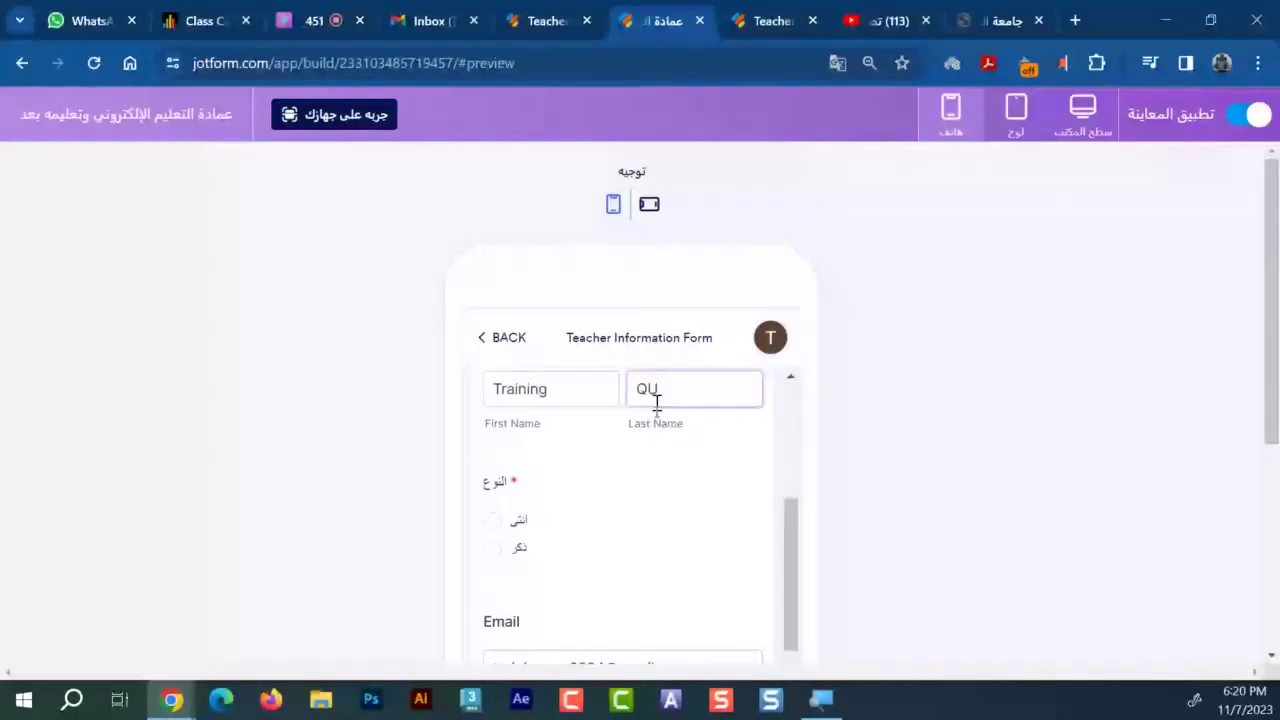
{"action": "scroll", "coordinate": [658, 517], "scroll_direction": "down", "scroll_amount": 6}
{"action": "scroll", "coordinate": [658, 519], "scroll_direction": "down", "scroll_amount": 5}
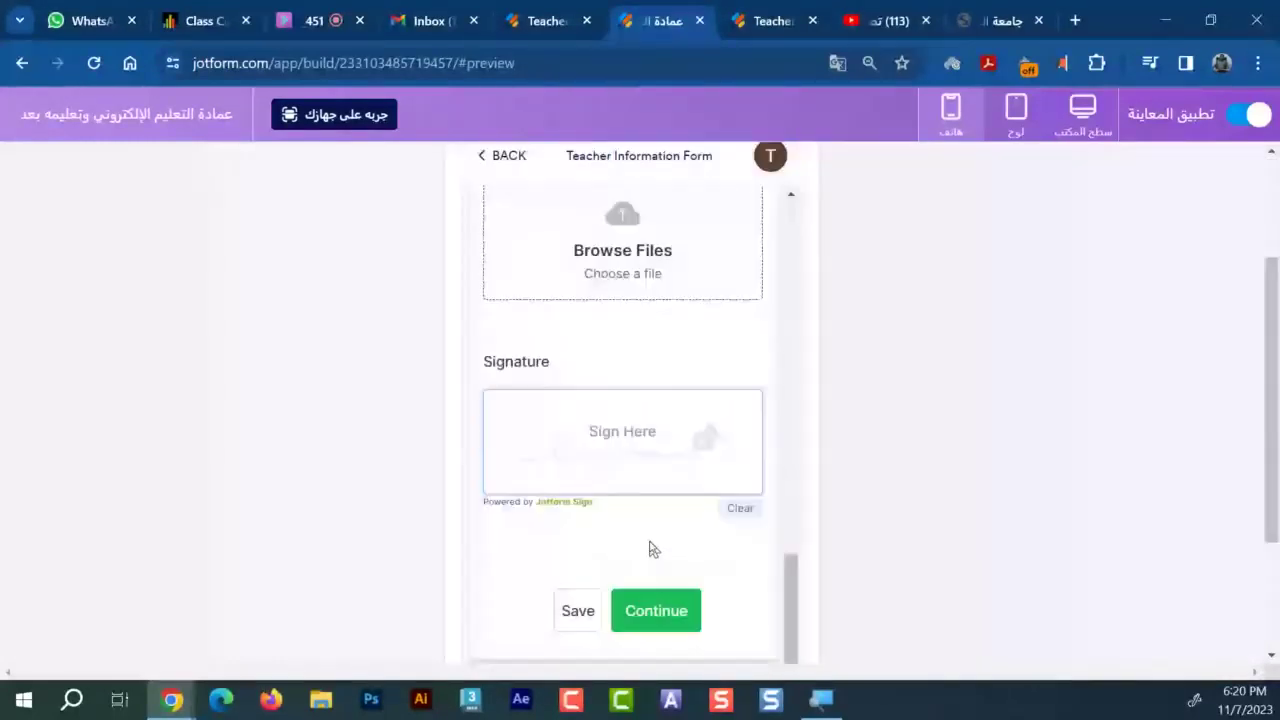
{"action": "scroll", "coordinate": [628, 447], "scroll_direction": "up", "scroll_amount": 15}
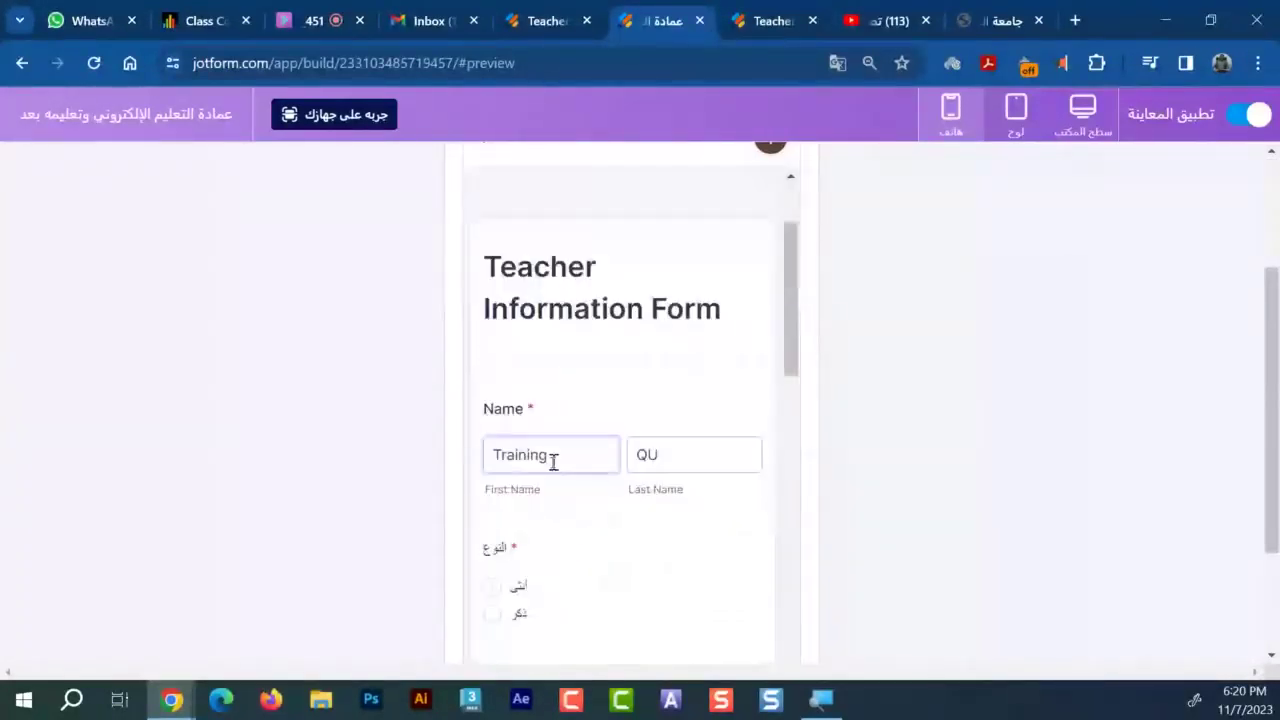
{"action": "scroll", "coordinate": [697, 523], "scroll_direction": "down", "scroll_amount": 5}
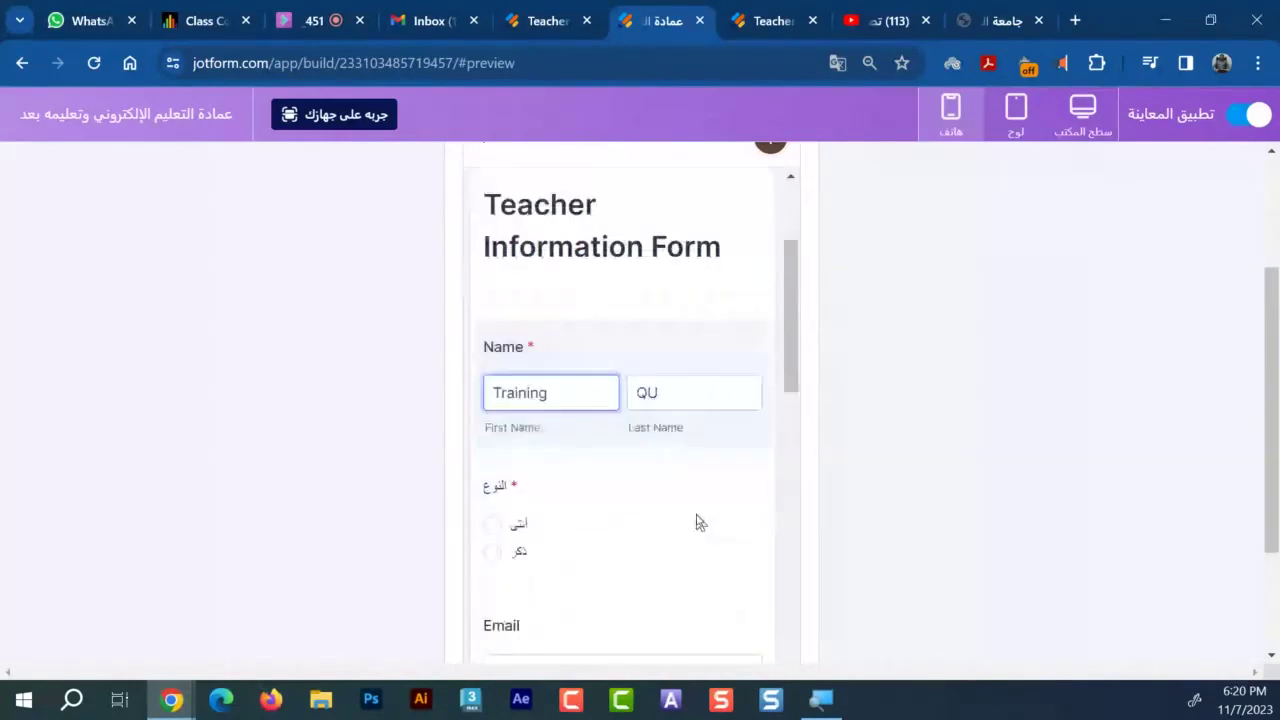
{"action": "scroll", "coordinate": [700, 525], "scroll_direction": "down", "scroll_amount": 6}
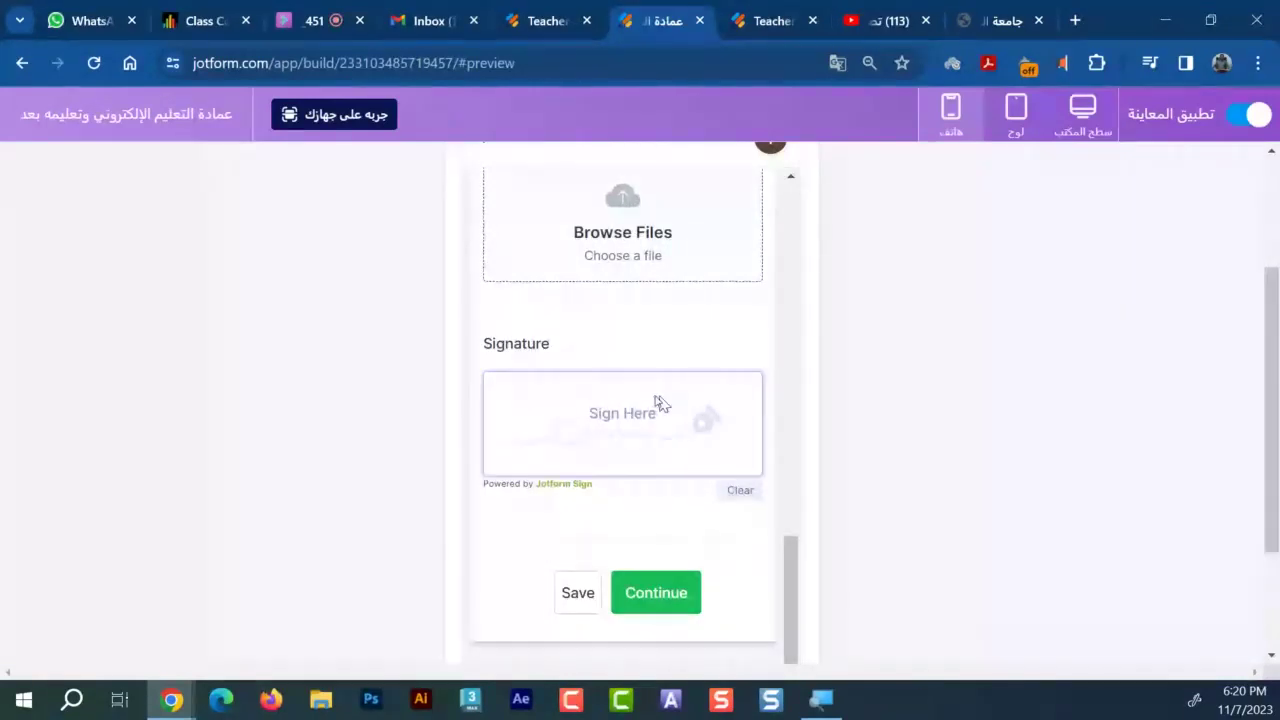
Draw a handwritten signature in the form's Signature field and try to continue the submission
{"action": "mouse_move", "coordinate": [585, 384]}
{"action": "left_mouse_down"}
{"action": "mouse_move", "coordinate": [560, 400]}
{"action": "mouse_move", "coordinate": [662, 424]}
{"action": "mouse_move", "coordinate": [745, 395]}
{"action": "left_mouse_up"}
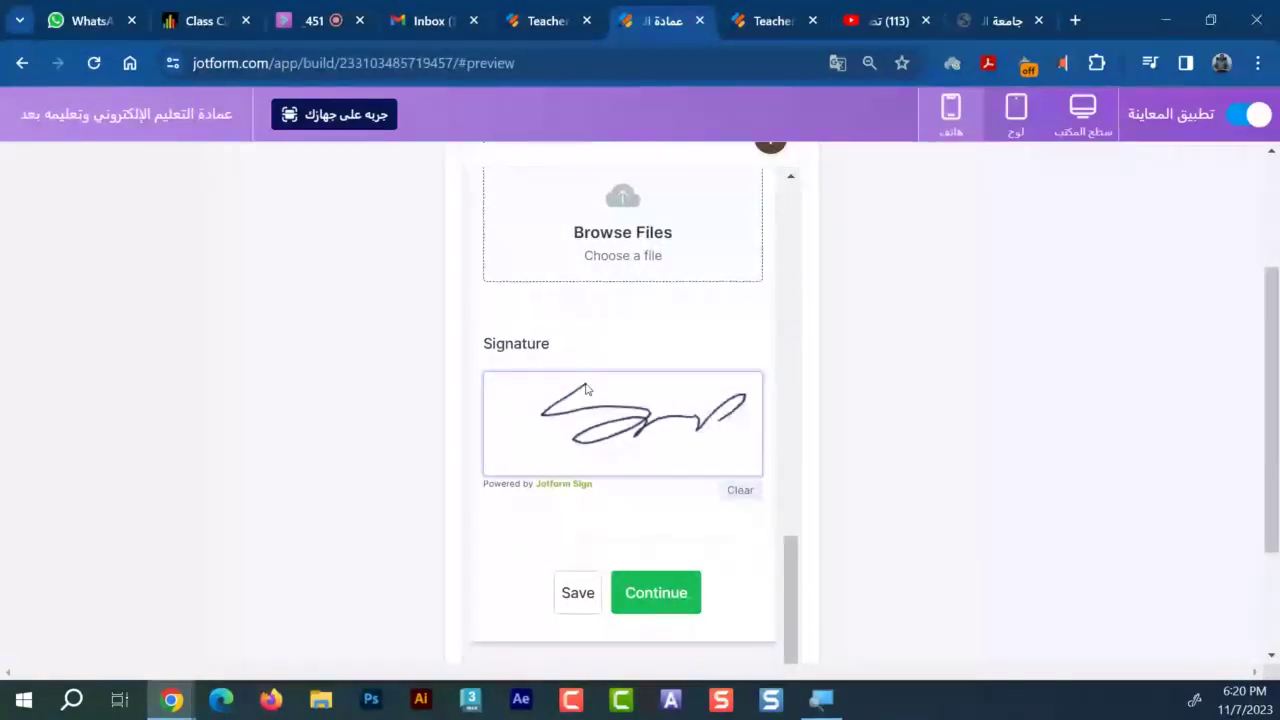
{"action": "left_click_drag", "start_coordinate": [586, 389], "coordinate": [488, 470]}
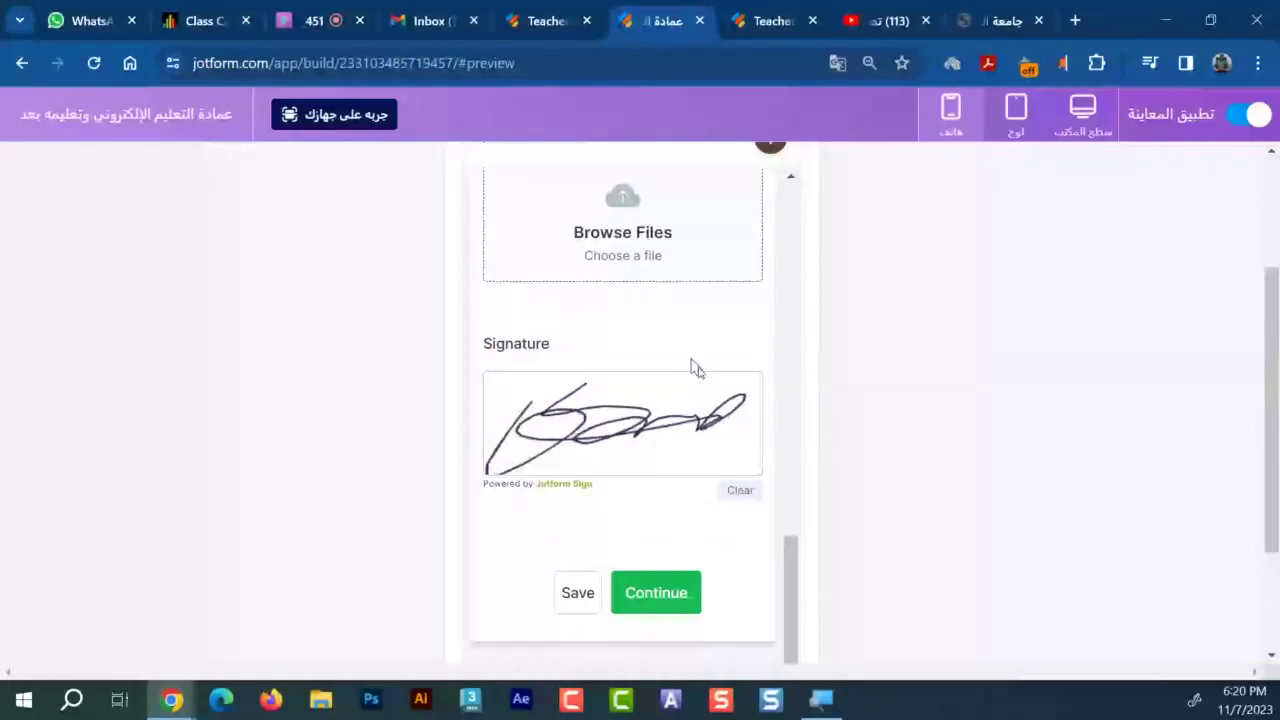
{"action": "left_click", "coordinate": [670, 607]}
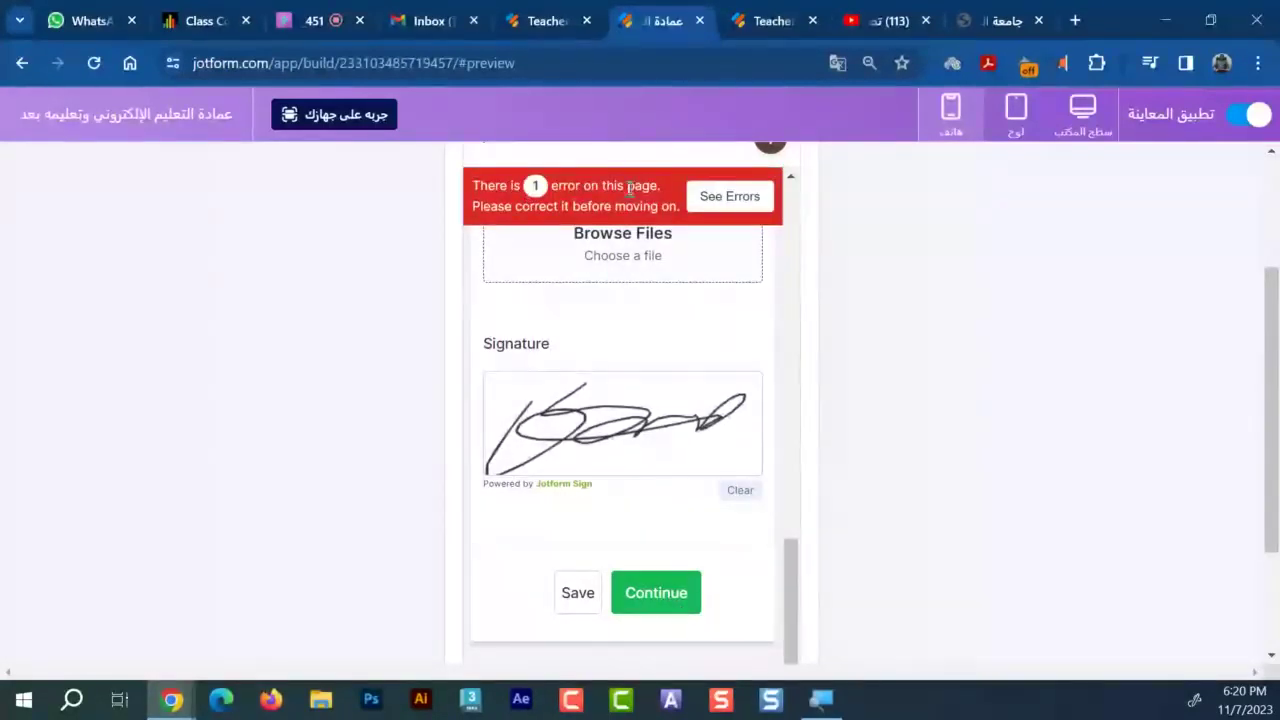
Choose ذكر for the required النوع field and dismiss the form's error notice
{"action": "scroll", "coordinate": [594, 480], "scroll_direction": "up", "scroll_amount": 7}
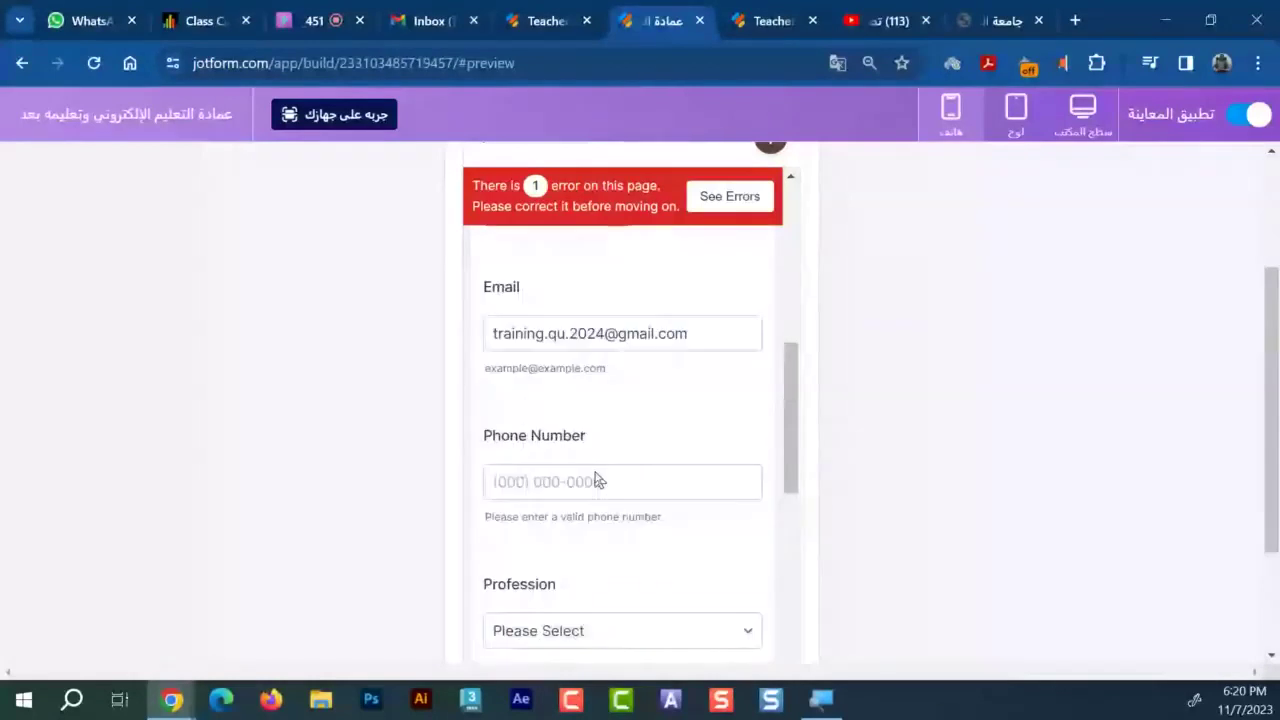
{"action": "scroll", "coordinate": [598, 480], "scroll_direction": "up", "scroll_amount": 1}
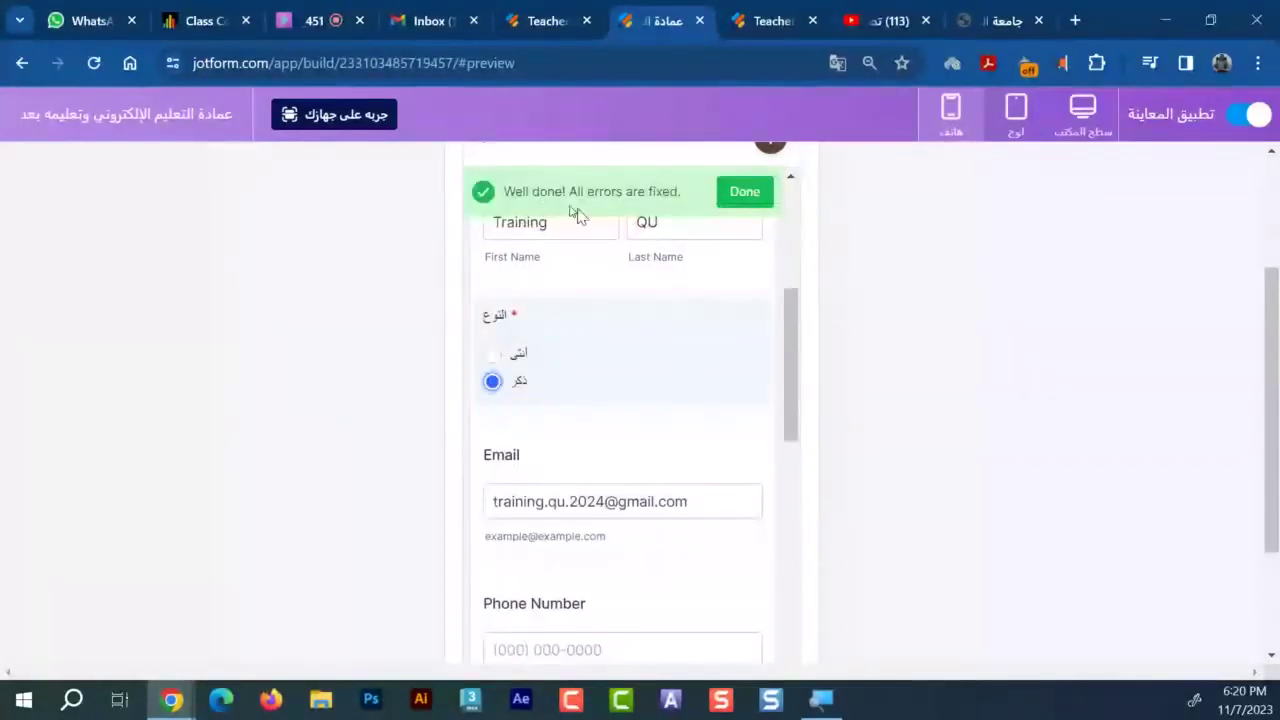
{"action": "scroll", "coordinate": [533, 433], "scroll_direction": "up", "scroll_amount": 1}
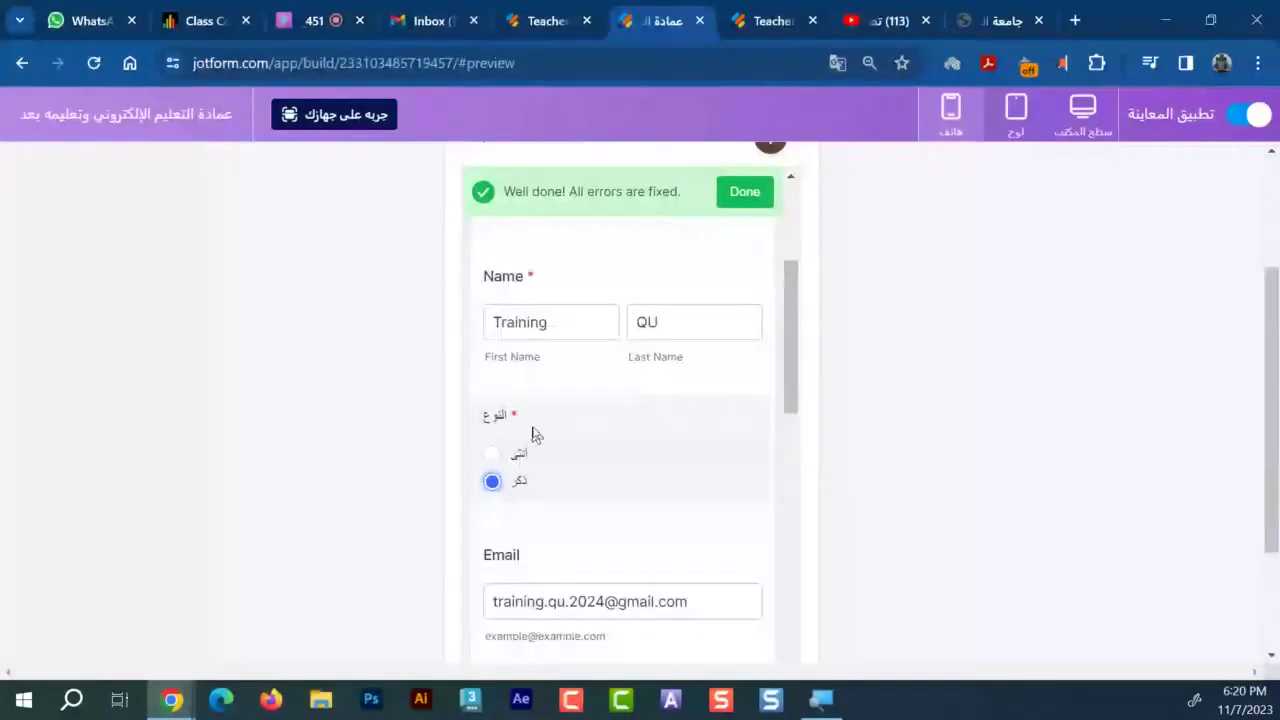
{"action": "left_click", "coordinate": [746, 192]}
Continue the completed Teacher Information Form to its sign-document preview
{"action": "scroll", "coordinate": [670, 450], "scroll_direction": "down", "scroll_amount": 10}
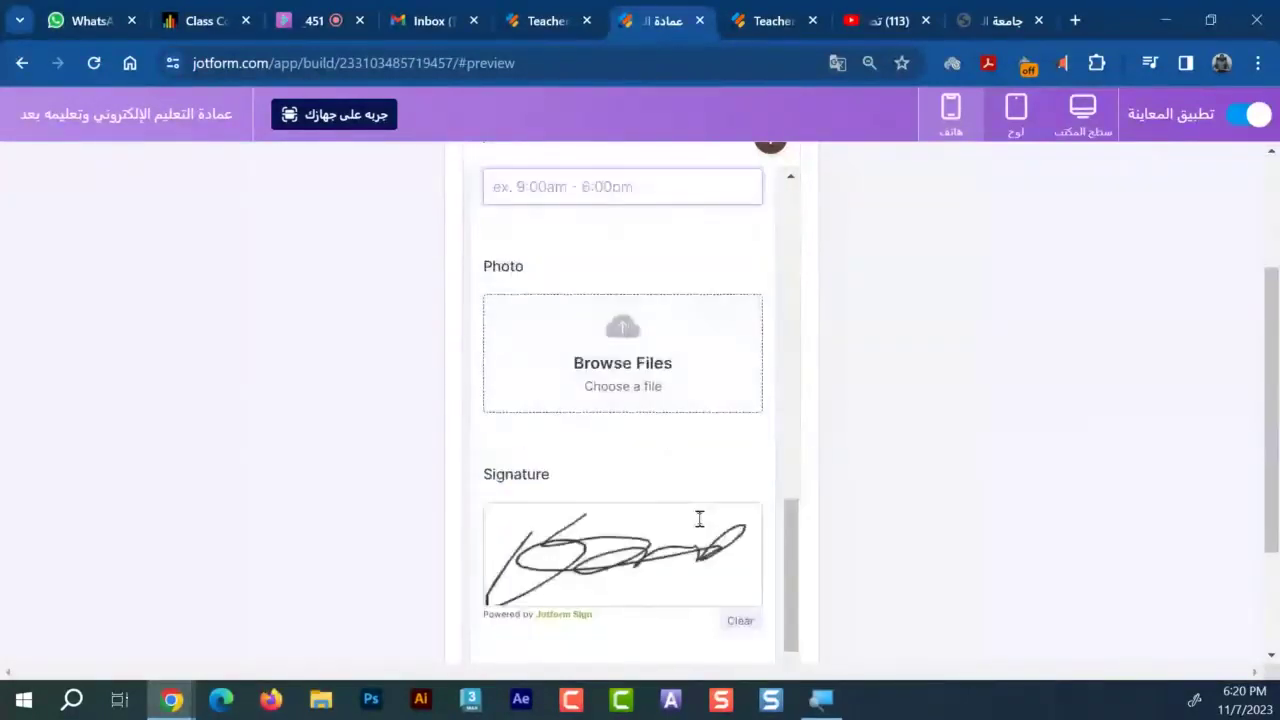
{"action": "scroll", "coordinate": [699, 518], "scroll_direction": "down", "scroll_amount": 1}
{"action": "scroll", "coordinate": [700, 518], "scroll_direction": "down", "scroll_amount": 1}
{"action": "left_click", "coordinate": [674, 603]}
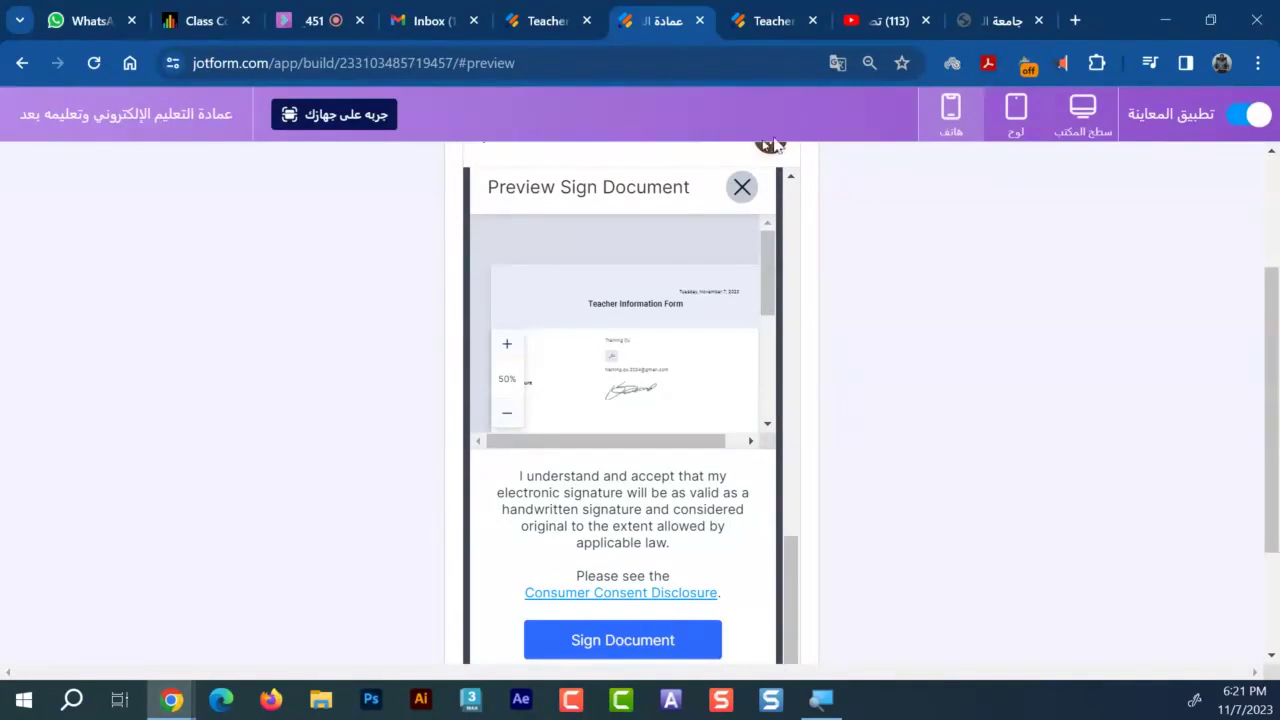
Switch to the Teacher Information Form report, leave it and open the My Tables list
{"action": "left_click", "coordinate": [750, 18]}
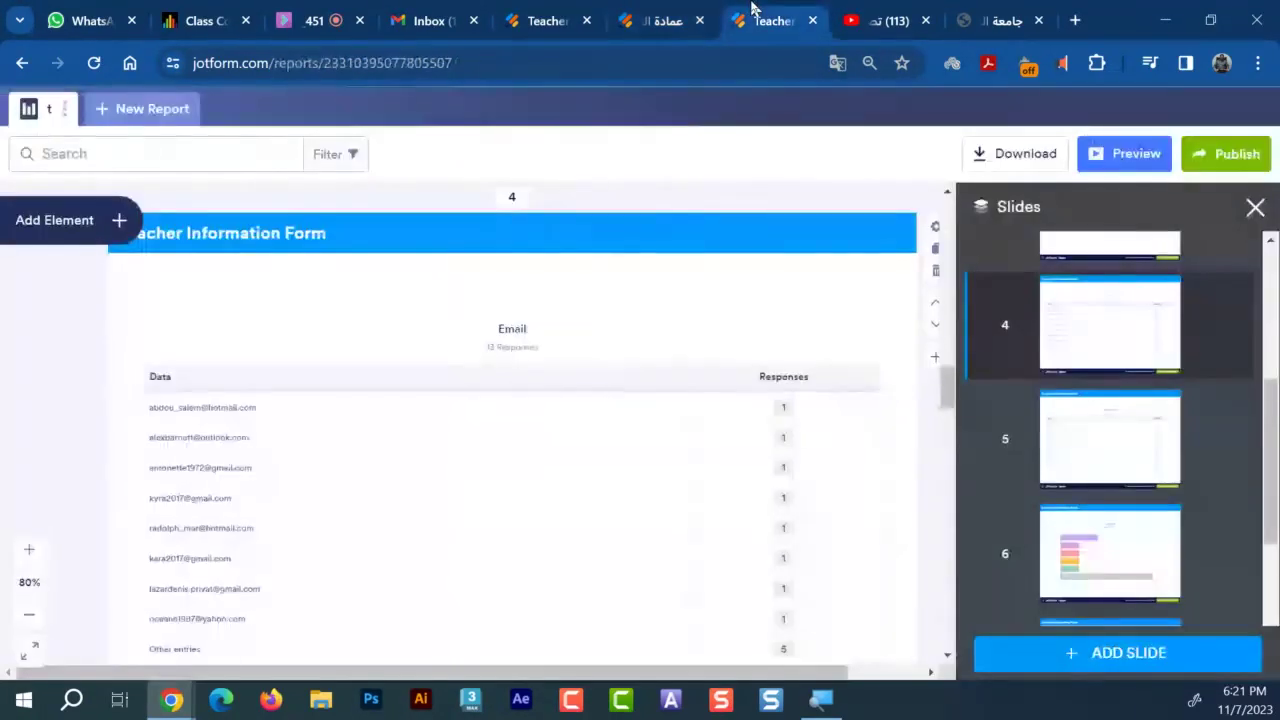
{"action": "left_click", "coordinate": [20, 65]}
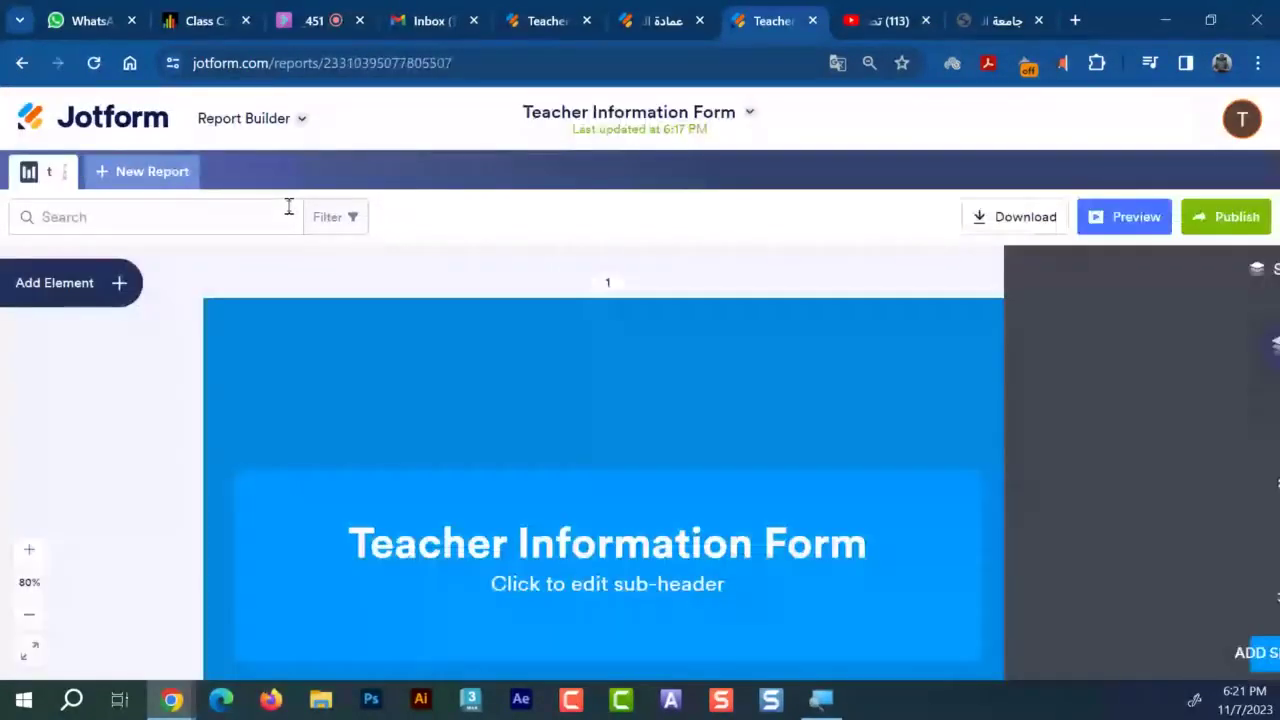
{"action": "left_click", "coordinate": [137, 118]}
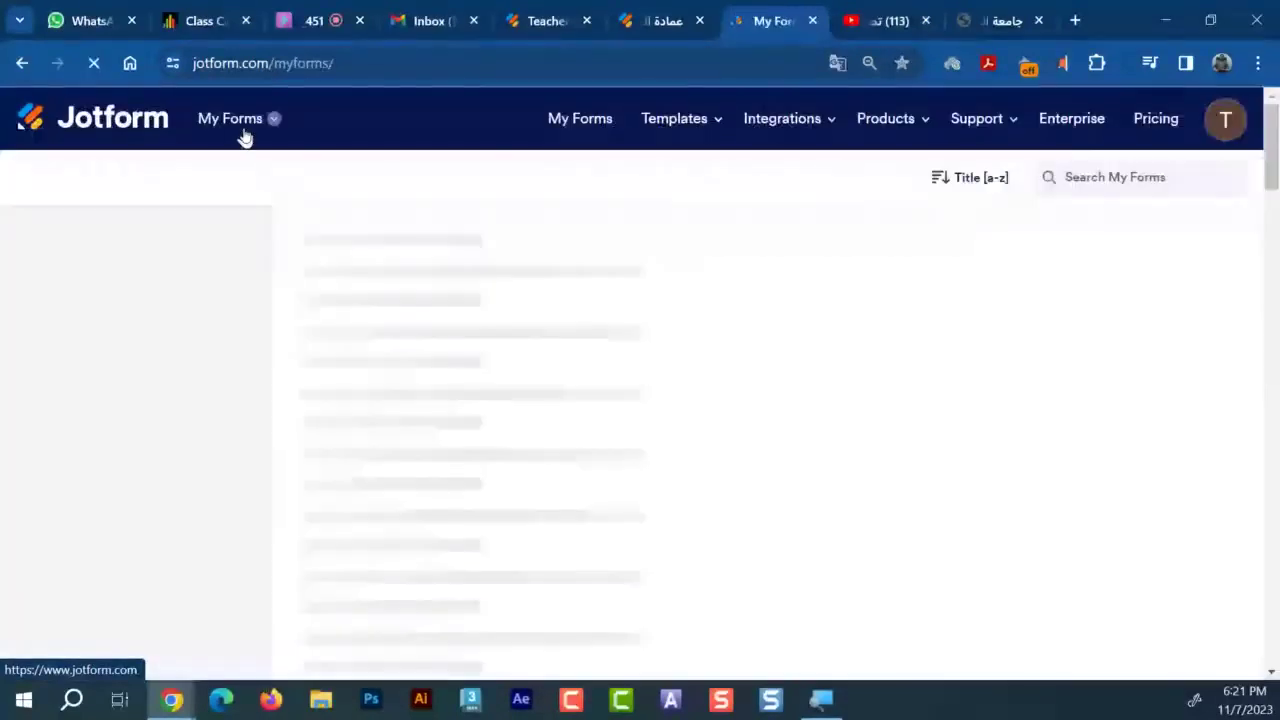
{"action": "left_click", "coordinate": [274, 120]}
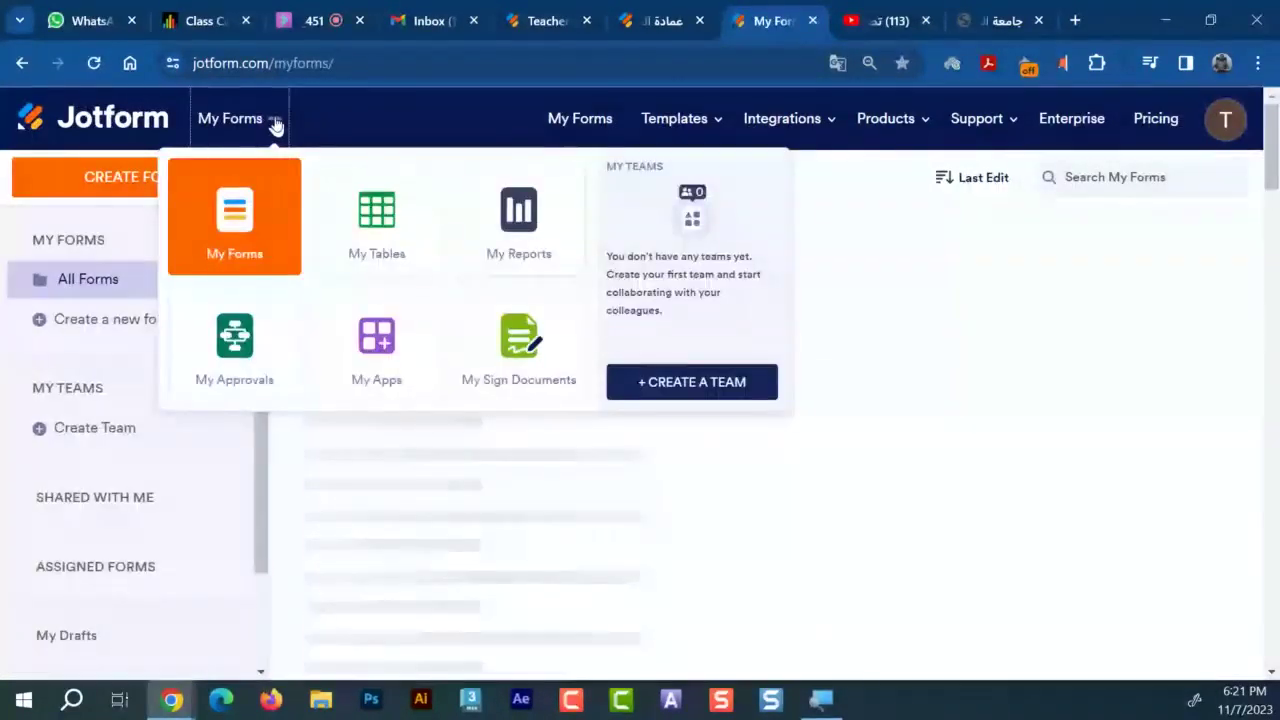
{"action": "left_click", "coordinate": [391, 235]}
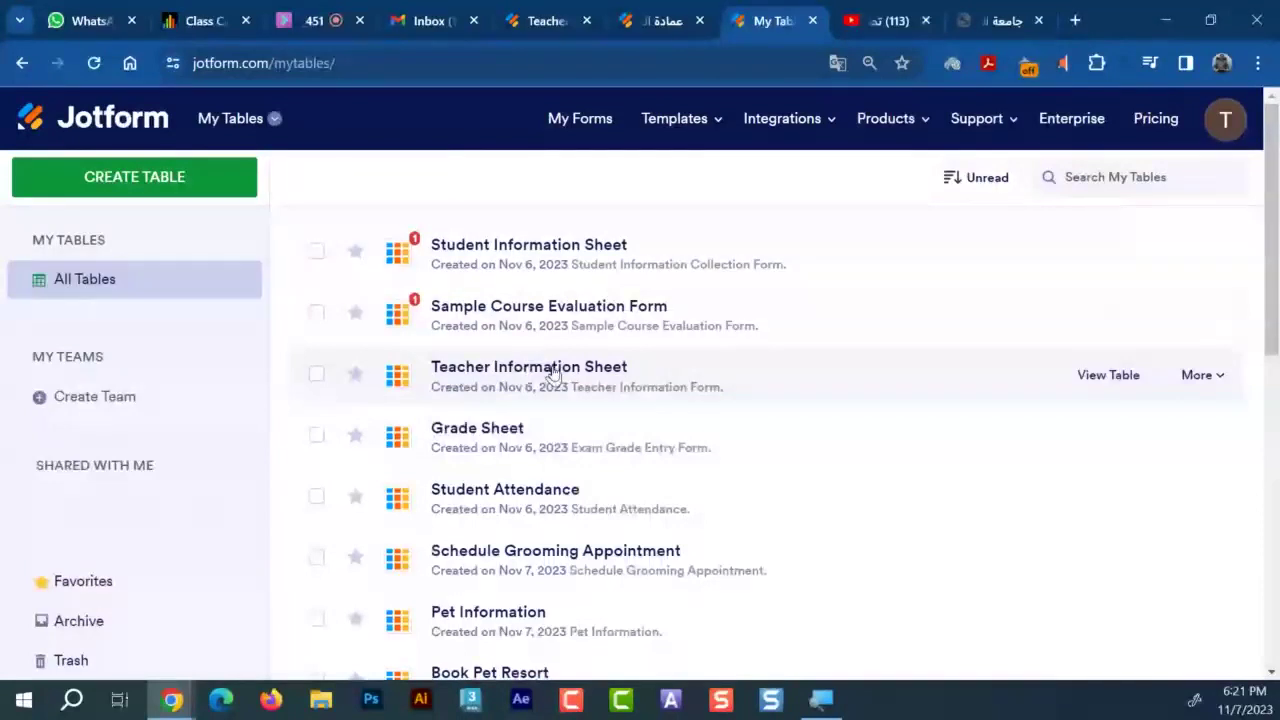
Open the Teacher Information Sheet table and examine its rows and columns through to Signature
{"action": "scroll", "coordinate": [551, 372], "scroll_direction": "down", "scroll_amount": 3}
{"action": "scroll", "coordinate": [498, 344], "scroll_direction": "up", "scroll_amount": 3}
{"action": "left_click", "coordinate": [1110, 374]}
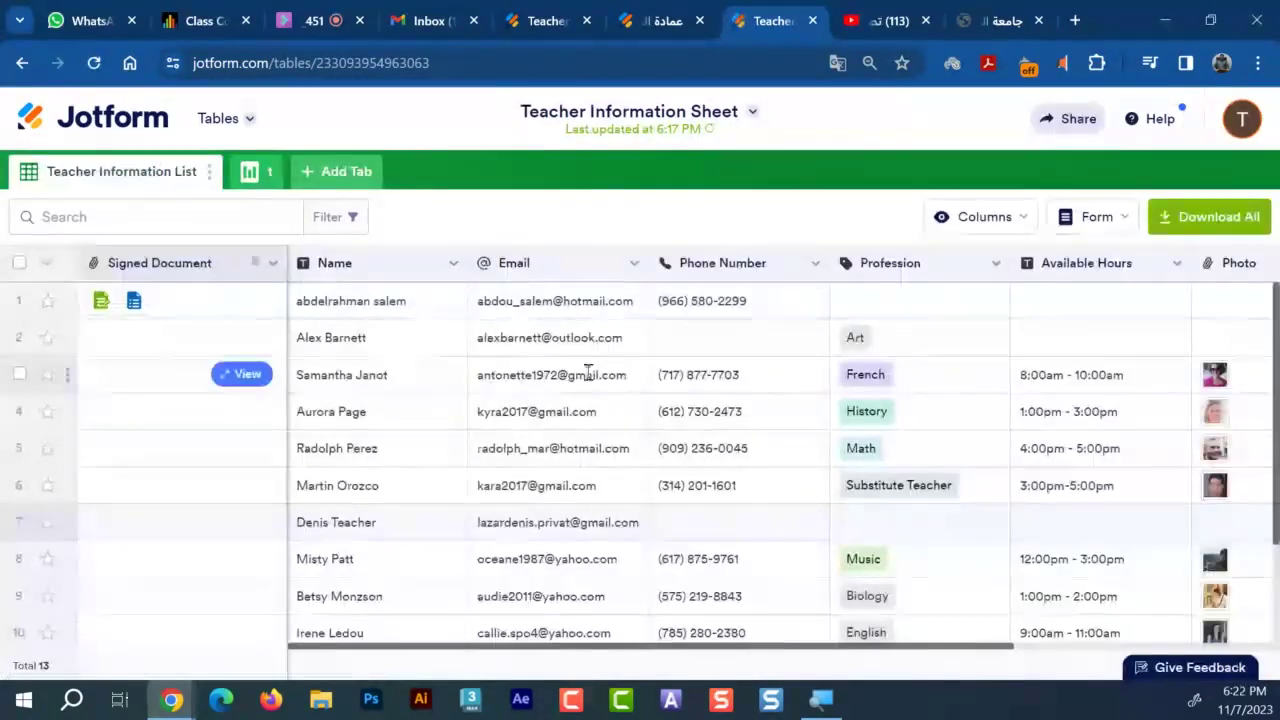
{"action": "scroll", "coordinate": [760, 342], "scroll_direction": "down", "scroll_amount": 2}
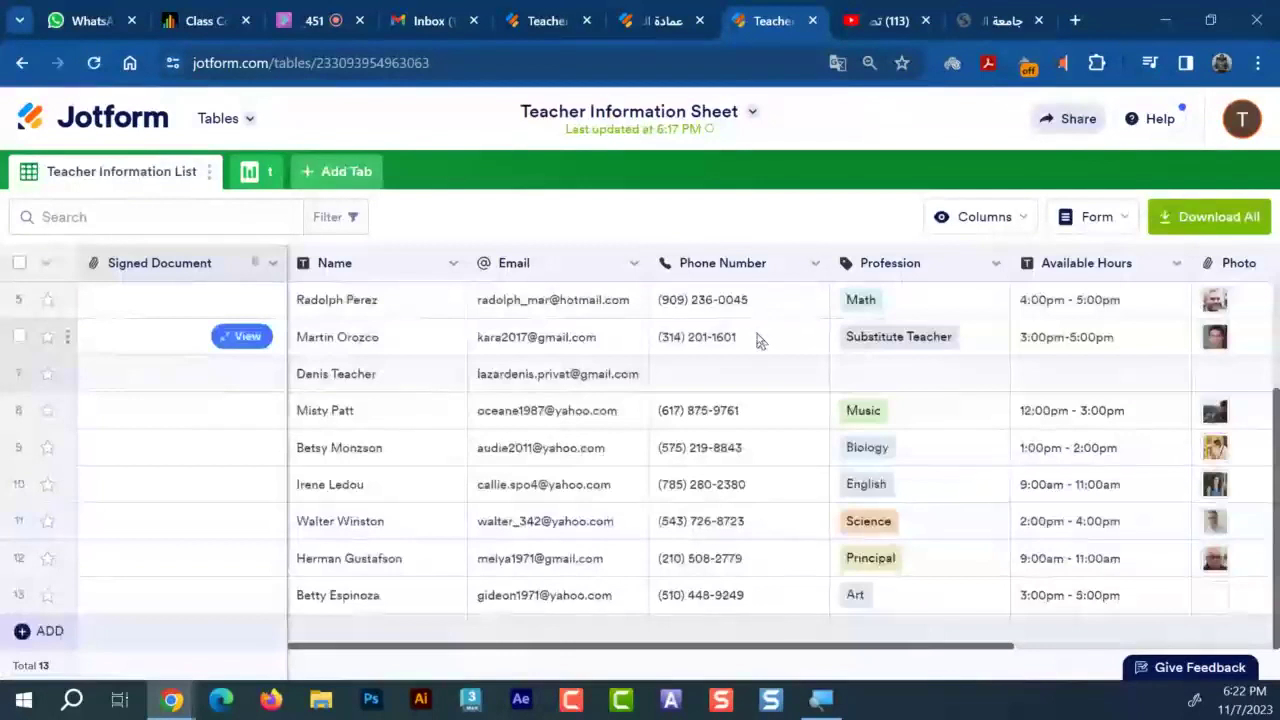
{"action": "scroll", "coordinate": [366, 514], "scroll_direction": "up", "scroll_amount": 2}
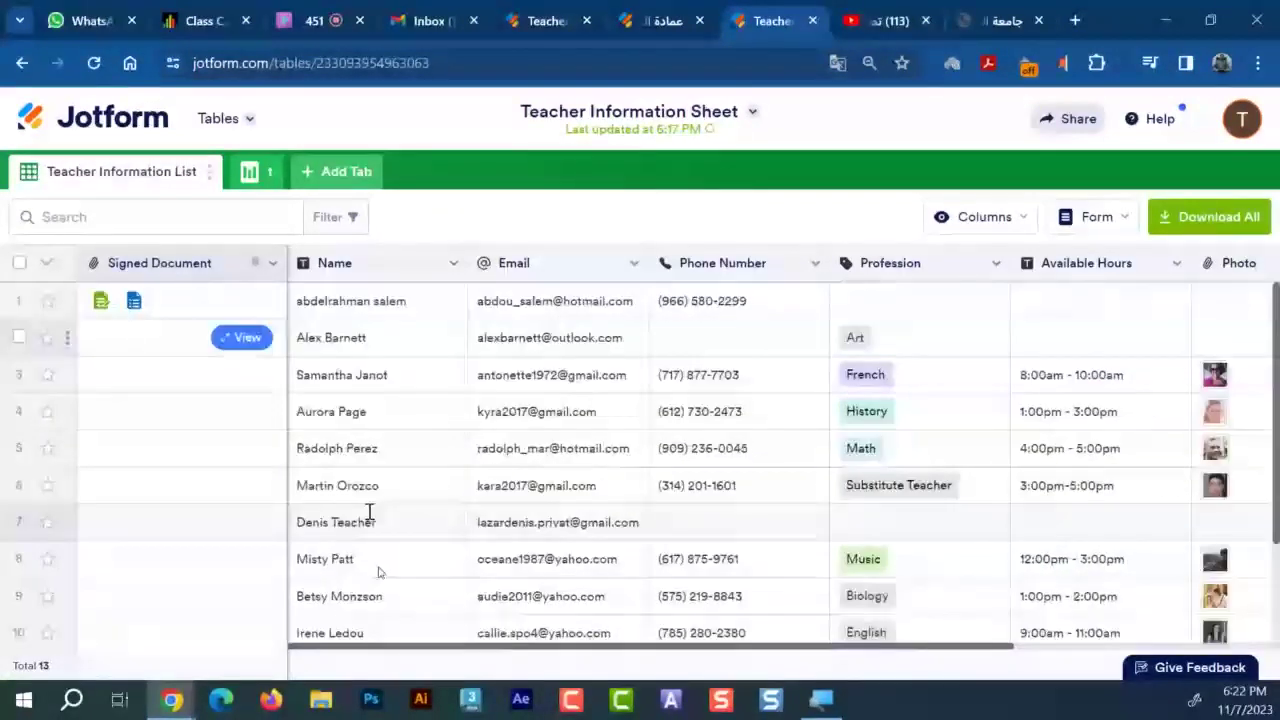
{"action": "mouse_move", "coordinate": [443, 646]}
{"action": "left_mouse_down"}
{"action": "mouse_move", "coordinate": [646, 657]}
{"action": "mouse_move", "coordinate": [803, 389]}
{"action": "left_mouse_up"}
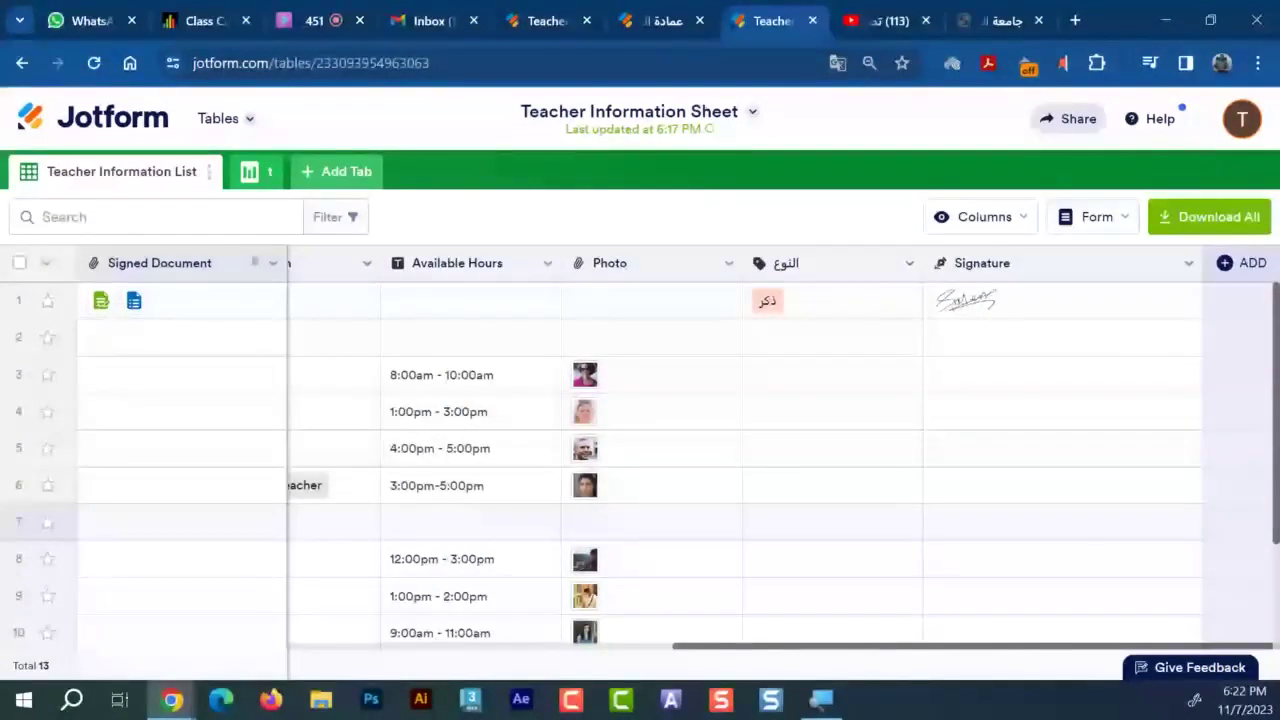
Return to the tables list, open the Student Information Sheet and examine its rows and columns through to Entry Year
{"action": "left_click", "coordinate": [23, 65]}
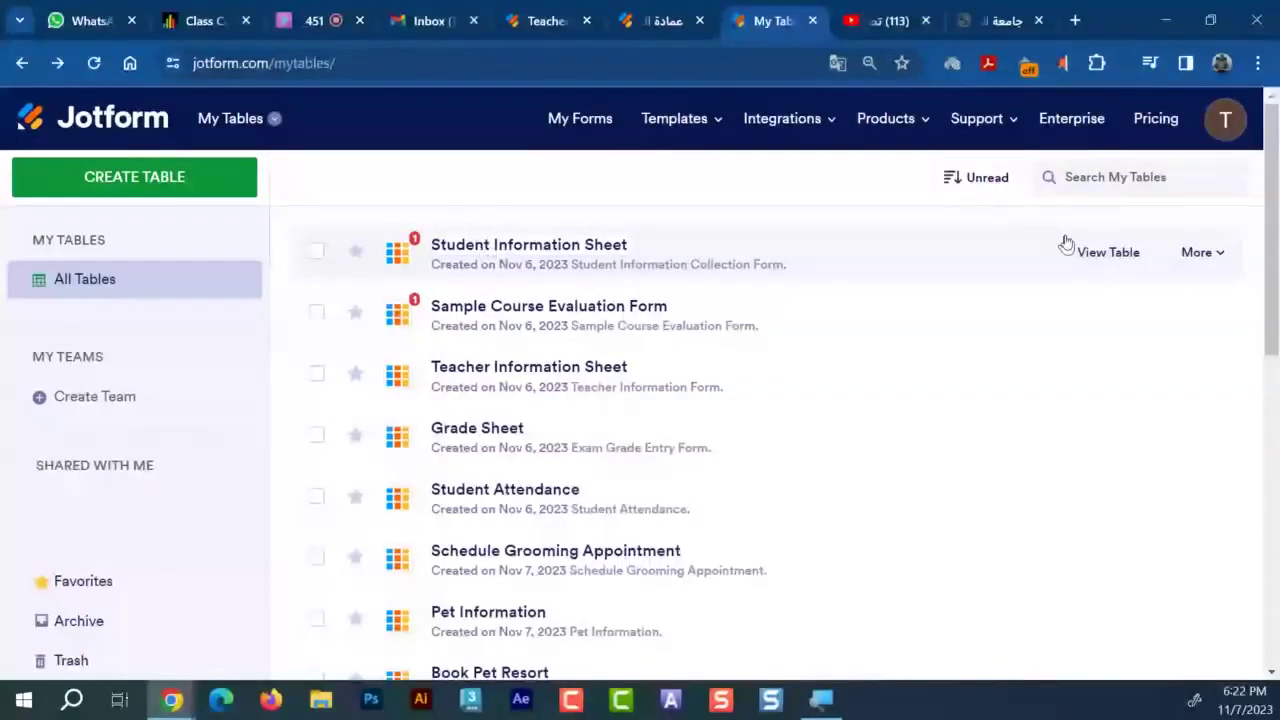
{"action": "left_click", "coordinate": [1112, 260]}
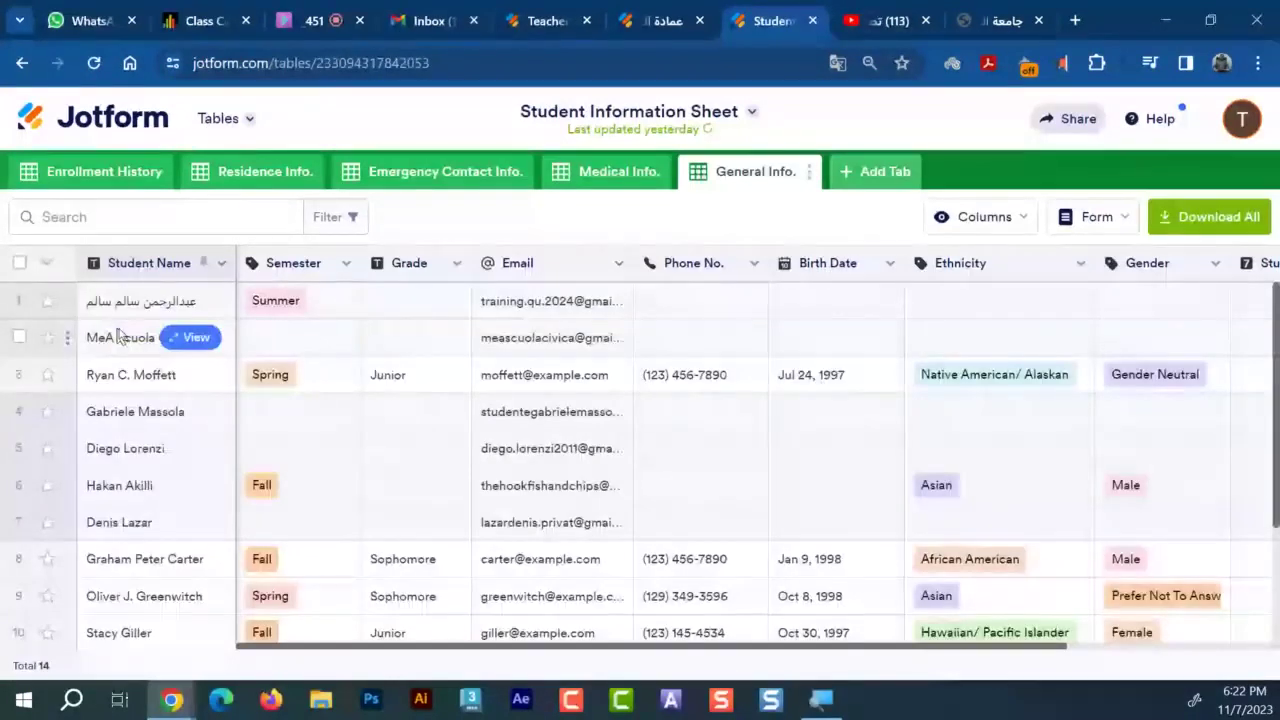
{"action": "scroll", "coordinate": [800, 590], "scroll_direction": "down", "scroll_amount": 3}
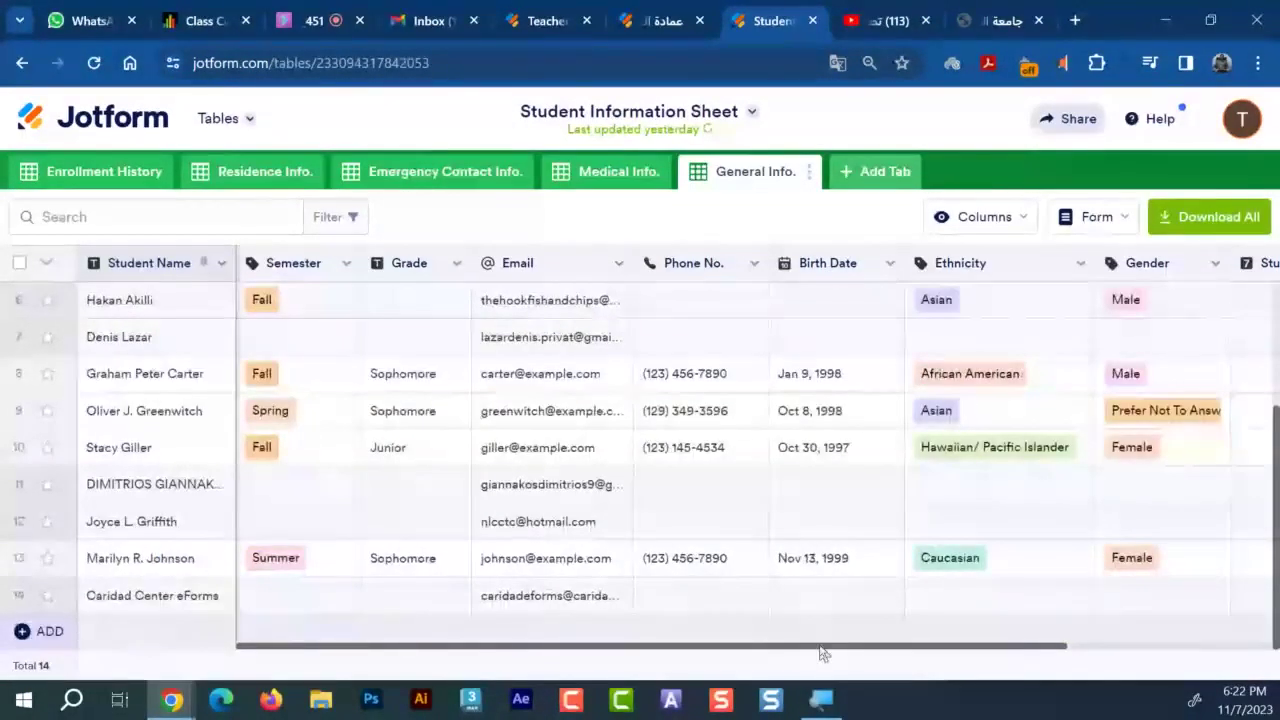
{"action": "left_click_drag", "start_coordinate": [820, 647], "coordinate": [1240, 652]}
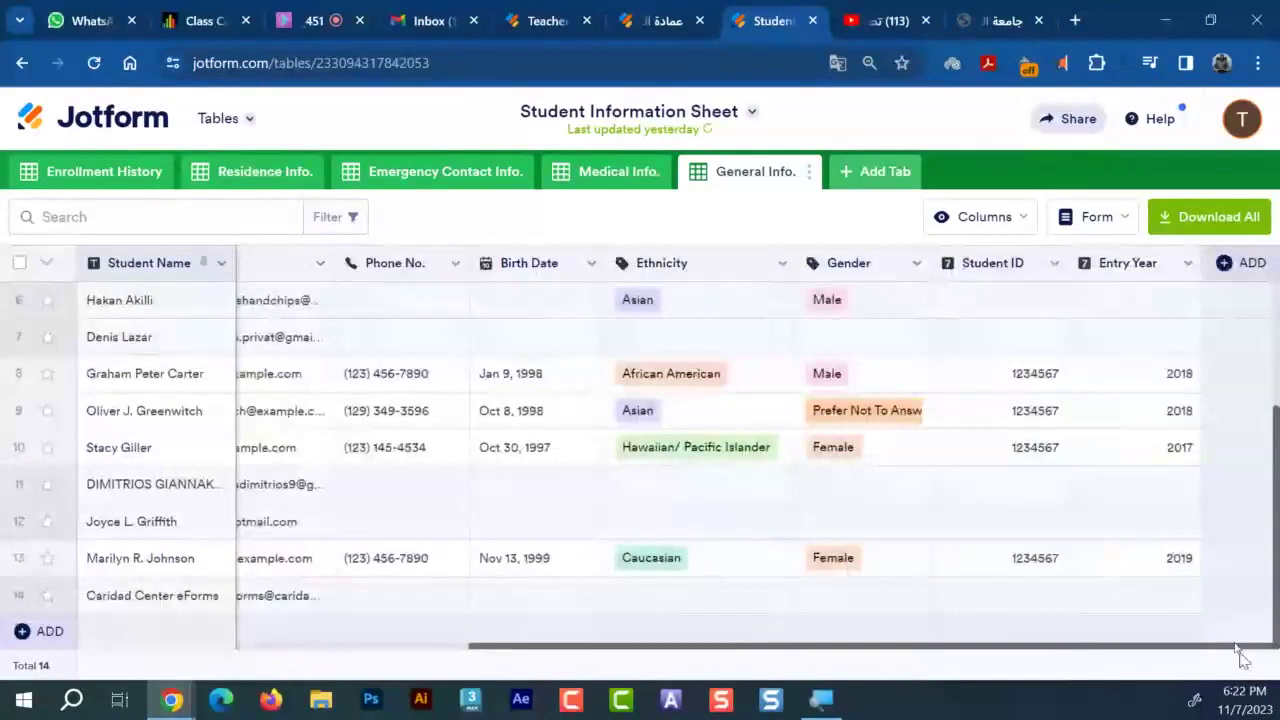
Switch to Gmail and reload the inbox, then return to the Student Information Sheet
{"action": "left_click", "coordinate": [650, 20]}
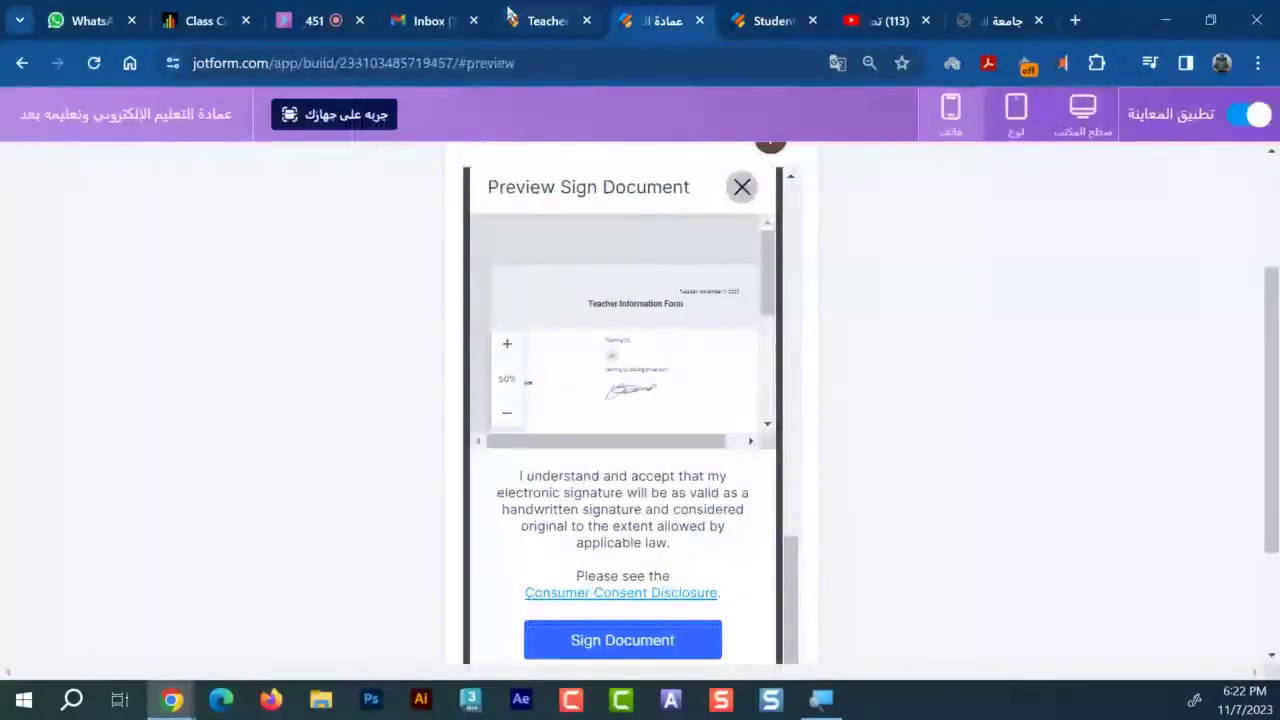
{"action": "left_click", "coordinate": [430, 10]}
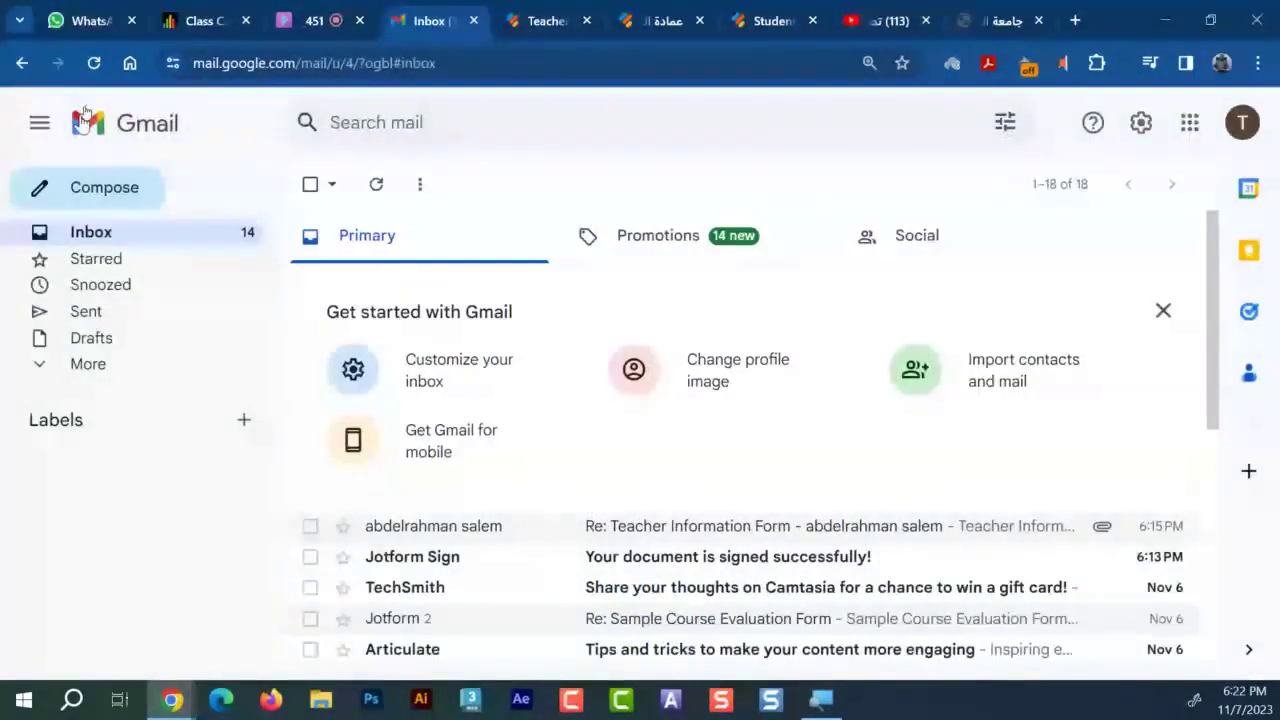
{"action": "left_click", "coordinate": [93, 63]}
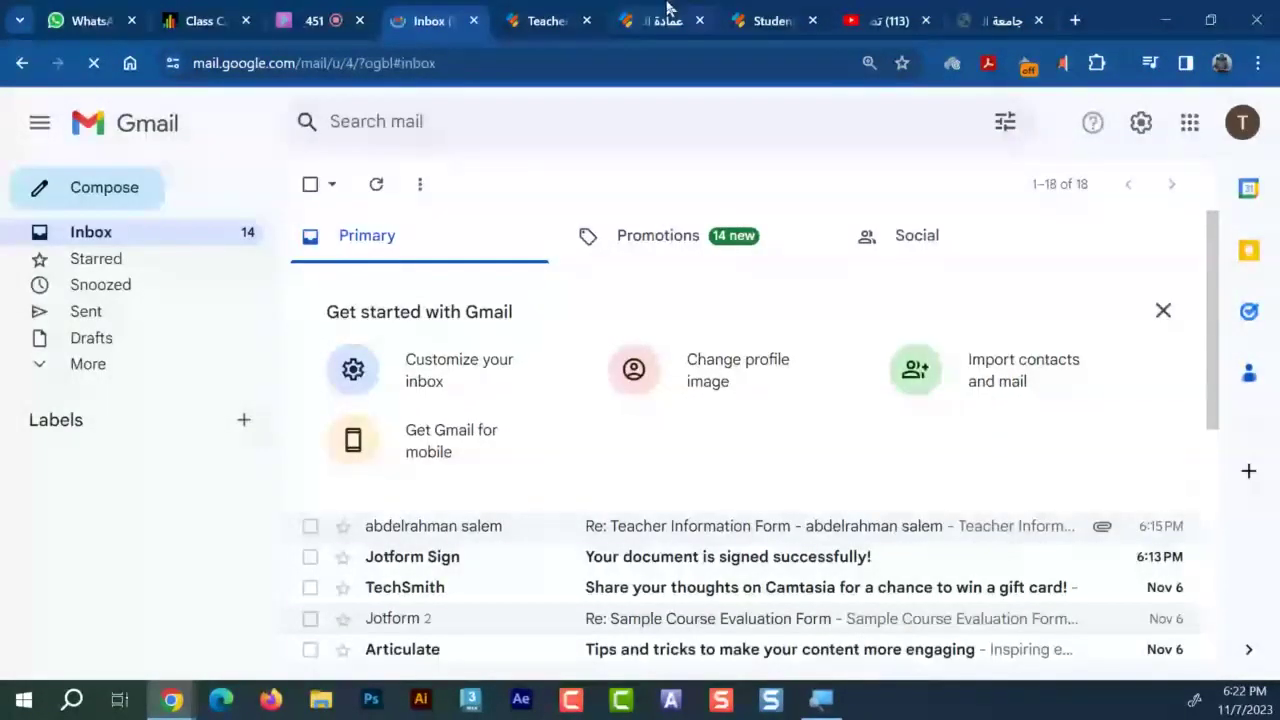
{"action": "left_click", "coordinate": [762, 10]}
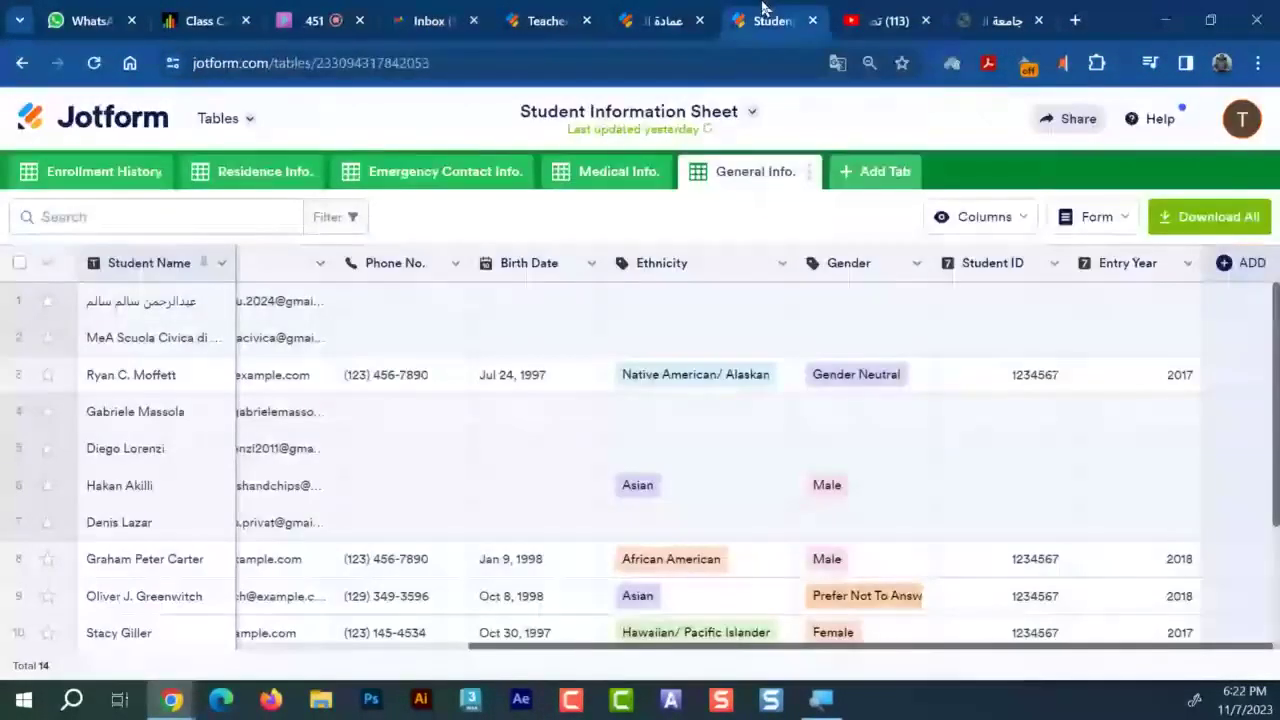
Sign and submit the Teacher Information Form document in the app preview
{"action": "left_click", "coordinate": [678, 10]}
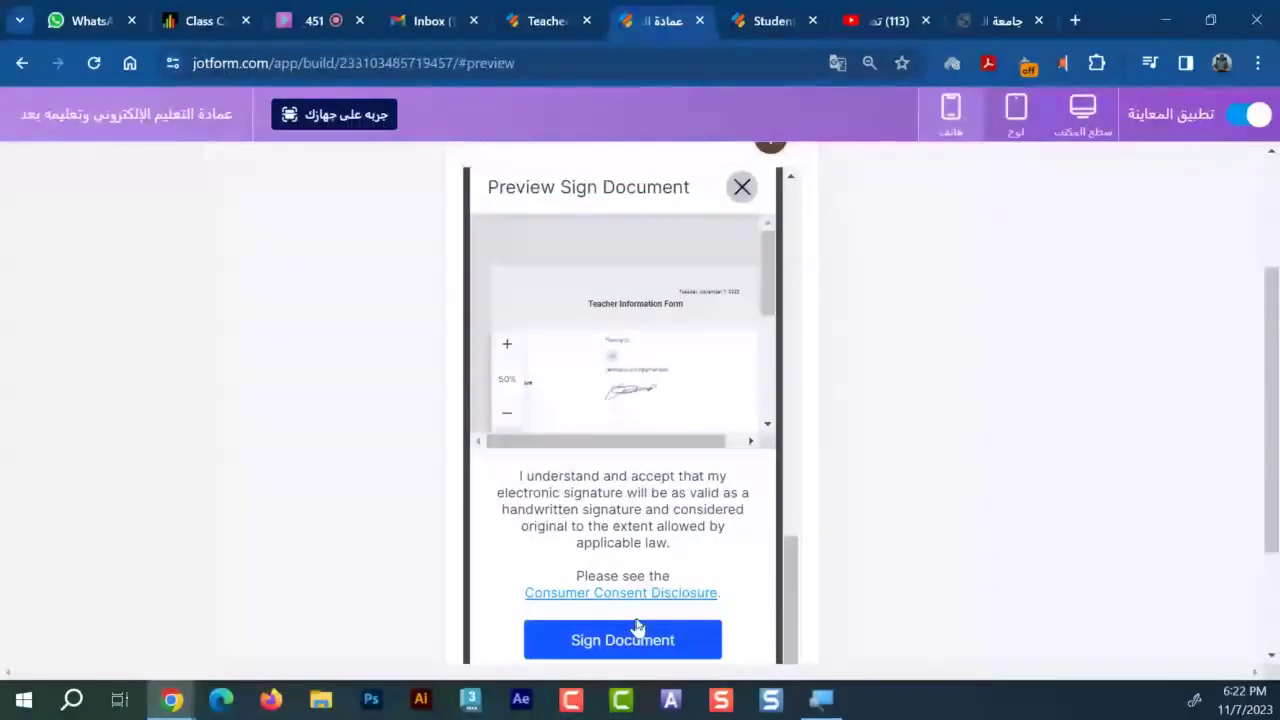
{"action": "scroll", "coordinate": [700, 508], "scroll_direction": "down", "scroll_amount": 3}
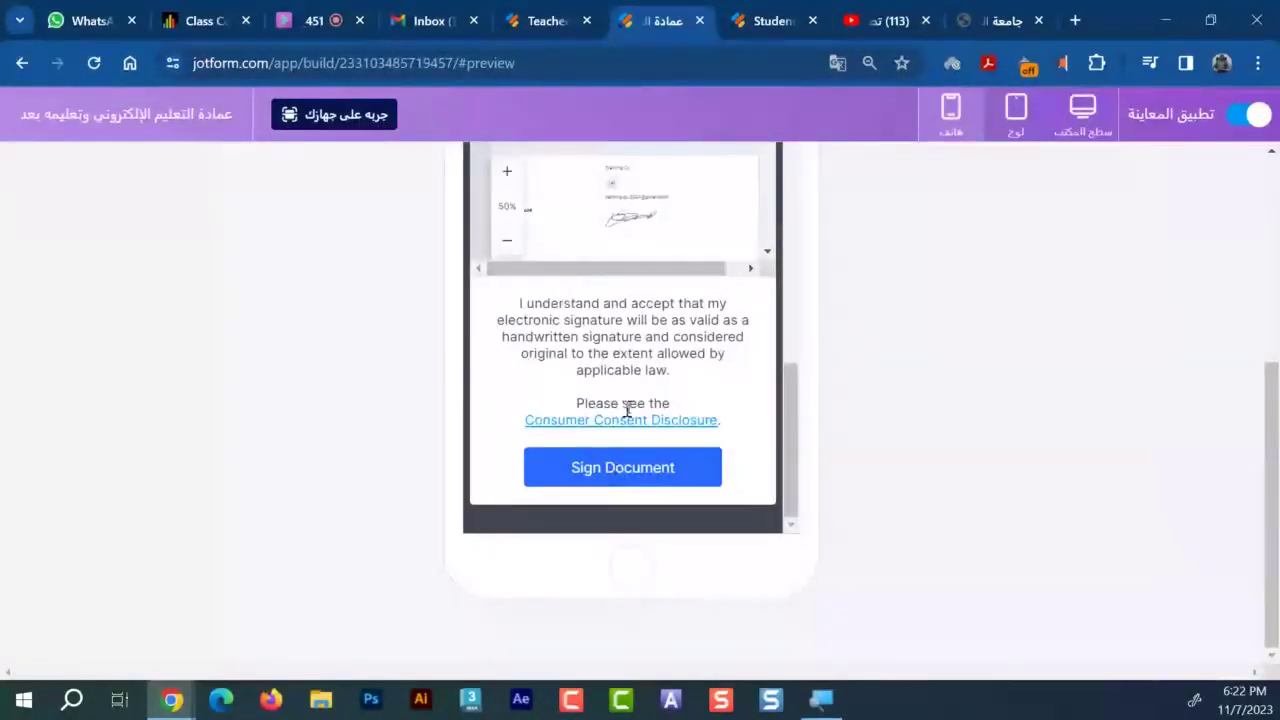
{"action": "left_click", "coordinate": [633, 485]}
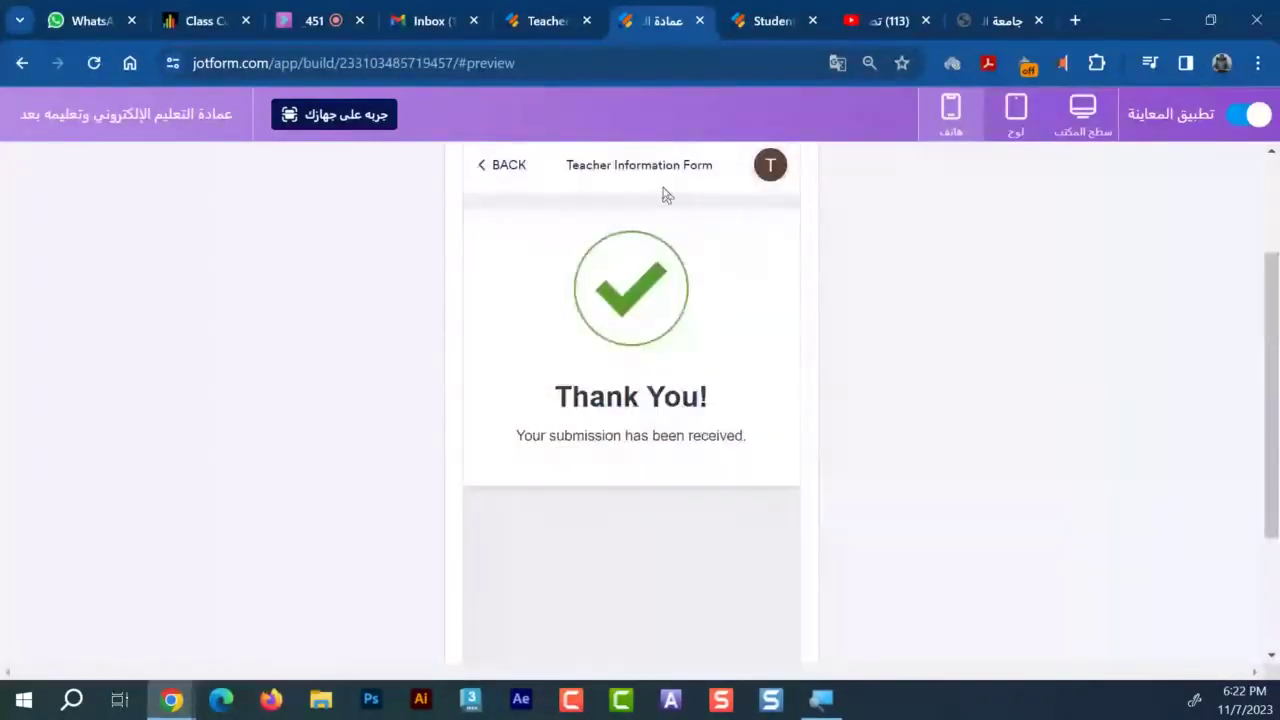
Reload the Gmail inbox and the My Forms list to check for the new teacher form submission
{"action": "left_click", "coordinate": [430, 12]}
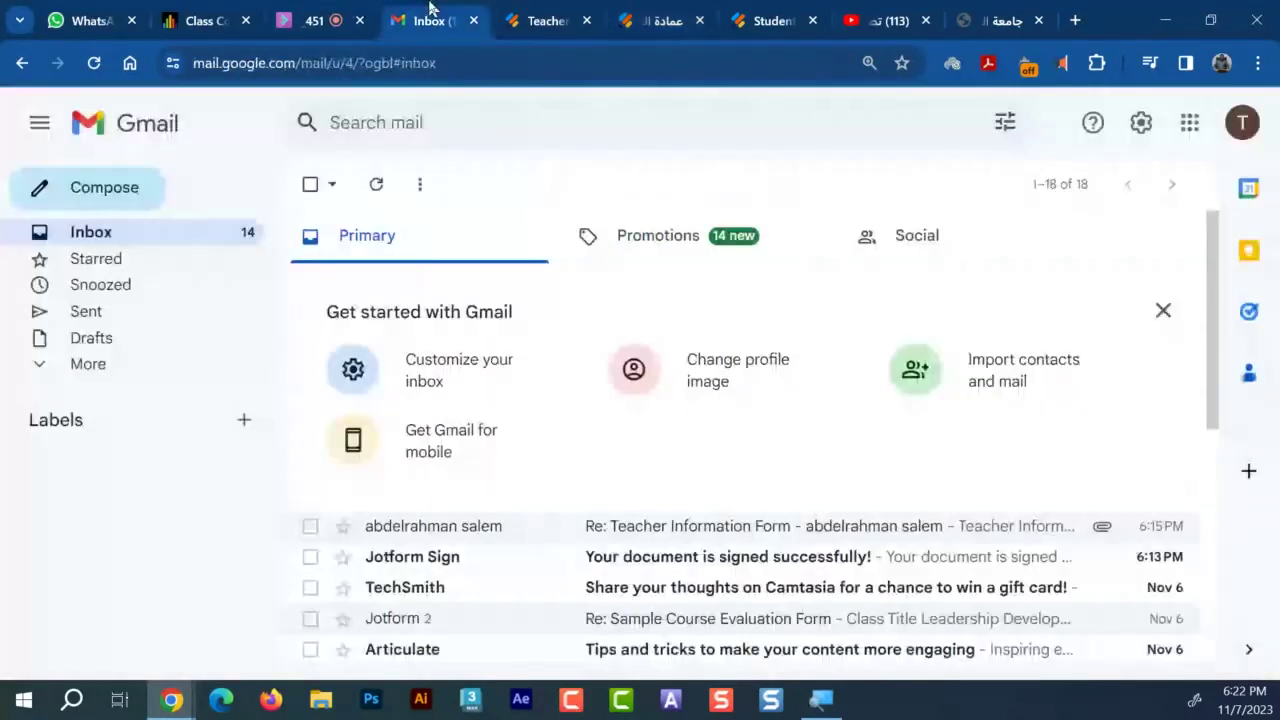
{"action": "left_click", "coordinate": [95, 64]}
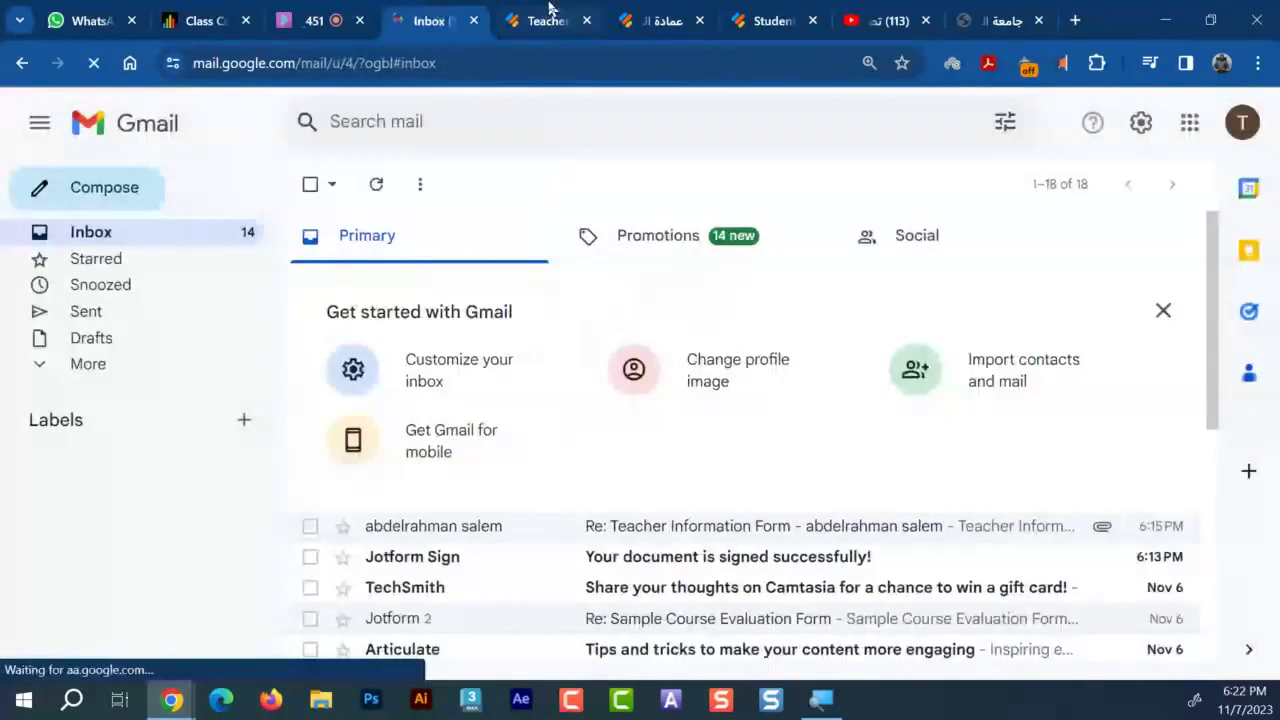
{"action": "left_click", "coordinate": [549, 10]}
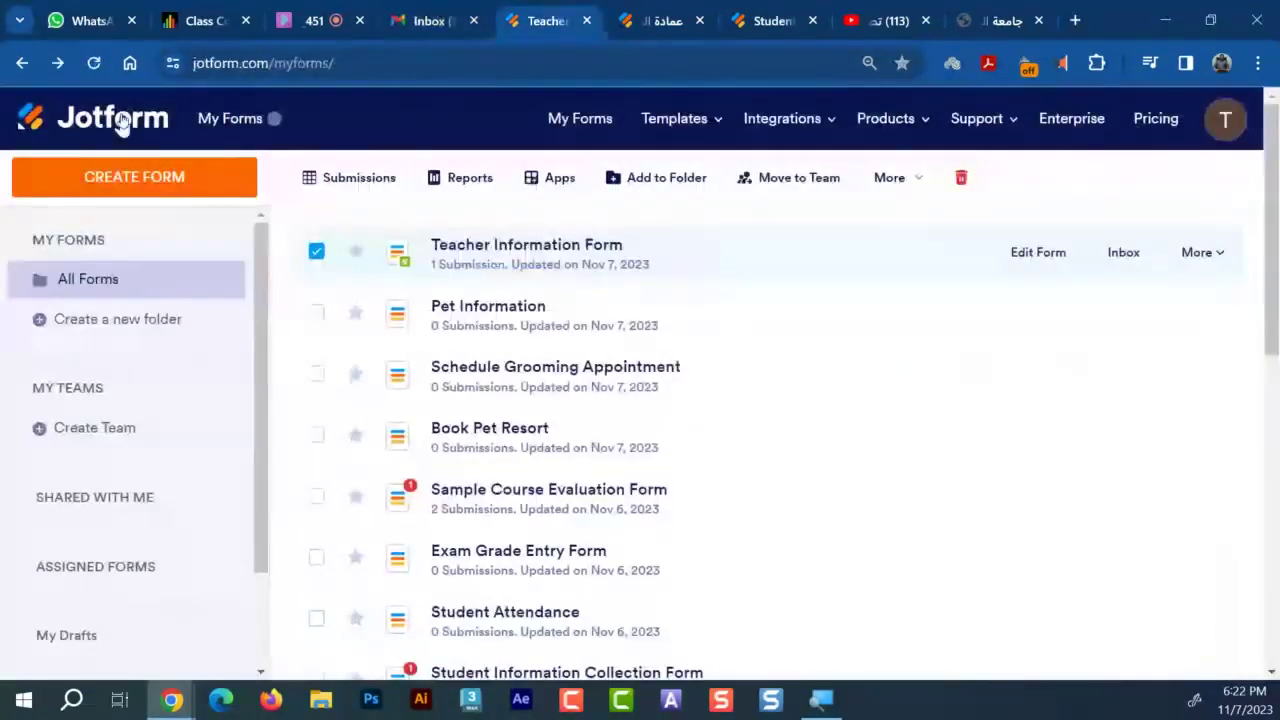
{"action": "left_click", "coordinate": [94, 63]}
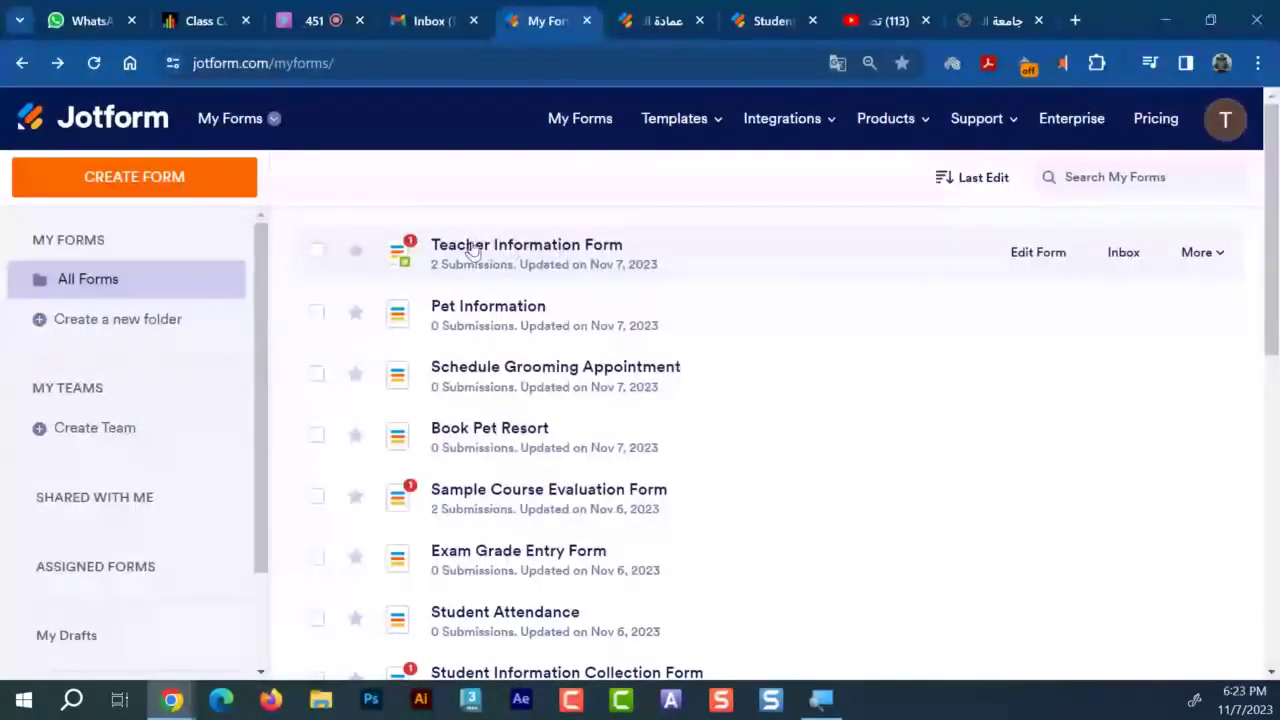
Go back to the My Tables list, reload it and open the Teacher Information Sheet
{"action": "left_click", "coordinate": [677, 12]}
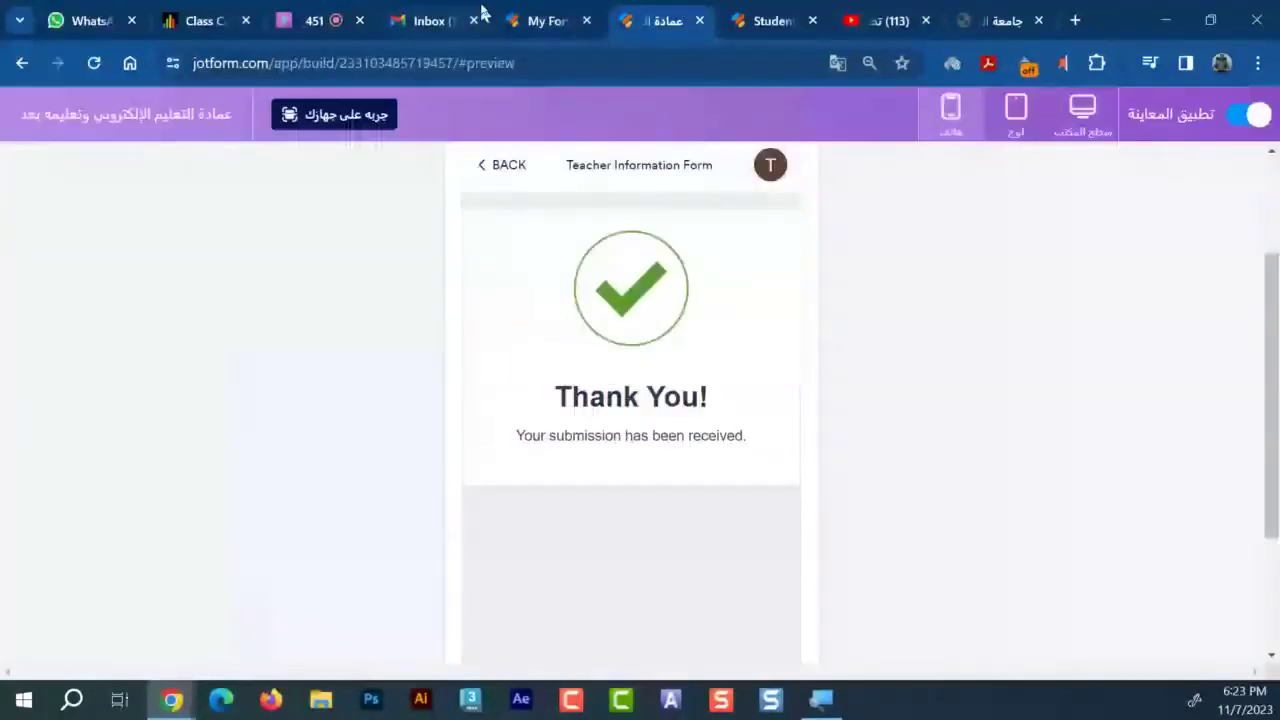
{"action": "left_click", "coordinate": [535, 12]}
{"action": "left_click", "coordinate": [773, 20]}
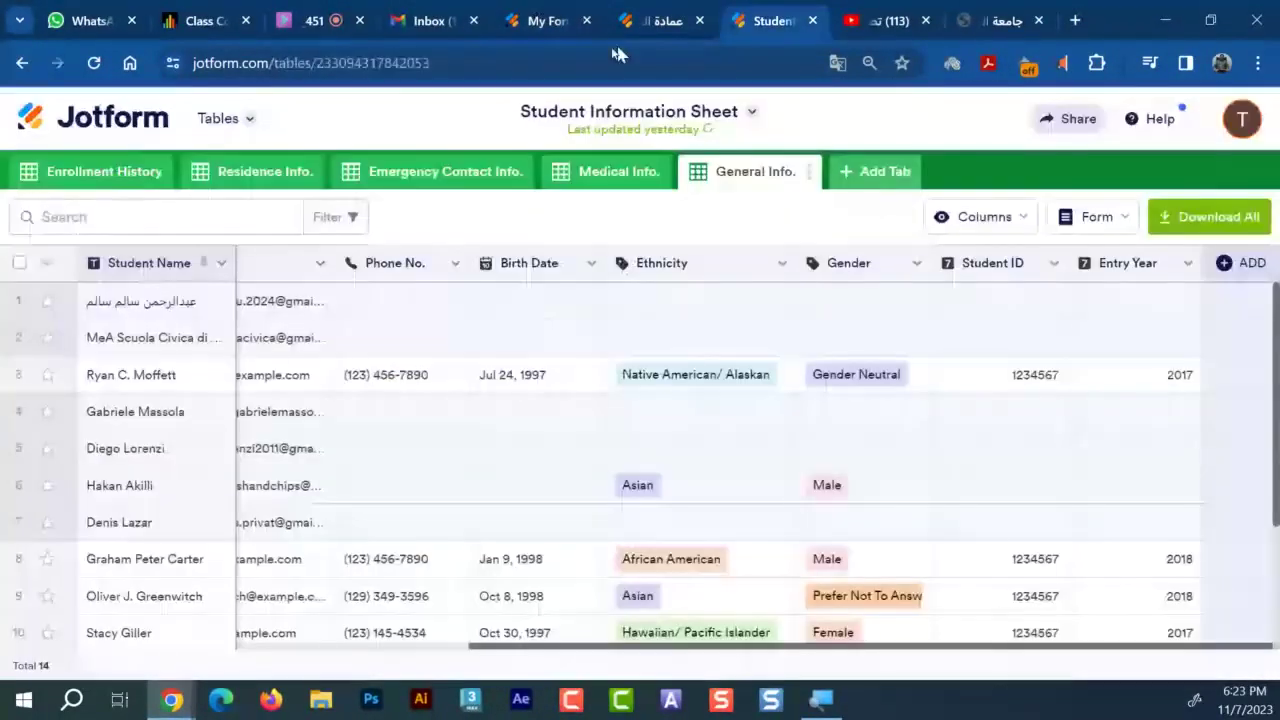
{"action": "left_click", "coordinate": [277, 115]}
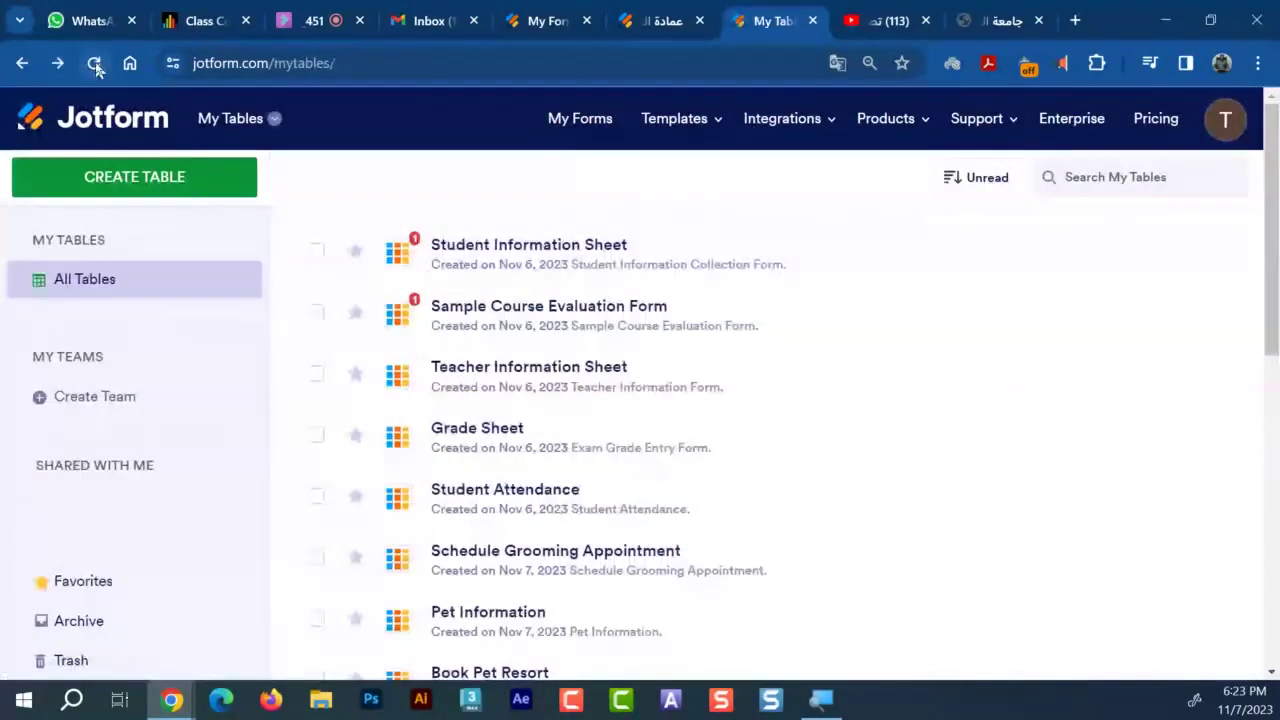
{"action": "left_click", "coordinate": [94, 64]}
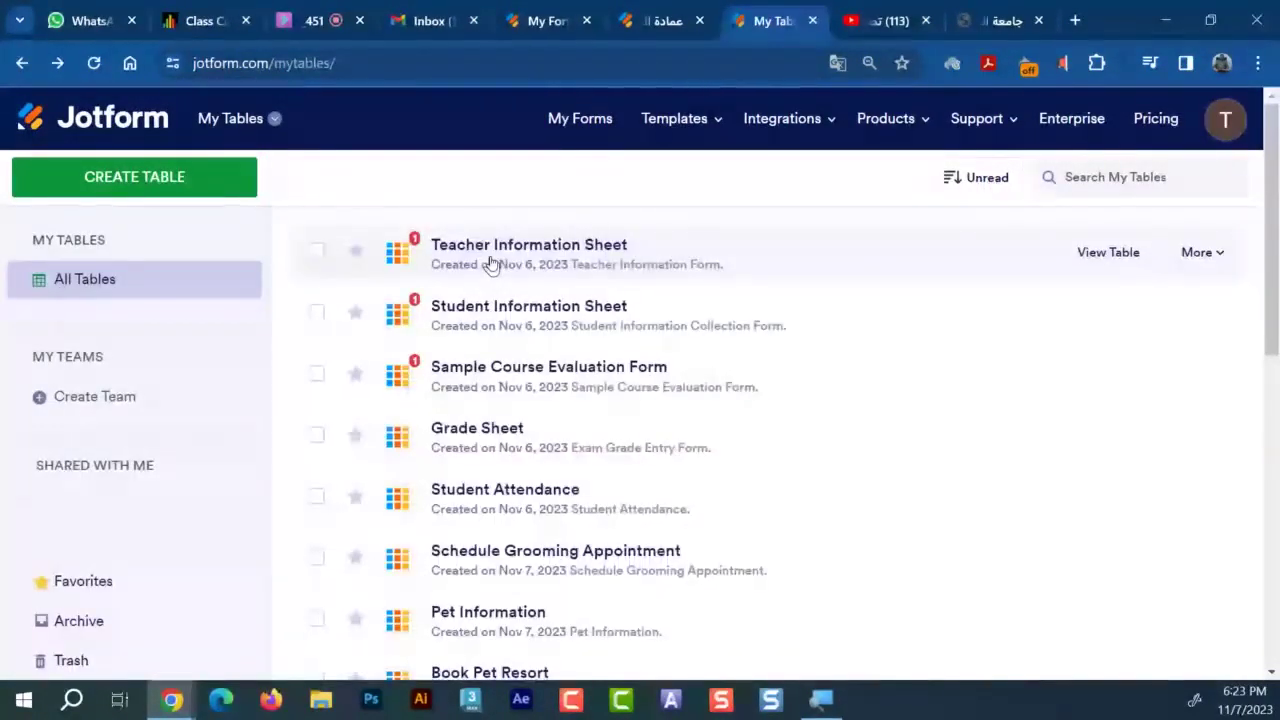
{"action": "left_click", "coordinate": [1110, 252]}
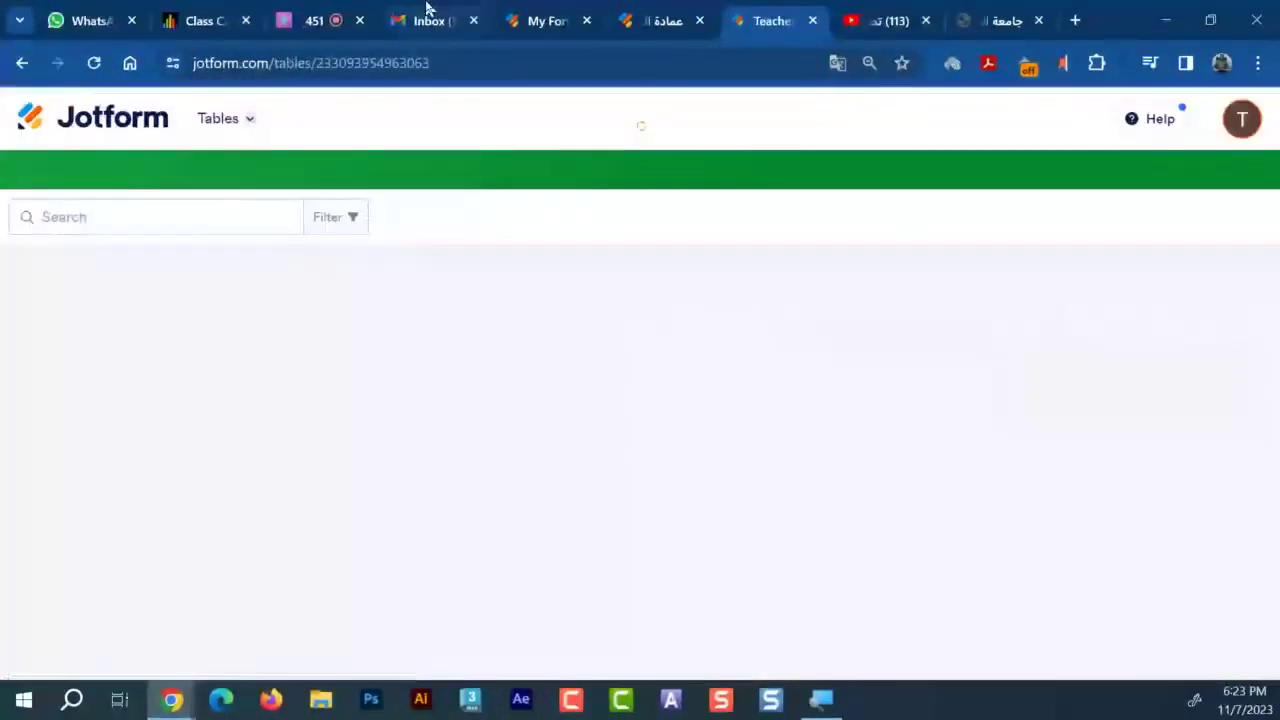
Open the Jotform Sign e-mail "Your document is signed successfully!" in Gmail and examine its messages and PDF attachments
{"action": "left_click", "coordinate": [423, 14]}
{"action": "left_click", "coordinate": [729, 526]}
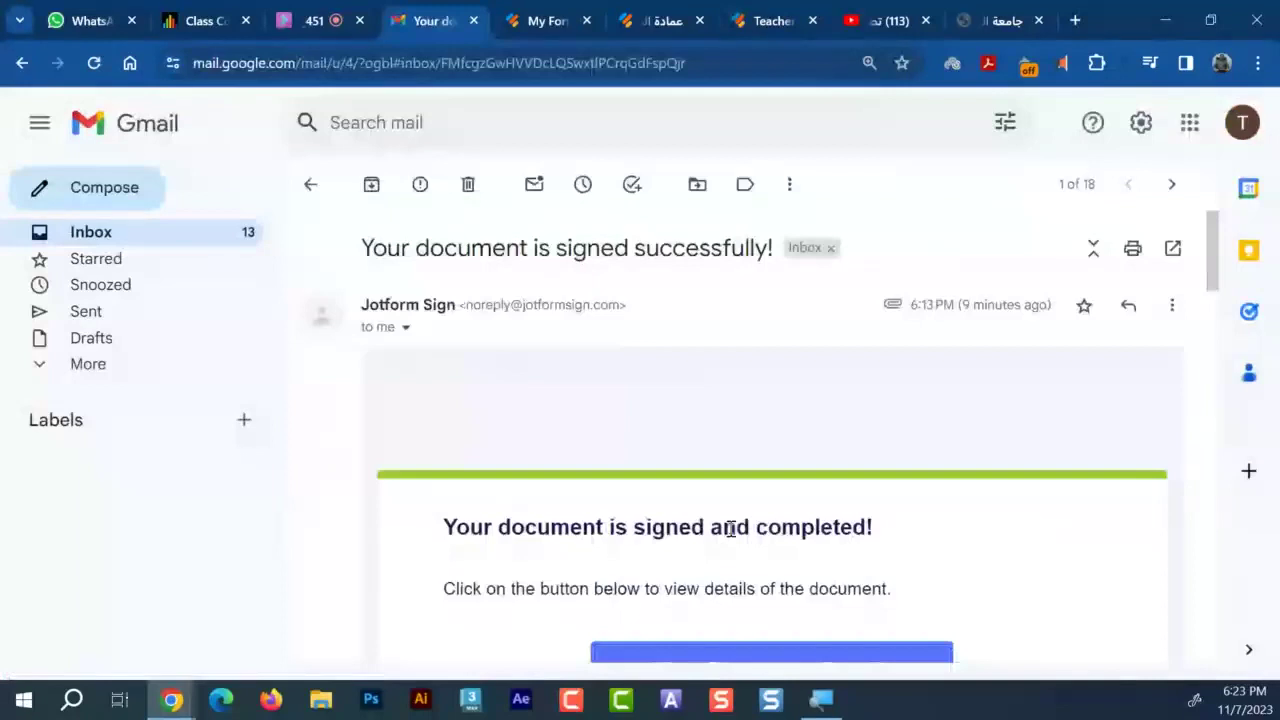
{"action": "scroll", "coordinate": [760, 510], "scroll_direction": "down", "scroll_amount": 10}
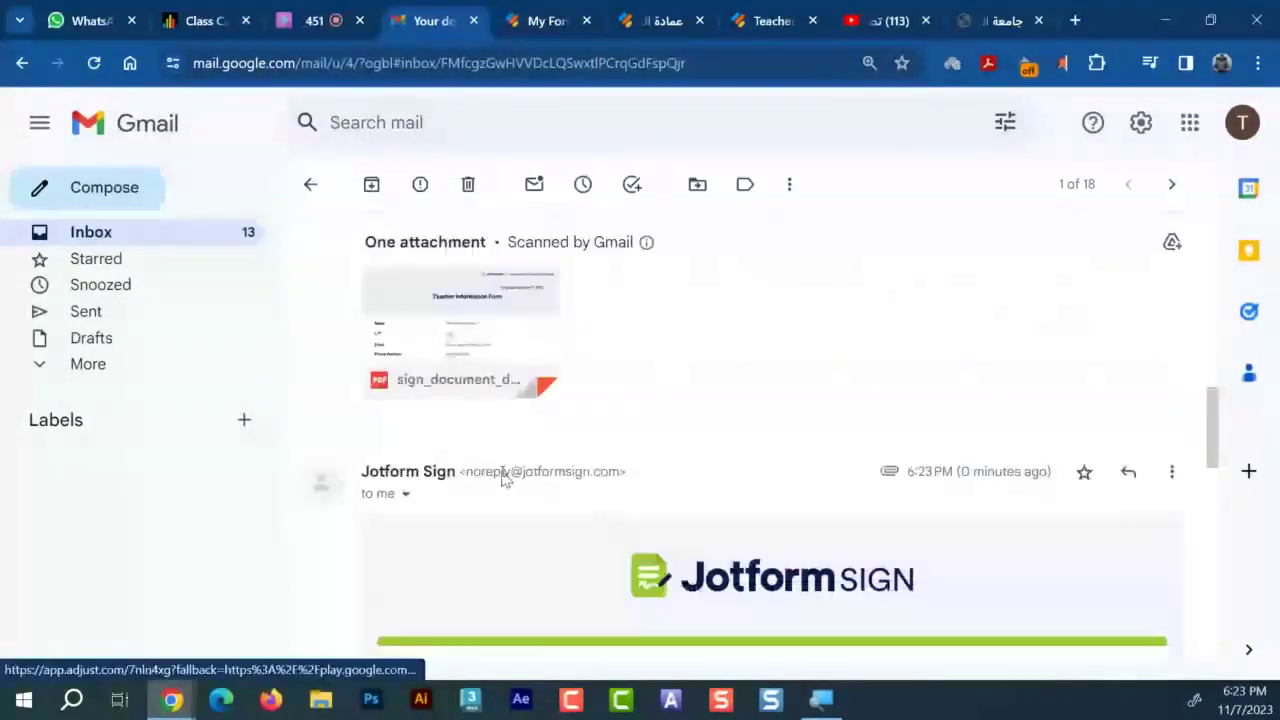
{"action": "mouse_move", "coordinate": [506, 346]}
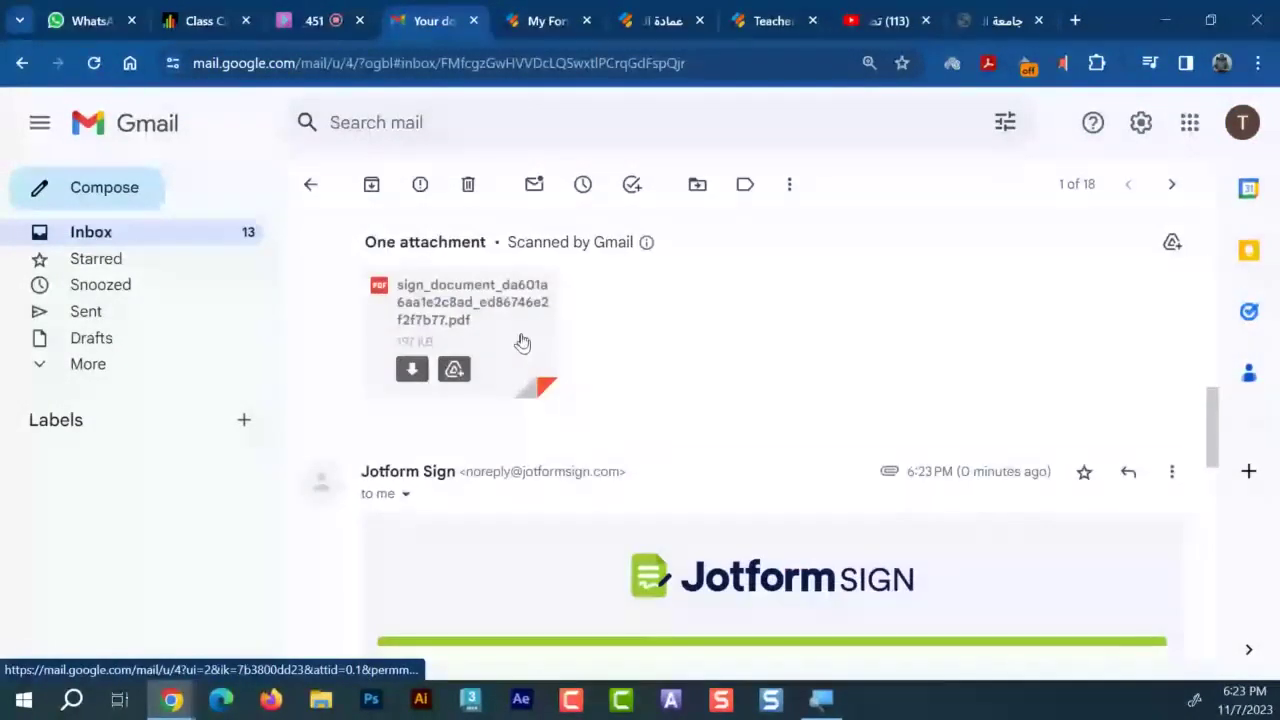
{"action": "scroll", "coordinate": [522, 343], "scroll_direction": "up", "scroll_amount": 1}
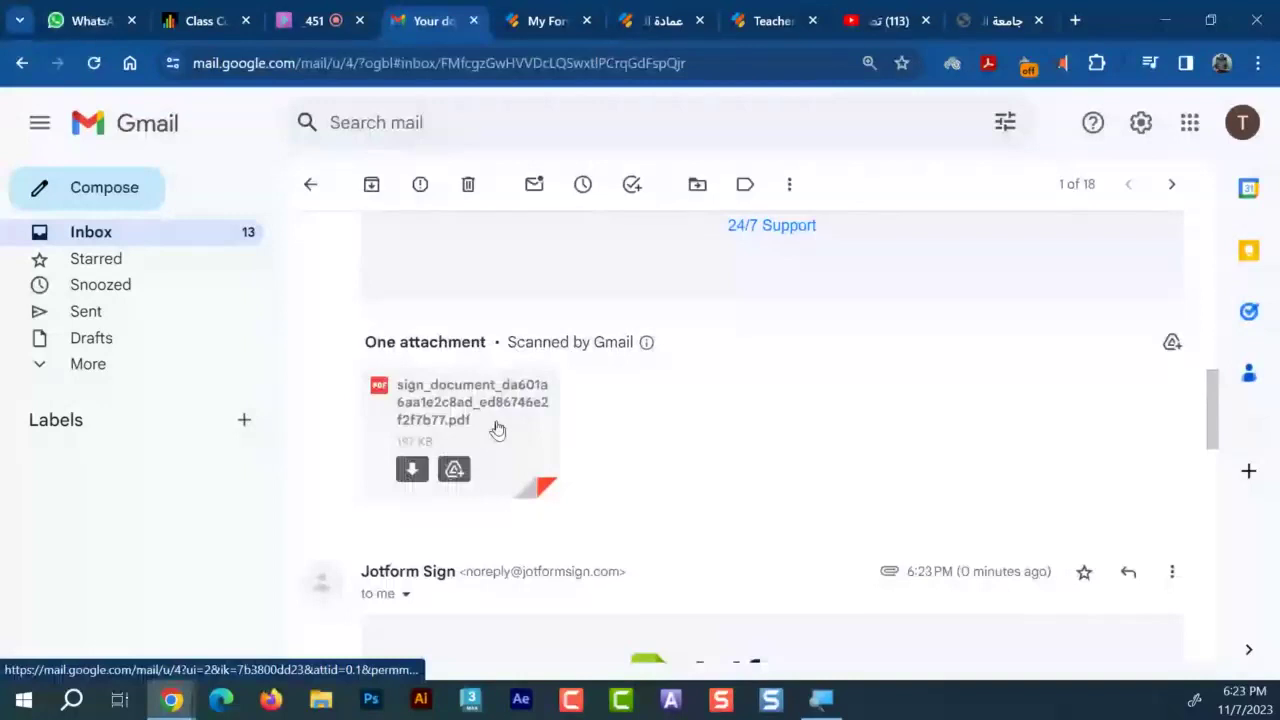
{"action": "scroll", "coordinate": [500, 428], "scroll_direction": "up", "scroll_amount": 2}
{"action": "scroll", "coordinate": [500, 428], "scroll_direction": "down", "scroll_amount": 2}
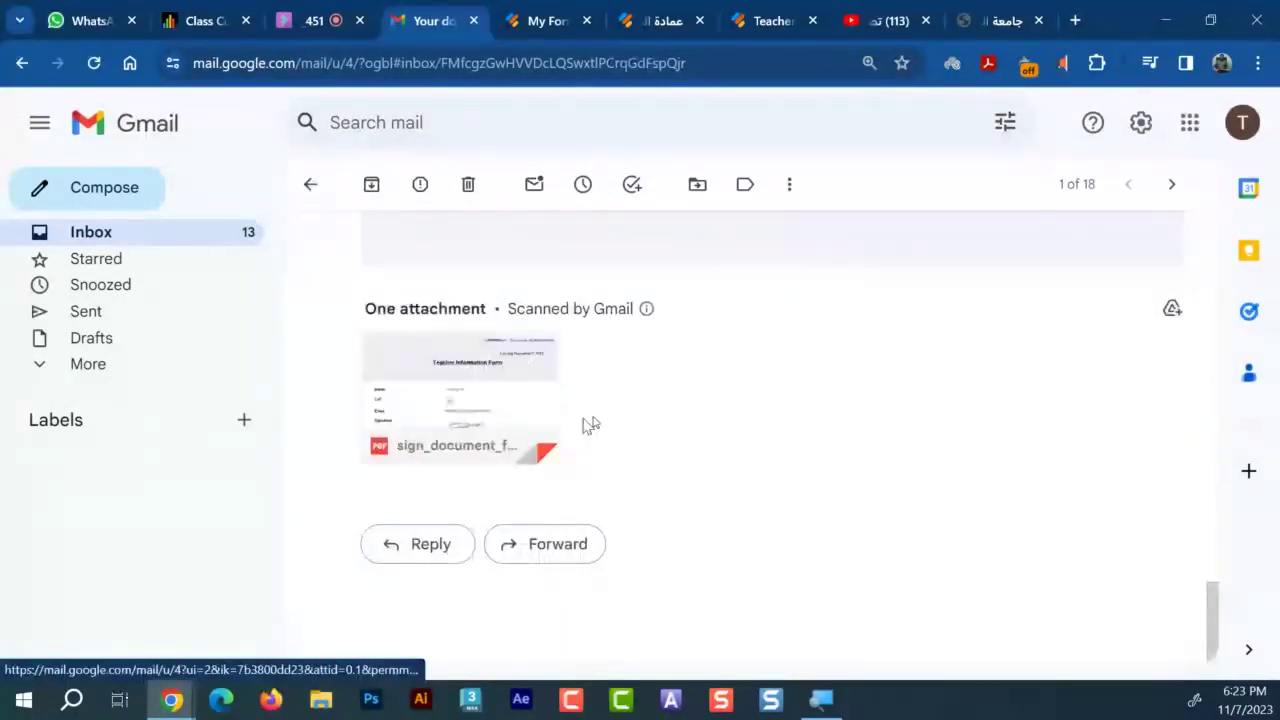
{"action": "mouse_move", "coordinate": [489, 420]}
{"action": "scroll", "coordinate": [789, 400], "scroll_direction": "up", "scroll_amount": 4}
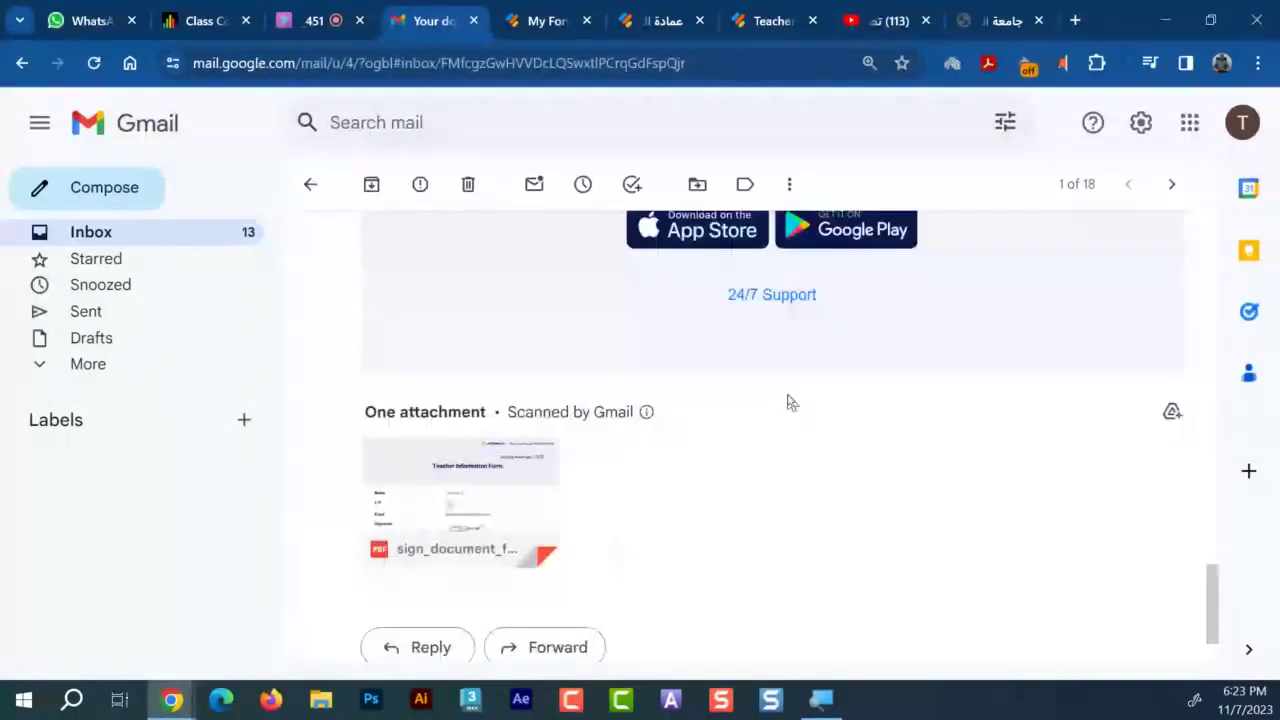
{"action": "scroll", "coordinate": [789, 400], "scroll_direction": "up", "scroll_amount": 10}
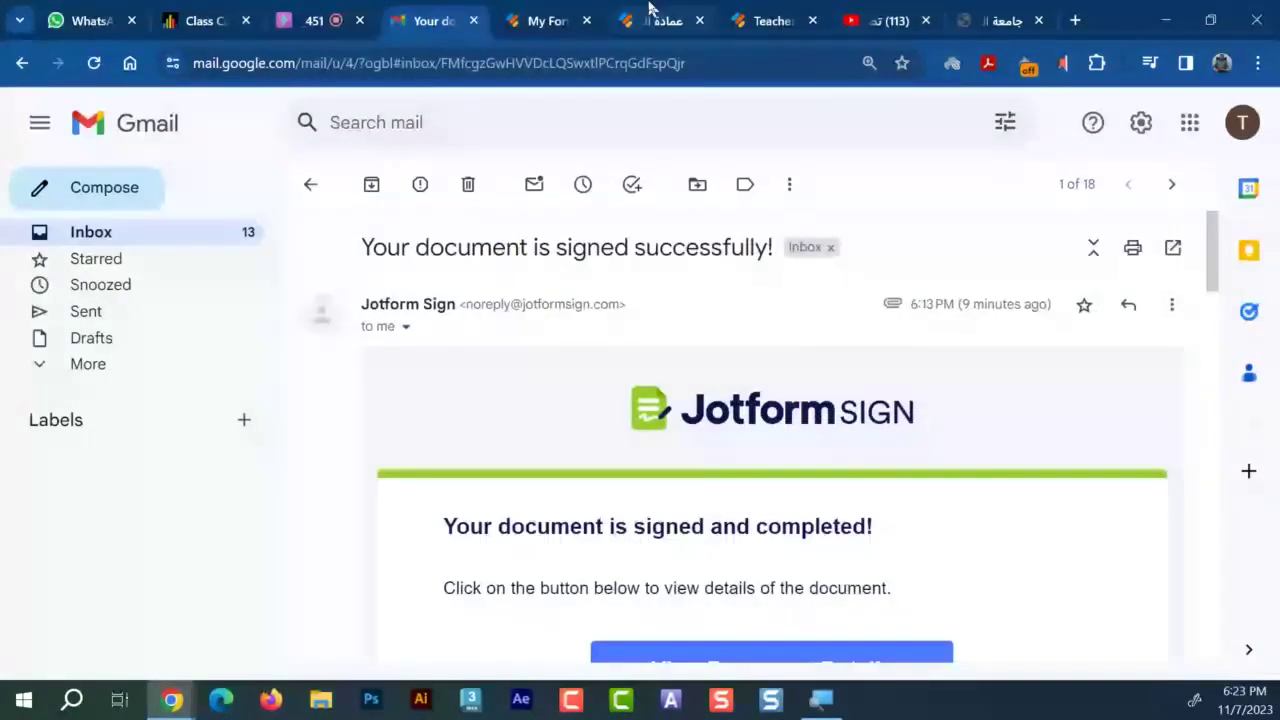
Return to the Teacher Information Sheet and inspect the submitted signatures in the Signature column
{"action": "left_click", "coordinate": [660, 20]}
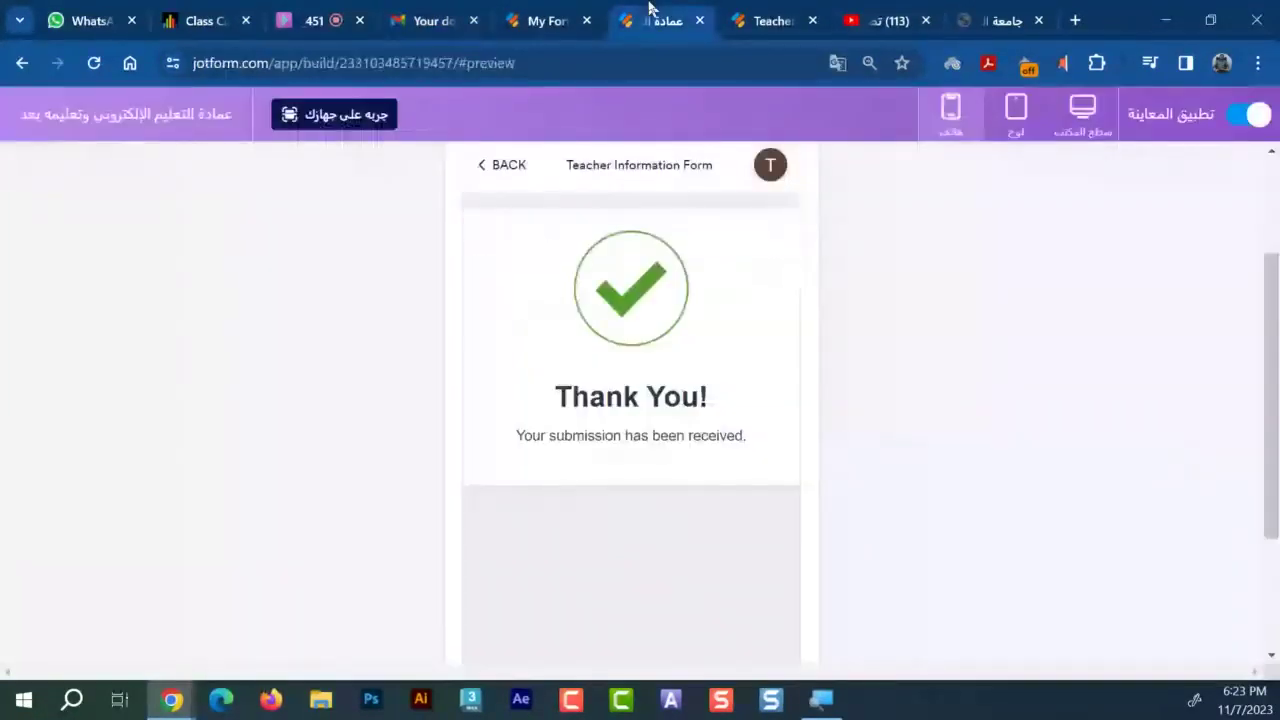
{"action": "left_click", "coordinate": [750, 14]}
{"action": "left_click", "coordinate": [680, 10]}
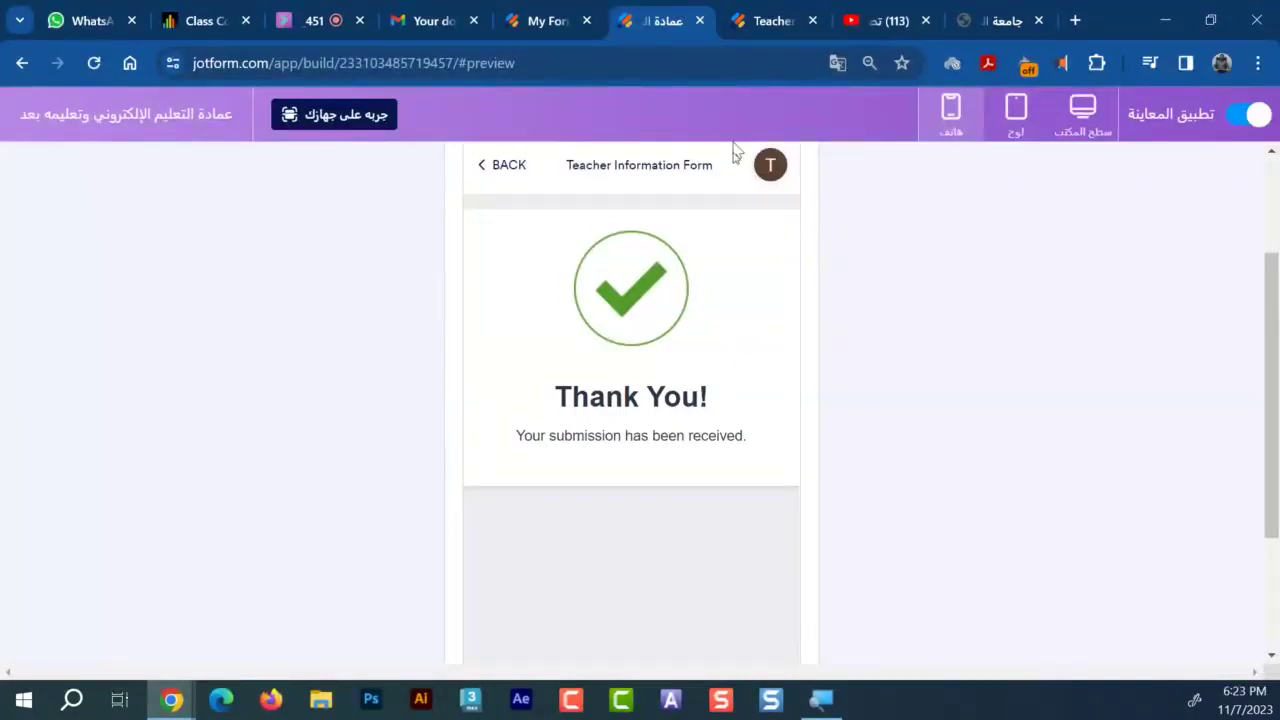
{"action": "left_click", "coordinate": [755, 12]}
{"action": "left_click_drag", "start_coordinate": [438, 645], "coordinate": [943, 489]}
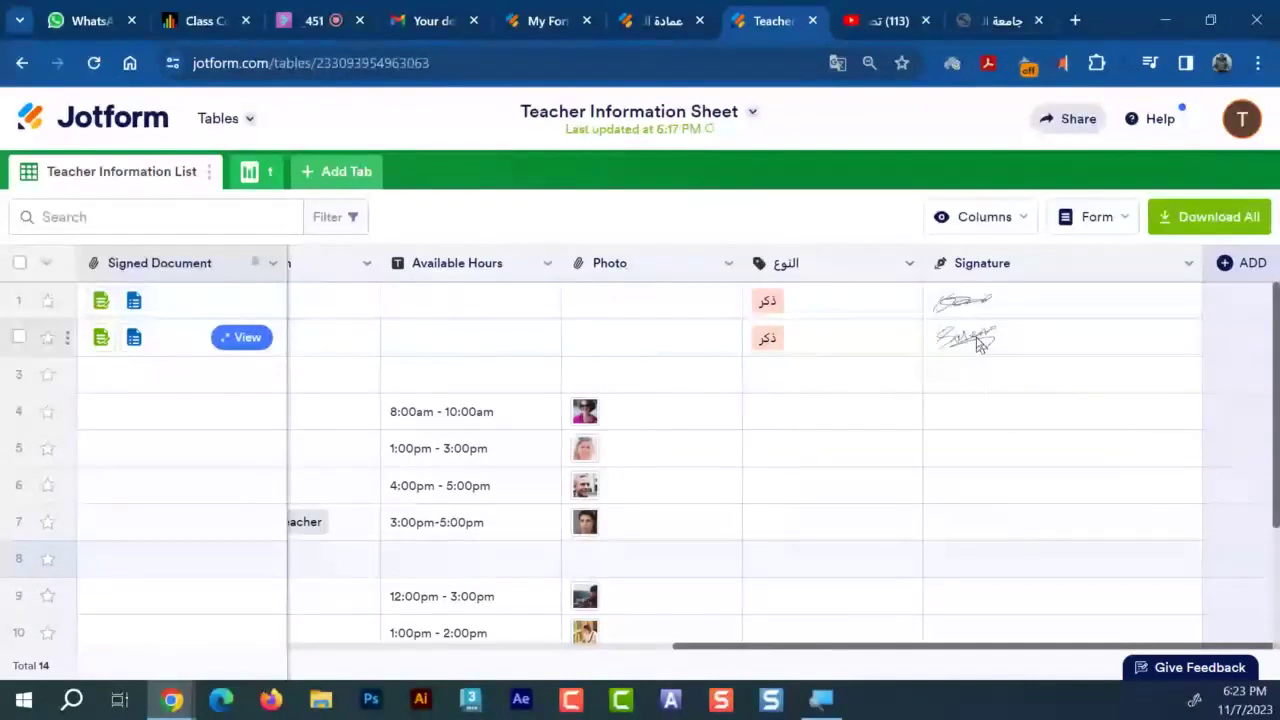
{"action": "left_click", "coordinate": [1000, 312]}
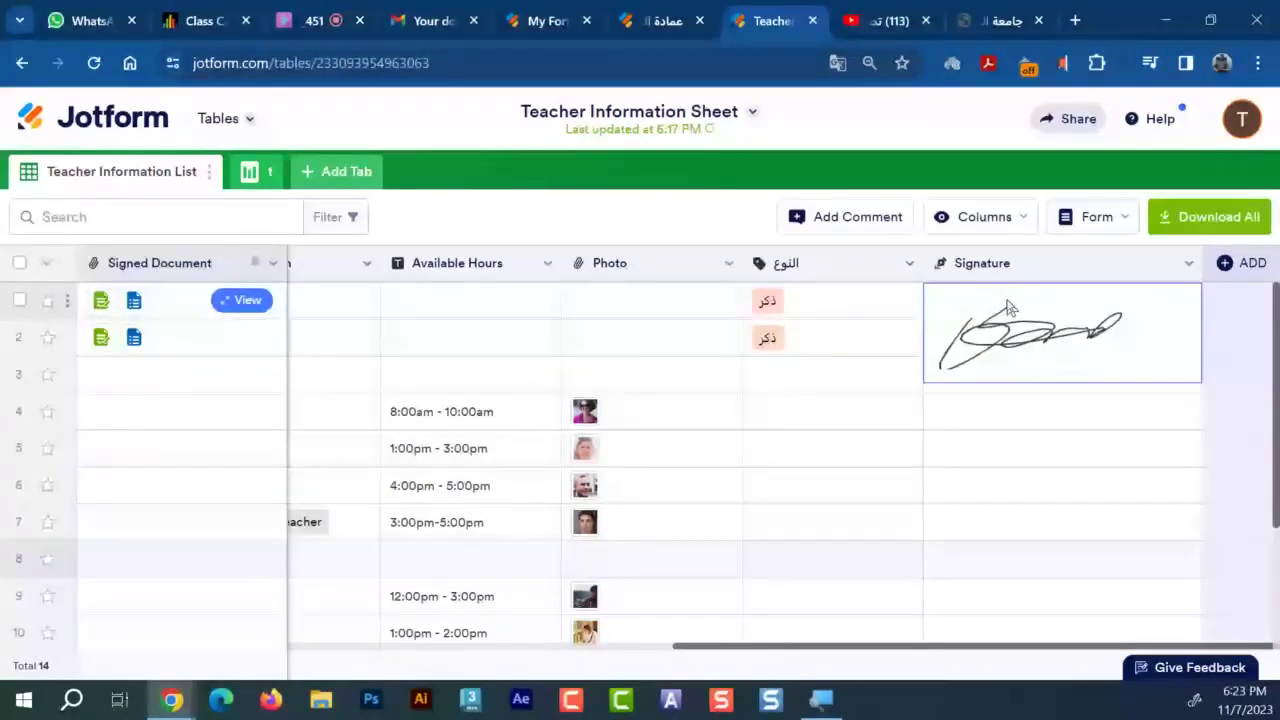
{"action": "left_click", "coordinate": [1094, 446]}
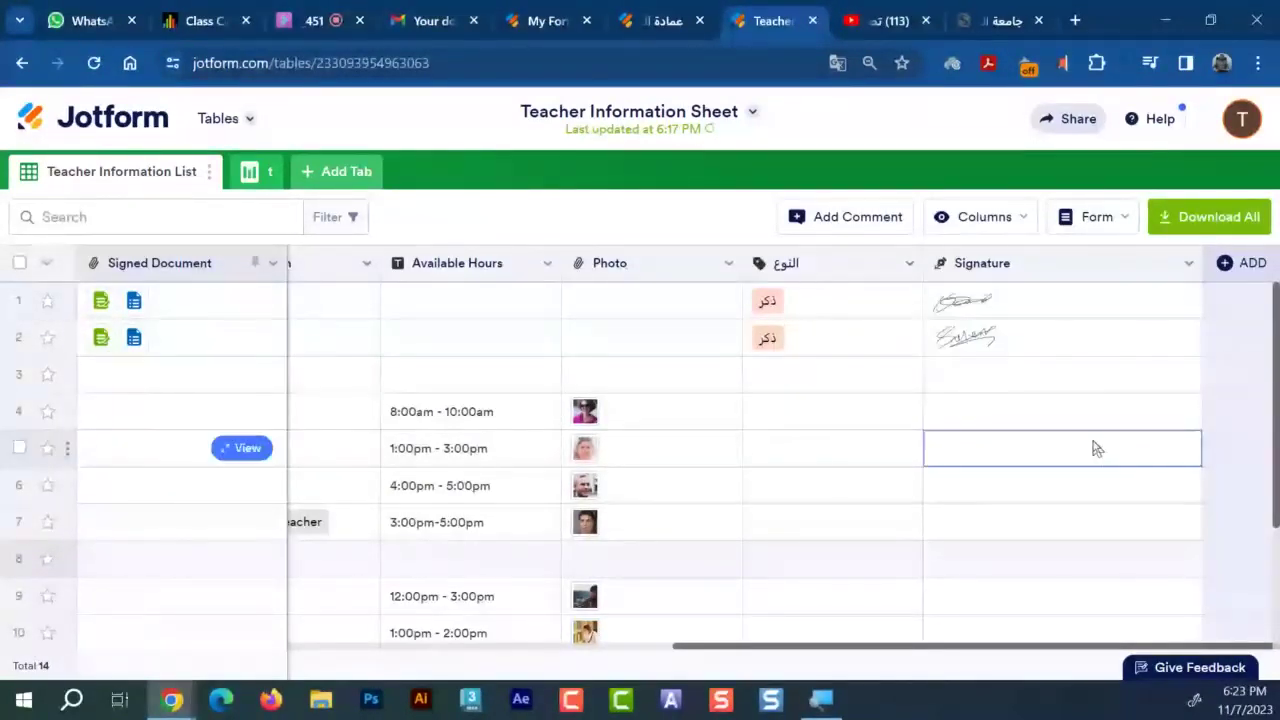
{"action": "key", "text": "Escape"}
Recheck the first row's signature and view the photo attachments in rows 4 and 9
{"action": "left_click", "coordinate": [1000, 310]}
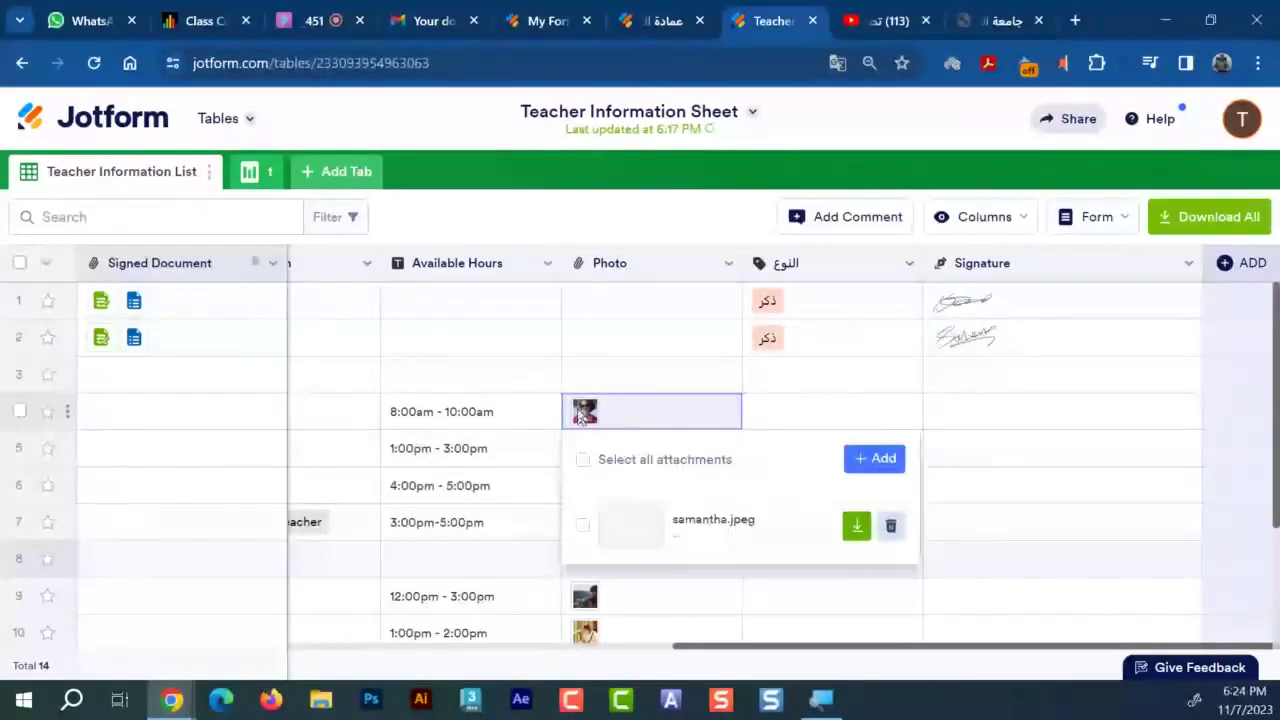
{"action": "left_click", "coordinate": [600, 596]}
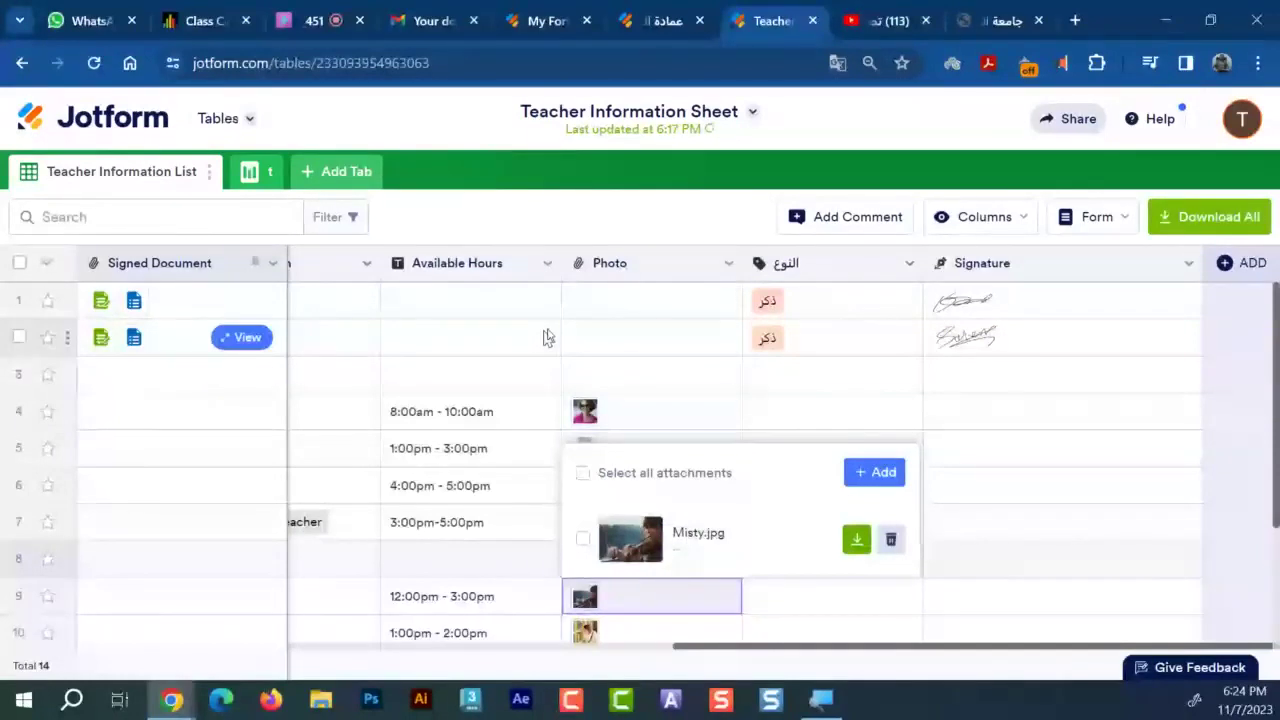
{"action": "left_click", "coordinate": [580, 302]}
Open the Teacher Information Form for editing and browse the basic form elements down to the page elements
{"action": "left_click", "coordinate": [560, 14]}
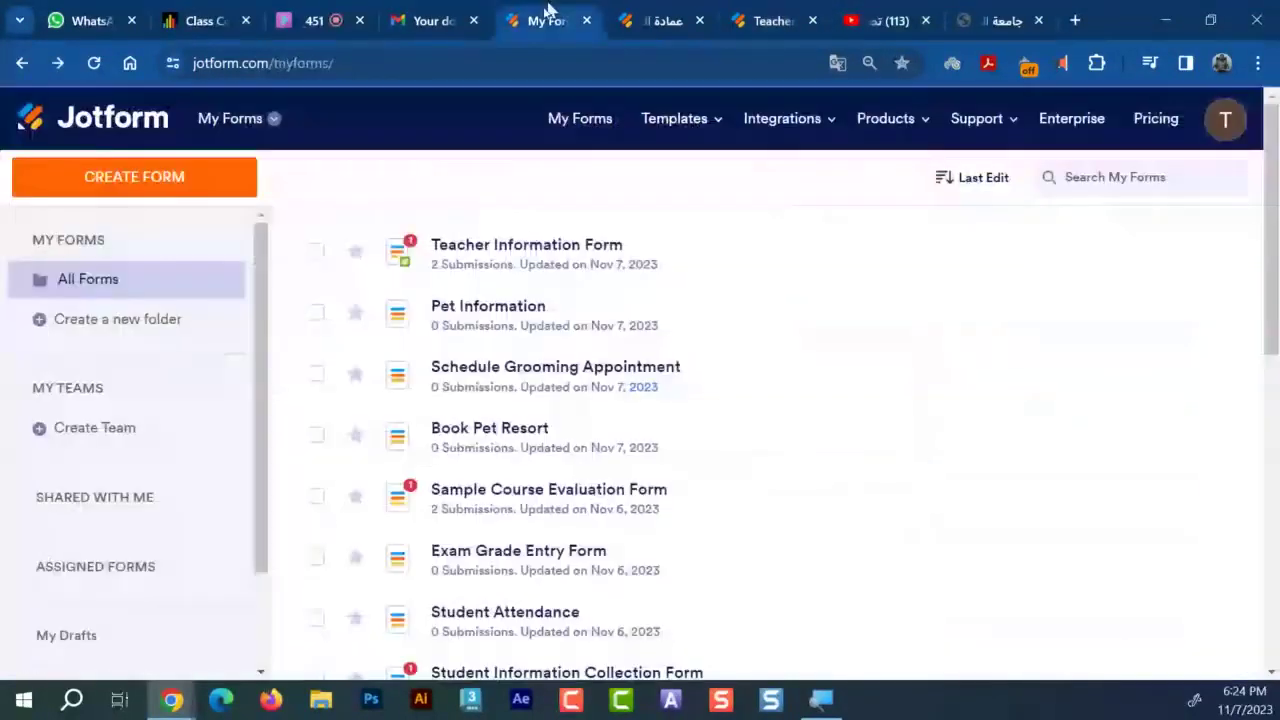
{"action": "left_click", "coordinate": [1018, 255]}
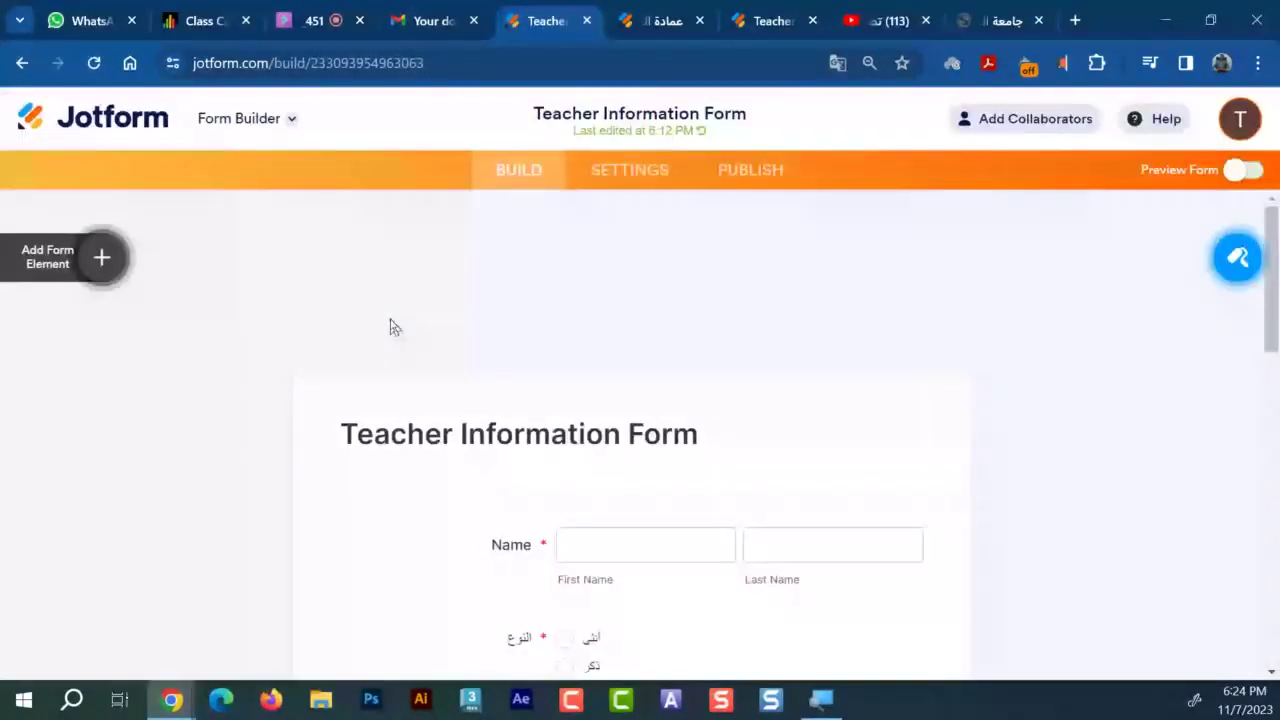
{"action": "left_click", "coordinate": [47, 196]}
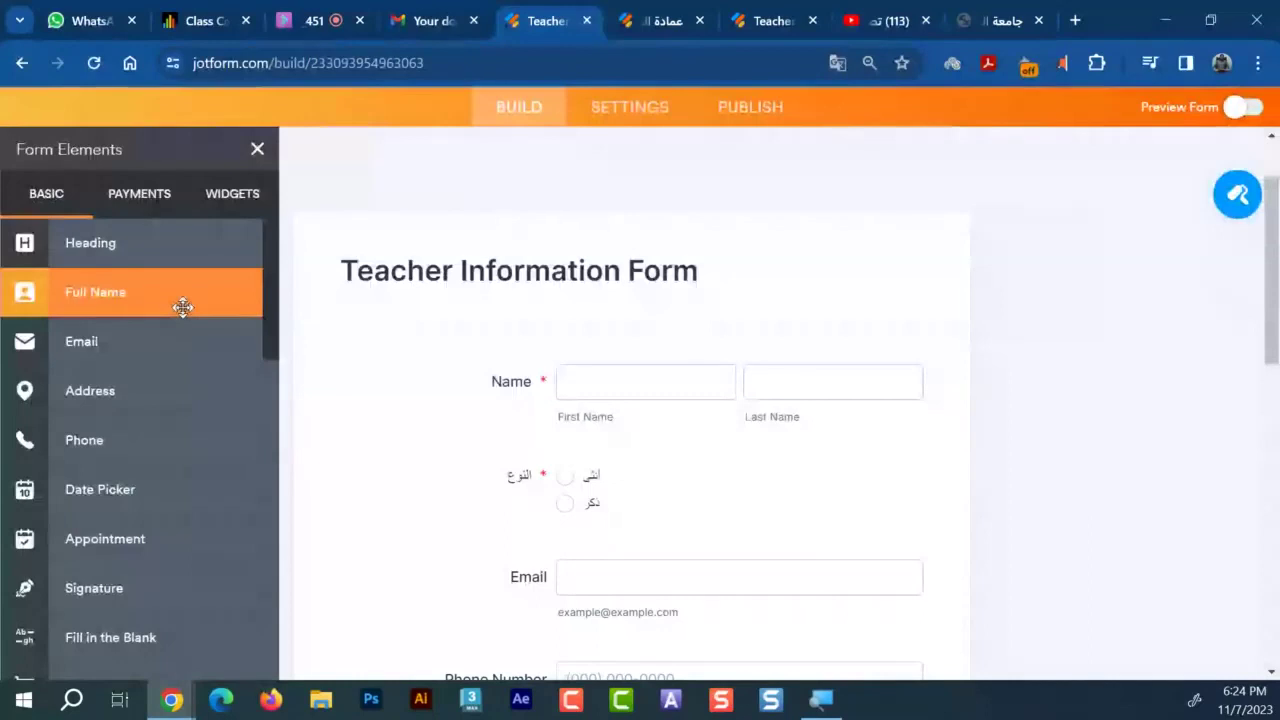
{"action": "scroll", "coordinate": [183, 307], "scroll_direction": "down", "scroll_amount": 3}
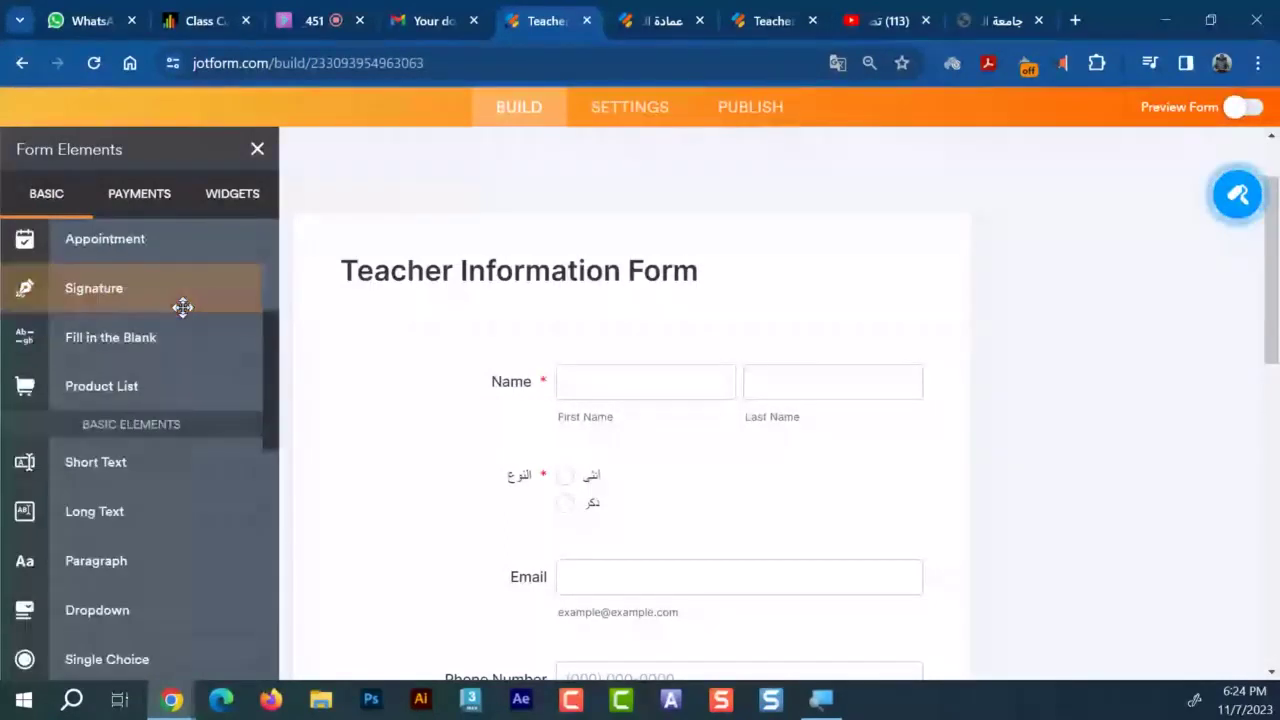
{"action": "scroll", "coordinate": [183, 307], "scroll_direction": "down", "scroll_amount": 1}
{"action": "scroll", "coordinate": [183, 307], "scroll_direction": "down", "scroll_amount": 6}
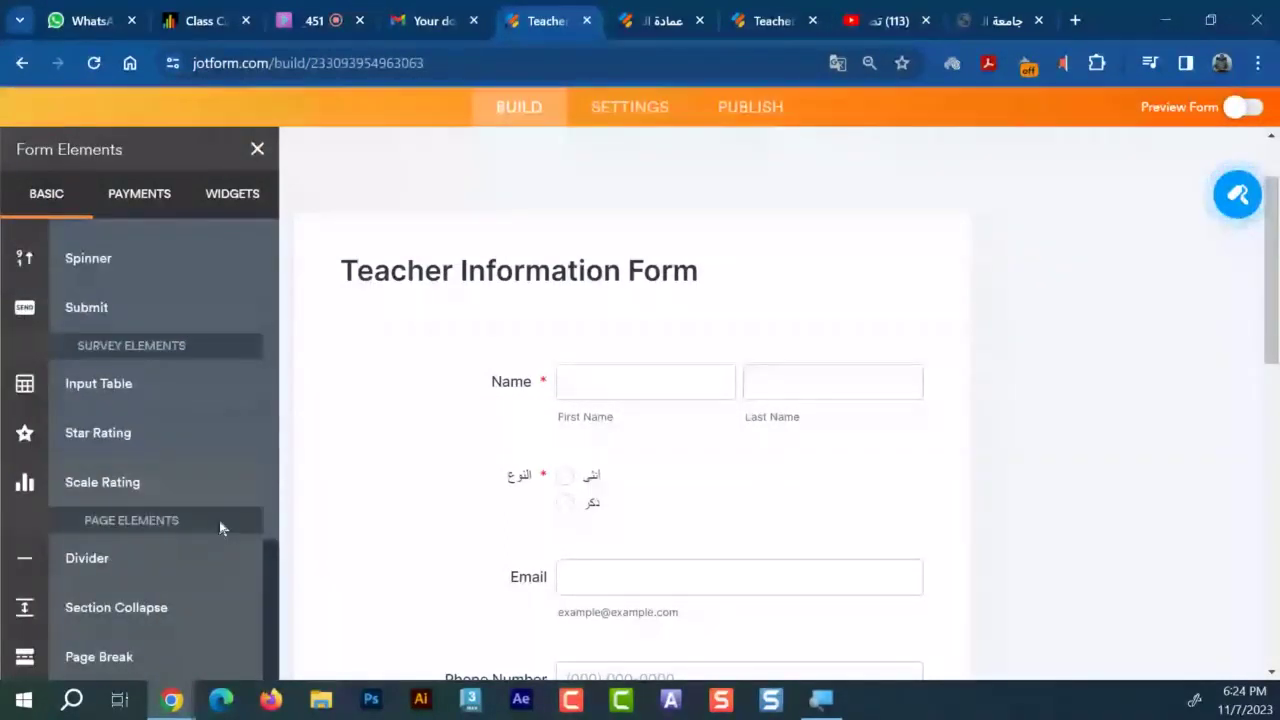
Add an Image element between the Photo and Signature fields and check its general and advanced properties
{"action": "scroll", "coordinate": [117, 446], "scroll_direction": "up", "scroll_amount": 1}
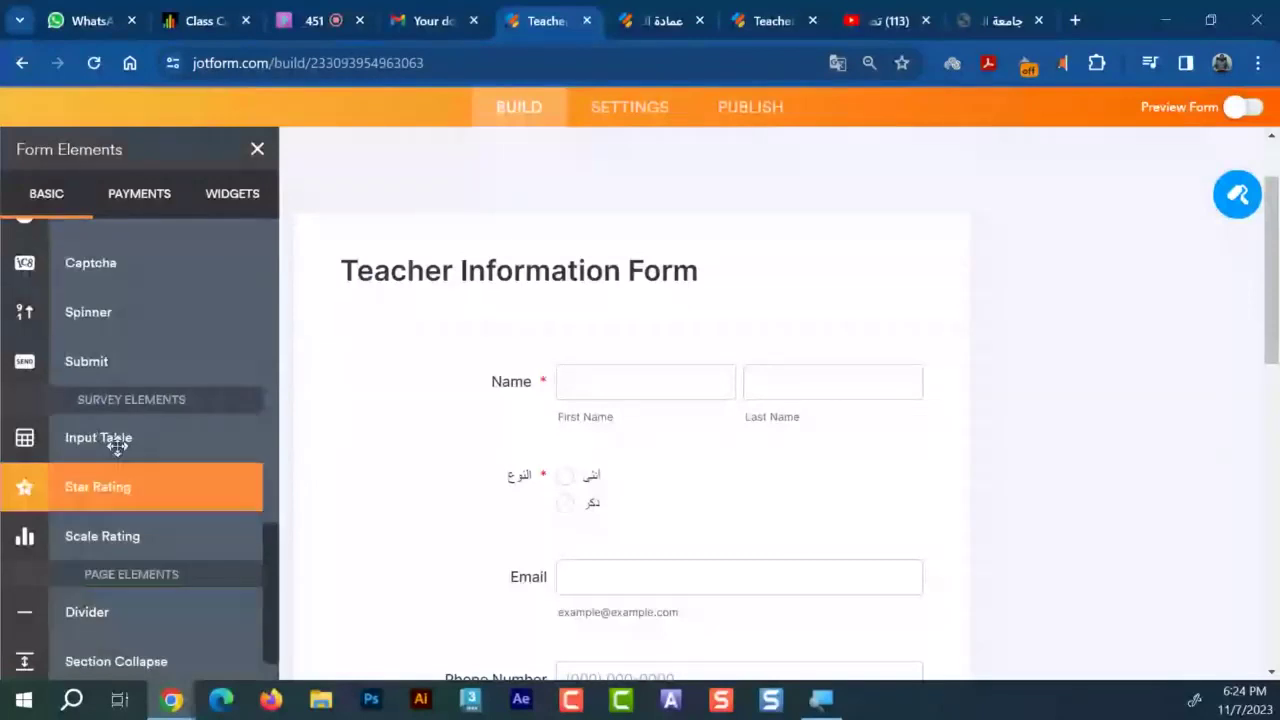
{"action": "scroll", "coordinate": [117, 446], "scroll_direction": "up", "scroll_amount": 2}
{"action": "scroll", "coordinate": [118, 456], "scroll_direction": "up", "scroll_amount": 2}
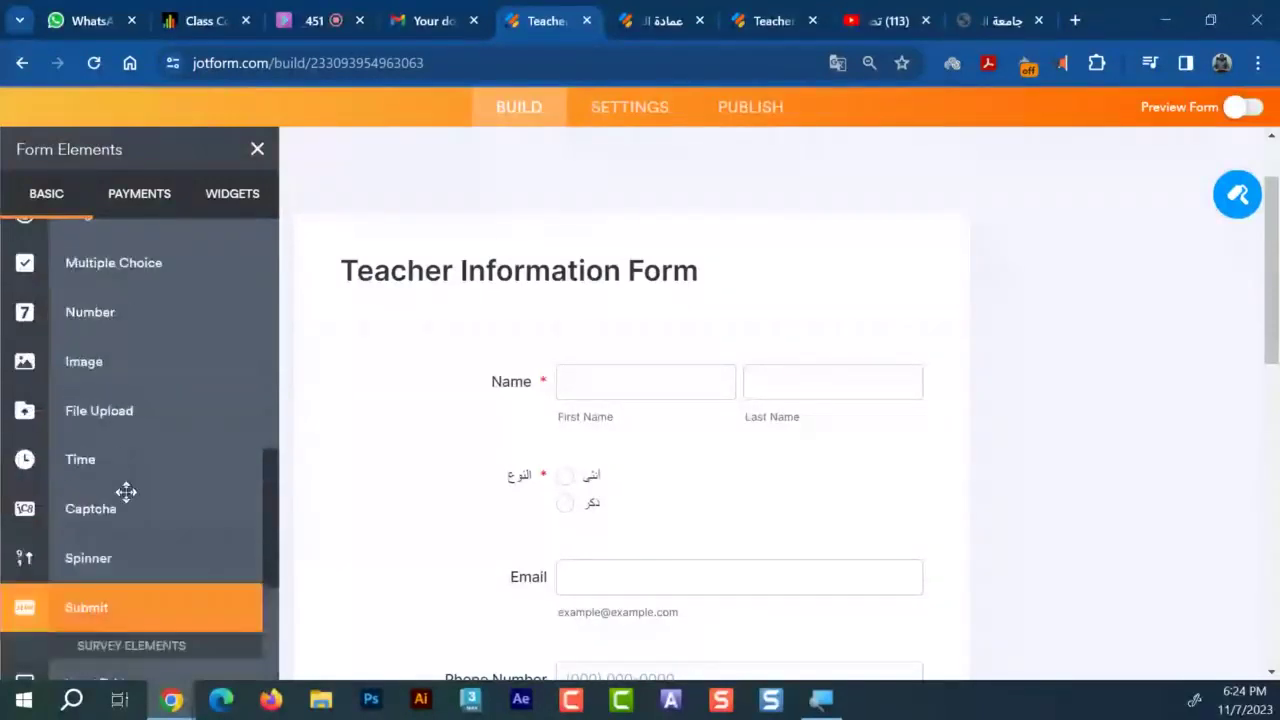
{"action": "scroll", "coordinate": [157, 414], "scroll_direction": "up", "scroll_amount": 2}
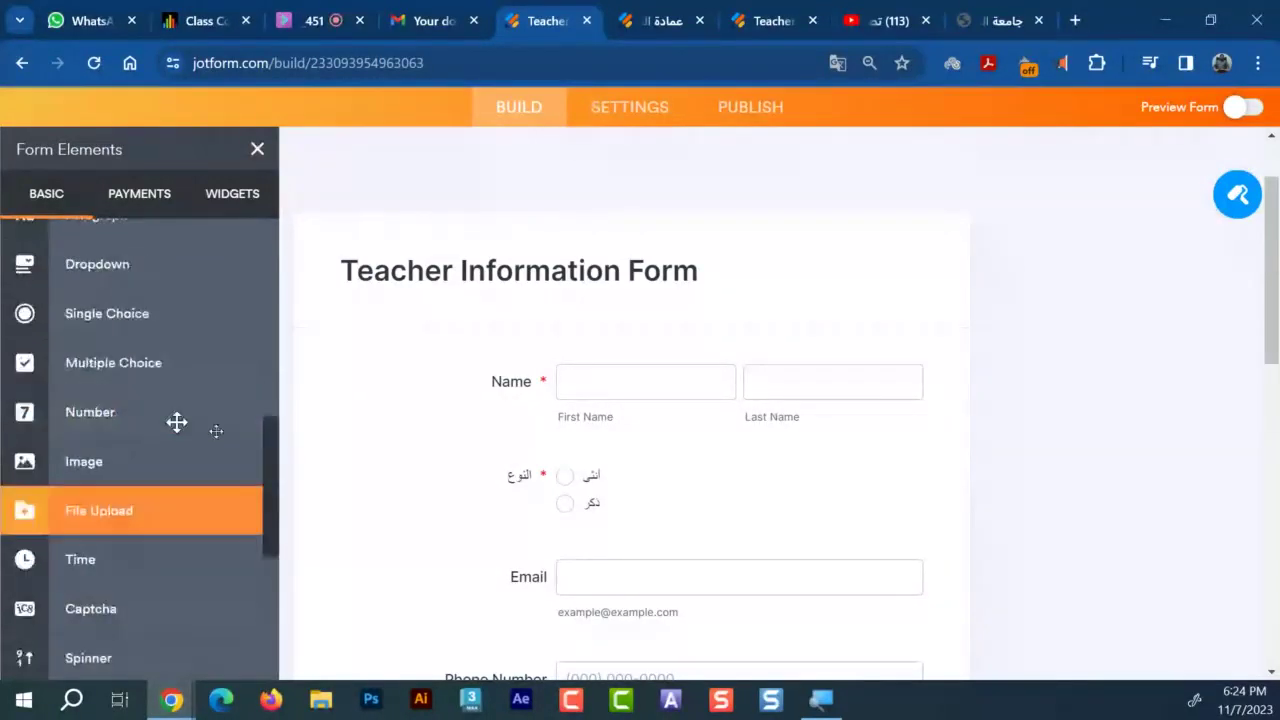
{"action": "scroll", "coordinate": [624, 480], "scroll_direction": "down", "scroll_amount": 10}
{"action": "scroll", "coordinate": [624, 480], "scroll_direction": "up", "scroll_amount": 2}
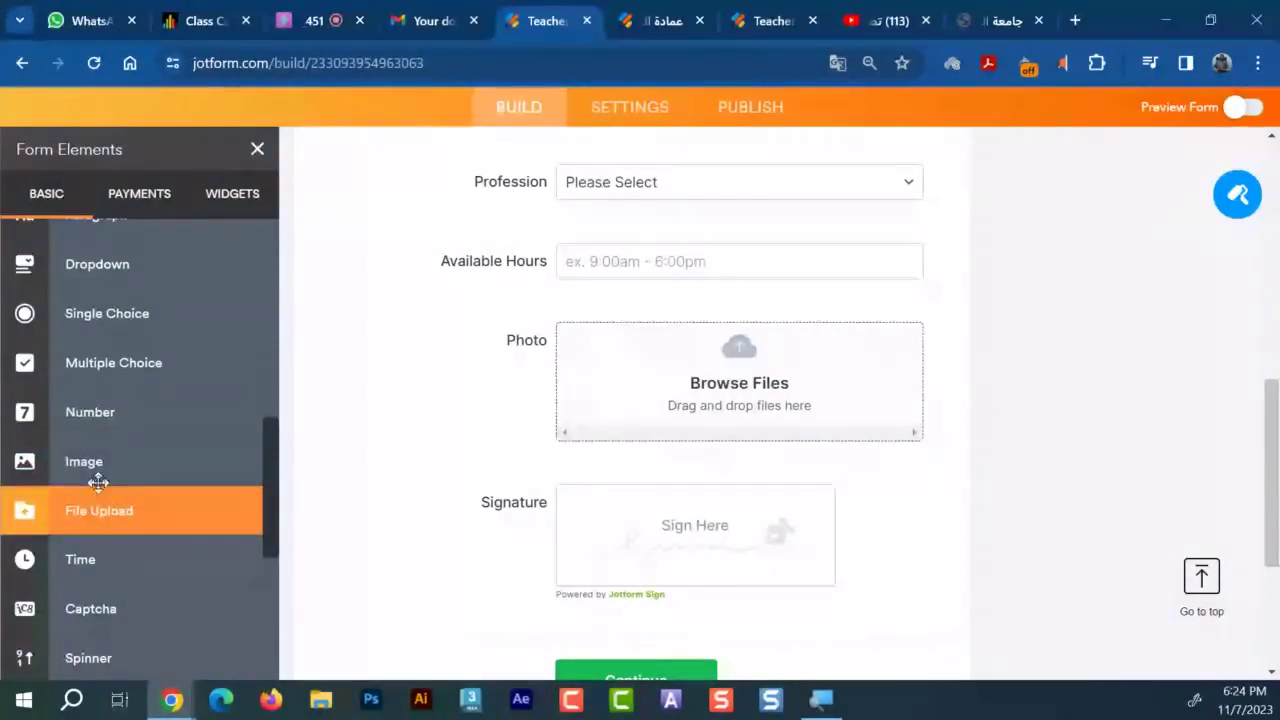
{"action": "left_click_drag", "start_coordinate": [98, 478], "coordinate": [607, 515]}
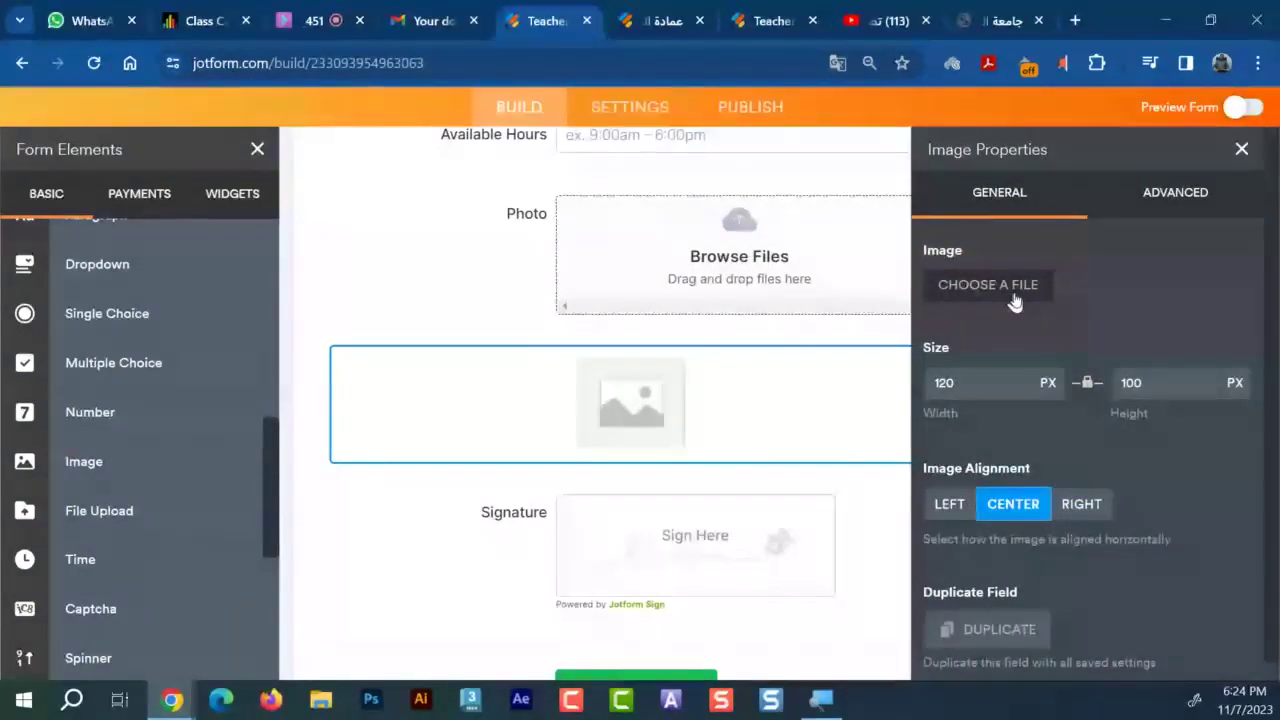
{"action": "left_click", "coordinate": [1166, 200]}
{"action": "left_click", "coordinate": [999, 192]}
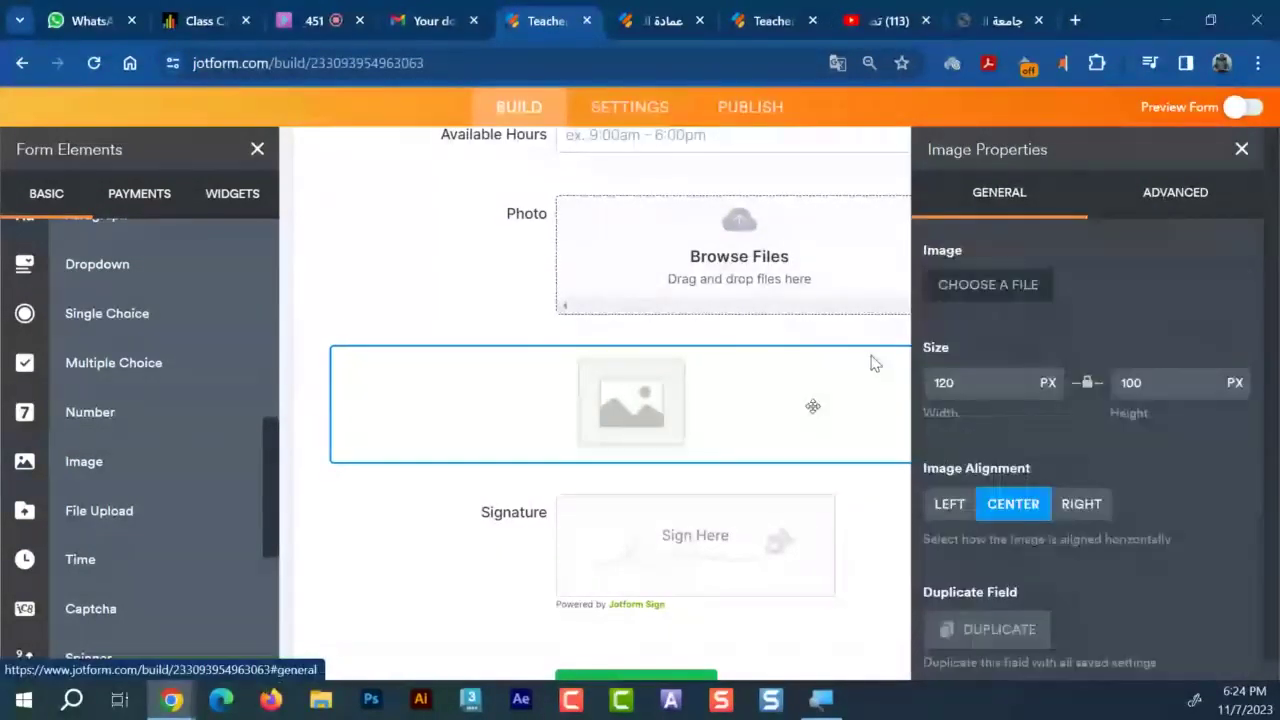
Add a File Upload field directly below Photo and delete the Image field above Signature
{"action": "left_click_drag", "start_coordinate": [99, 510], "coordinate": [651, 371]}
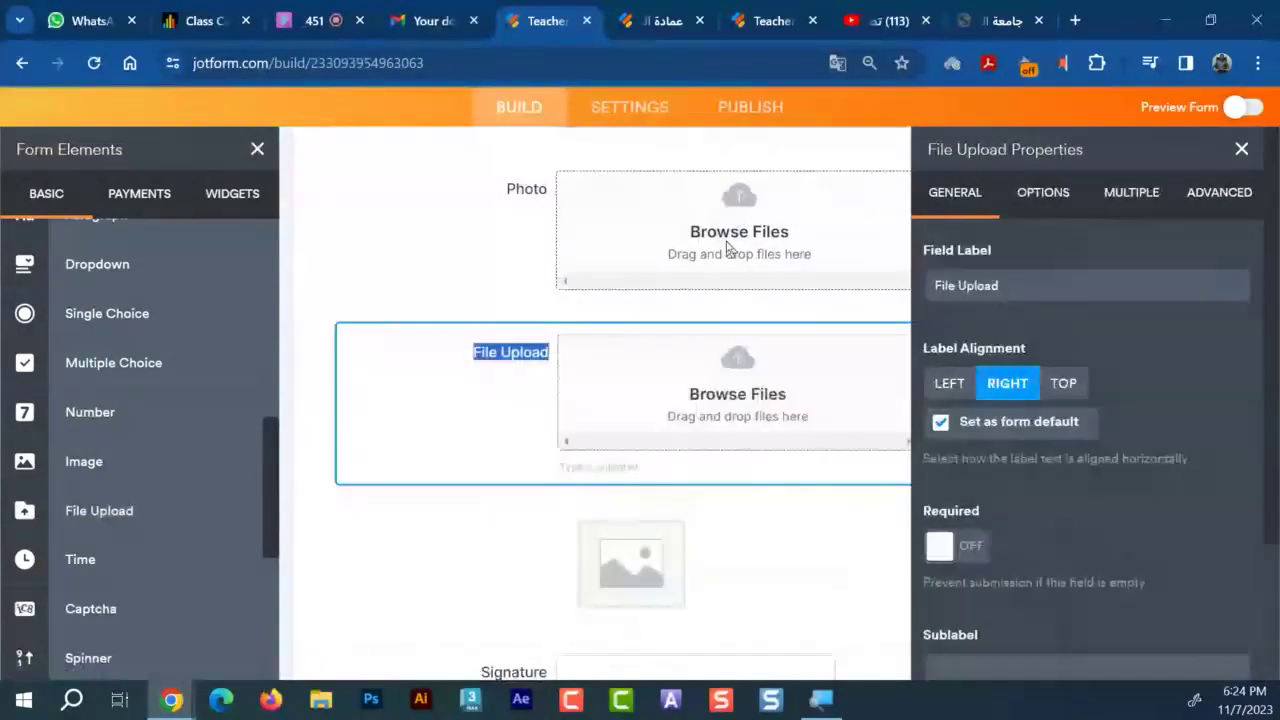
{"action": "left_click", "coordinate": [673, 520]}
{"action": "key", "text": "Delete"}
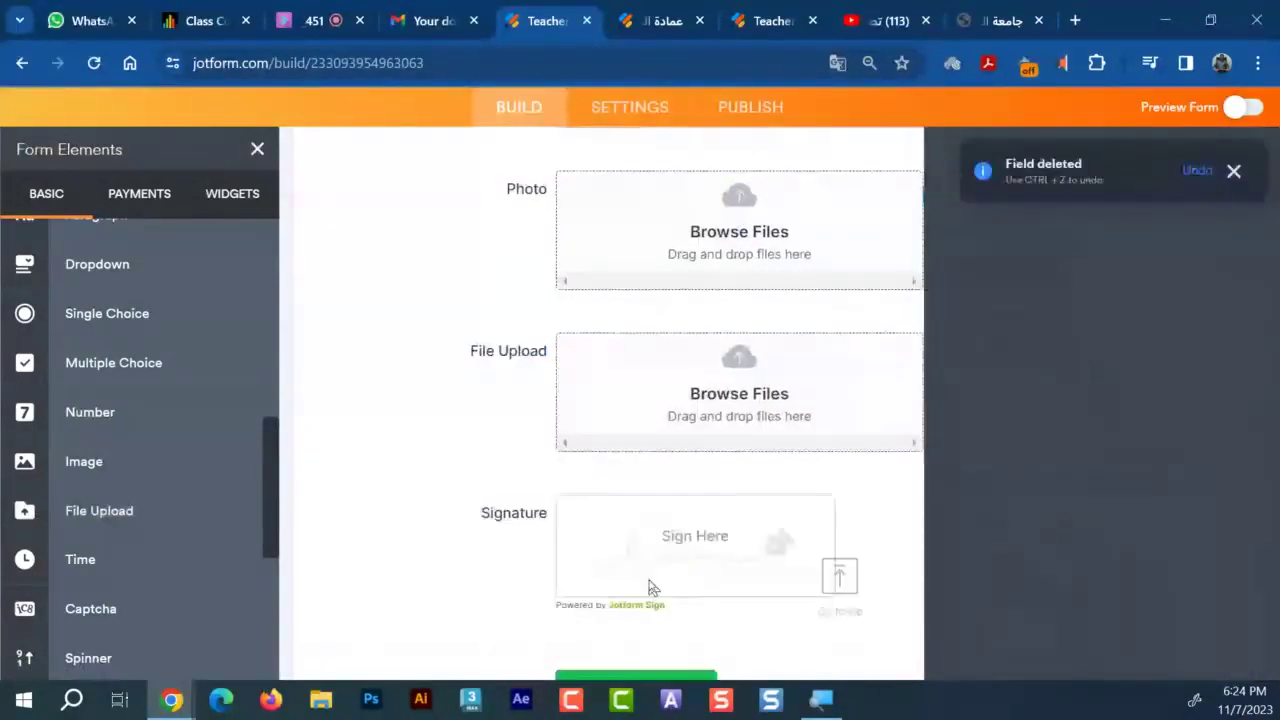
Label the new file upload field below Photo as "CV"
{"action": "left_click", "coordinate": [708, 402]}
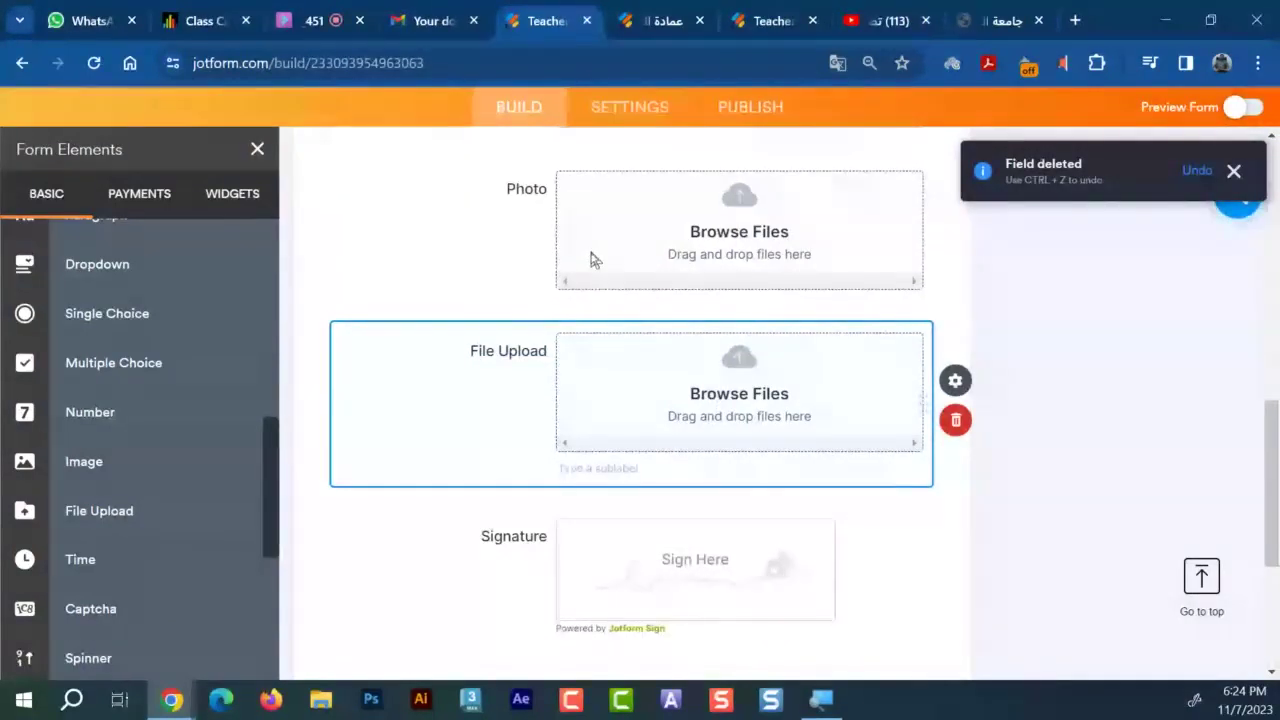
{"action": "left_click", "coordinate": [507, 352]}
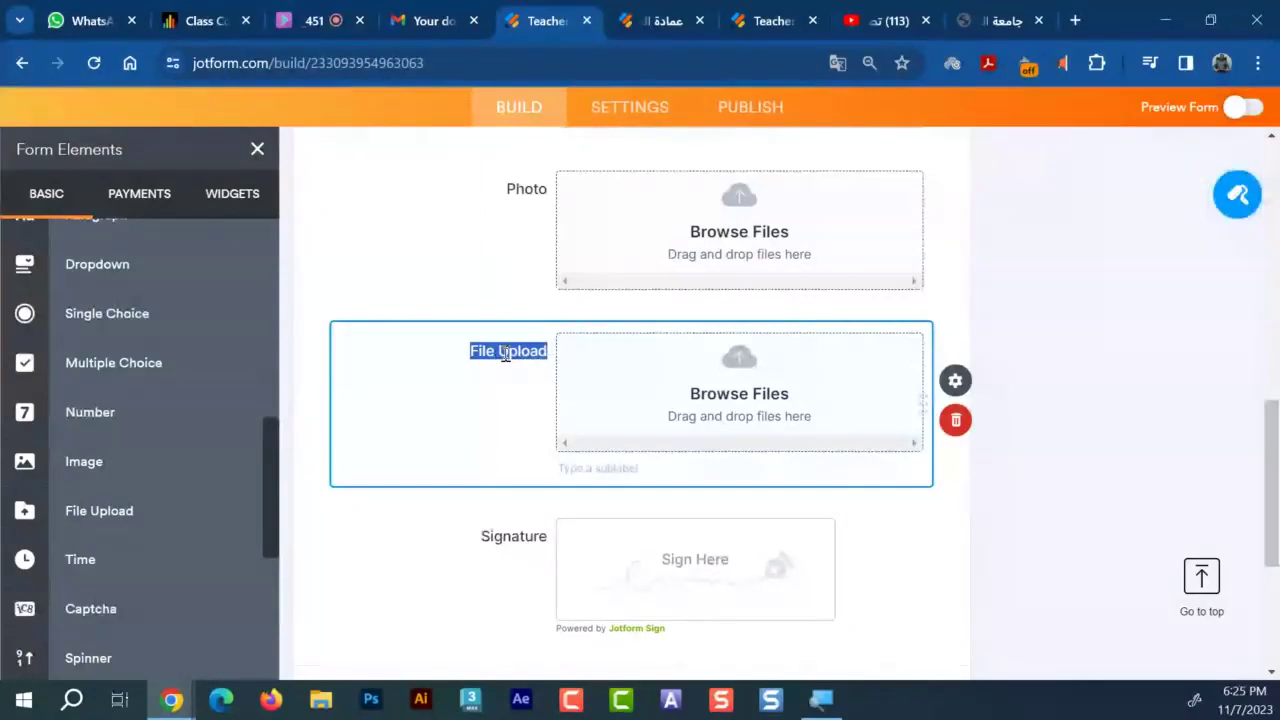
{"action": "type", "text": "CV"}
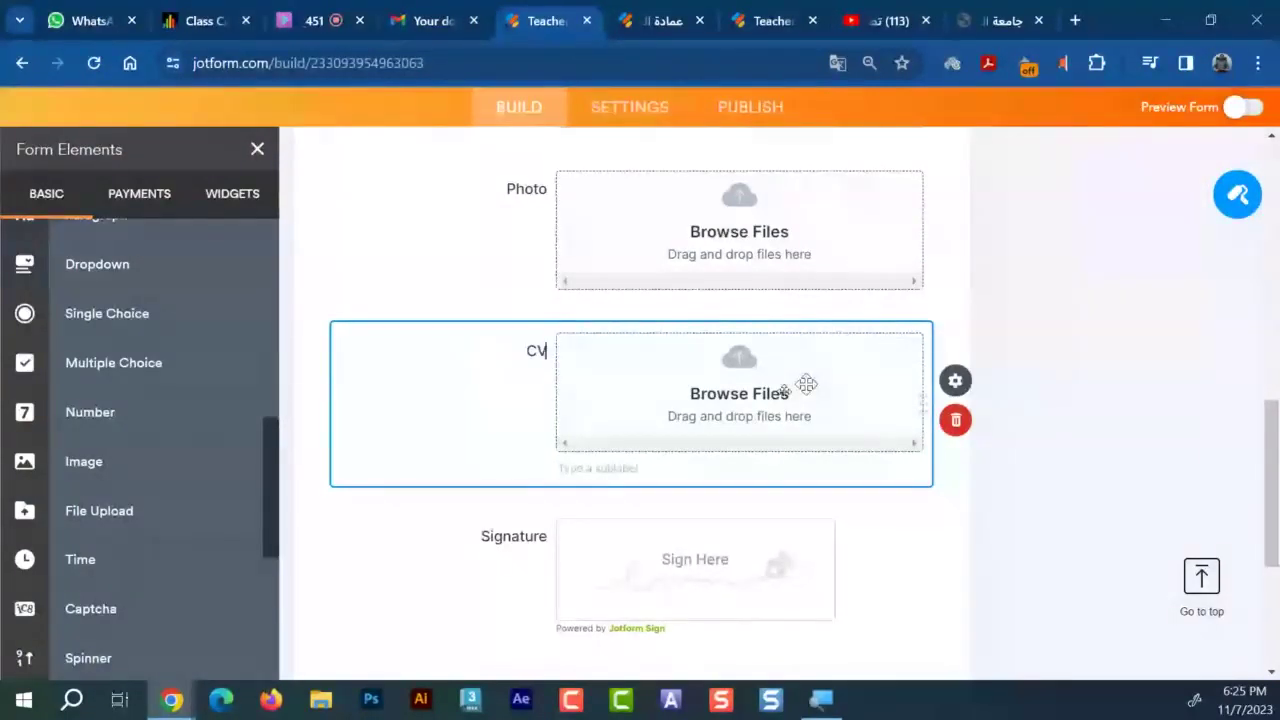
Examine the Photo upload field's properties, including its file size limit, accepted file types and file-count limit
{"action": "left_click", "coordinate": [916, 250]}
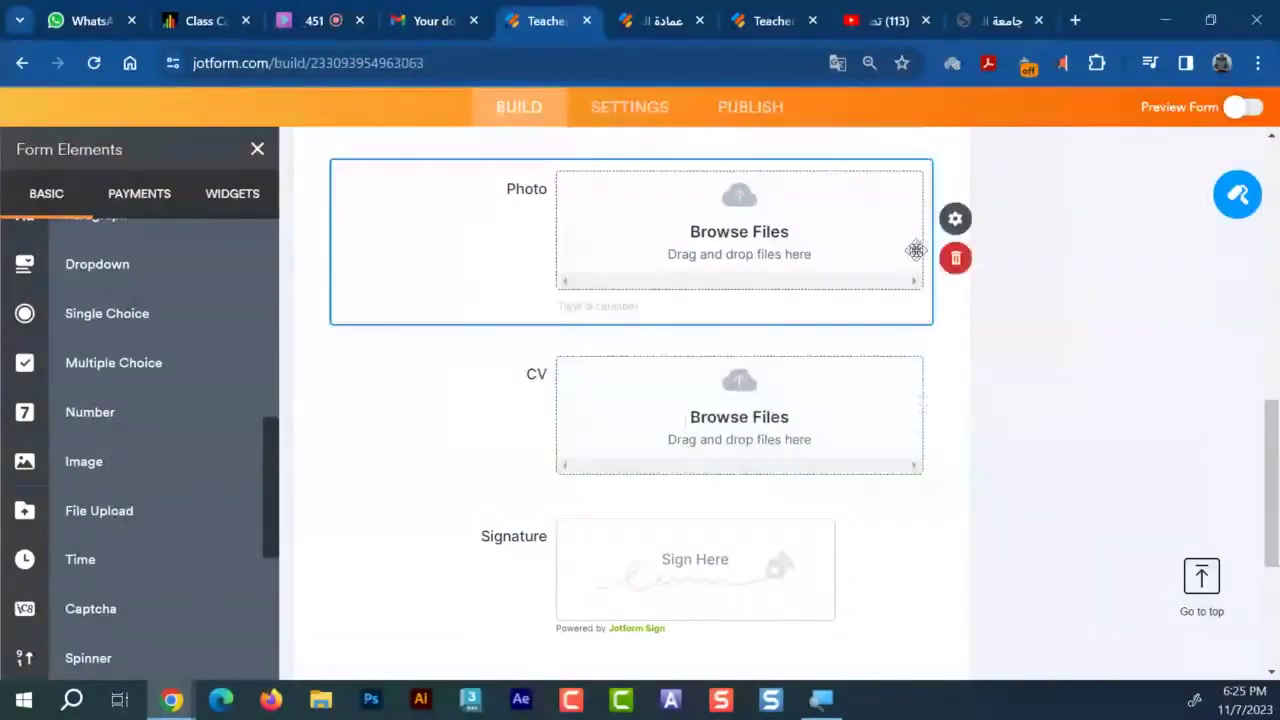
{"action": "left_click", "coordinate": [955, 220]}
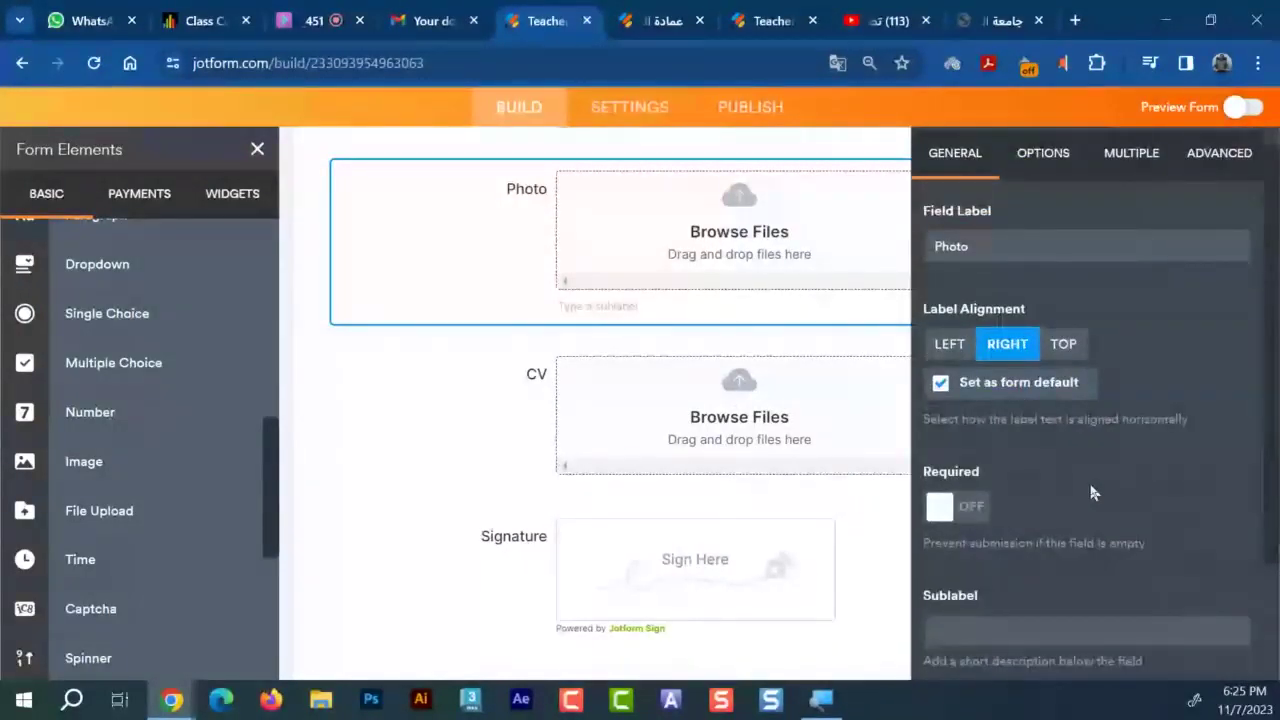
{"action": "left_click", "coordinate": [1030, 218]}
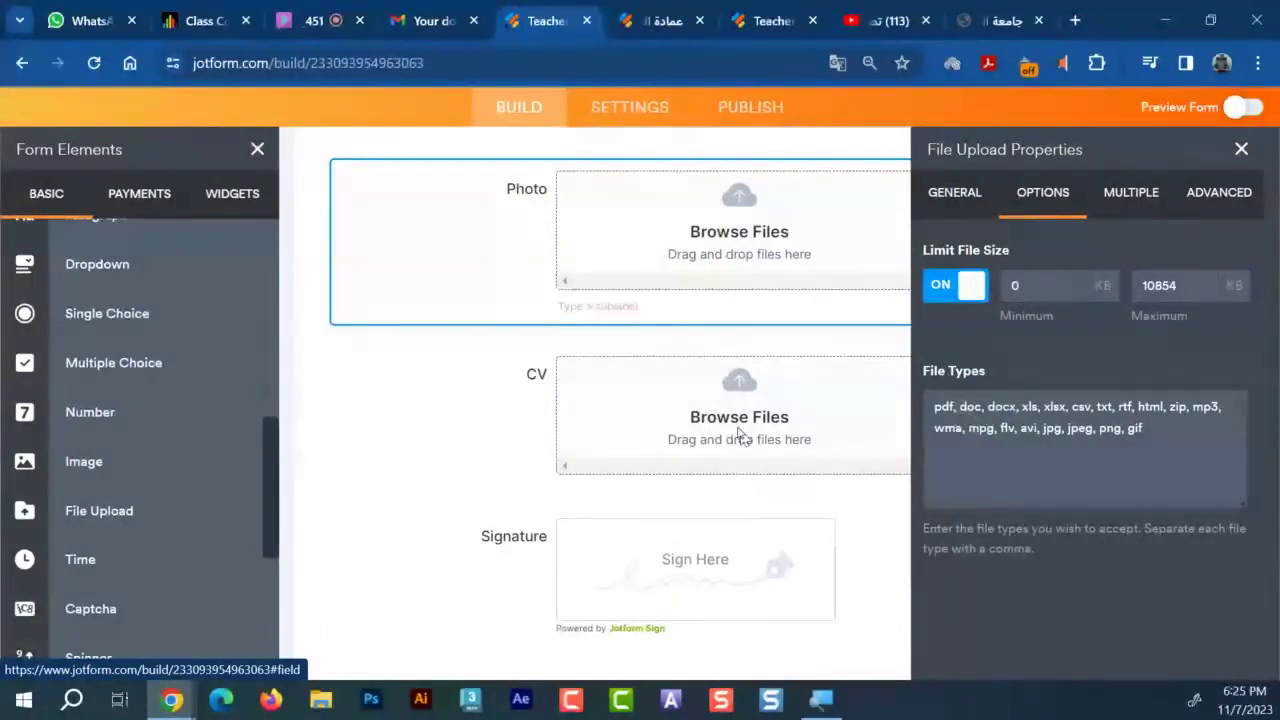
{"action": "triple_click", "coordinate": [1108, 425]}
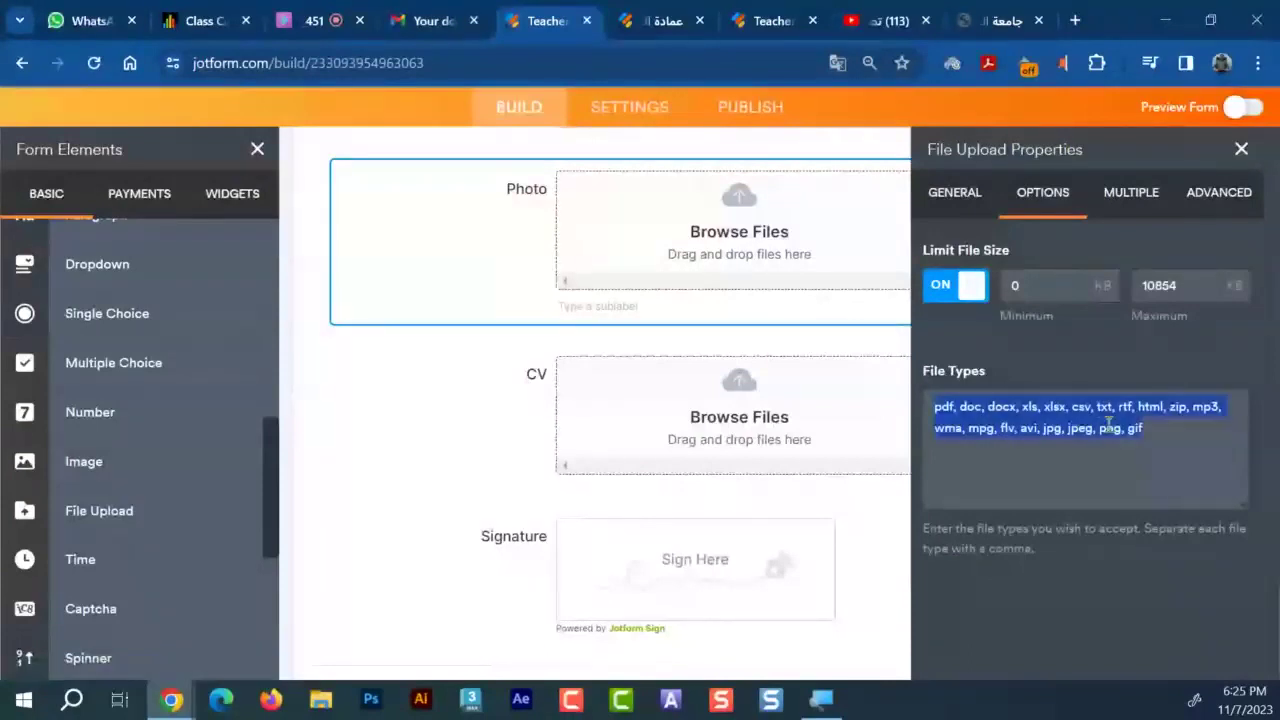
{"action": "left_click", "coordinate": [1113, 197]}
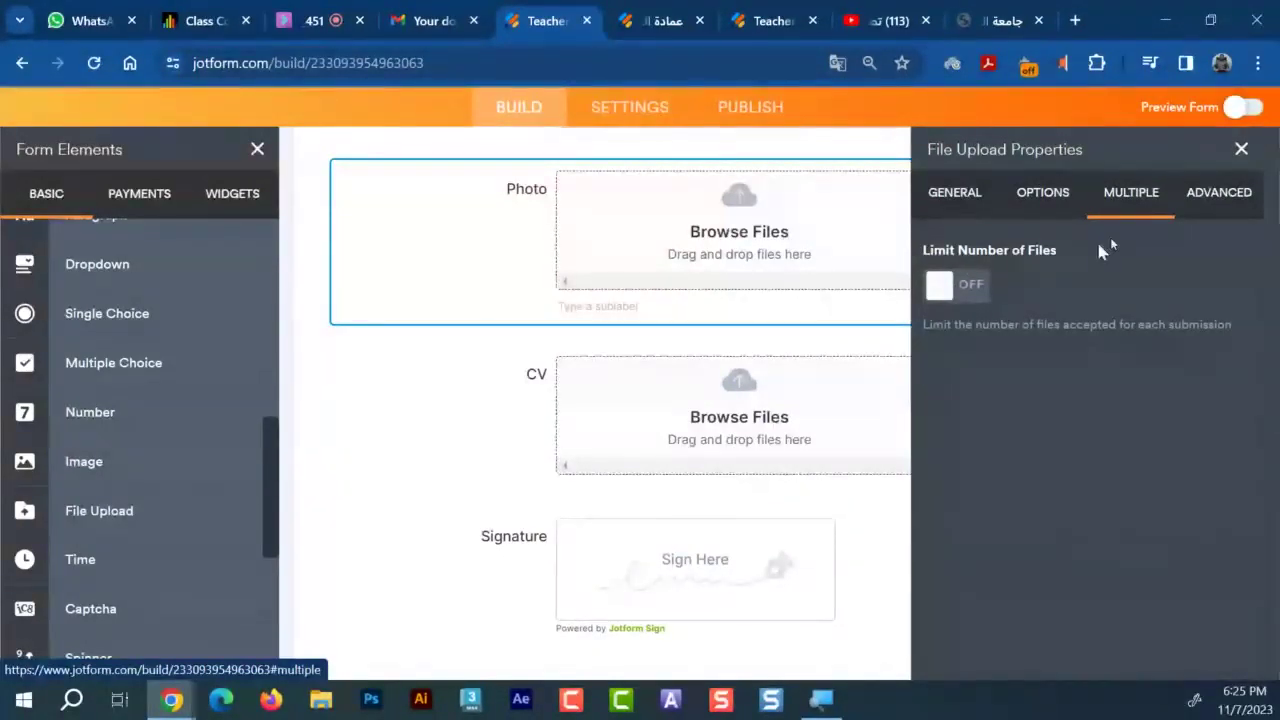
Enable the limit on the number of files for the CV upload field and set it to 10
{"action": "left_click", "coordinate": [686, 434]}
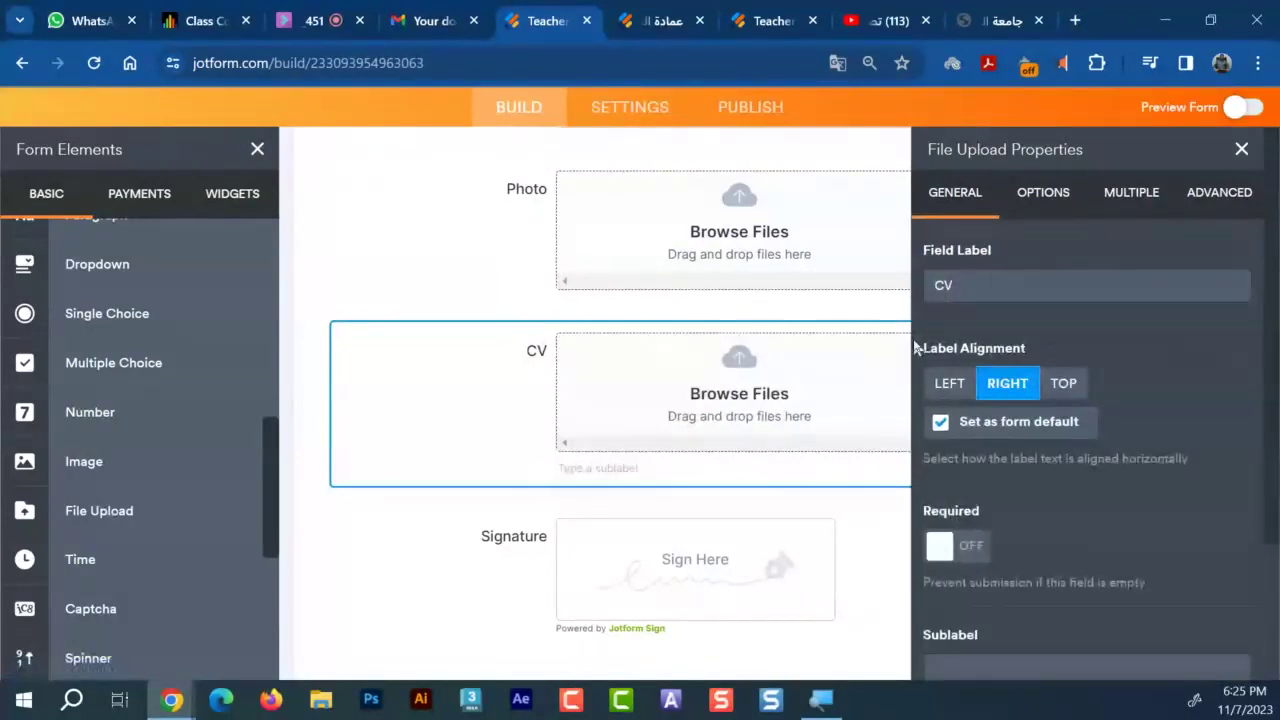
{"action": "left_click", "coordinate": [1127, 213]}
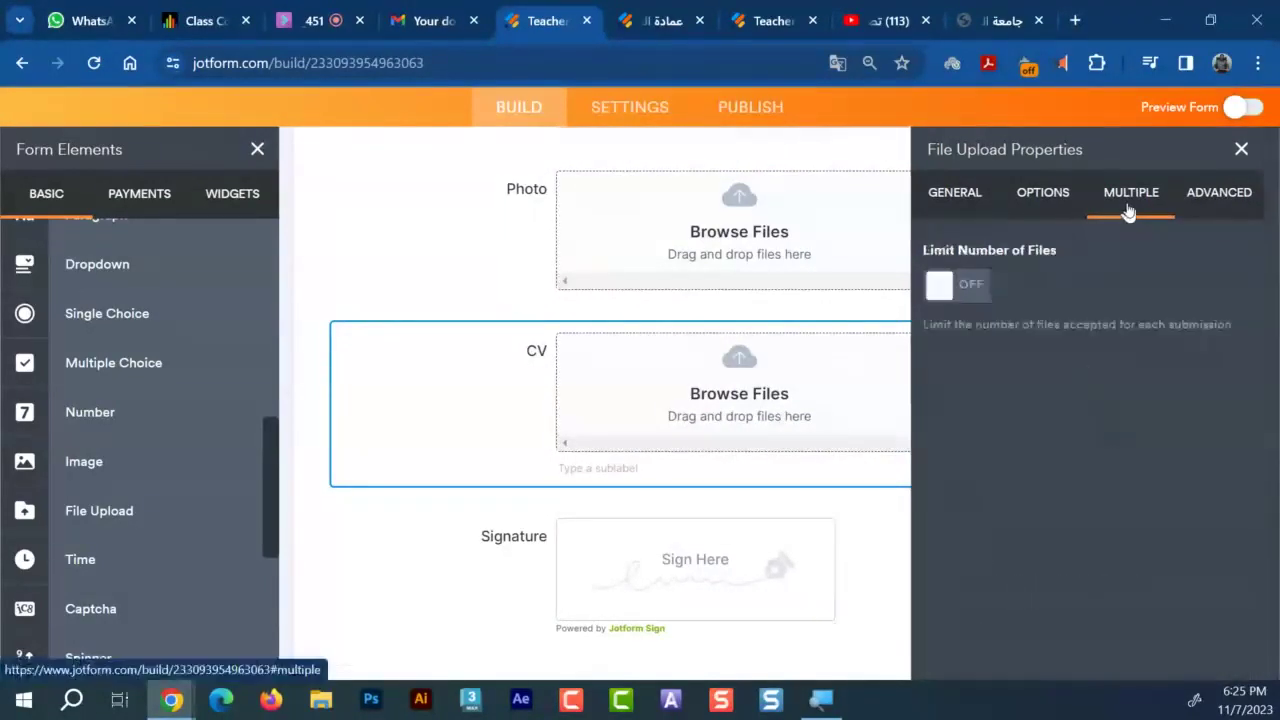
{"action": "left_click", "coordinate": [962, 290]}
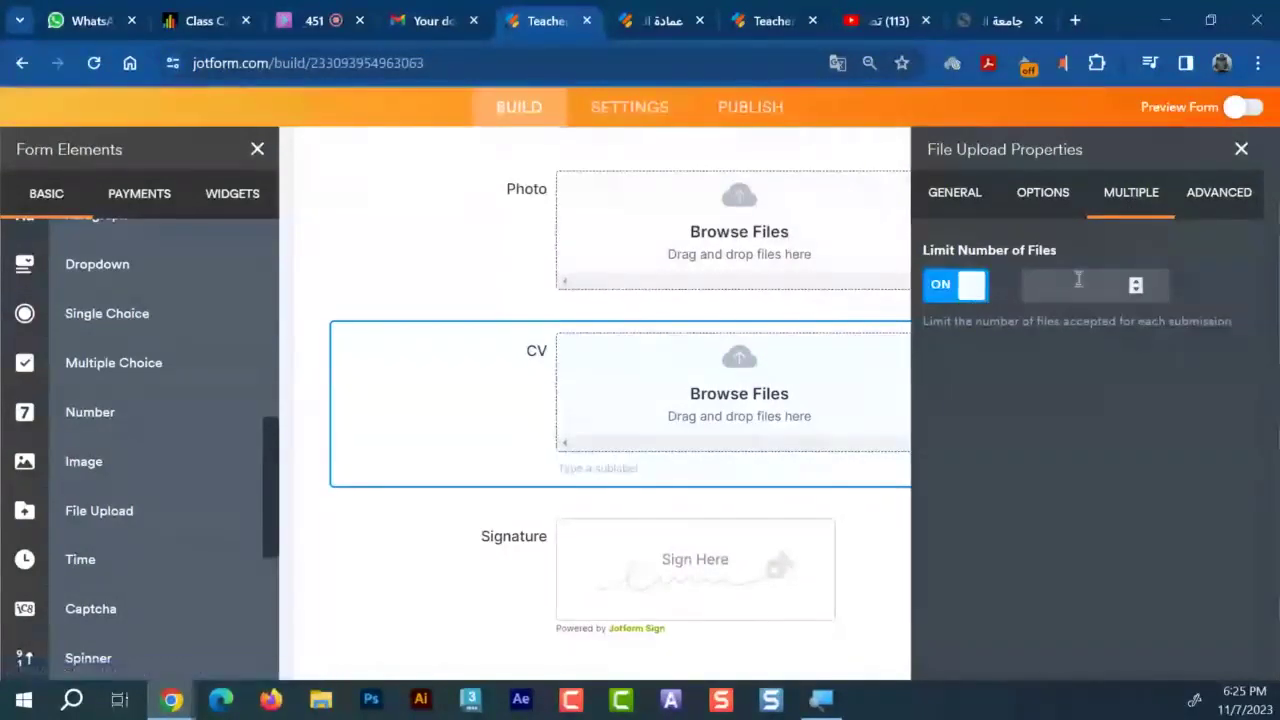
{"action": "left_click", "coordinate": [1078, 283]}
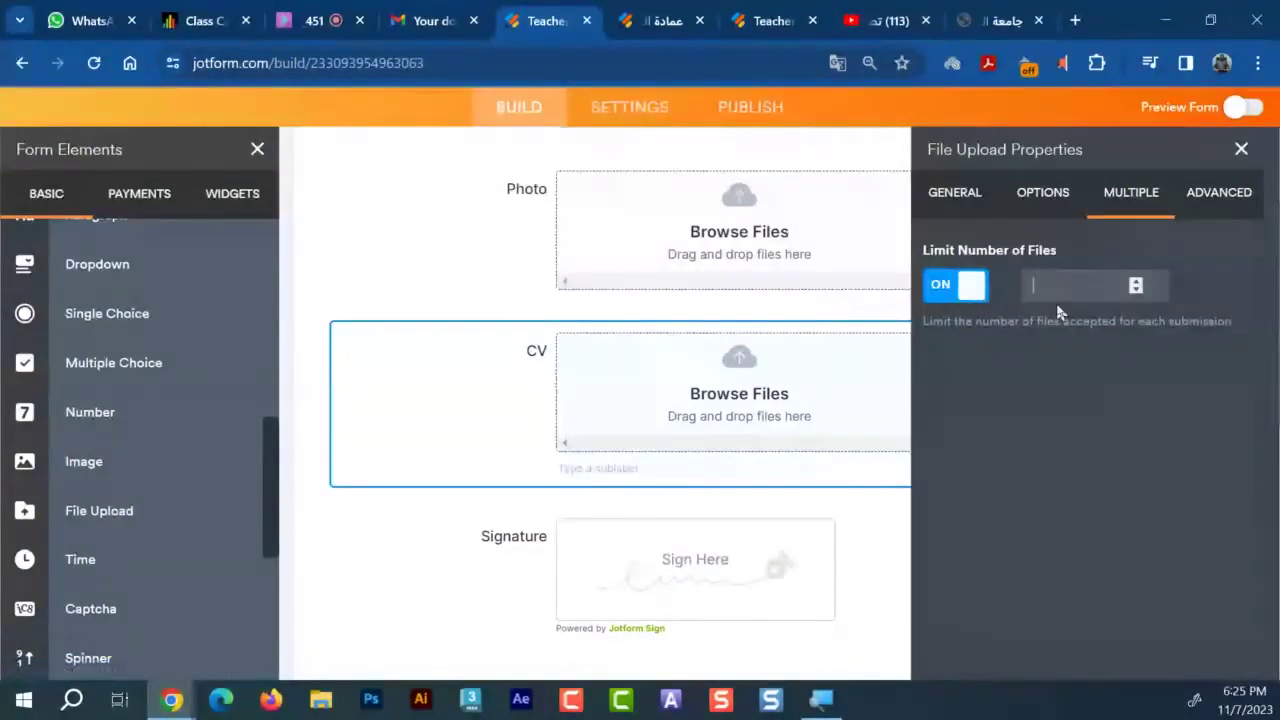
{"action": "type", "text": "10"}
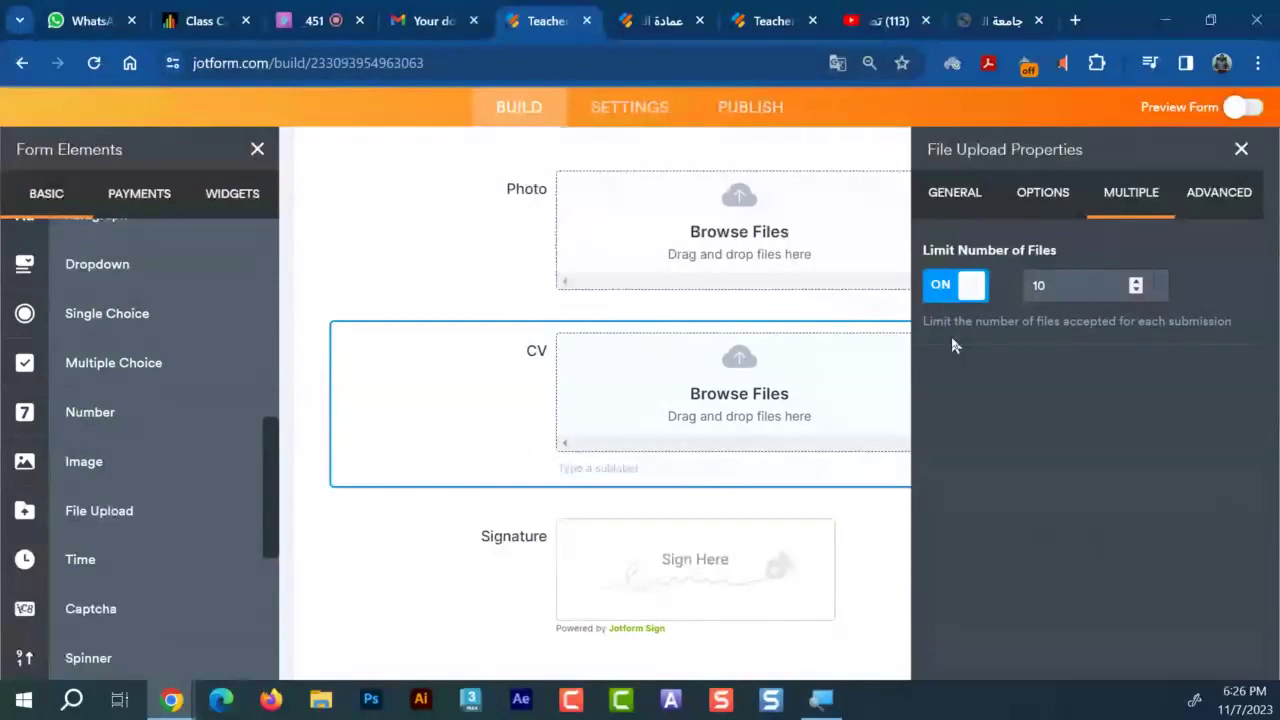
Try file limits of 2, 4 and 5 for the CV upload field and restore the limit to 10
{"action": "double_click", "coordinate": [1039, 285]}
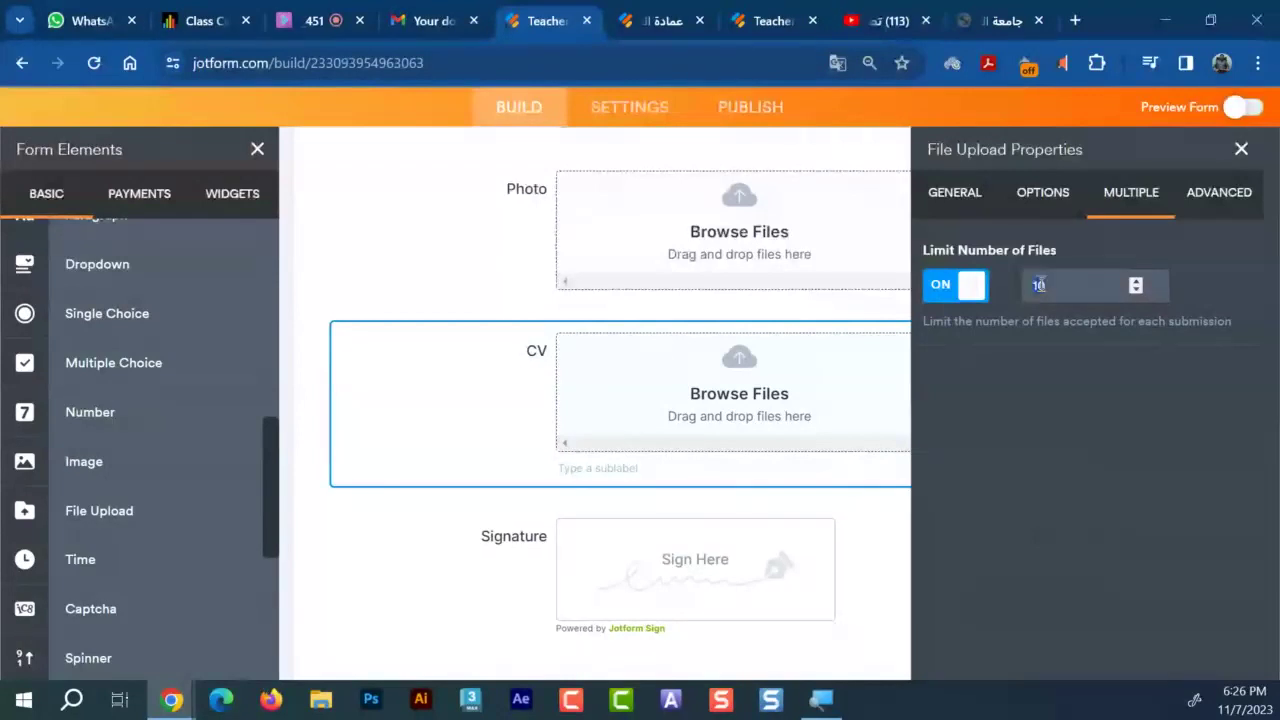
{"action": "type", "text": "2"}
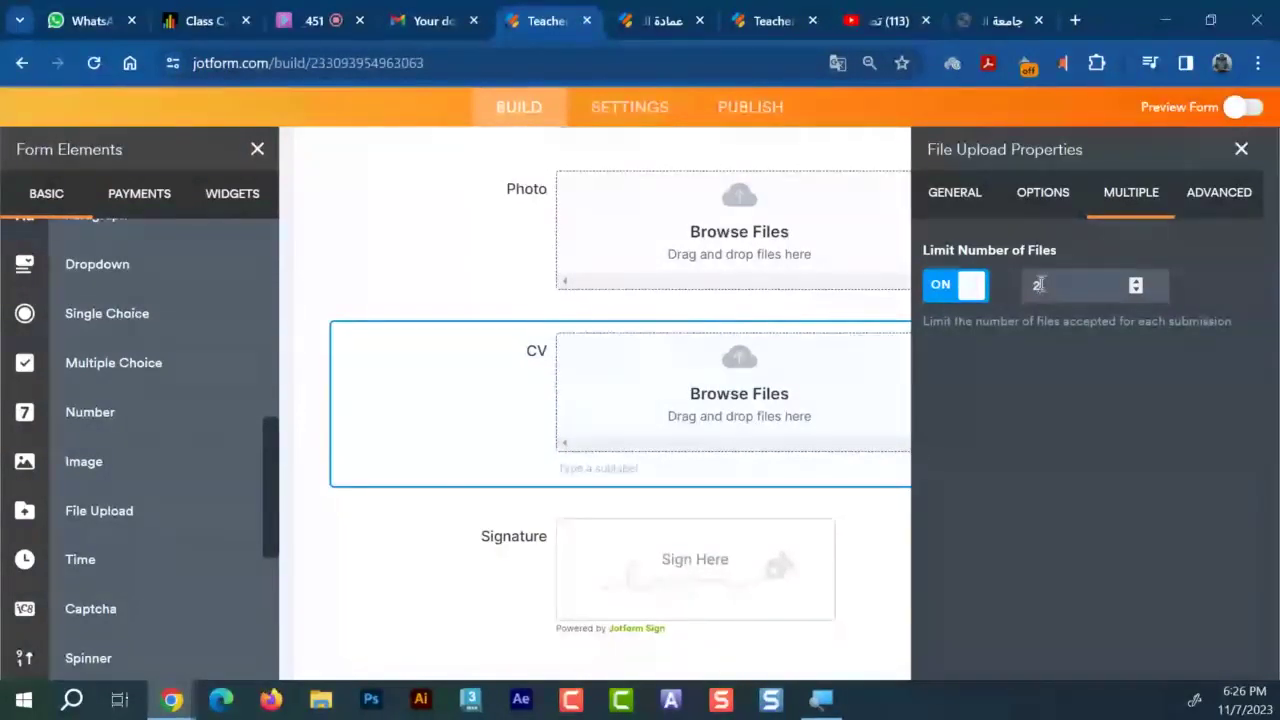
{"action": "key", "text": "BackSpace"}
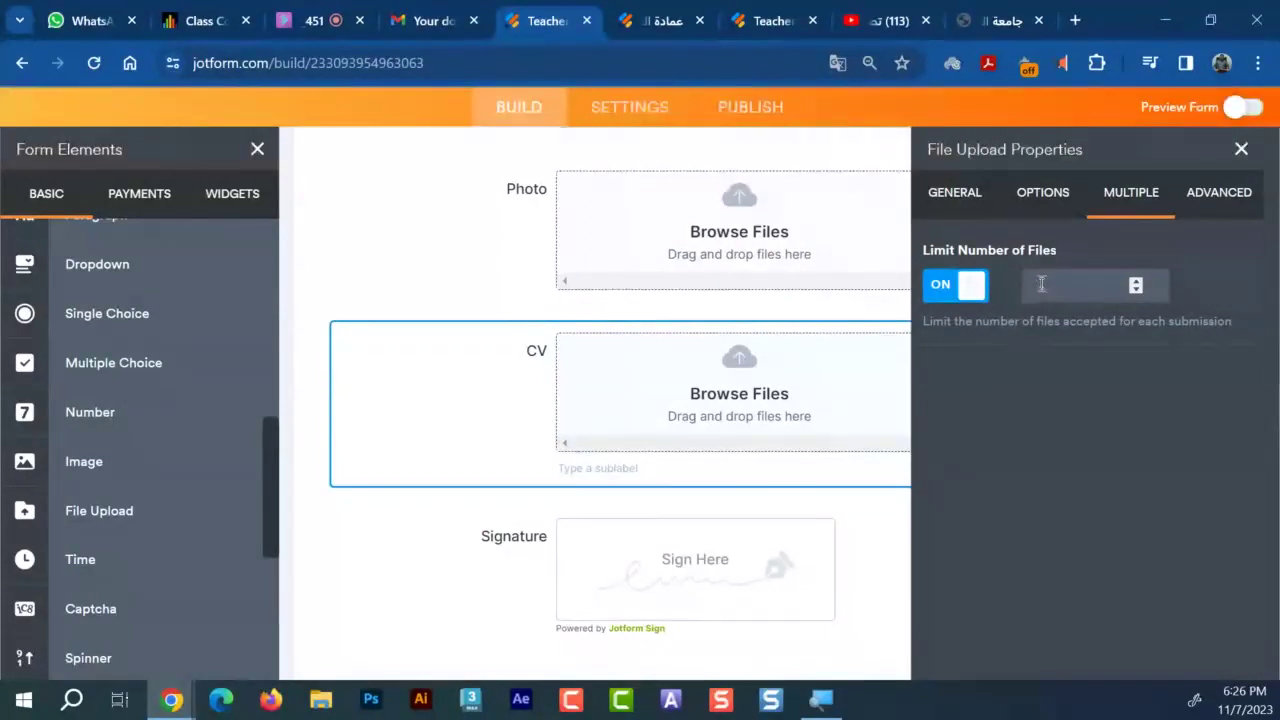
{"action": "type", "text": "4"}
{"action": "key", "text": "BackSpace"}
{"action": "type", "text": "5"}
{"action": "key", "text": "BackSpace"}
{"action": "type", "text": "10"}
Relabel the CV upload field as "Other Doc" and set its sublabel to "Exp: CV - Training Cer - .... ?"
{"action": "double_click", "coordinate": [531, 349]}
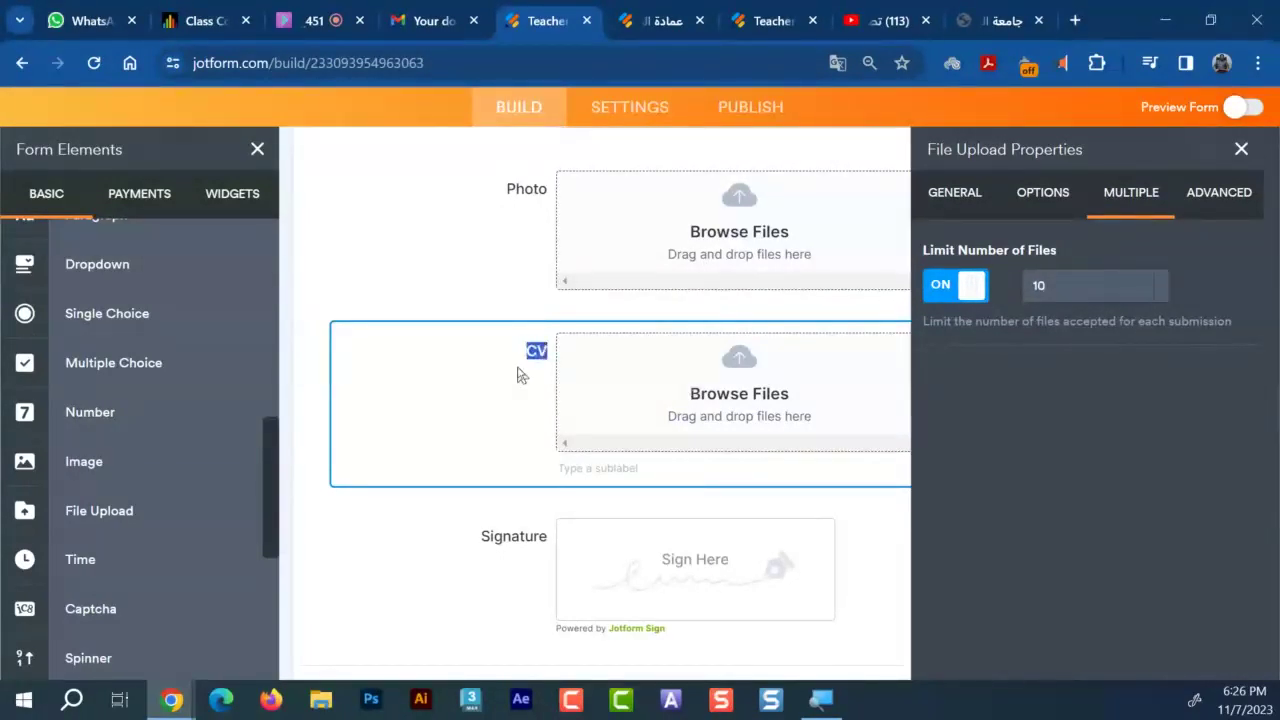
{"action": "type", "text": "Other Doc"}
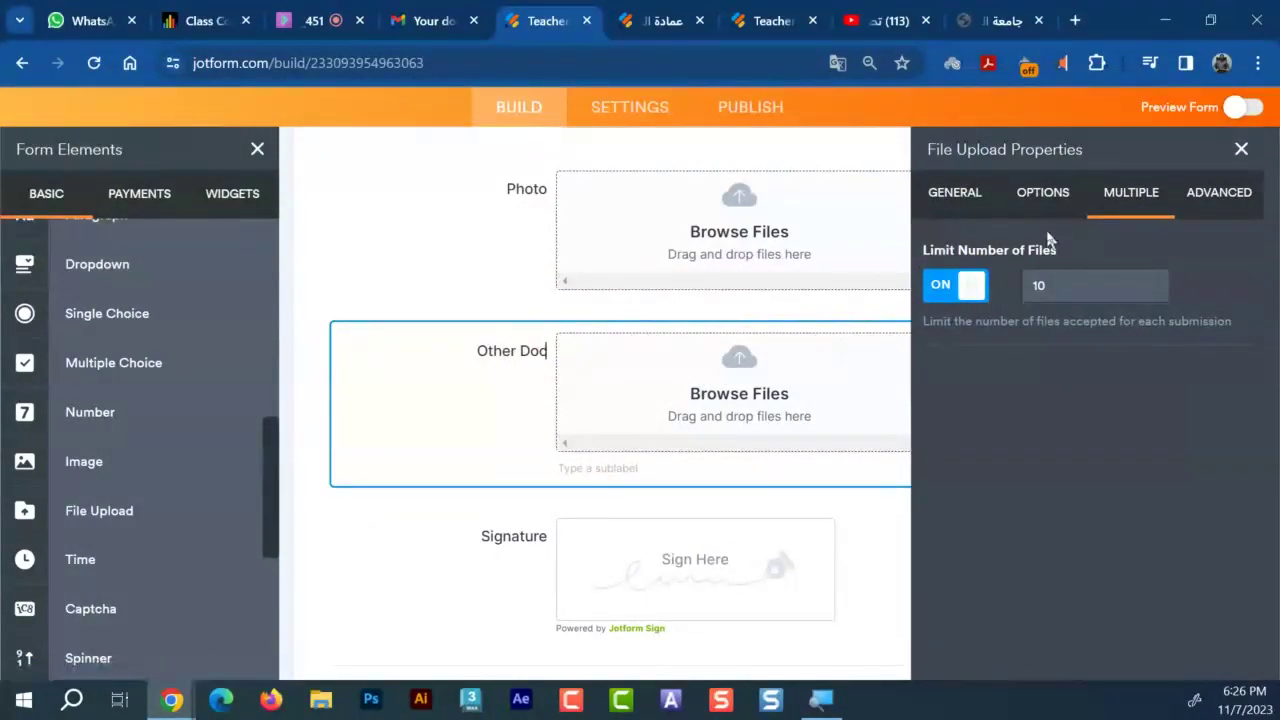
{"action": "left_click", "coordinate": [976, 198]}
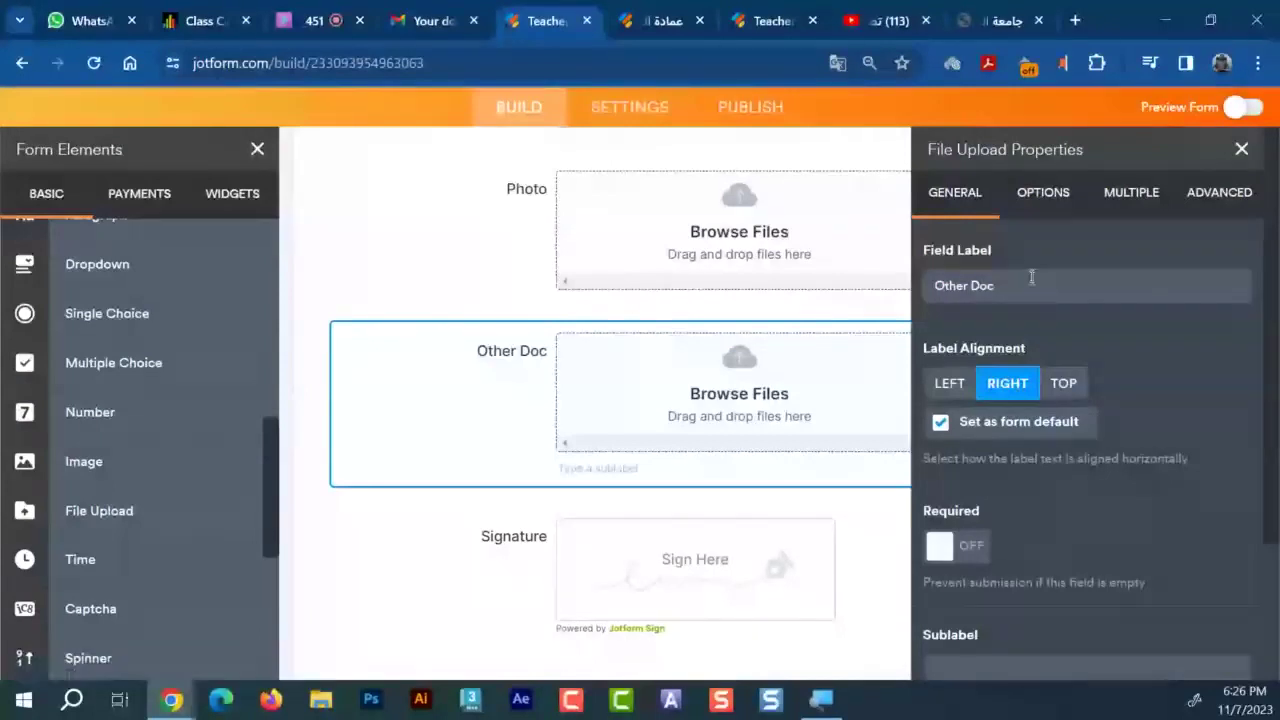
{"action": "scroll", "coordinate": [1030, 278], "scroll_direction": "down", "scroll_amount": 1}
{"action": "scroll", "coordinate": [1030, 290], "scroll_direction": "down", "scroll_amount": 2}
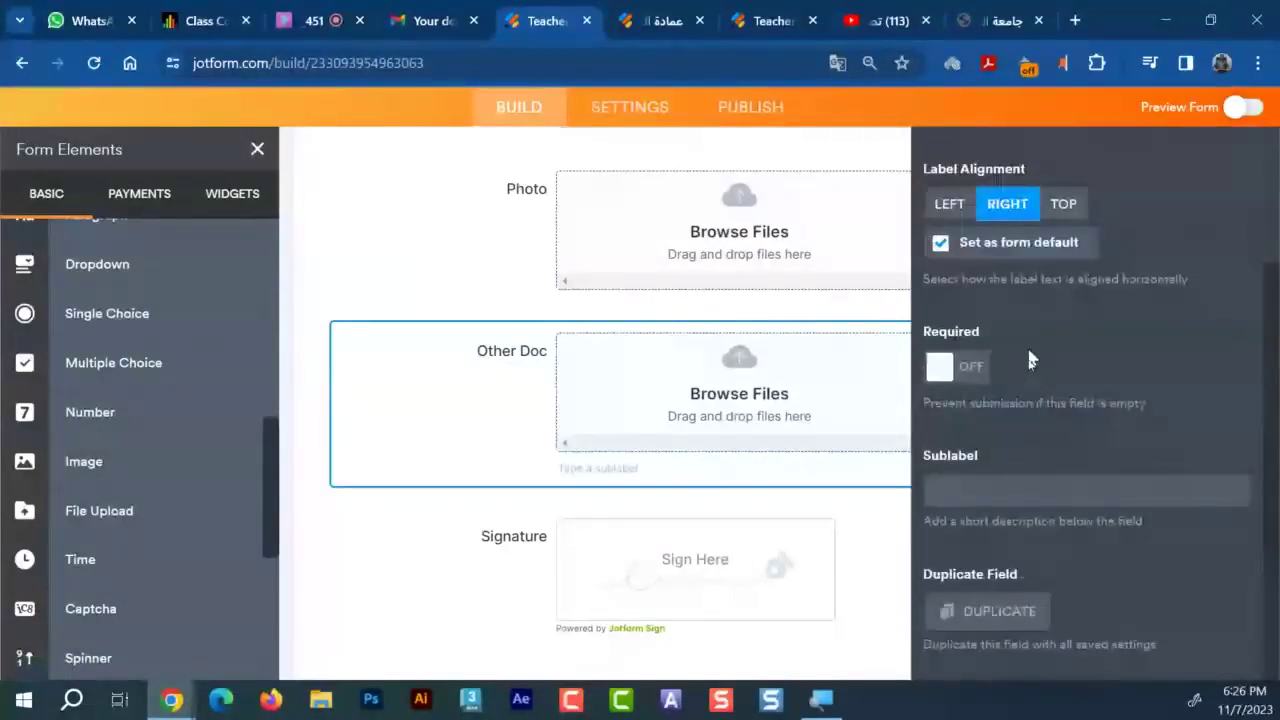
{"action": "left_click", "coordinate": [1016, 482]}
{"action": "type", "text": "E"}
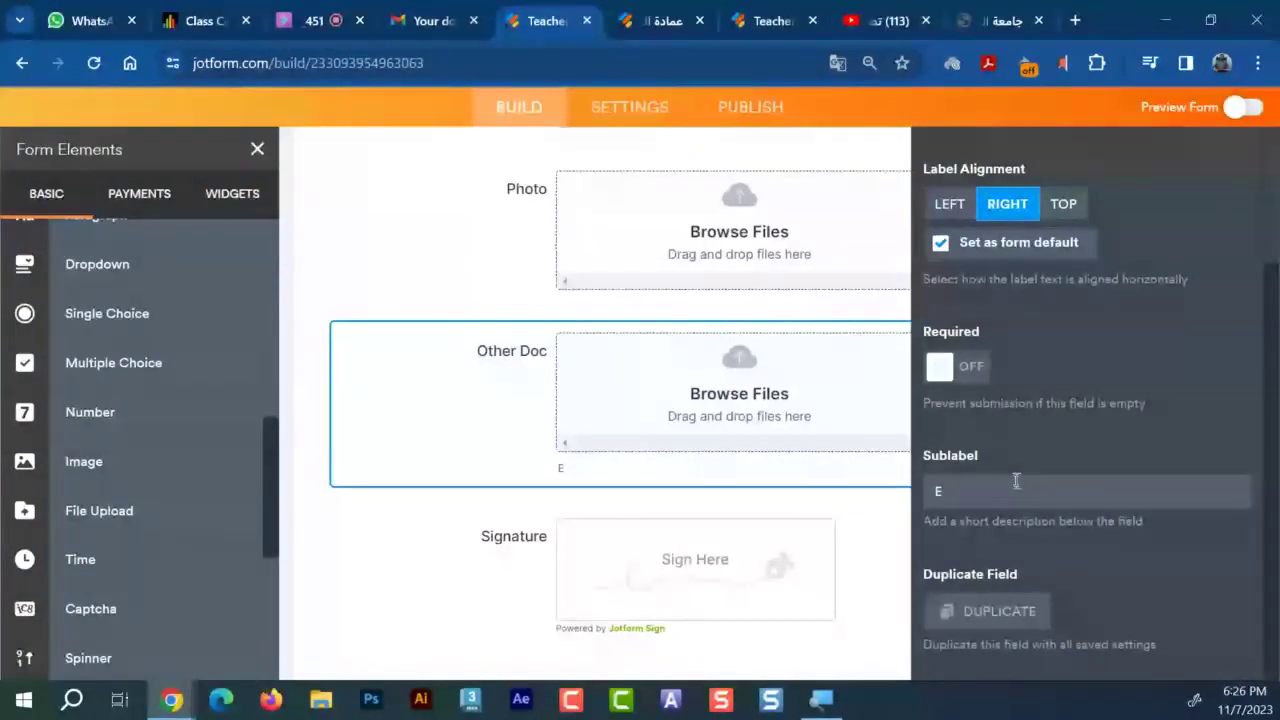
{"action": "type", "text": "xp"}
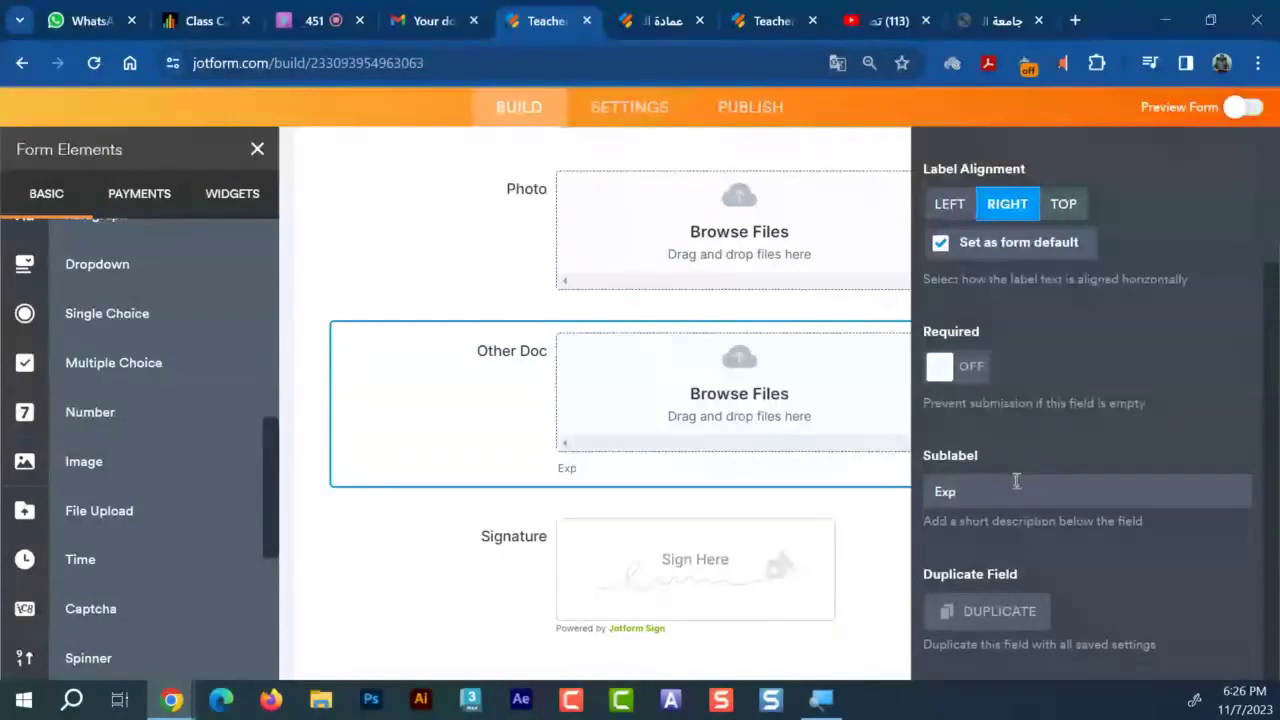
{"action": "type", "text": ": CV - Training "}
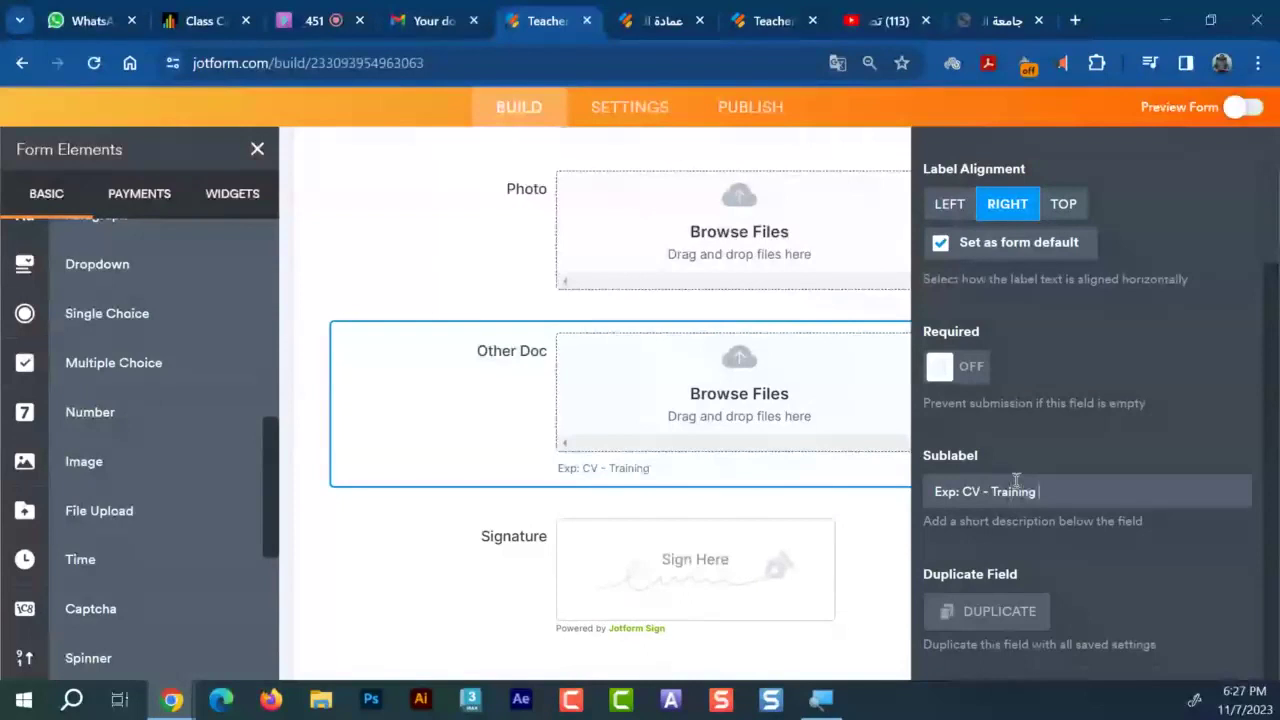
{"action": "type", "text": "Cer -"}
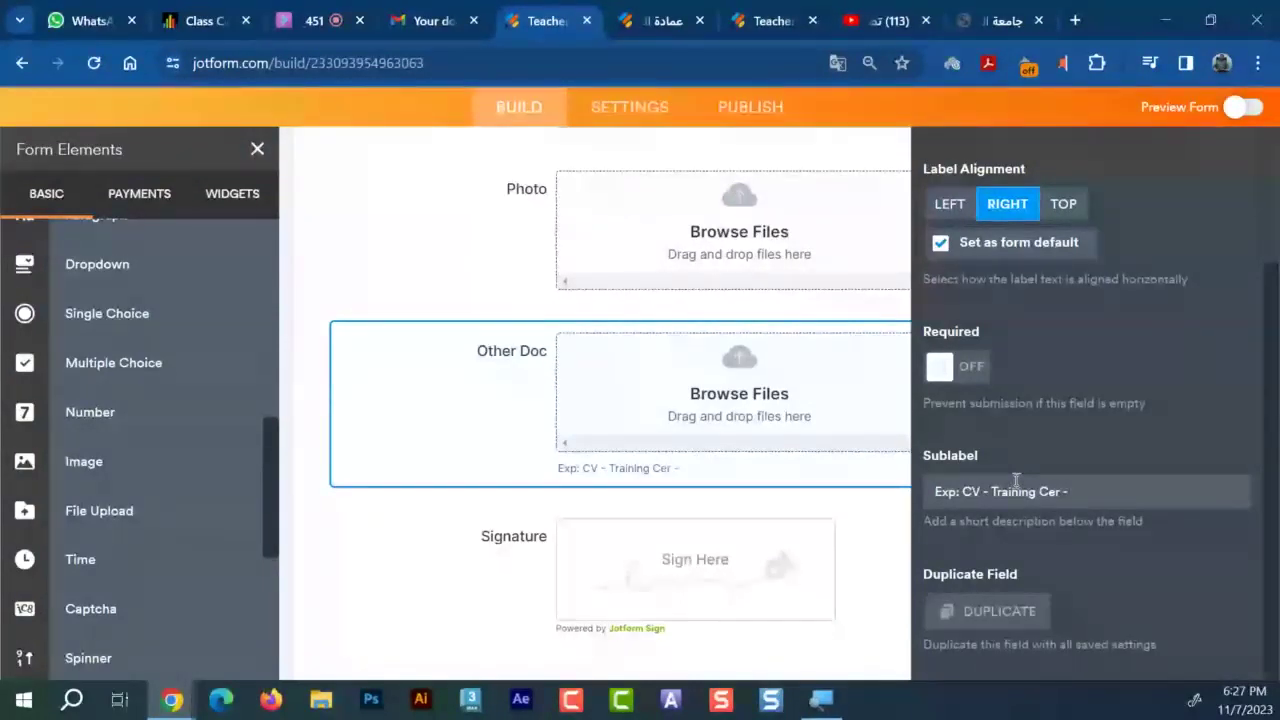
{"action": "type", "text": " ...."}
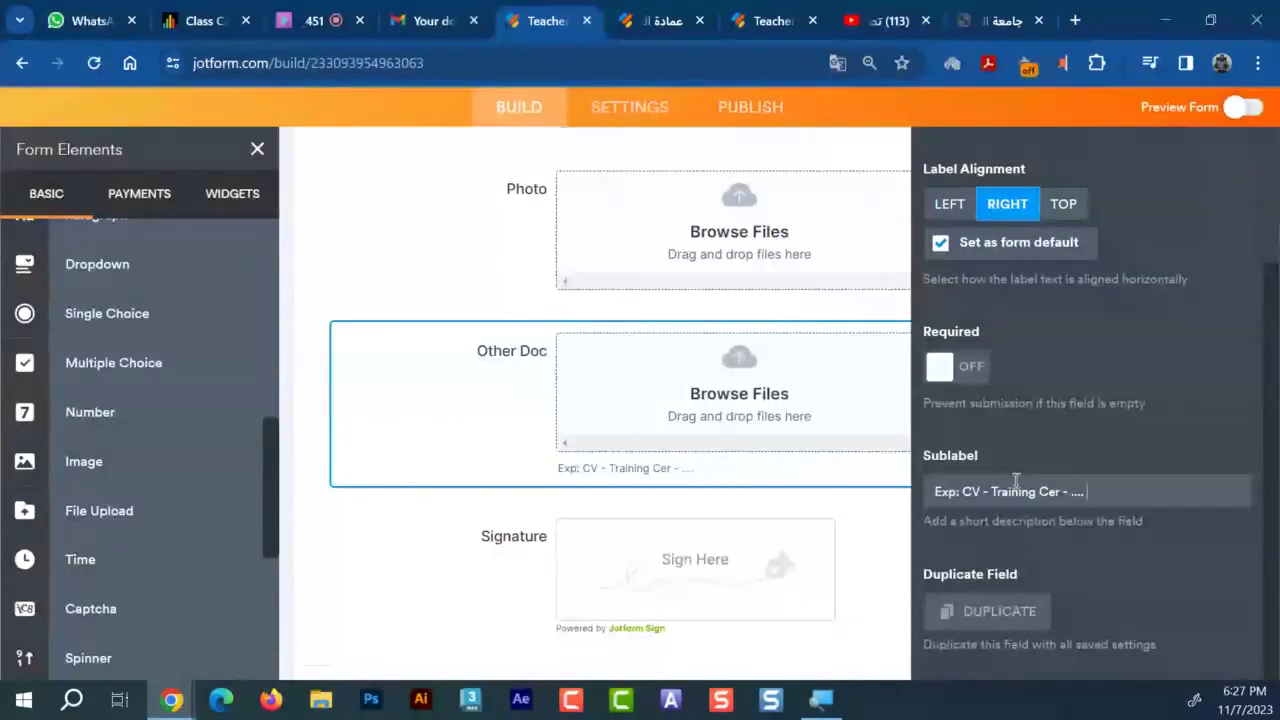
{"action": "type", "text": " ?"}
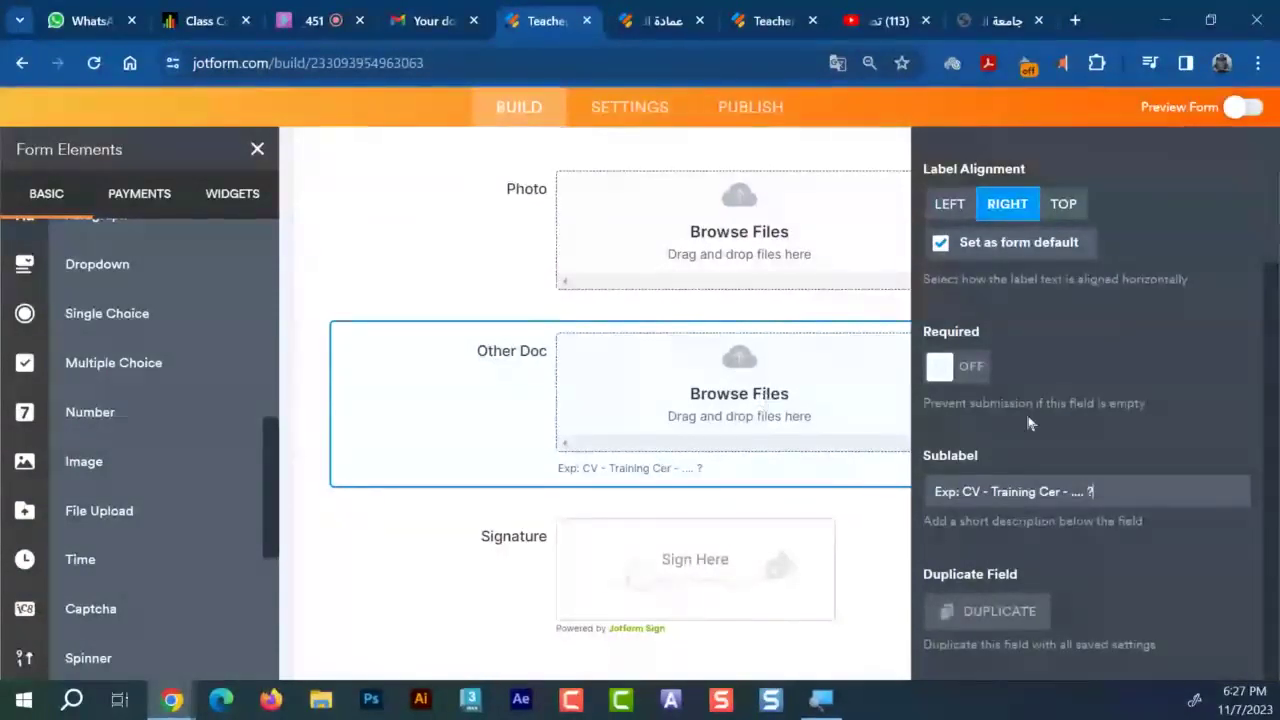
{"action": "scroll", "coordinate": [1030, 380], "scroll_direction": "up", "scroll_amount": 1}
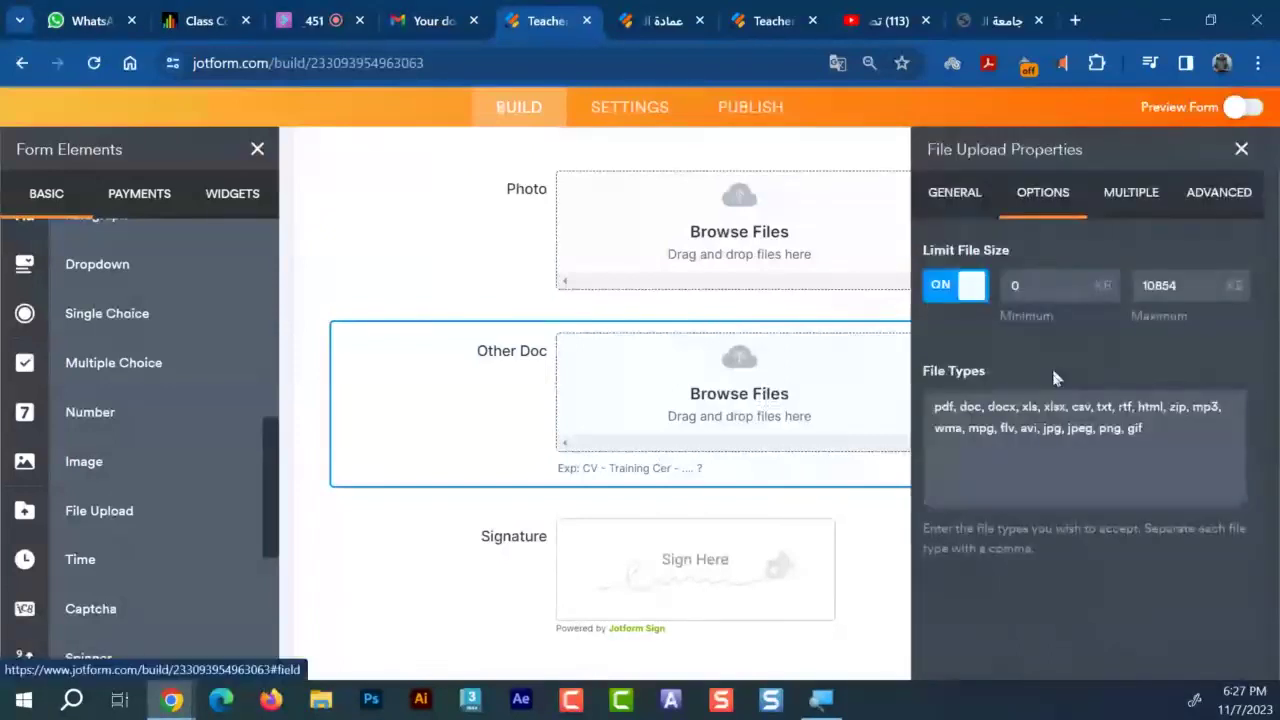
Examine the Other Doc field's accepted file types, maximum file size and file-count limit
{"action": "triple_click", "coordinate": [969, 421]}
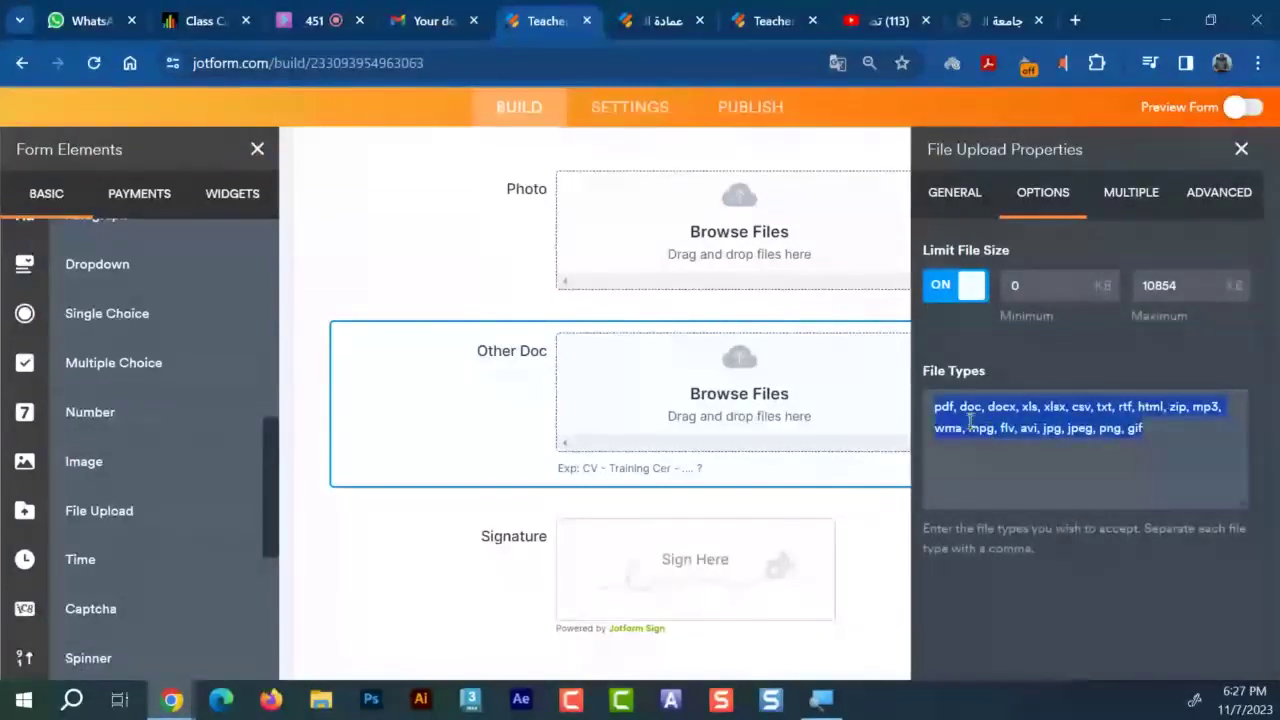
{"action": "left_click", "coordinate": [969, 421]}
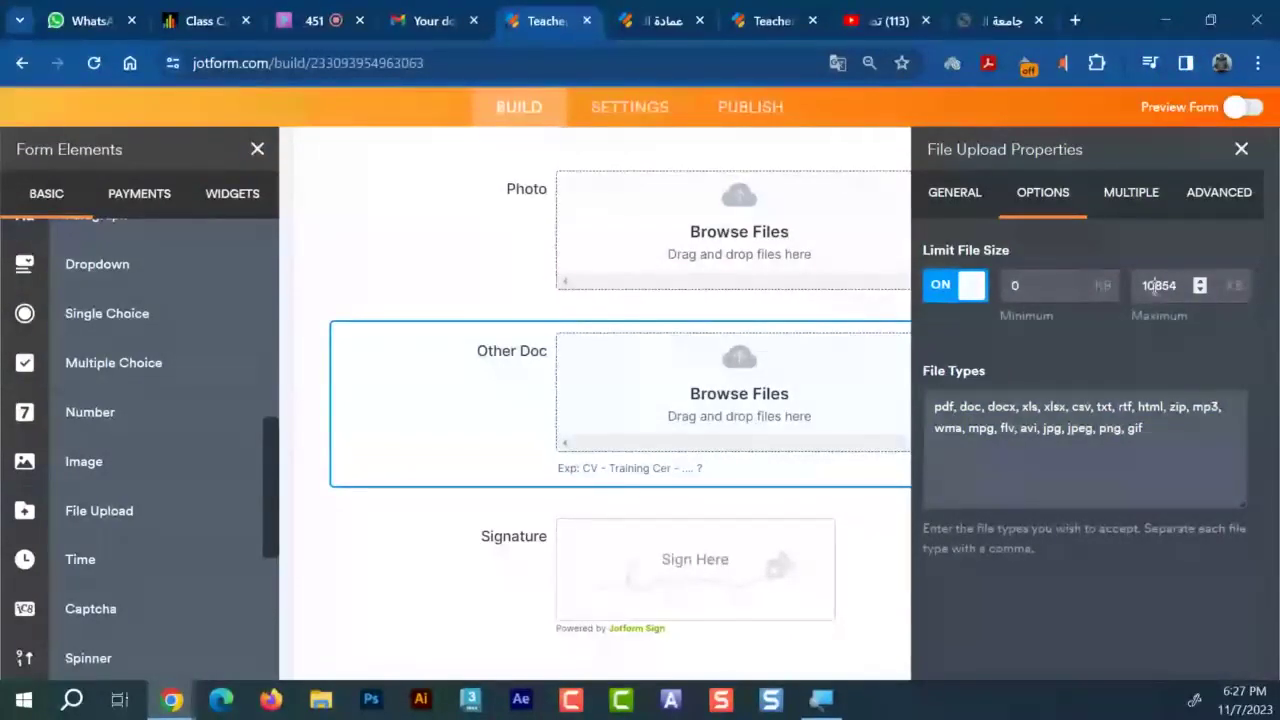
{"action": "left_click_drag", "start_coordinate": [1155, 285], "coordinate": [1141, 286]}
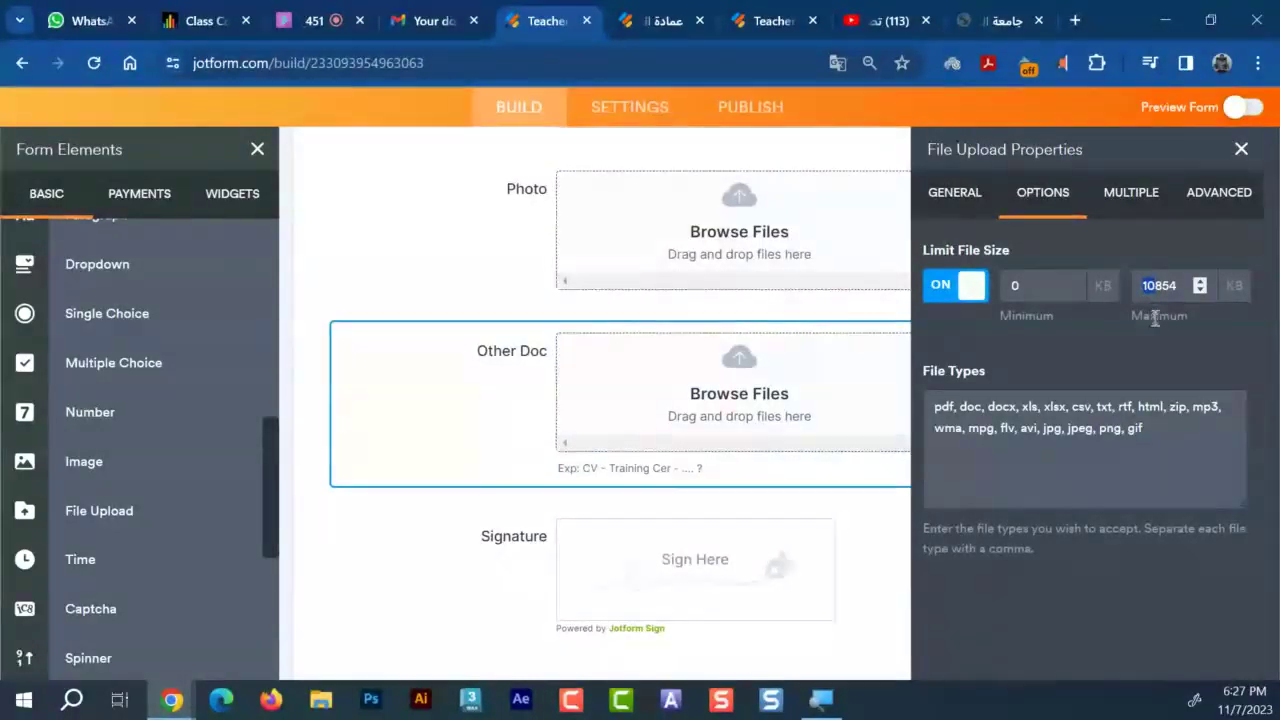
{"action": "left_click", "coordinate": [733, 467]}
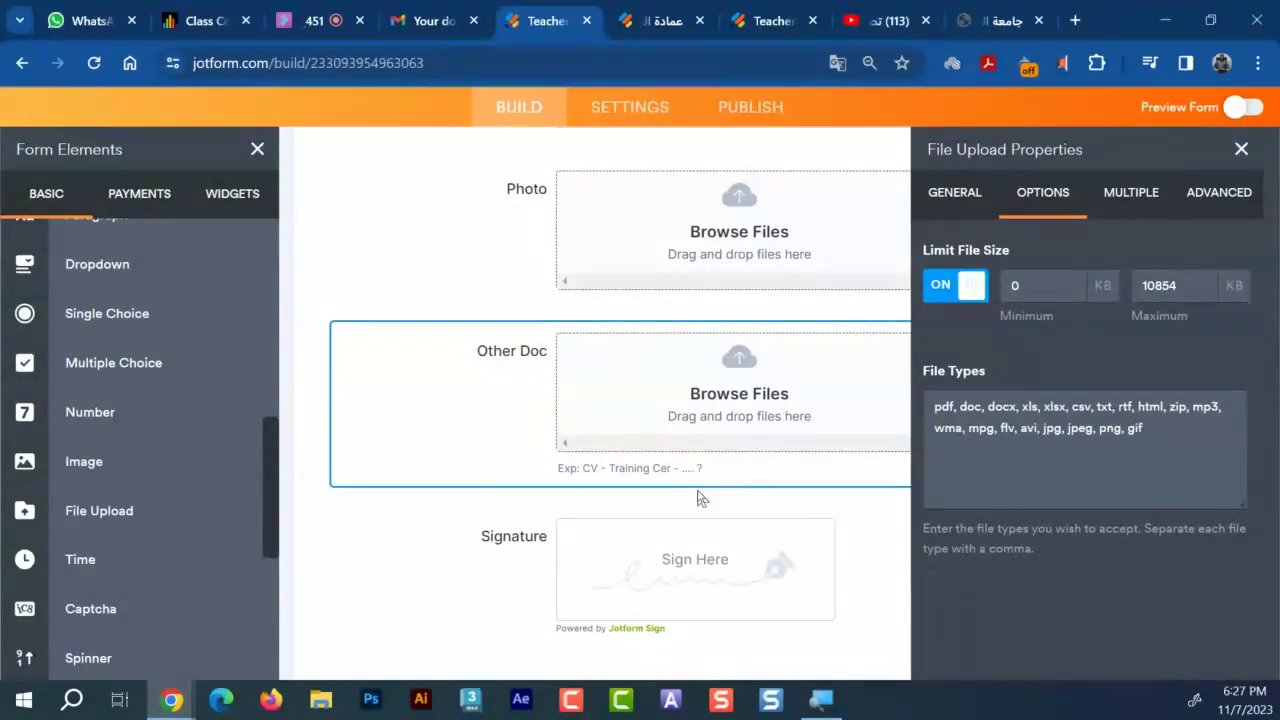
{"action": "double_click", "coordinate": [1160, 286]}
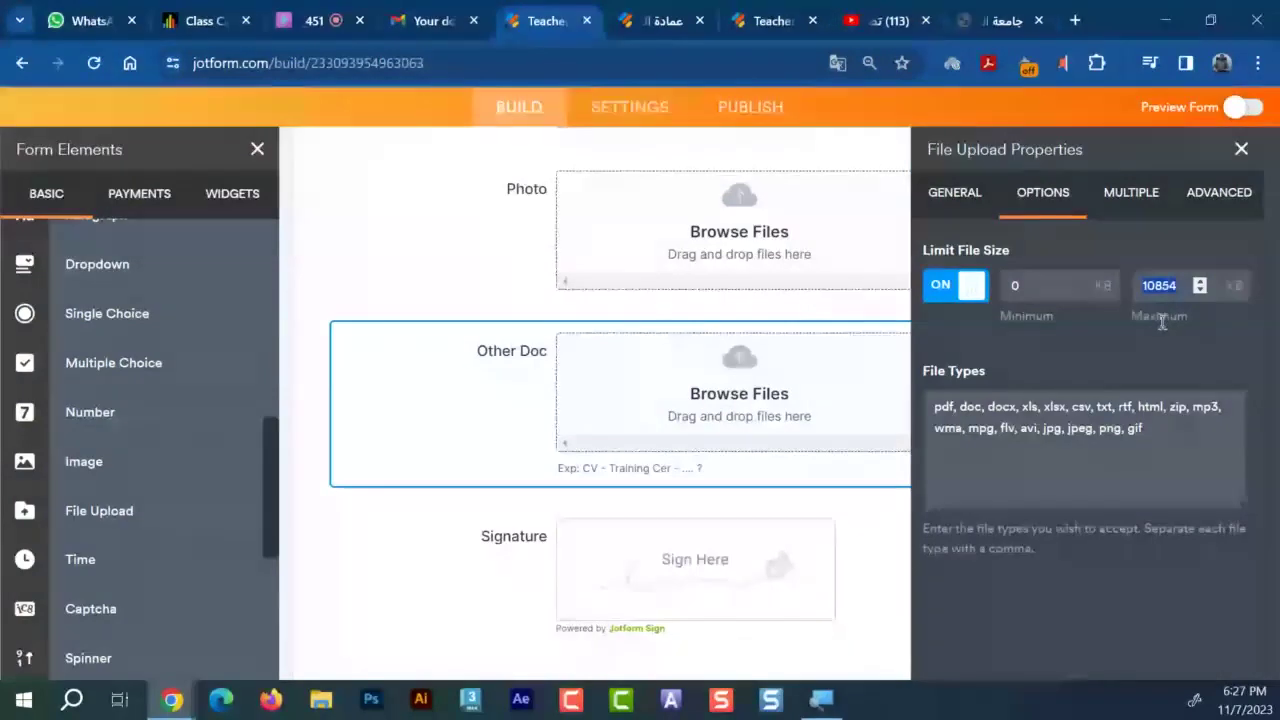
{"action": "left_click", "coordinate": [1134, 194]}
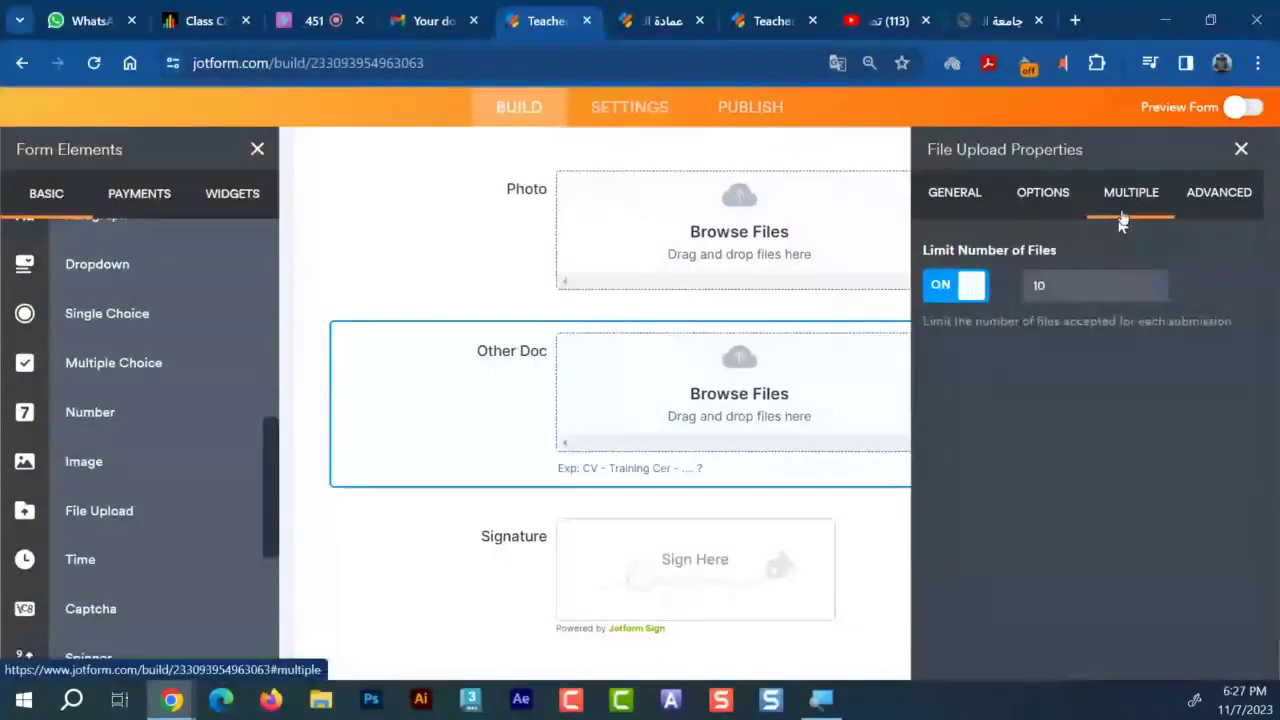
Set the Other Doc field's hover text to "الرفع كل ملفاتك هنا"
{"action": "left_click", "coordinate": [1207, 210]}
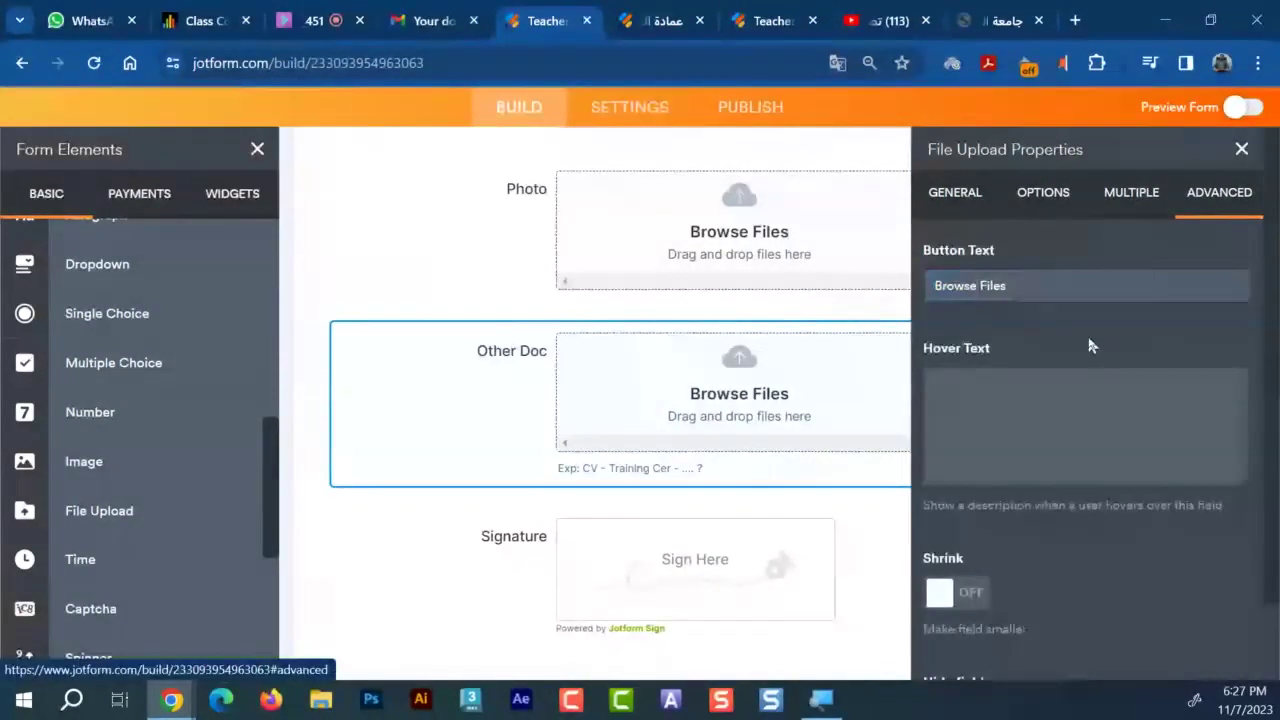
{"action": "left_click", "coordinate": [1053, 431]}
{"action": "type", "text": "hvt"}
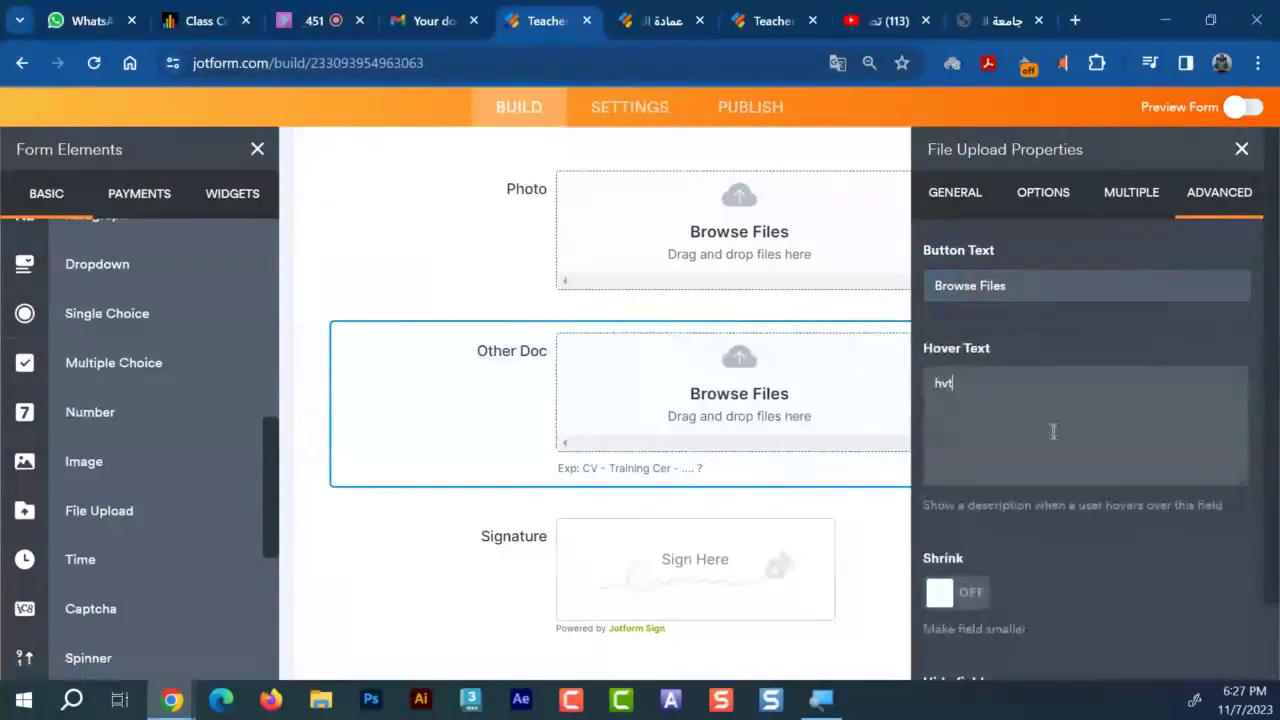
{"action": "key", "text": "BackSpace"}
{"action": "key", "text": "BackSpace"}
{"action": "key", "text": "BackSpace"}
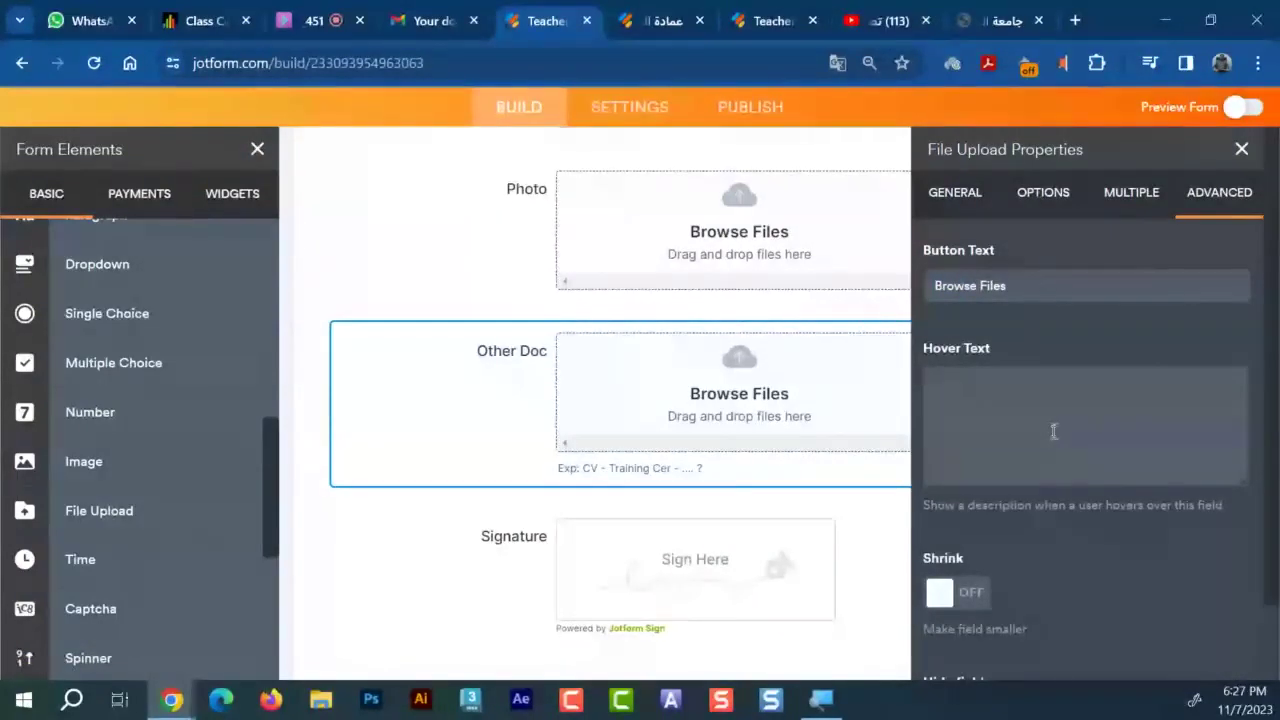
{"action": "type", "text": "لا"}
{"action": "type", "text": "رف"}
{"action": "type", "text": "ع ك"}
{"action": "type", "text": "ل ملف"}
{"action": "type", "text": "اتك هنا"}
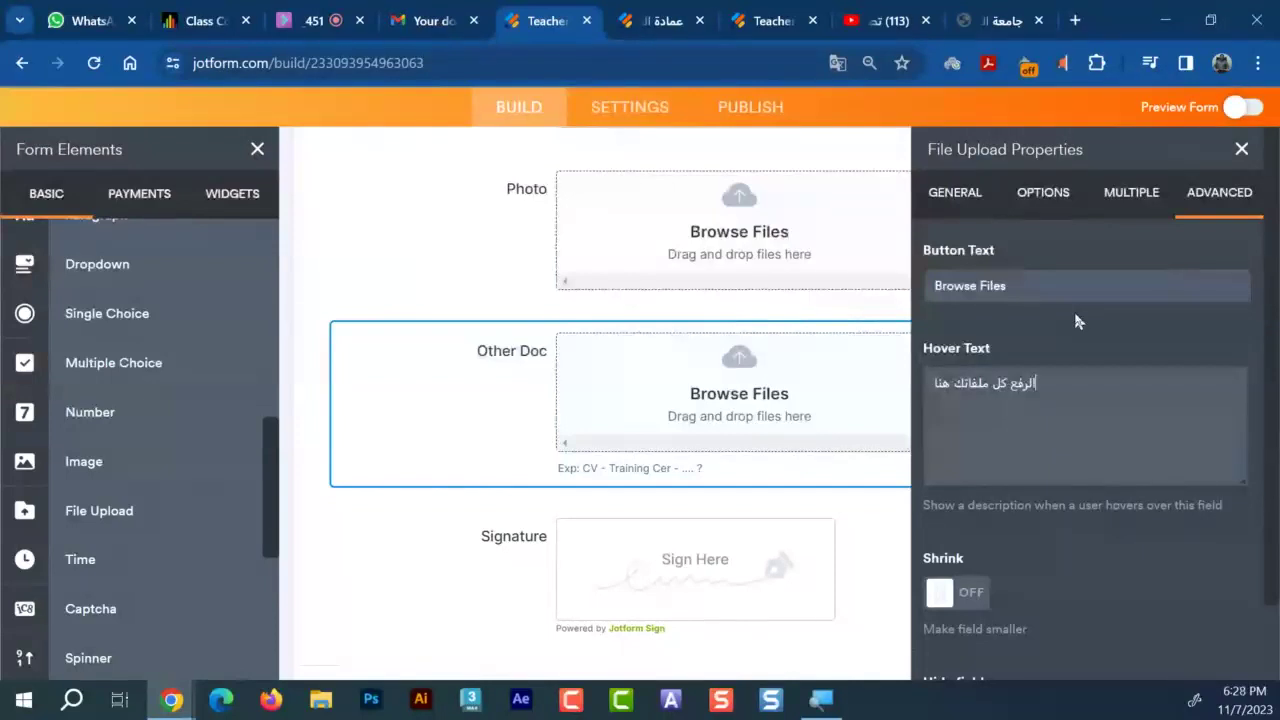
Set the Other Doc field's button text to "استعرض ملفاتك واختارها من الكمبيوتر او الموبيل"
{"action": "double_click", "coordinate": [1051, 293]}
{"action": "key", "text": "ctrl+a"}
{"action": "type", "text": "است"}
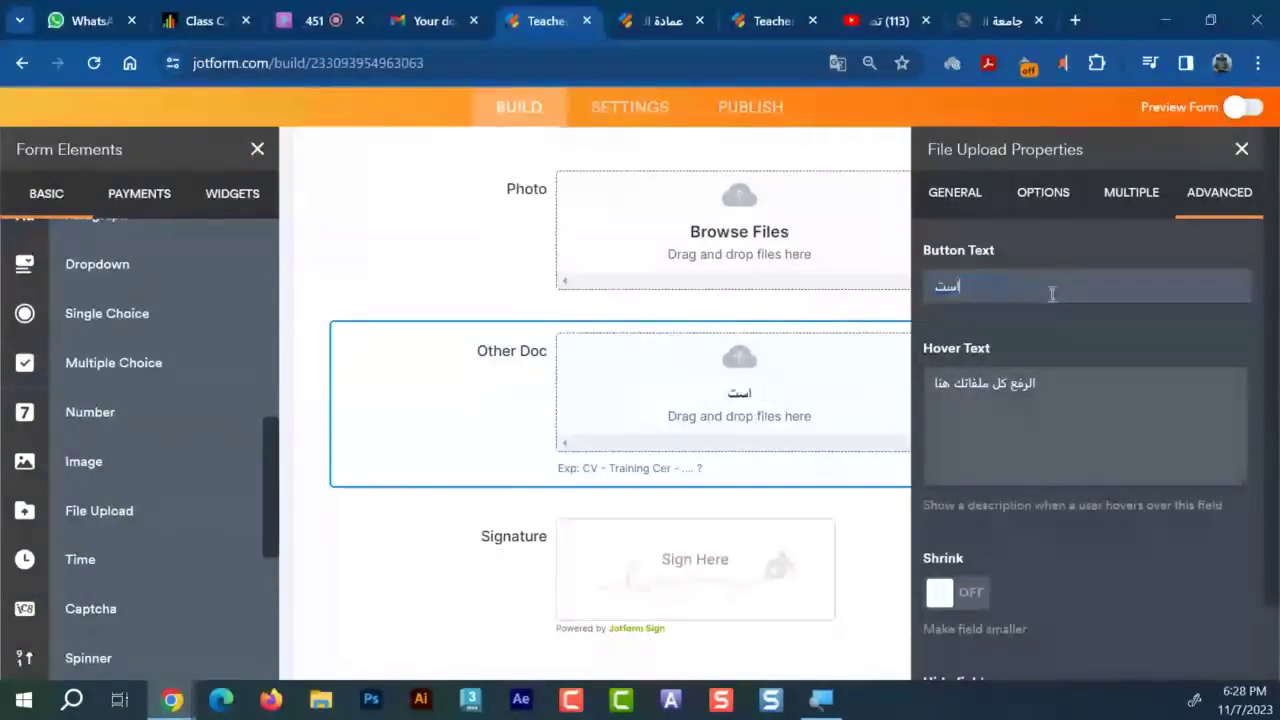
{"action": "type", "text": "عرض ملفا"}
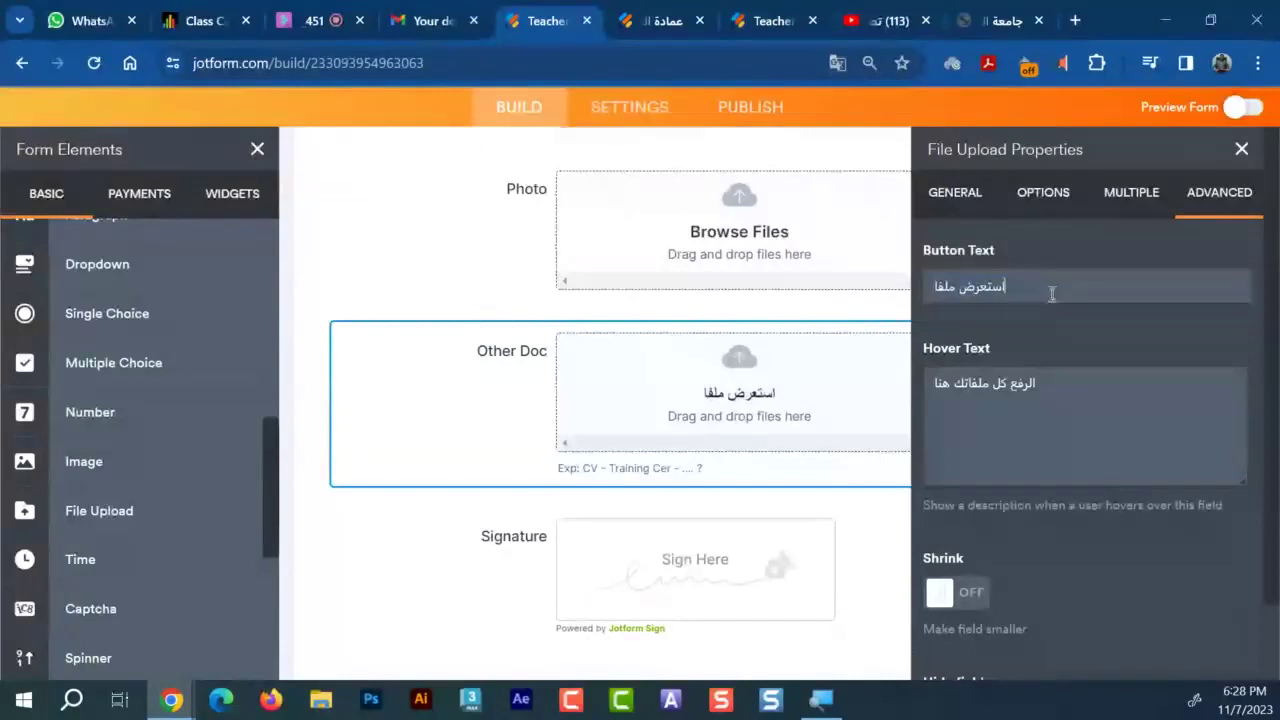
{"action": "type", "text": "تك واختا"}
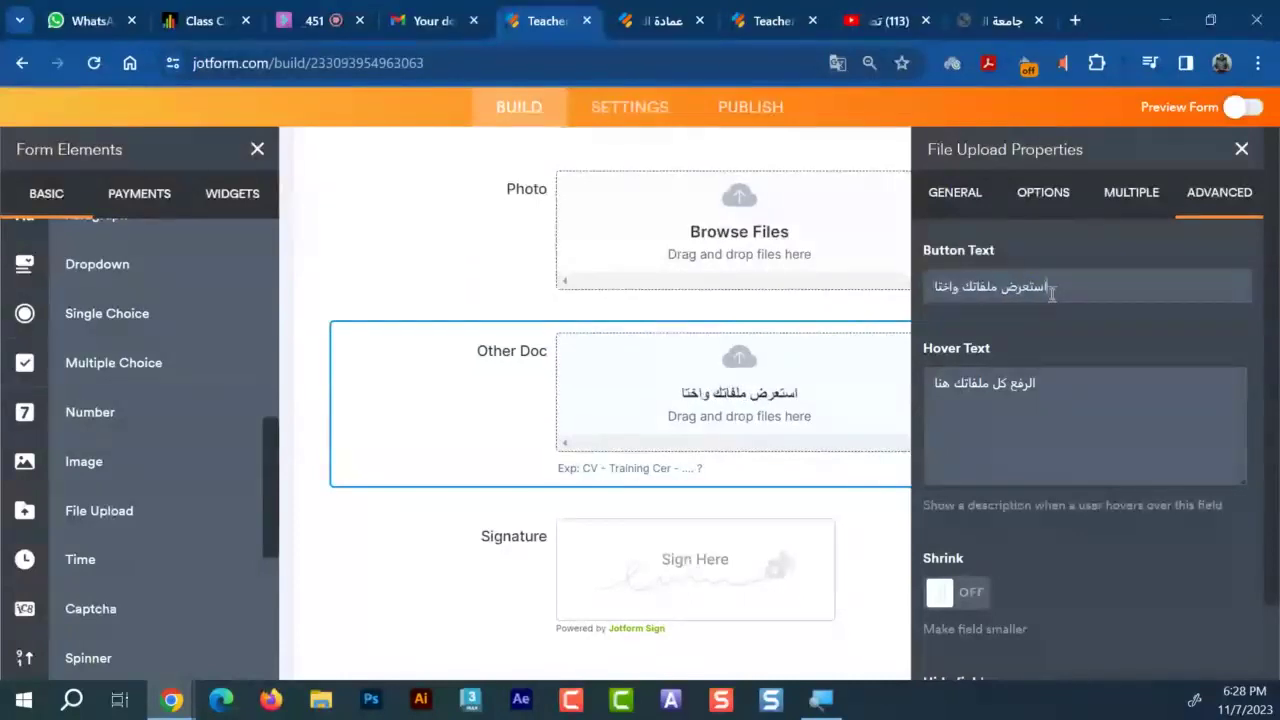
{"action": "type", "text": "ره"}
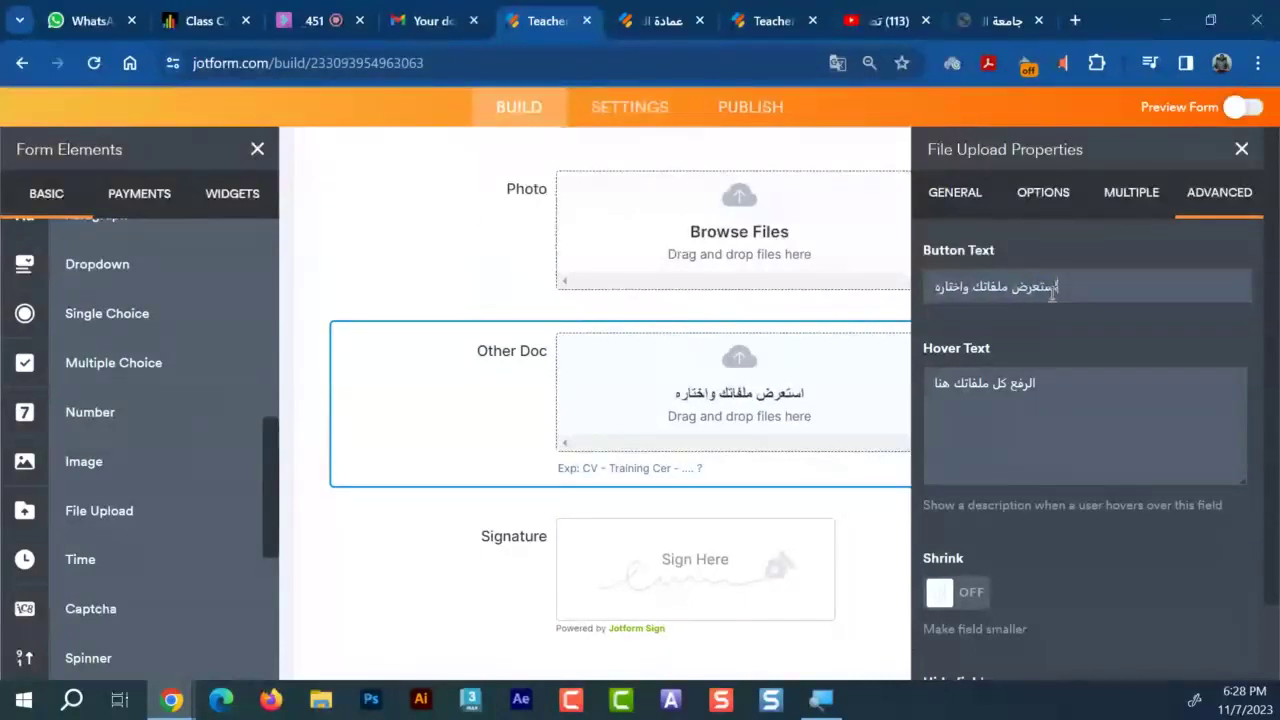
{"action": "type", "text": "ا من الكمب"}
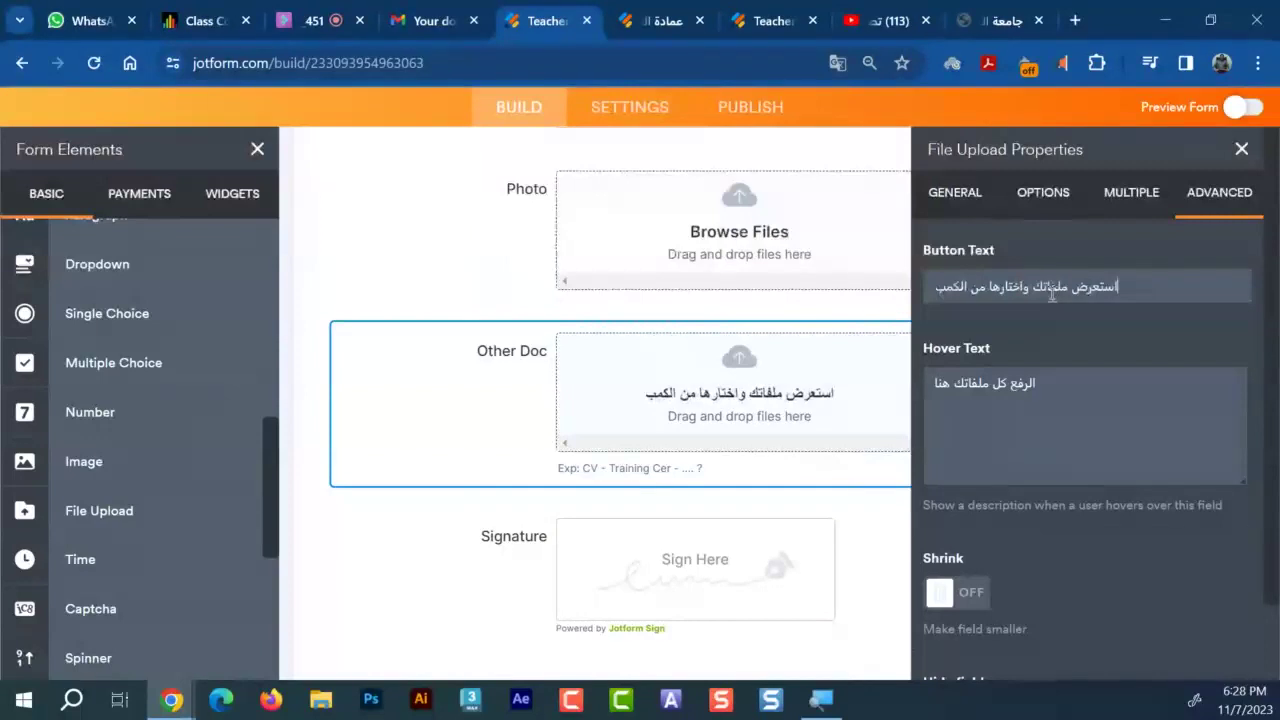
{"action": "type", "text": "يوتر او ال"}
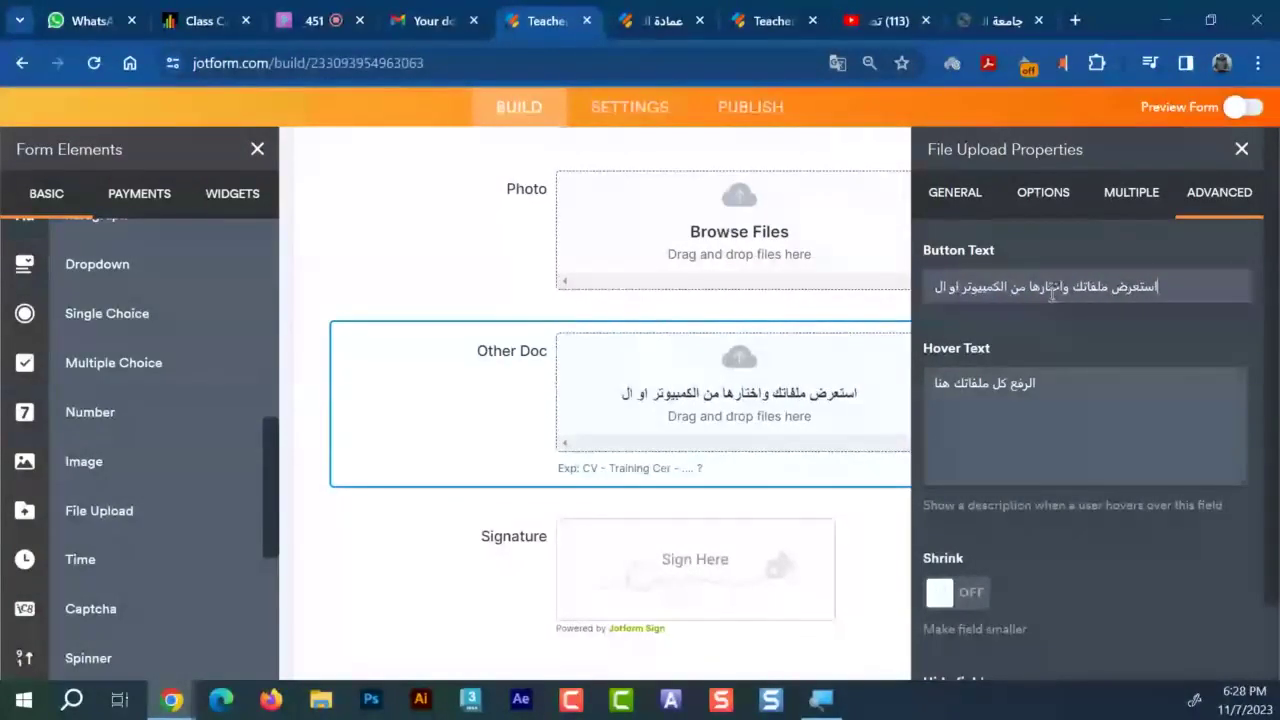
{"action": "type", "text": "موبيل"}
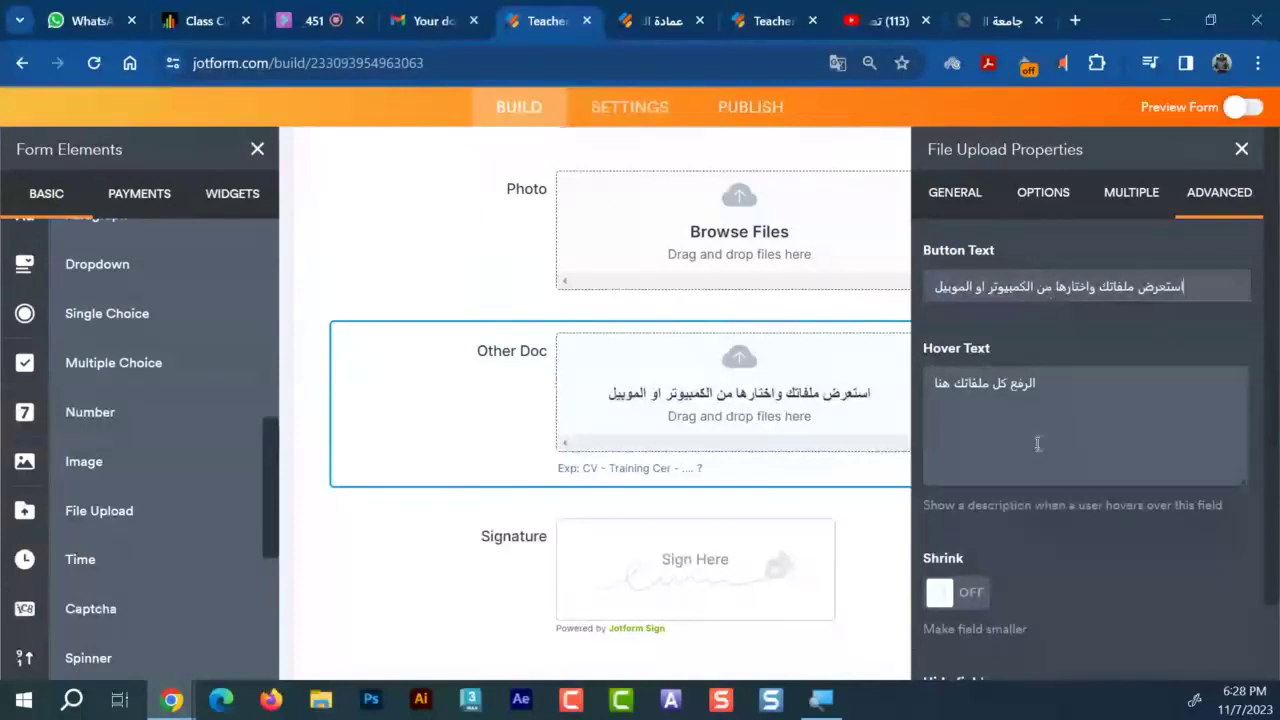
{"action": "scroll", "coordinate": [1037, 443], "scroll_direction": "down", "scroll_amount": 1}
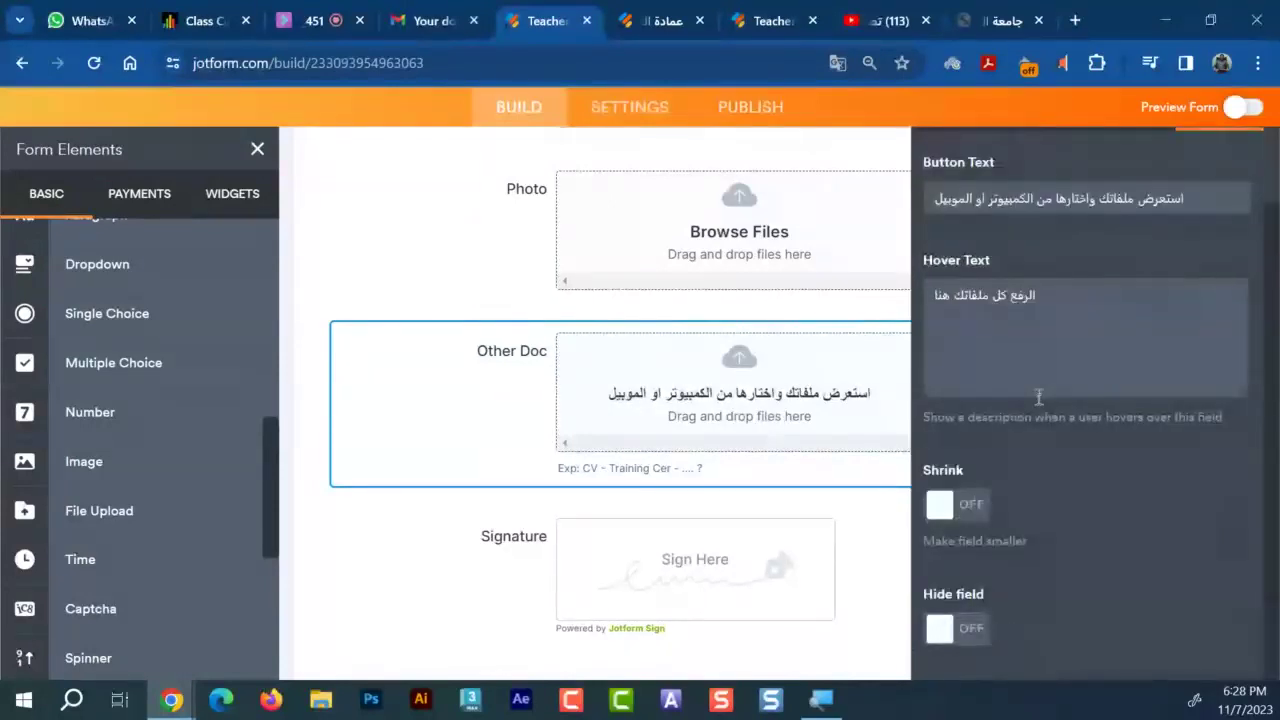
Preview the form and start choosing files for the Other Doc upload field
{"action": "left_click", "coordinate": [1248, 116]}
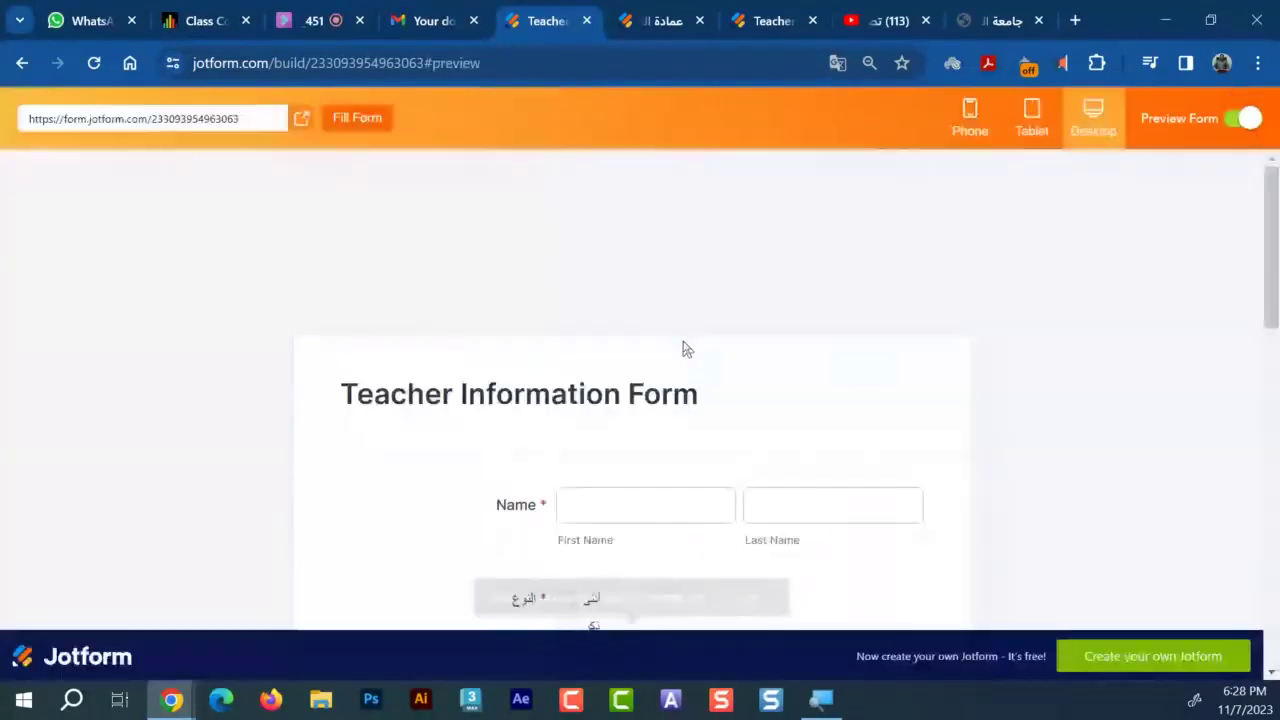
{"action": "scroll", "coordinate": [683, 349], "scroll_direction": "down", "scroll_amount": 8}
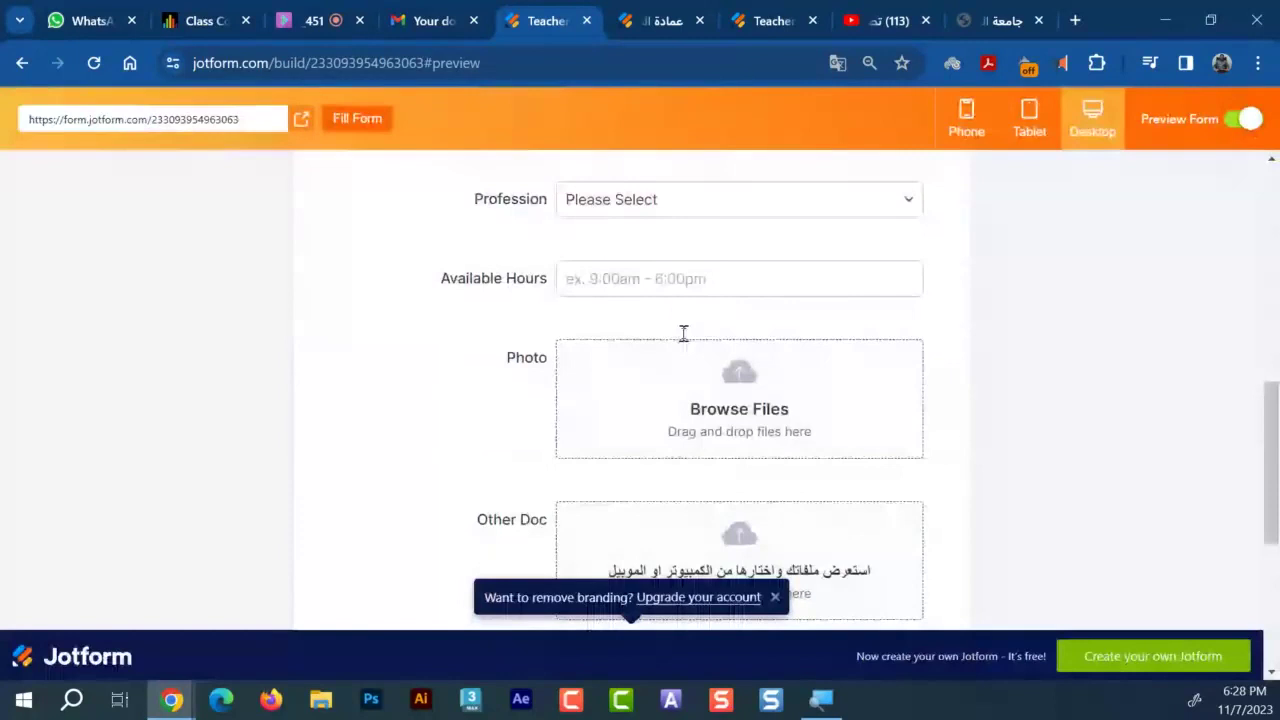
{"action": "scroll", "coordinate": [683, 333], "scroll_direction": "down", "scroll_amount": 2}
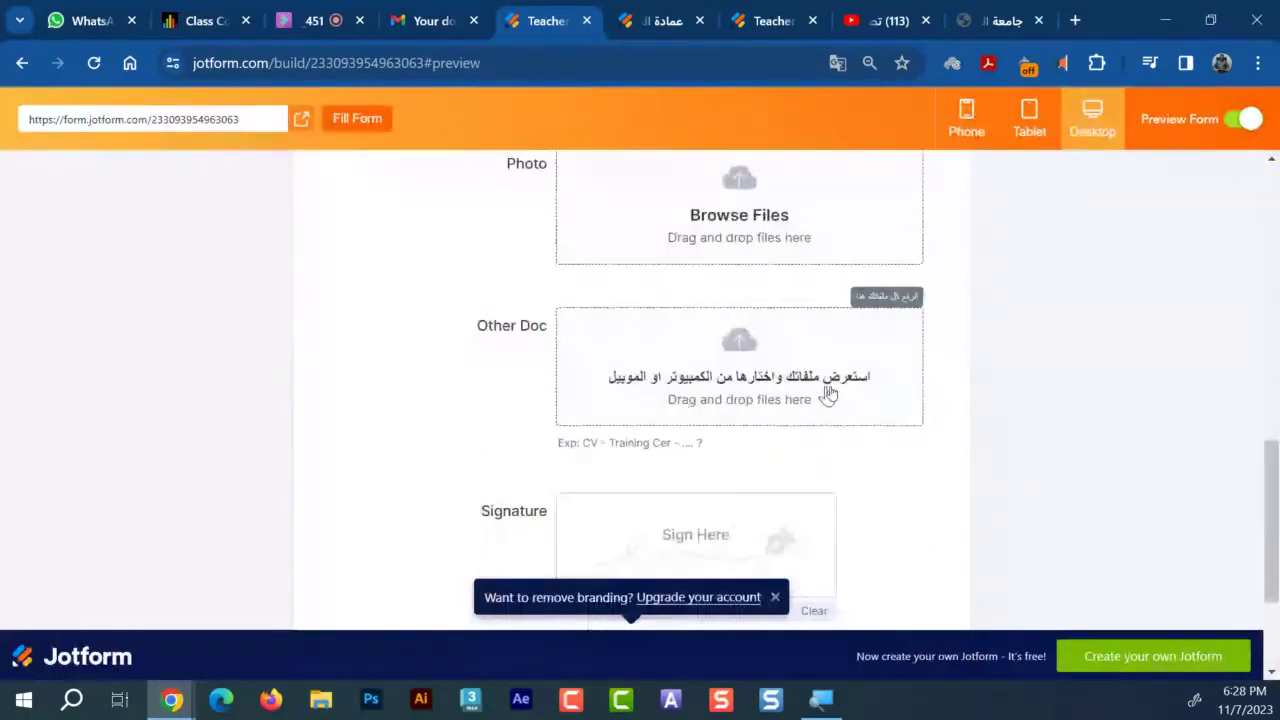
{"action": "left_click", "coordinate": [746, 368]}
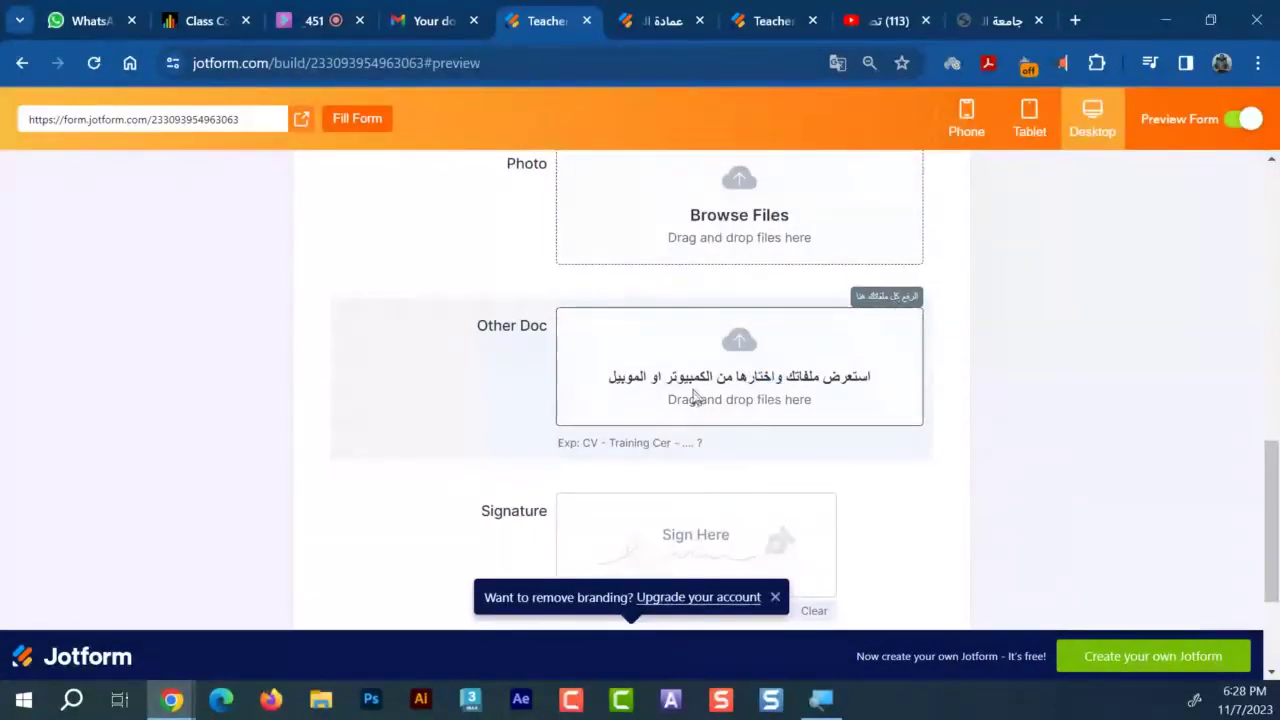
{"action": "scroll", "coordinate": [695, 397], "scroll_direction": "down", "scroll_amount": 2}
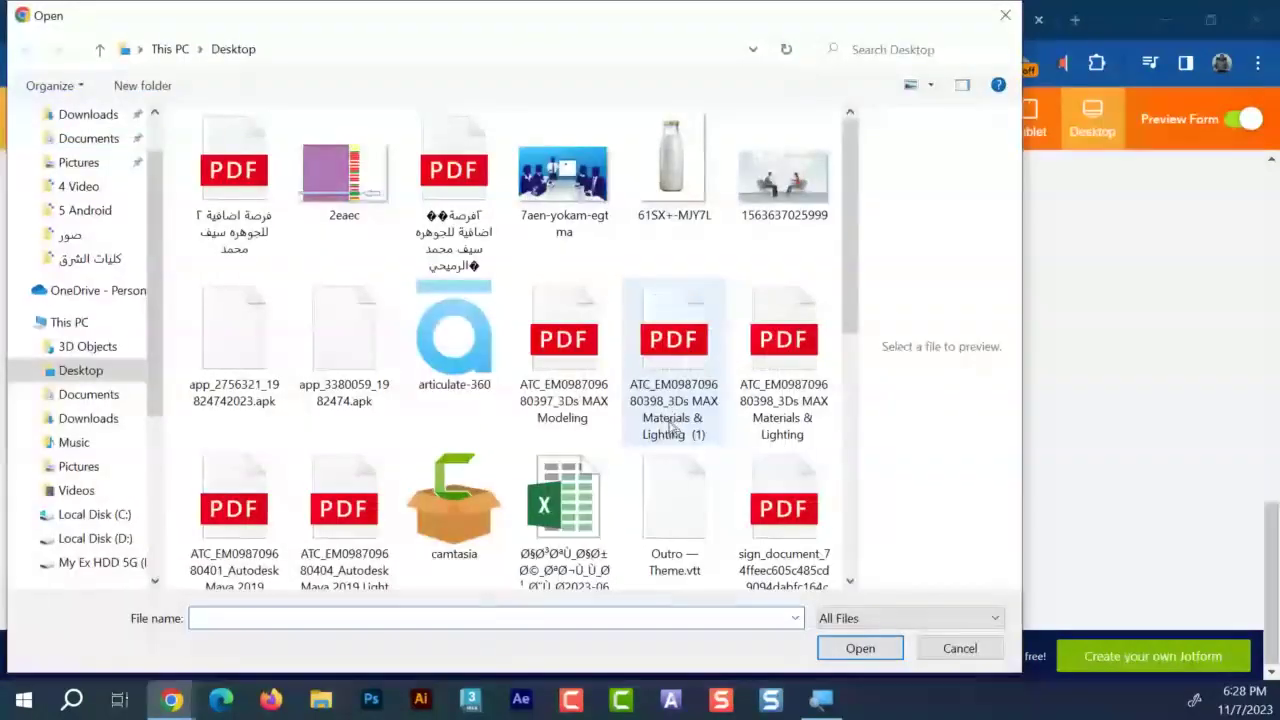
Upload 2eaec, 61SX+-MJY7L, the "اليوم الثامن" presentation, the second "متطلبات الجودة" PDF and "WhatsApp Image 2023-05-31 at 3.58.22 PM - Copy" together
{"action": "left_click", "coordinate": [370, 170]}
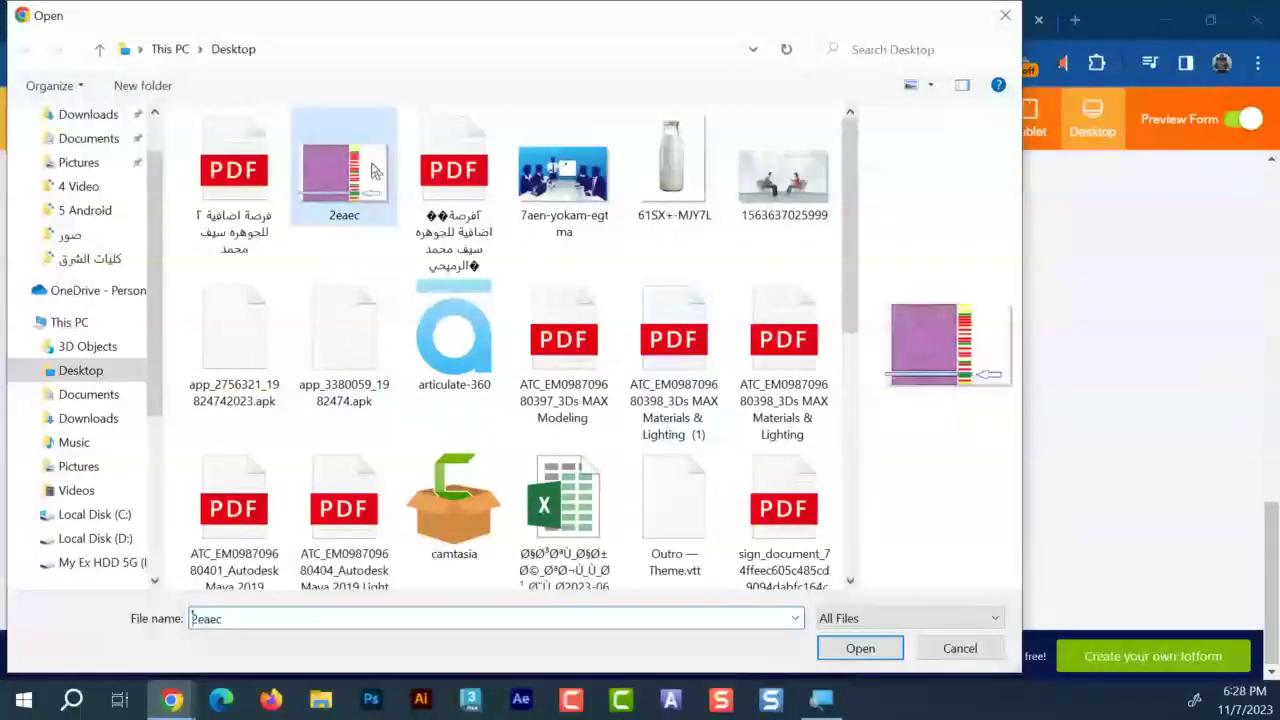
{"action": "left_click", "coordinate": [673, 188], "text": "ctrl"}
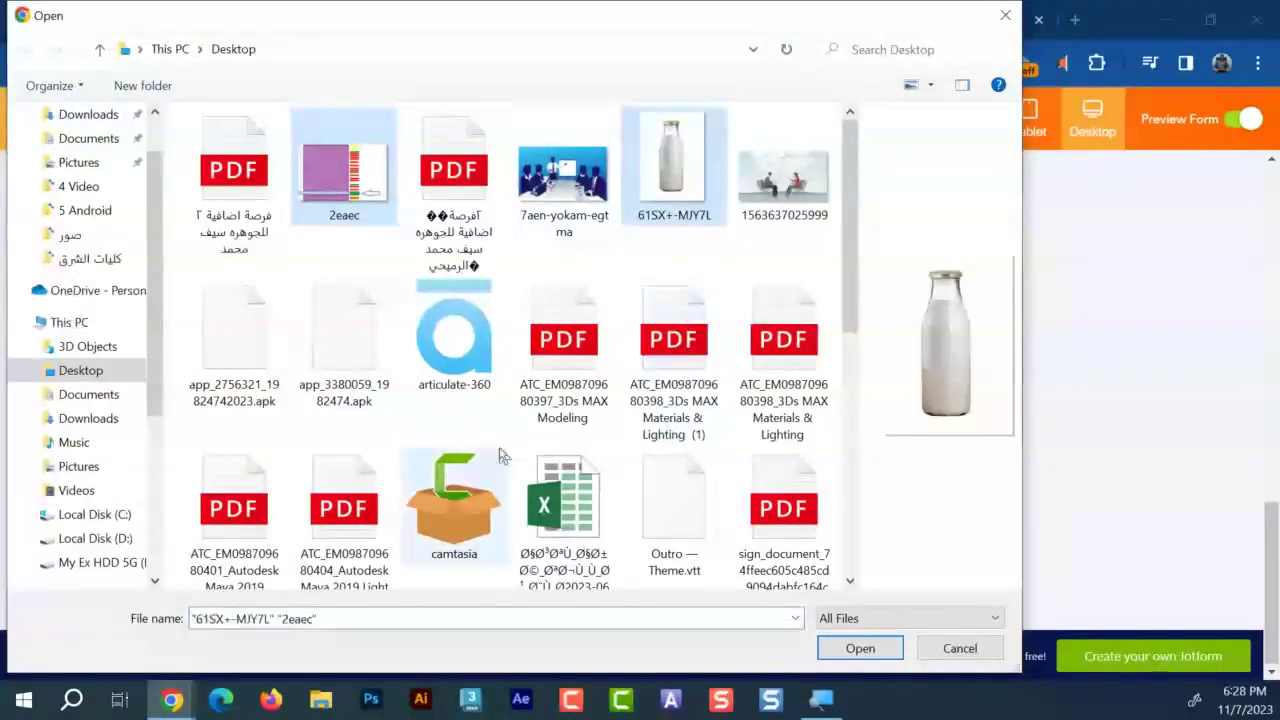
{"action": "scroll", "coordinate": [503, 455], "scroll_direction": "down", "scroll_amount": 5}
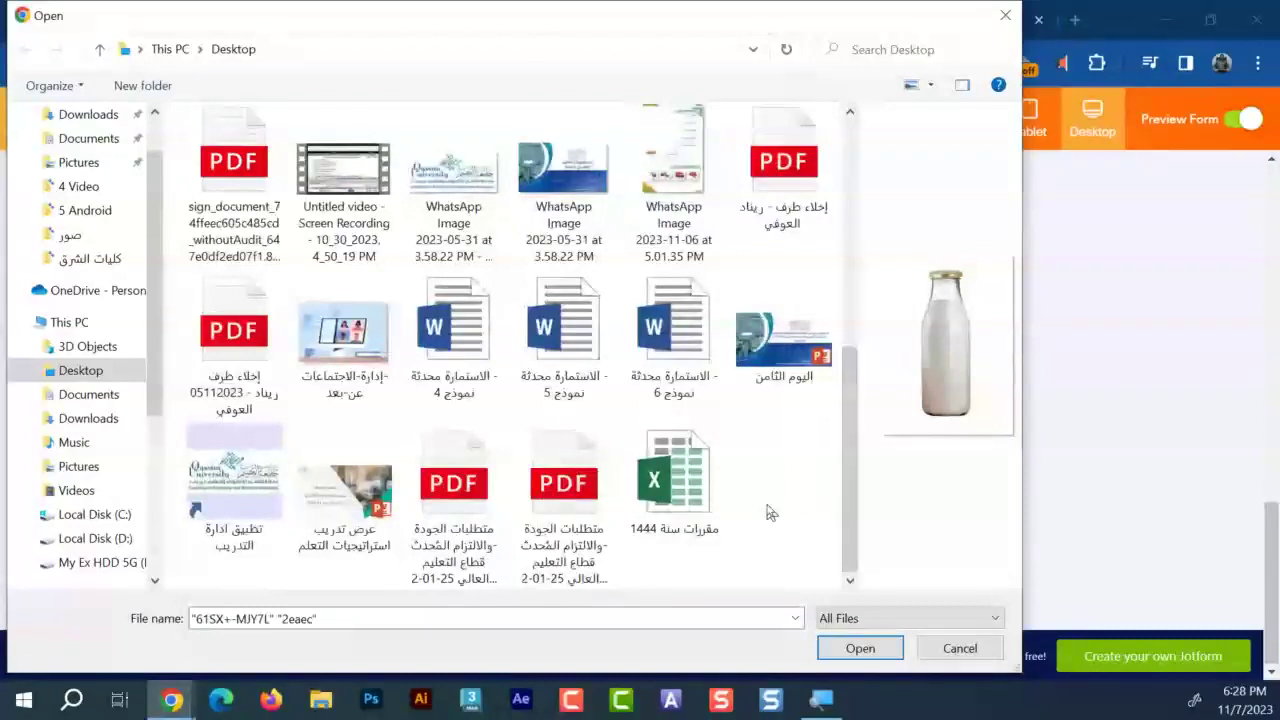
{"action": "left_click", "coordinate": [806, 370], "text": "ctrl"}
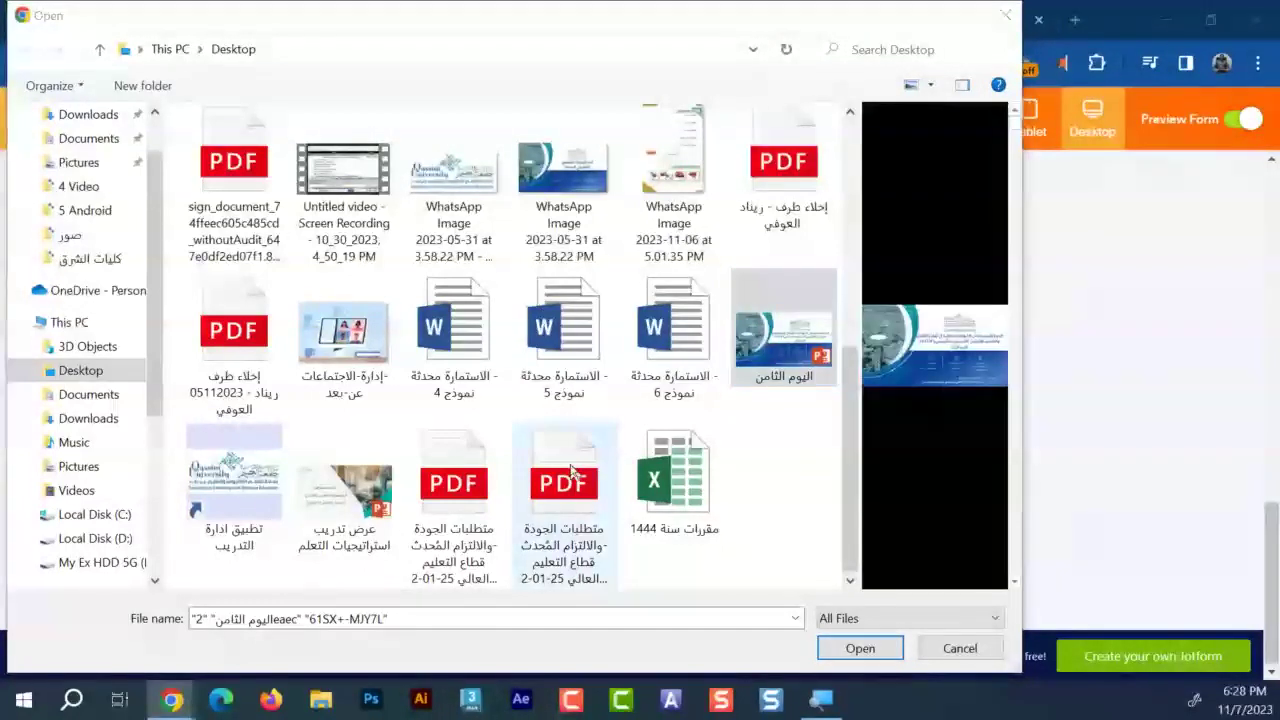
{"action": "left_click", "coordinate": [572, 470], "text": "ctrl"}
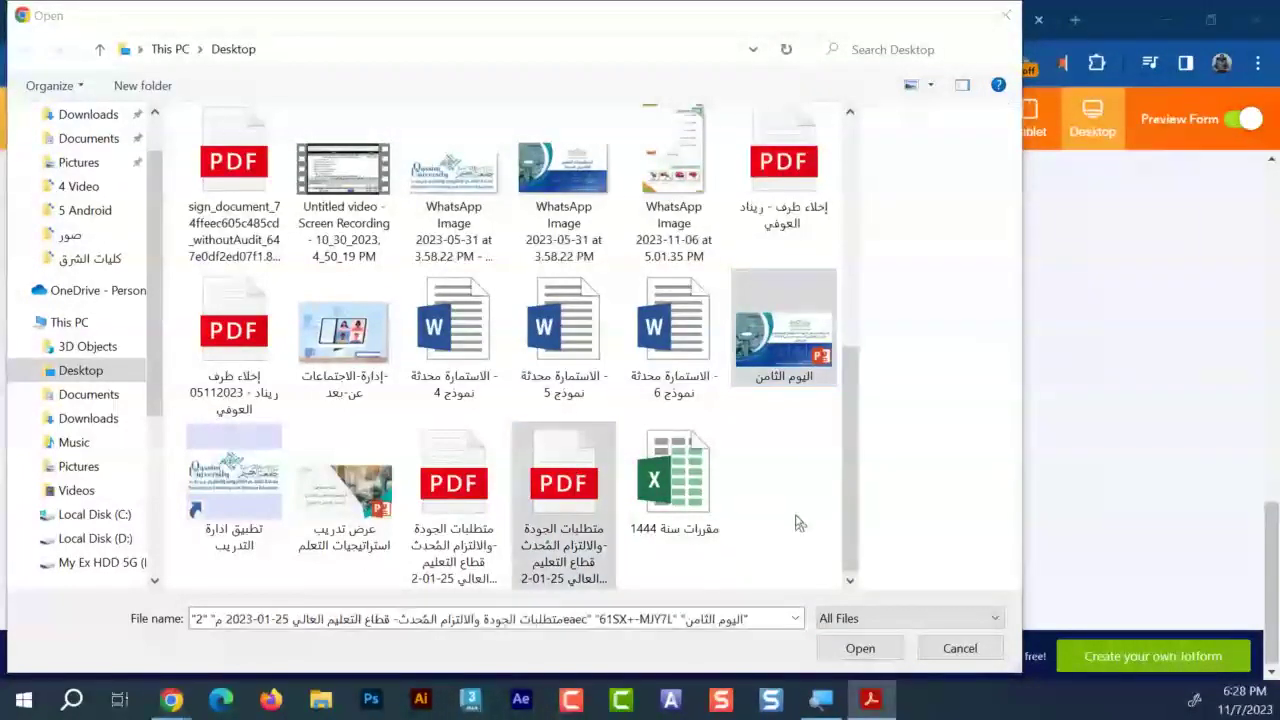
{"action": "scroll", "coordinate": [799, 523], "scroll_direction": "up", "scroll_amount": 4}
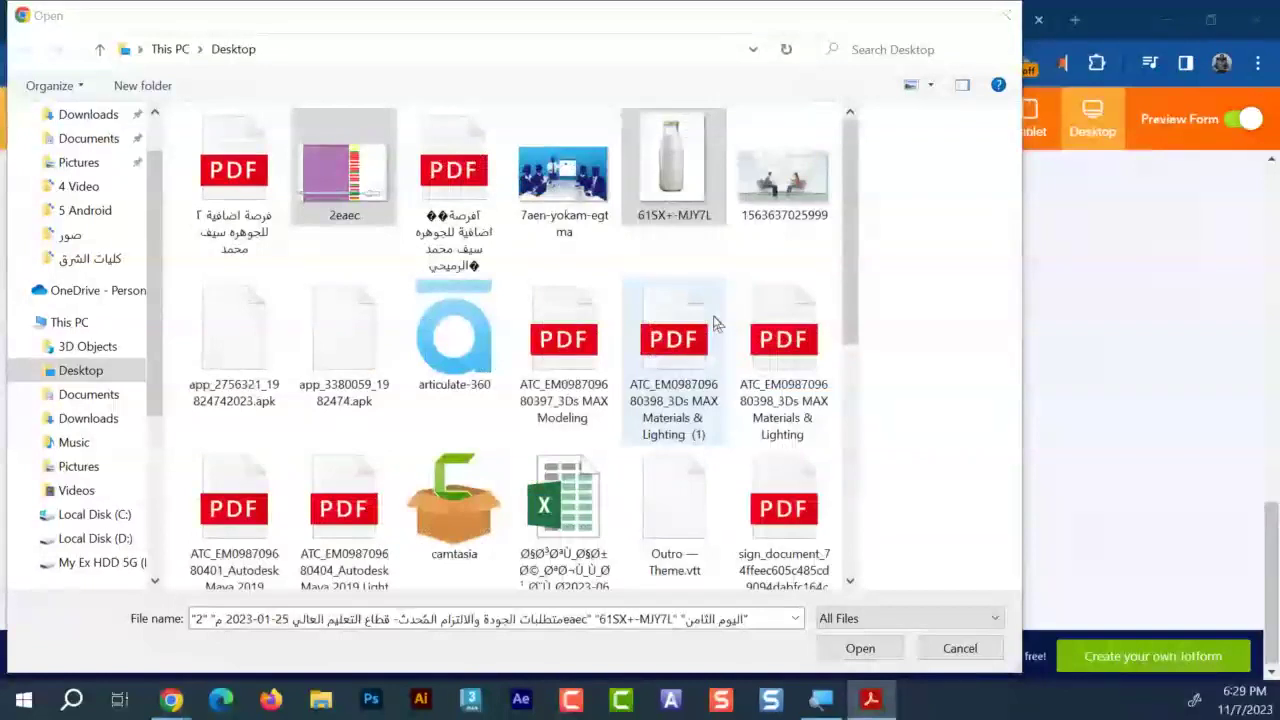
{"action": "scroll", "coordinate": [768, 578], "scroll_direction": "down", "scroll_amount": 3}
{"action": "scroll", "coordinate": [768, 578], "scroll_direction": "down", "scroll_amount": 2}
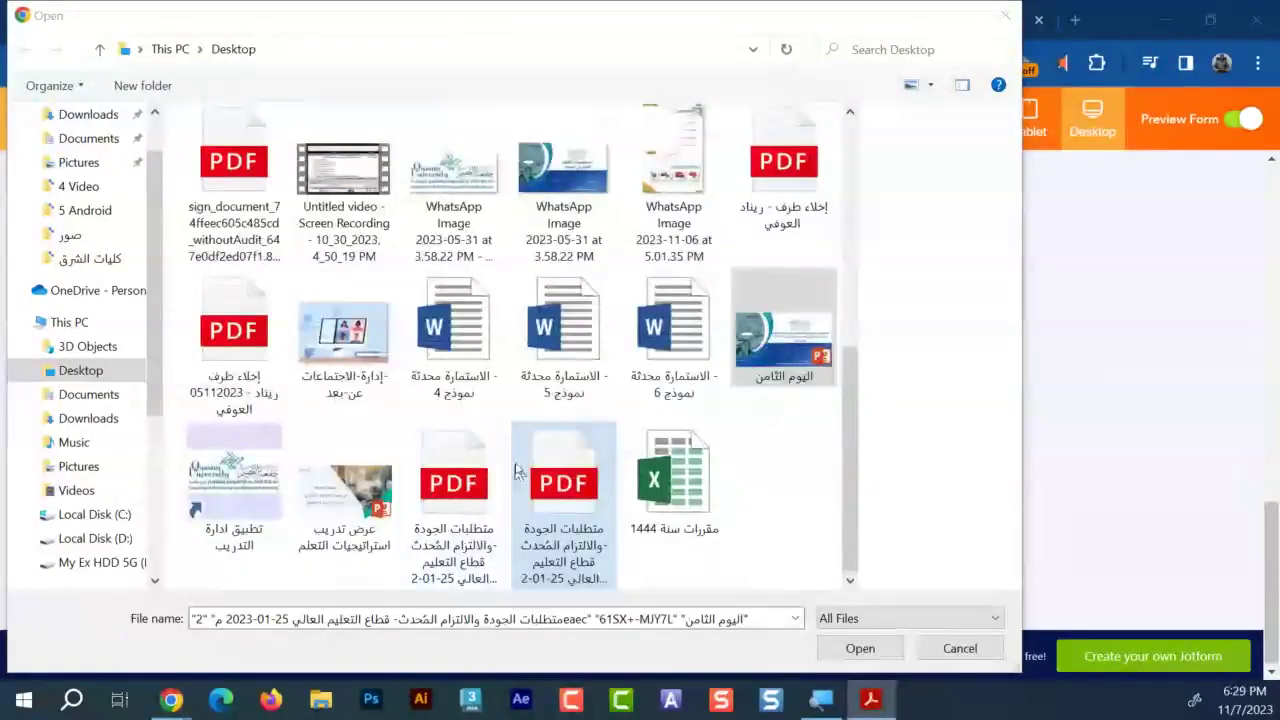
{"action": "left_click", "coordinate": [457, 205], "text": "ctrl"}
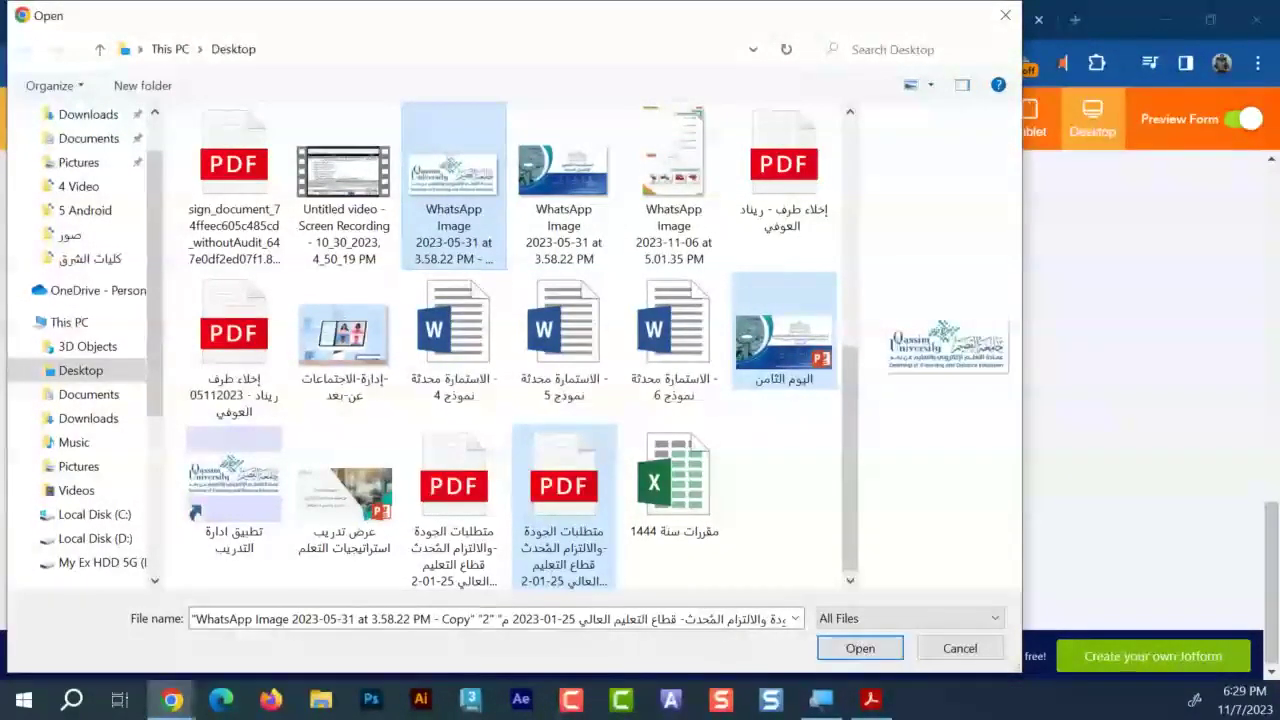
{"action": "left_click", "coordinate": [1020, 662]}
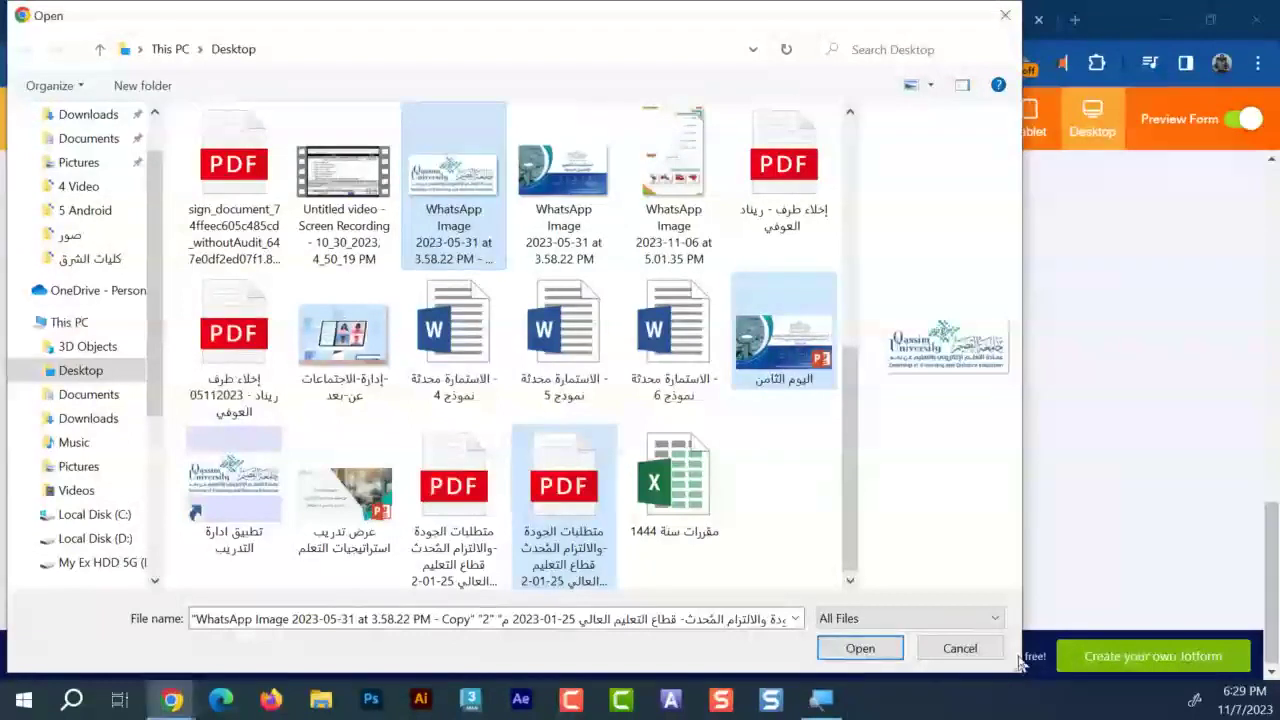
{"action": "key", "text": "Return"}
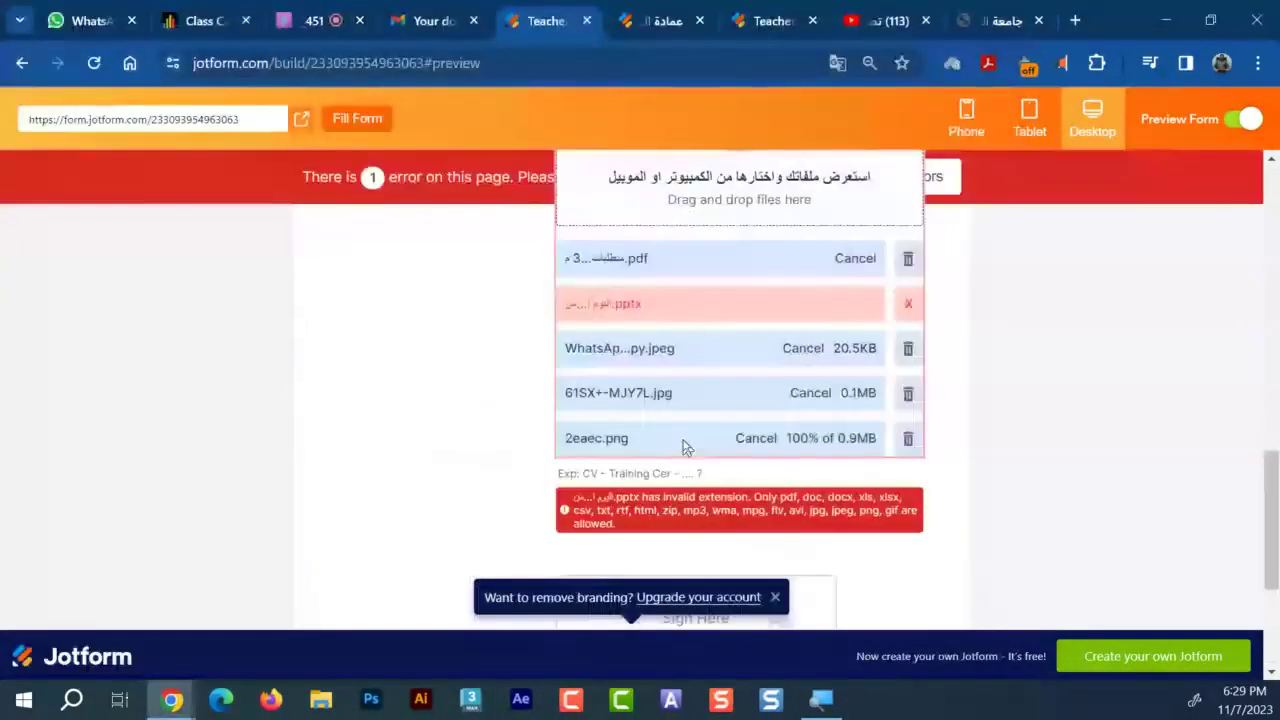
{"action": "scroll", "coordinate": [686, 449], "scroll_direction": "up", "scroll_amount": 1}
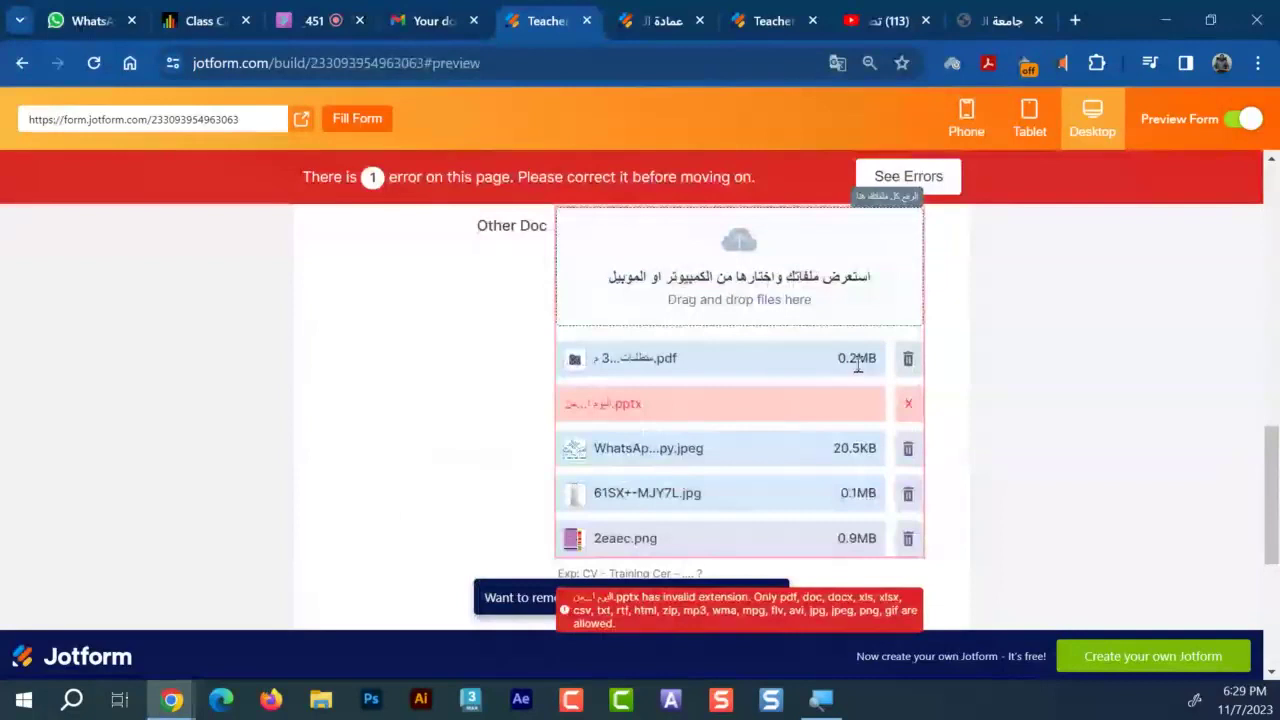
{"action": "scroll", "coordinate": [900, 450], "scroll_direction": "down", "scroll_amount": 1}
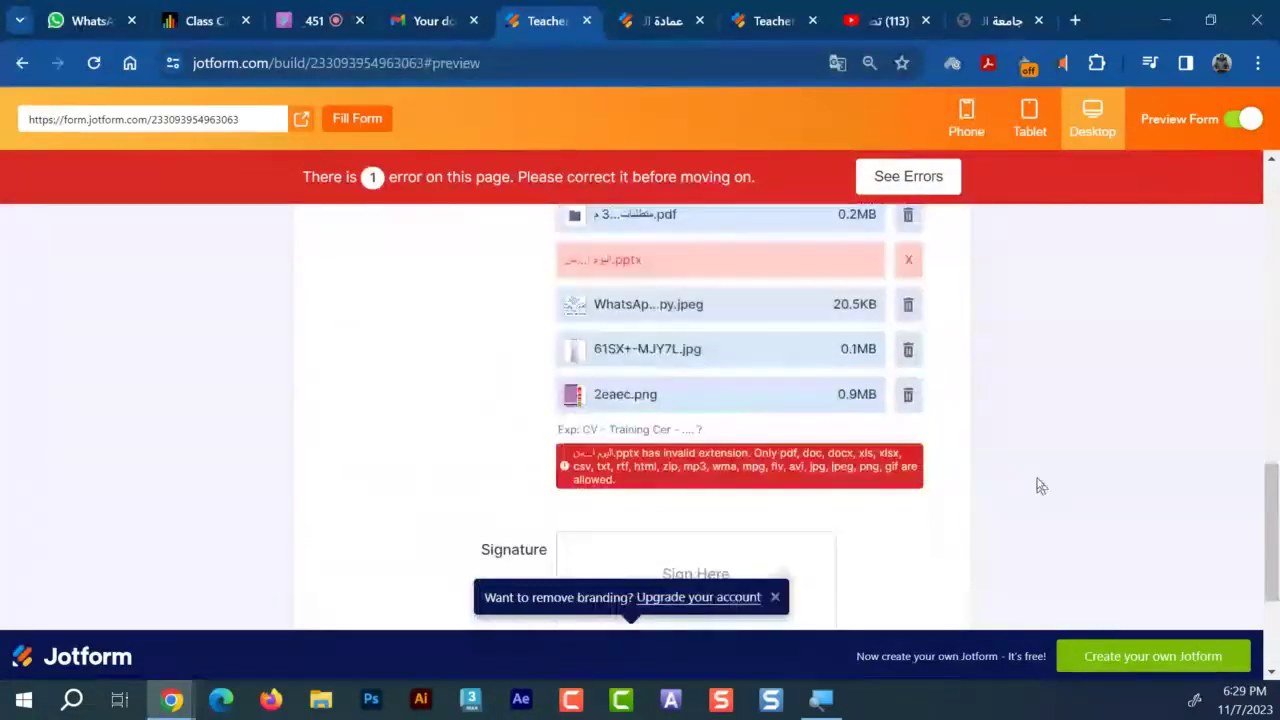
Examine the Other Doc field's upload error and allowed extensions in the preview, and return to the form builder
{"action": "scroll", "coordinate": [626, 405], "scroll_direction": "down", "scroll_amount": 1}
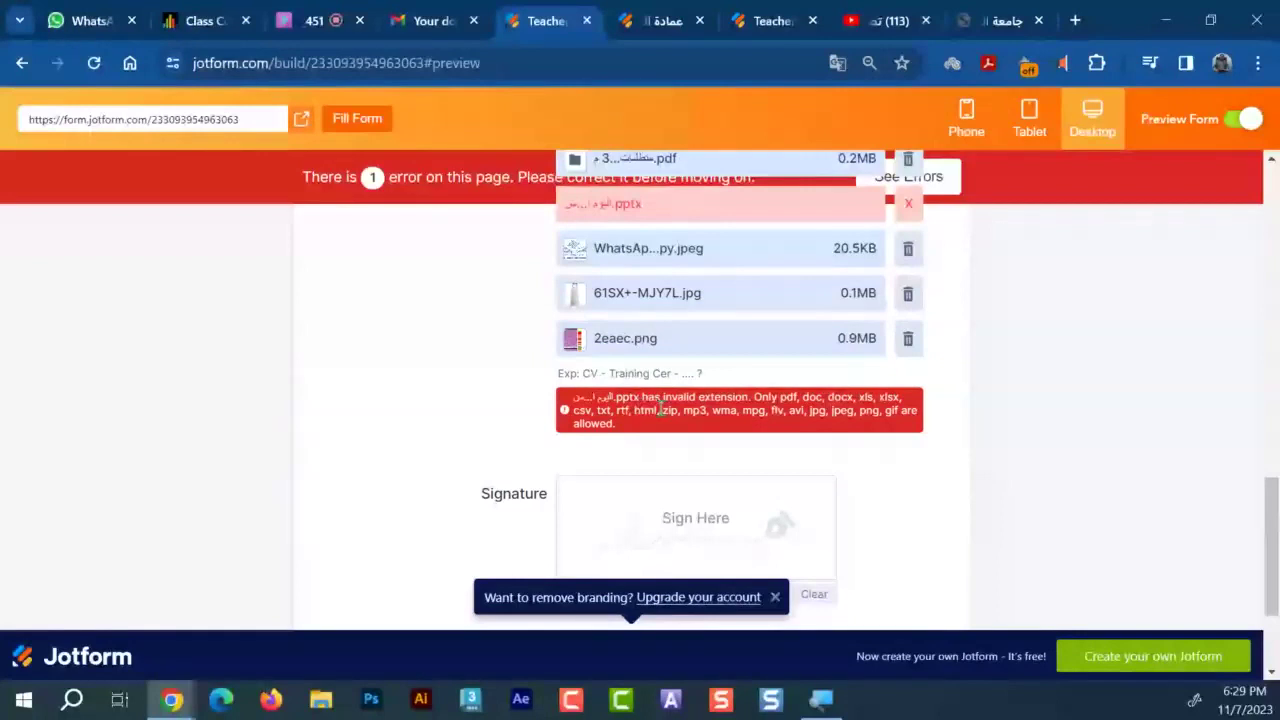
{"action": "double_click", "coordinate": [628, 397]}
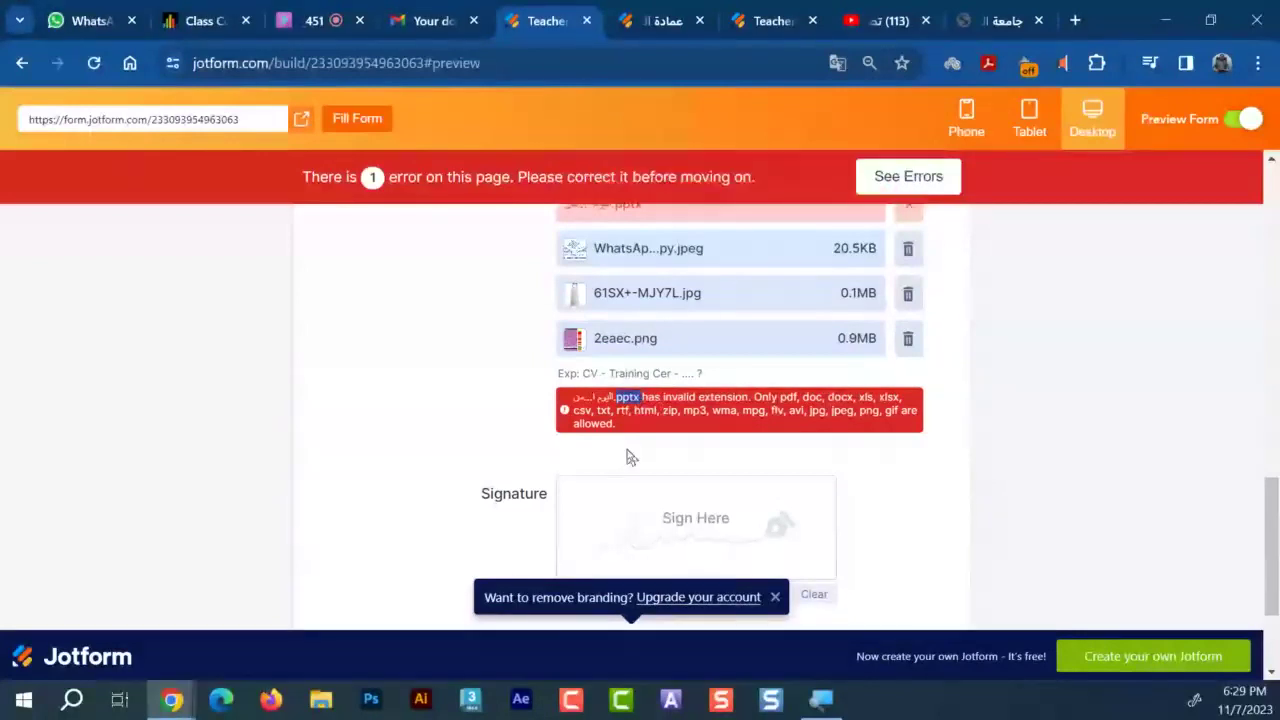
{"action": "scroll", "coordinate": [800, 443], "scroll_direction": "up", "scroll_amount": 2}
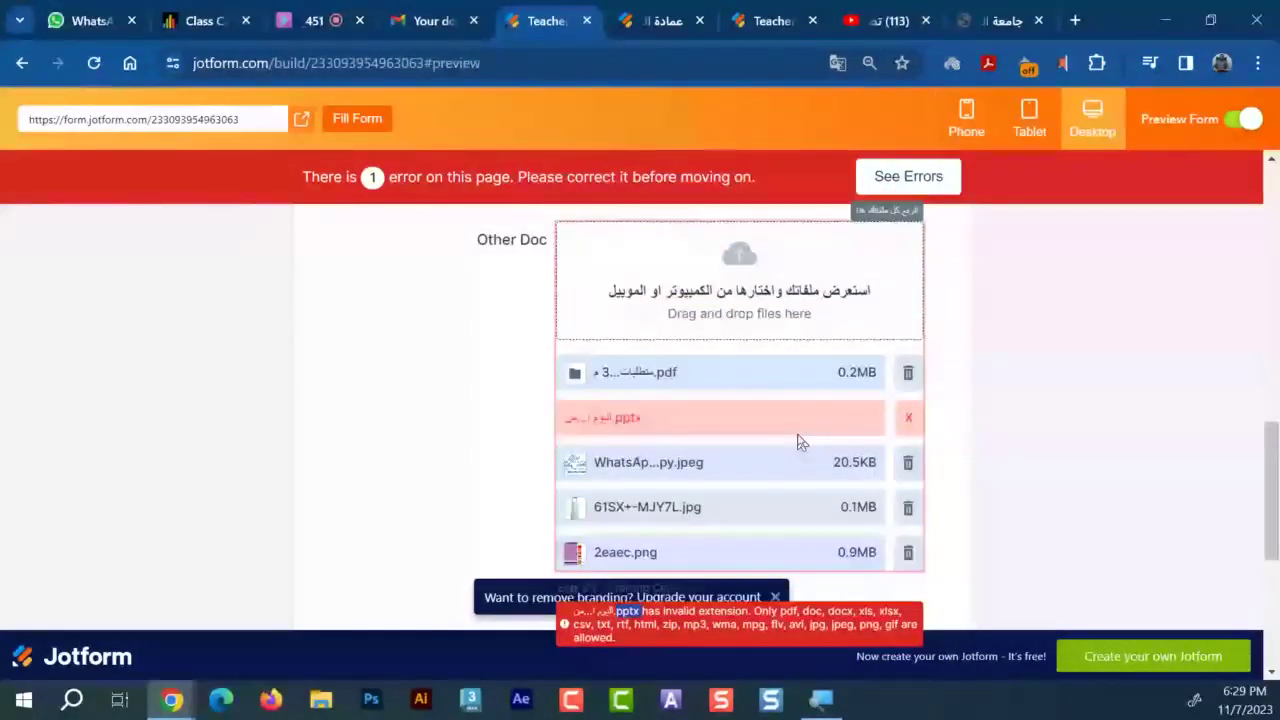
{"action": "scroll", "coordinate": [800, 443], "scroll_direction": "up", "scroll_amount": 8}
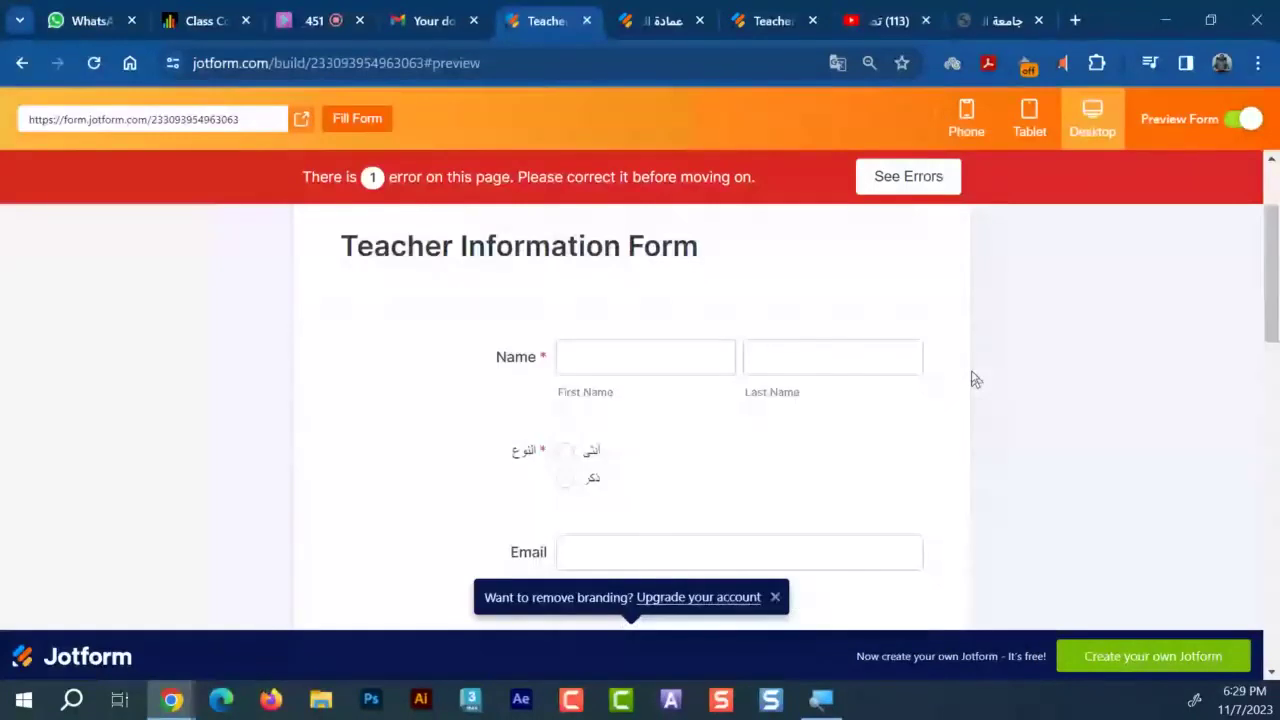
{"action": "scroll", "coordinate": [975, 379], "scroll_direction": "down", "scroll_amount": 10}
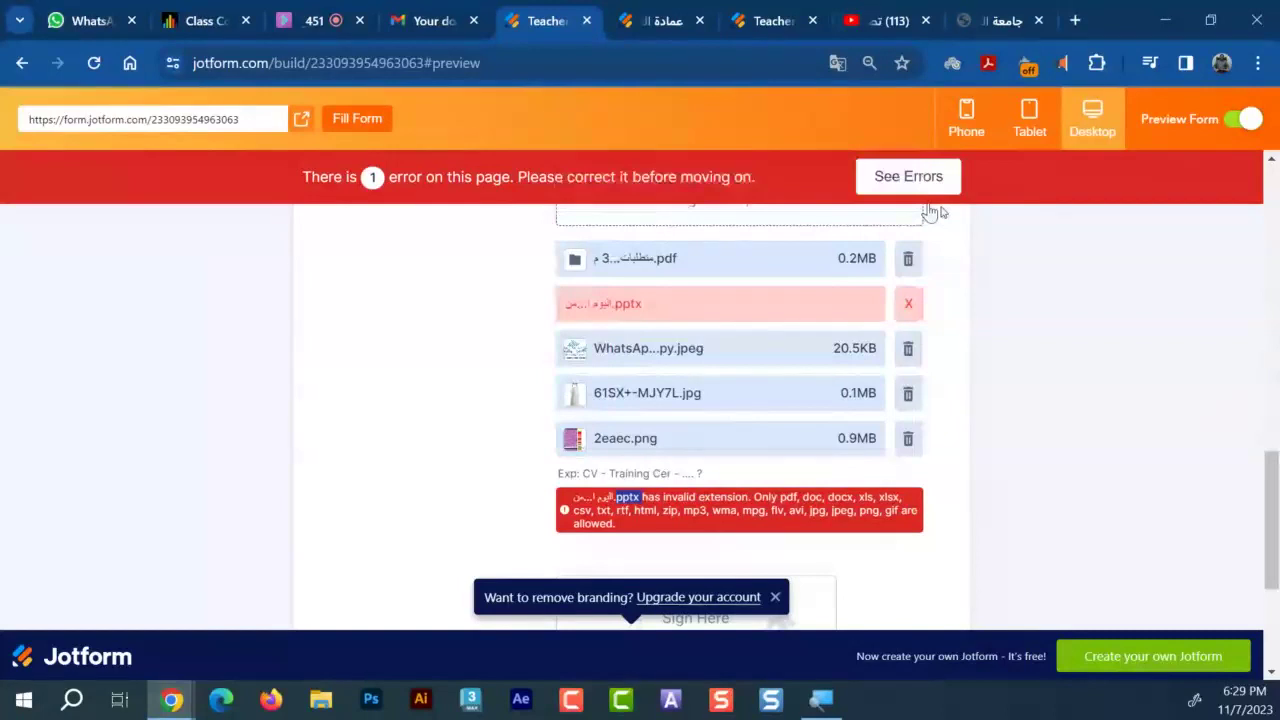
{"action": "left_click", "coordinate": [1230, 120]}
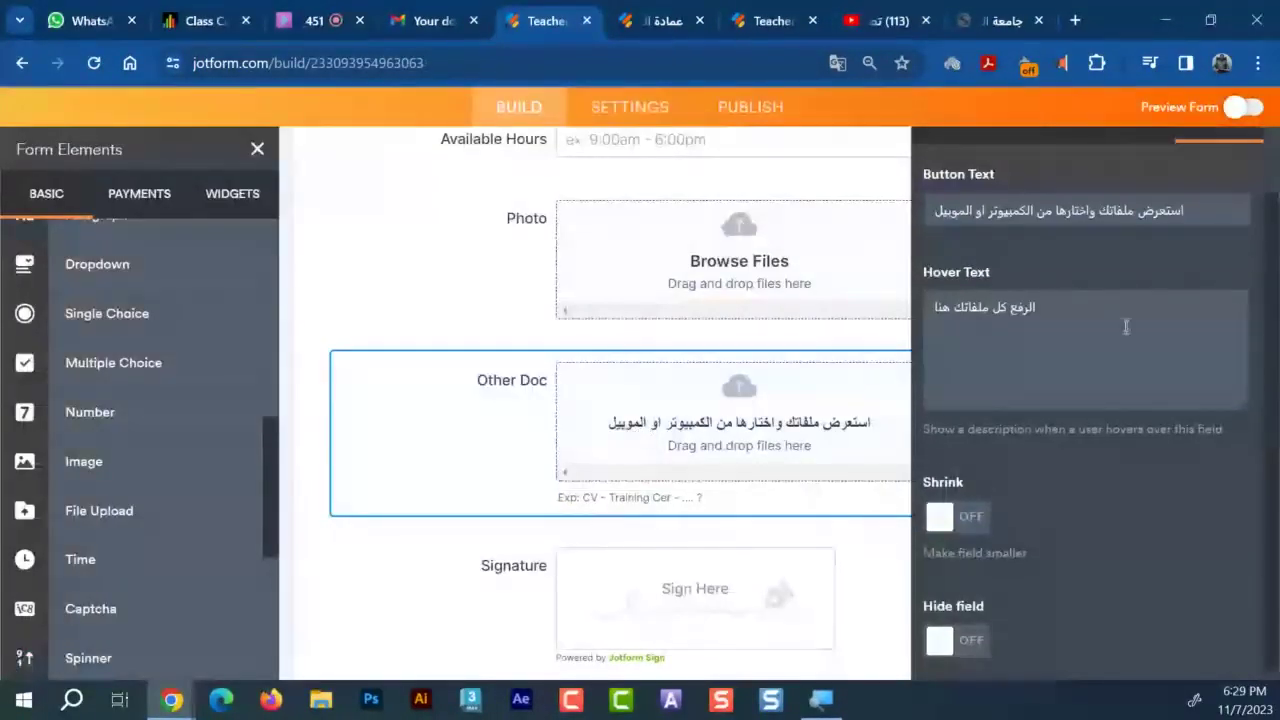
Add pptx to the start of the Other Doc field's accepted file types, separated by a comma
{"action": "scroll", "coordinate": [1126, 327], "scroll_direction": "up", "scroll_amount": 1}
{"action": "left_click", "coordinate": [1065, 203]}
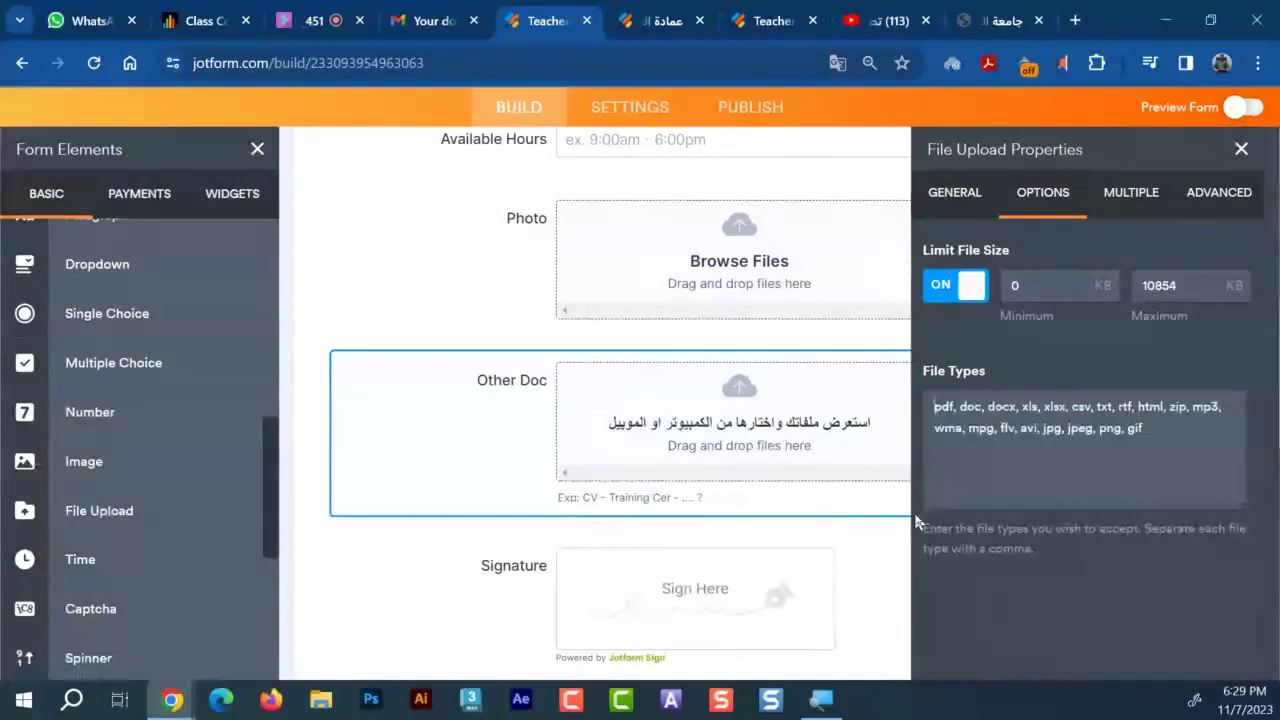
{"action": "type", "text": "pptx"}
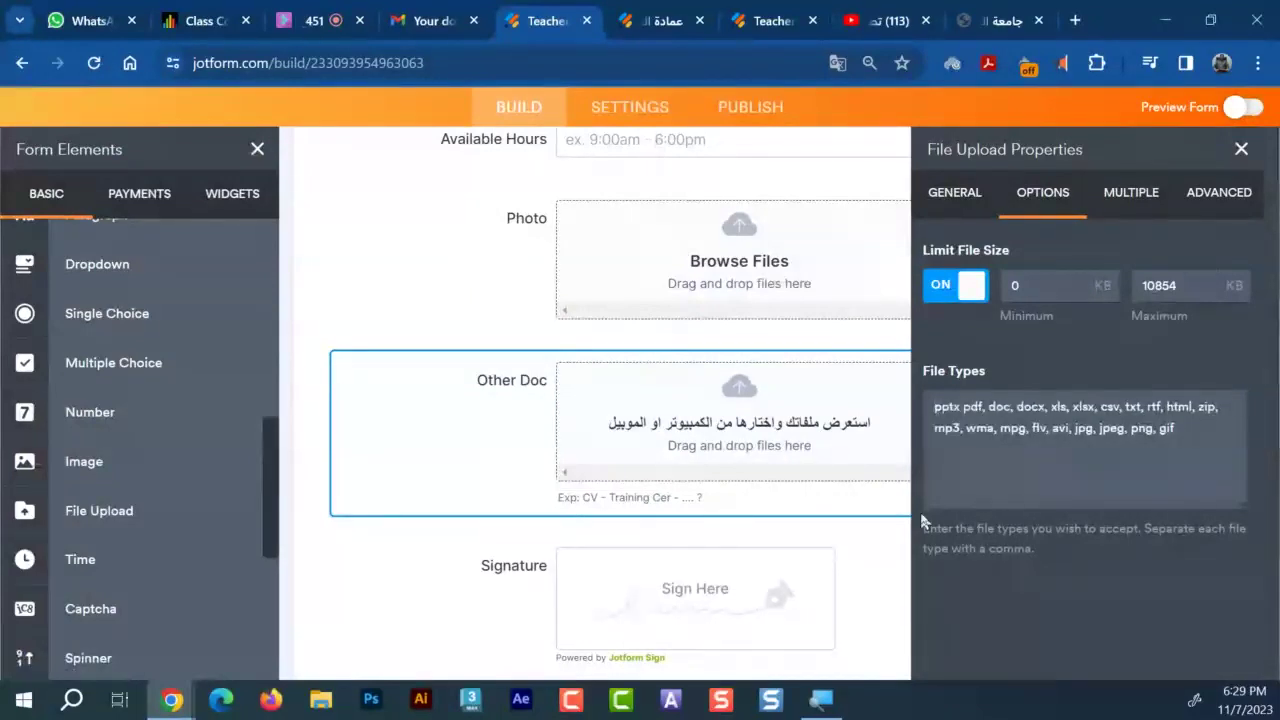
{"action": "key", "text": "BackSpace"}
{"action": "type", "text": ","}
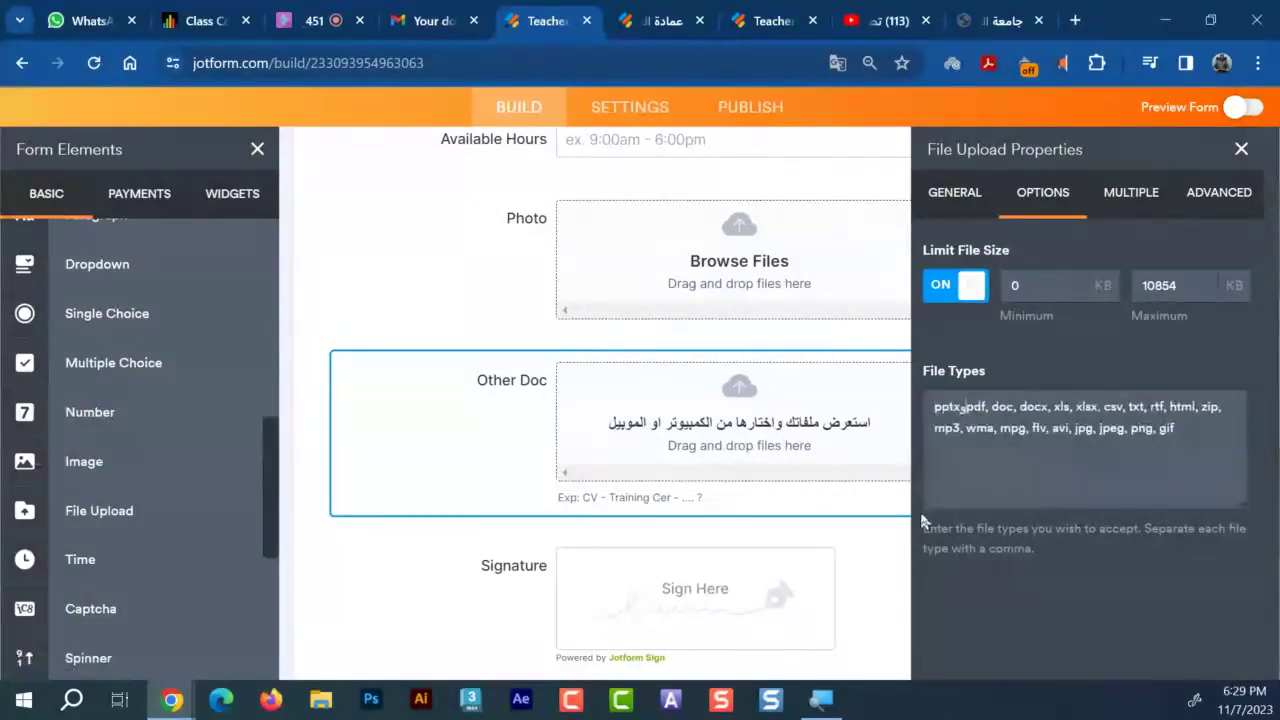
{"action": "key", "text": "BackSpace"}
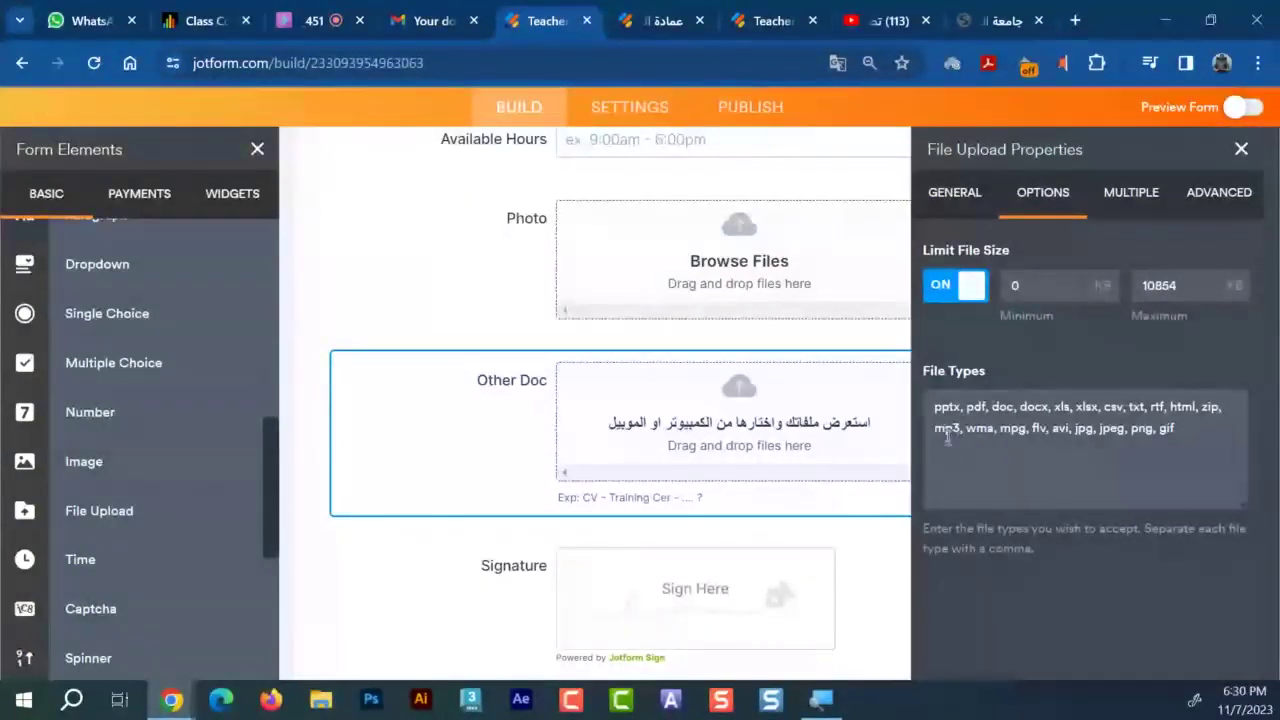
{"action": "double_click", "coordinate": [957, 405]}
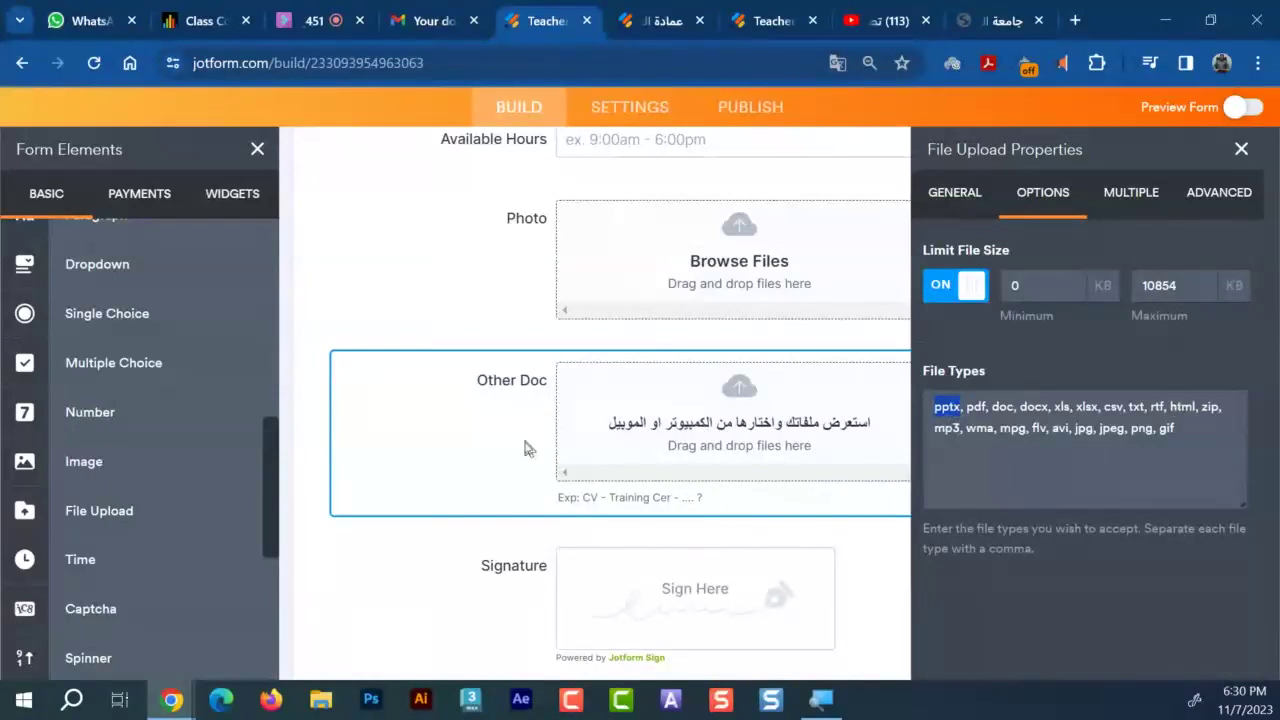
{"action": "key", "text": "ctrl+a"}
{"action": "double_click", "coordinate": [946, 408]}
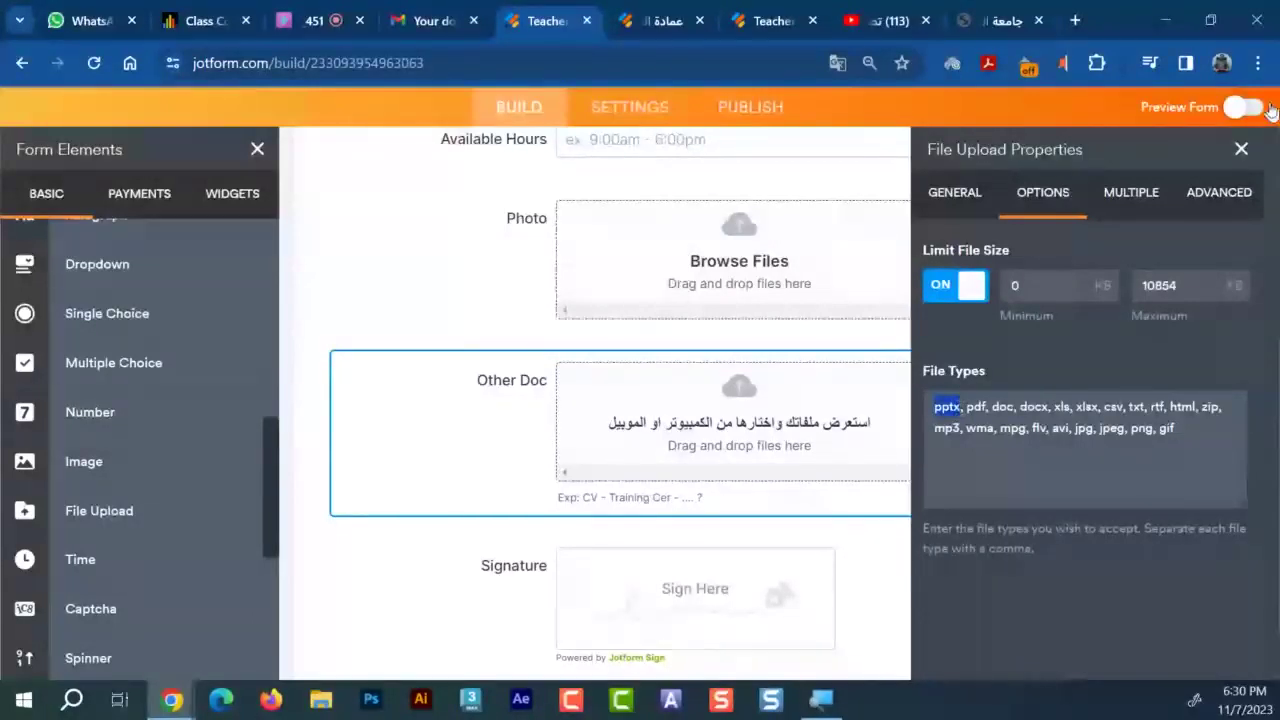
Preview the form and upload "اليوم الثامن", "إدارة-الاجتماعات-عن-بعد", the second "متطلبات الجودة" PDF and "WhatsApp Image 2023-05-31 at 3.58.22 PM - Copy" to Other Doc
{"action": "left_click", "coordinate": [573, 474]}
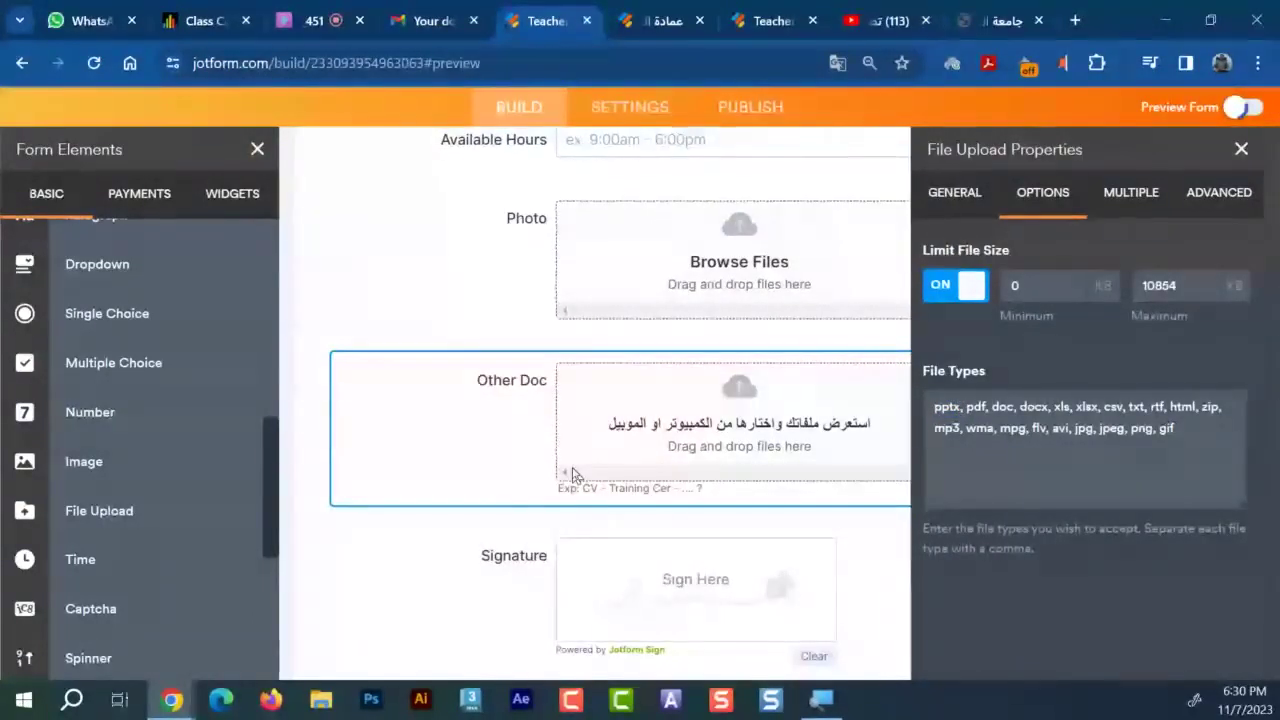
{"action": "scroll", "coordinate": [720, 435], "scroll_direction": "down", "scroll_amount": 10}
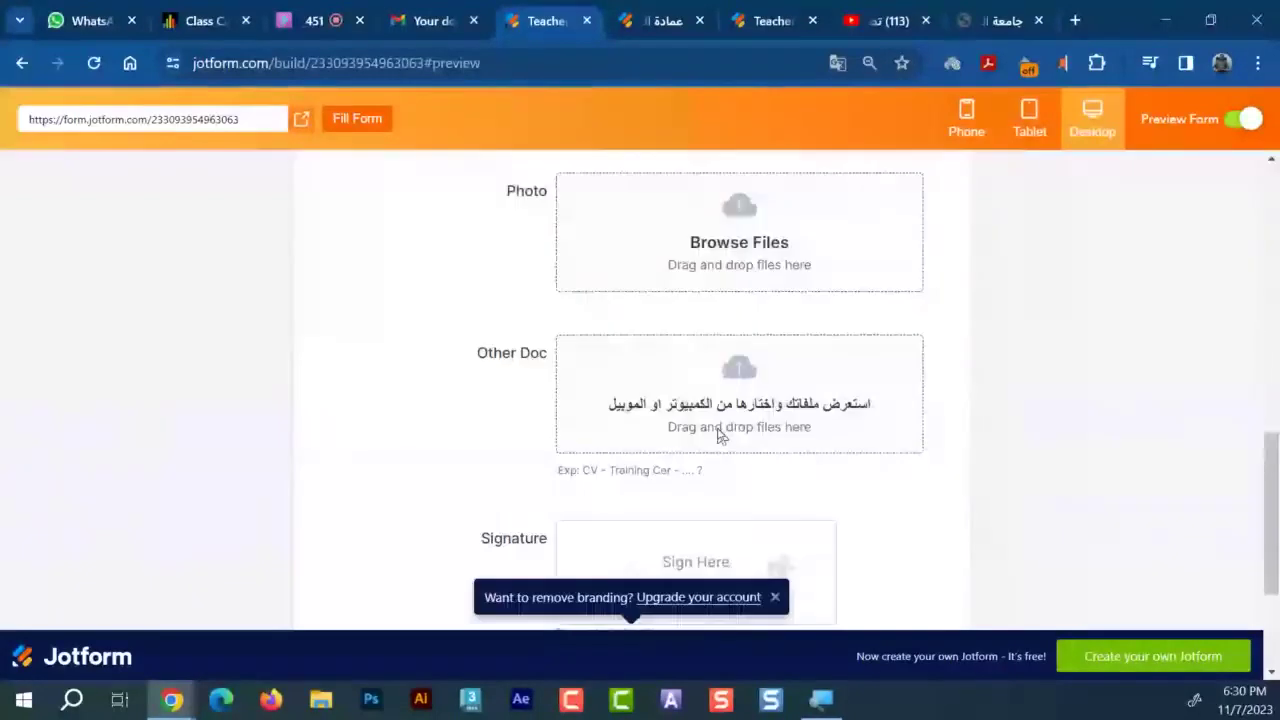
{"action": "scroll", "coordinate": [745, 410], "scroll_direction": "down", "scroll_amount": 1}
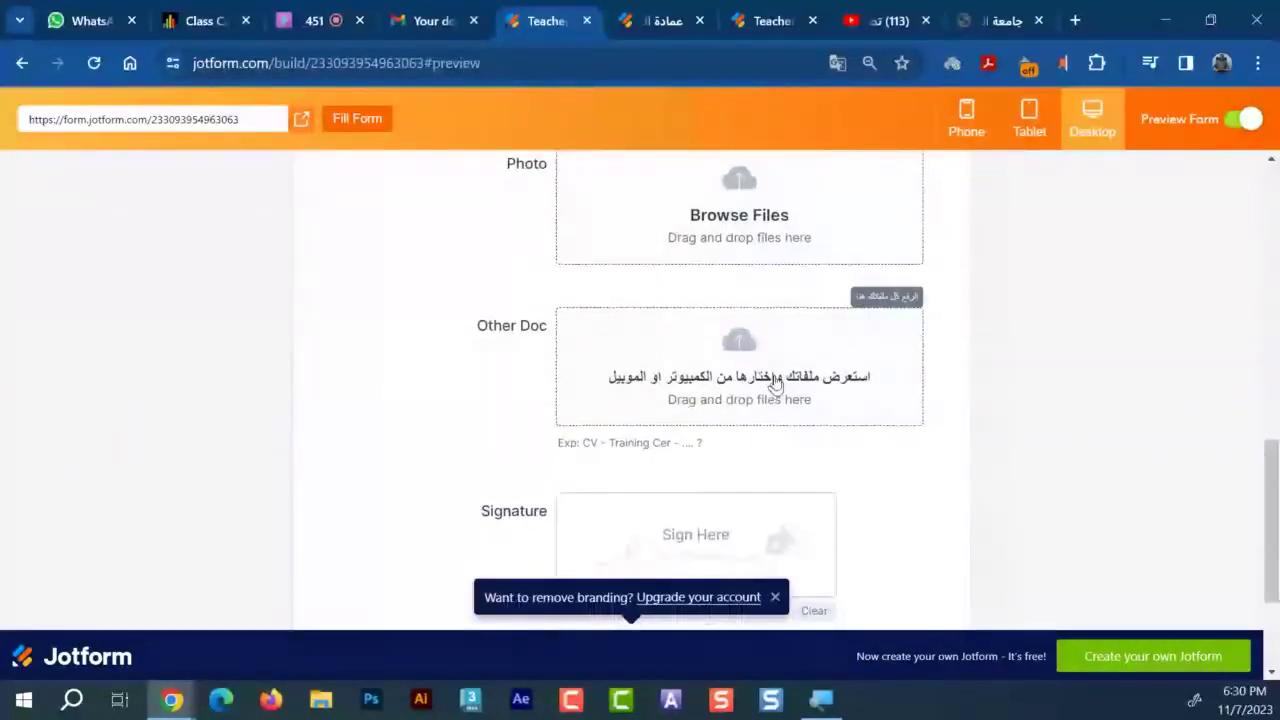
{"action": "left_click", "coordinate": [776, 385]}
{"action": "scroll", "coordinate": [500, 362], "scroll_direction": "down", "scroll_amount": 5}
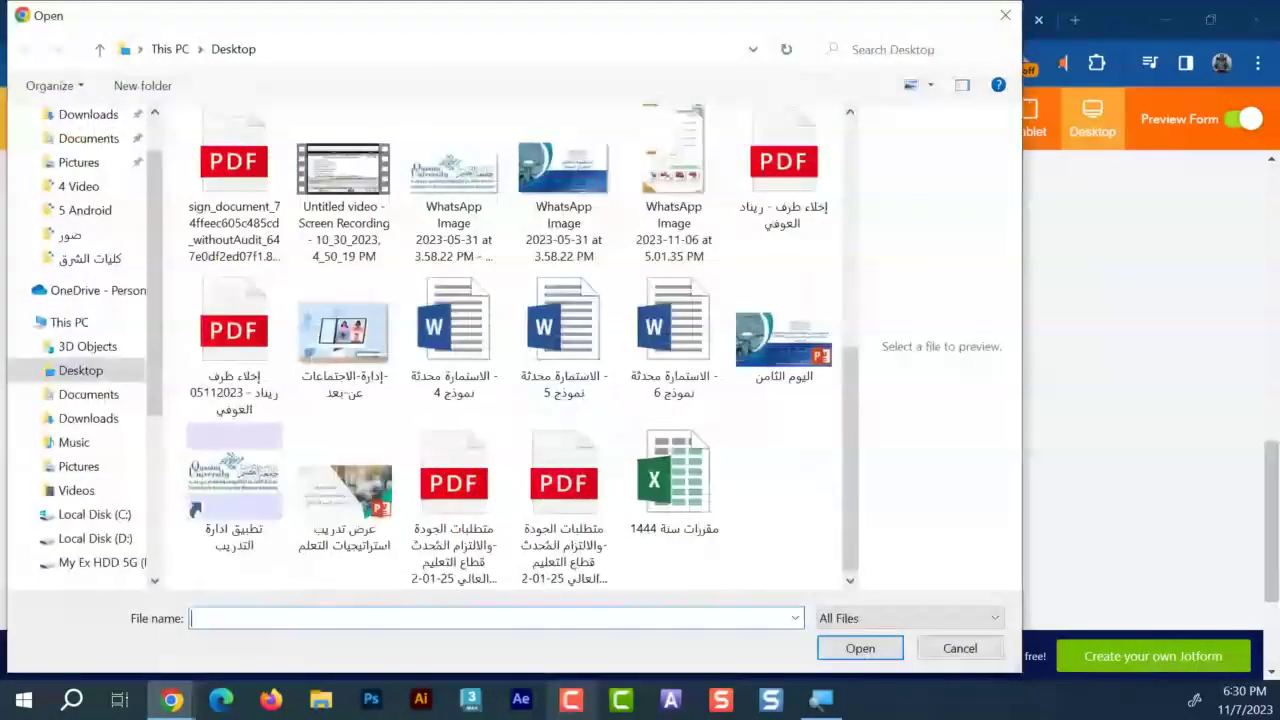
{"action": "left_click", "coordinate": [800, 385]}
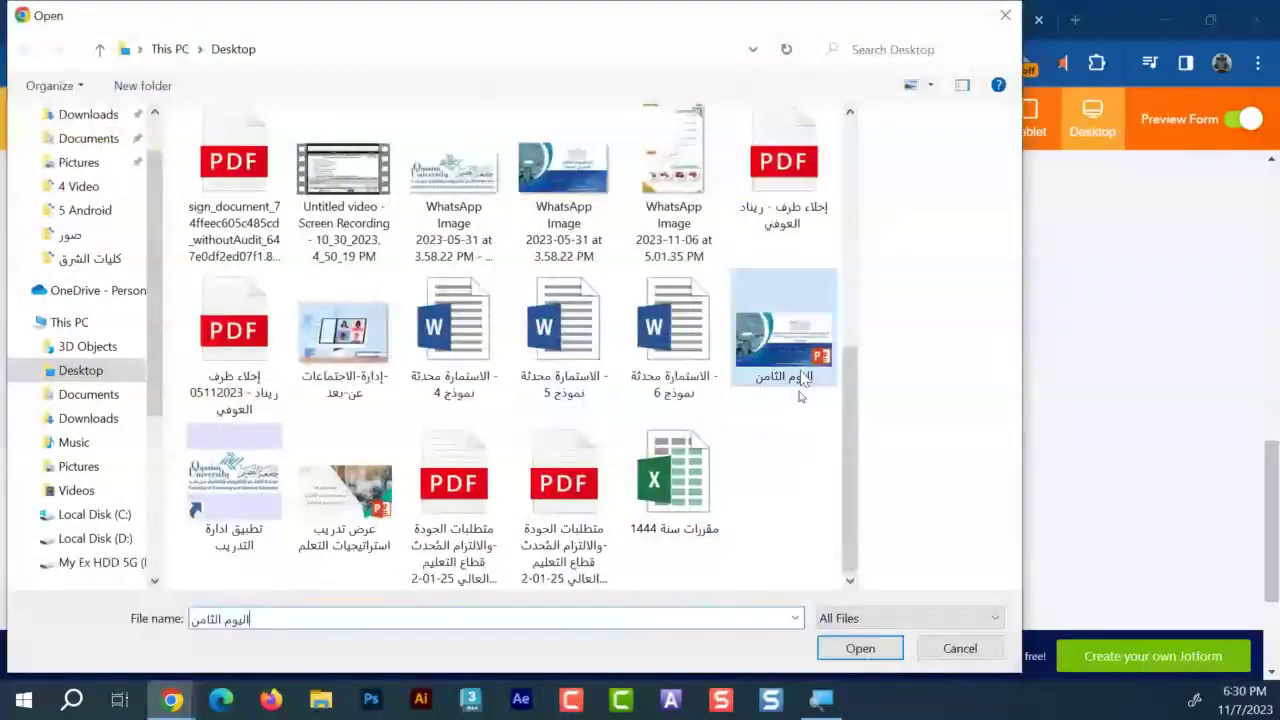
{"action": "double_click", "coordinate": [800, 388]}
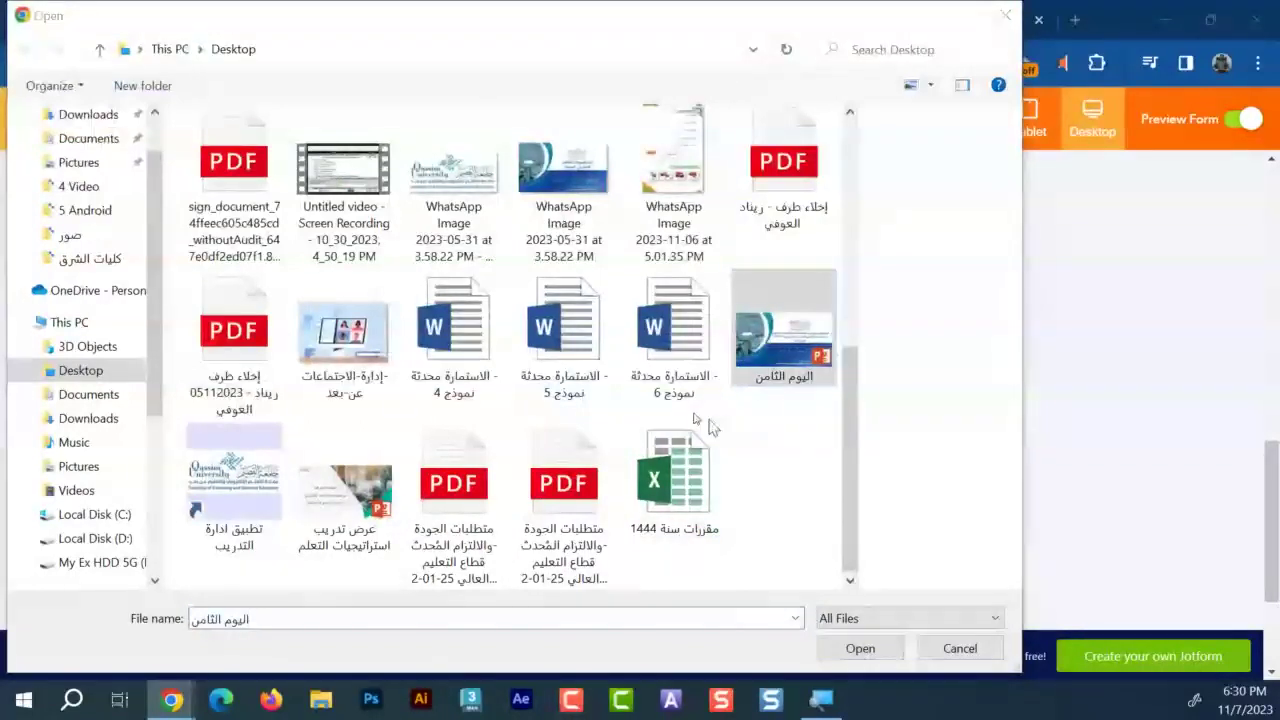
{"action": "left_click", "coordinate": [453, 185], "text": "ctrl"}
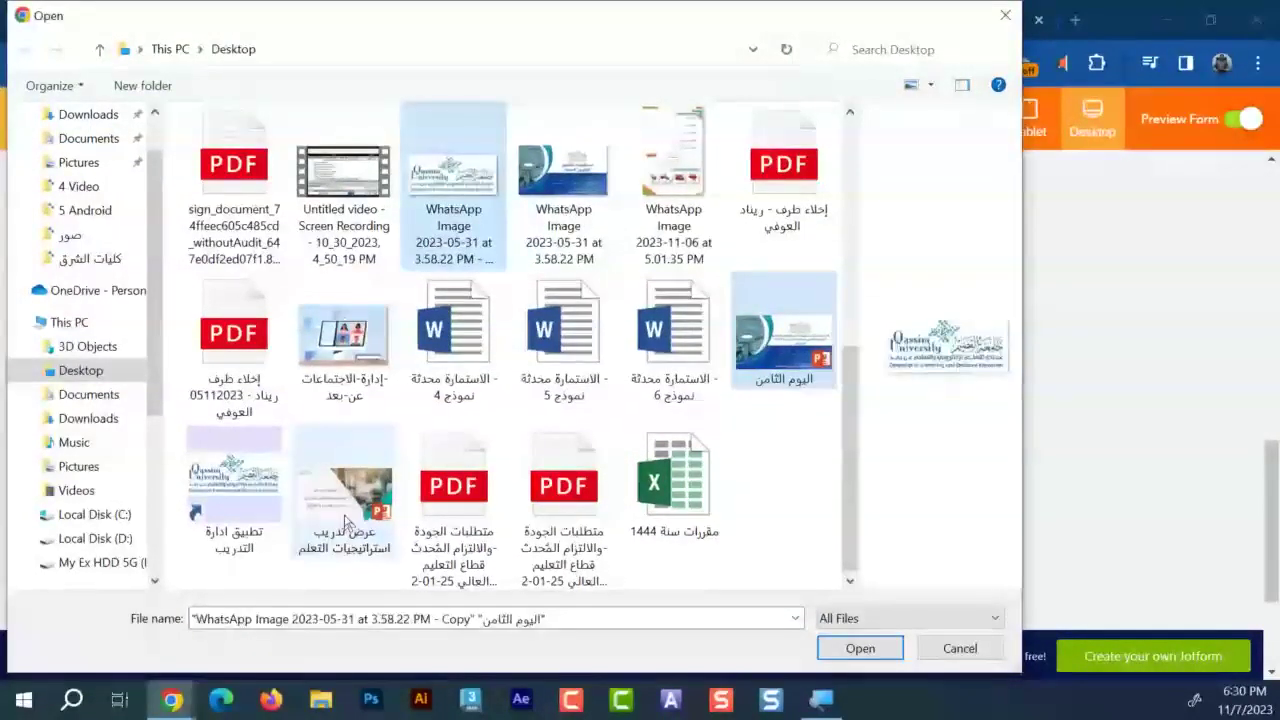
{"action": "left_click", "coordinate": [343, 340], "text": "ctrl"}
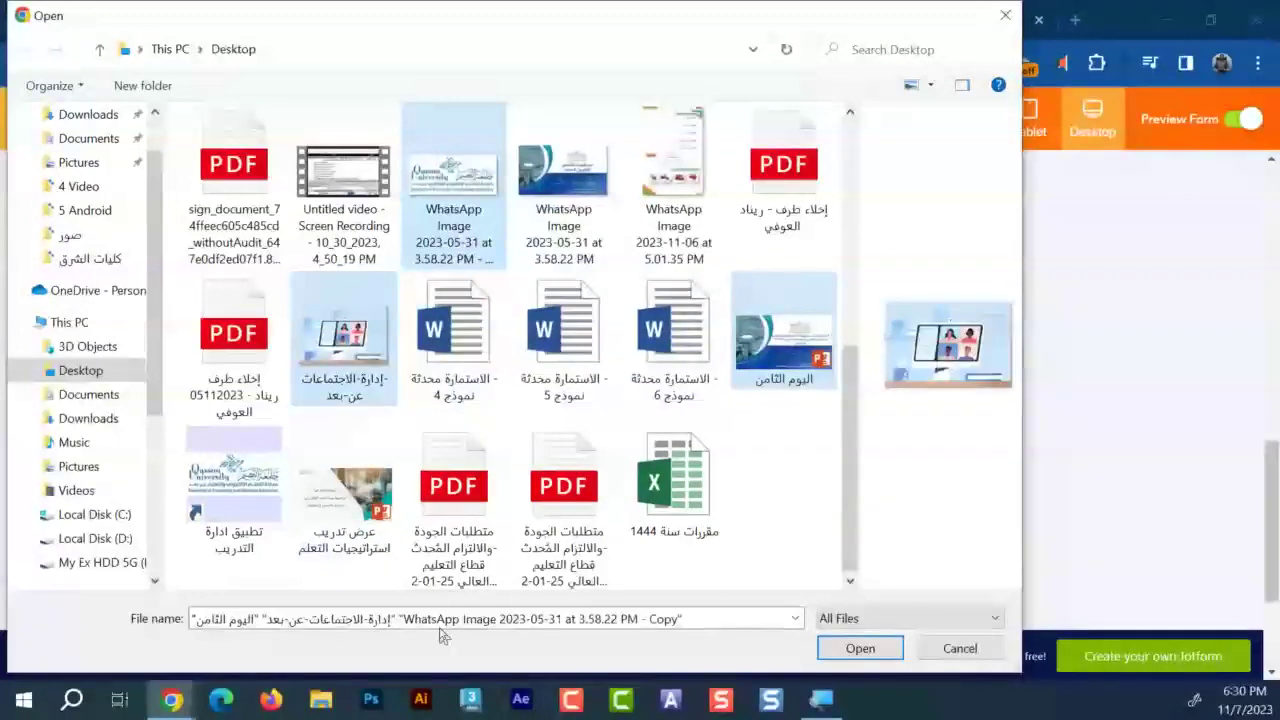
{"action": "left_click", "coordinate": [547, 485], "text": "ctrl"}
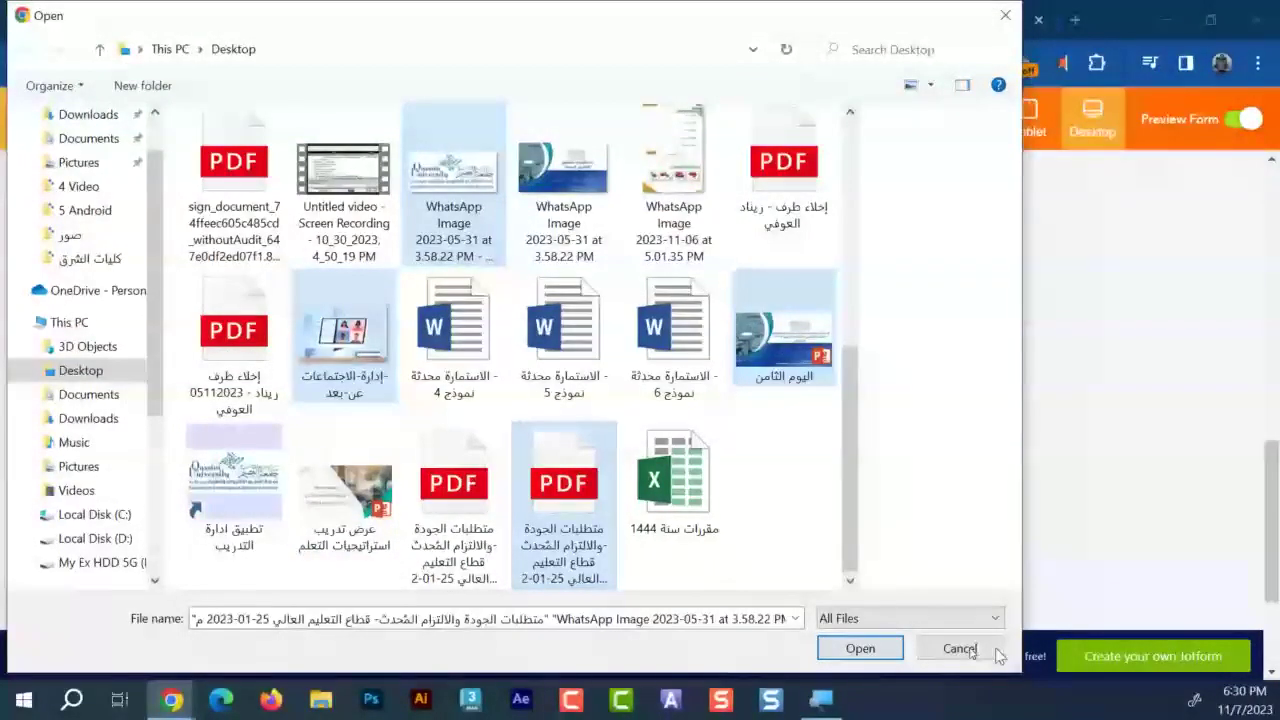
{"action": "left_click", "coordinate": [845, 648]}
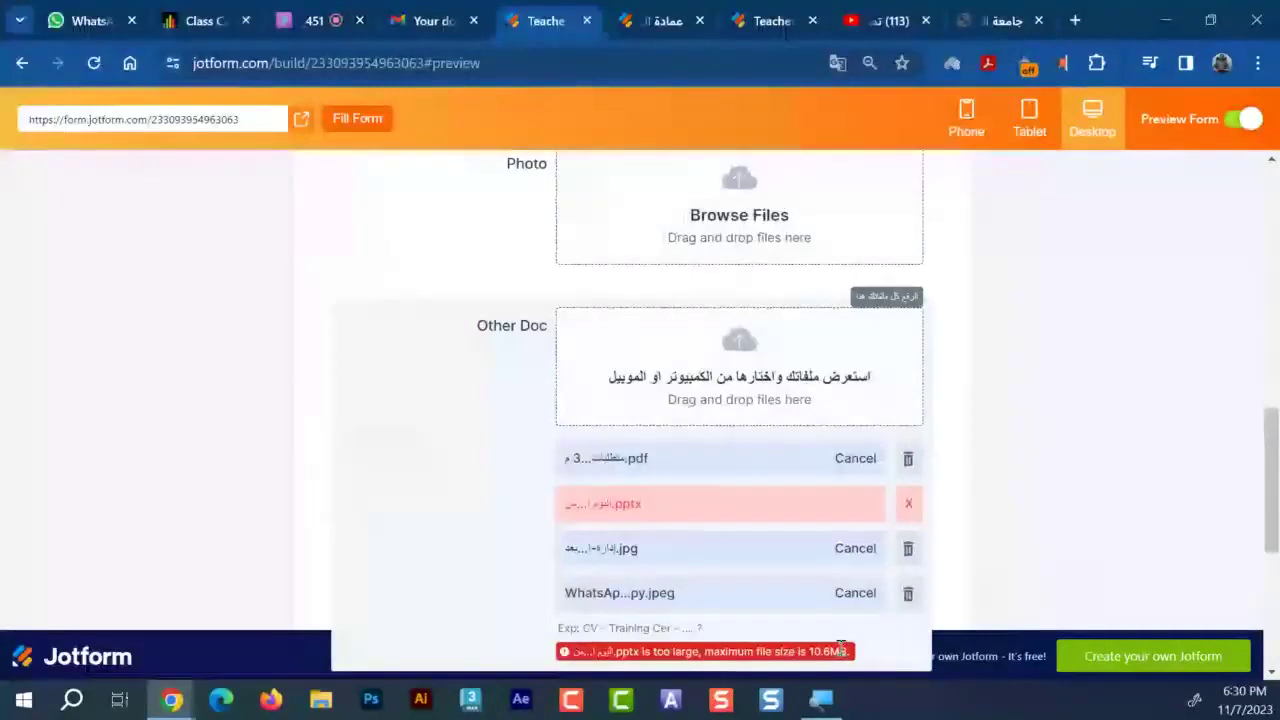
Check the file size error under Other Doc and remove the "اليوم الثامن" presentation from the upload list
{"action": "scroll", "coordinate": [830, 580], "scroll_direction": "down", "scroll_amount": 2}
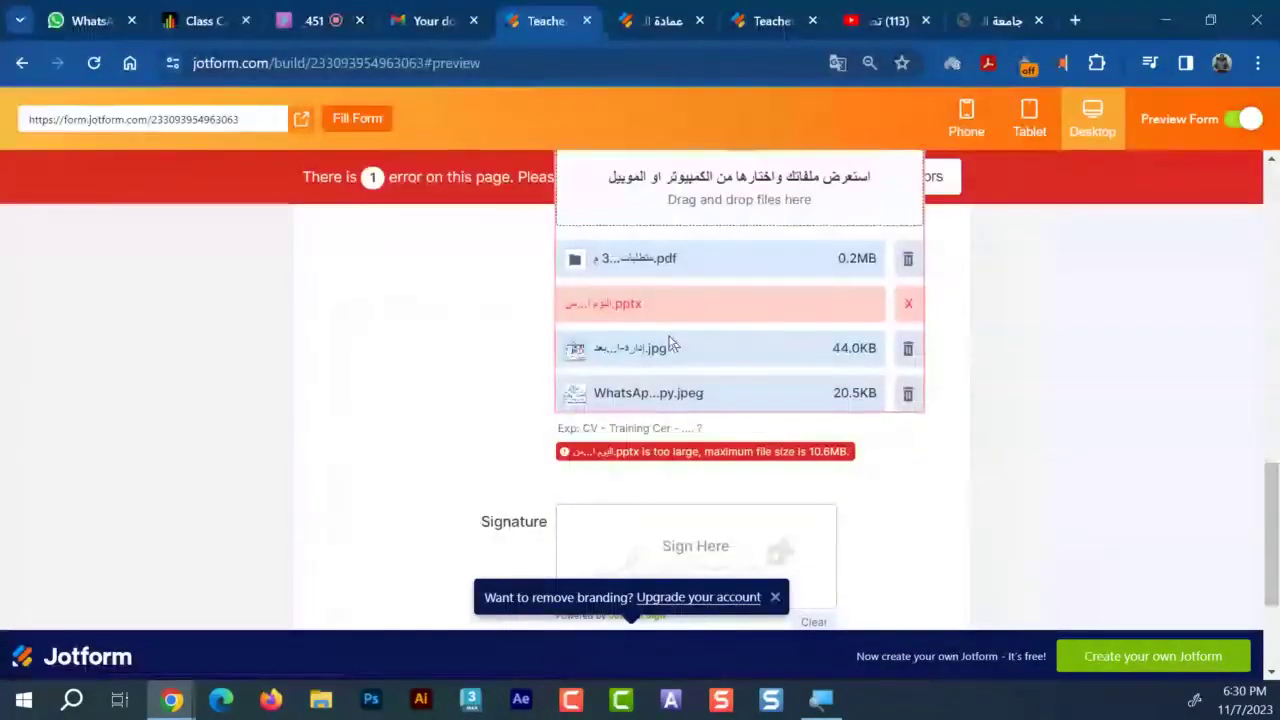
{"action": "scroll", "coordinate": [757, 408], "scroll_direction": "up", "scroll_amount": 1}
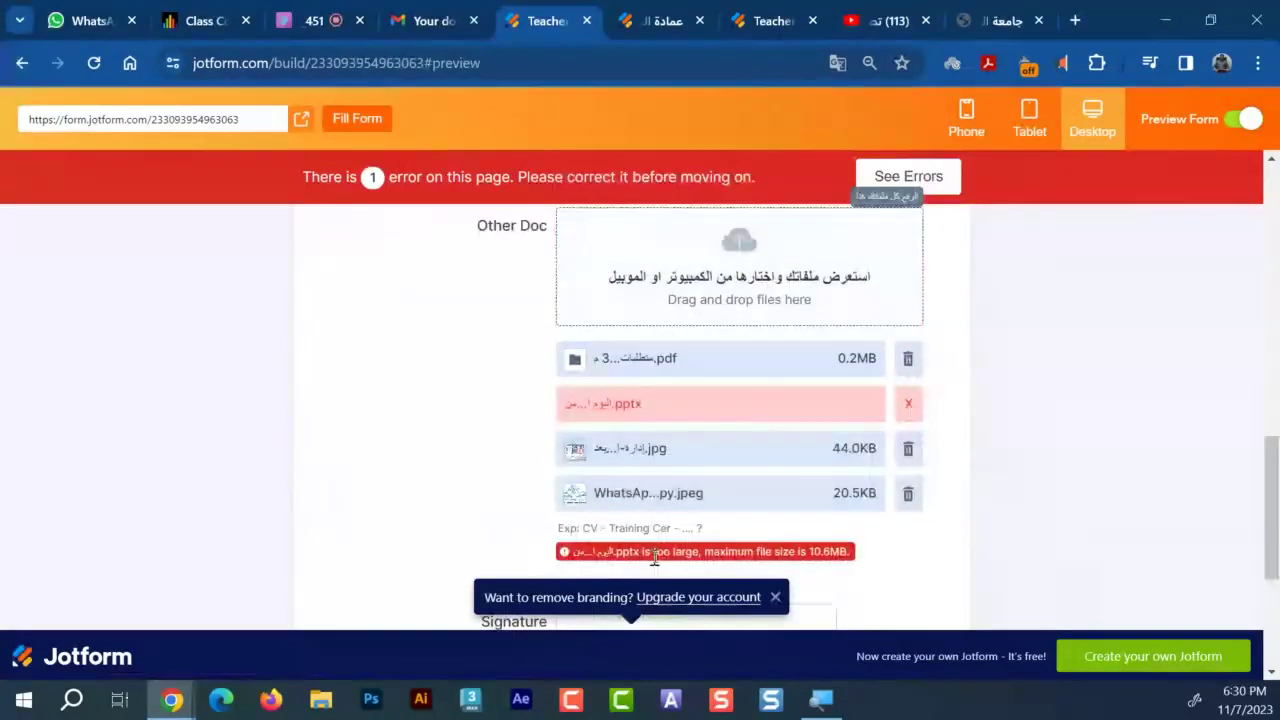
{"action": "triple_click", "coordinate": [796, 556]}
{"action": "double_click", "coordinate": [823, 552]}
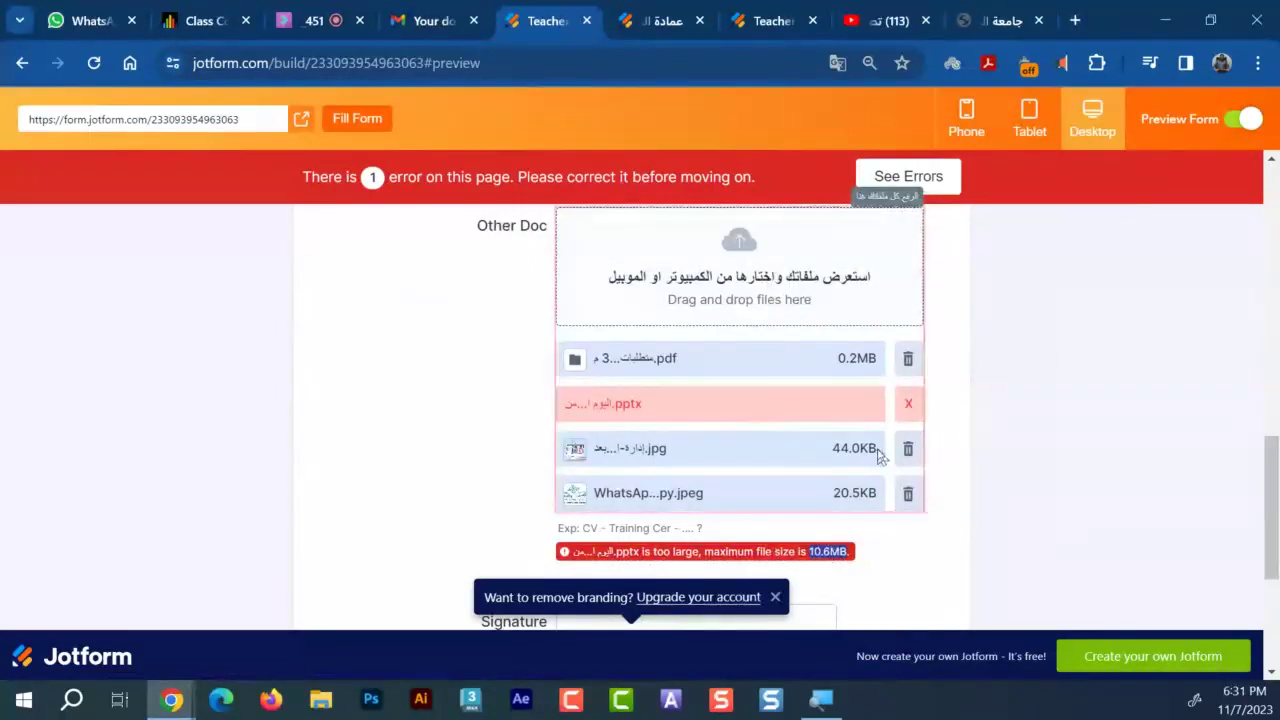
{"action": "left_click", "coordinate": [907, 404]}
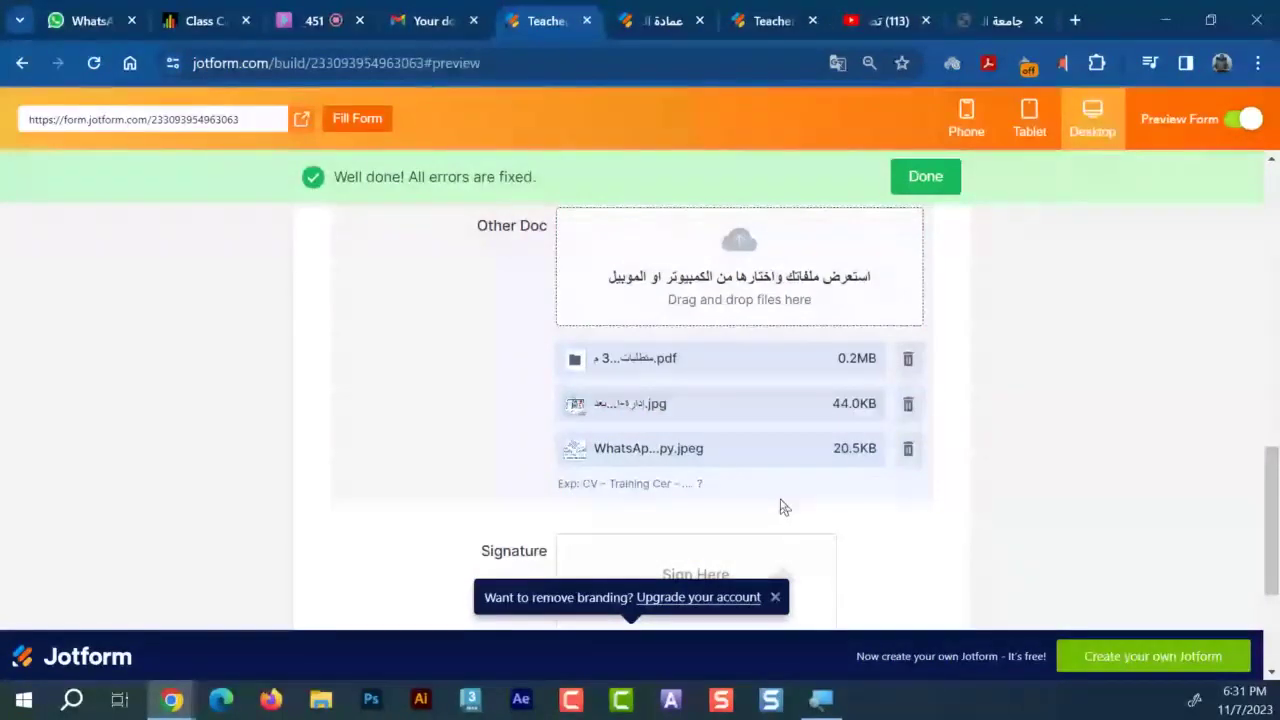
Upload the "غلاف دورة 30 أكتوبر" PowerPoint file from the 4 Video folder to Other Doc and check its listed extension and size
{"action": "left_click", "coordinate": [760, 320]}
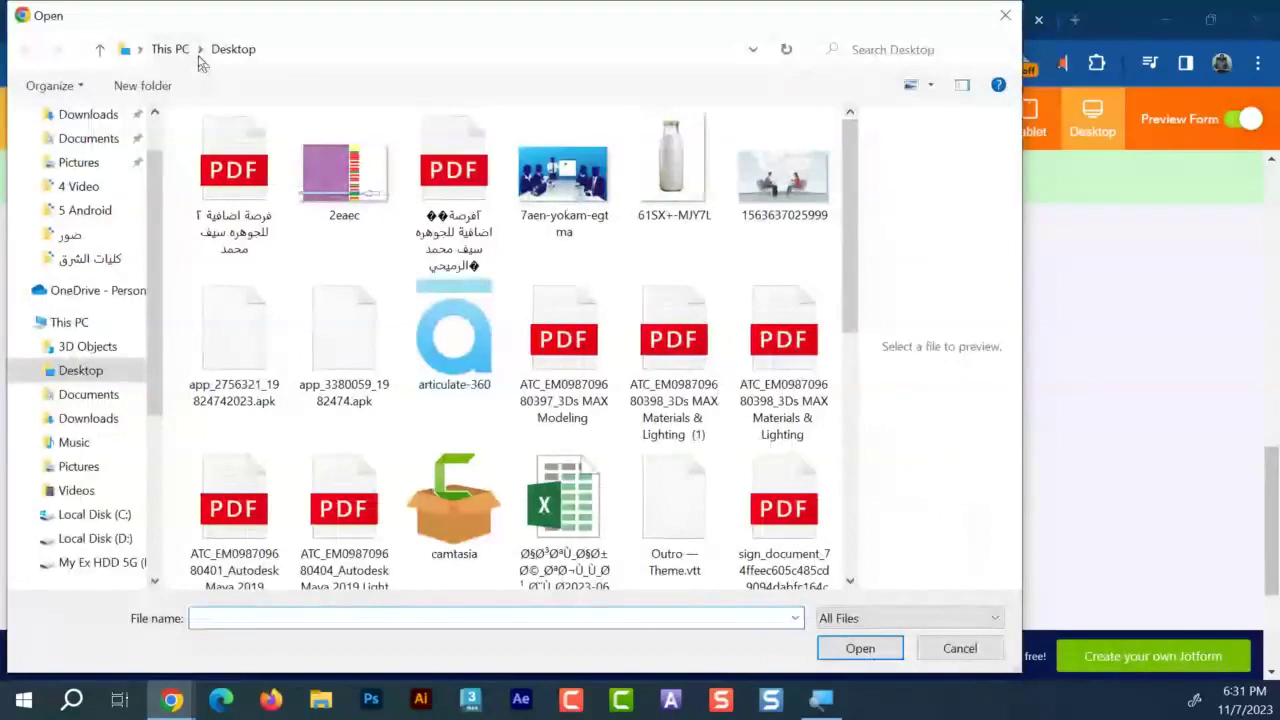
{"action": "left_click", "coordinate": [82, 187]}
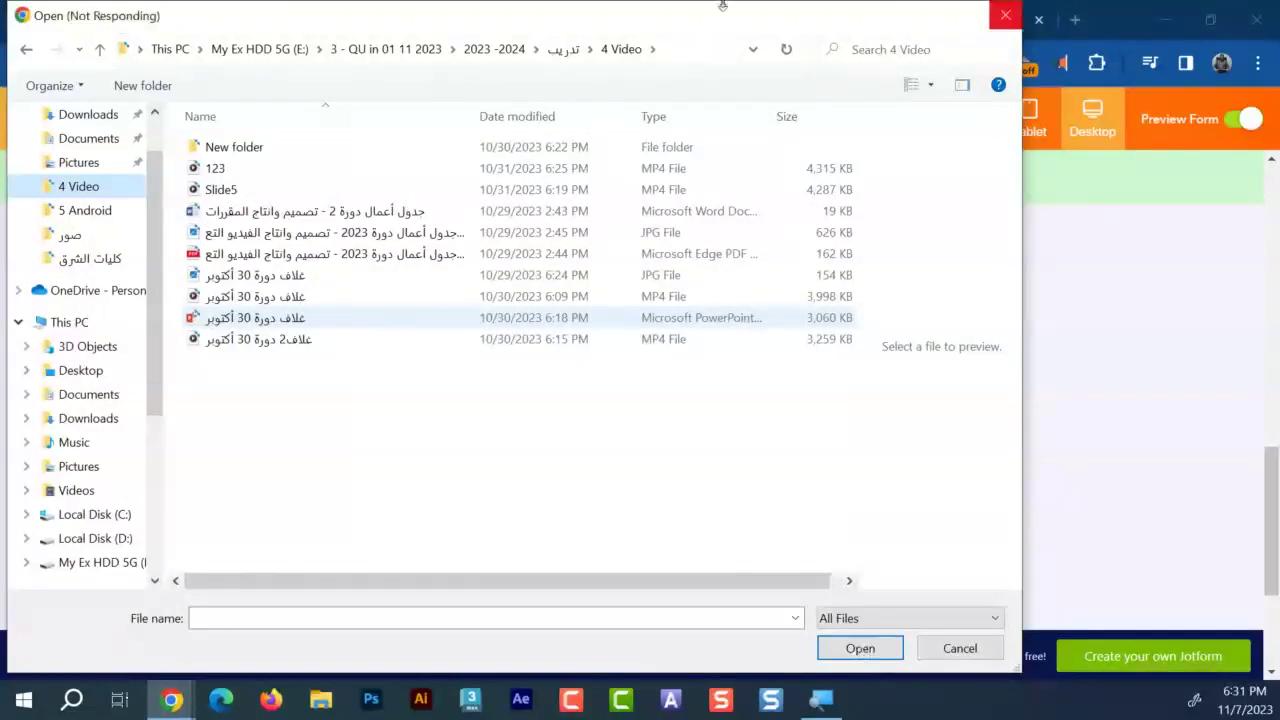
{"action": "left_click_drag", "start_coordinate": [722, 6], "coordinate": [1005, 17]}
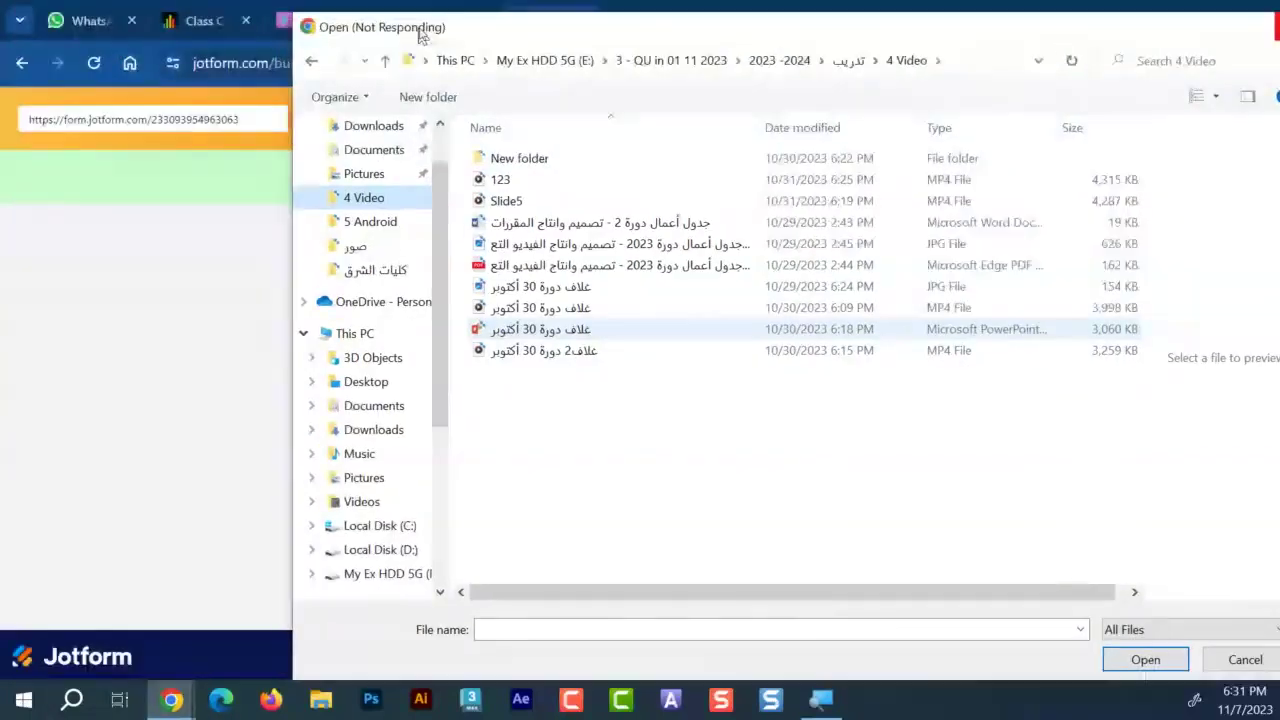
{"action": "left_click_drag", "start_coordinate": [420, 35], "coordinate": [286, 225]}
{"action": "left_click_drag", "start_coordinate": [880, 204], "coordinate": [785, 200]}
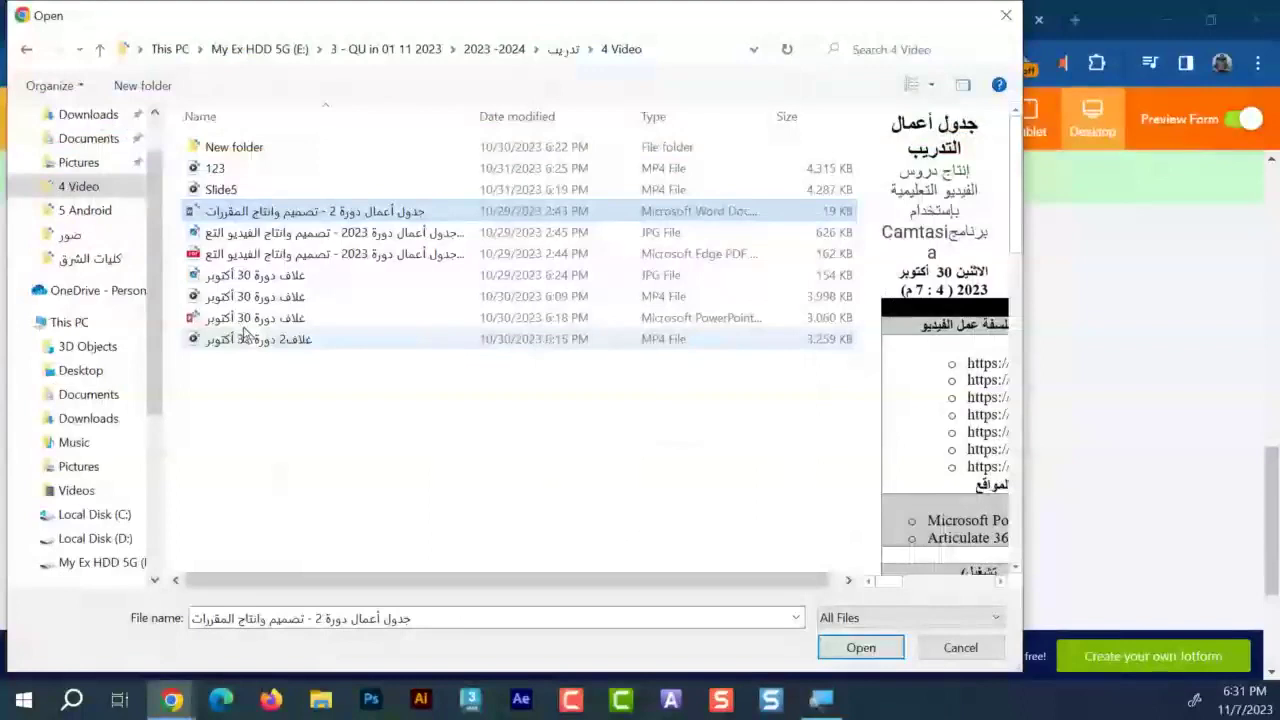
{"action": "left_click", "coordinate": [244, 326]}
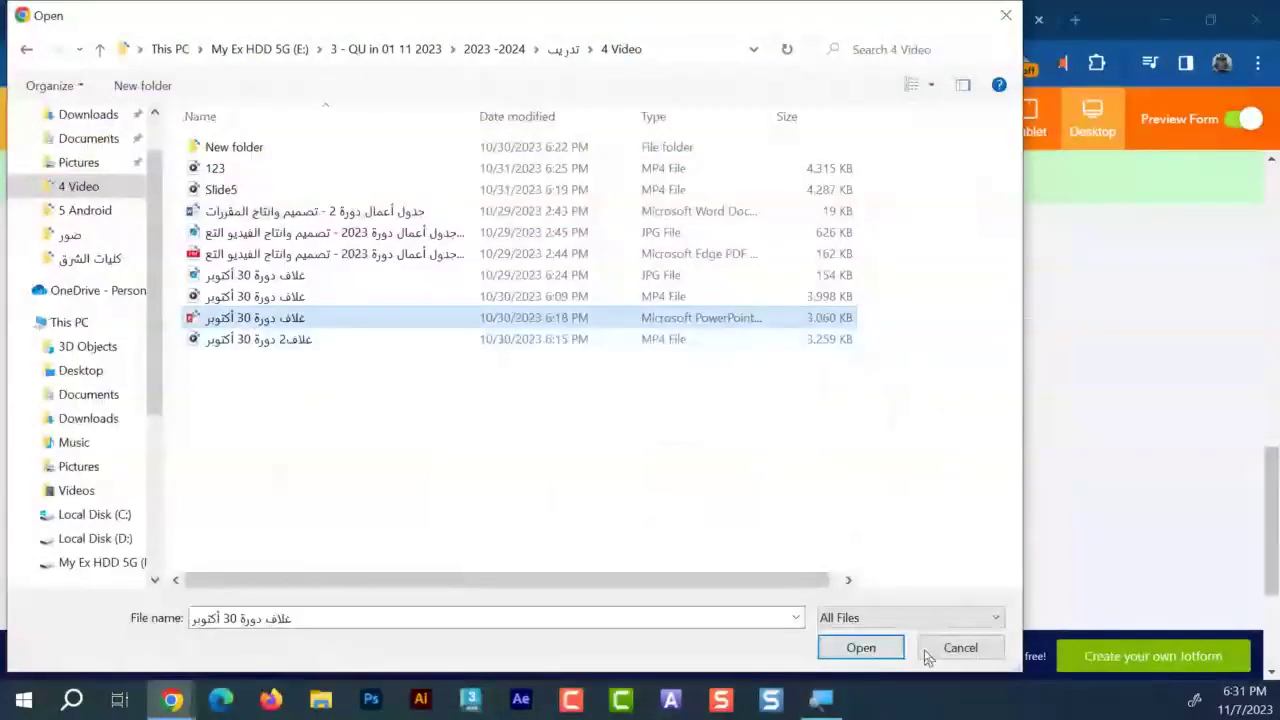
{"action": "left_click", "coordinate": [860, 647]}
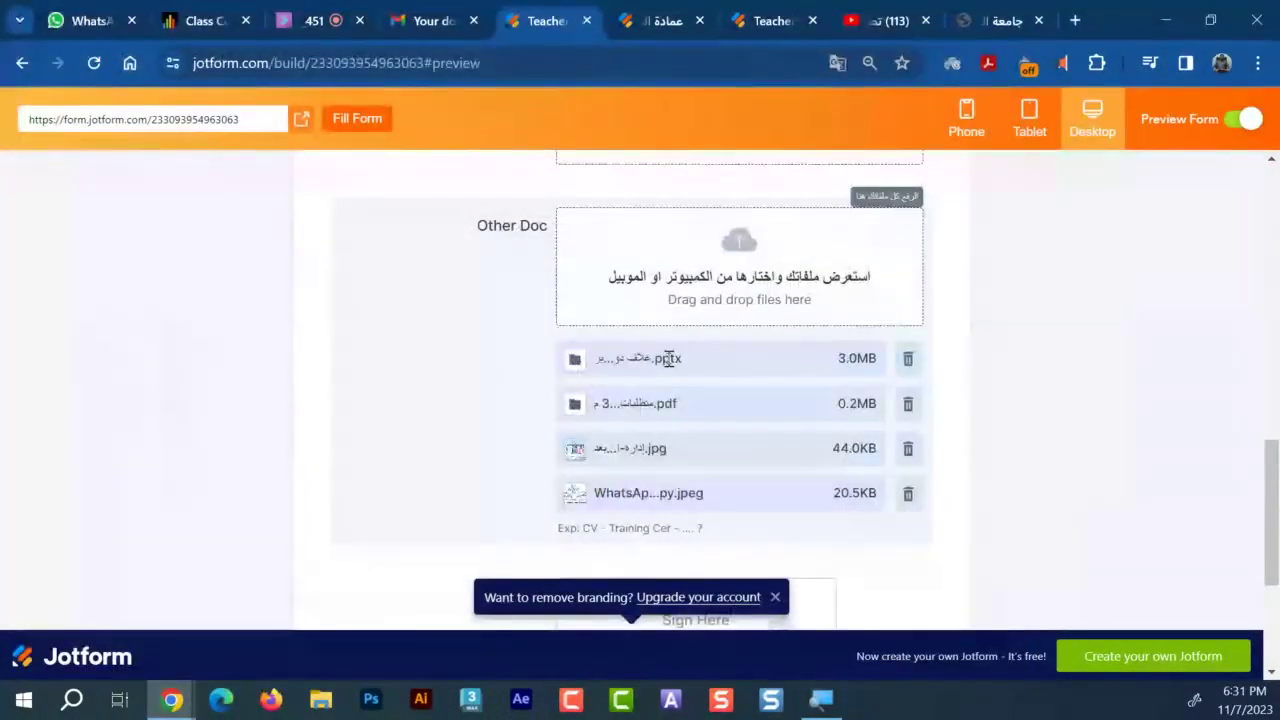
{"action": "double_click", "coordinate": [669, 358]}
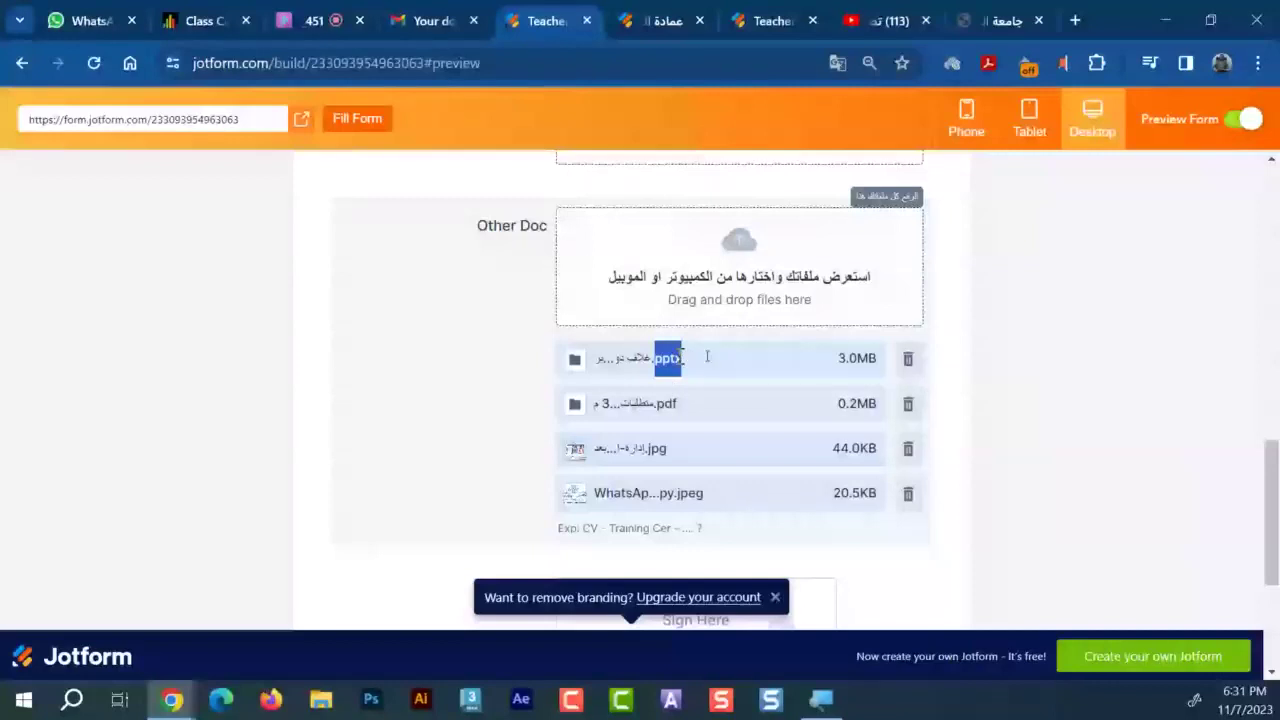
{"action": "left_click_drag", "start_coordinate": [852, 358], "coordinate": [841, 367]}
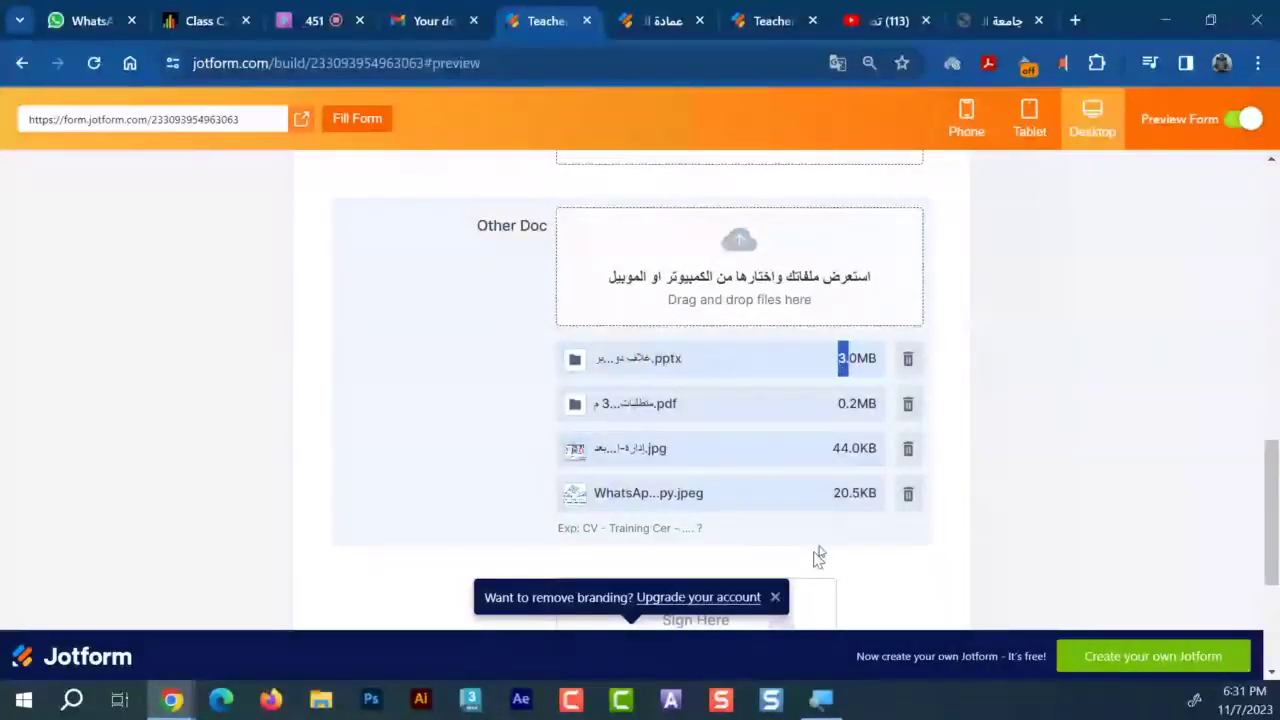
{"action": "double_click", "coordinate": [856, 358]}
{"action": "mouse_move", "coordinate": [657, 360]}
{"action": "left_mouse_down"}
{"action": "mouse_move", "coordinate": [790, 362]}
{"action": "mouse_move", "coordinate": [650, 358]}
{"action": "left_mouse_up"}
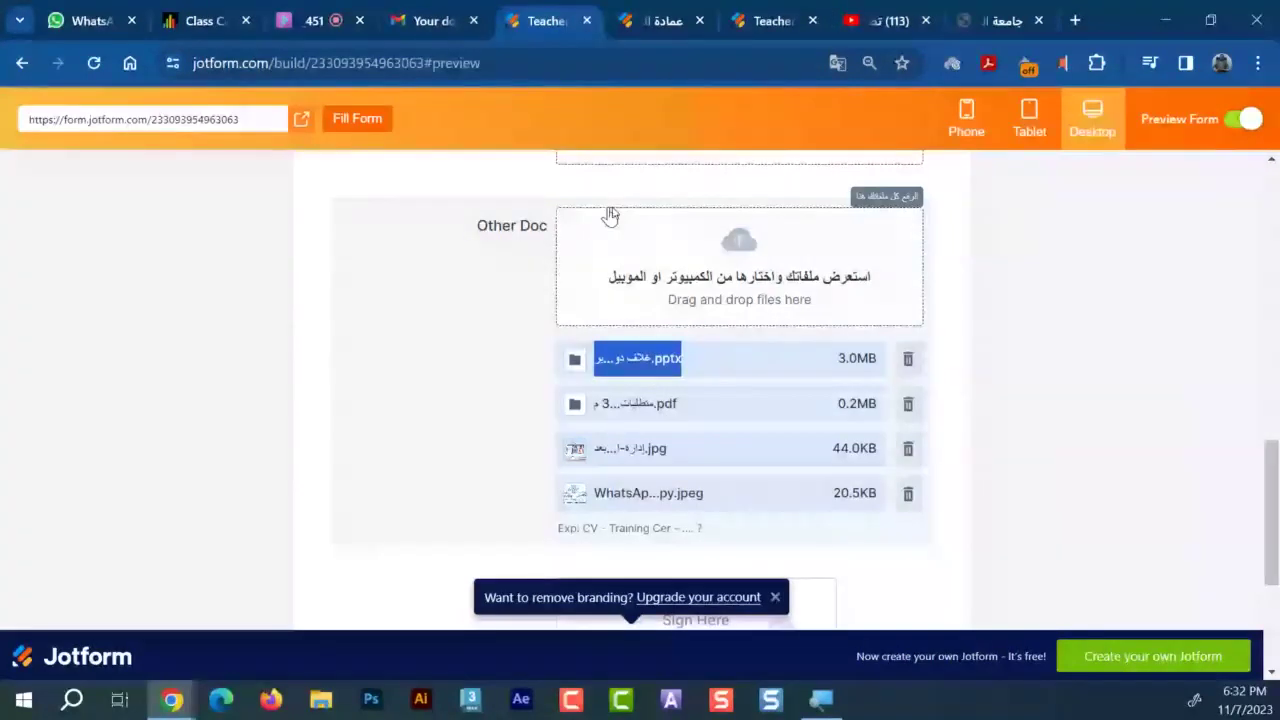
Switch to the Collaborate session and post a line of dashes in the Everyone chat
{"action": "left_click", "coordinate": [330, 18]}
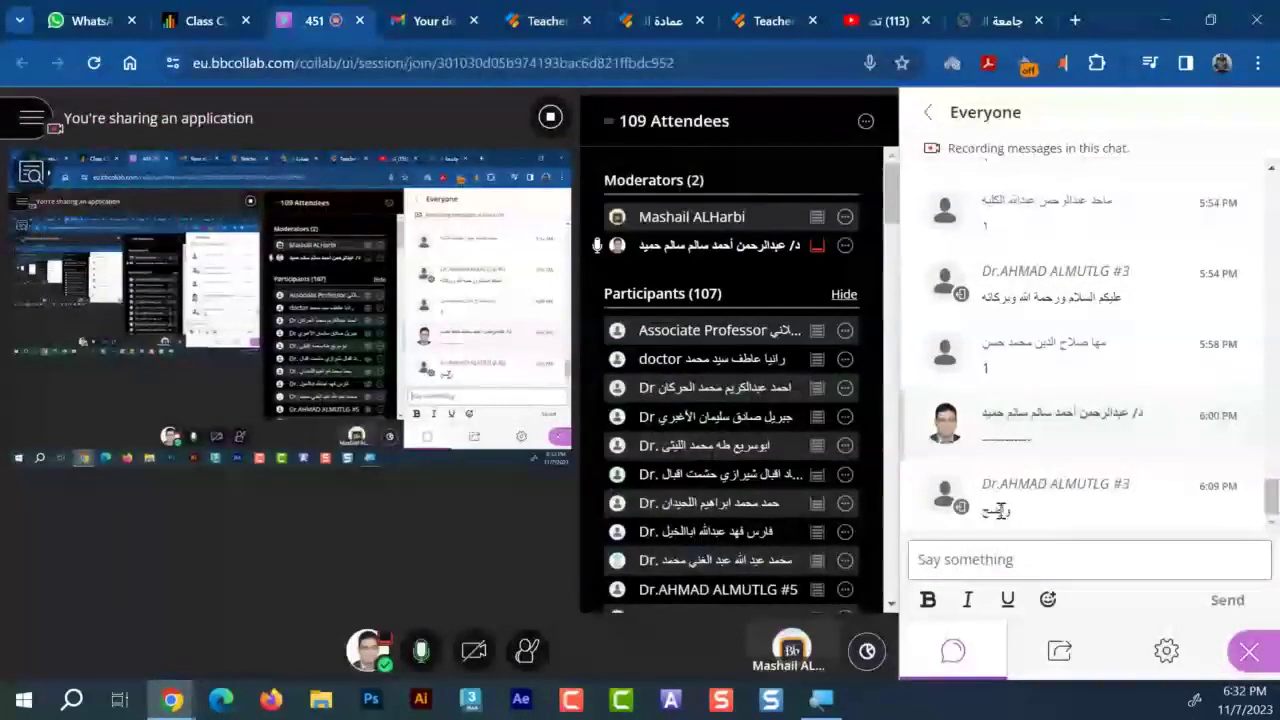
{"action": "left_click_drag", "start_coordinate": [1014, 510], "coordinate": [978, 525]}
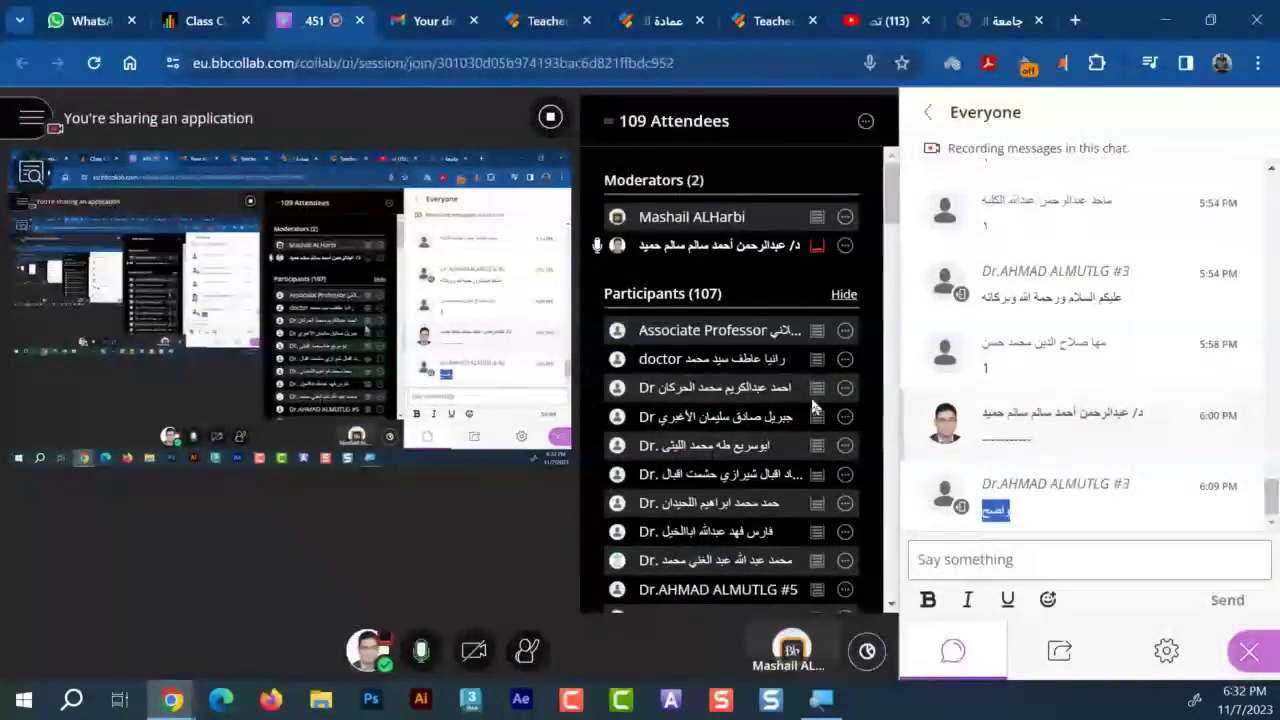
{"action": "left_click", "coordinate": [1010, 556]}
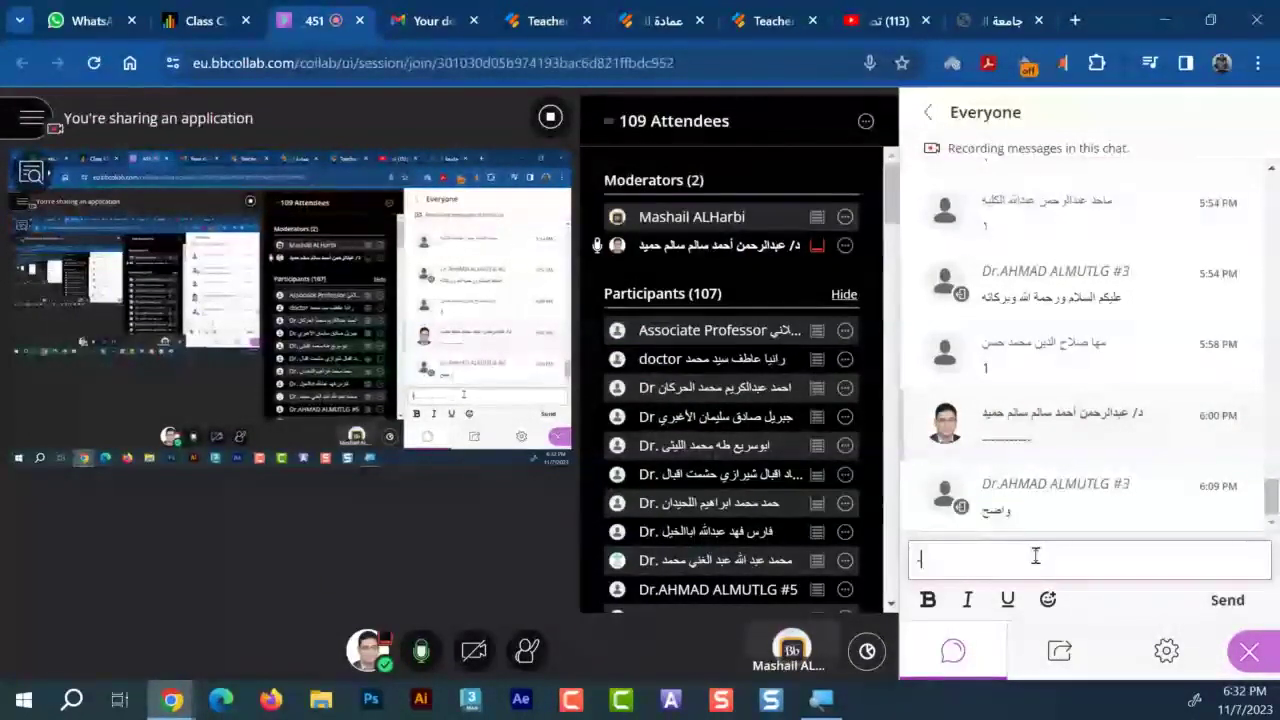
{"action": "type", "text": "--------------"}
{"action": "key", "text": "Return"}
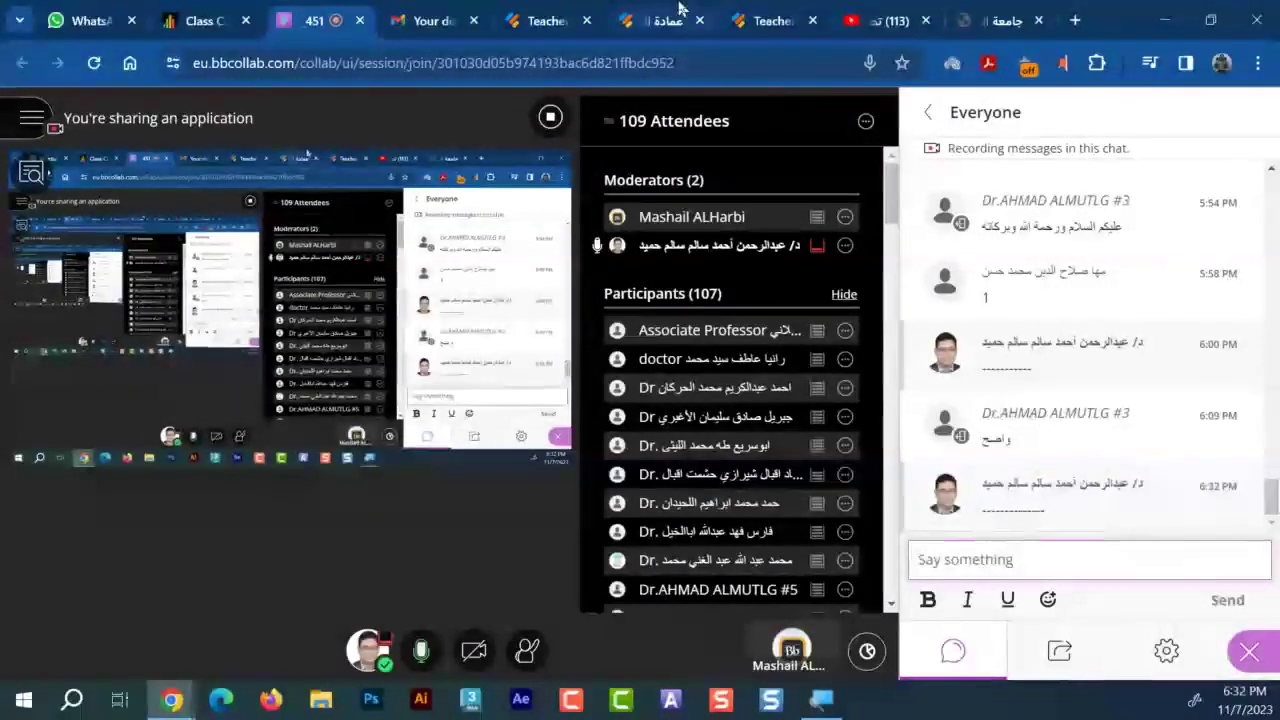
Return to the Teacher Information Form preview and look over the Other Doc, Signature and Photo fields
{"action": "left_click", "coordinate": [760, 12]}
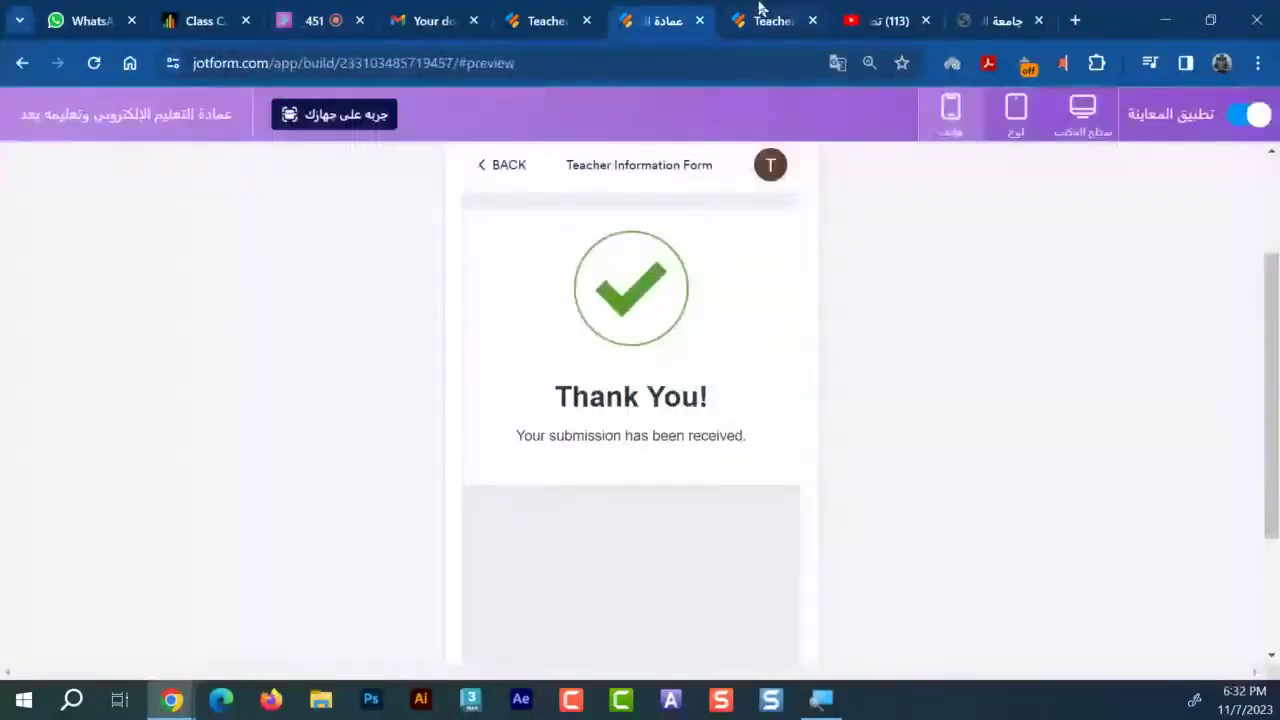
{"action": "left_click", "coordinate": [772, 12]}
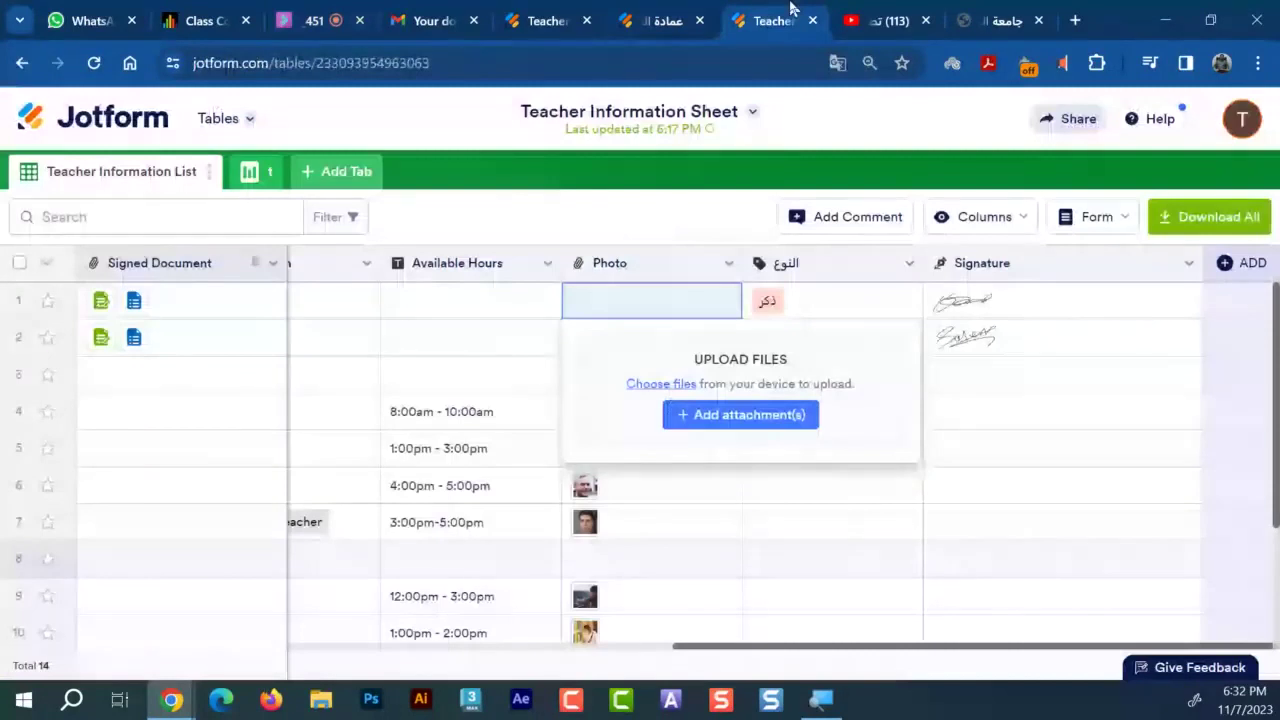
{"action": "left_click", "coordinate": [579, 12]}
{"action": "scroll", "coordinate": [707, 442], "scroll_direction": "down", "scroll_amount": 2}
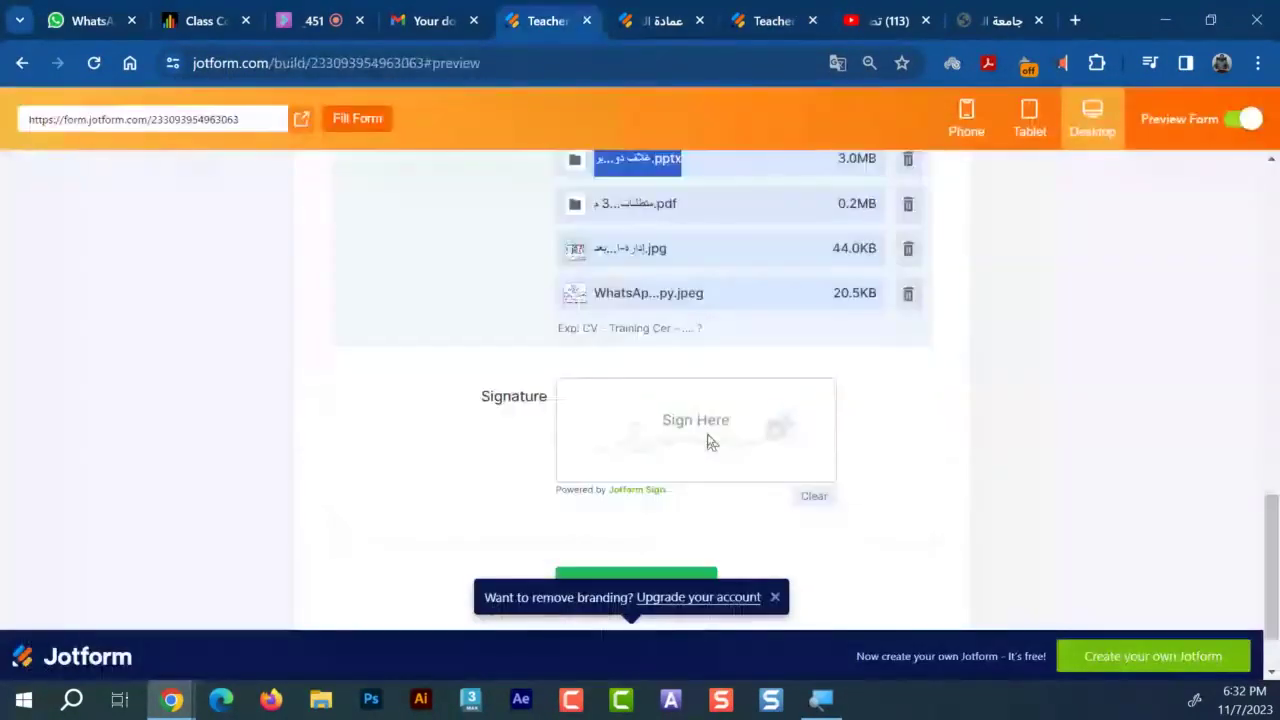
{"action": "scroll", "coordinate": [808, 370], "scroll_direction": "up", "scroll_amount": 1}
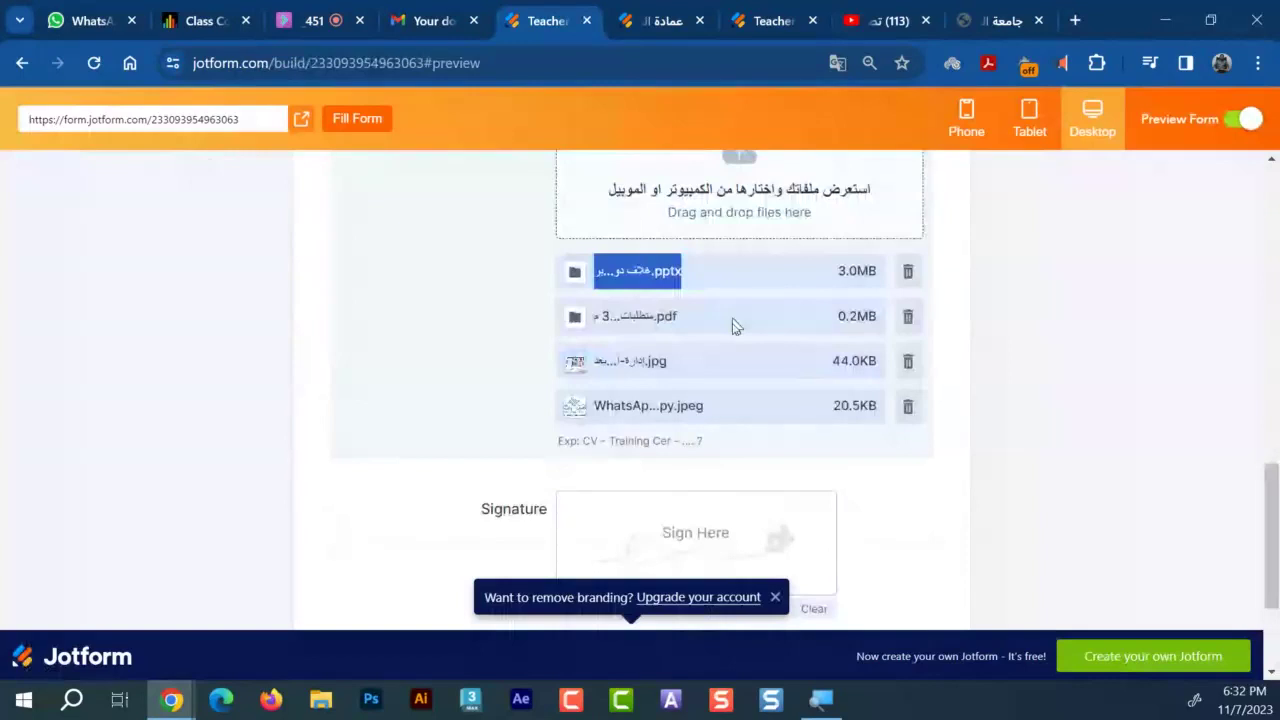
{"action": "scroll", "coordinate": [712, 385], "scroll_direction": "up", "scroll_amount": 2}
{"action": "scroll", "coordinate": [712, 385], "scroll_direction": "up", "scroll_amount": 2}
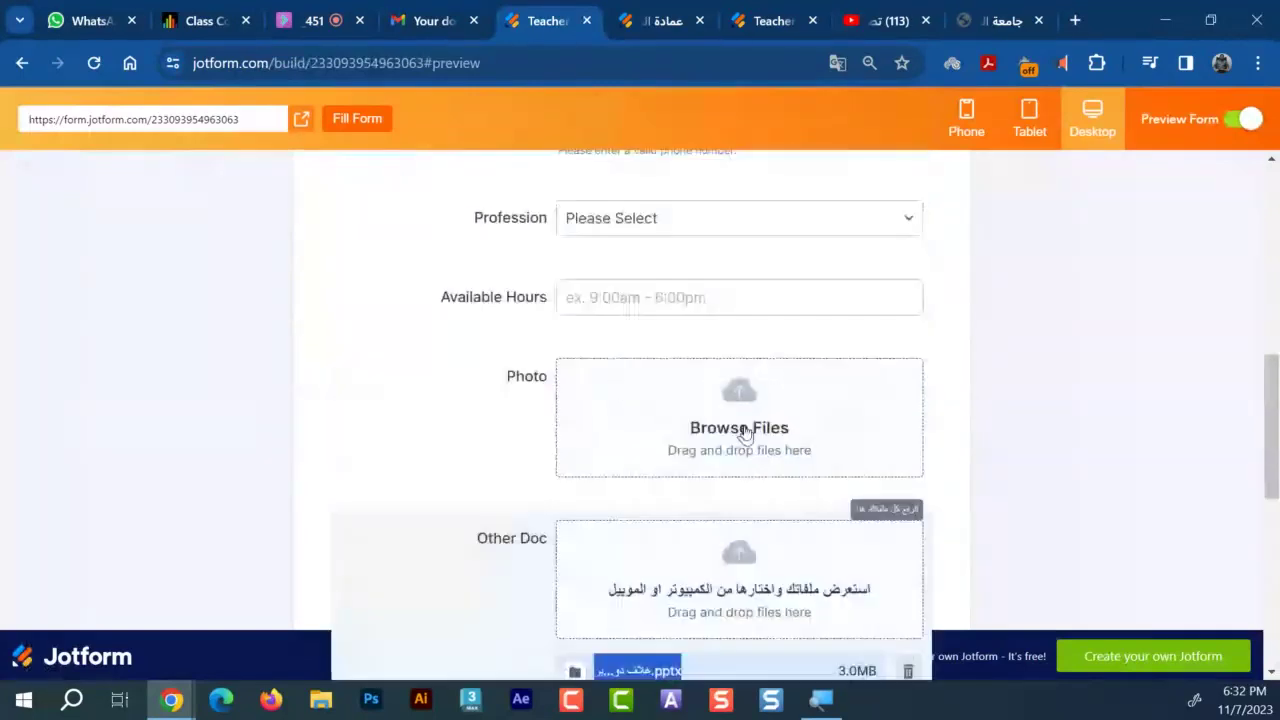
Upload the image IMG-20160425-WA0000 from the صور folder to the Photo field
{"action": "left_click", "coordinate": [743, 403]}
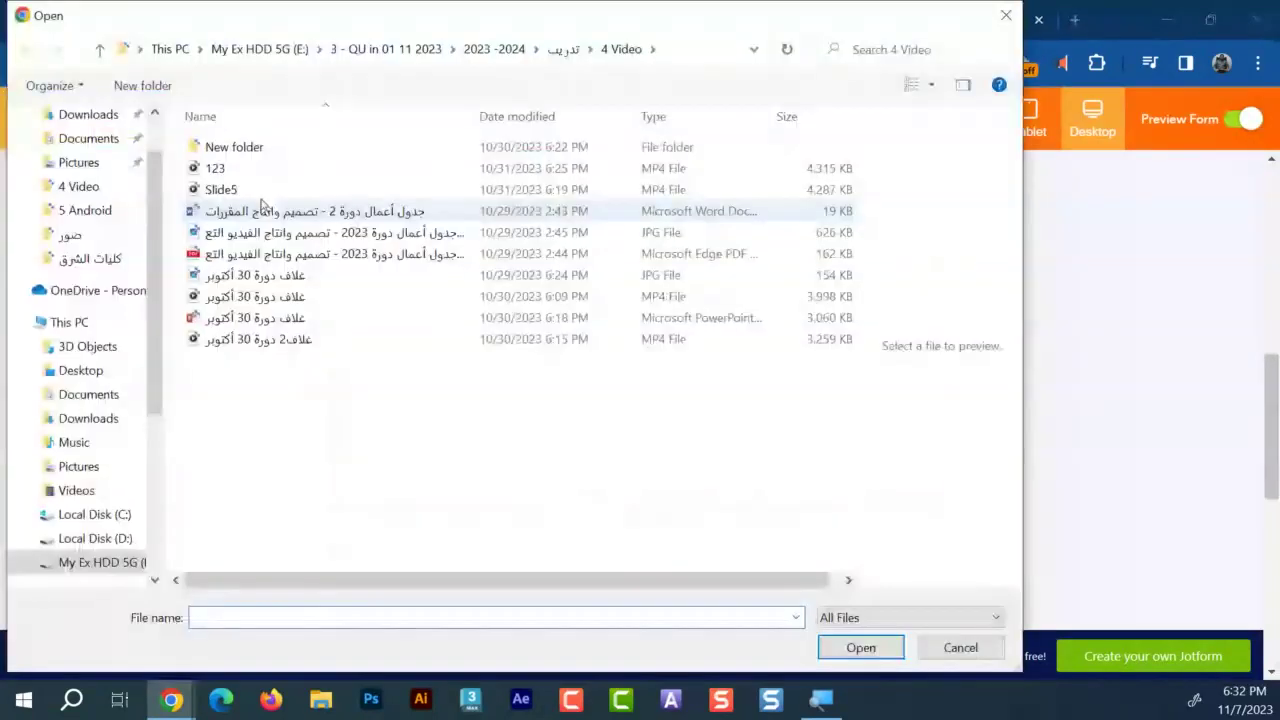
{"action": "left_click", "coordinate": [70, 236]}
{"action": "scroll", "coordinate": [556, 398], "scroll_direction": "down", "scroll_amount": 10}
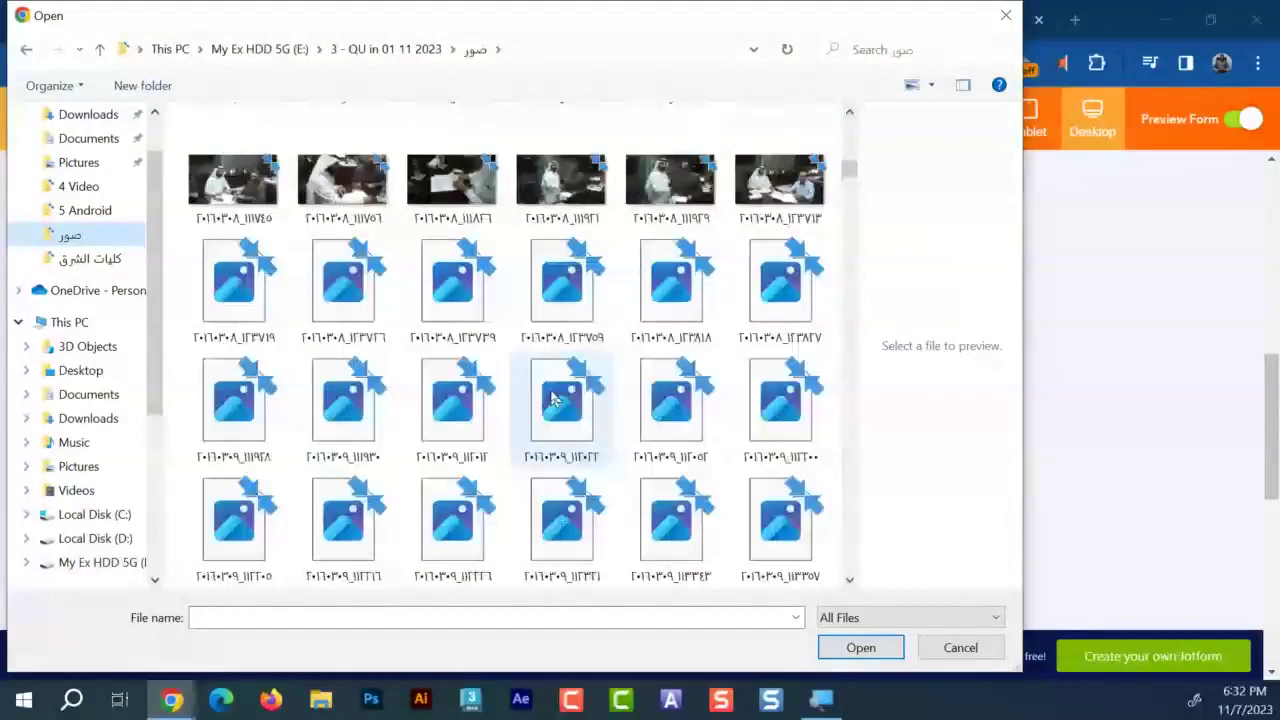
{"action": "scroll", "coordinate": [556, 398], "scroll_direction": "down", "scroll_amount": 5}
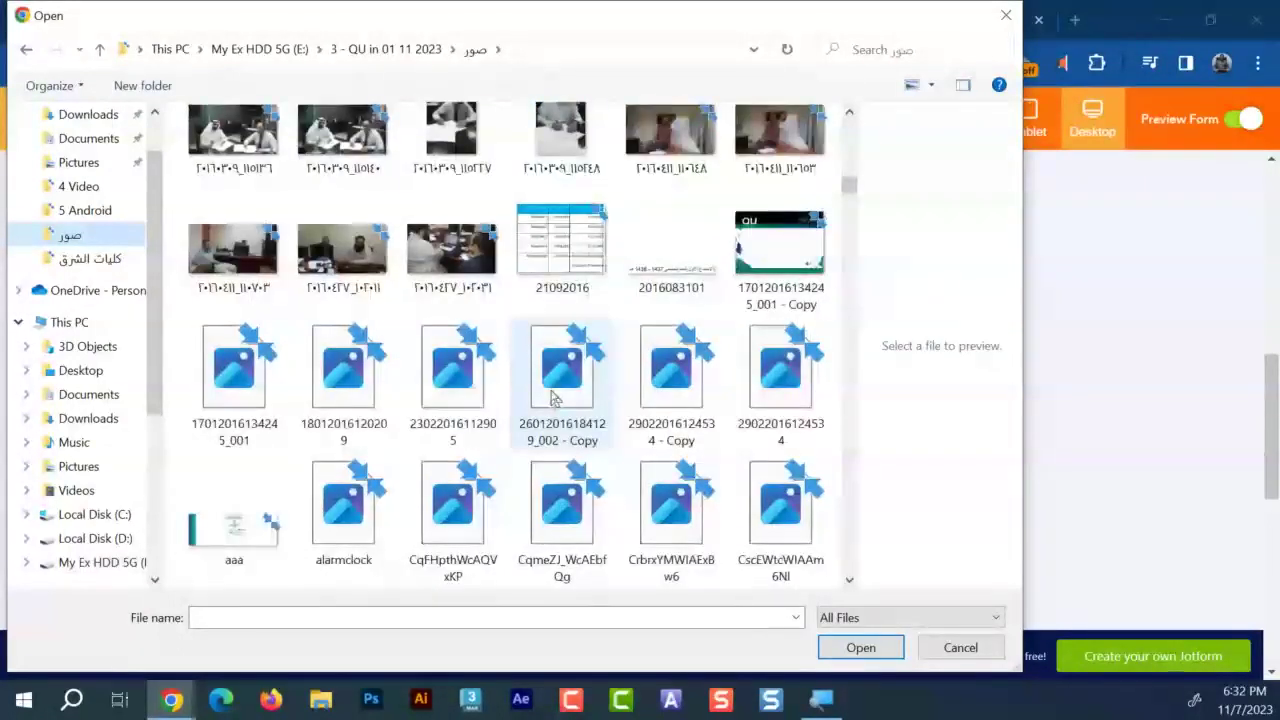
{"action": "scroll", "coordinate": [556, 398], "scroll_direction": "up", "scroll_amount": 2}
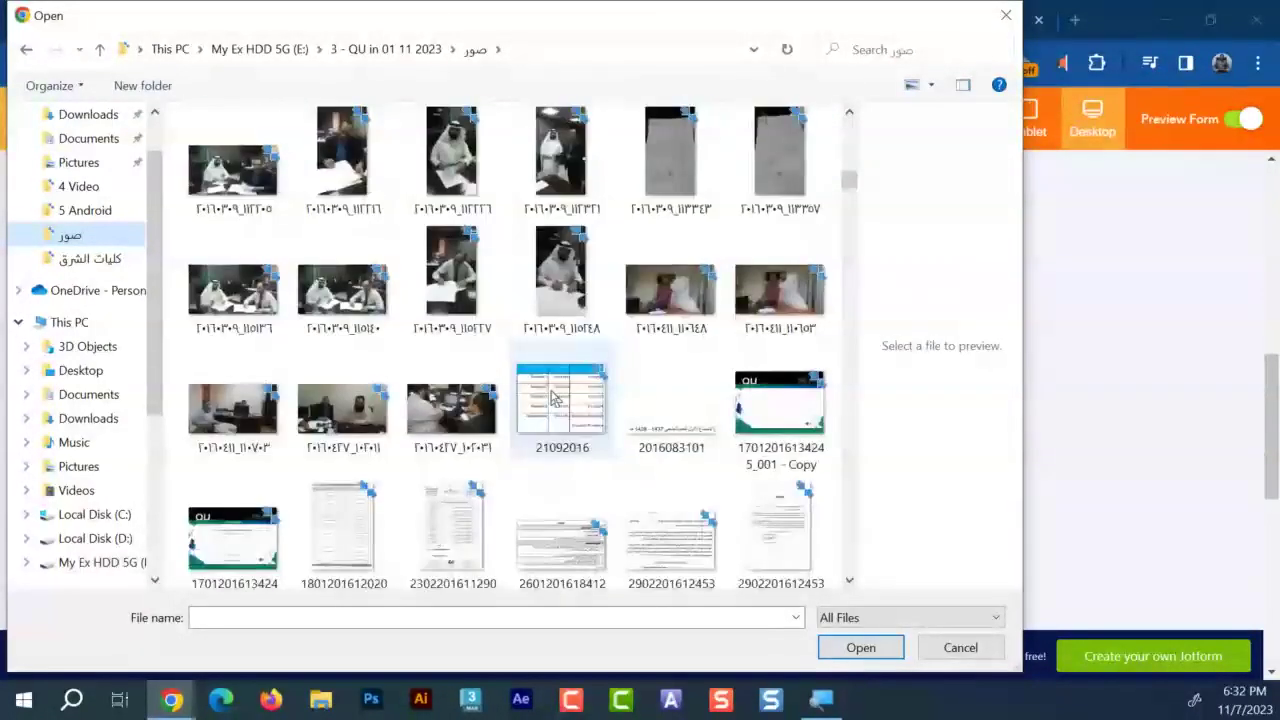
{"action": "scroll", "coordinate": [556, 398], "scroll_direction": "down", "scroll_amount": 5}
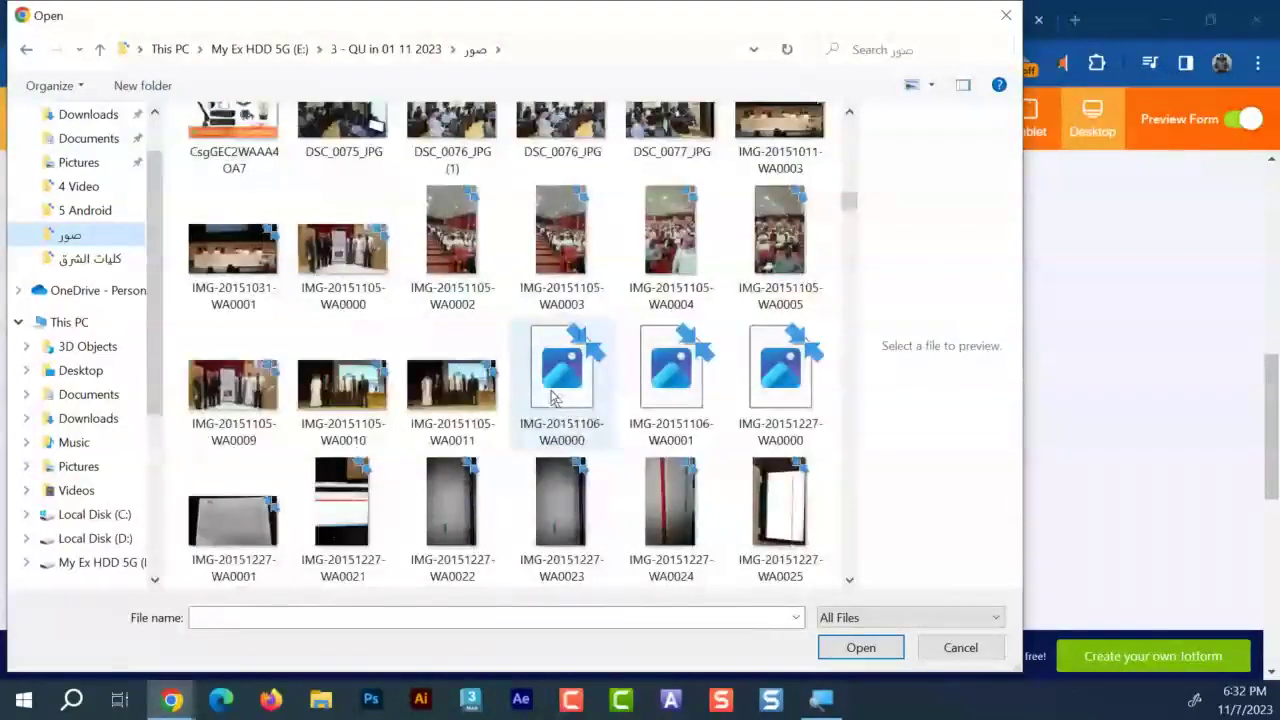
{"action": "scroll", "coordinate": [556, 398], "scroll_direction": "down", "scroll_amount": 5}
{"action": "scroll", "coordinate": [556, 398], "scroll_direction": "down", "scroll_amount": 5}
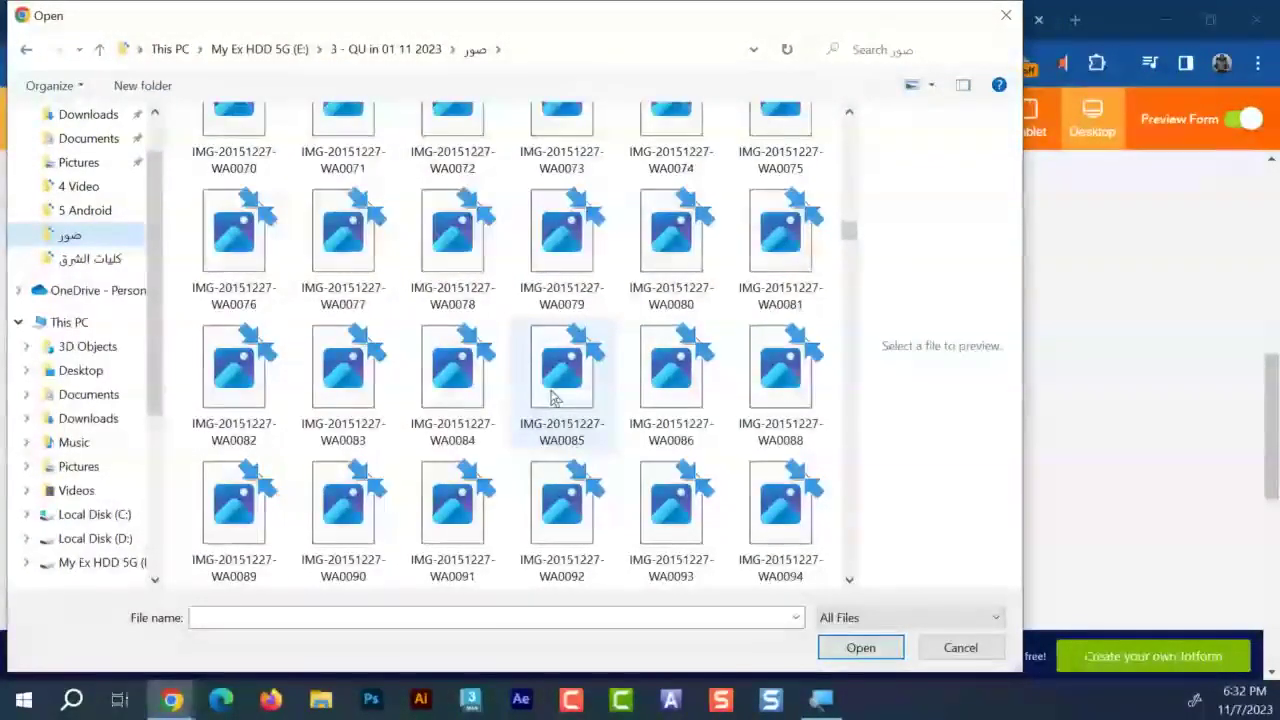
{"action": "scroll", "coordinate": [556, 398], "scroll_direction": "down", "scroll_amount": 5}
{"action": "scroll", "coordinate": [556, 398], "scroll_direction": "down", "scroll_amount": 5}
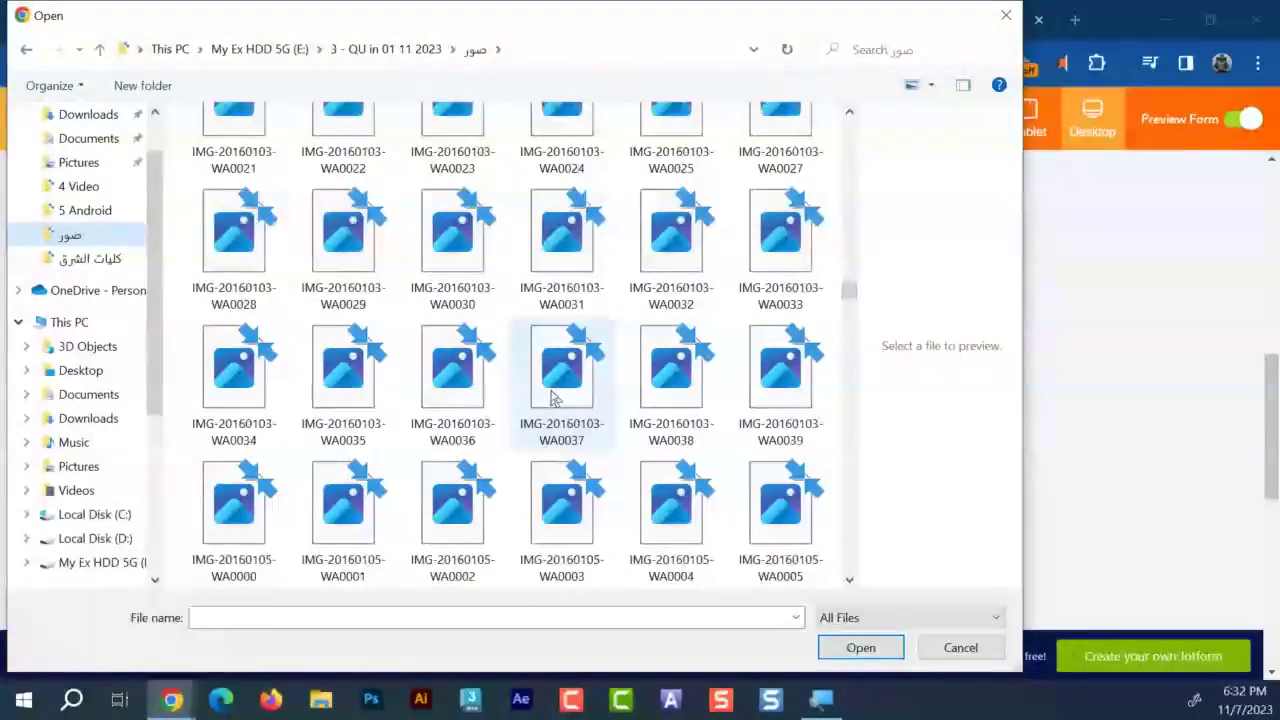
{"action": "left_click_drag", "start_coordinate": [868, 292], "coordinate": [850, 615]}
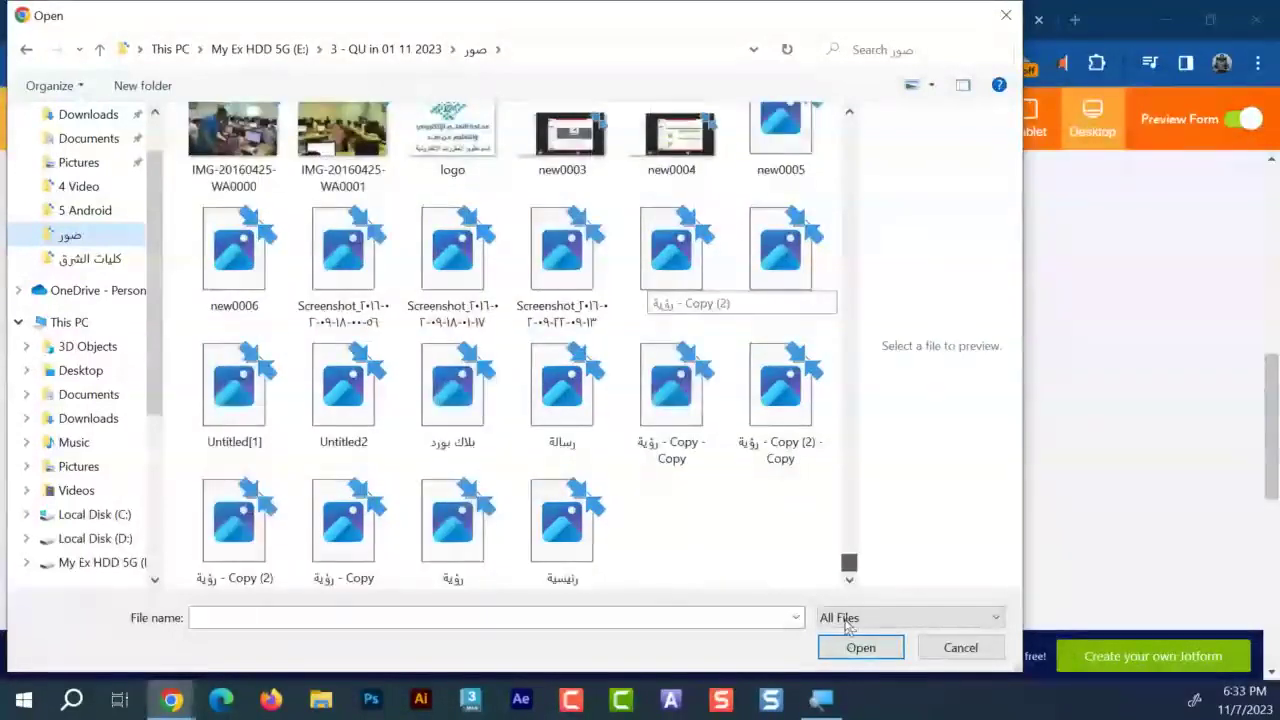
{"action": "scroll", "coordinate": [716, 494], "scroll_direction": "up", "scroll_amount": 5}
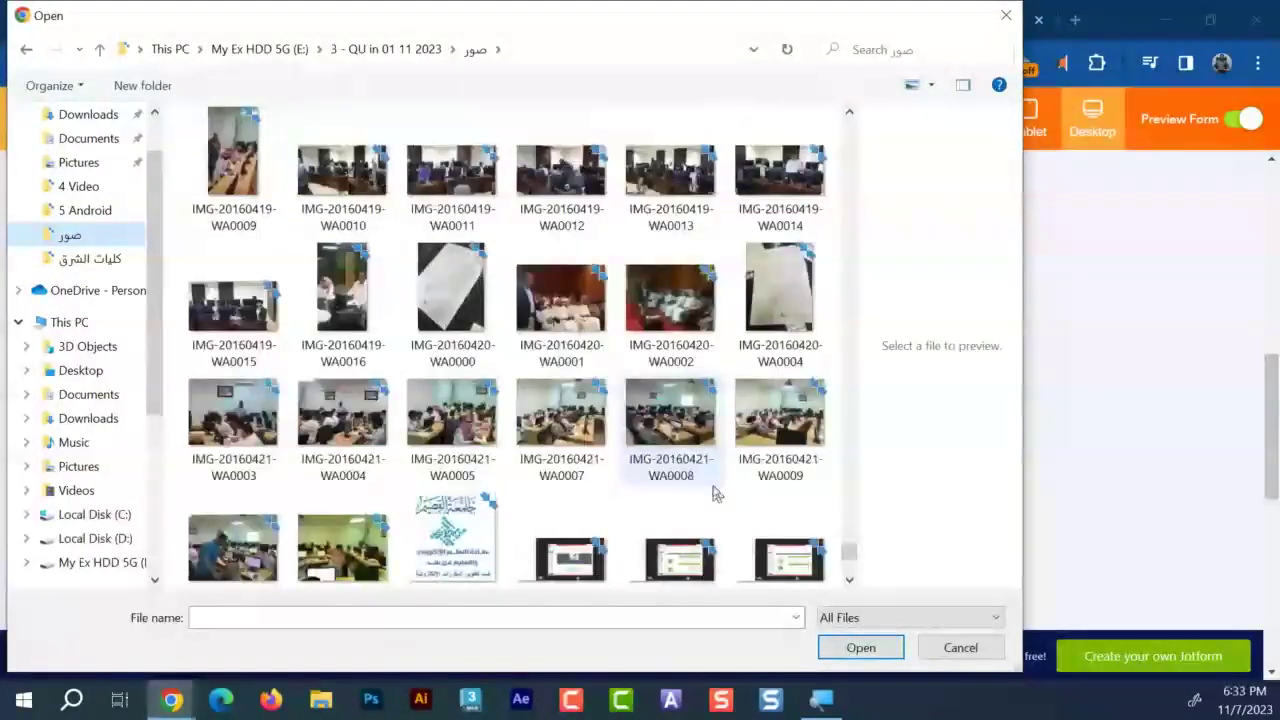
{"action": "left_click", "coordinate": [232, 550]}
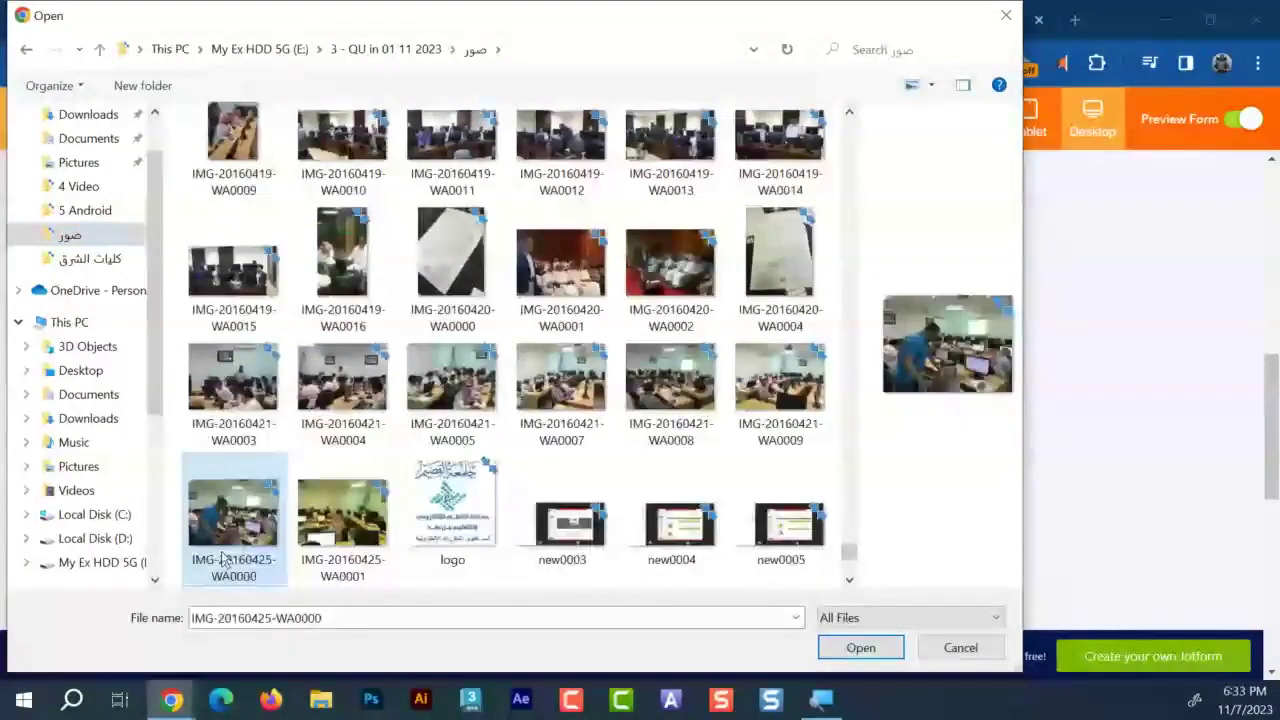
{"action": "left_click", "coordinate": [838, 656]}
Upload the image ٢٠١٥١١١٠_١٥٤٩٤٣ from the صور folder to the Photo field as a second file
{"action": "left_click", "coordinate": [767, 420]}
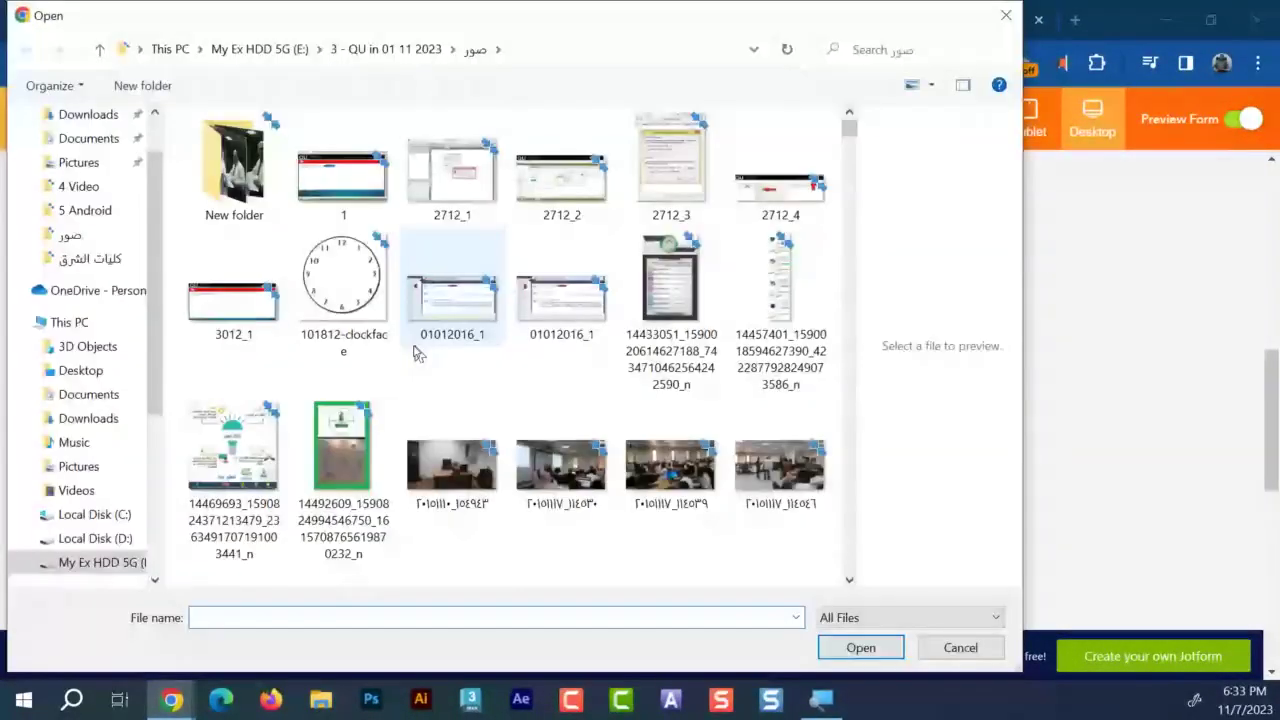
{"action": "left_click", "coordinate": [466, 480]}
{"action": "double_click", "coordinate": [466, 480]}
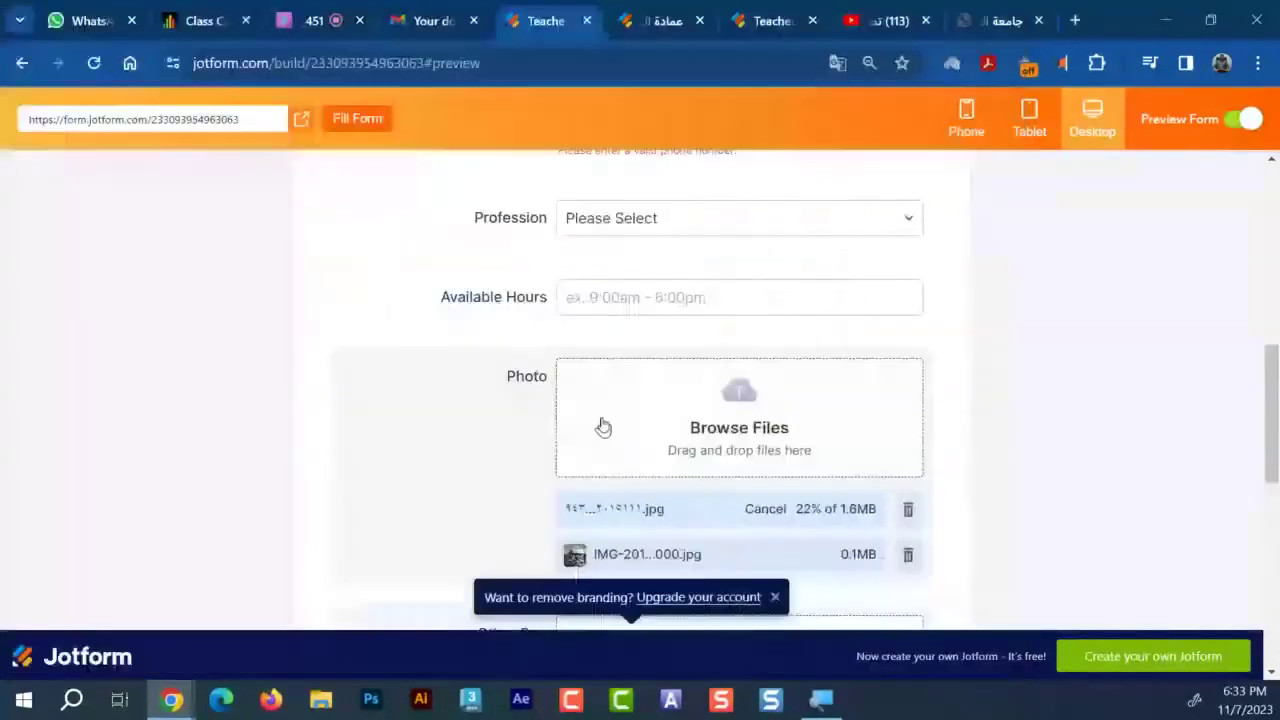
{"action": "scroll", "coordinate": [789, 326], "scroll_direction": "down", "scroll_amount": 1}
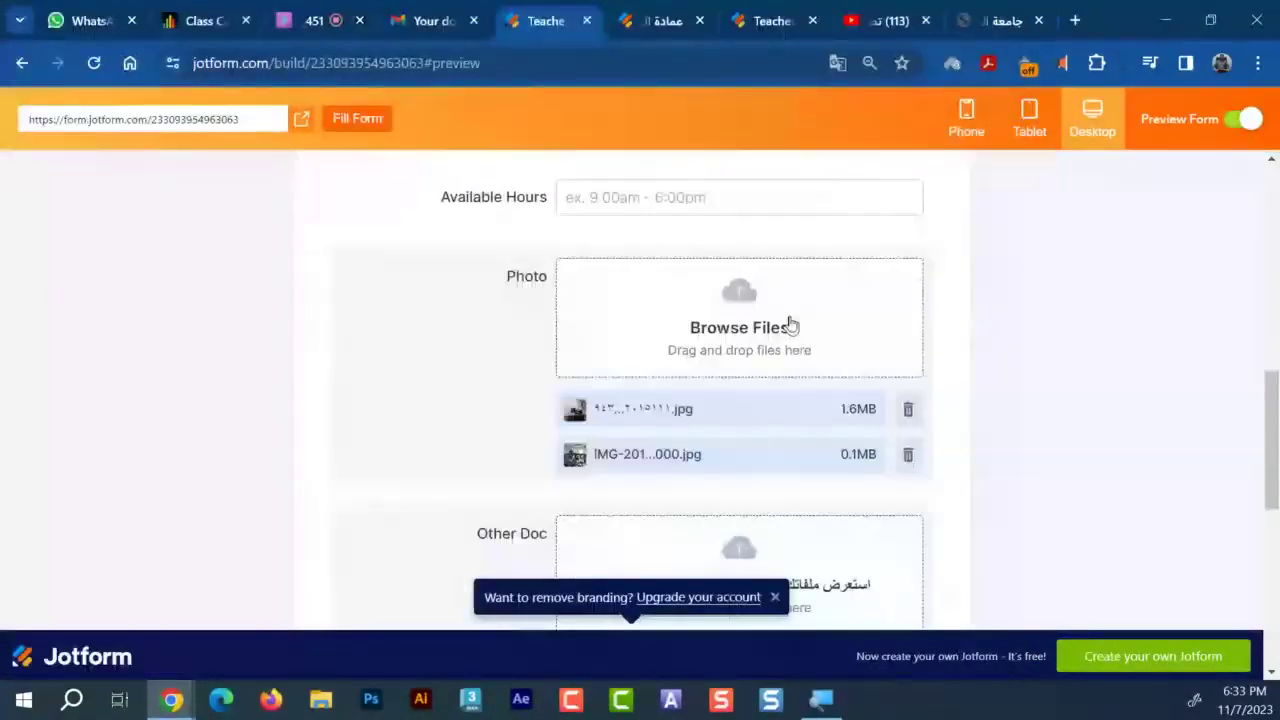
Check the files listed under the Photo and Other Doc fields
{"action": "left_click", "coordinate": [916, 296]}
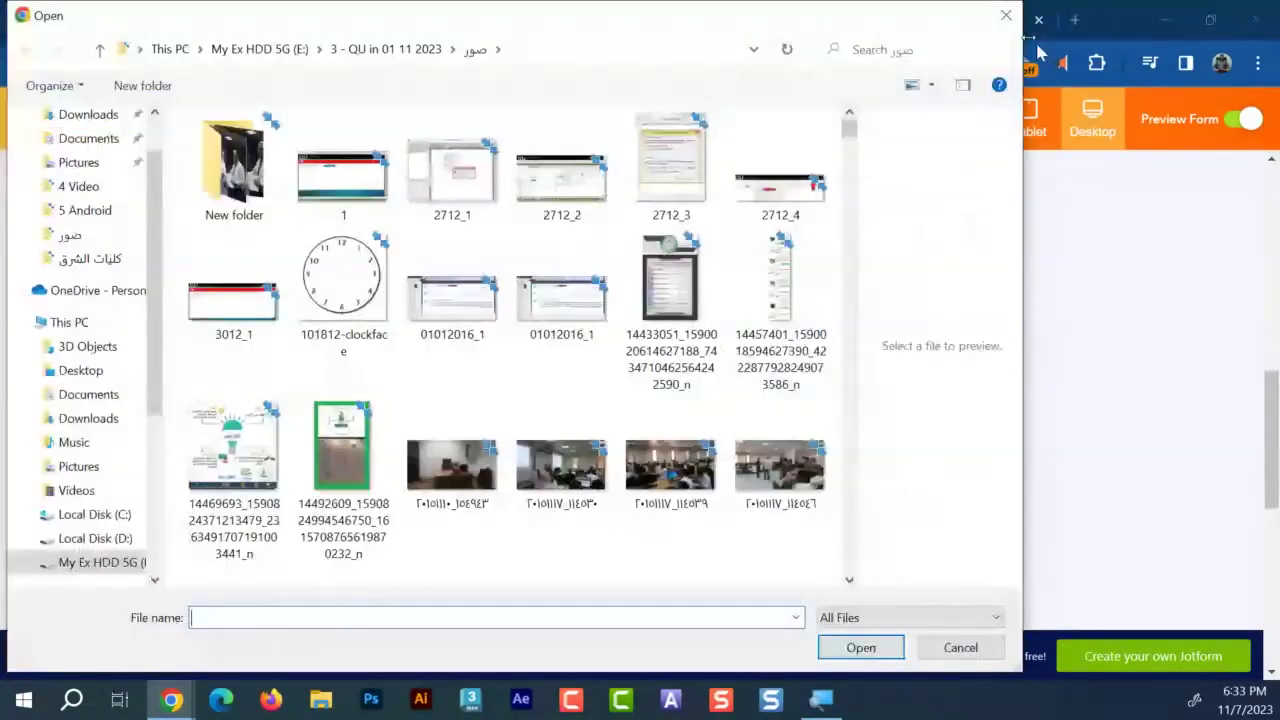
{"action": "double_click", "coordinate": [730, 480]}
{"action": "scroll", "coordinate": [730, 480], "scroll_direction": "down", "scroll_amount": 3}
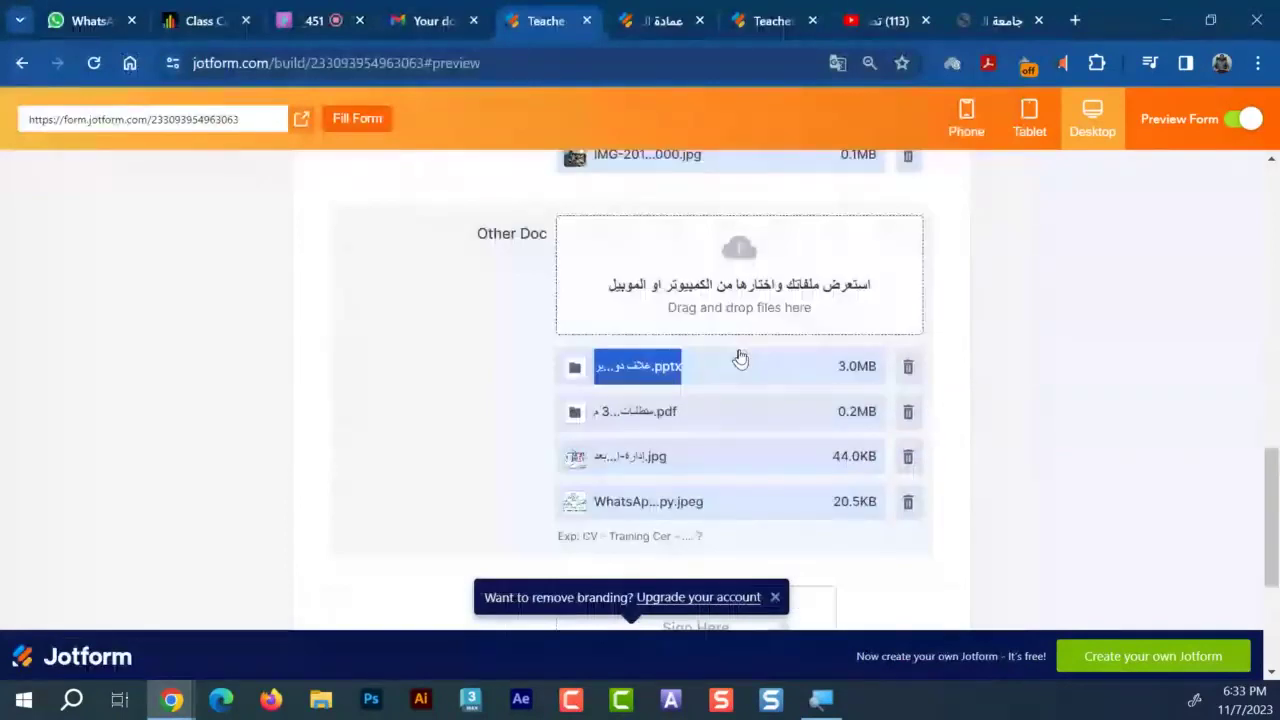
{"action": "scroll", "coordinate": [740, 358], "scroll_direction": "up", "scroll_amount": 1}
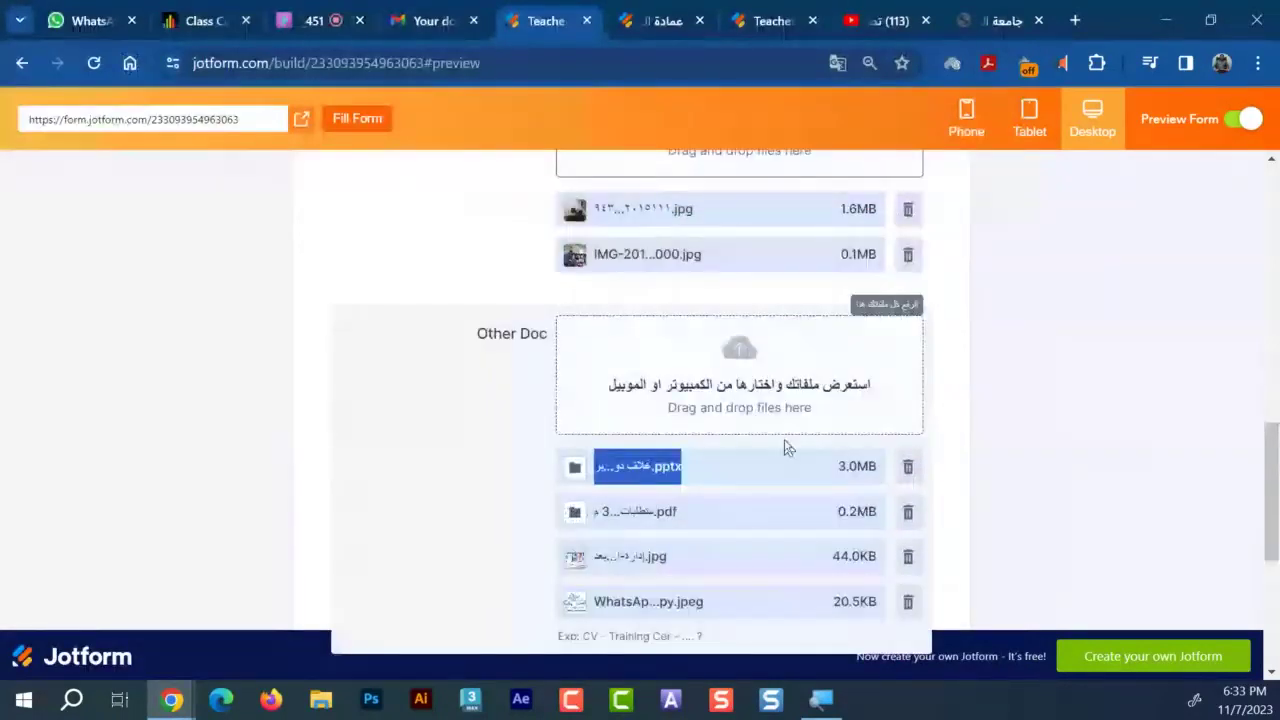
{"action": "scroll", "coordinate": [710, 350], "scroll_direction": "up", "scroll_amount": 2}
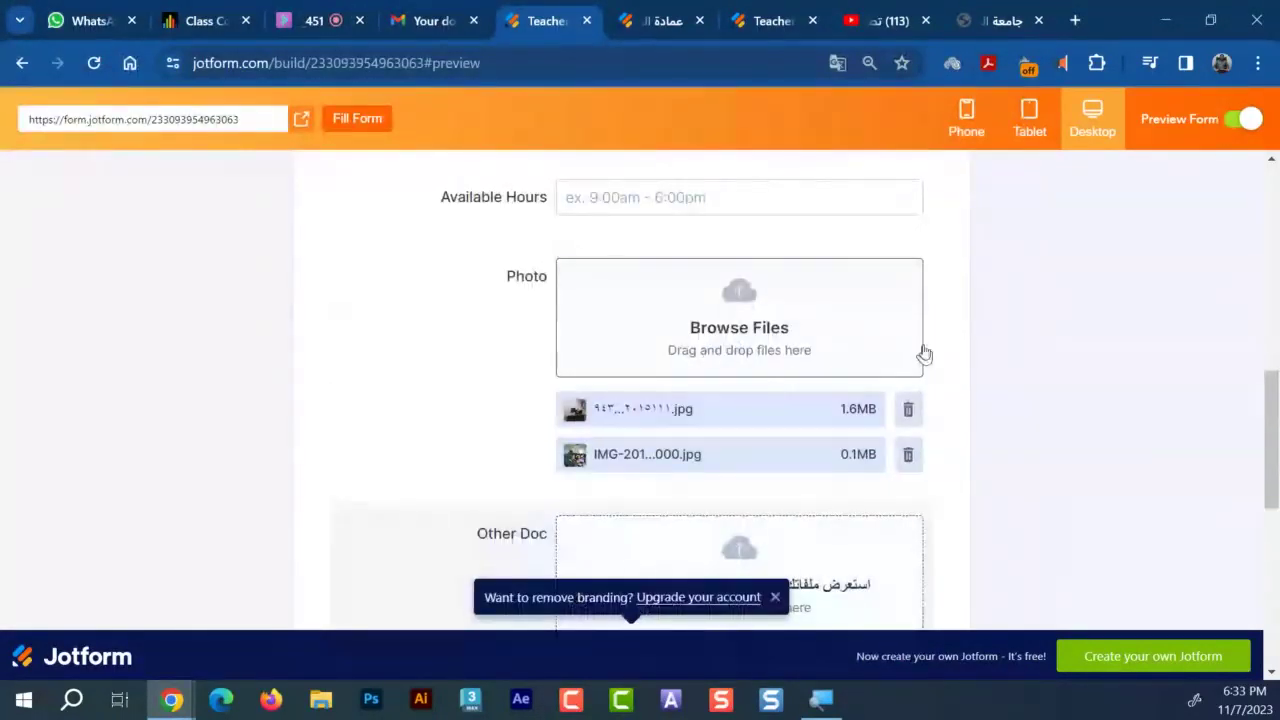
Draw a freehand signature in the Signature field and select أنثى for النوع
{"action": "scroll", "coordinate": [924, 354], "scroll_direction": "down", "scroll_amount": 5}
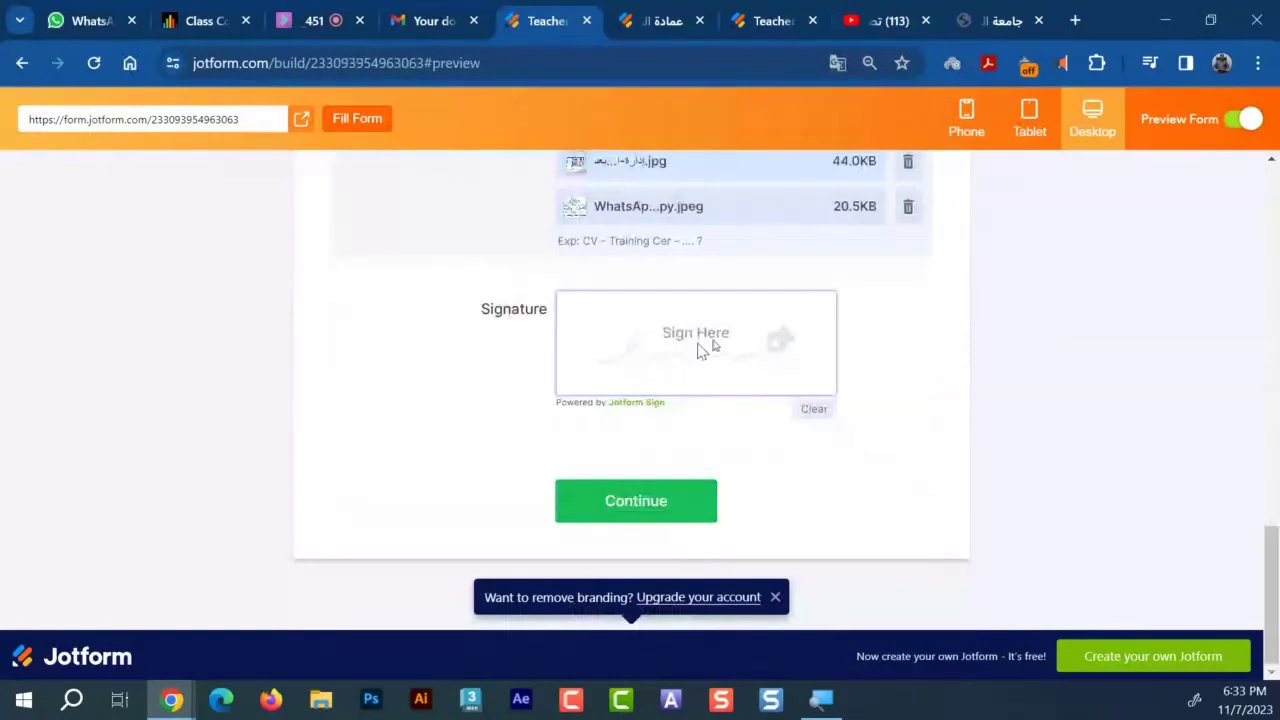
{"action": "left_click_drag", "start_coordinate": [565, 330], "coordinate": [745, 335]}
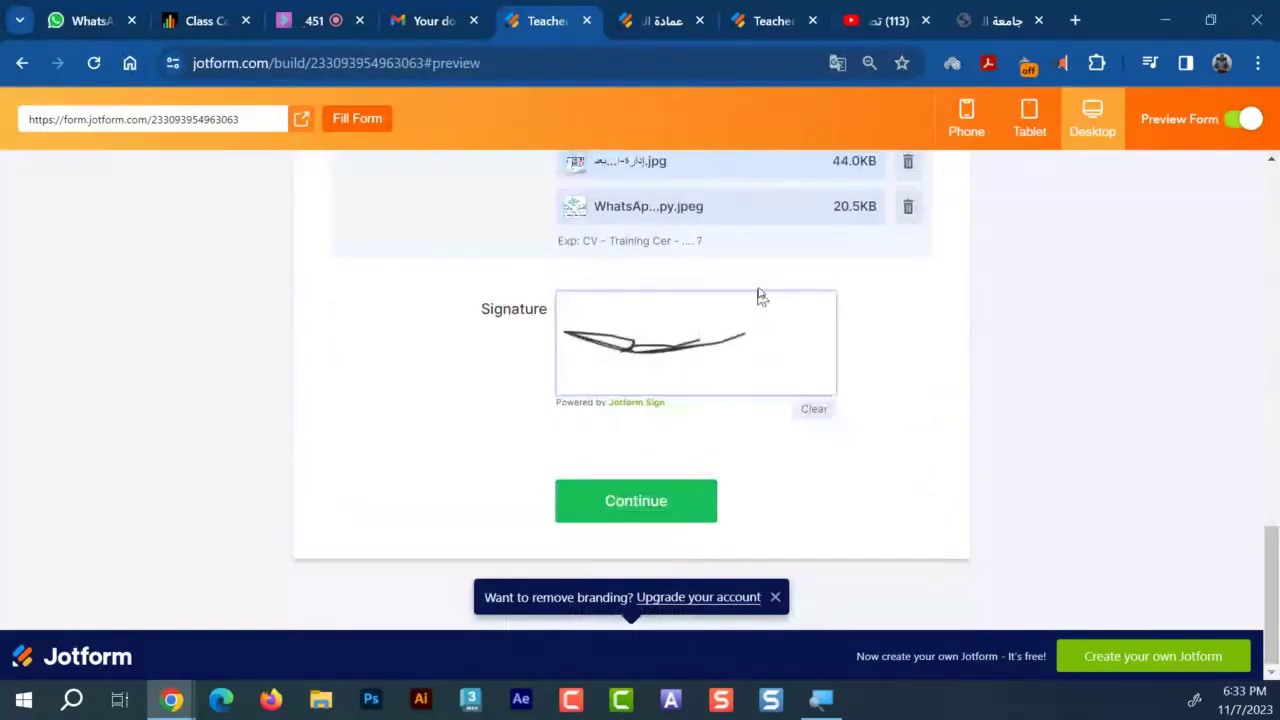
{"action": "scroll", "coordinate": [757, 292], "scroll_direction": "up", "scroll_amount": 15}
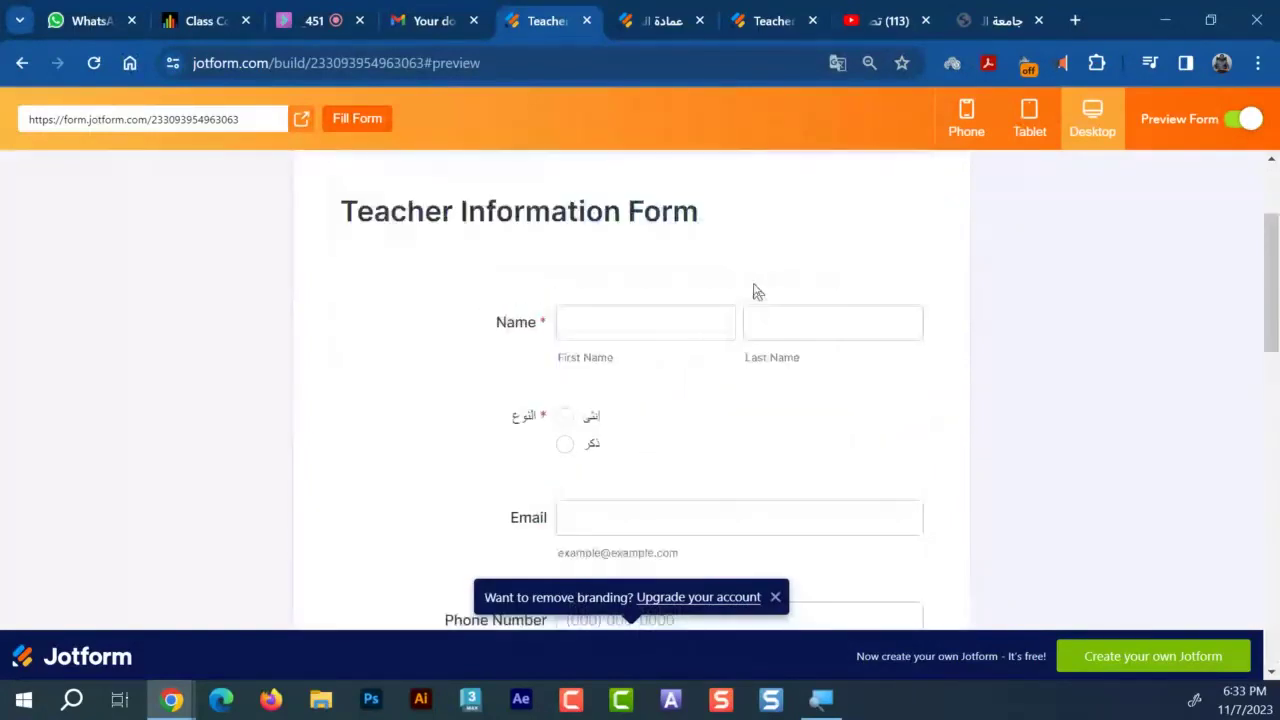
{"action": "left_click", "coordinate": [565, 416]}
{"action": "scroll", "coordinate": [703, 443], "scroll_direction": "down", "scroll_amount": 2}
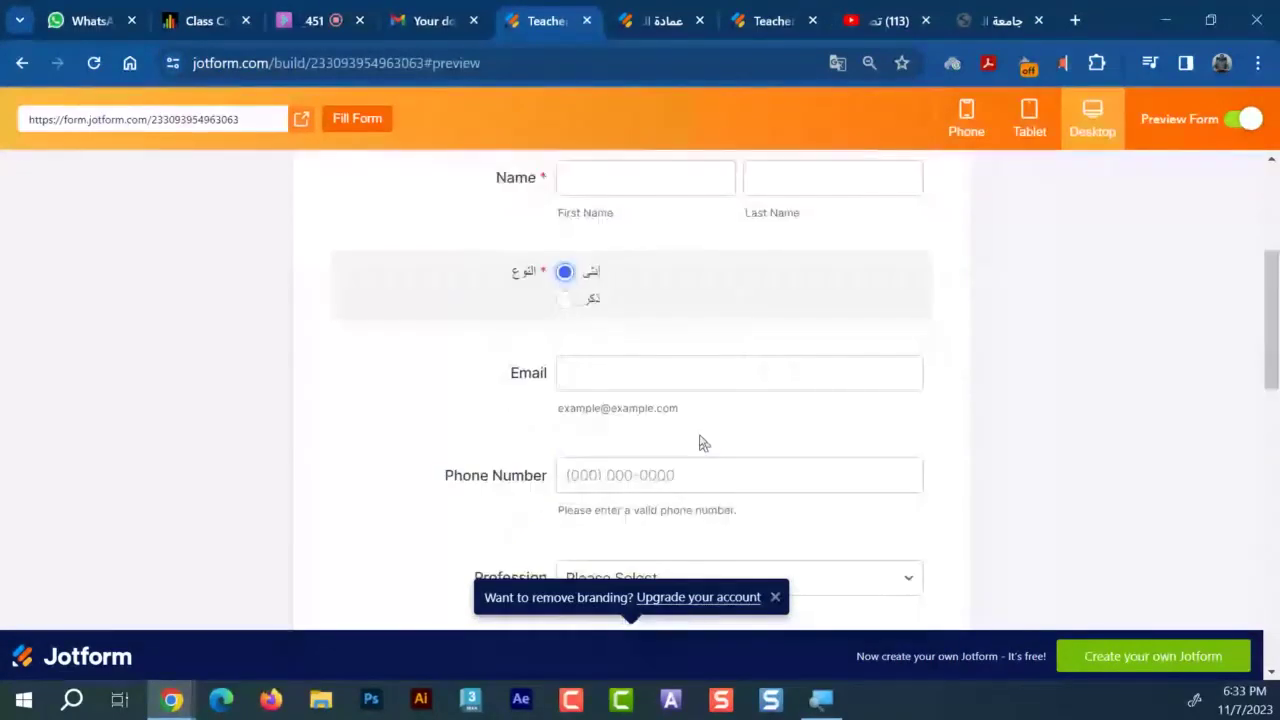
Enter ddd as both the first name and the last name
{"action": "scroll", "coordinate": [703, 443], "scroll_direction": "up", "scroll_amount": 3}
{"action": "left_click", "coordinate": [603, 435]}
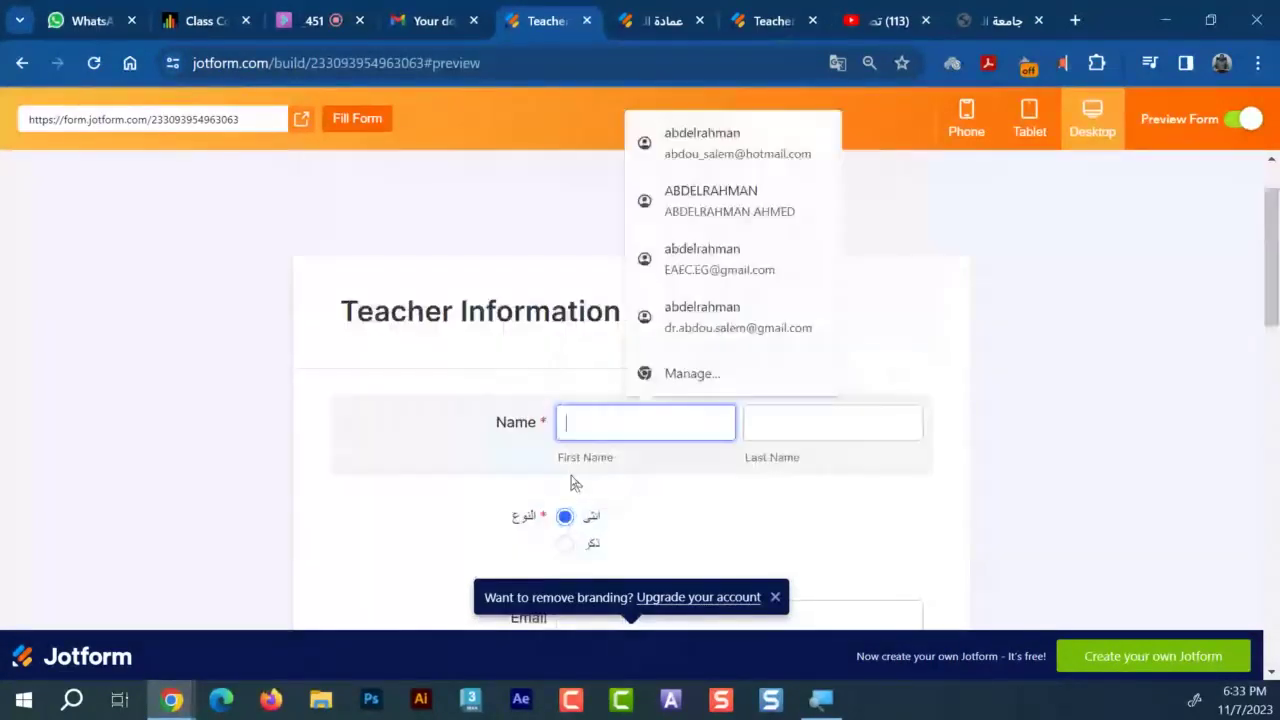
{"action": "type", "text": "ddd"}
{"action": "left_click", "coordinate": [777, 429]}
{"action": "type", "text": "ddd"}
{"action": "left_click", "coordinate": [981, 485]}
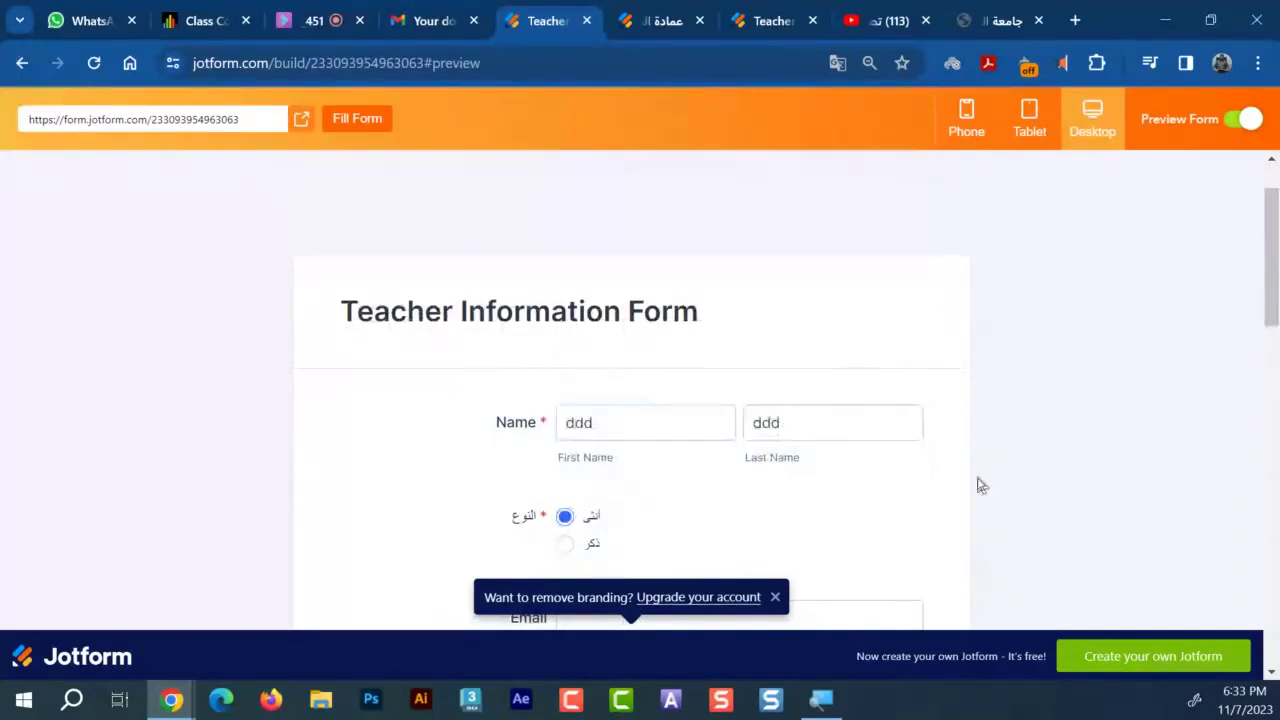
Submit the completed Teacher Information Form and switch to the عمادة التعليم الإلكتروني app preview
{"action": "scroll", "coordinate": [985, 490], "scroll_direction": "down", "scroll_amount": 8}
{"action": "scroll", "coordinate": [988, 497], "scroll_direction": "down", "scroll_amount": 4}
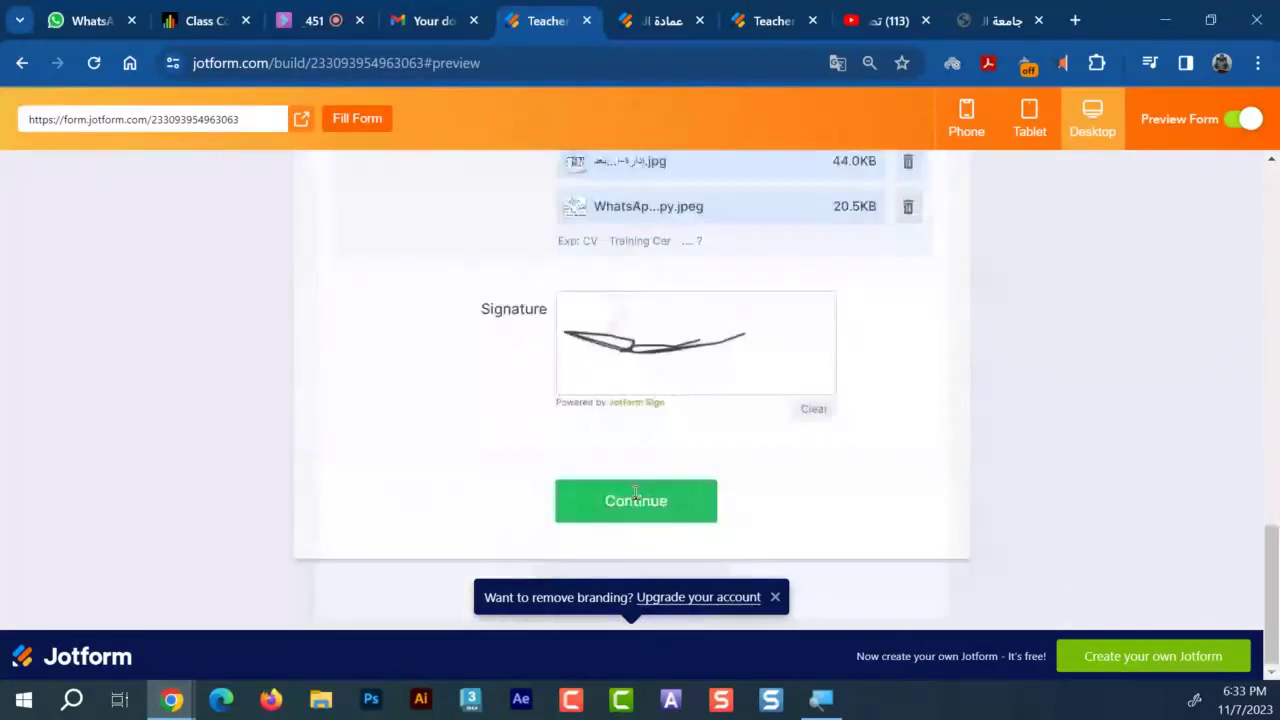
{"action": "left_click", "coordinate": [635, 500]}
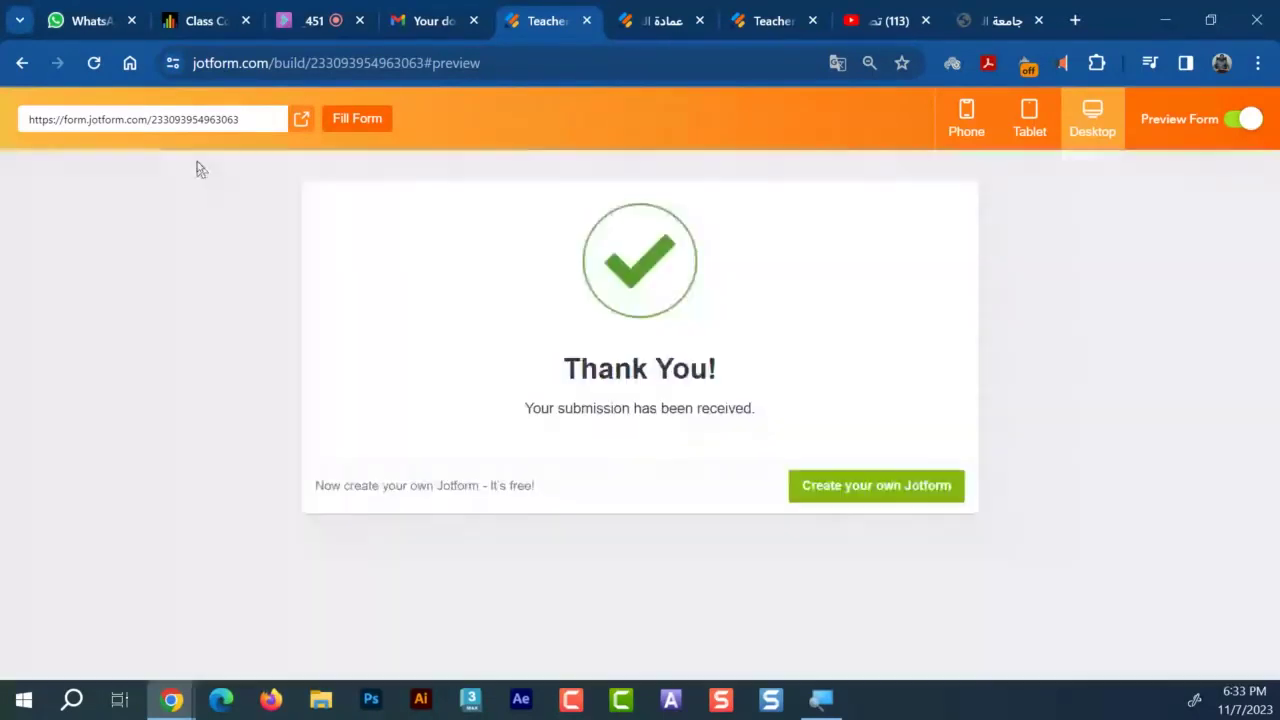
{"action": "left_click", "coordinate": [645, 14]}
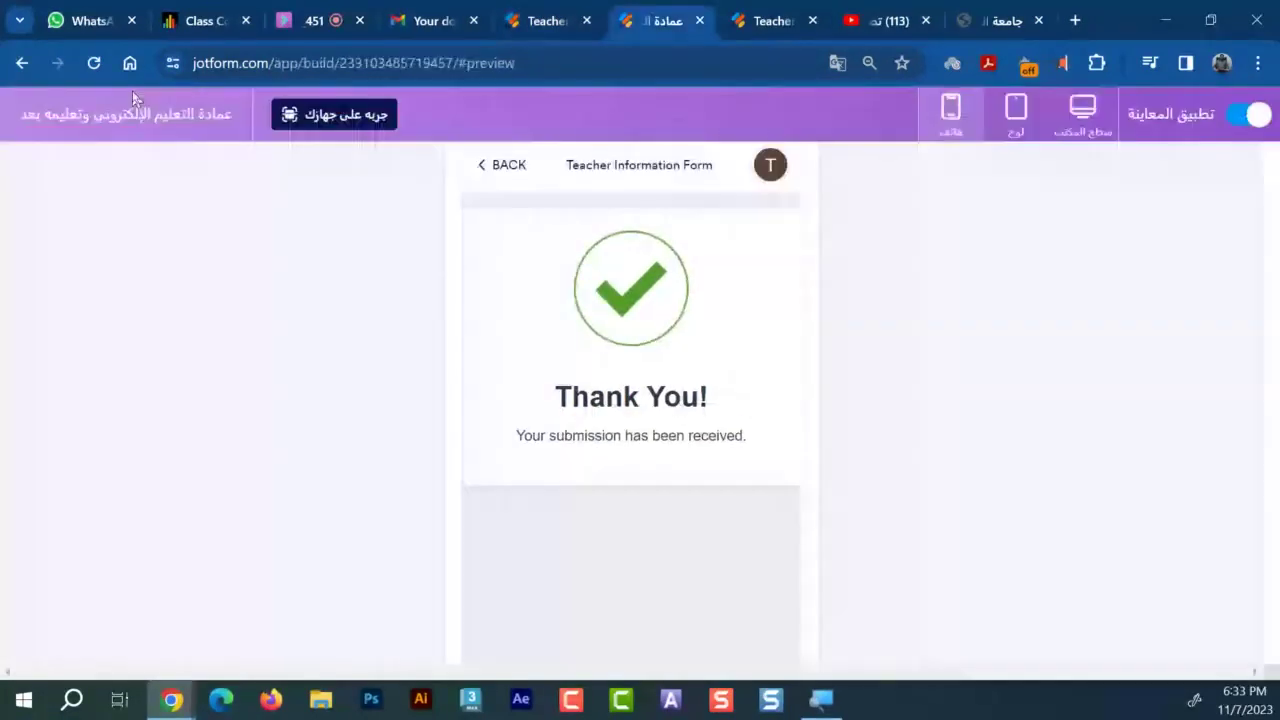
Reload the Teacher Information Sheet, then move the النوع column after Name and the Other Doc column before Signature
{"action": "left_click", "coordinate": [776, 14]}
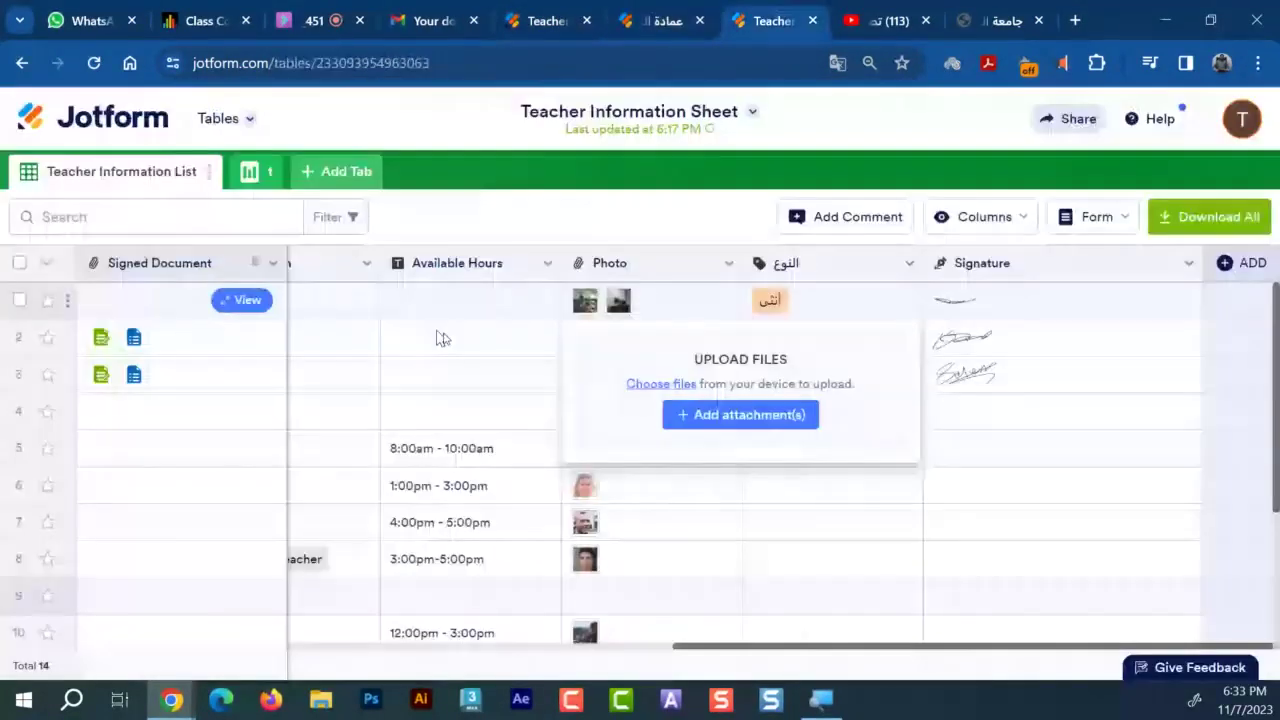
{"action": "left_click", "coordinate": [96, 63]}
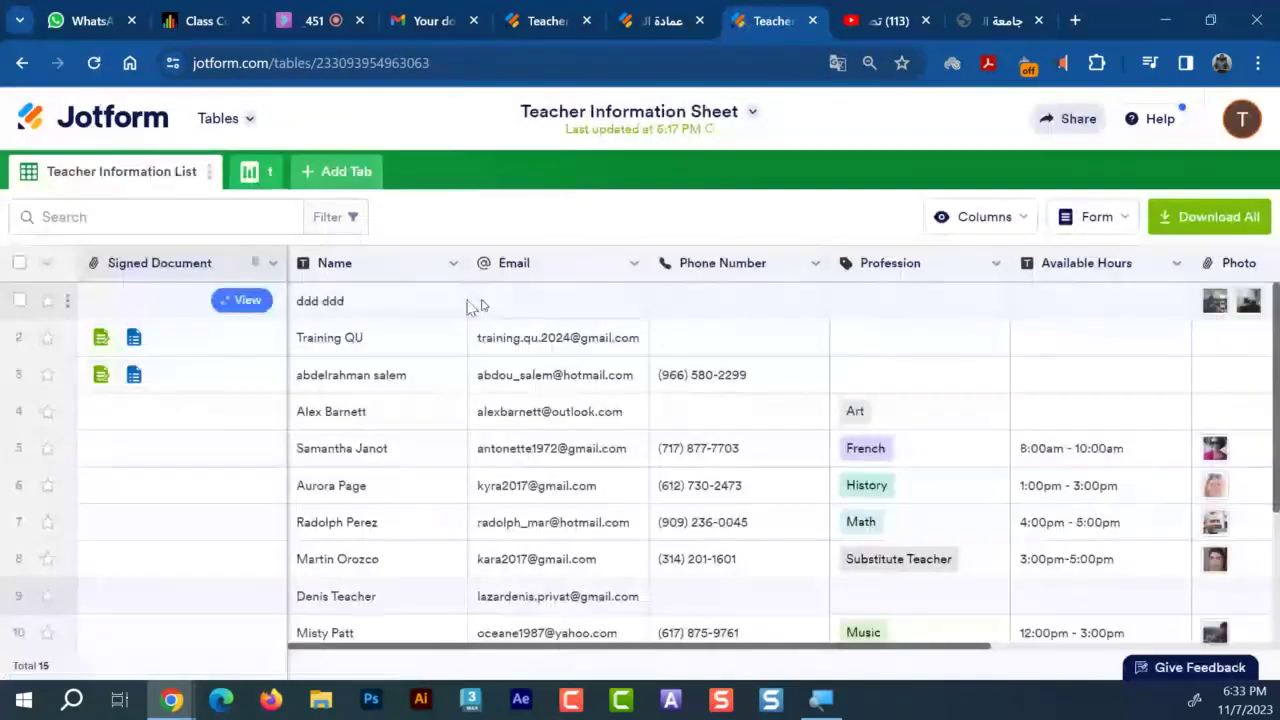
{"action": "left_click_drag", "start_coordinate": [728, 645], "coordinate": [980, 648]}
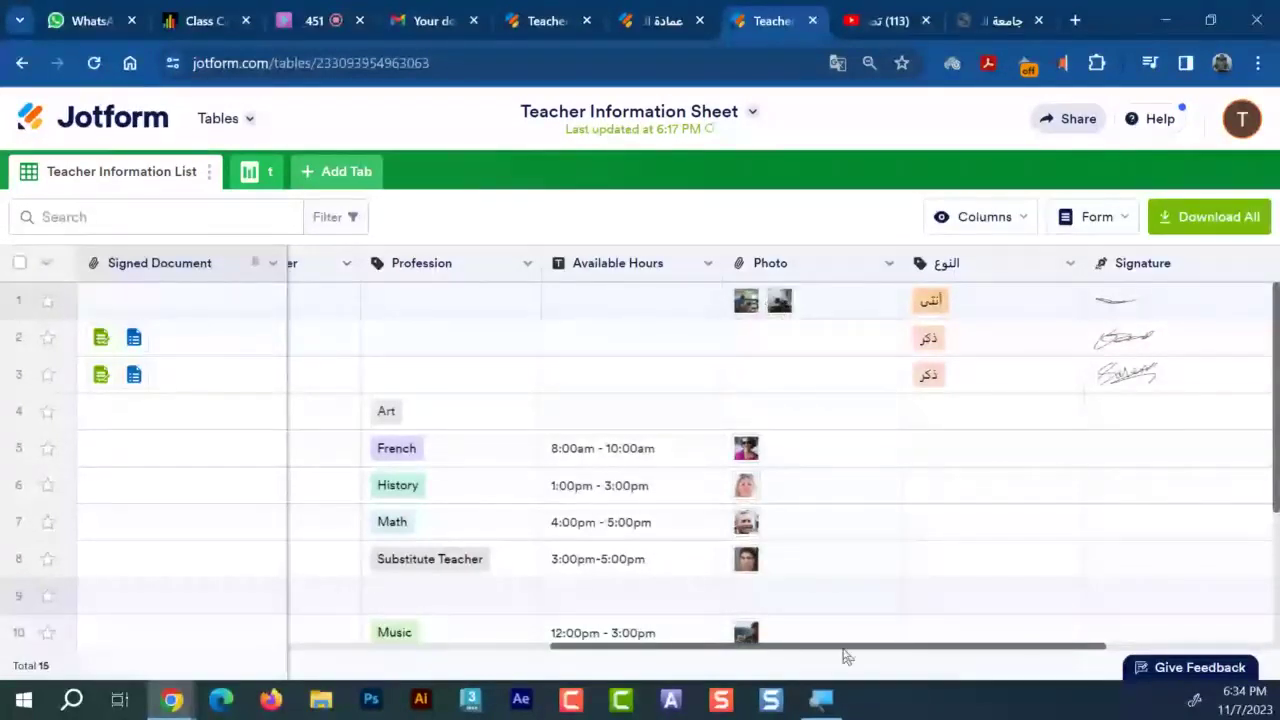
{"action": "left_click_drag", "start_coordinate": [845, 647], "coordinate": [1060, 505]}
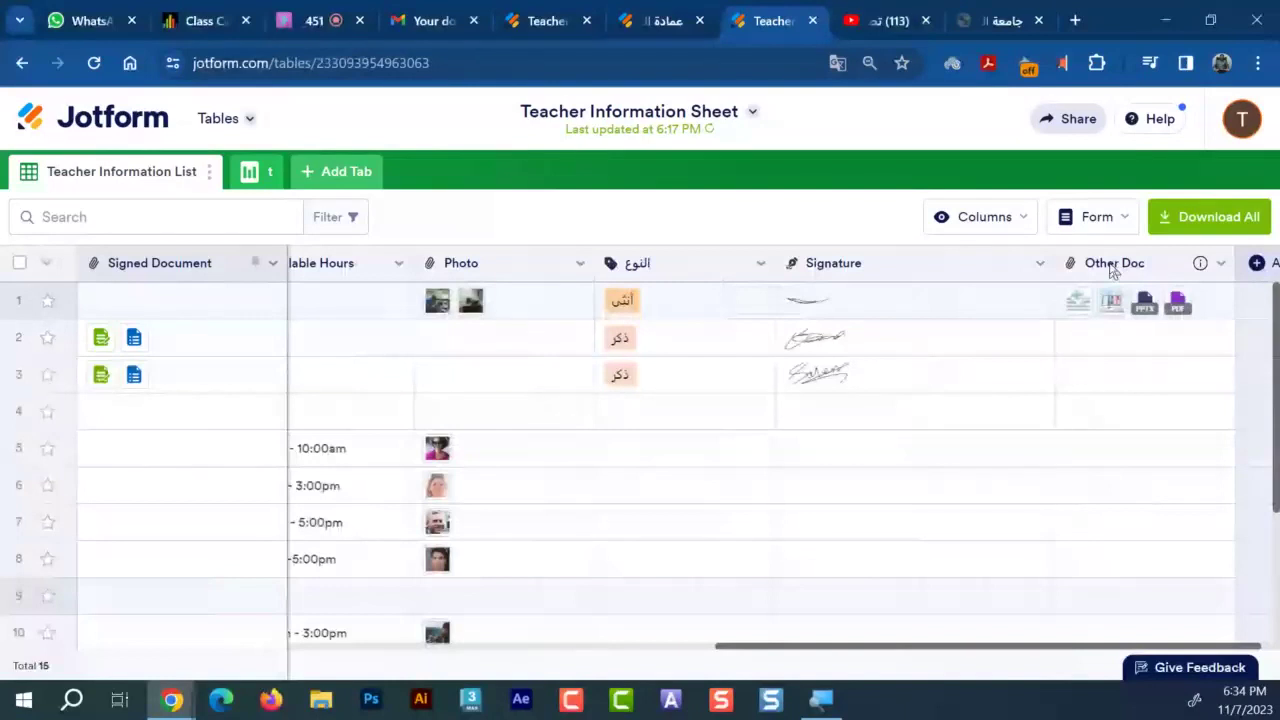
{"action": "mouse_move", "coordinate": [1113, 272]}
{"action": "left_mouse_down"}
{"action": "mouse_move", "coordinate": [252, 272]}
{"action": "mouse_move", "coordinate": [663, 286]}
{"action": "mouse_move", "coordinate": [477, 486]}
{"action": "left_mouse_up"}
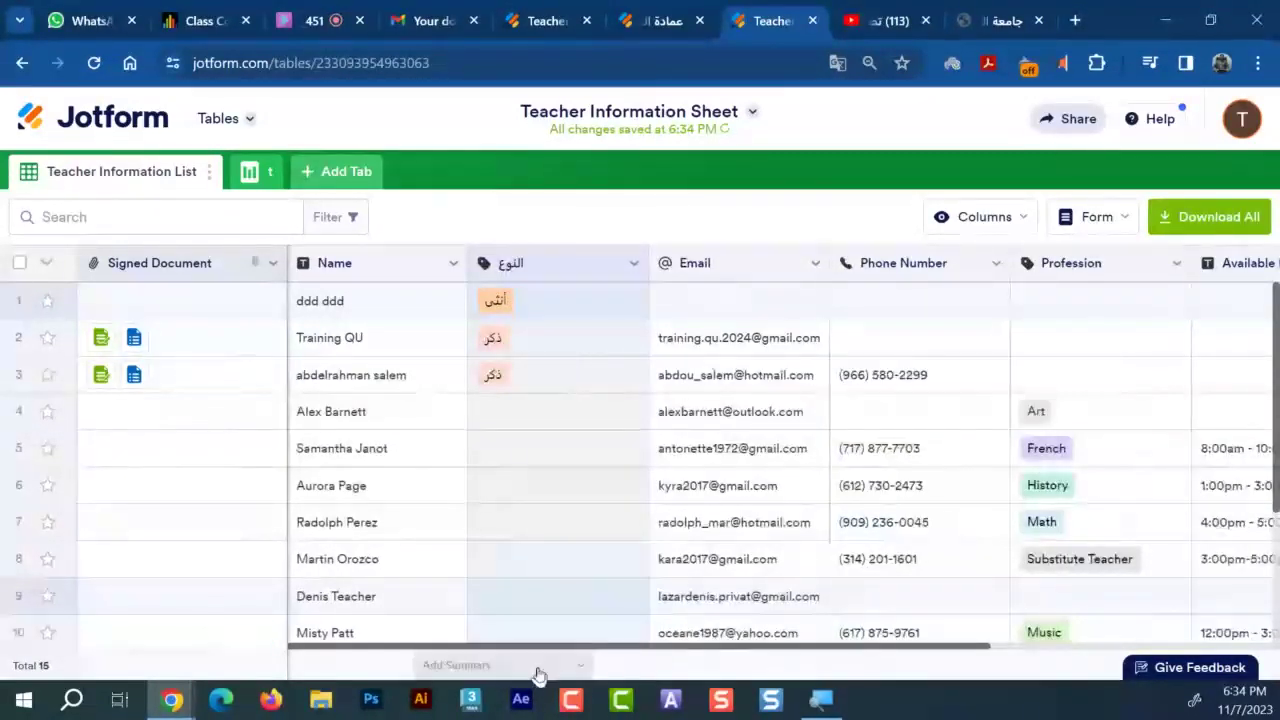
Review the uploaded attachments in the first row's Other Doc and Photo cells
{"action": "scroll", "coordinate": [538, 630], "scroll_direction": "right", "scroll_amount": 4}
{"action": "scroll", "coordinate": [600, 448], "scroll_direction": "right", "scroll_amount": 4}
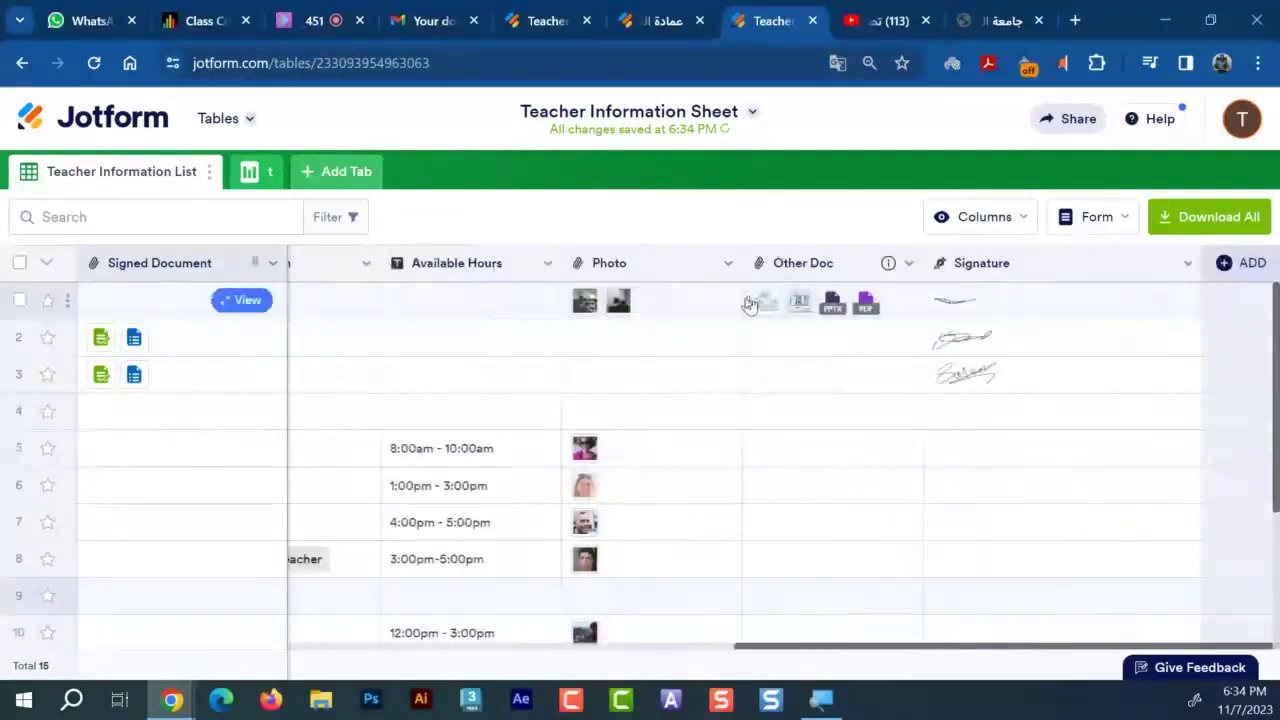
{"action": "left_click", "coordinate": [868, 309]}
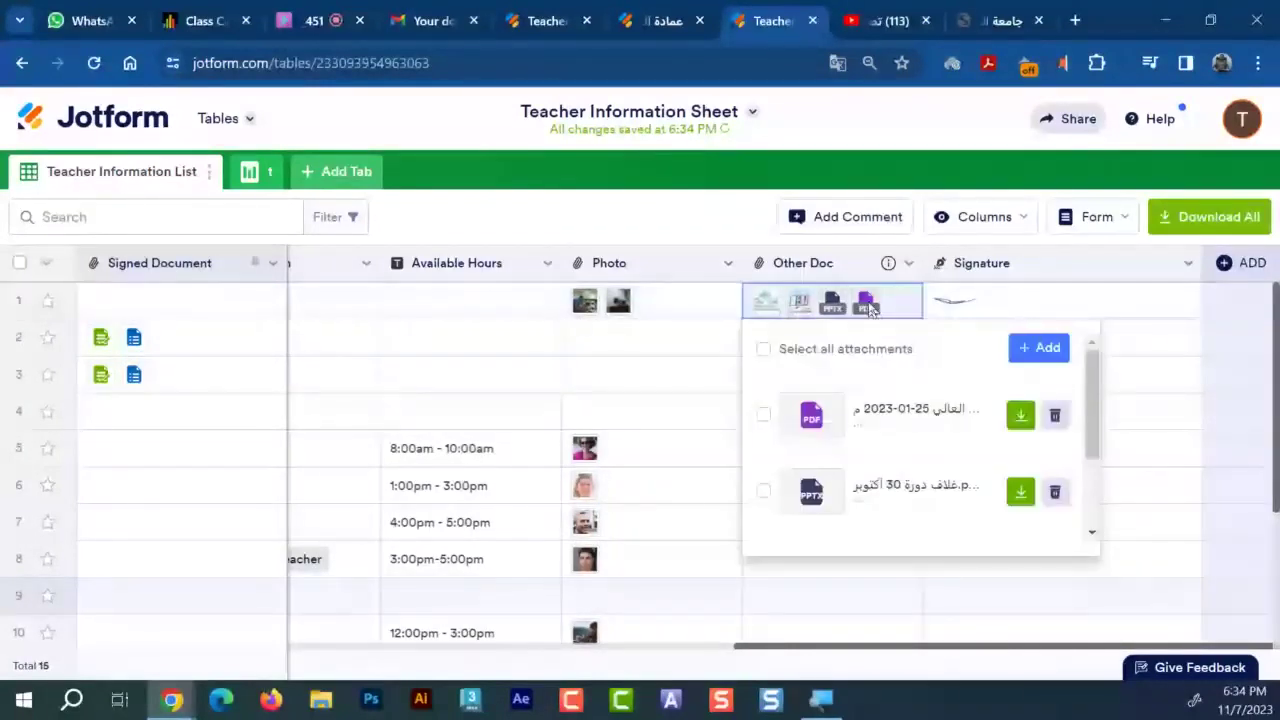
{"action": "scroll", "coordinate": [980, 447], "scroll_direction": "down", "scroll_amount": 2}
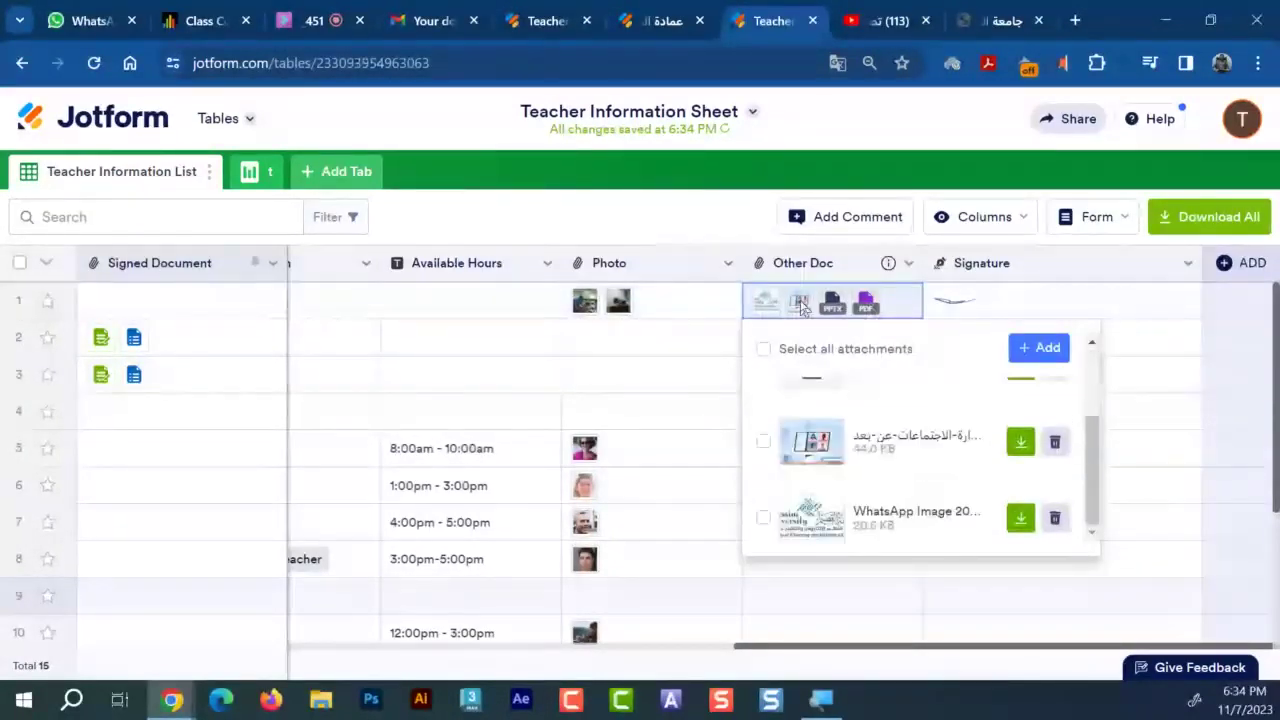
{"action": "scroll", "coordinate": [760, 380], "scroll_direction": "up", "scroll_amount": 2}
{"action": "left_click", "coordinate": [643, 303]}
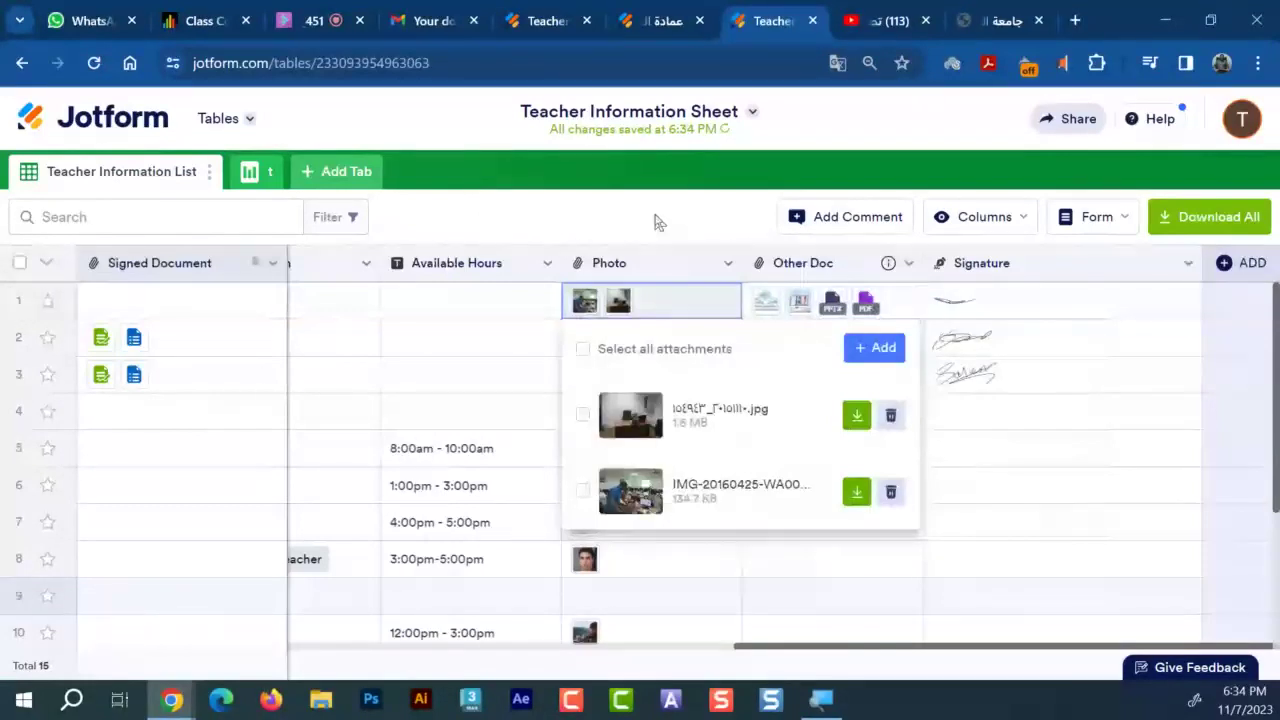
{"action": "left_click", "coordinate": [689, 233]}
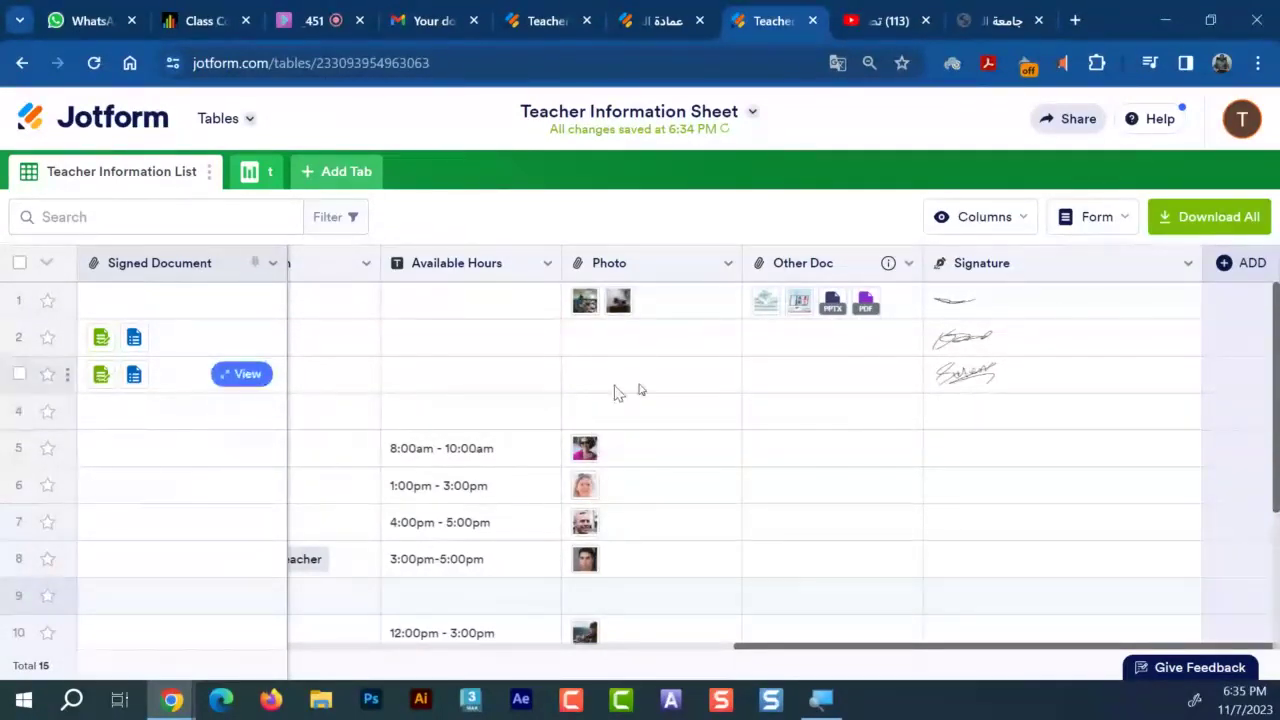
Return to the عمادة التعليم الإلكتروني app, leave its preview, and look through its page elements in the builder
{"action": "left_click", "coordinate": [553, 10]}
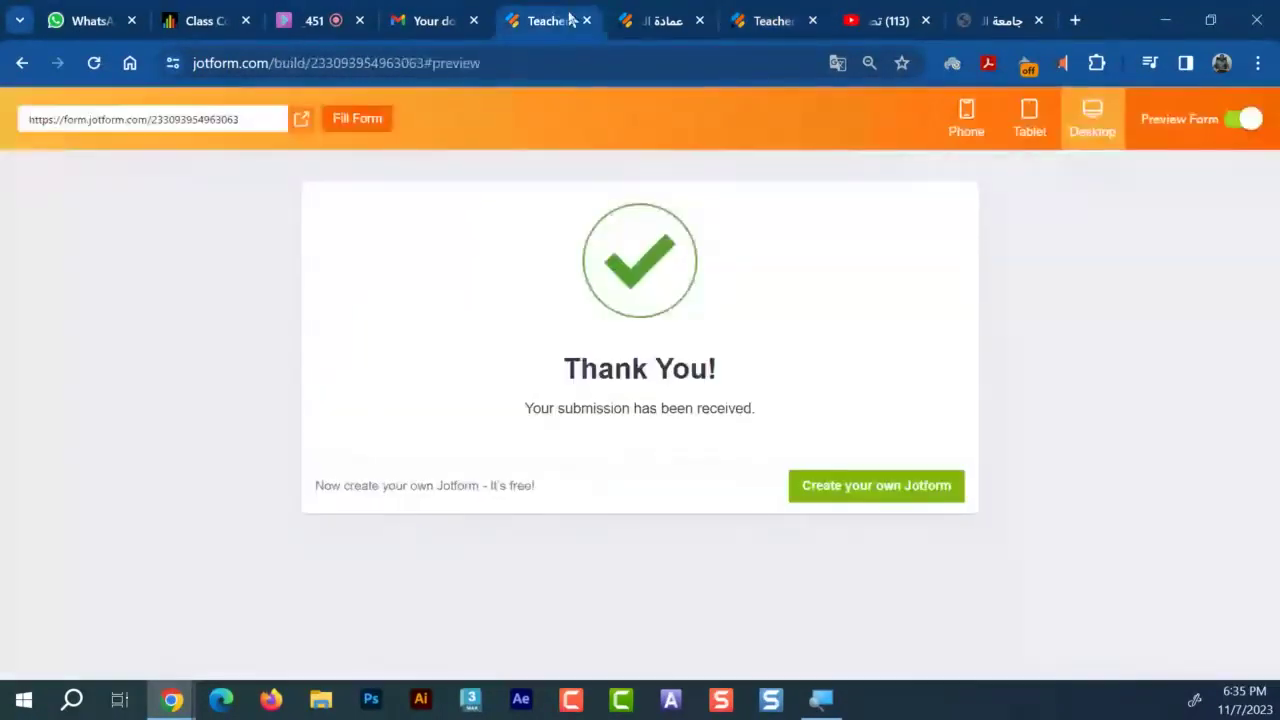
{"action": "left_click", "coordinate": [645, 10]}
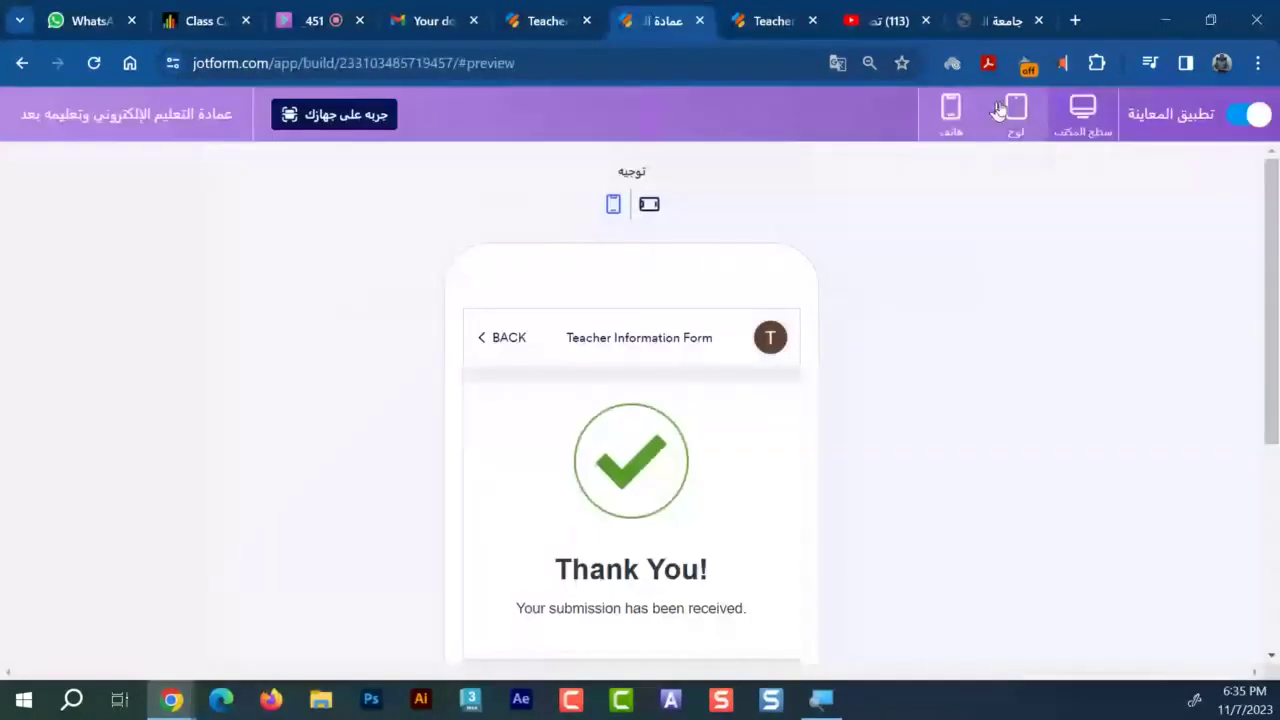
{"action": "left_click", "coordinate": [1212, 117]}
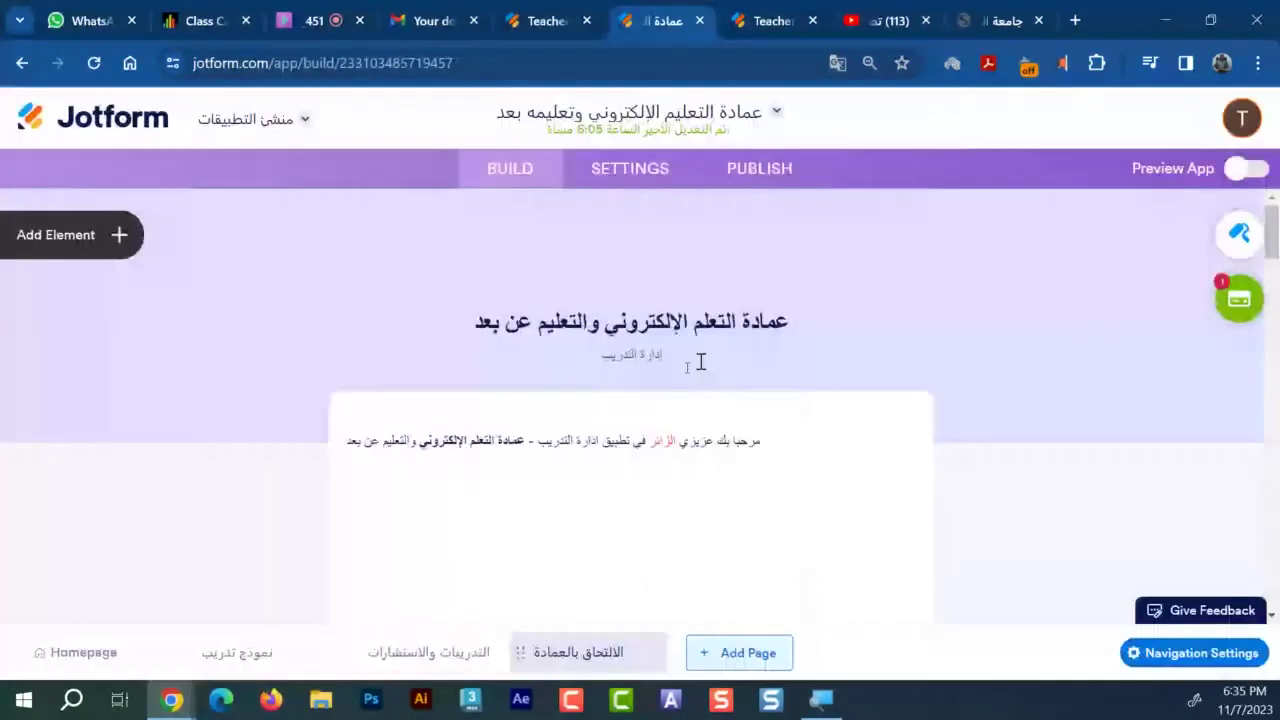
{"action": "scroll", "coordinate": [640, 400], "scroll_direction": "down", "scroll_amount": 5}
{"action": "scroll", "coordinate": [638, 395], "scroll_direction": "down", "scroll_amount": 1}
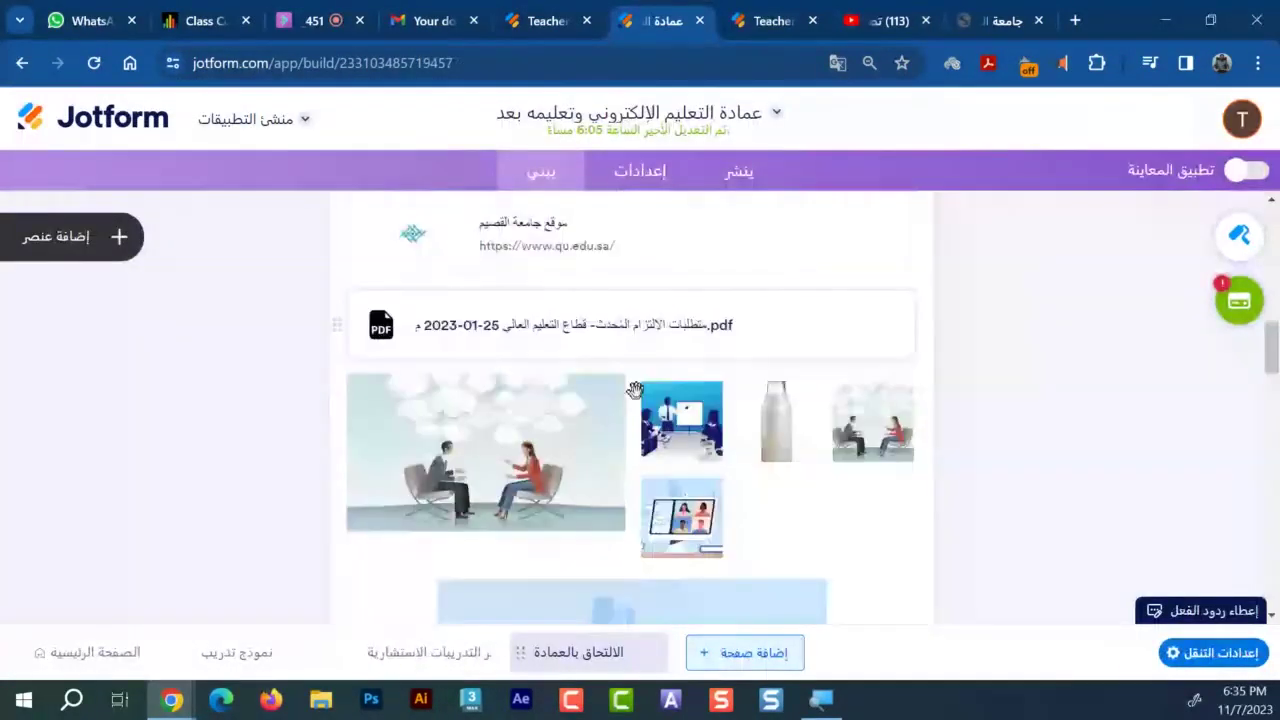
{"action": "scroll", "coordinate": [635, 389], "scroll_direction": "down", "scroll_amount": 4}
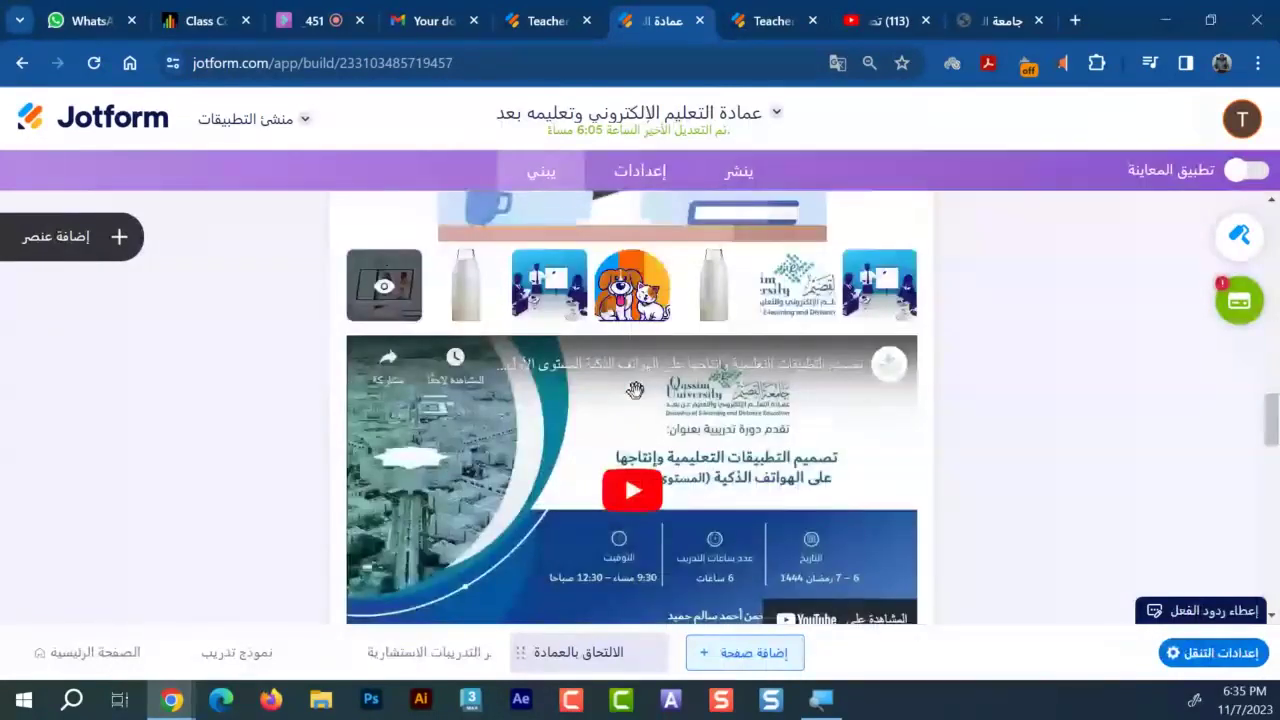
{"action": "scroll", "coordinate": [635, 389], "scroll_direction": "down", "scroll_amount": 3}
{"action": "scroll", "coordinate": [635, 389], "scroll_direction": "down", "scroll_amount": 5}
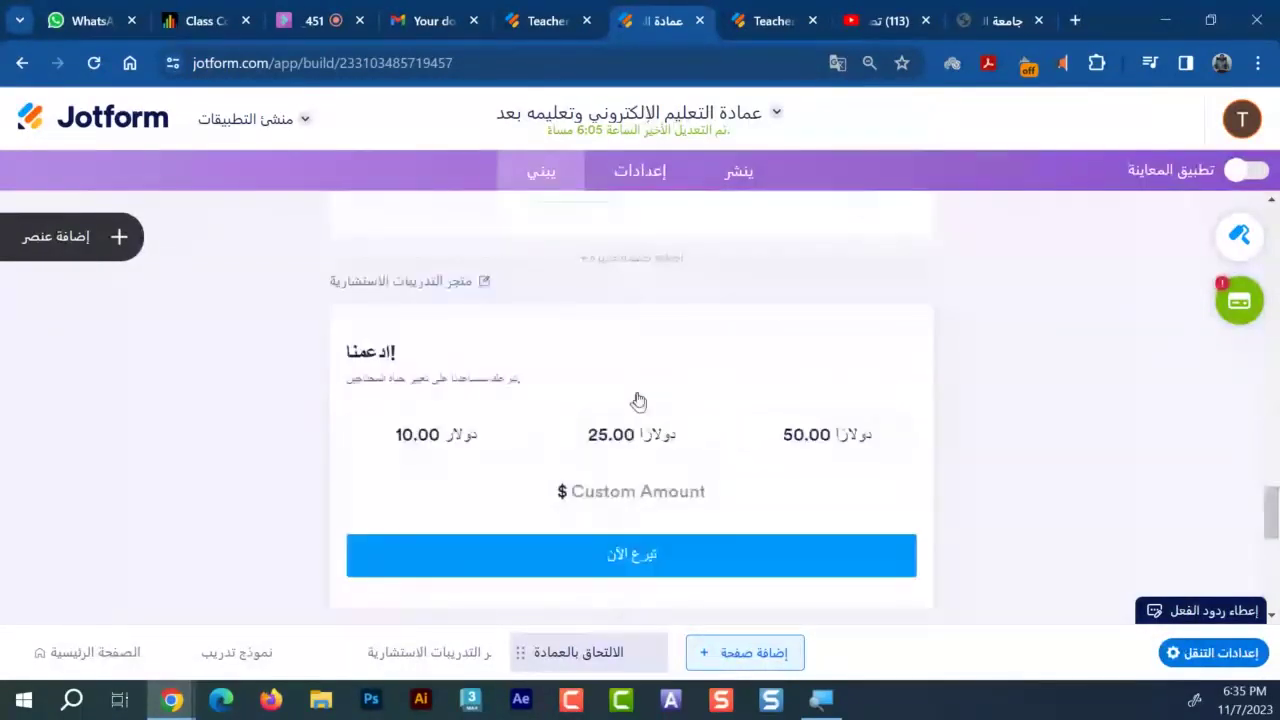
{"action": "scroll", "coordinate": [638, 401], "scroll_direction": "down", "scroll_amount": 1}
{"action": "scroll", "coordinate": [620, 262], "scroll_direction": "down", "scroll_amount": 3}
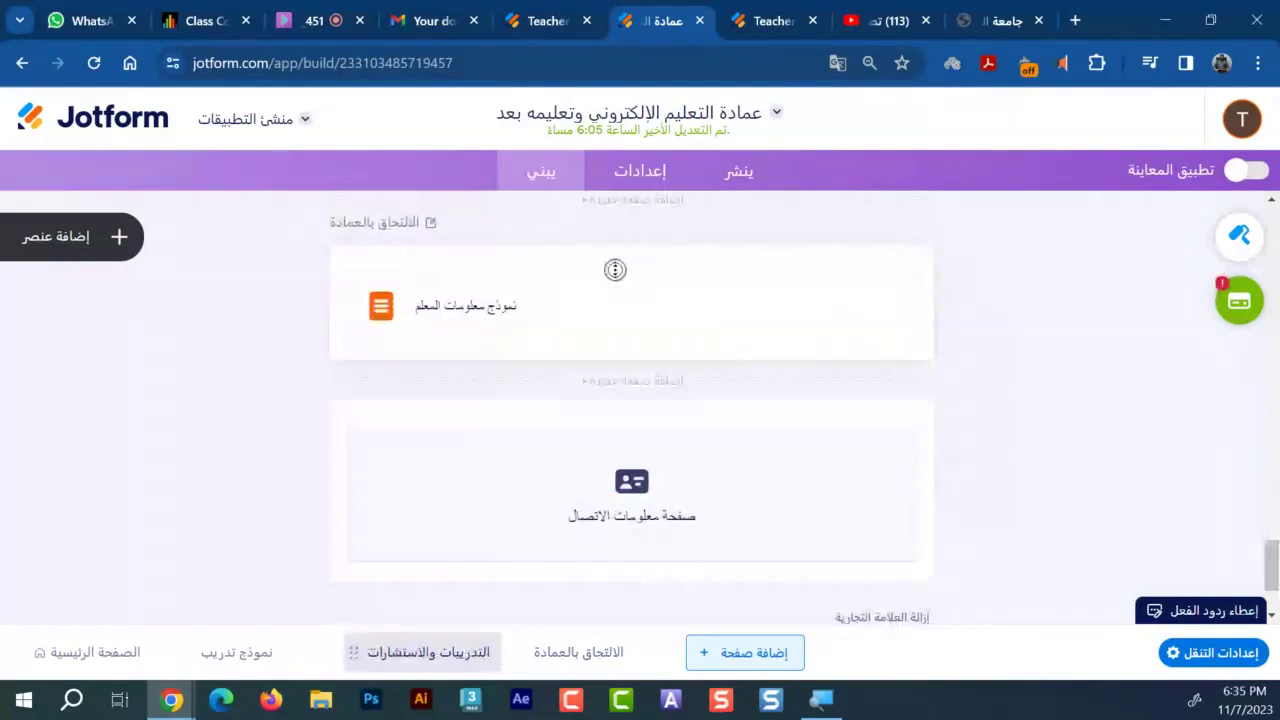
{"action": "scroll", "coordinate": [918, 404], "scroll_direction": "down", "scroll_amount": 2}
{"action": "scroll", "coordinate": [598, 413], "scroll_direction": "up", "scroll_amount": 2}
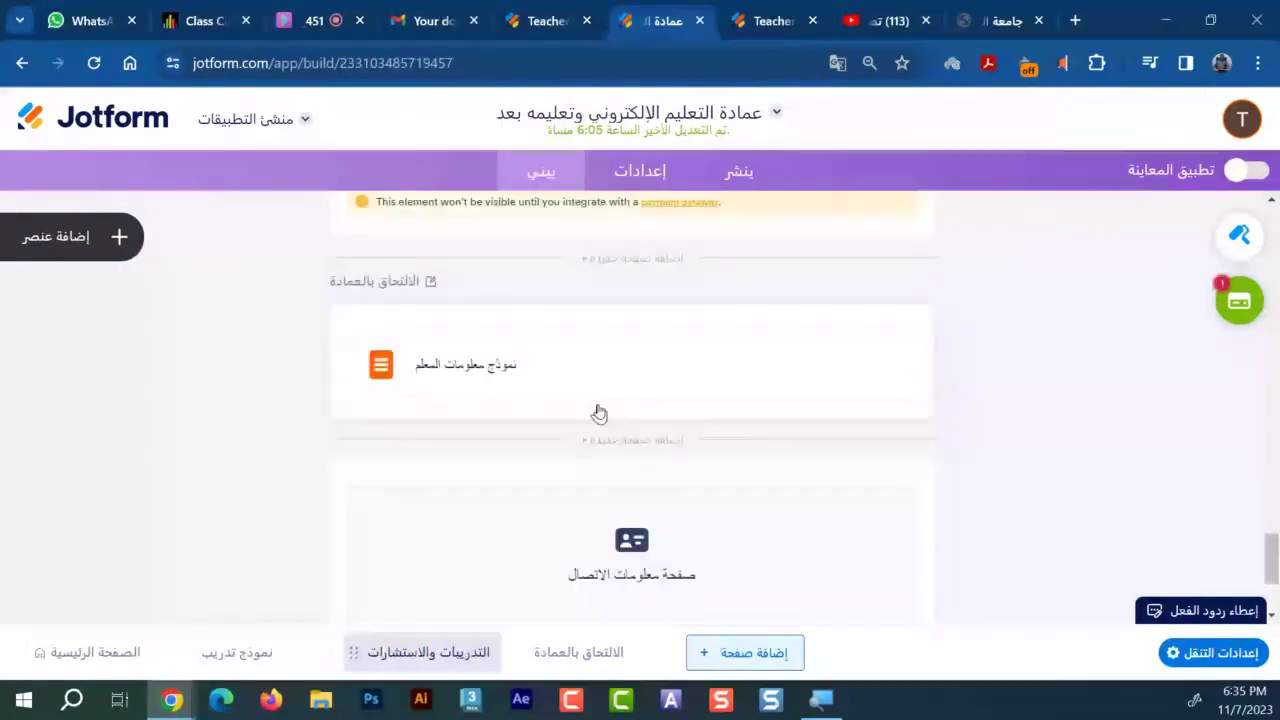
Inspect the نموذج معلومات المعلم form element and the صفحة معلومات الاتصال element below it
{"action": "left_click", "coordinate": [598, 413]}
{"action": "scroll", "coordinate": [503, 391], "scroll_direction": "down", "scroll_amount": 1}
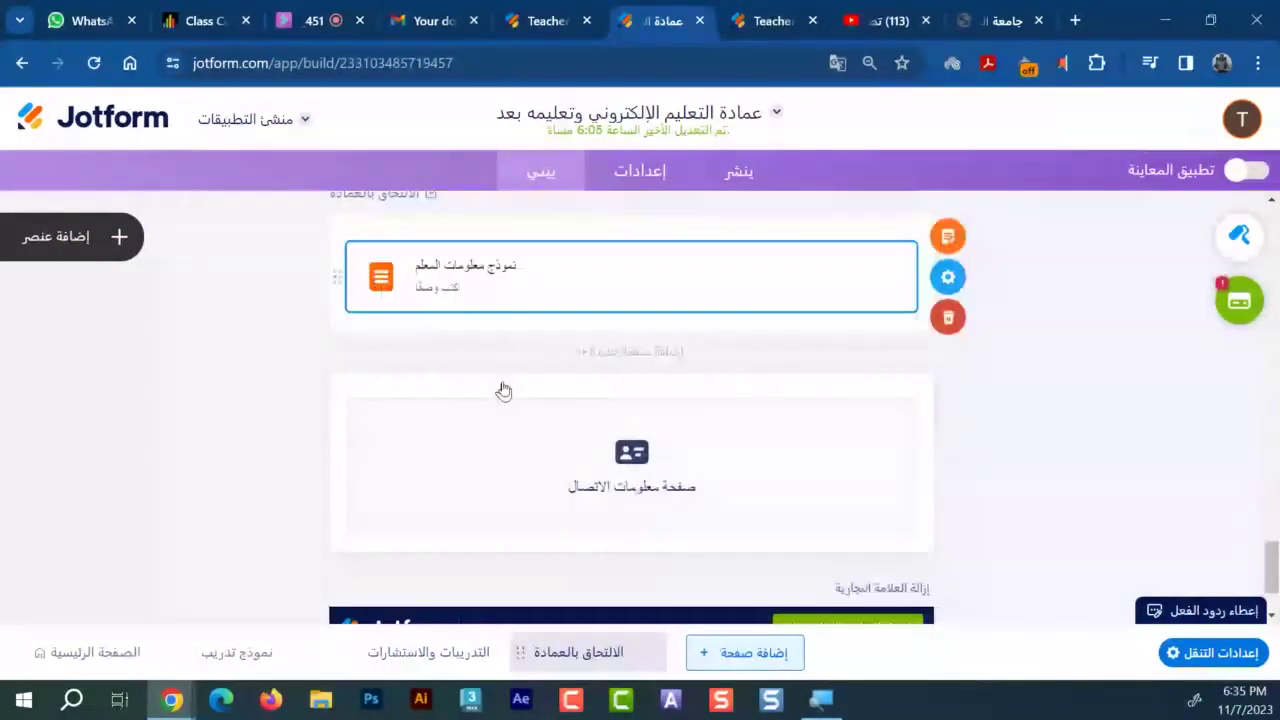
{"action": "scroll", "coordinate": [503, 391], "scroll_direction": "up", "scroll_amount": 2}
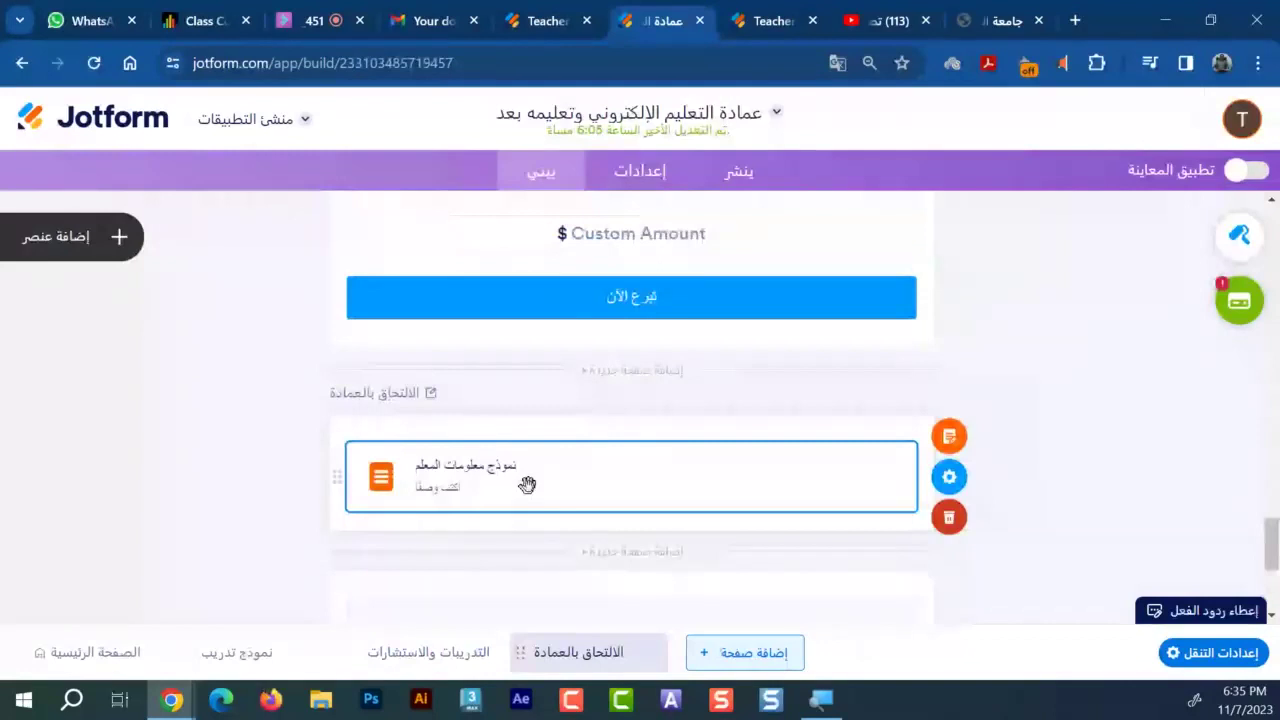
{"action": "scroll", "coordinate": [527, 485], "scroll_direction": "down", "scroll_amount": 3}
{"action": "left_click", "coordinate": [694, 388]}
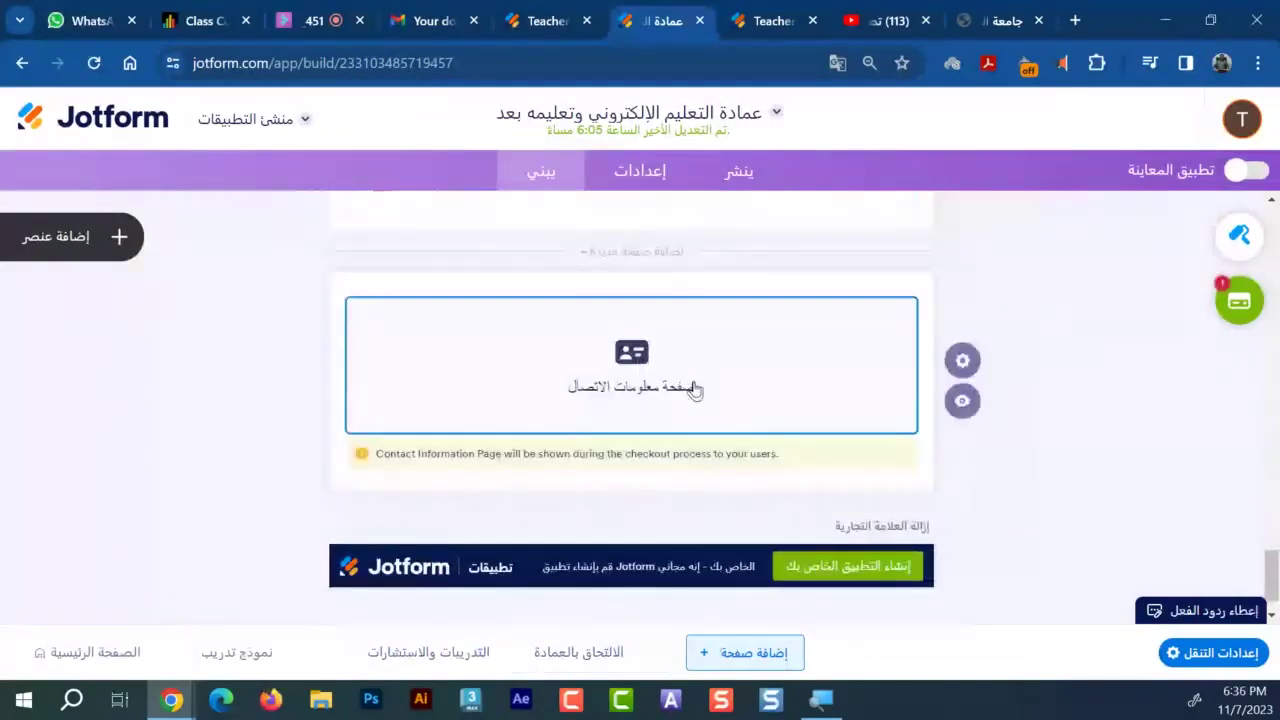
{"action": "scroll", "coordinate": [697, 410], "scroll_direction": "up", "scroll_amount": 2}
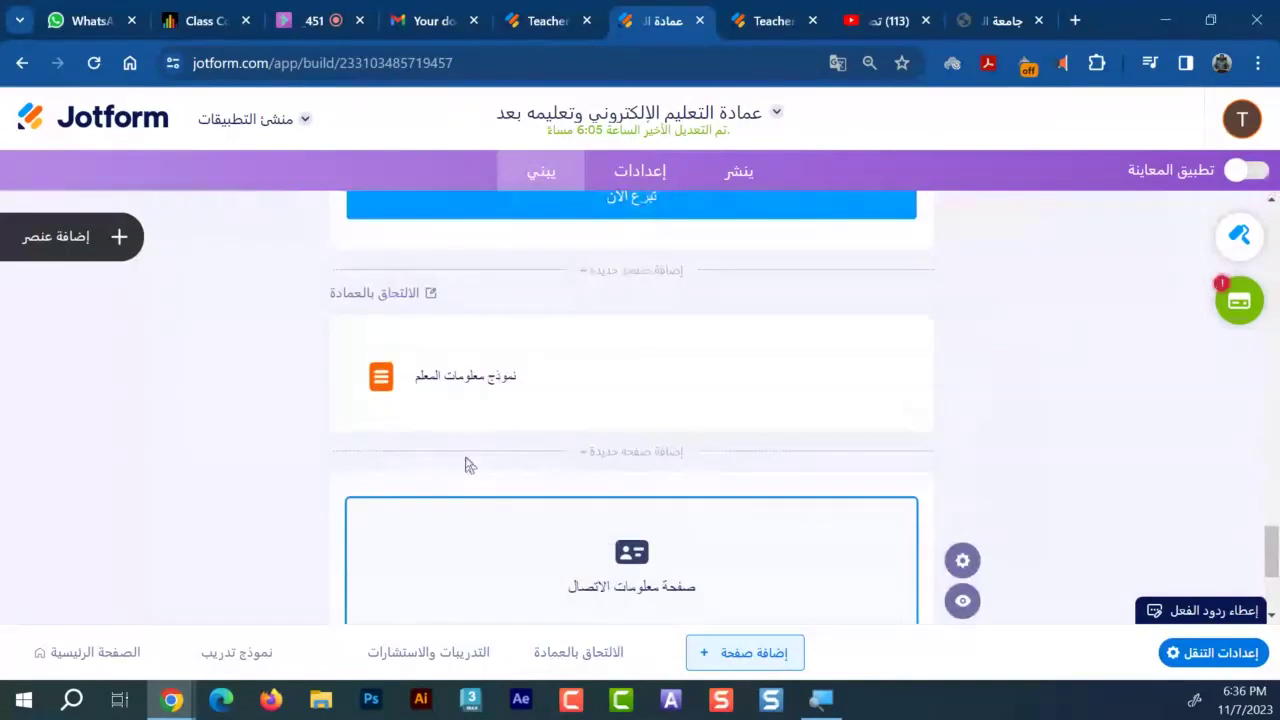
{"action": "scroll", "coordinate": [470, 465], "scroll_direction": "down", "scroll_amount": 2}
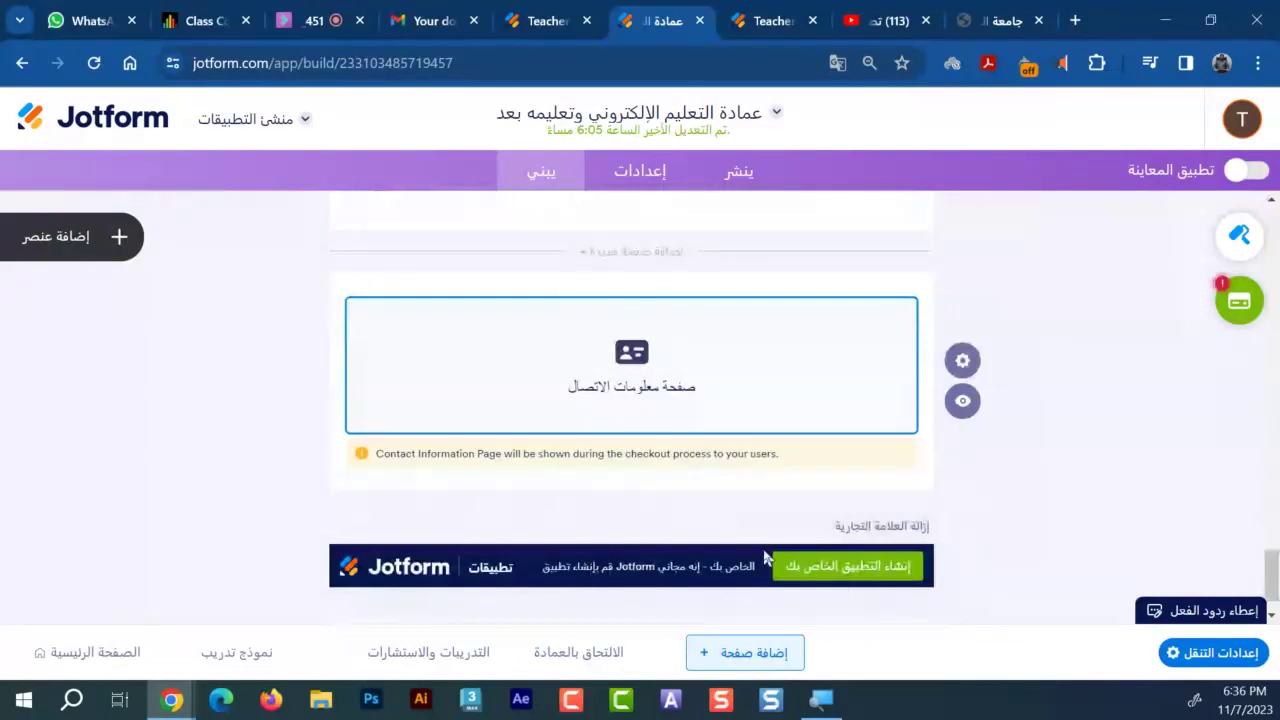
{"action": "scroll", "coordinate": [900, 521], "scroll_direction": "up", "scroll_amount": 1}
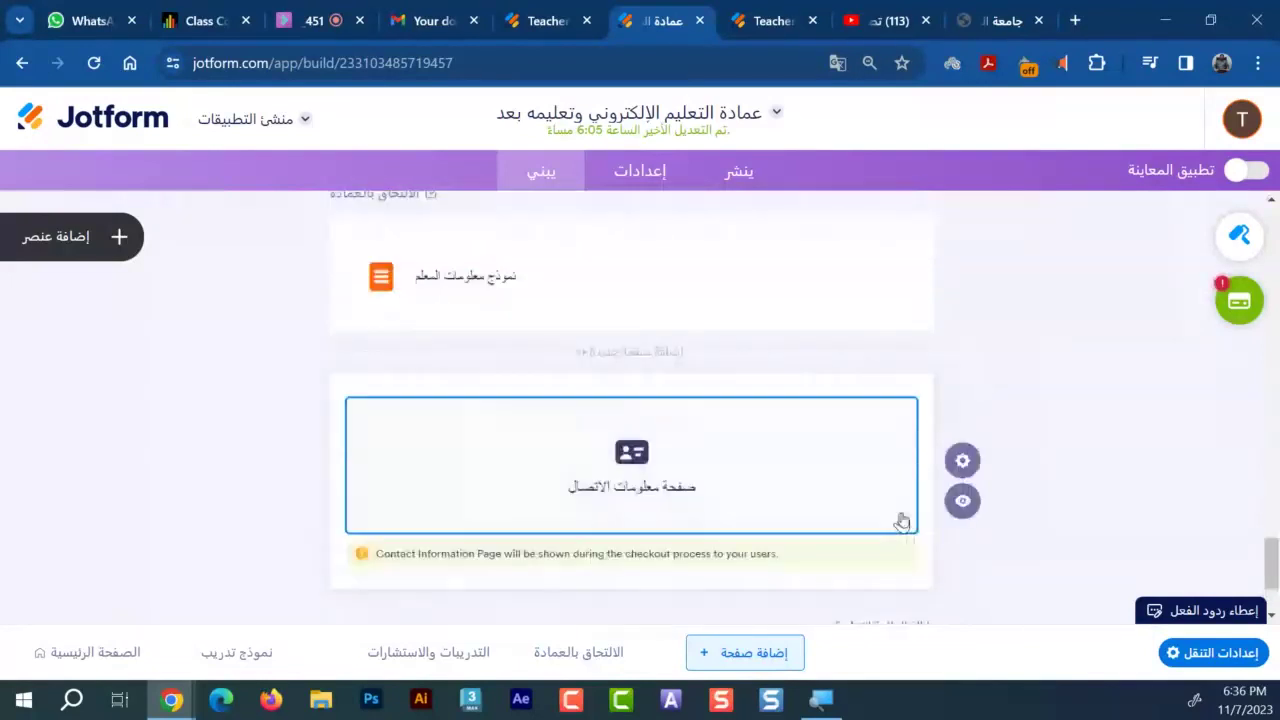
Preview the contact information form, look over its fields, and close the preview
{"action": "left_click", "coordinate": [1011, 508]}
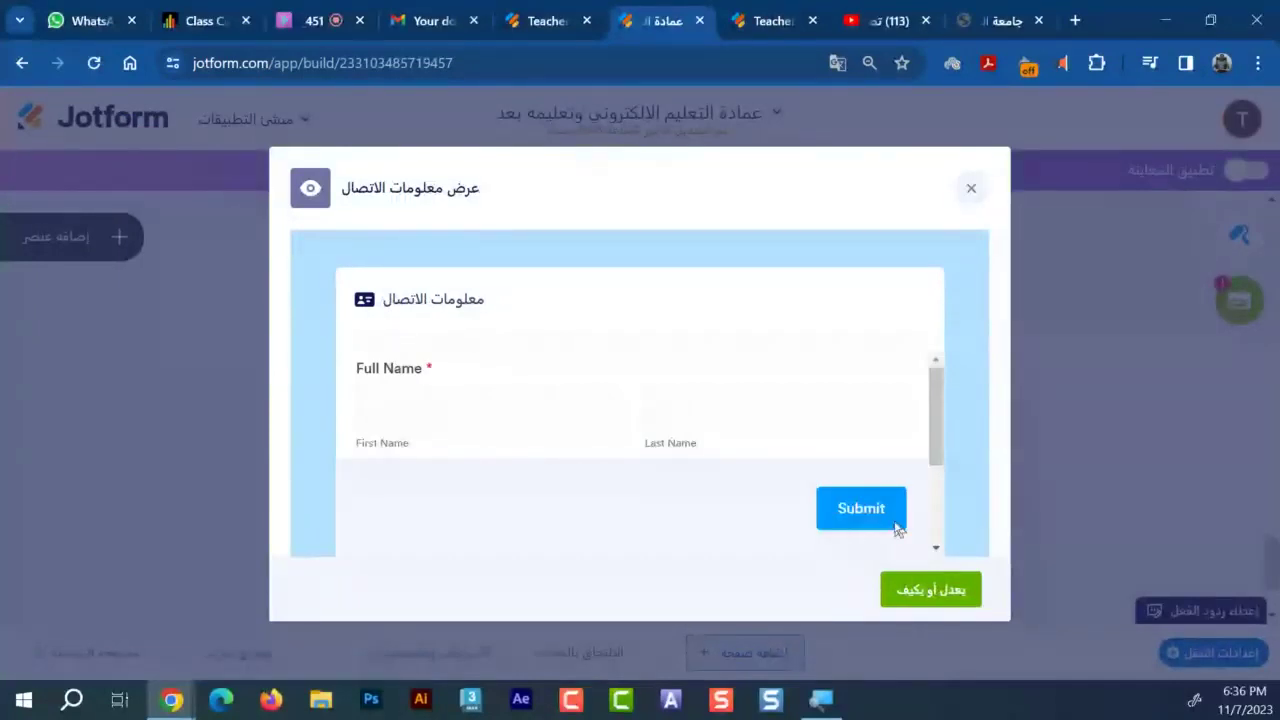
{"action": "scroll", "coordinate": [902, 431], "scroll_direction": "down", "scroll_amount": 3}
{"action": "scroll", "coordinate": [640, 420], "scroll_direction": "up", "scroll_amount": 3}
{"action": "scroll", "coordinate": [640, 420], "scroll_direction": "down", "scroll_amount": 3}
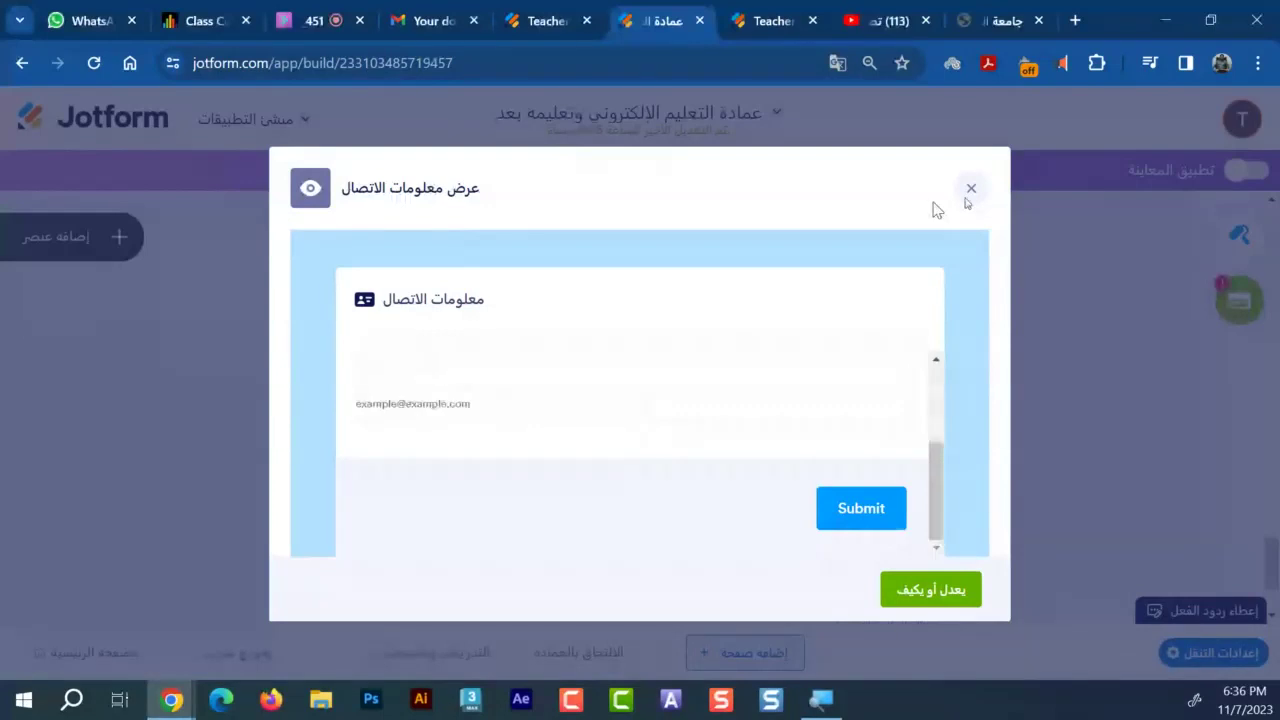
{"action": "left_click", "coordinate": [969, 189]}
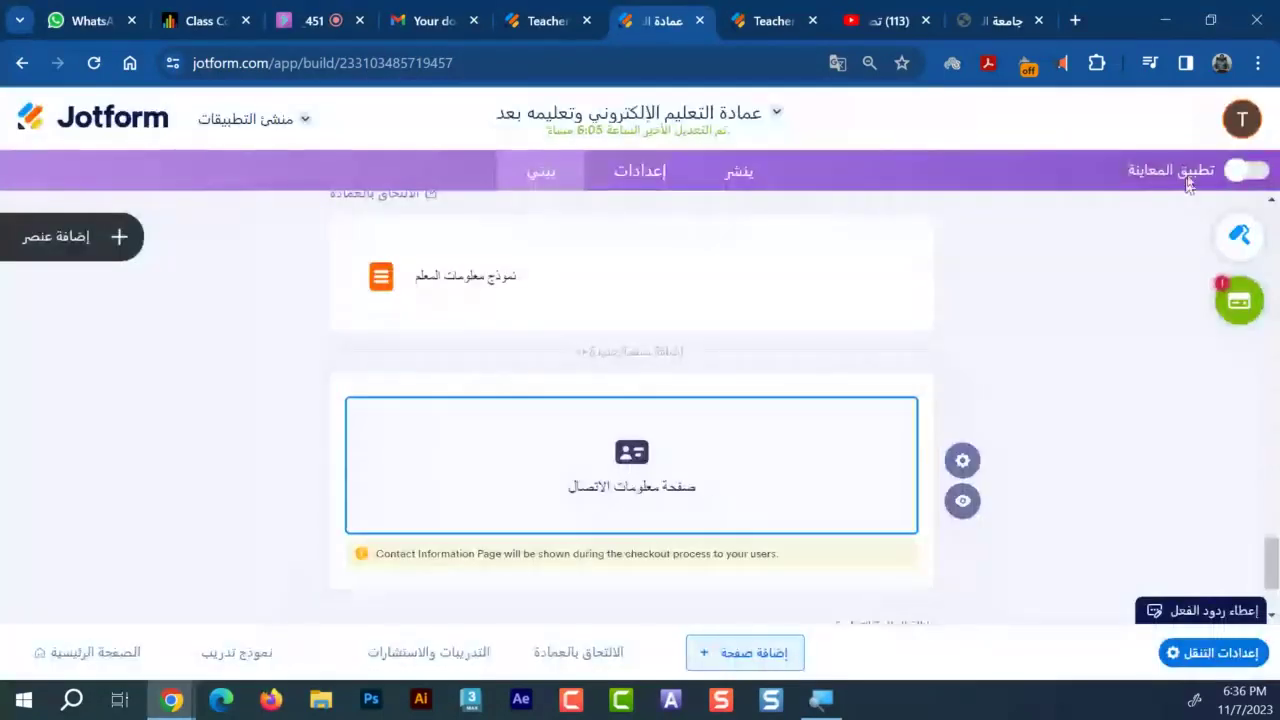
Preview the app again in phone view and look over the pages in its navigation menu
{"action": "left_click", "coordinate": [258, 327]}
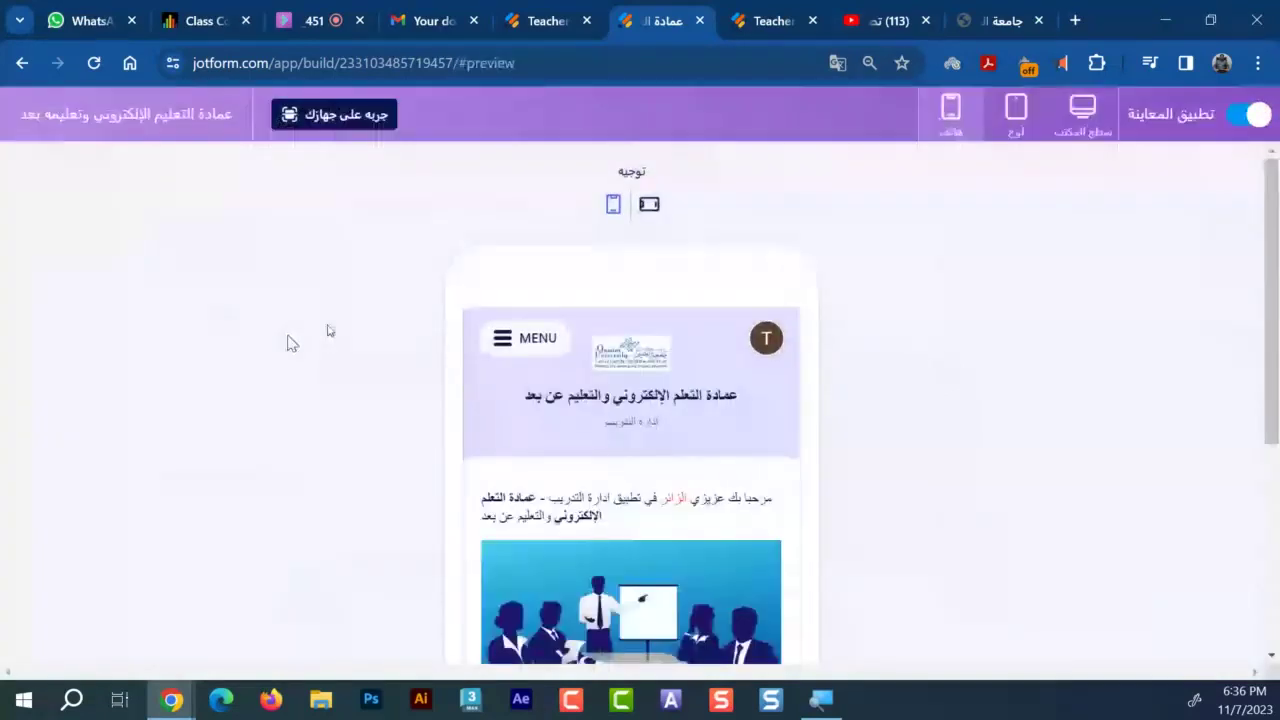
{"action": "left_click", "coordinate": [520, 332]}
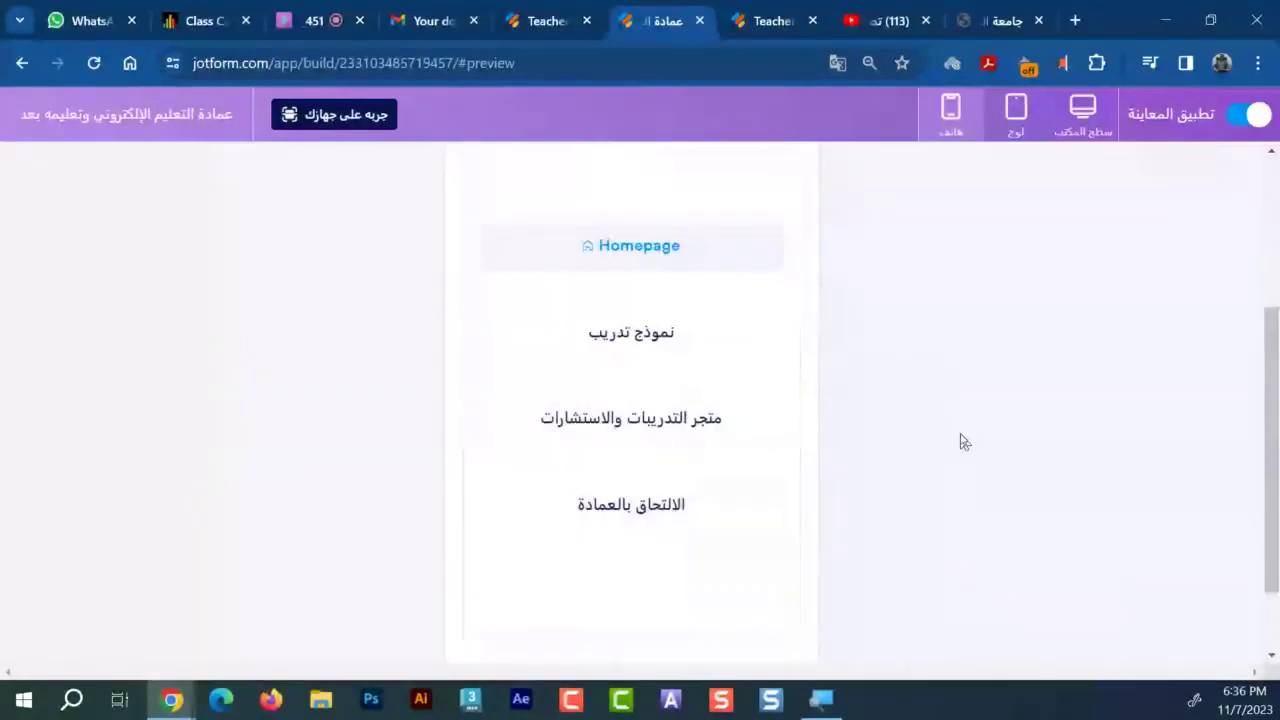
{"action": "scroll", "coordinate": [720, 272], "scroll_direction": "up", "scroll_amount": 2}
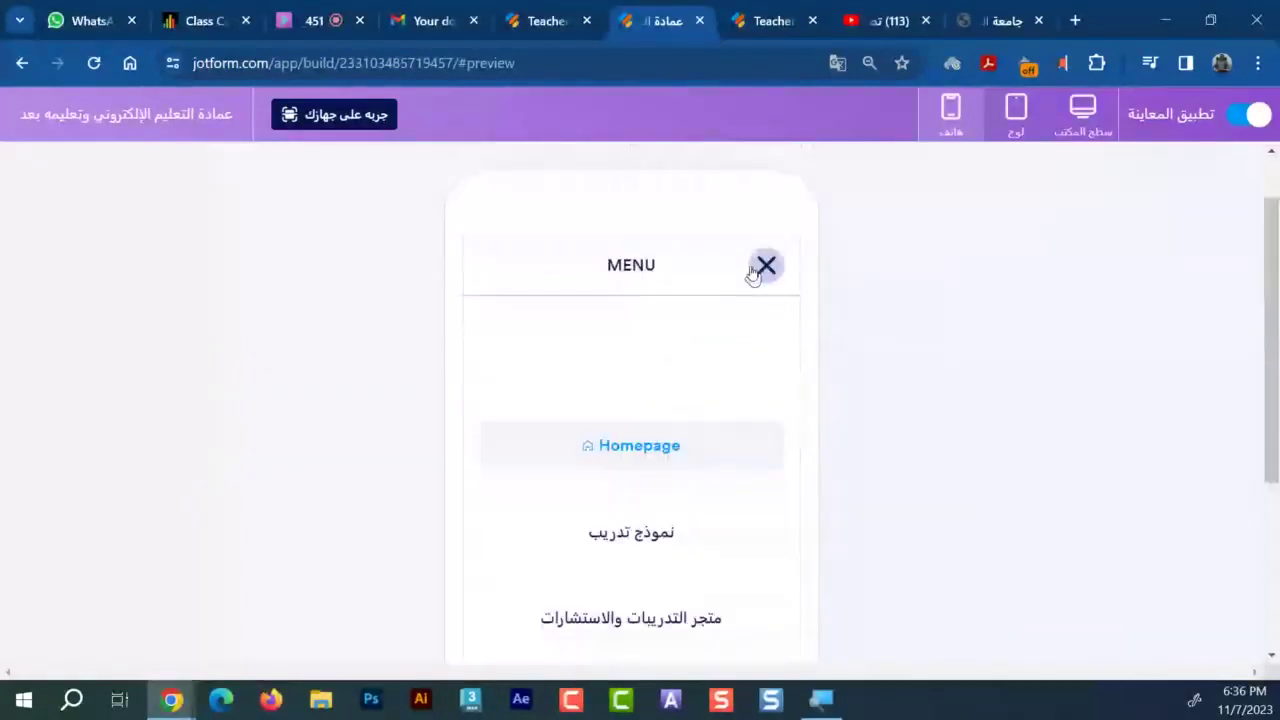
{"action": "left_click", "coordinate": [763, 266]}
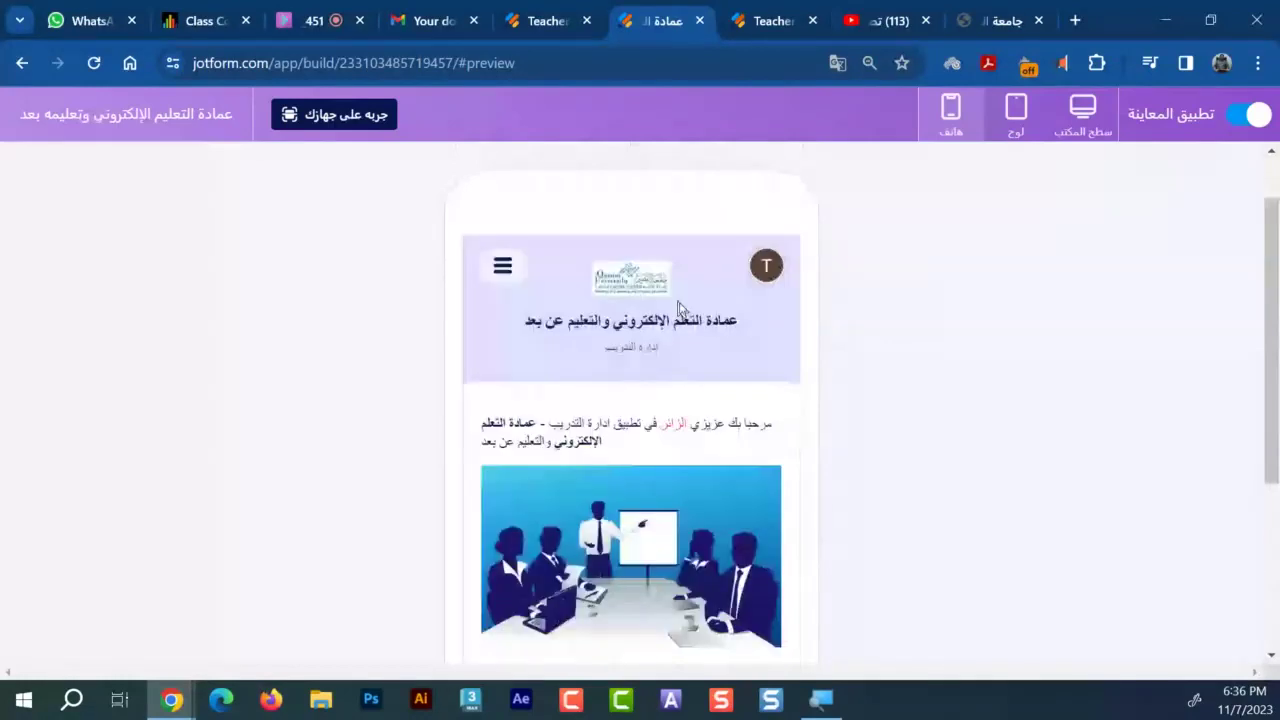
Look over the app's home page and the page holding the Teacher Information Form, and open the account menu
{"action": "scroll", "coordinate": [678, 307], "scroll_direction": "down", "scroll_amount": 3}
{"action": "scroll", "coordinate": [680, 369], "scroll_direction": "up", "scroll_amount": 5}
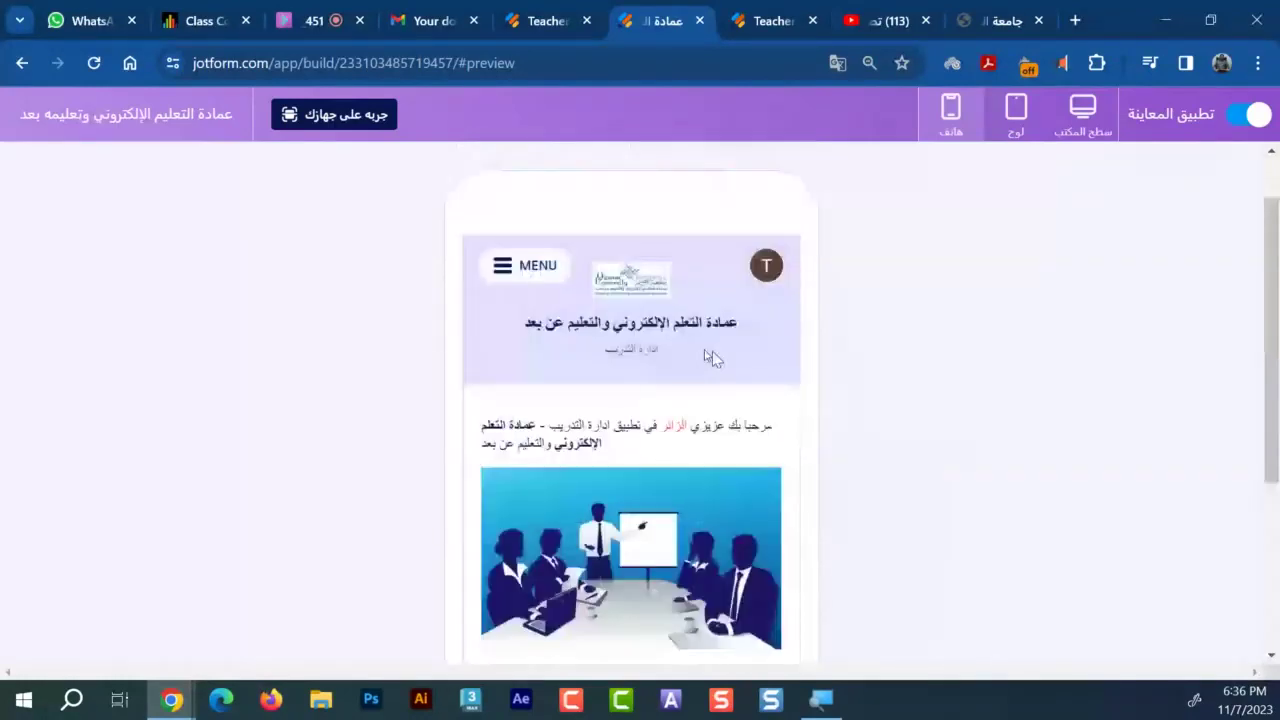
{"action": "left_click", "coordinate": [662, 506]}
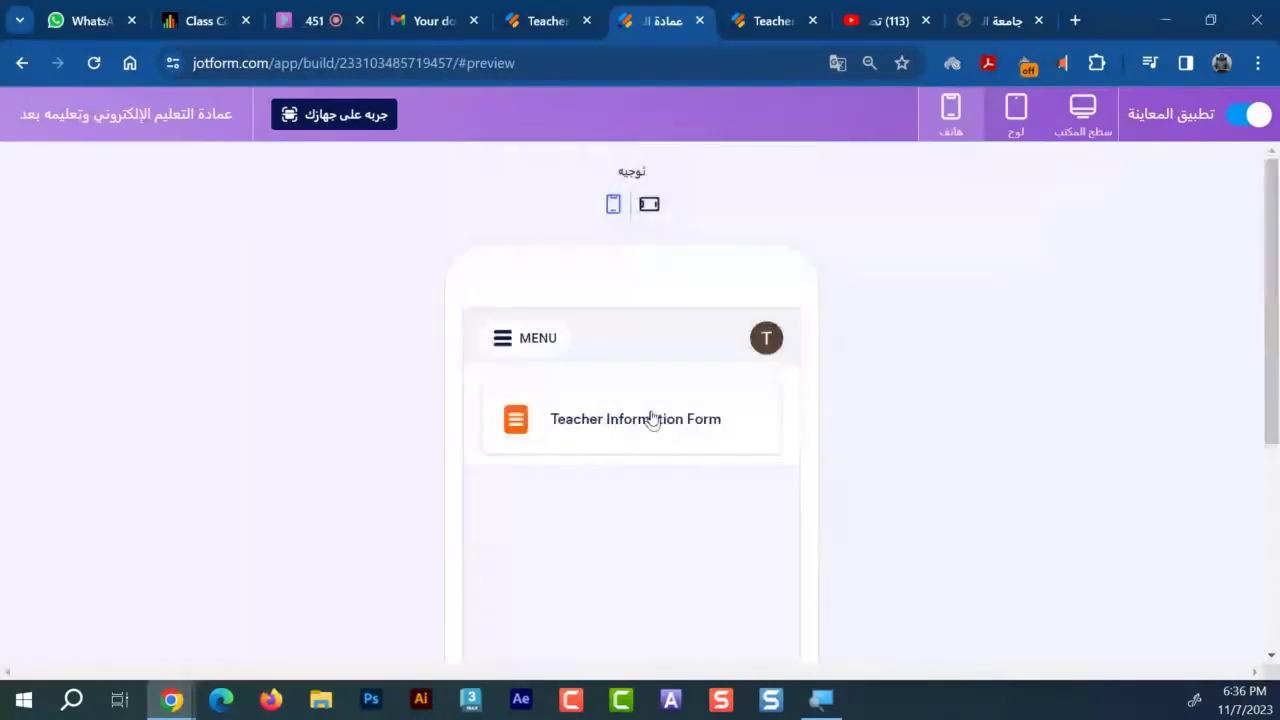
{"action": "left_click", "coordinate": [762, 338]}
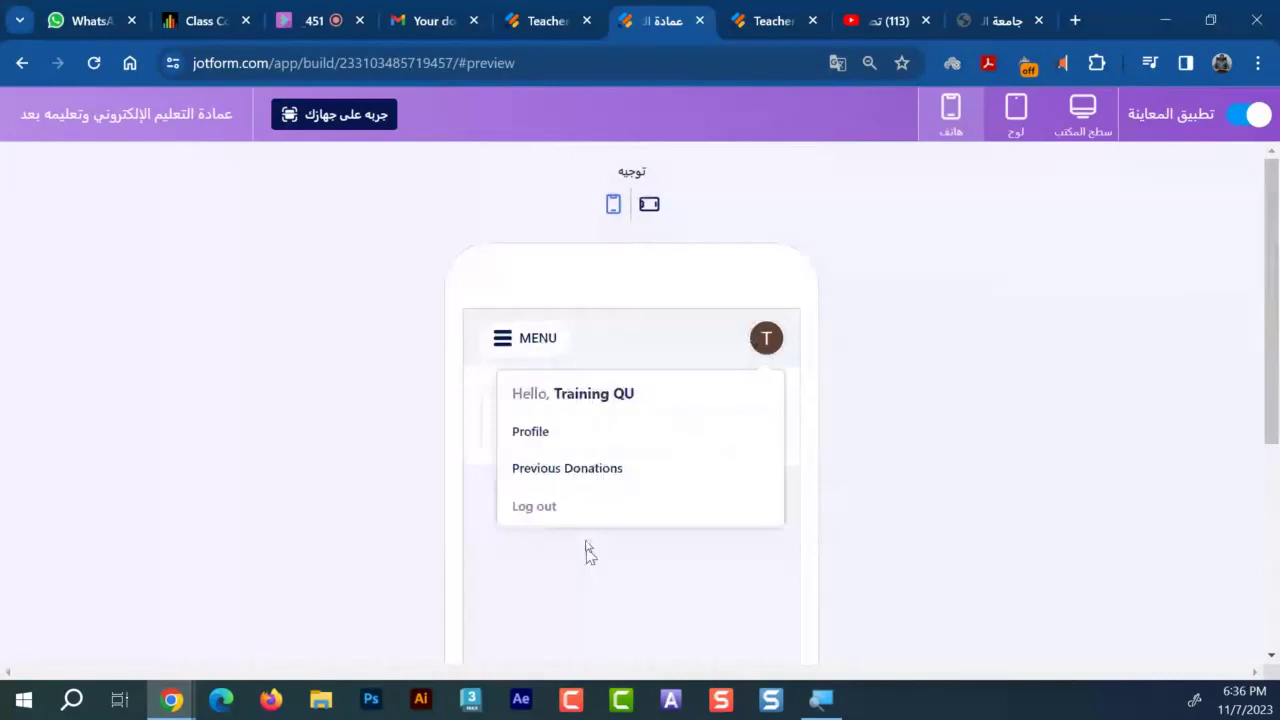
Look through all pages in the previewed app's navigation menu and close the menu
{"action": "left_click", "coordinate": [518, 332]}
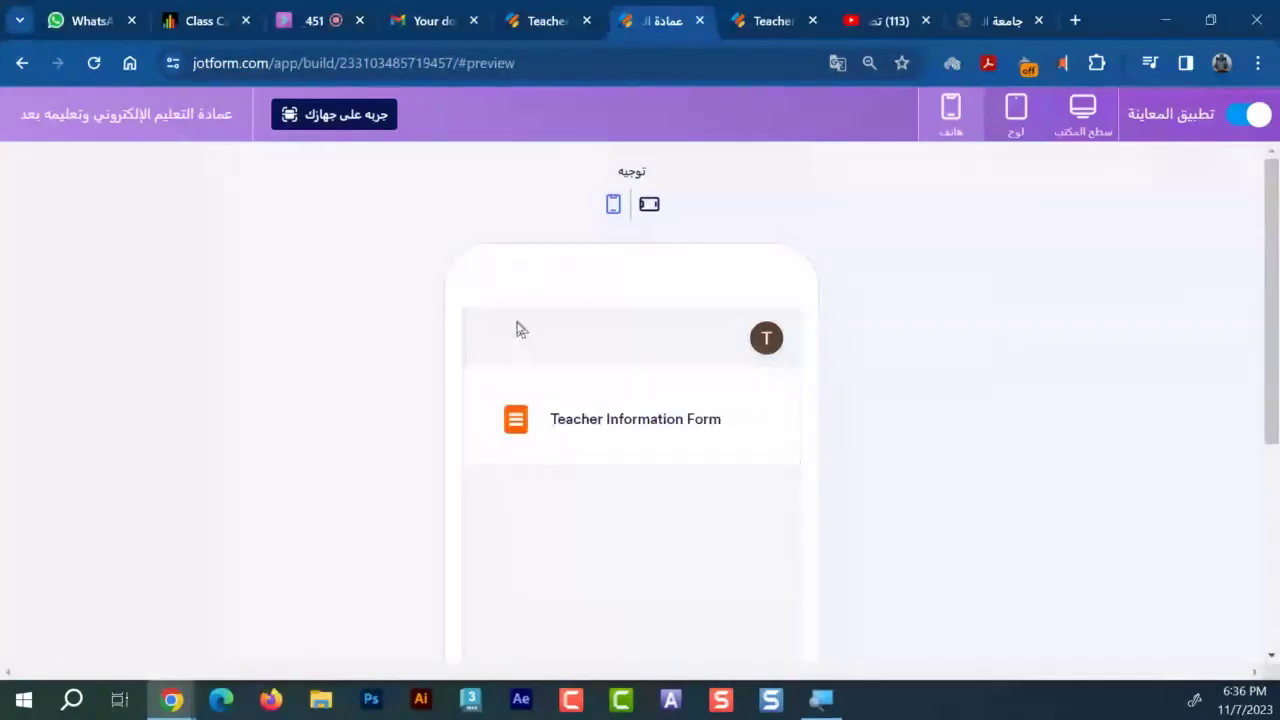
{"action": "left_click", "coordinate": [518, 330]}
{"action": "scroll", "coordinate": [686, 558], "scroll_direction": "down", "scroll_amount": 1}
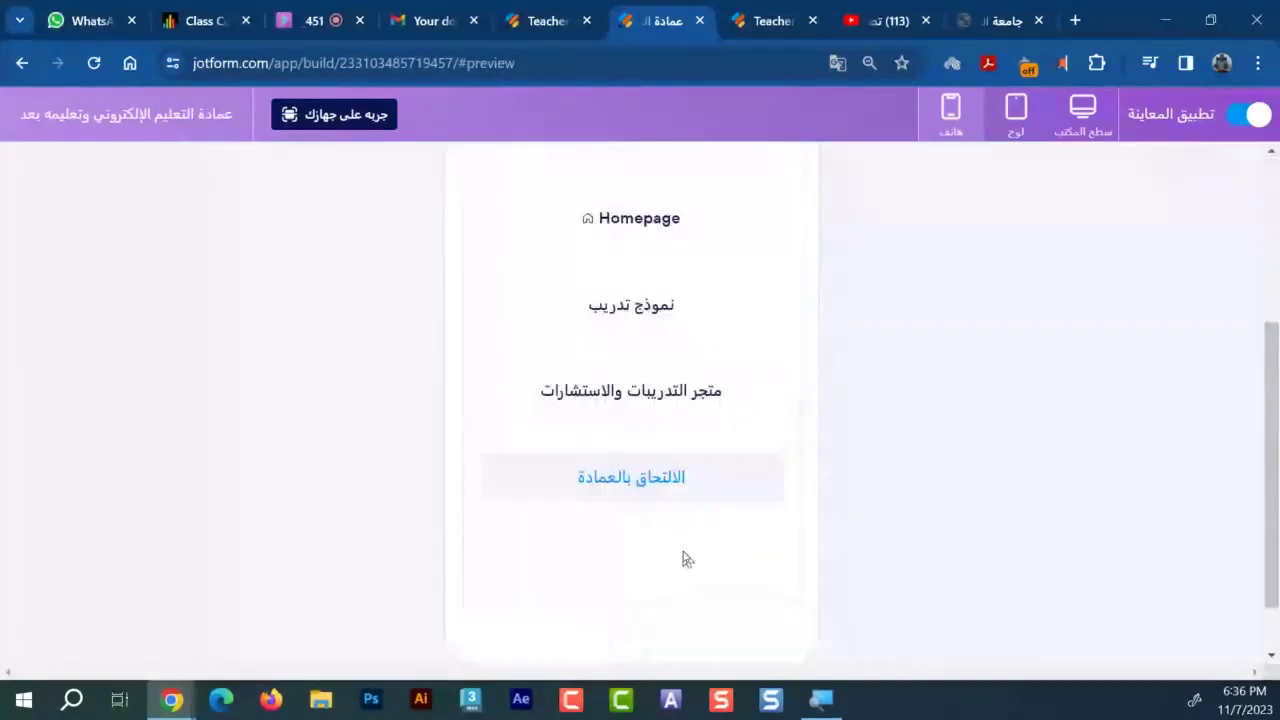
{"action": "scroll", "coordinate": [686, 558], "scroll_direction": "up", "scroll_amount": 3}
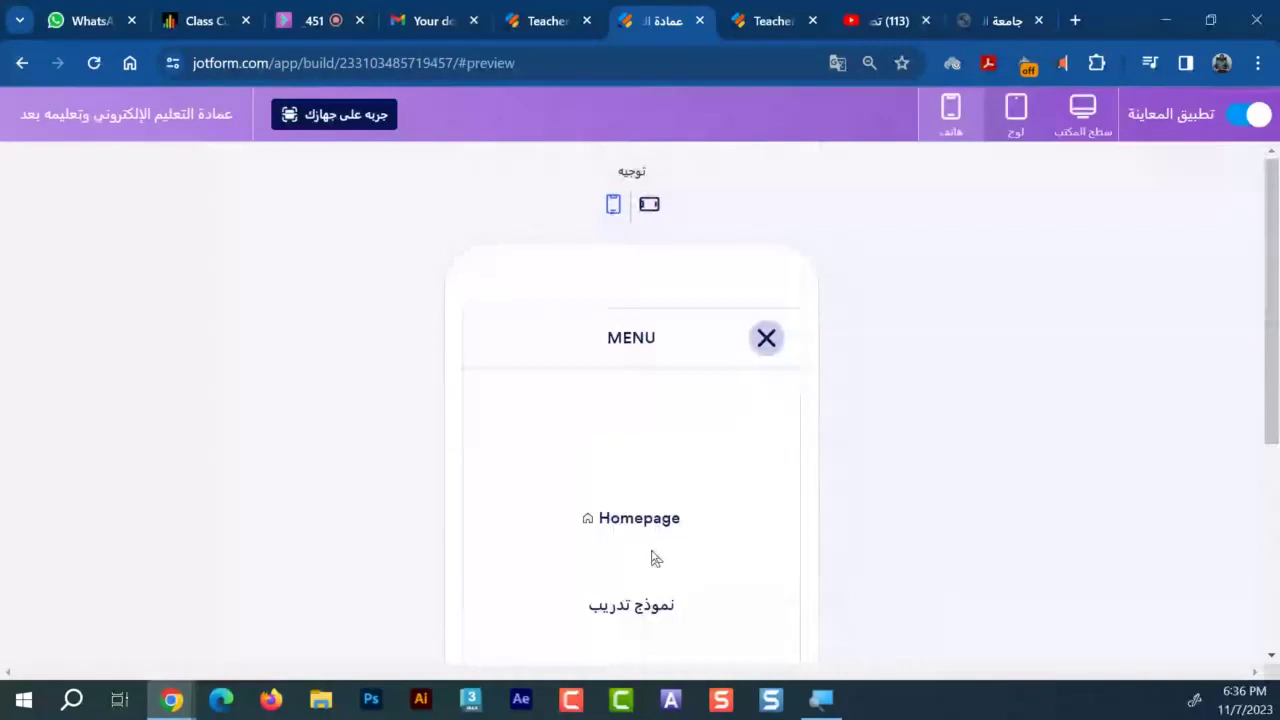
{"action": "left_click", "coordinate": [756, 348]}
Open the account profile from the previewed app, look over its general information, and return to the preview
{"action": "left_click", "coordinate": [758, 346]}
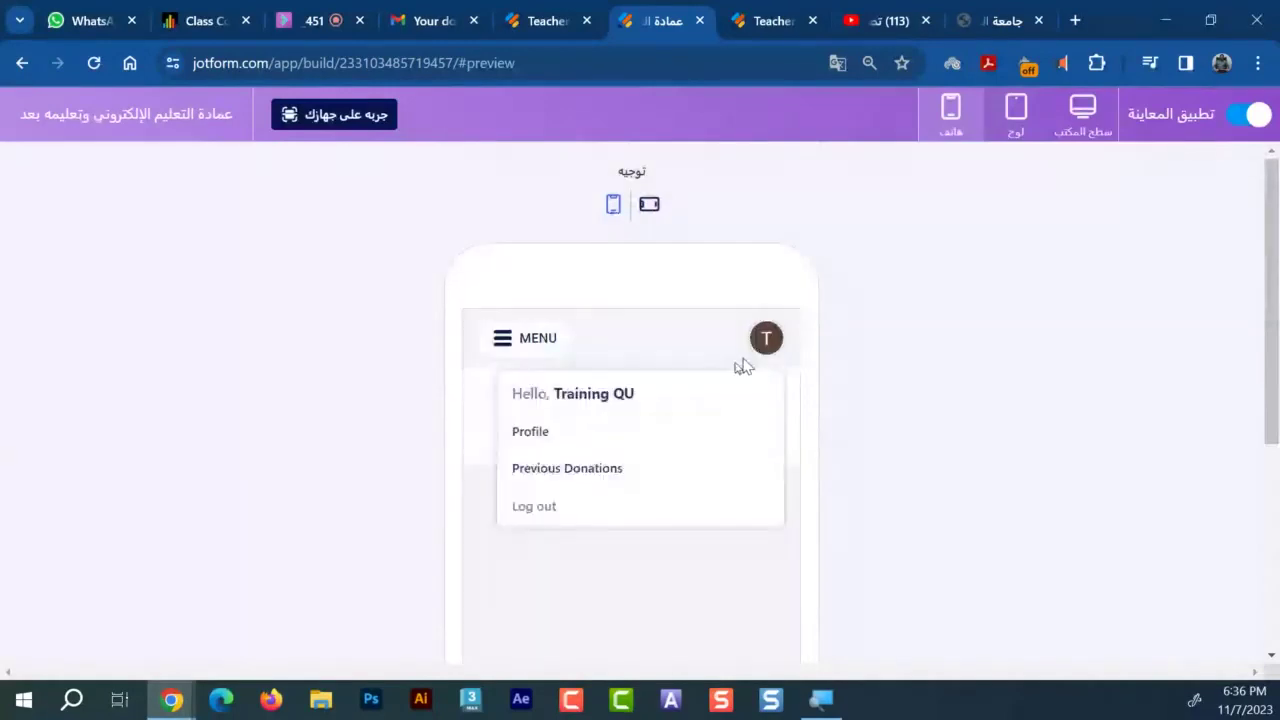
{"action": "left_click", "coordinate": [547, 443]}
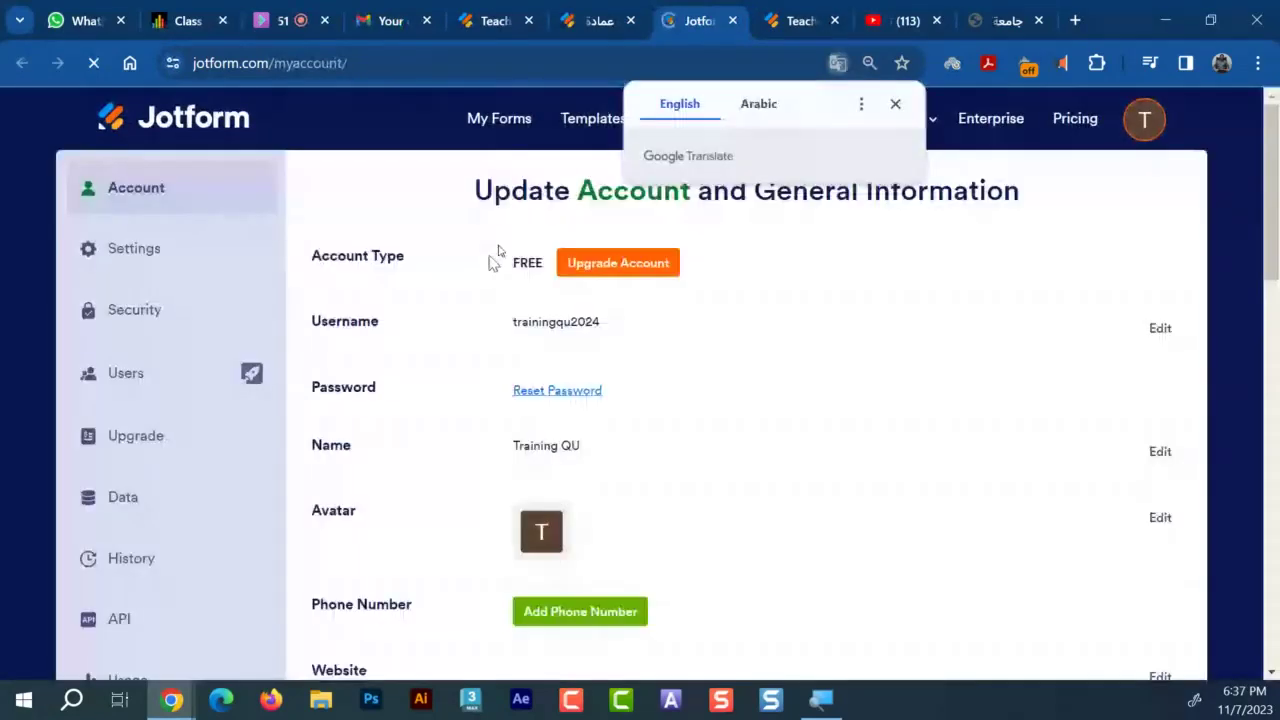
{"action": "scroll", "coordinate": [573, 440], "scroll_direction": "down", "scroll_amount": 4}
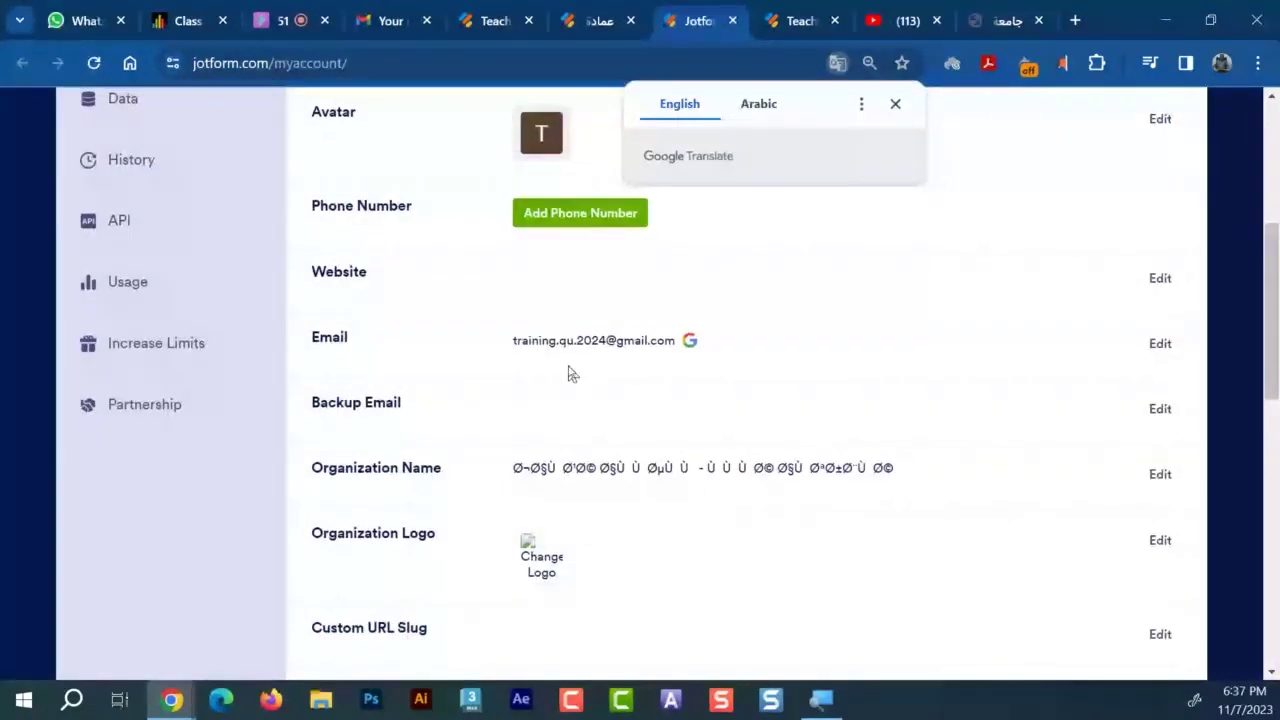
{"action": "scroll", "coordinate": [567, 300], "scroll_direction": "up", "scroll_amount": 5}
{"action": "left_click", "coordinate": [592, 28]}
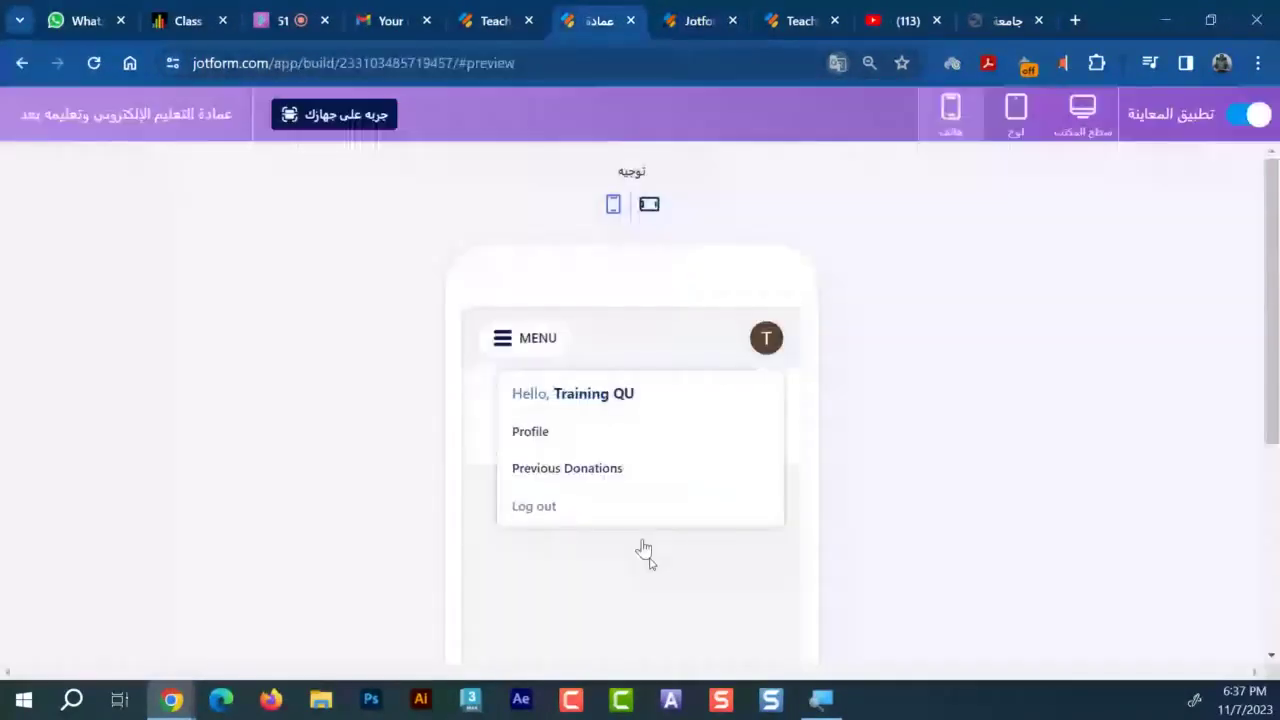
Check the account menu and the navigation menu again, and leave the preview for the builder
{"action": "left_click", "coordinate": [766, 340]}
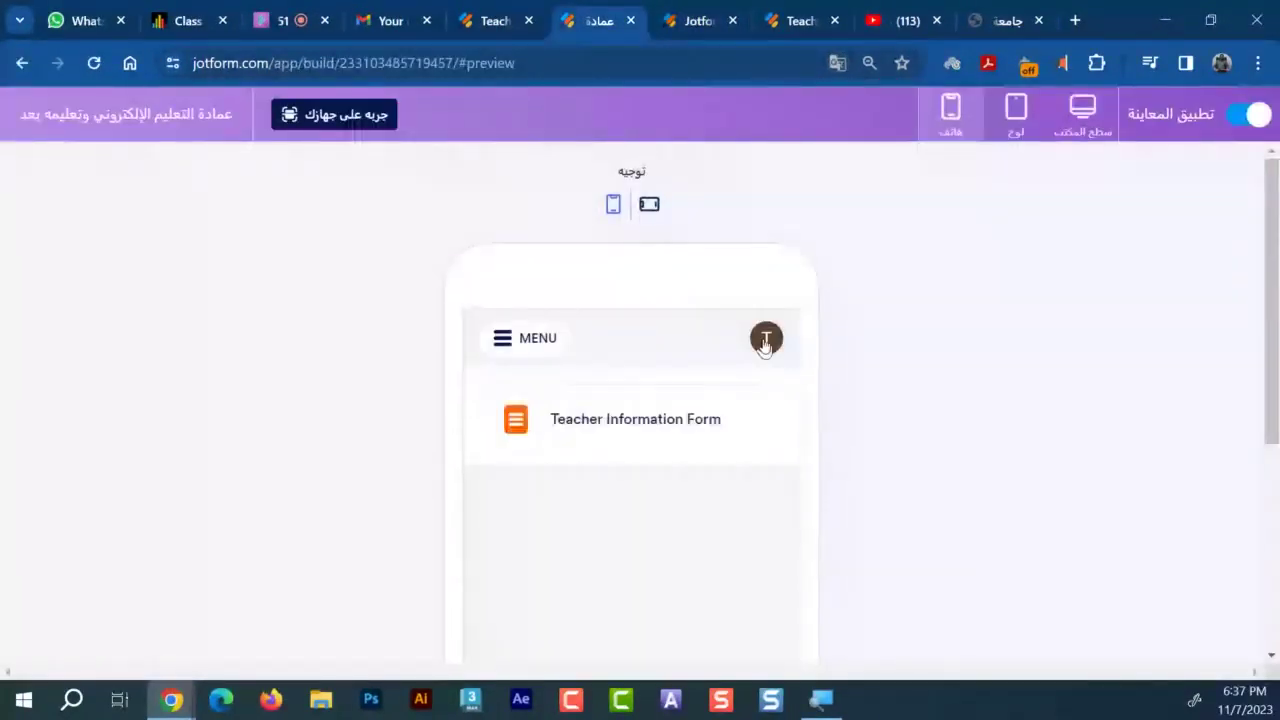
{"action": "left_click", "coordinate": [766, 340]}
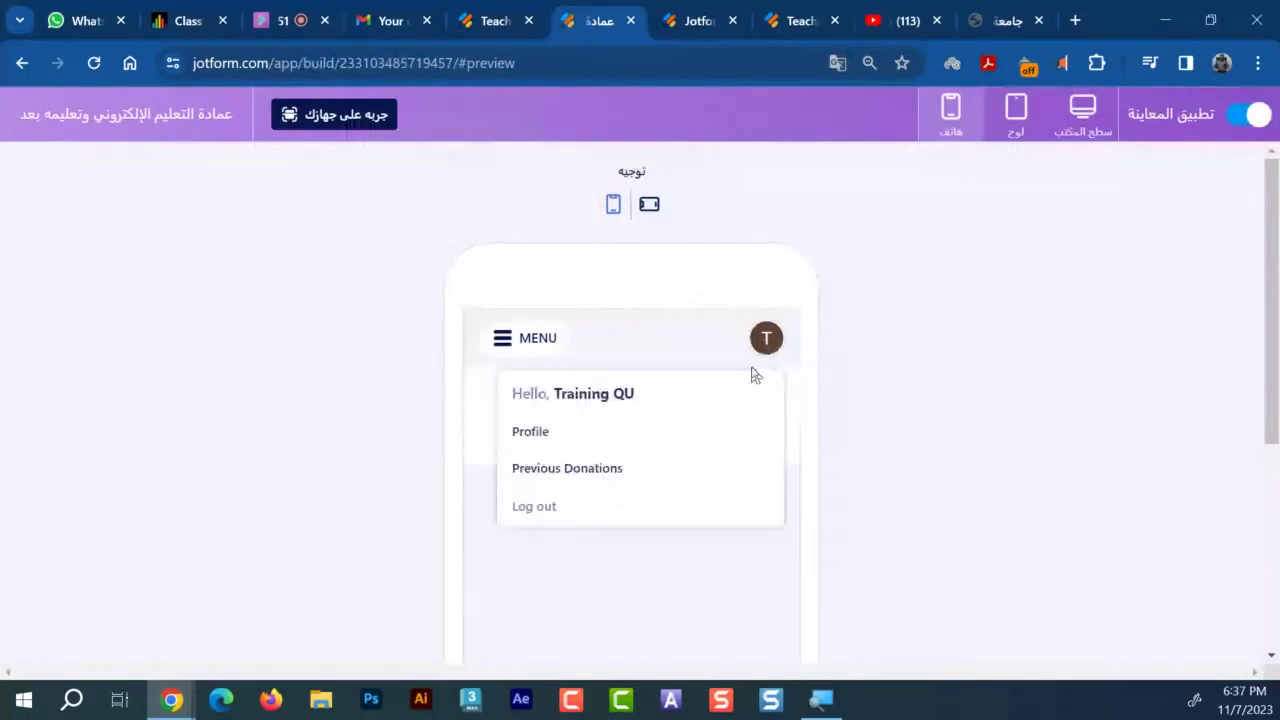
{"action": "left_click", "coordinate": [526, 342]}
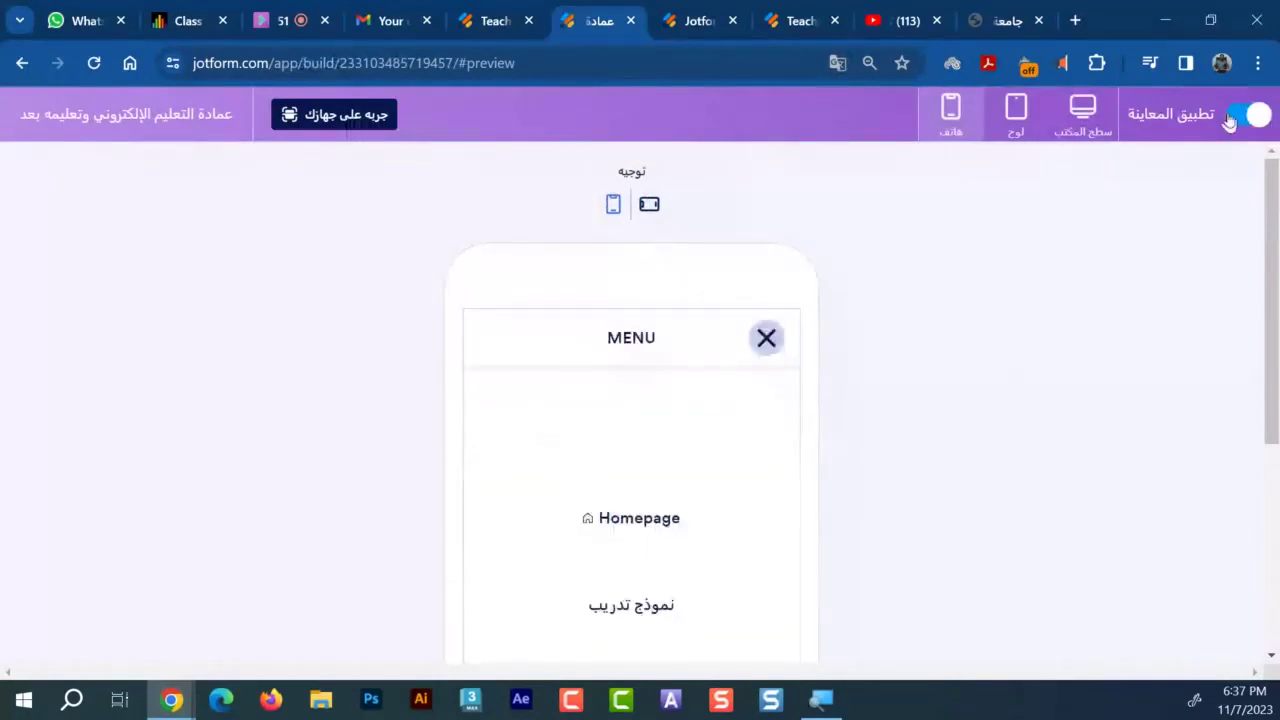
{"action": "left_click", "coordinate": [1232, 116]}
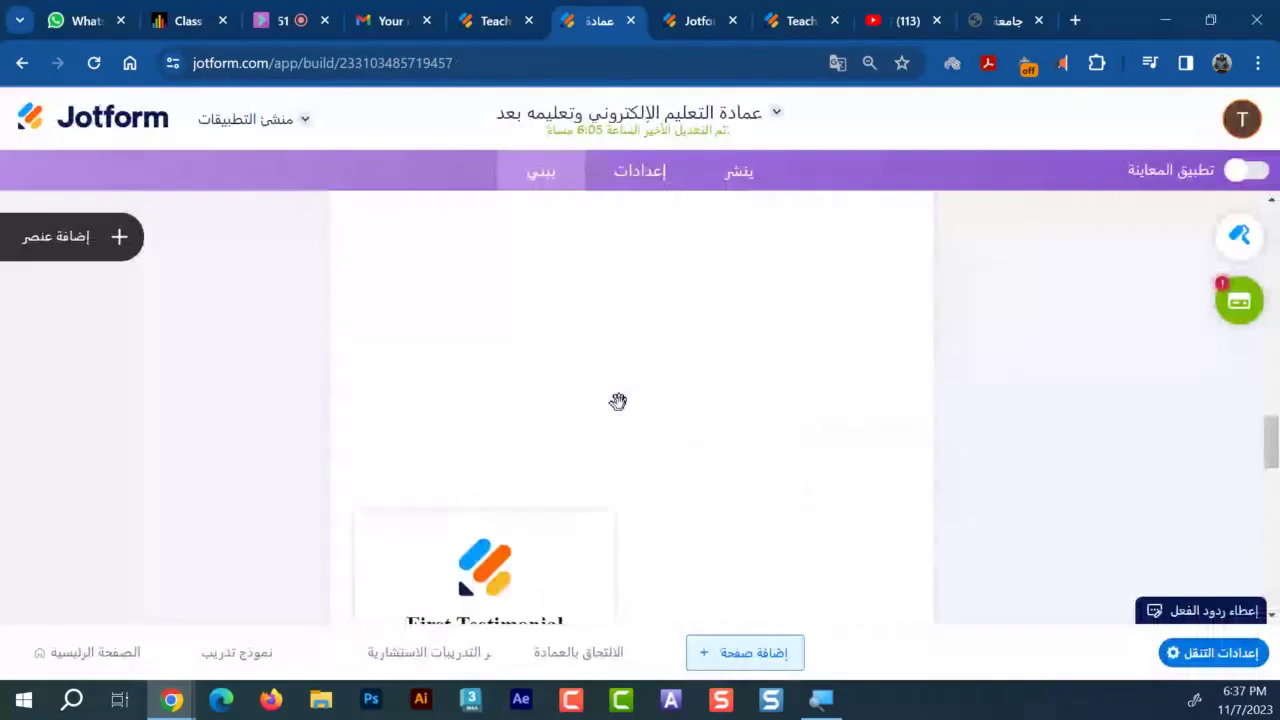
Inspect the properties of the صفحة معلومات الاتصال element and its Full Name and Email fields
{"action": "scroll", "coordinate": [618, 401], "scroll_direction": "down", "scroll_amount": 5}
{"action": "scroll", "coordinate": [737, 499], "scroll_direction": "up", "scroll_amount": 2}
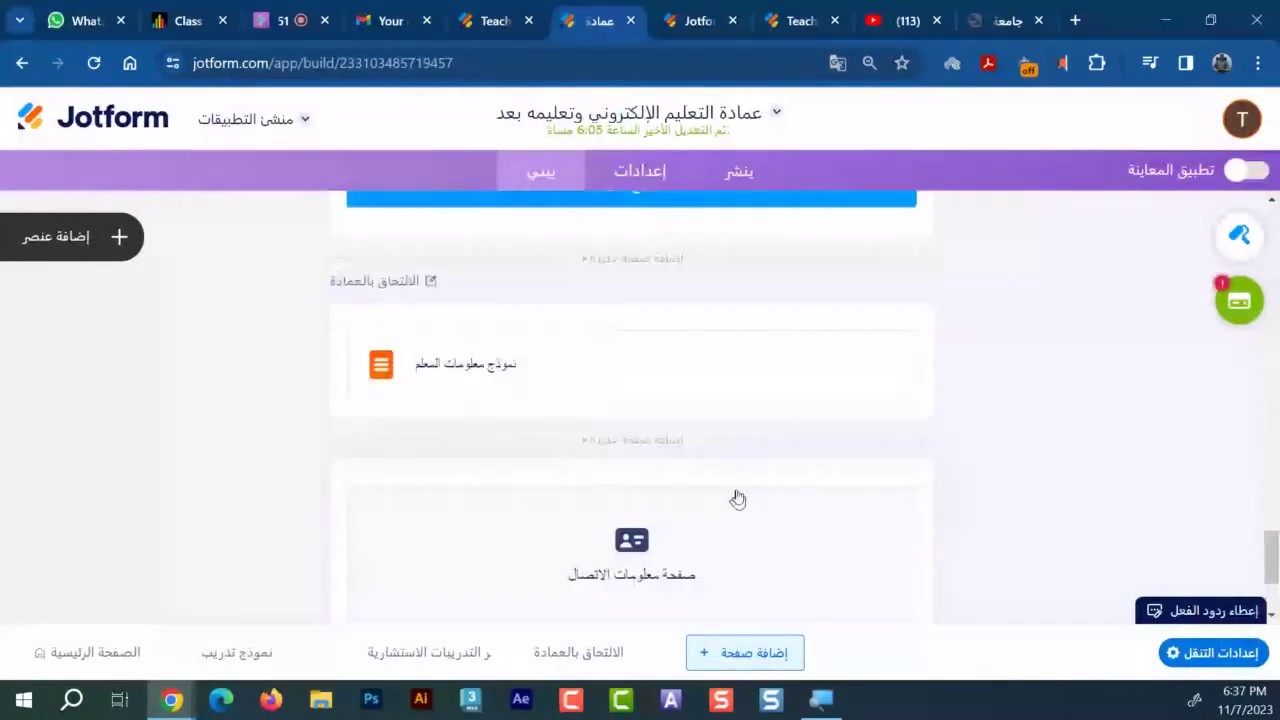
{"action": "left_click", "coordinate": [962, 548]}
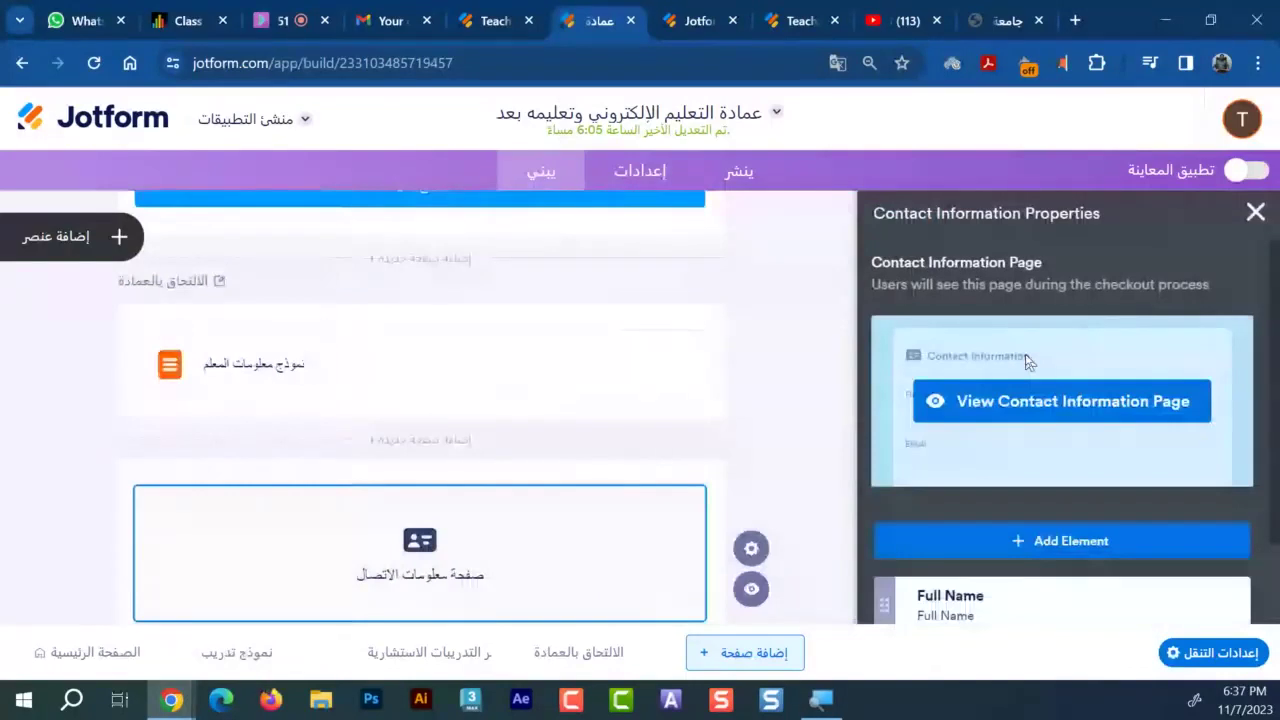
{"action": "scroll", "coordinate": [1027, 362], "scroll_direction": "down", "scroll_amount": 1}
{"action": "scroll", "coordinate": [450, 421], "scroll_direction": "up", "scroll_amount": 3}
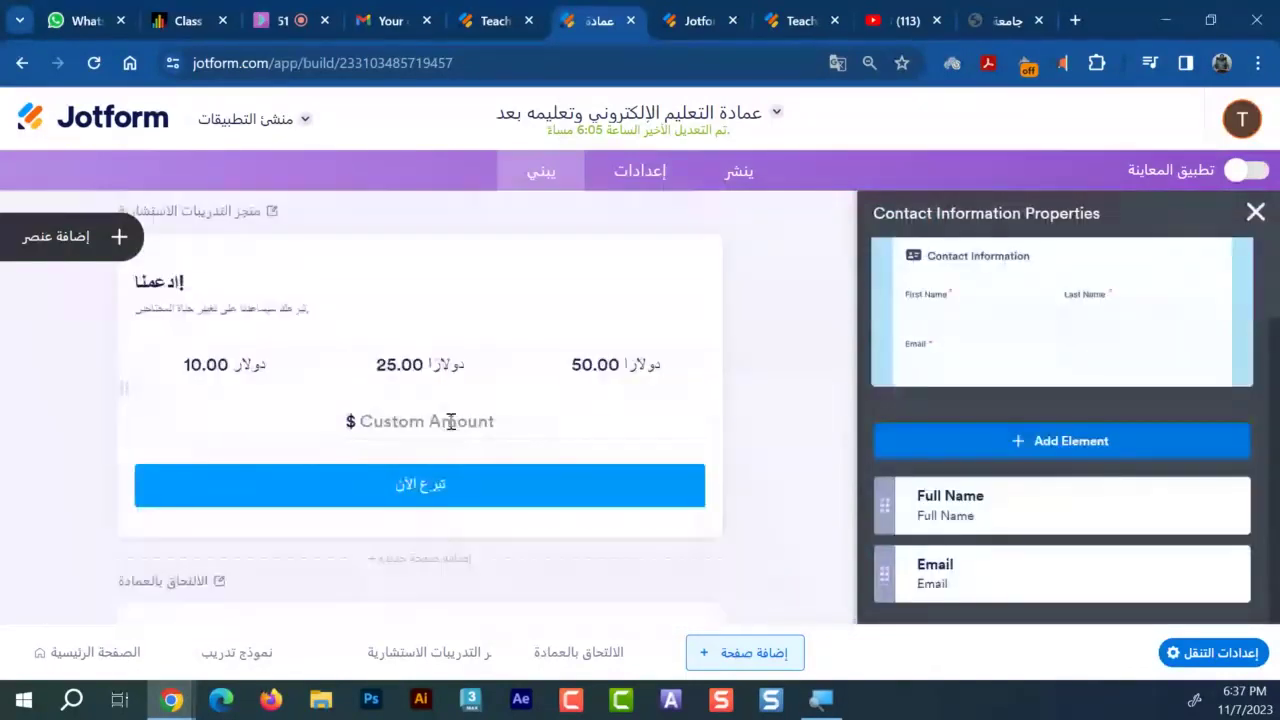
Compare the options available for the donation box with those of the contact information element
{"action": "left_click", "coordinate": [451, 421]}
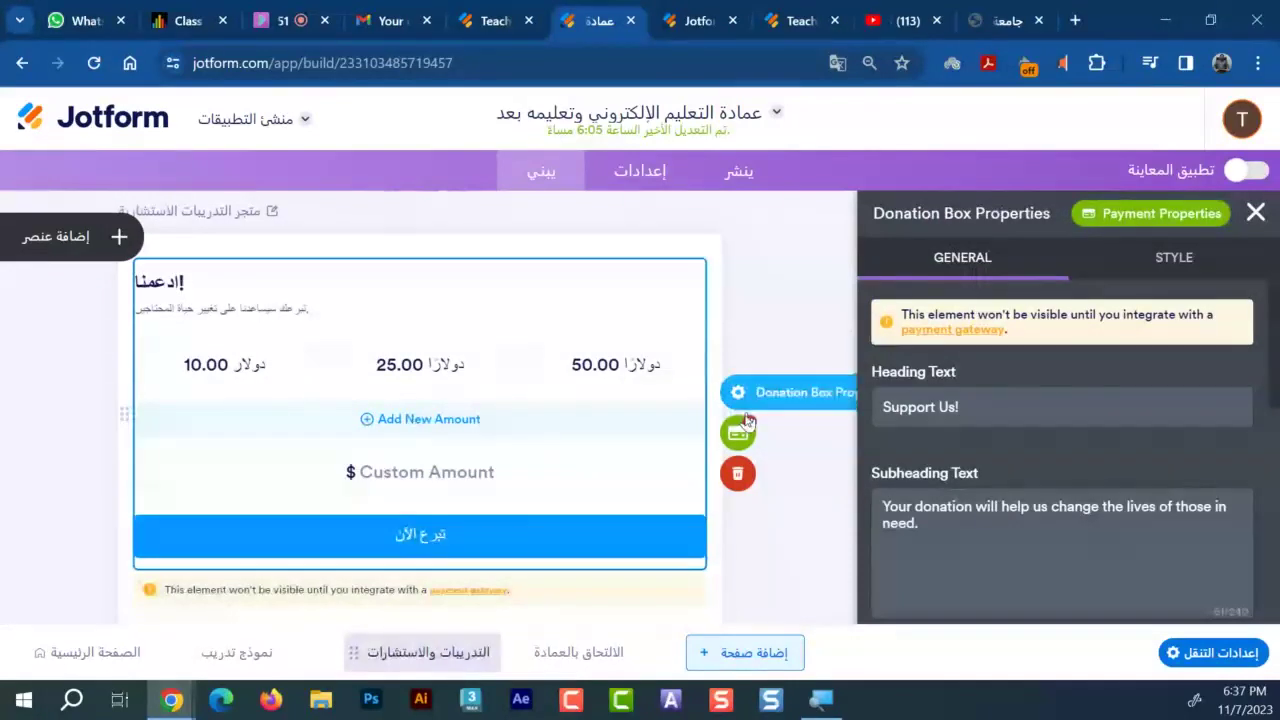
{"action": "scroll", "coordinate": [630, 445], "scroll_direction": "down", "scroll_amount": 5}
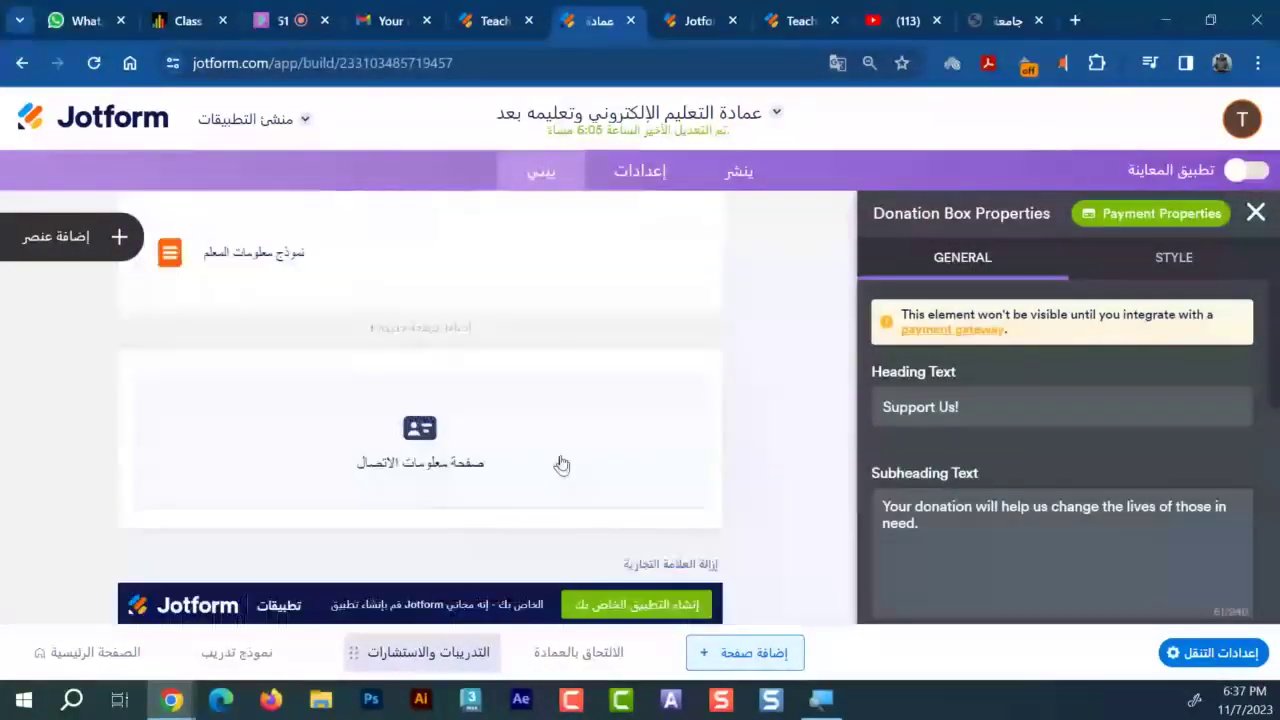
{"action": "left_click", "coordinate": [561, 464]}
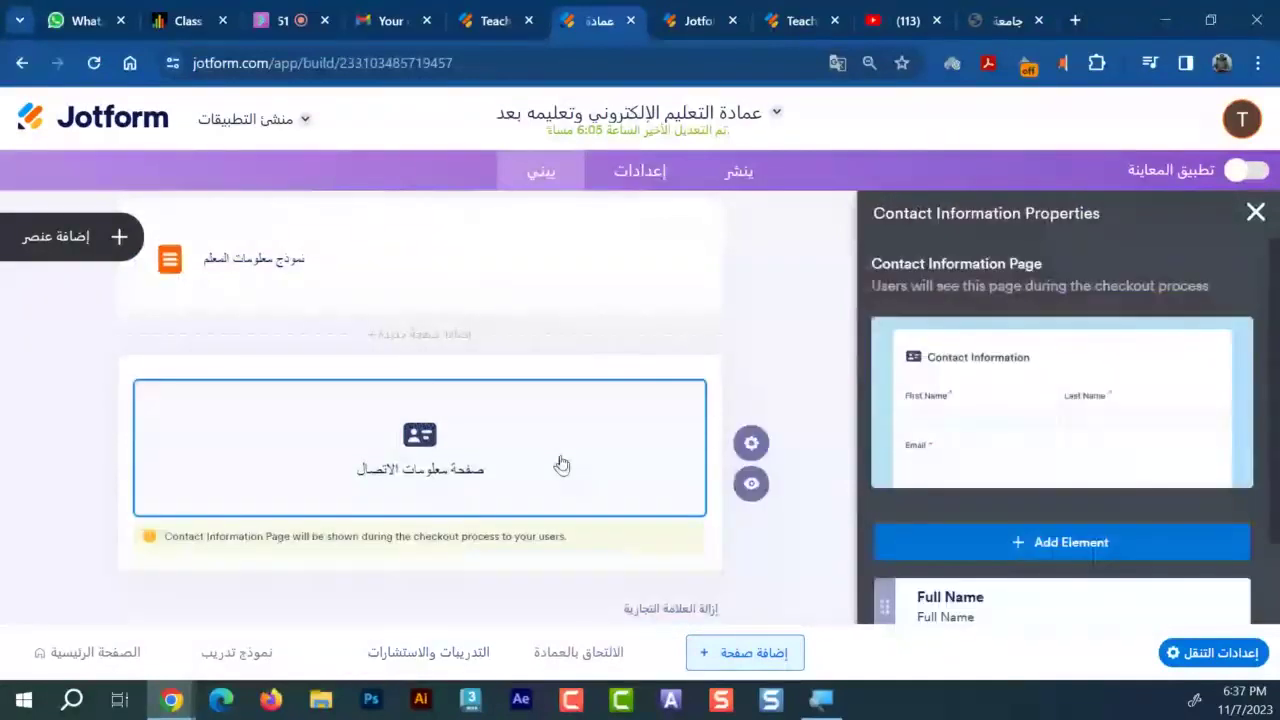
{"action": "scroll", "coordinate": [563, 463], "scroll_direction": "up", "scroll_amount": 5}
{"action": "left_click", "coordinate": [510, 377]}
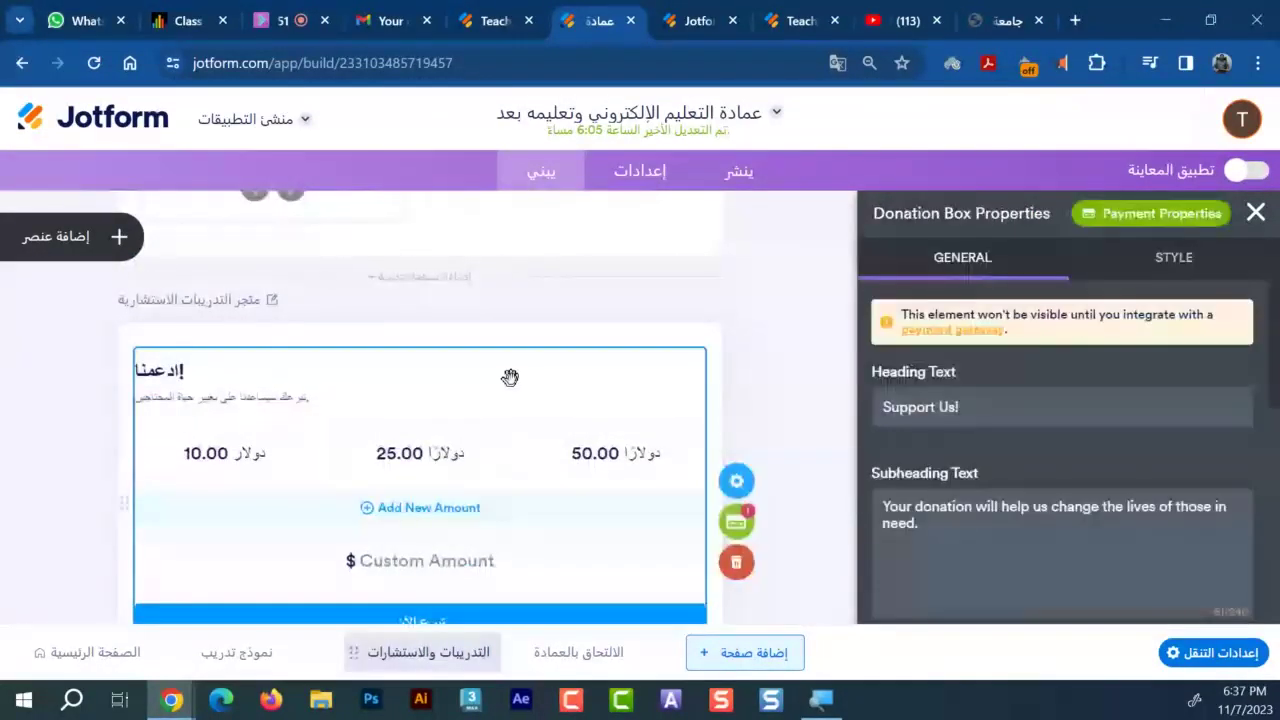
Inspect the Teacher Information Form element and the page properties of الالتحاق بالعمادة, and close the properties
{"action": "scroll", "coordinate": [510, 377], "scroll_direction": "down", "scroll_amount": 3}
{"action": "scroll", "coordinate": [621, 559], "scroll_direction": "down", "scroll_amount": 3}
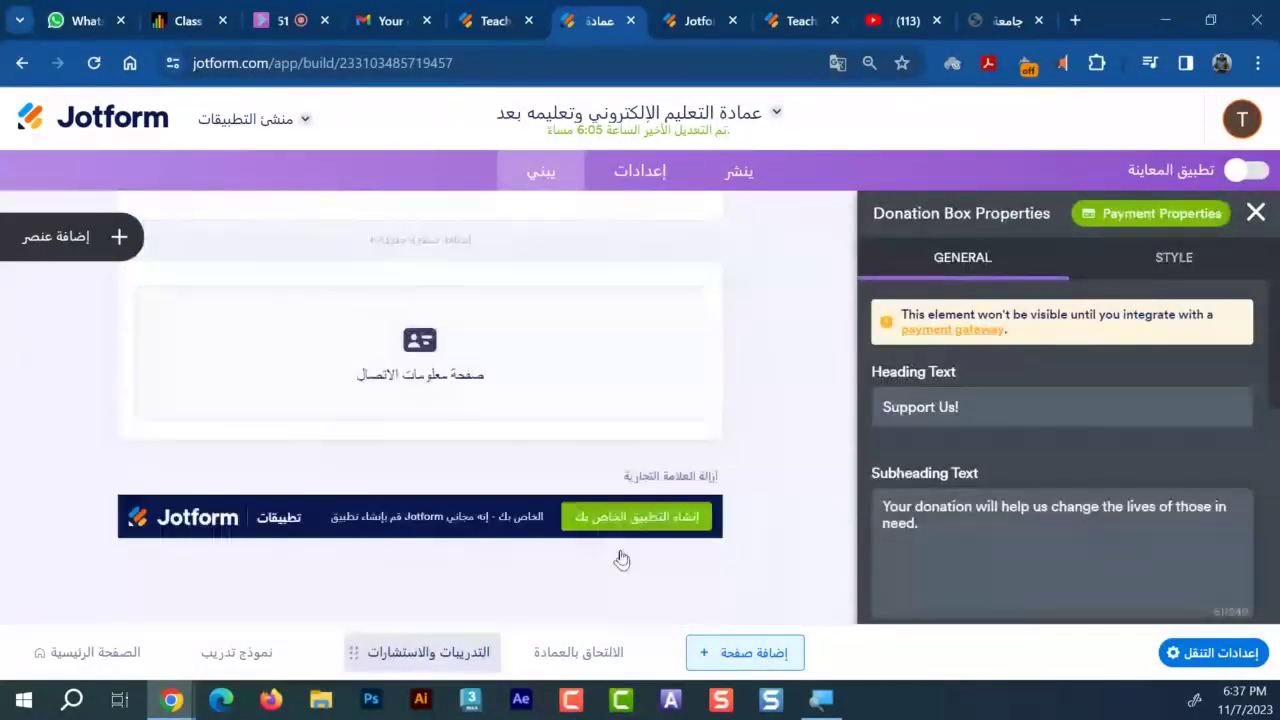
{"action": "scroll", "coordinate": [621, 559], "scroll_direction": "up", "scroll_amount": 2}
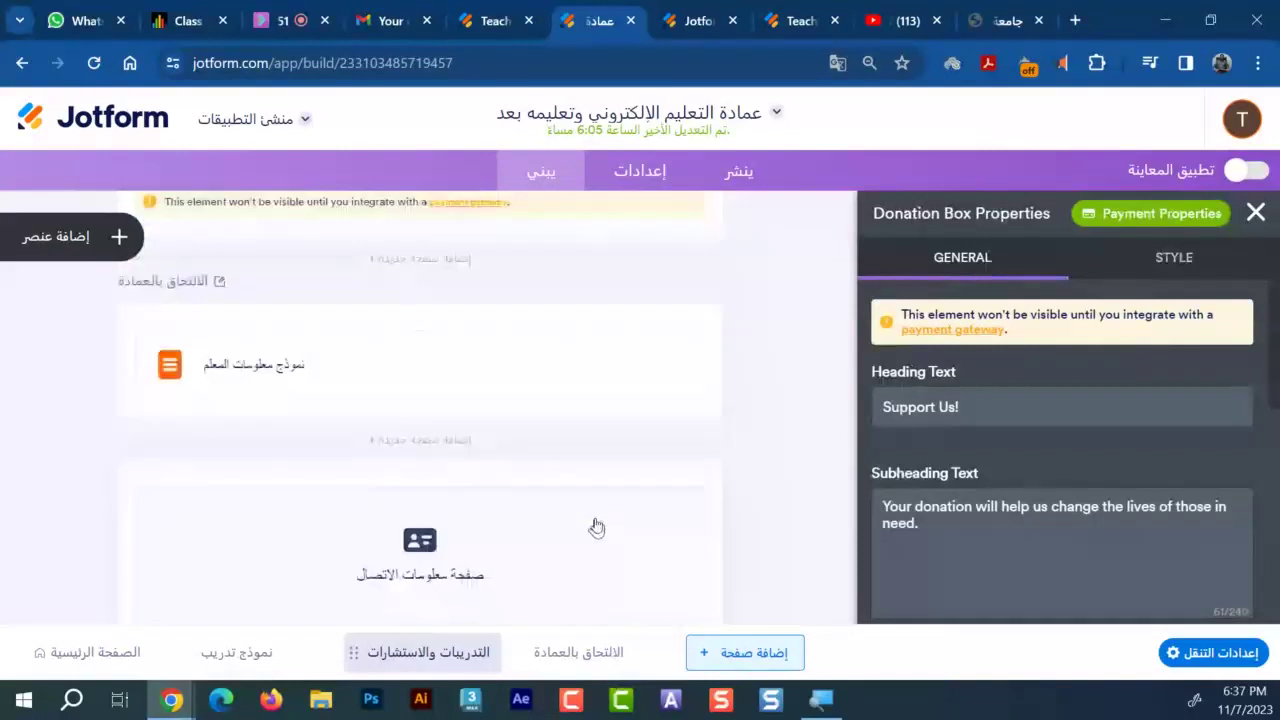
{"action": "left_click", "coordinate": [690, 540]}
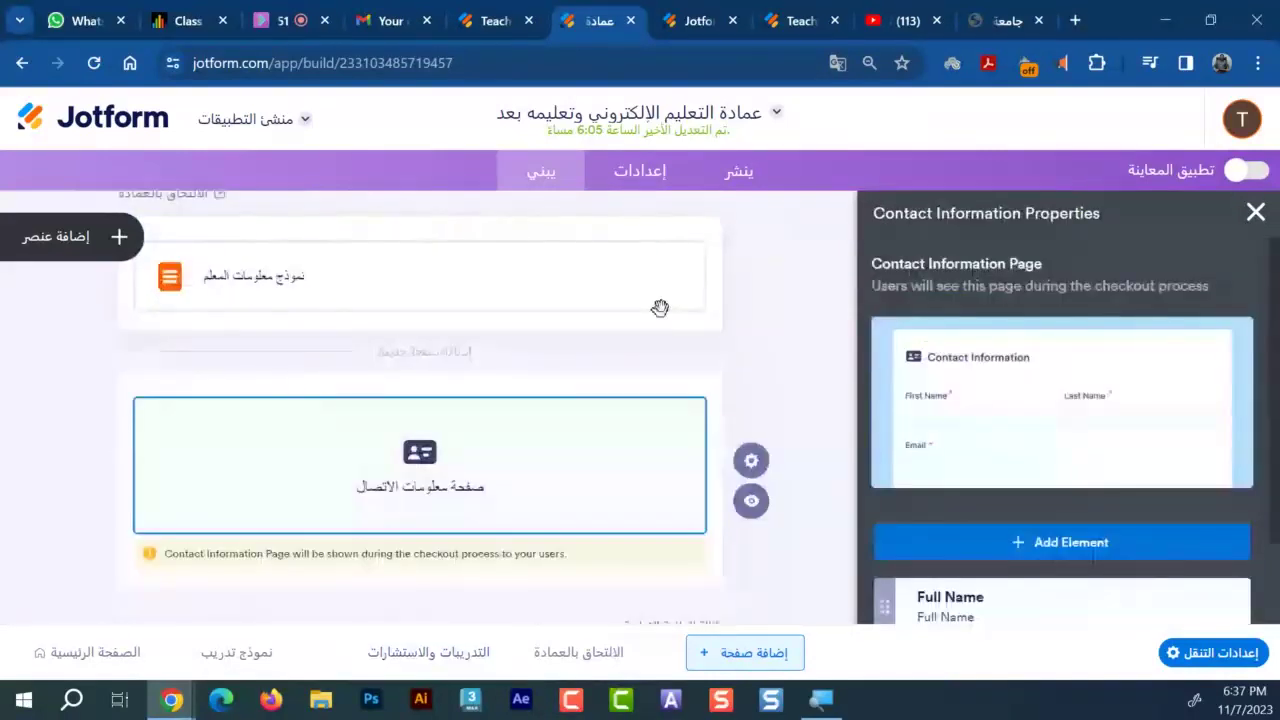
{"action": "left_click", "coordinate": [660, 308]}
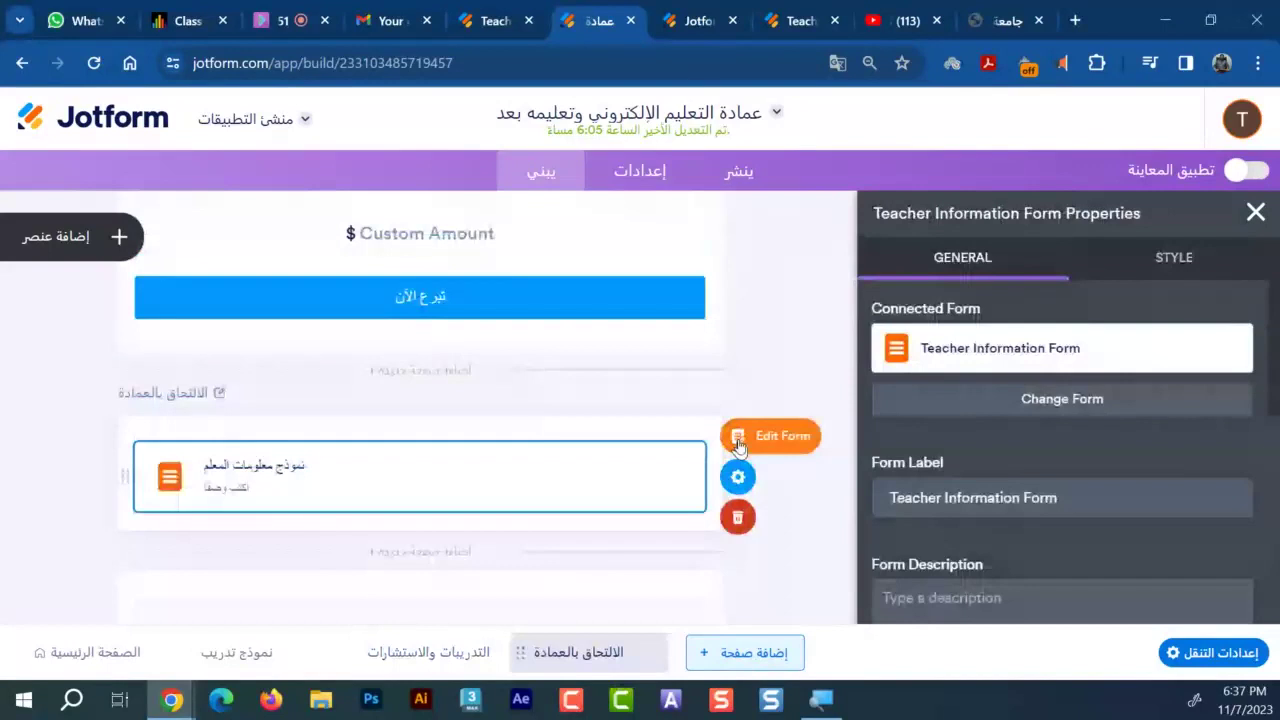
{"action": "left_click", "coordinate": [180, 405]}
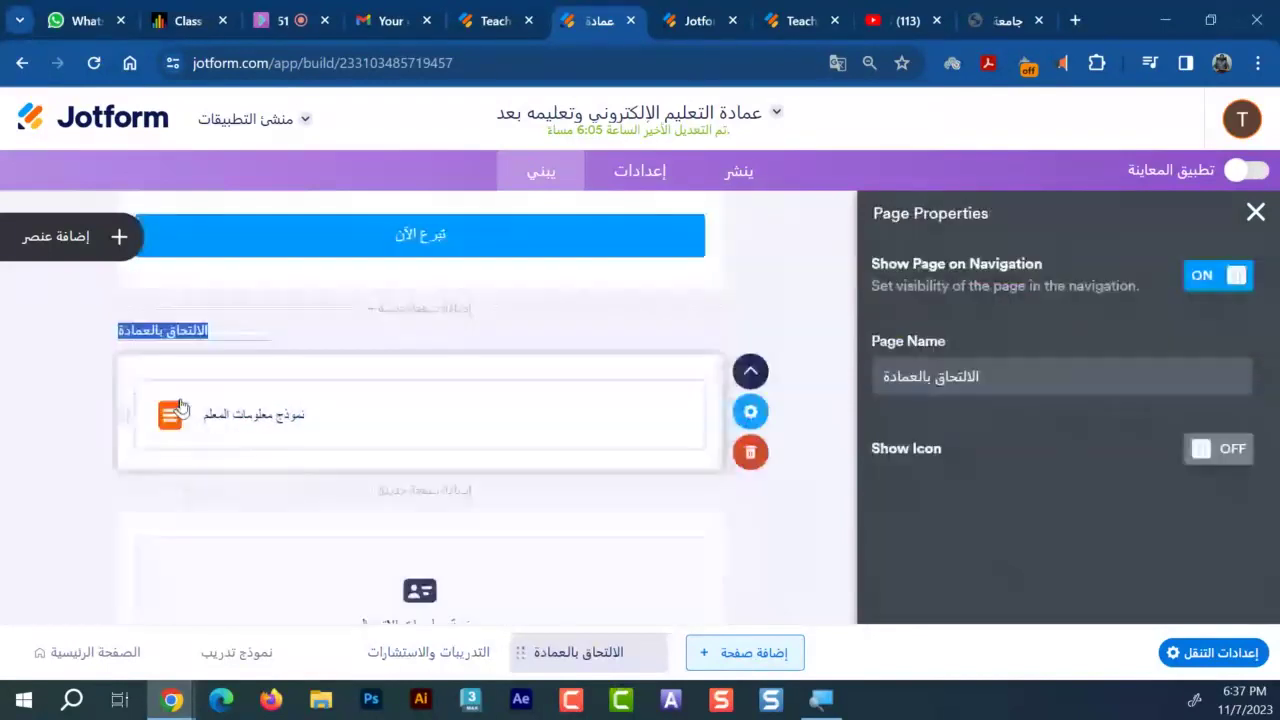
{"action": "left_click", "coordinate": [255, 506]}
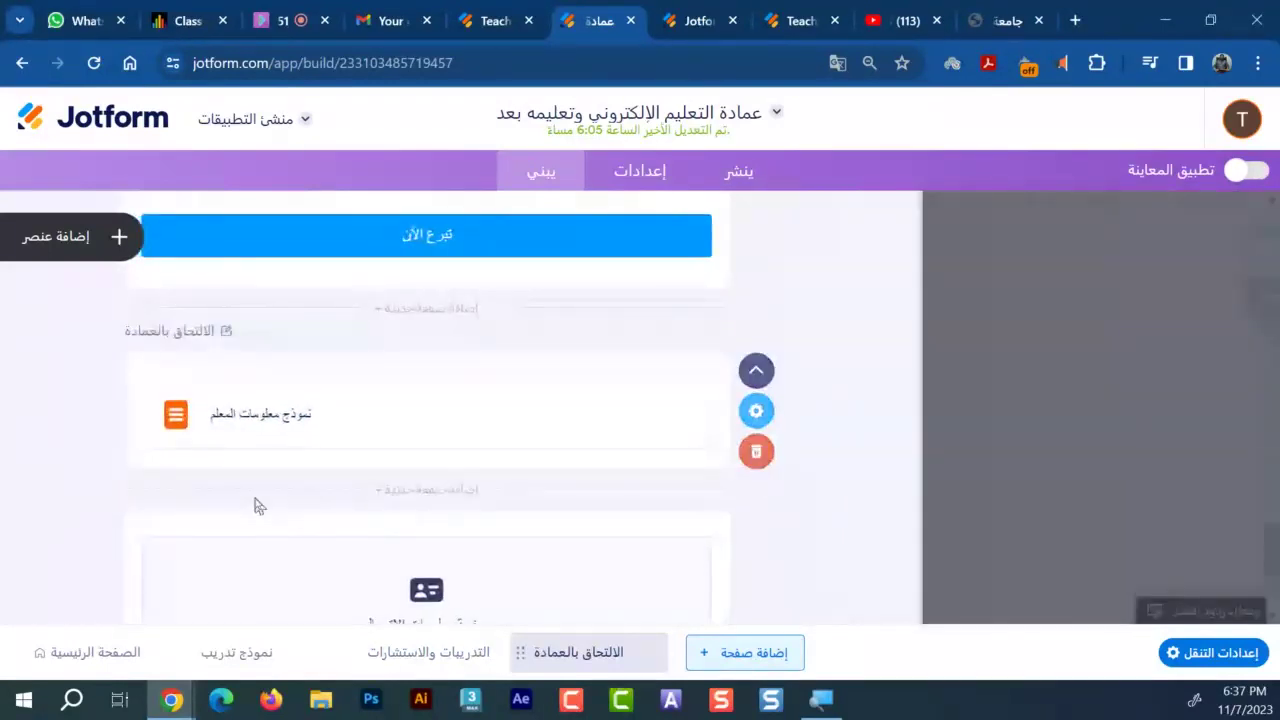
Add an empty page between the الالتحاق بالعمادة page and the contact information element, and delete it
{"action": "left_click", "coordinate": [659, 505]}
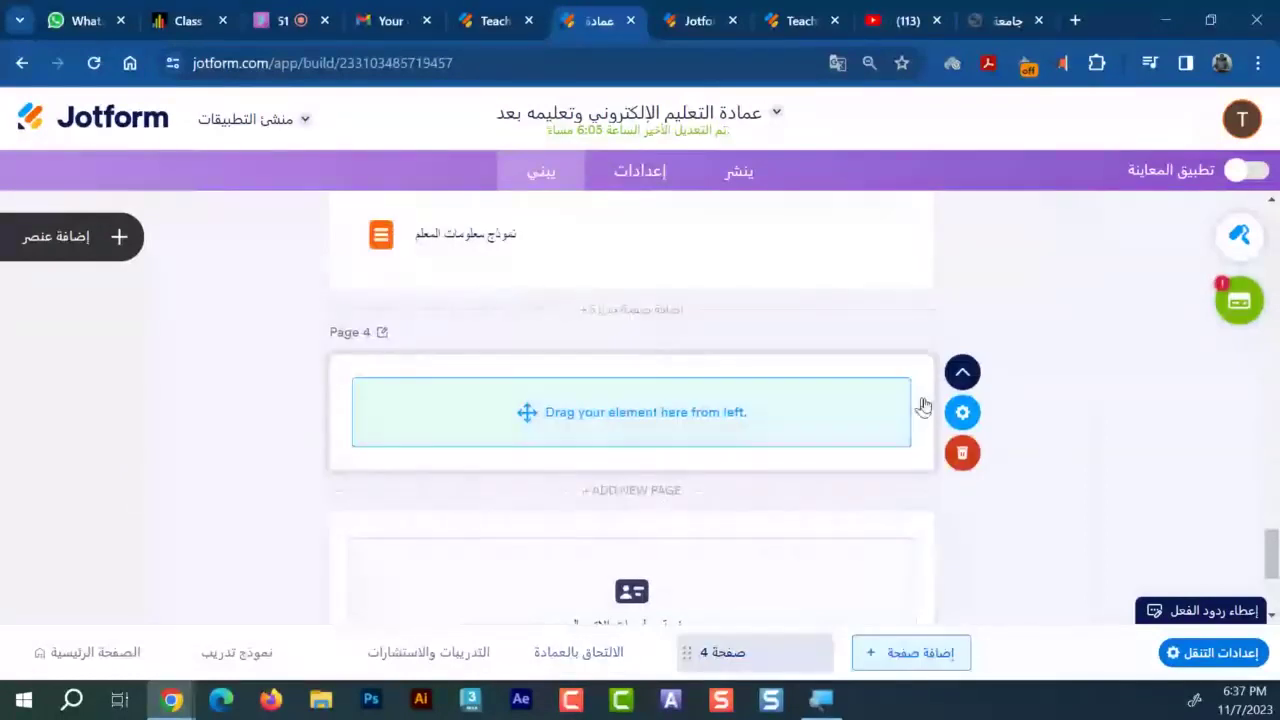
{"action": "left_click", "coordinate": [962, 452]}
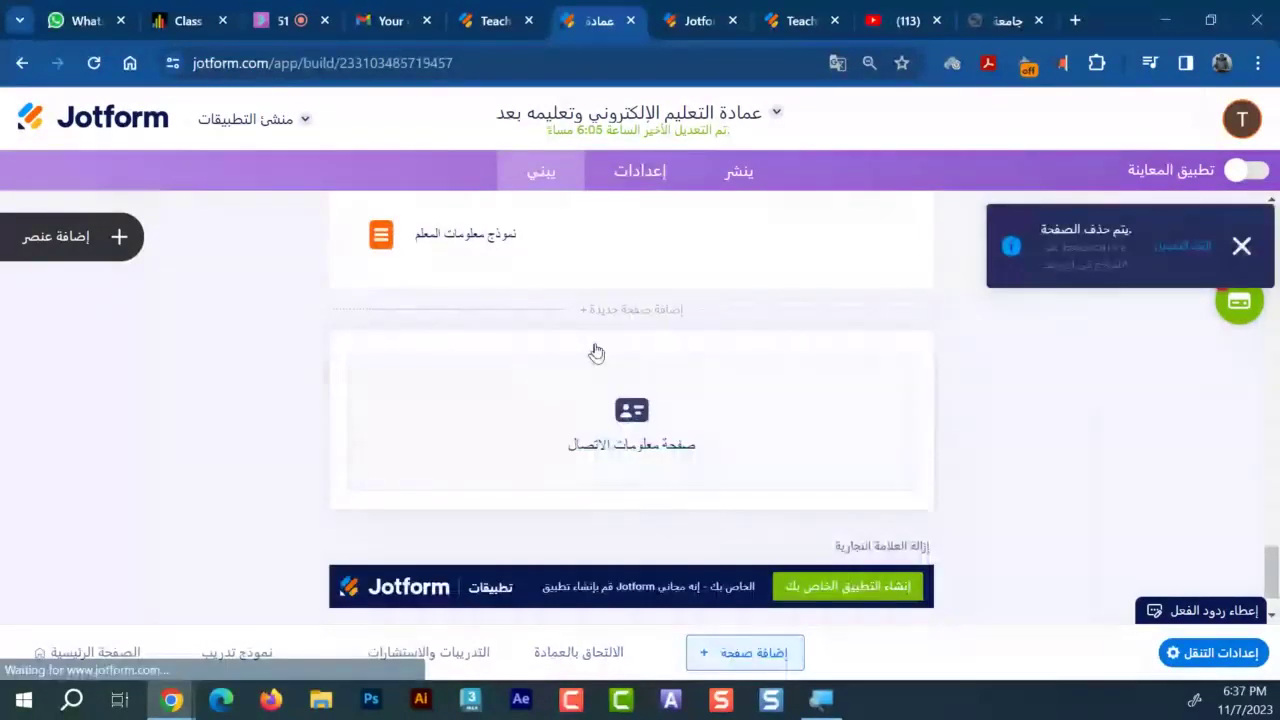
{"action": "left_click", "coordinate": [401, 429]}
{"action": "left_click", "coordinate": [349, 506]}
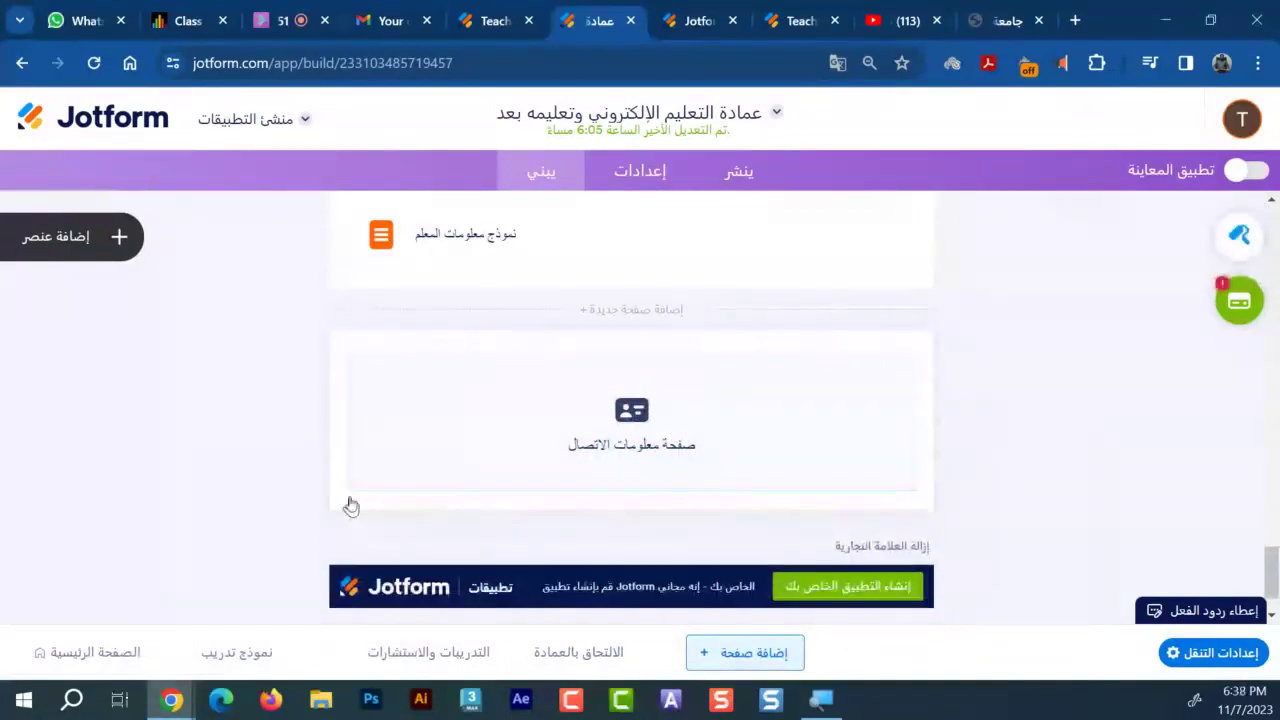
{"action": "left_click", "coordinate": [868, 437]}
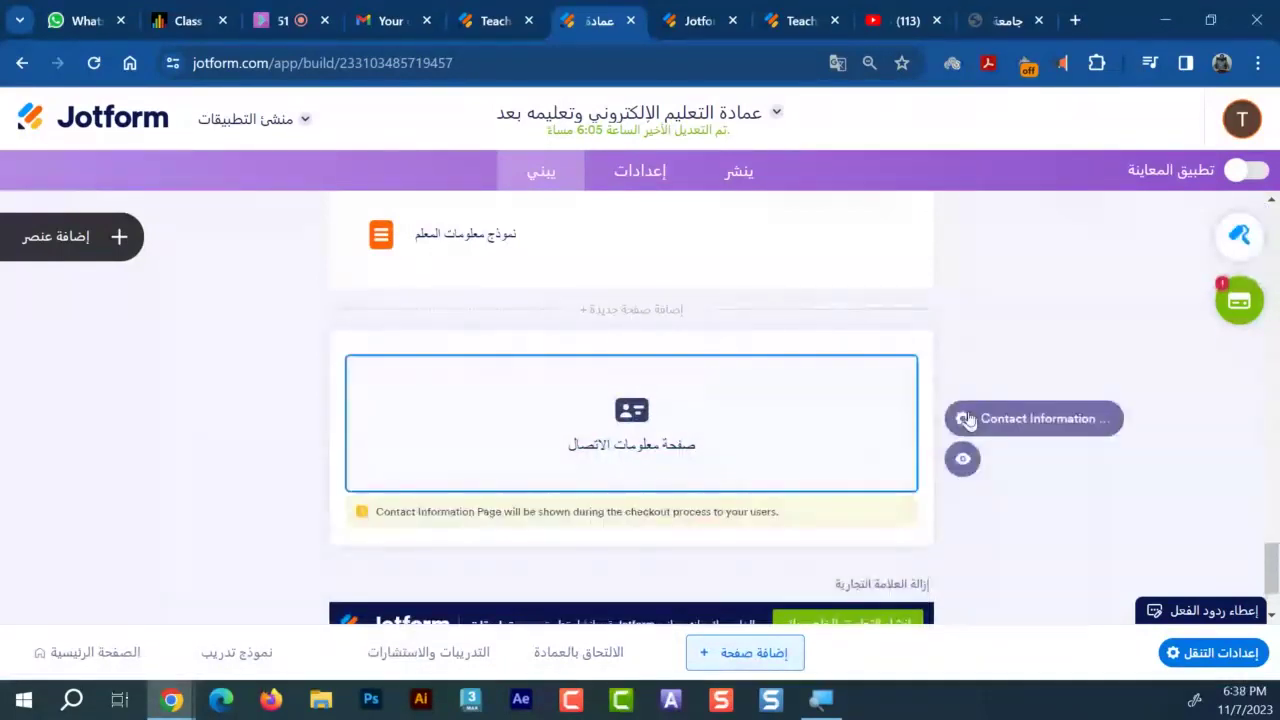
Move the الالتحاق بالعمادة page up, above the متجر التدريبات الاستشارية page
{"action": "scroll", "coordinate": [945, 385], "scroll_direction": "up", "scroll_amount": 5}
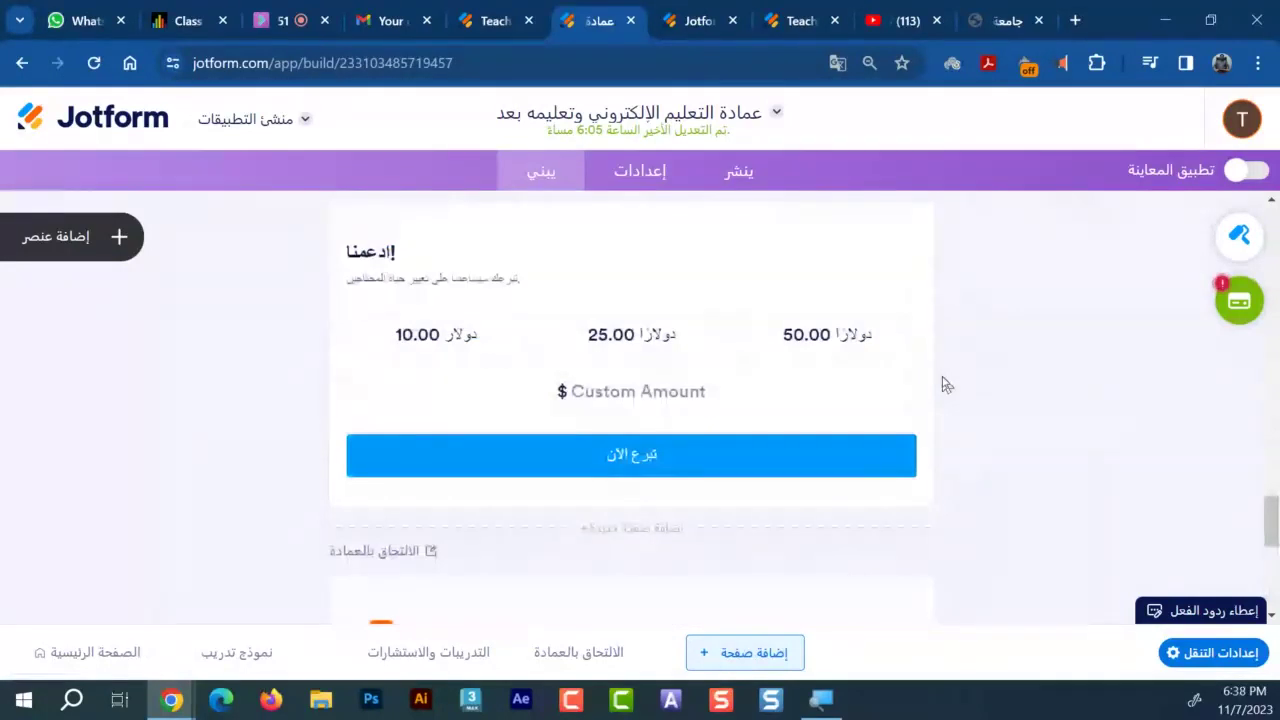
{"action": "scroll", "coordinate": [850, 480], "scroll_direction": "down", "scroll_amount": 2}
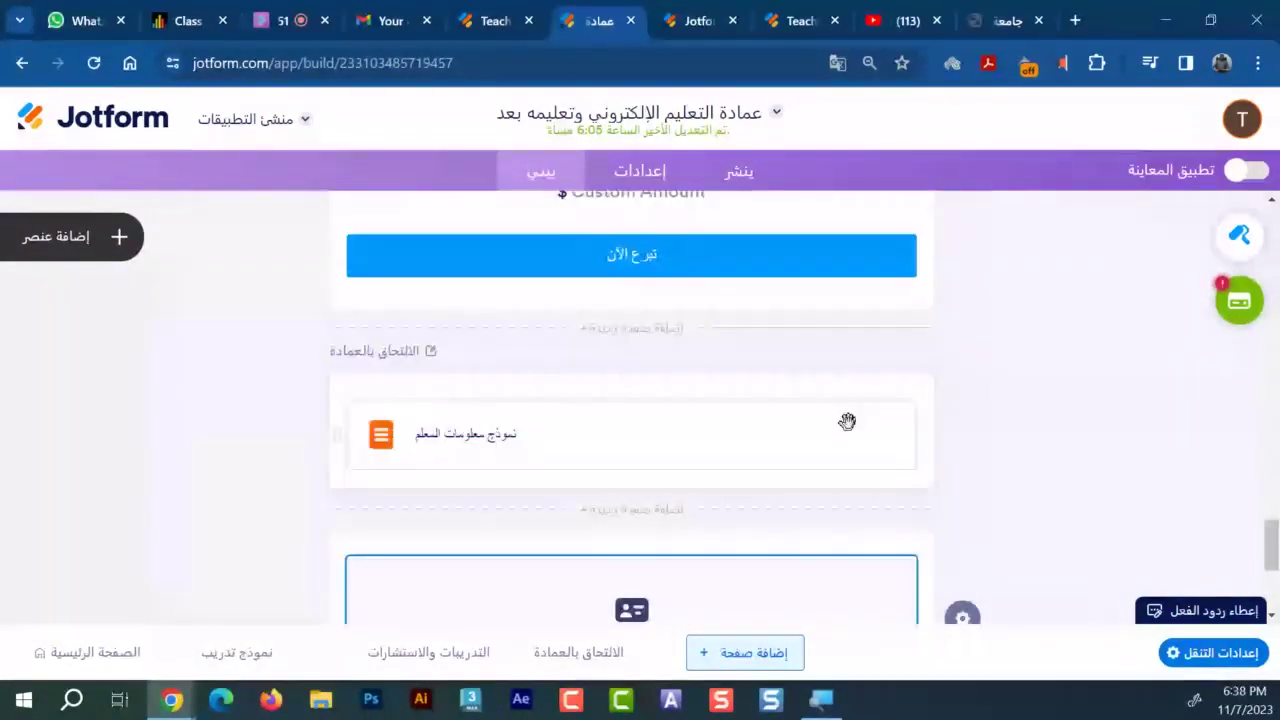
{"action": "left_click", "coordinate": [847, 421]}
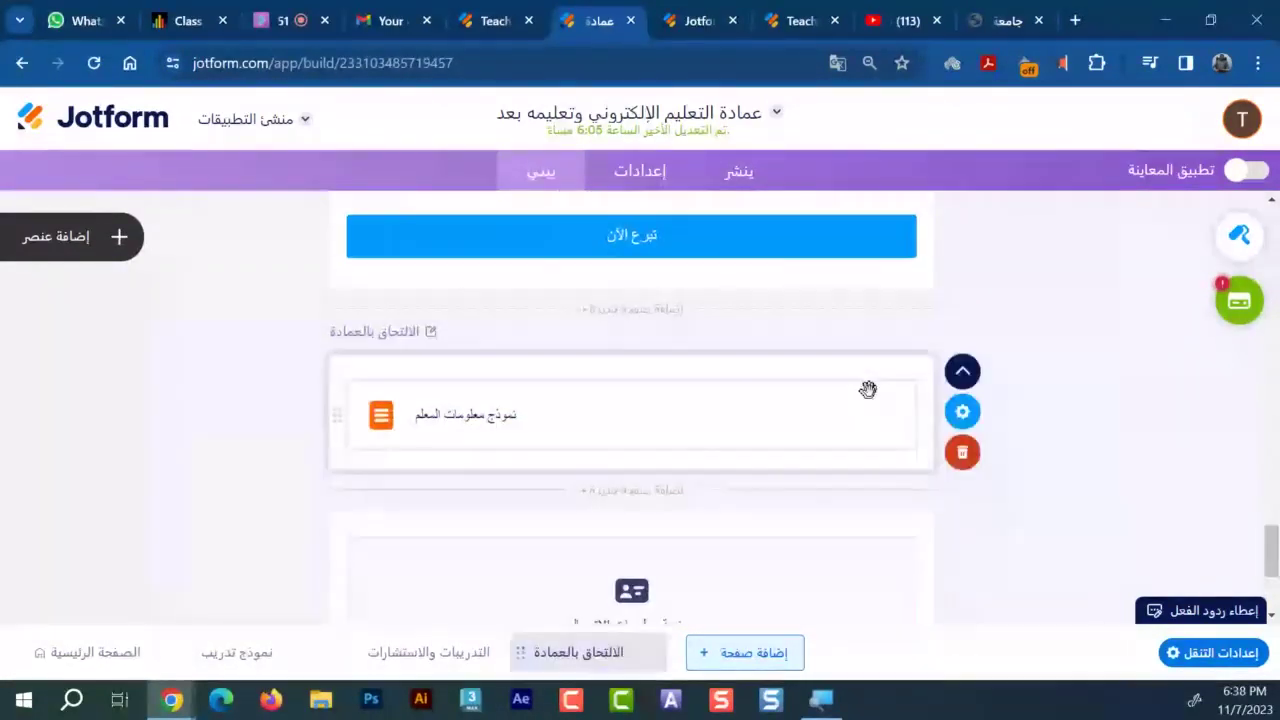
{"action": "left_click", "coordinate": [962, 371]}
{"action": "scroll", "coordinate": [730, 460], "scroll_direction": "down", "scroll_amount": 3}
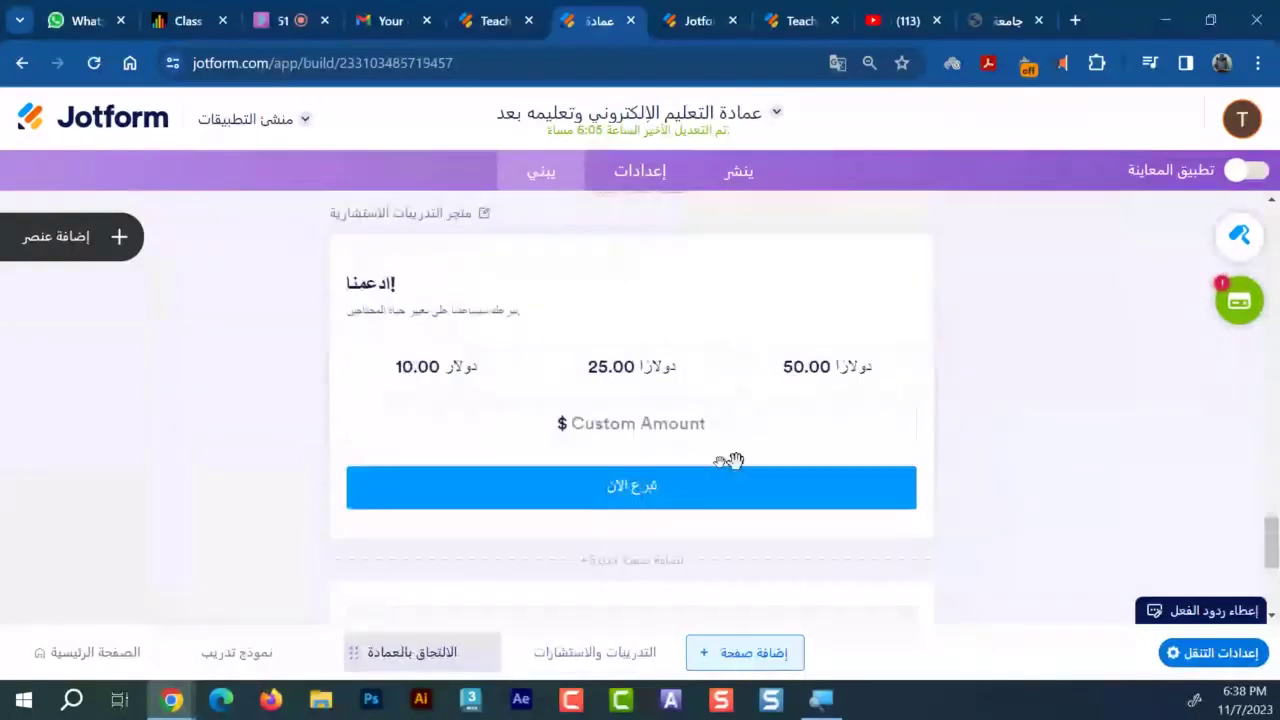
Inspect the contact information element's properties, including its page preview and fields, and close them
{"action": "scroll", "coordinate": [730, 460], "scroll_direction": "down", "scroll_amount": 3}
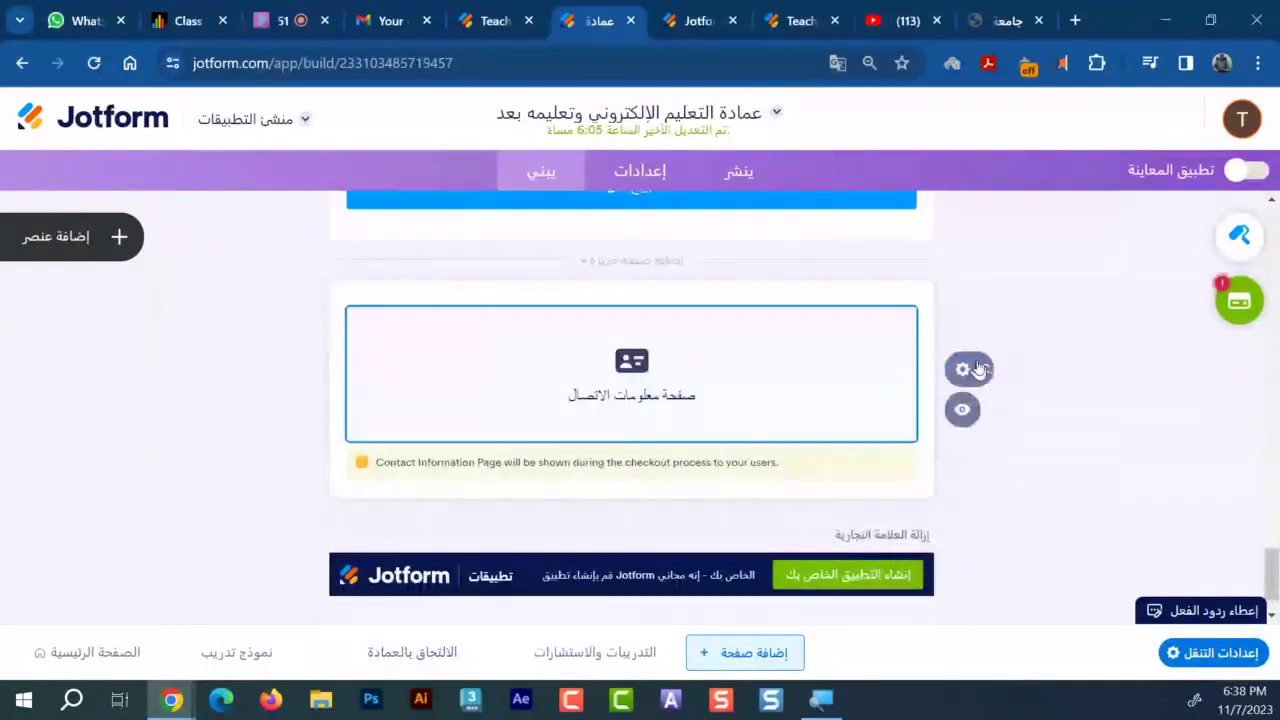
{"action": "left_click", "coordinate": [964, 369]}
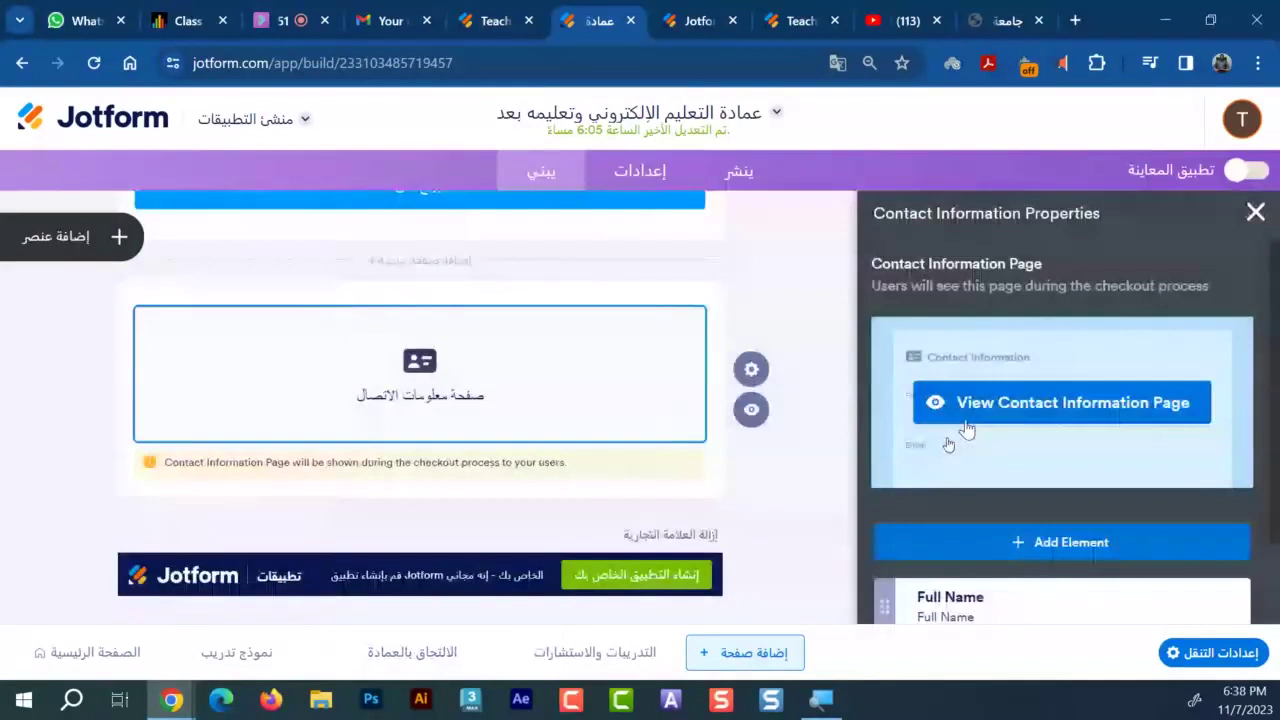
{"action": "scroll", "coordinate": [1000, 400], "scroll_direction": "down", "scroll_amount": 1}
{"action": "scroll", "coordinate": [1030, 330], "scroll_direction": "up", "scroll_amount": 1}
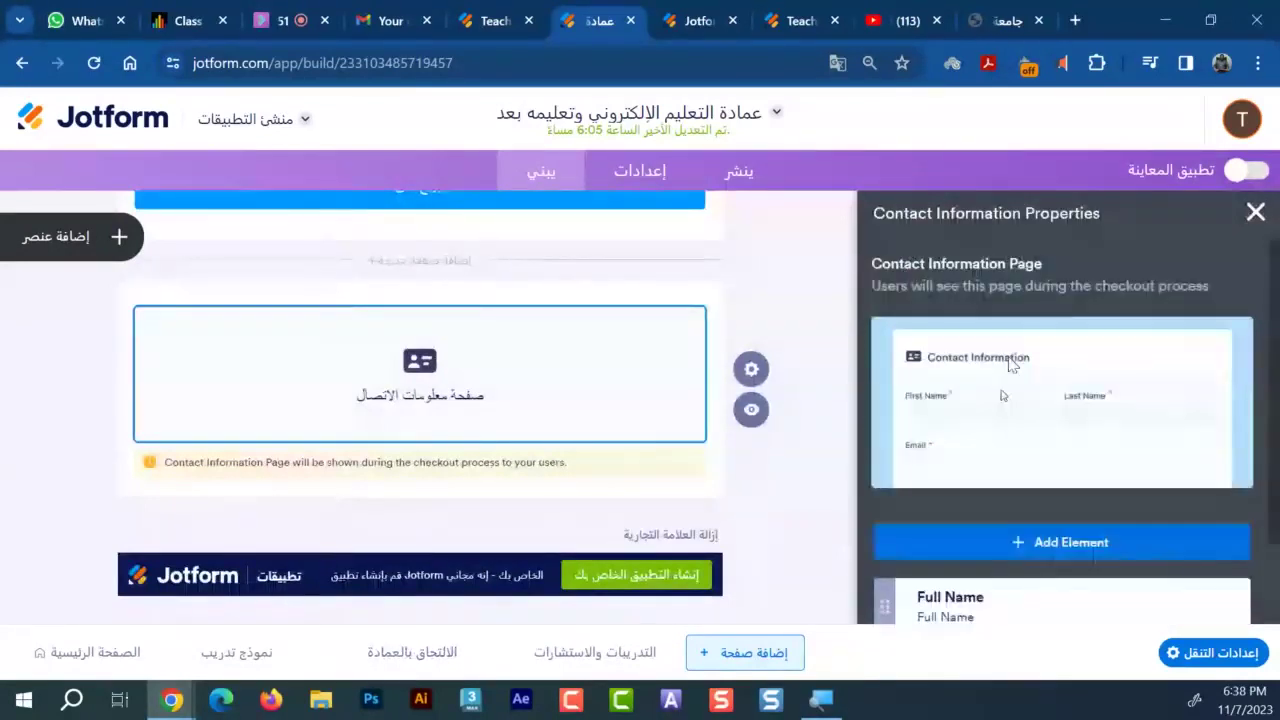
{"action": "scroll", "coordinate": [1010, 365], "scroll_direction": "down", "scroll_amount": 1}
{"action": "key", "text": "Escape"}
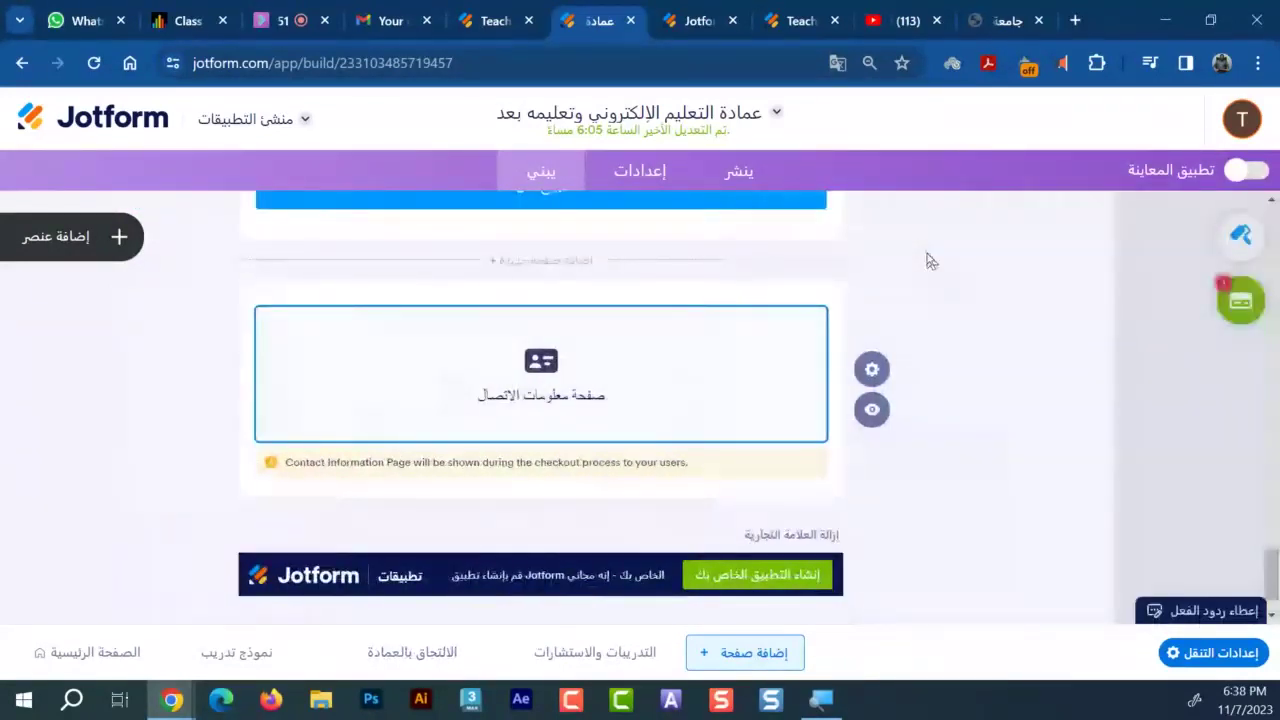
Preview the app on the phone layout, open the متجر التدريبات والاستشارات page from its menu, and return to the builder
{"action": "left_click", "coordinate": [1250, 177]}
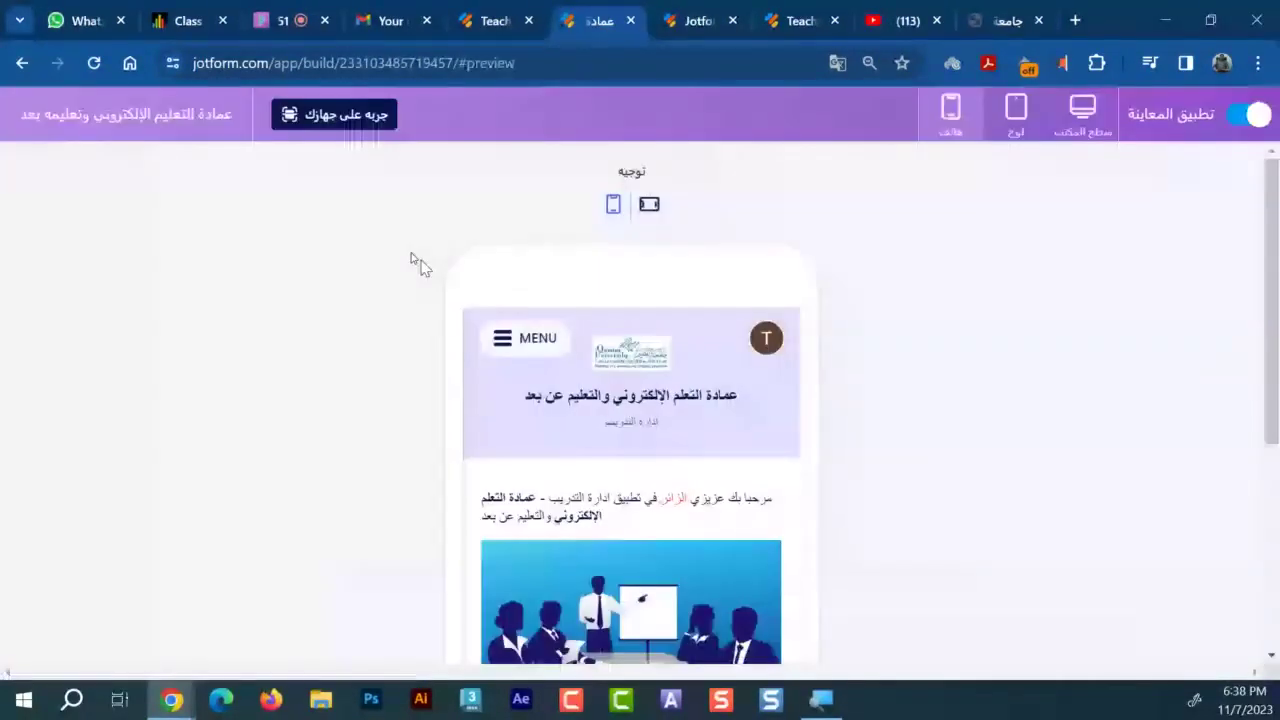
{"action": "left_click", "coordinate": [525, 340]}
{"action": "scroll", "coordinate": [583, 398], "scroll_direction": "down", "scroll_amount": 2}
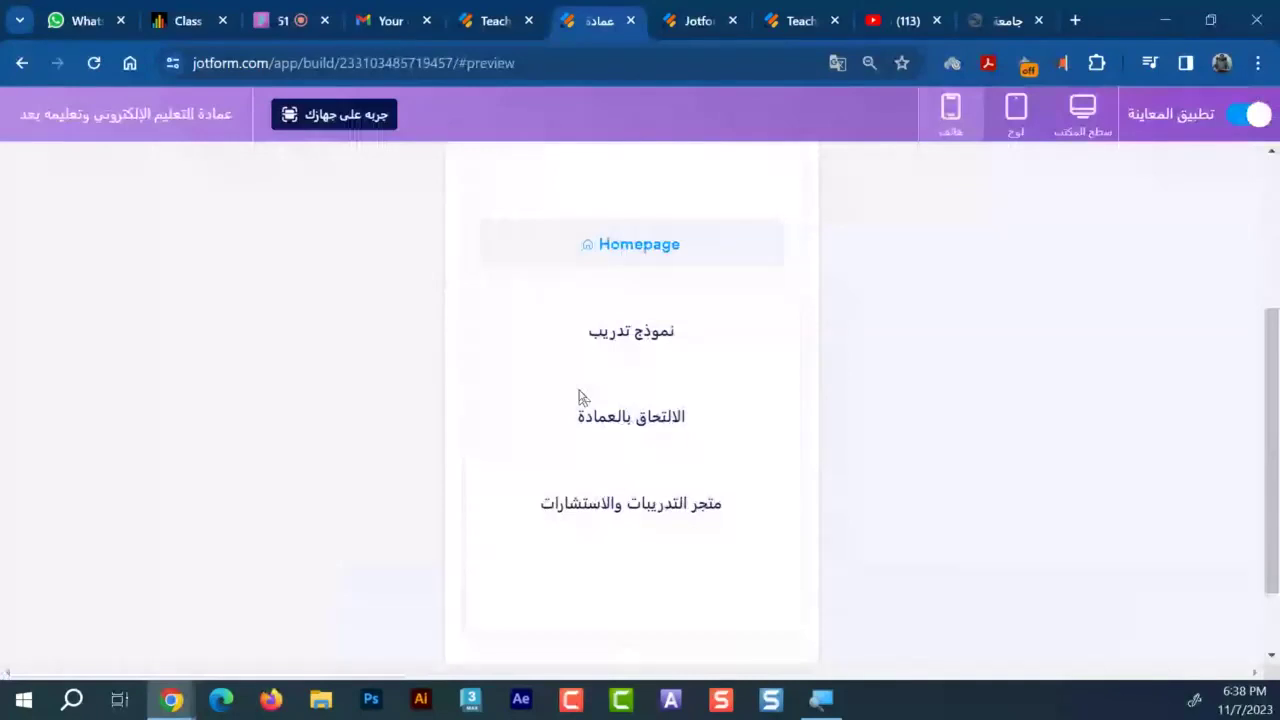
{"action": "left_click", "coordinate": [674, 474]}
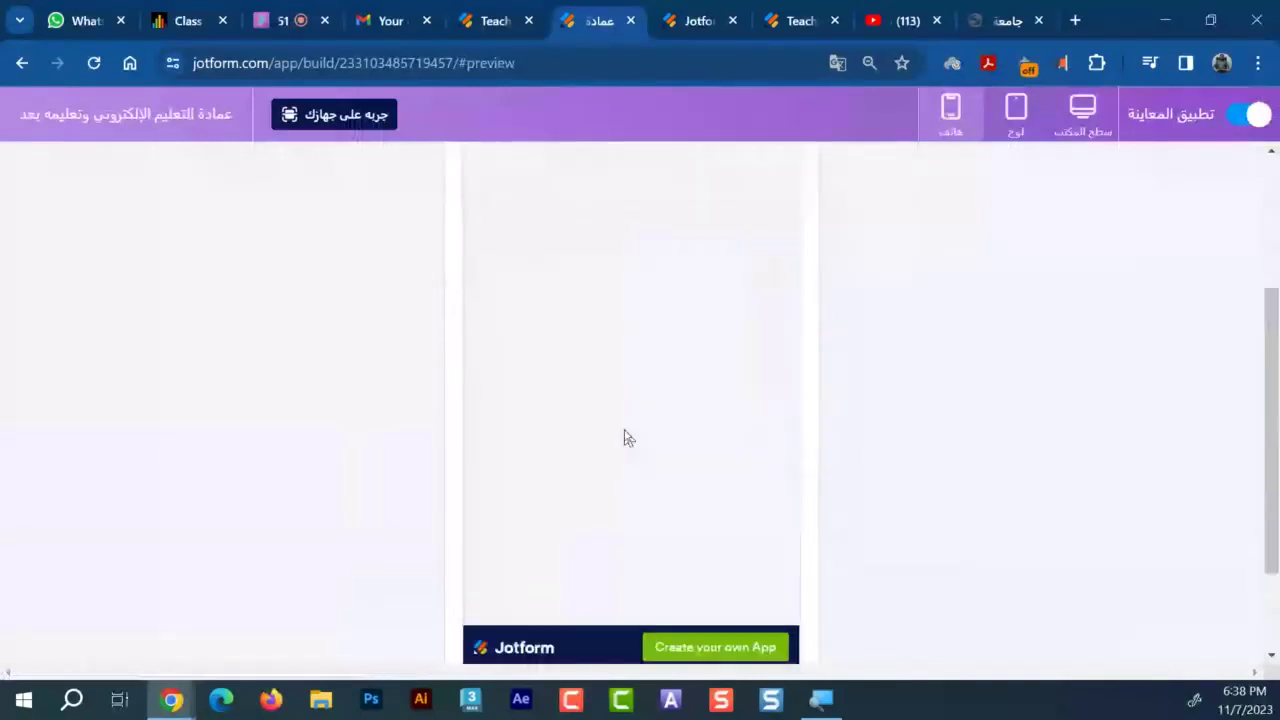
{"action": "scroll", "coordinate": [640, 435], "scroll_direction": "up", "scroll_amount": 5}
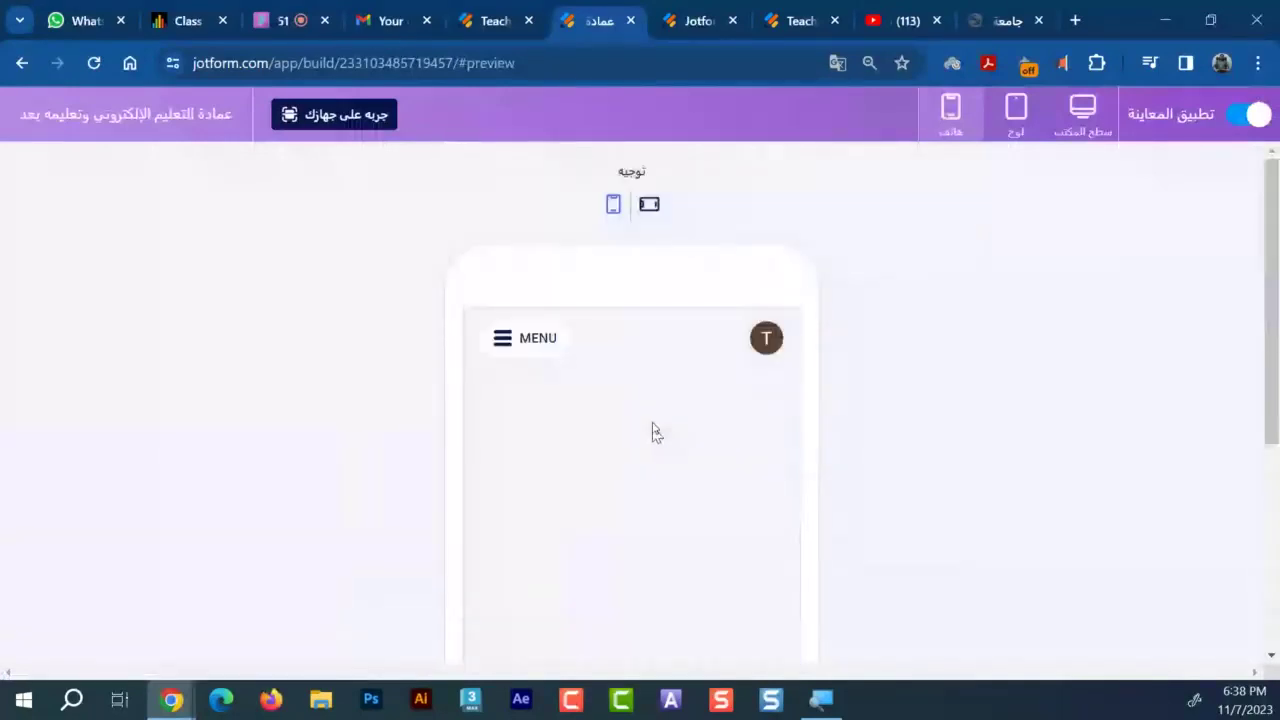
{"action": "scroll", "coordinate": [655, 432], "scroll_direction": "down", "scroll_amount": 5}
{"action": "scroll", "coordinate": [634, 386], "scroll_direction": "up", "scroll_amount": 5}
{"action": "left_click", "coordinate": [1250, 114]}
Add a fixed amount of 60 to the donation box on the متجر التدريبات الاستشارية page
{"action": "scroll", "coordinate": [734, 389], "scroll_direction": "down", "scroll_amount": 10}
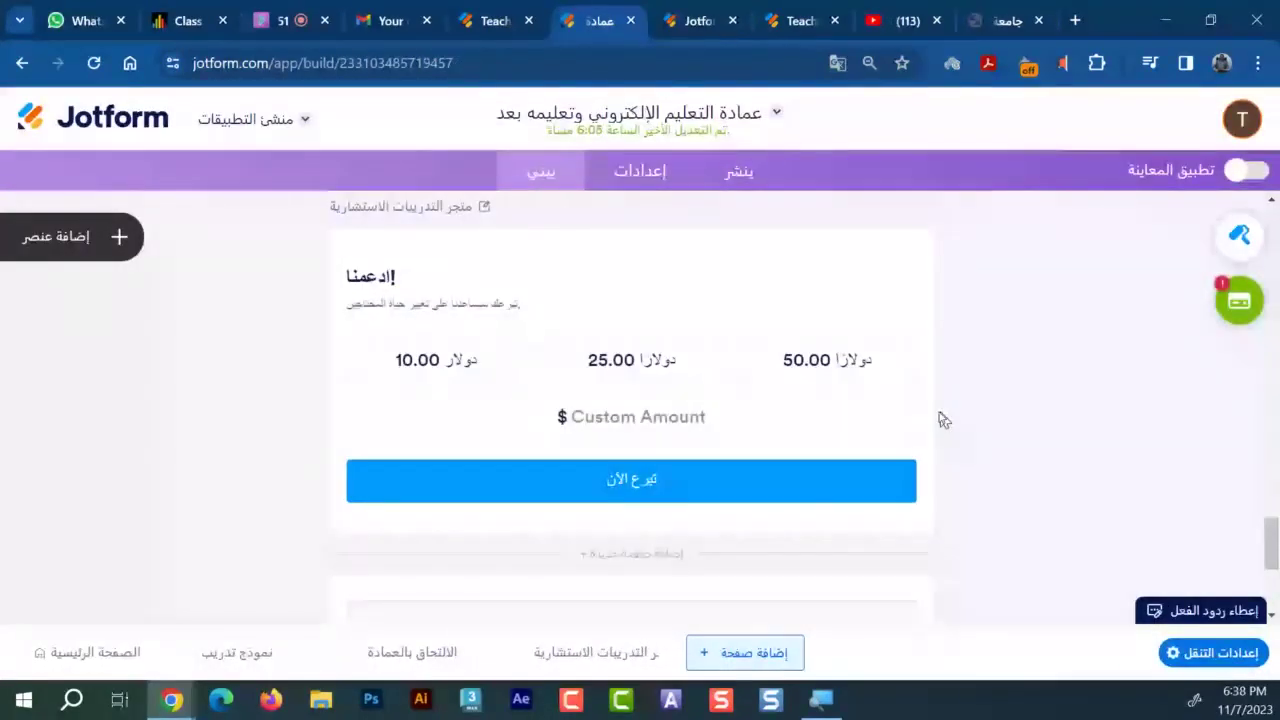
{"action": "scroll", "coordinate": [591, 444], "scroll_direction": "up", "scroll_amount": 1}
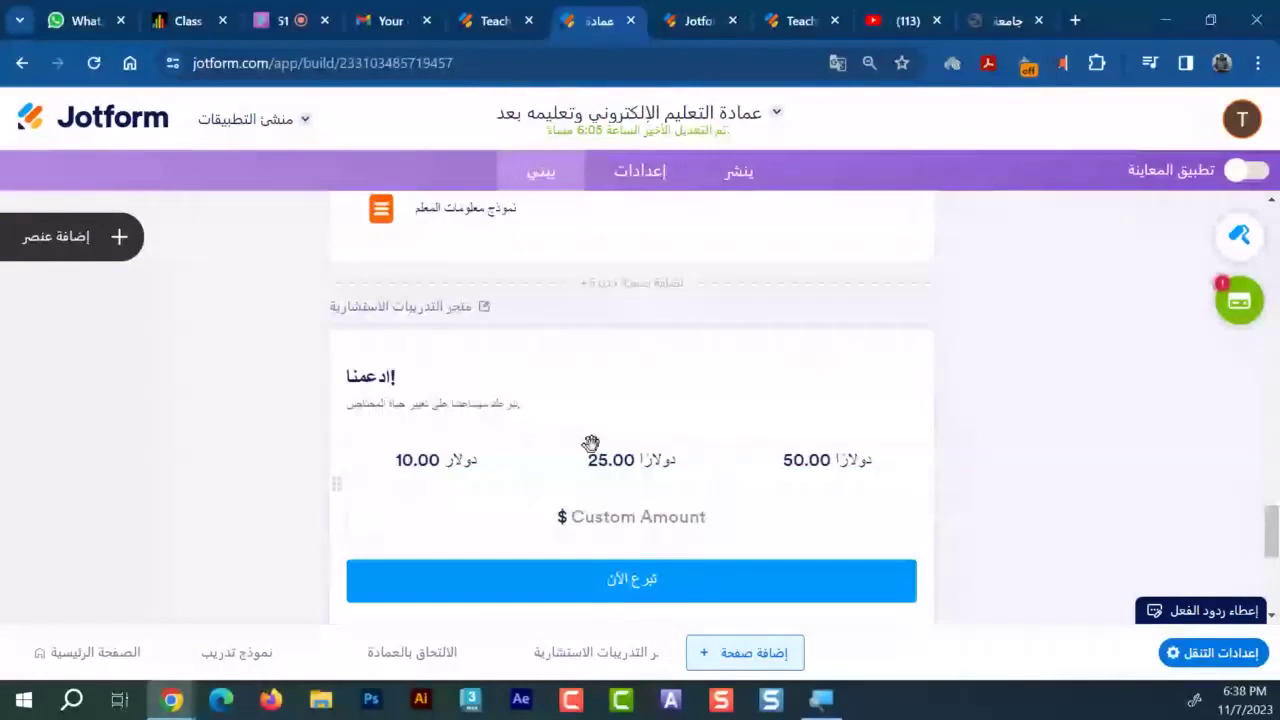
{"action": "left_click", "coordinate": [678, 523]}
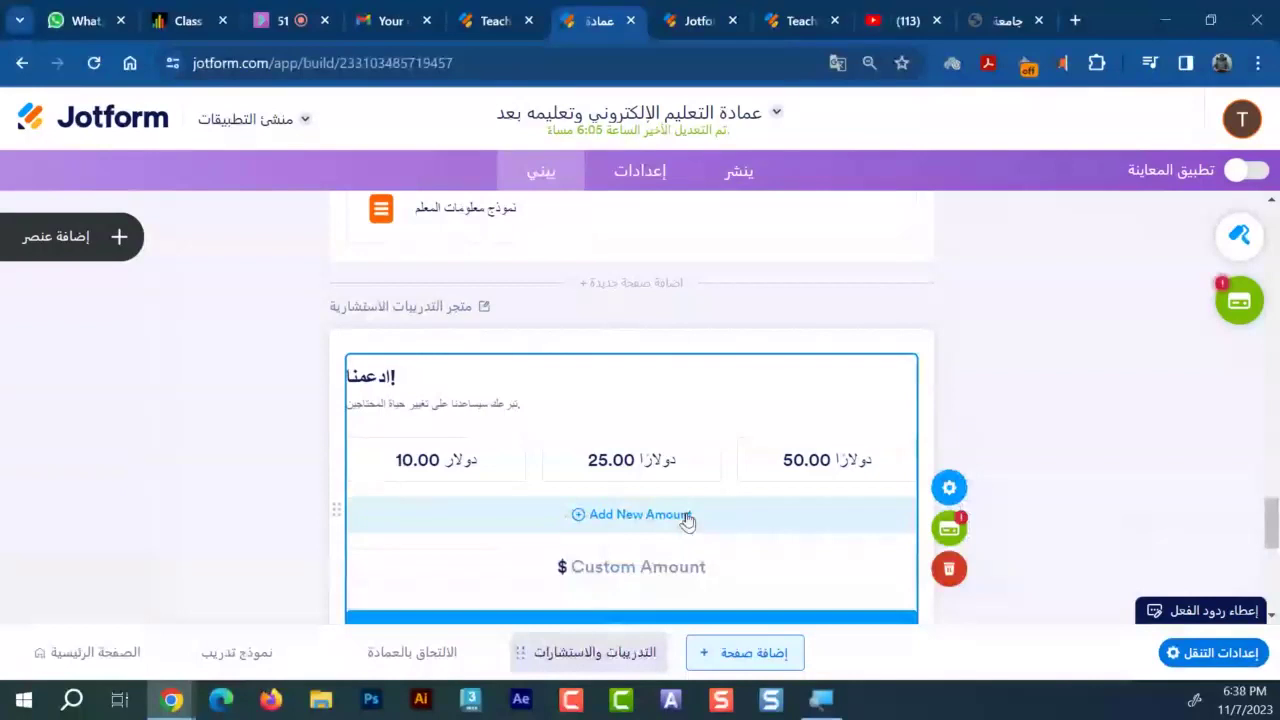
{"action": "left_click", "coordinate": [640, 514]}
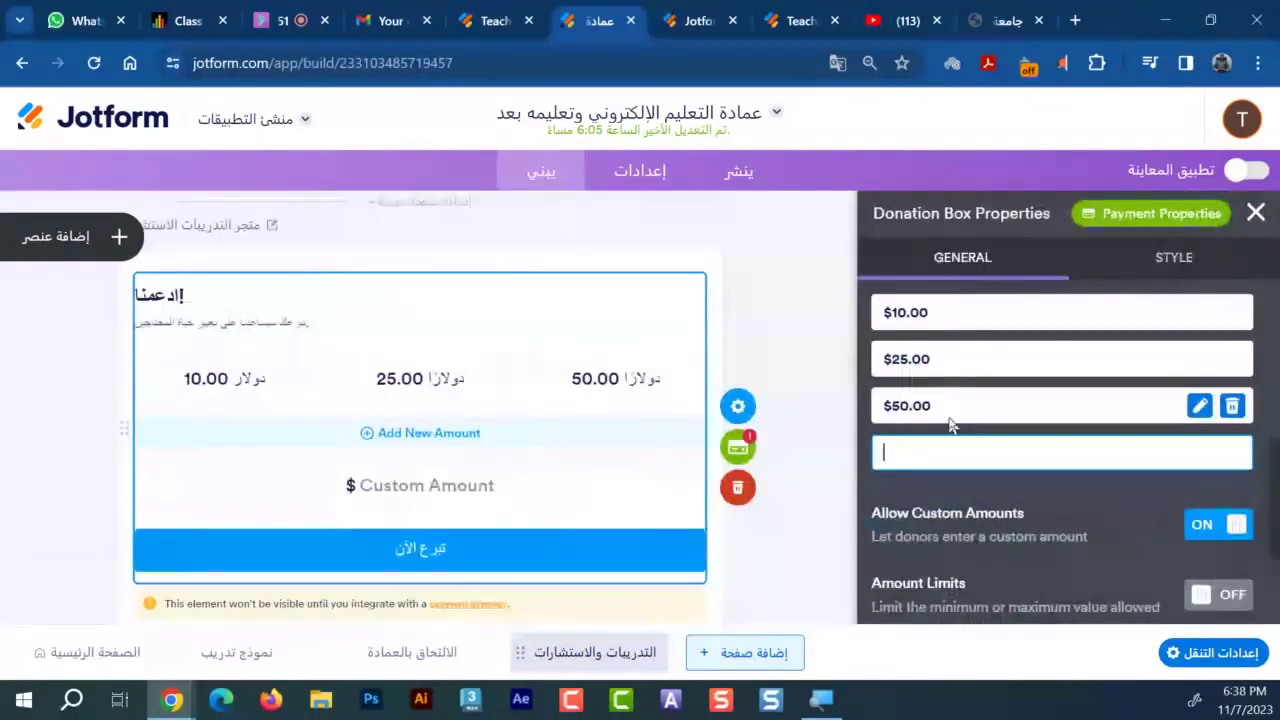
{"action": "type", "text": "60"}
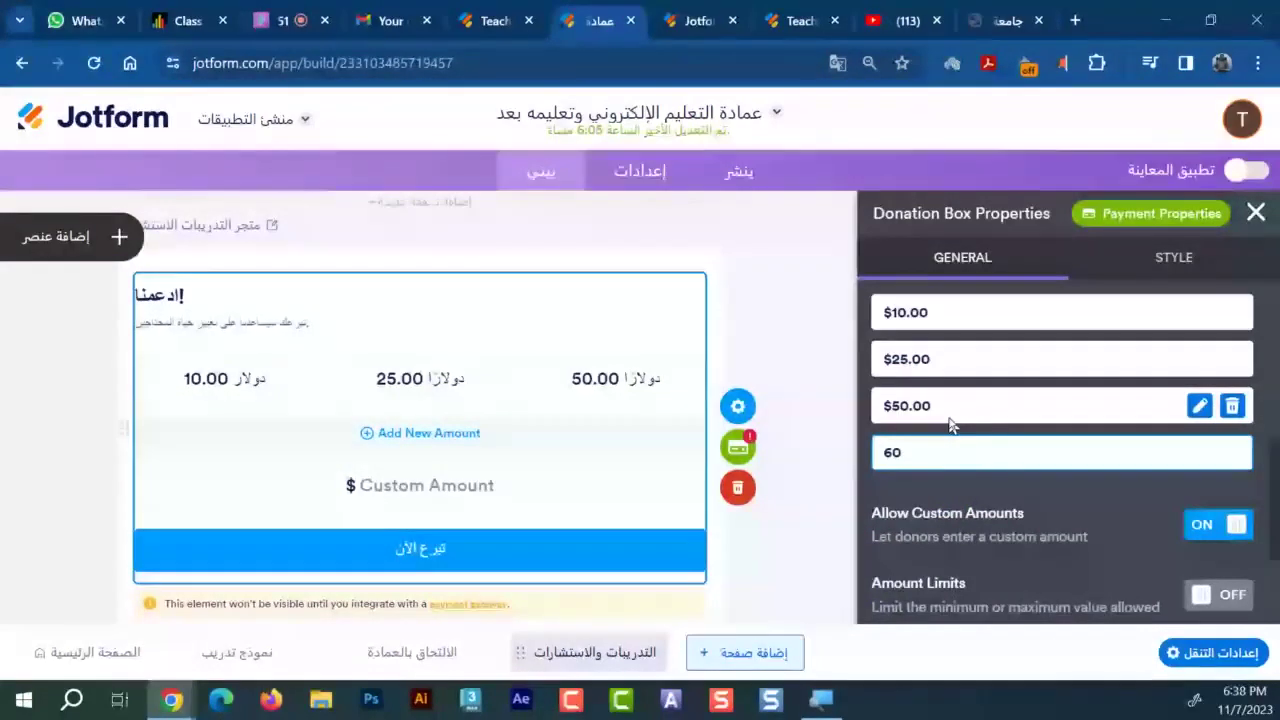
{"action": "key", "text": "Return"}
Review the donation box's heading, subheading and fixed amounts against its layout on the page
{"action": "scroll", "coordinate": [1000, 420], "scroll_direction": "up", "scroll_amount": 3}
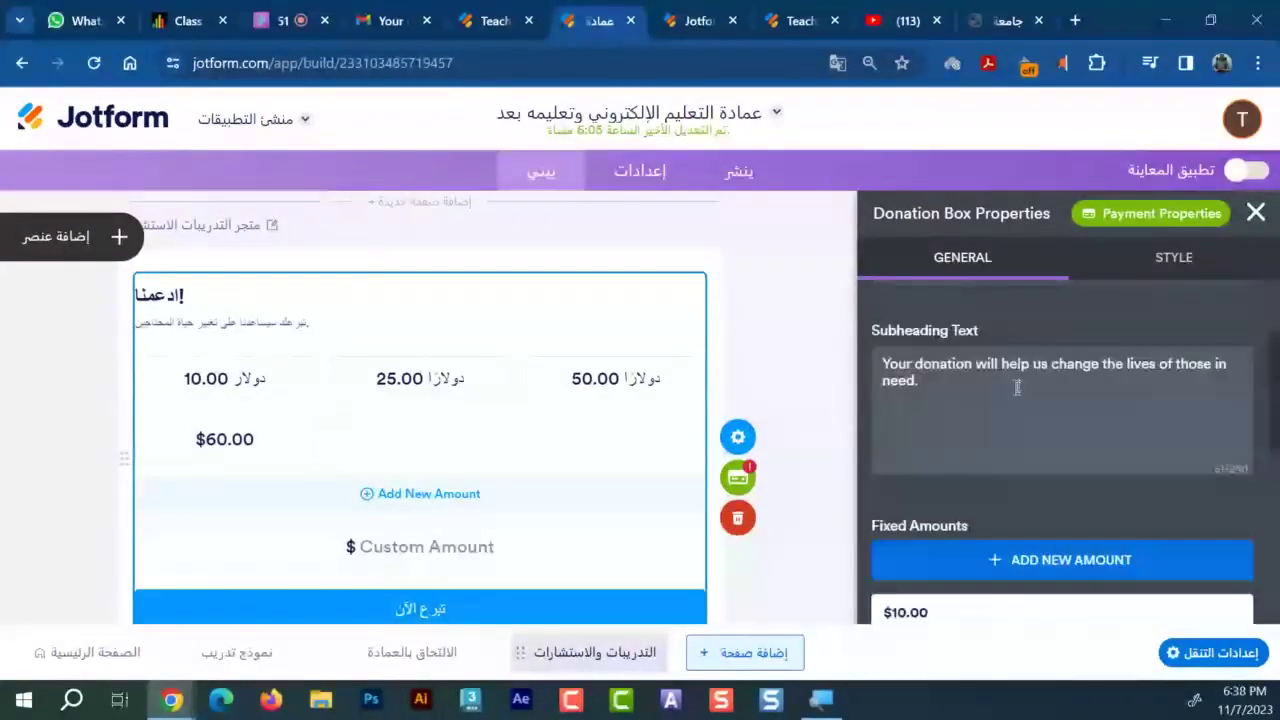
{"action": "scroll", "coordinate": [1017, 388], "scroll_direction": "up", "scroll_amount": 1}
{"action": "scroll", "coordinate": [1023, 377], "scroll_direction": "down", "scroll_amount": 3}
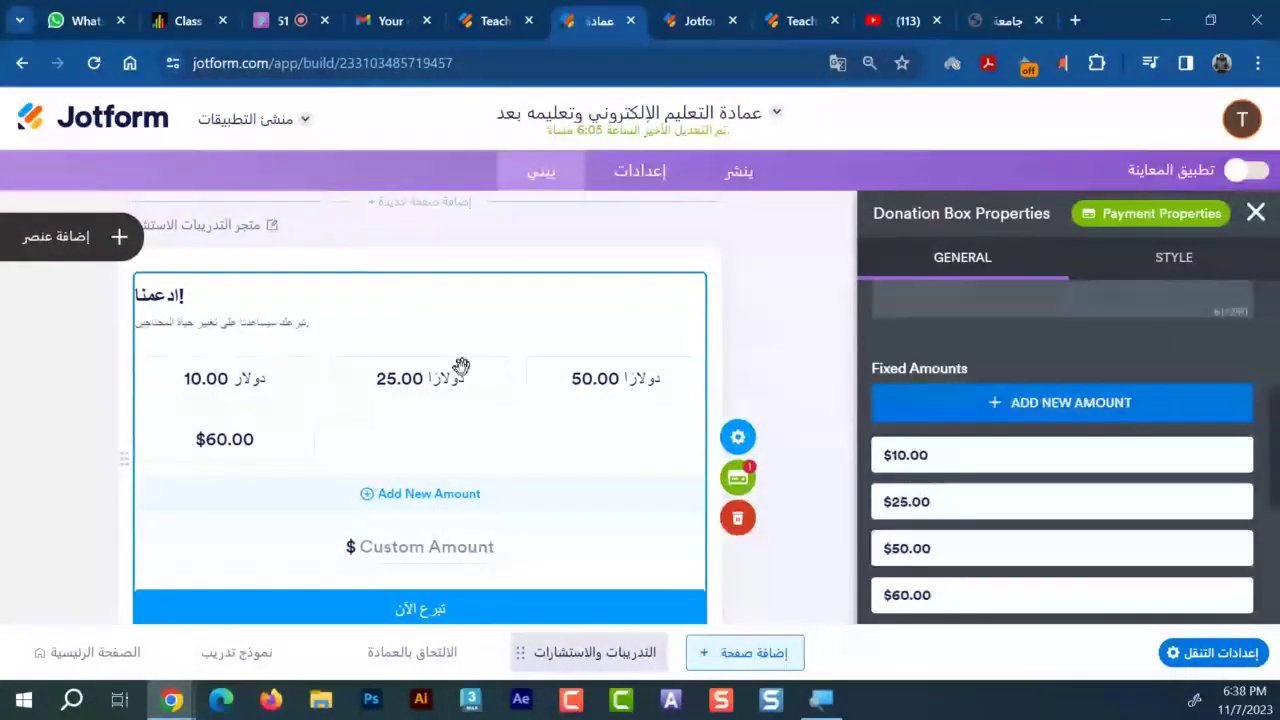
{"action": "scroll", "coordinate": [461, 366], "scroll_direction": "down", "scroll_amount": 1}
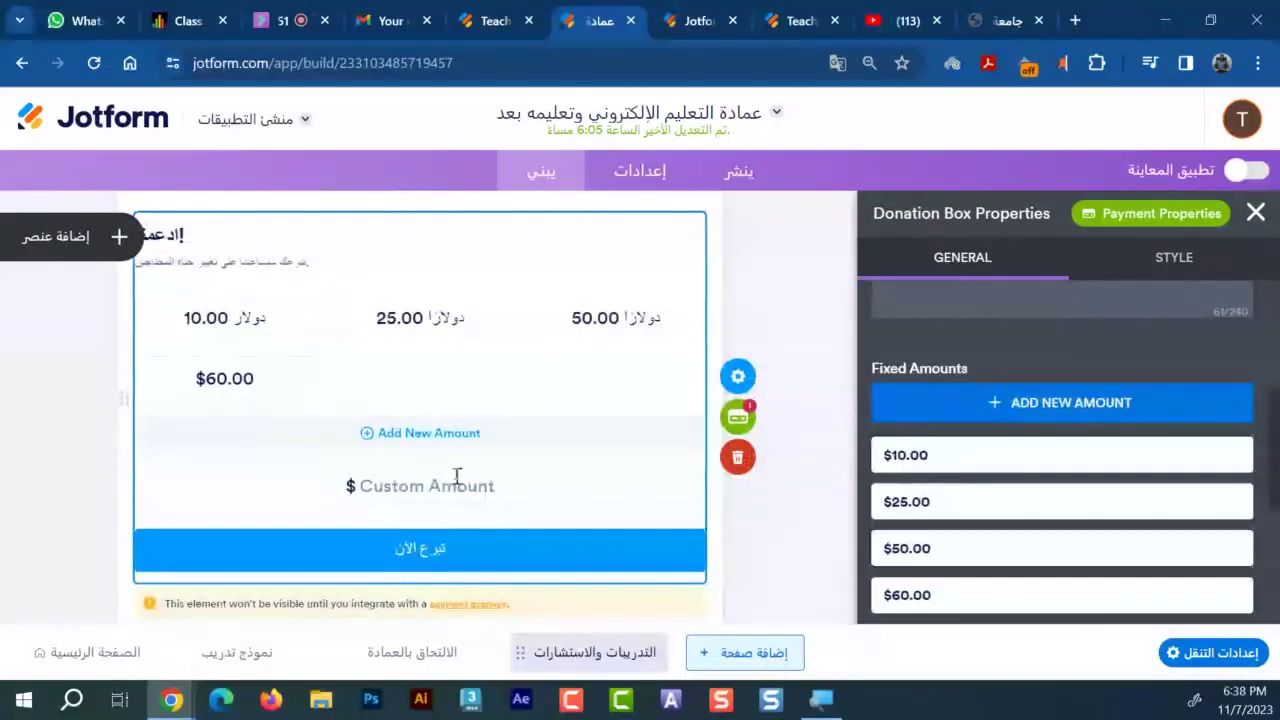
{"action": "scroll", "coordinate": [286, 366], "scroll_direction": "up", "scroll_amount": 1}
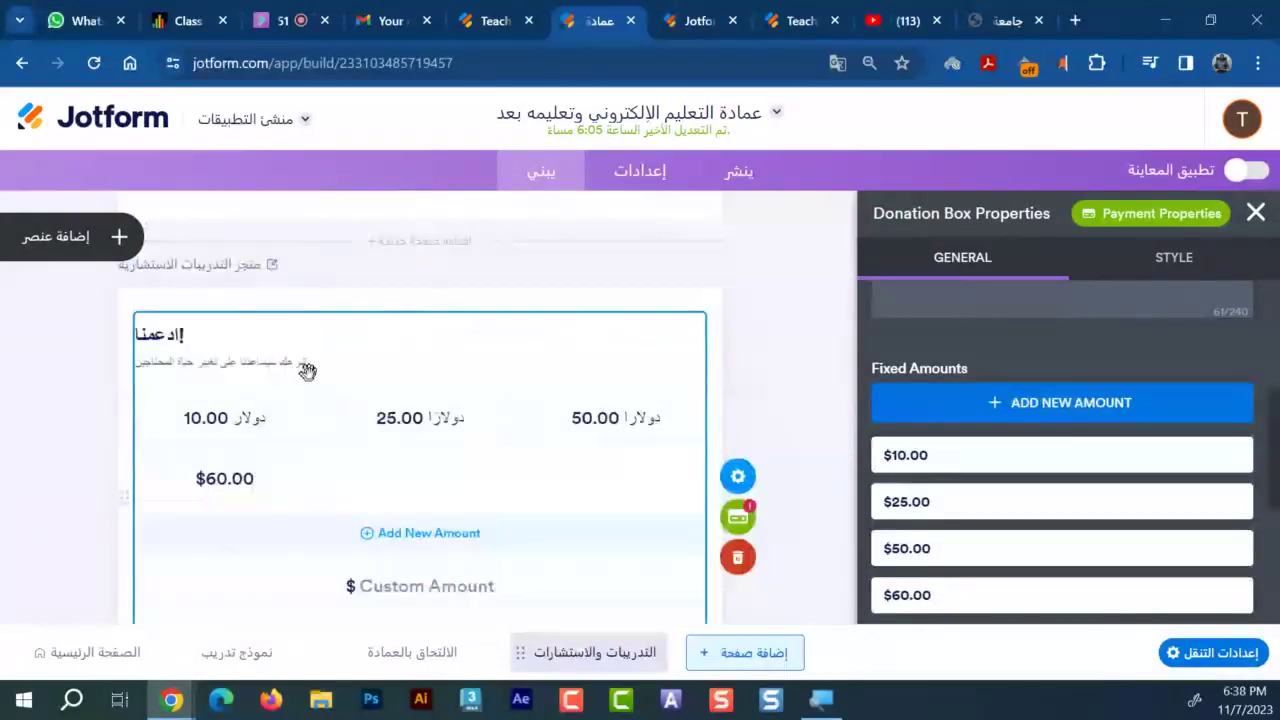
{"action": "scroll", "coordinate": [307, 370], "scroll_direction": "down", "scroll_amount": 2}
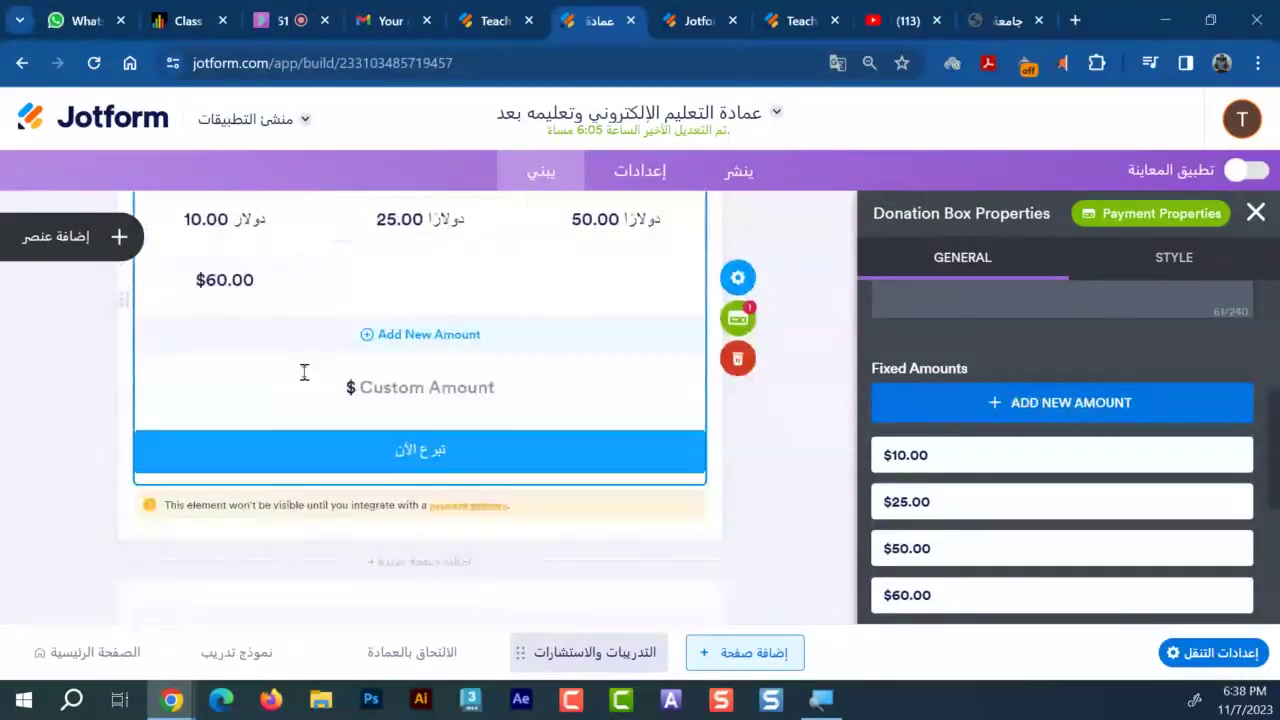
{"action": "scroll", "coordinate": [304, 372], "scroll_direction": "up", "scroll_amount": 1}
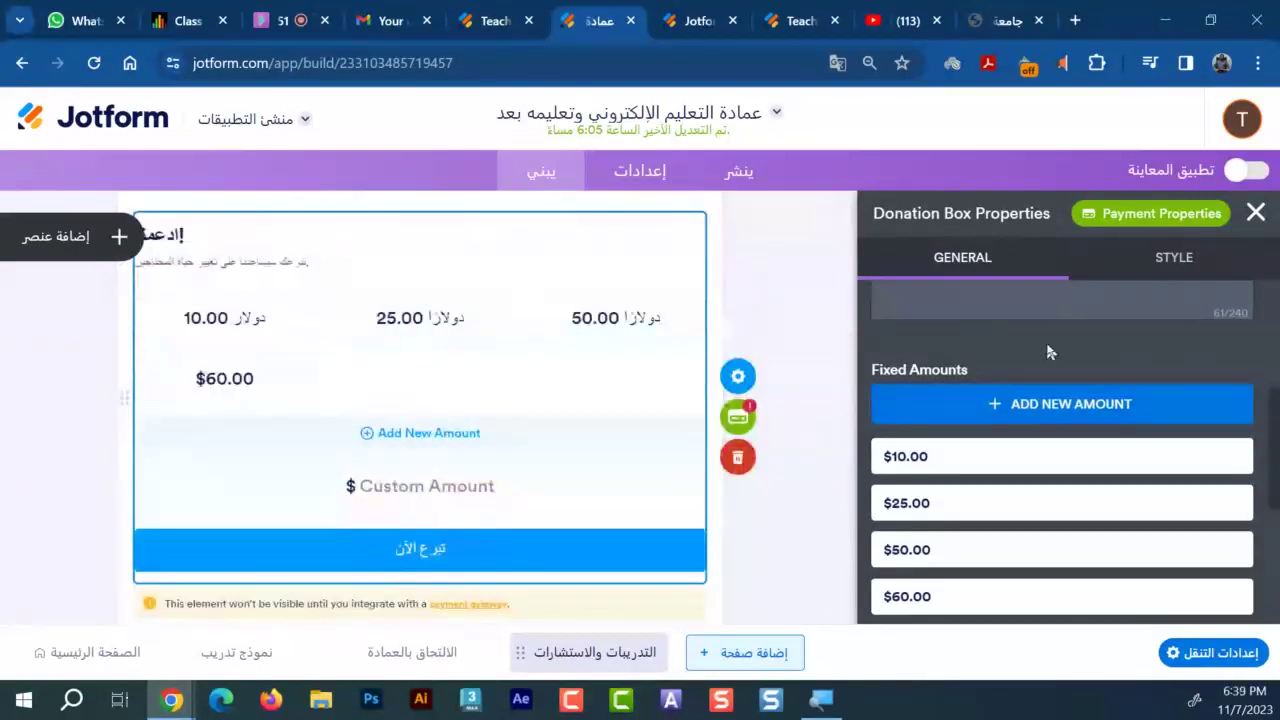
{"action": "scroll", "coordinate": [1048, 352], "scroll_direction": "up", "scroll_amount": 3}
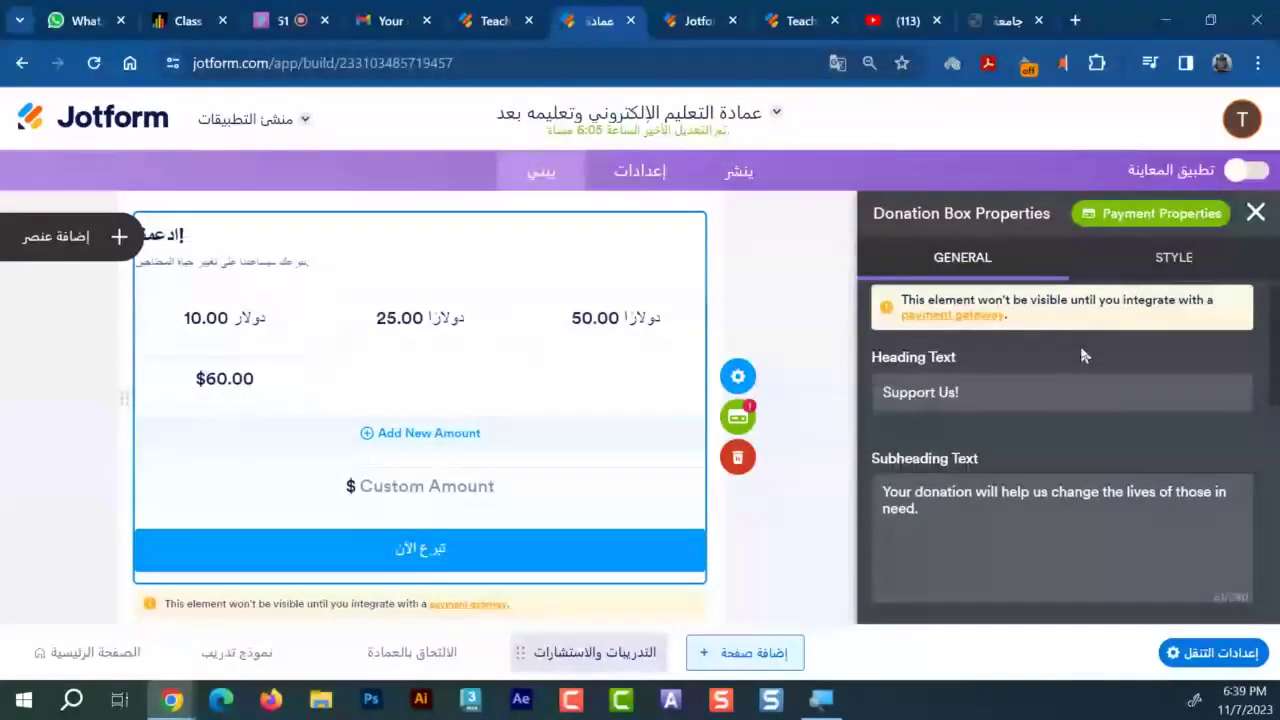
{"action": "scroll", "coordinate": [1079, 342], "scroll_direction": "down", "scroll_amount": 3}
Check the payment elements in the list of app elements, and return to the donation box
{"action": "left_click", "coordinate": [88, 243]}
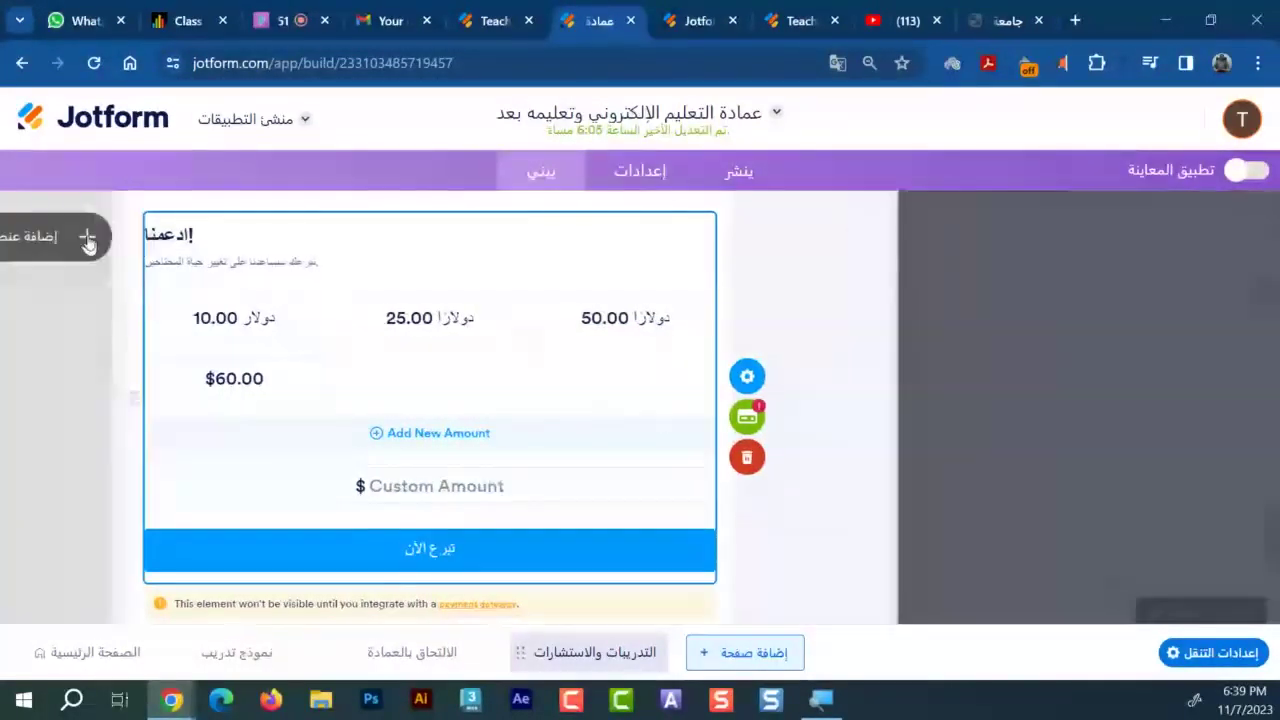
{"action": "scroll", "coordinate": [160, 420], "scroll_direction": "down", "scroll_amount": 4}
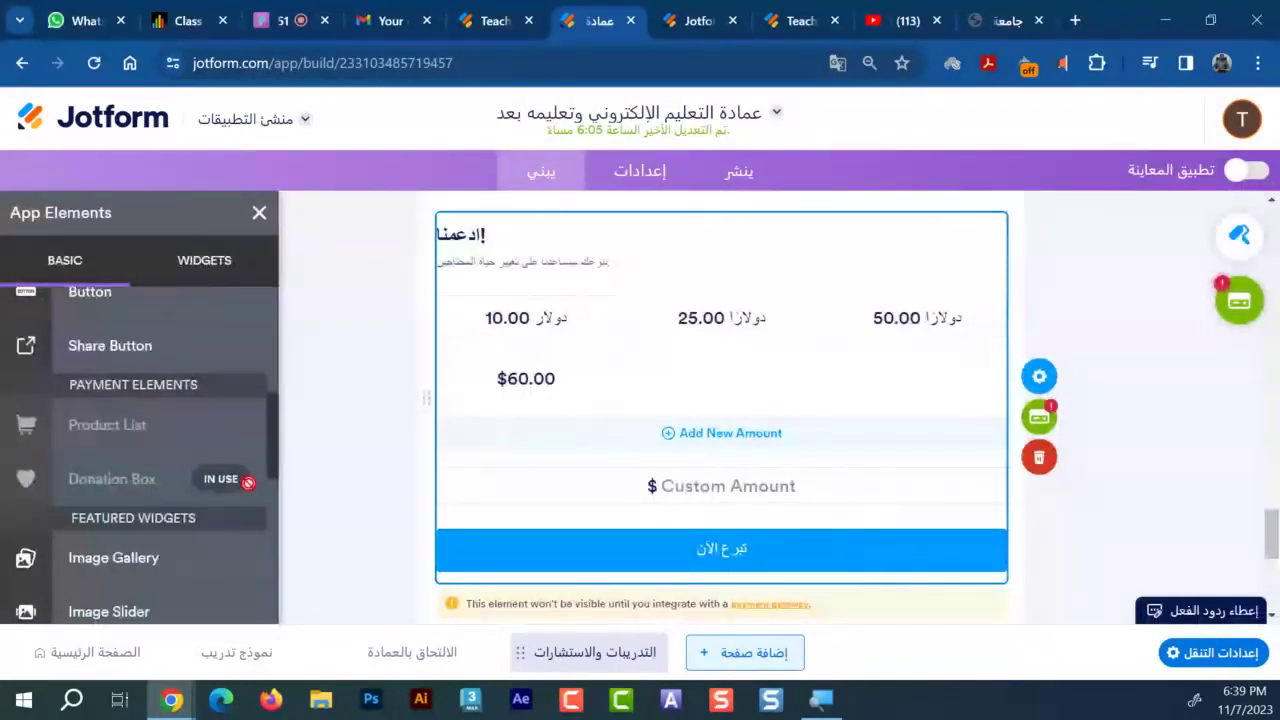
{"action": "left_click", "coordinate": [840, 446]}
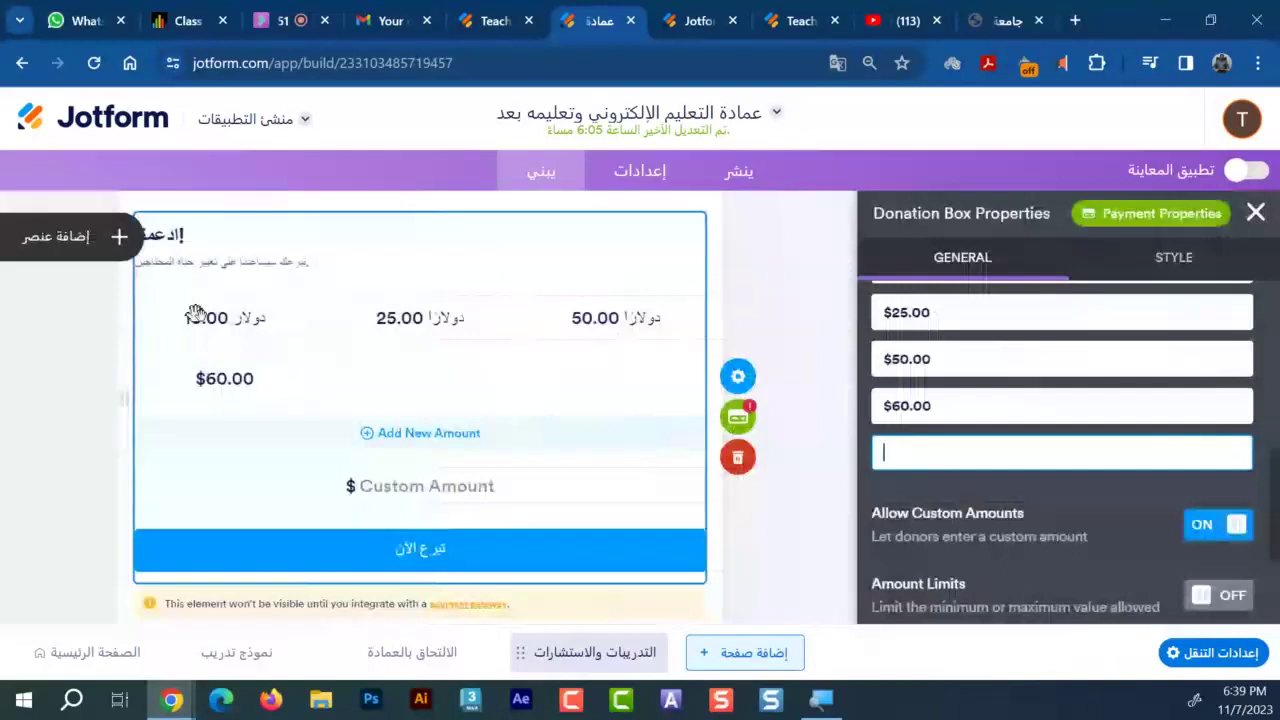
Add an empty page below the donation box page and check which payment elements can be used on it
{"action": "scroll", "coordinate": [376, 487], "scroll_direction": "down", "scroll_amount": 2}
{"action": "left_click", "coordinate": [430, 480]}
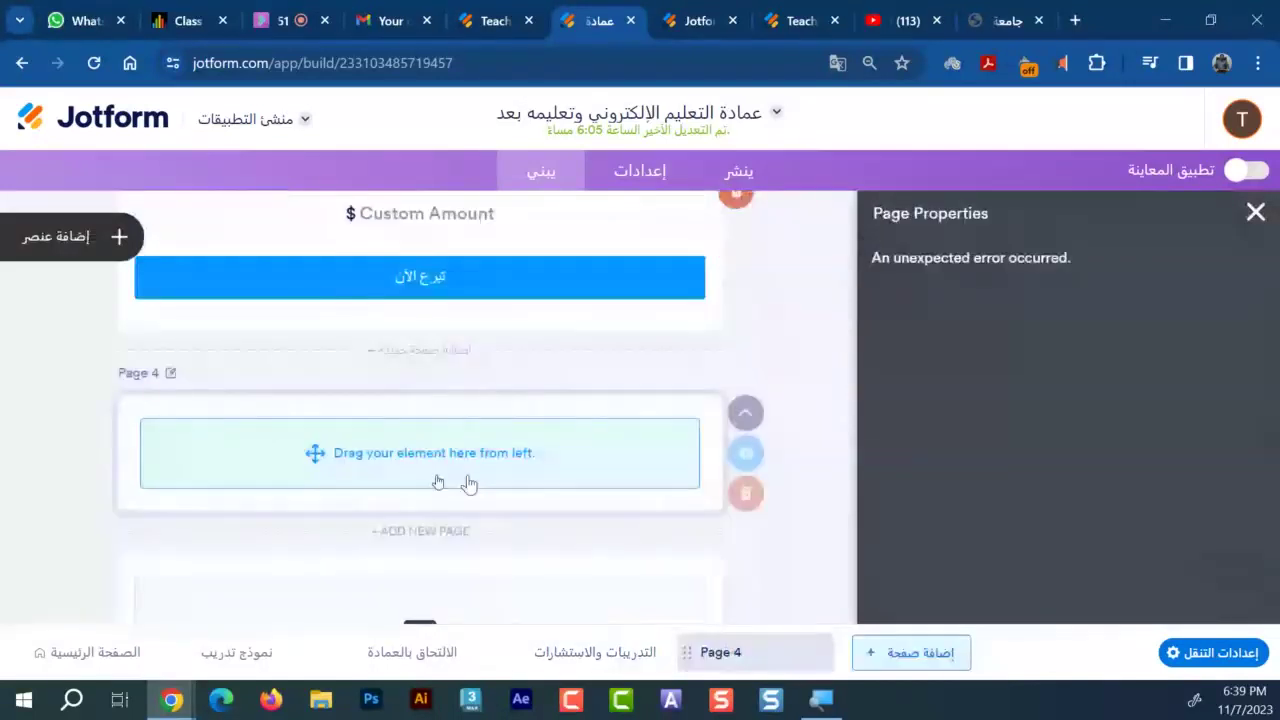
{"action": "left_click", "coordinate": [55, 238]}
{"action": "scroll", "coordinate": [155, 445], "scroll_direction": "down", "scroll_amount": 3}
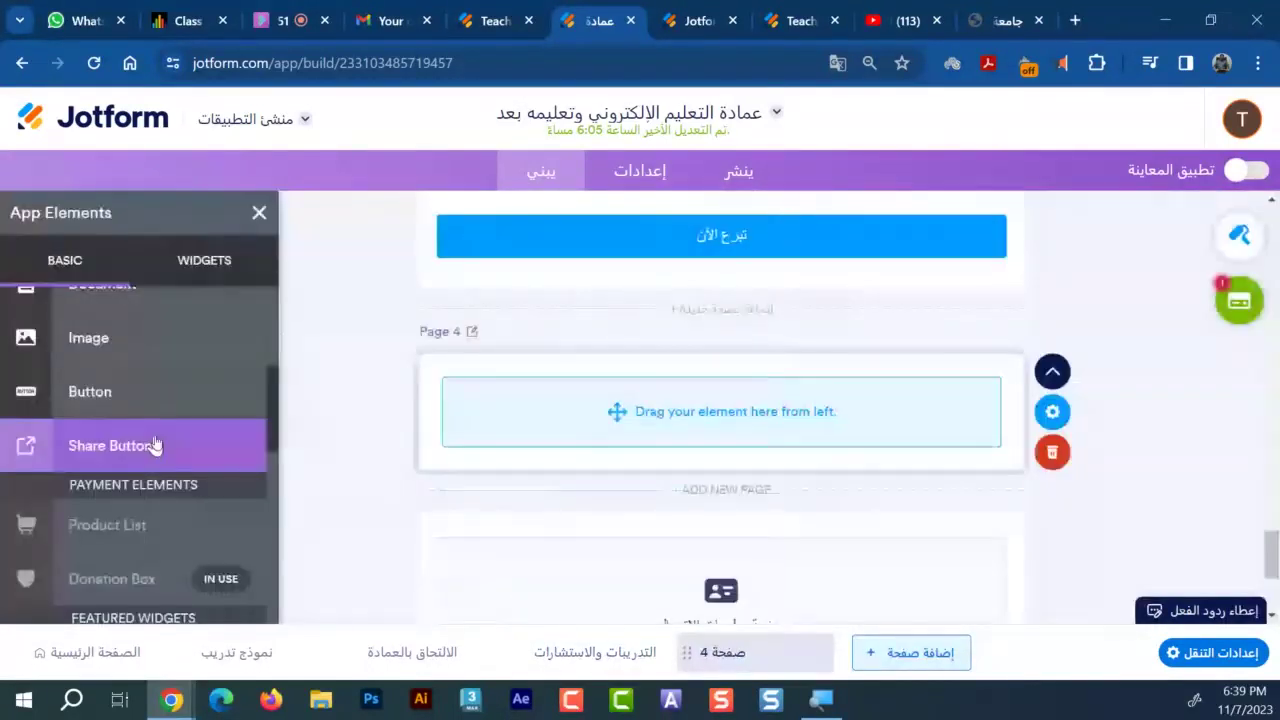
{"action": "scroll", "coordinate": [165, 460], "scroll_direction": "down", "scroll_amount": 2}
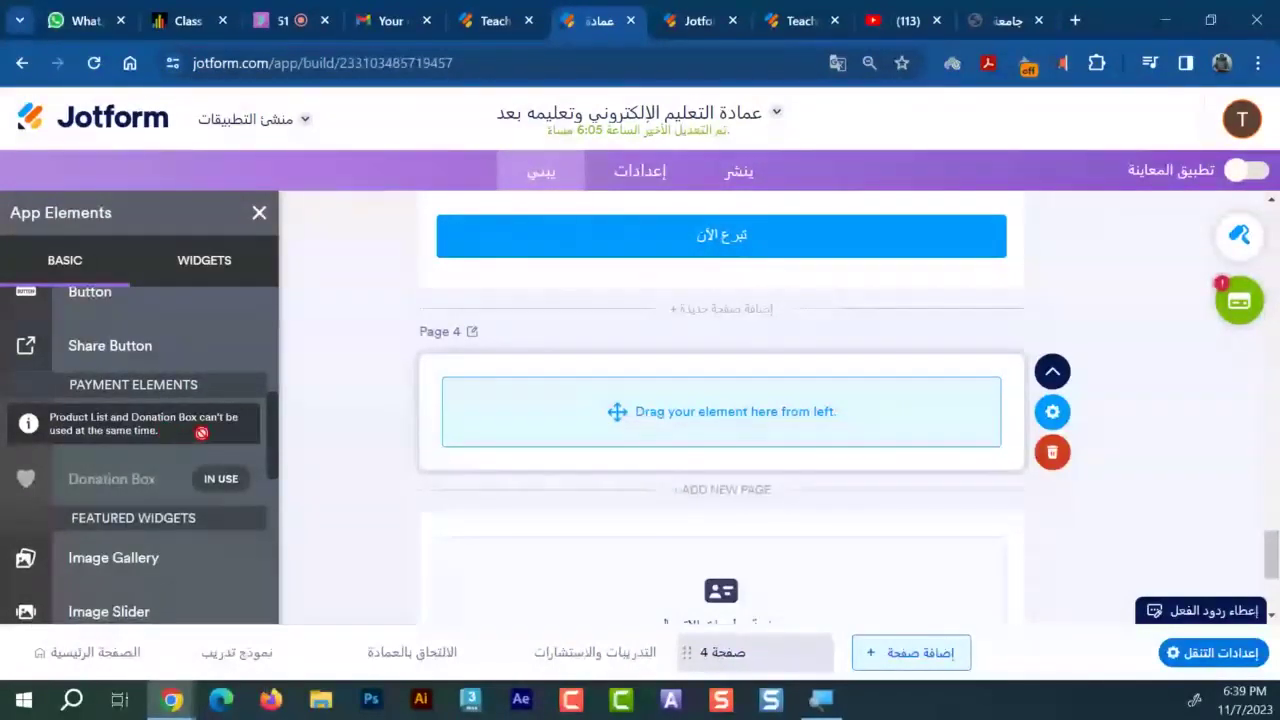
{"action": "scroll", "coordinate": [622, 415], "scroll_direction": "up", "scroll_amount": 4}
Look through the donation box's general properties, from the heading text to the button text, and close them
{"action": "left_click", "coordinate": [649, 438]}
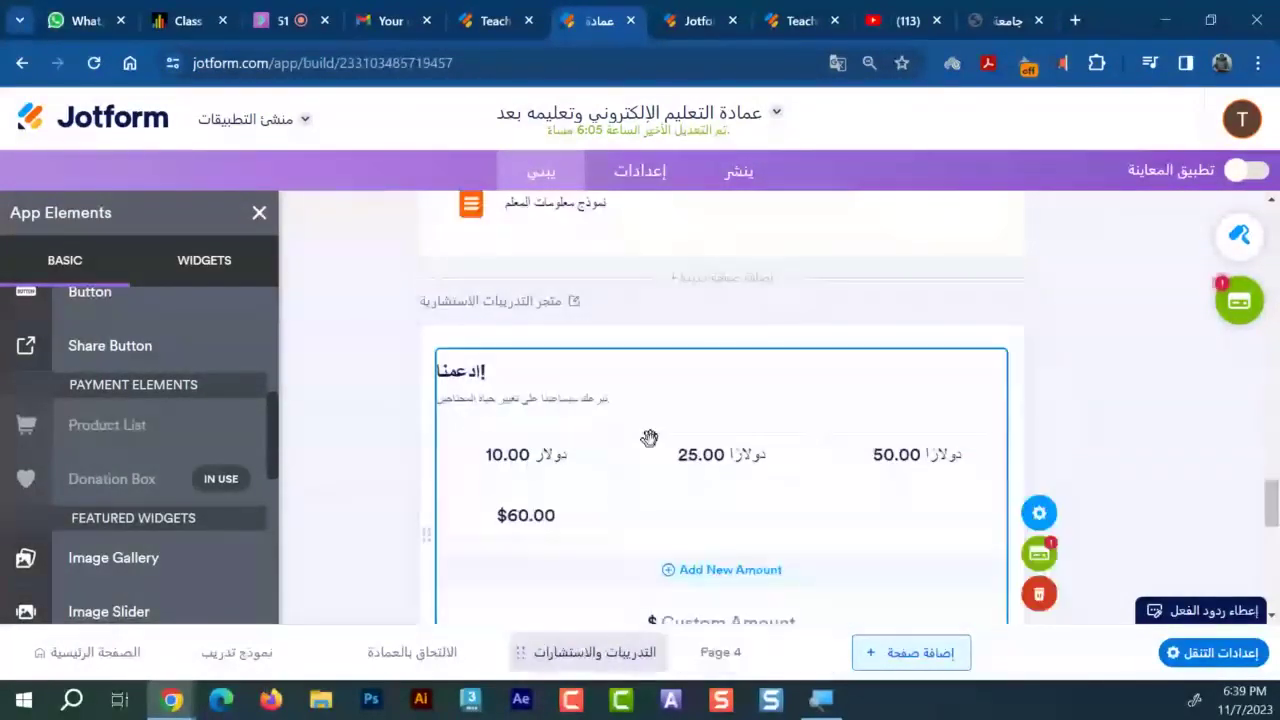
{"action": "scroll", "coordinate": [763, 477], "scroll_direction": "down", "scroll_amount": 2}
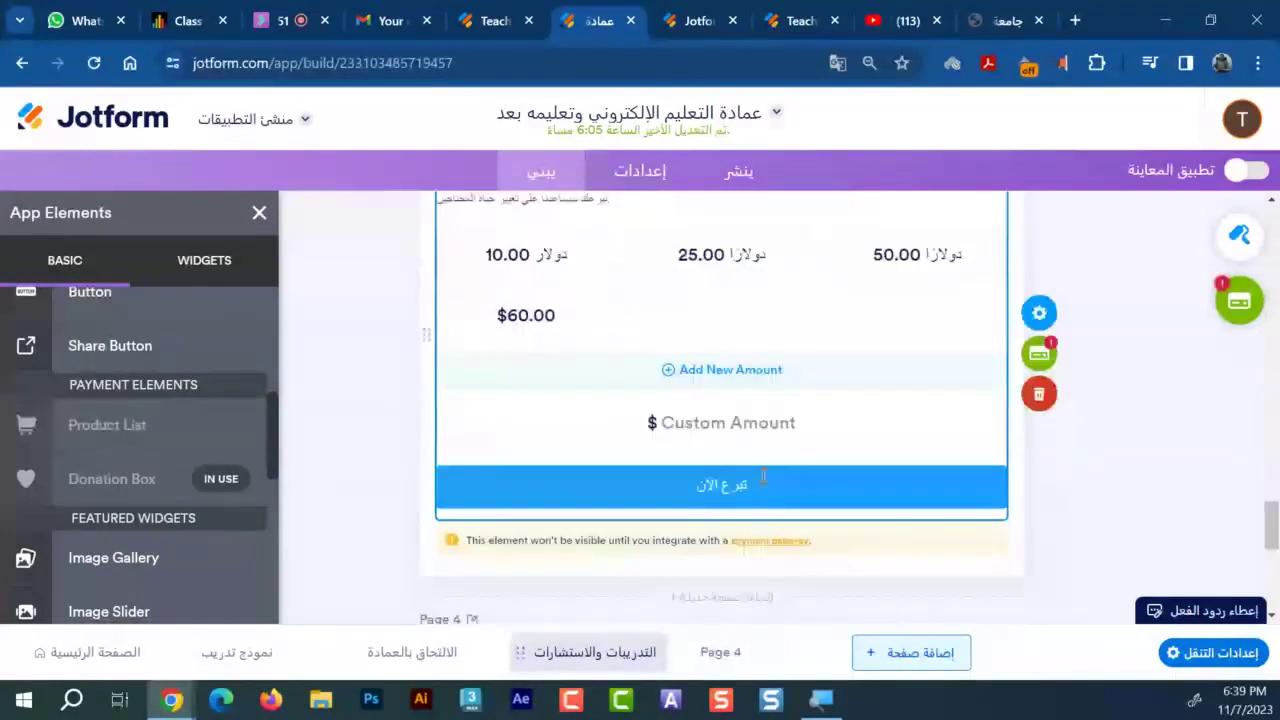
{"action": "left_click", "coordinate": [765, 382]}
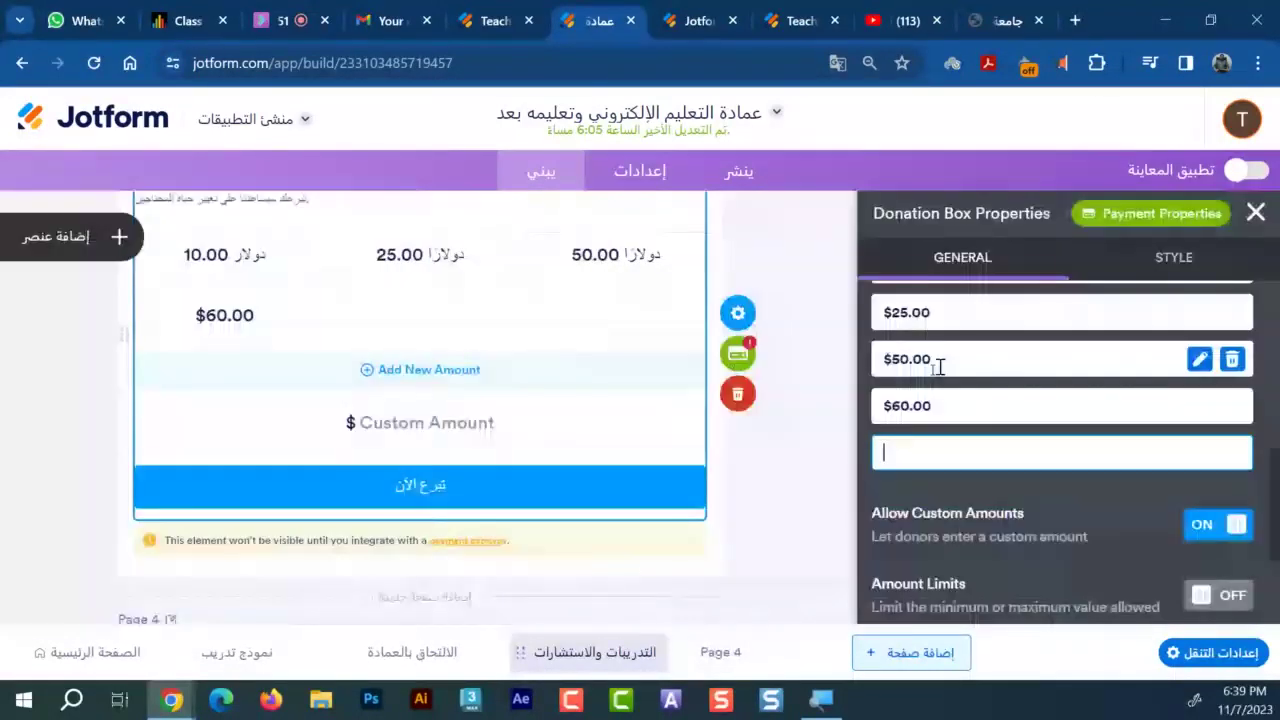
{"action": "scroll", "coordinate": [574, 347], "scroll_direction": "up", "scroll_amount": 5}
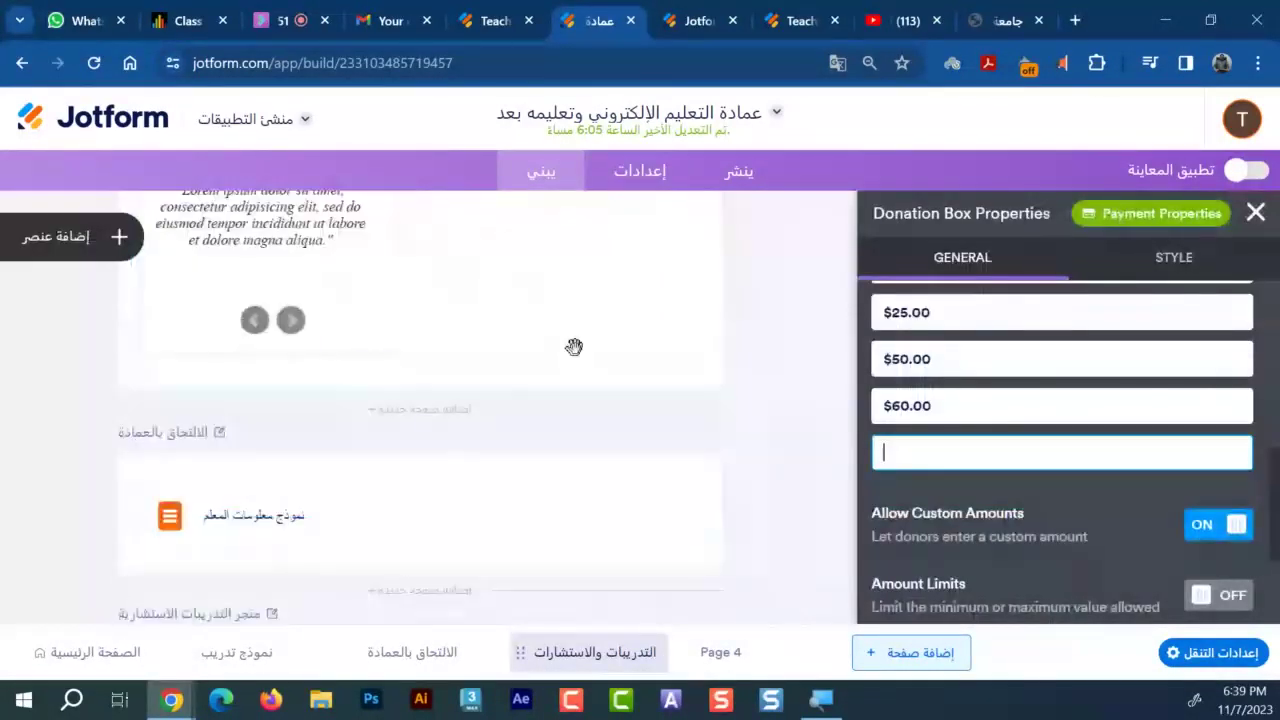
{"action": "scroll", "coordinate": [574, 347], "scroll_direction": "up", "scroll_amount": 5}
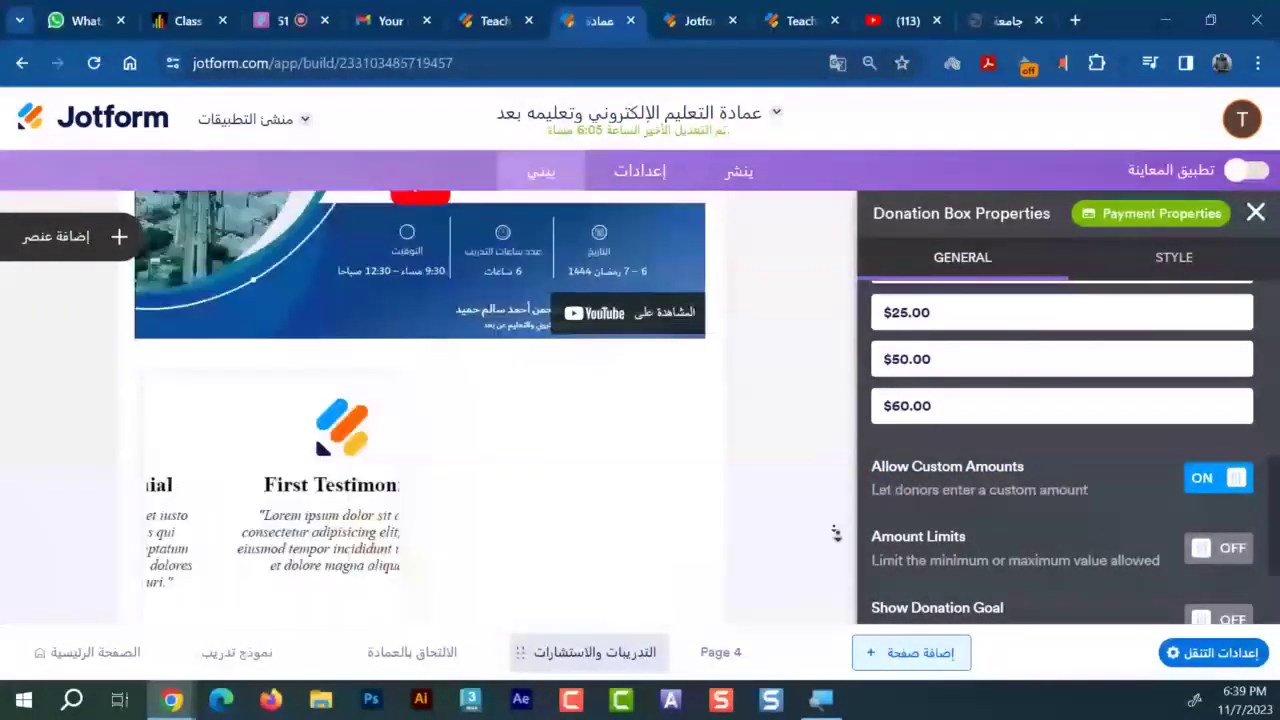
{"action": "scroll", "coordinate": [1066, 375], "scroll_direction": "up", "scroll_amount": 5}
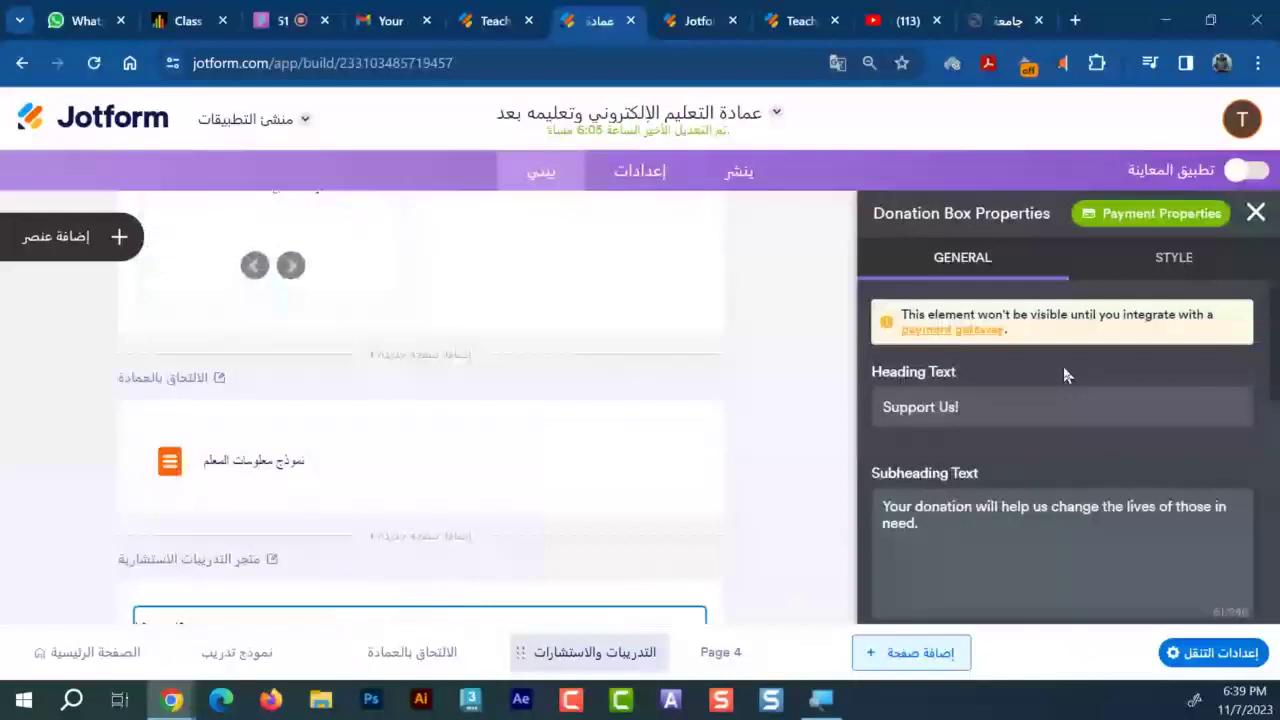
{"action": "scroll", "coordinate": [1066, 375], "scroll_direction": "down", "scroll_amount": 5}
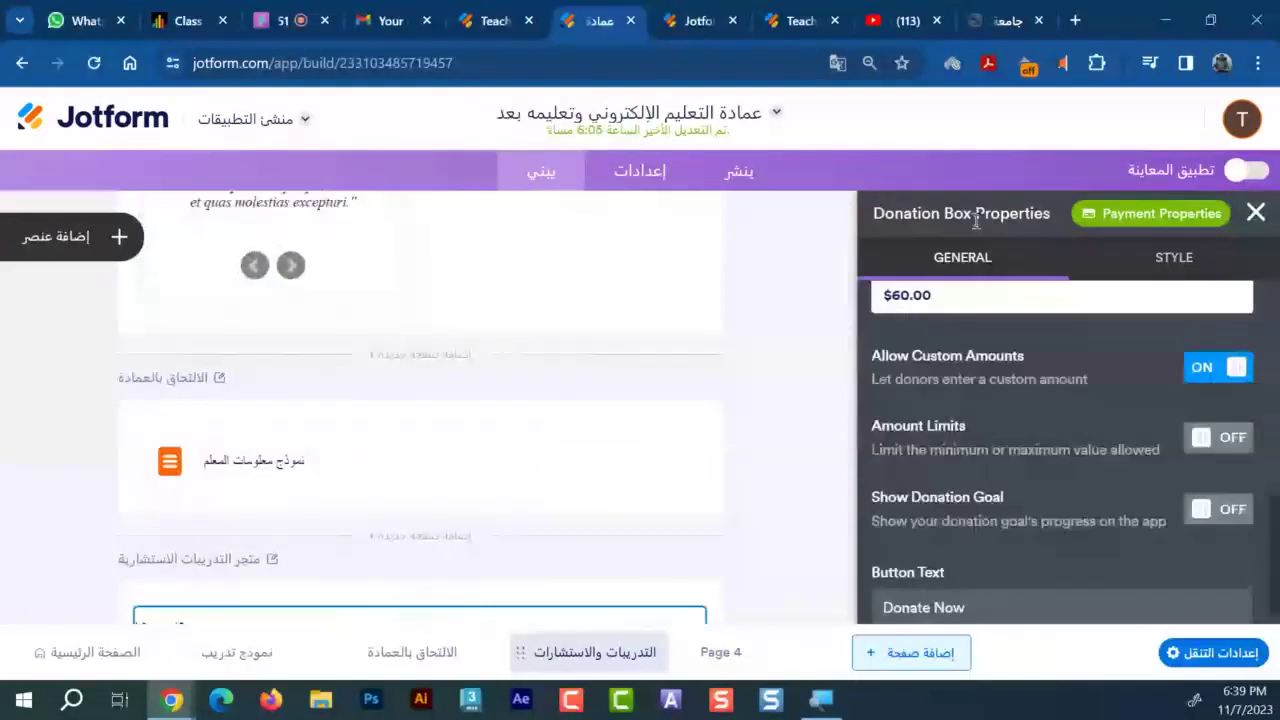
{"action": "left_click", "coordinate": [1256, 214]}
Open the payment properties of the donation box
{"action": "scroll", "coordinate": [668, 477], "scroll_direction": "down", "scroll_amount": 4}
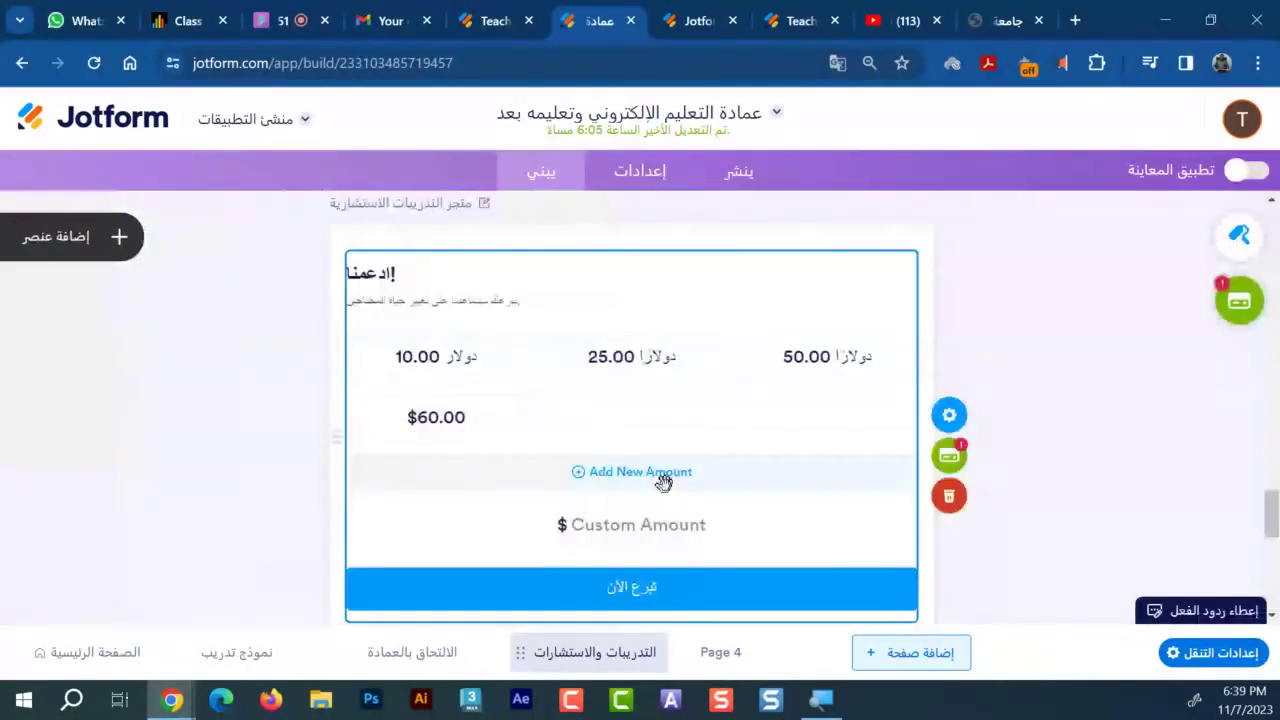
{"action": "scroll", "coordinate": [663, 483], "scroll_direction": "down", "scroll_amount": 1}
{"action": "left_click", "coordinate": [958, 412]}
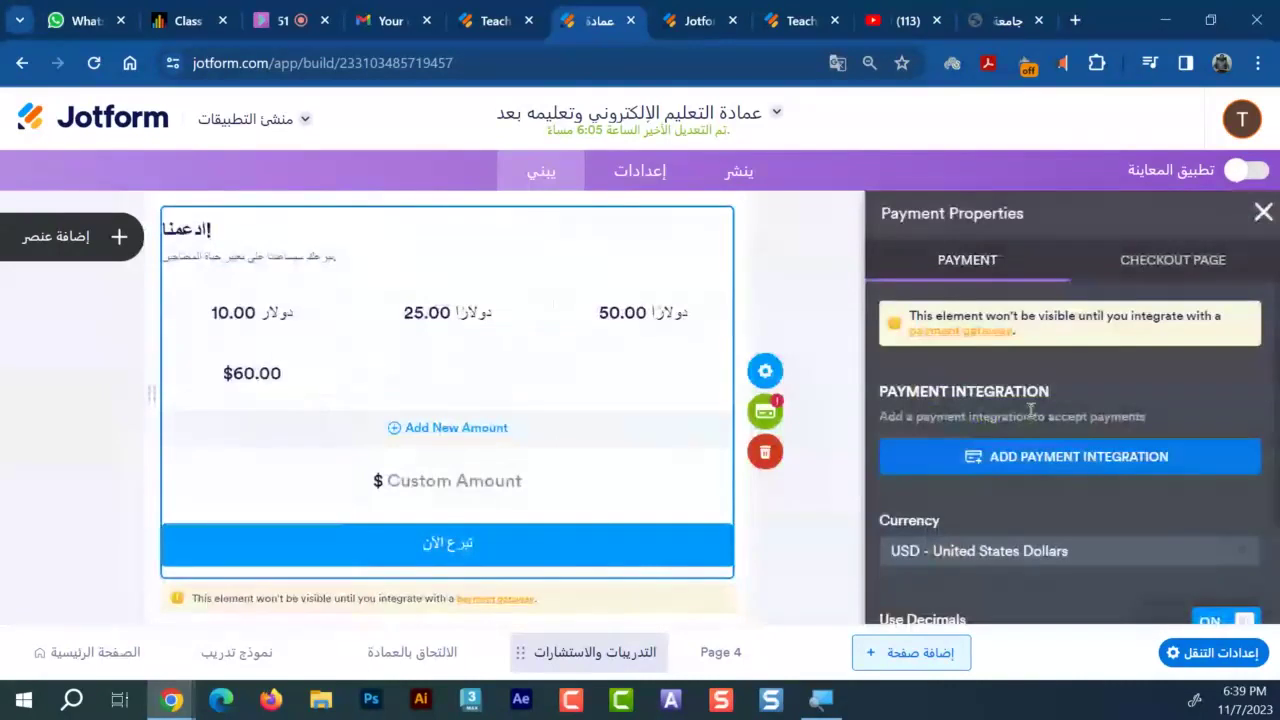
Look through the payment settings and the checkout page settings in the donation box's payment properties
{"action": "scroll", "coordinate": [1030, 410], "scroll_direction": "down", "scroll_amount": 2}
{"action": "scroll", "coordinate": [903, 418], "scroll_direction": "up", "scroll_amount": 3}
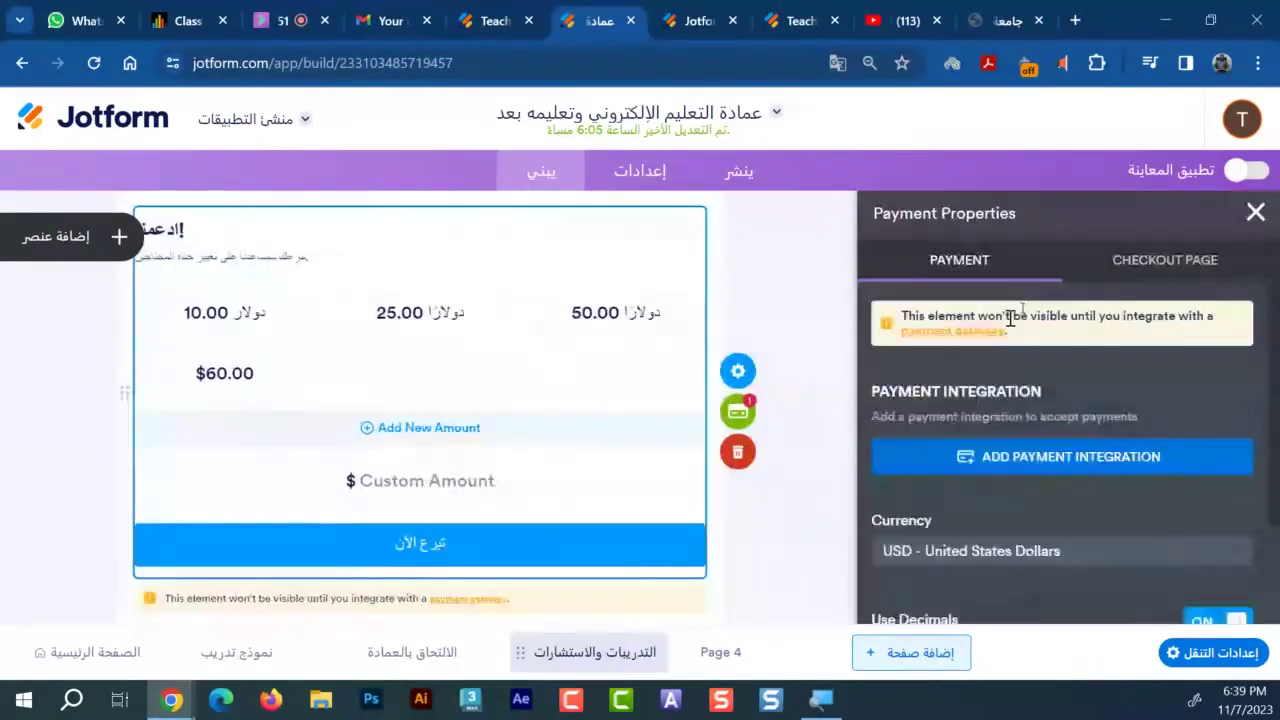
{"action": "left_click", "coordinate": [1100, 276]}
{"action": "scroll", "coordinate": [1040, 400], "scroll_direction": "down", "scroll_amount": 2}
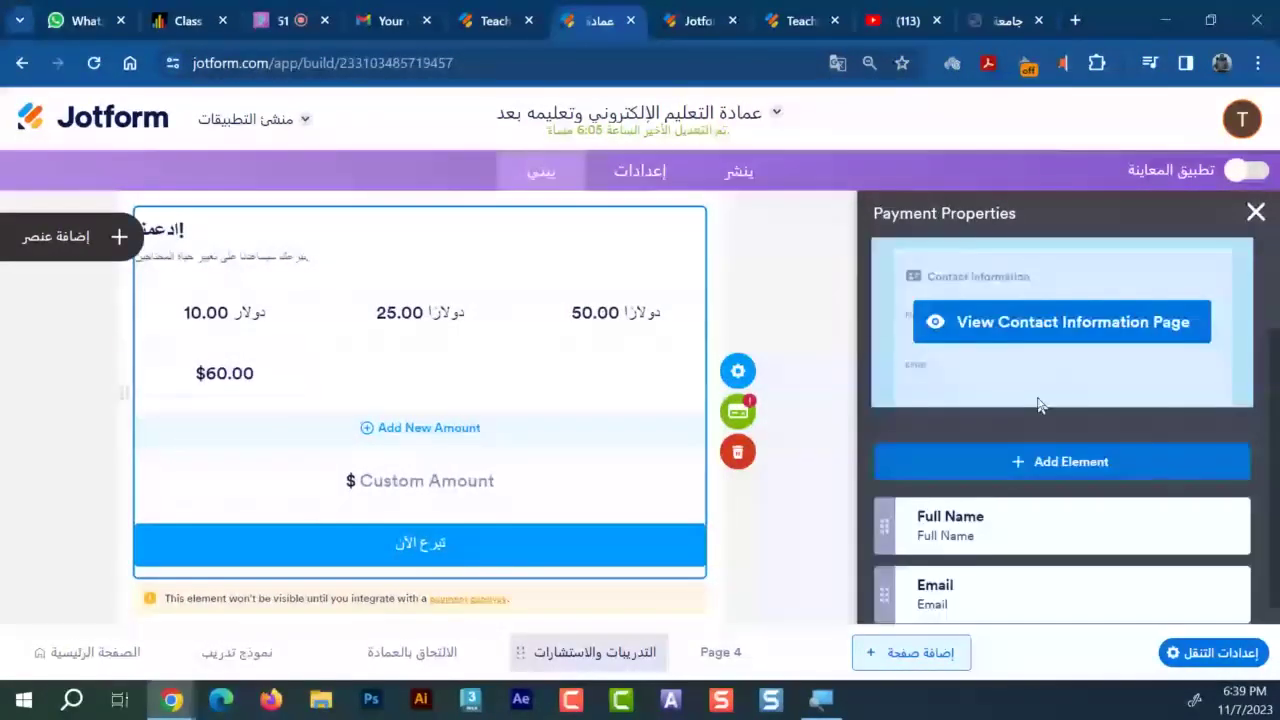
{"action": "scroll", "coordinate": [1040, 400], "scroll_direction": "up", "scroll_amount": 2}
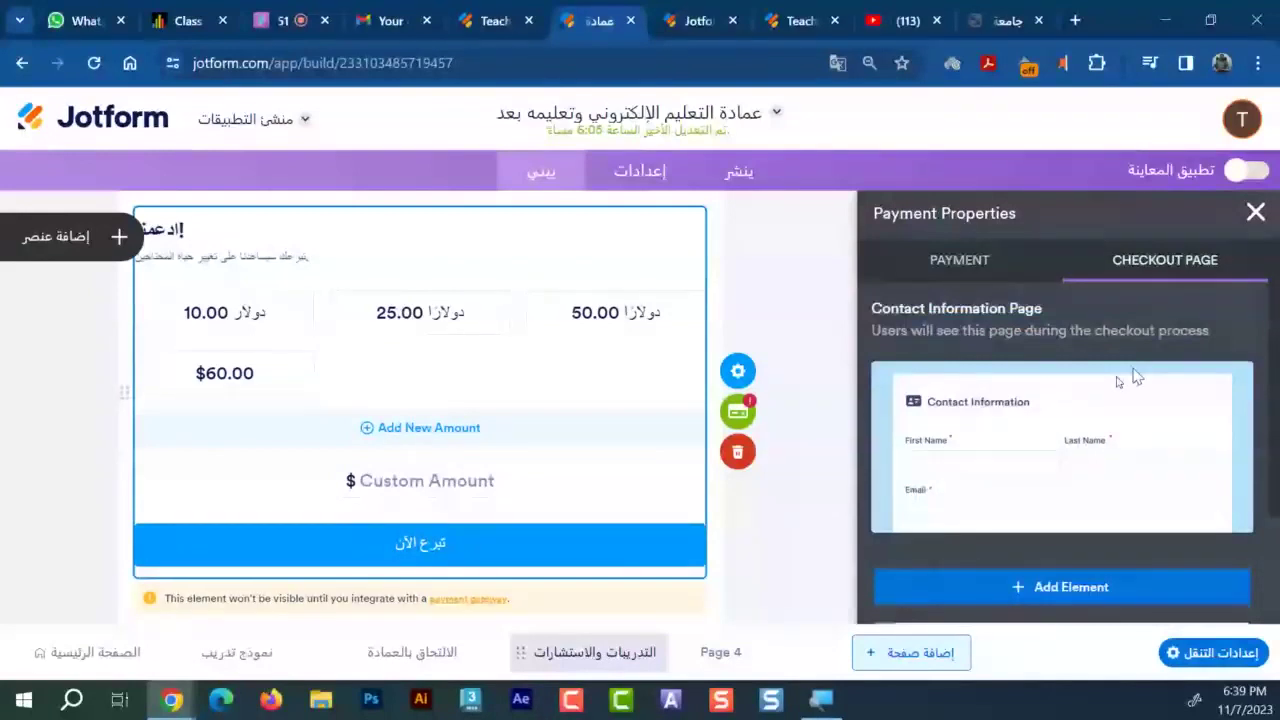
{"action": "scroll", "coordinate": [1100, 420], "scroll_direction": "down", "scroll_amount": 2}
{"action": "scroll", "coordinate": [342, 470], "scroll_direction": "down", "scroll_amount": 3}
Find the contact information page at the end of the app and open its properties
{"action": "scroll", "coordinate": [345, 465], "scroll_direction": "down", "scroll_amount": 1}
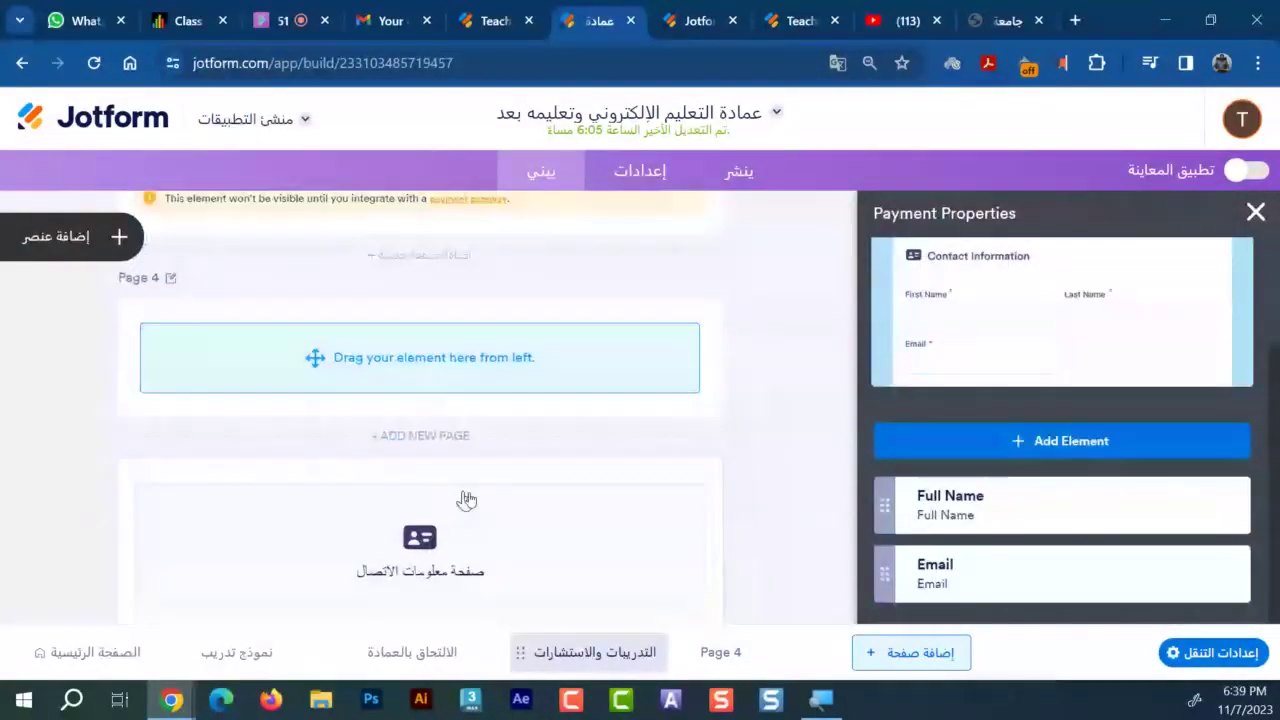
{"action": "scroll", "coordinate": [466, 500], "scroll_direction": "down", "scroll_amount": 1}
{"action": "mouse_move", "coordinate": [951, 349]}
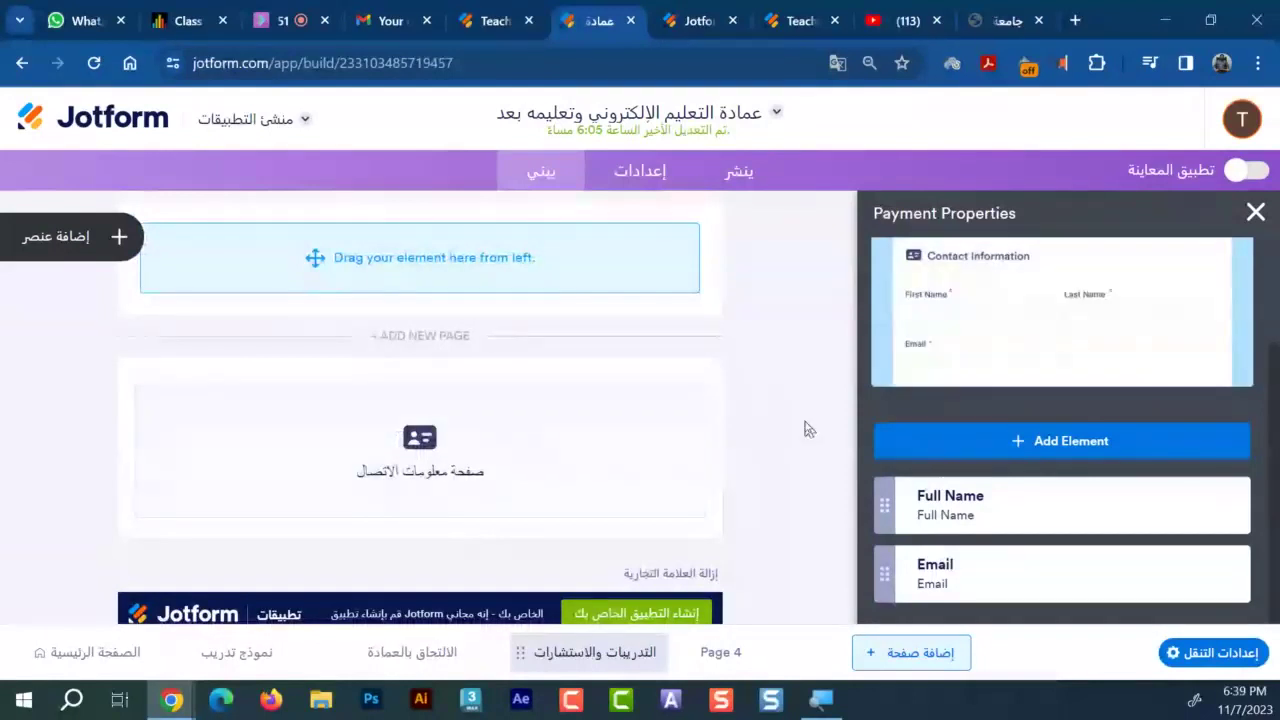
{"action": "scroll", "coordinate": [581, 487], "scroll_direction": "up", "scroll_amount": 1}
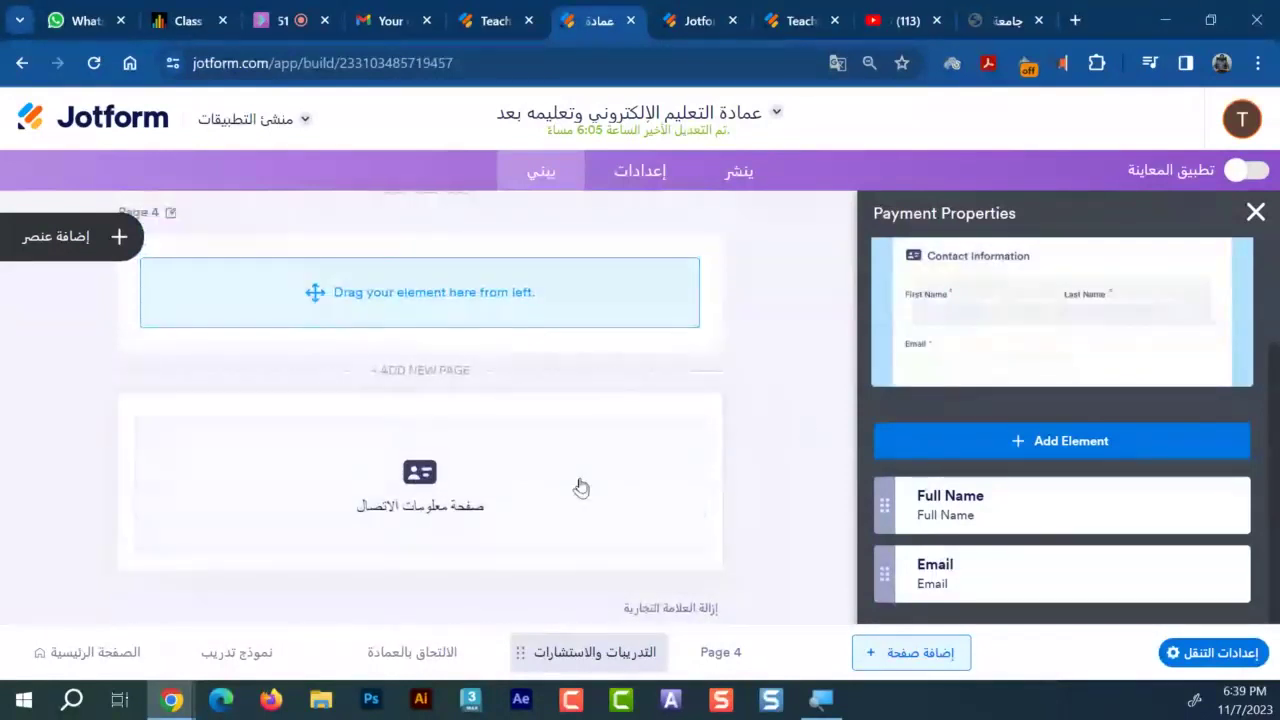
{"action": "scroll", "coordinate": [627, 444], "scroll_direction": "up", "scroll_amount": 2}
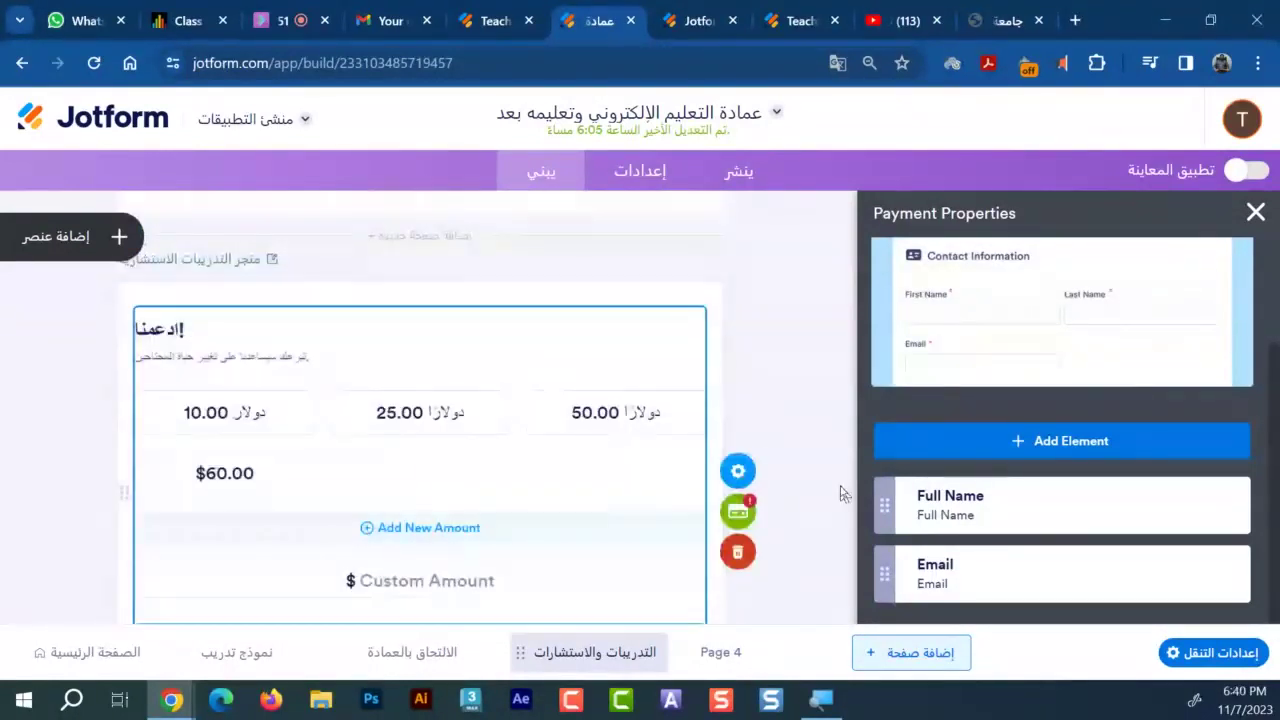
{"action": "scroll", "coordinate": [686, 512], "scroll_direction": "down", "scroll_amount": 3}
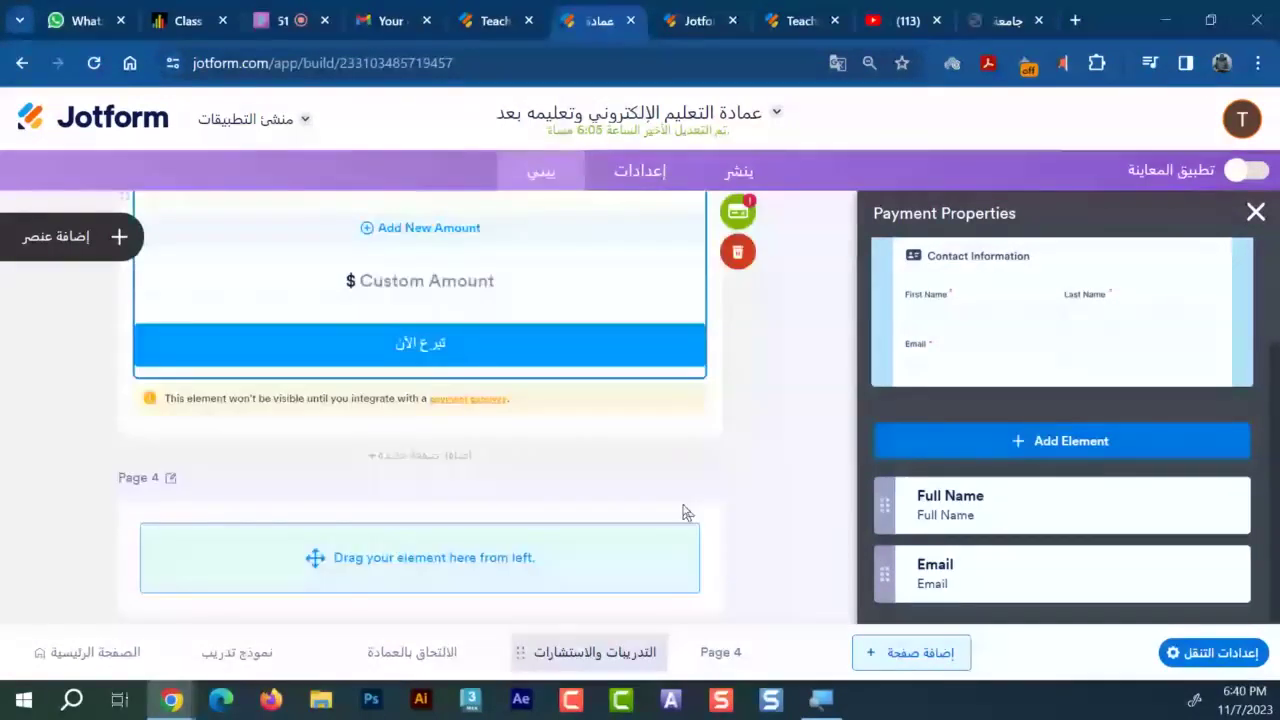
{"action": "scroll", "coordinate": [686, 512], "scroll_direction": "down", "scroll_amount": 3}
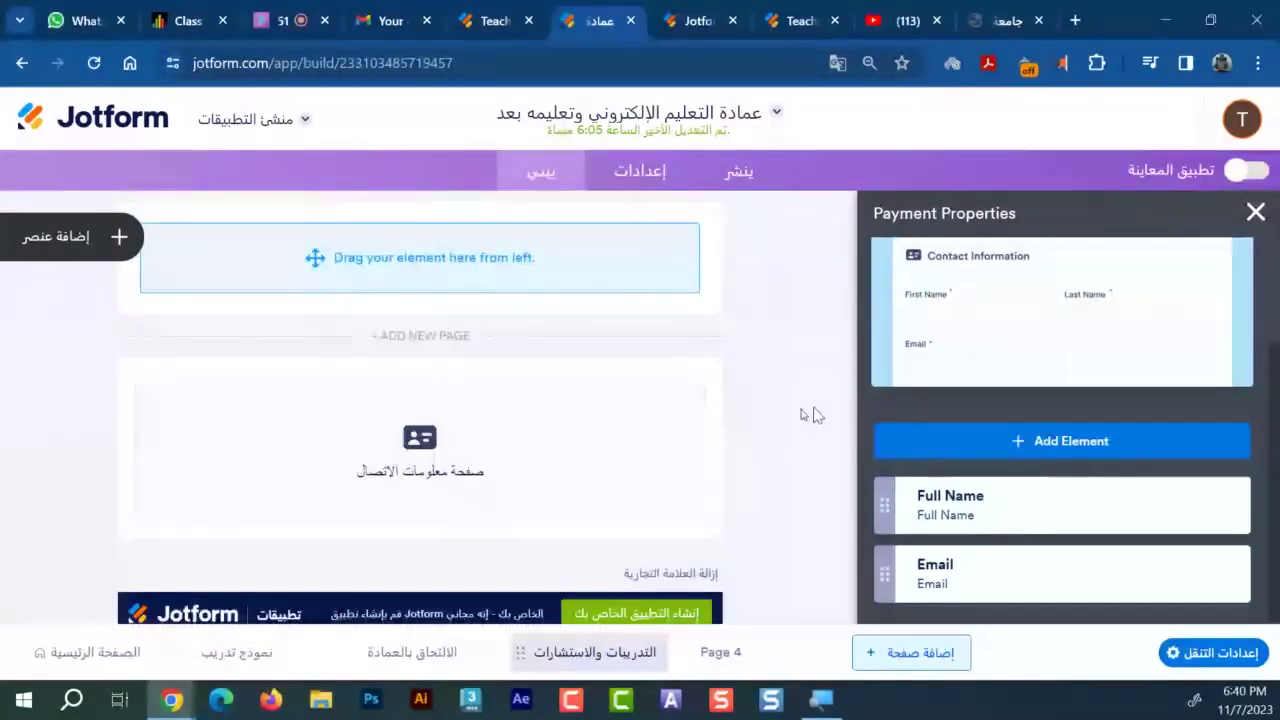
{"action": "left_click", "coordinate": [600, 471]}
{"action": "mouse_move", "coordinate": [882, 352]}
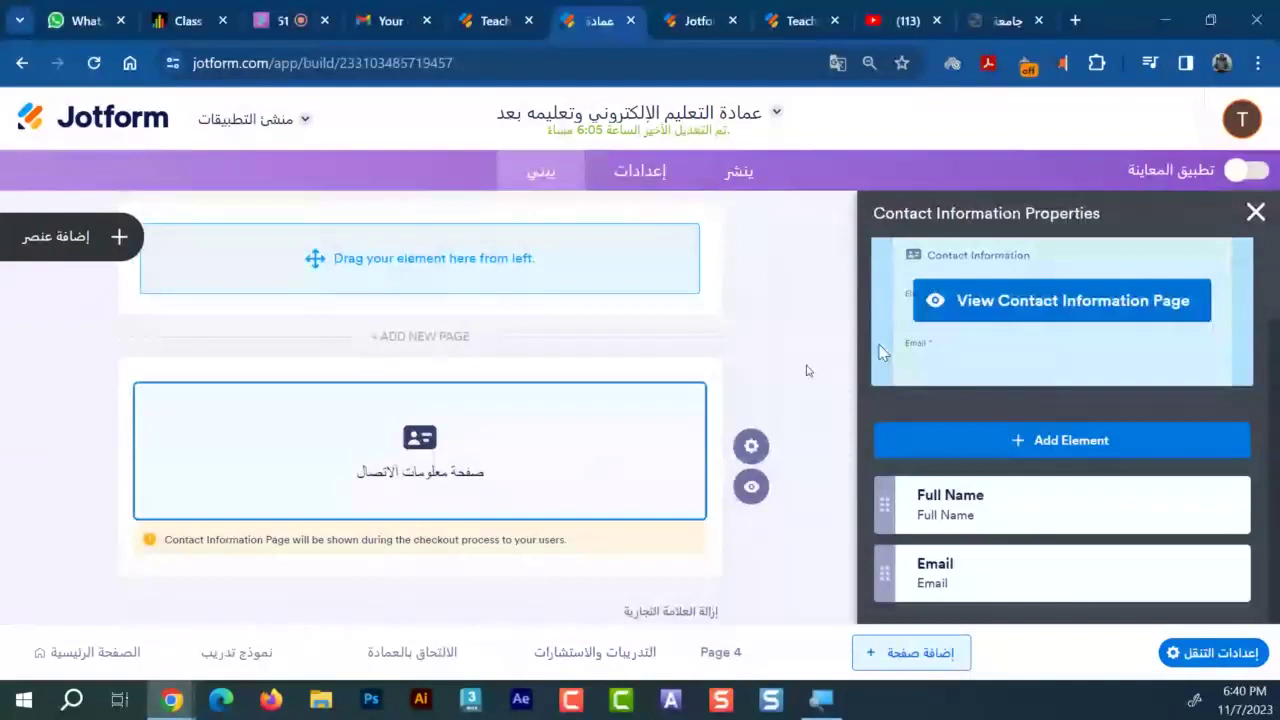
Delete the empty Page 4 below the donation box page
{"action": "scroll", "coordinate": [459, 355], "scroll_direction": "up", "scroll_amount": 2}
{"action": "left_click", "coordinate": [459, 355]}
{"action": "scroll", "coordinate": [584, 408], "scroll_direction": "up", "scroll_amount": 1}
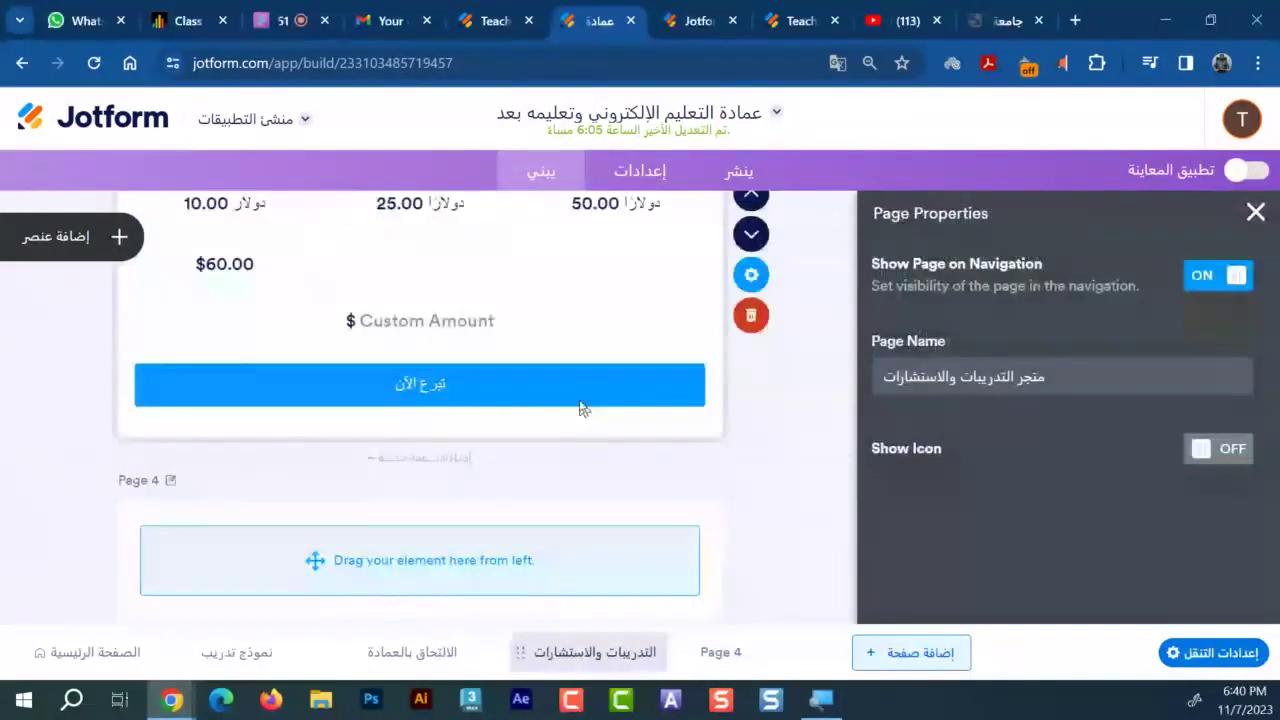
{"action": "scroll", "coordinate": [584, 408], "scroll_direction": "down", "scroll_amount": 1}
{"action": "left_click", "coordinate": [652, 429]}
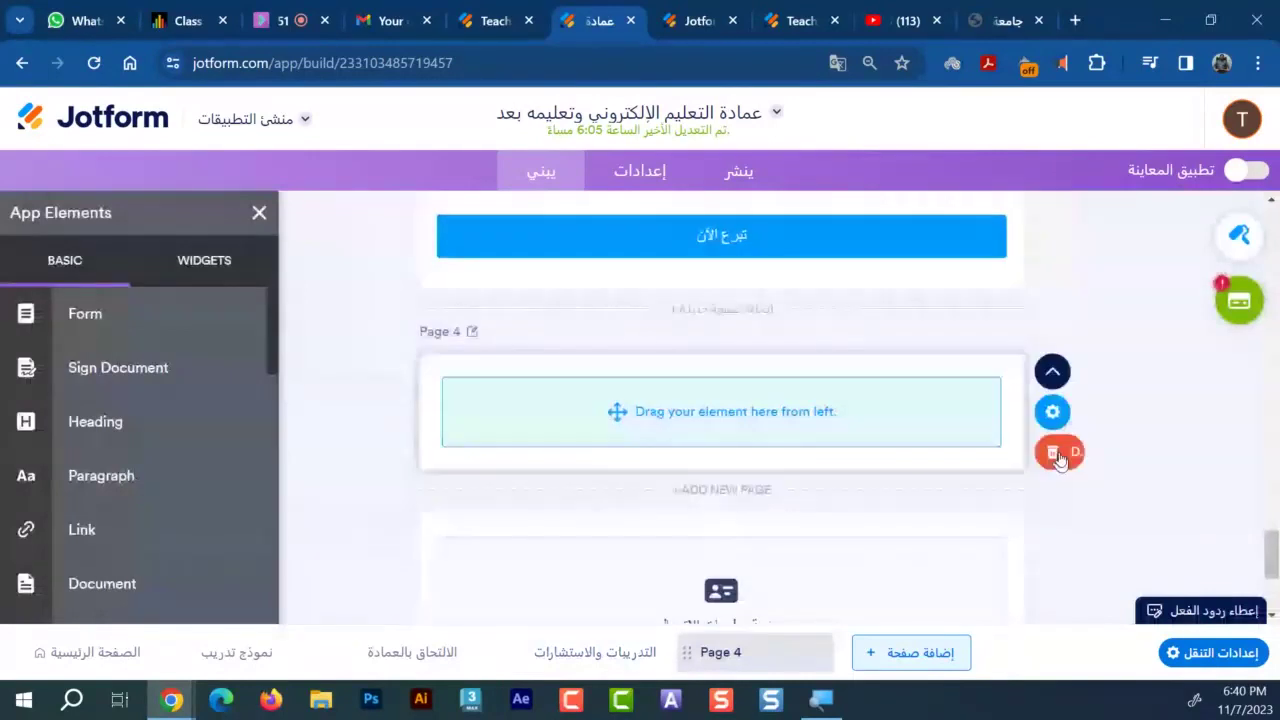
{"action": "left_click", "coordinate": [1058, 453]}
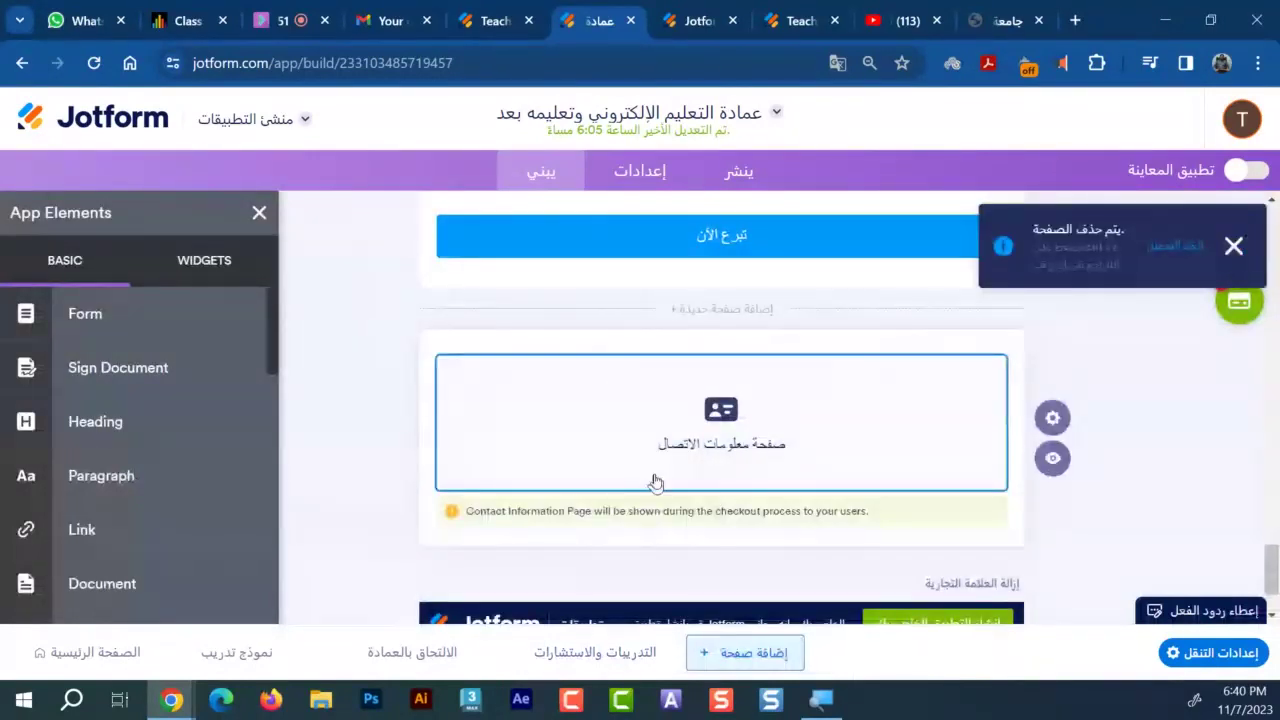
Delete the donation box from the متجر التدريبات الاستشارية page
{"action": "scroll", "coordinate": [955, 311], "scroll_direction": "up", "scroll_amount": 2}
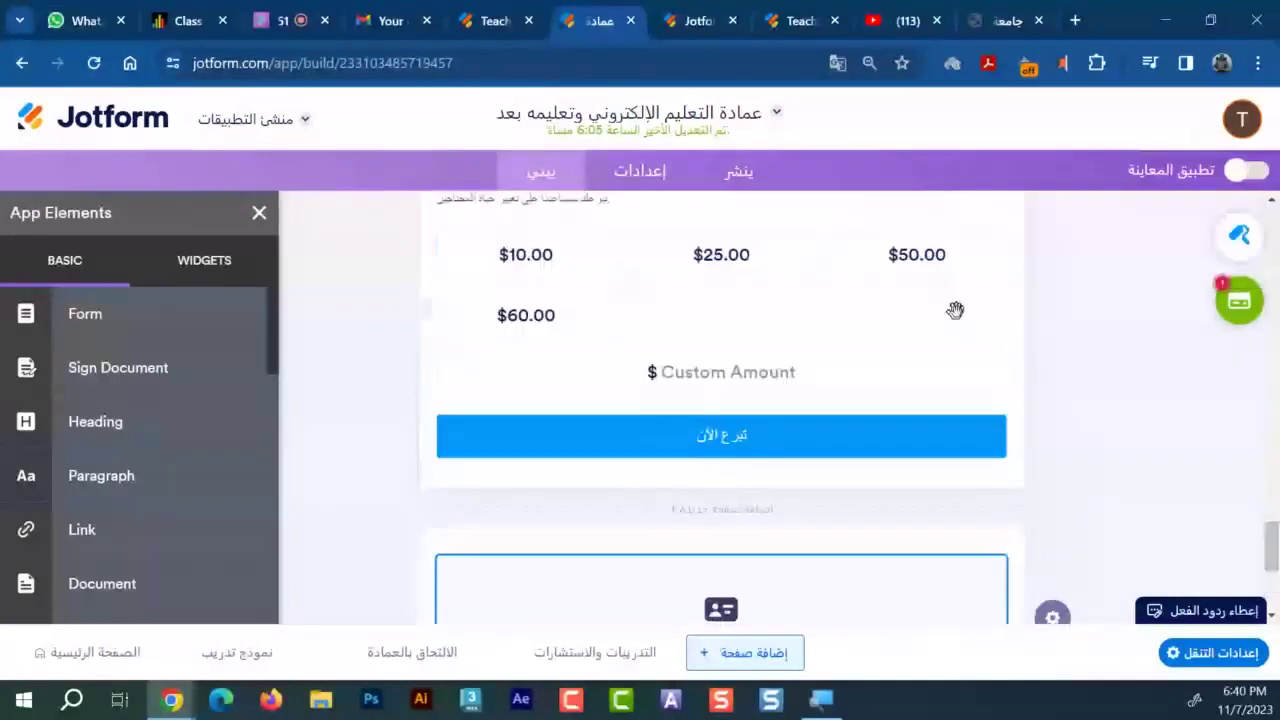
{"action": "left_click", "coordinate": [955, 311]}
{"action": "scroll", "coordinate": [954, 404], "scroll_direction": "down", "scroll_amount": 1}
{"action": "scroll", "coordinate": [948, 430], "scroll_direction": "up", "scroll_amount": 3}
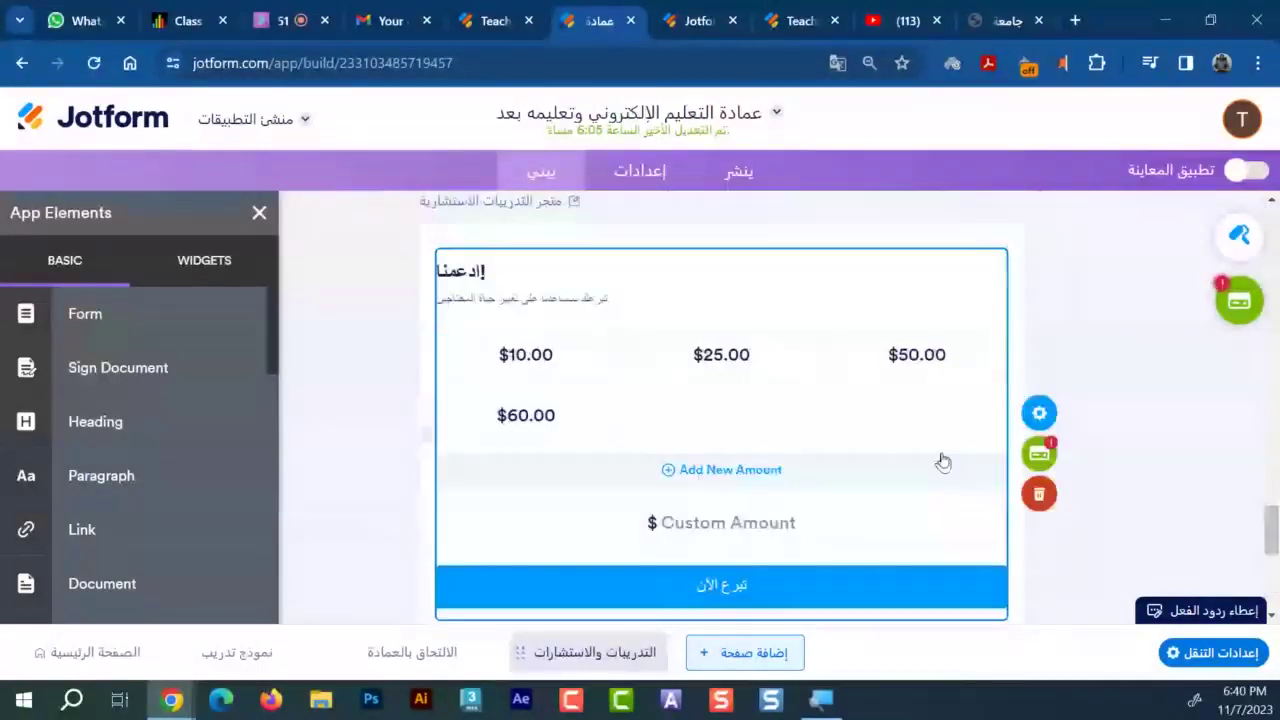
{"action": "left_click", "coordinate": [1054, 494]}
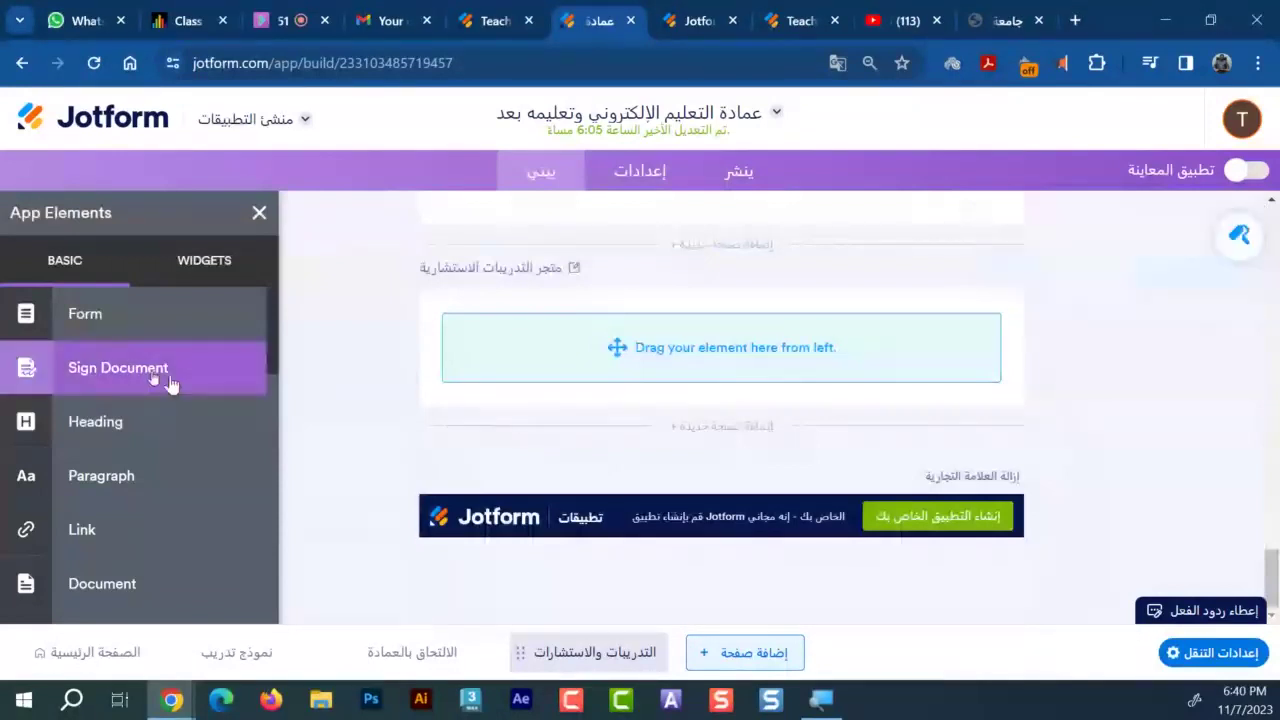
Add a new Donation Box to the emptied متجر التدريبات الاستشارية page and open the contact information page below it
{"action": "scroll", "coordinate": [128, 444], "scroll_direction": "down", "scroll_amount": 2}
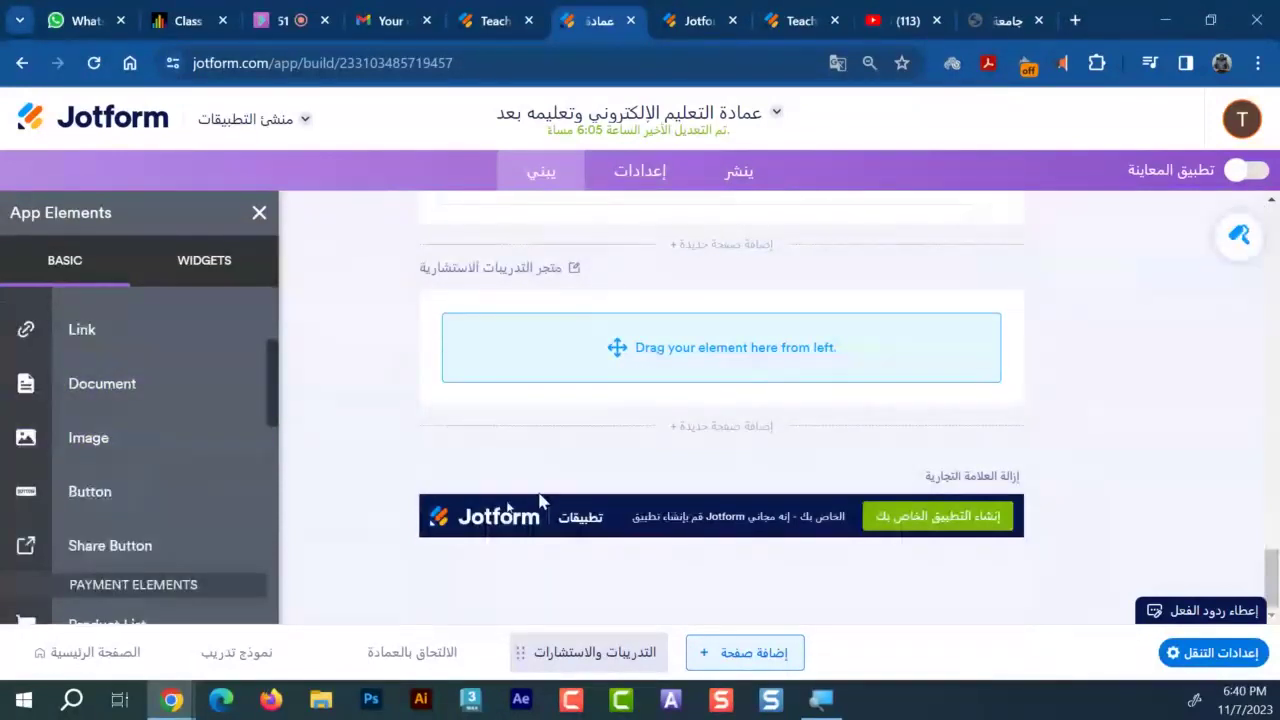
{"action": "scroll", "coordinate": [157, 477], "scroll_direction": "down", "scroll_amount": 1}
{"action": "scroll", "coordinate": [130, 479], "scroll_direction": "down", "scroll_amount": 1}
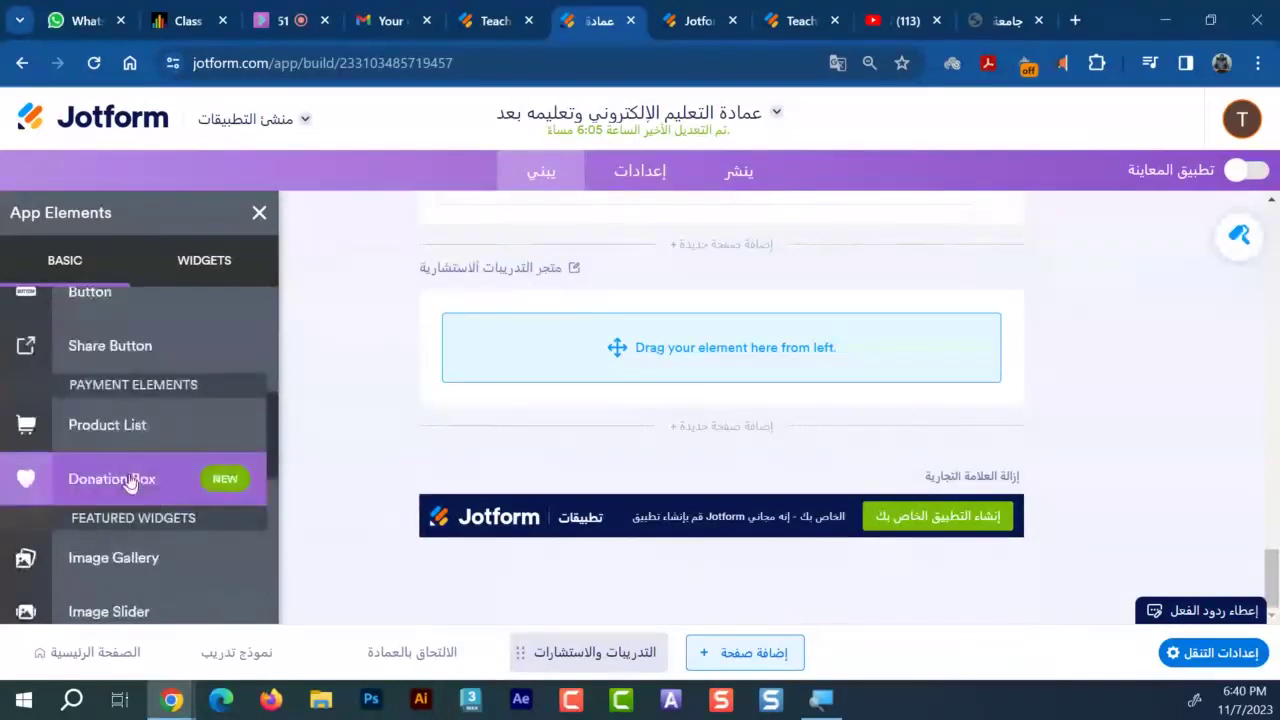
{"action": "left_click_drag", "start_coordinate": [130, 484], "coordinate": [625, 383]}
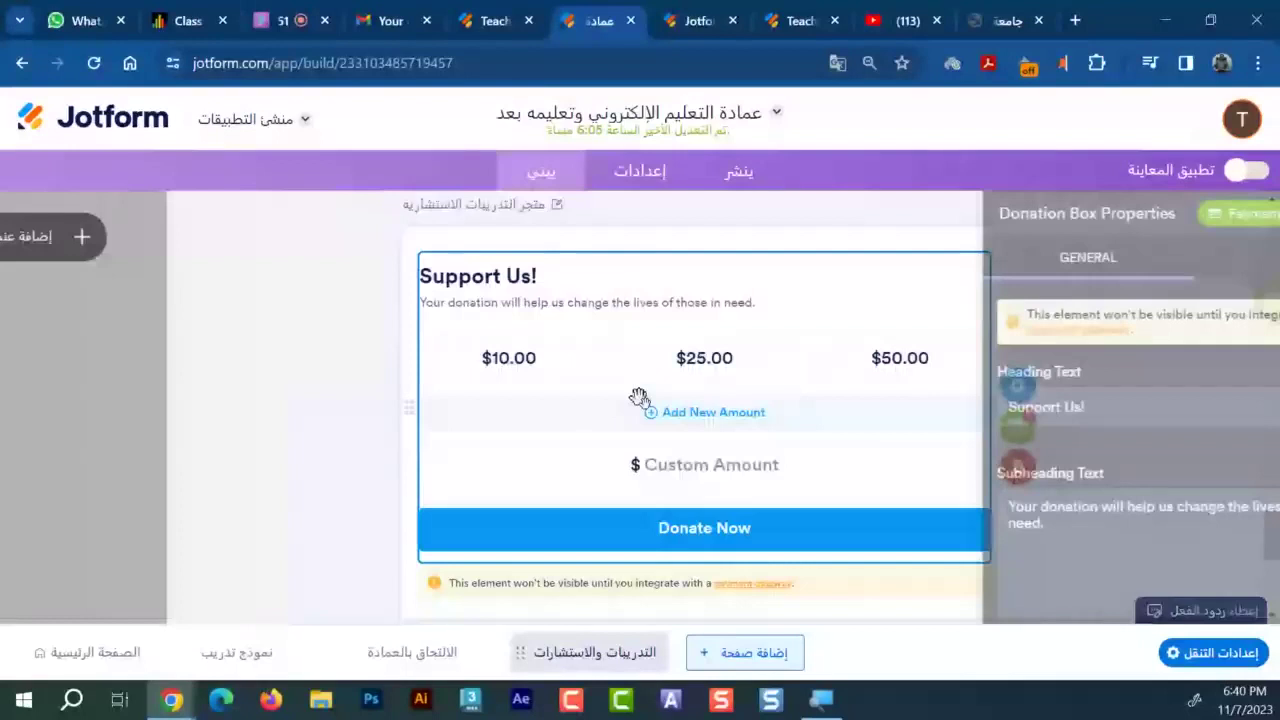
{"action": "scroll", "coordinate": [638, 397], "scroll_direction": "down", "scroll_amount": 3}
{"action": "left_click", "coordinate": [520, 443]}
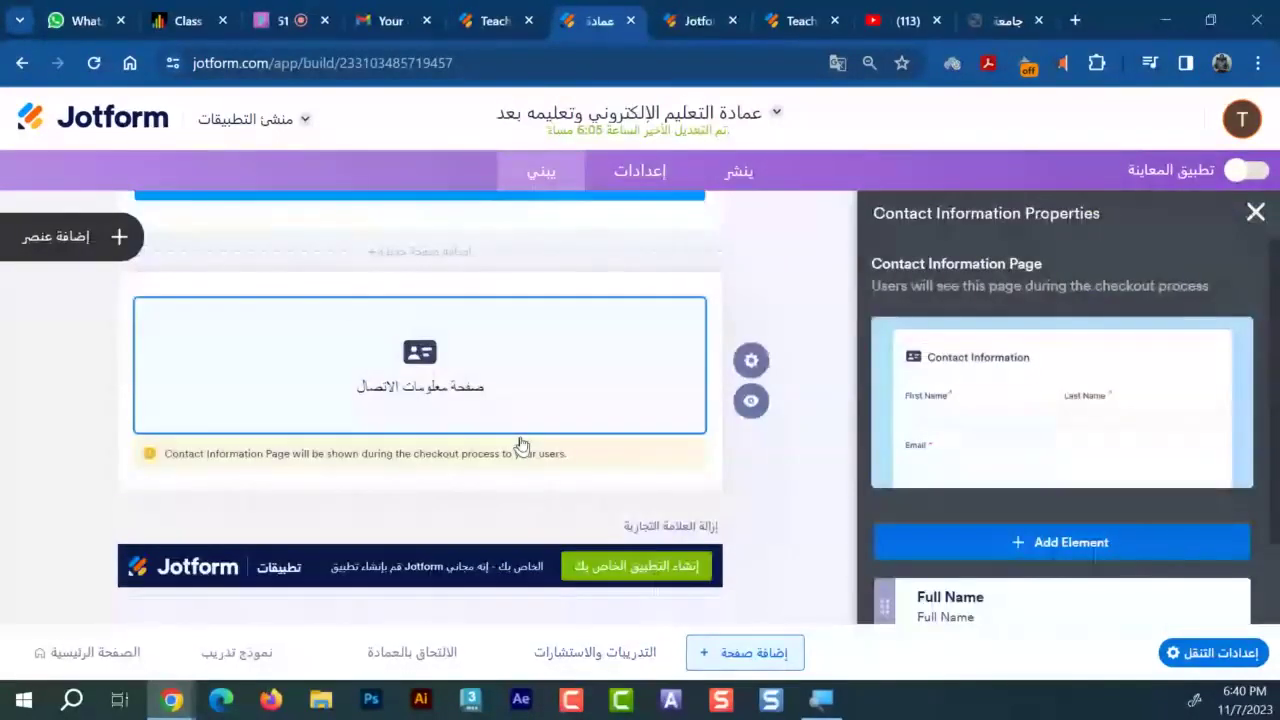
{"action": "scroll", "coordinate": [520, 443], "scroll_direction": "up", "scroll_amount": 3}
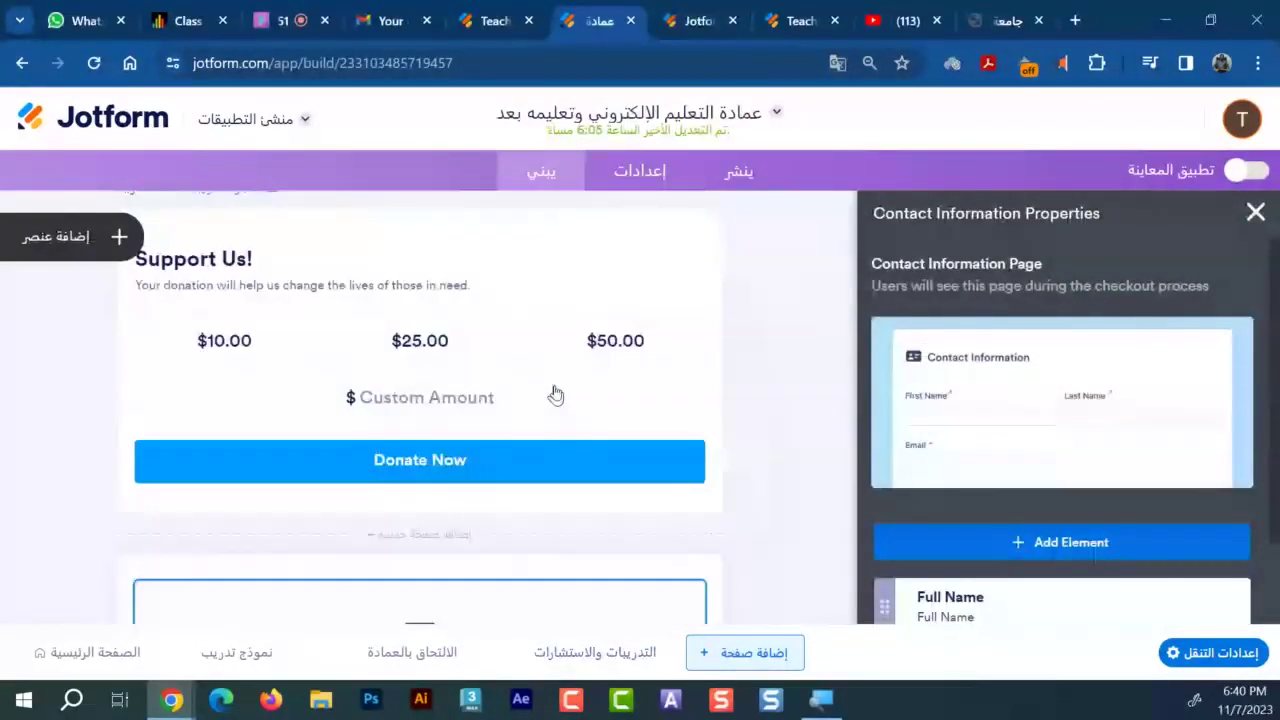
Select the new "Support Us!" donation box and delete it
{"action": "left_click", "coordinate": [597, 295]}
{"action": "scroll", "coordinate": [599, 297], "scroll_direction": "down", "scroll_amount": 3}
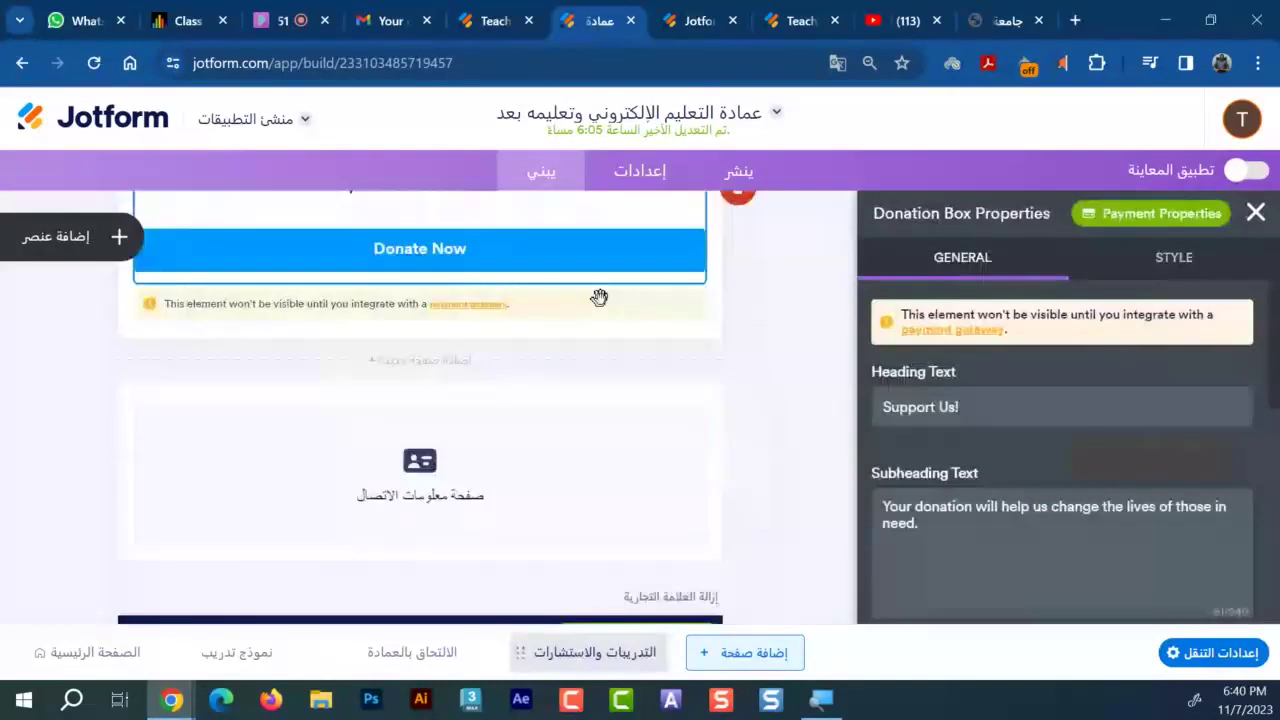
{"action": "left_click", "coordinate": [599, 297]}
{"action": "key", "text": "Delete"}
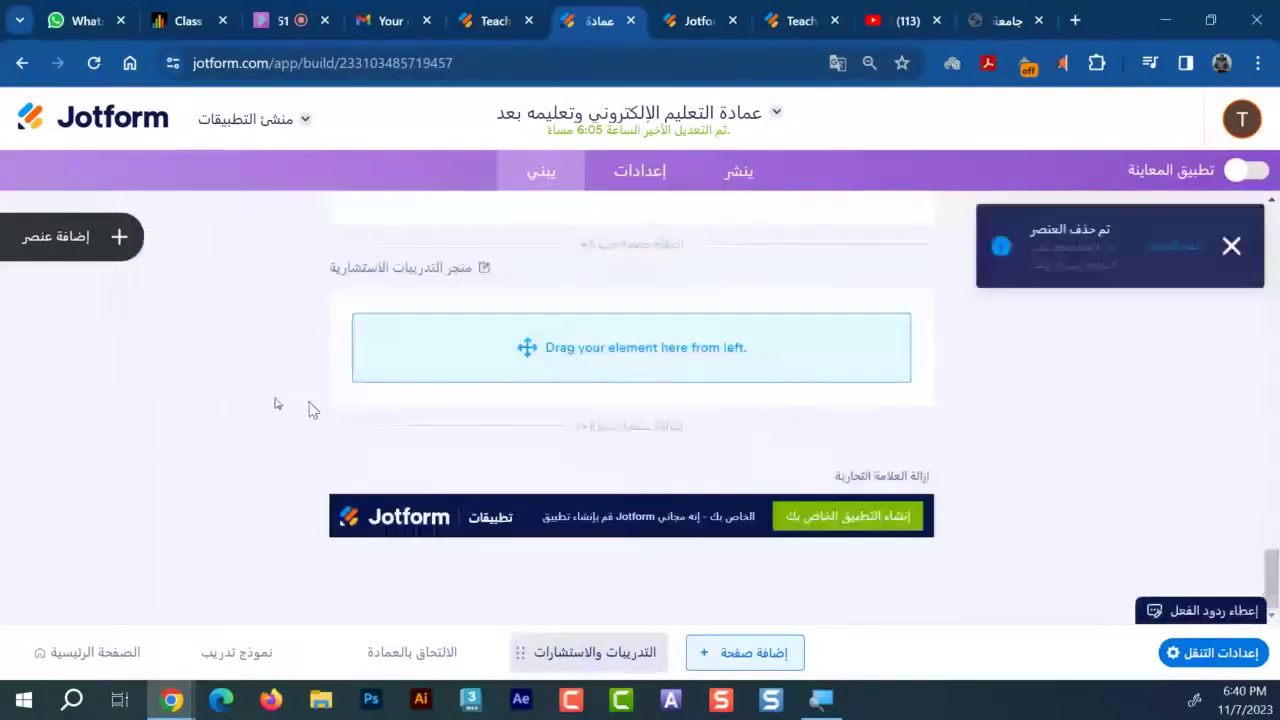
Add a Product List to the empty متجر التدريبات الاستشارية page and check the contact information page below it
{"action": "left_click", "coordinate": [52, 238]}
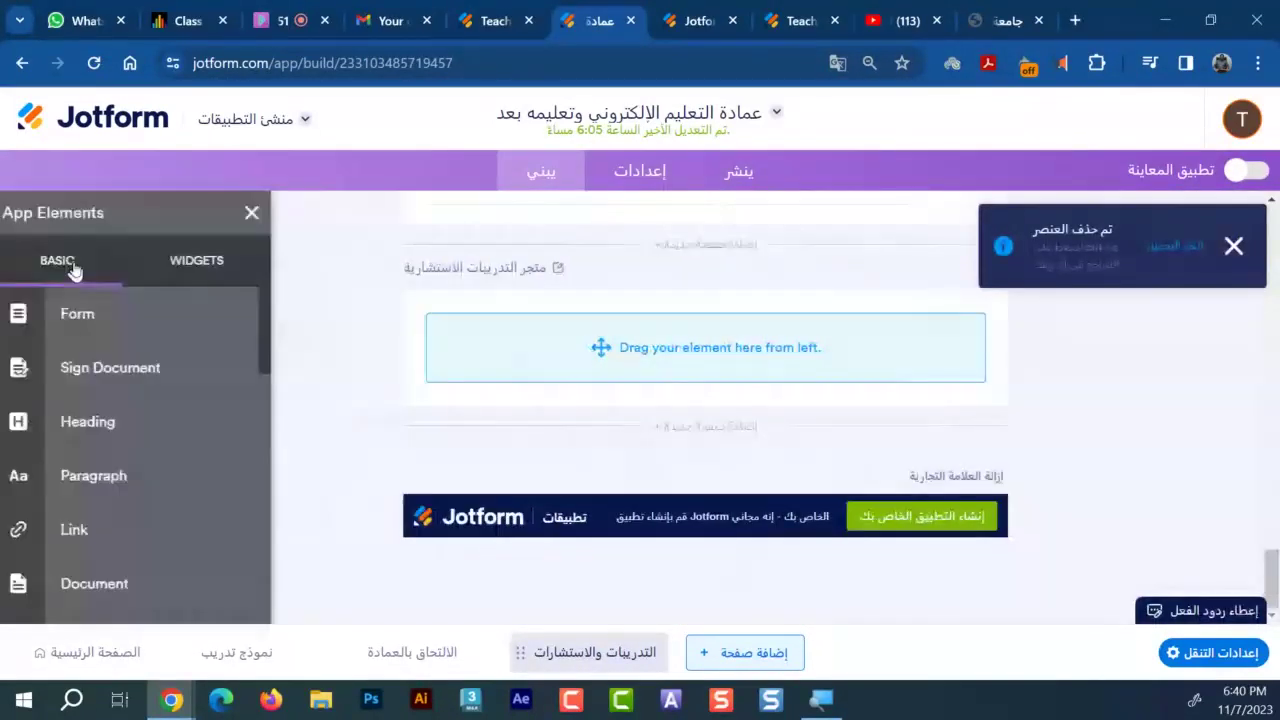
{"action": "scroll", "coordinate": [177, 470], "scroll_direction": "down", "scroll_amount": 5}
{"action": "left_click_drag", "start_coordinate": [520, 376], "coordinate": [522, 378]}
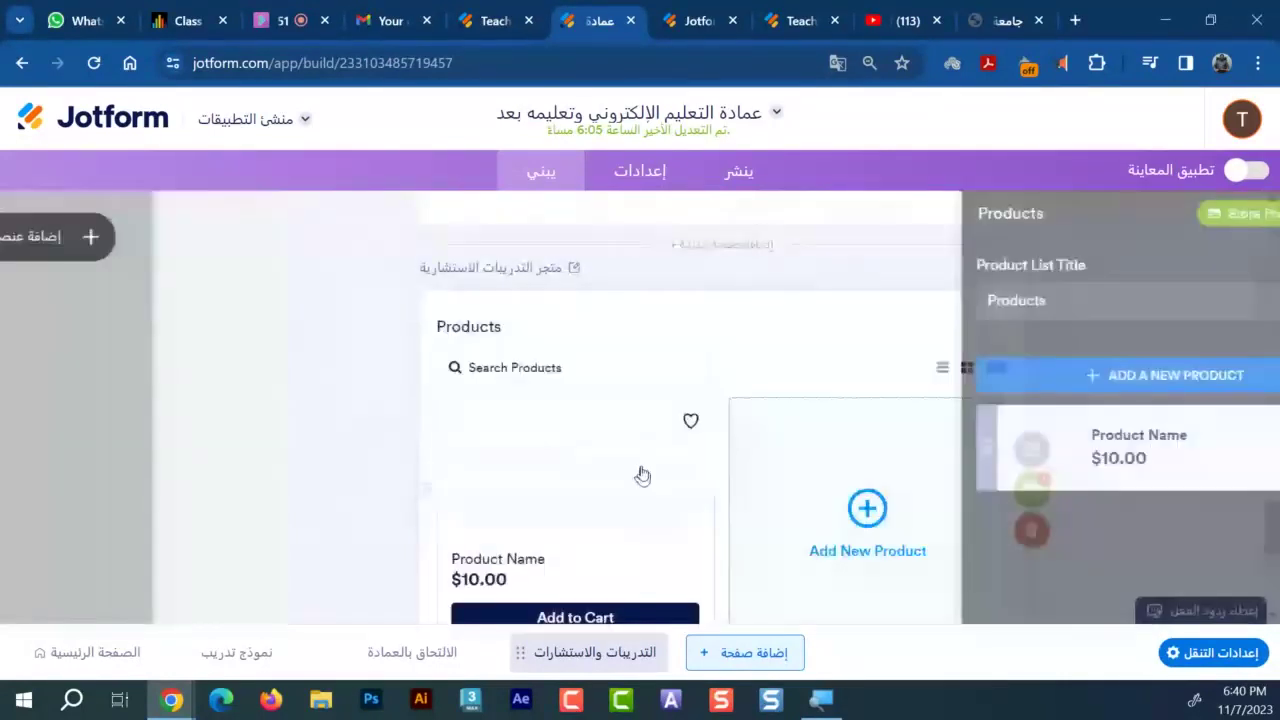
{"action": "scroll", "coordinate": [418, 441], "scroll_direction": "down", "scroll_amount": 5}
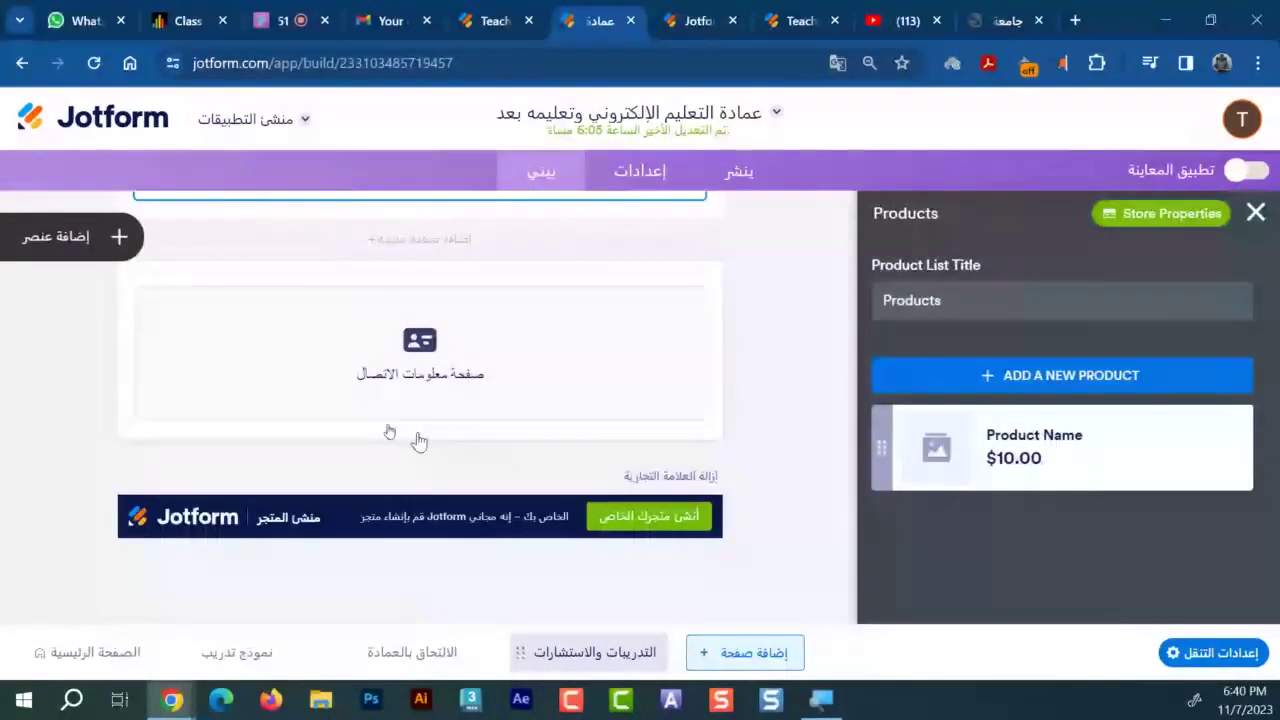
{"action": "scroll", "coordinate": [418, 441], "scroll_direction": "up", "scroll_amount": 5}
Check in the list of app elements which payment elements can be used alongside the product list
{"action": "left_click", "coordinate": [79, 250]}
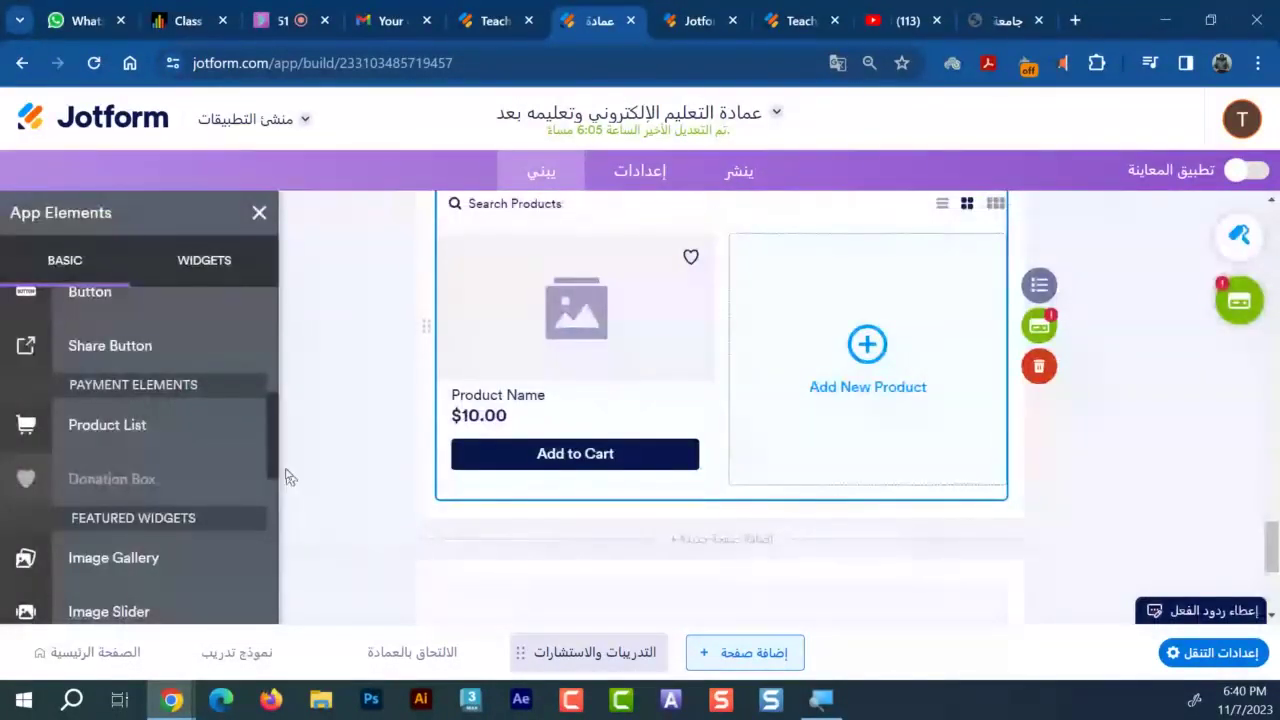
{"action": "mouse_move", "coordinate": [138, 473]}
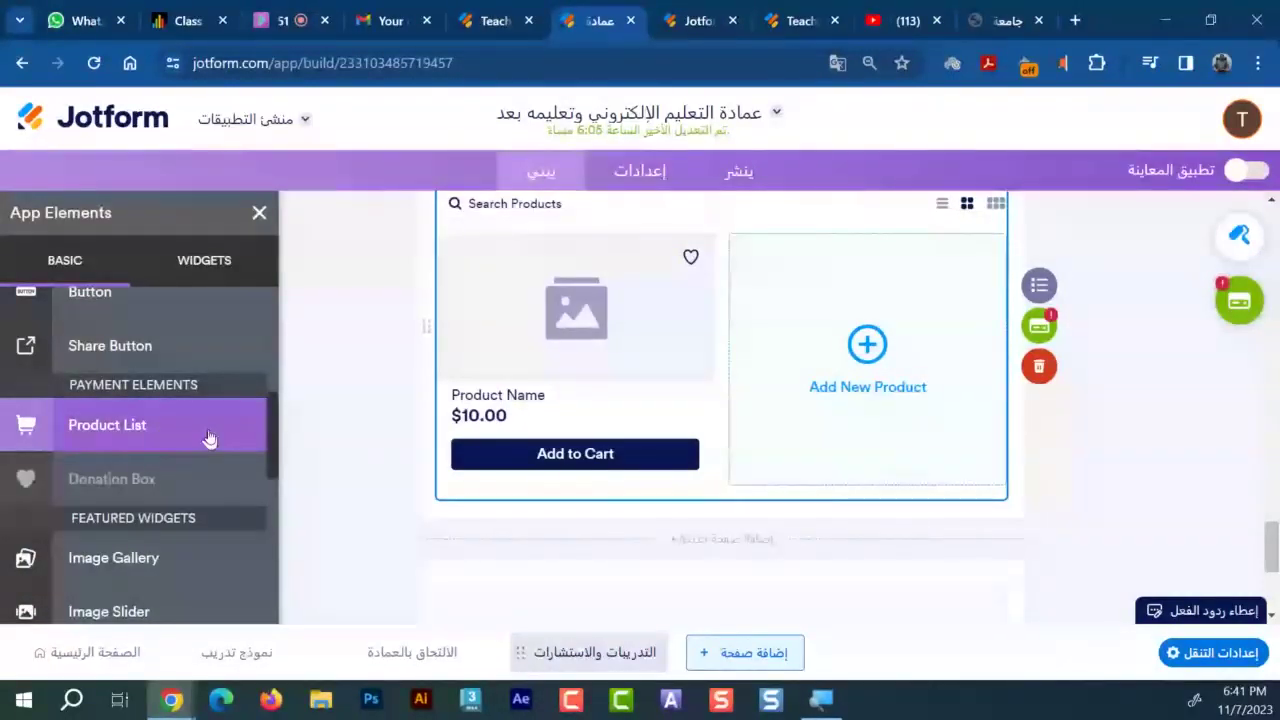
{"action": "scroll", "coordinate": [1100, 486], "scroll_direction": "down", "scroll_amount": 2}
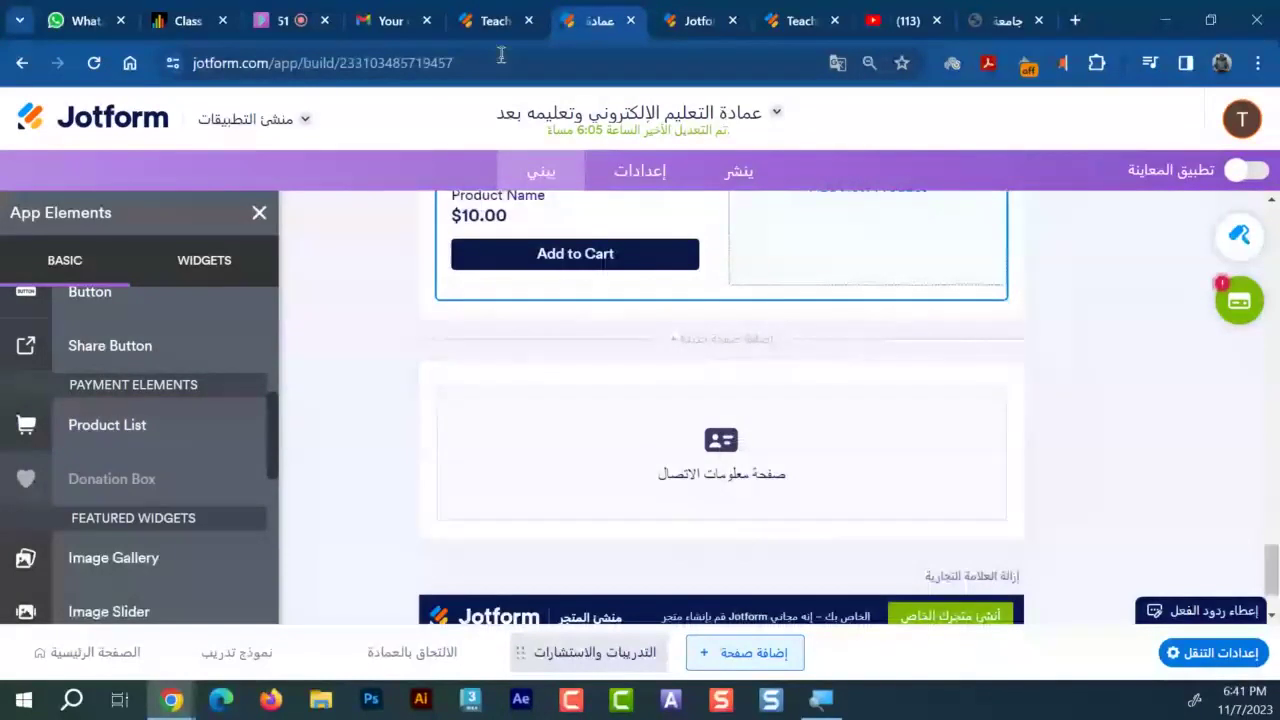
Switch to the Blackboard Collaborate session and read the latest participant question in the Everyone chat
{"action": "left_click", "coordinate": [286, 20]}
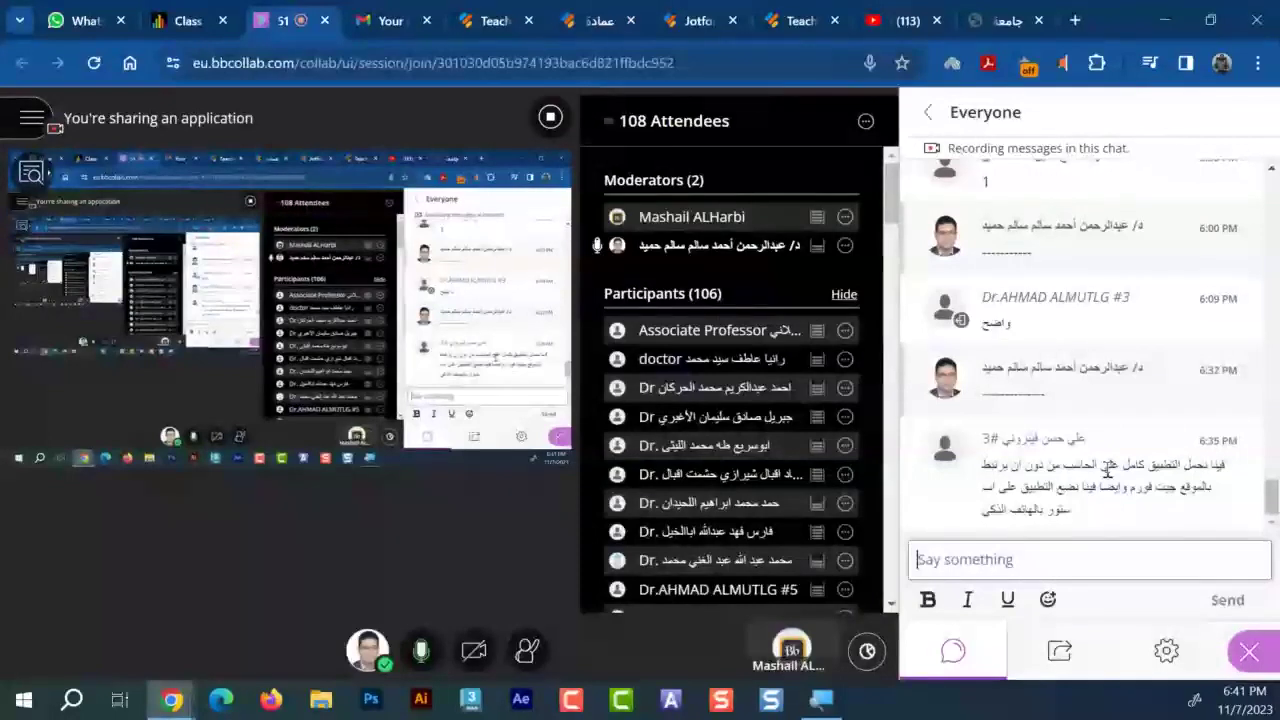
{"action": "left_click_drag", "start_coordinate": [1108, 470], "coordinate": [1176, 484]}
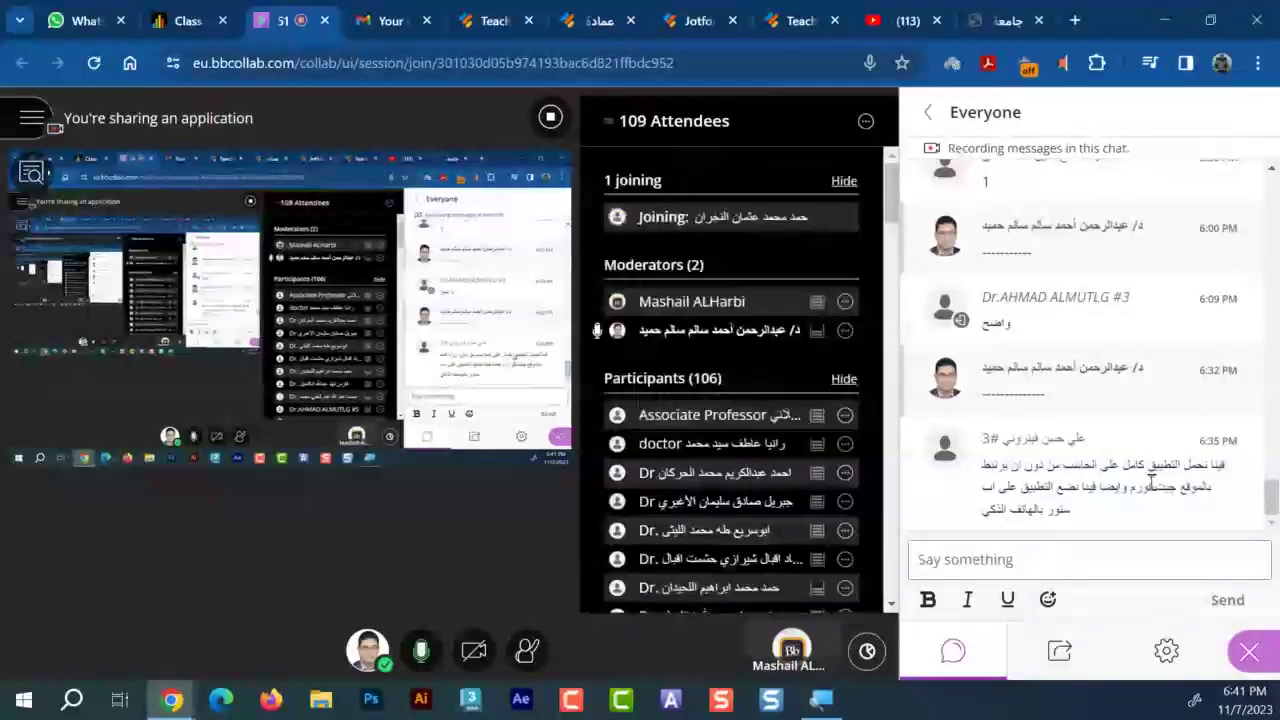
{"action": "triple_click", "coordinate": [1152, 484]}
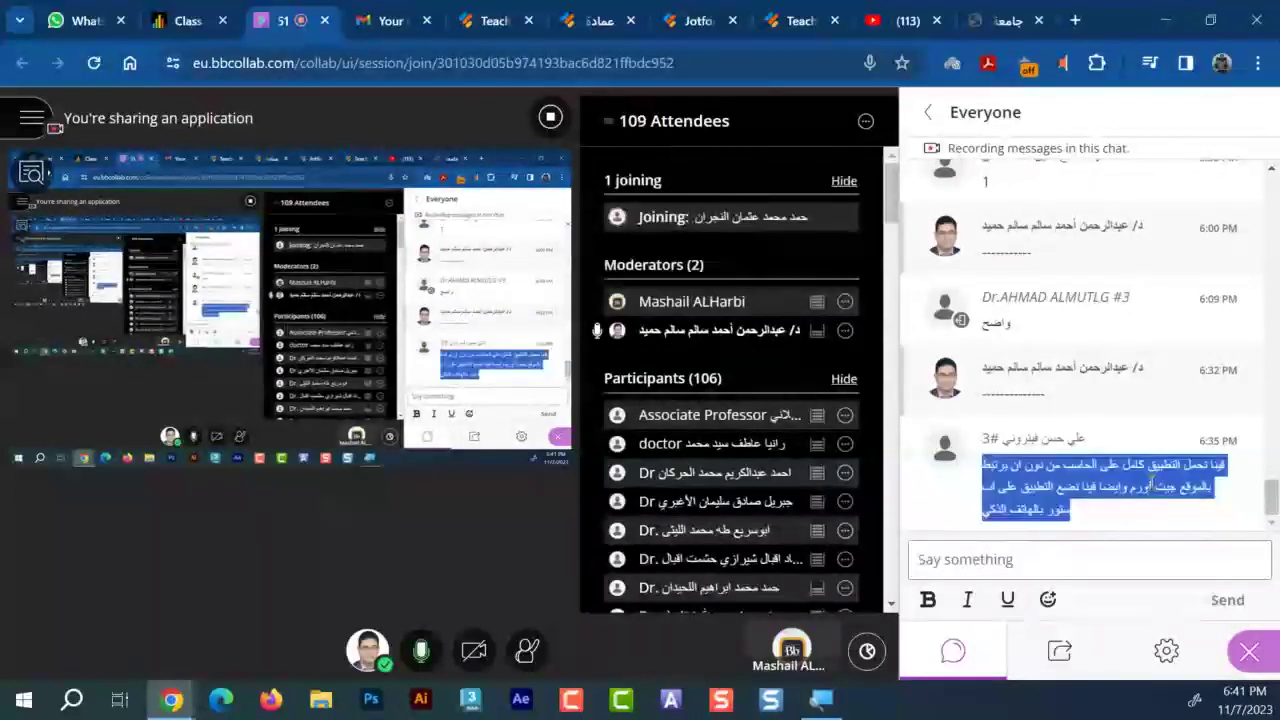
{"action": "left_click", "coordinate": [1168, 503]}
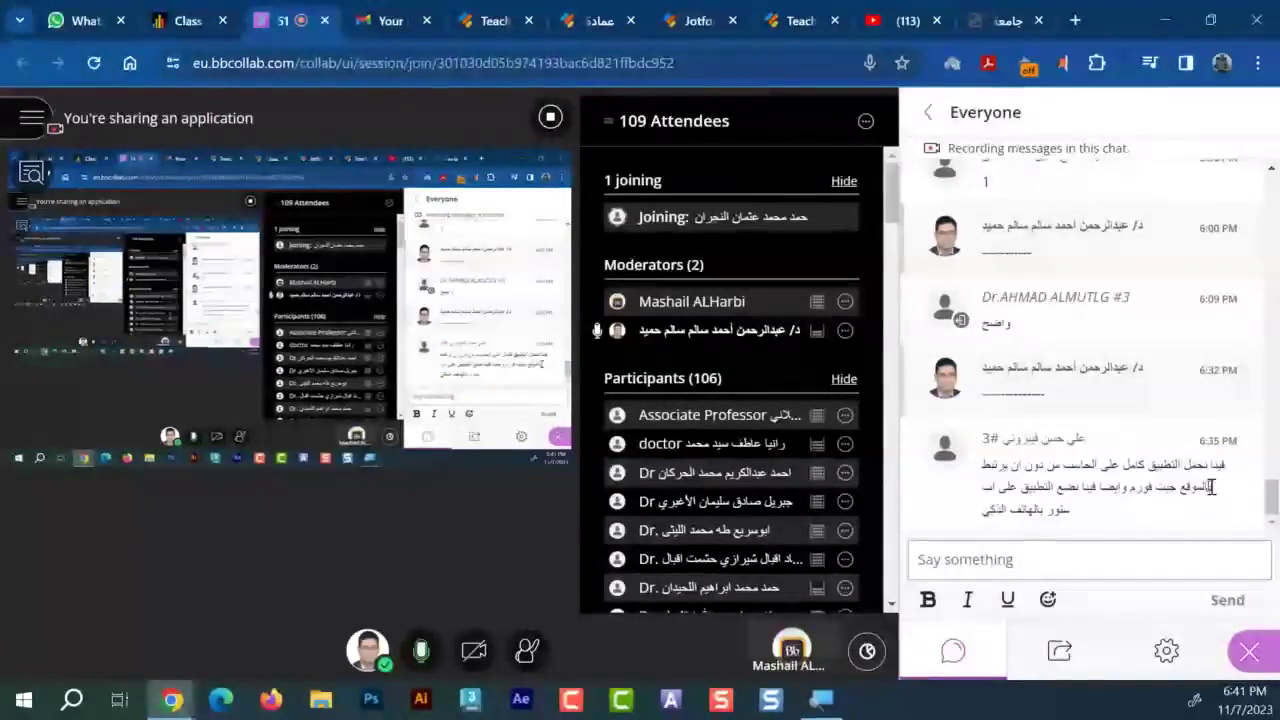
{"action": "left_click_drag", "start_coordinate": [1178, 487], "coordinate": [982, 488]}
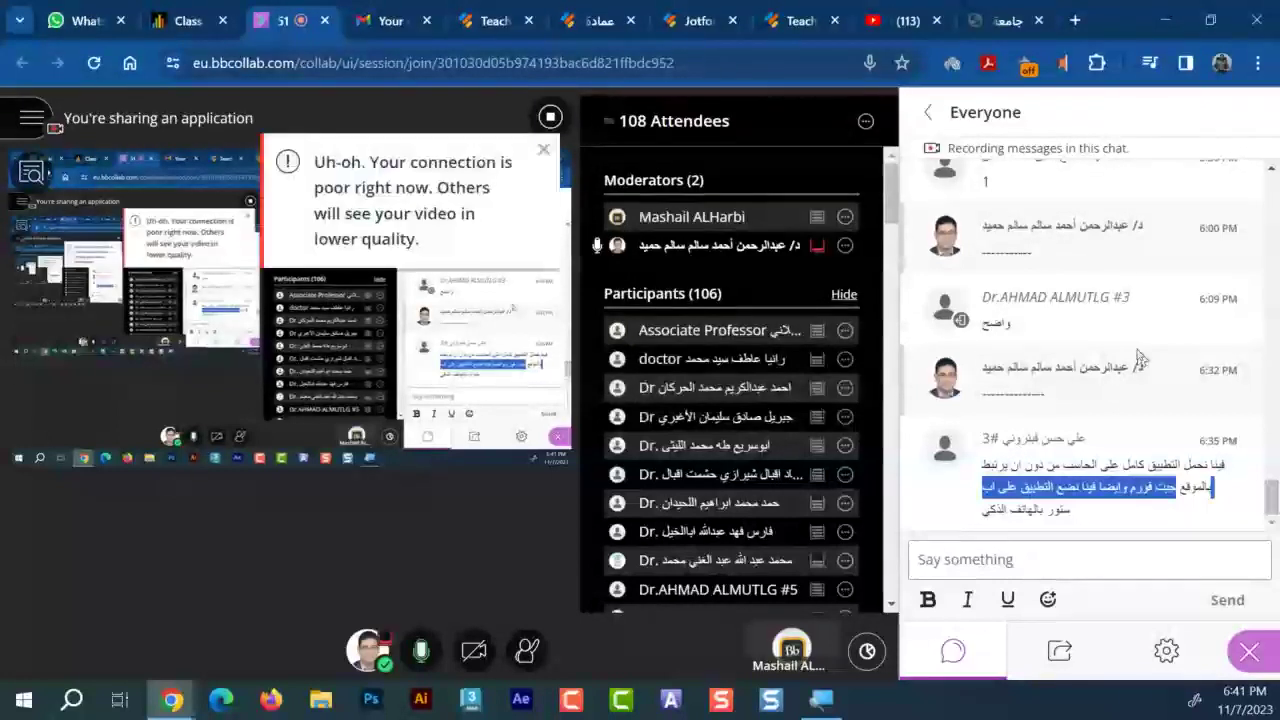
Open andromo.com in place of the Qassim University website
{"action": "left_click", "coordinate": [1025, 14]}
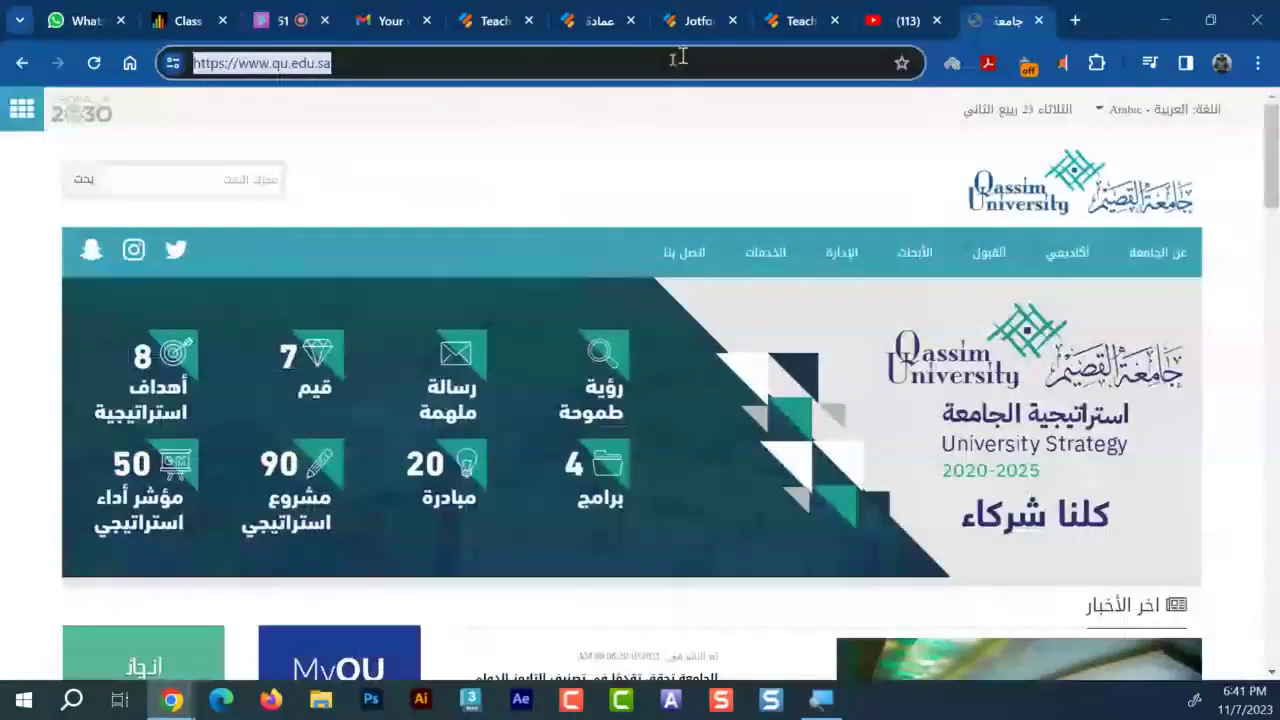
{"action": "type", "text": "a"}
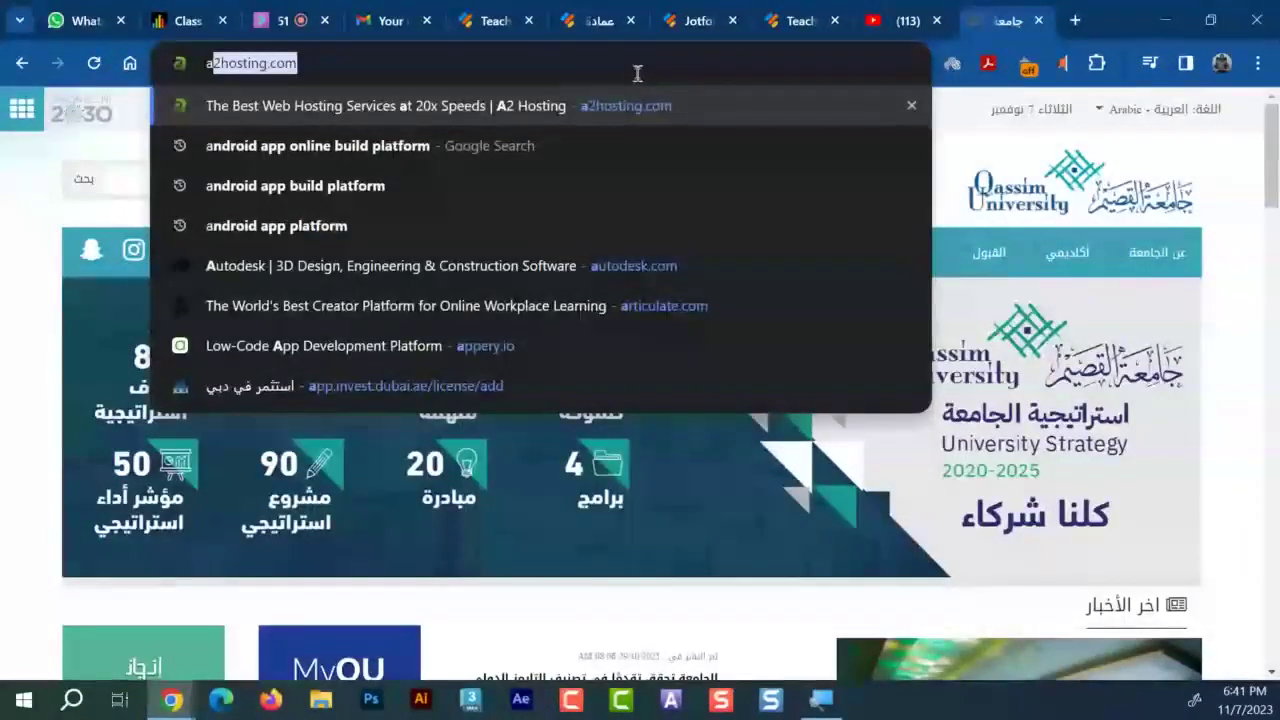
{"action": "type", "text": "nd"}
{"action": "left_click", "coordinate": [634, 105]}
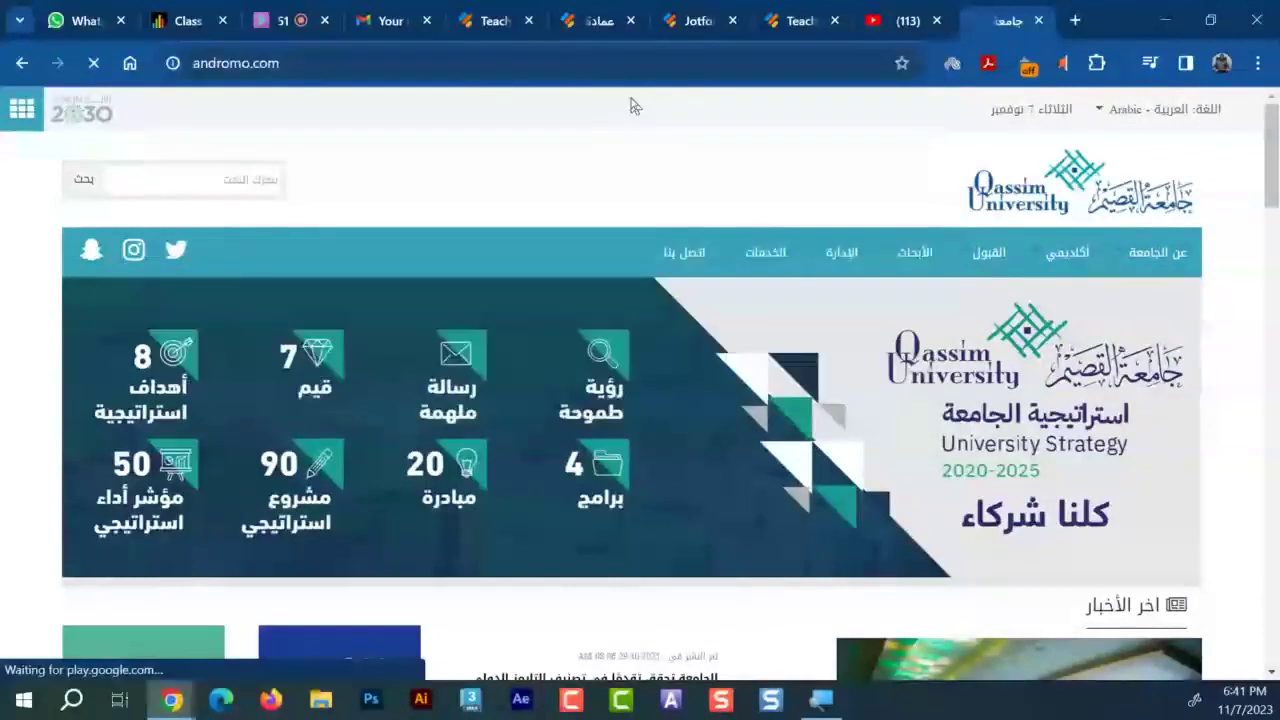
Switch to the WhatsApp course group, find yesterday's app_3380059_1982474.apk message and start a reply to it
{"action": "left_click", "coordinate": [80, 12]}
{"action": "scroll", "coordinate": [951, 371], "scroll_direction": "up", "scroll_amount": 5}
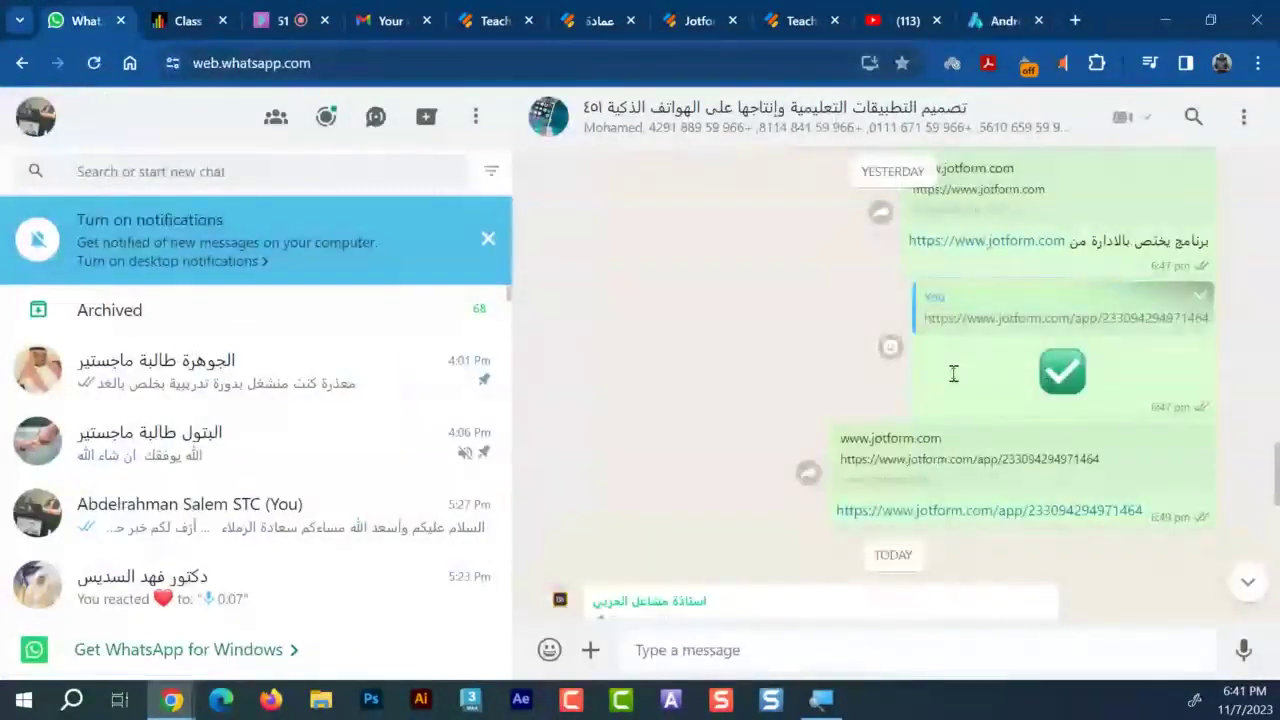
{"action": "scroll", "coordinate": [872, 451], "scroll_direction": "up", "scroll_amount": 4}
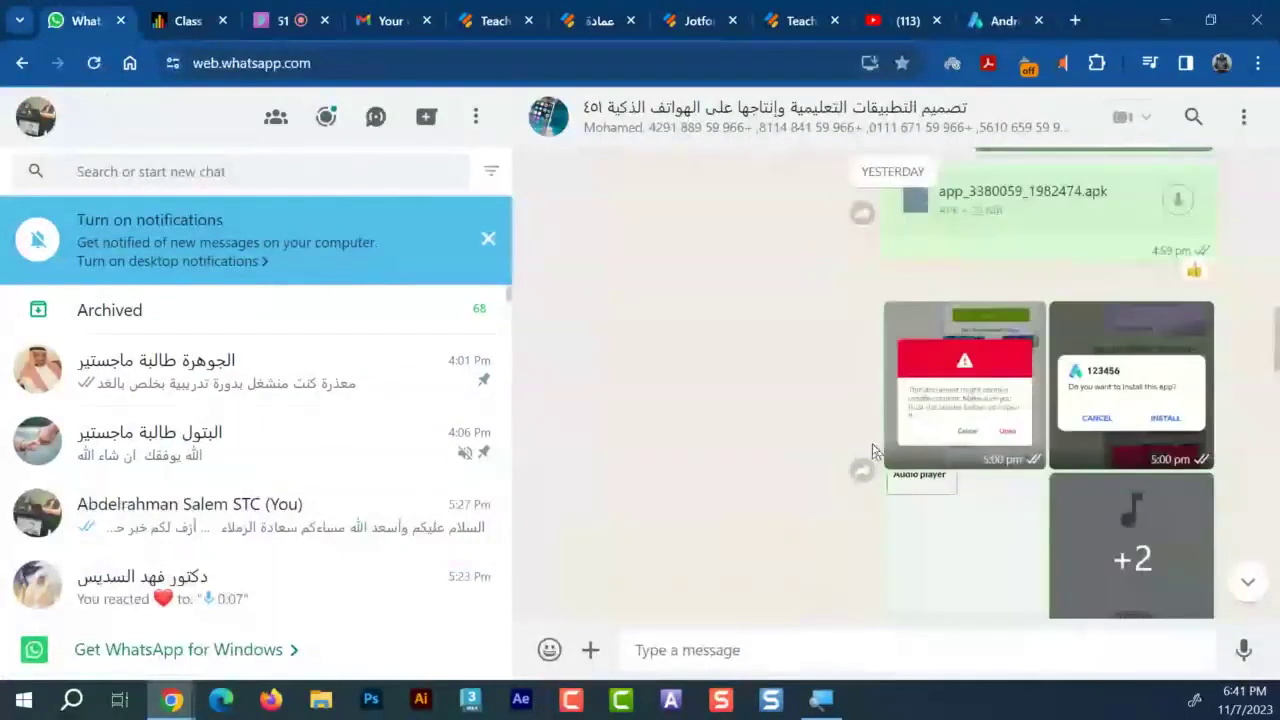
{"action": "scroll", "coordinate": [872, 451], "scroll_direction": "up", "scroll_amount": 2}
{"action": "left_click", "coordinate": [1205, 385]}
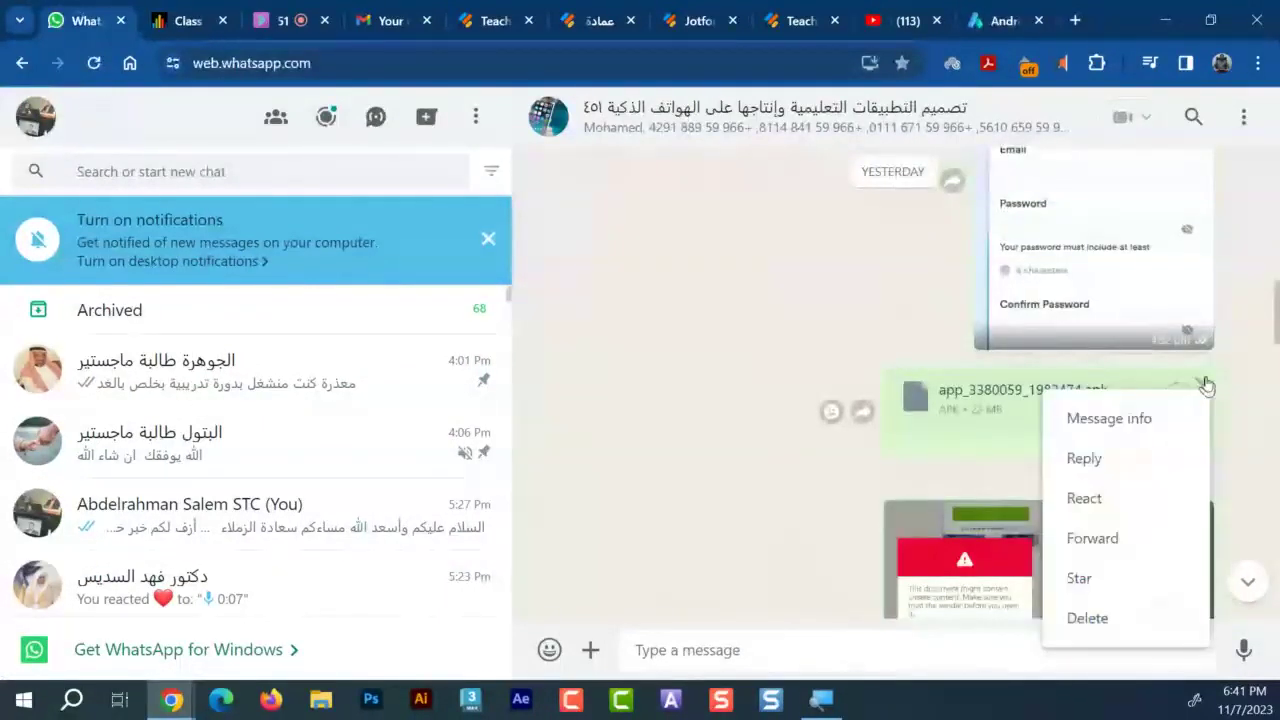
{"action": "left_click", "coordinate": [1140, 494]}
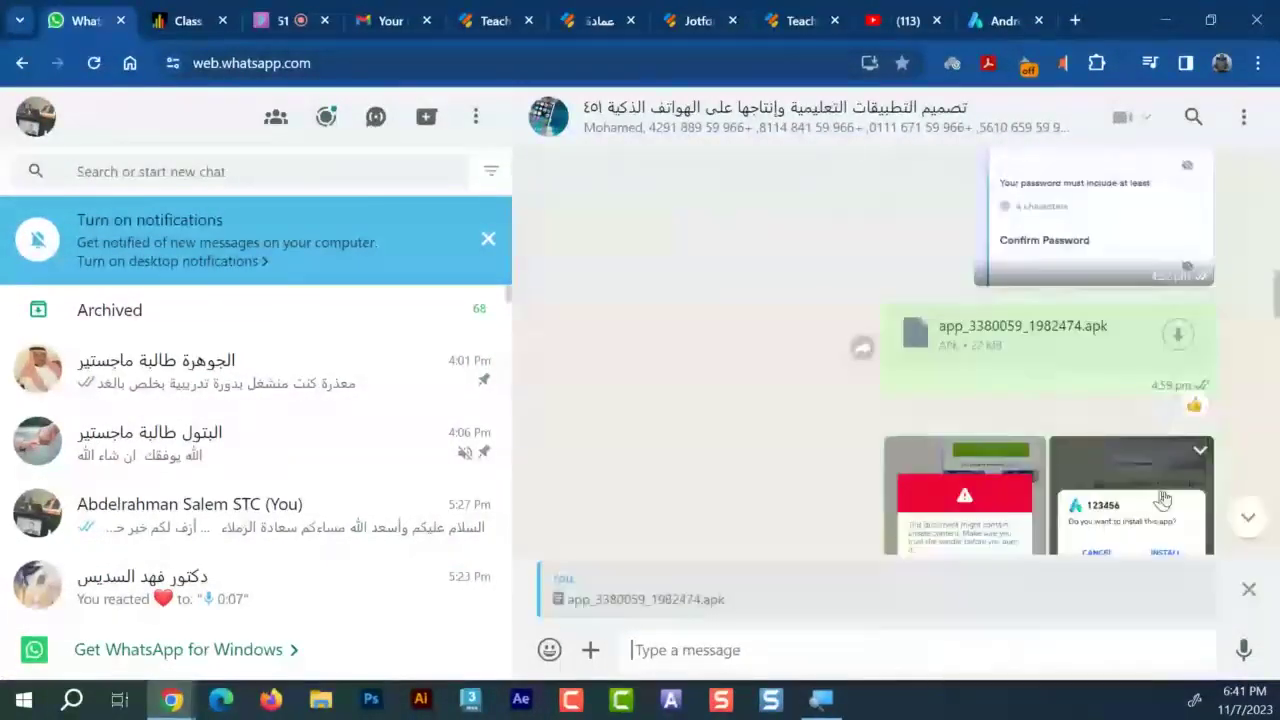
{"action": "left_click", "coordinate": [983, 12]}
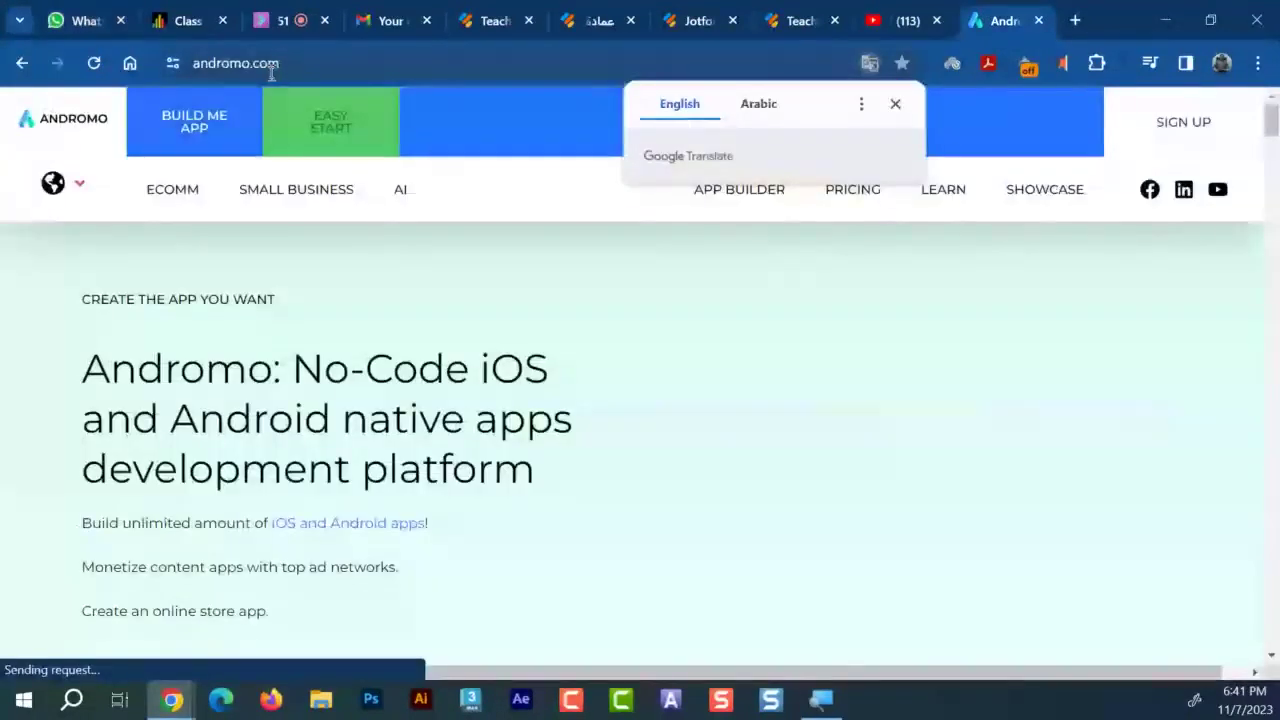
{"action": "left_click", "coordinate": [338, 66]}
{"action": "key", "text": "ctrl+c"}
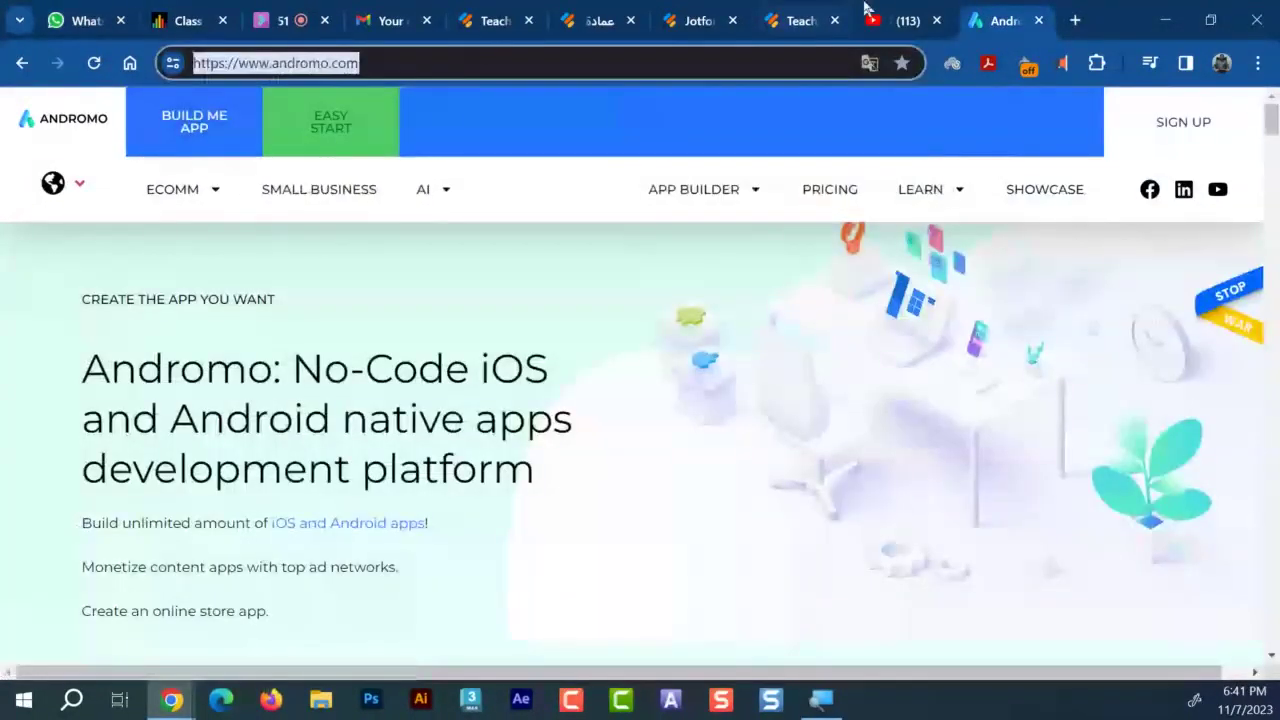
{"action": "key", "text": "ctrl+1"}
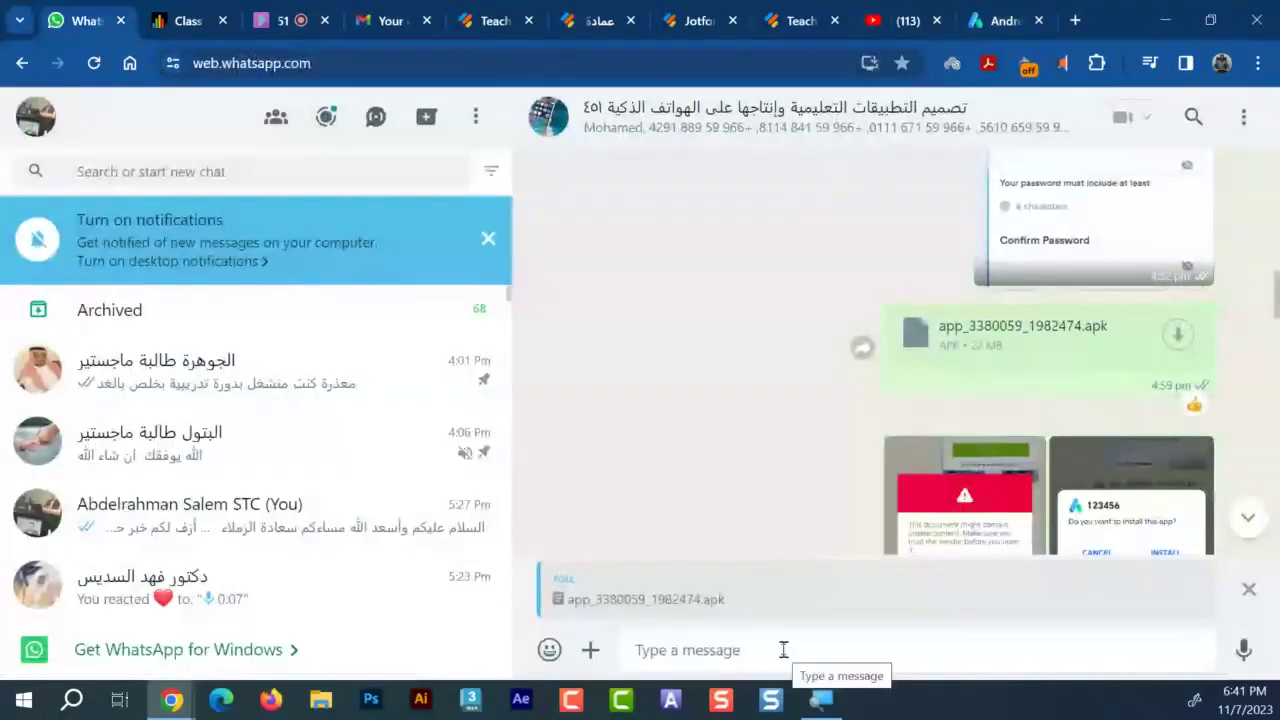
{"action": "type", "text": "From"}
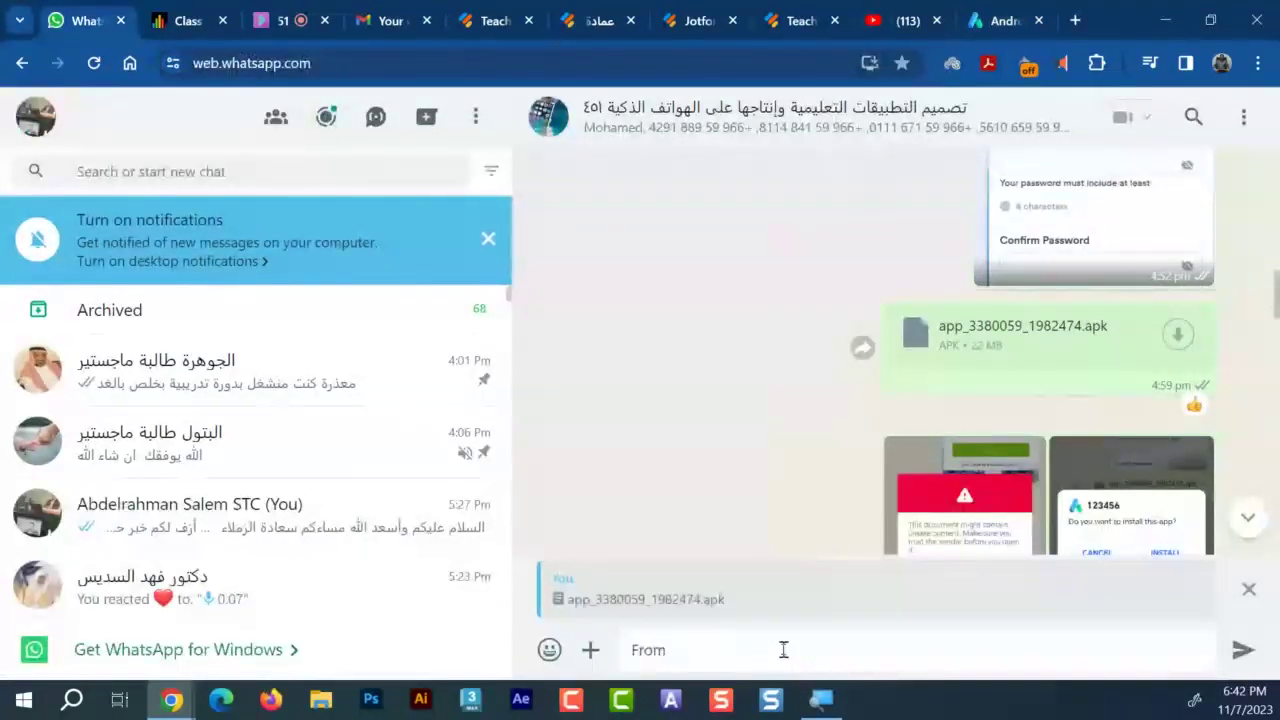
{"action": "type", "text": ":"}
{"action": "key", "text": "shift+Return"}
{"action": "key", "text": "ctrl+v"}
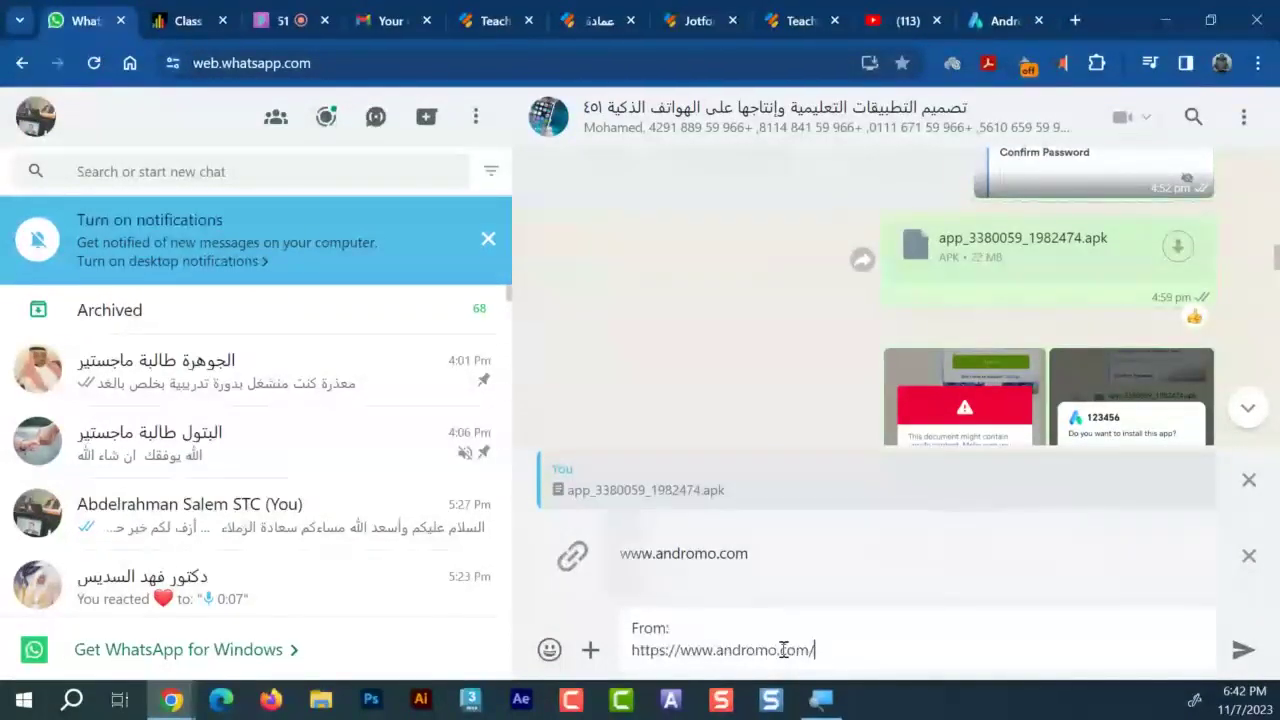
{"action": "key", "text": "Return"}
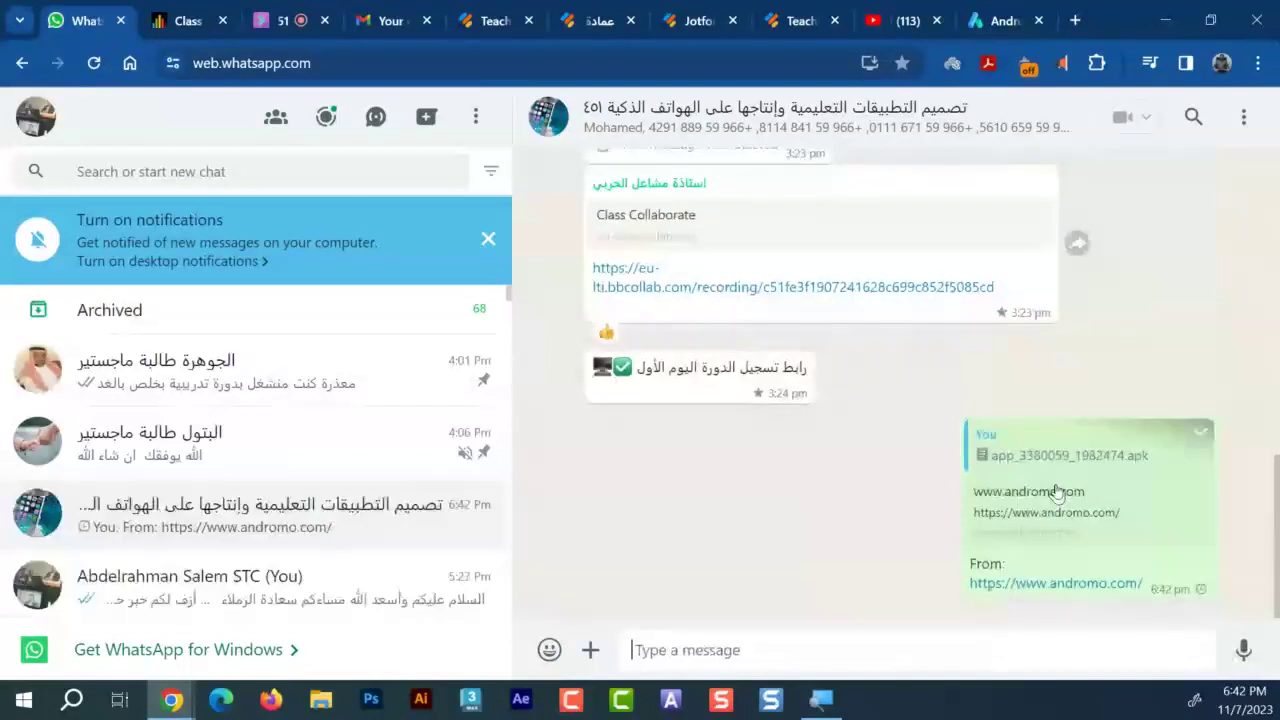
Trace the sent reply back to the quoted APK message and check who has read the reply in its message info
{"action": "left_click", "coordinate": [1124, 455]}
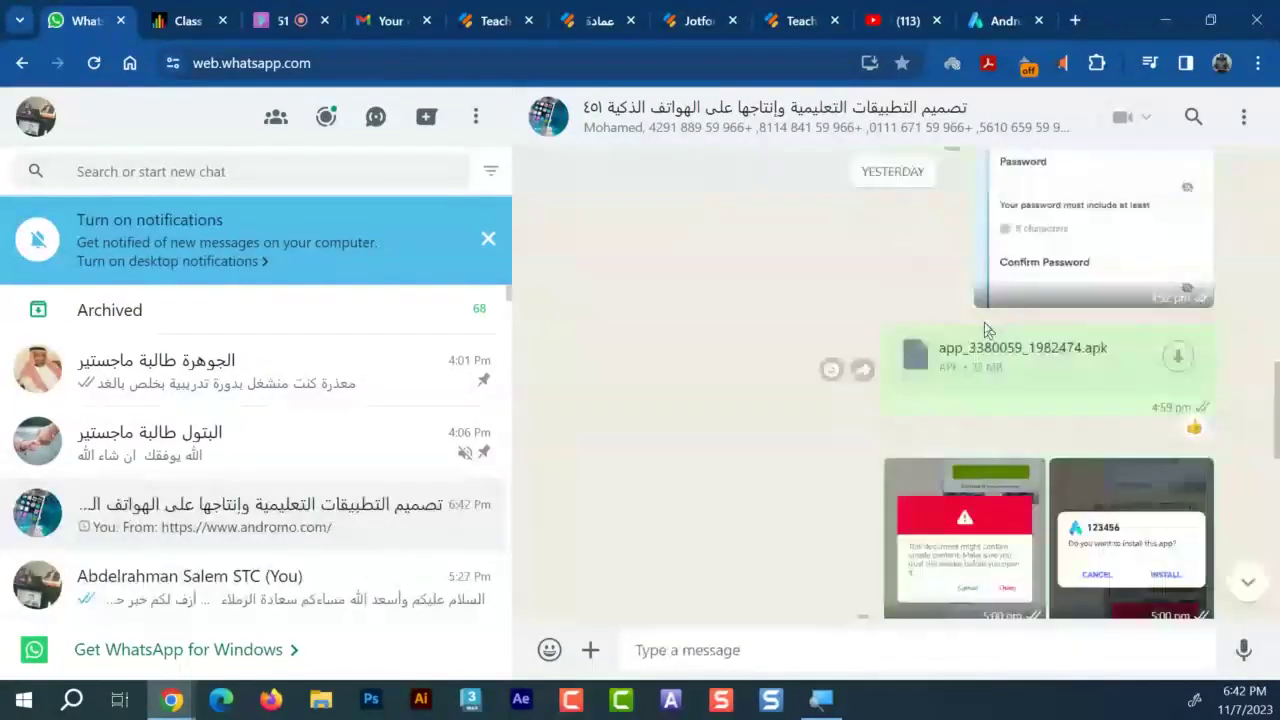
{"action": "scroll", "coordinate": [985, 330], "scroll_direction": "down", "scroll_amount": 5}
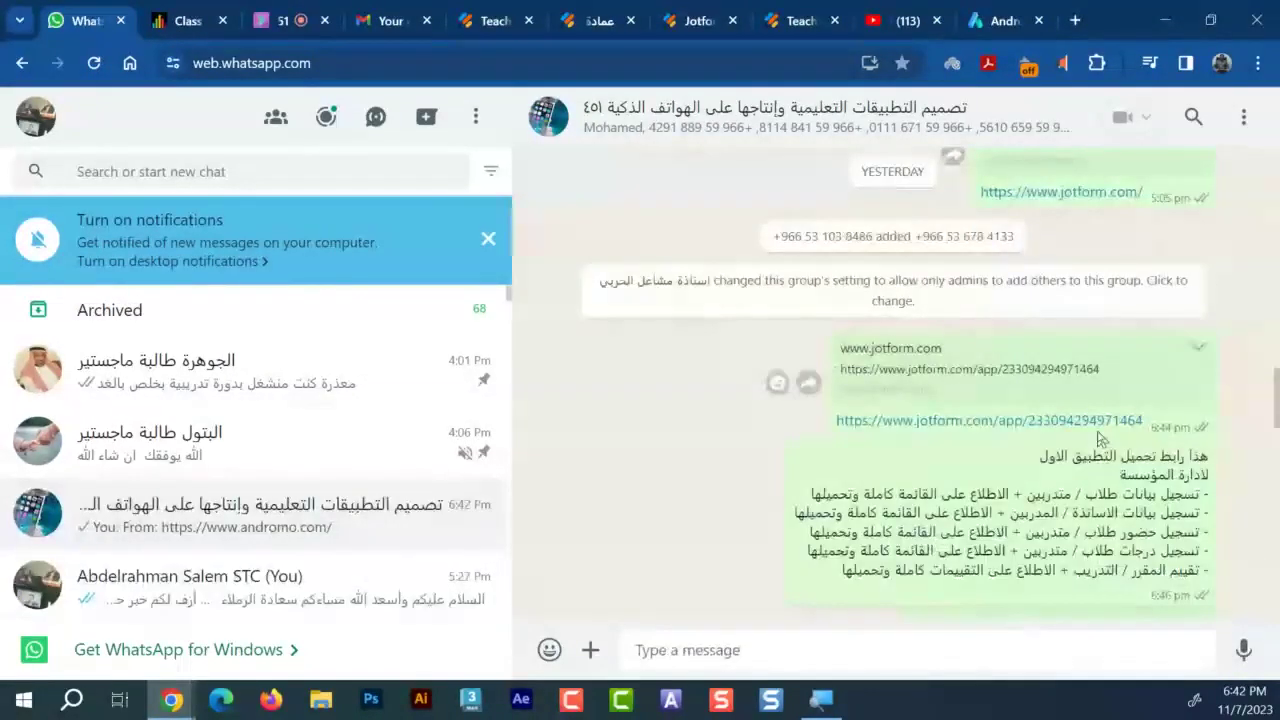
{"action": "scroll", "coordinate": [1057, 428], "scroll_direction": "down", "scroll_amount": 3}
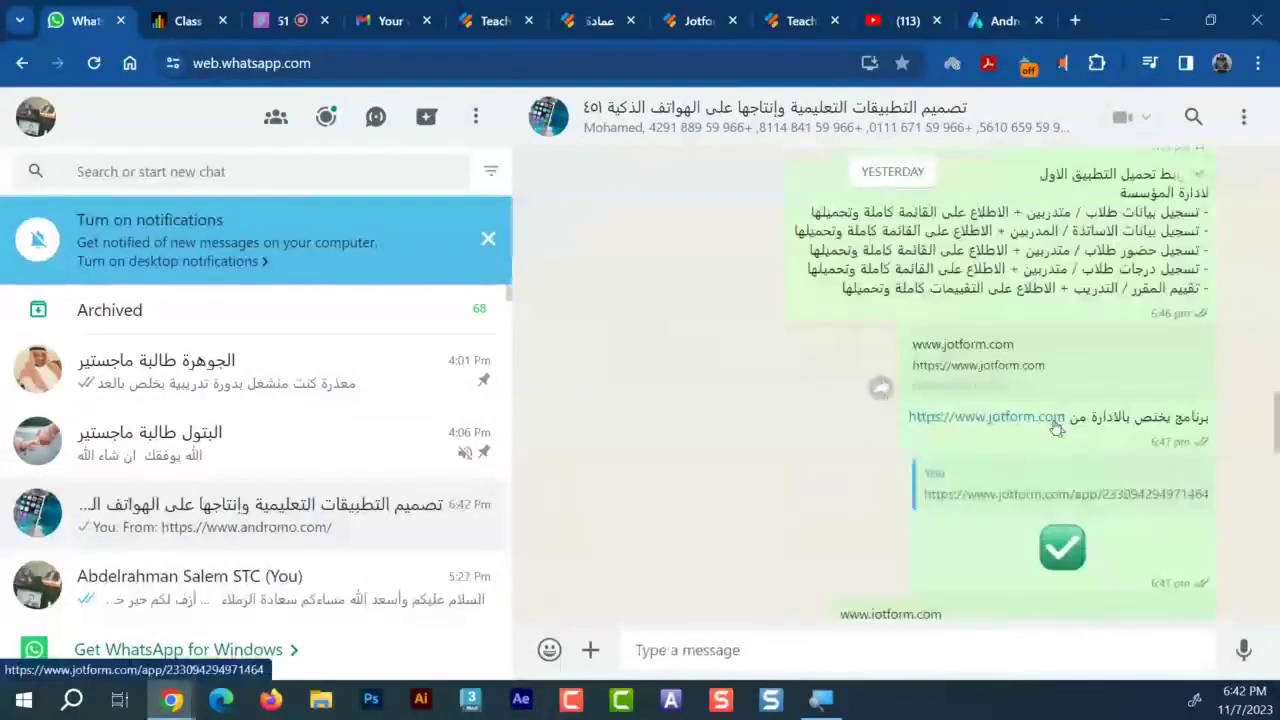
{"action": "scroll", "coordinate": [1057, 428], "scroll_direction": "down", "scroll_amount": 5}
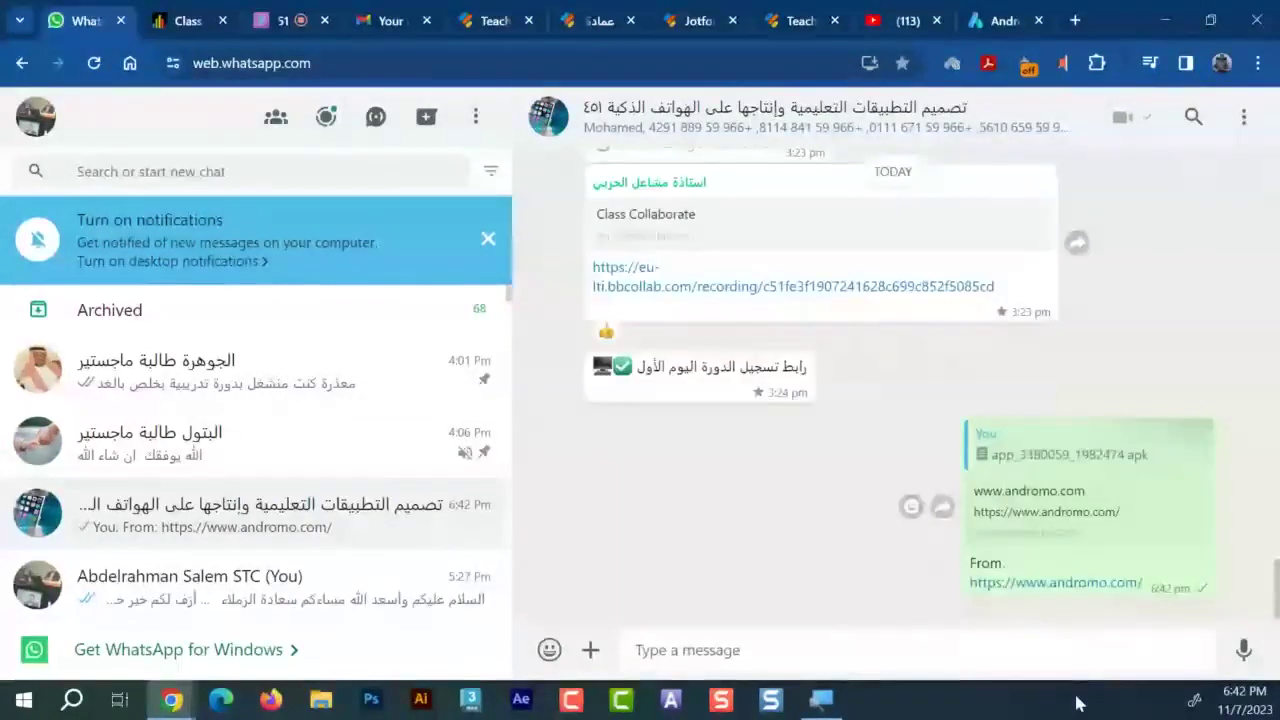
{"action": "left_click", "coordinate": [1172, 597]}
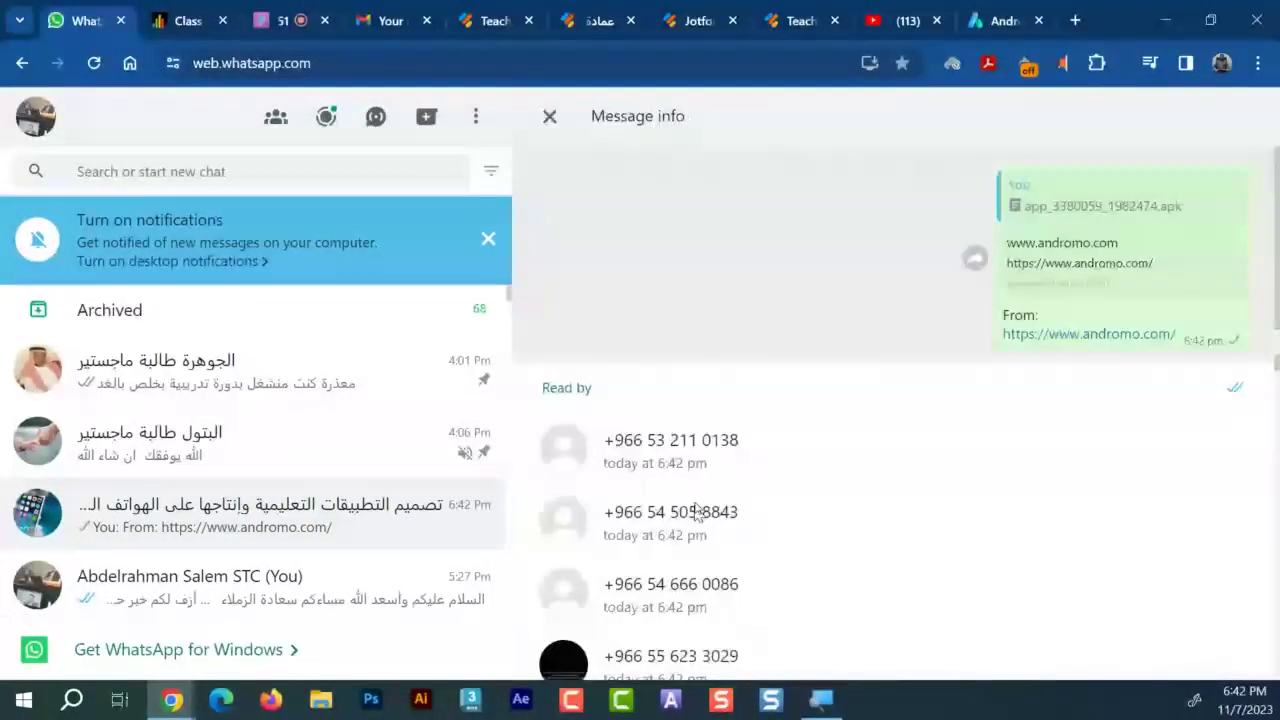
{"action": "key", "text": "Escape"}
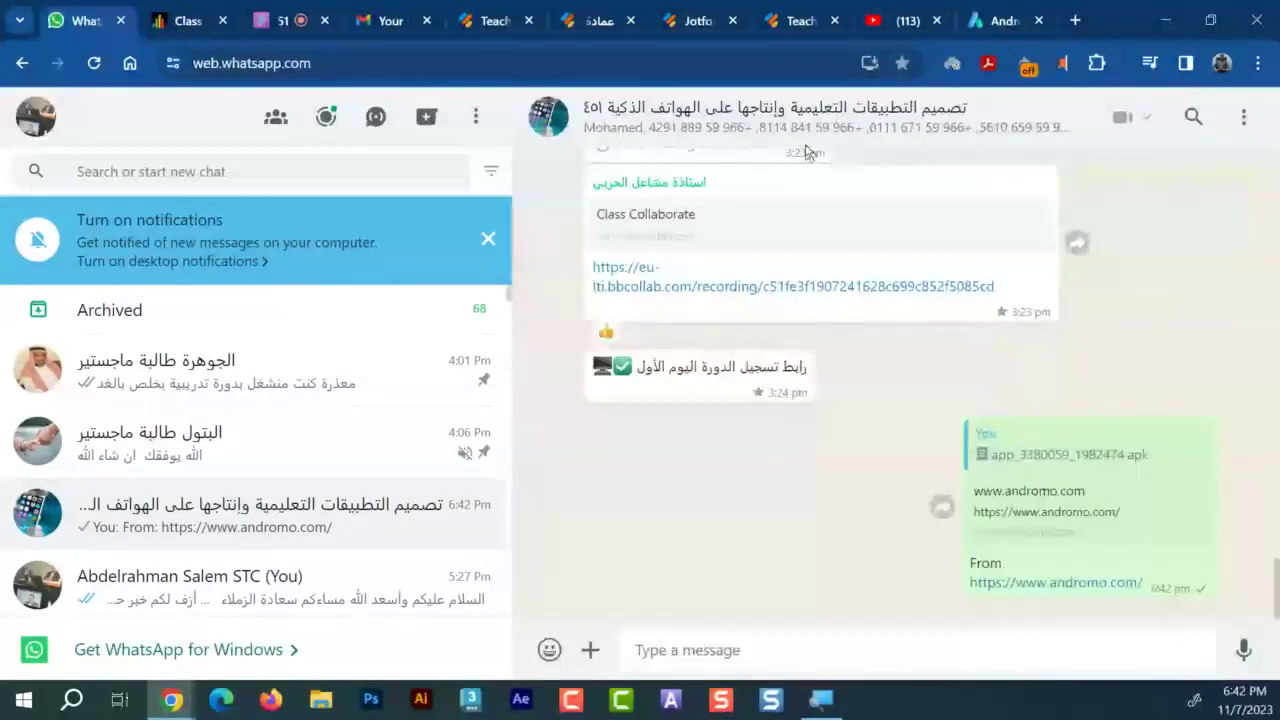
Return to the Blackboard Collaborate session and read the newest participant question in the Everyone chat
{"action": "left_click", "coordinate": [262, 17]}
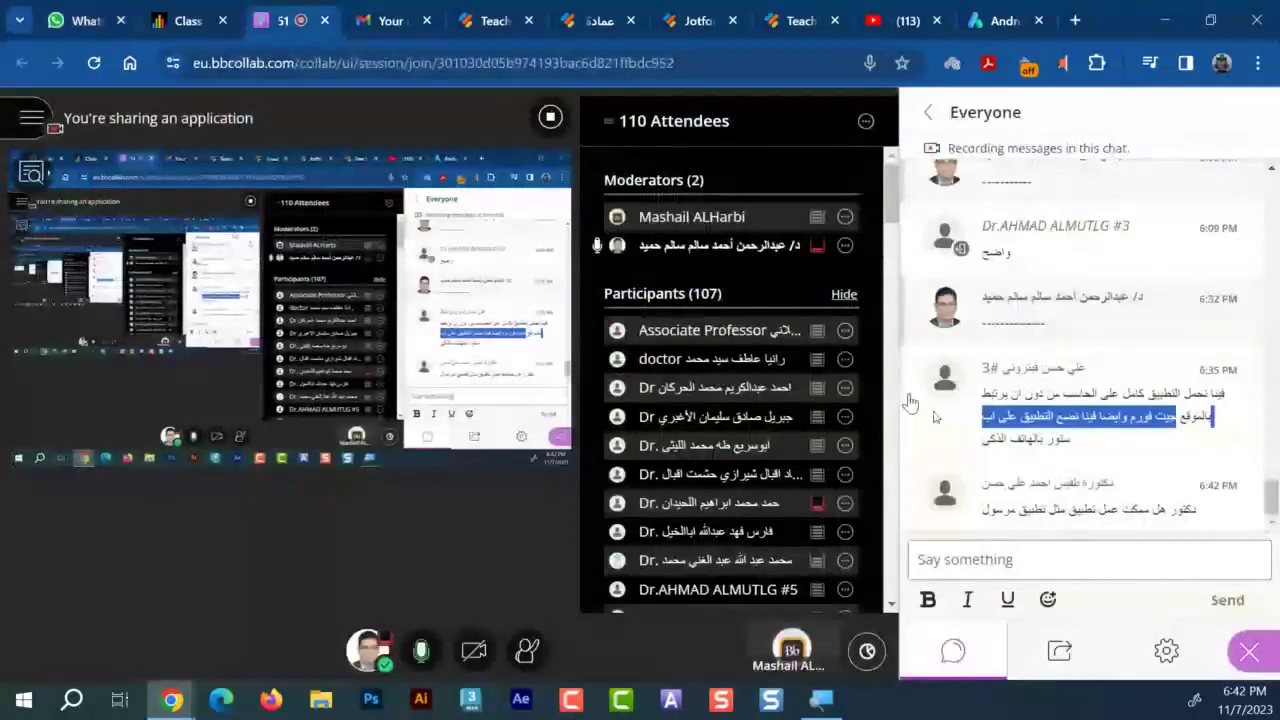